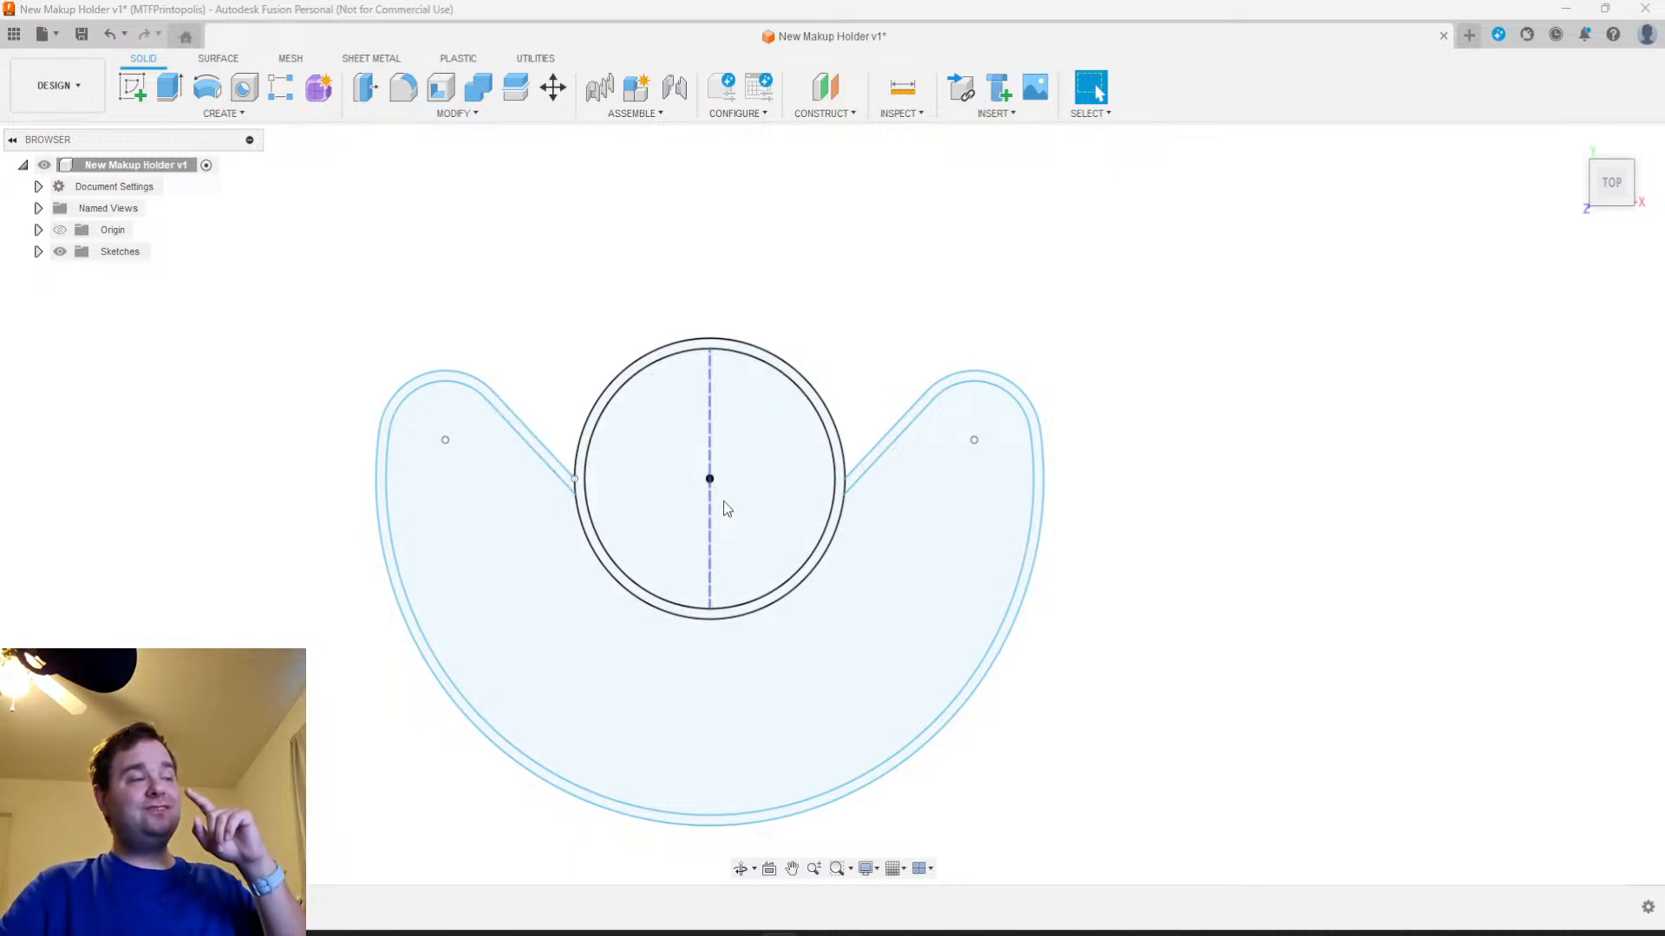
Review the Circle and wall user parameters in the design's parameter table
left_click(463, 118)
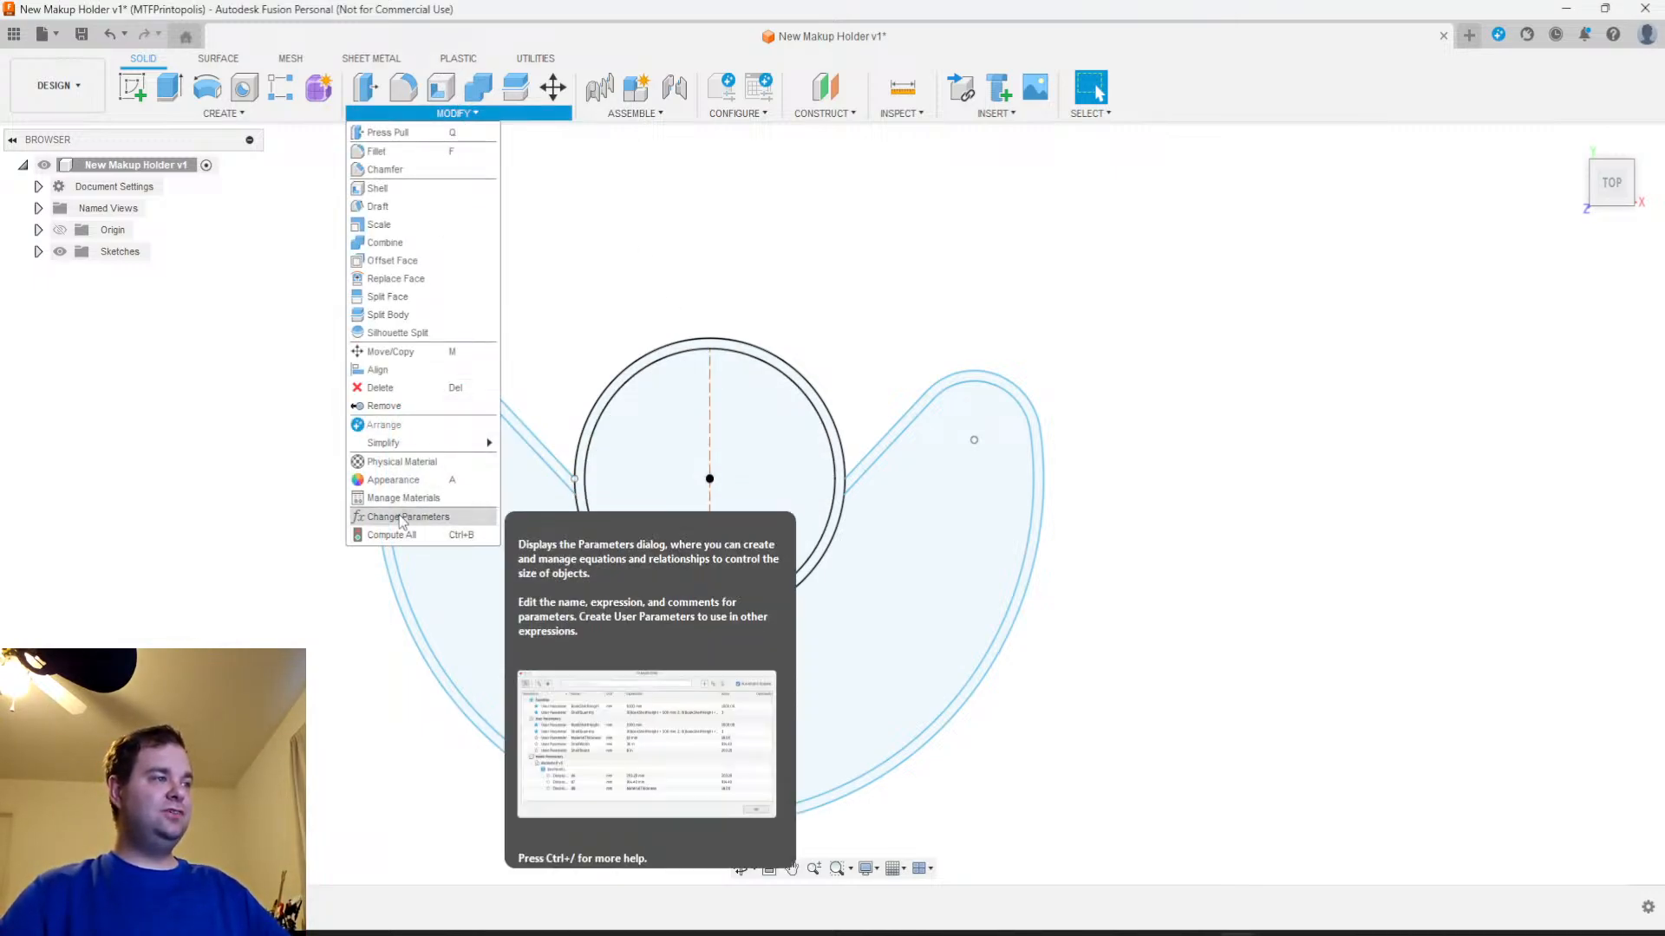
left_click(429, 515)
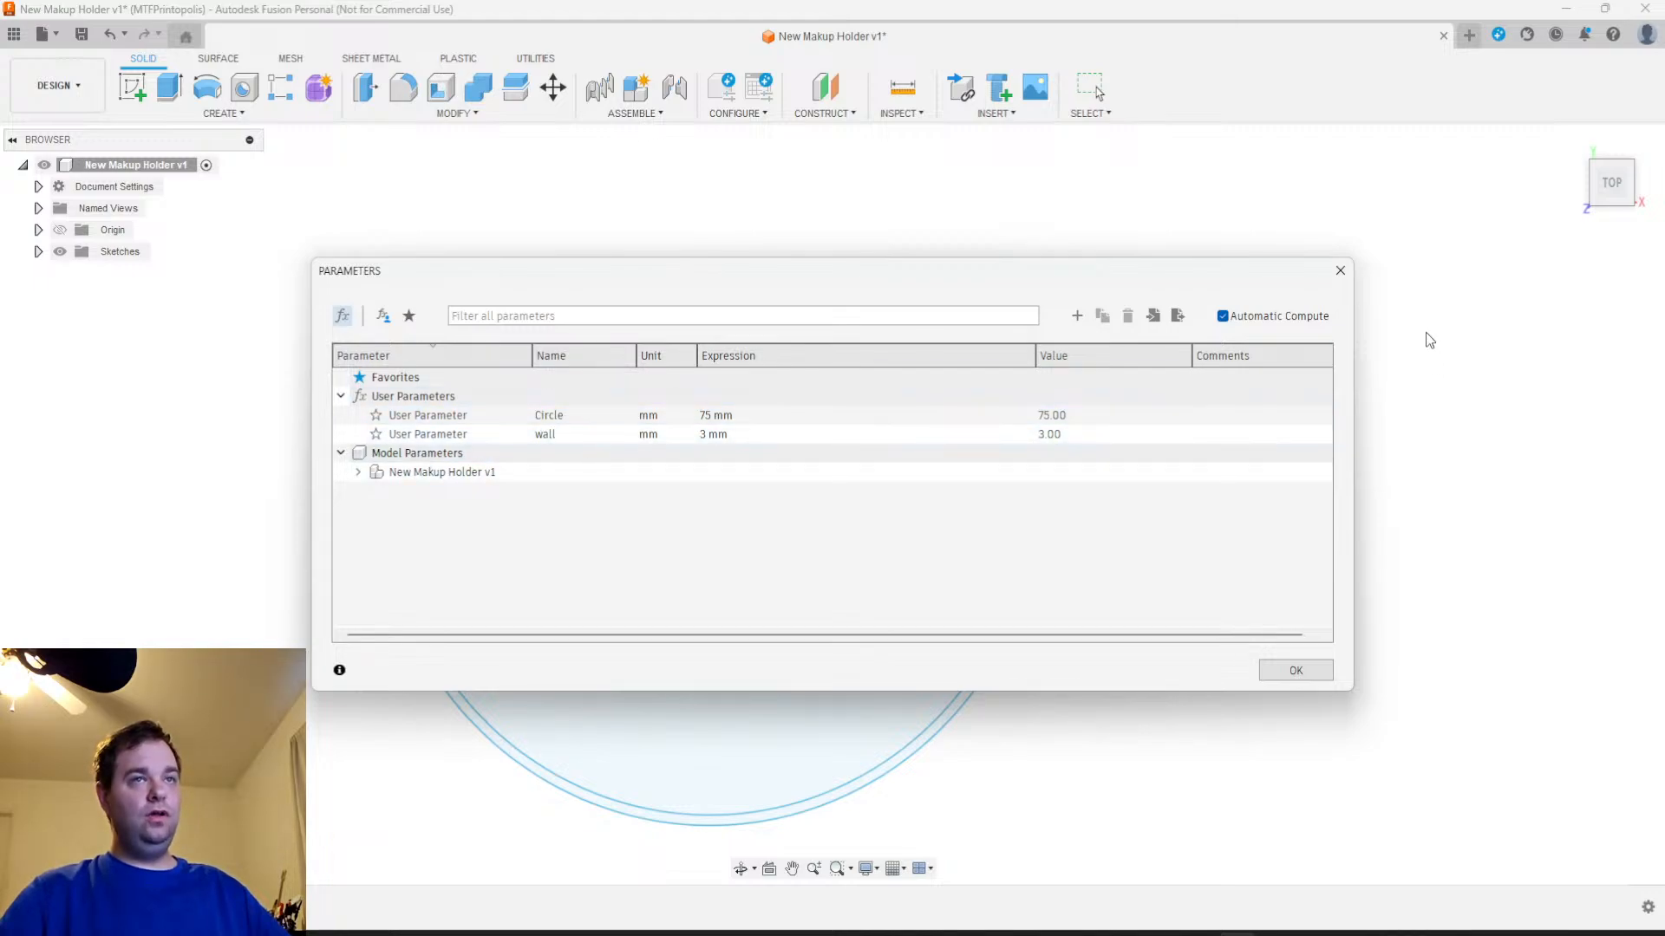
left_click(1348, 271)
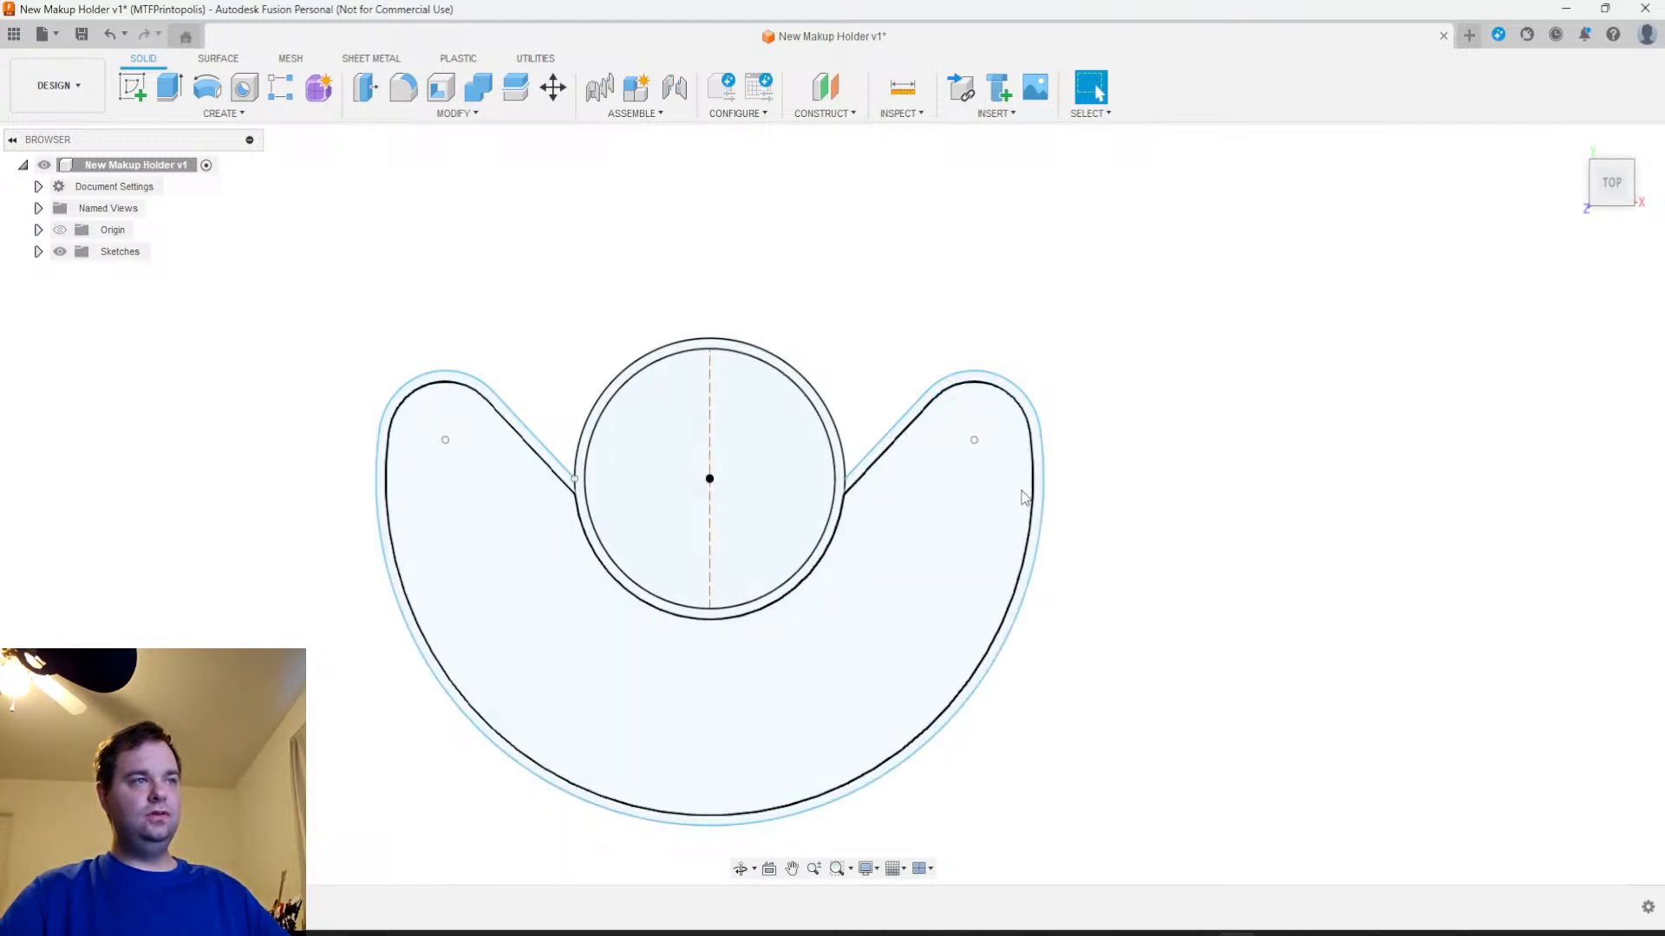
Undo finishing the sketch and its latest edits, back to the untrimmed large outer circle
left_click(111, 33)
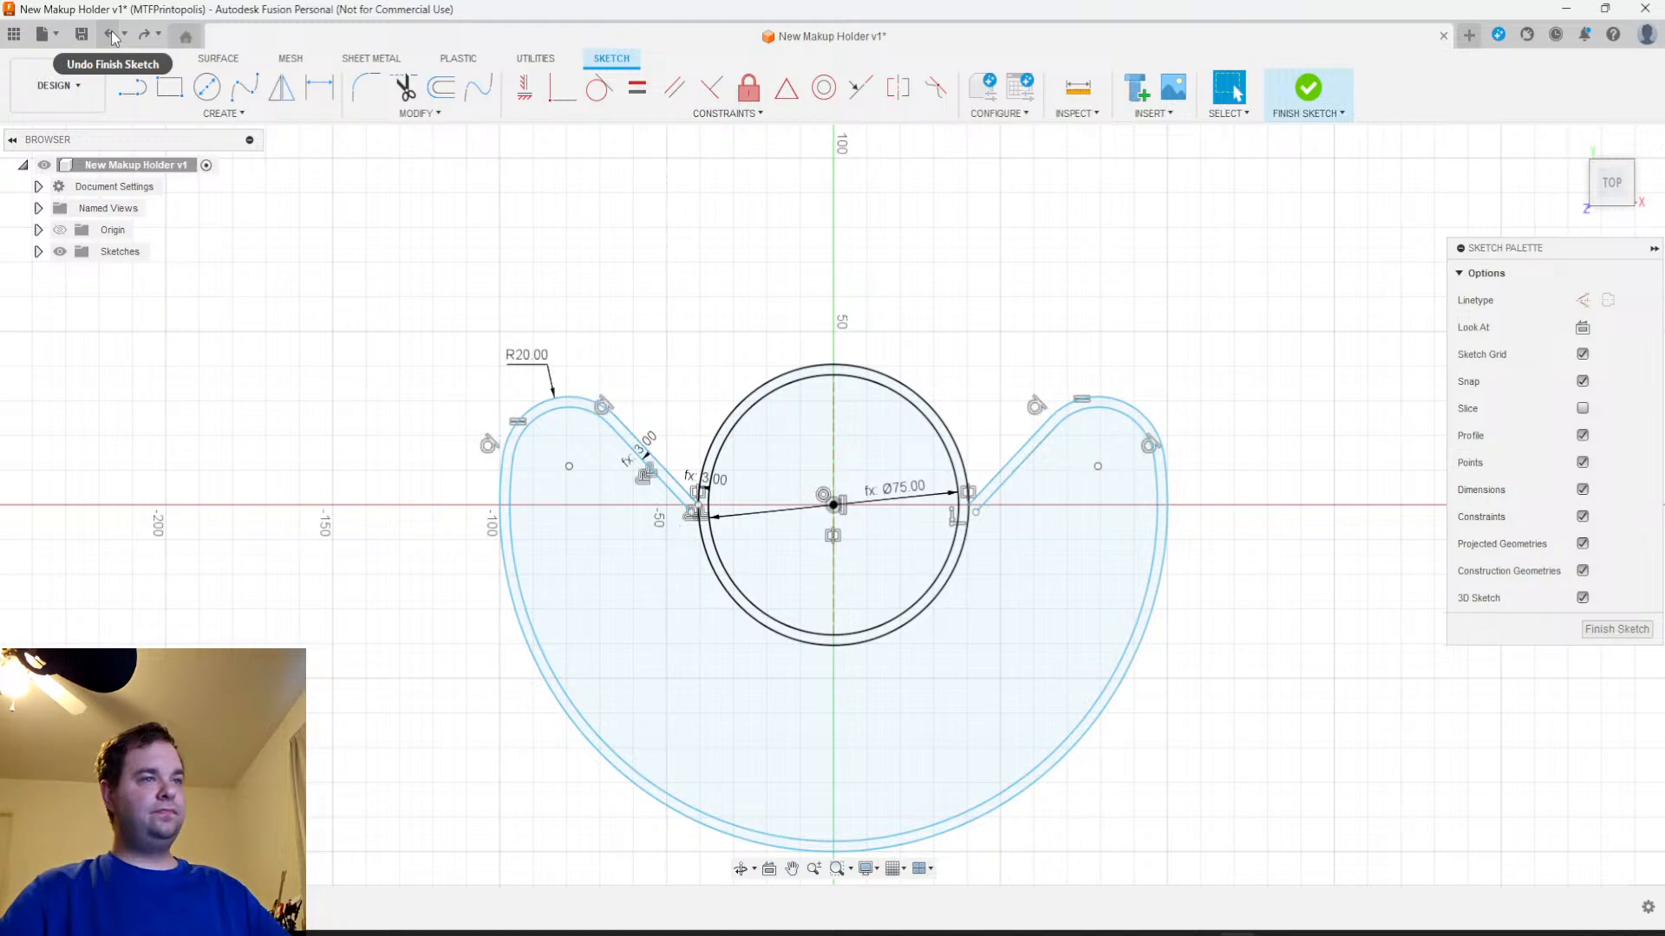
left_click(111, 33)
left_click(111, 33)
left_click(111, 33)
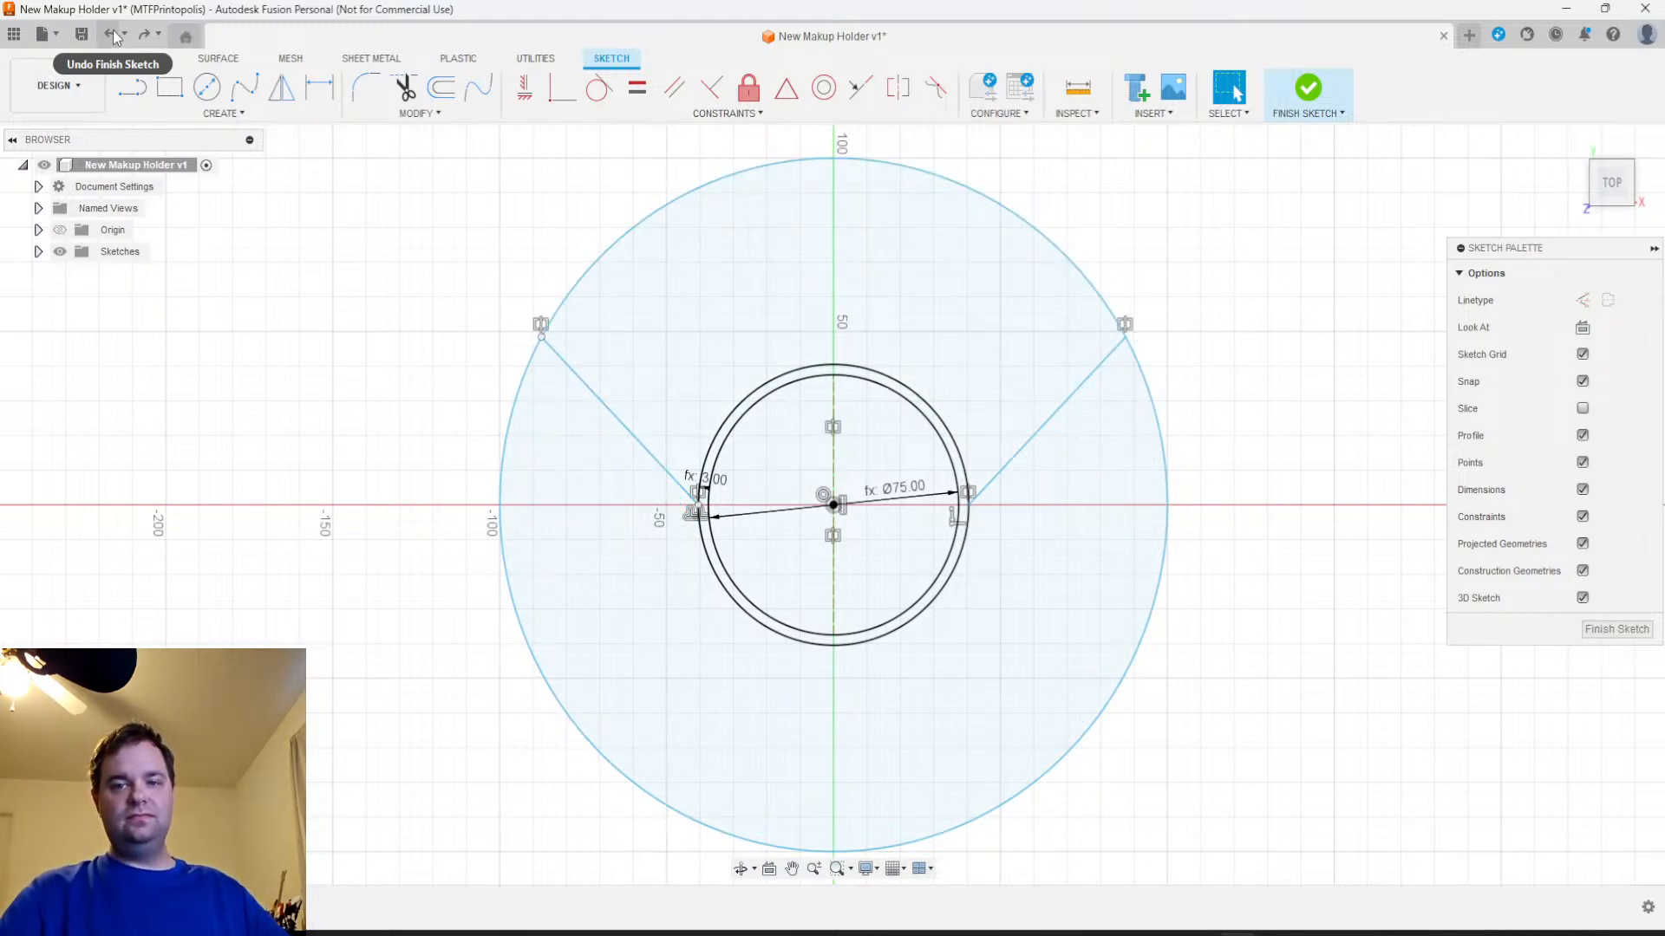
Redo the sketch edits through trimming, corner fillets, the inward wall offset and extending the offset lines
left_click(139, 41)
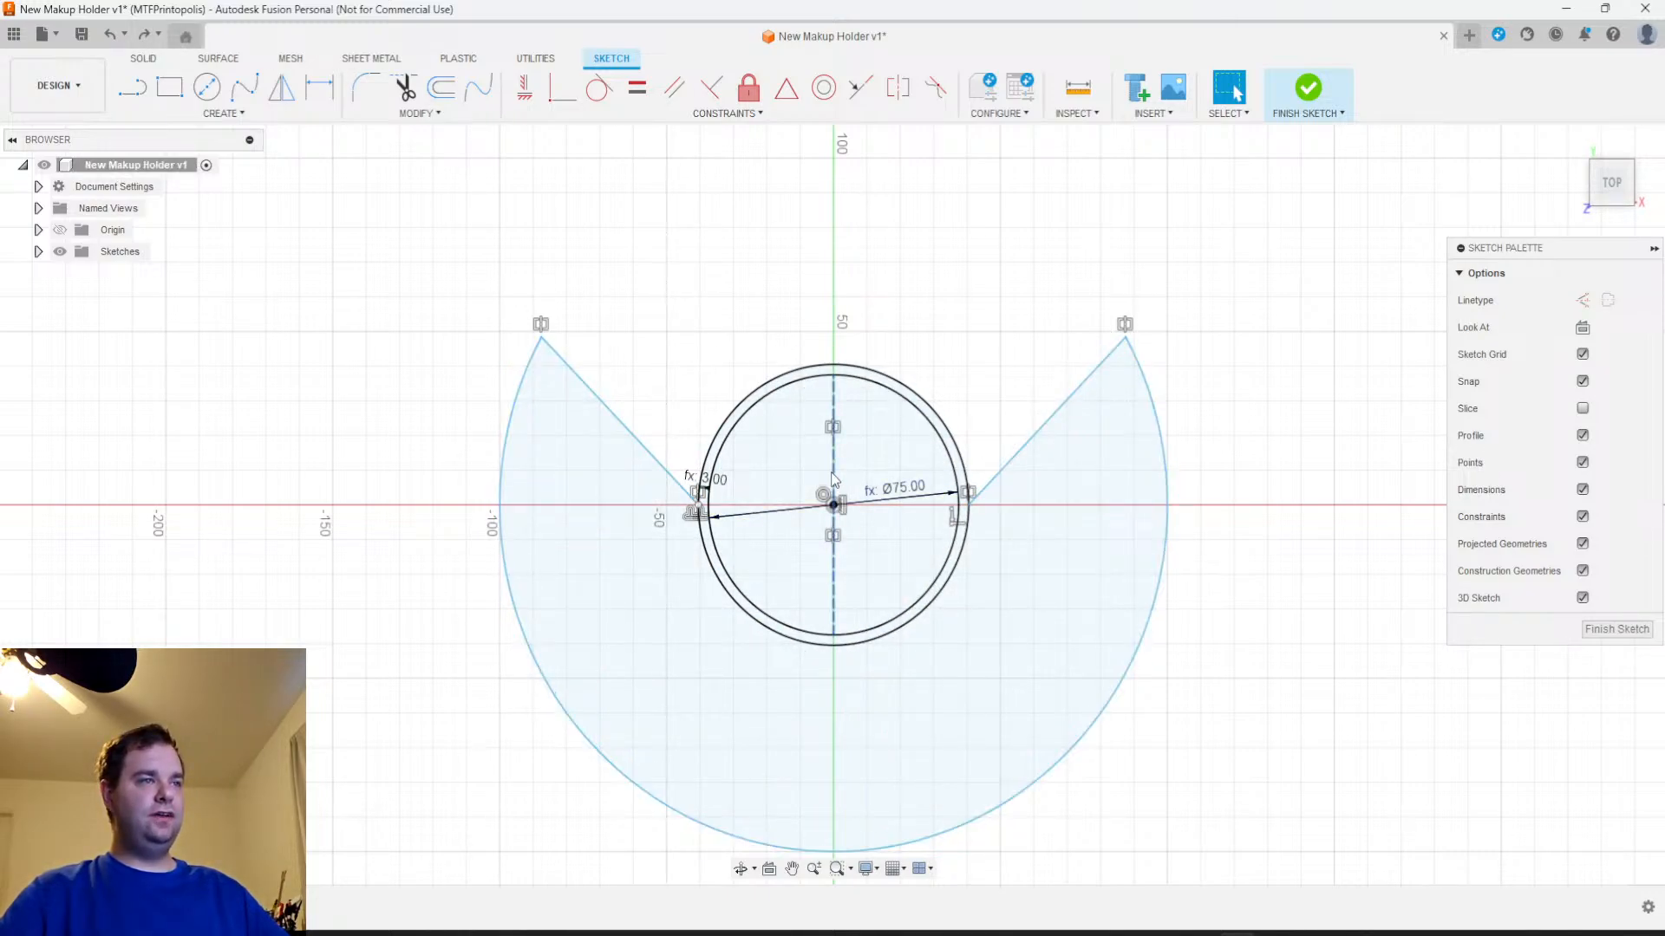
left_click(144, 36)
left_click(145, 35)
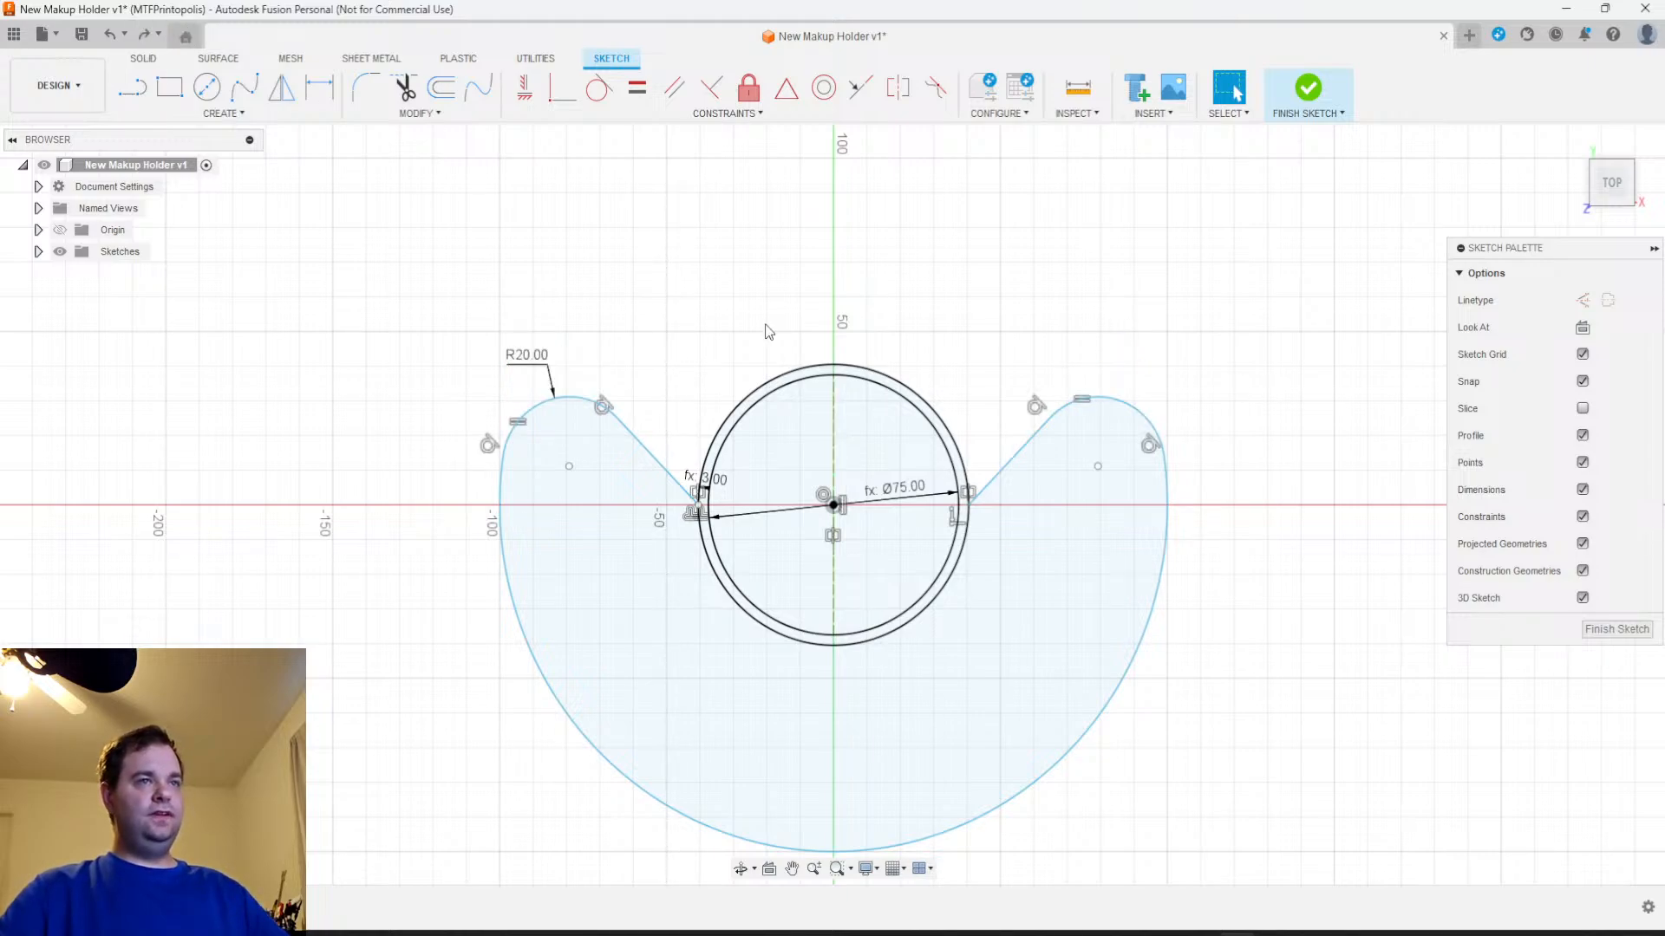
left_click(149, 37)
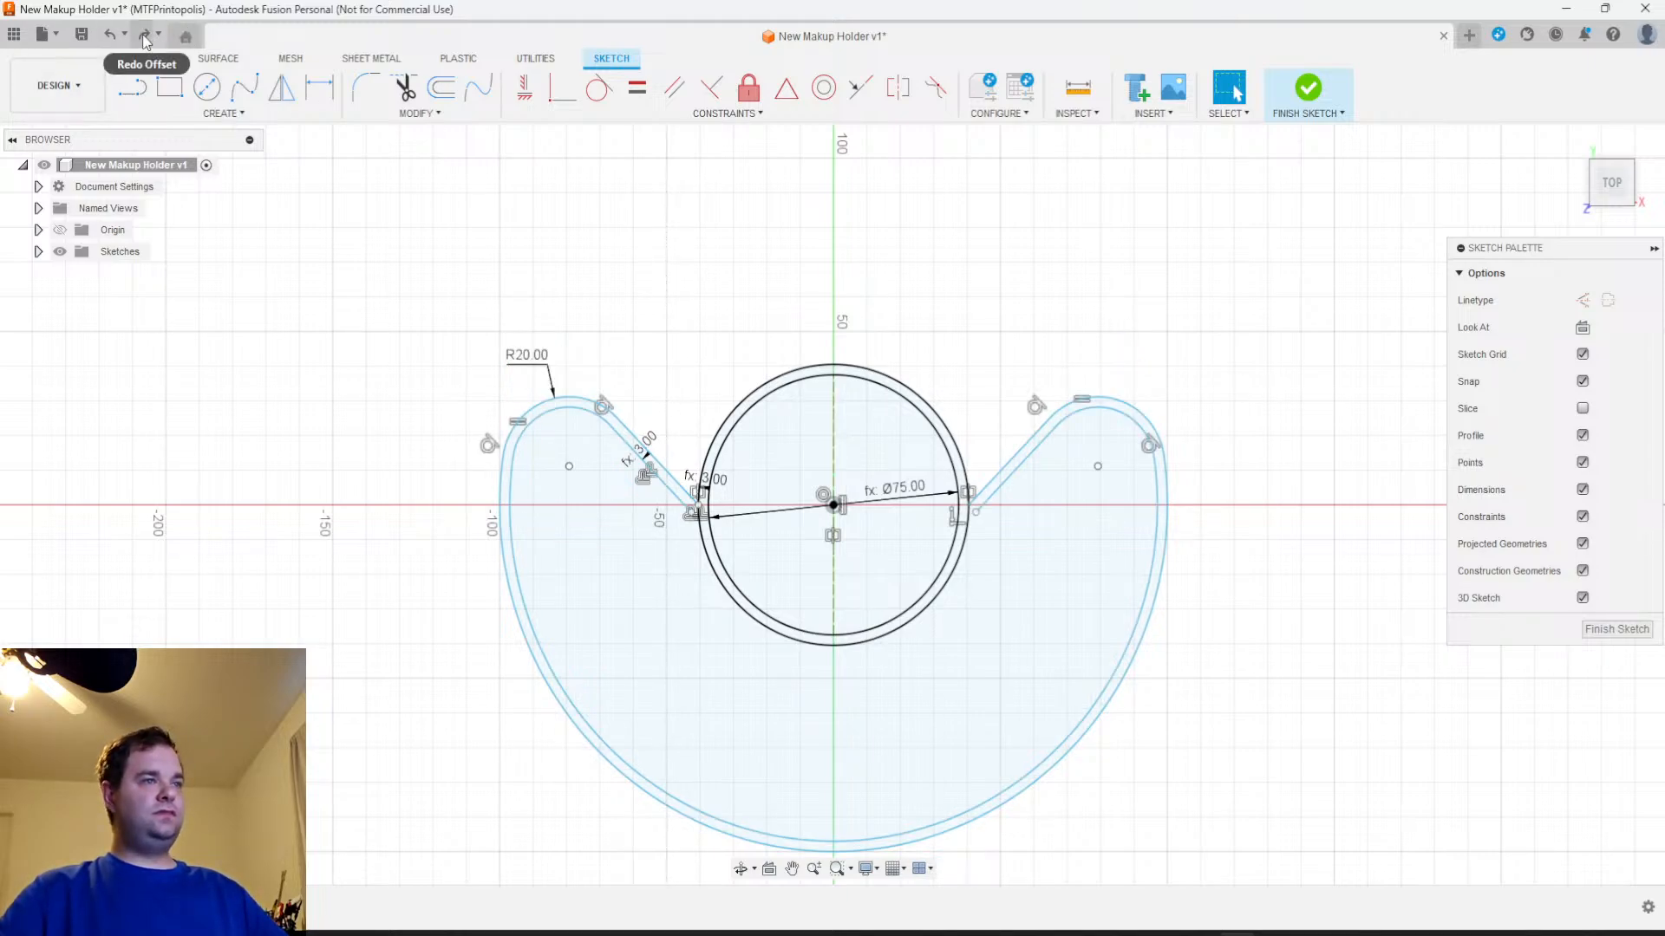
left_click(145, 35)
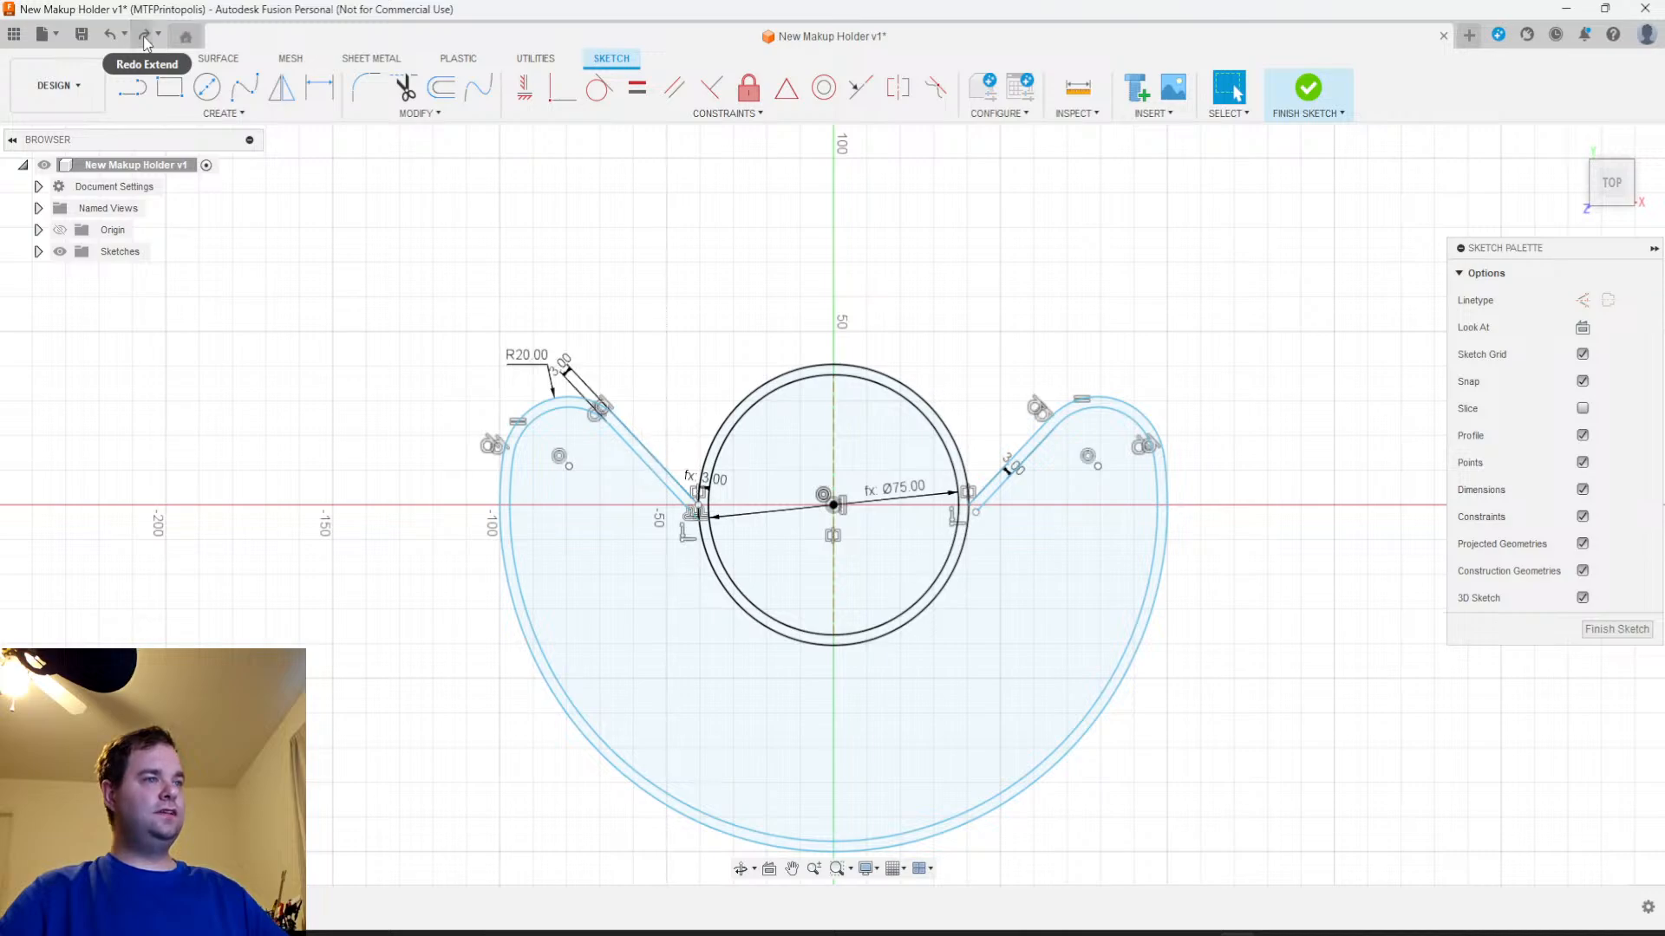
Examine where the extended offset wall lines meet the central ring on both sides, and check the whole profile
scroll(662, 484, "up", 5)
middle_click_drag(797, 689, 763, 497)
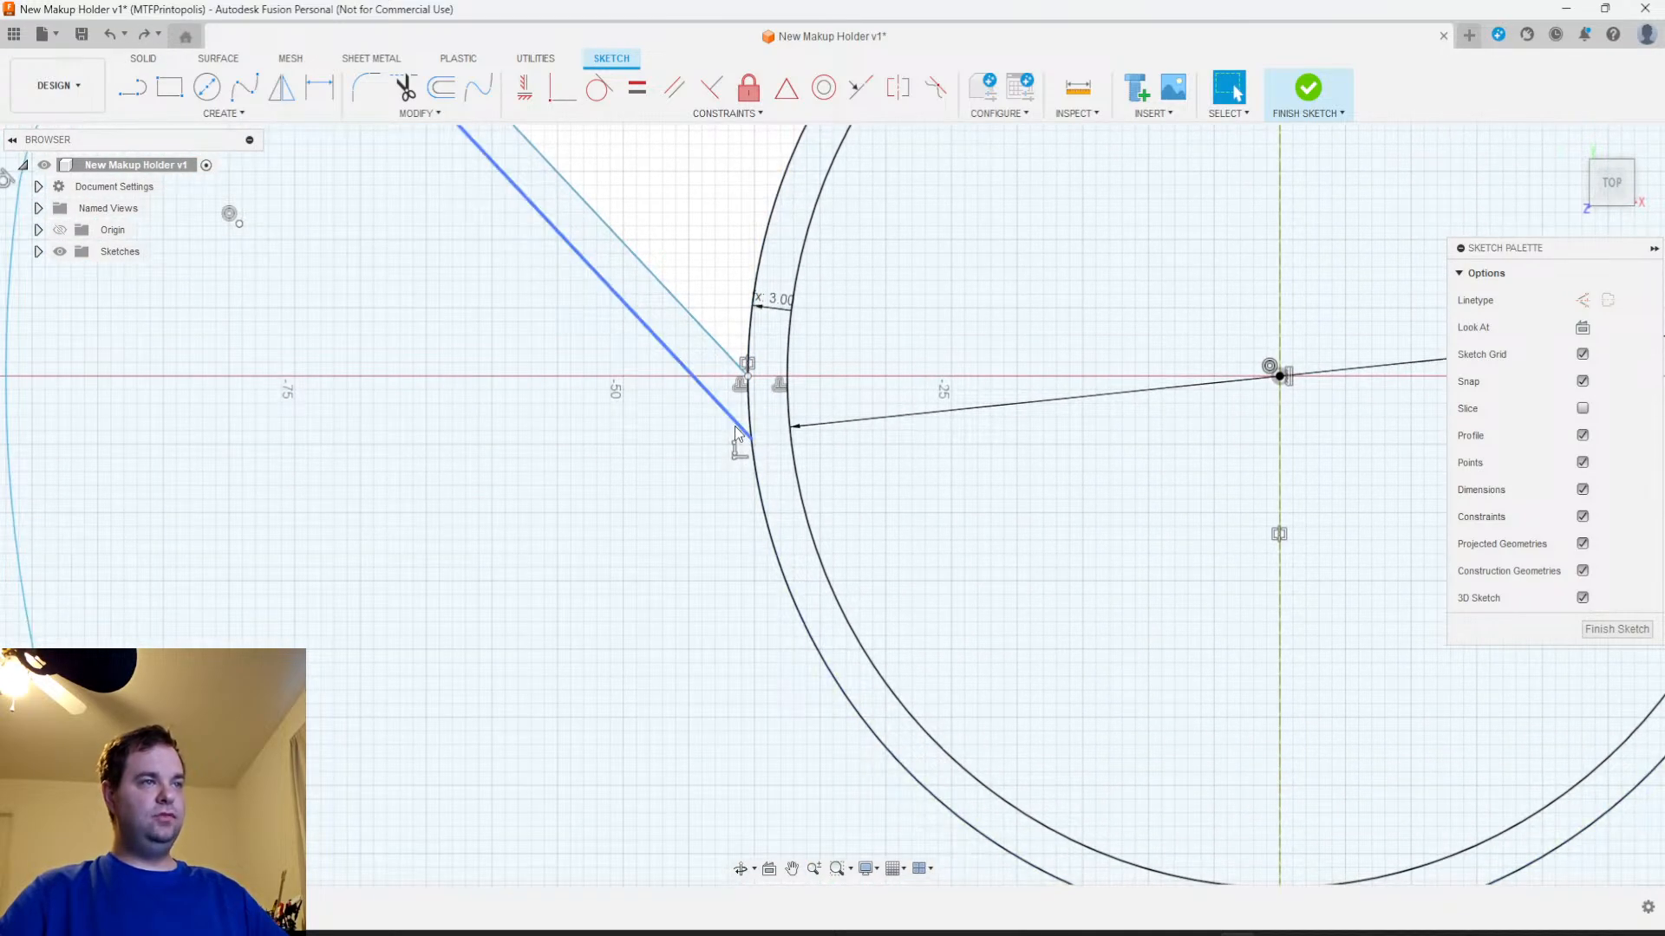
scroll(731, 416, "down", 4)
mouse_move(961, 504)
middle_mouse_down()
mouse_move(778, 622)
mouse_move(778, 514)
middle_mouse_up()
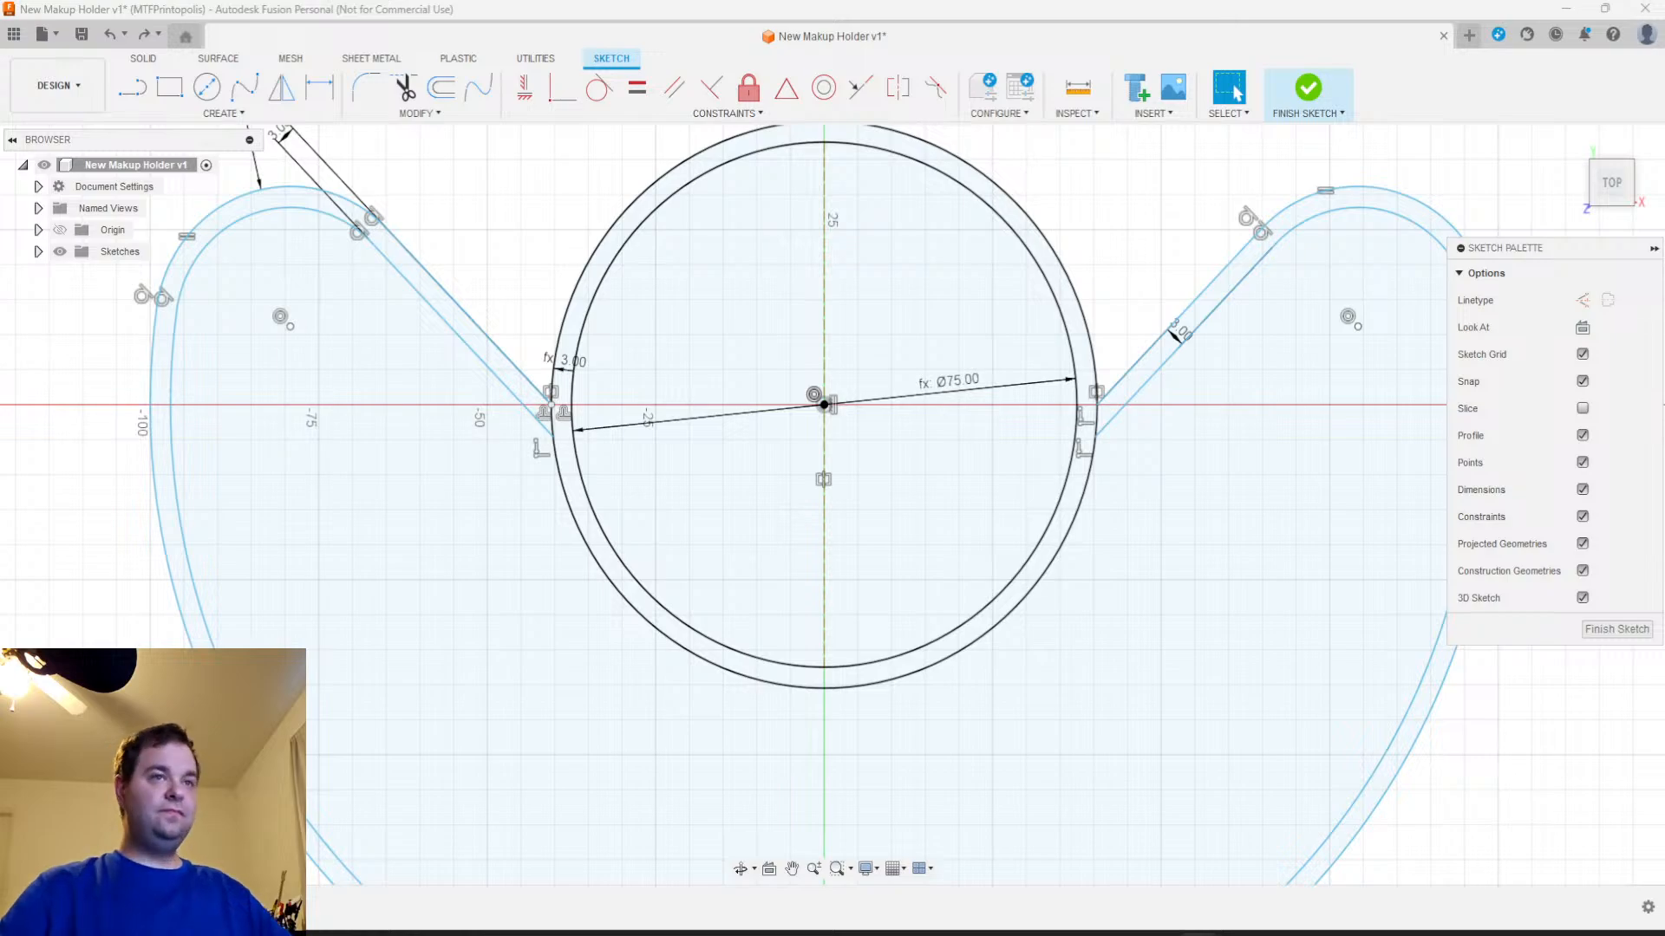
scroll(993, 520, "down", 3)
mouse_move(1013, 629)
middle_mouse_down()
mouse_move(884, 494)
mouse_move(851, 602)
mouse_move(940, 584)
mouse_move(856, 575)
mouse_move(777, 632)
mouse_move(758, 602)
middle_mouse_up()
scroll(838, 592, "down", 1)
scroll(827, 606, "up", 3)
scroll(857, 580, "down", 2)
mouse_move(869, 592)
middle_mouse_down()
mouse_move(963, 661)
mouse_move(911, 621)
mouse_move(850, 662)
mouse_move(869, 617)
middle_mouse_up()
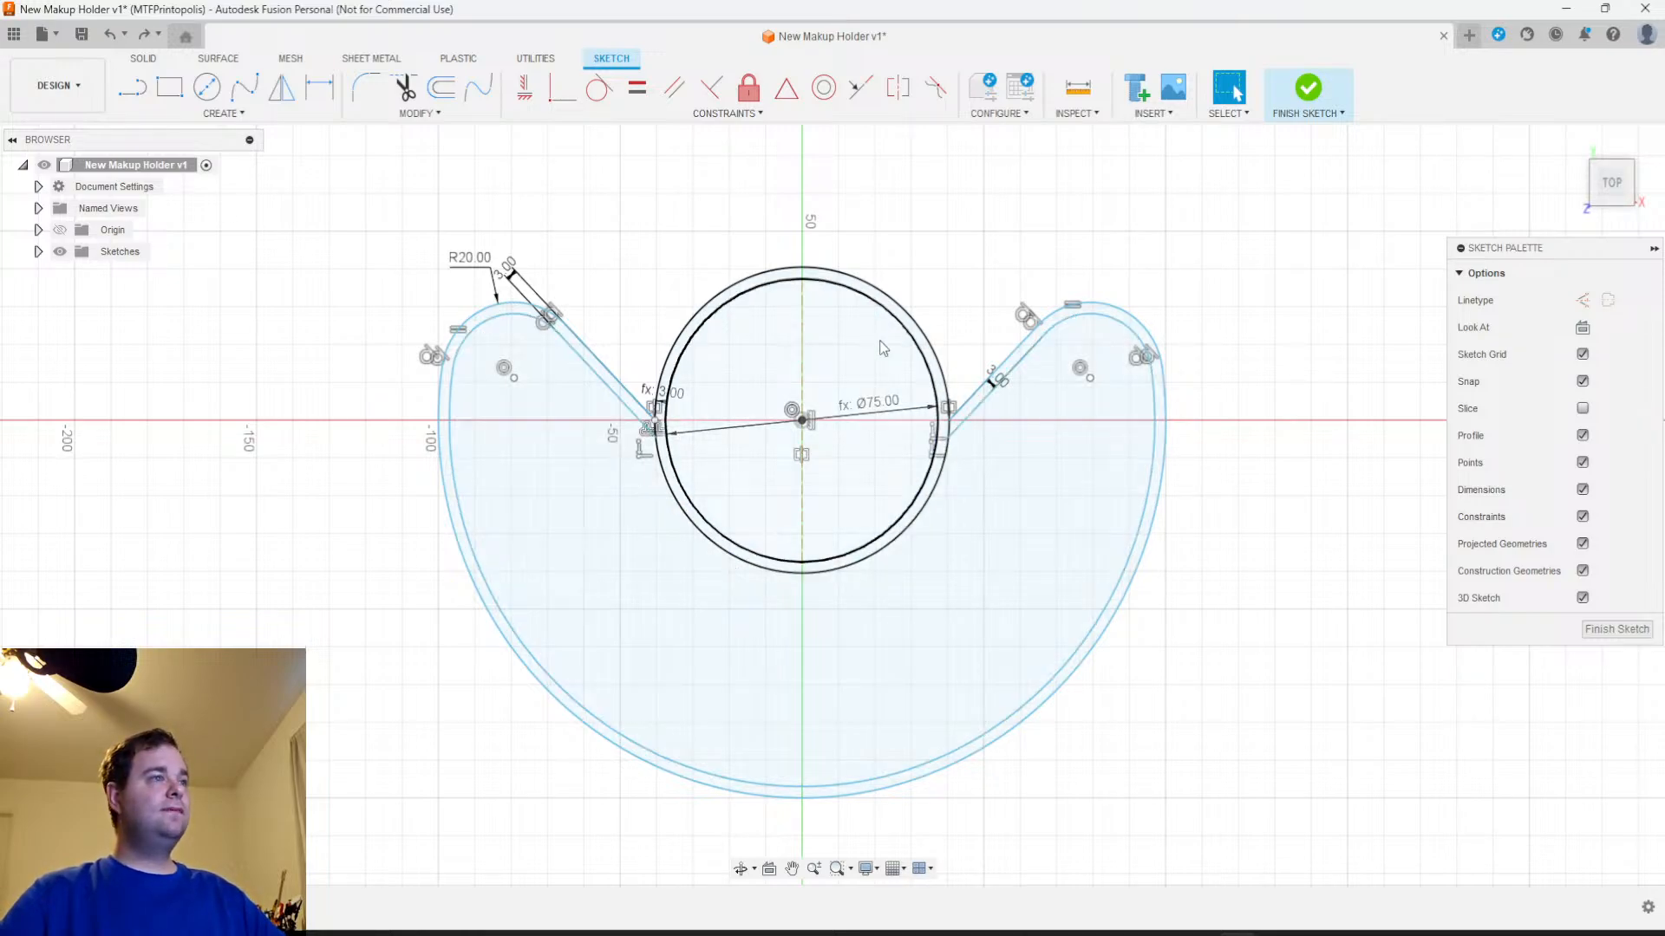
Extrude all four profiles (crescent interior, crescent wall, central disc and central ring) by -3 mm as a new body for the base
mouse_move(903, 586)
middle_mouse_down()
mouse_move(791, 672)
mouse_move(886, 609)
mouse_move(914, 557)
mouse_move(855, 576)
mouse_move(902, 606)
mouse_move(863, 511)
mouse_move(778, 572)
mouse_move(993, 555)
middle_mouse_up()
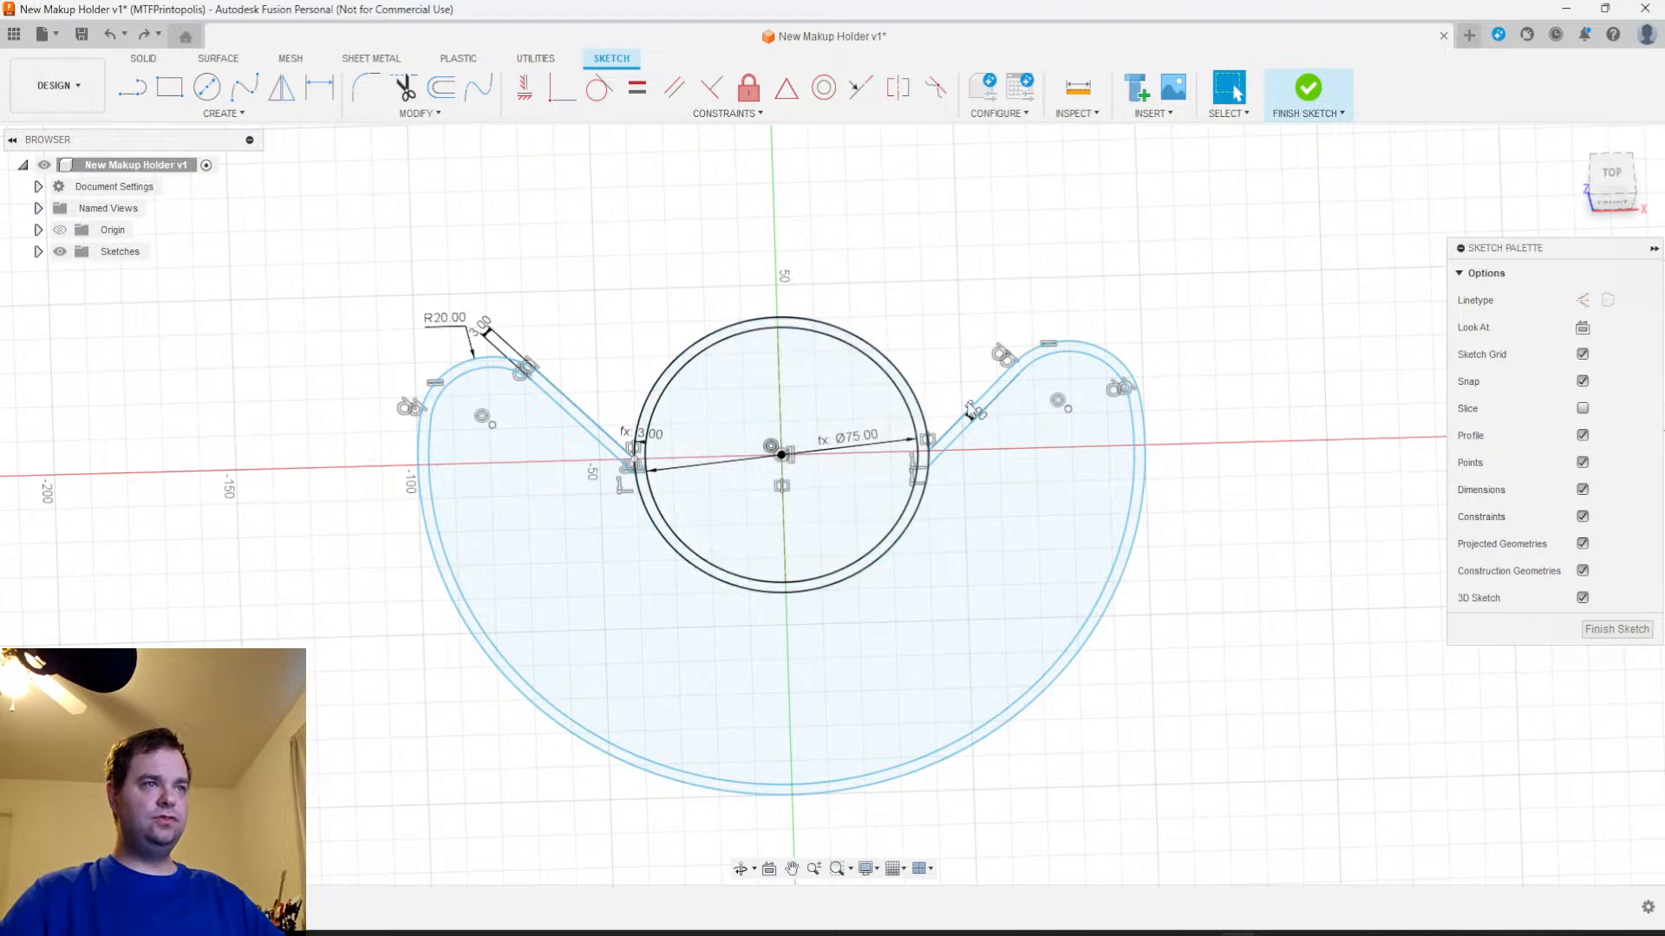
left_click(986, 533)
scroll(985, 531, "up", 3)
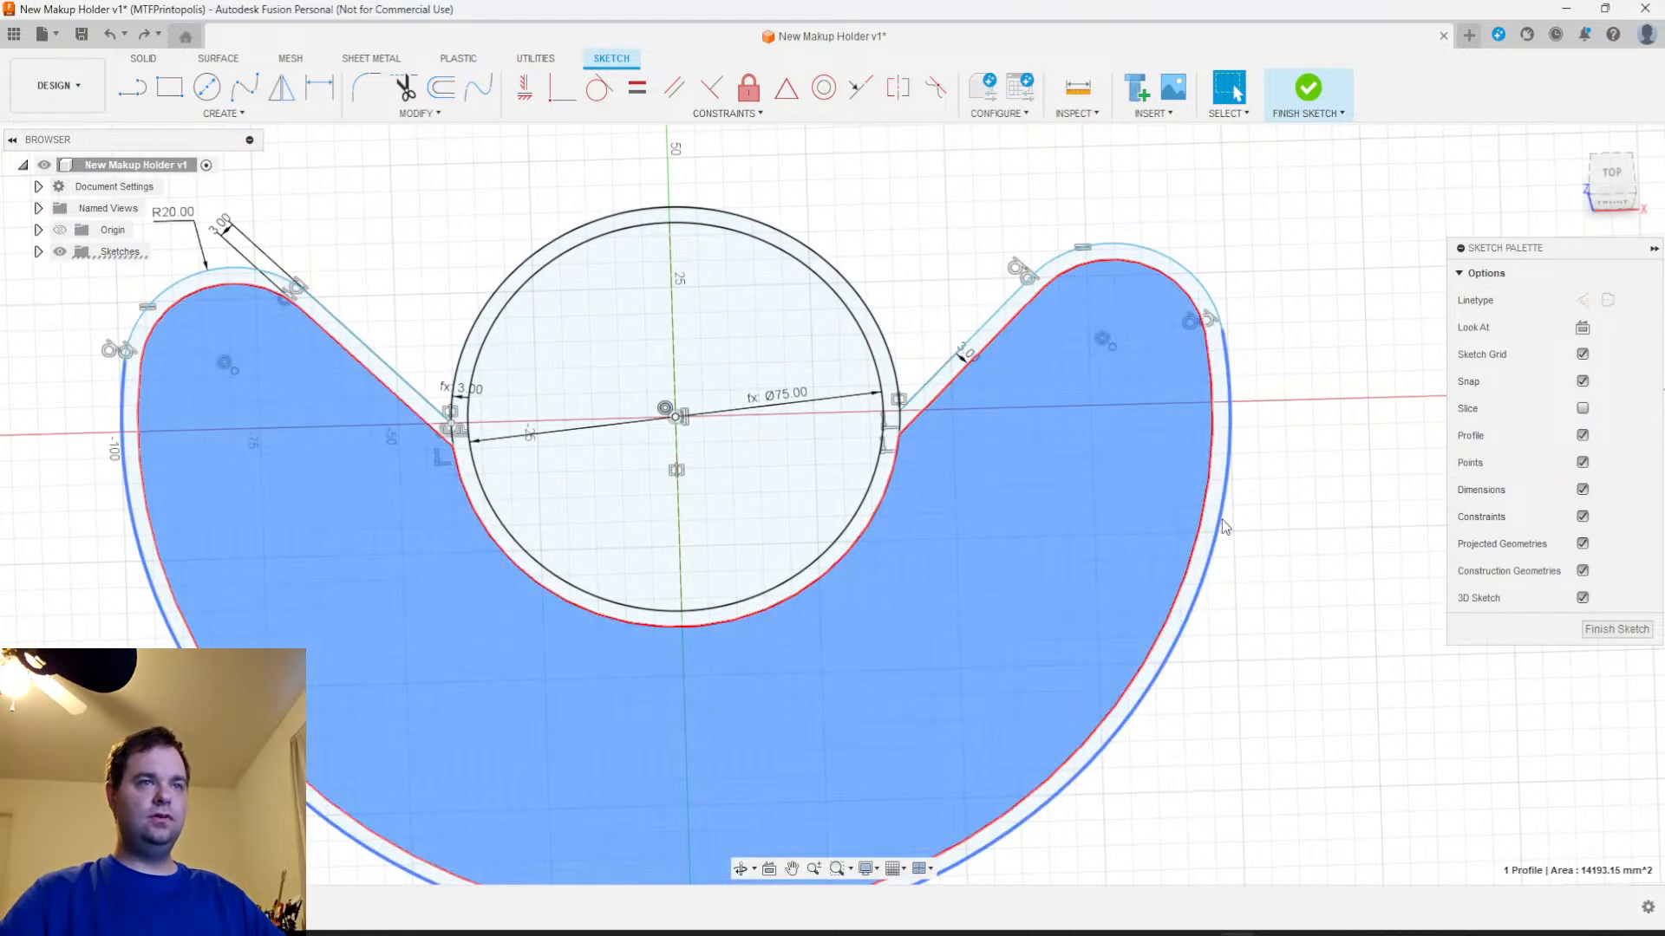
left_click(1211, 531, "shift")
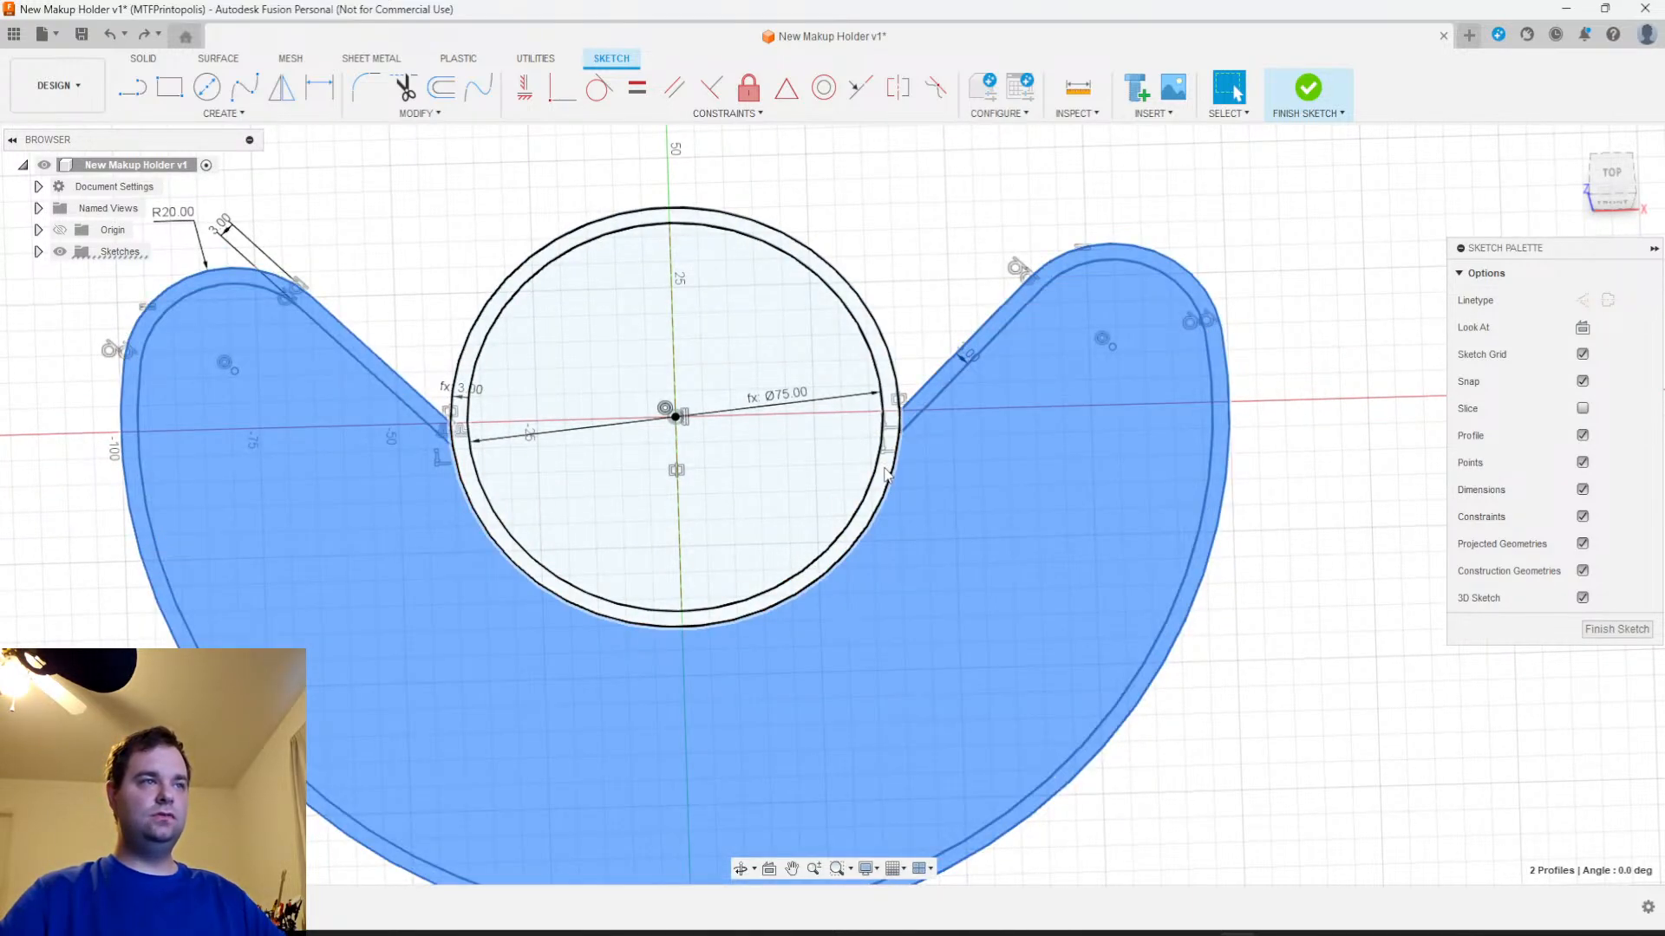
left_click(811, 472, "shift")
left_click(871, 508, "shift")
scroll(872, 509, "down", 2)
middle_click_drag(900, 649, 897, 581)
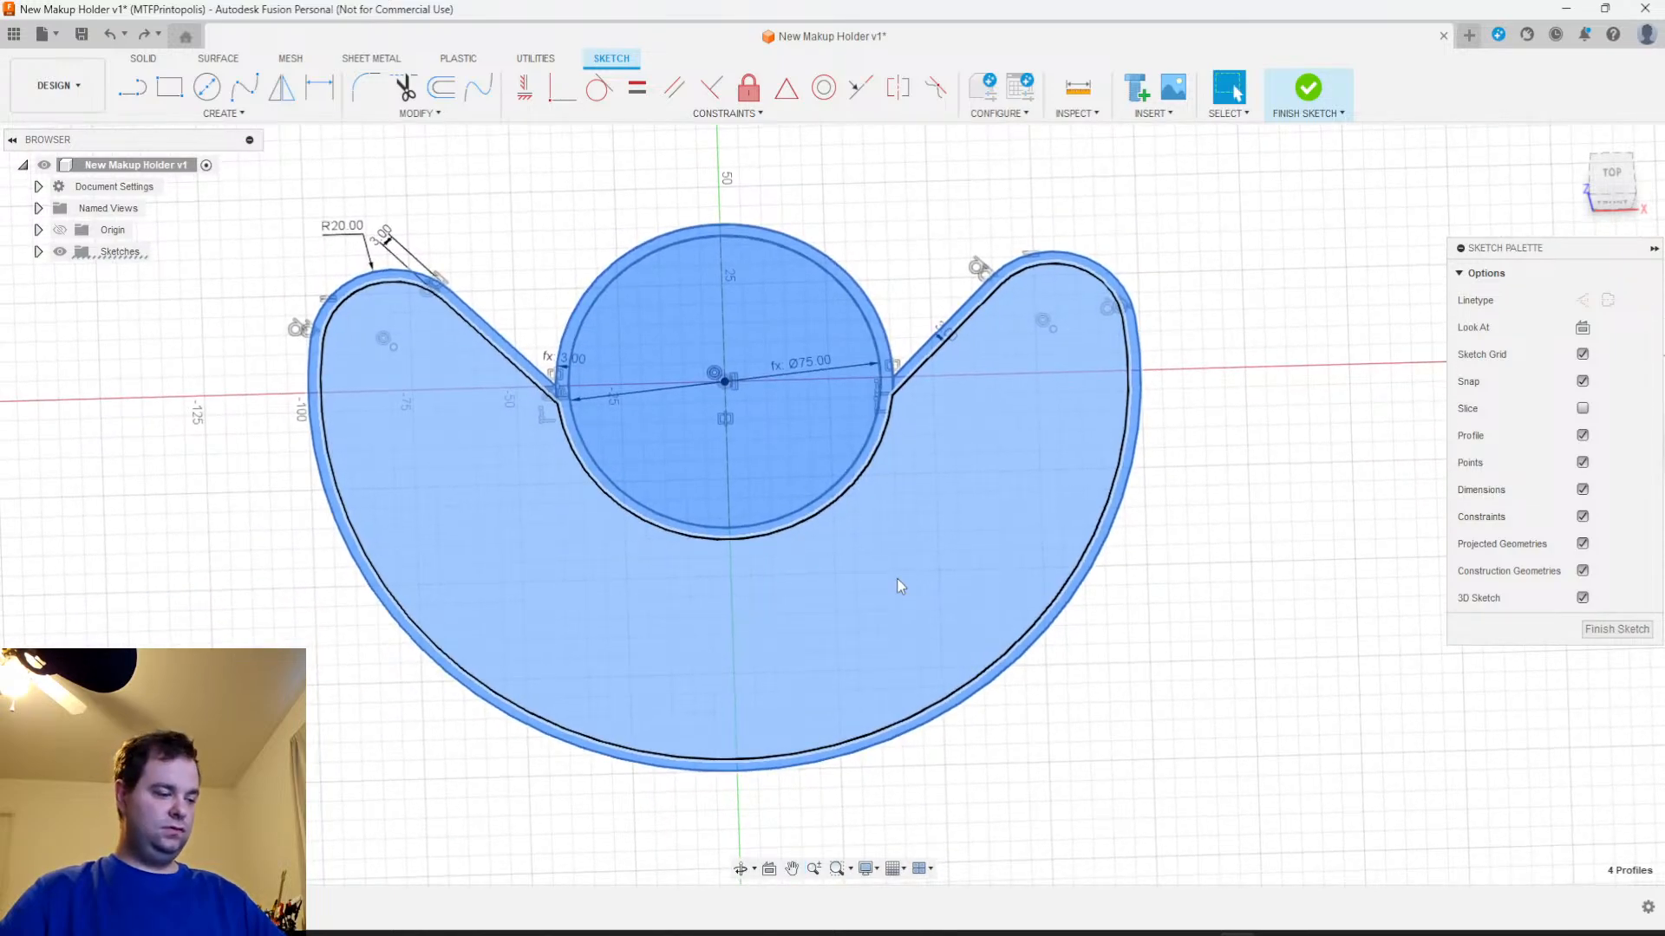
key("e")
key("BackSpace")
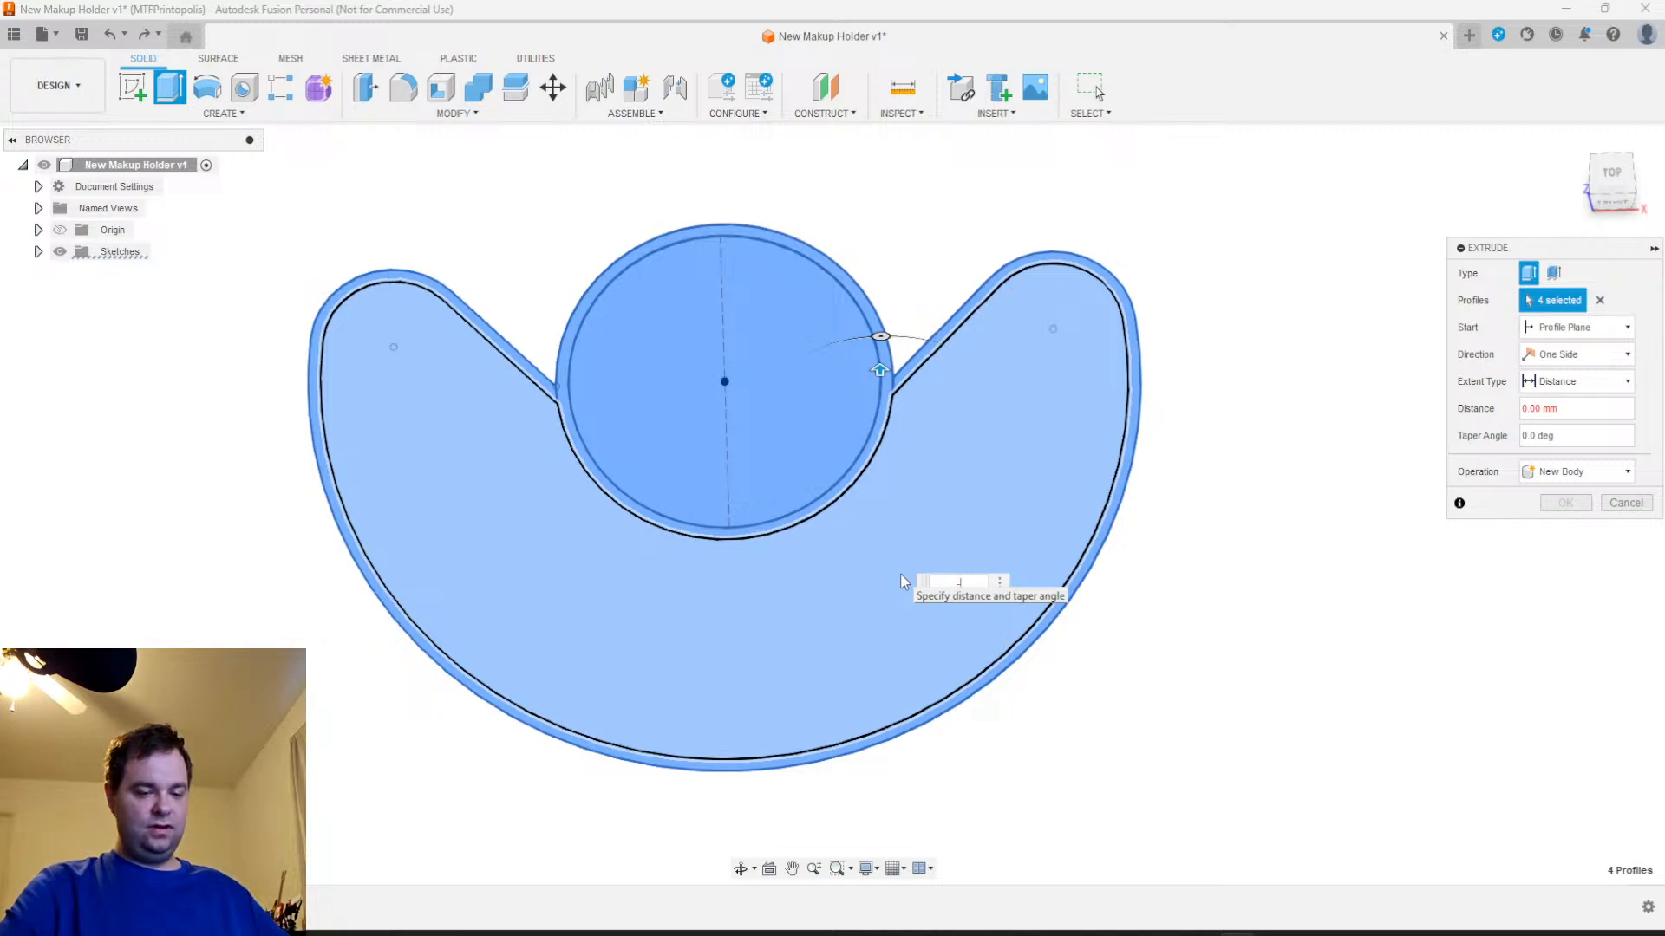
type("-3")
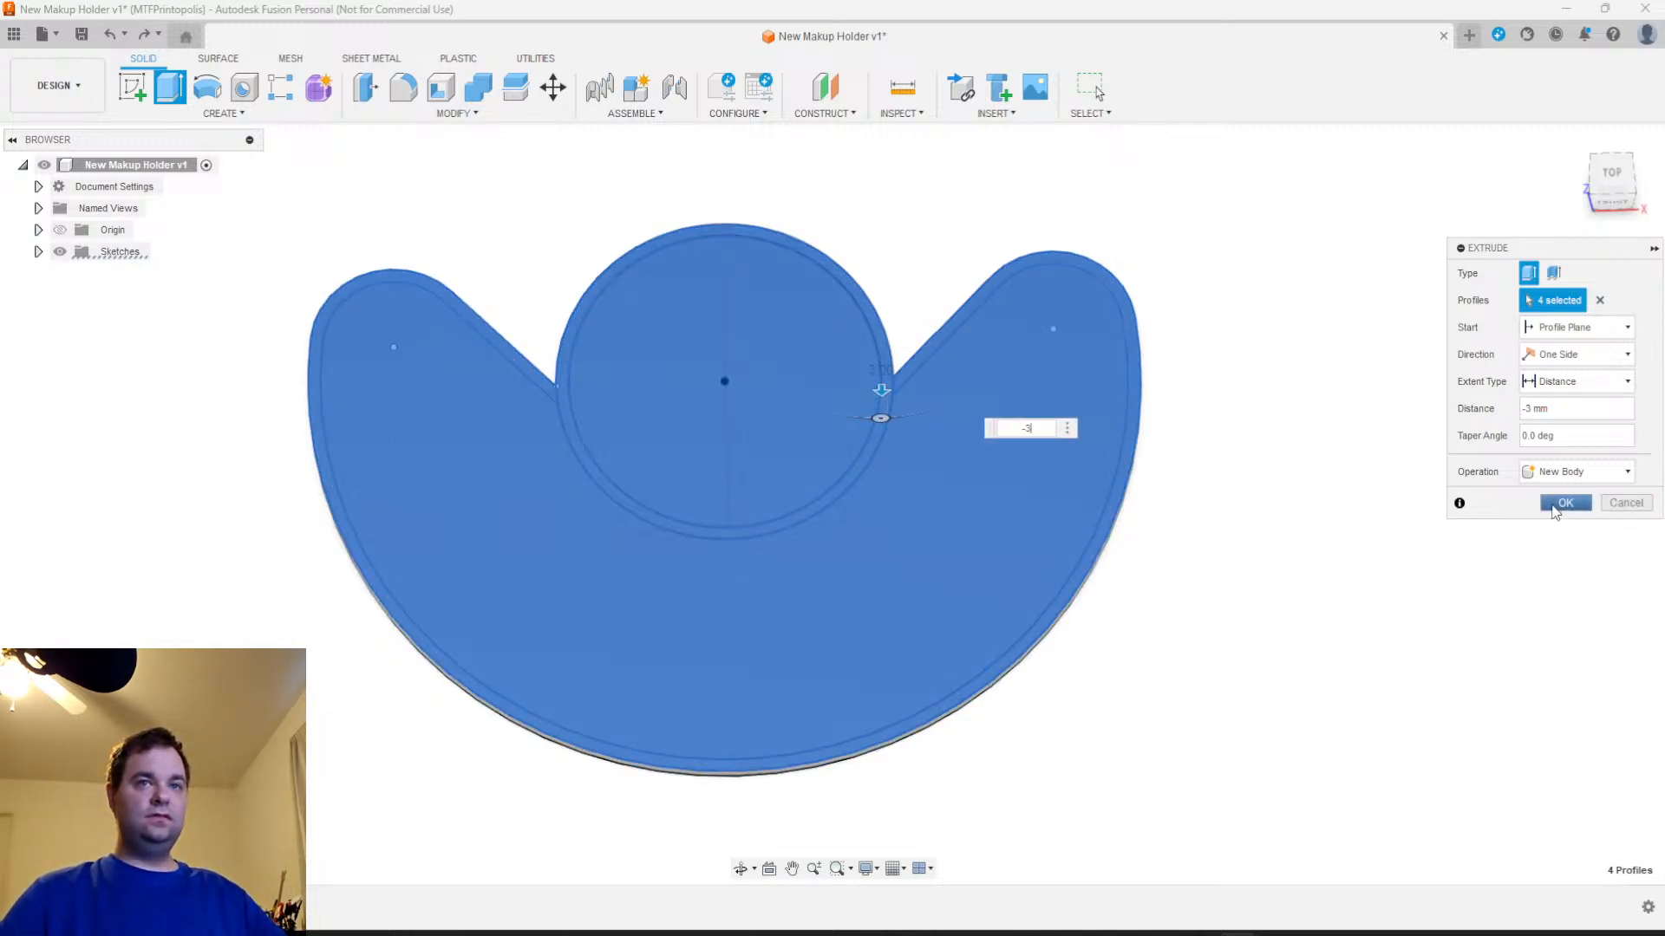
left_click(1565, 503)
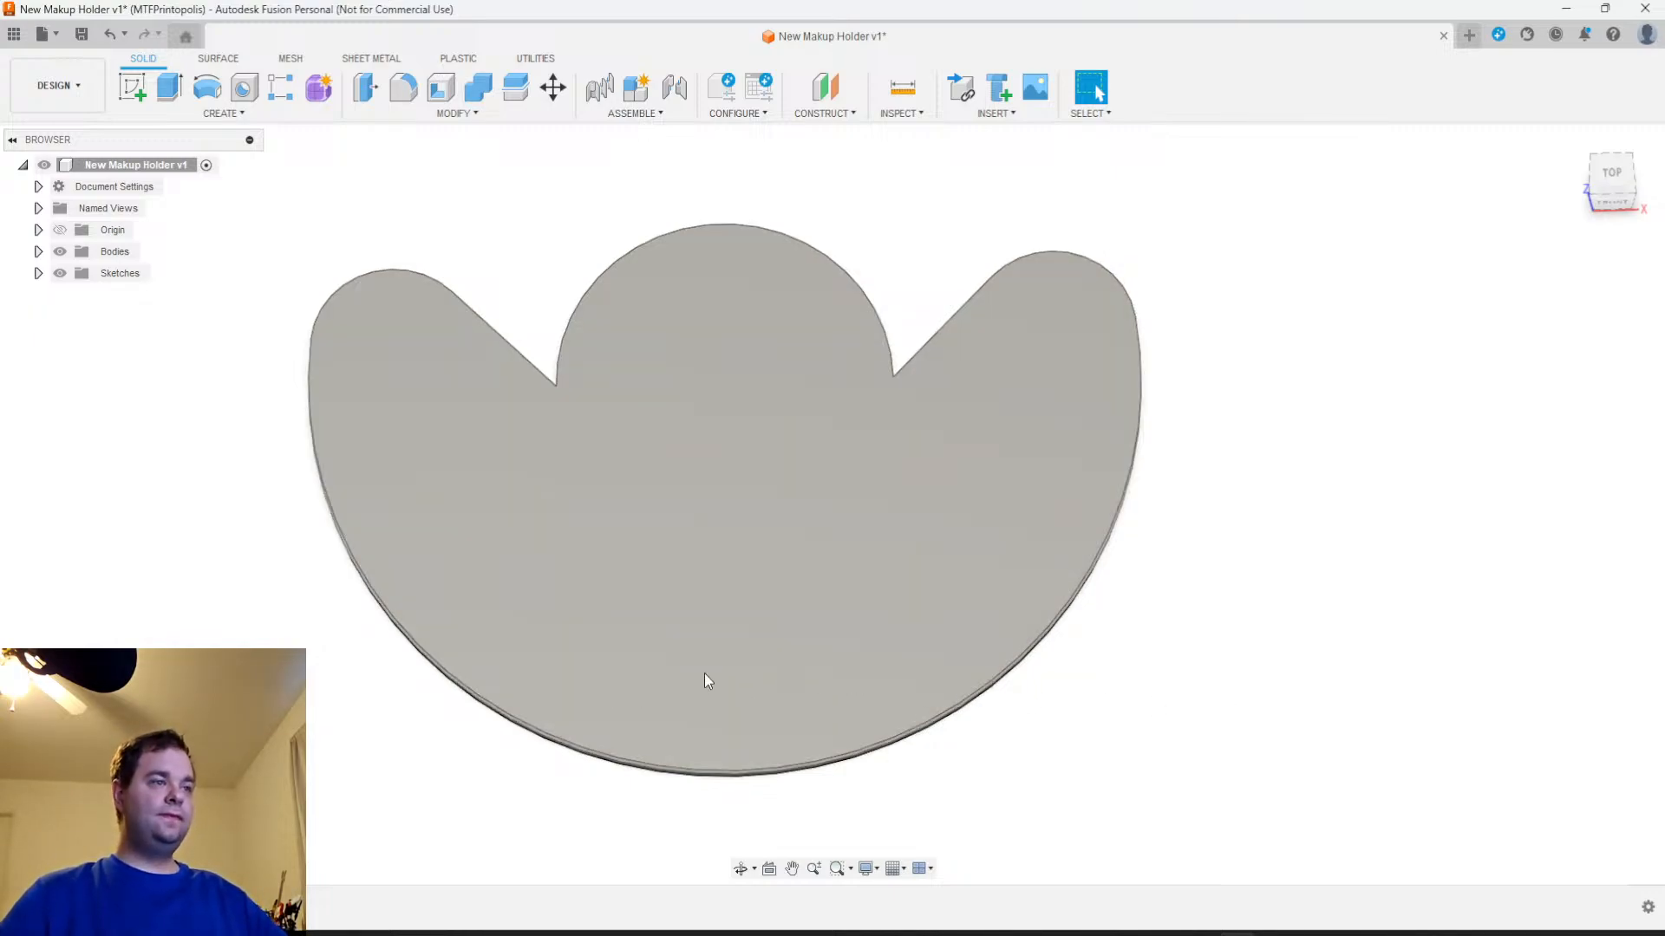
Make Sketch1 visible again on top of the base body
middle_click_drag(751, 721, 802, 626, "shift")
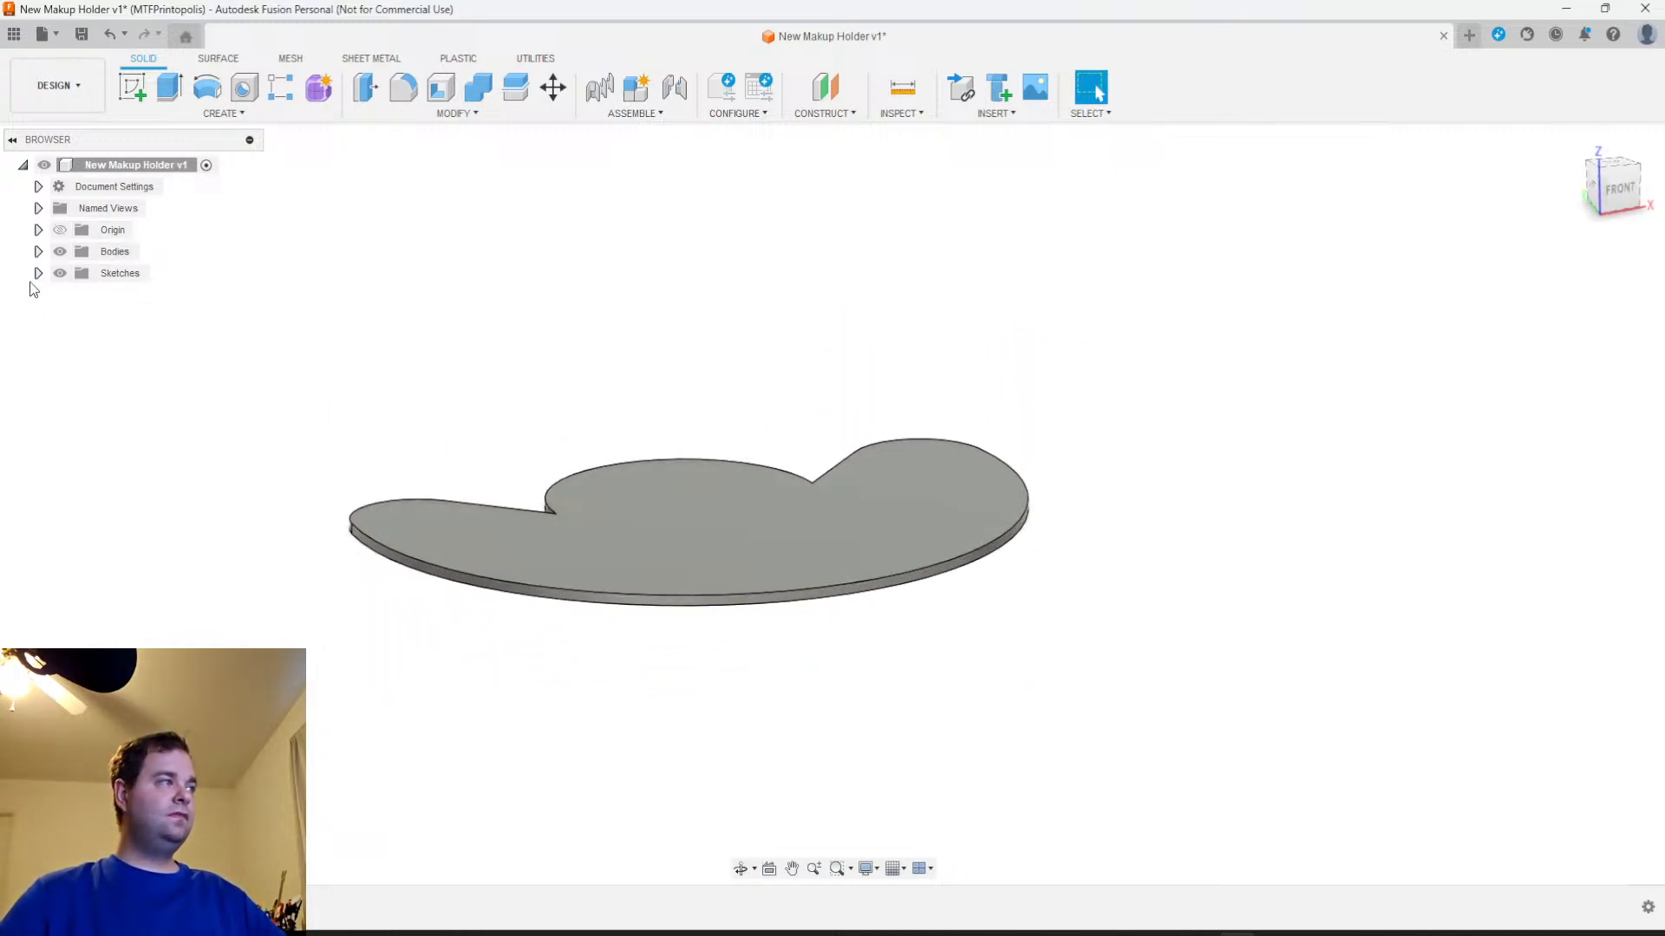
left_click(38, 273)
left_click(75, 296)
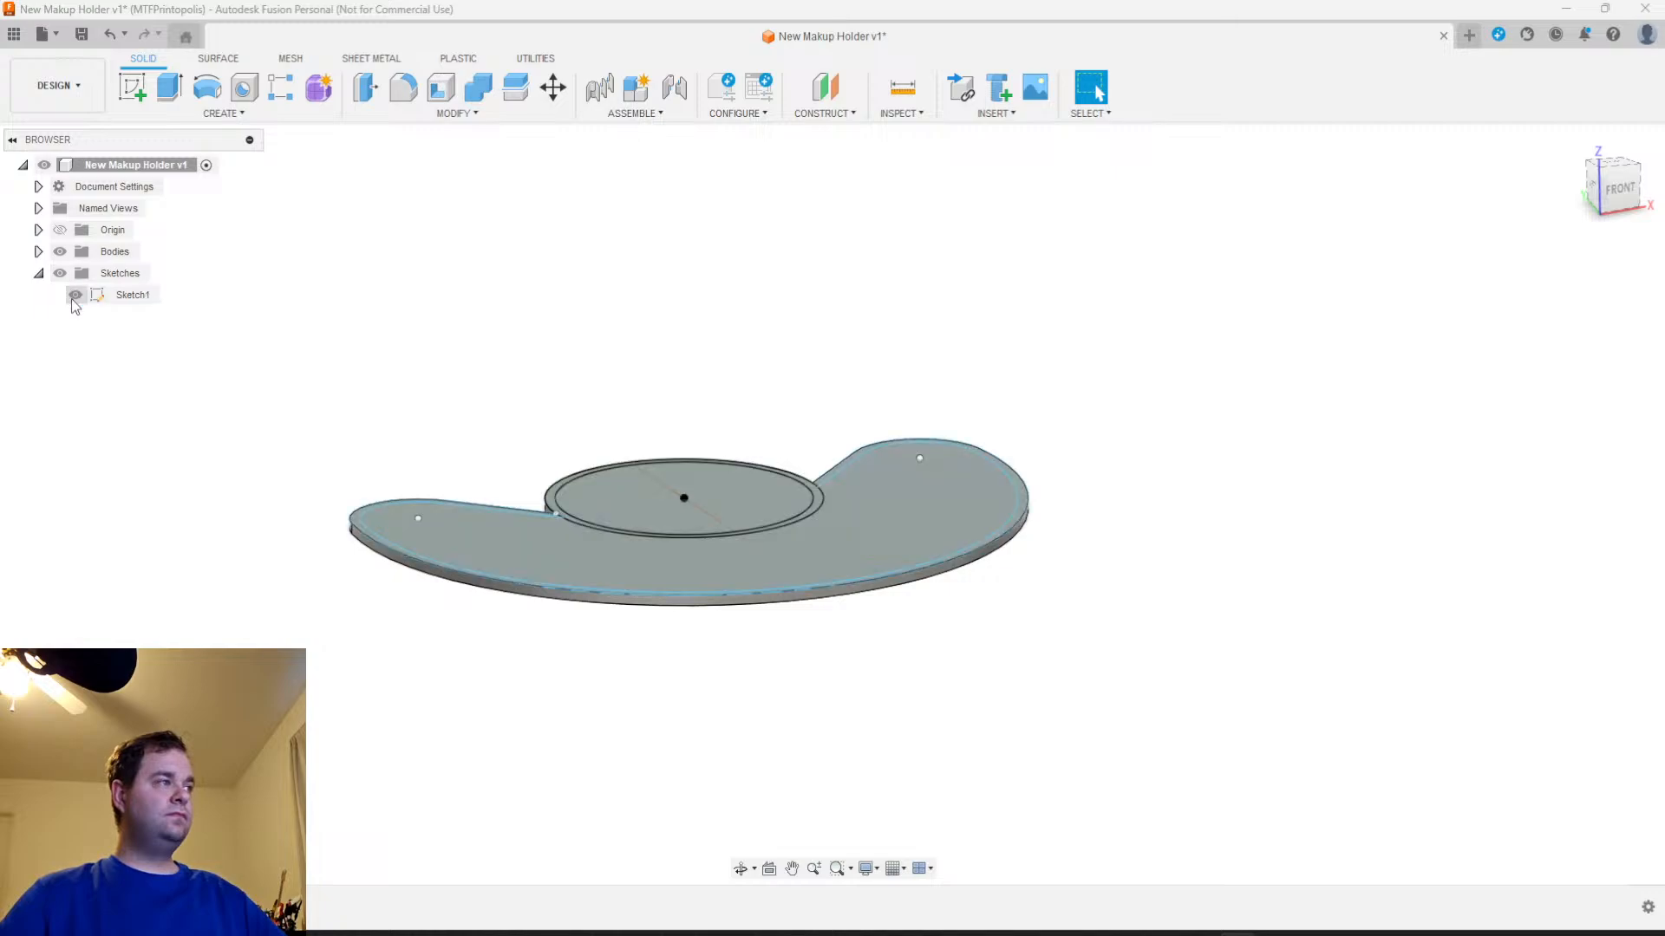
Extrude only the central ring profile of Sketch1 100 mm upward, joining it to the base as a tube
scroll(1069, 592, "up", 3)
middle_click_drag(1016, 518, 1047, 578, "shift")
scroll(1053, 574, "down", 4)
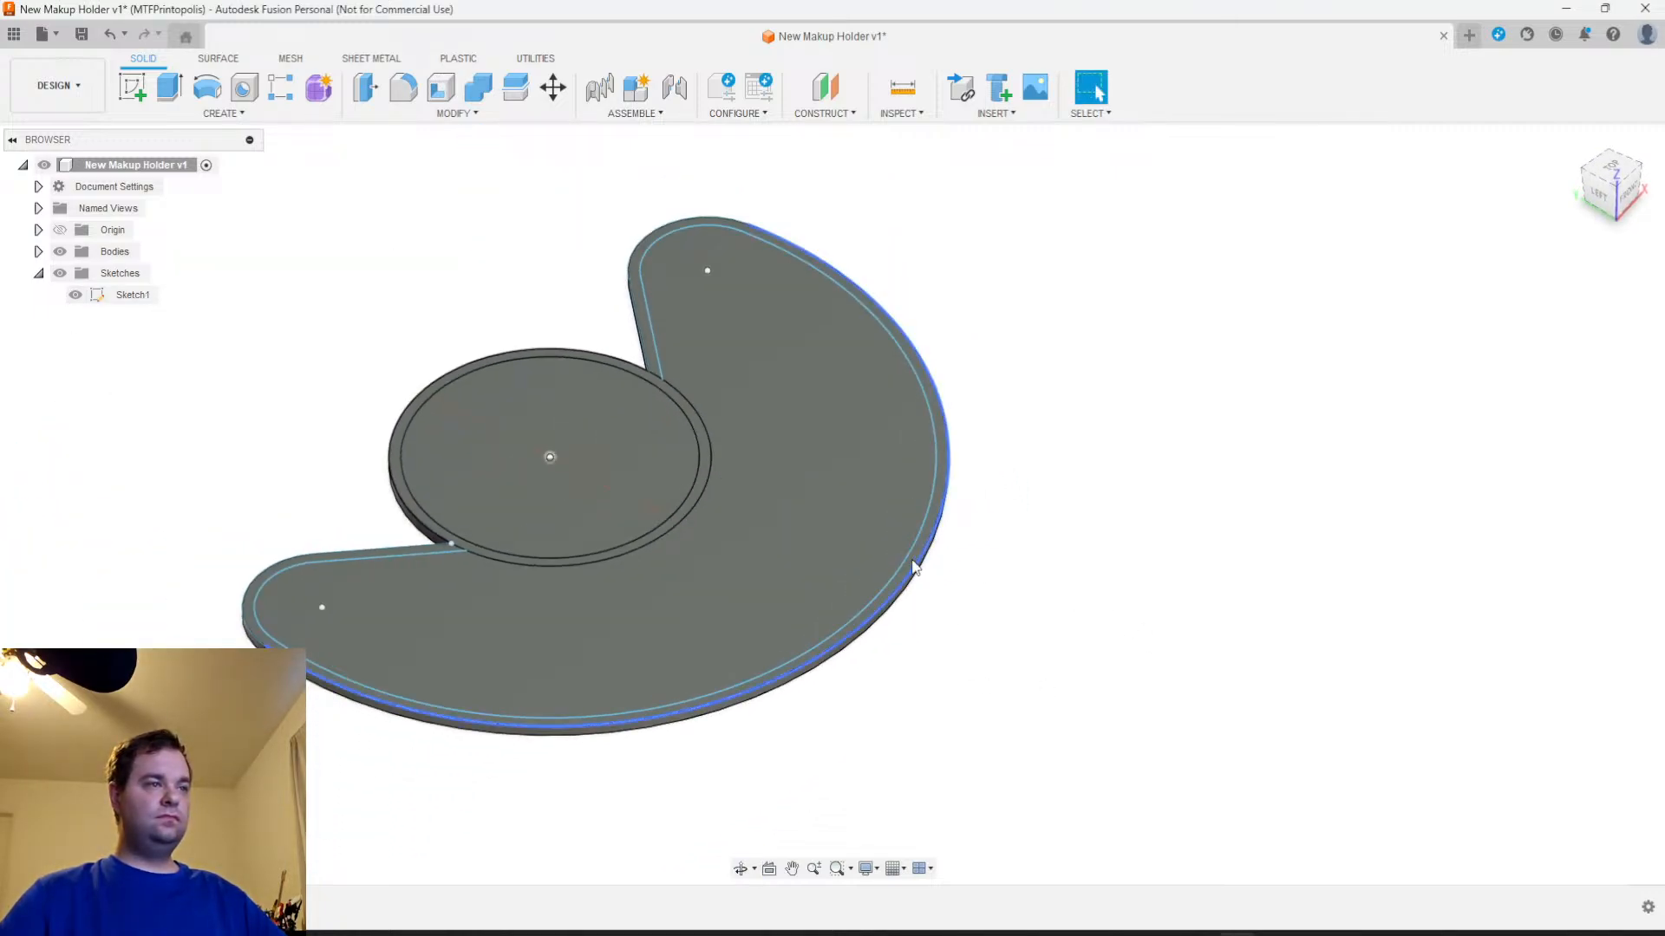
scroll(919, 562, "up", 3)
left_click(921, 556)
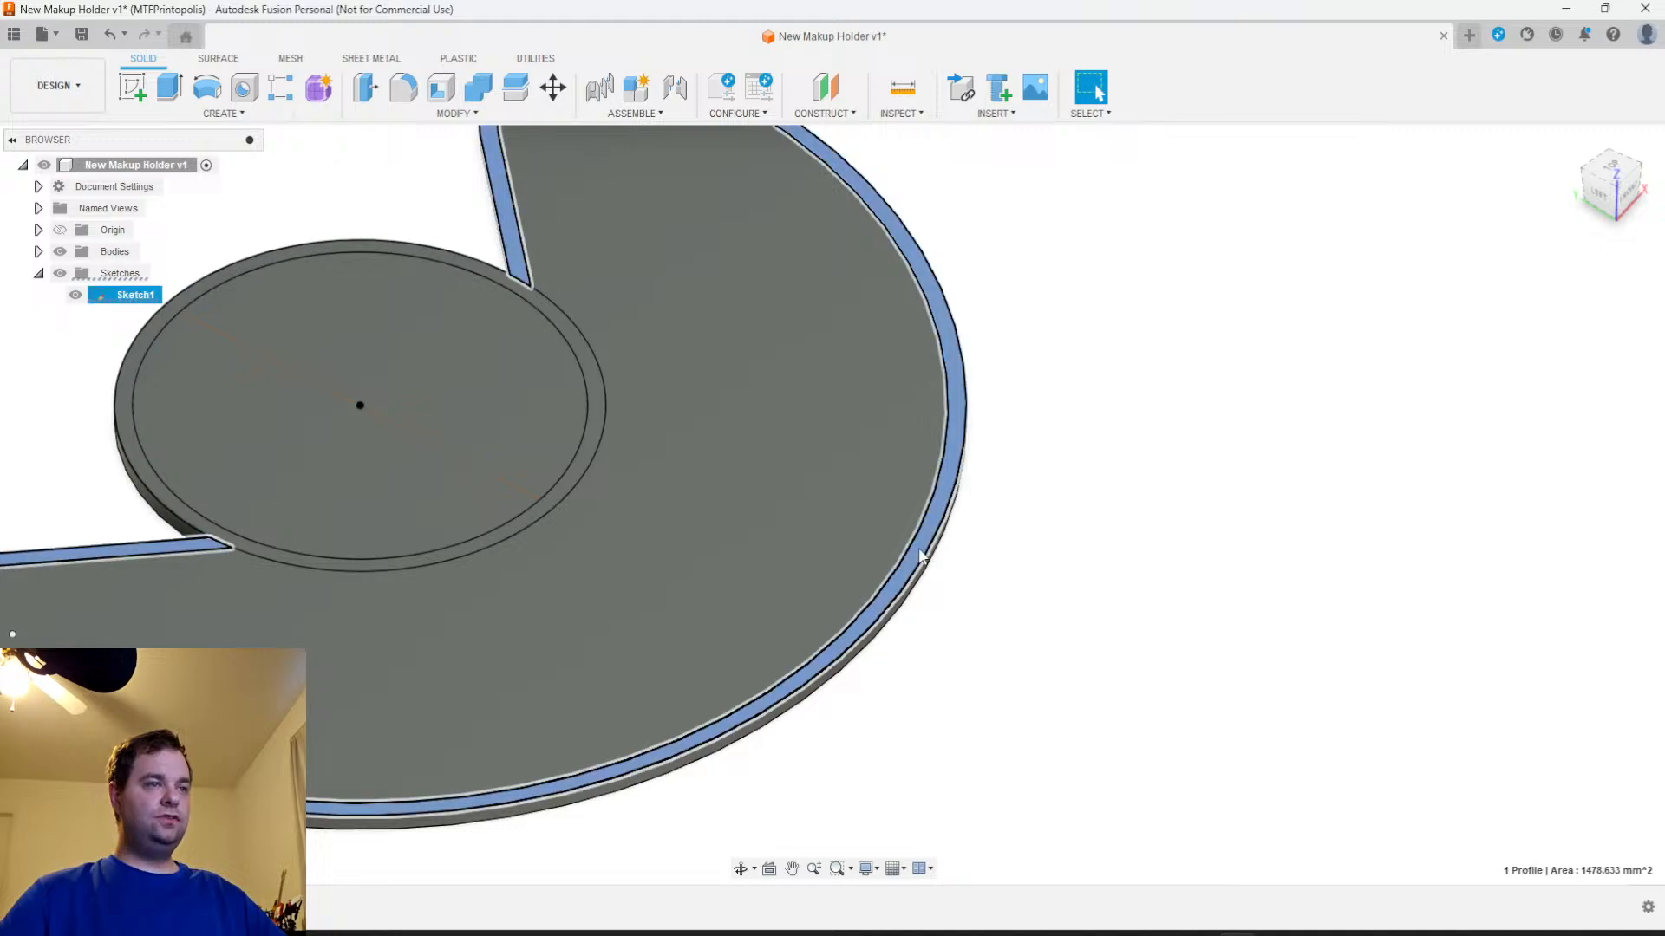
left_click(560, 483, "ctrl")
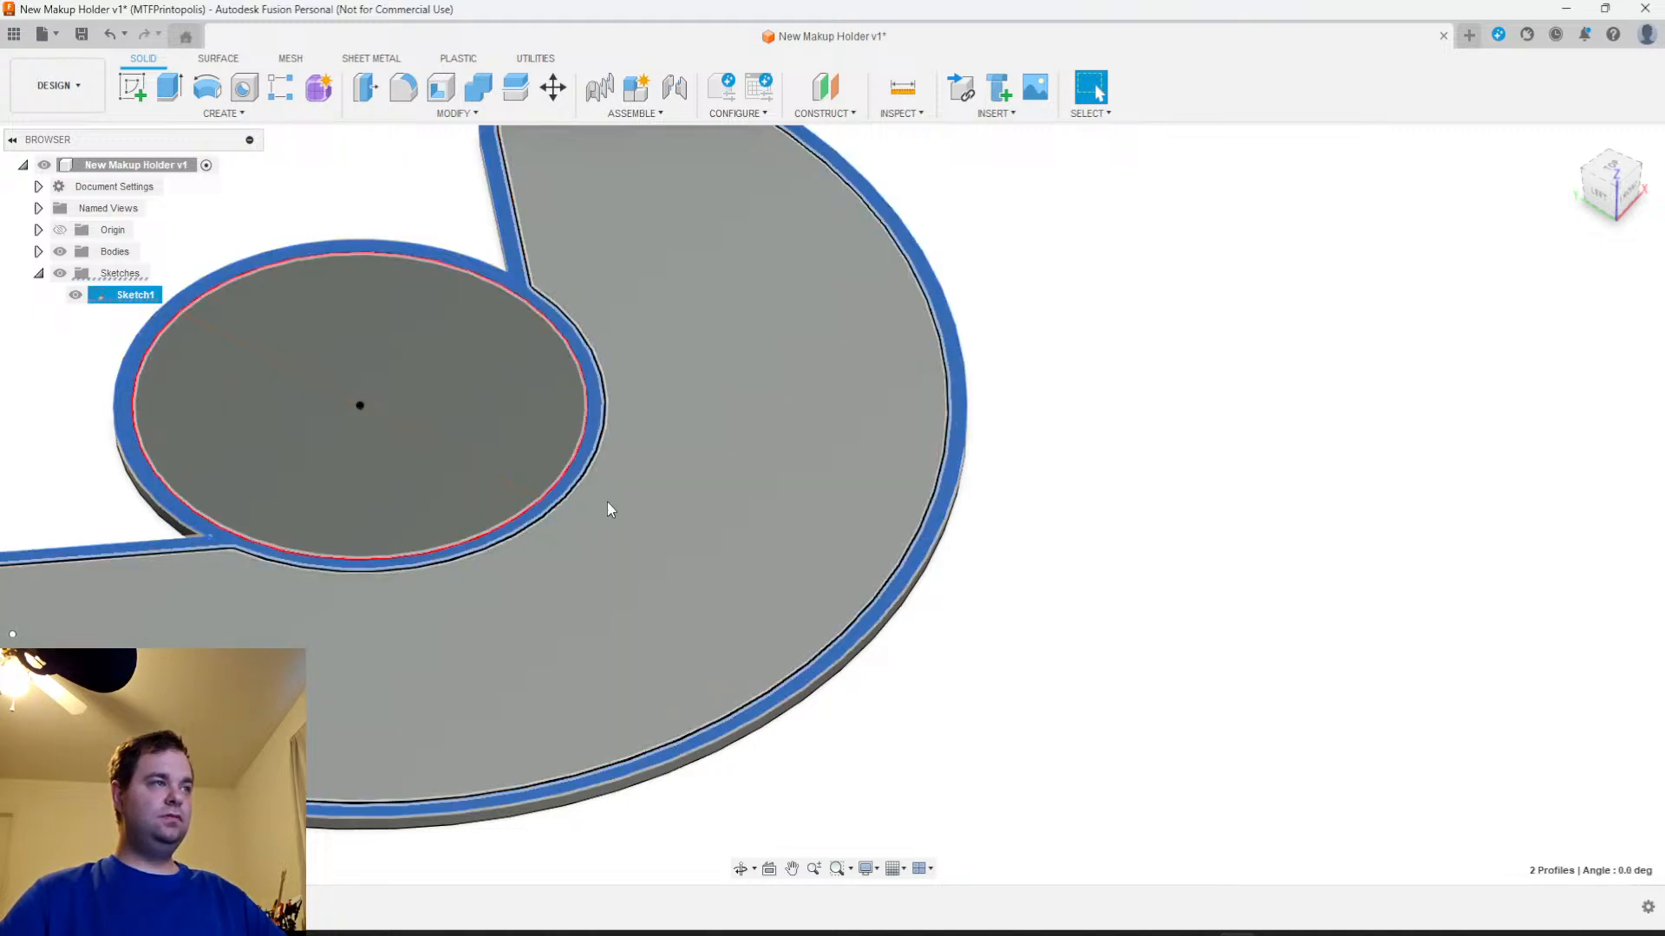
scroll(605, 508, "down", 3)
middle_click_drag(1000, 609, 909, 631, "shift")
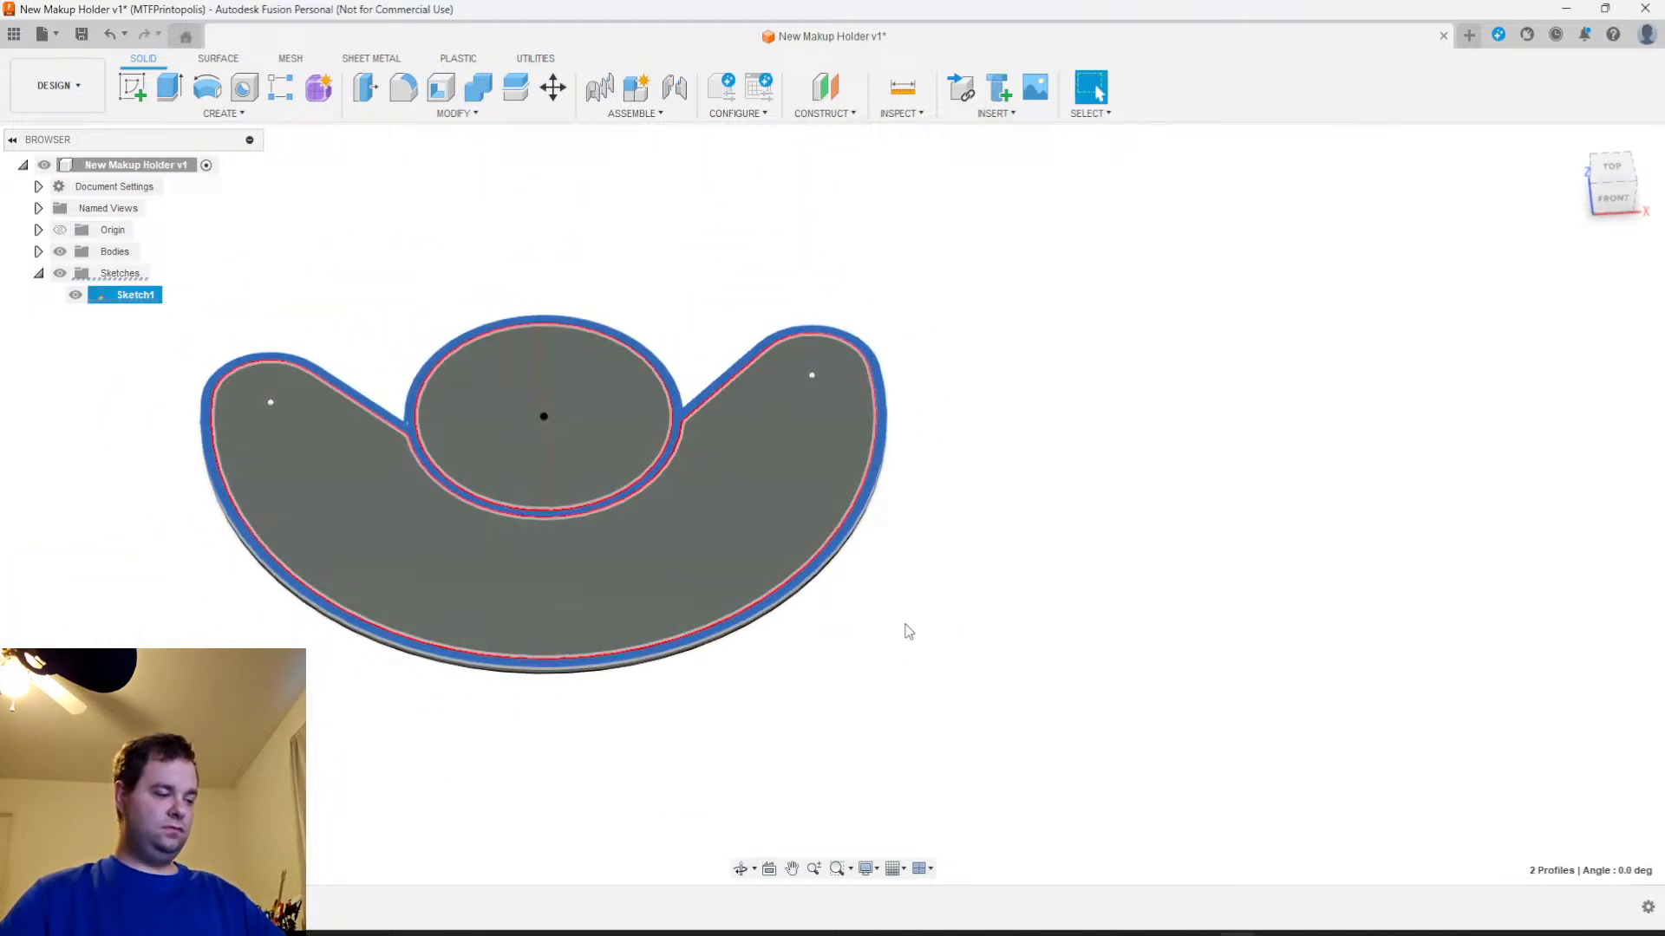
key("e")
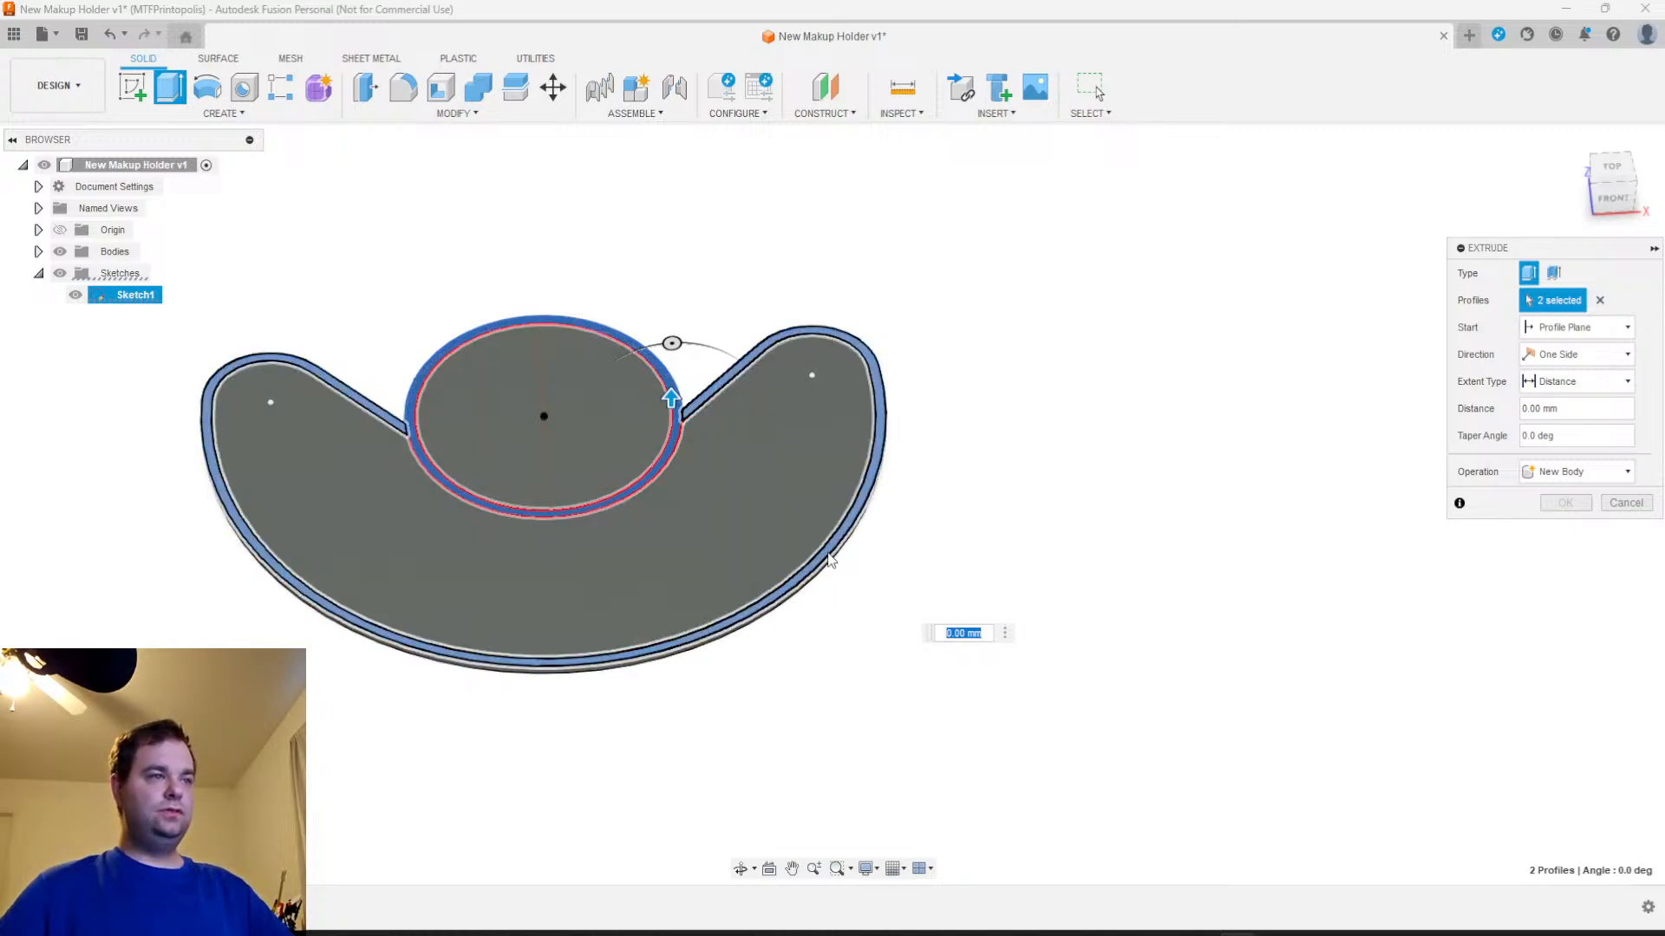
left_click(829, 559)
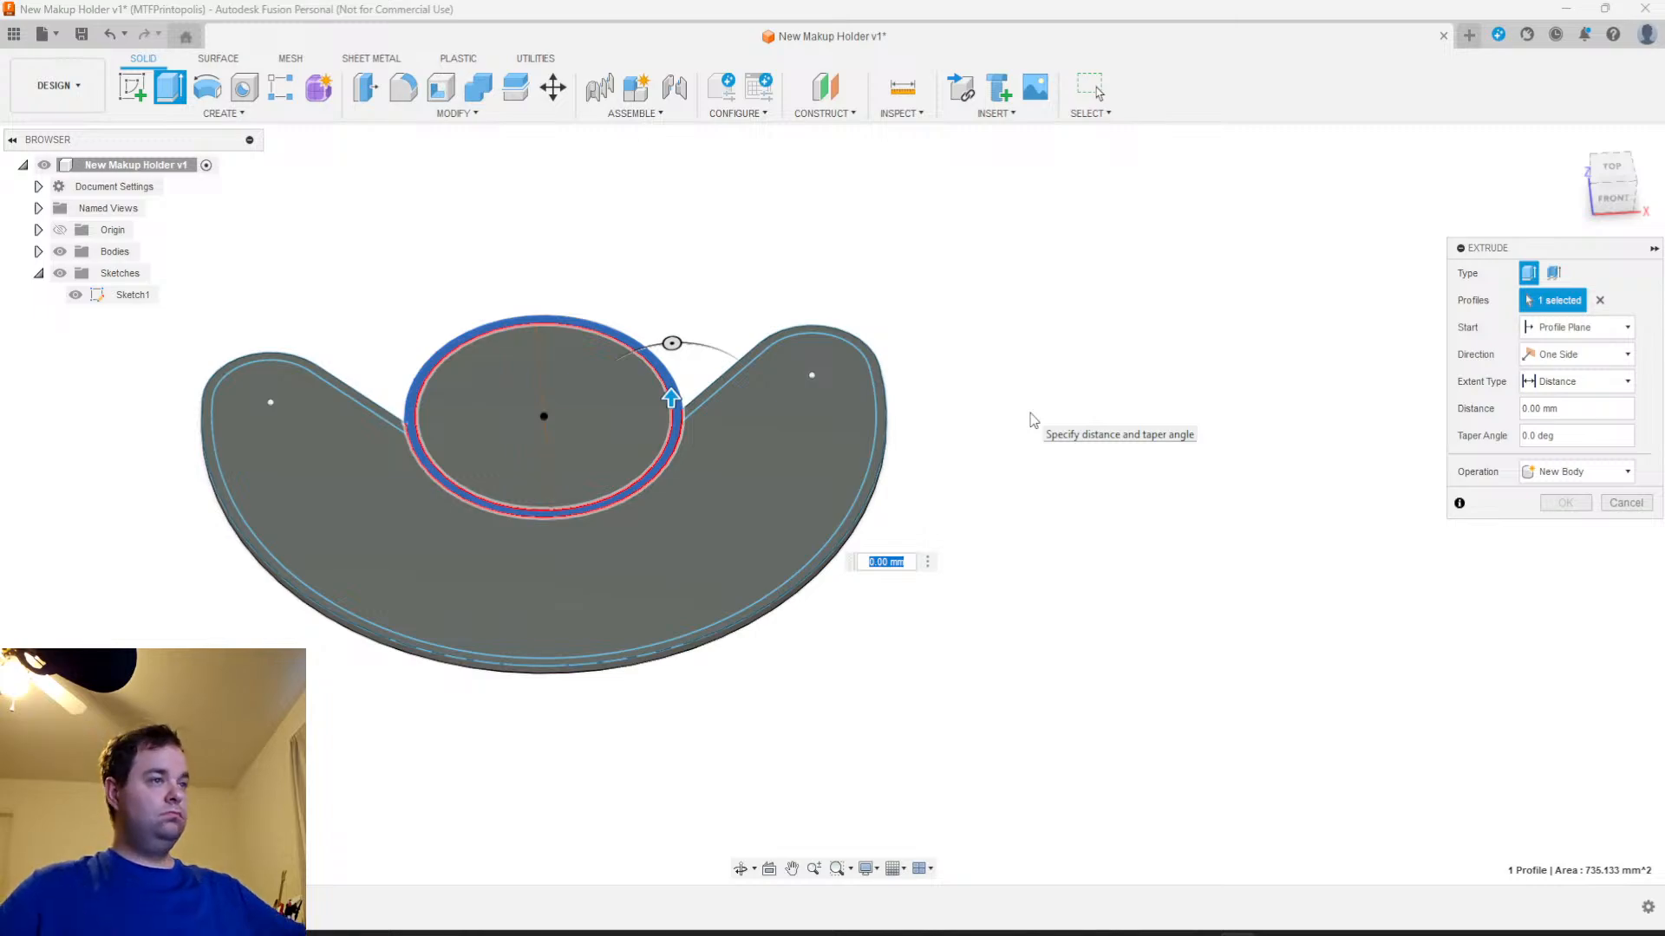
type("100")
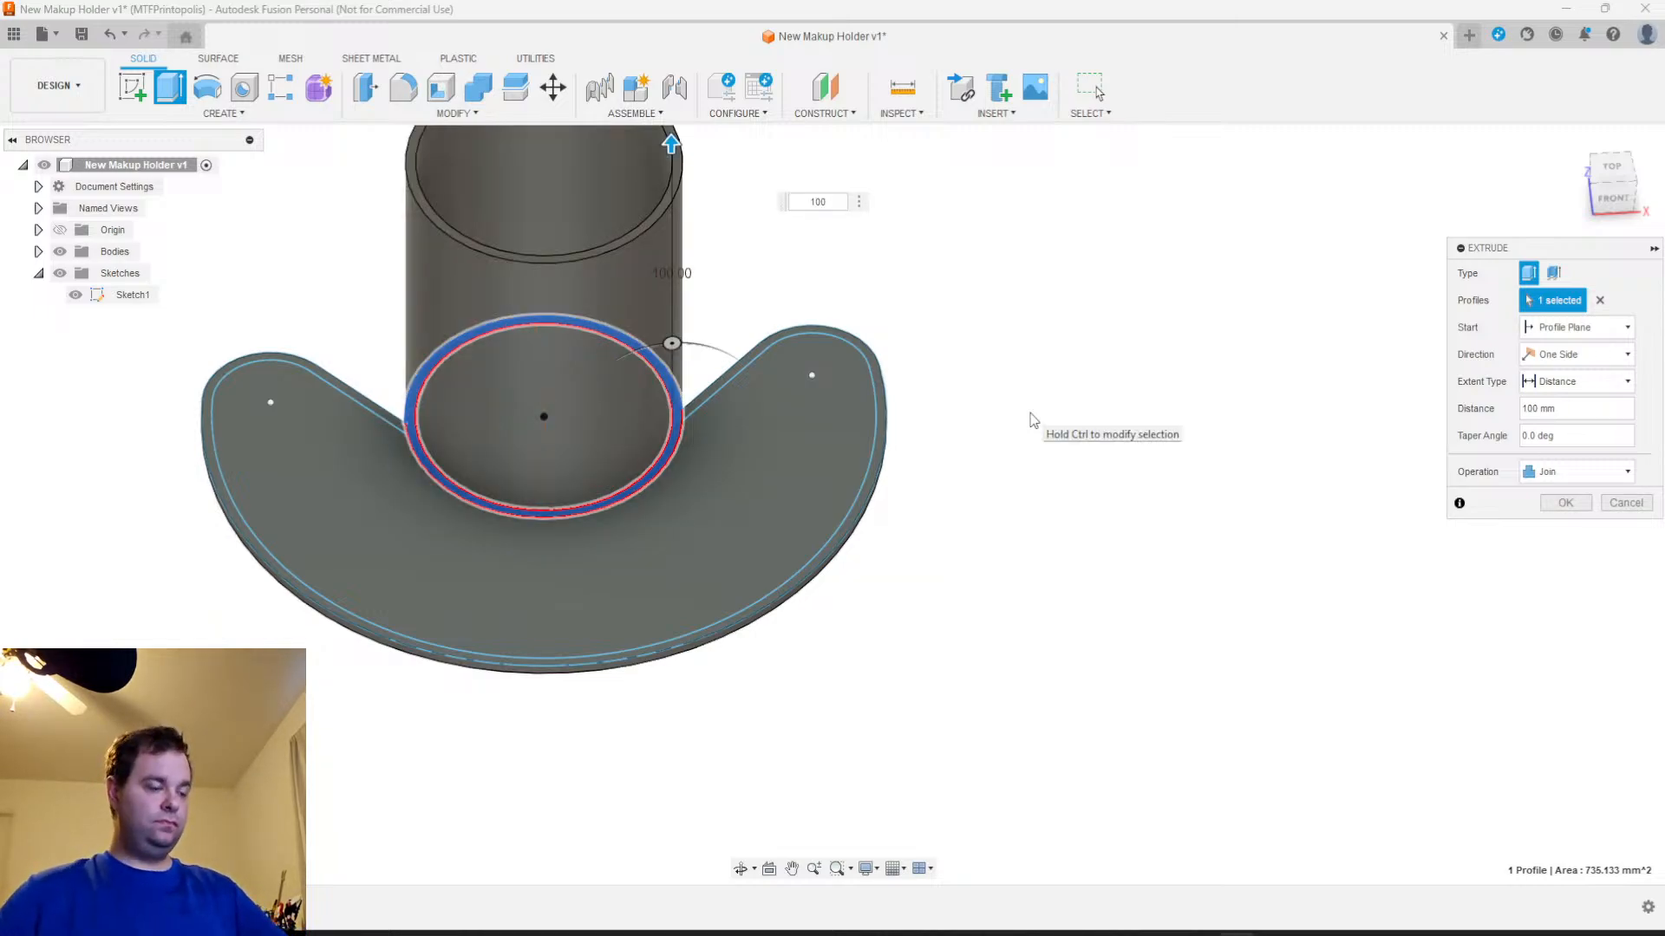
key("Return")
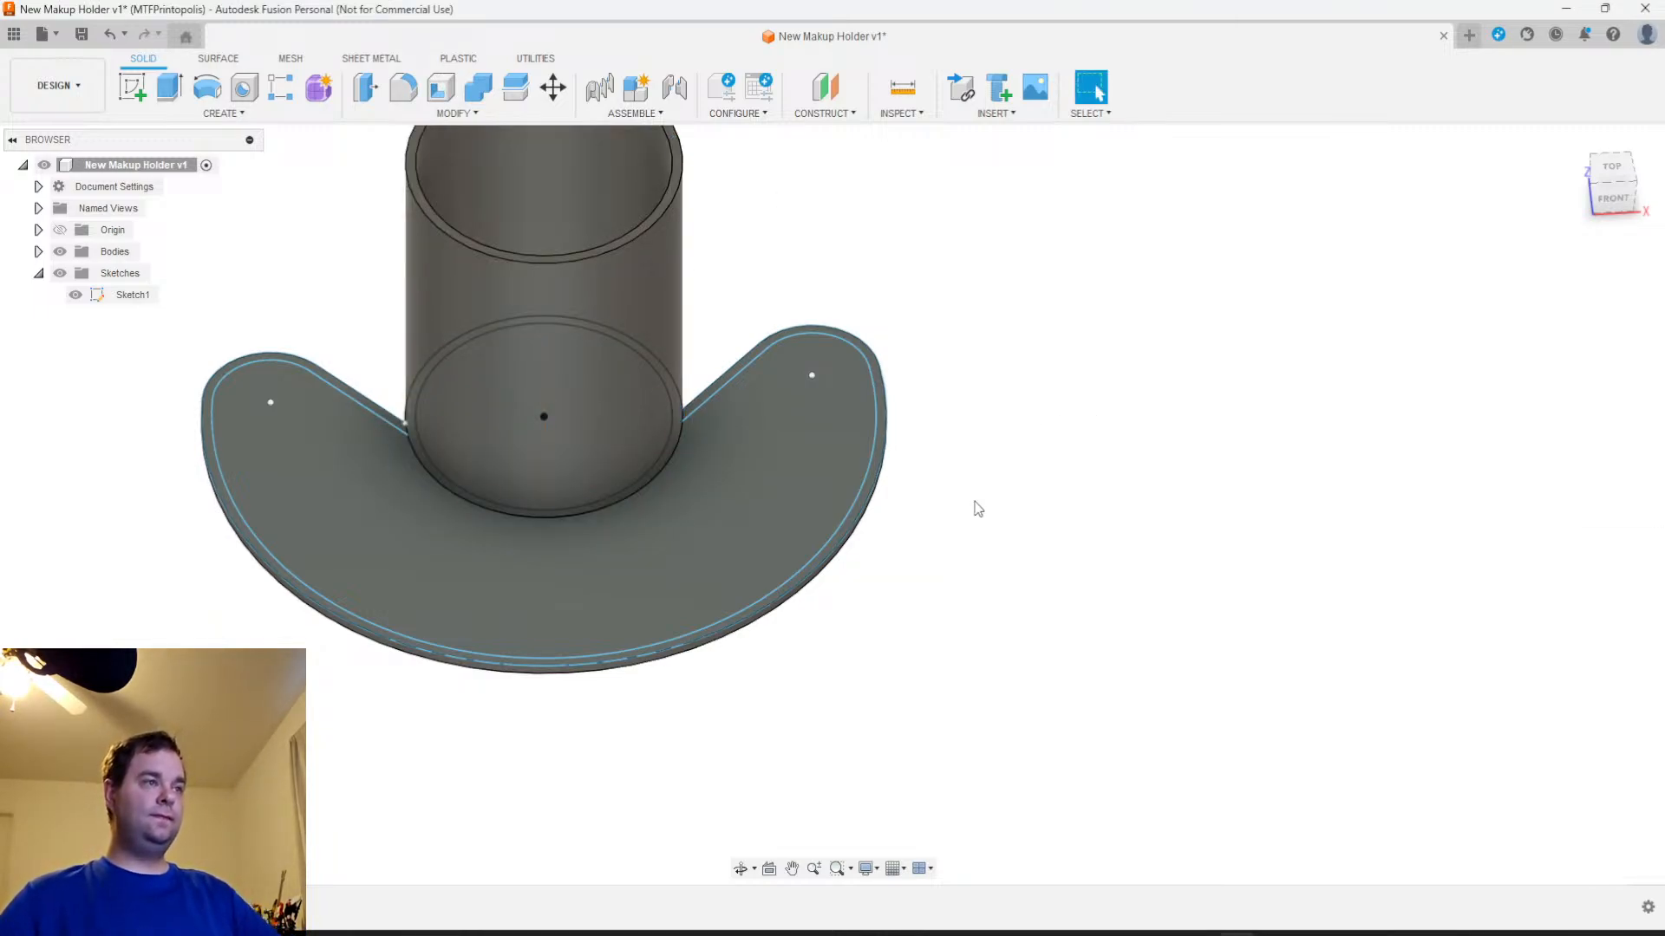
Extrude only the crescent wall profile of Sketch1 75 mm upward, joining it to the base
middle_click_drag(974, 505, 1027, 633)
scroll(948, 576, "up", 5)
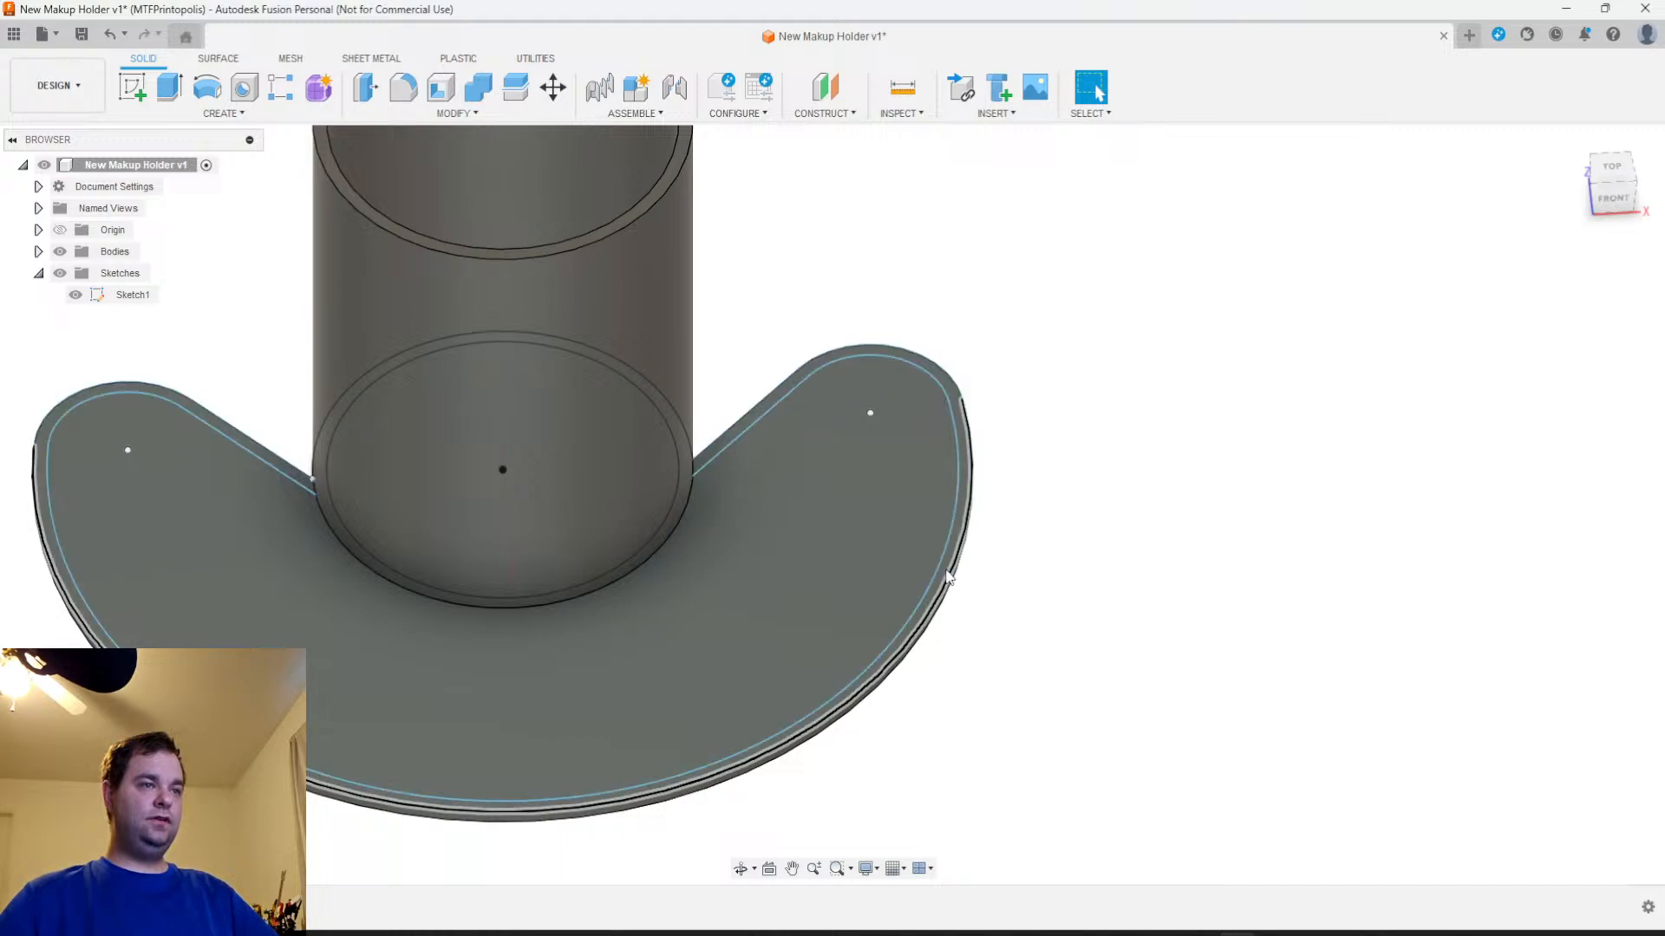
left_click(947, 578)
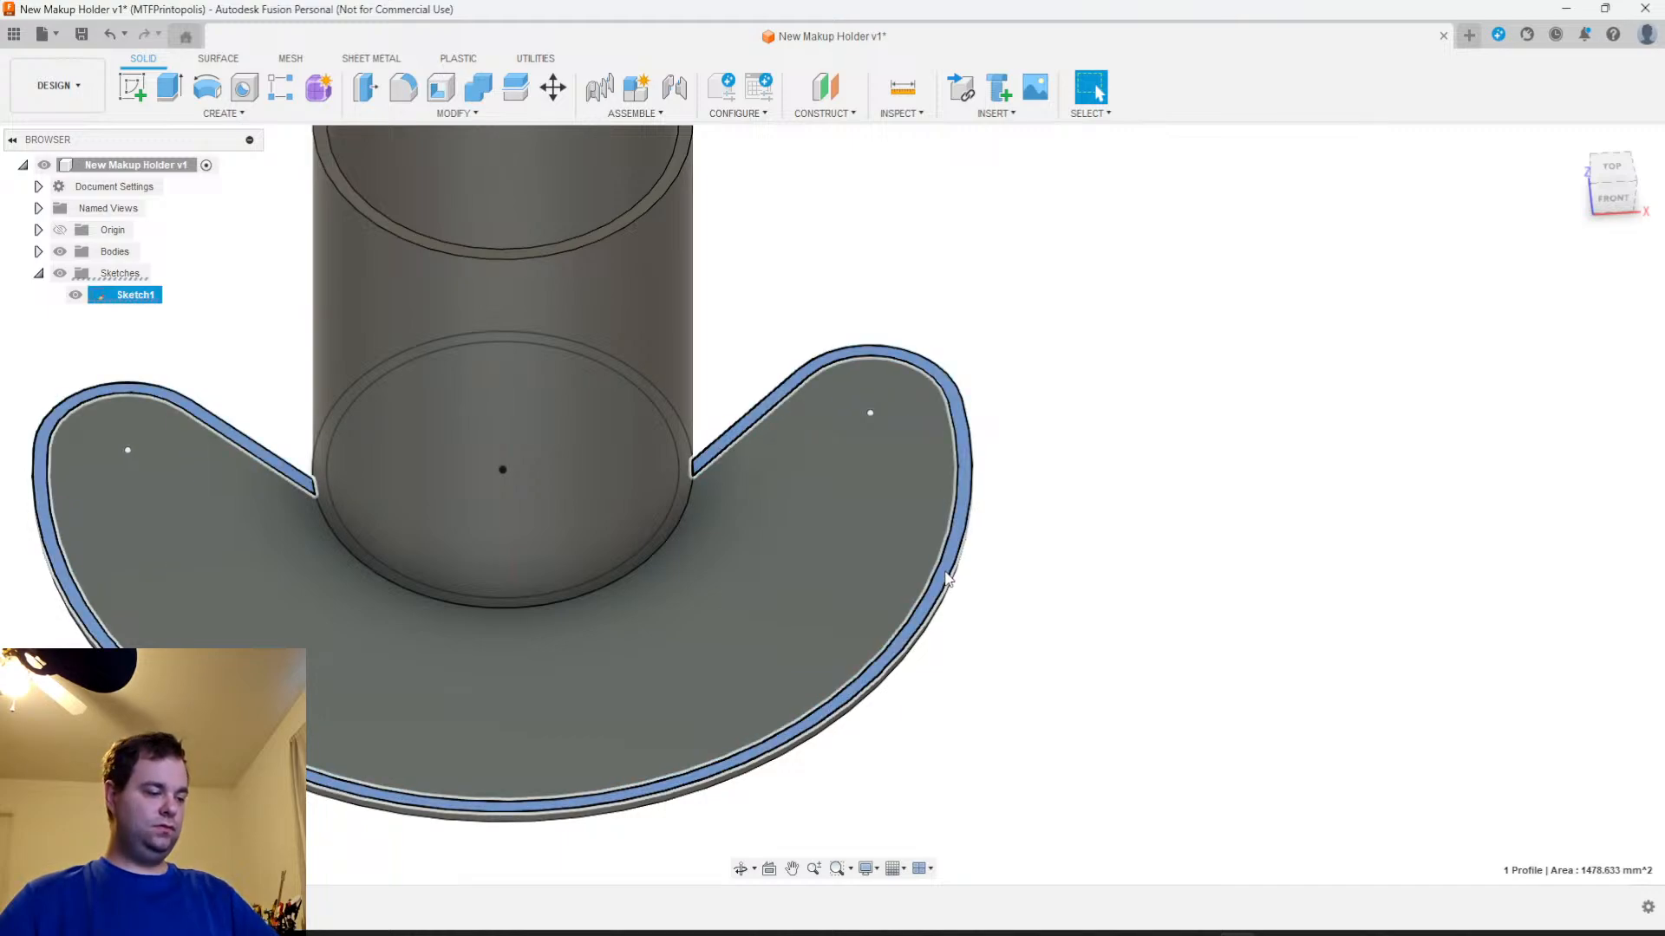
key("e")
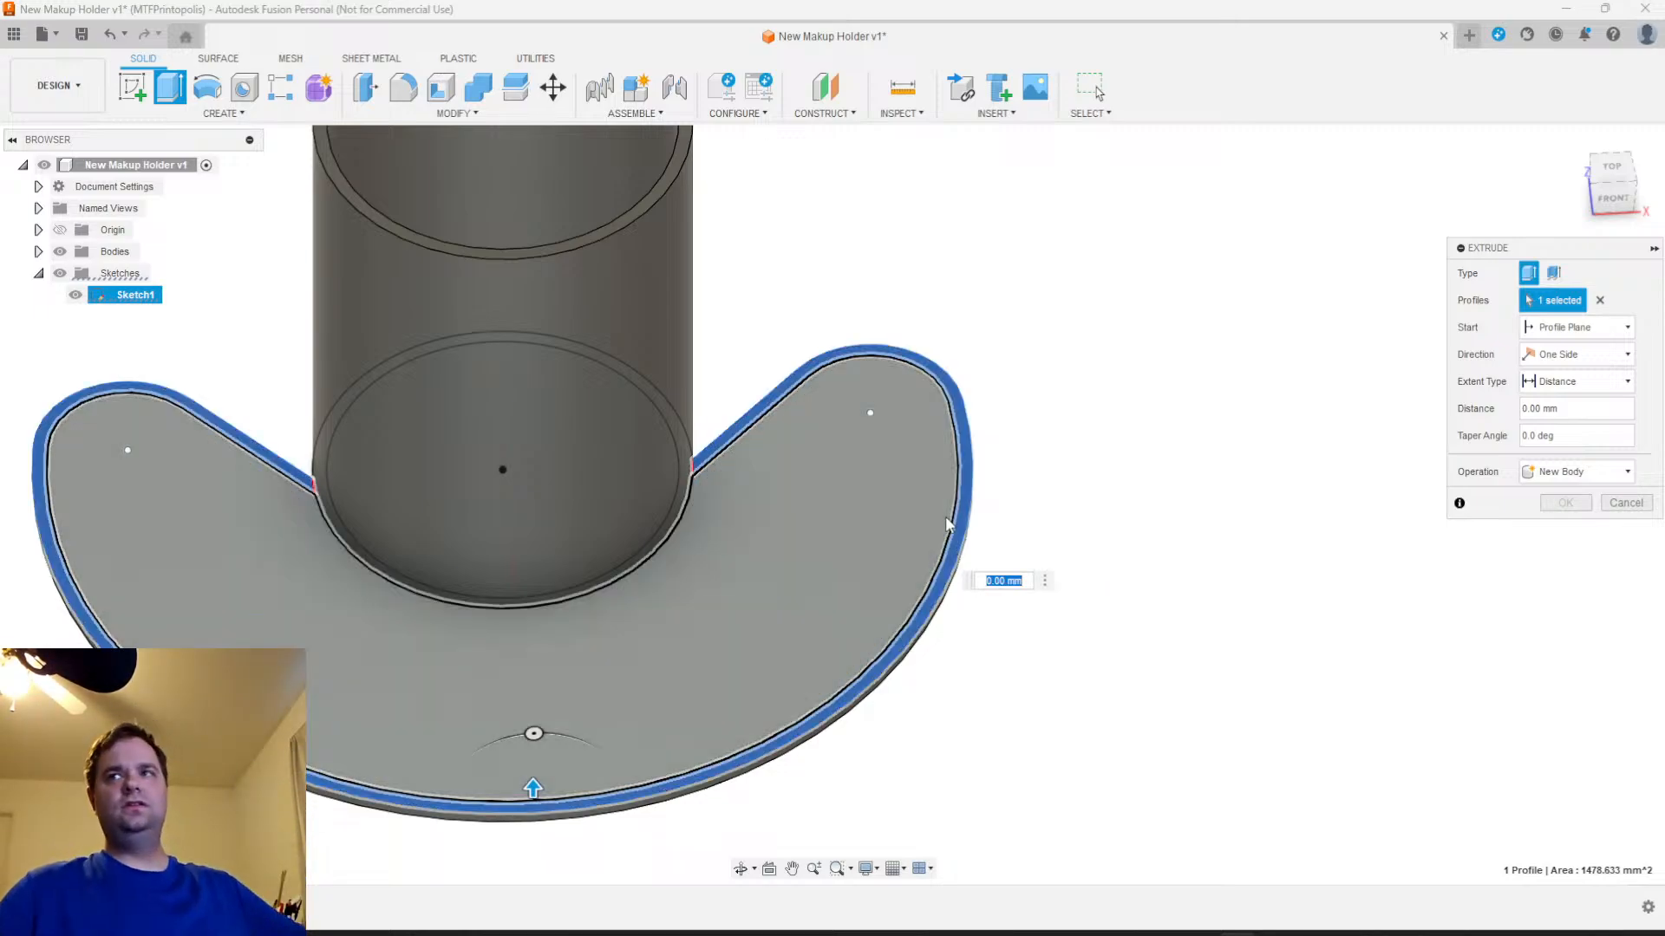
middle_click_drag(428, 756, 702, 821)
middle_click_drag(791, 675, 753, 671)
scroll(763, 657, "down", 4)
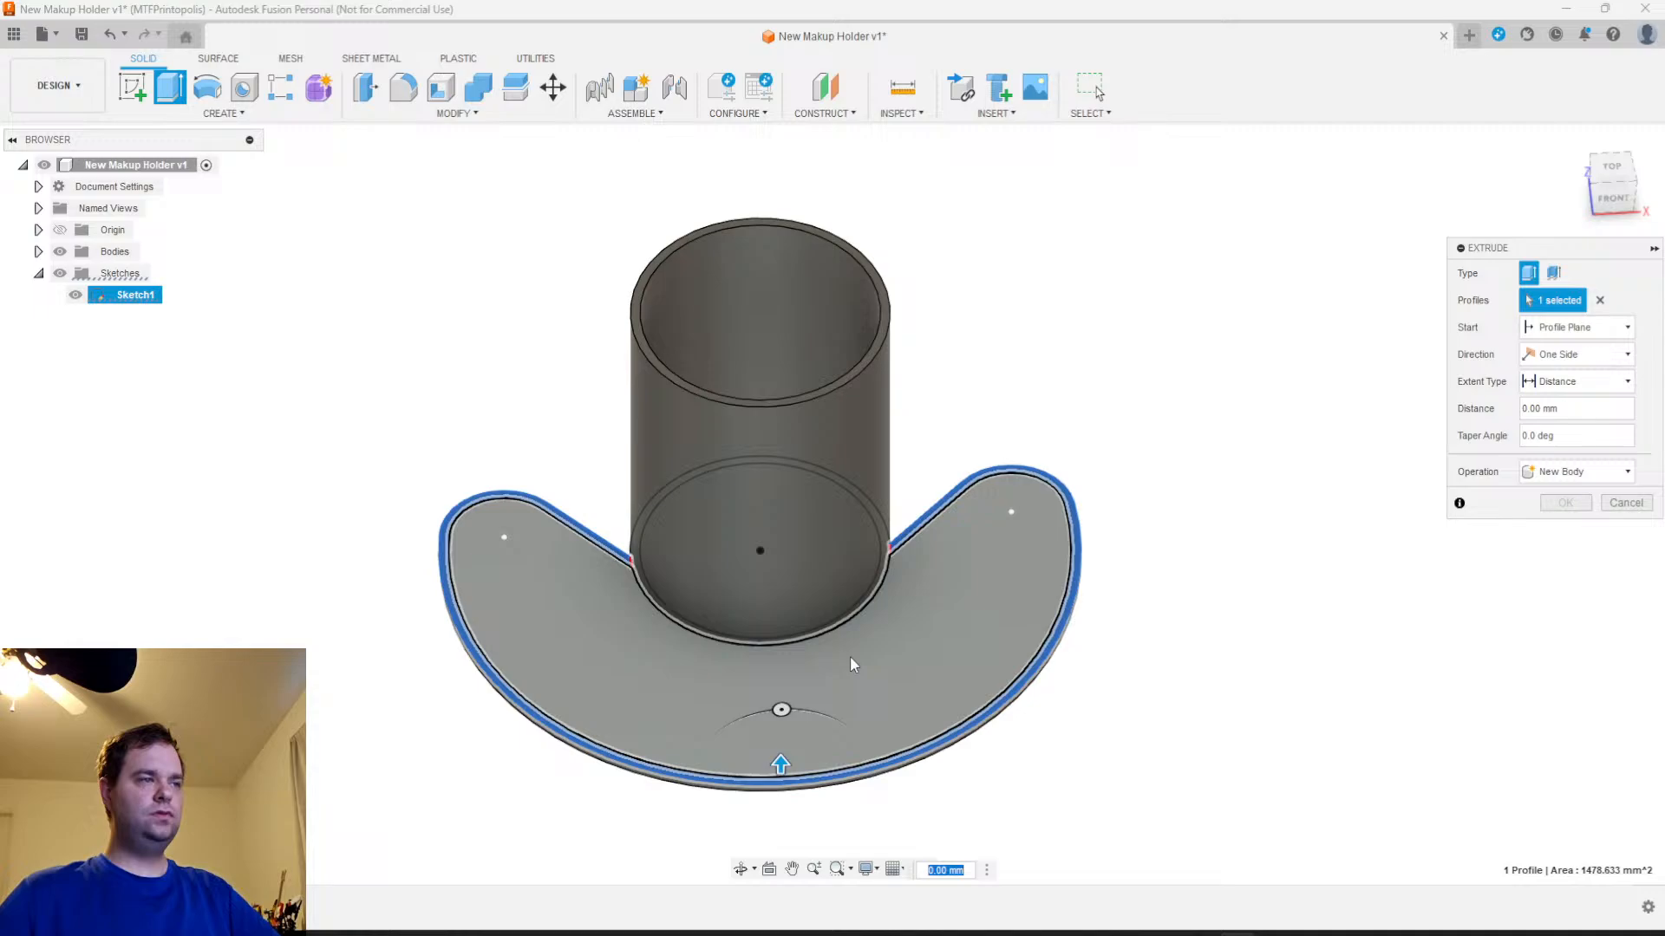
type("120")
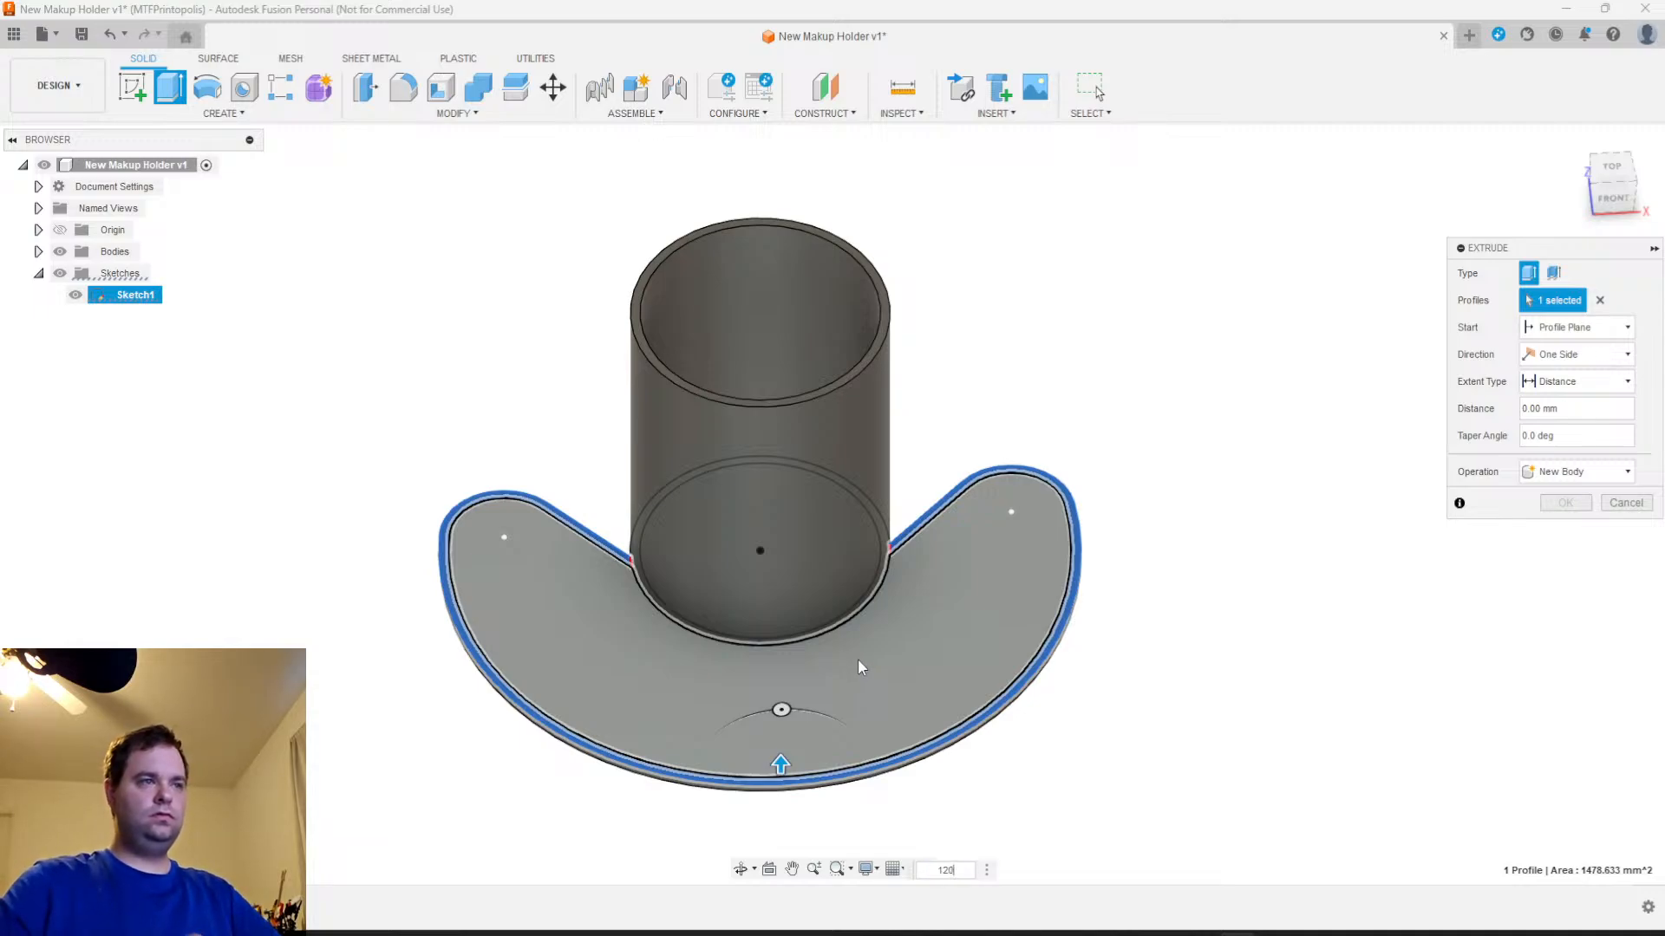
key("Return")
mouse_move(1127, 658)
middle_mouse_down("shift")
mouse_move(1147, 565)
mouse_move(1156, 654)
mouse_move(1133, 674)
middle_mouse_up("shift")
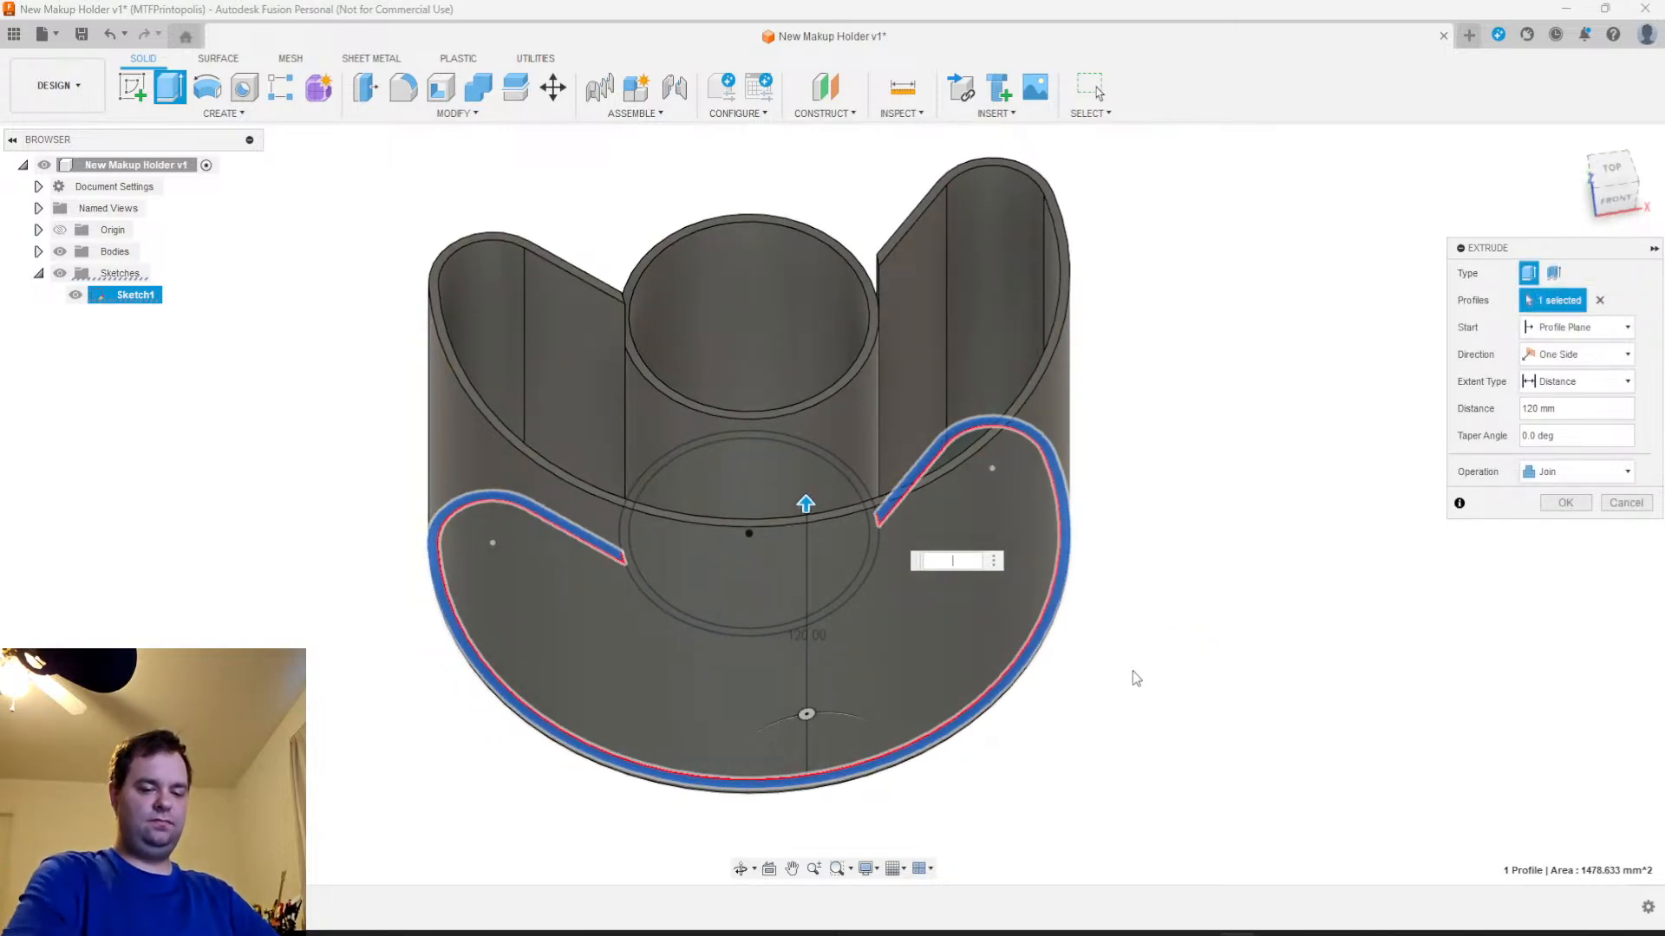
type("75")
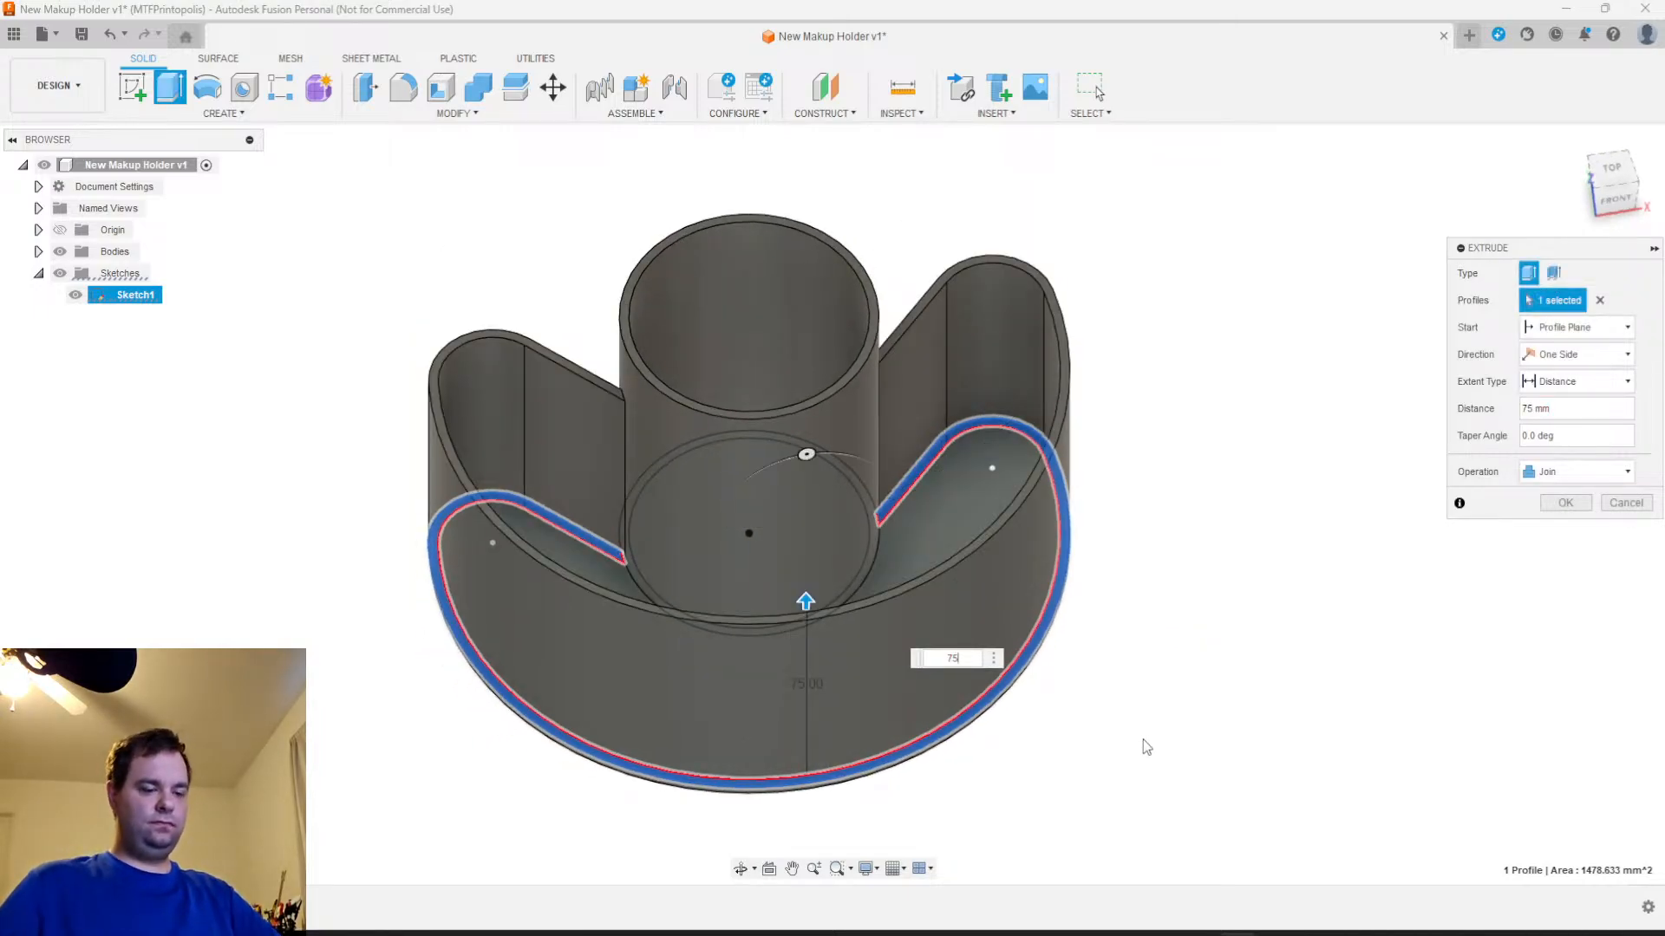
key("Return")
Edit the central tube's extrusion and set its height to 120 mm
right_click(165, 907)
left_click(204, 708)
type("120")
key("Return")
middle_click_drag(1068, 694, 1034, 688, "shift")
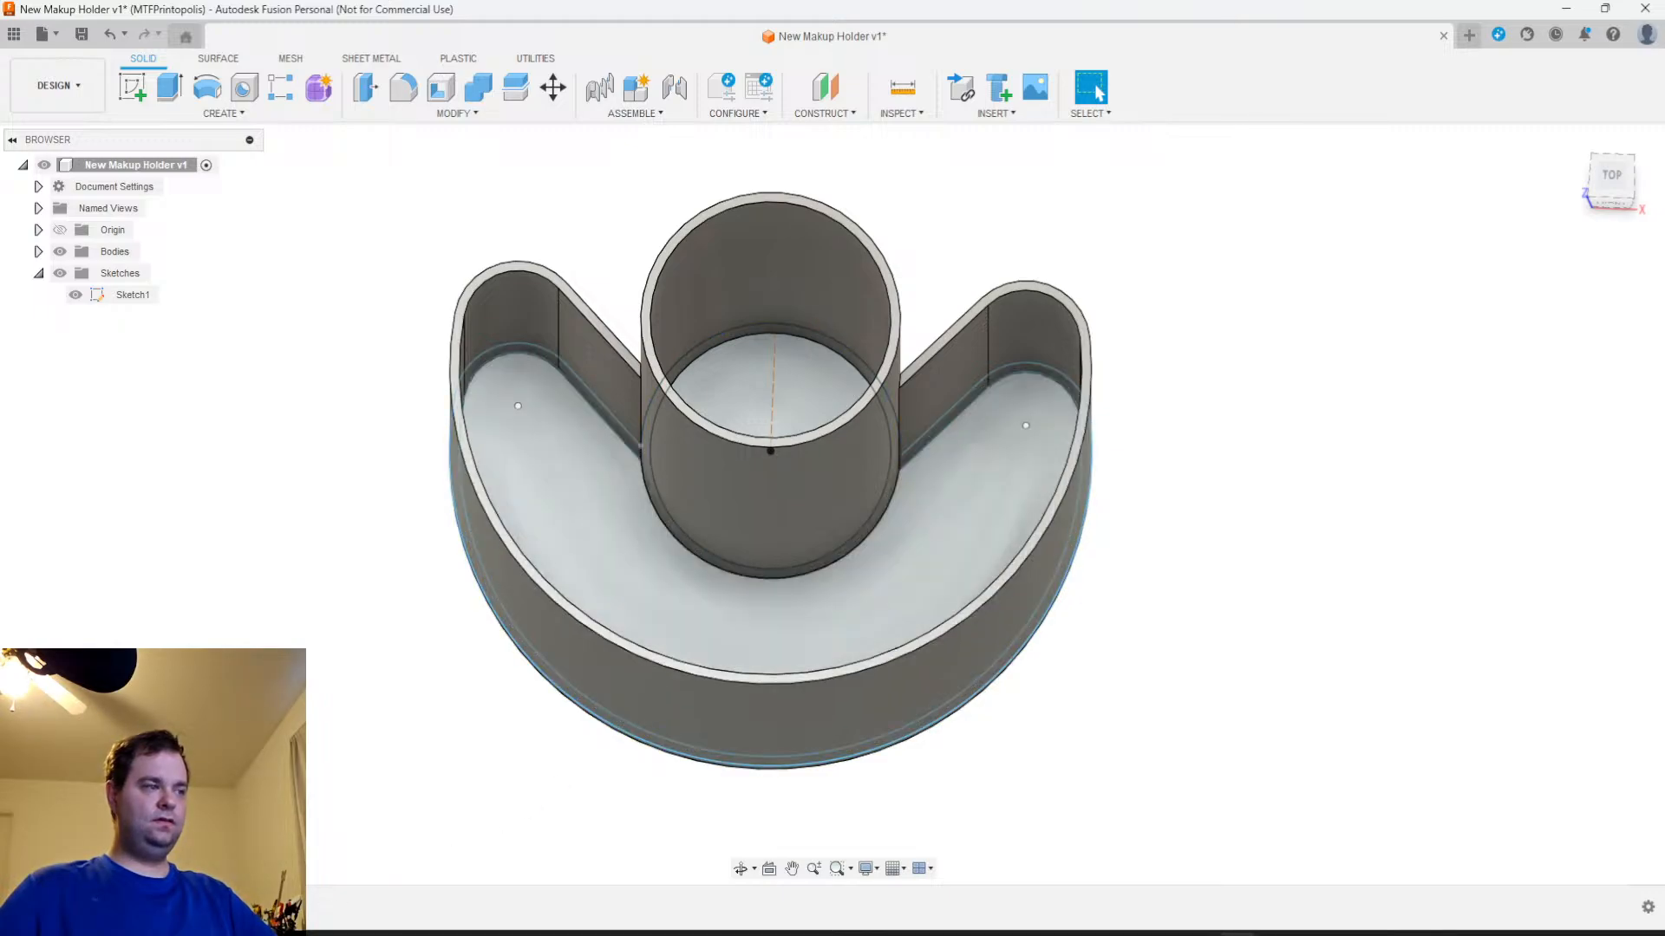
In Sketch1, draw a vertical line about 56.5 mm long from the central ring down to the inner wall curve, splitting the crescent interior, and finish the sketch
left_click(134, 295)
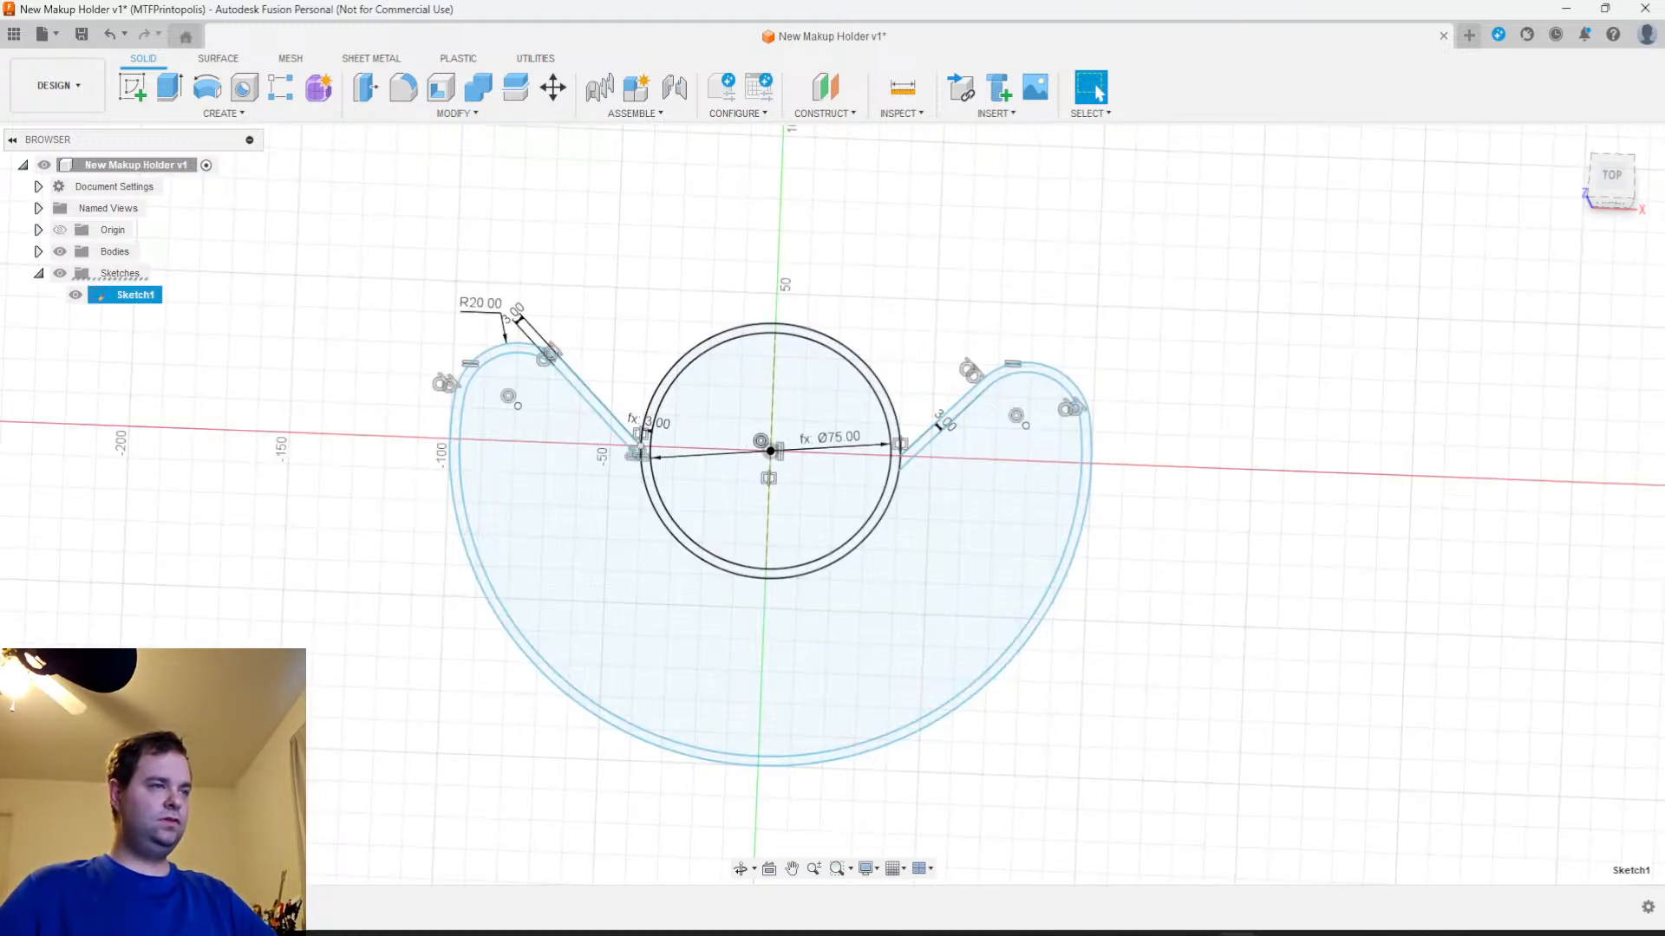
left_click(133, 87)
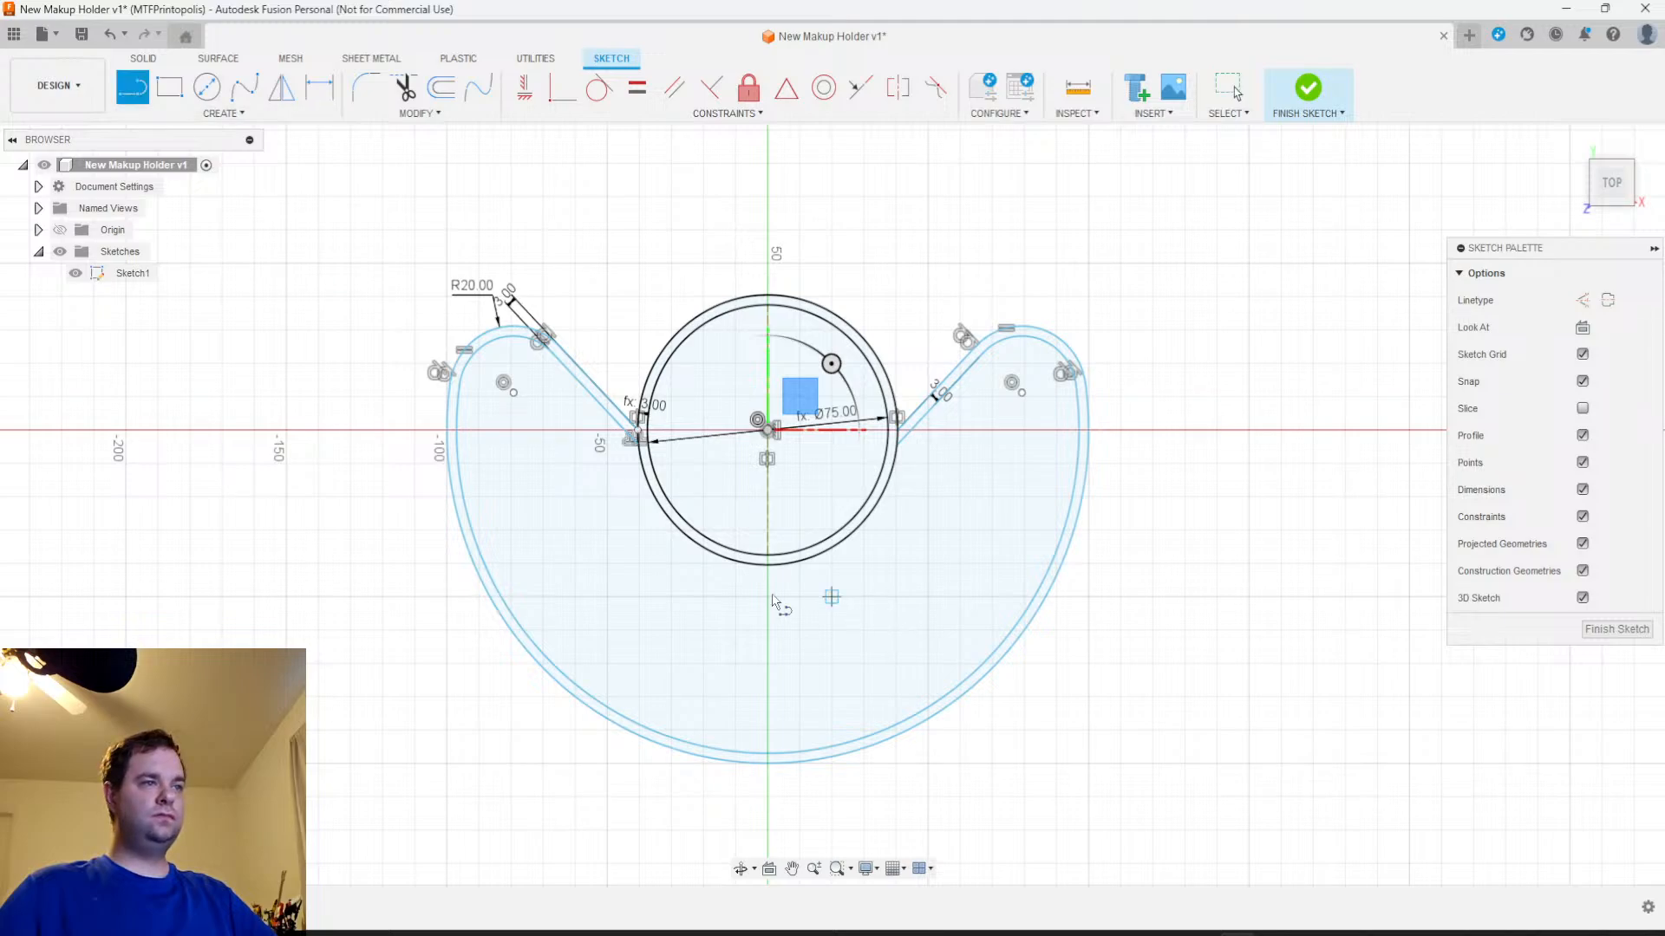
left_click(768, 570)
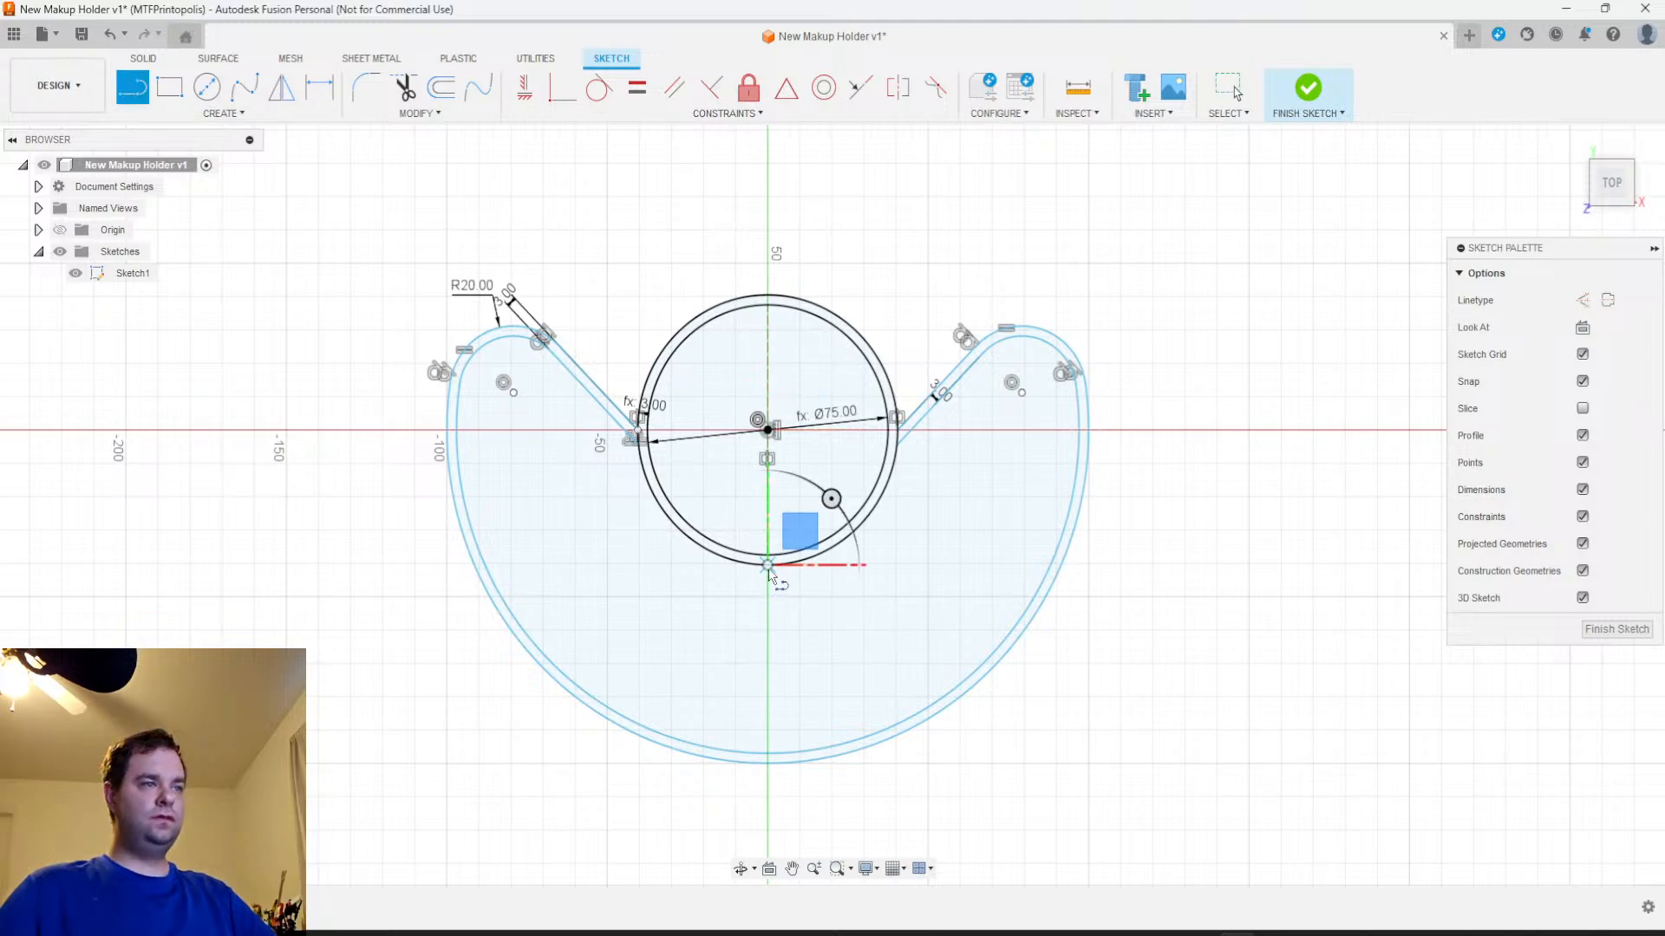
left_click(767, 756)
left_click(1602, 632)
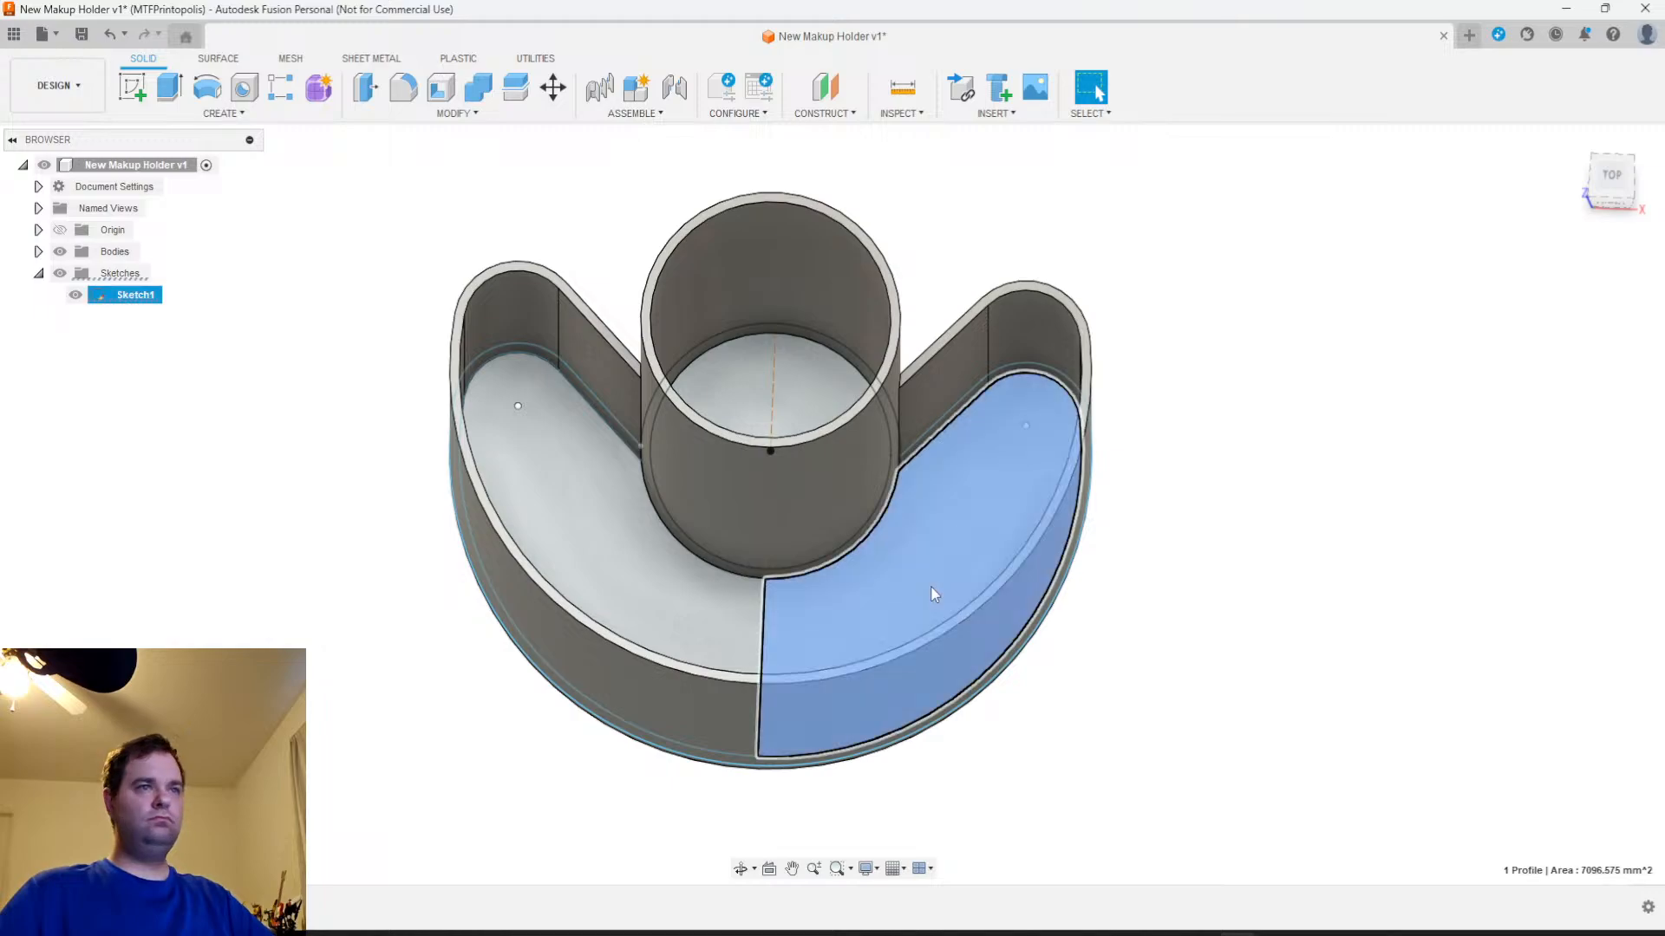
Extrude the right half of the crescent interior 20 mm upward, joining it as a raised floor
left_click(929, 586)
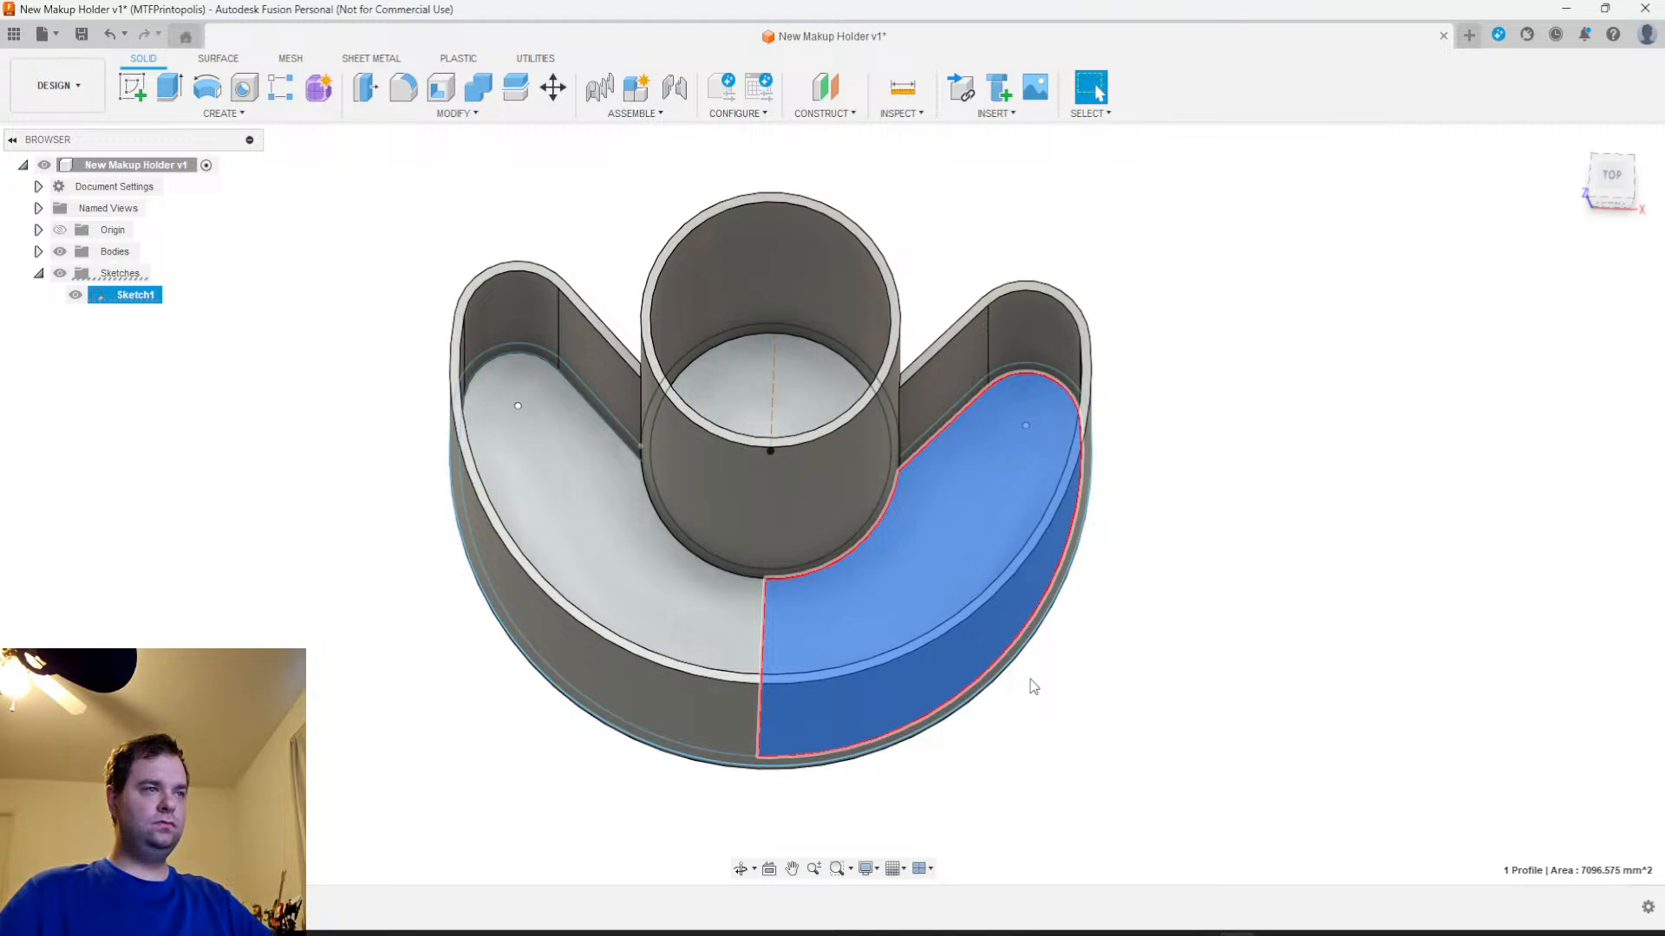
key("e")
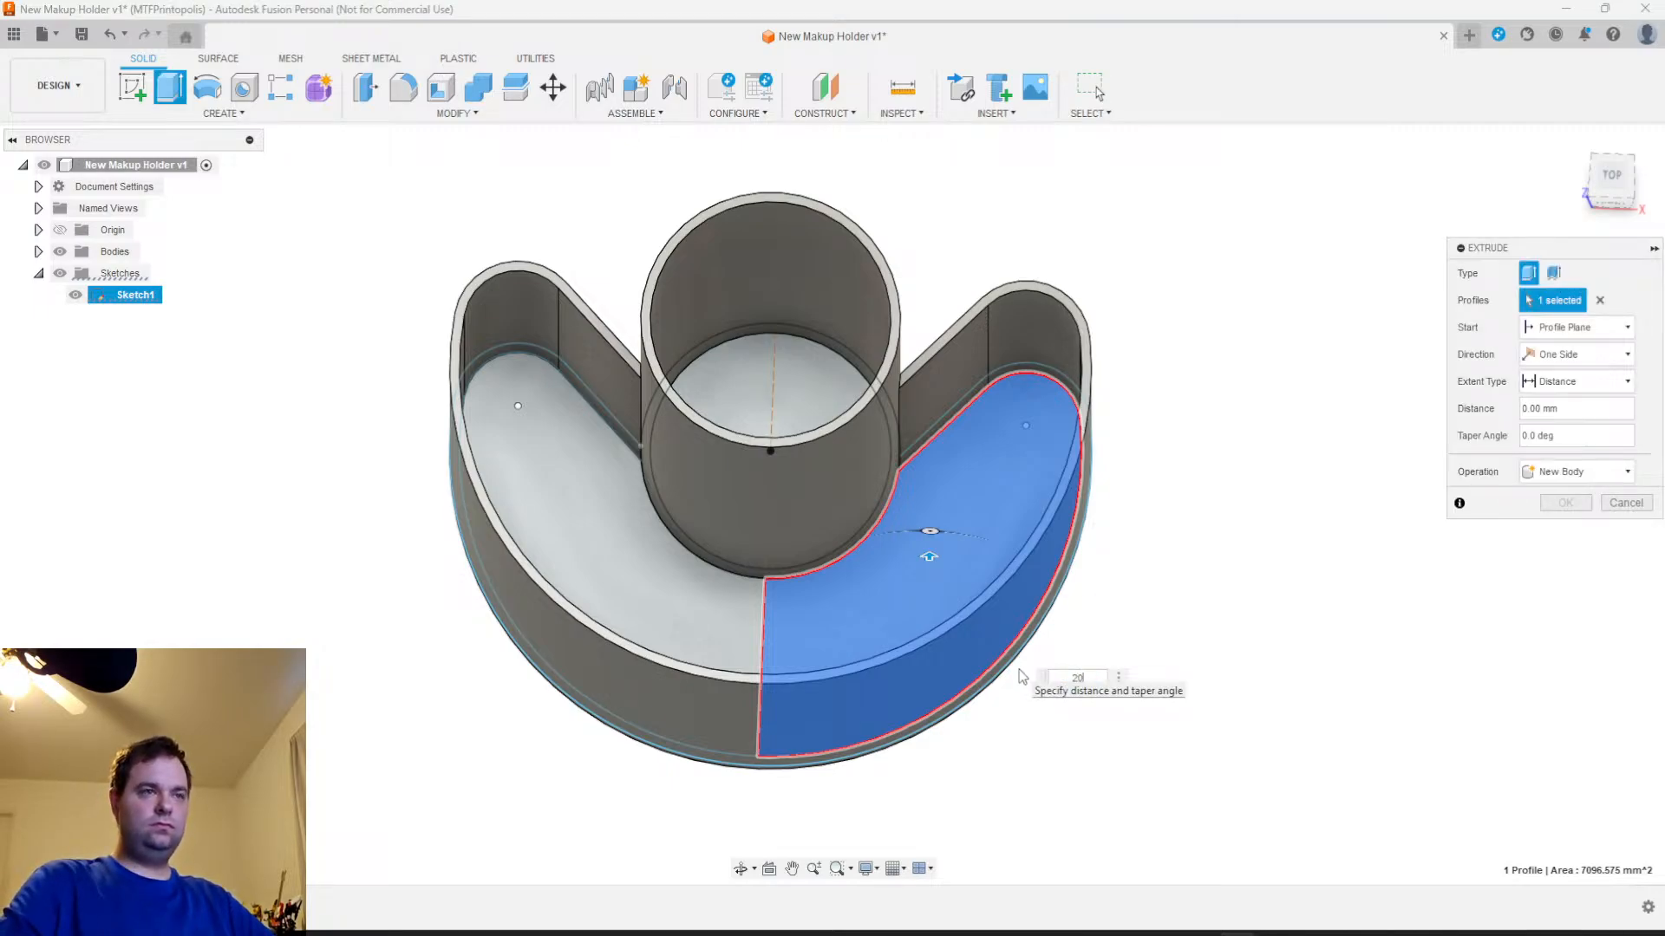
type("20")
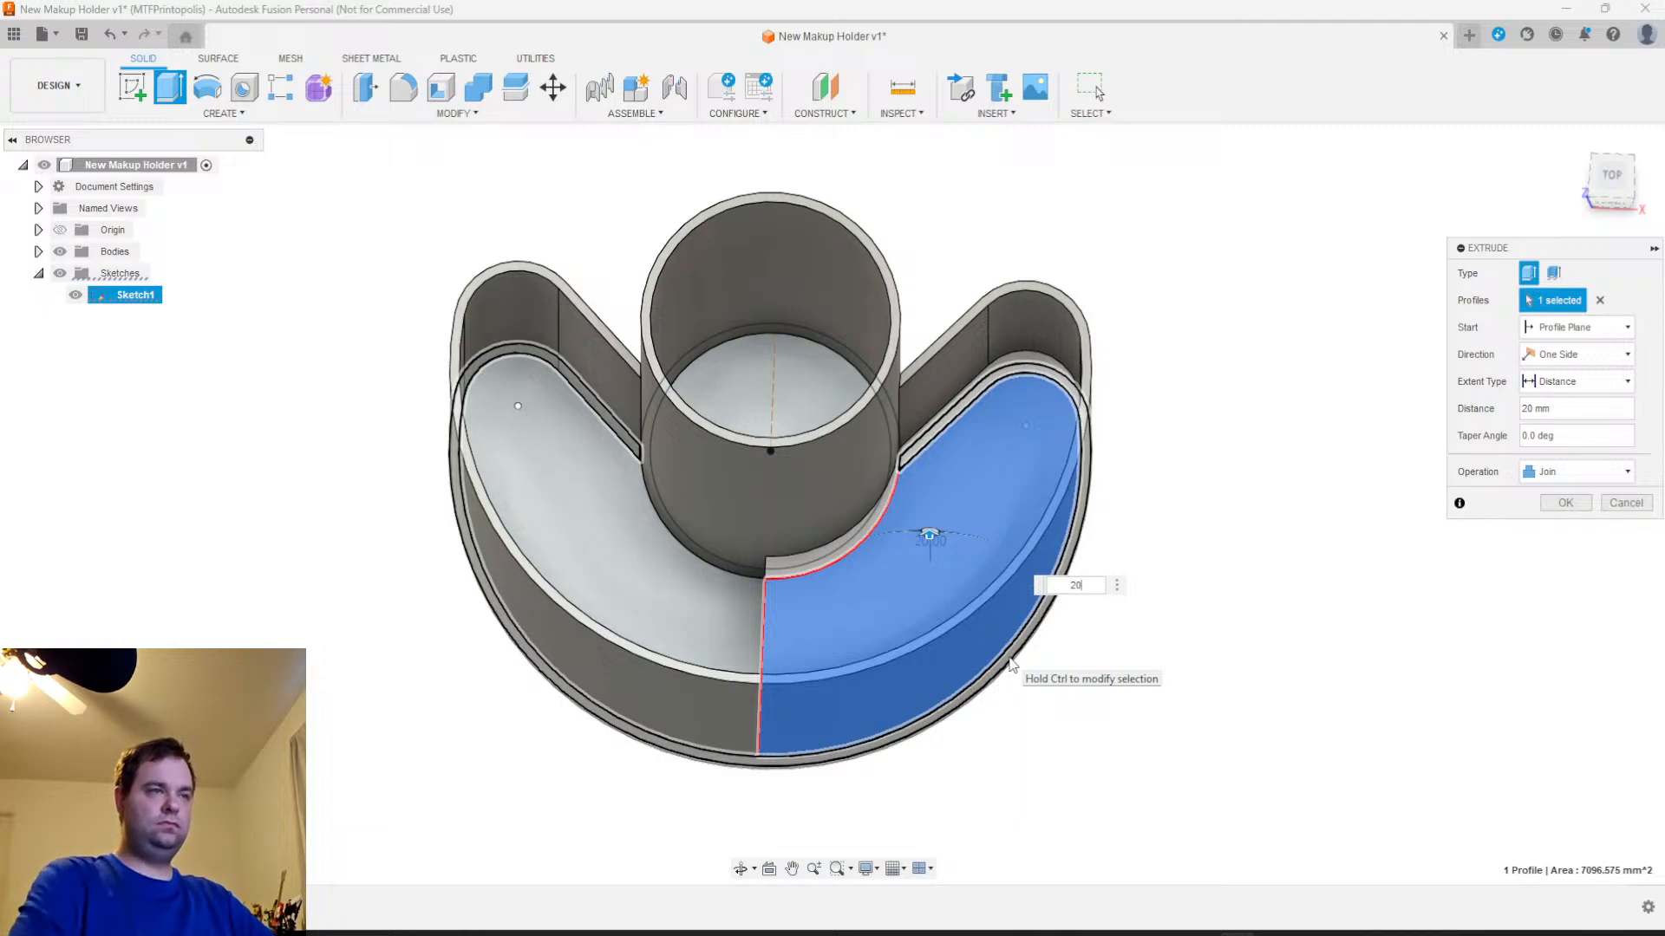
key("Return")
mouse_move(1046, 767)
middle_mouse_down("shift")
mouse_move(1185, 702)
mouse_move(1024, 761)
middle_mouse_up("shift")
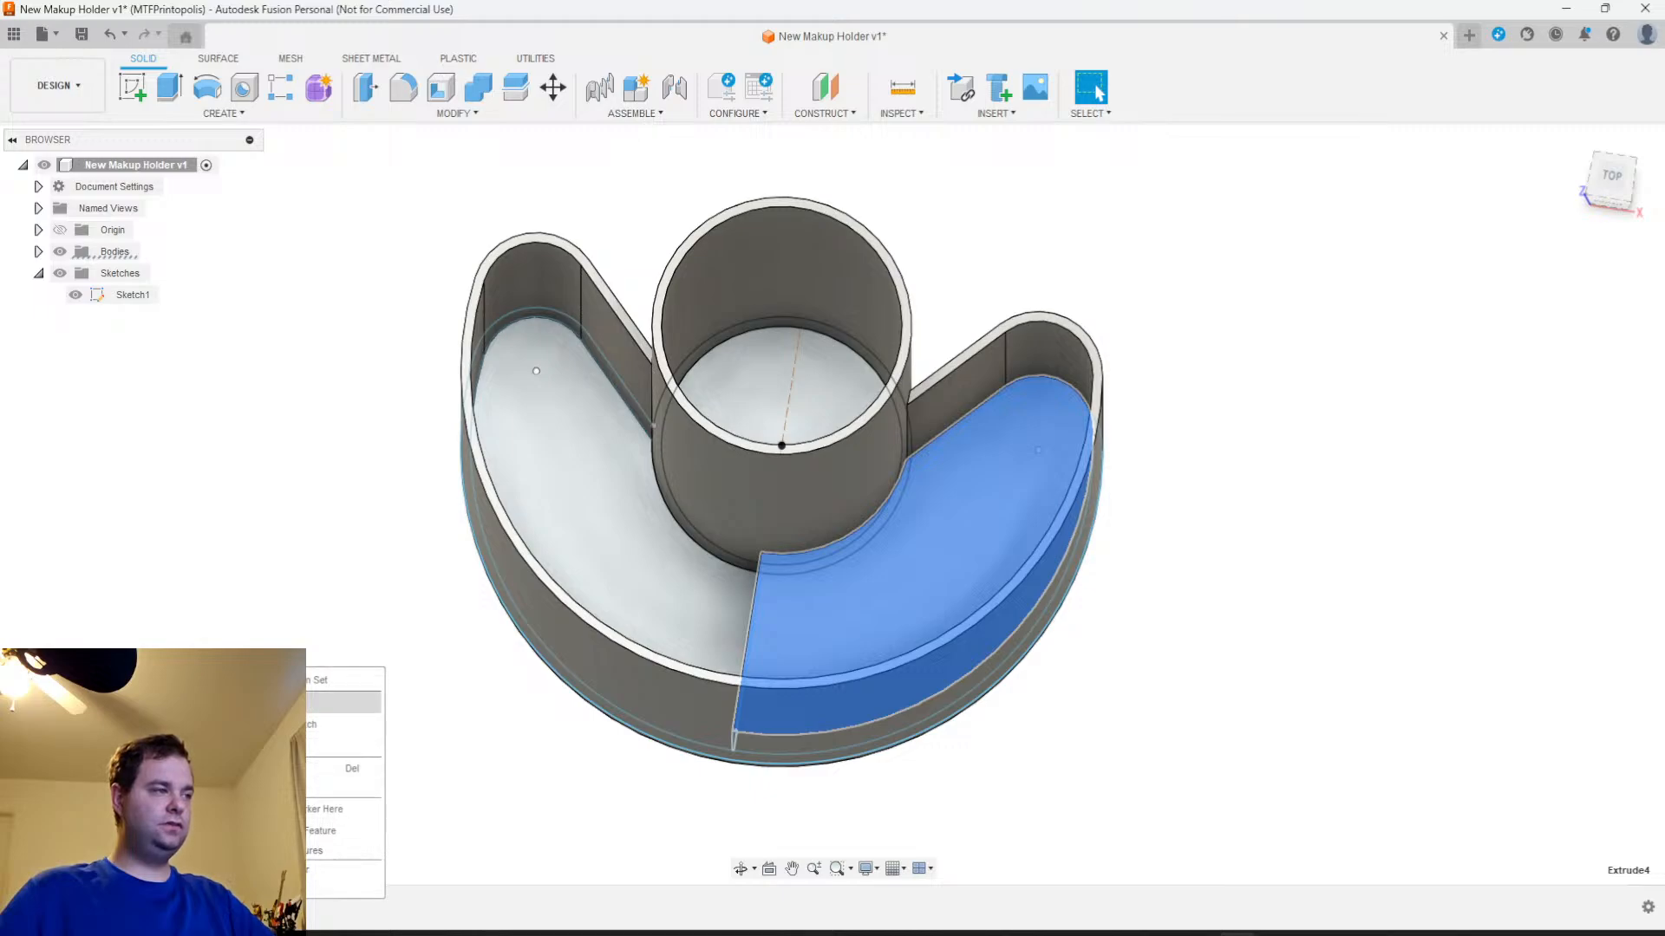
Set the raised right floor's extrusion distance to 30 mm
double_click(986, 746)
type("30")
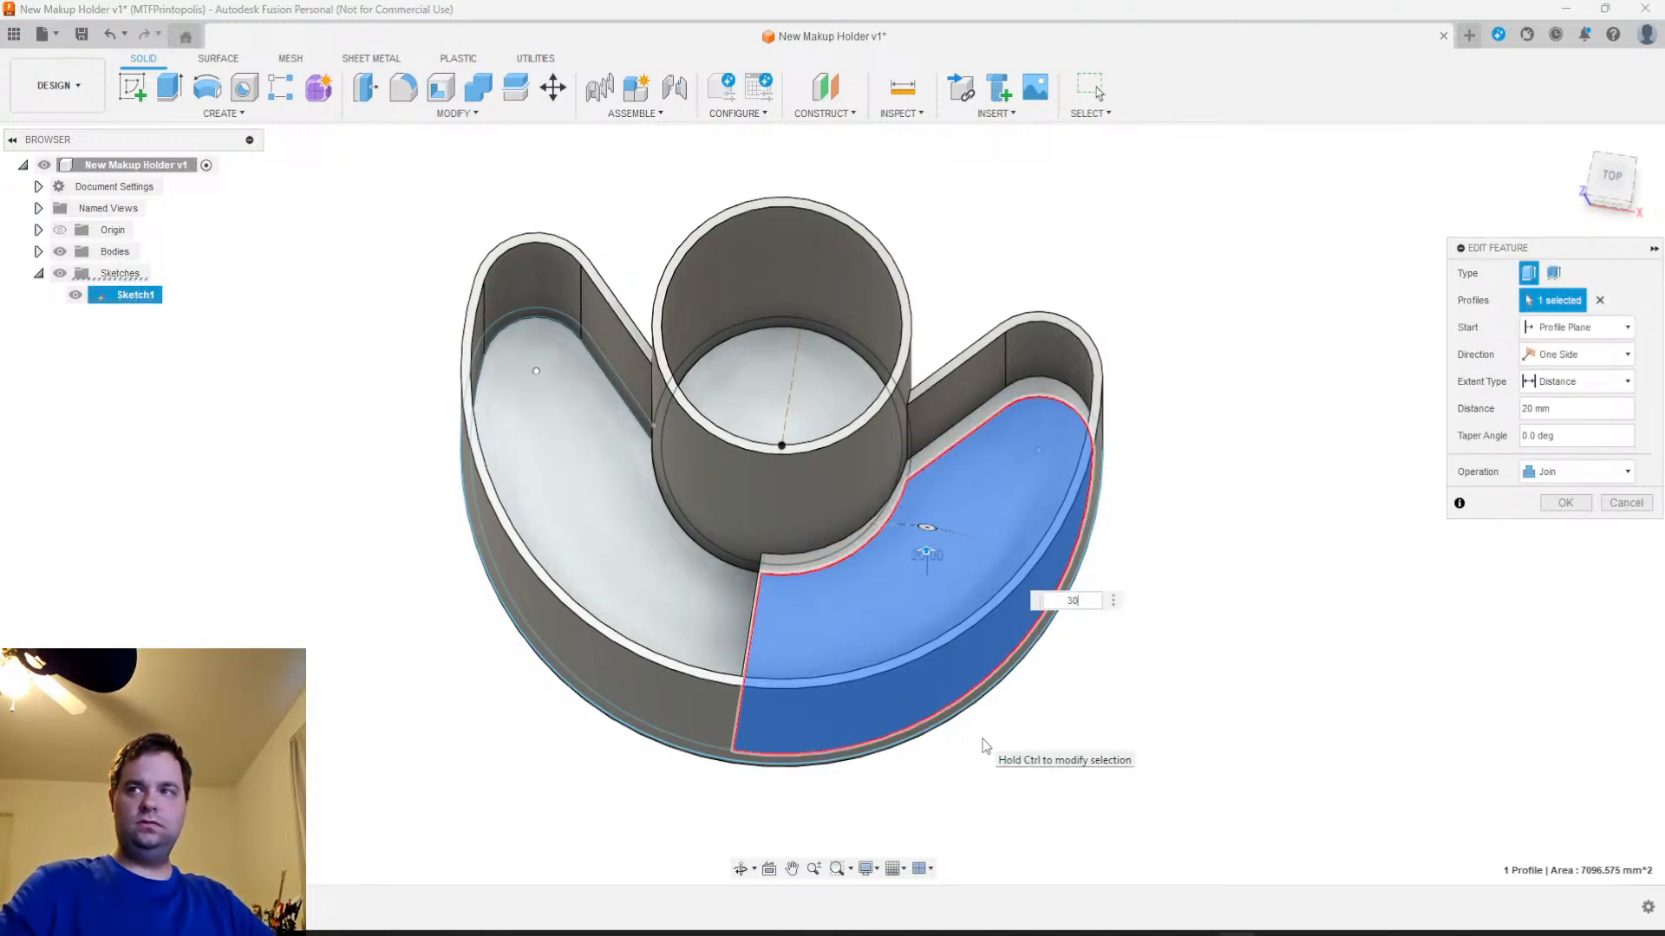
key("Return")
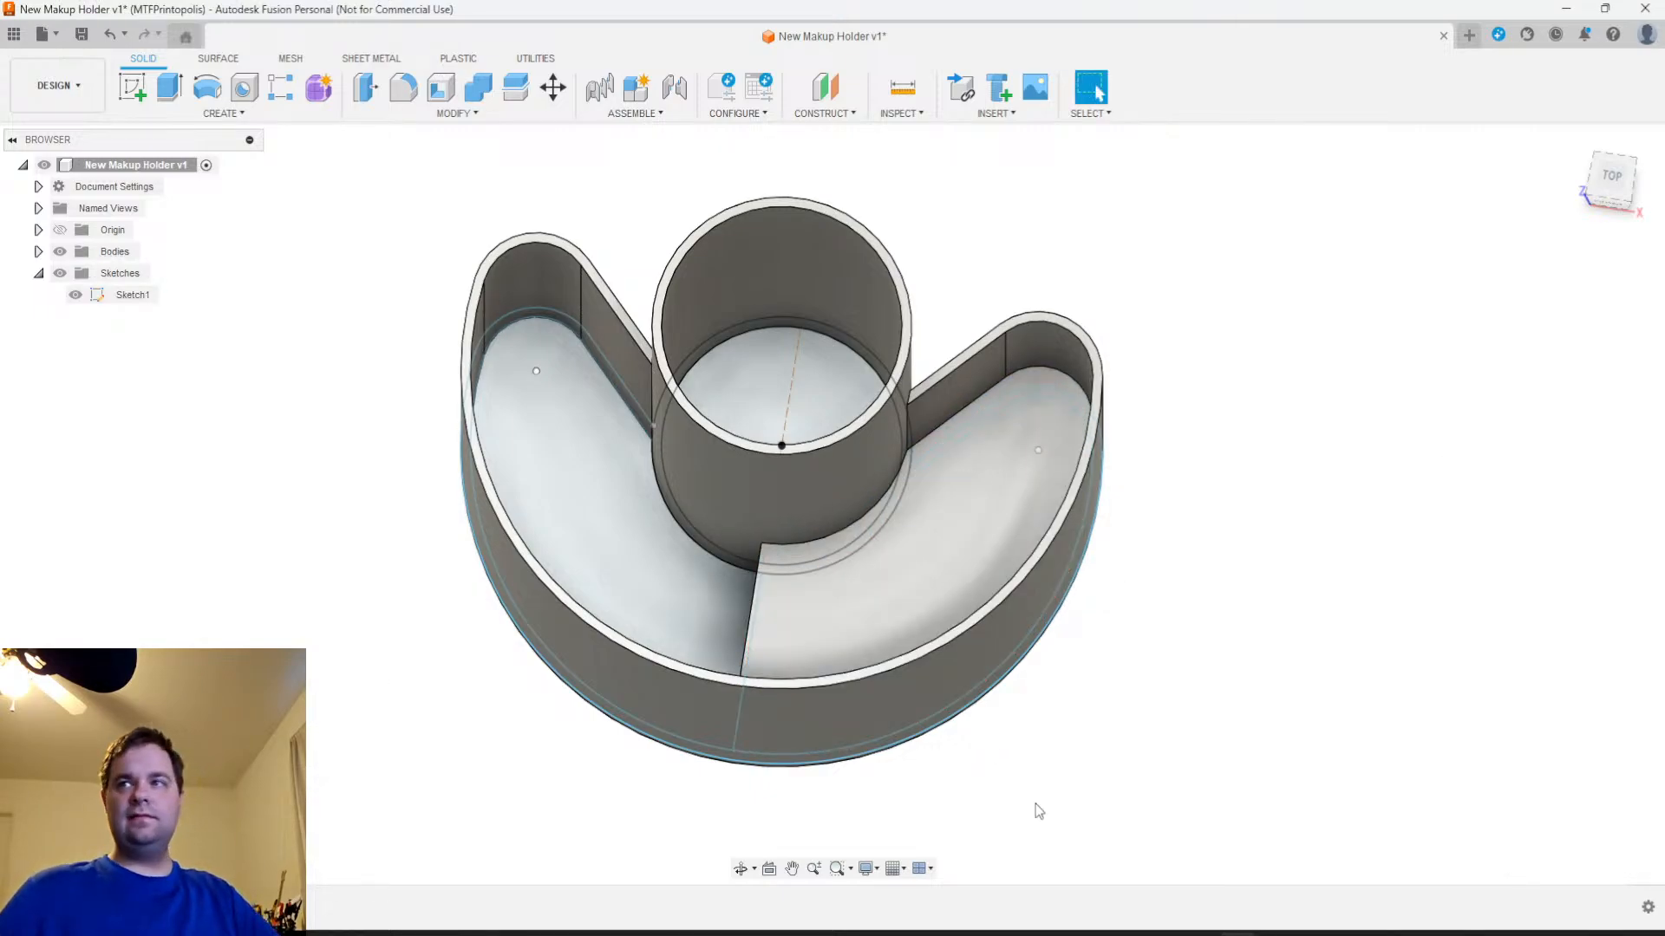
Check the compartment depth from several angles and edit the raised floor's extrusion distance to 20 mm
middle_click_drag(1052, 754, 1250, 689, "shift")
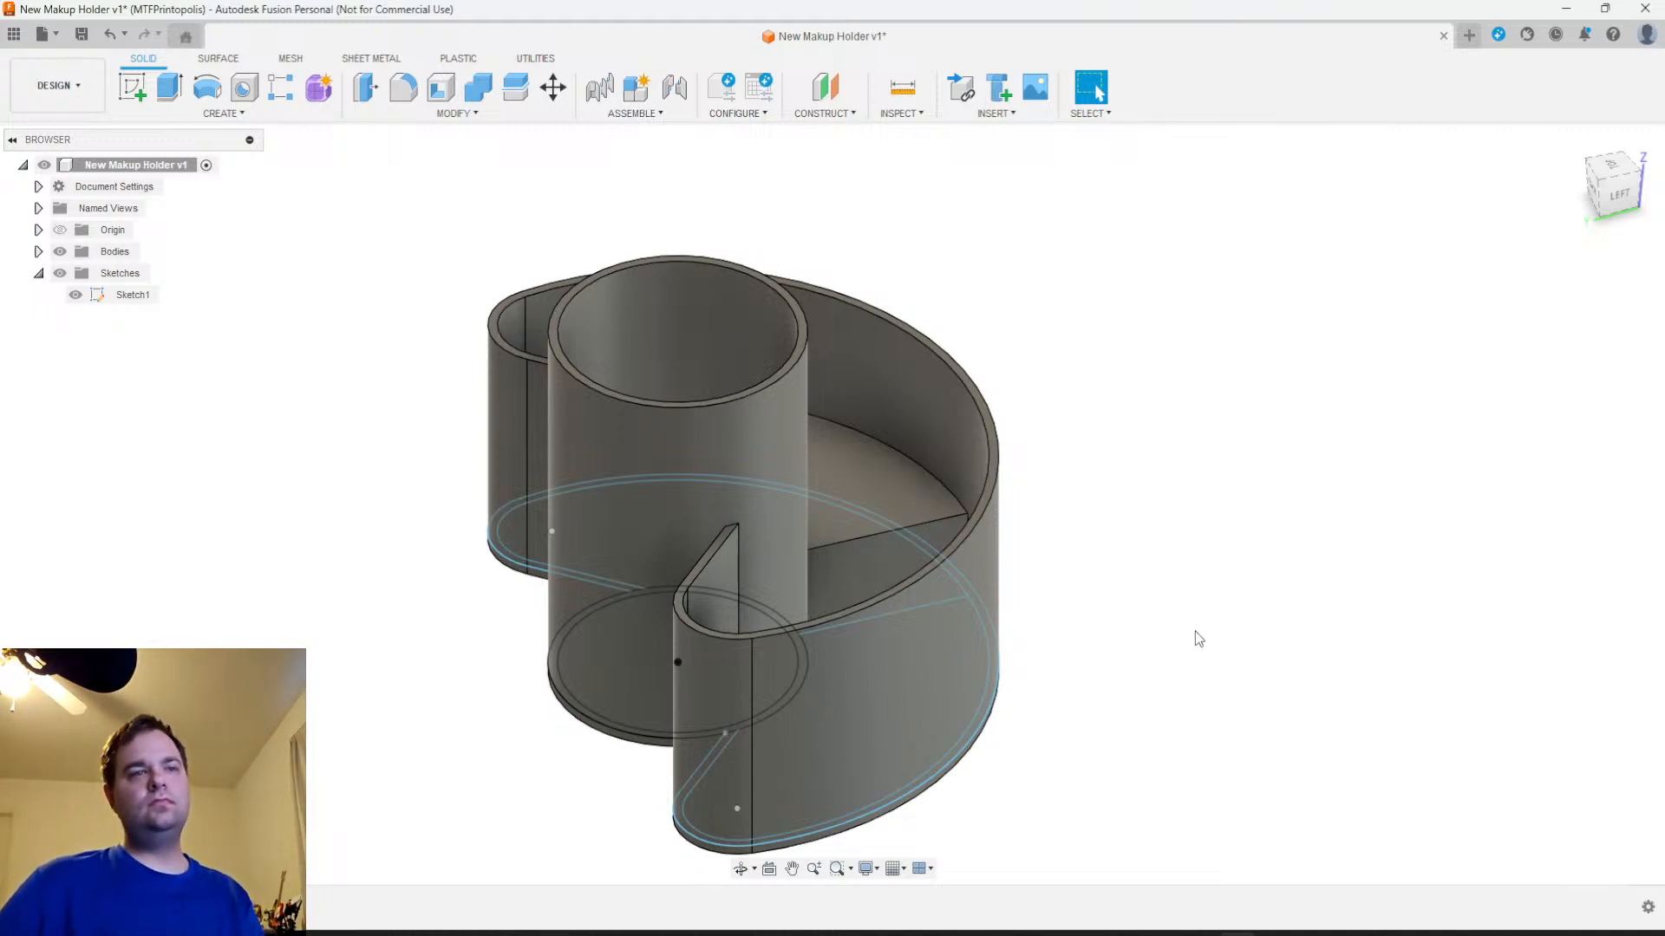
scroll(1084, 732, "up", 1)
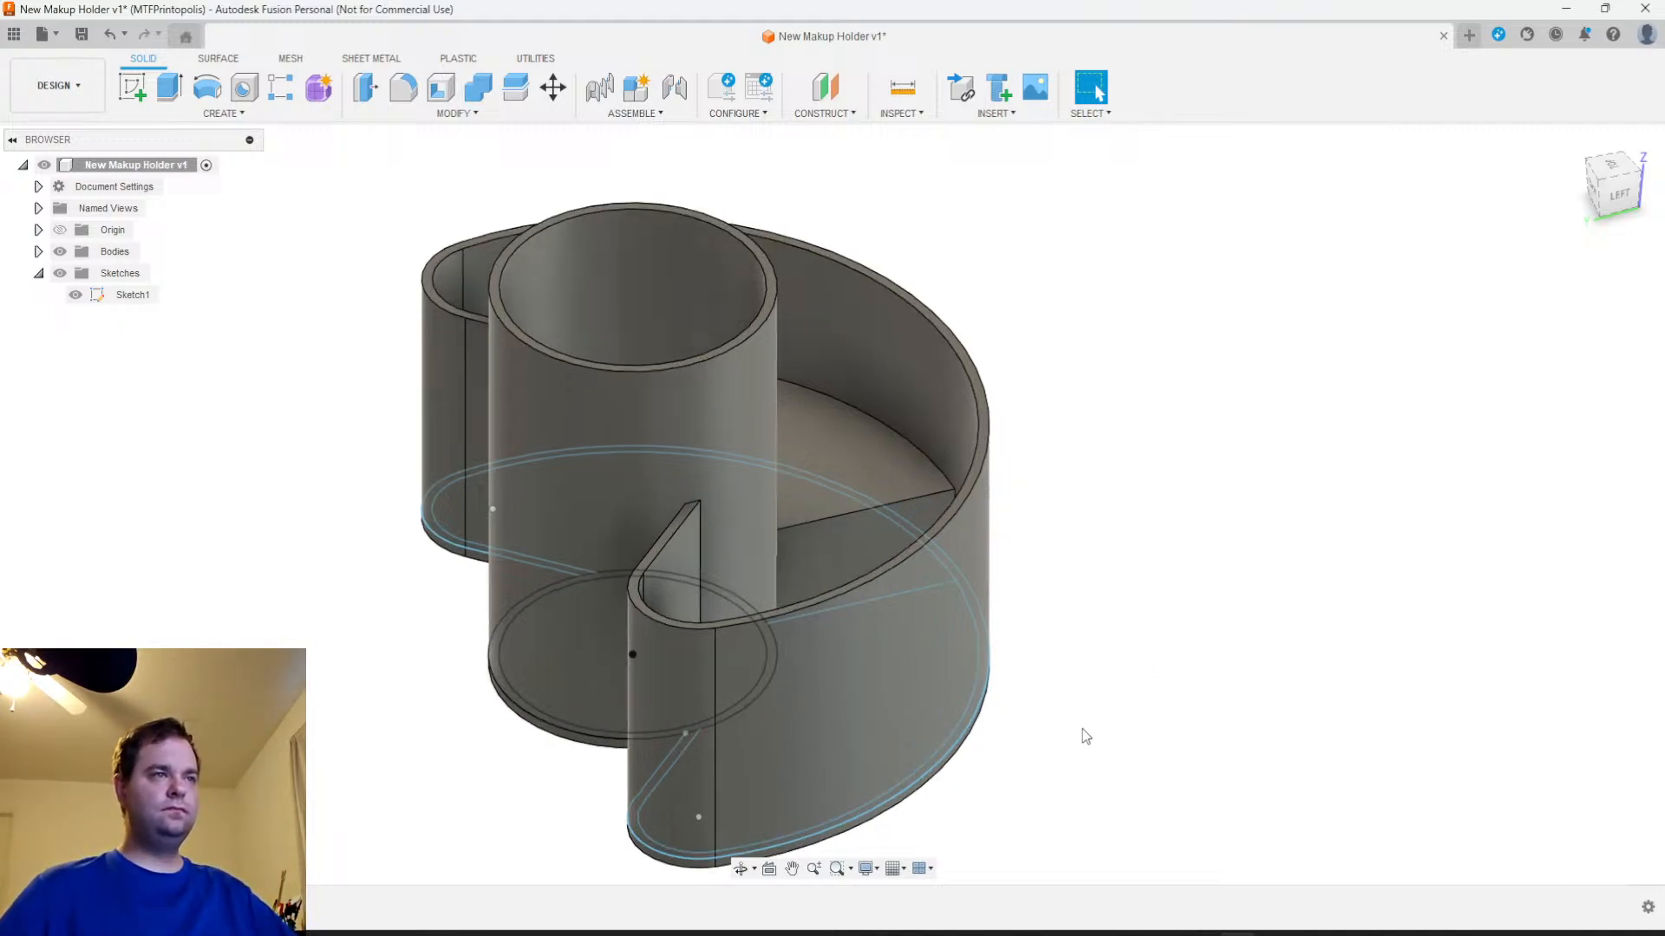
scroll(1098, 628, "down", 2)
middle_click_drag(1132, 622, 1081, 567)
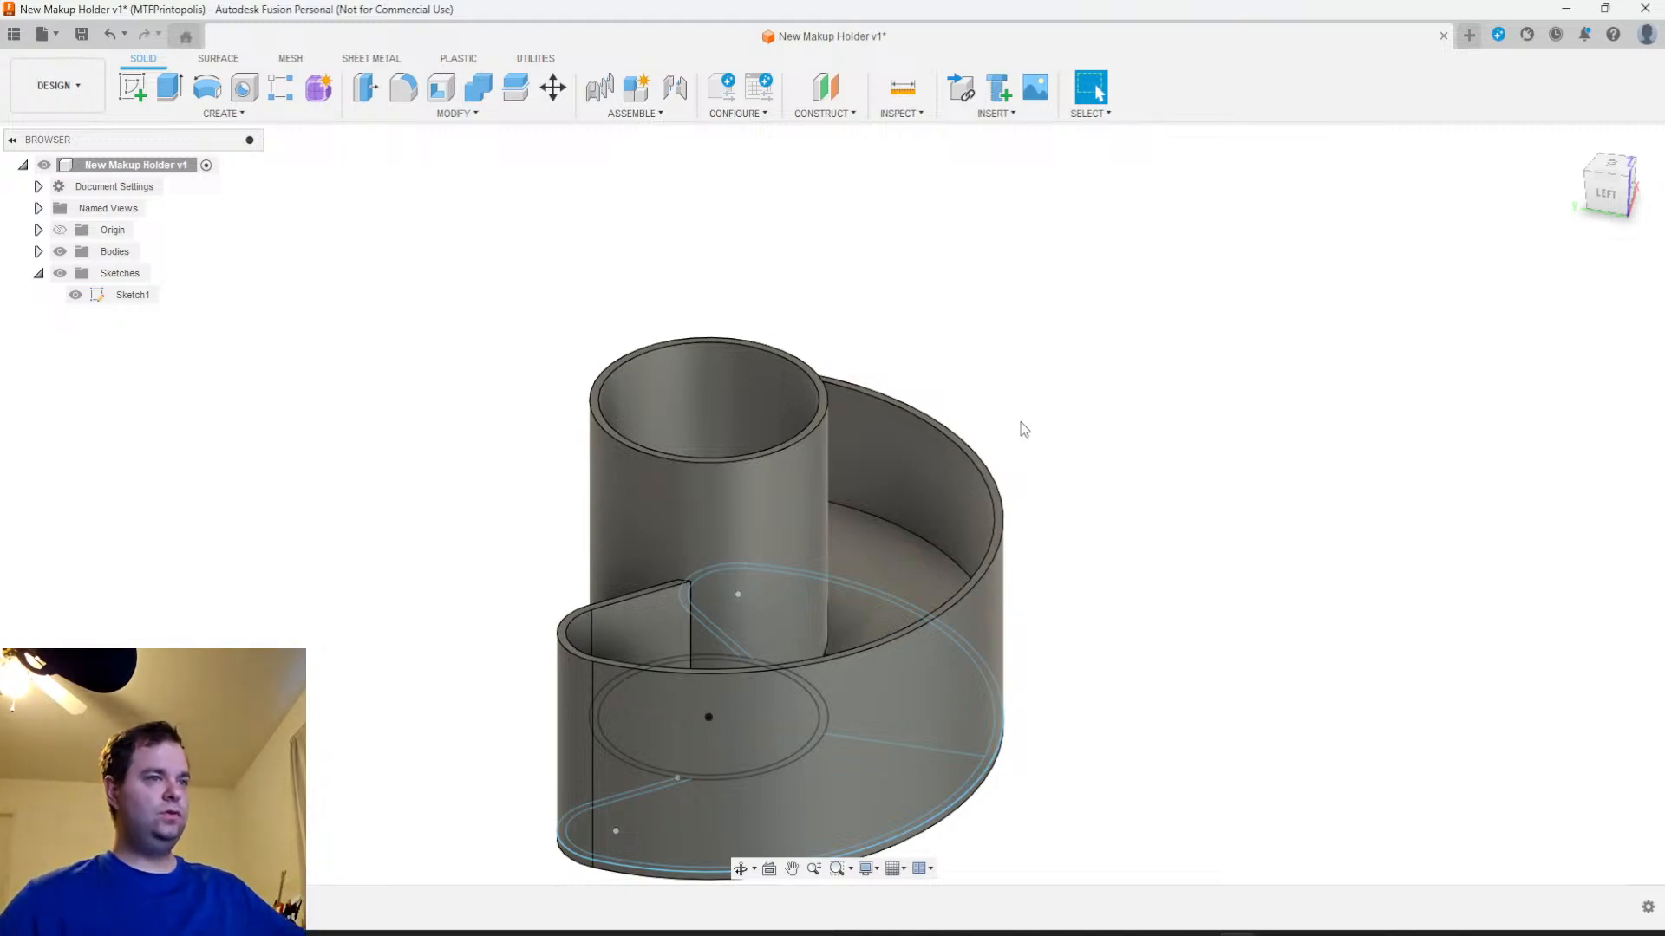
scroll(1164, 587, "up", 5)
middle_click_drag(1160, 590, 1050, 601, "shift")
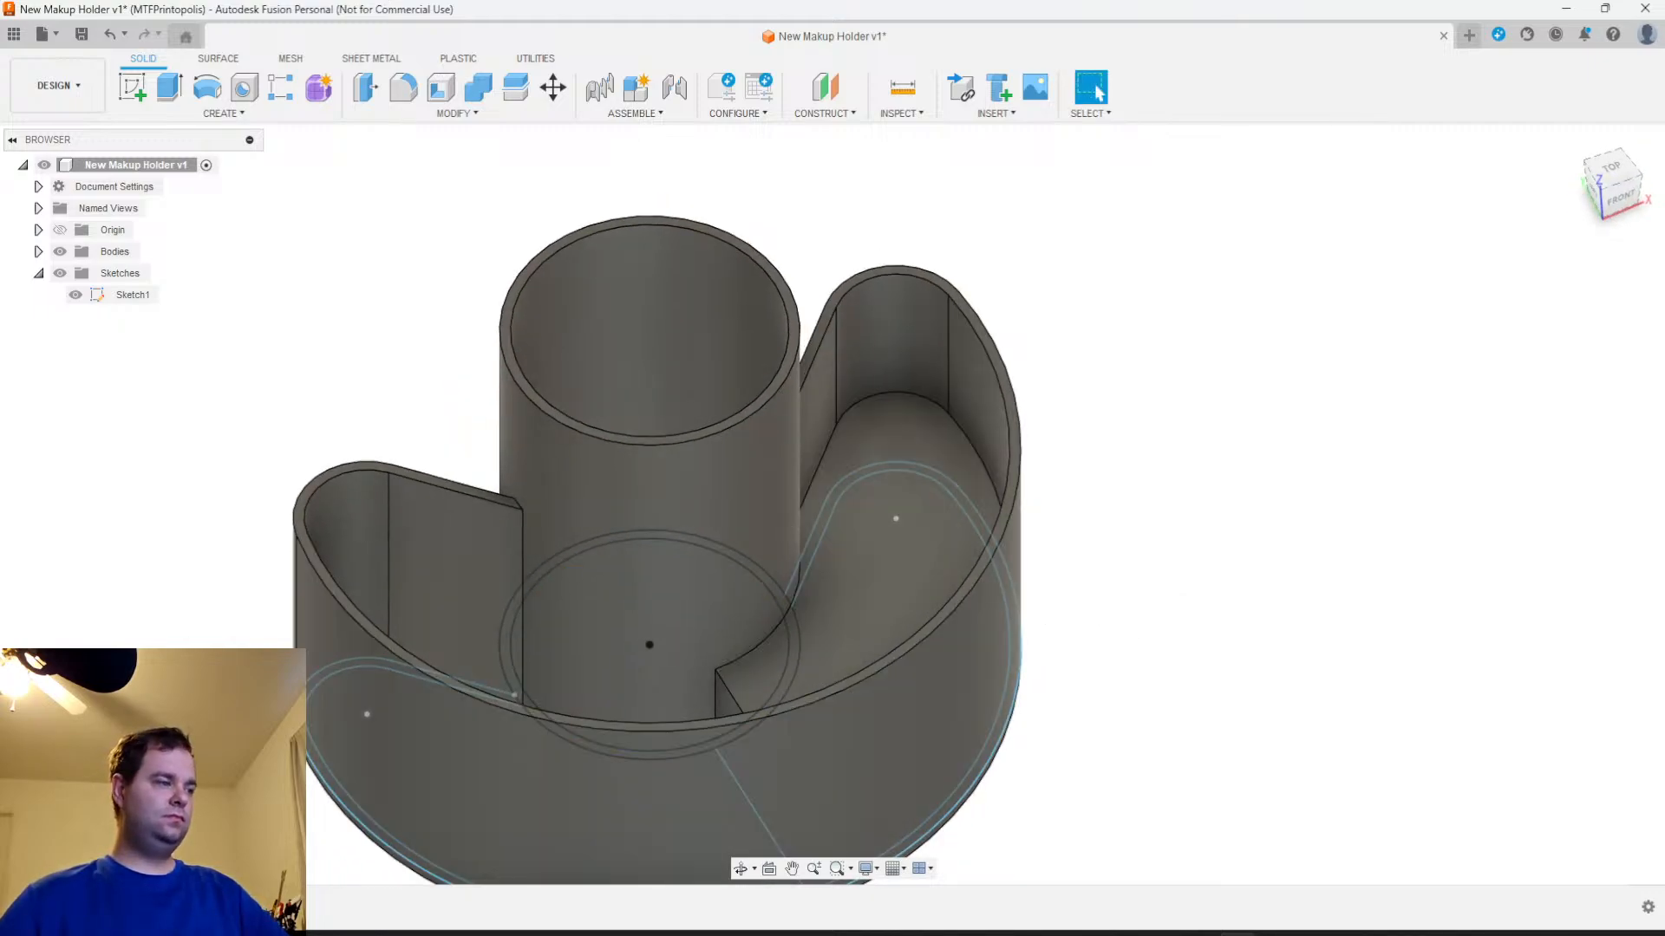
right_click(219, 905)
left_click(277, 708)
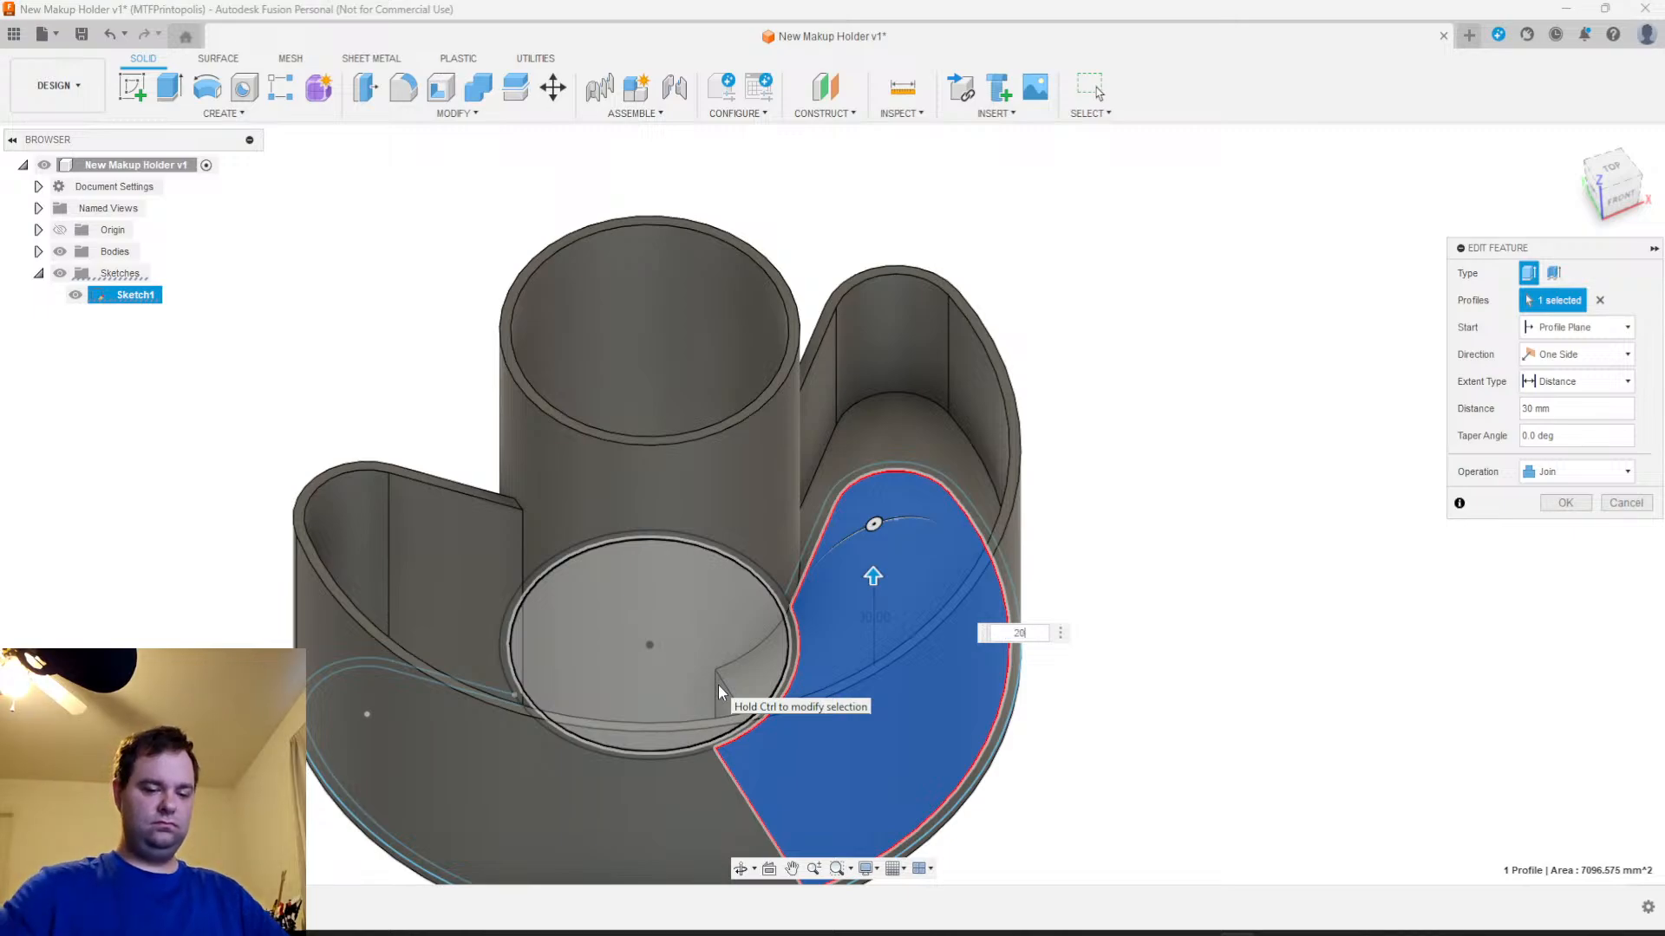
type("2")
key("Return")
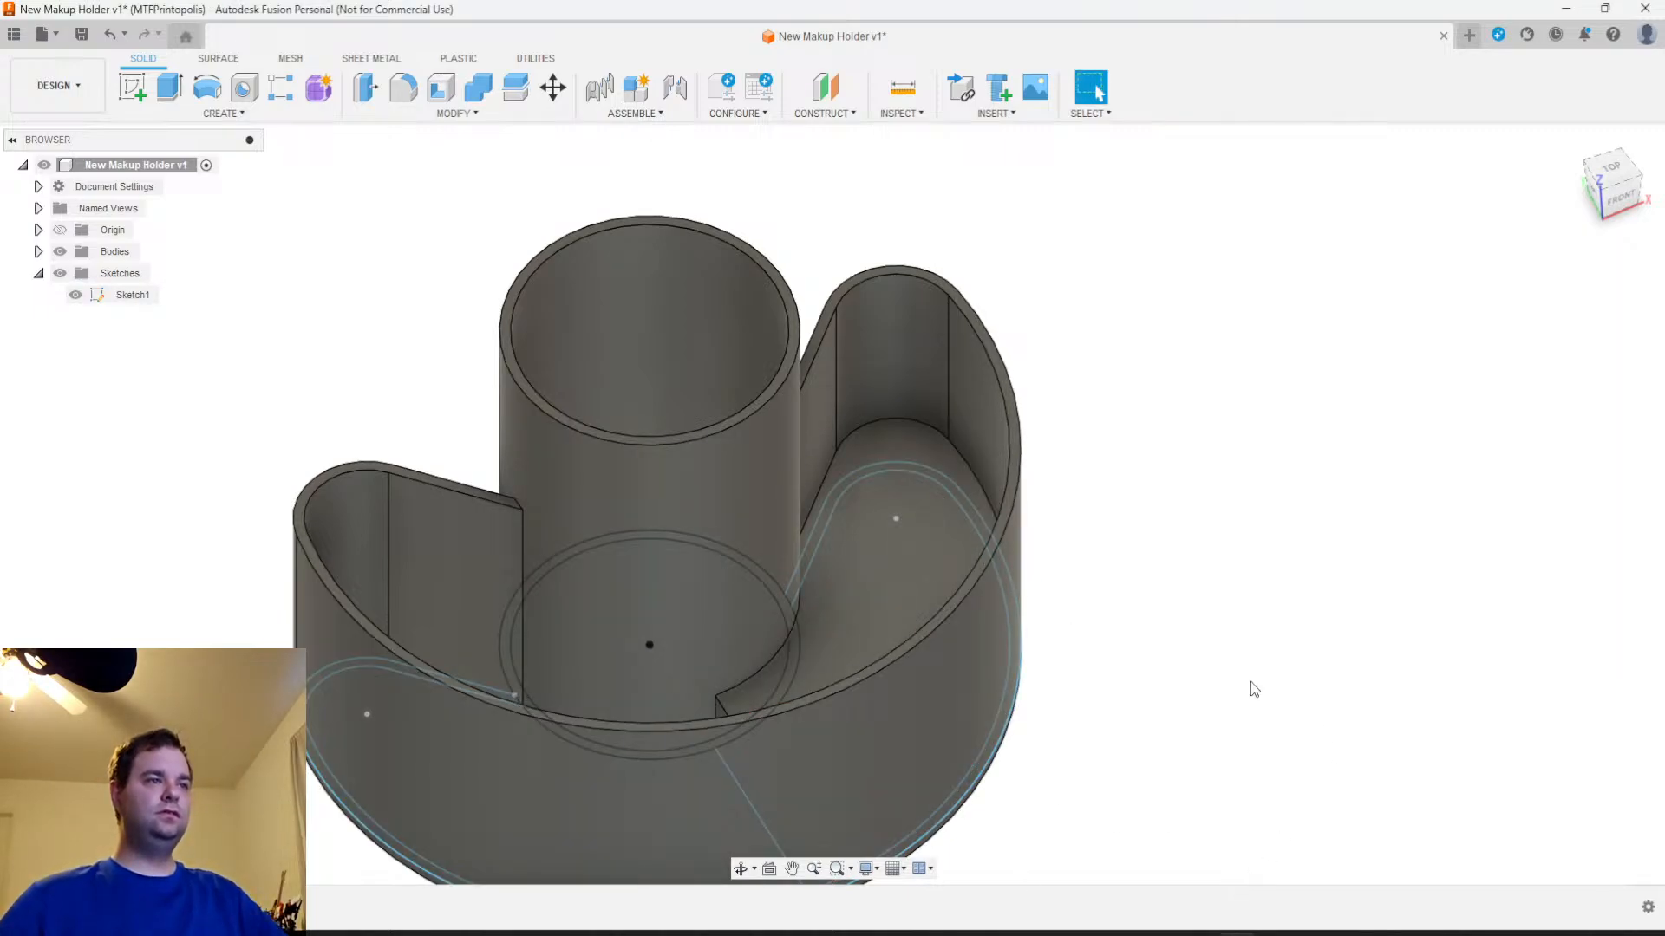
Hide Sketch1 and inspect the cup and both crescent compartments from the front and above
left_click(75, 296)
mouse_move(1264, 739)
middle_mouse_down()
mouse_move(1266, 517)
mouse_move(1348, 699)
middle_mouse_up()
middle_click_drag(1254, 638, 1205, 624, "shift")
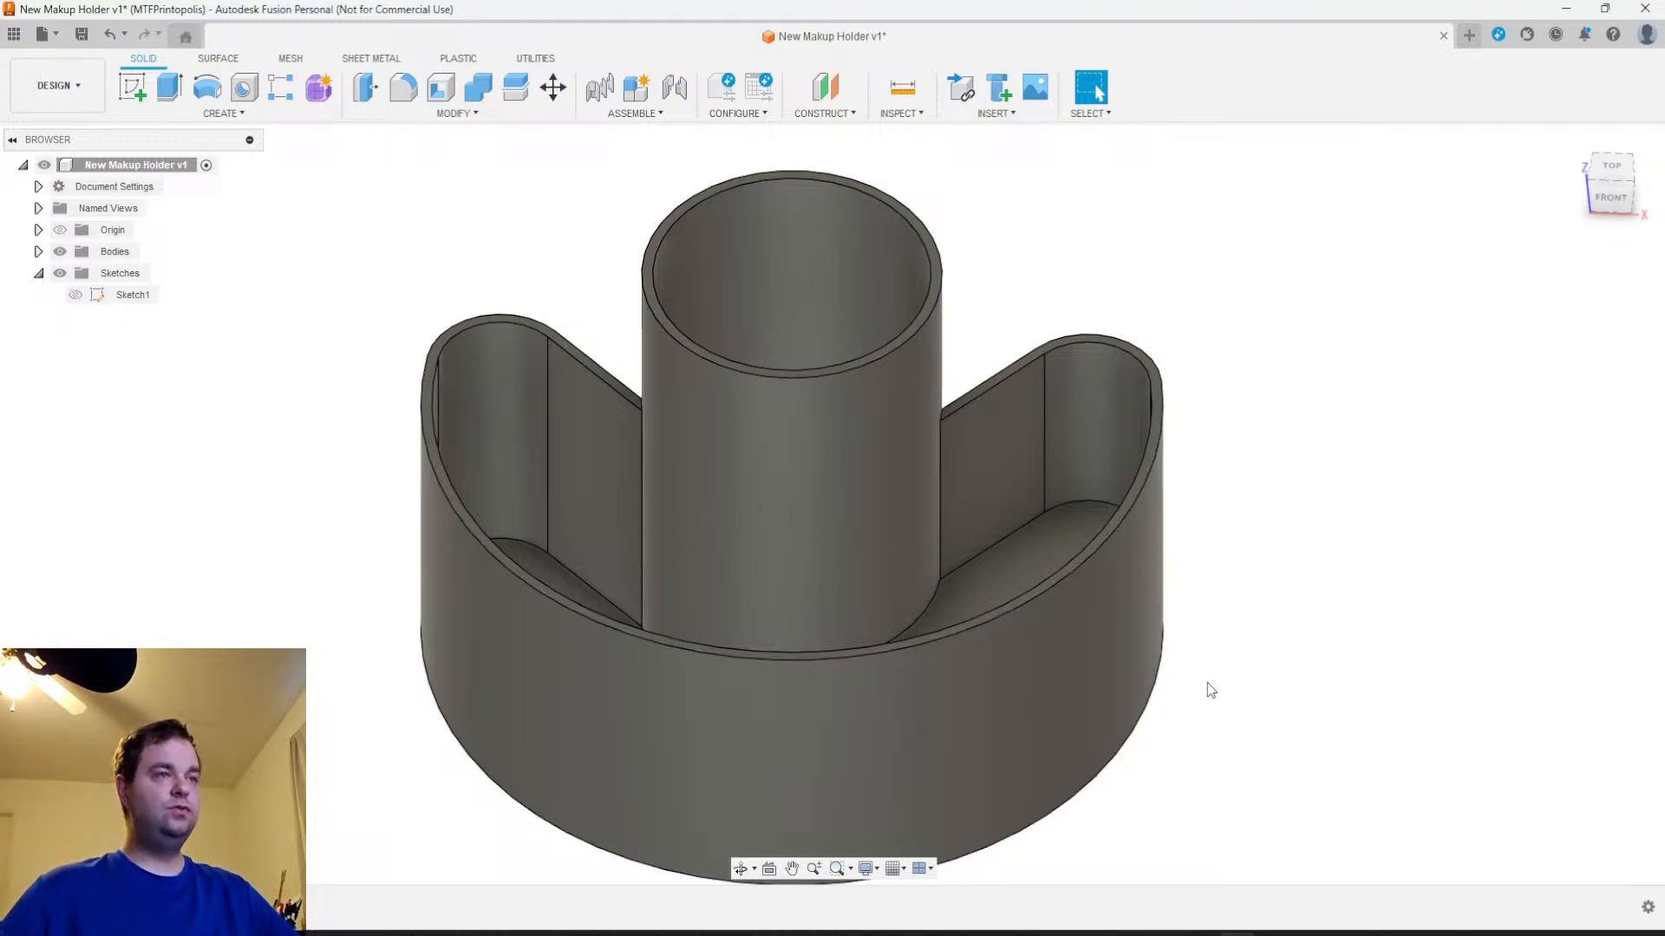
middle_click_drag(1211, 690, 1225, 739, "shift")
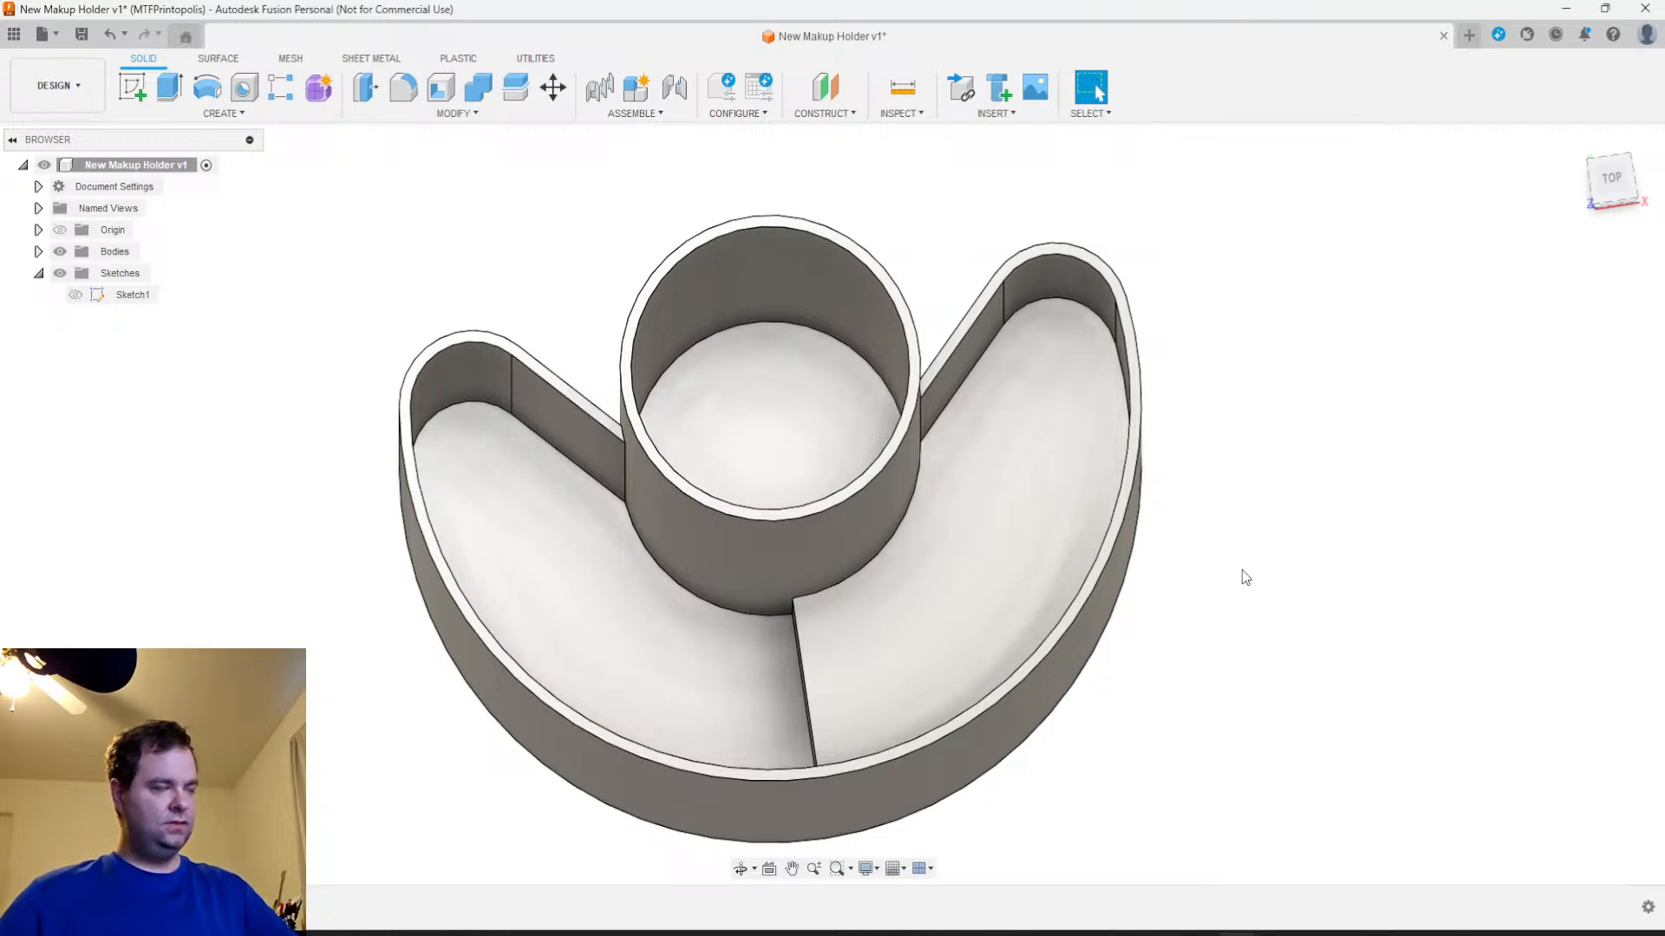
middle_click_drag(1252, 673, 1223, 640, "shift")
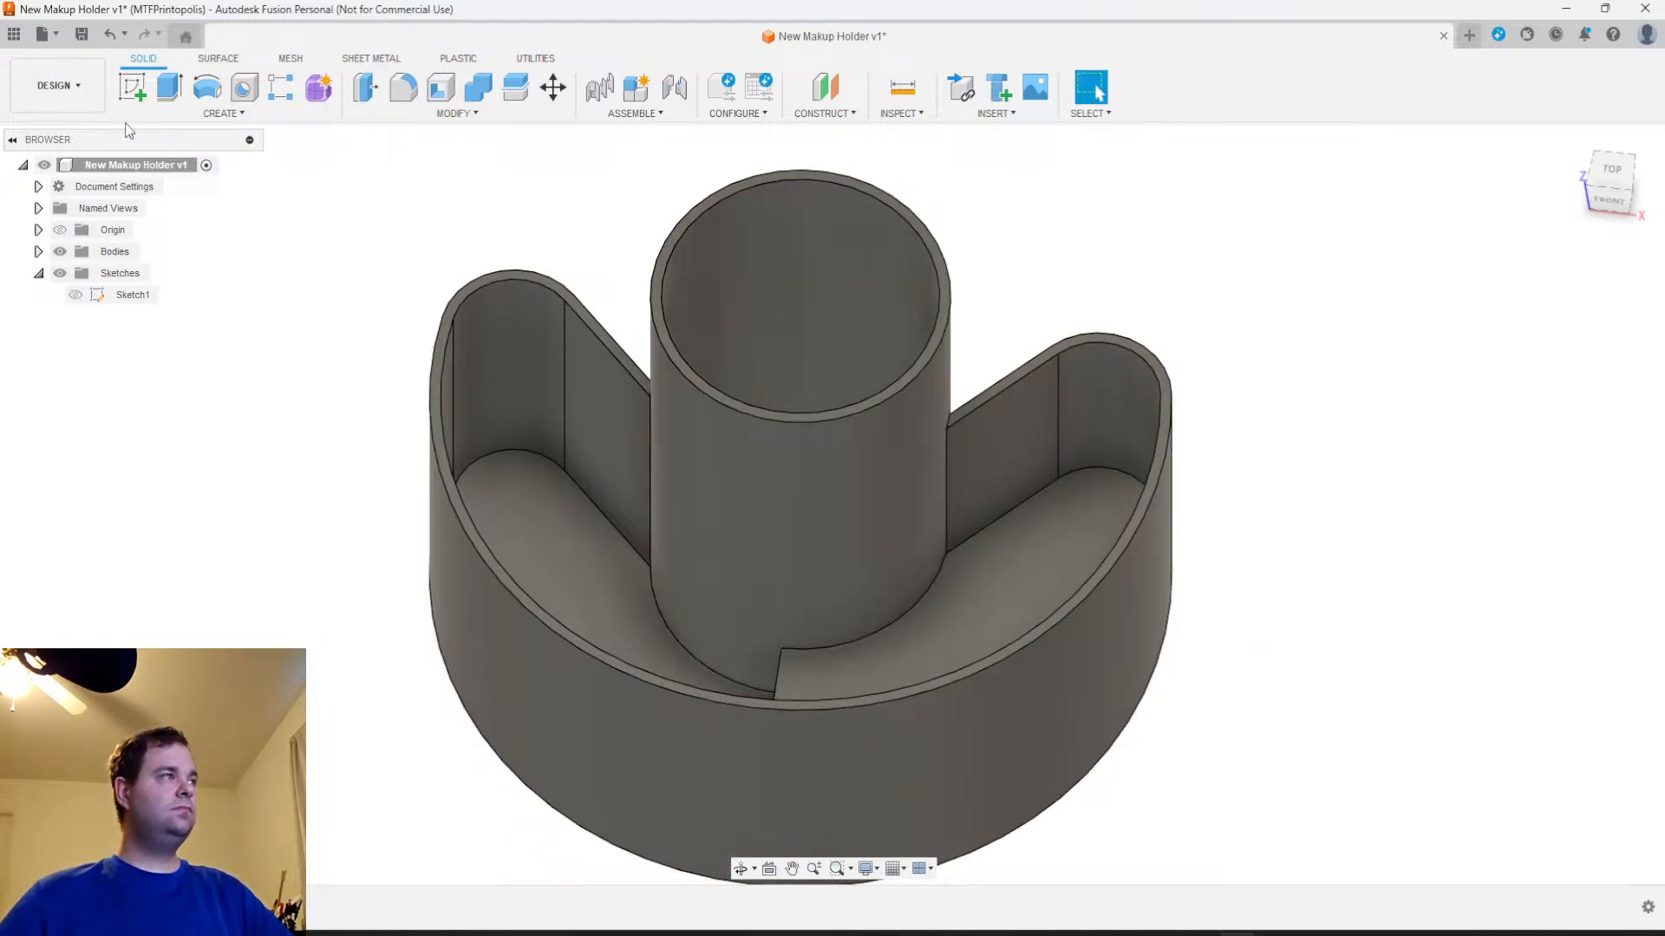
Start a sketch on the raised floor and draw a line parallel to its step edge, about 4.2 mm away, from the cup to the outer wall
left_click(117, 90)
left_click(842, 677)
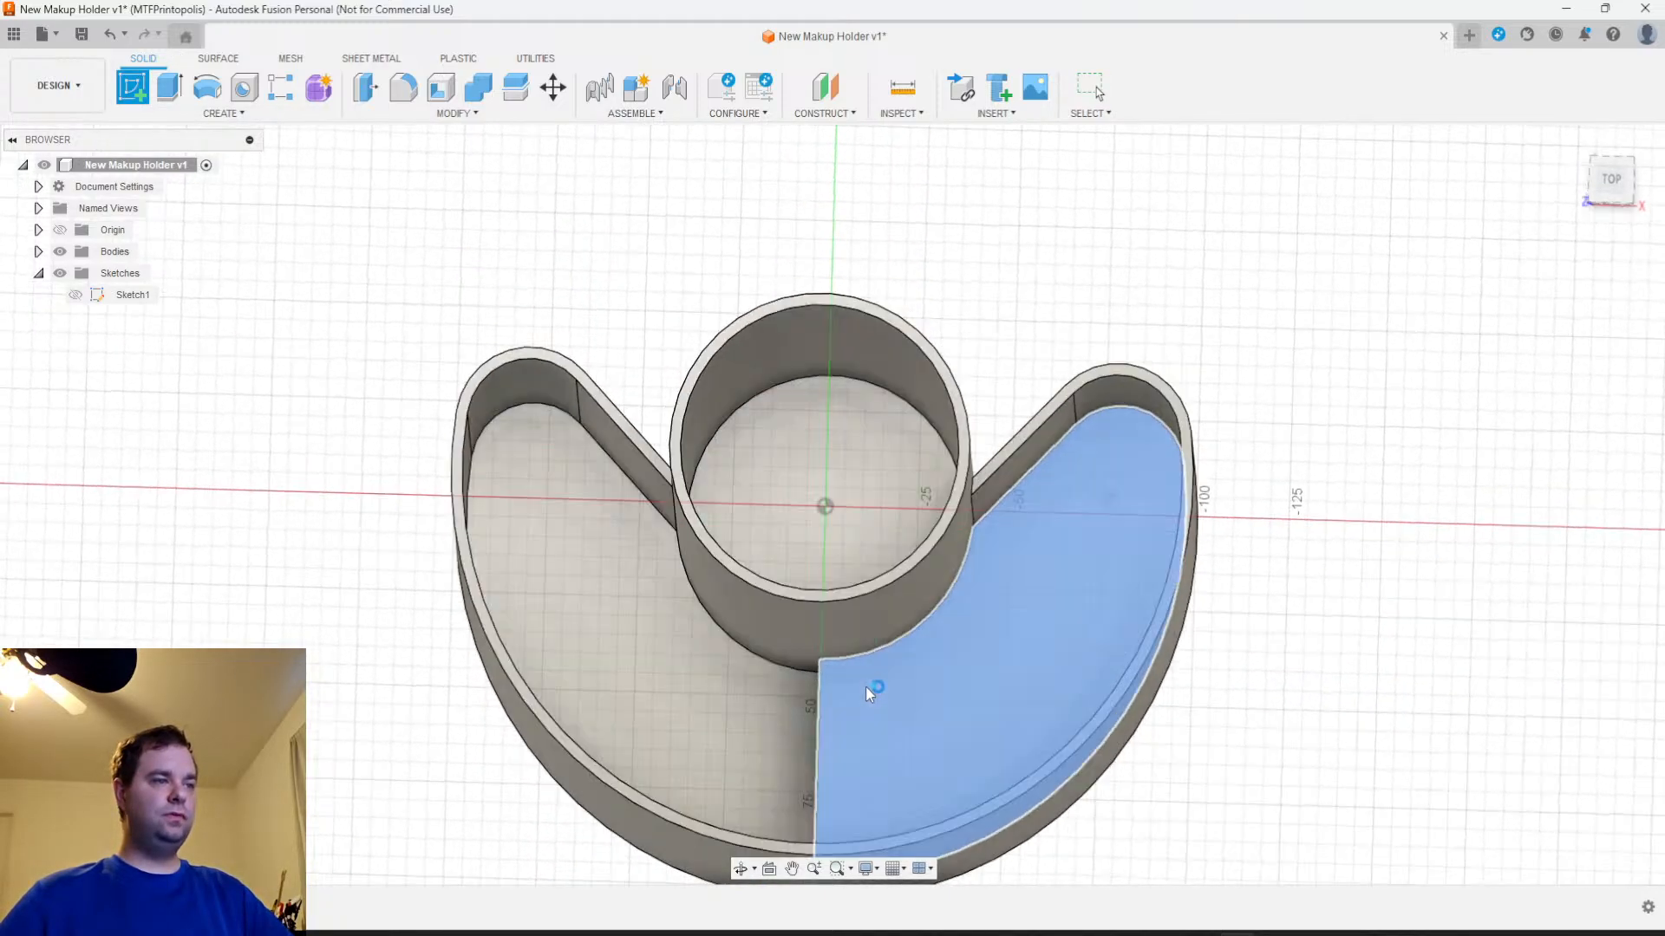
scroll(865, 489, "up", 4)
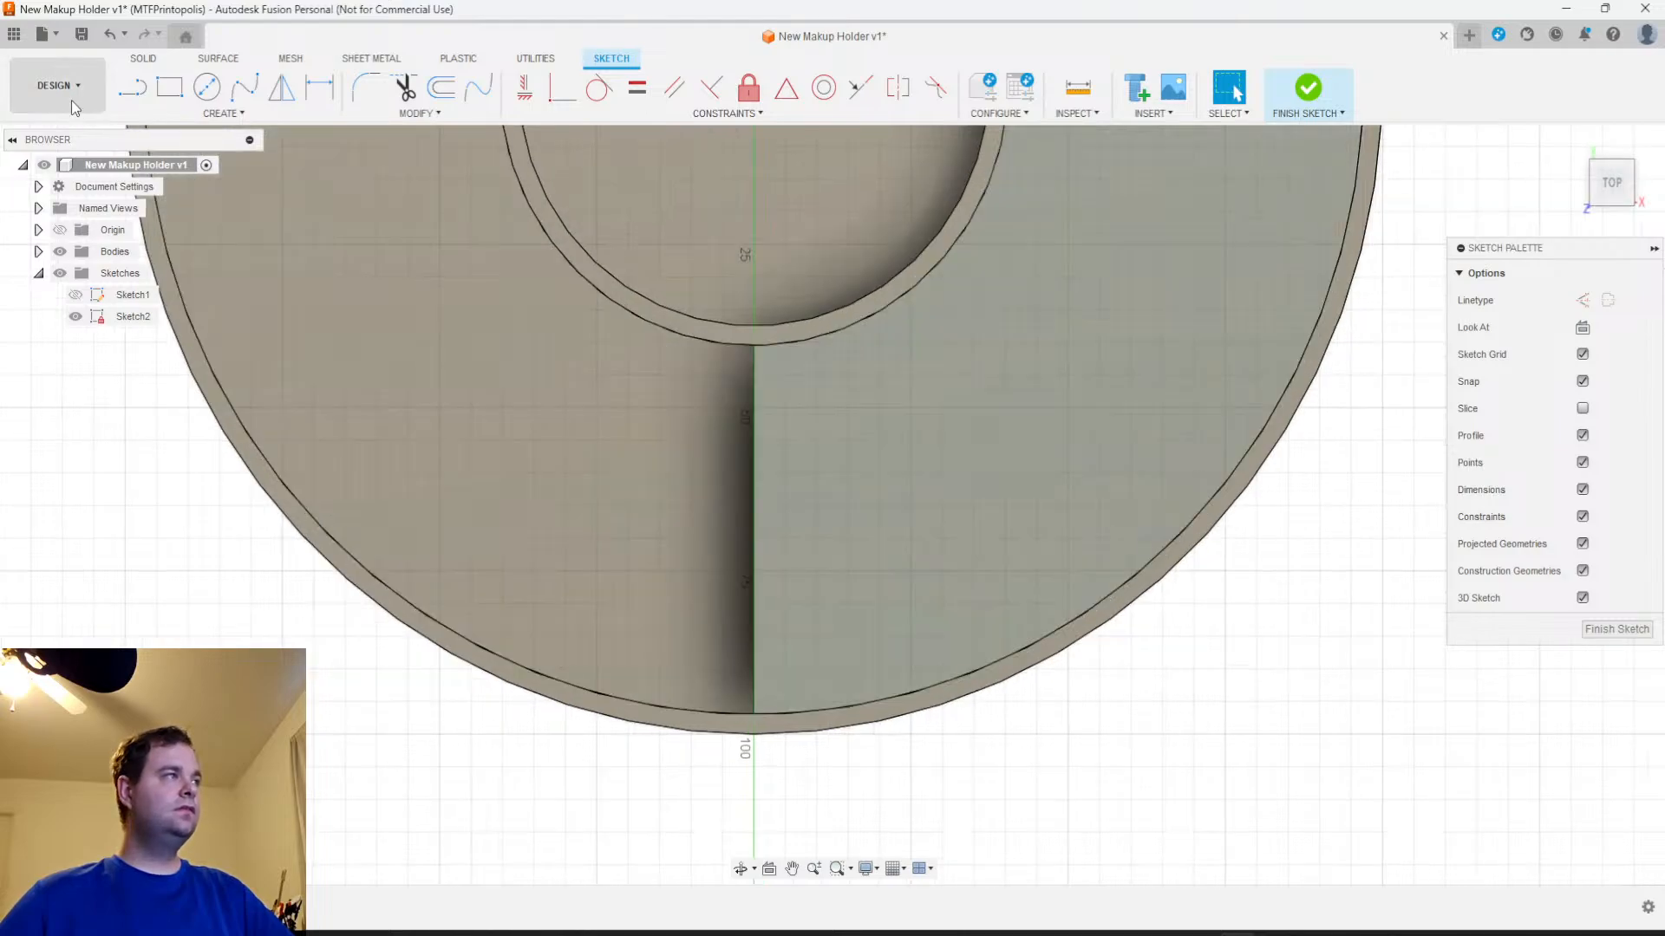
left_click(135, 88)
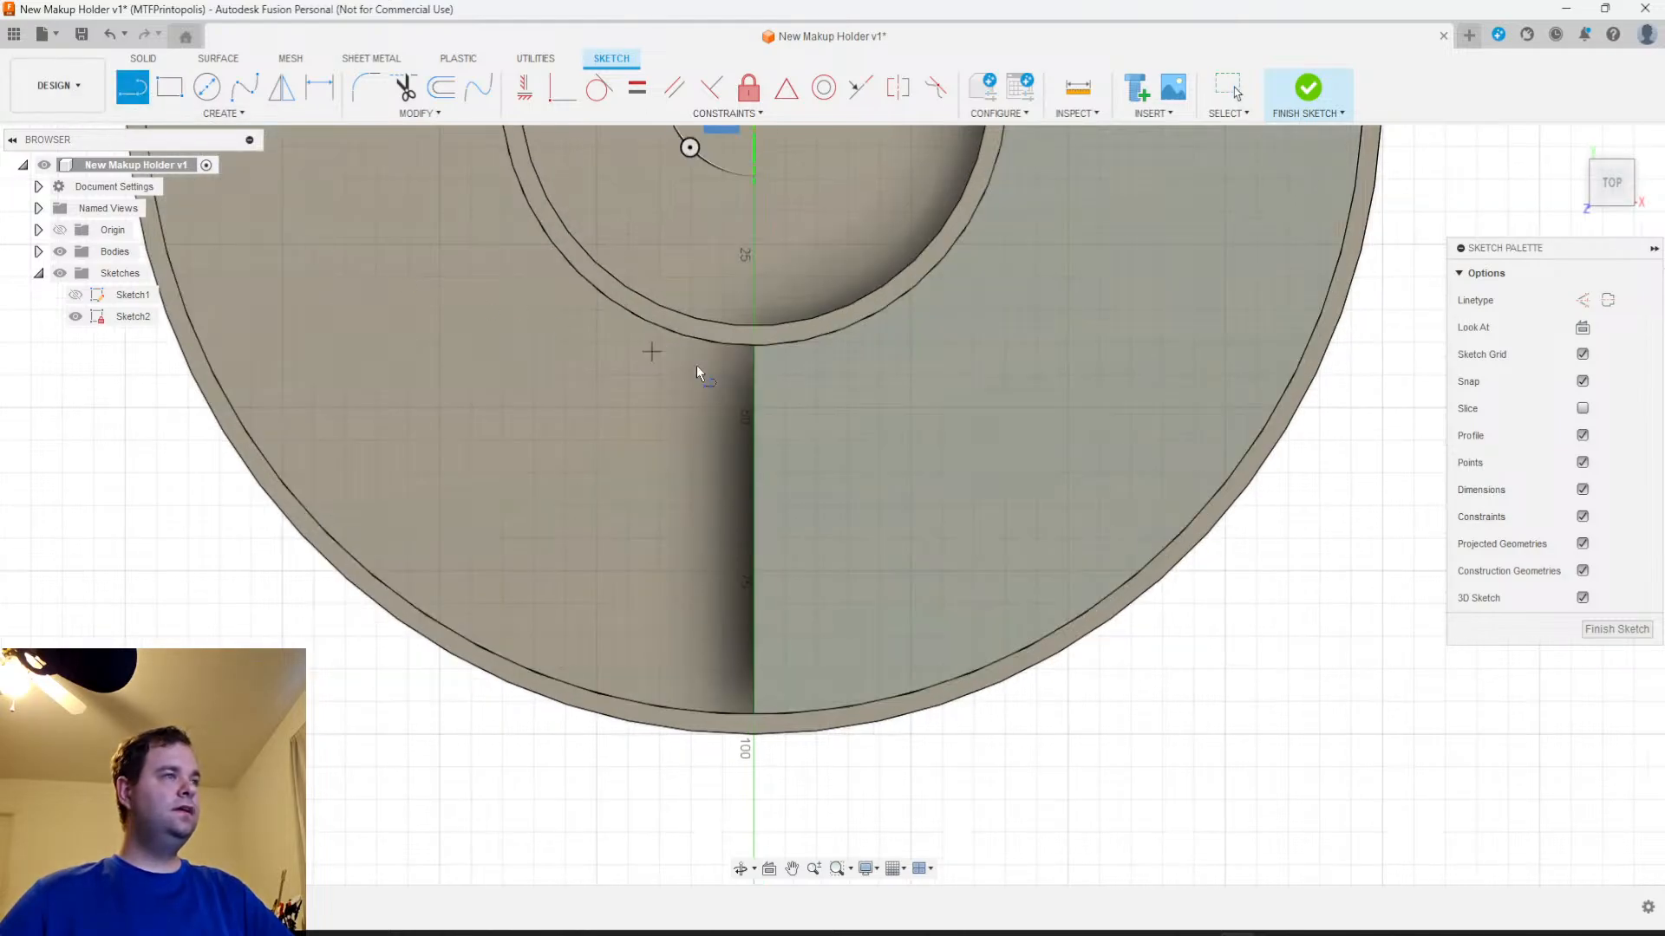
left_click(781, 346)
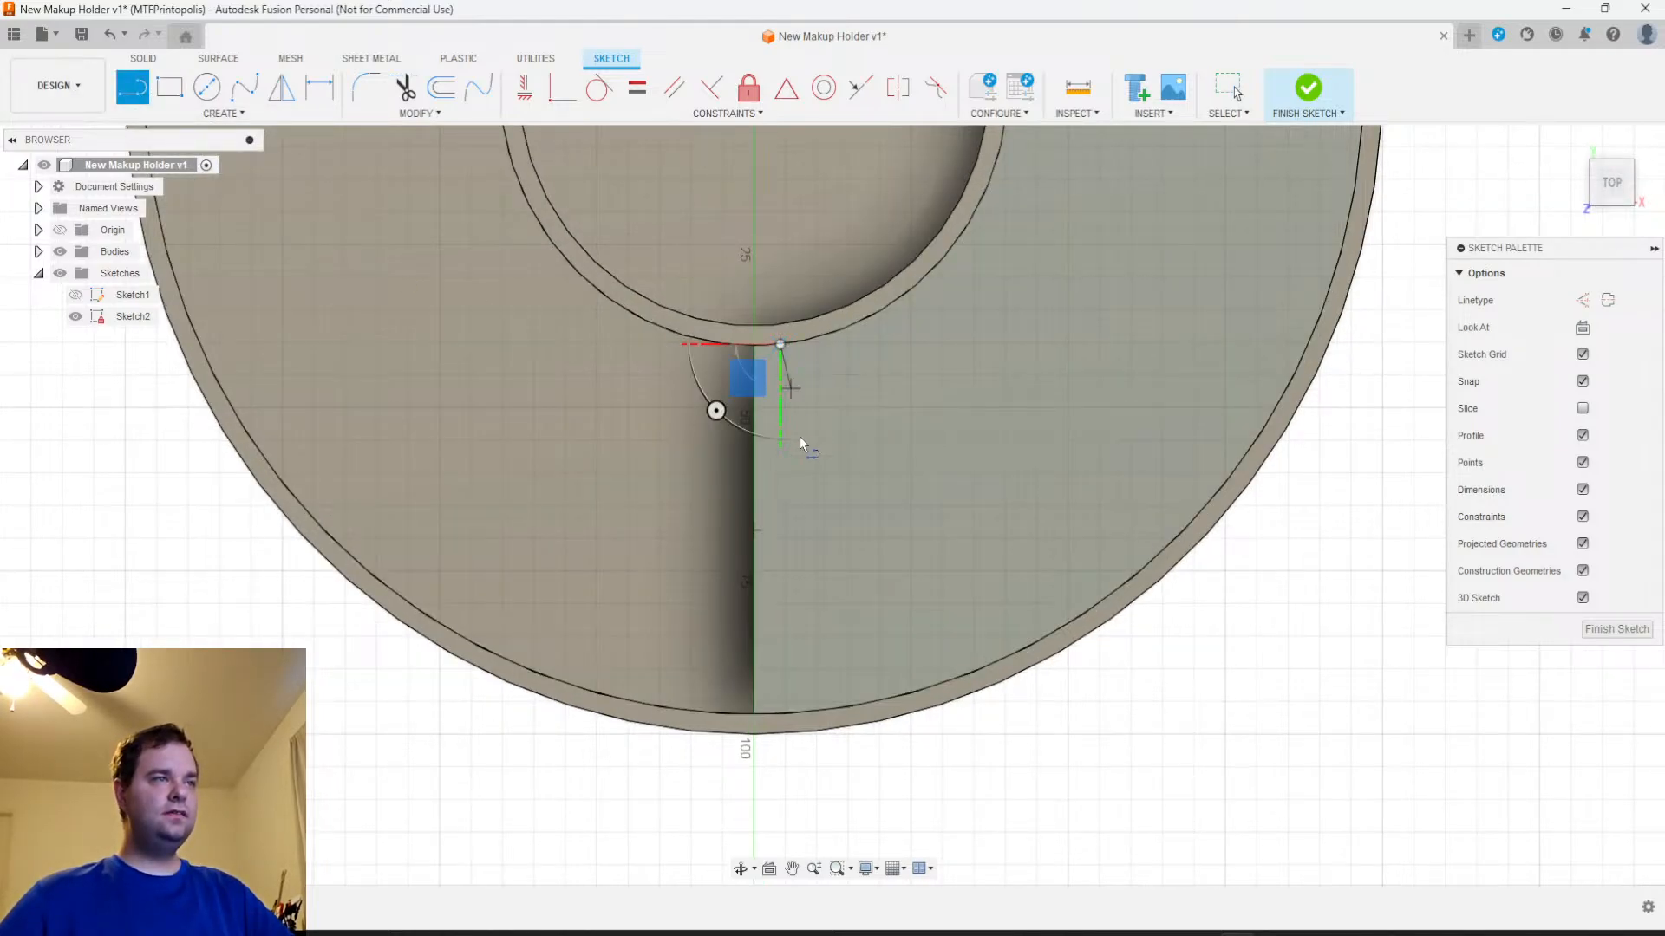
left_click(783, 714)
Dimension the distance between the step edge and the new line as 3 mm and finish the sketch
key("d")
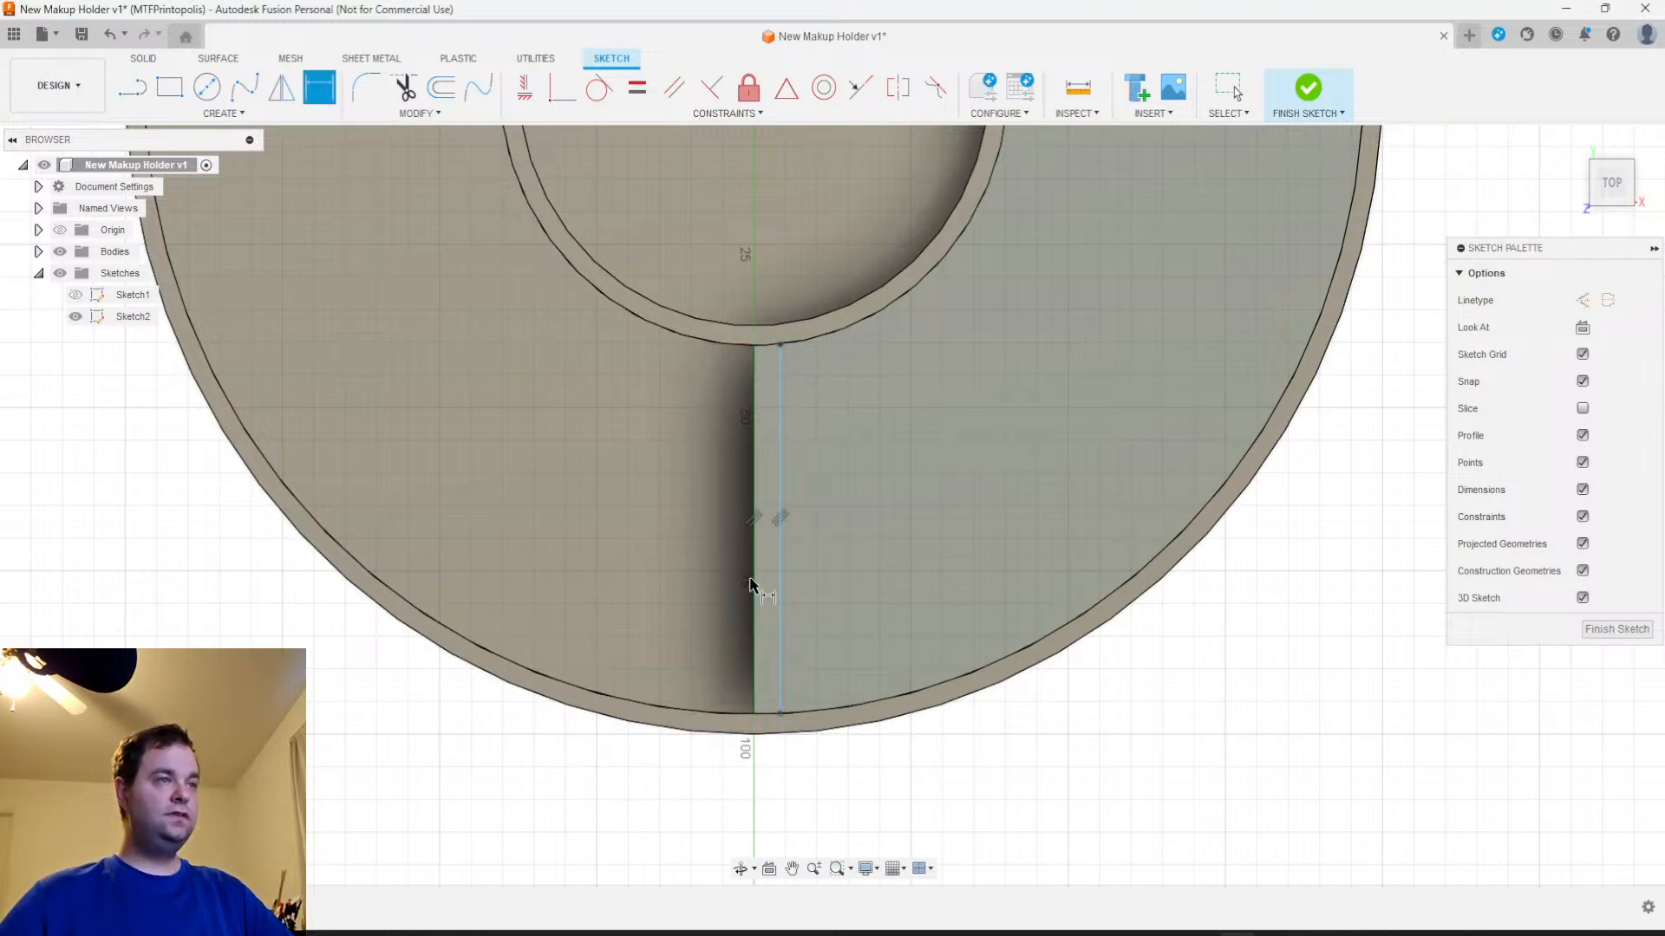
left_click(753, 583)
left_click(779, 579)
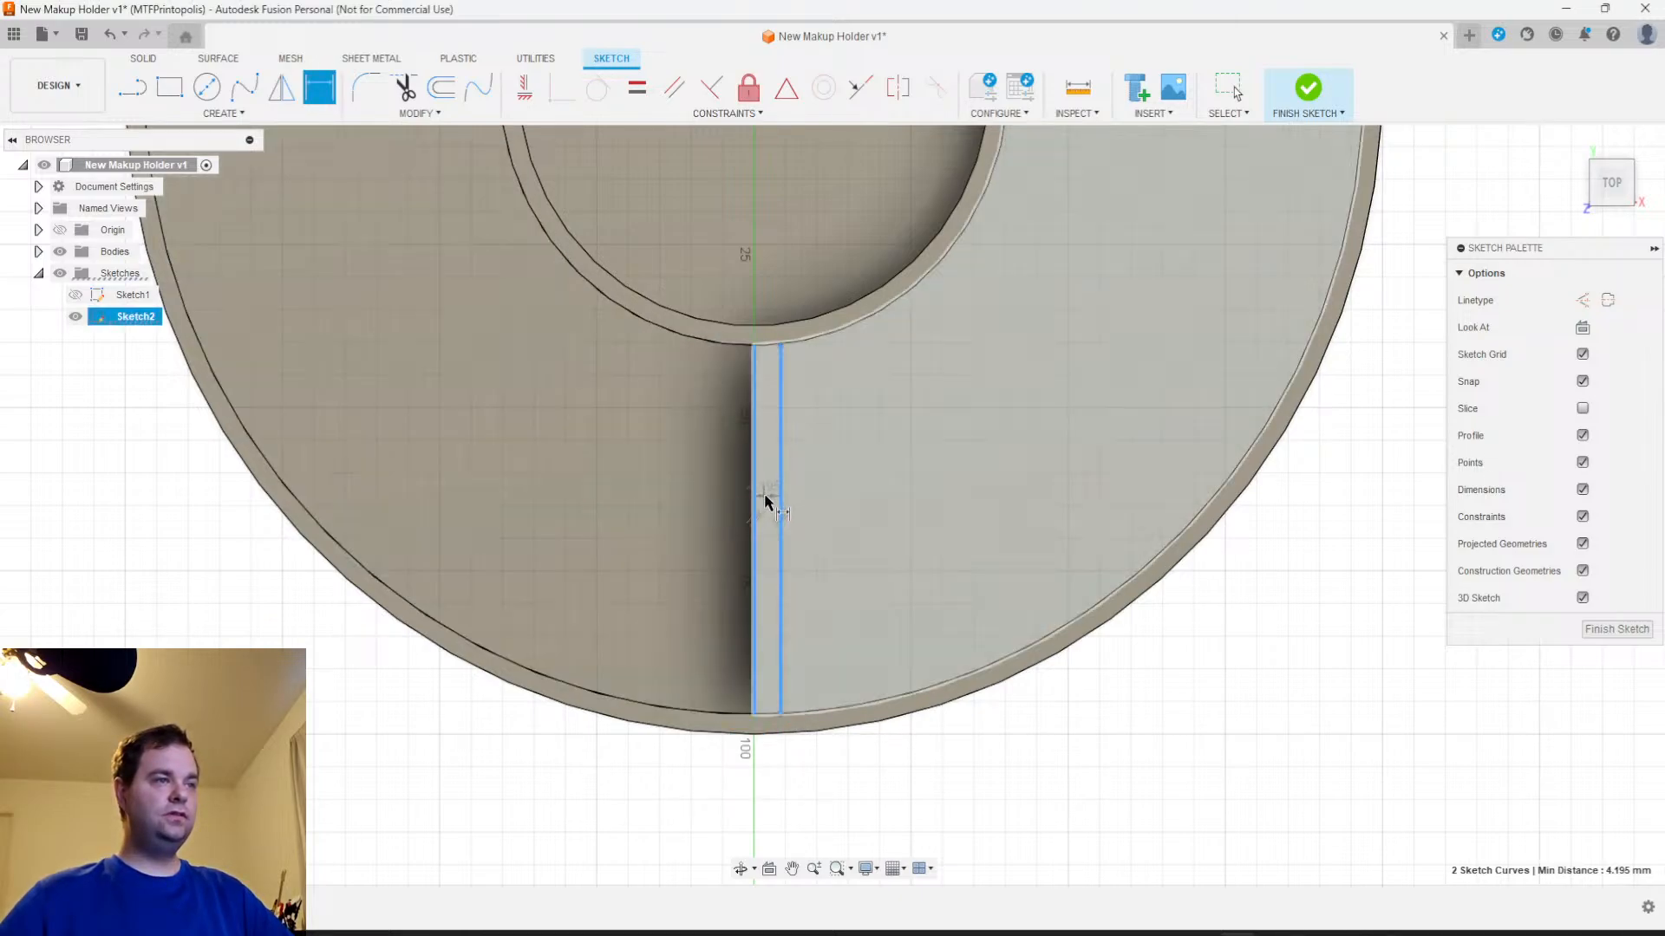
left_click(767, 492)
type("3")
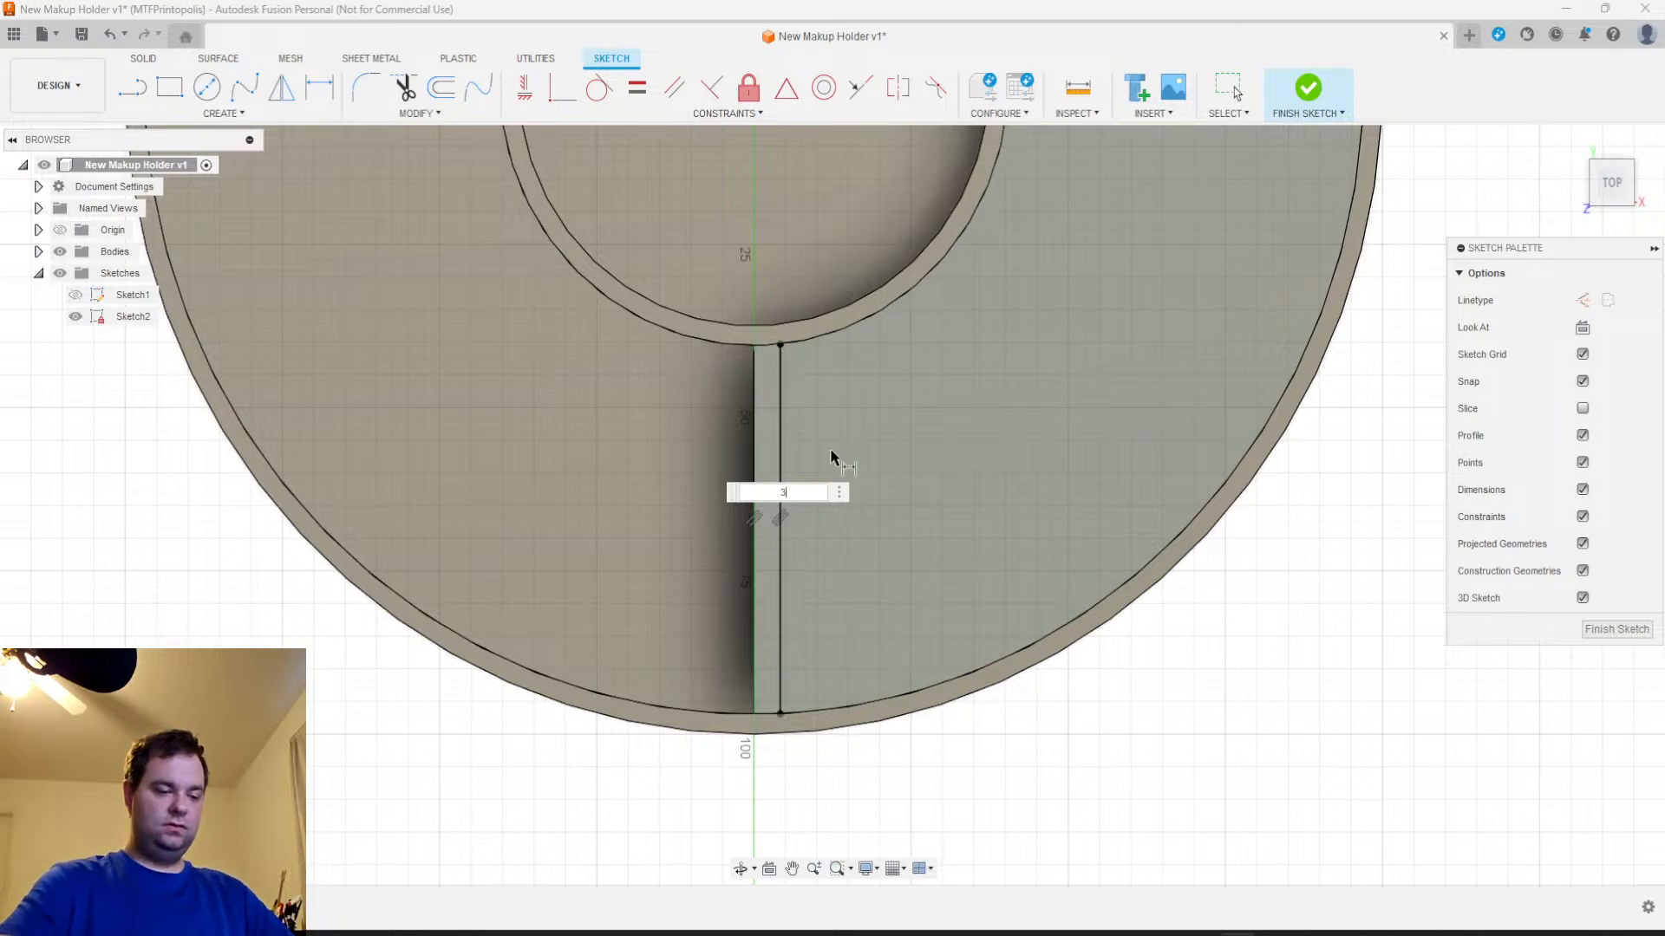
key("Return")
left_click(1616, 629)
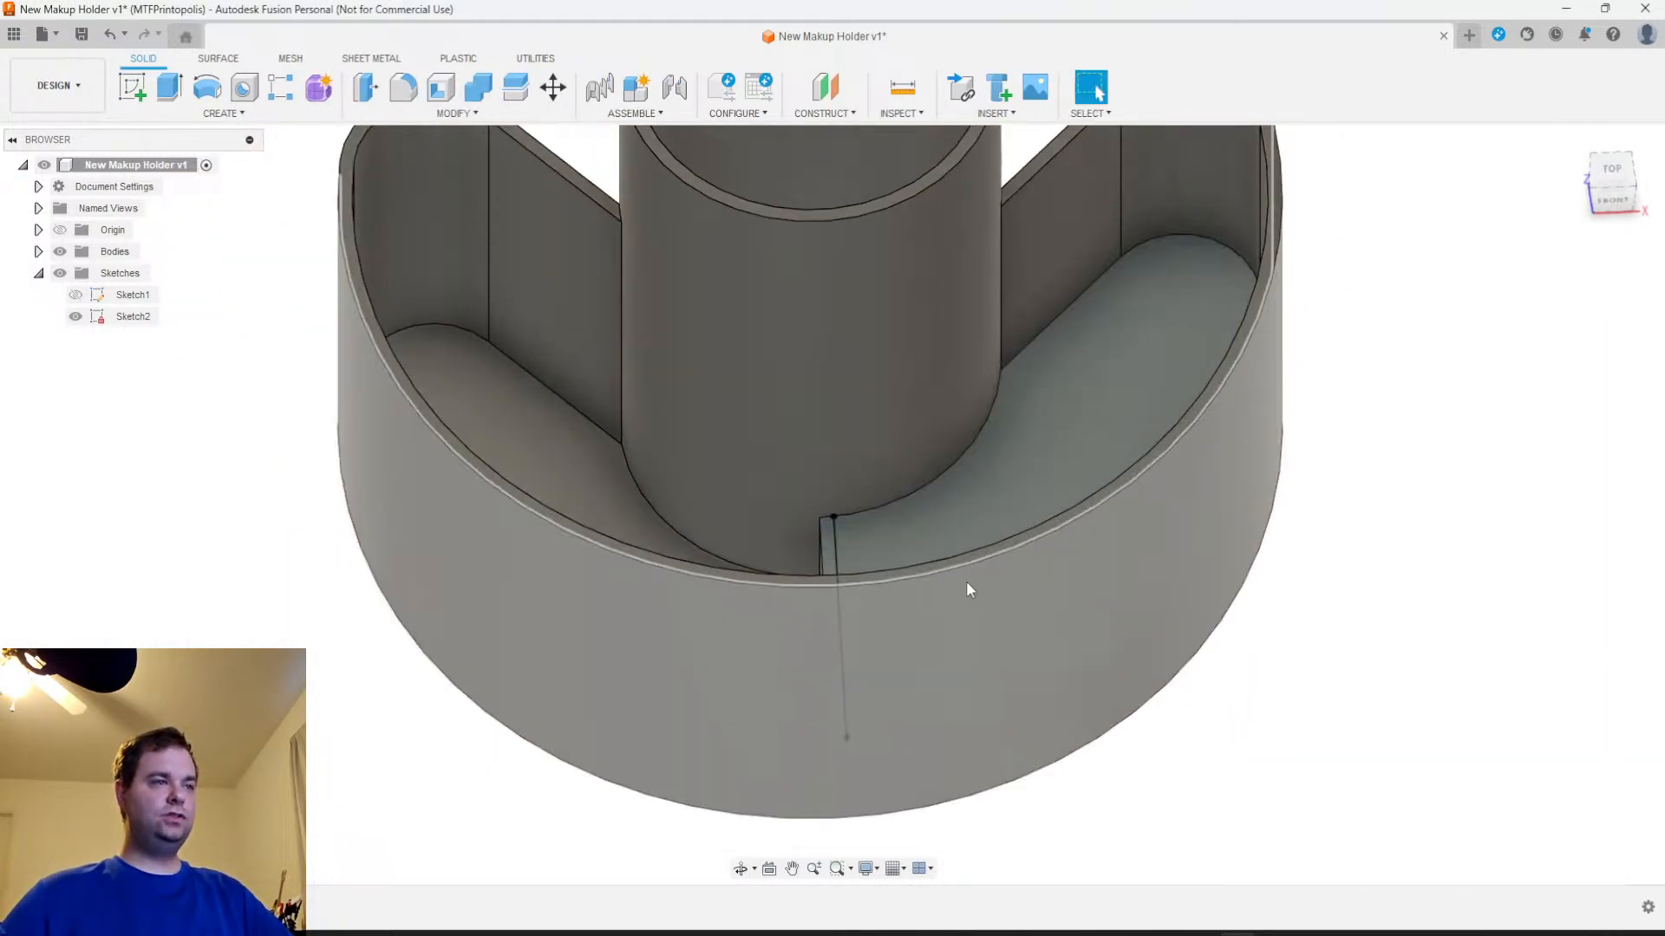
Try to extrude the narrow divider profile up to the crescent wall's rim with the To Object extent
key("e")
left_click(825, 536)
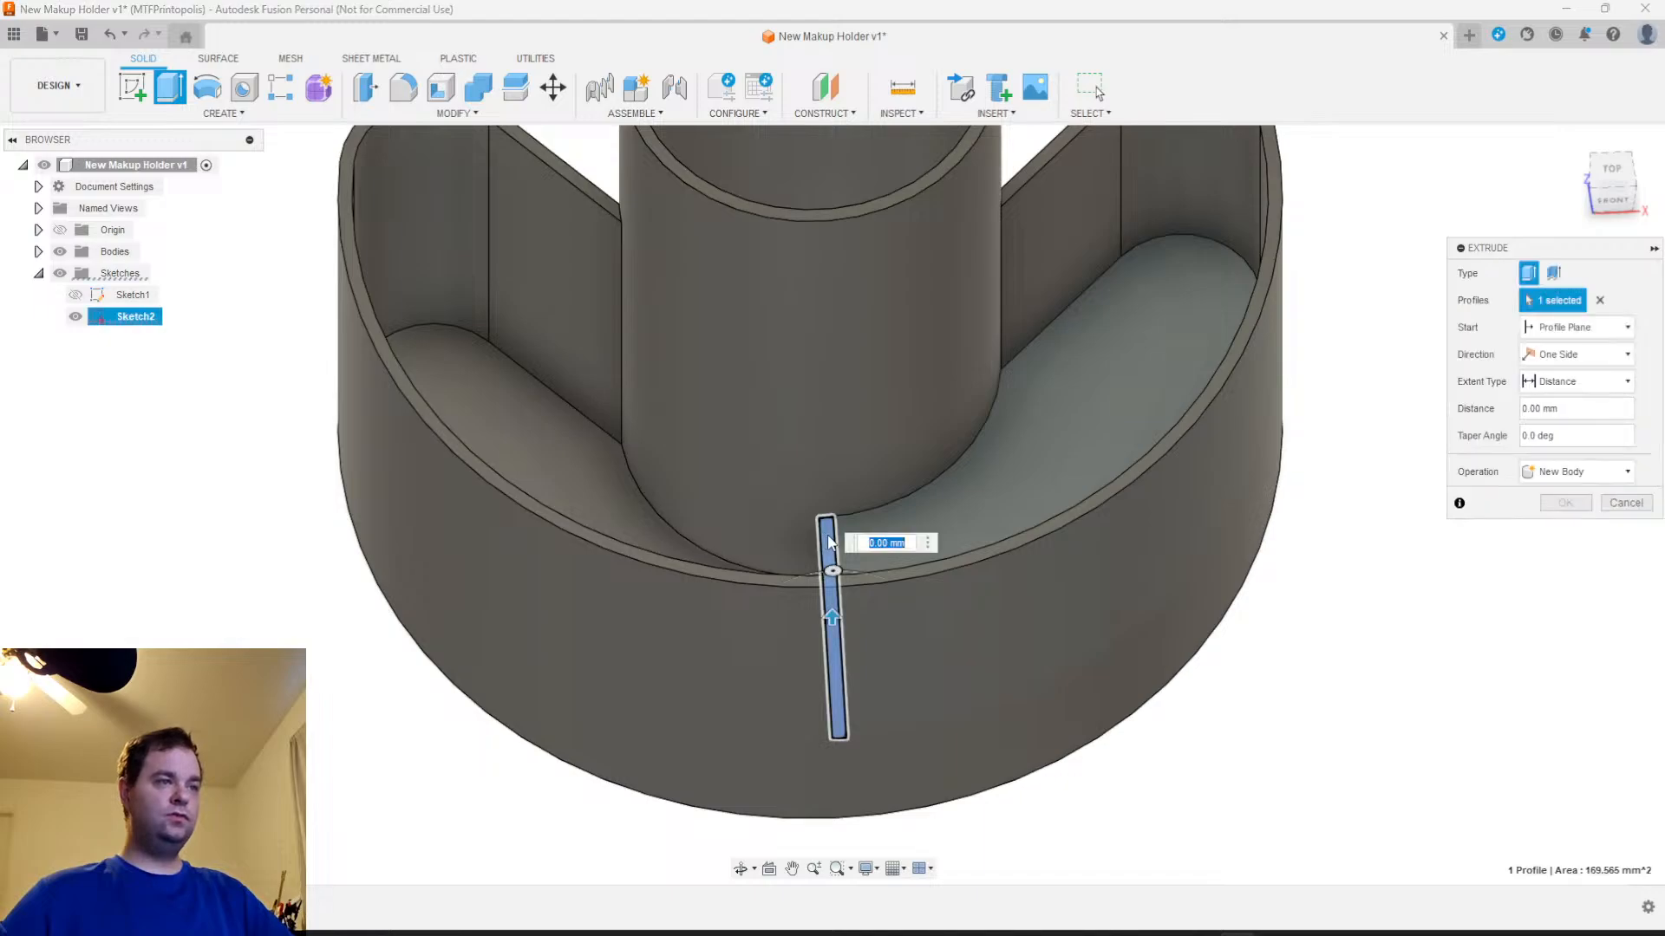
left_click(1588, 390)
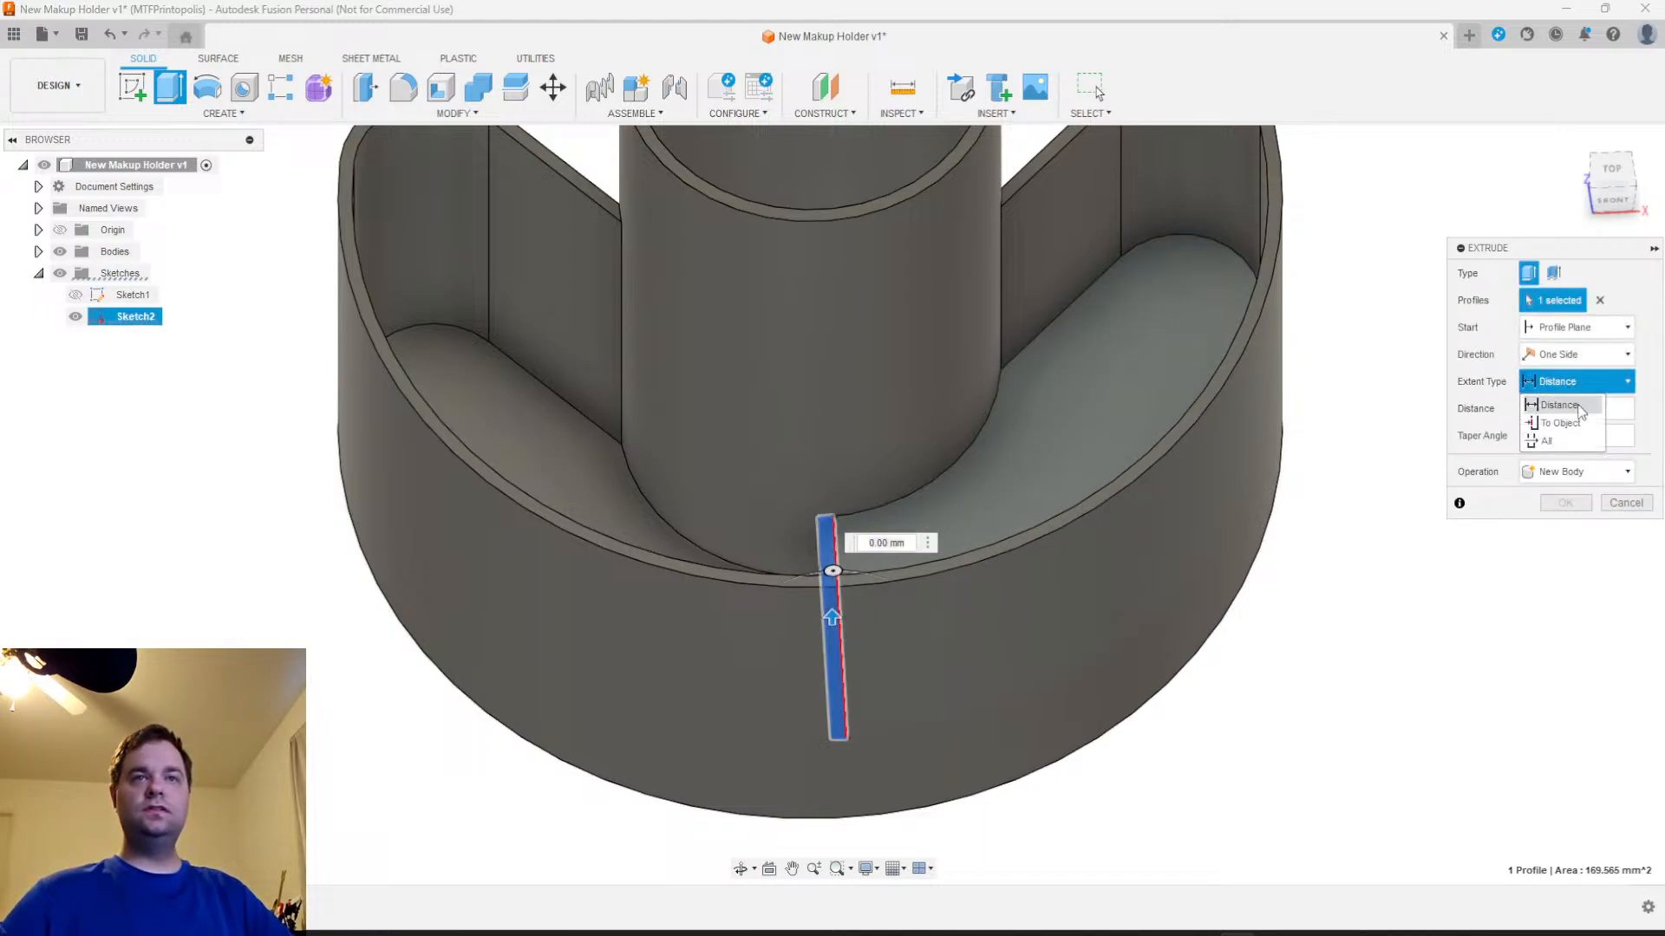
left_click(1556, 419)
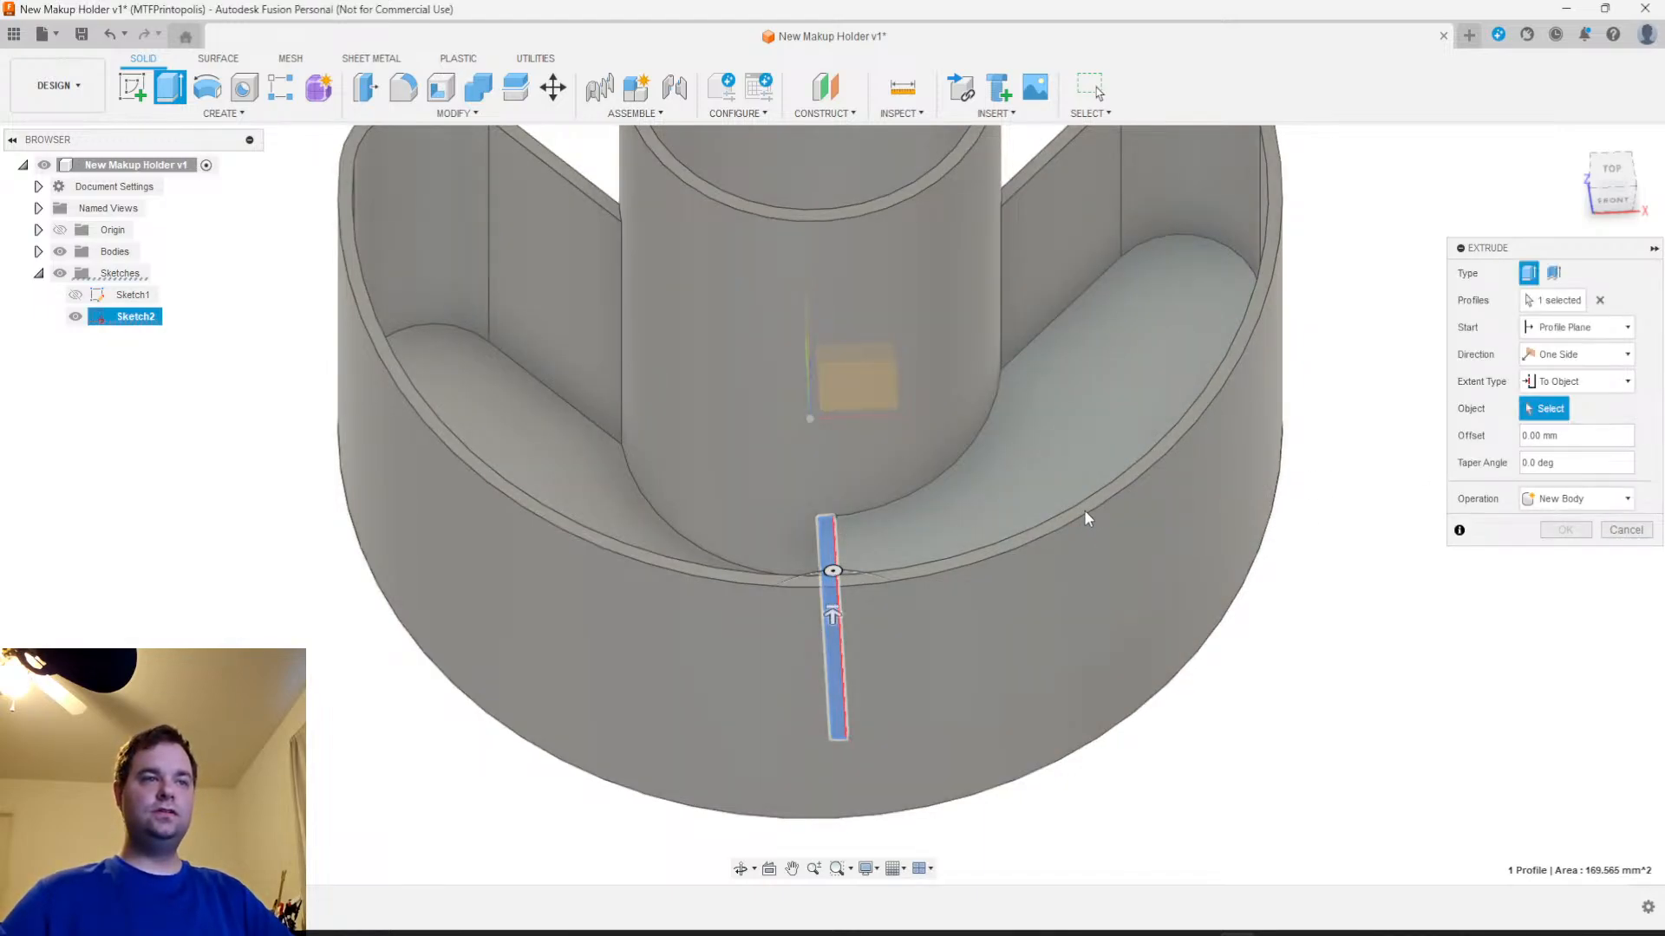
left_click(1082, 512)
left_click(1623, 556)
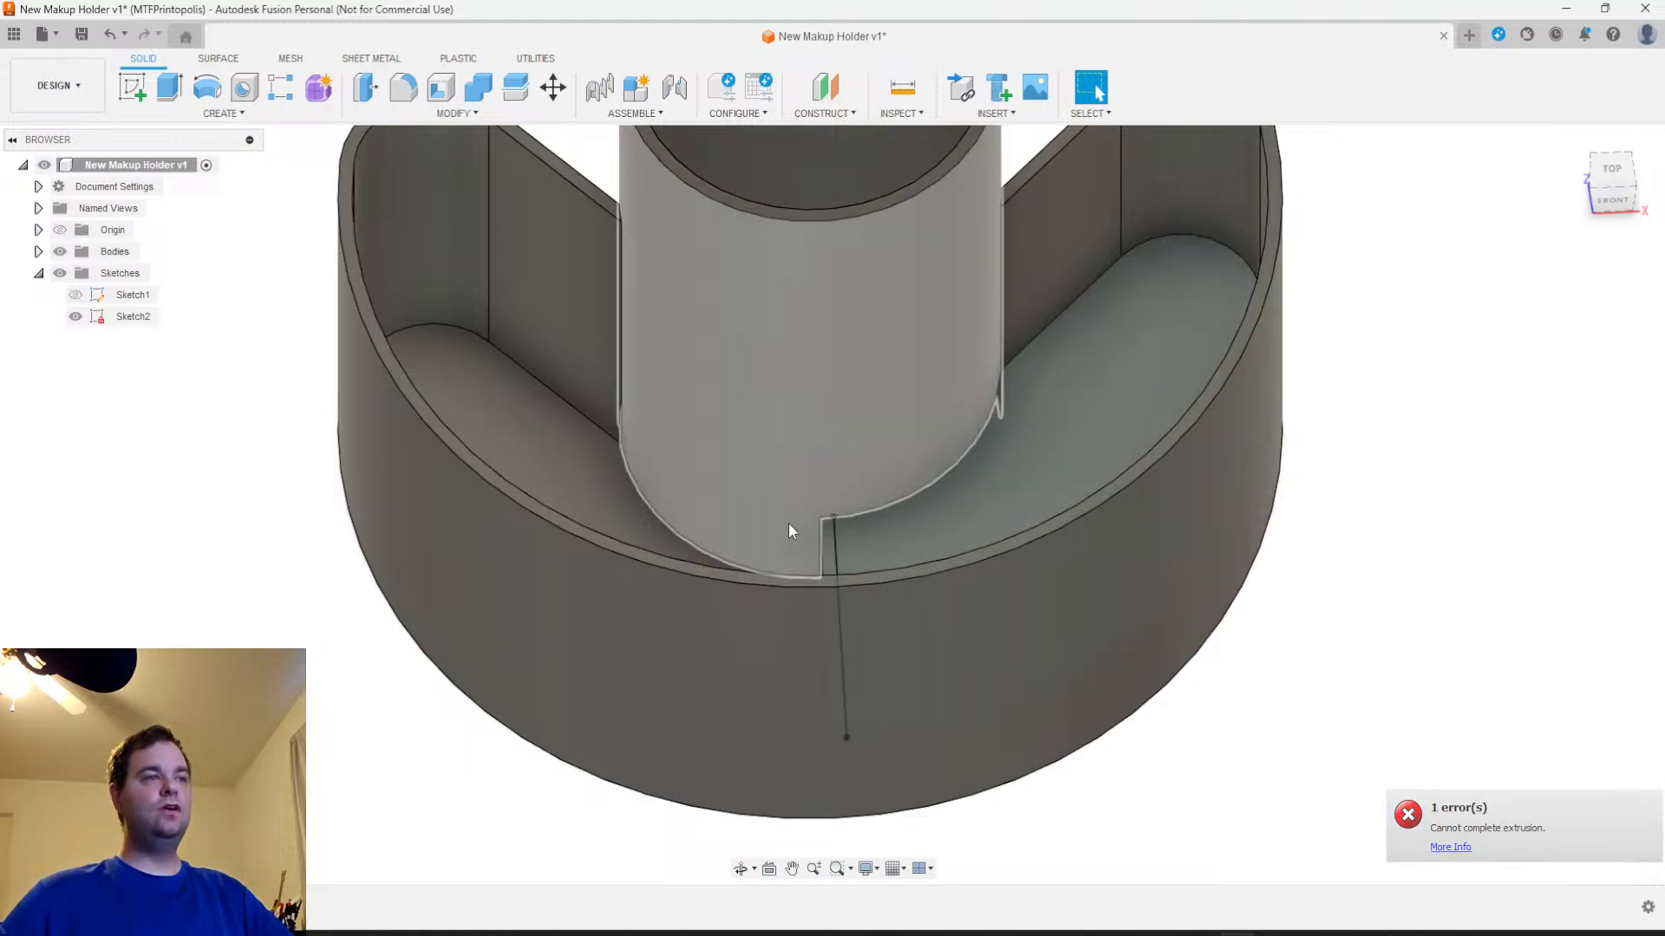
Set up another extrusion of the narrow divider profile between the cup and outer wall, trying the To Object extent
left_click(830, 554)
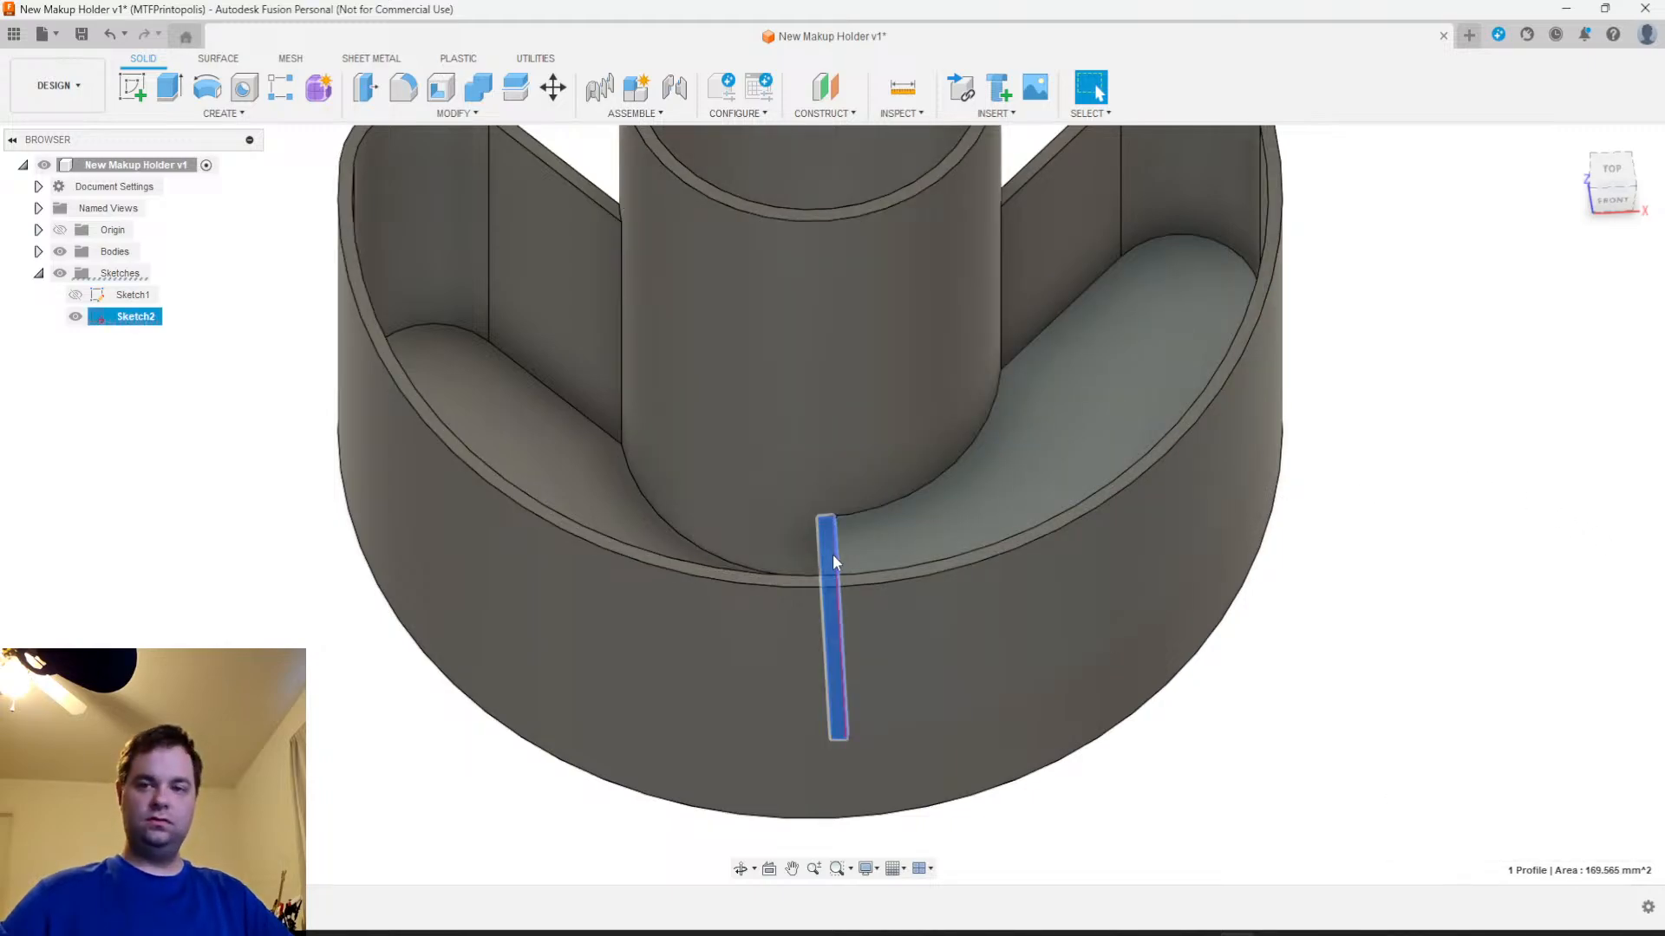
key("e")
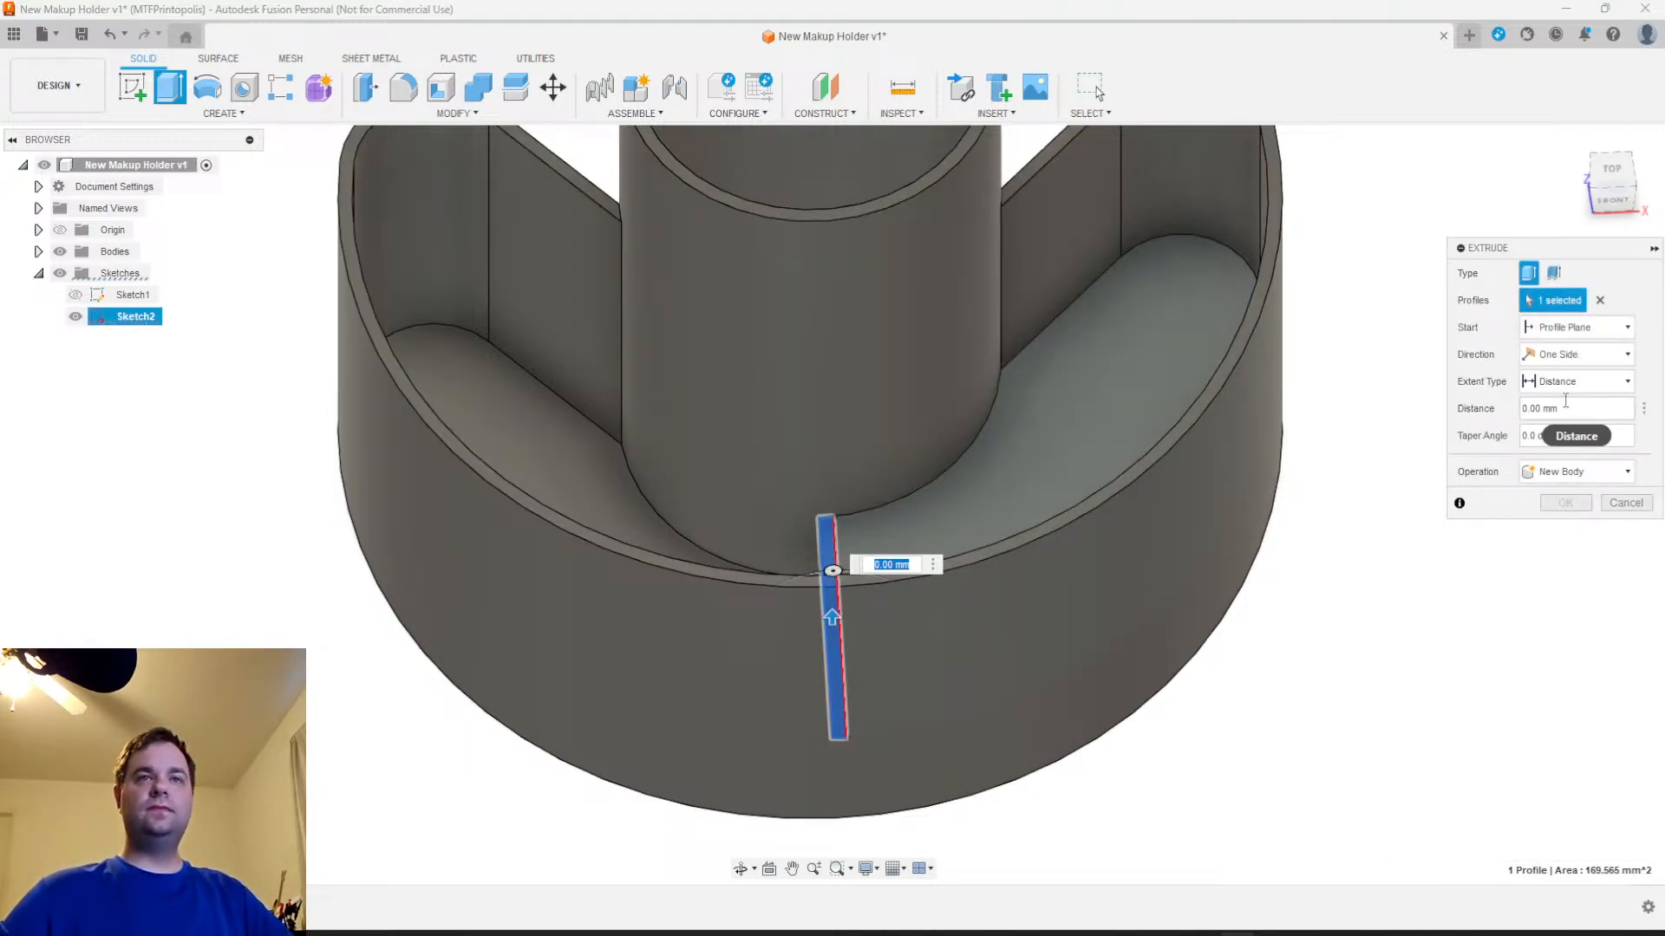
left_click(1571, 382)
scroll(1157, 698, "down", 3)
middle_click_drag(1156, 697, 1274, 677, "shift")
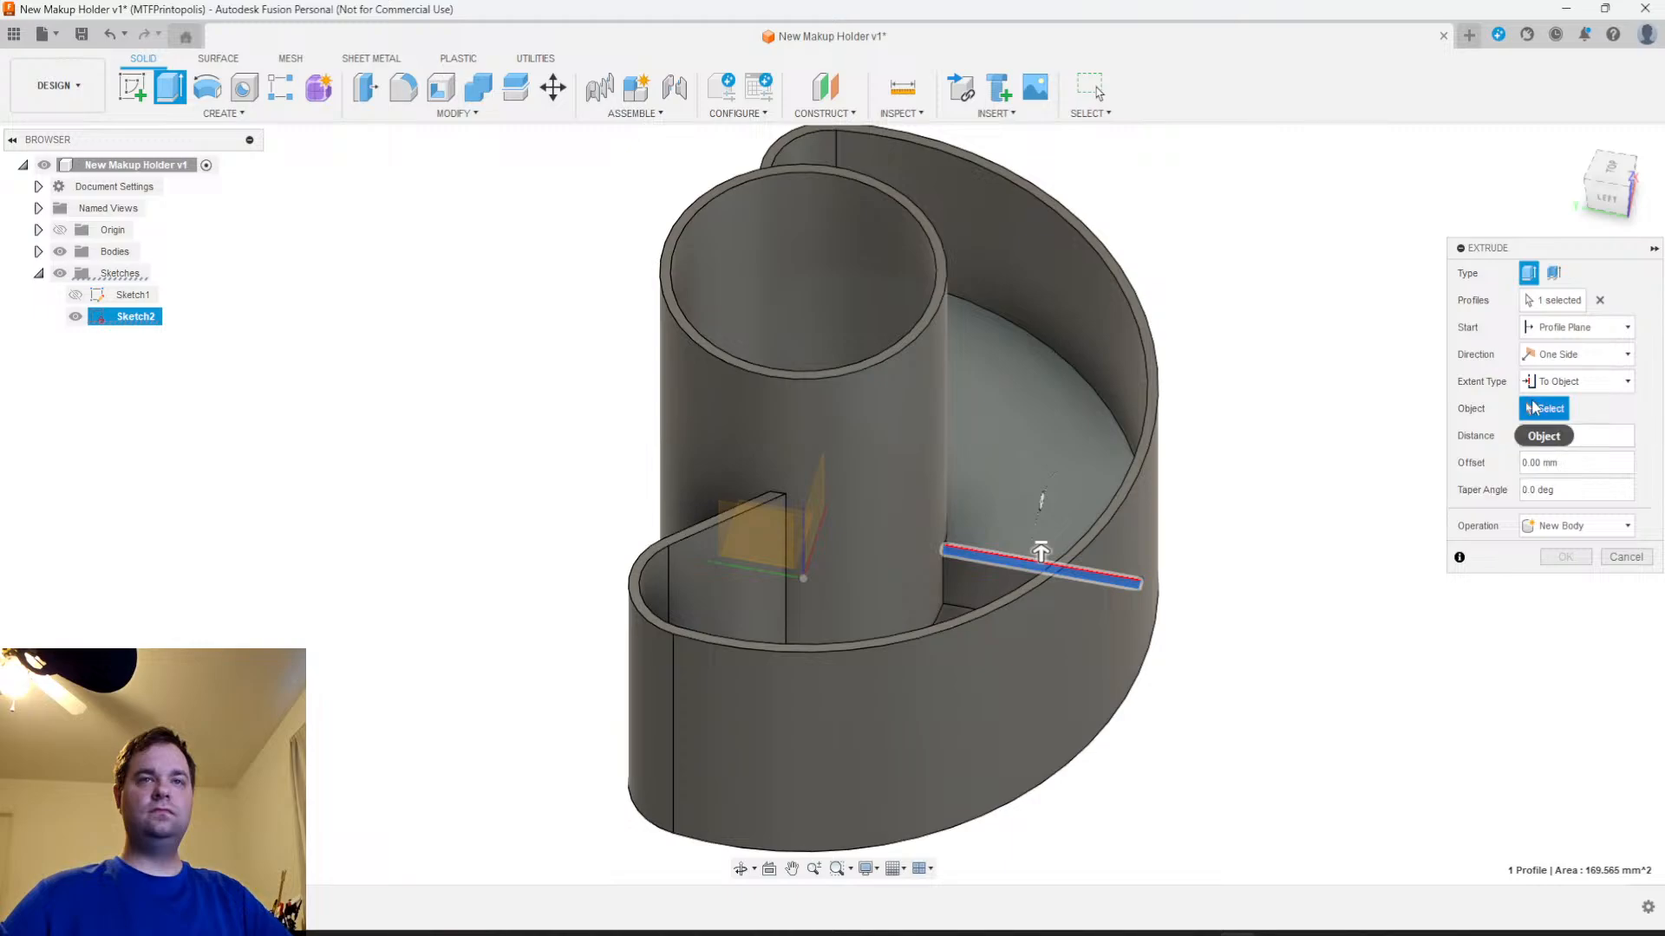
left_click(1564, 439)
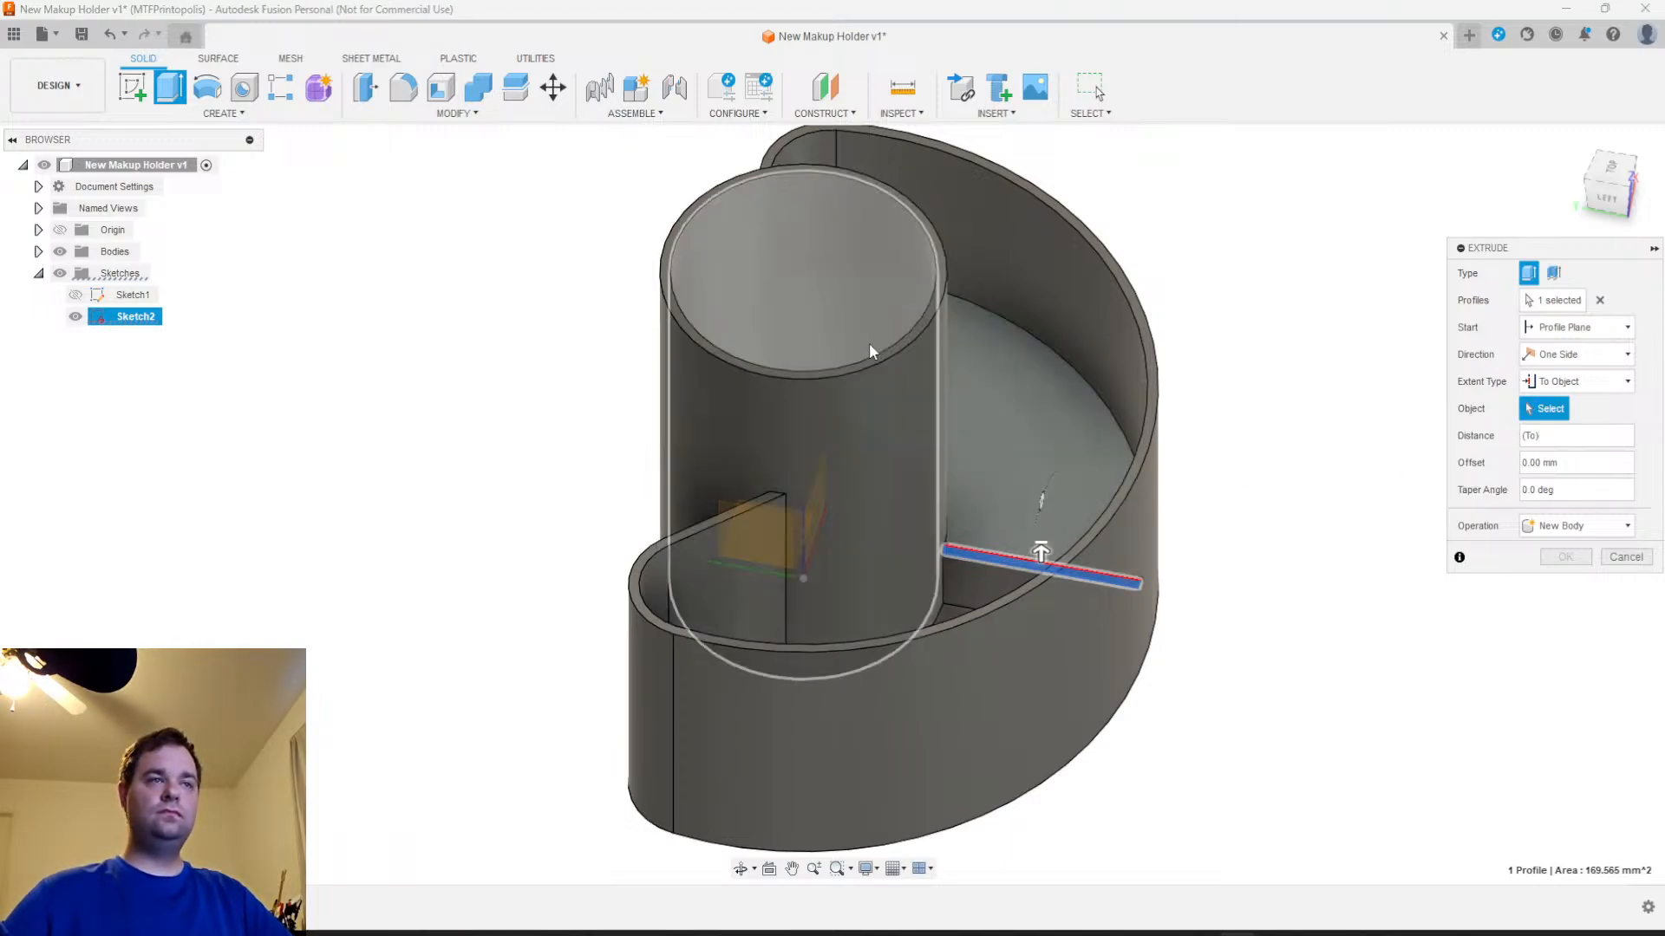
left_click(1586, 383)
left_click(1571, 423)
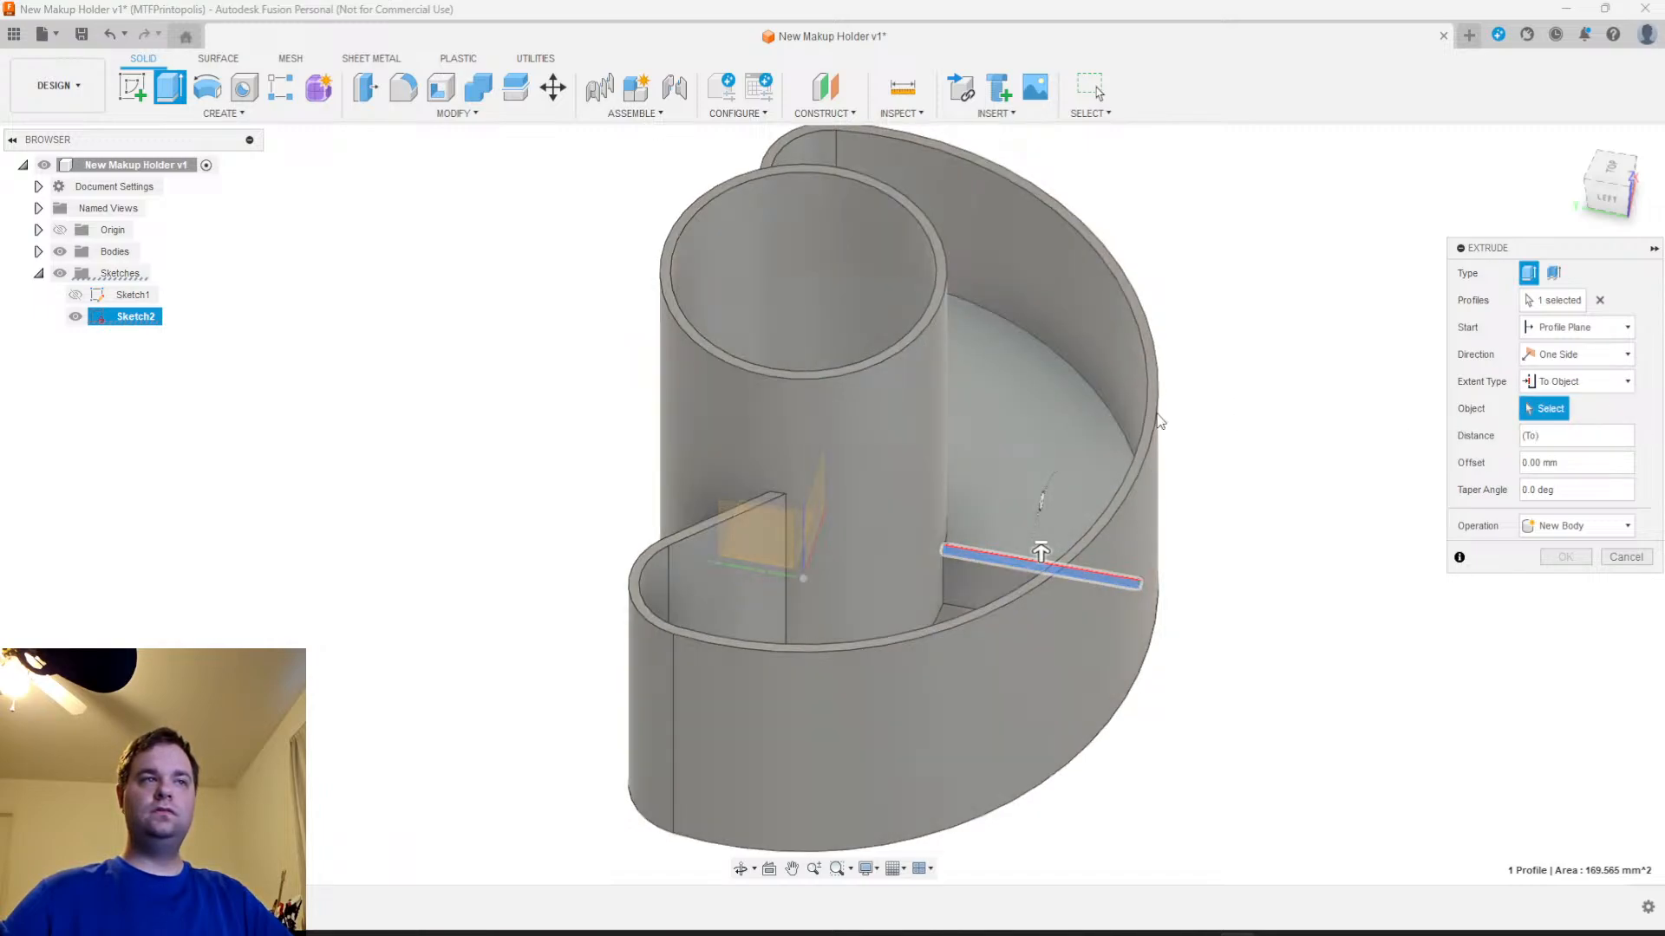
scroll(1194, 463, "up", 2)
middle_click_drag(1199, 491, 1214, 591)
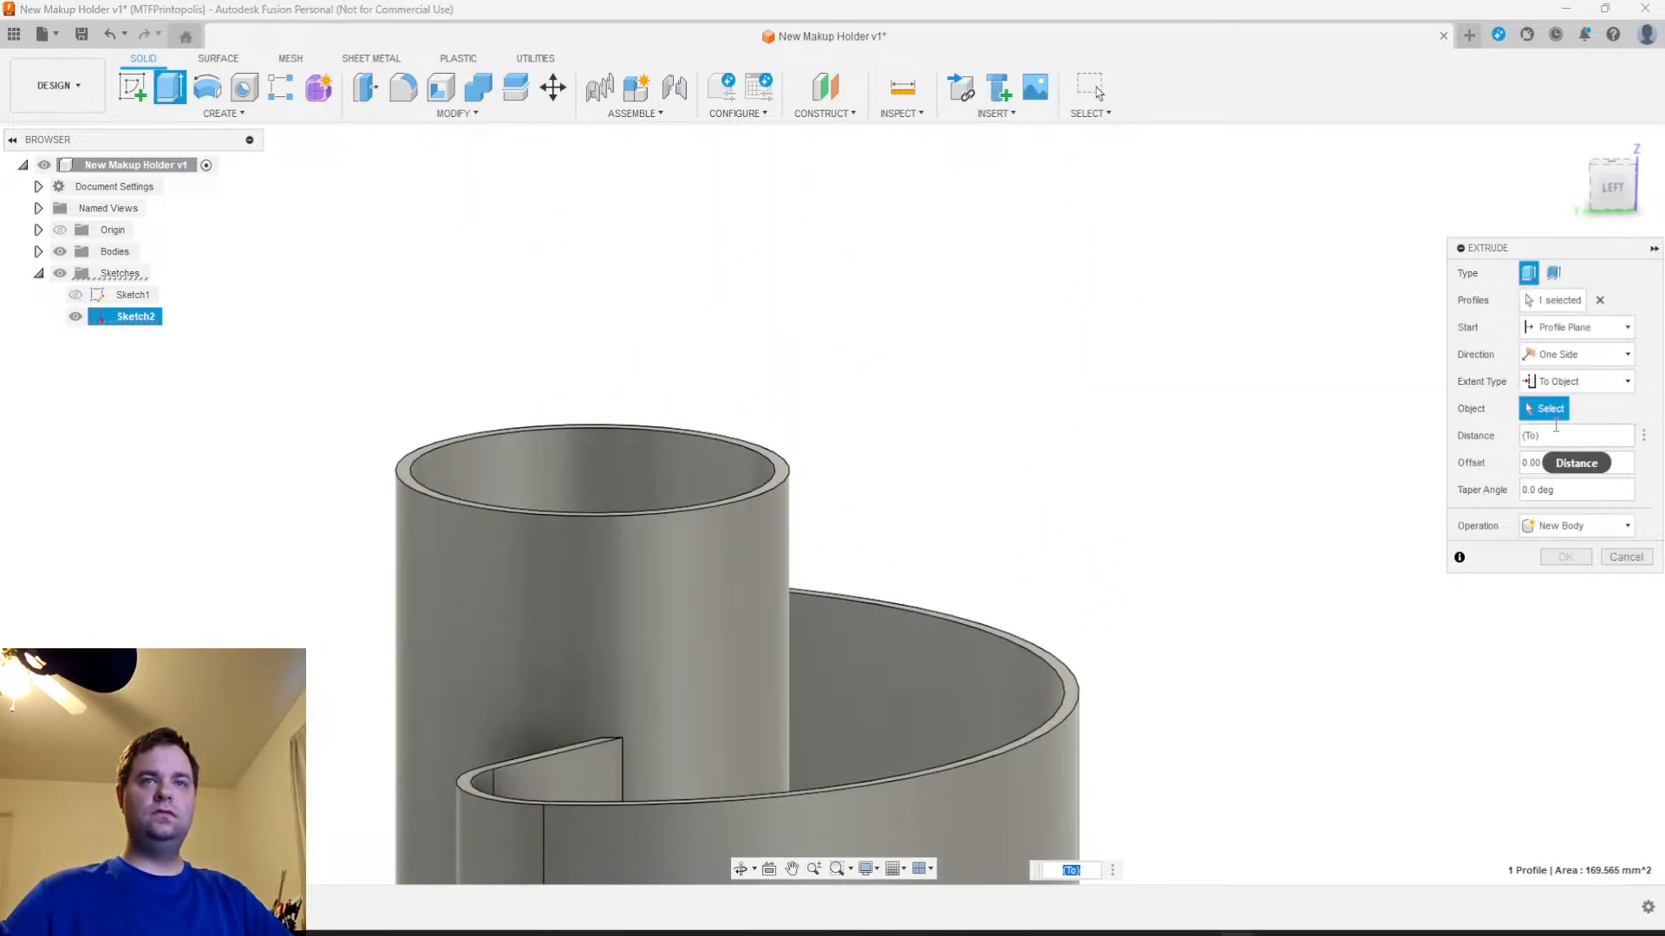
Change the extent to Distance and extrude the divider 55 mm up to the outer wall's rim, joined to the body
left_click(1578, 328)
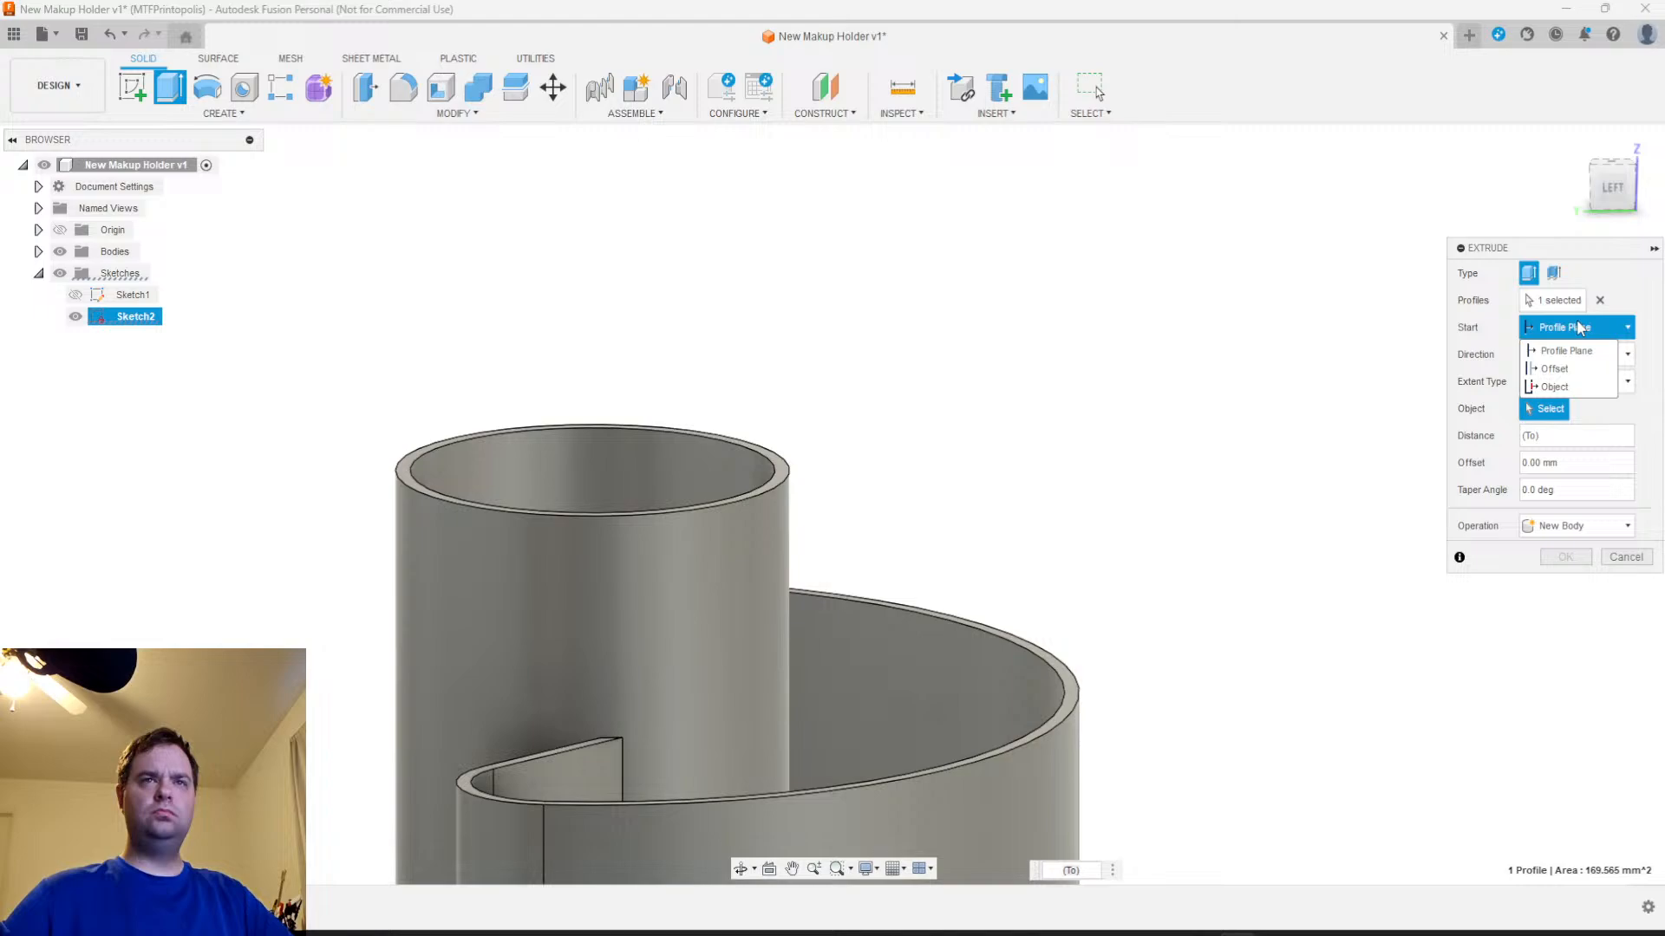
left_click(1578, 328)
left_click(1564, 385)
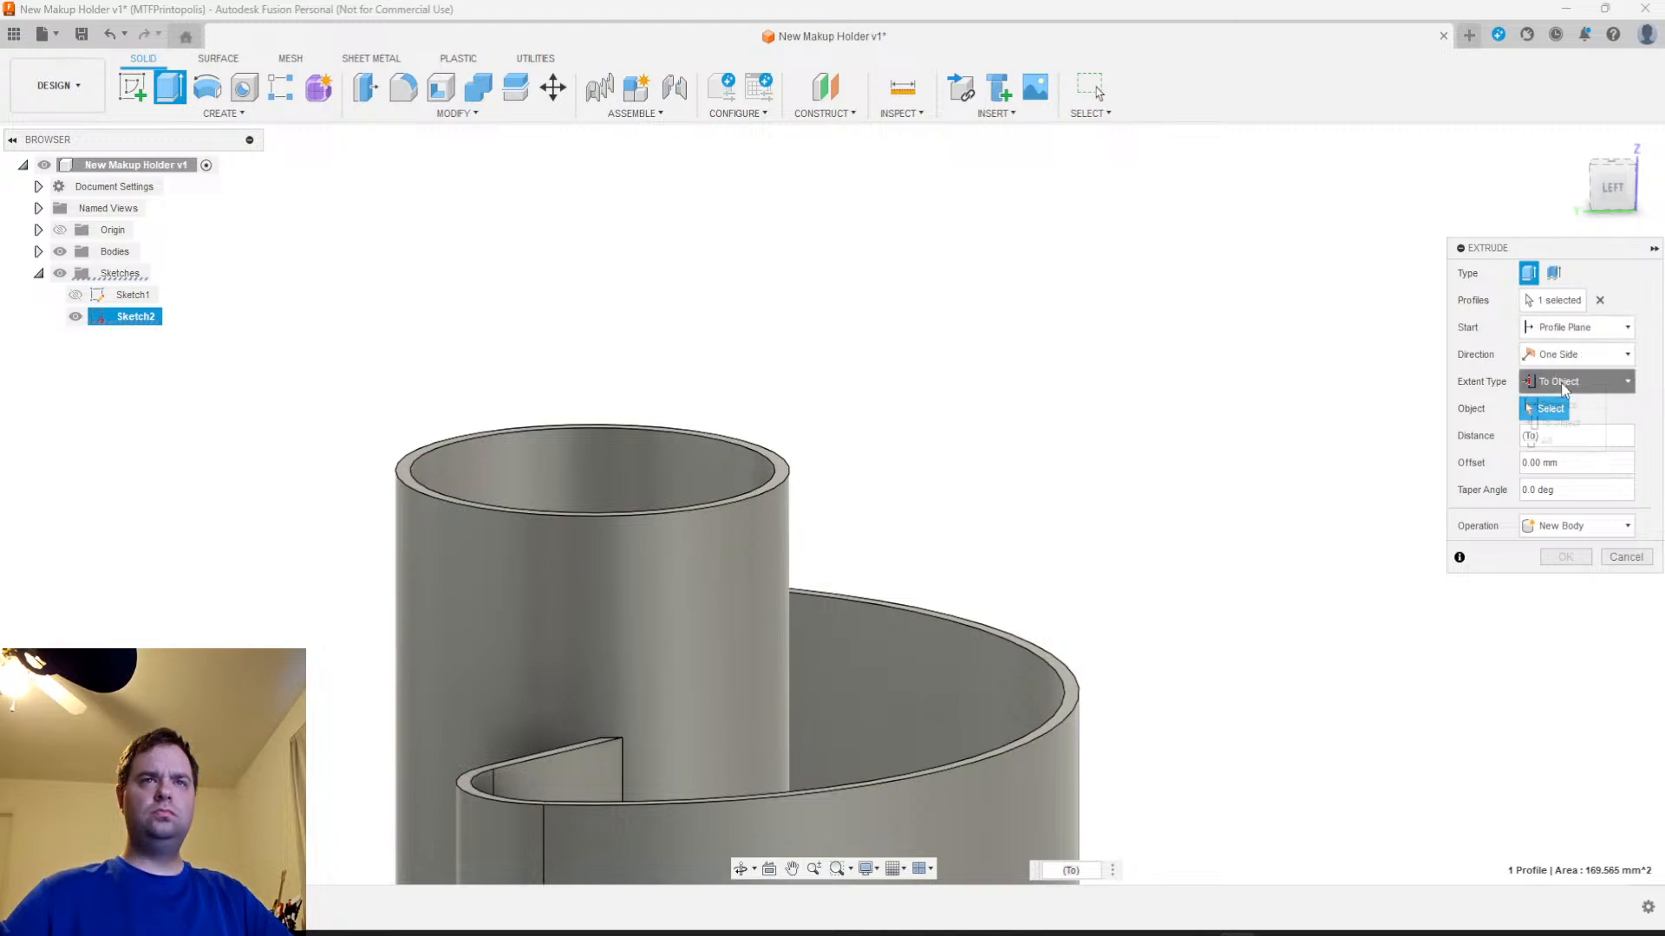
left_click(1552, 407)
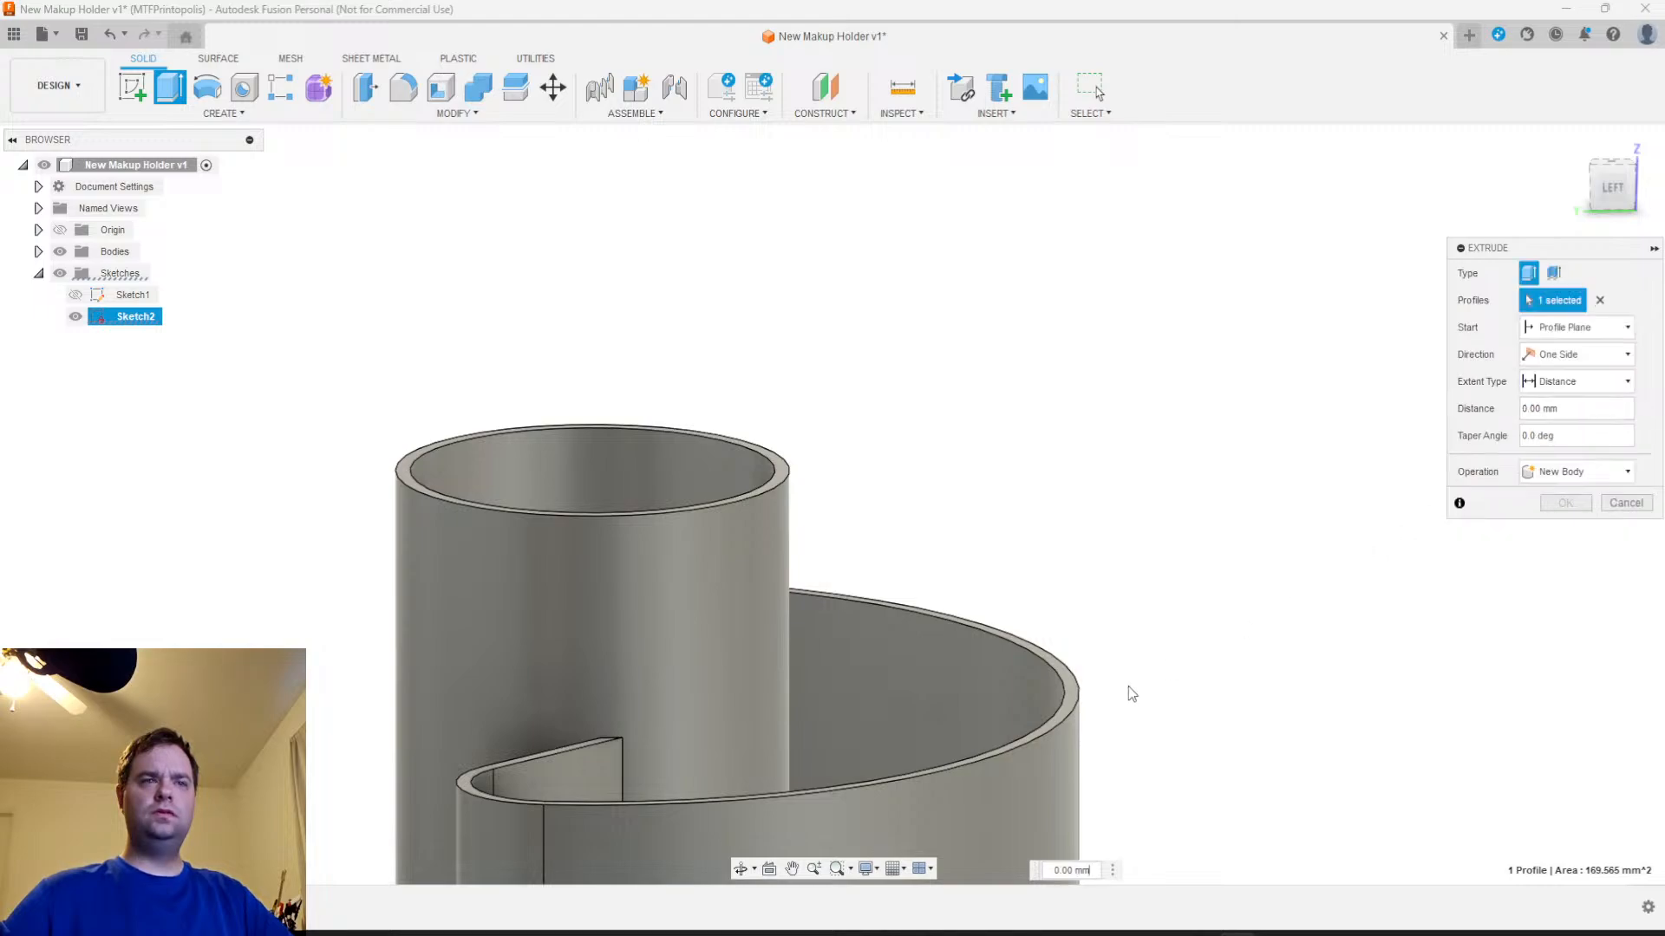
left_click(1068, 699)
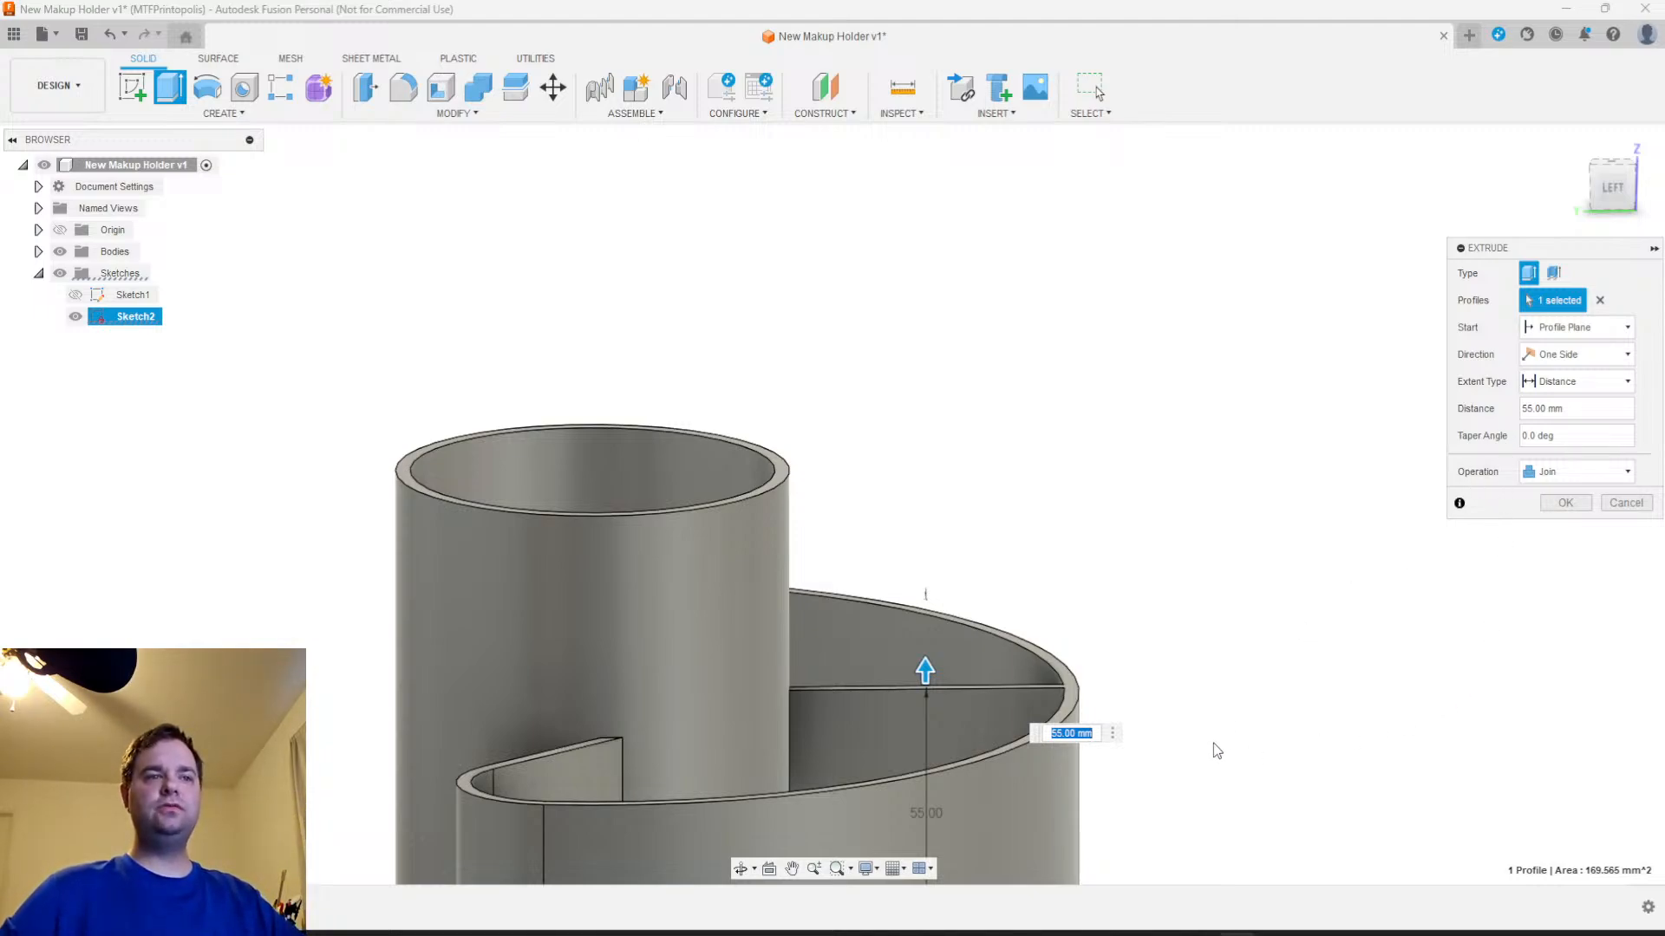
middle_click_drag(1195, 641, 1196, 701, "shift")
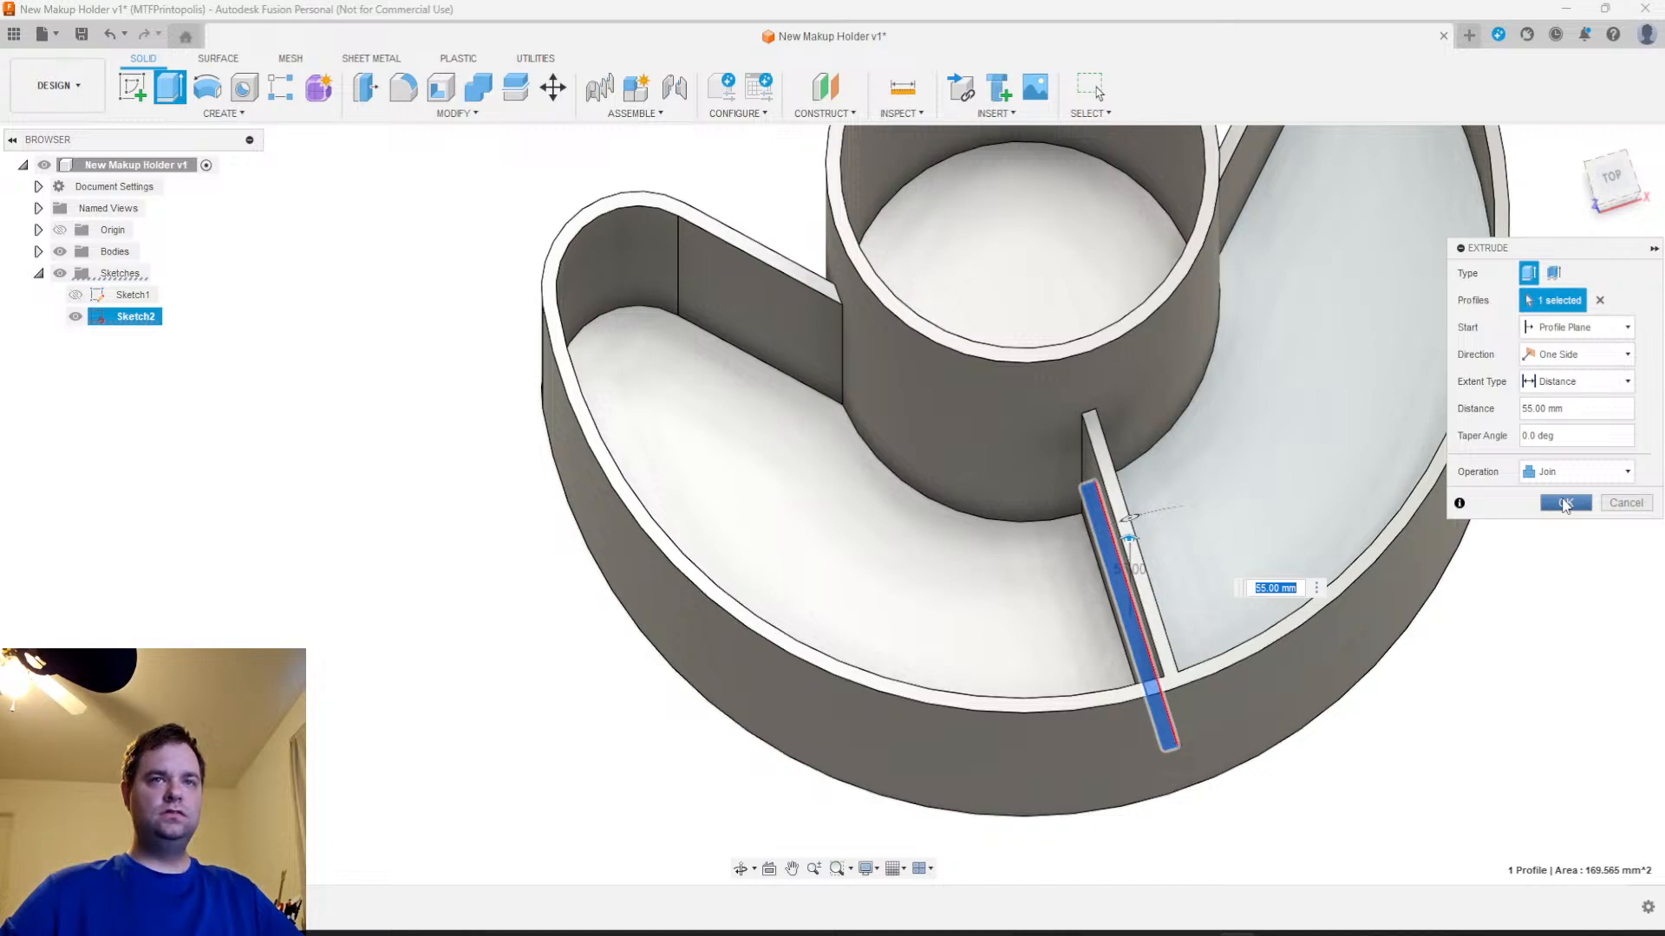
left_click(1565, 506)
Select the two short top edges where the crescent wall's ends meet the cup and chamfer them with a 15 mm equal distance
scroll(1446, 693, "down", 3)
middle_click_drag(1419, 738, 1325, 719)
middle_click_drag(1325, 719, 1257, 863, "shift")
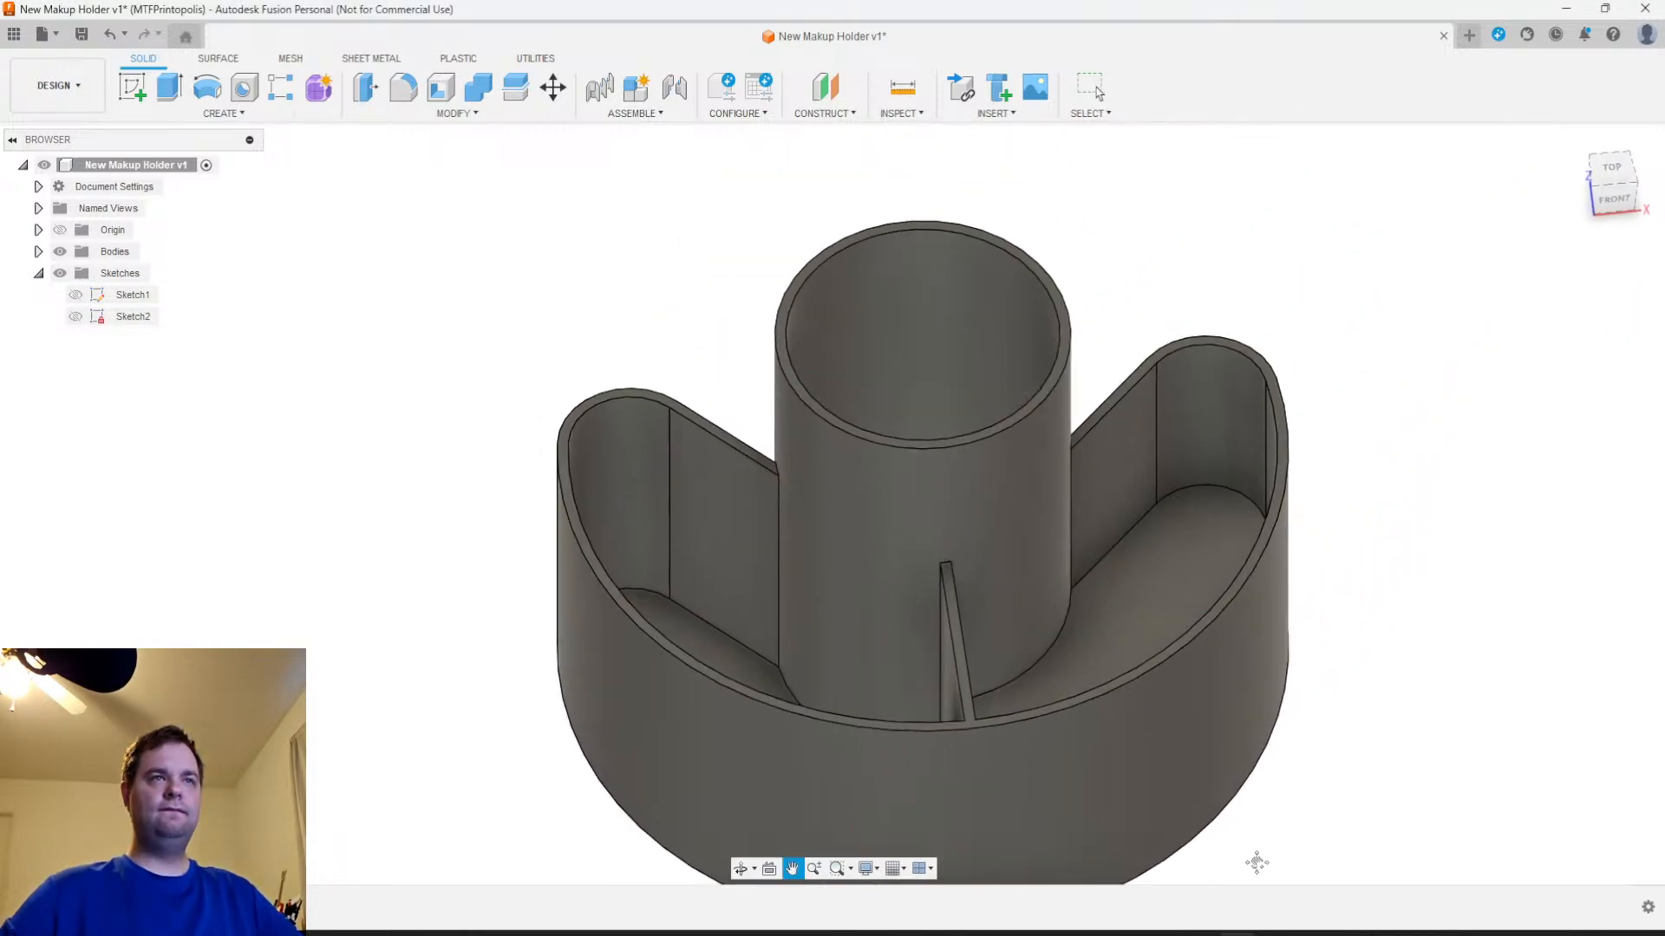
middle_click_drag(1292, 706, 1208, 691, "shift")
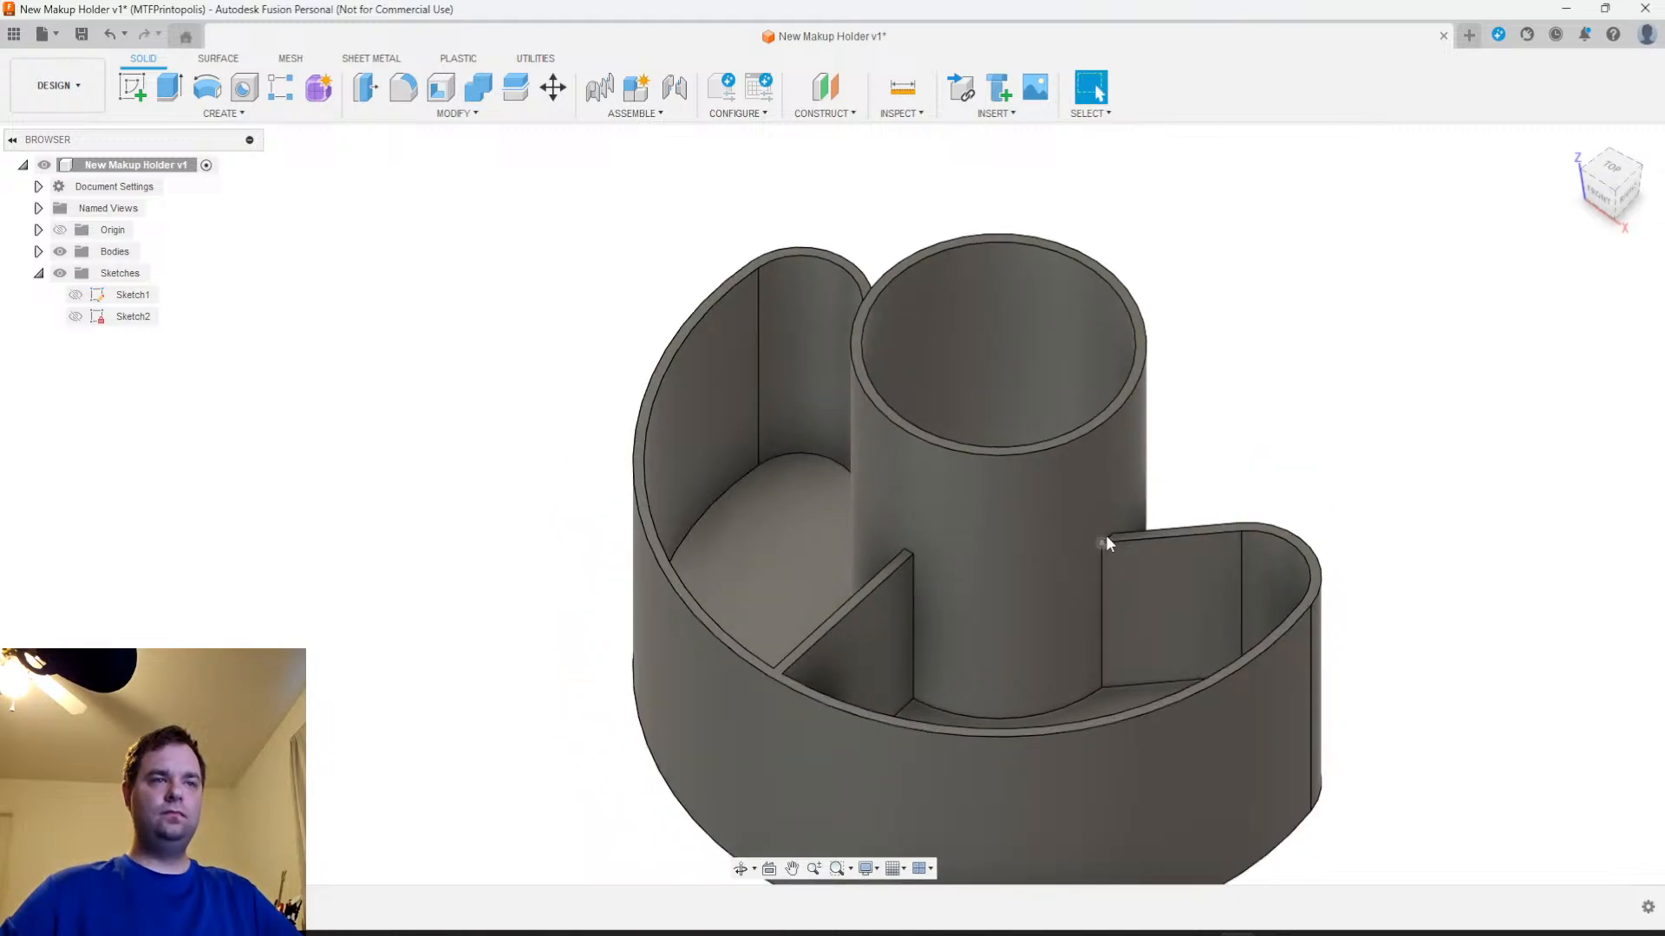
scroll(1106, 538, "up", 3)
middle_click_drag(1100, 546, 1179, 649, "shift")
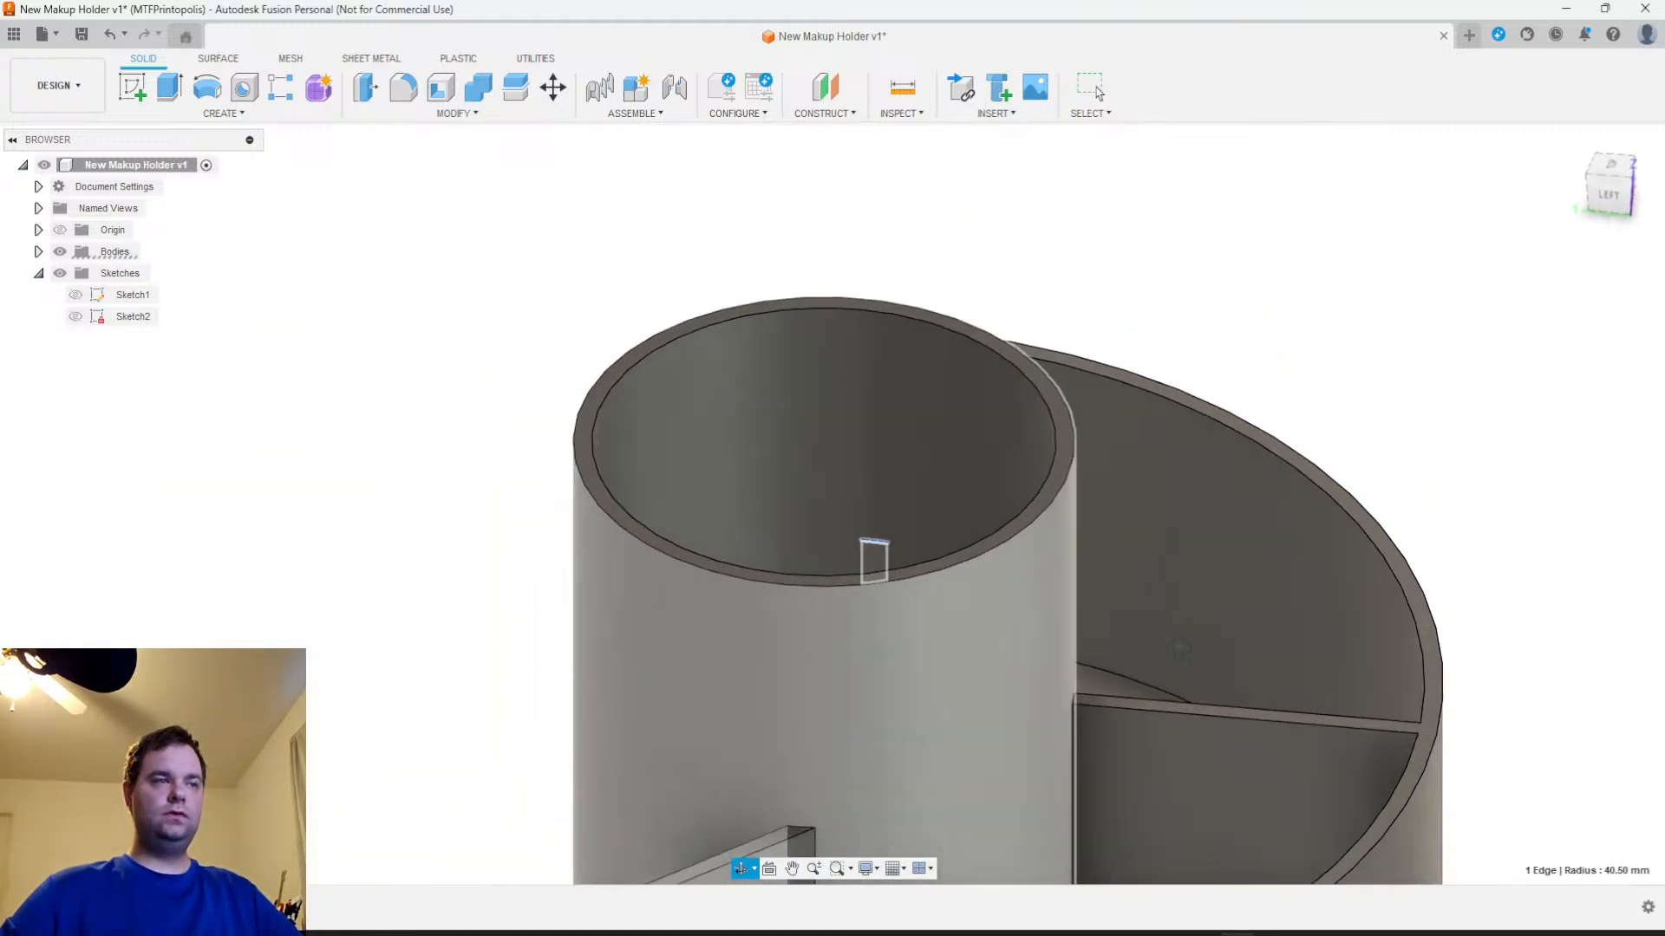
middle_click_drag(888, 751, 976, 541)
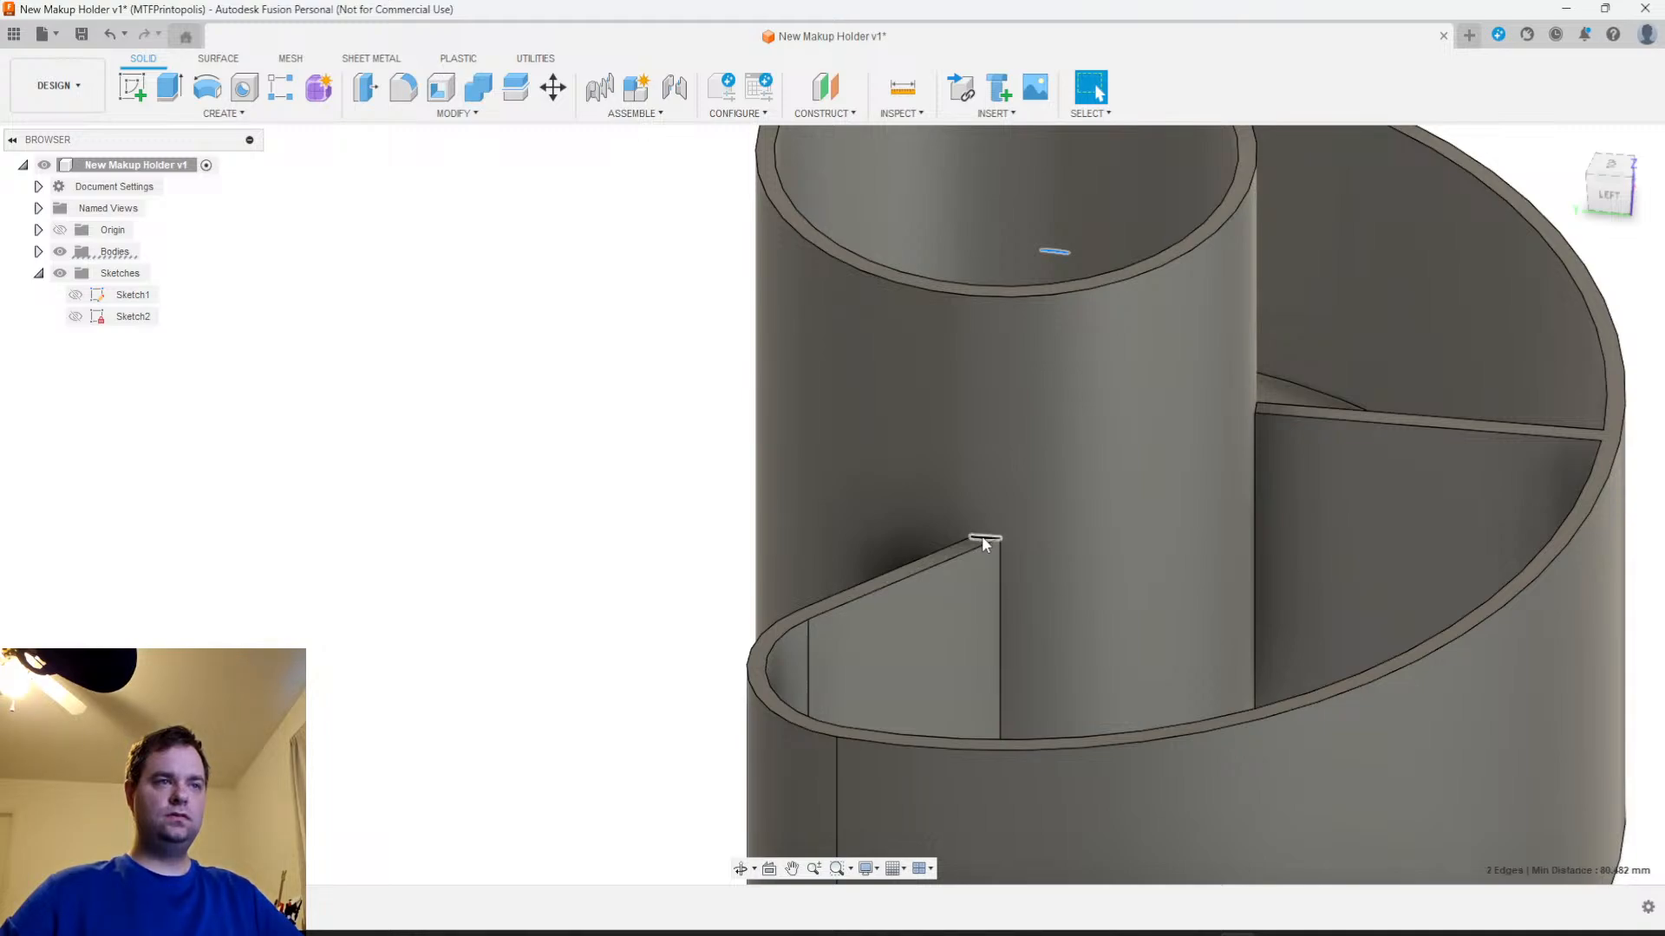
left_click(455, 113)
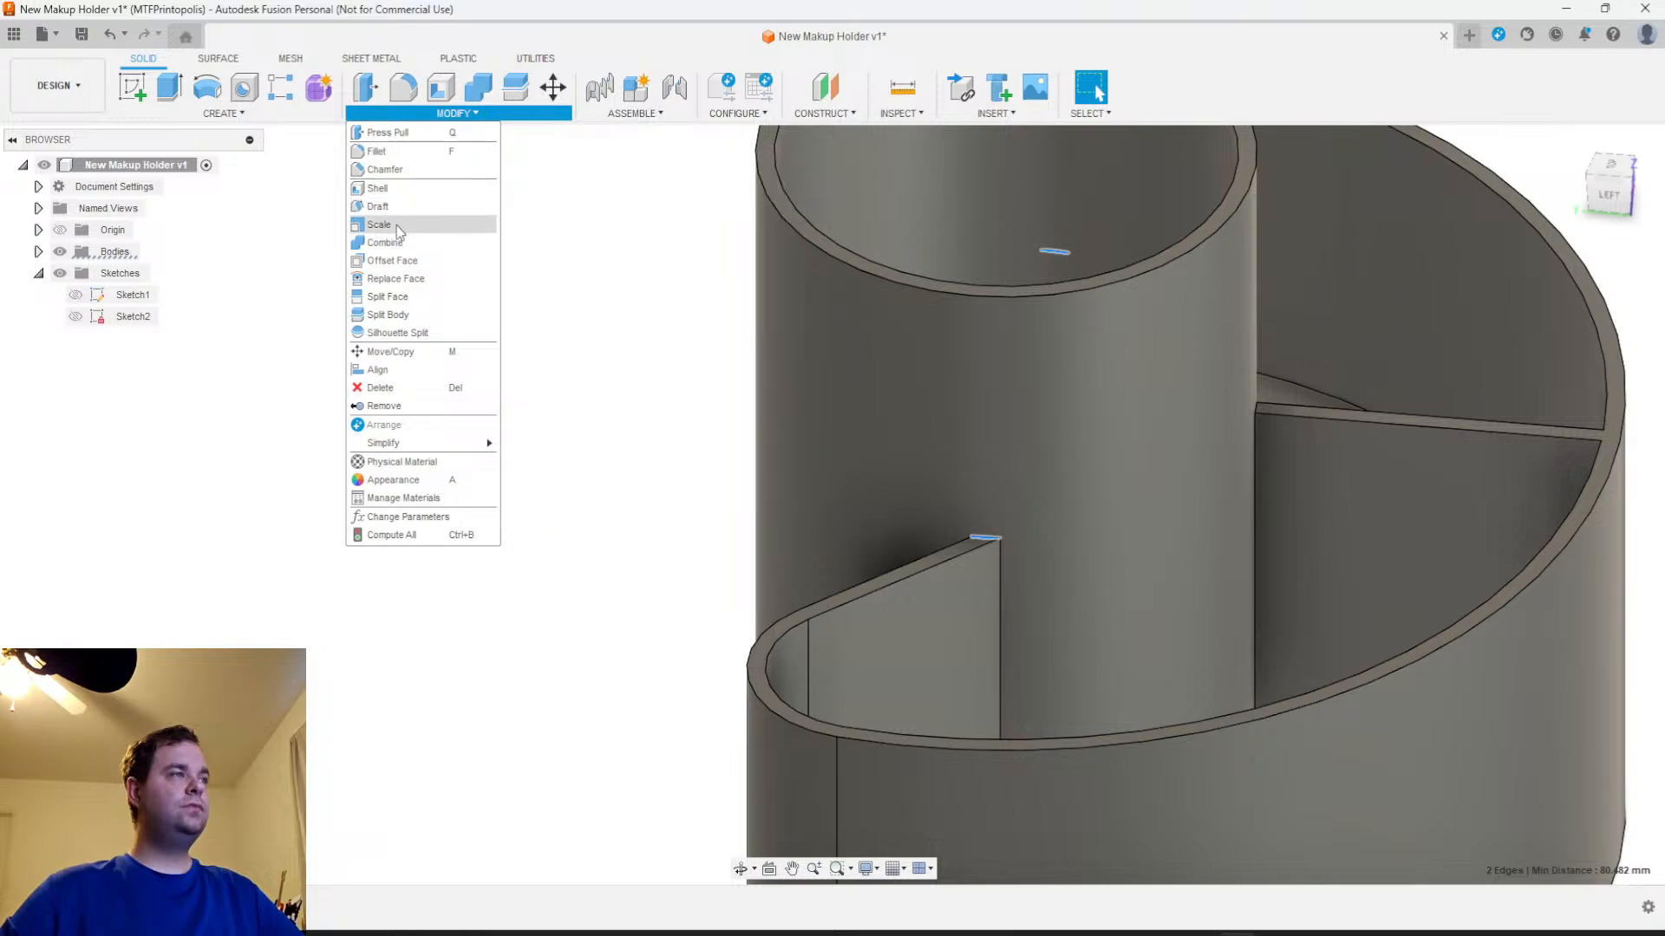
left_click(382, 169)
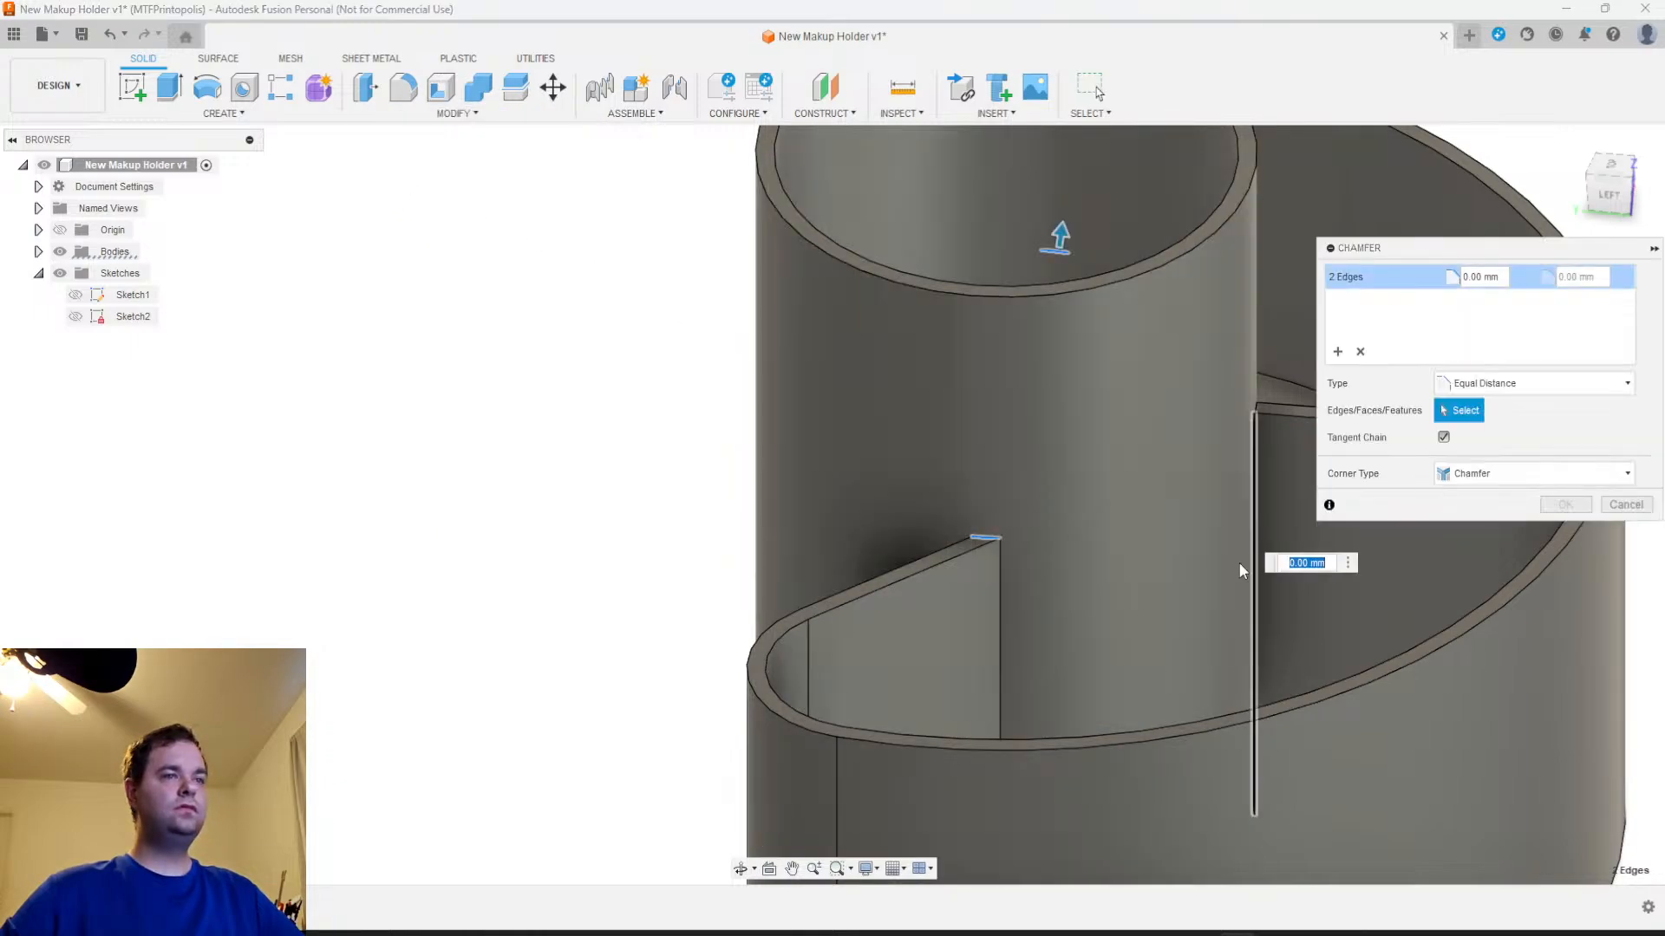
left_click_drag(1059, 236, 1133, 143)
left_click_drag(1158, 86, 1152, 185)
middle_click_drag(1159, 451, 1046, 617)
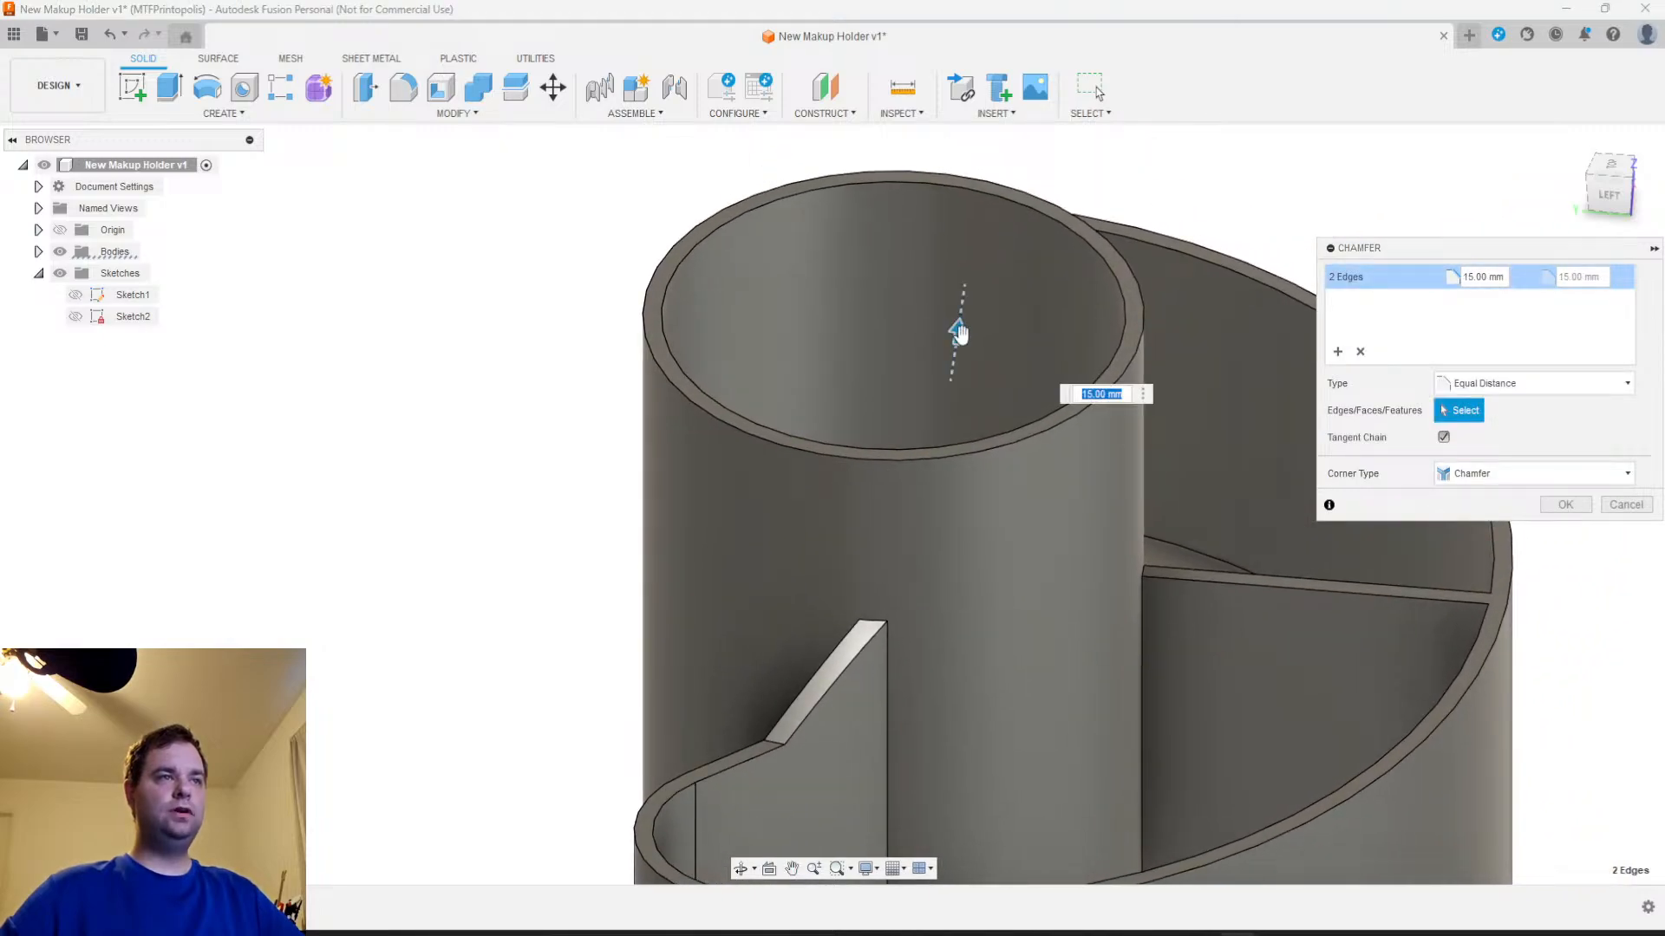
Increase the chamfer distance to 45 mm and apply it after checking the sloped wall ends from several angles
left_click_drag(958, 330, 1040, 204)
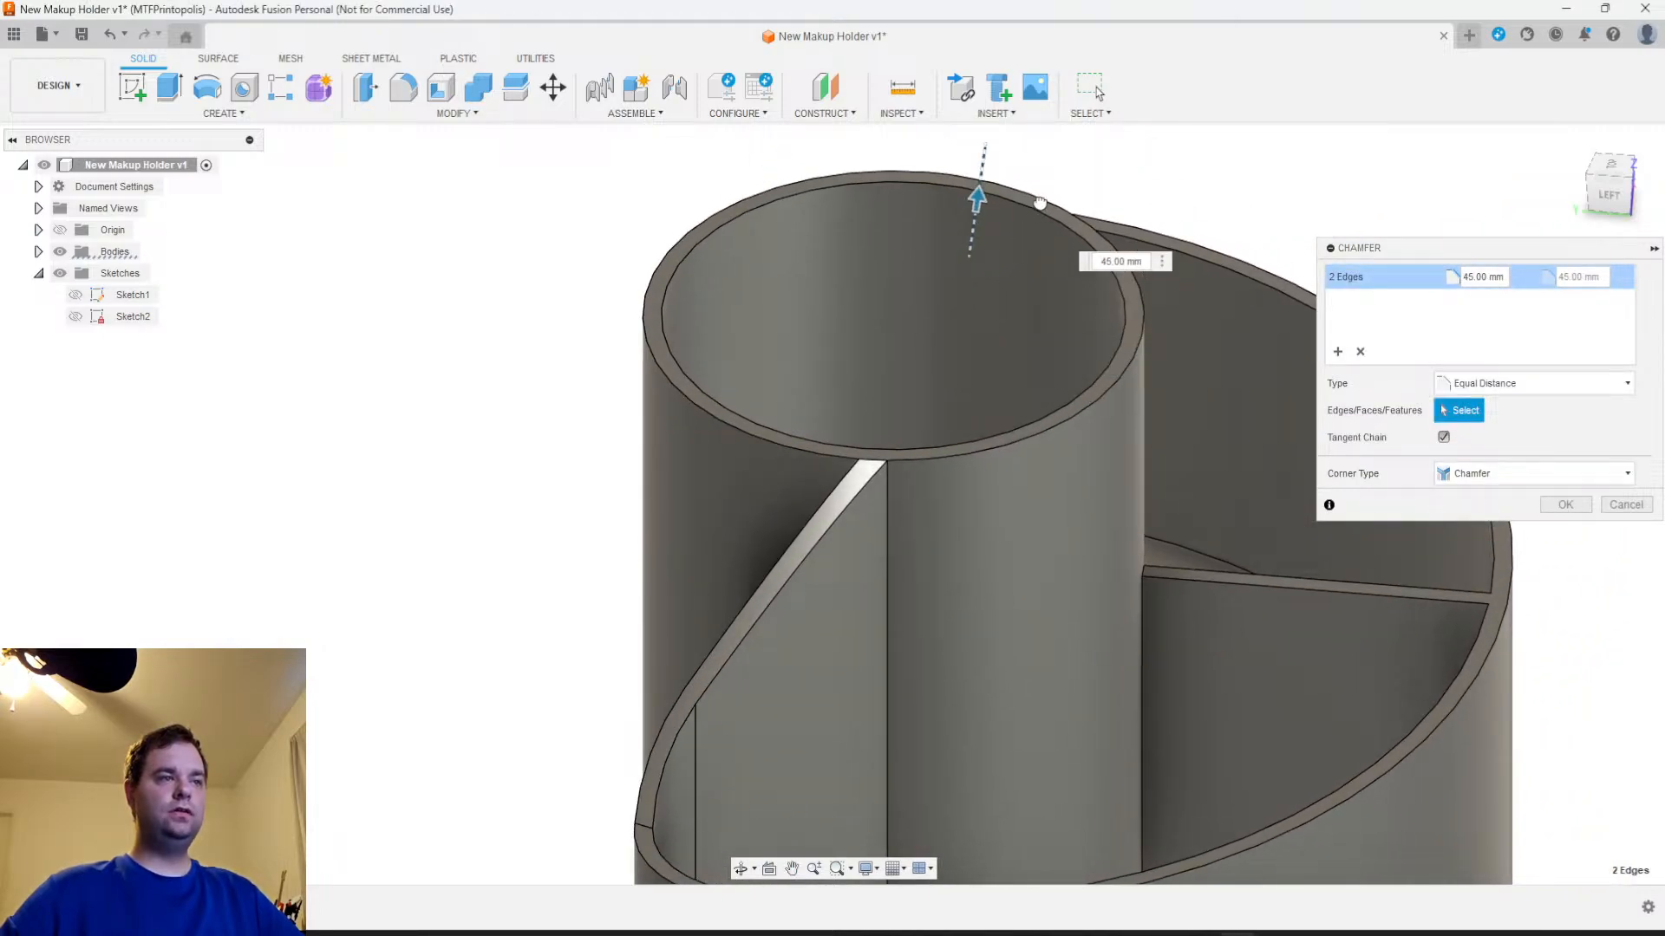
scroll(1106, 649, "down", 2)
middle_click_drag(1108, 642, 1305, 410, "shift")
mouse_move(1037, 624)
middle_mouse_down("shift")
mouse_move(1040, 587)
mouse_move(1016, 609)
middle_mouse_up("shift")
scroll(1021, 615, "down", 3)
middle_click_drag(1184, 636, 975, 646)
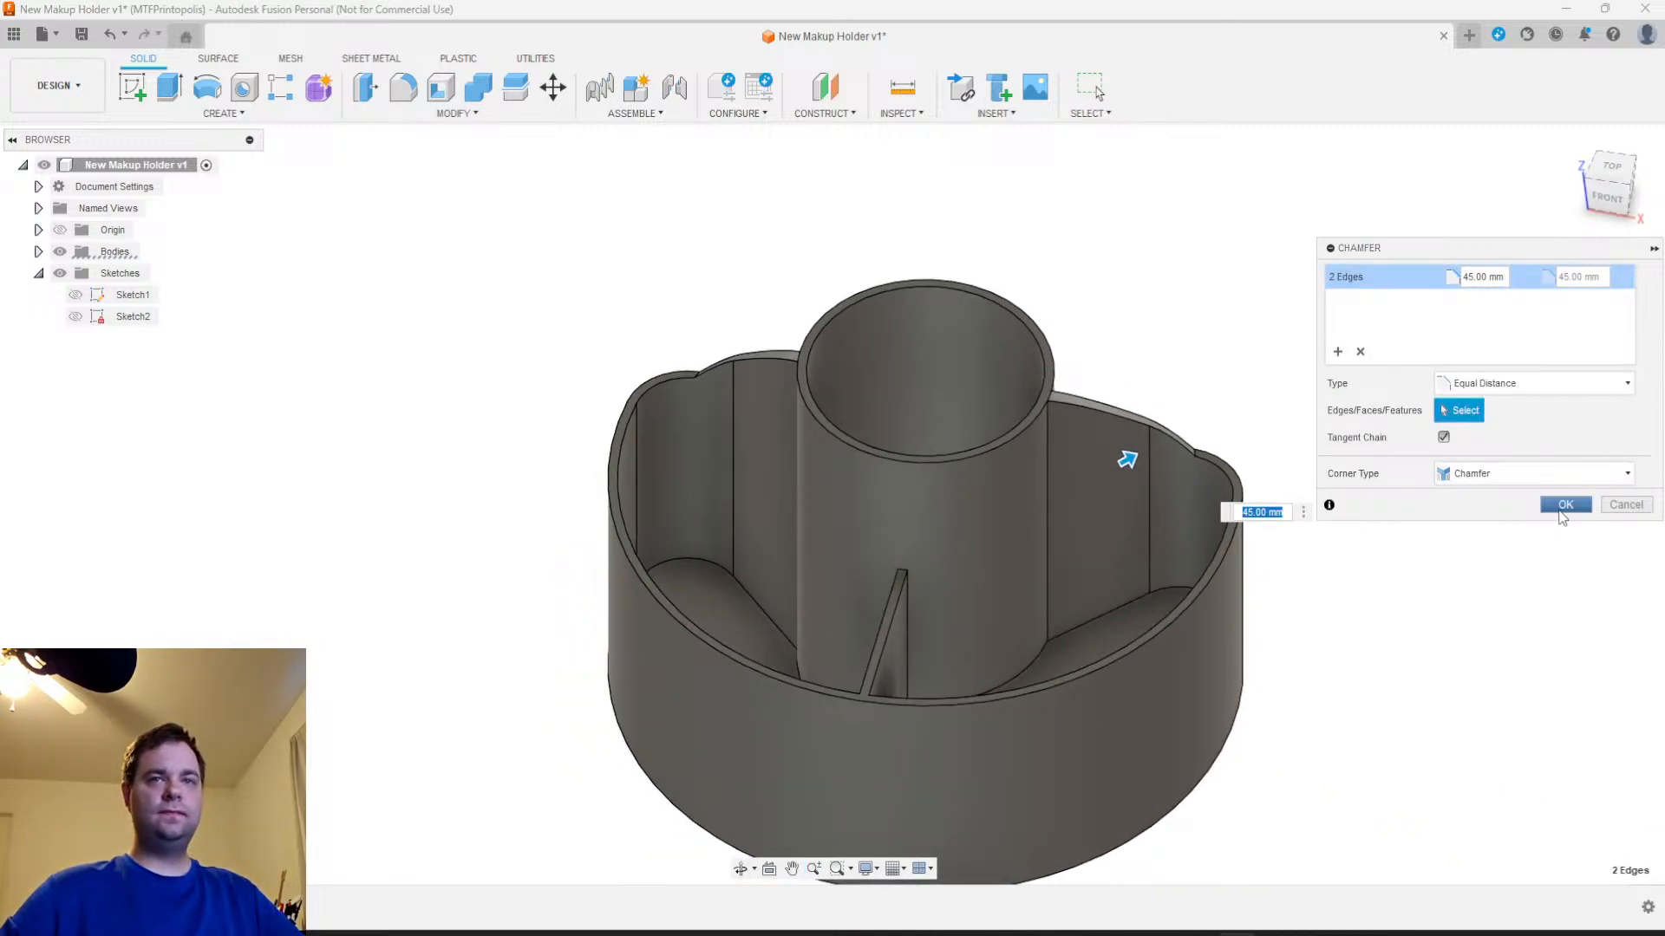
left_click(1563, 506)
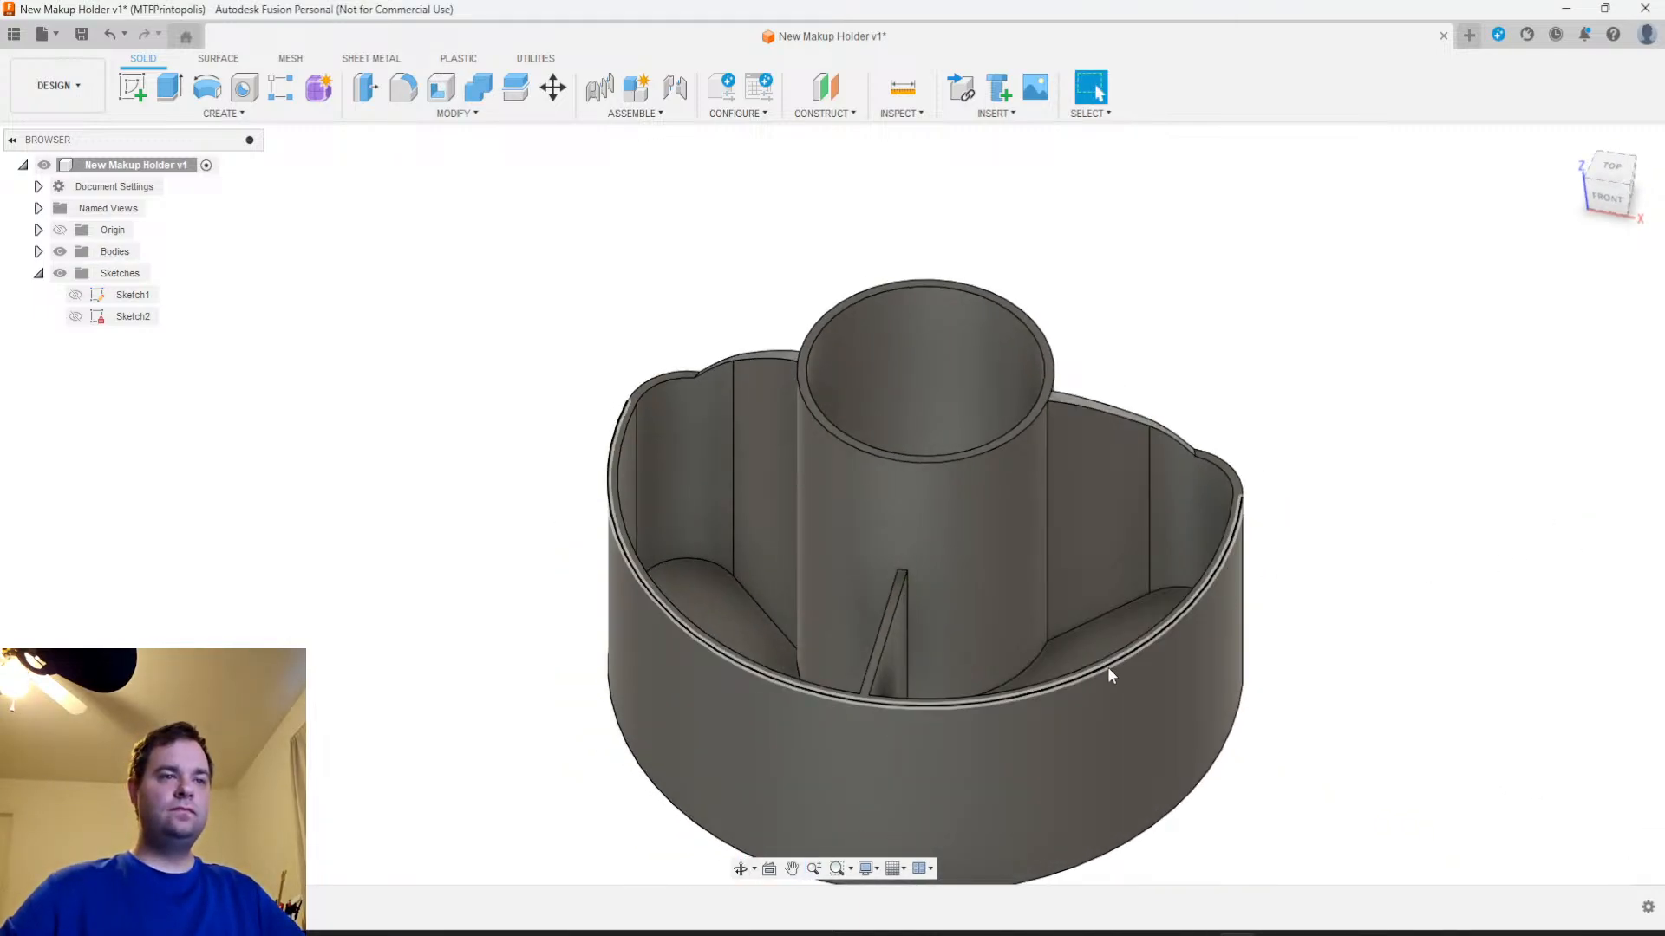
Try to fillet the inner and outer top edges around the crescent wall, including its sloped ends
scroll(1199, 622, "up", 3)
left_click(1315, 414)
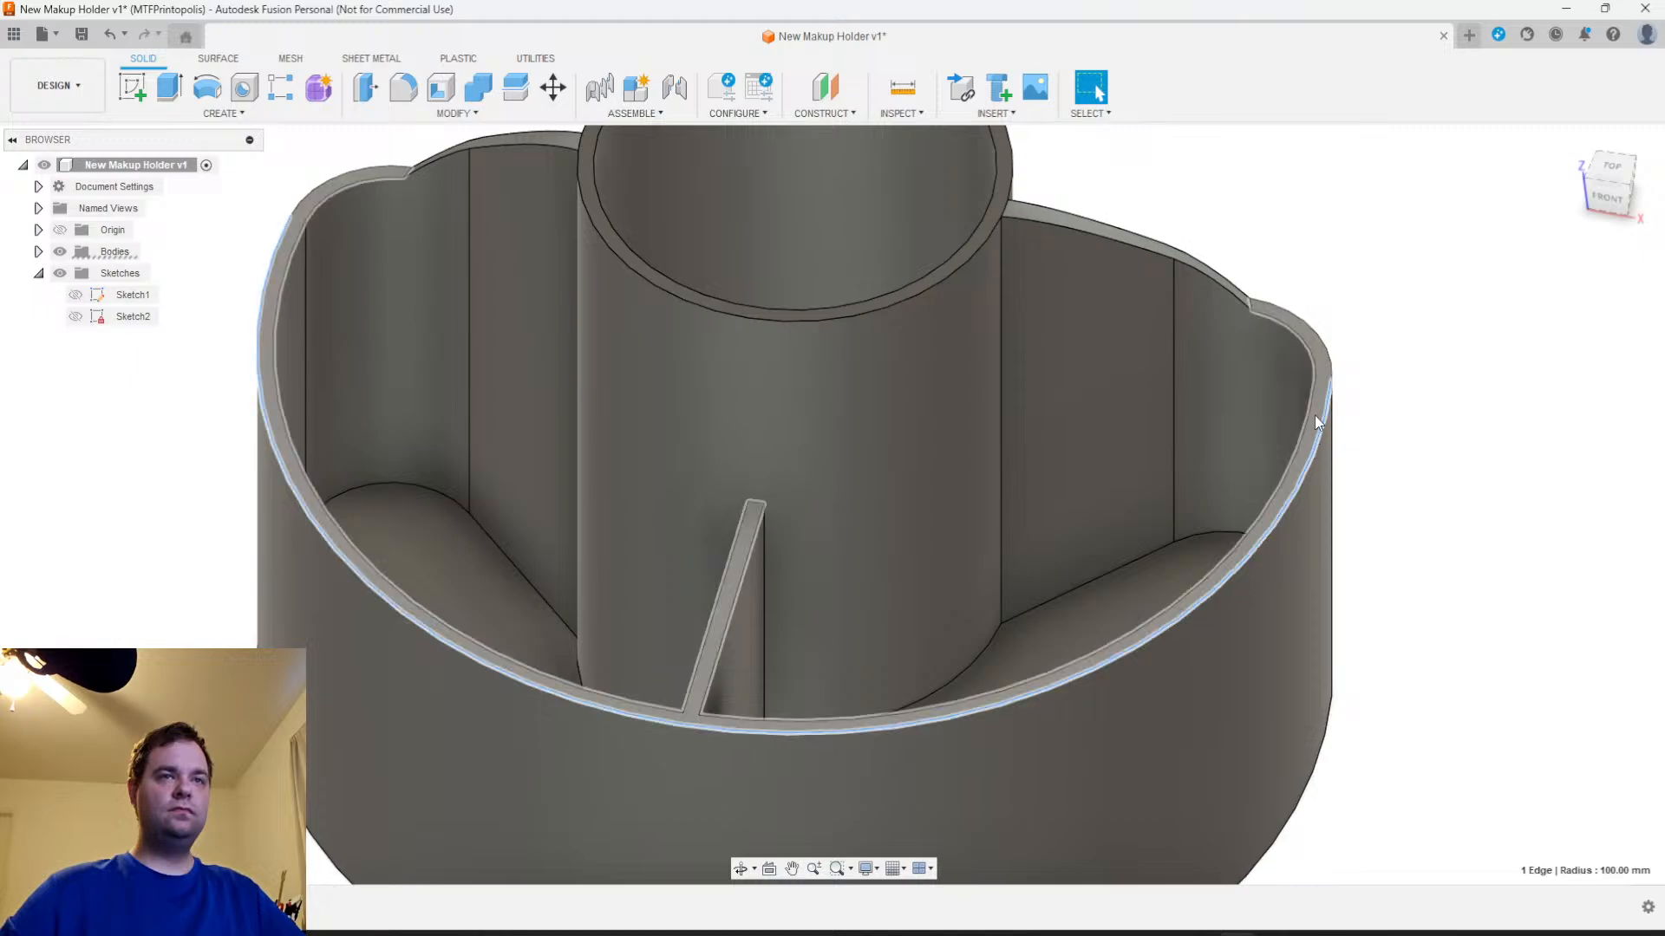
left_click(1303, 448, "shift")
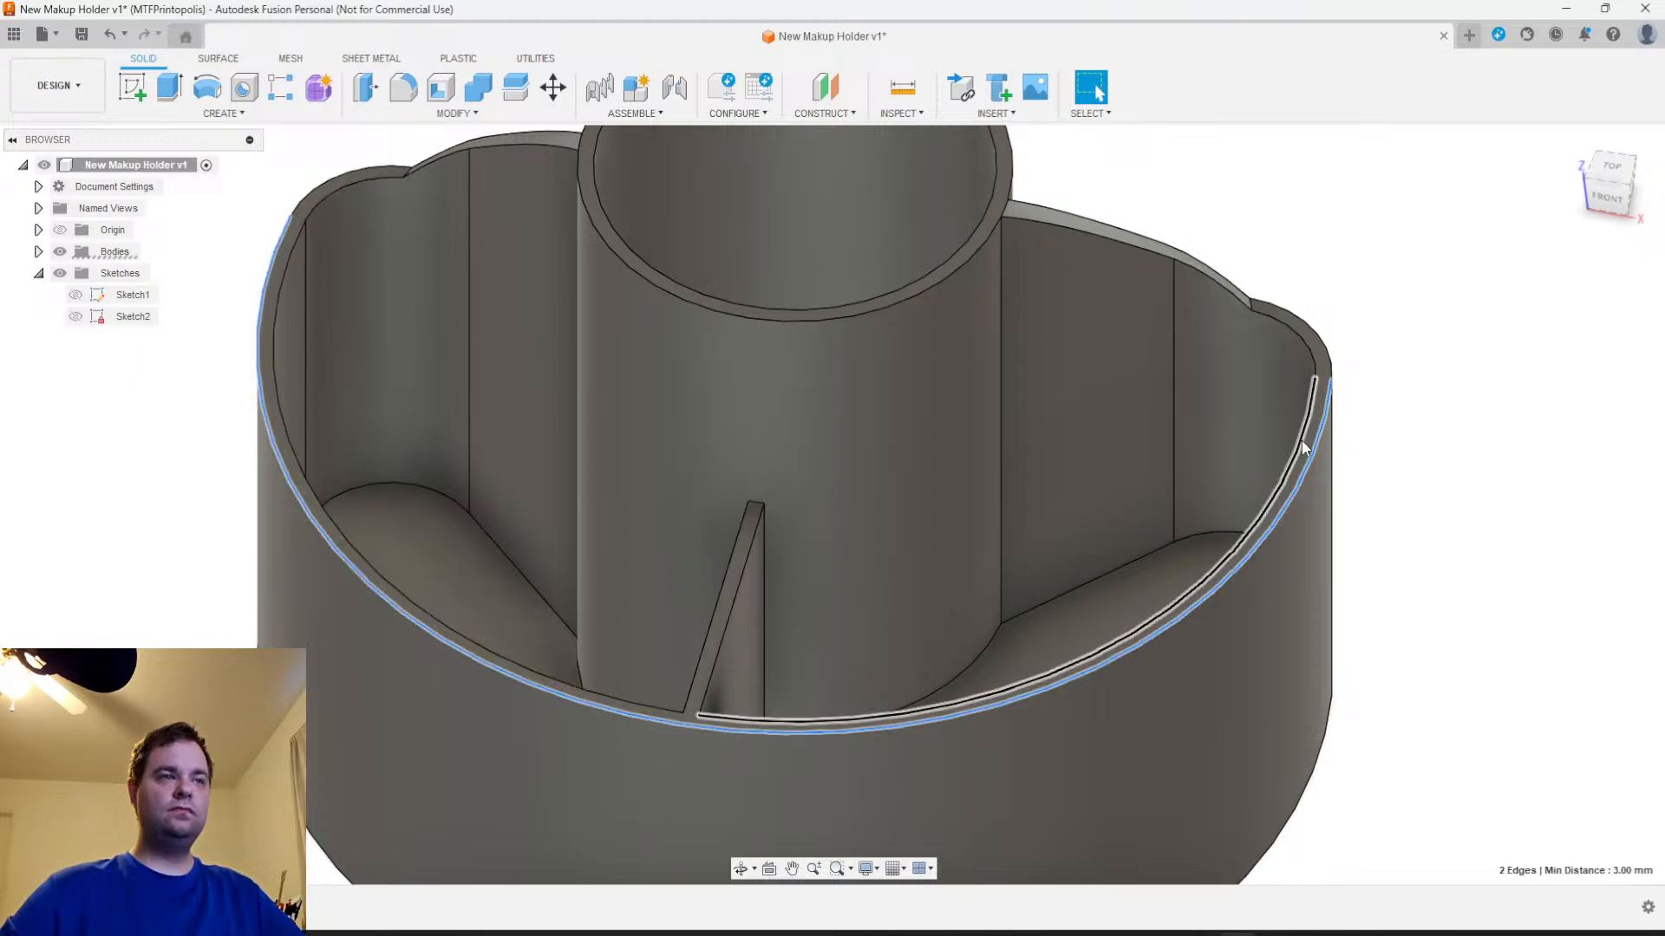
left_click(1303, 341, "shift")
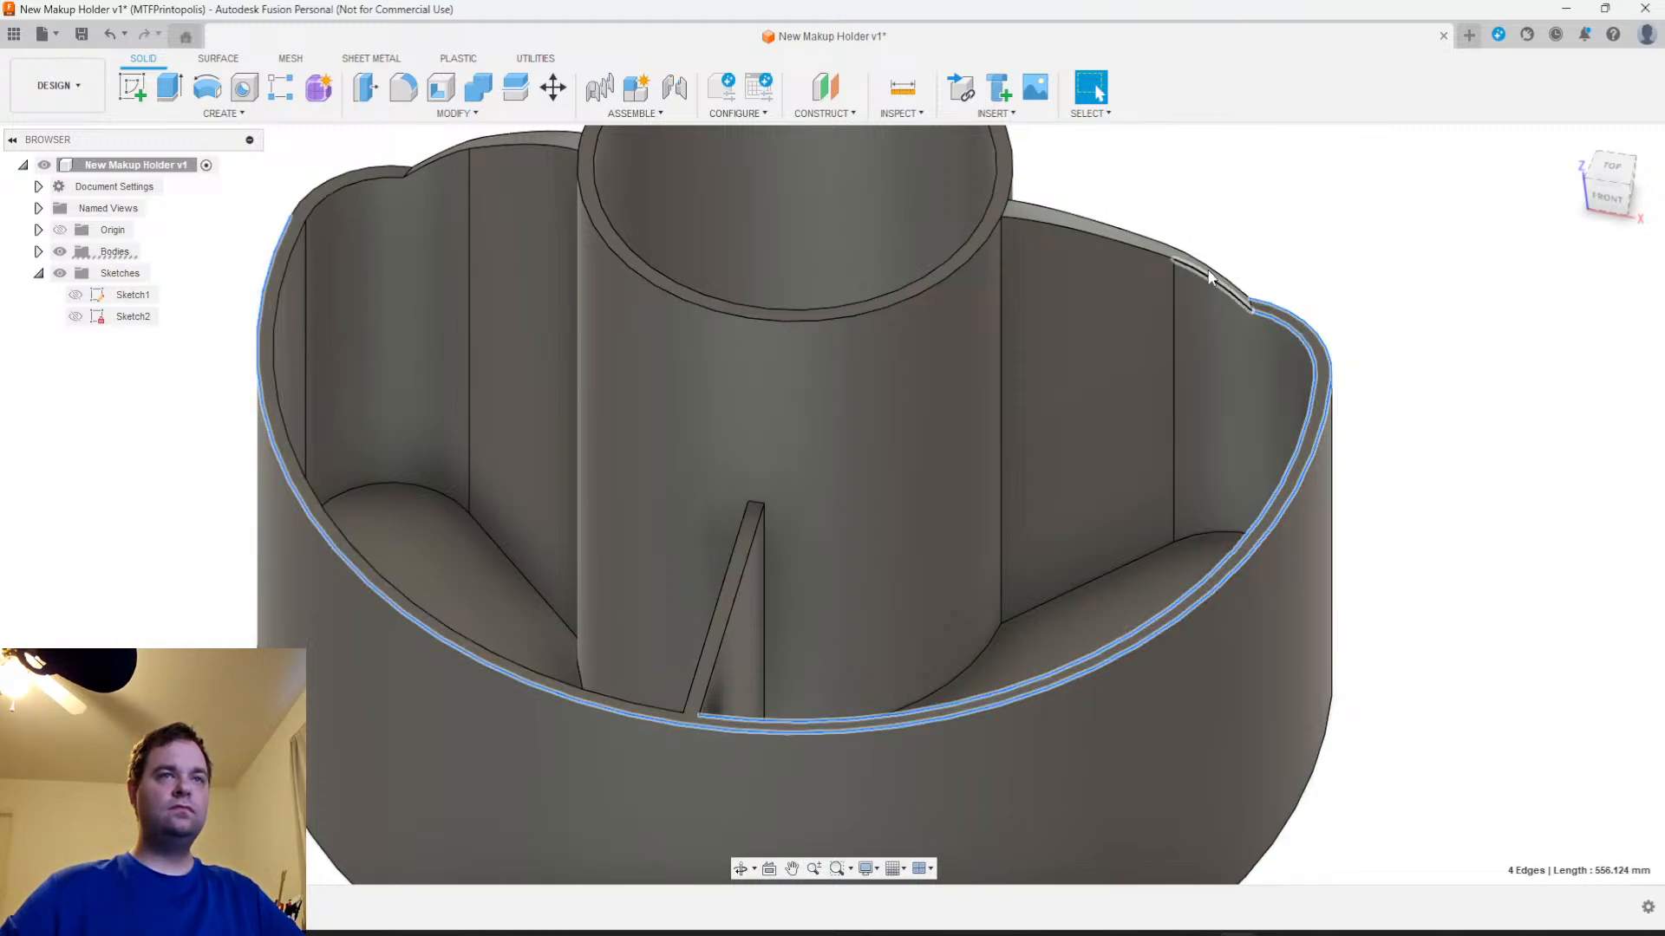
left_click(1130, 236, "shift")
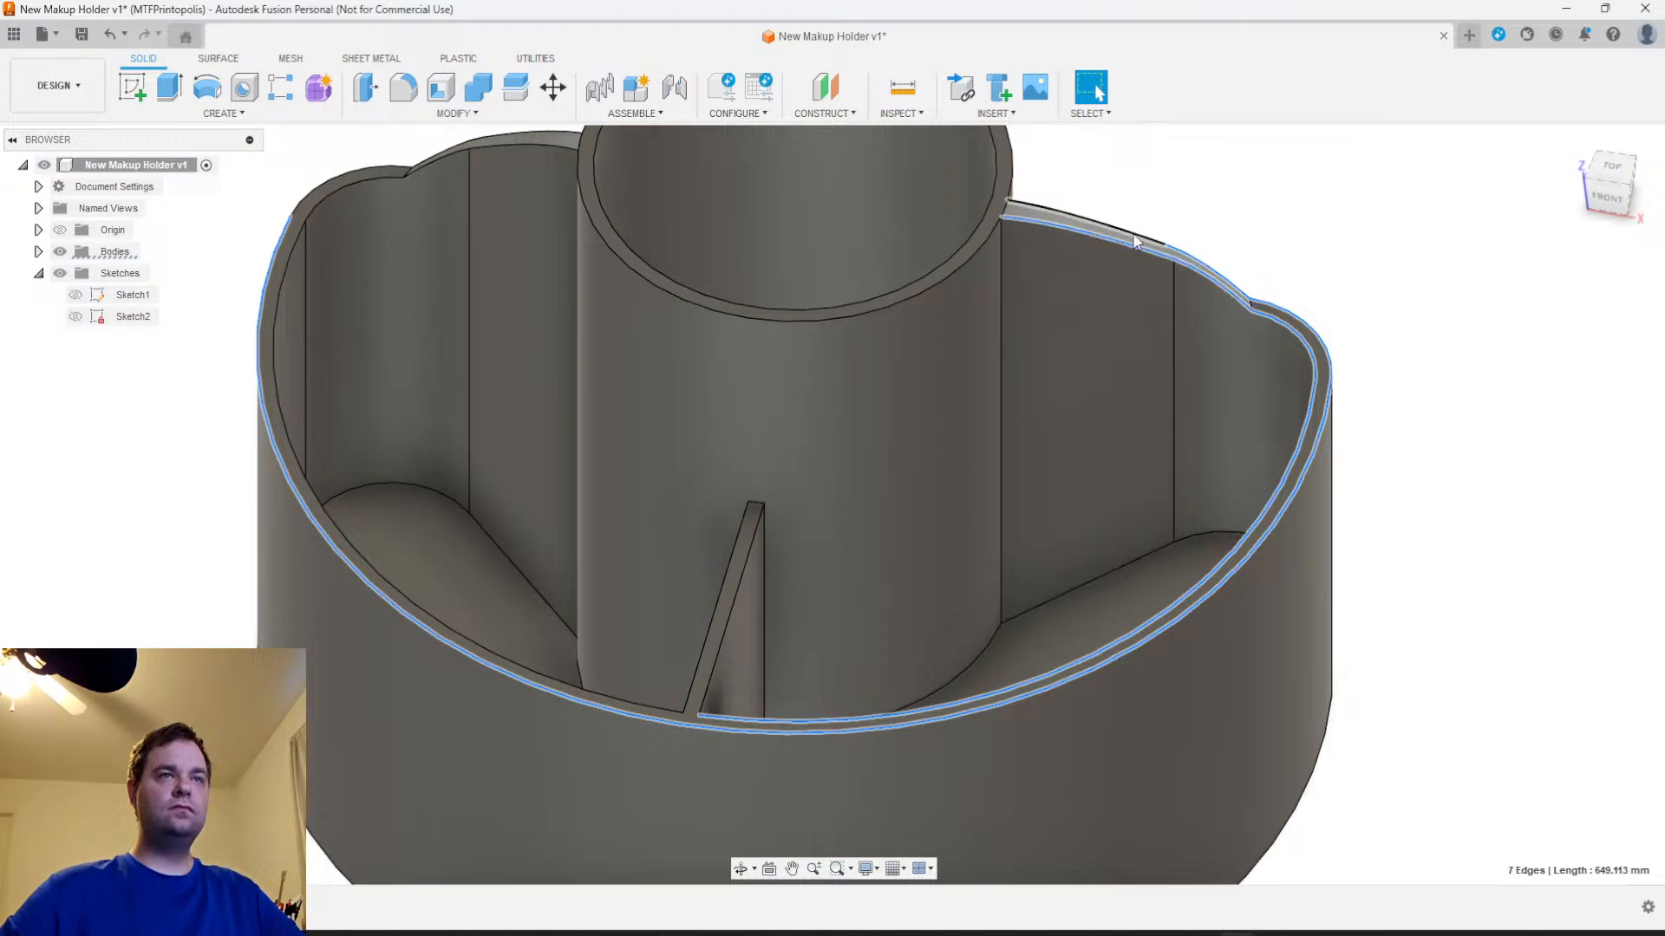
left_click(392, 177, "shift")
left_click(430, 163, "shift")
middle_click_drag(430, 163, 515, 443, "shift")
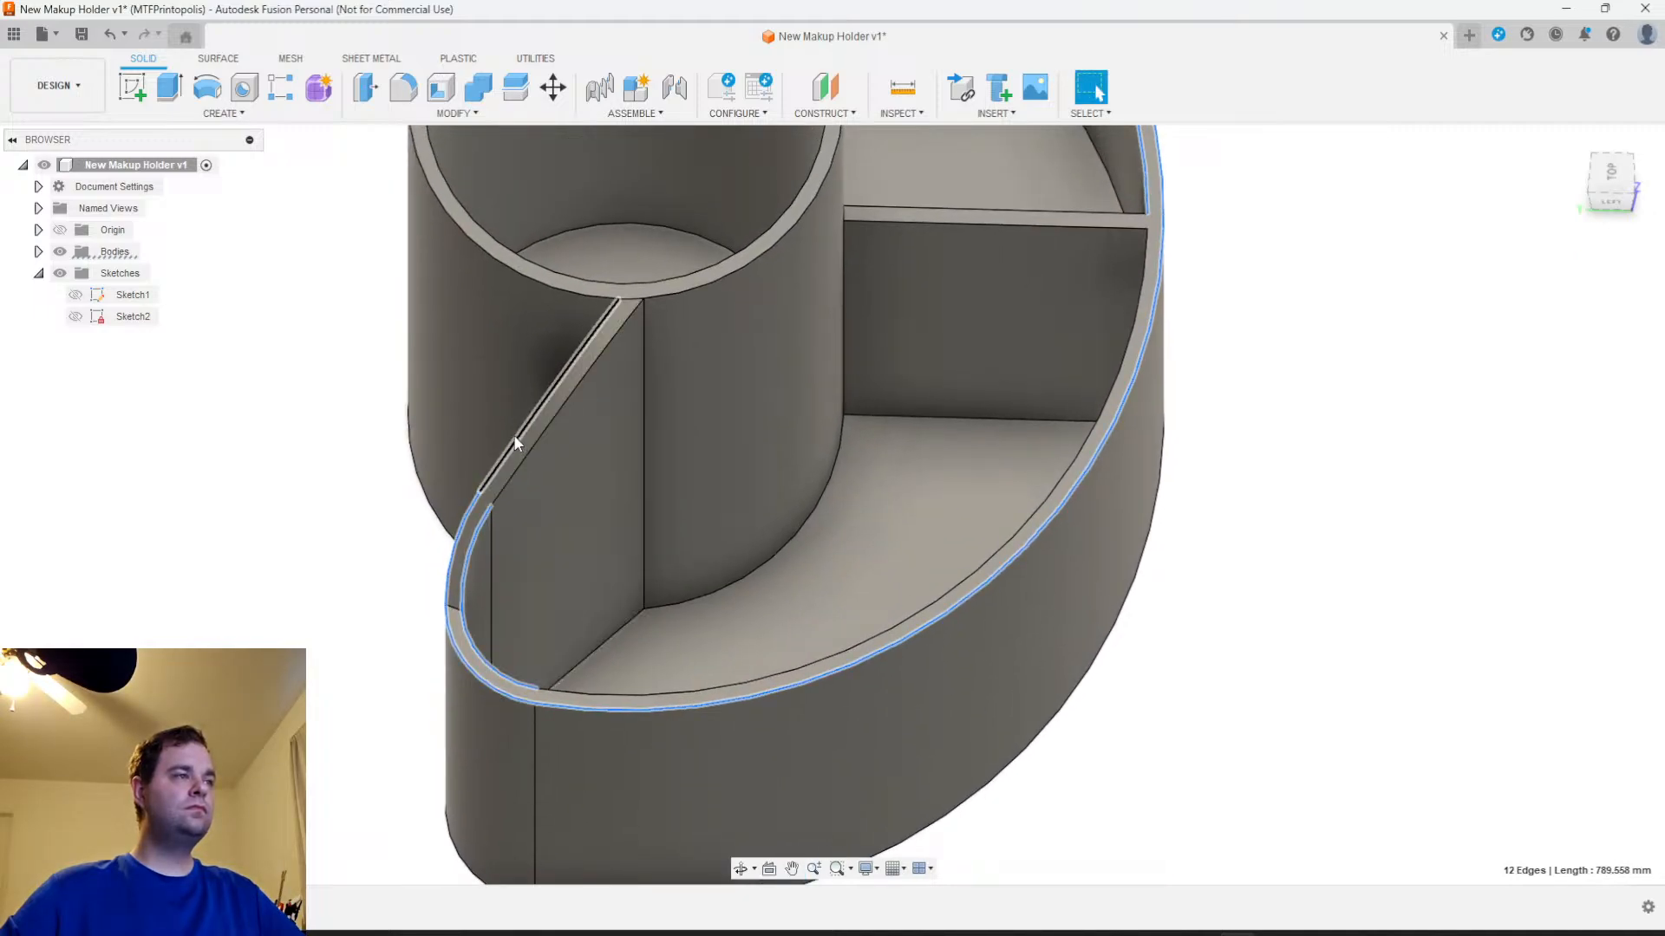
left_click(533, 437, "shift")
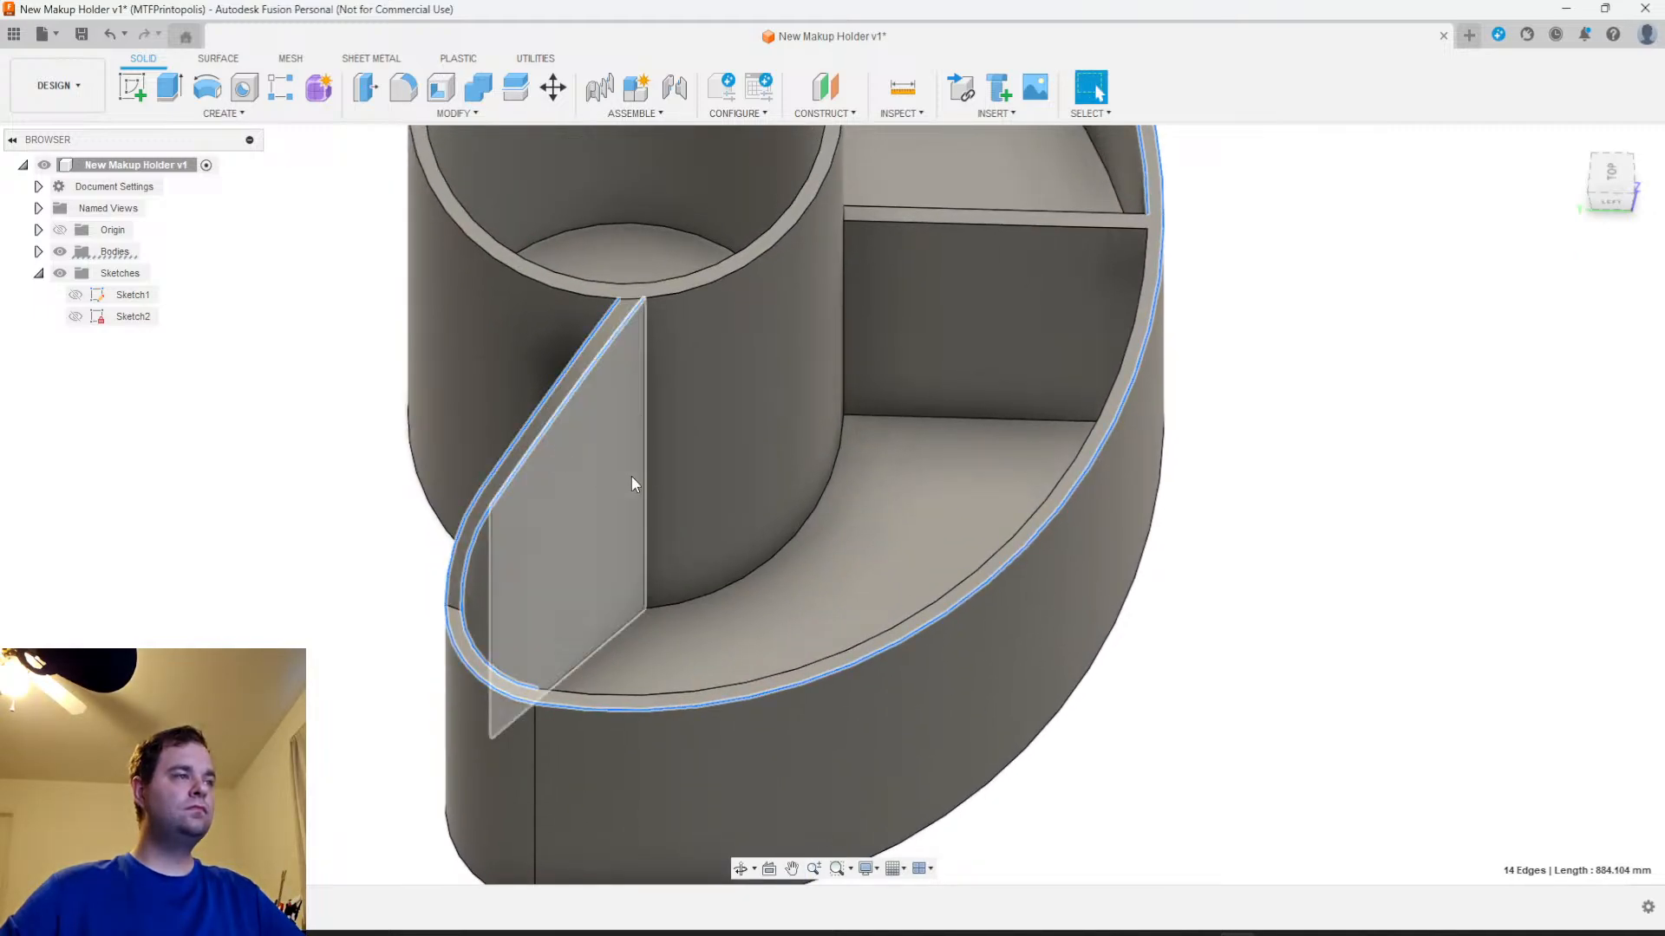
middle_click_drag(633, 476, 804, 495, "shift")
middle_click_drag(981, 554, 621, 826, "shift")
key("f")
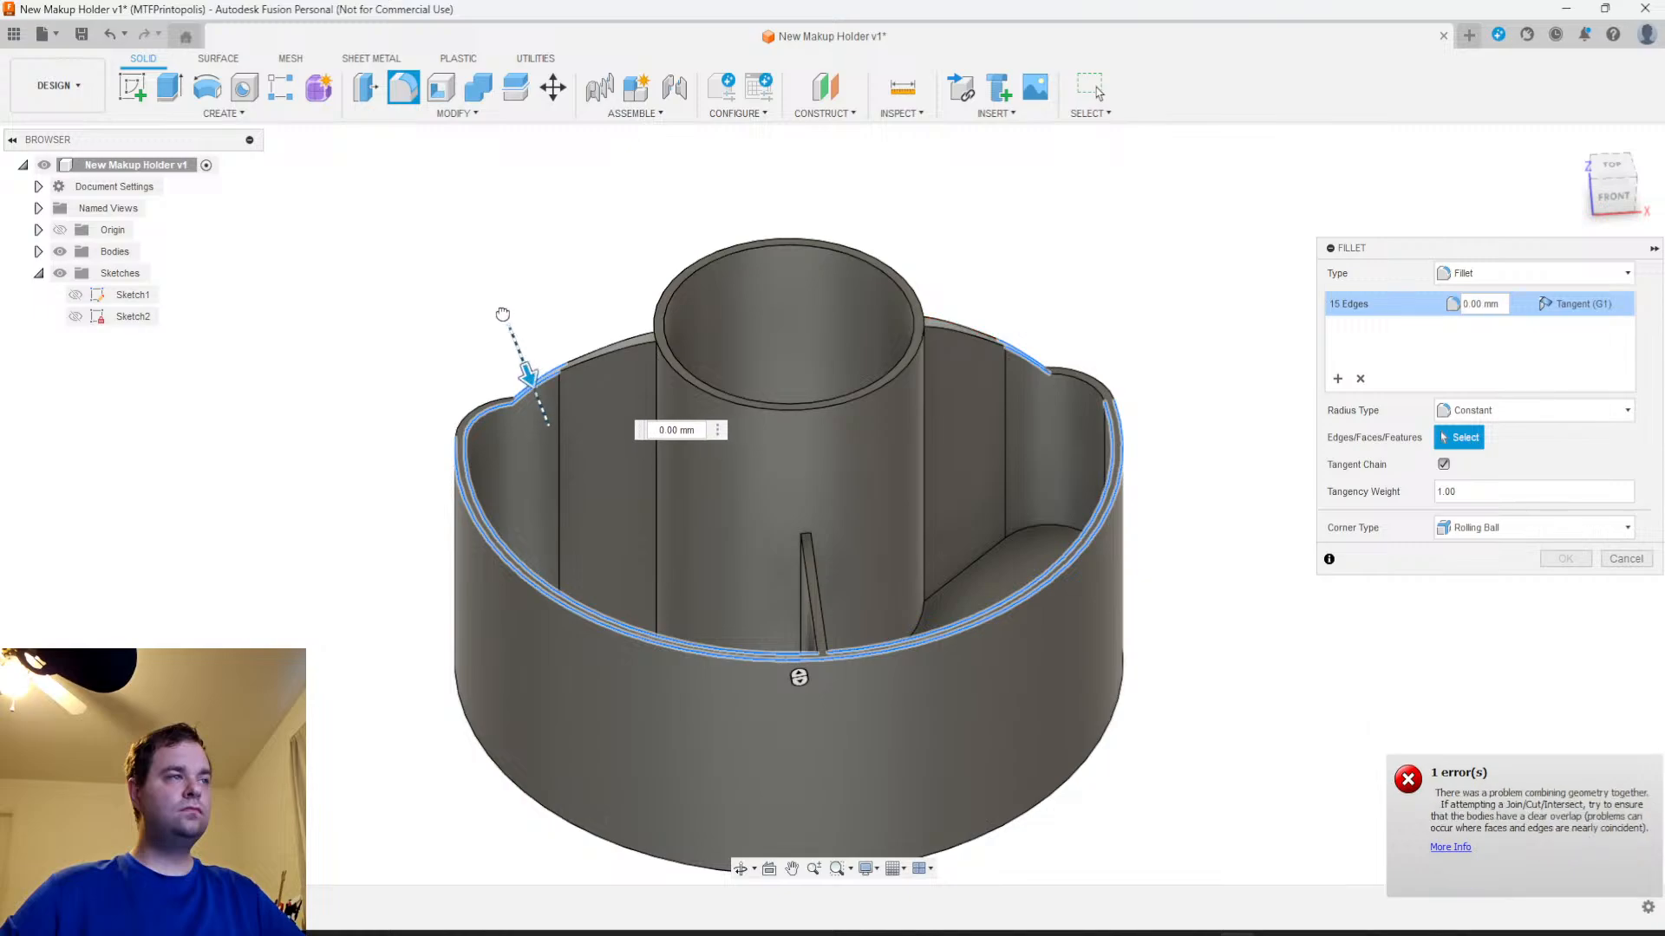
left_click(1626, 559)
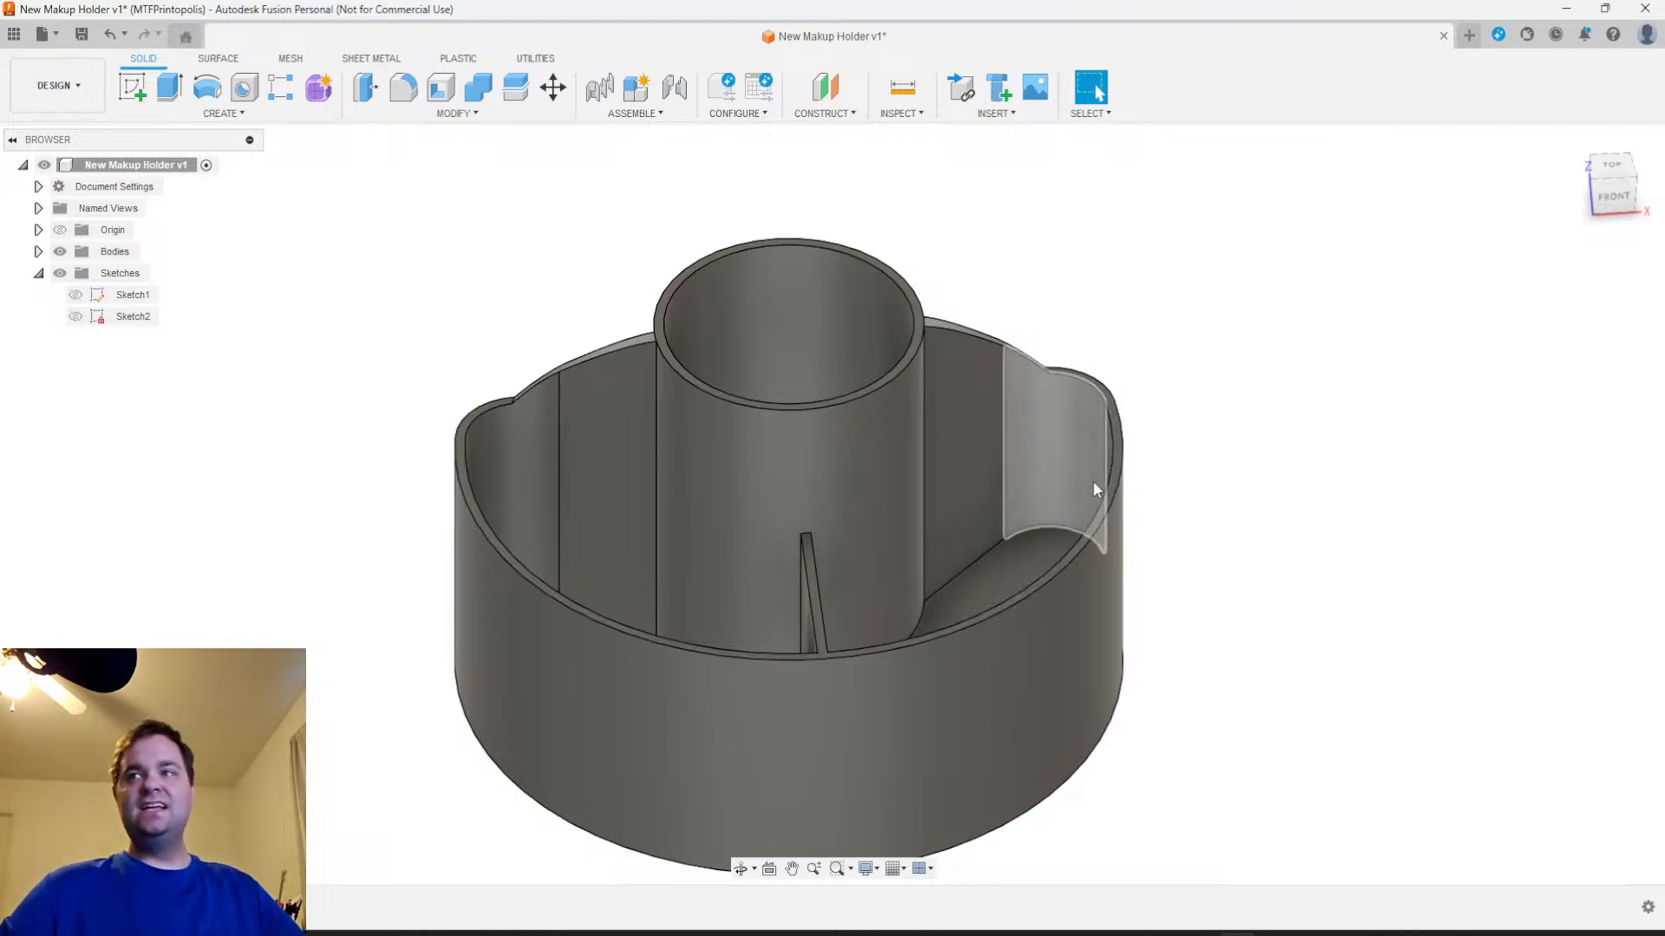
Start a fillet on the inner and outer top rim edges of the crescent's curved wall, on both sides of the divider
left_click(1063, 580)
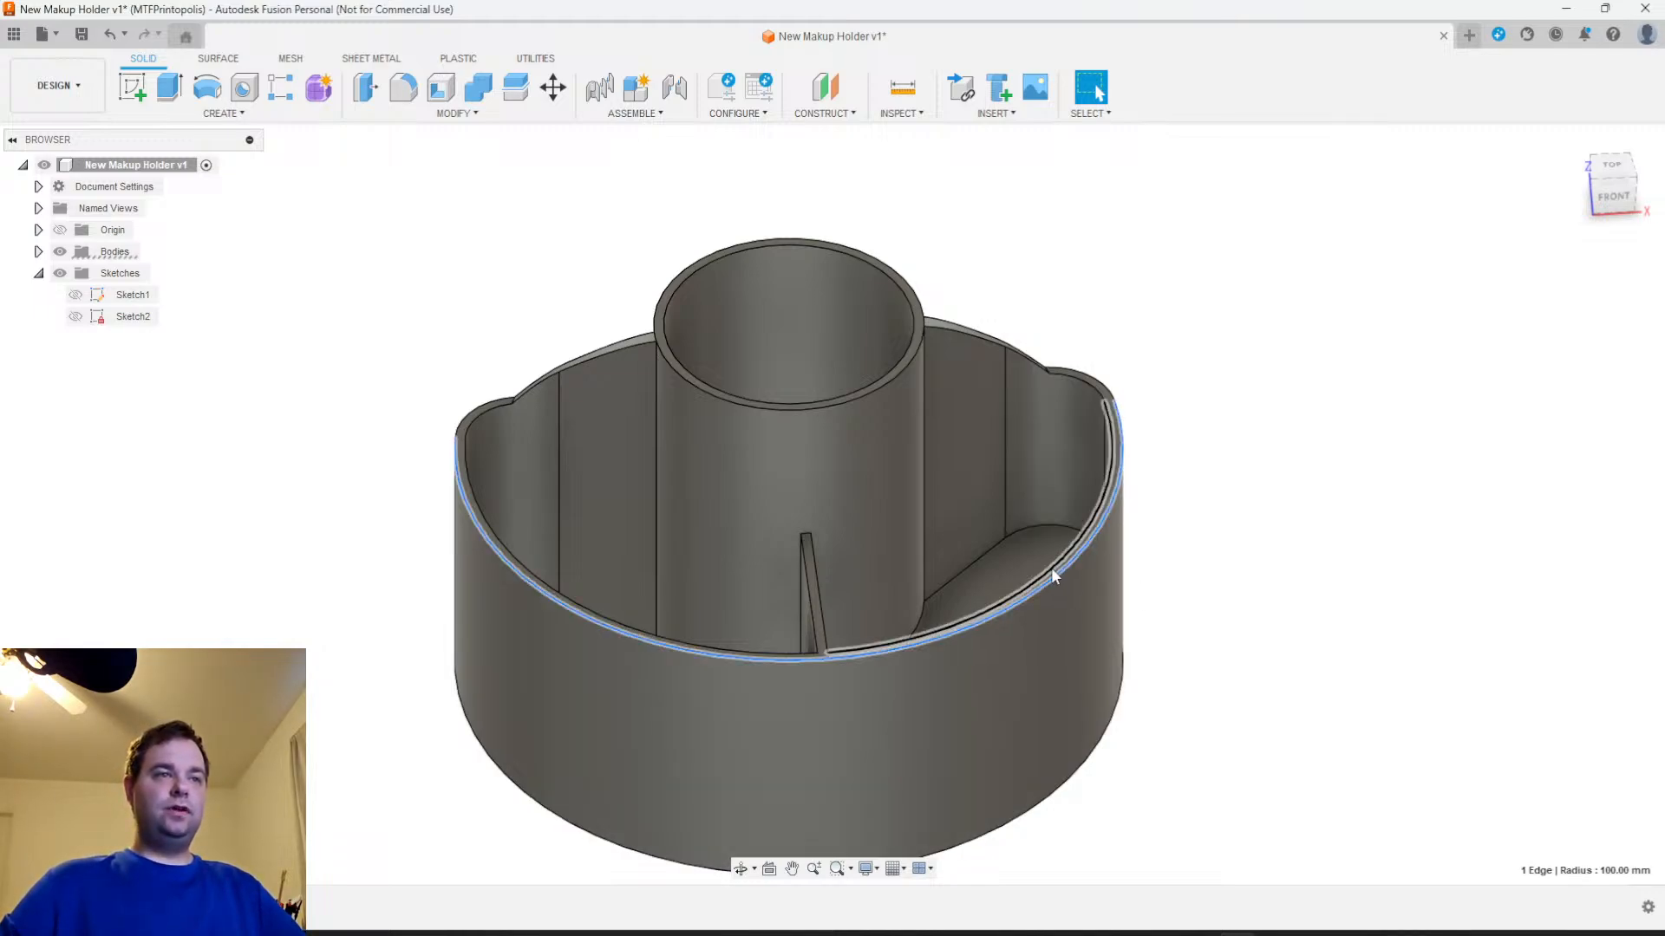
left_click(1051, 567, "shift")
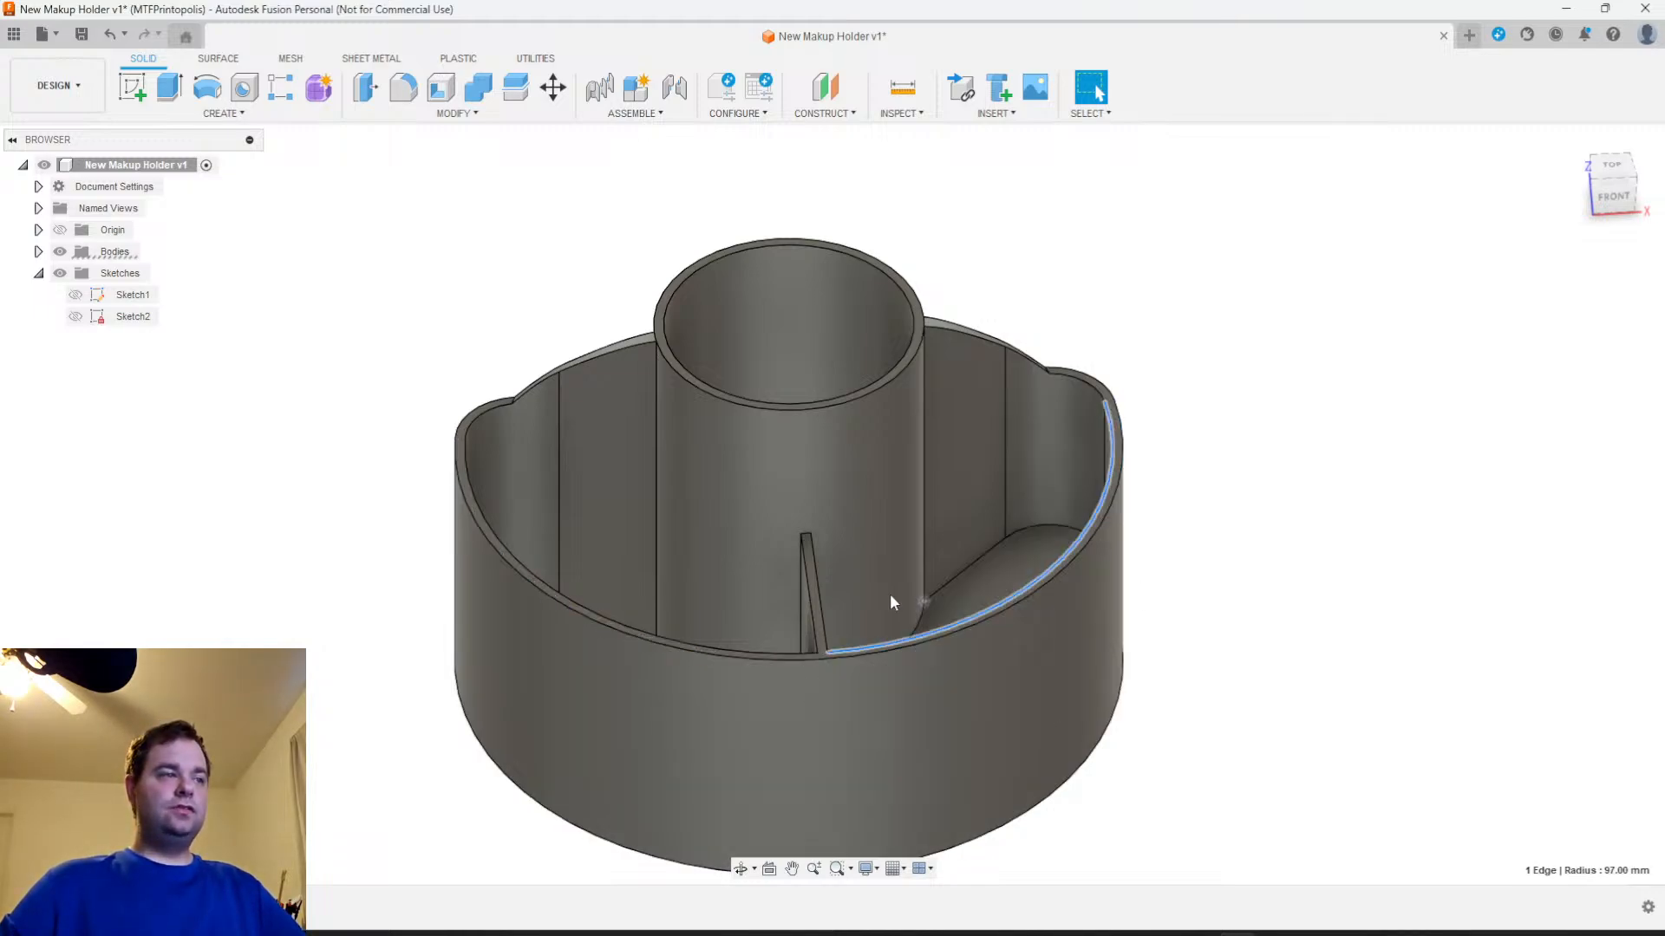
left_click(777, 662, "shift")
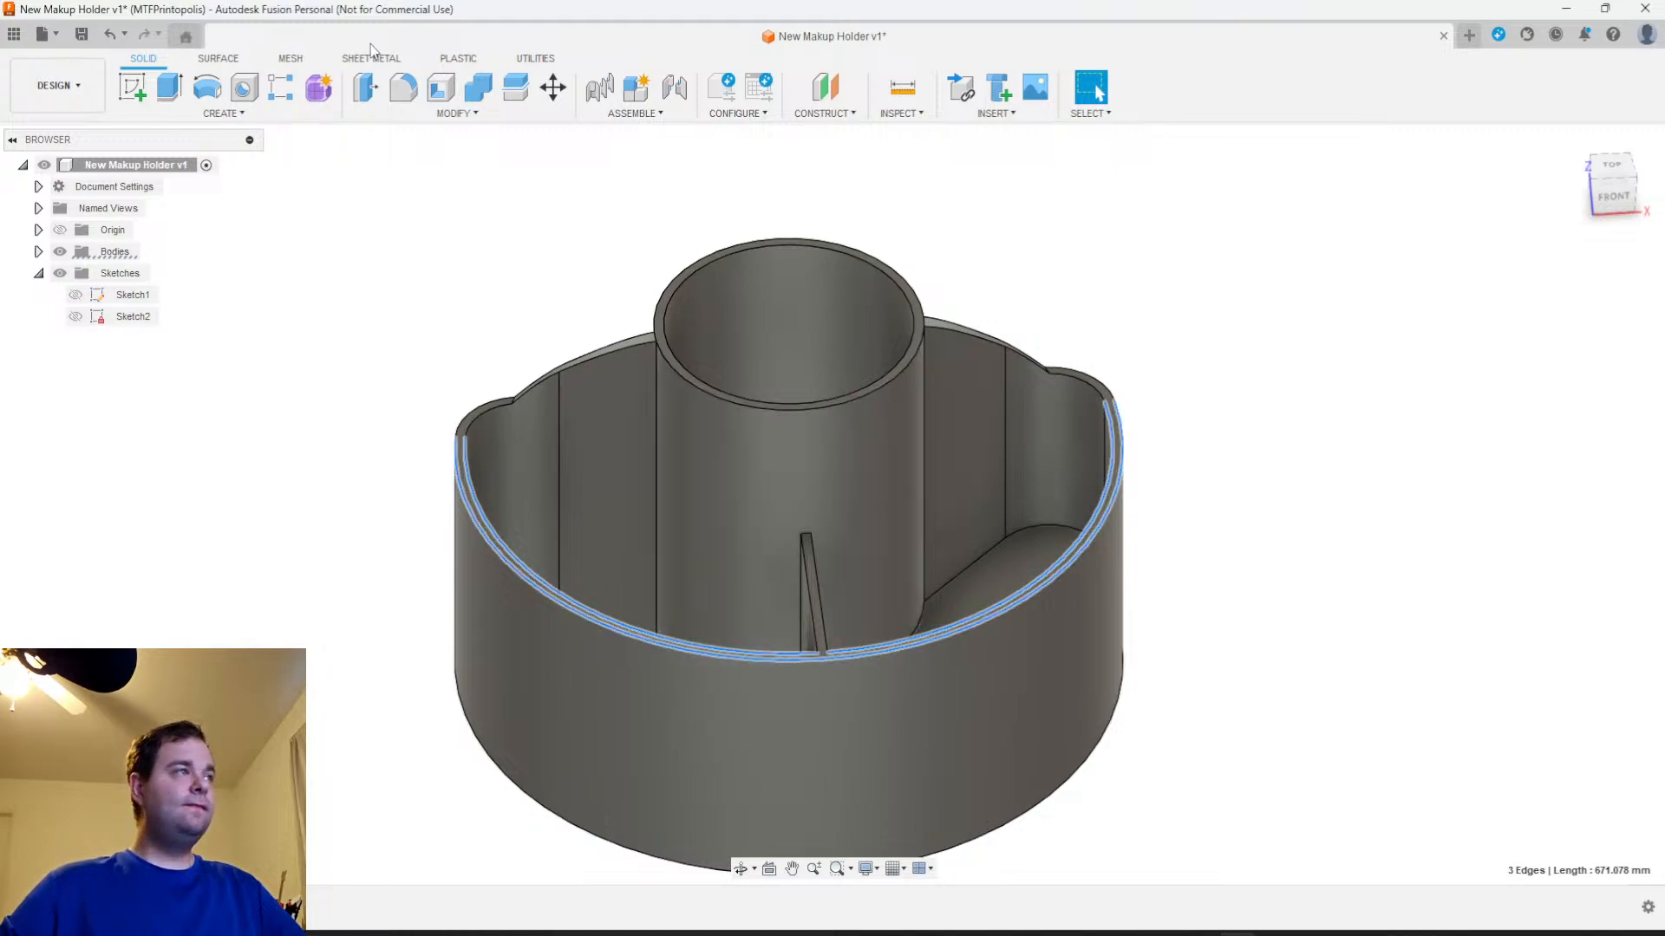
left_click(403, 88)
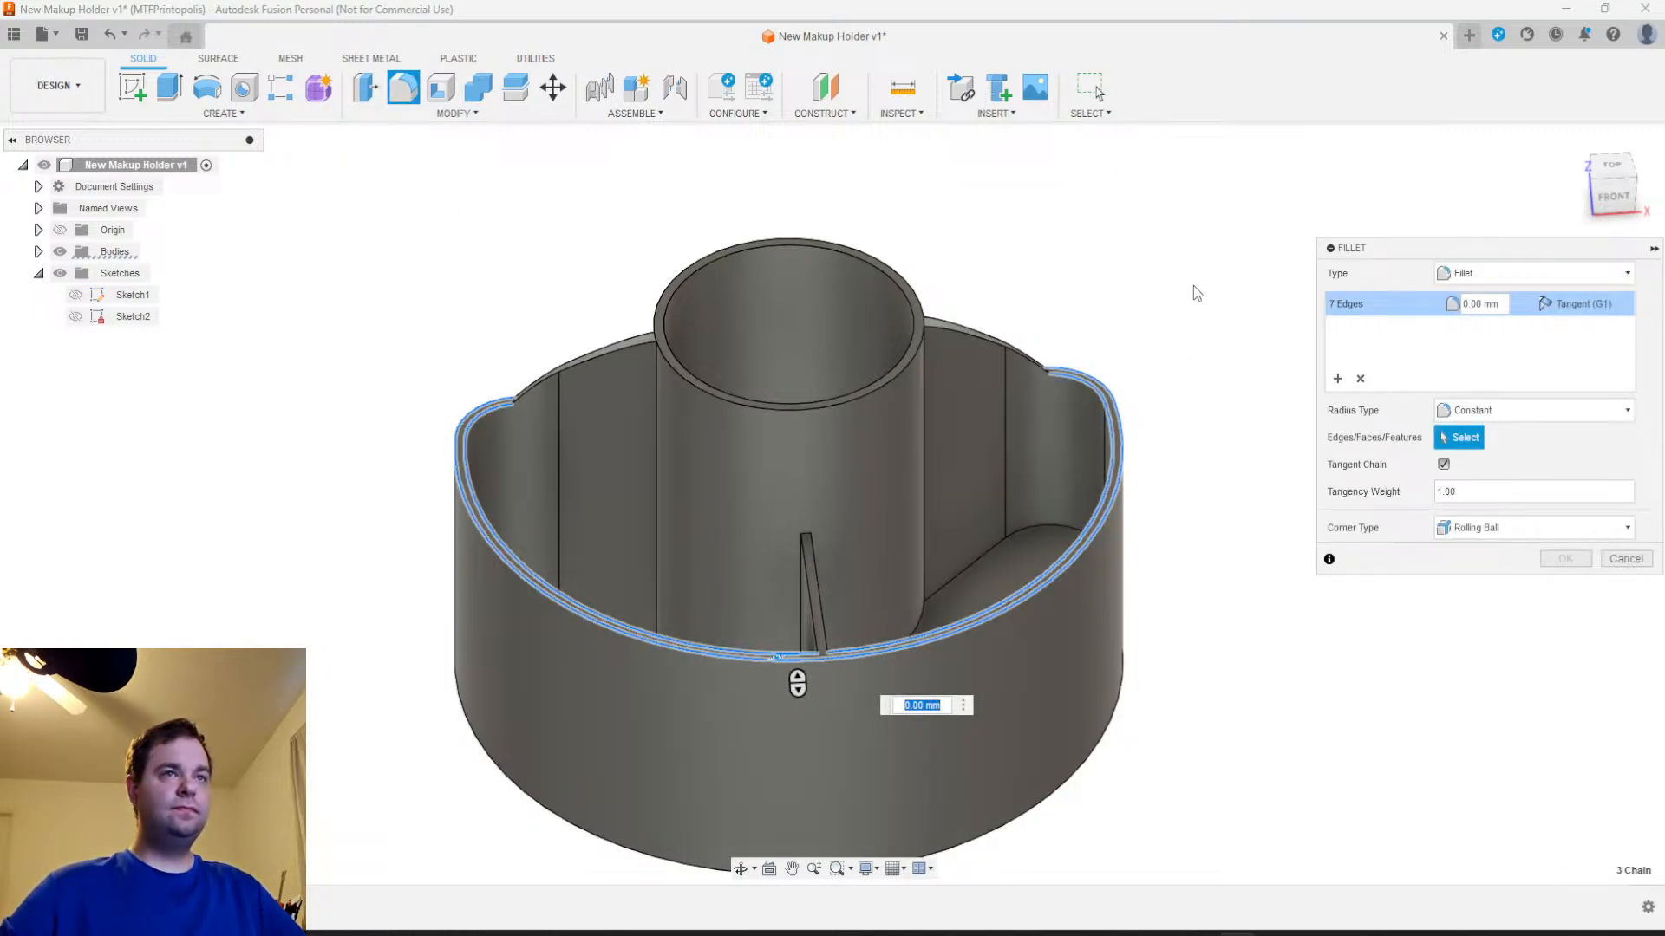
Try fillet radii of 15 mm, 5 mm and 2 mm on the selected crescent rim edges
middle_click_drag(845, 649, 917, 744, "shift")
type("10")
key("Return")
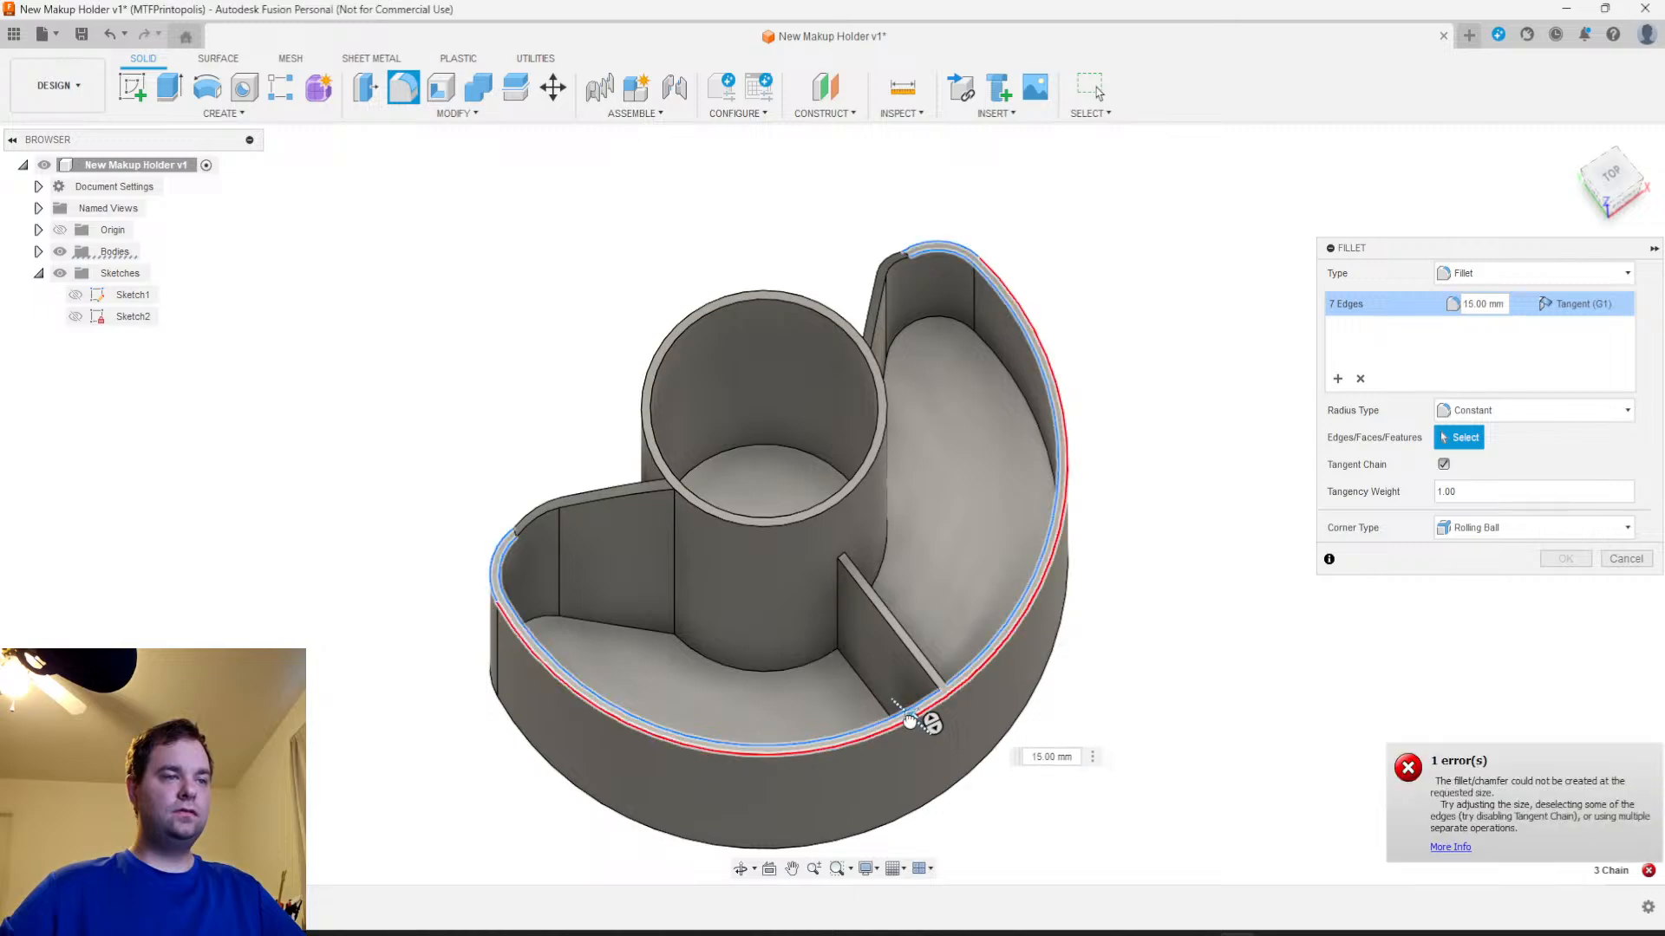
type("5")
key("Return")
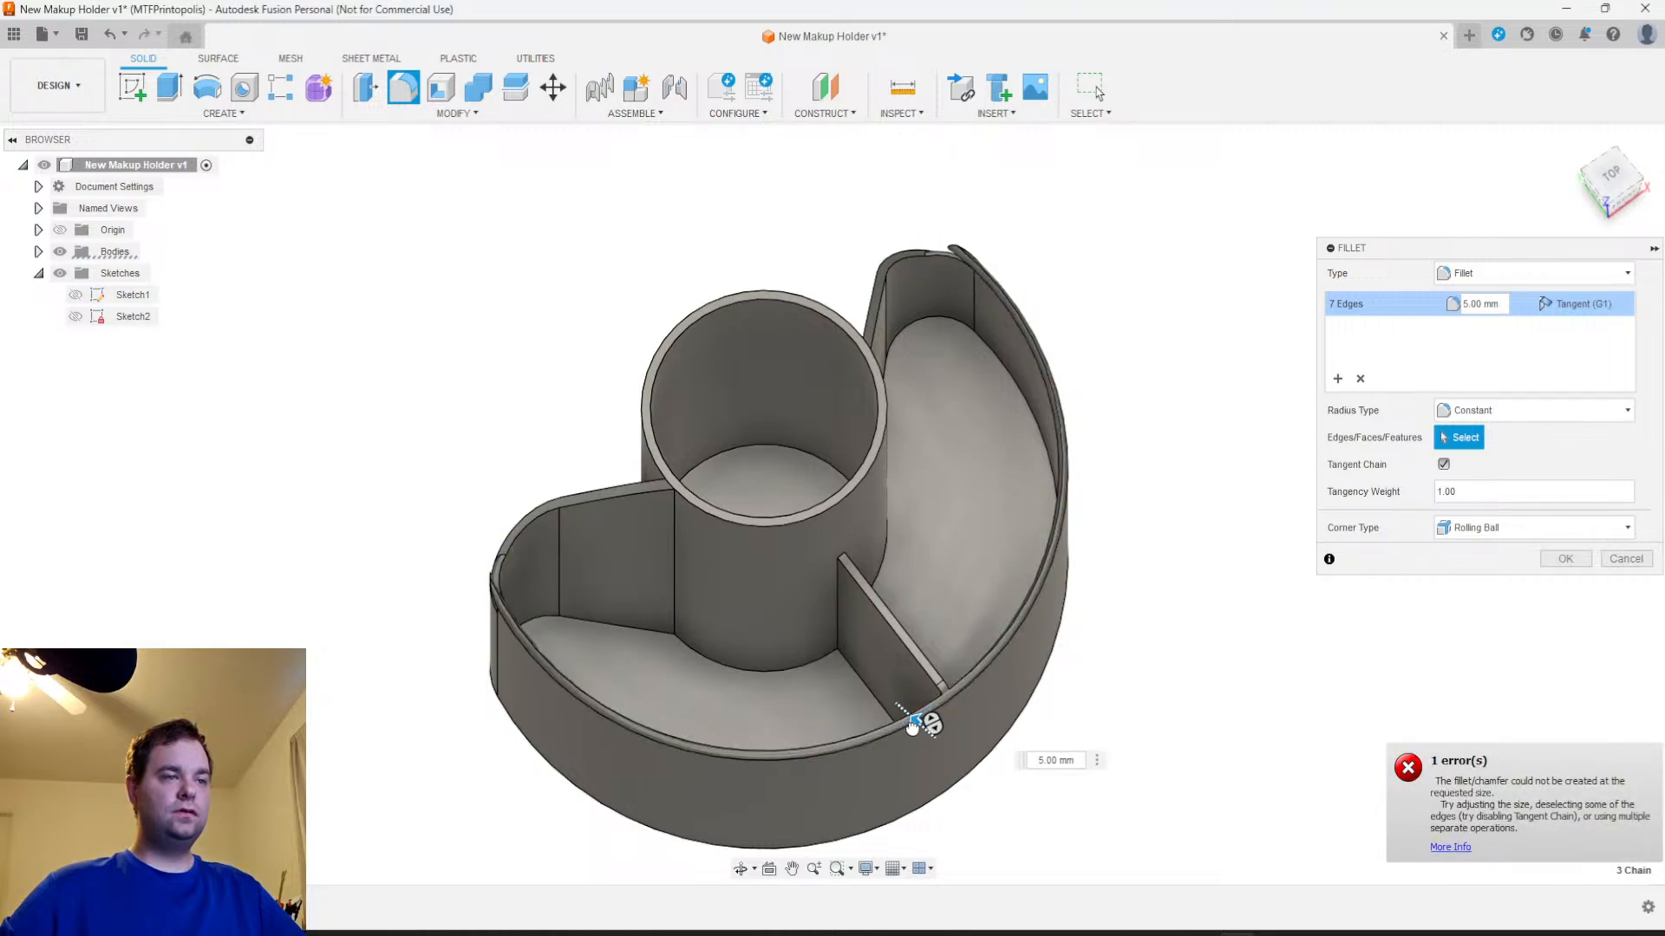
left_click_drag(912, 727, 920, 731)
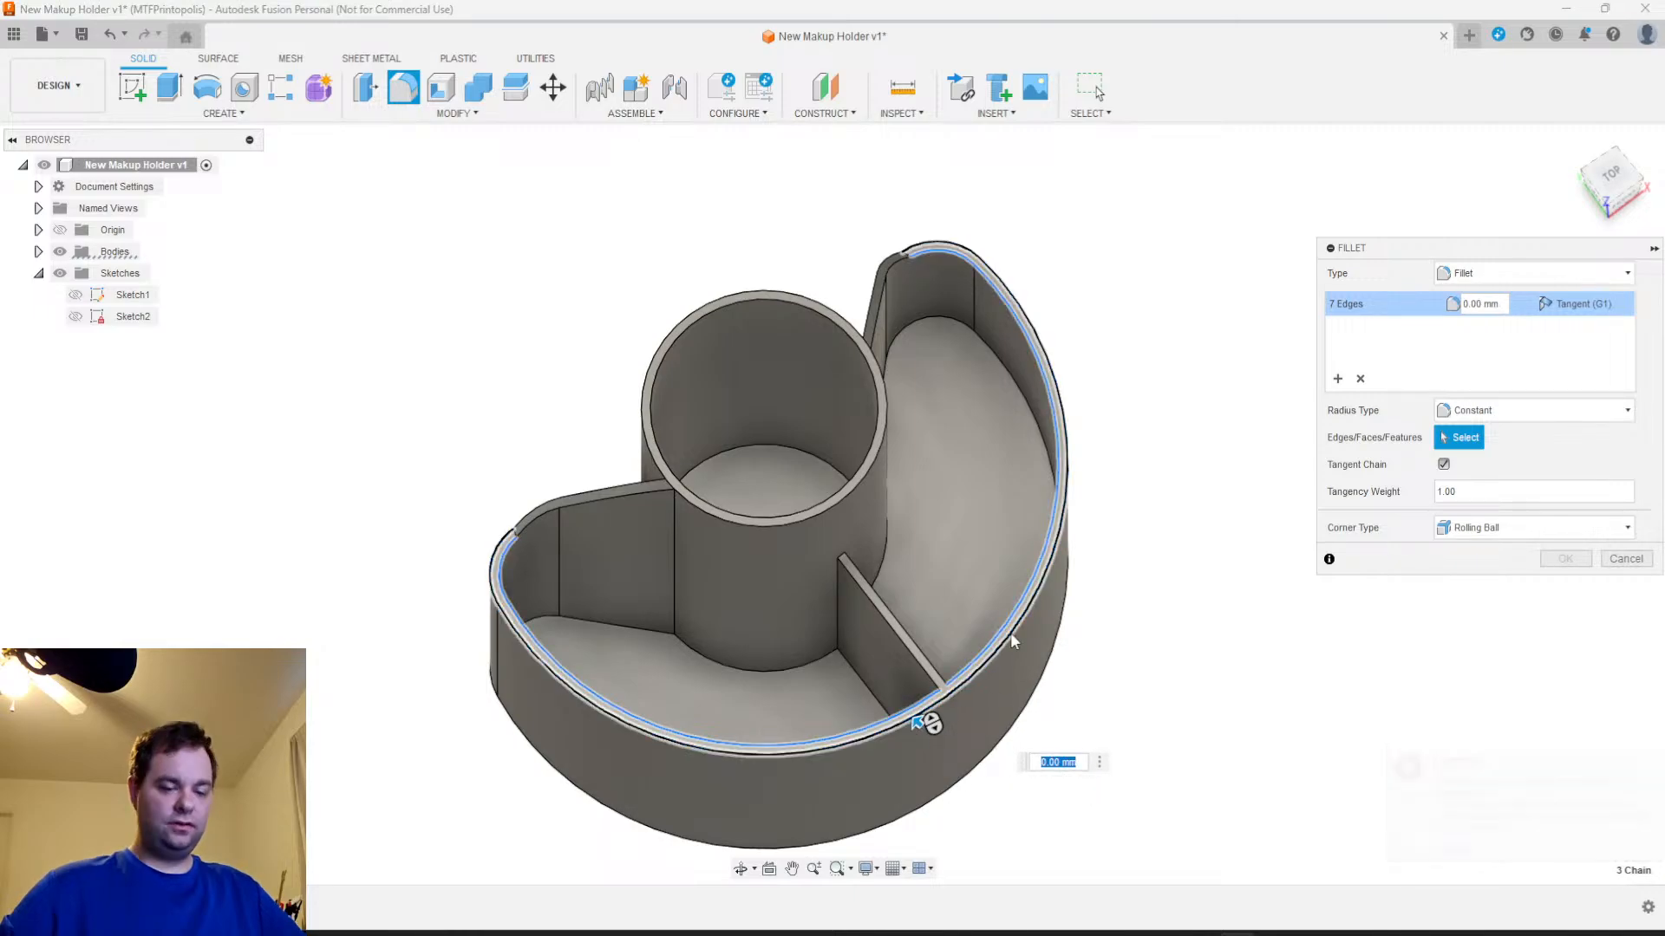
type("2")
scroll(984, 711, "up", 5)
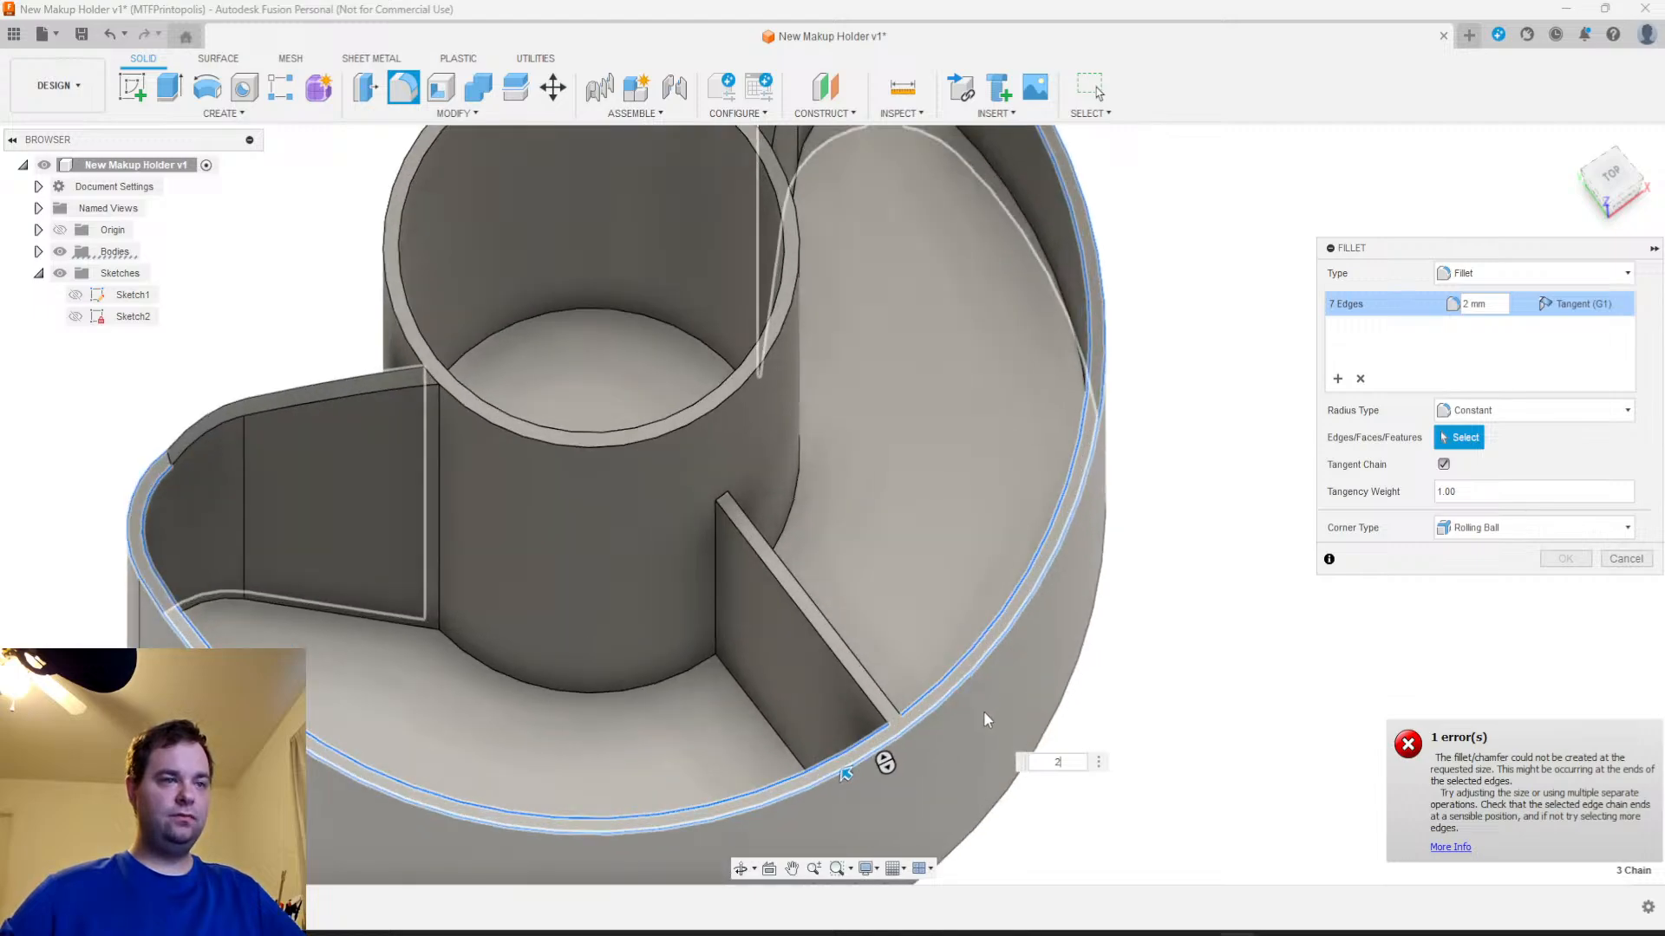
middle_click_drag(1082, 683, 1134, 674, "shift")
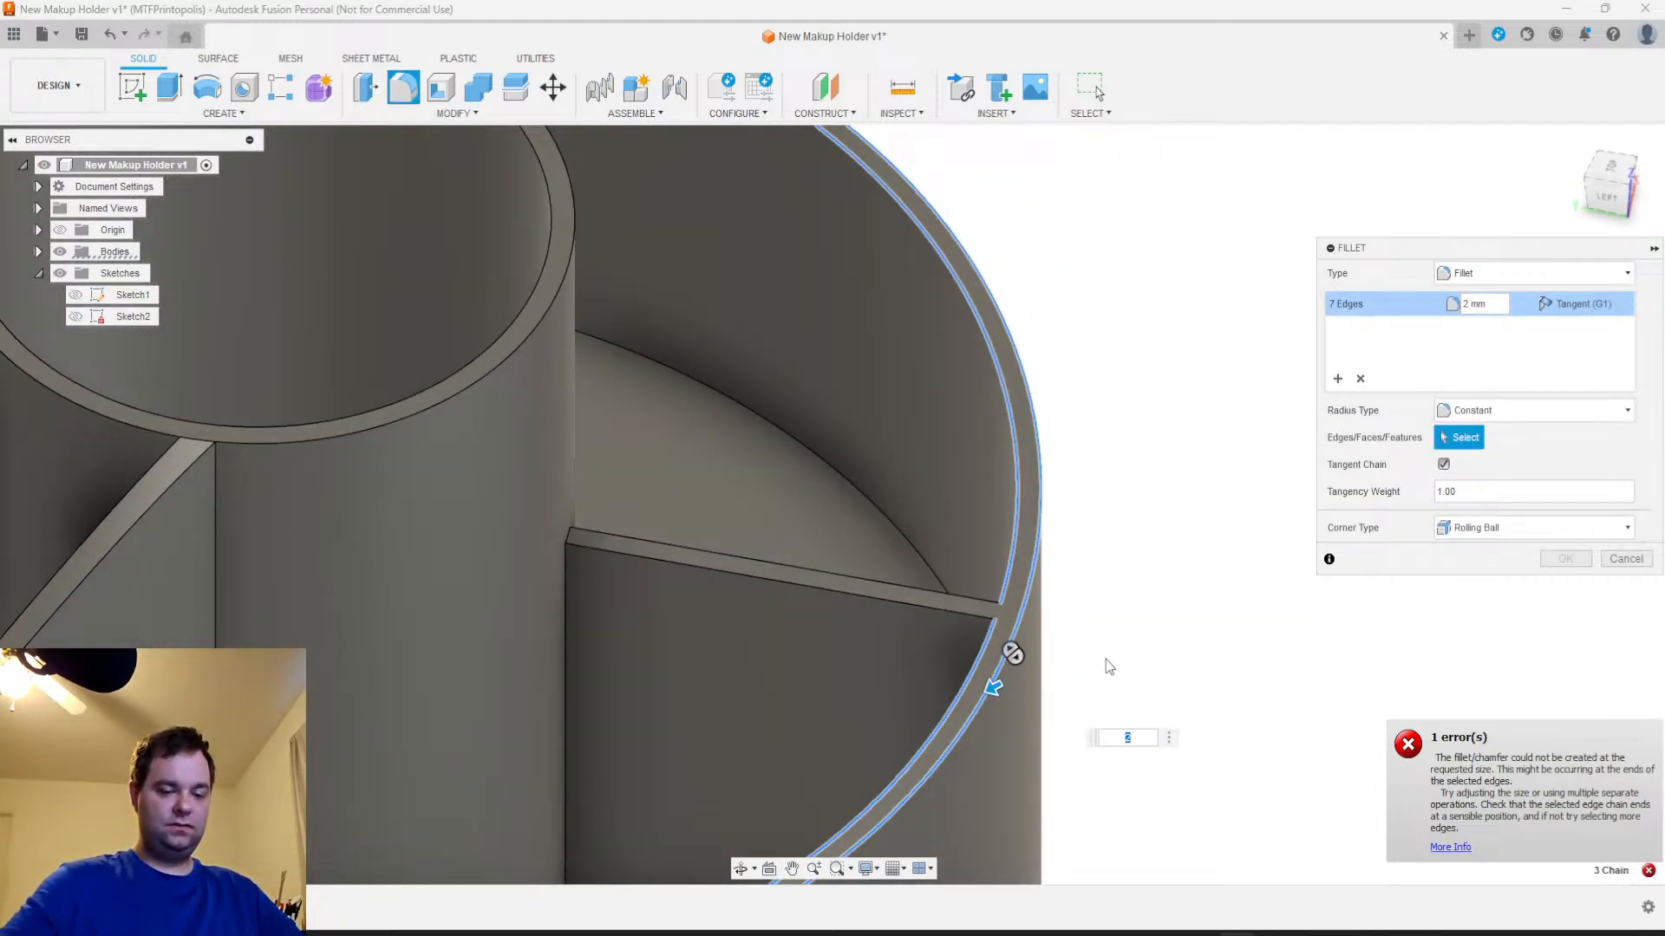
Set the crescent rim's fillet radius to 1 mm and apply the fillet
type("1")
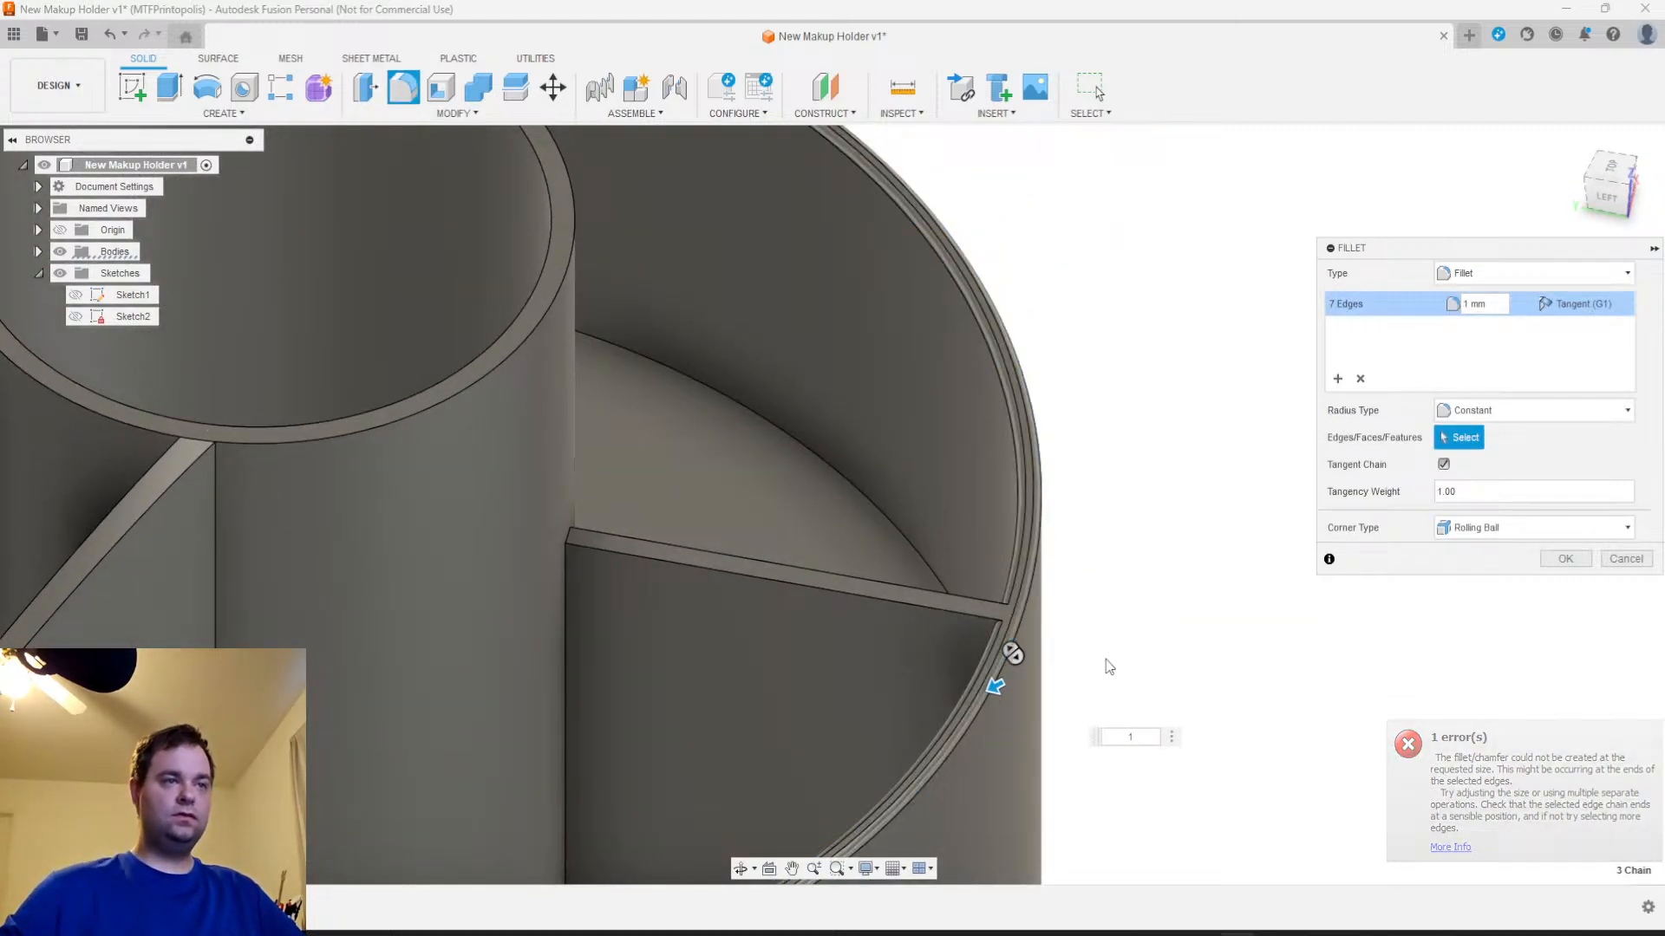
scroll(1124, 667, "down", 3)
middle_click_drag(1125, 667, 1109, 617, "shift")
left_click(1584, 560)
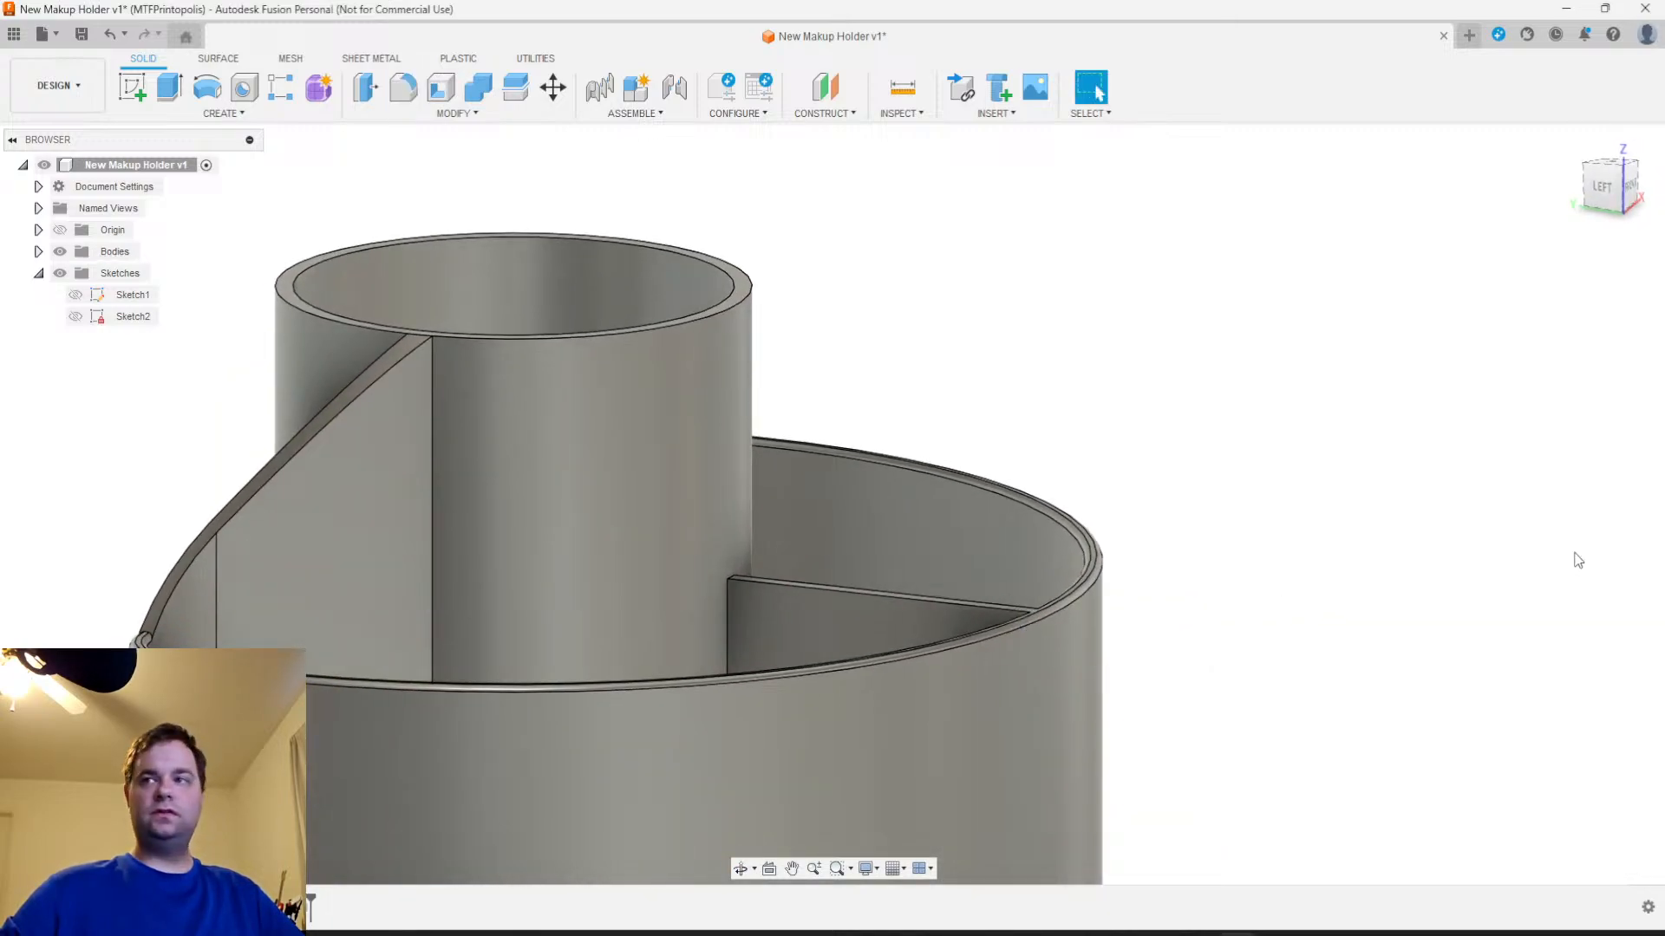
Fillet the top edges of one sloped wall end with a 1 mm radius and delete that separate fillet
left_click(249, 483)
left_click(248, 488, "ctrl")
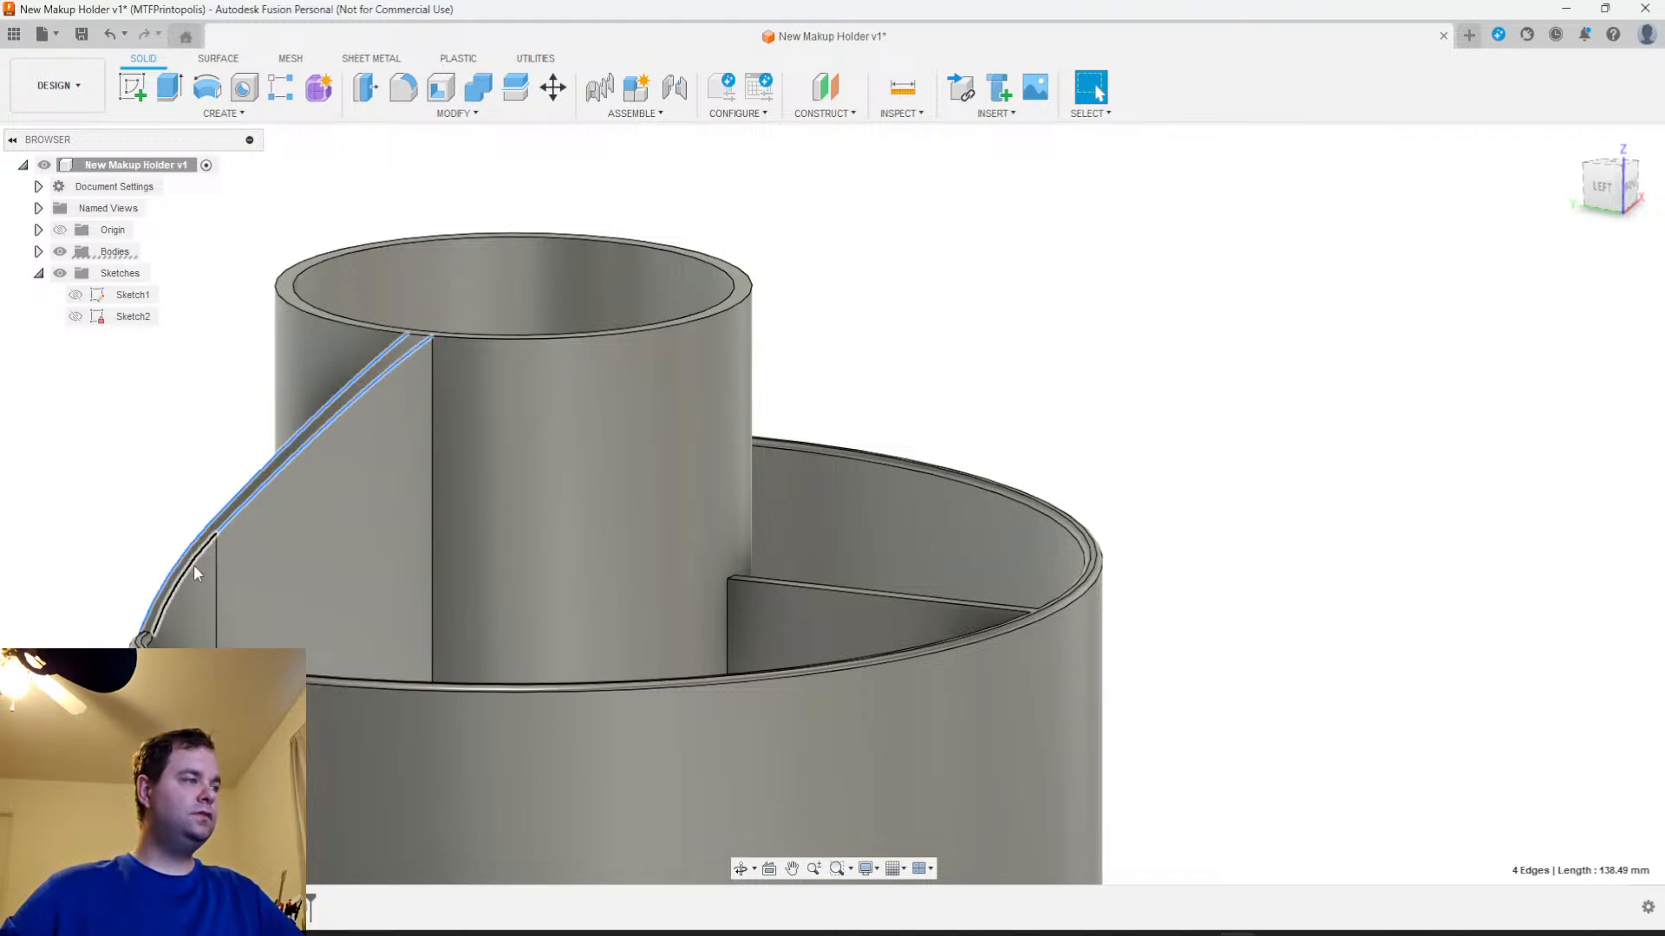
left_click(405, 87)
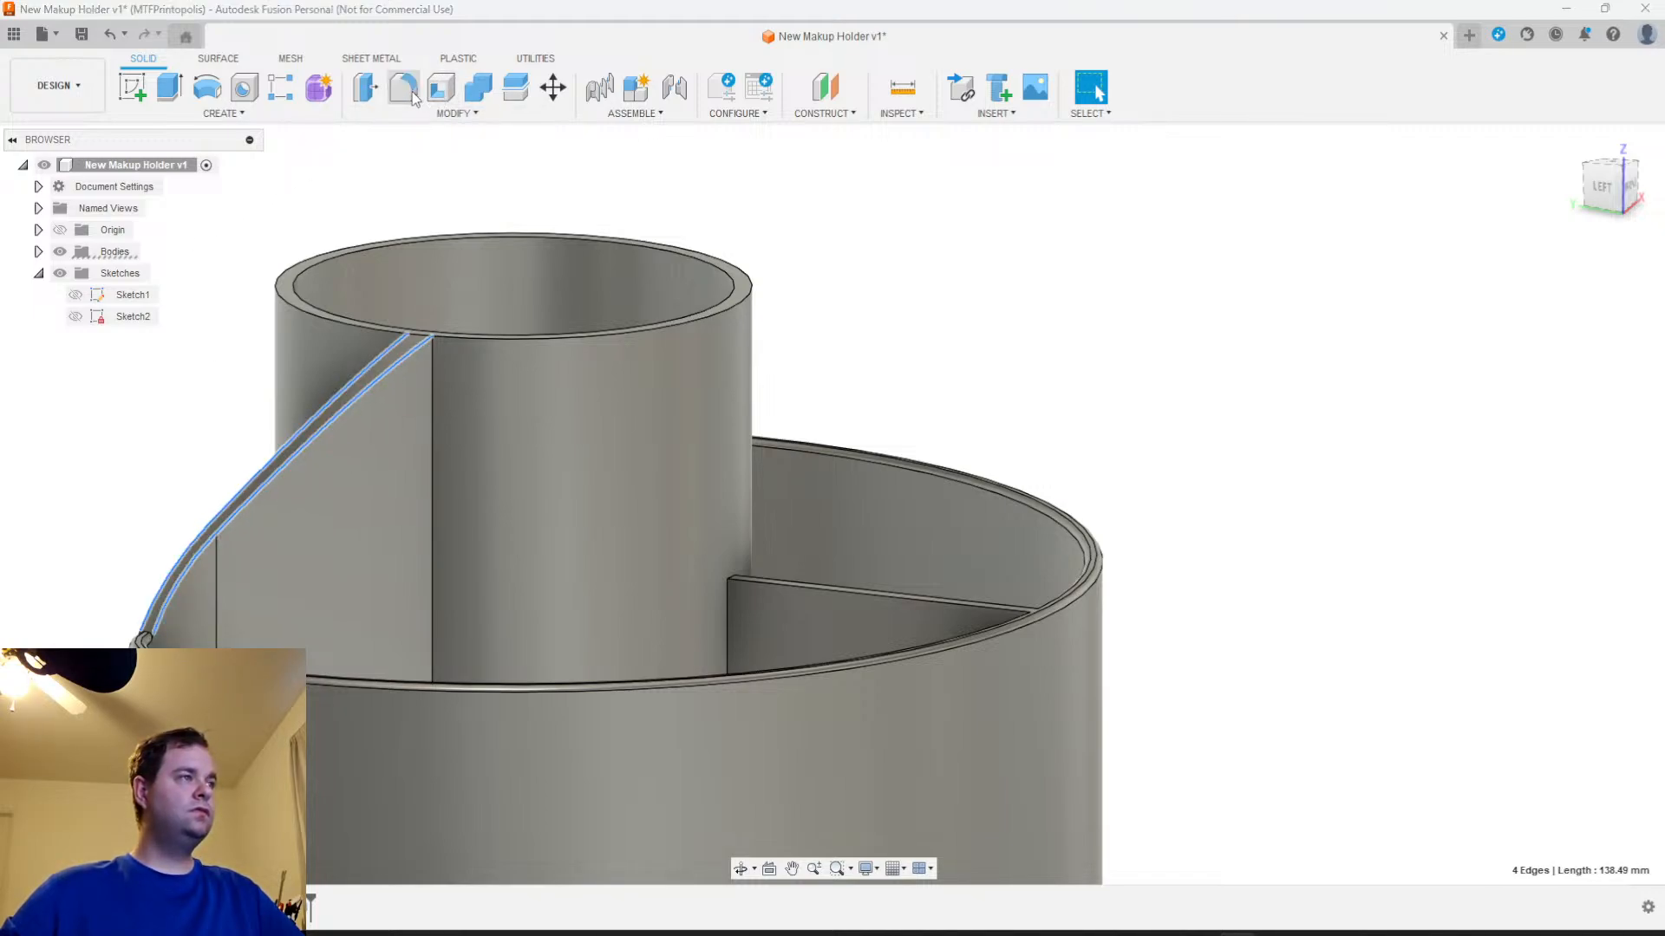
type("1")
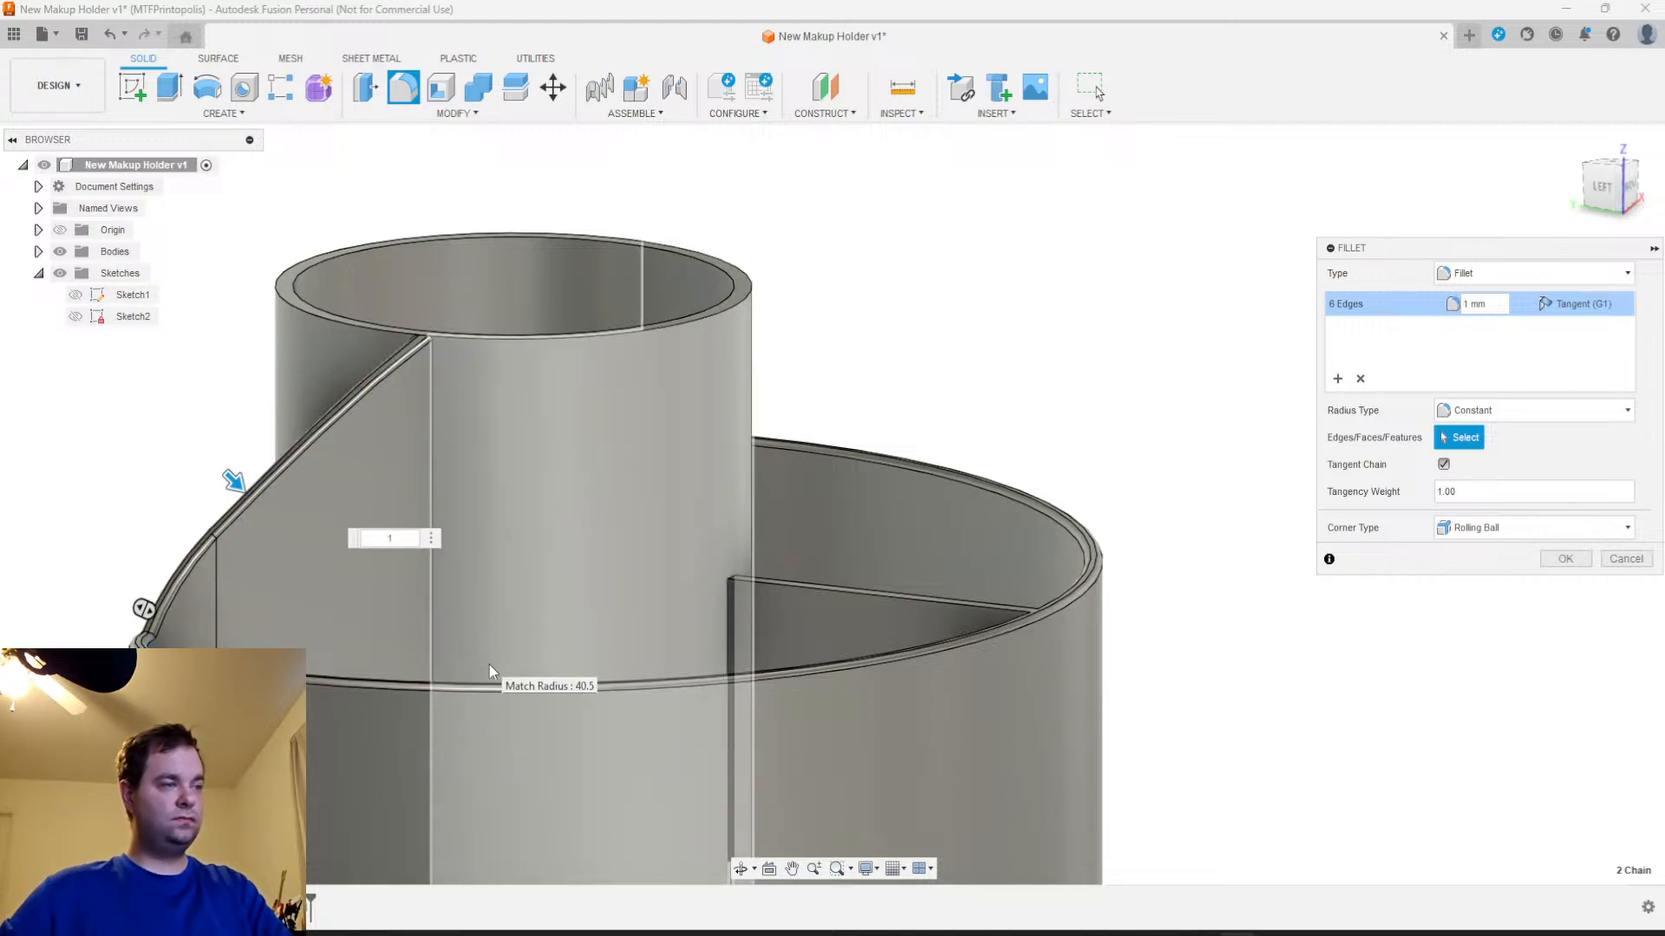
key("Return")
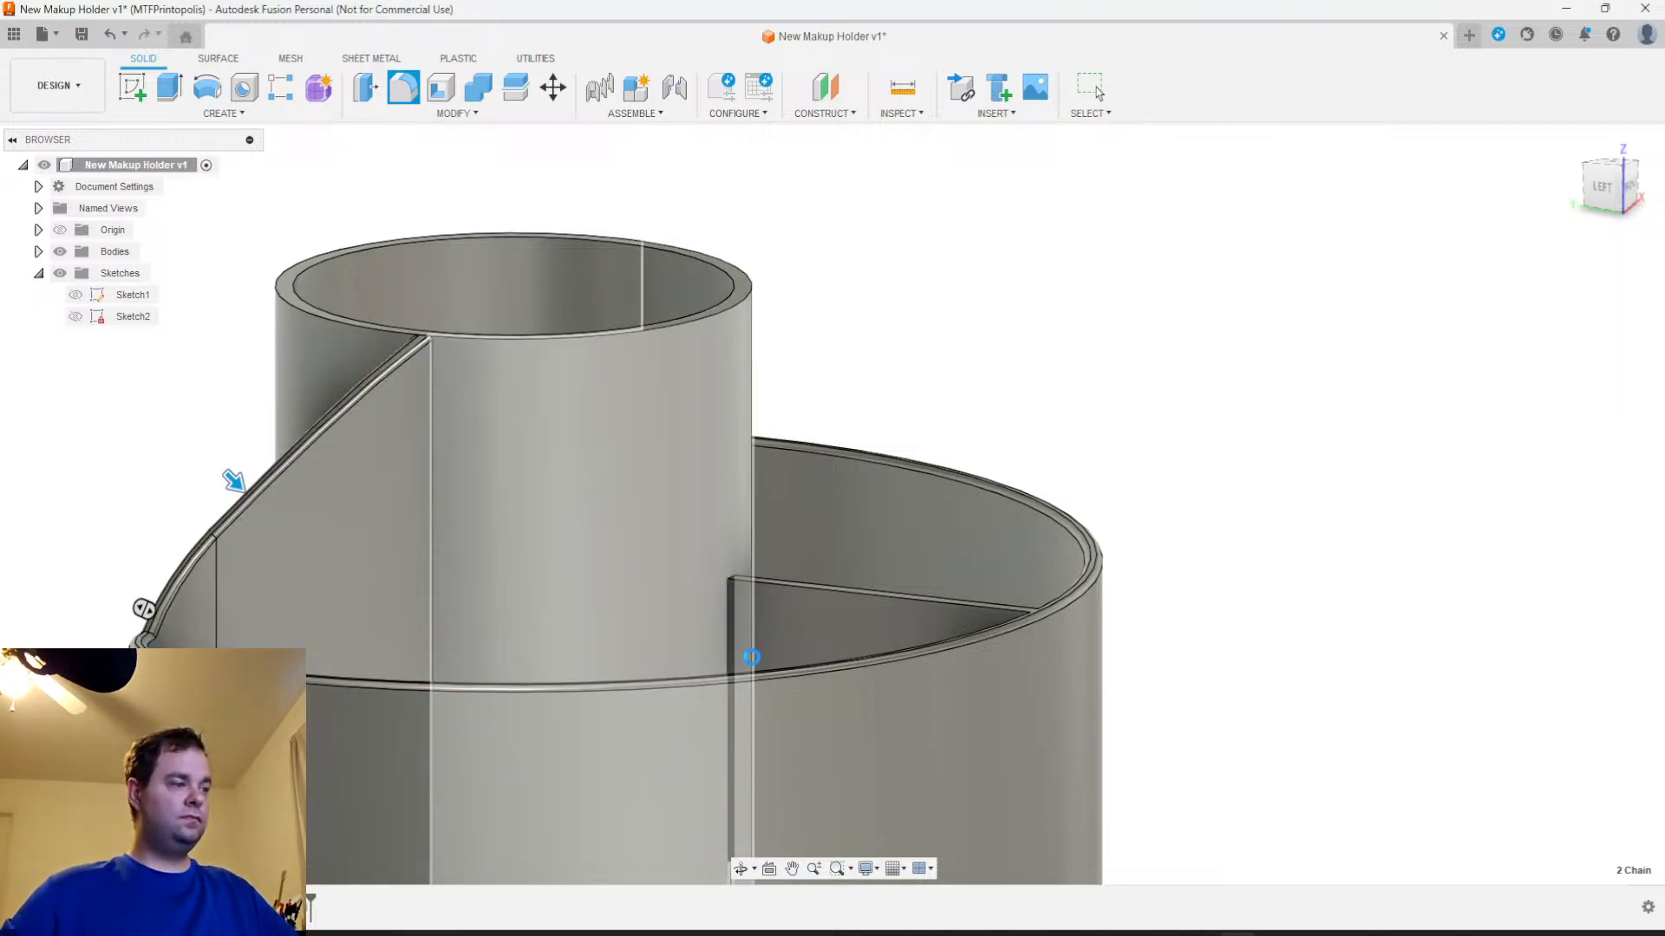
right_click(322, 907)
left_click(364, 767)
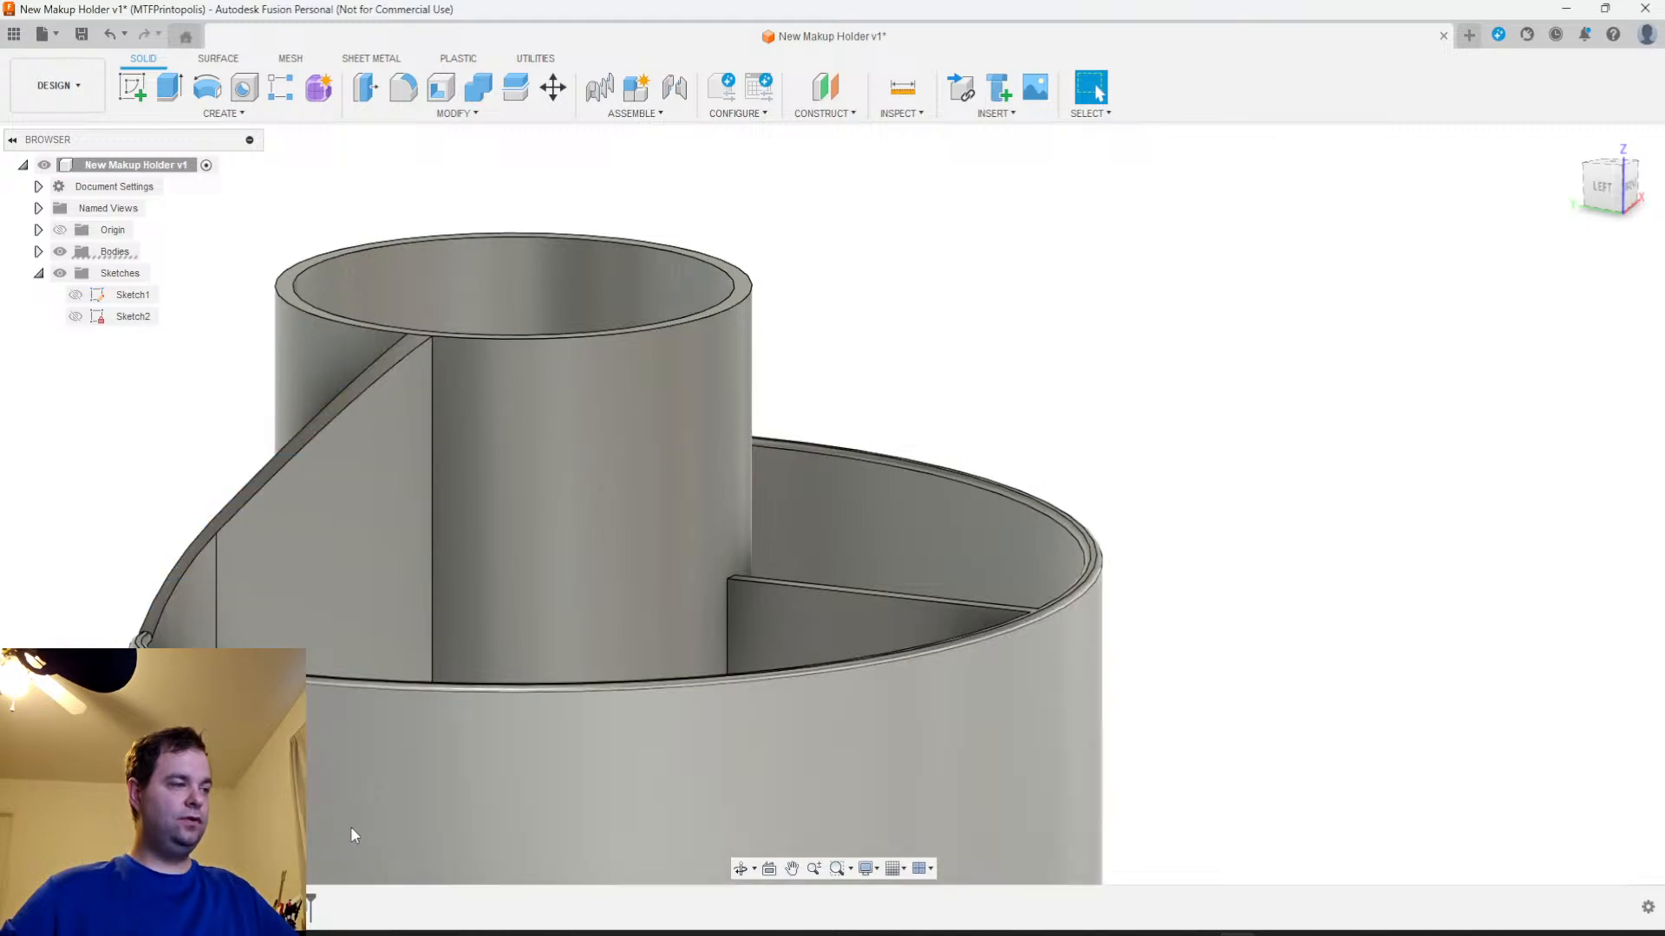
Edit the rim fillet to include the top edges of the first sloped wall end as a second selection set at 1 mm
right_click(310, 906)
left_click(362, 727)
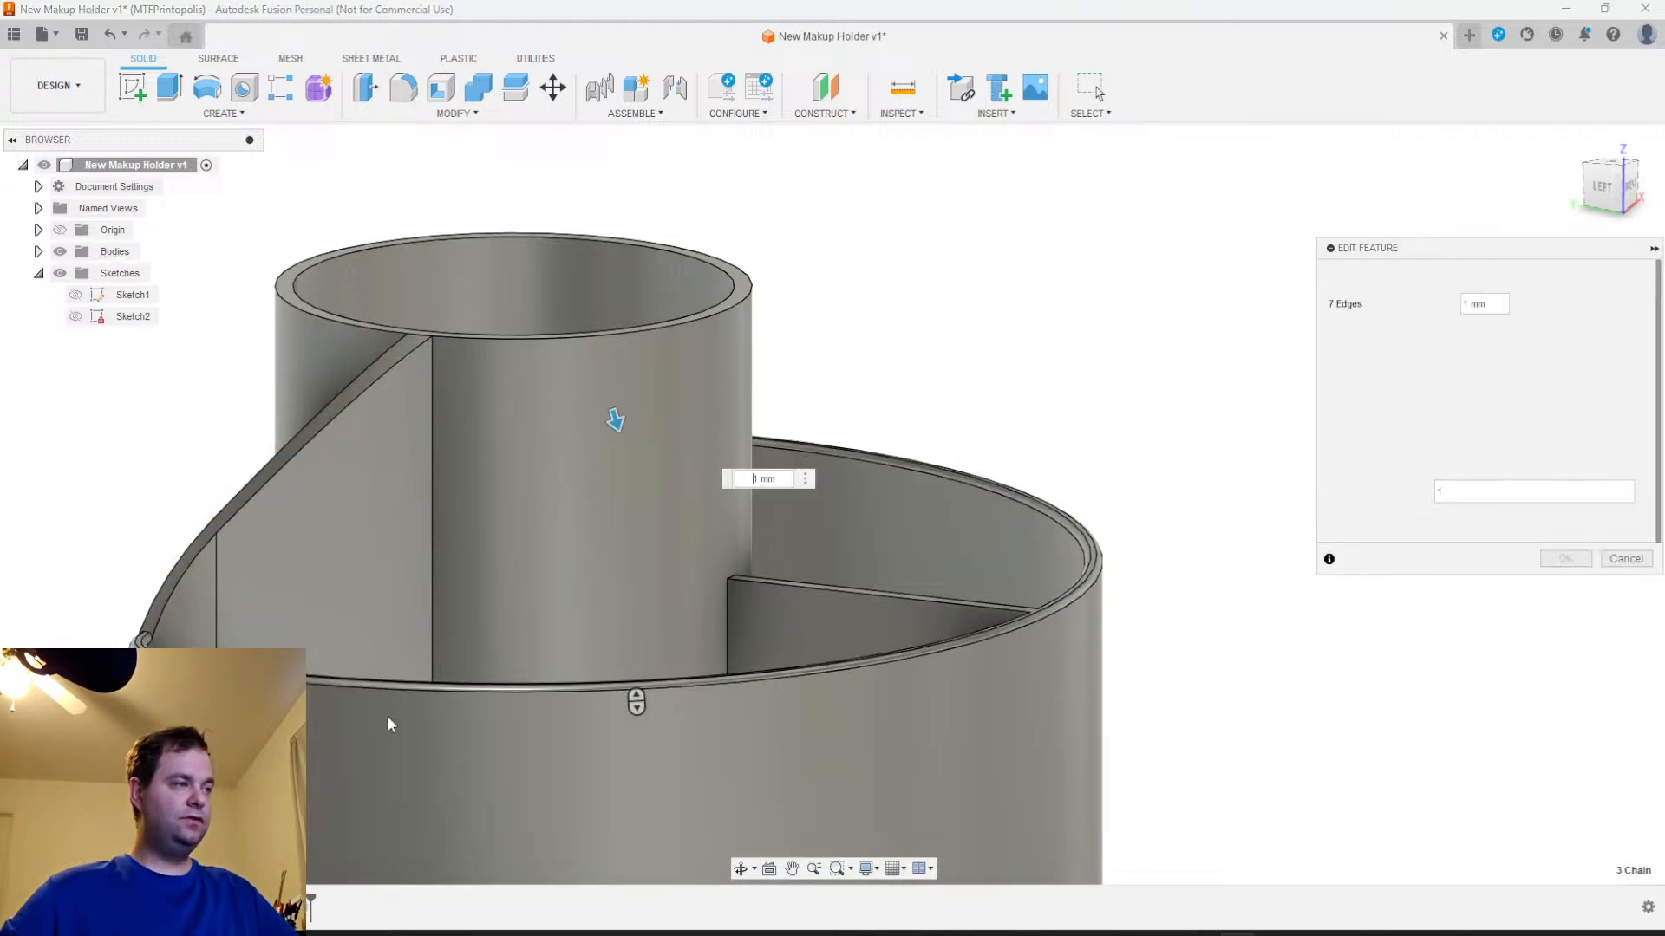
left_click(1337, 378)
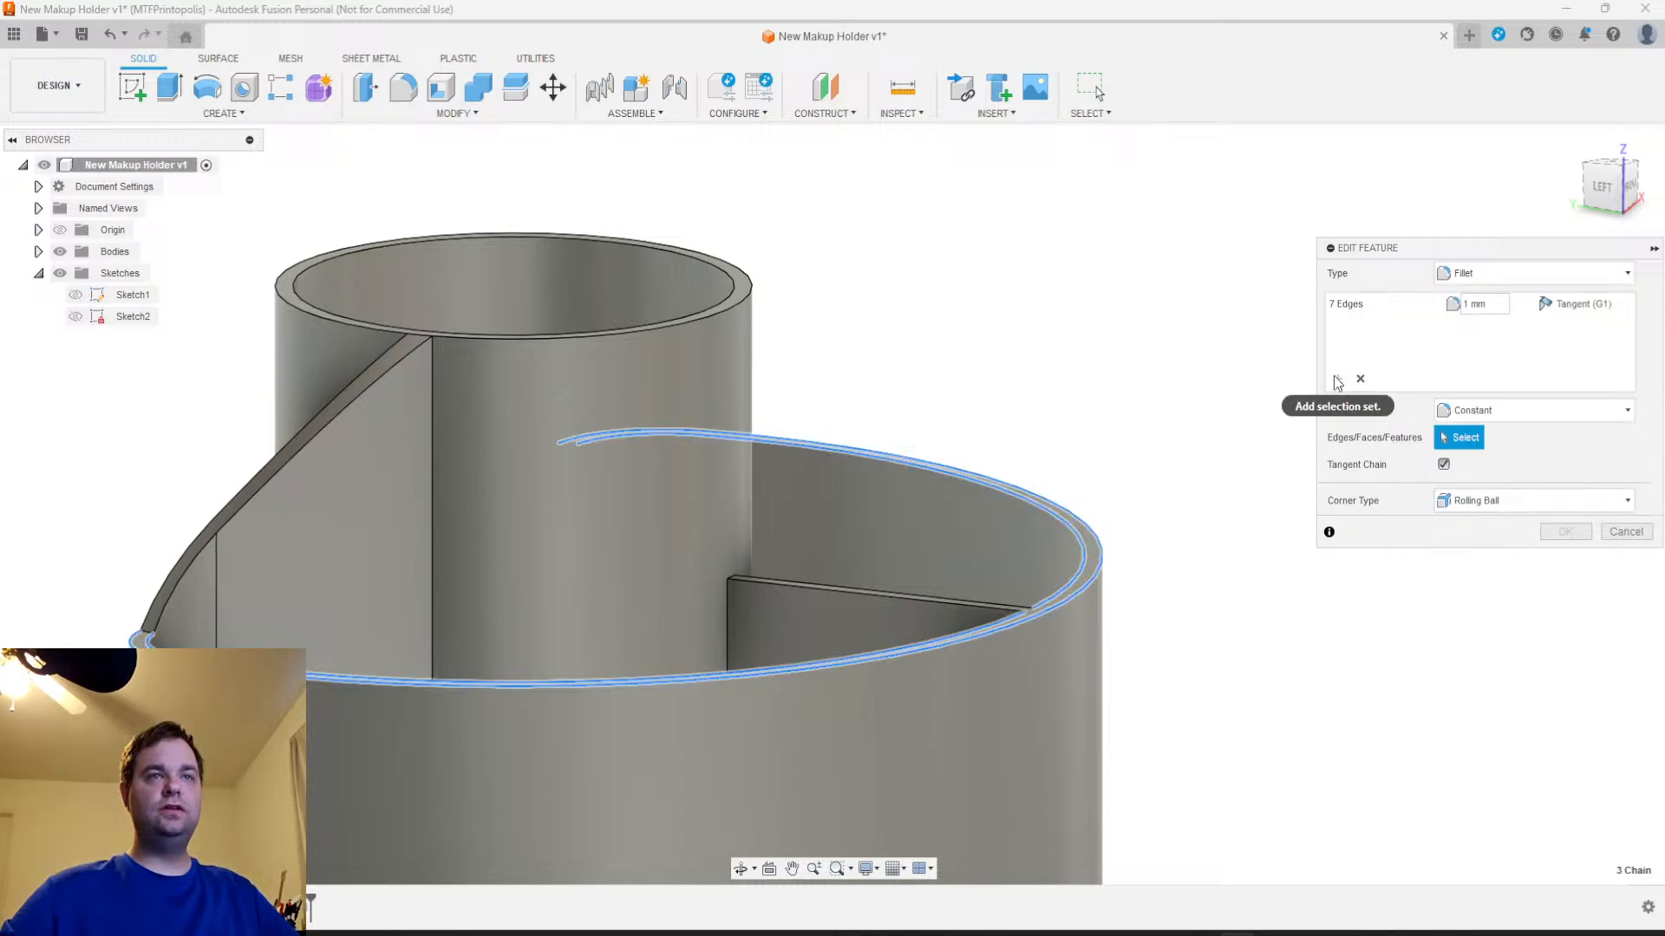
left_click(259, 479)
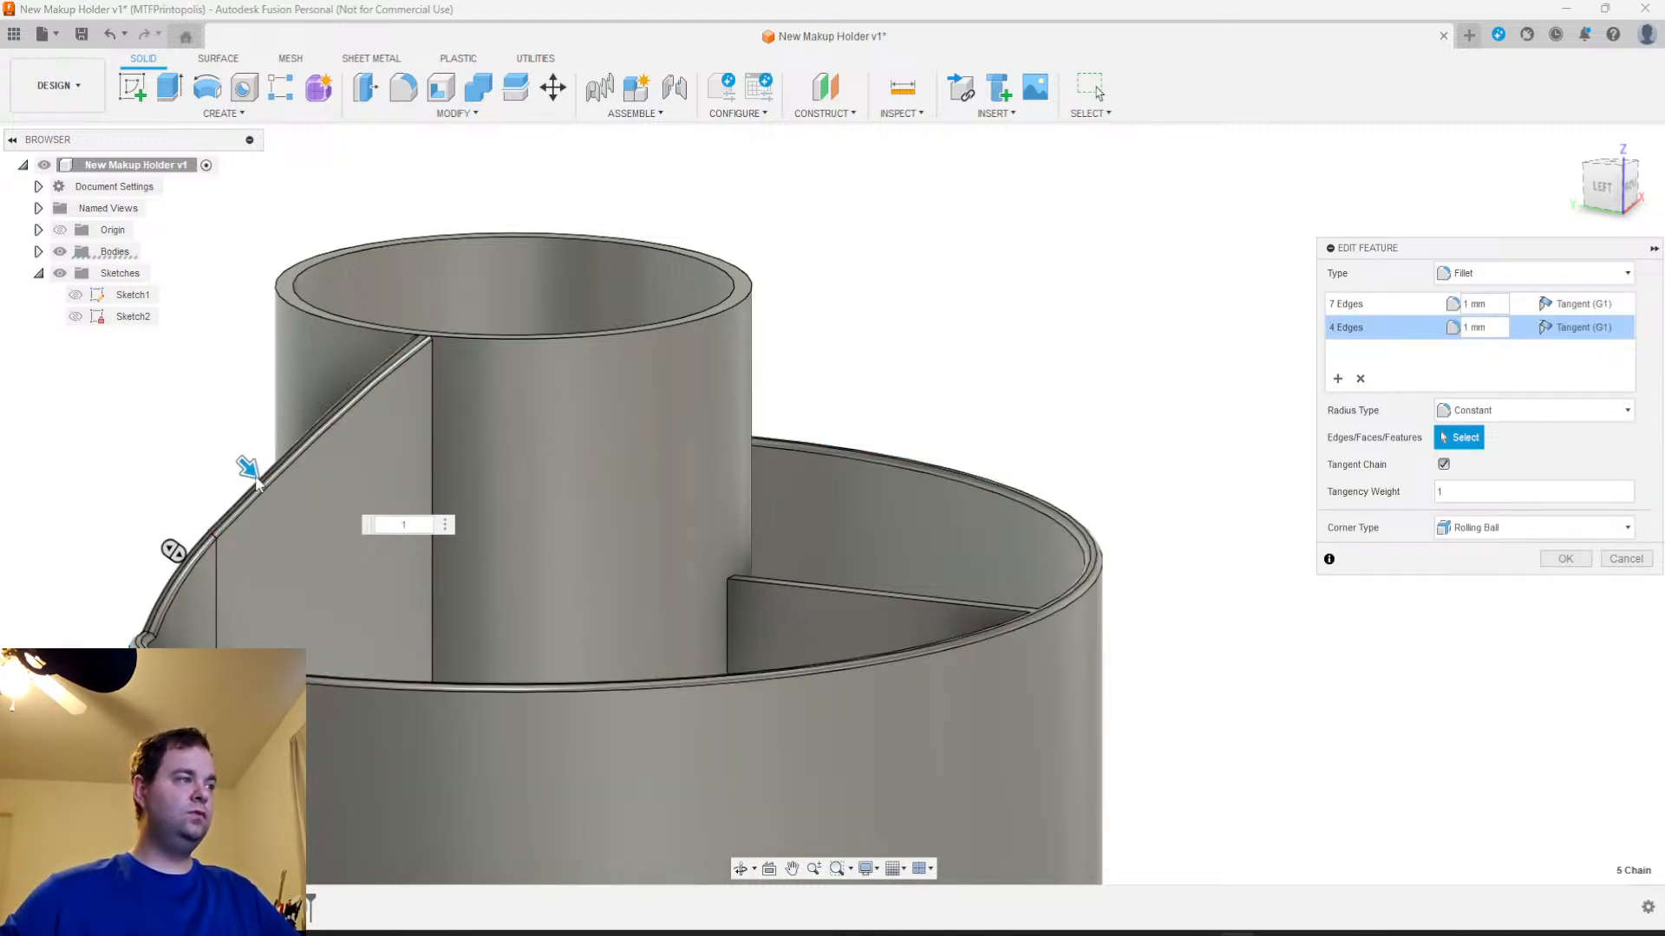
Add the opposite sloped wall end's inner and outer top edges as a third 1 mm selection set and apply the fillet edit
left_click(1338, 380)
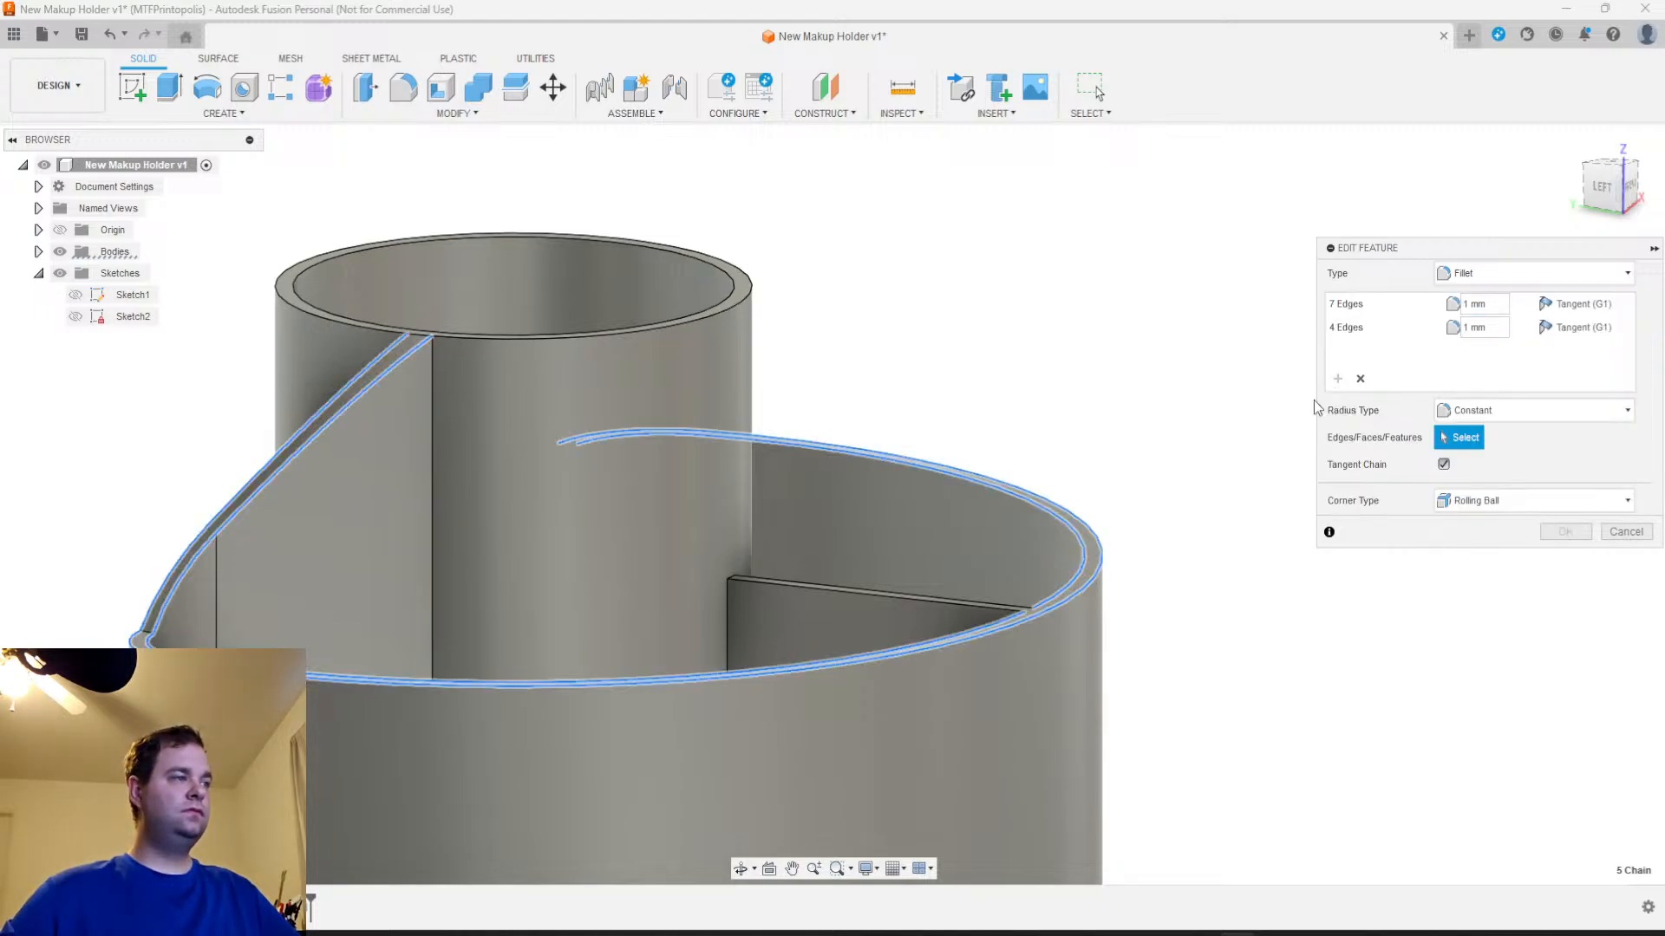
middle_click_drag(1143, 508, 1089, 382, "shift")
left_click(1023, 450)
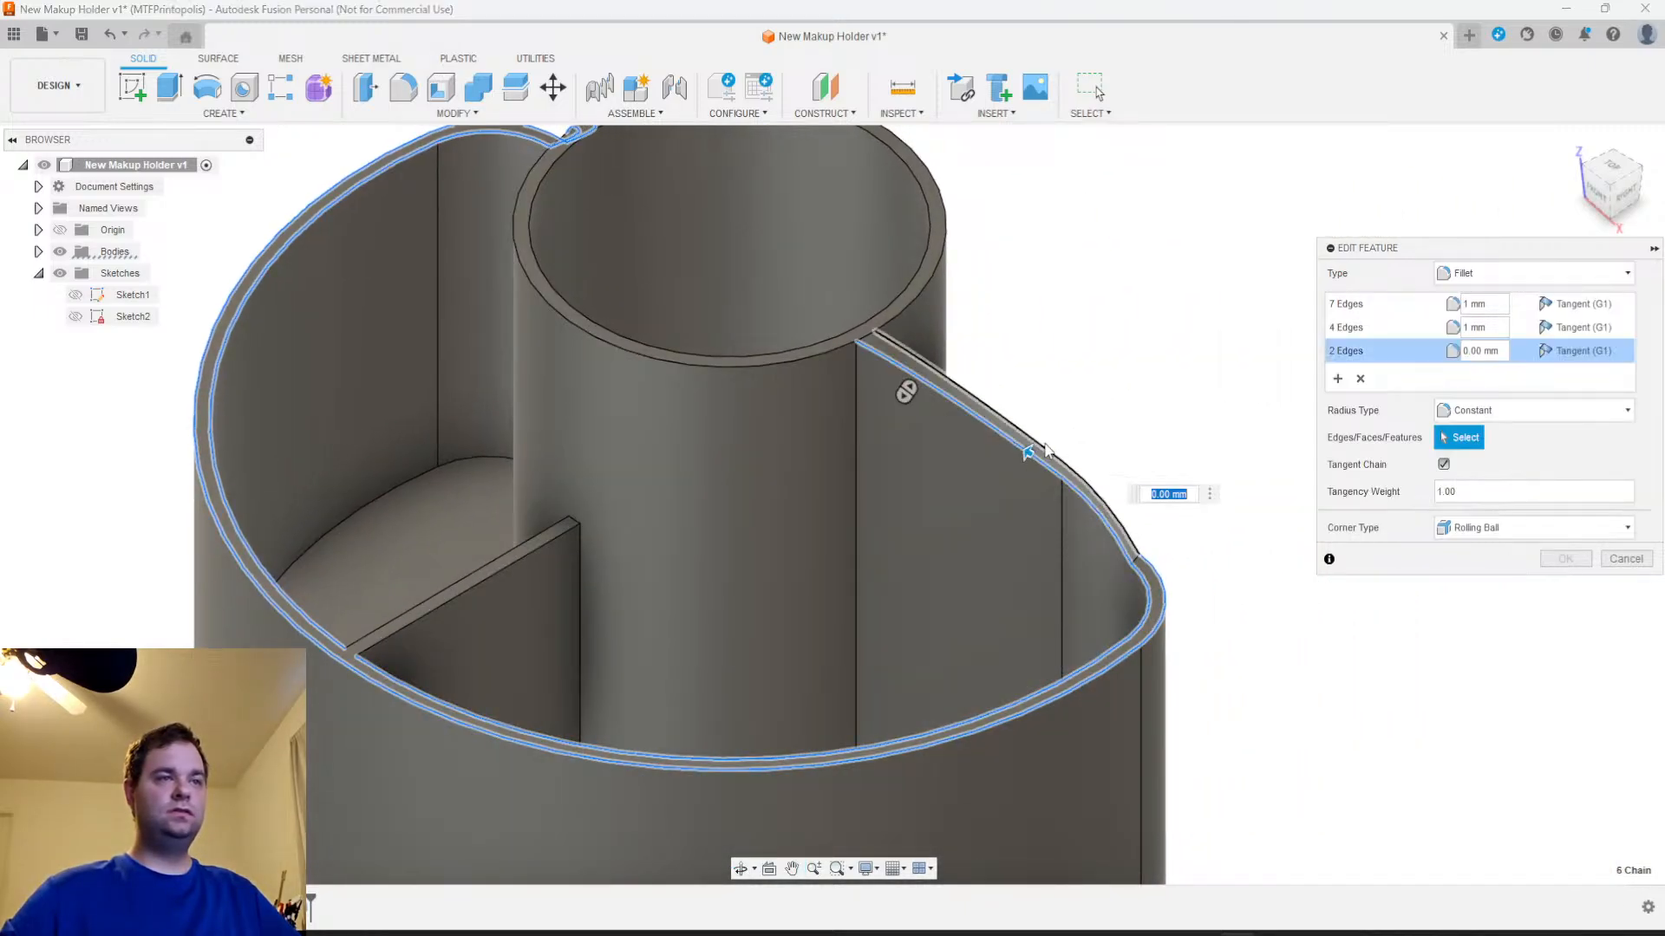
type("1")
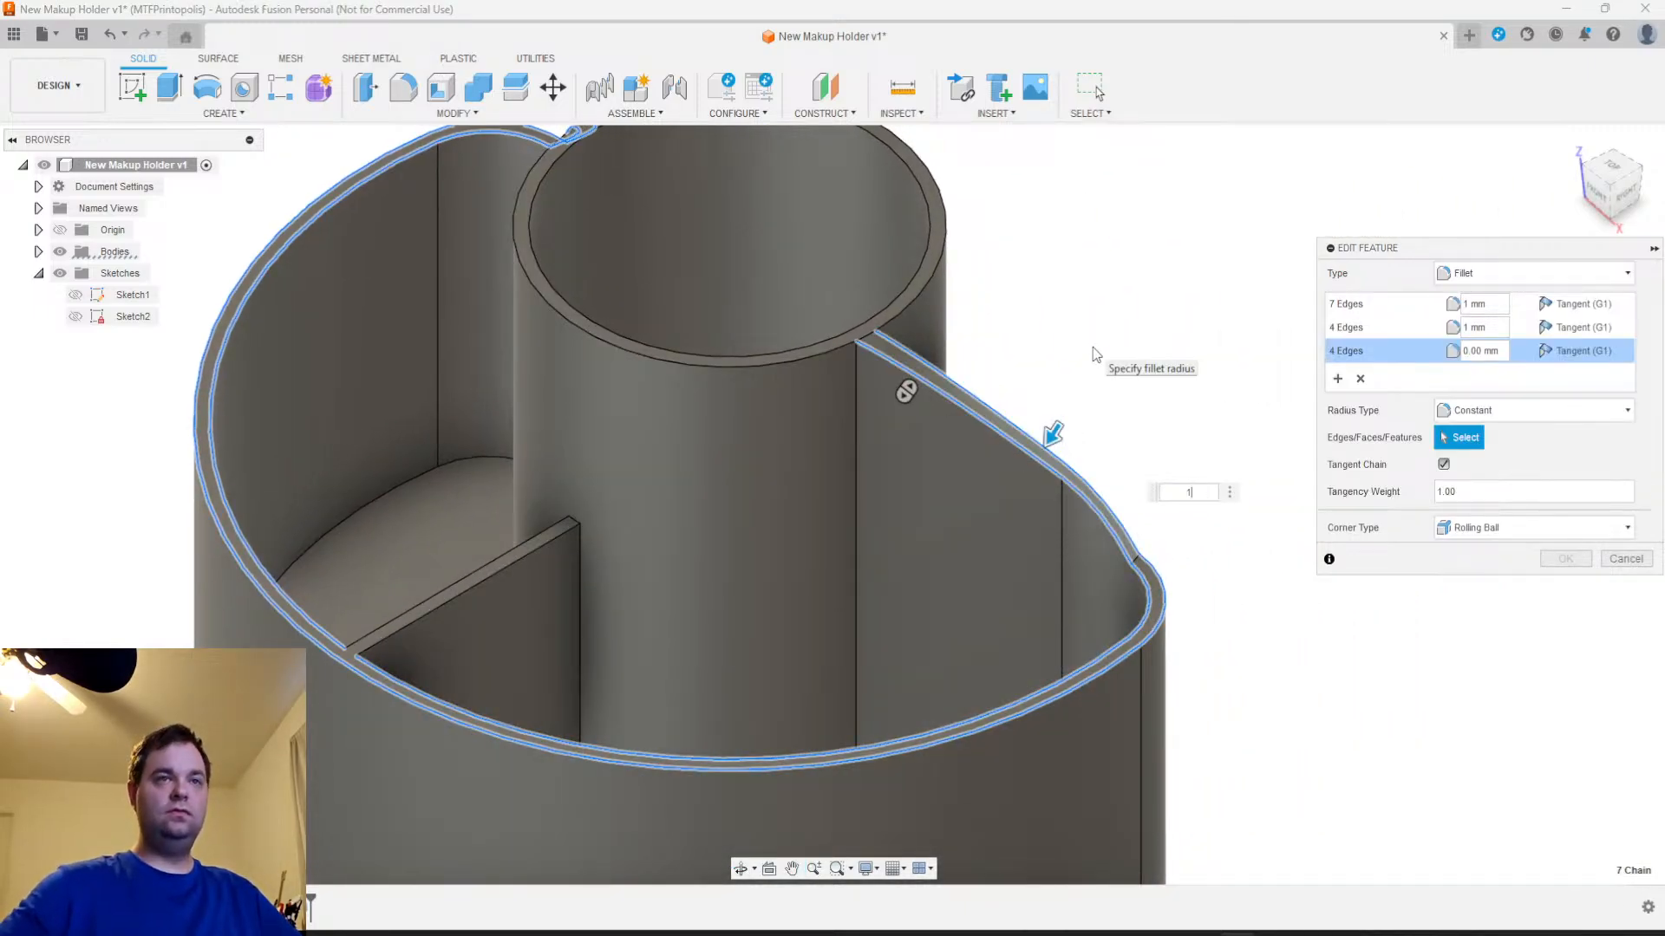
middle_click_drag(1064, 481, 1035, 517, "shift")
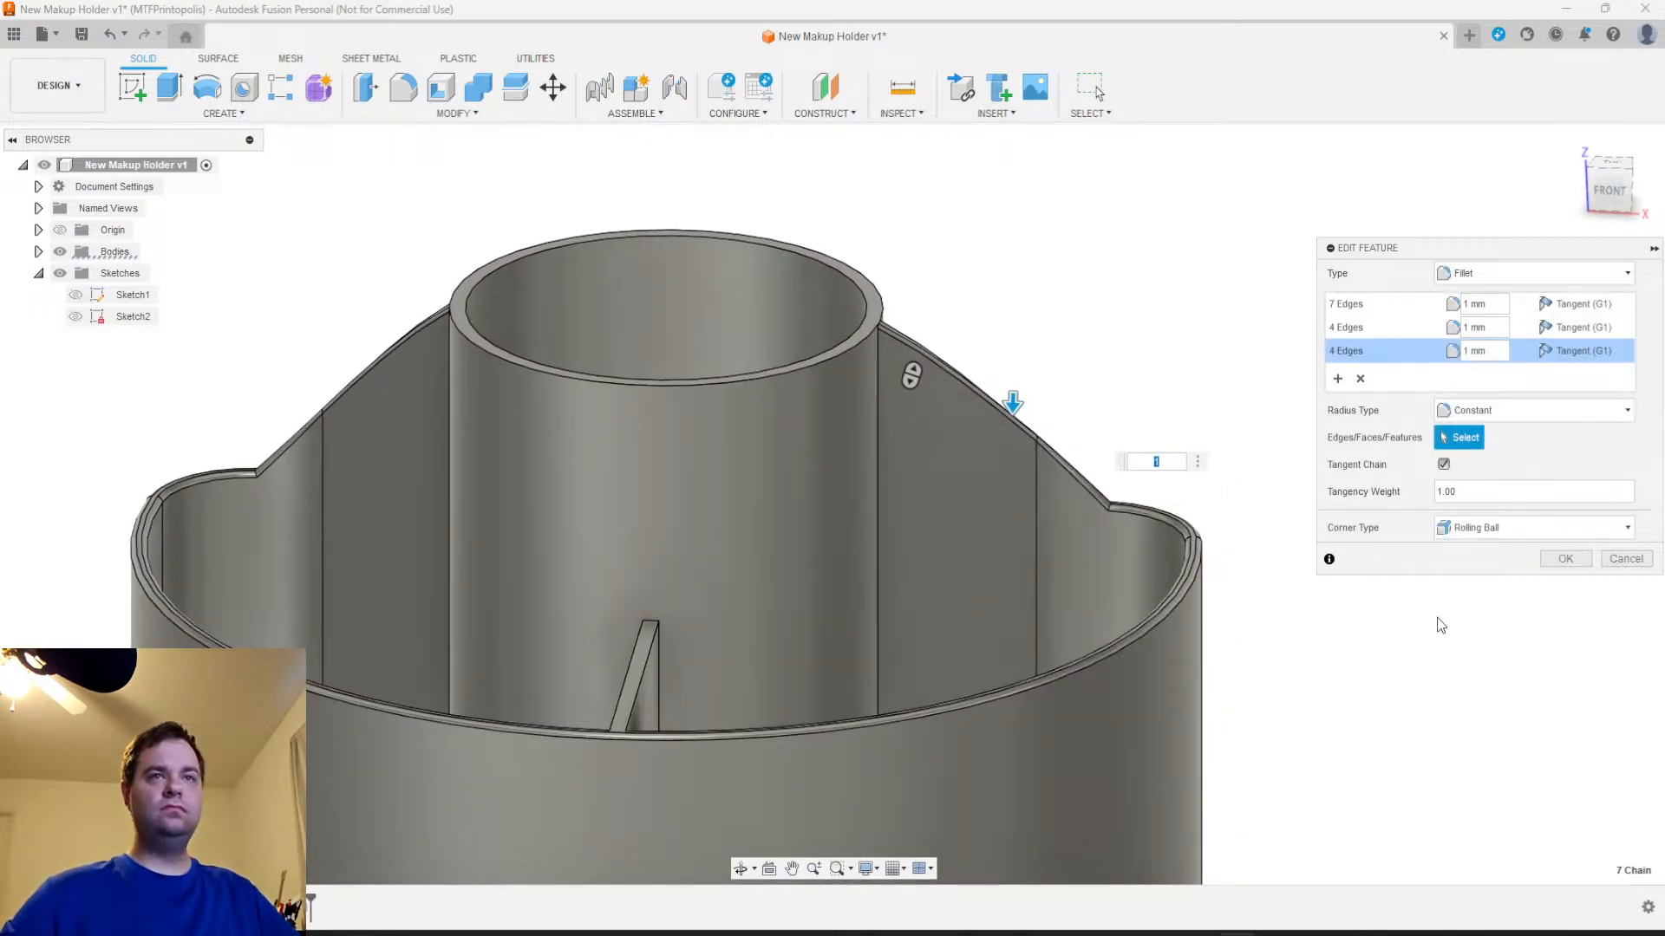
left_click(1566, 559)
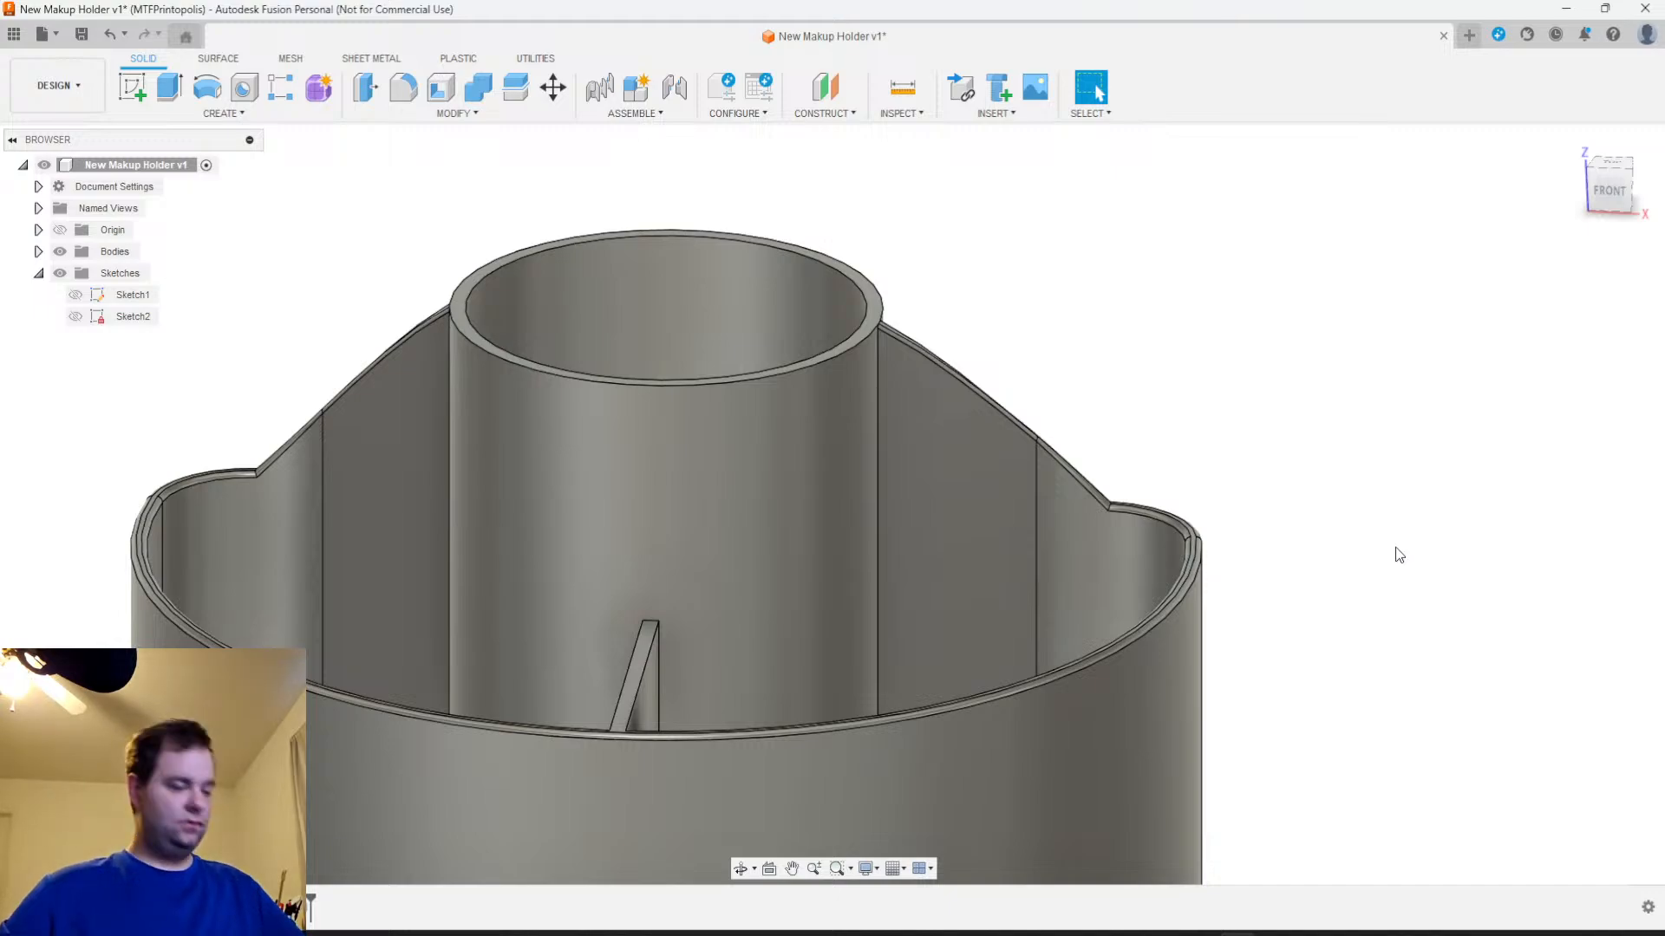
Reopen the existing rim fillet for editing
scroll(1258, 520, "down", 2)
mouse_move(1205, 531)
middle_mouse_down("shift")
mouse_move(1256, 561)
mouse_move(1170, 550)
mouse_move(1335, 542)
mouse_move(1282, 564)
mouse_move(1107, 561)
mouse_move(1077, 492)
mouse_move(1062, 509)
mouse_move(1123, 539)
mouse_move(1259, 538)
mouse_move(1243, 543)
mouse_move(1241, 628)
mouse_move(1256, 565)
mouse_move(1205, 543)
mouse_move(1186, 604)
mouse_move(1275, 598)
mouse_move(1196, 576)
mouse_move(1226, 550)
middle_mouse_up("shift")
key("Escape")
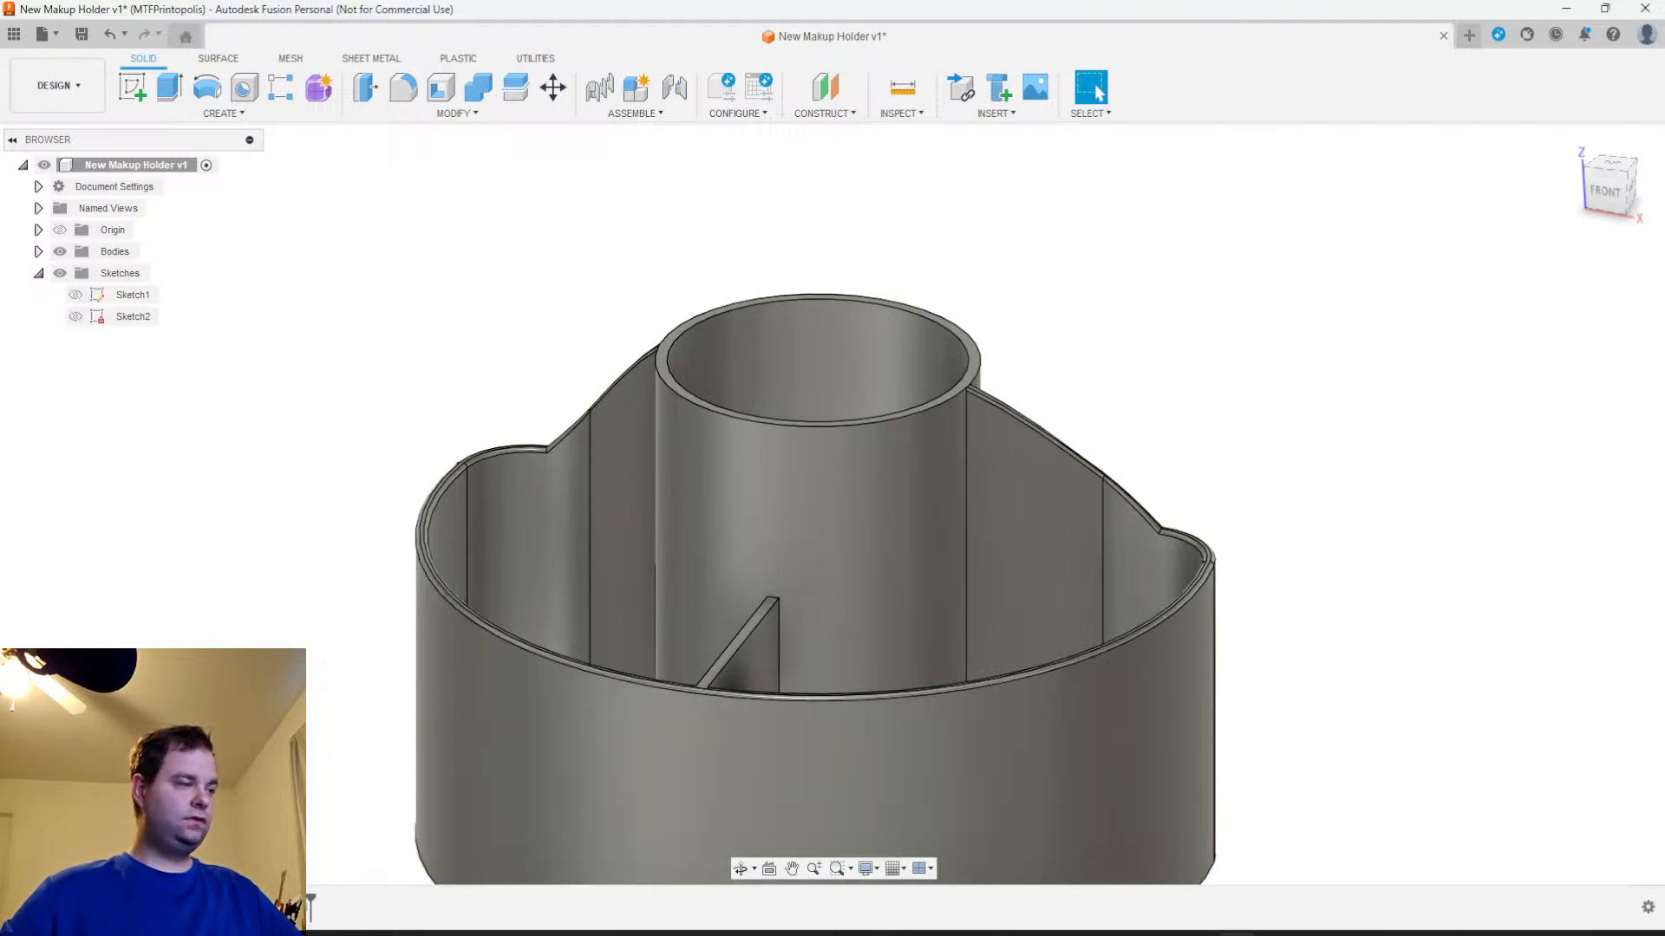
right_click(313, 904)
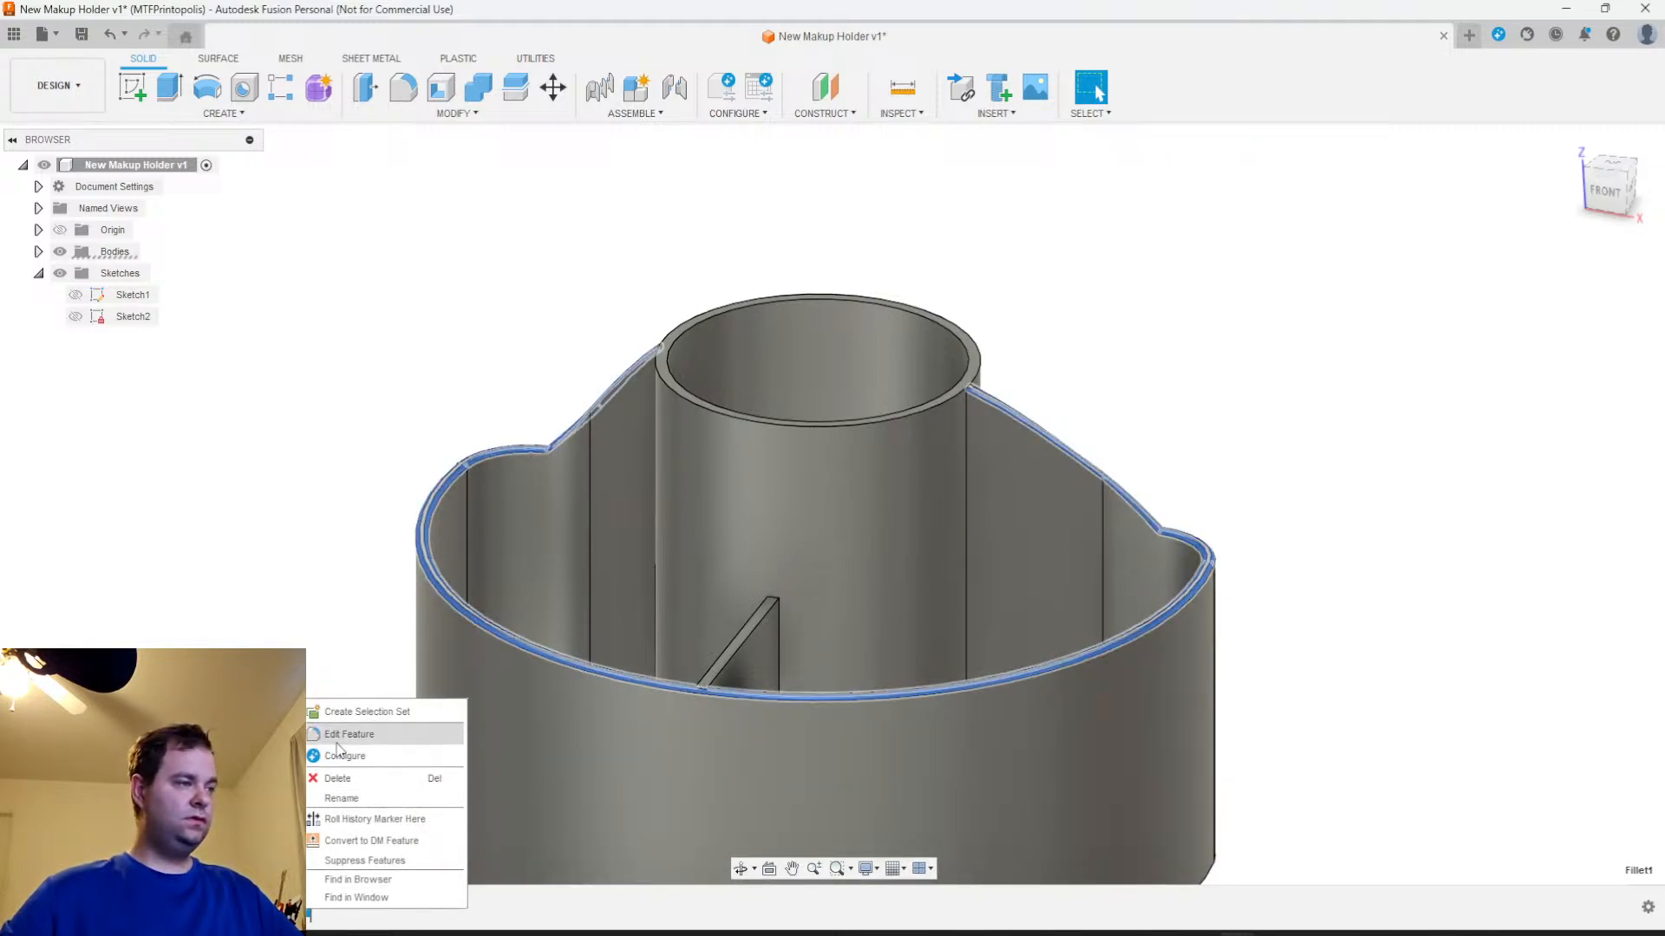
left_click(382, 734)
Try adding the central cup's inner and outer top edges as a fourth 1 mm selection set and remove that set
left_click(1337, 379)
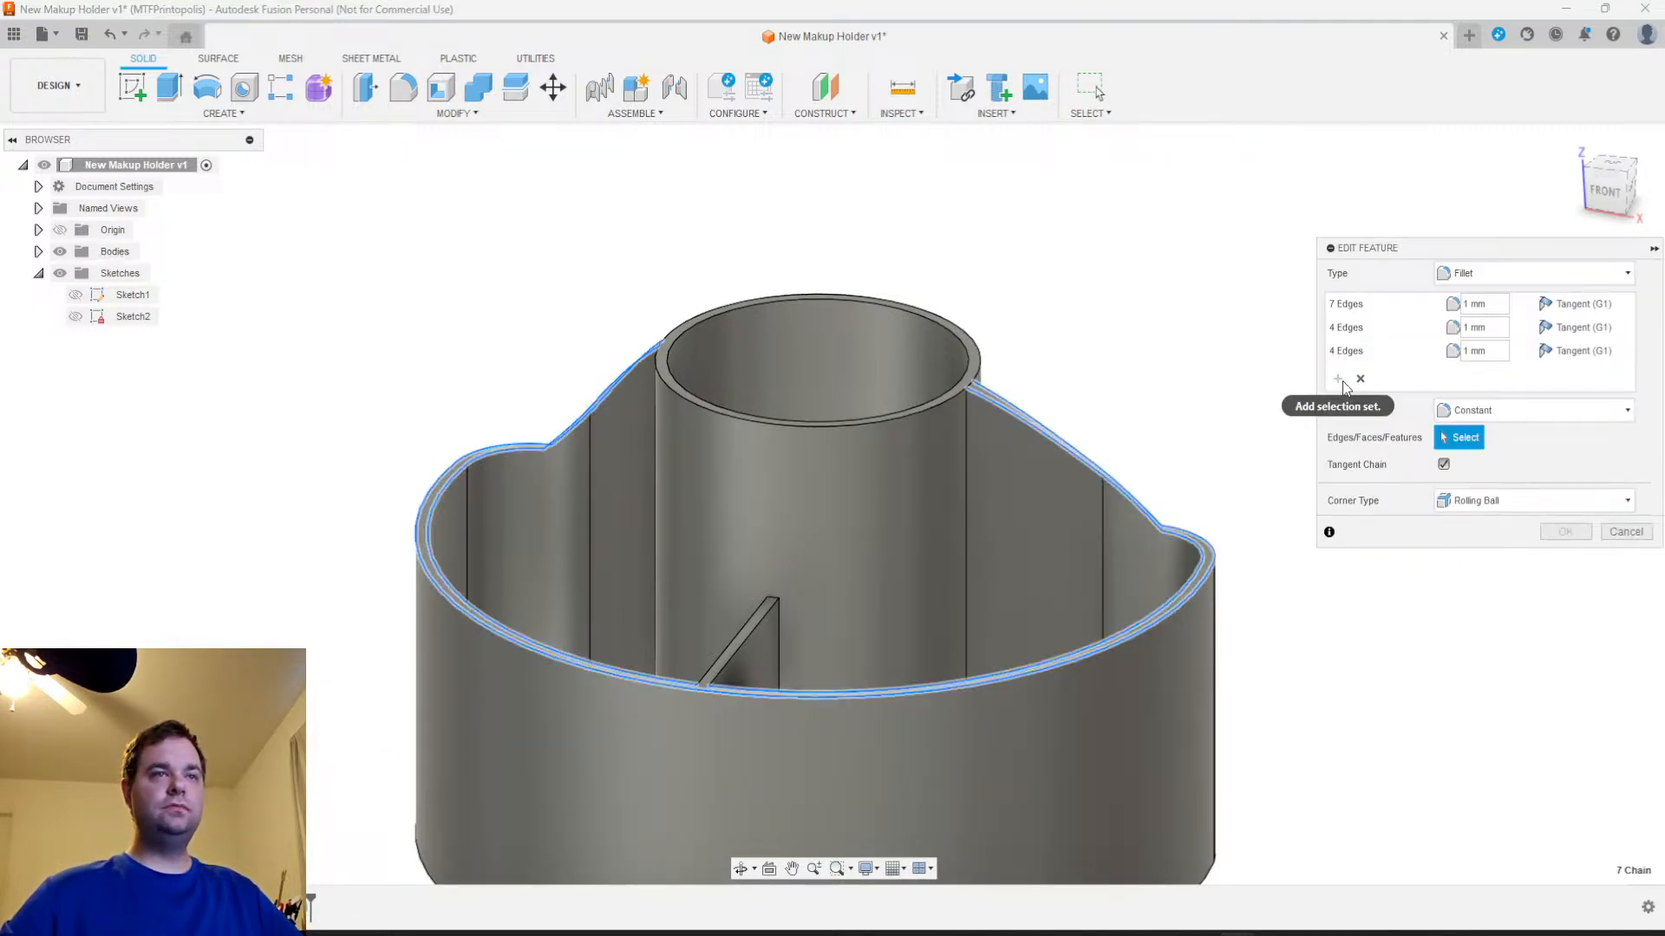
left_click(882, 419)
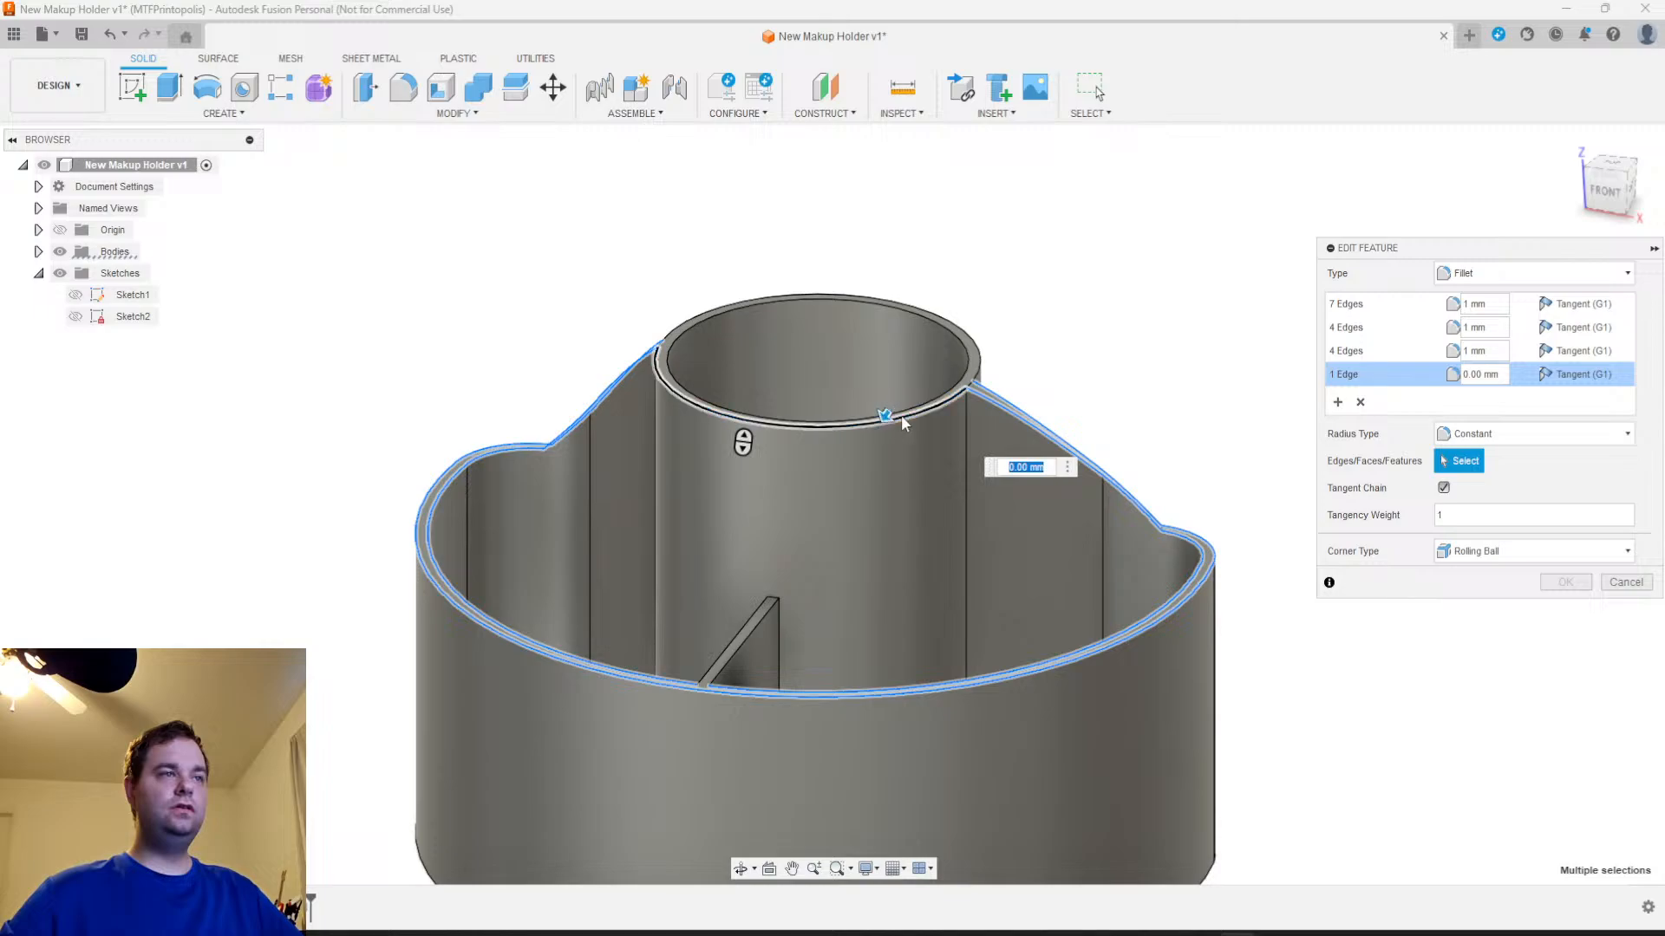
scroll(897, 414, "up", 2)
middle_click_drag(913, 425, 947, 616)
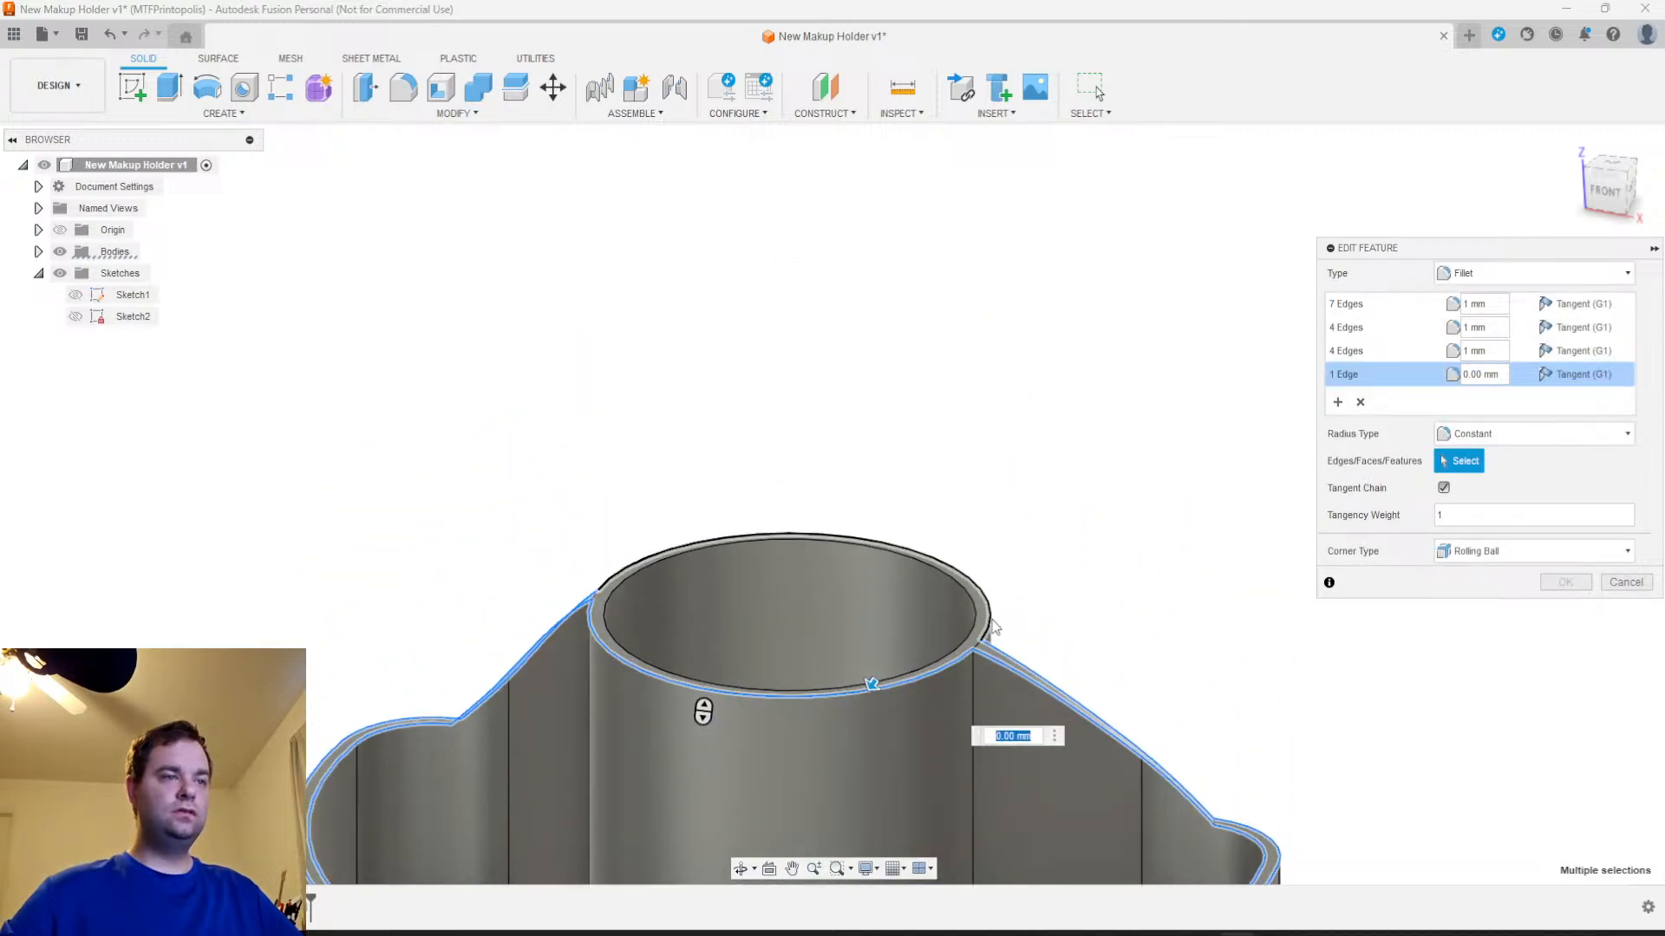
left_click(987, 627)
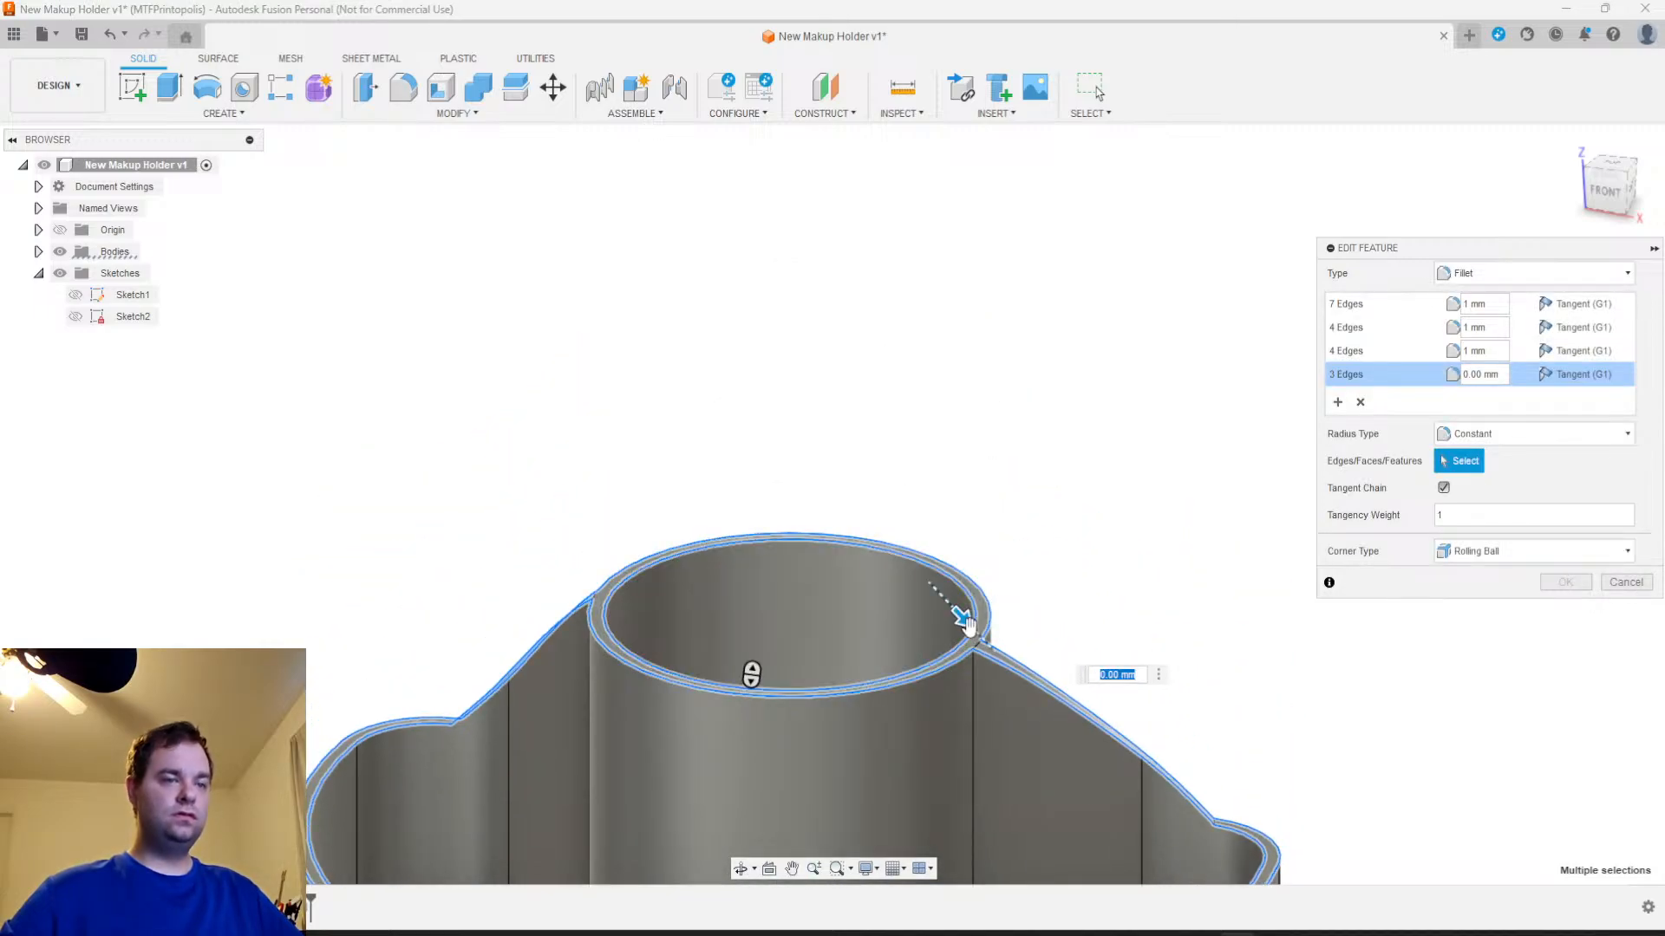
type("1")
left_click(965, 623)
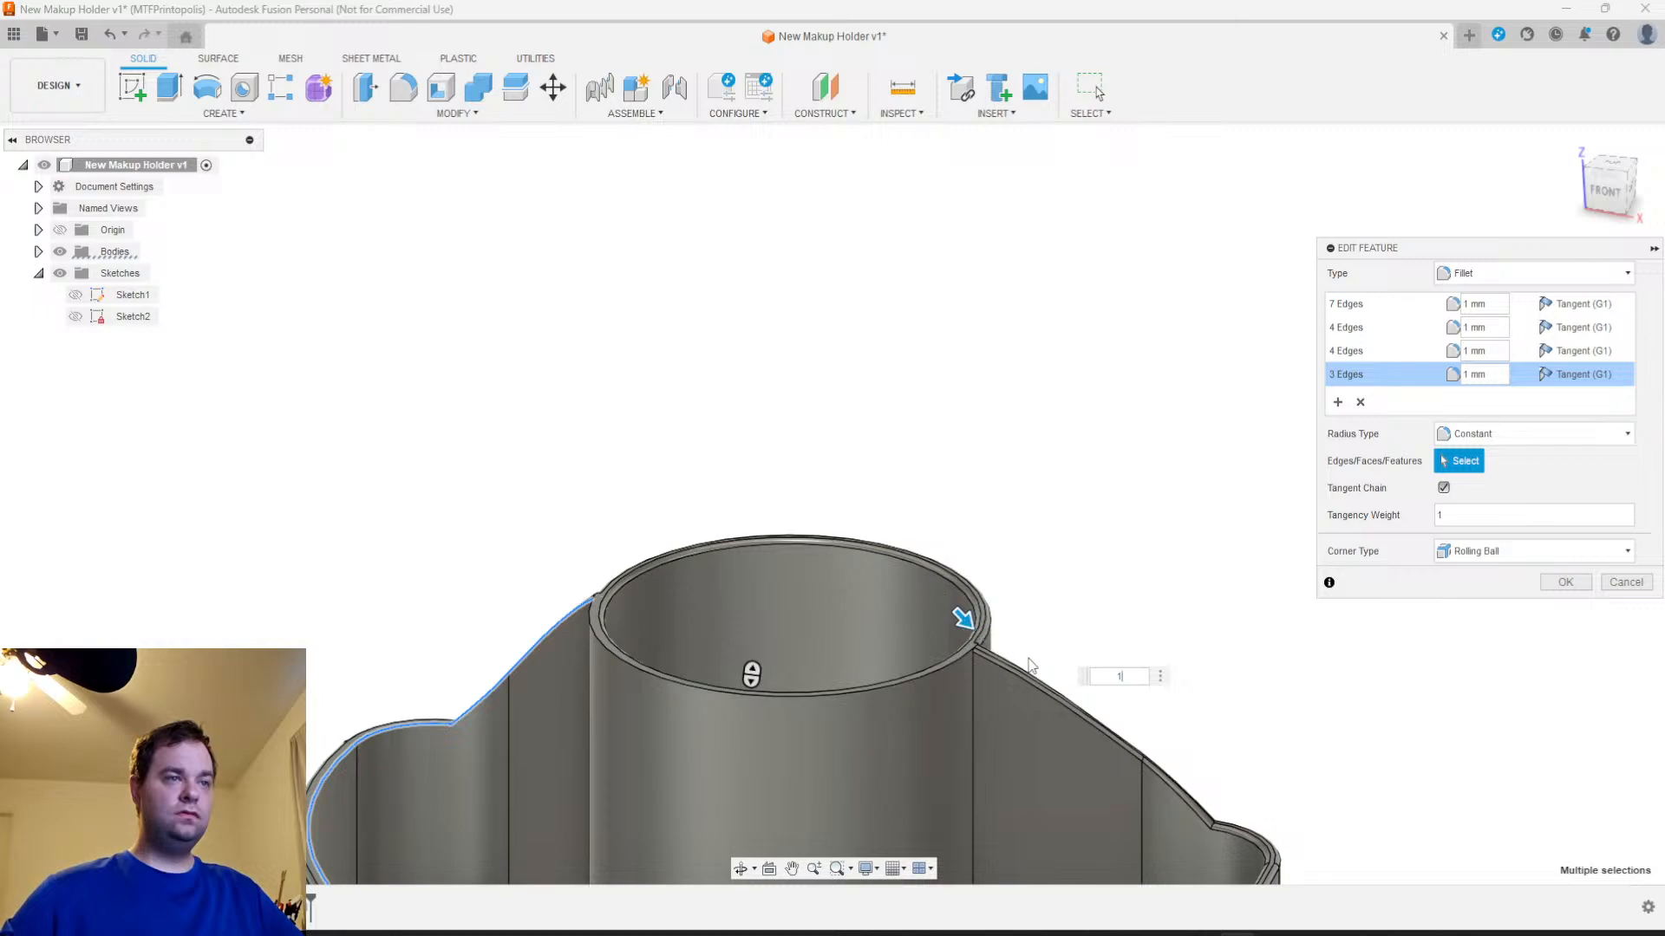
middle_click_drag(1267, 731, 1266, 685, "shift")
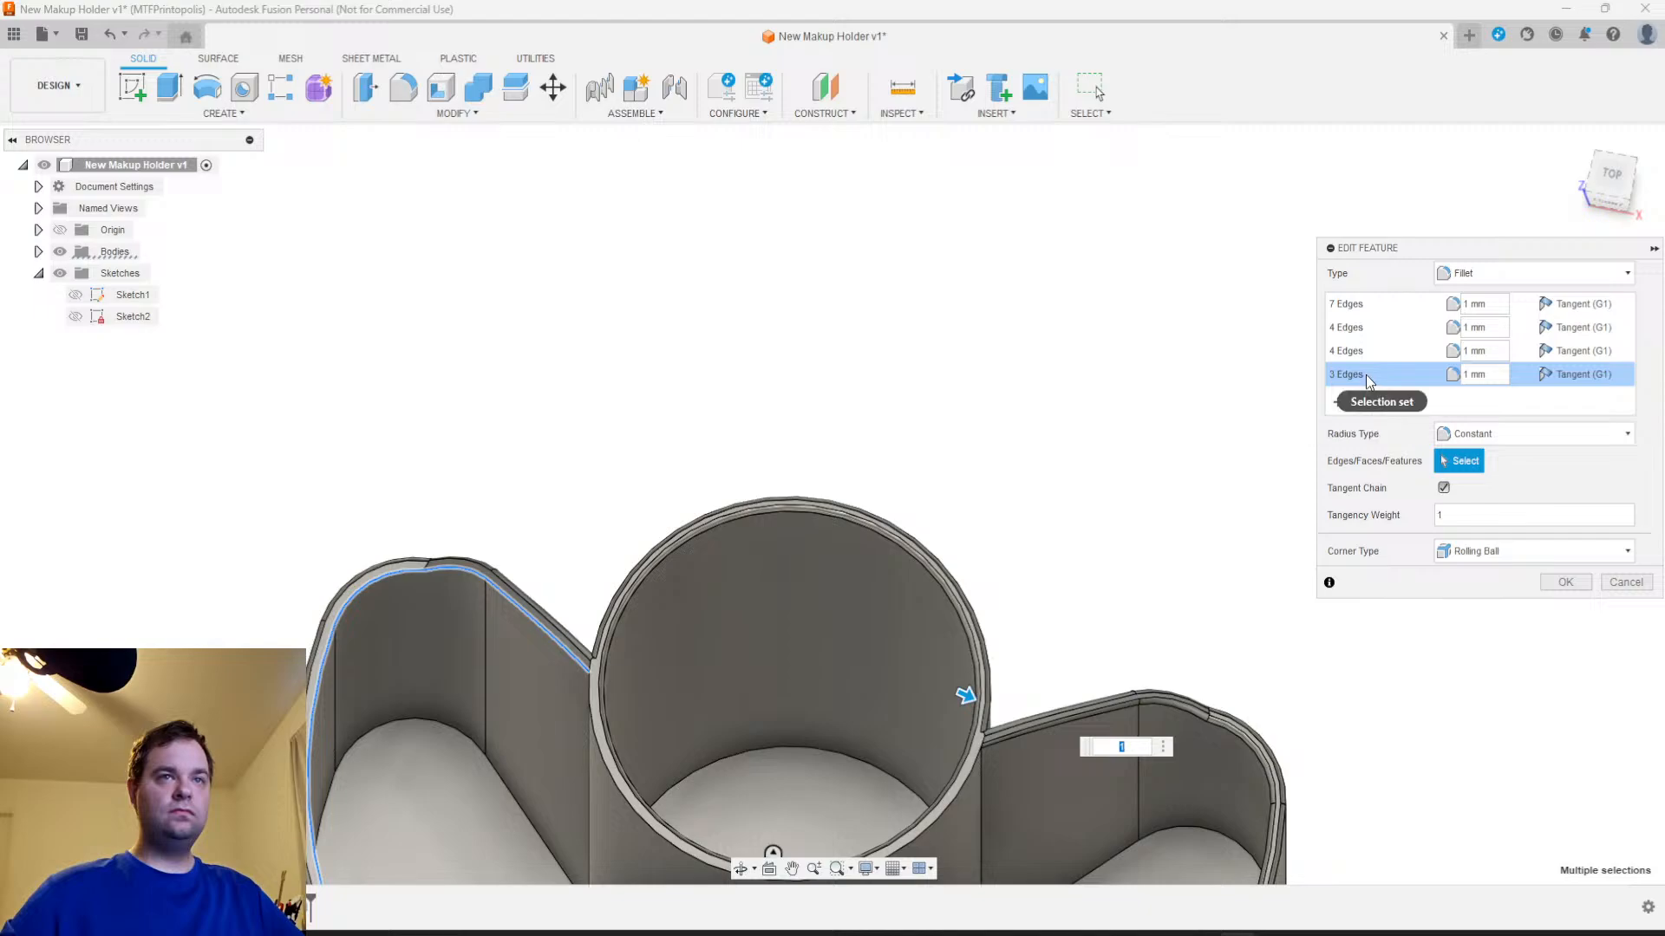
left_click(1361, 401)
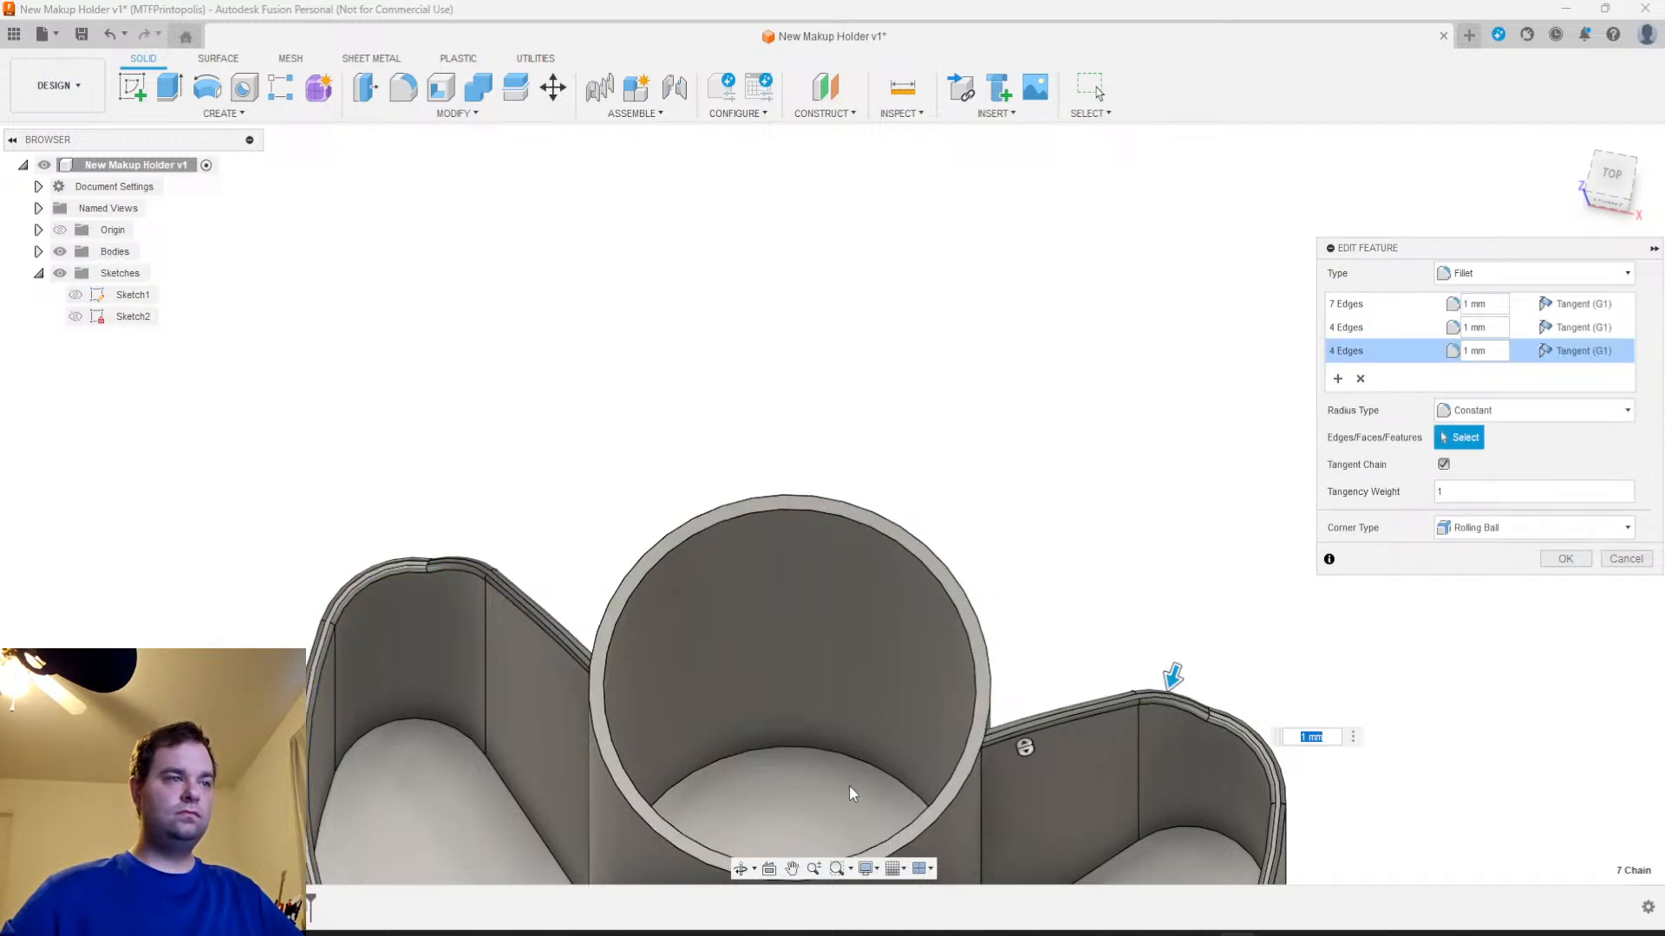
Try adding the central cup's inner and outer rim edges to the fillet as a fourth selection set at 1 mm
left_click(1360, 379)
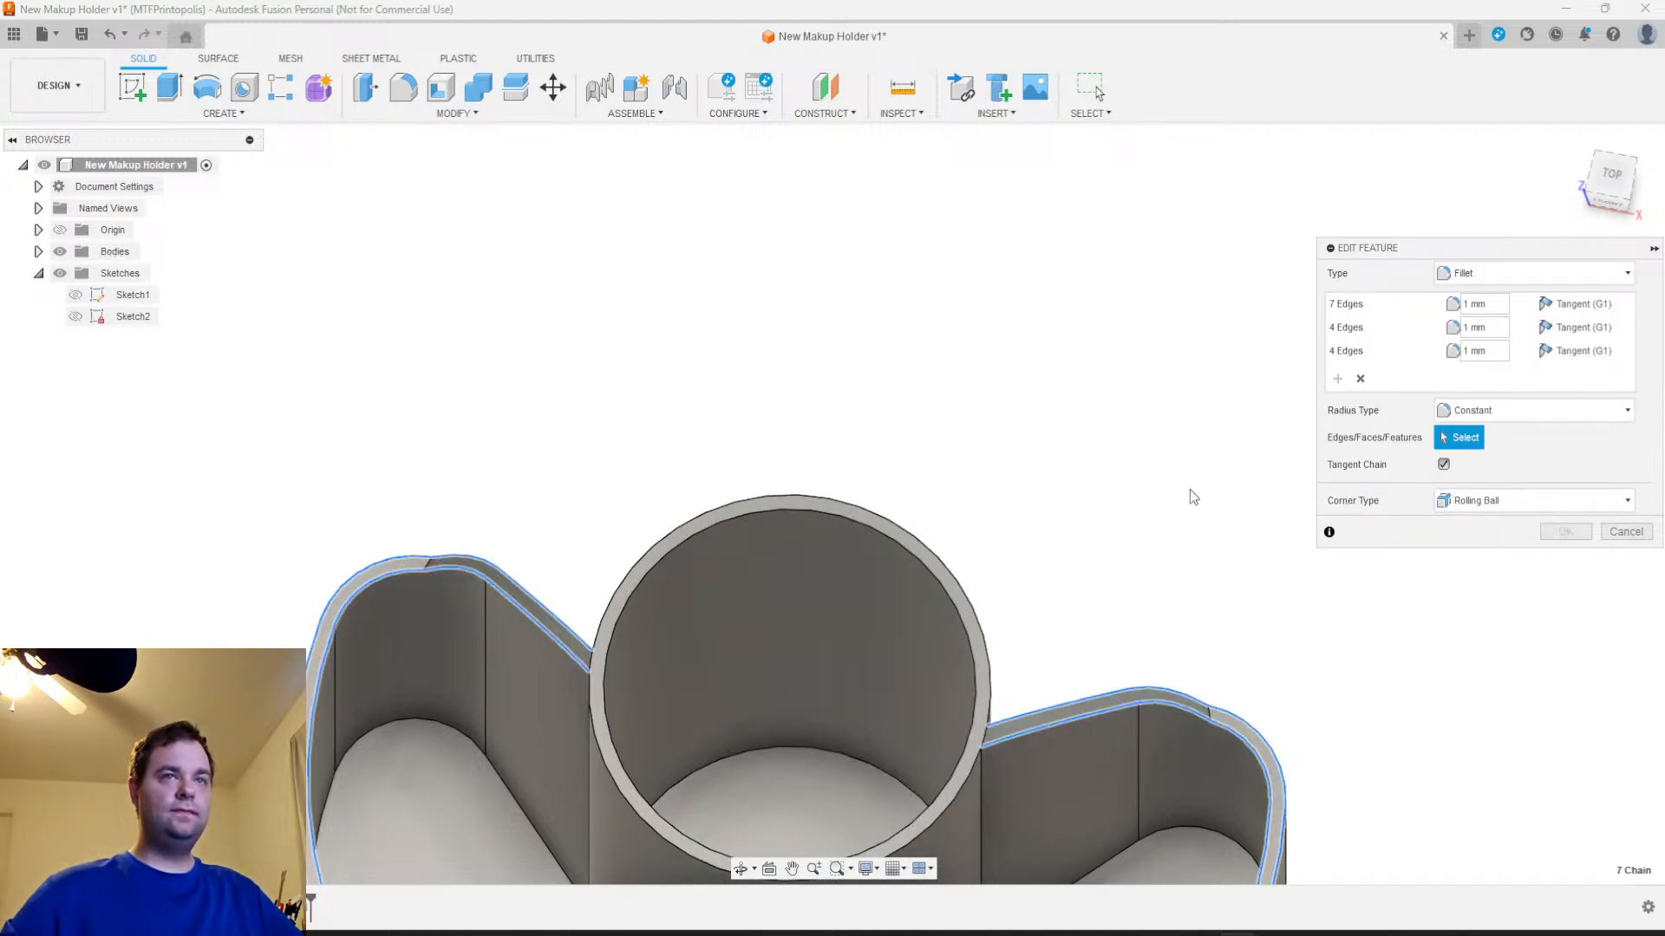
left_click(977, 656)
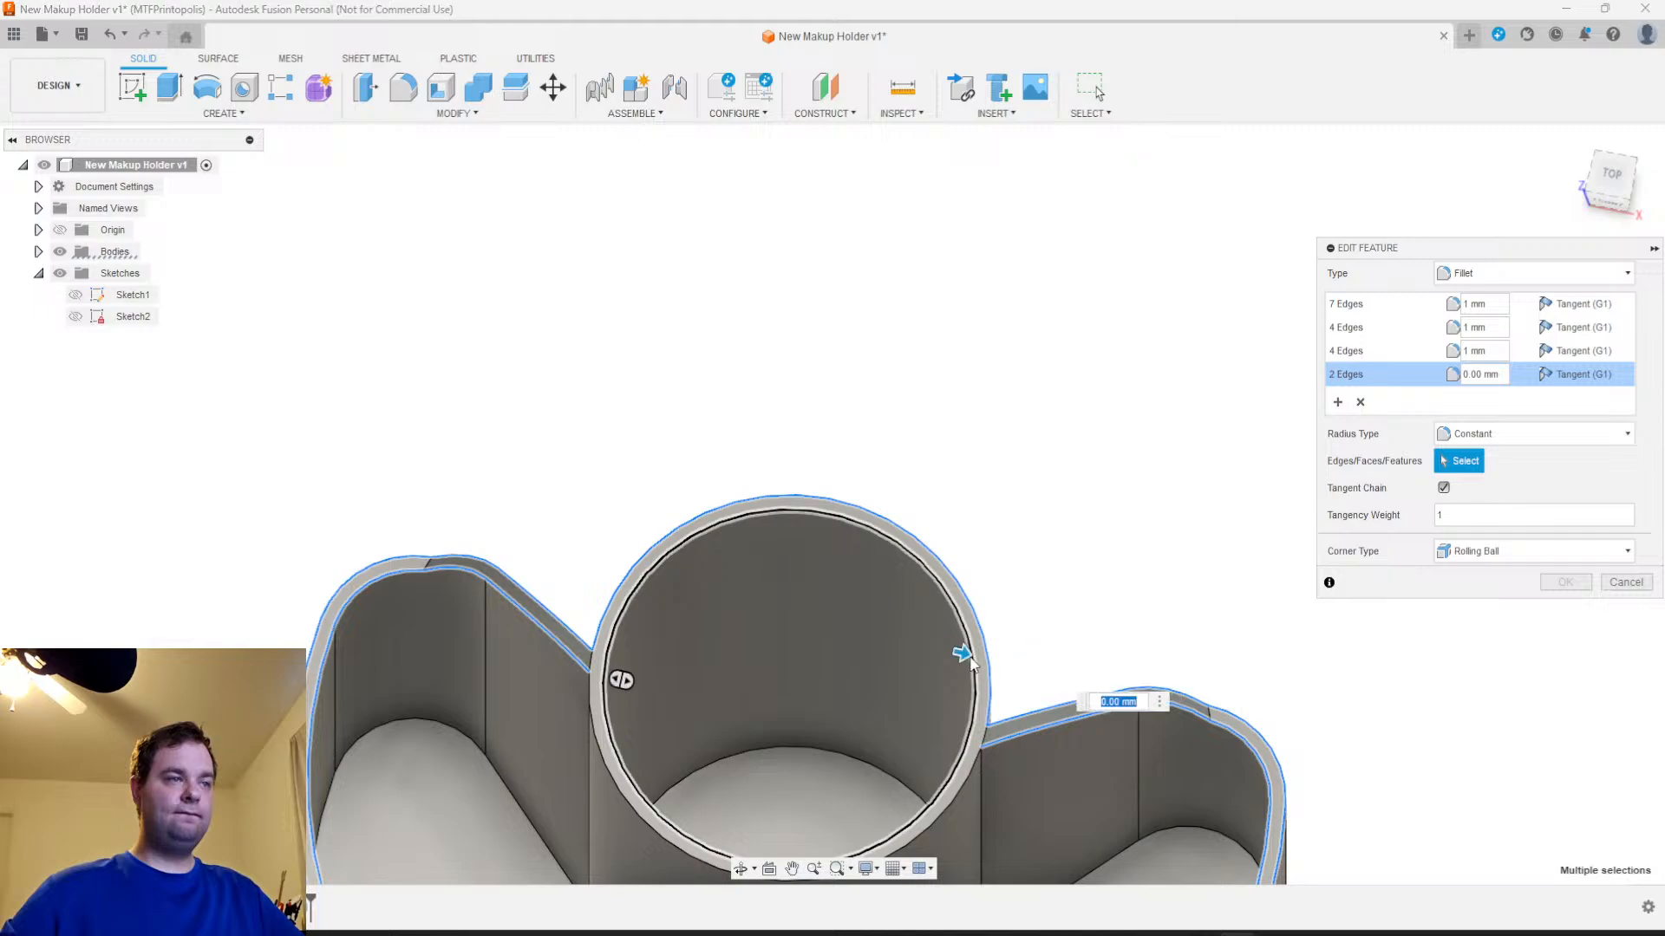
left_click(785, 762)
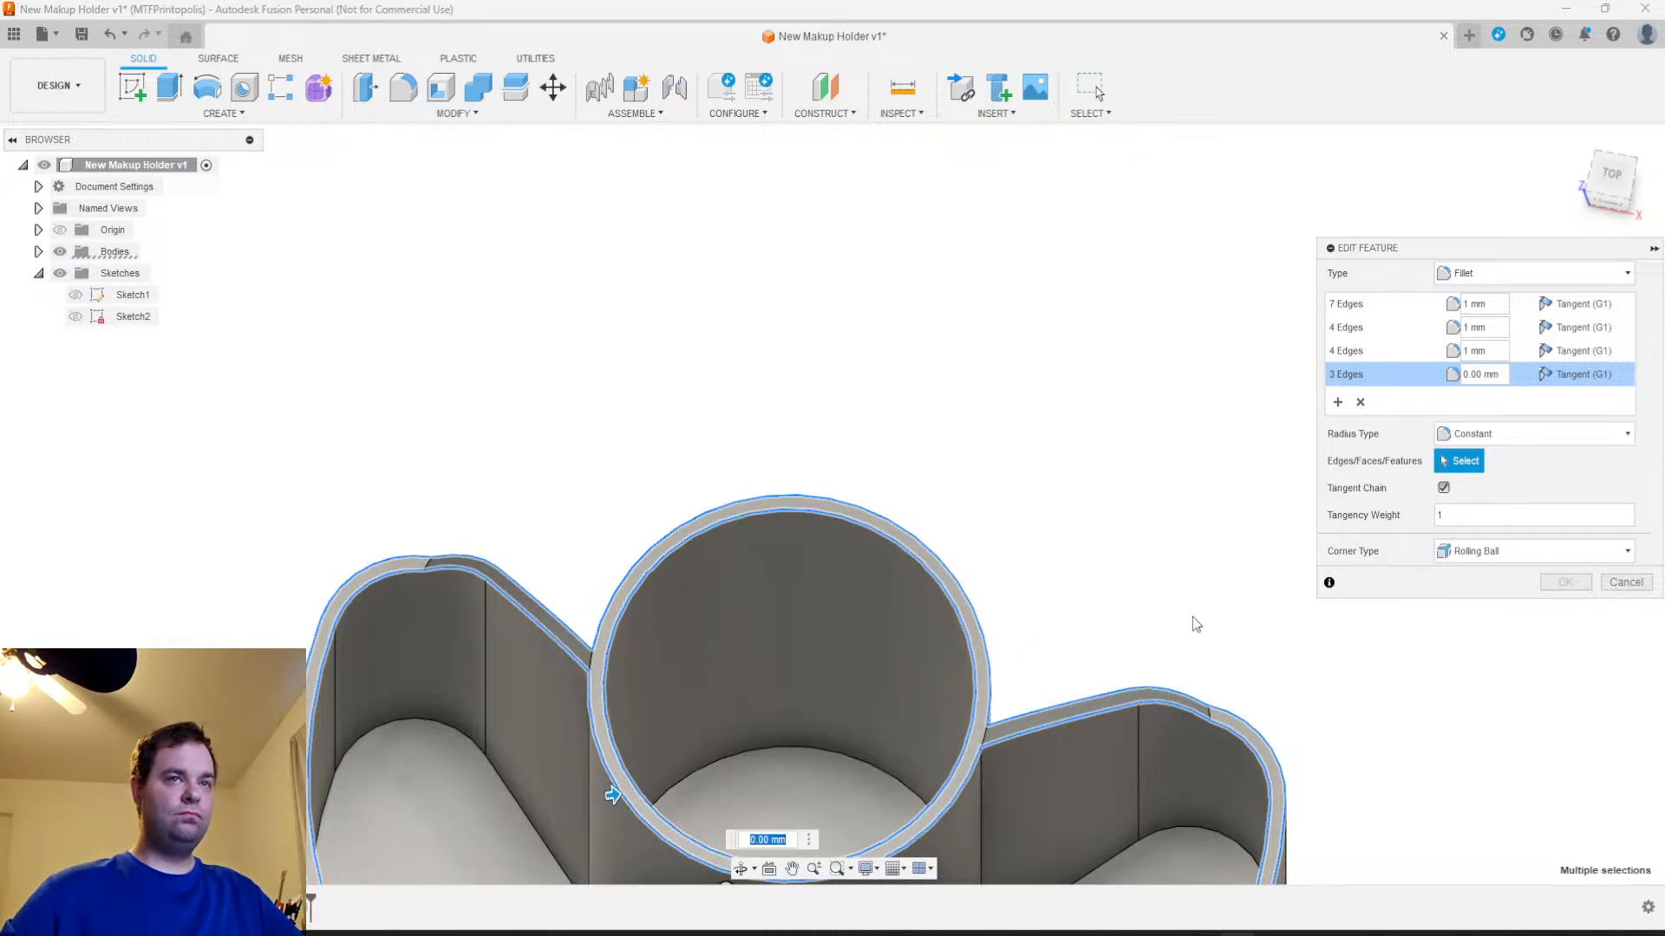
type("1")
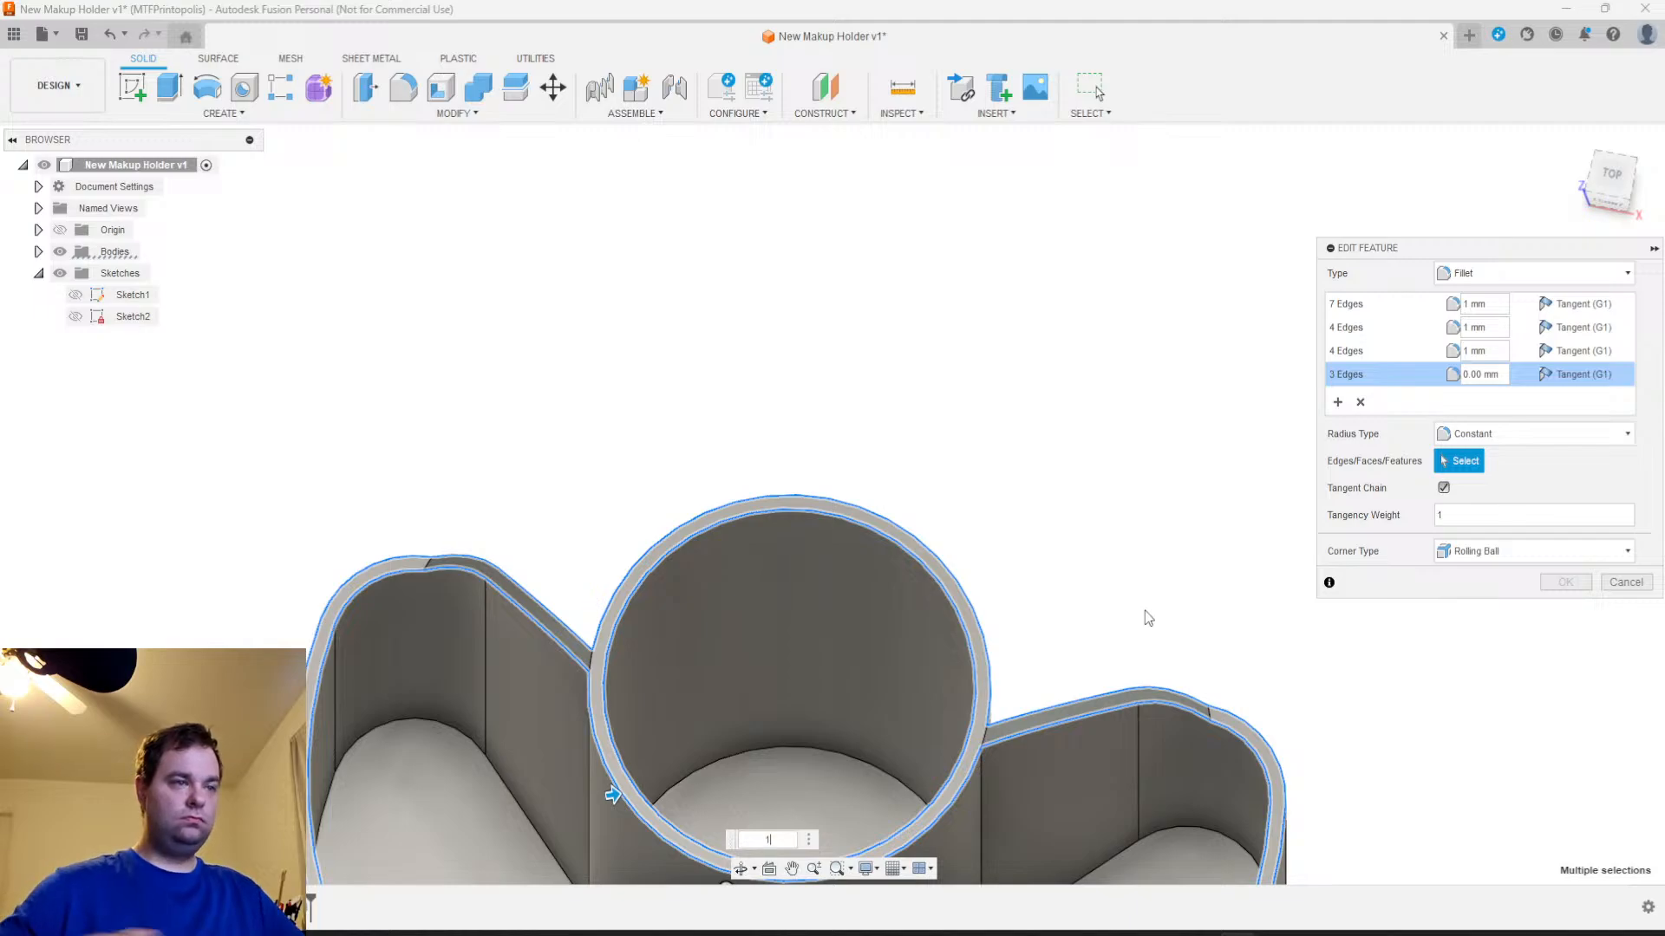
Try a 2 mm radius on the cup rim selection set, inspect the preview, and remove the set
middle_click_drag(1063, 803, 1052, 485, "shift")
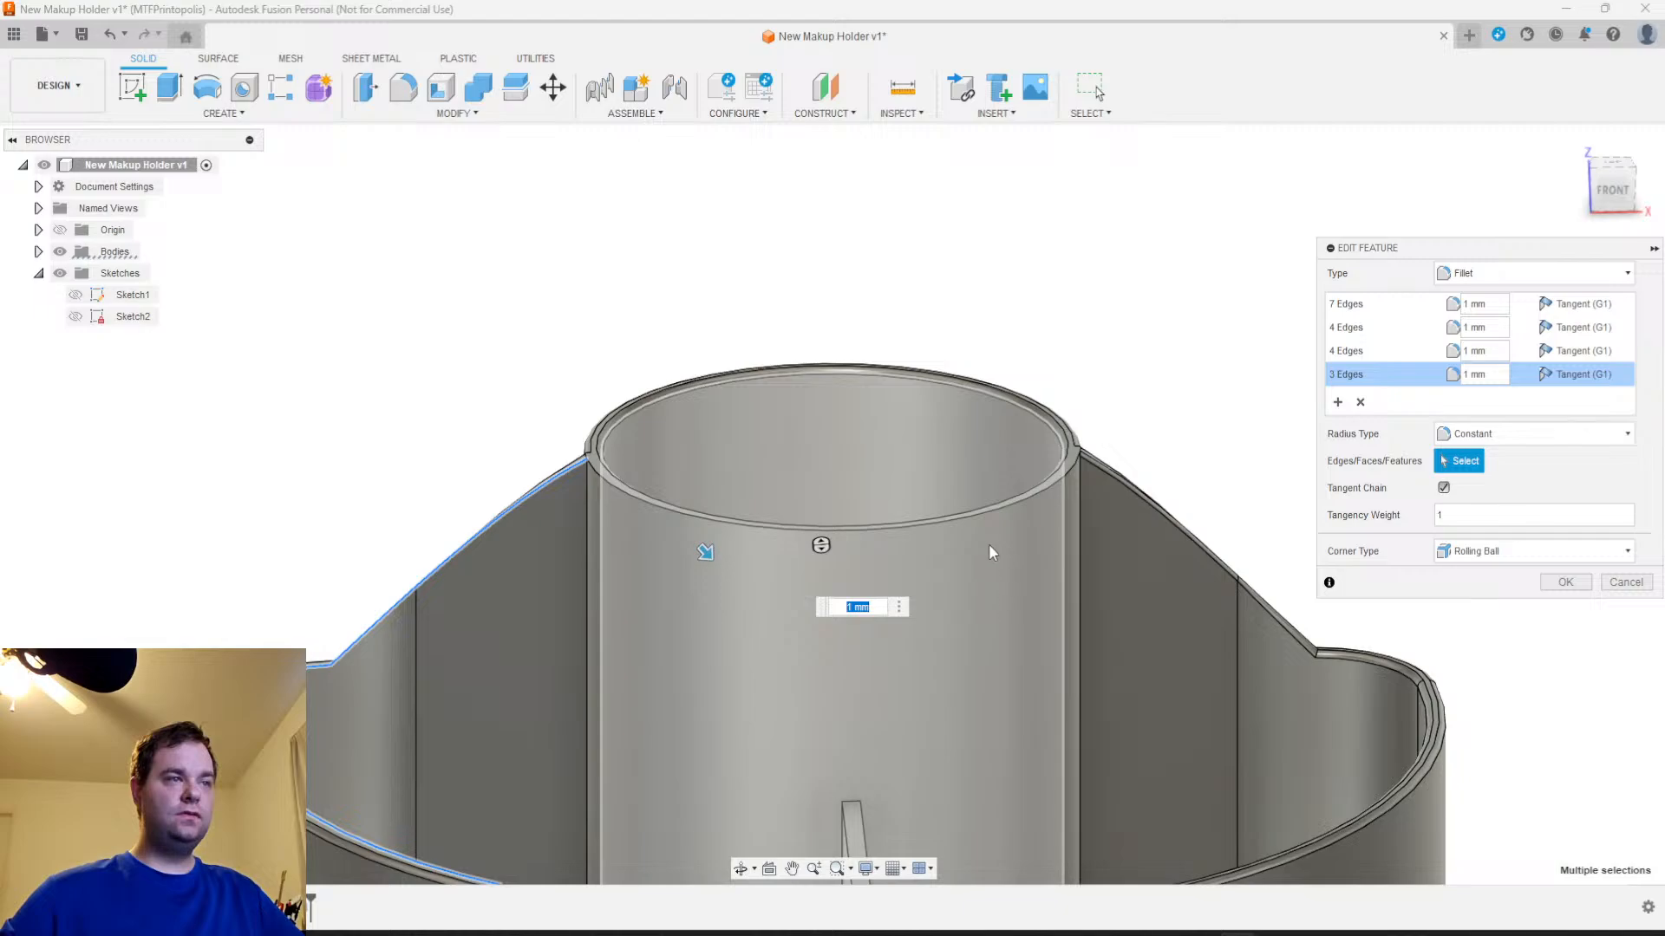
type("2")
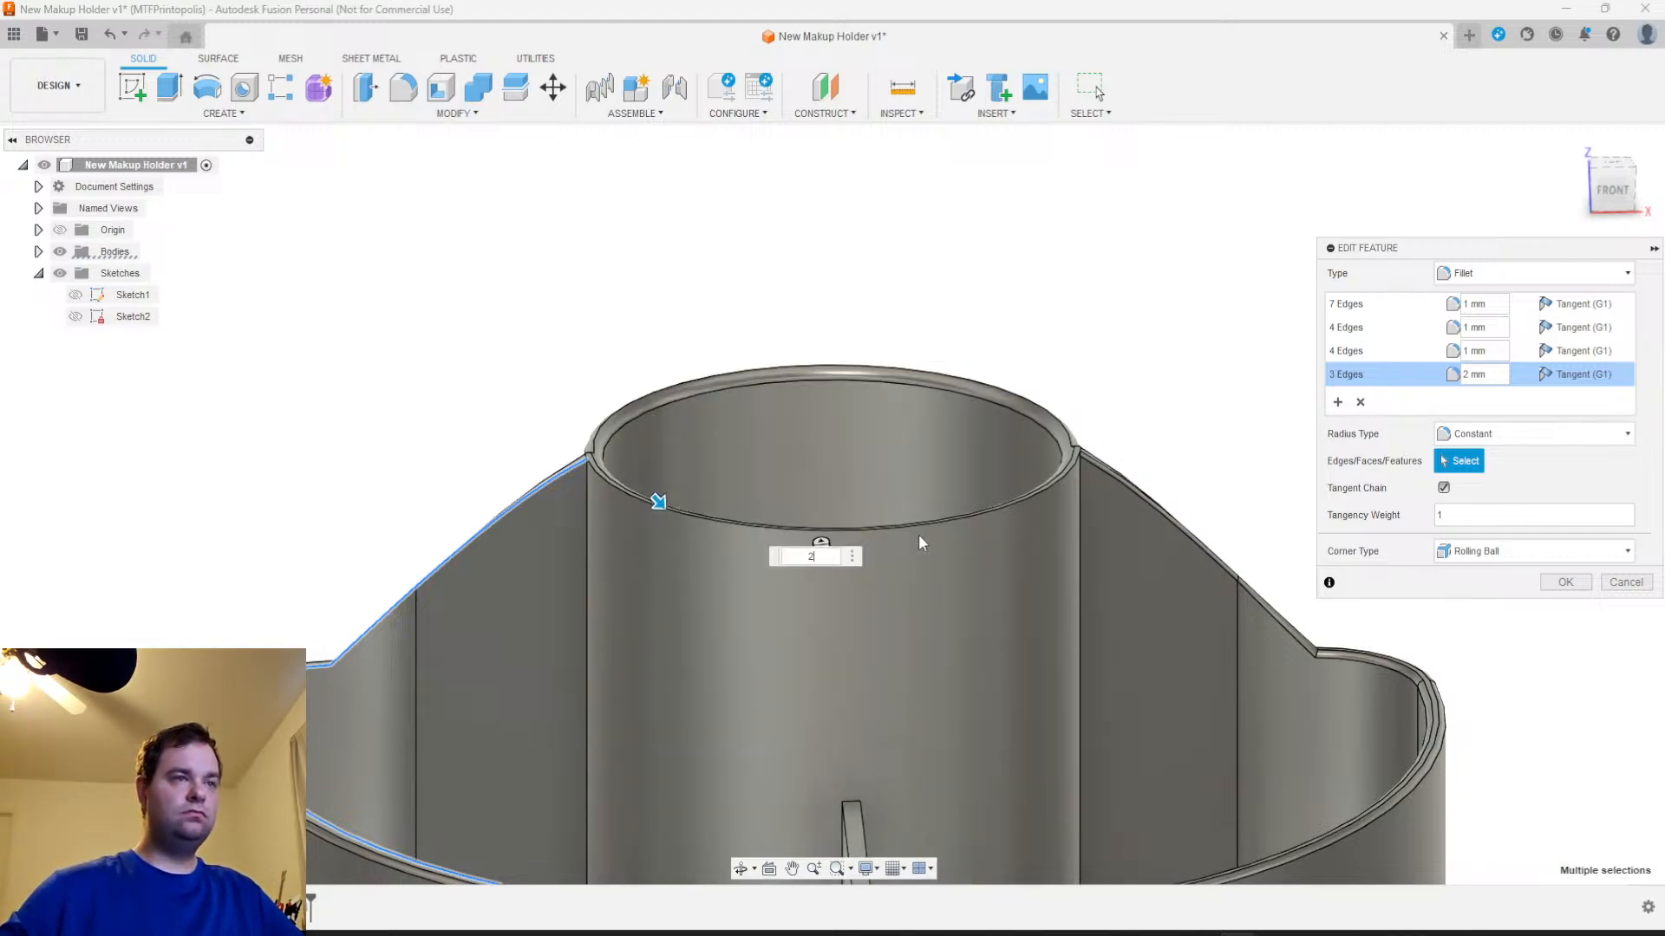
scroll(918, 534, "up", 2)
mouse_move(939, 564)
middle_mouse_down("shift")
mouse_move(1100, 543)
mouse_move(1076, 571)
mouse_move(903, 595)
mouse_move(970, 569)
mouse_move(927, 568)
middle_mouse_up("shift")
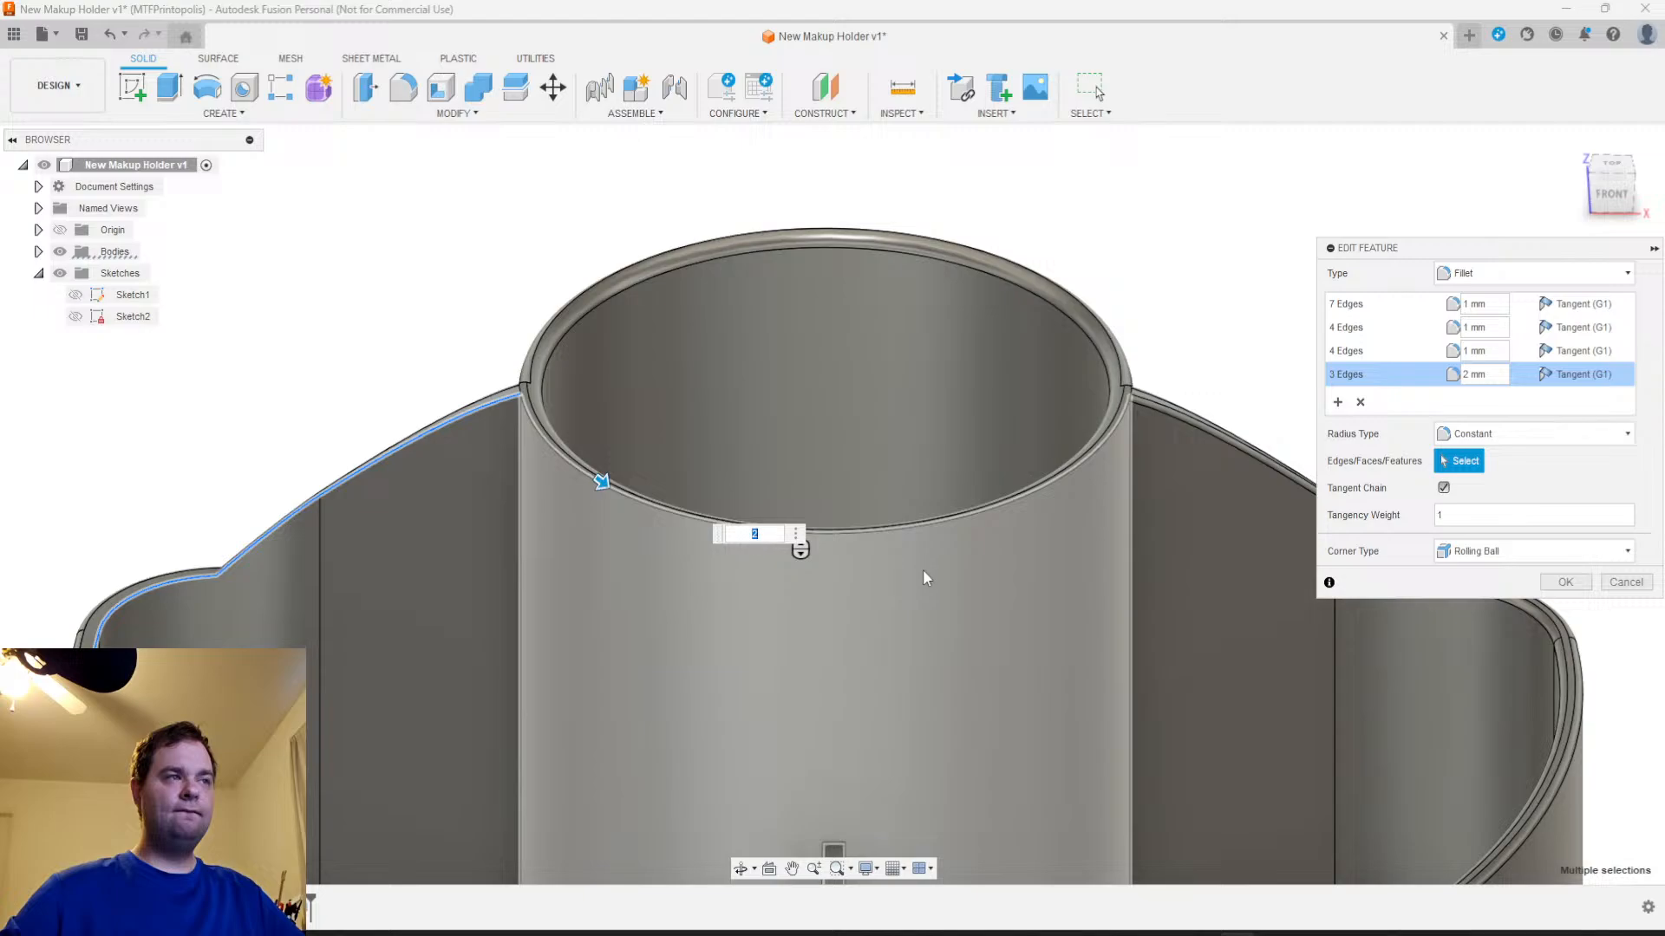
scroll(918, 568, "down", 3)
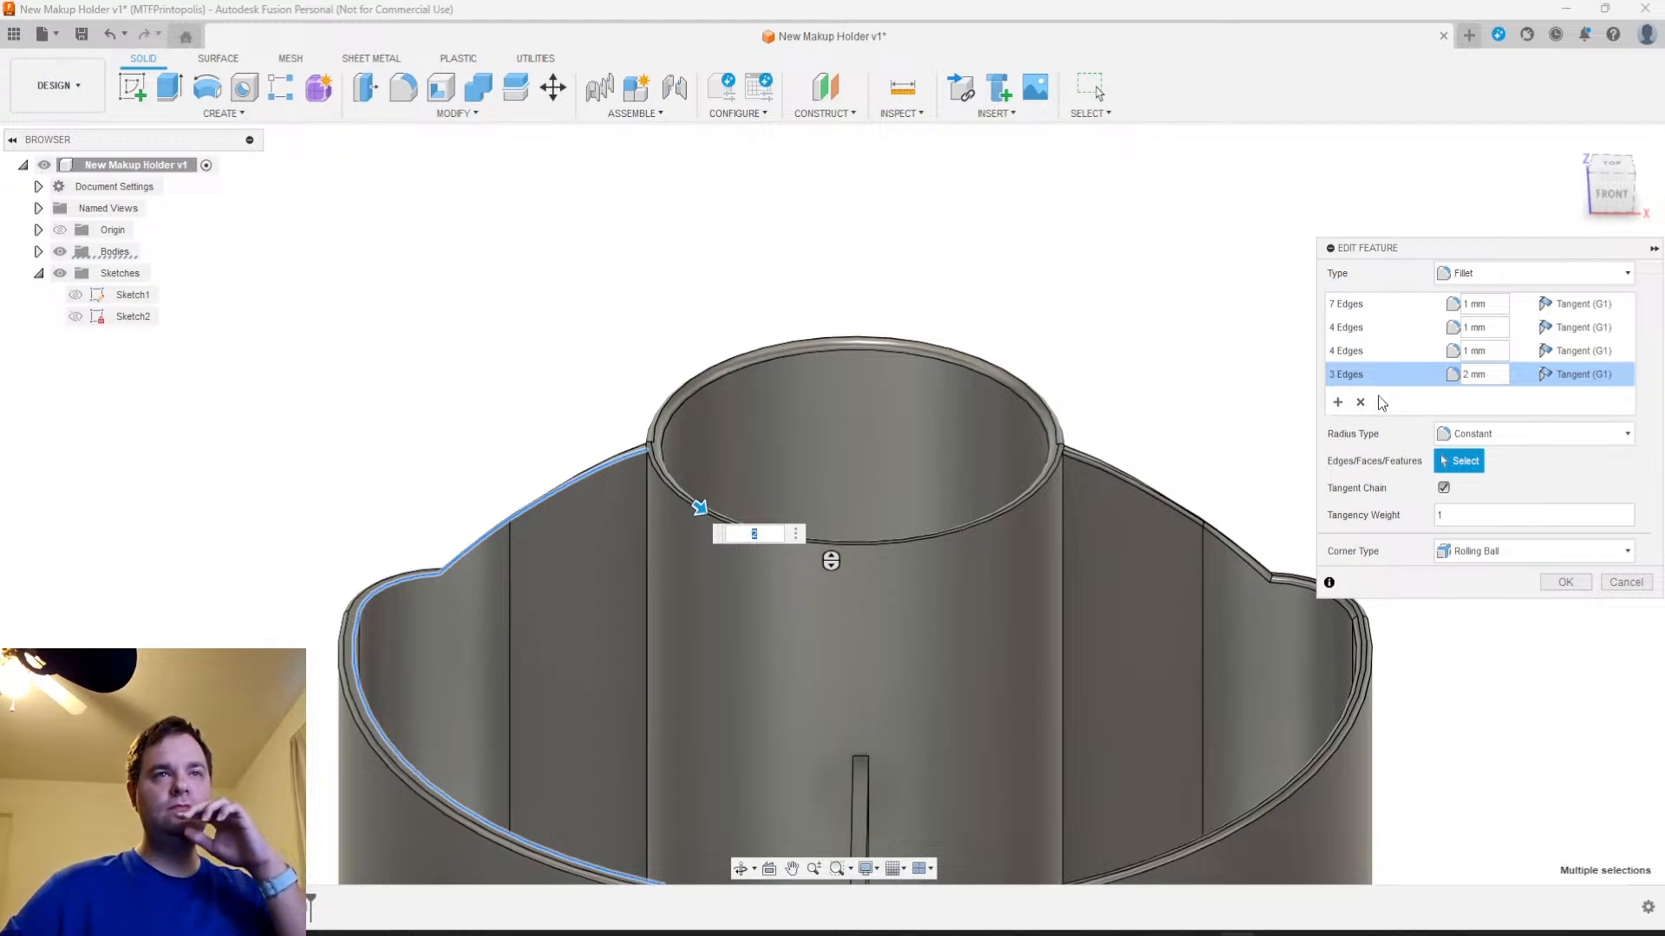
left_click(1360, 401)
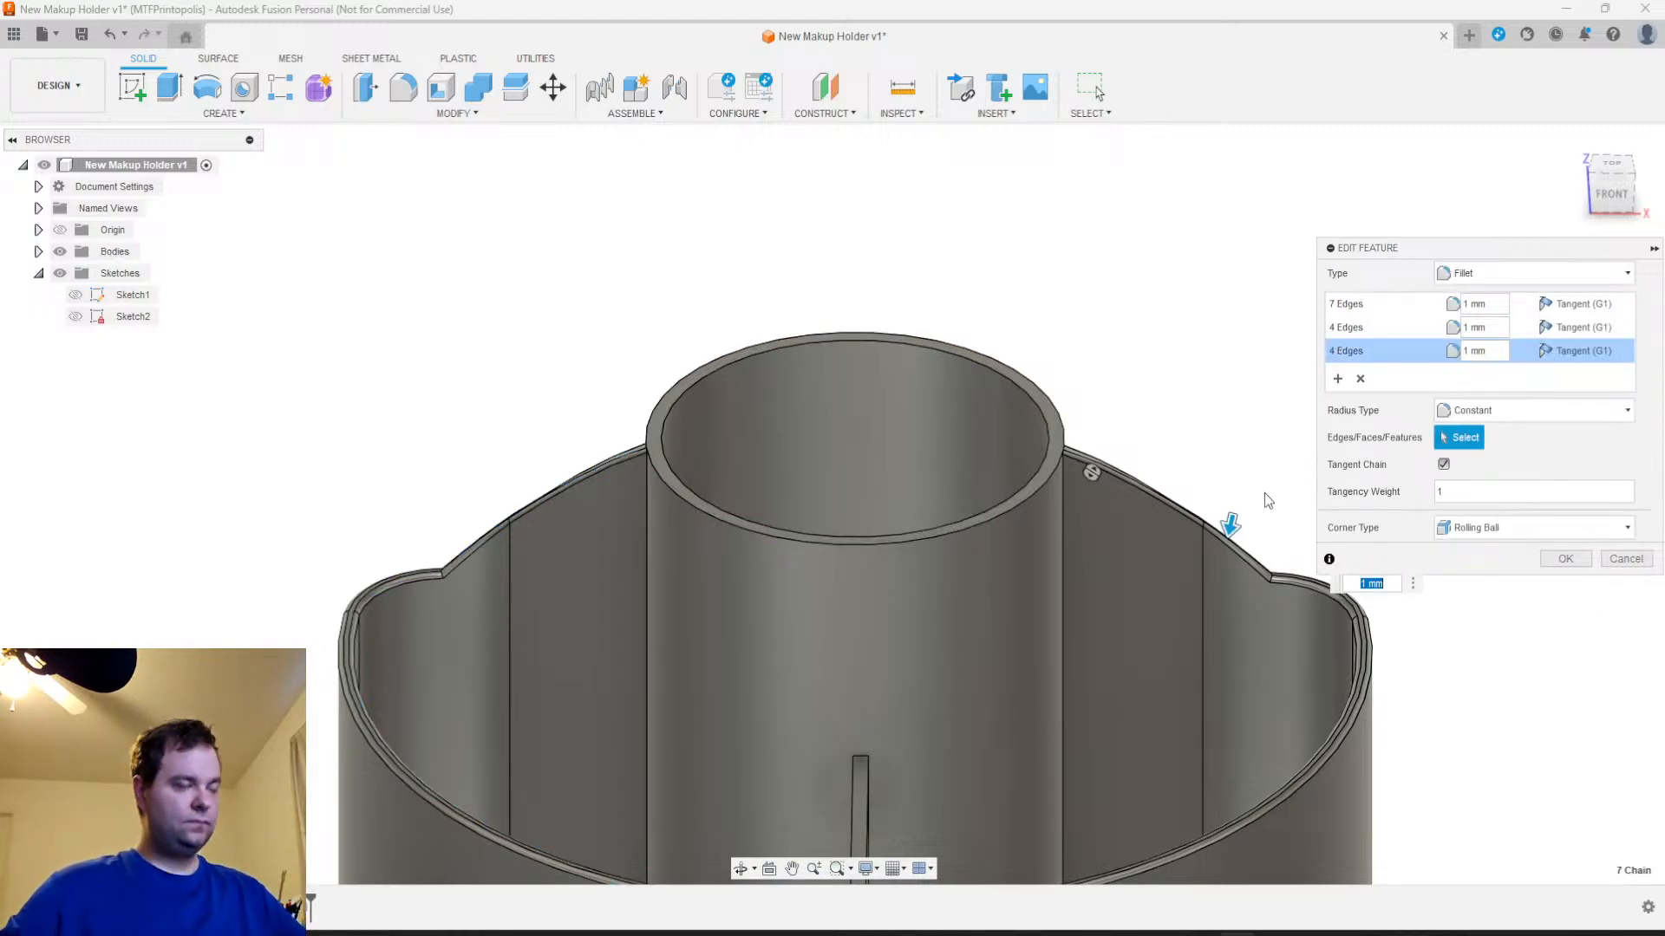
Try adding only the cup's outer rim edge as a fourth selection set, then abandon the edit and cancel the newly started fillet
scroll(1264, 494, "up", 2)
middle_click_drag(1055, 553, 1280, 494, "shift")
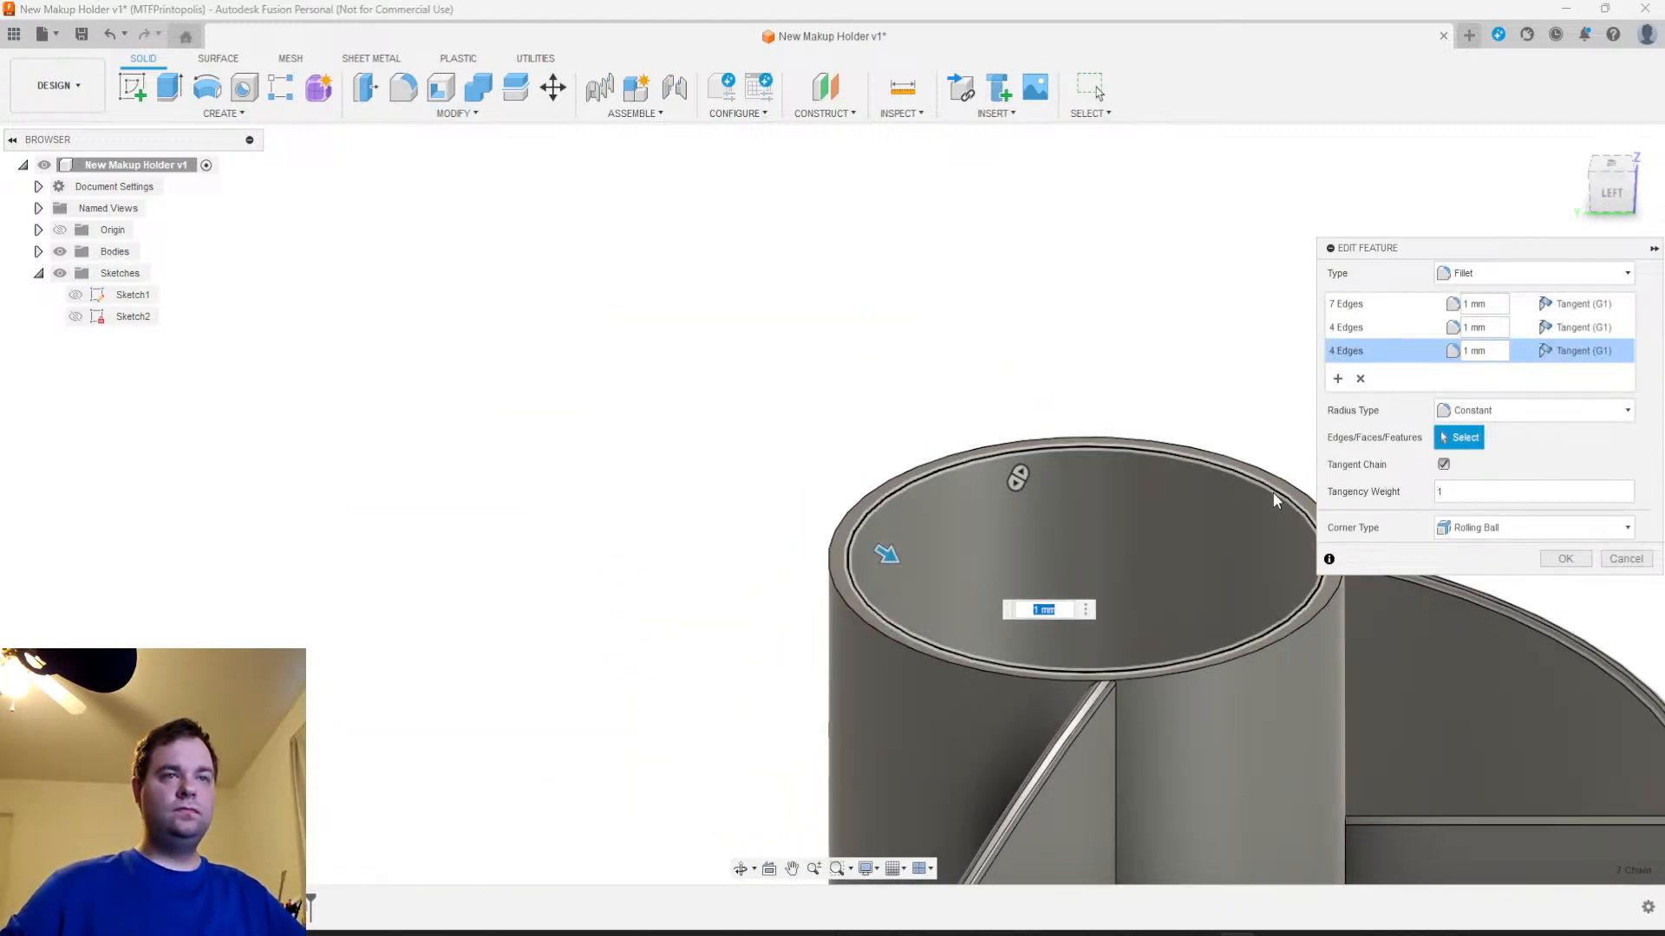
left_click(1273, 492)
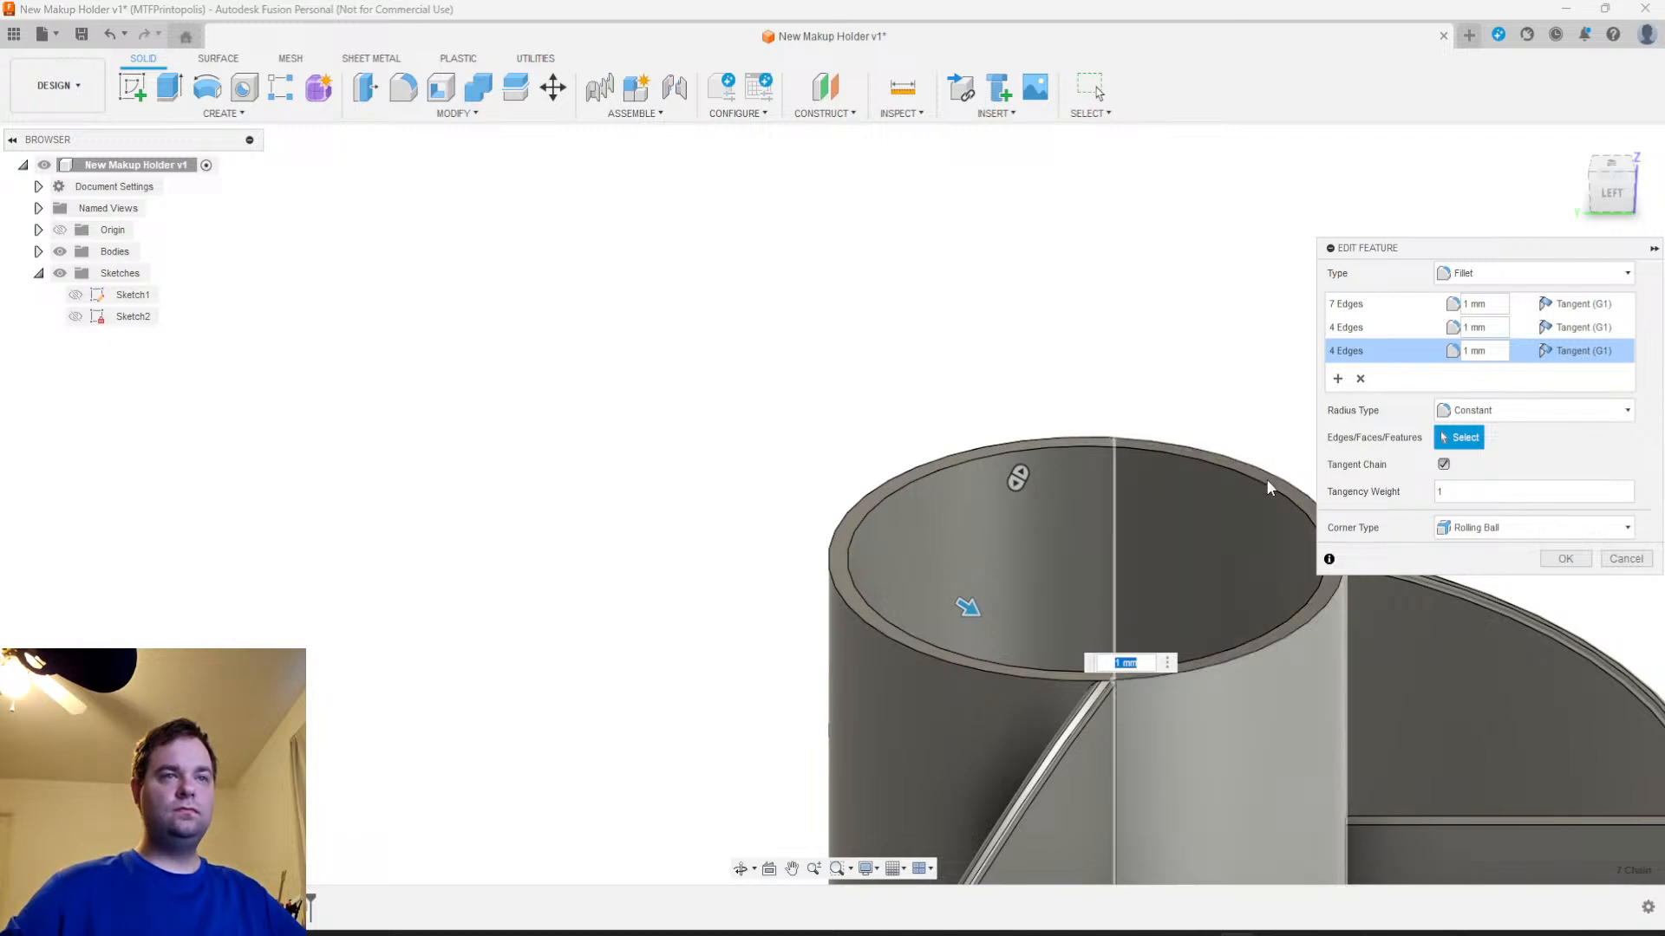
middle_click_drag(1289, 614, 933, 611)
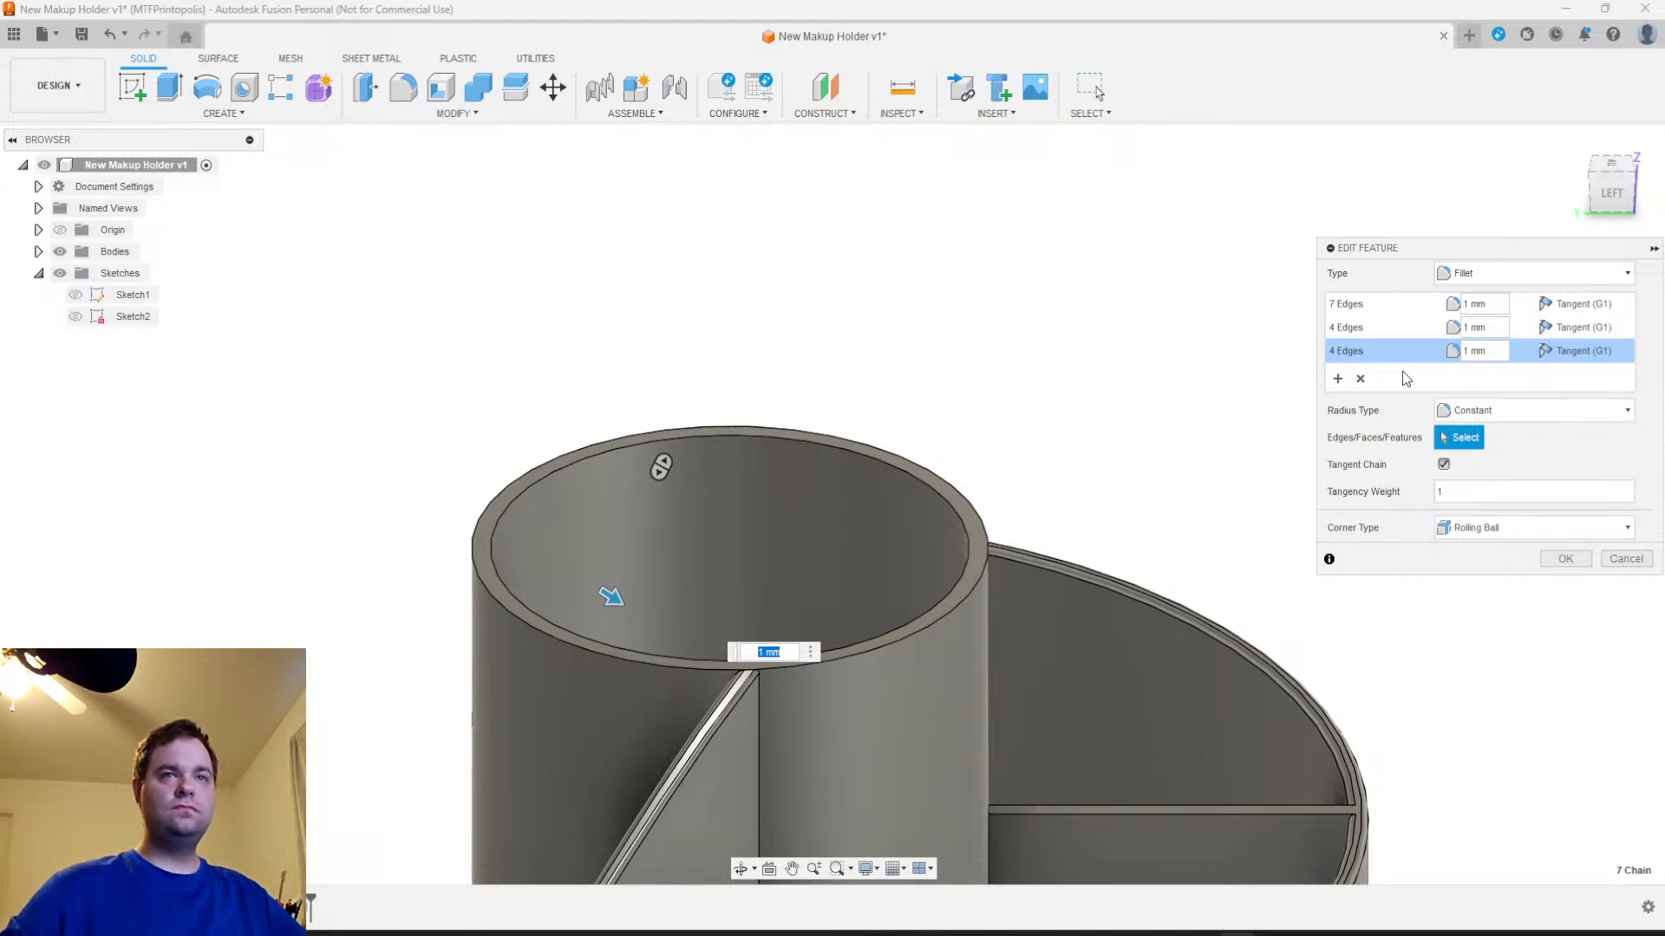
left_click(1337, 378)
left_click(971, 589)
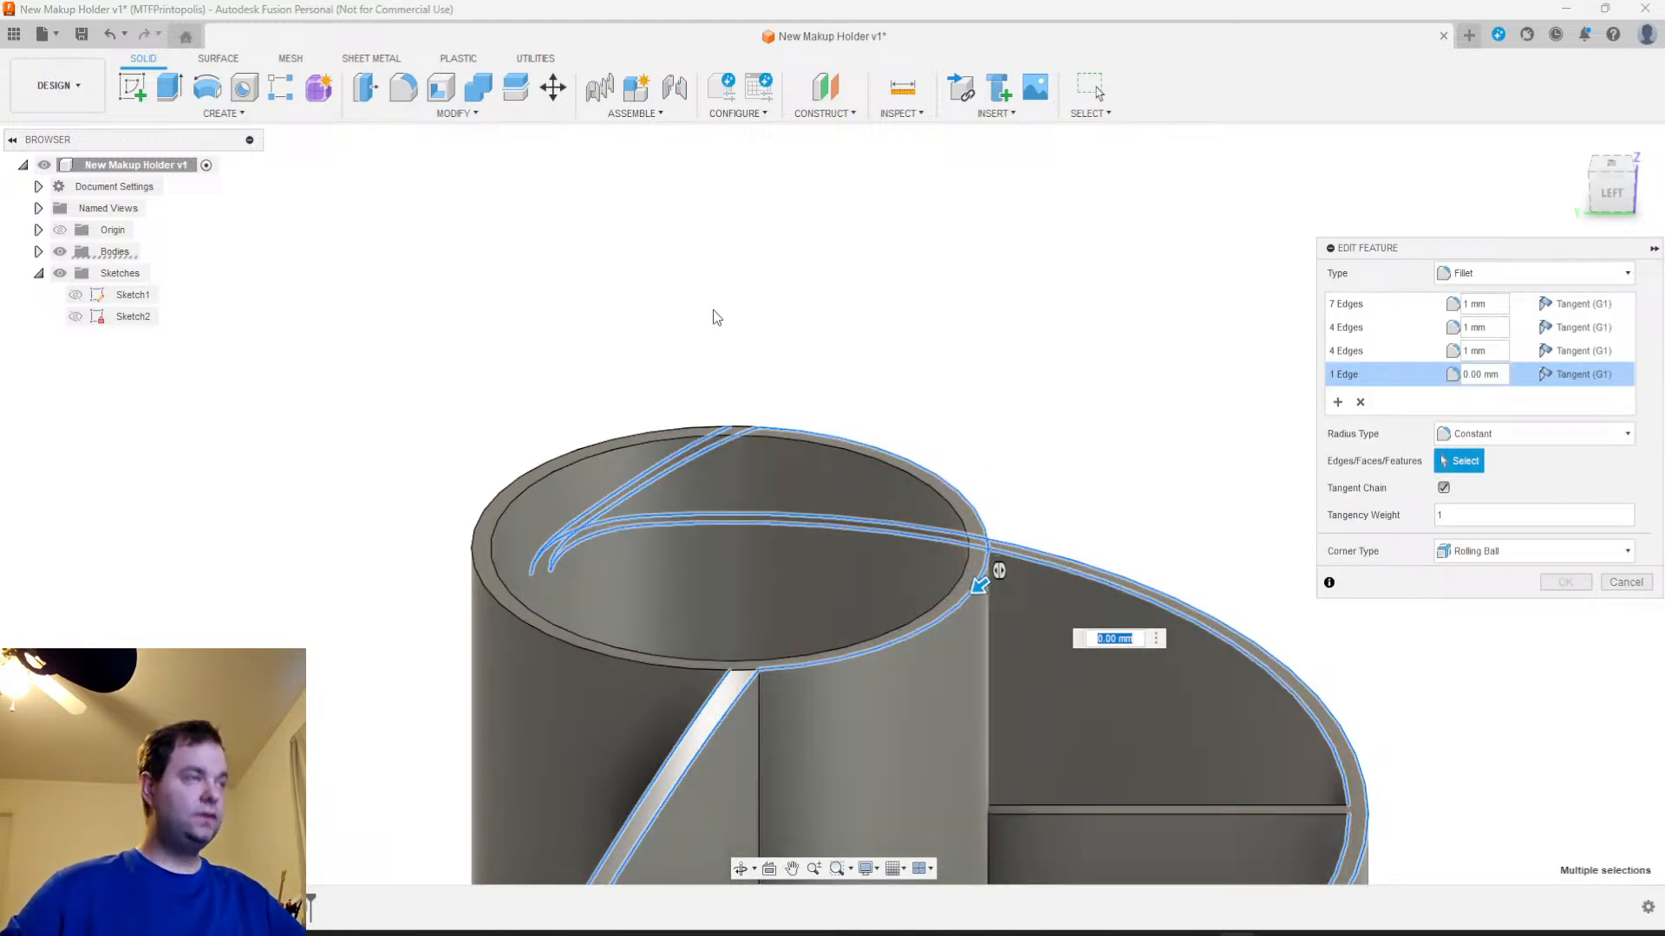
left_click(403, 87)
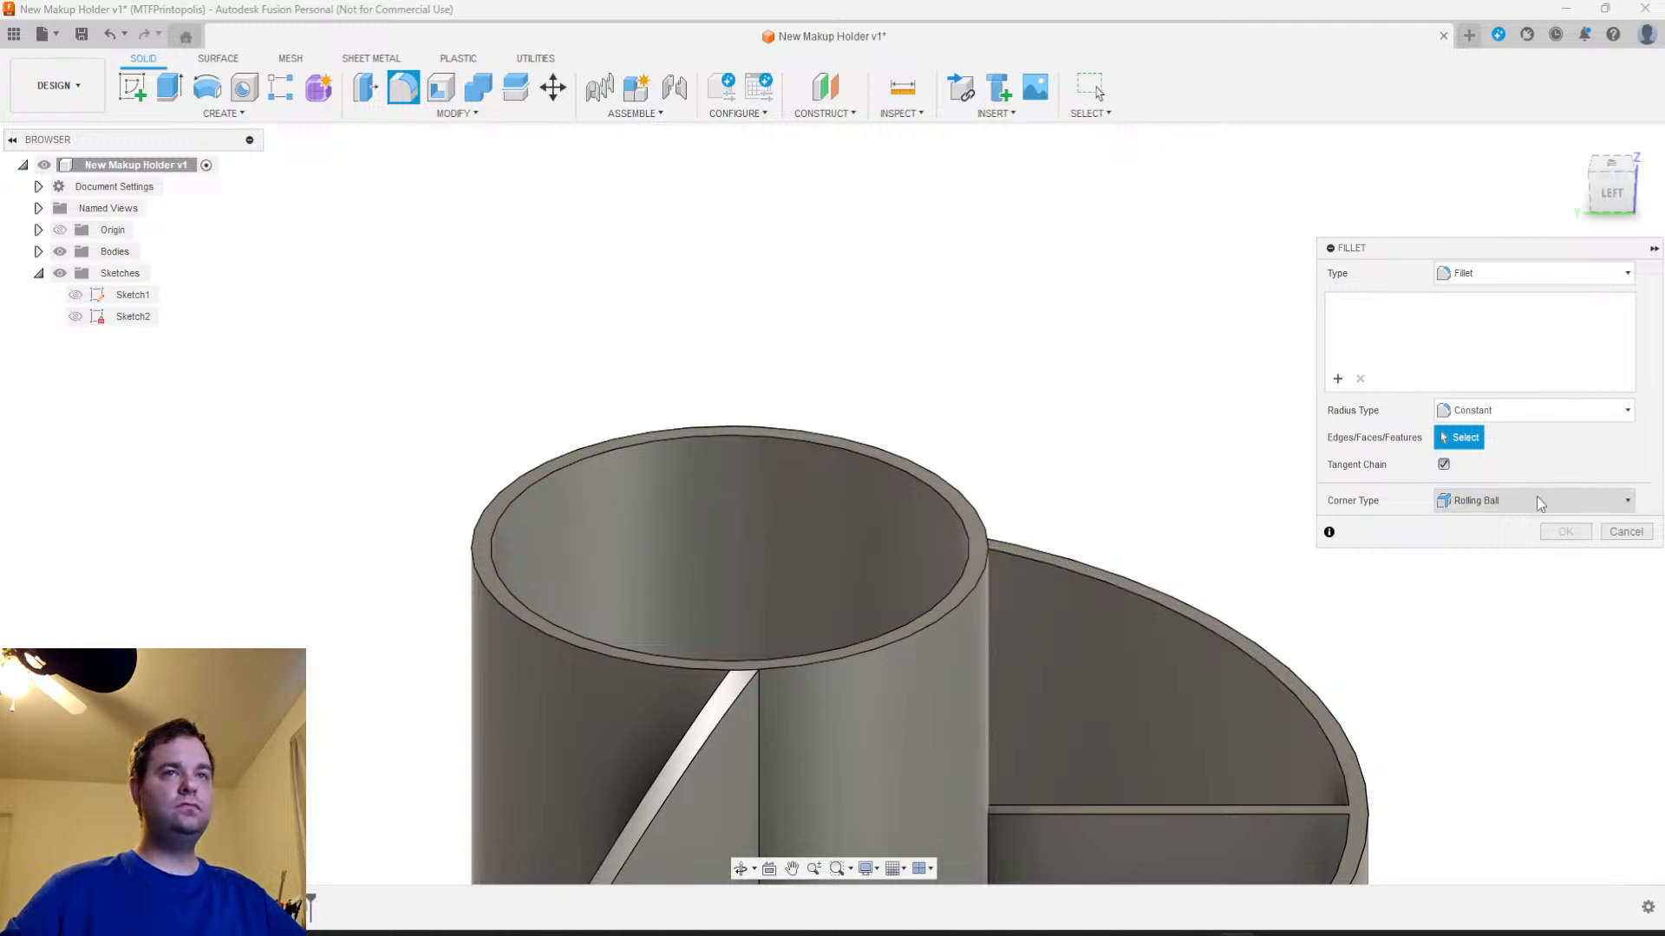
left_click(1623, 533)
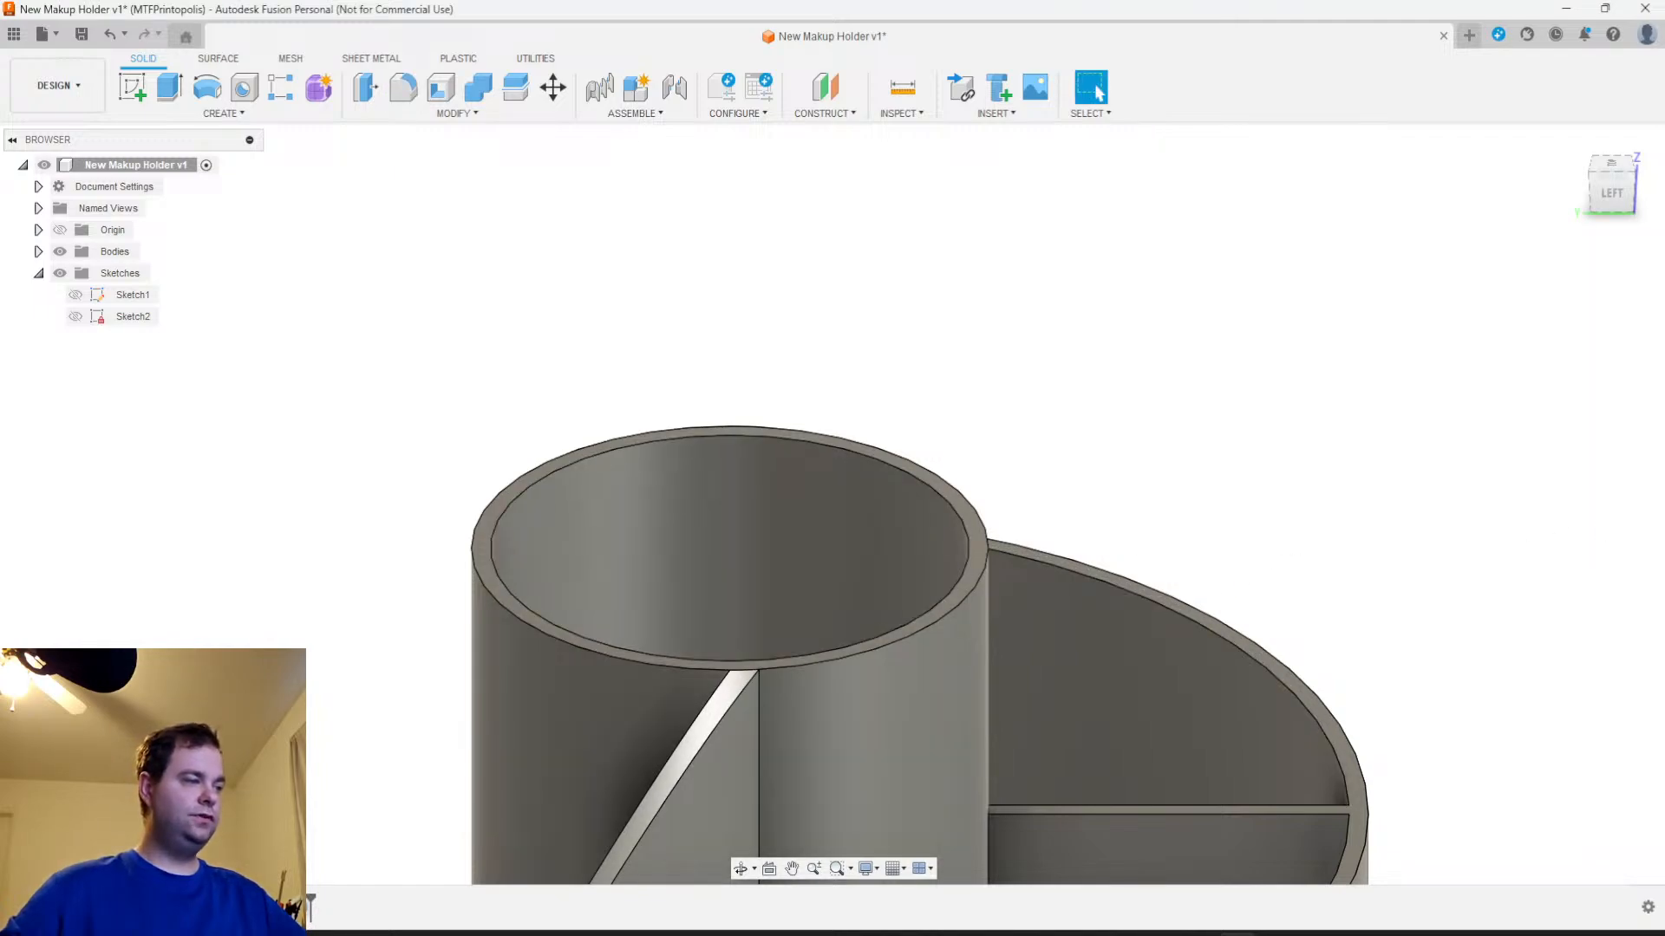
Reopen the existing wall fillet for editing and apply it with its three 1 mm edge sets
right_click(310, 904)
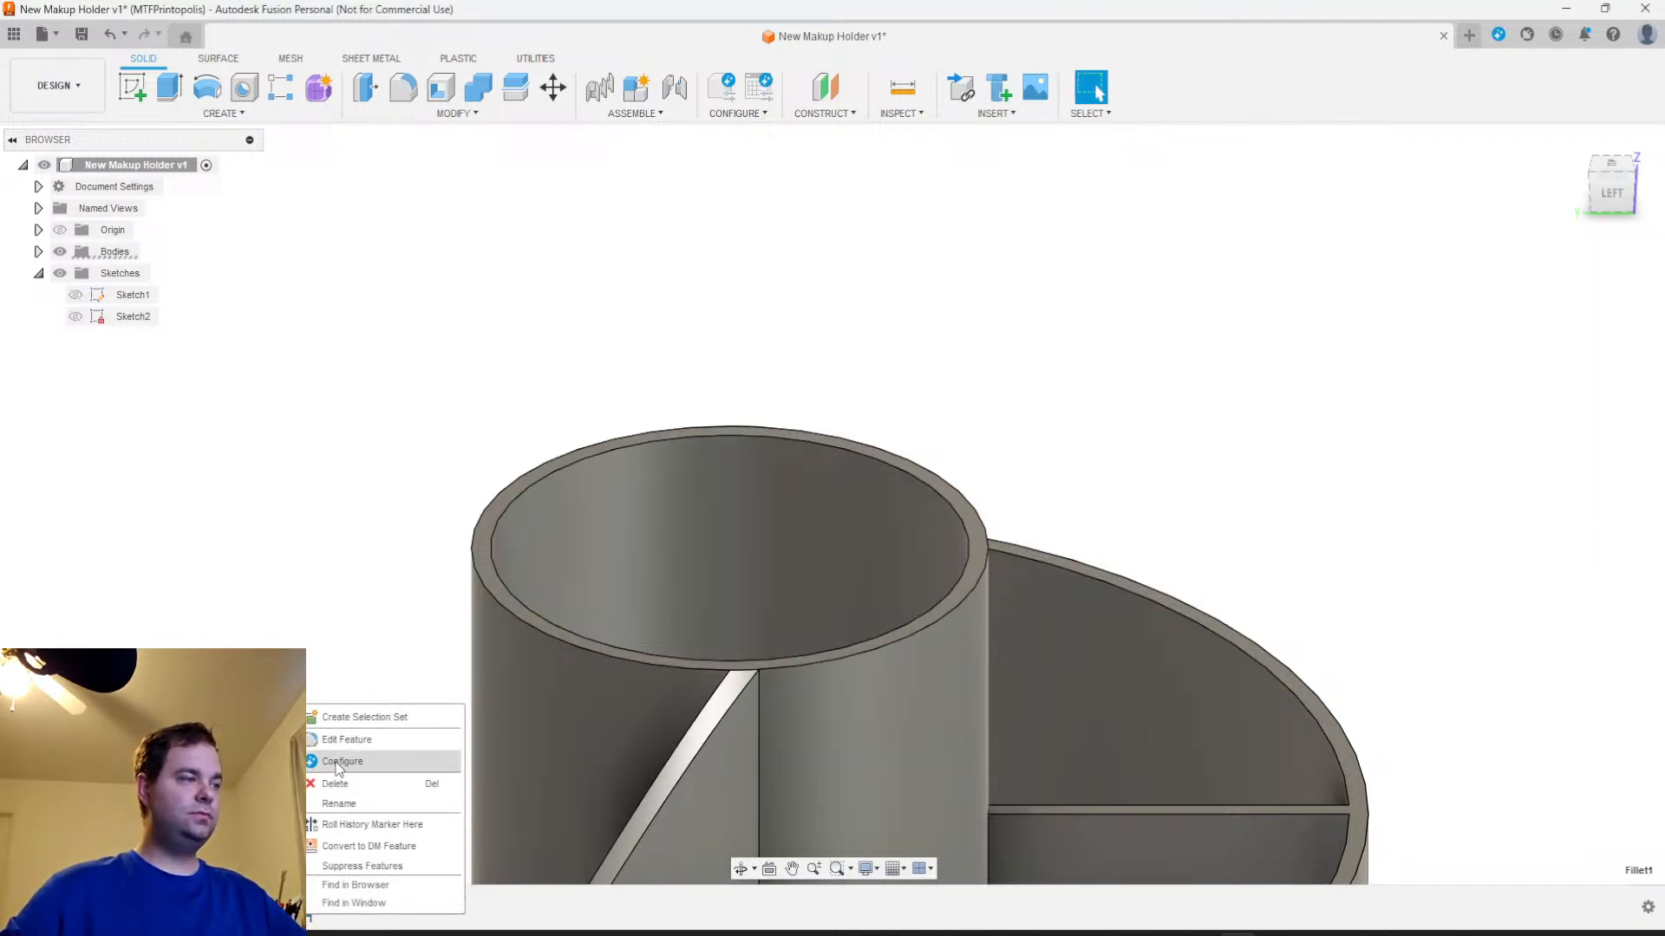
left_click(362, 748)
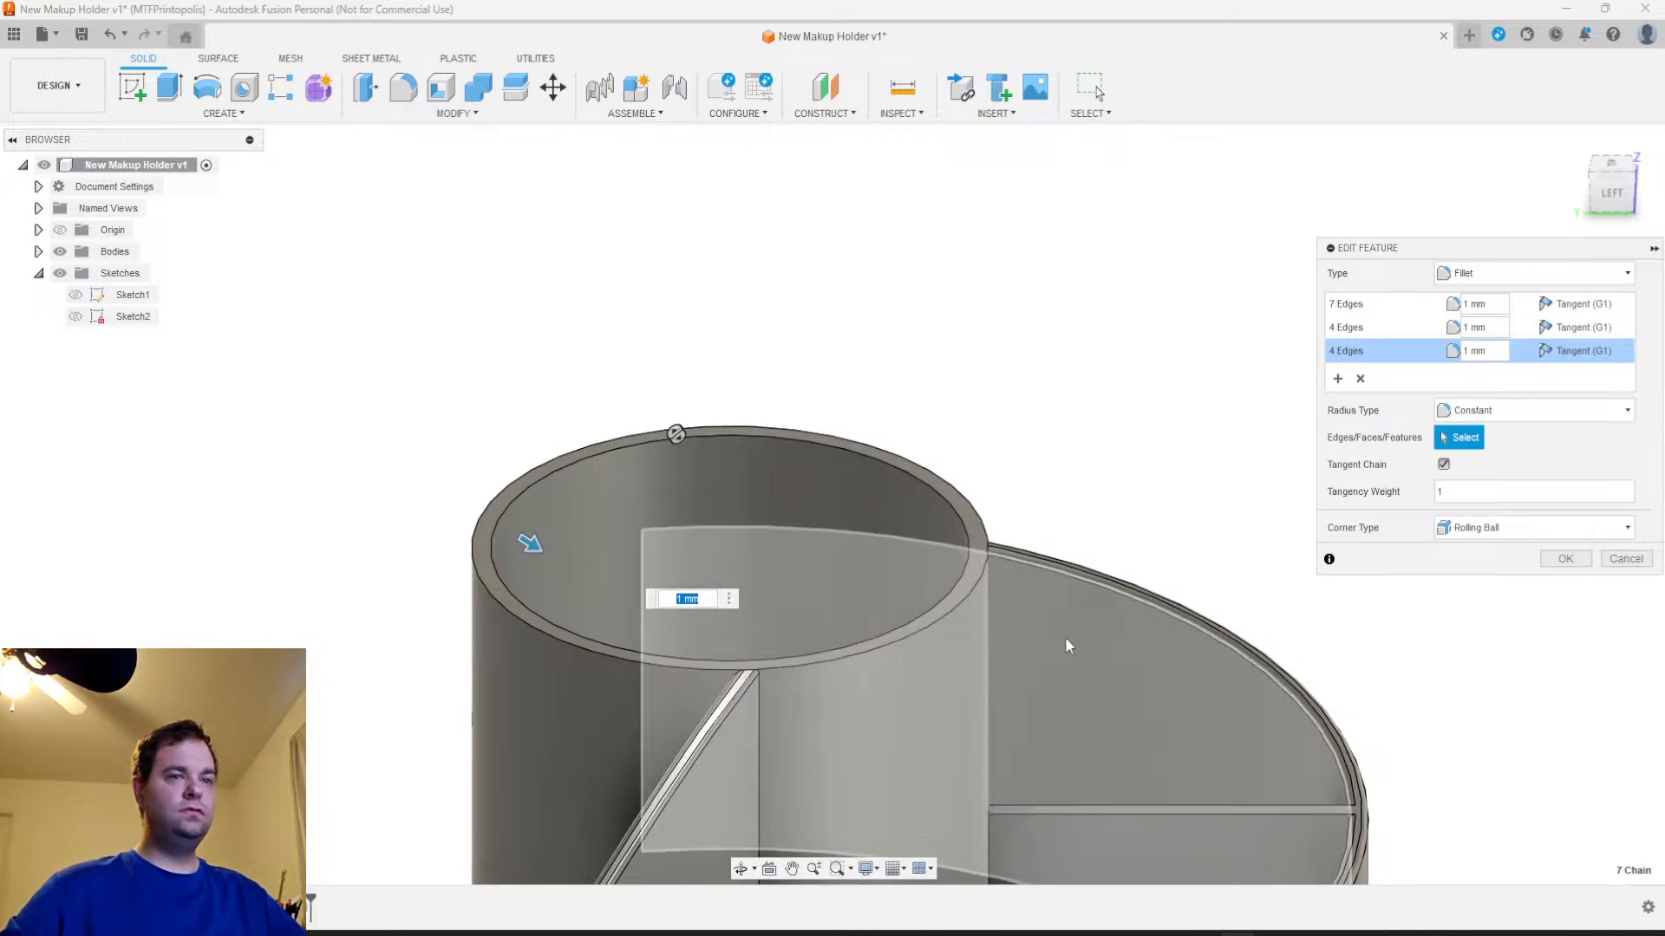
left_click(1565, 559)
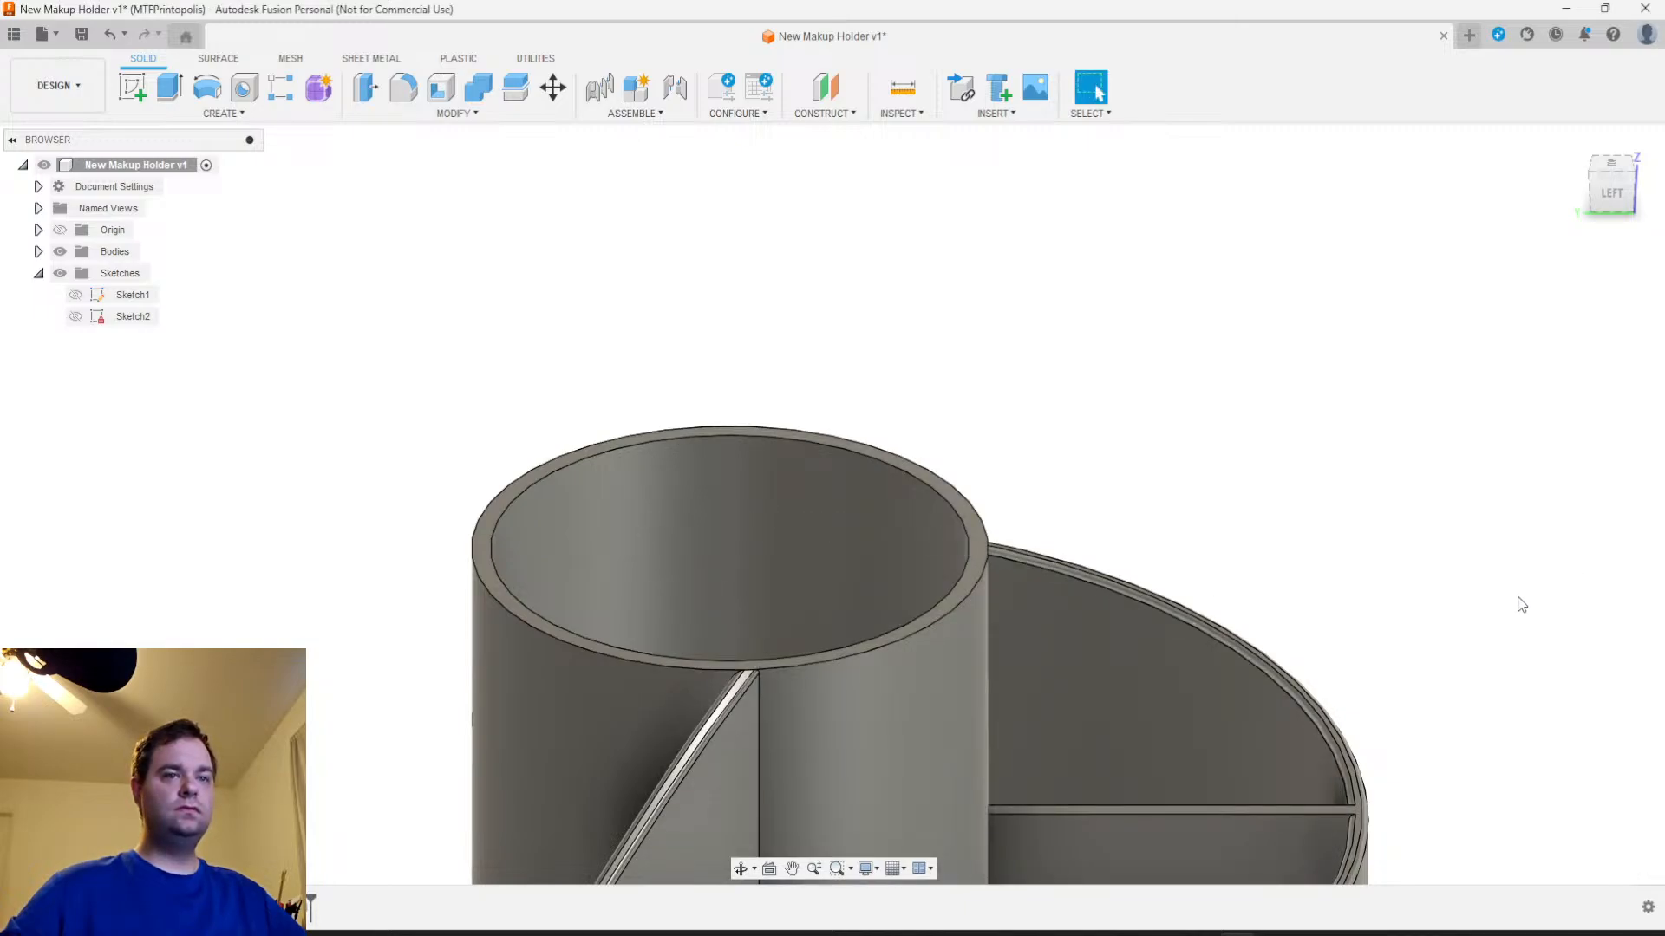
Start a separate fillet on the central cup's front outer rim edge with a 1 mm radius
scroll(1465, 633, "down", 3)
middle_click_drag(1408, 669, 1079, 508)
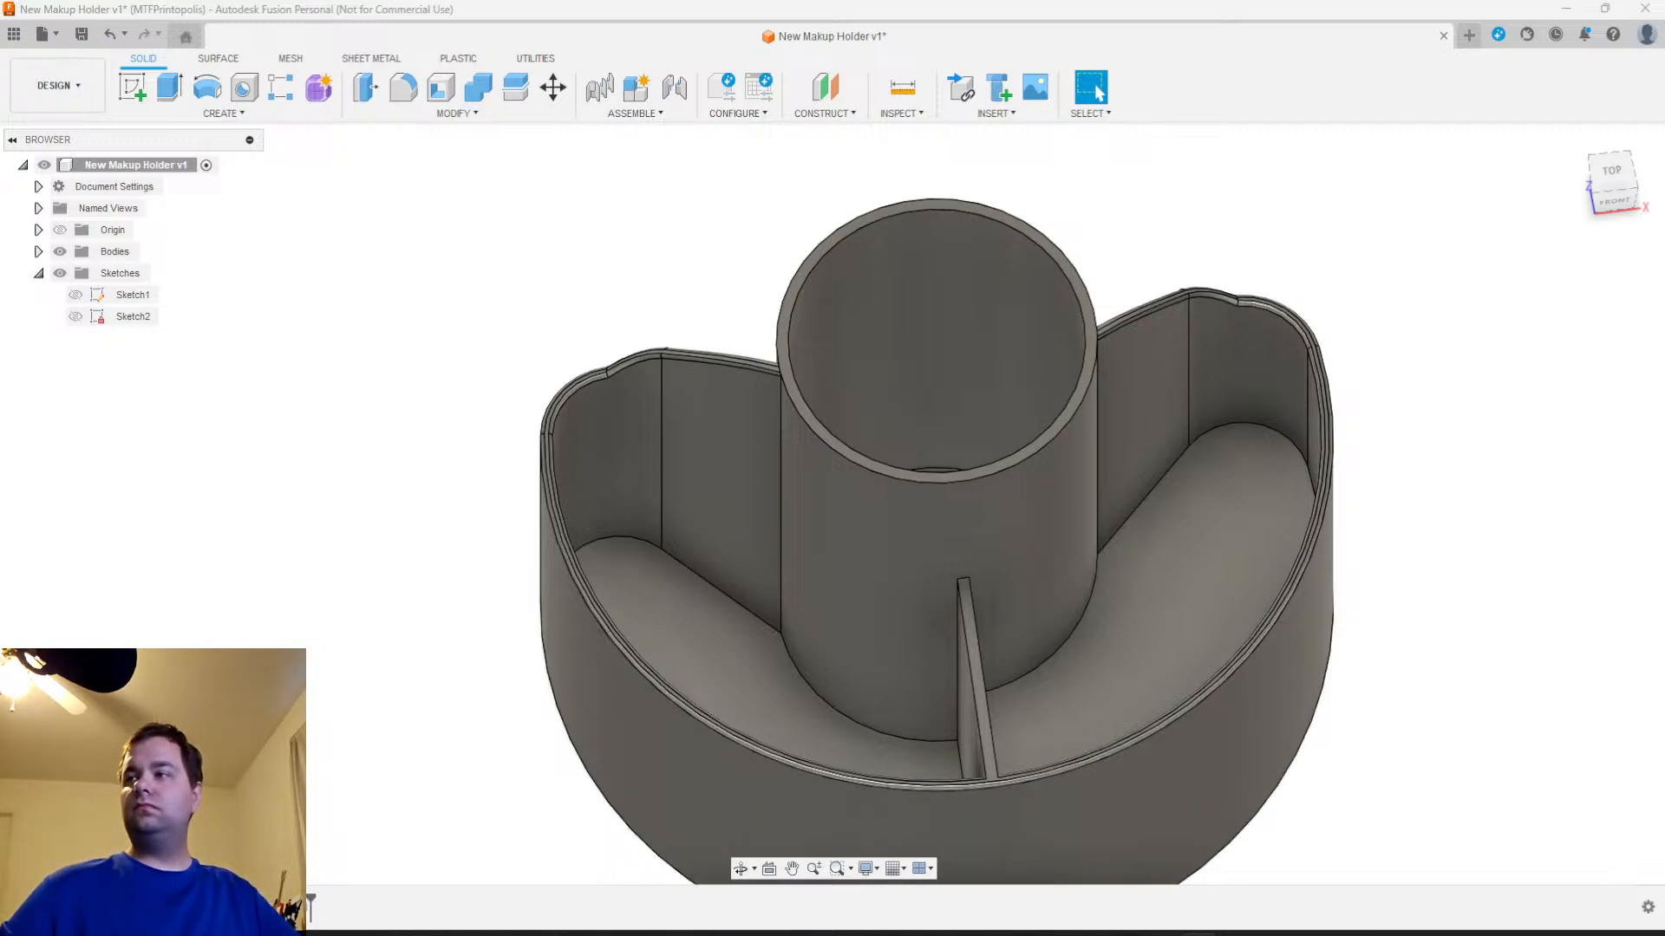
scroll(1002, 555, "down", 3)
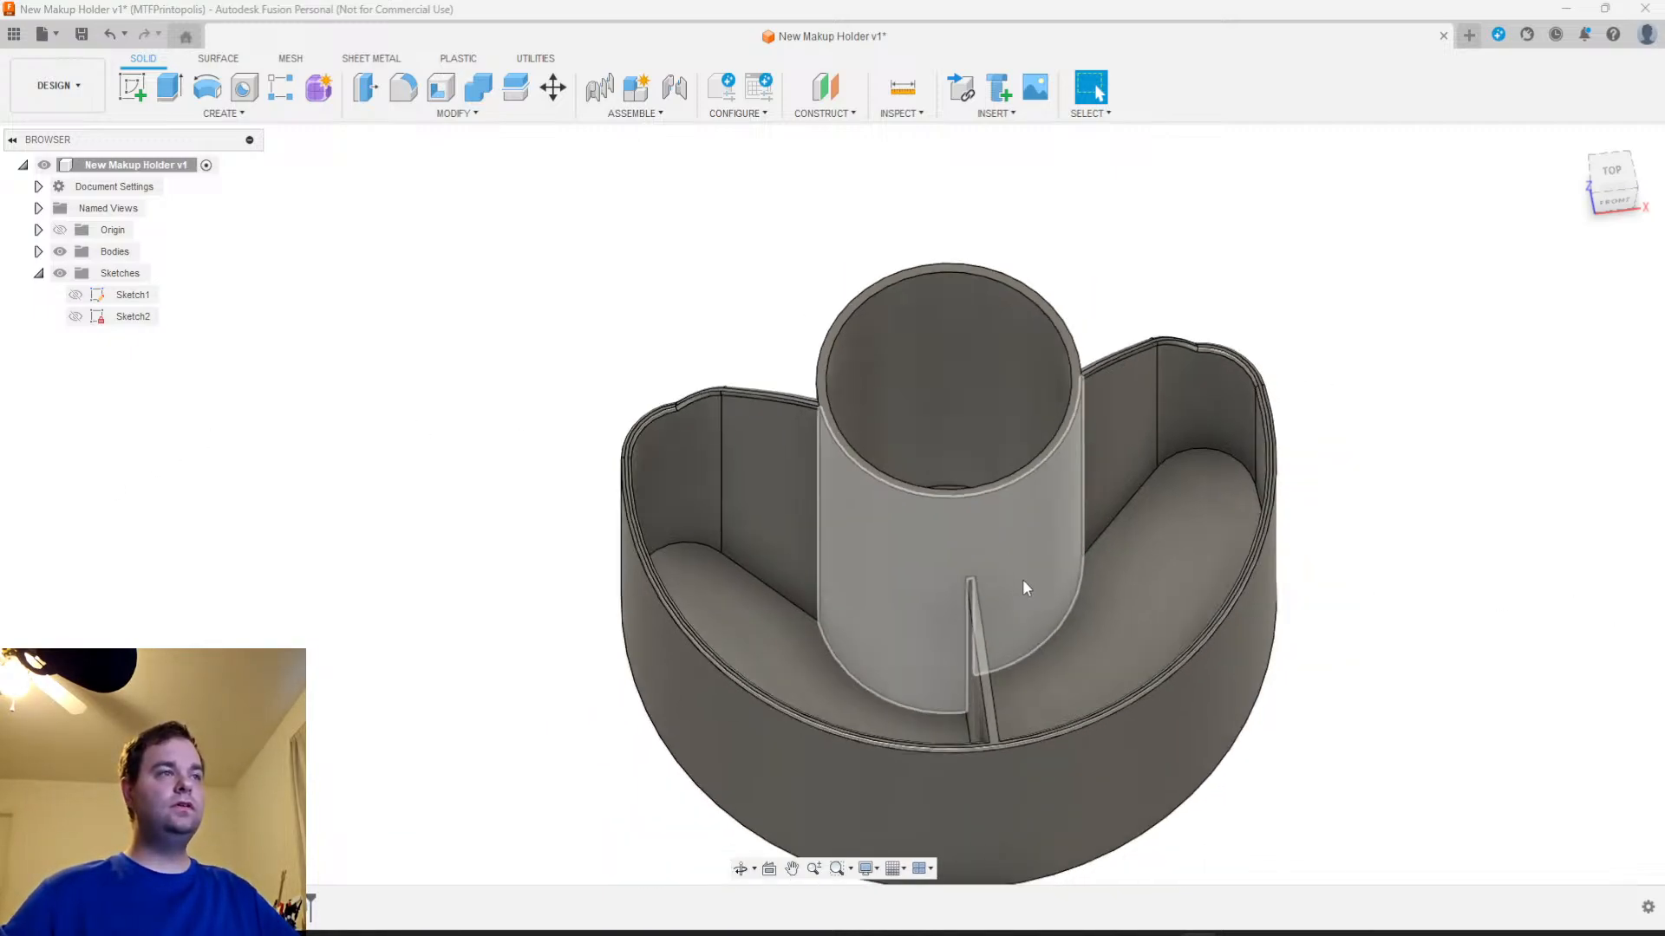
middle_click_drag(990, 582, 913, 529, "shift")
left_click(918, 523)
left_click(403, 87)
type("1")
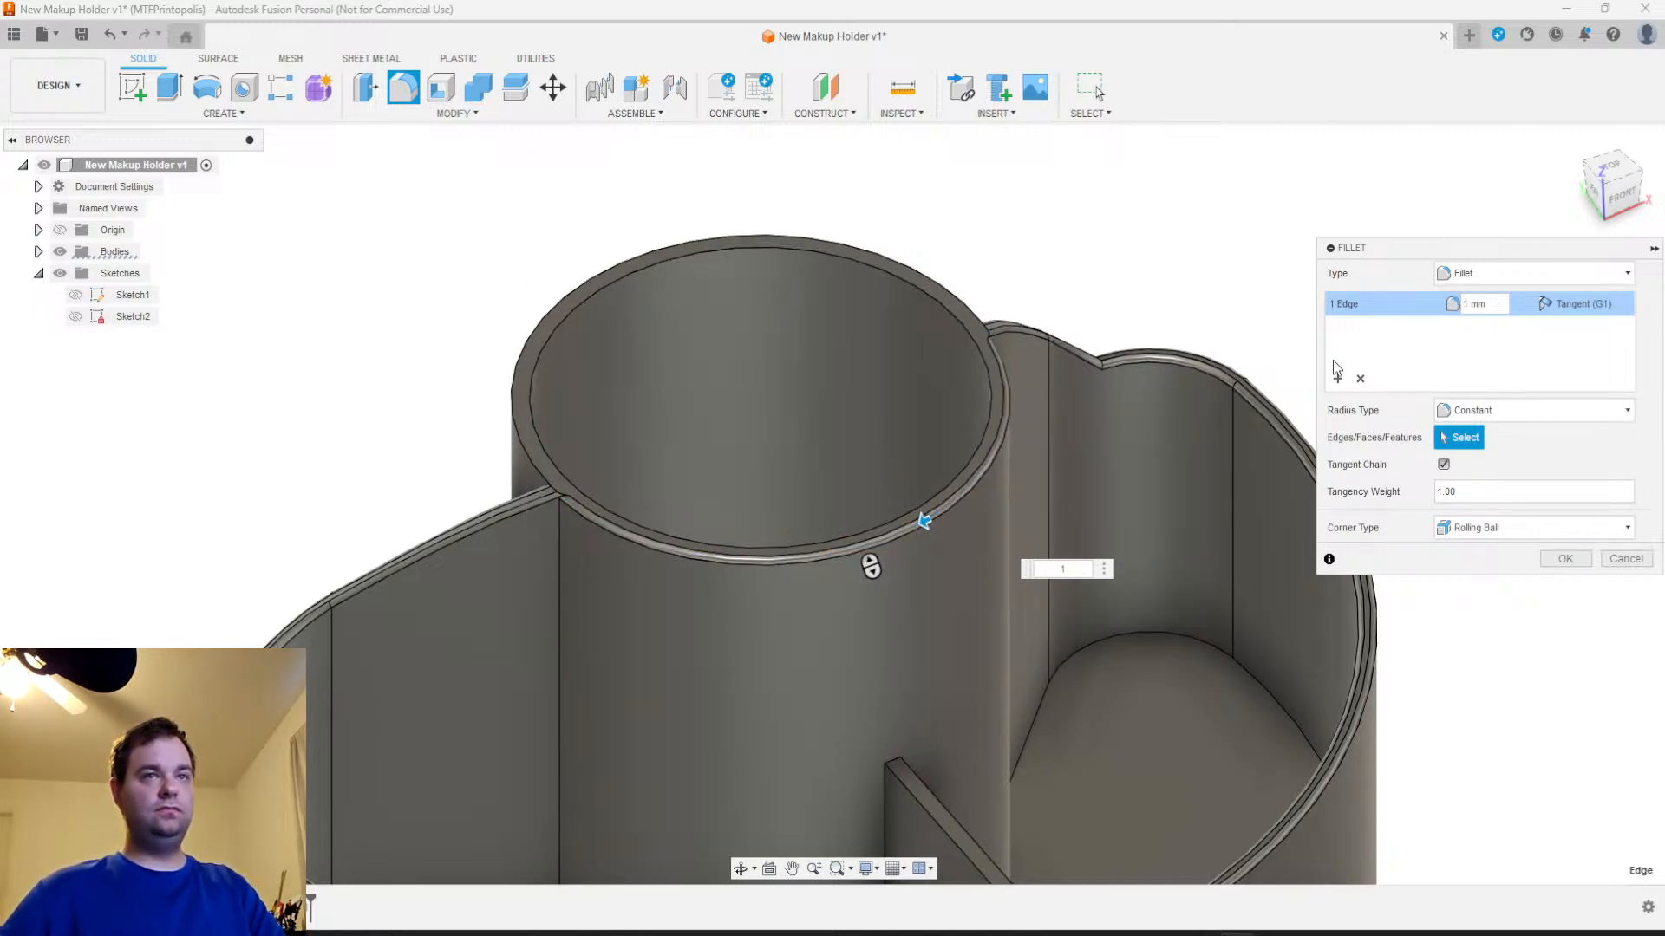
Add the cup's inner rim edge and its rear outer rim edge as two further selection sets at 1 mm each
left_click(1338, 378)
left_click(924, 496)
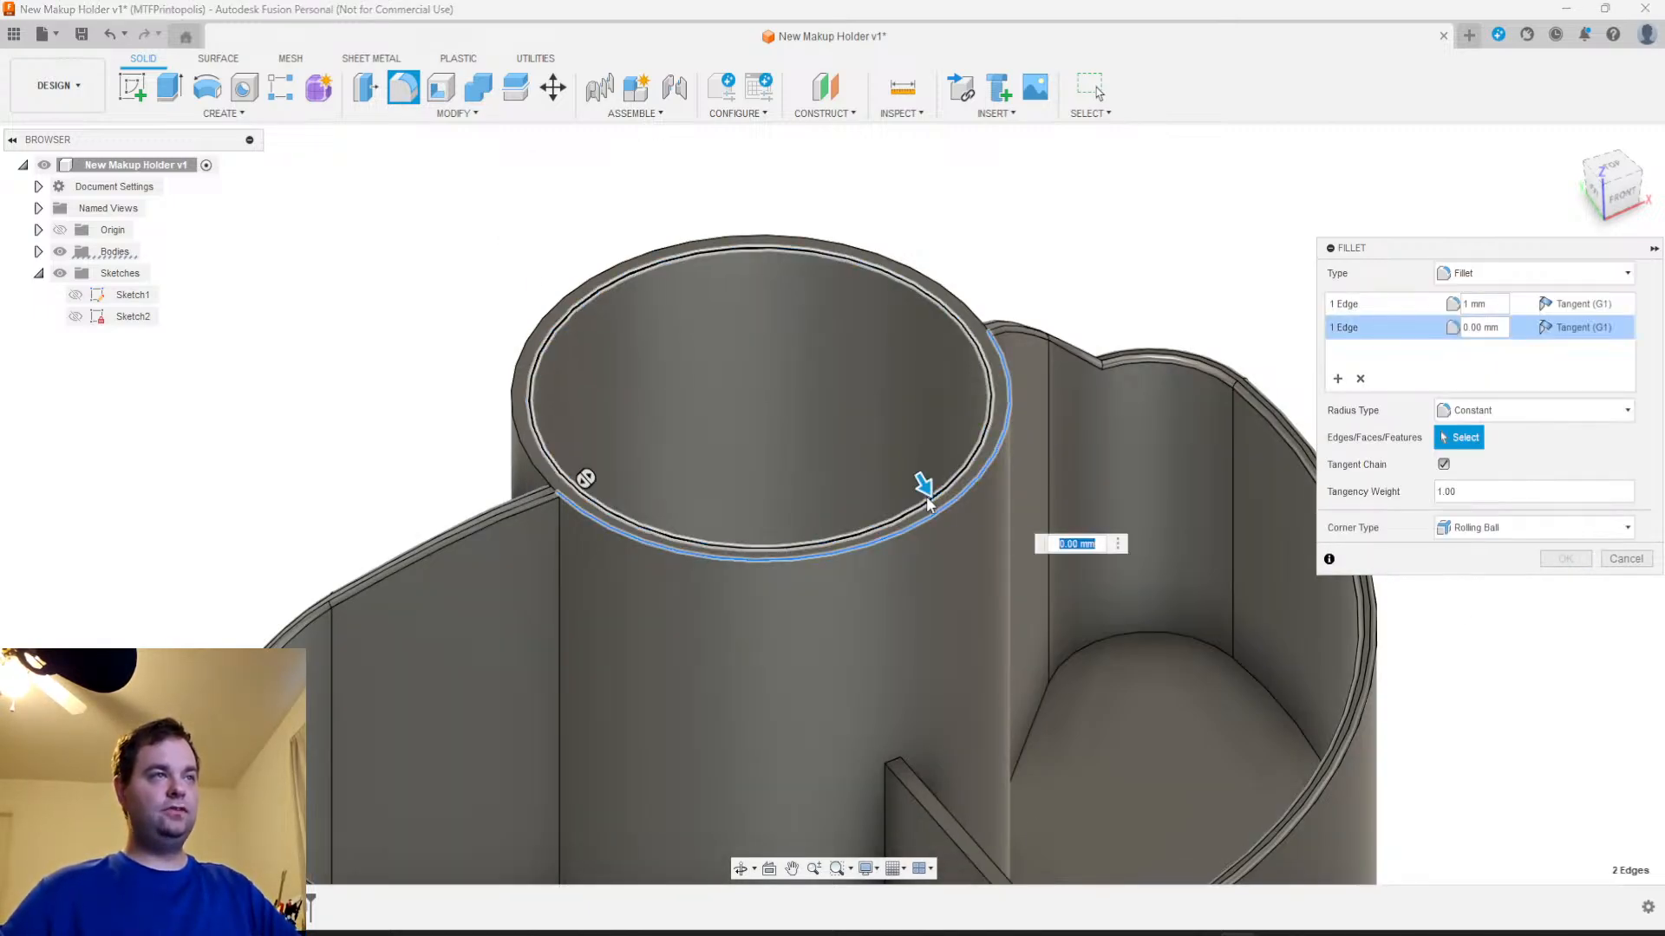
type("1")
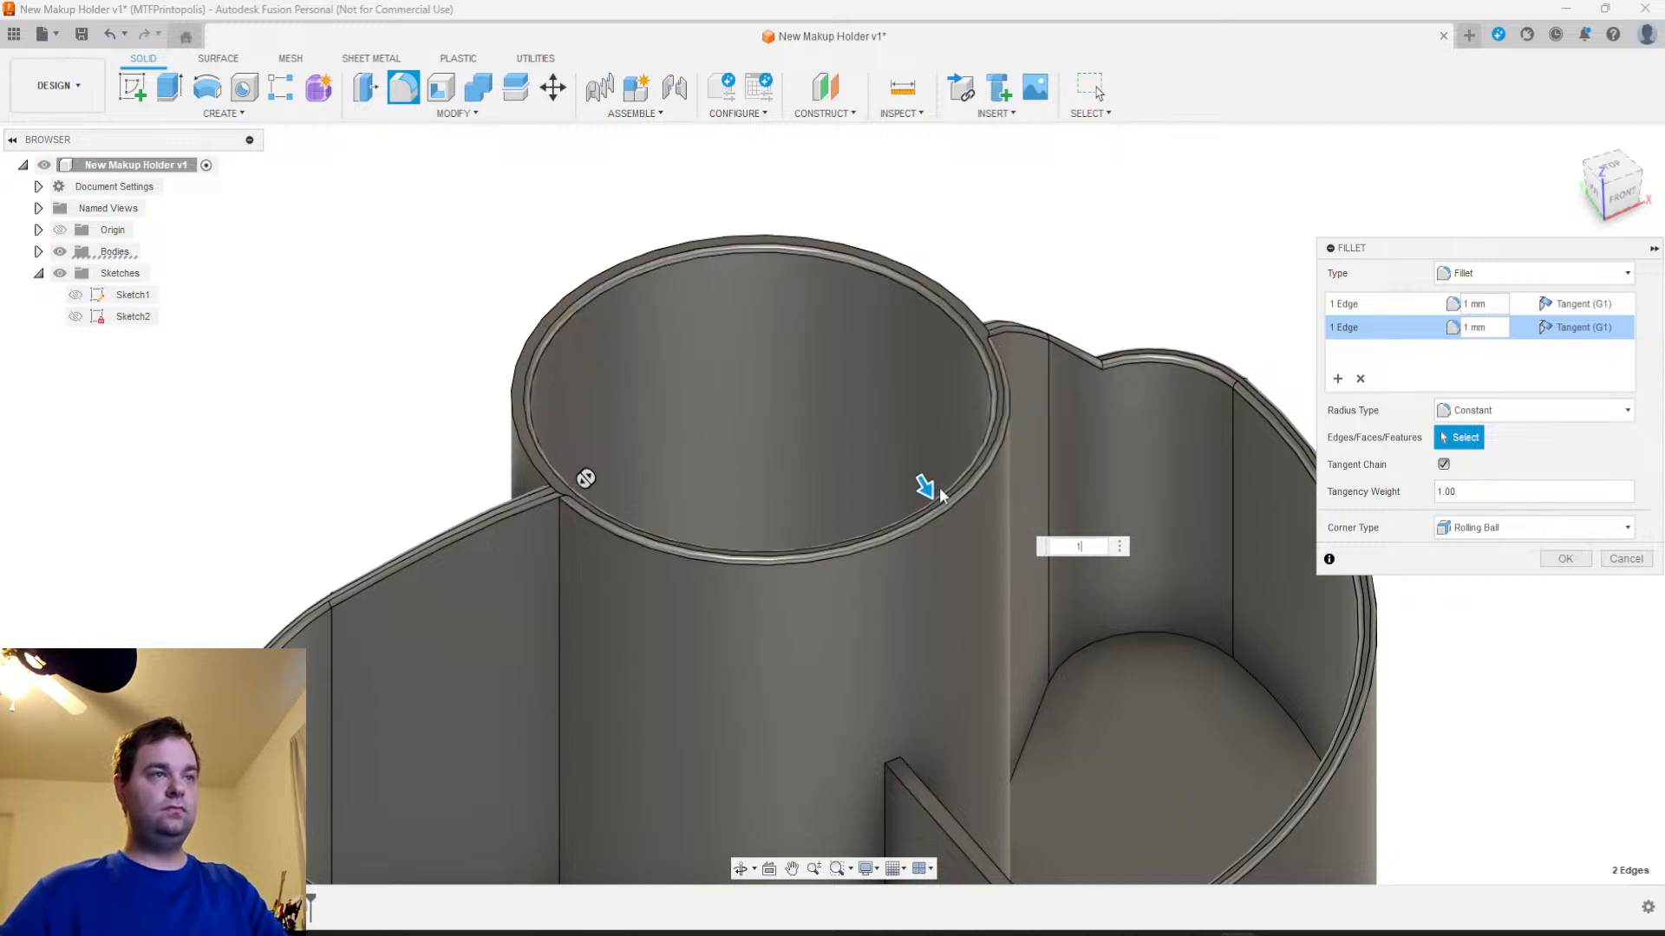
left_click(1338, 378)
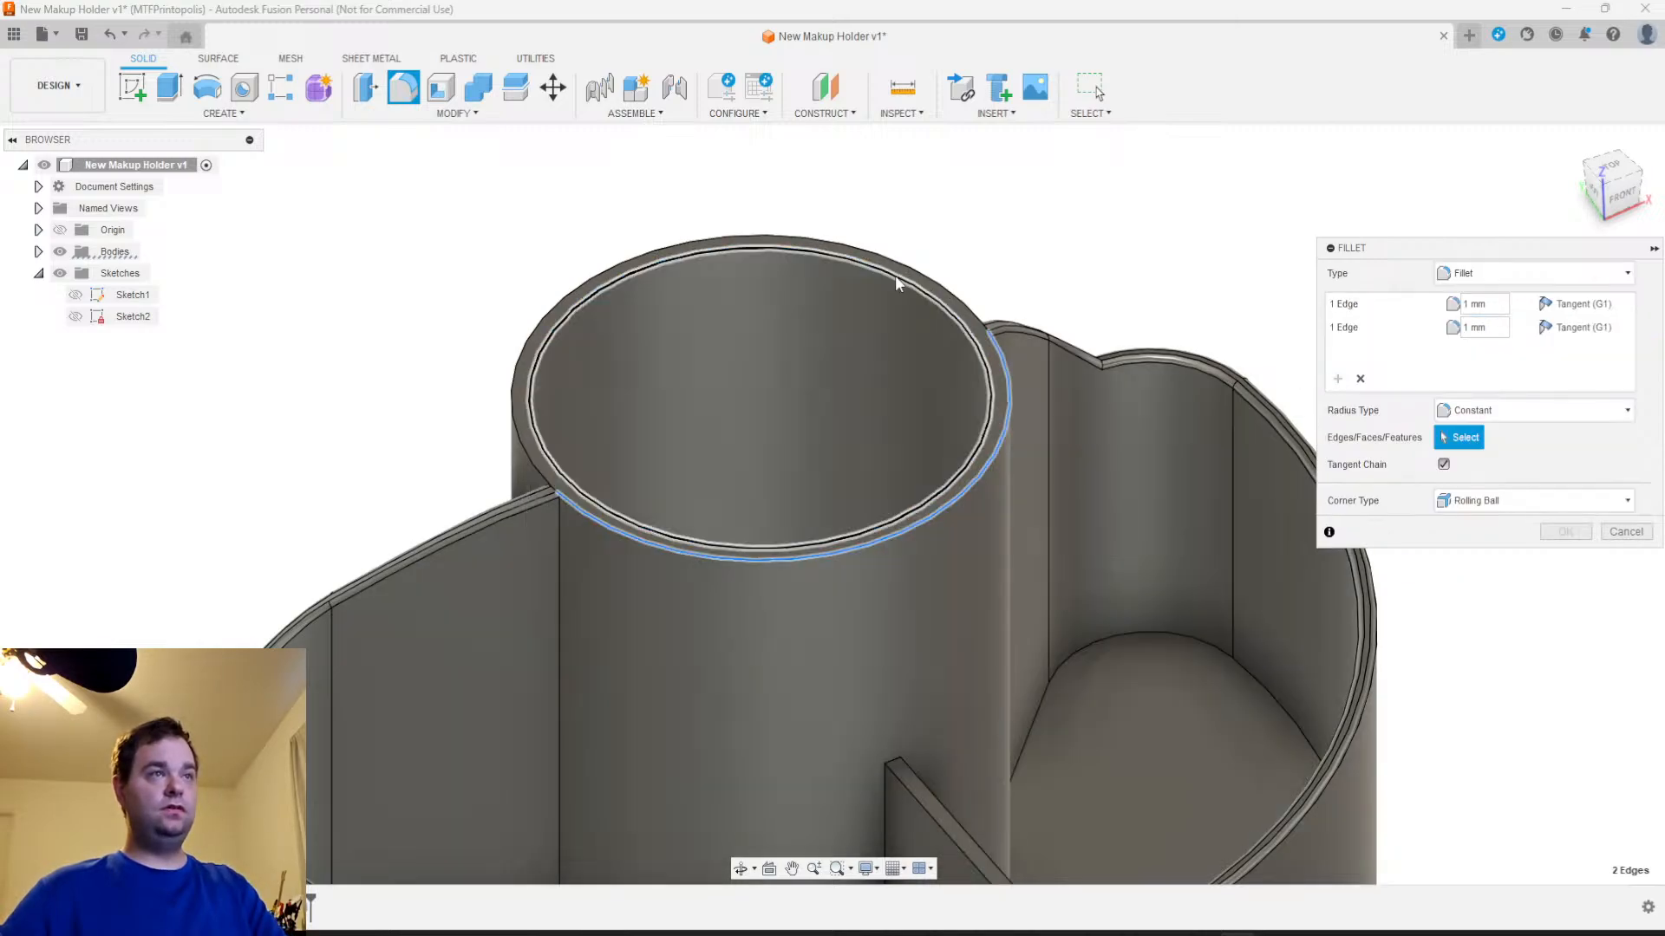
left_click(941, 293)
type("1")
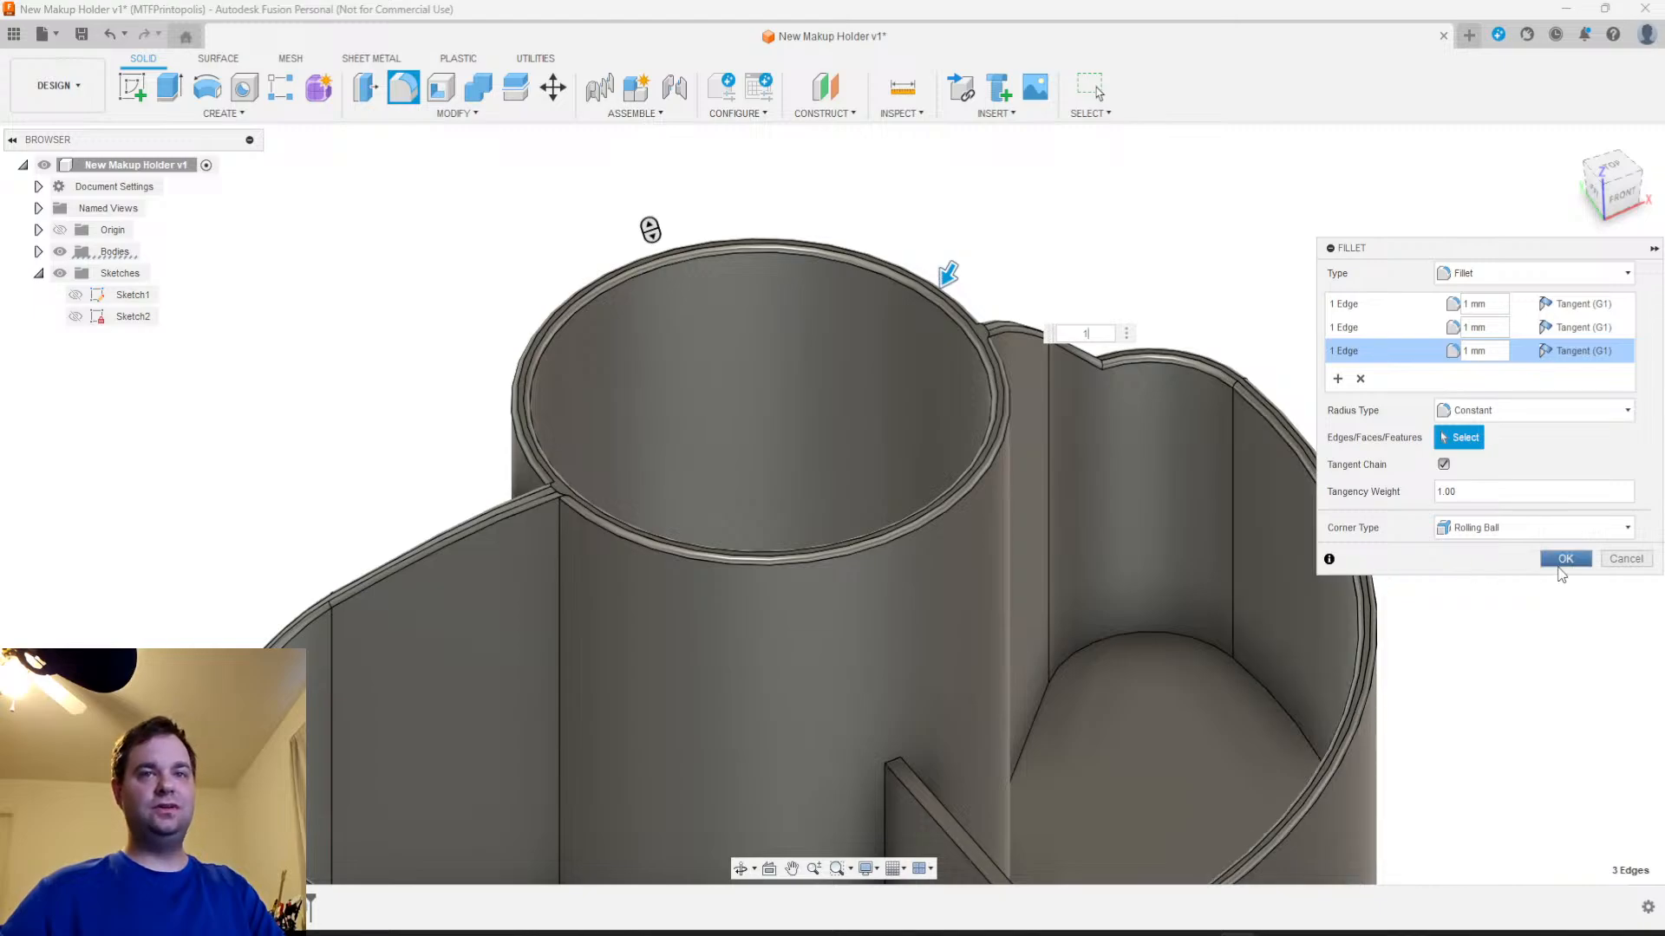
Add both top edges of the sloped divider as a fourth selection set at 1 mm and apply the fillet
left_click(1338, 379)
middle_click_drag(1084, 715, 1121, 602)
left_click(1037, 731)
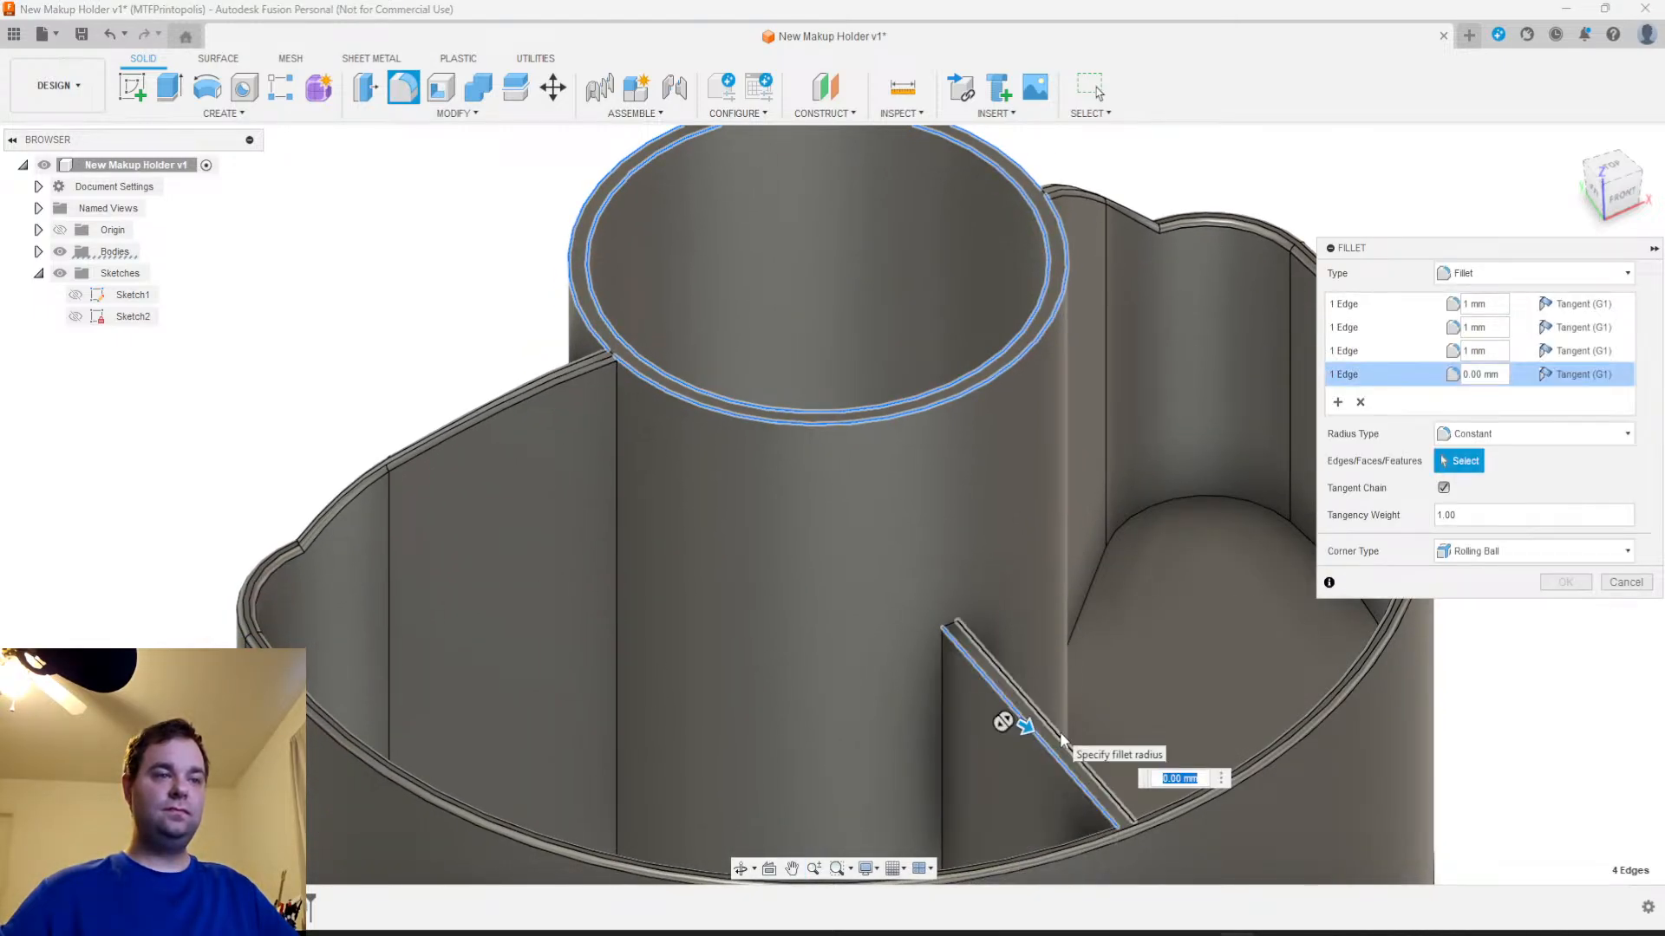
left_click(1052, 732)
type("1")
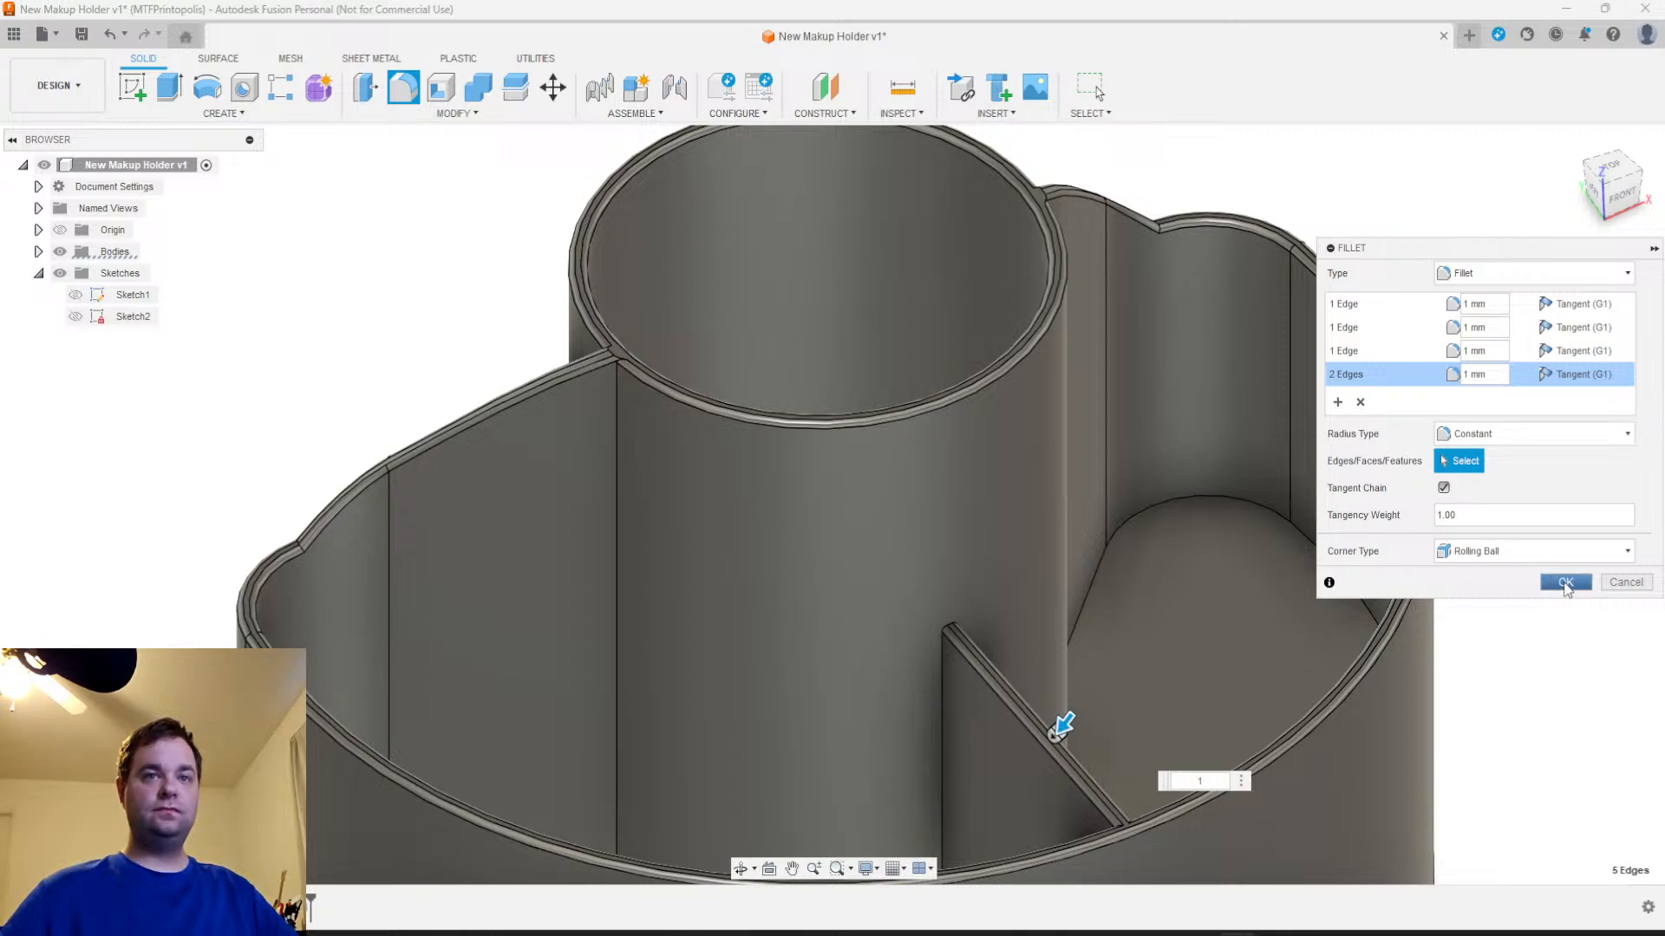
left_click(1565, 583)
Examine the rounded cup rim, compartment walls and divider from the front, directly above and at an angle
scroll(1474, 659, "down", 2)
middle_click_drag(1496, 682, 1103, 609, "shift")
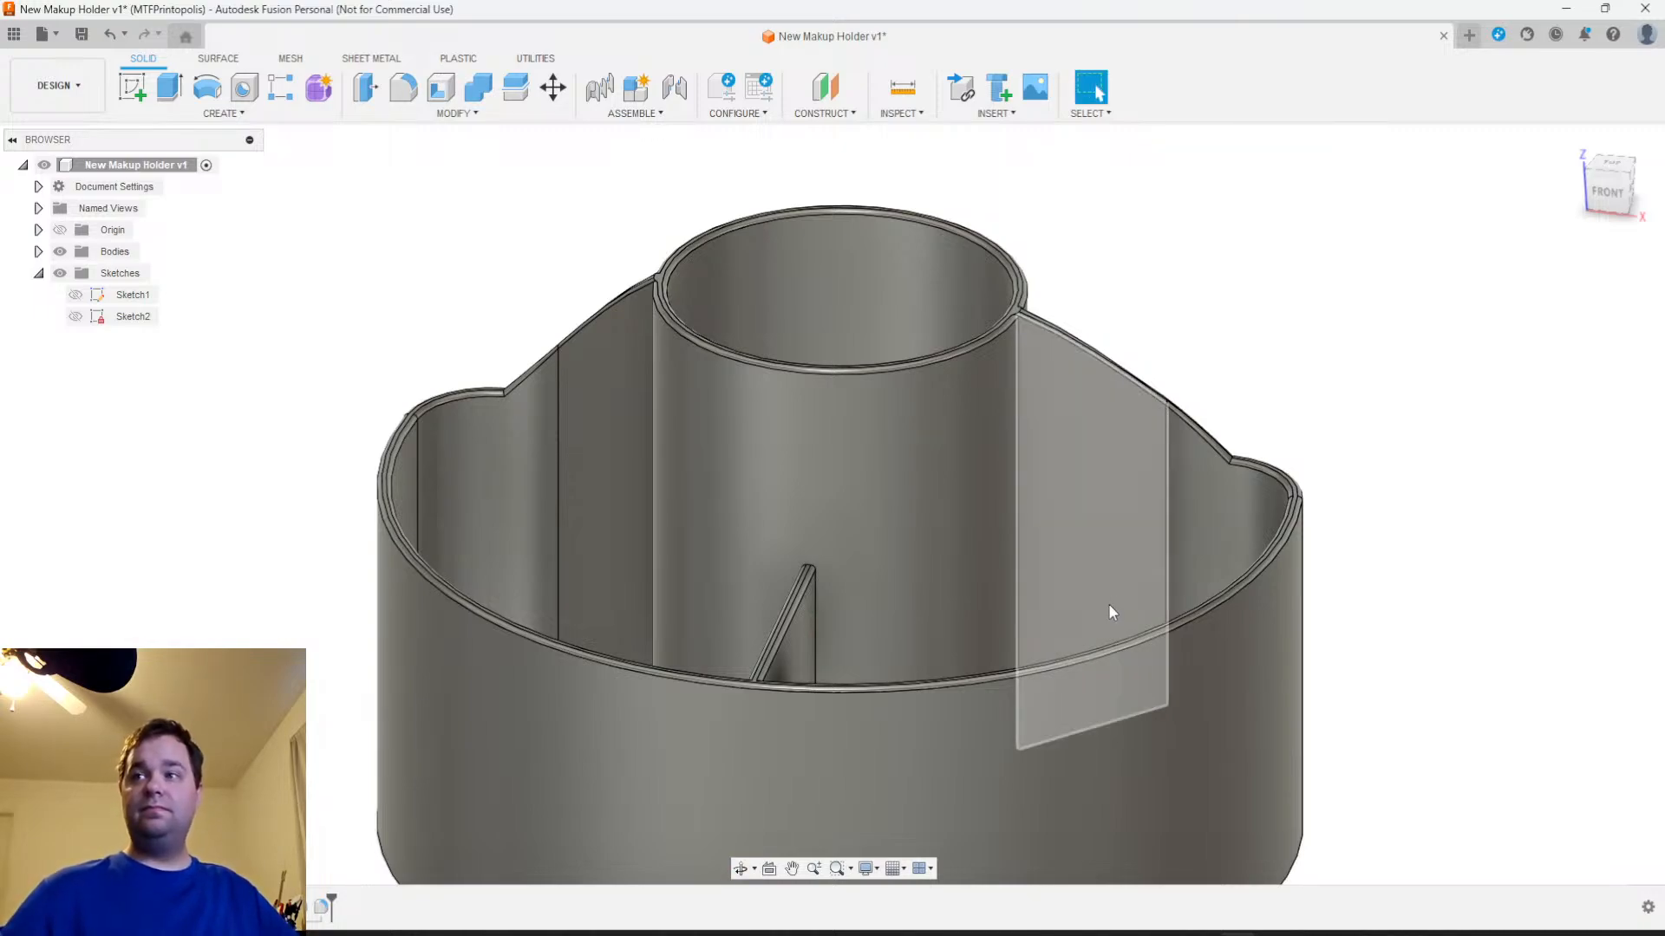
scroll(773, 676, "down", 3)
middle_click_drag(794, 664, 1013, 607)
scroll(923, 565, "down", 2)
scroll(923, 565, "up", 2)
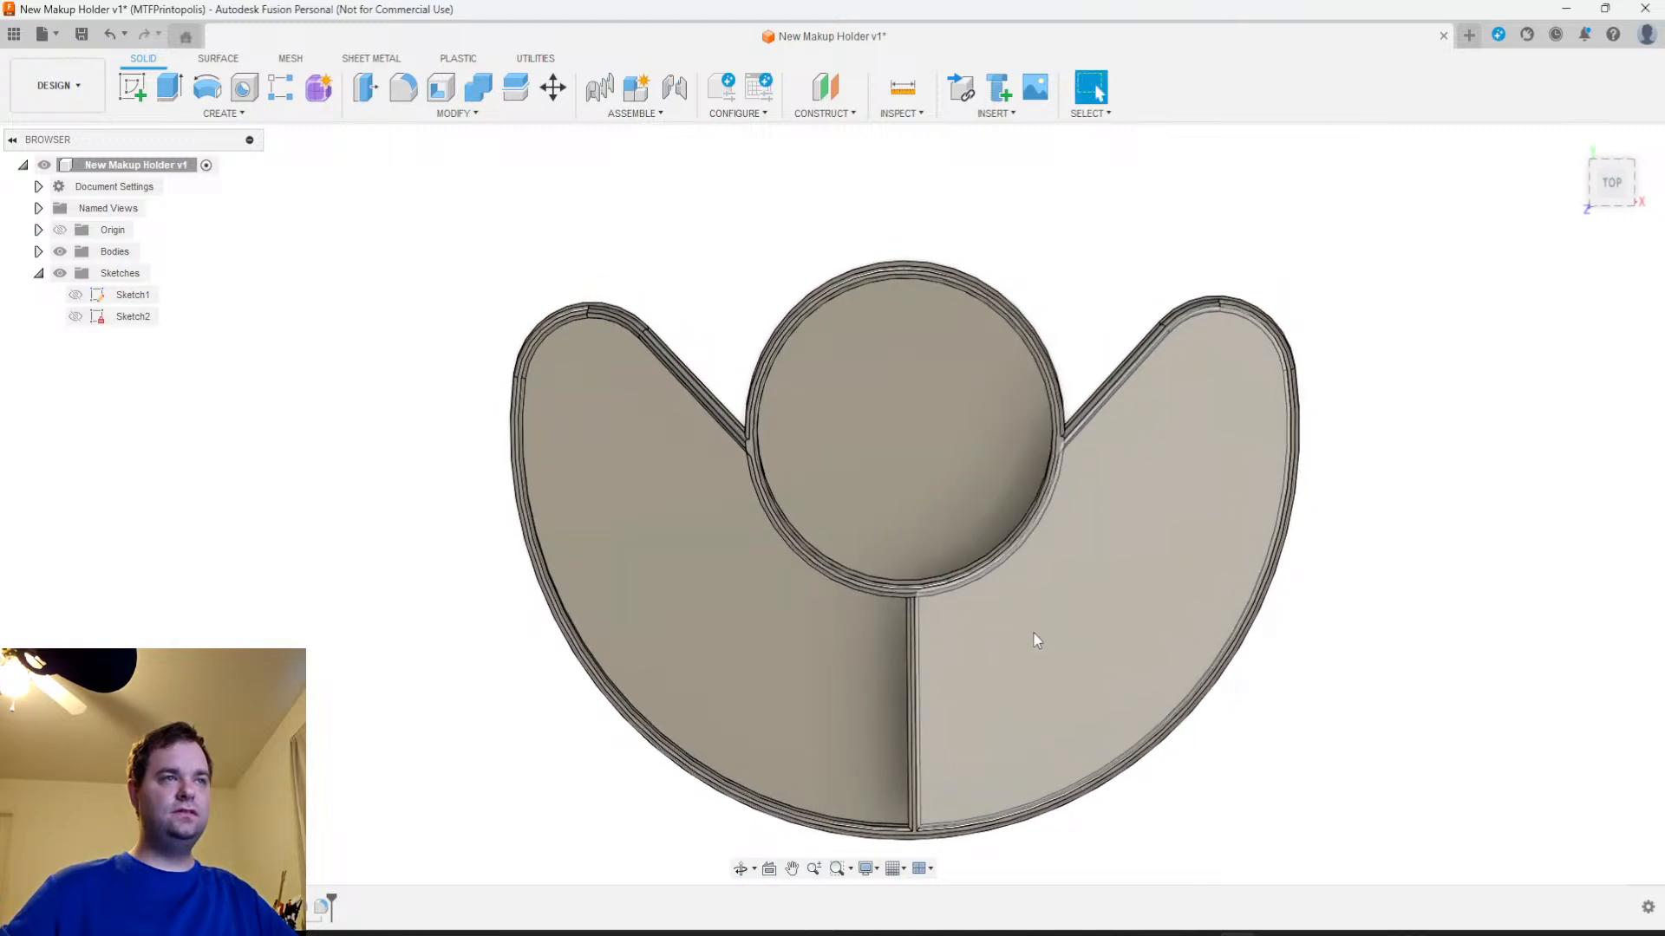
left_click(1606, 184)
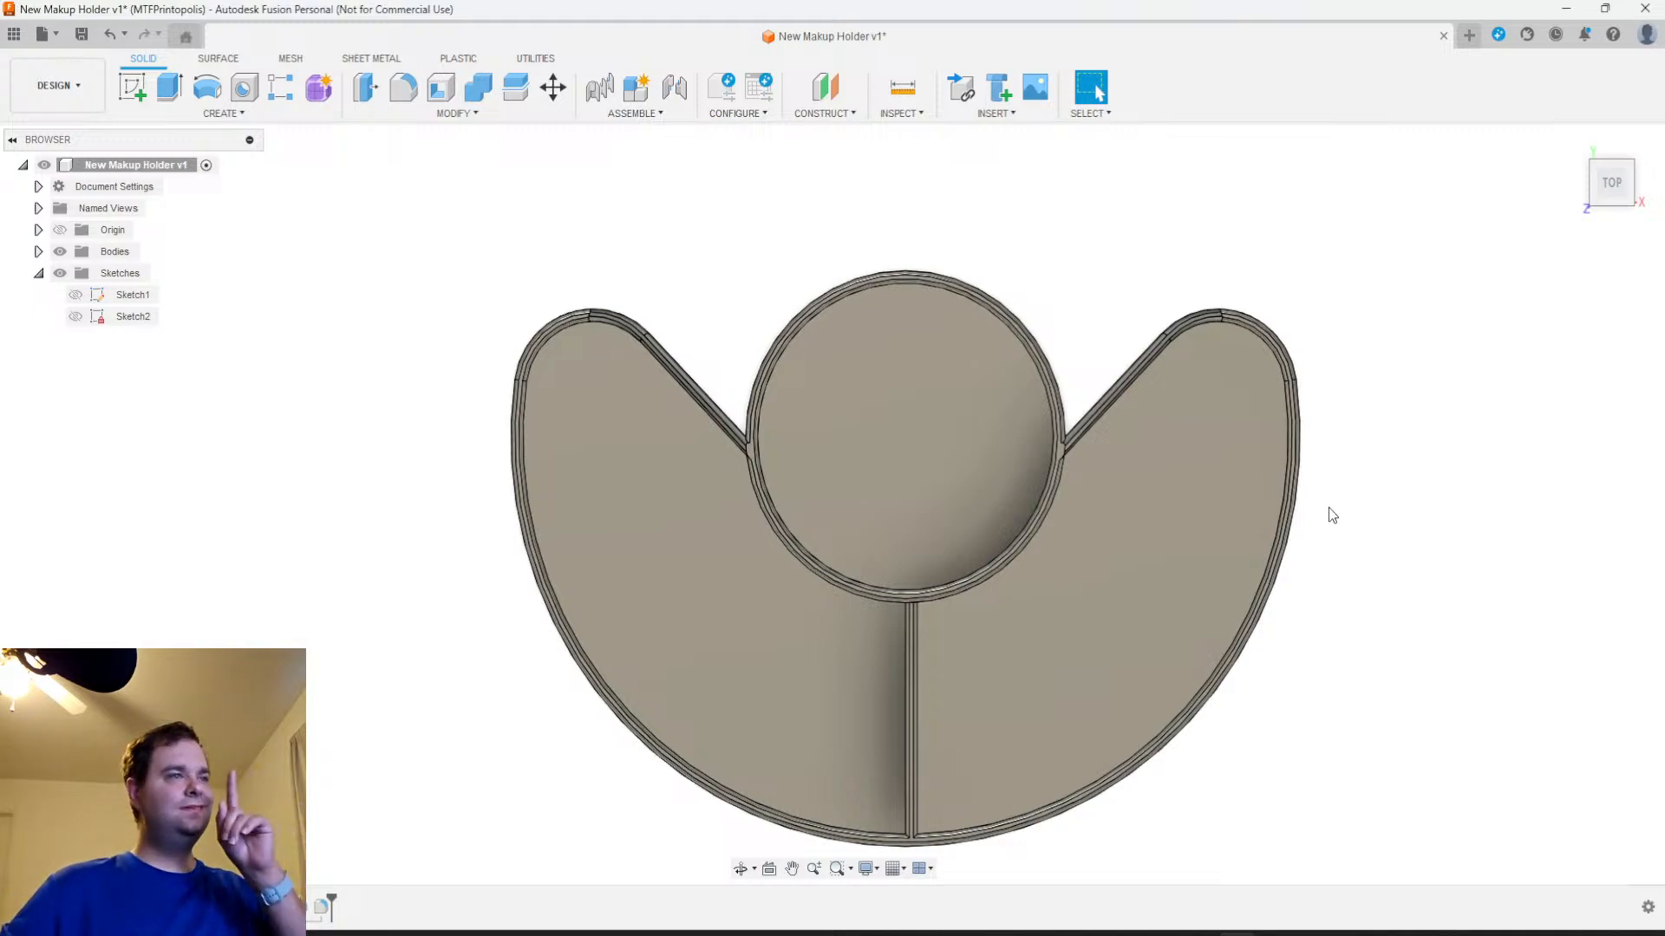
scroll(1286, 504, "down", 3)
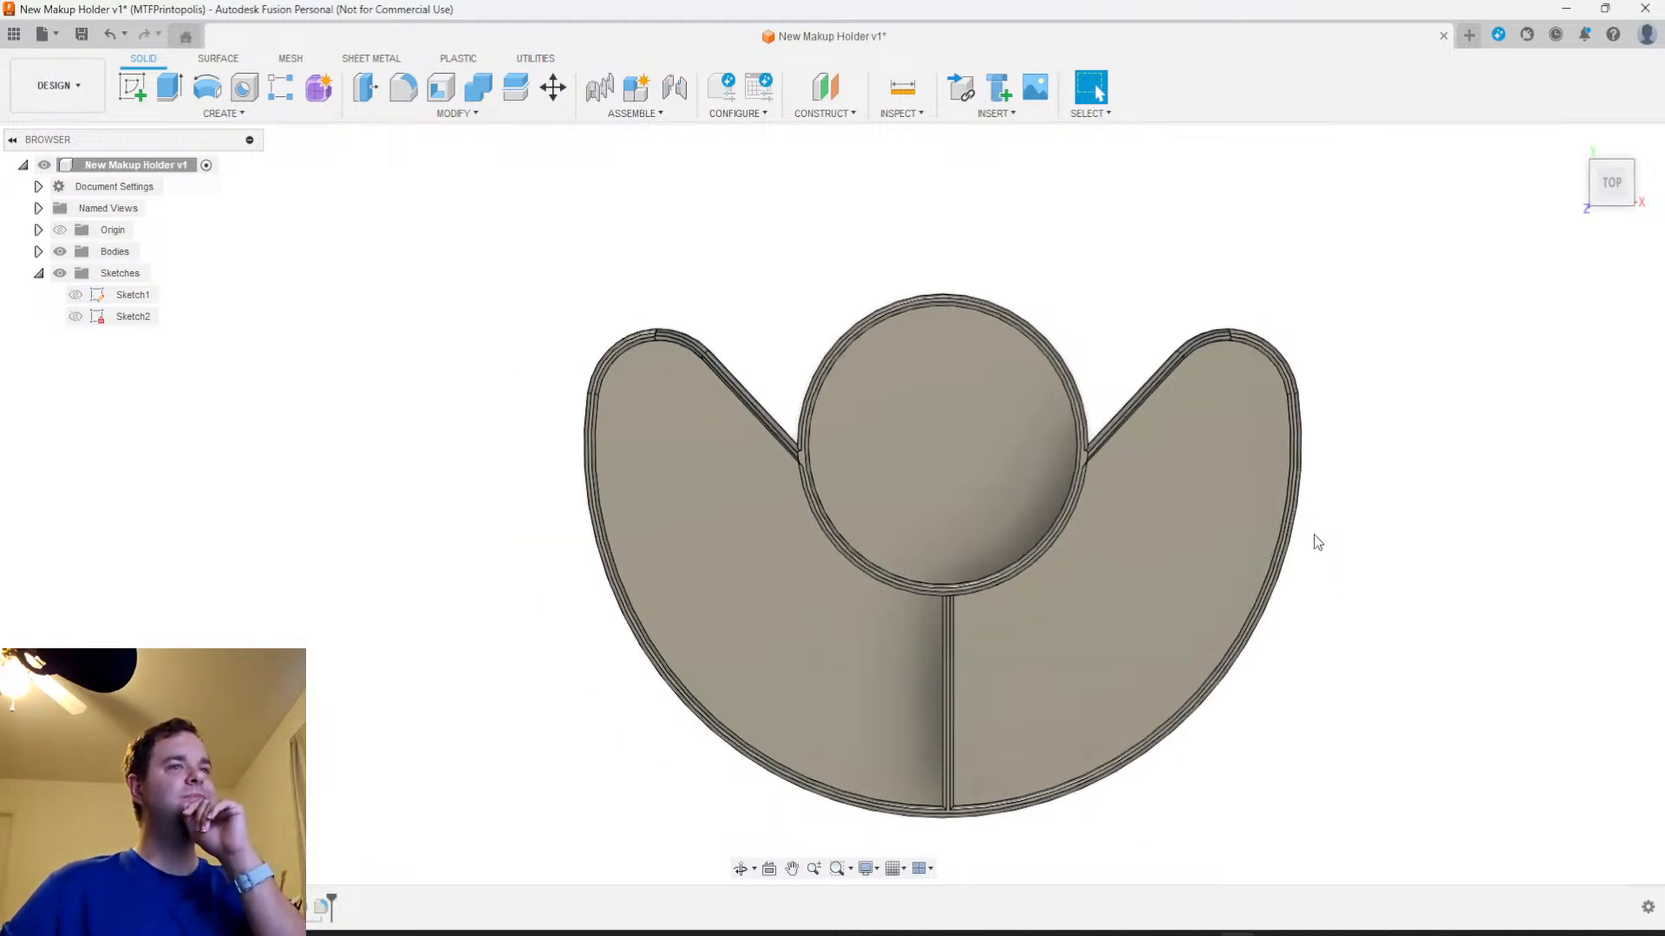
middle_click_drag(1174, 624, 1172, 533, "shift")
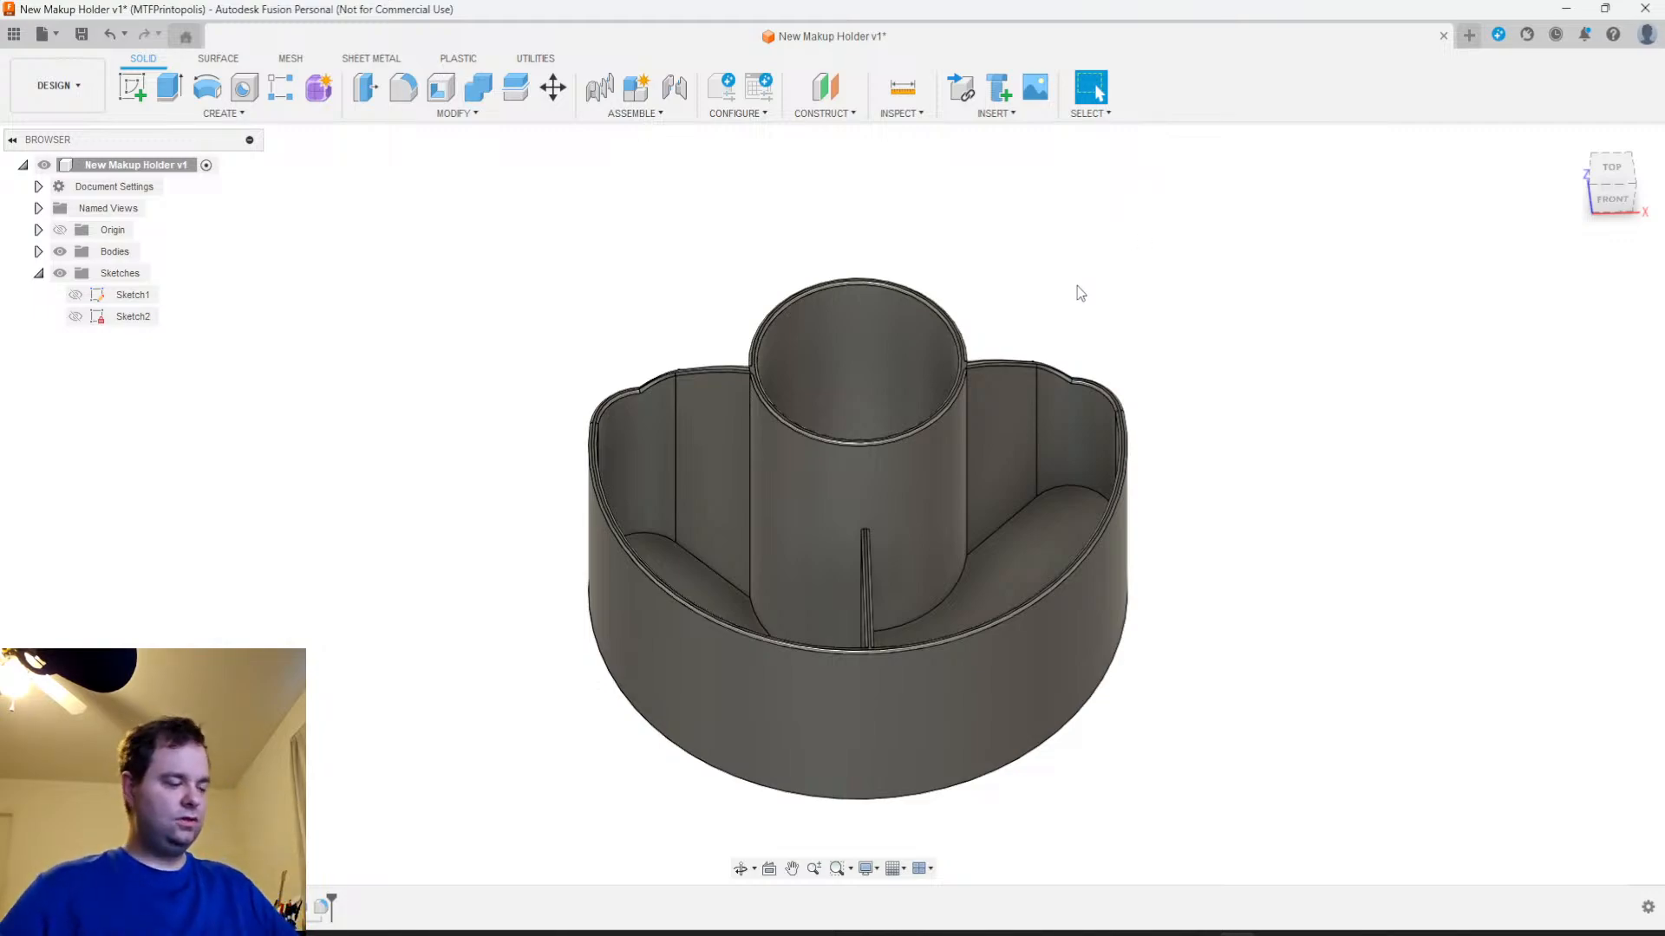
scroll(971, 588, "down", 2)
scroll(1028, 622, "up", 3)
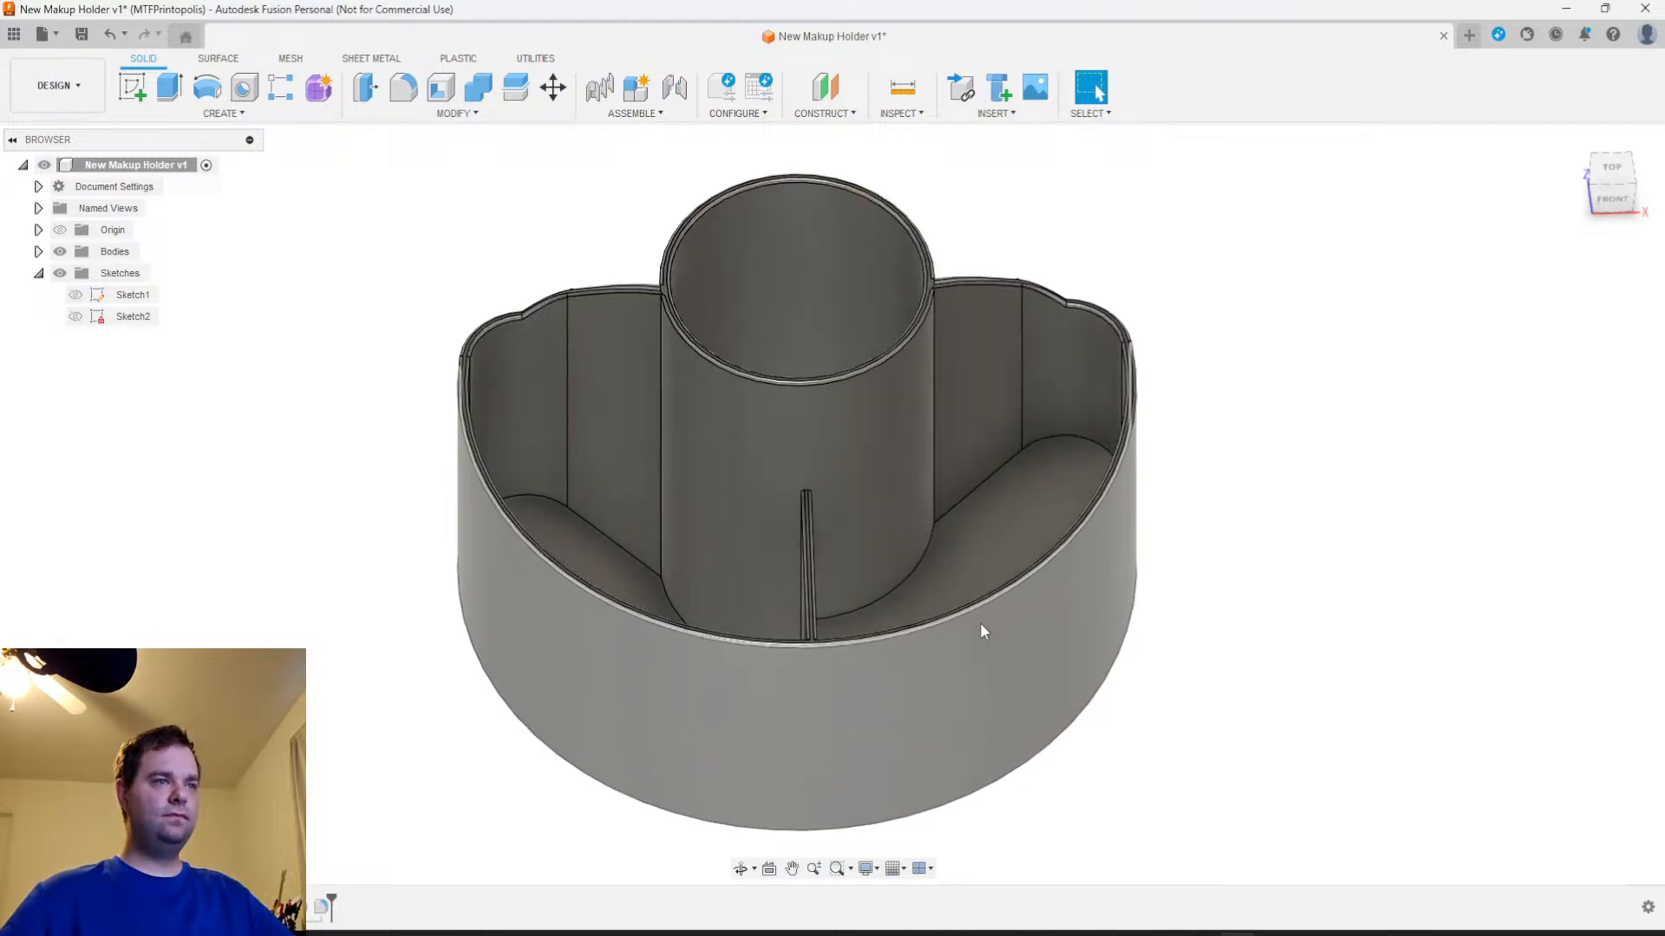
middle_click_drag(979, 622, 991, 648, "shift")
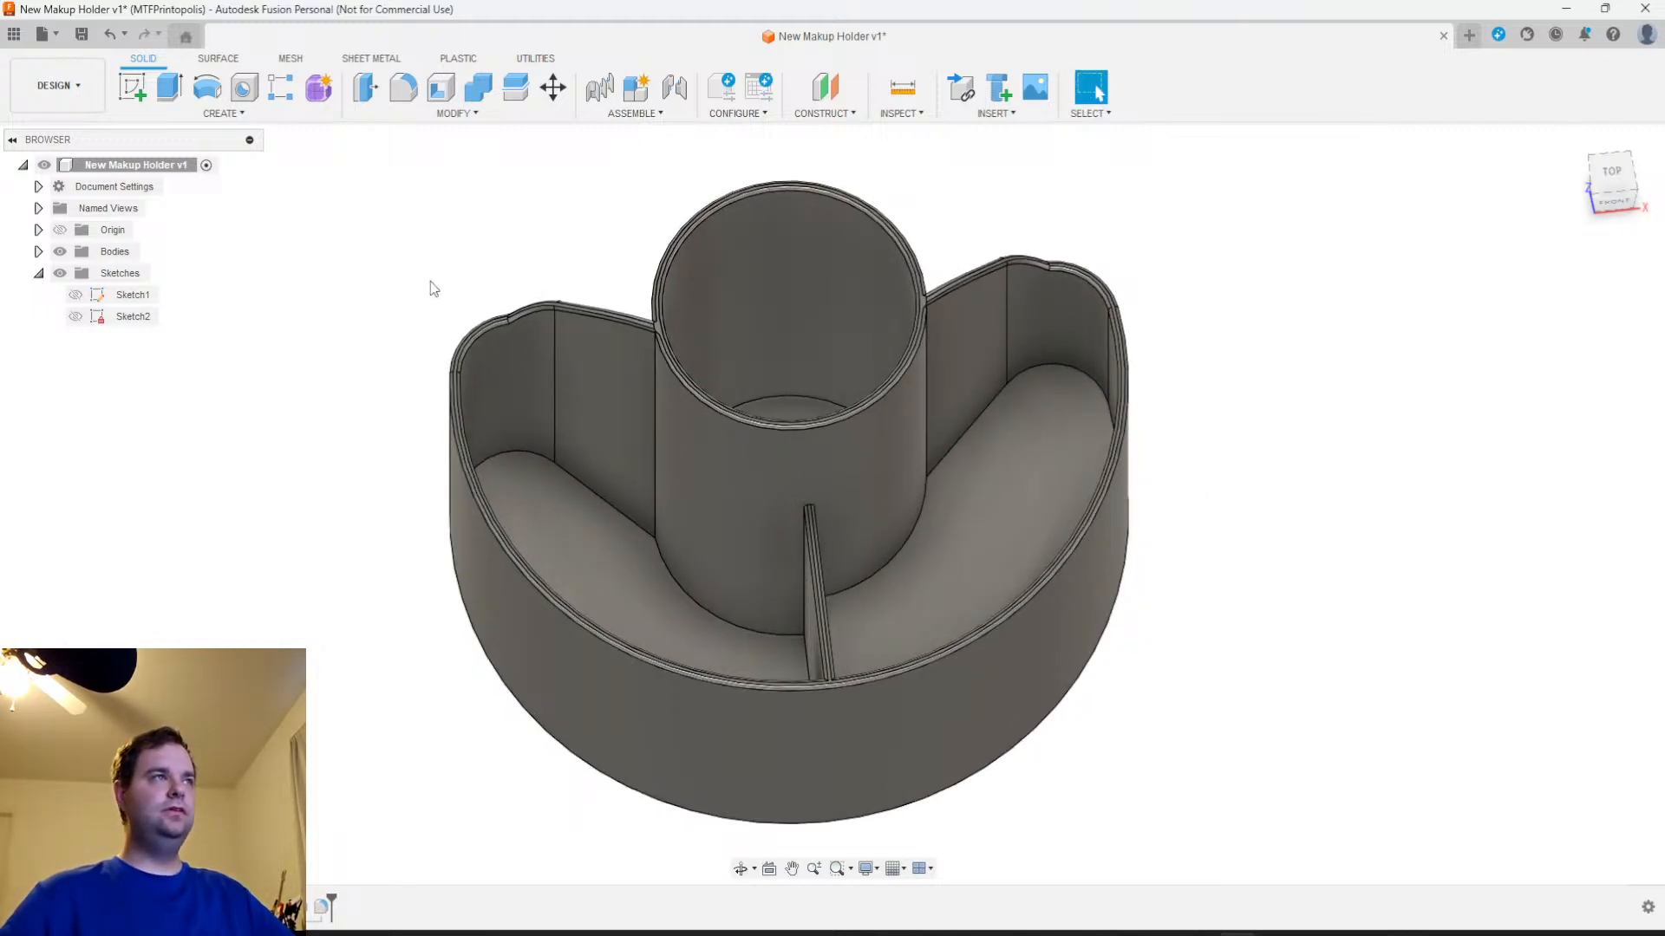
Create a construction plane offset 195 mm above the horizontal XY origin plane
left_click(844, 121)
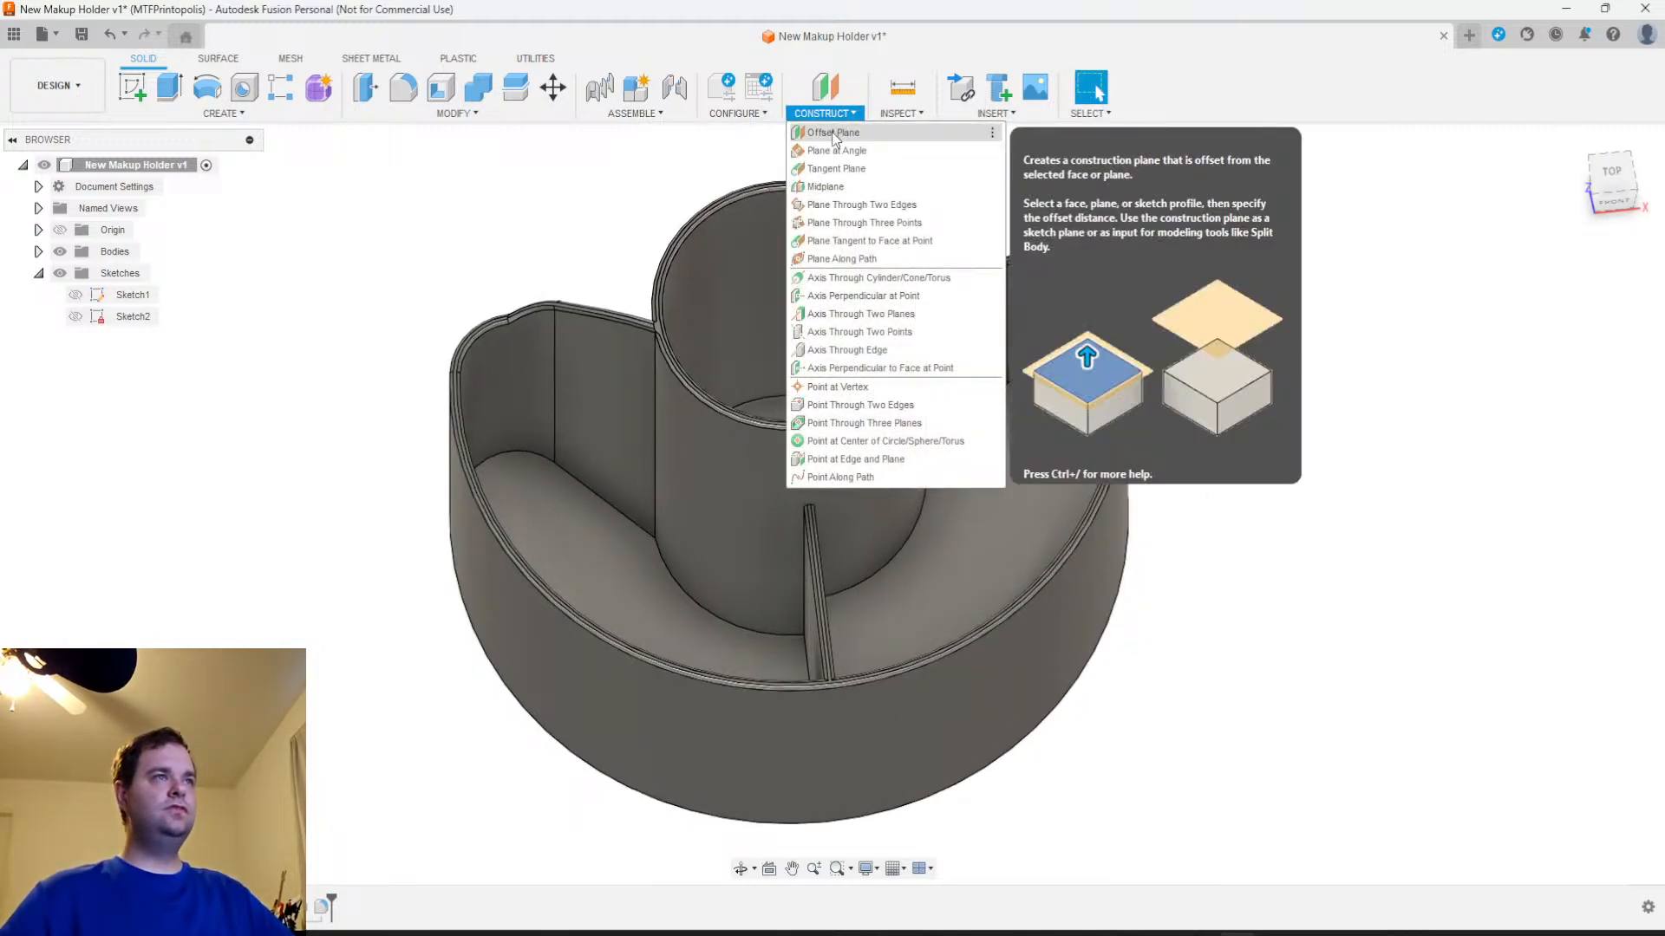
left_click(830, 131)
middle_click_drag(920, 518, 997, 612, "shift")
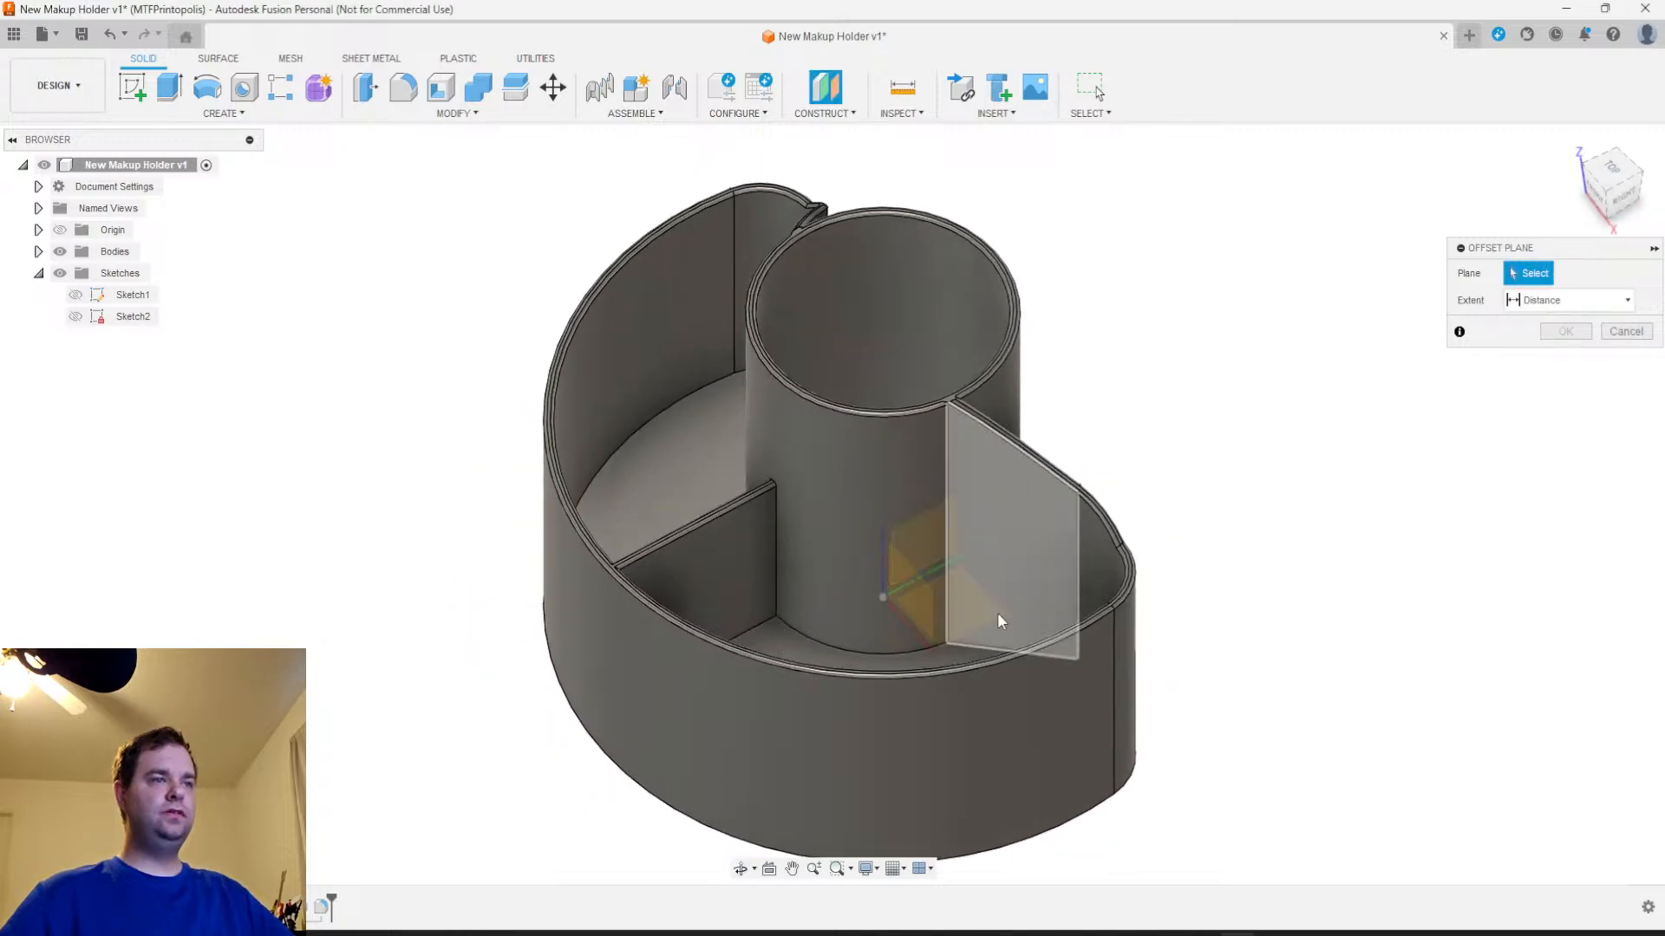
left_click(944, 610)
left_click_drag(931, 596, 931, 132)
middle_click_drag(1115, 460, 1096, 594)
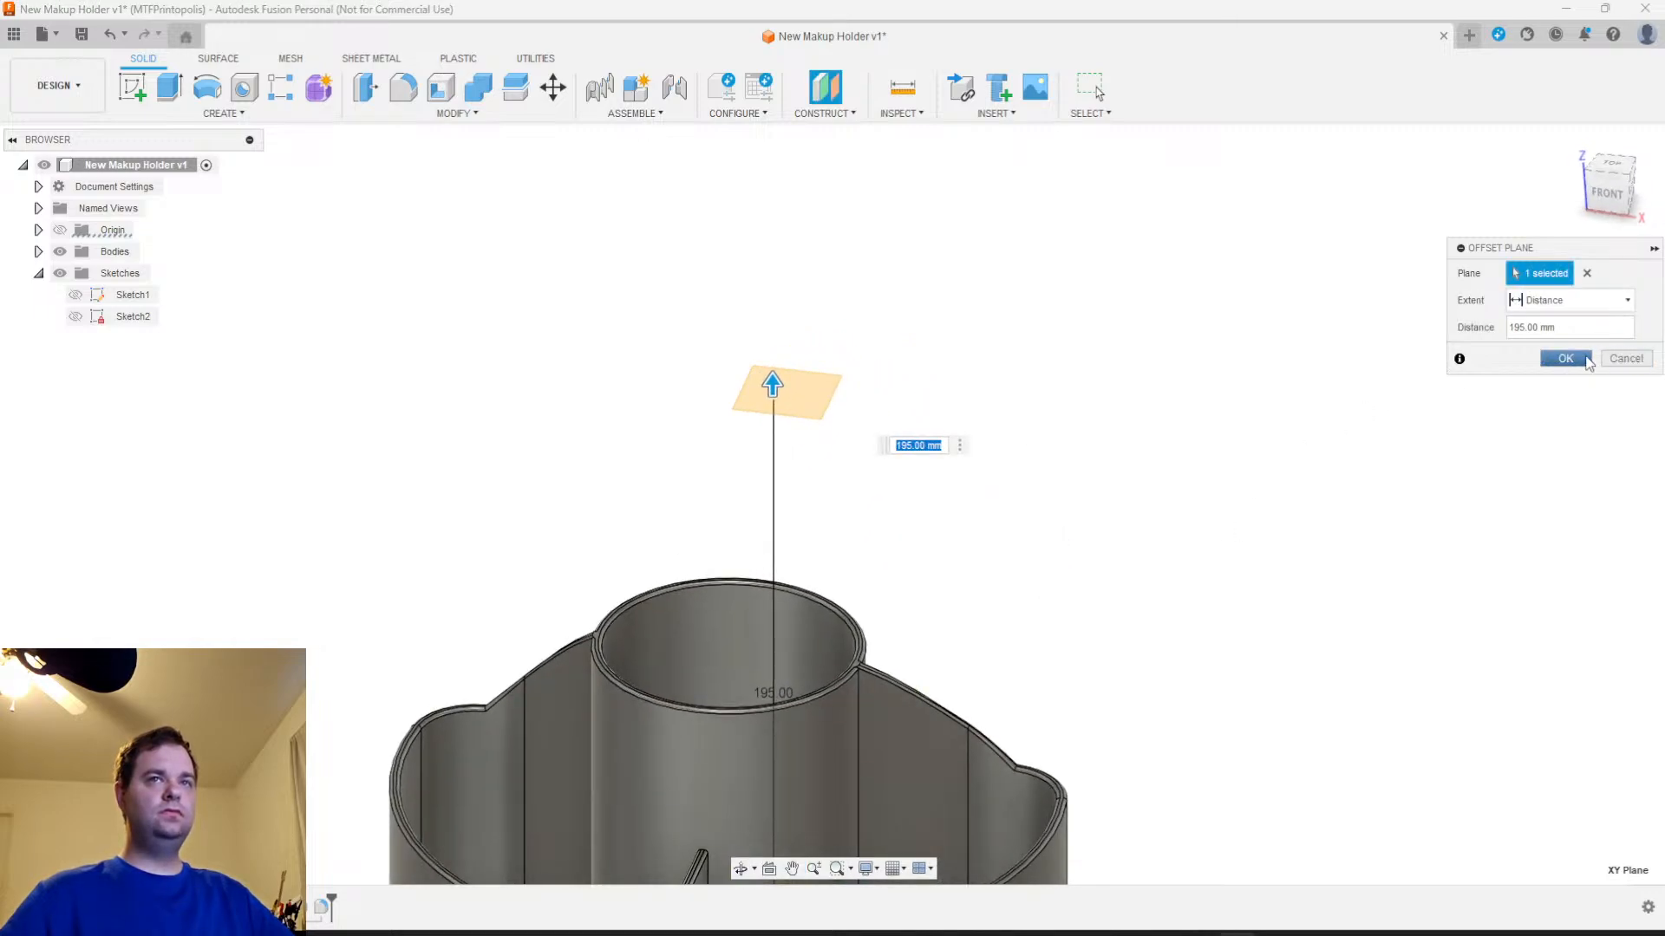
left_click(1565, 358)
Enlarge the offset plane's displayed extent on several sides until it spans the whole makeup holder
scroll(1094, 510, "down", 2)
middle_click_drag(1038, 540, 1030, 379)
left_click_drag(849, 262, 784, 663)
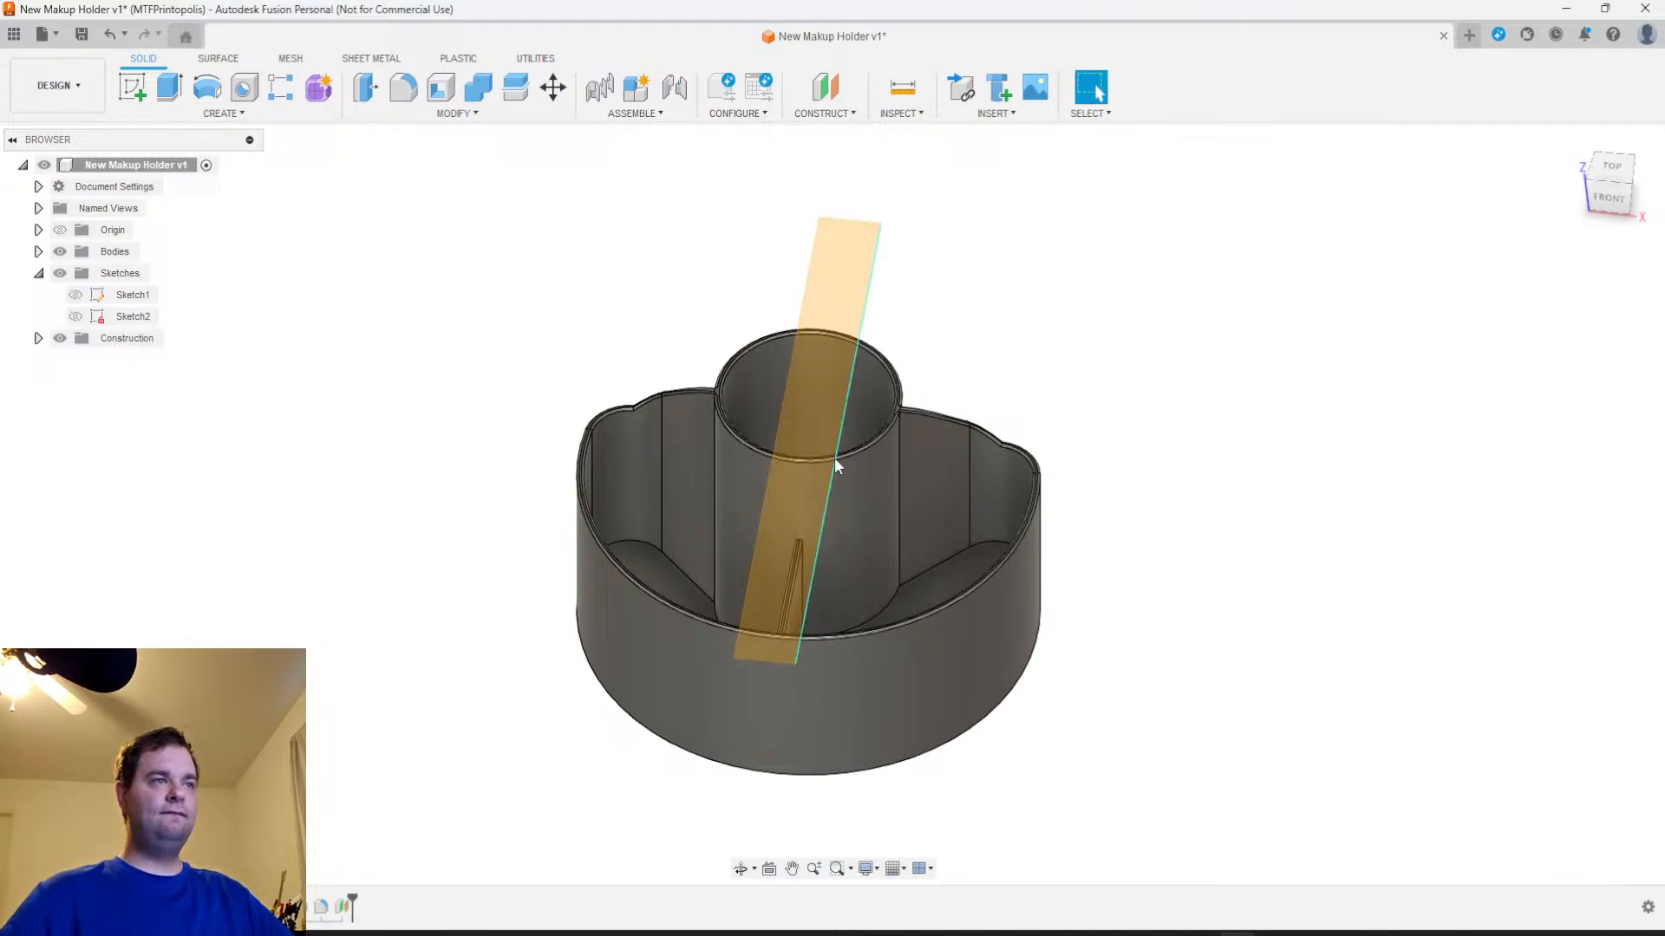
left_click_drag(834, 456, 1101, 581)
left_click_drag(765, 481, 412, 475)
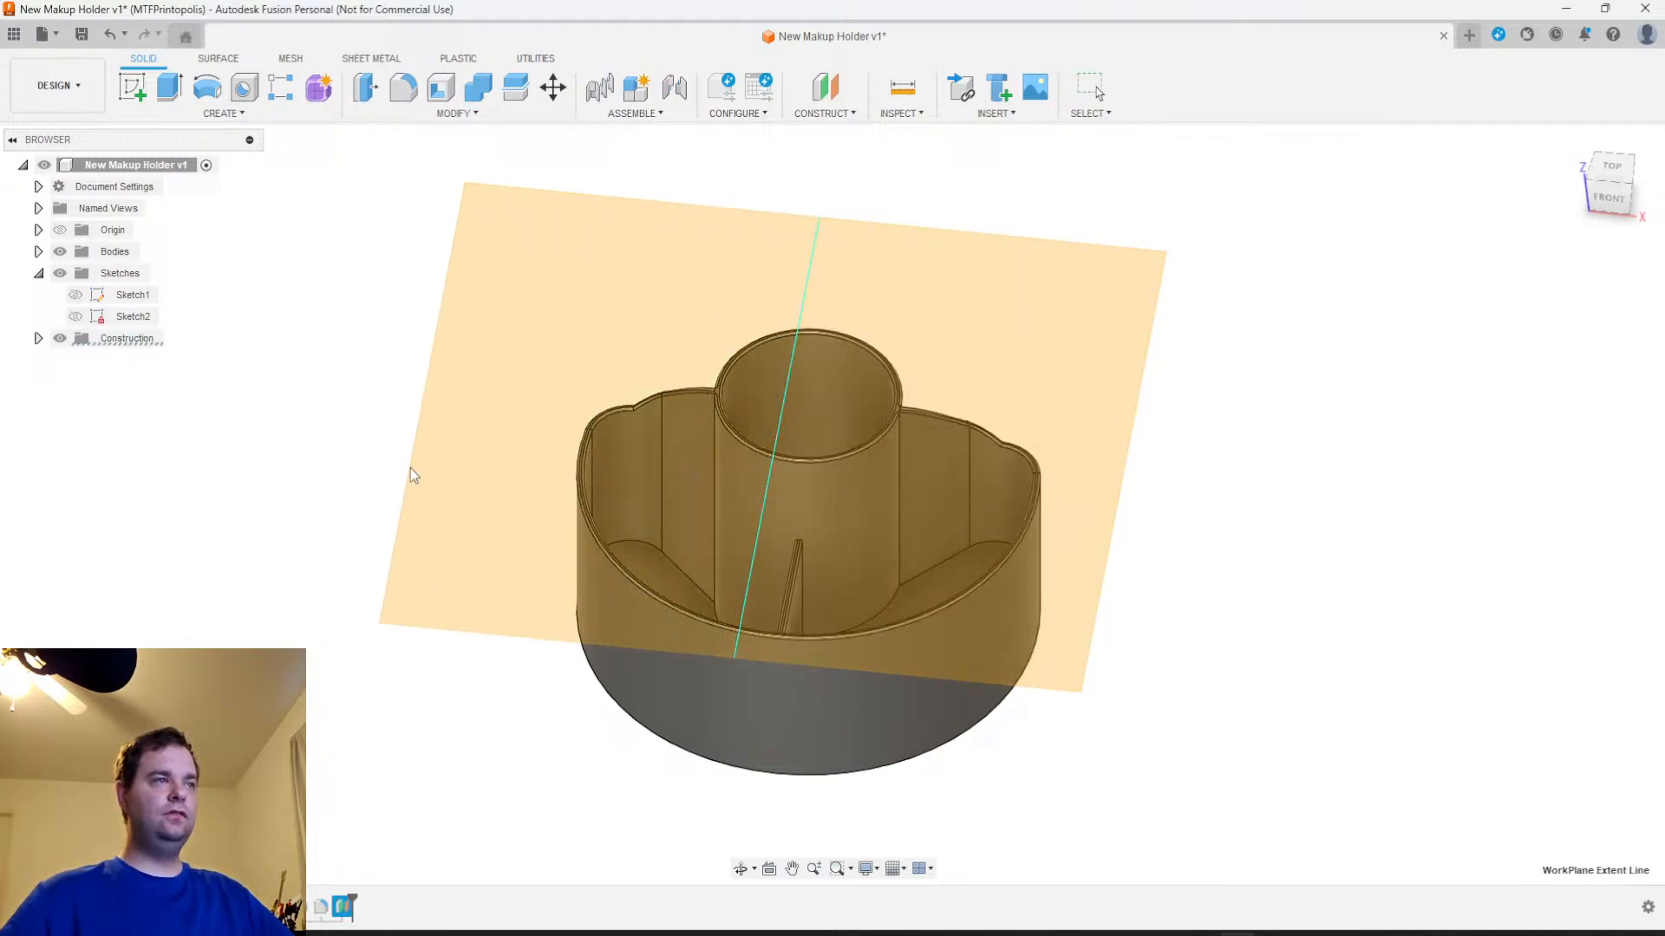
Rename the first sketch as Base Sketch
right_click(130, 297)
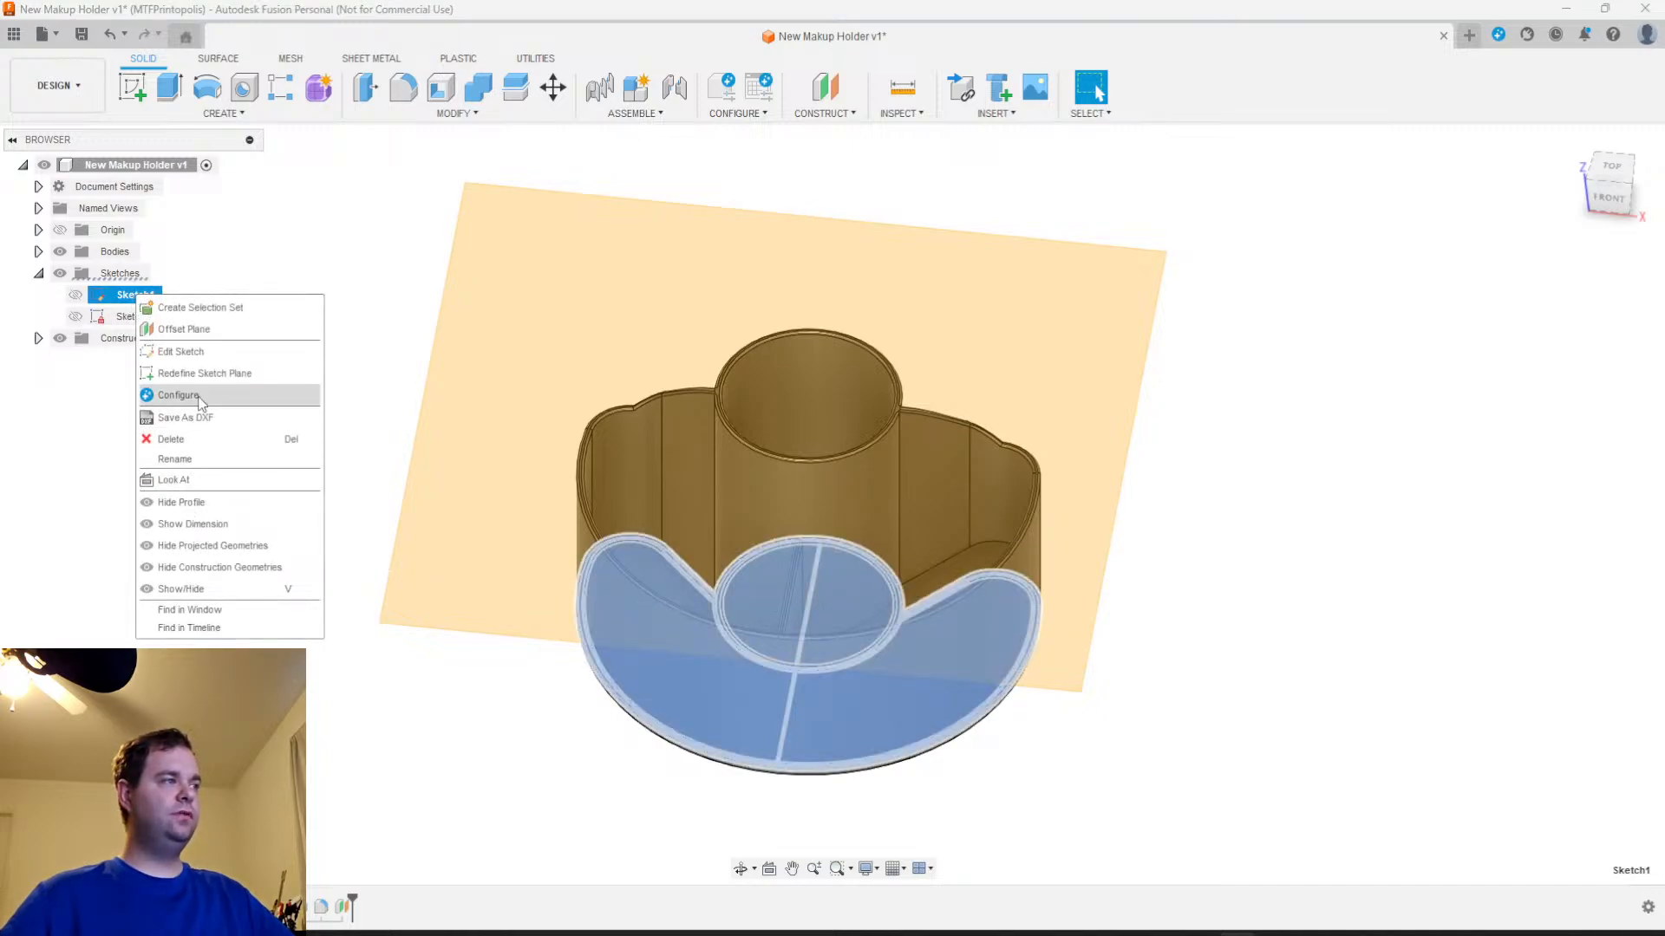
left_click(182, 460)
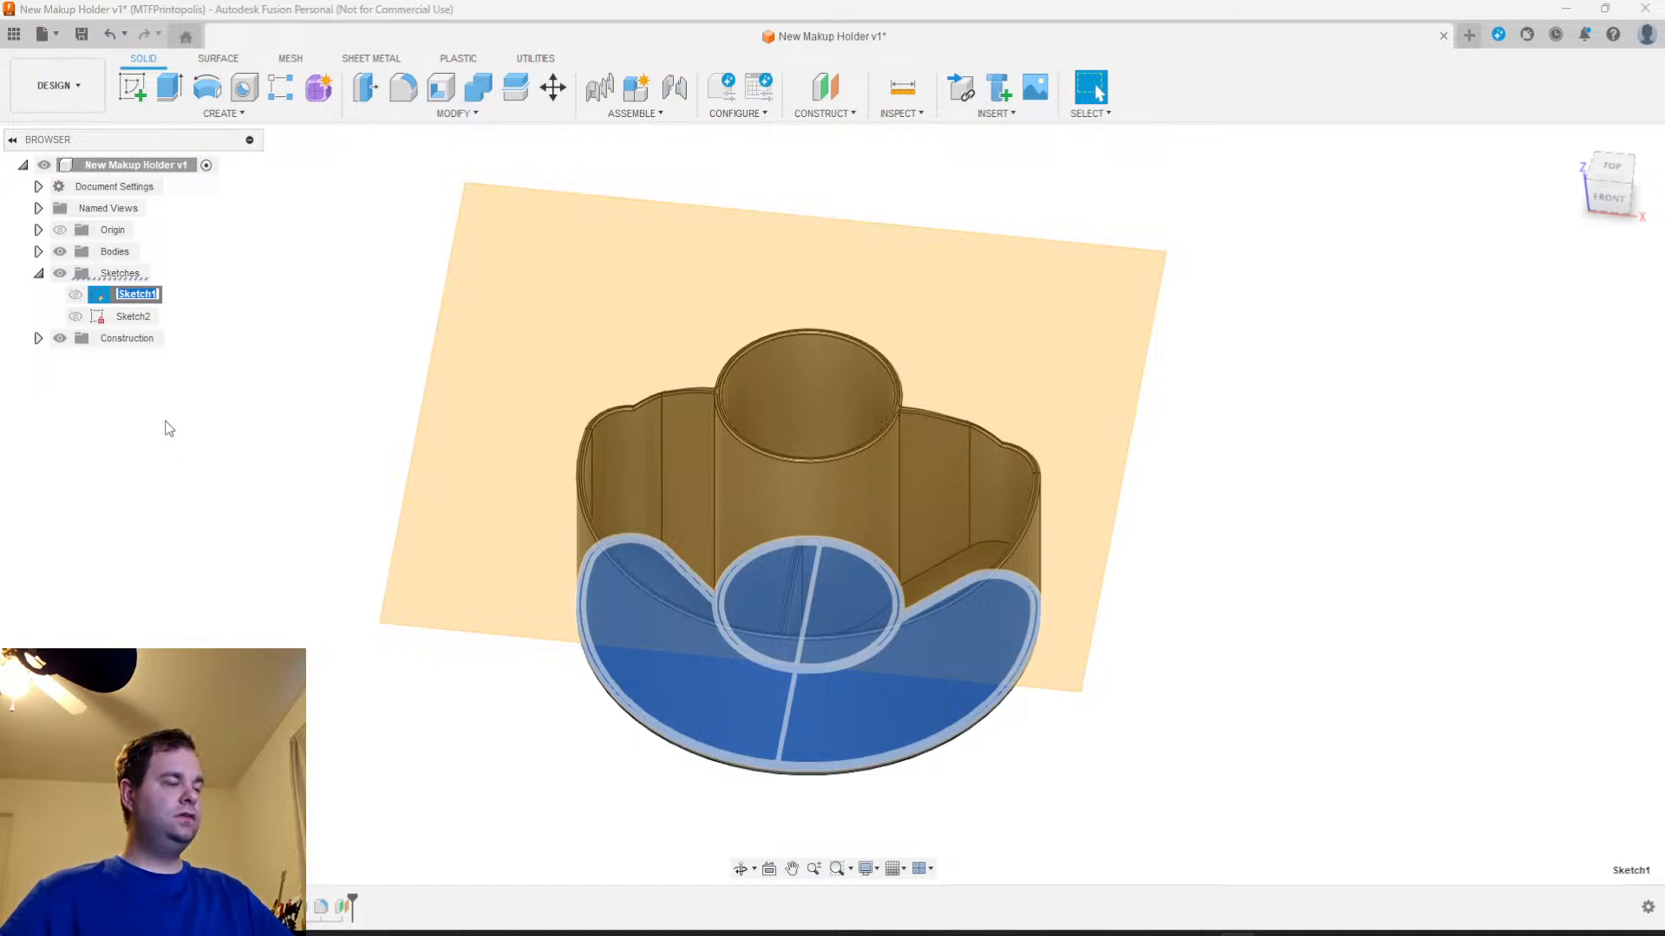
type("Base Sk")
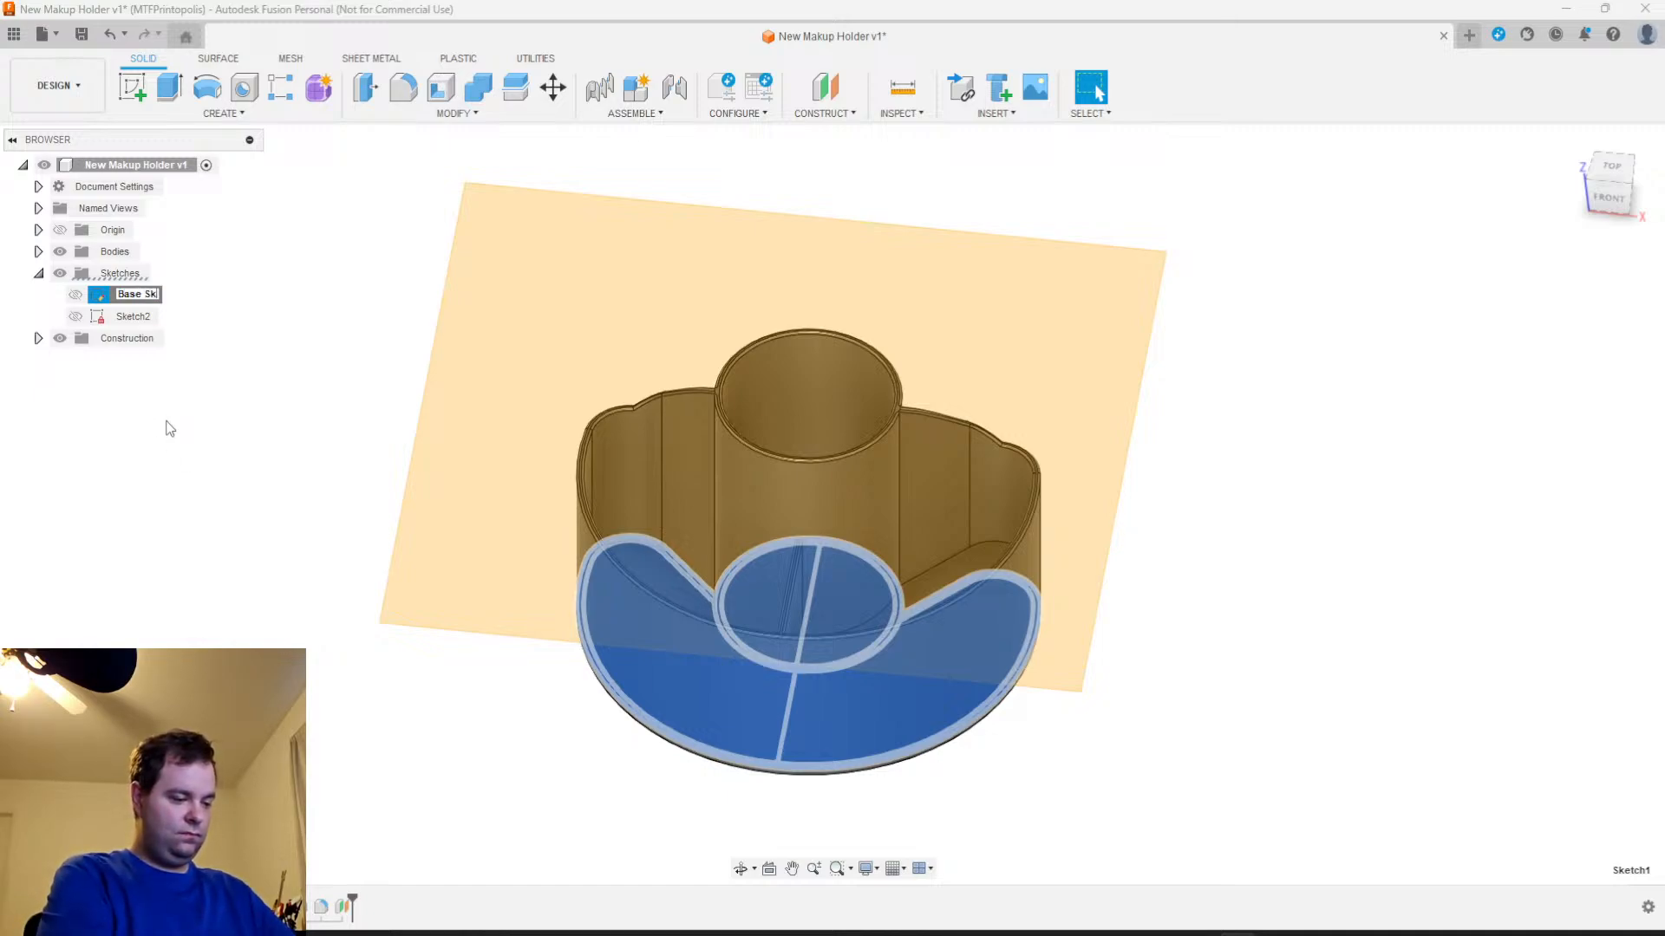
key("Return")
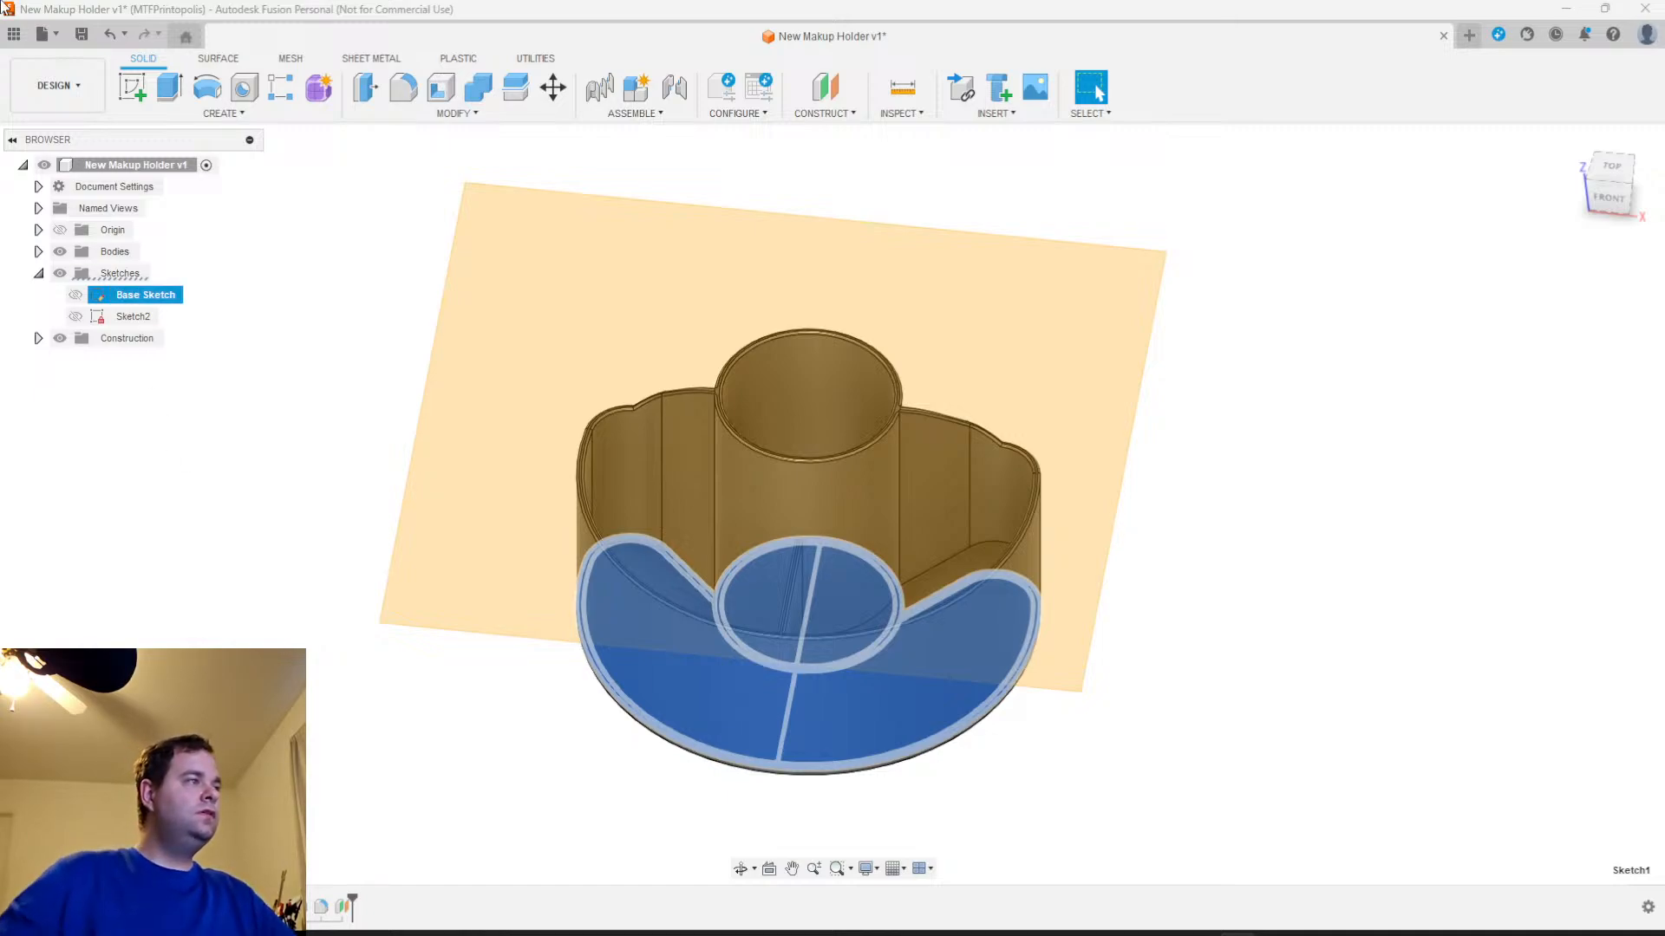
Check the contents of the second sketch and rename it as Divider Line
right_click(154, 315)
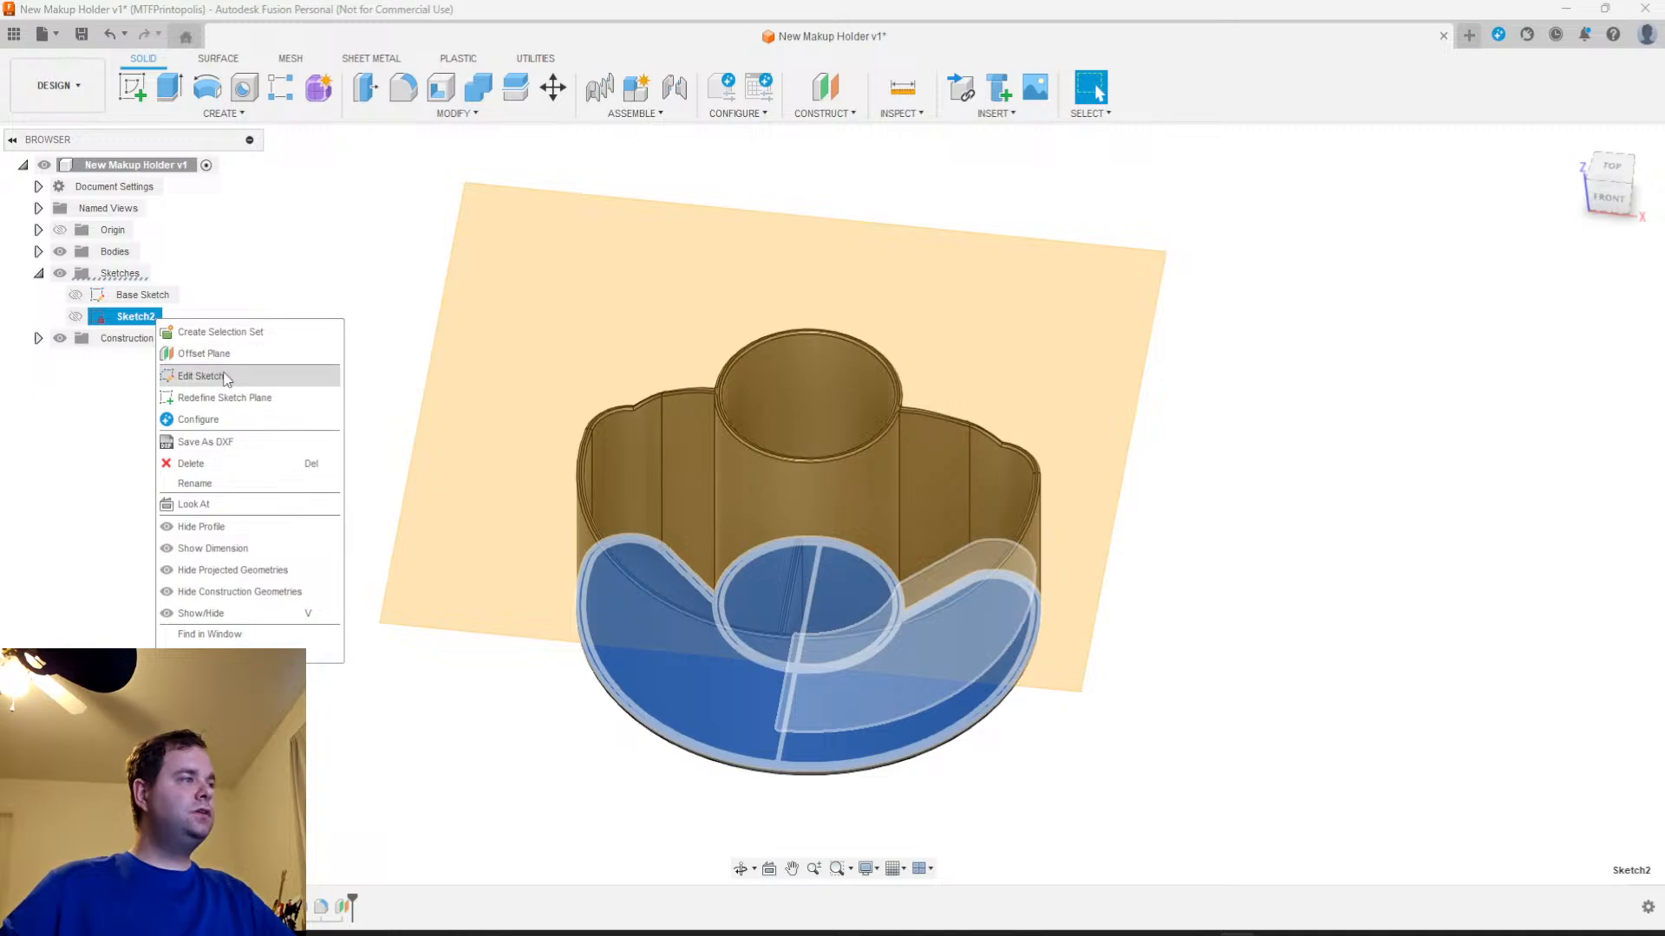
left_click(208, 375)
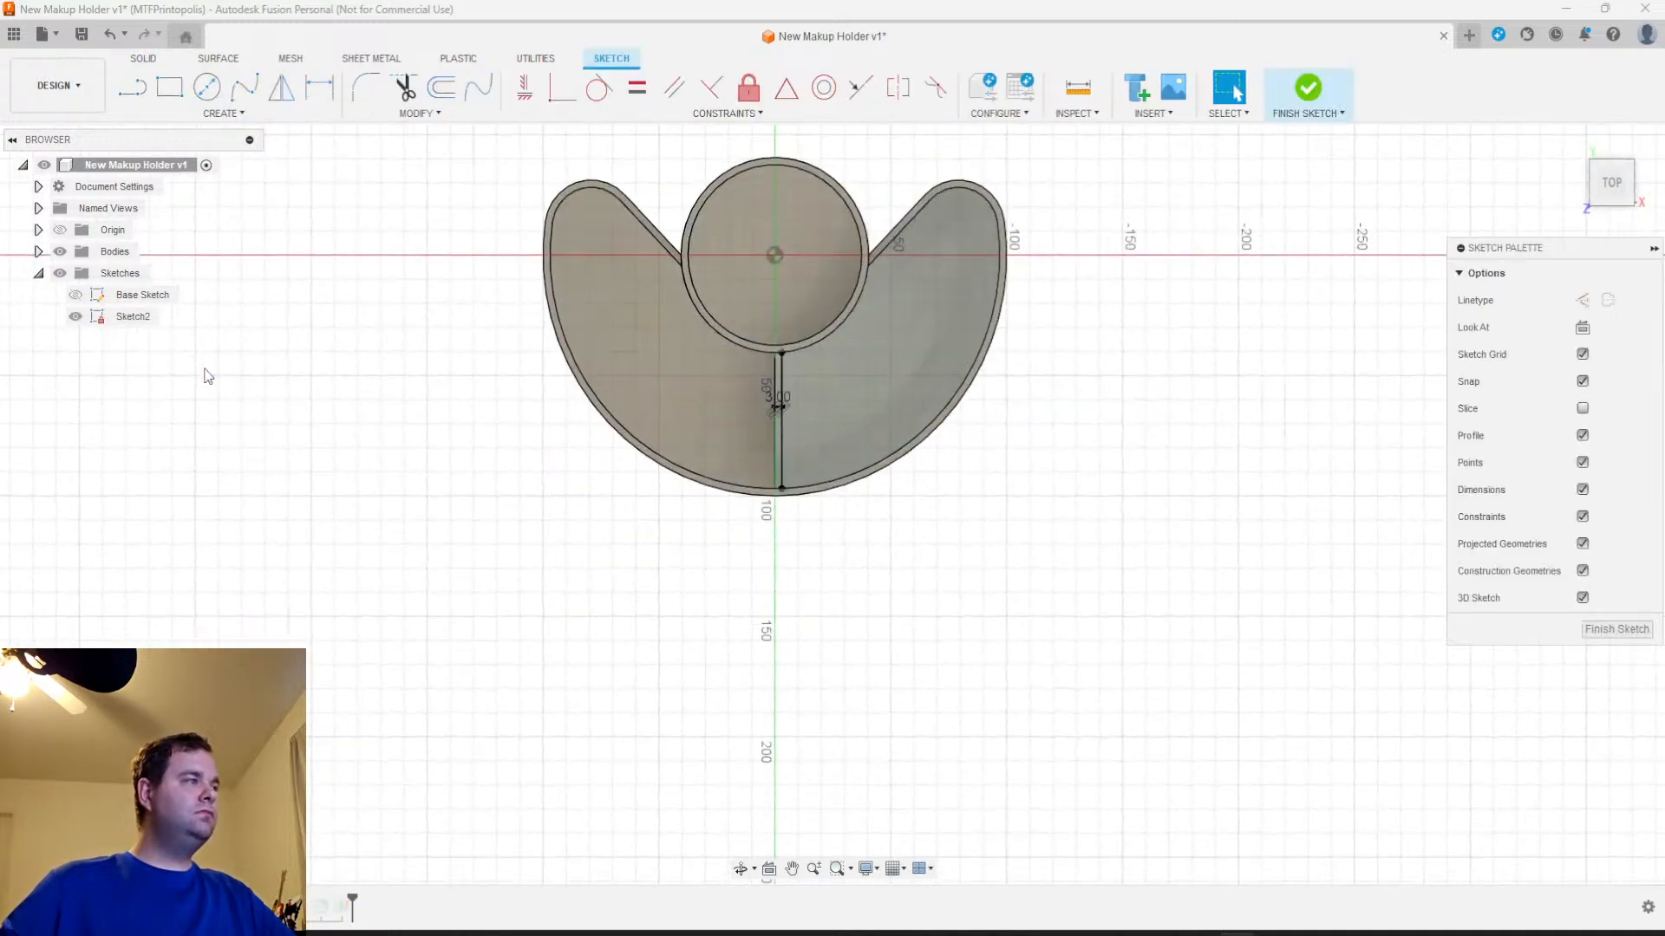
left_click(1616, 630)
right_click(142, 319)
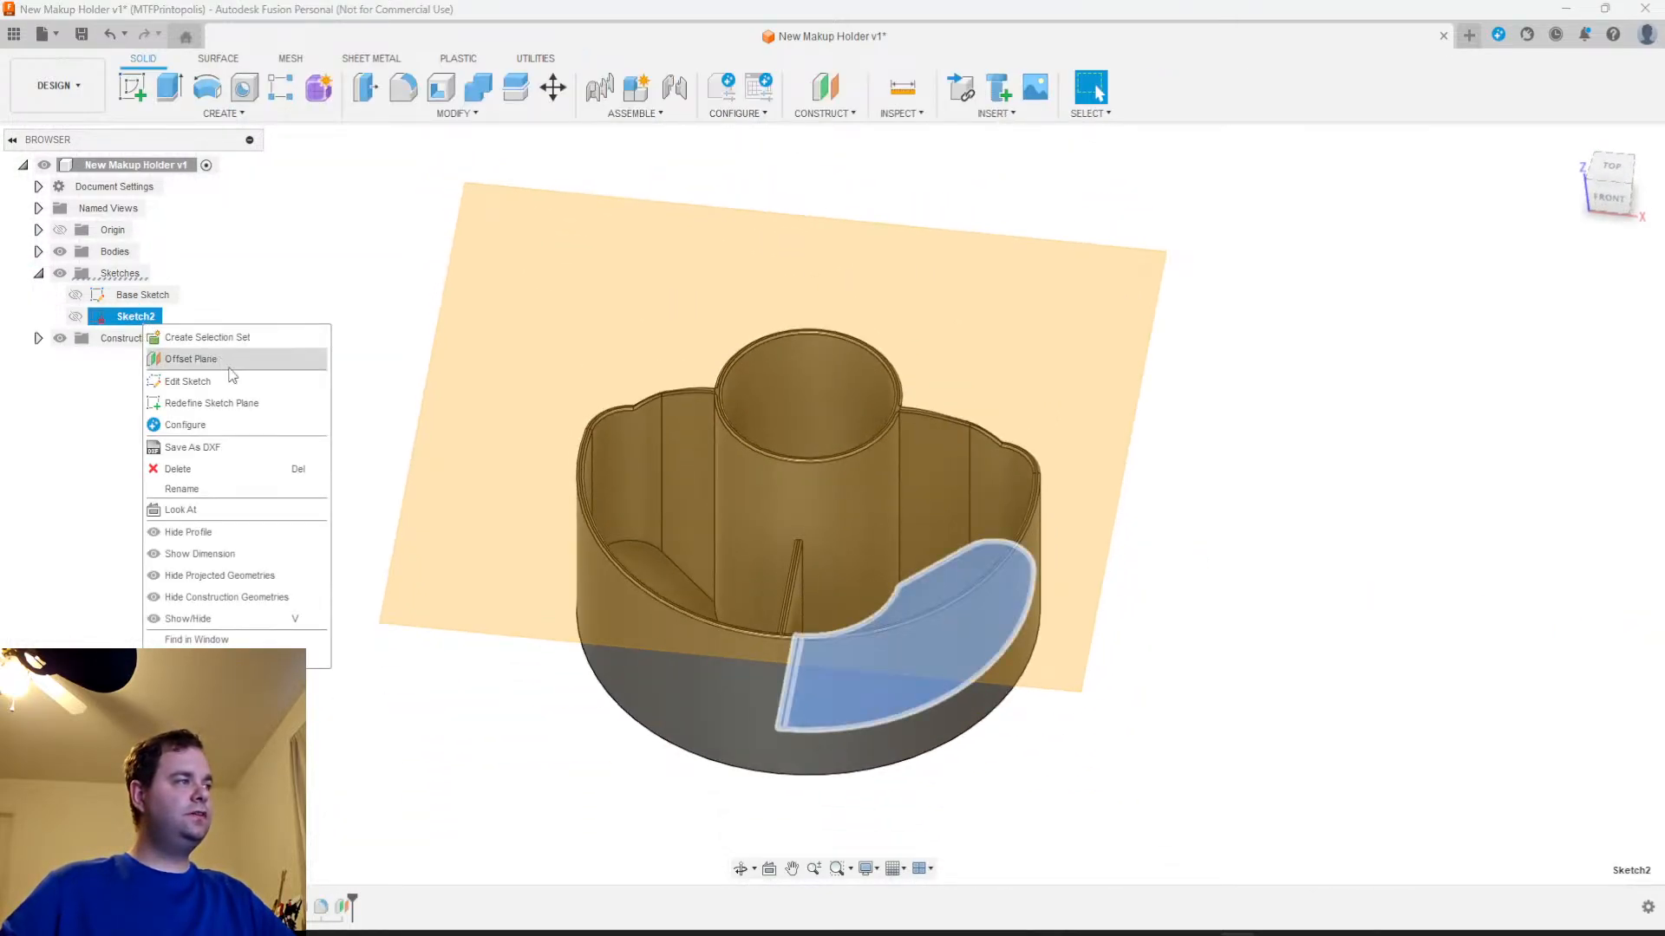
left_click(202, 491)
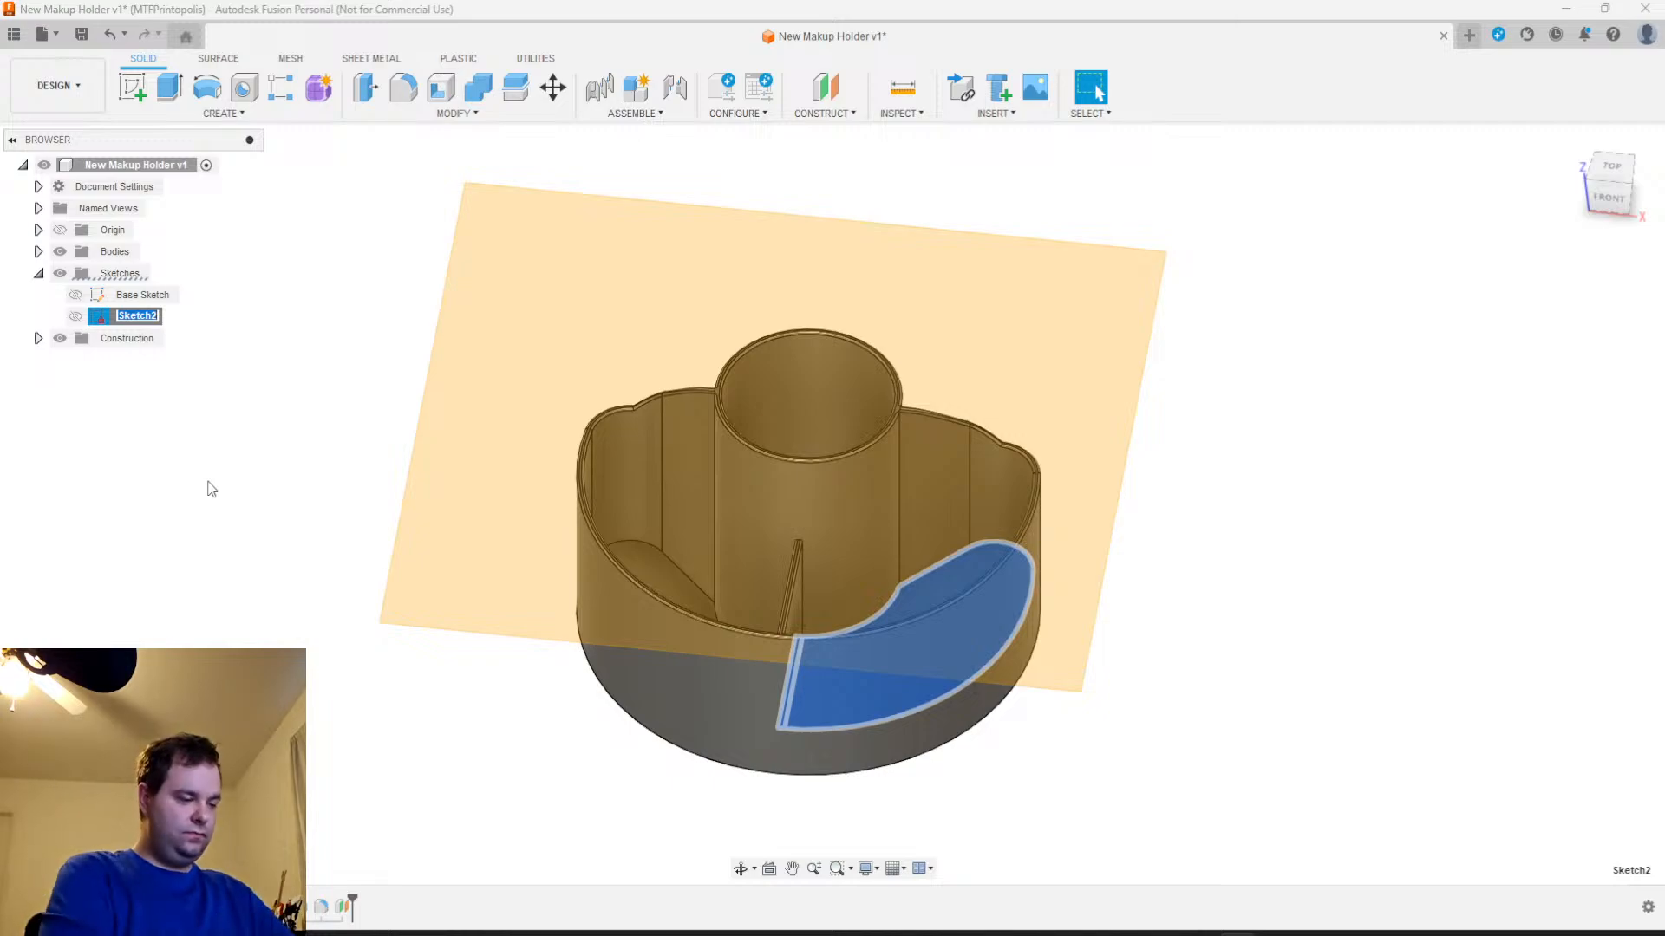
type("Divider")
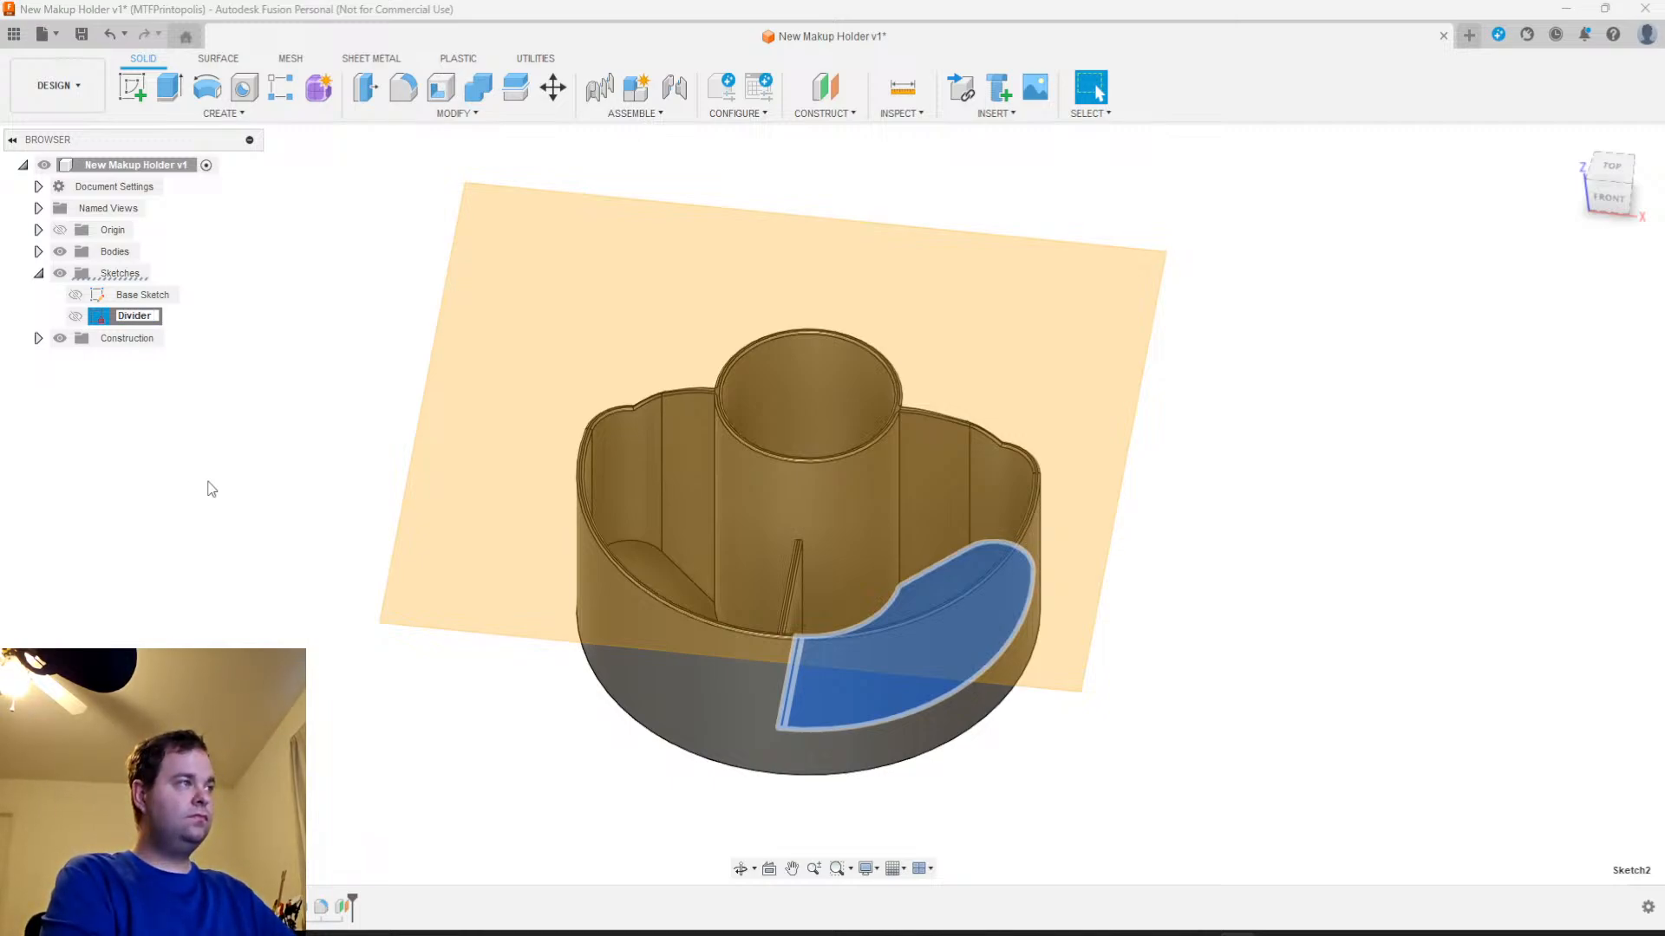
type(" Line")
key("Return")
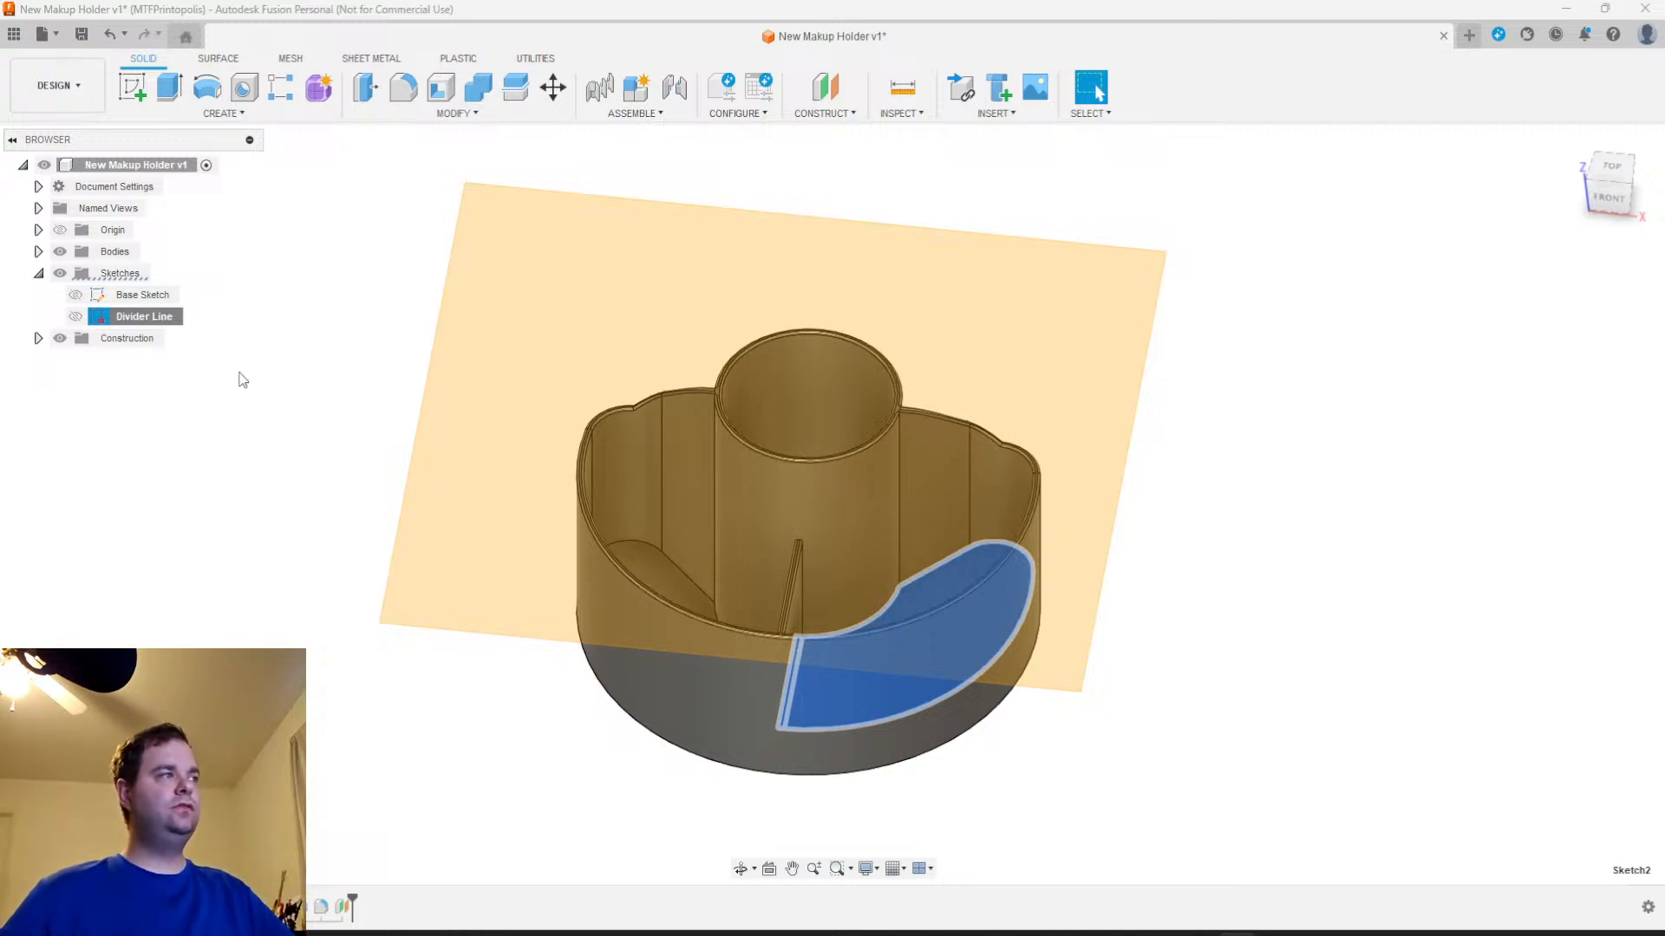
left_click(267, 307)
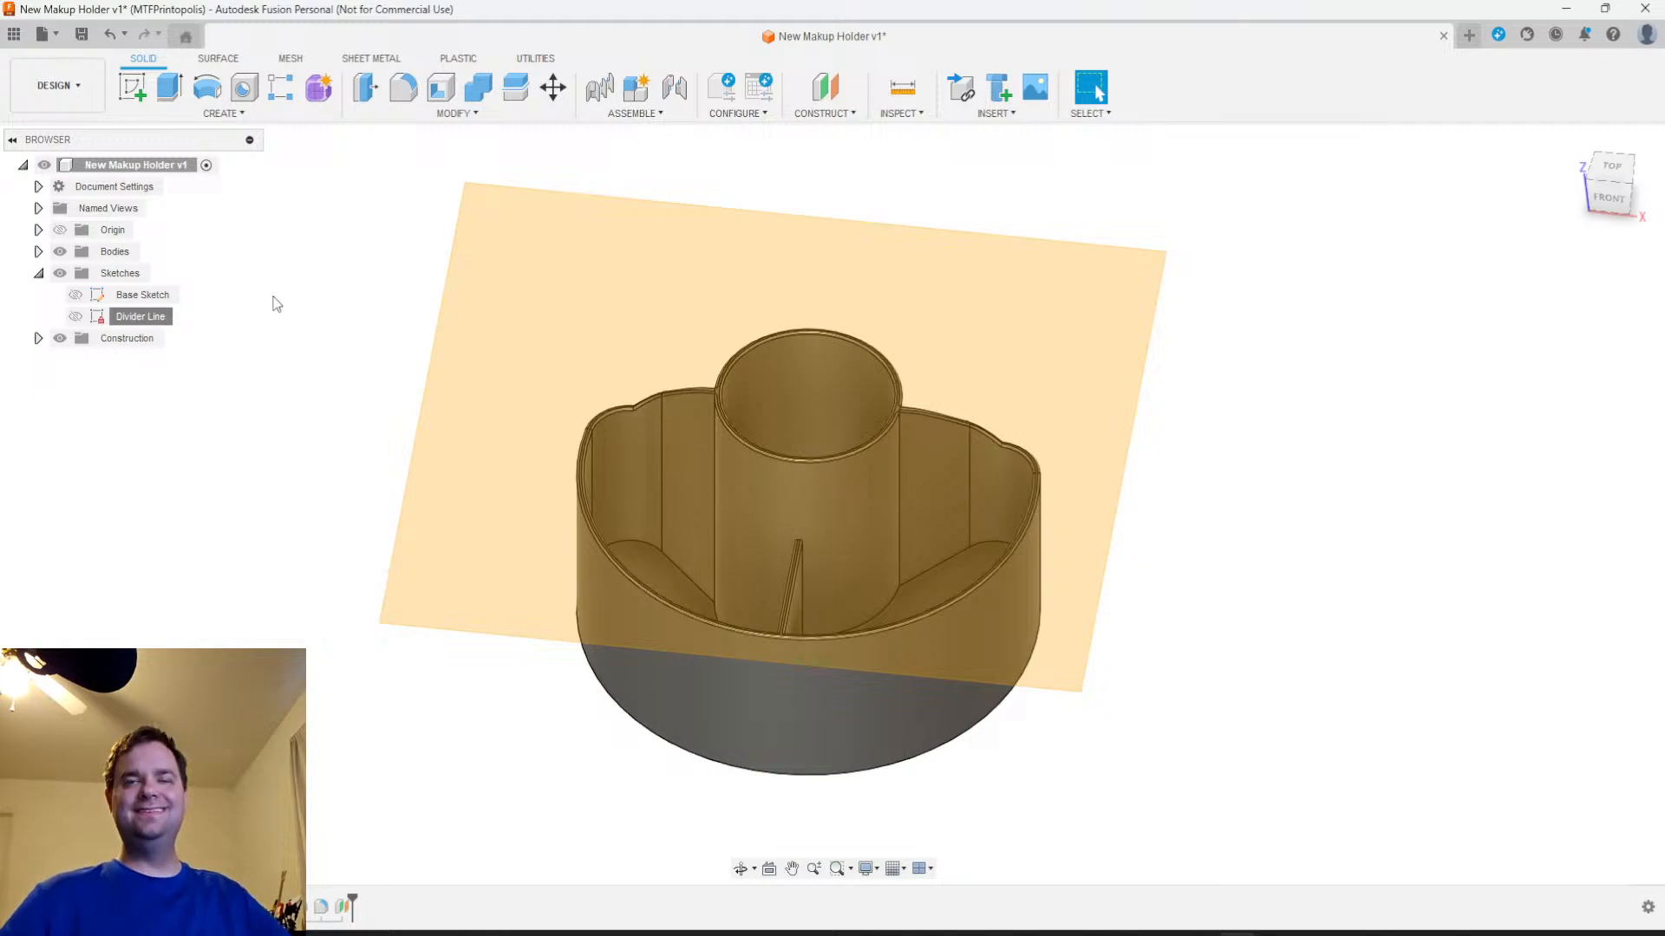
Start a new sketch on the offset construction plane above the holder
middle_click_drag(1207, 544, 1255, 543)
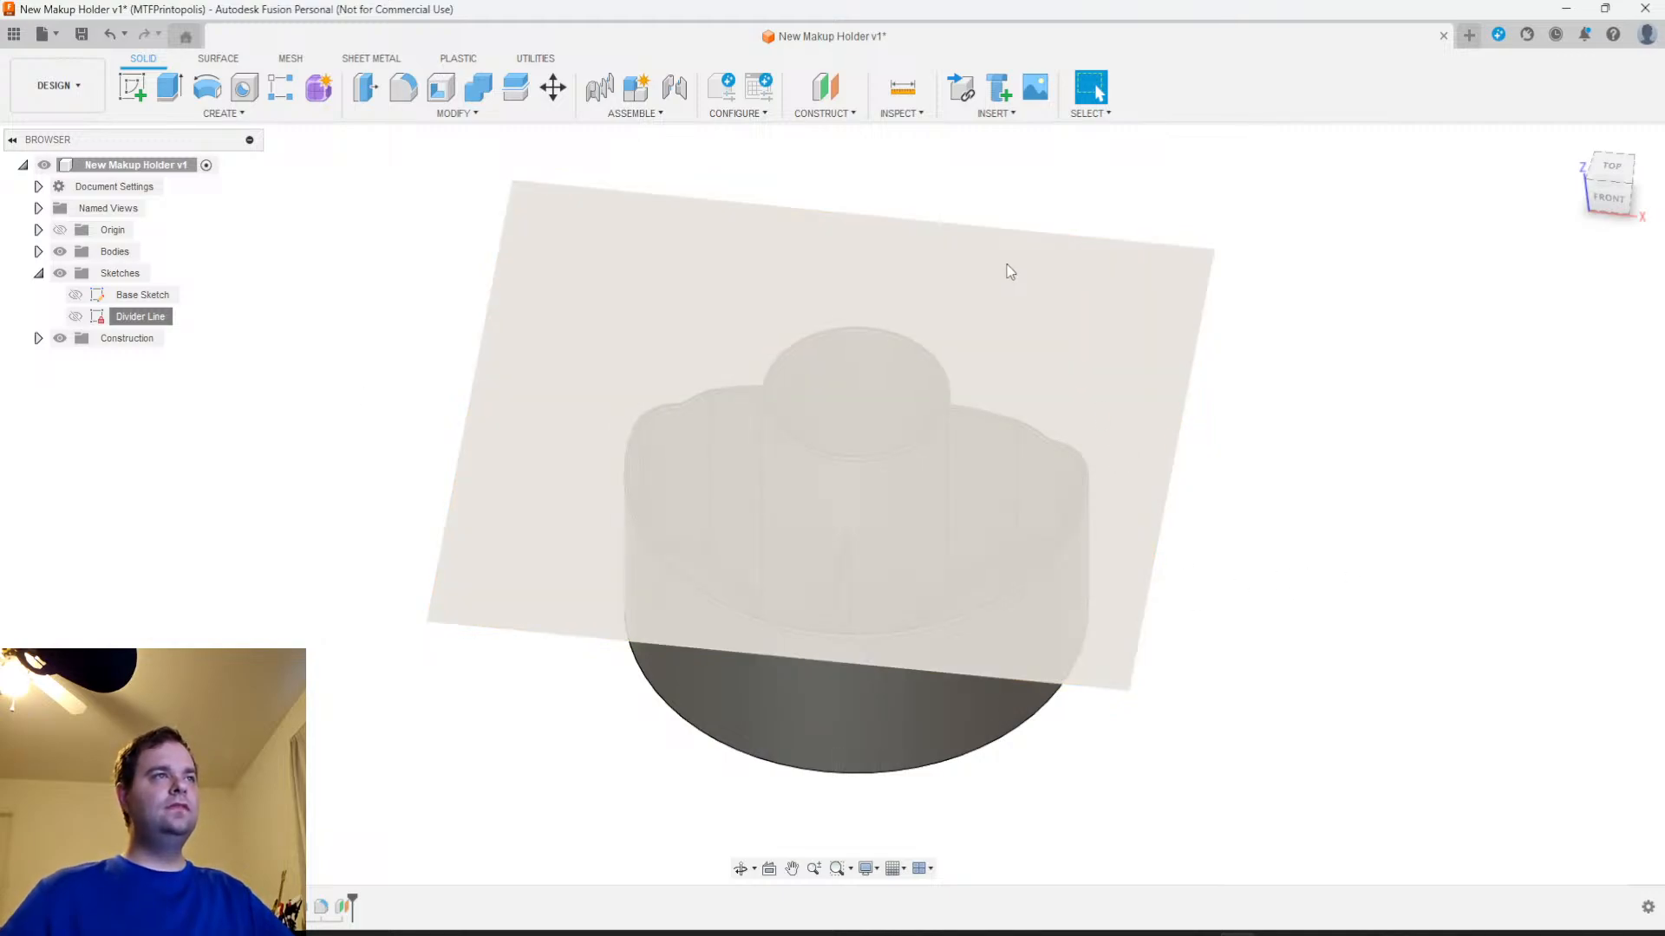
left_click(132, 87)
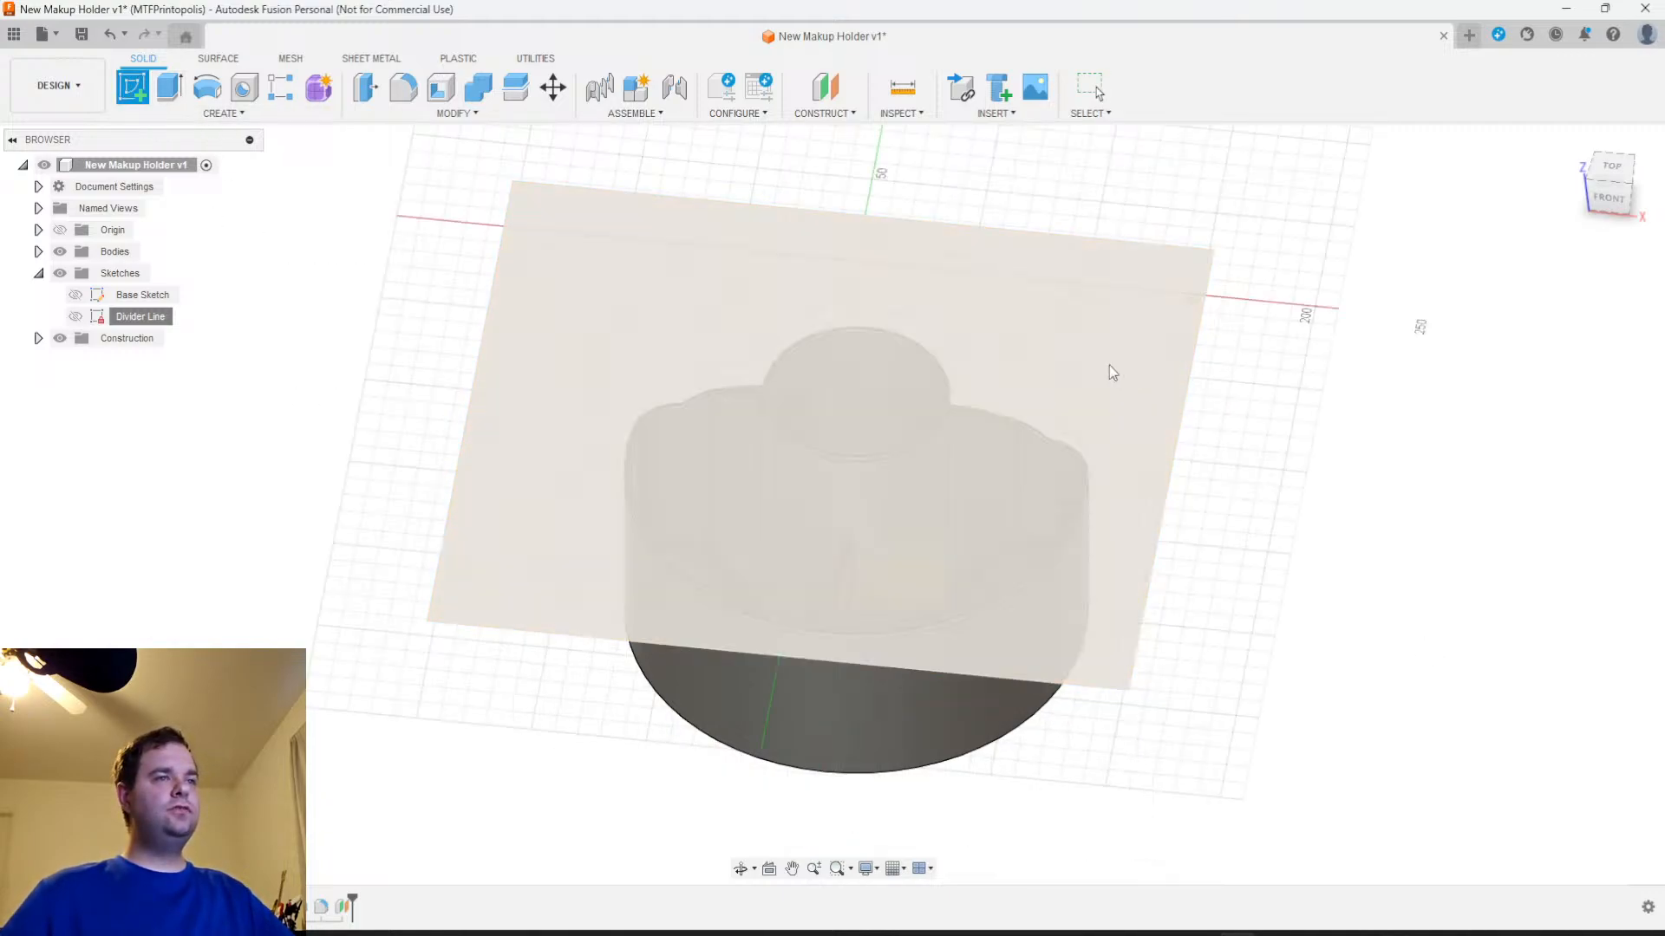
left_click(1109, 365)
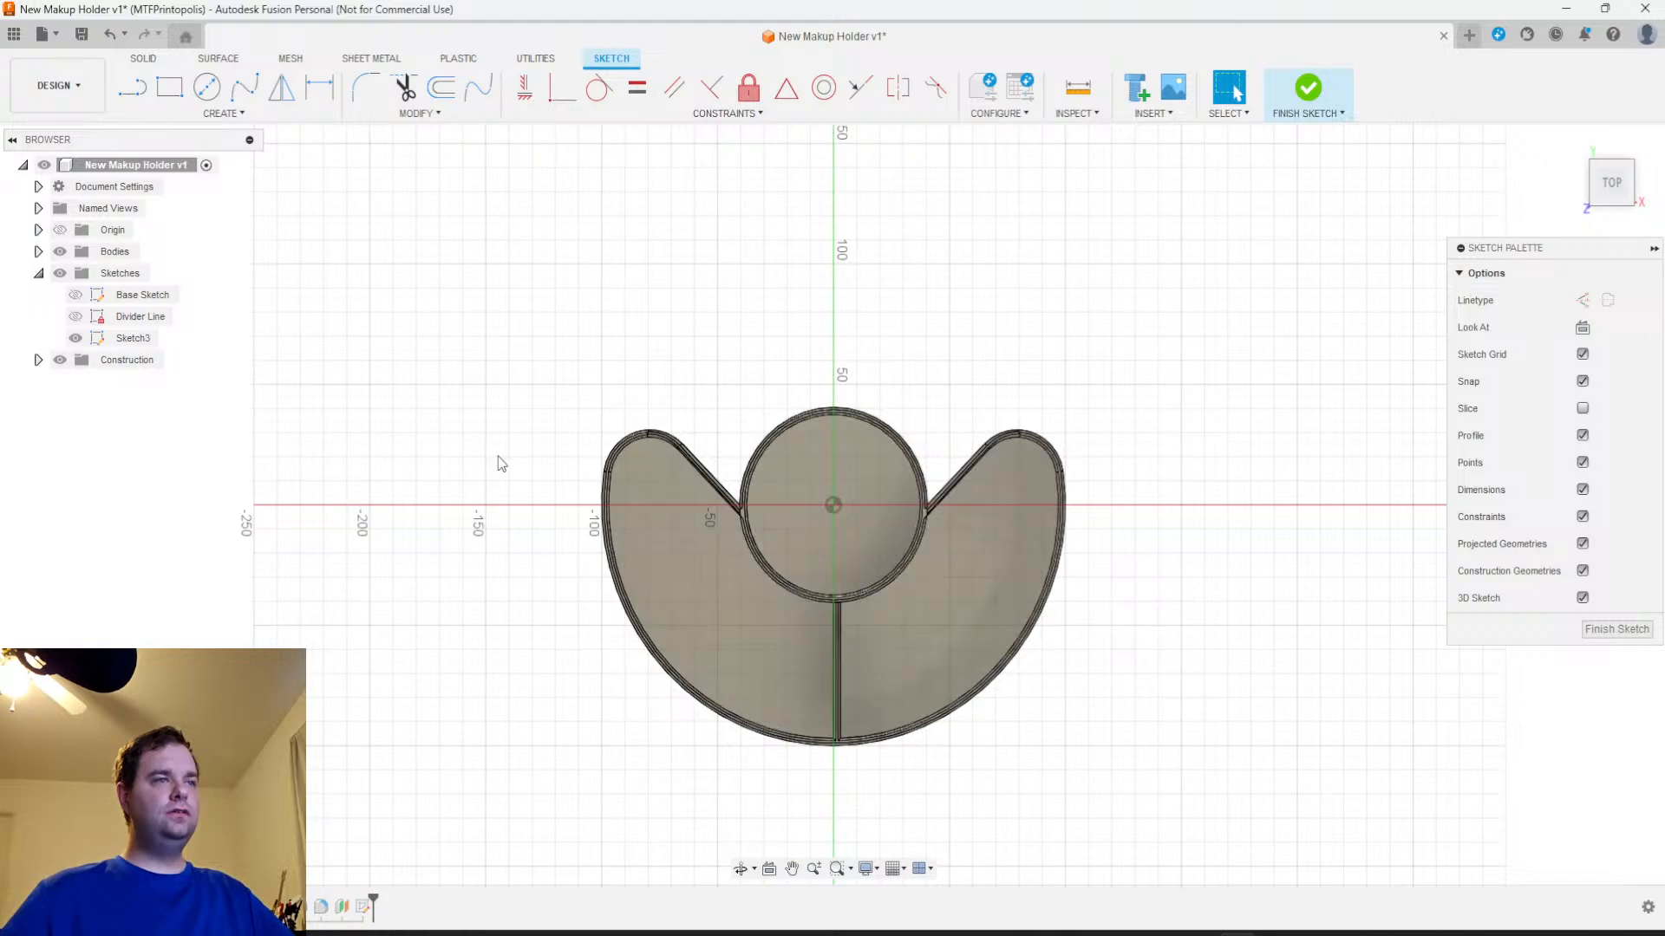
left_click(222, 113)
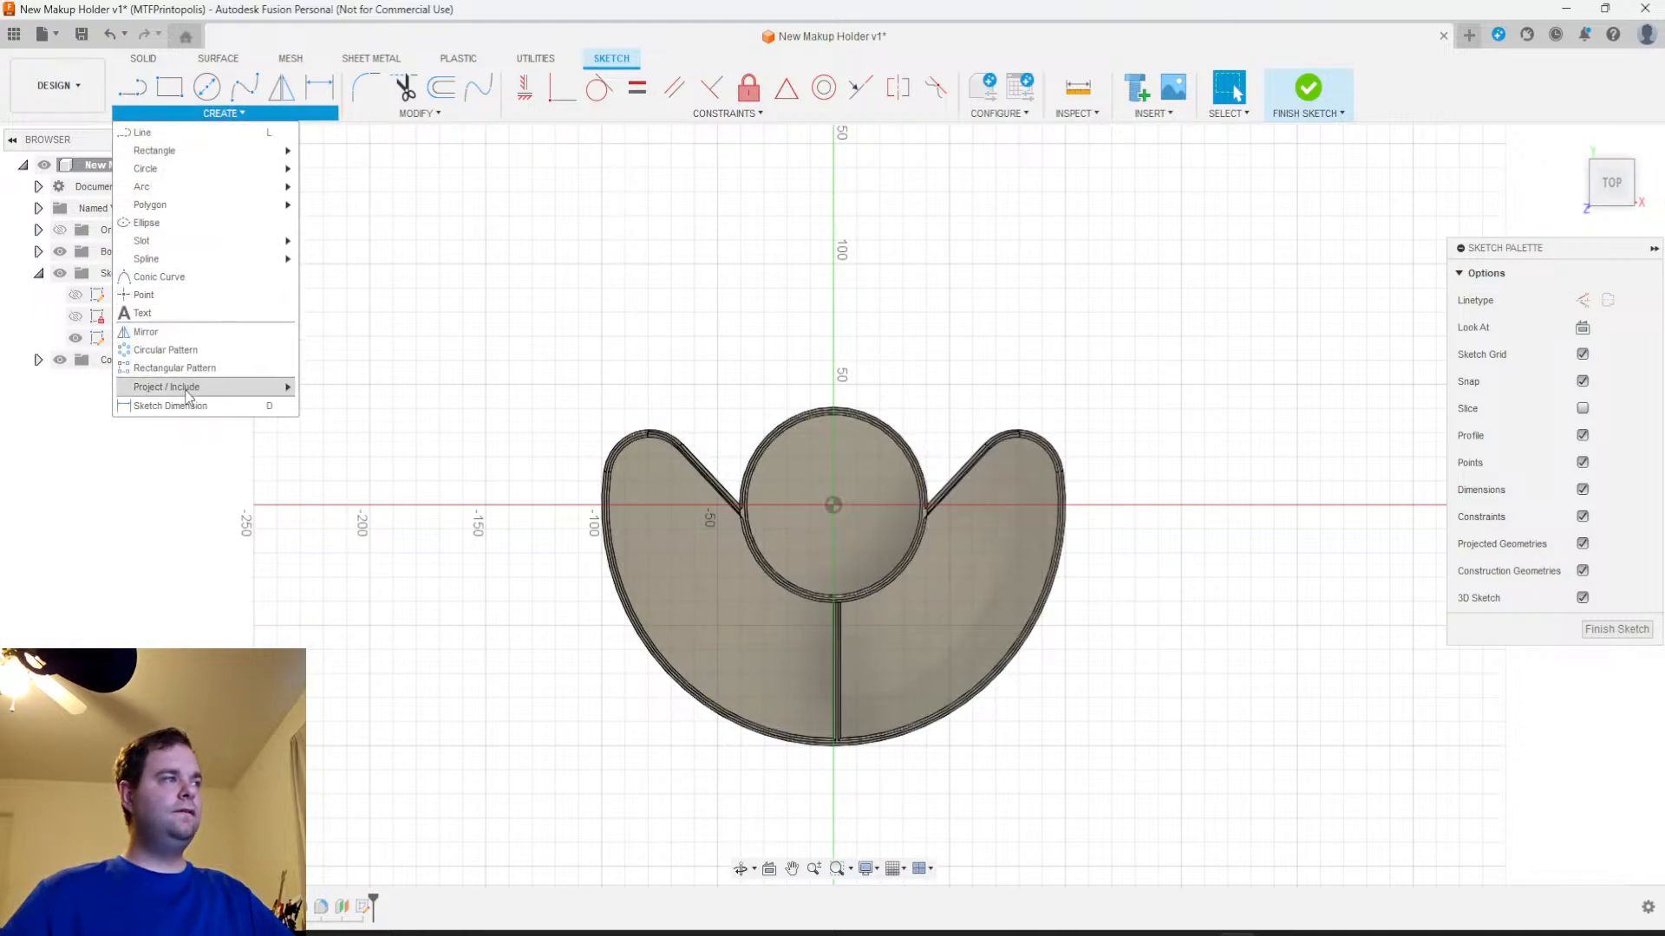
mouse_move(186, 390)
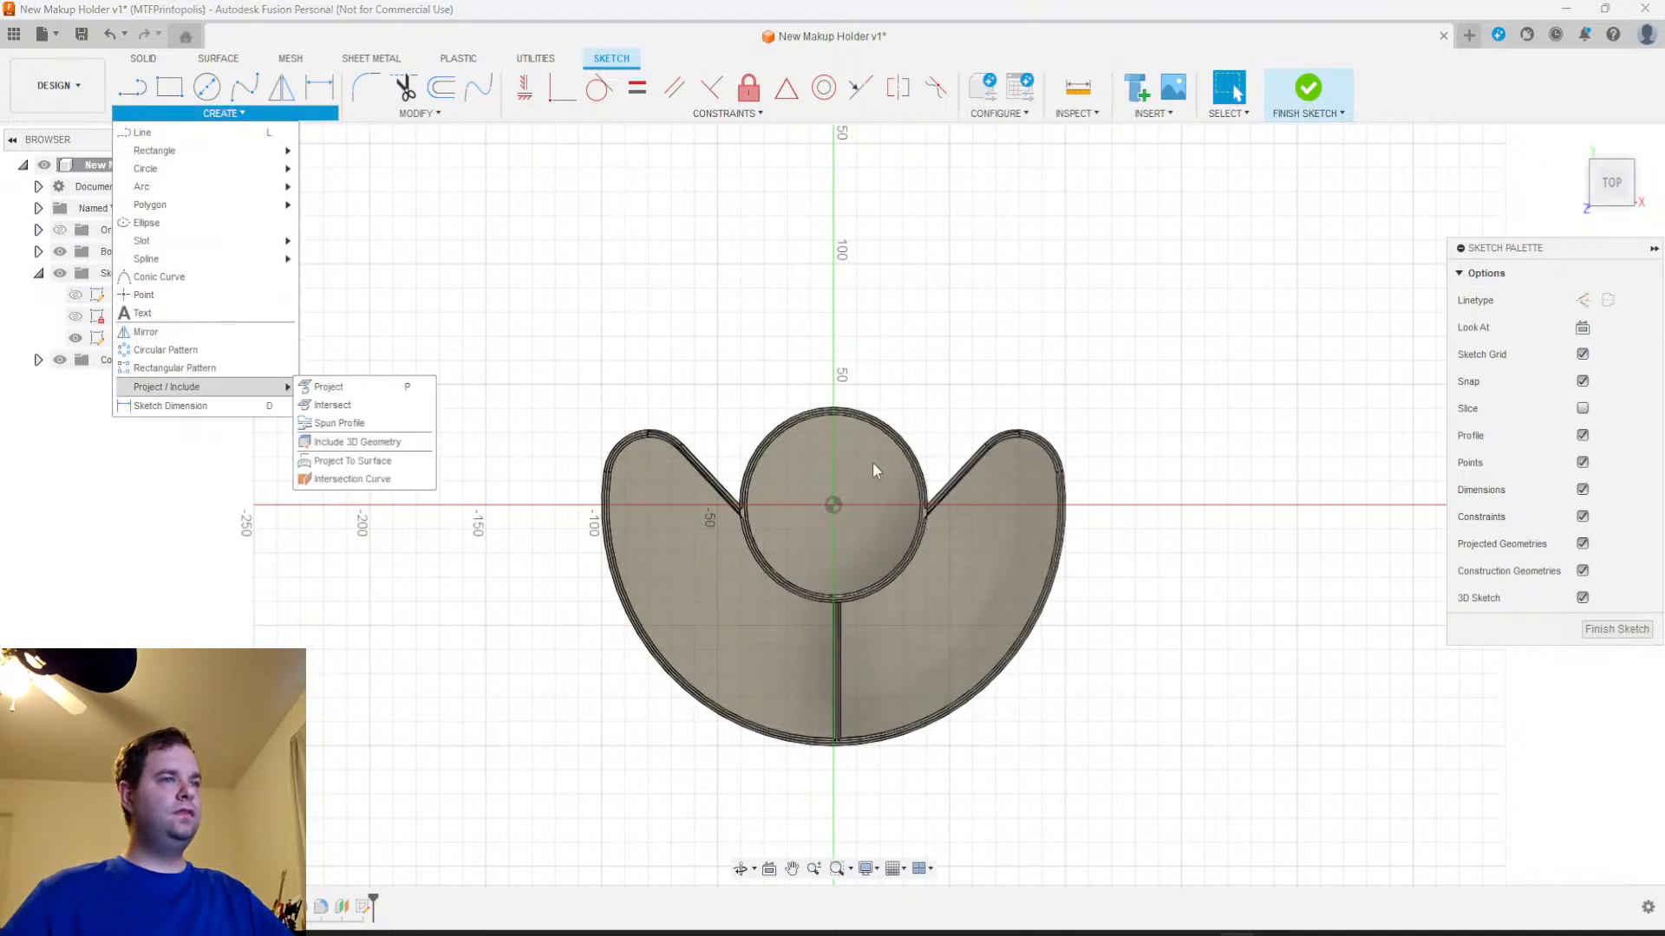
left_click(972, 607)
left_click(730, 639)
left_click(881, 513)
left_click(959, 572, "shift")
left_click(768, 638, "shift")
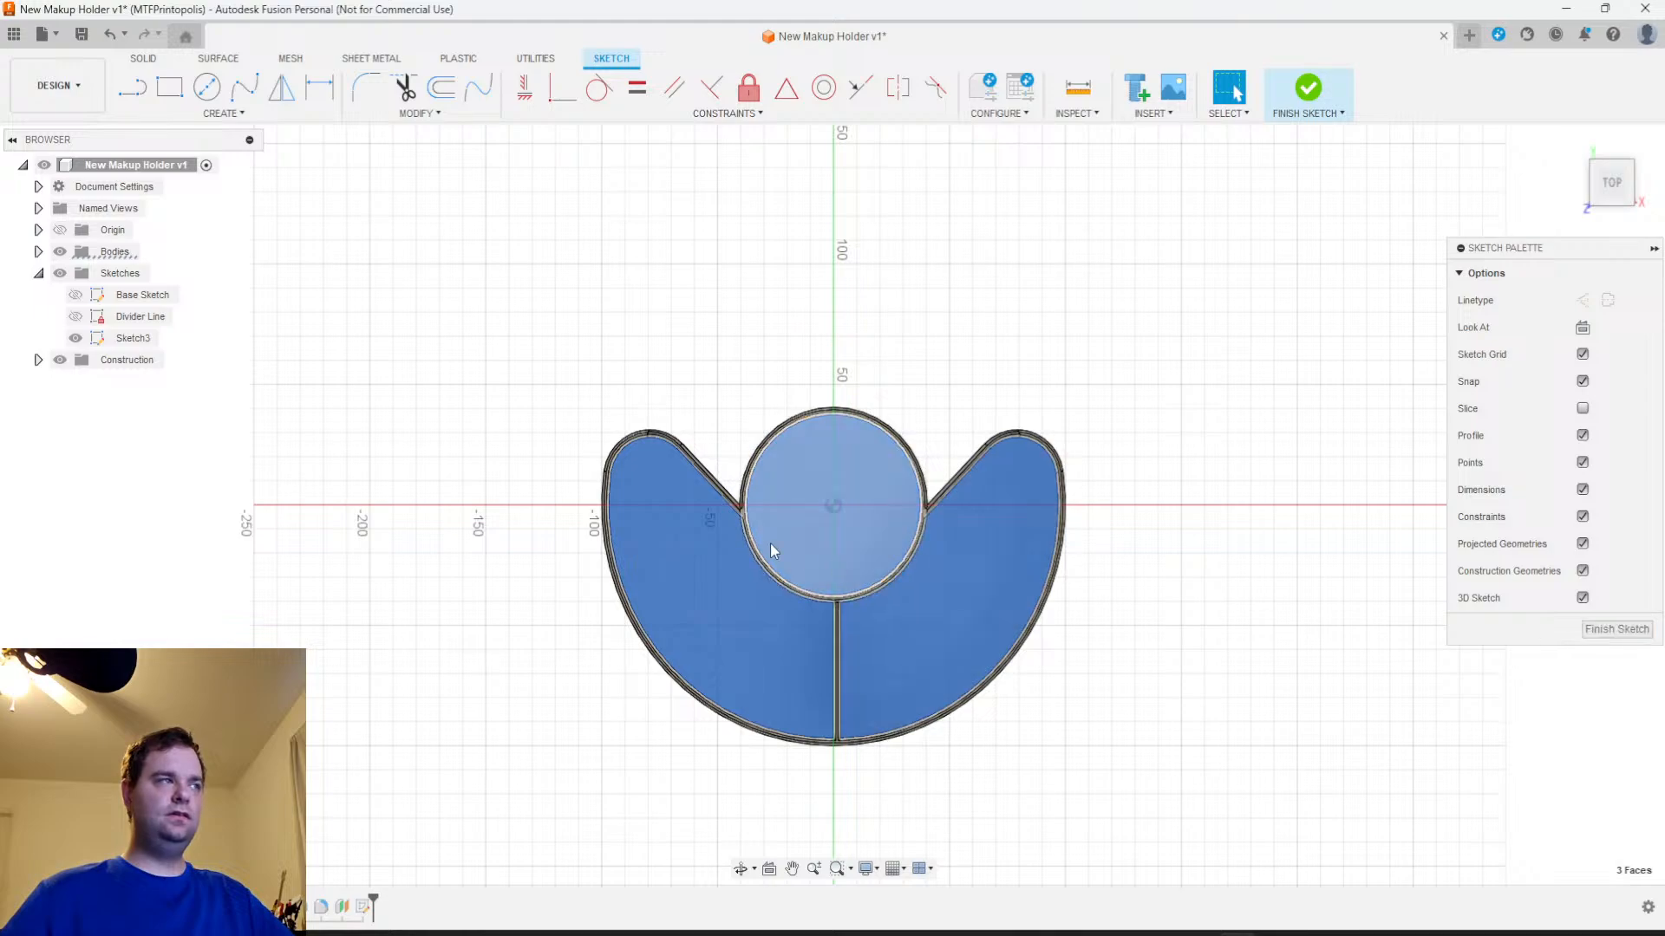
left_click(1281, 457)
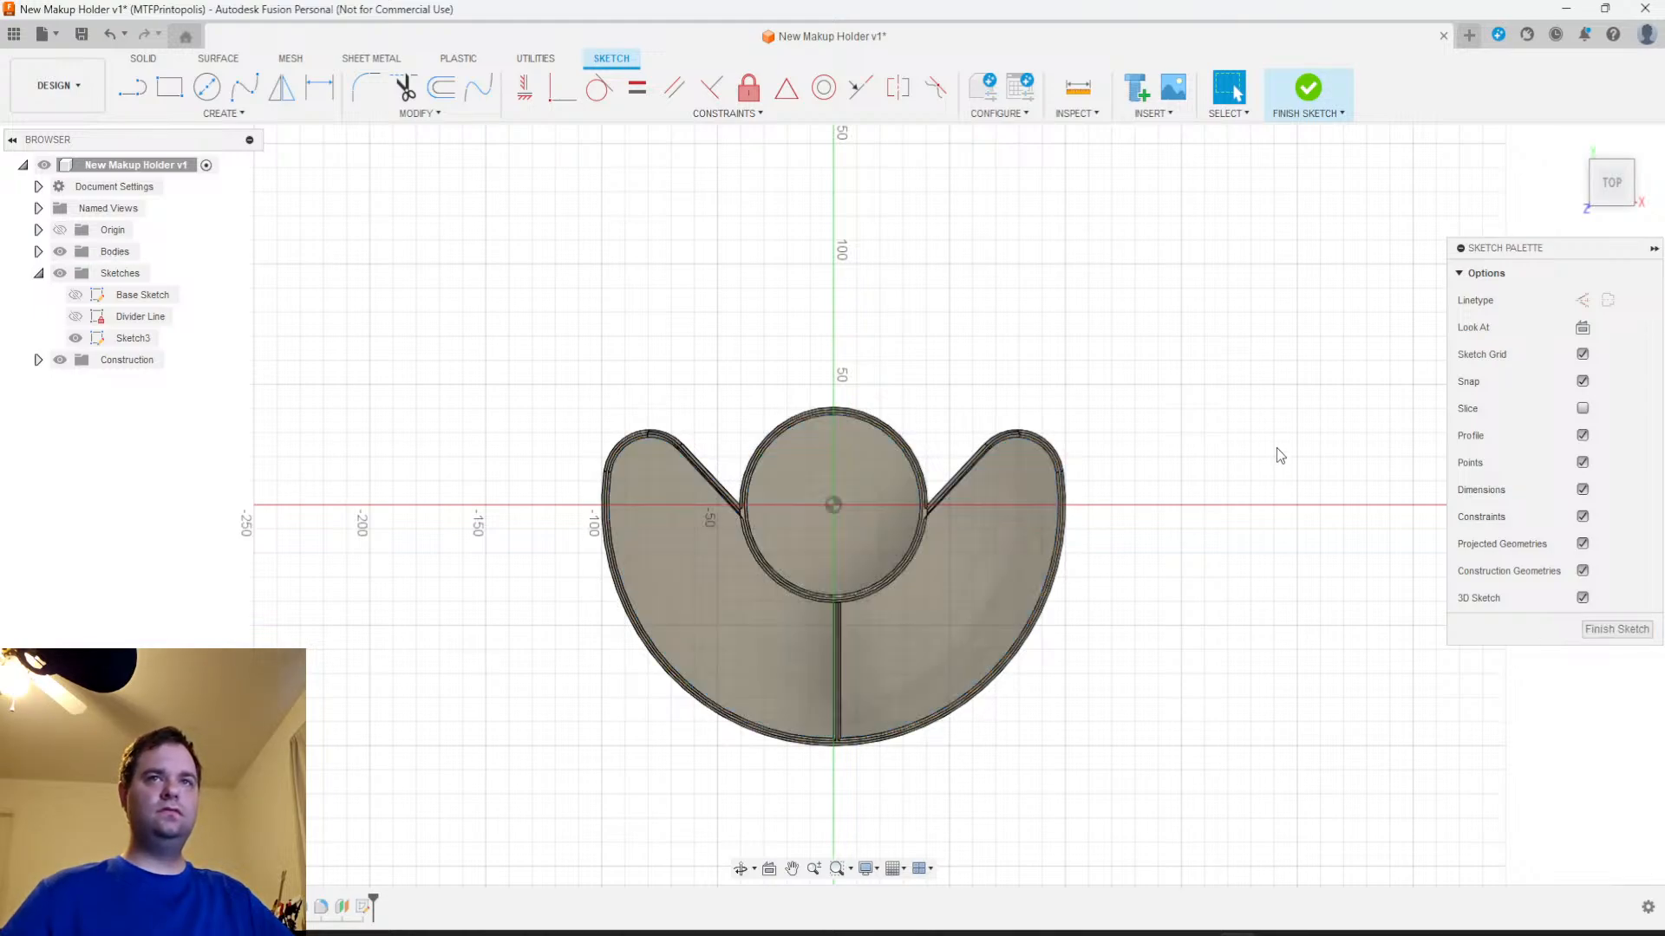
Project the floor faces of both crescent compartments and the central cup into the sketch with the projection link on
left_click(222, 113)
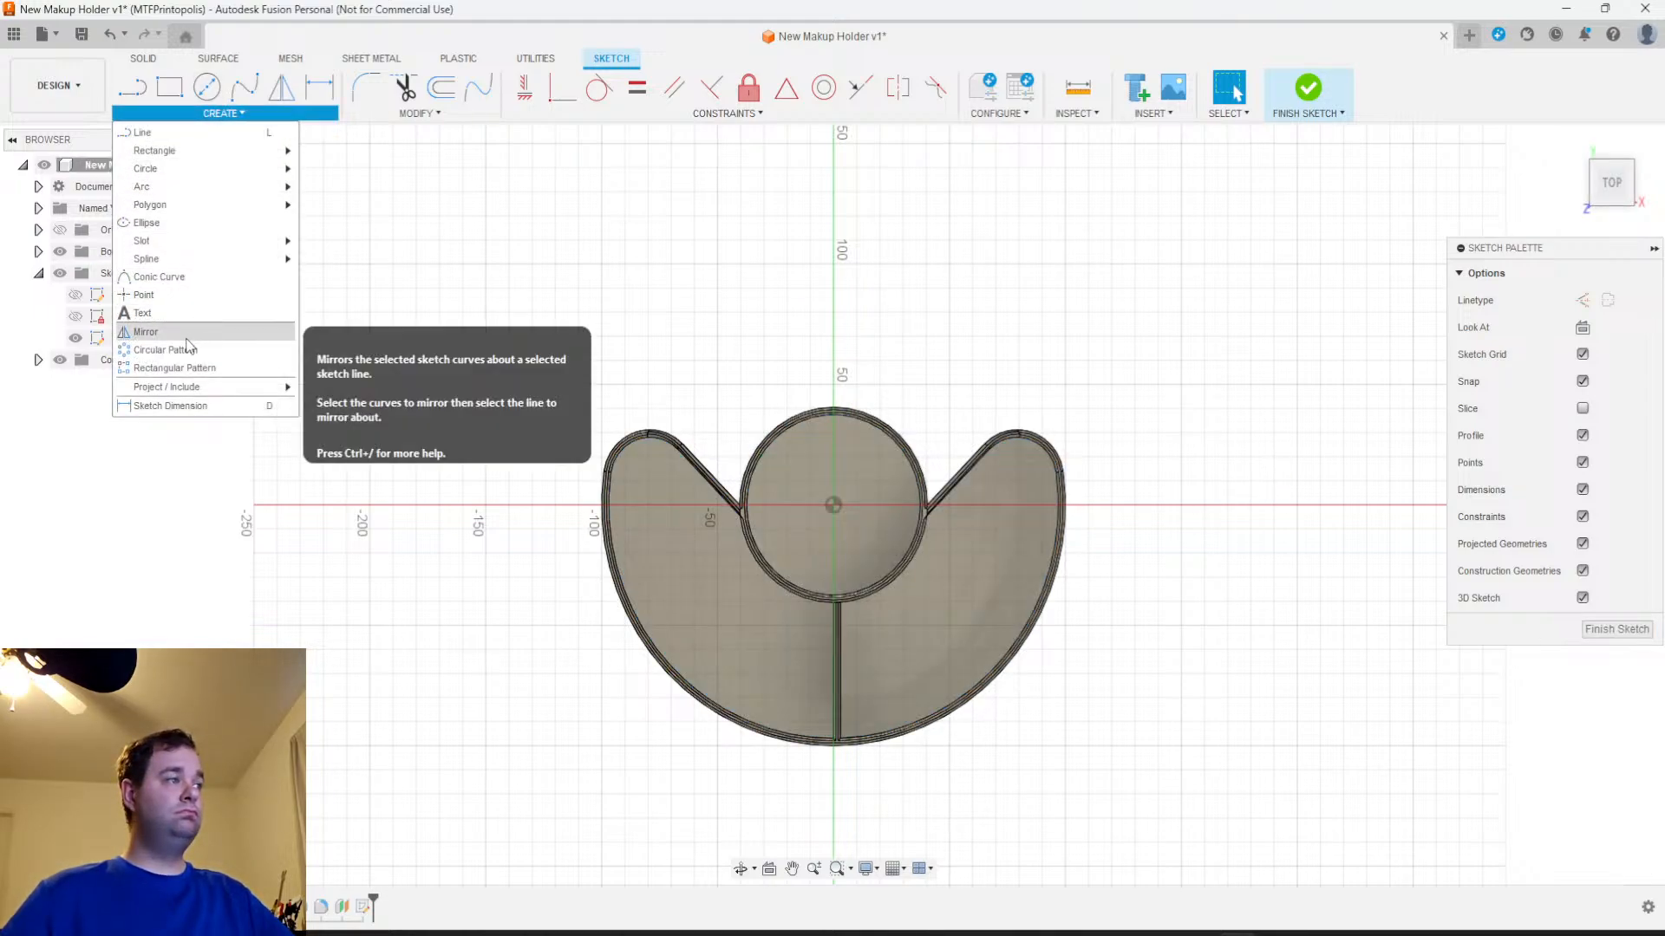
mouse_move(260, 387)
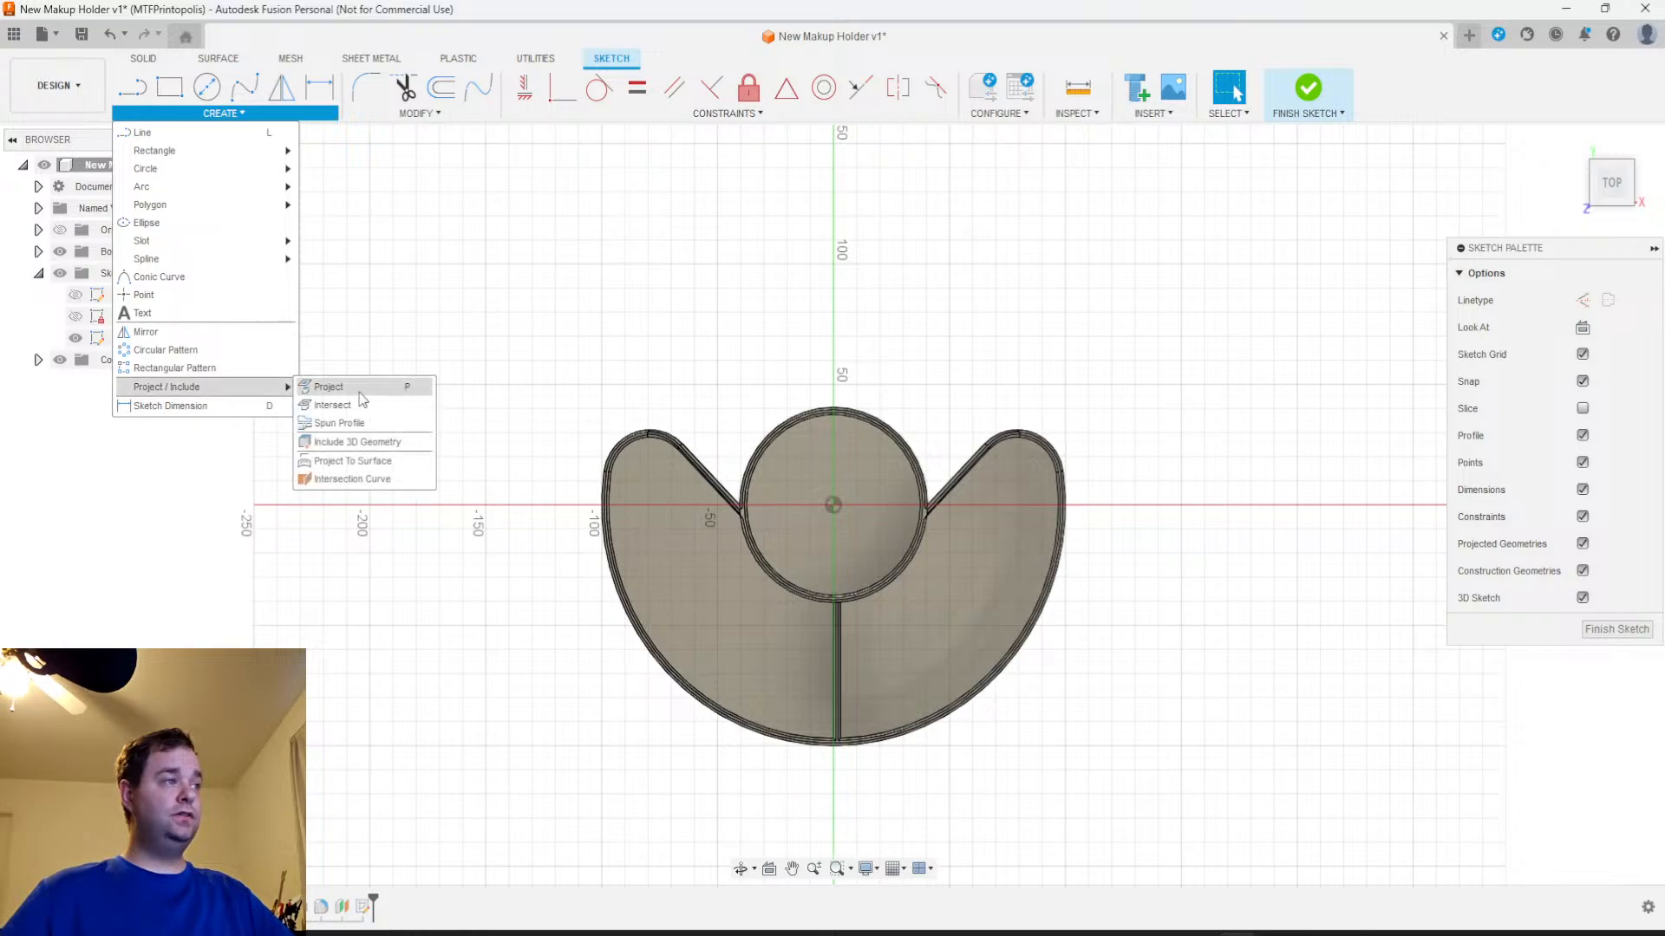
left_click(360, 388)
left_click(726, 570)
left_click(961, 622)
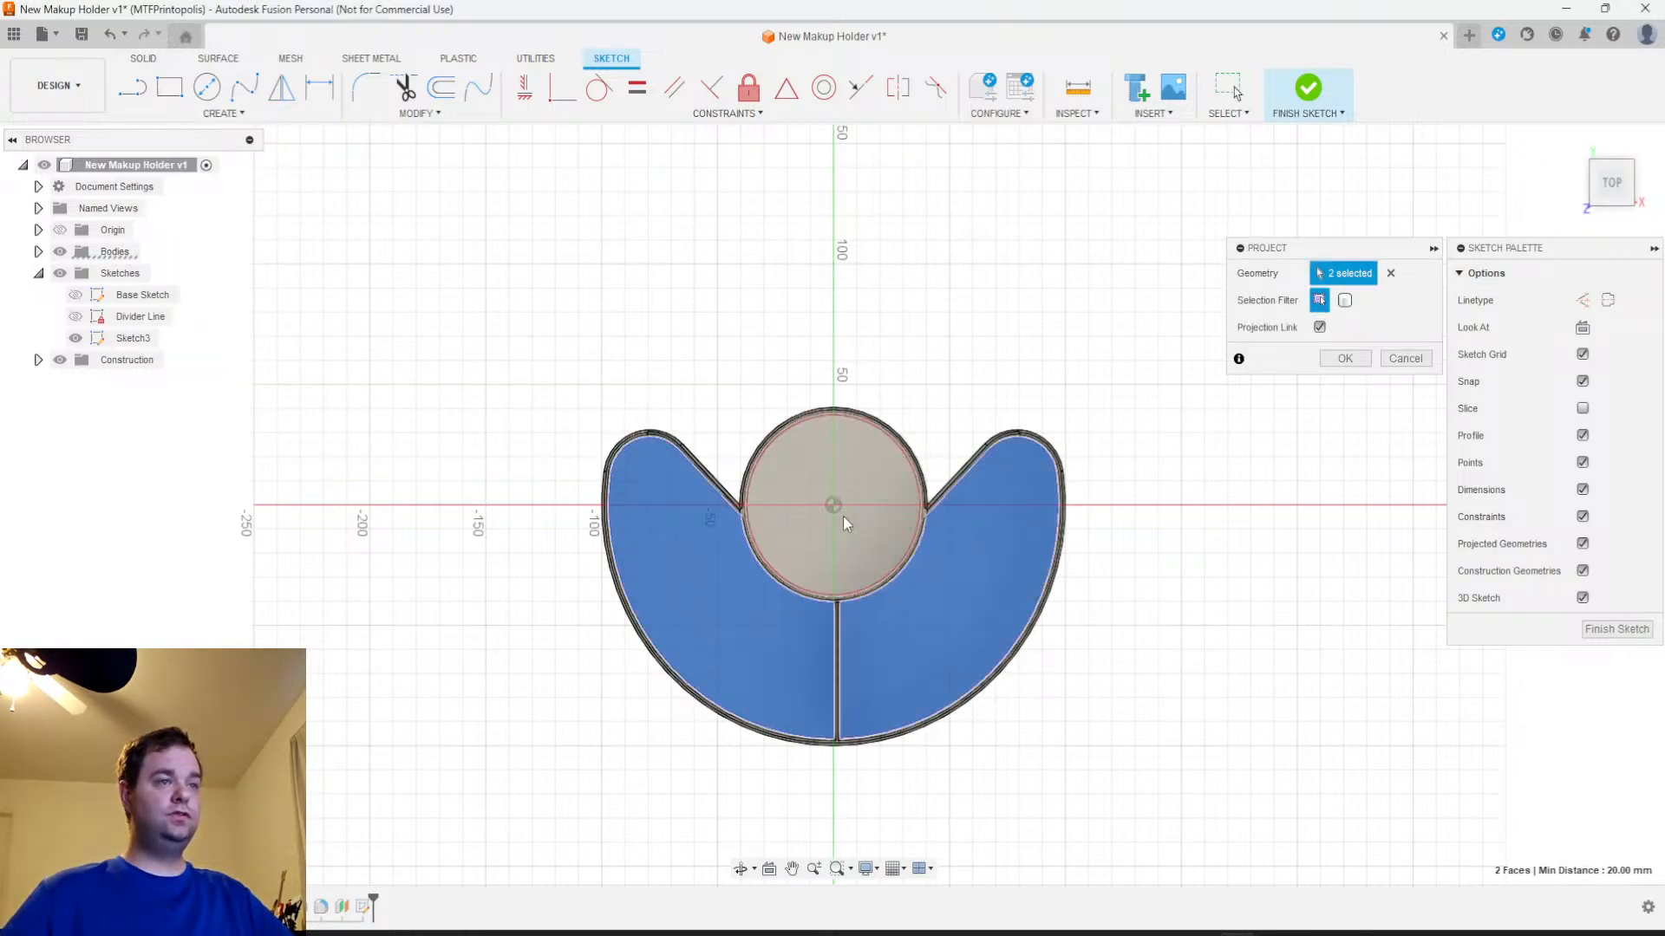
left_click(892, 468)
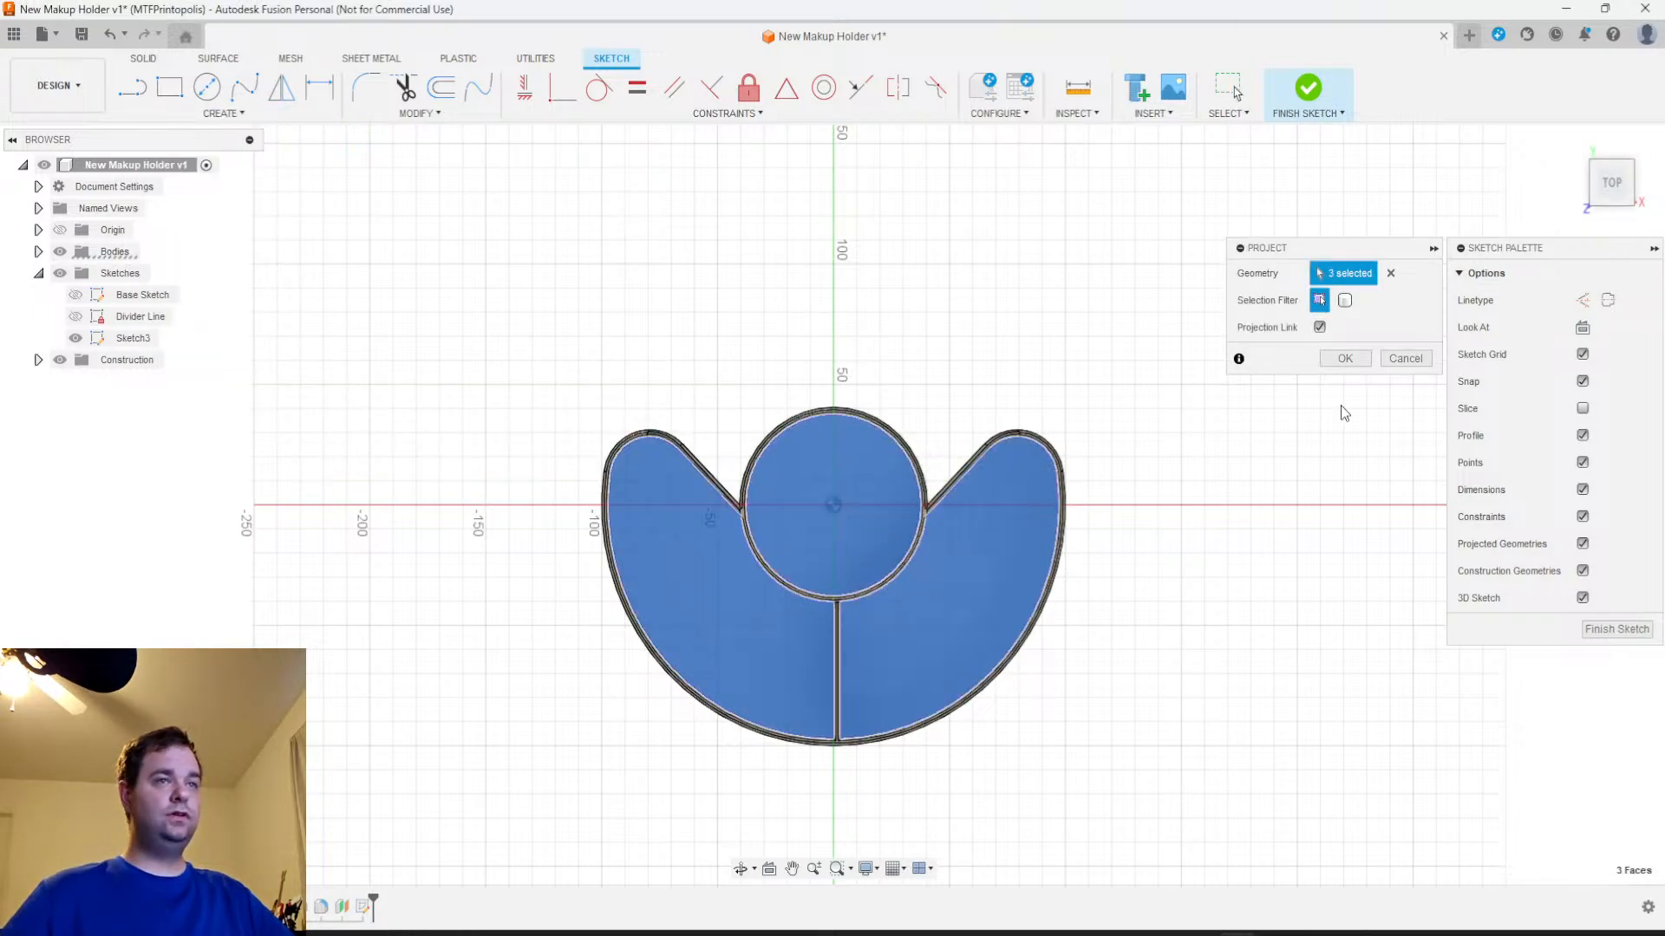
left_click(1345, 358)
Hide the solid bodies to leave only the projected outlines in the sketch
scroll(1160, 627, "up", 5)
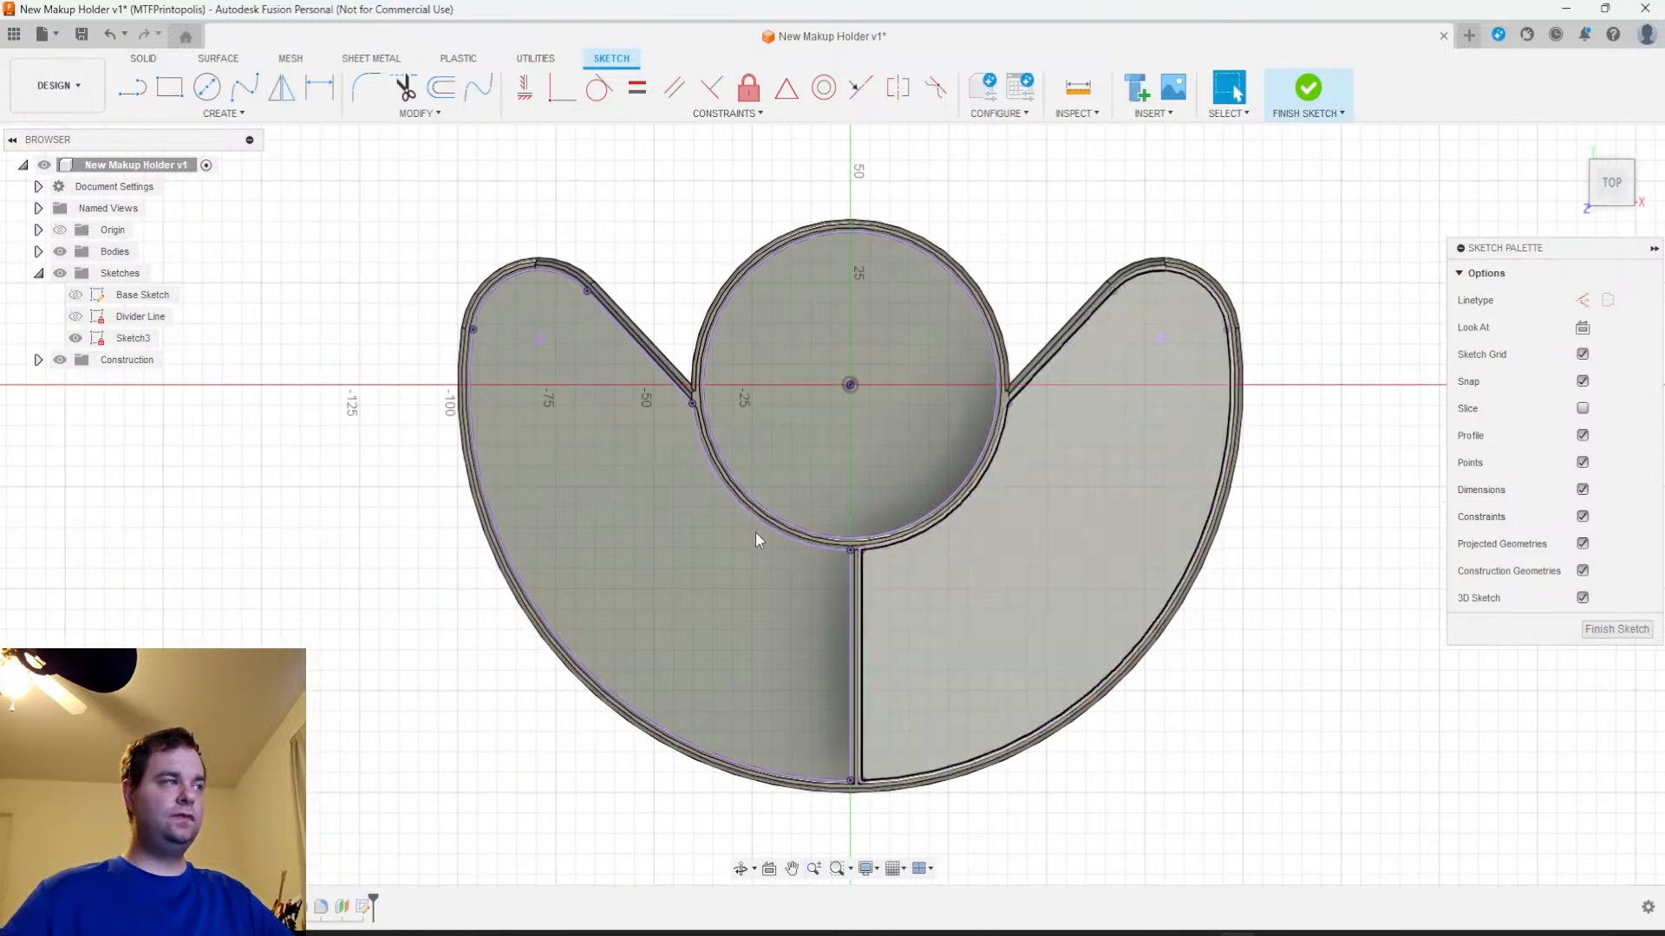
left_click(66, 257)
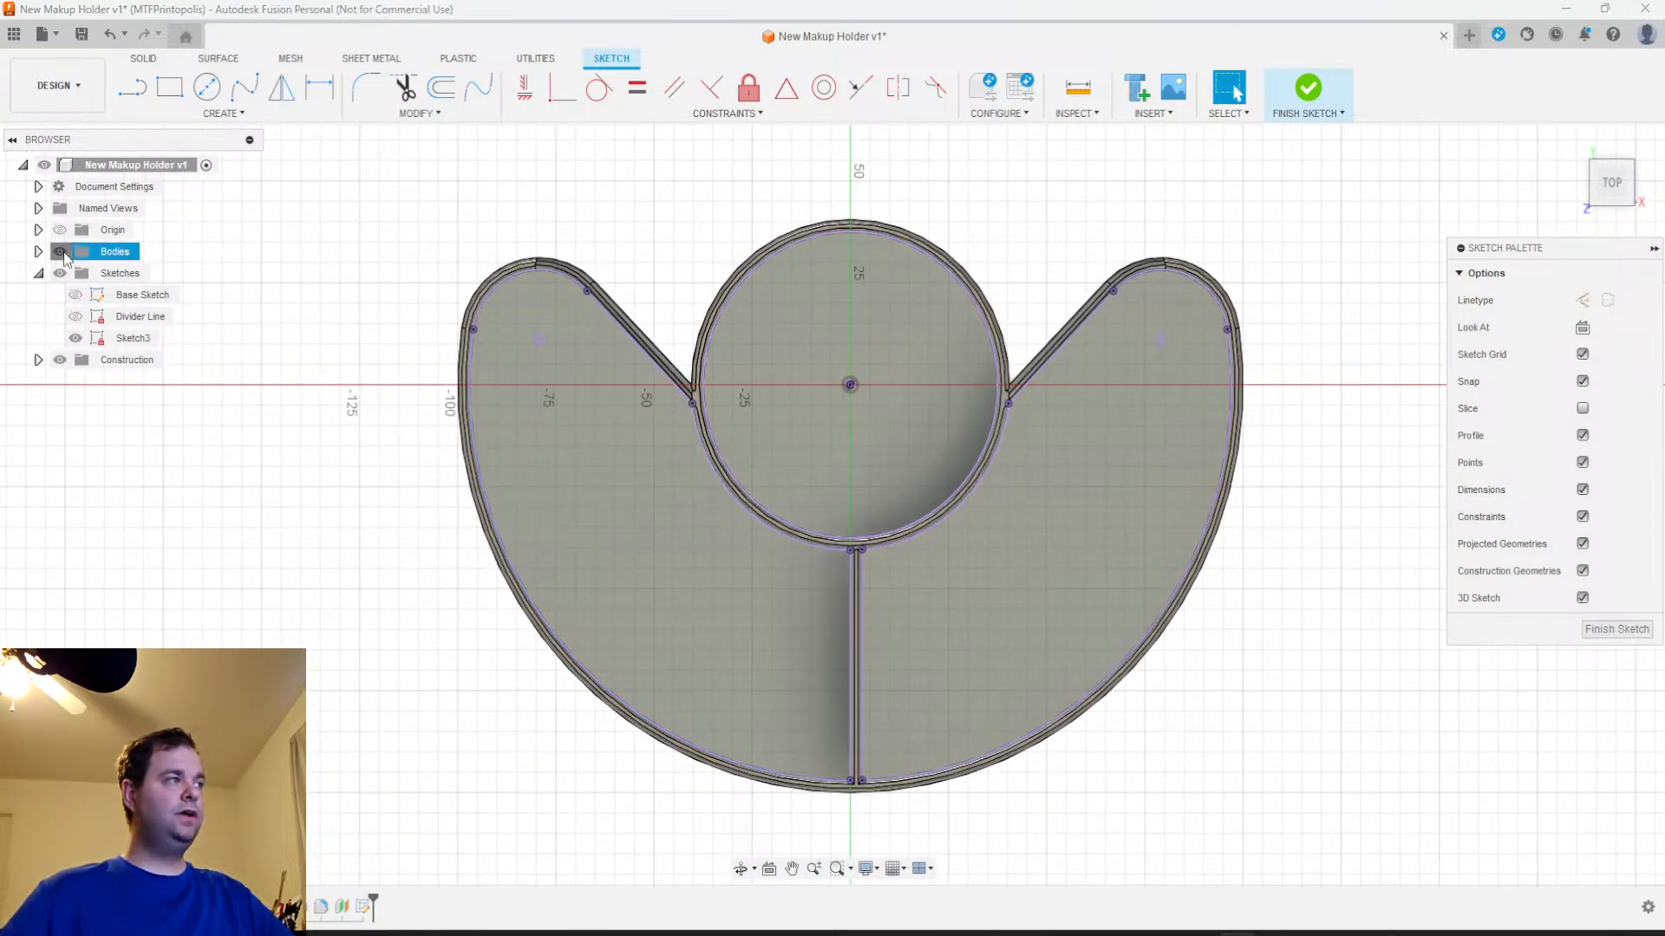
left_click(60, 252)
middle_click_drag(1287, 710, 1145, 666)
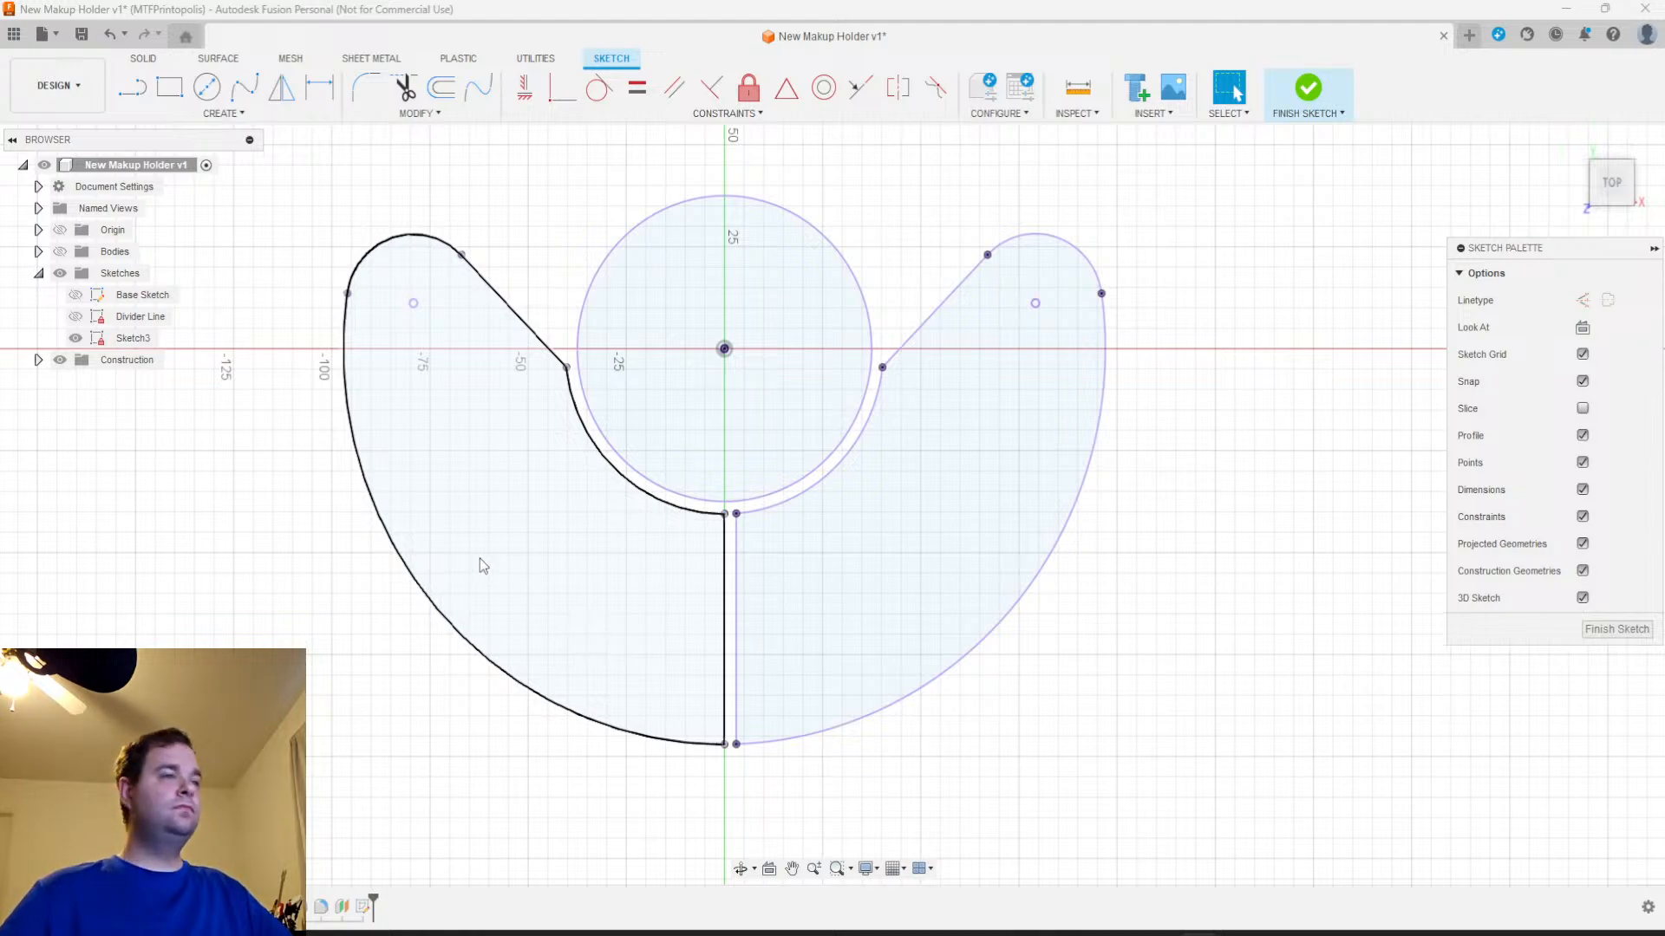
left_click(180, 99)
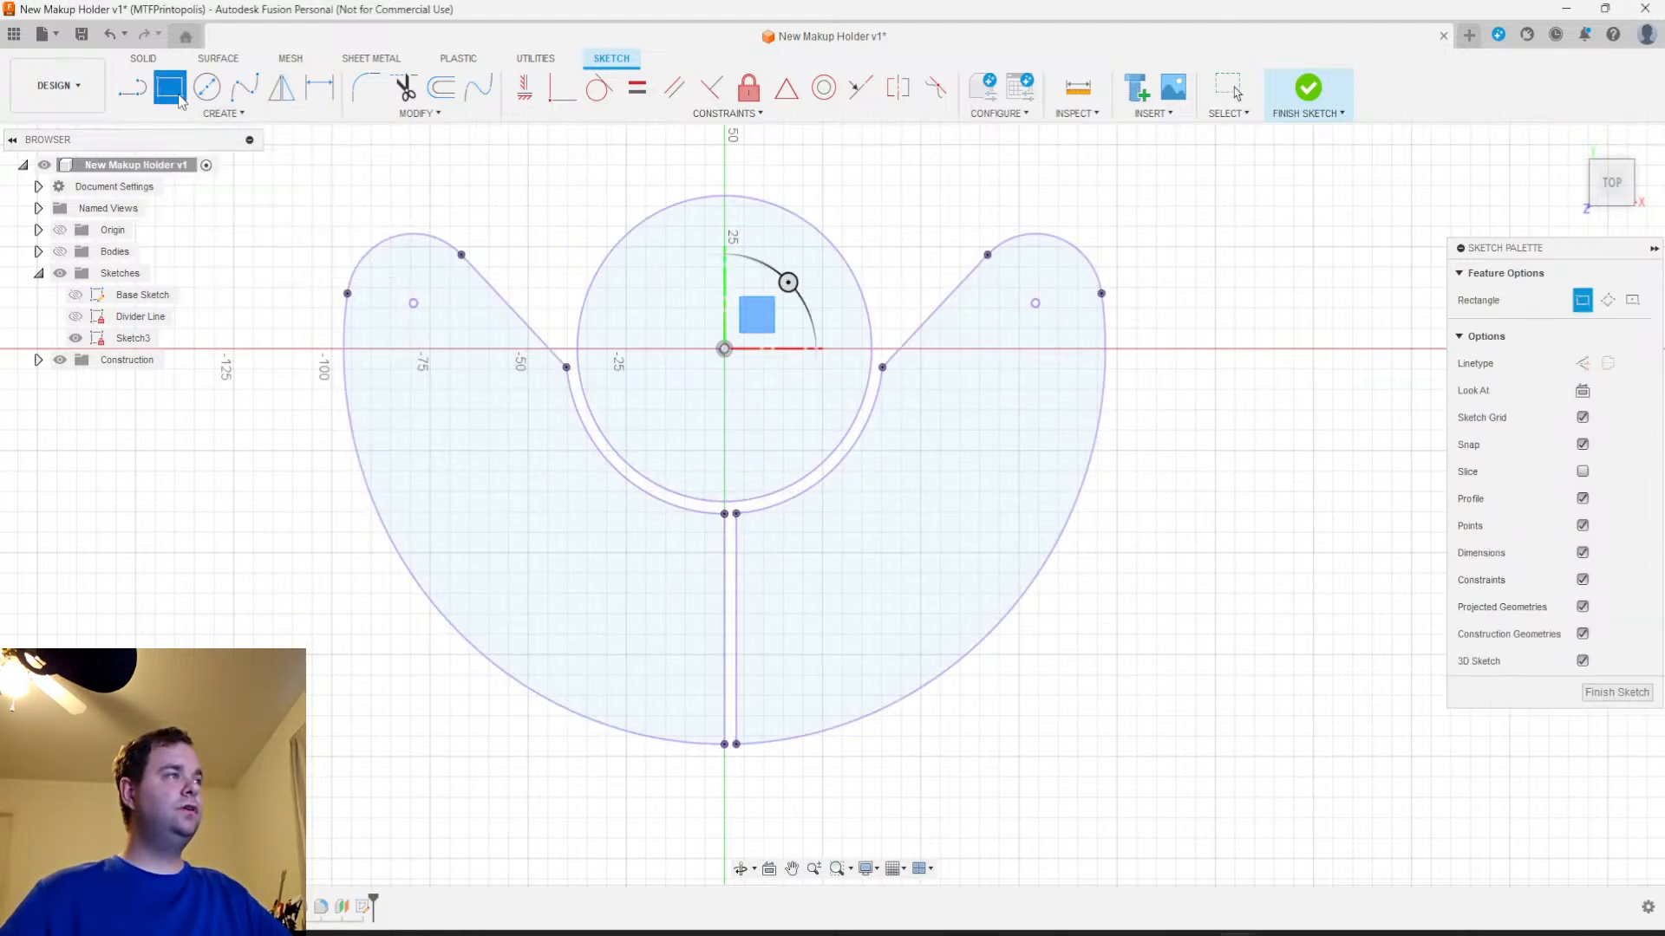
left_click(783, 532)
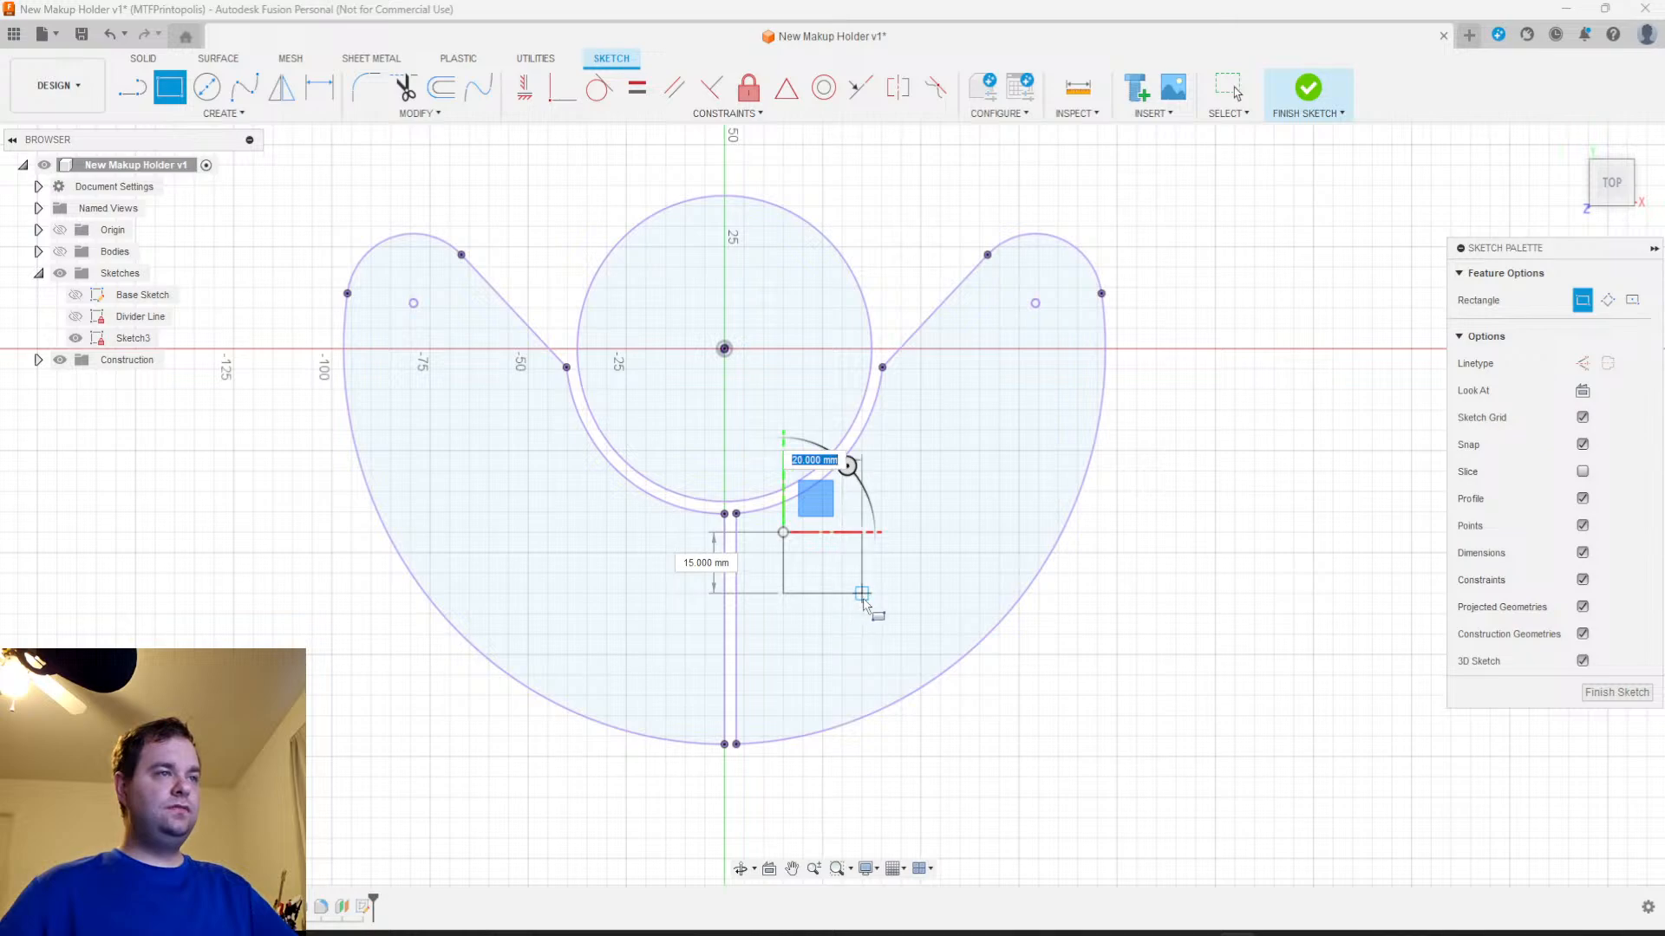
type("25")
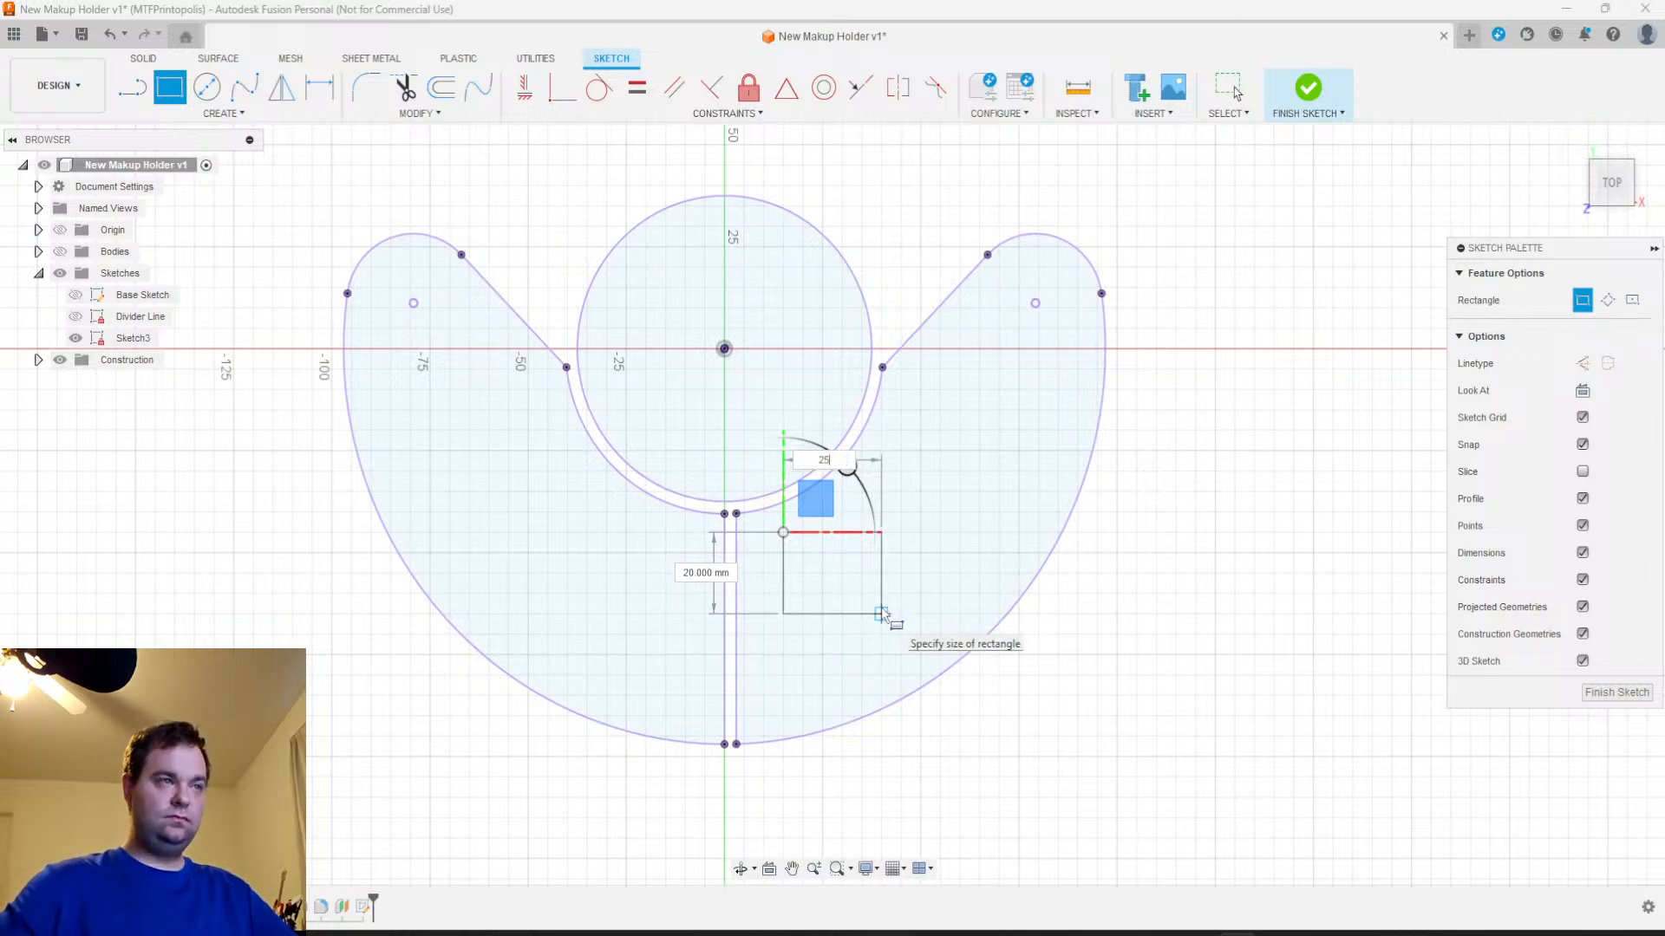
key("Tab")
type("25")
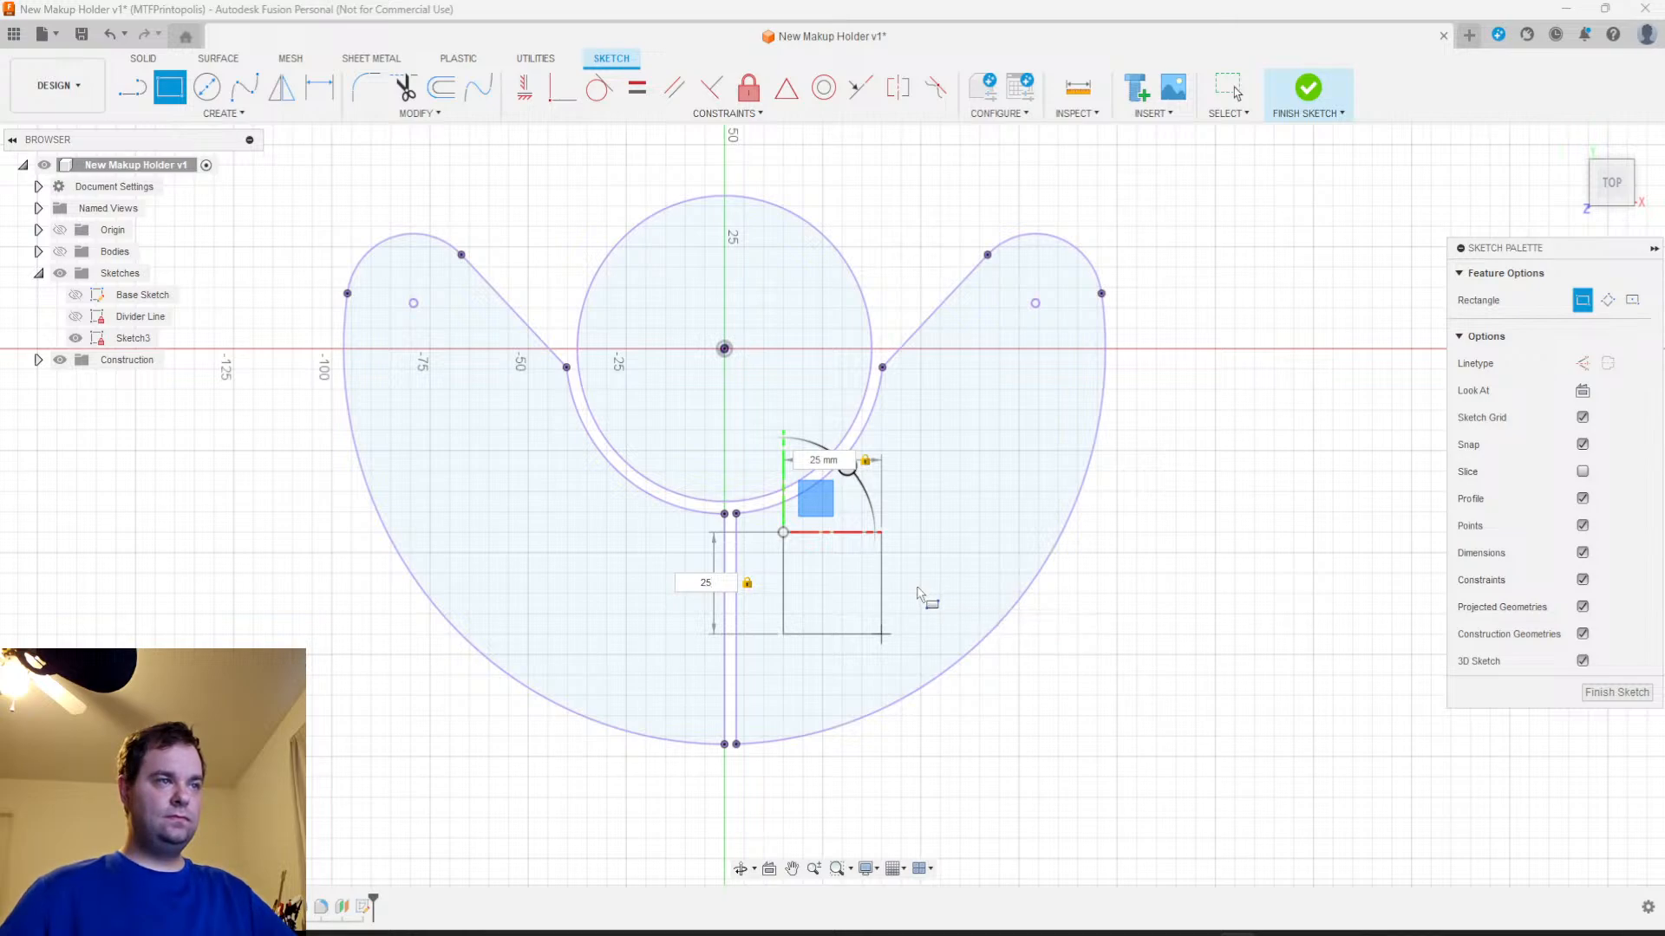
key("Escape")
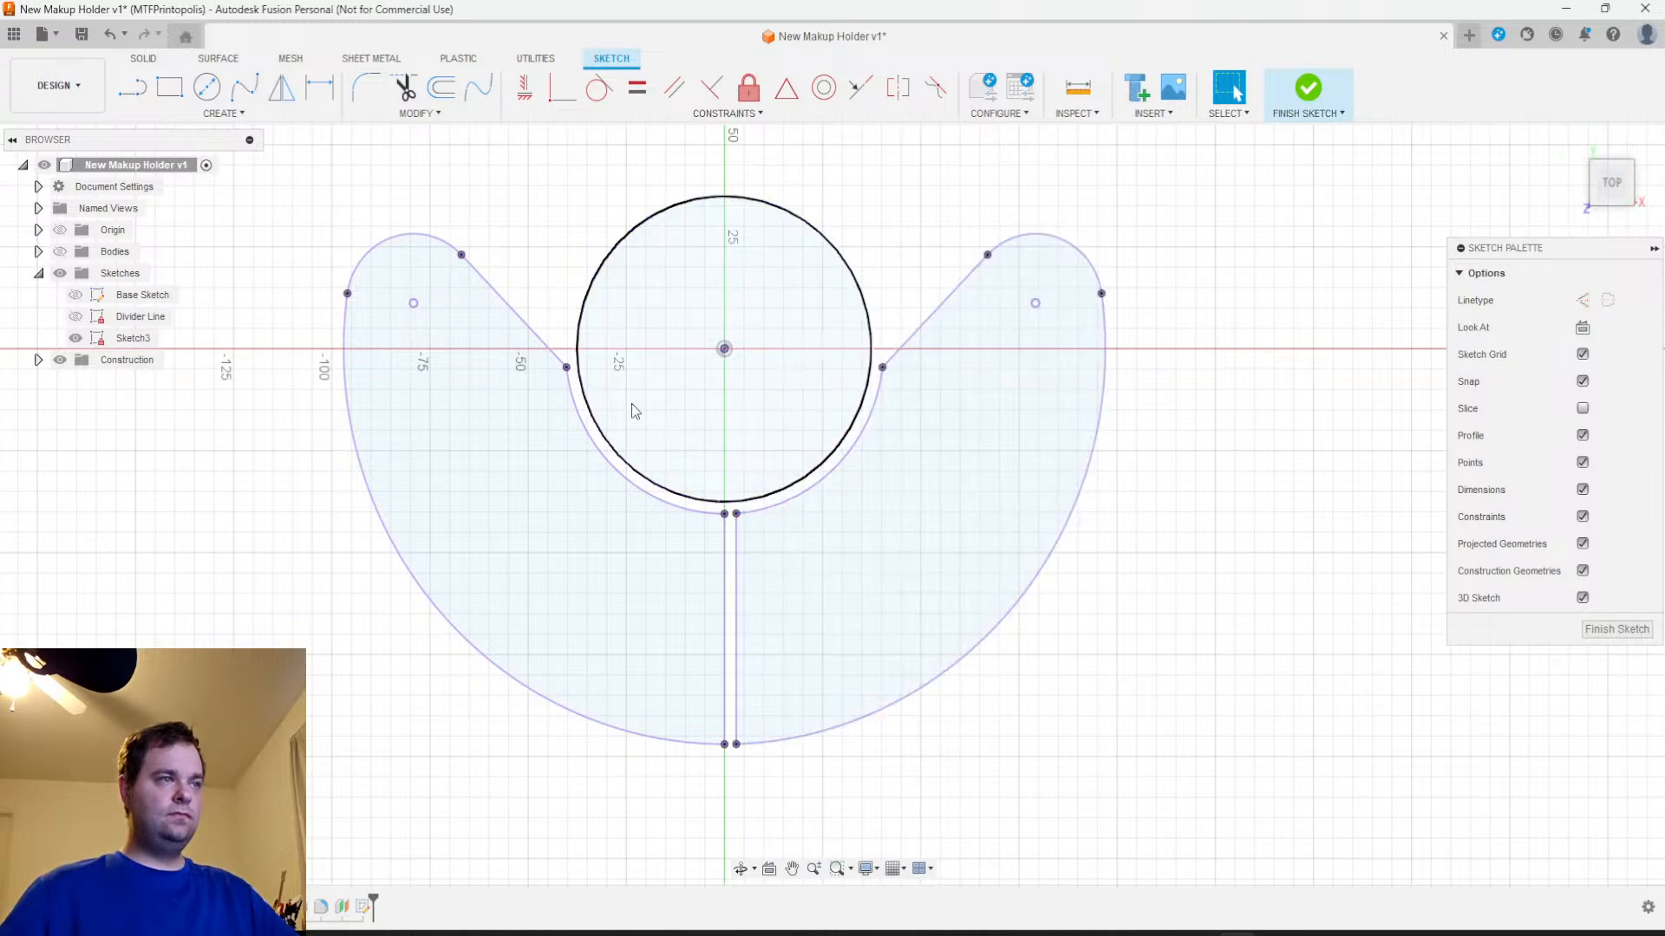
key("r")
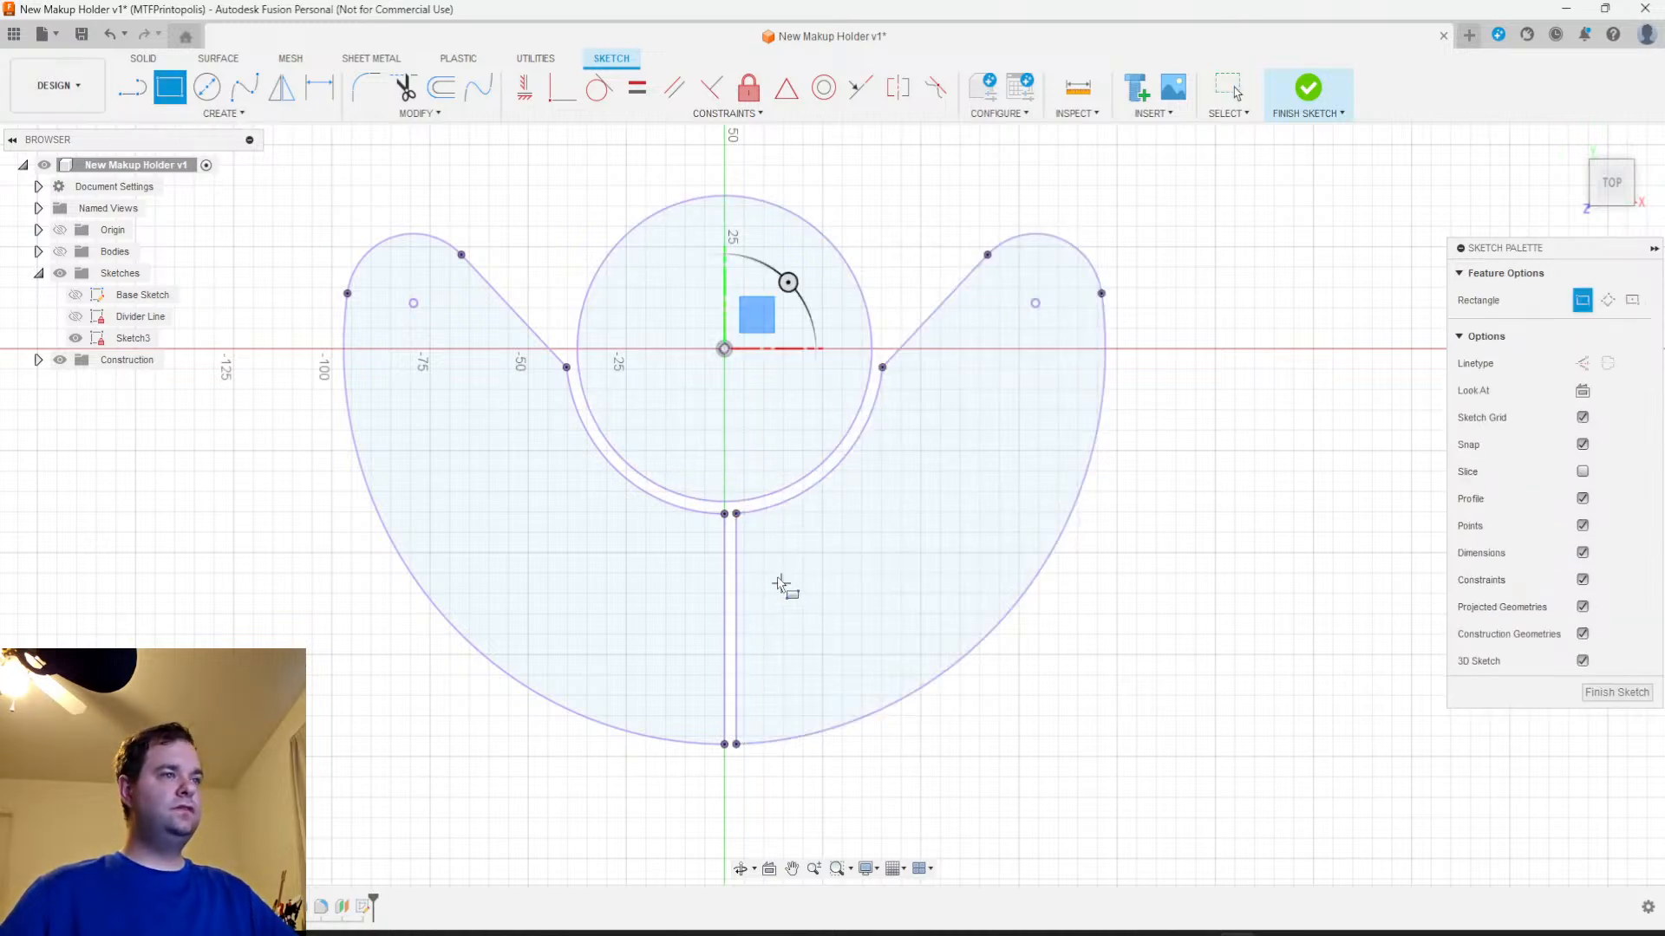
left_click(736, 515)
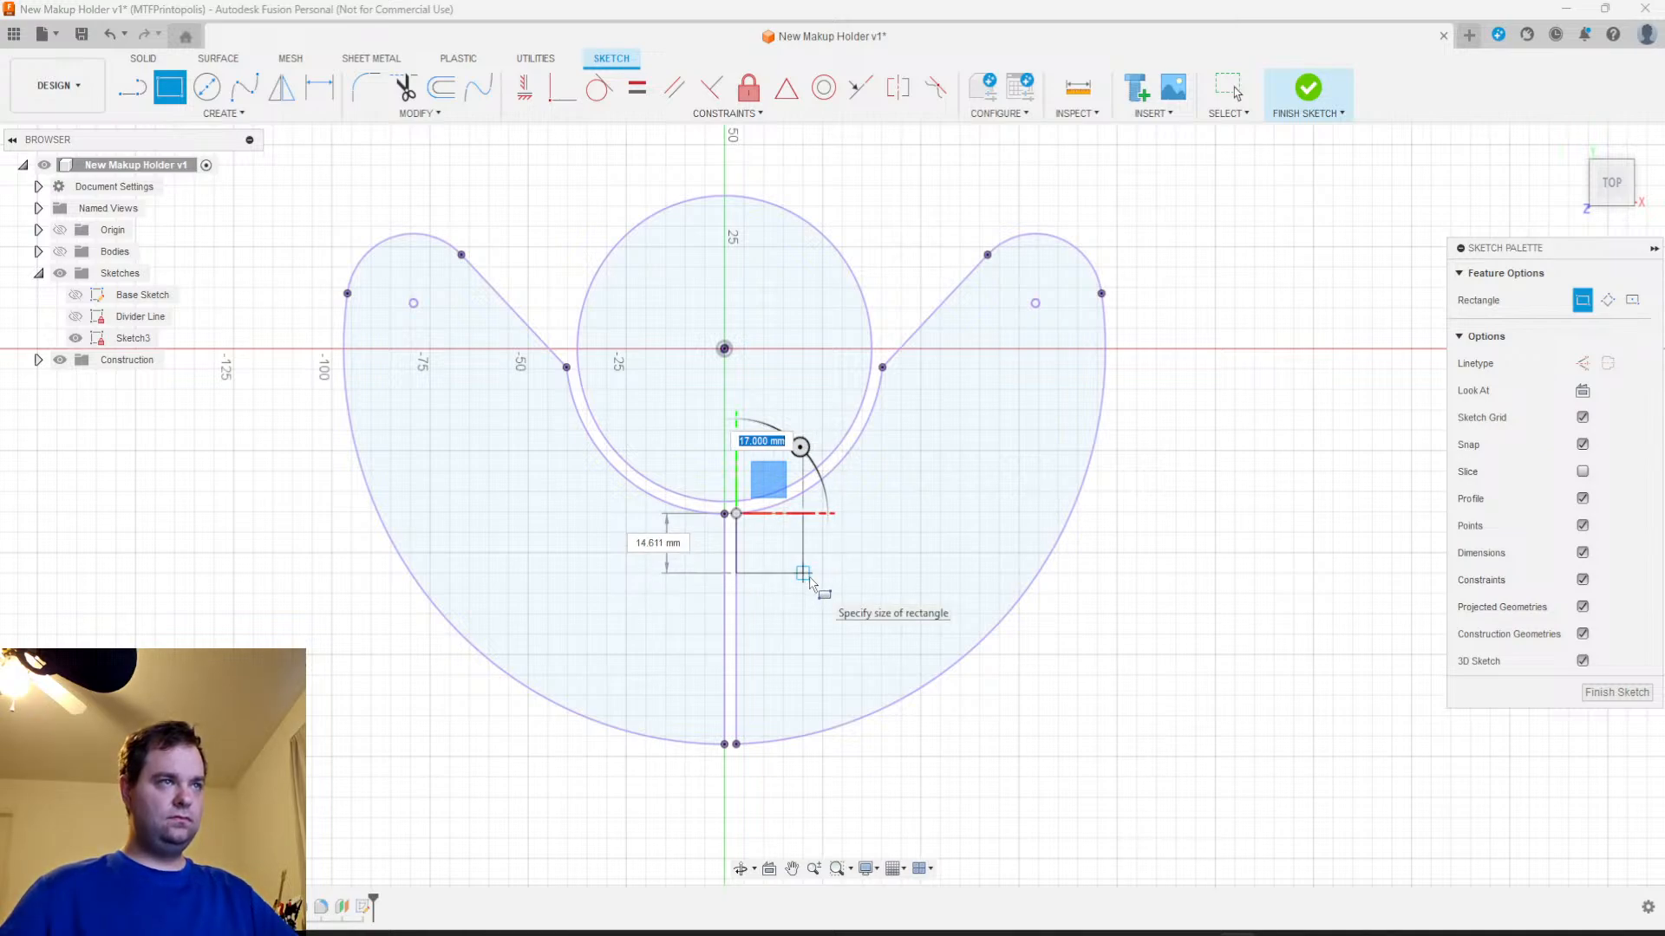
key("Escape")
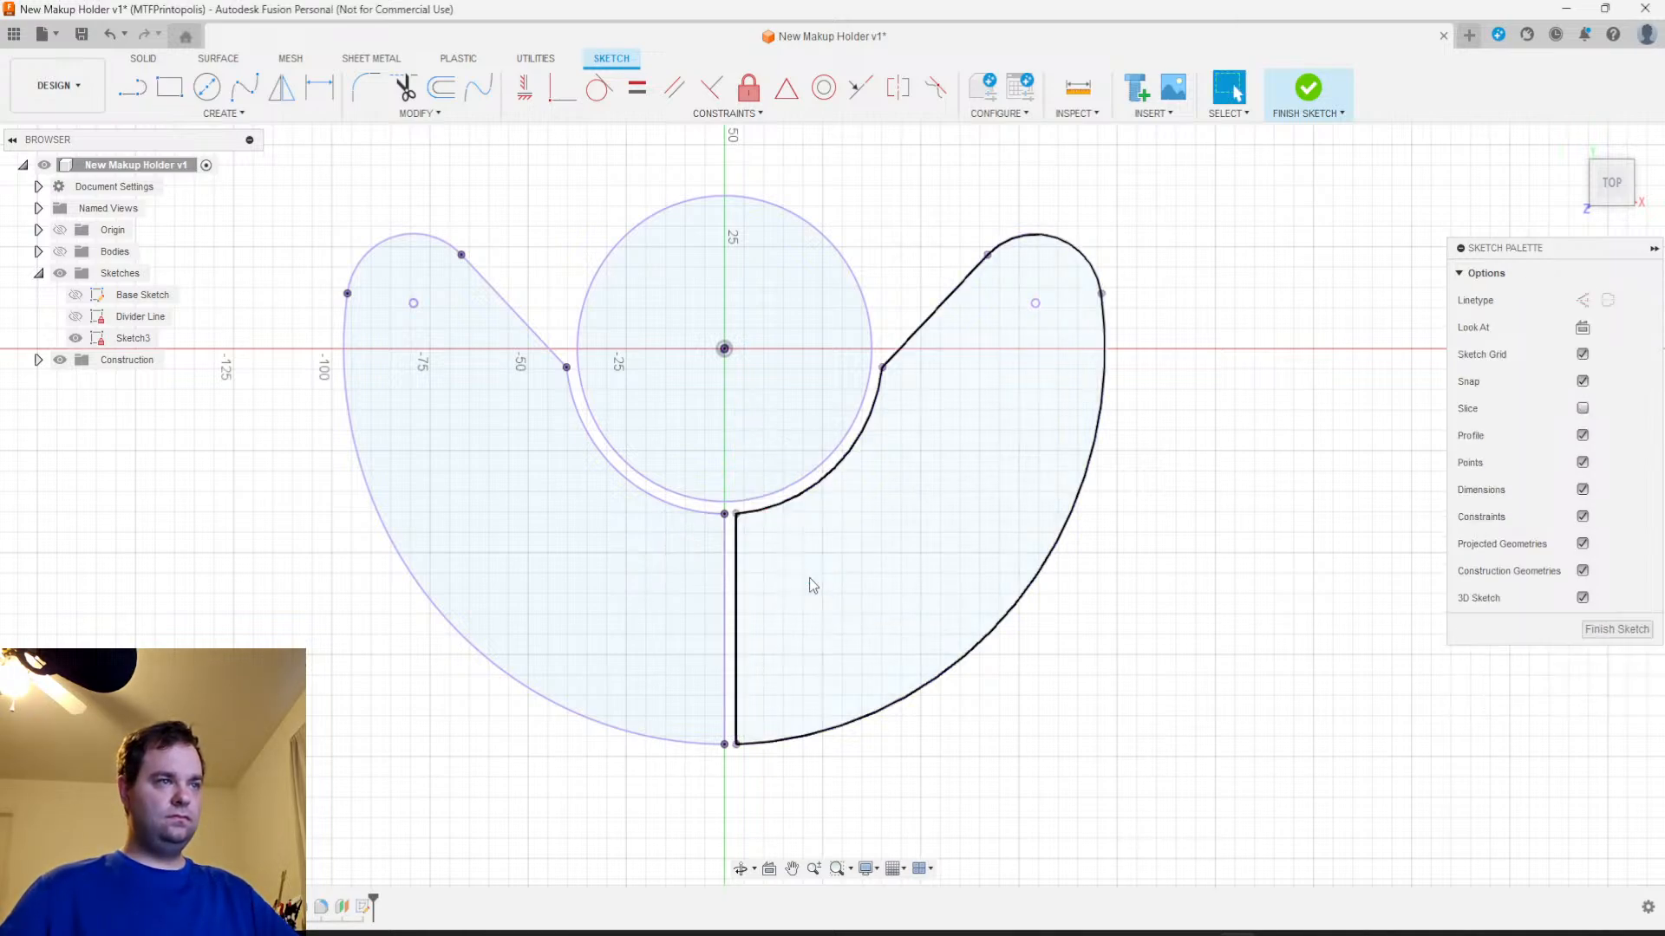
middle_click_drag(809, 577, 832, 651)
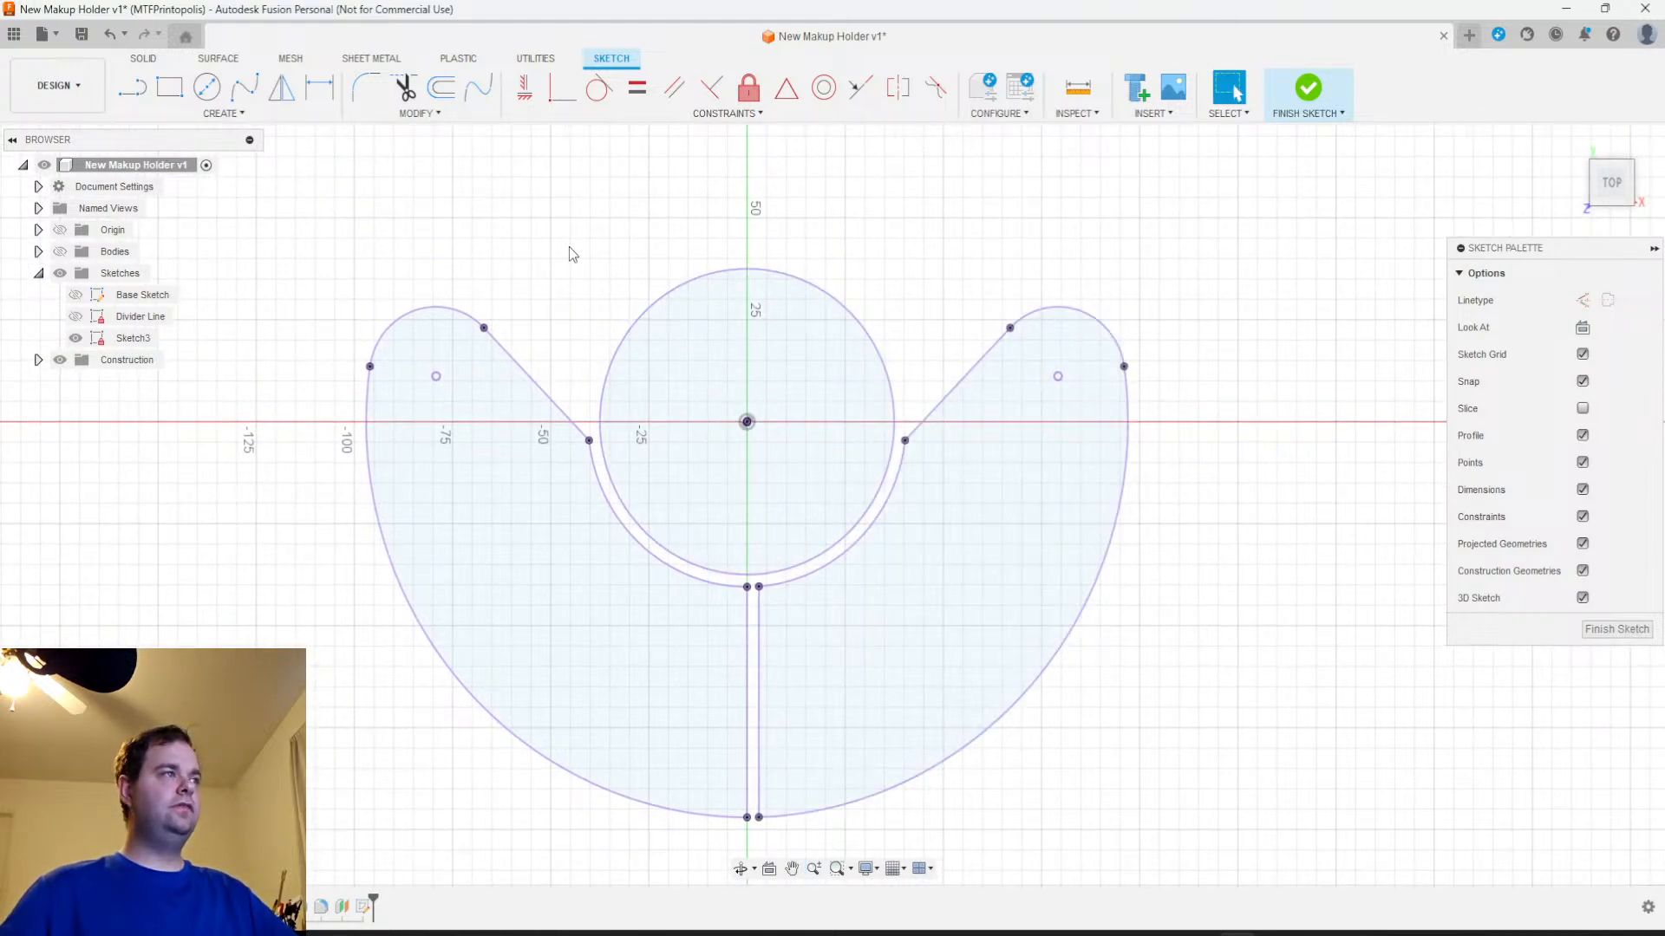
left_click(170, 87)
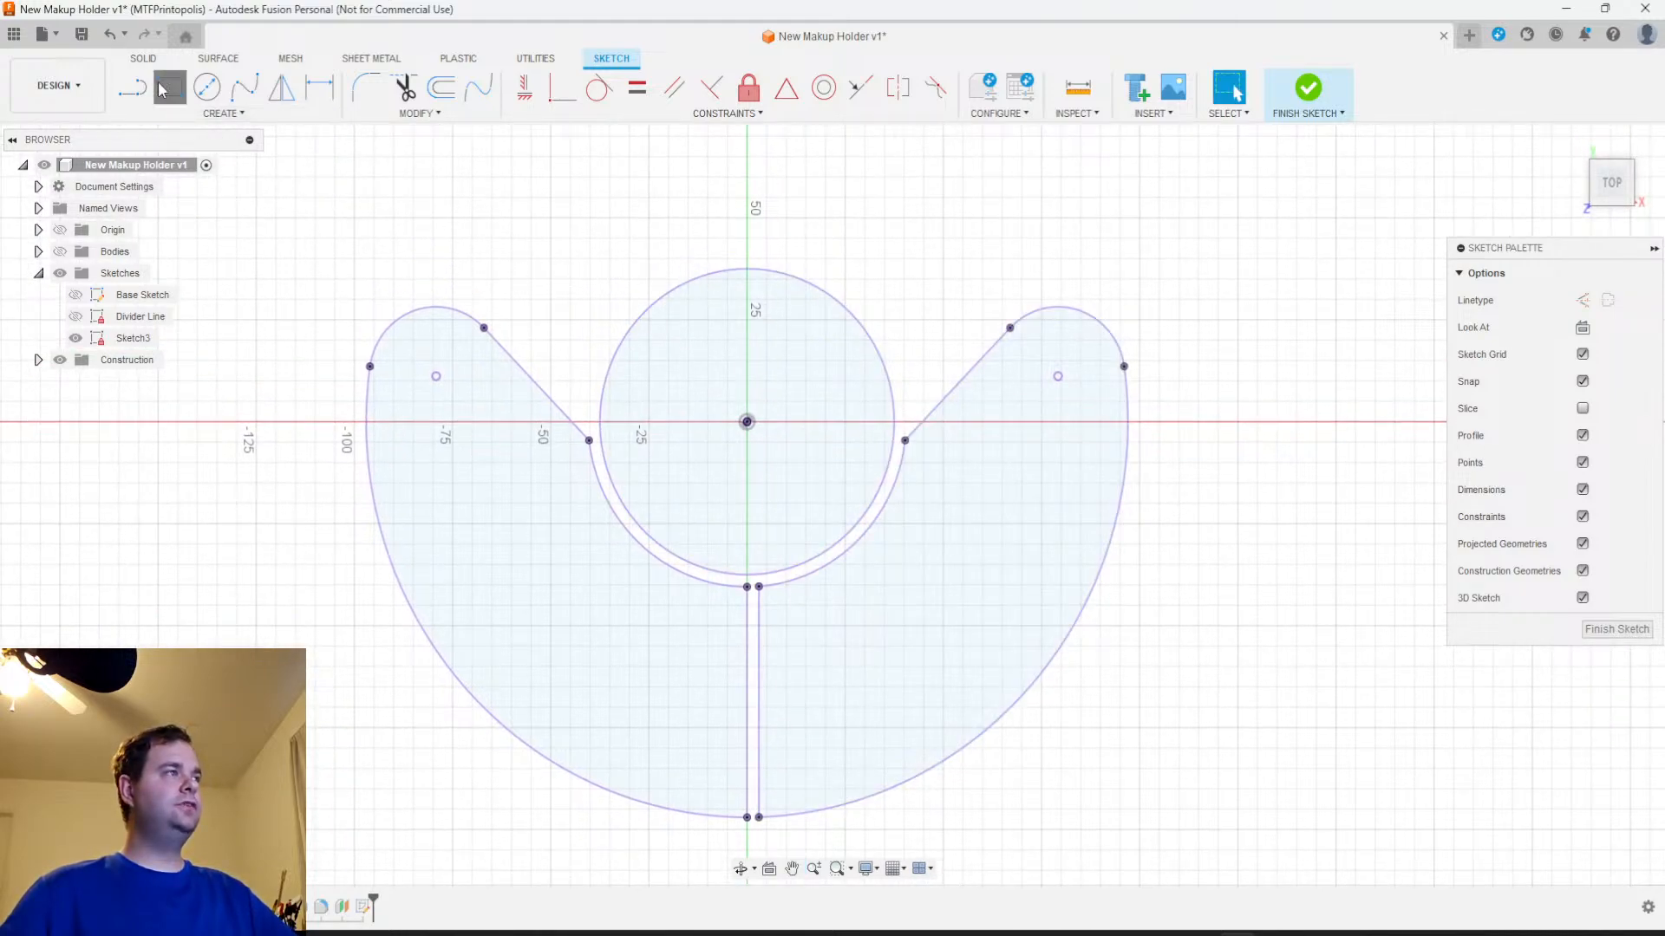
left_click(708, 197)
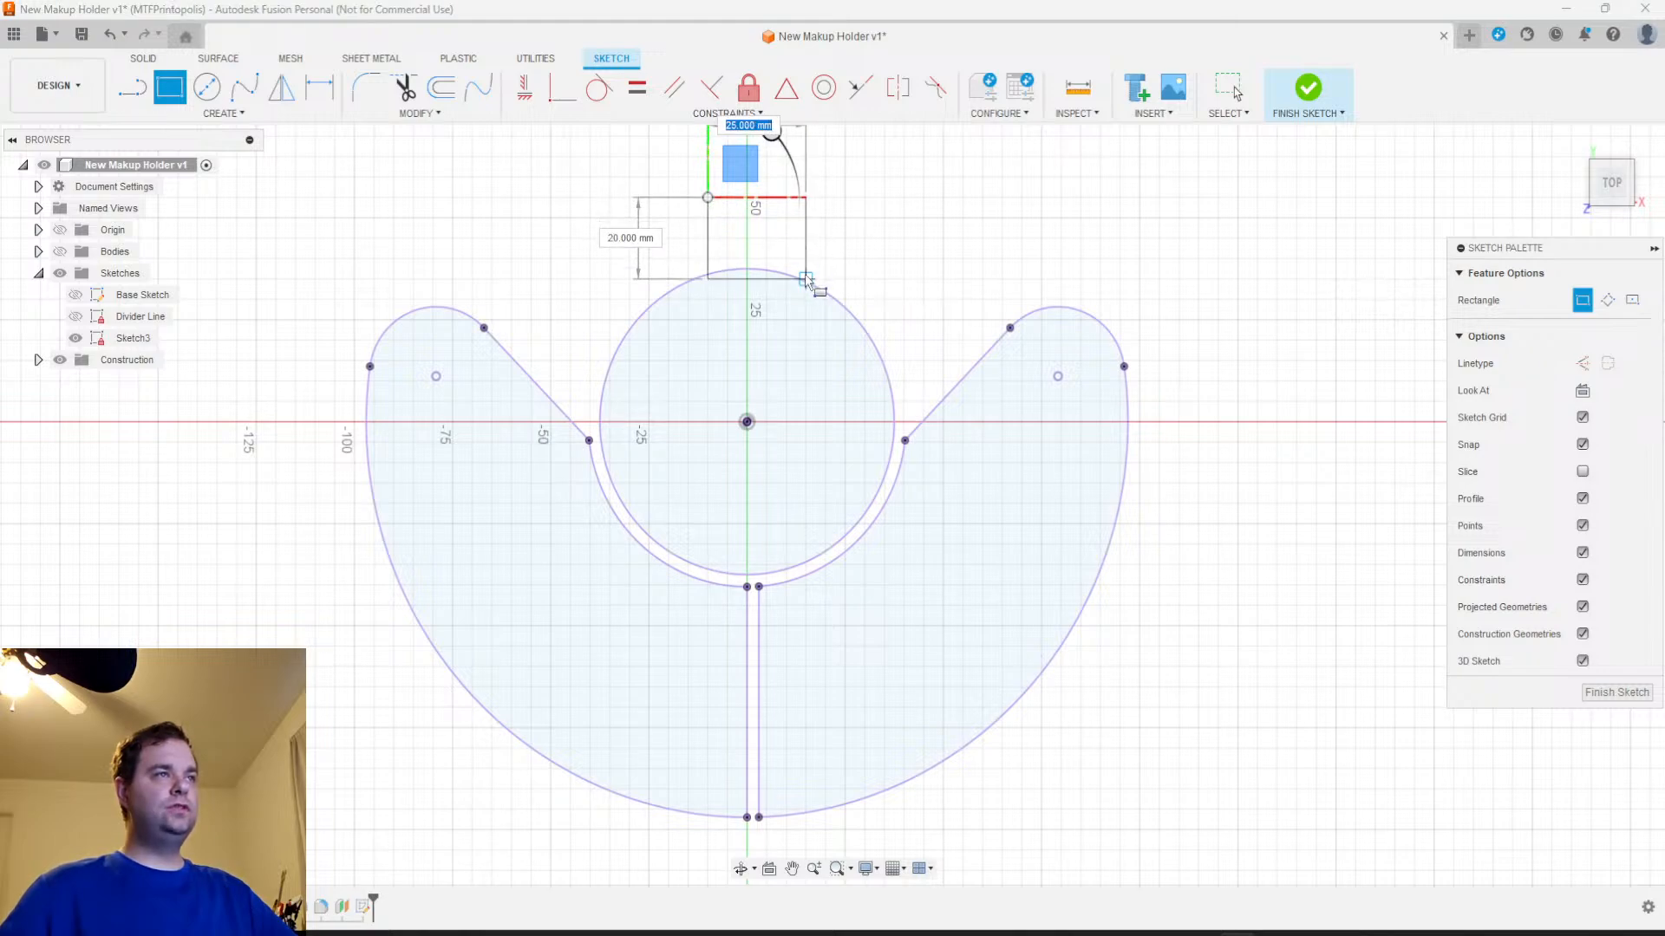
key("Escape")
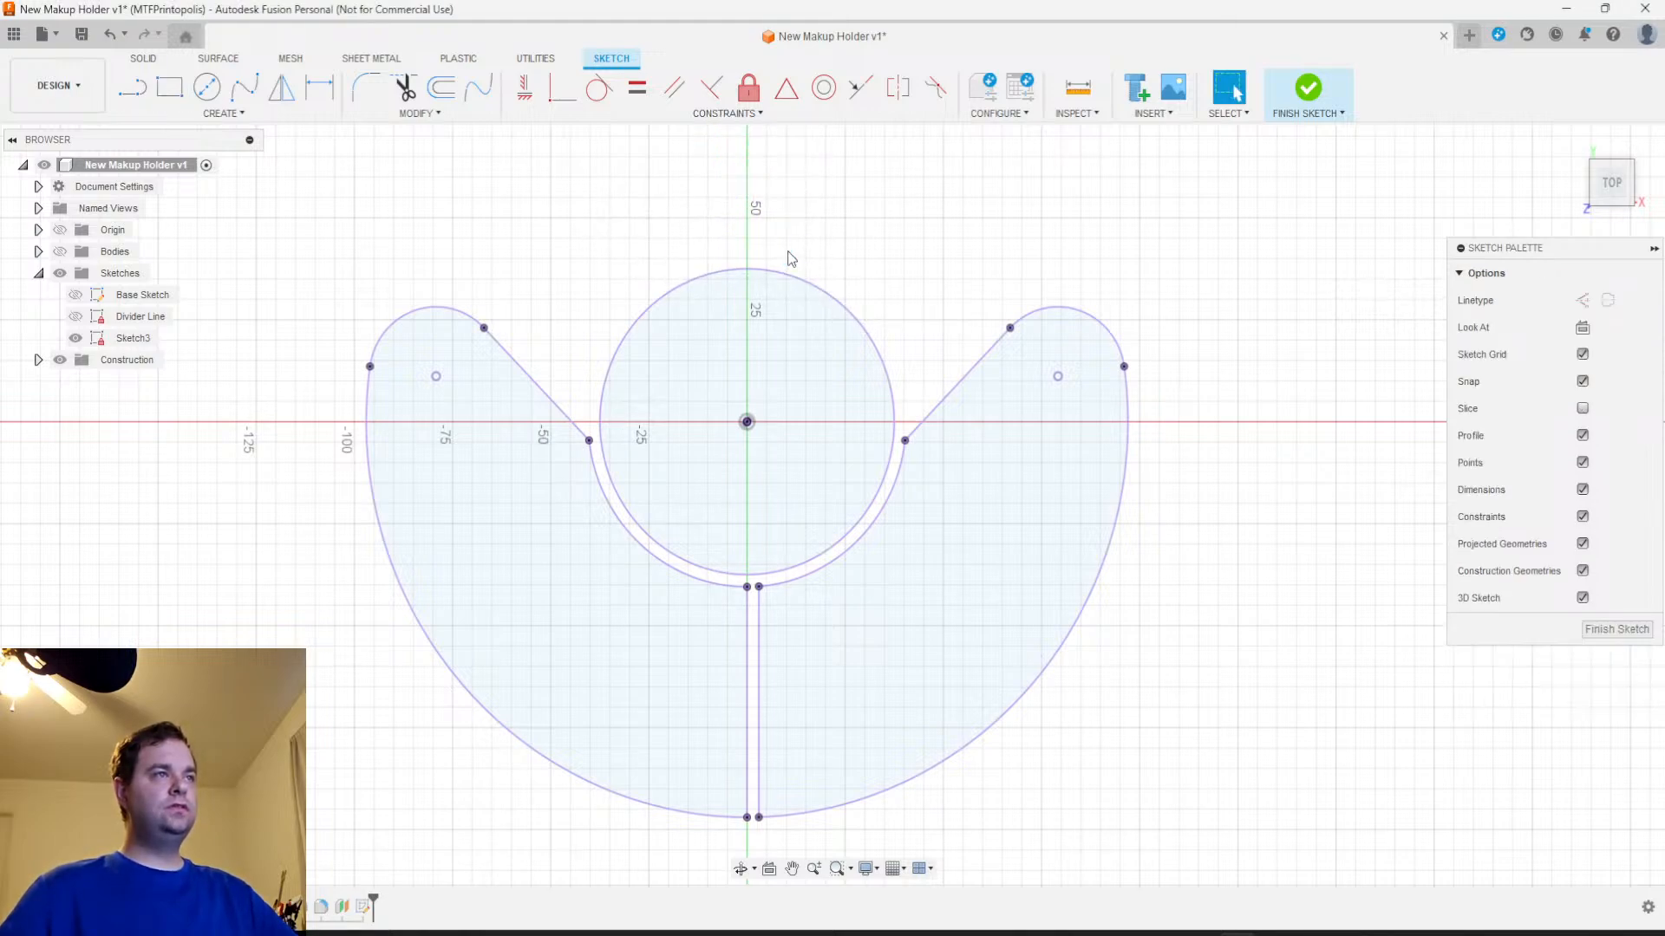
Draw a 25 by 25 mm center rectangle on the vertical axis above the cup circle, and move it slightly clear of the circle
left_click(232, 113)
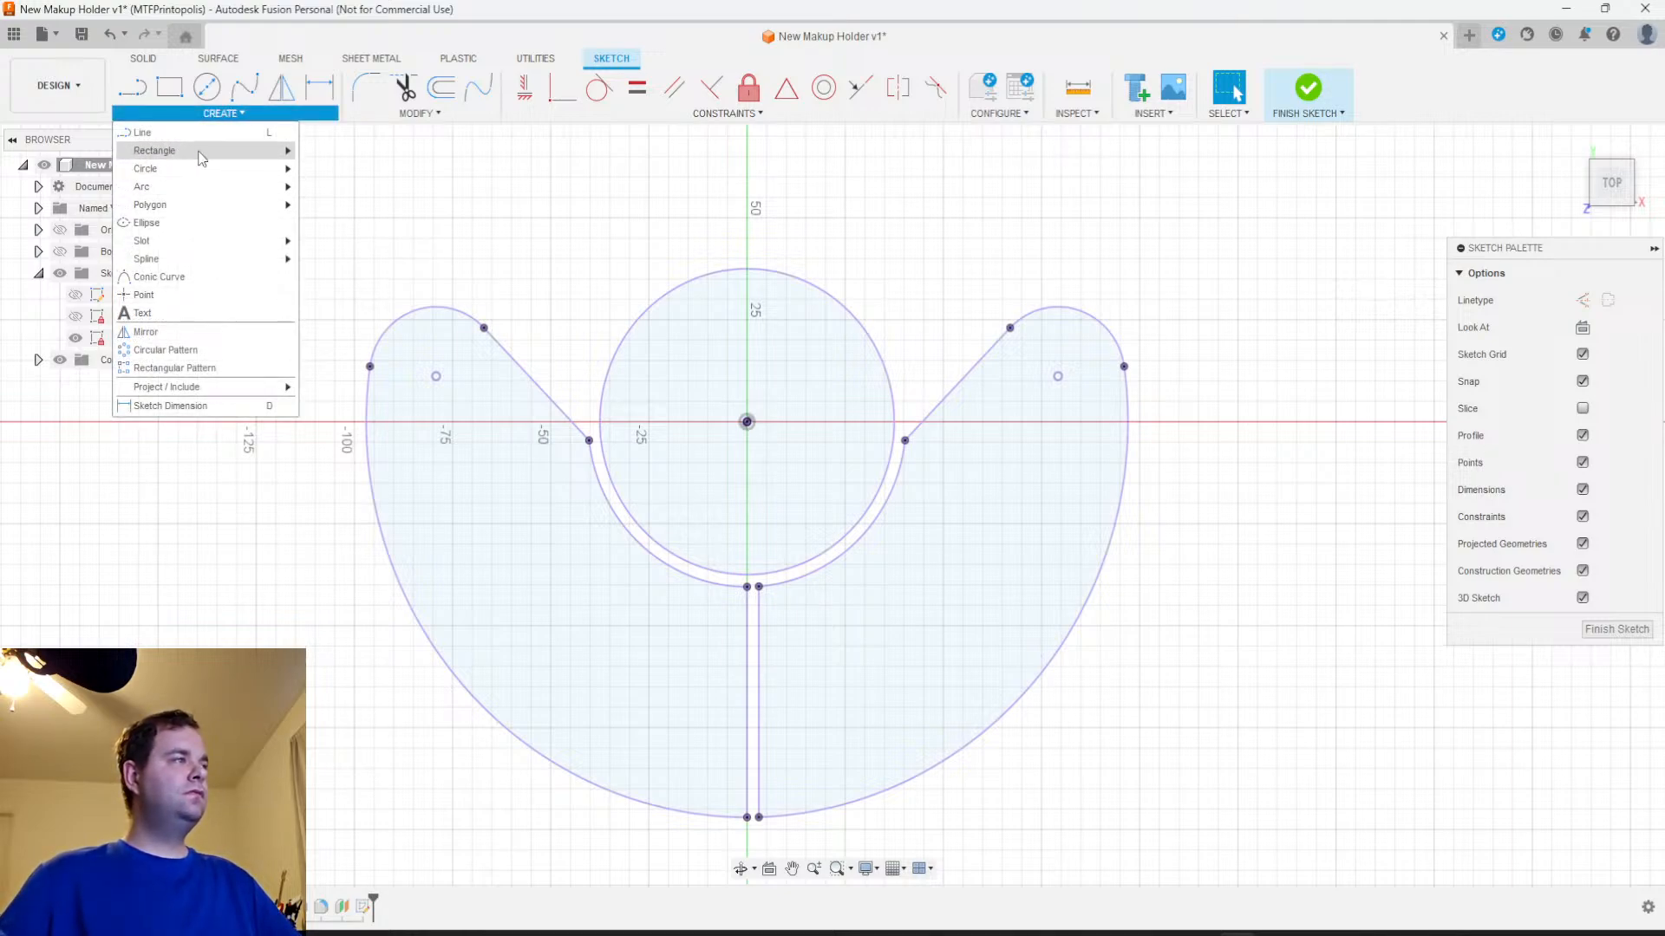
mouse_move(201, 151)
left_click(365, 188)
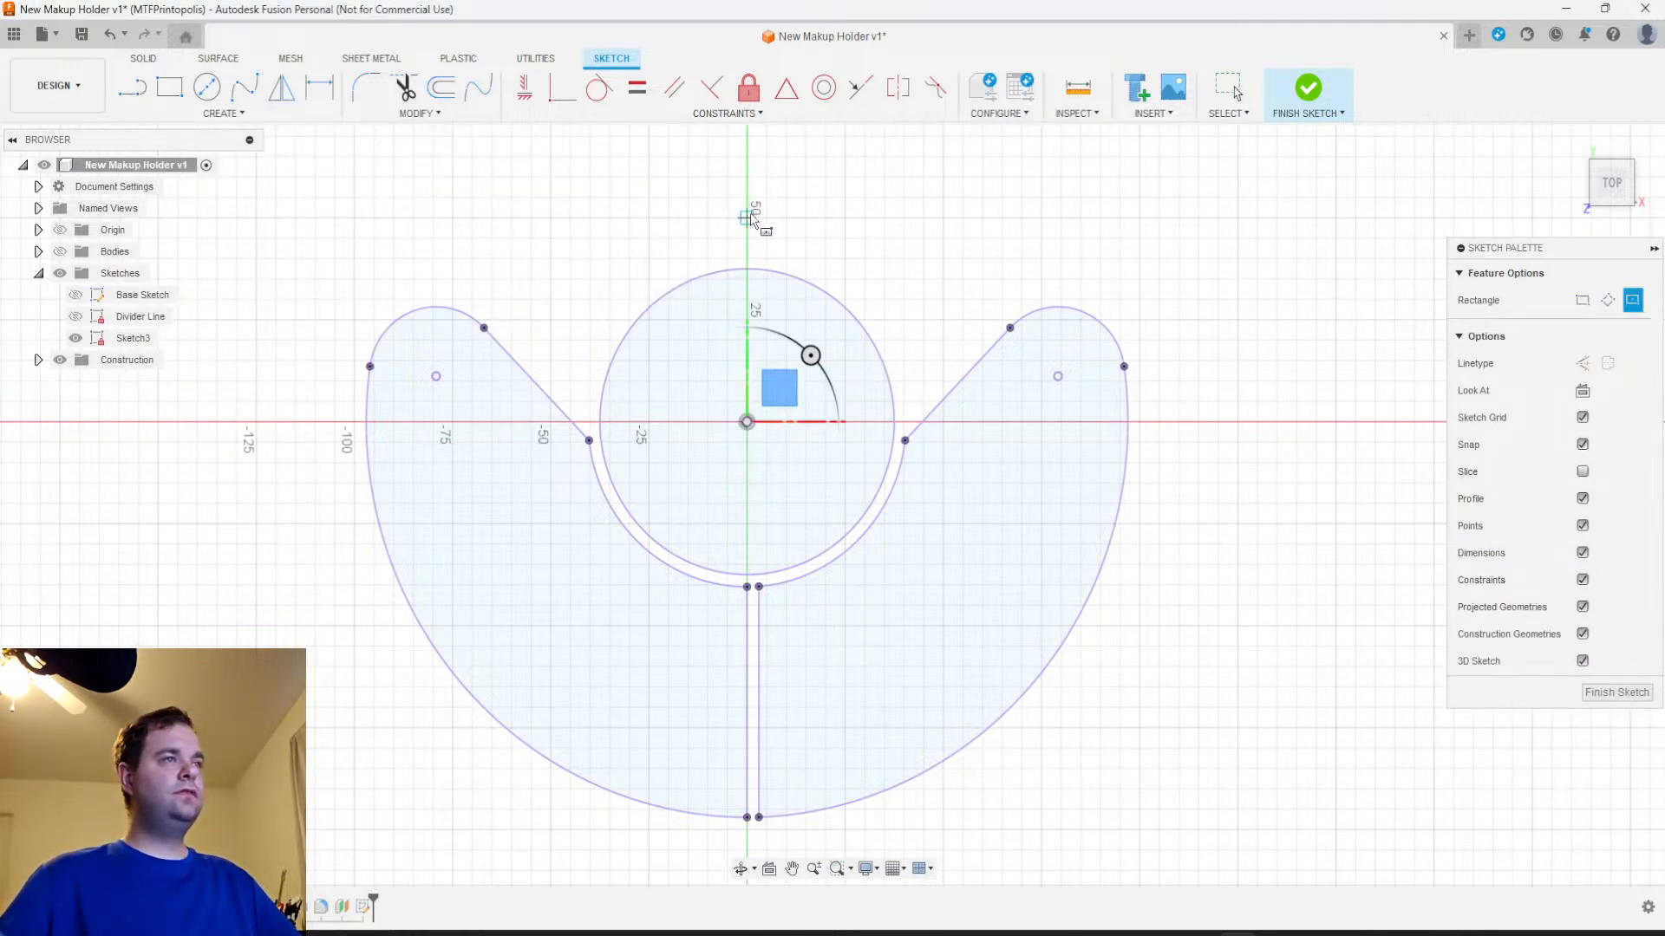
left_click(748, 217)
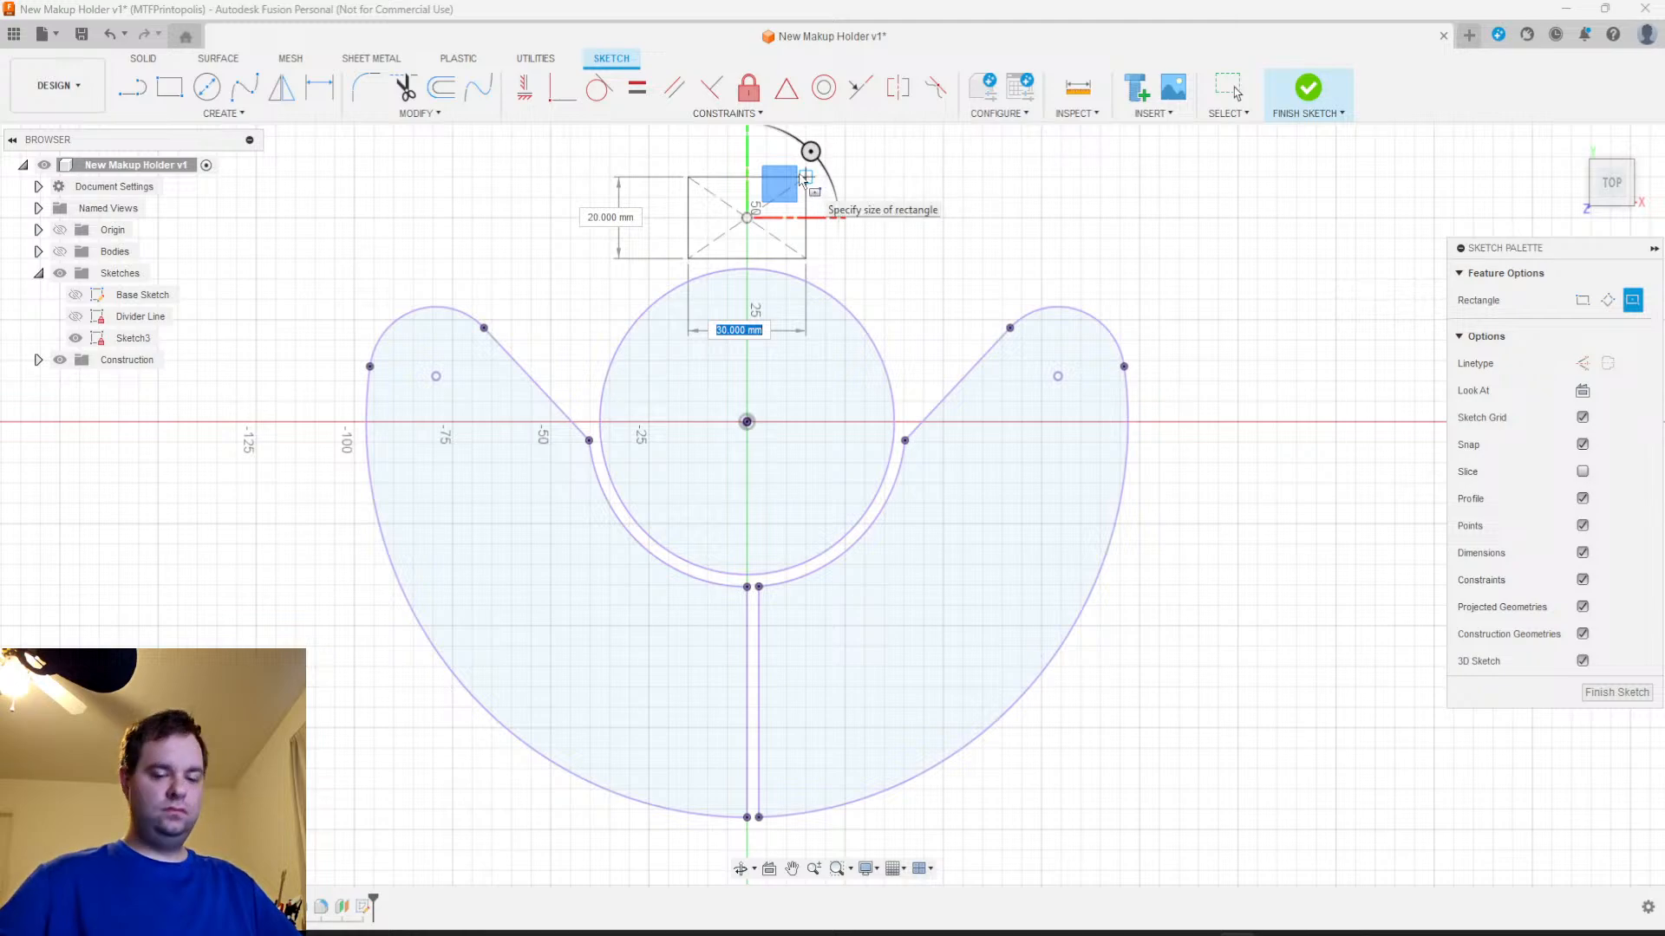
type("25")
key("Tab")
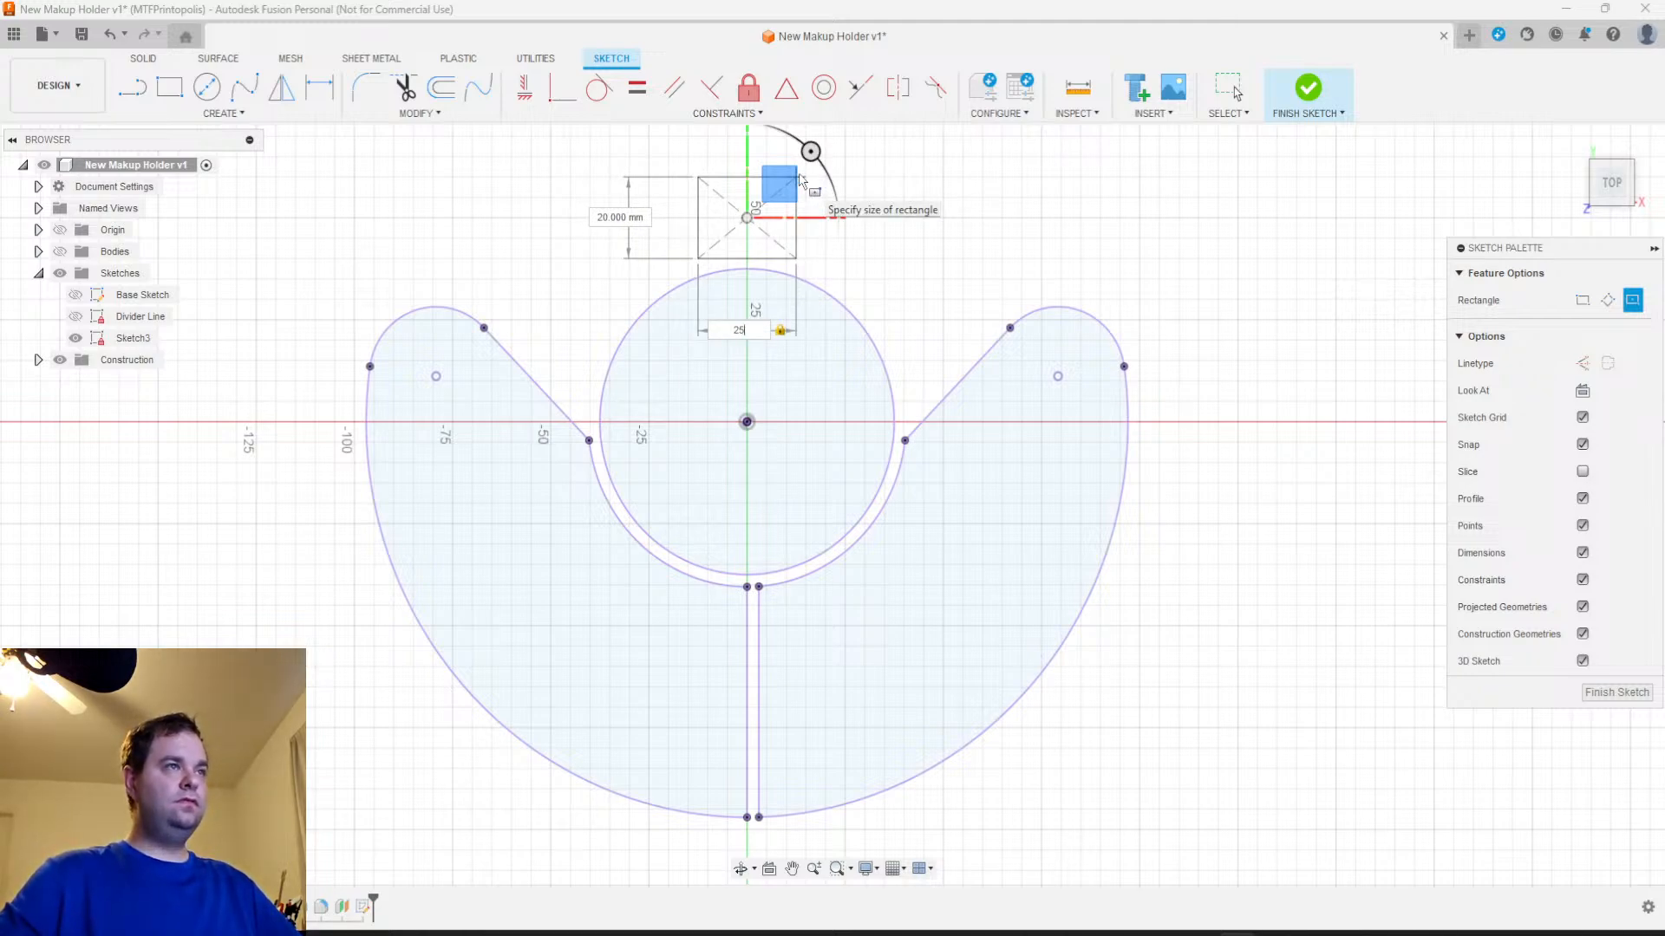
key("Tab")
type("1")
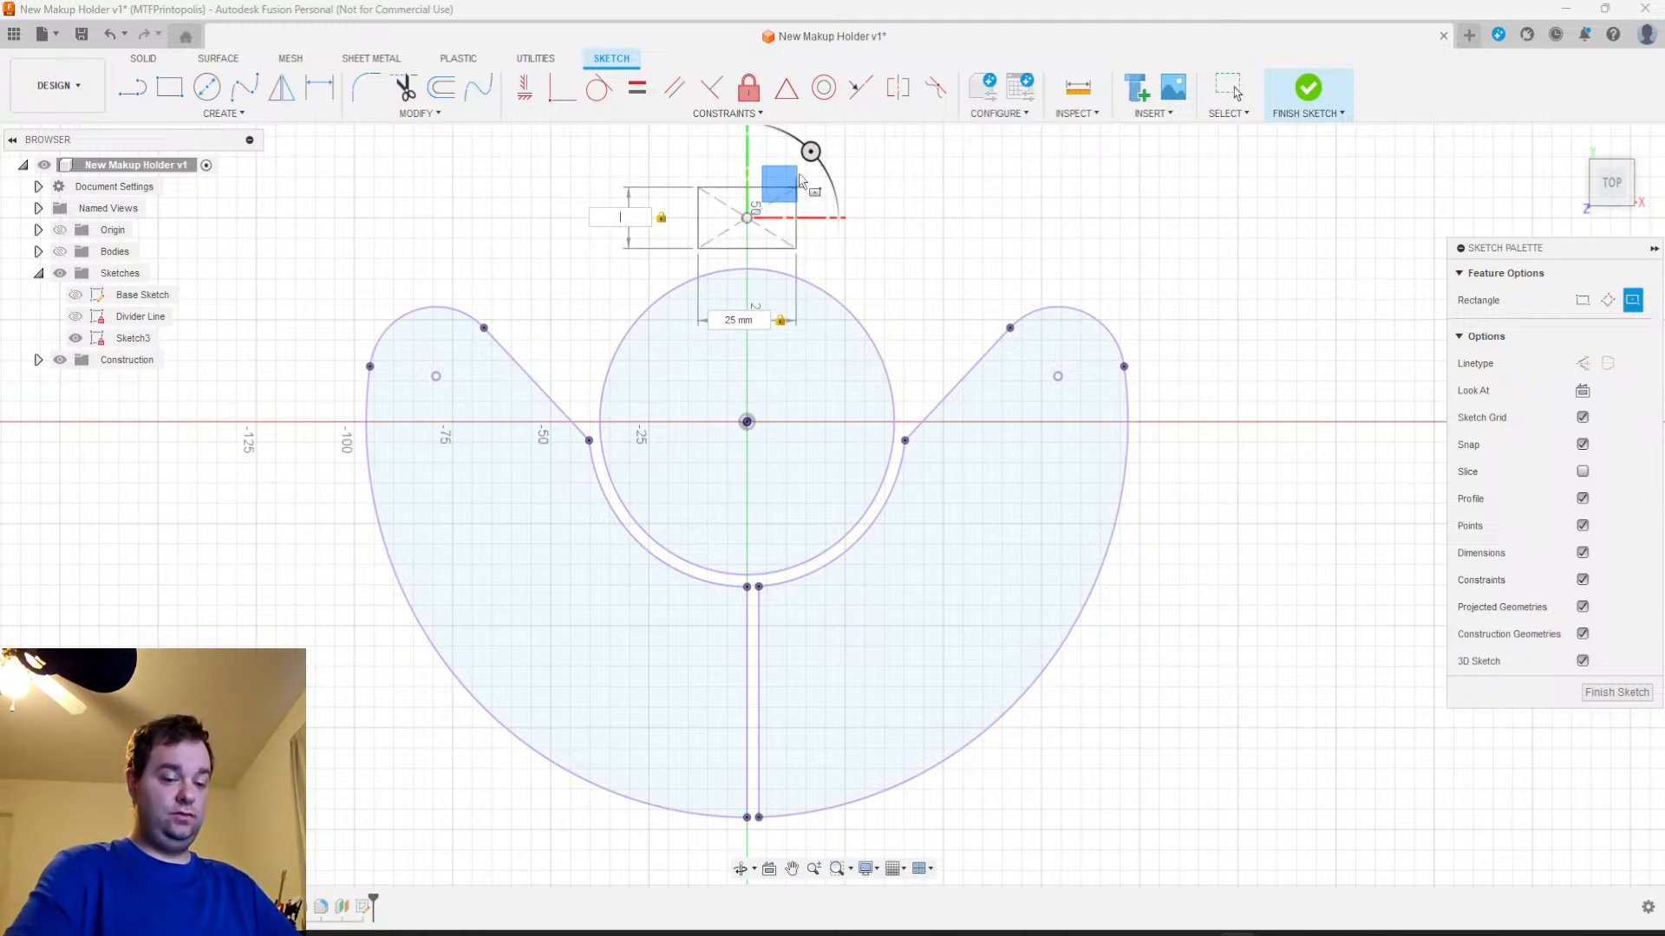
key("BackSpace")
key("BackSpace")
type("25")
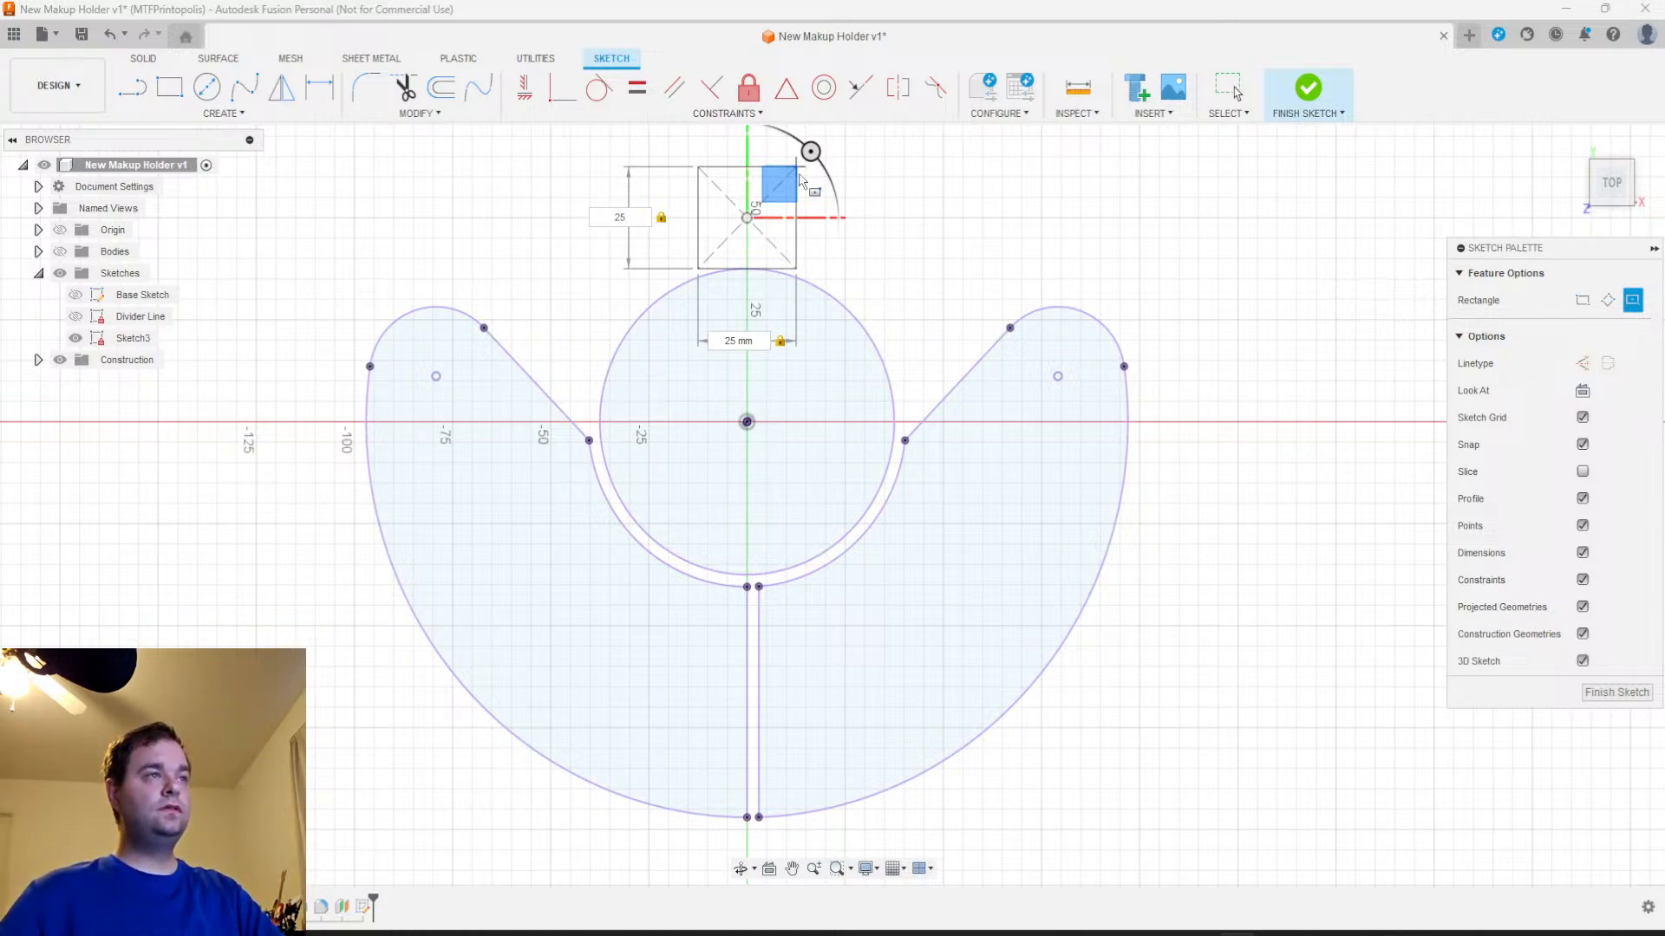
key("Return")
key("Escape")
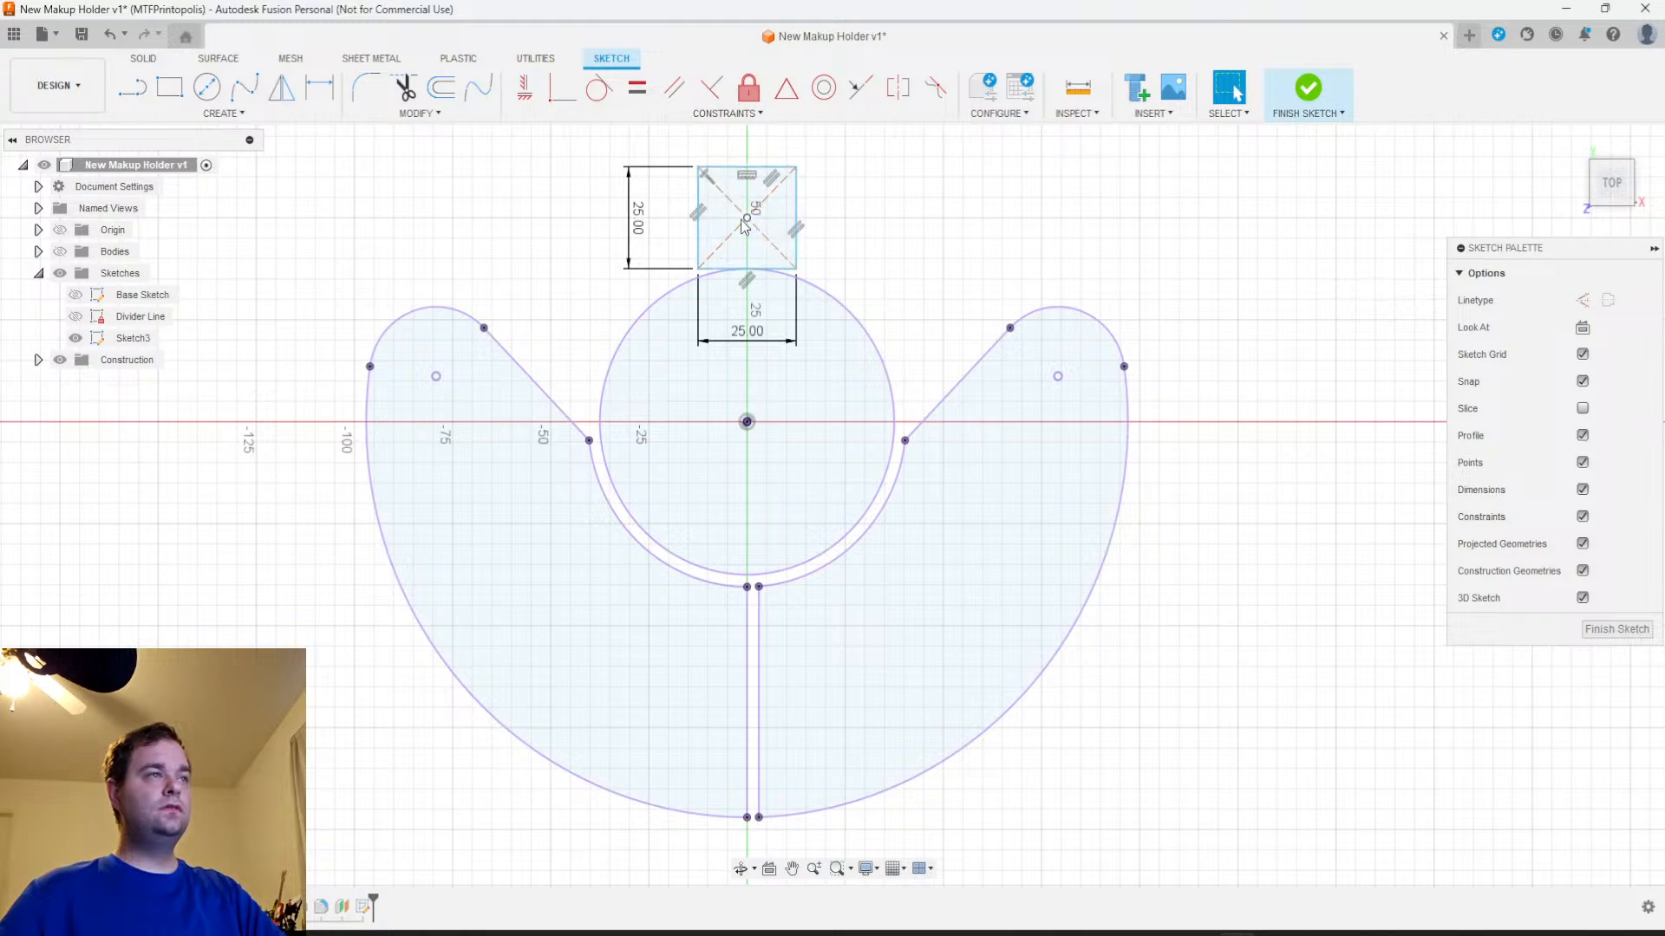
left_click_drag(742, 221, 748, 206)
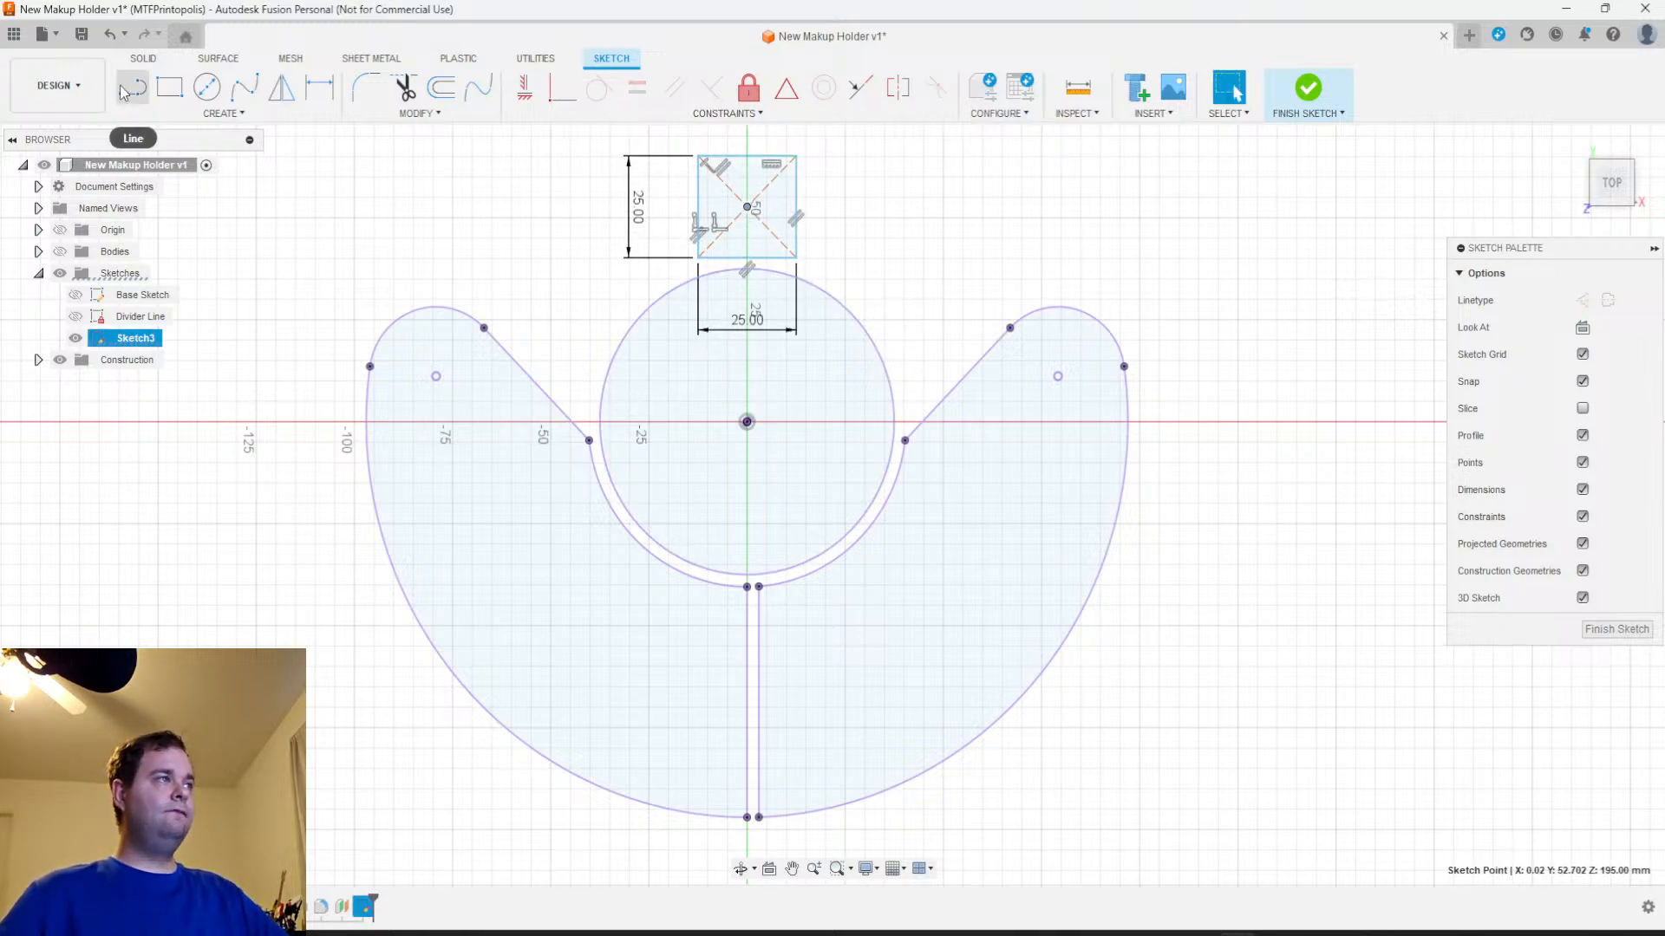
Set up a rectangular pattern of the square's four sides and center point with a quantity of 10 in the horizontal direction
left_click(223, 112)
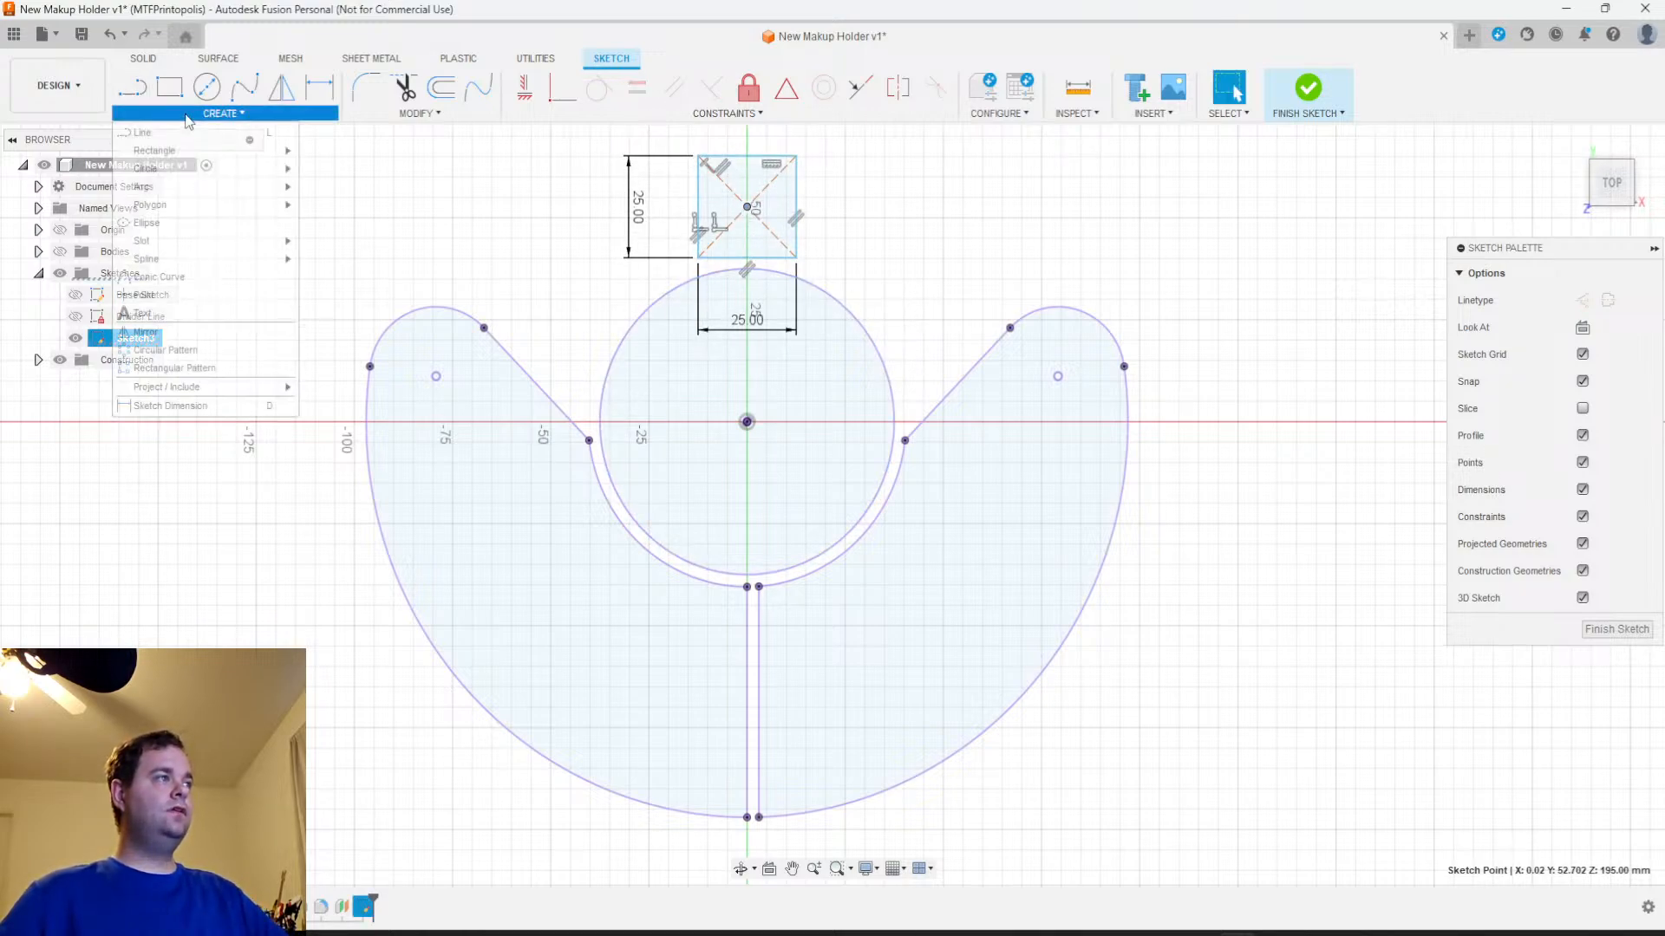
left_click(183, 375)
left_click(797, 190)
left_click(763, 156)
left_click(699, 198)
left_click(769, 256)
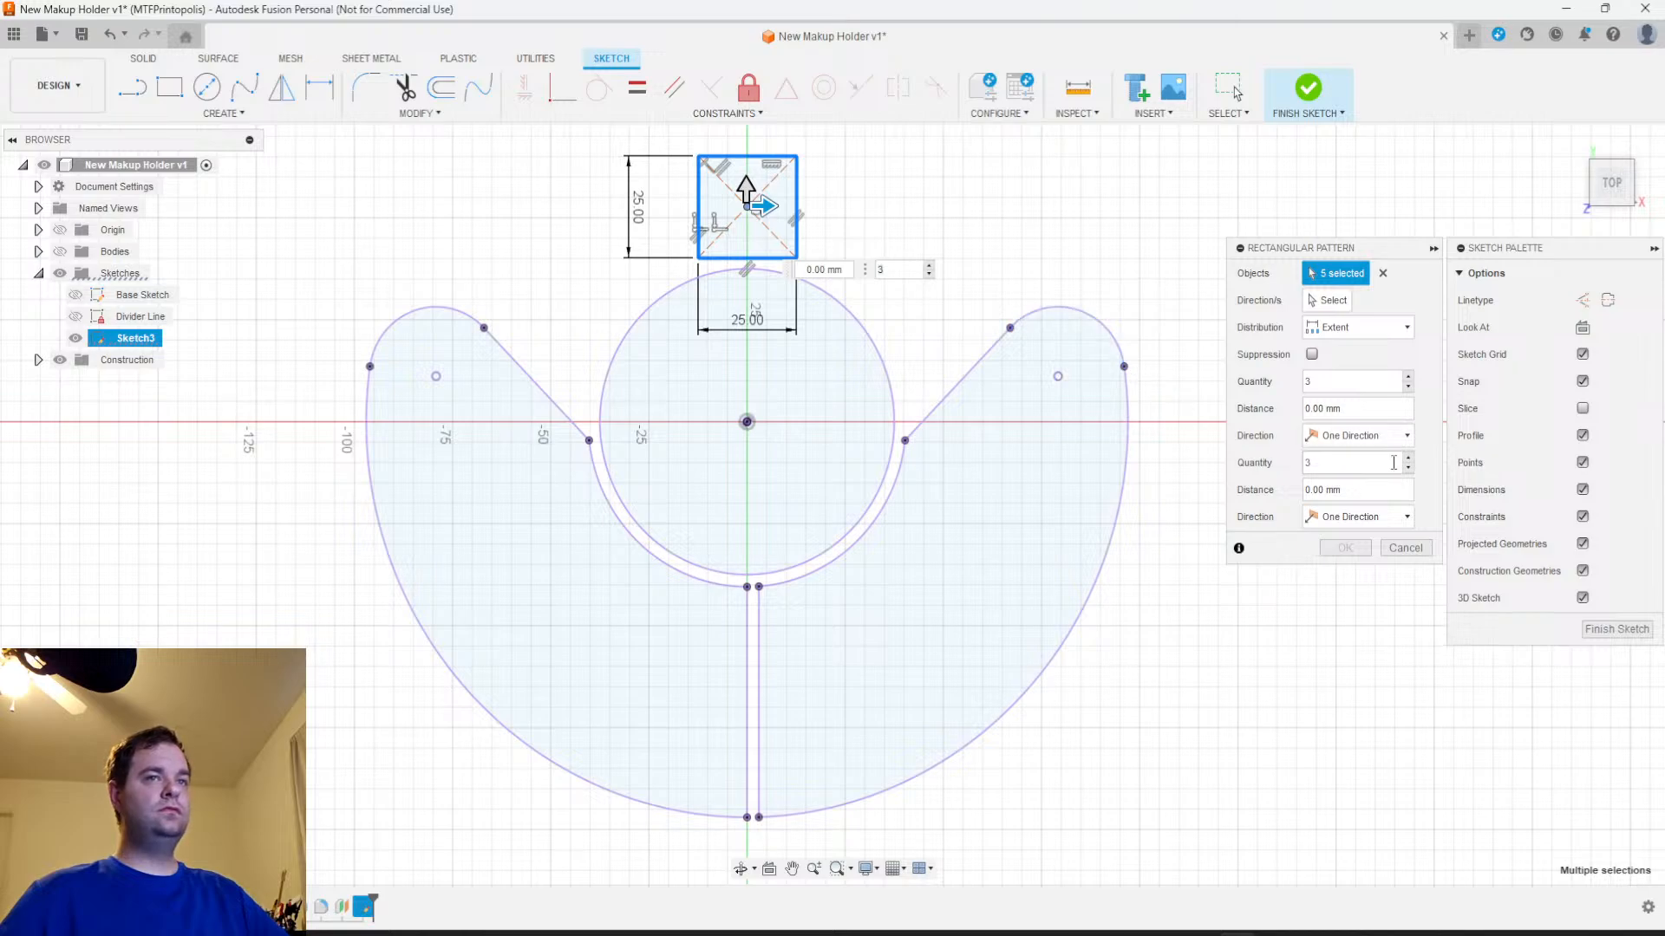
left_click_drag(1335, 380, 1283, 384)
type("10")
Make the pattern's horizontal direction symmetric and stretch its extent to 160 mm
left_click_drag(761, 206, 902, 206)
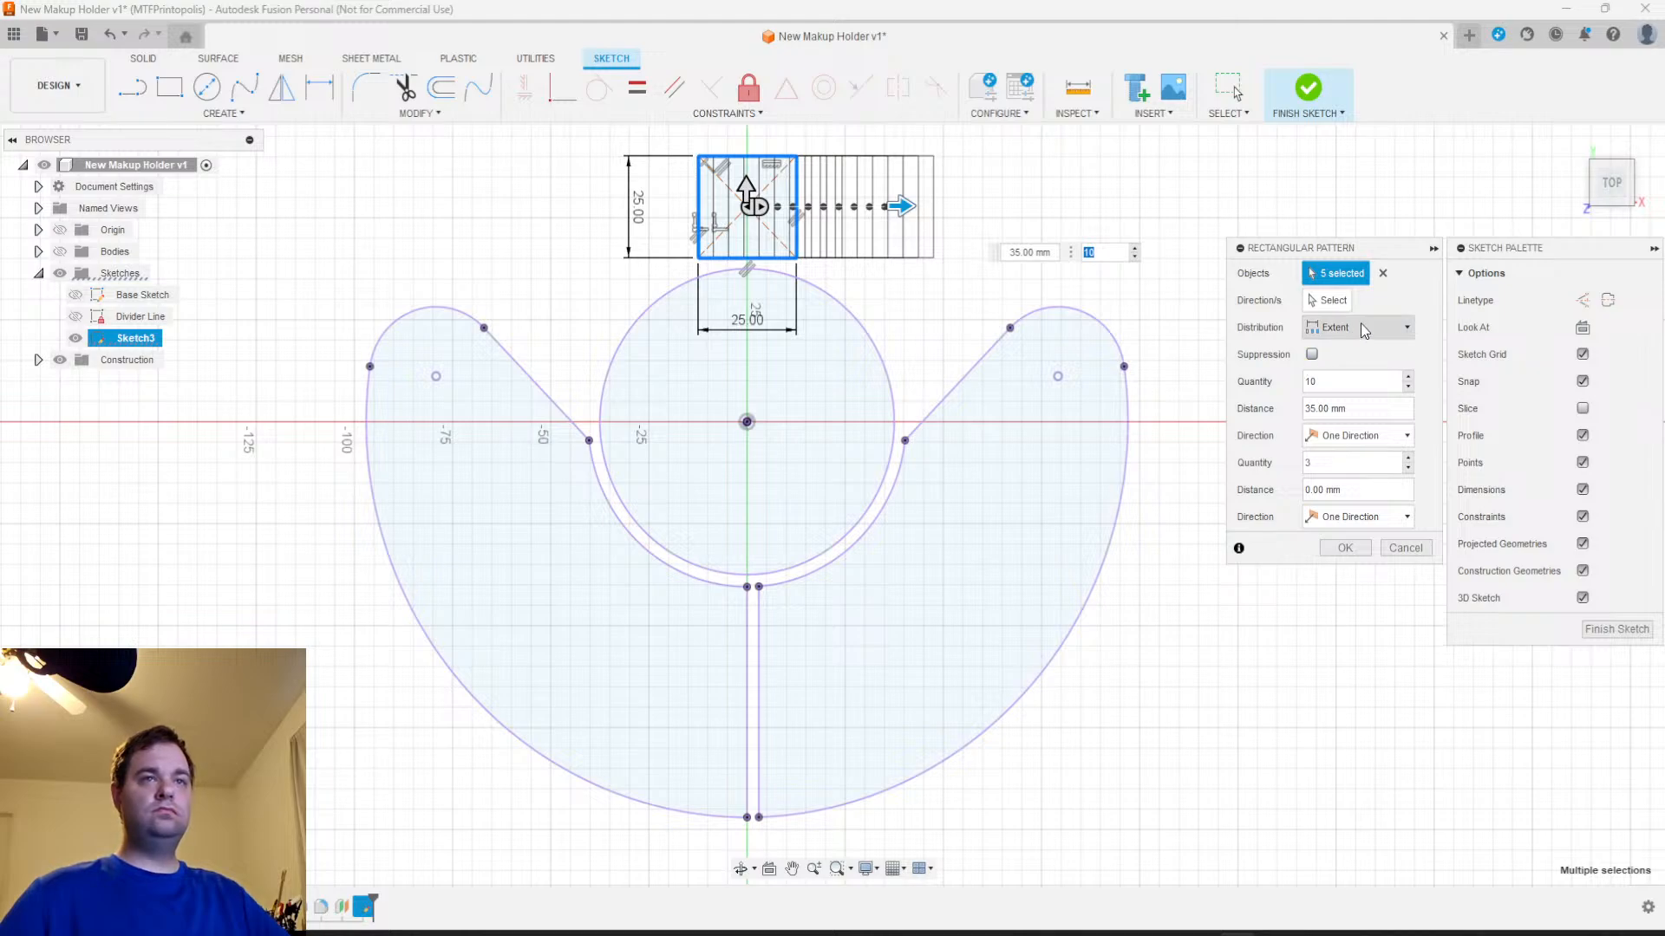
left_click(1385, 435)
left_click(1363, 459)
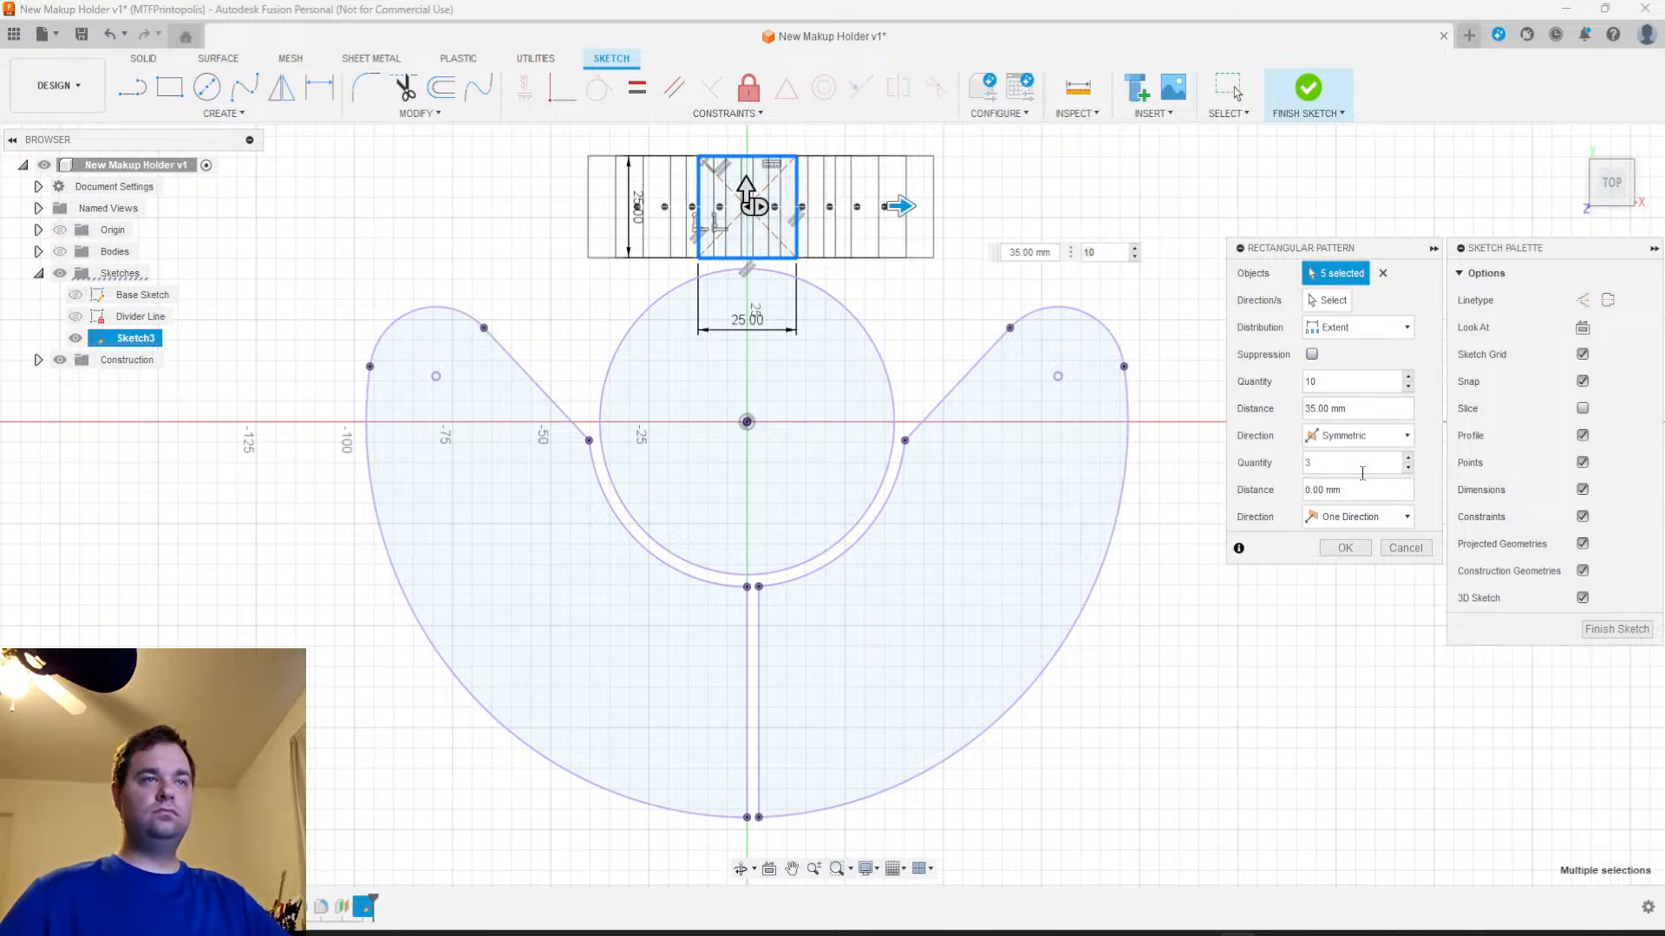
left_click_drag(902, 206, 1363, 228)
key("Tab")
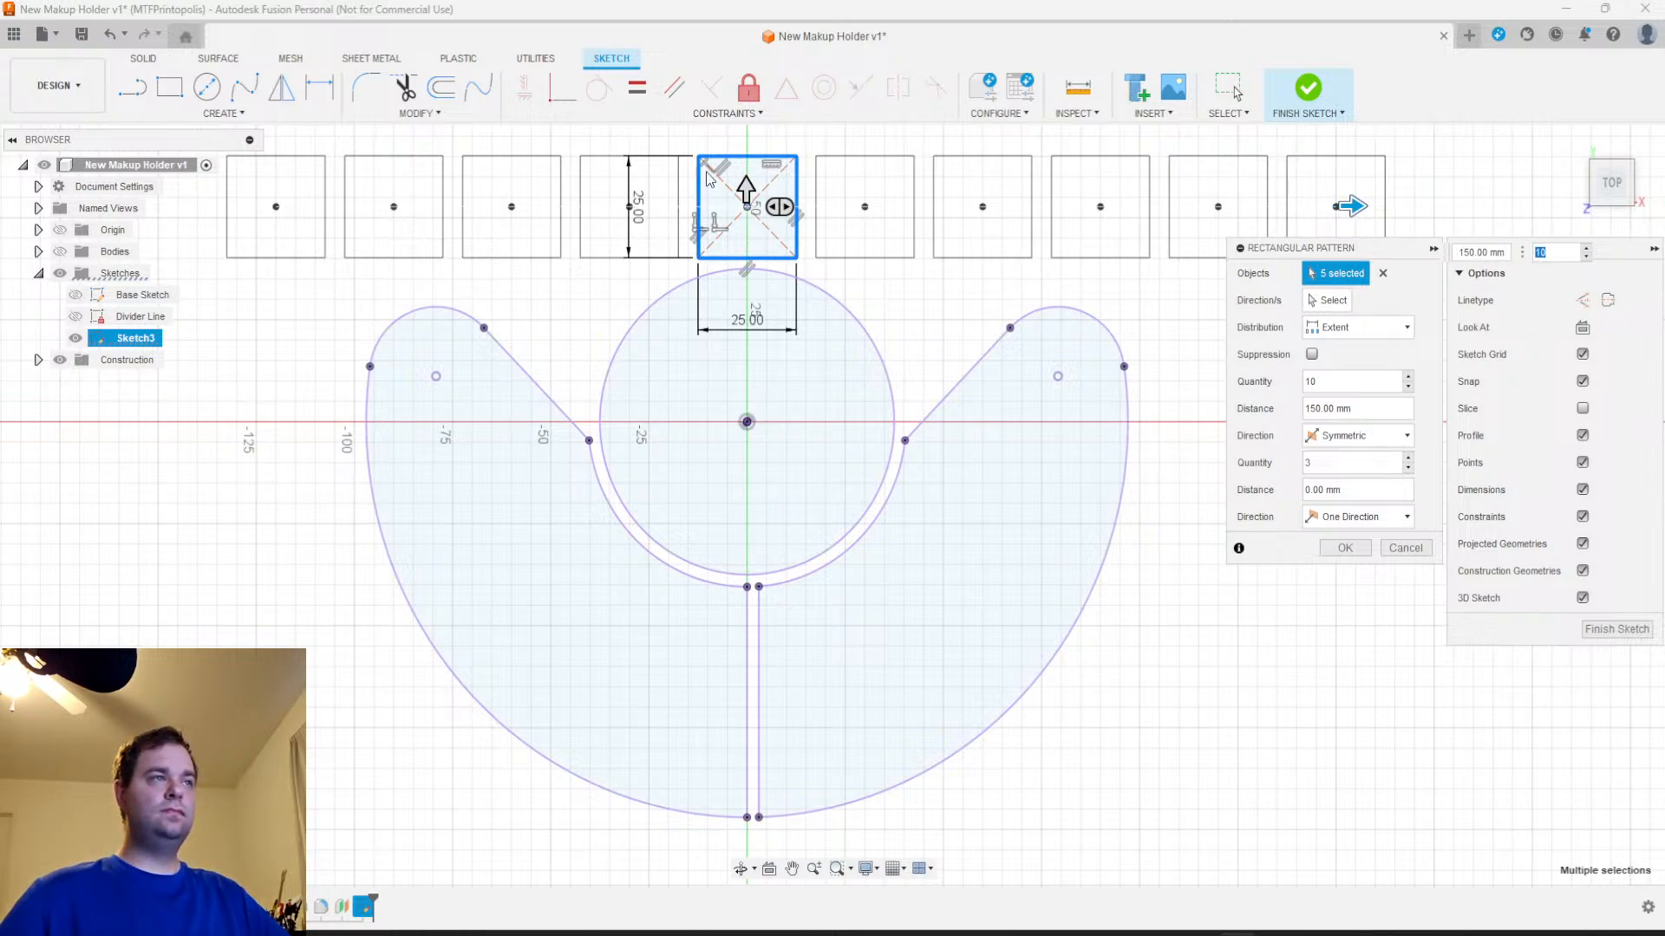
left_click_drag(1351, 208, 1390, 217)
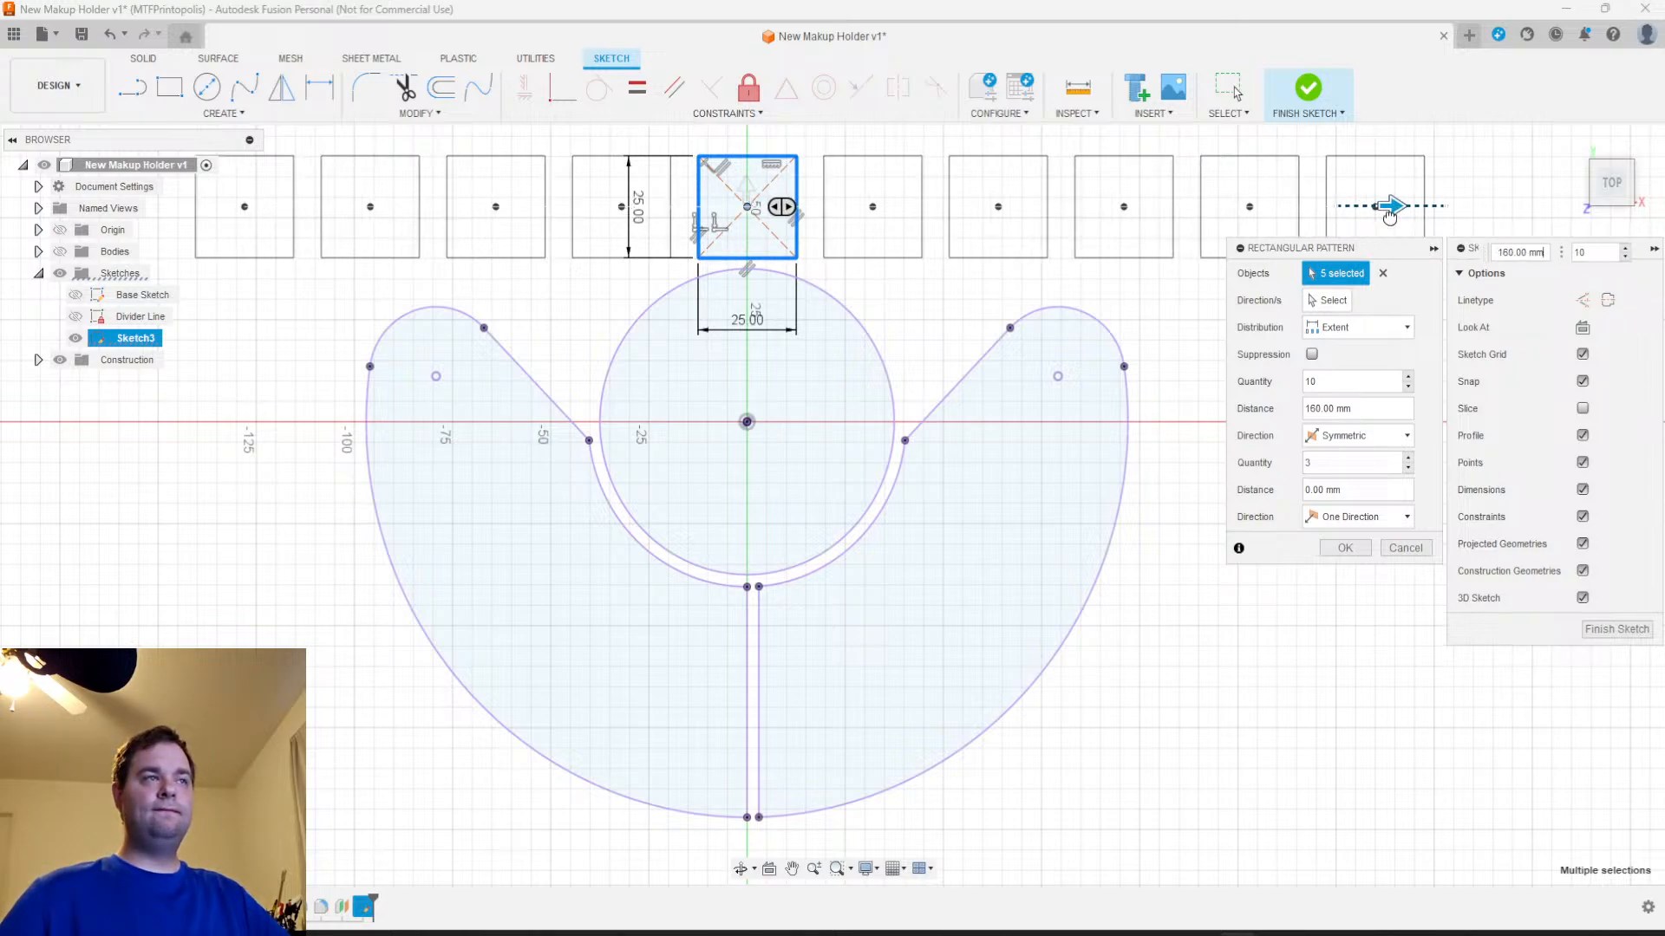
Extend the pattern downward over the holder outlines to a distance of -145 mm, with a vertical quantity of 20
left_click_drag(747, 193, 706, 436)
key("Tab")
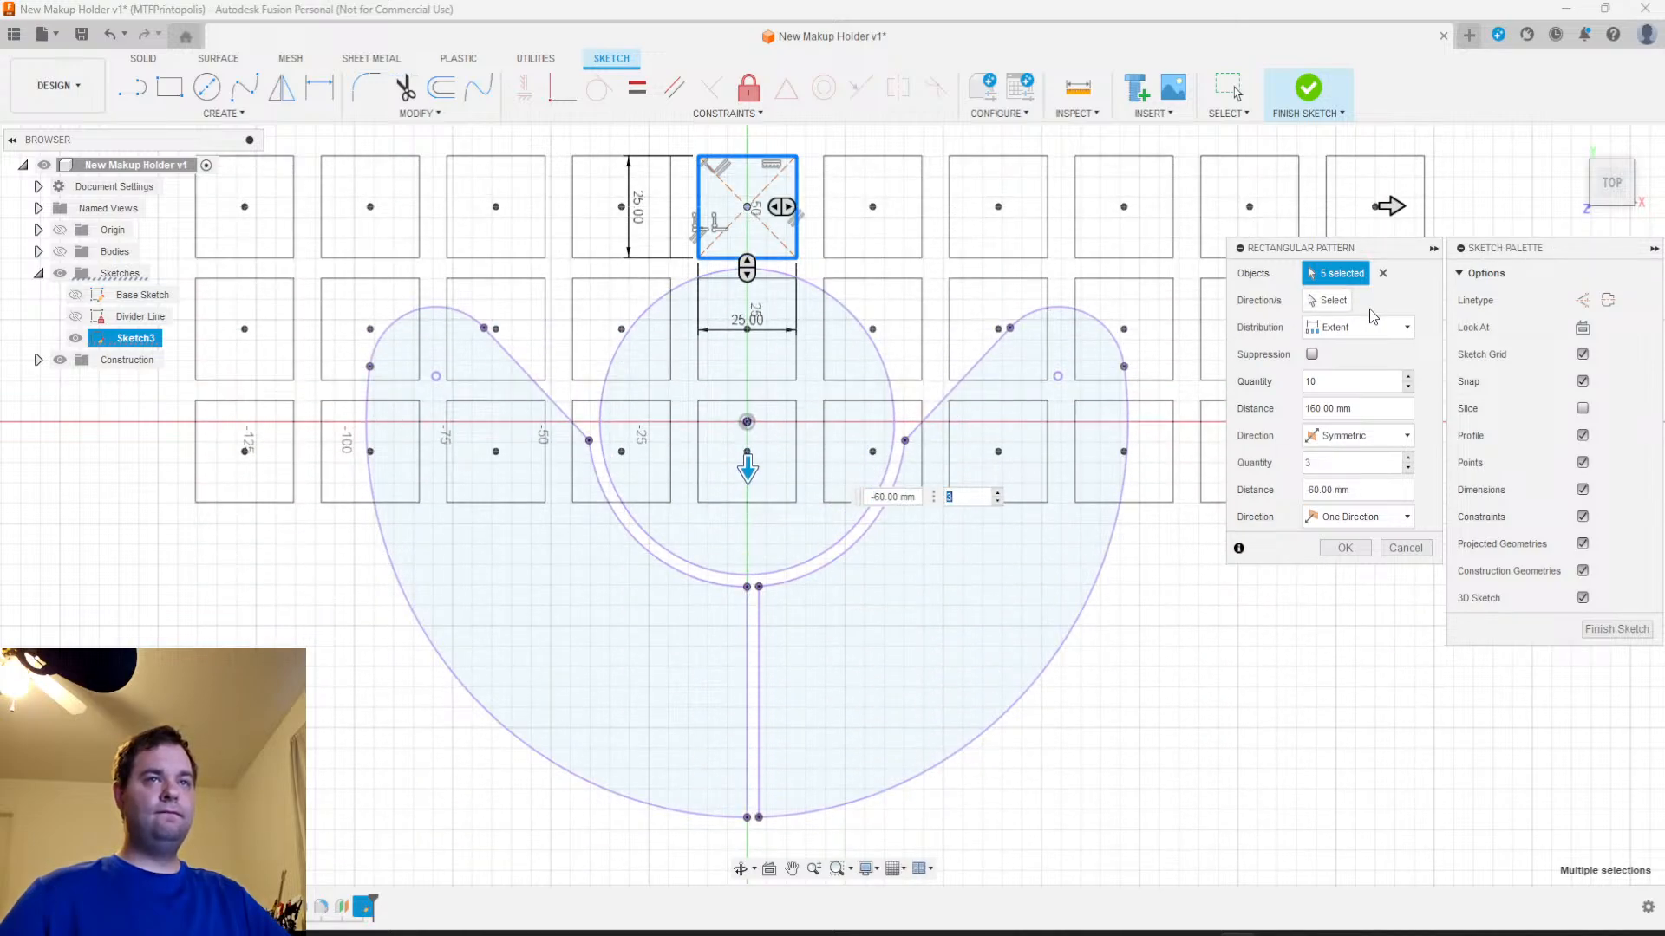
left_click(1357, 383)
type("20")
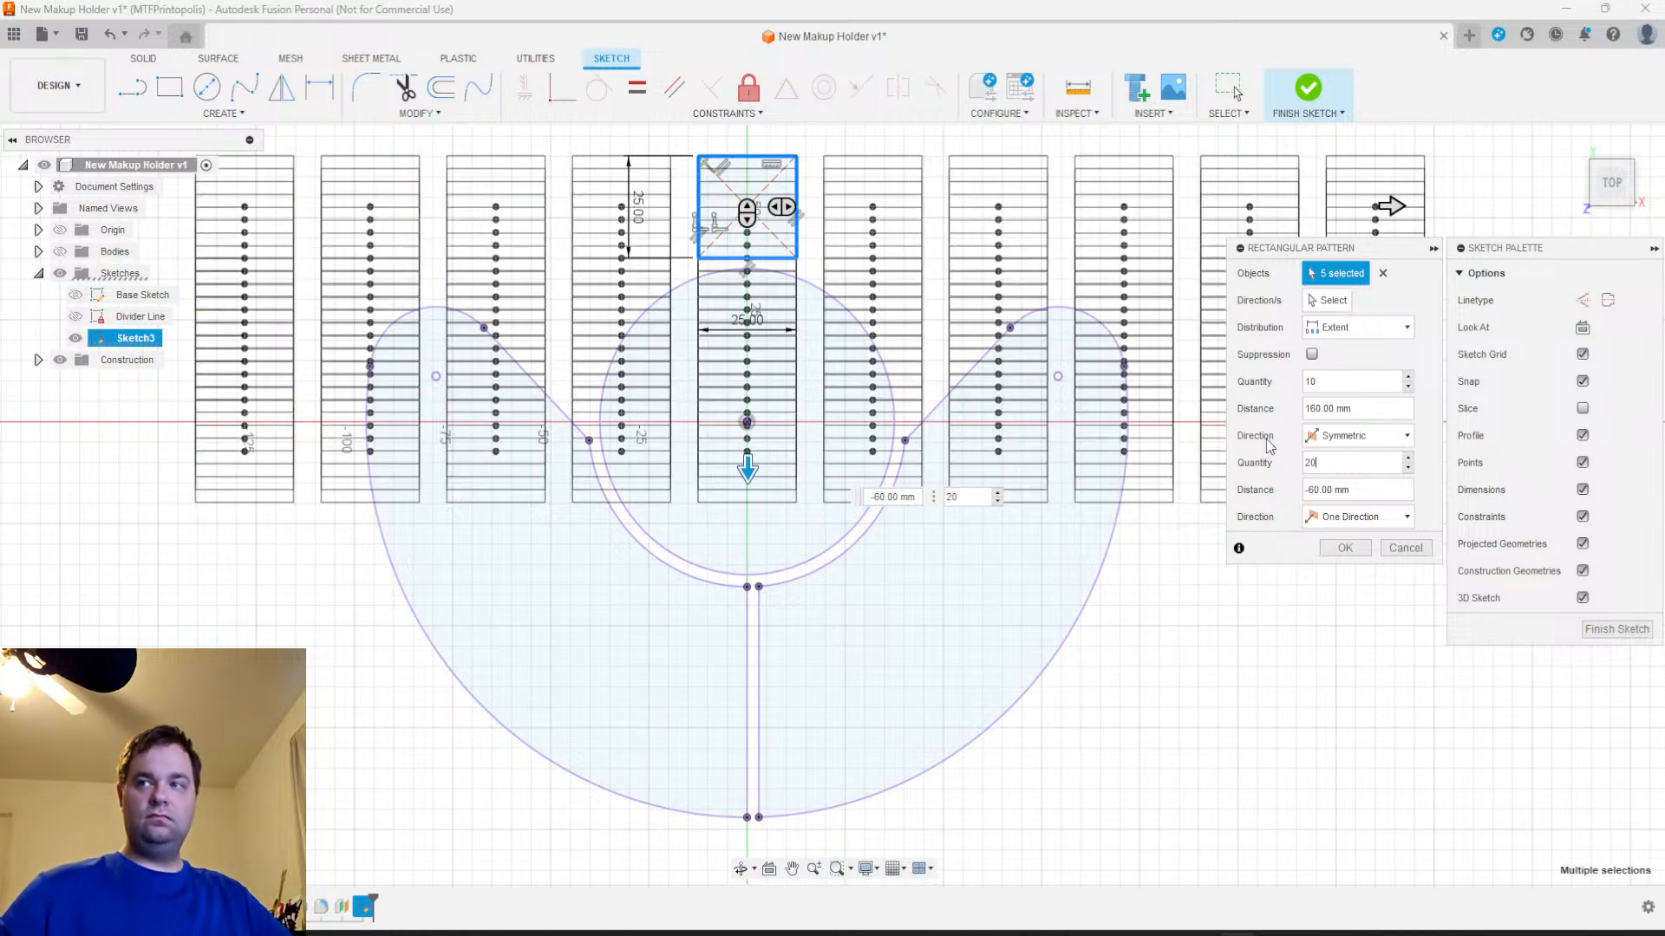
left_click_drag(747, 471, 768, 873)
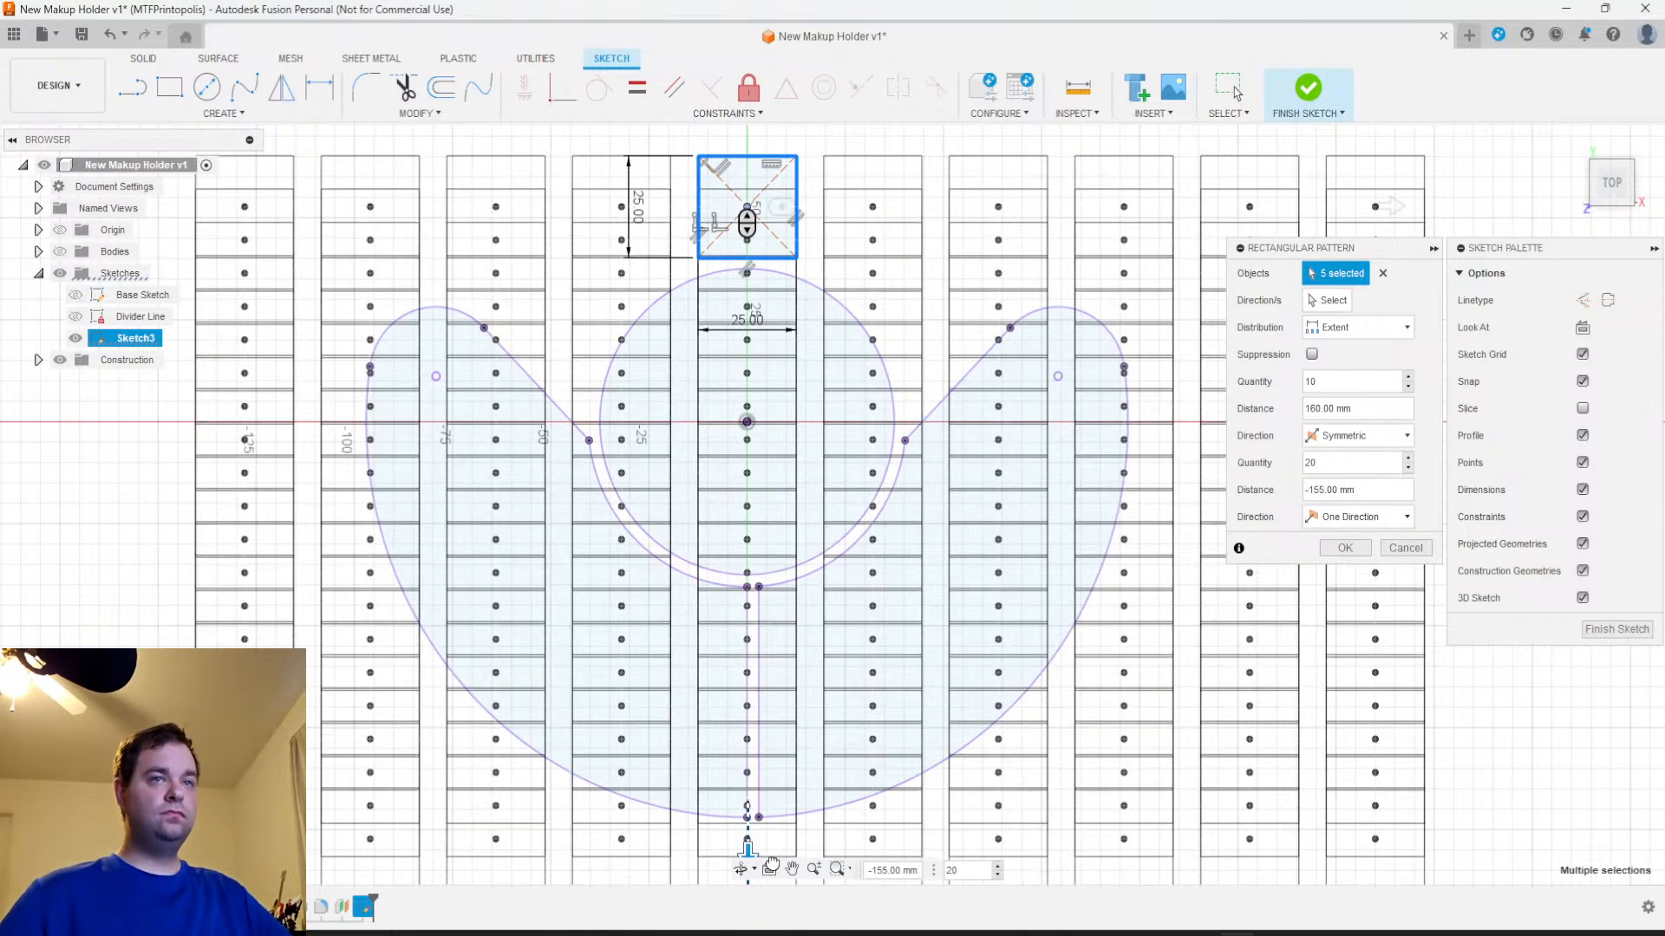
Try vertical quantities of 10 and 8, and reduce the pattern to 5 rows
left_click_drag(1342, 452, 1275, 465)
type("10")
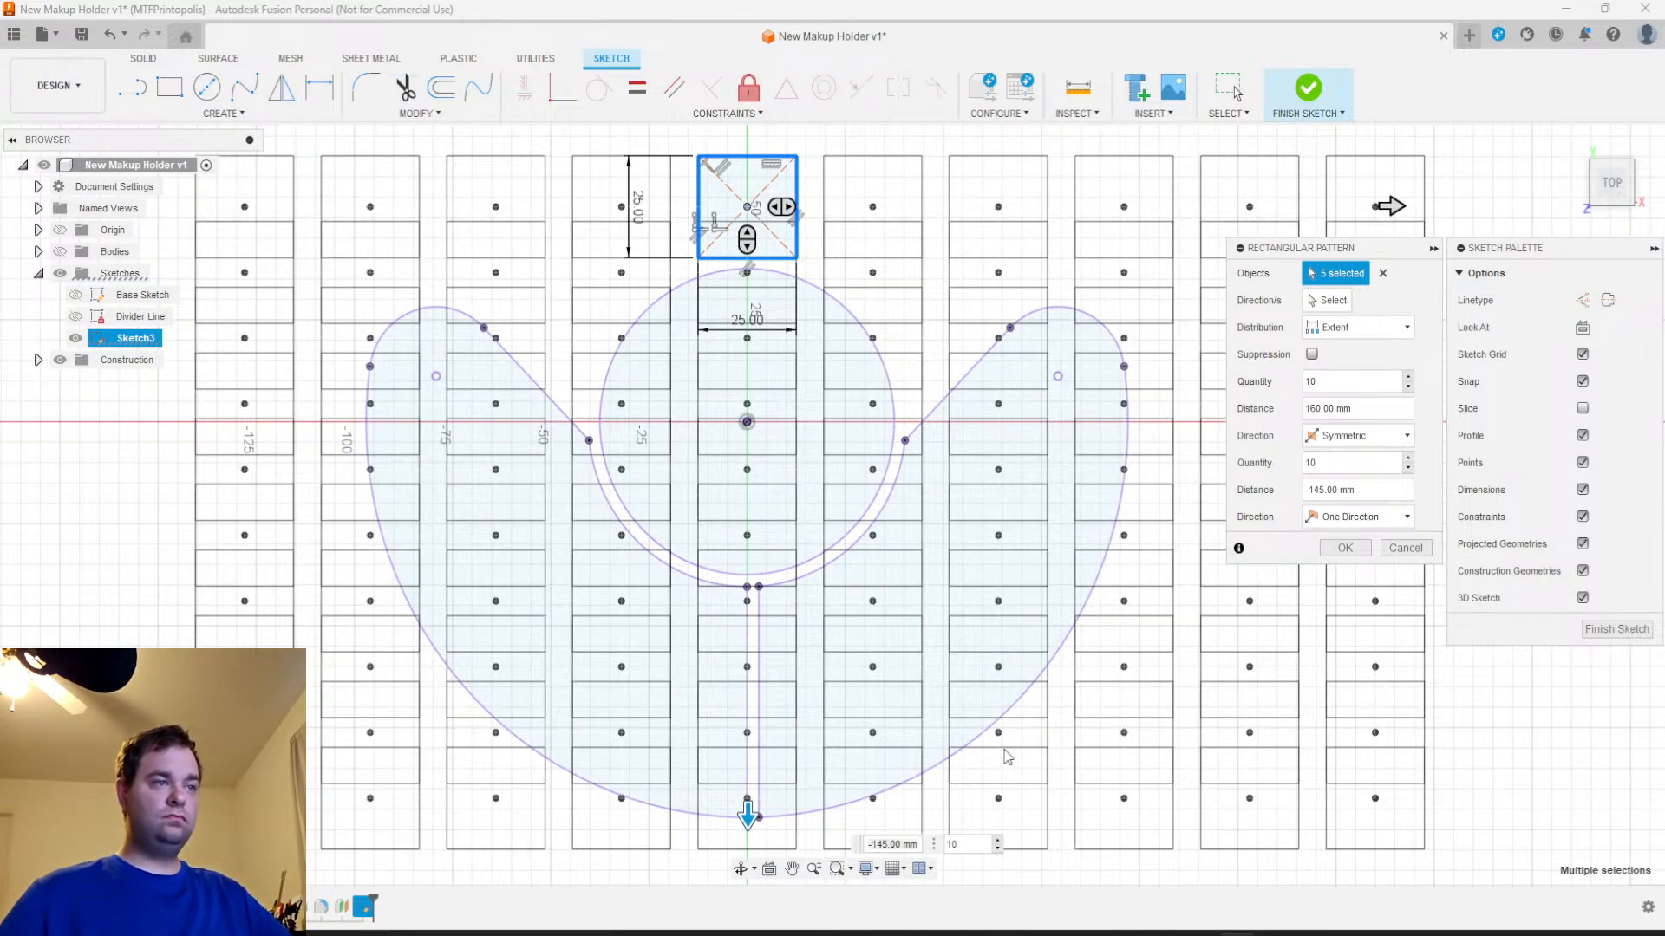
left_click_drag(1345, 465, 1305, 464)
type("8")
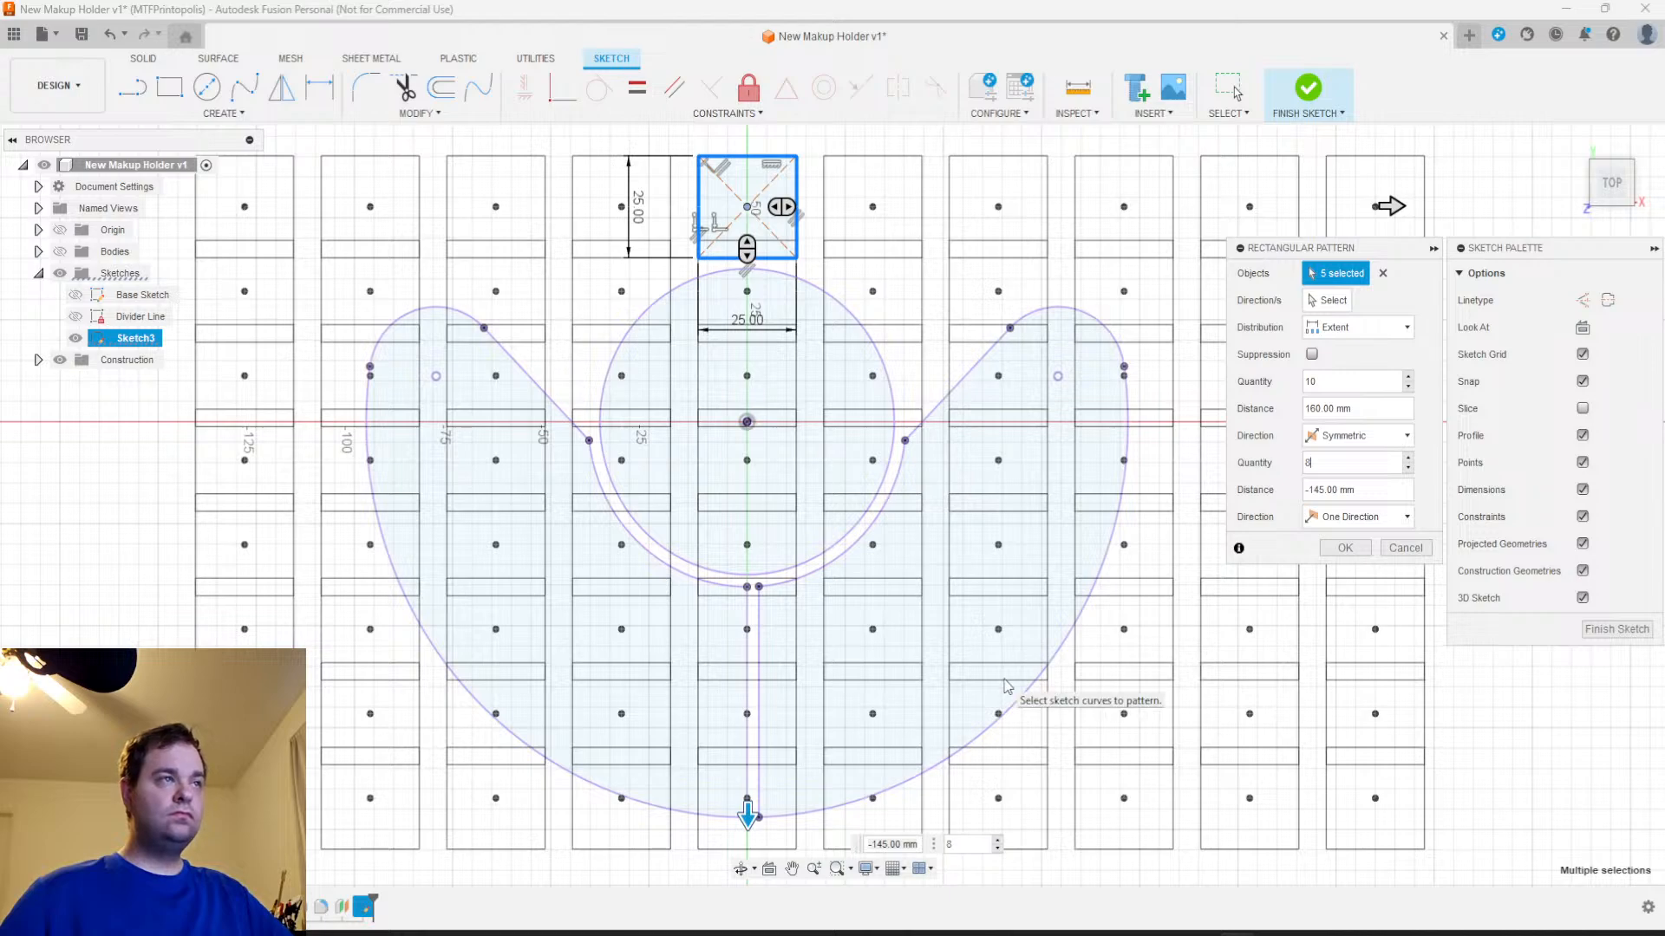
scroll(1003, 679, "down", 1)
middle_click_drag(936, 682, 940, 506)
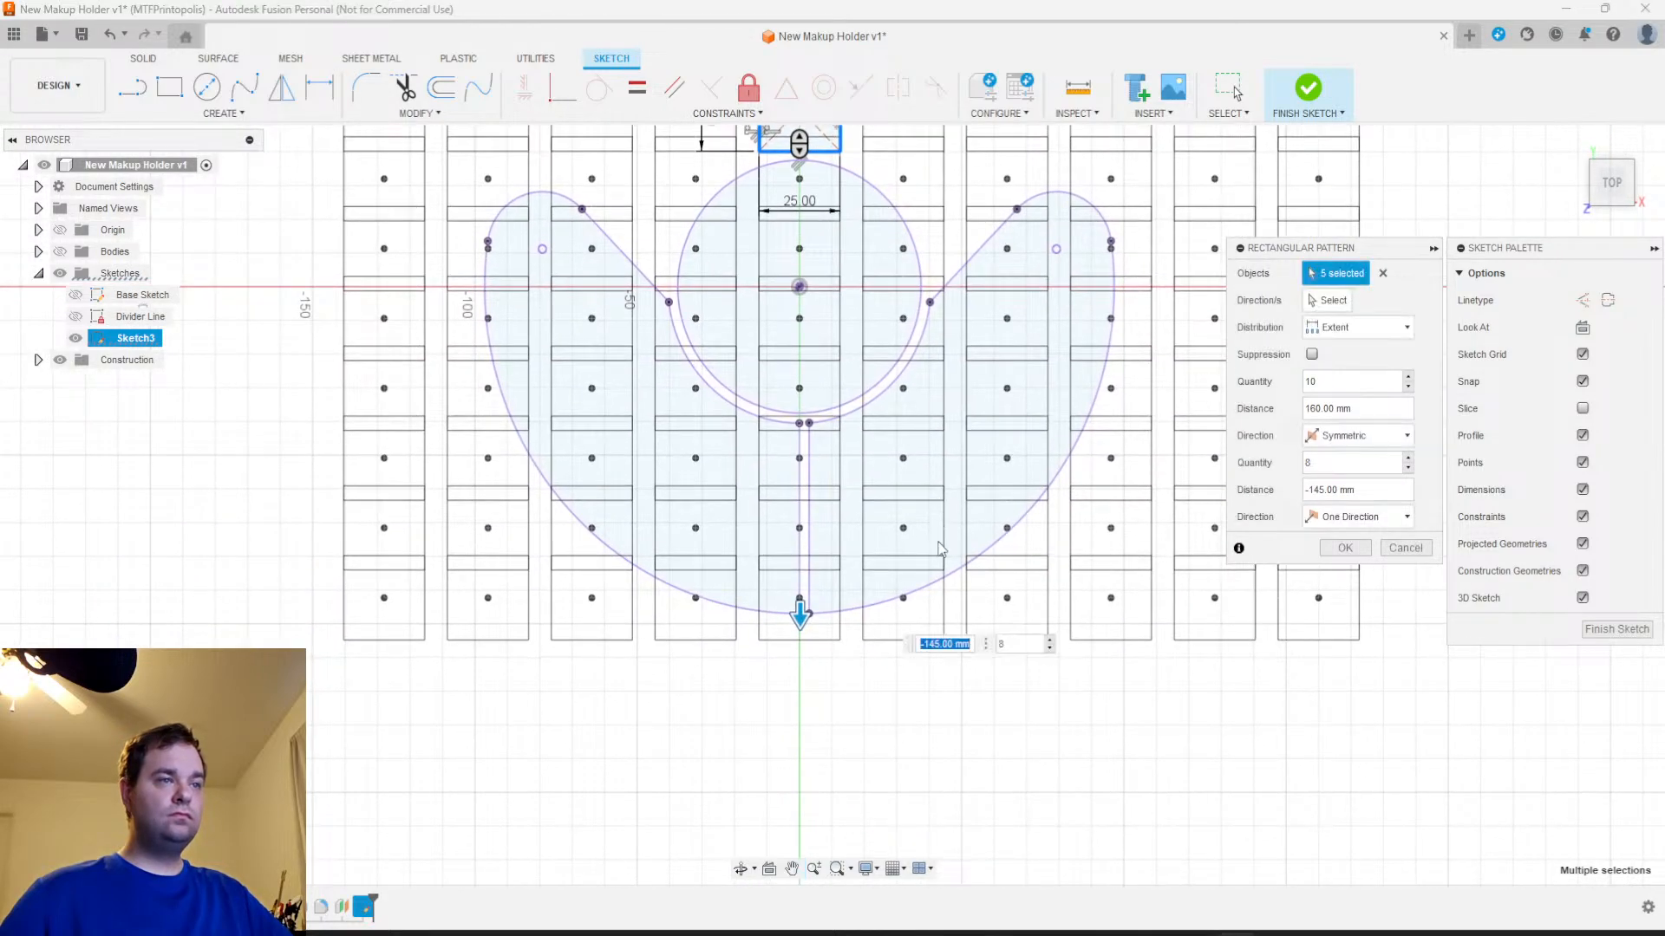
left_click(1313, 465)
type("5")
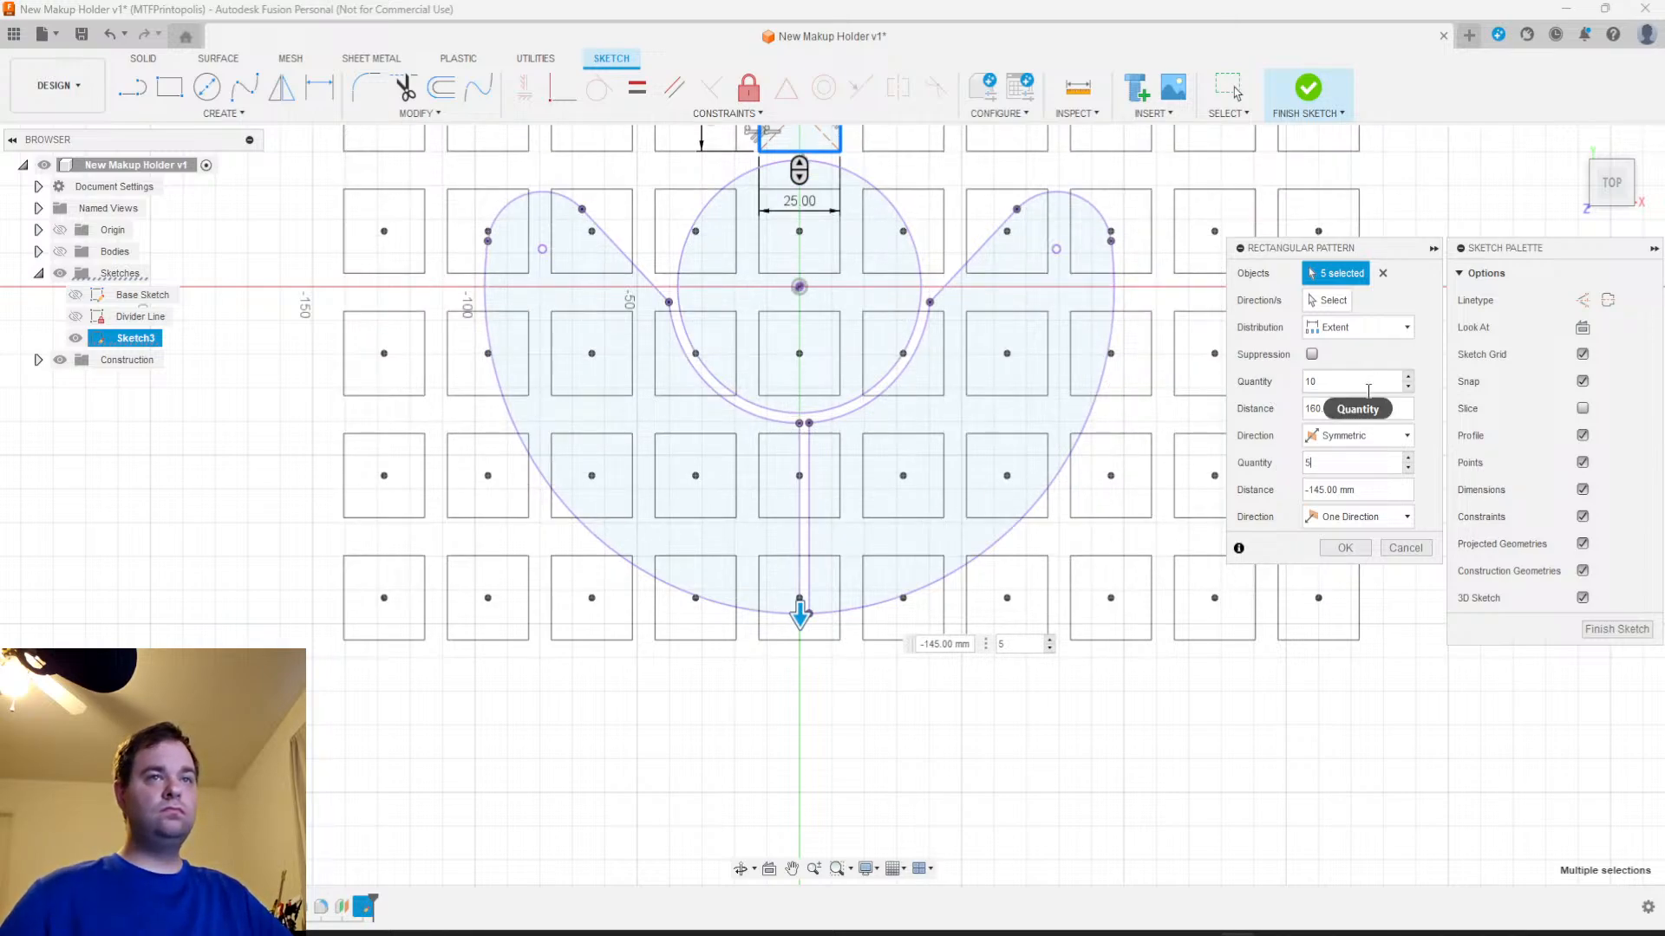
Switch the rectangular pattern's distribution to Spacing
left_click(1357, 334)
left_click(1329, 368)
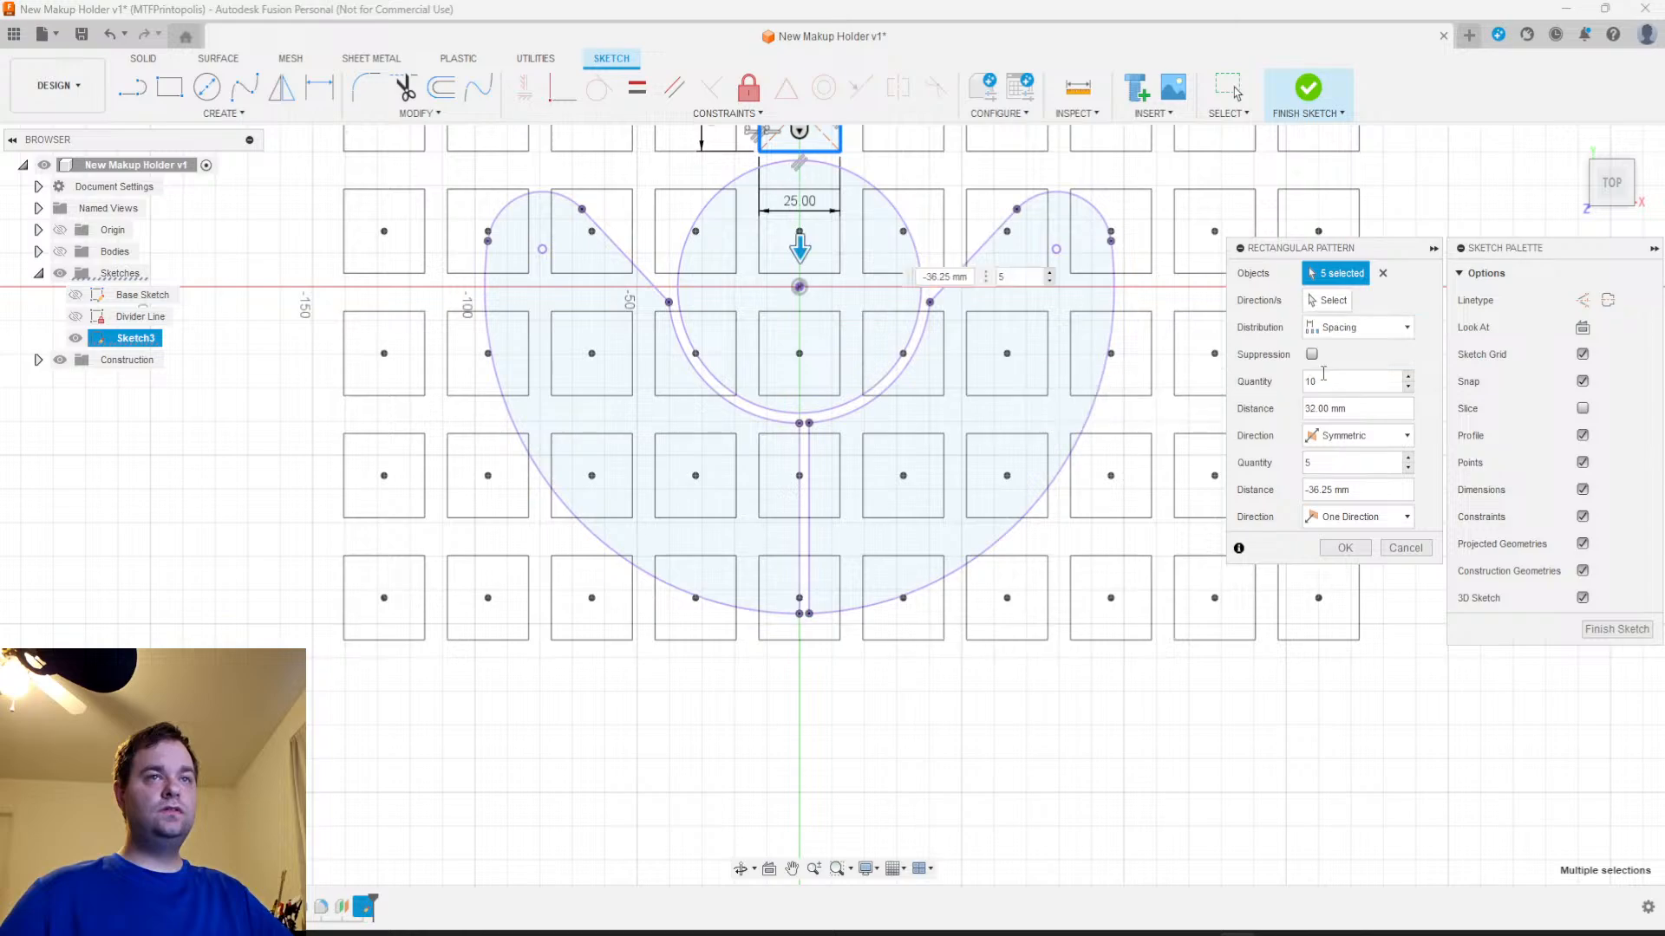
mouse_move(827, 596)
middle_mouse_down()
mouse_move(808, 757)
mouse_move(788, 711)
middle_mouse_up()
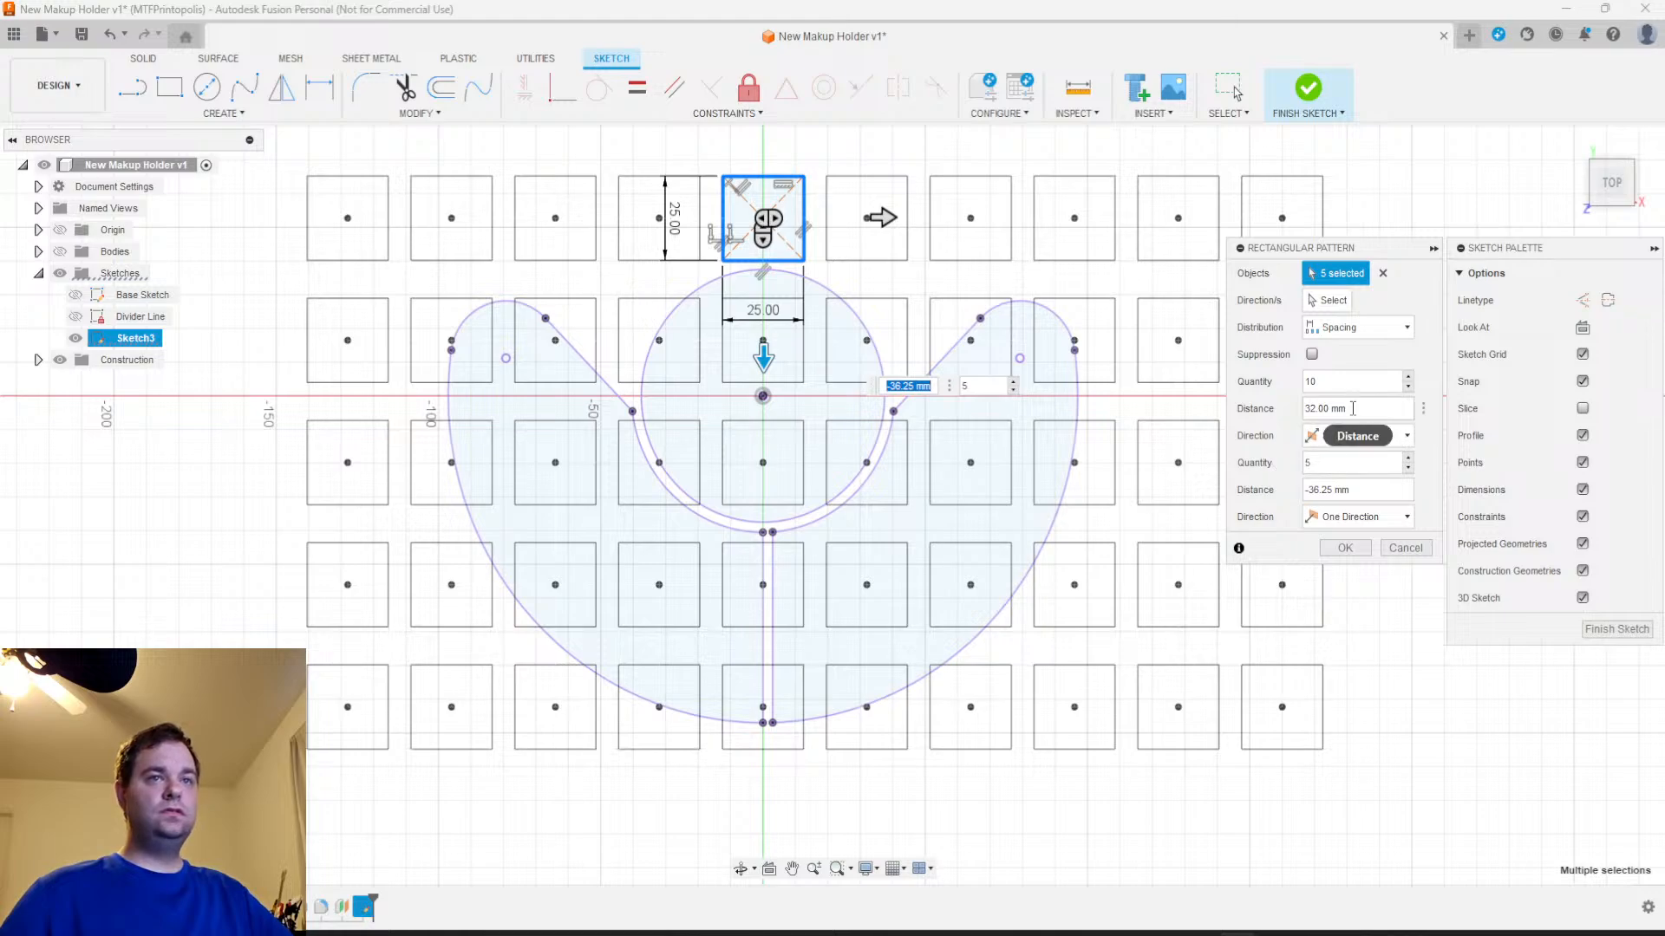
left_click_drag(1353, 408, 1298, 408)
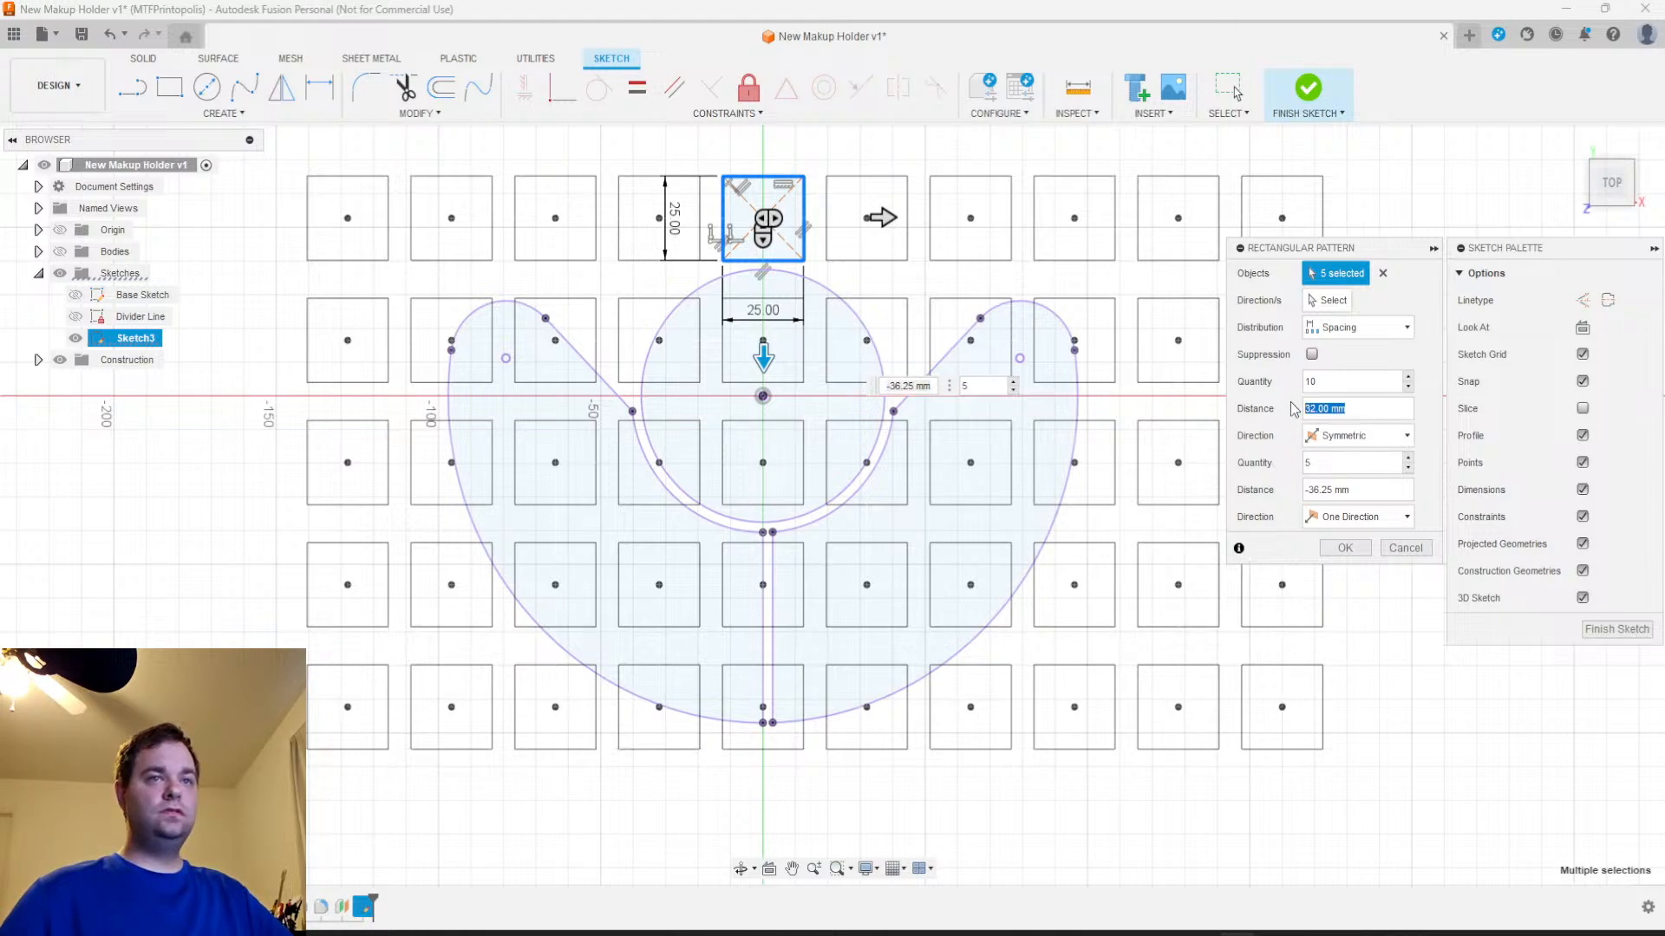
left_click(1347, 331)
left_click(1347, 331)
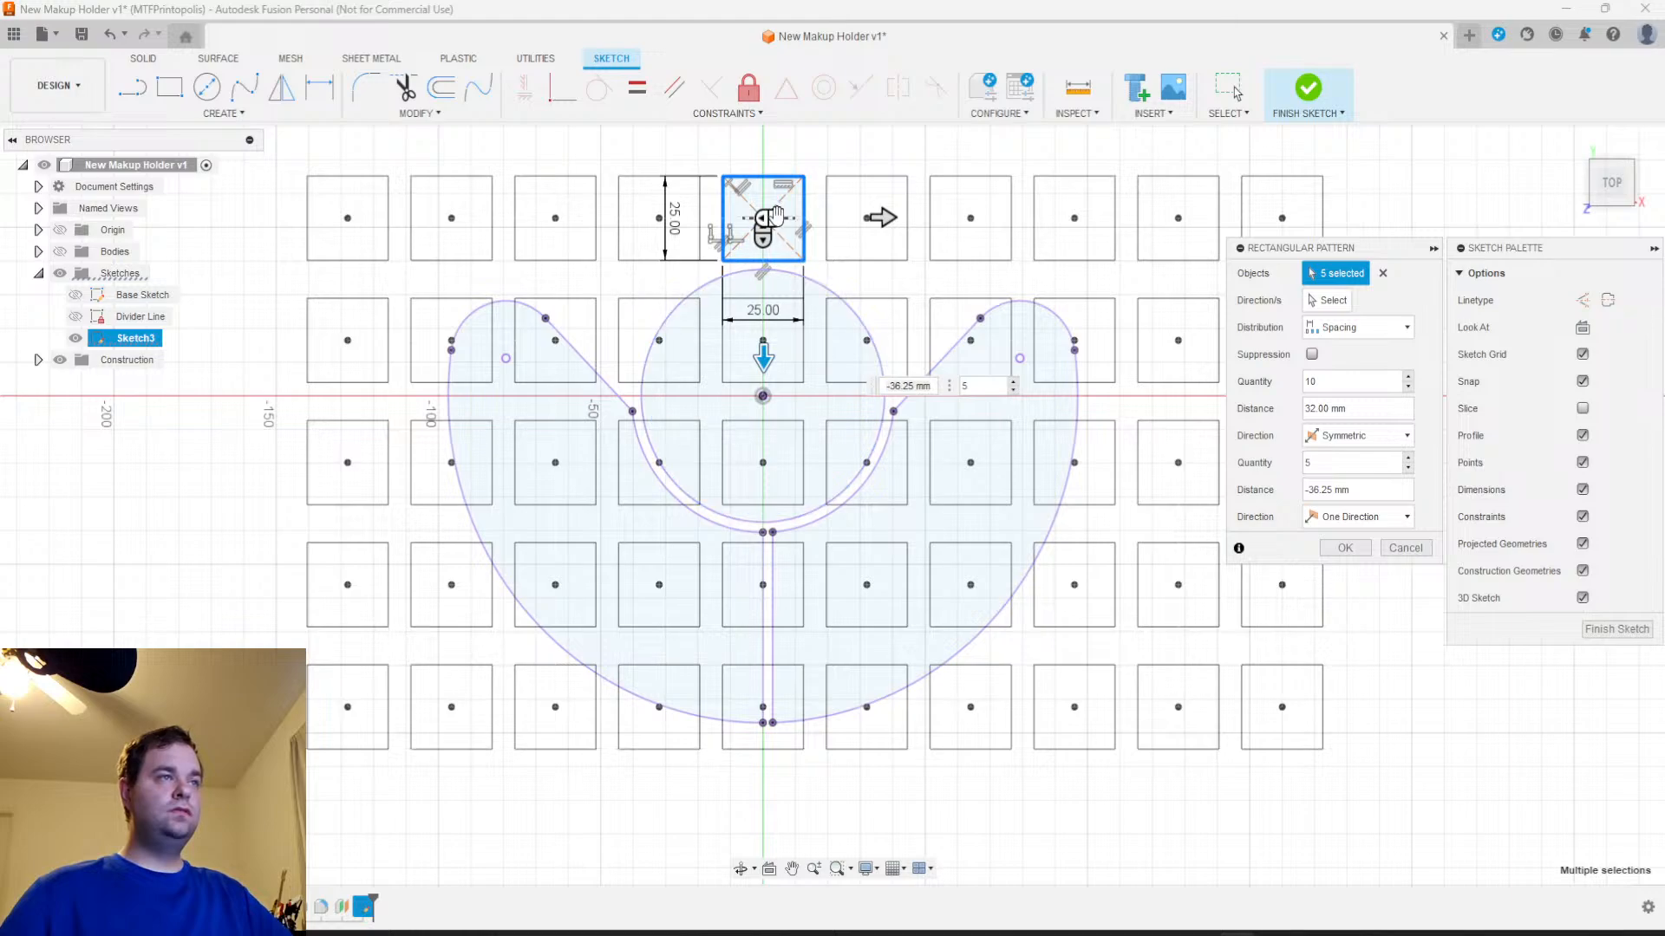
Set the pattern's vertical spacing to -30 mm and its vertical quantity to 6, covering the full crescent outline
left_click_drag(763, 354, 770, 336)
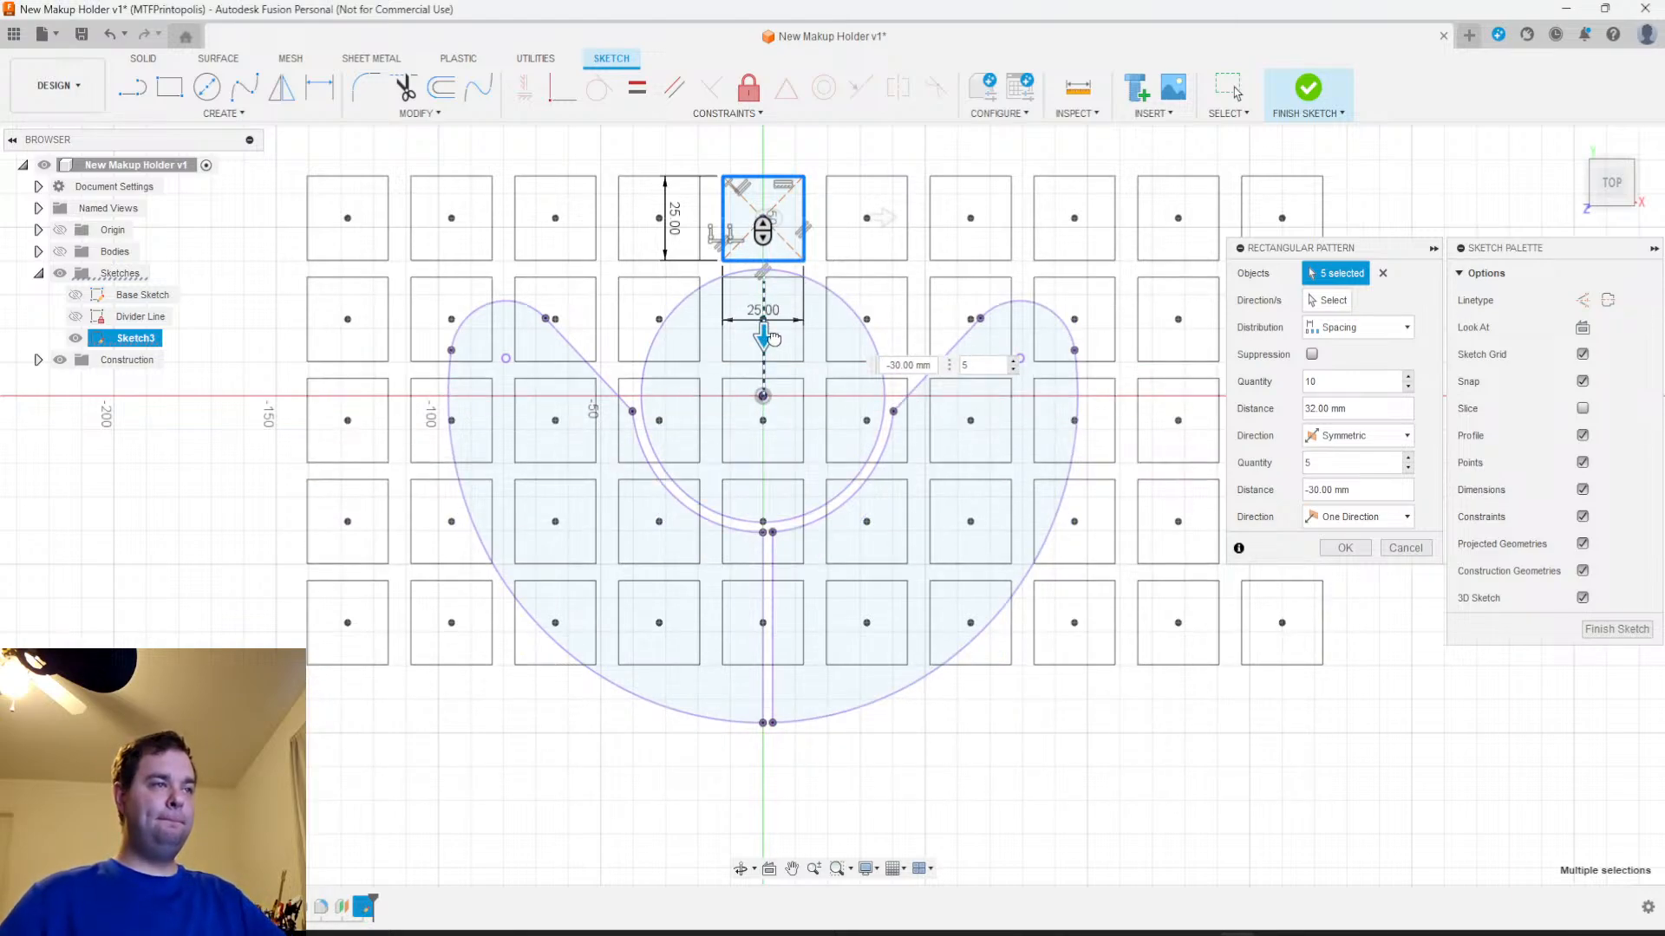
left_click(1312, 468)
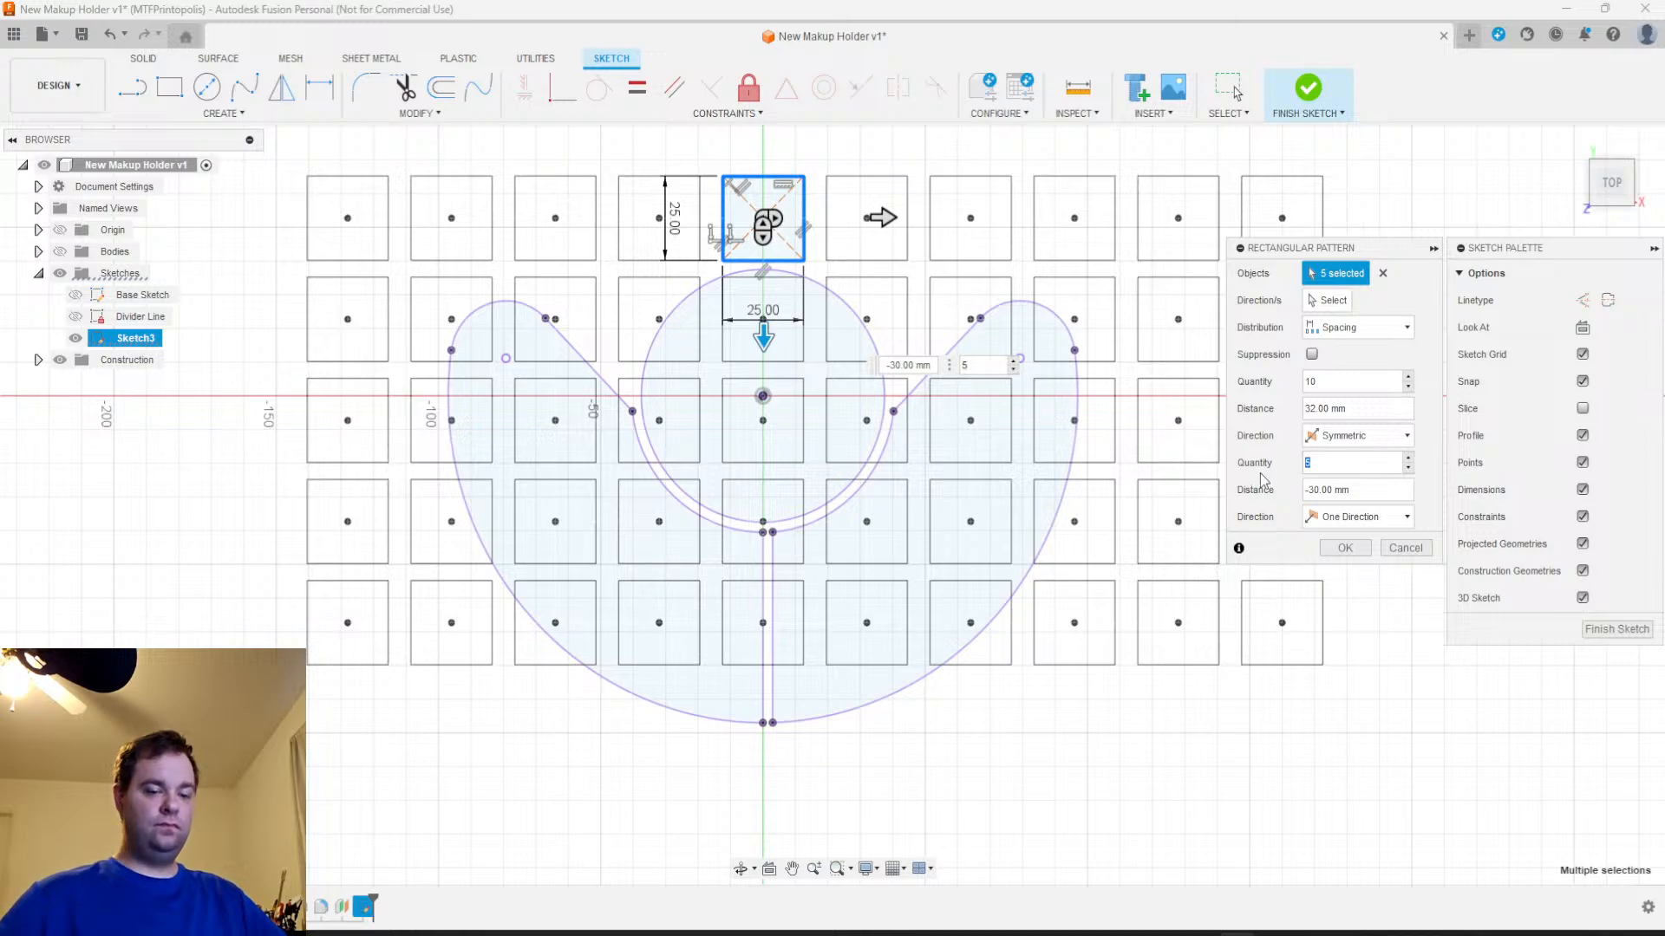
type("6")
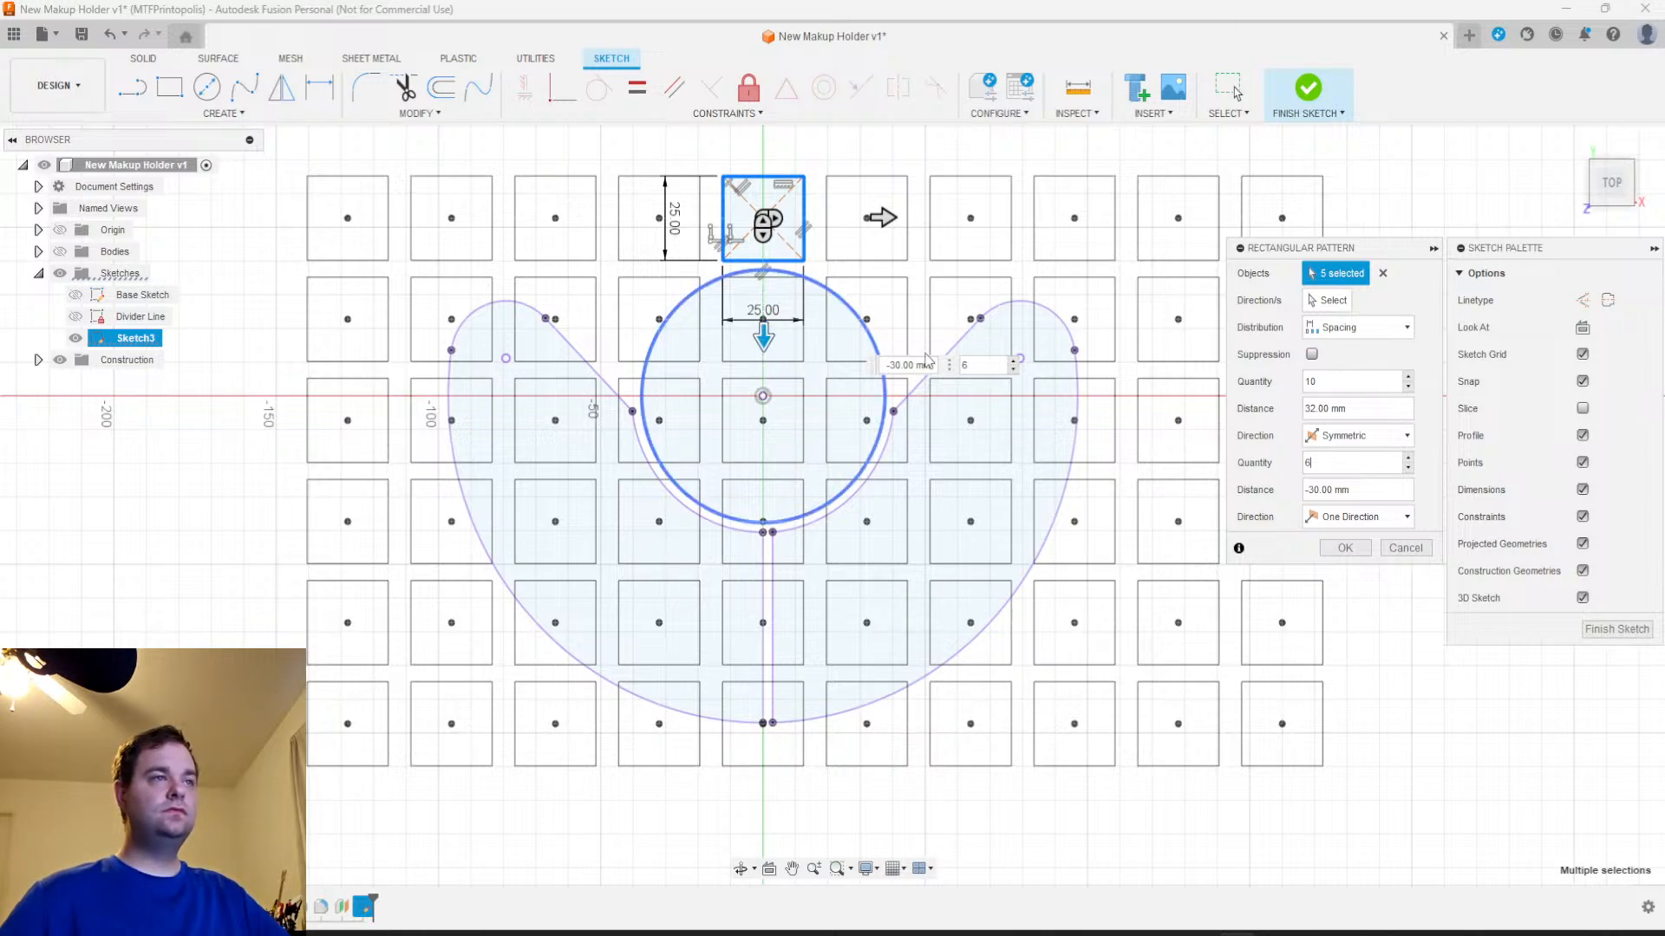
Try a vertical spacing of -25 mm, set it to -27 mm, and create the rectangular pattern
left_click_drag(887, 364, 902, 365)
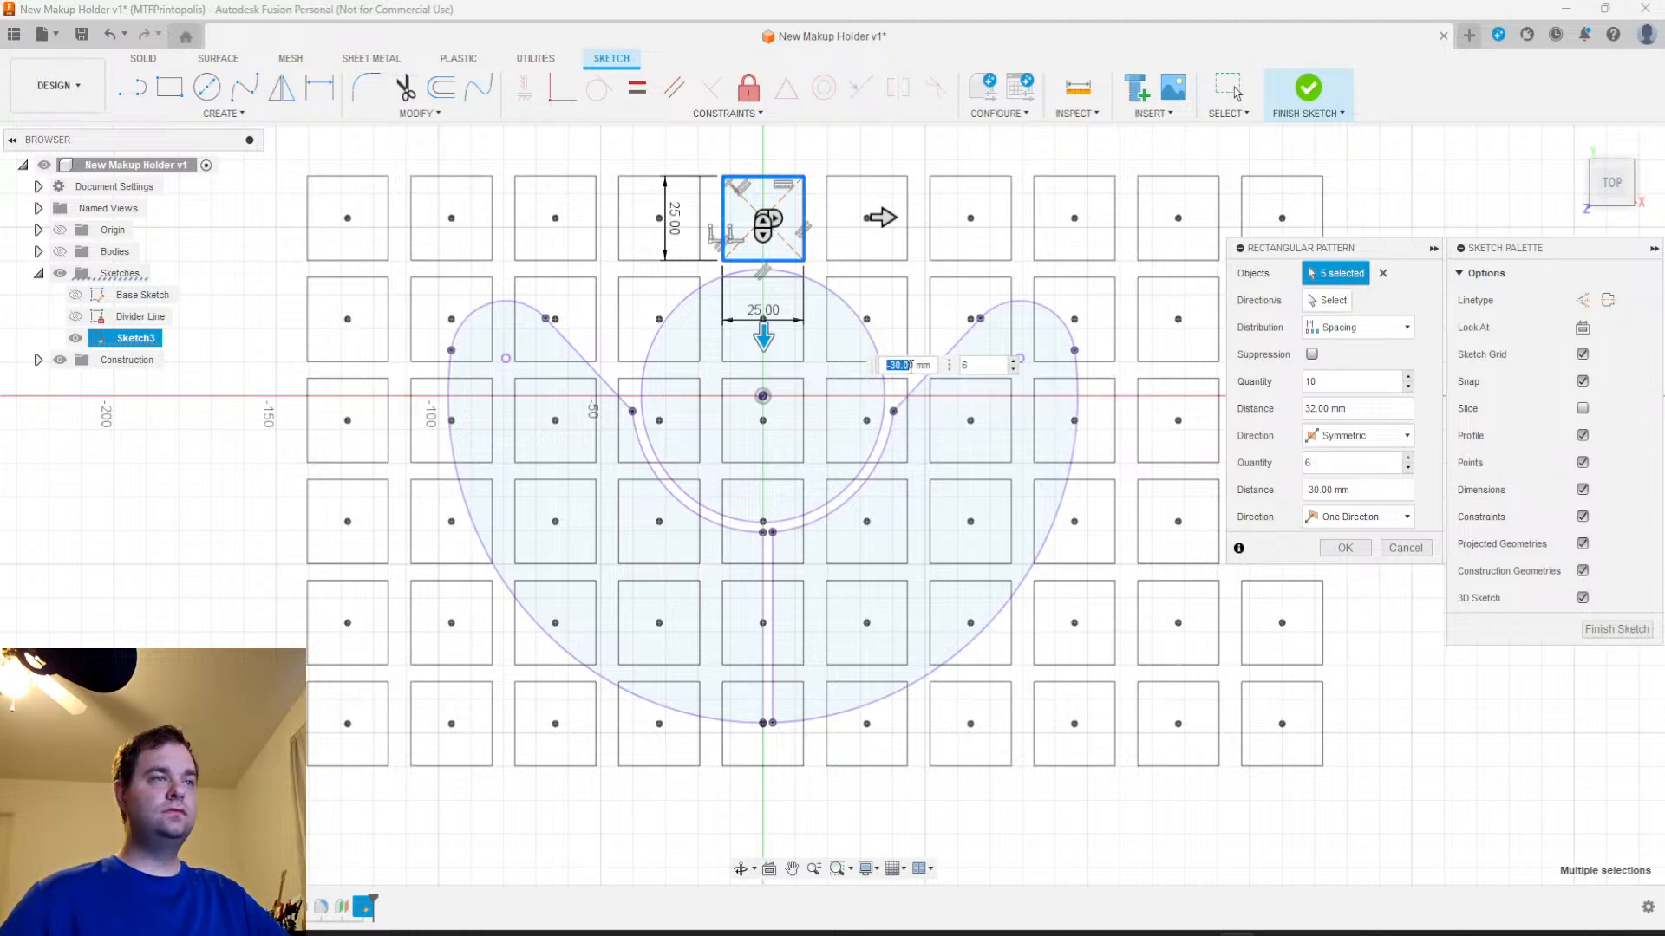
key("BackSpace")
type("-25")
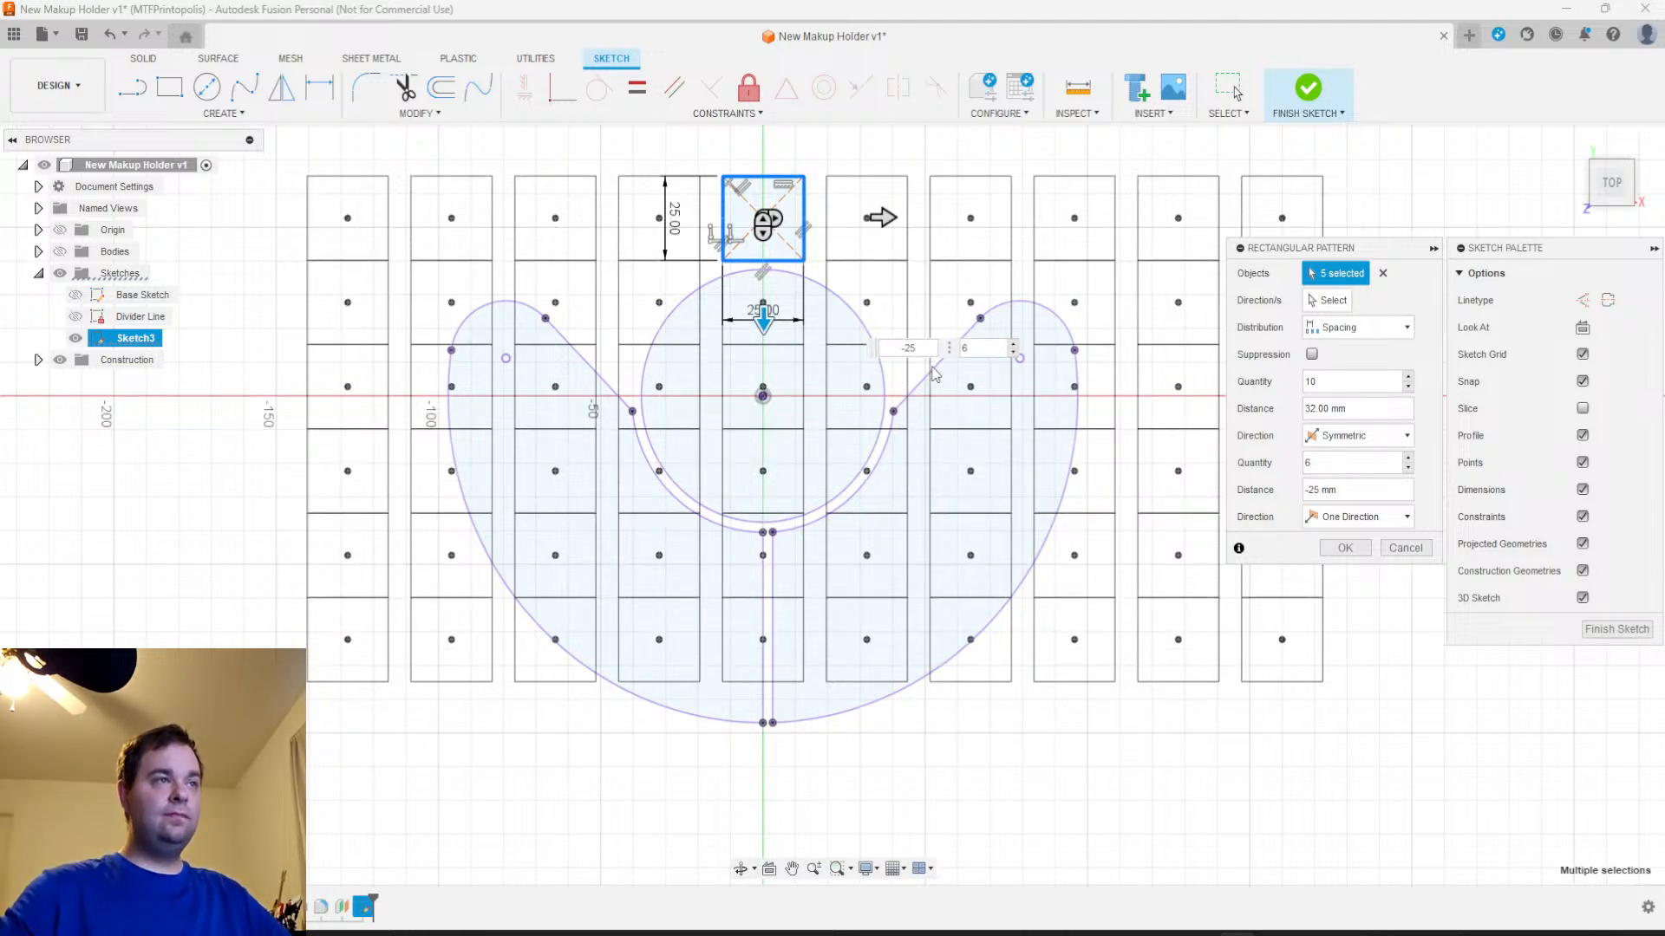
key("BackSpace")
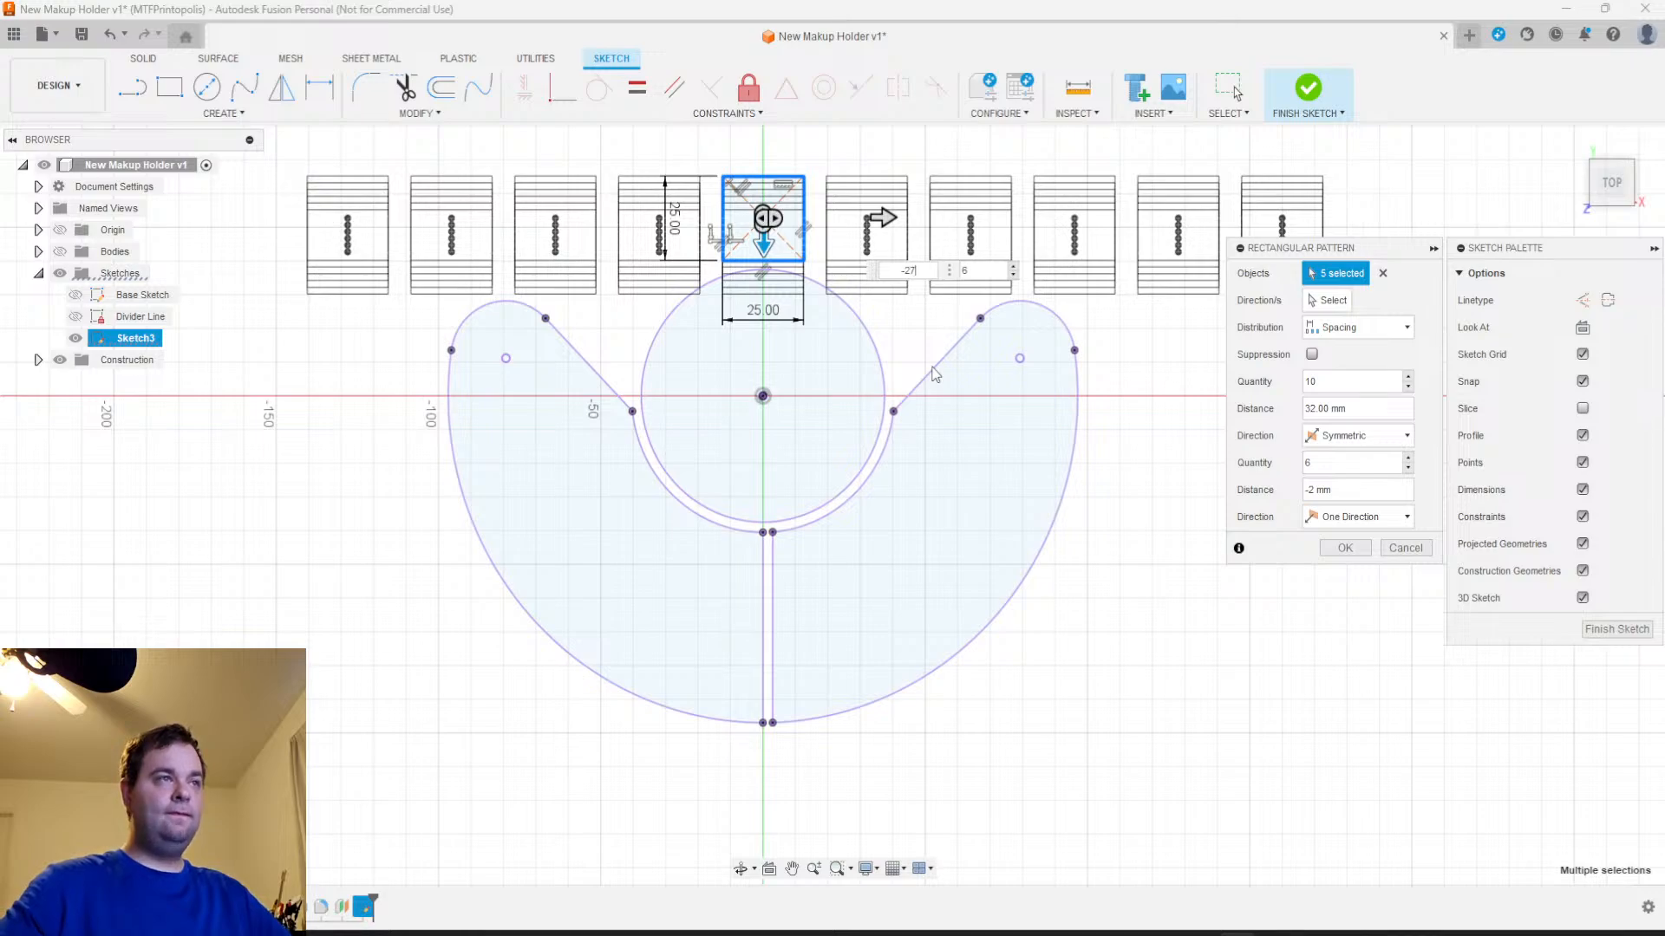
type("7")
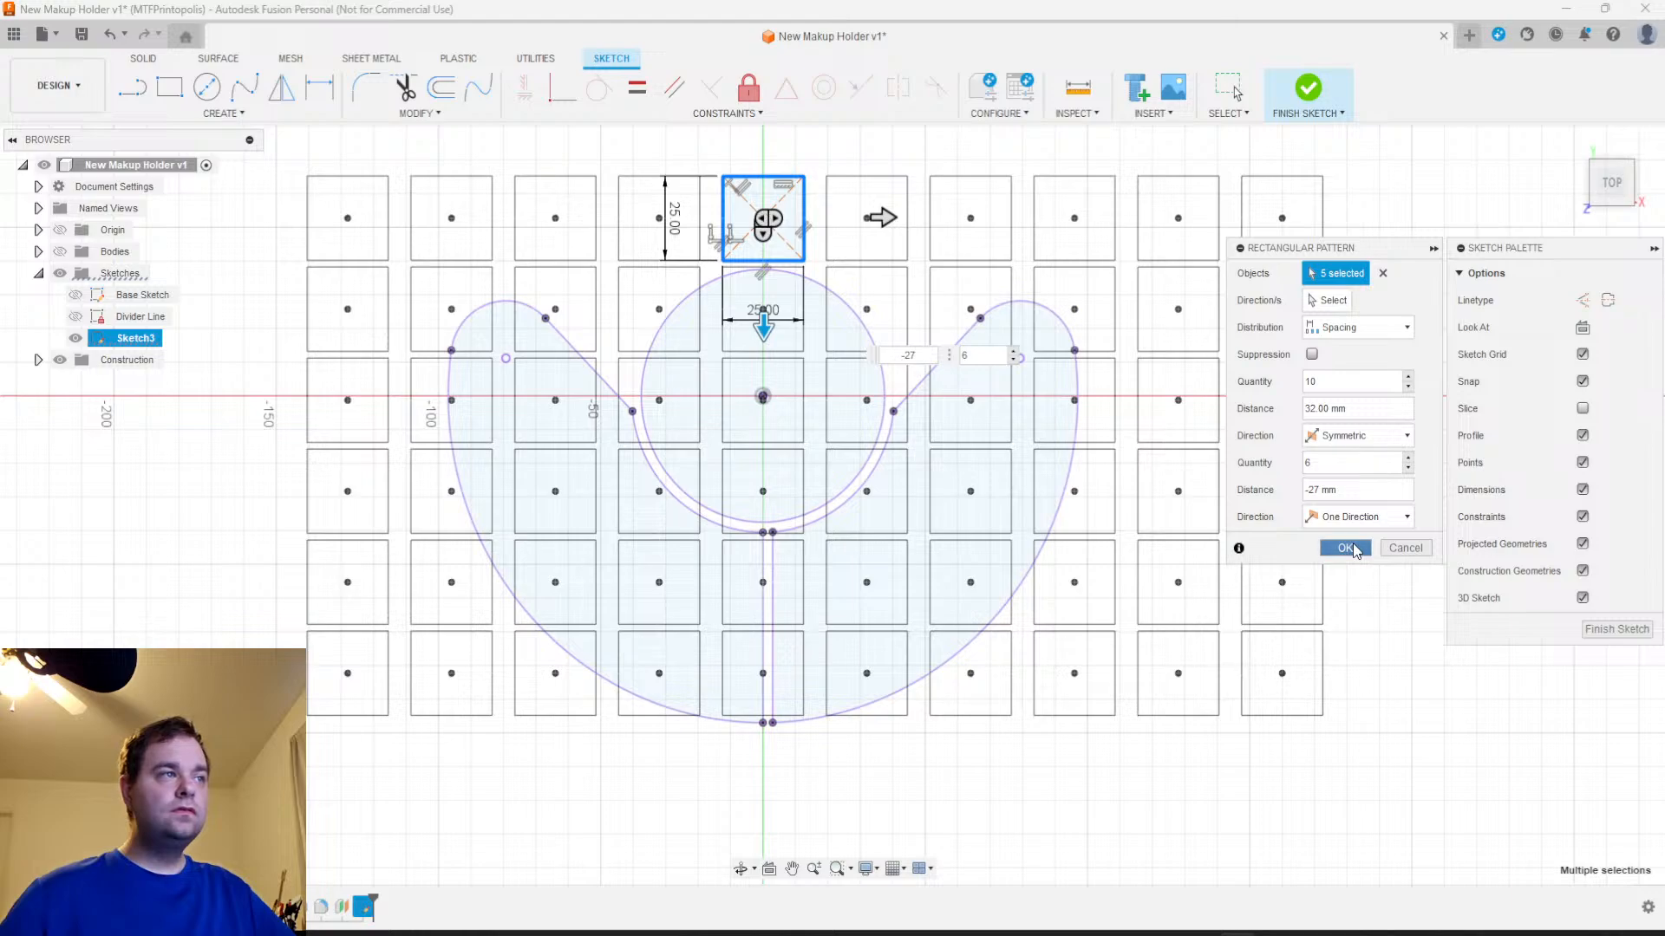
left_click(1344, 548)
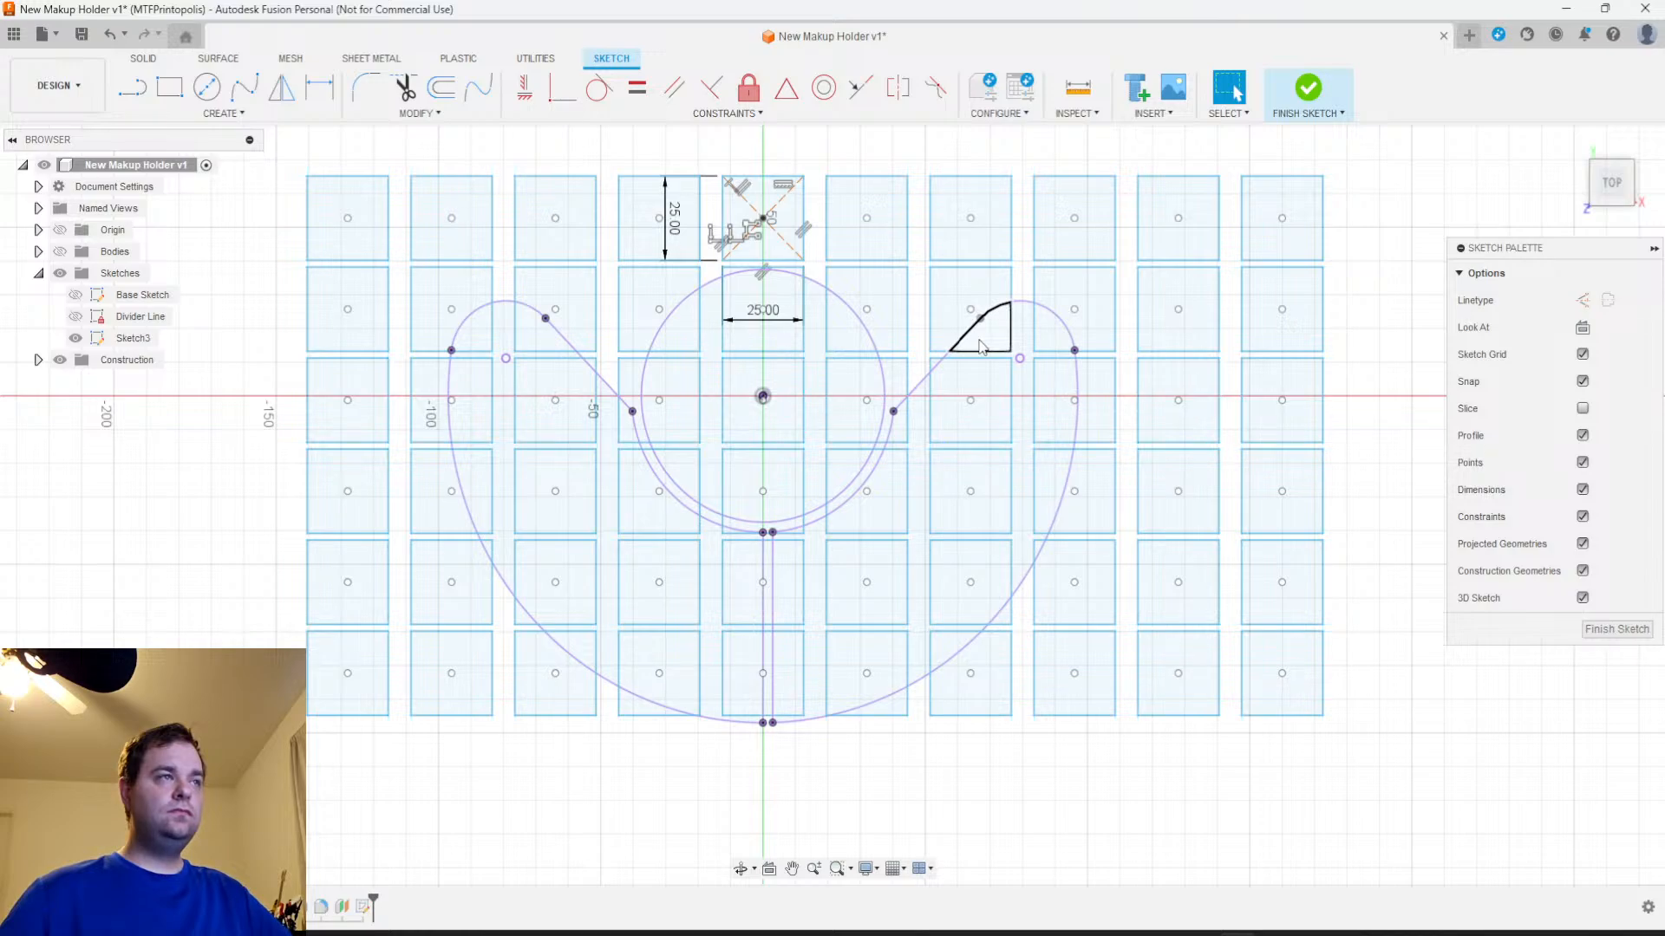
Undo the rectangular pattern of squares, leaving only the original 25 mm square
right_click(751, 326)
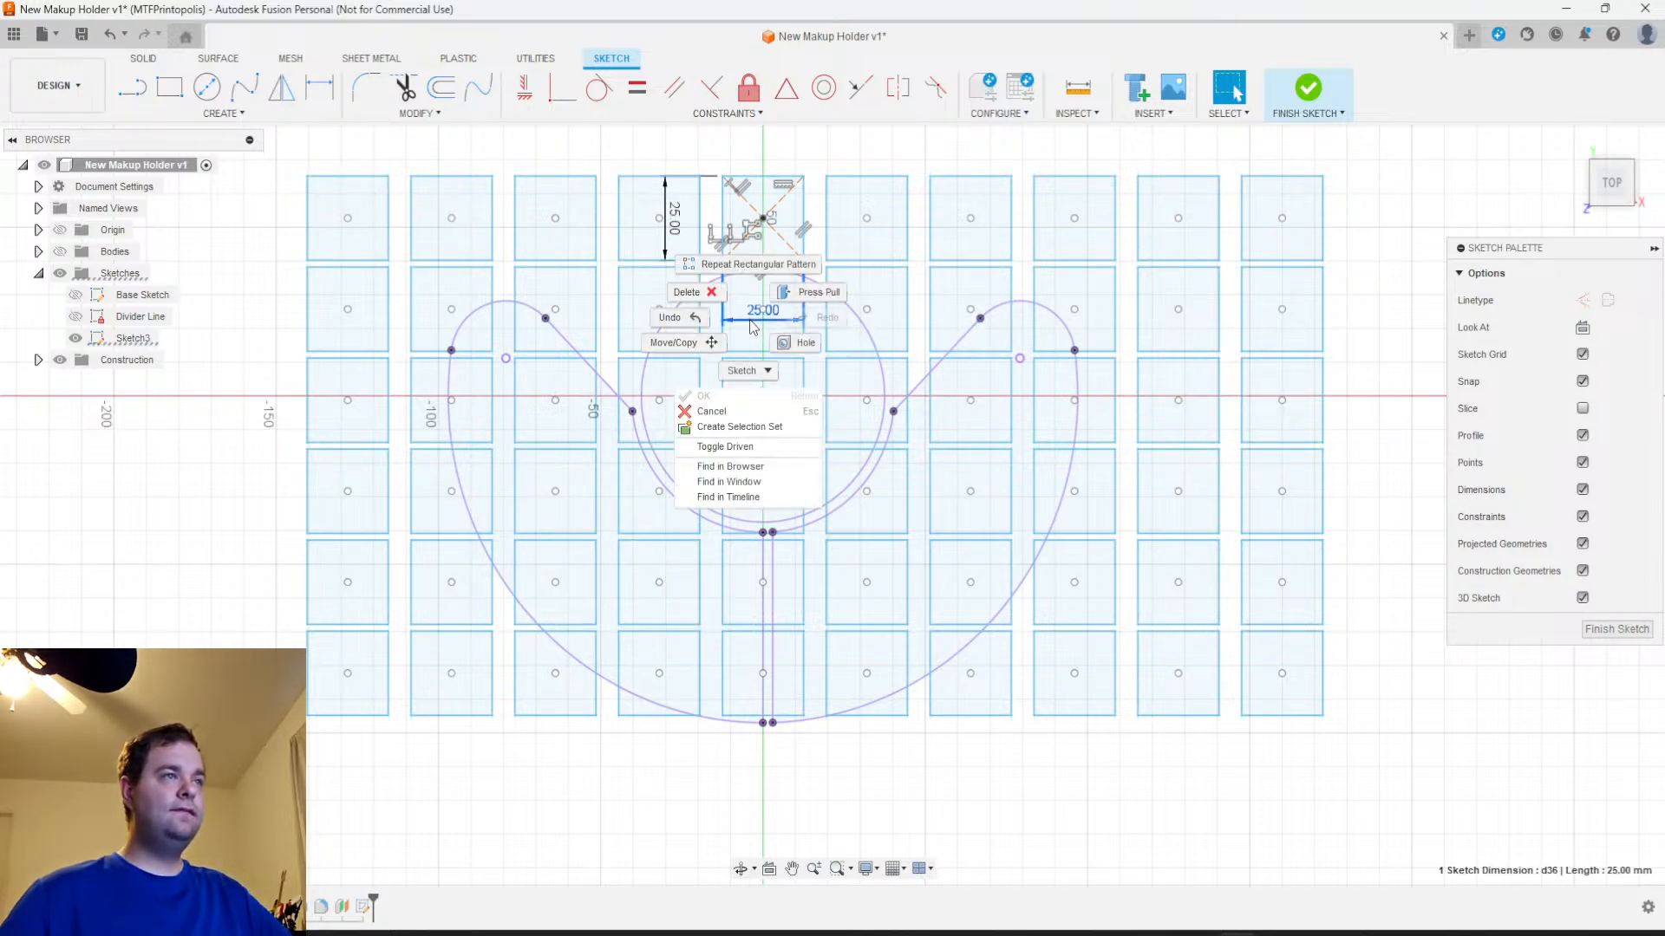
left_click(886, 280)
right_click(892, 270)
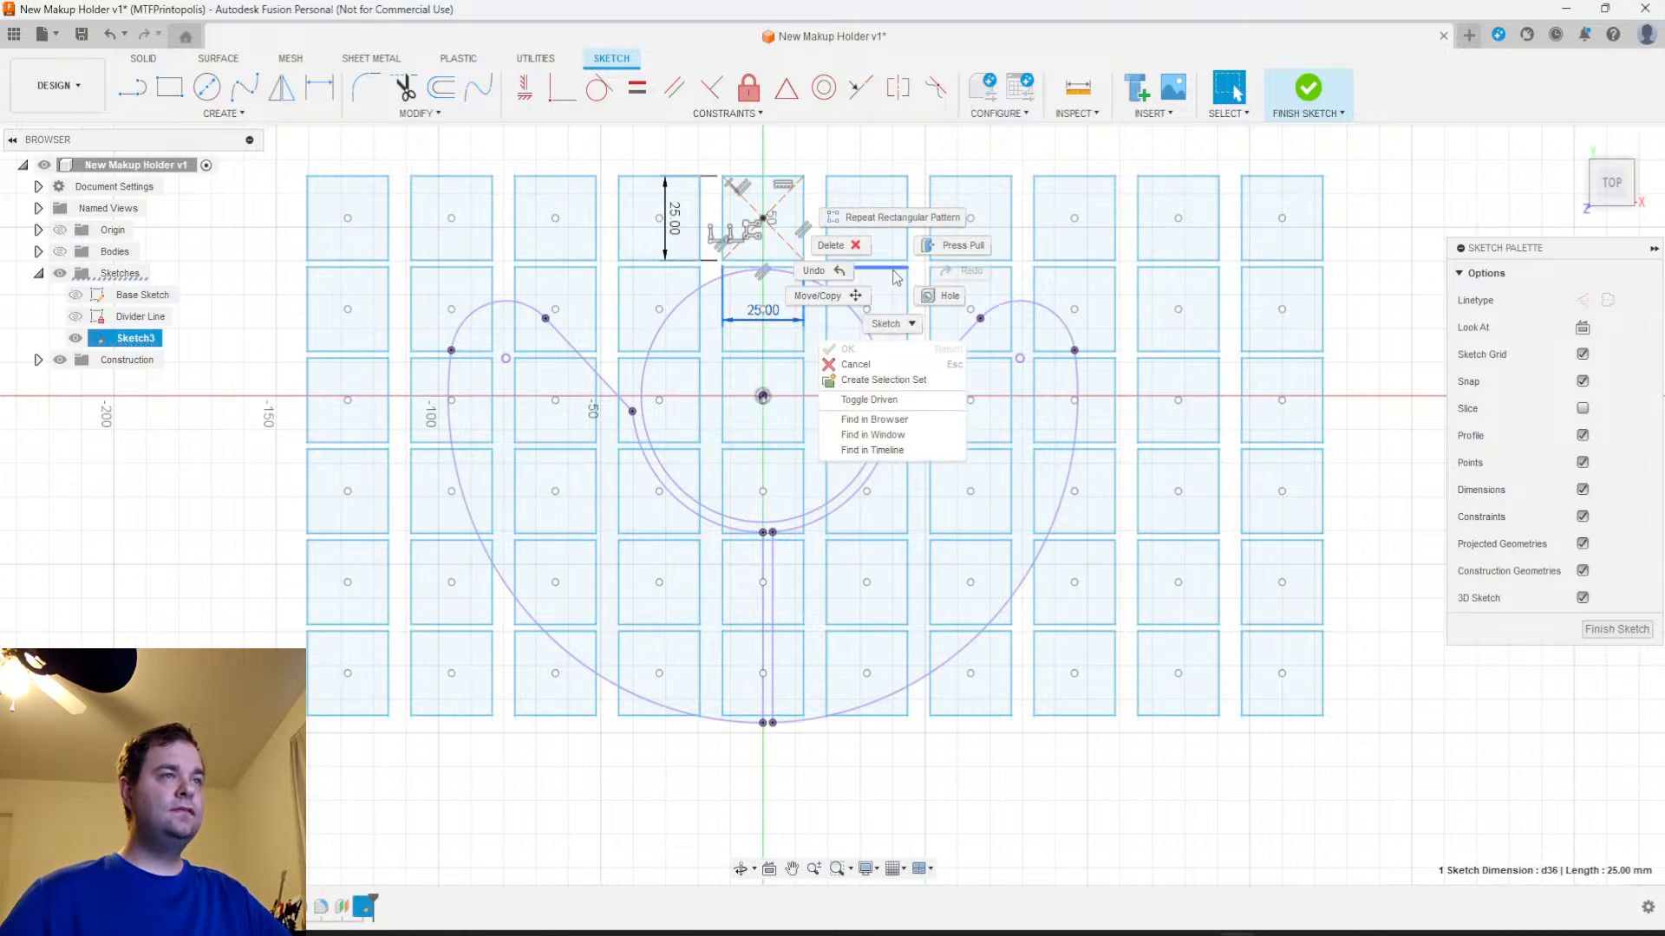
left_click(815, 270)
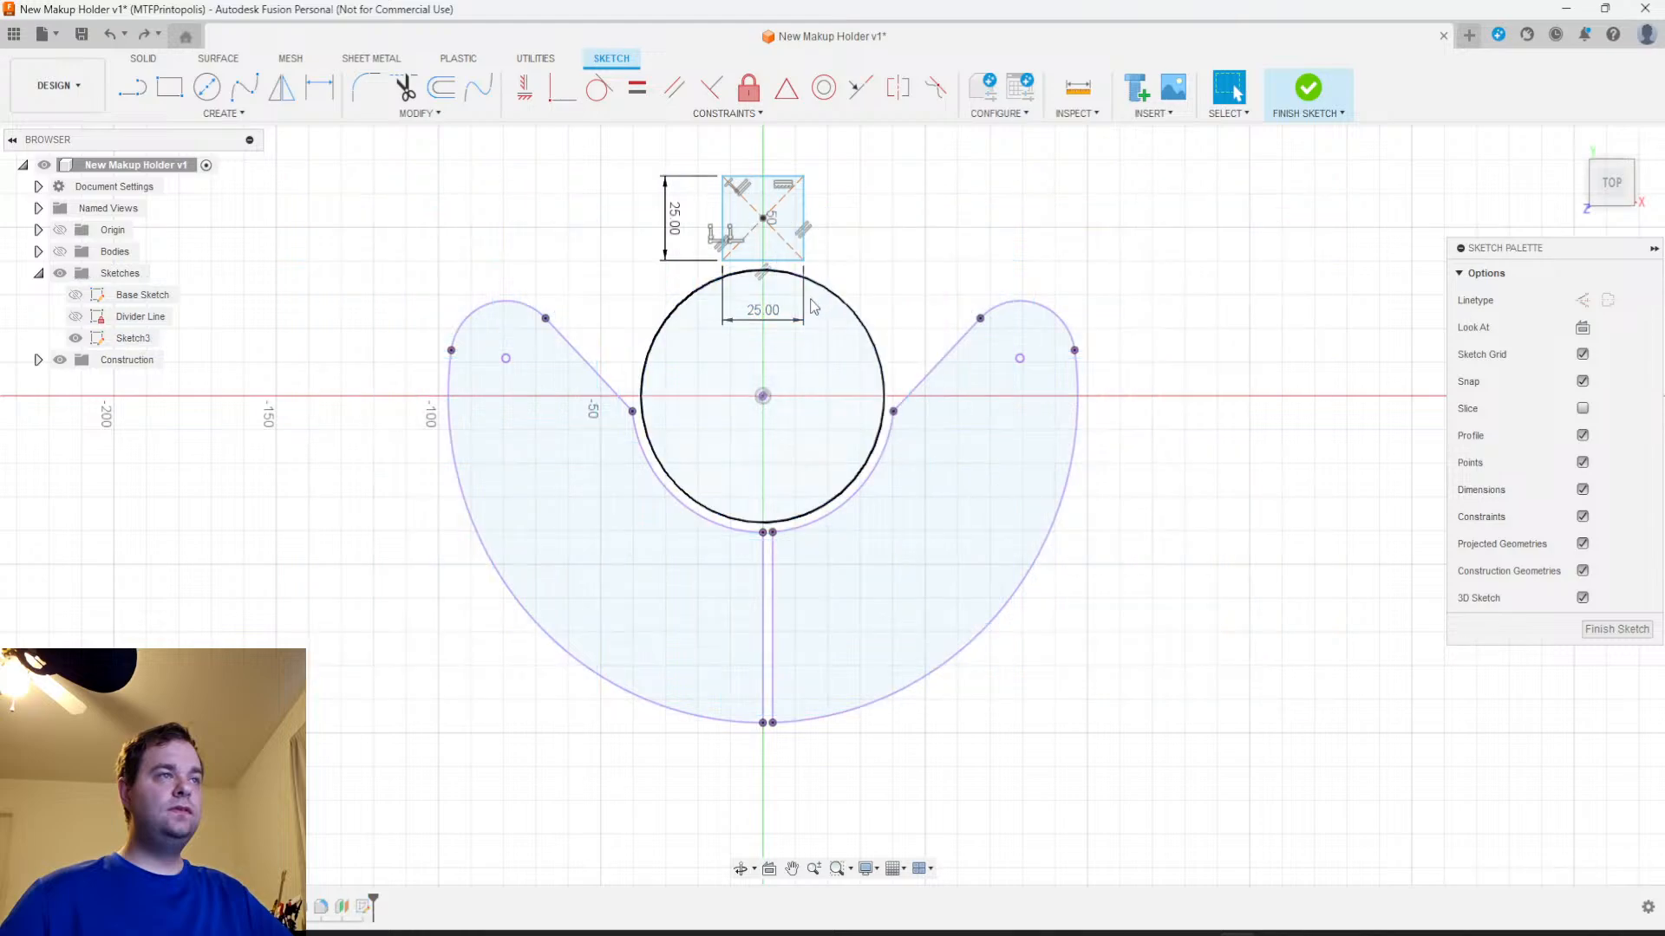
Set up a new rectangular pattern of the square's four sides with a symmetric horizontal direction
left_click(221, 114)
left_click(178, 372)
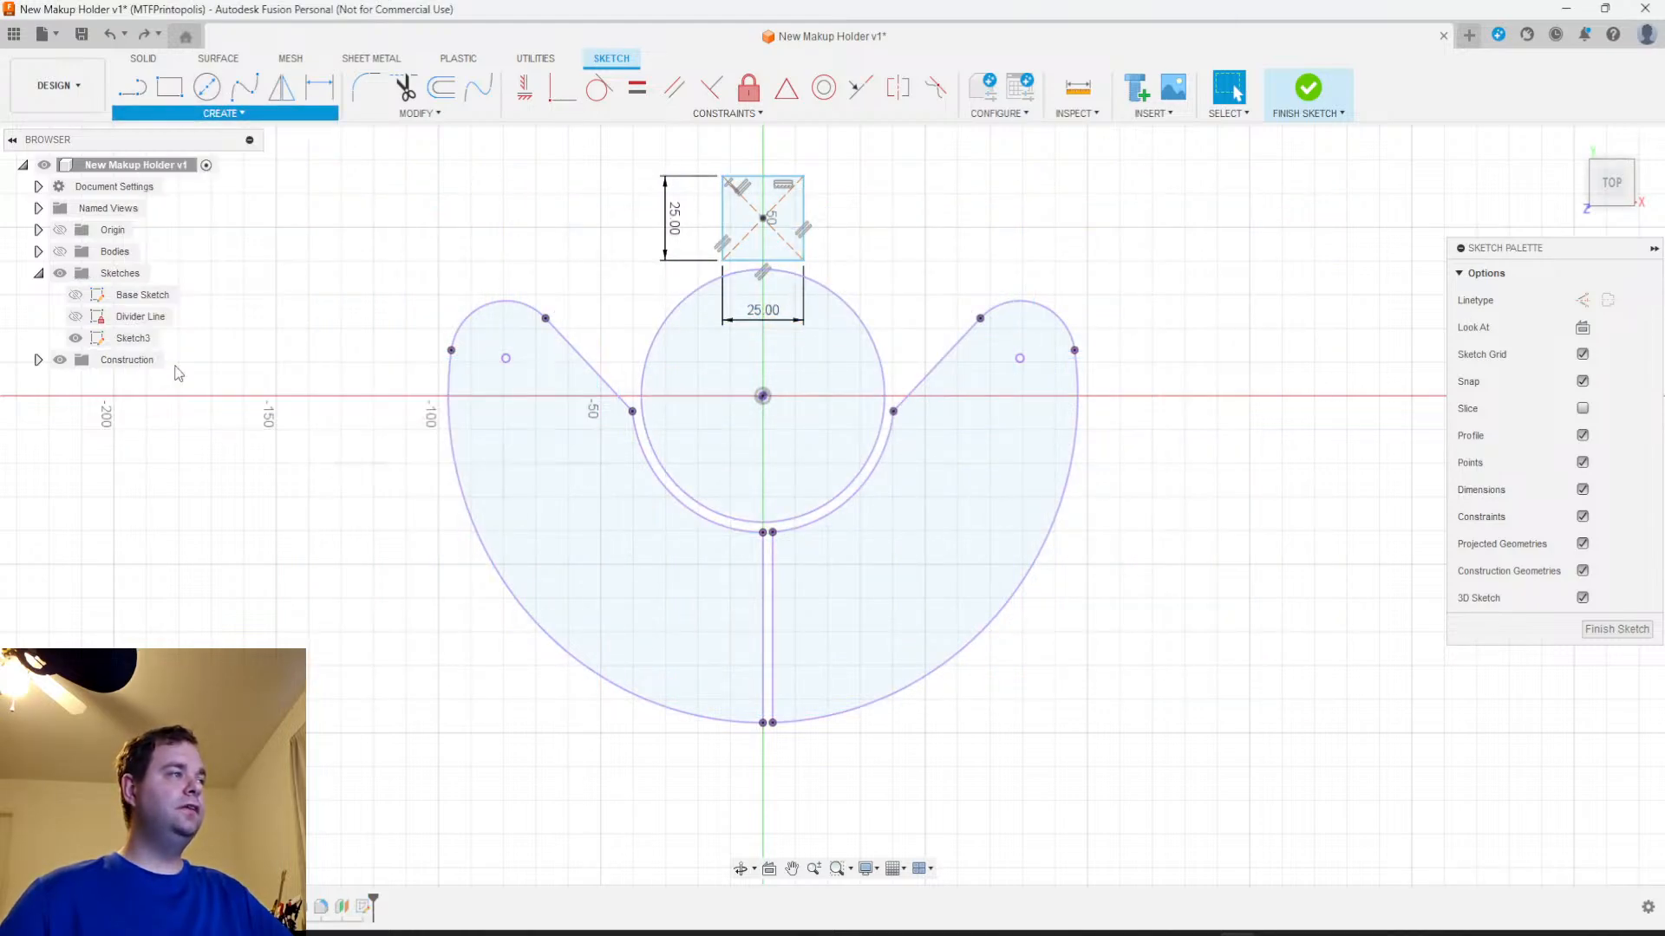
left_click(803, 213)
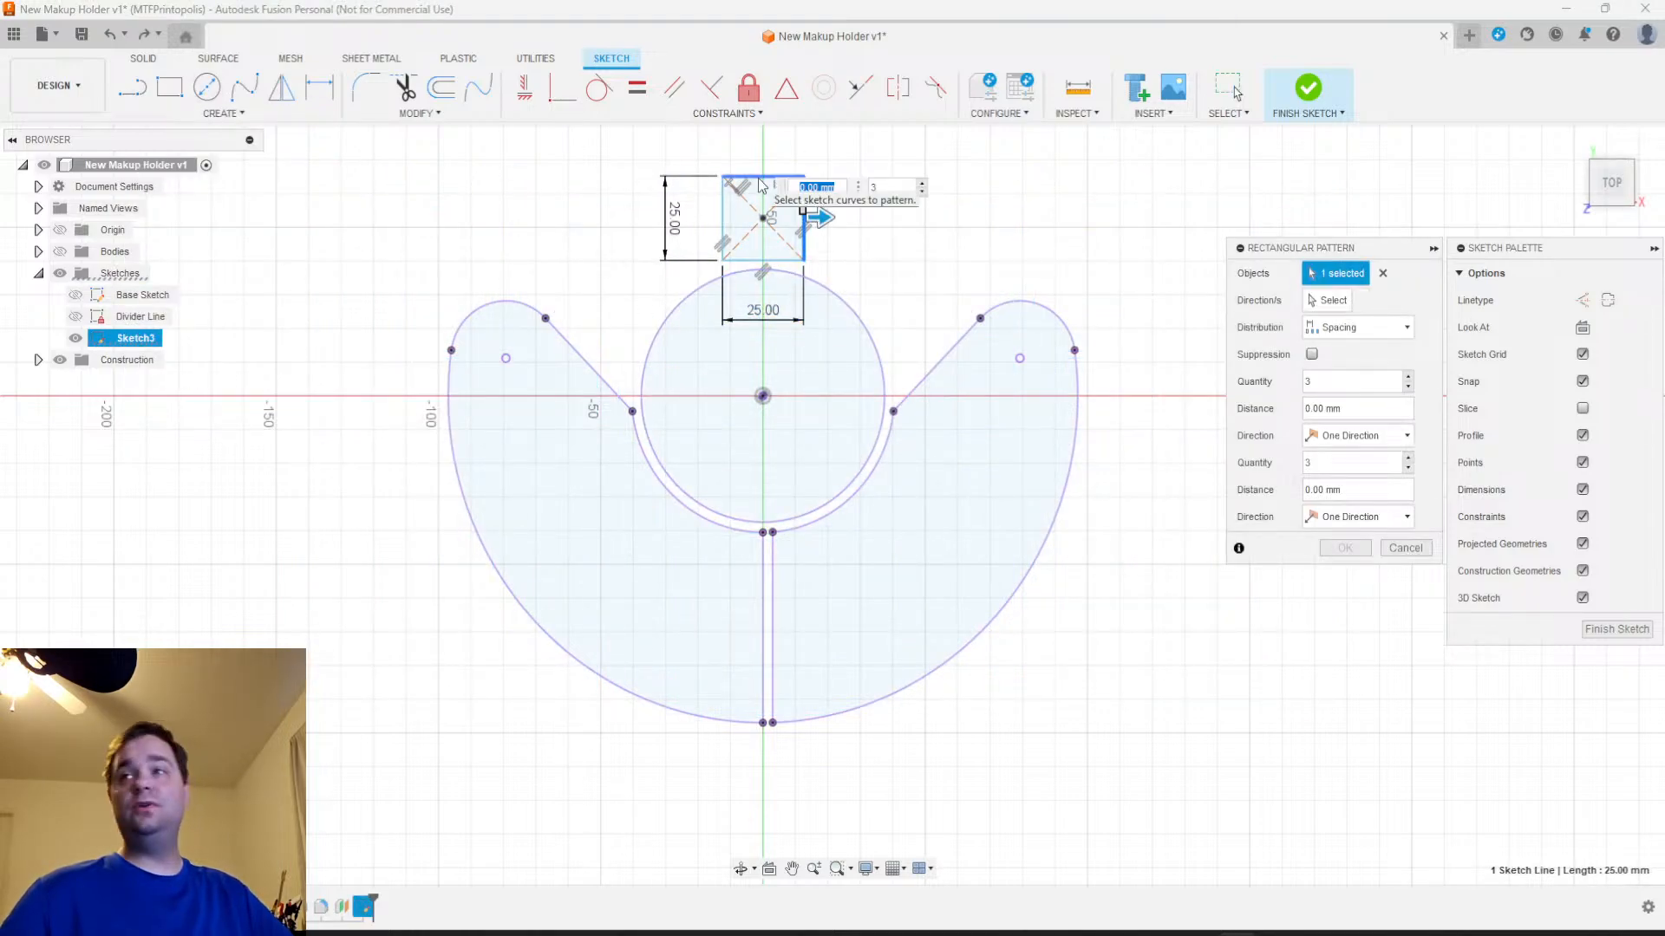
left_click(760, 177)
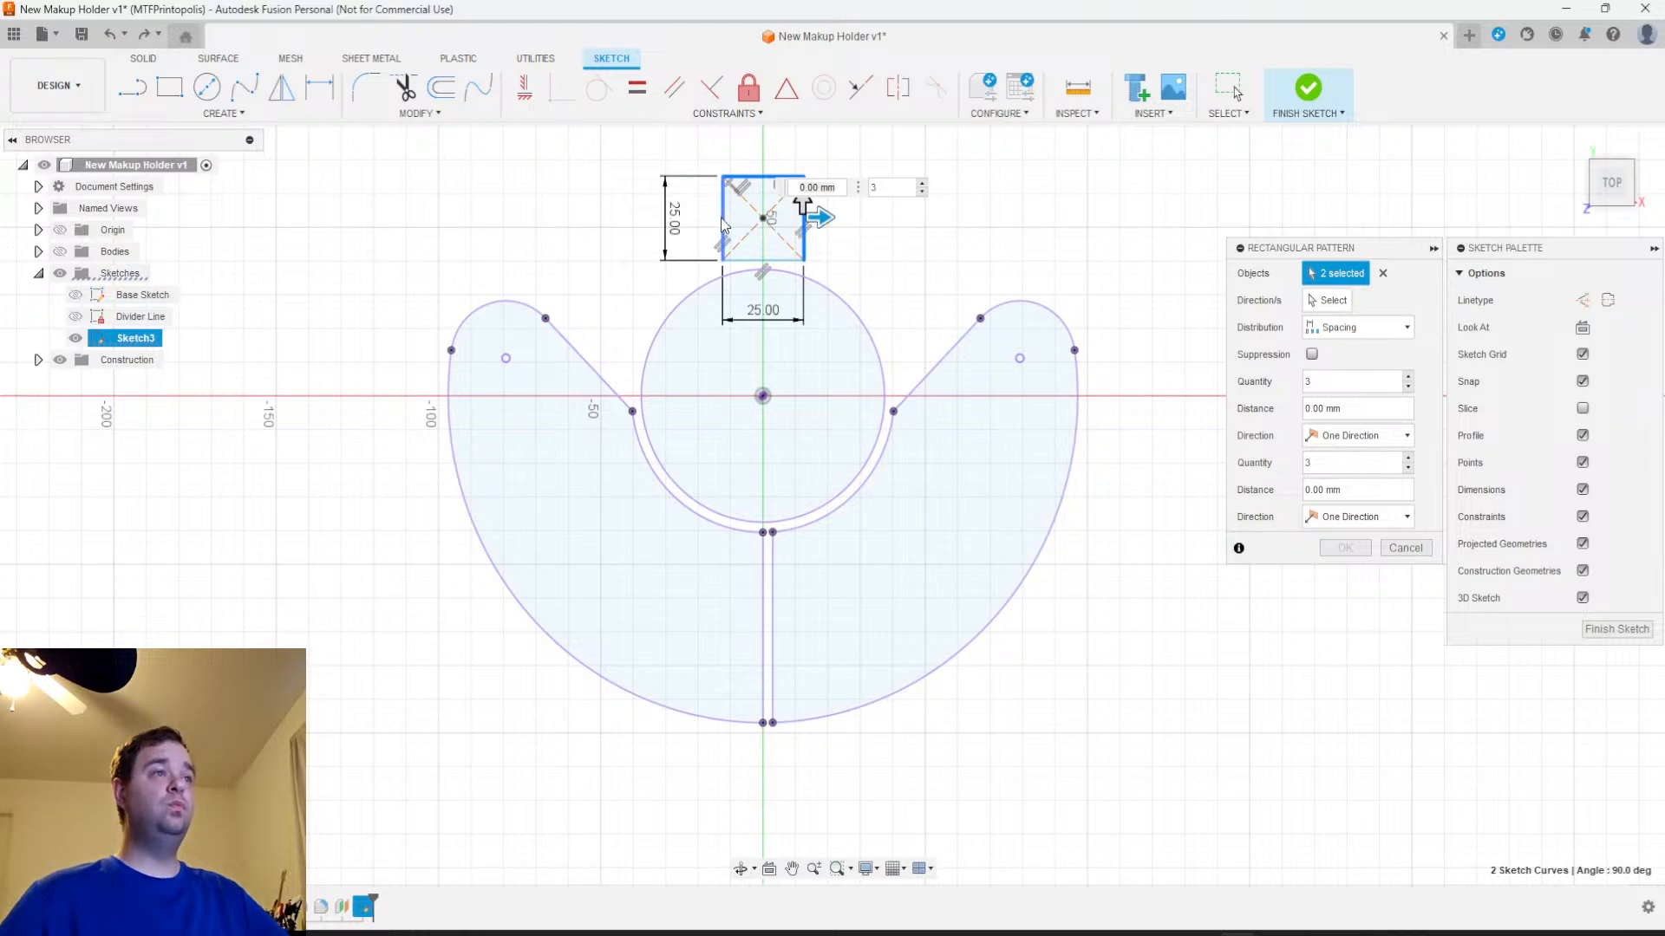
left_click(767, 260)
left_click(767, 260)
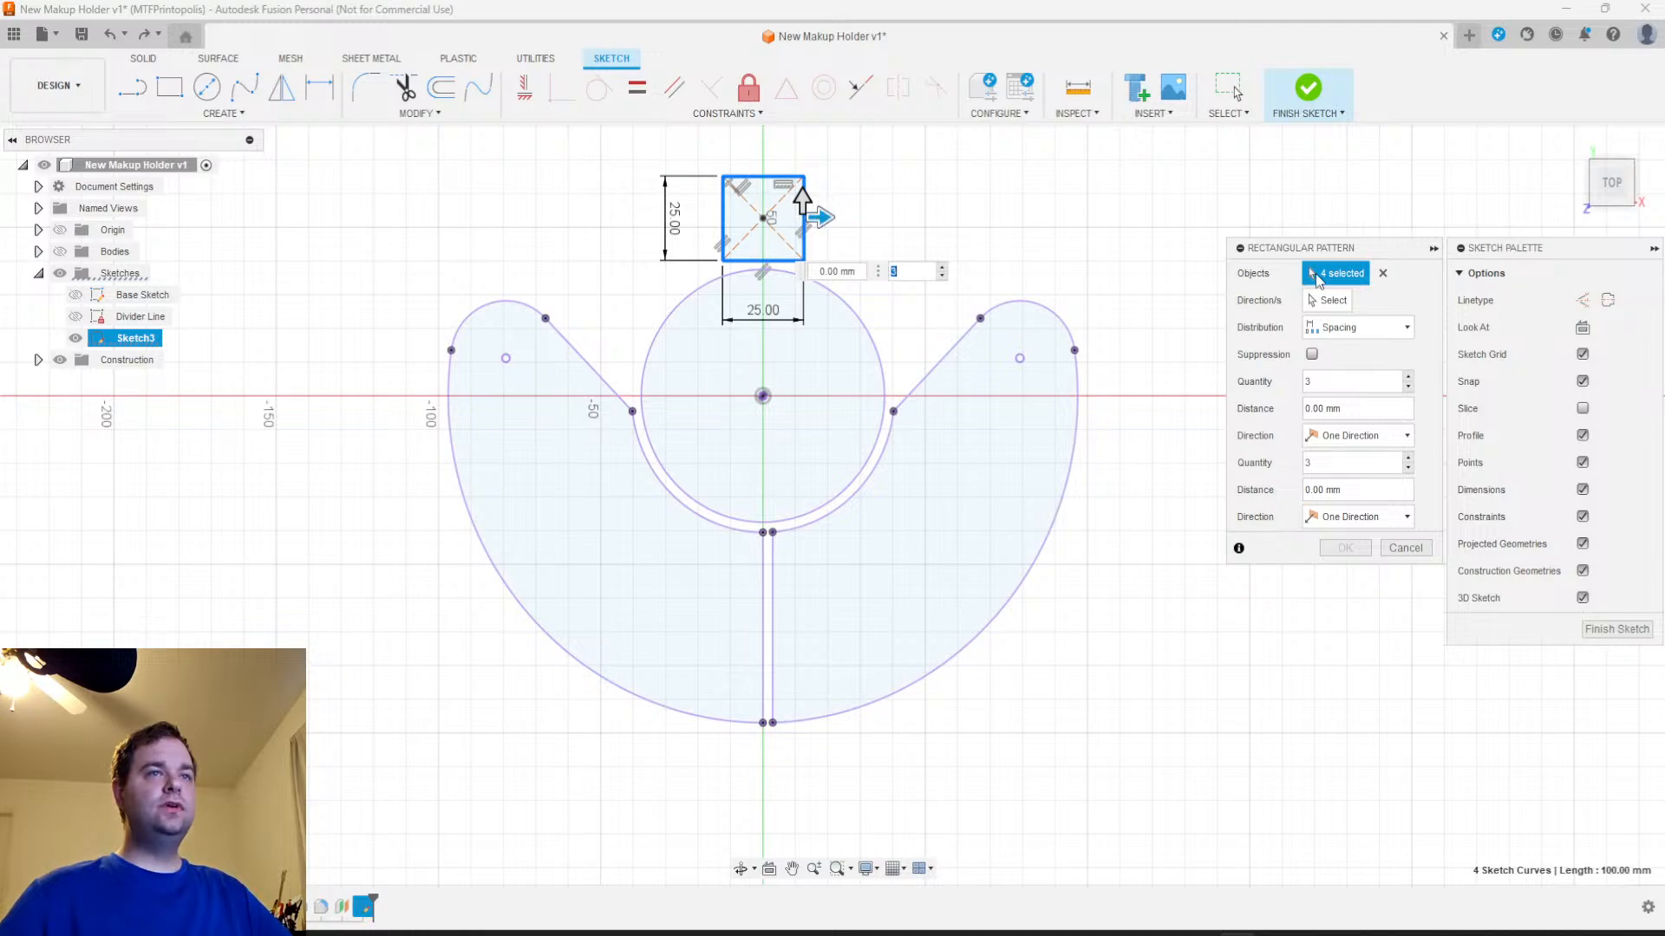
left_click(1377, 437)
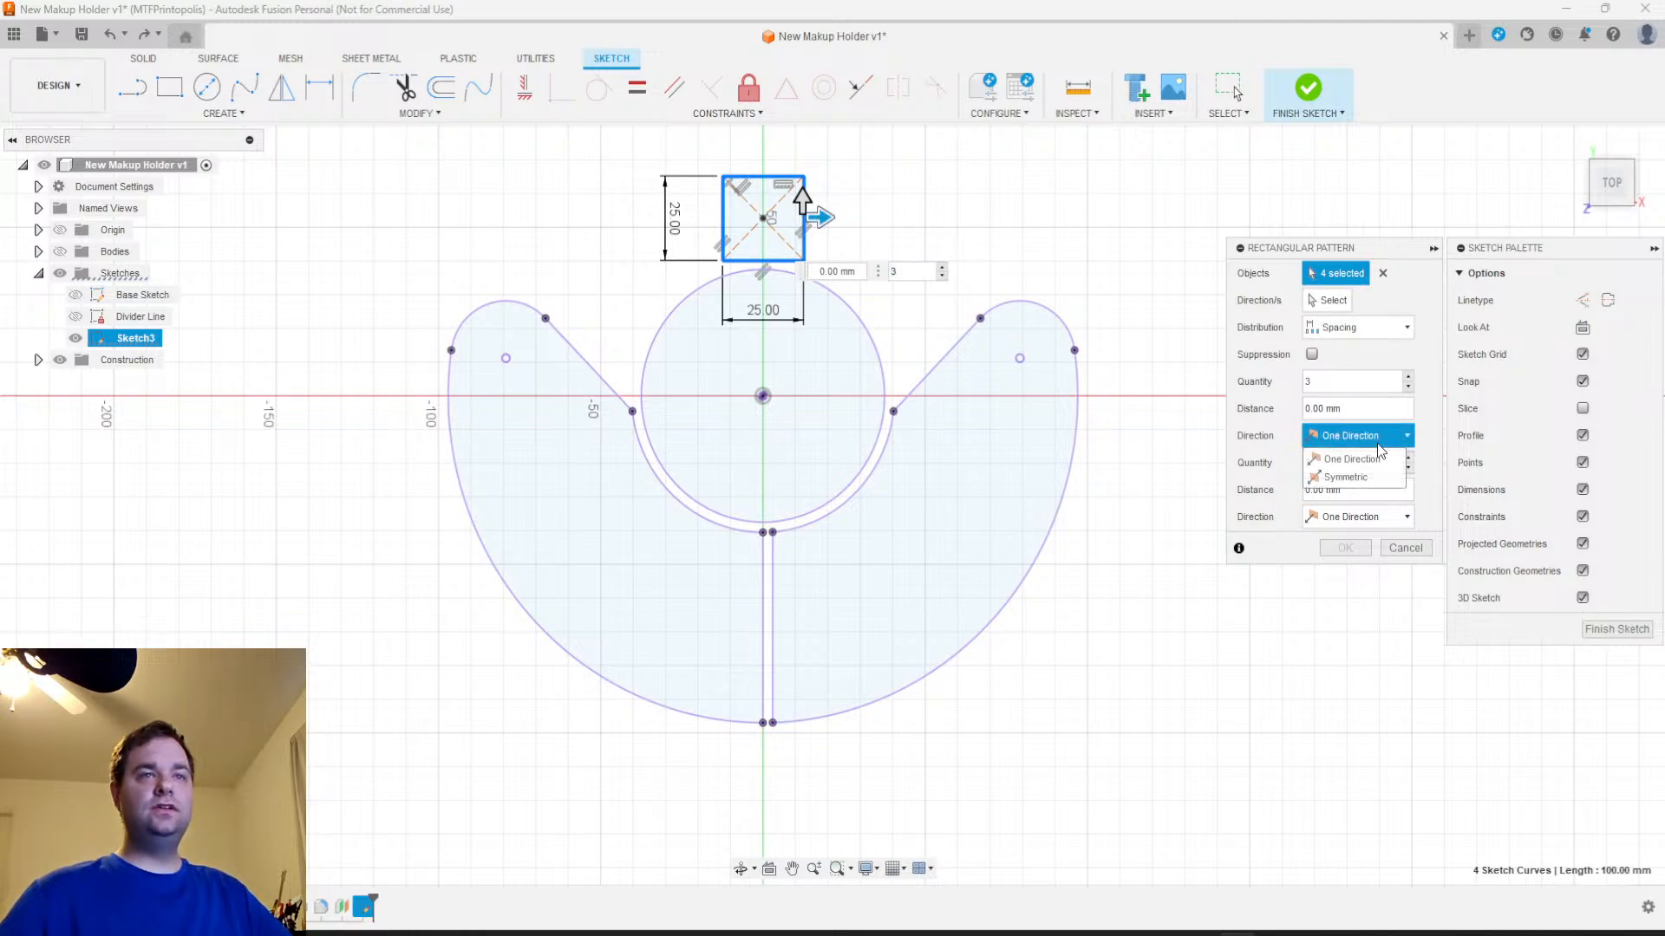
left_click(1376, 478)
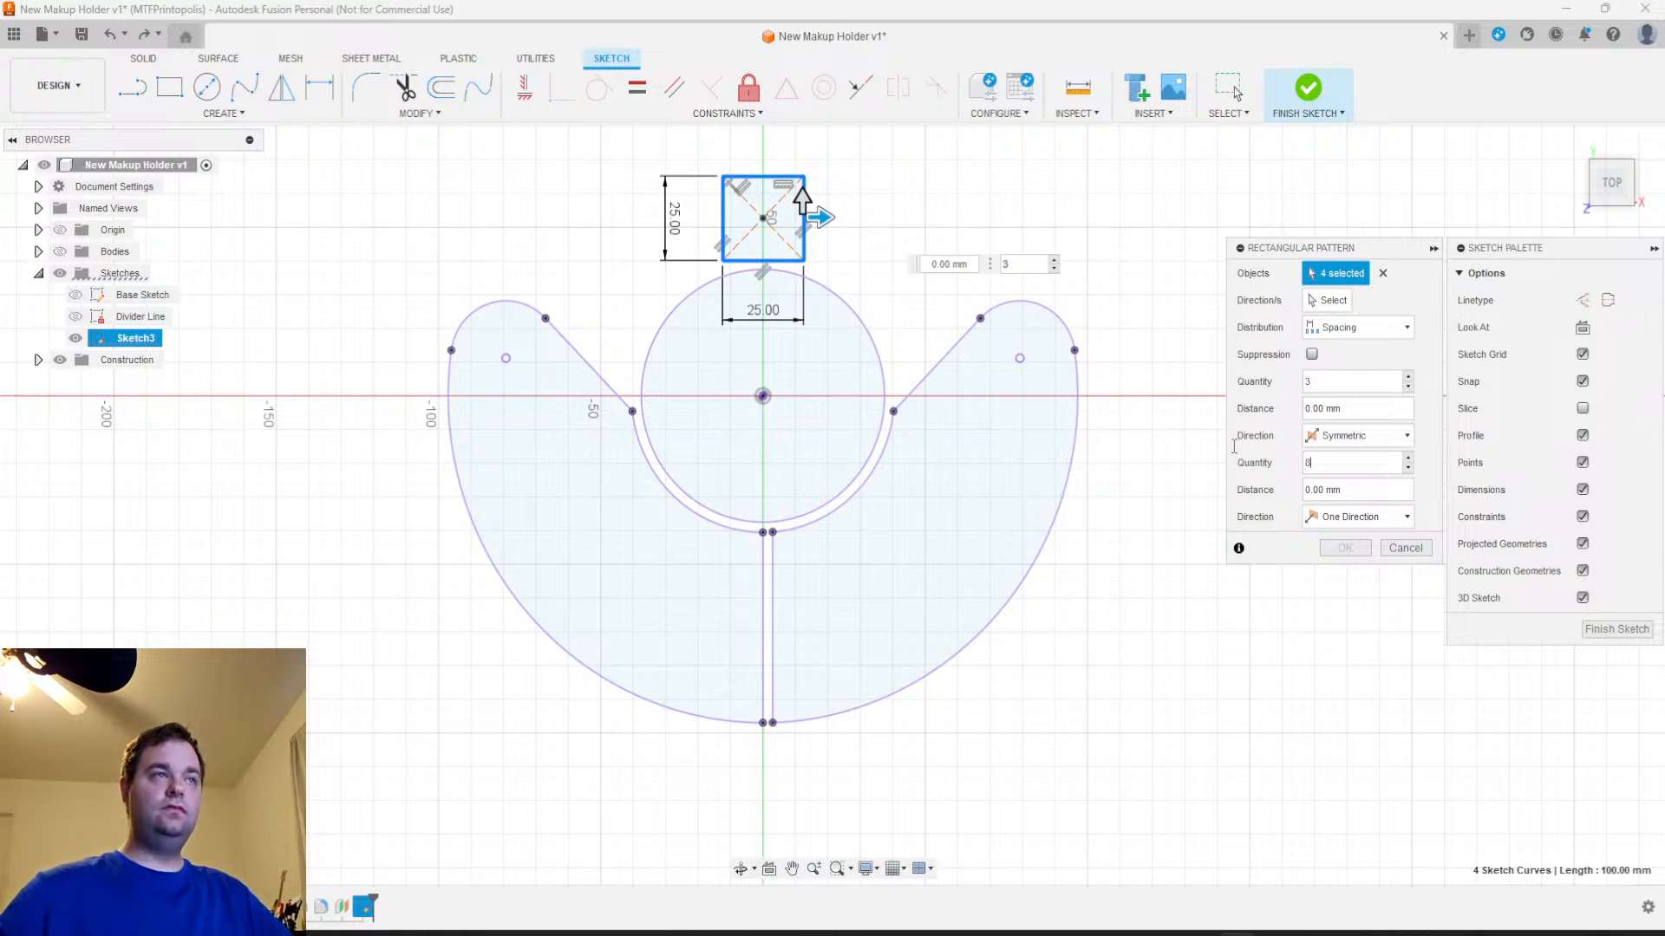
Set the pattern's vertical quantity to 8 and its downward spacing to -27 mm
left_click_drag(799, 212, 854, 299)
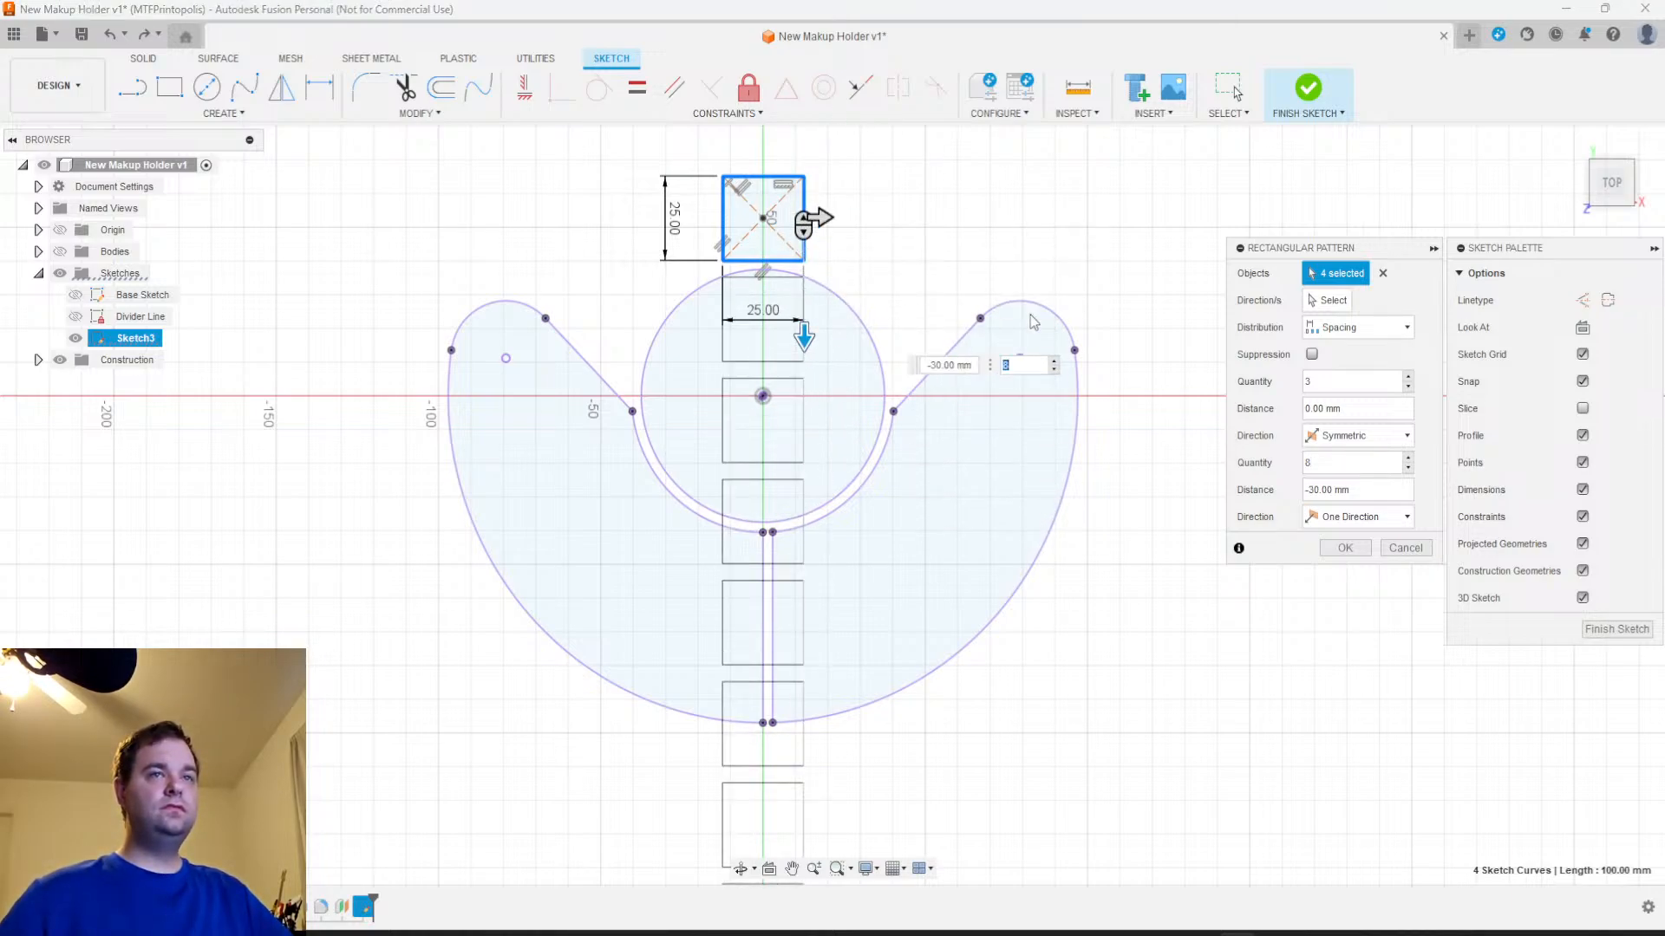
left_click(971, 365)
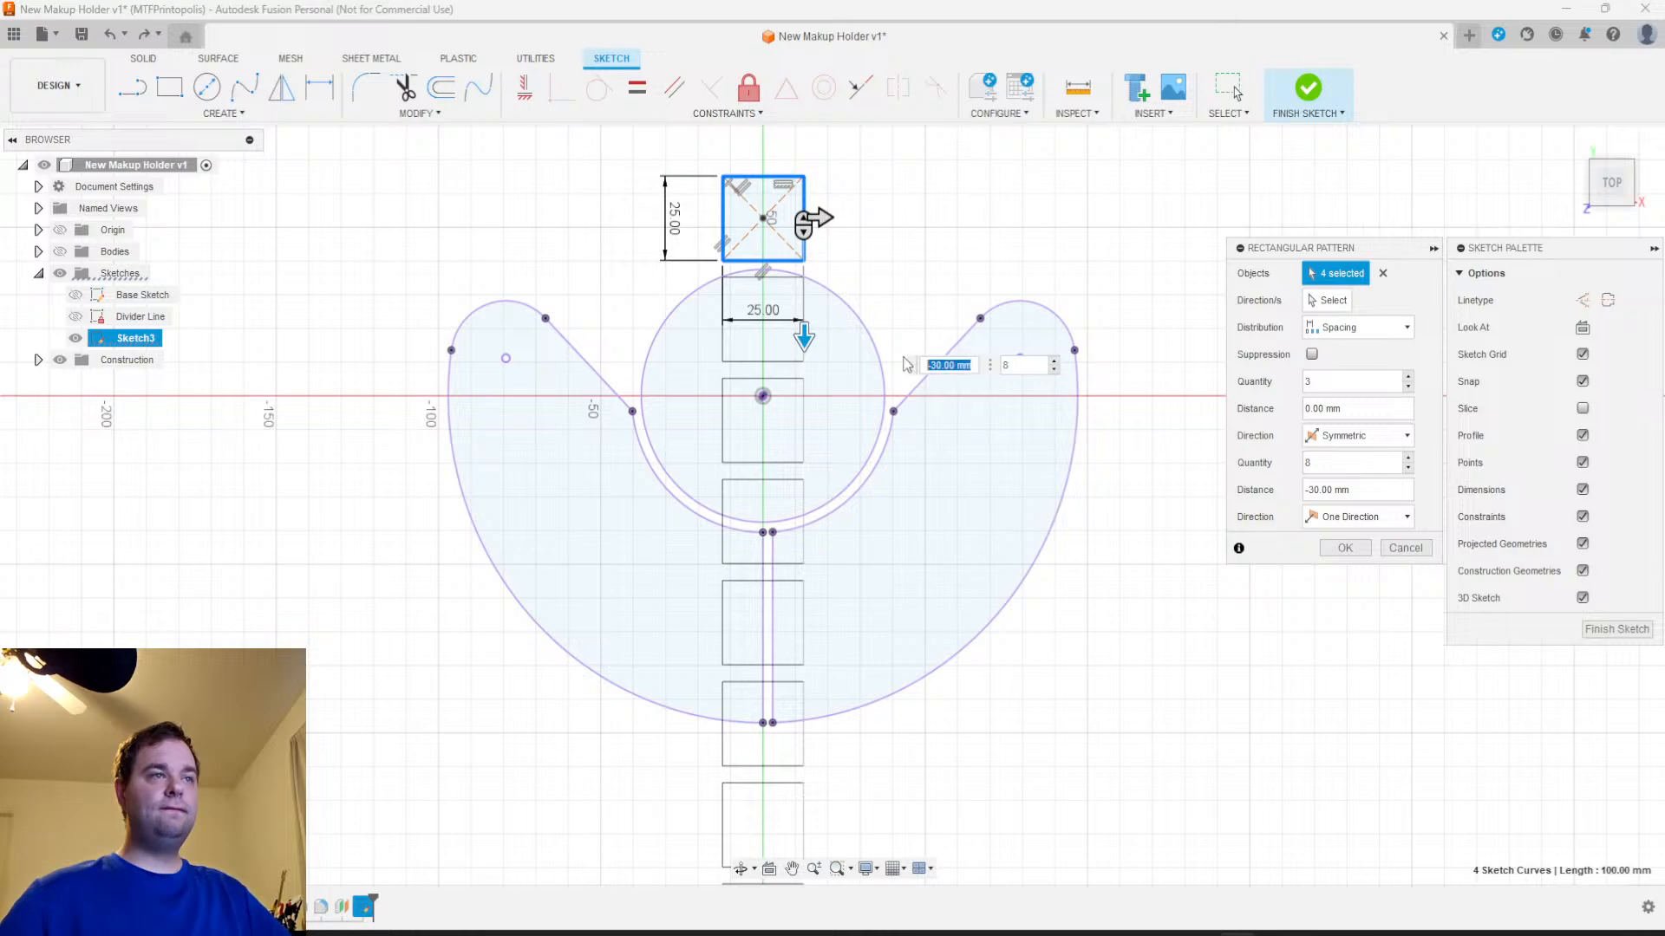
type("-2")
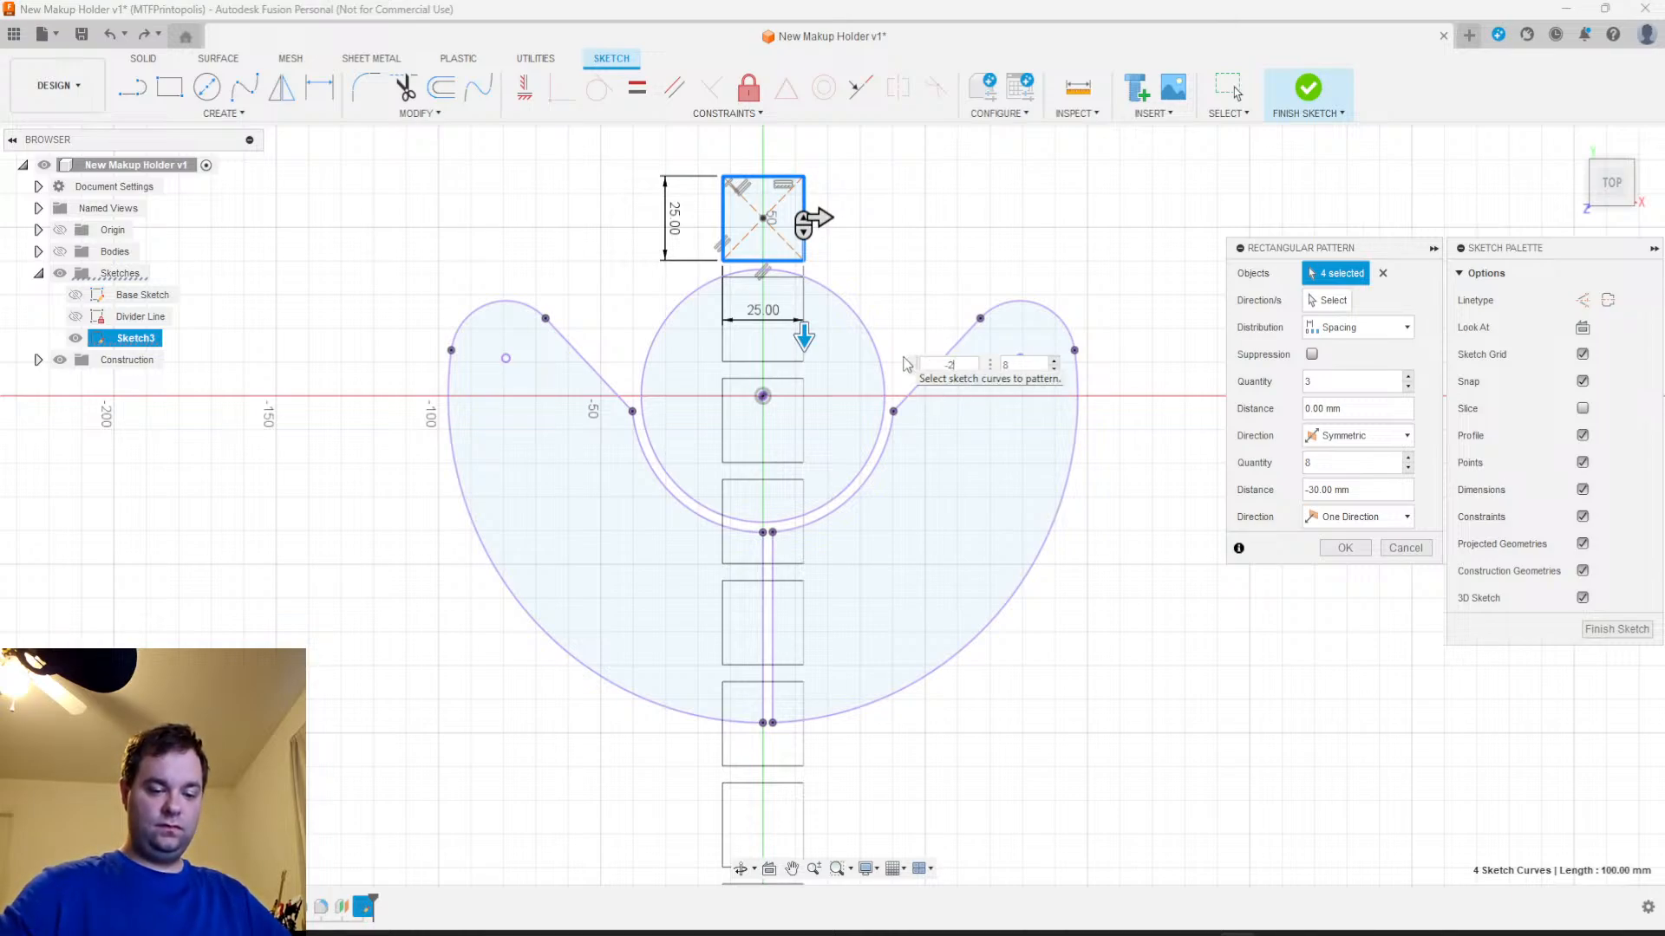
type("7")
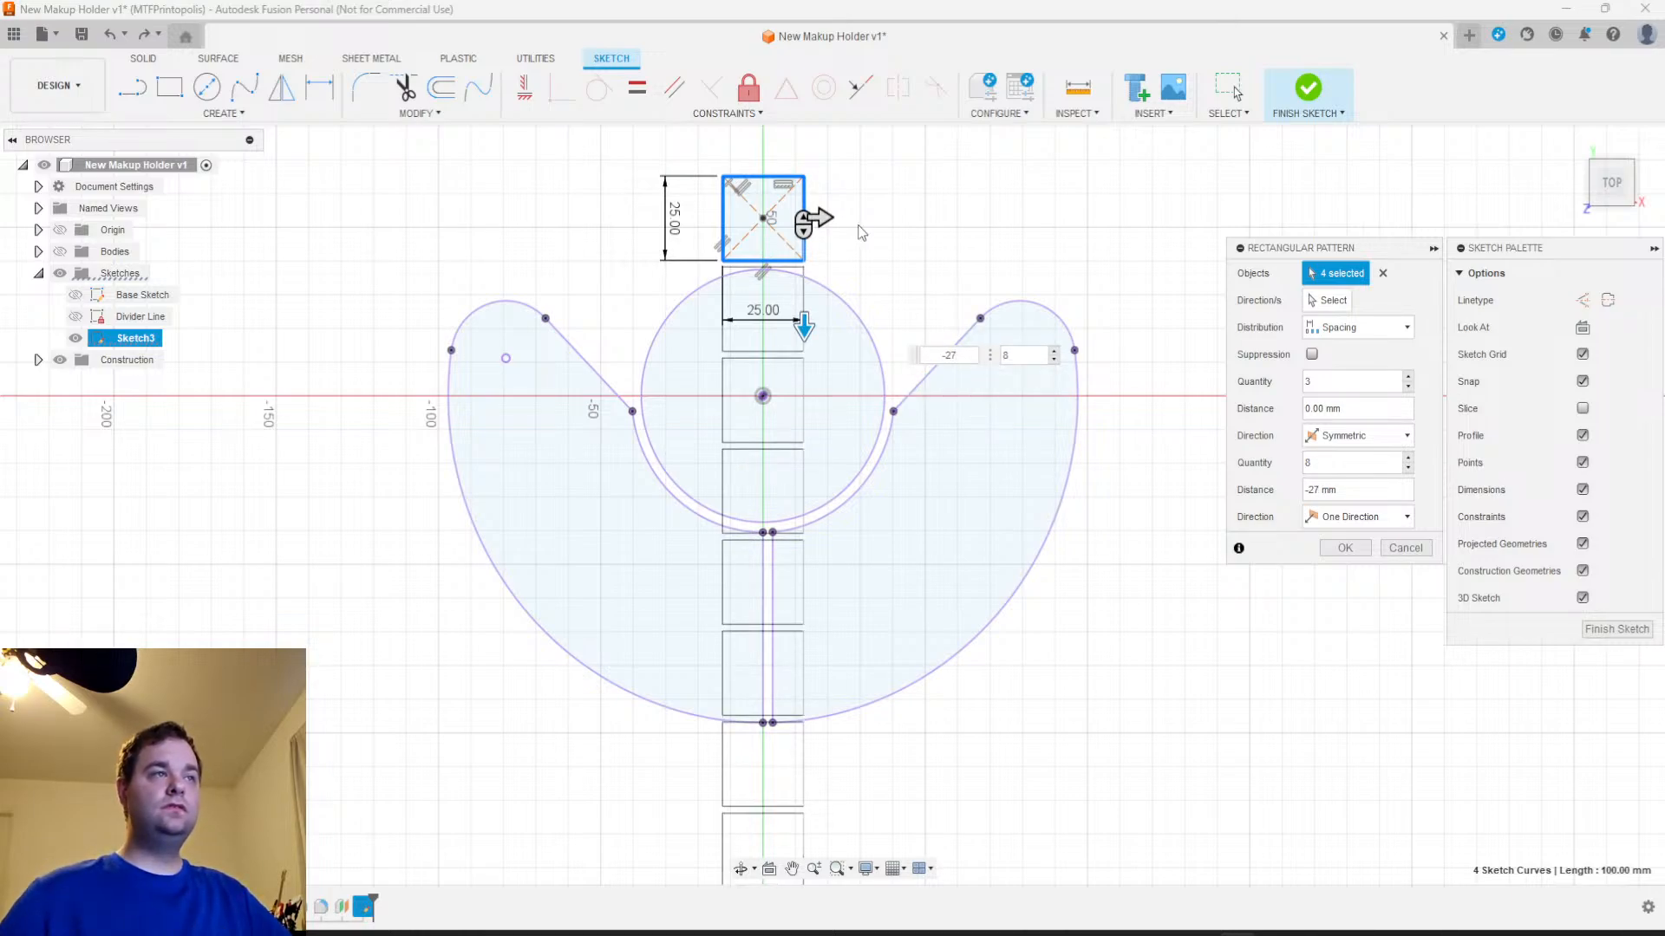
Try a horizontal spacing of 60 mm with 8 columns, and reduce it to 40 mm with 6 columns
left_click_drag(815, 218, 1006, 254)
left_click_drag(1325, 383, 1275, 384)
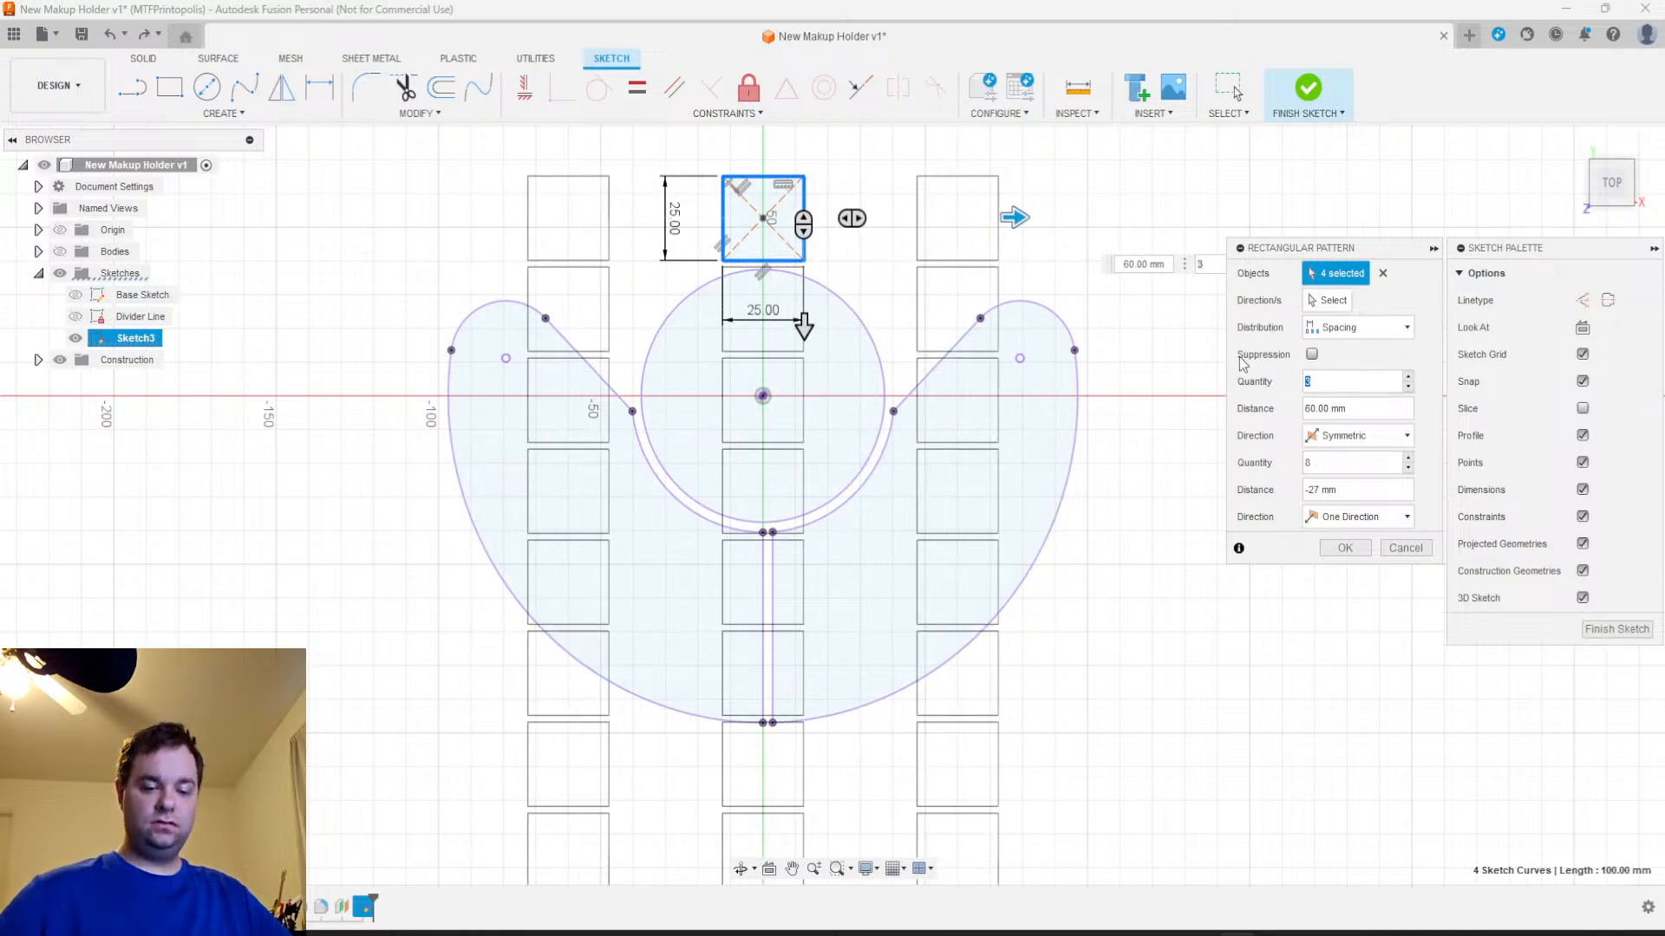
type("8")
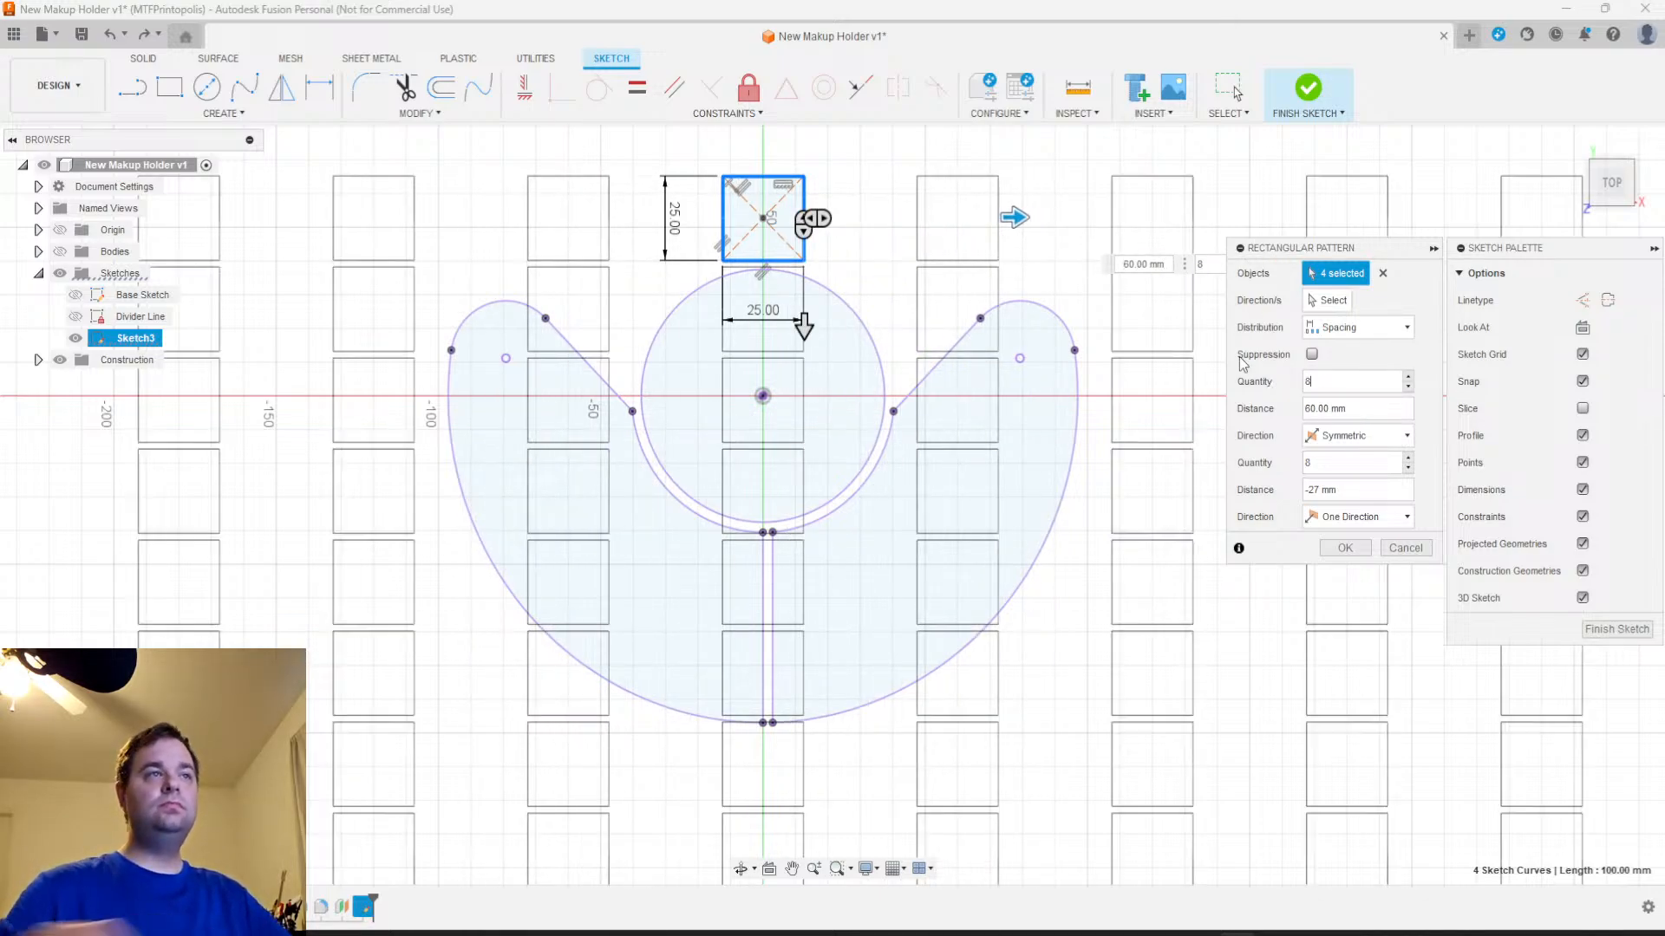
left_click_drag(1032, 216, 964, 215)
left_click(1317, 379)
type("6")
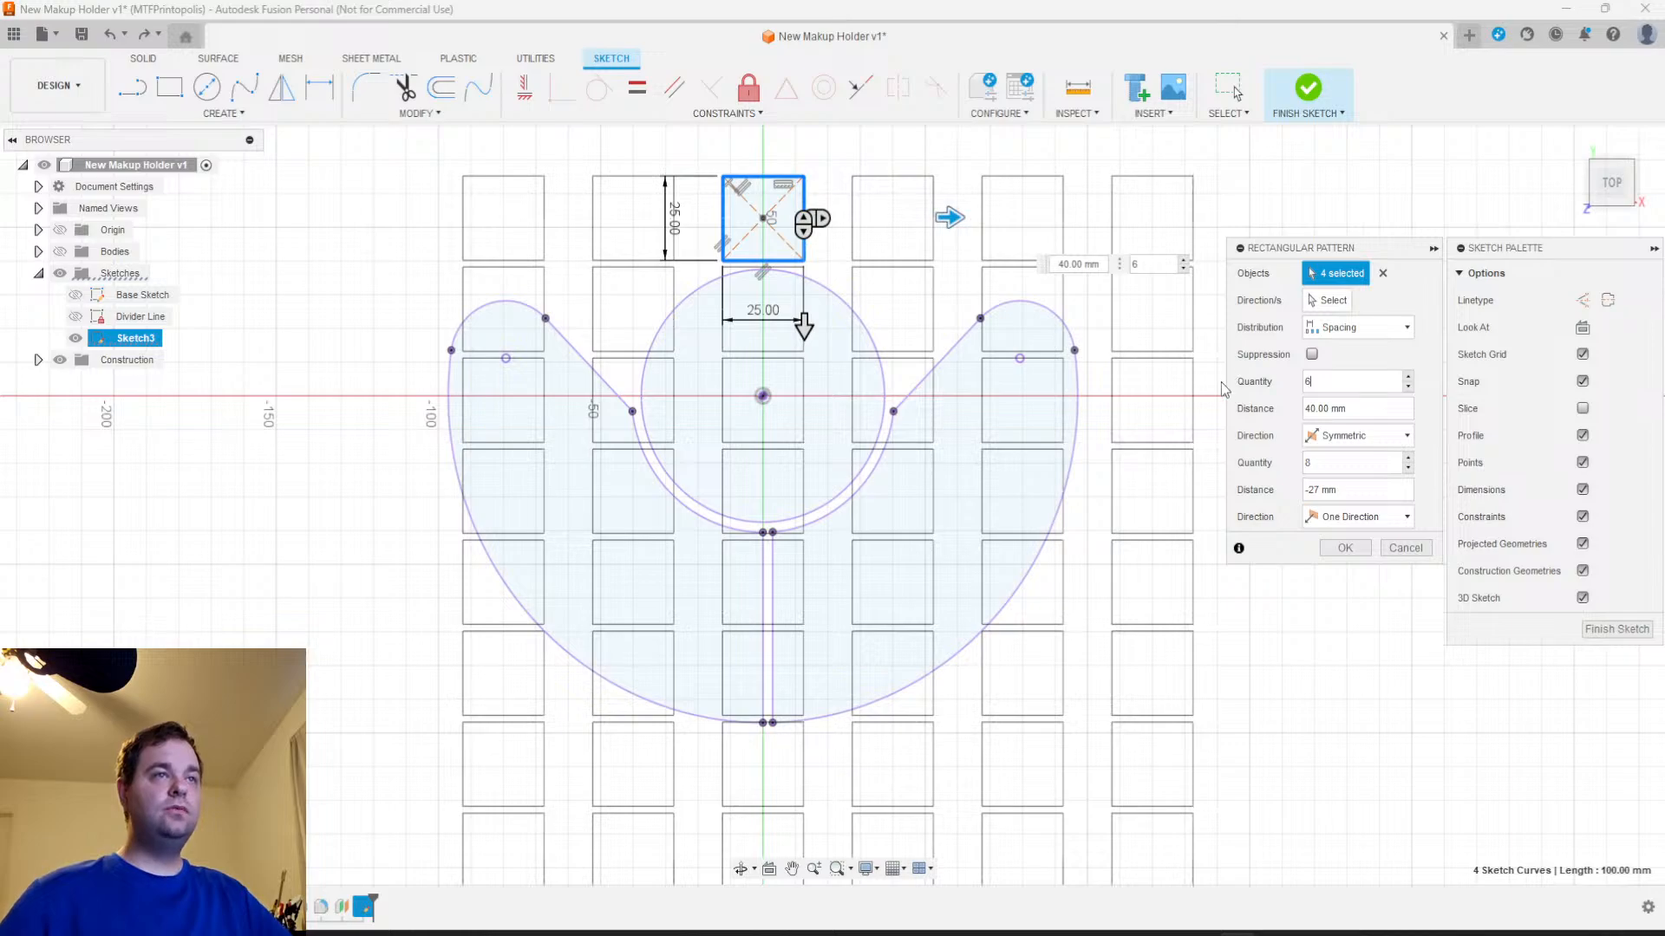
Try a horizontal spacing of 25 mm, and set the pattern to 32 mm spacing with 8 columns
left_click_drag(1102, 265, 1044, 267)
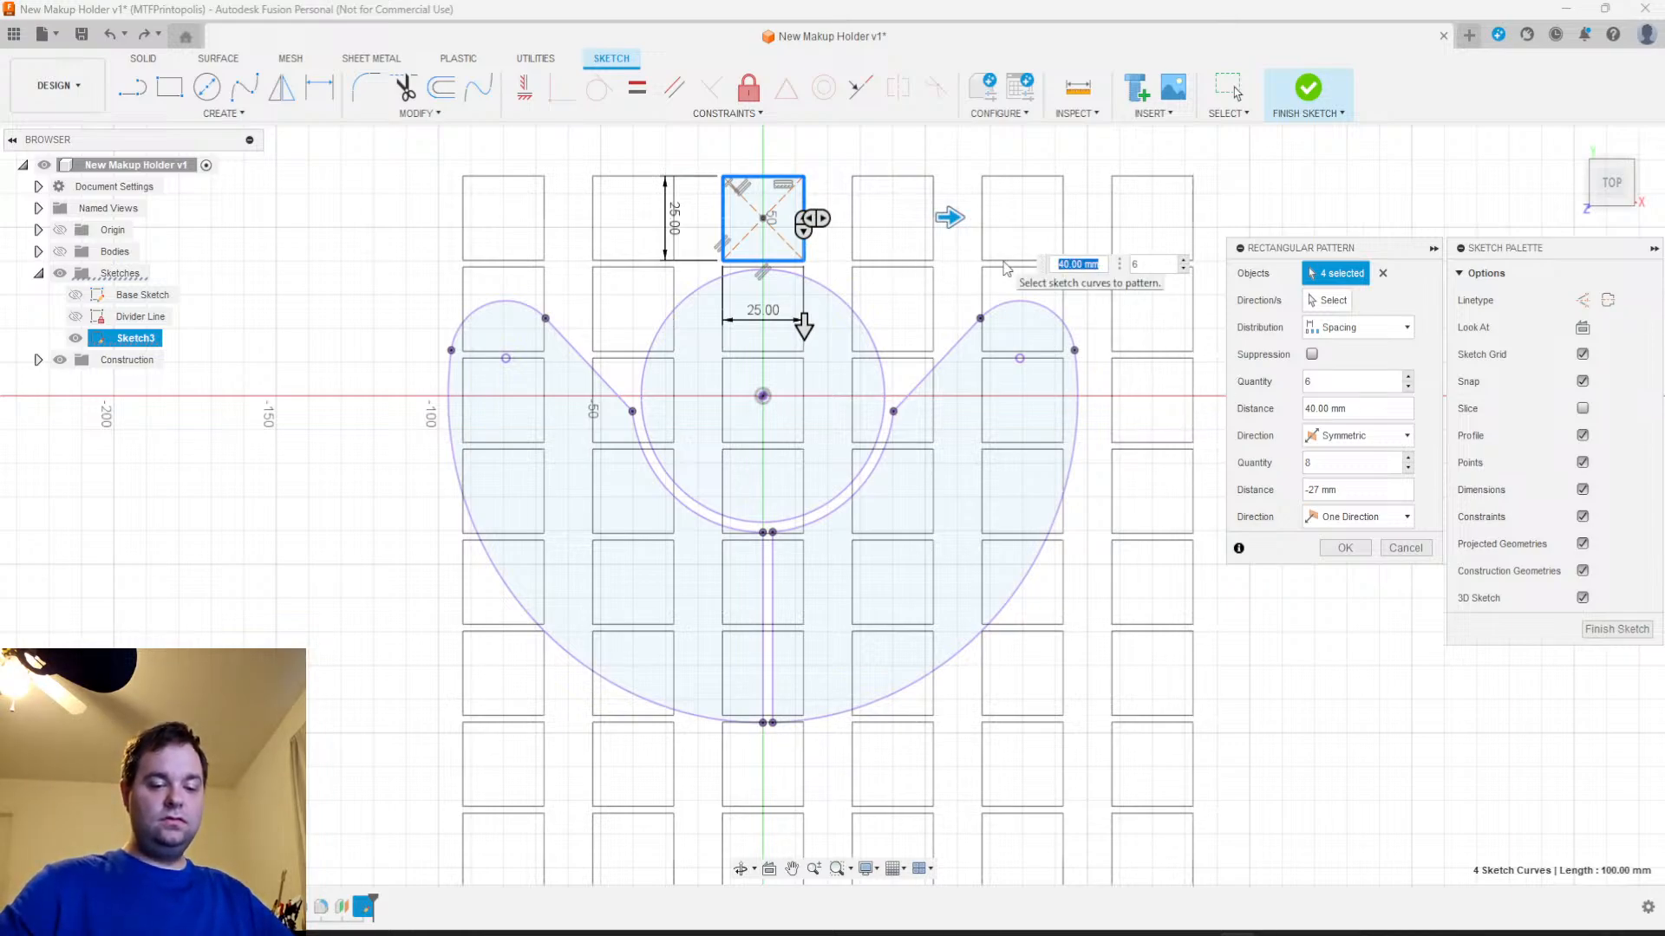
type("25")
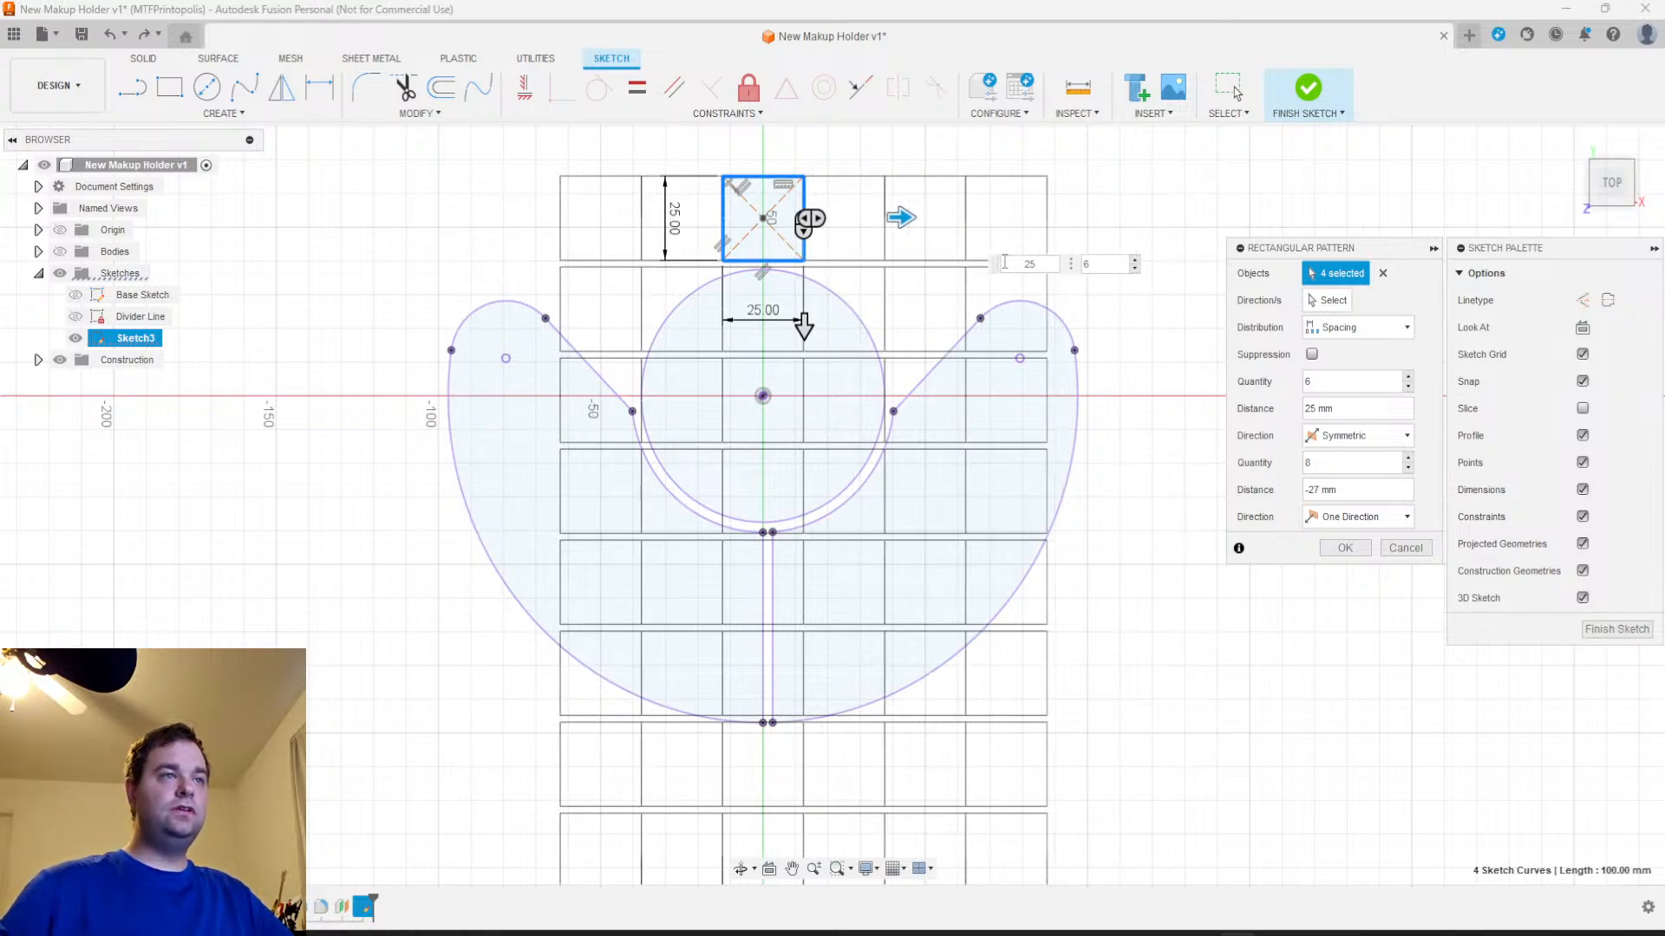
key("BackSpace")
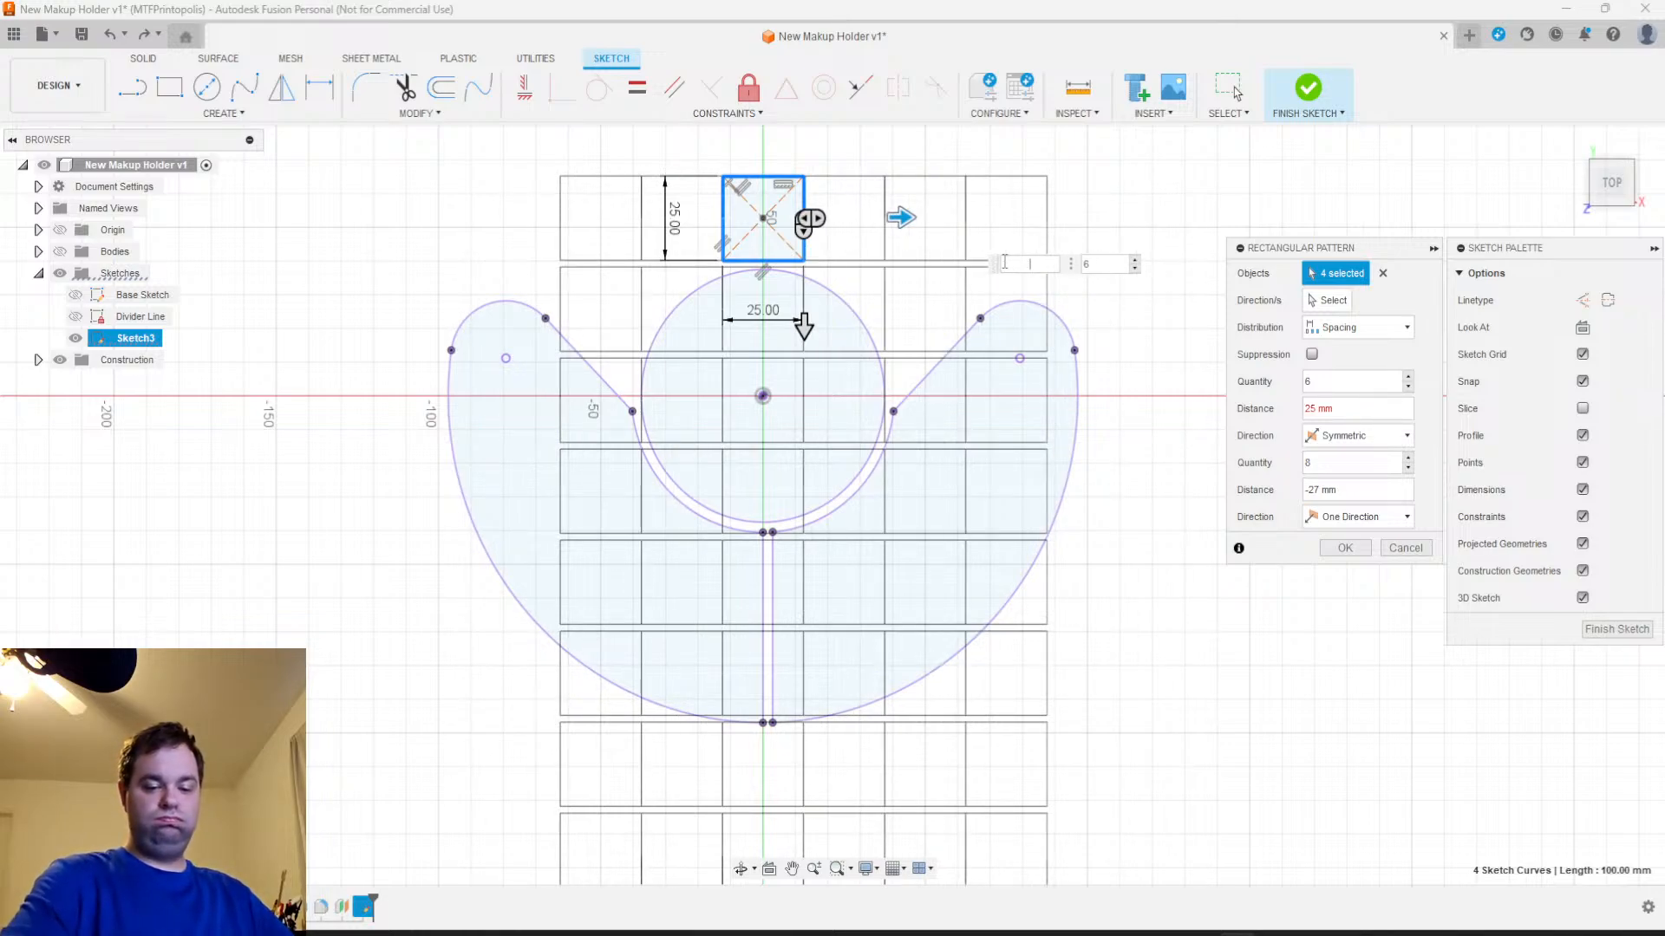
key("Return")
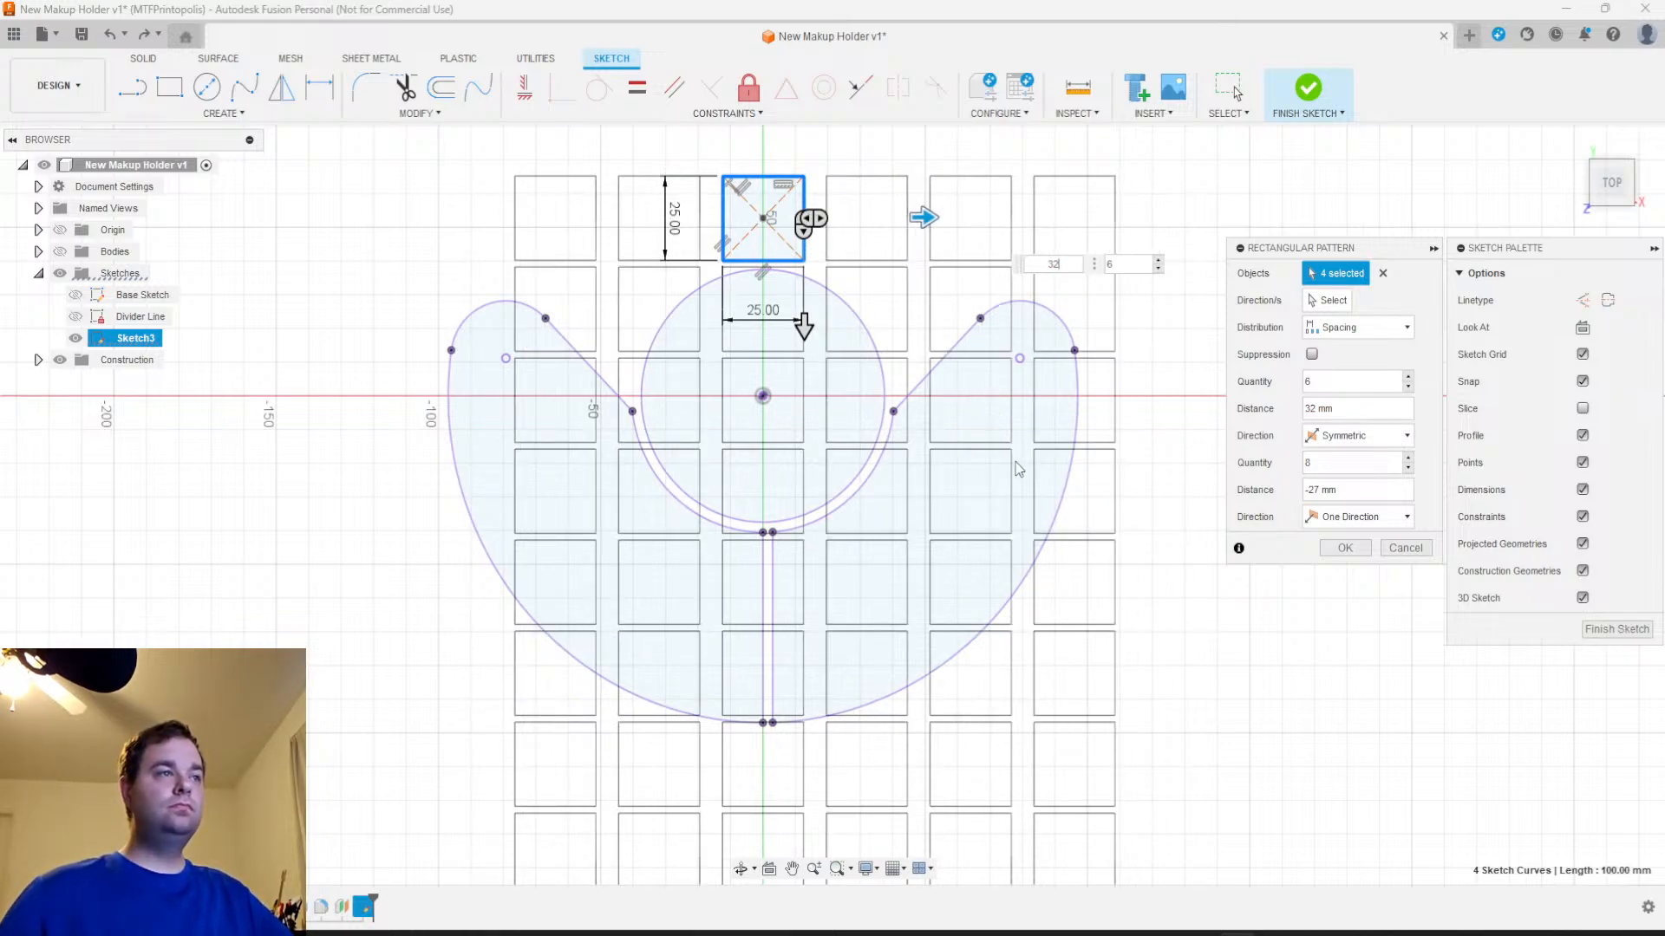
double_click(1339, 382)
type("8")
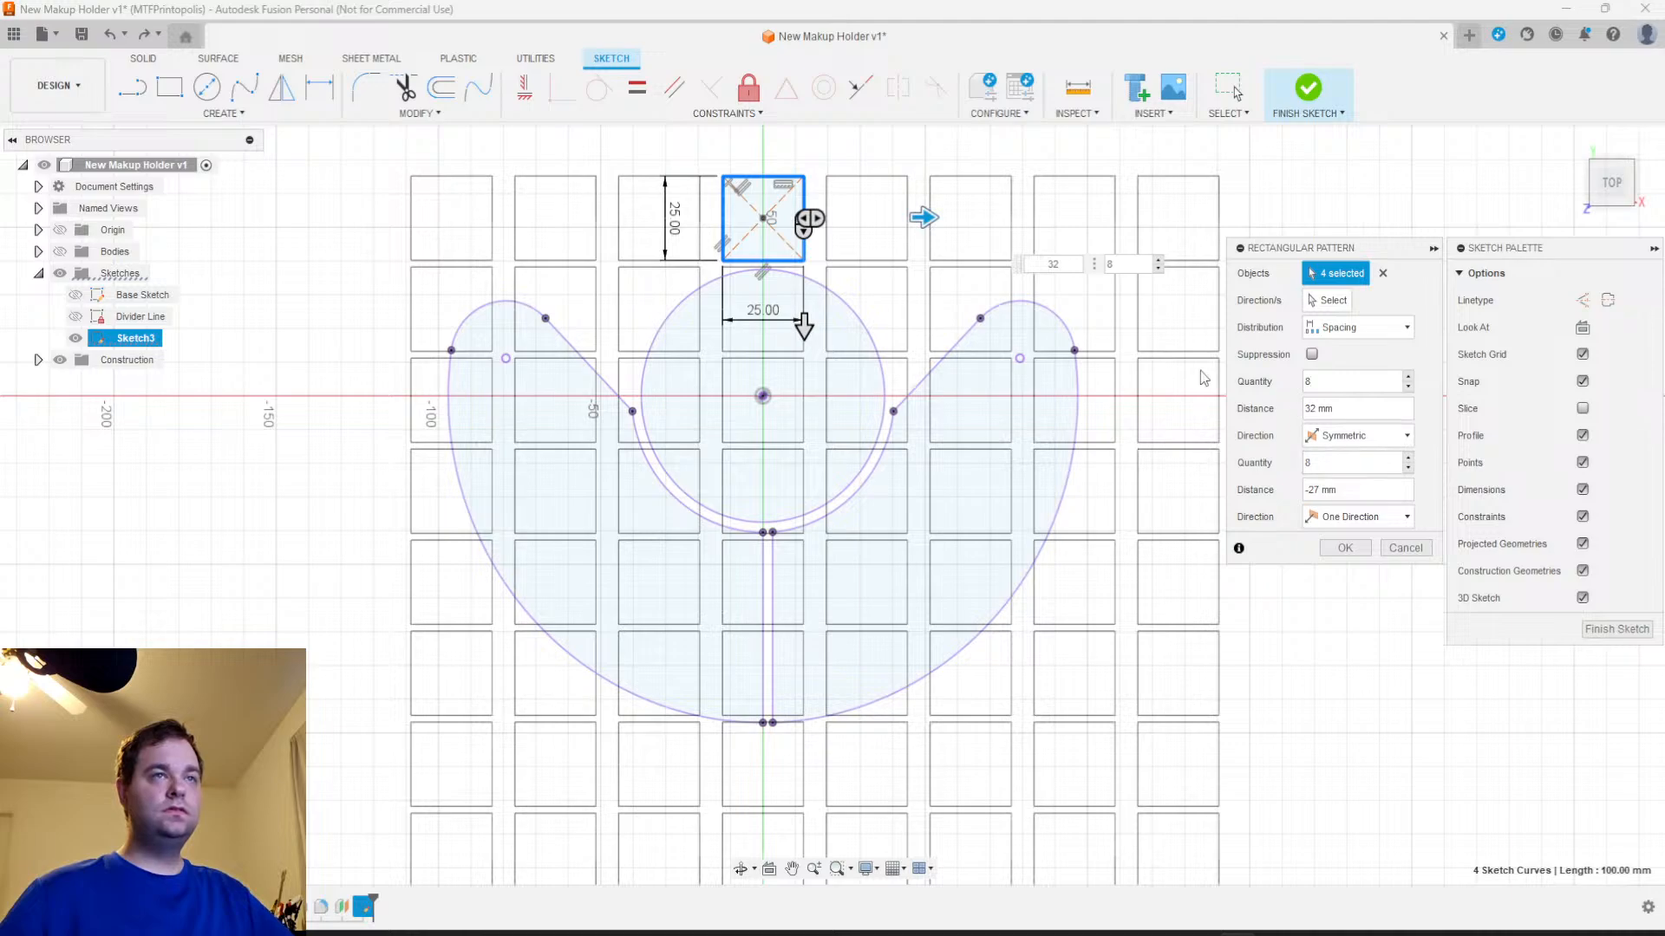
Set the pattern's vertical spacing to -30 mm and its horizontal spacing to 30 mm
left_click(803, 328)
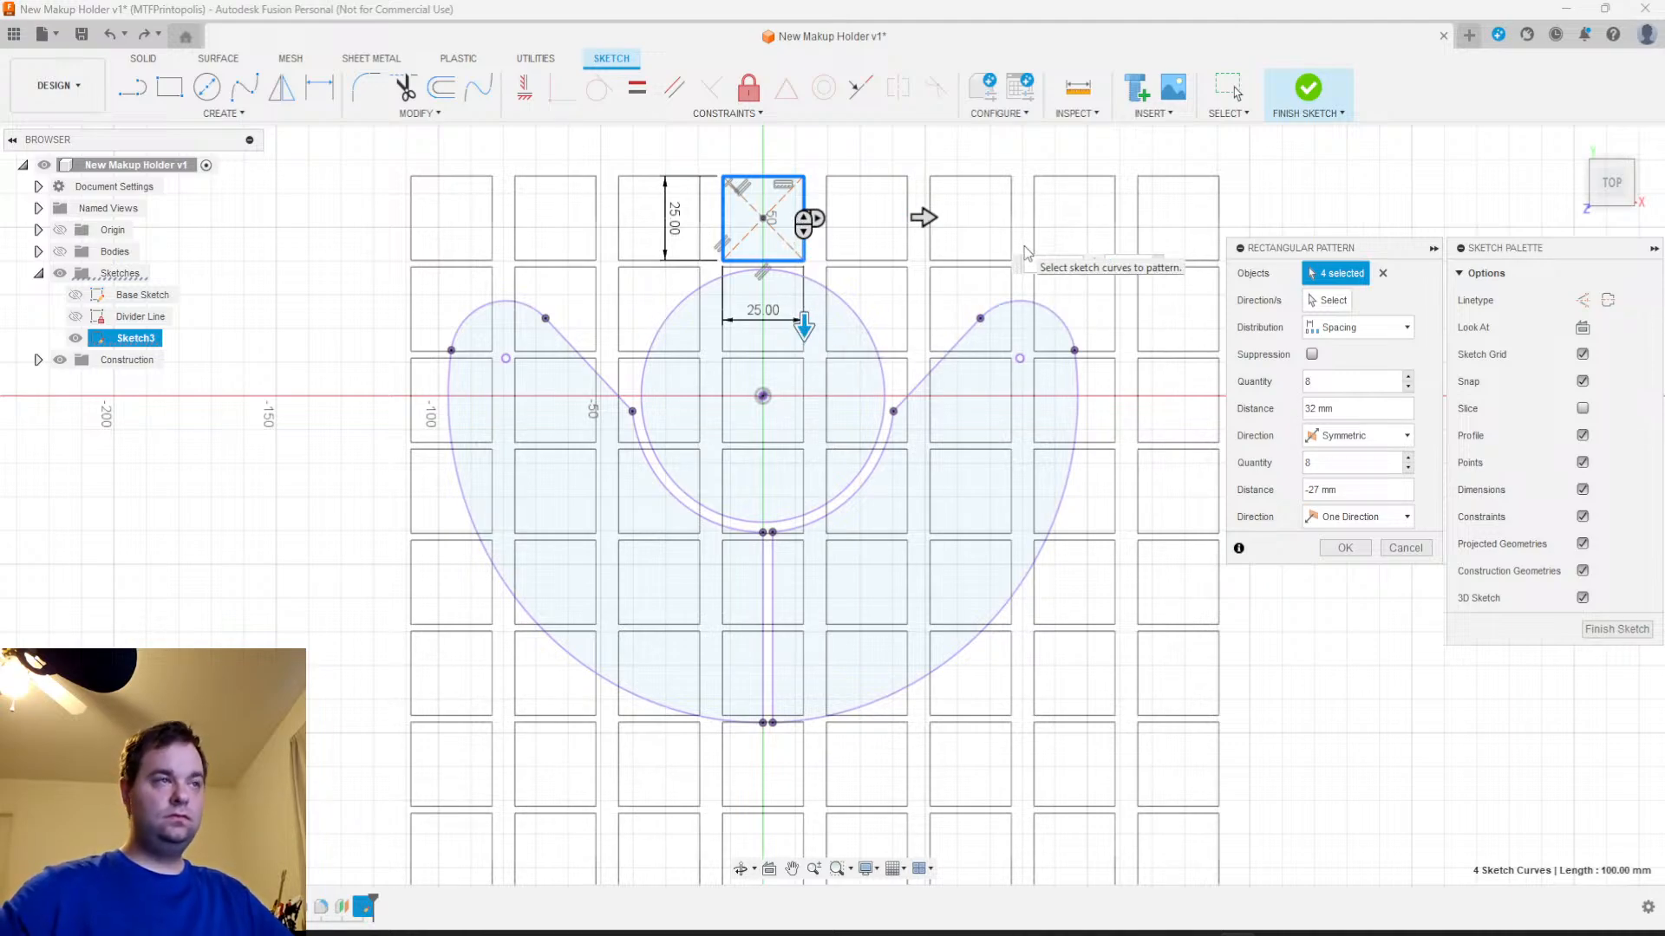
type("-30")
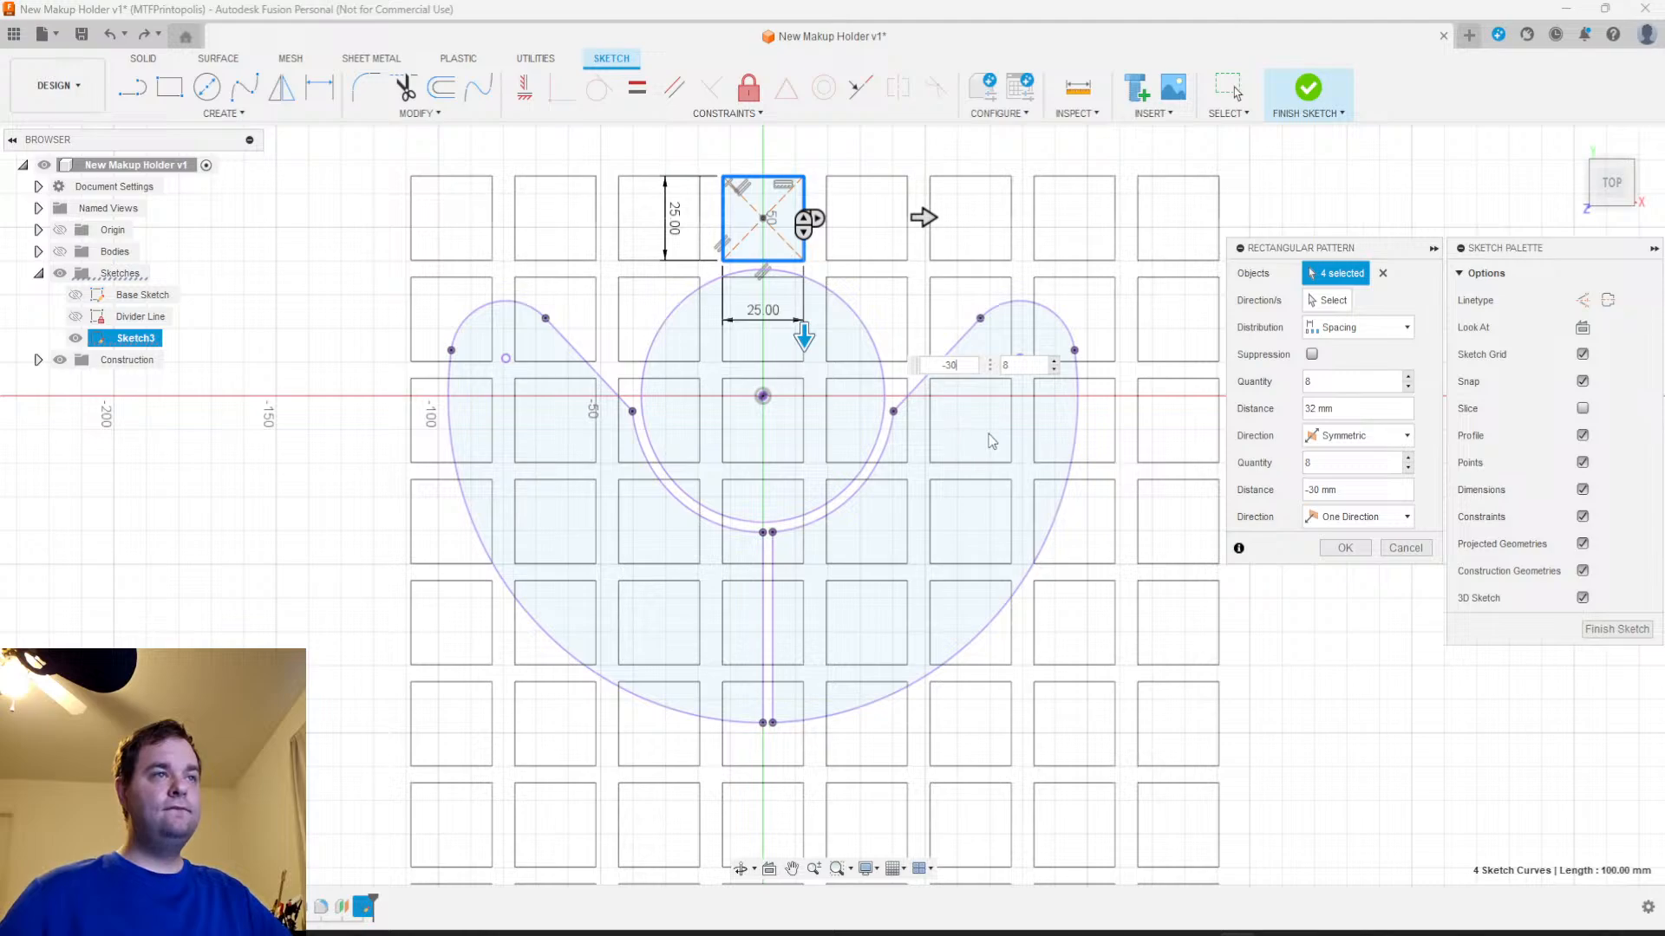
left_click(923, 217)
left_click_drag(959, 367, 894, 342)
type("30")
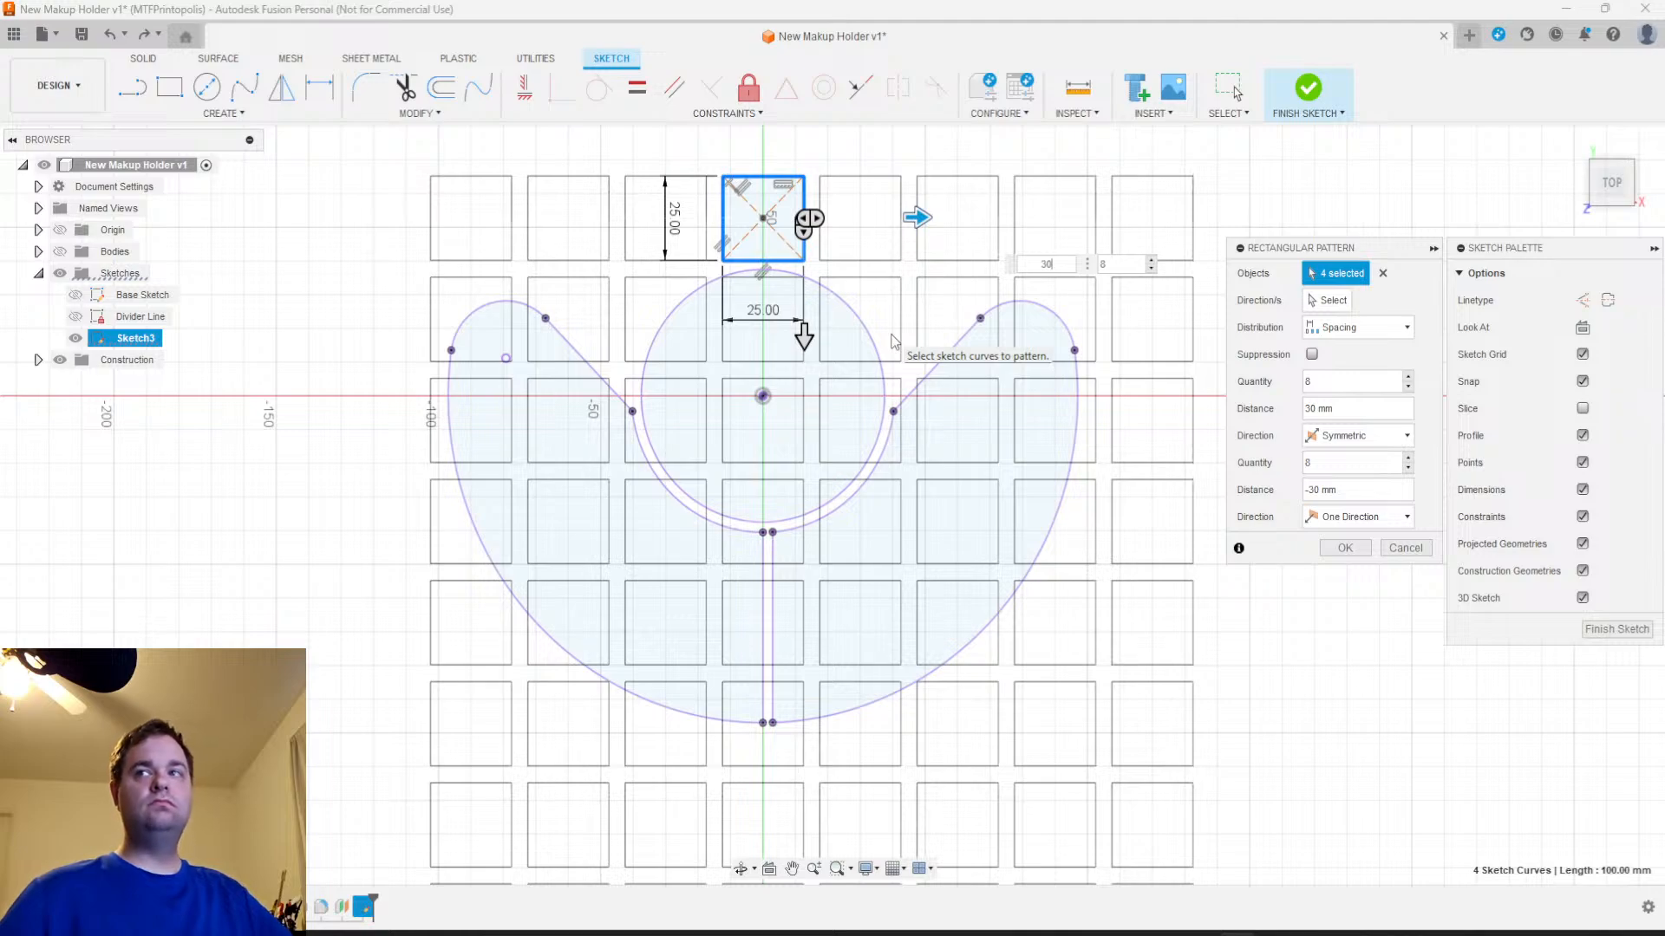
key("Return")
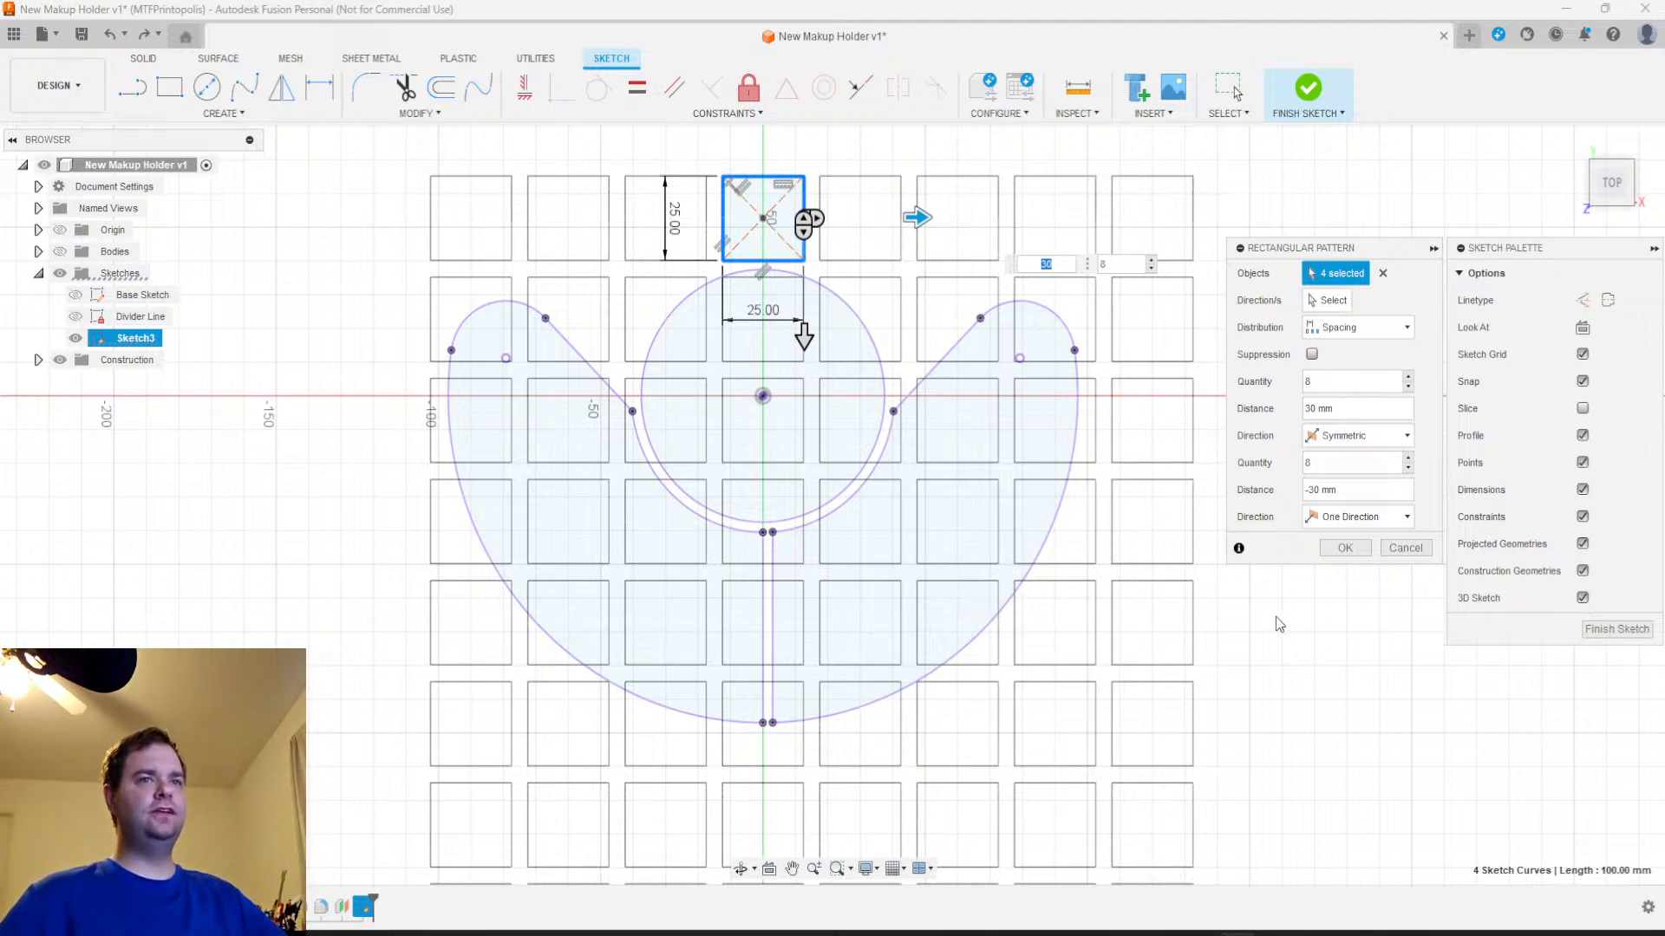
Reduce the vertical quantity to 6 and create the rectangular pattern of squares over the holder outlines
left_click(1338, 456)
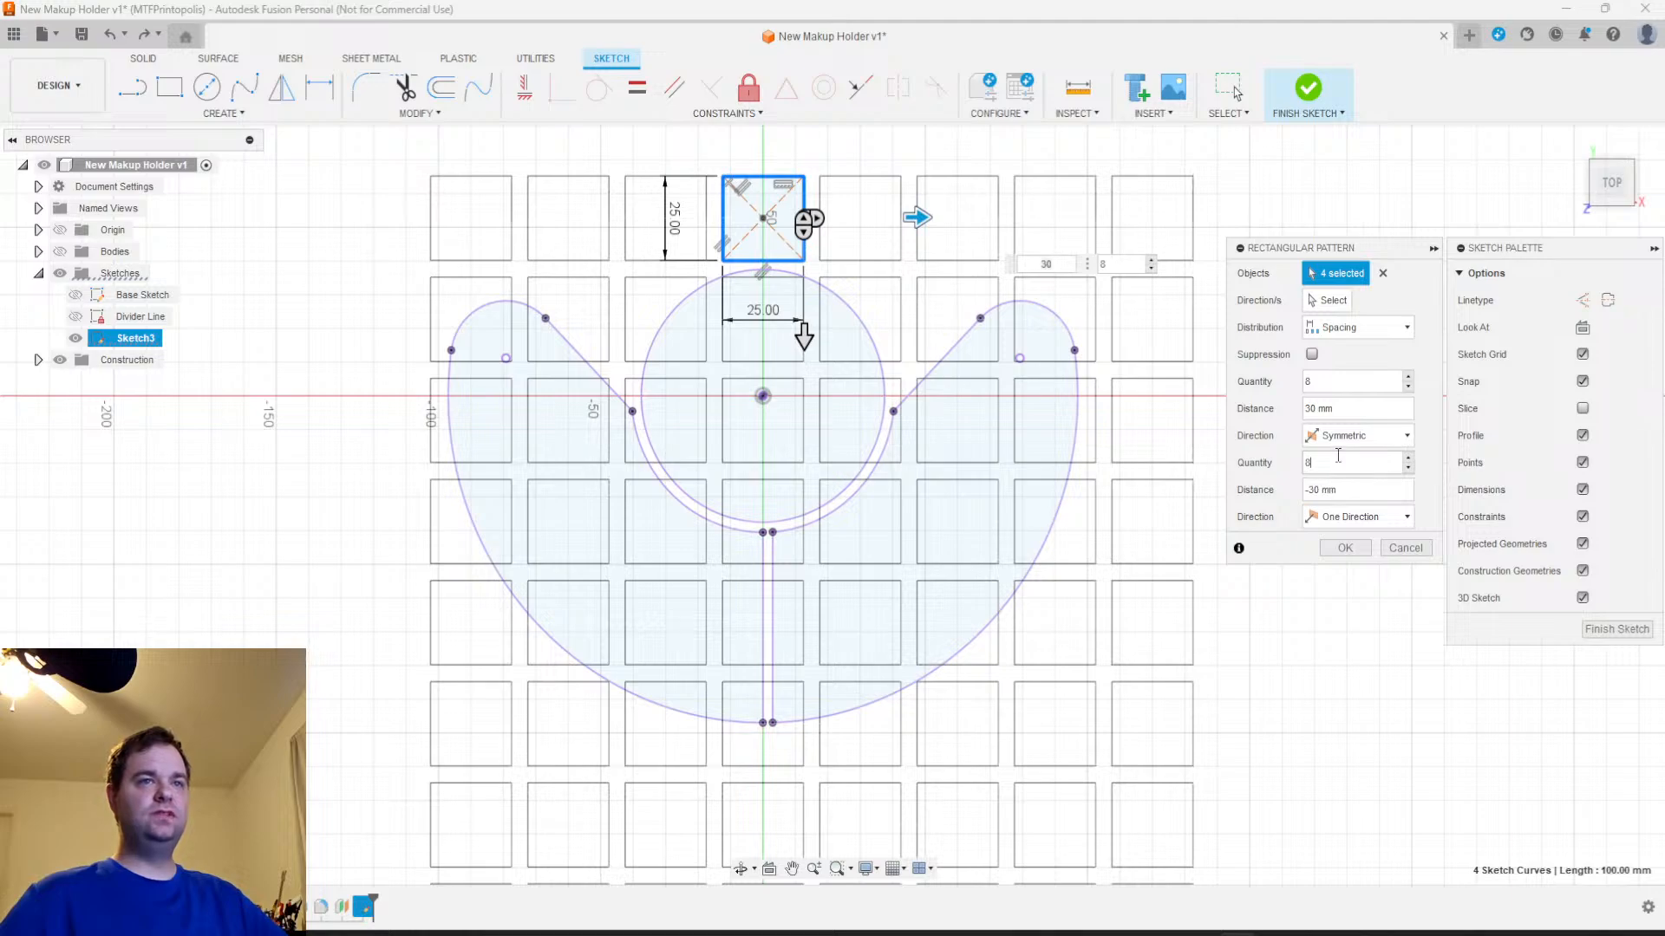
type("6")
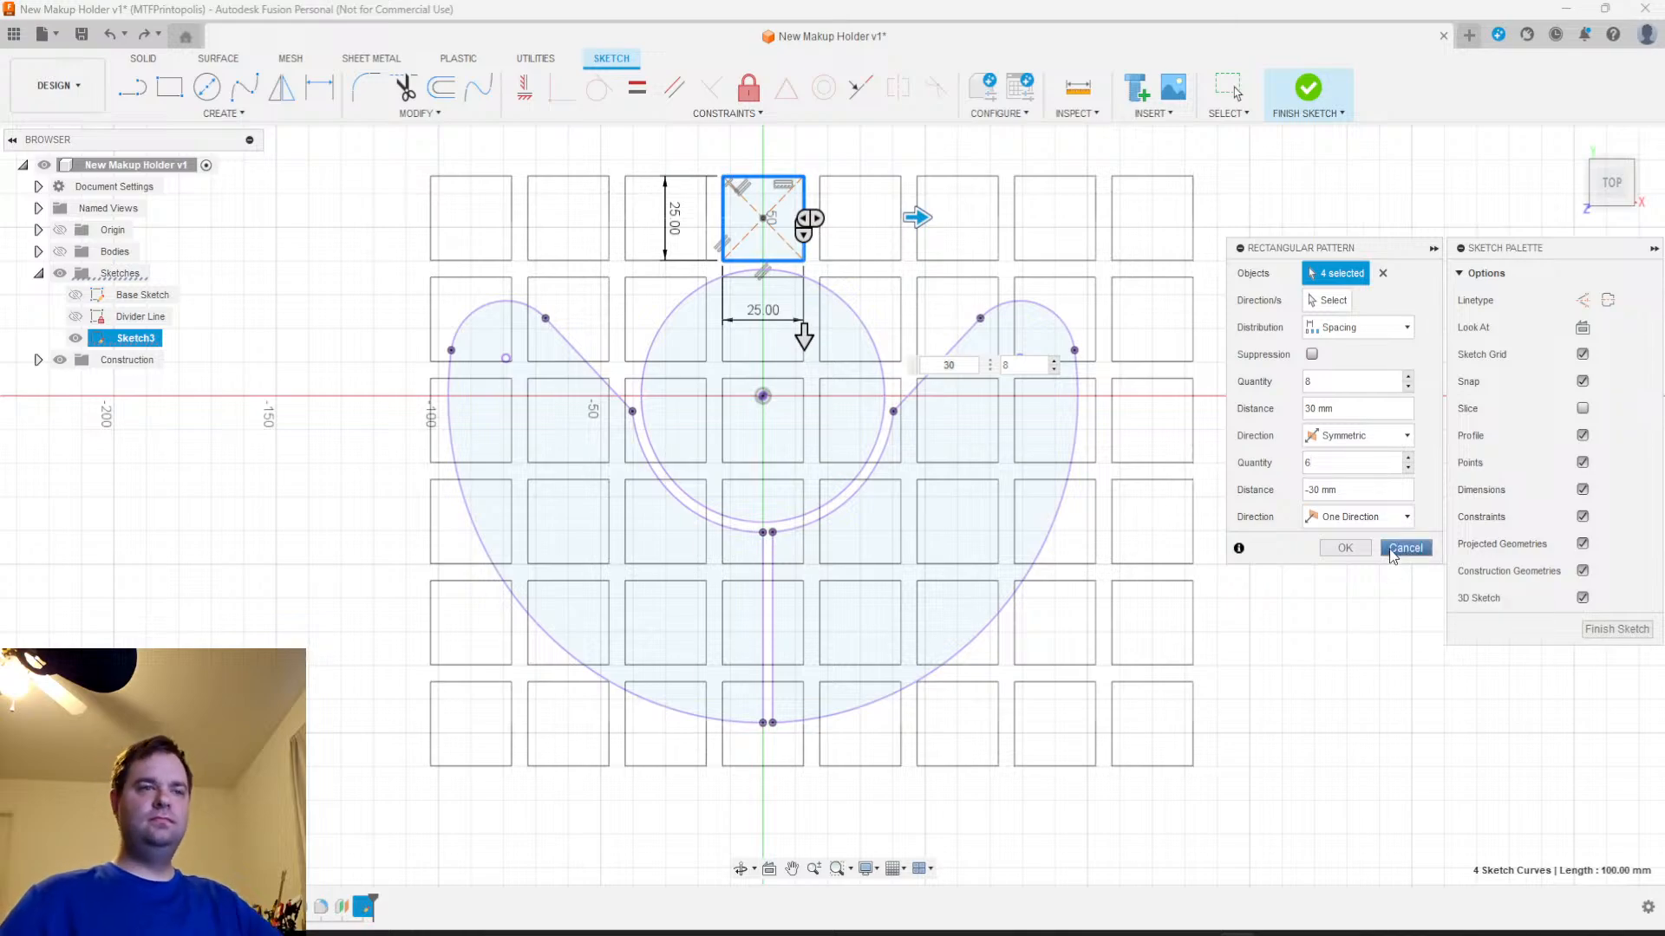
left_click(1341, 550)
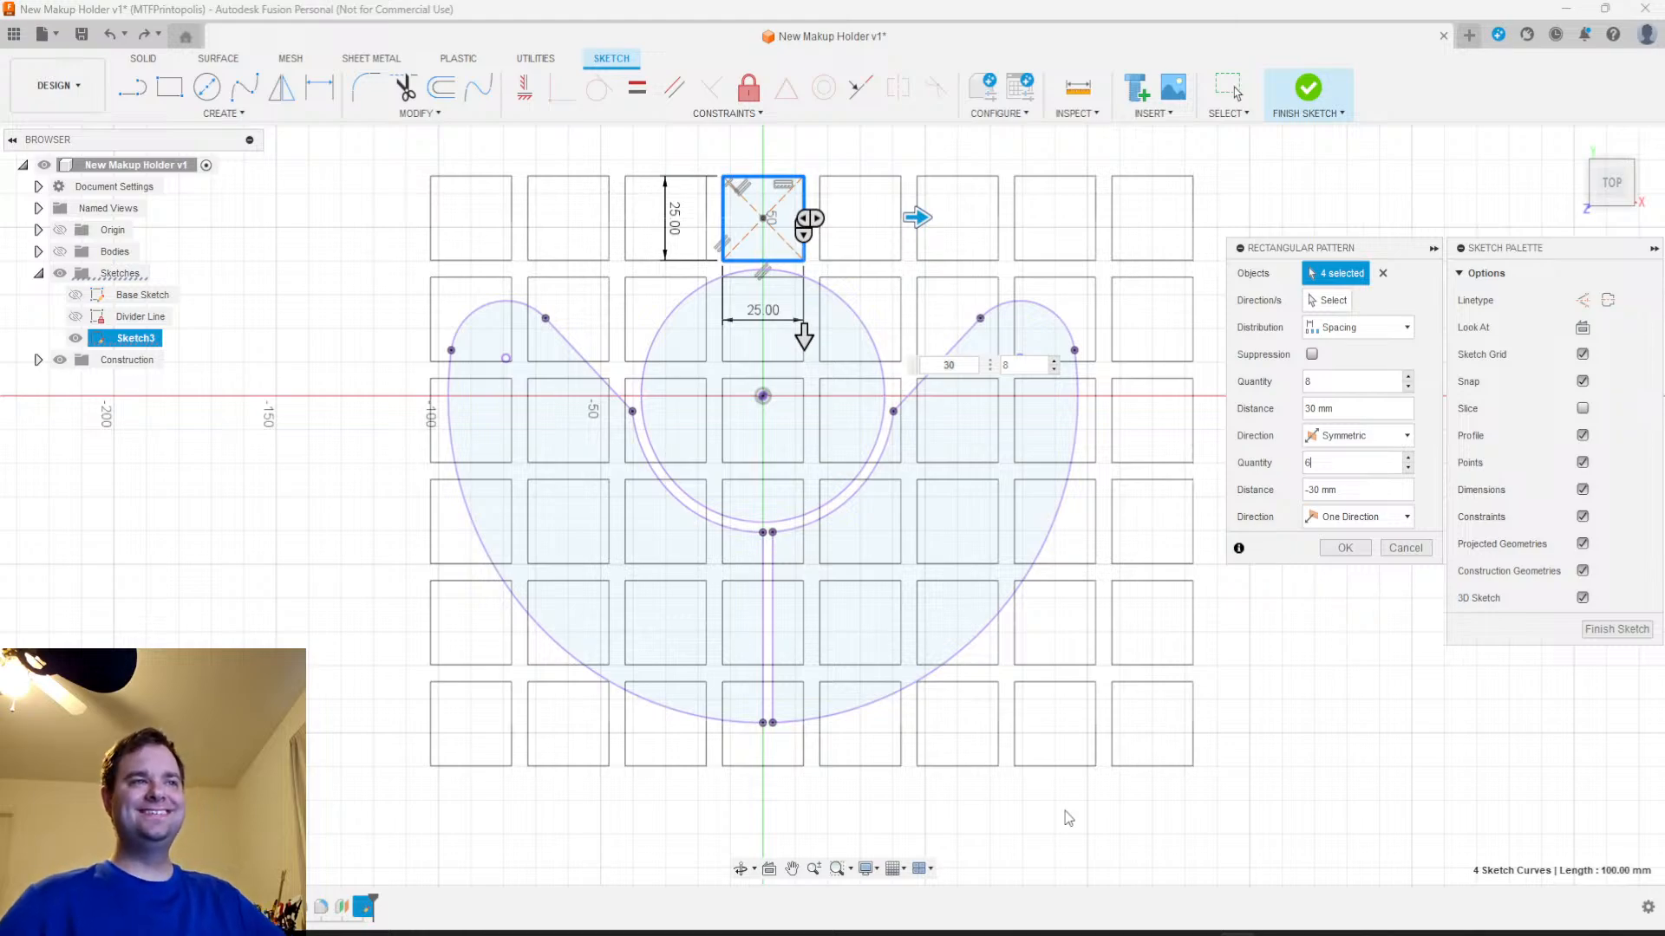
left_click(1345, 548)
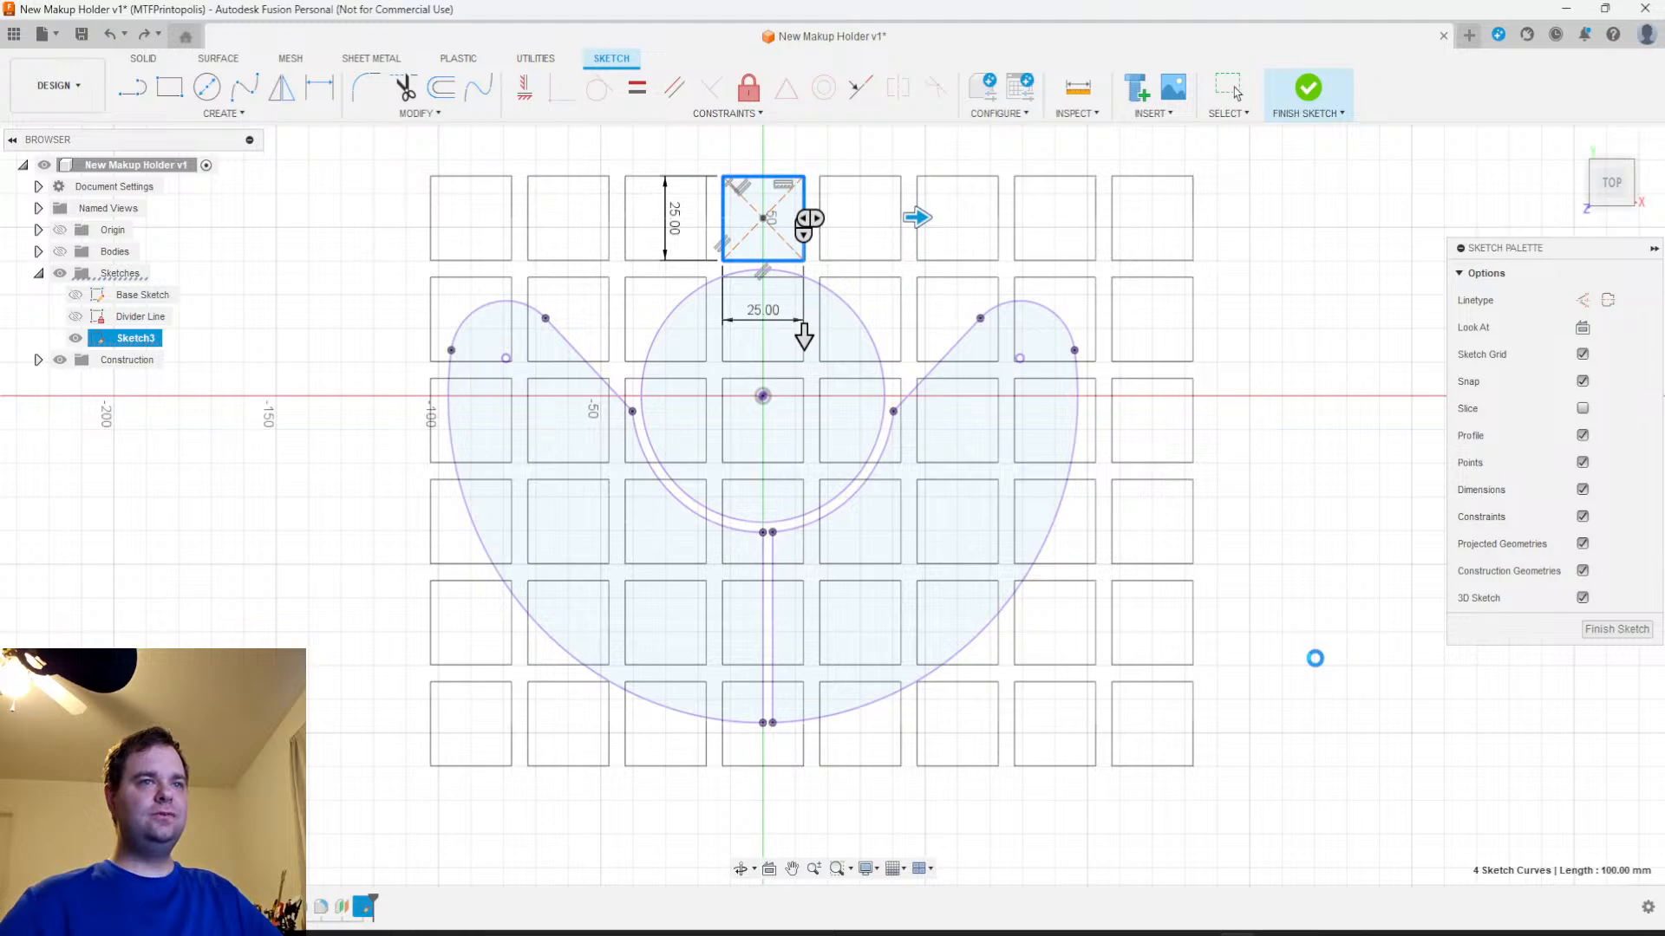
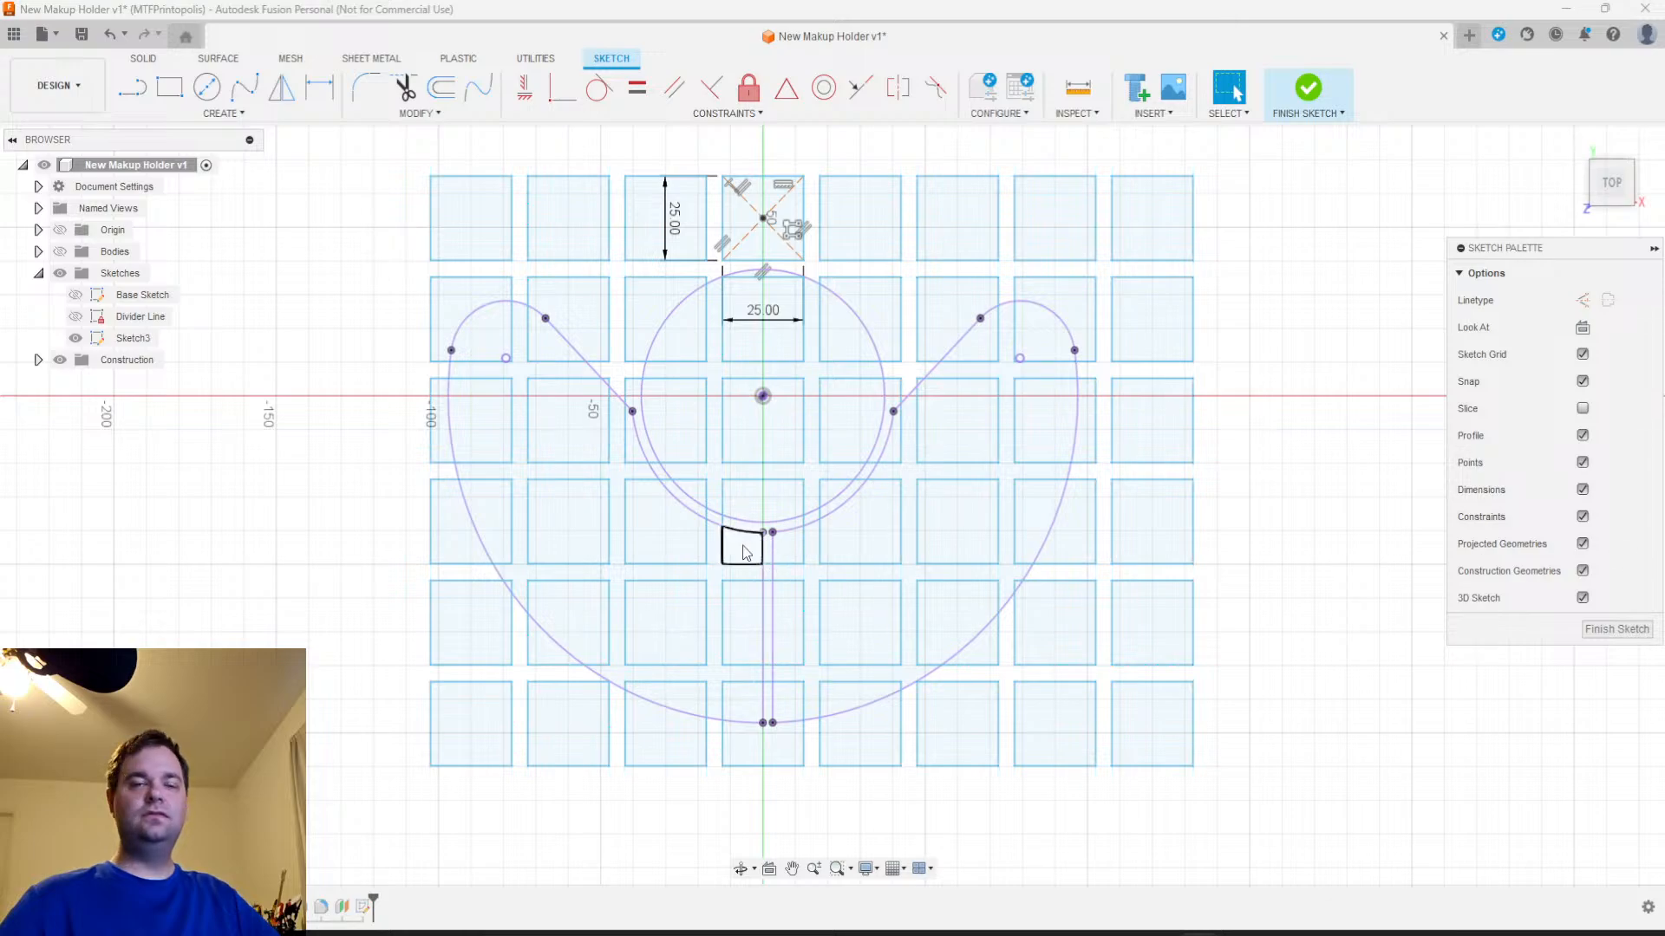
Check the grid of squares over the holder outlines and finish the sketch
scroll(928, 591, "up", 2)
scroll(929, 597, "down", 2)
middle_click_drag(936, 621, 947, 542, "shift")
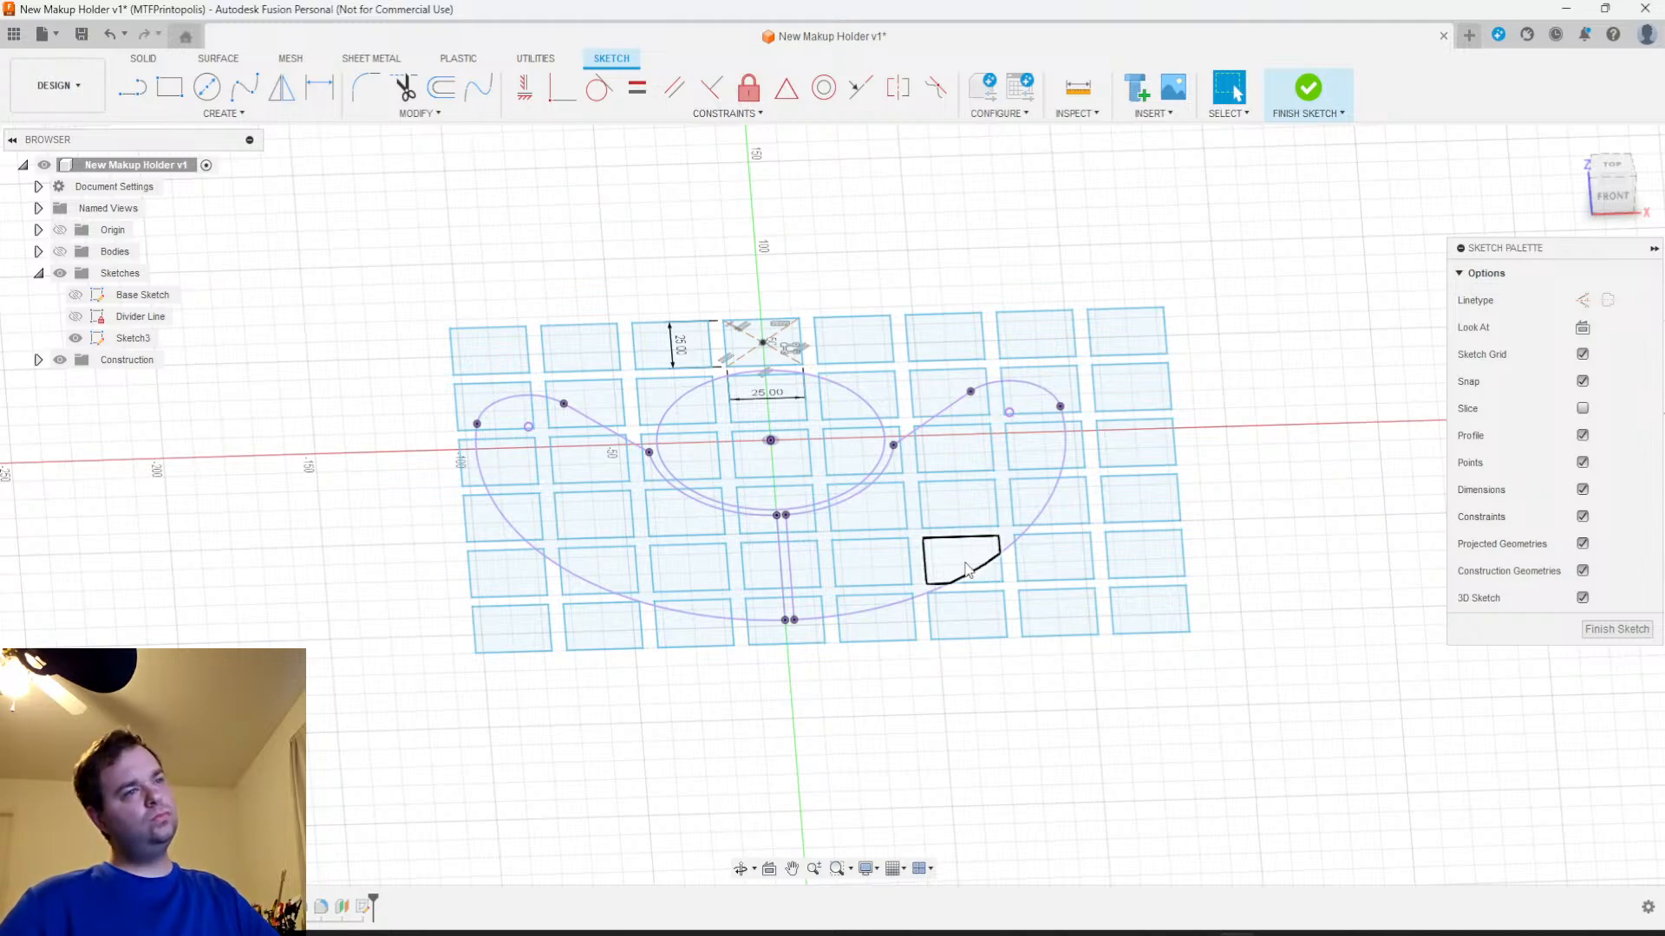
mouse_move(1097, 642)
middle_mouse_down("shift")
mouse_move(1074, 576)
mouse_move(1096, 579)
mouse_move(1082, 666)
middle_mouse_up("shift")
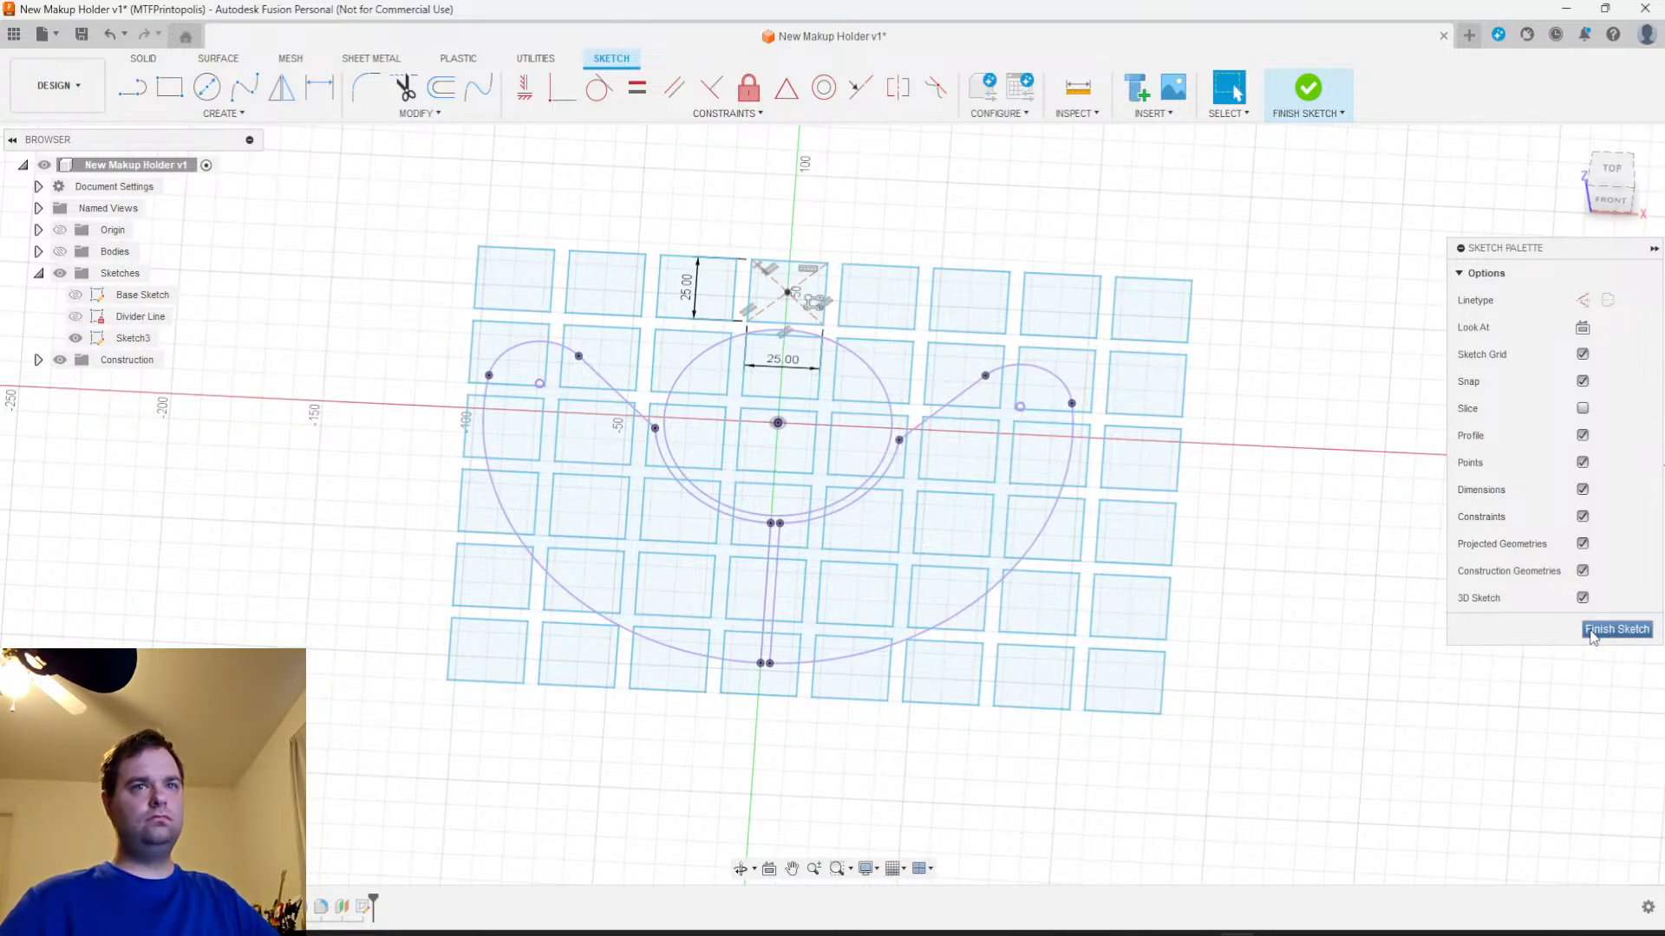
left_click(1592, 633)
Show the construction plane and the holder bodies to compare them with the grid sketch above
left_click(87, 326)
left_click(38, 360)
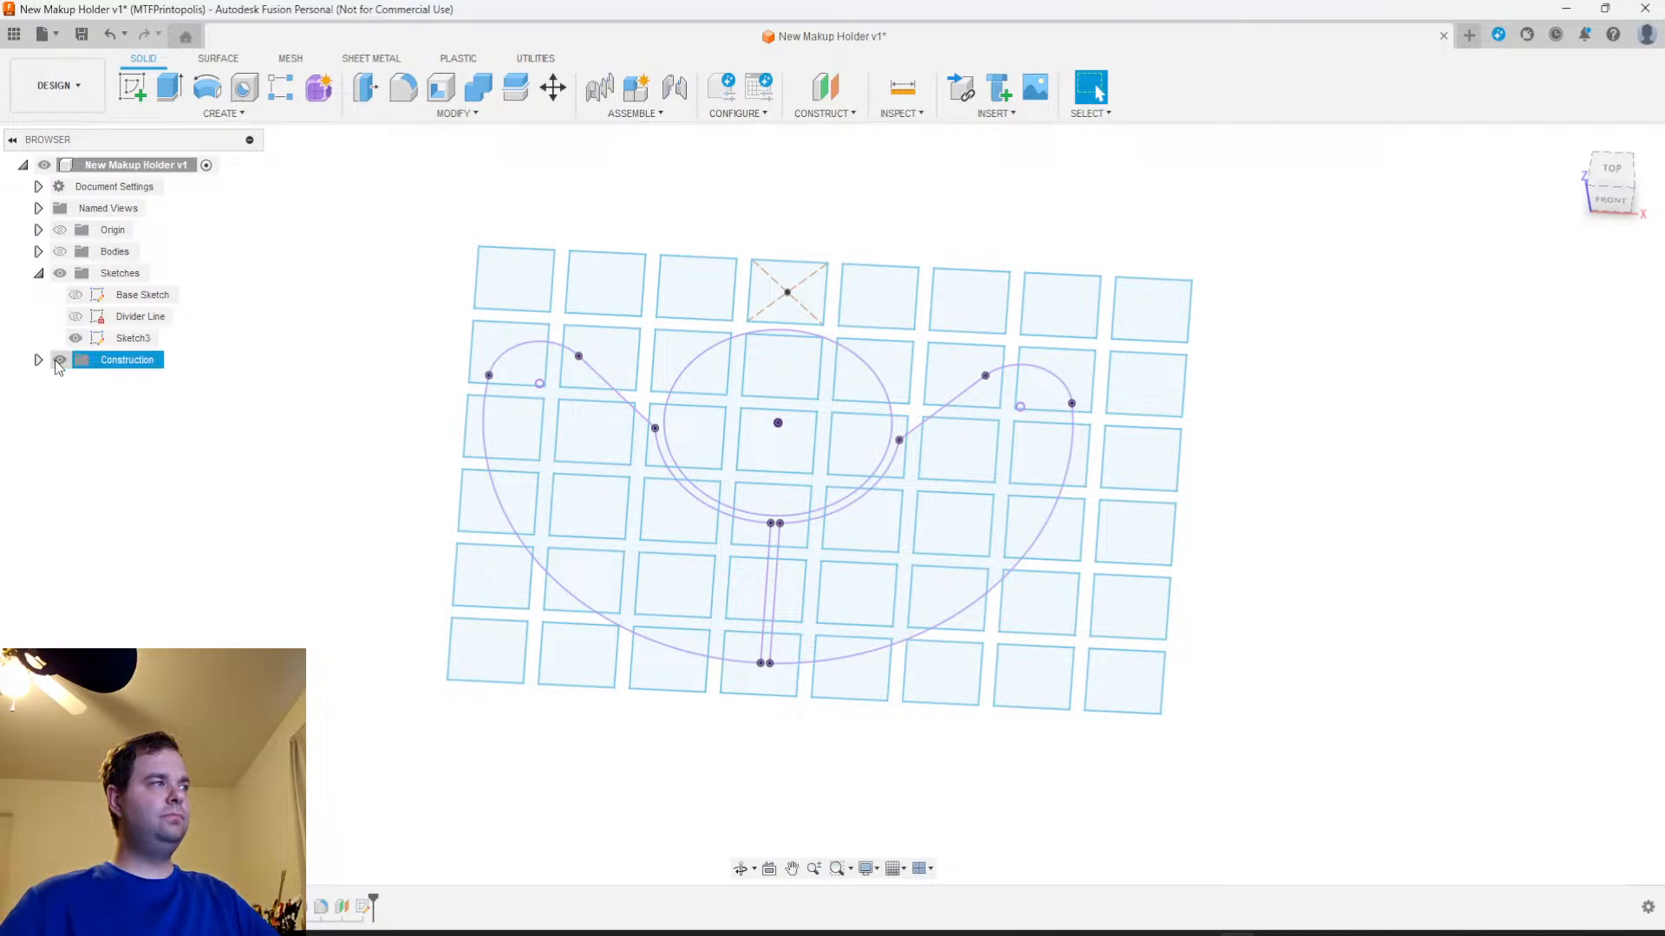
left_click(77, 383)
middle_click_drag(962, 563, 954, 520, "shift")
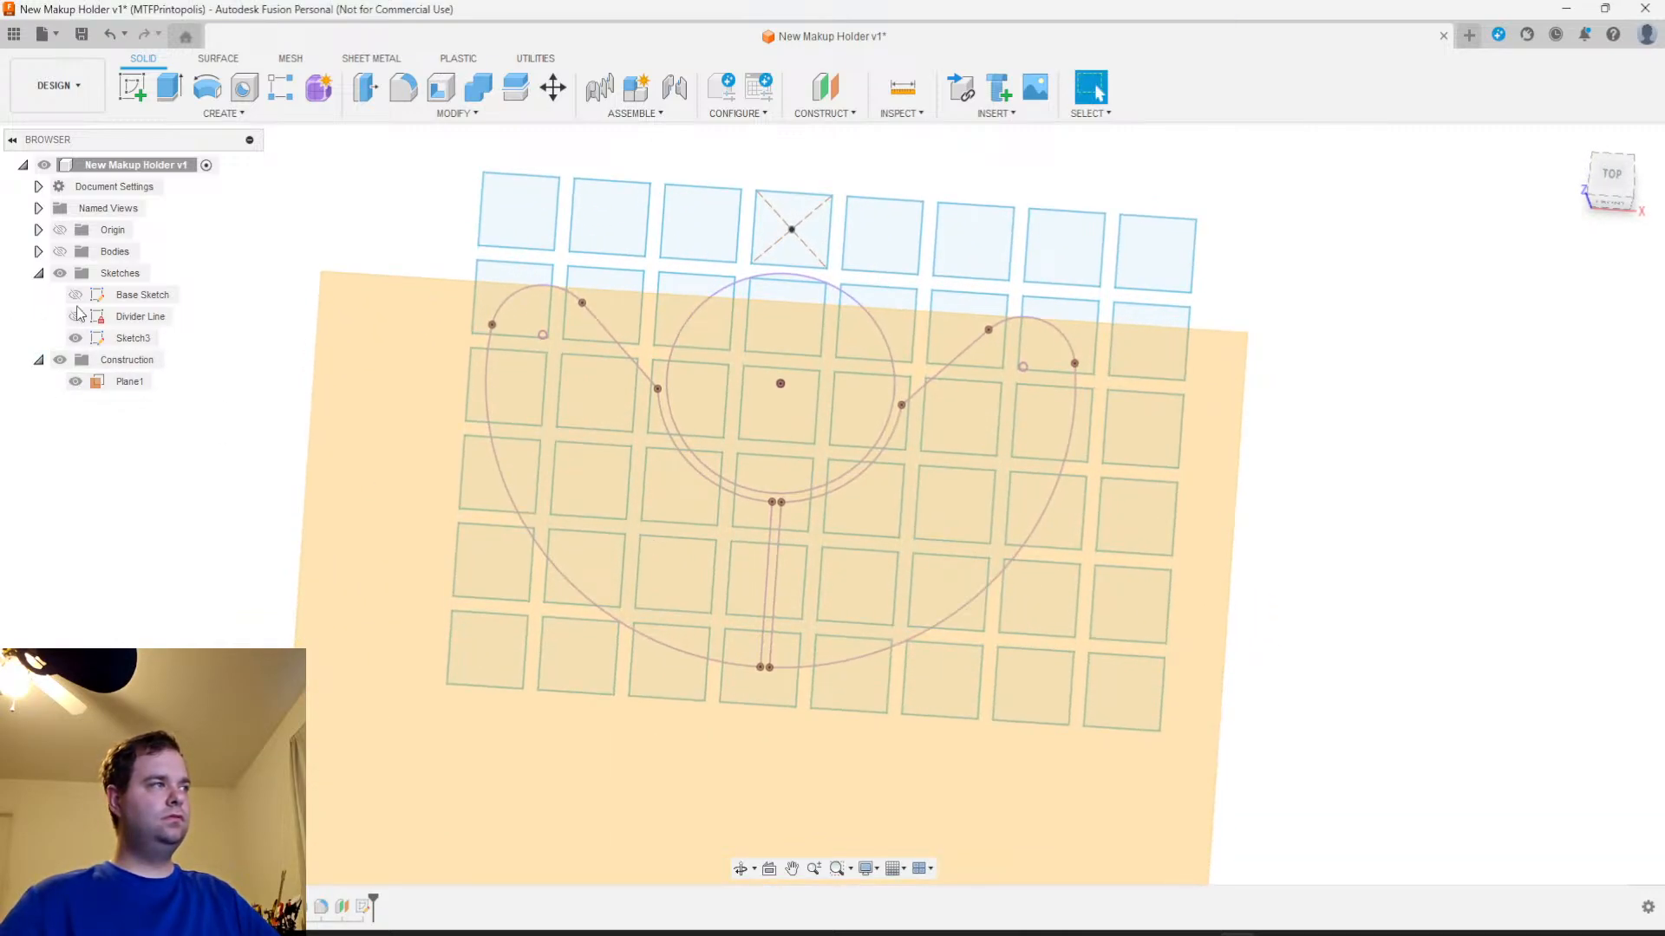
left_click(70, 253)
left_click(60, 251)
middle_click_drag(1379, 631, 1363, 572, "shift")
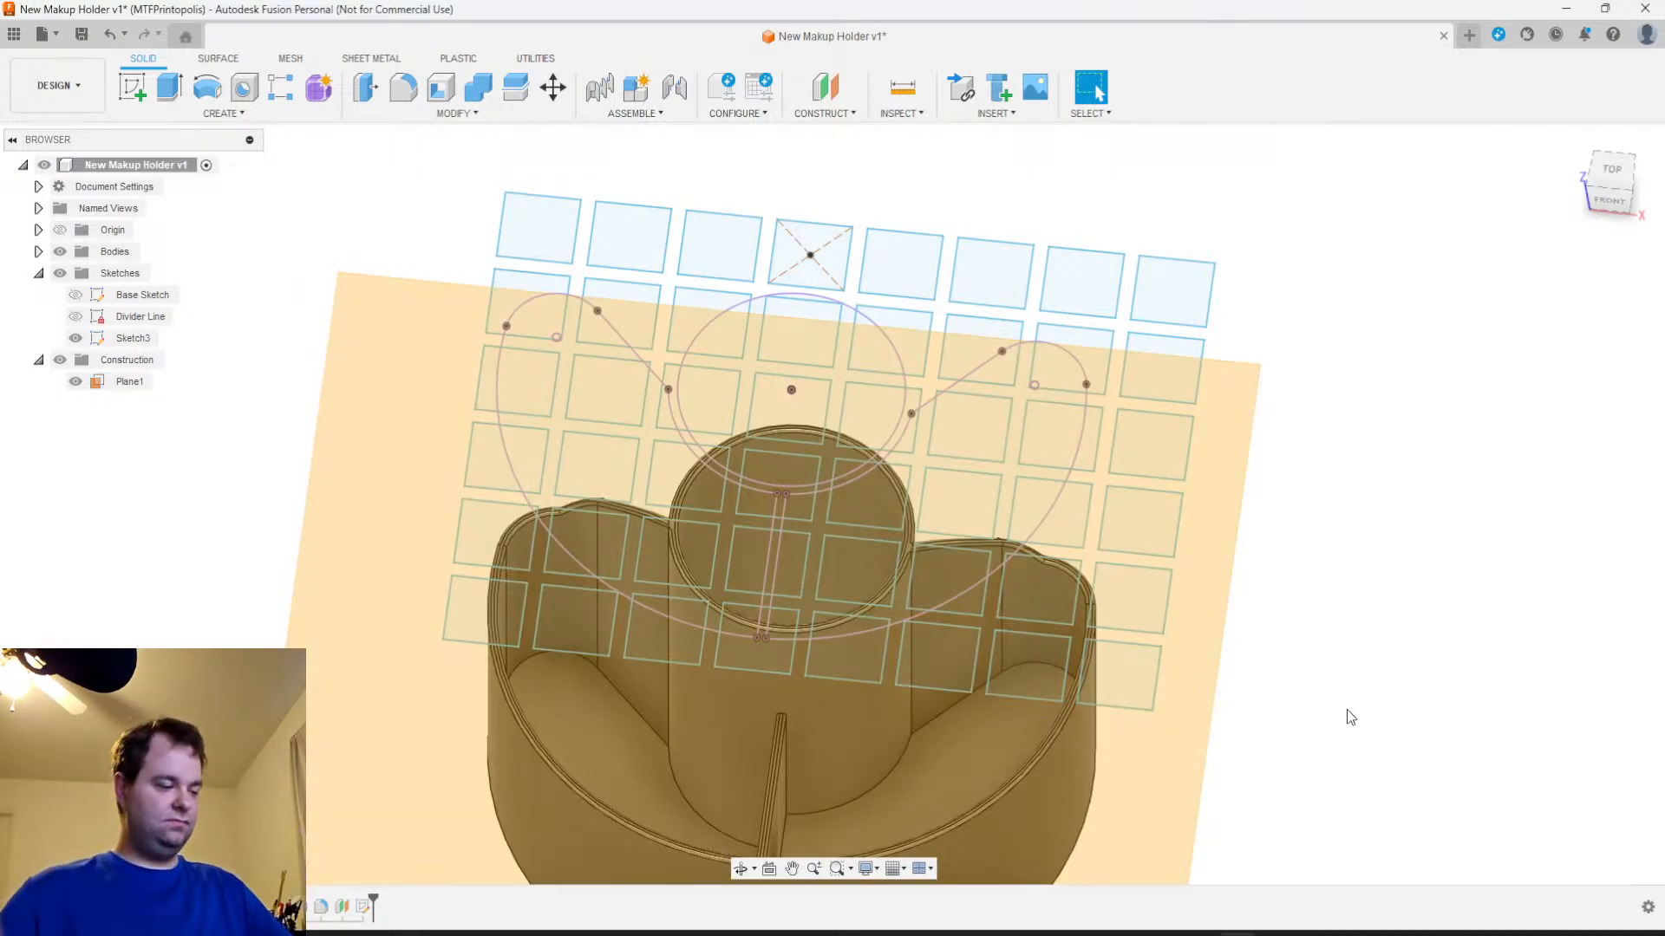
middle_click_drag(1321, 689, 1348, 578)
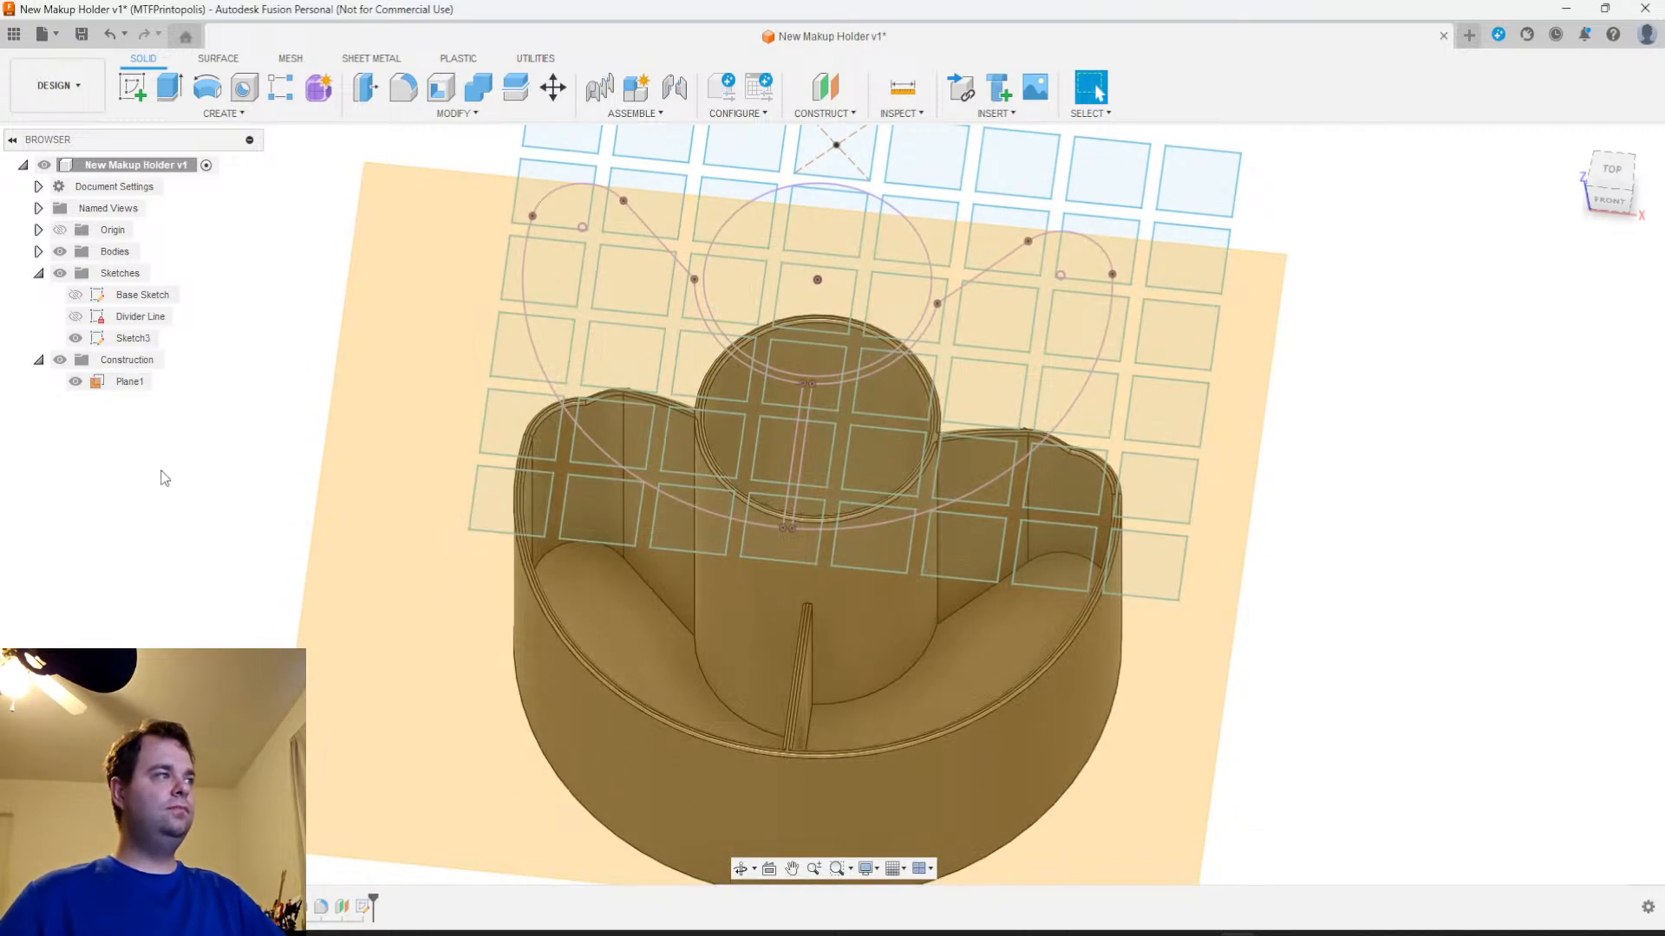
Hide the construction plane and the holder bodies so only the grid sketch remains displayed
left_click(75, 382)
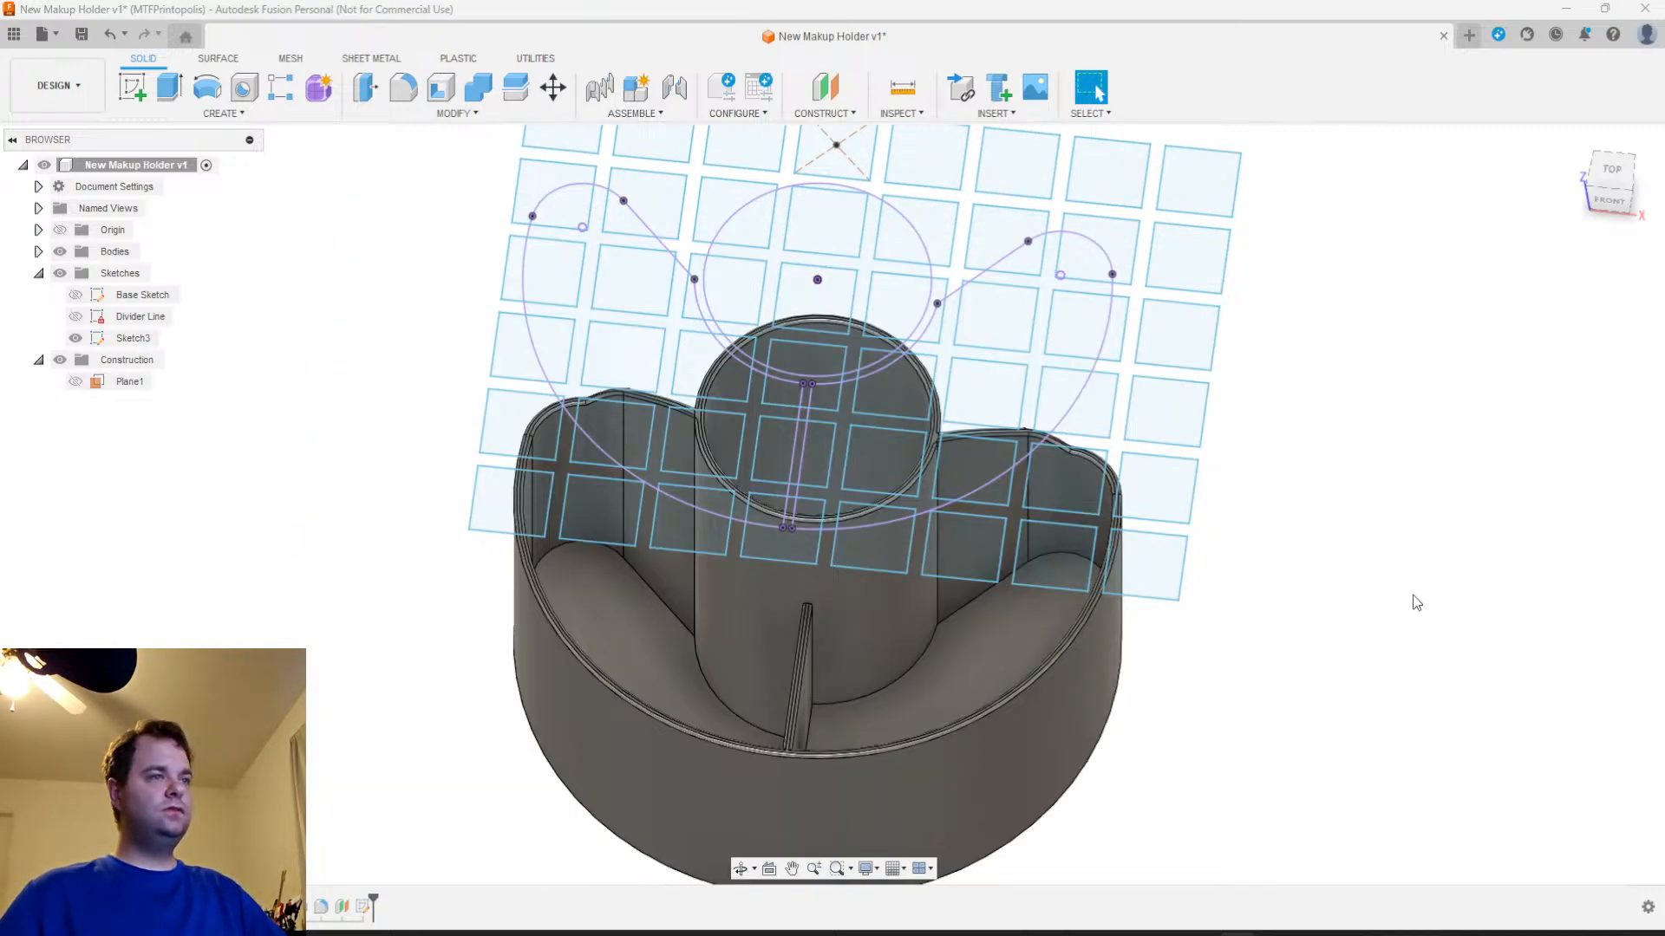
mouse_move(1253, 657)
middle_mouse_down("shift")
mouse_move(1247, 670)
mouse_move(1266, 629)
mouse_move(1275, 673)
mouse_move(1219, 743)
mouse_move(1193, 710)
mouse_move(1200, 751)
mouse_move(1205, 727)
middle_mouse_up("shift")
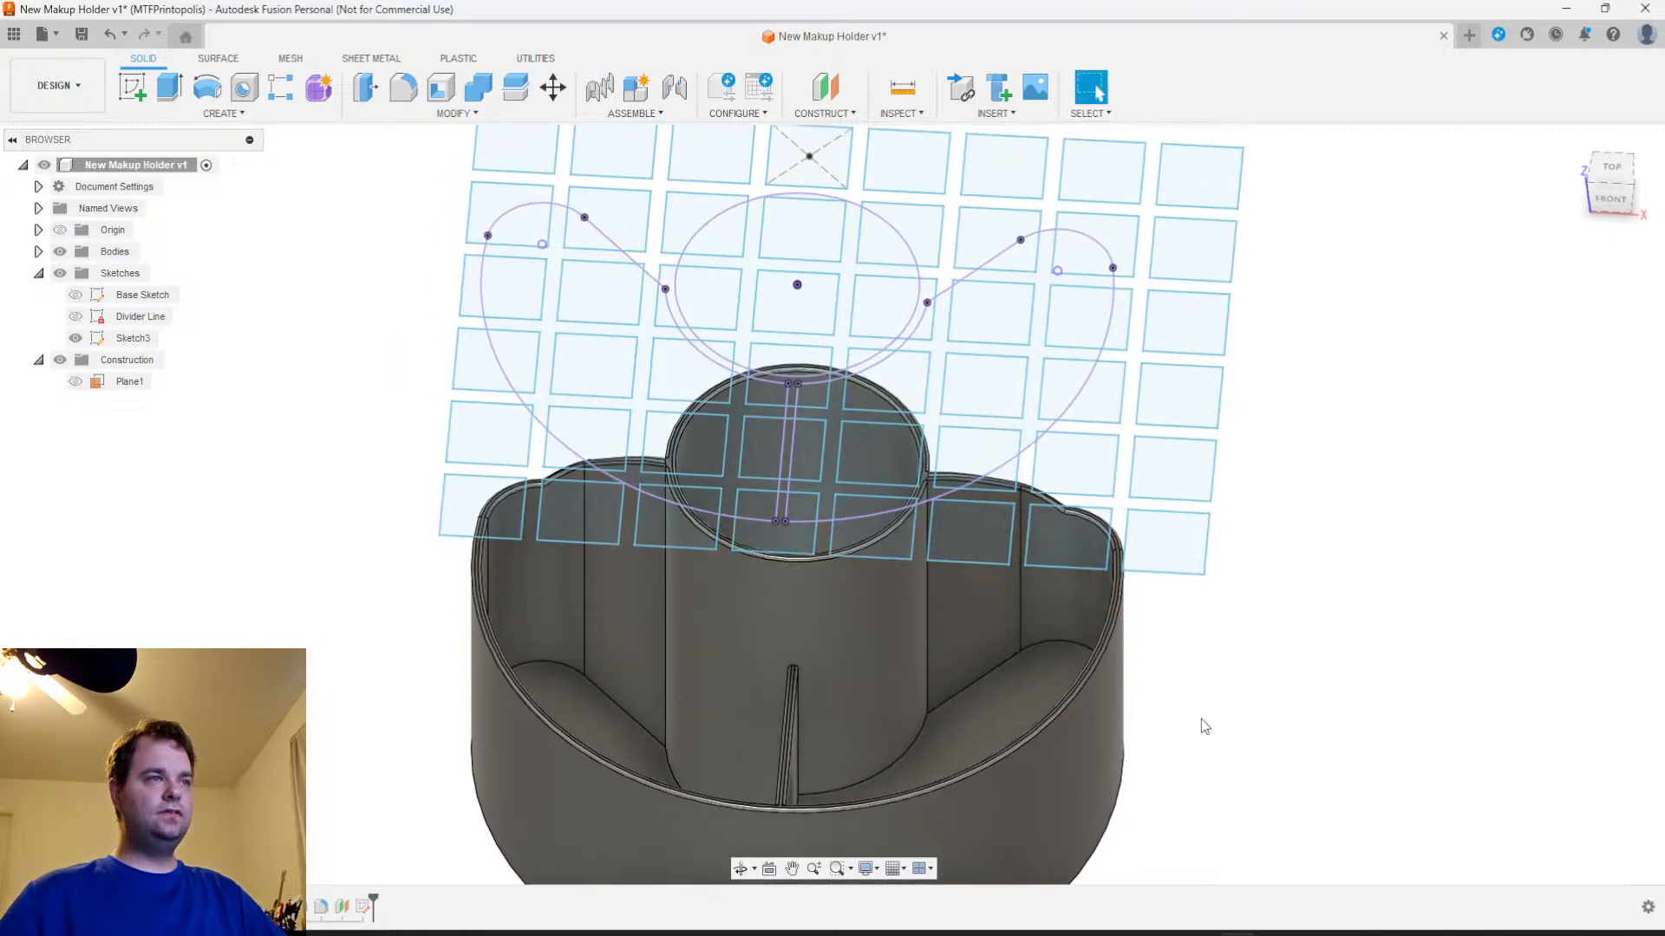
left_click(60, 252)
mouse_move(1269, 297)
left_mouse_down()
mouse_move(1021, 638)
mouse_move(1039, 646)
left_mouse_up()
left_click(1281, 492)
left_click_drag(1252, 411, 1028, 577)
left_click(1271, 510)
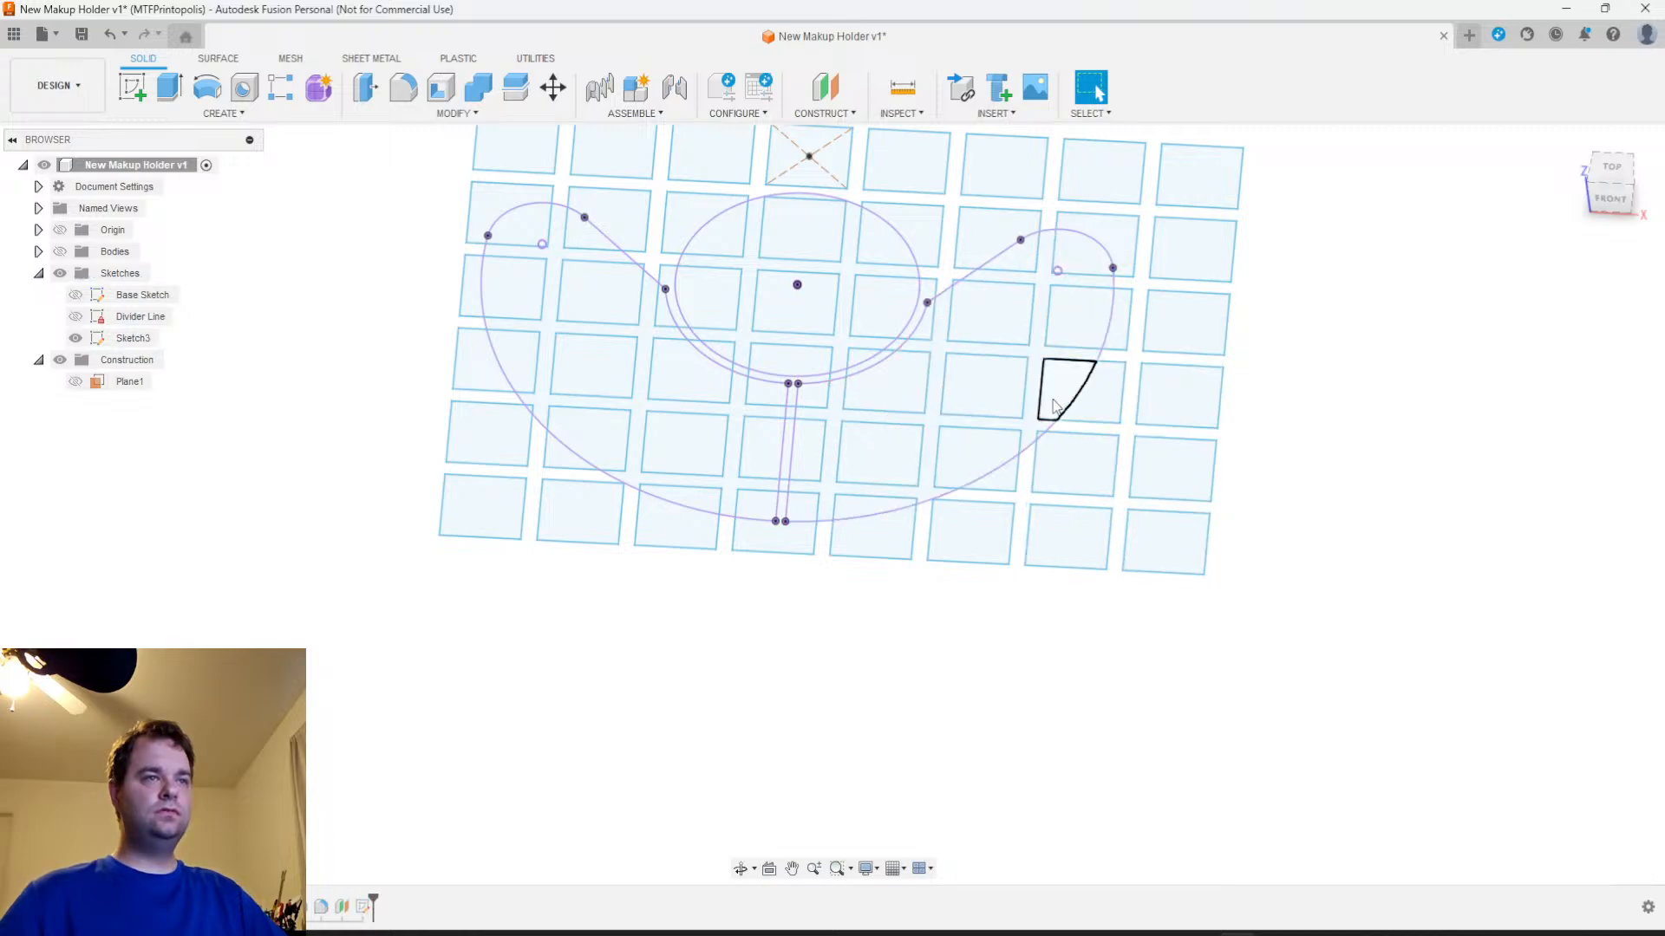
Select the grid square profiles inside the right crescent compartment, from its middle rows down to the divider and outer curve
left_click(1007, 386)
left_click(1015, 291)
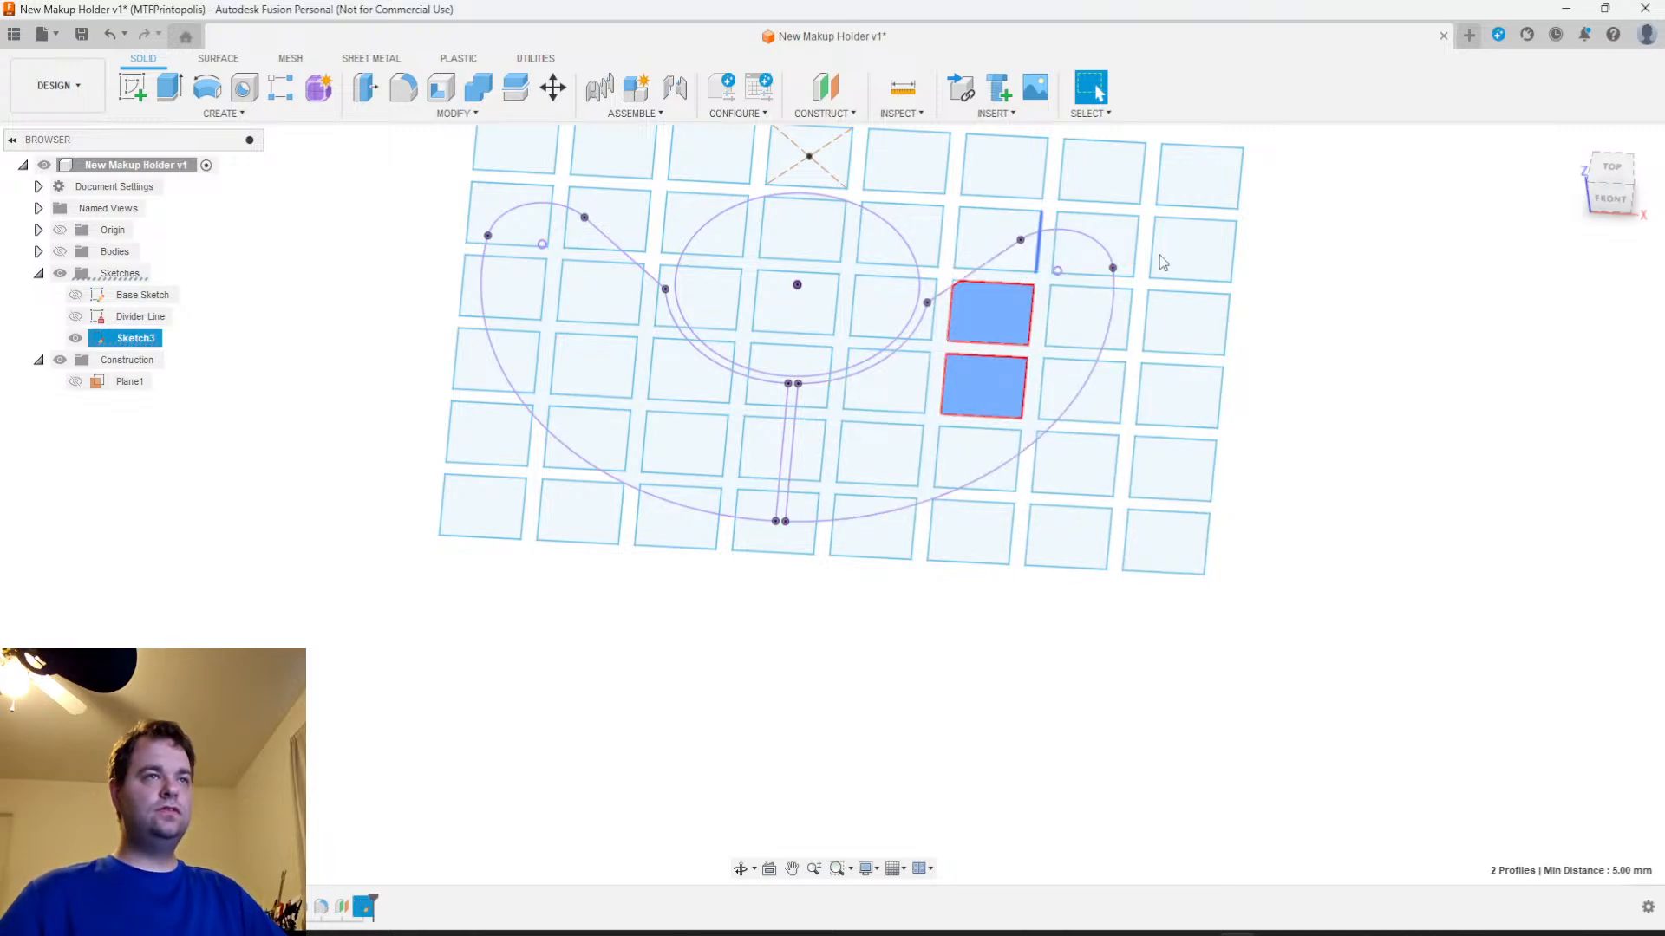
left_click(1611, 170)
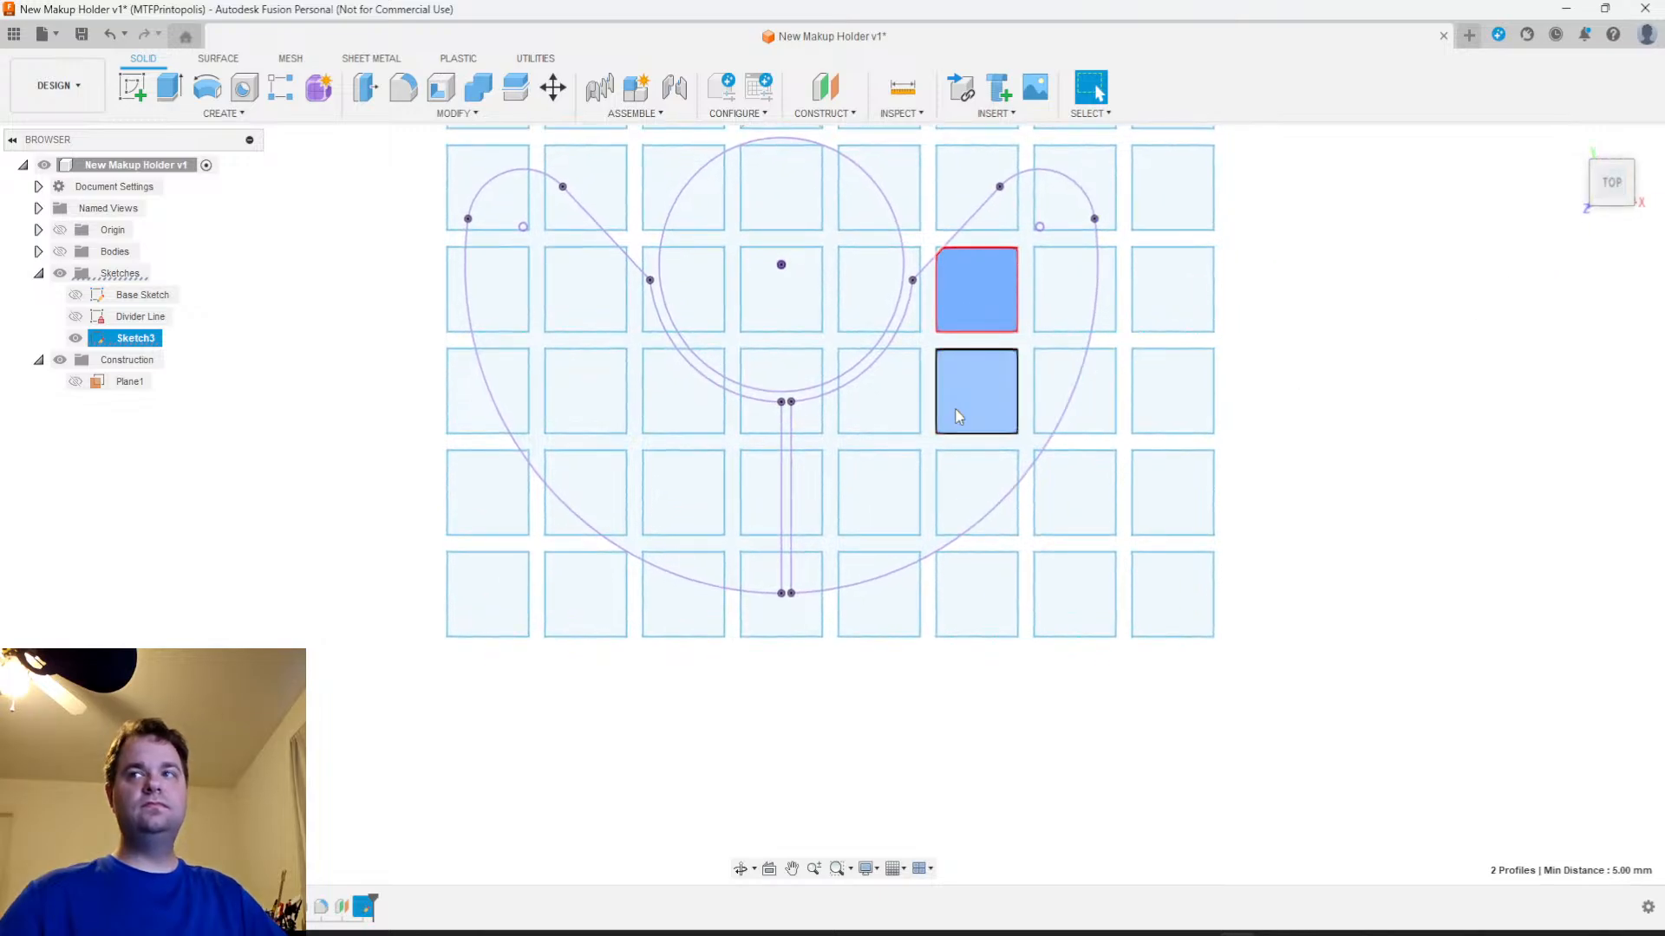
left_click(1056, 288)
left_click(1075, 420)
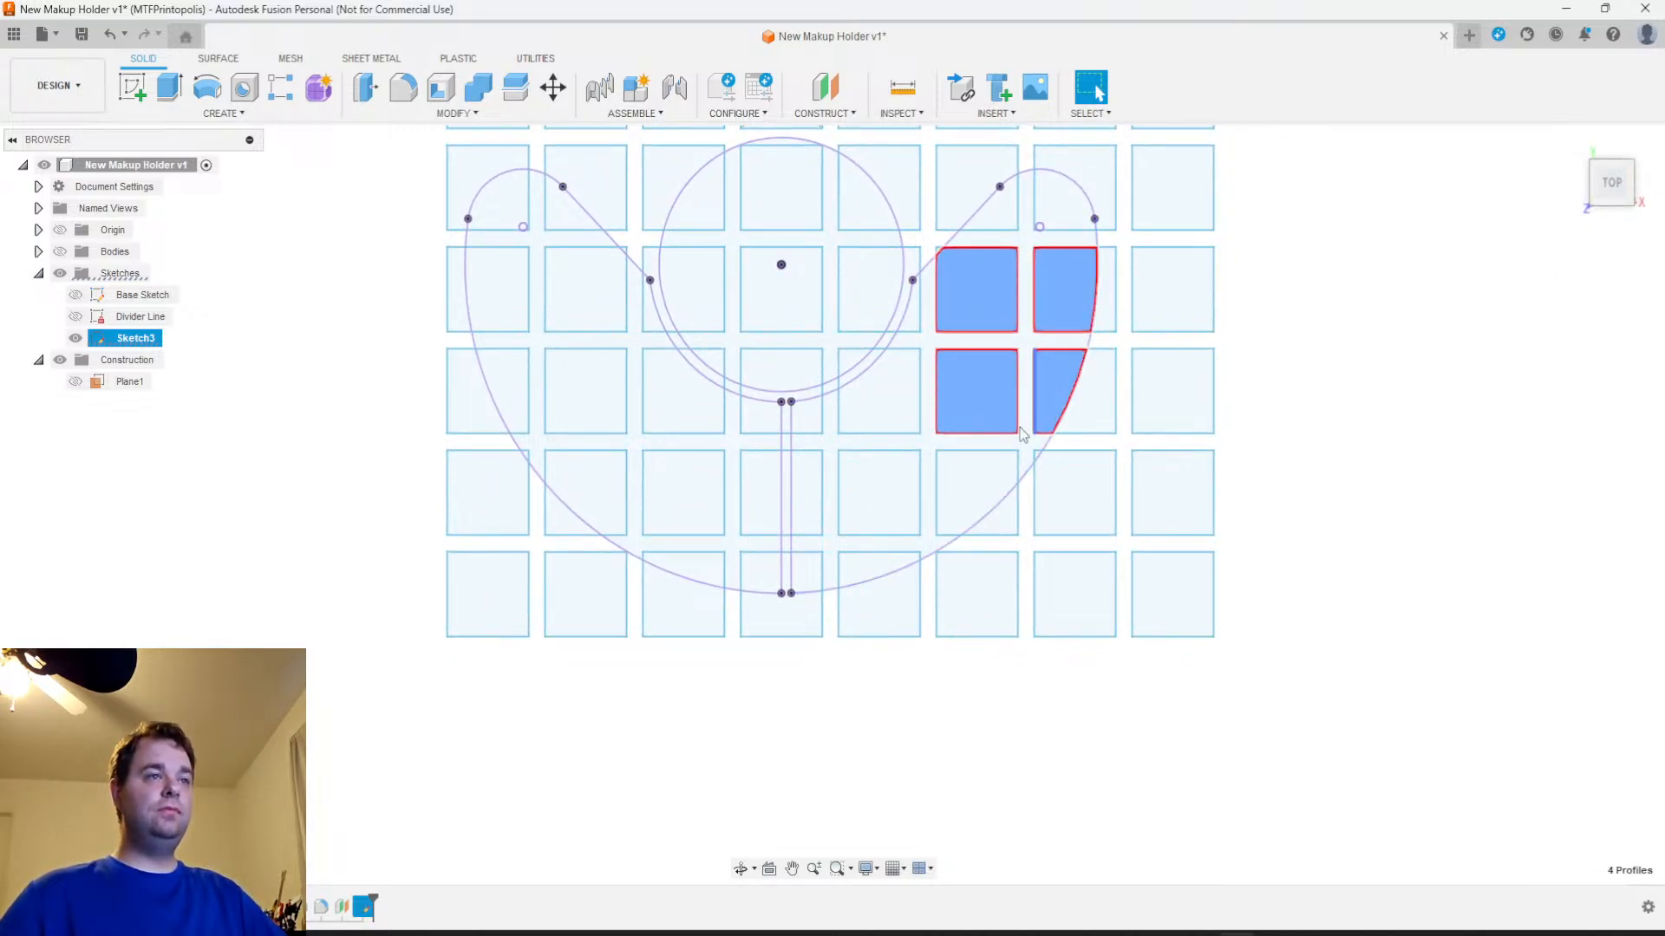
left_click(975, 492)
left_click(878, 494)
left_click(897, 414)
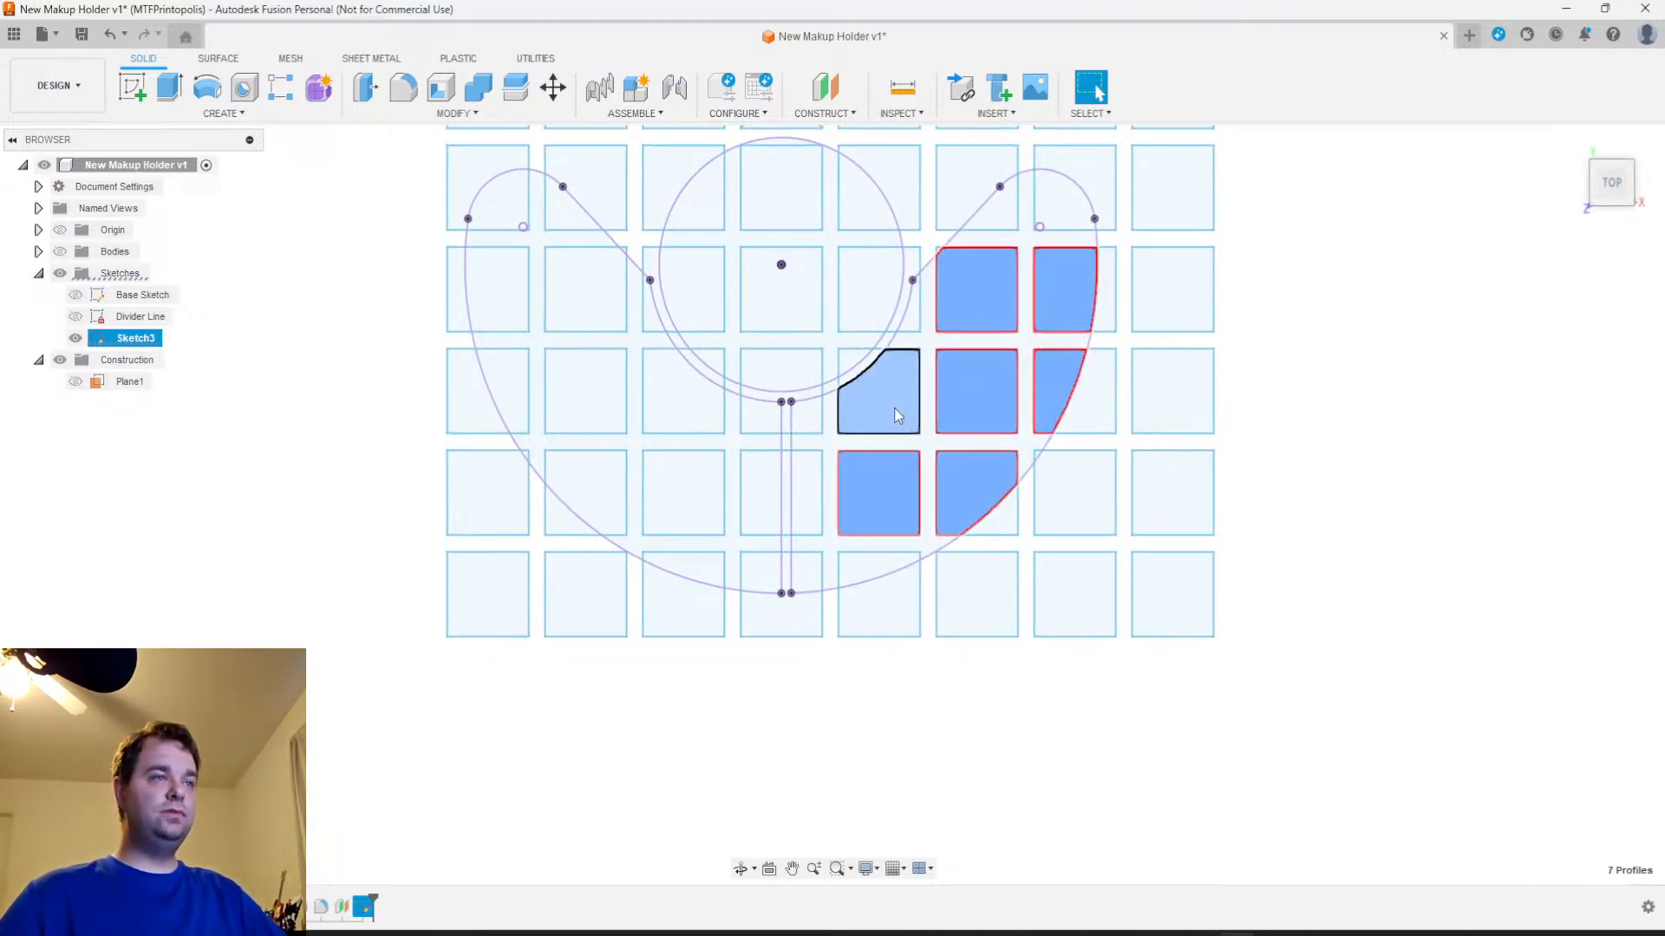
left_click(803, 418)
left_click(803, 487)
left_click(804, 581)
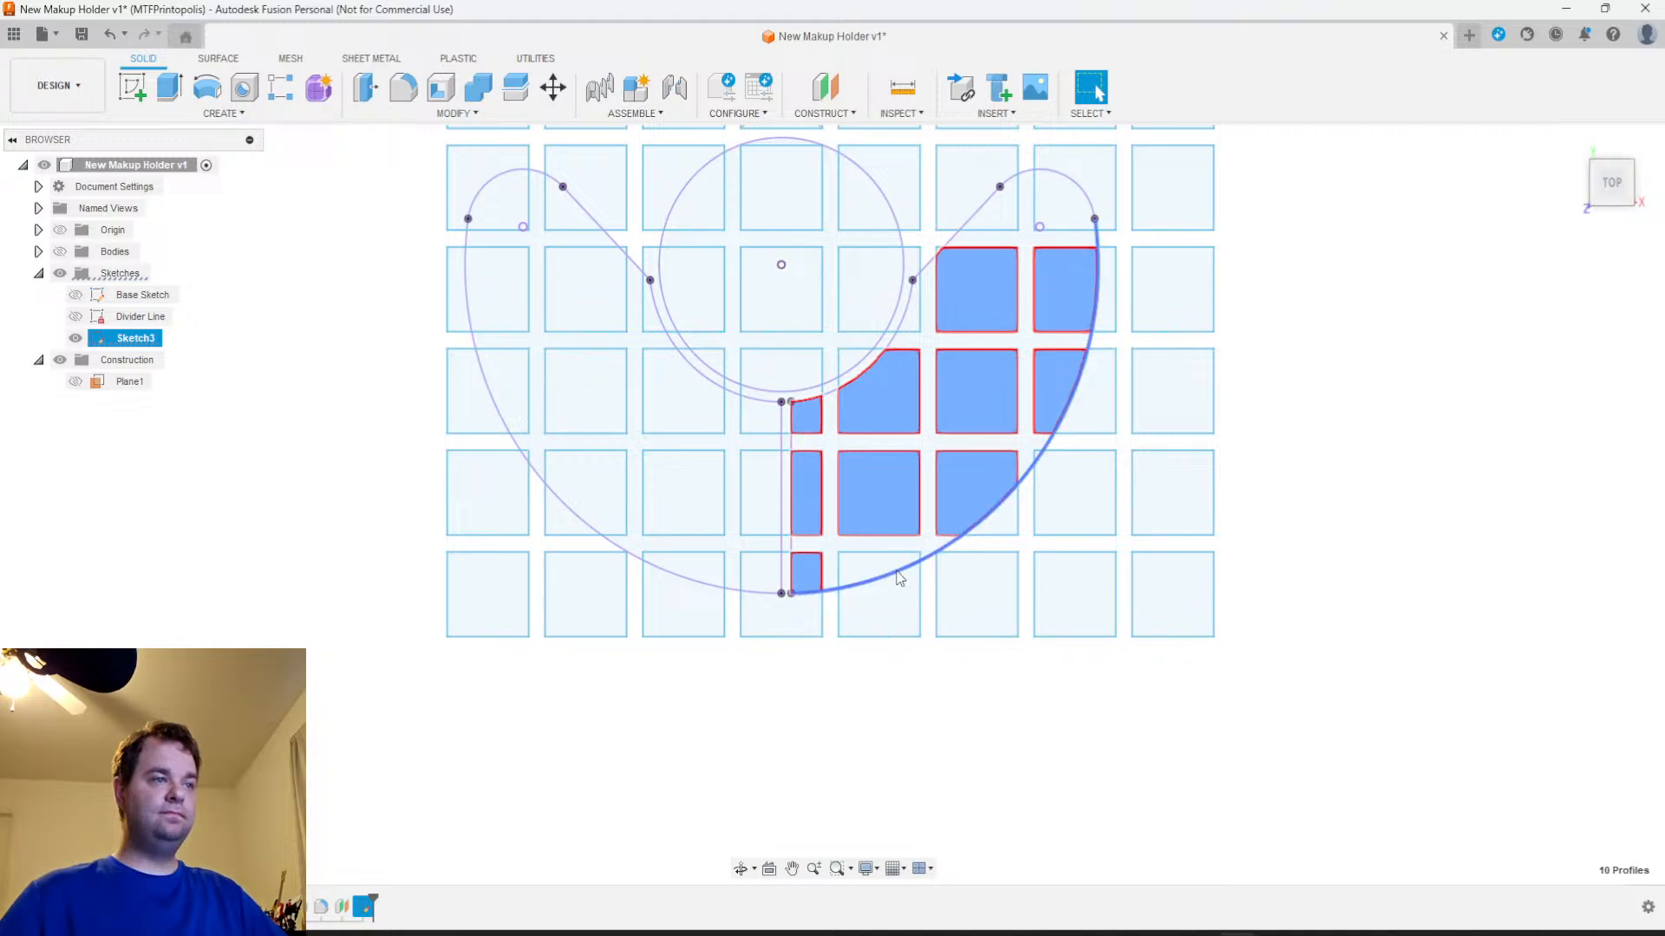
left_click(883, 562)
Add all square and partial-square profiles inside the central cup circle to the selection
left_click(865, 277)
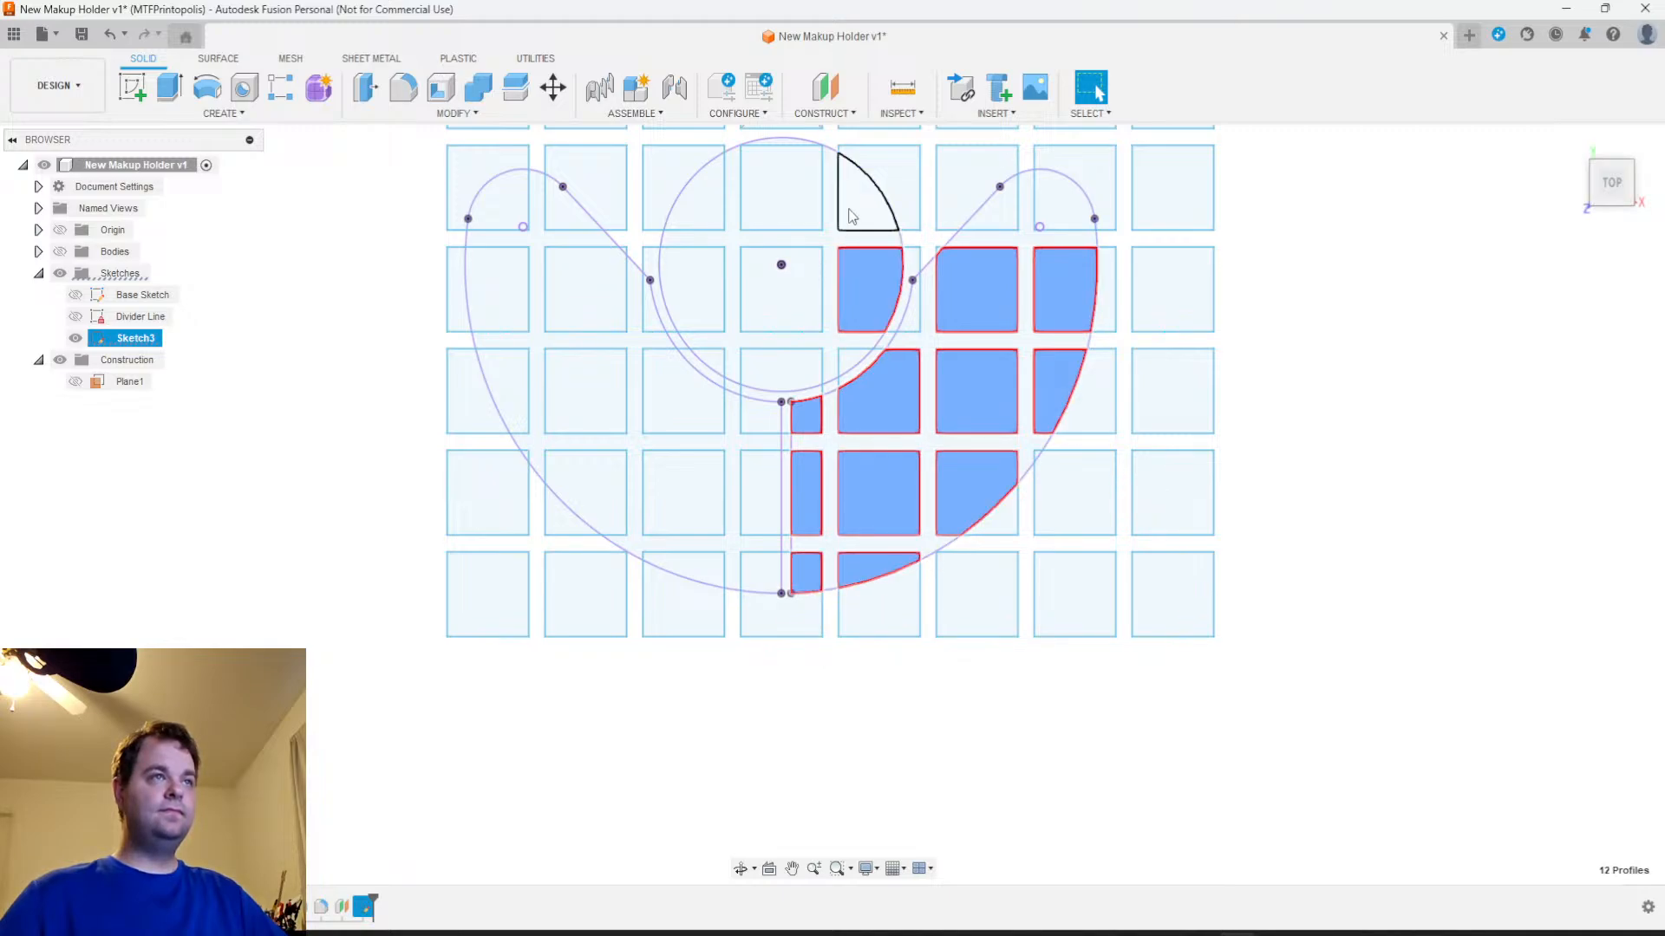
left_click(769, 186)
left_click(709, 206)
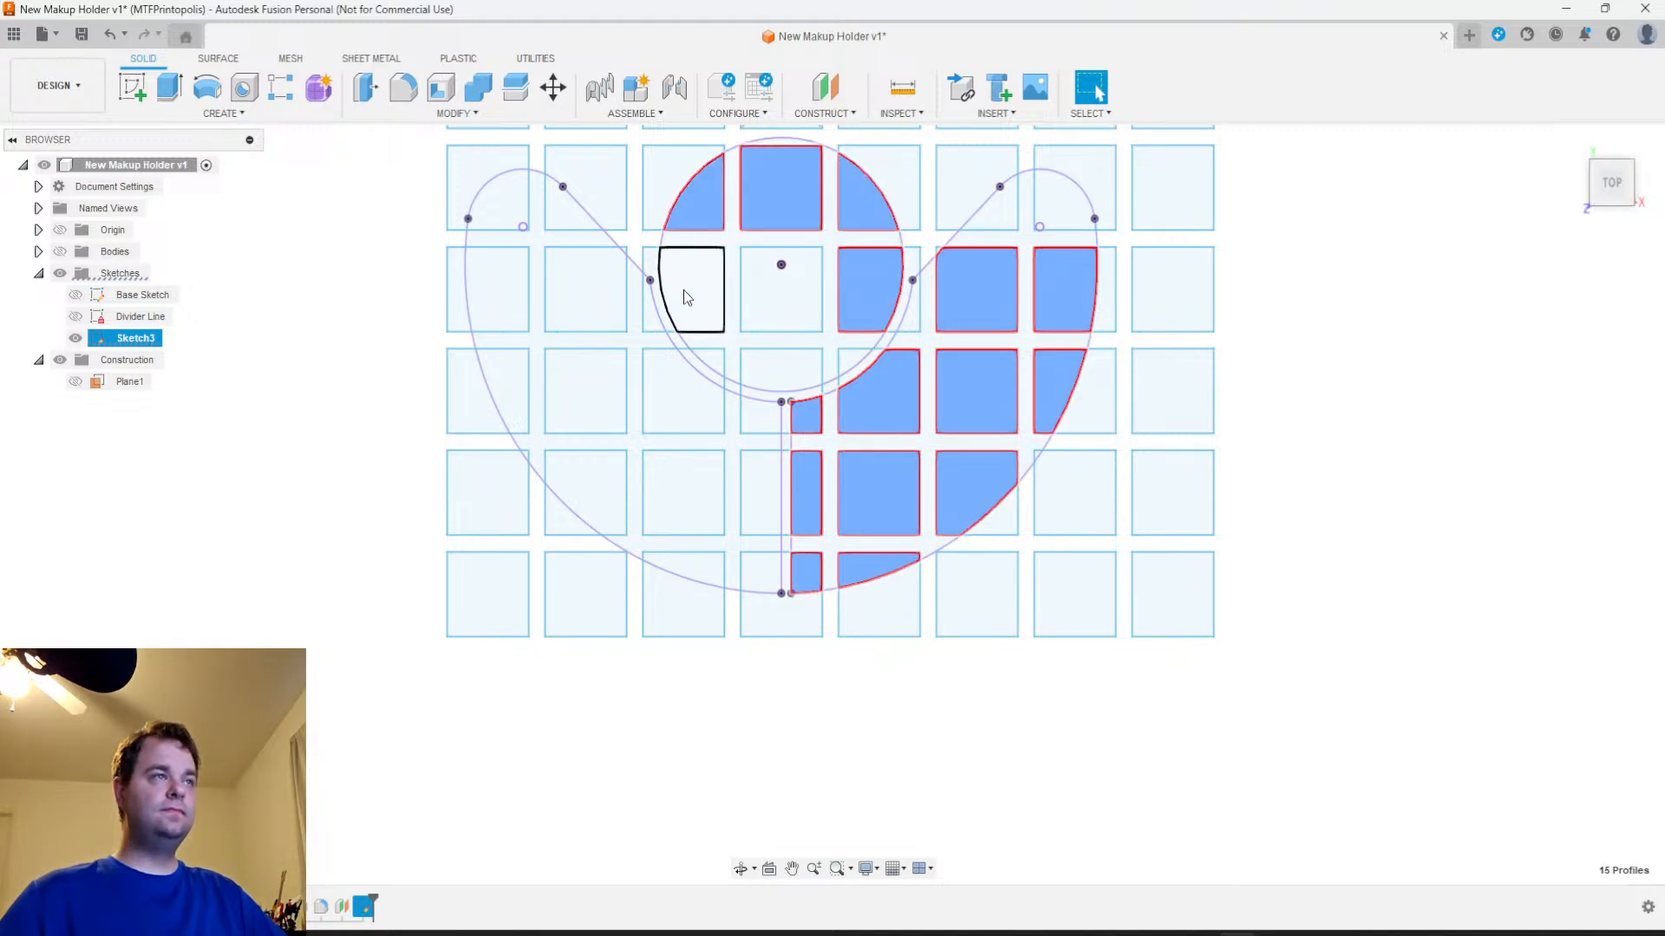
left_click(689, 289)
left_click(763, 295)
left_click(780, 371)
left_click(710, 361)
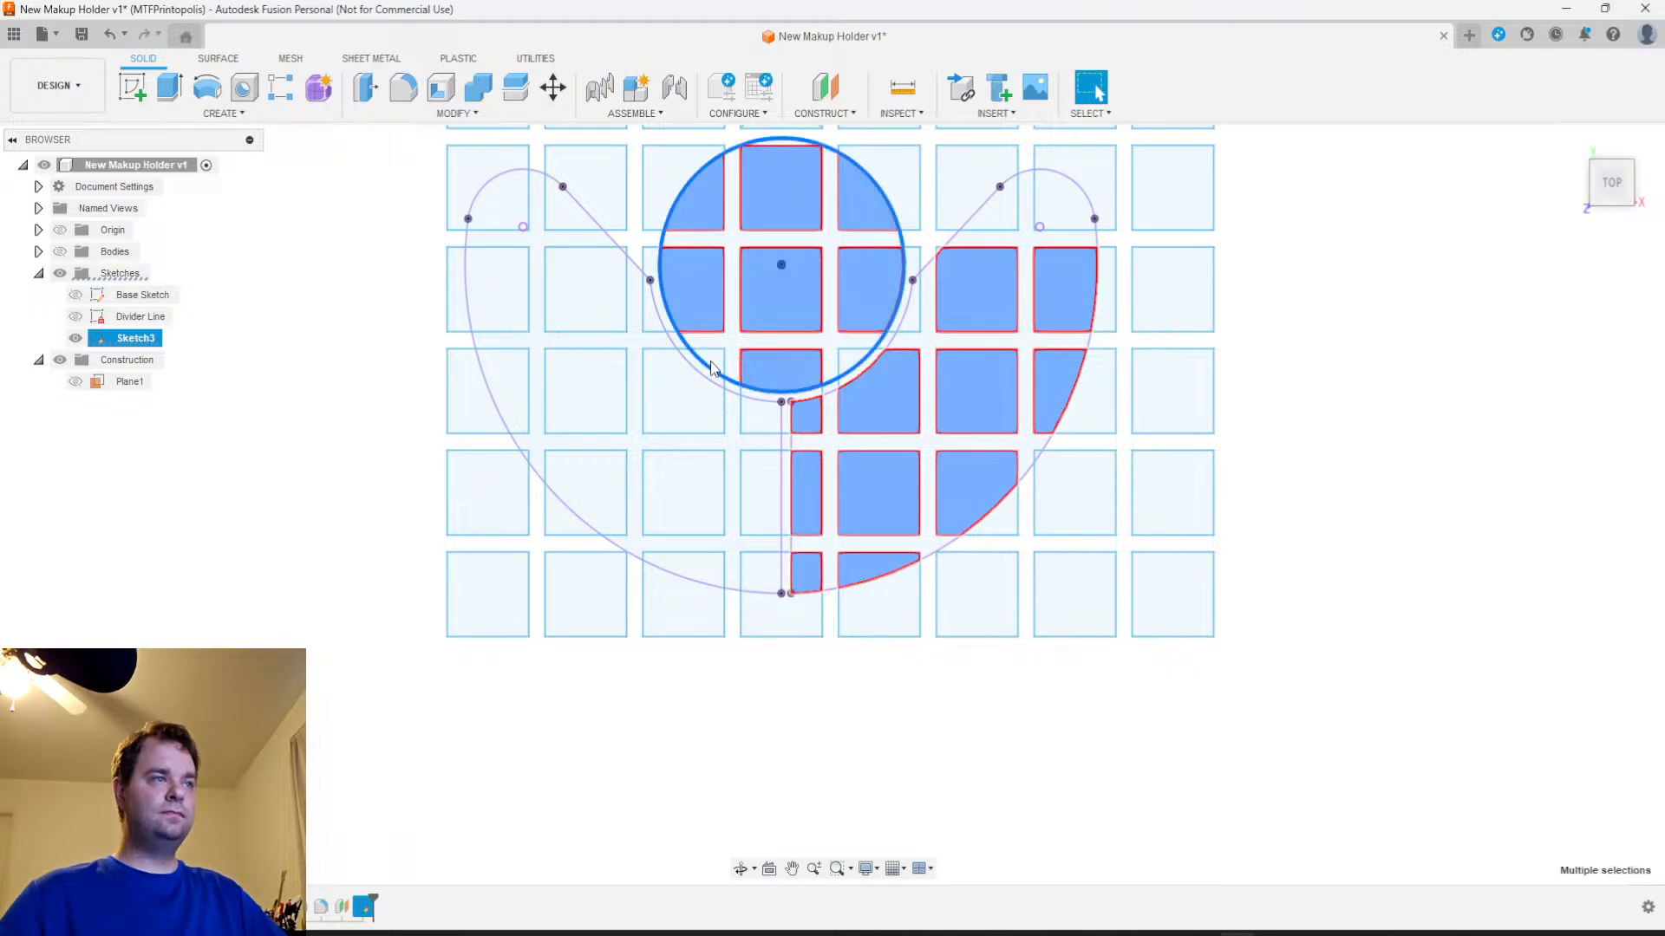
left_click(711, 361)
left_click(706, 363)
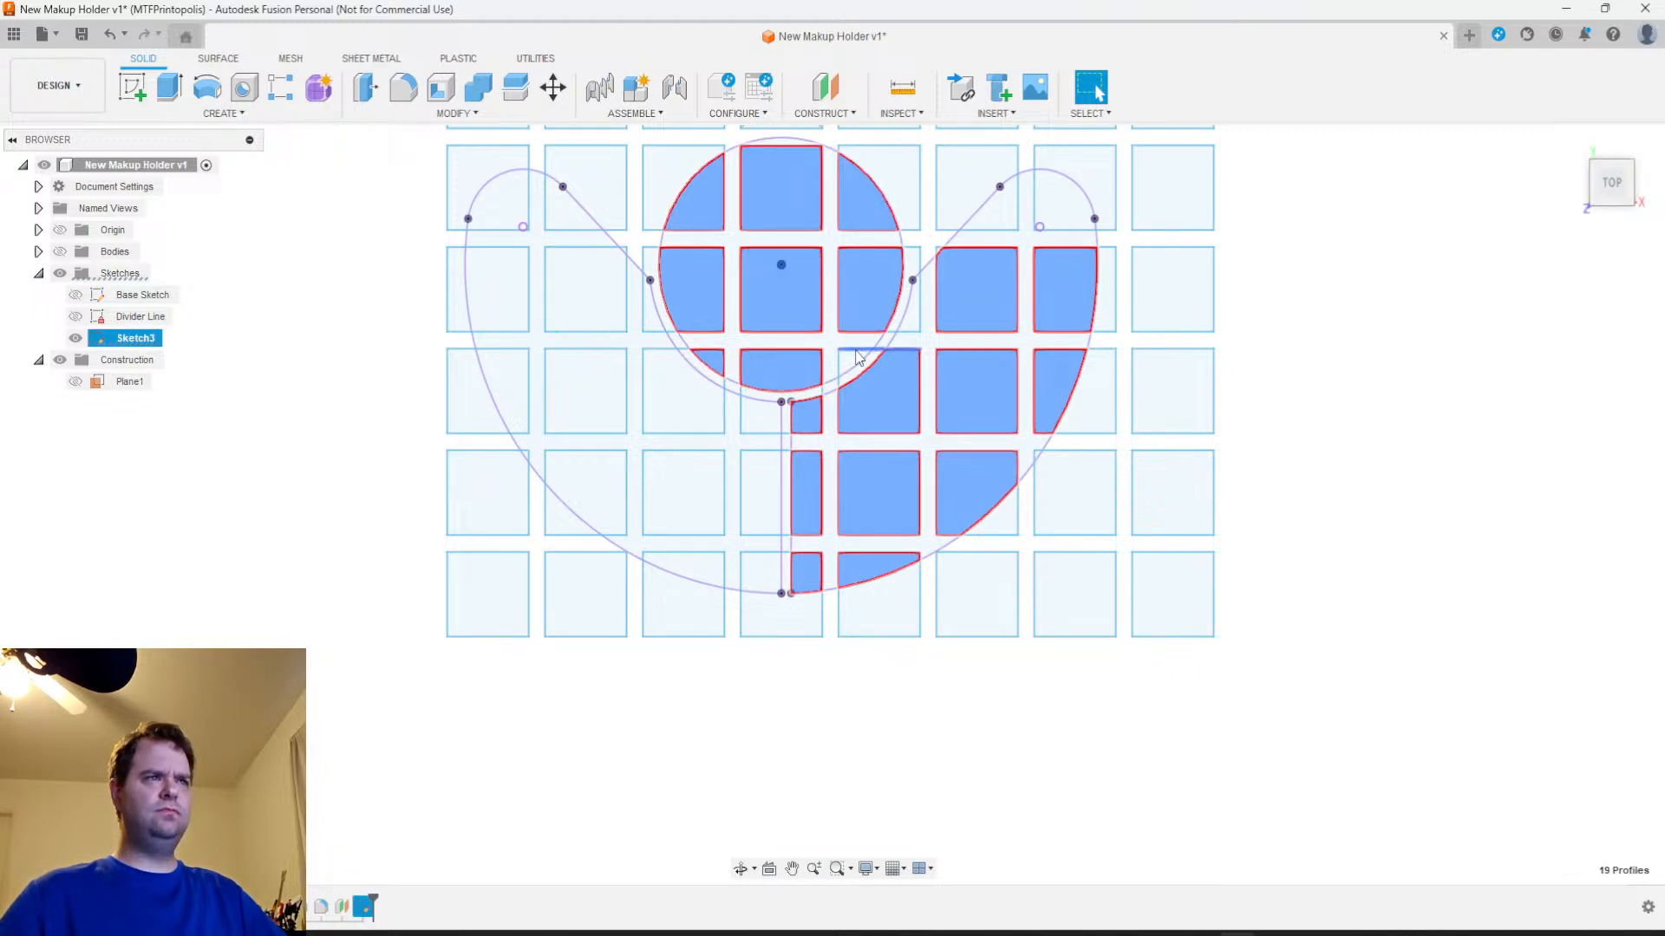
left_click(852, 362)
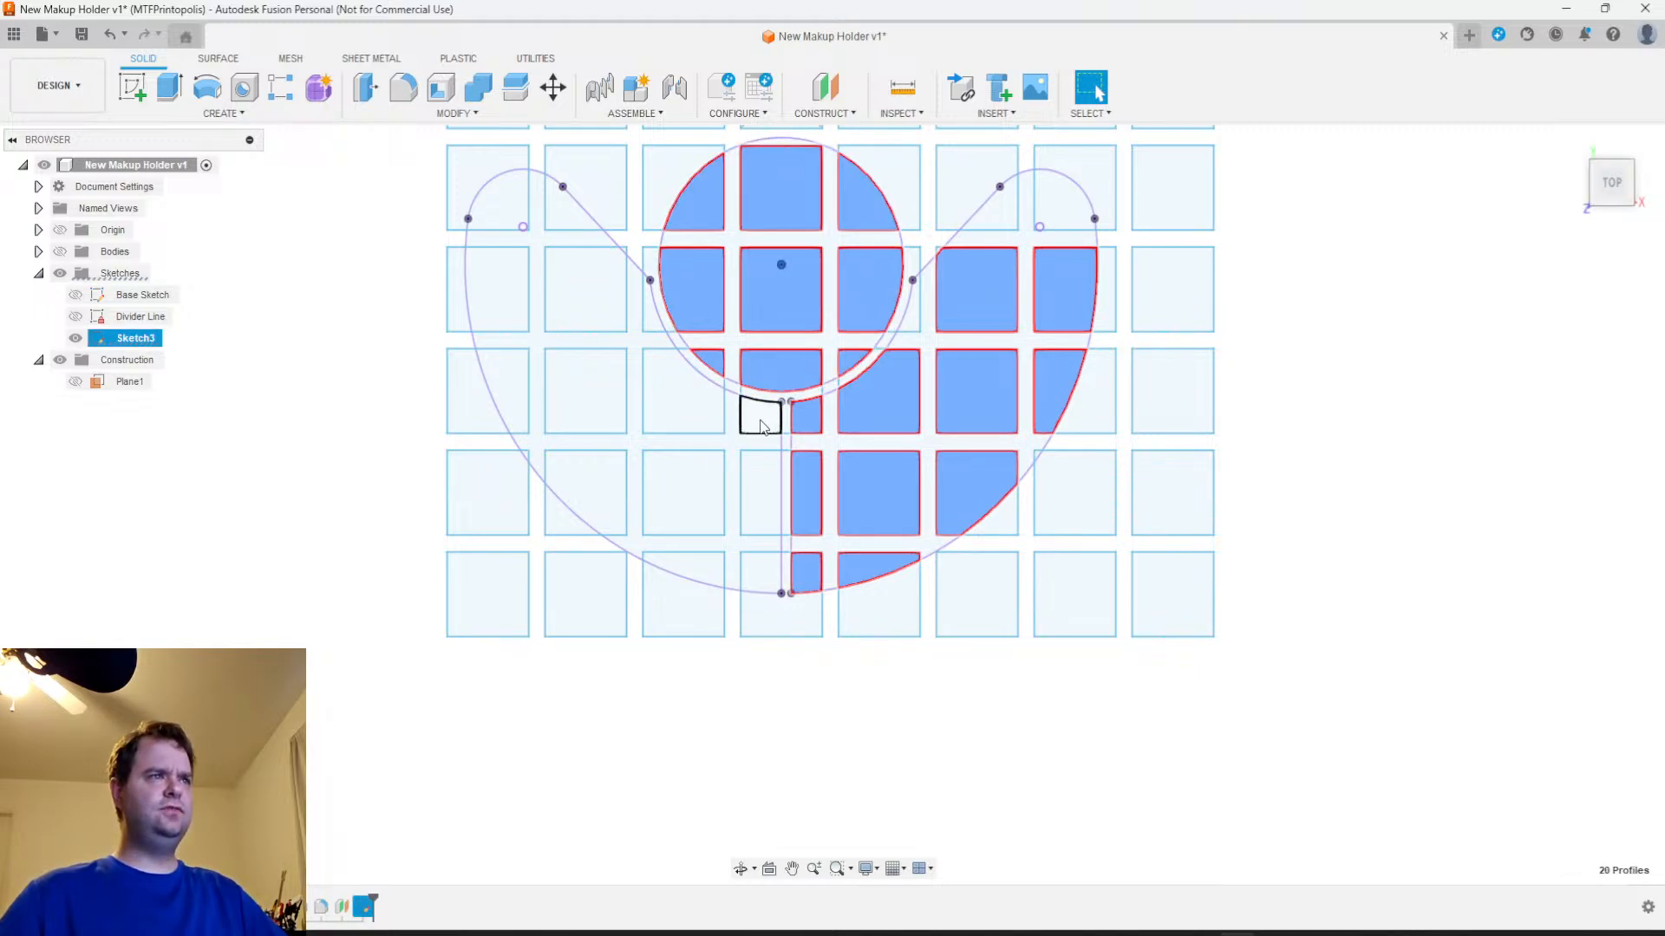
Add the square and partial-square profiles inside the left crescent compartment to the selection
left_click(761, 423)
left_click(759, 485)
left_click(762, 571)
left_click(696, 567, "ctrl")
left_click(694, 482, "ctrl")
left_click(681, 397, "ctrl")
left_click(652, 314, "ctrl")
left_click(602, 295, "ctrl")
left_click(559, 208, "ctrl")
left_click(502, 208, "ctrl")
left_click(503, 293, "ctrl")
left_click(509, 379, "ctrl")
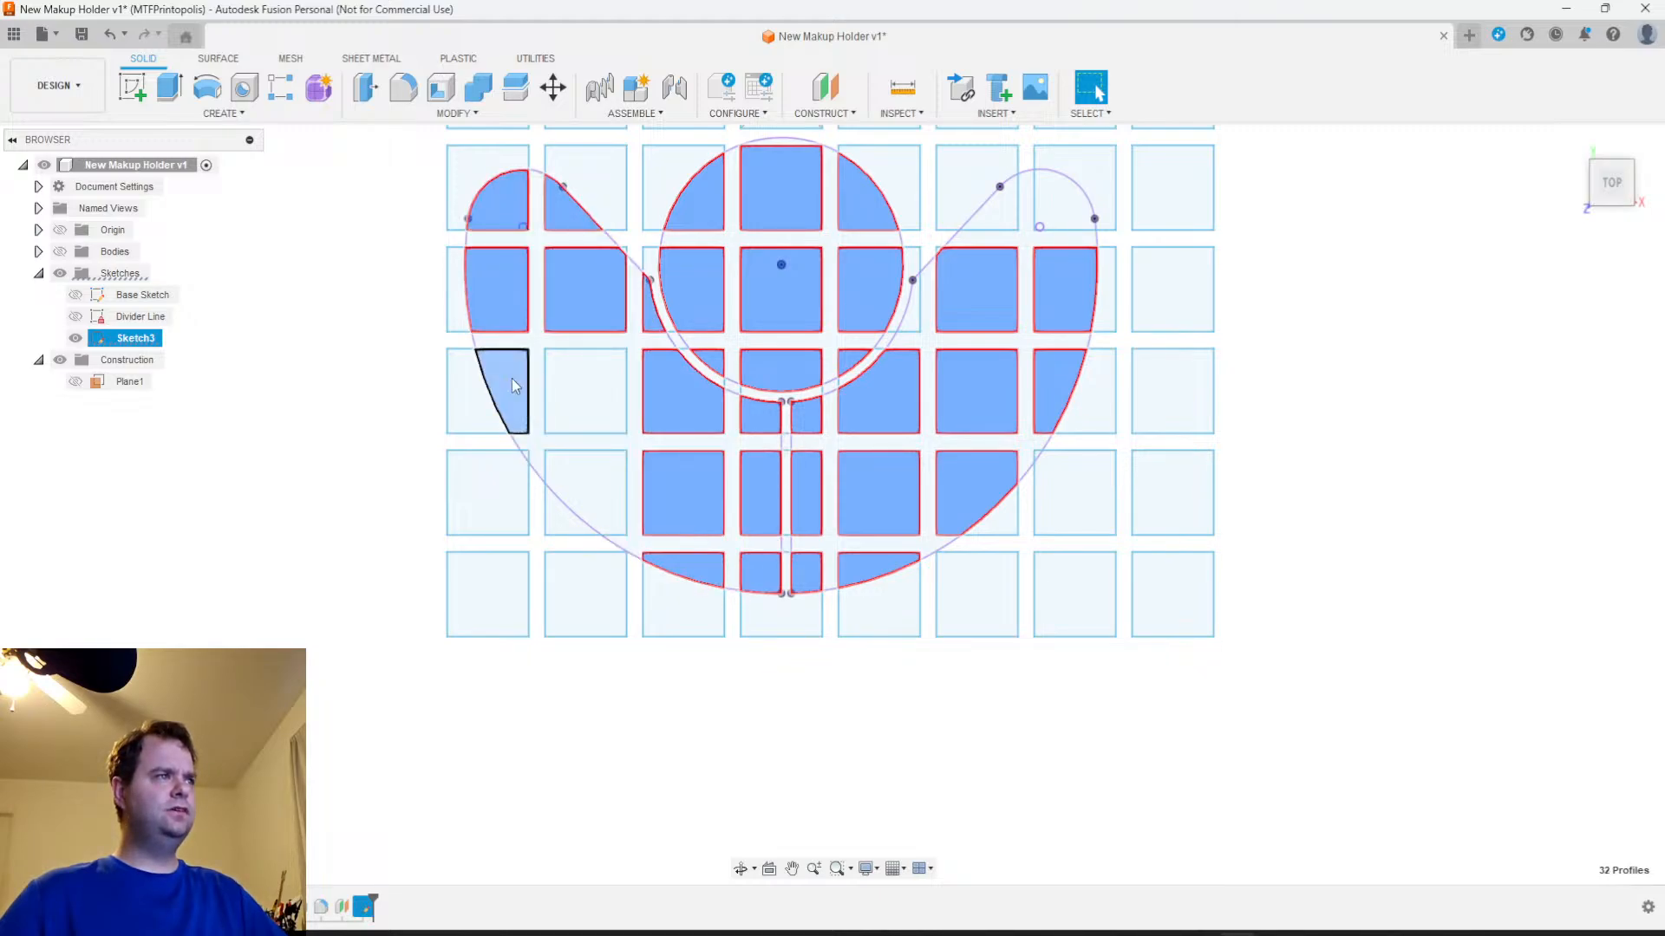
left_click(588, 401, "ctrl")
left_click(568, 475, "ctrl")
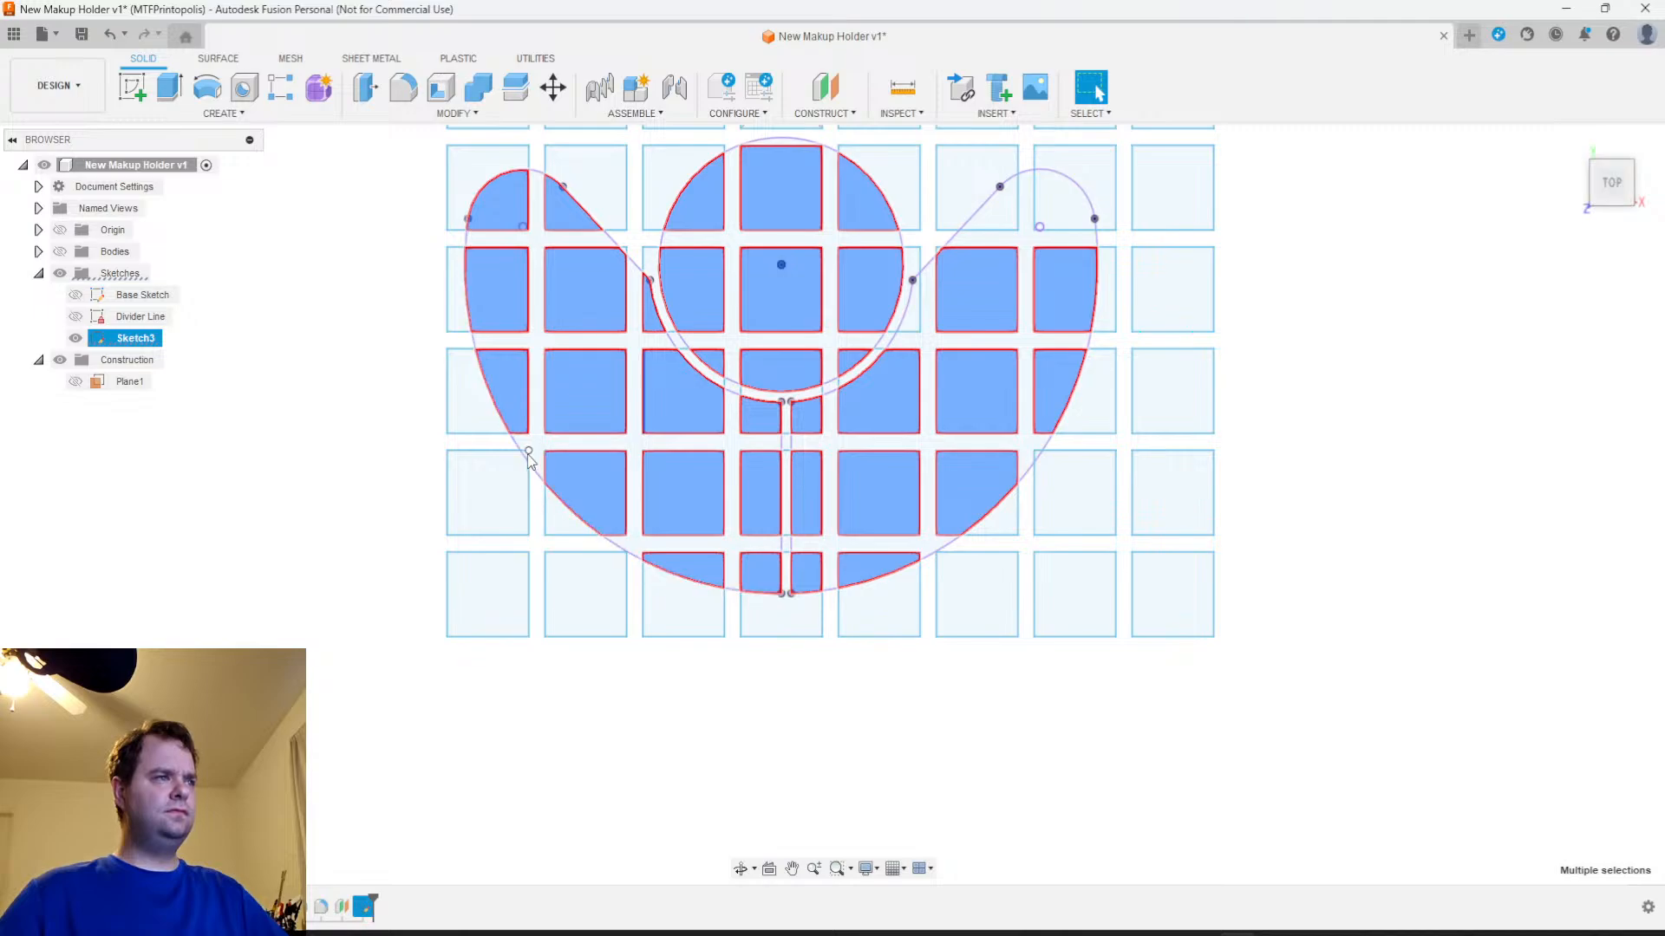
Add the tiny corner slivers along the outer curve and the upper lobe pieces of the right compartment to the selection
scroll(528, 460, "up", 3)
scroll(516, 459, "up", 2)
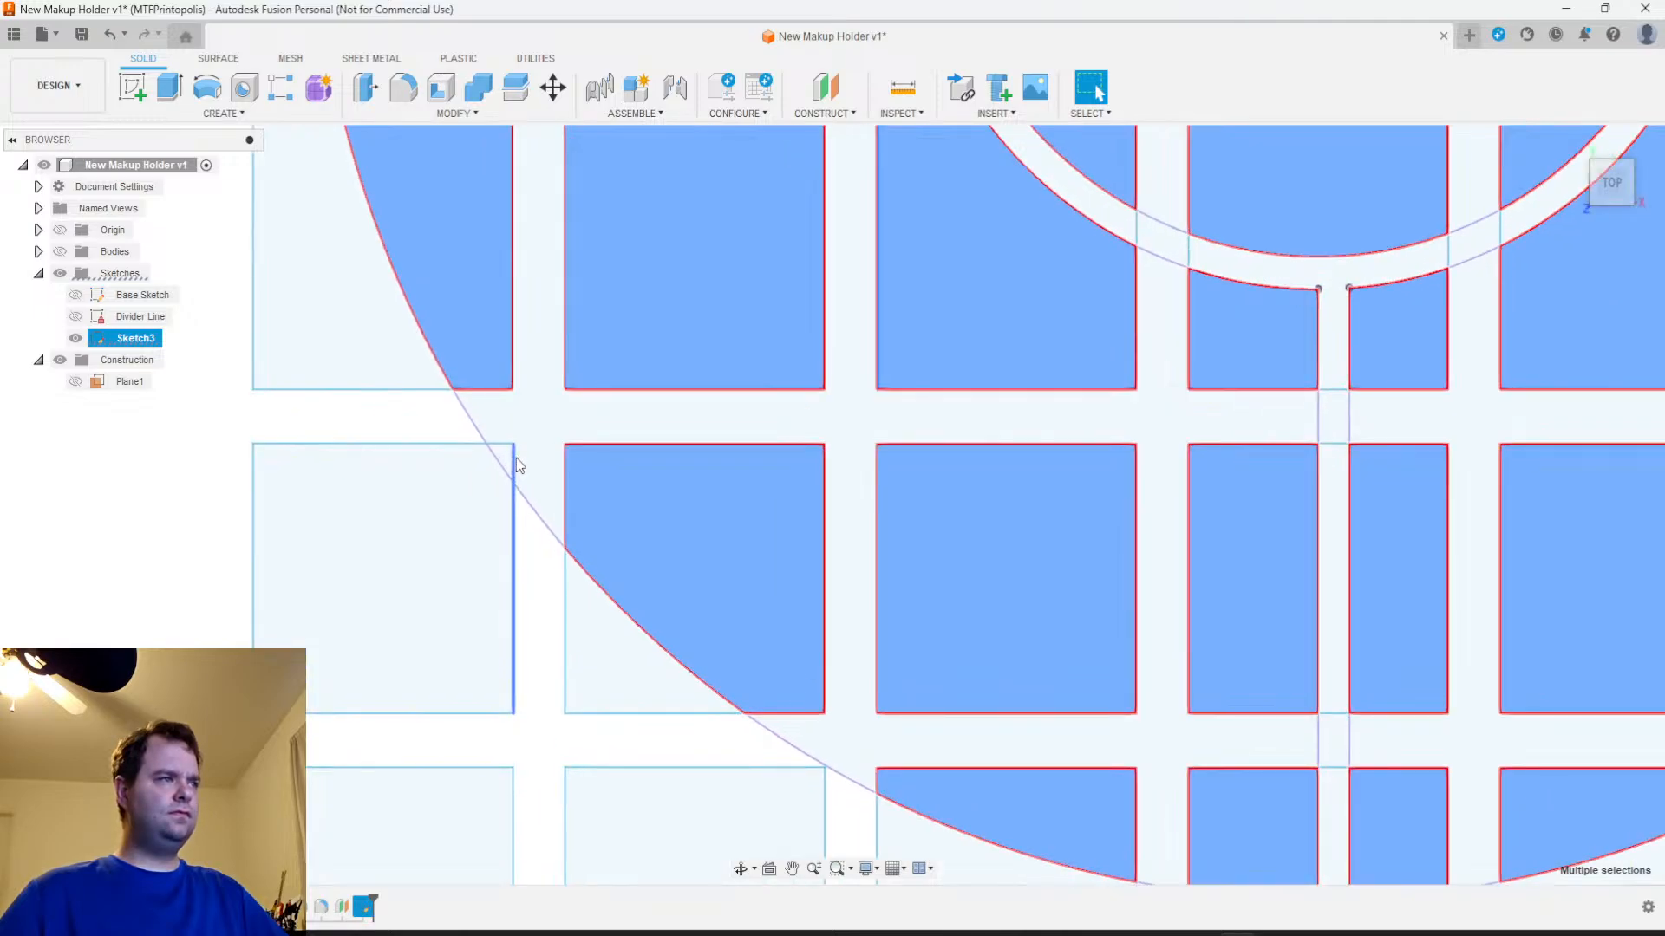
scroll(516, 465, "down", 3)
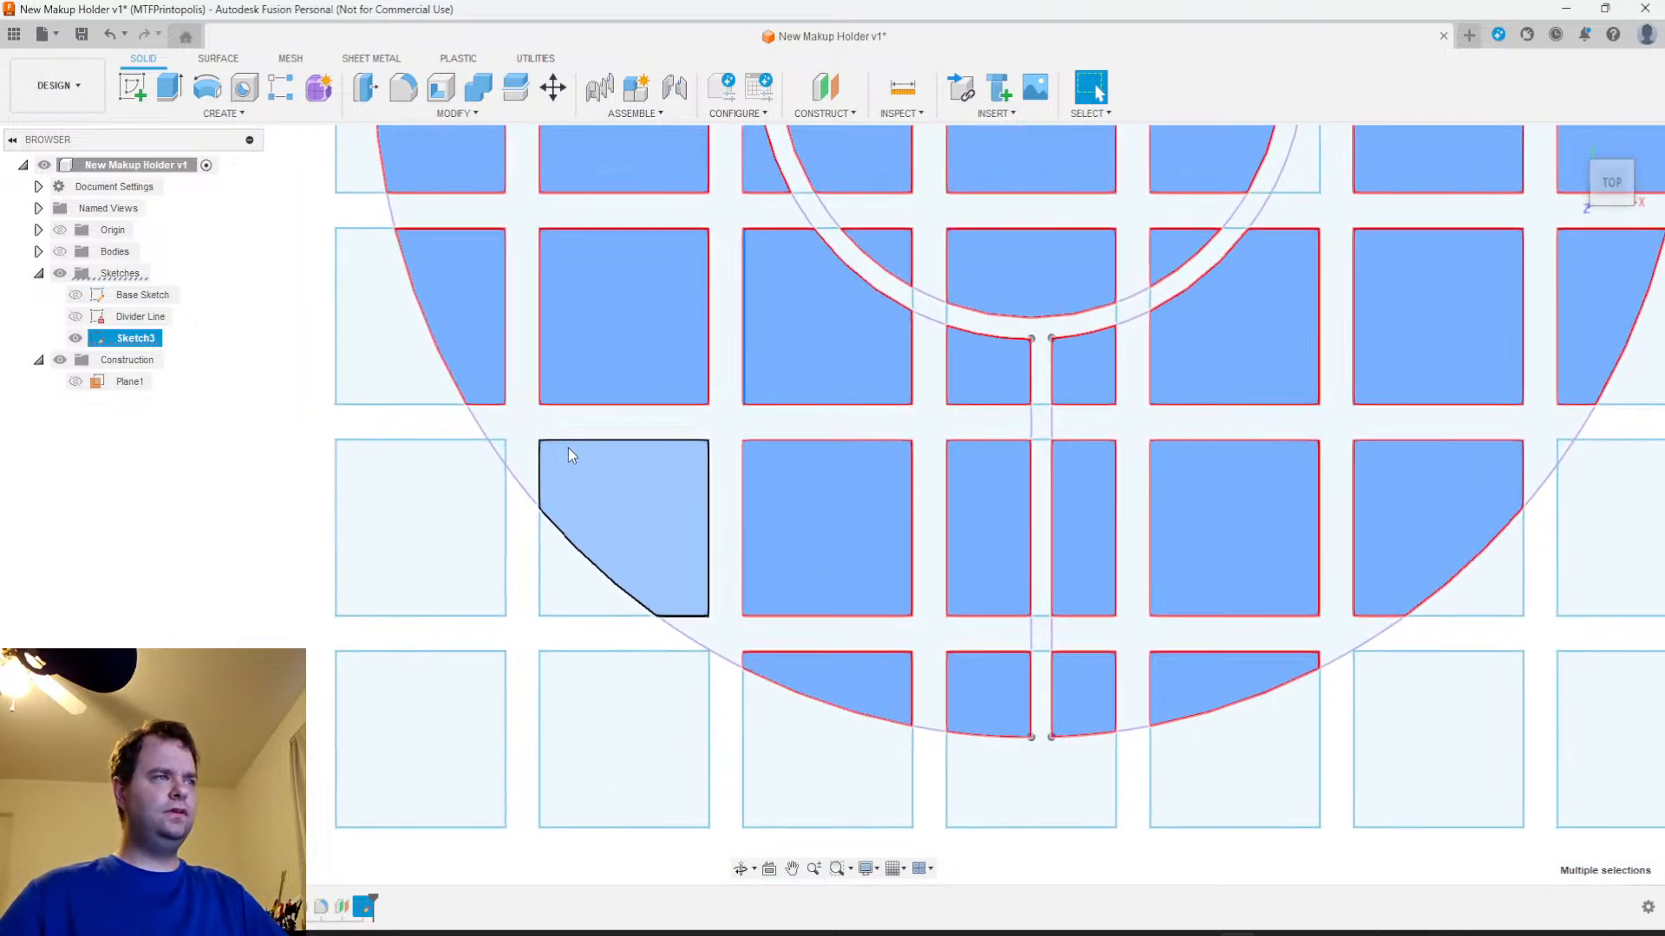
scroll(569, 447, "up", 3)
scroll(454, 454, "down", 4)
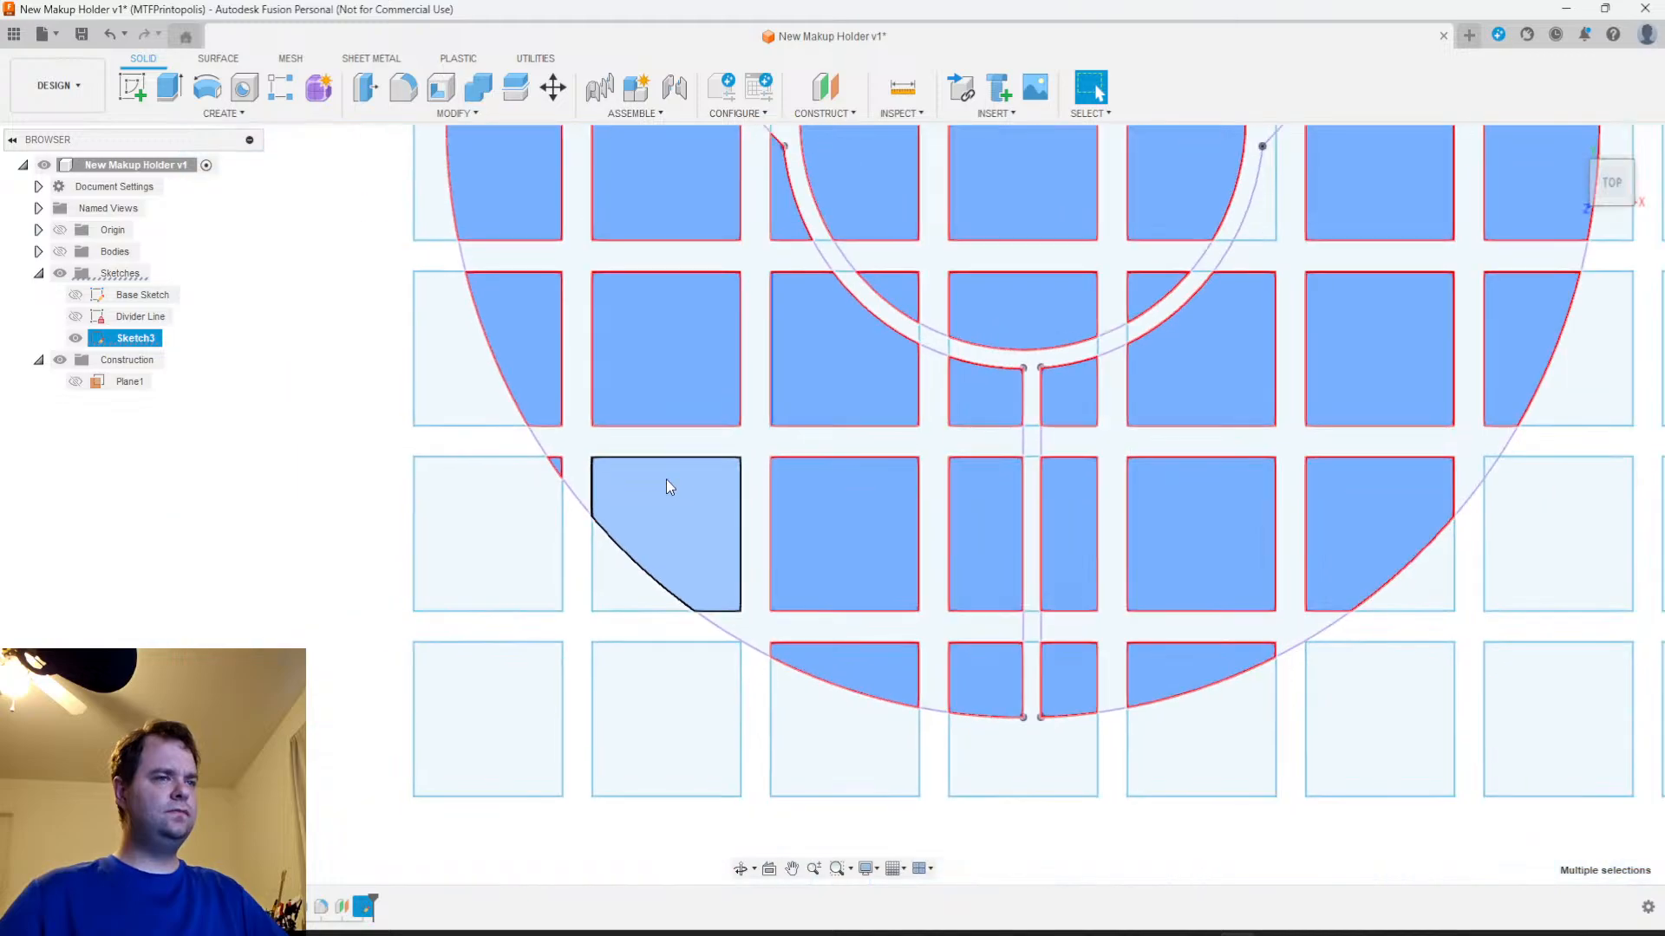
scroll(1152, 565, "down", 3)
middle_click_drag(1153, 564, 943, 579)
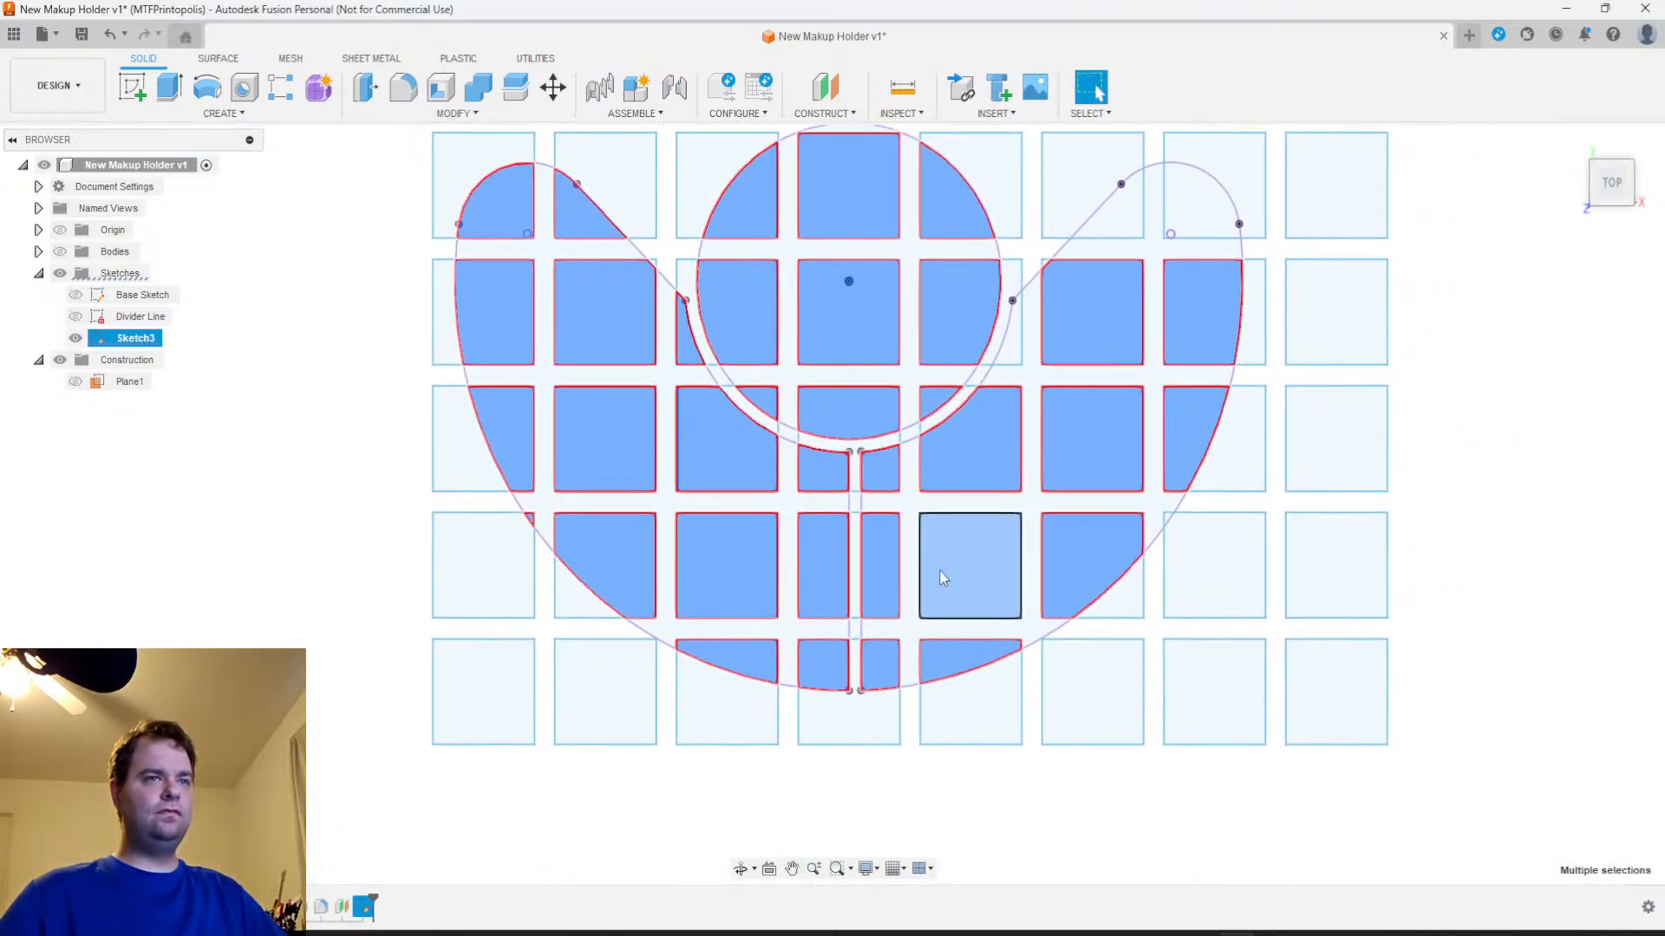
scroll(1102, 513, "down", 2)
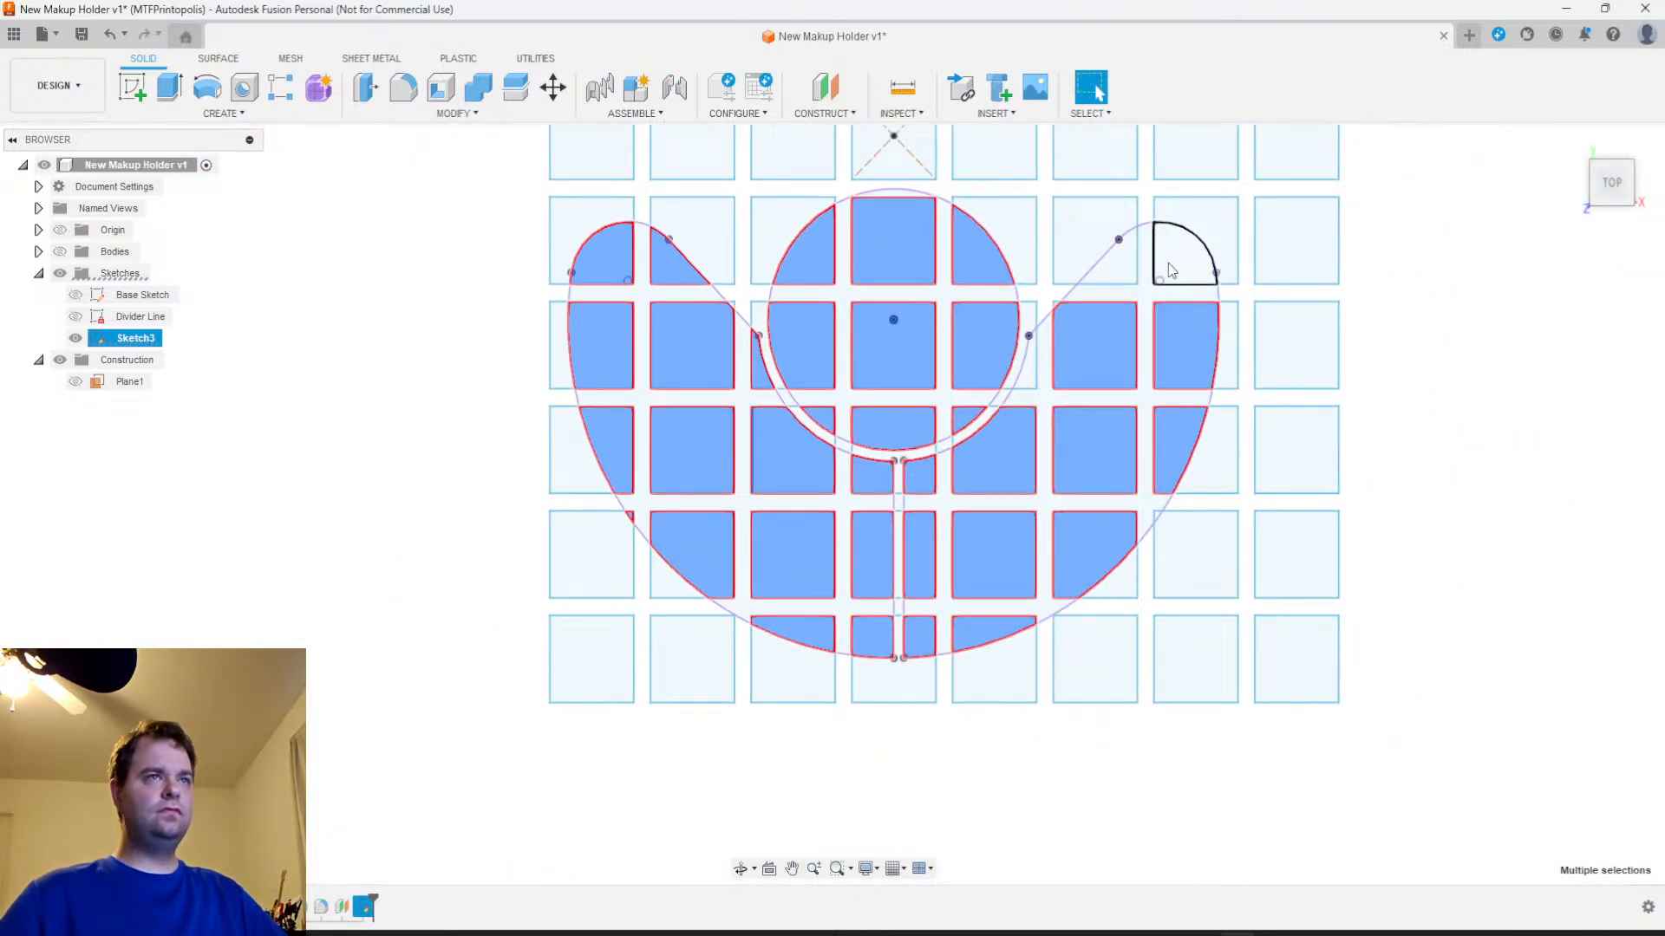
left_click(1177, 269, "ctrl")
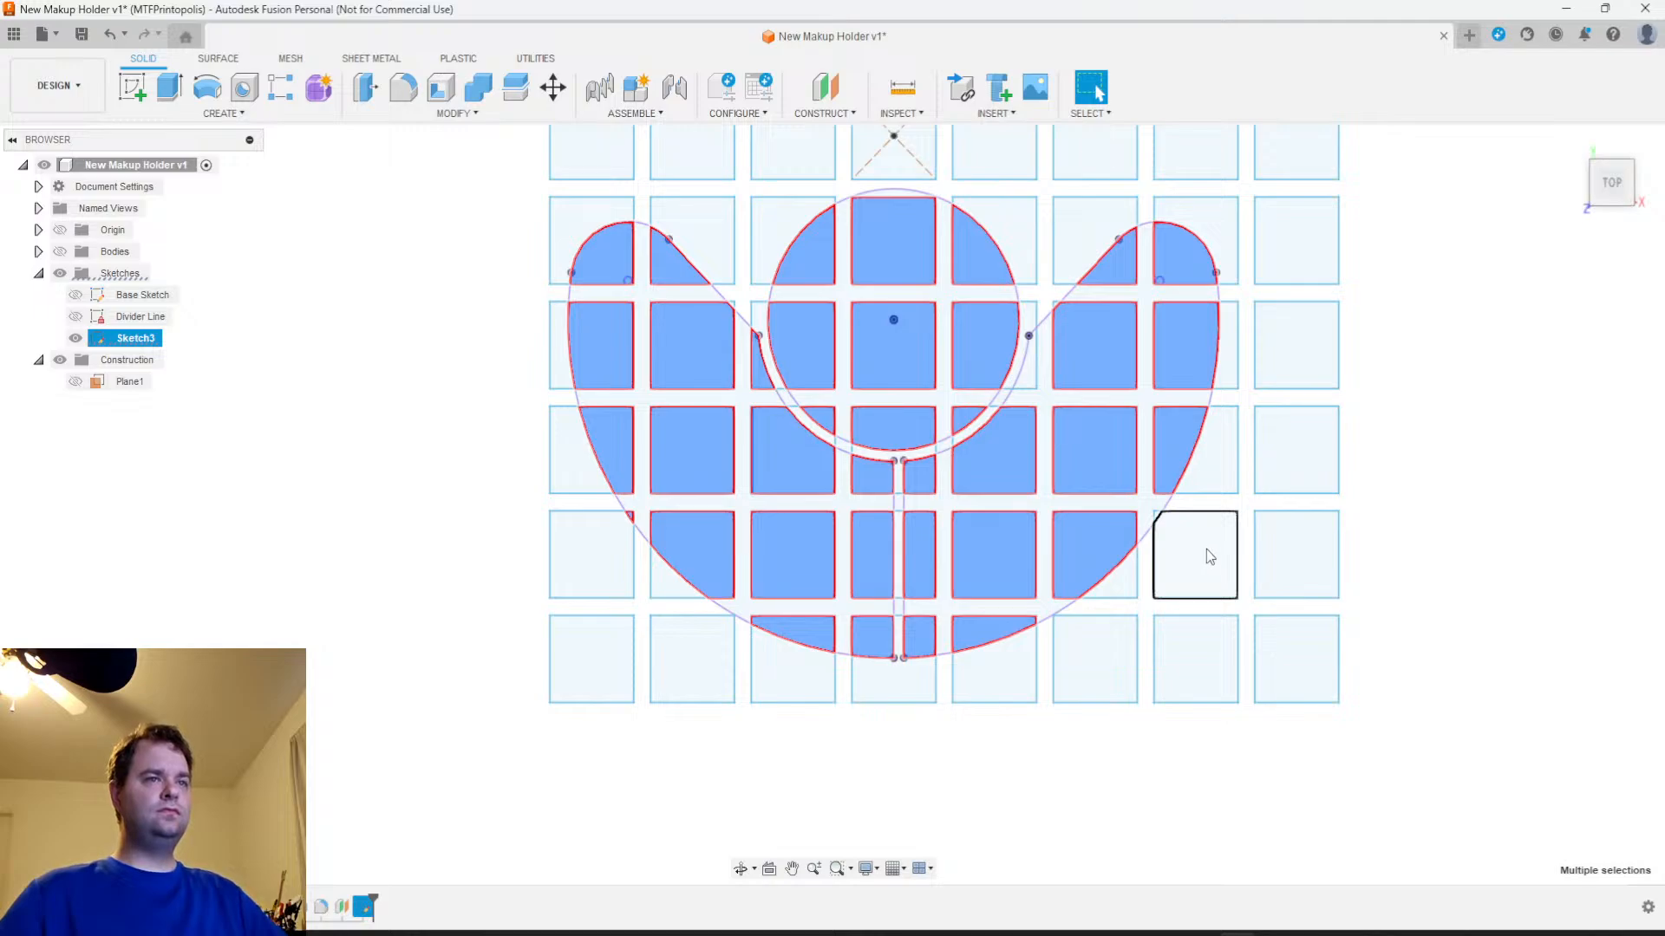
scroll(1207, 555, "up", 5)
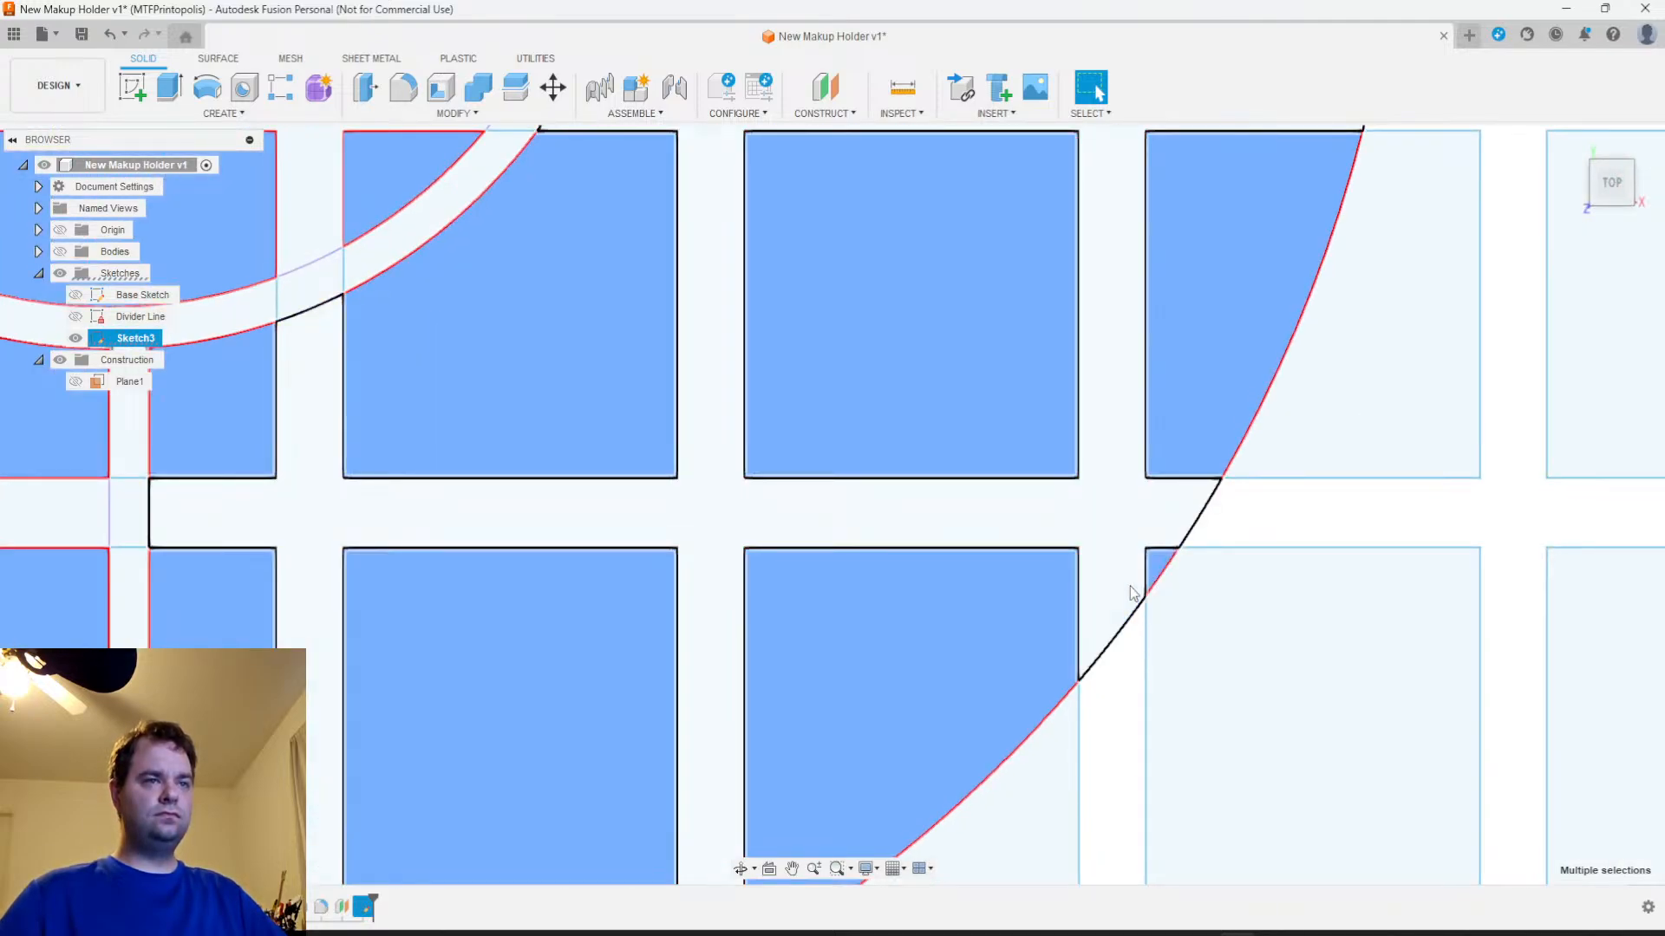
scroll(1134, 593, "down", 5)
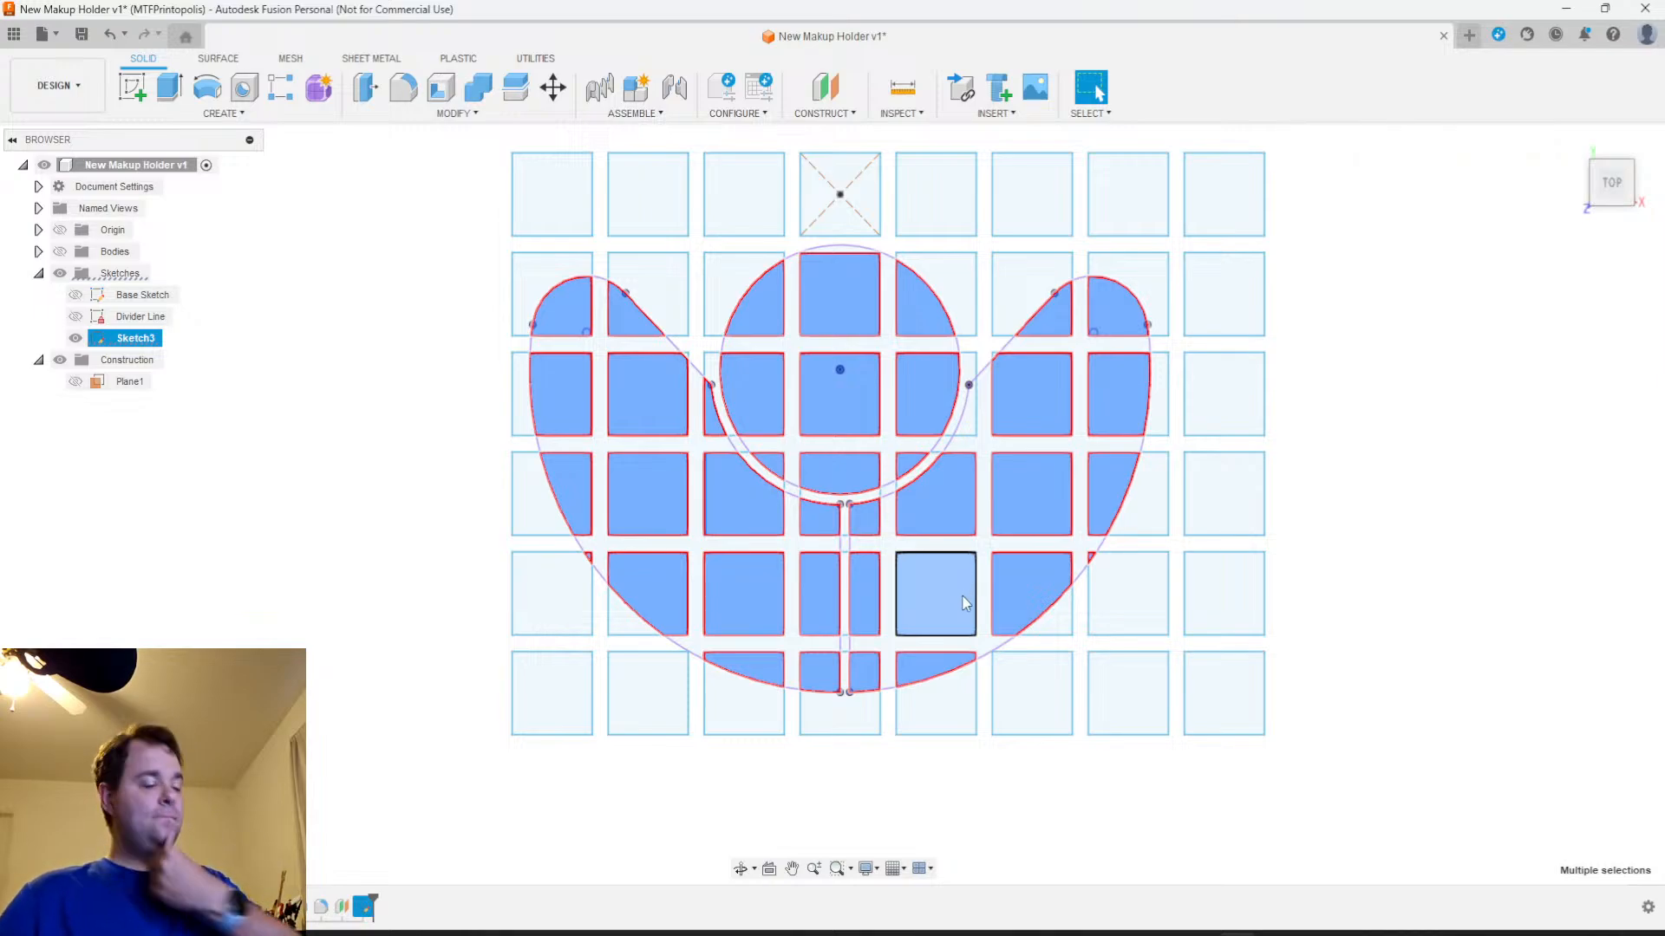
Show the holder bodies again and clear the selection of square profiles
middle_click_drag(1308, 523, 1308, 439, "shift")
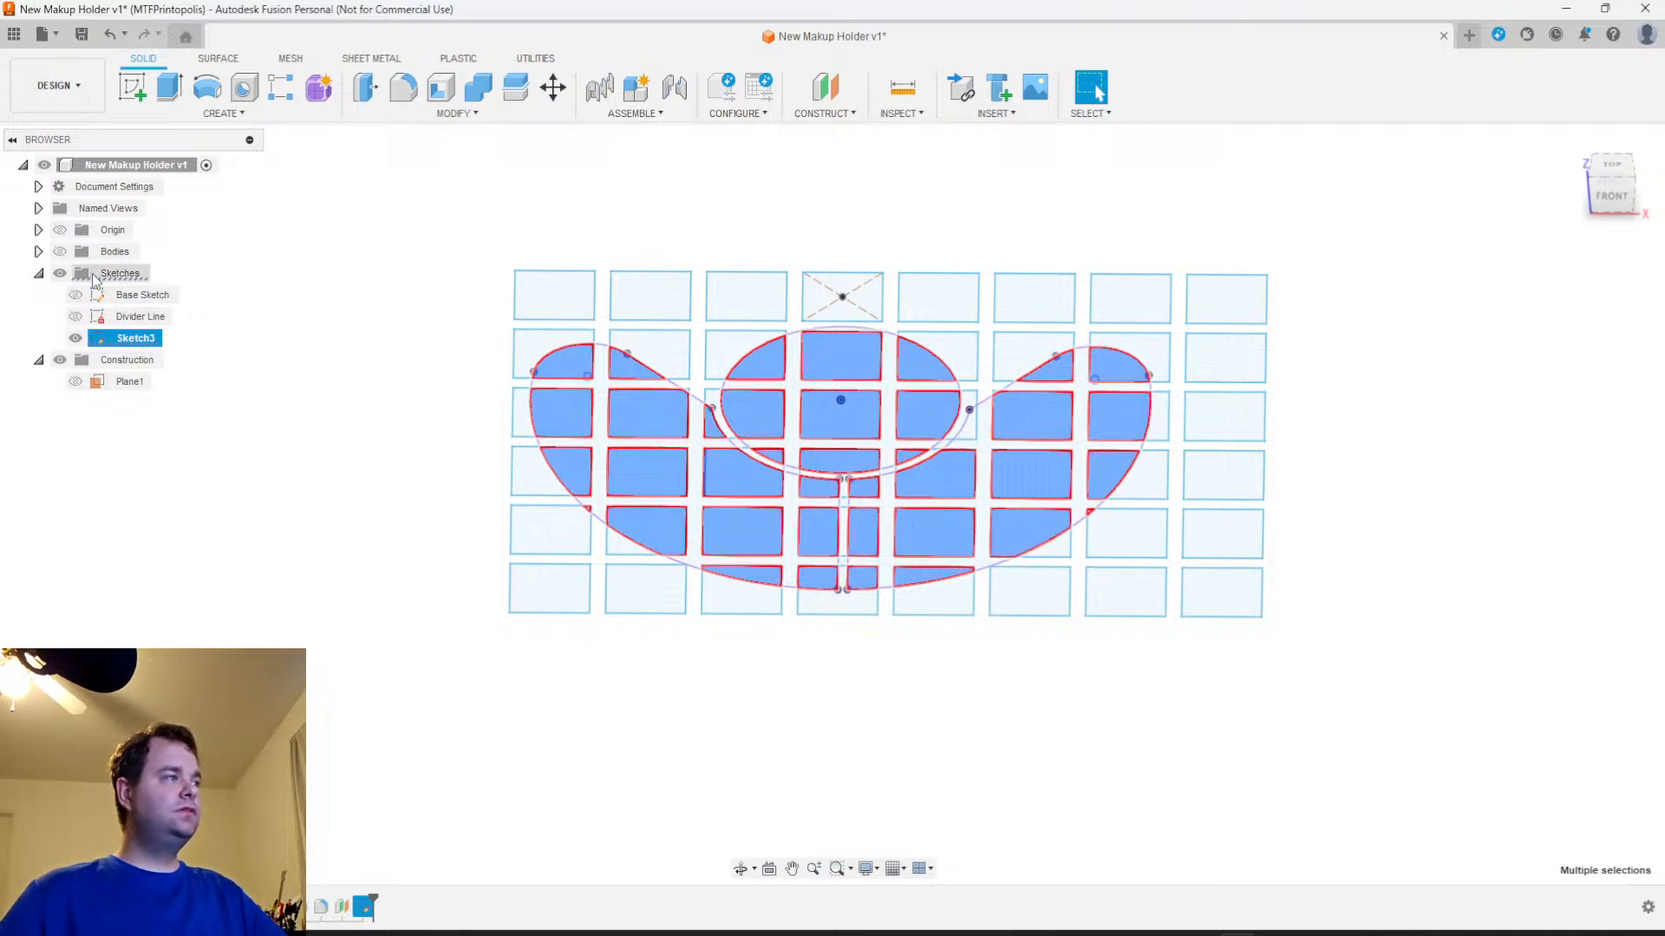
left_click(59, 251)
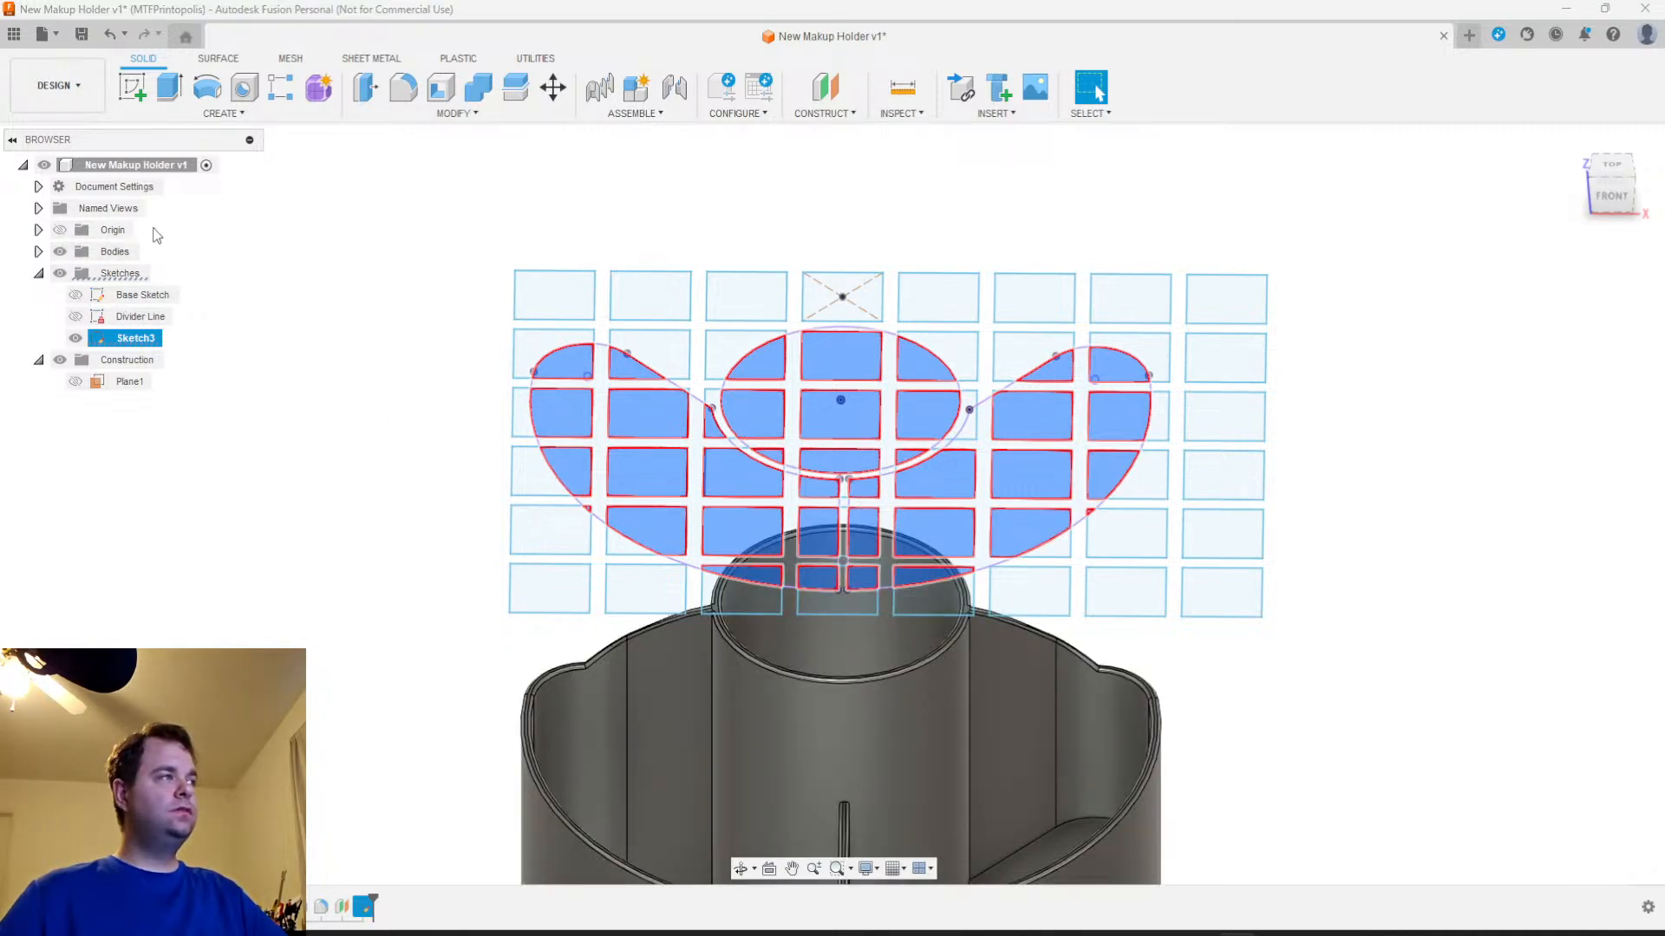
left_click(221, 115)
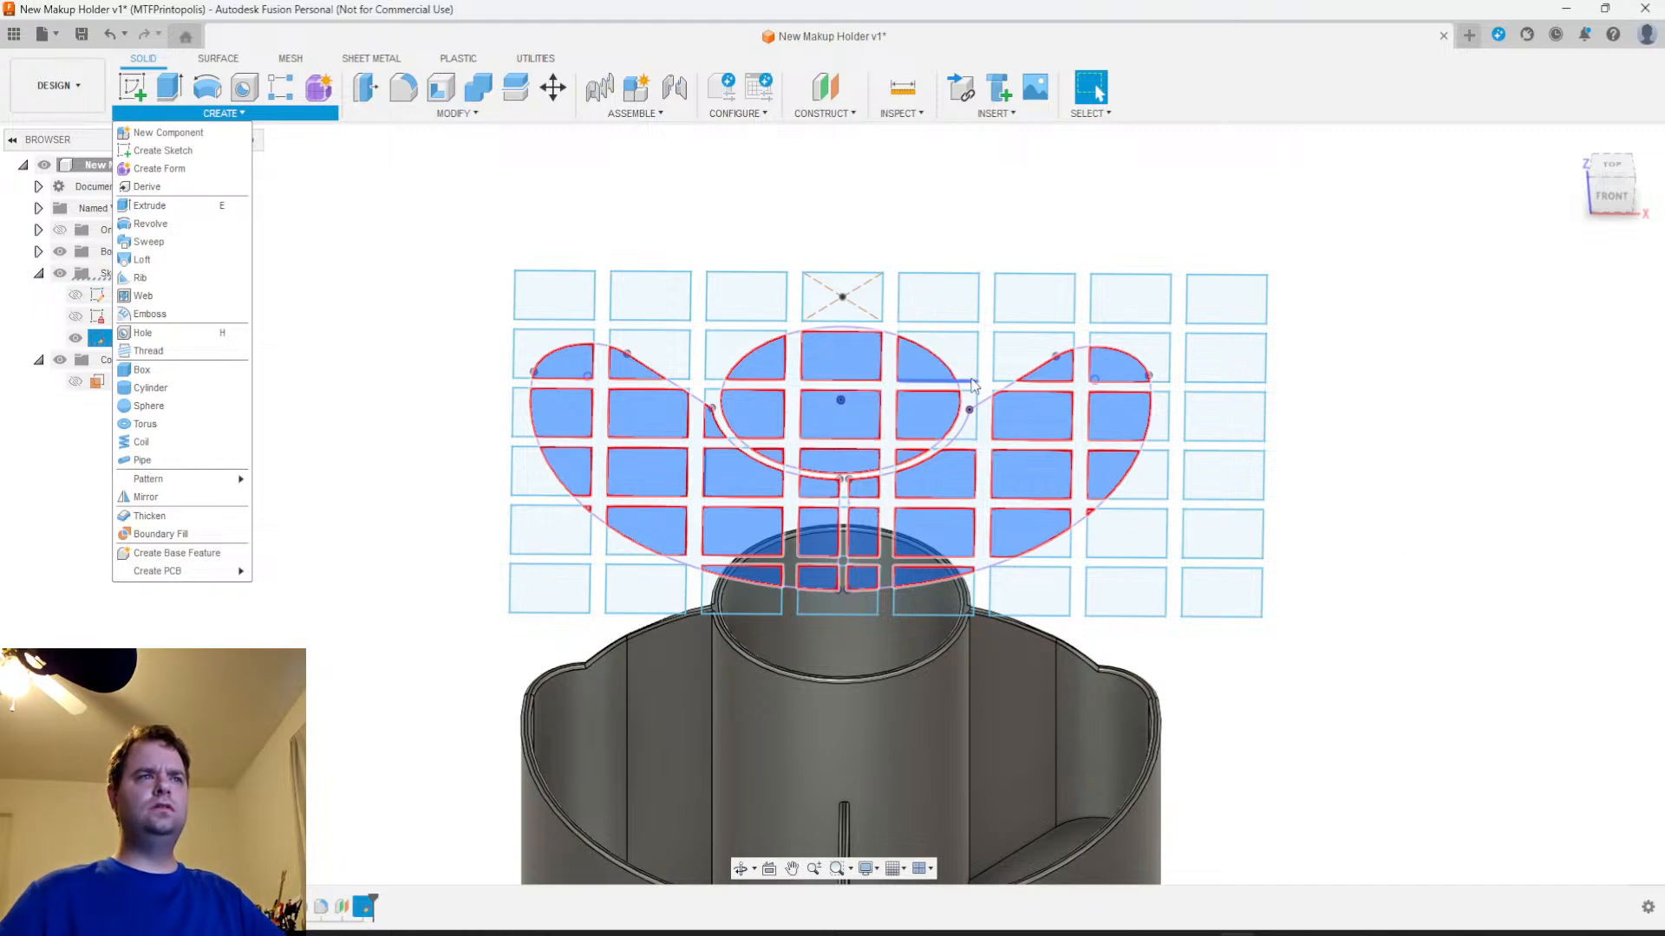
left_click(1410, 445)
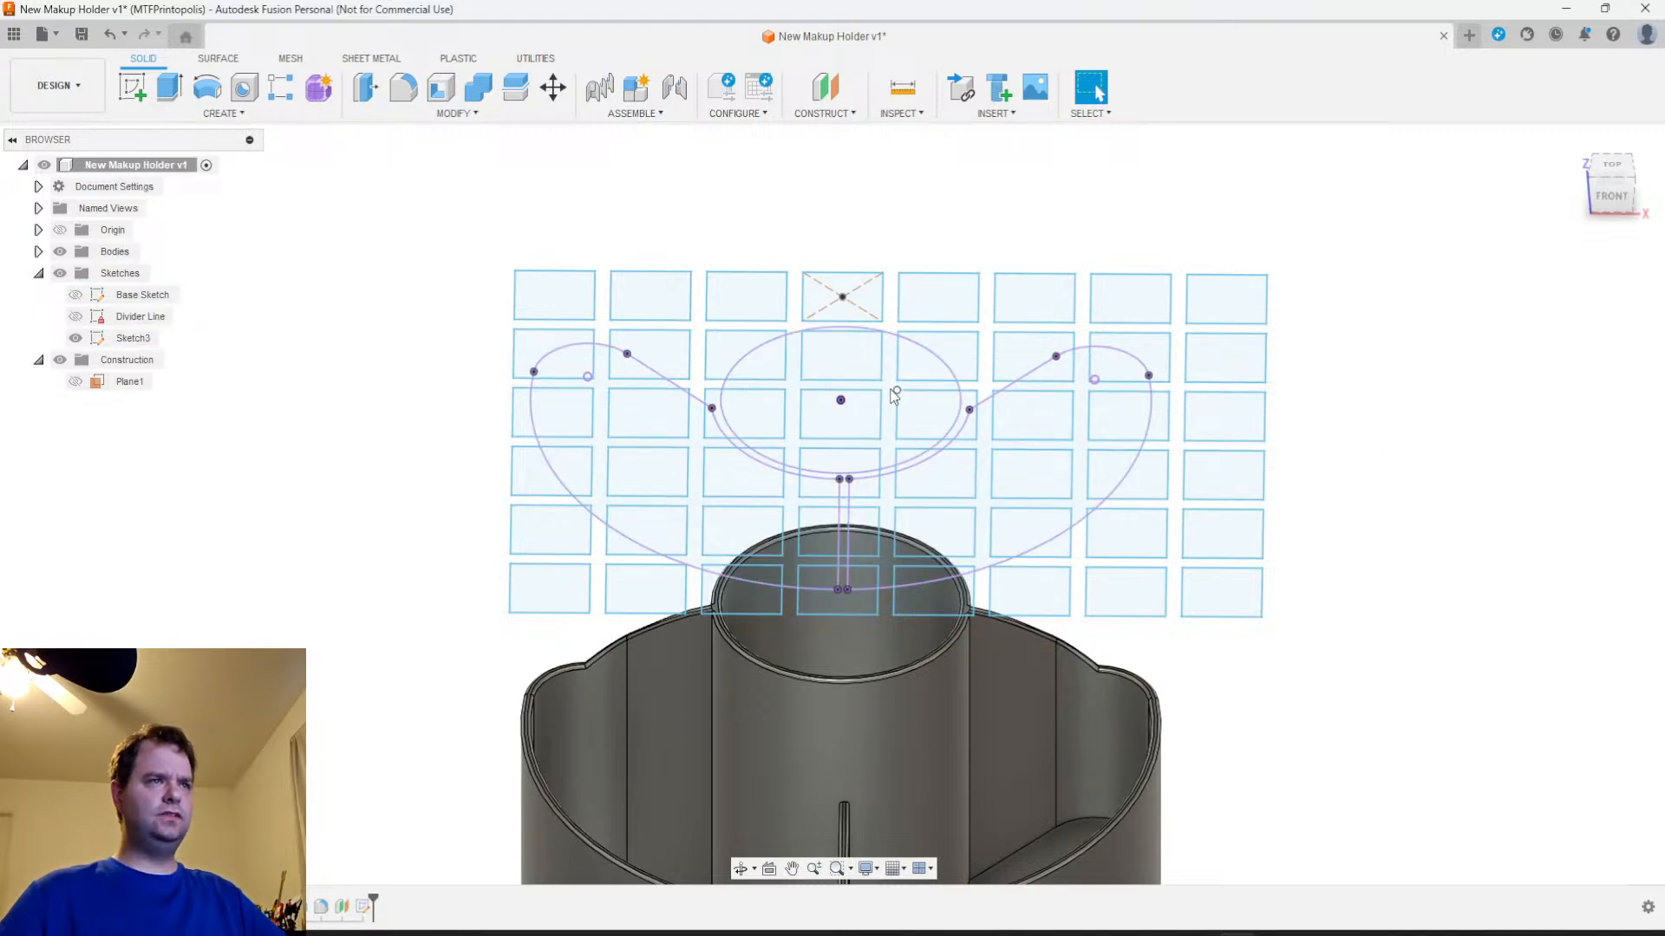
Select the lattice profiles between the squares inside the central cup, the right compartment and the left compartment
left_click(895, 397)
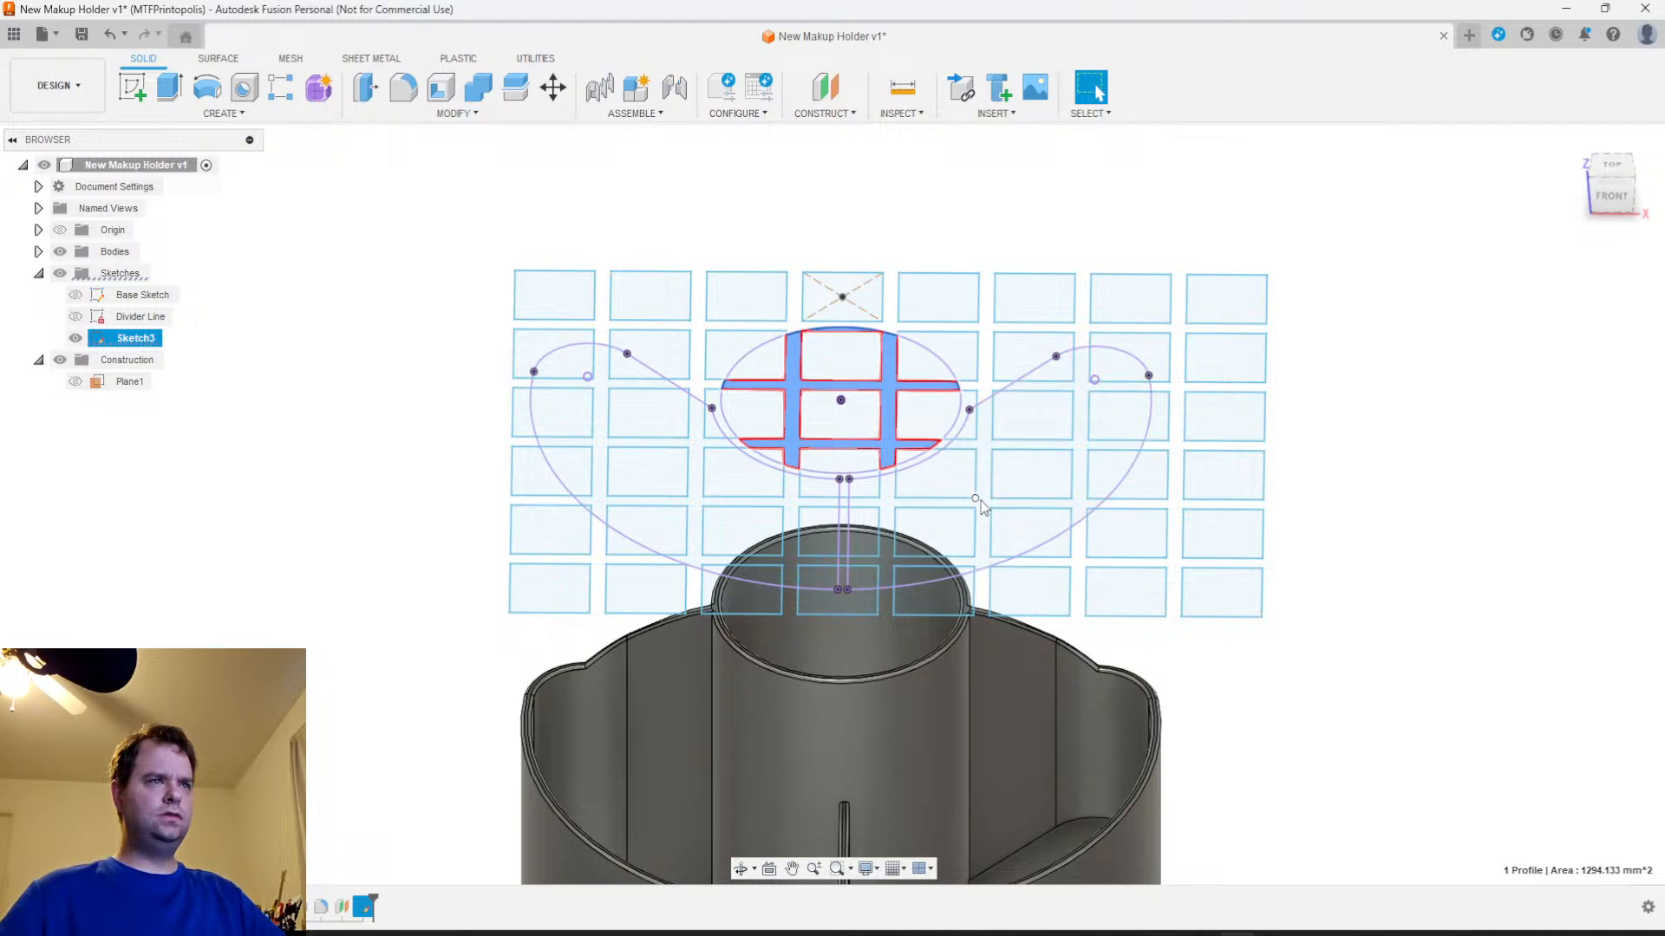
left_click(985, 515, "ctrl")
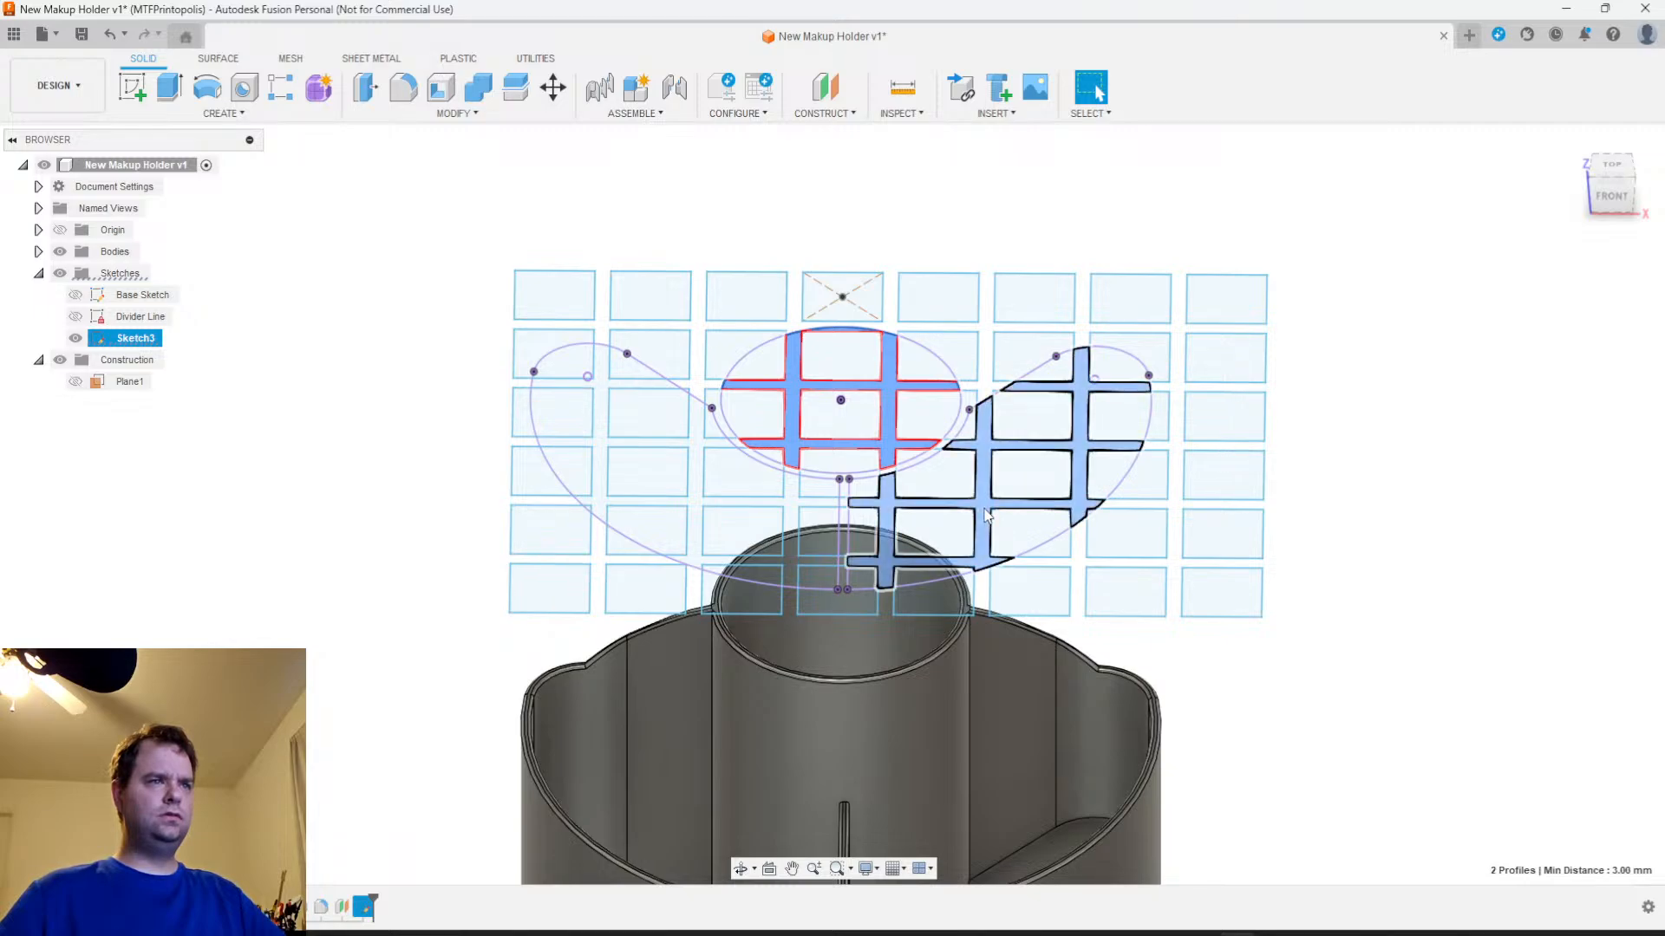
left_click(790, 512, "ctrl")
middle_click_drag(1378, 602, 1294, 542, "shift")
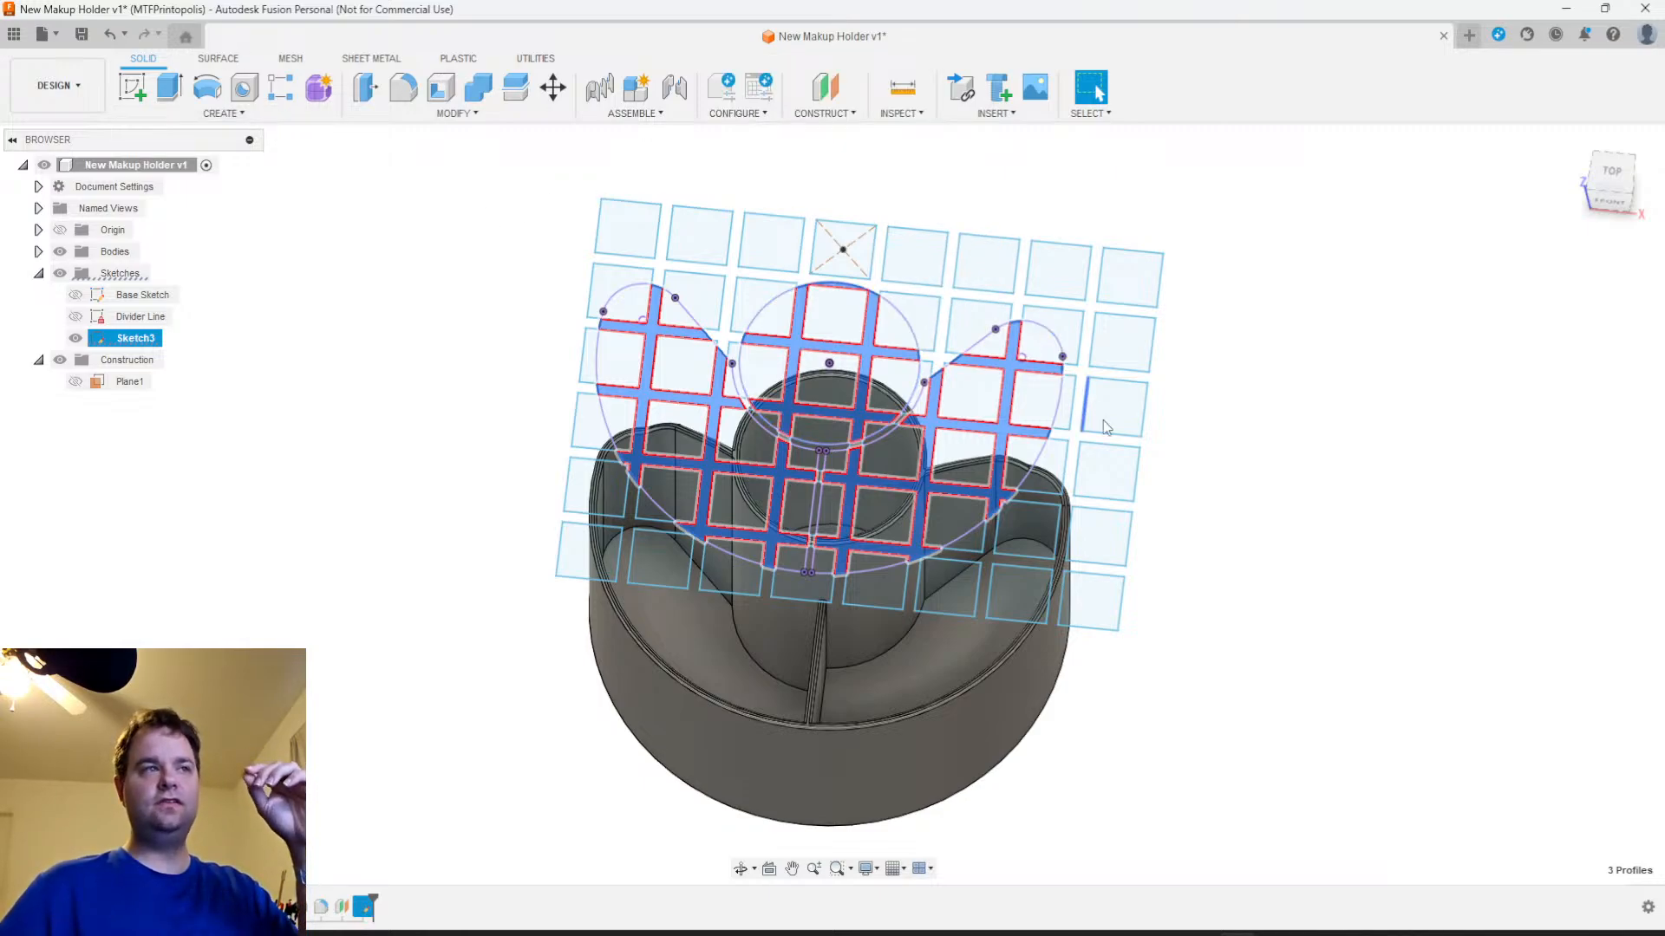
left_click(1613, 173)
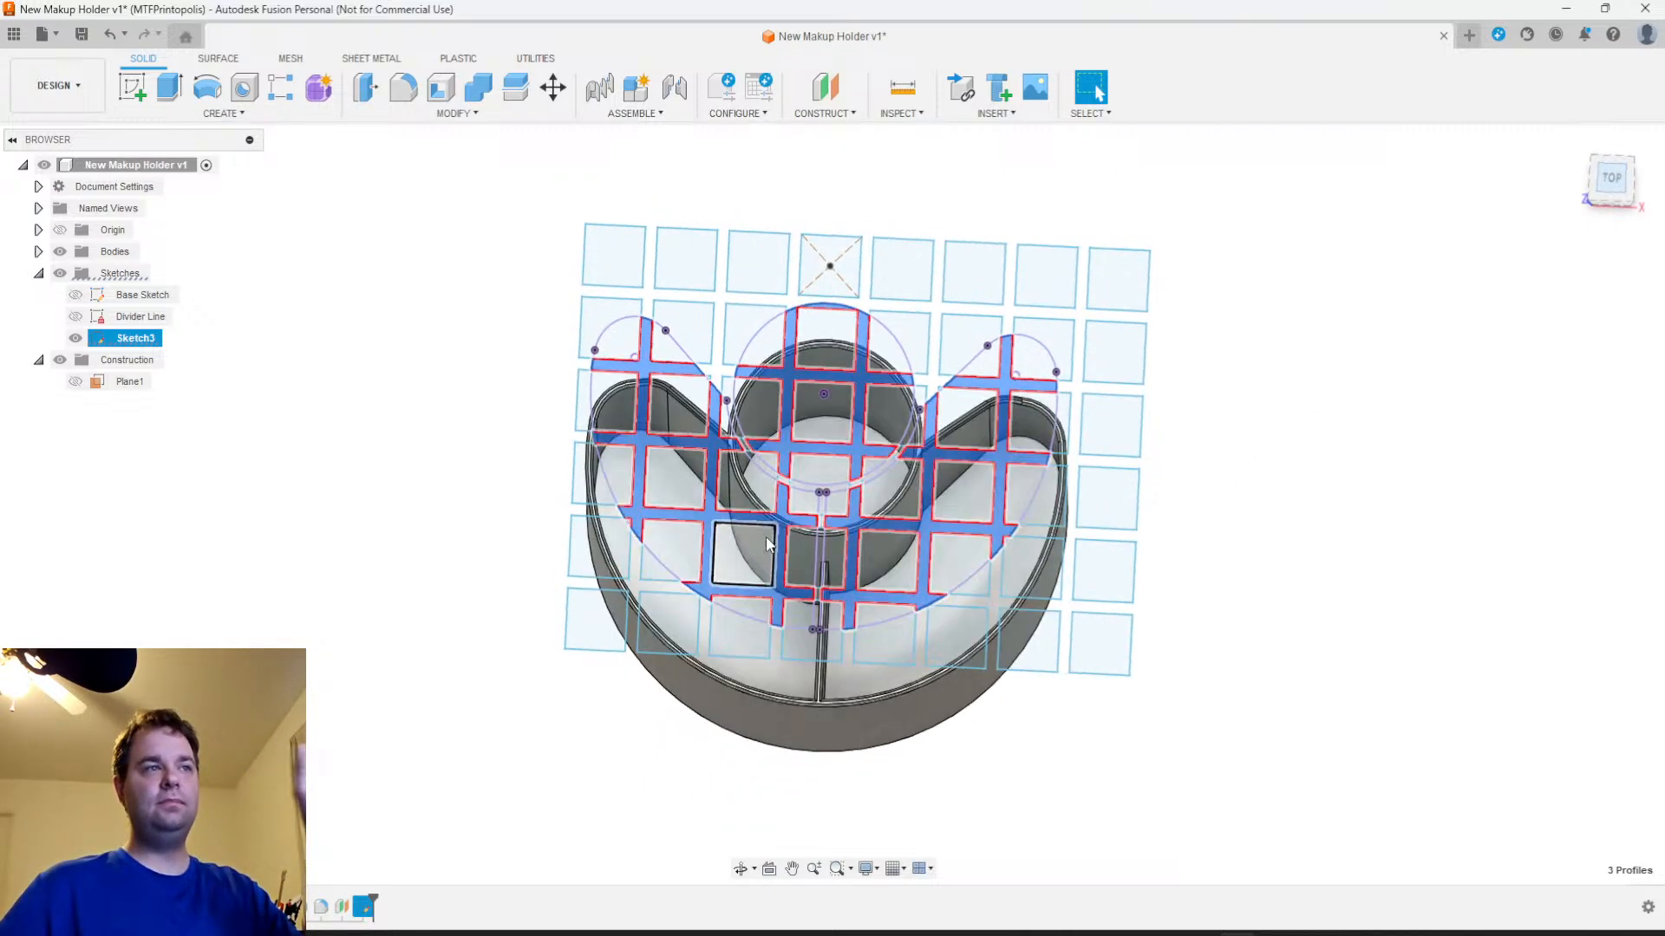
middle_click_drag(1526, 711, 1494, 639, "shift")
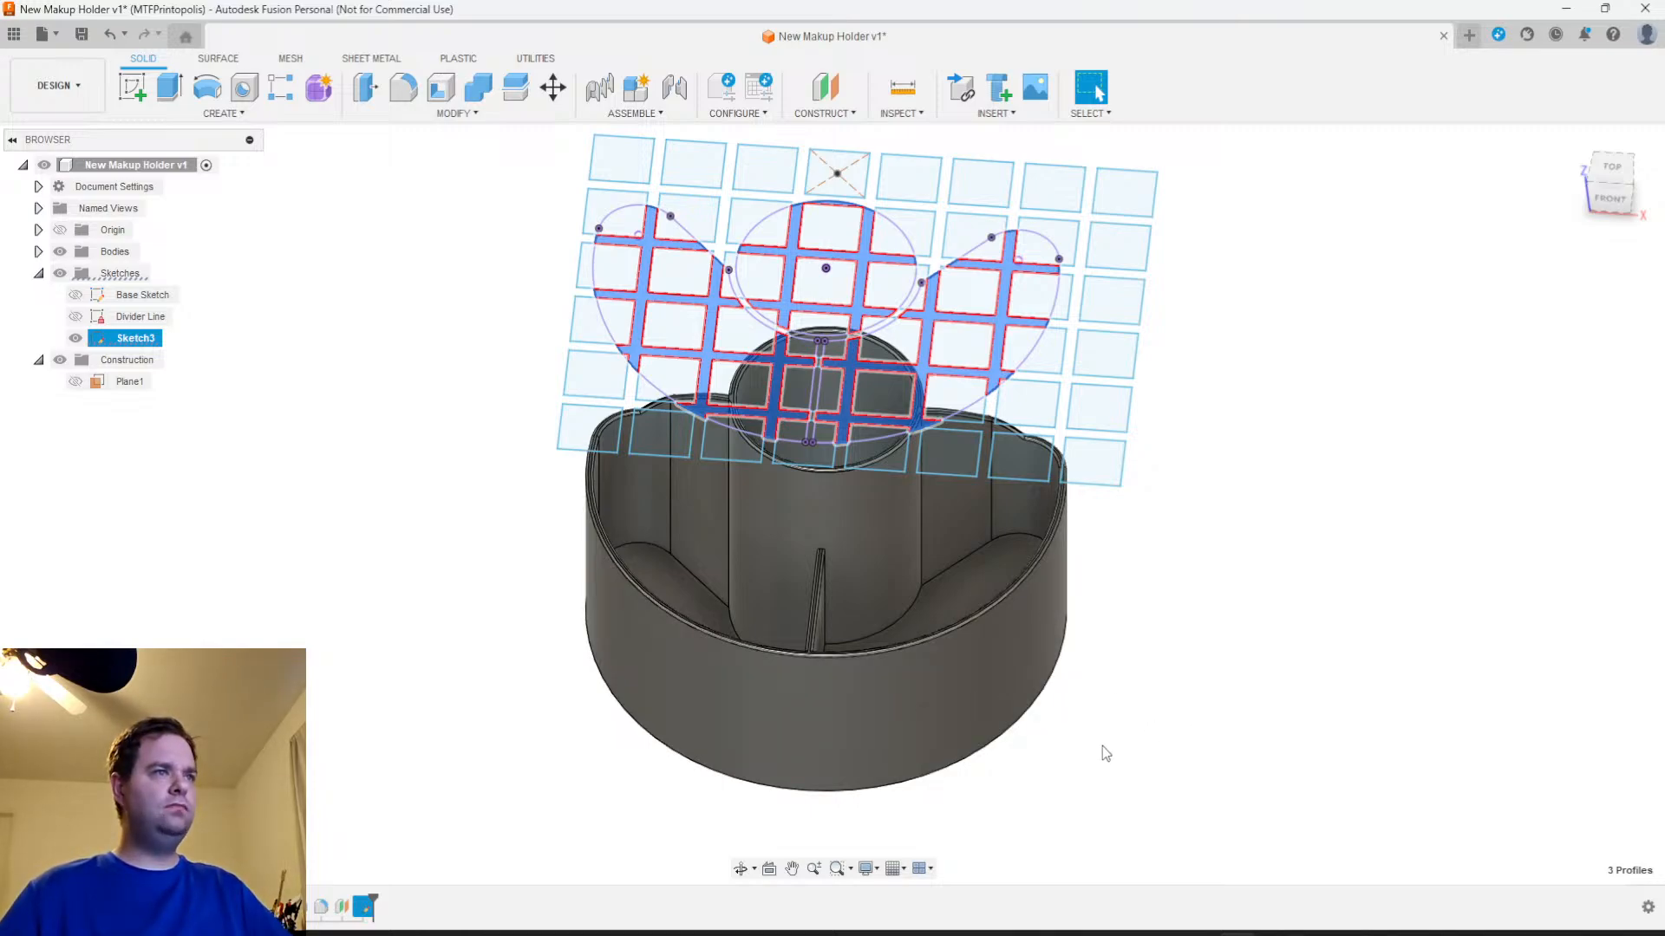
Try to emboss the three selected lattice profiles onto the floor of the right crescent compartment
left_click(220, 114)
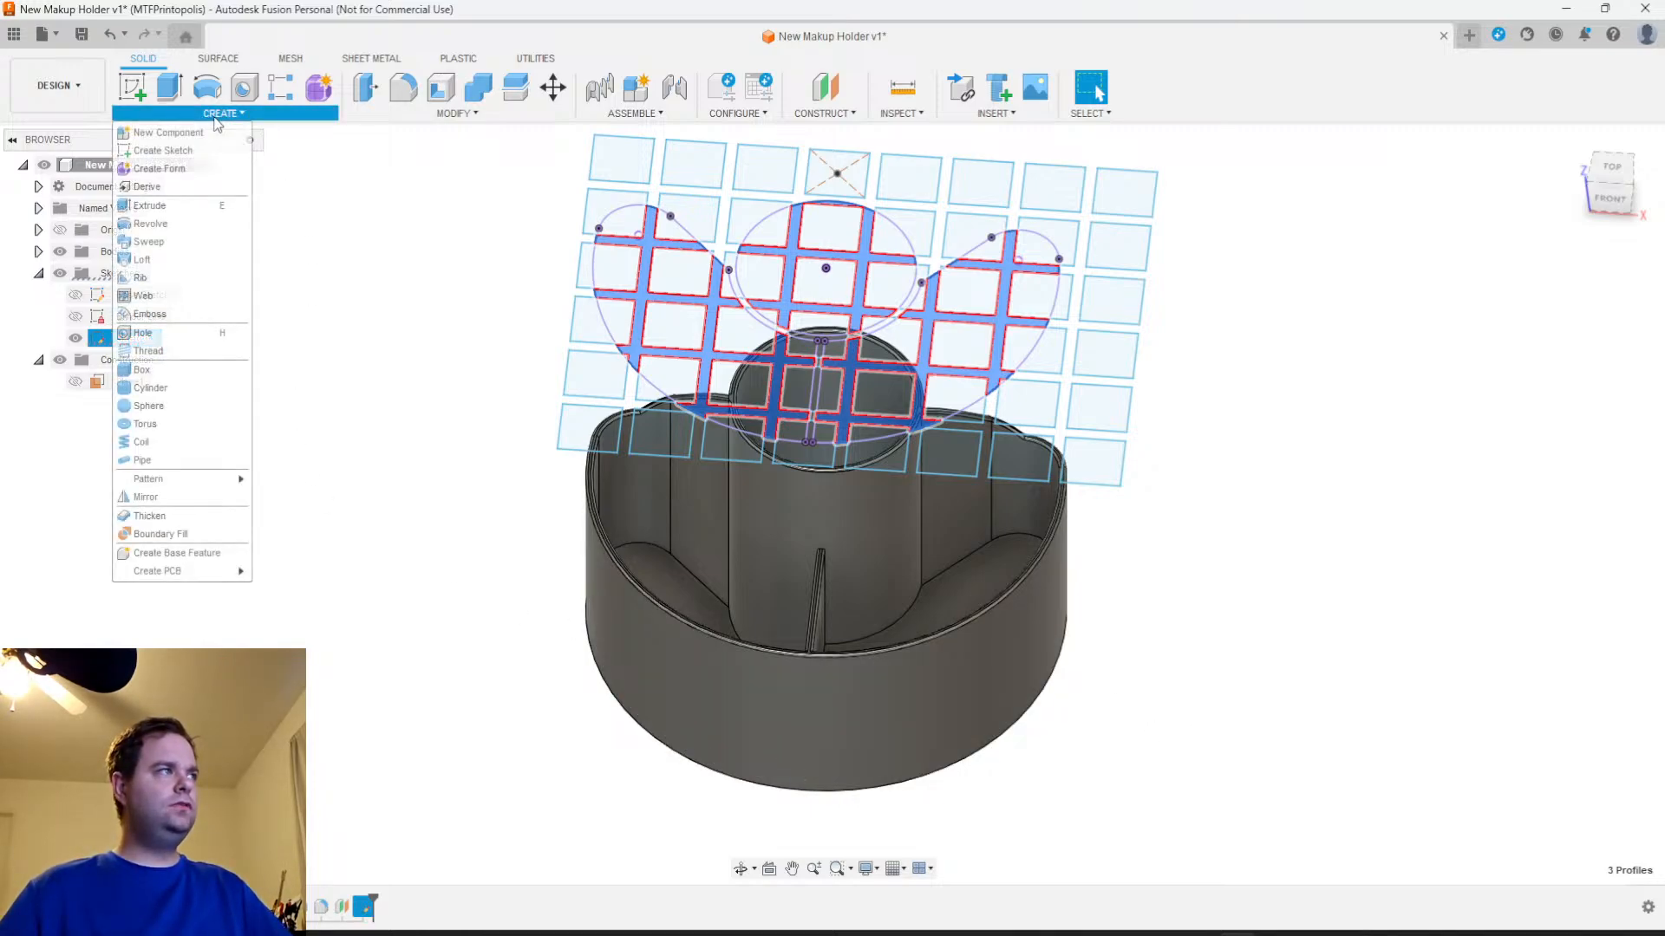
left_click(178, 316)
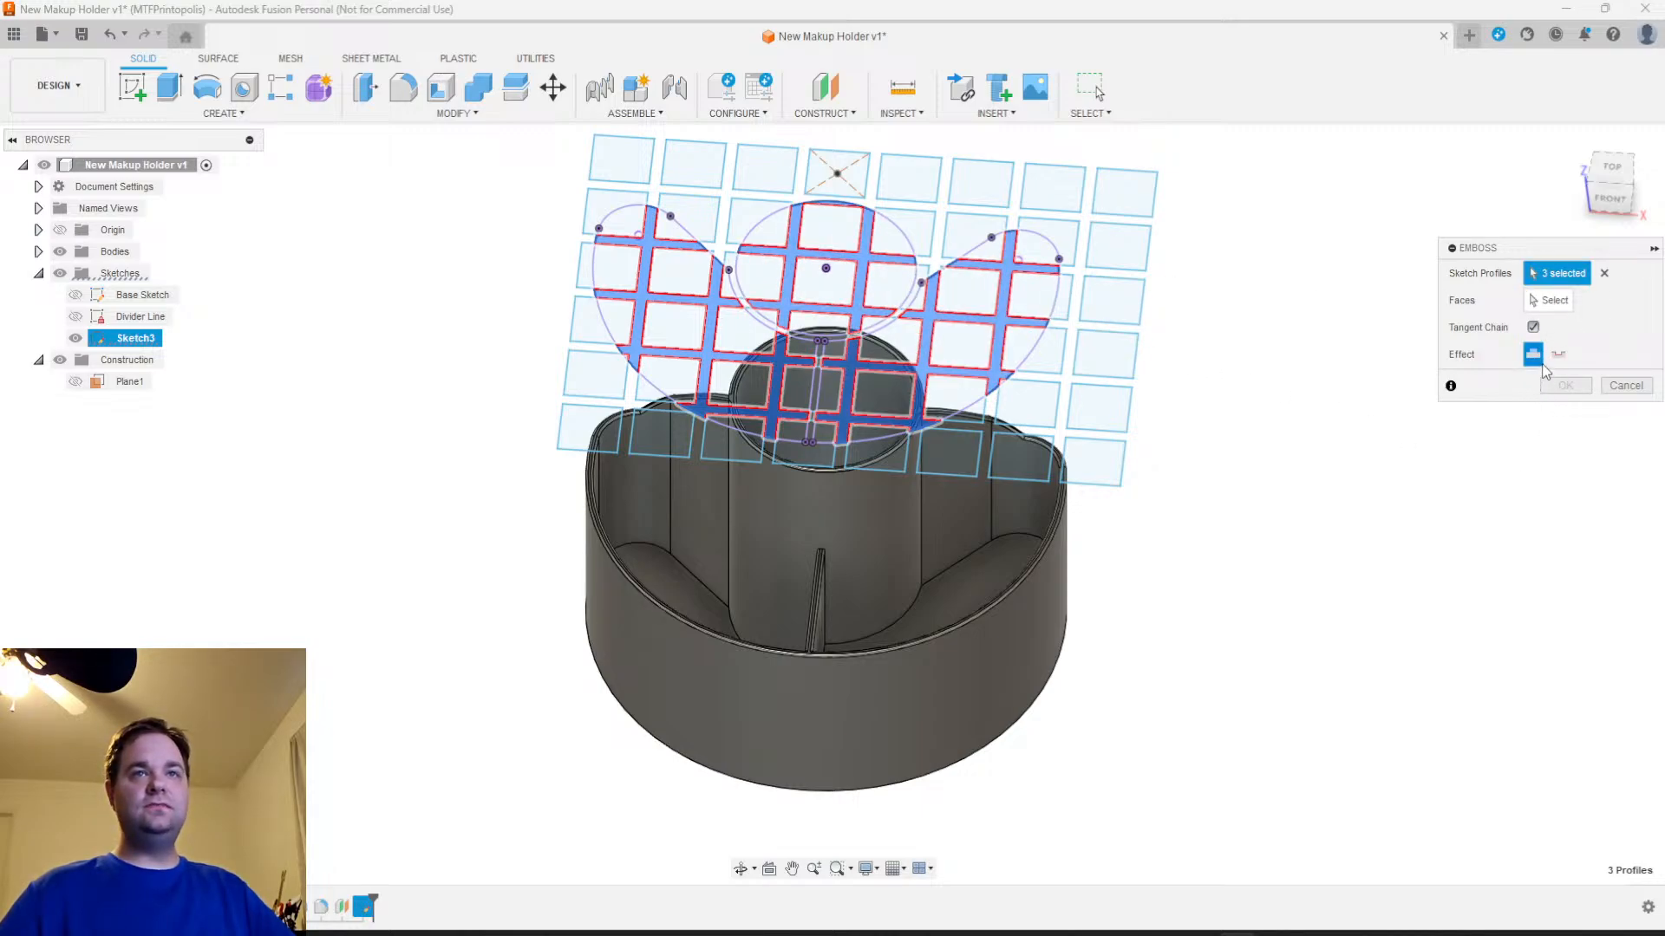
left_click(1548, 300)
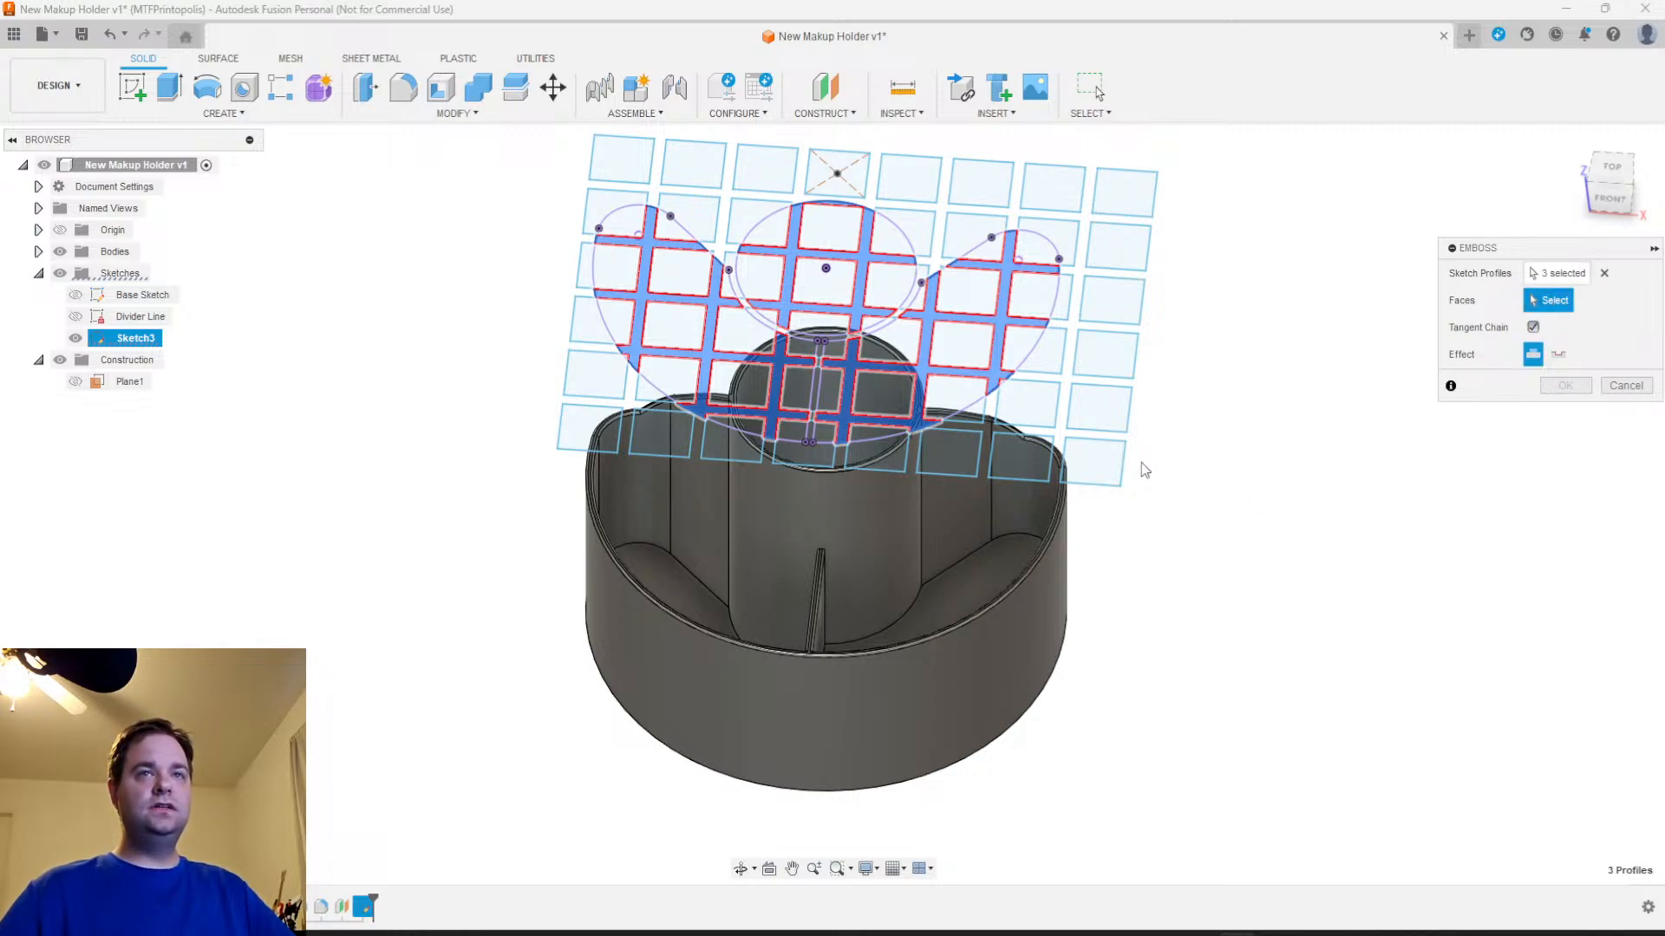
left_click(957, 600)
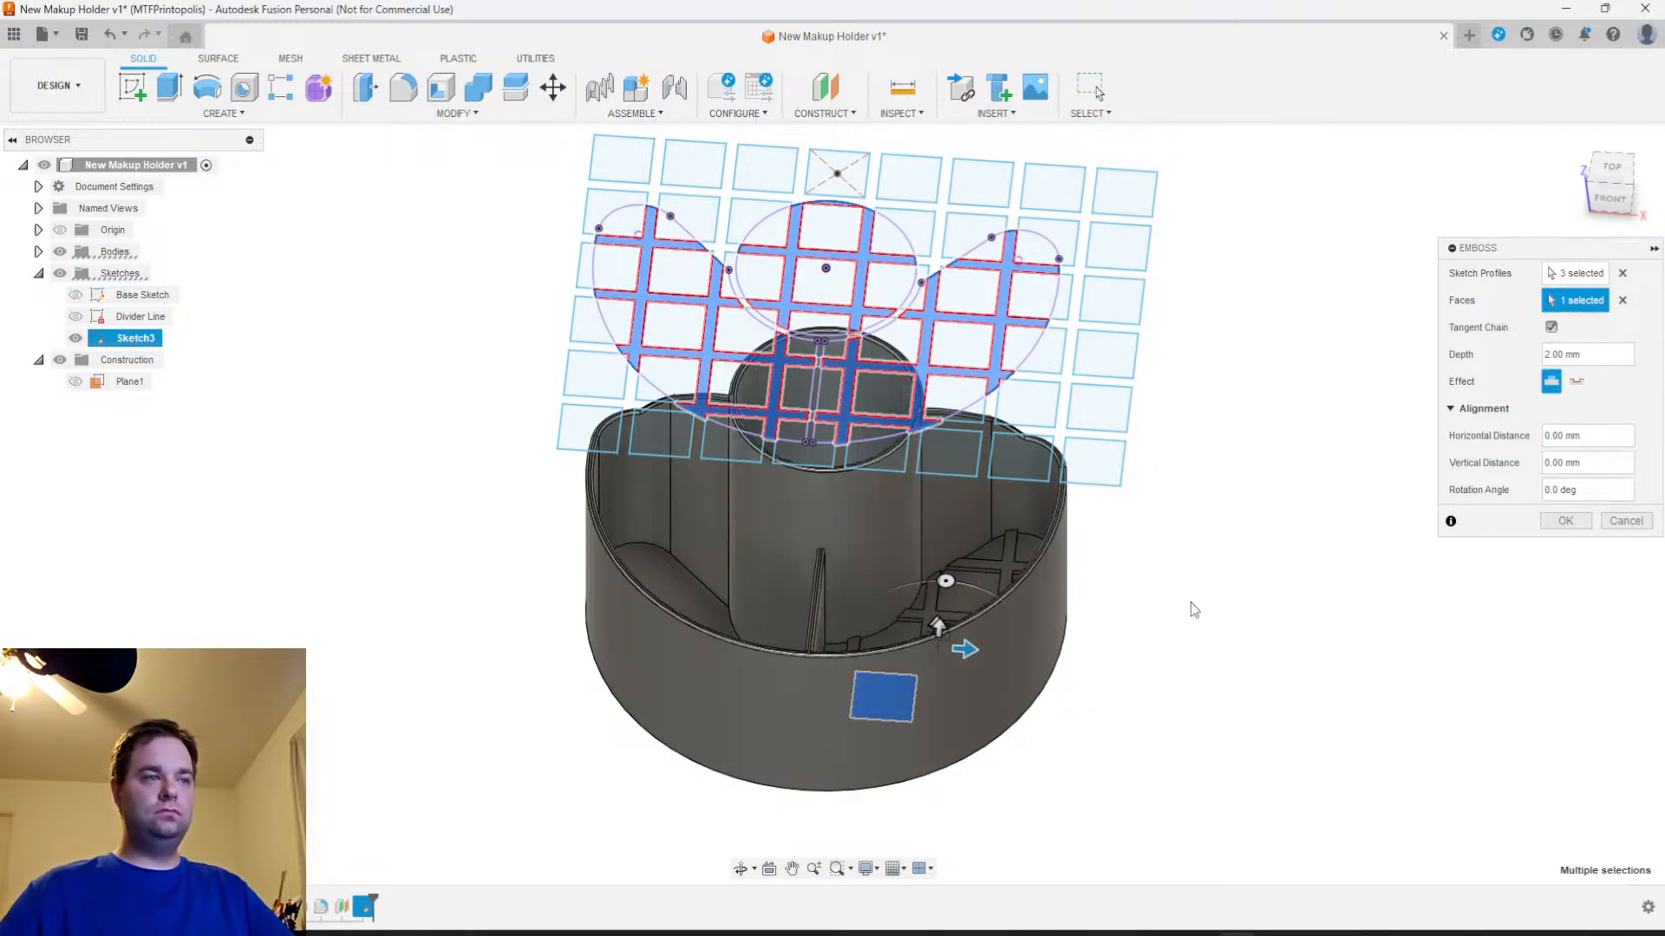
left_click(1574, 300)
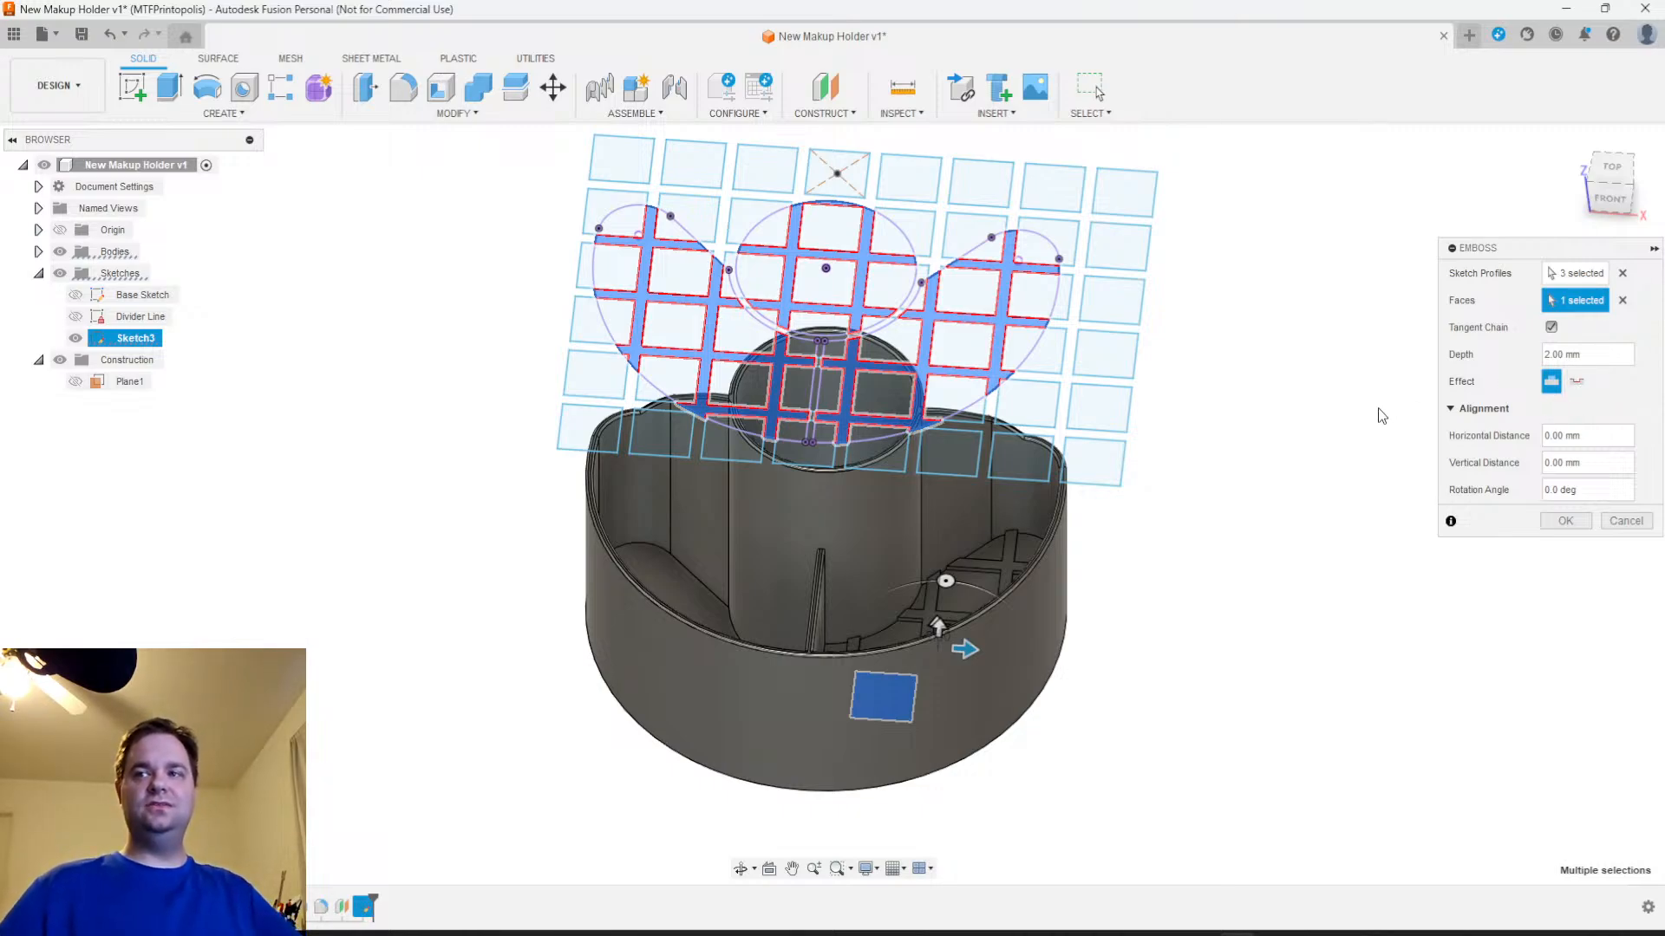
mouse_move(1157, 568)
middle_mouse_down("shift")
mouse_move(1245, 725)
mouse_move(1263, 705)
mouse_move(1278, 747)
mouse_move(1333, 718)
mouse_move(1330, 688)
mouse_move(1285, 732)
middle_mouse_up("shift")
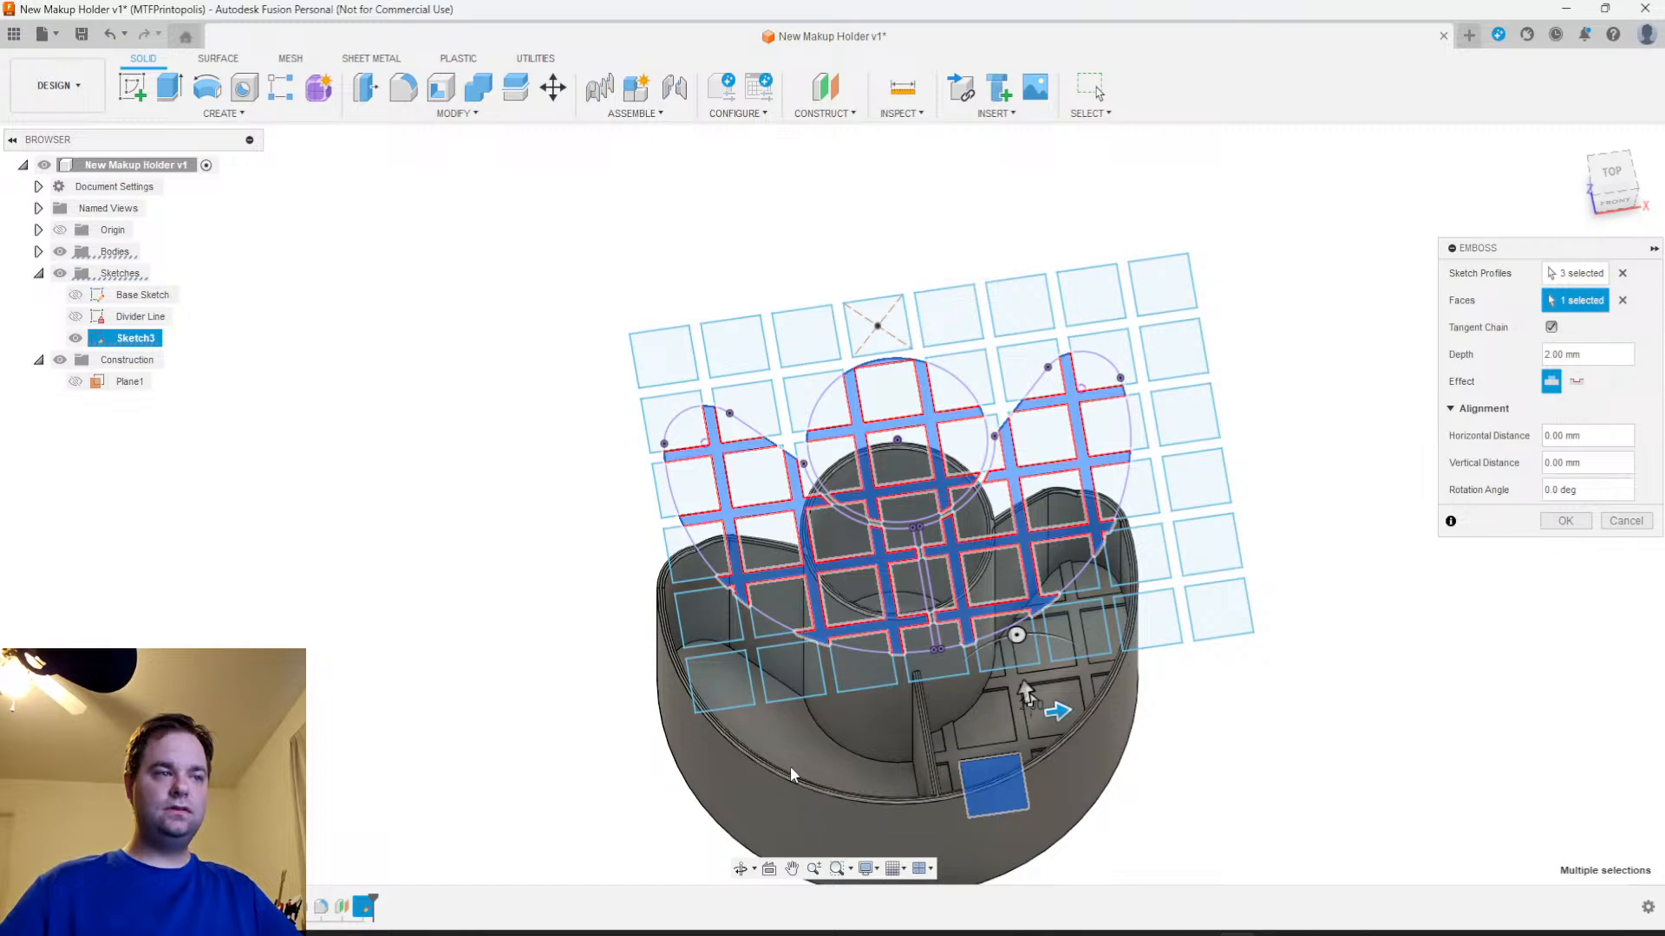
Try the emboss of all three lattice profiles on the central cup's floor instead of the right compartment's floor, and cancel it
left_click(1622, 300)
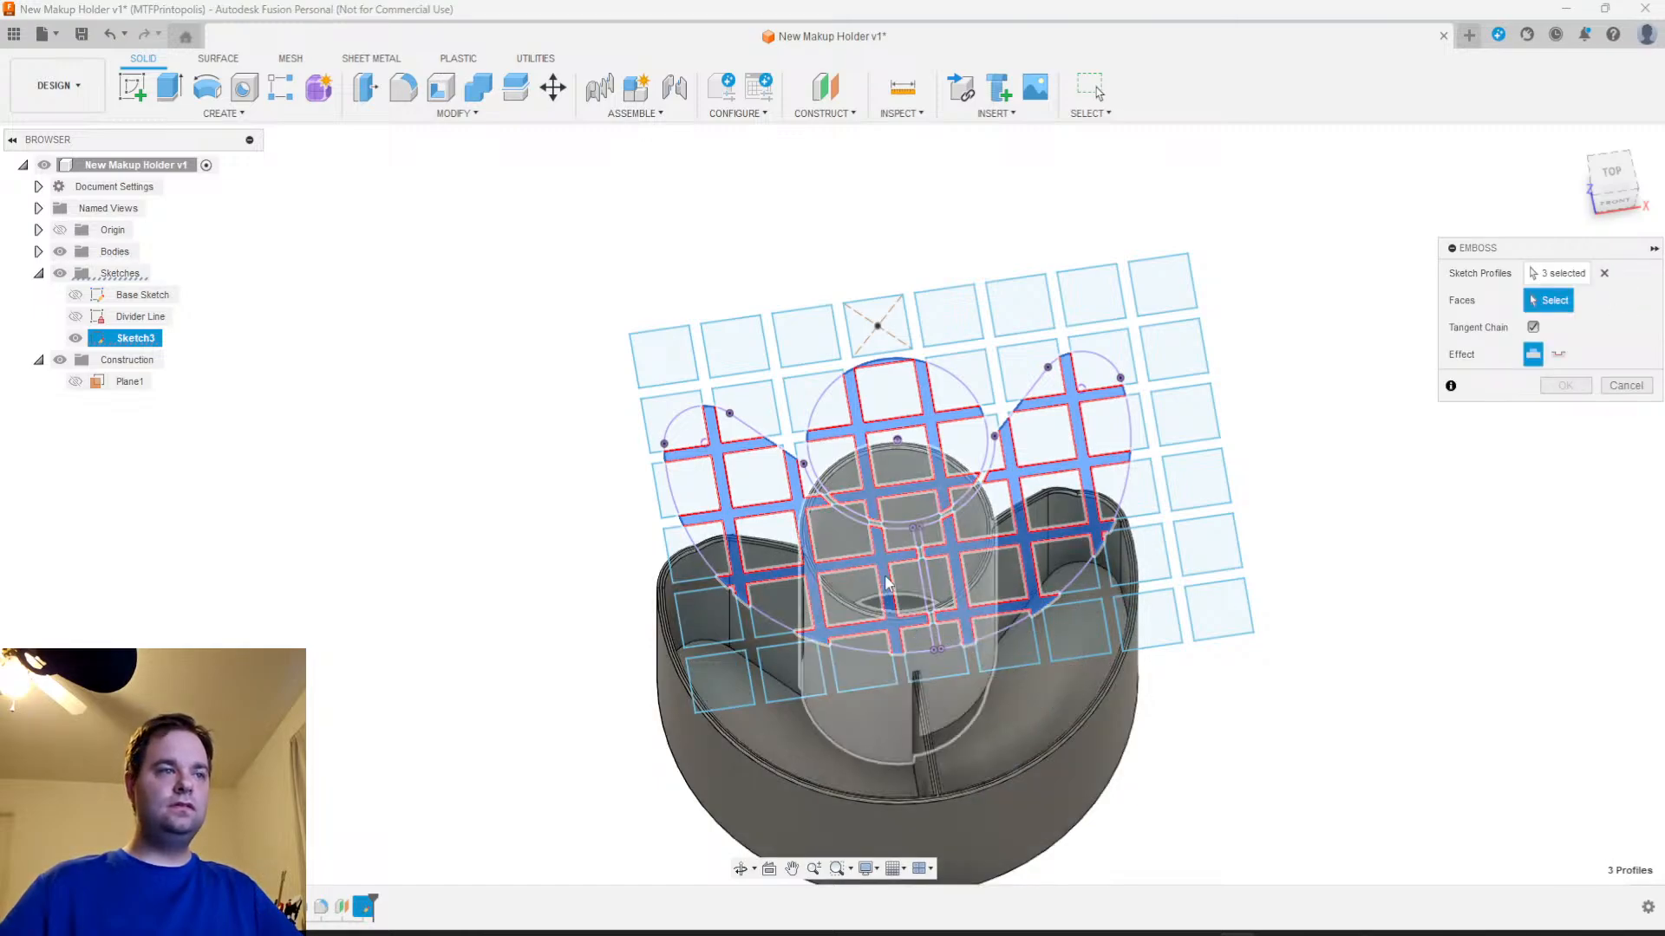
scroll(912, 570, "up", 4)
left_click(919, 509)
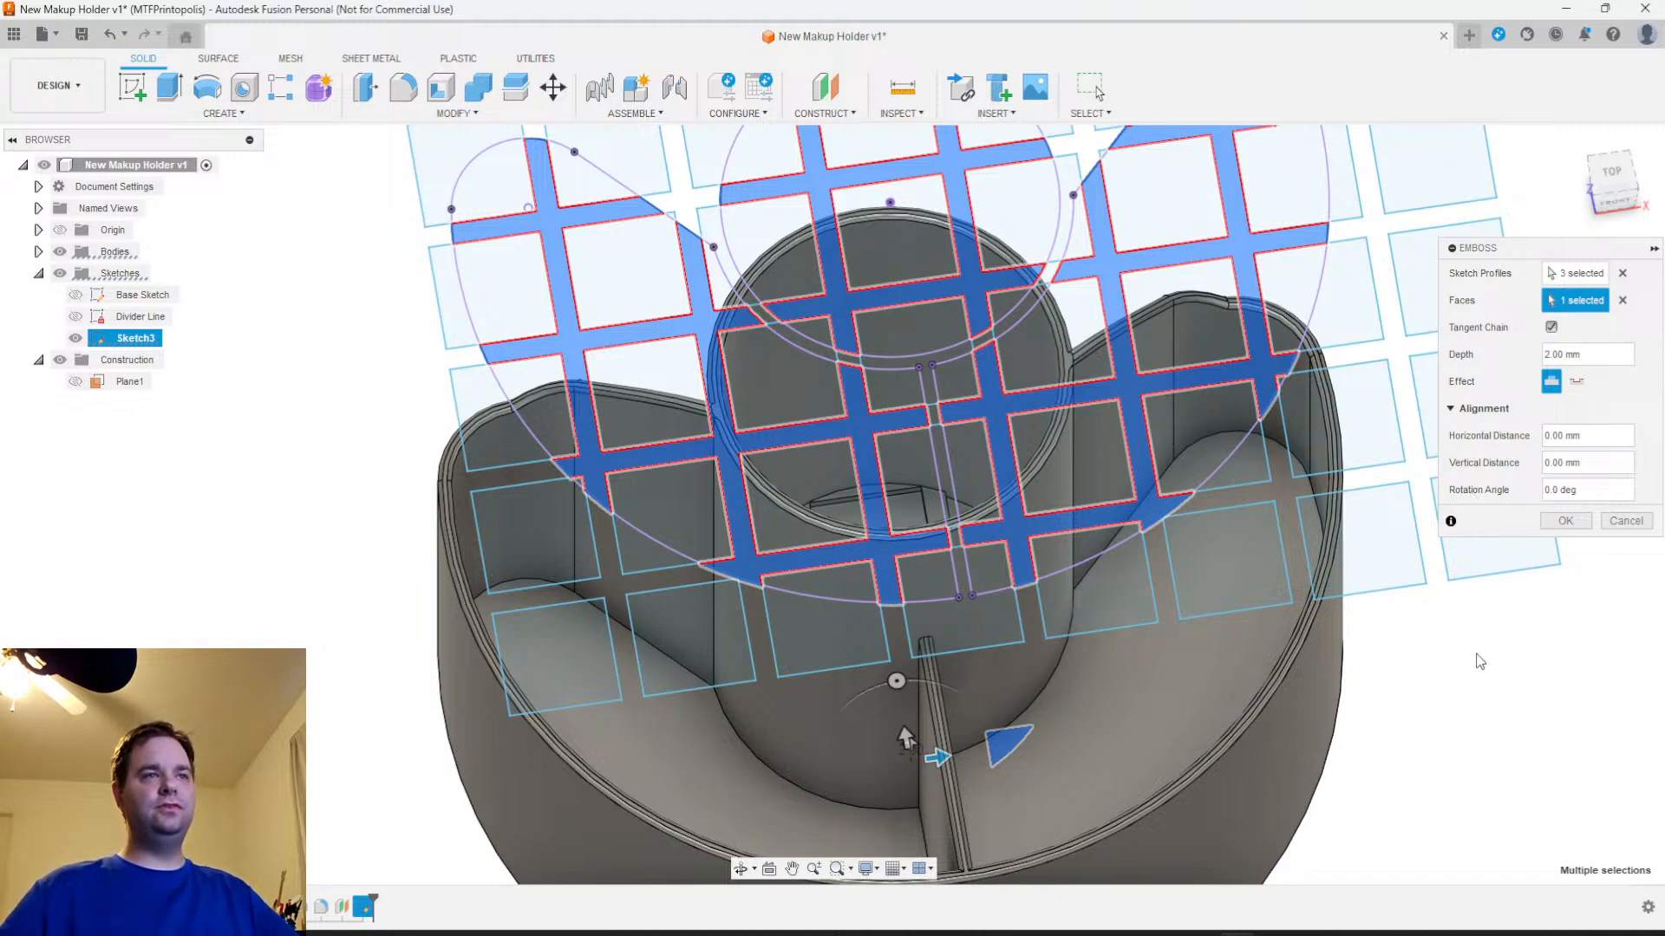
scroll(1404, 711, "down", 2)
left_click(1626, 521)
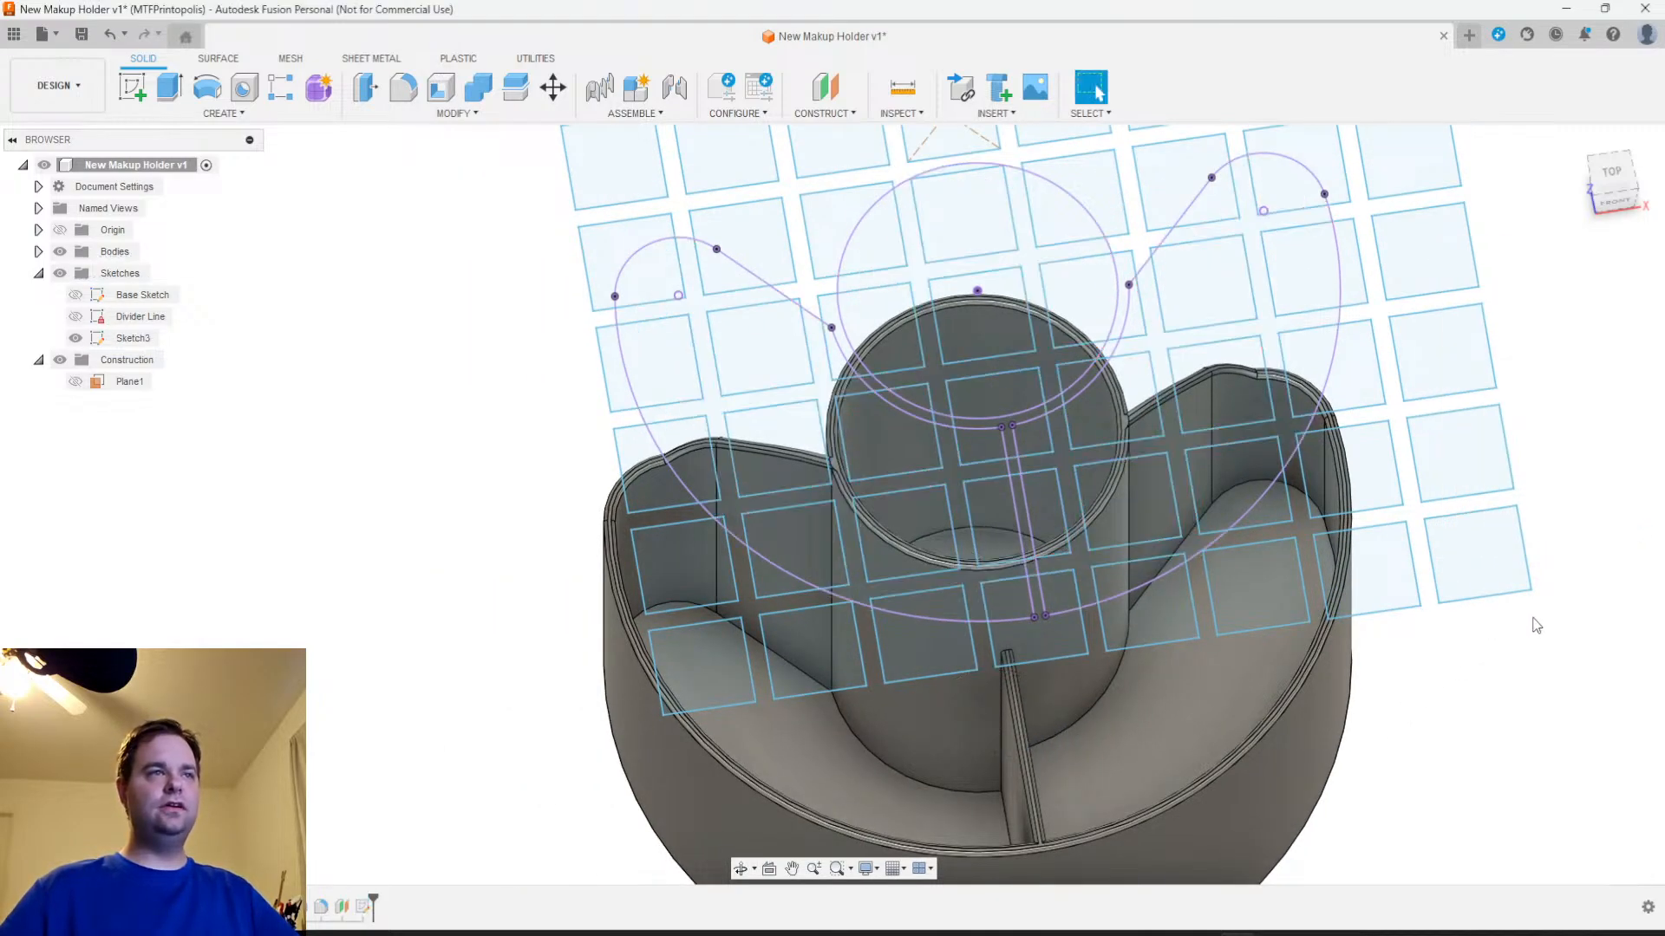
Try to emboss only the central cup's lattice profile onto the inside floor of the cup
scroll(1434, 736, "down", 2)
mouse_move(1434, 737)
middle_mouse_down()
mouse_move(1290, 756)
mouse_move(1287, 672)
middle_mouse_up()
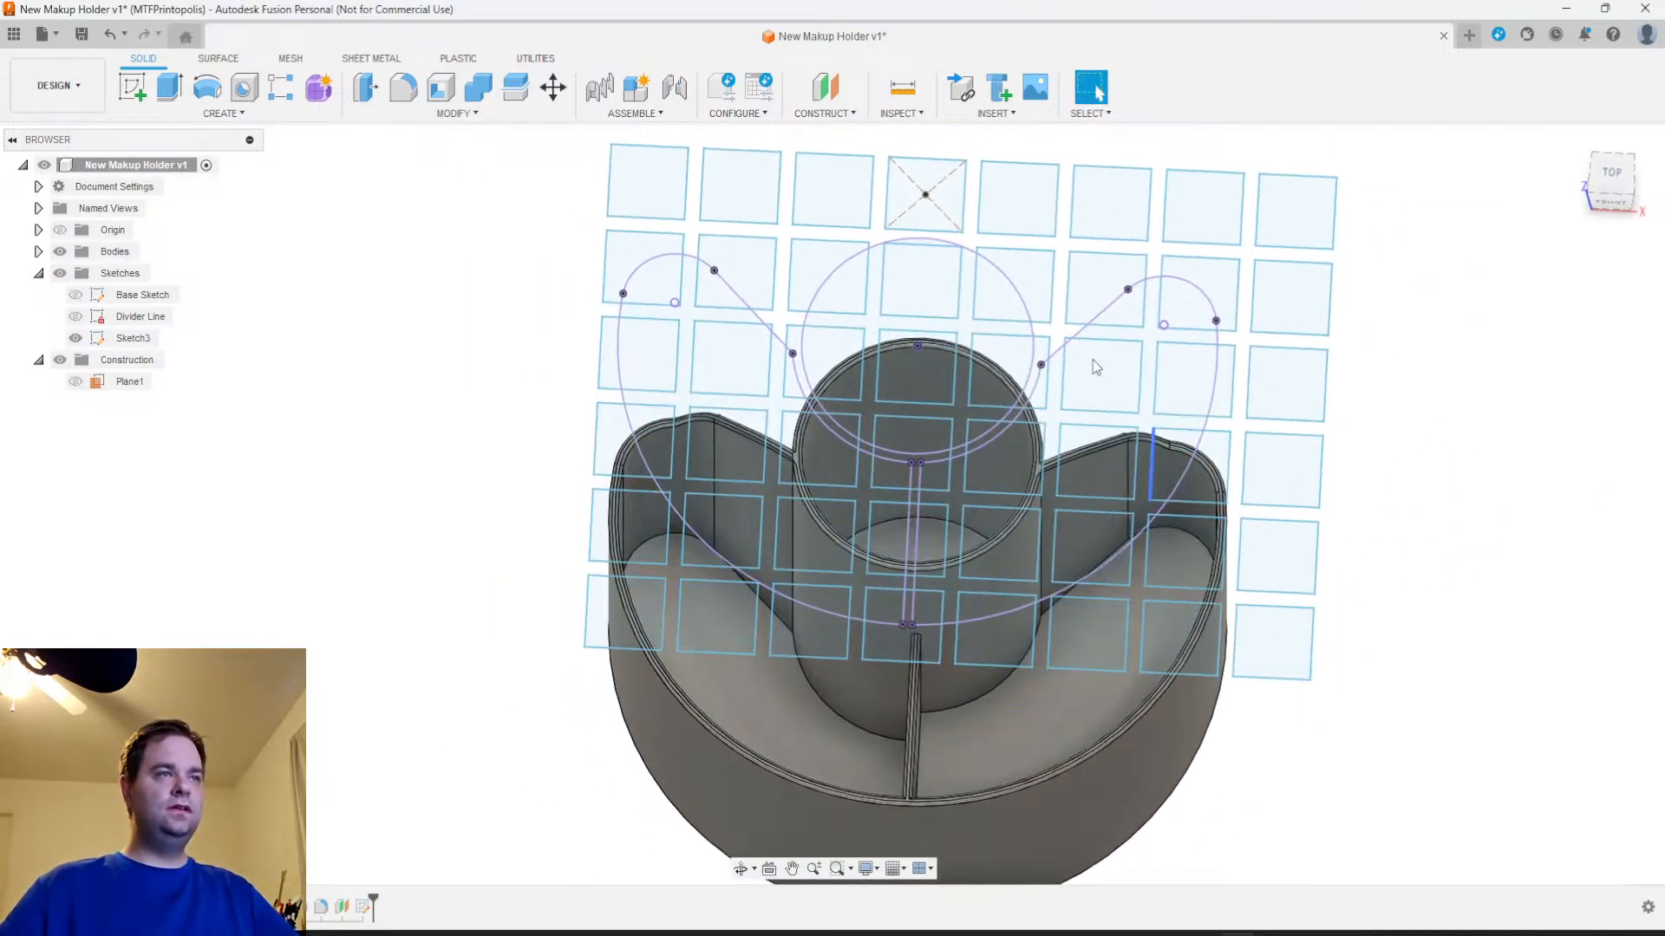
left_click(968, 331)
left_click(224, 113)
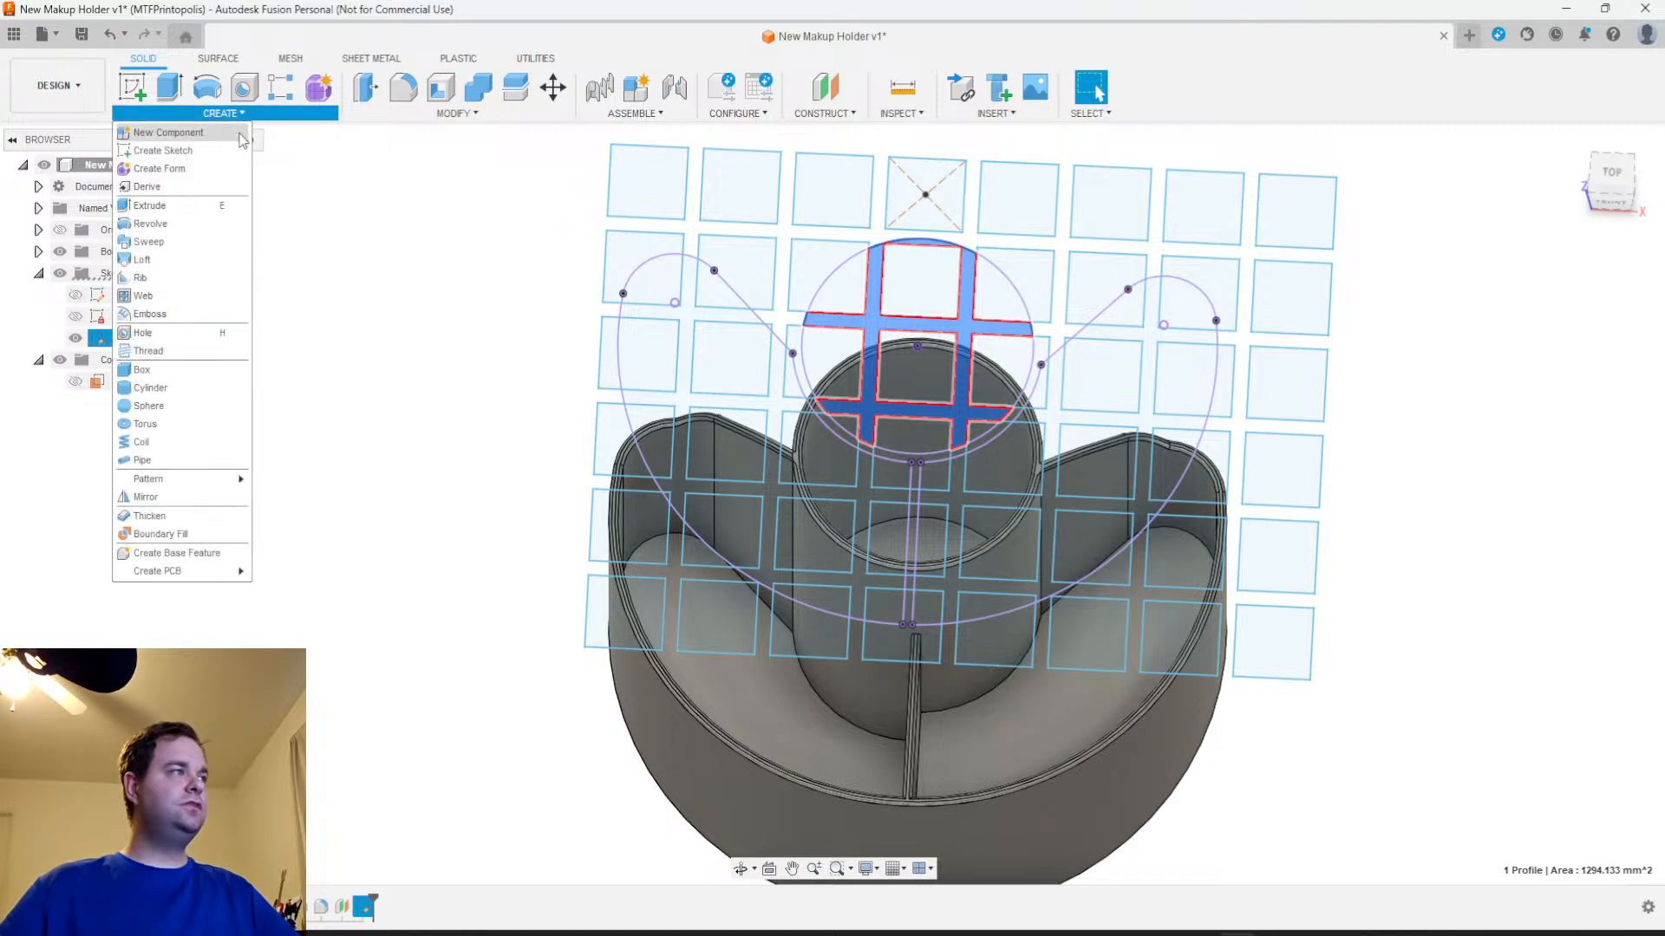
left_click(149, 312)
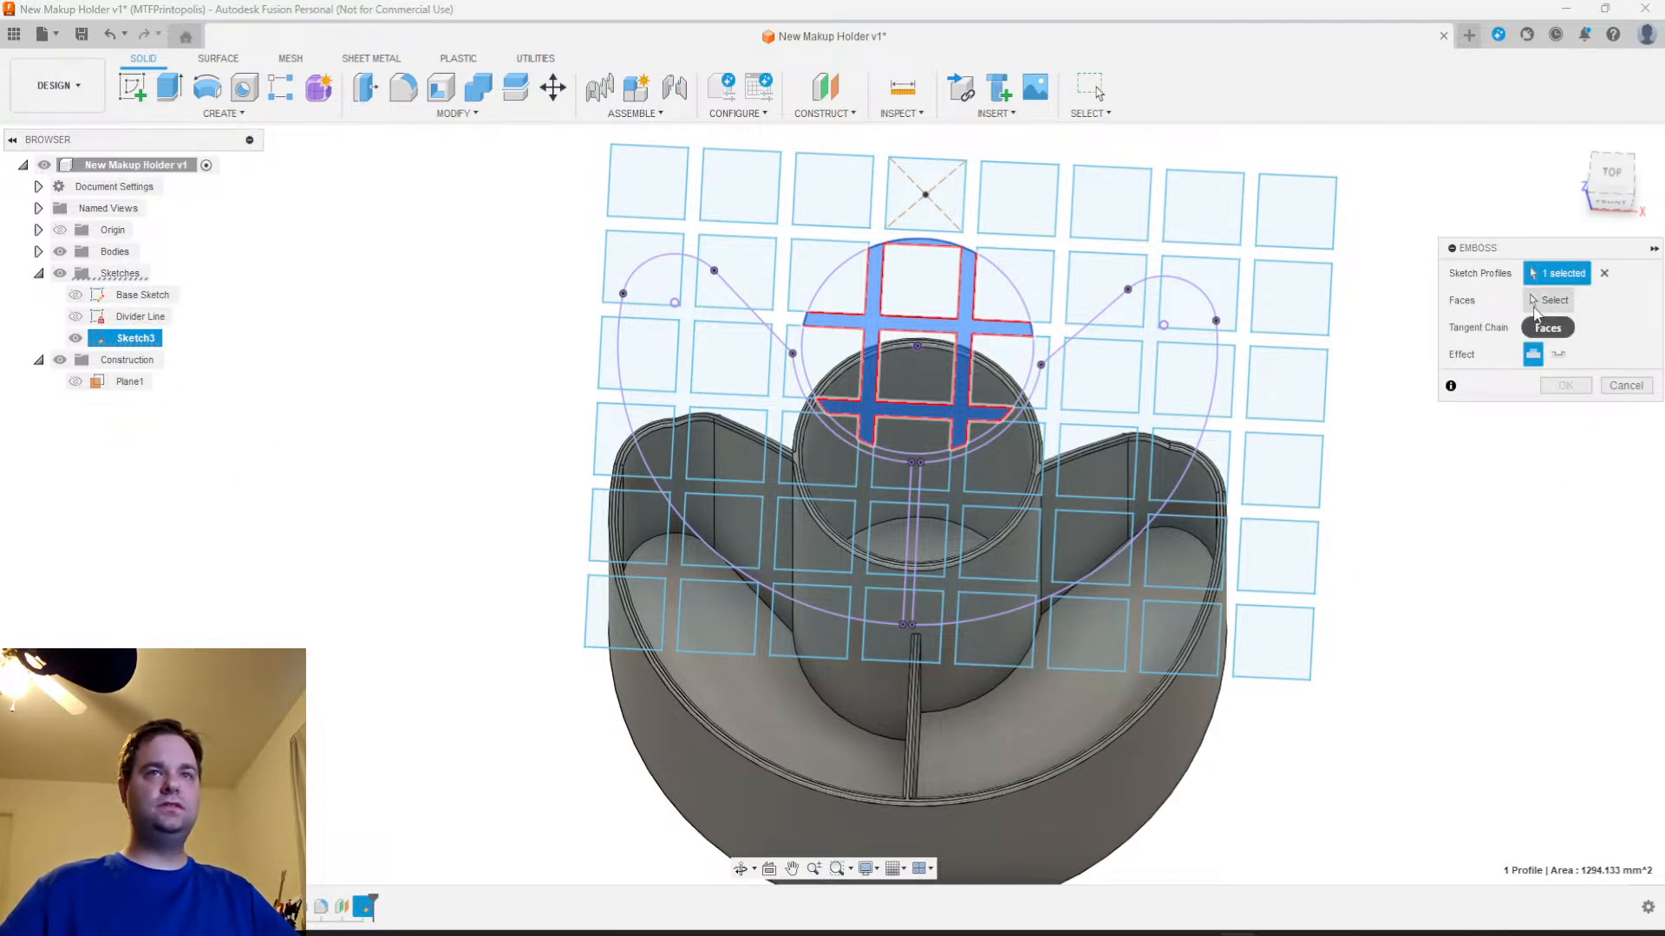
left_click(1536, 306)
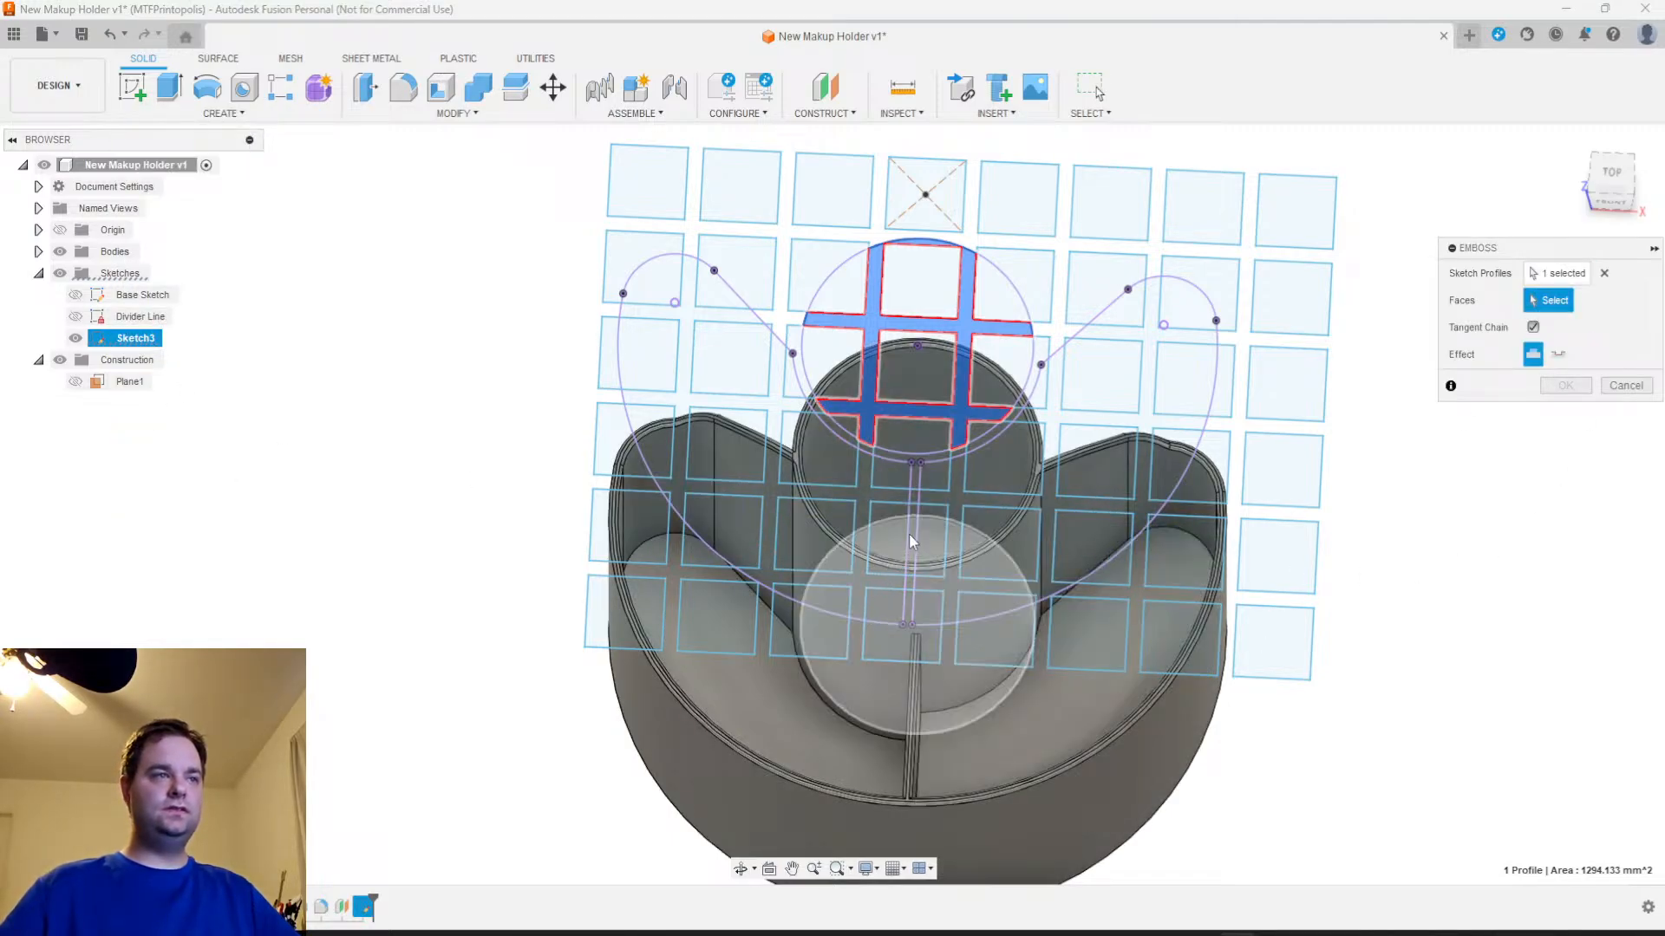
left_click(912, 531)
middle_click_drag(1393, 725, 1508, 742, "shift")
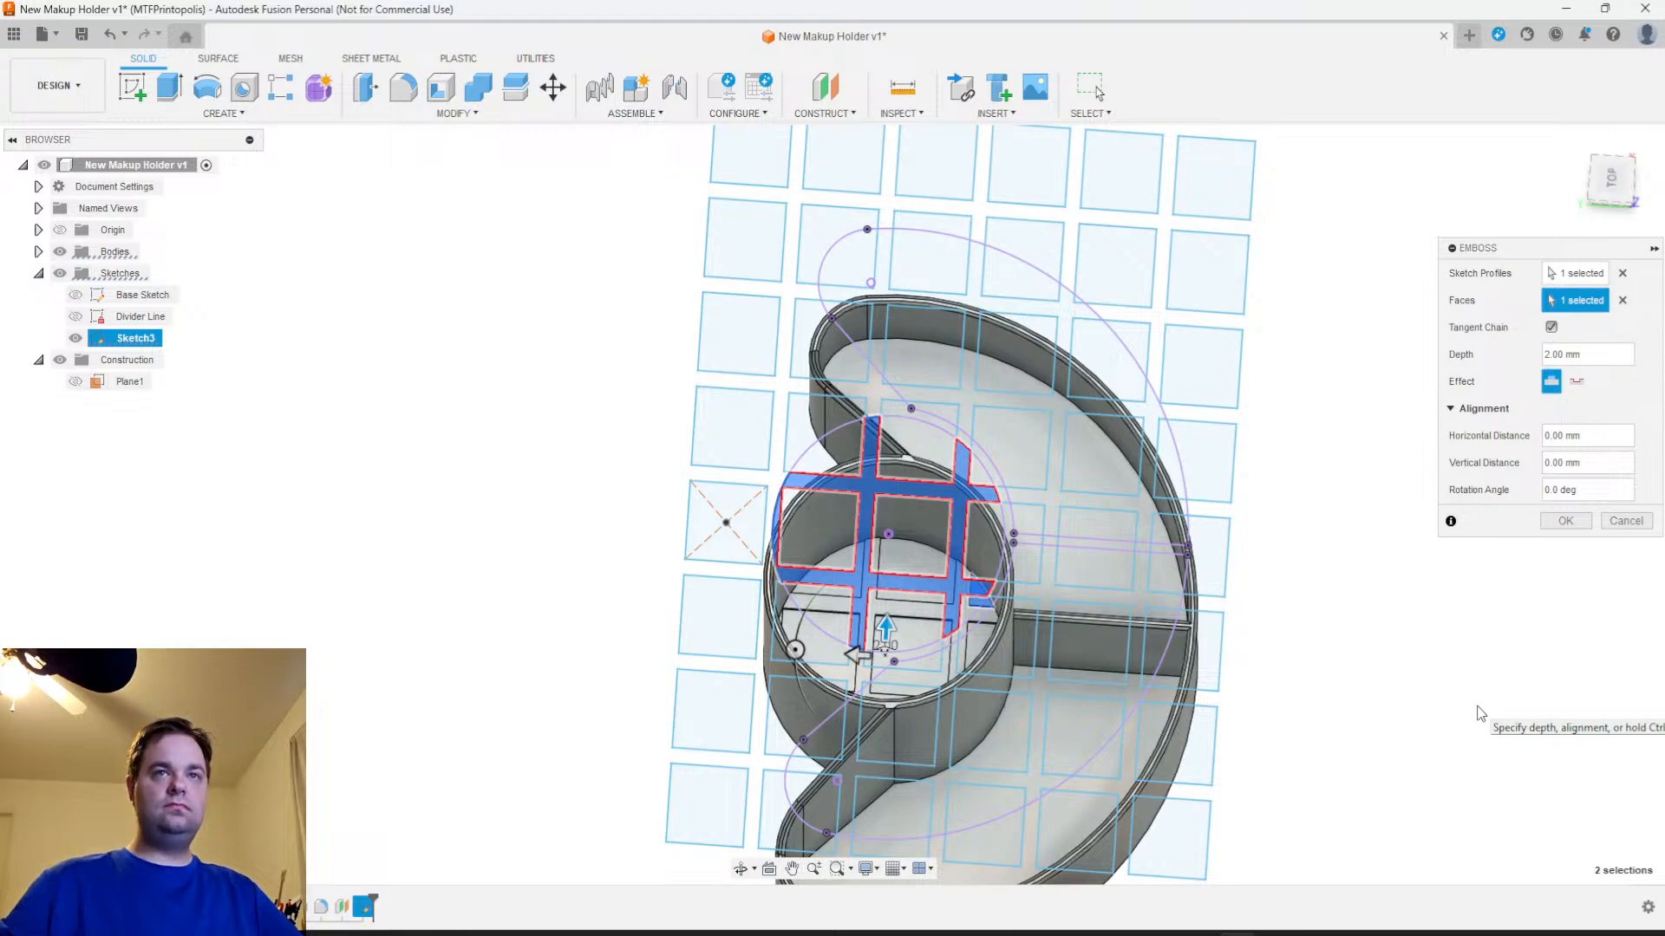
Try emboss depths of 5 and 10 mm for the cup lattice, and cancel the emboss
left_click(1590, 355)
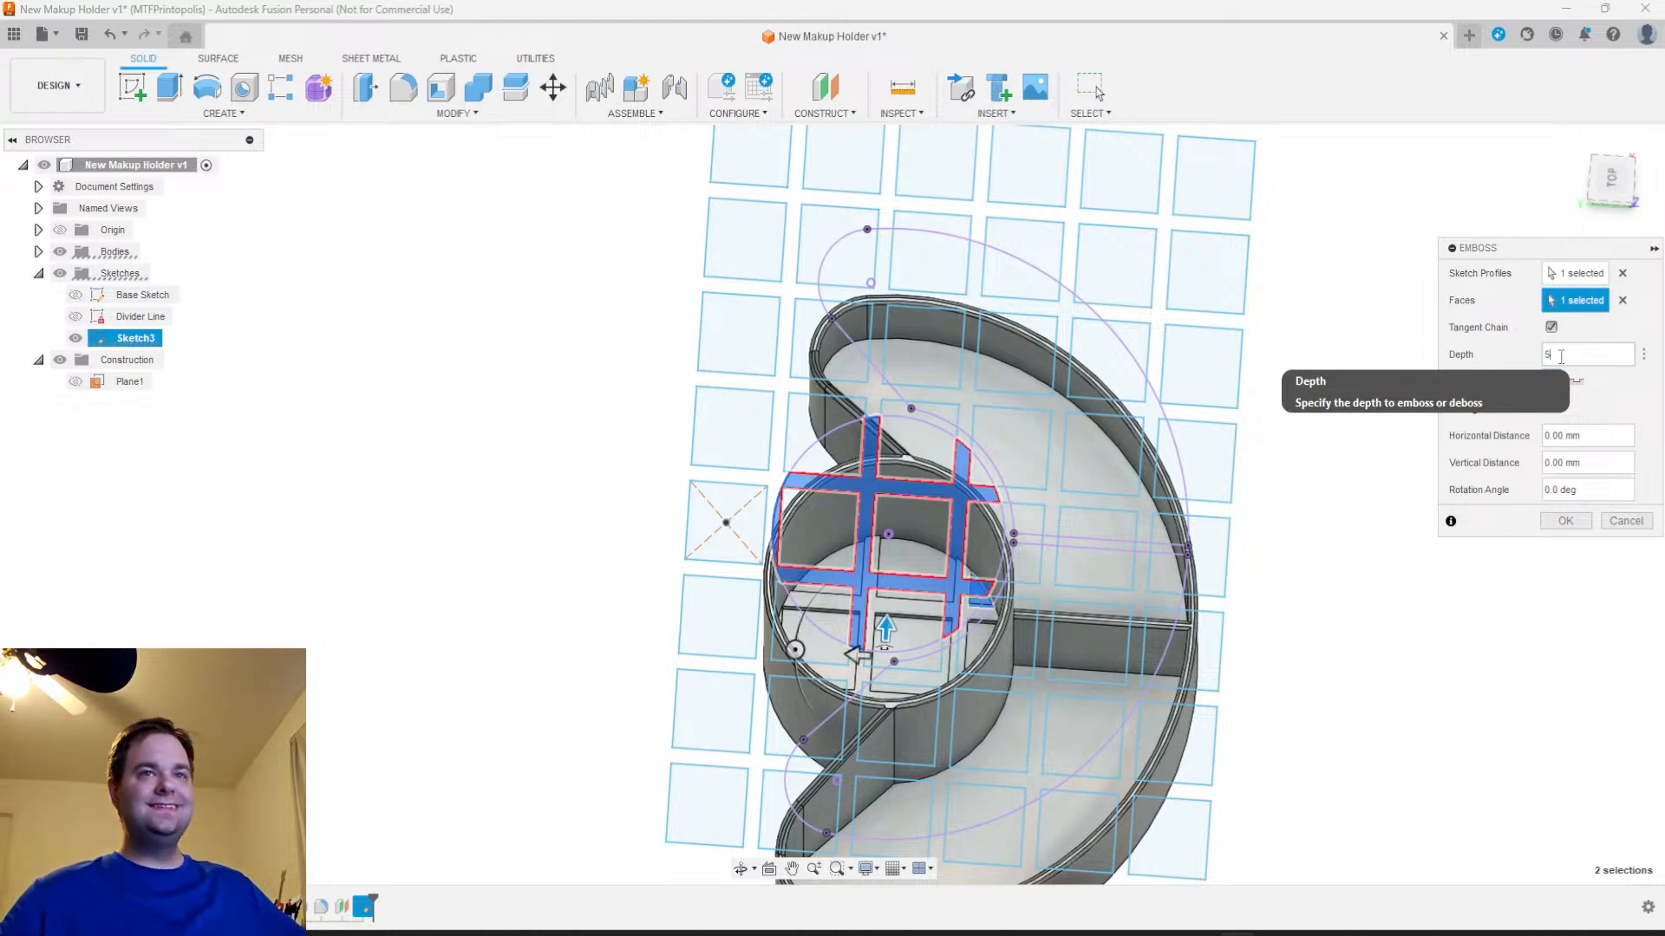
left_click_drag(1560, 356, 1533, 359)
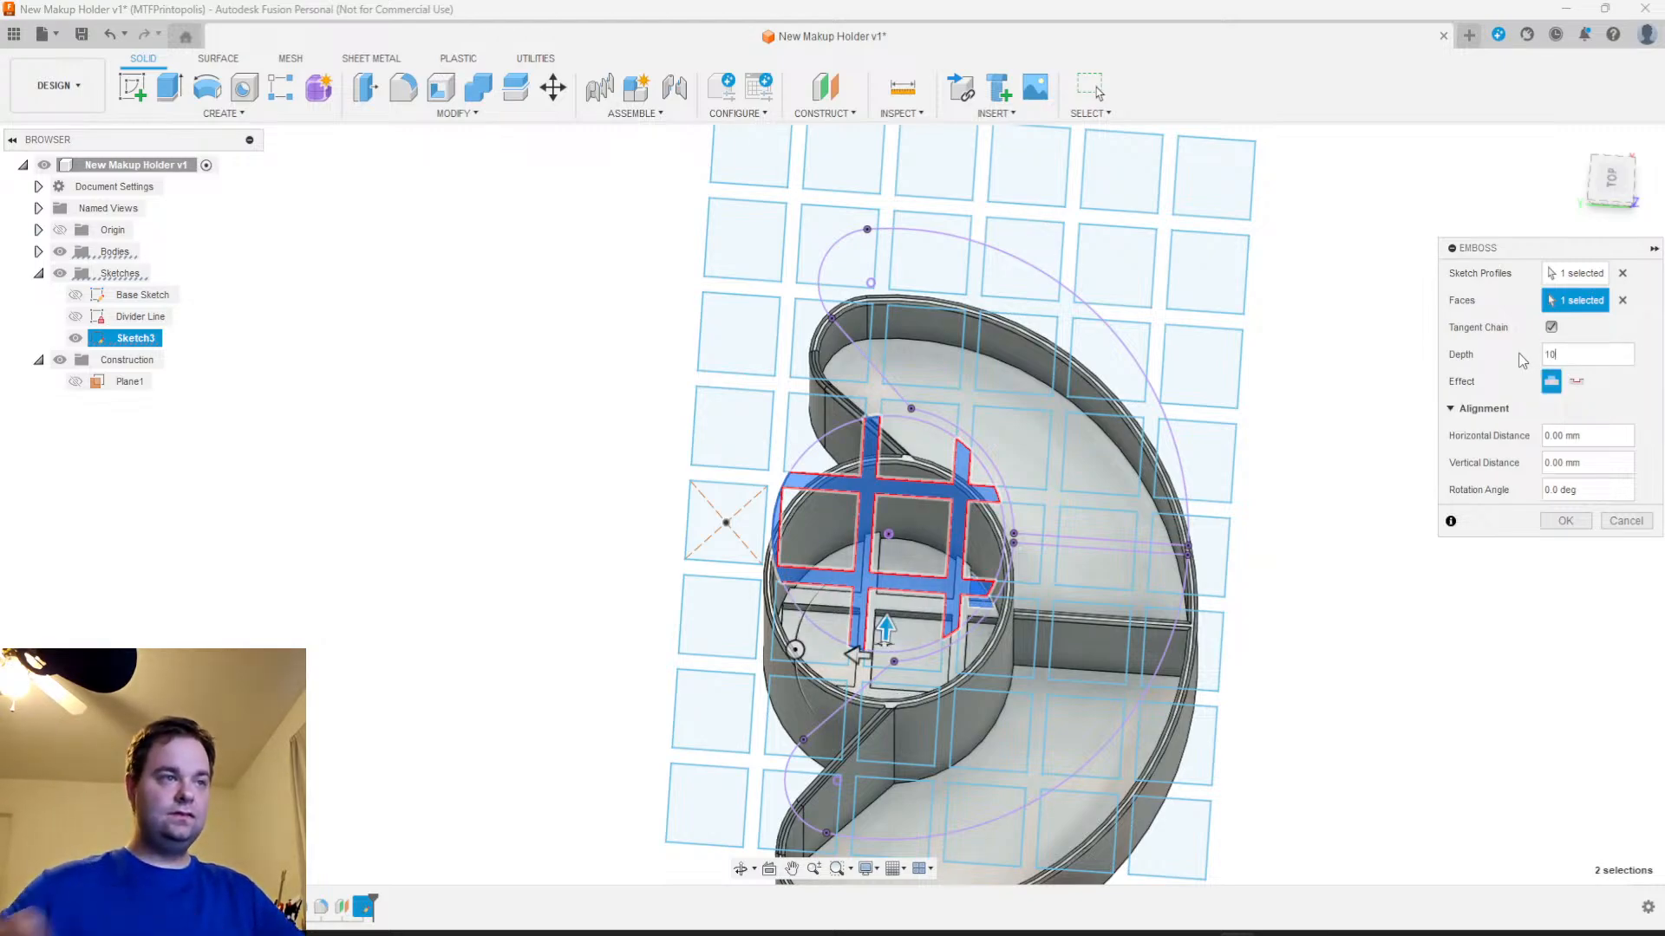
middle_click_drag(1381, 799, 1534, 785, "shift")
left_click(1624, 522)
Measure the gap between the facing edges of two neighbouring squares in the top row of the pattern
middle_click_drag(1578, 590, 1509, 674, "shift")
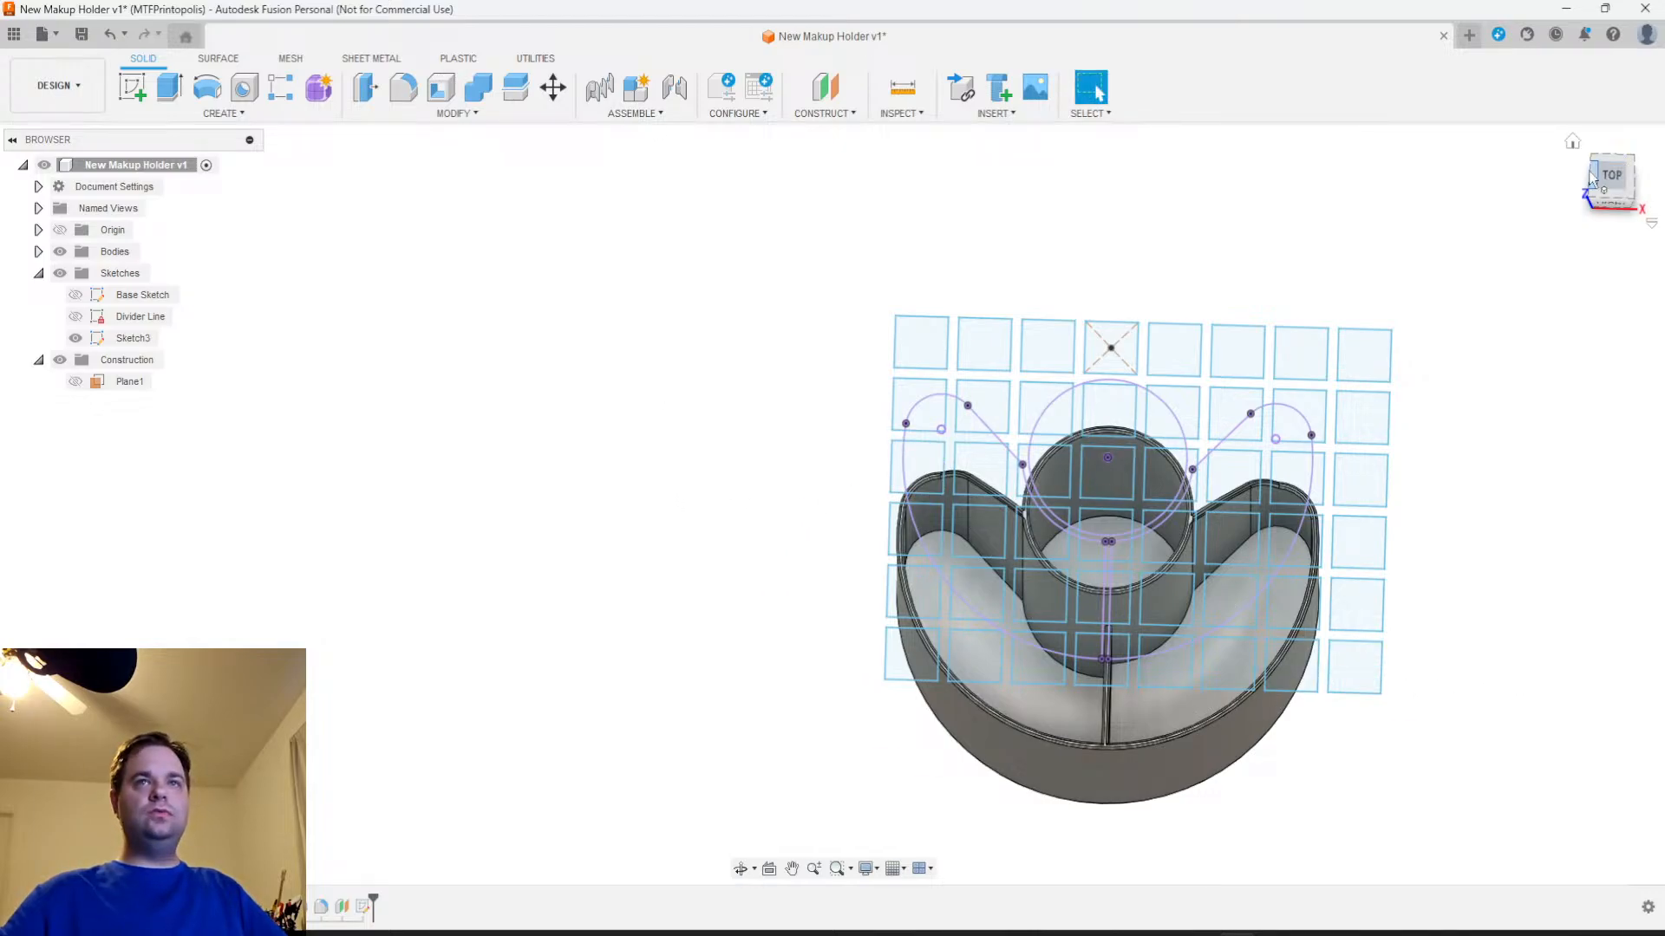
left_click(1611, 173)
scroll(1283, 457, "up", 6)
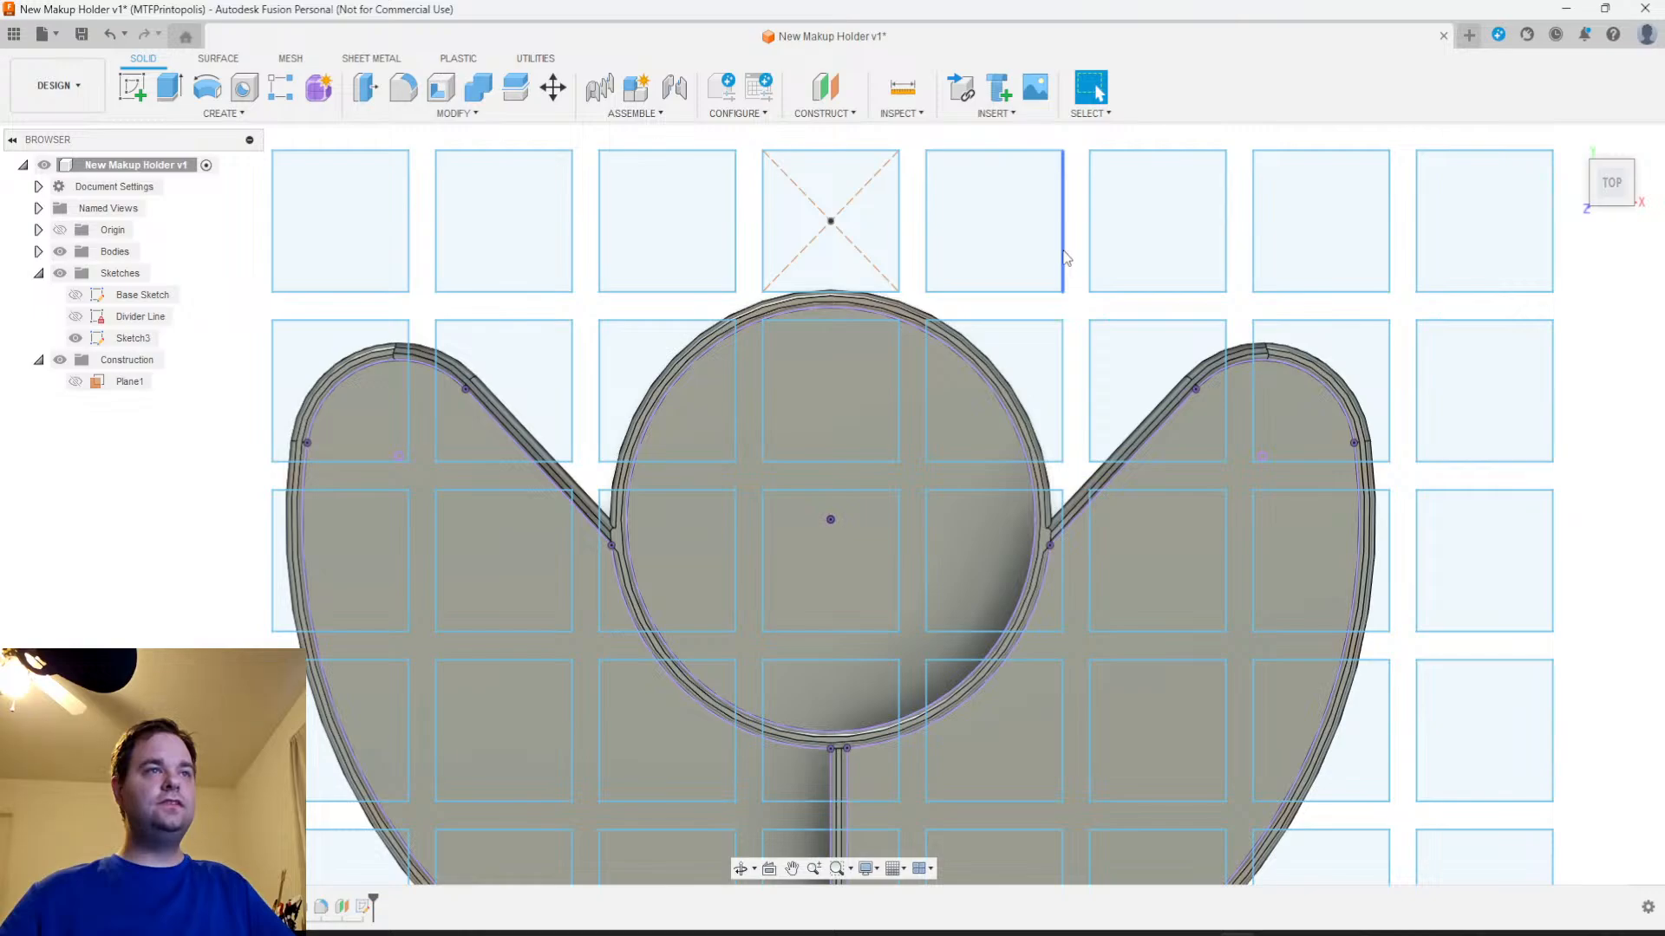
left_click(907, 98)
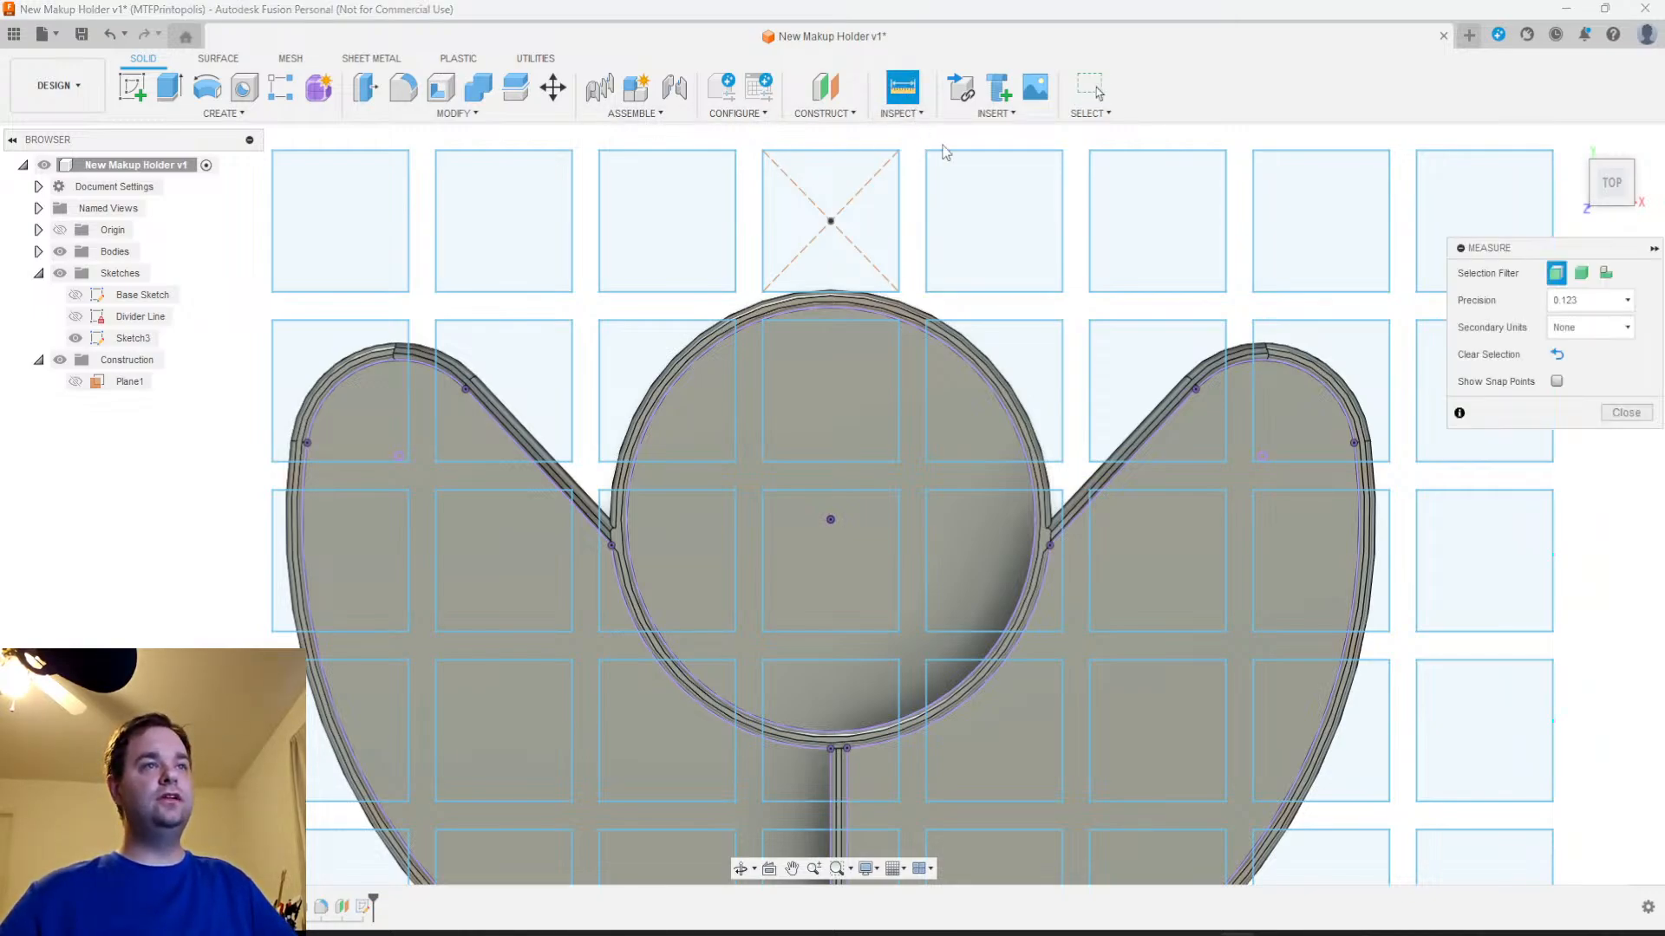
left_click(1063, 258)
left_click(1089, 252)
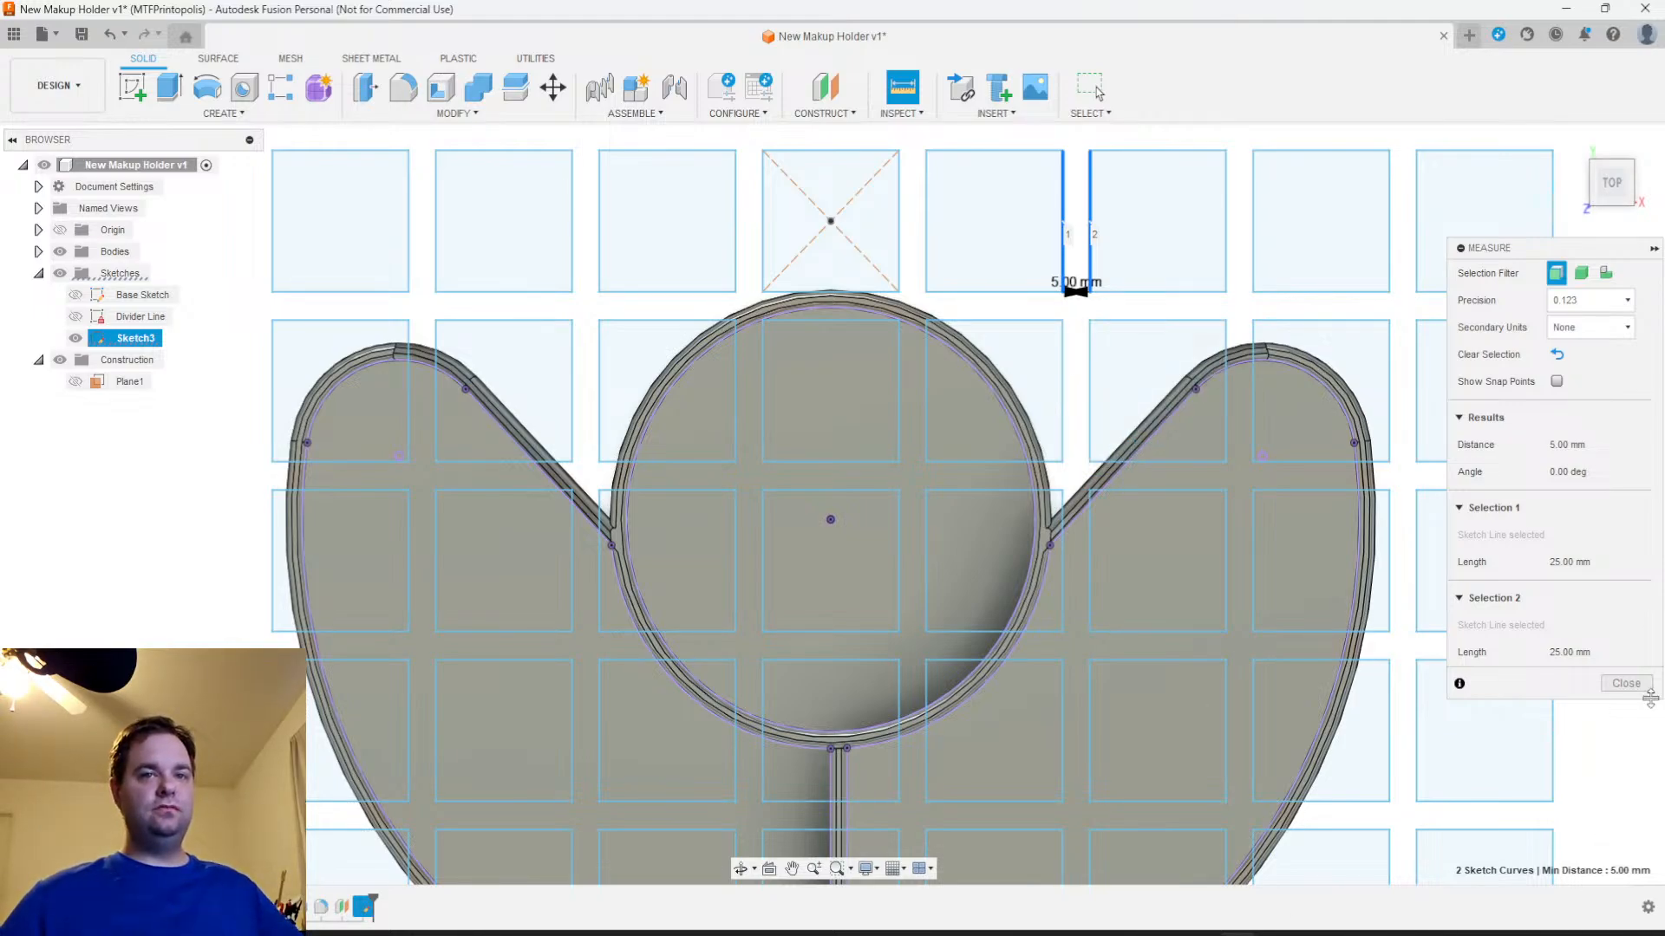
left_click(1626, 683)
Open Sketch3, which contains the square pattern, for editing
scroll(1599, 670, "down", 3)
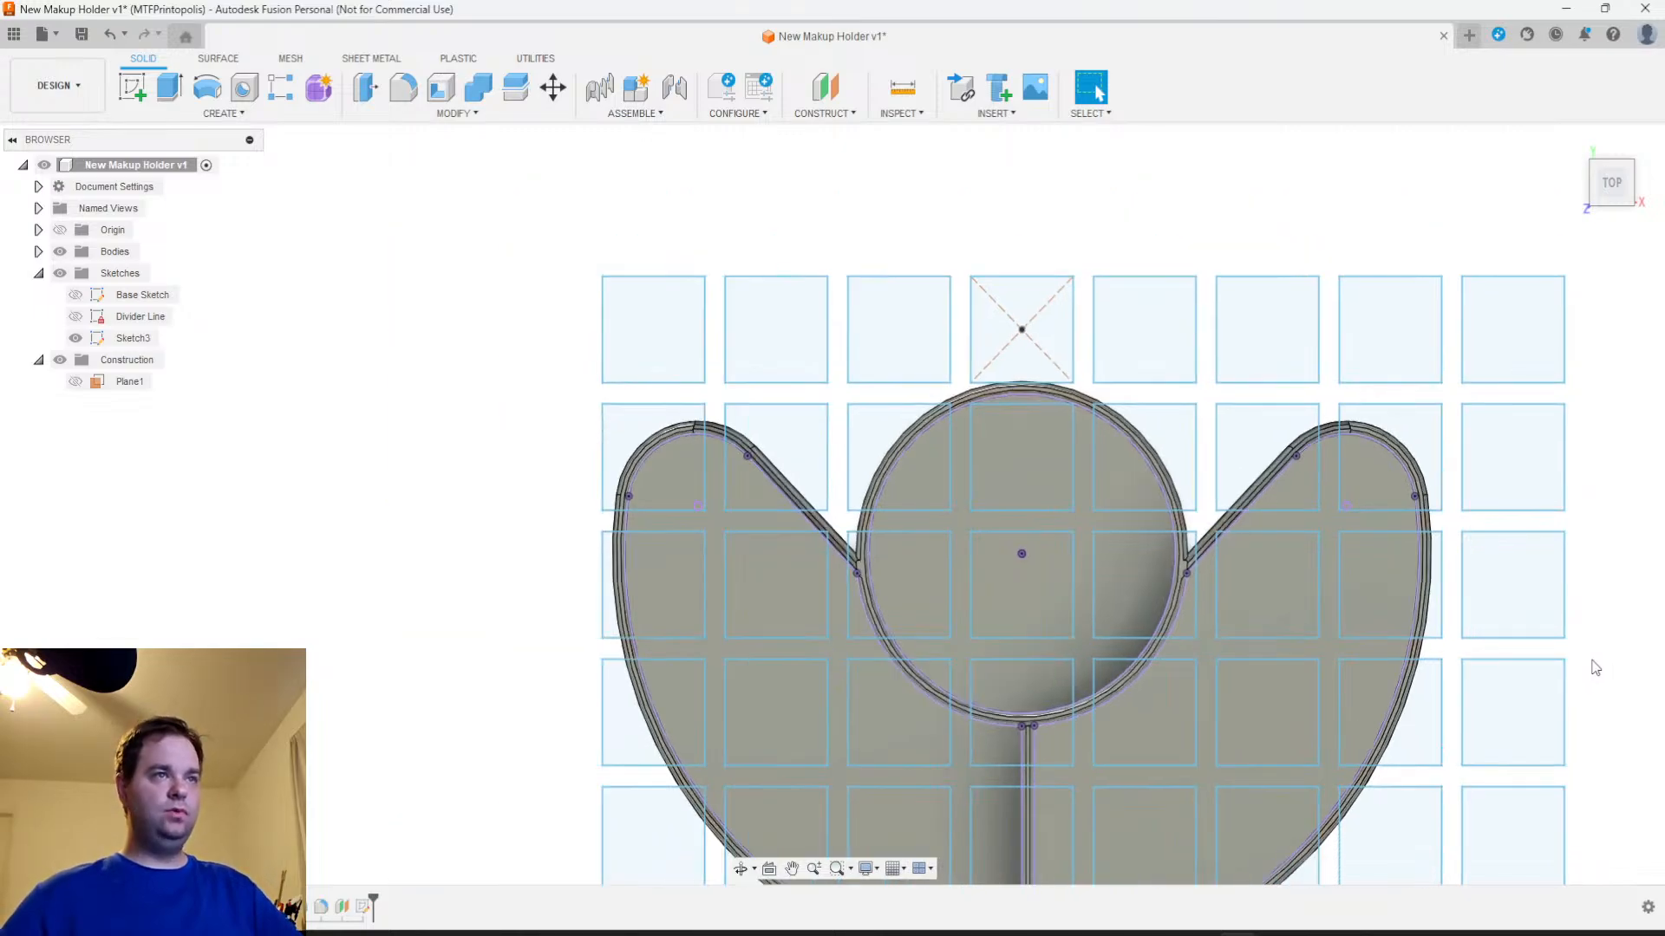
scroll(1595, 667, "down", 2)
middle_click_drag(1591, 677, 1212, 458)
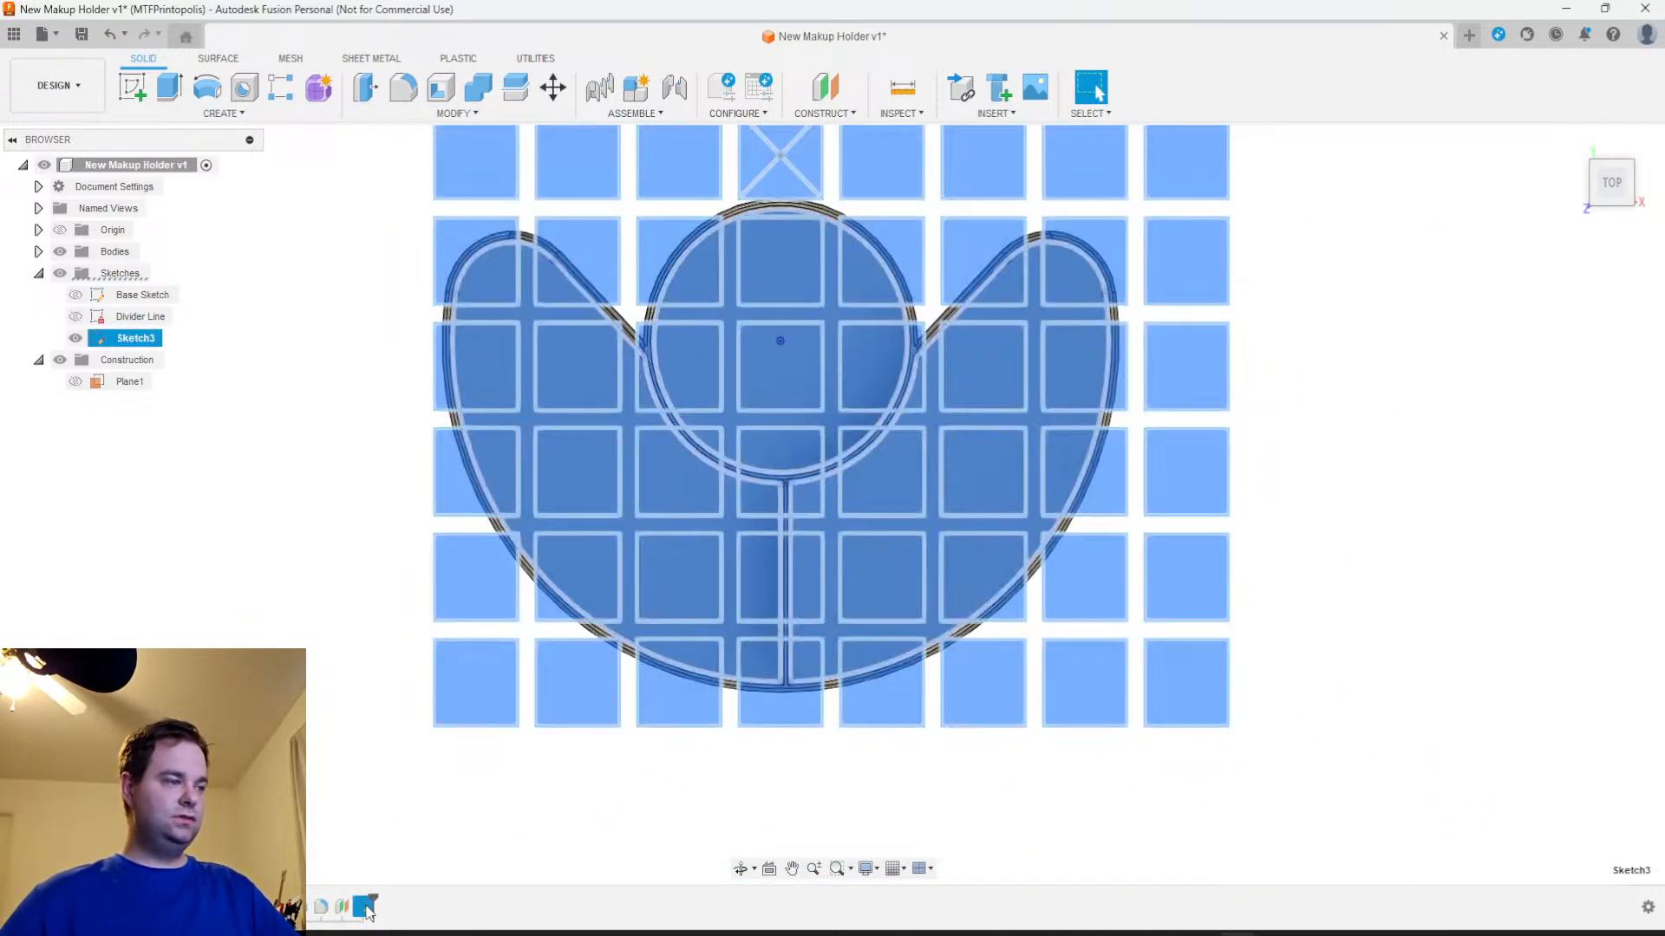
right_click(366, 907)
left_click(449, 706)
scroll(1020, 511, "down", 3)
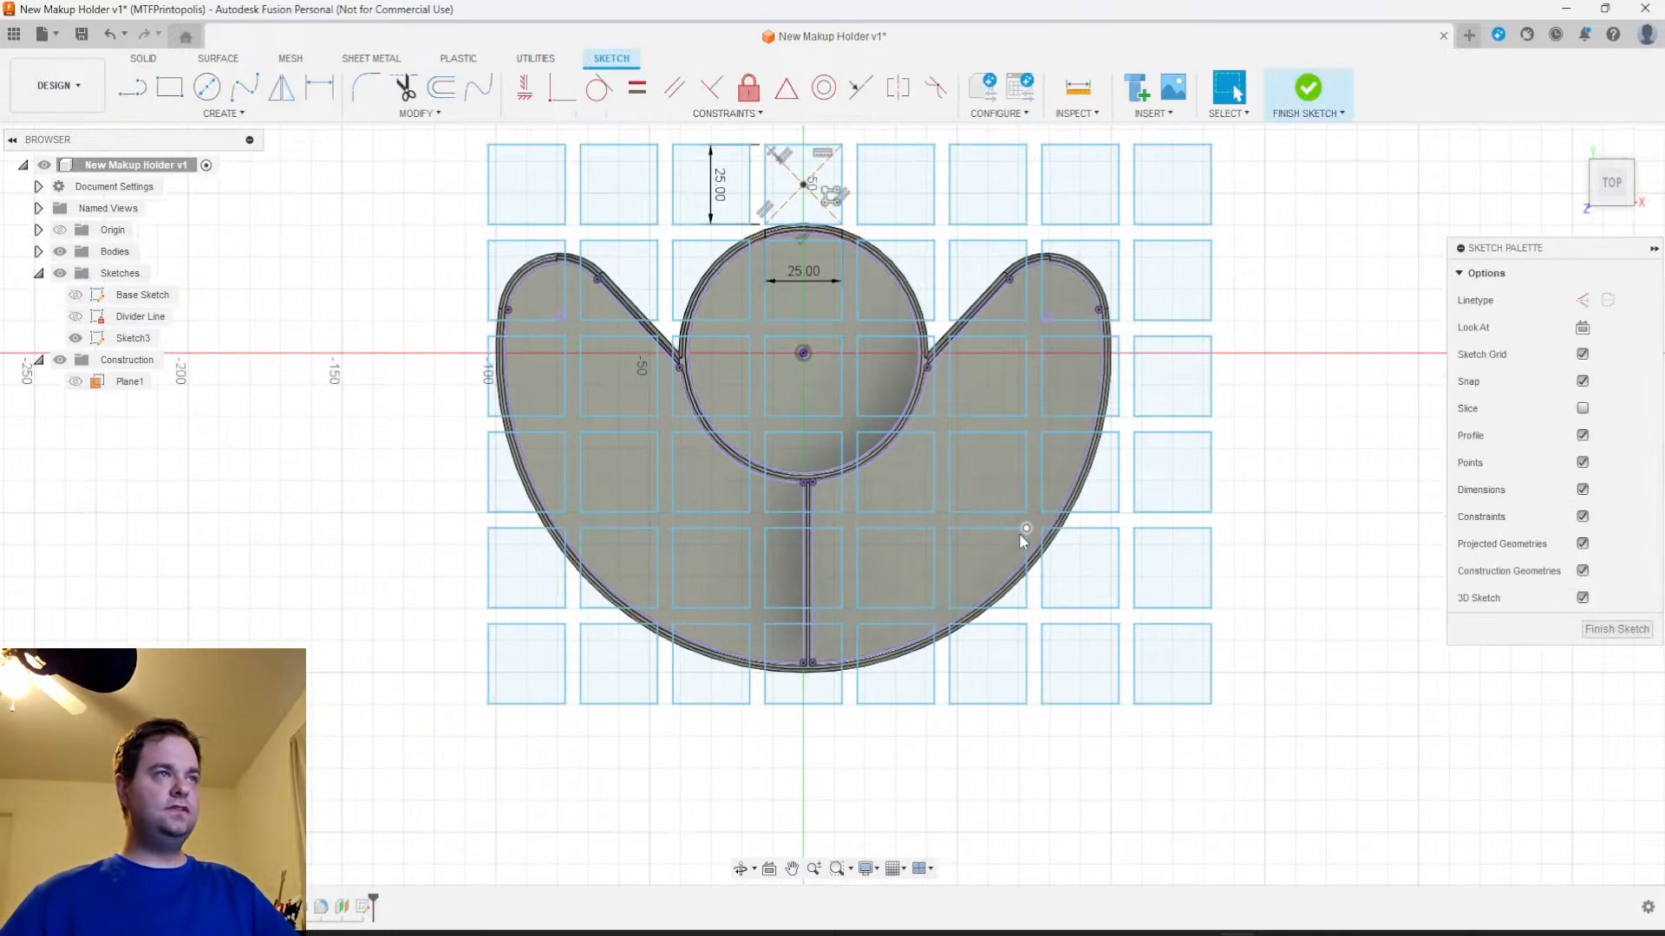
middle_click_drag(1020, 548, 946, 703)
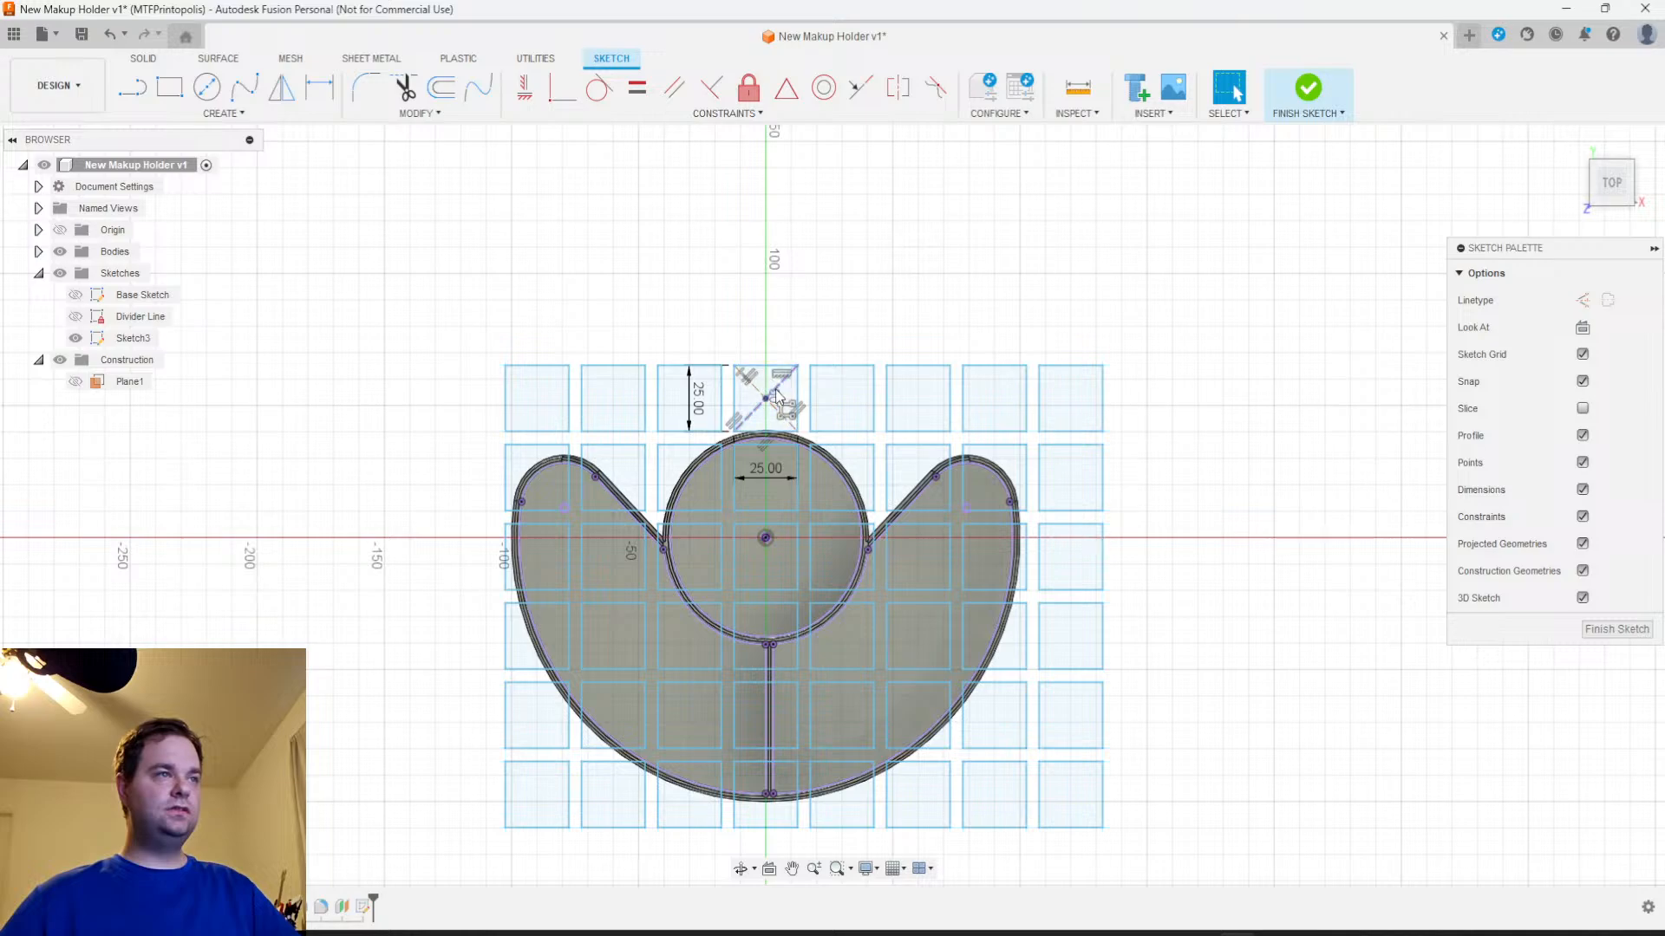
Delete all geometry in the sketch, including the whole square pattern and its dimensions
right_click(836, 367)
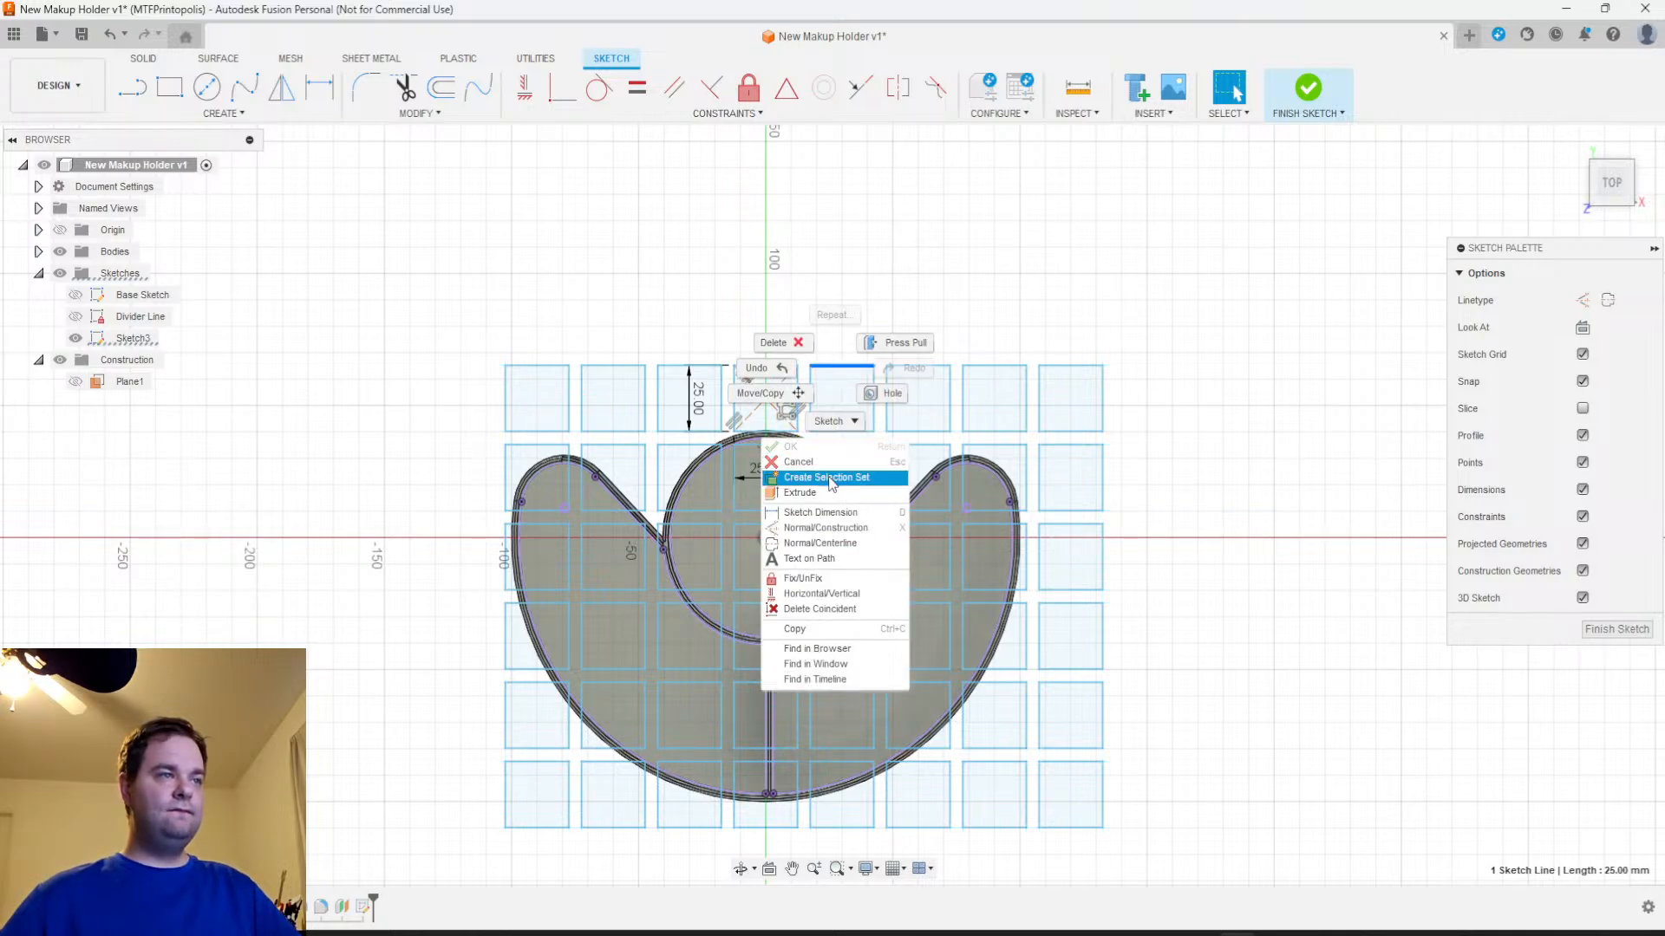
left_click(1302, 339)
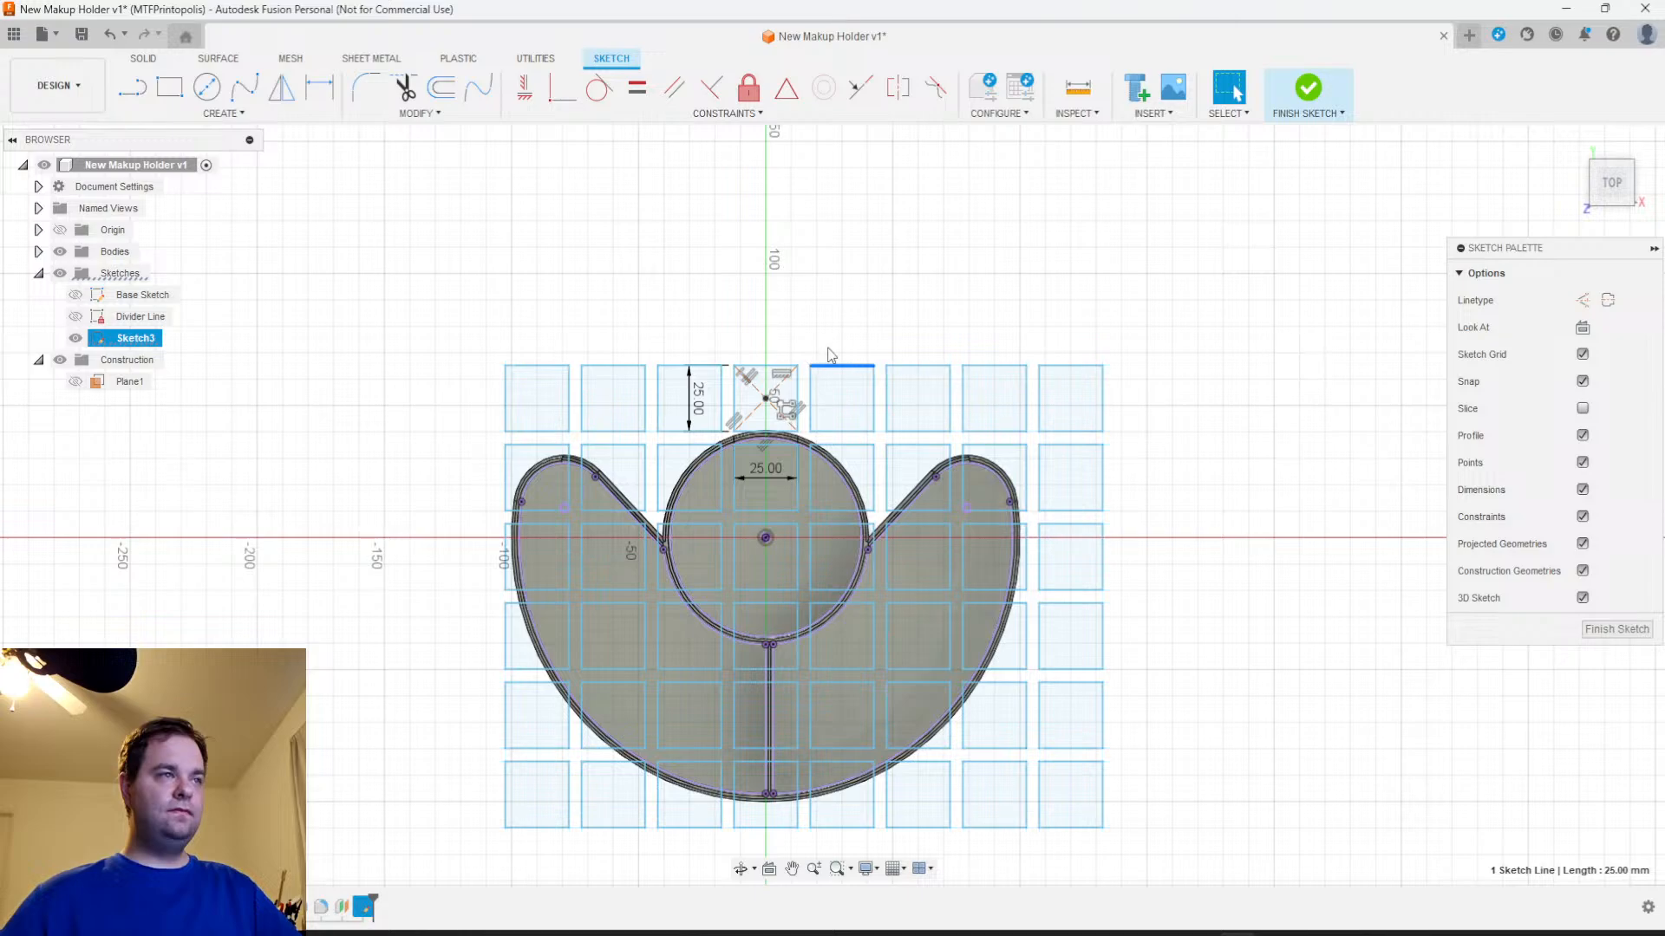
left_click(840, 315)
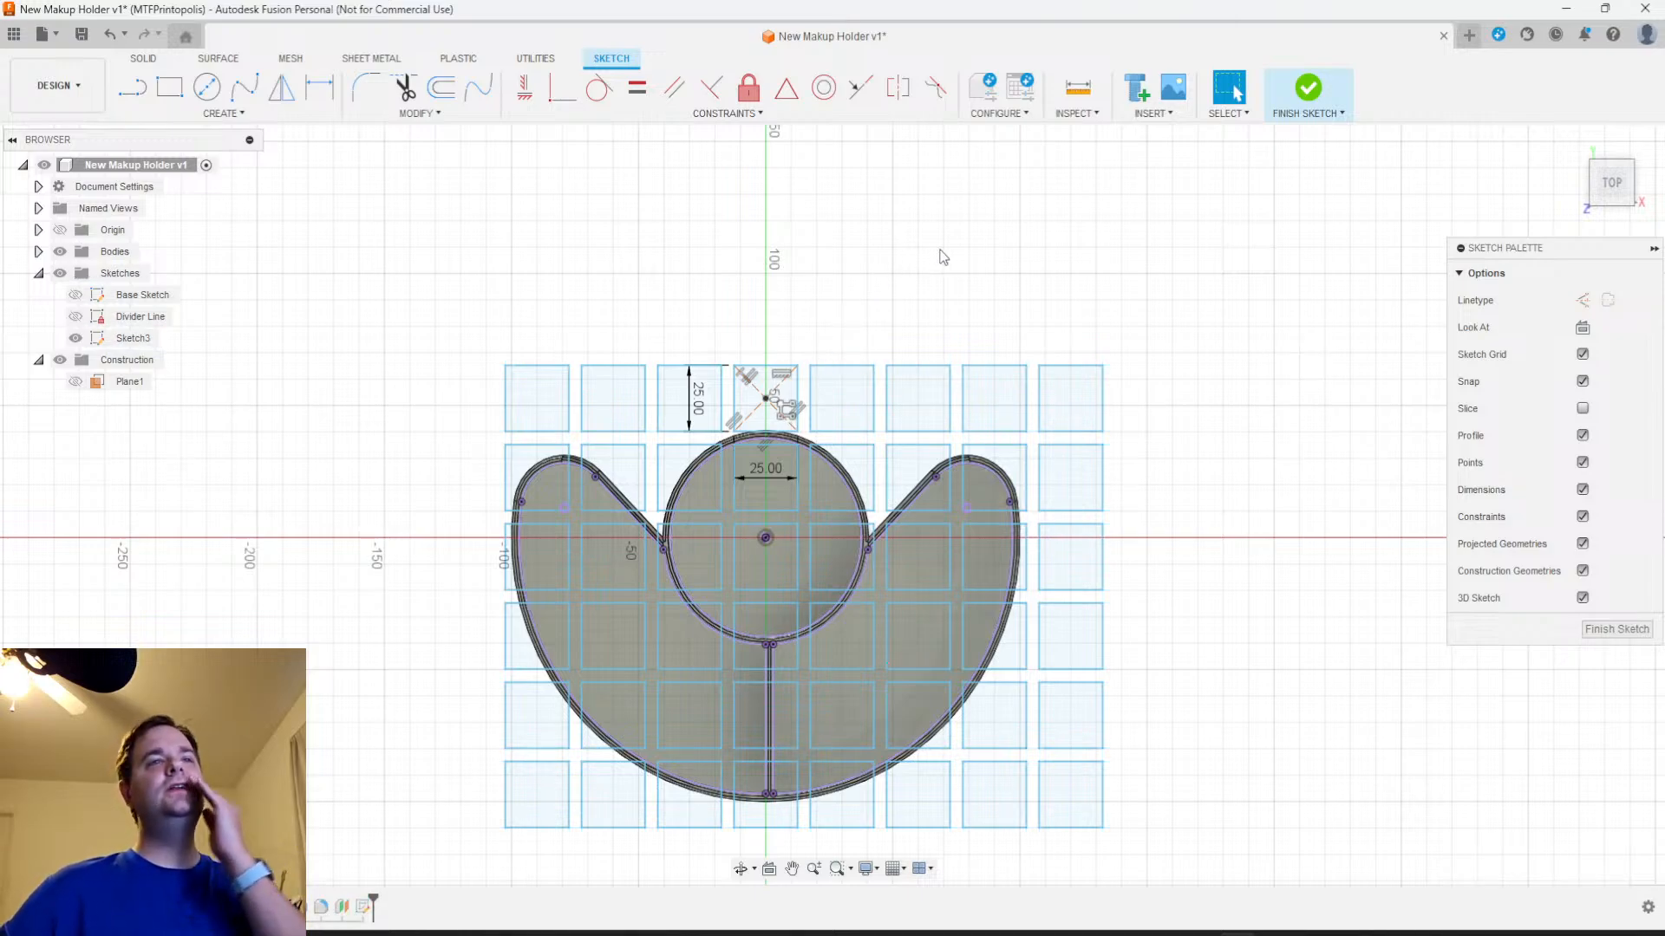
mouse_move(456, 263)
left_mouse_down()
mouse_move(547, 448)
mouse_move(1170, 891)
mouse_move(1308, 878)
mouse_move(1167, 885)
left_mouse_up()
key("Delete")
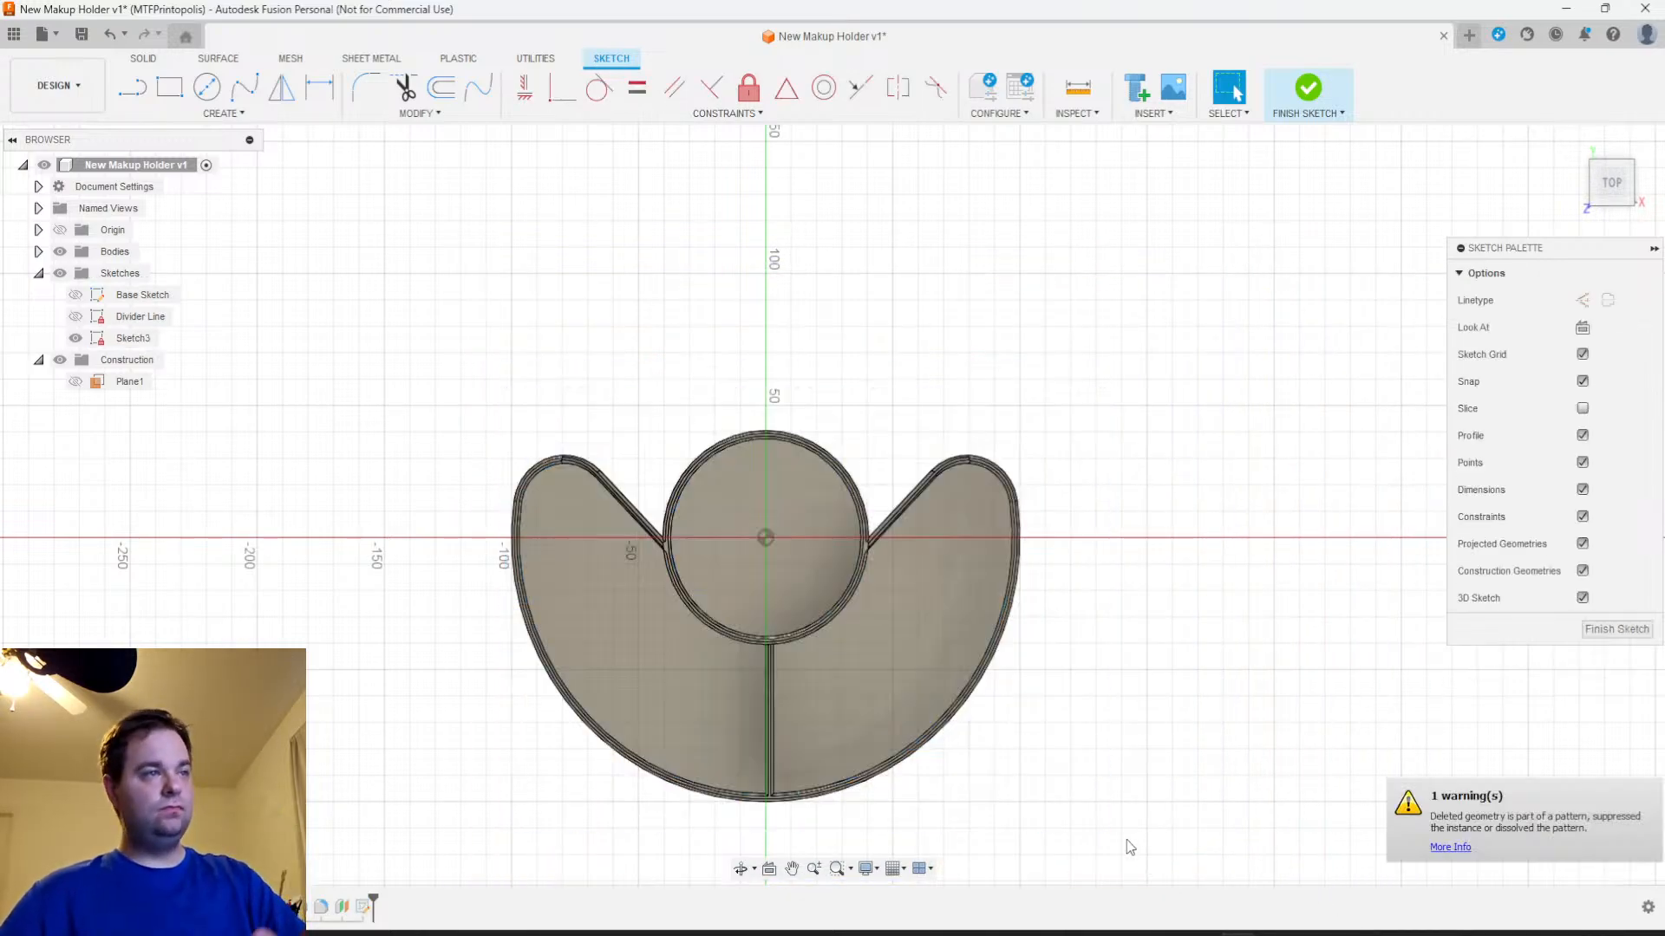
scroll(1041, 647, "up", 3)
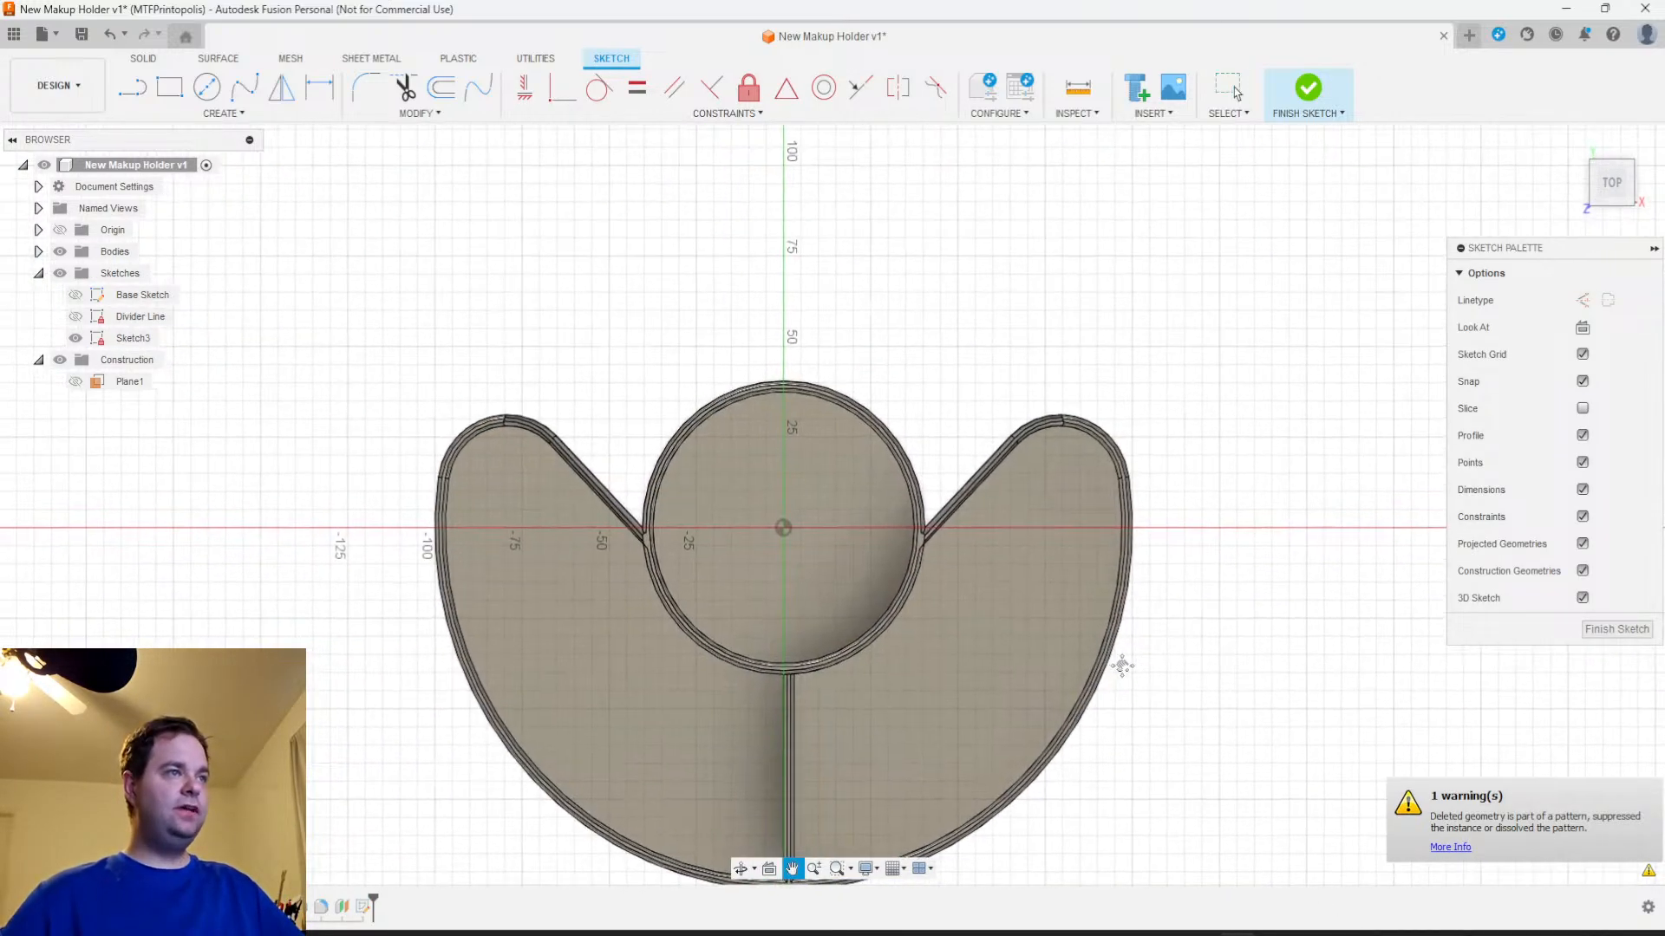
mouse_move(933, 586)
middle_mouse_down()
mouse_move(889, 622)
mouse_move(860, 558)
middle_mouse_up()
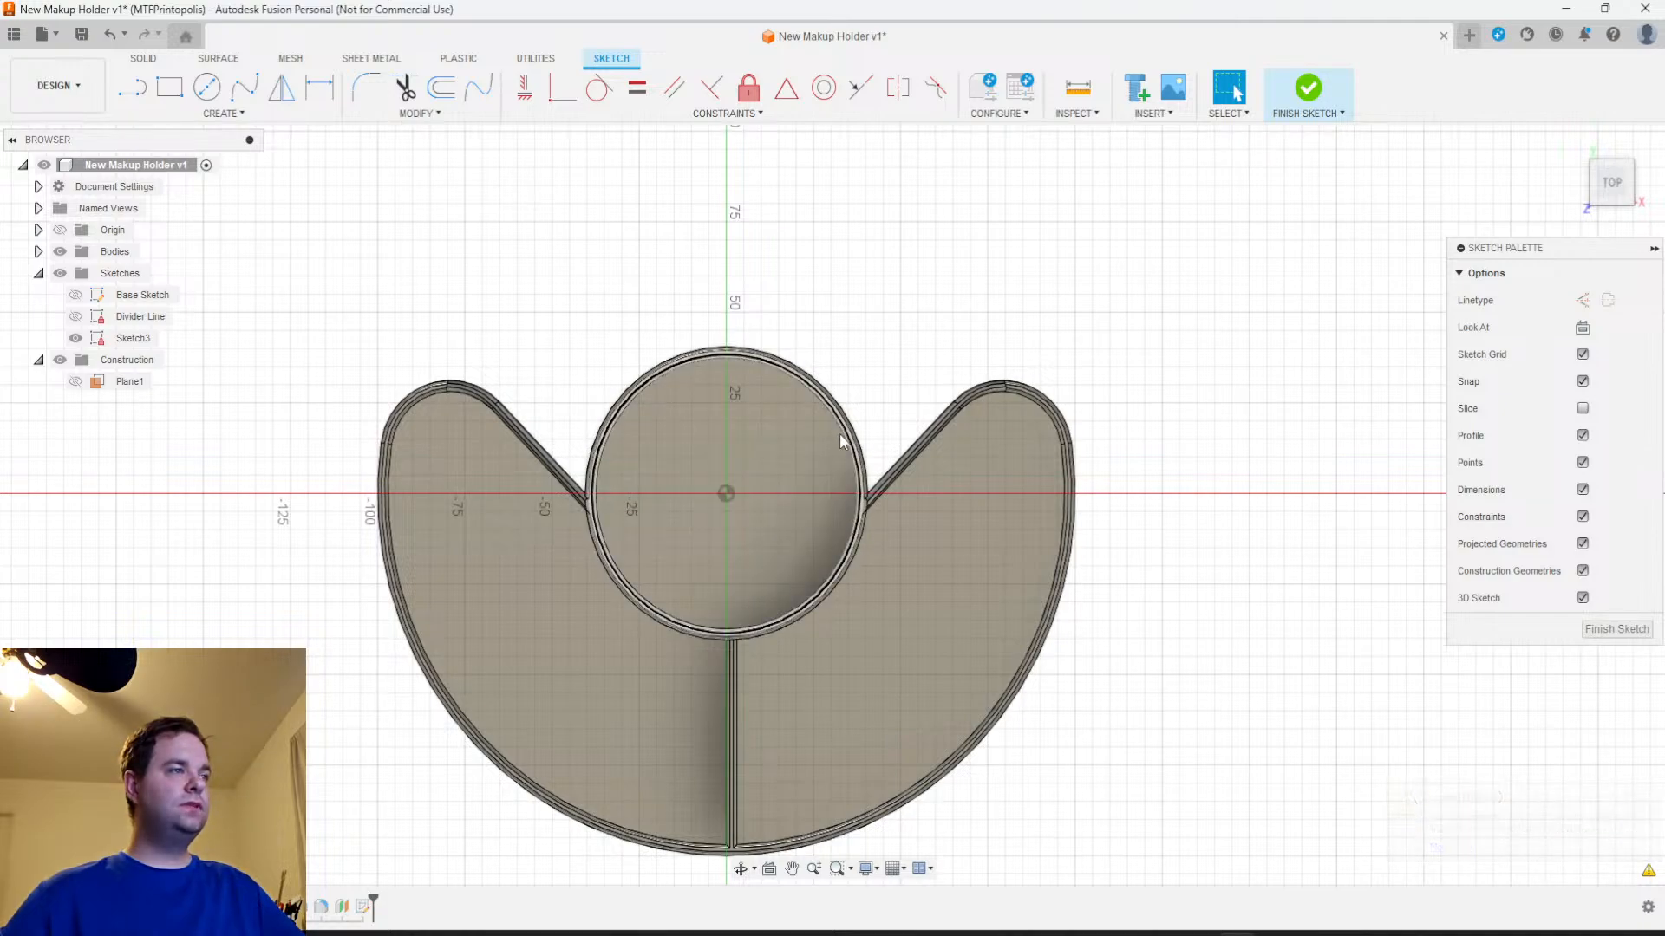
Project the floor faces of the cup and both crescent compartments into the sketch, and hide the bodies
left_click(221, 113)
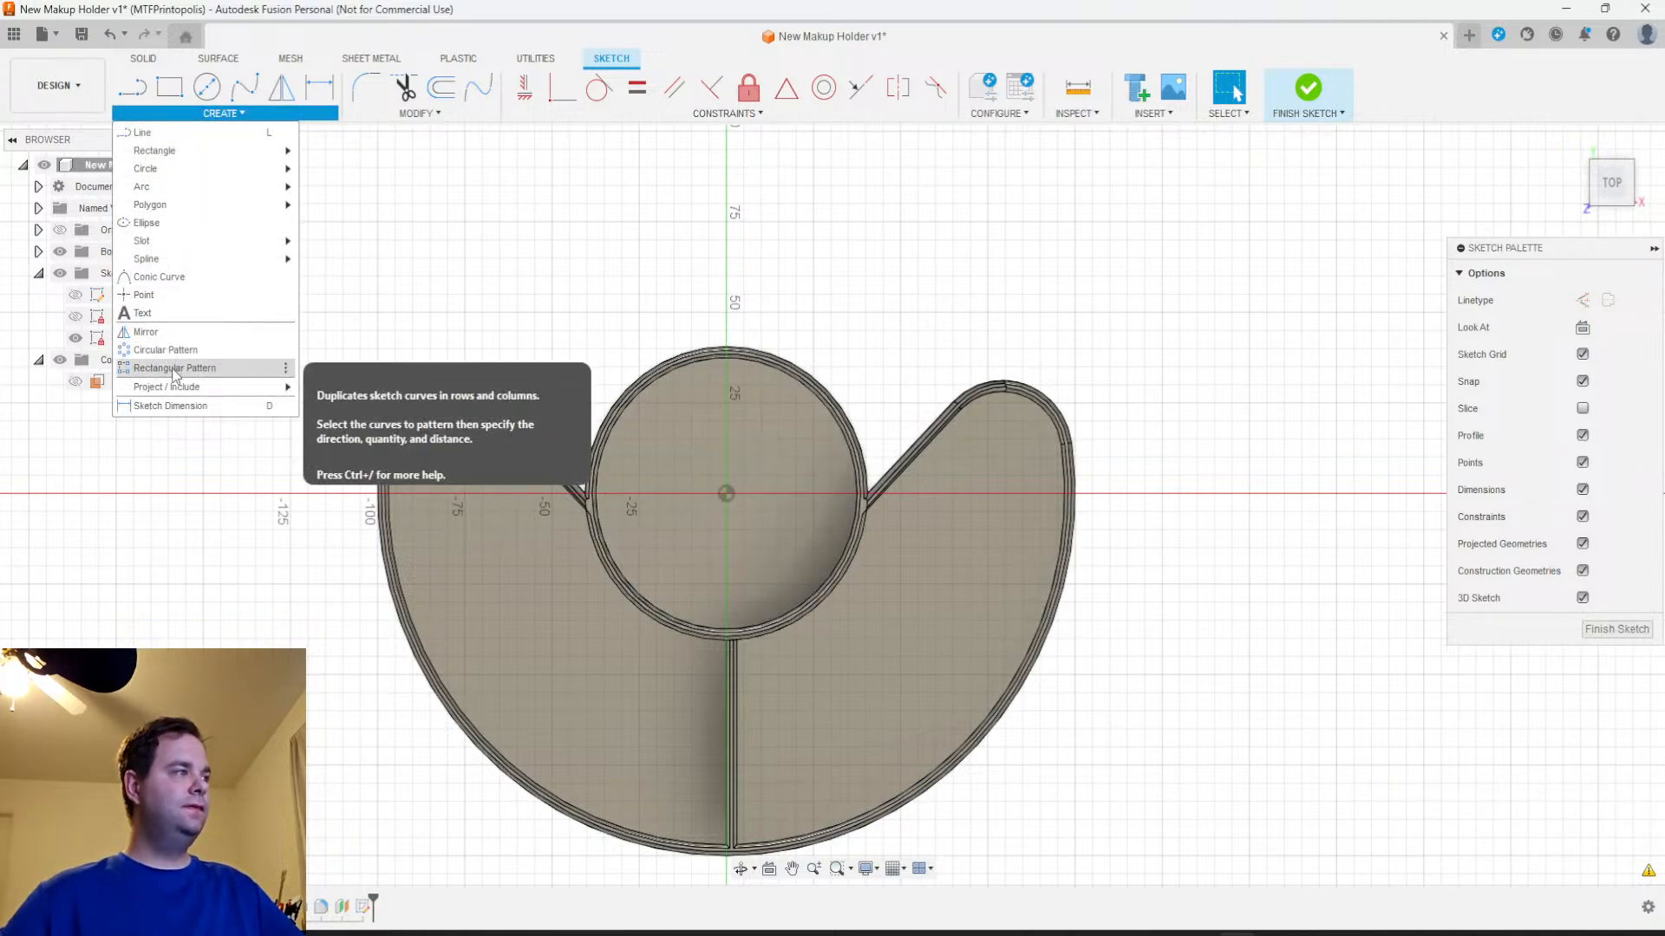
mouse_move(278, 387)
left_click(784, 444)
left_click(914, 582)
left_click(522, 678)
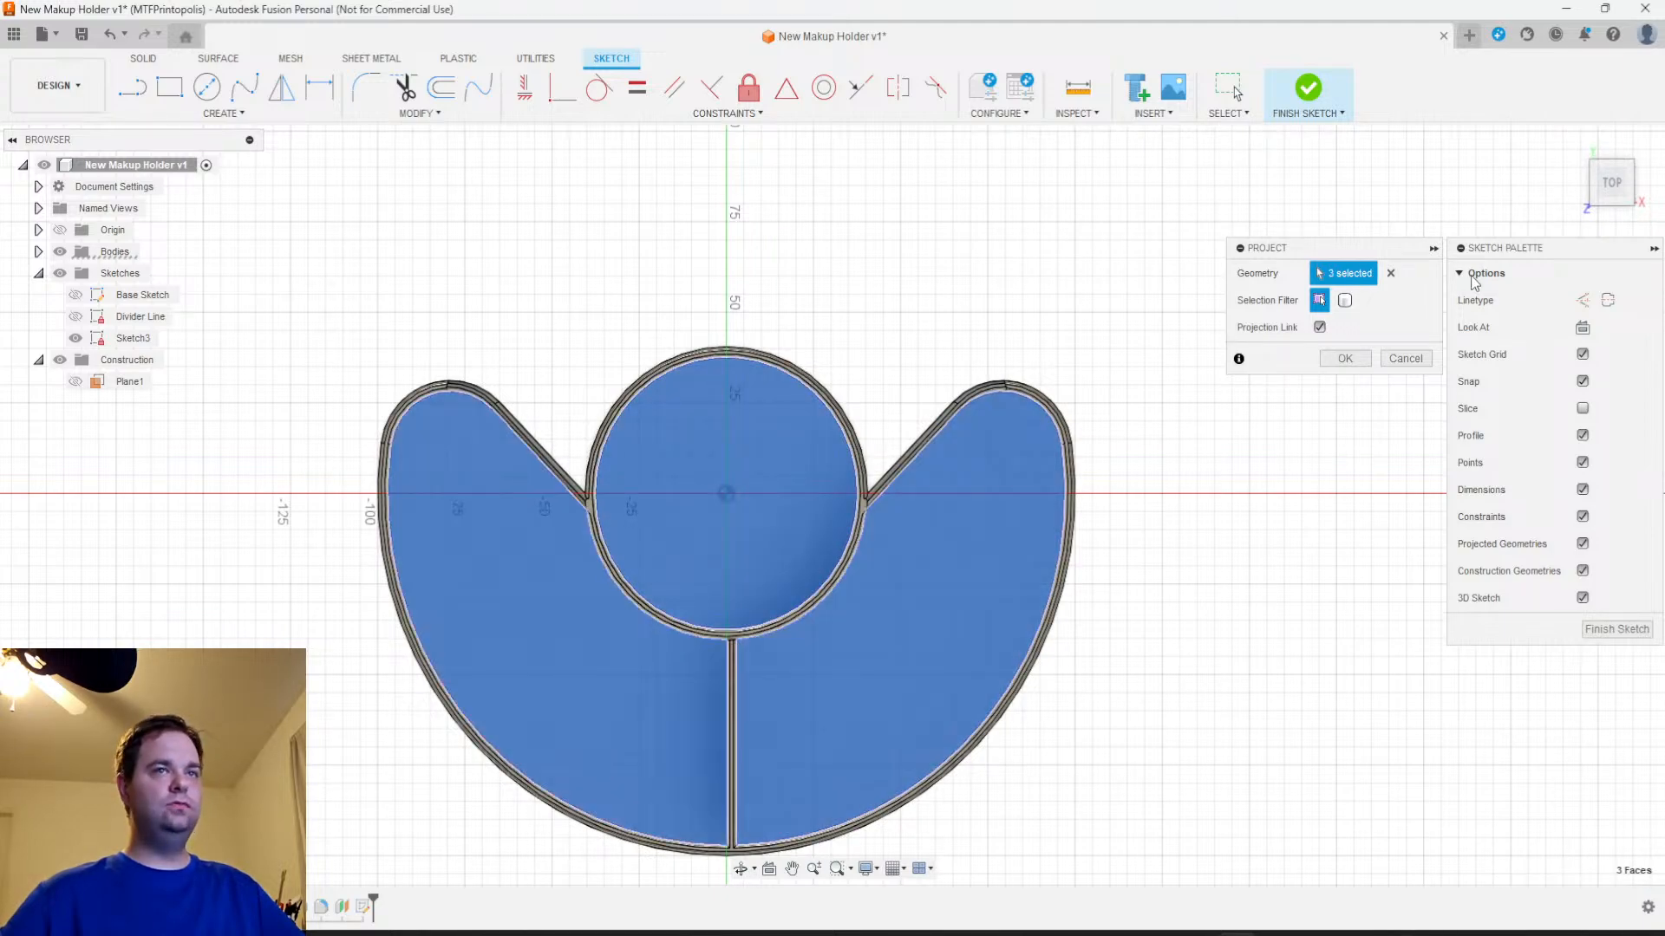
left_click(1342, 359)
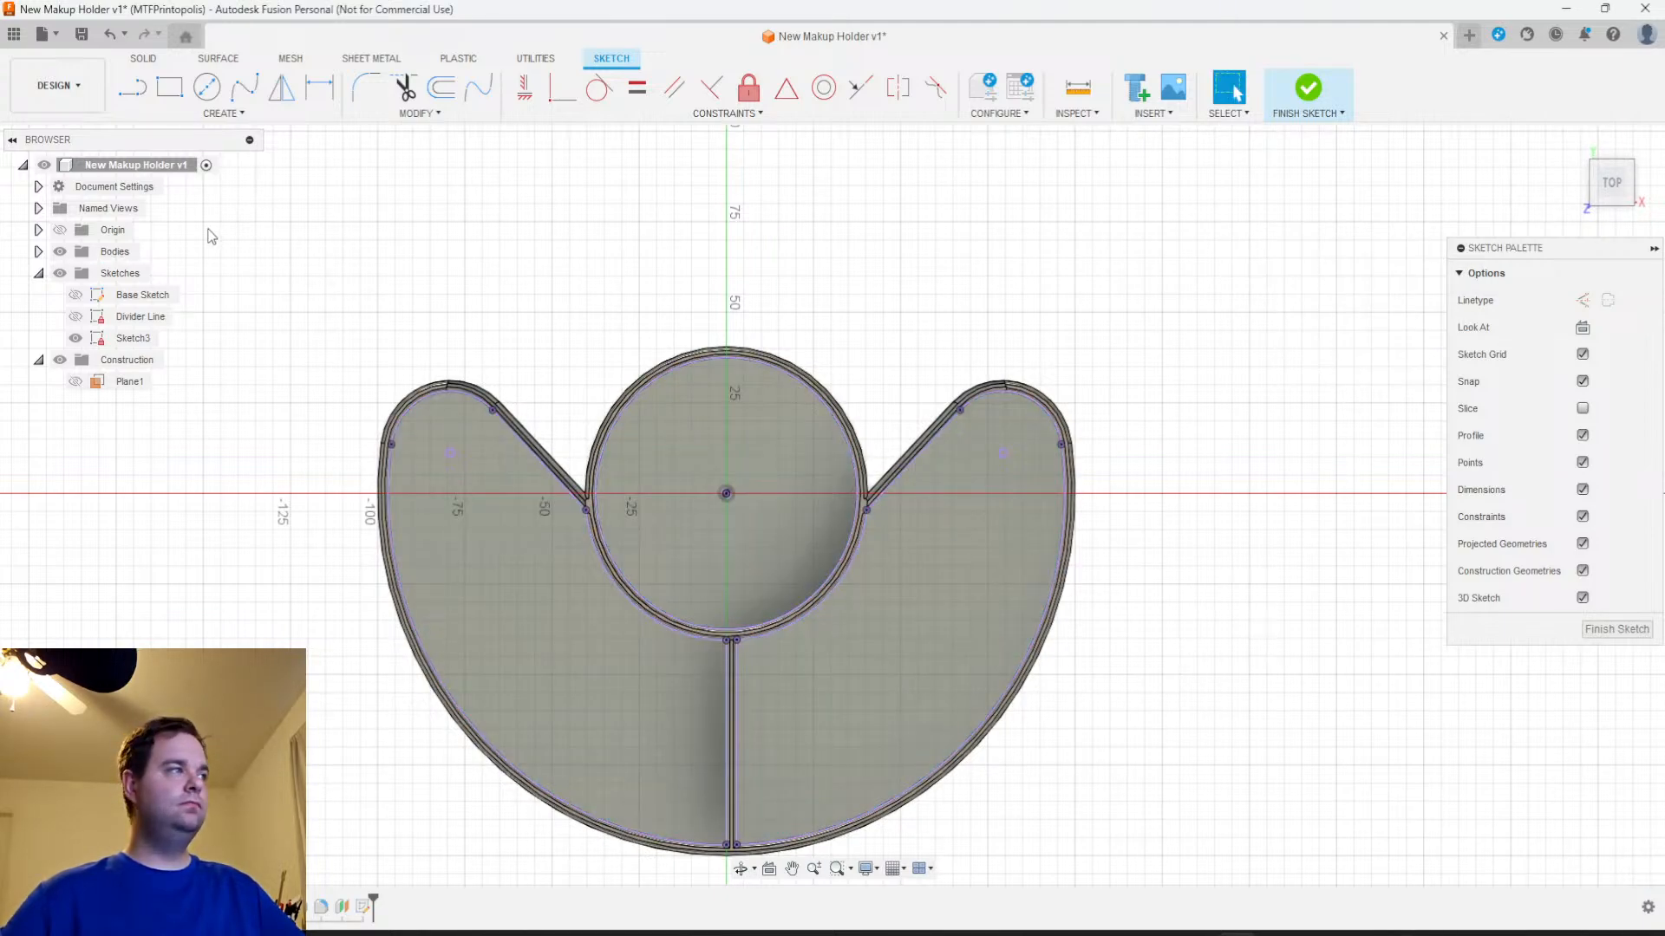
left_click(59, 251)
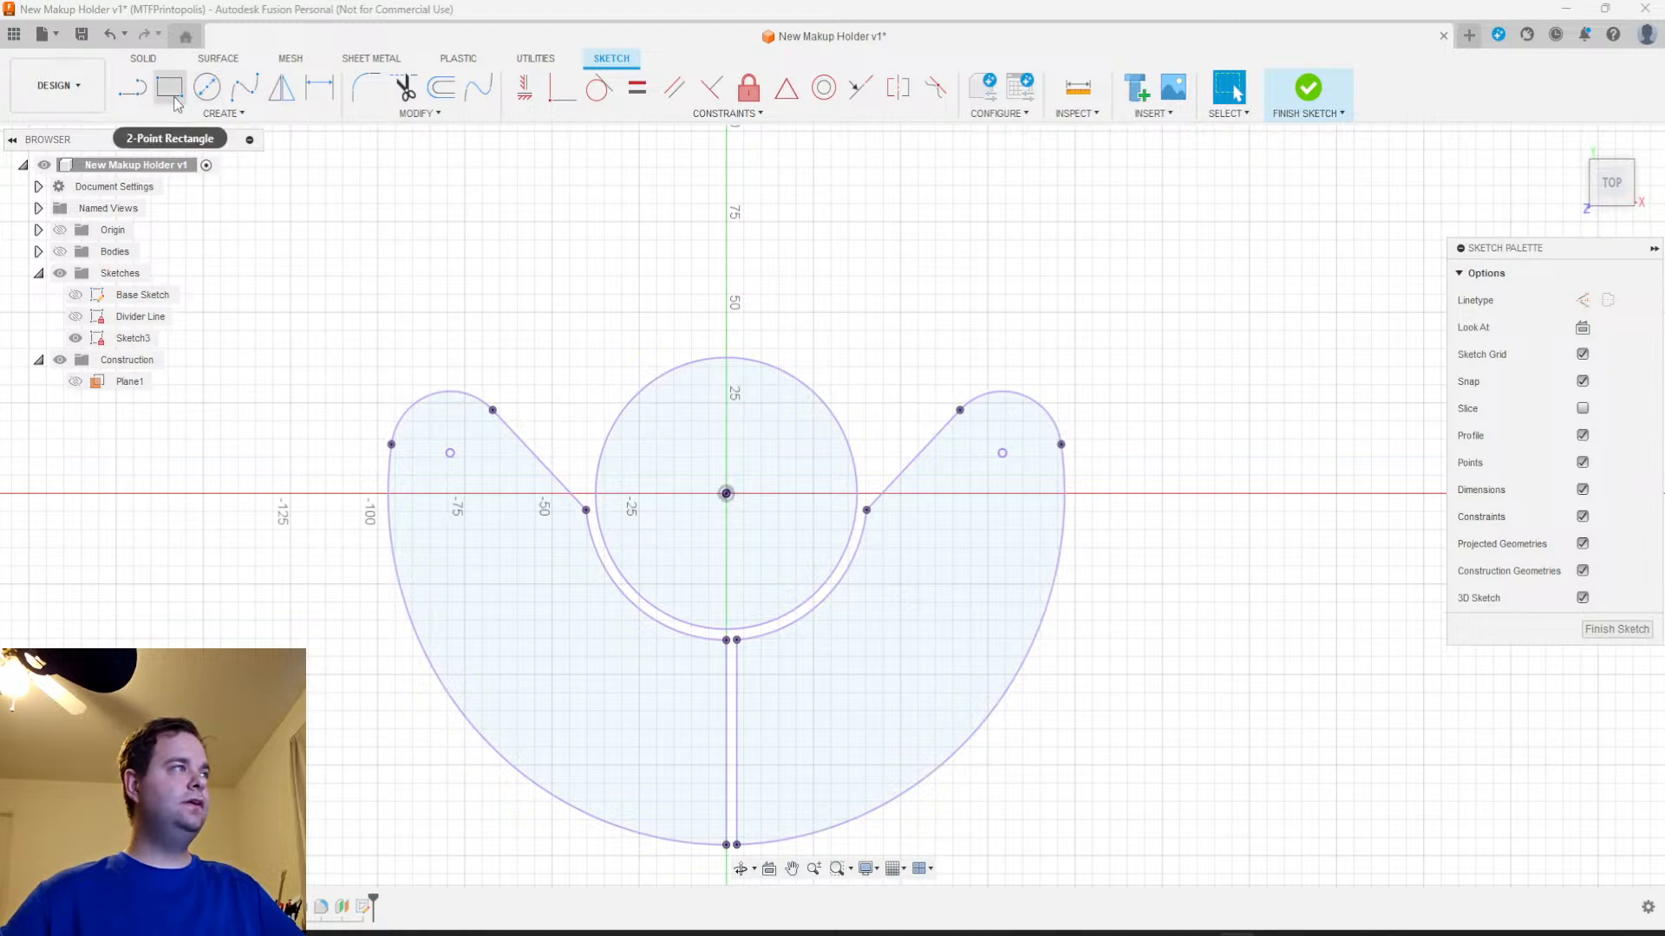
Sketch a 20 by 20 mm center rectangle on the vertical axis just above the cup circle
left_click(224, 114)
mouse_move(154, 151)
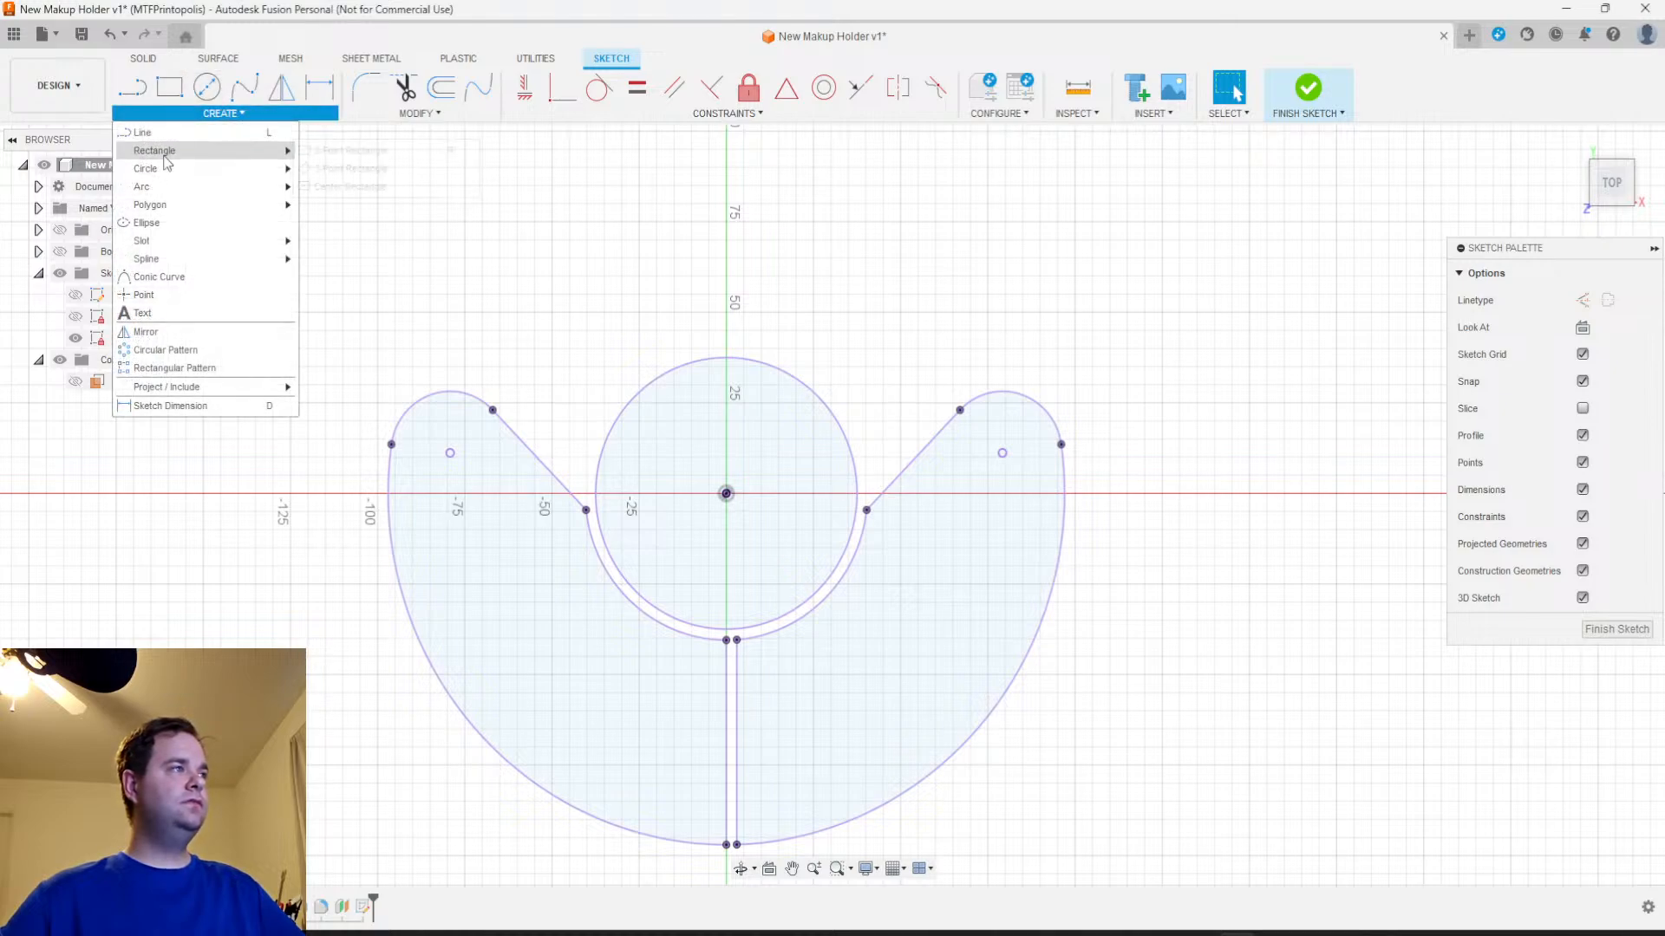
left_click(364, 186)
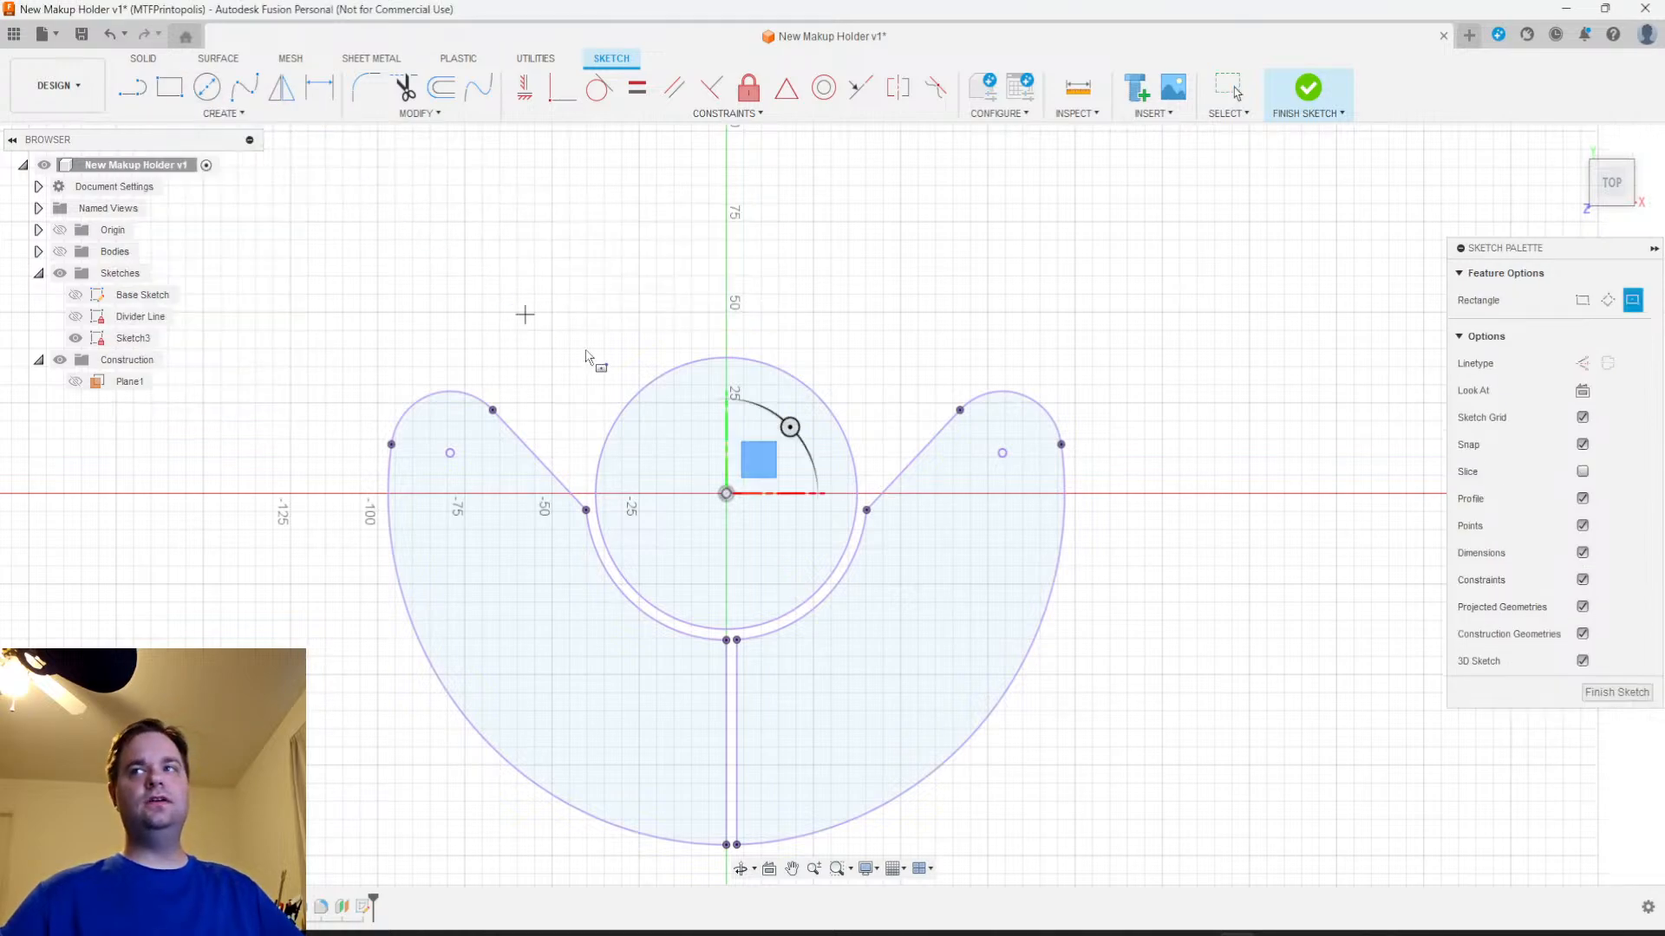
left_click(726, 312)
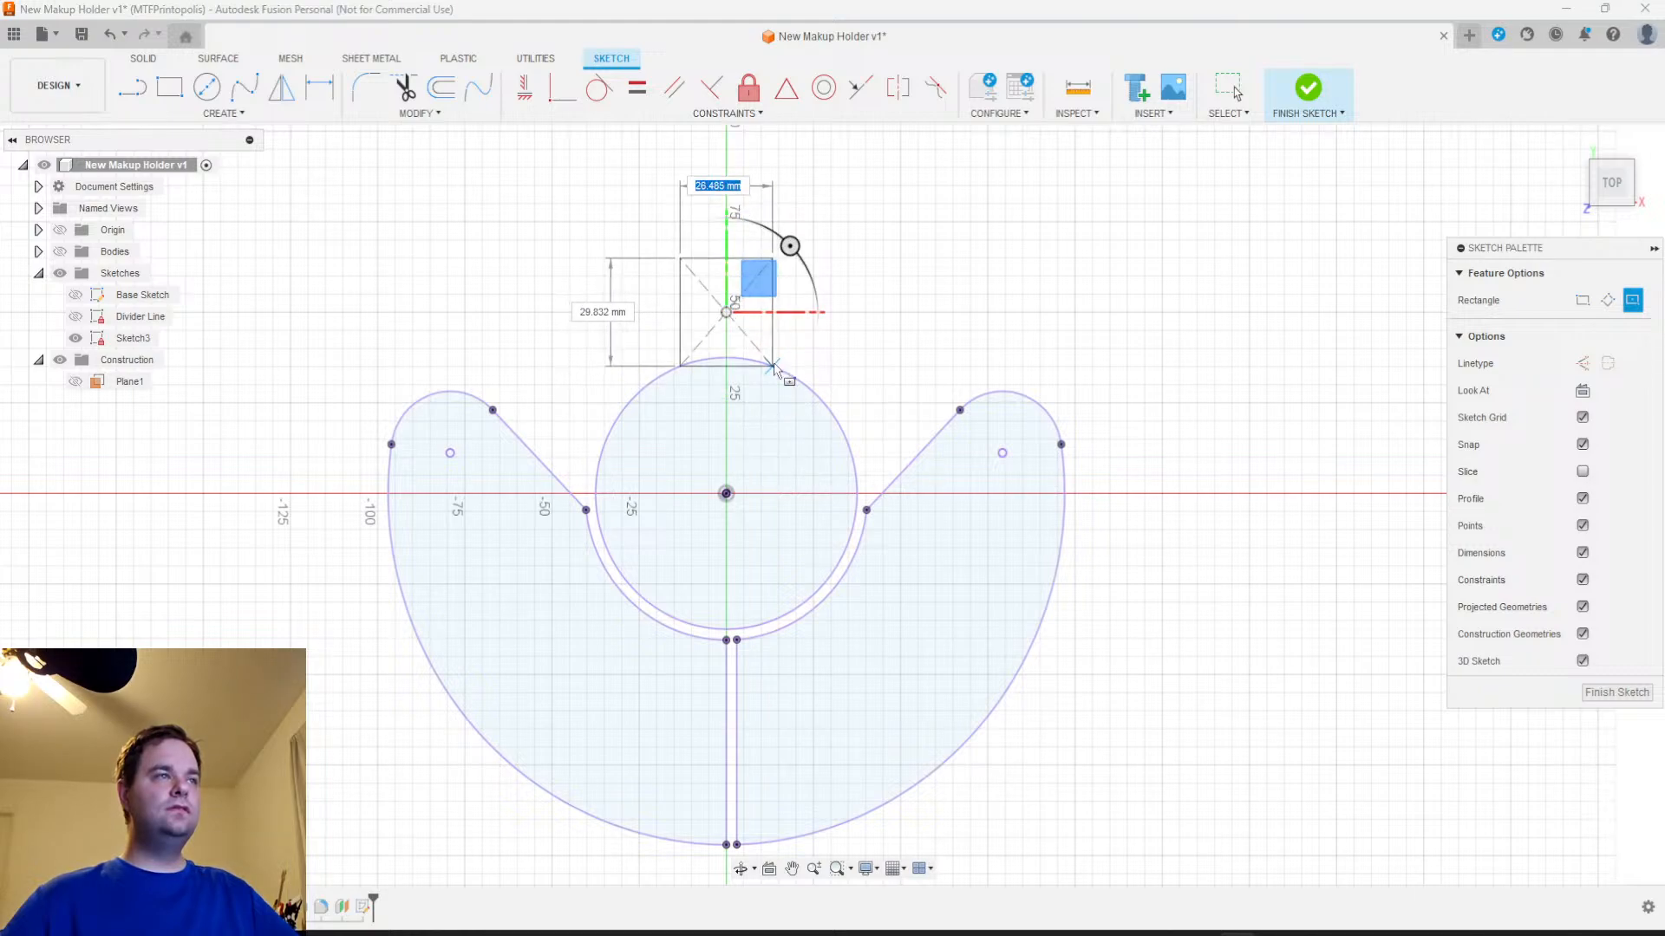
type("20")
key("Tab")
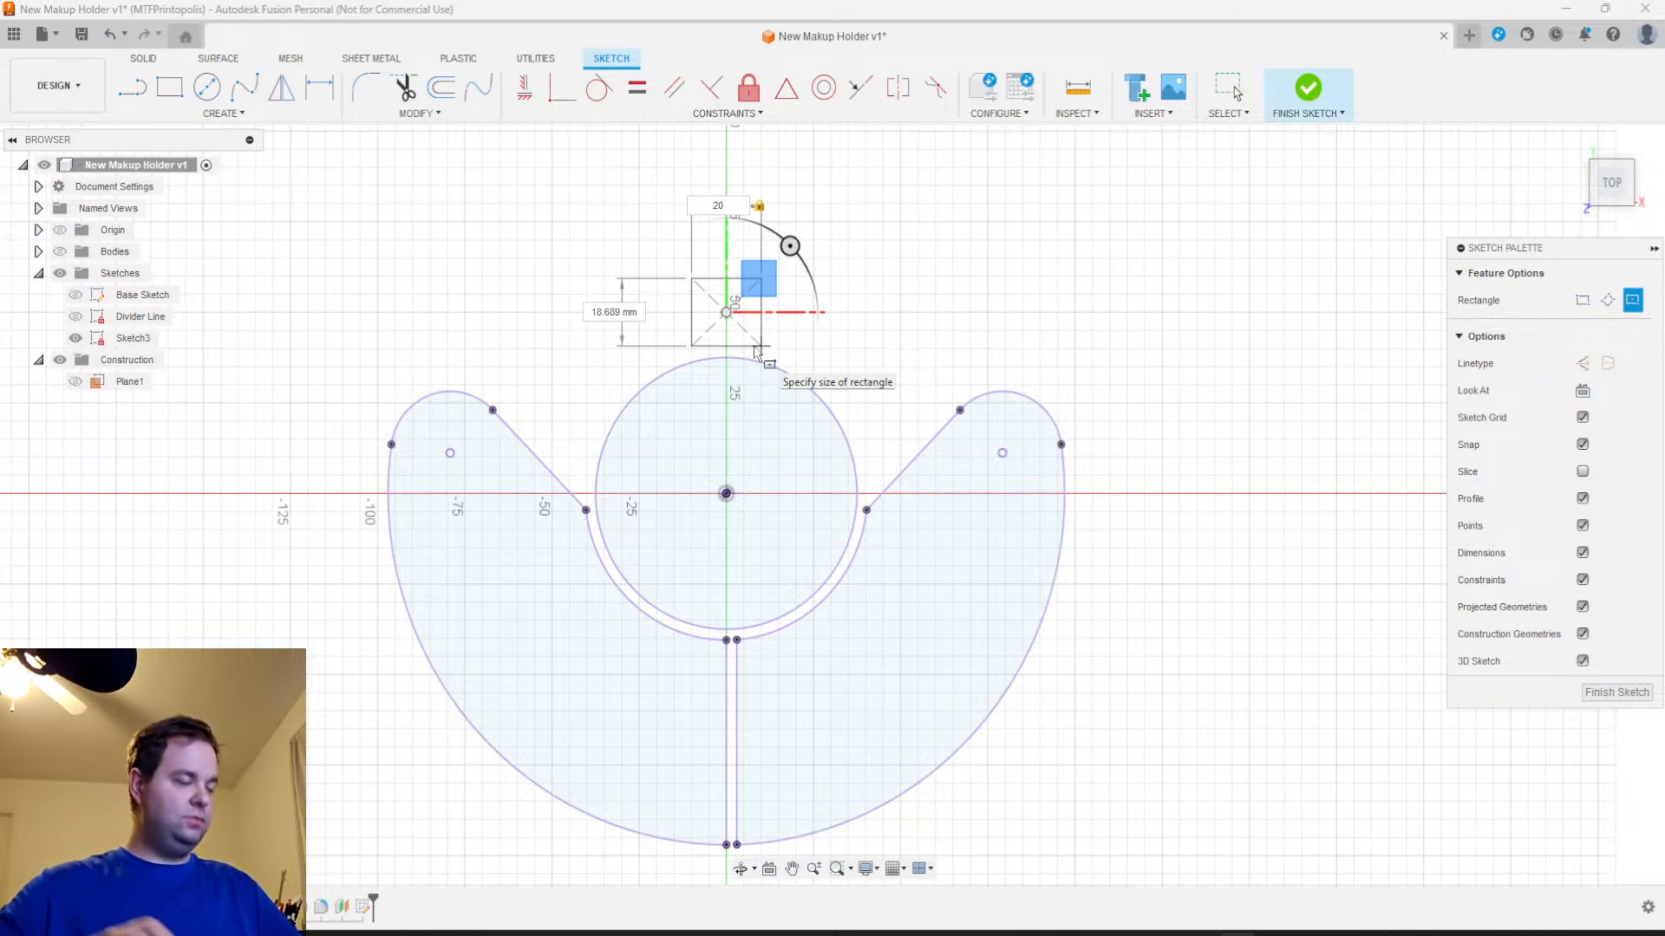
key("Tab")
type("20")
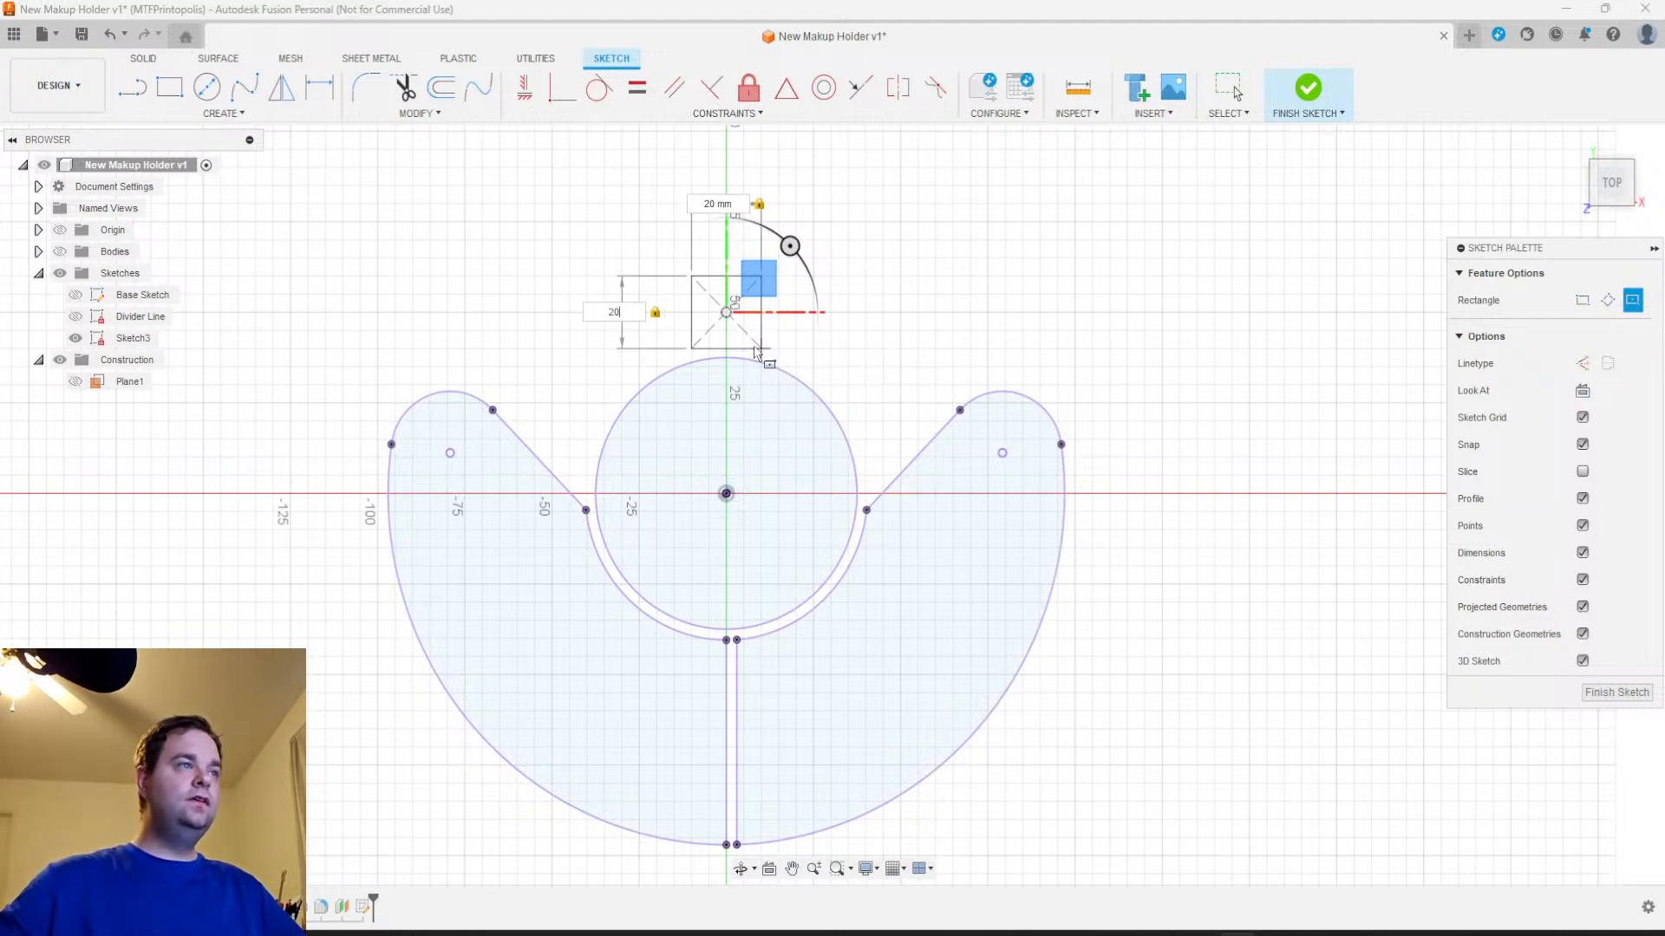
key("Tab")
key("Return")
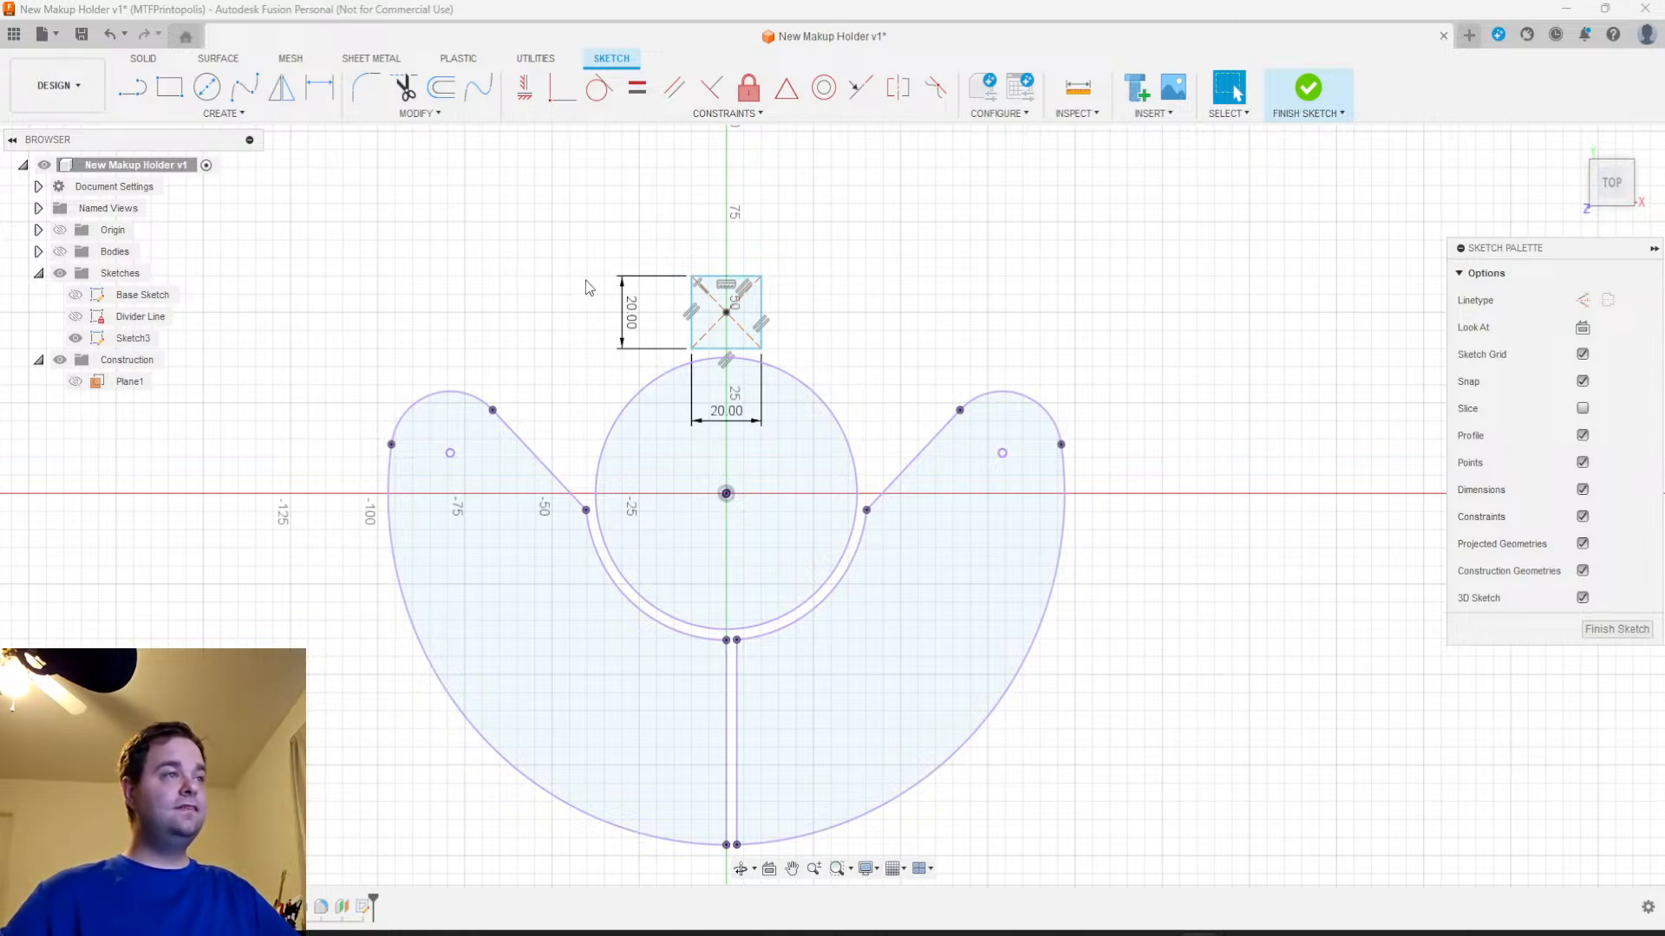
Set up a rectangular pattern of the square's four sides with spacing distribution and a symmetric horizontal direction
left_click(226, 114)
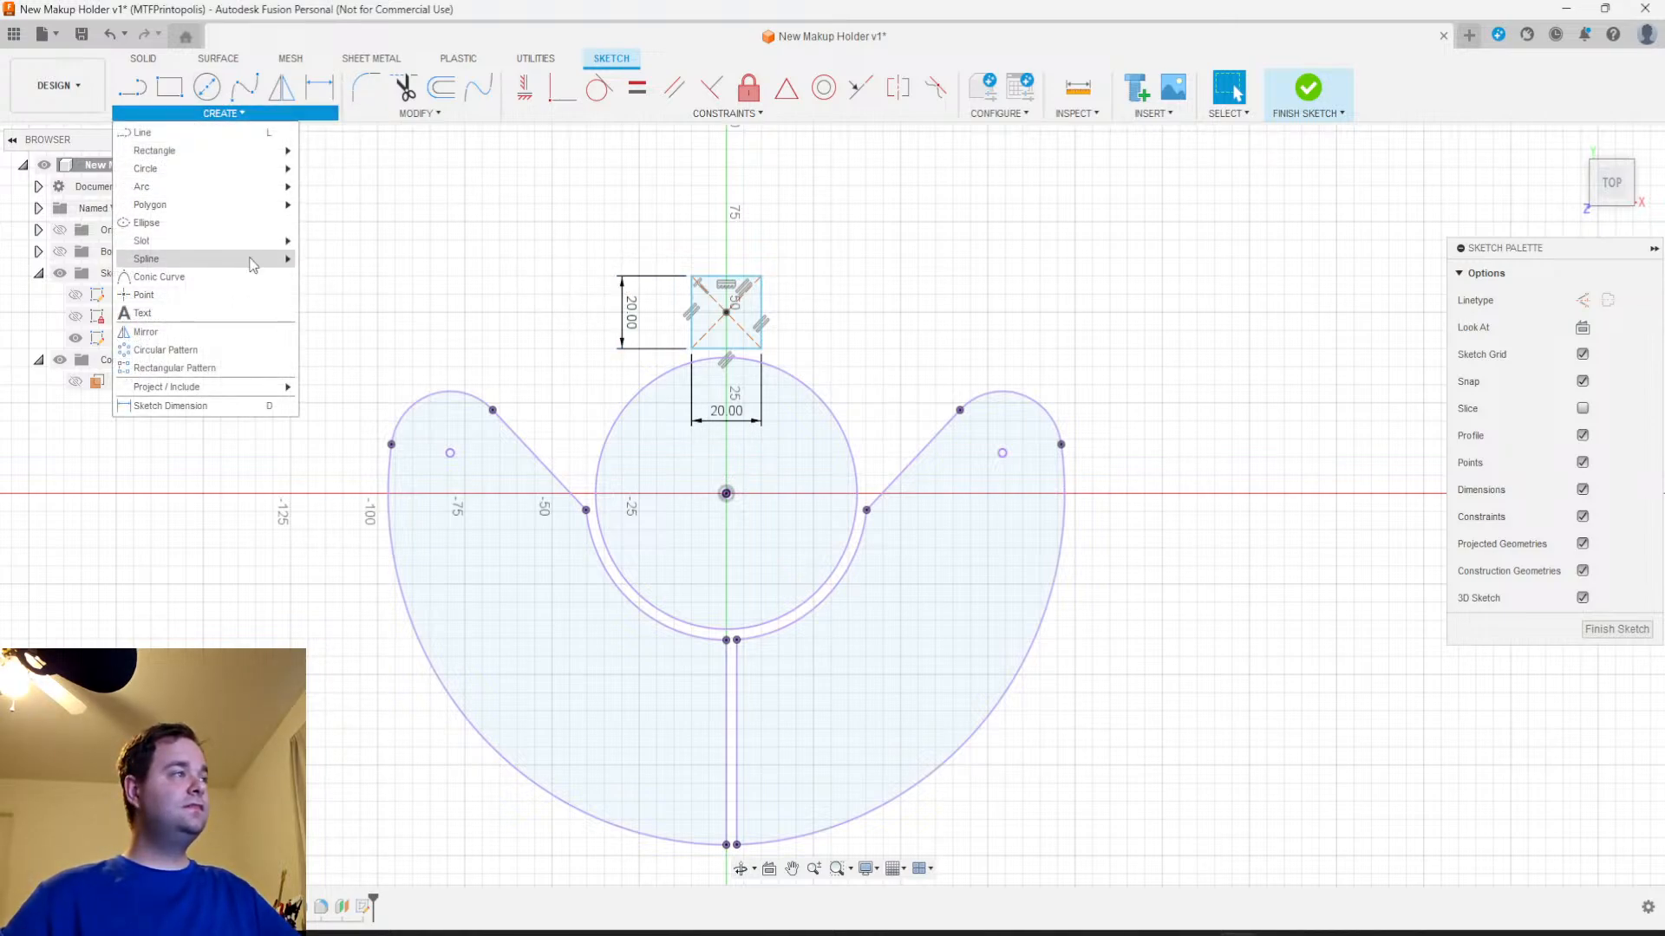
left_click(172, 367)
left_click(735, 278)
left_click(734, 277)
left_click(691, 307)
left_click(713, 349)
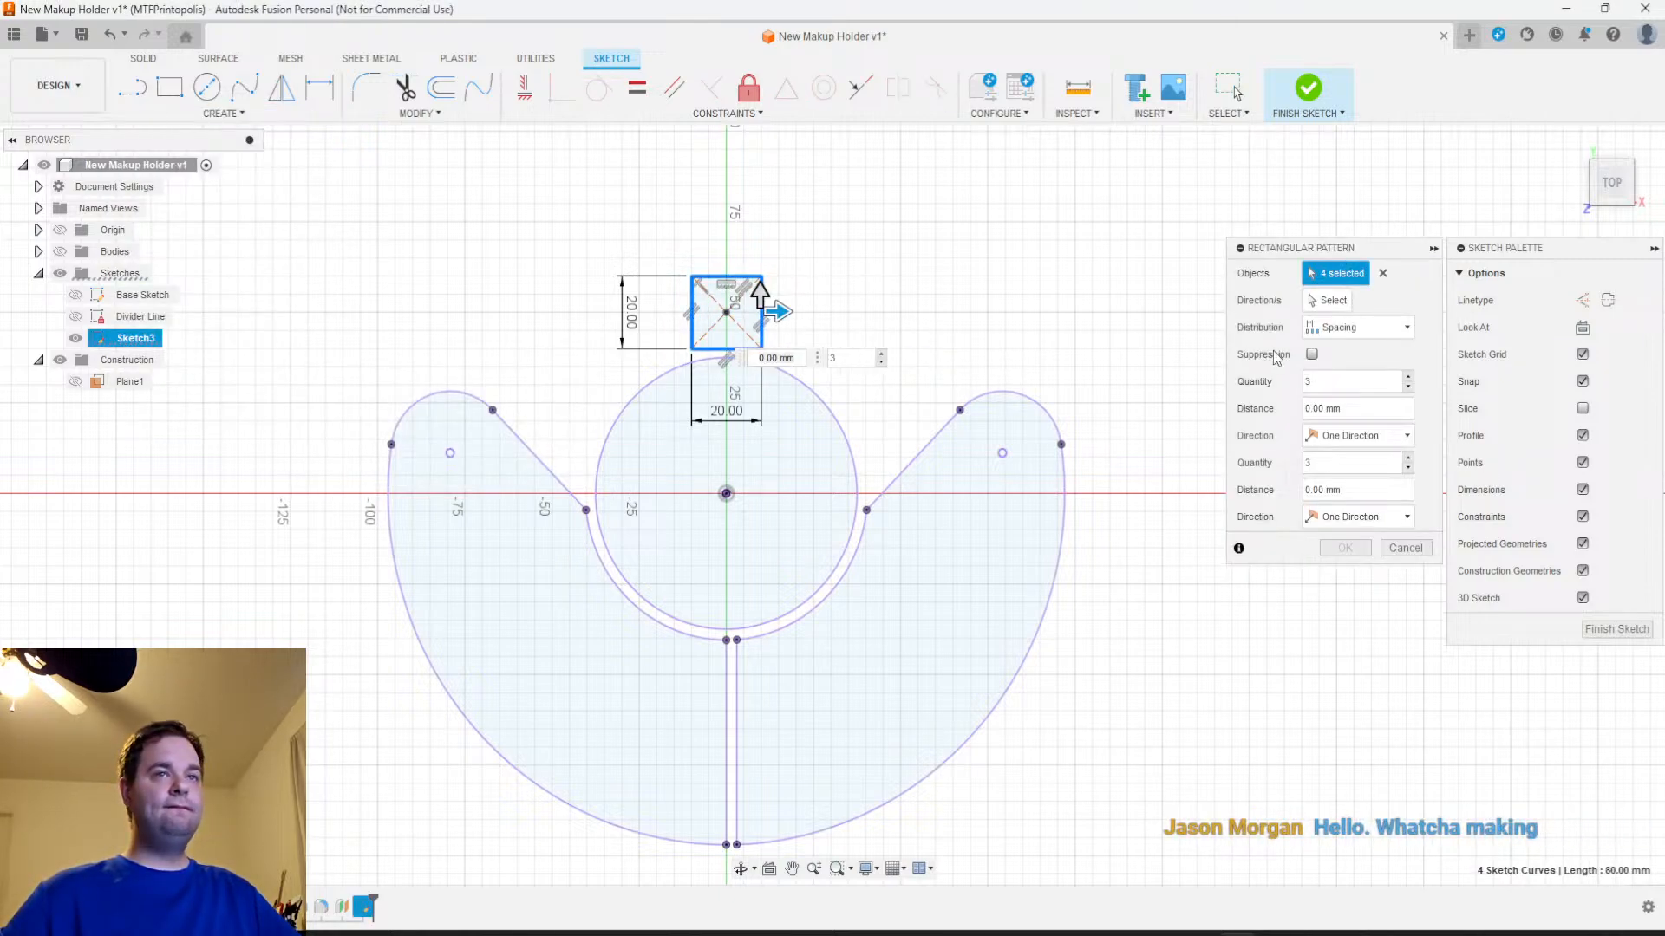
left_click(1363, 326)
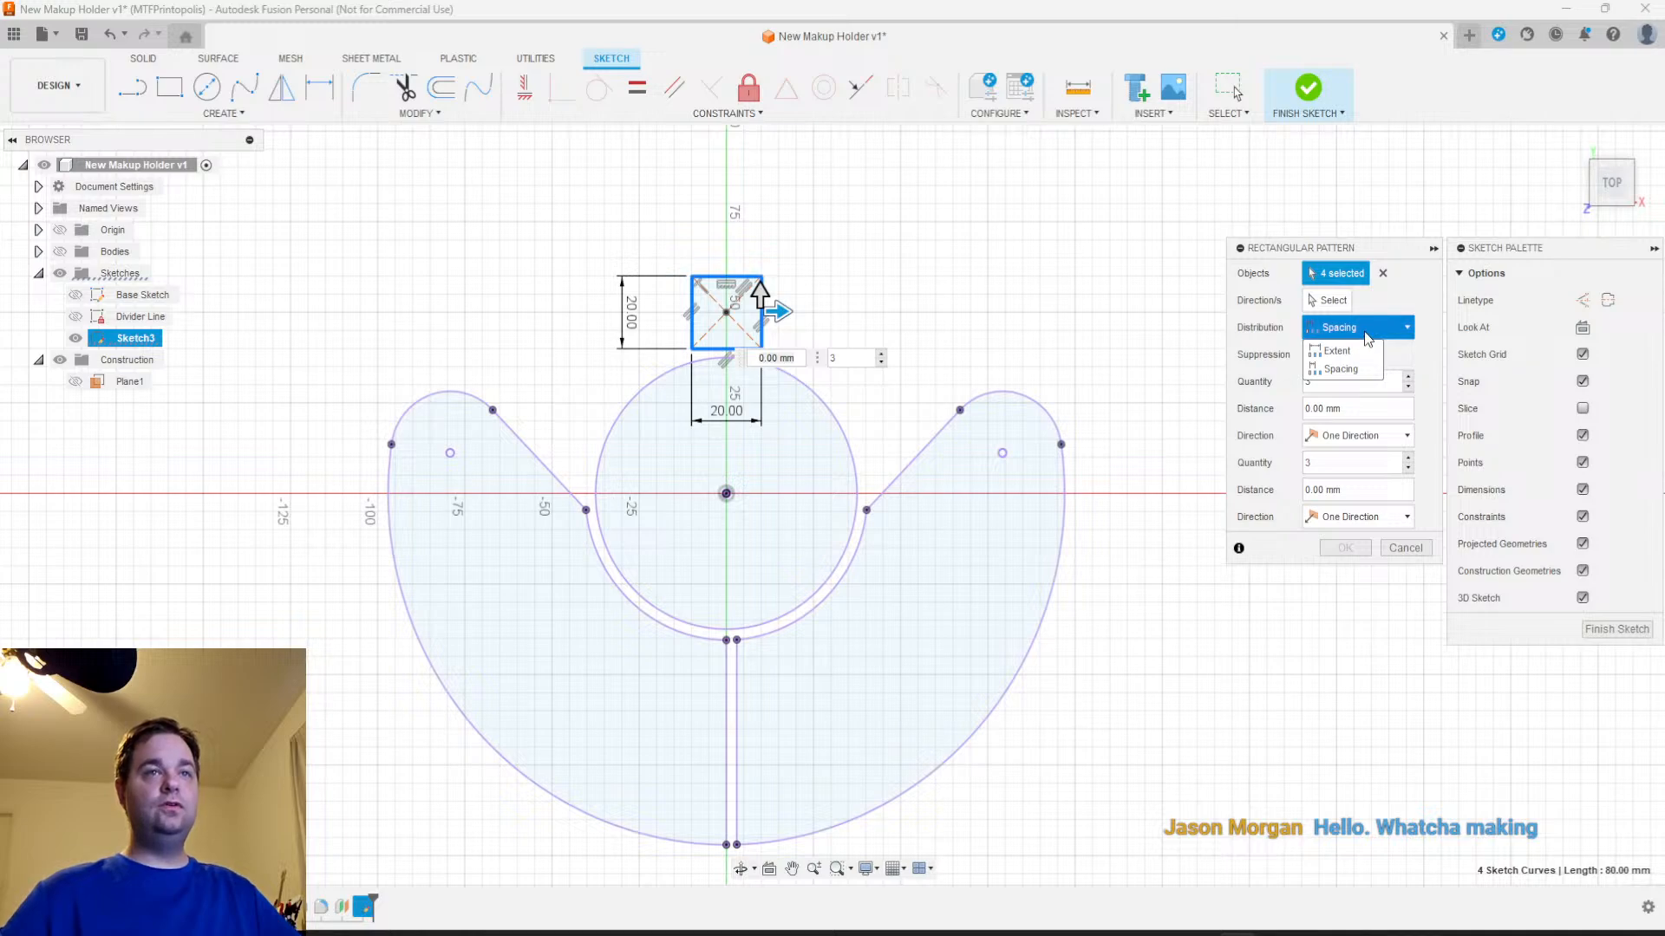
left_click(1364, 332)
left_click(1353, 437)
left_click(1356, 486)
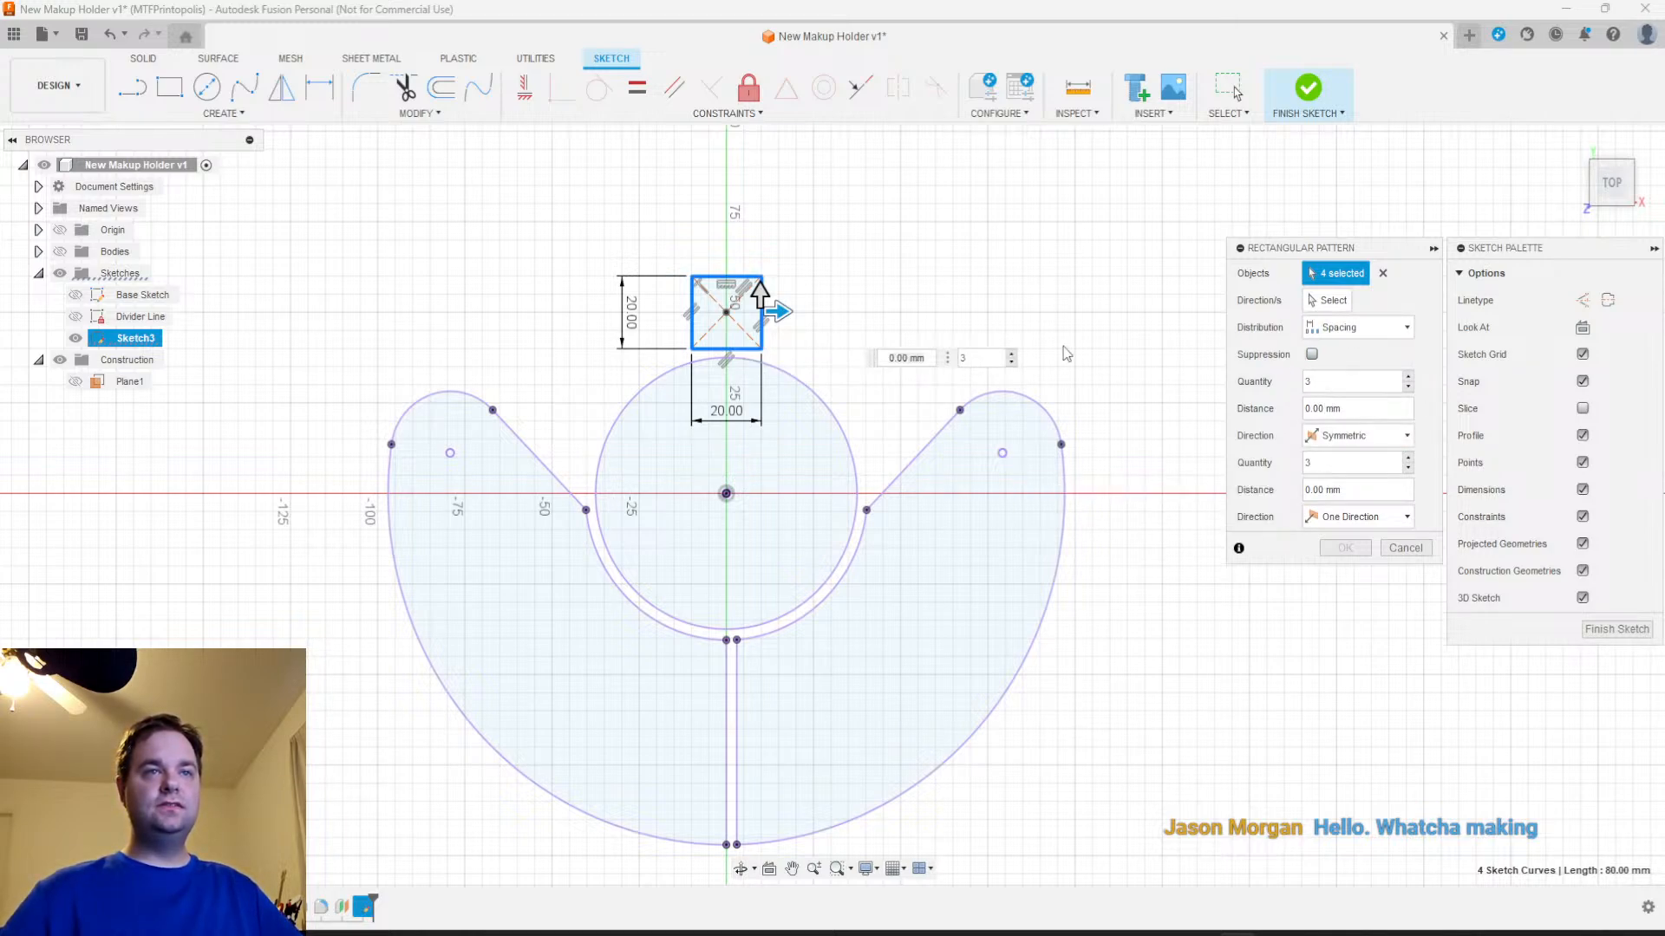
Spread the pattern horizontally with a 60 mm distance and a quantity of 8, keeping the spacing distribution
left_click_drag(778, 313, 979, 339)
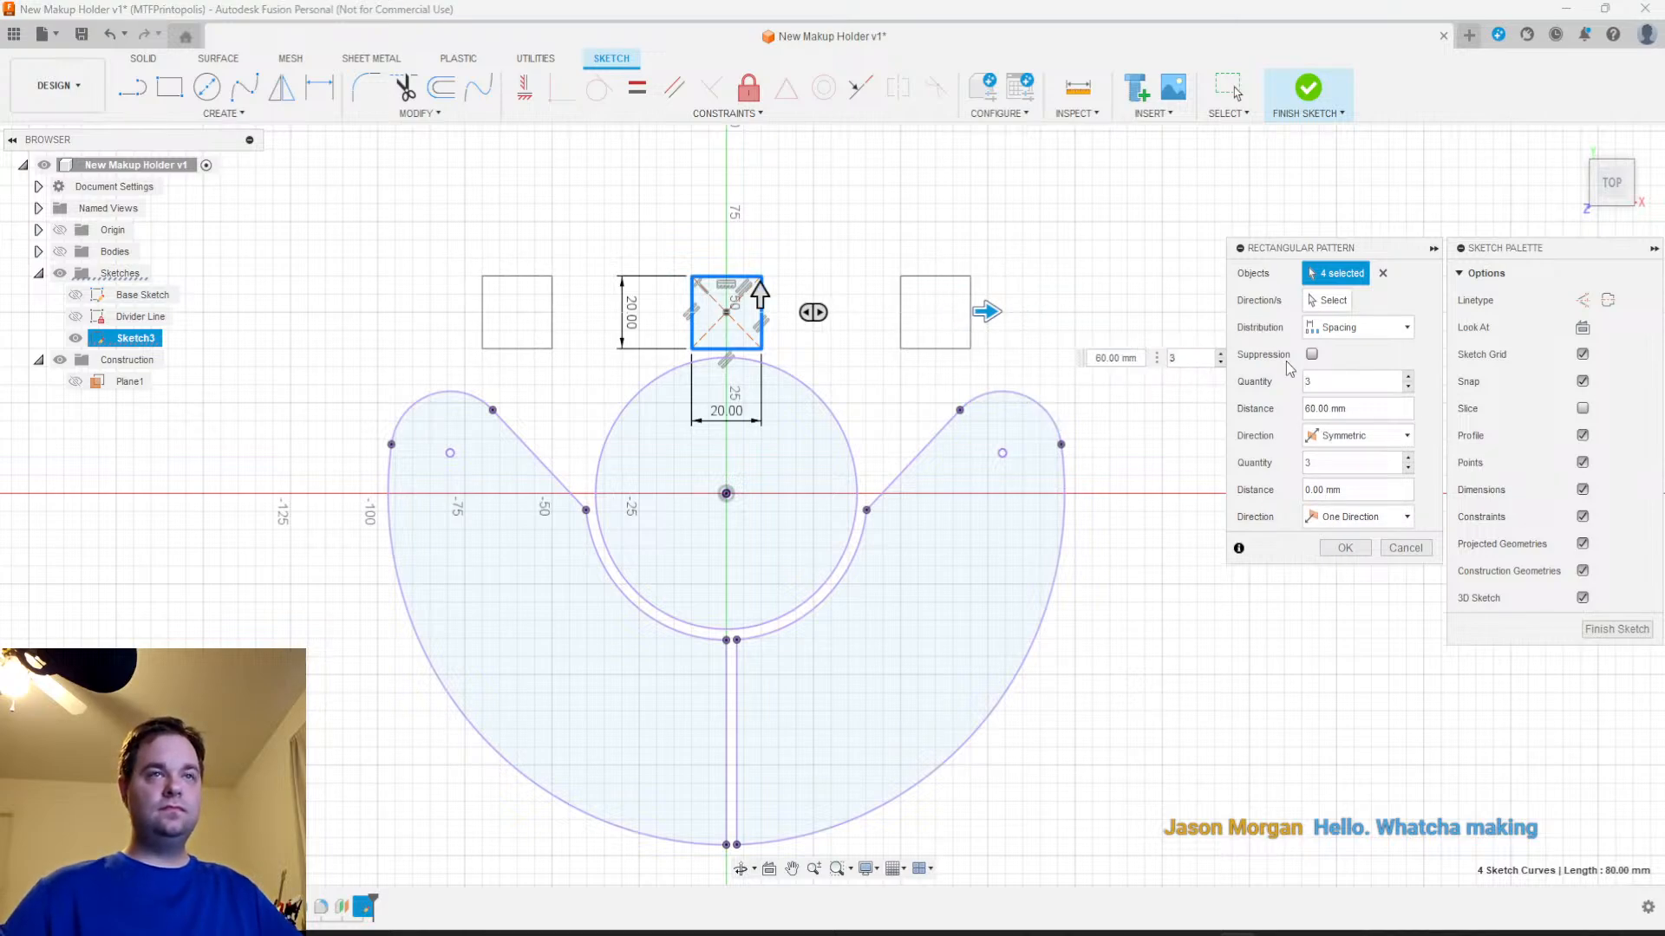
double_click(1304, 382)
type("8")
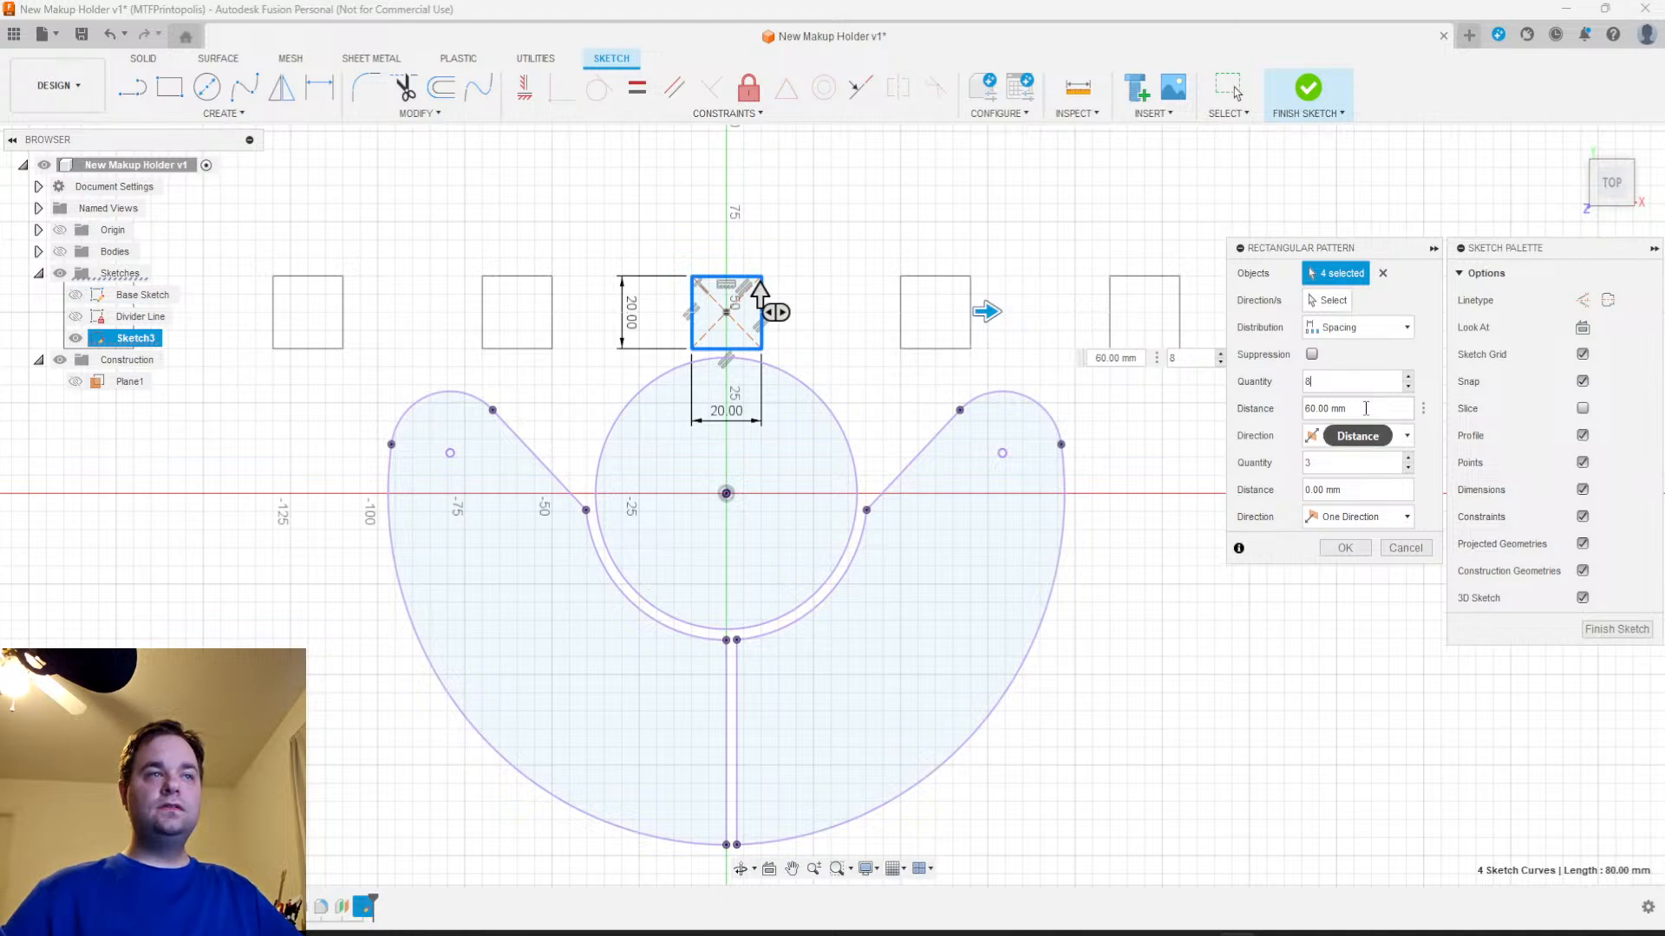
left_click(1360, 328)
left_click(1348, 351)
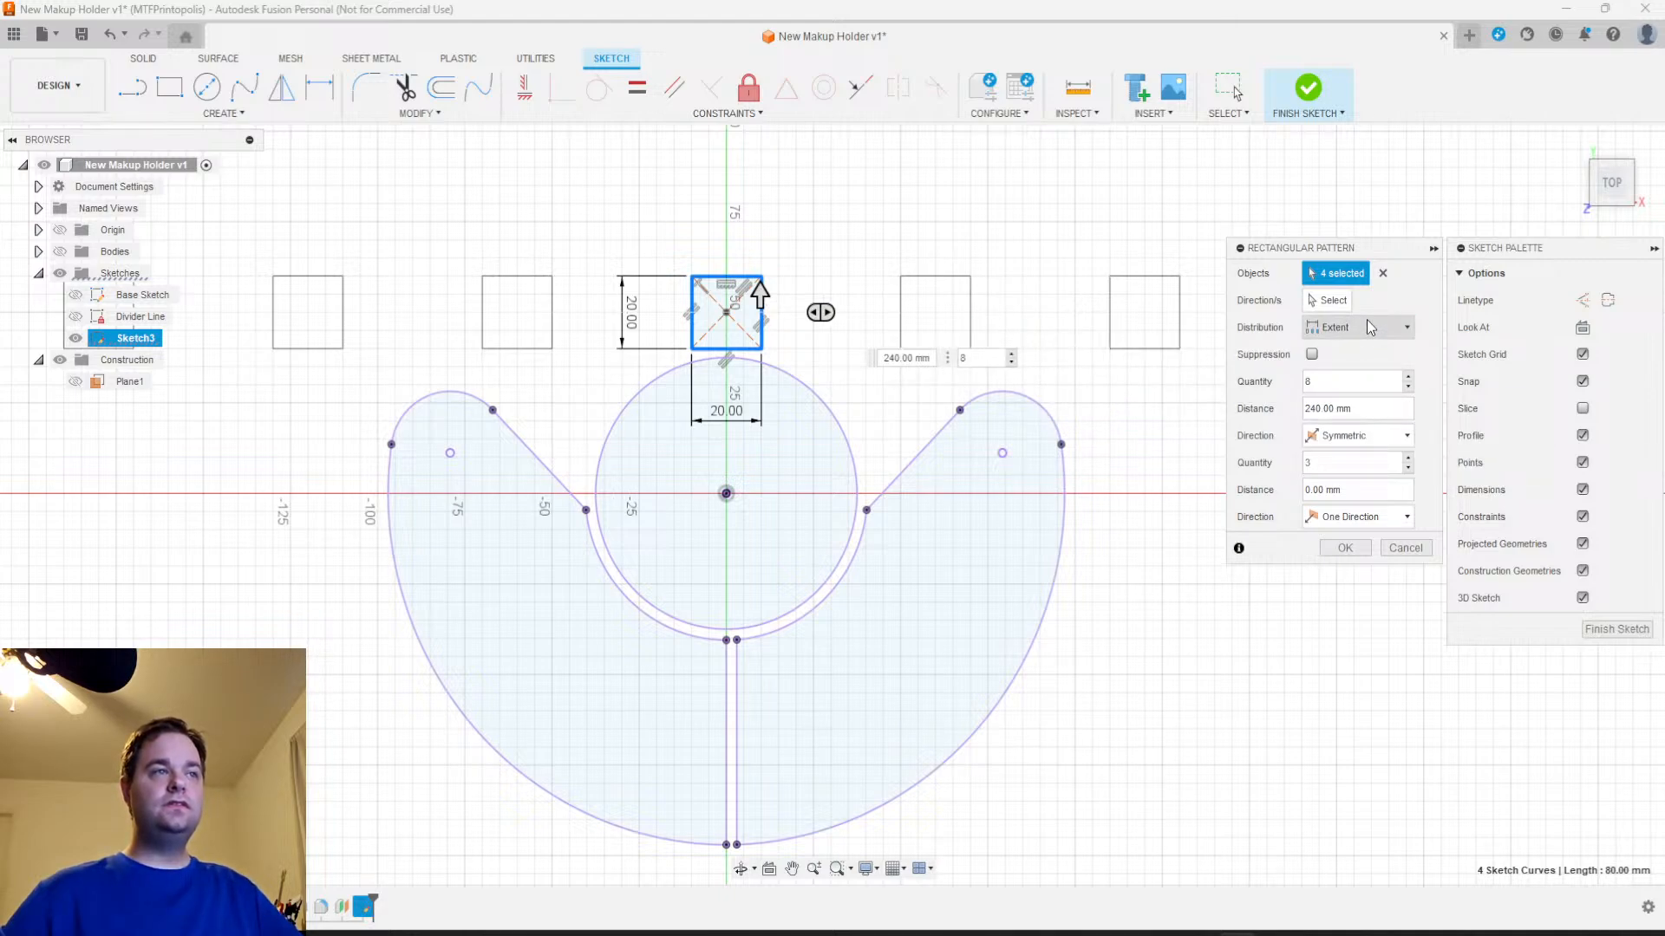
left_click(1370, 327)
left_click(1350, 372)
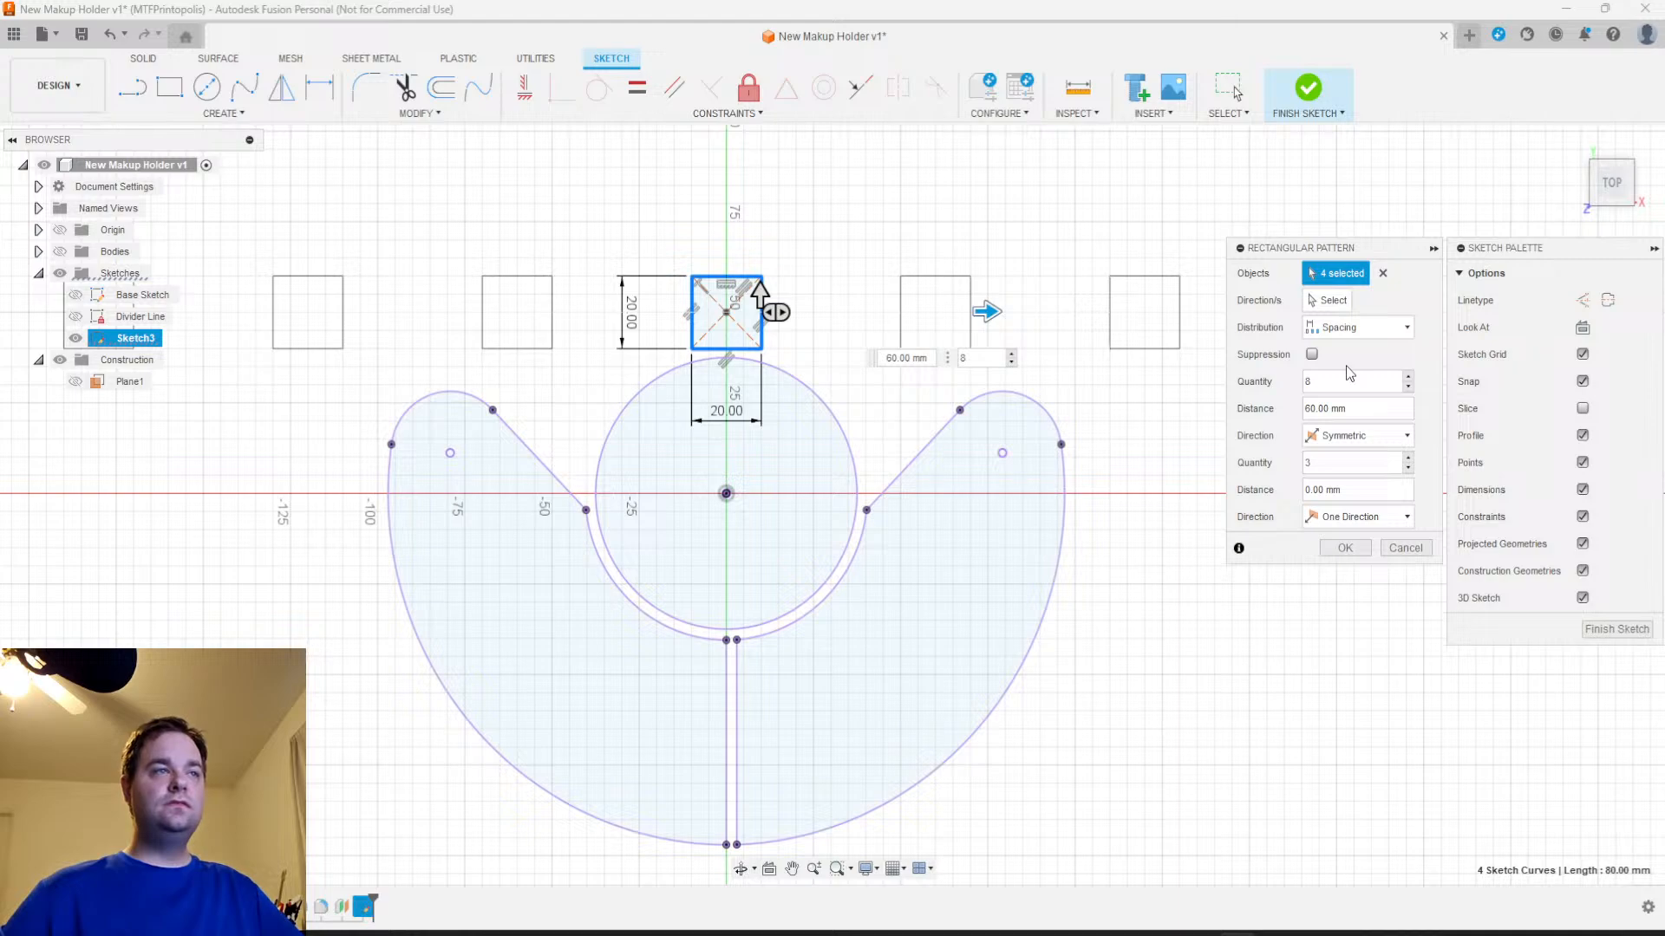
Try several spacings for the row of squares, settle on a 23 mm distance, and create the pattern
left_click(1346, 408)
type("3")
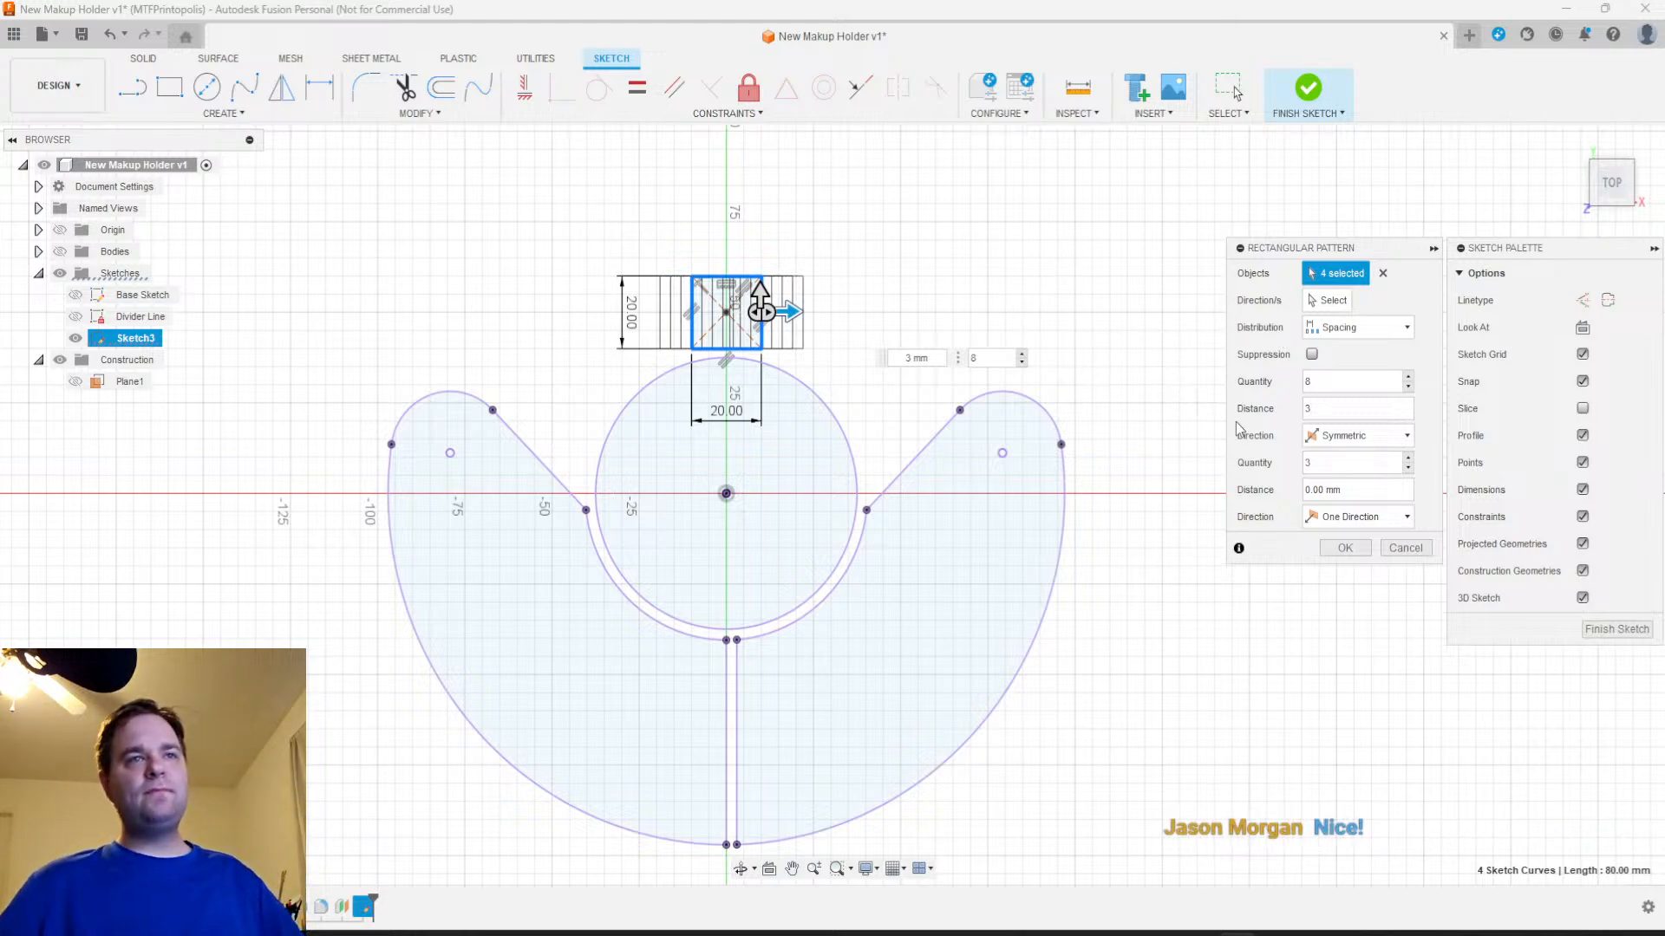
left_click(1339, 415)
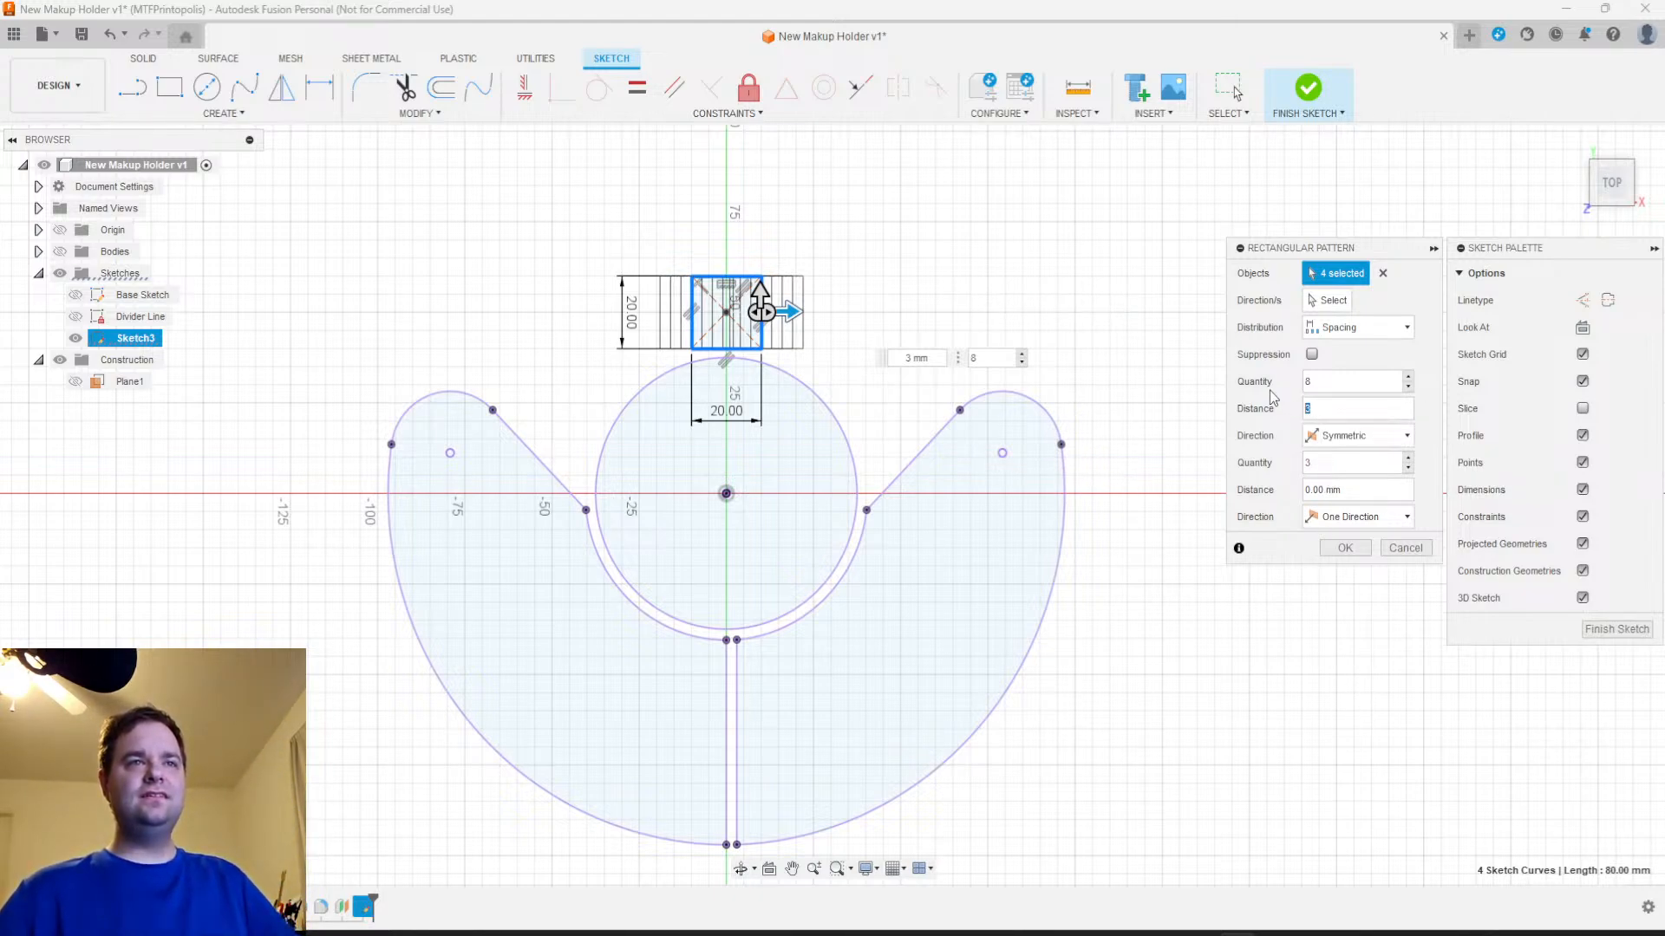
left_click(1319, 404)
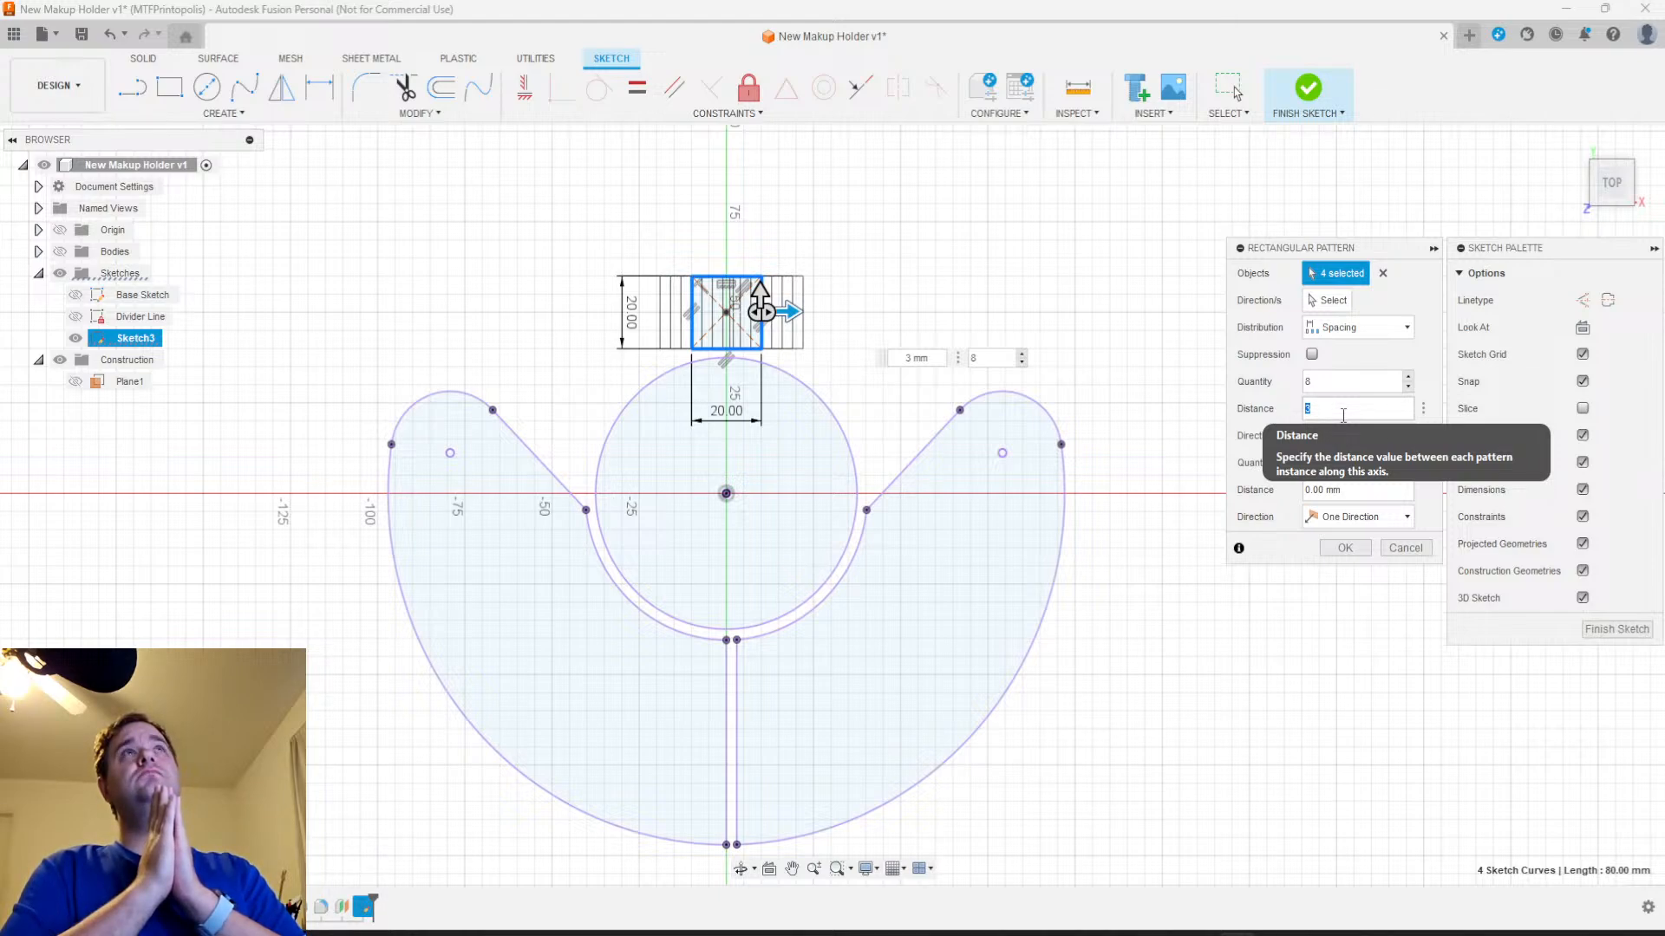
type("2")
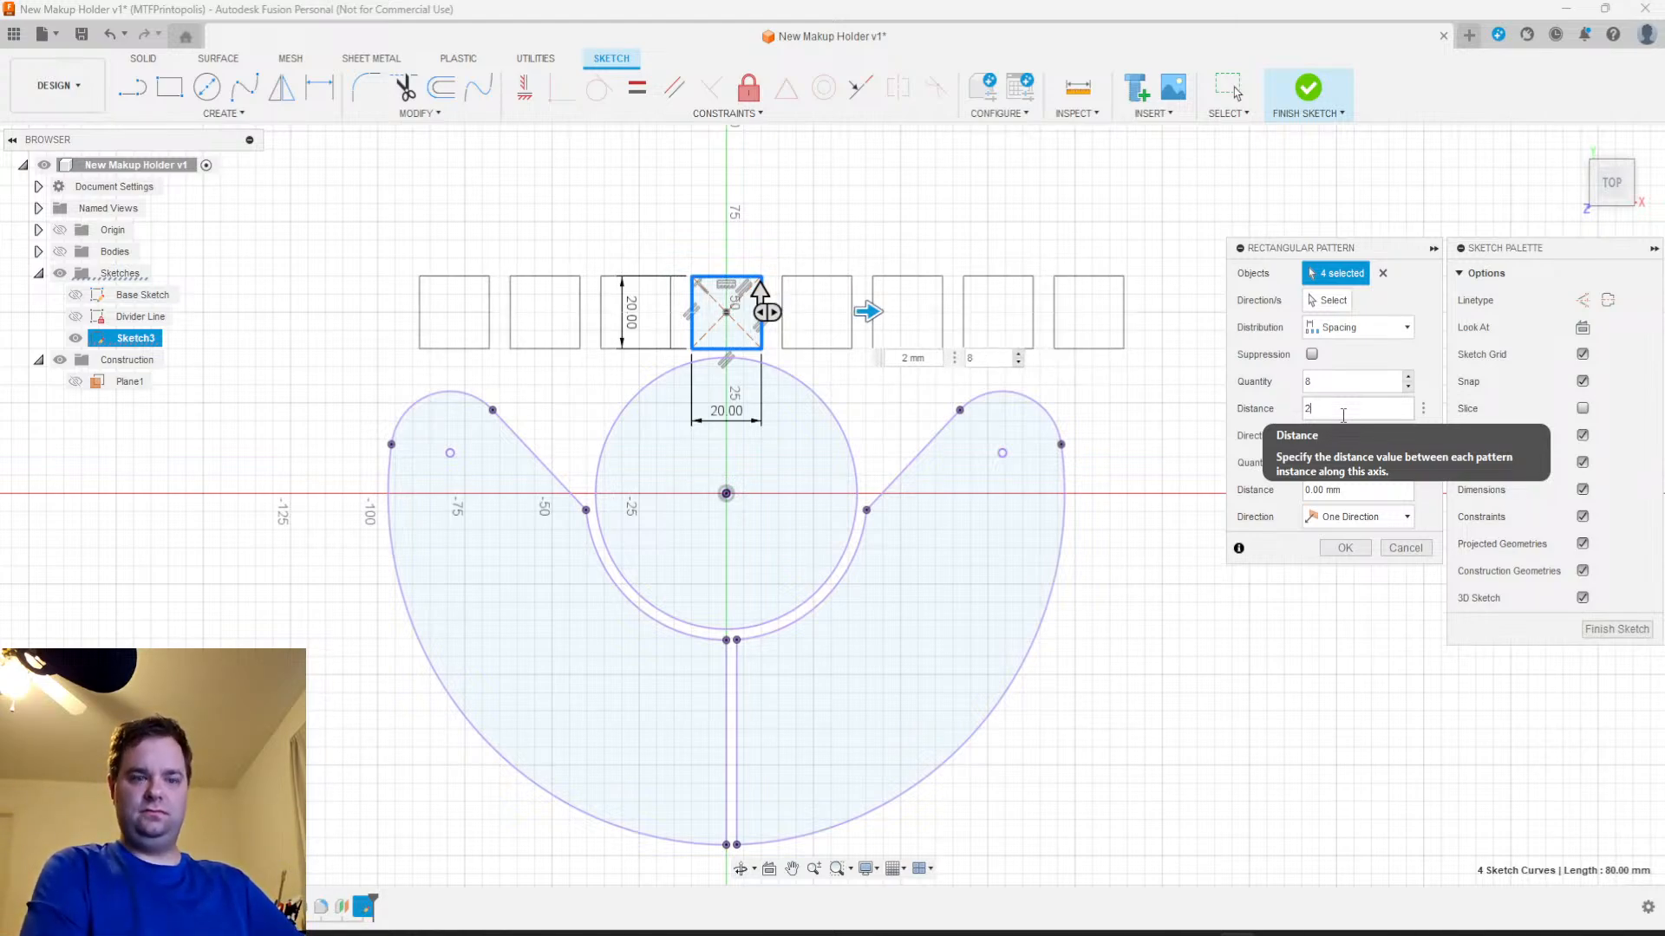
type("61.85")
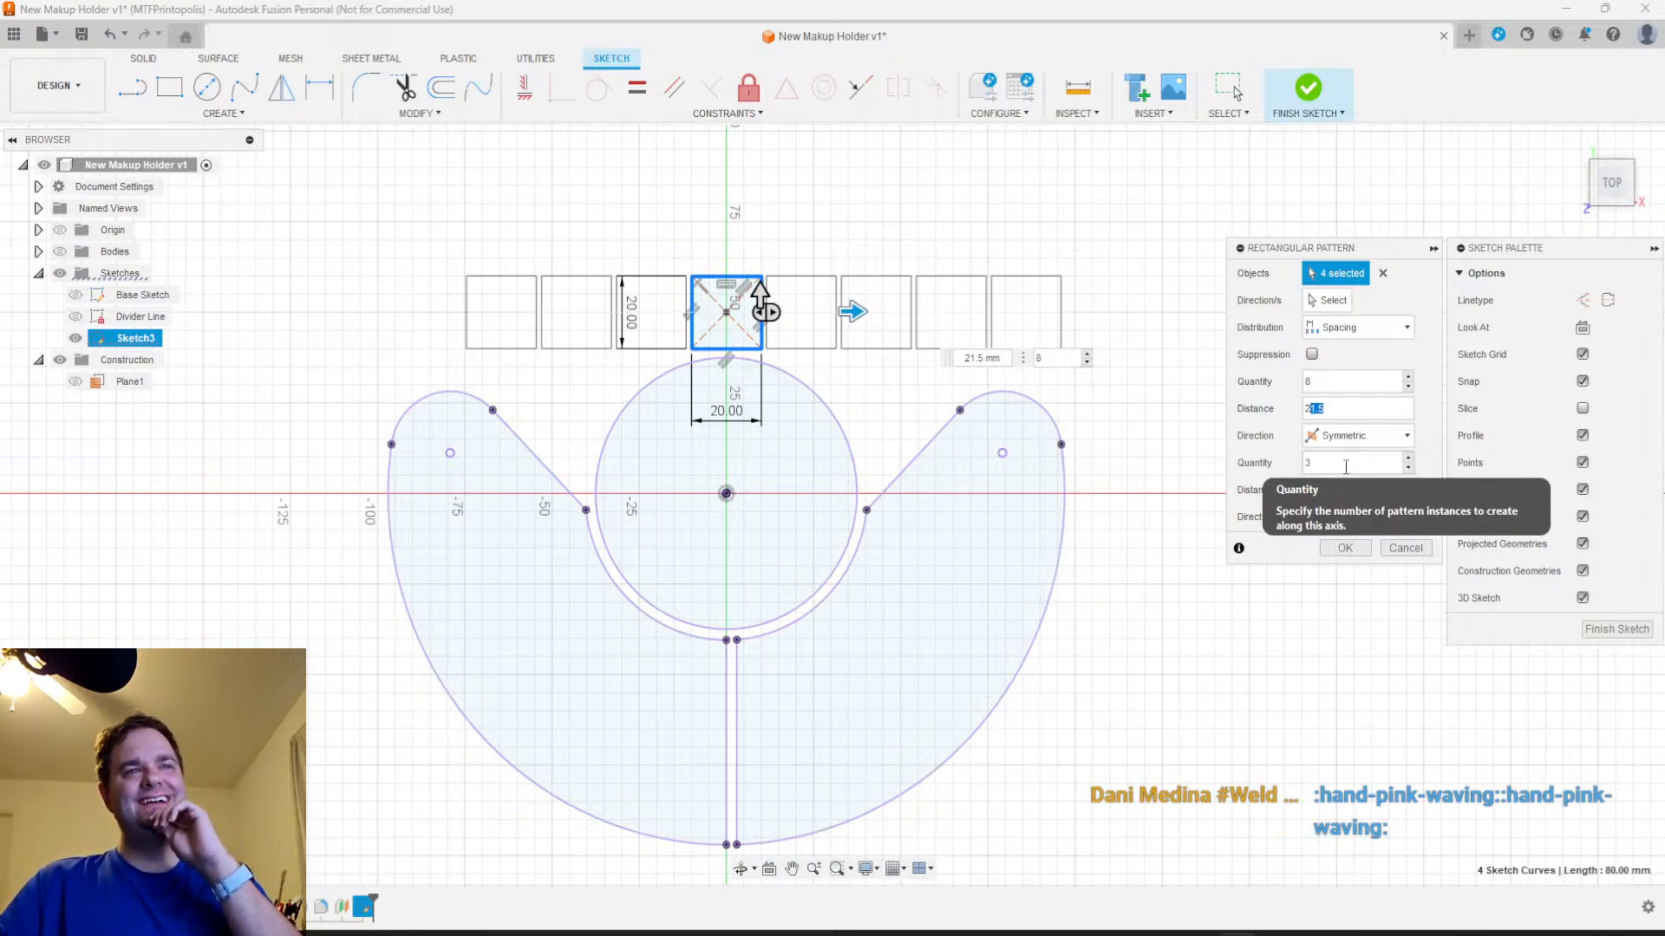
type("3")
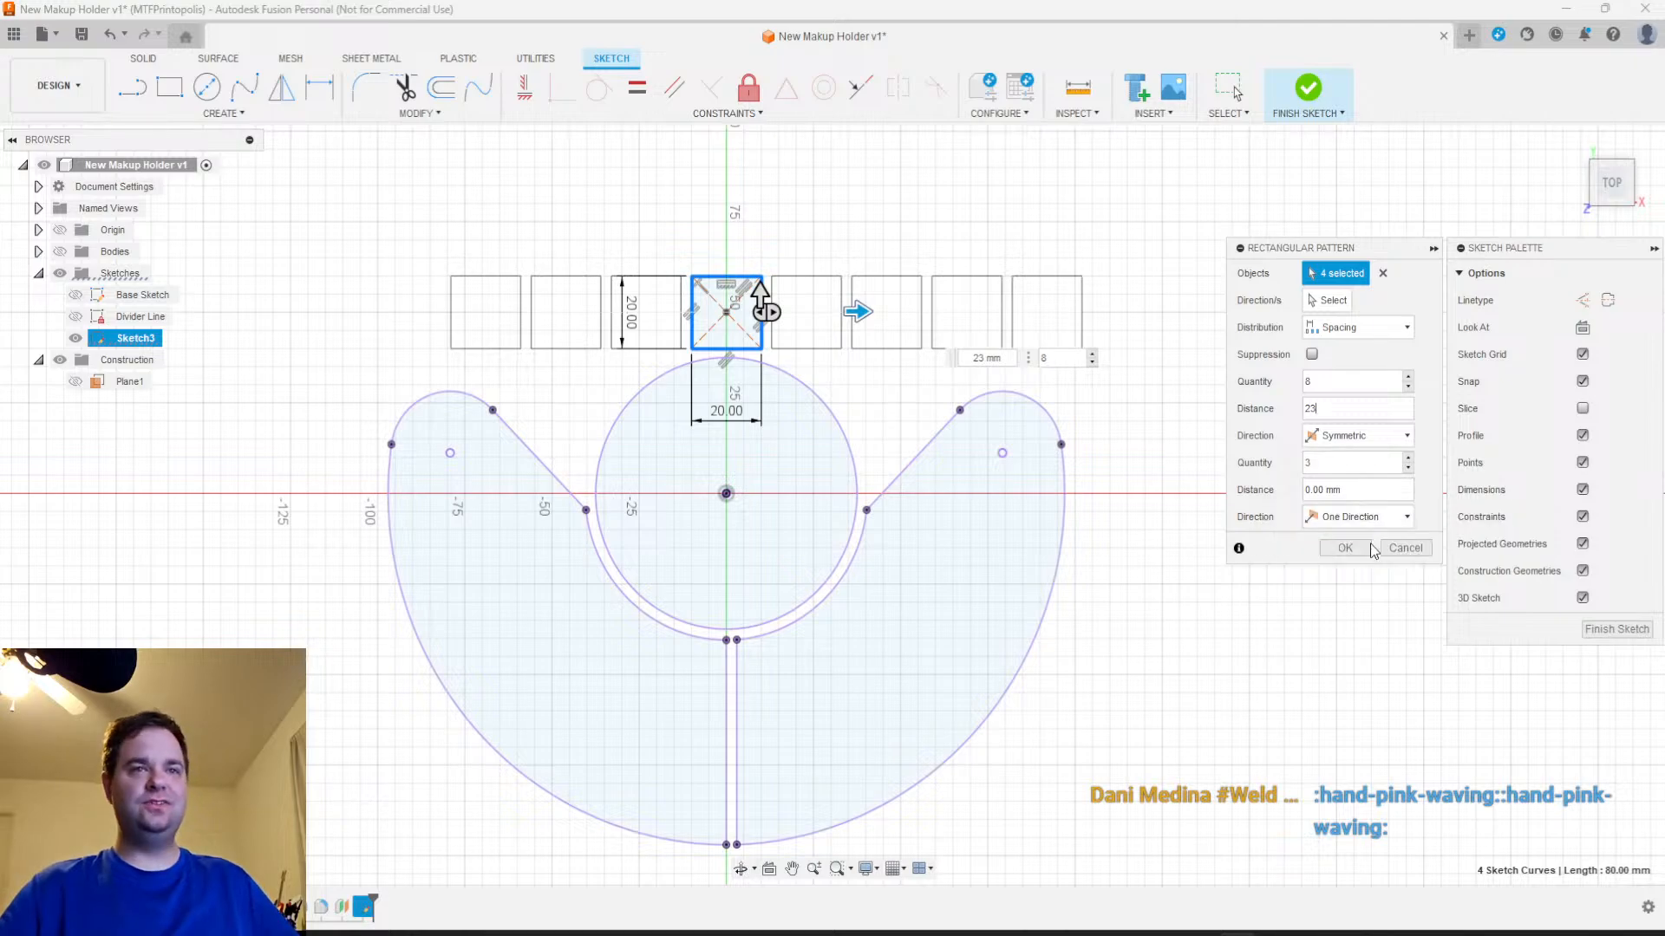
key("Return")
Measure the gap between the facing edges of two neighbouring squares in the row without placing a dimension
scroll(918, 347, "up", 3)
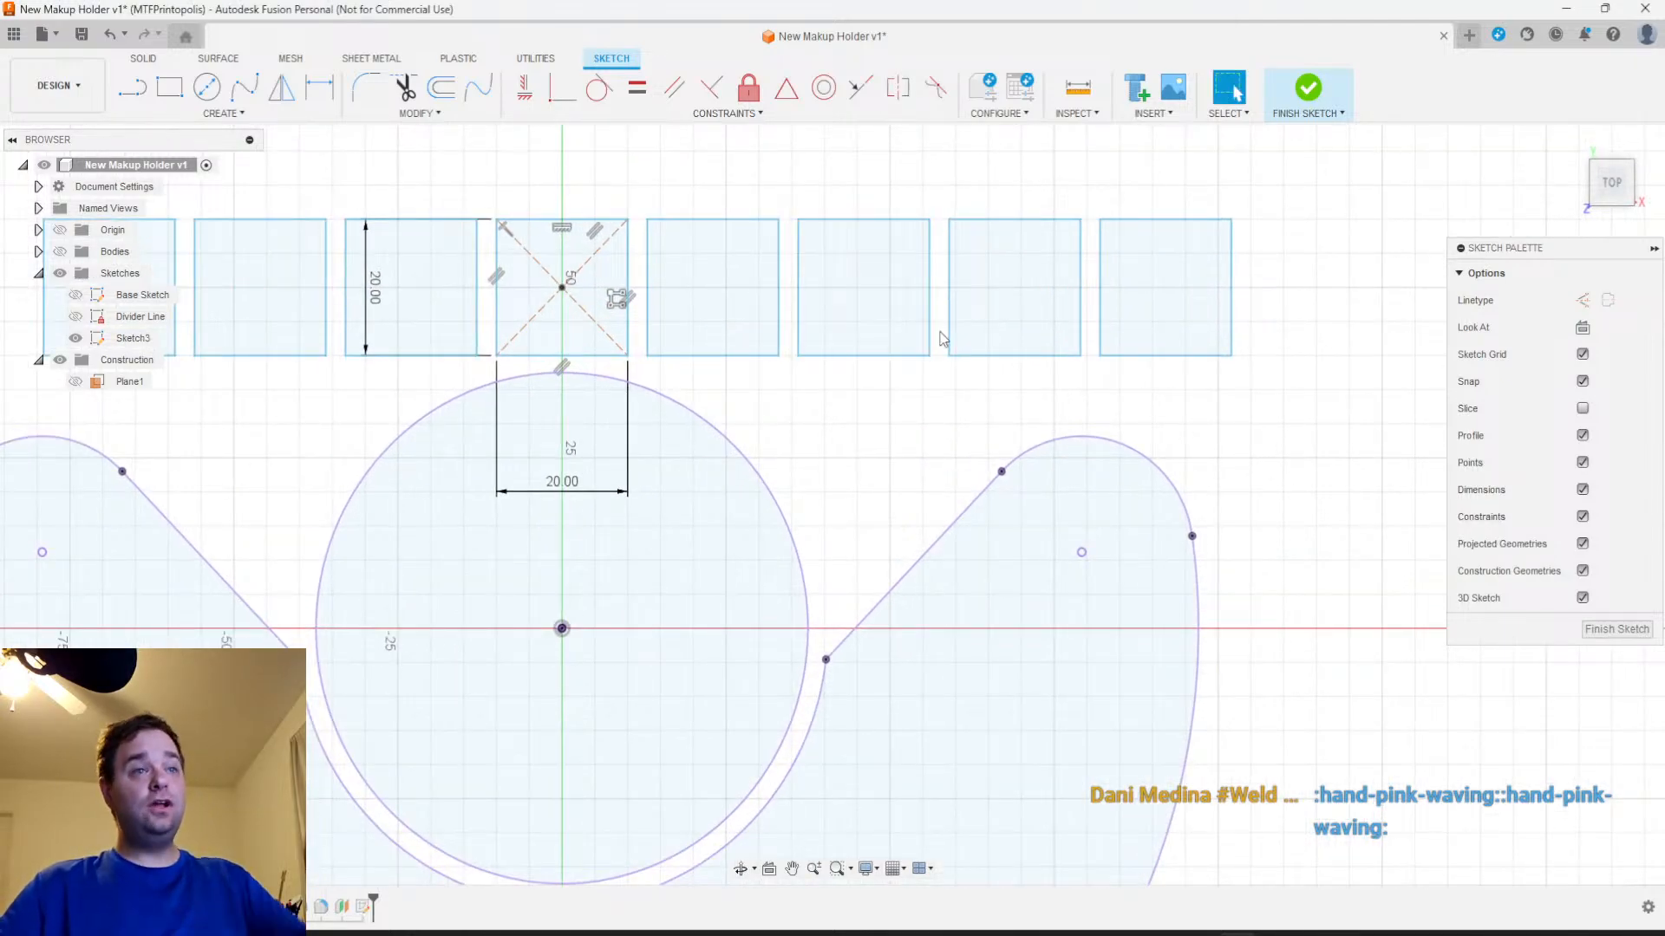
key("d")
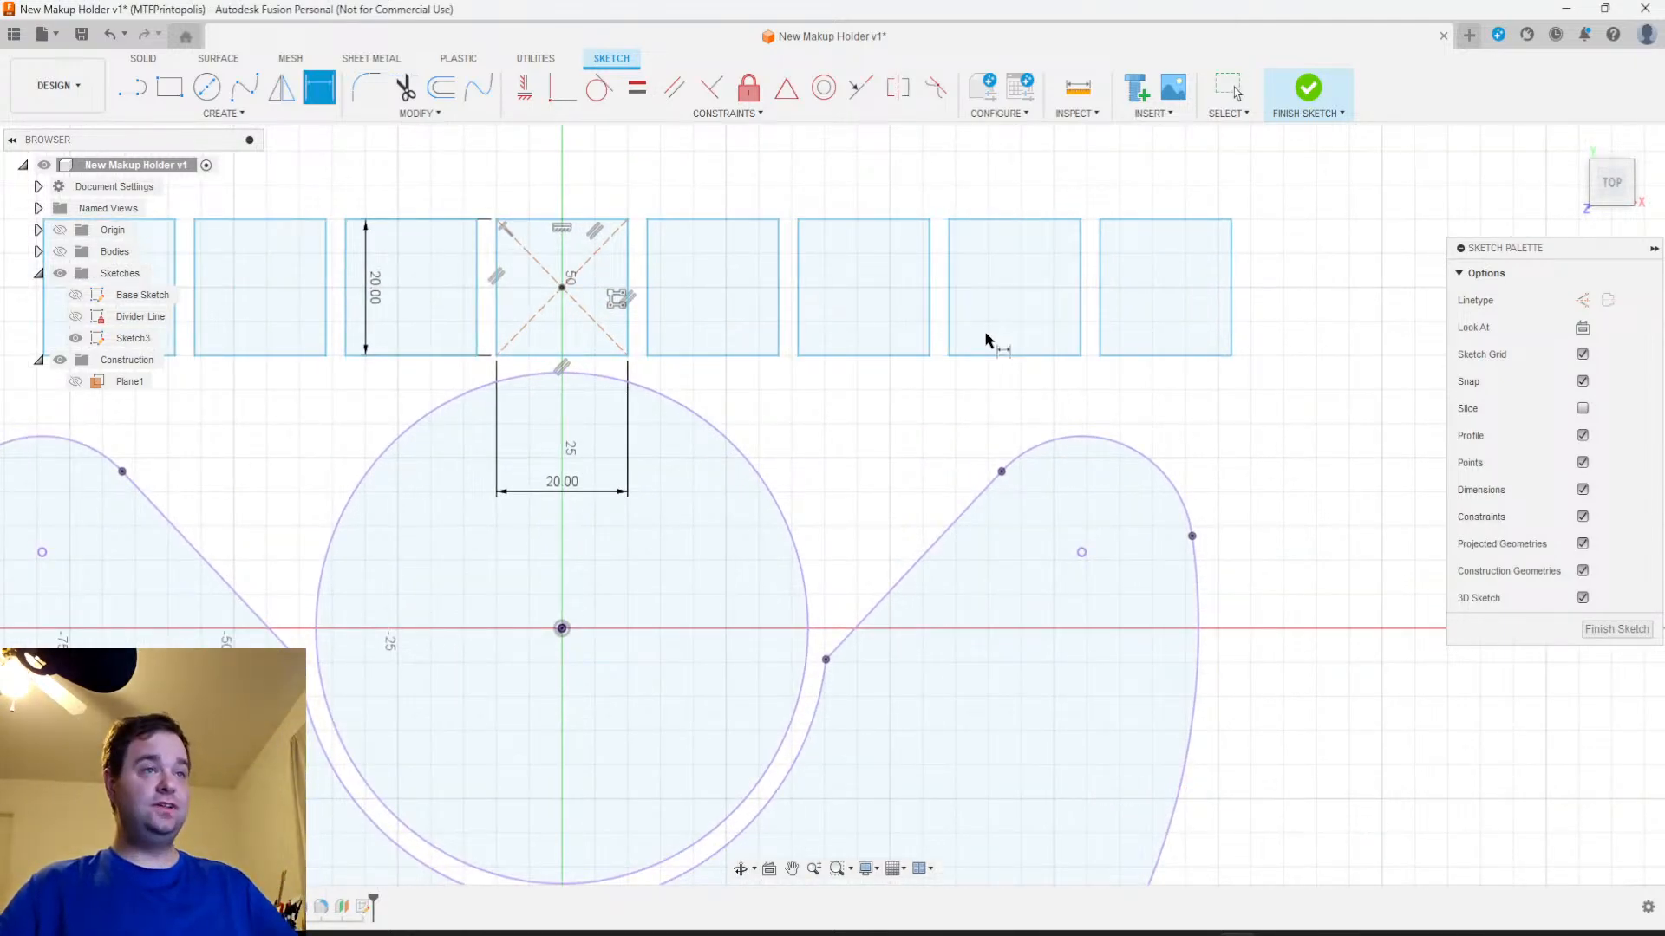
left_click(929, 312)
left_click(950, 323)
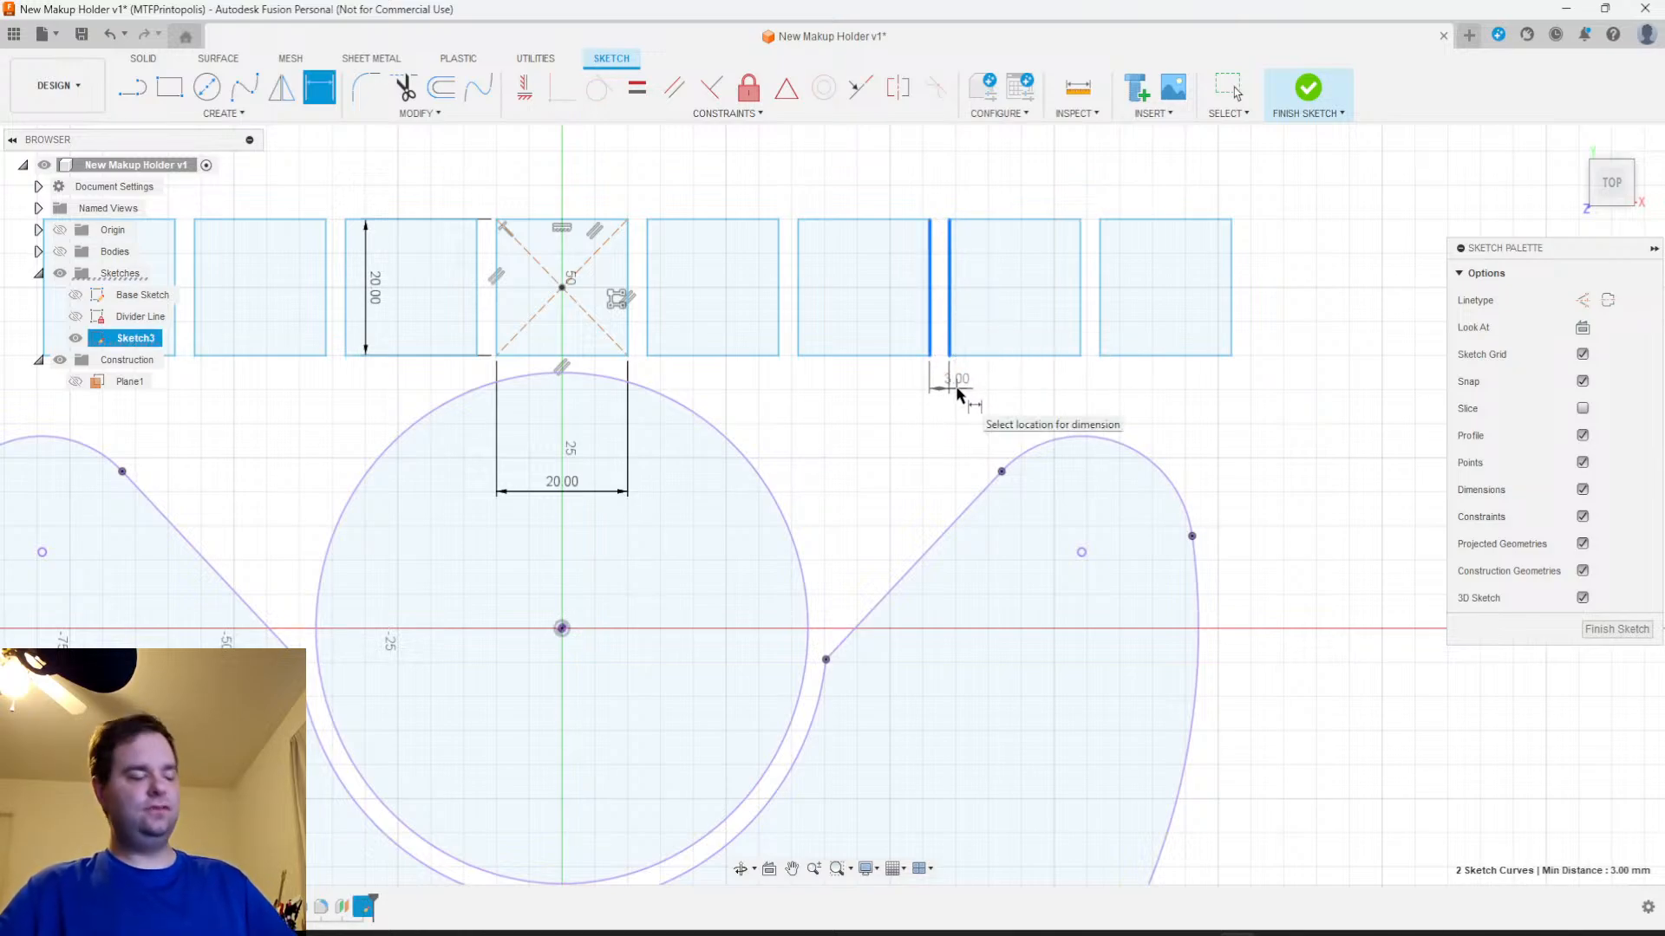
key("Escape")
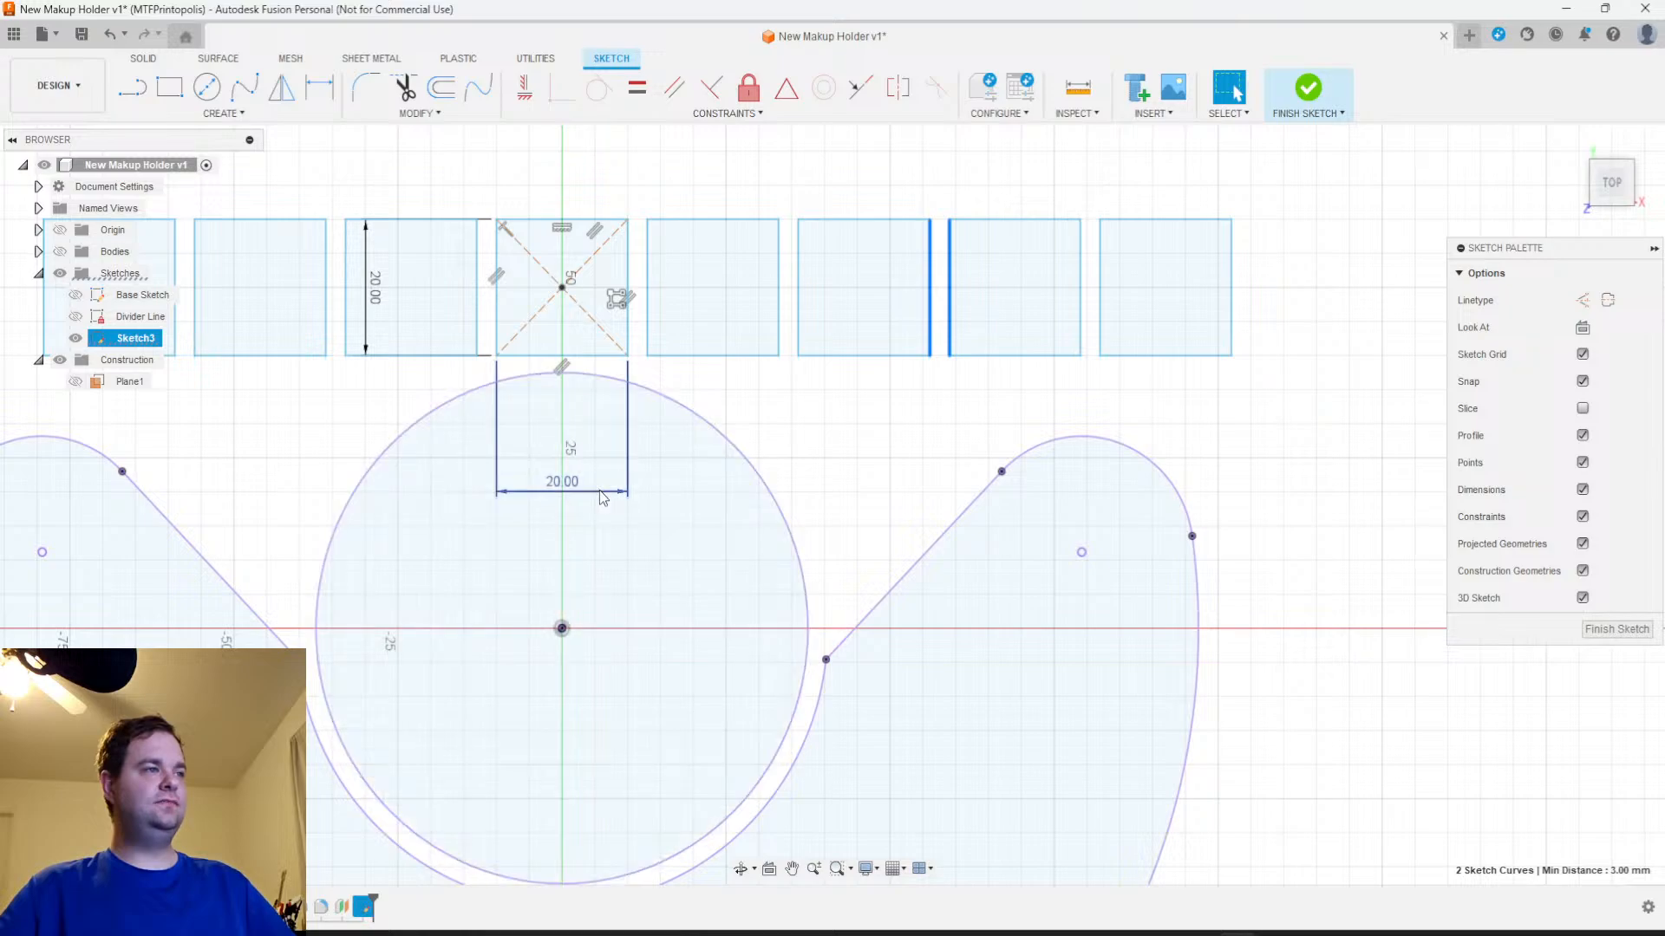
Move the square's width dimension, and undo back to before the row of patterned squares
left_click_drag(602, 493, 590, 319)
left_click(109, 36)
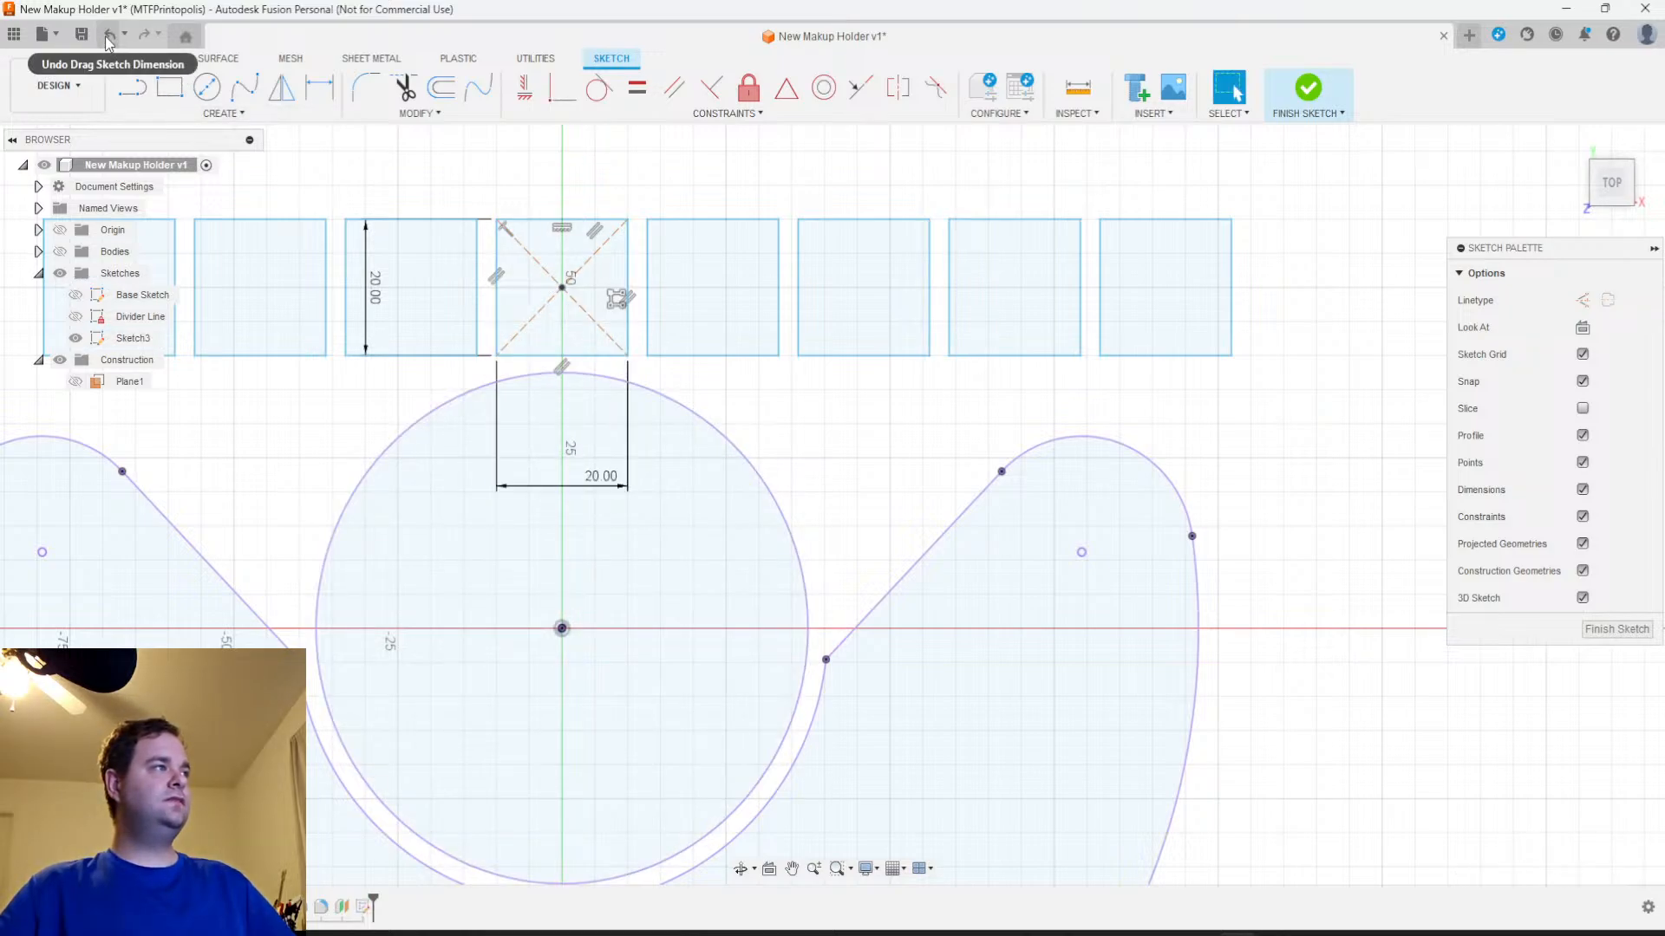
left_click(109, 36)
scroll(762, 416, "down", 3)
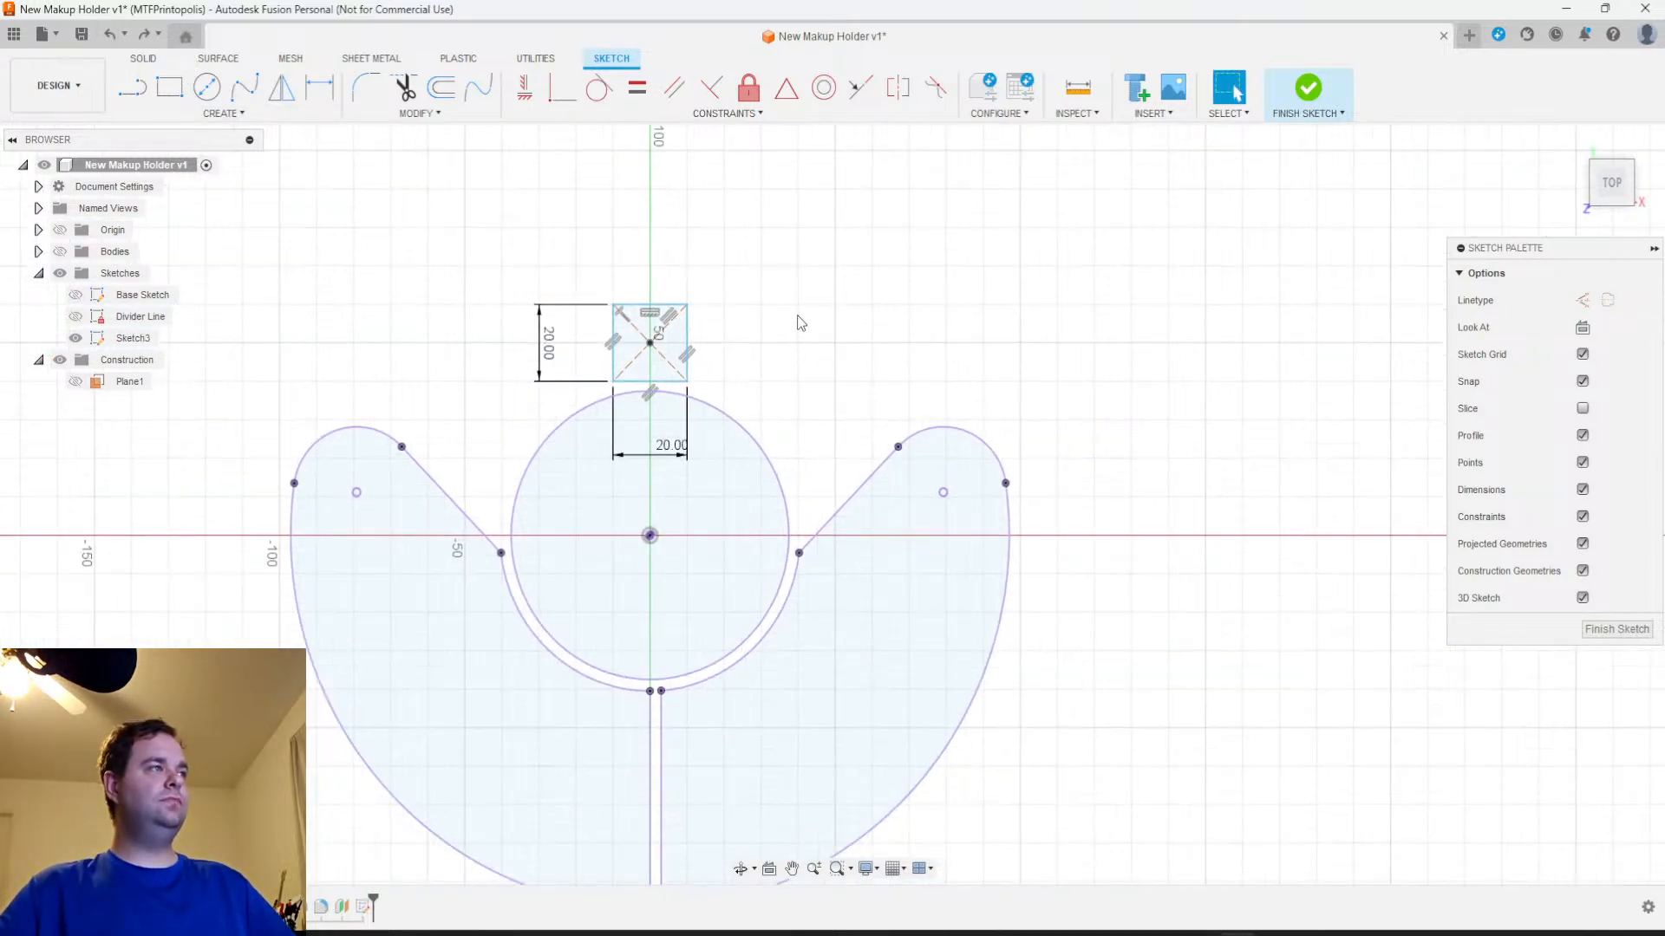
Start a rectangular sketch pattern with the four sides of the 20 mm square, keeping the spacing distribution
left_click(190, 114)
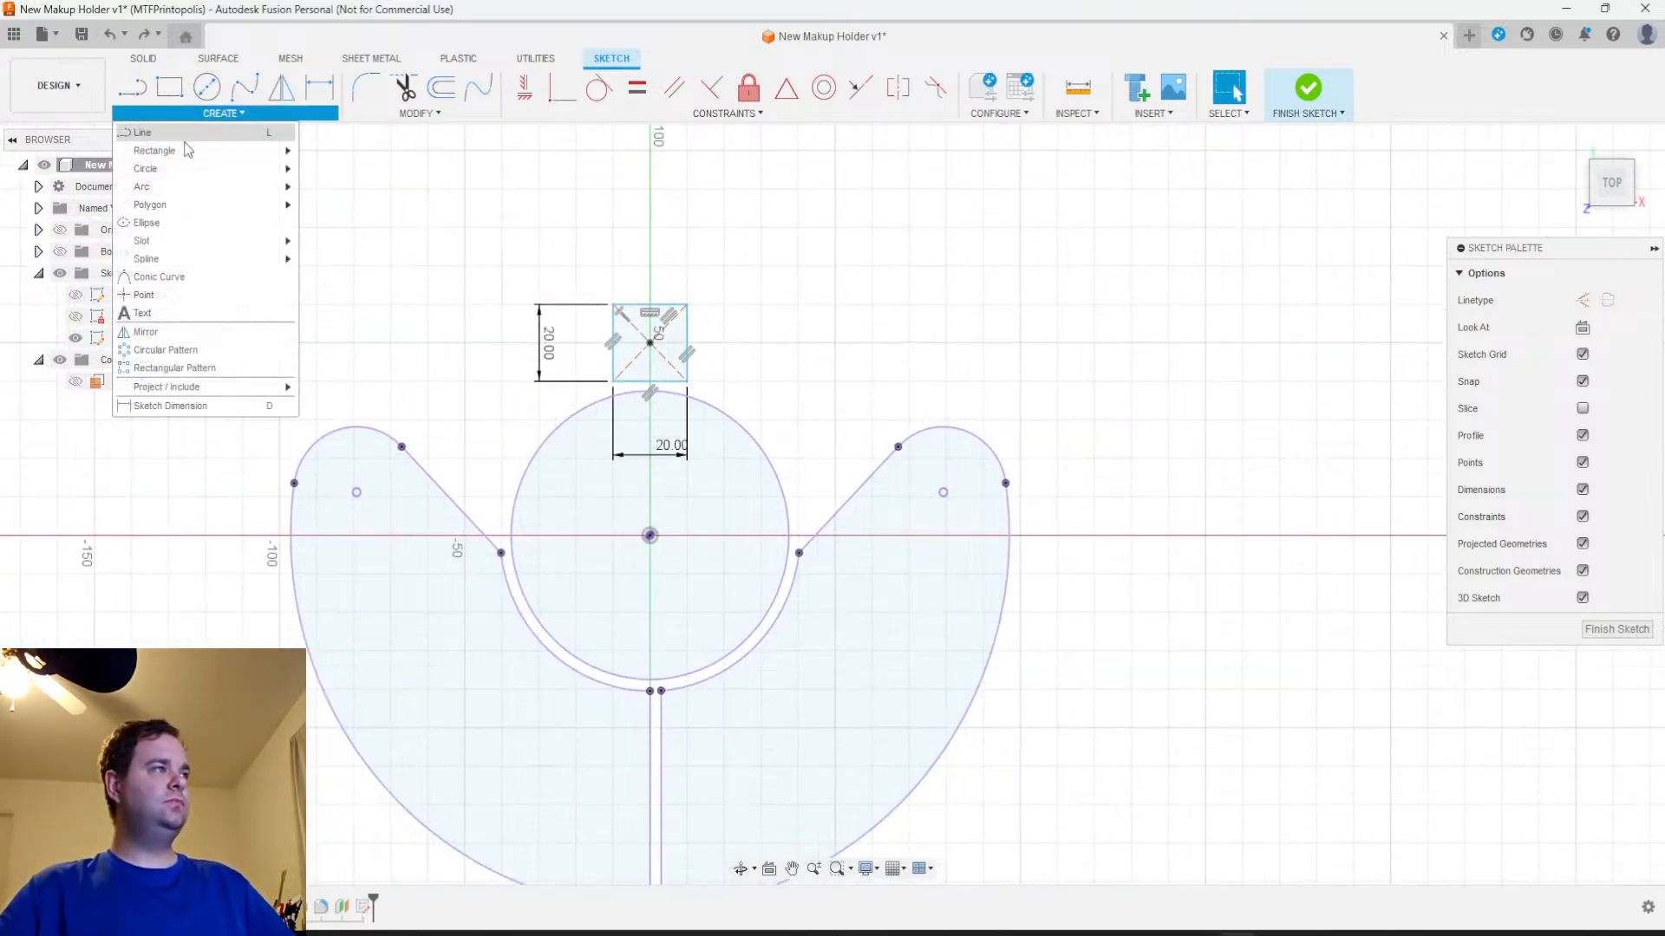
left_click(169, 368)
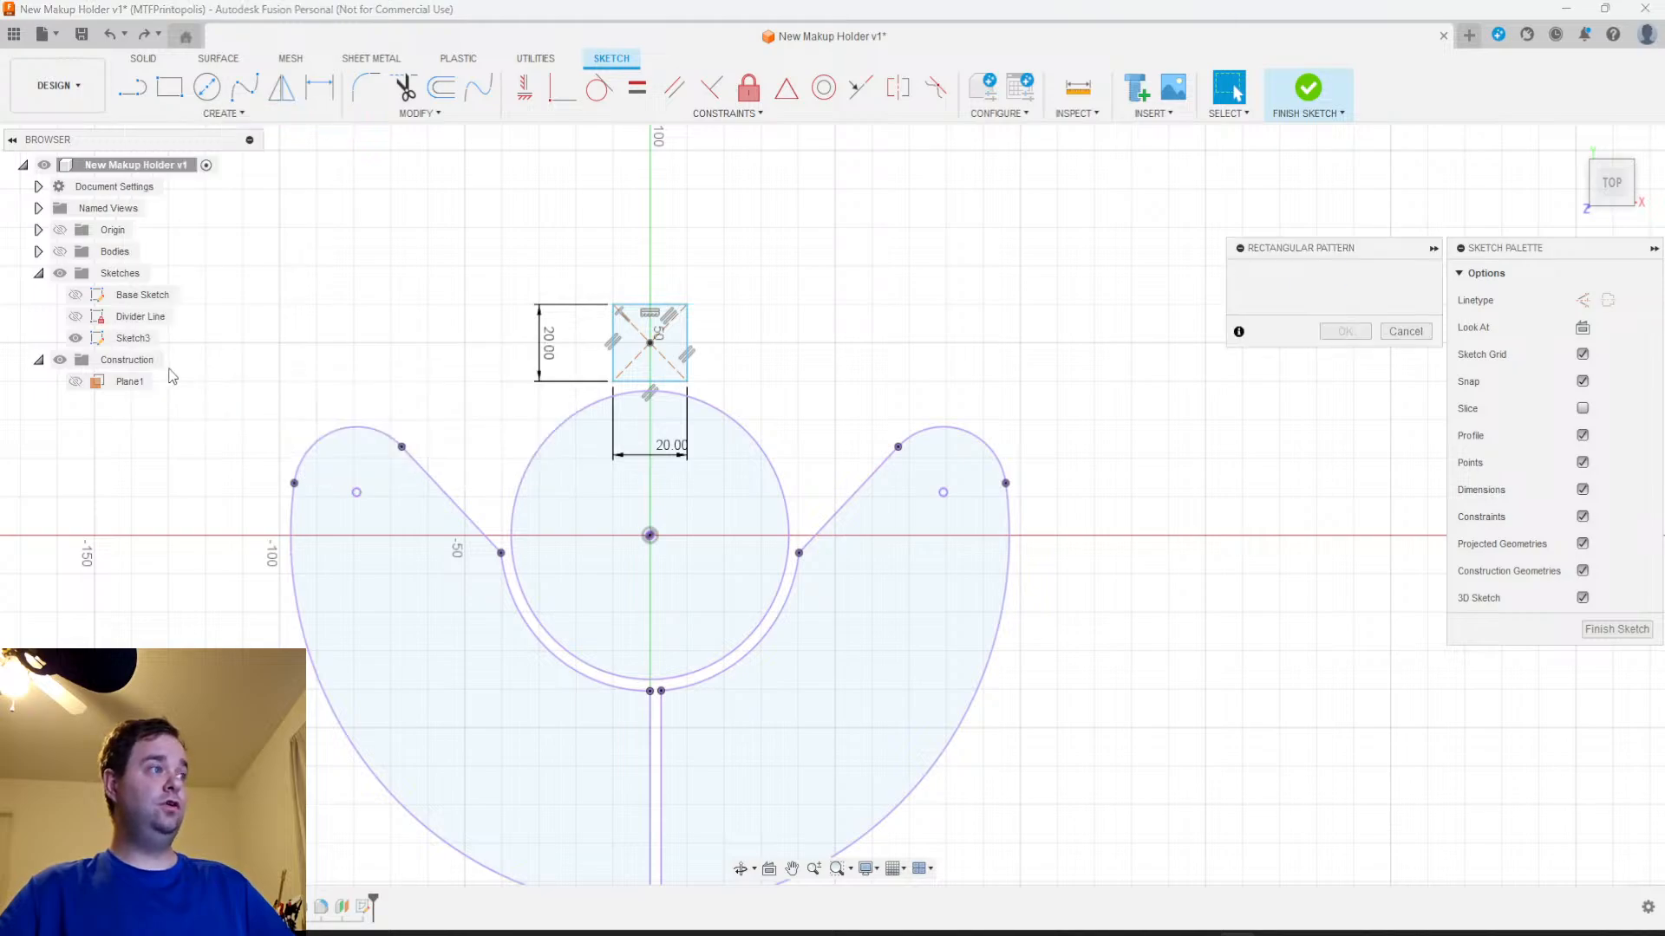
double_click(646, 315)
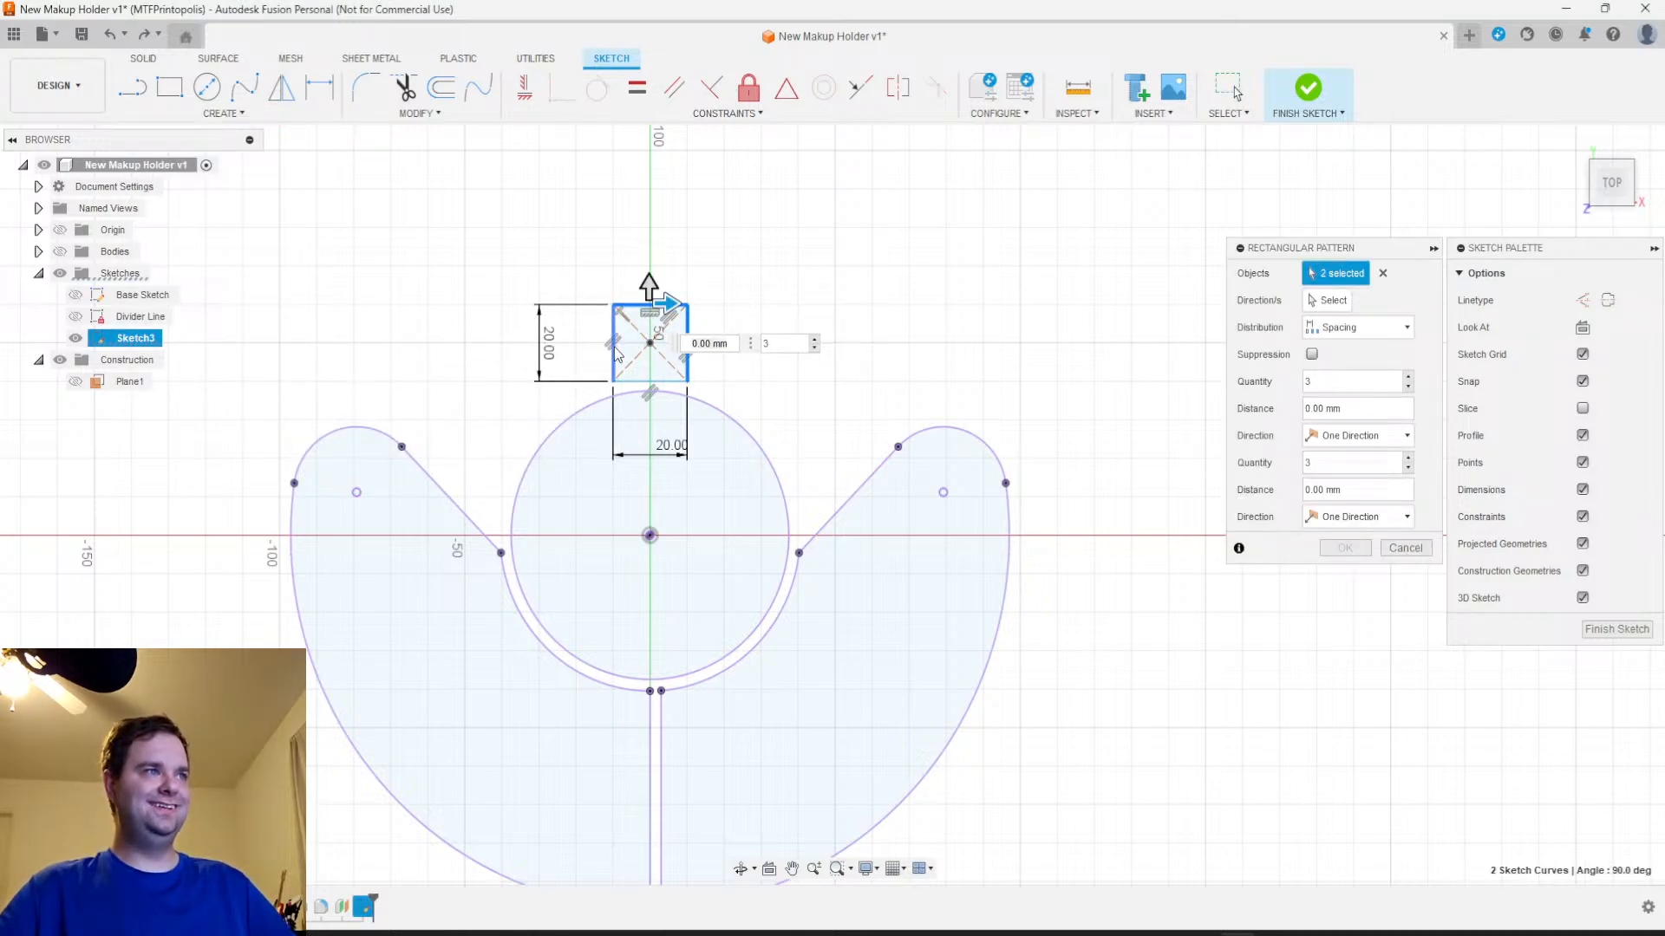
left_click(641, 383)
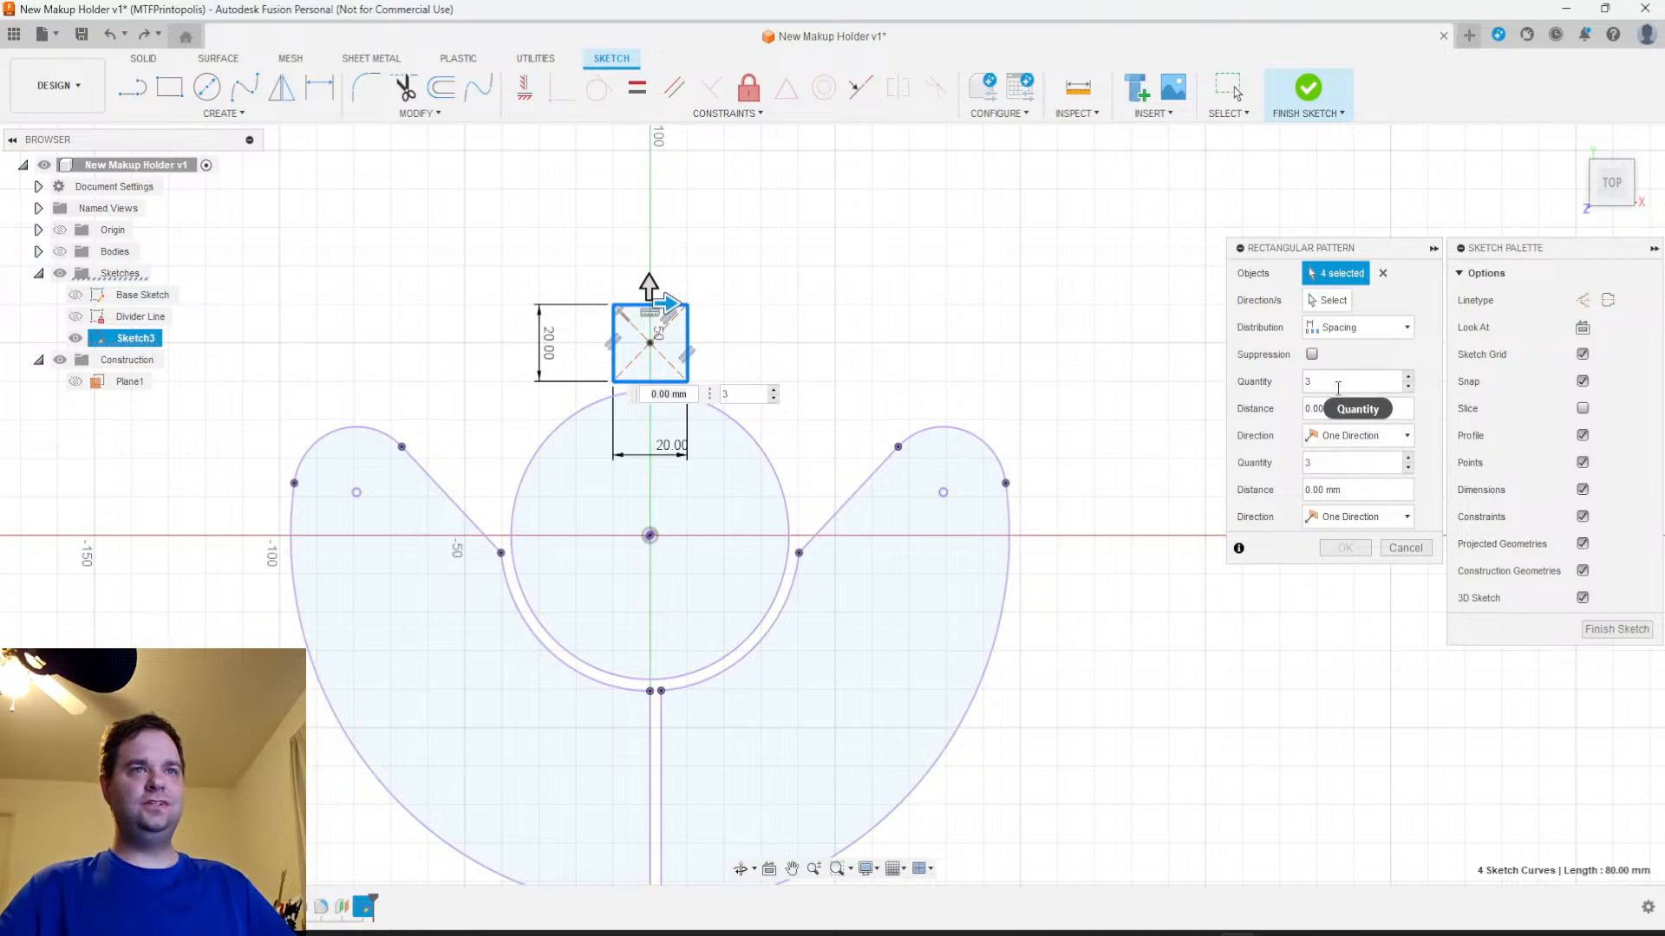
left_click(1355, 337)
left_click(1356, 335)
Spread the pattern horizontally in a symmetric direction with a 23 mm distance and a quantity of 10
left_click_drag(1347, 379, 1276, 375)
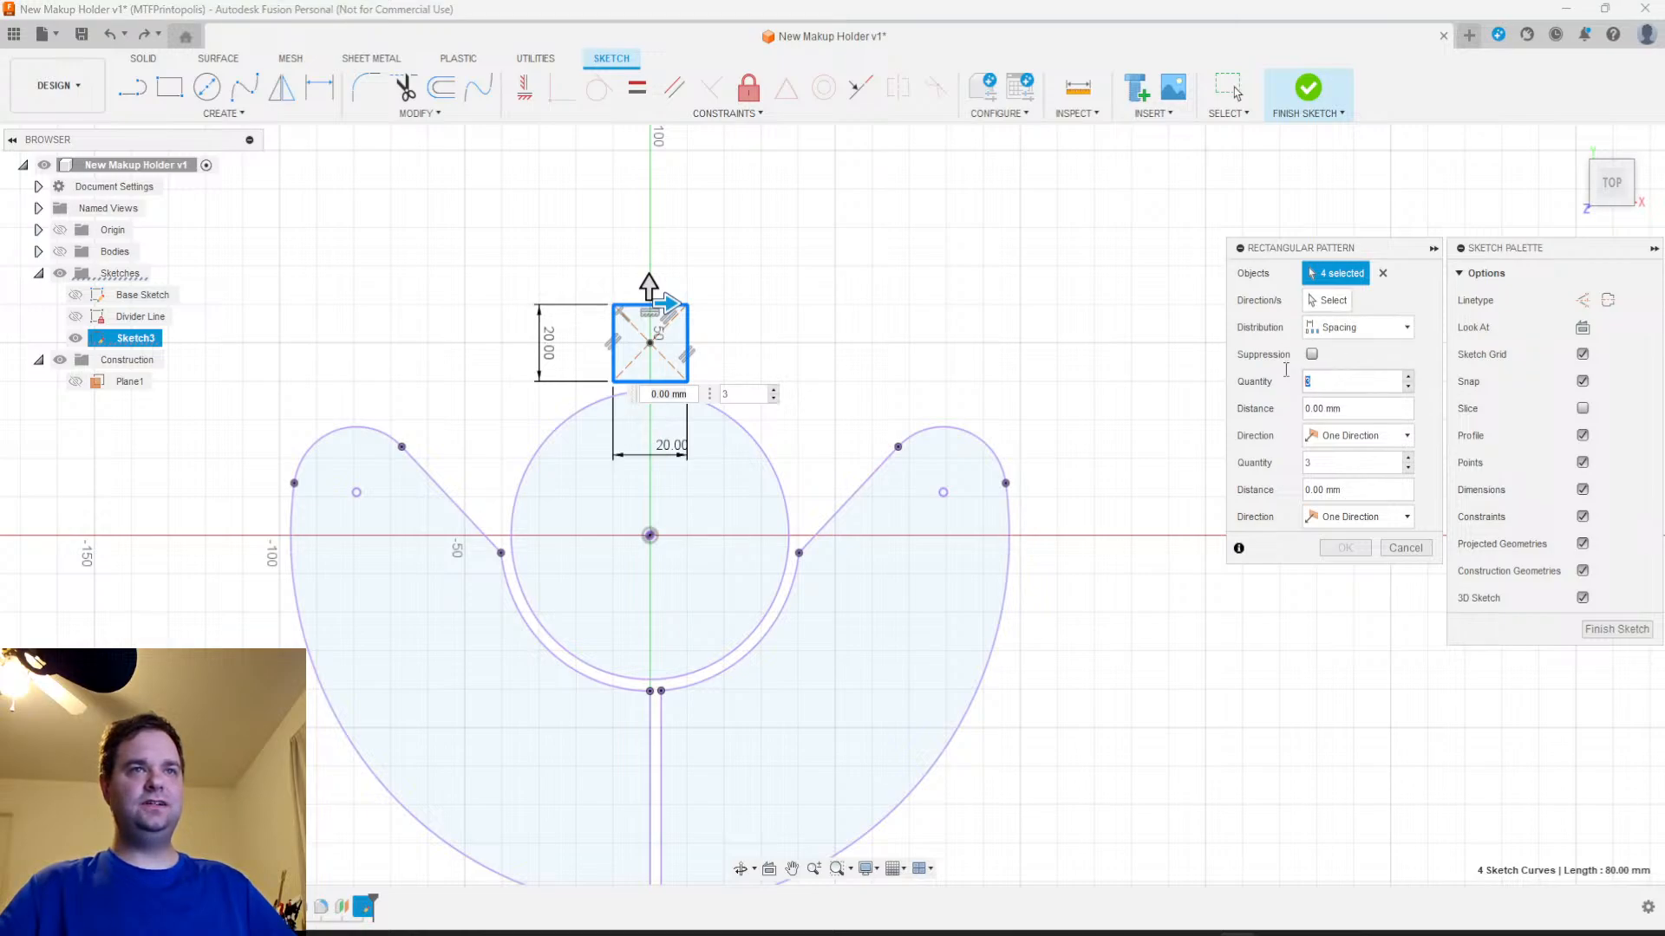
type("6")
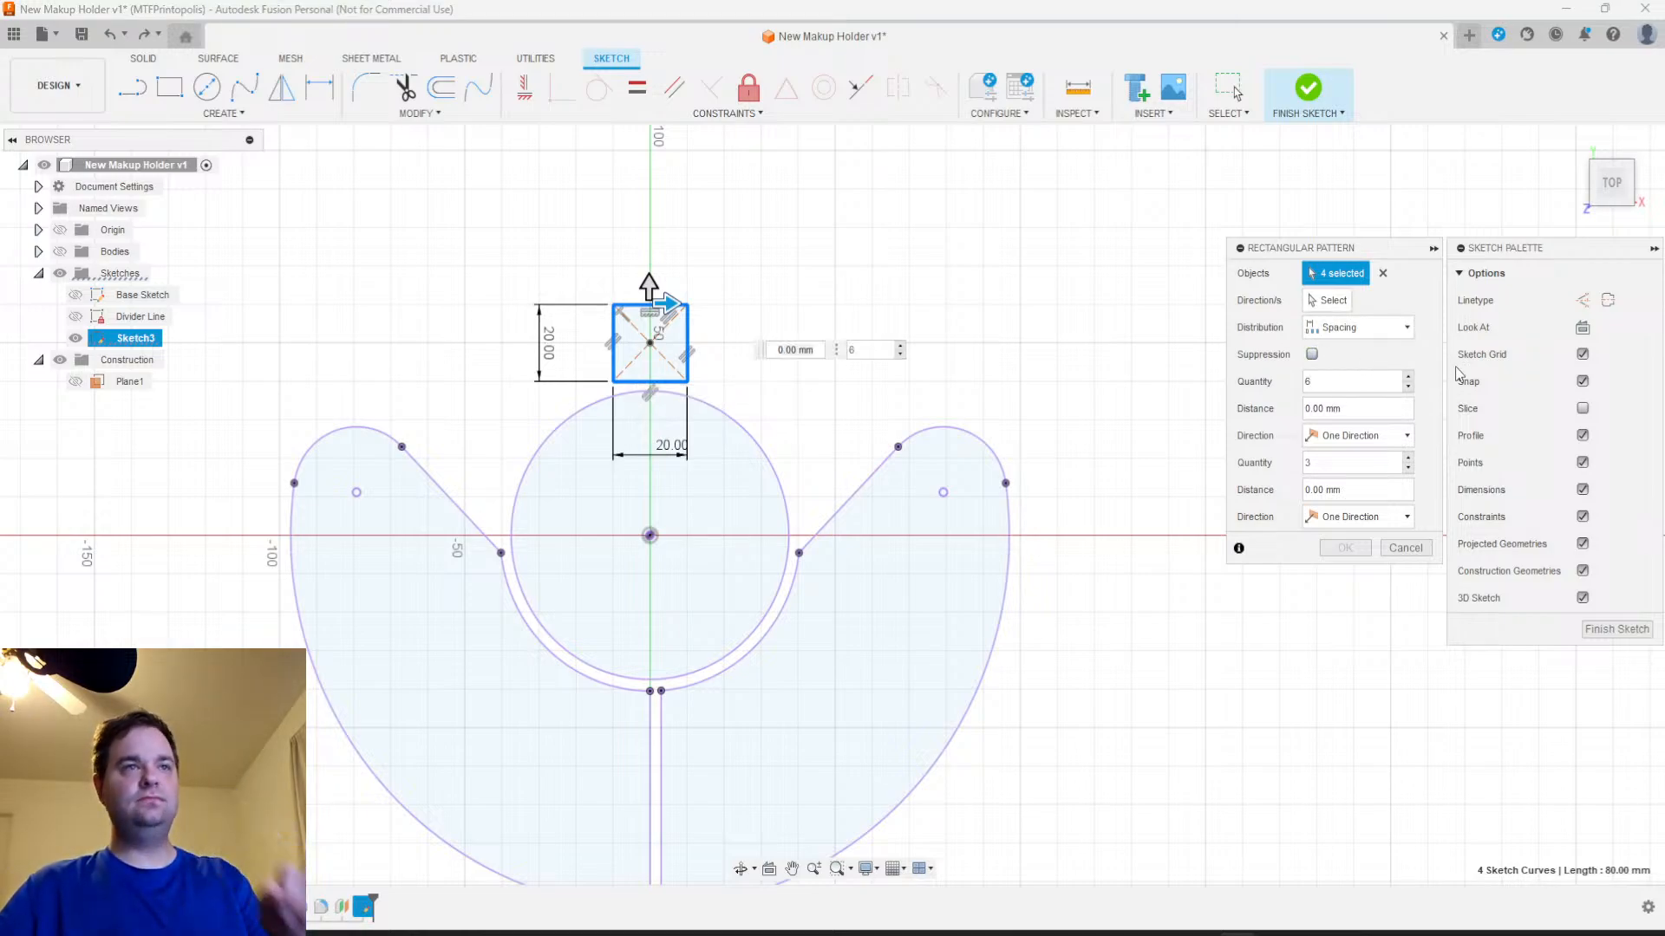
left_click(1357, 435)
left_click(1354, 460)
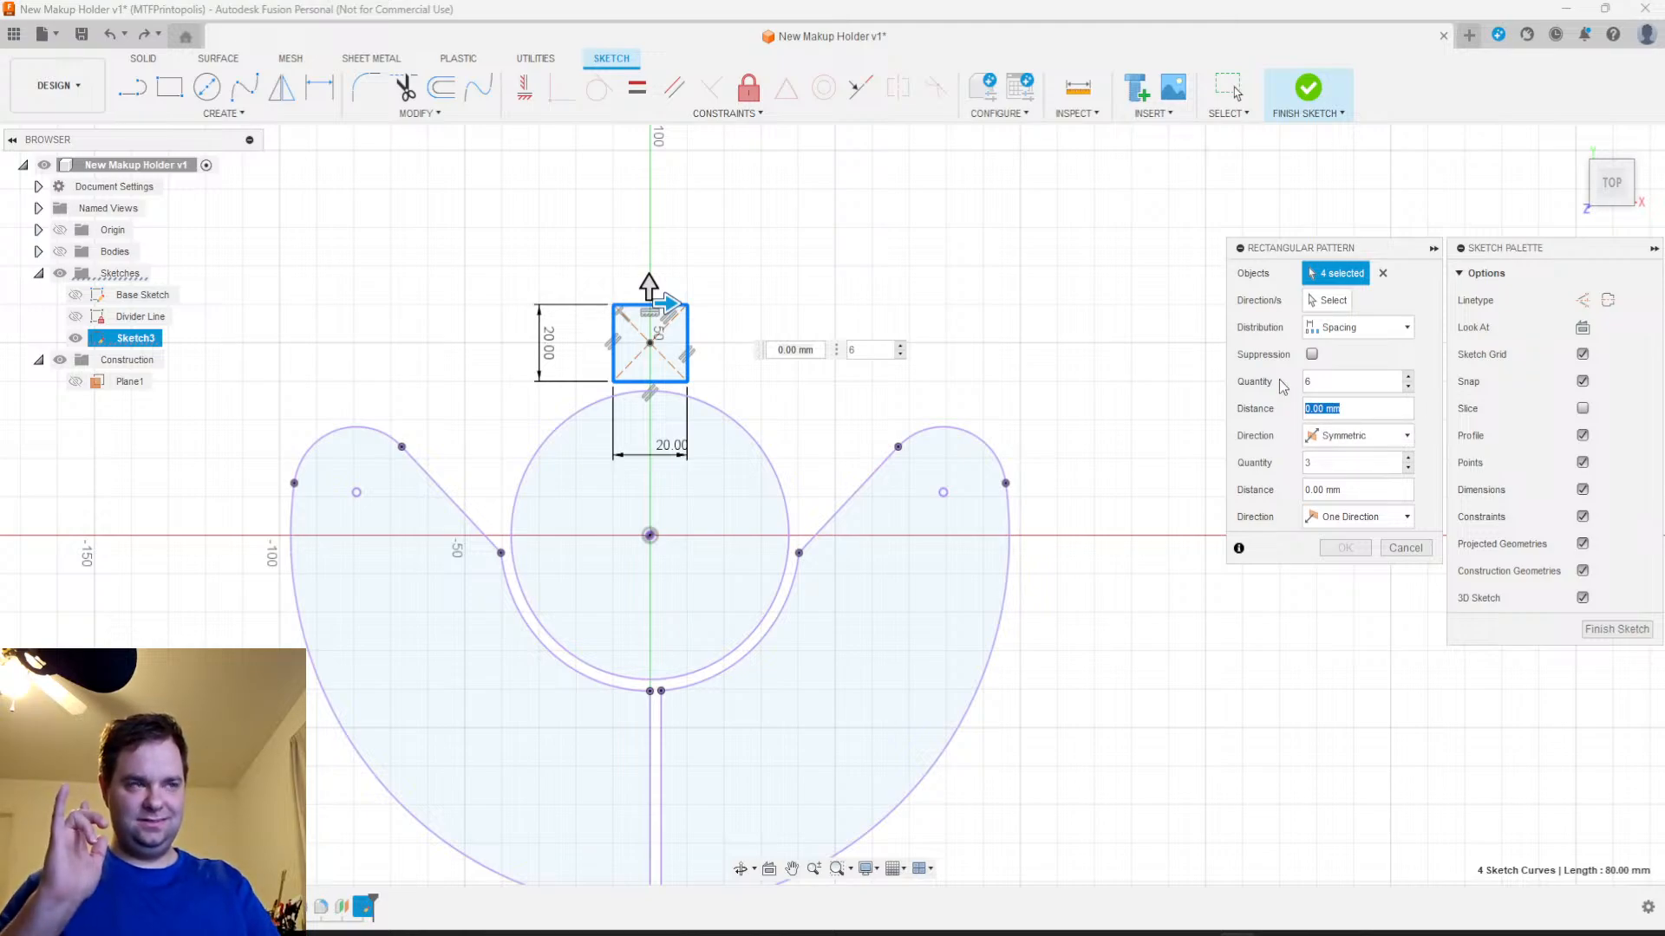
type("2")
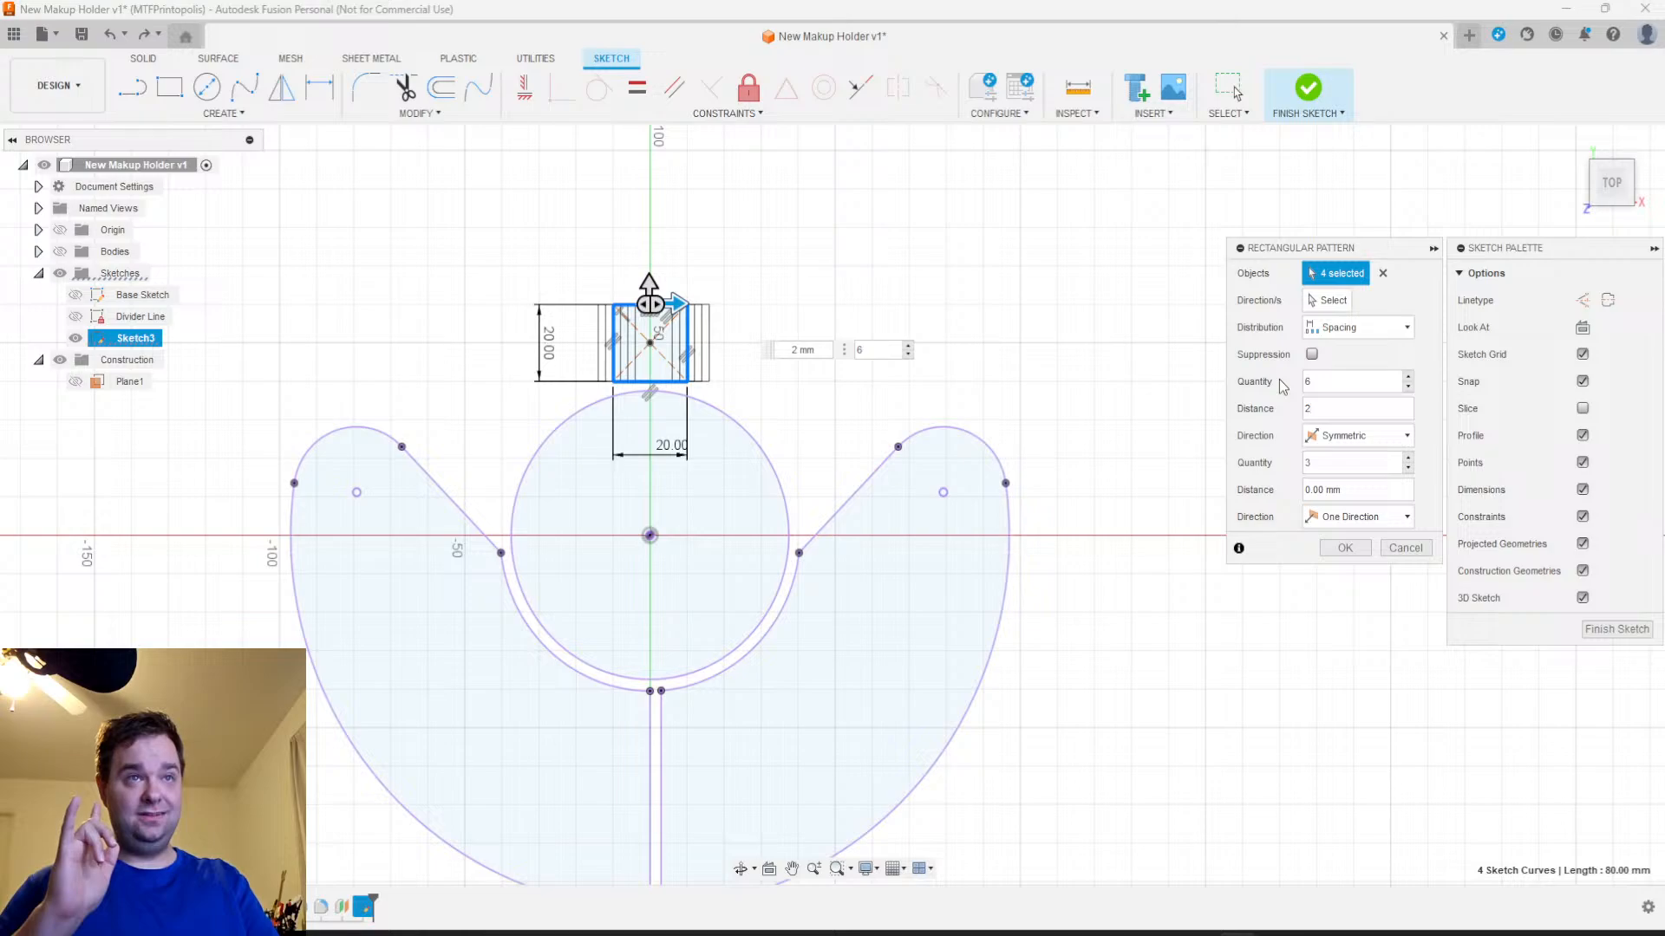
type("3")
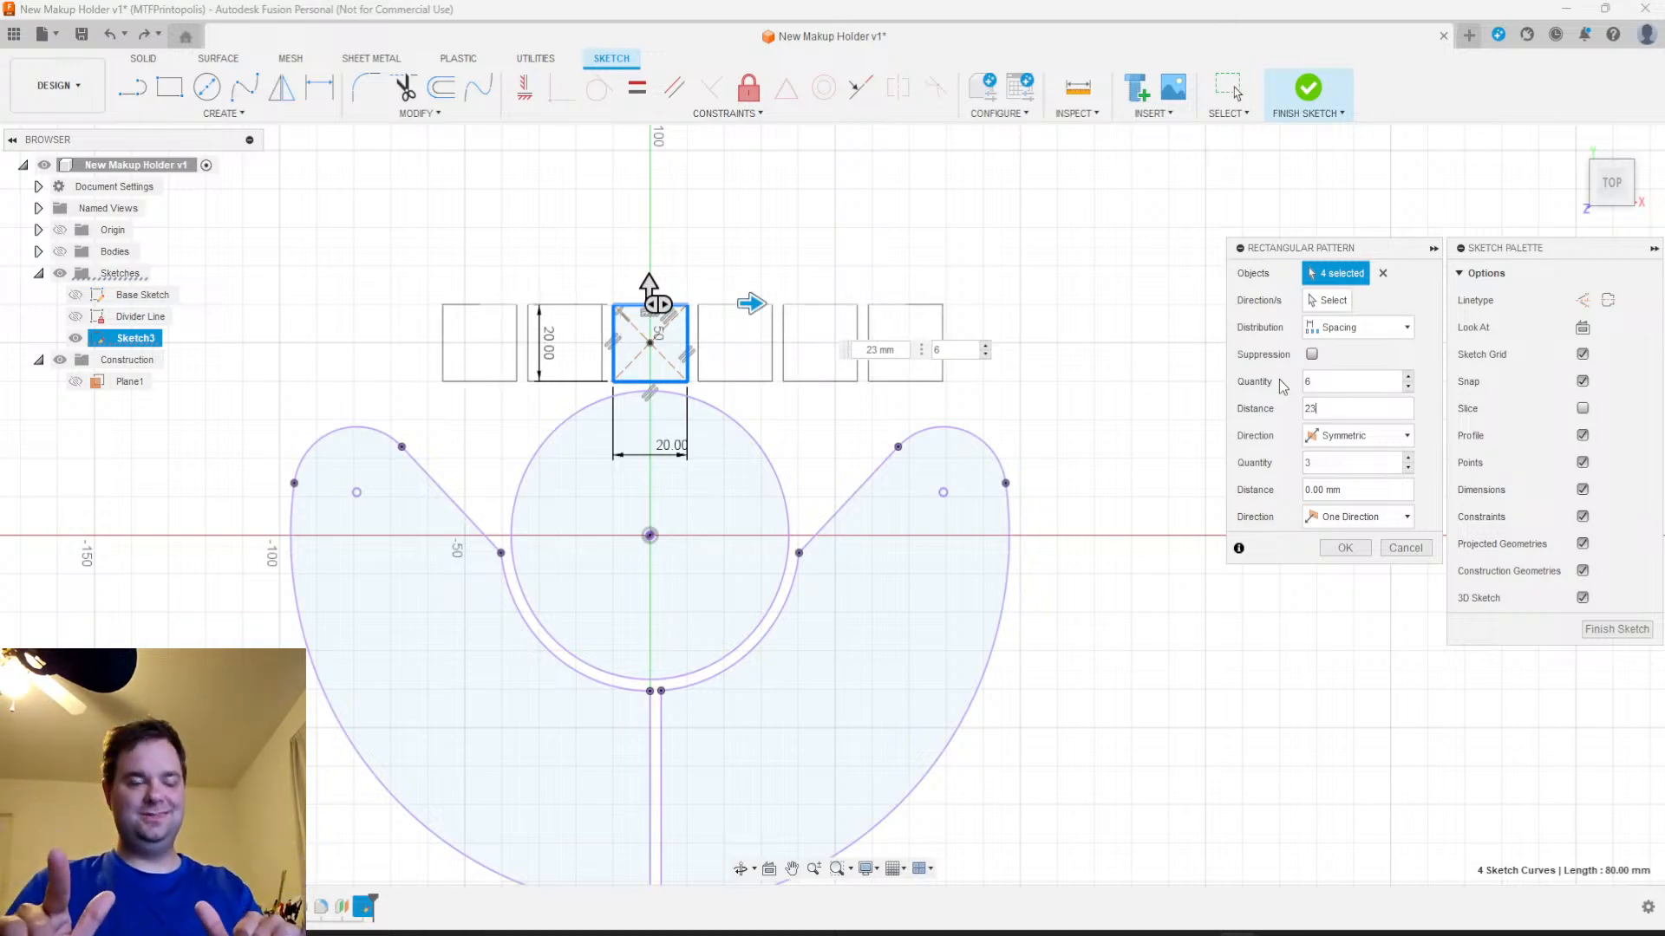
left_click_drag(1323, 383, 1269, 367)
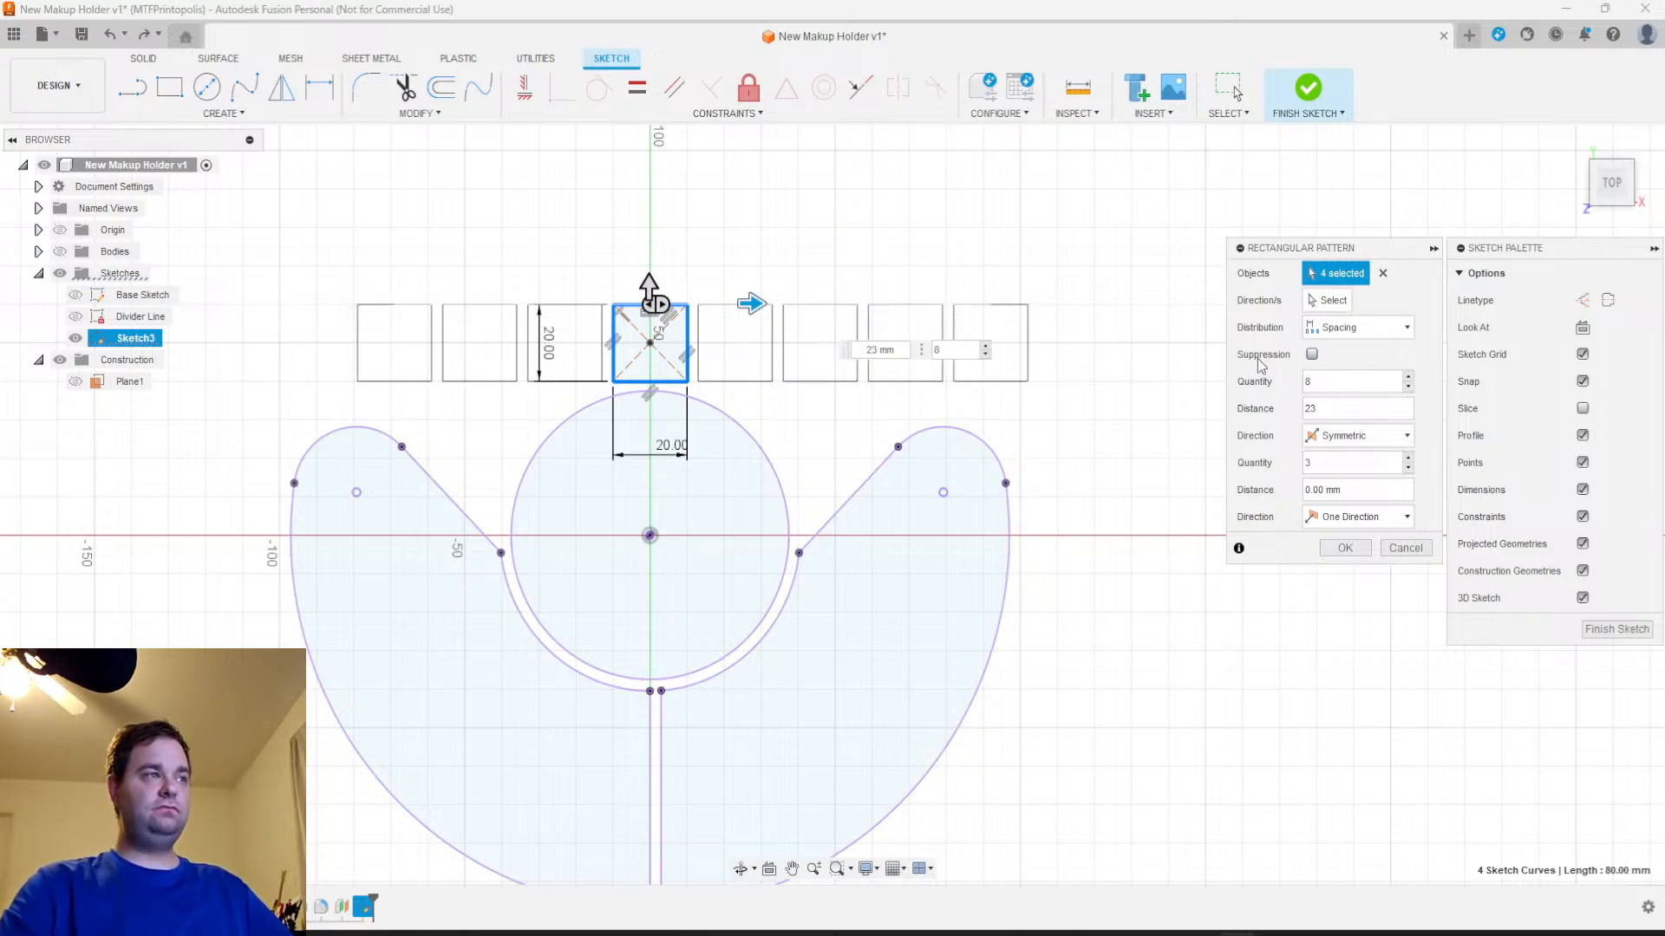
type("10")
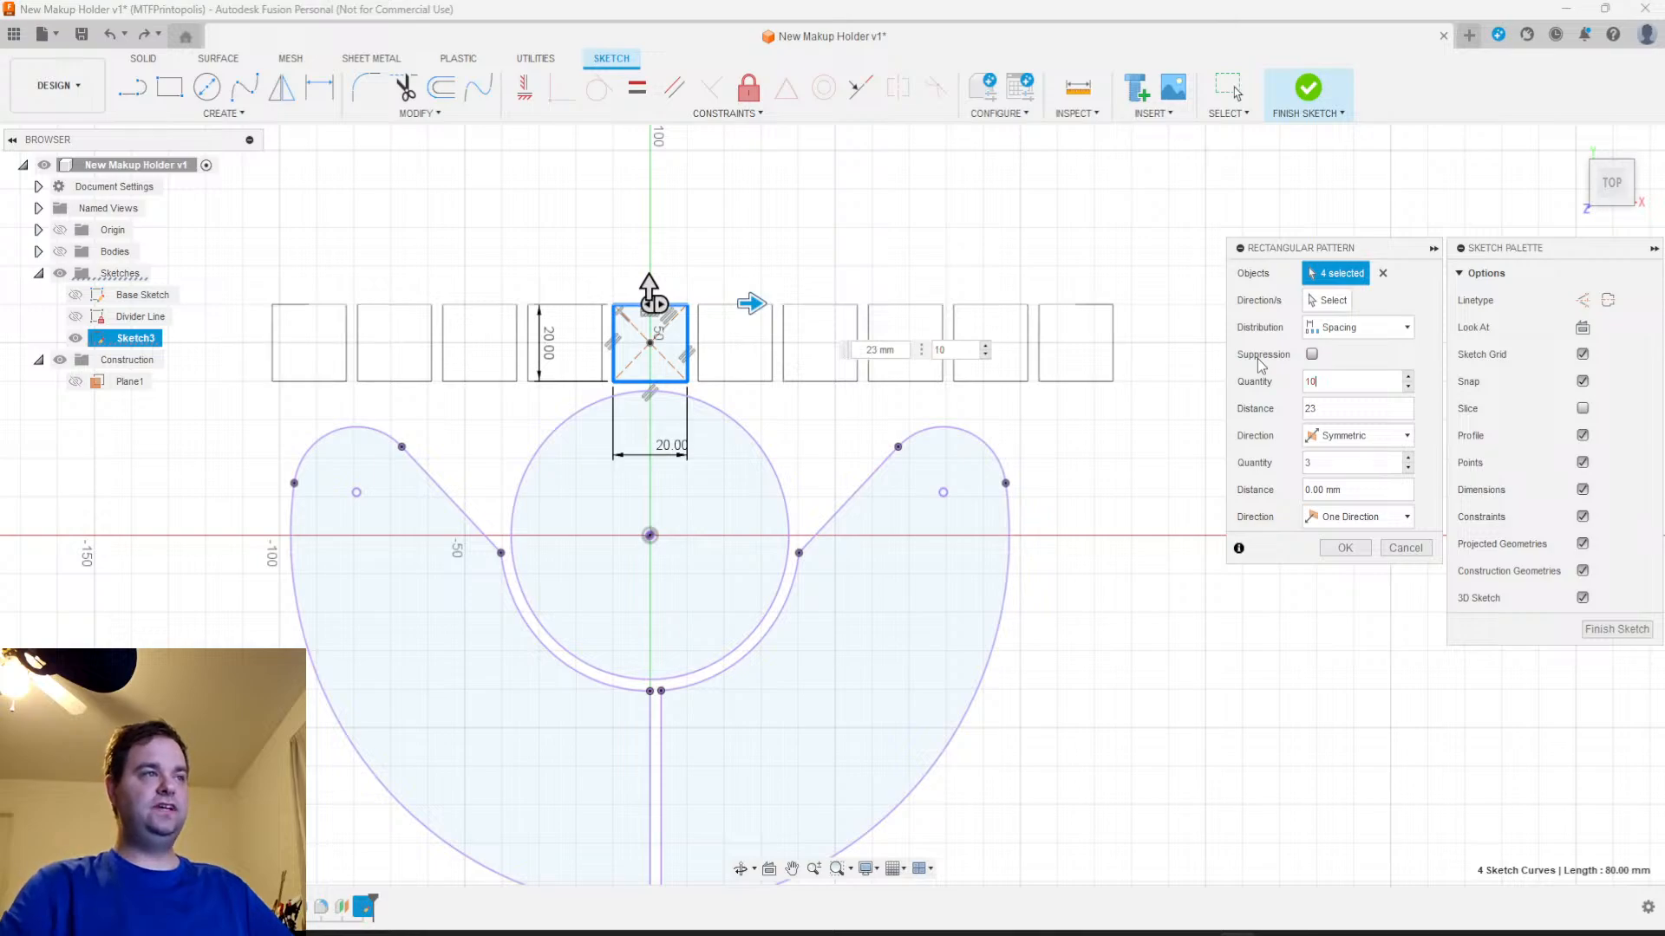
mouse_move(1088, 492)
middle_mouse_down()
mouse_move(1153, 566)
mouse_move(1142, 482)
middle_mouse_up()
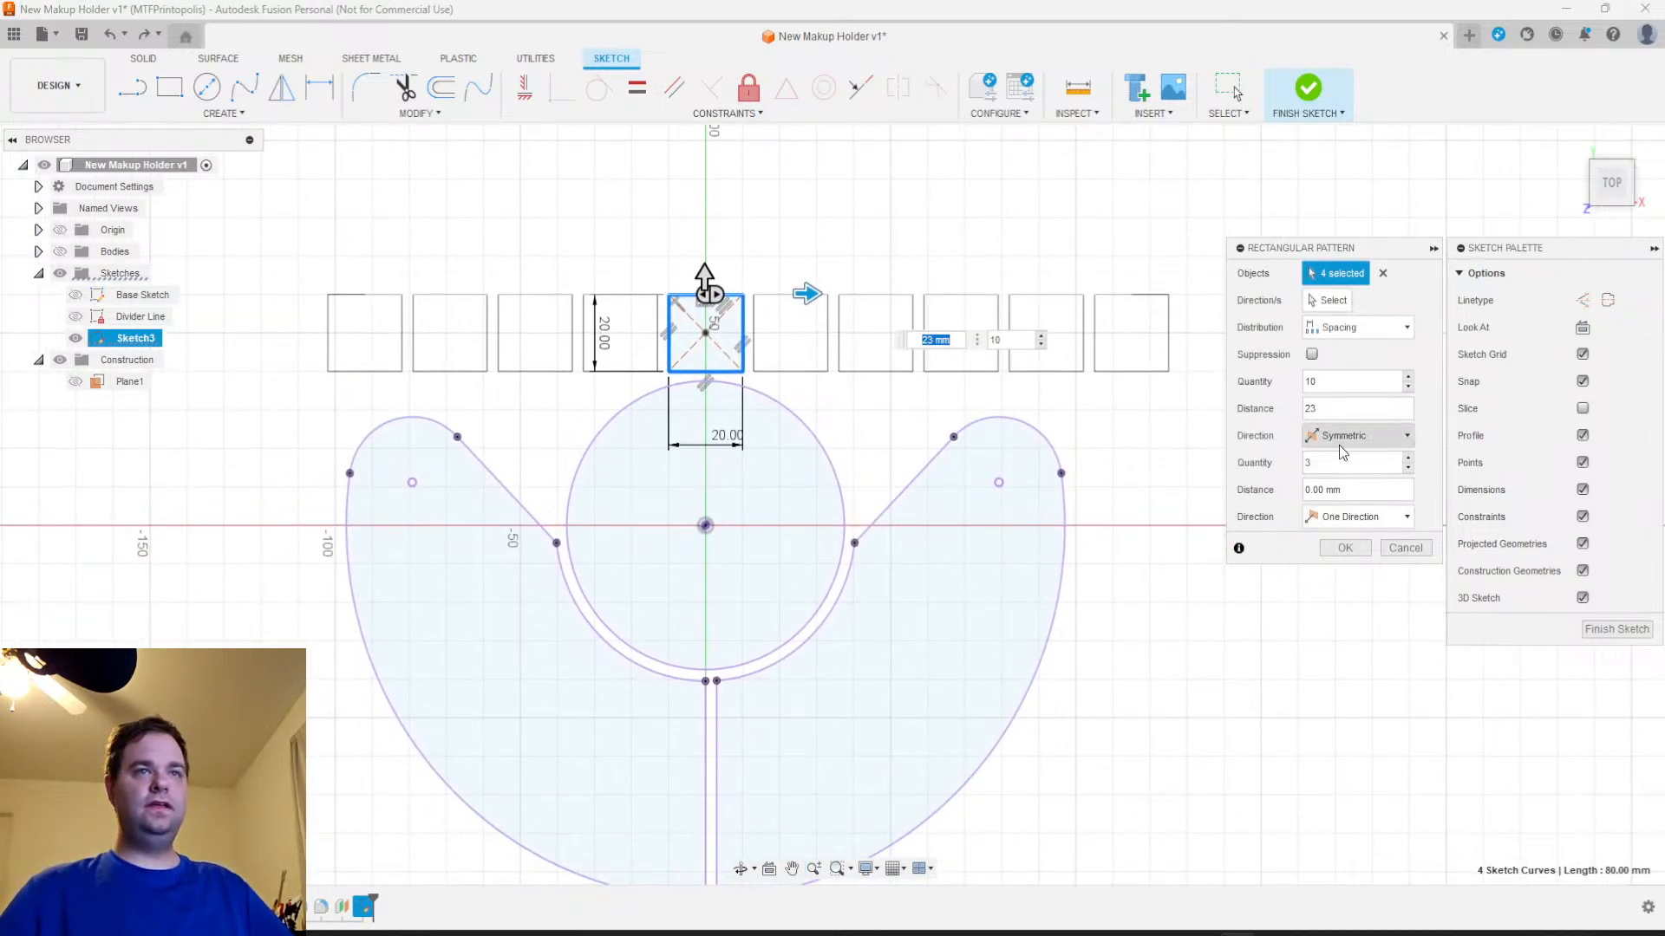
Extend the pattern down over the holder outline with a -23 mm vertical distance and a quantity of 7
left_click_drag(1335, 464, 1293, 470)
type("23")
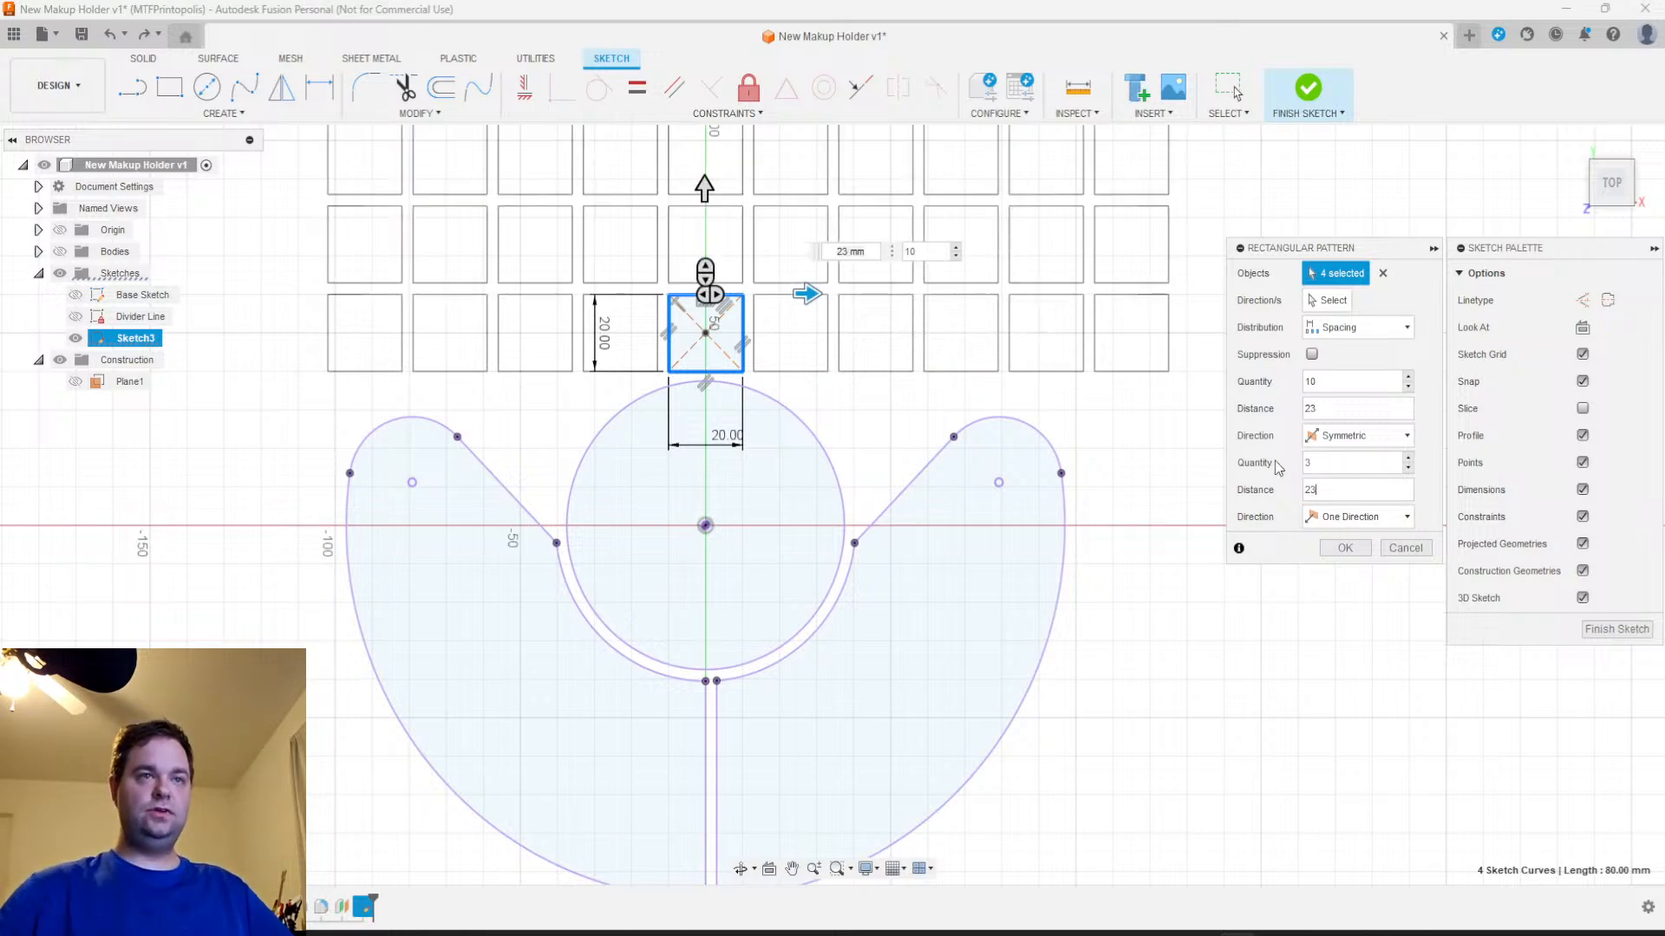
left_click_drag(704, 186, 725, 558)
middle_click_drag(786, 635, 783, 488)
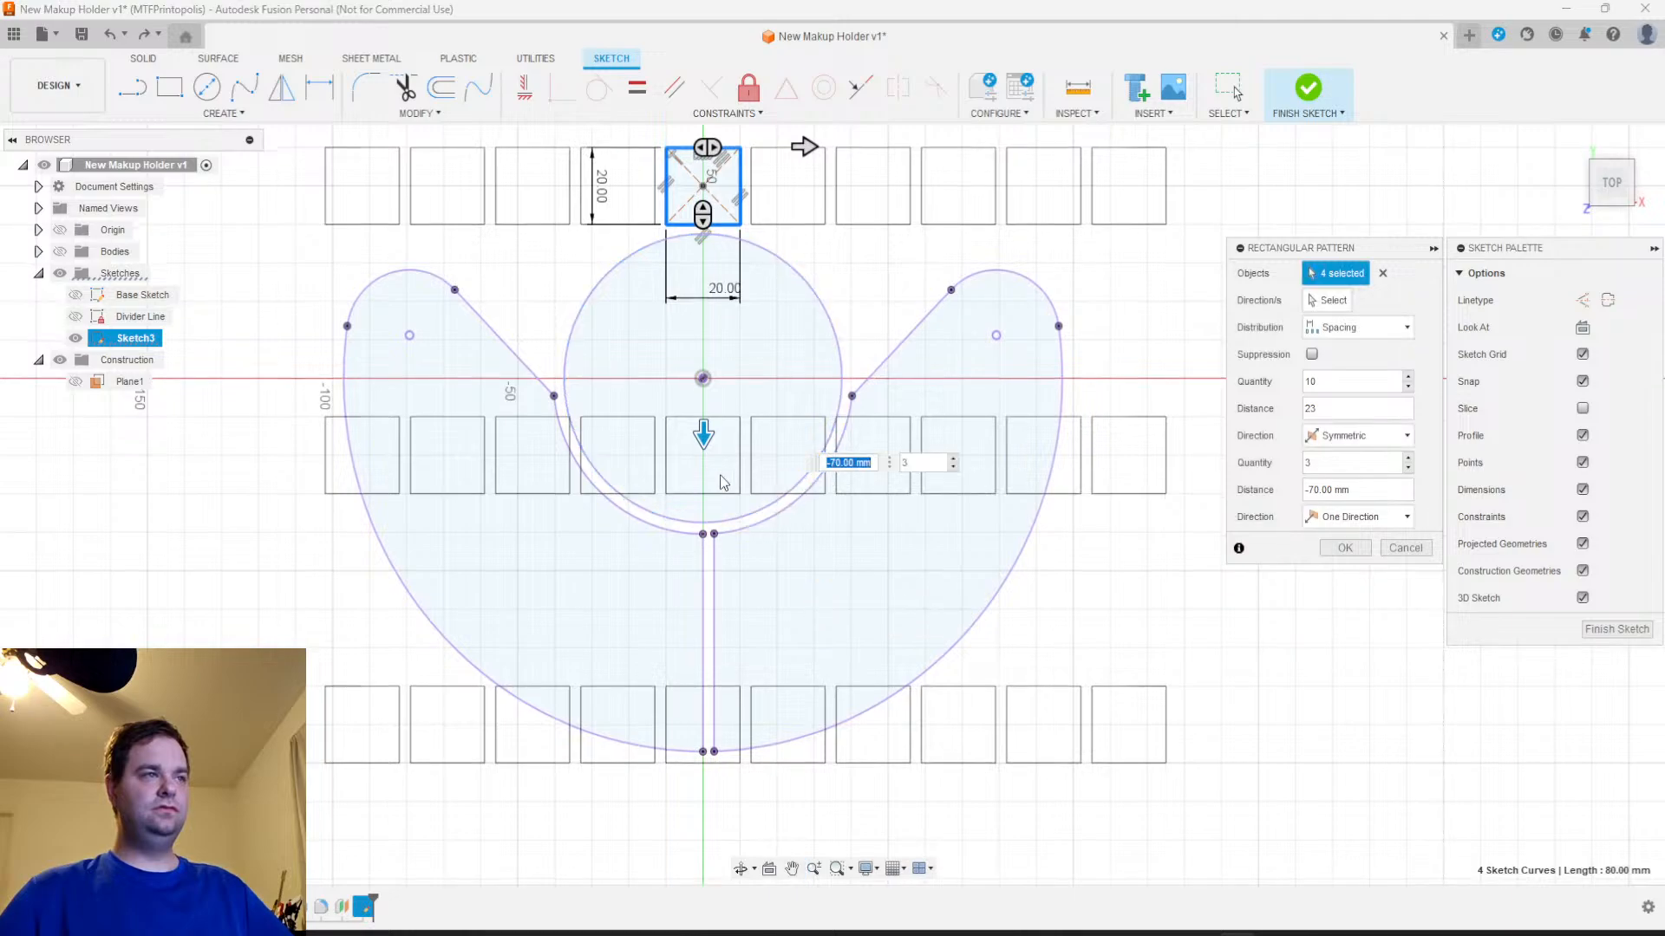
left_click_drag(1357, 491, 1240, 492)
type("-23")
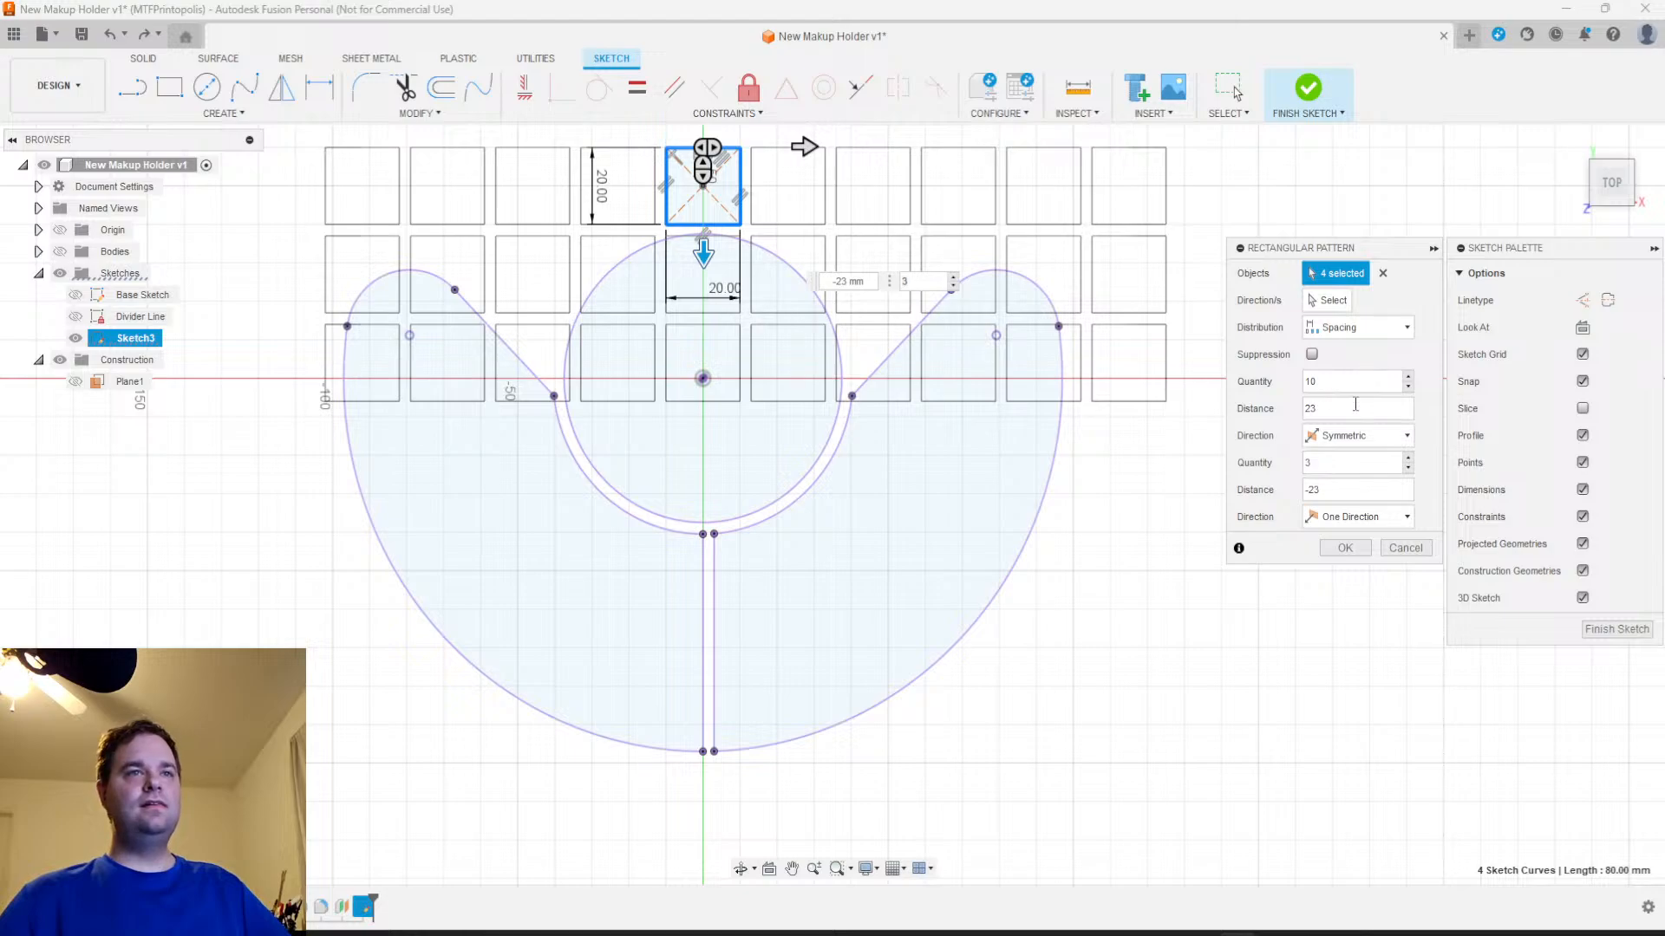
left_click_drag(1346, 462, 1305, 467)
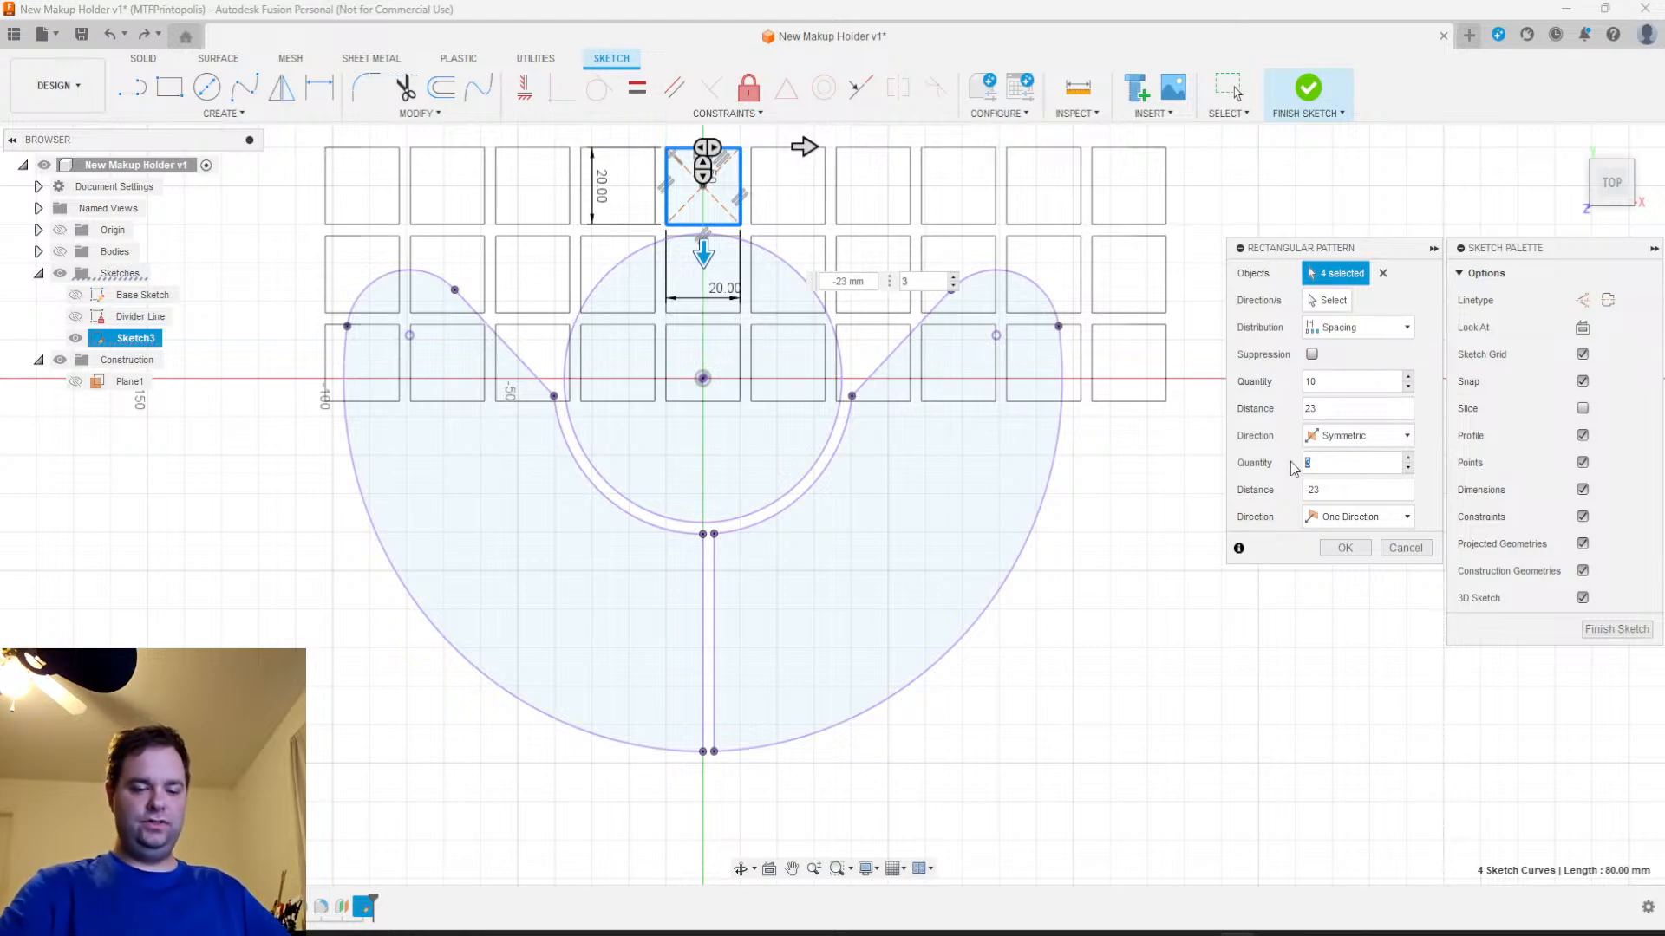
type("80")
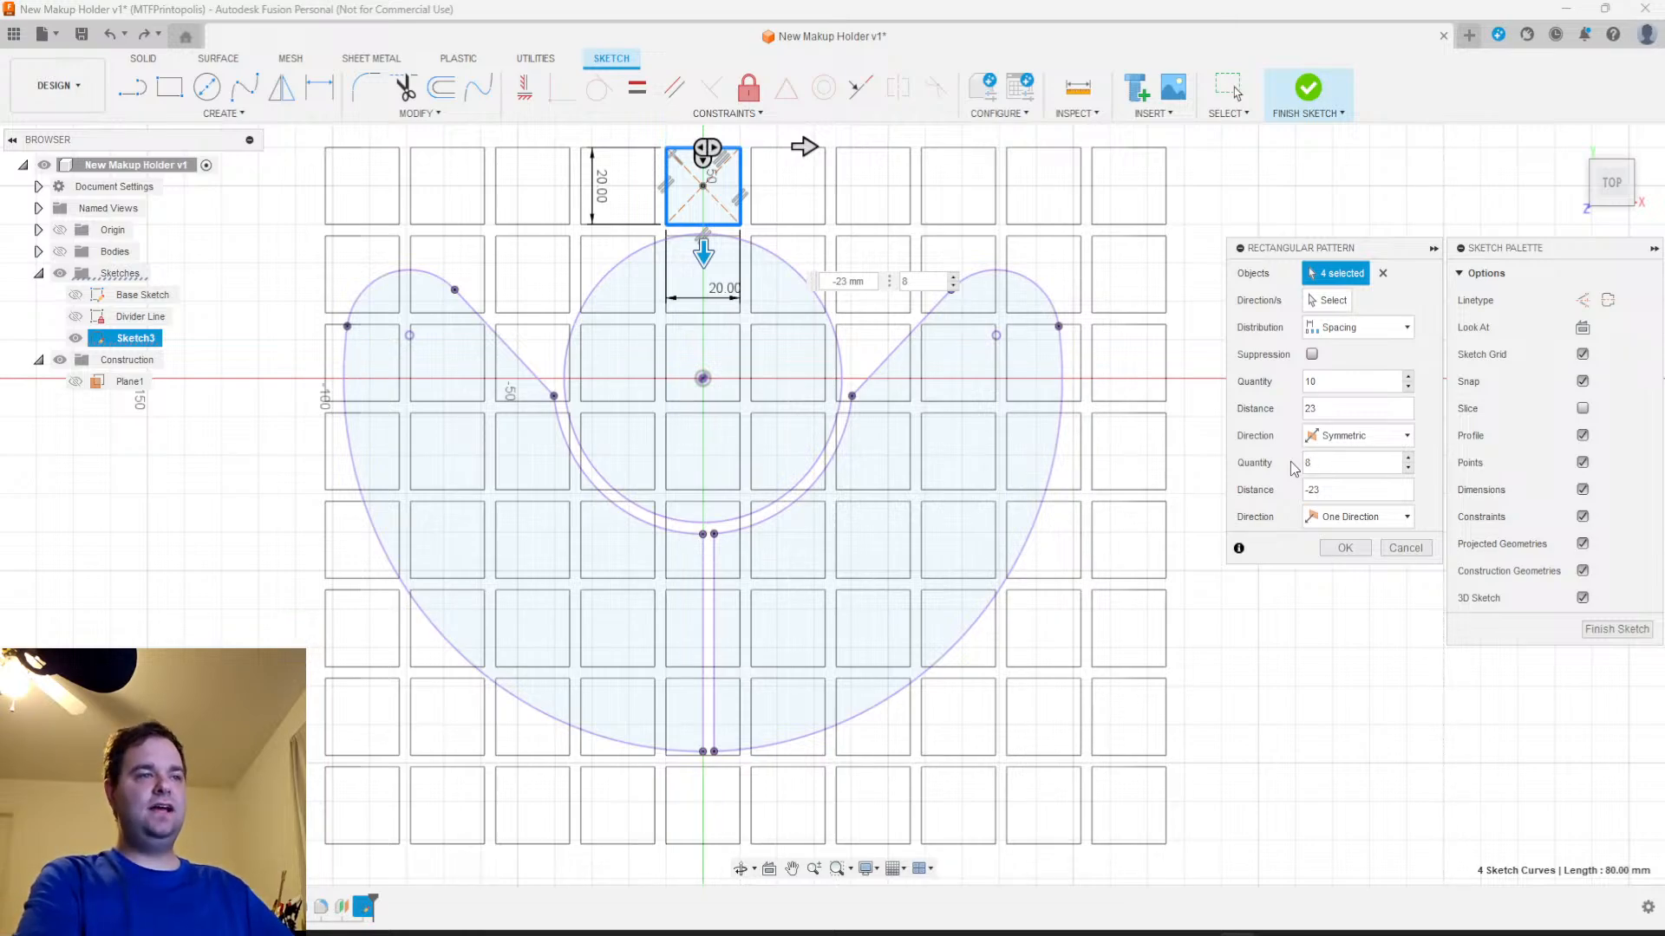
key("BackSpace")
type("7")
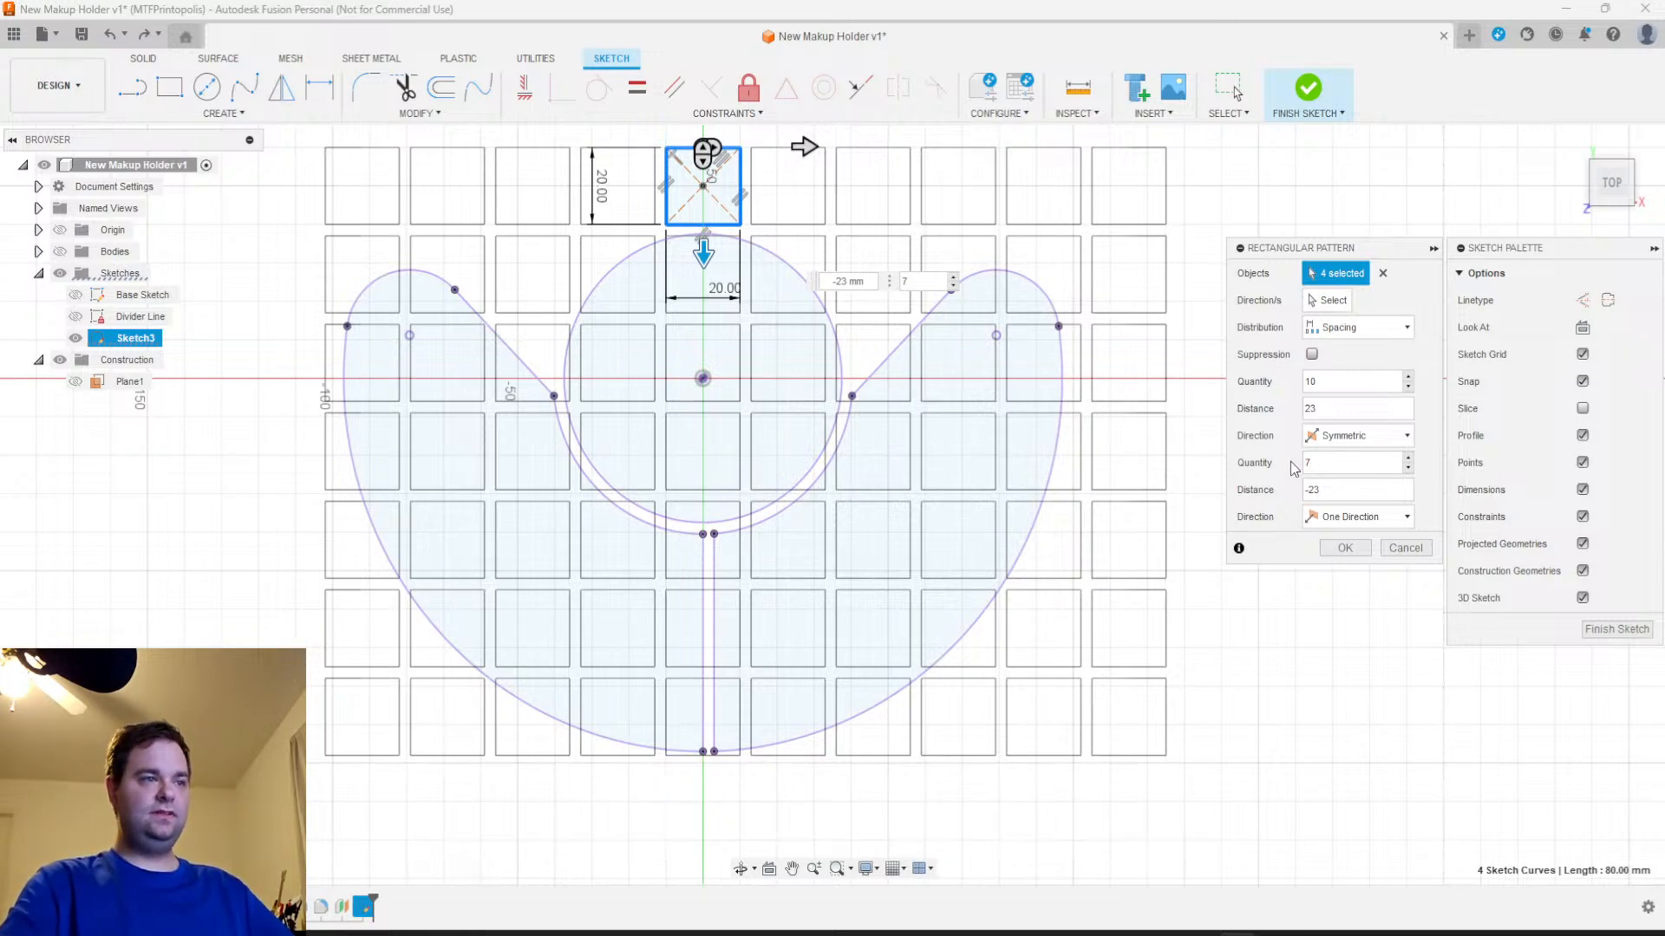
Check how the previewed grid of squares covers the cup and crescent outlines, and create the pattern
mouse_move(783, 540)
middle_mouse_down()
mouse_move(813, 584)
mouse_move(969, 584)
mouse_move(962, 541)
mouse_move(907, 624)
mouse_move(918, 635)
mouse_move(918, 605)
mouse_move(935, 612)
middle_mouse_up()
scroll(962, 541, "up", 1)
scroll(965, 547, "up", 2)
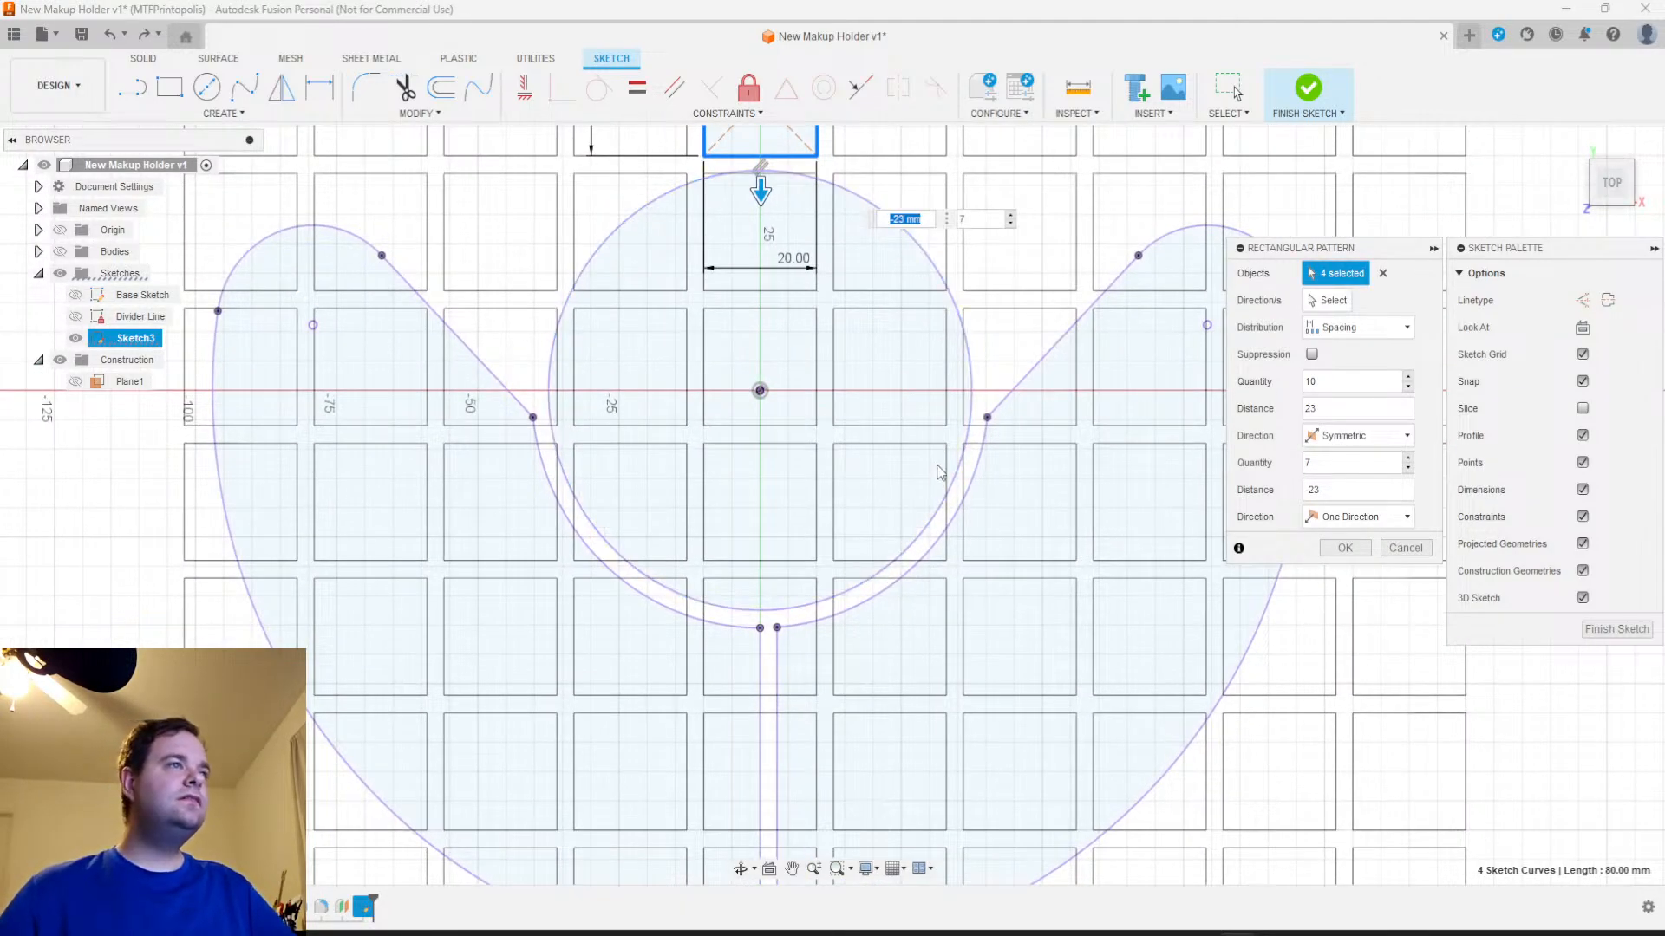
middle_click_drag(941, 472, 970, 450)
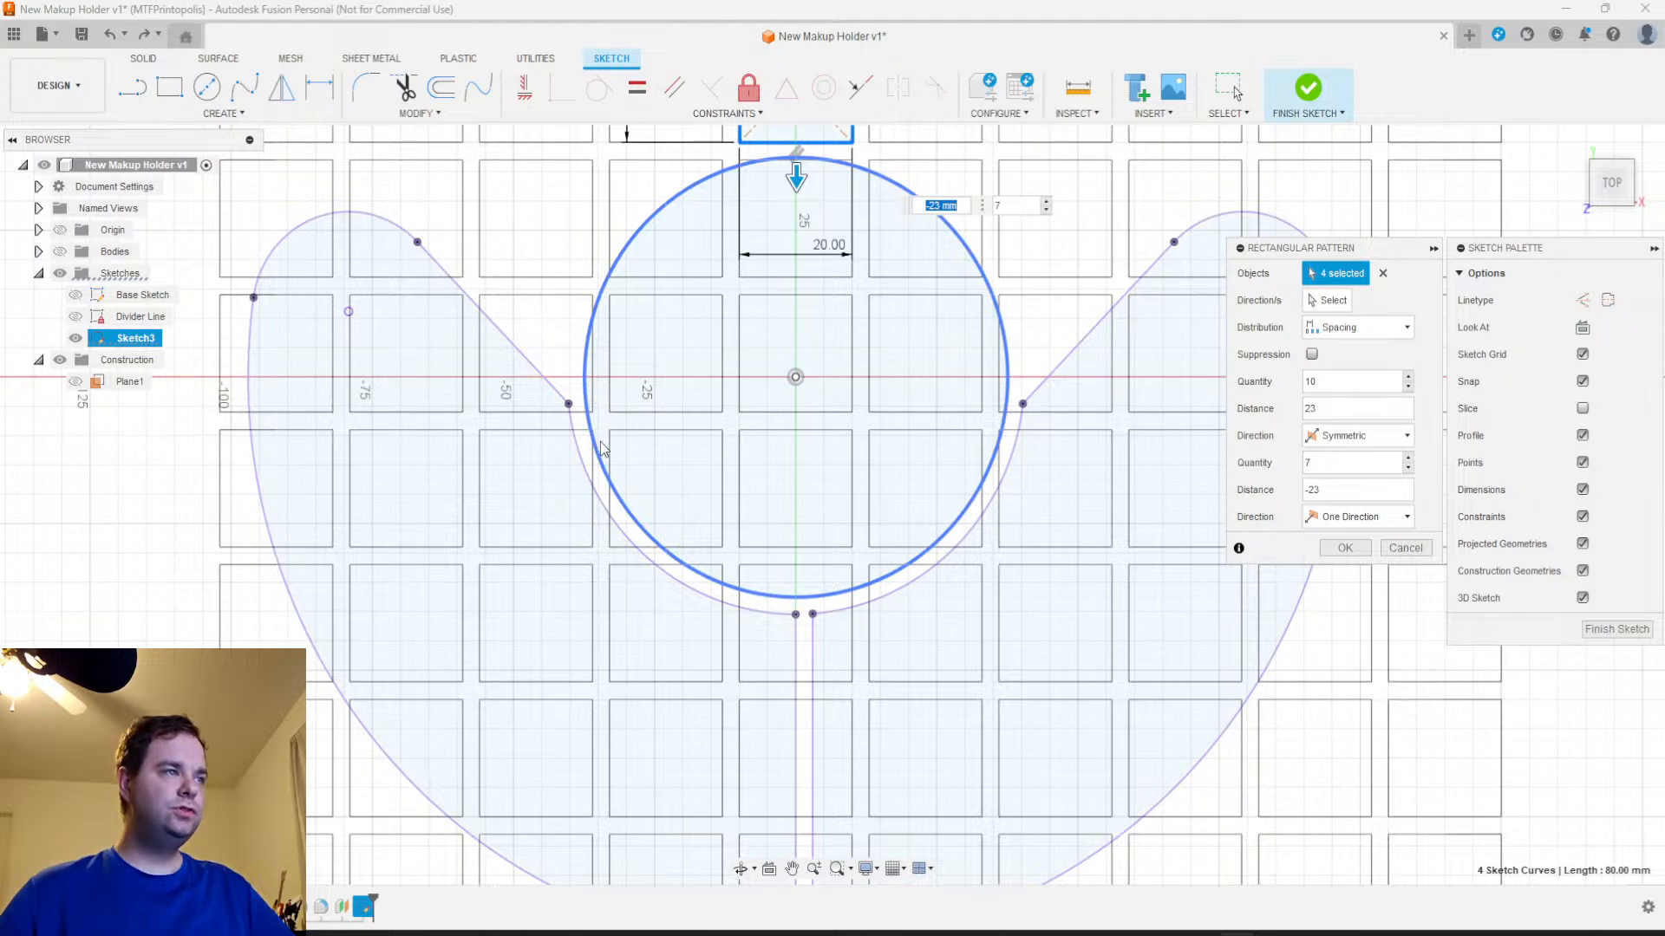
middle_click_drag(790, 623, 793, 472)
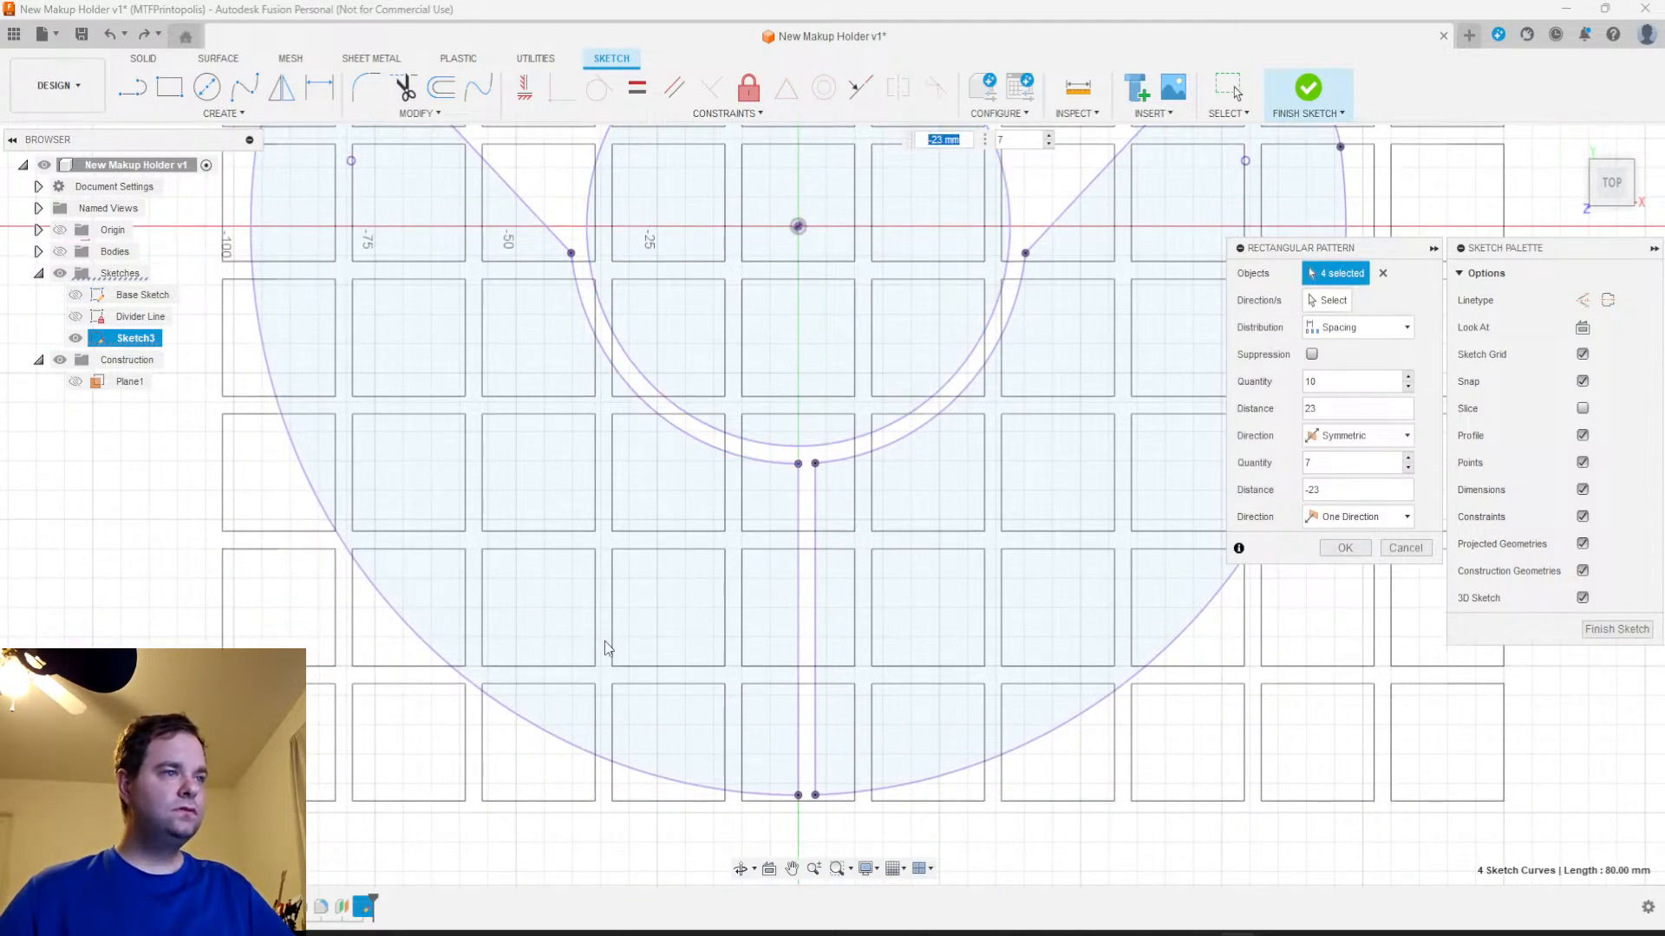
mouse_move(1030, 716)
middle_mouse_down()
mouse_move(698, 624)
mouse_move(609, 763)
middle_mouse_up()
middle_click_drag(788, 500, 801, 698)
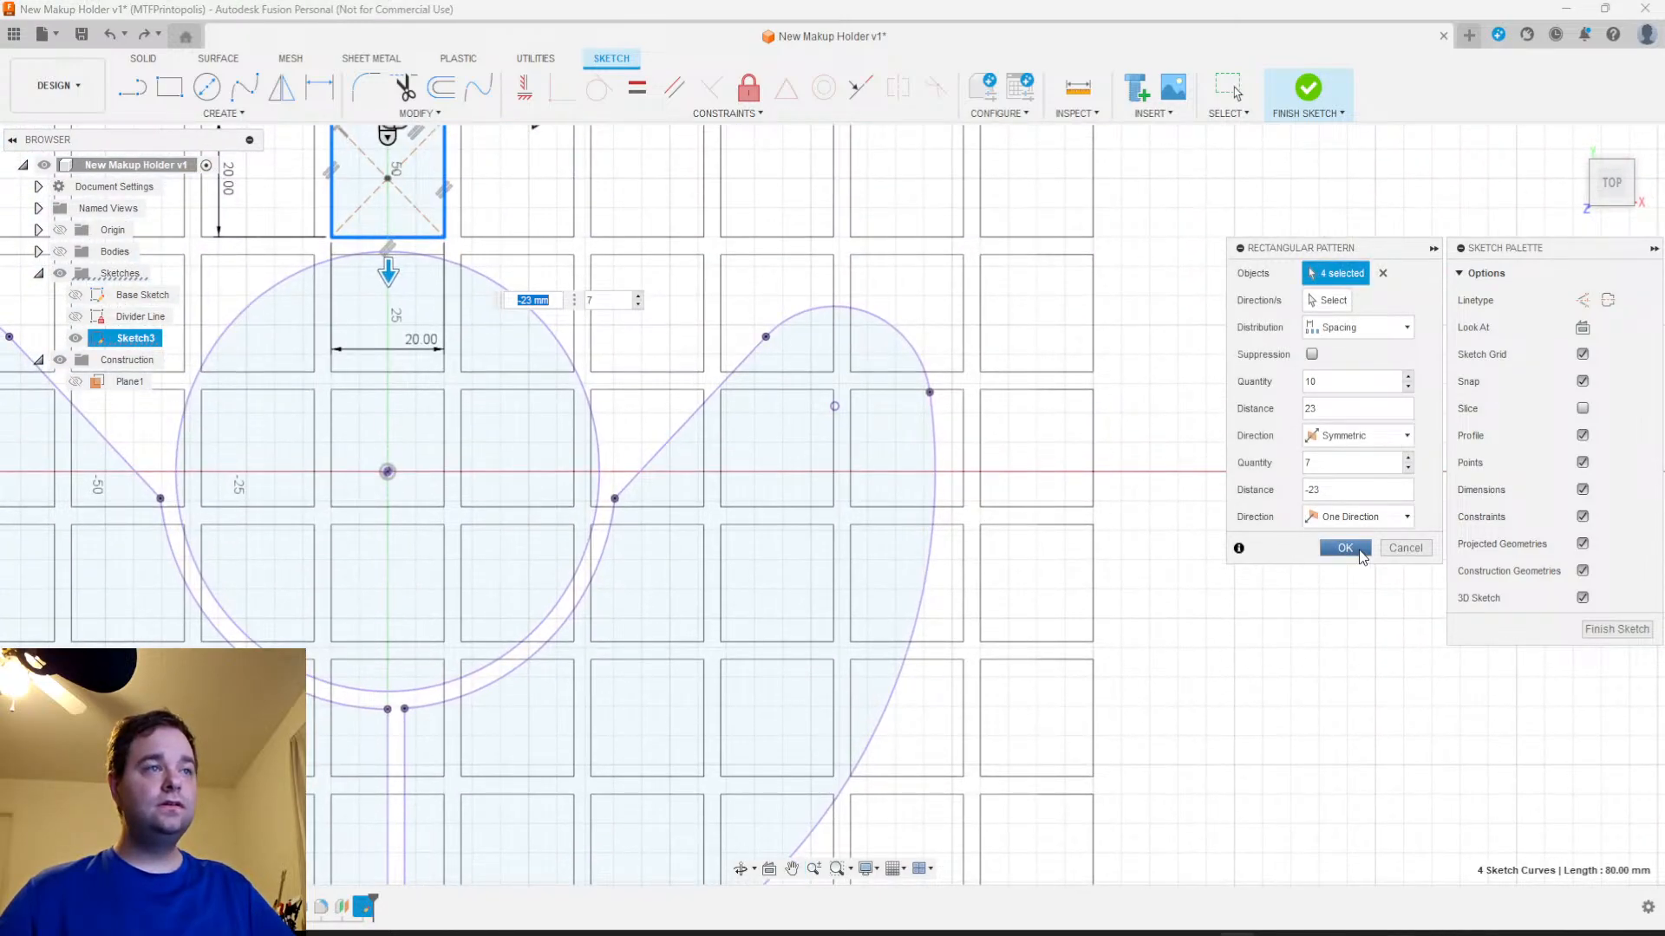
left_click(1359, 550)
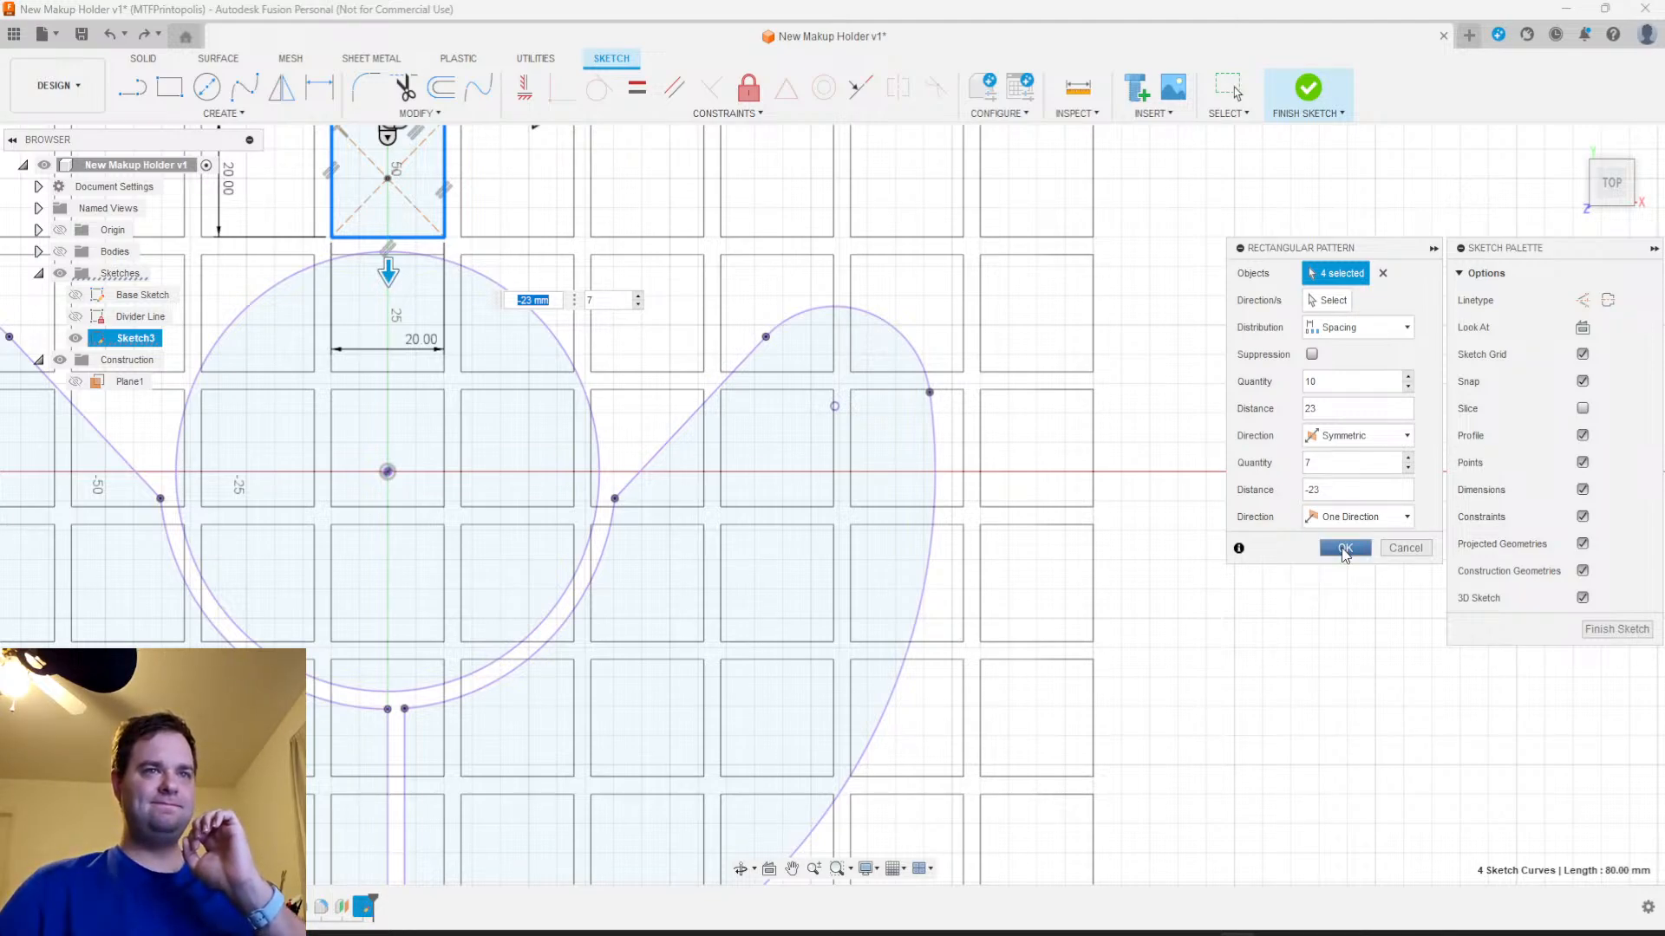
left_click(1343, 550)
left_click(1343, 548)
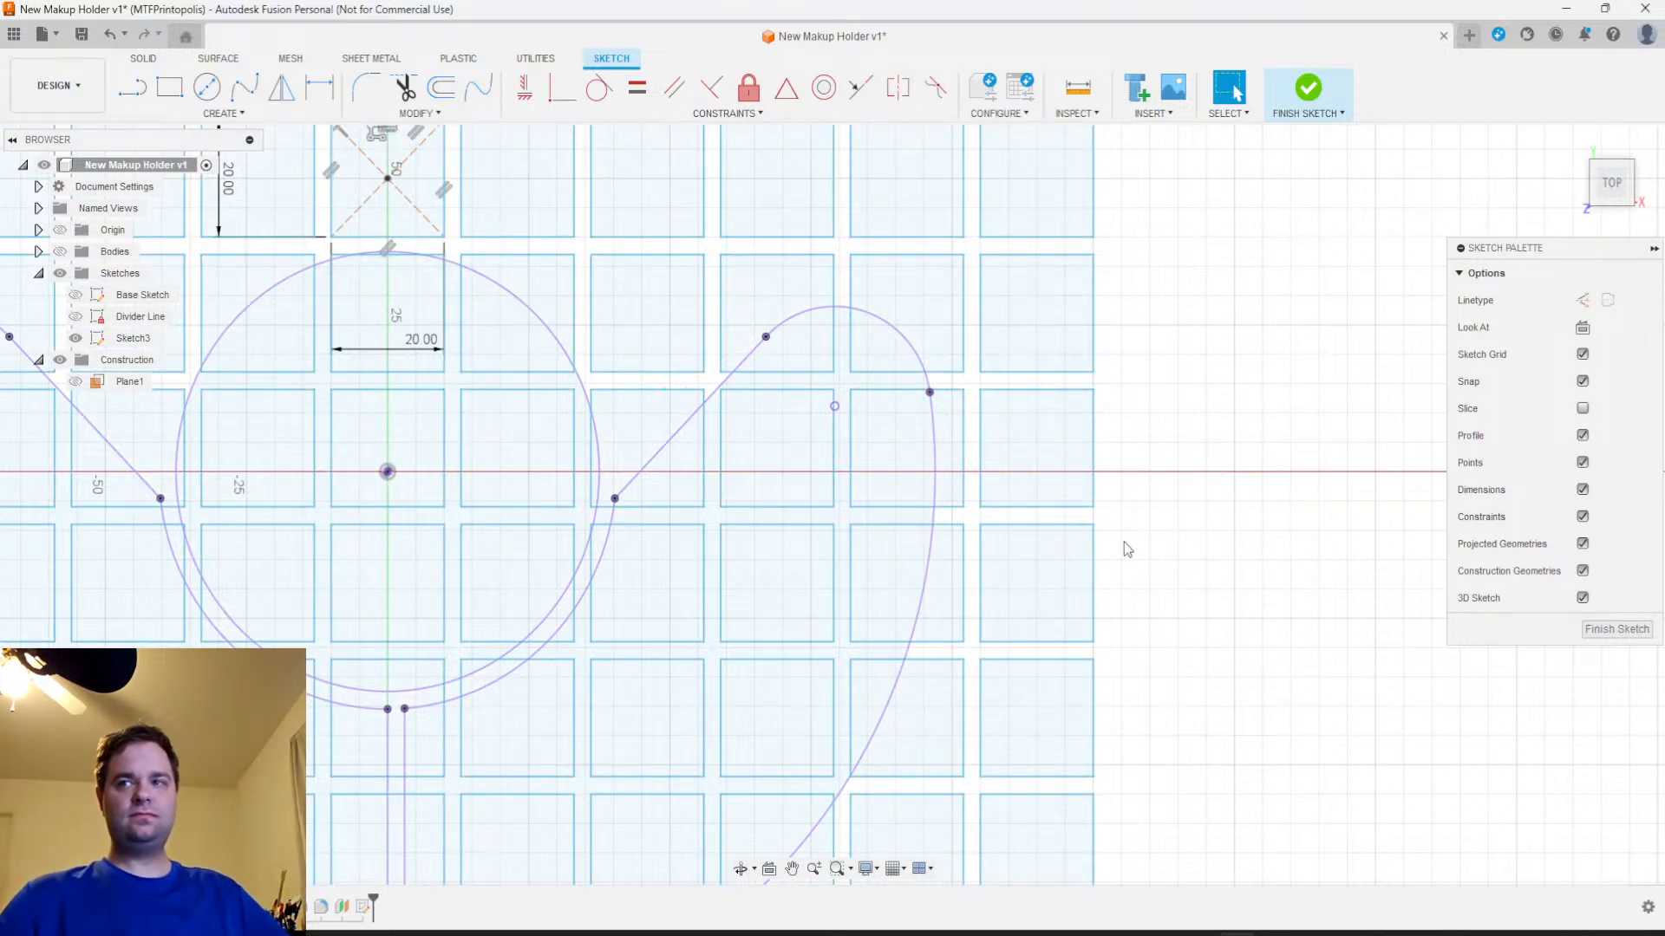
View the complete grid at an angle and finish the divider lattice sketch
scroll(1127, 539, "down", 3)
scroll(1156, 512, "down", 2)
mouse_move(1094, 663)
middle_mouse_down()
mouse_move(1259, 717)
mouse_move(1218, 610)
mouse_move(1264, 624)
middle_mouse_up()
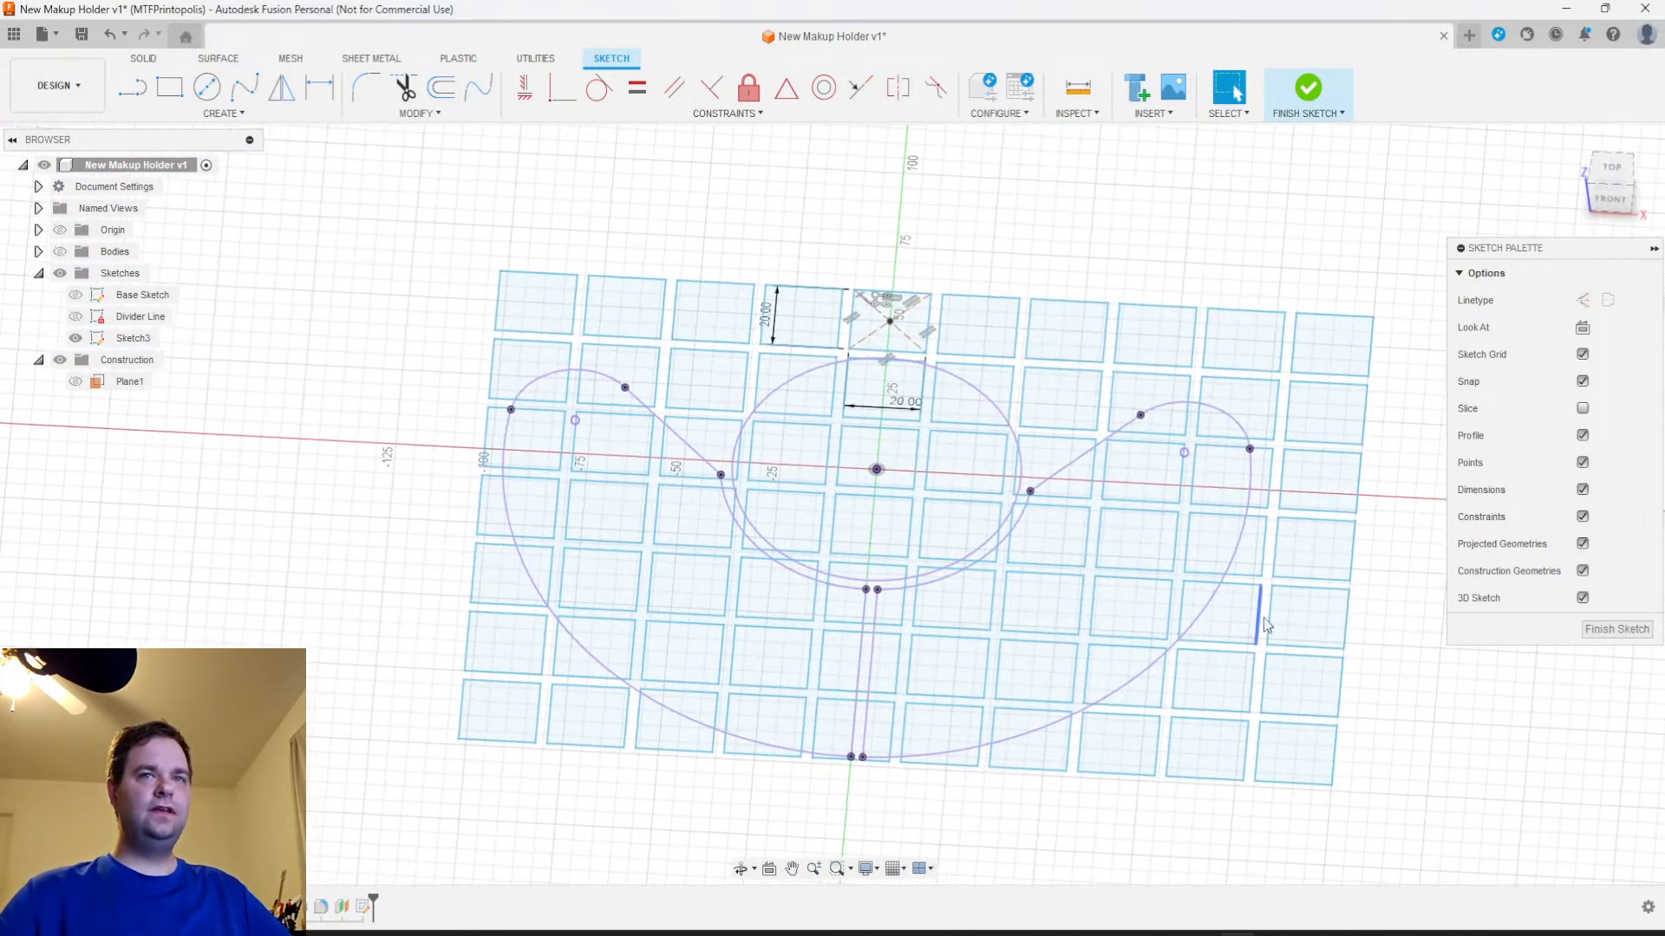
left_click(1617, 629)
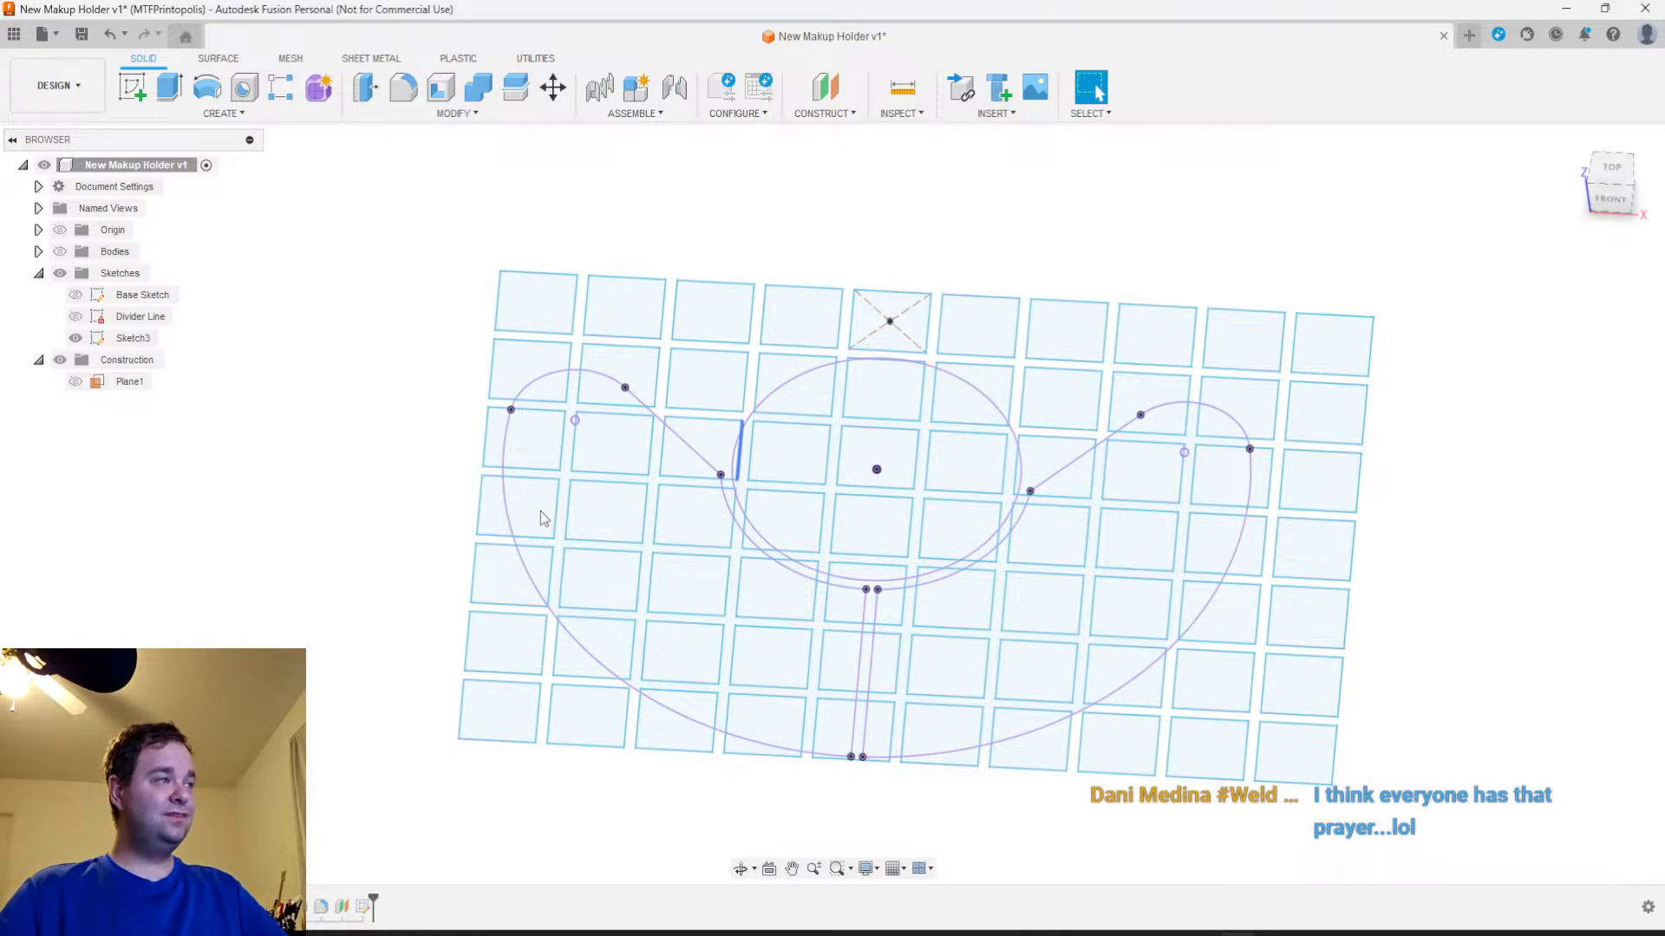
Show the bodies to compare the grid with the holder, and hide them again
left_click(59, 251)
mouse_move(1197, 685)
middle_mouse_down("shift")
mouse_move(1240, 657)
mouse_move(1241, 753)
mouse_move(1211, 743)
mouse_move(1218, 761)
middle_mouse_up("shift")
mouse_move(1164, 623)
middle_mouse_down()
mouse_move(1105, 695)
mouse_move(1069, 670)
mouse_move(1010, 669)
middle_mouse_up()
scroll(1069, 670, "down", 3)
scroll(955, 655, "up", 3)
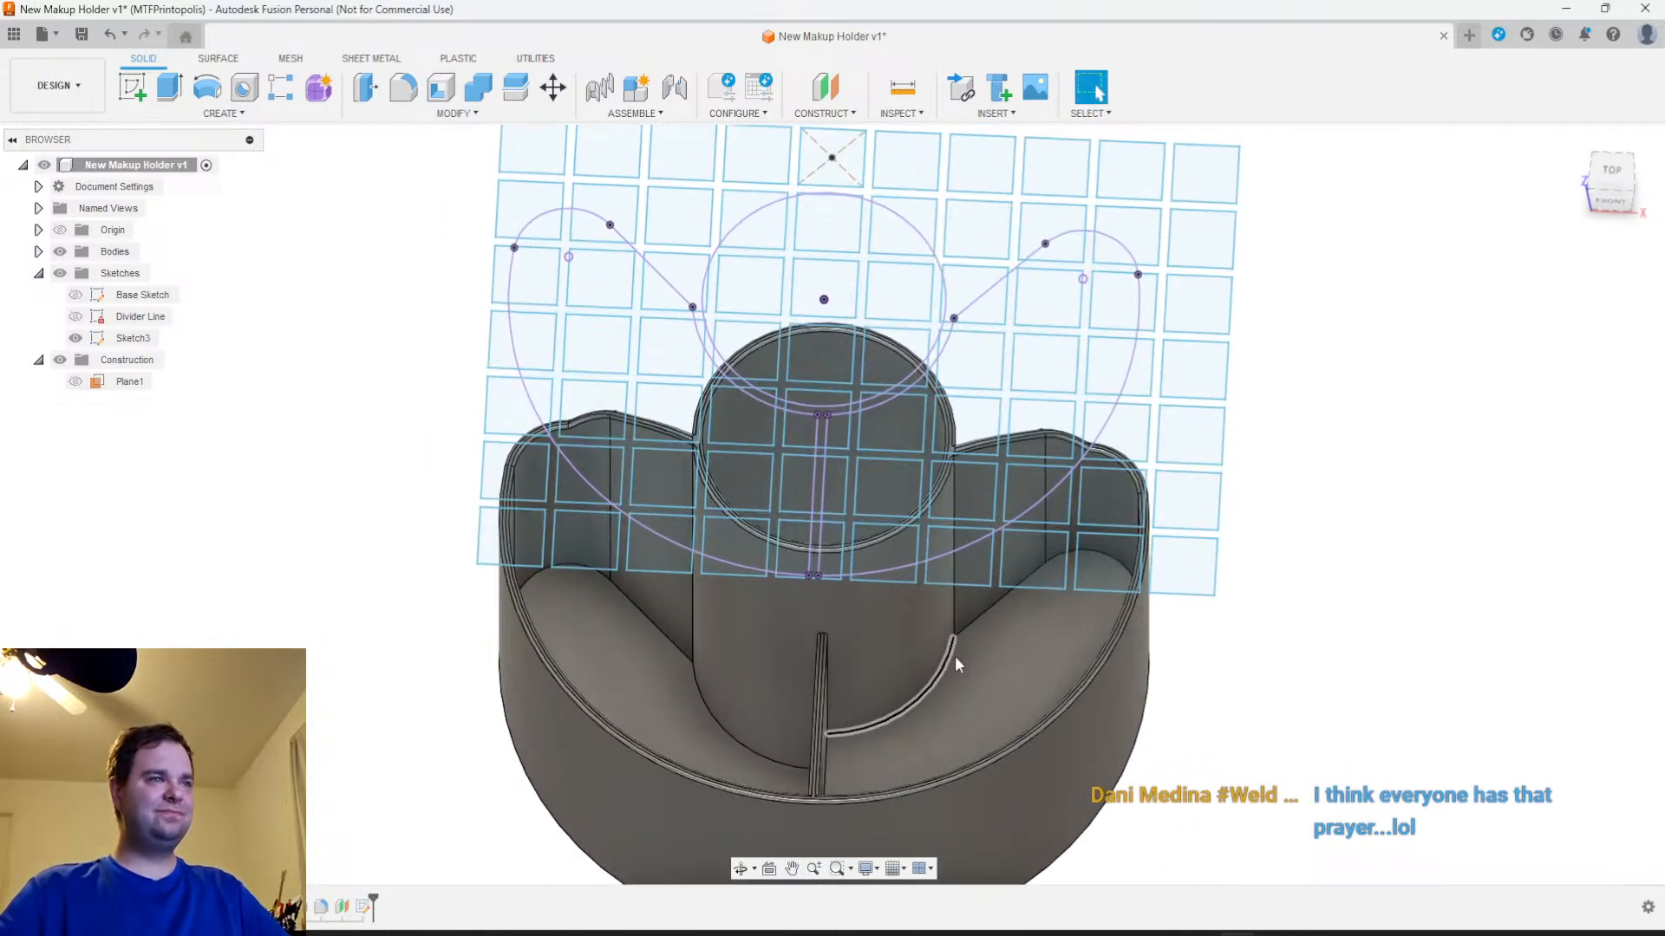
left_click(59, 252)
Select the lattice profile formed by the gaps between the squares inside the central circle
scroll(932, 404, "up", 3)
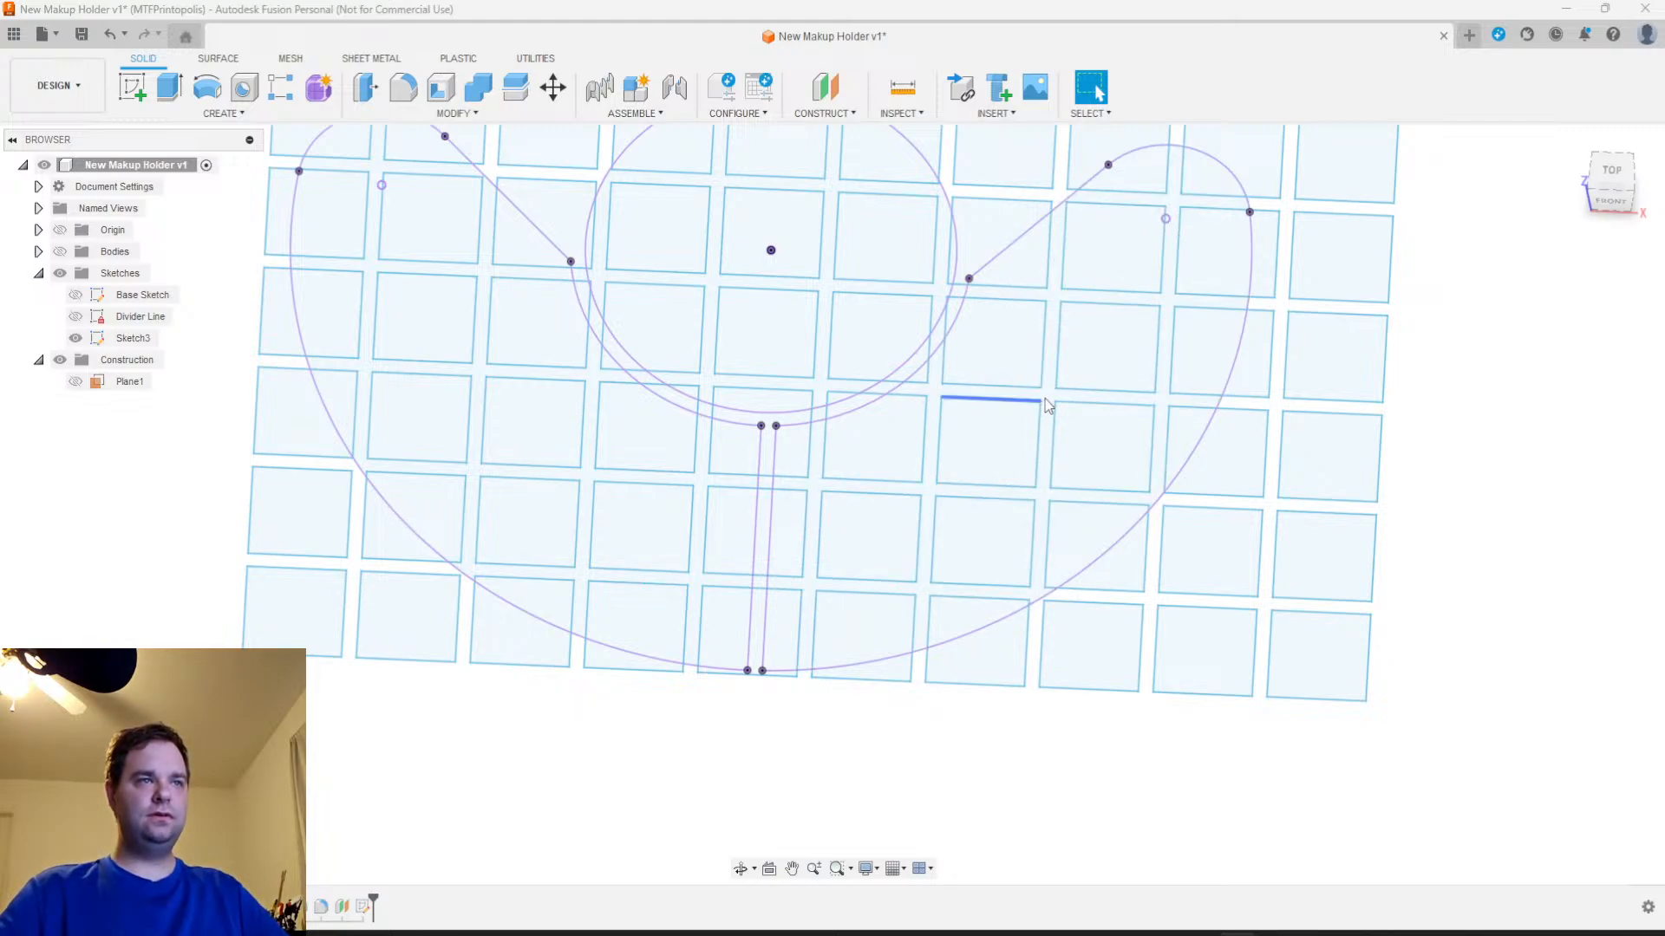
scroll(1048, 405, "up", 3)
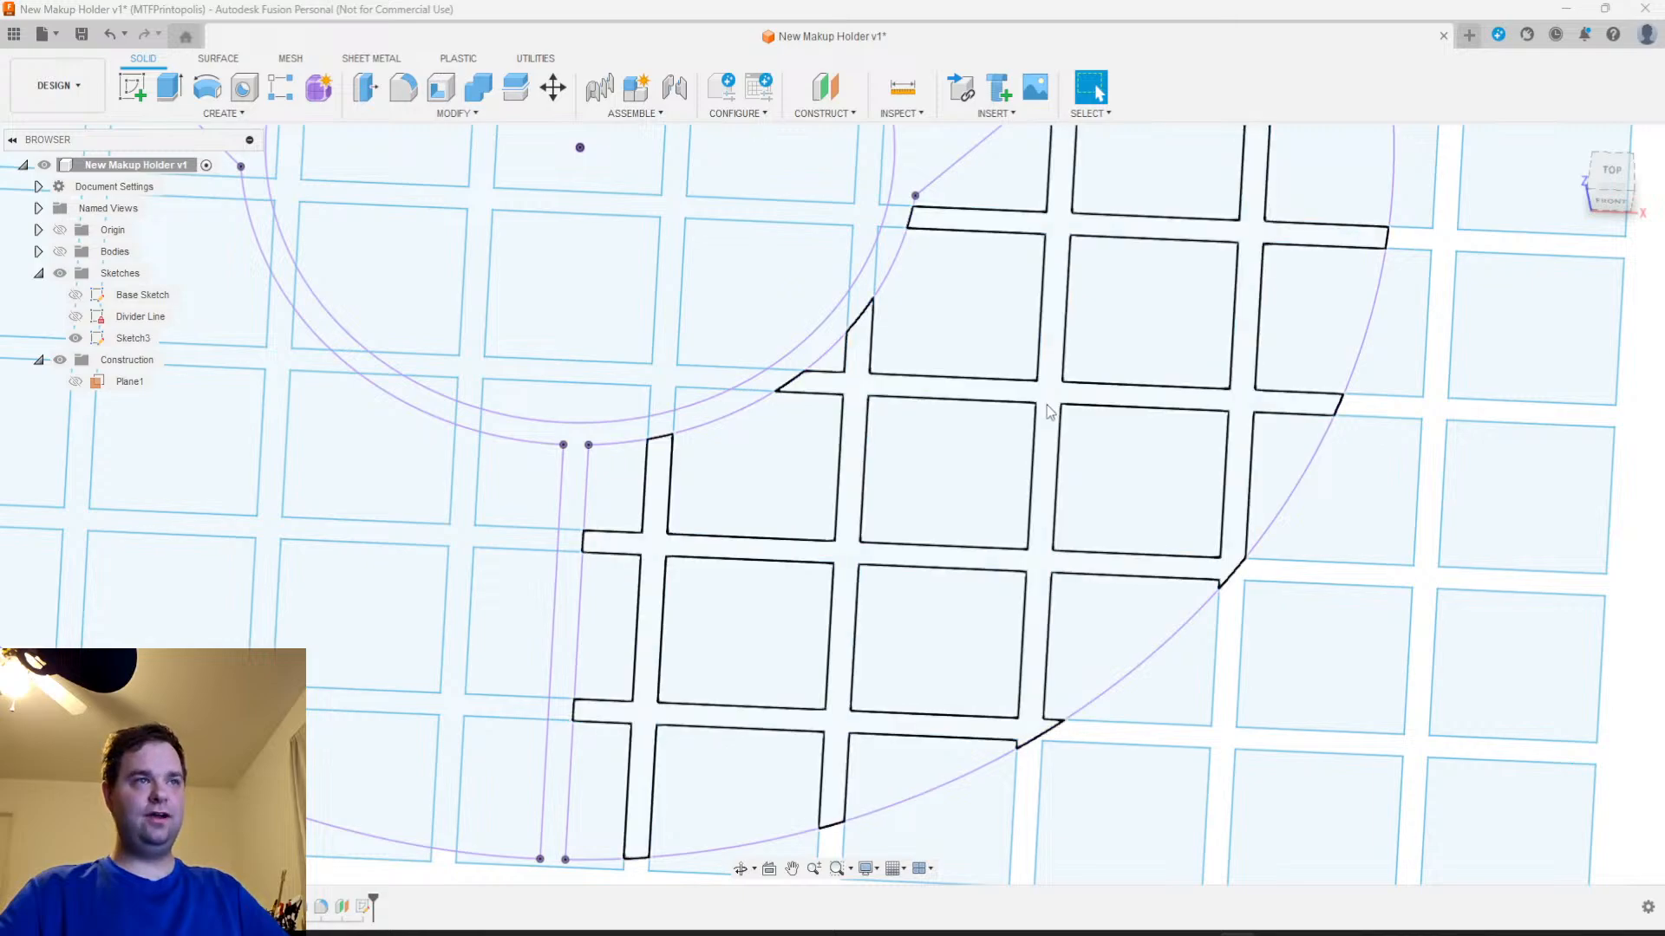
left_click(675, 202)
scroll(690, 252, "down", 3)
scroll(781, 472, "down", 2)
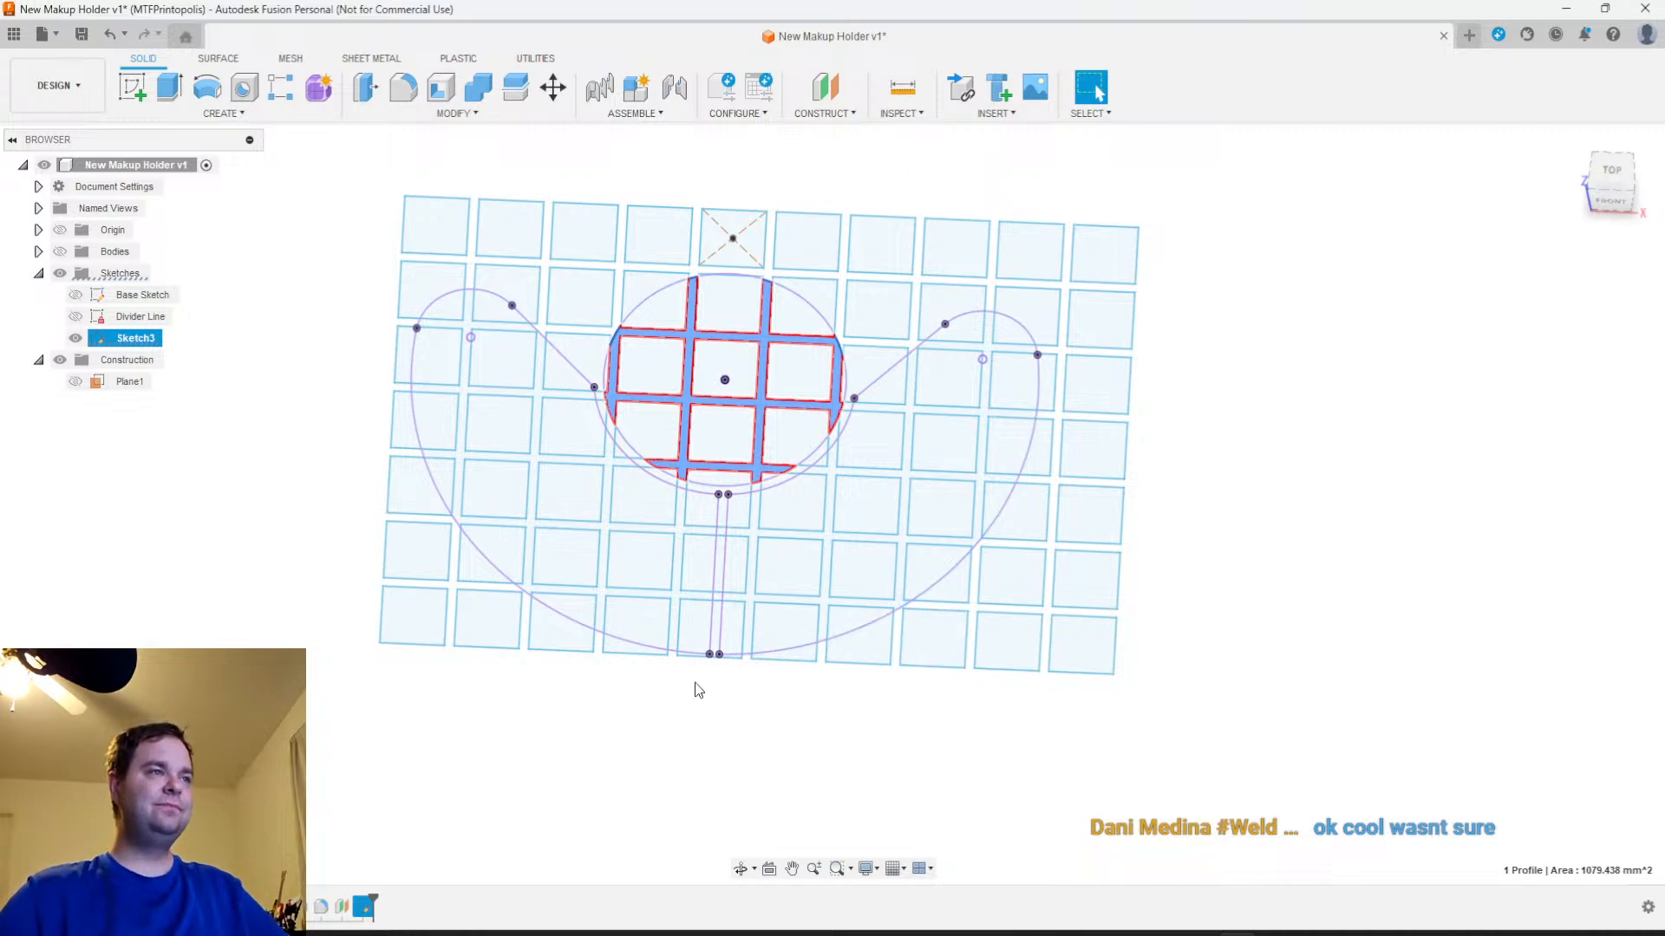
scroll(698, 685, "down", 2)
scroll(707, 731, "up", 2)
middle_click_drag(713, 728, 792, 814)
left_click(792, 868)
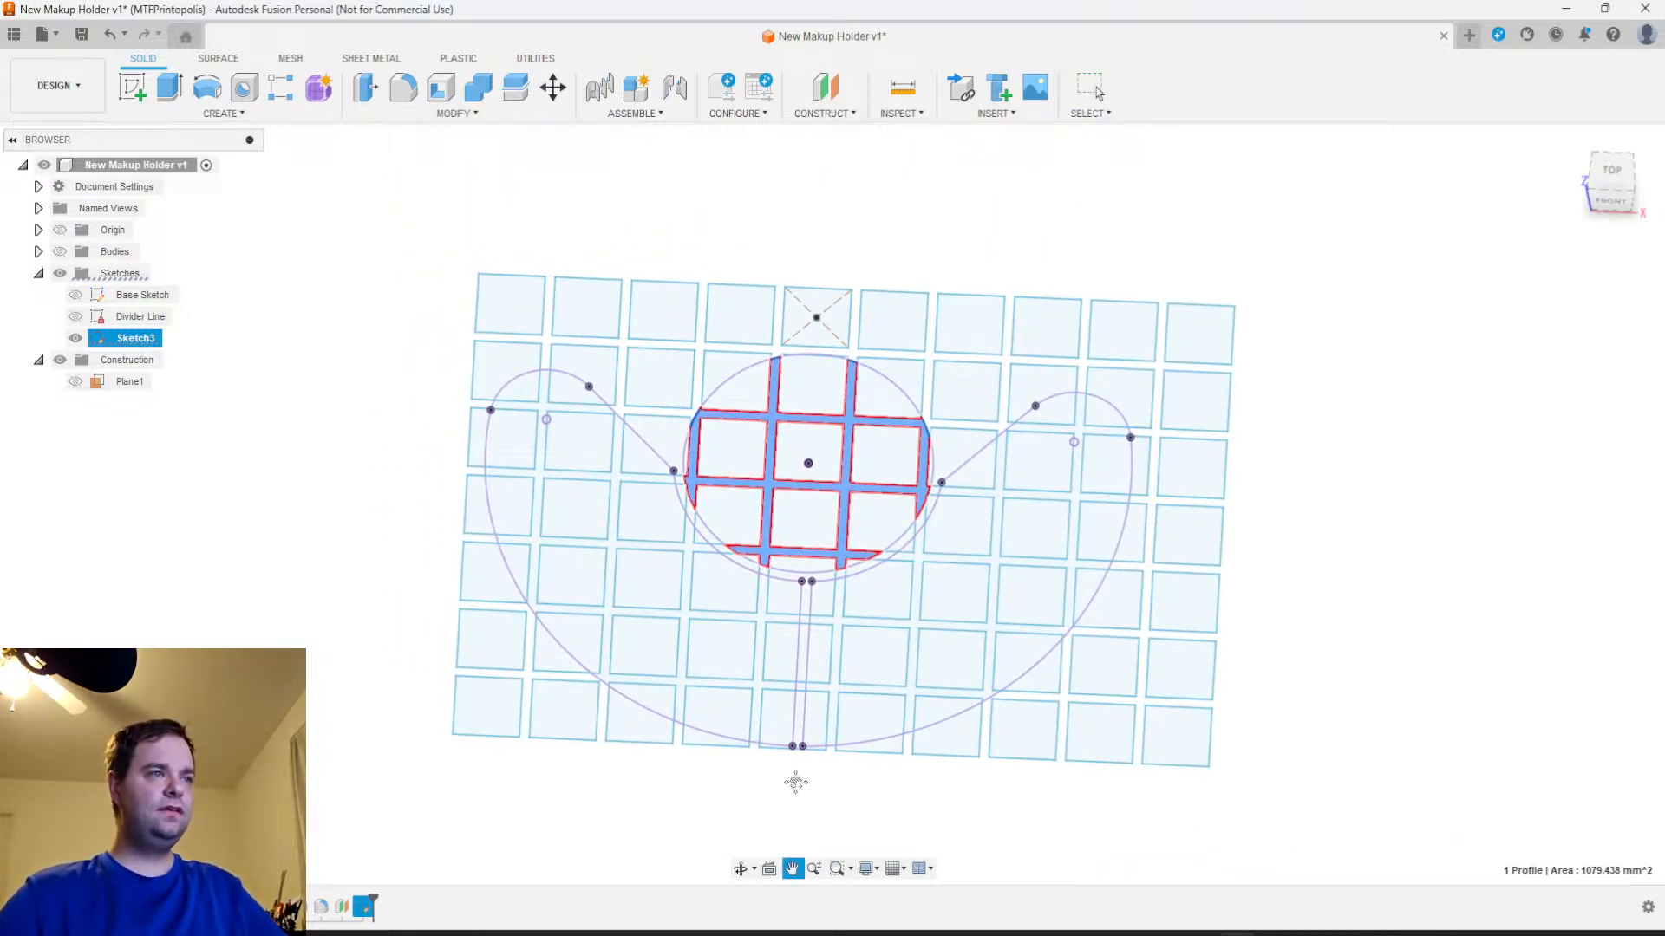
left_click_drag(791, 774, 730, 746)
middle_click_drag(729, 746, 737, 747, "shift")
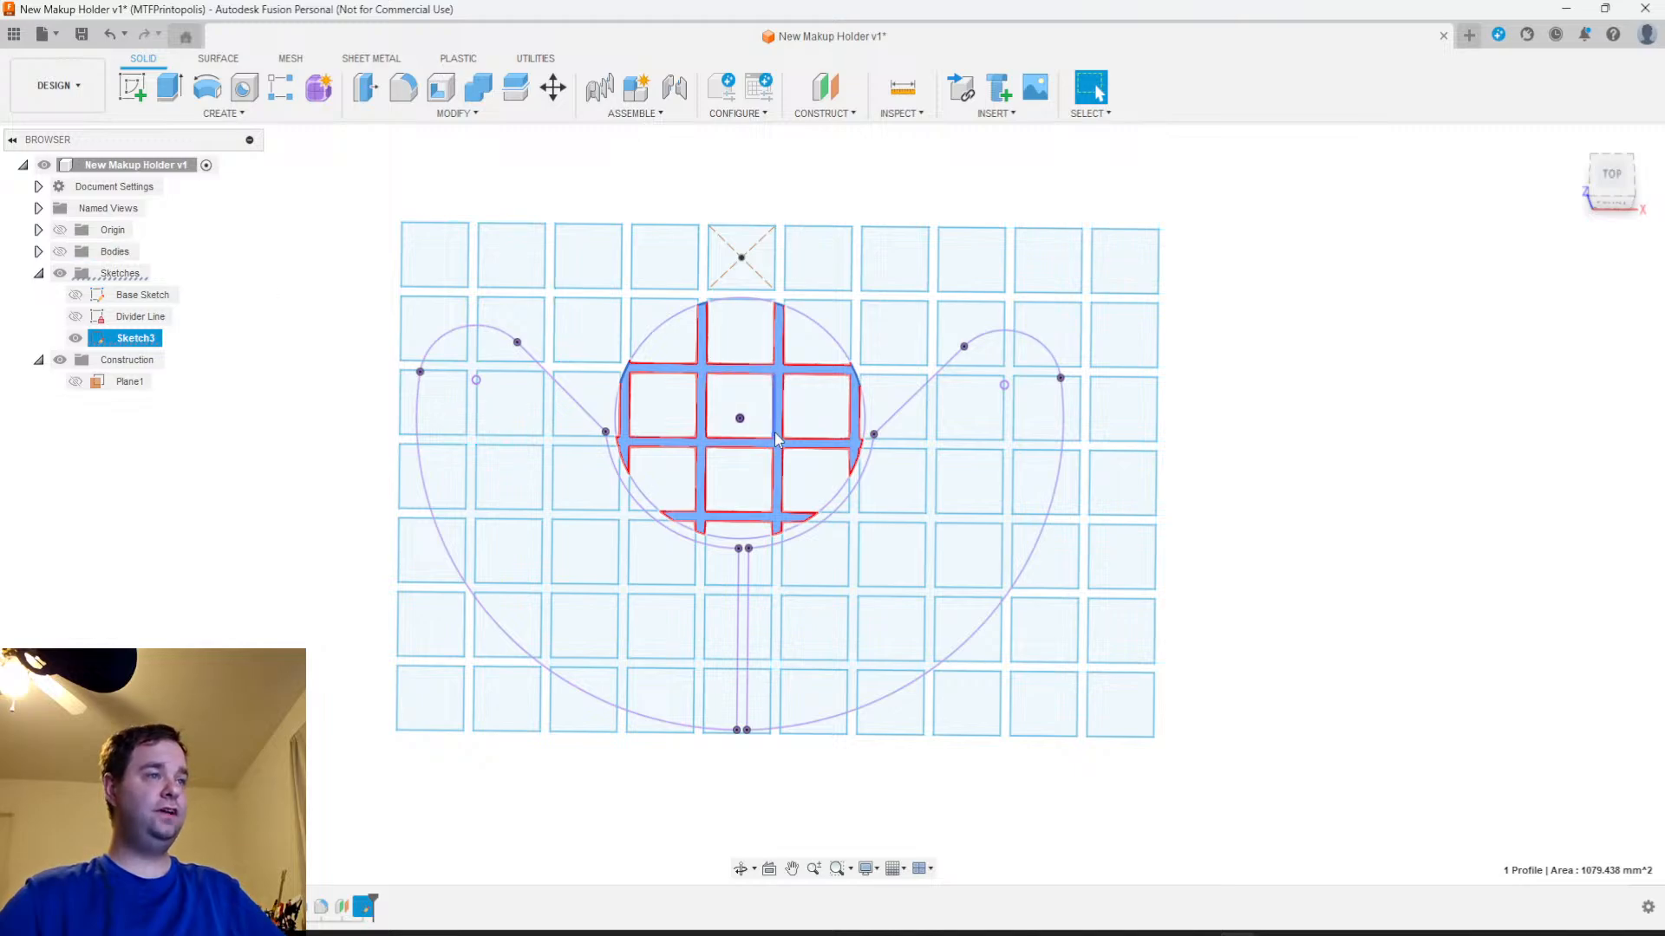
Show the holder bodies and start an Emboss using the selected lattice profile
left_click(60, 252)
mouse_move(1237, 703)
middle_mouse_down("shift")
mouse_move(1263, 613)
mouse_move(1179, 625)
mouse_move(1129, 721)
mouse_move(1077, 723)
middle_mouse_up("shift")
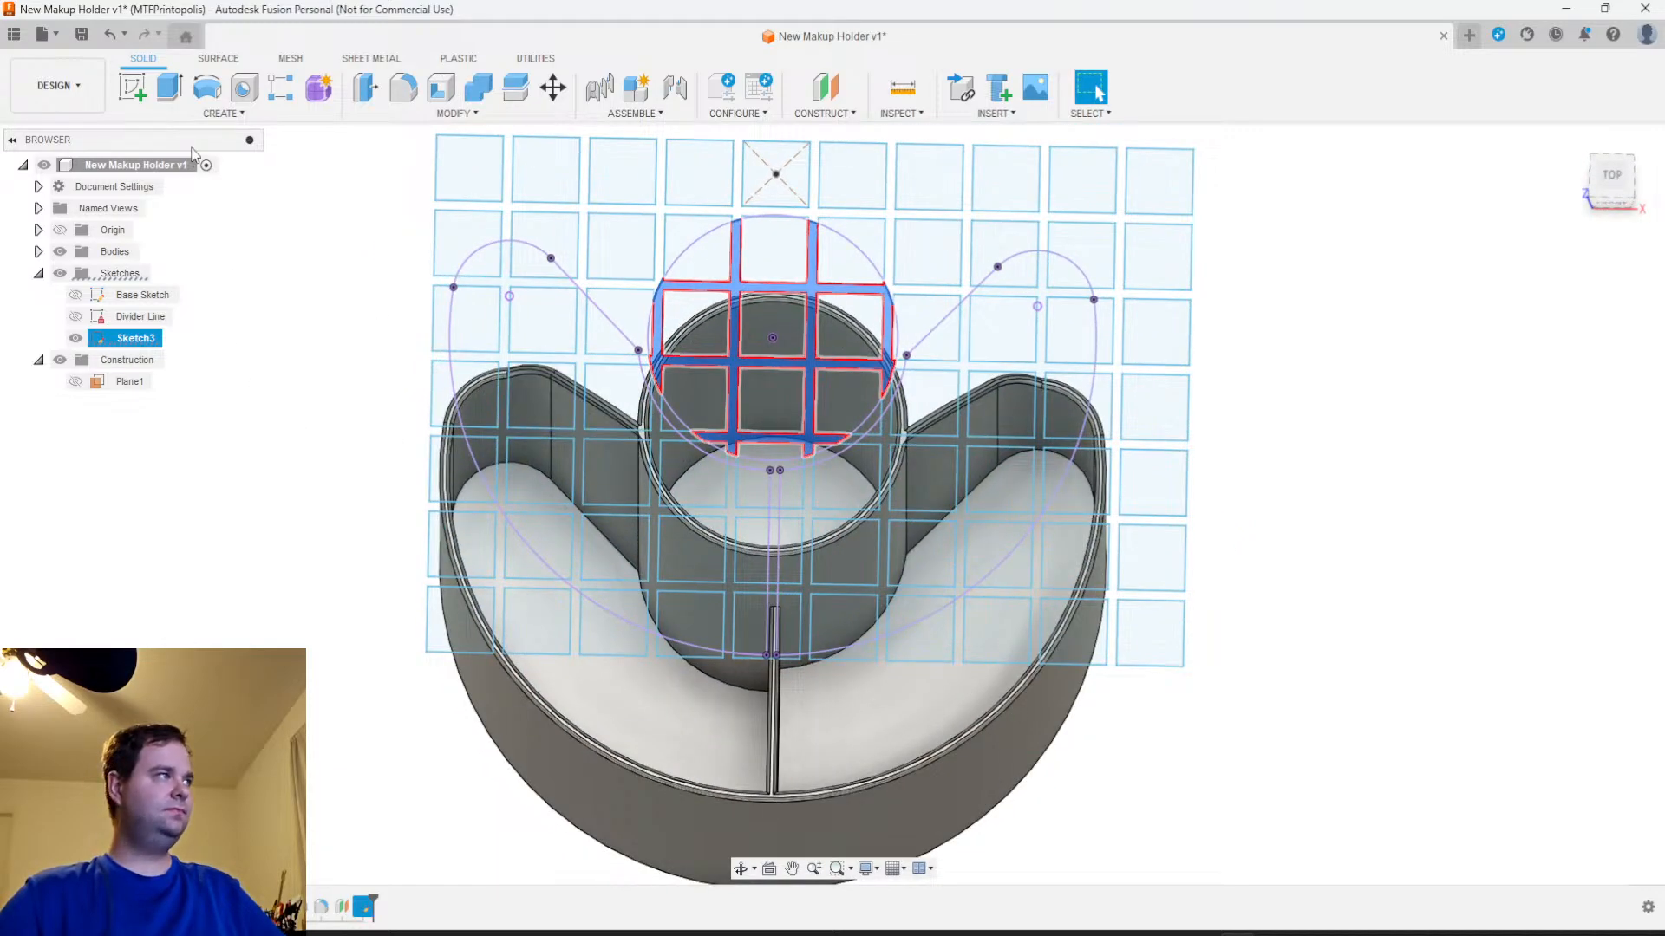
left_click(223, 114)
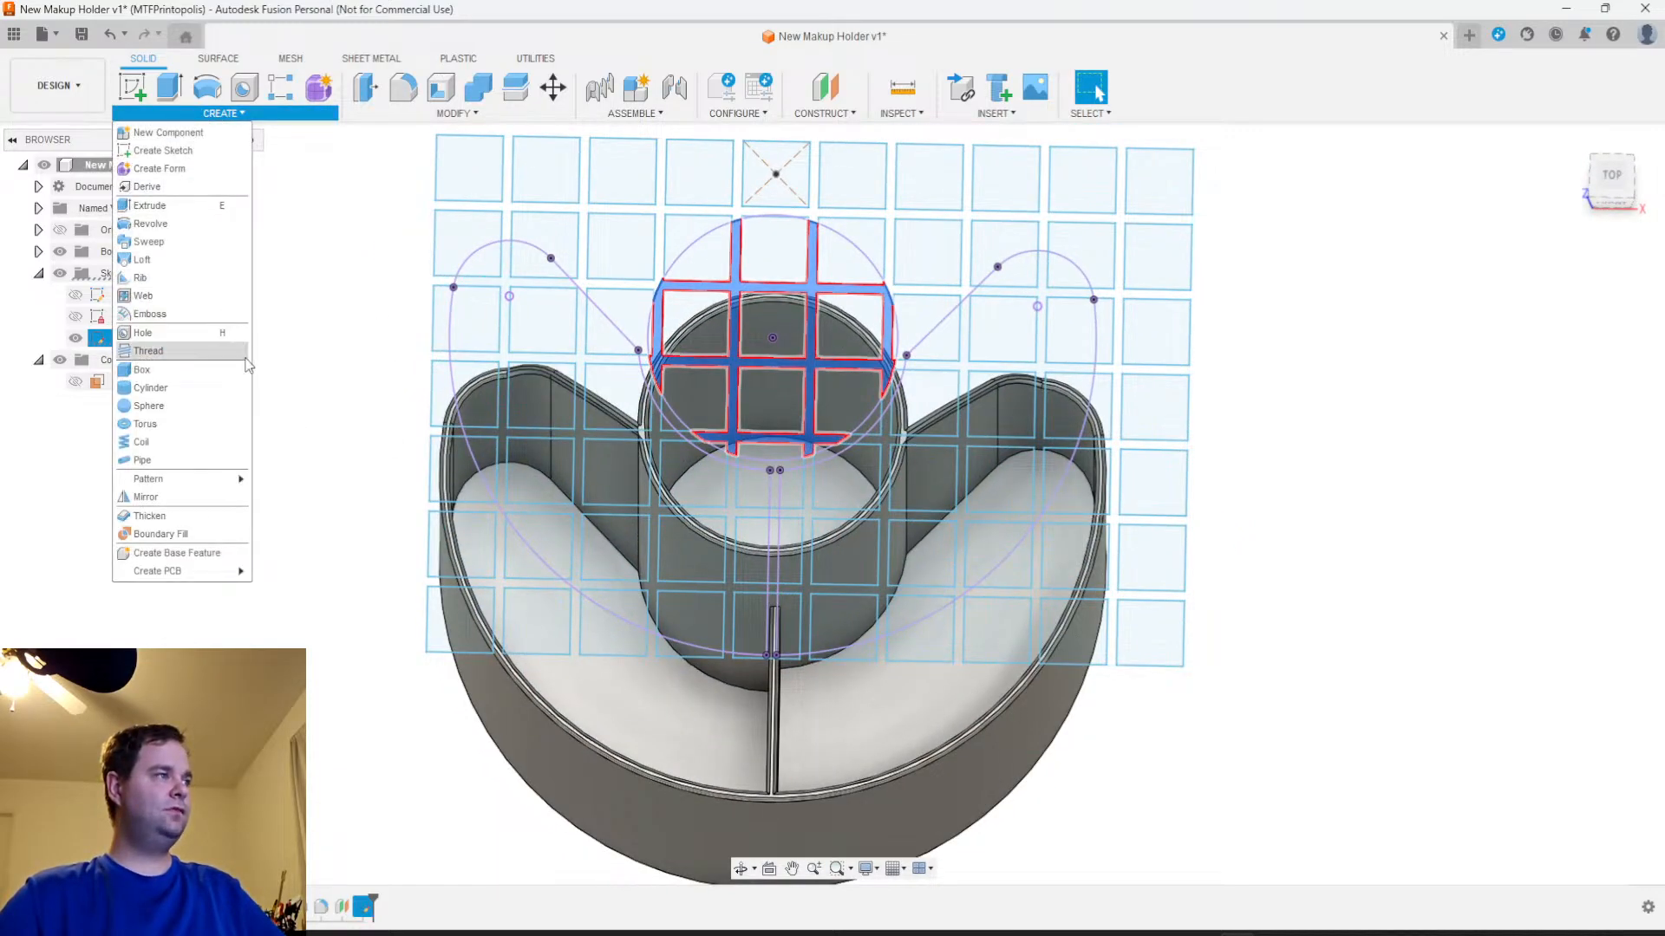
left_click(149, 314)
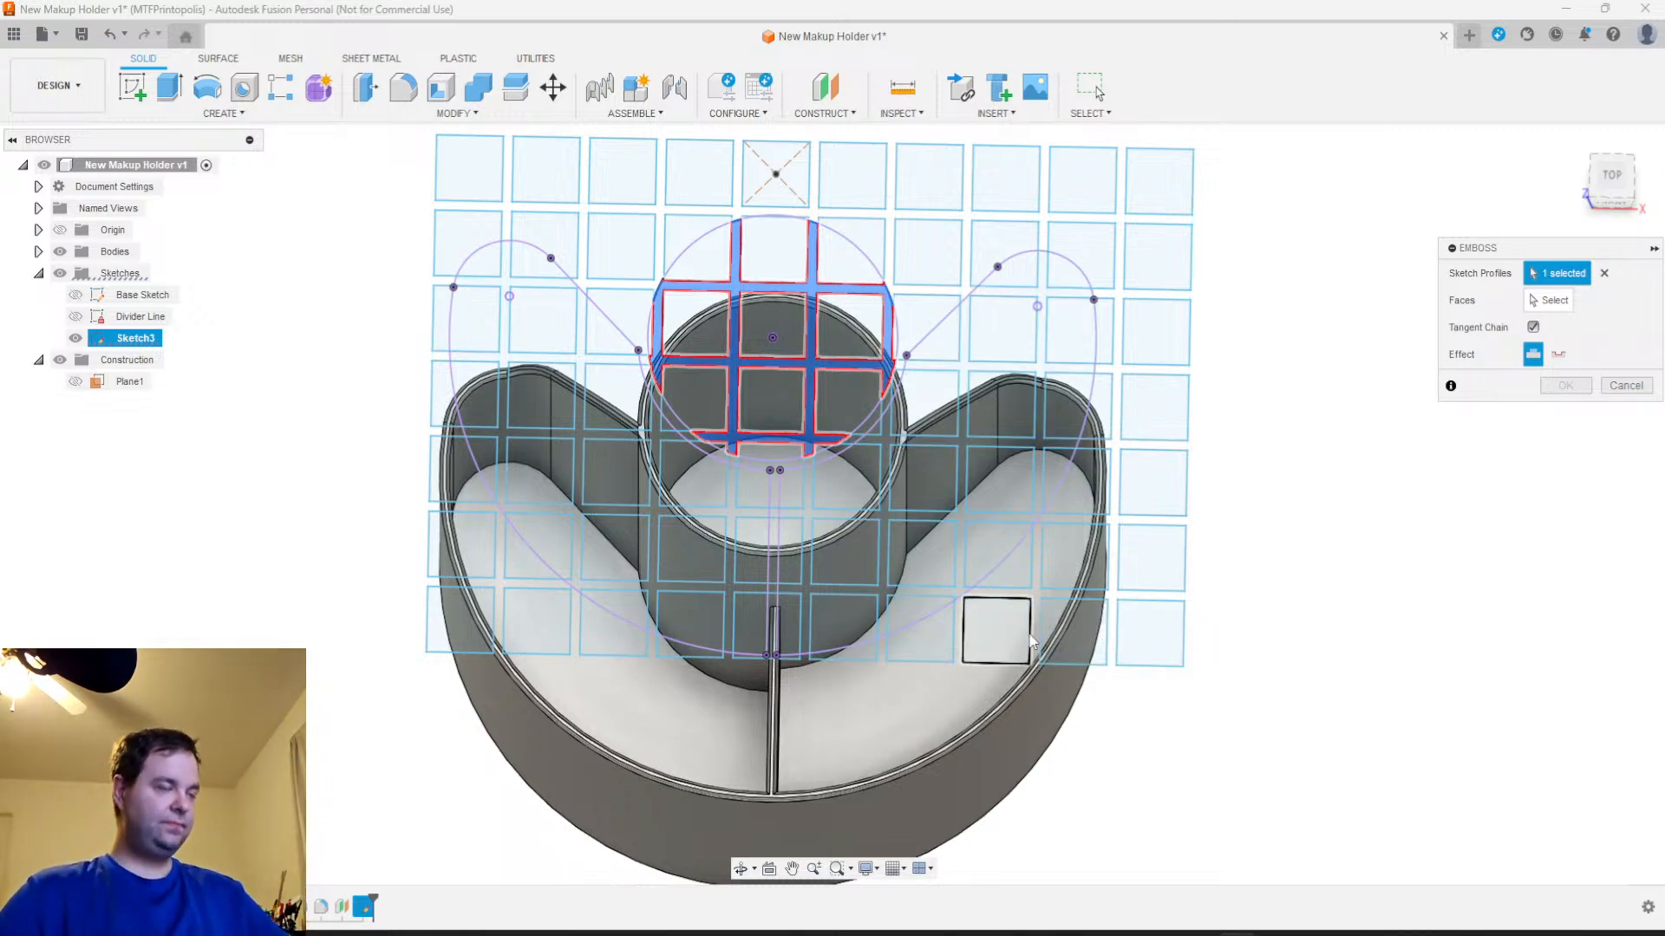
scroll(1014, 638, "up", 3)
mouse_move(608, 657)
middle_mouse_down()
mouse_move(629, 633)
mouse_move(647, 711)
middle_mouse_up()
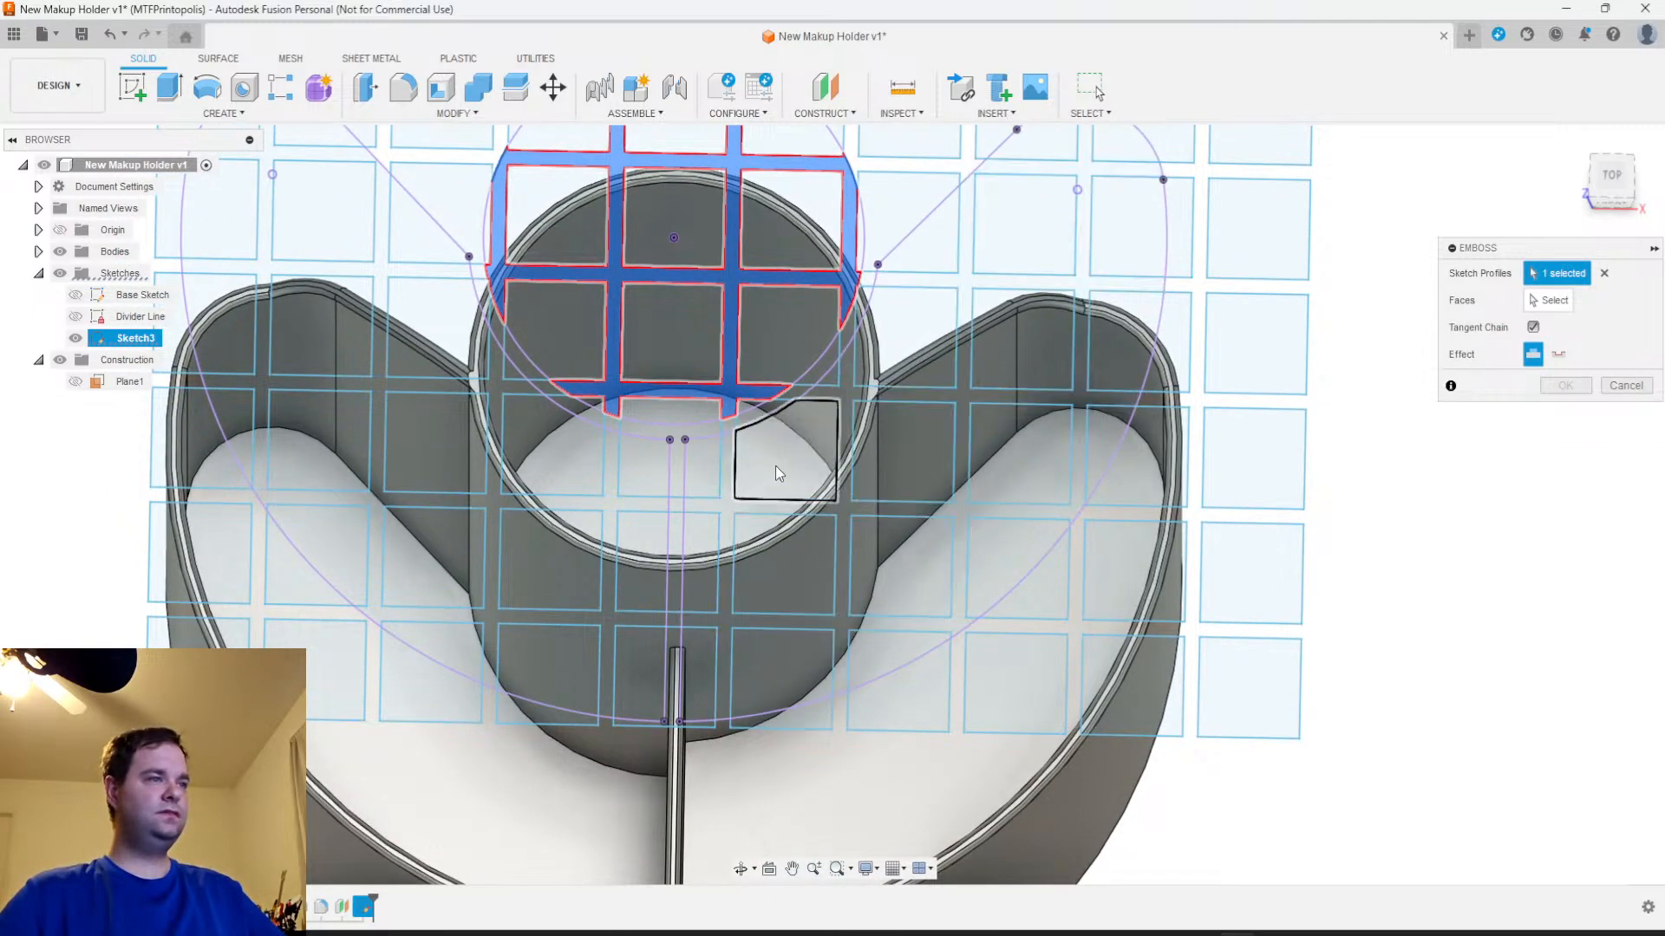
mouse_move(689, 543)
middle_mouse_down("shift")
mouse_move(746, 451)
mouse_move(780, 494)
mouse_move(713, 577)
mouse_move(693, 555)
middle_mouse_up("shift")
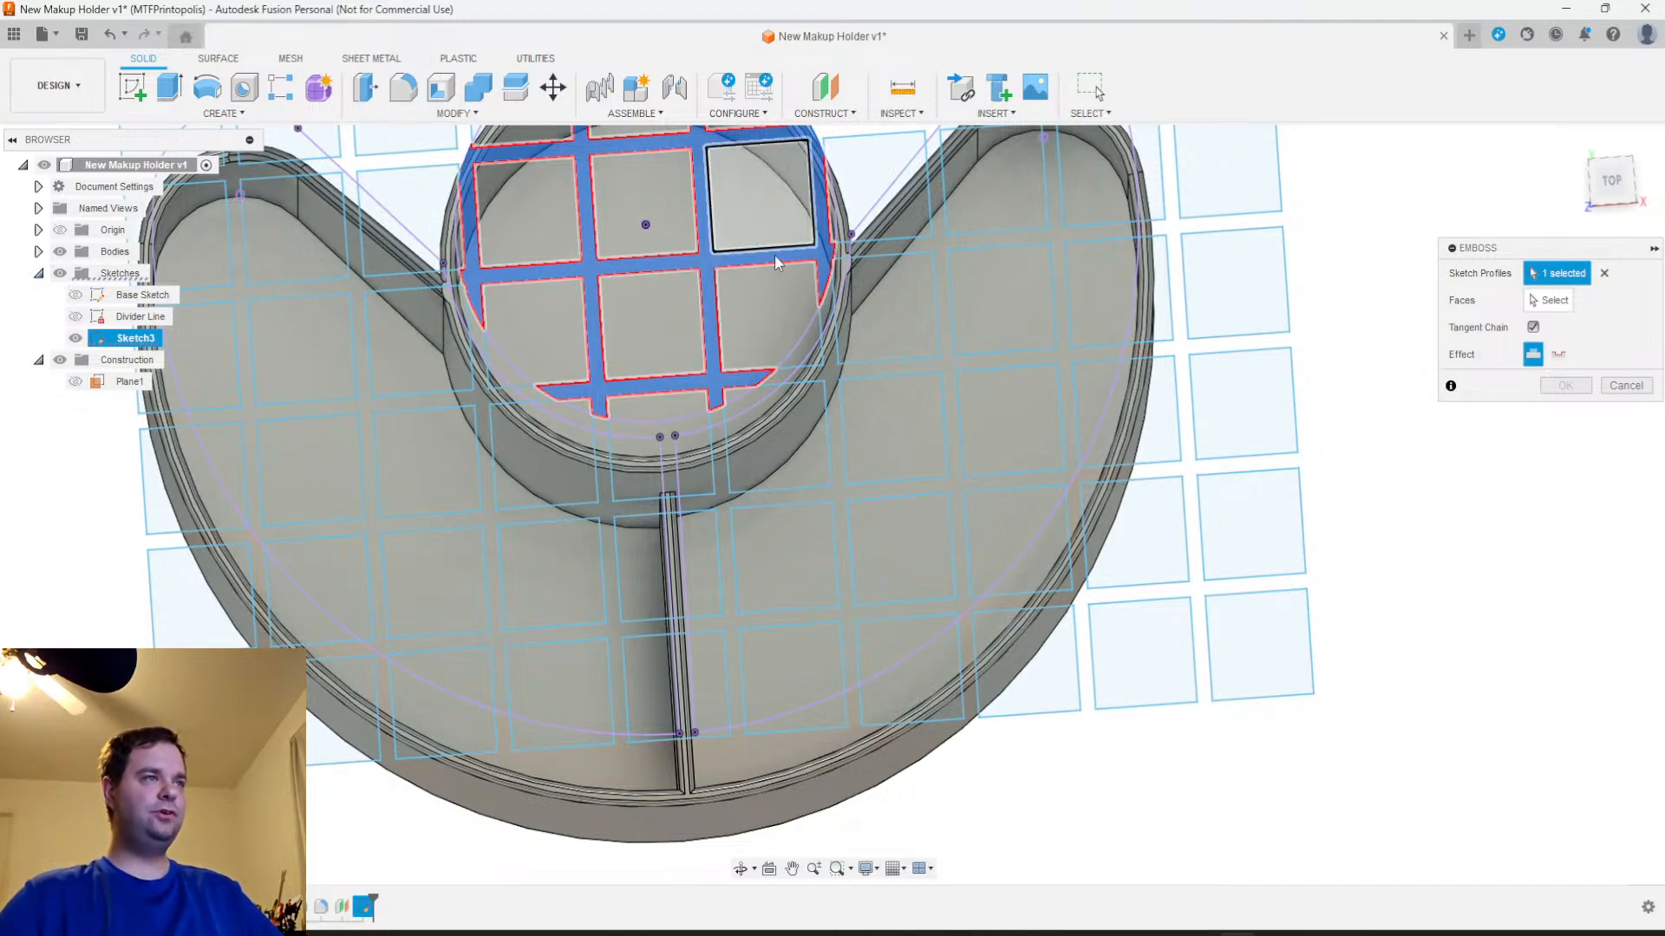
Hide the sketches and choose the central cup's floor as the face to emboss
left_click(60, 273)
middle_click_drag(716, 487, 706, 346, "shift")
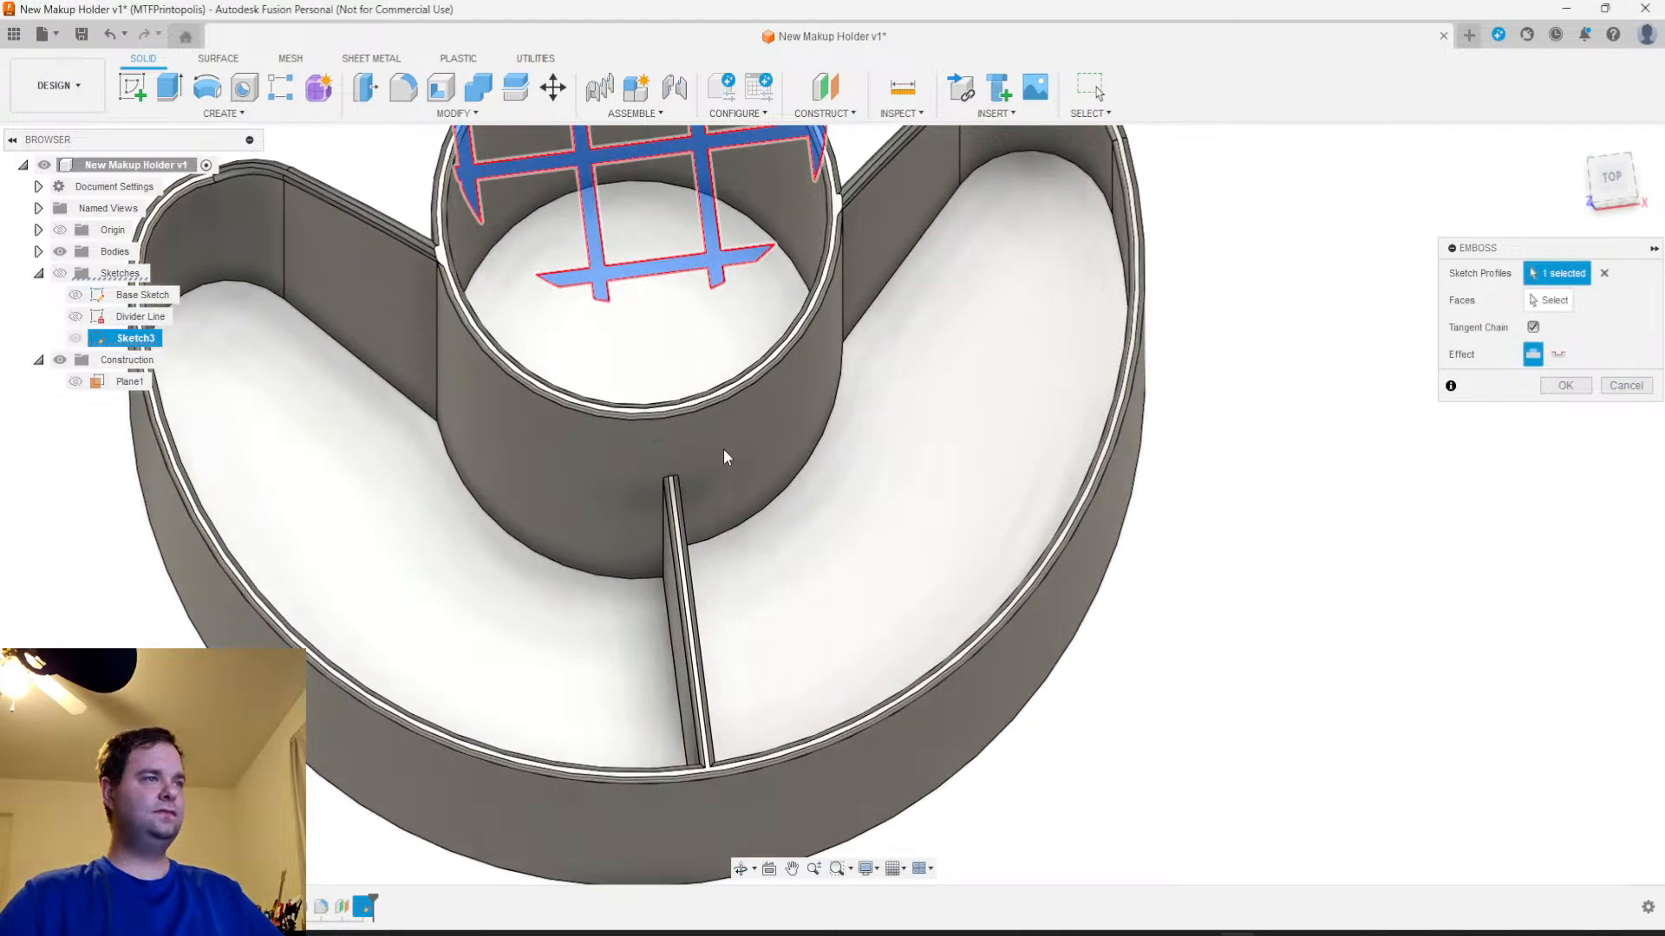
left_click(1549, 300)
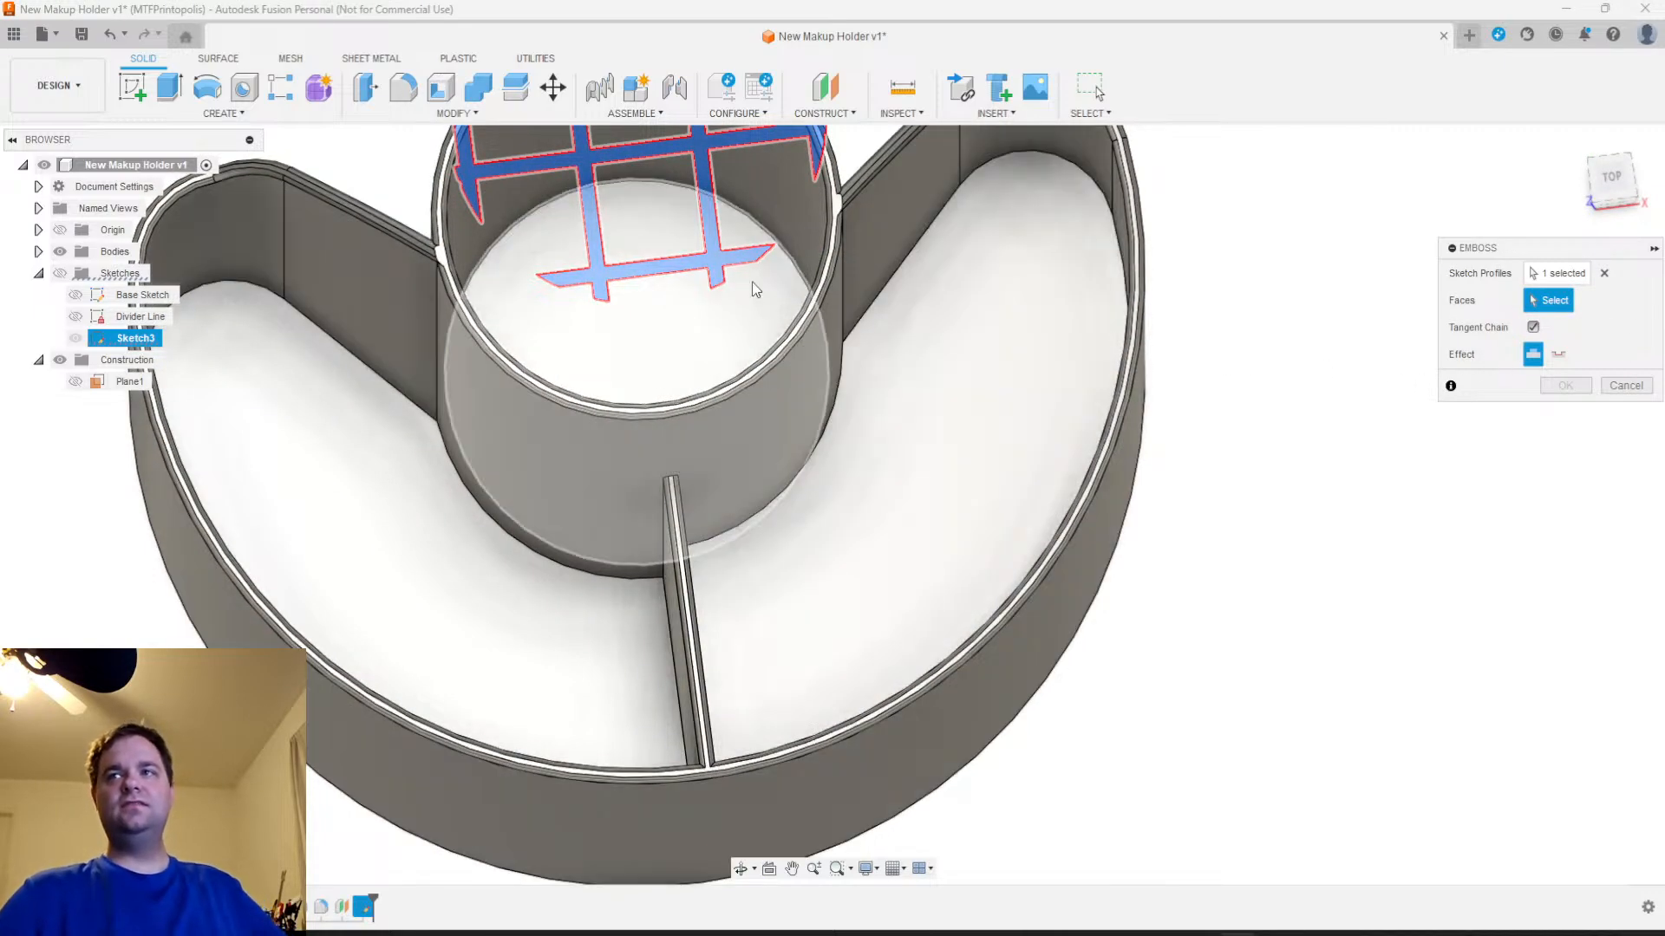
left_click(654, 363)
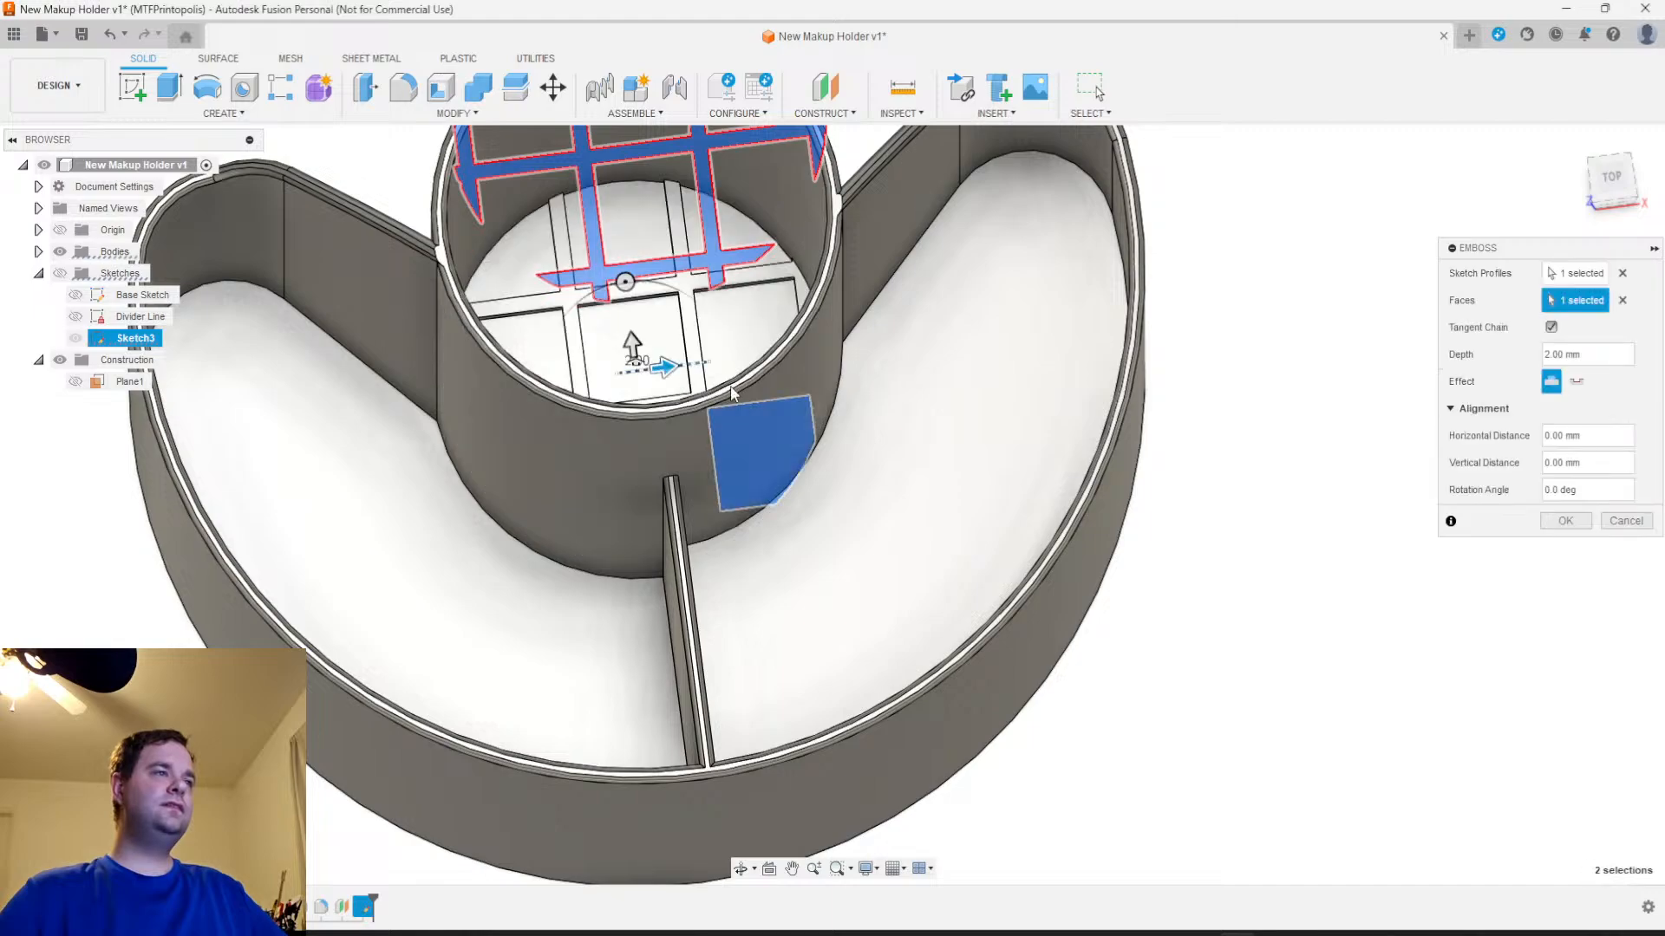
Examine the previewed lattice ribs on the central cup's floor from several angles
middle_click_drag(632, 346, 586, 459, "shift")
mouse_move(868, 473)
middle_mouse_down("shift")
mouse_move(892, 446)
mouse_move(895, 461)
middle_mouse_up("shift")
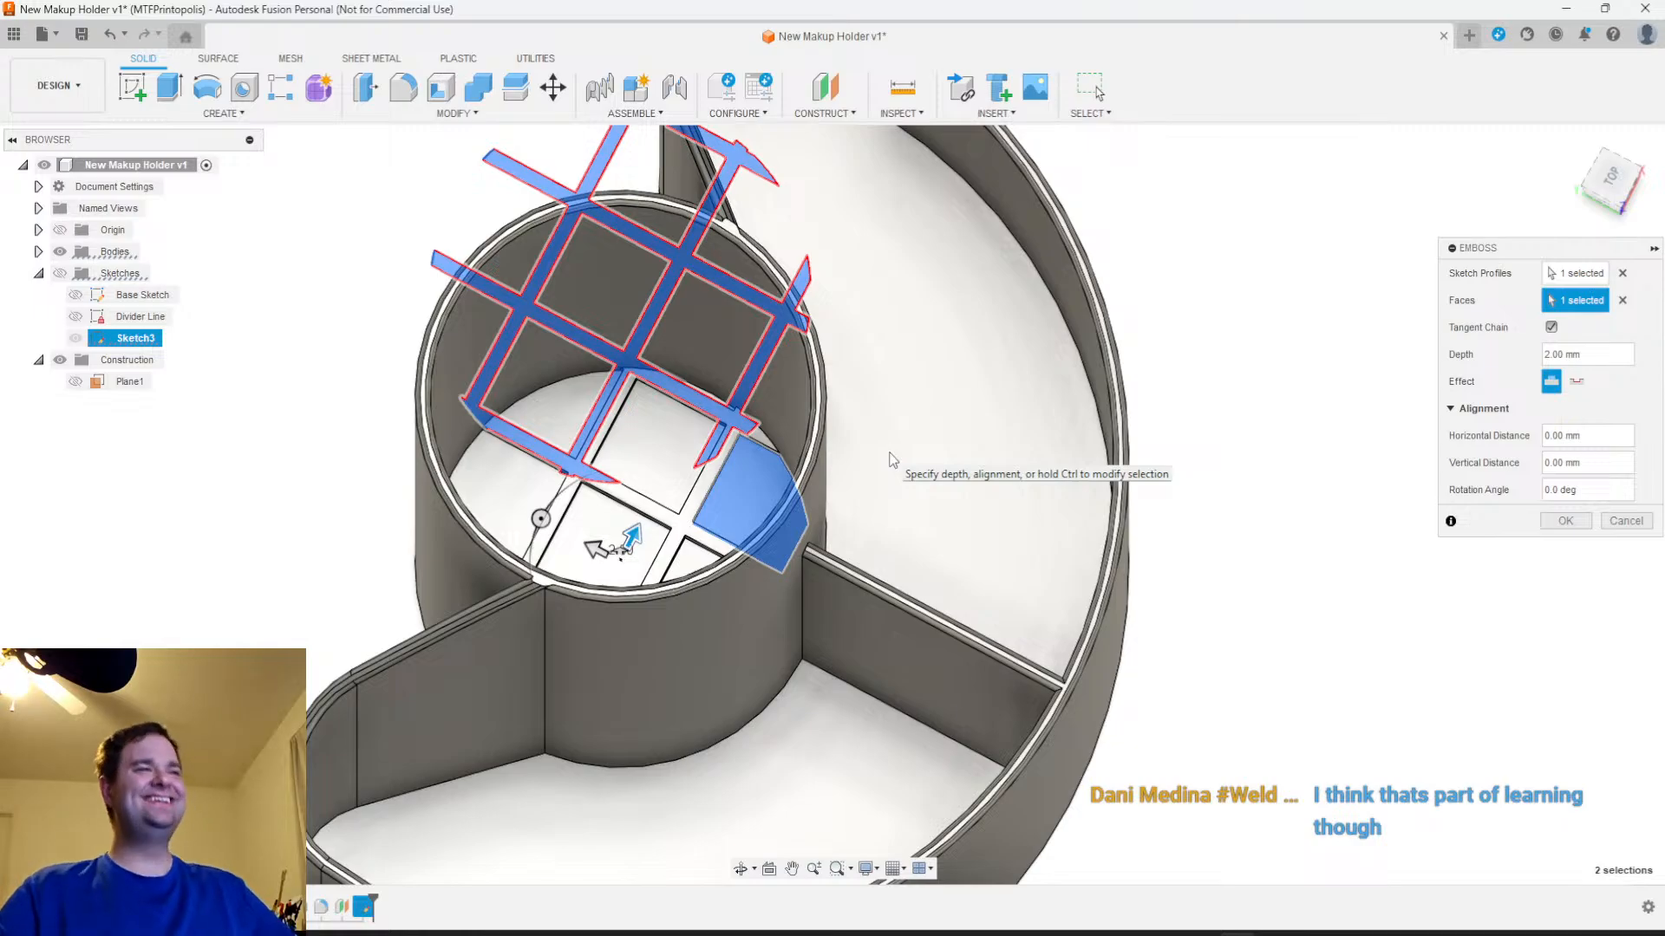
scroll(846, 625, "down", 2)
scroll(824, 667, "up", 3)
middle_click_drag(815, 685, 901, 685, "shift")
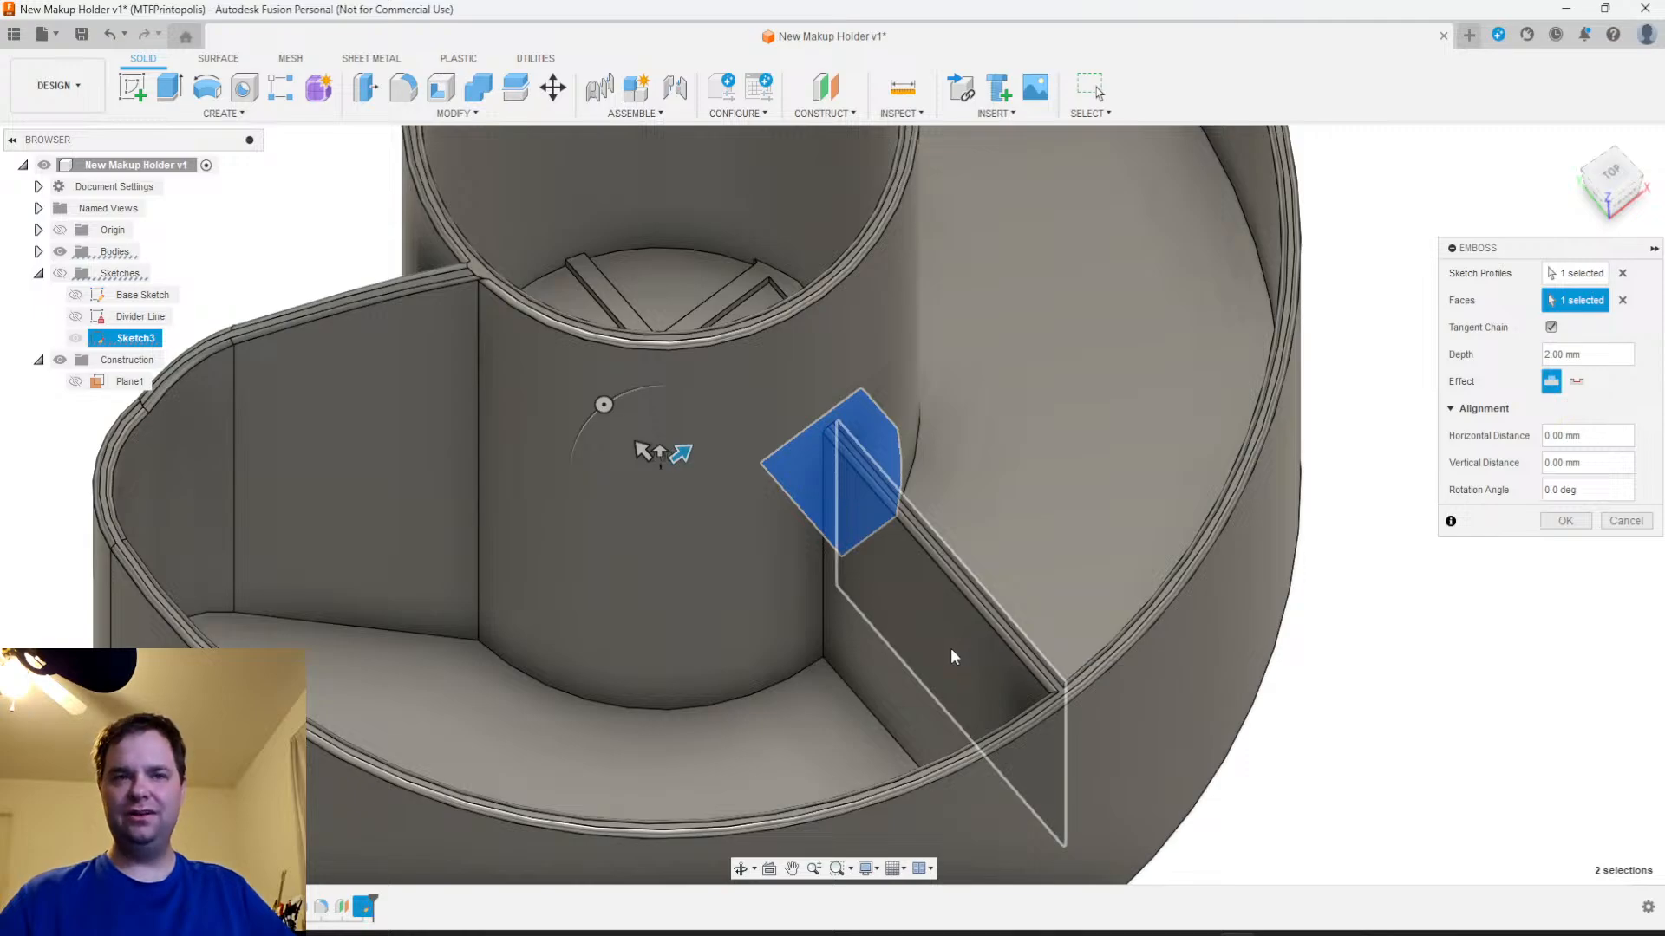
scroll(954, 657, "down", 2)
middle_click_drag(1351, 714, 1354, 787)
scroll(1105, 587, "up", 3)
scroll(1105, 583, "down", 4)
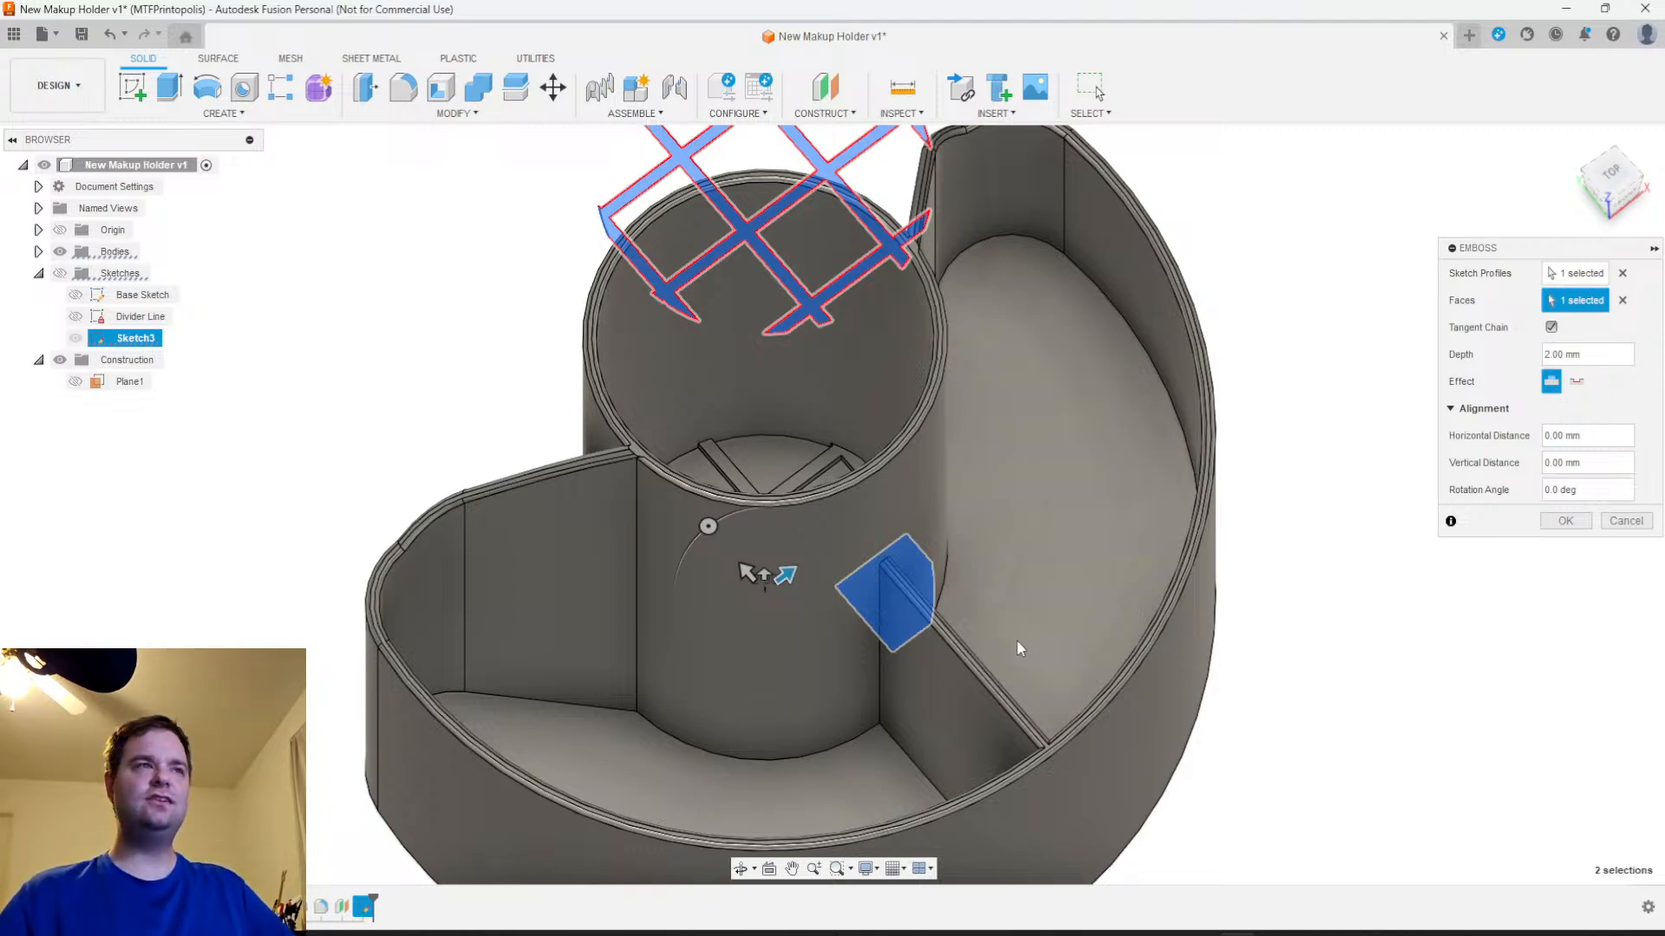
middle_click_drag(1017, 633, 1047, 664)
middle_click_drag(961, 633, 1127, 520, "shift")
Set the emboss depth to 8 mm and create the raised lattice on the cup's floor
left_click(1603, 355)
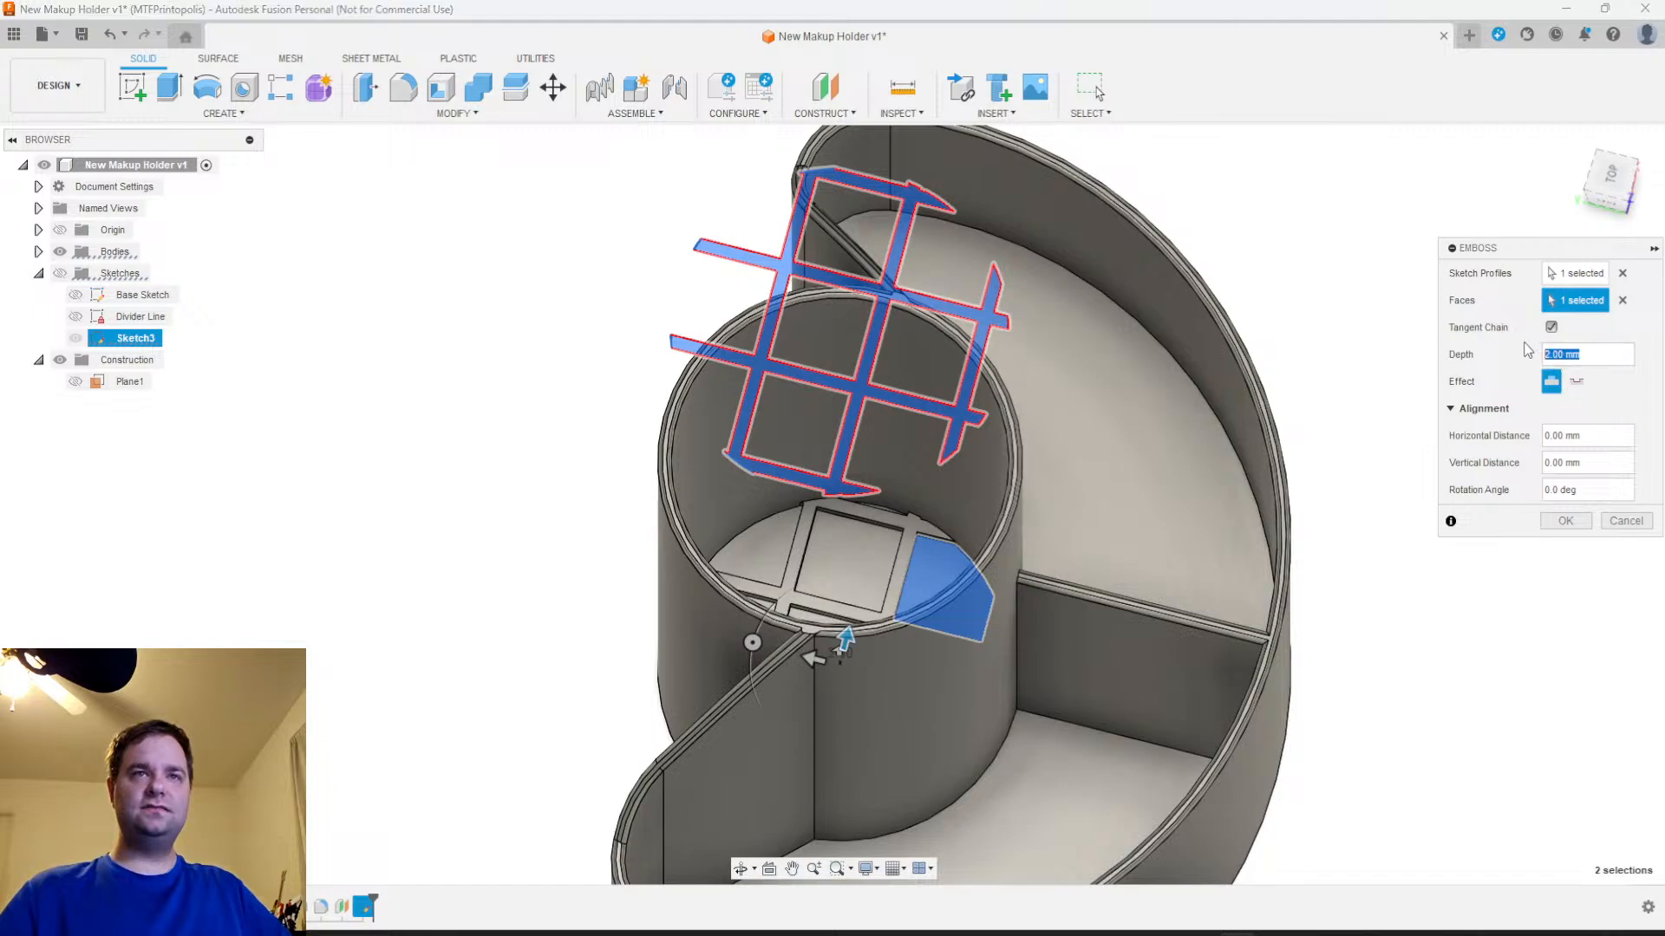
type("8")
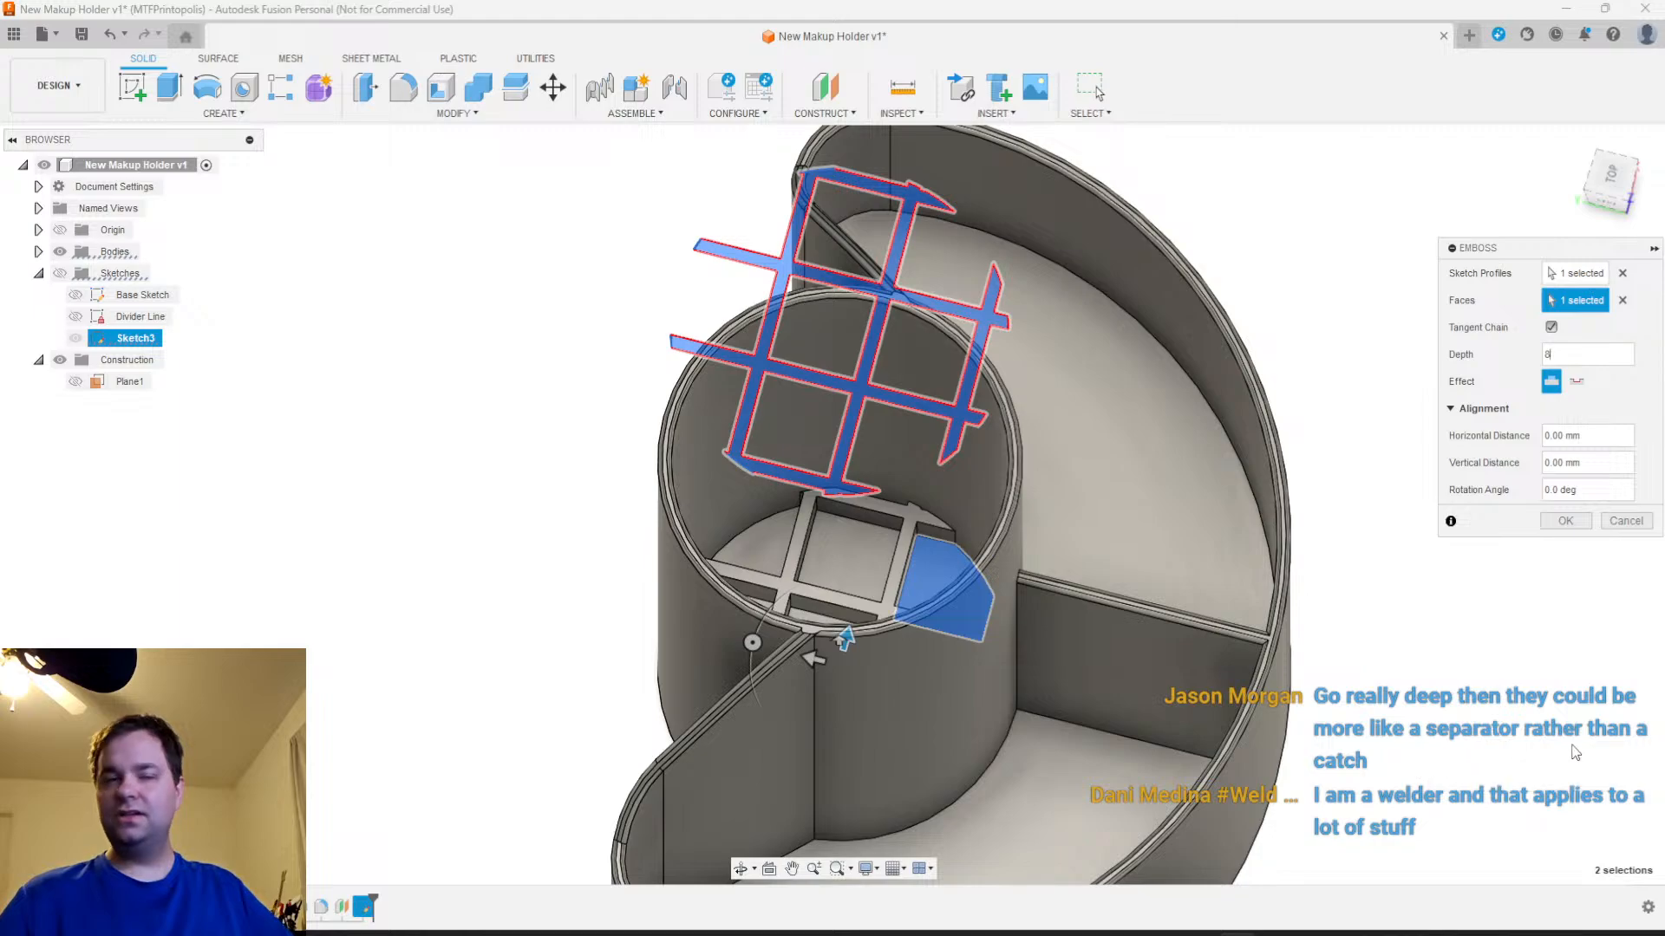
middle_click_drag(1385, 784, 1231, 624, "shift")
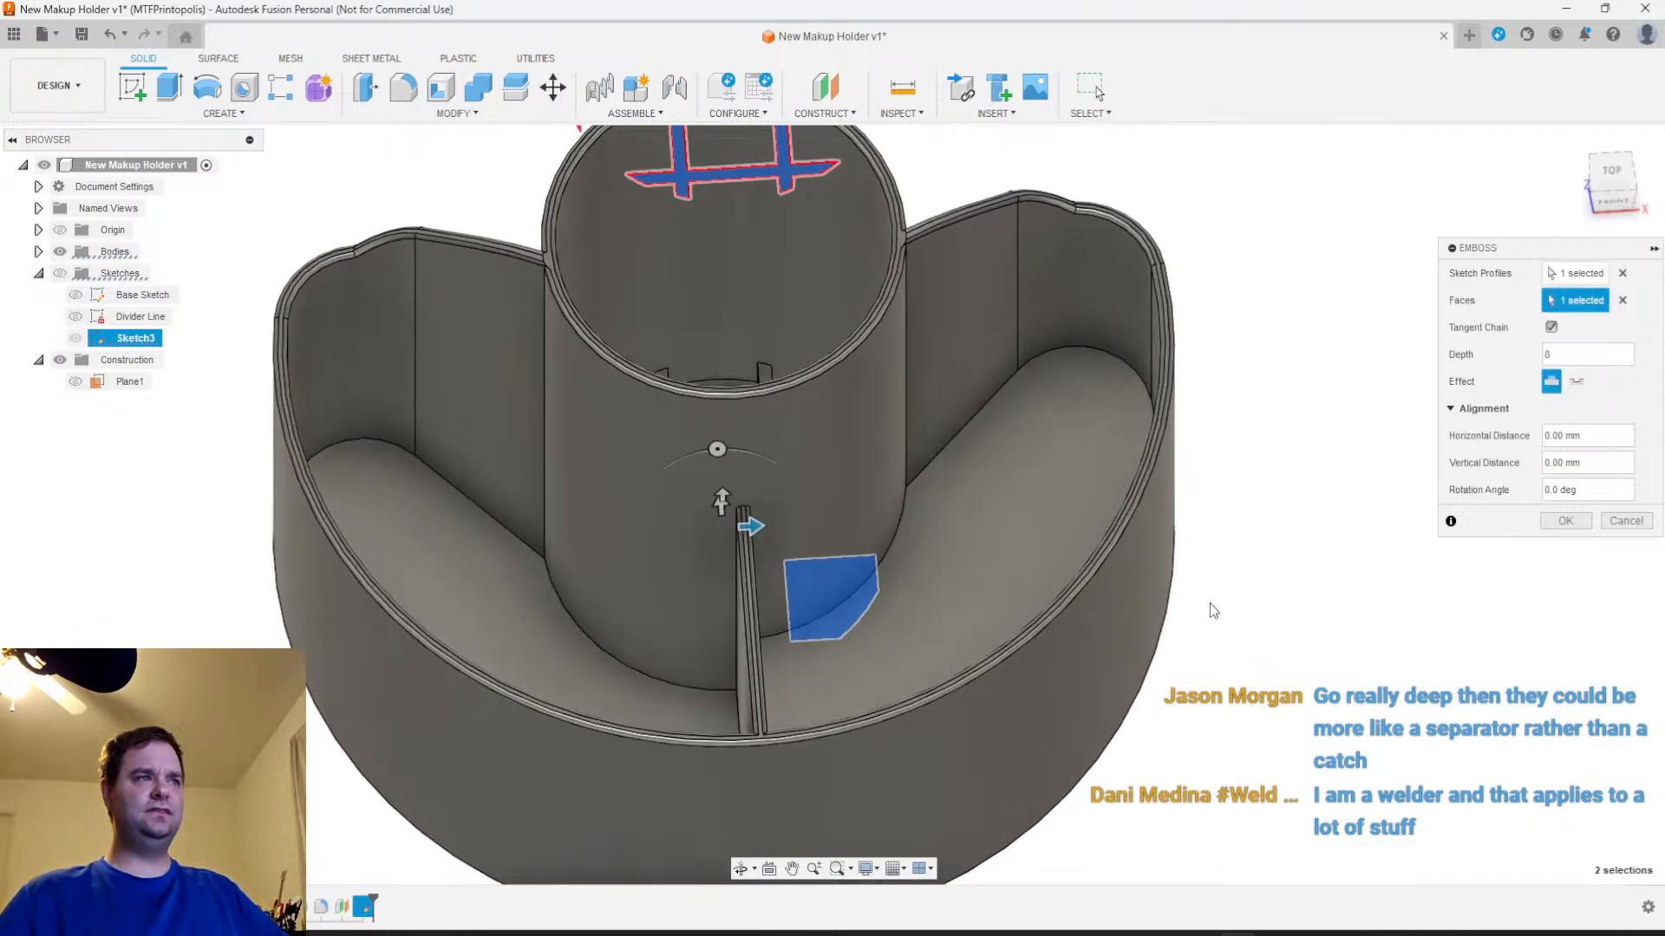
middle_click_drag(919, 494, 911, 555, "shift")
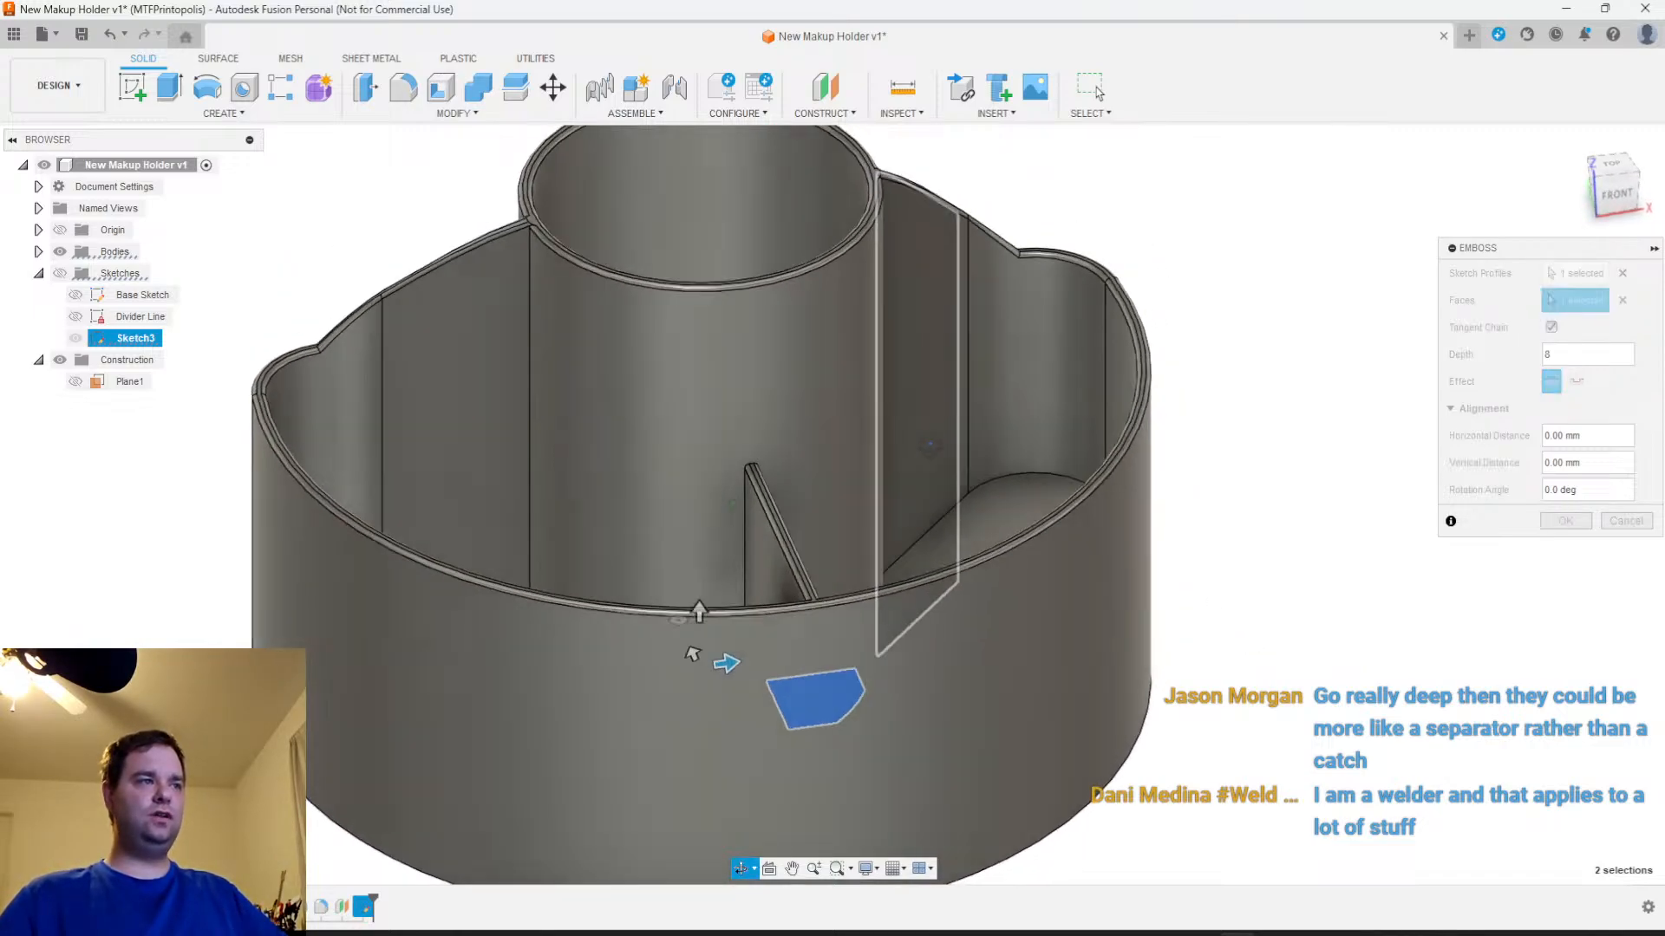
middle_click_drag(1013, 529, 902, 527, "shift")
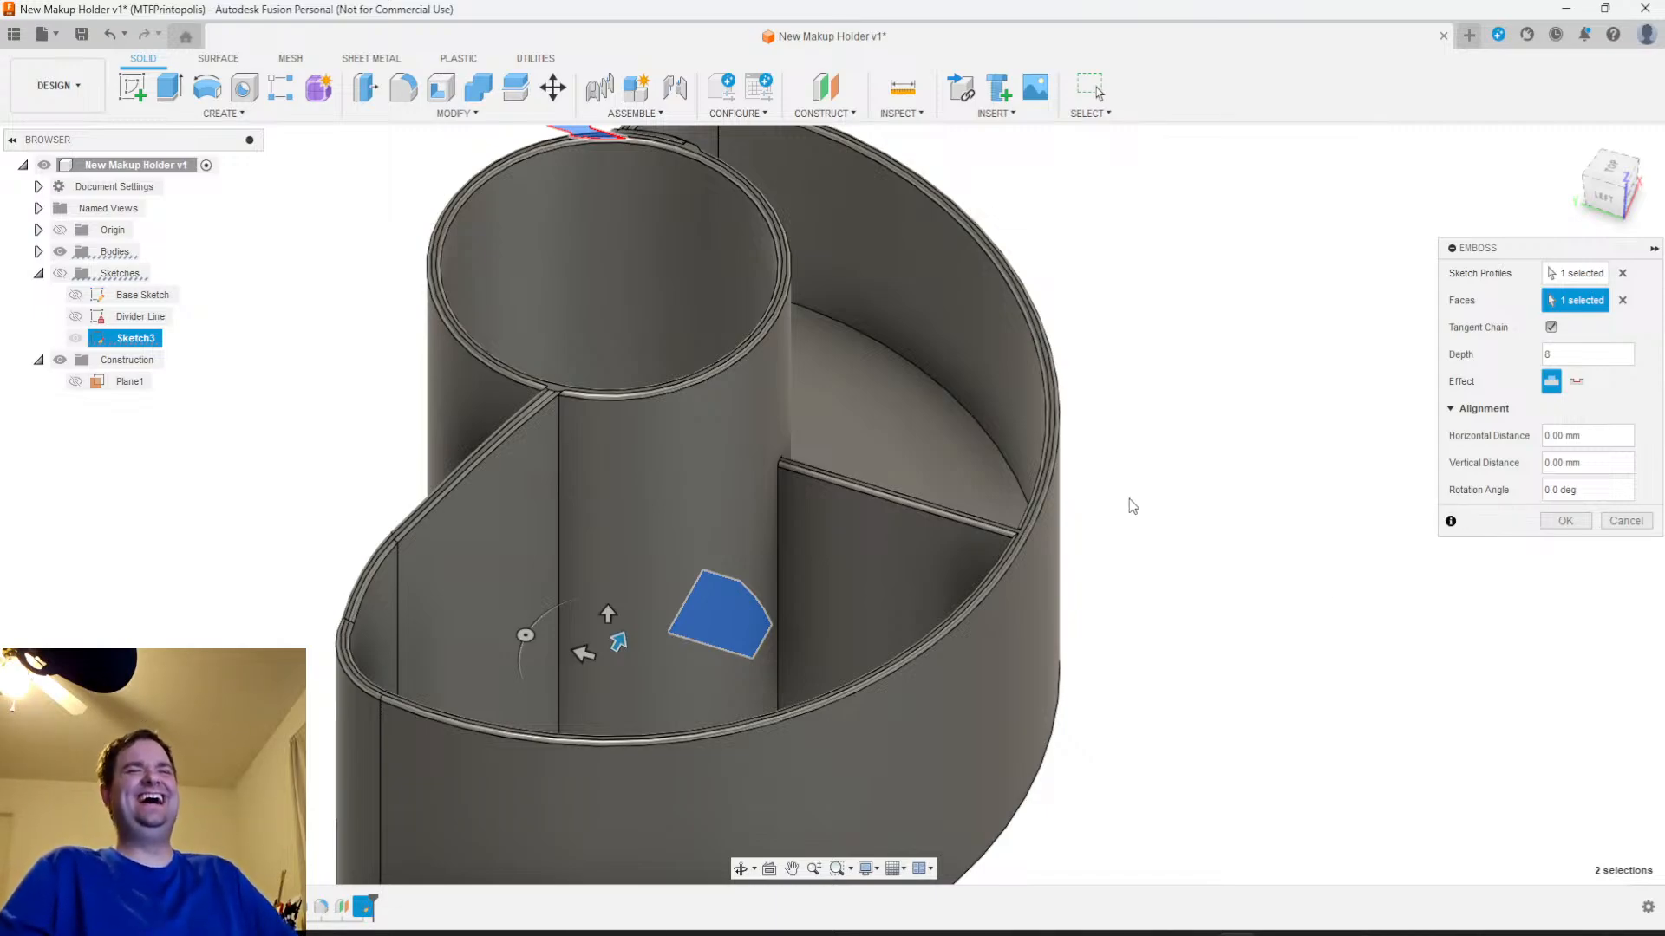
middle_click_drag(1167, 443, 1140, 721, "shift")
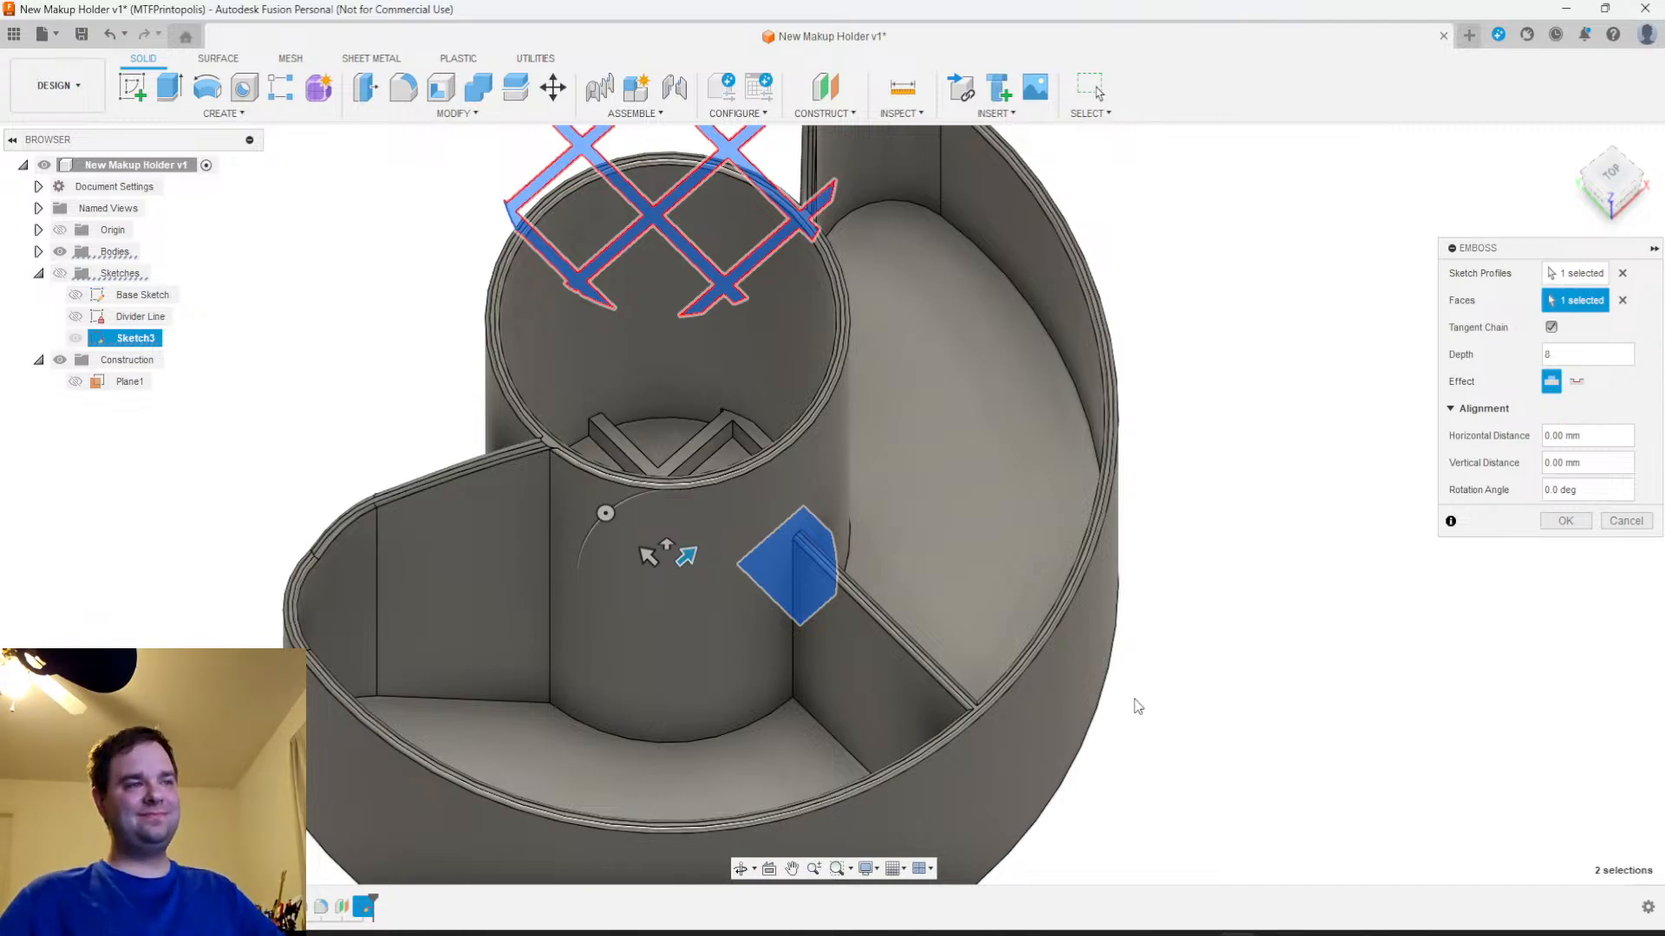
scroll(1134, 697, "up", 3)
middle_click_drag(1132, 694, 1078, 550, "shift")
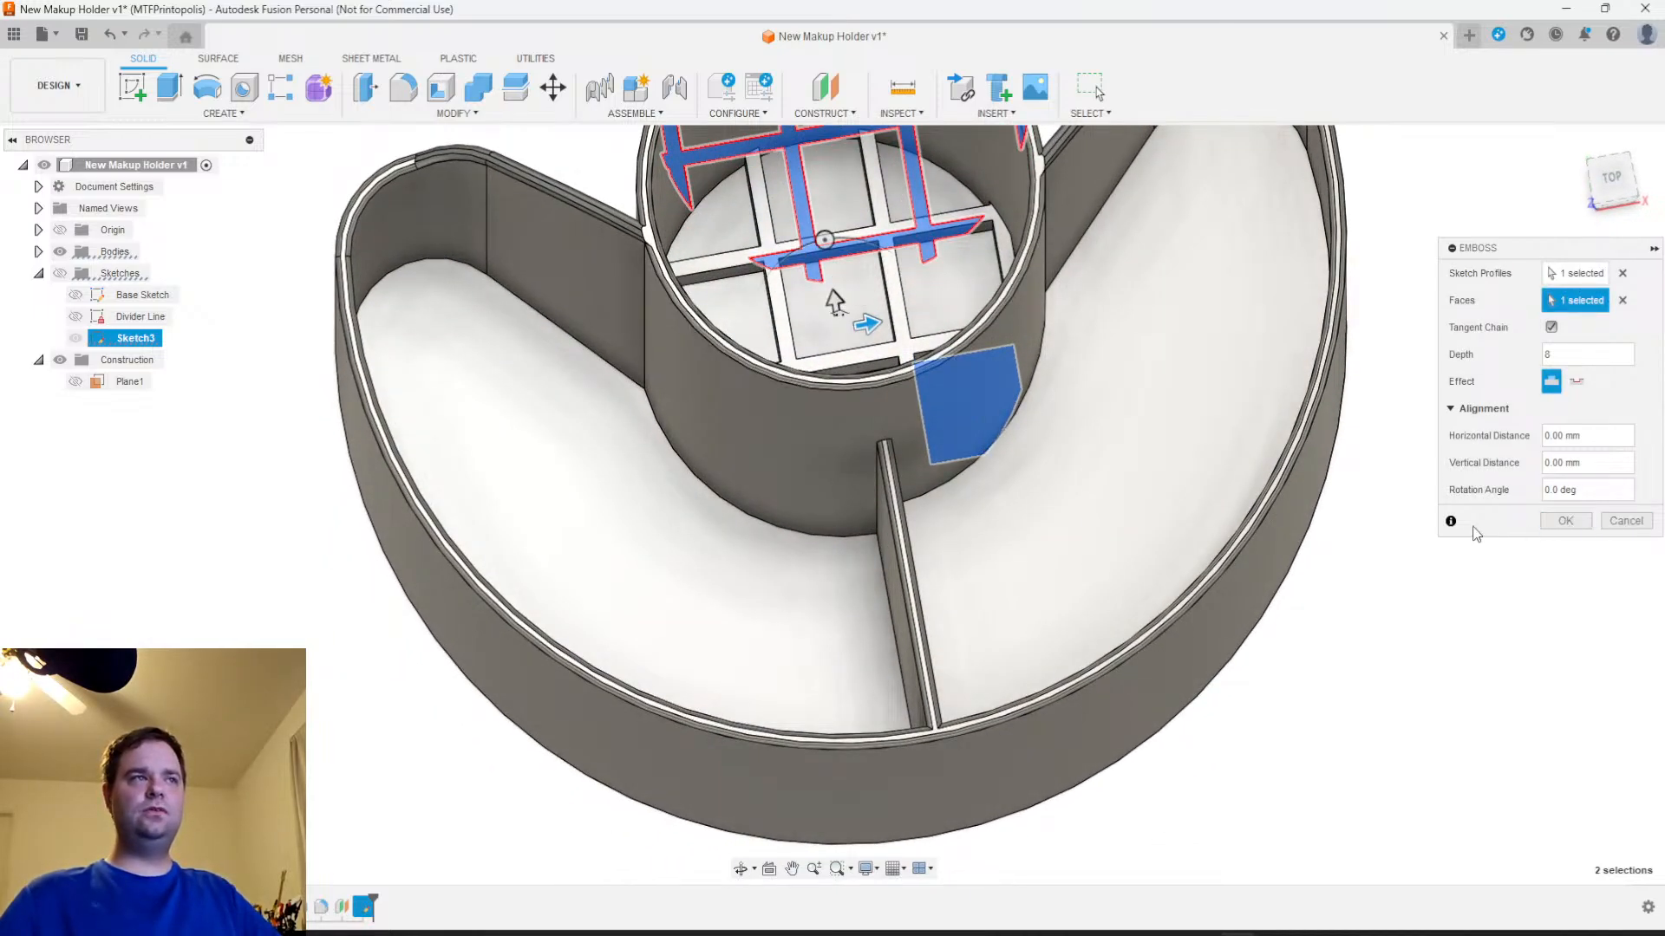
middle_click_drag(1237, 523, 1252, 578, "shift")
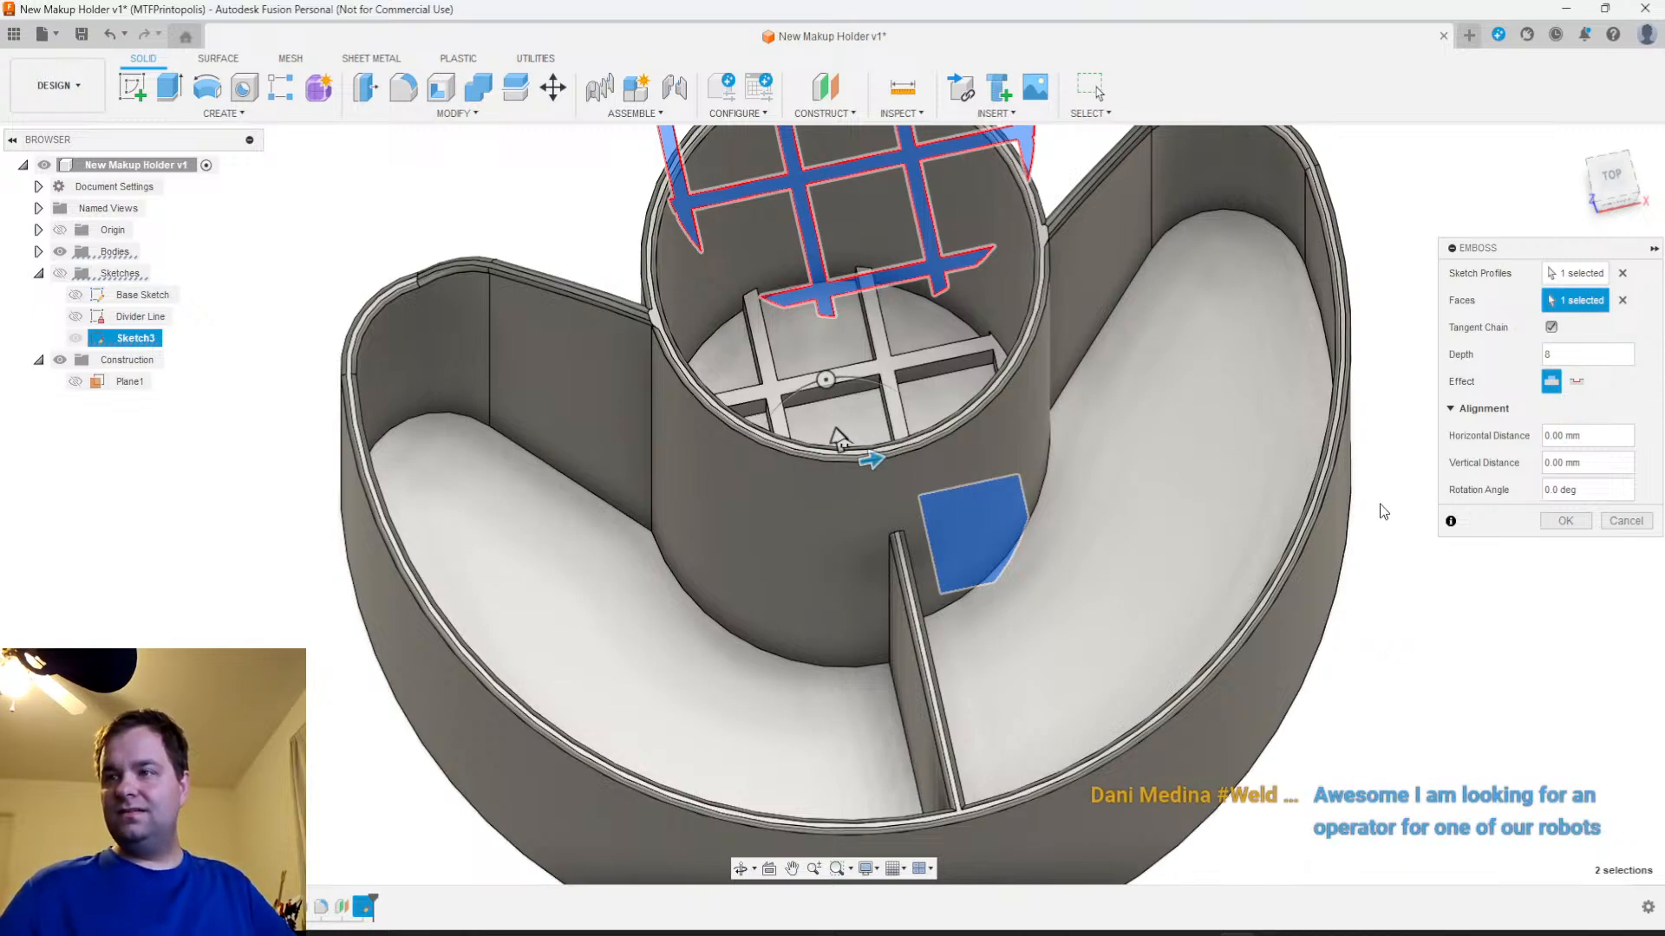
middle_click_drag(1089, 656, 1115, 638, "shift")
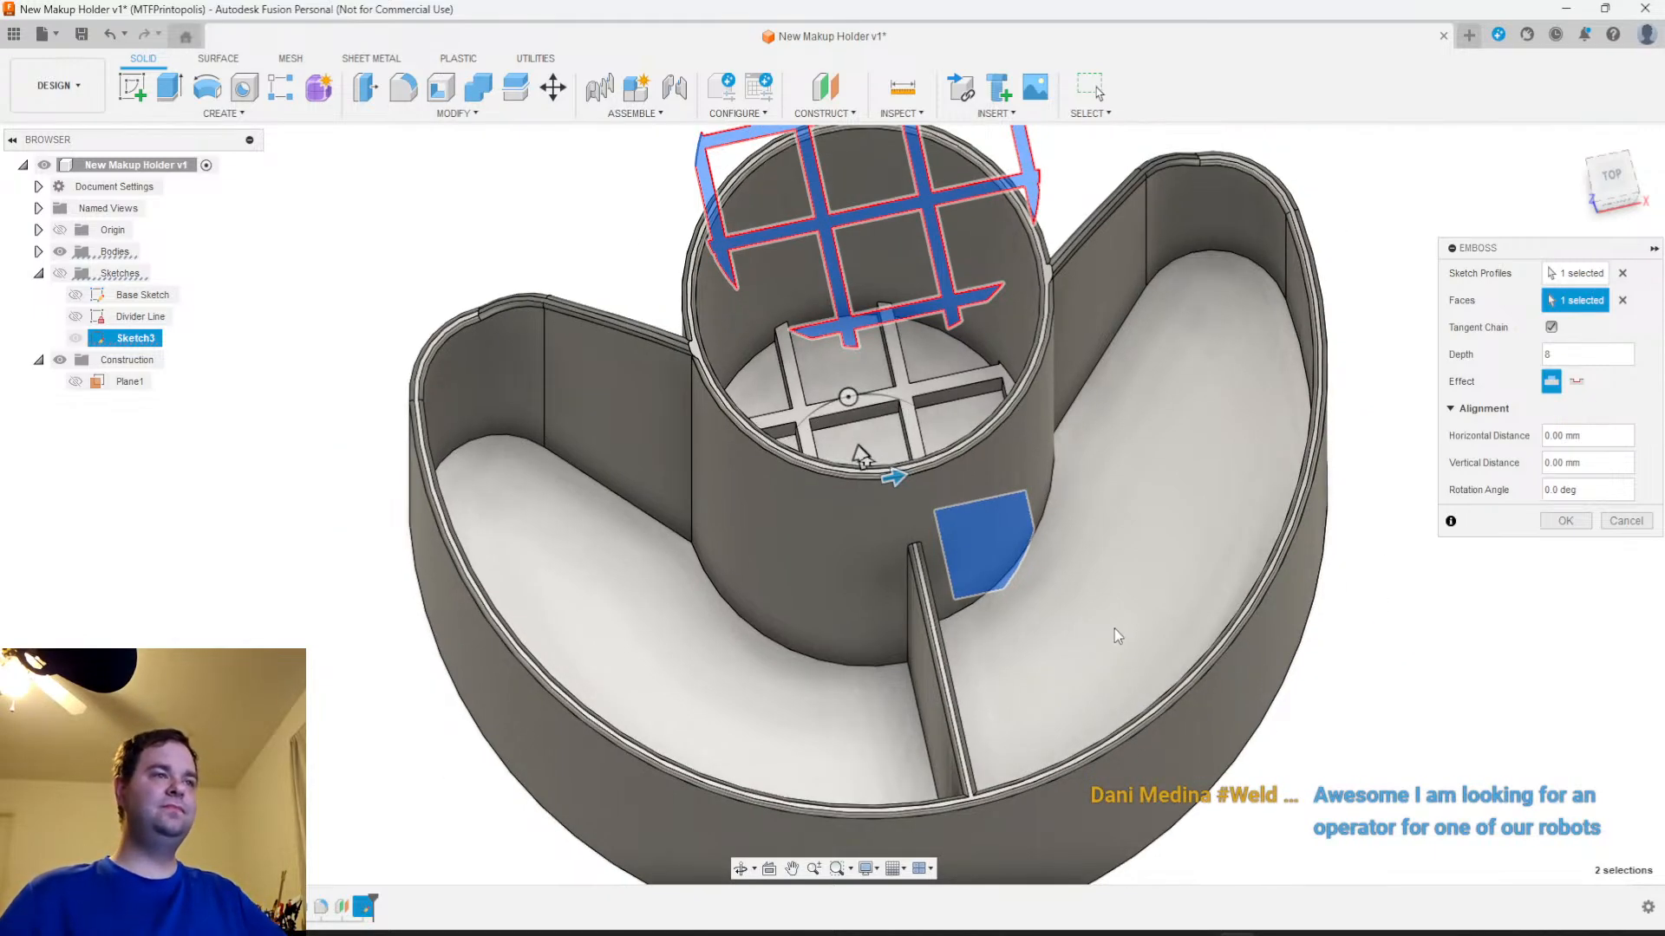
middle_click_drag(1127, 696, 1224, 539, "shift")
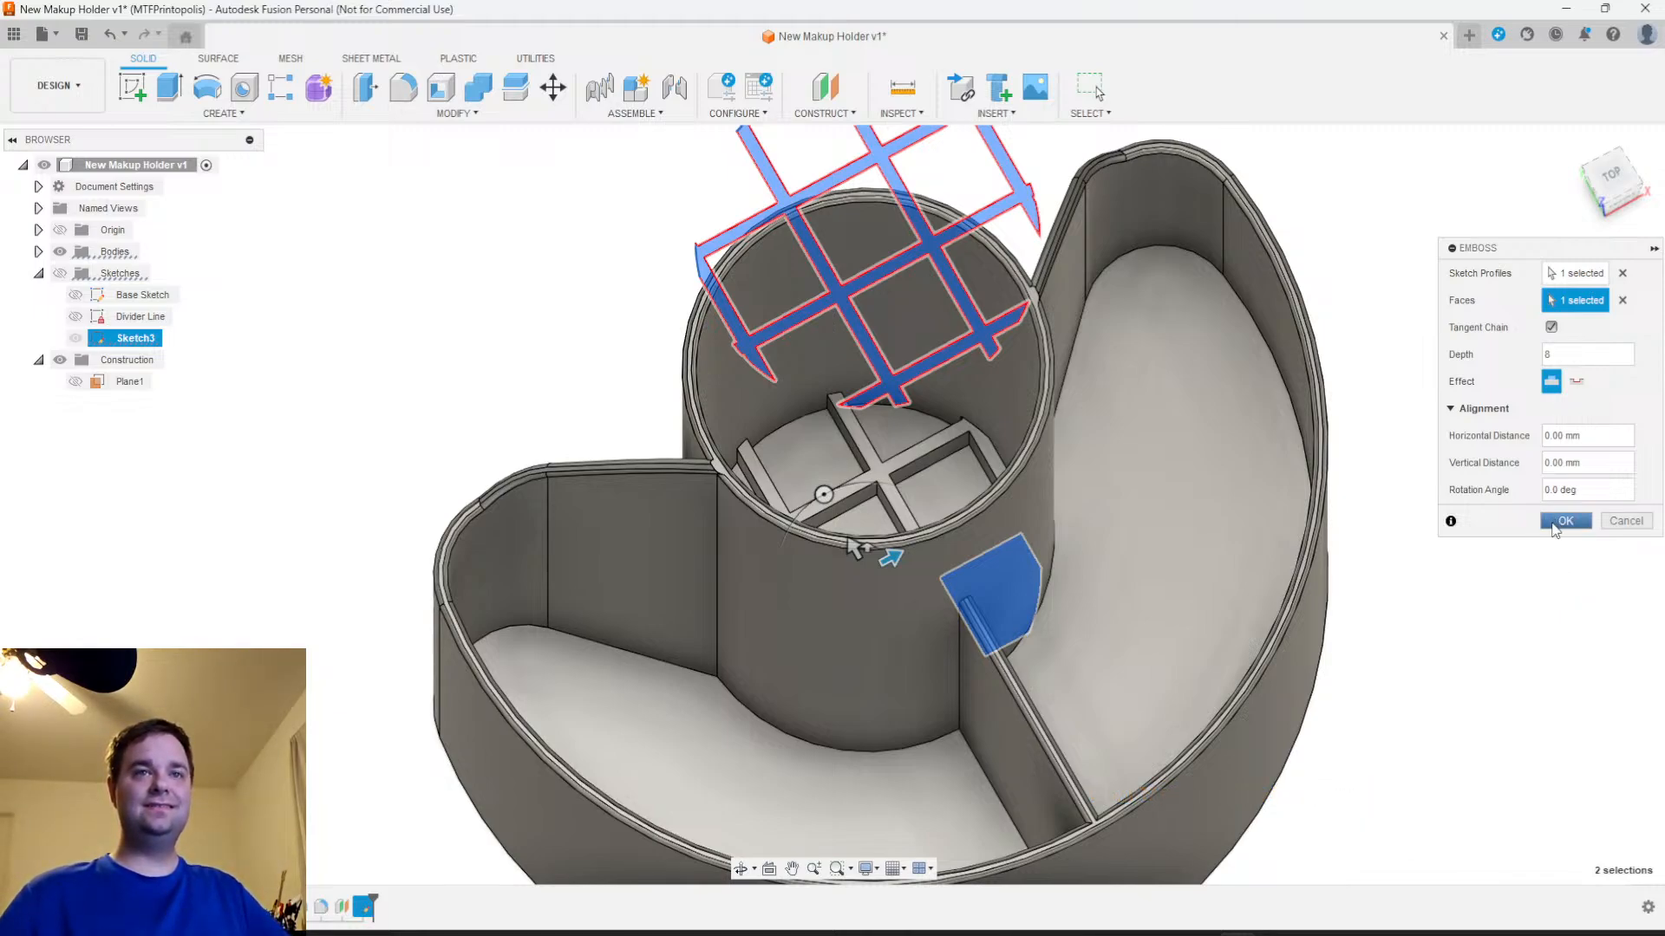
left_click(1562, 521)
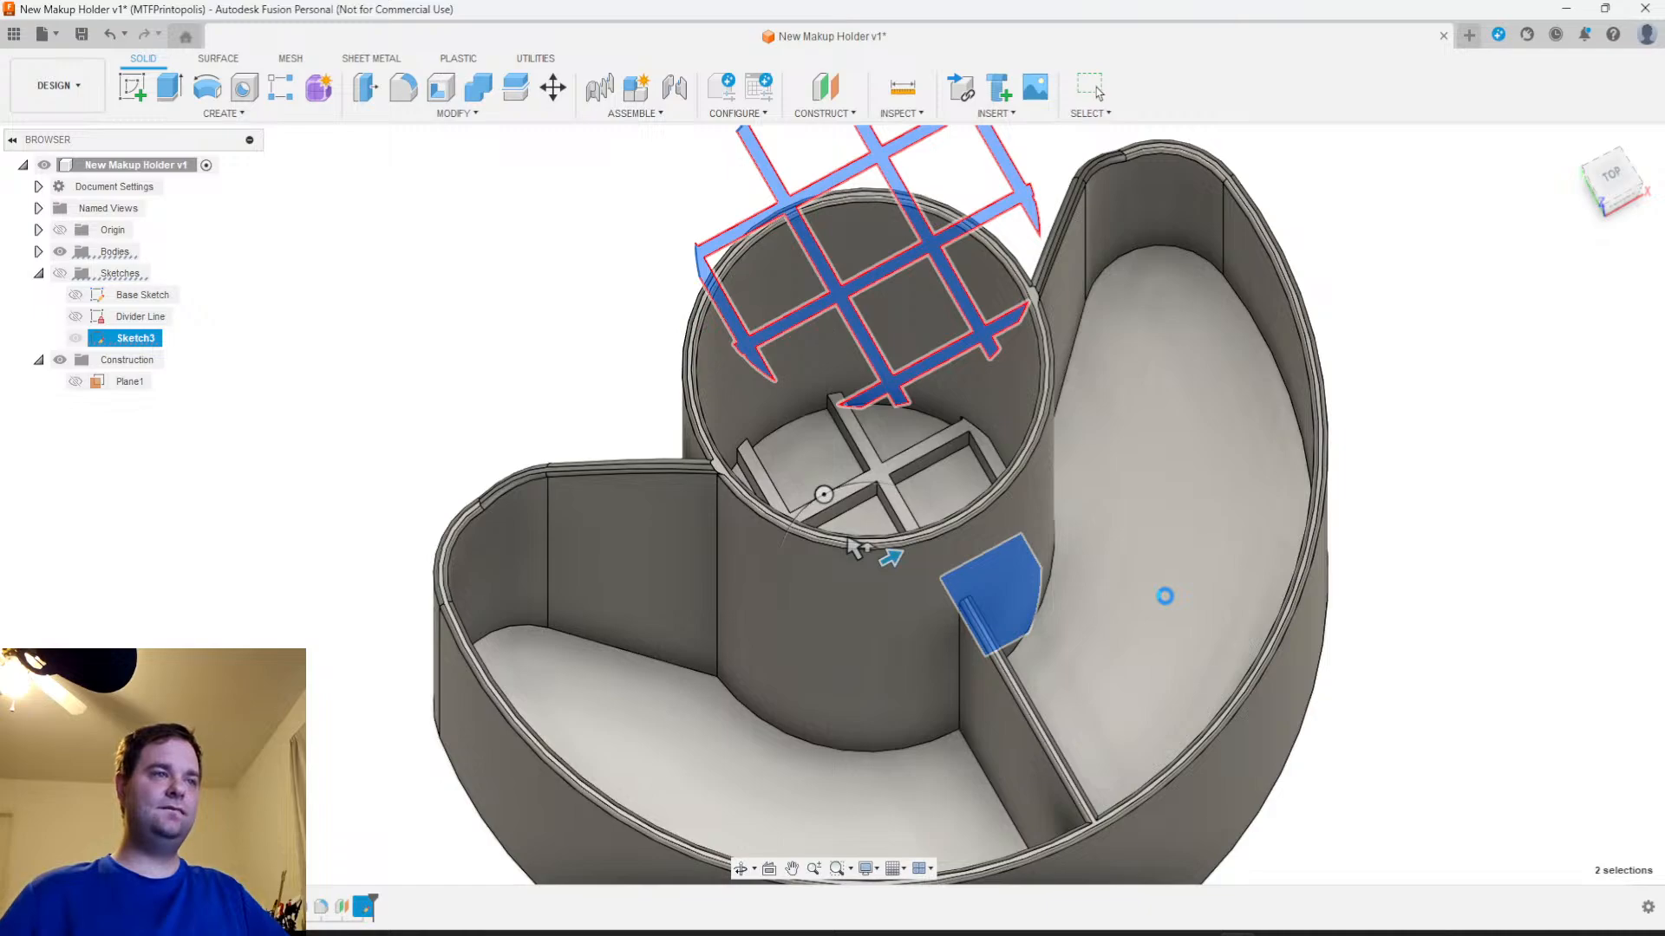
Inspect the raised lattice inside the central cup from above and from the sides
mouse_move(1115, 607)
middle_mouse_down("shift")
mouse_move(1042, 567)
mouse_move(1095, 647)
mouse_move(1162, 616)
mouse_move(1160, 578)
mouse_move(1067, 744)
mouse_move(1089, 652)
mouse_move(1297, 433)
middle_mouse_up("shift")
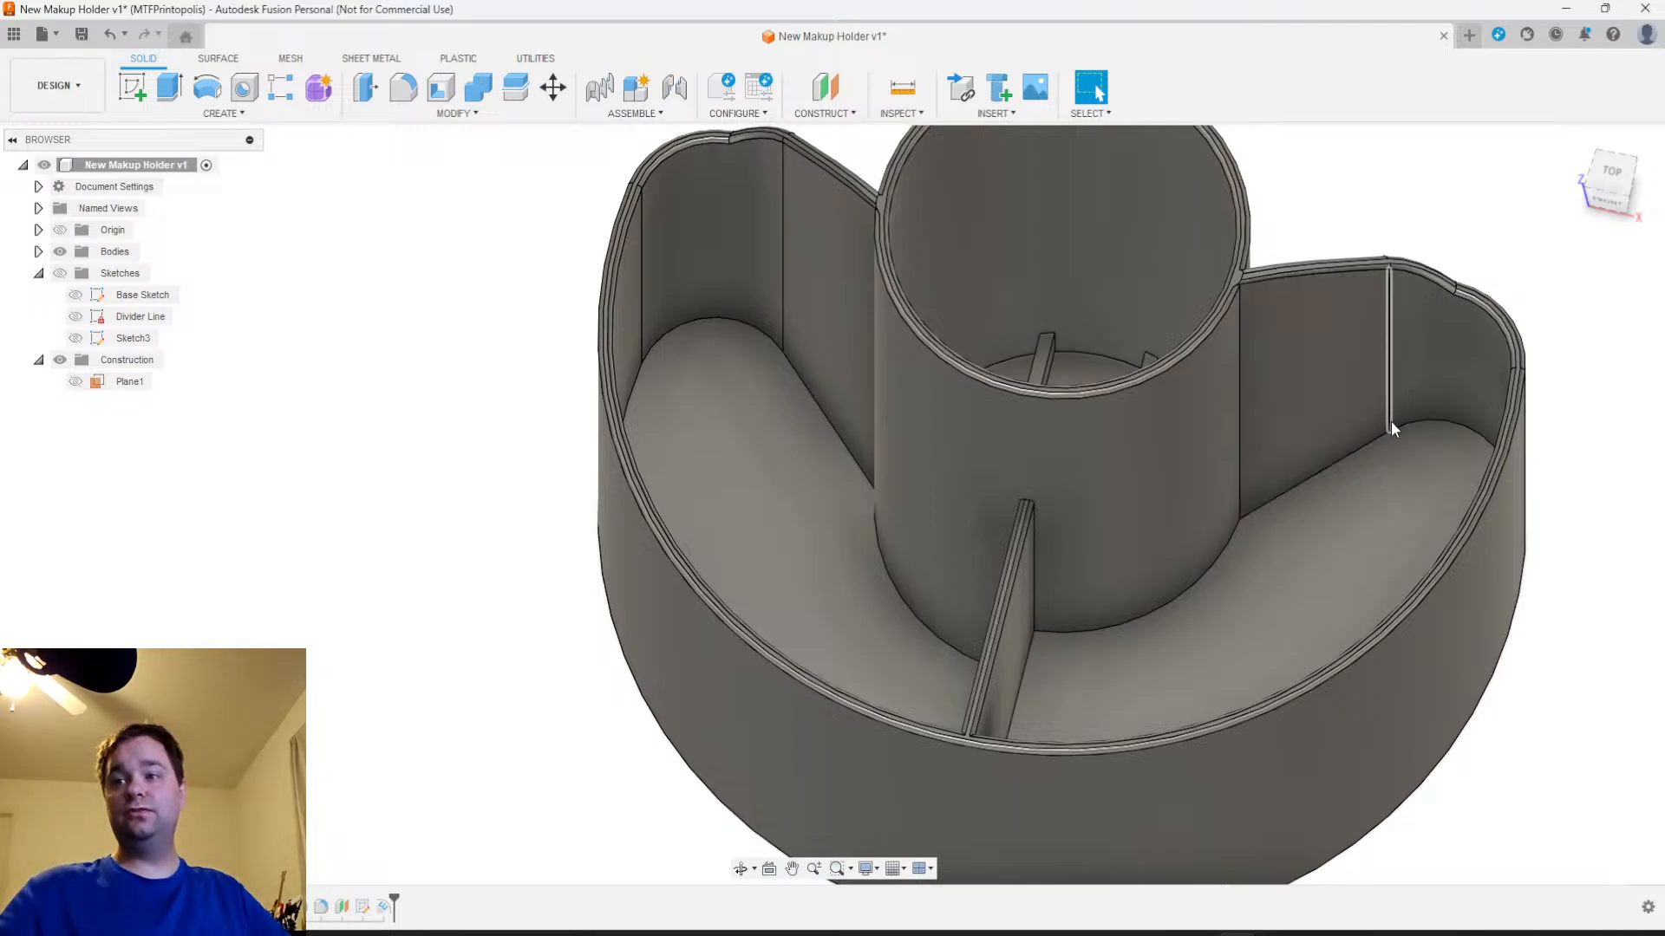
middle_click_drag(1226, 572, 1020, 612)
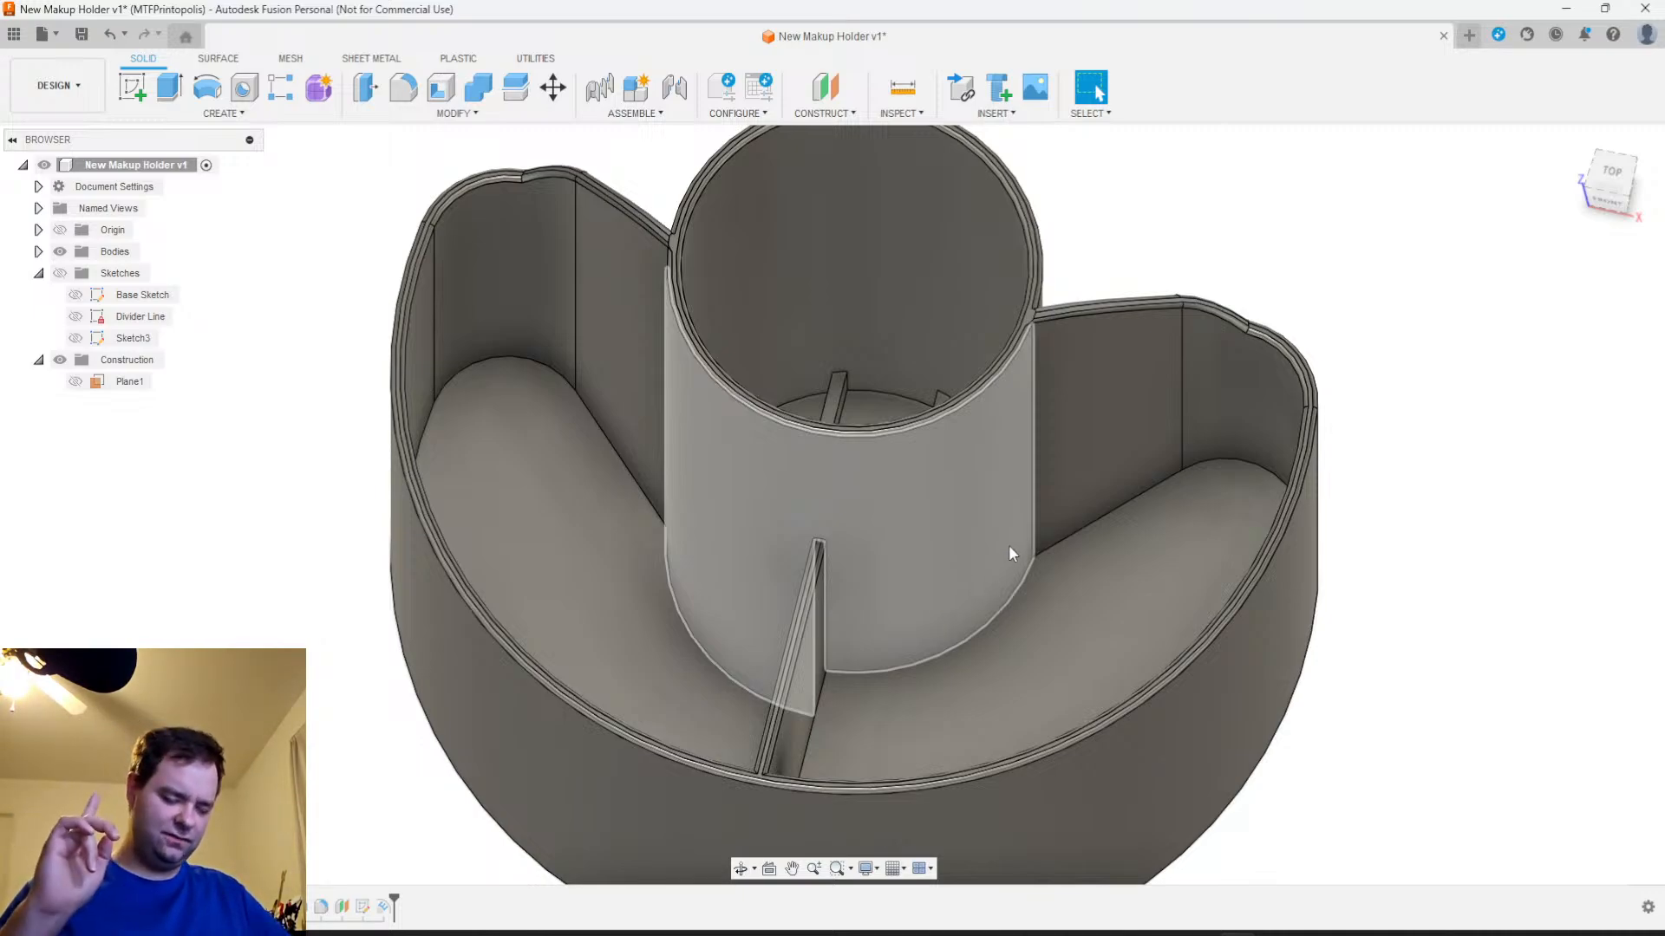
mouse_move(975, 620)
middle_mouse_down("shift")
mouse_move(1205, 743)
mouse_move(1026, 483)
mouse_move(546, 564)
mouse_move(989, 691)
mouse_move(1037, 605)
mouse_move(981, 642)
middle_mouse_up("shift")
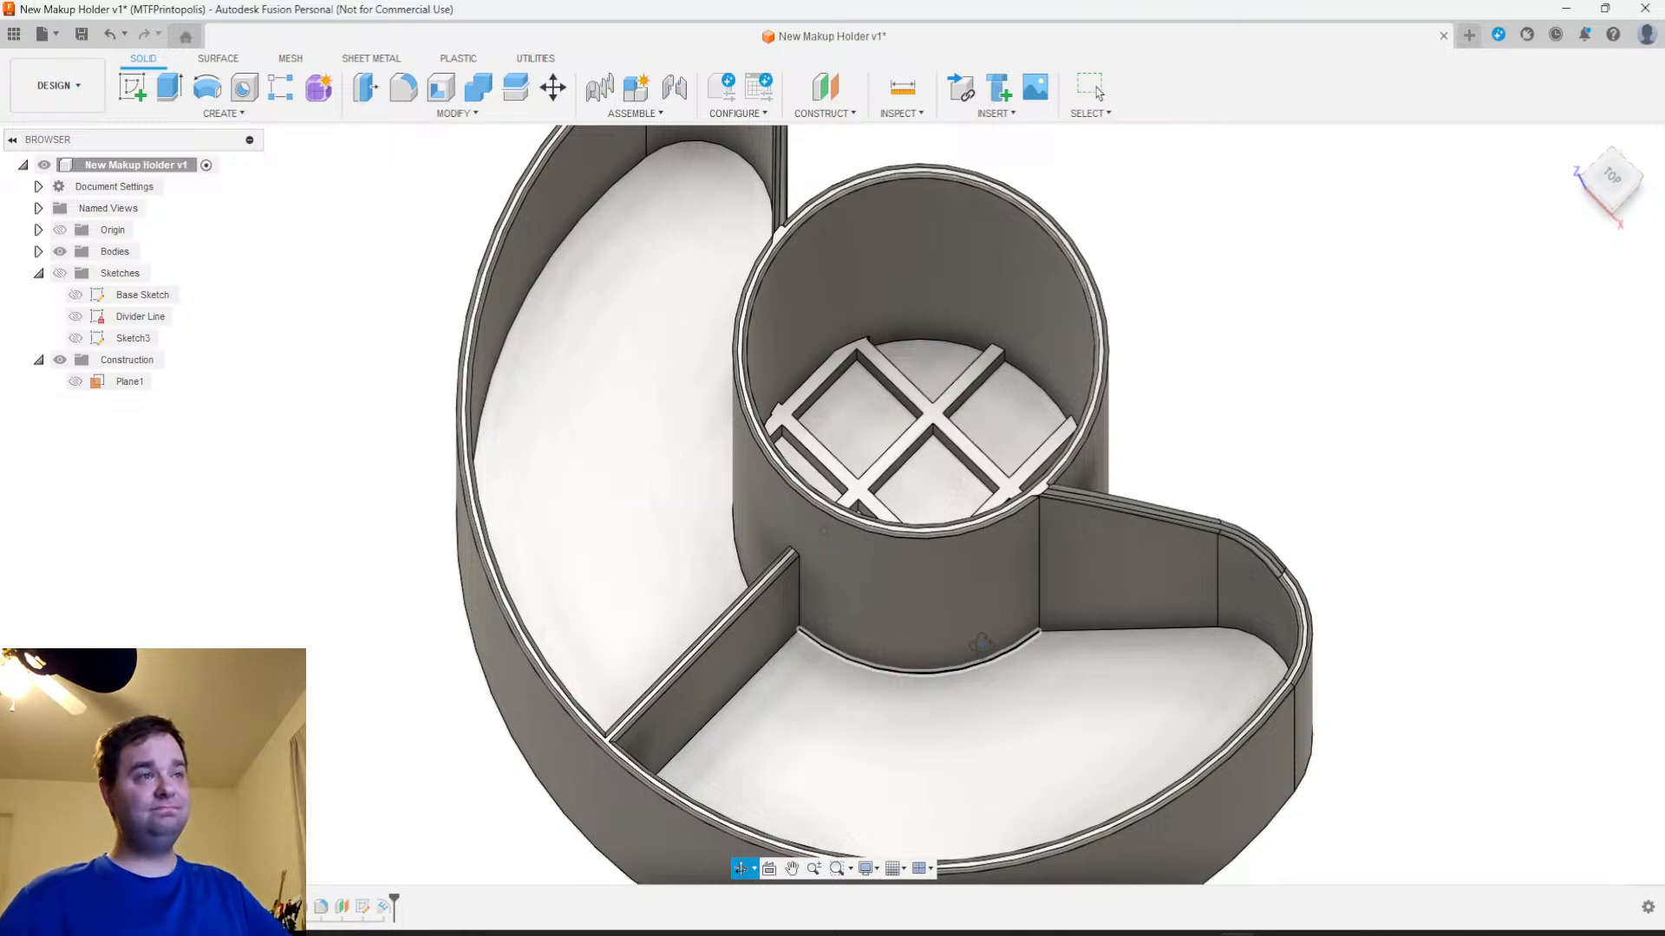
middle_click_drag(981, 642, 984, 643, "shift")
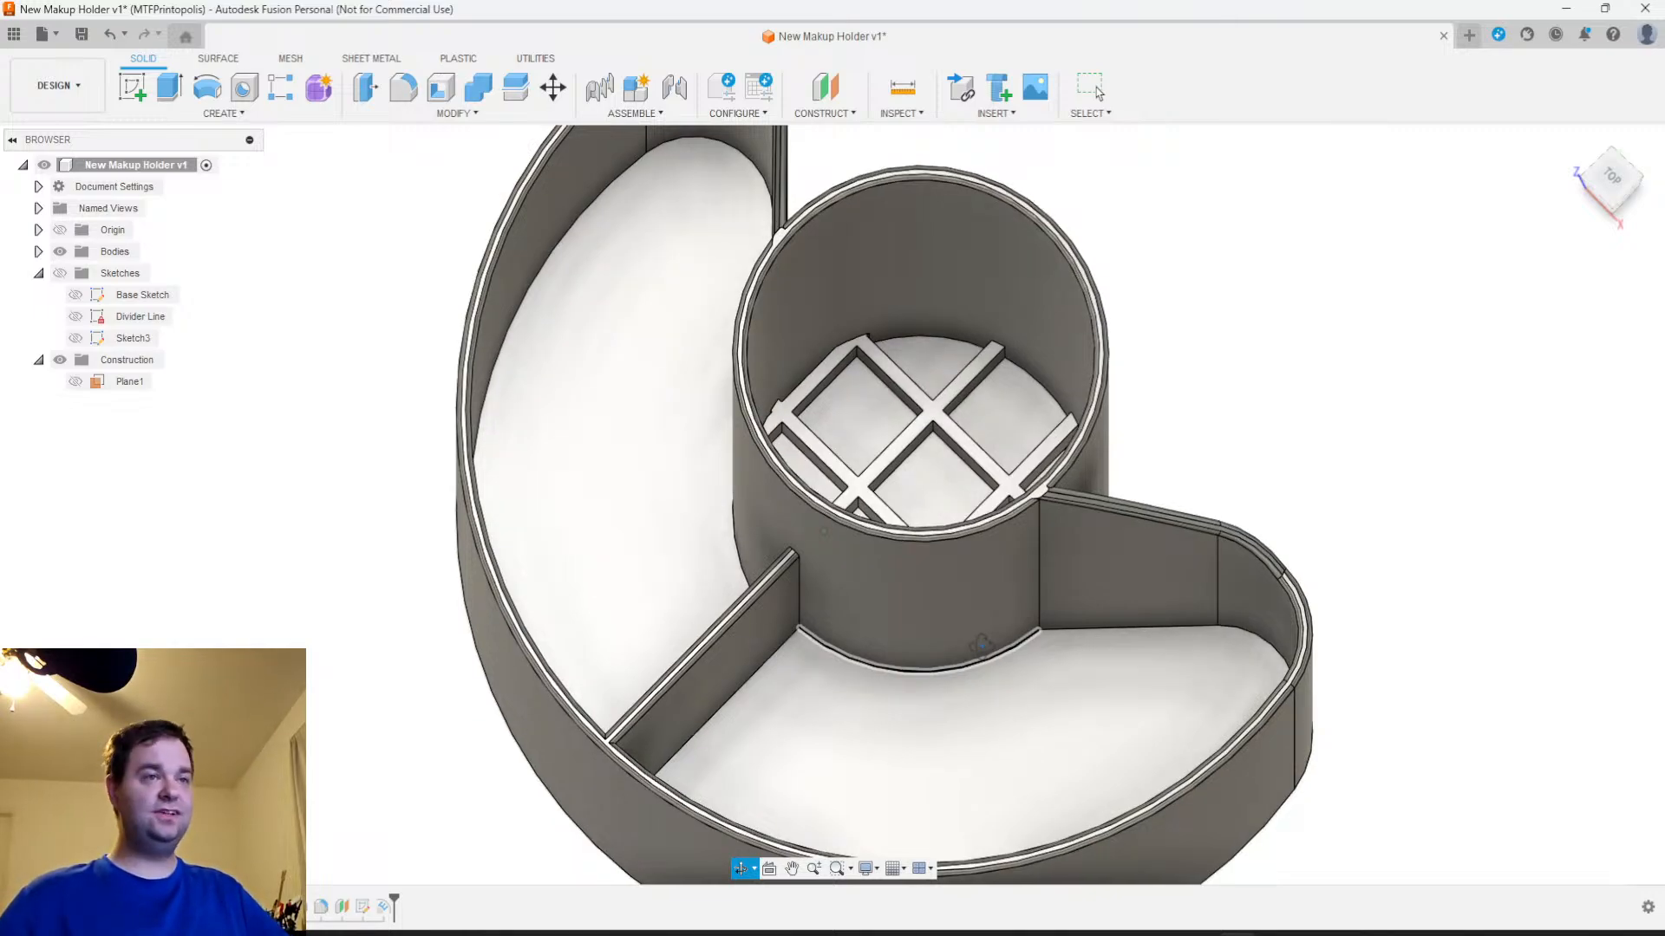
middle_click_drag(1044, 695, 1097, 780)
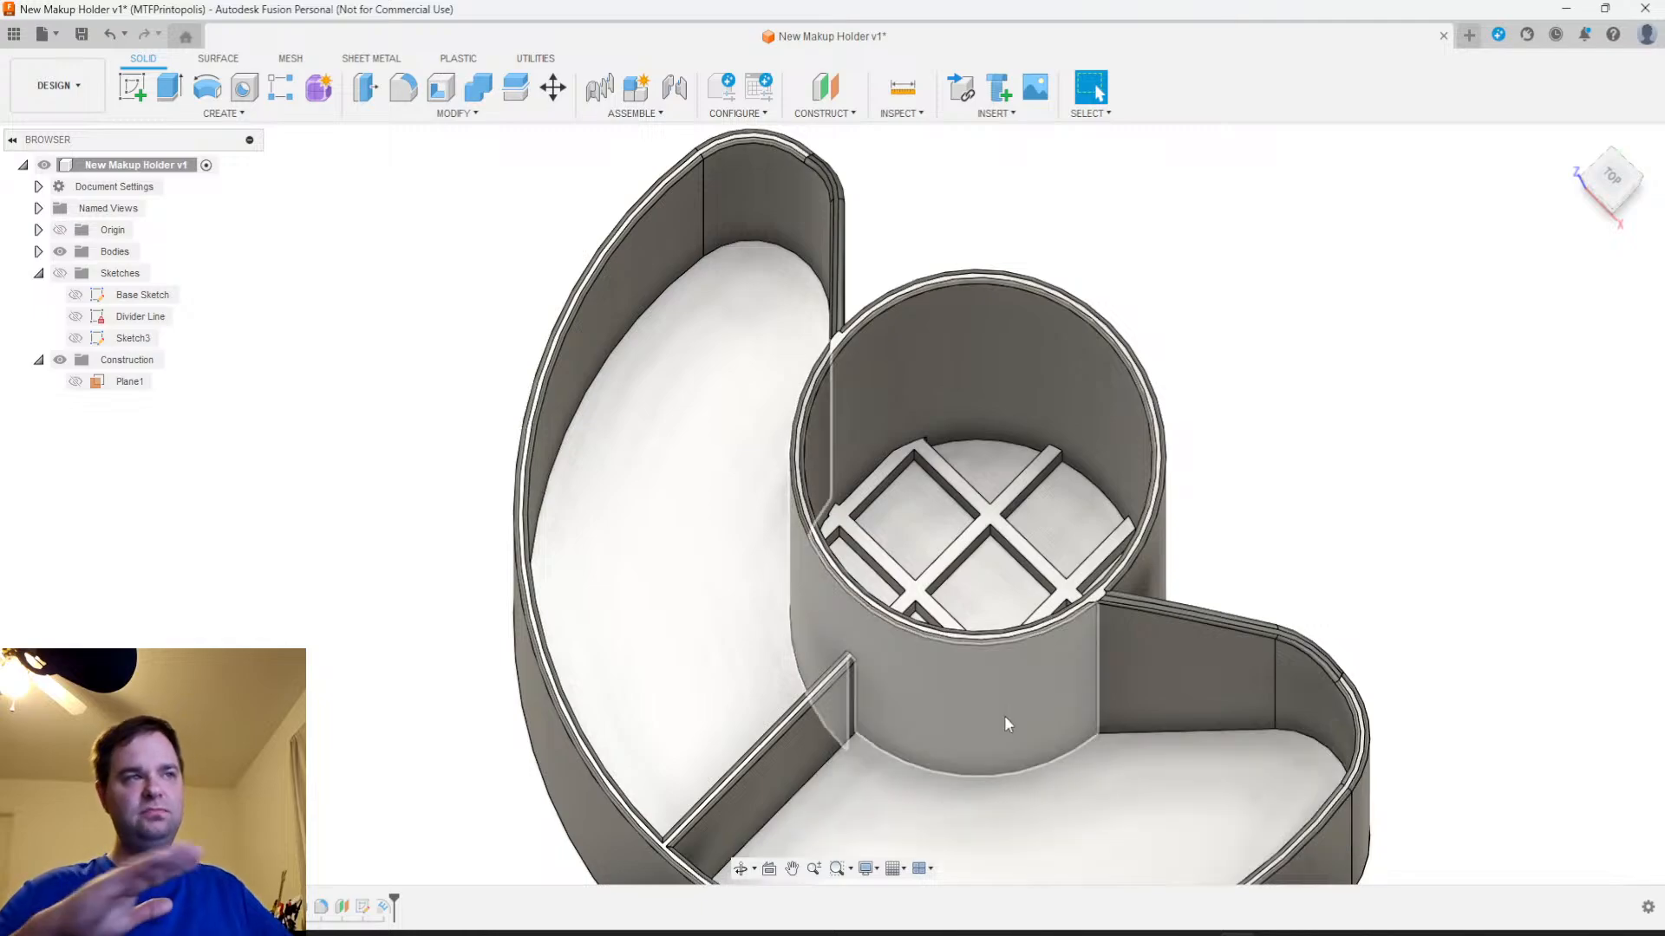
mouse_move(1027, 545)
middle_mouse_down("shift")
mouse_move(1067, 768)
mouse_move(1067, 570)
middle_mouse_up("shift")
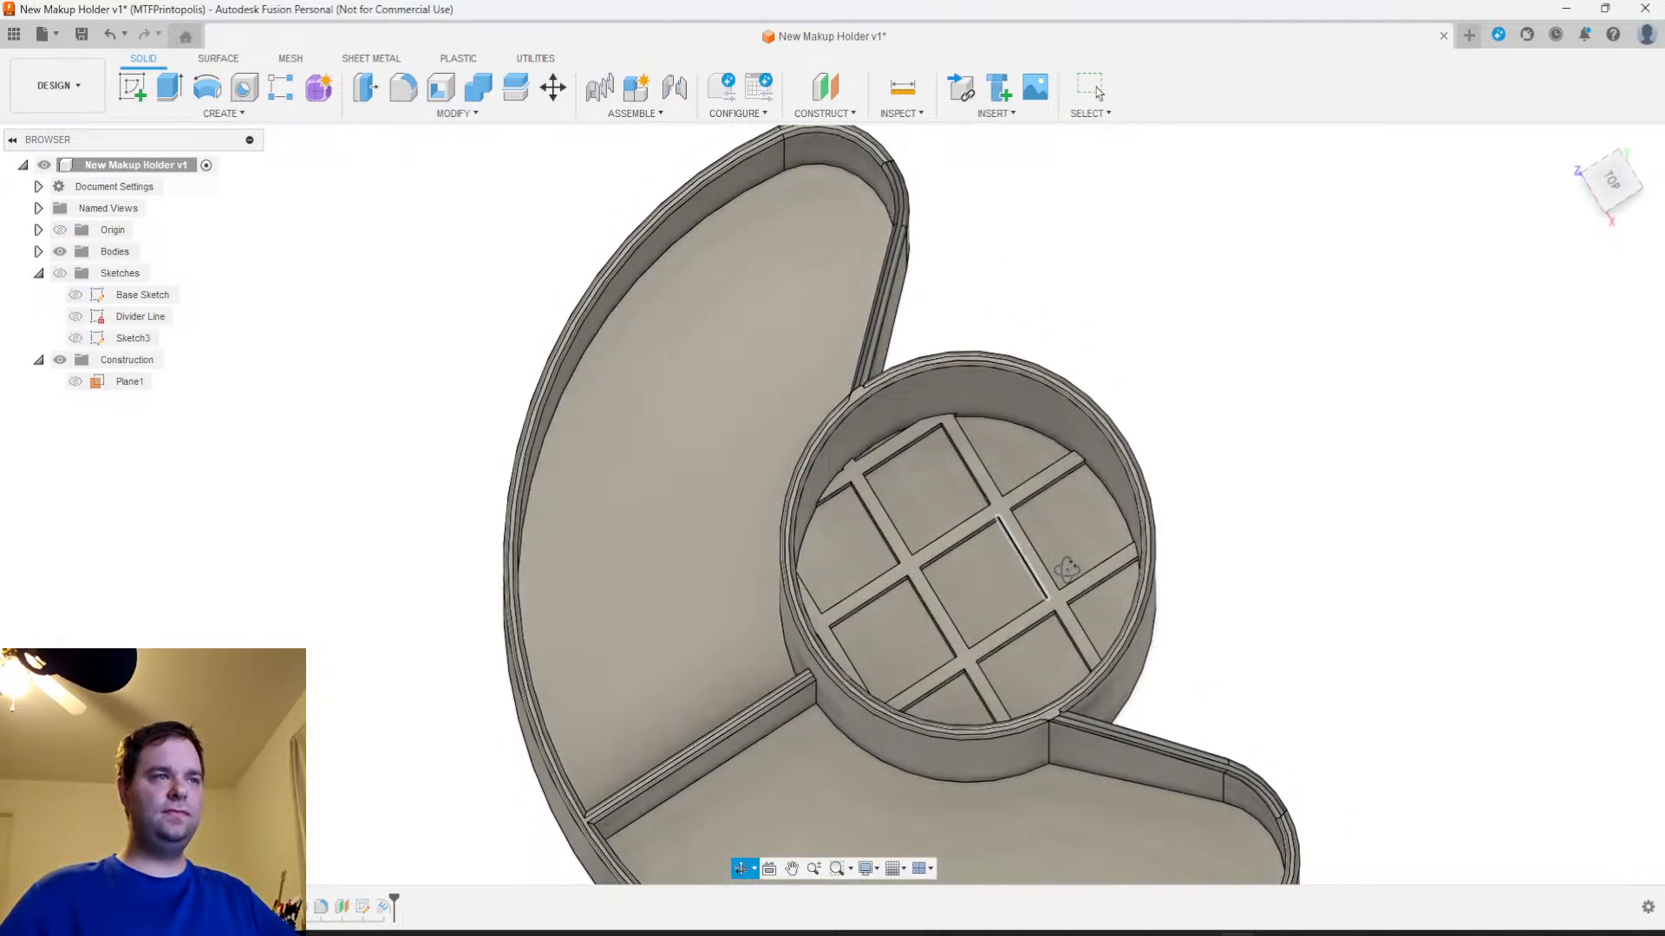
middle_click_drag(1170, 668, 1161, 606, "shift")
Reopen the lattice emboss for editing and show the grid sketch over the holder
right_click(383, 907)
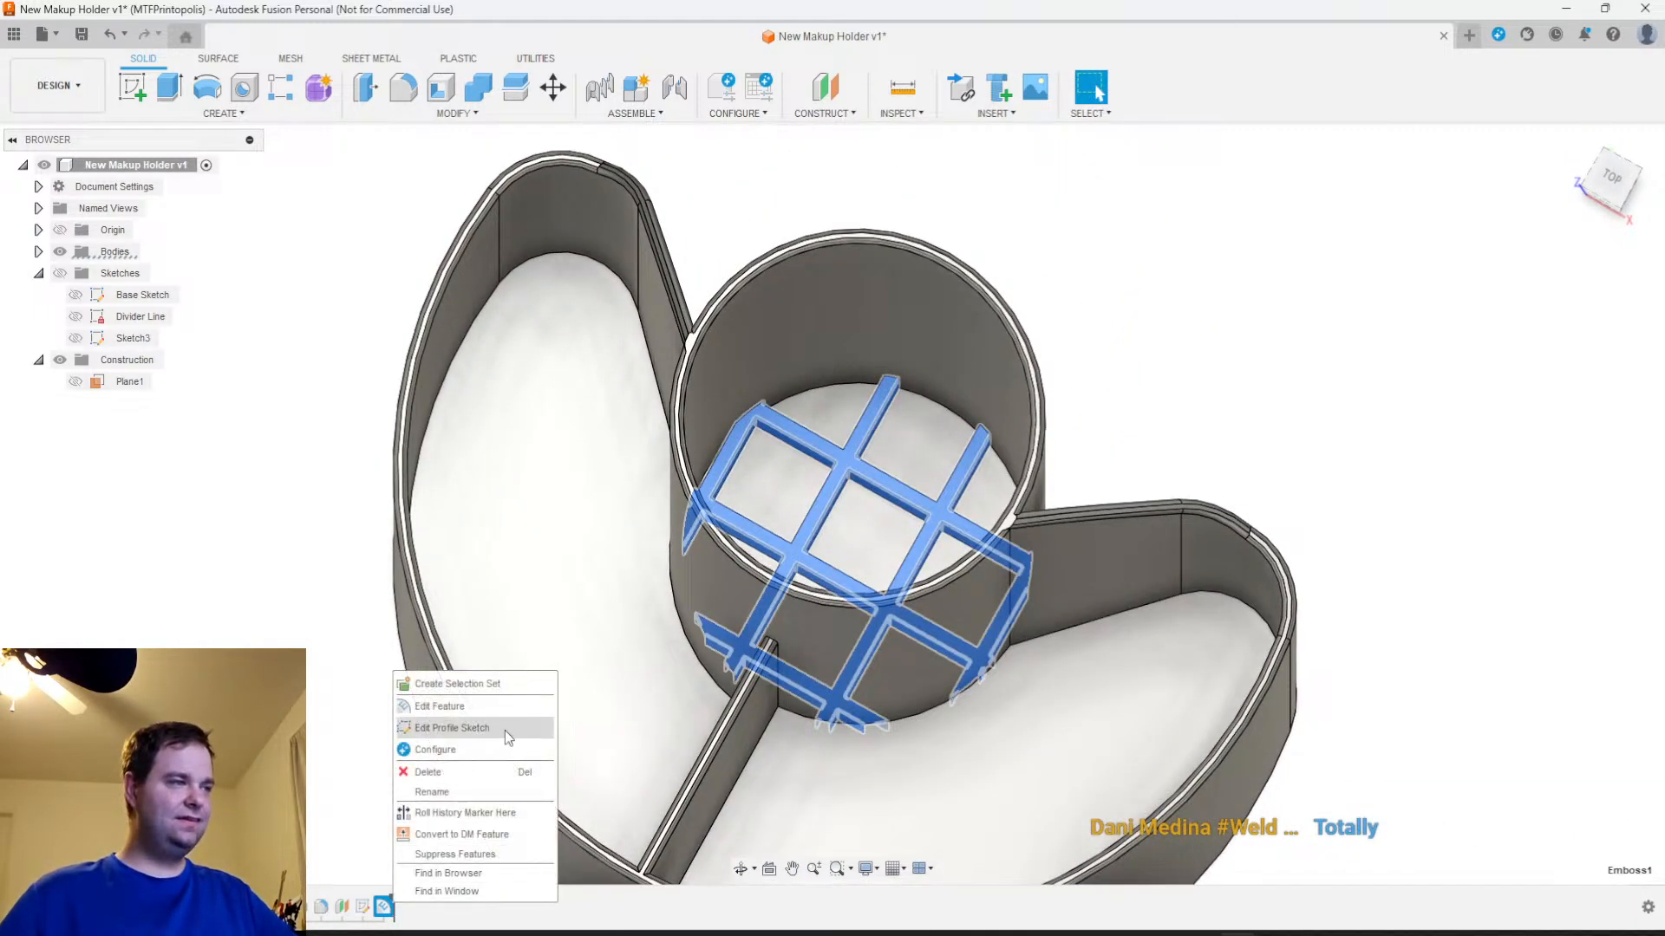
left_click(459, 706)
middle_click_drag(856, 541, 866, 531, "shift")
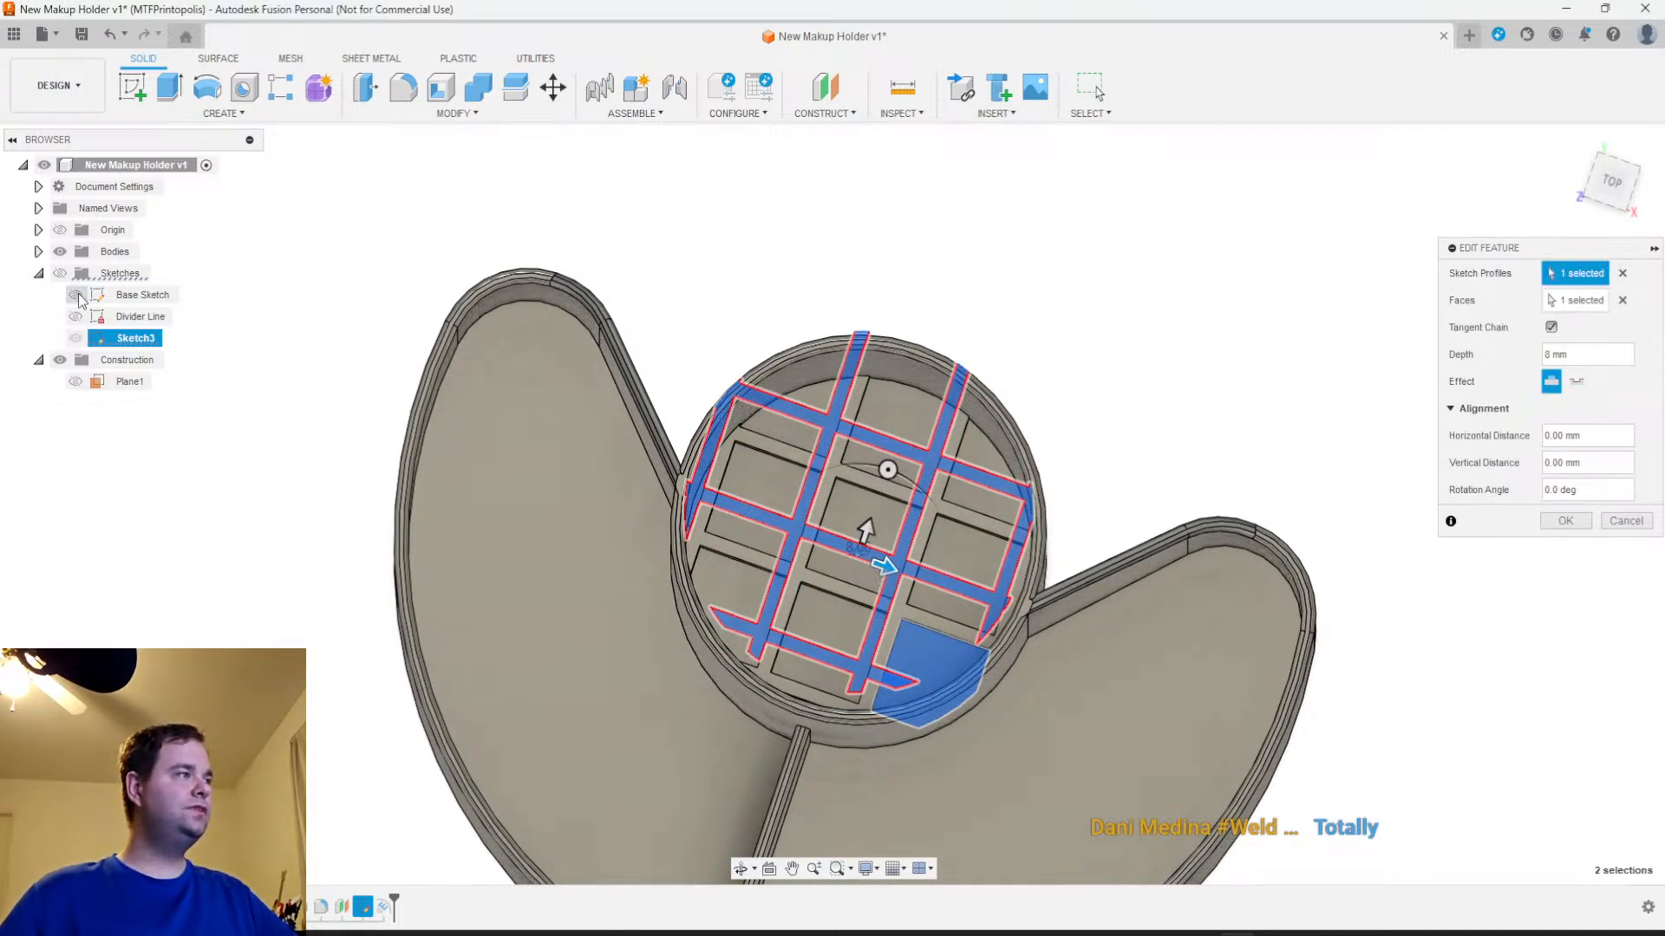
left_click(78, 339)
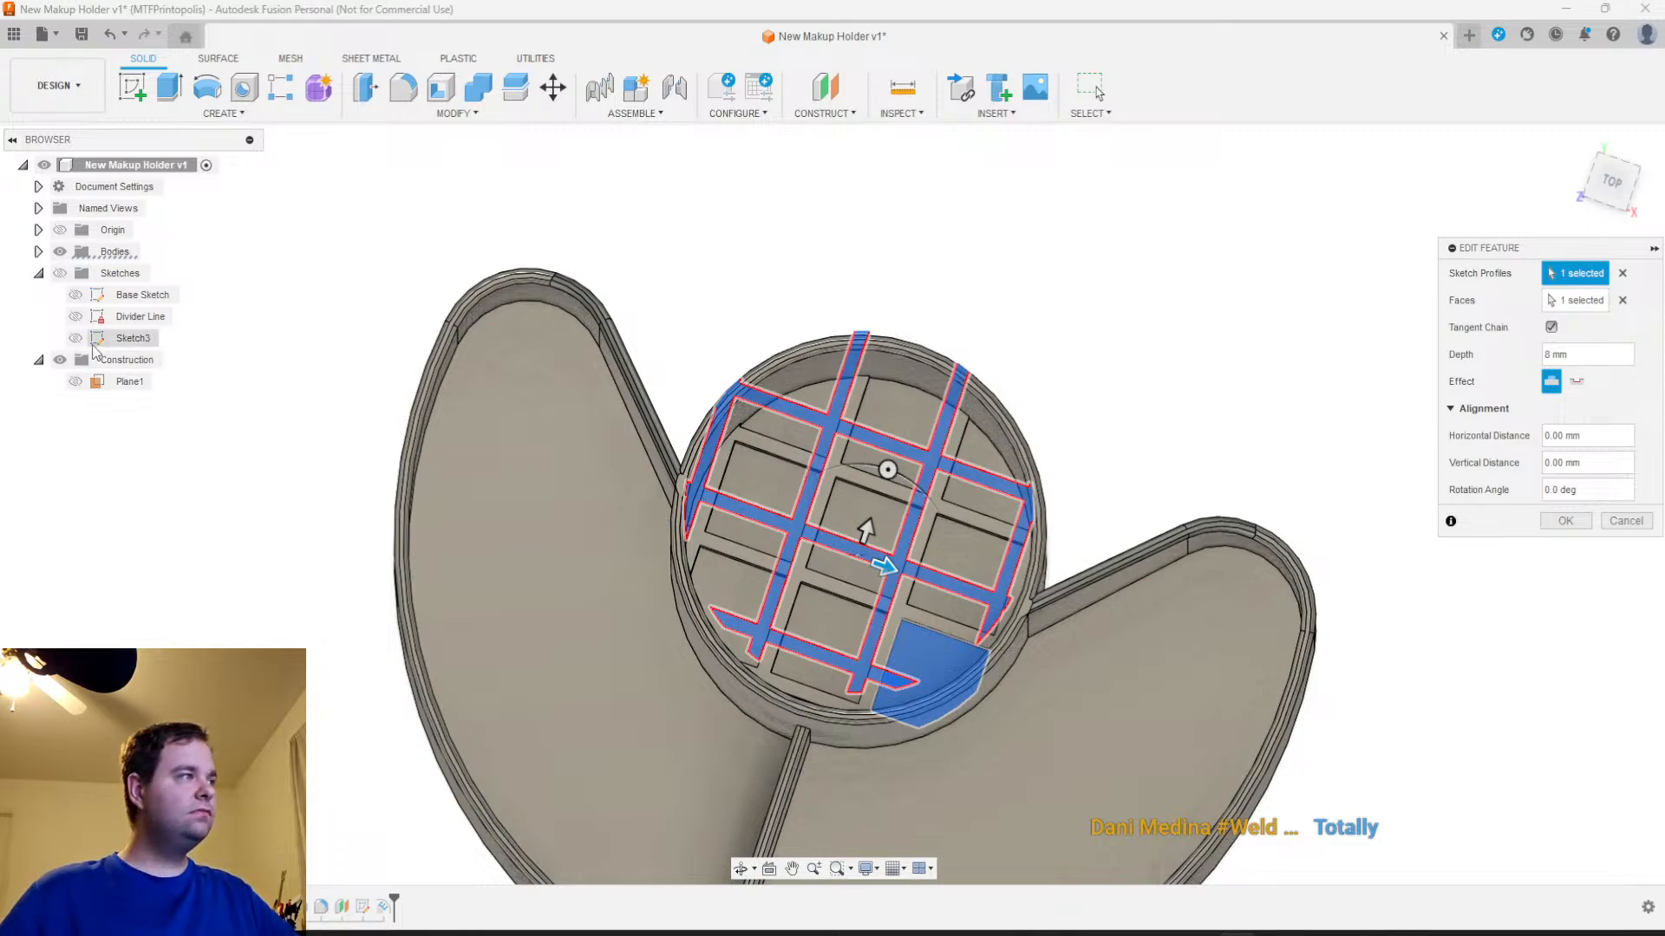
left_click(97, 339)
left_click(58, 274)
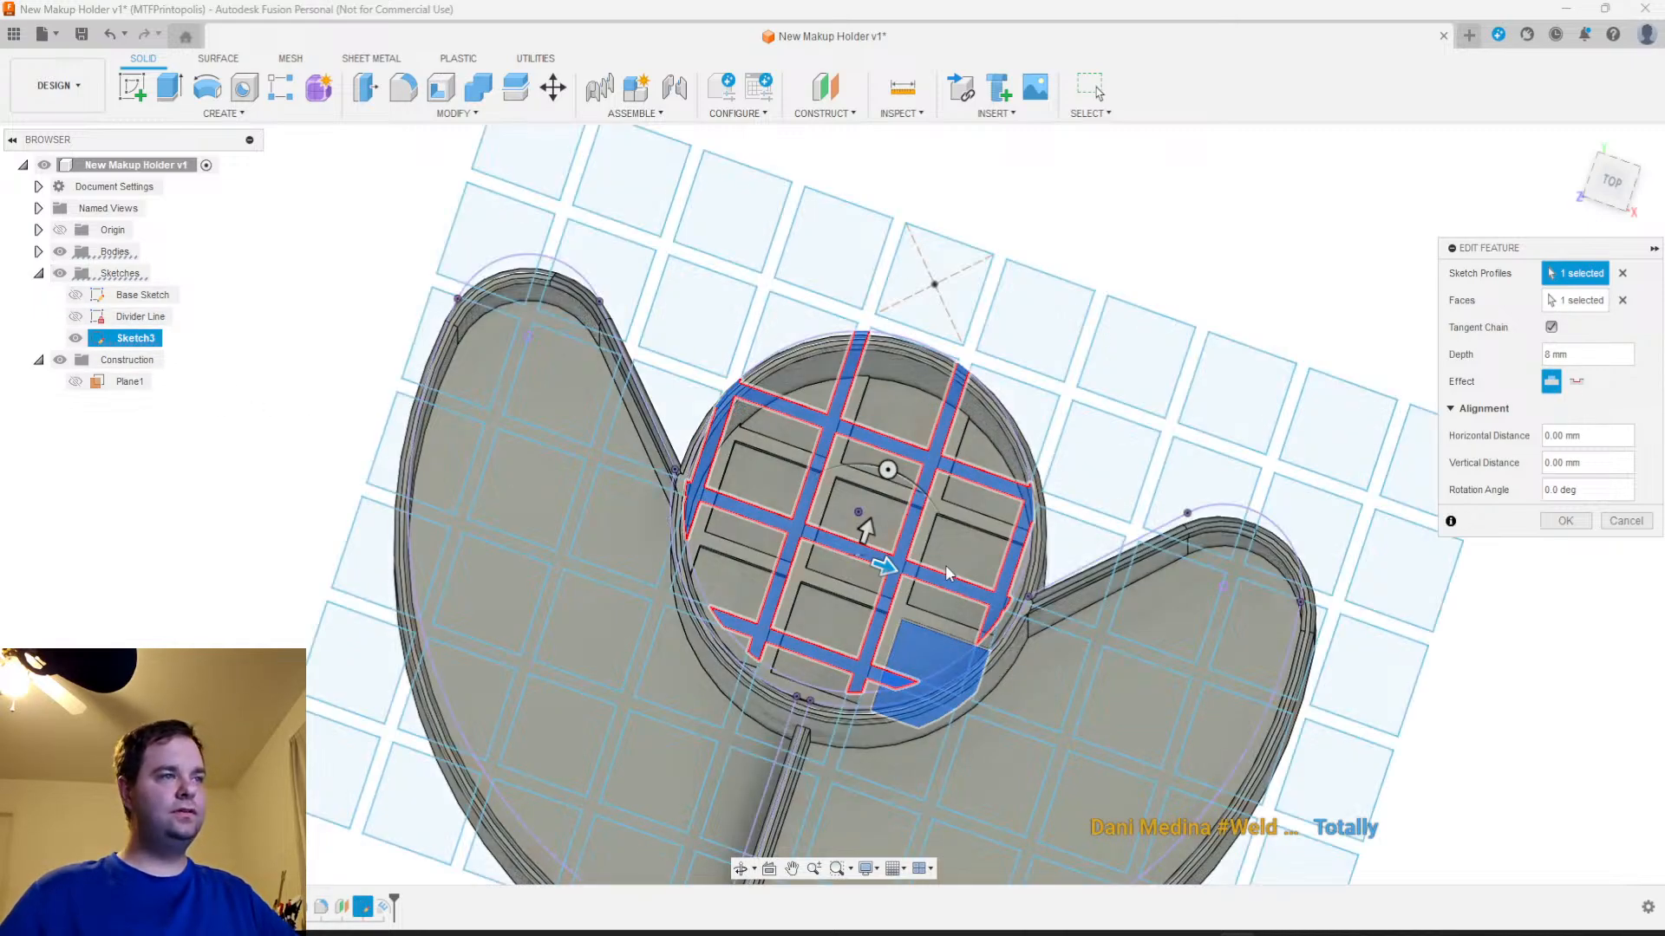
scroll(867, 529, "up", 5)
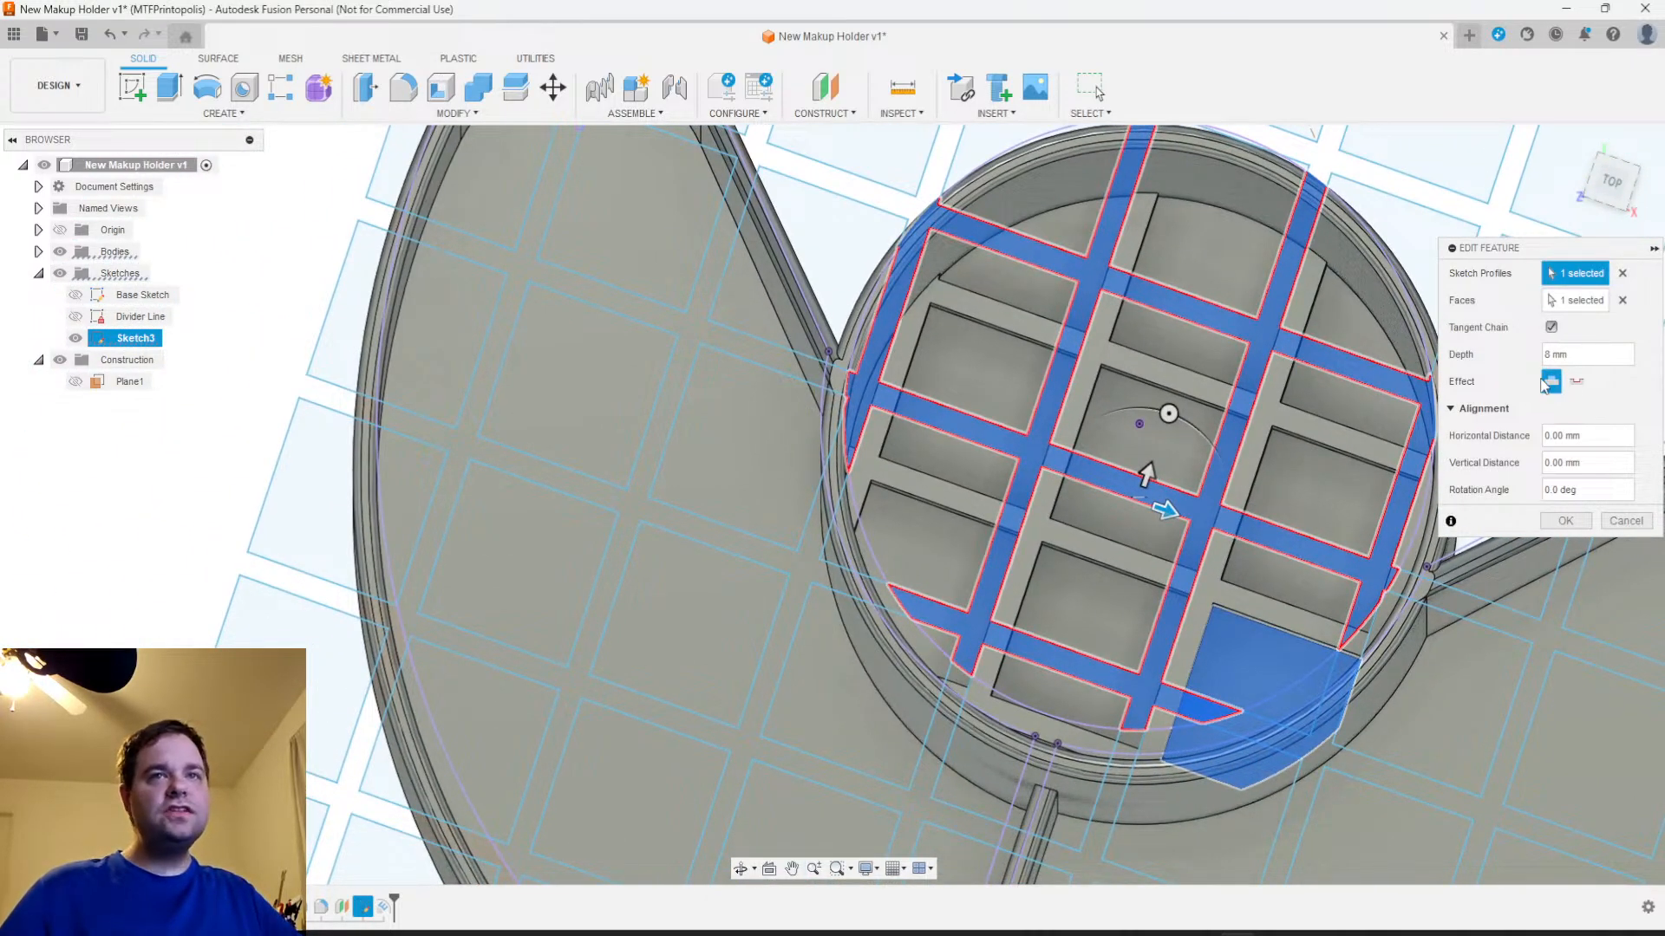
left_click(59, 252)
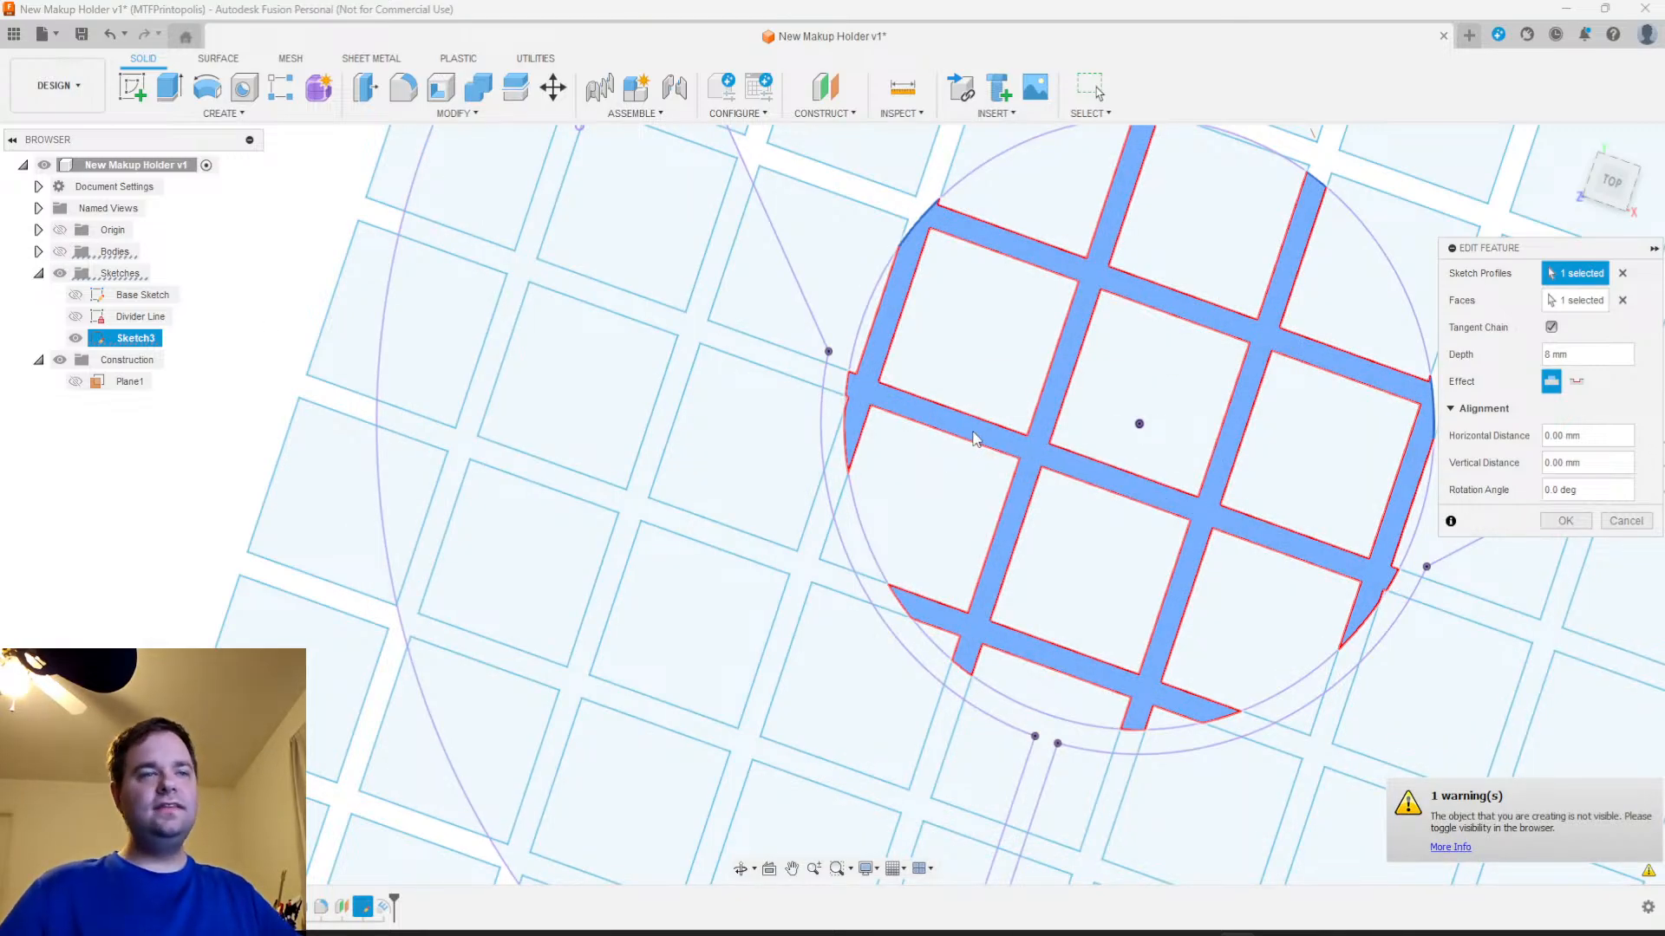
middle_click_drag(1032, 482, 741, 535)
scroll(1089, 572, "up", 2)
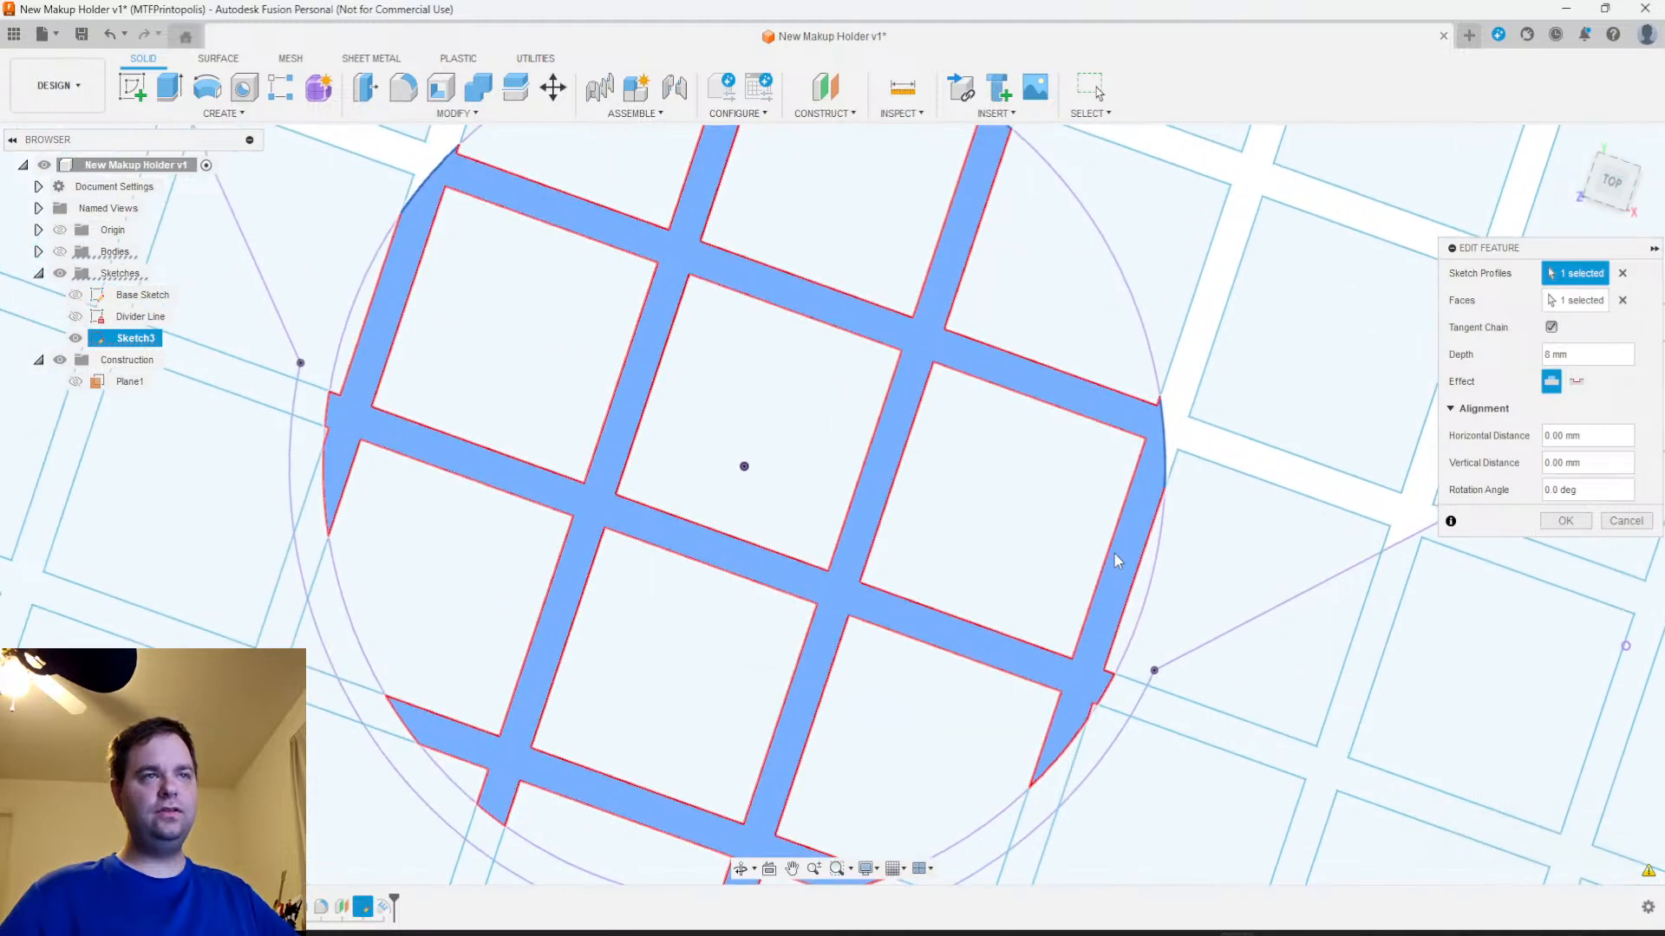
scroll(1136, 601, "up", 2)
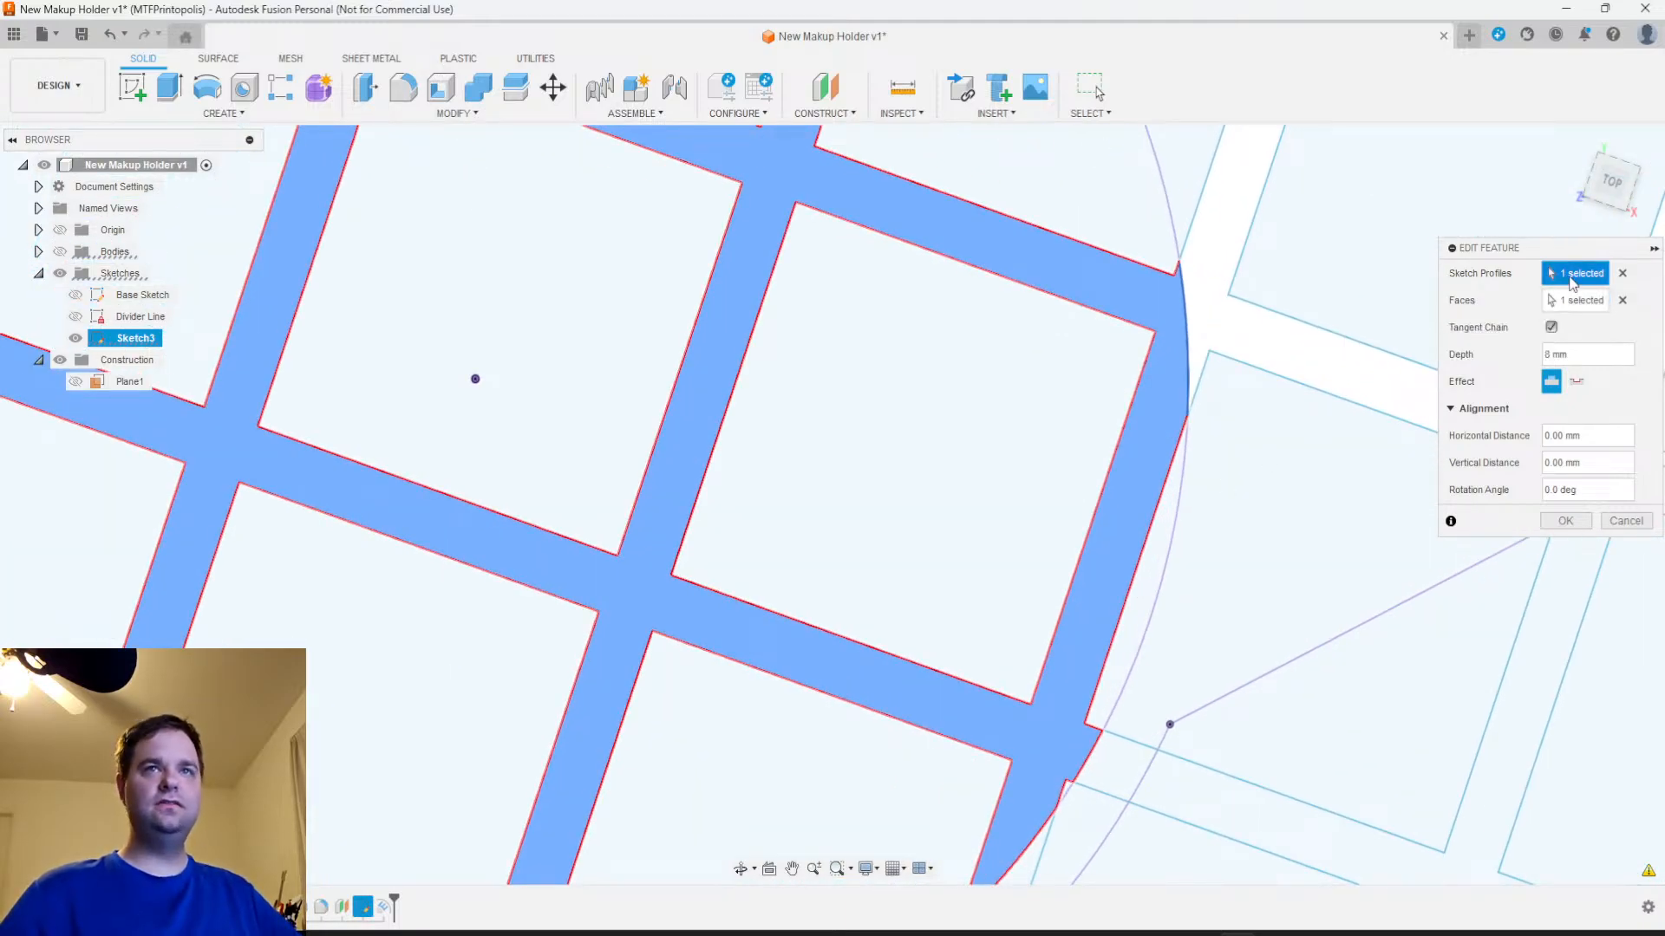
left_click(1622, 273)
left_click(1151, 587)
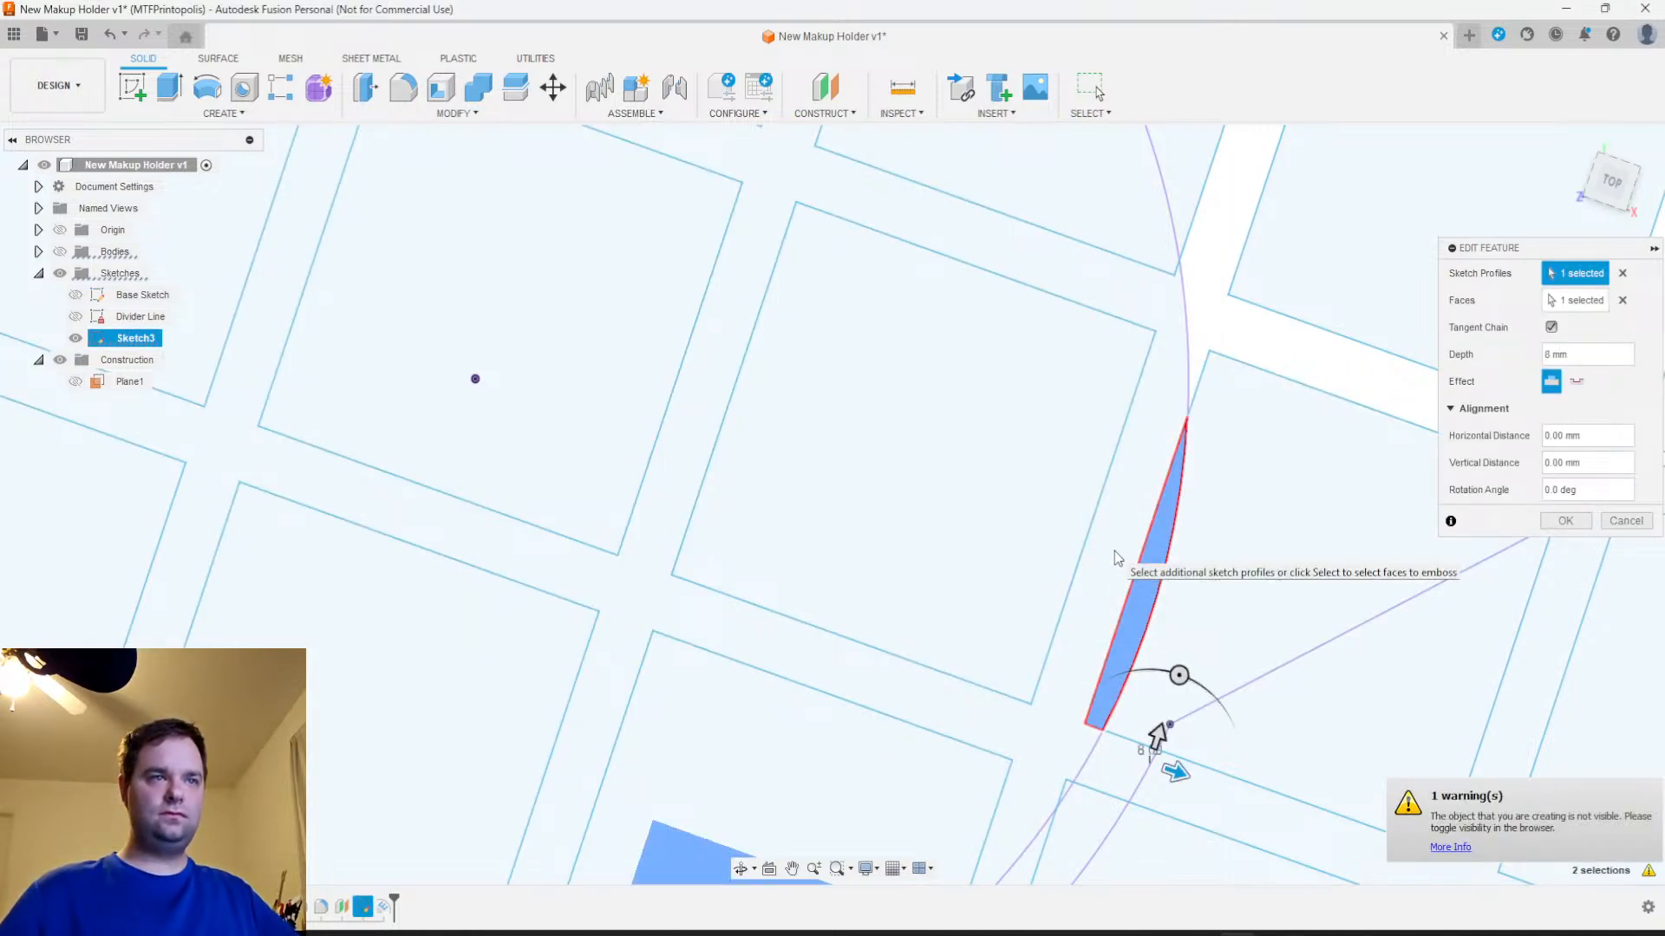
left_click(1621, 274)
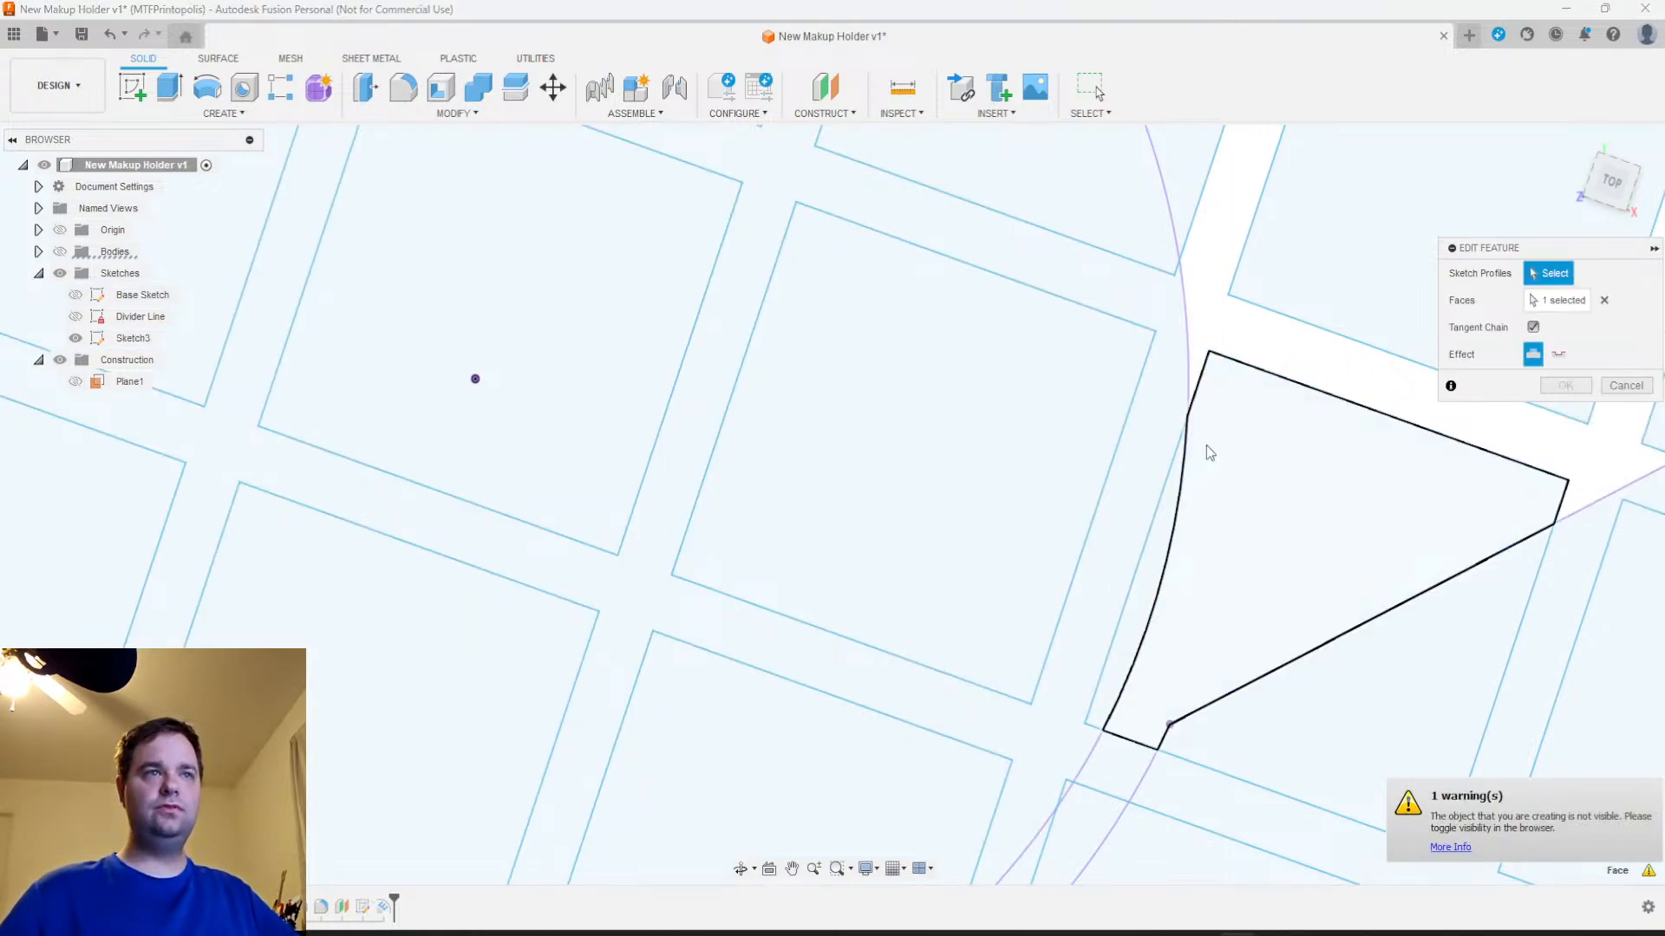
left_click(1136, 496)
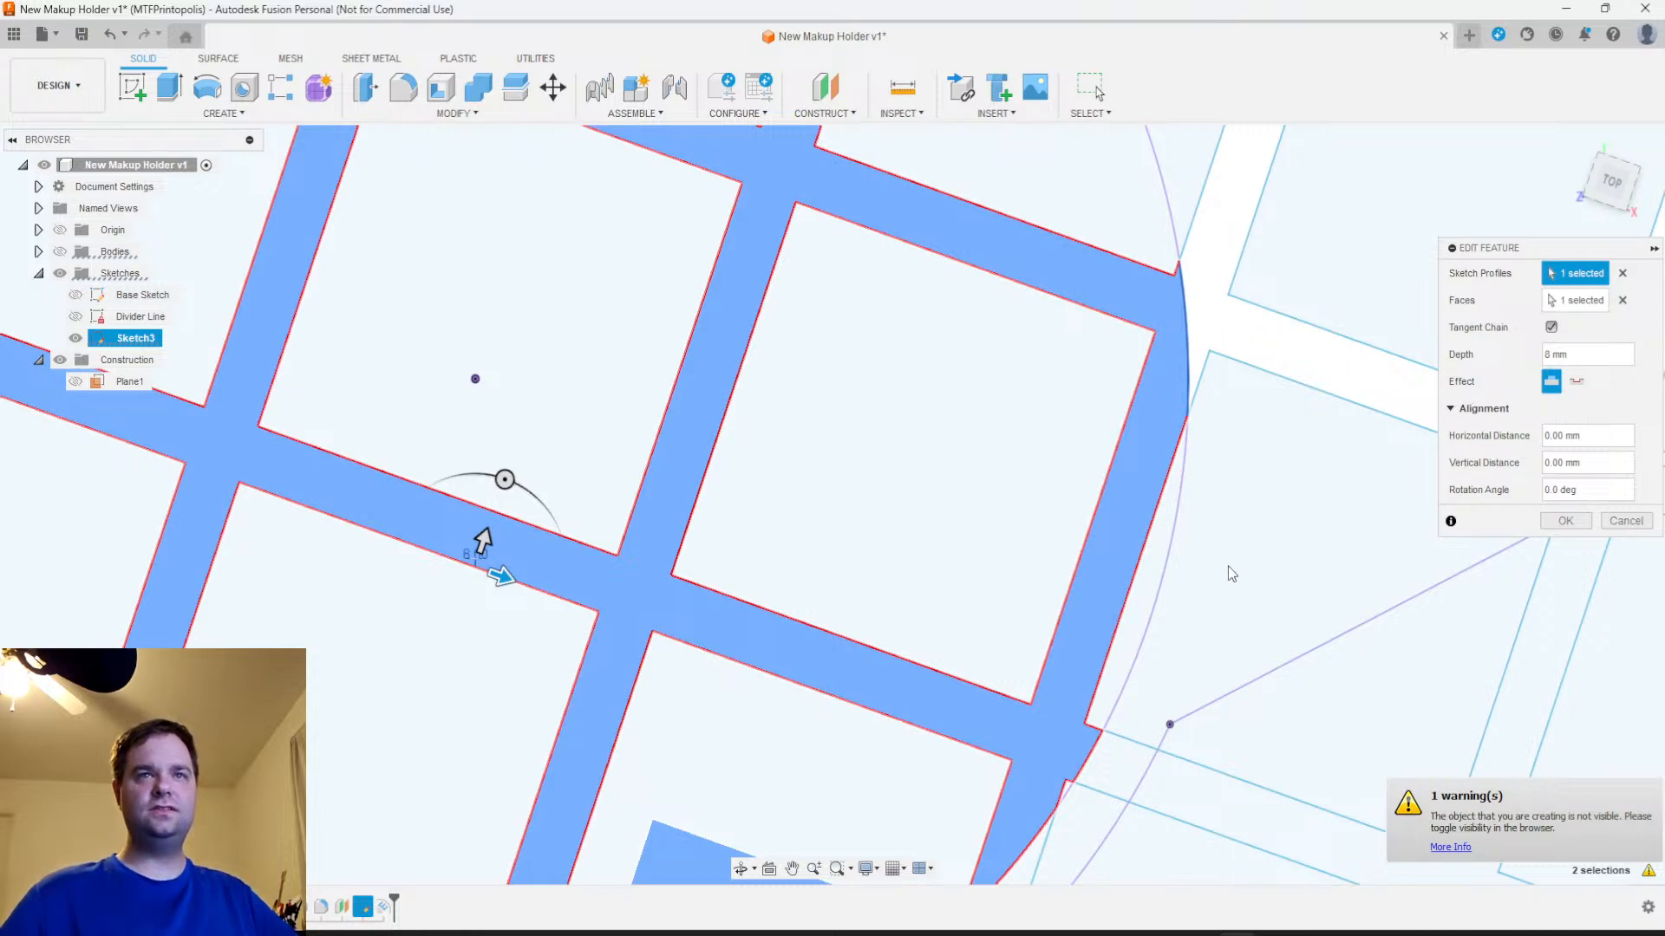
scroll(1131, 579, "down", 5)
scroll(1092, 598, "up", 3)
scroll(1114, 612, "up", 1)
scroll(1114, 611, "down", 1)
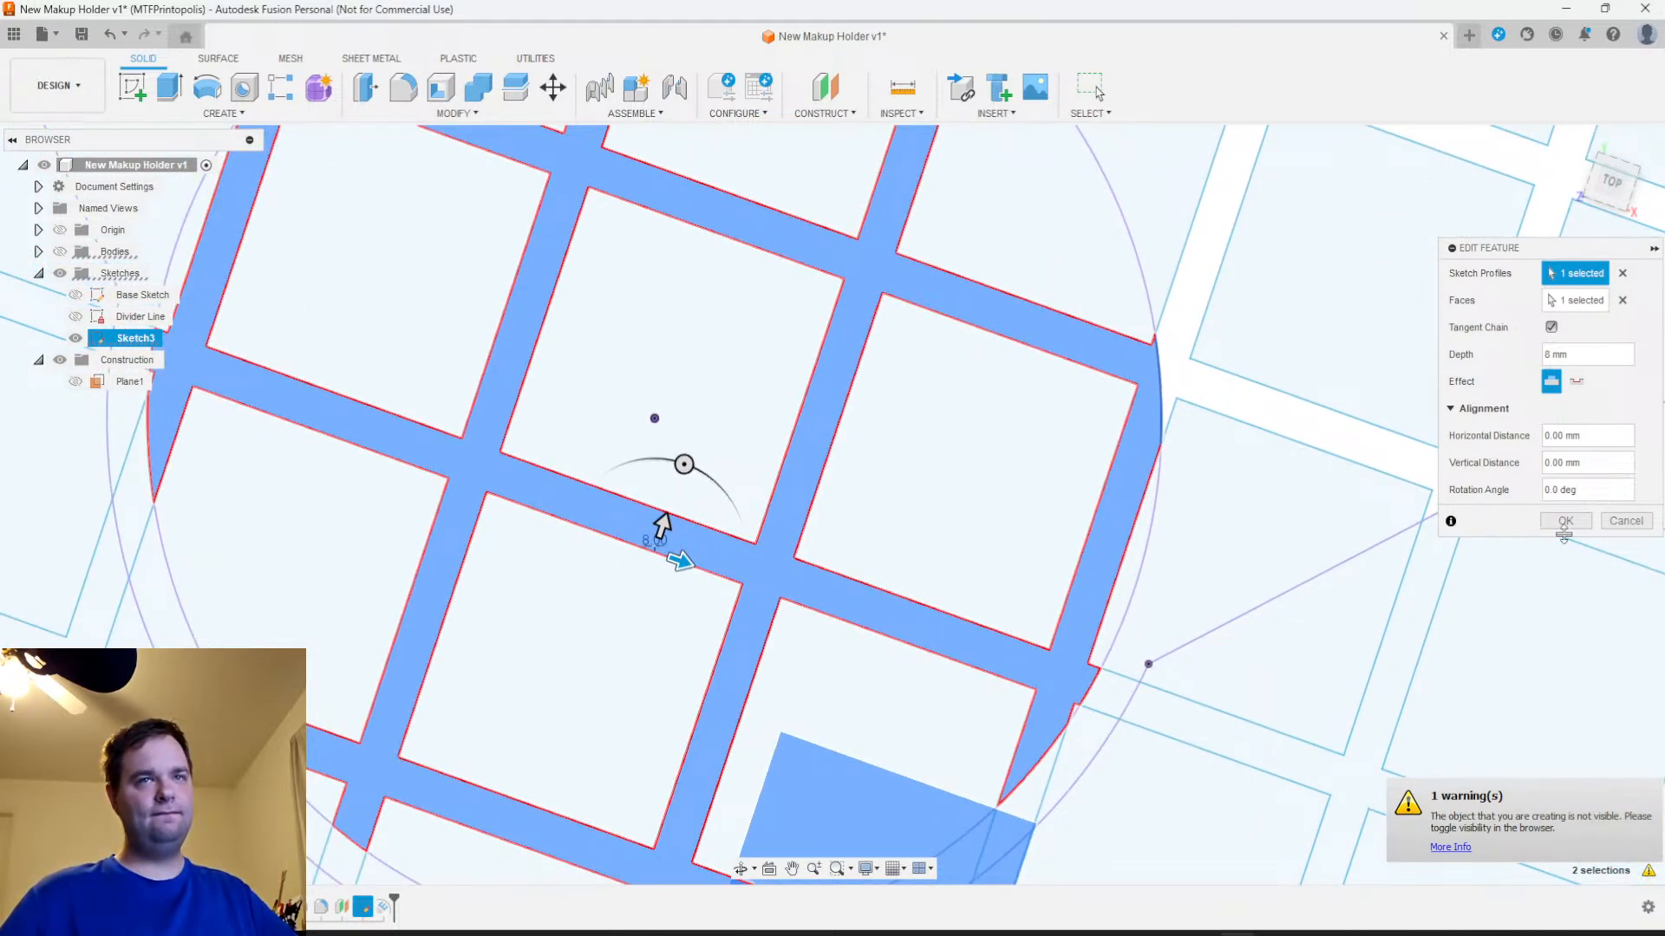
left_click(1626, 521)
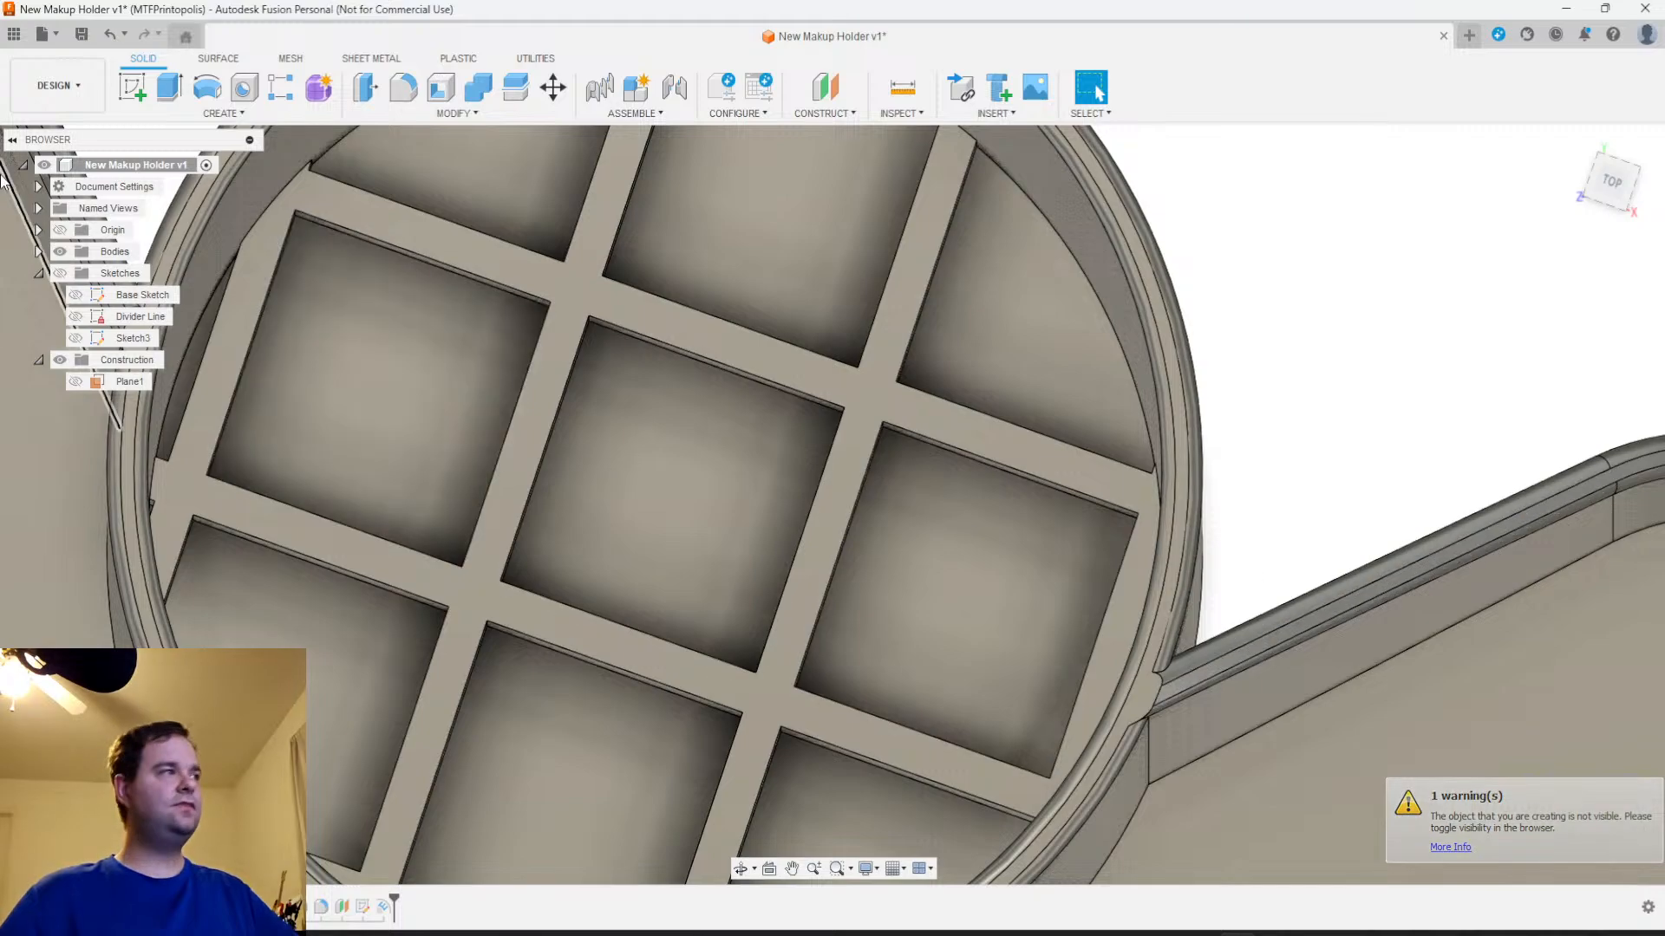
Hide the holder's bodies and open the visible grid sketch, Sketch3, for editing
left_click(60, 273)
left_click(75, 338)
left_click(60, 251)
scroll(824, 495, "down", 2)
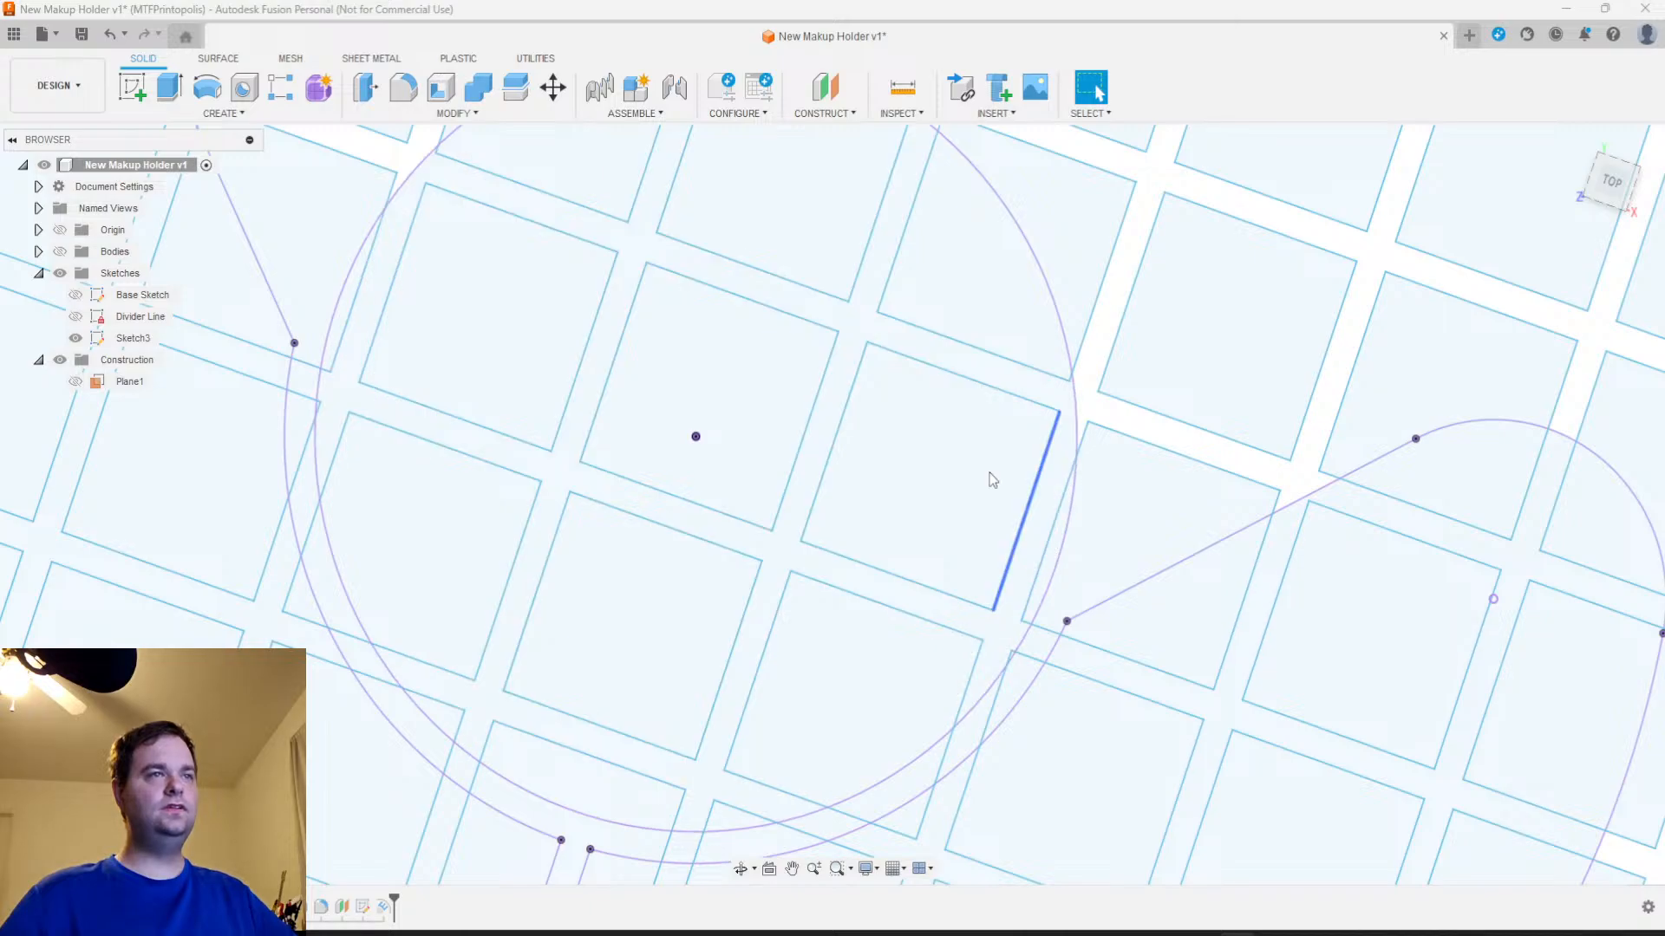
right_click(372, 912)
left_click(392, 690)
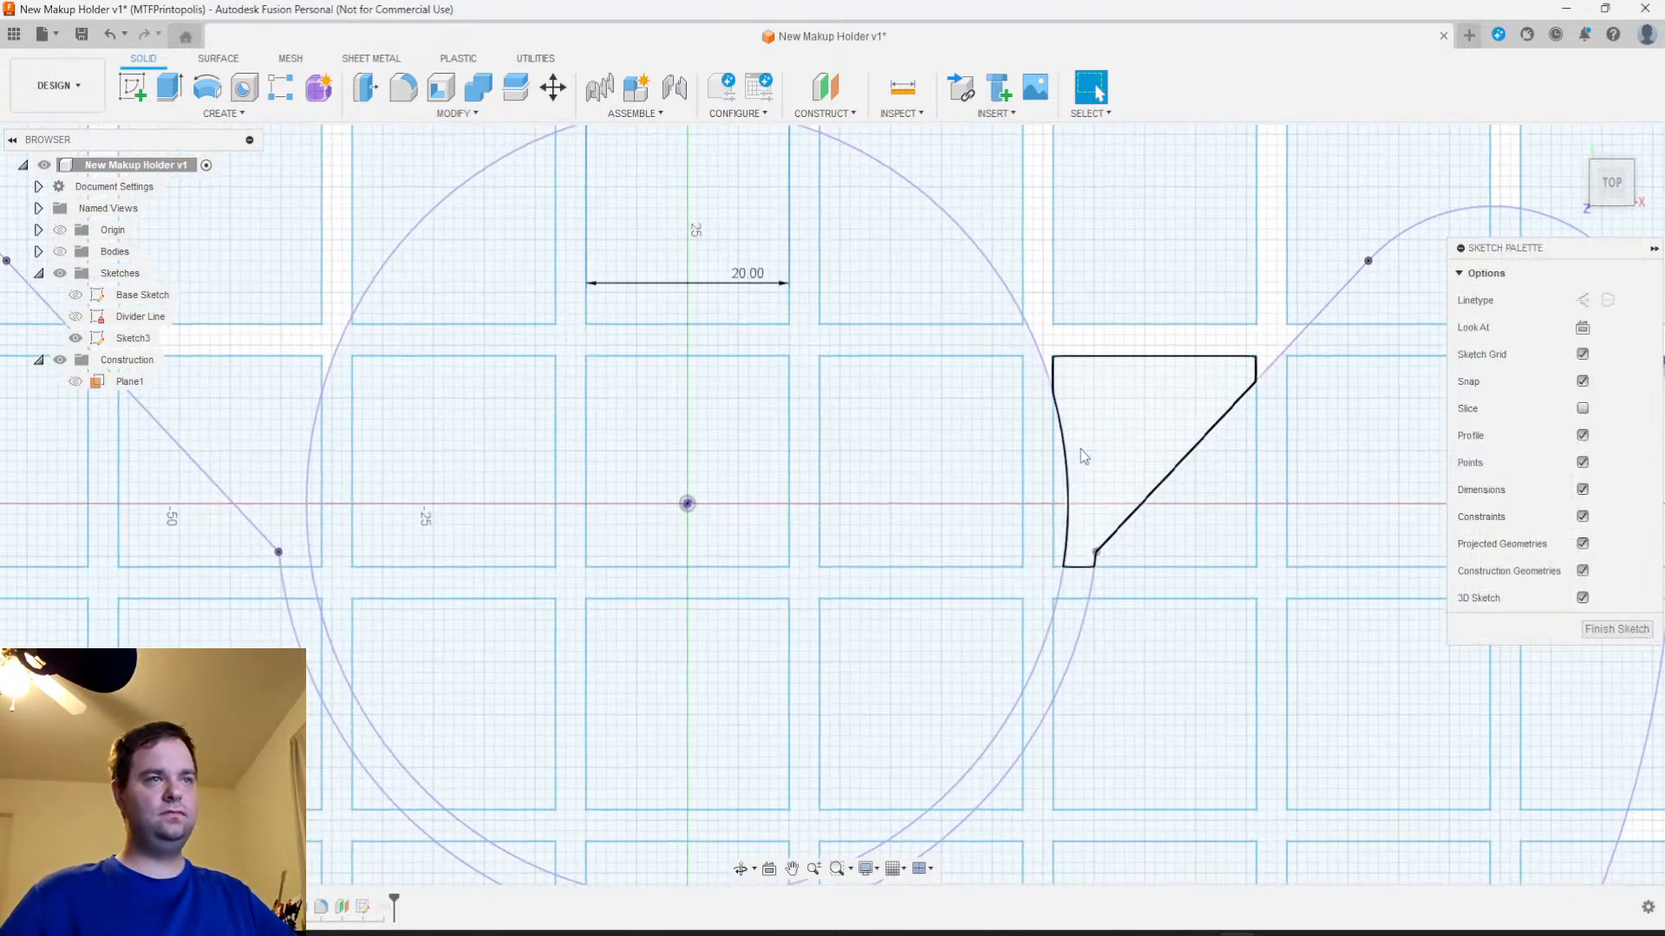
Trim the grid square segments that poke inside the cup's inner circle on its right side
left_click(404, 88)
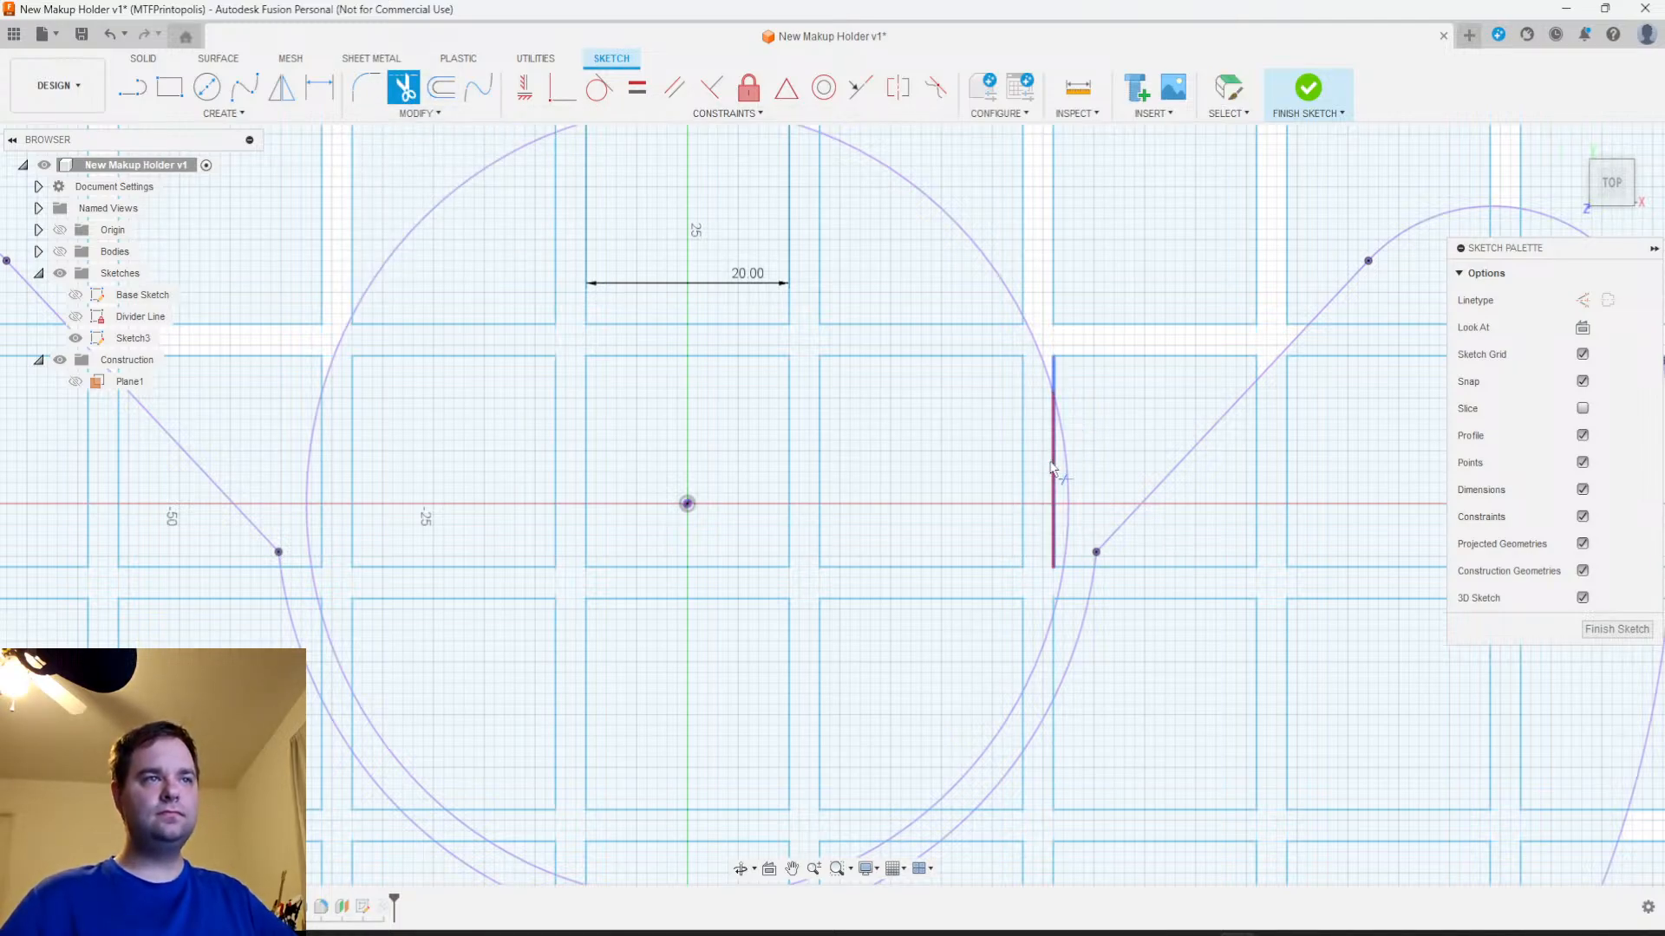
left_click(1054, 506)
scroll(1062, 560, "up", 3)
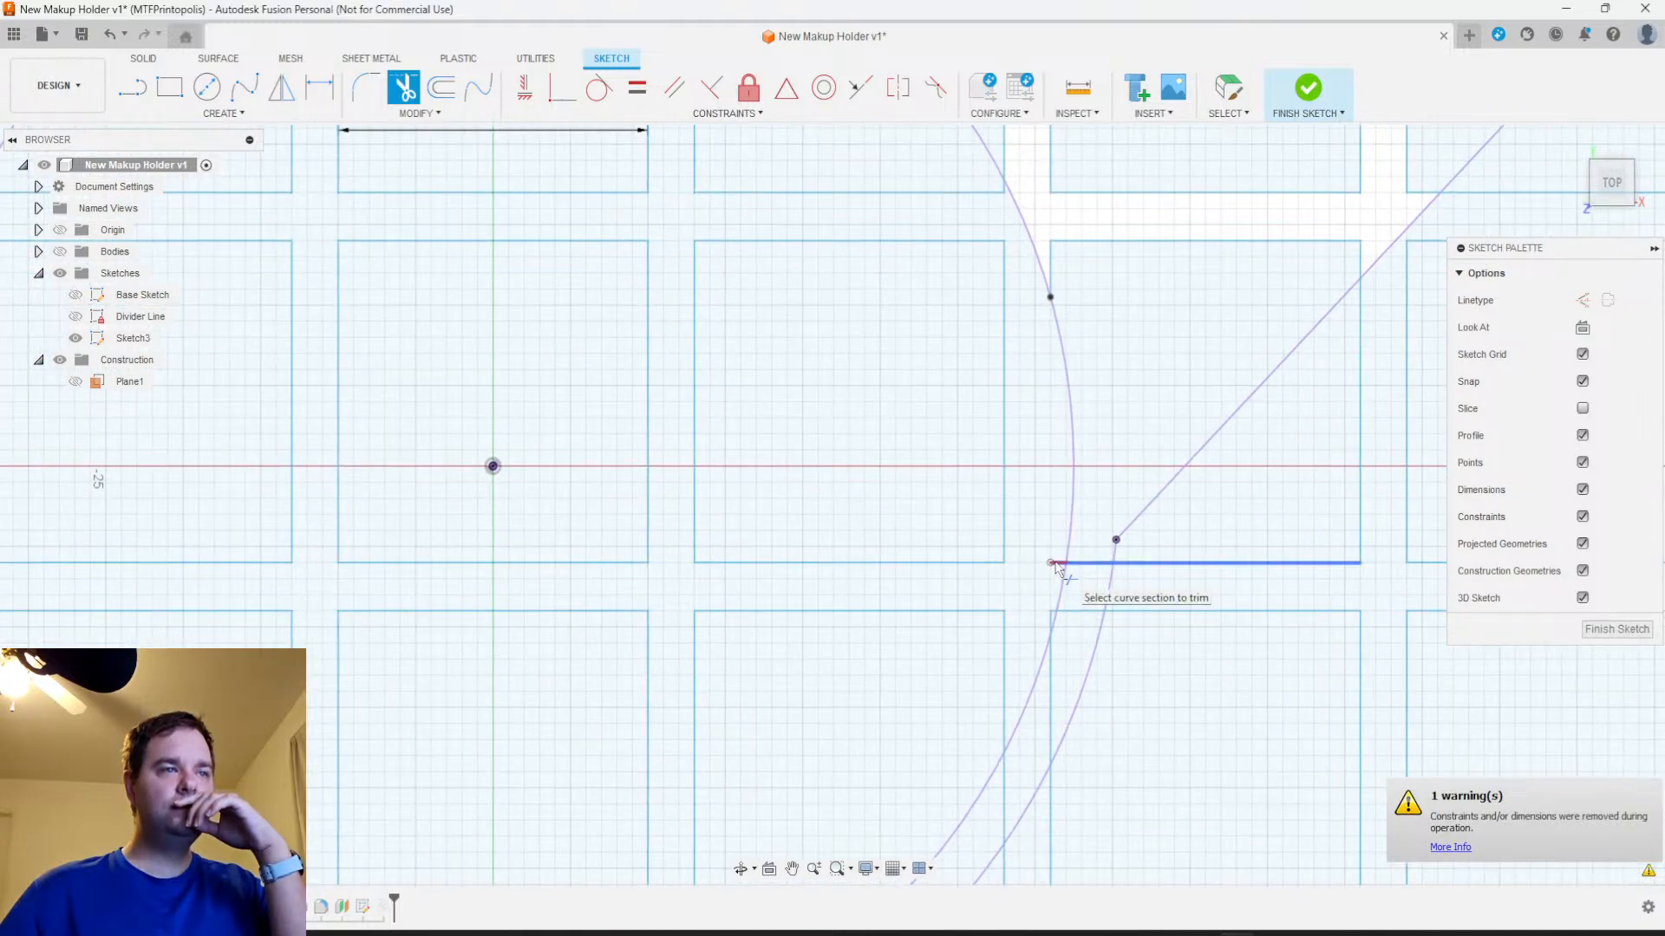
scroll(1057, 573, "up", 5)
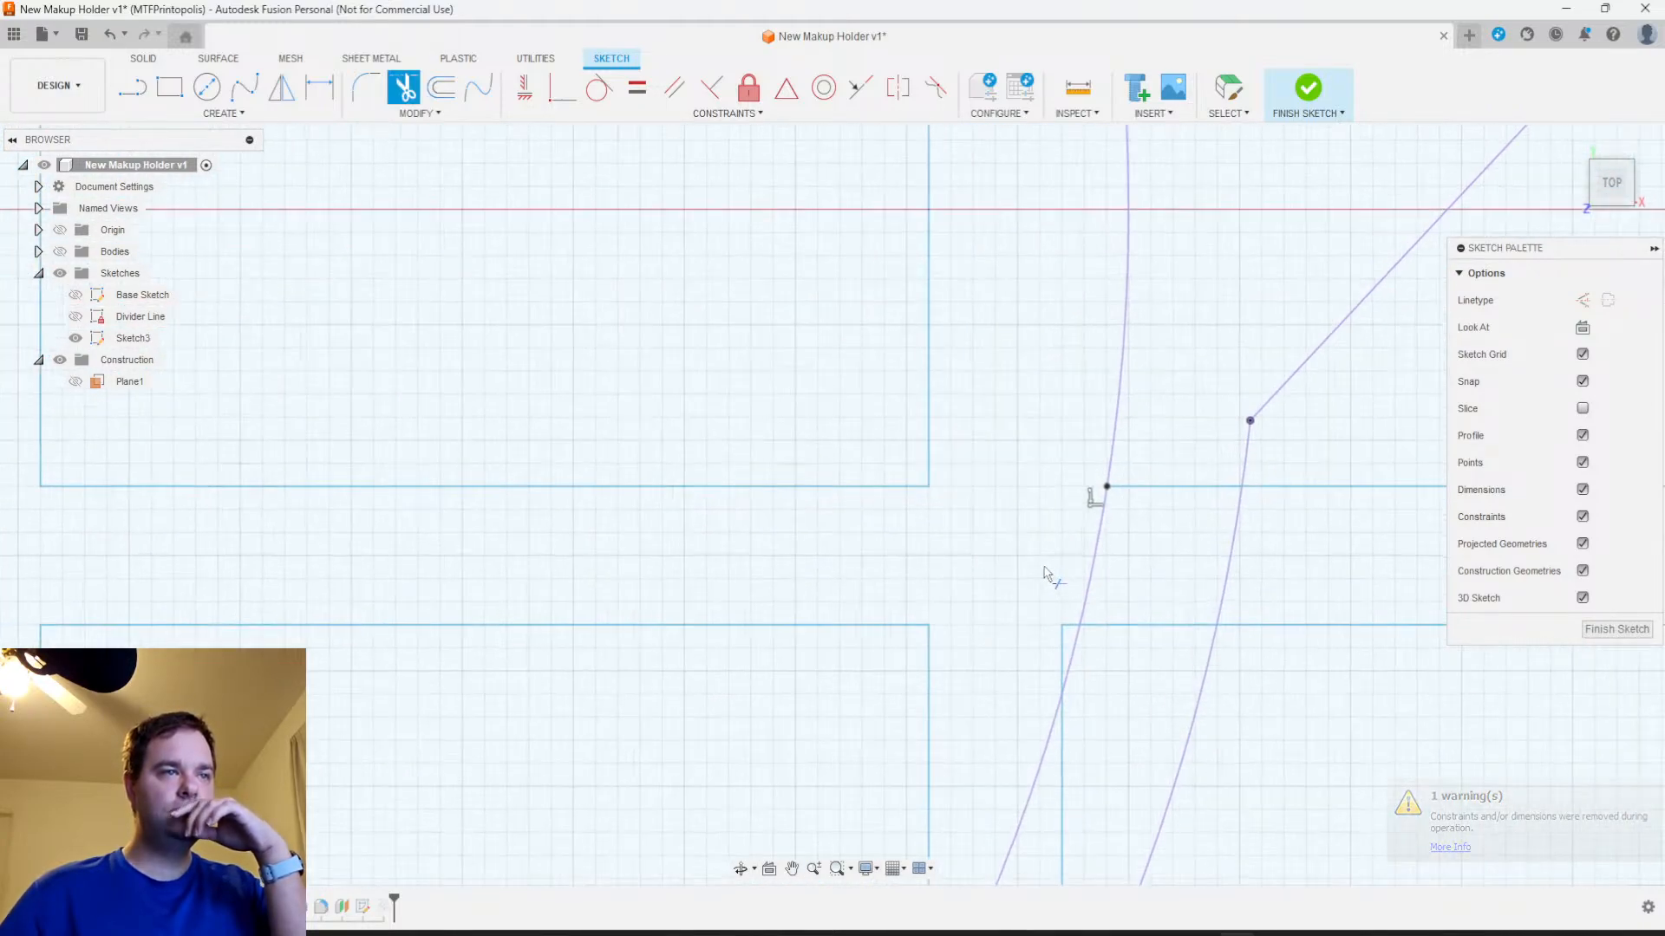
left_click(1070, 638)
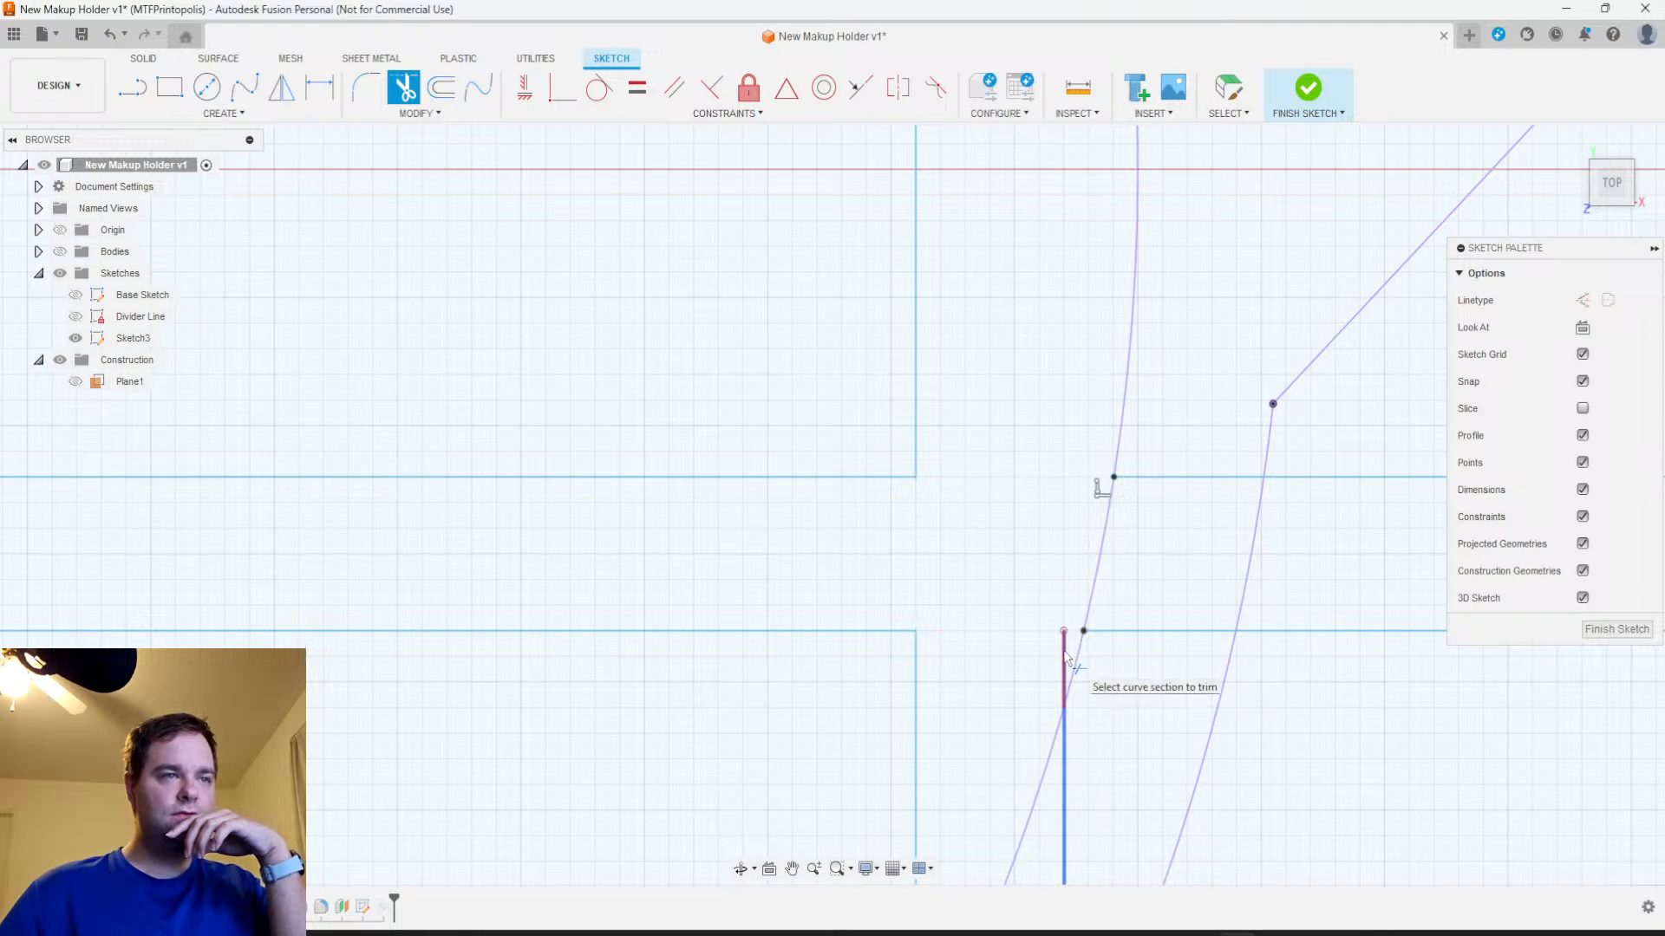
left_click(1065, 656)
Trim the corner segments of the two lower grid squares that reach inside the cup's inner circle
scroll(933, 584, "down", 6)
scroll(872, 572, "down", 5)
middle_click_drag(903, 641, 1000, 471)
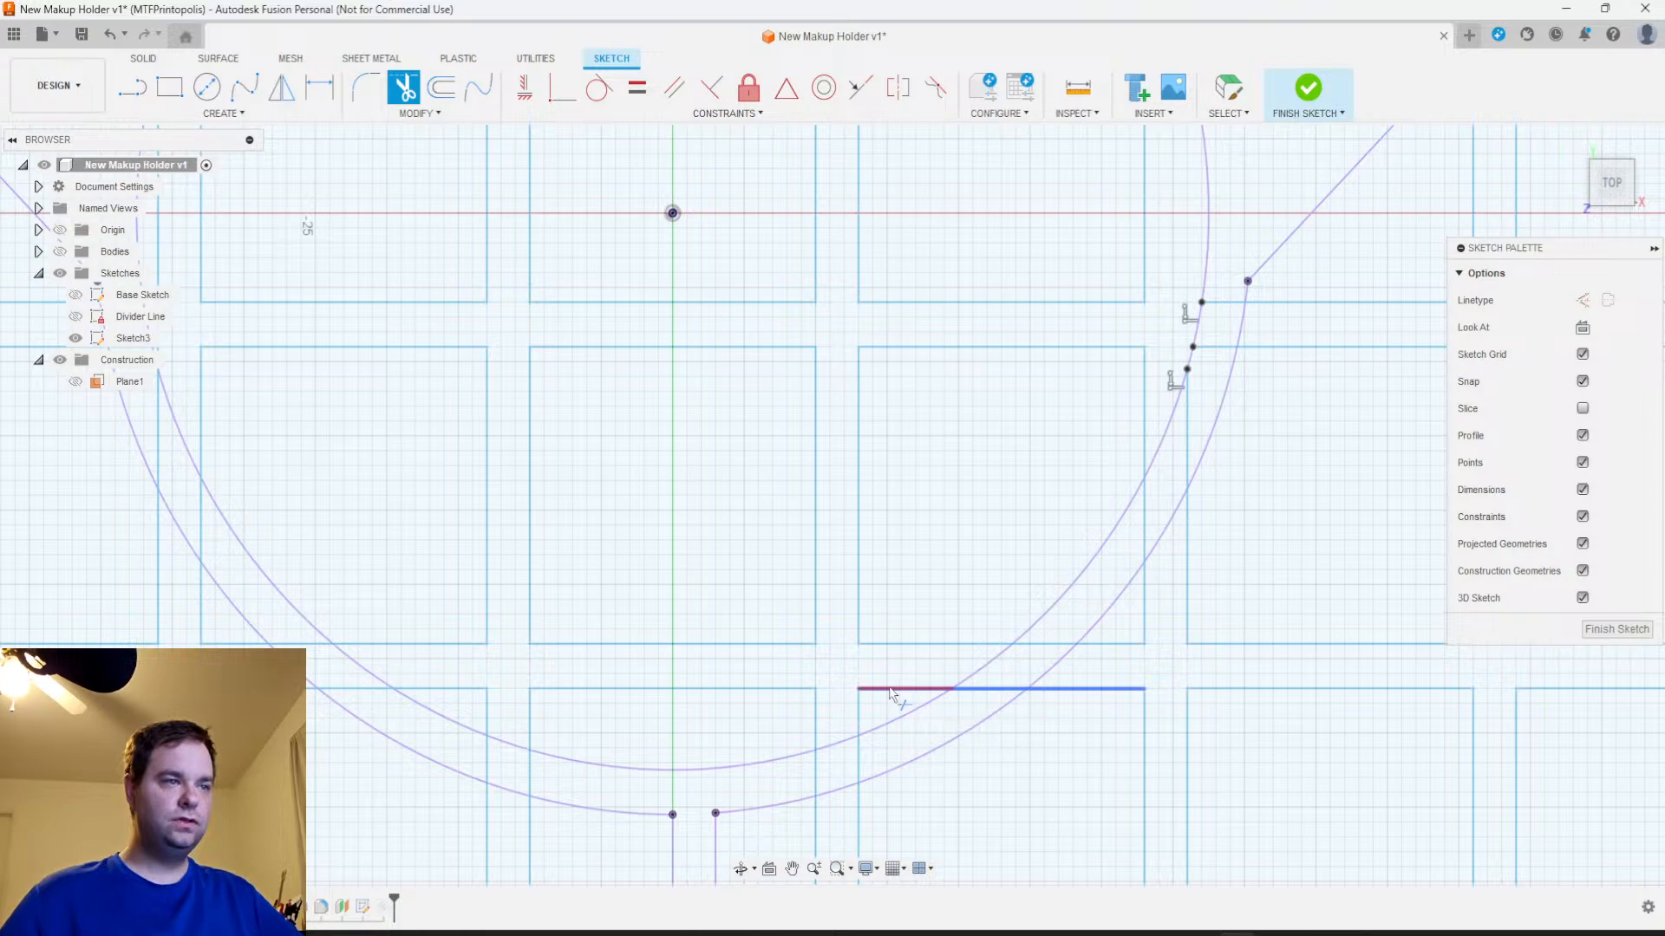
left_click(889, 690)
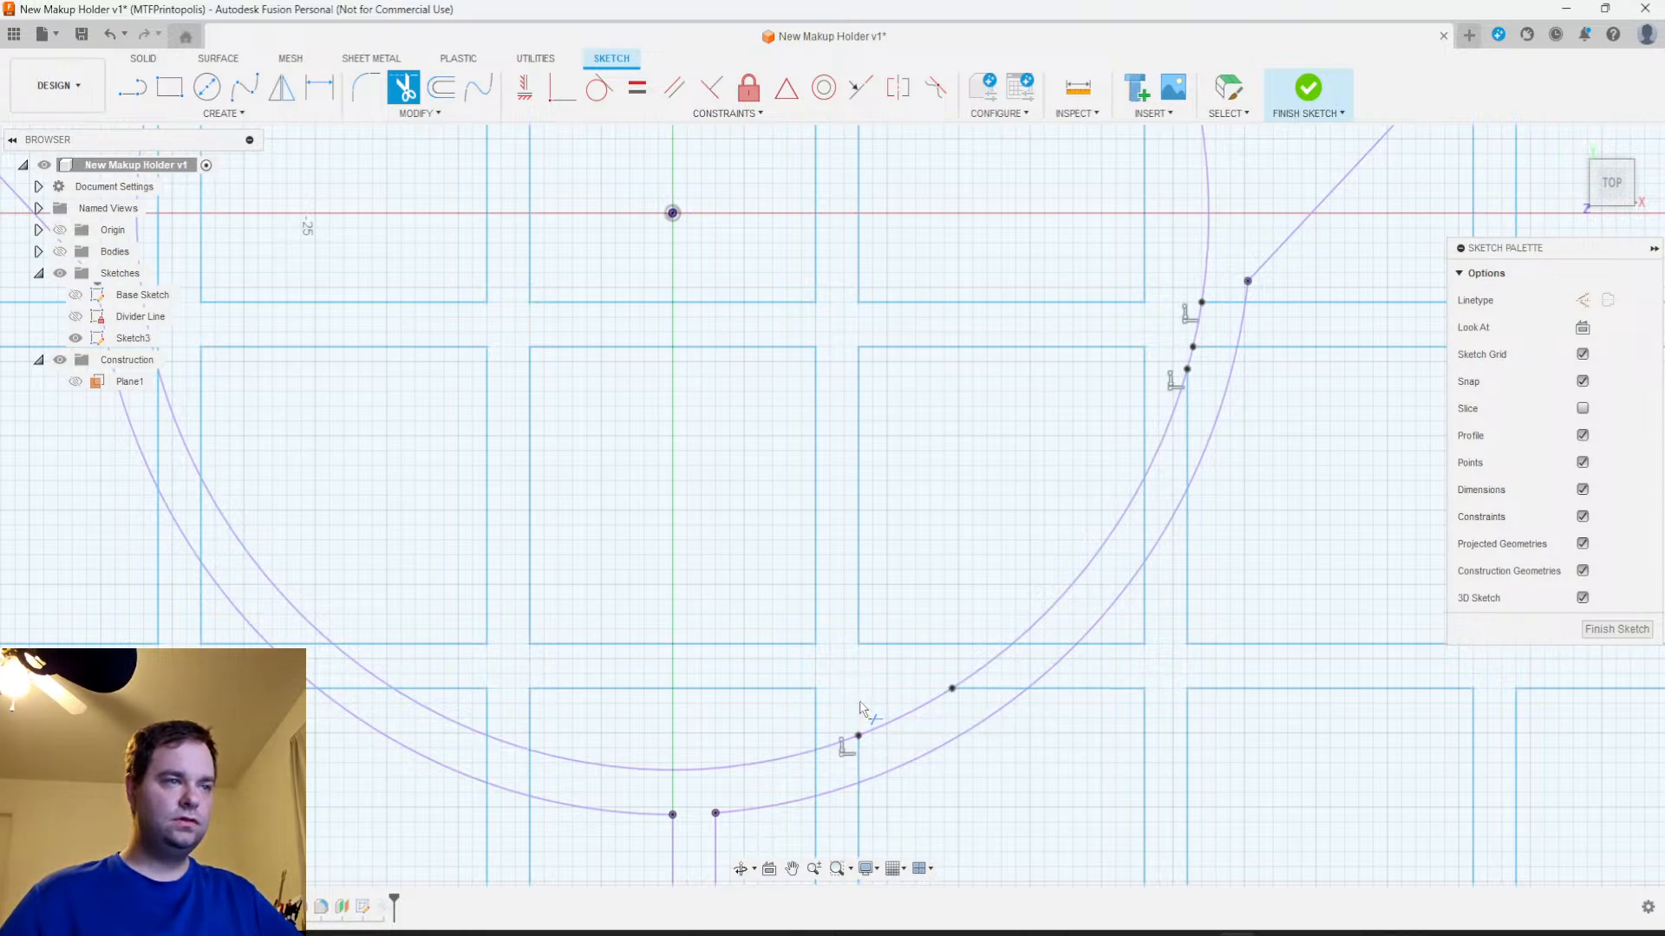
middle_click_drag(874, 684, 1027, 561)
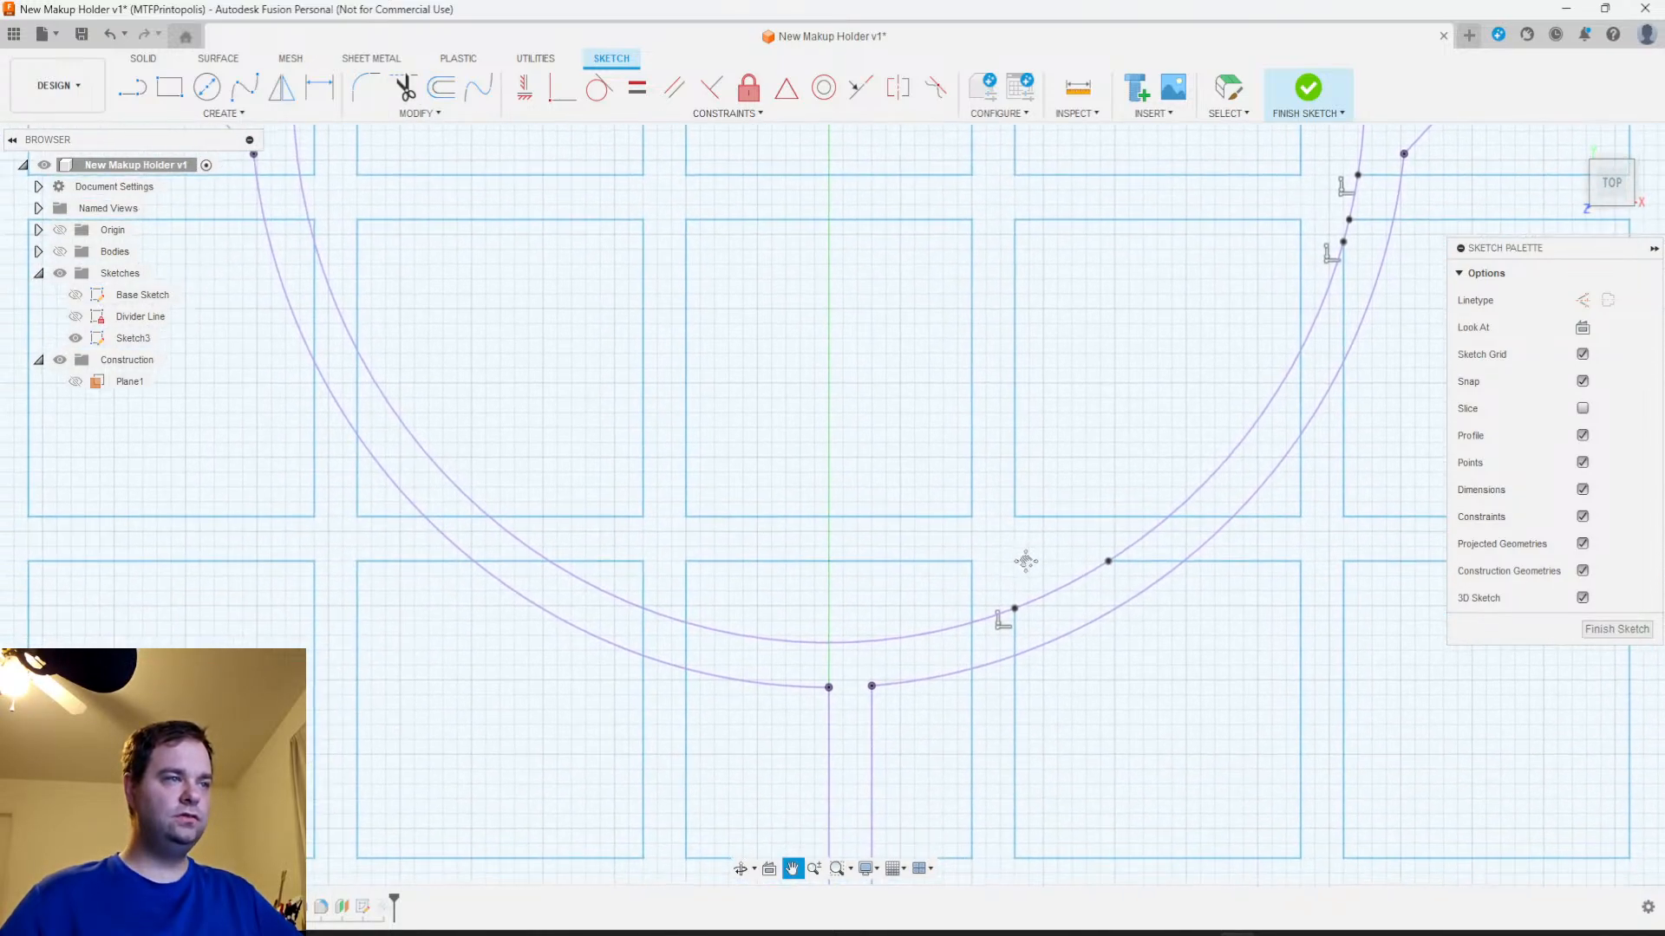
left_click(644, 592)
left_click(618, 561)
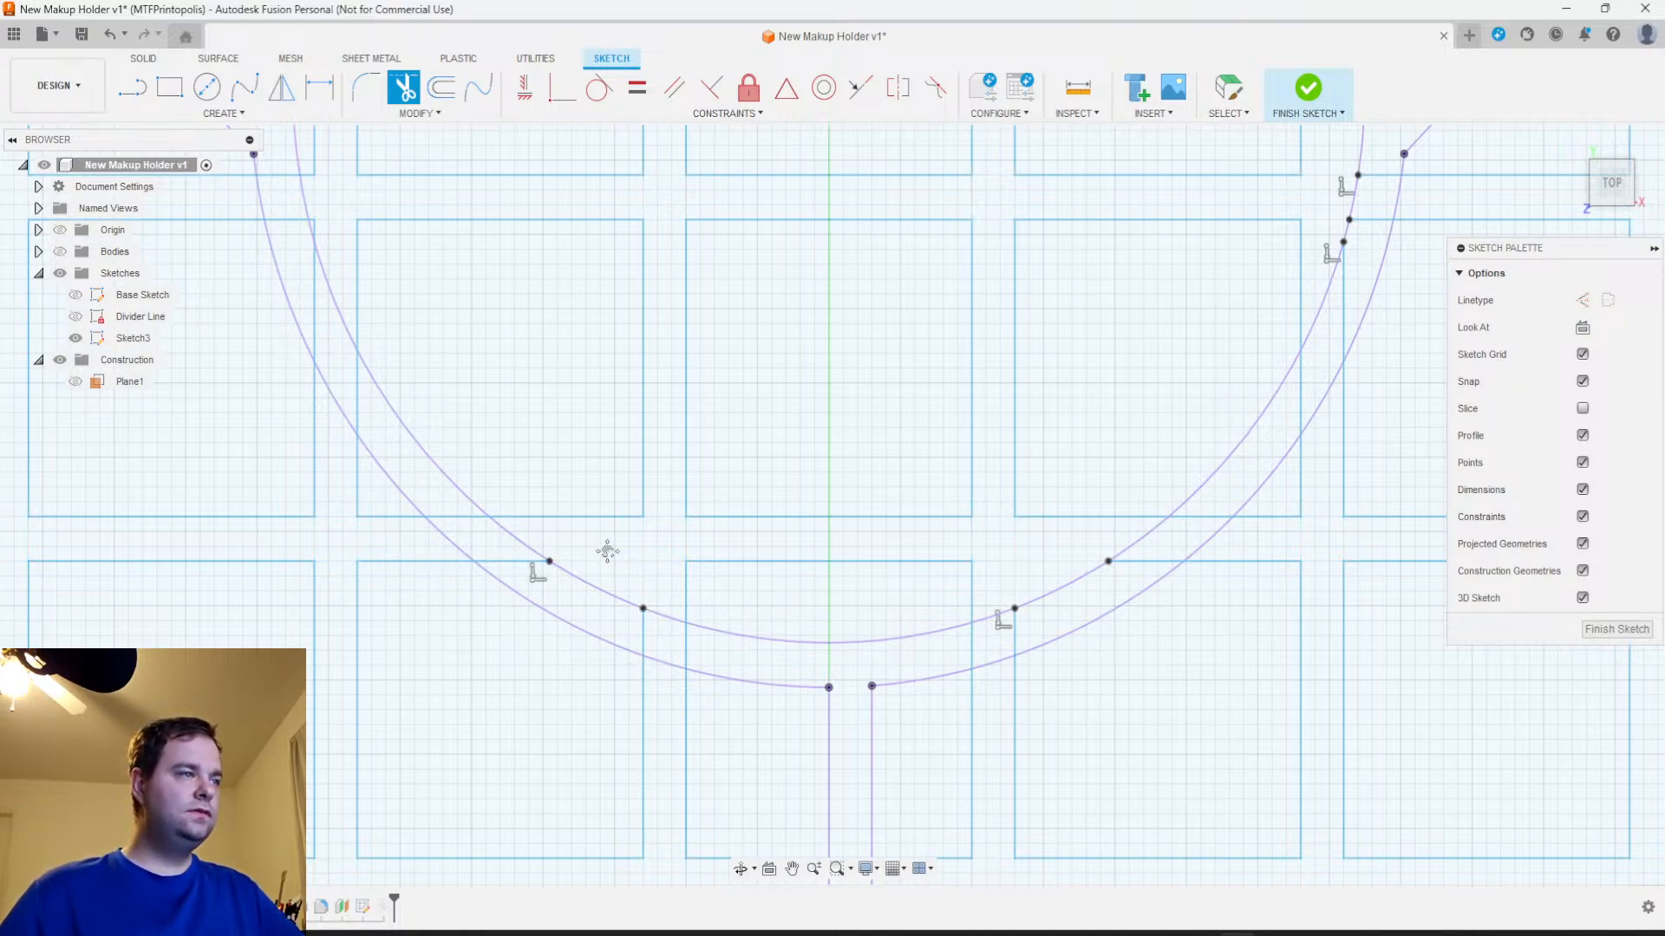
Trim the grid square segments that poke inside the cup's inner circle on its left side
middle_click_drag(616, 558, 822, 675)
mouse_move(698, 477)
middle_mouse_down()
mouse_move(773, 617)
mouse_move(772, 673)
middle_mouse_up()
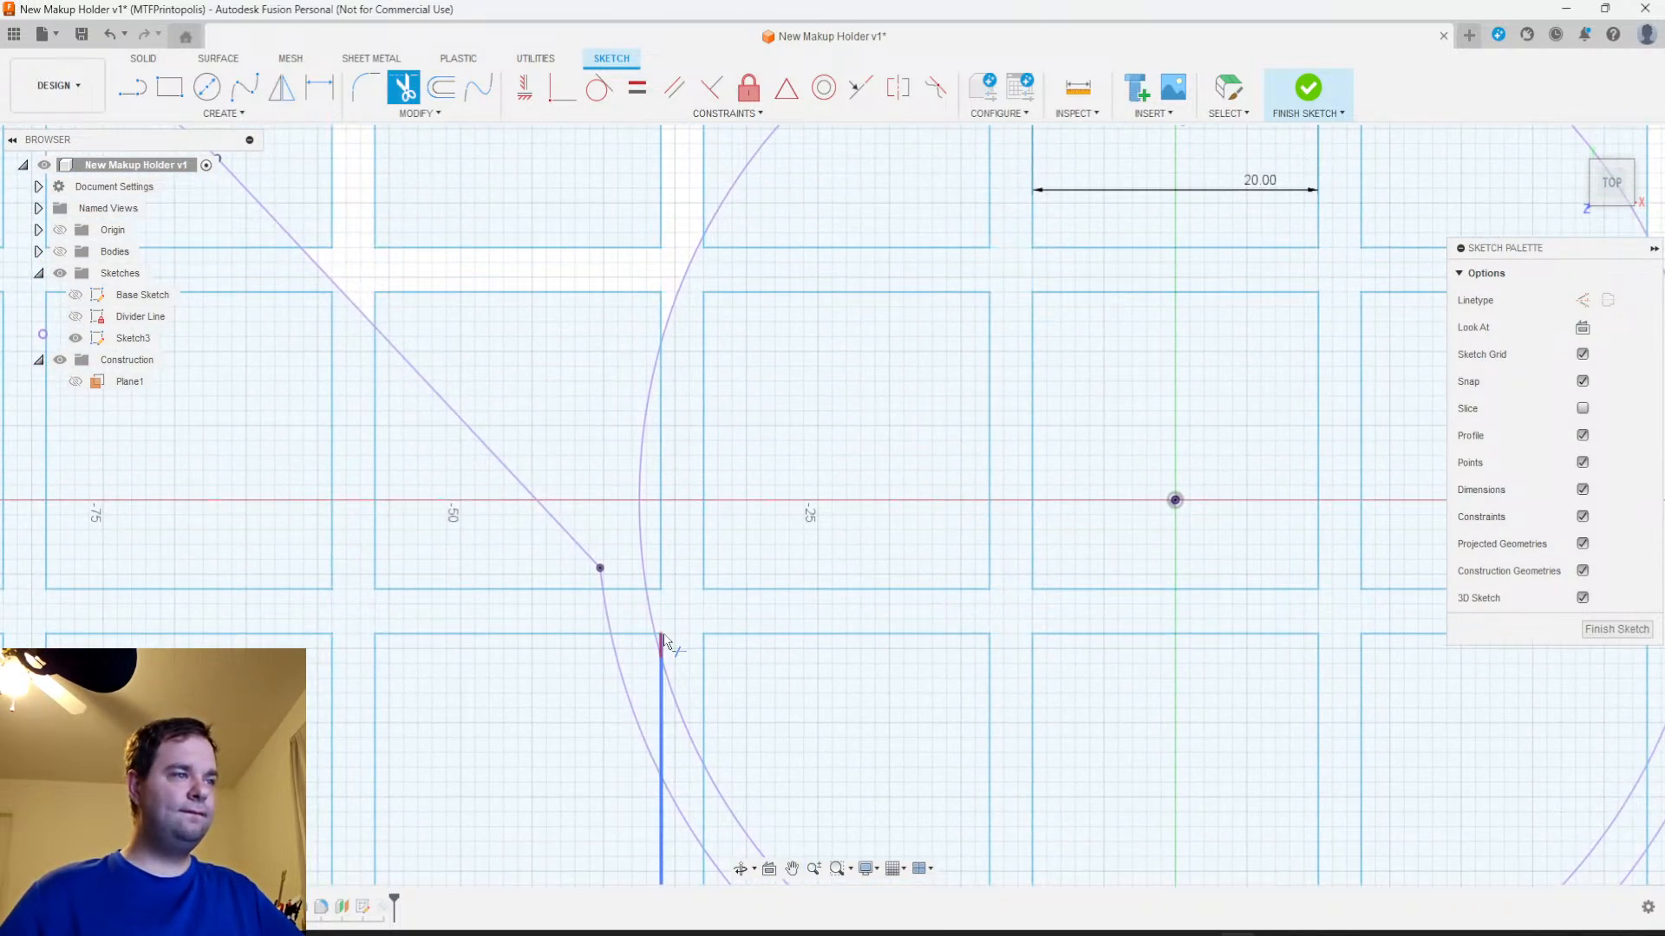
scroll(668, 639, "up", 3)
left_click(652, 663)
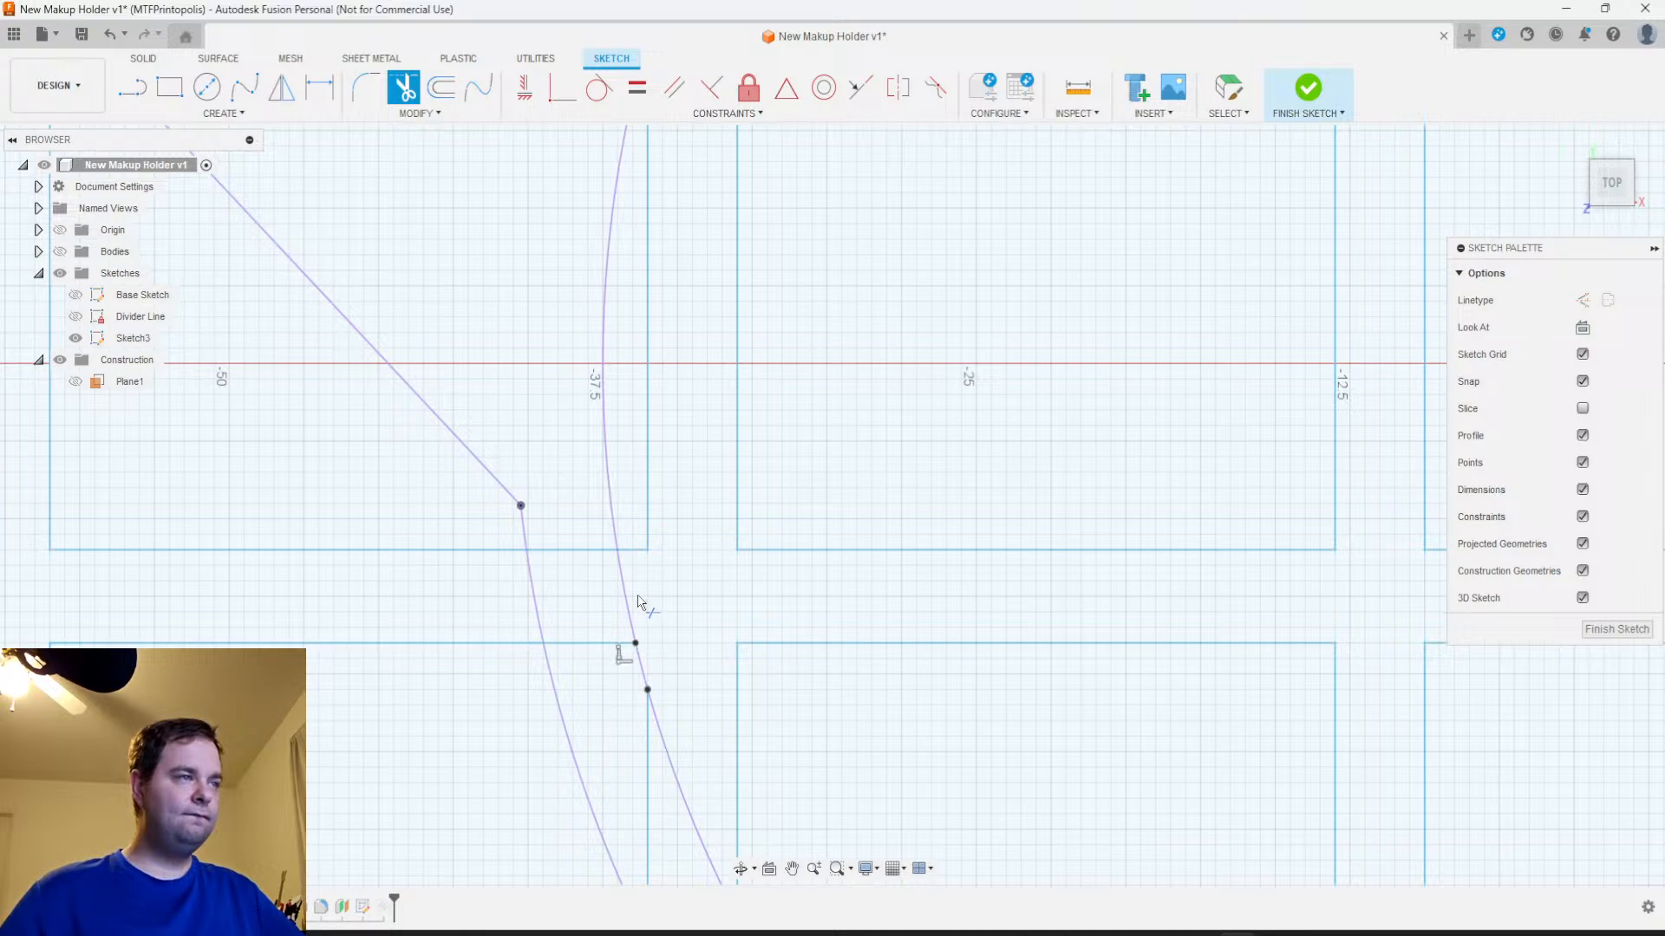
left_click(635, 552)
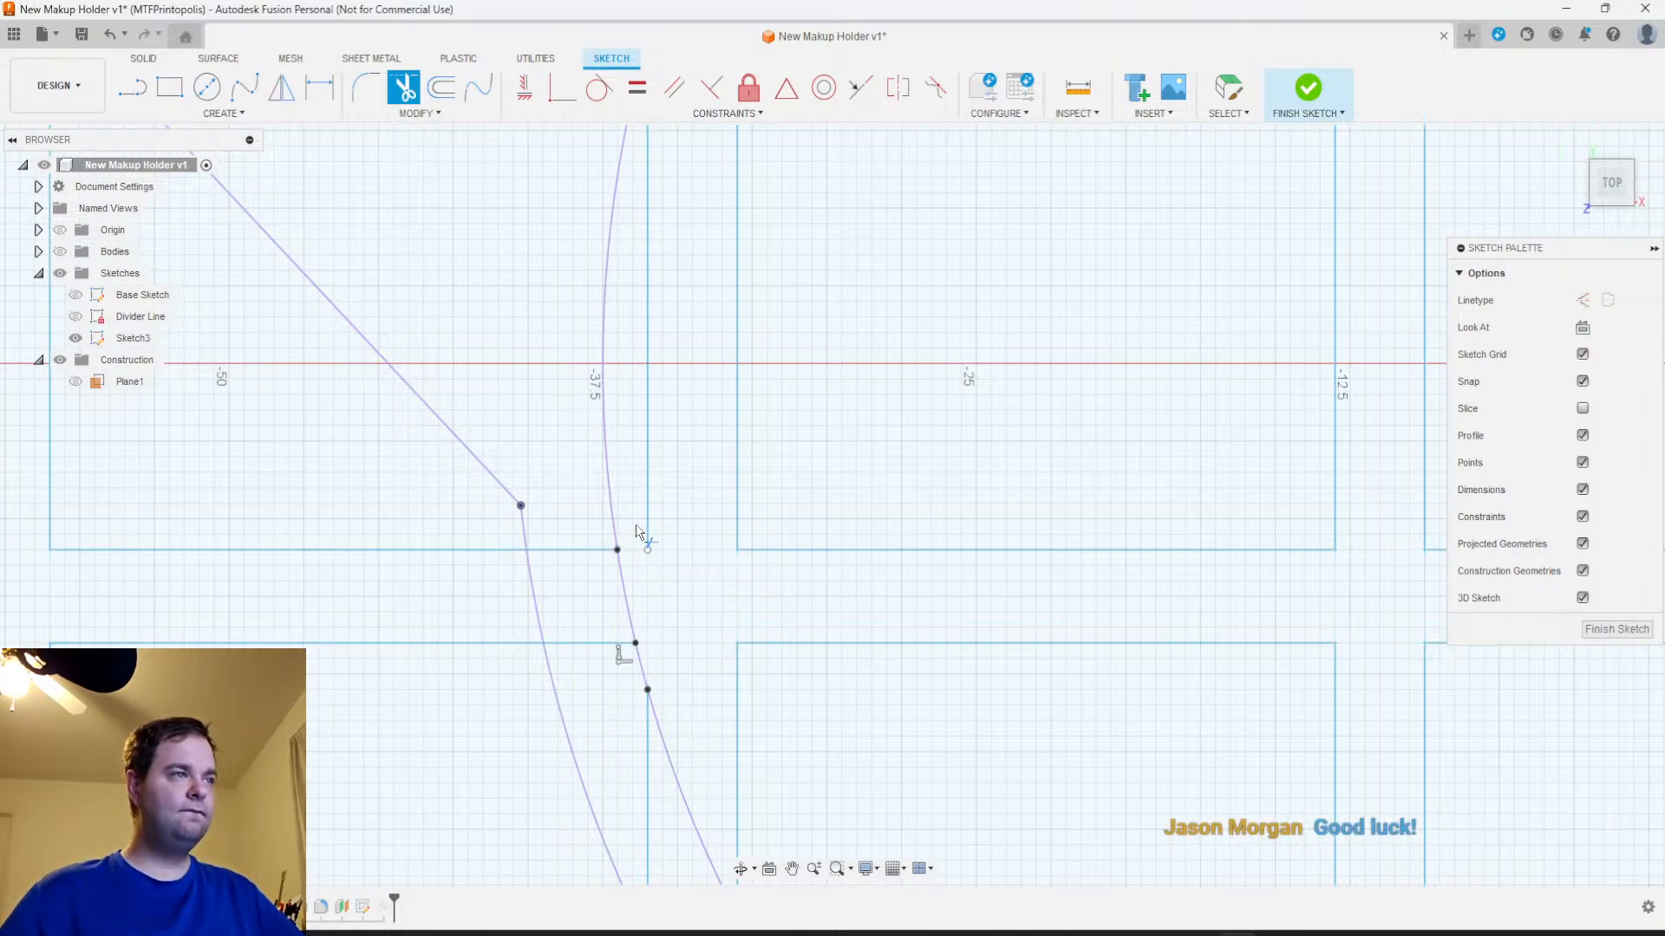
scroll(641, 554, "down", 3)
left_click(652, 398)
Check the grid lines all around the cup's inner circle for leftover segments that still need trimming
mouse_move(776, 433)
middle_mouse_down()
mouse_move(780, 576)
mouse_move(688, 750)
middle_mouse_up()
mouse_move(812, 483)
middle_mouse_down()
mouse_move(561, 662)
mouse_move(476, 673)
middle_mouse_up()
middle_click_drag(954, 647, 623, 391)
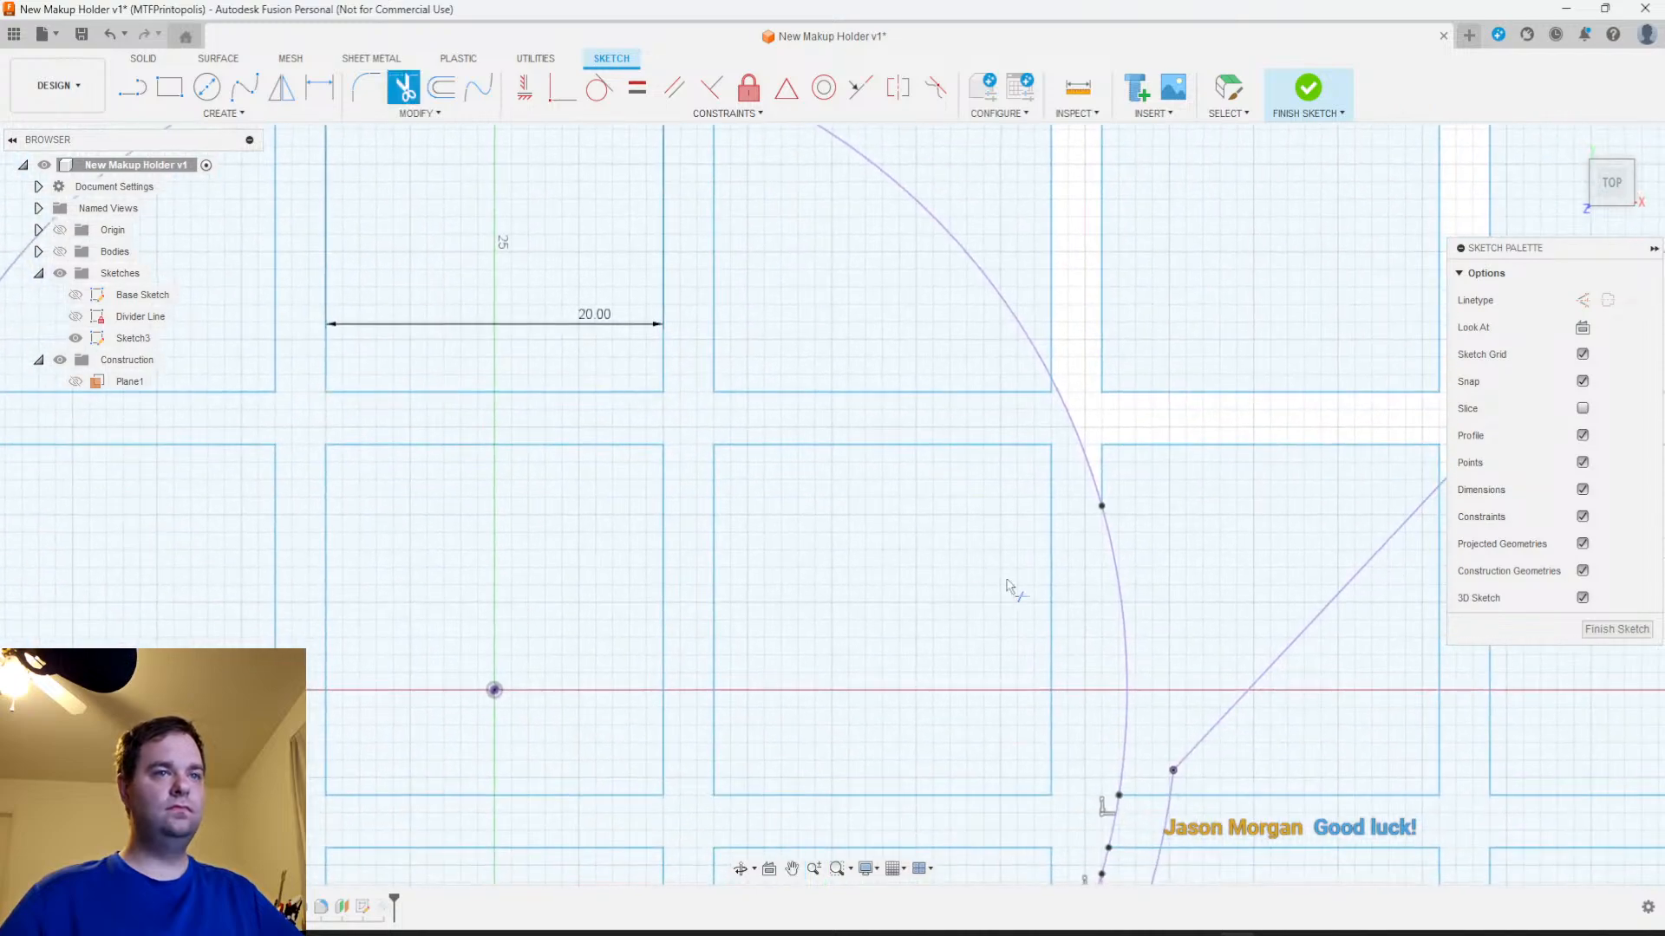
middle_click_drag(1012, 599, 945, 371)
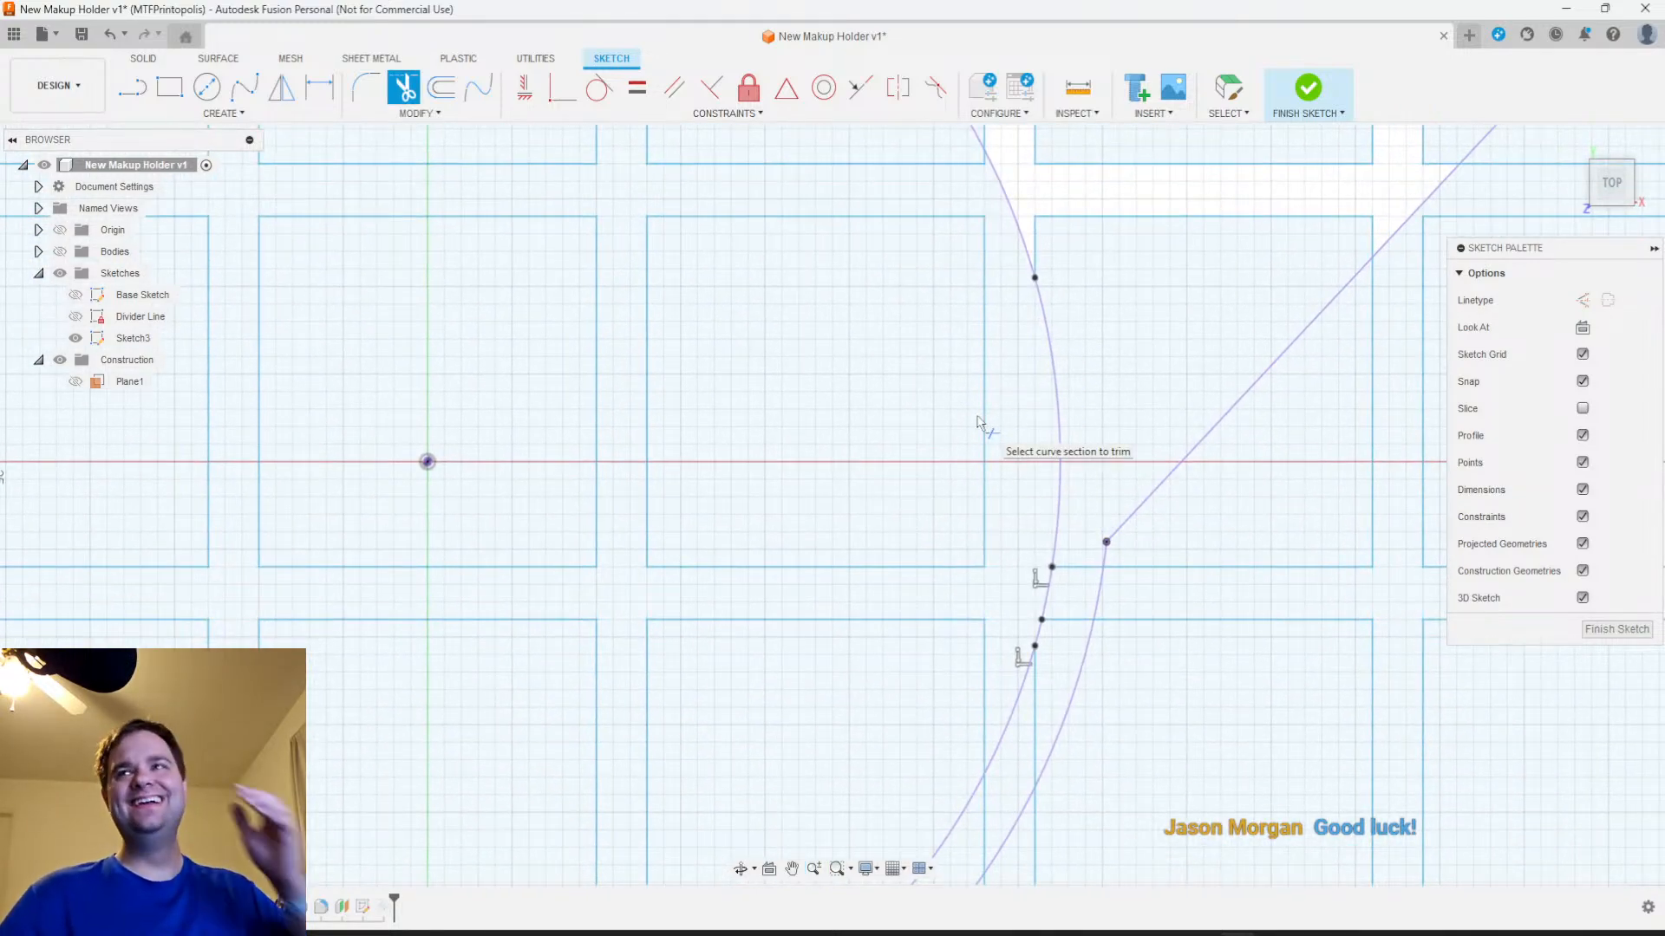
scroll(906, 531, "down", 4)
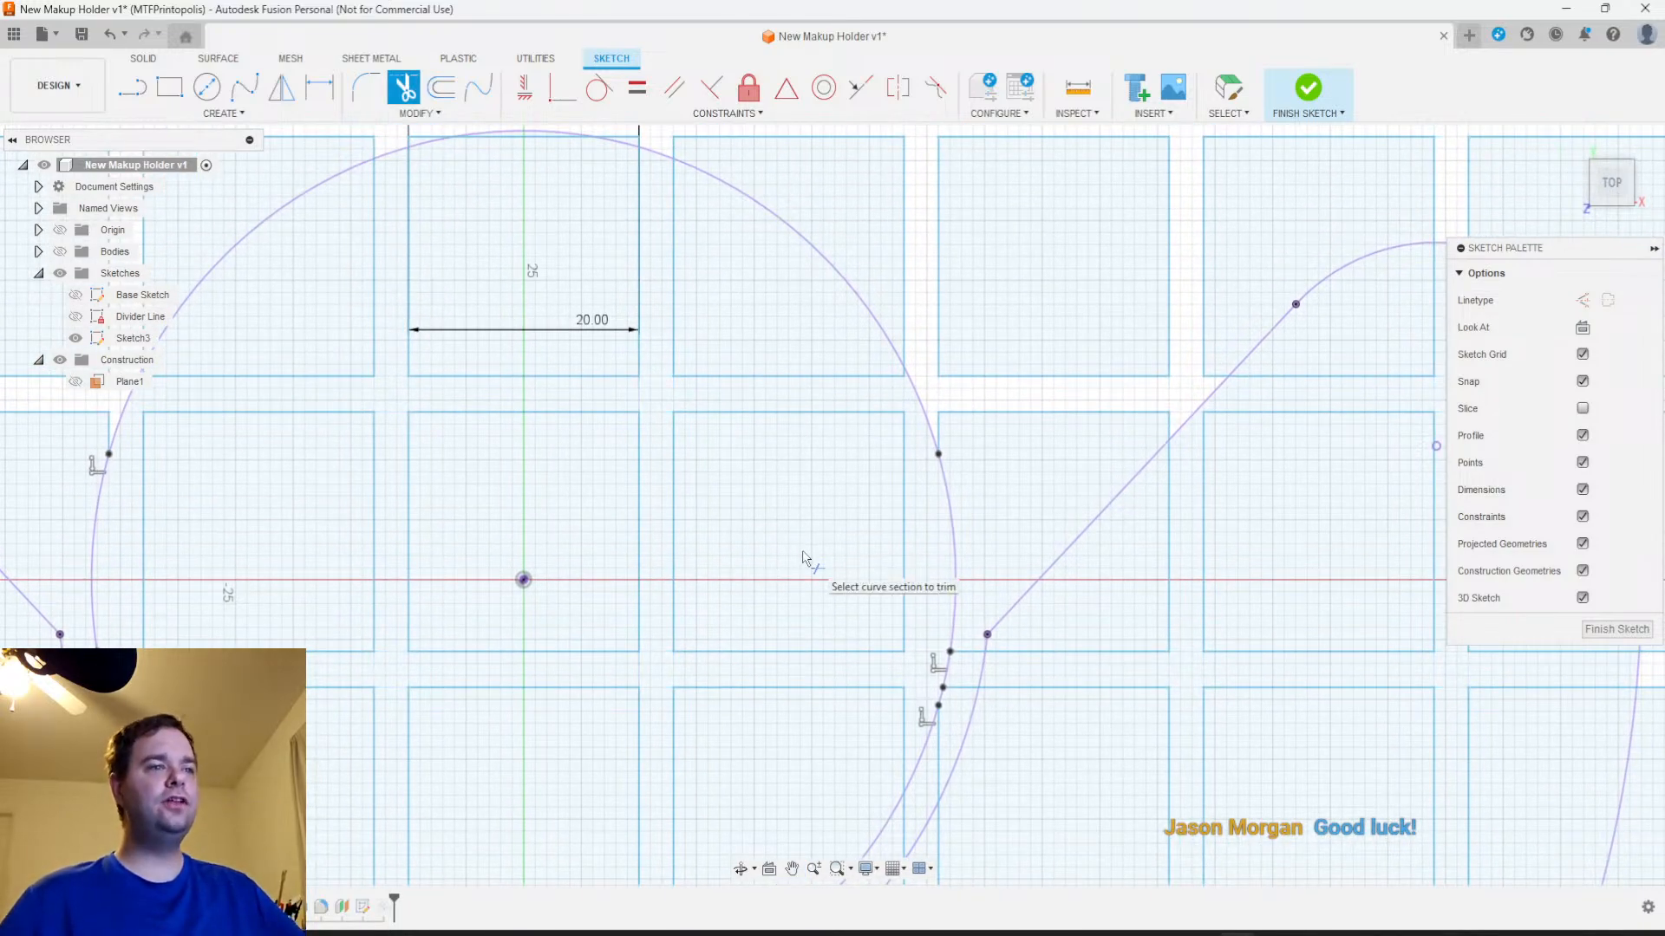
scroll(845, 539, "up", 3)
scroll(841, 535, "down", 3)
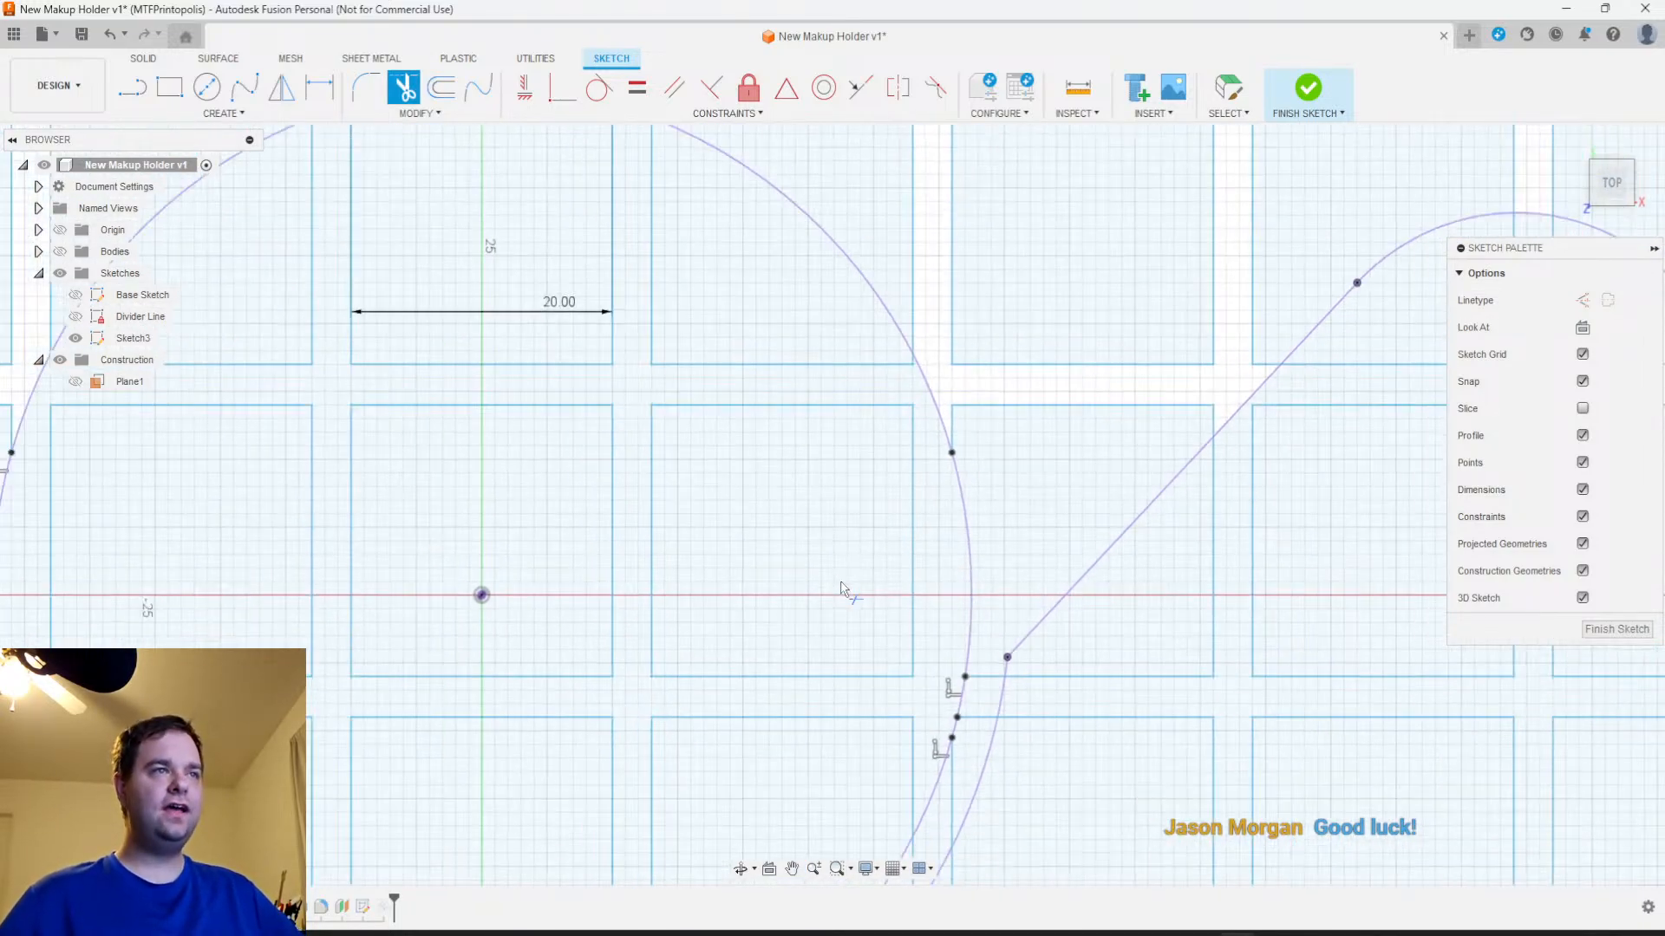
middle_click_drag(836, 534, 850, 658)
scroll(835, 628, "up", 2)
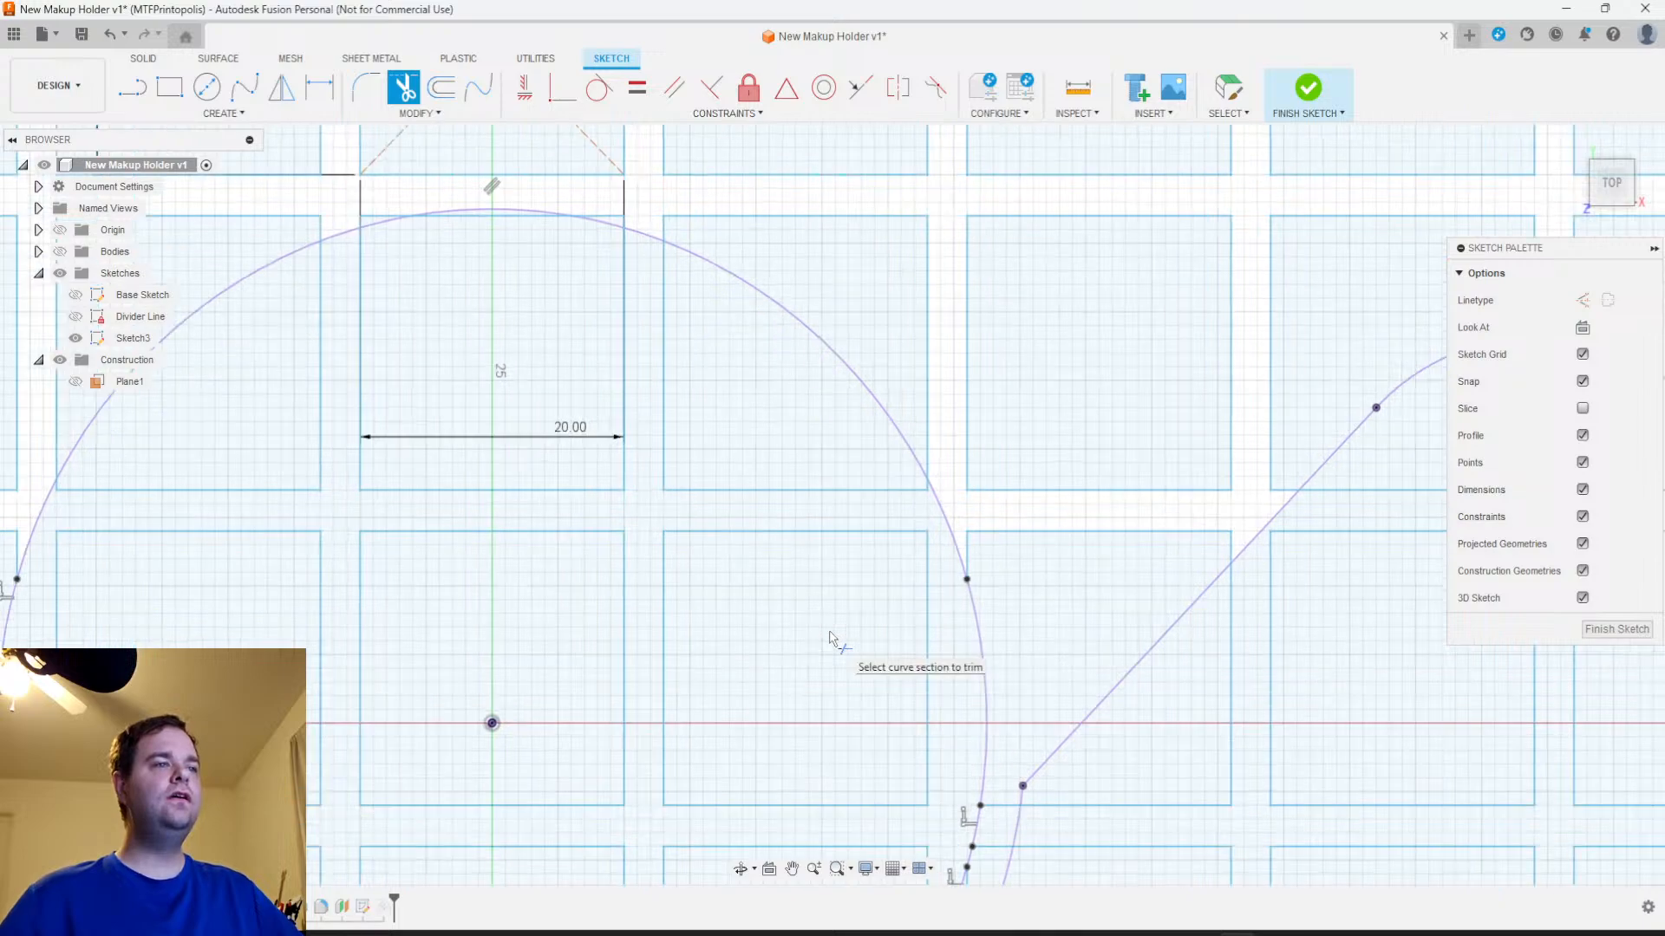
middle_click_drag(811, 696, 928, 327)
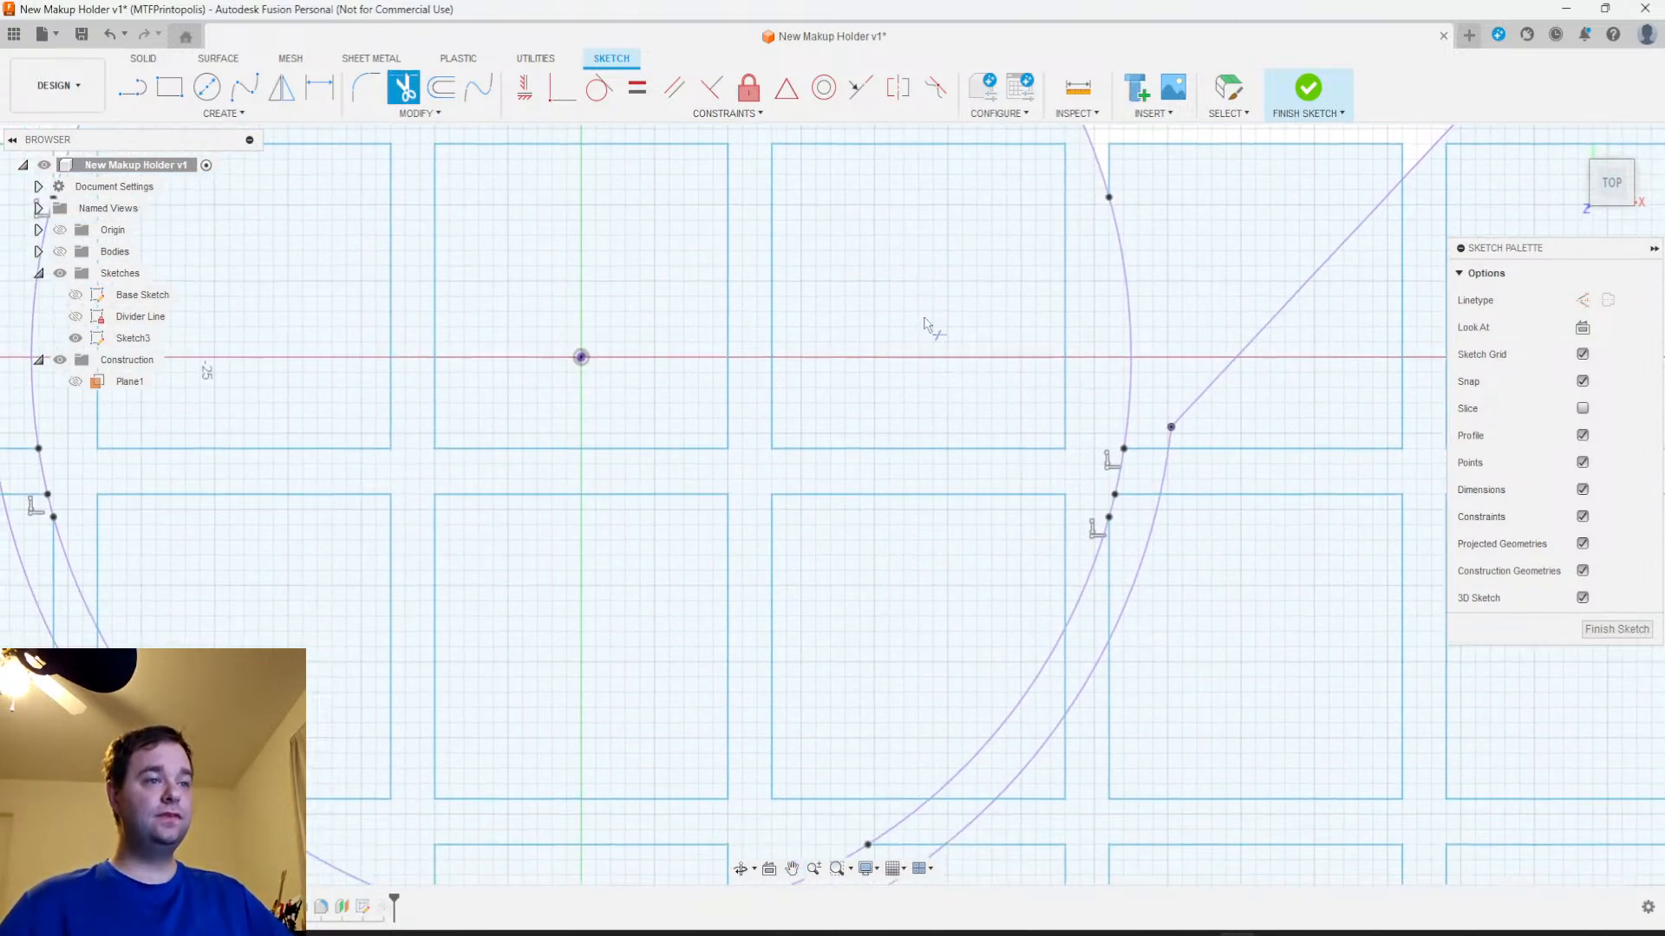
mouse_move(946, 568)
middle_mouse_down()
mouse_move(902, 584)
mouse_move(1004, 576)
middle_mouse_up()
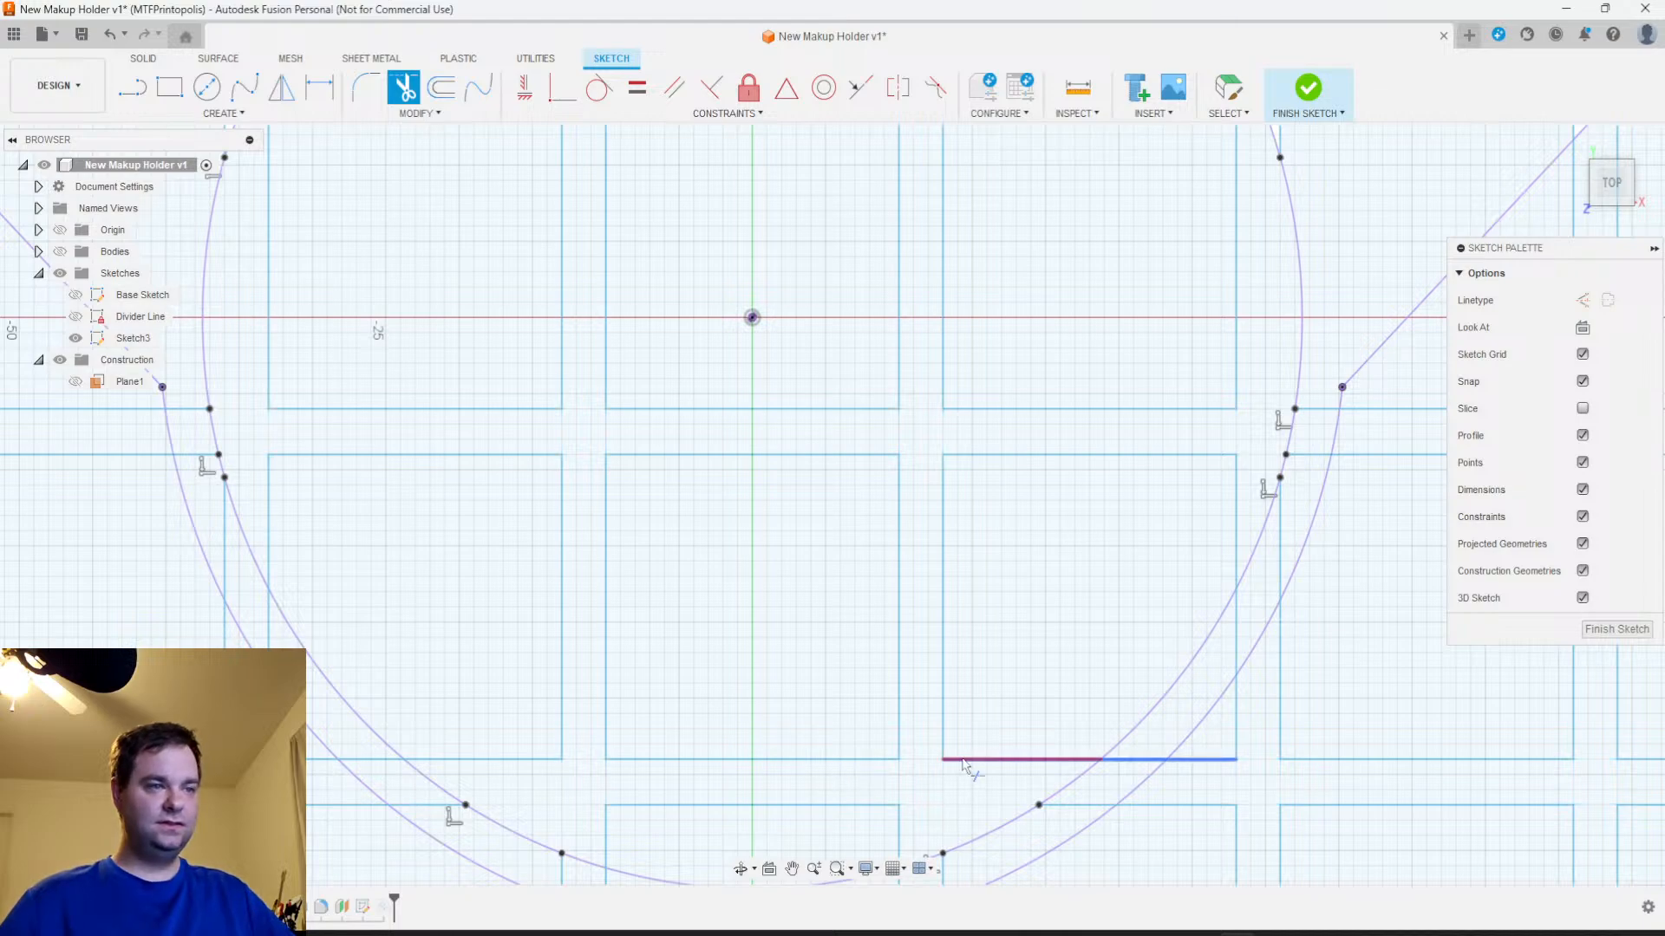
scroll(892, 784, "down", 2)
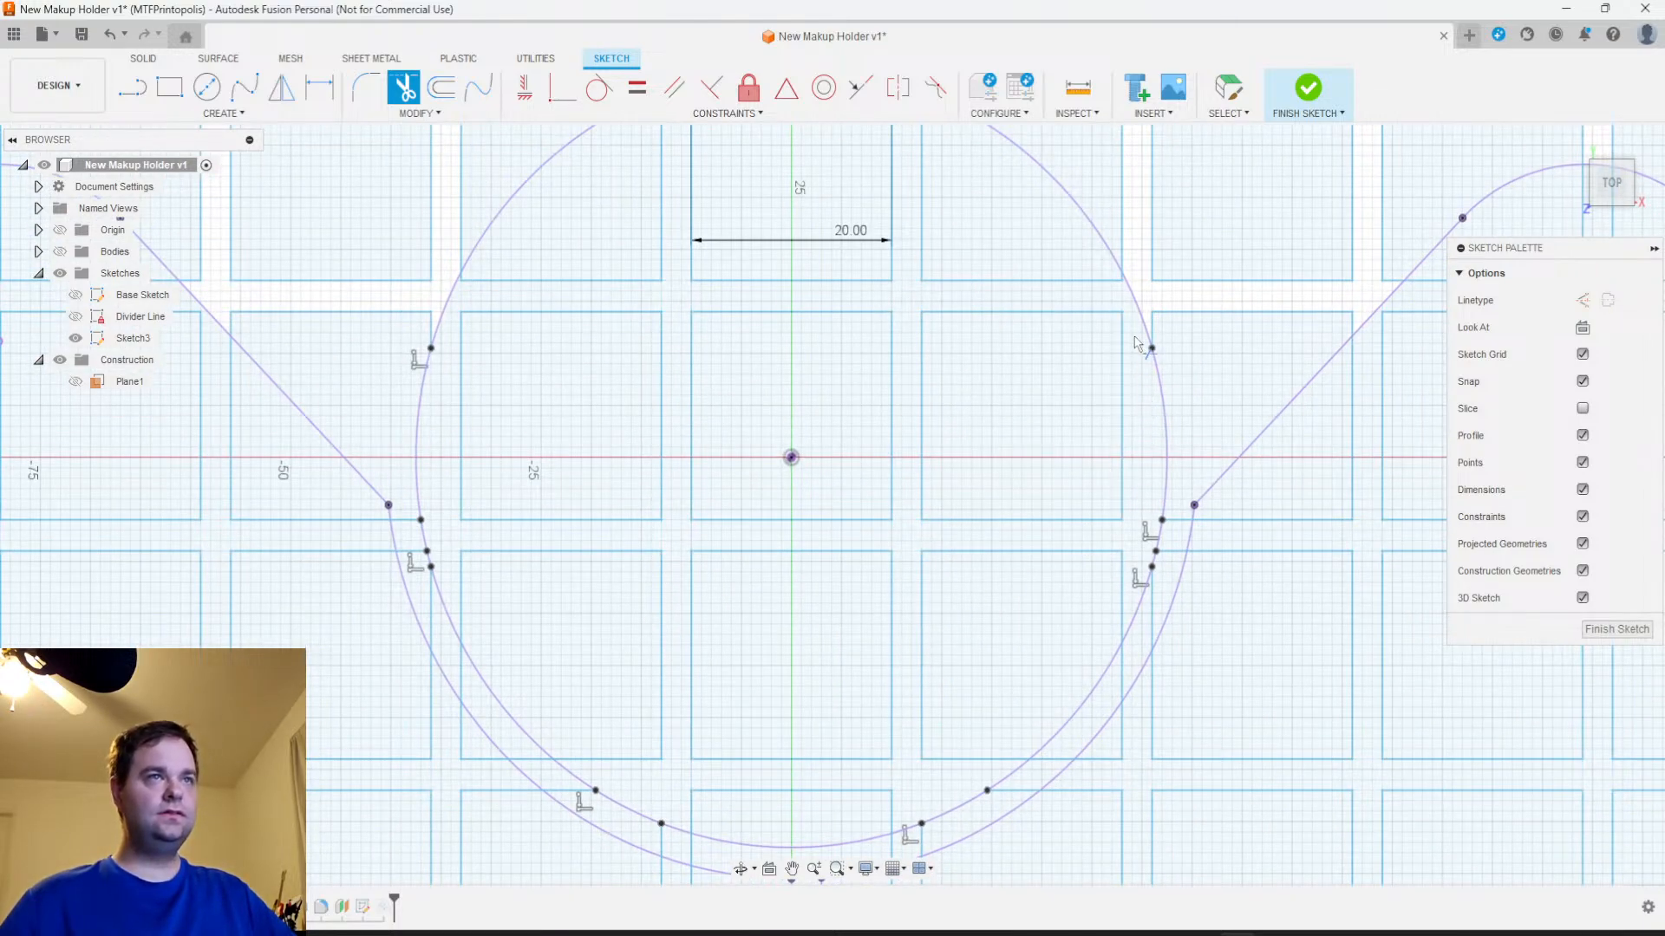
middle_click_drag(992, 264, 992, 497)
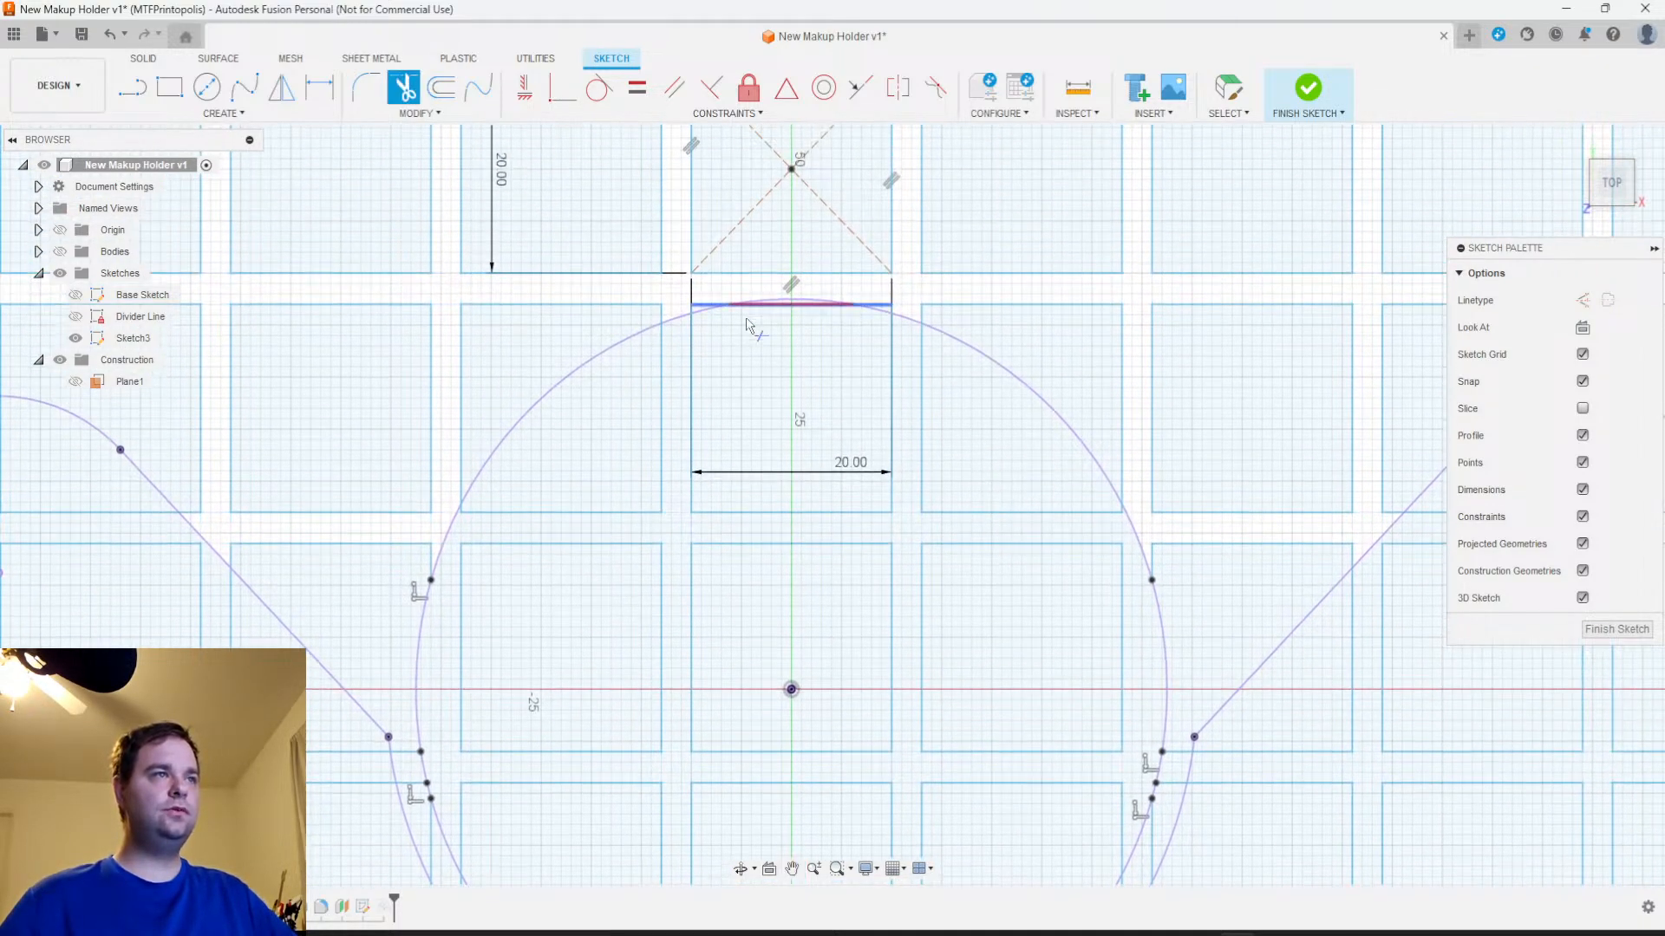
middle_click_drag(874, 611, 870, 216)
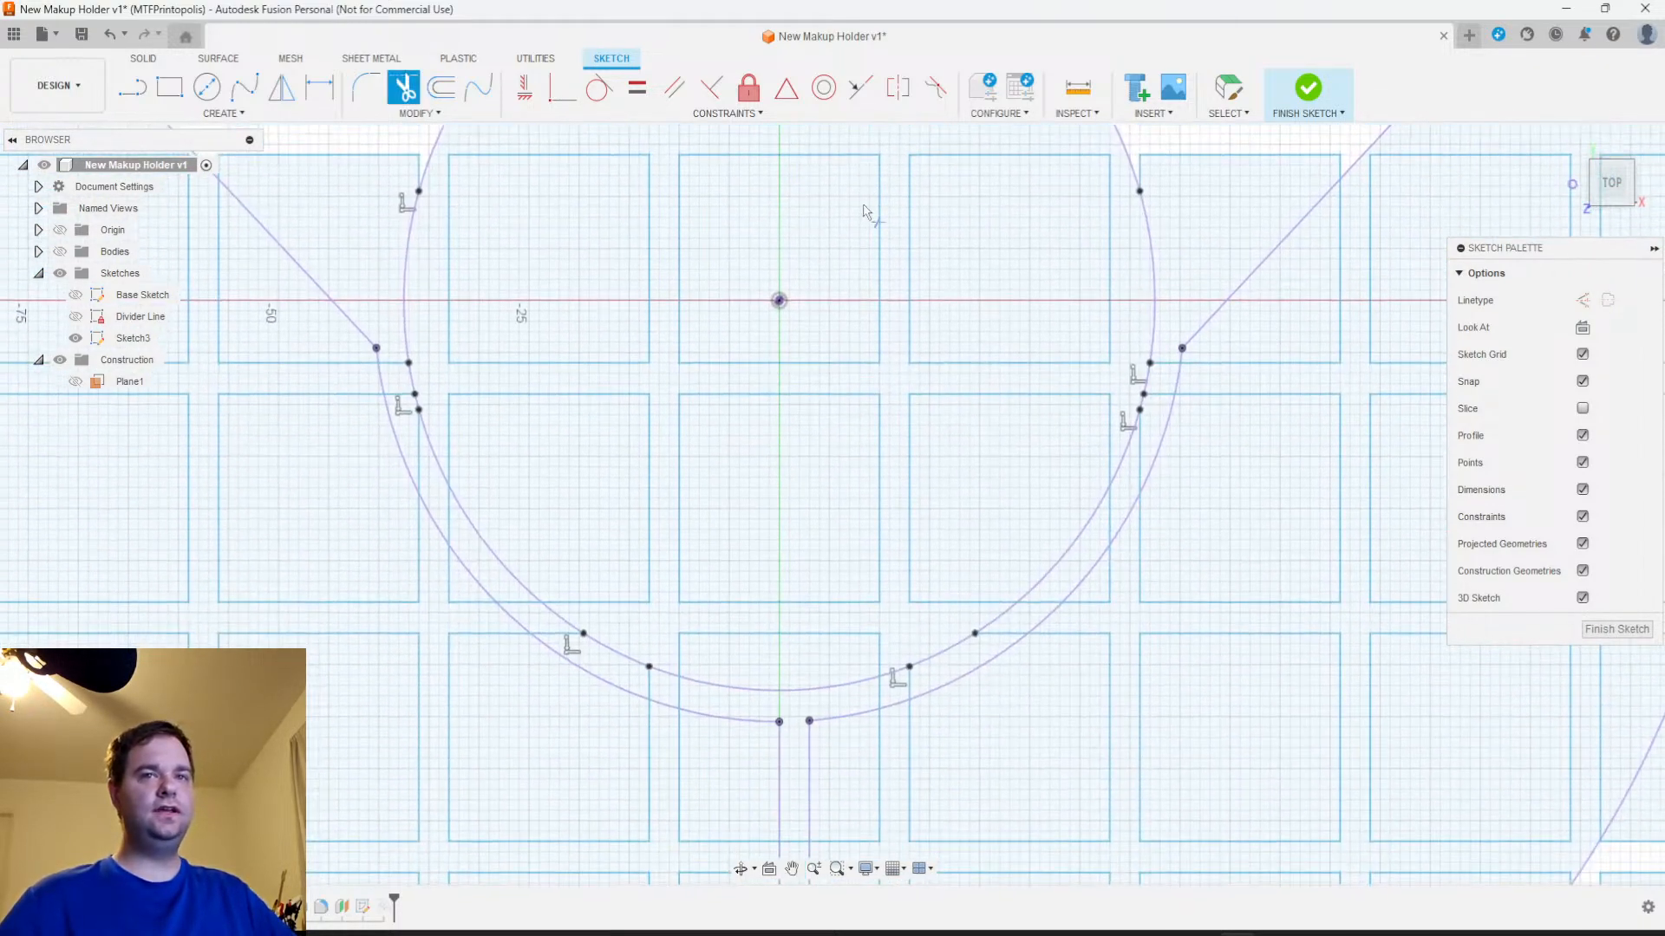
Finish the trimmed grid sketch
left_click(1614, 631)
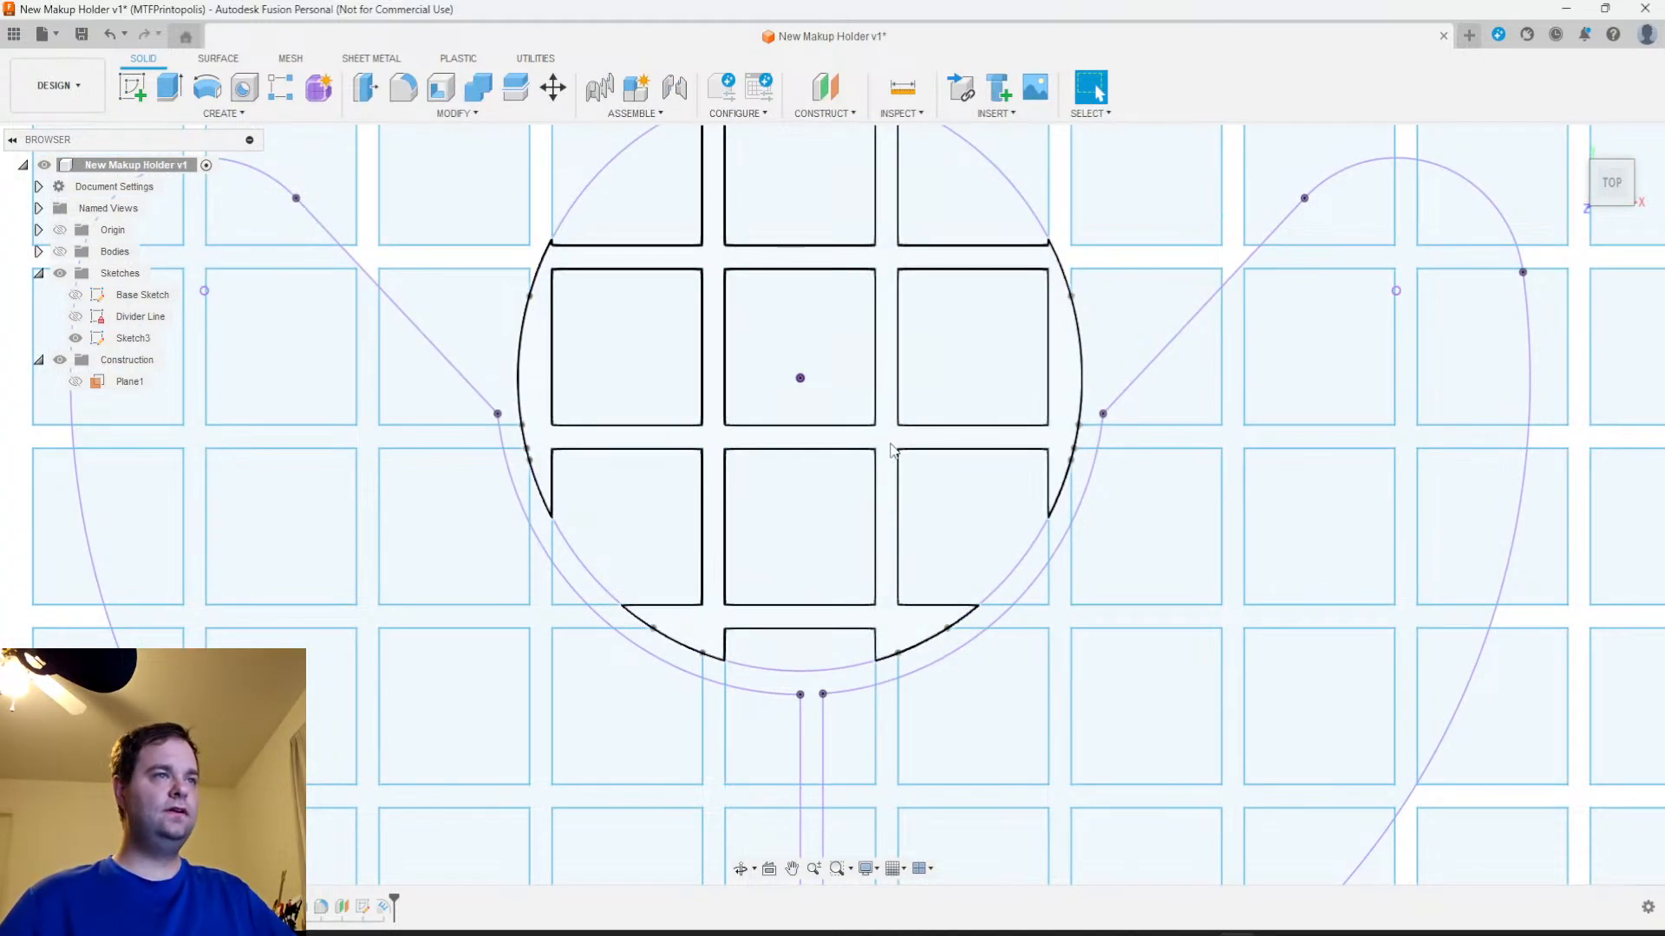
left_click(893, 470)
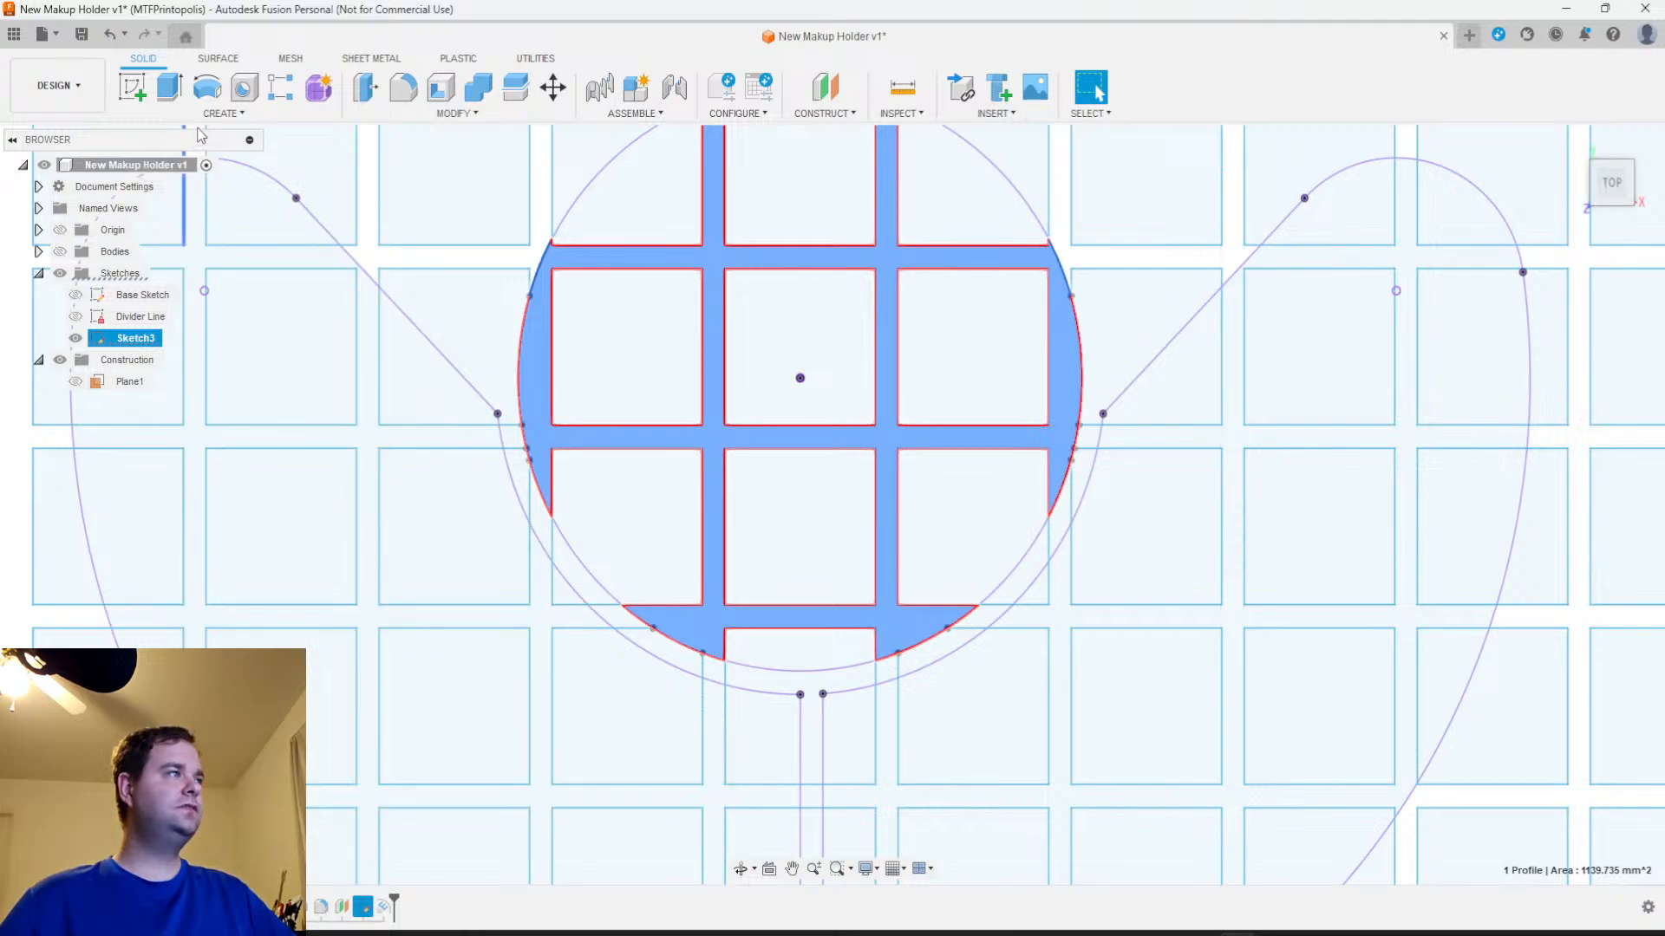
left_click(223, 113)
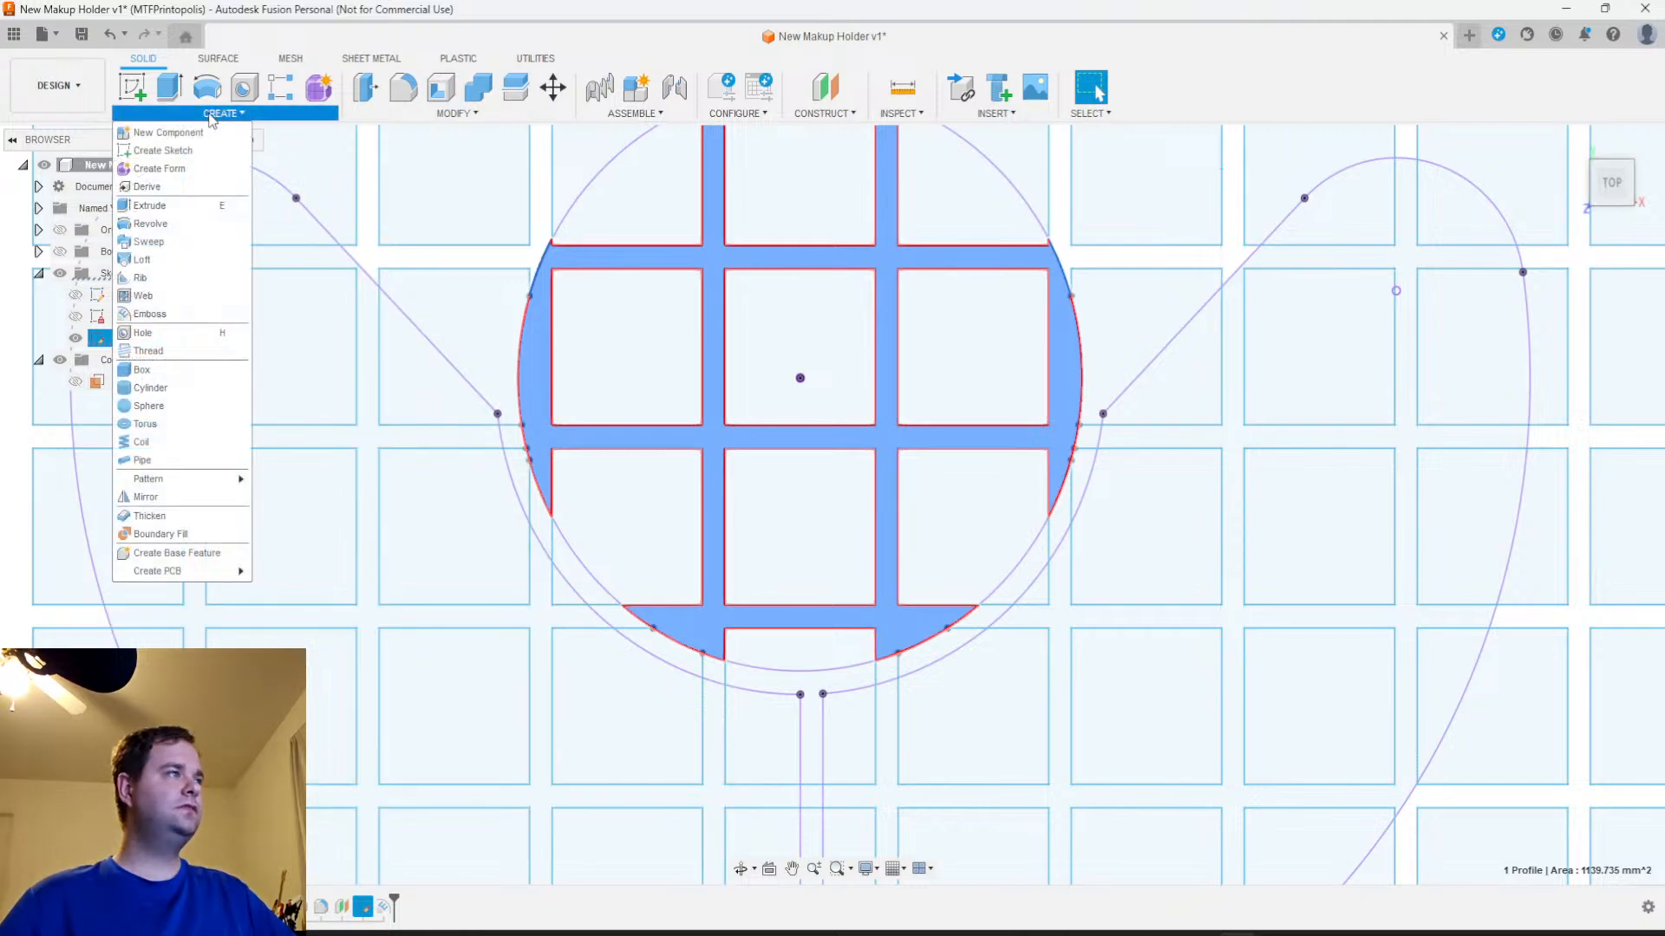
left_click(151, 313)
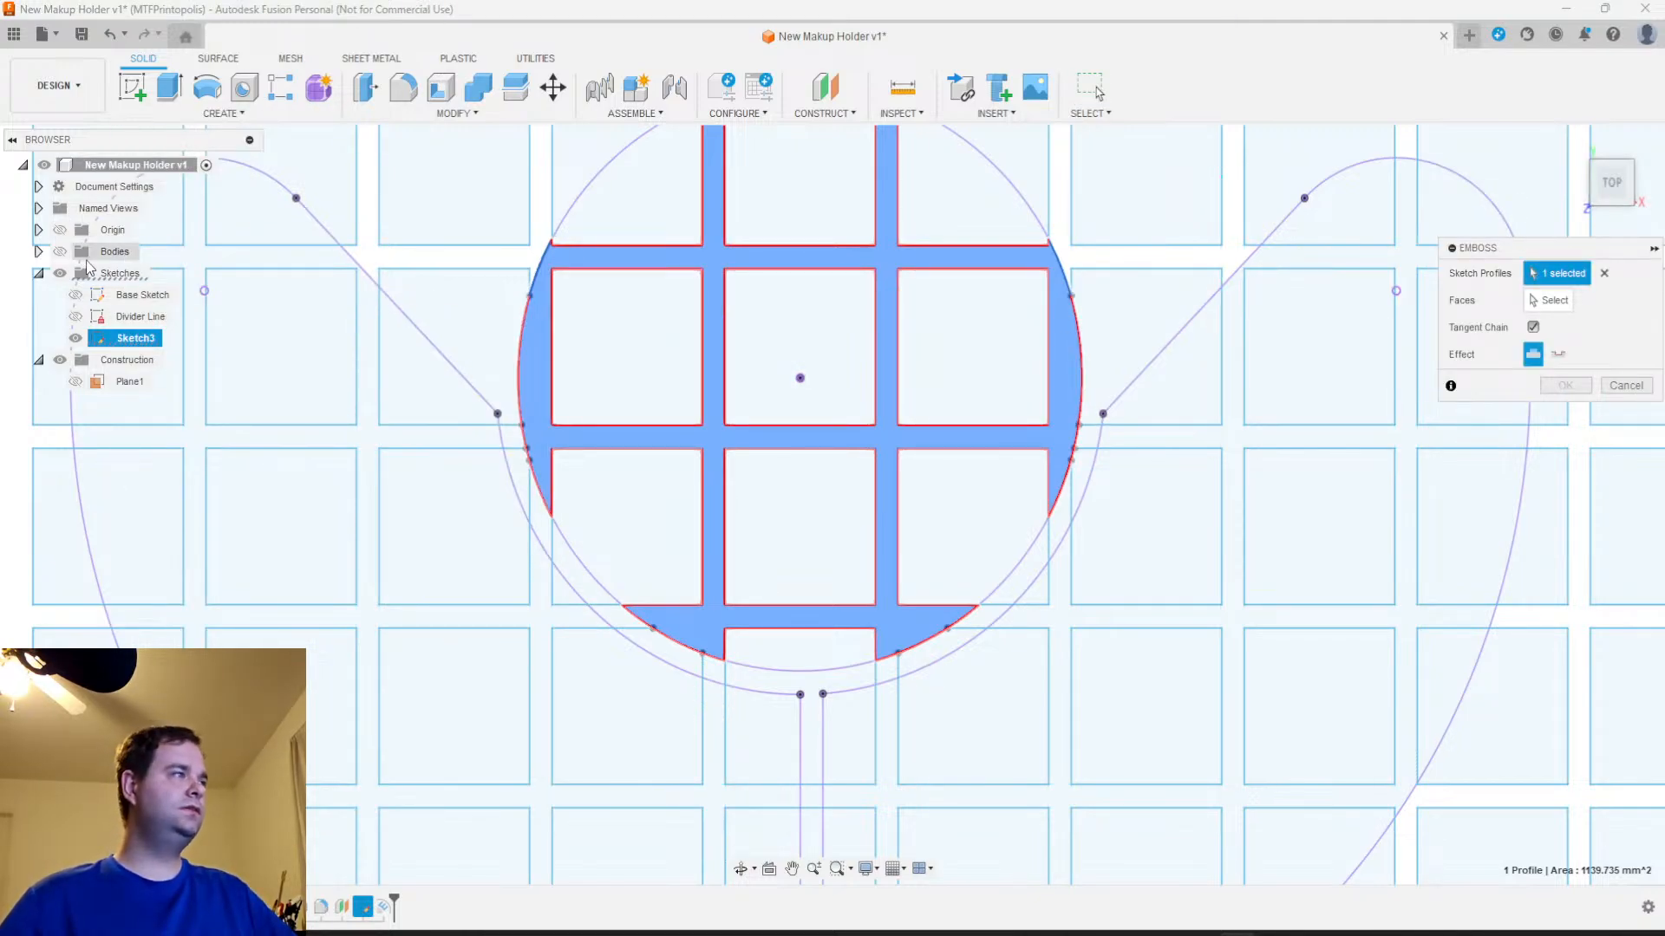
left_click(59, 252)
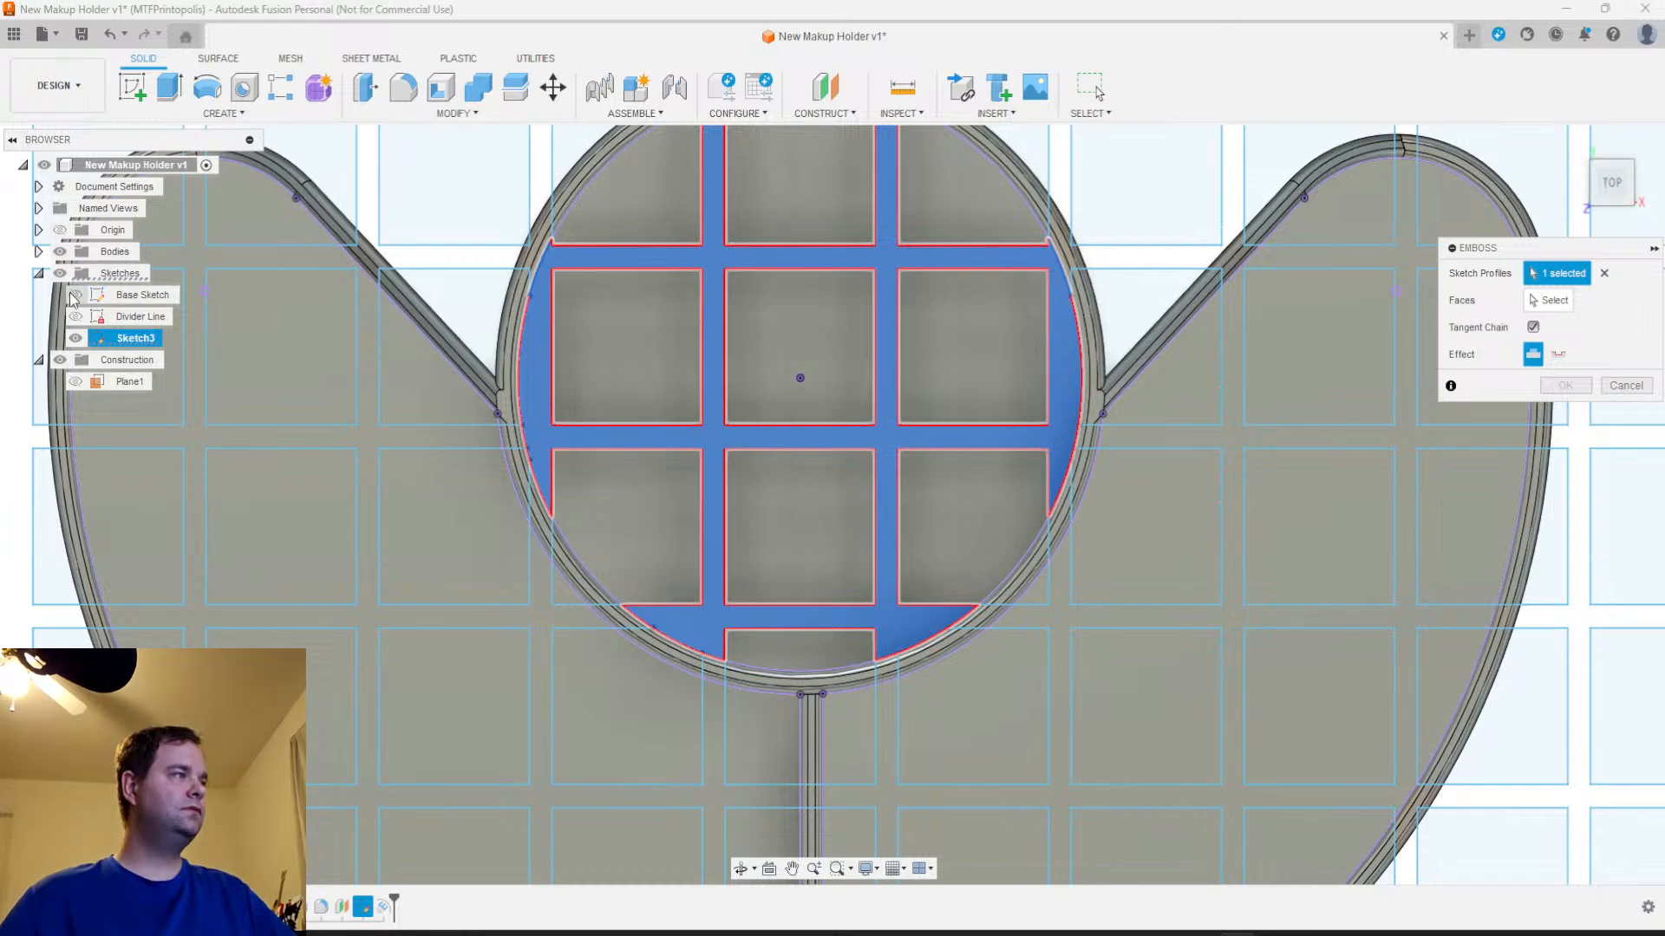
left_click(76, 296)
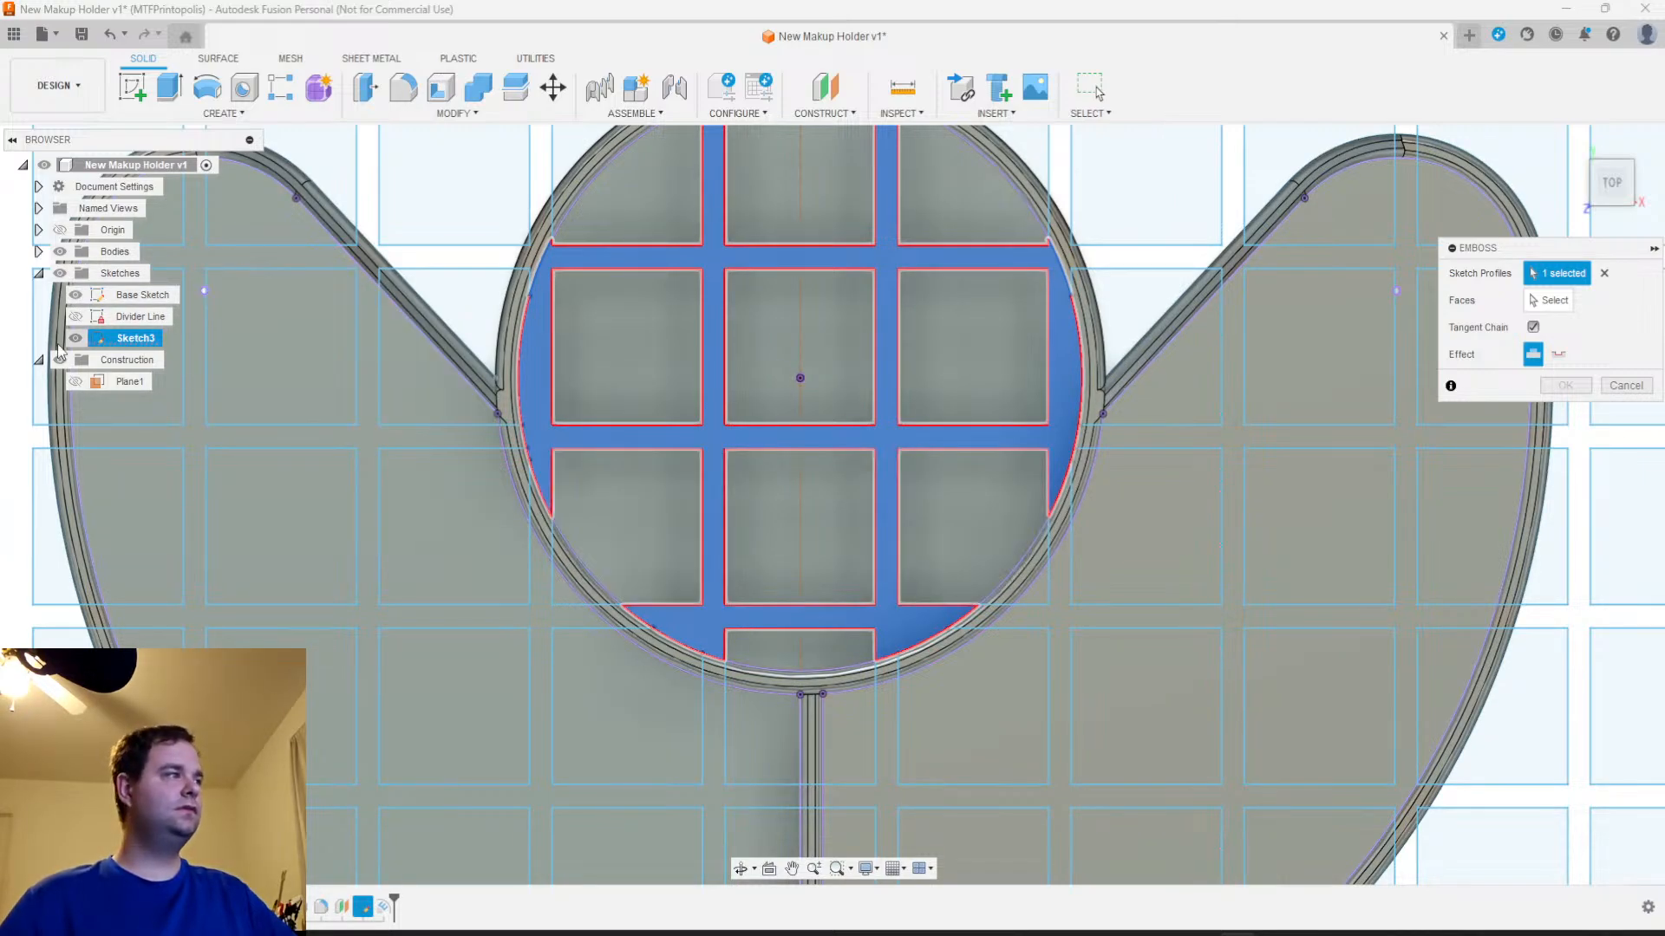
left_click(58, 274)
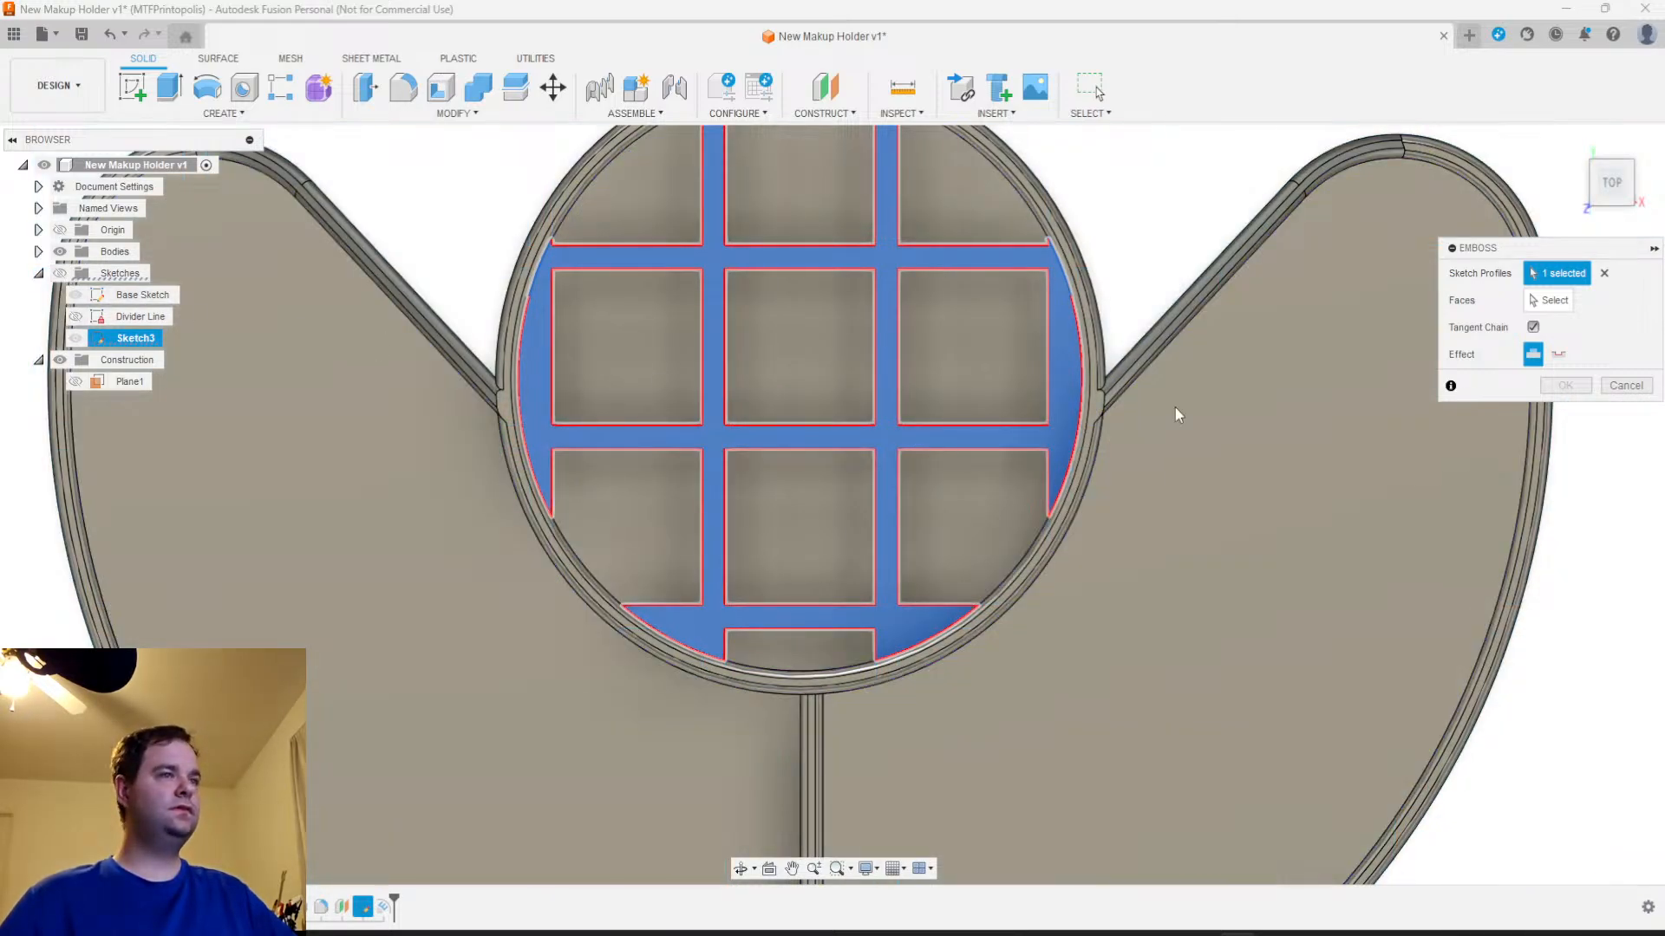
left_click(1548, 300)
middle_click_drag(869, 552, 924, 382, "shift")
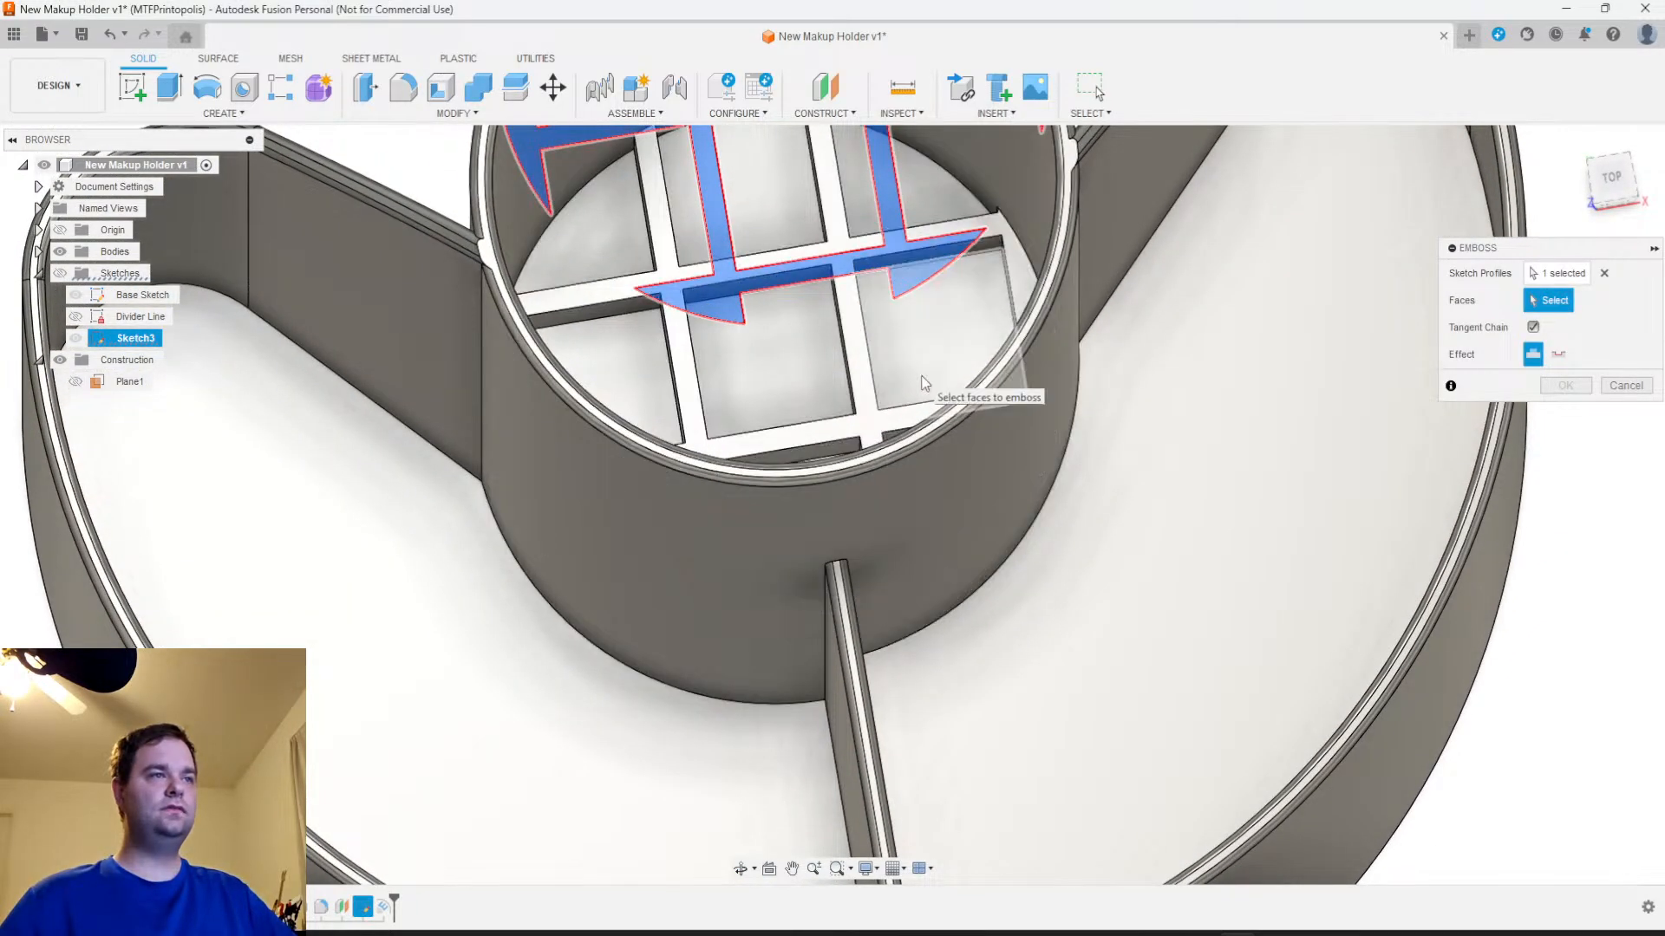
left_click(922, 379)
left_click(1627, 521)
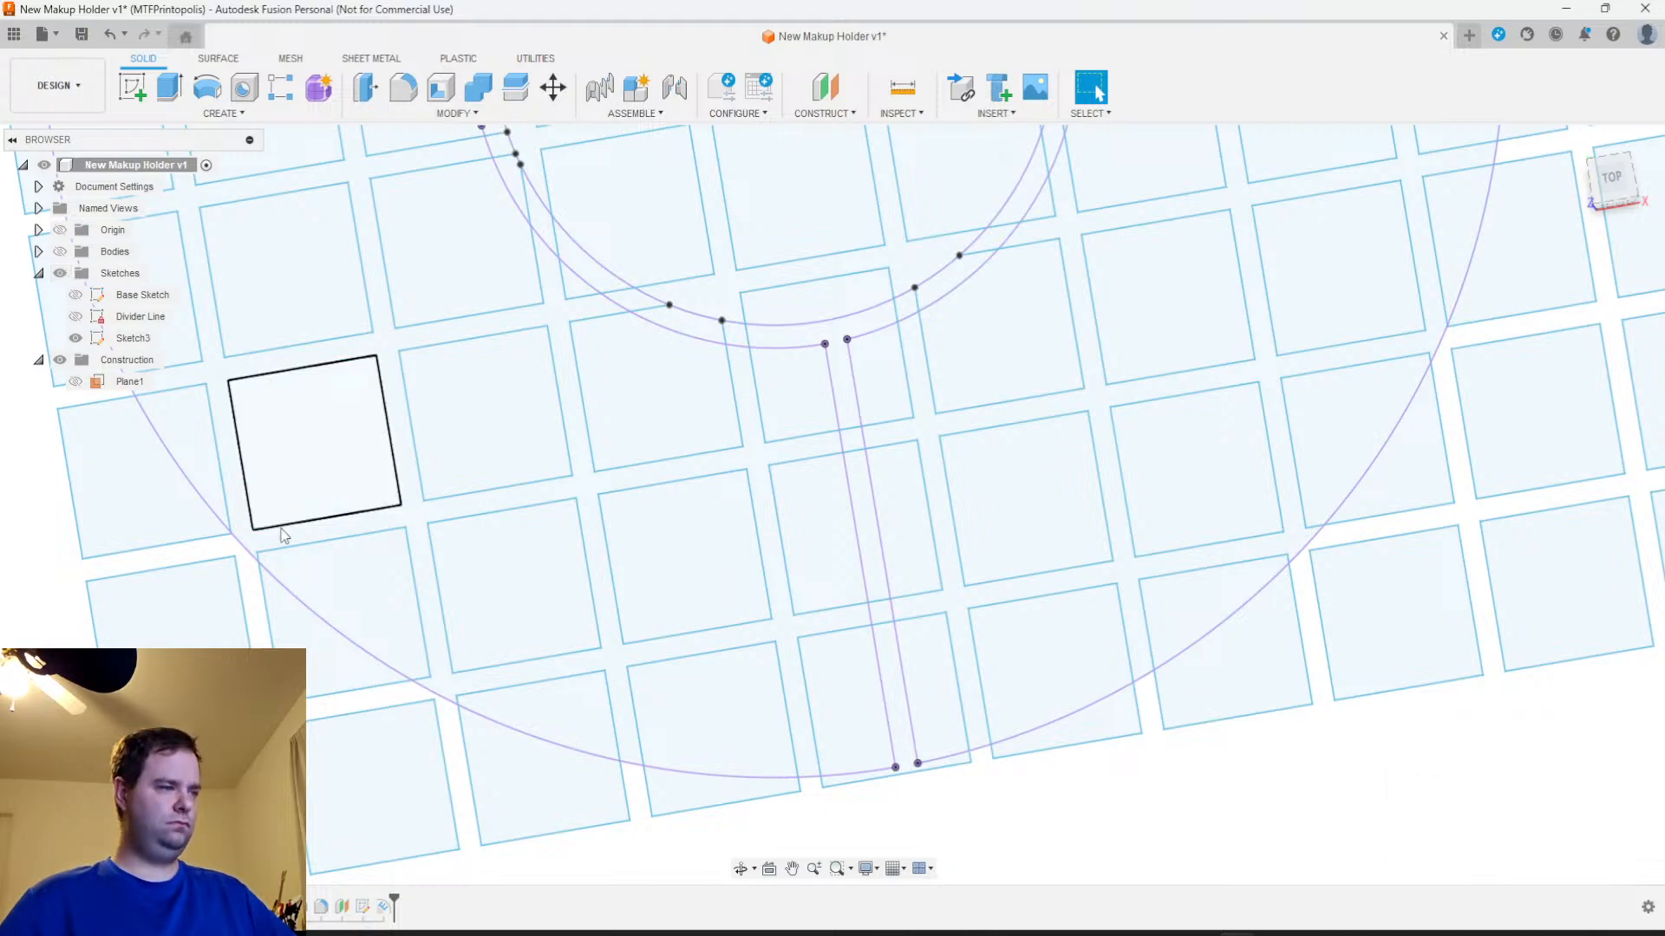
Open the existing lattice emboss for editing, check its selected profile and face, and accept its settings
right_click(382, 907)
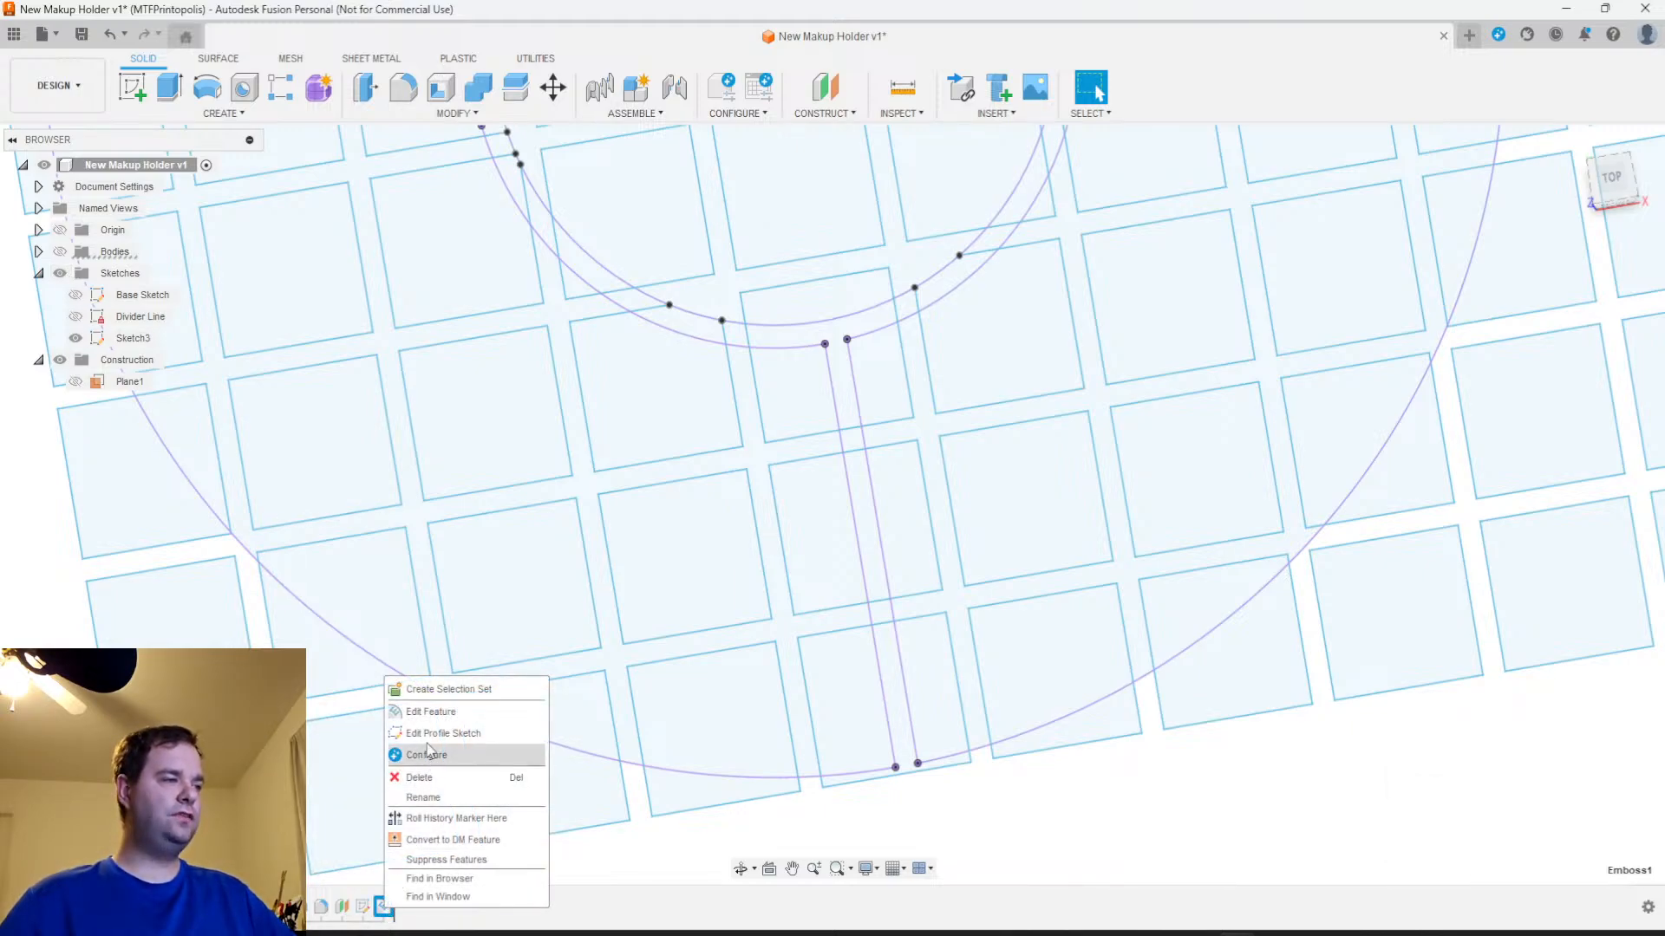
left_click(430, 712)
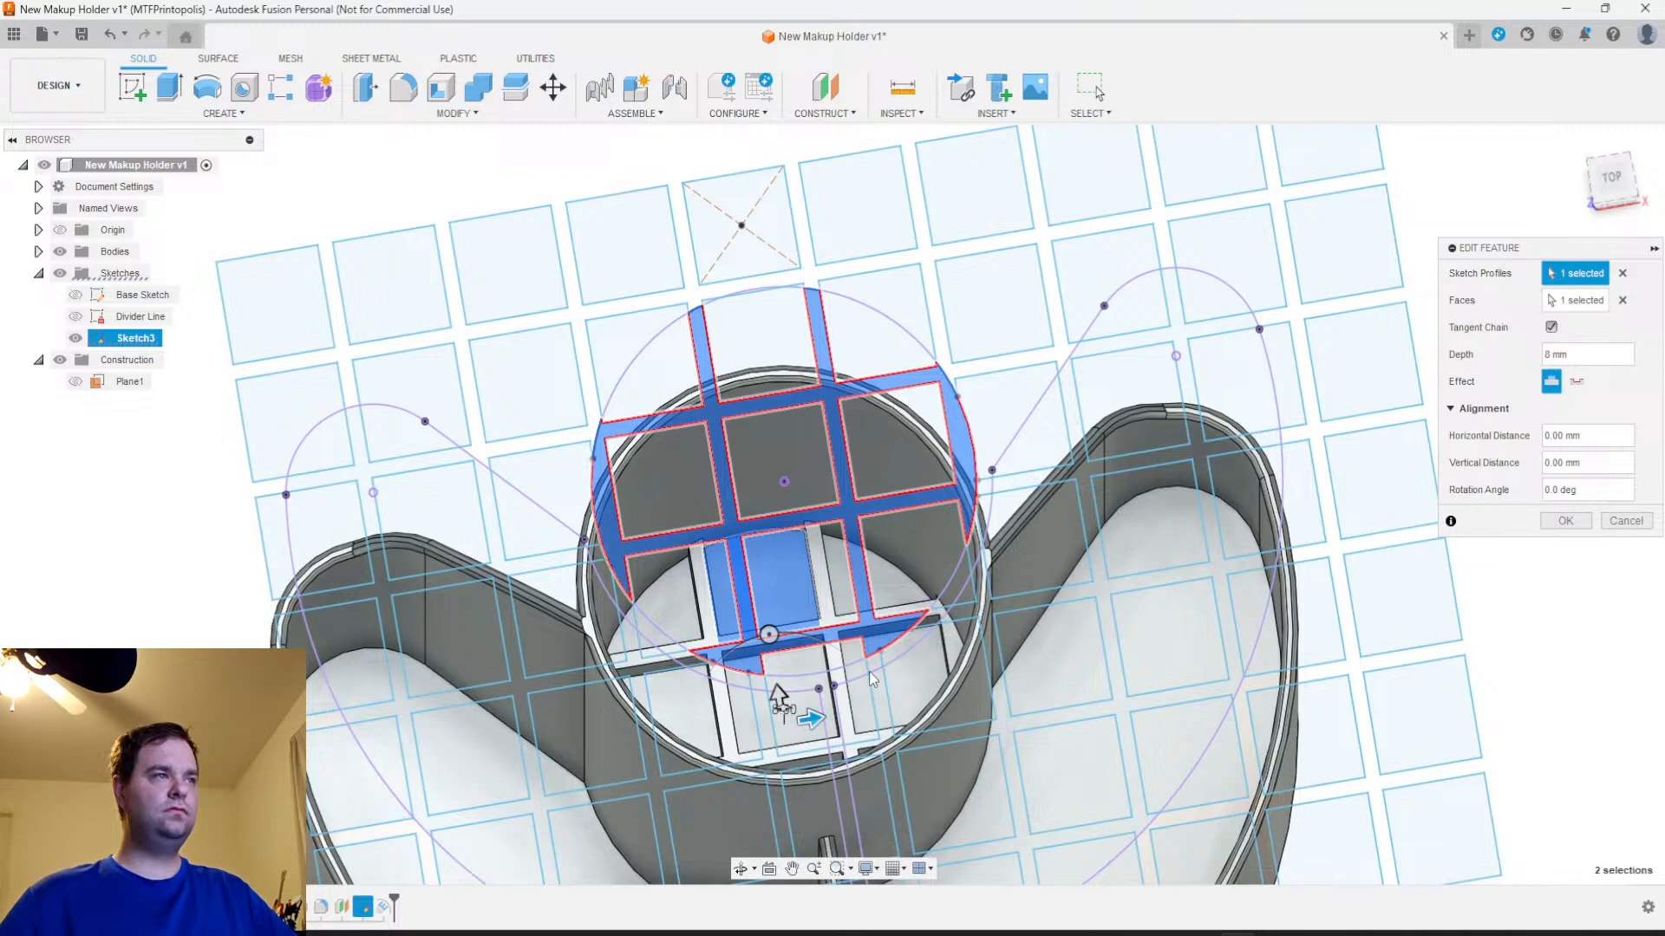
middle_click_drag(778, 698, 881, 769, "shift")
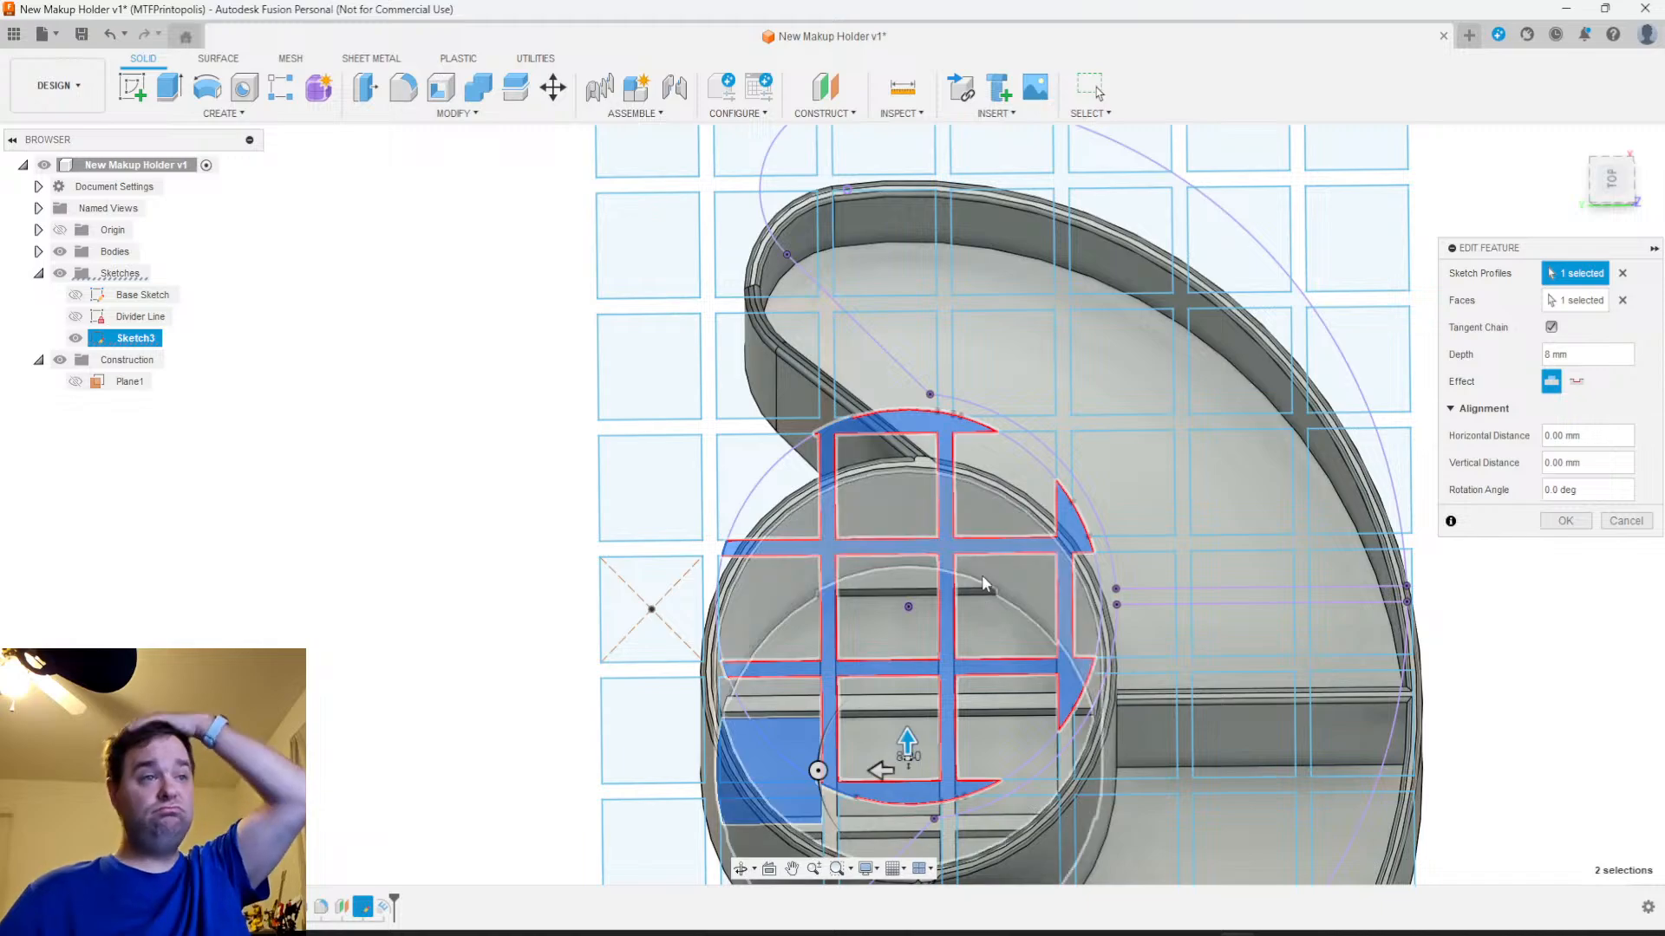
left_click(1566, 520)
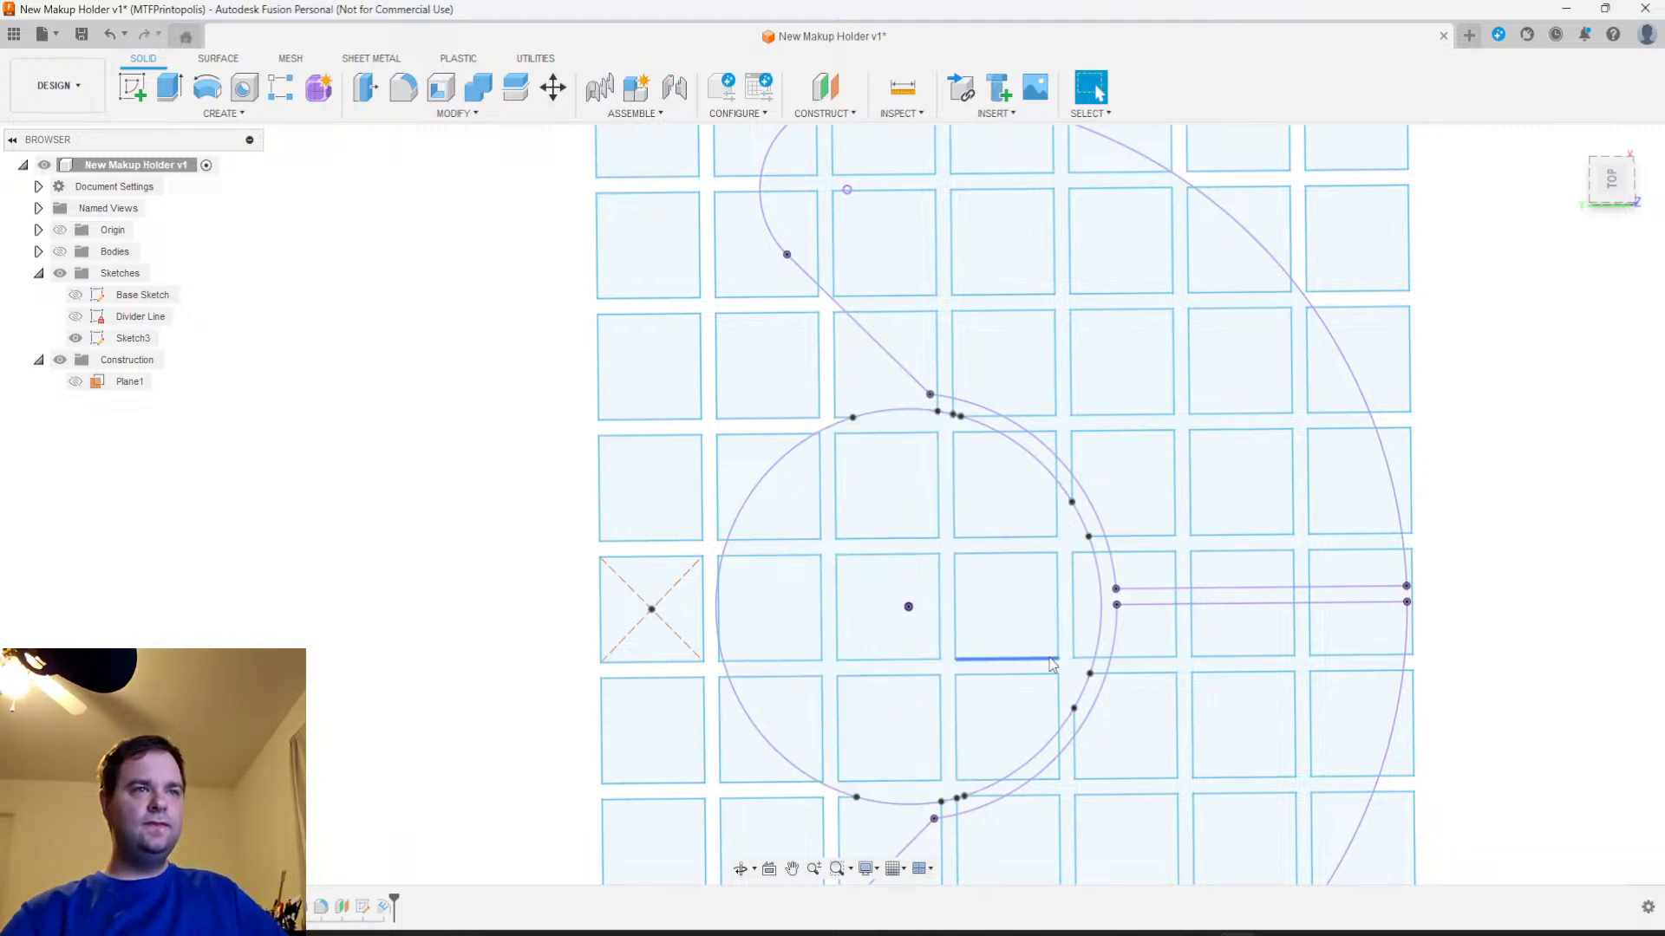
Show the bodies, hide the sketches and examine the embossed lattice on the cup's floor from several angles
scroll(1032, 633, "up", 2)
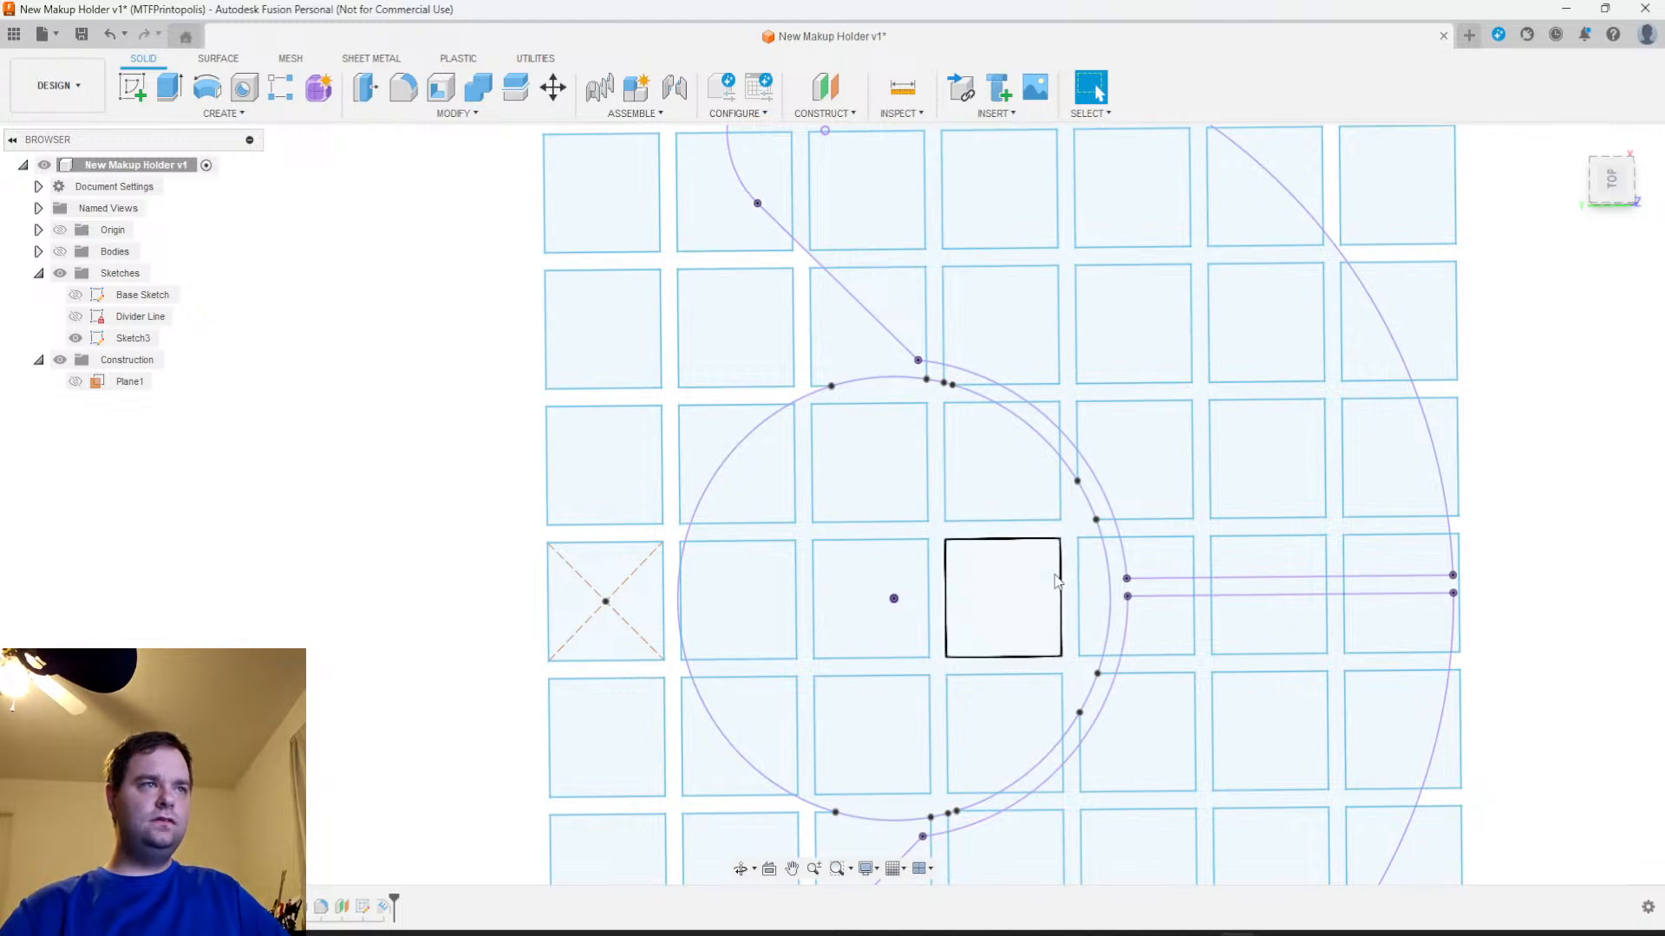
left_click(60, 251)
left_click(59, 273)
scroll(989, 762, "up", 3)
mouse_move(983, 726)
middle_mouse_down()
mouse_move(1028, 416)
mouse_move(1007, 497)
mouse_move(1119, 453)
mouse_move(1208, 447)
mouse_move(1144, 439)
mouse_move(1028, 475)
mouse_move(939, 603)
mouse_move(948, 574)
mouse_move(954, 590)
mouse_move(974, 575)
middle_mouse_up()
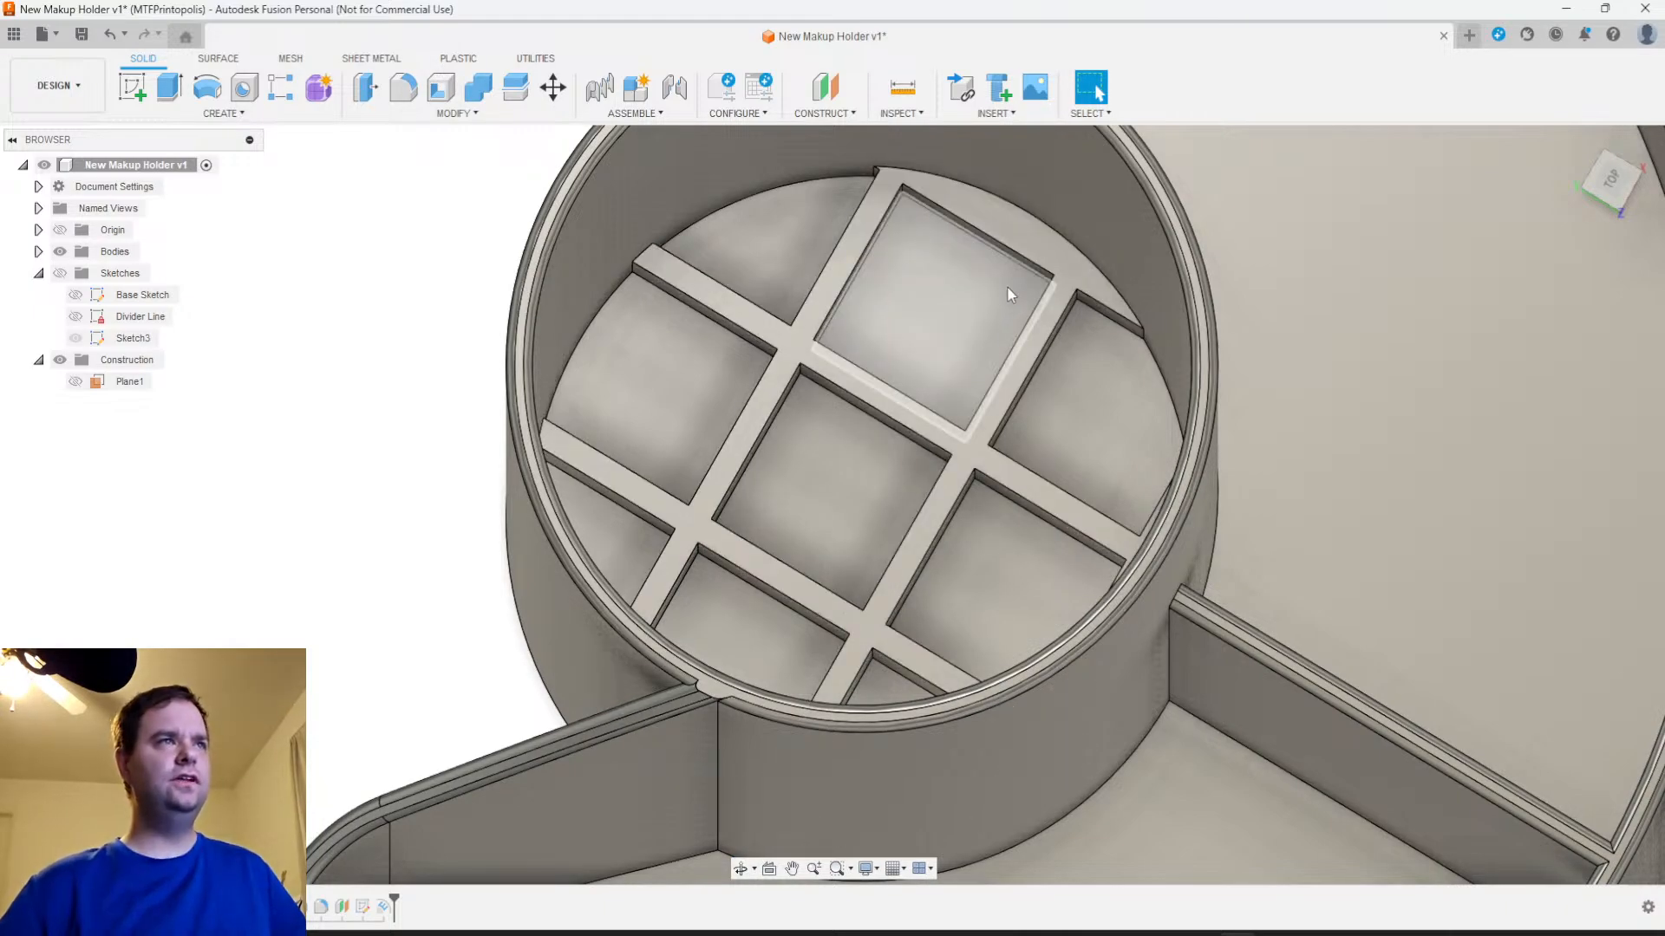
scroll(926, 550, "down", 3)
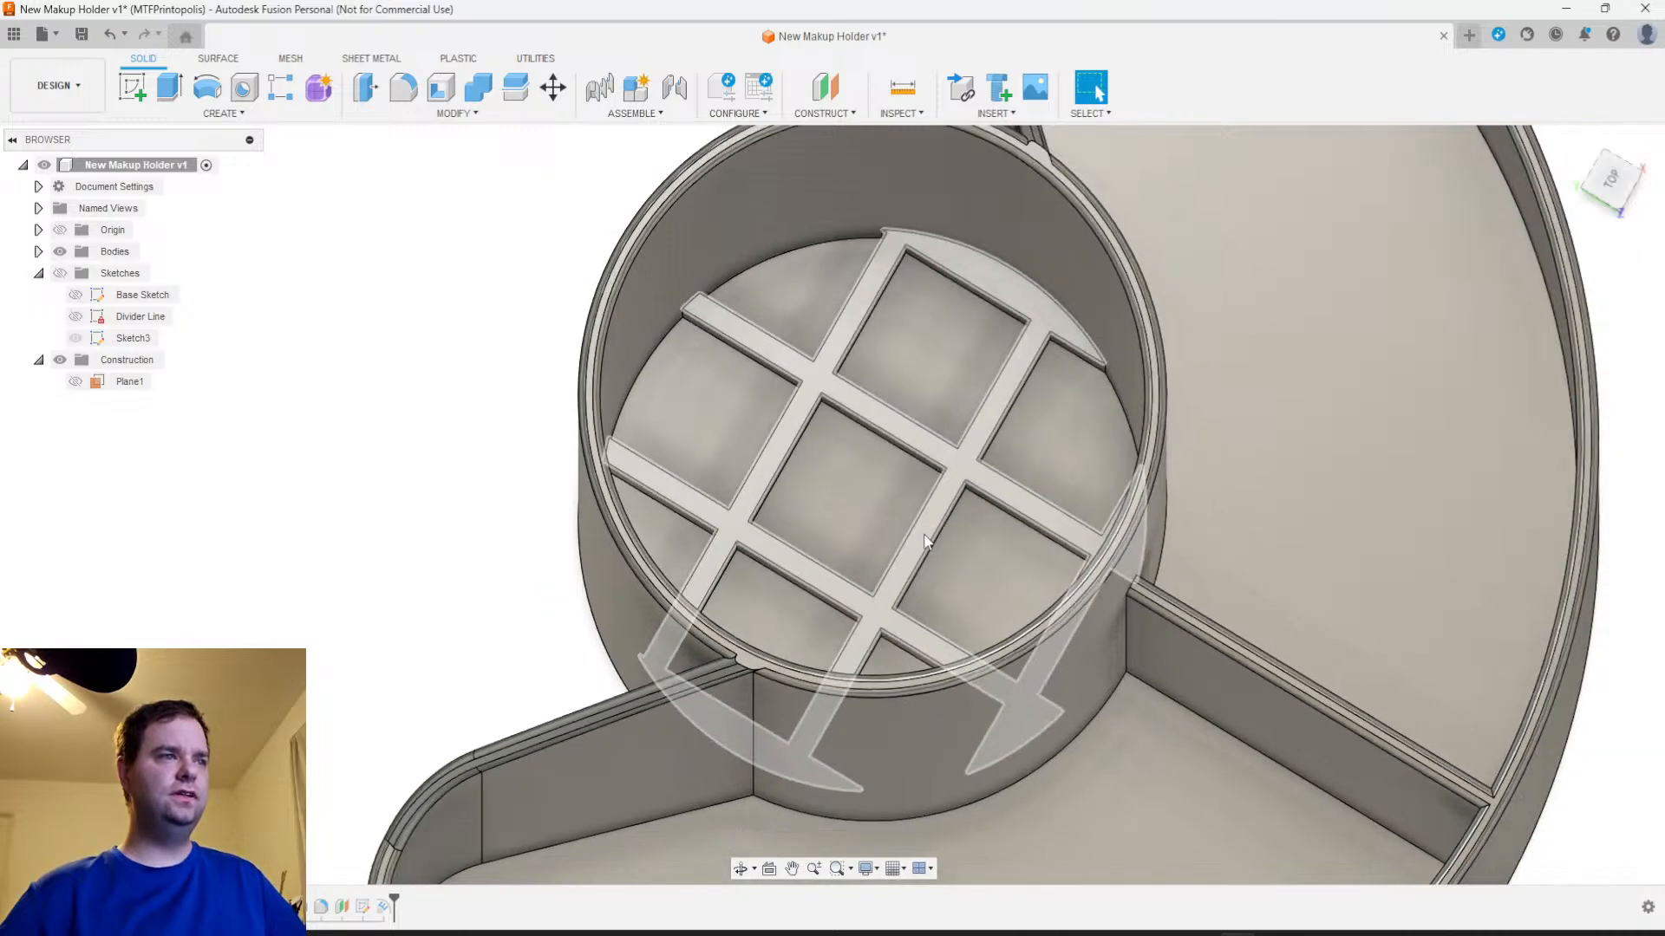
middle_click_drag(926, 555, 1011, 525, "shift")
middle_click_drag(1184, 502, 825, 471)
scroll(886, 496, "down", 3)
mouse_move(903, 522)
middle_mouse_down("shift")
mouse_move(896, 564)
mouse_move(862, 530)
mouse_move(875, 533)
middle_mouse_up("shift")
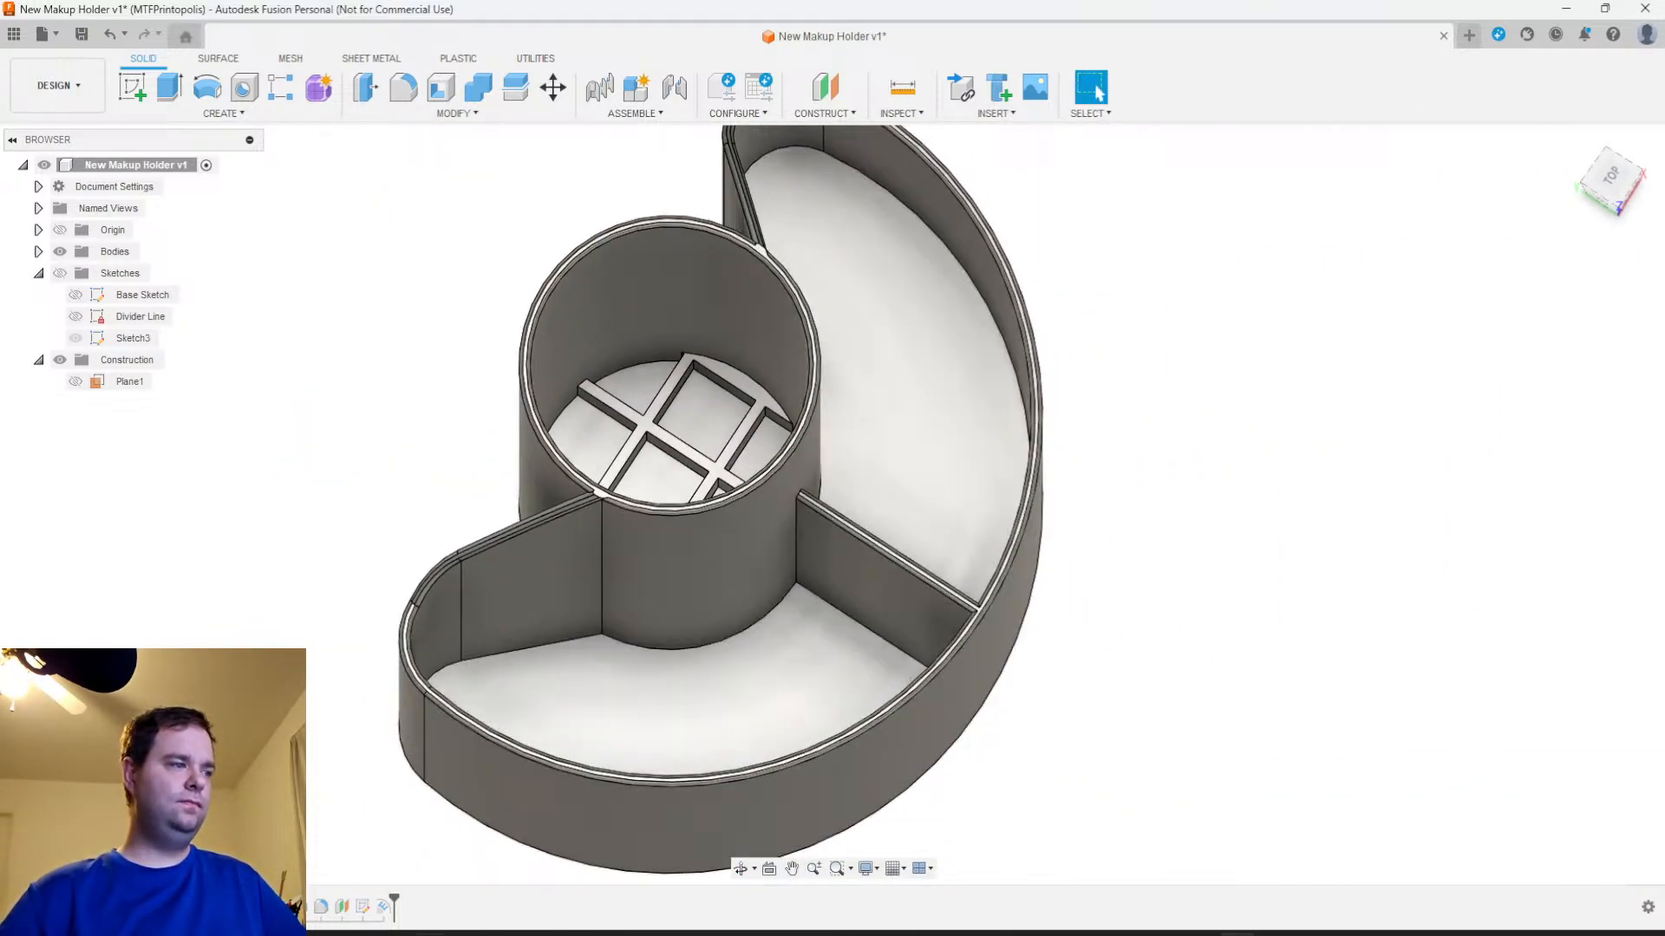
Add a user parameter named Notch_Height in mm with the value 8 mm
right_click(384, 908)
left_click(423, 715)
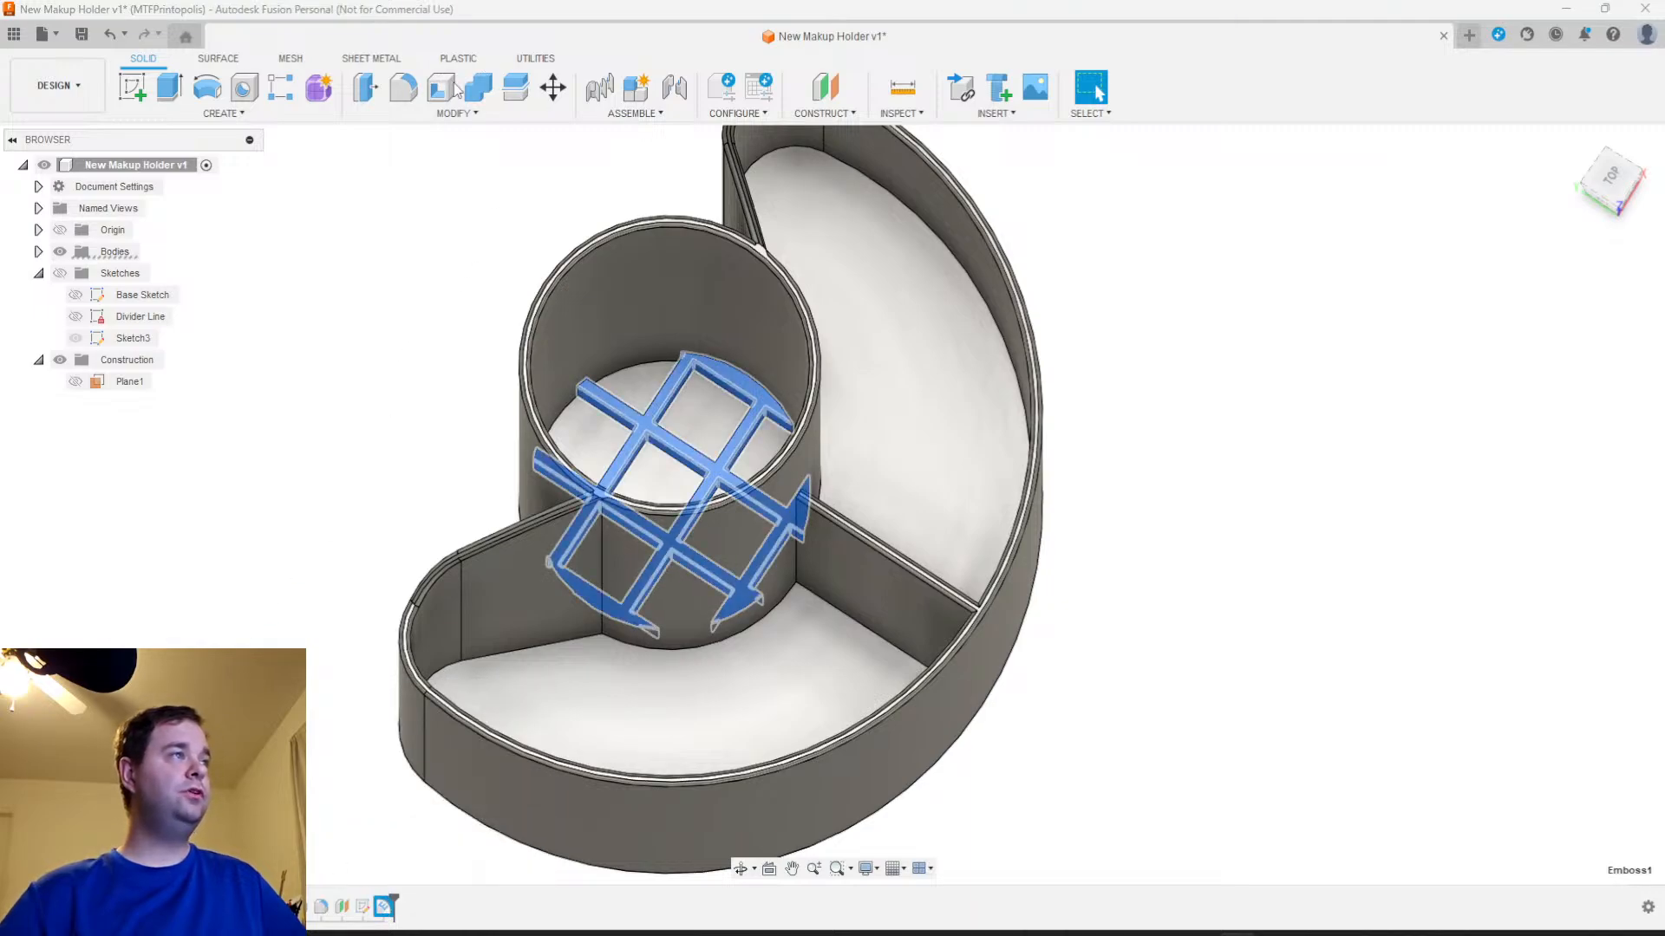
left_click(456, 113)
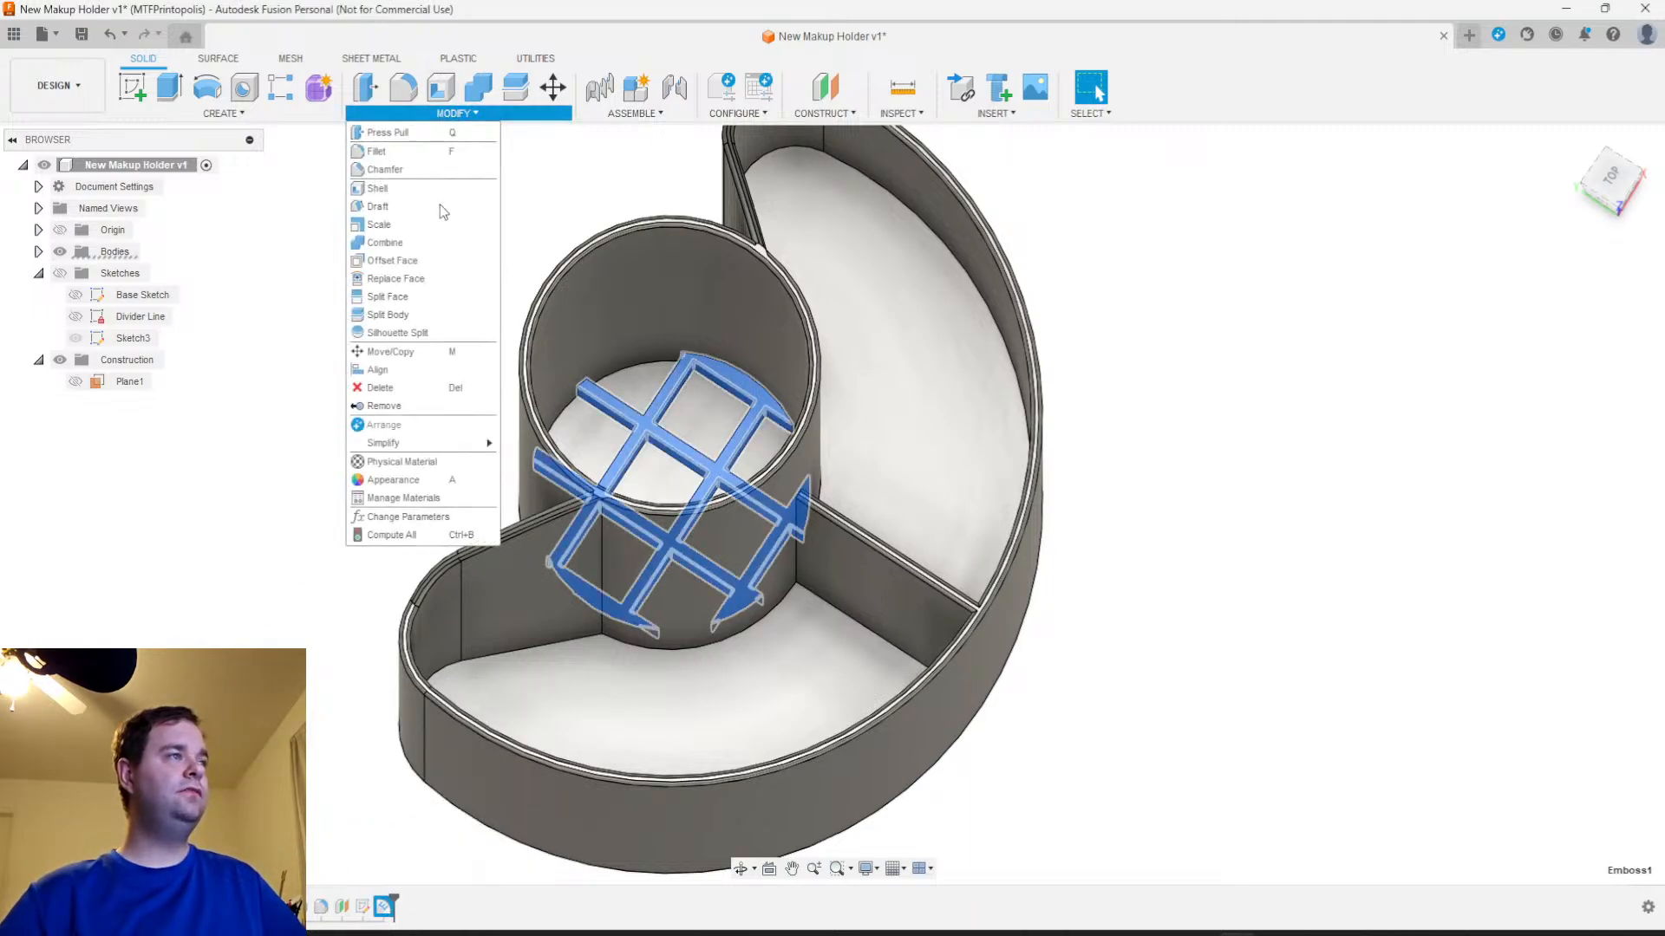
left_click(408, 522)
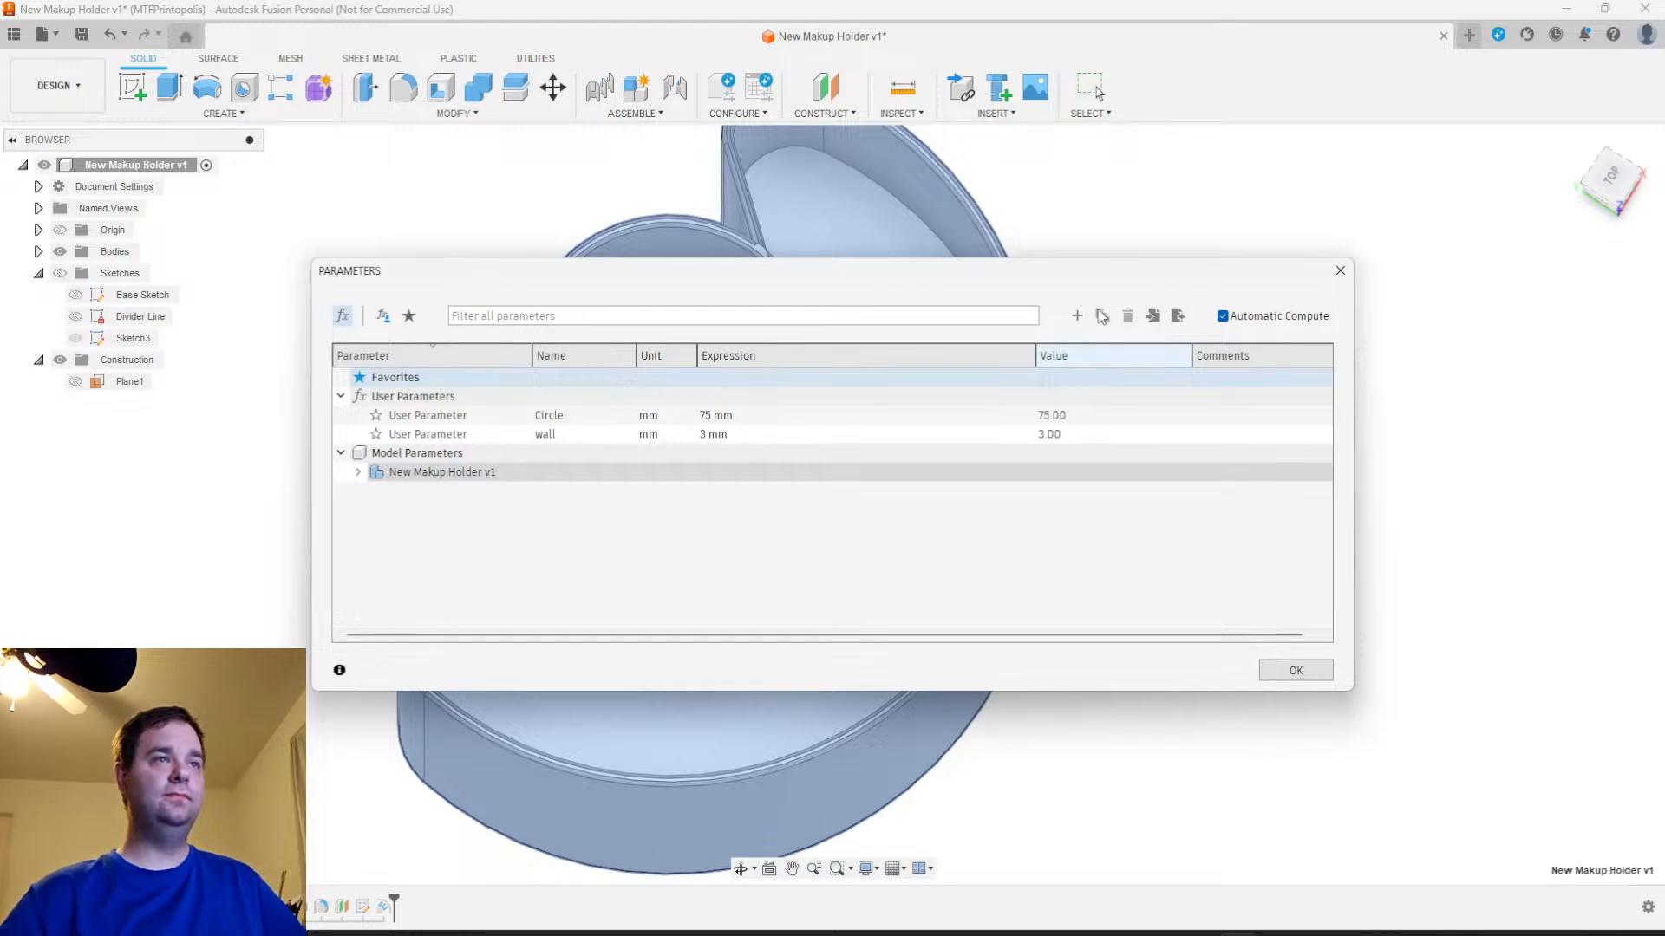
left_click(1078, 316)
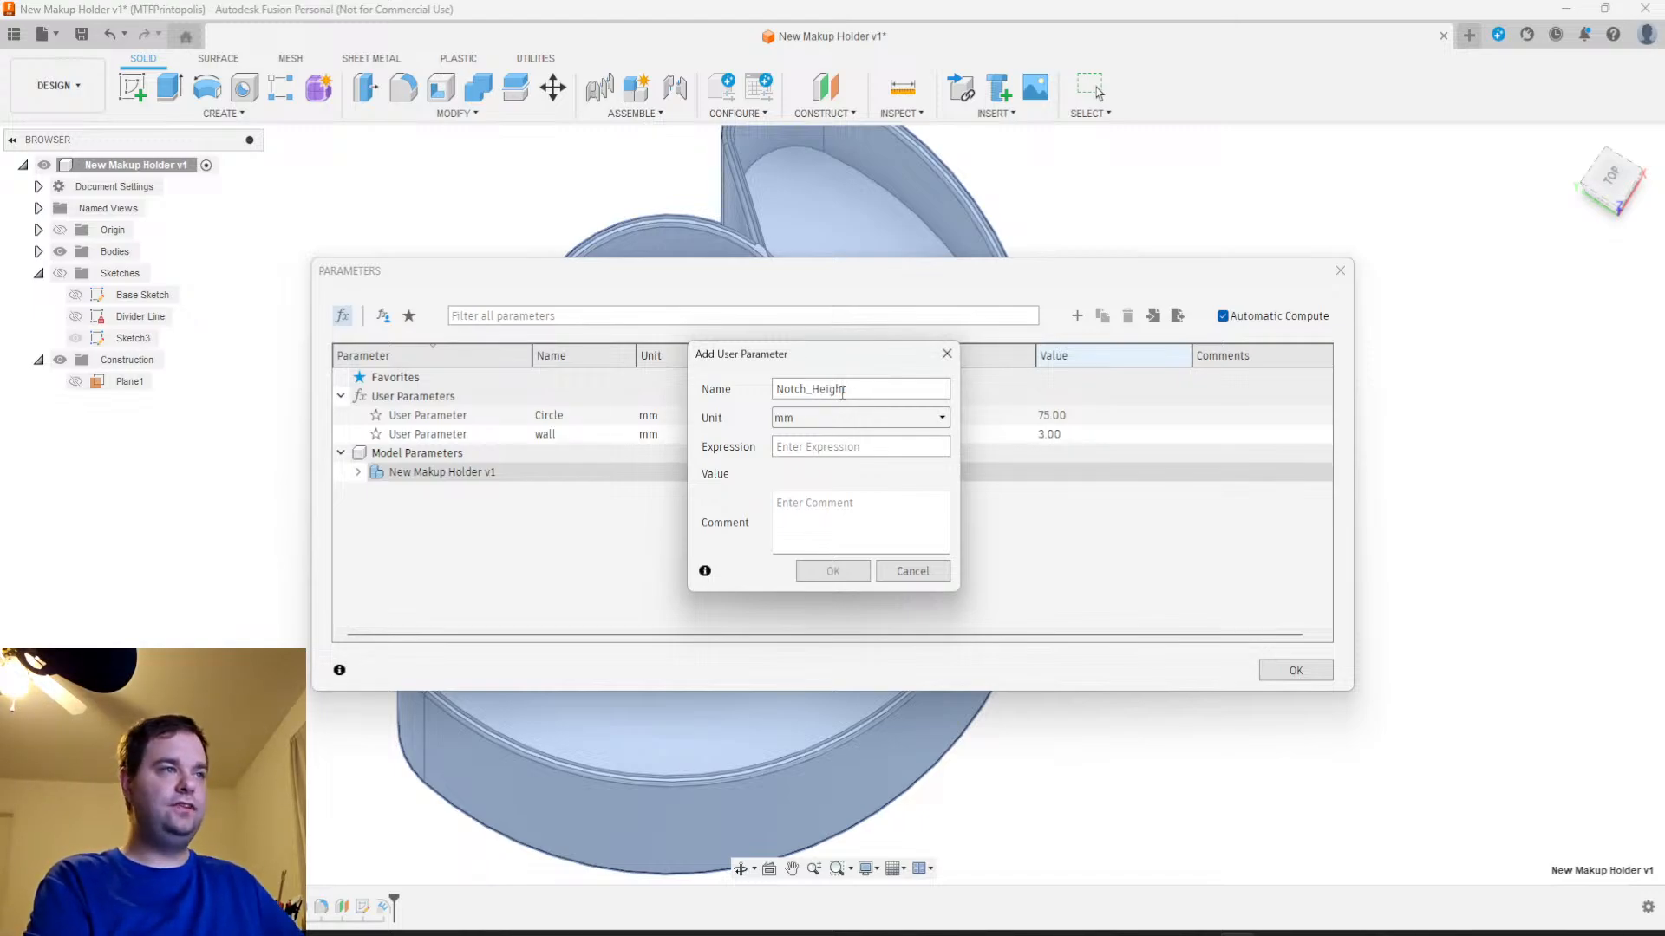
key("Tab")
key("Tab")
type("8")
key("Return")
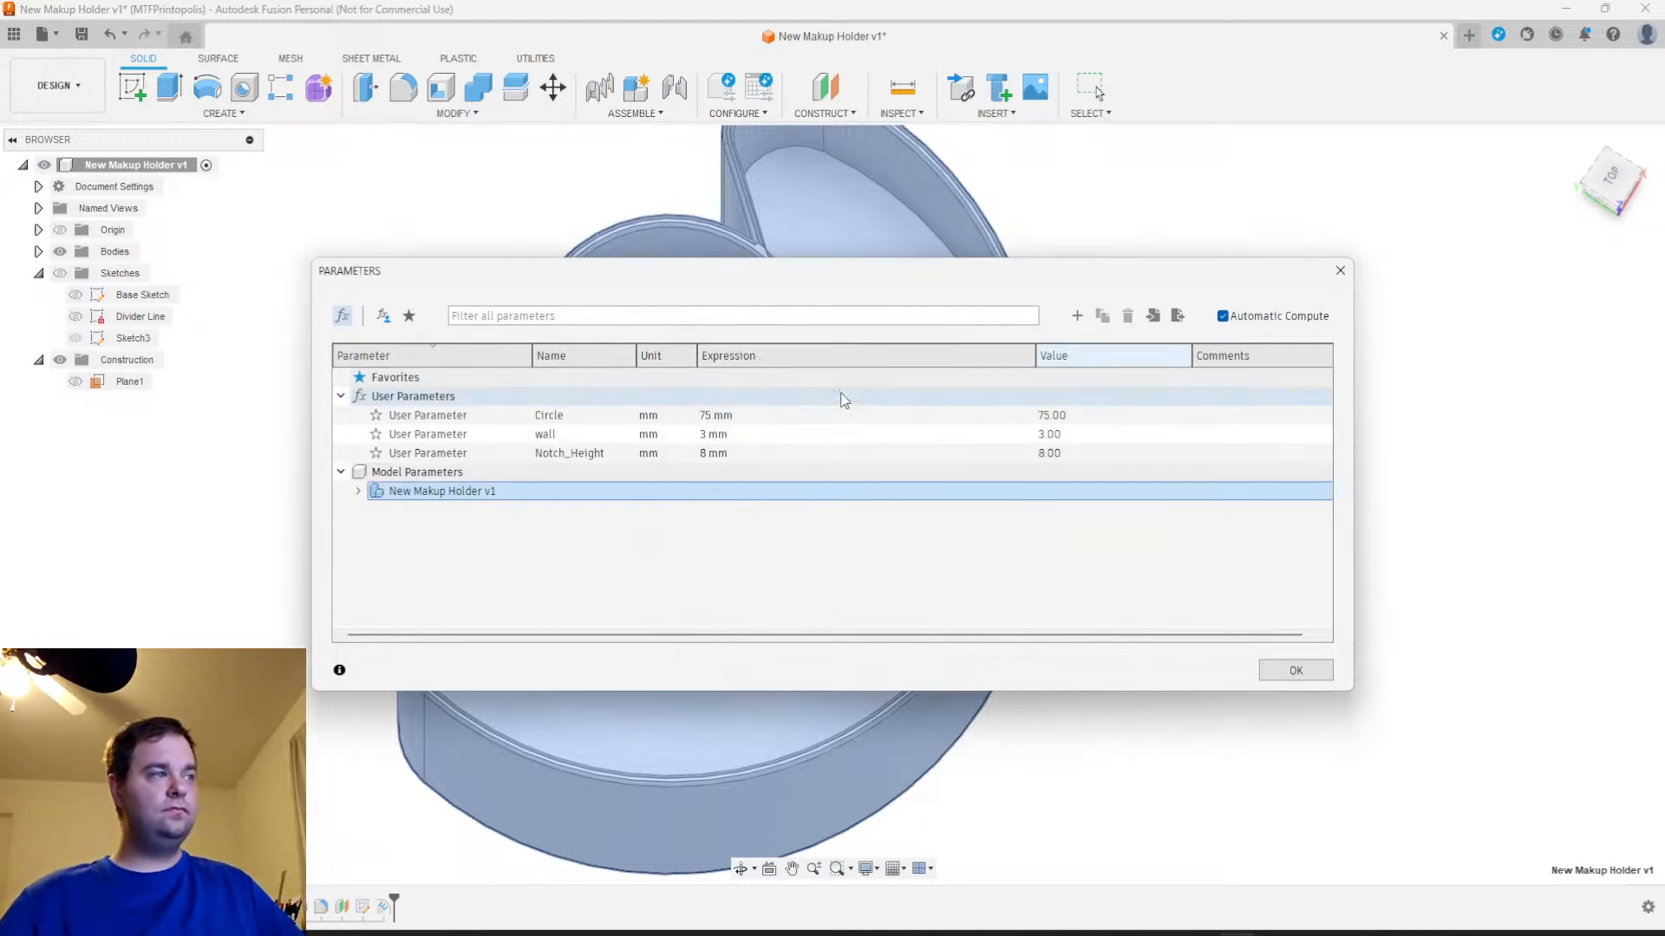
left_click(1292, 672)
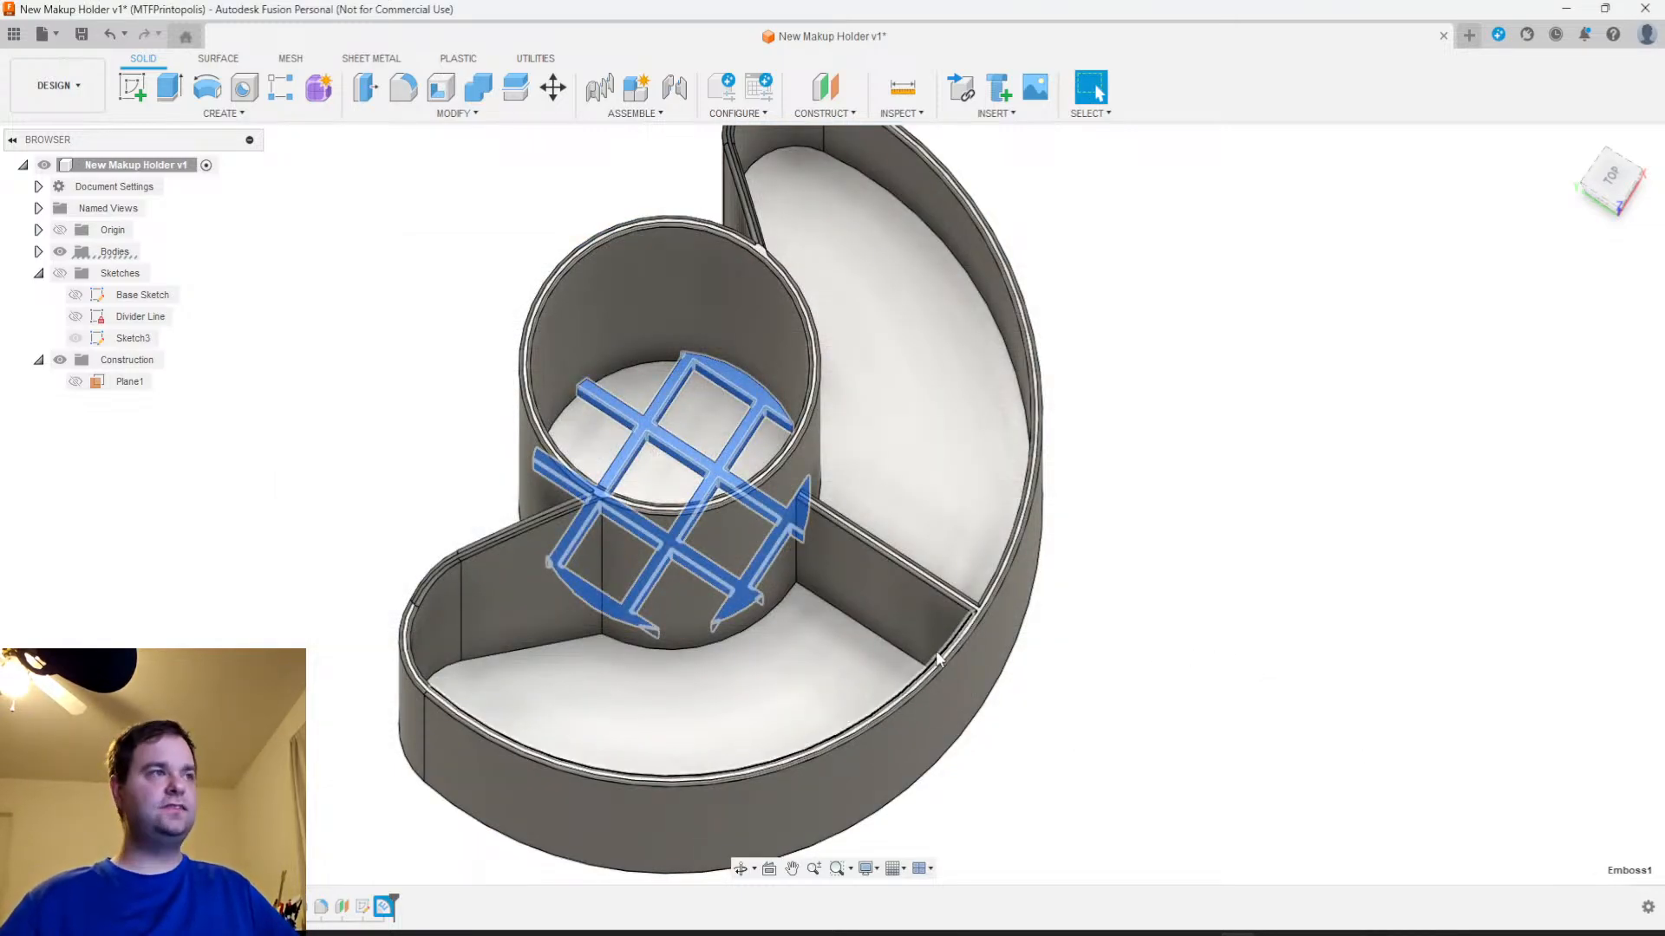
Show the grid sketch, hide the bodies and reopen the lattice emboss's profile sketch for editing
left_click(1217, 558)
scroll(799, 623, "down", 3)
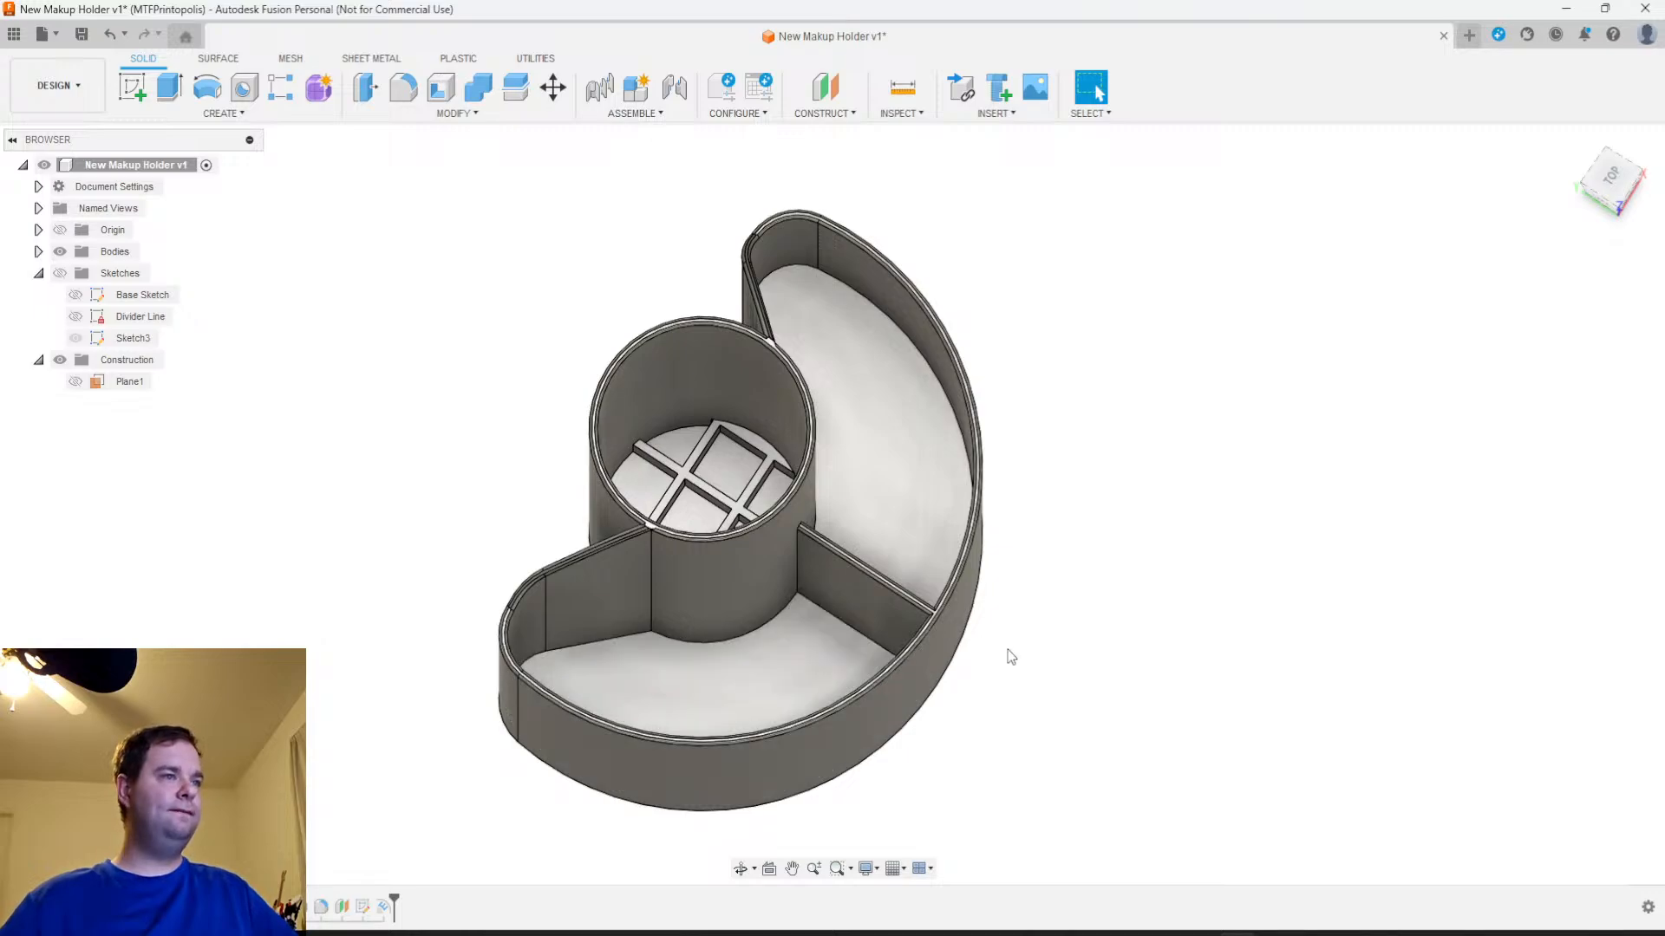
middle_click_drag(1007, 651, 940, 639, "shift")
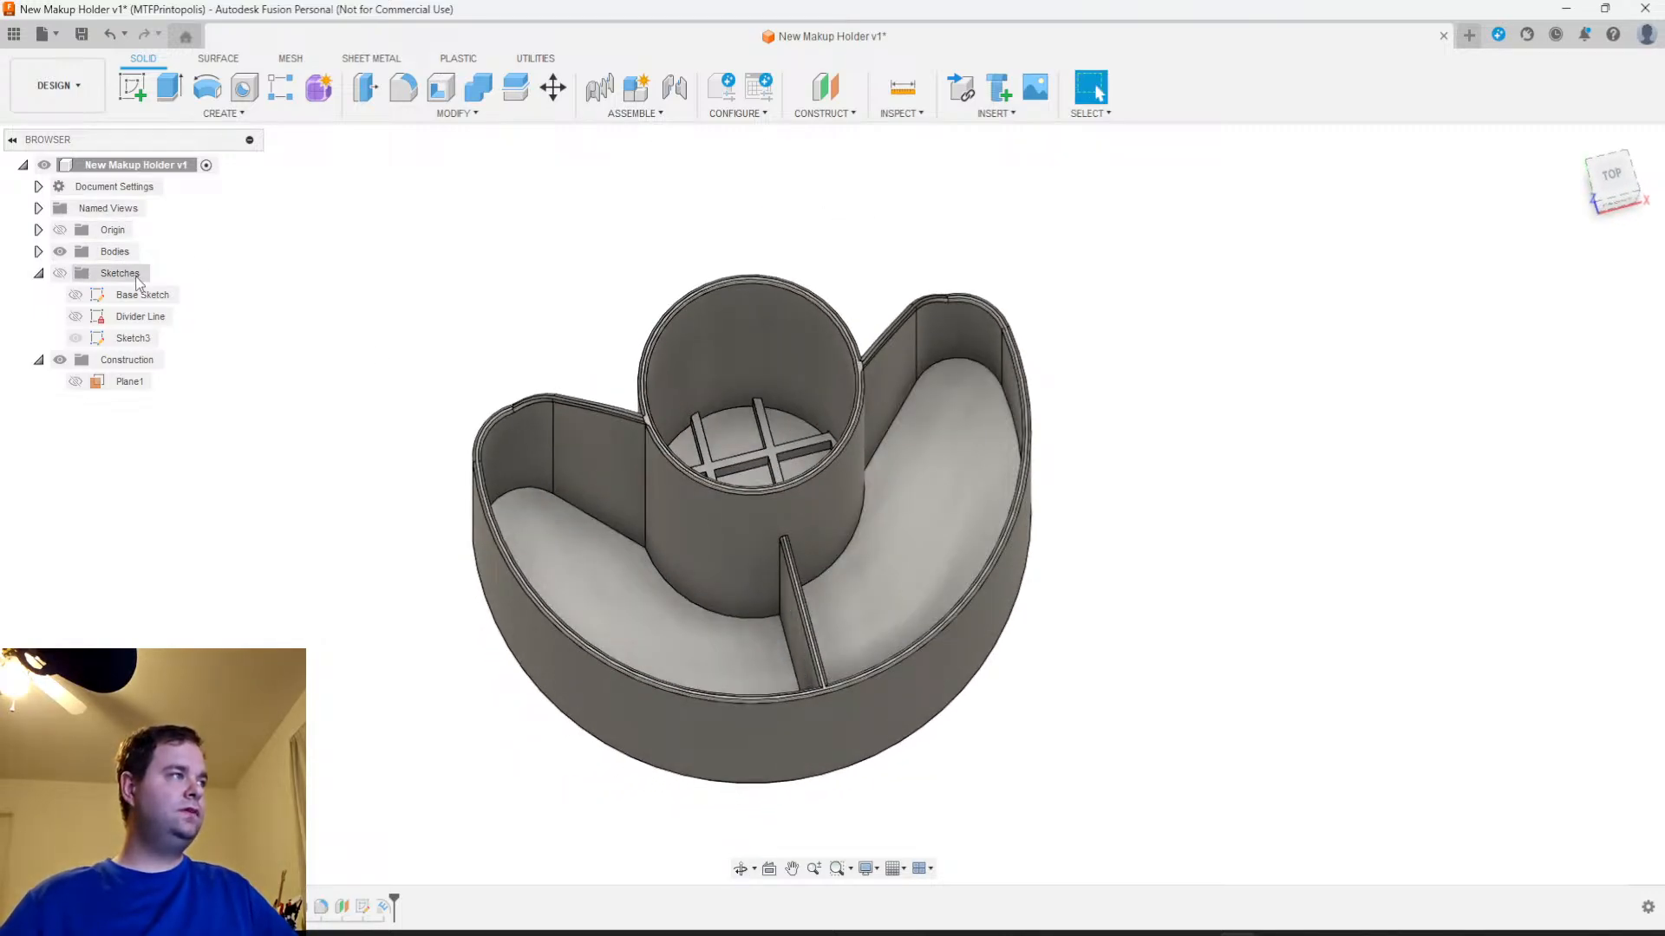
left_click(60, 273)
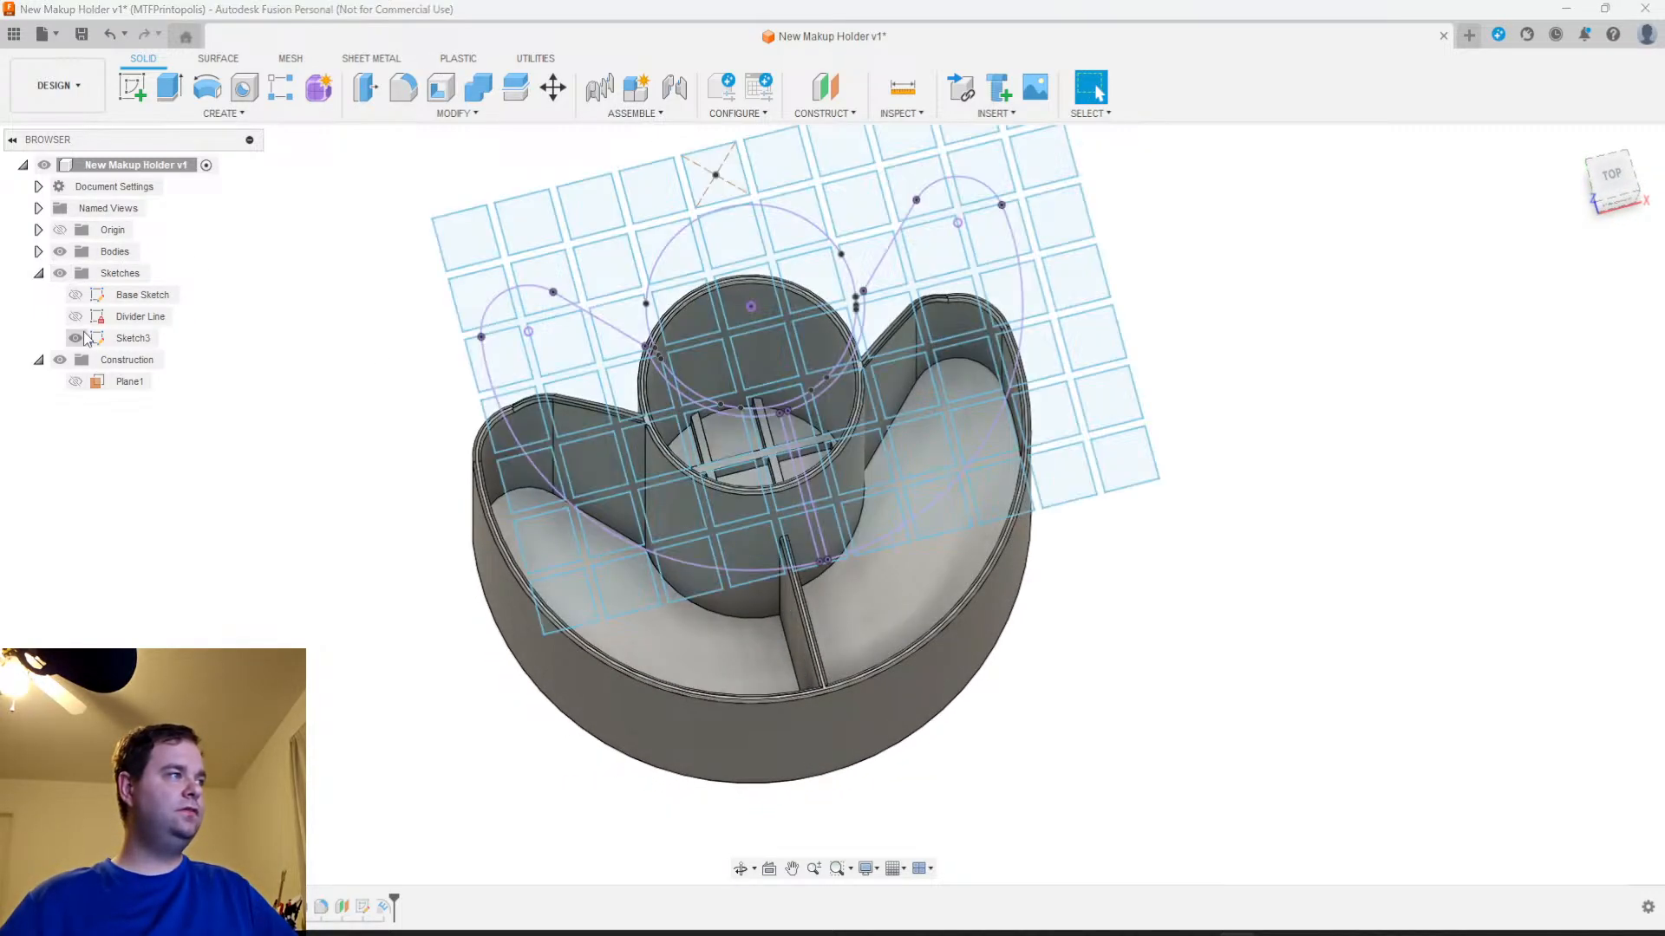
left_click(78, 338)
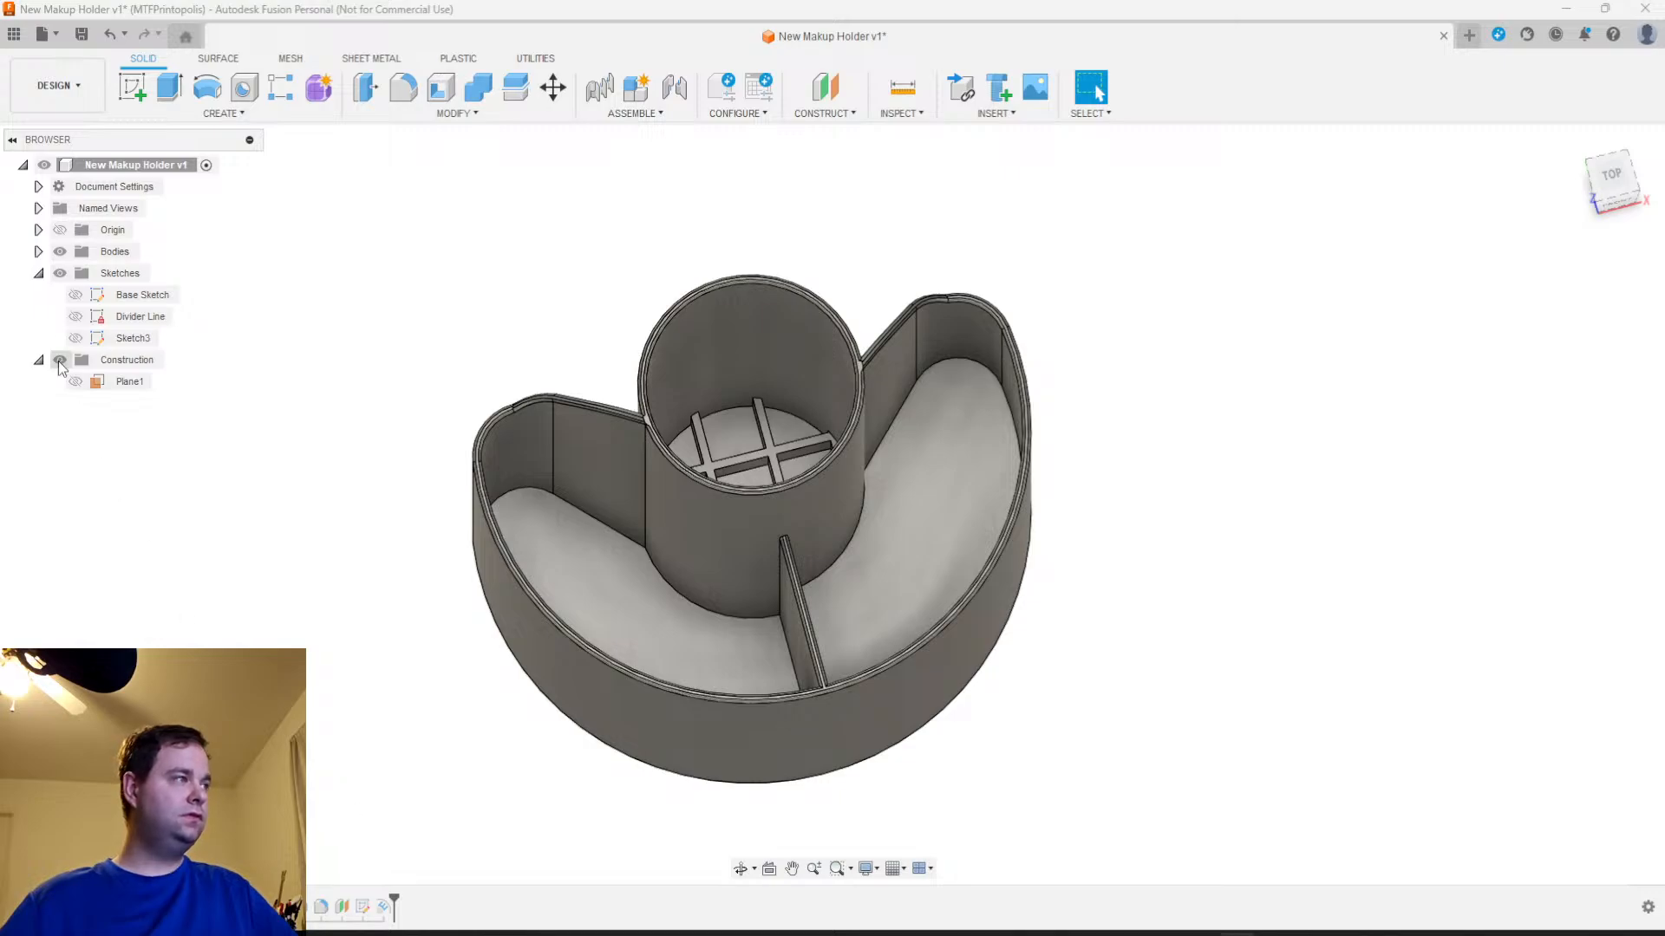
left_click(75, 338)
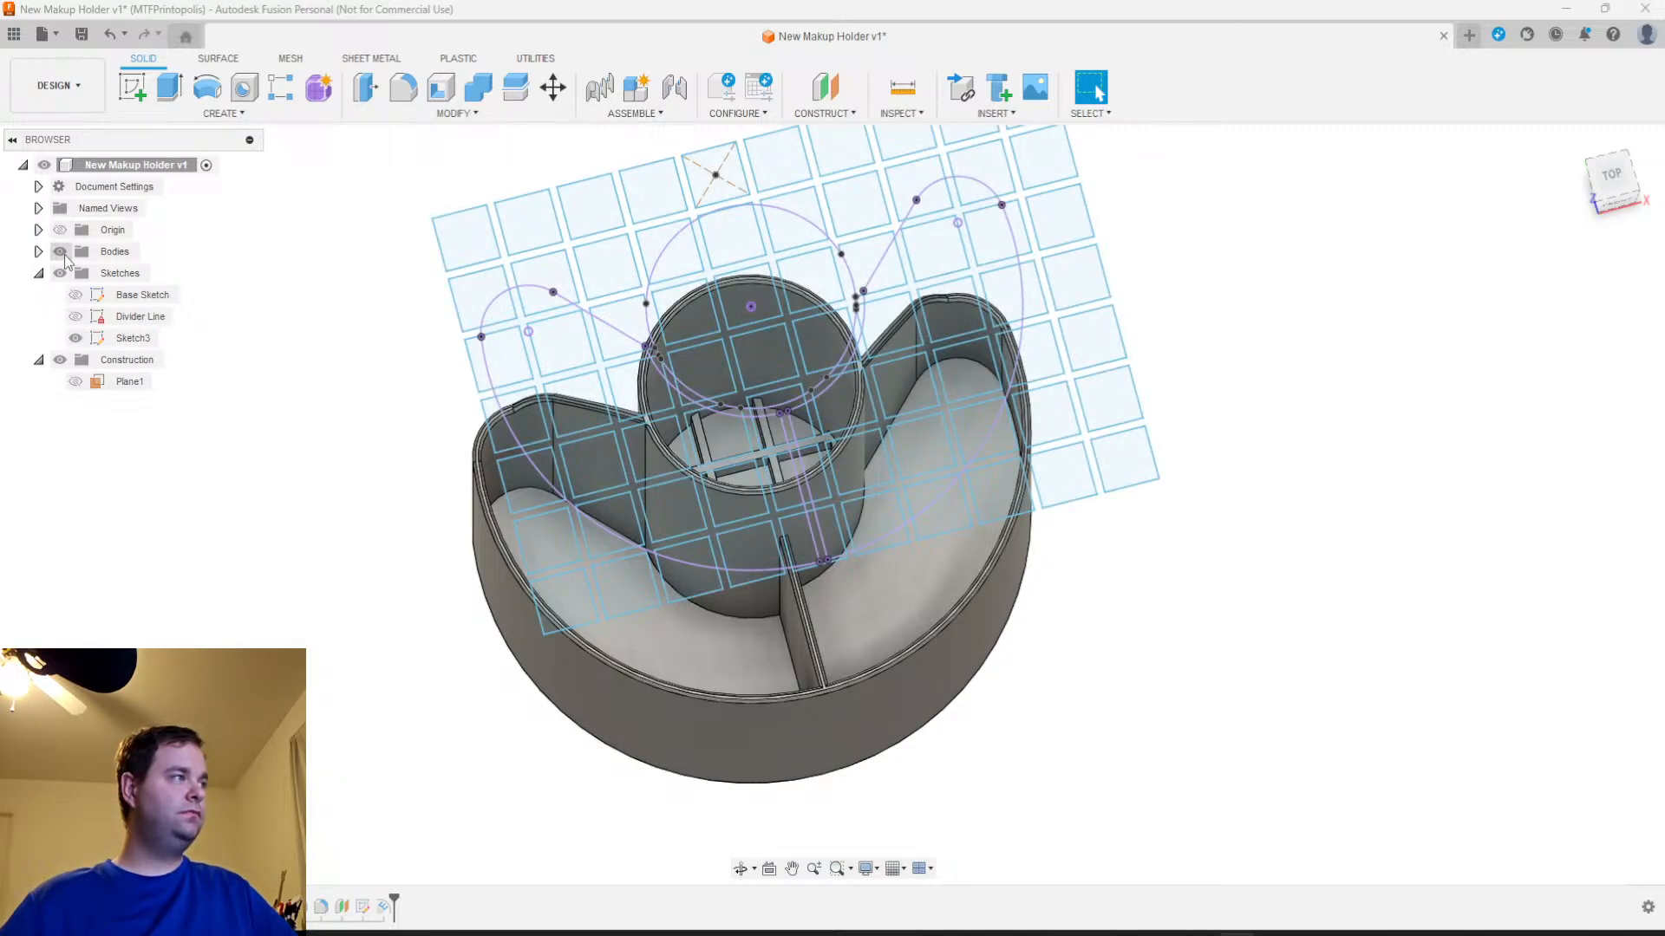
left_click(60, 252)
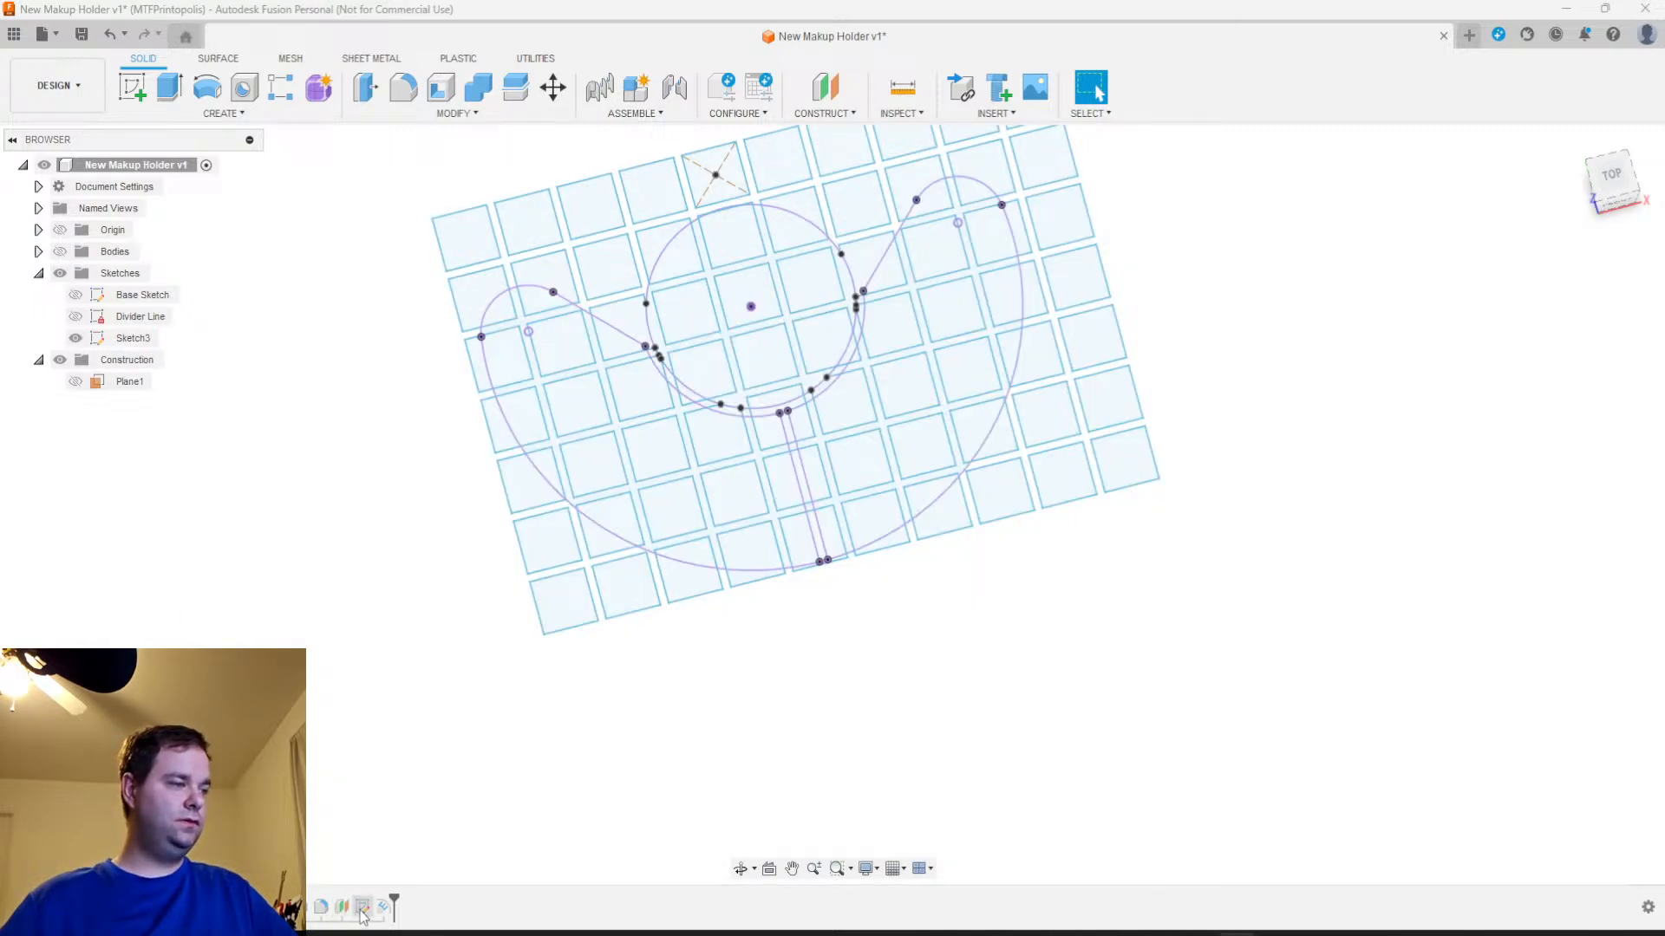
right_click(382, 908)
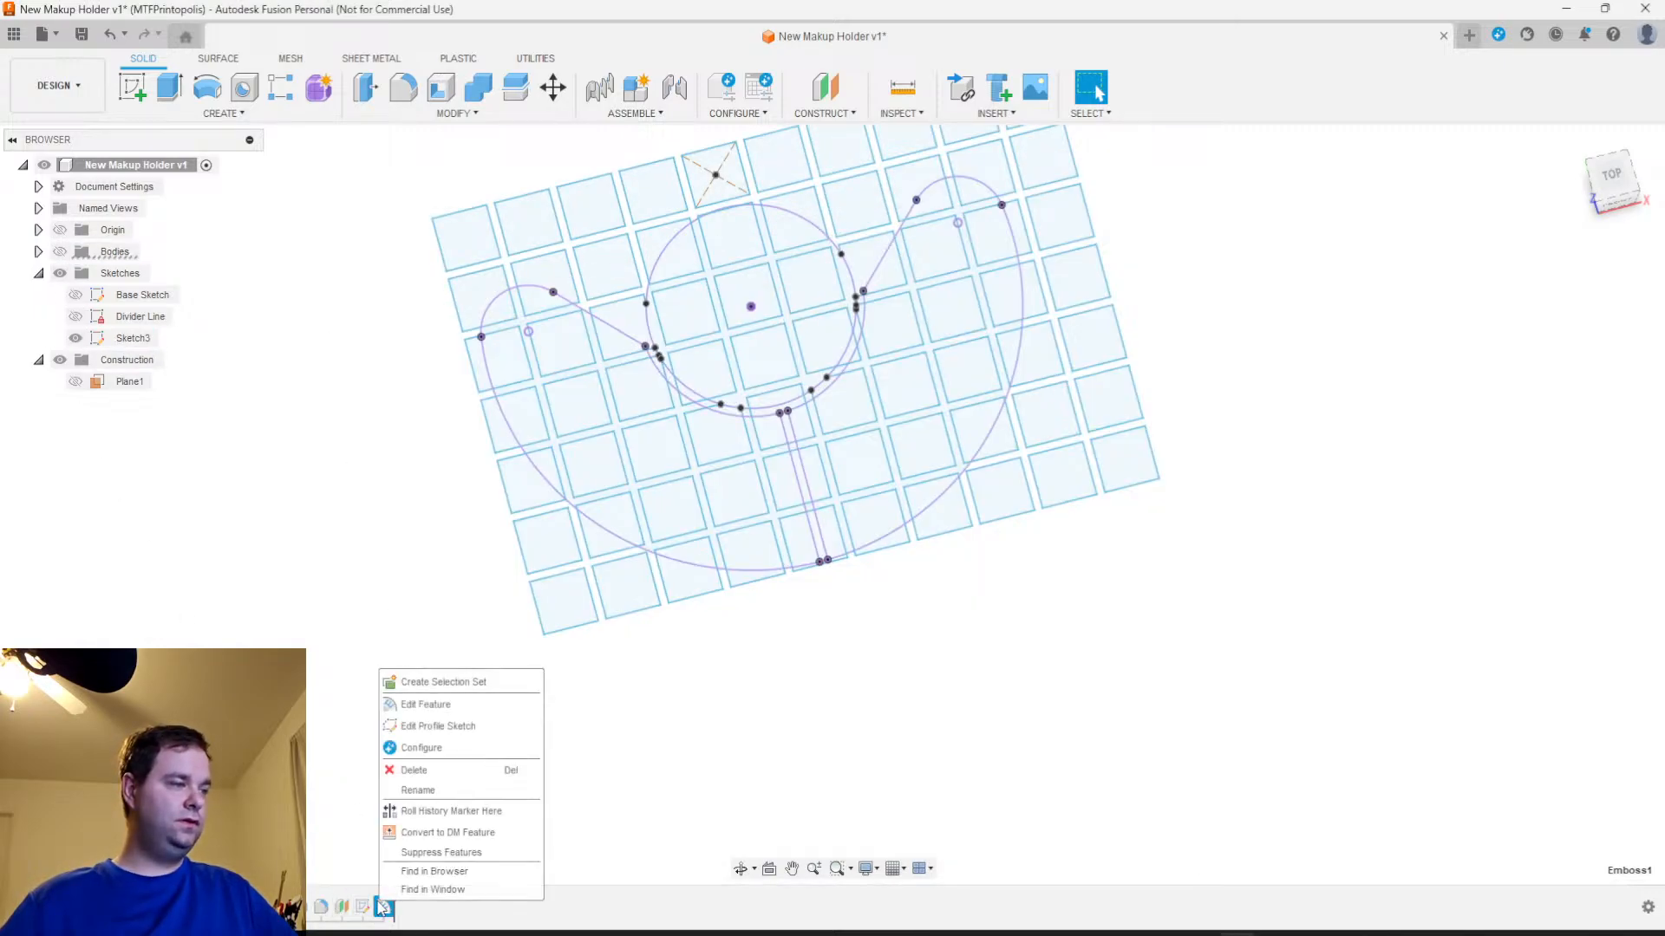
left_click(438, 725)
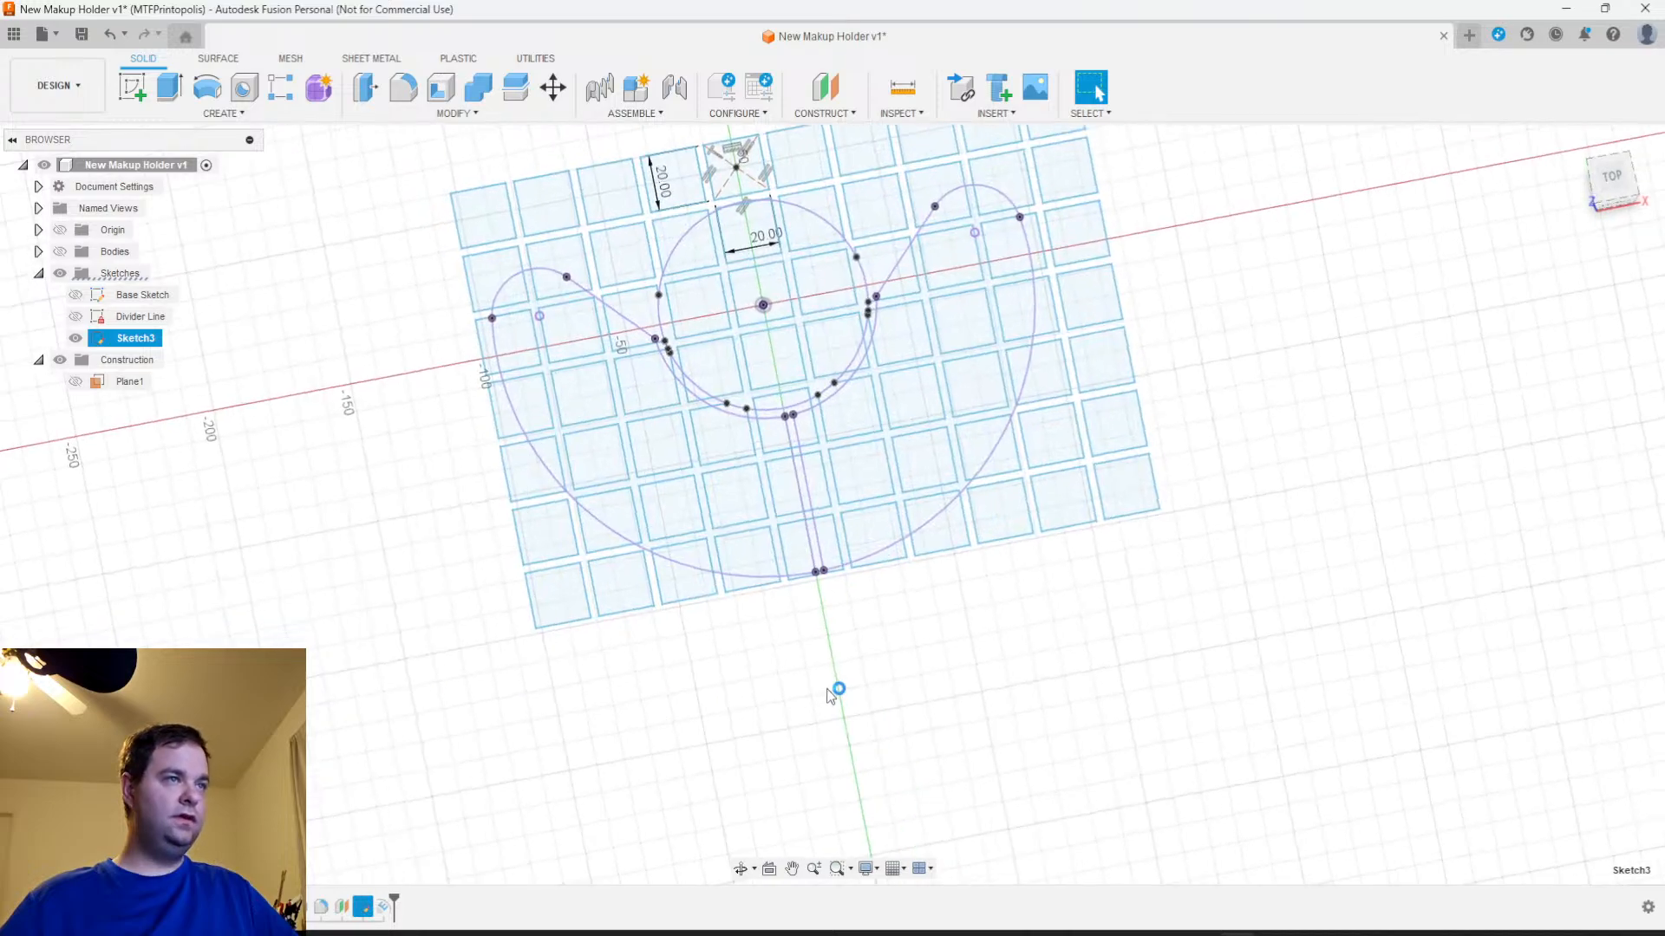
Trim the corner segments of the grid square that poke past the cup's outer circle into the crescent compartment, right of the divider
scroll(1006, 666, "up", 6)
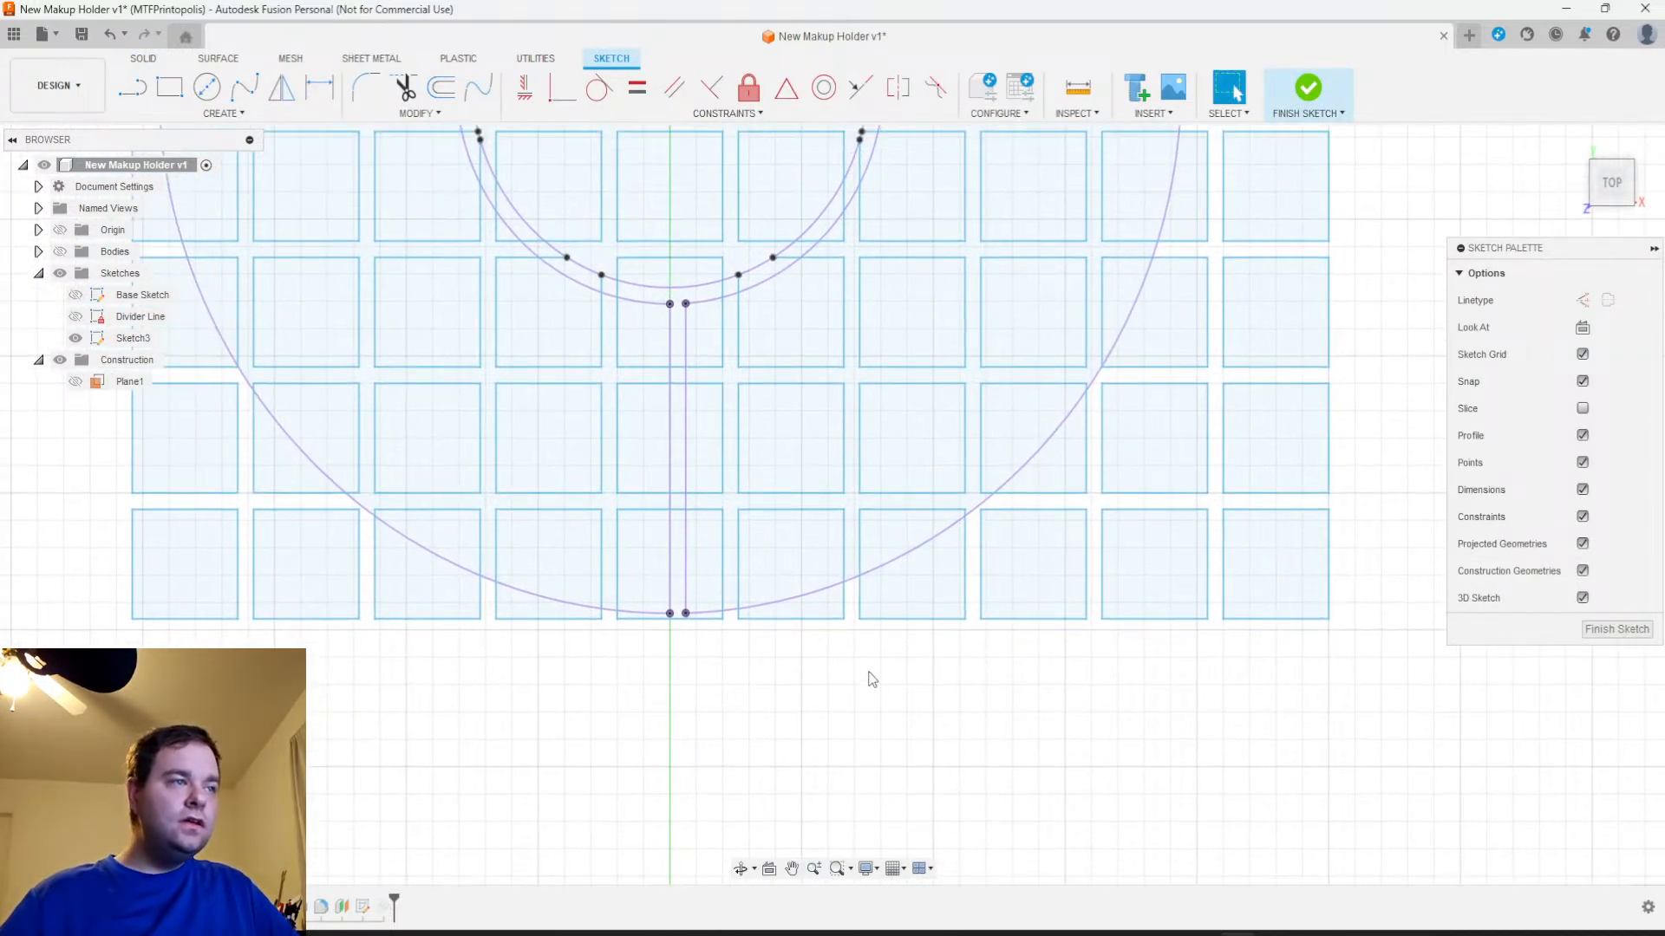
scroll(744, 475, "down", 2)
mouse_move(800, 340)
middle_mouse_down()
mouse_move(815, 468)
mouse_move(764, 639)
middle_mouse_up()
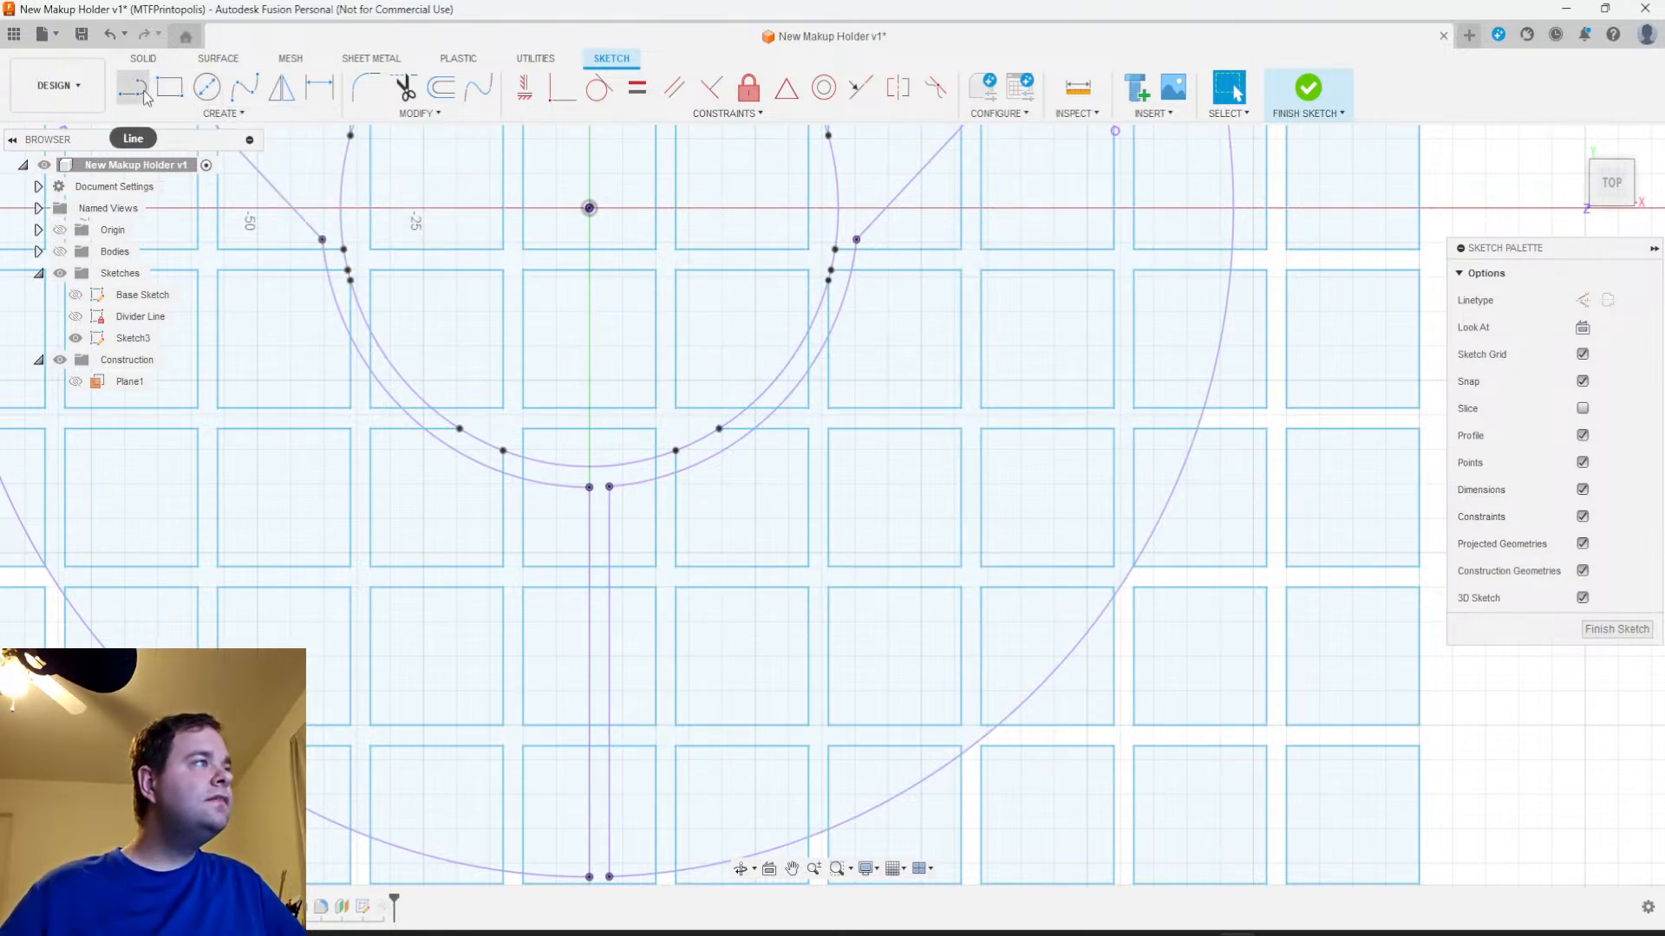
key("t")
left_click(808, 393)
left_click(796, 408)
mouse_move(922, 384)
middle_mouse_down()
mouse_move(919, 444)
mouse_move(806, 595)
middle_mouse_up()
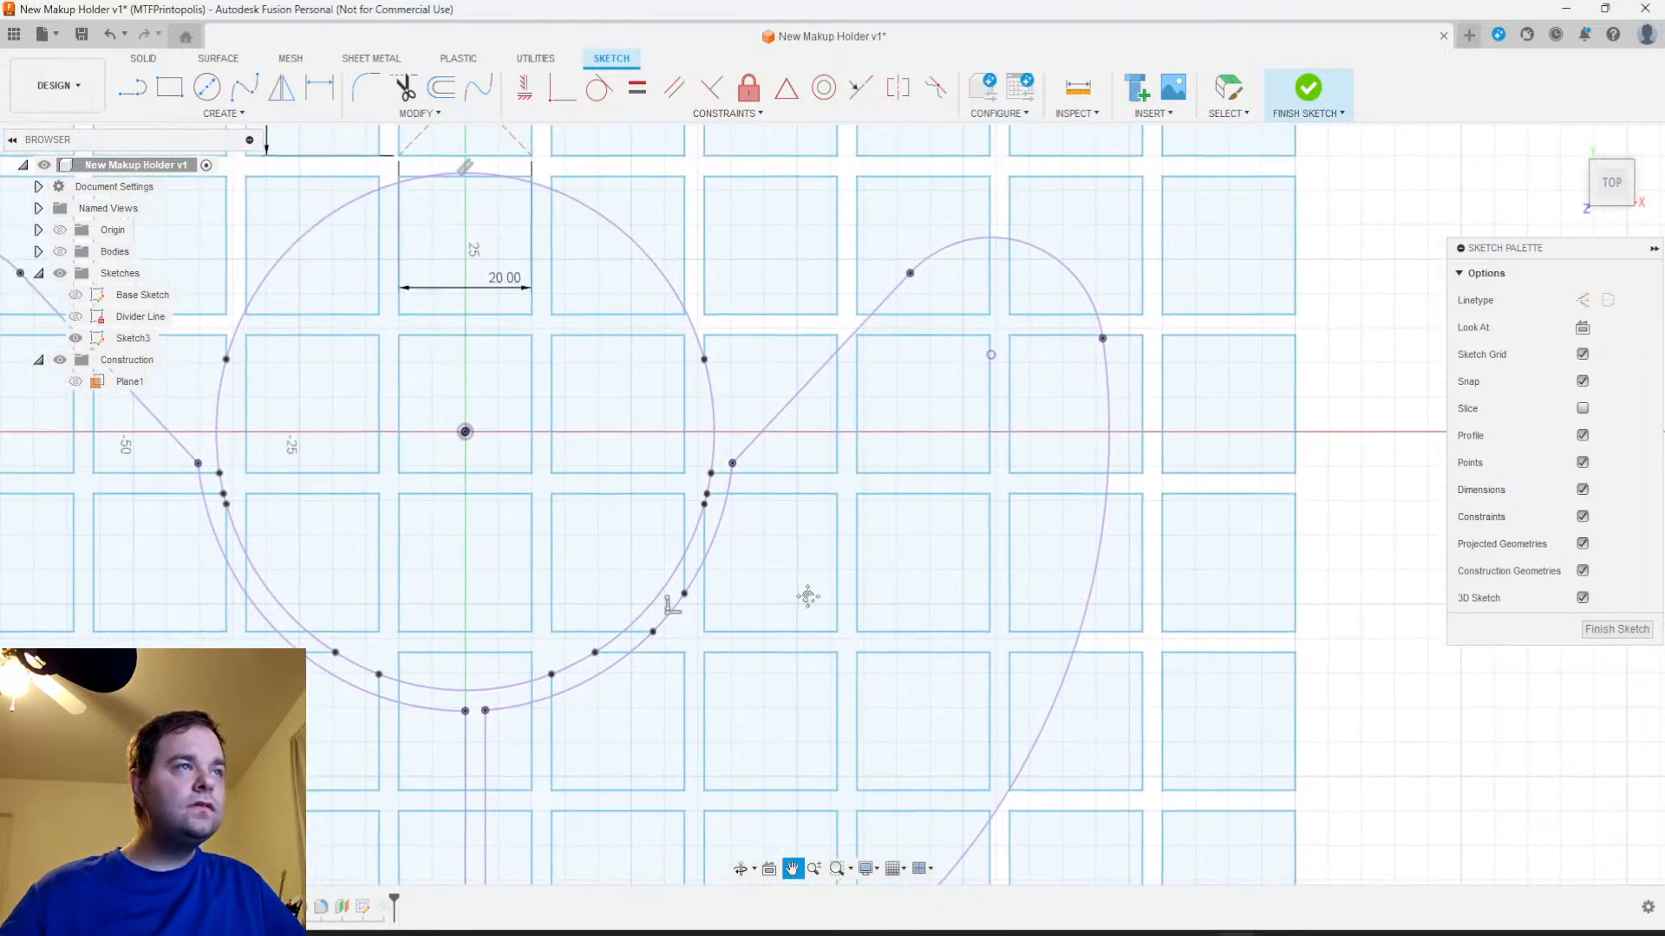
mouse_move(937, 395)
middle_mouse_down()
mouse_move(907, 457)
mouse_move(854, 457)
mouse_move(928, 308)
middle_mouse_up()
middle_click_drag(862, 576, 1012, 323)
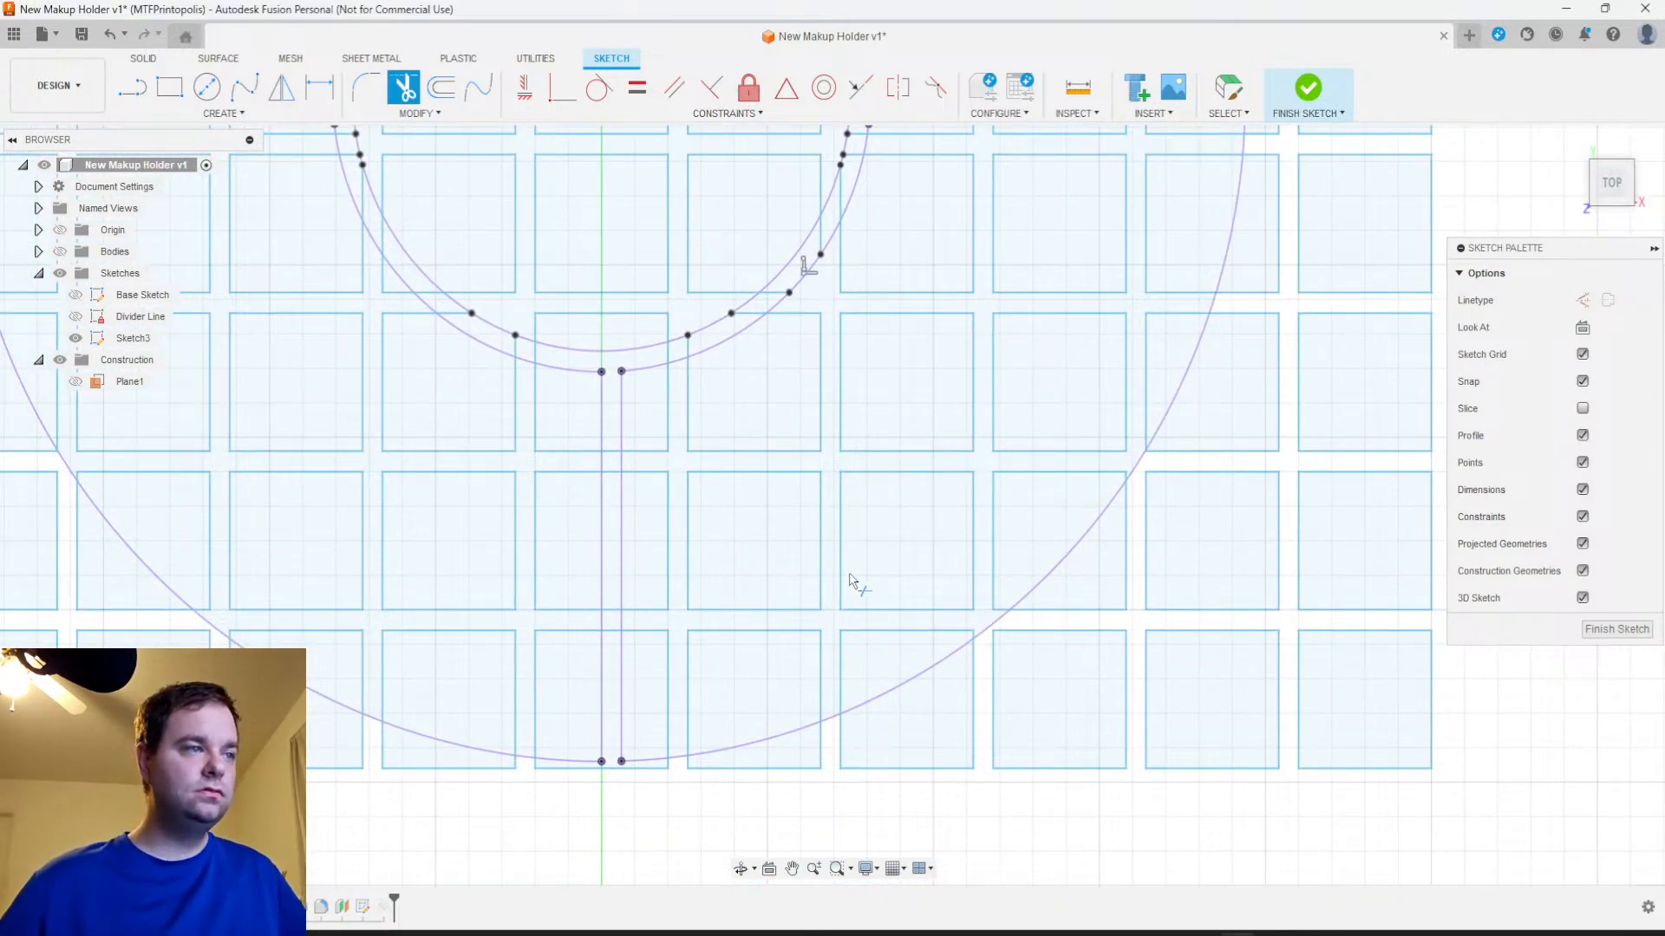
middle_click_drag(854, 583, 959, 483)
mouse_move(602, 460)
middle_mouse_down()
mouse_move(743, 565)
mouse_move(753, 684)
middle_mouse_up()
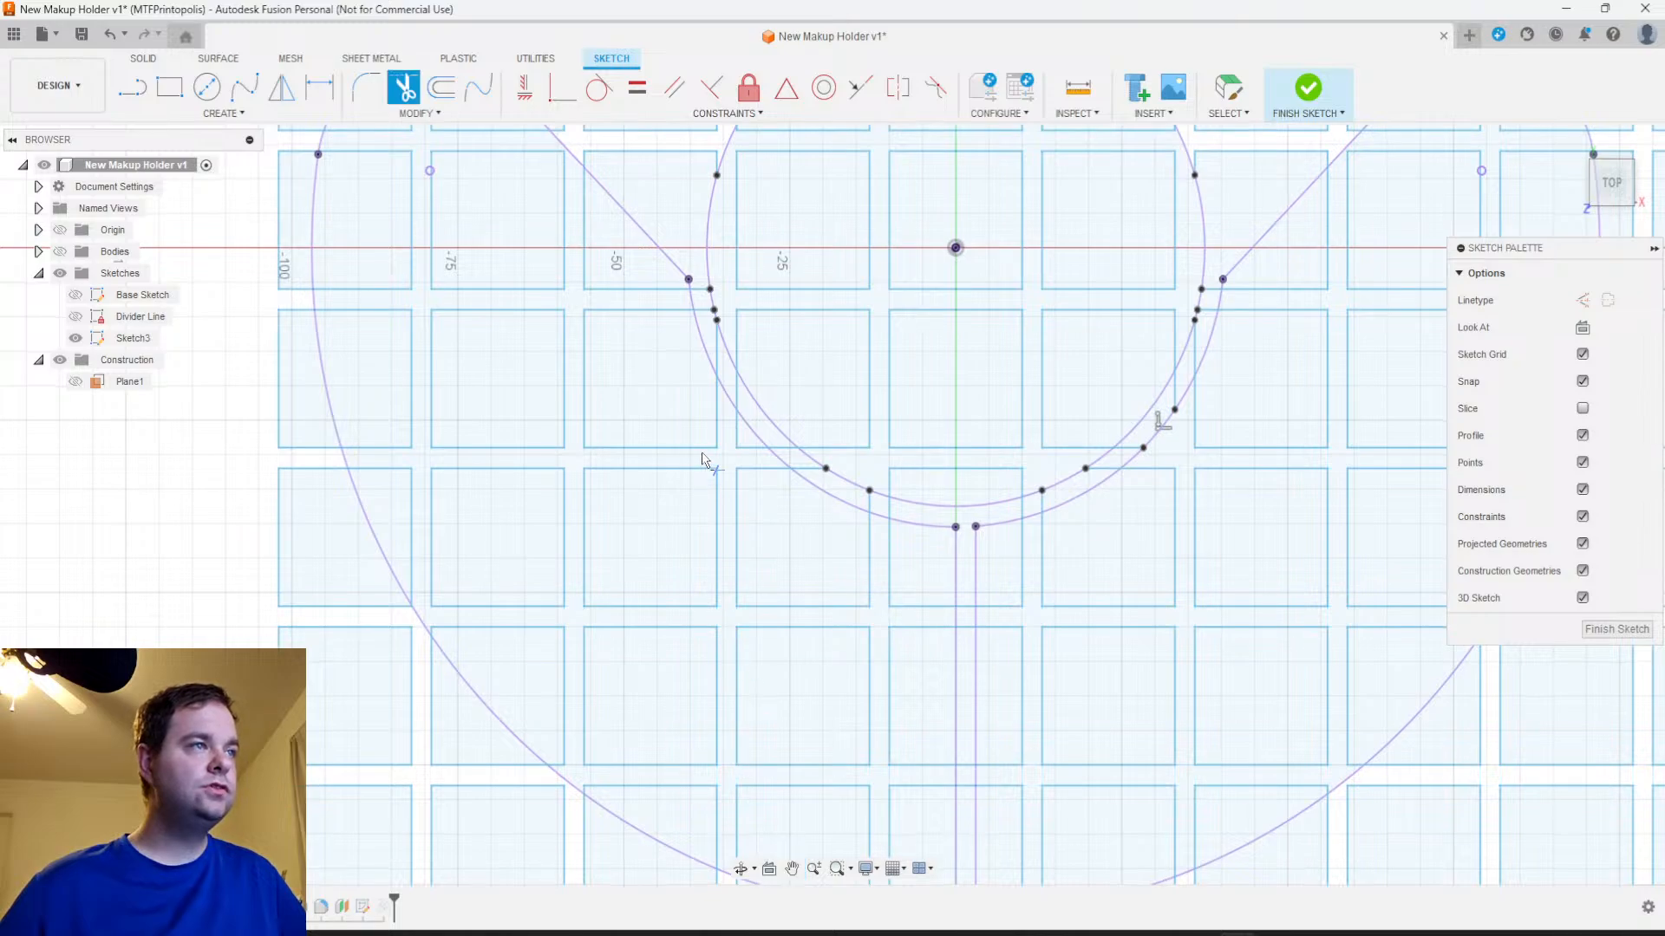
Trim the corner segments of the grid square that poke past the cup's outer circle into the crescent compartment, left of the divider
scroll(740, 433, "up", 3)
left_click(738, 433)
left_click(760, 466)
scroll(763, 472, "down", 3)
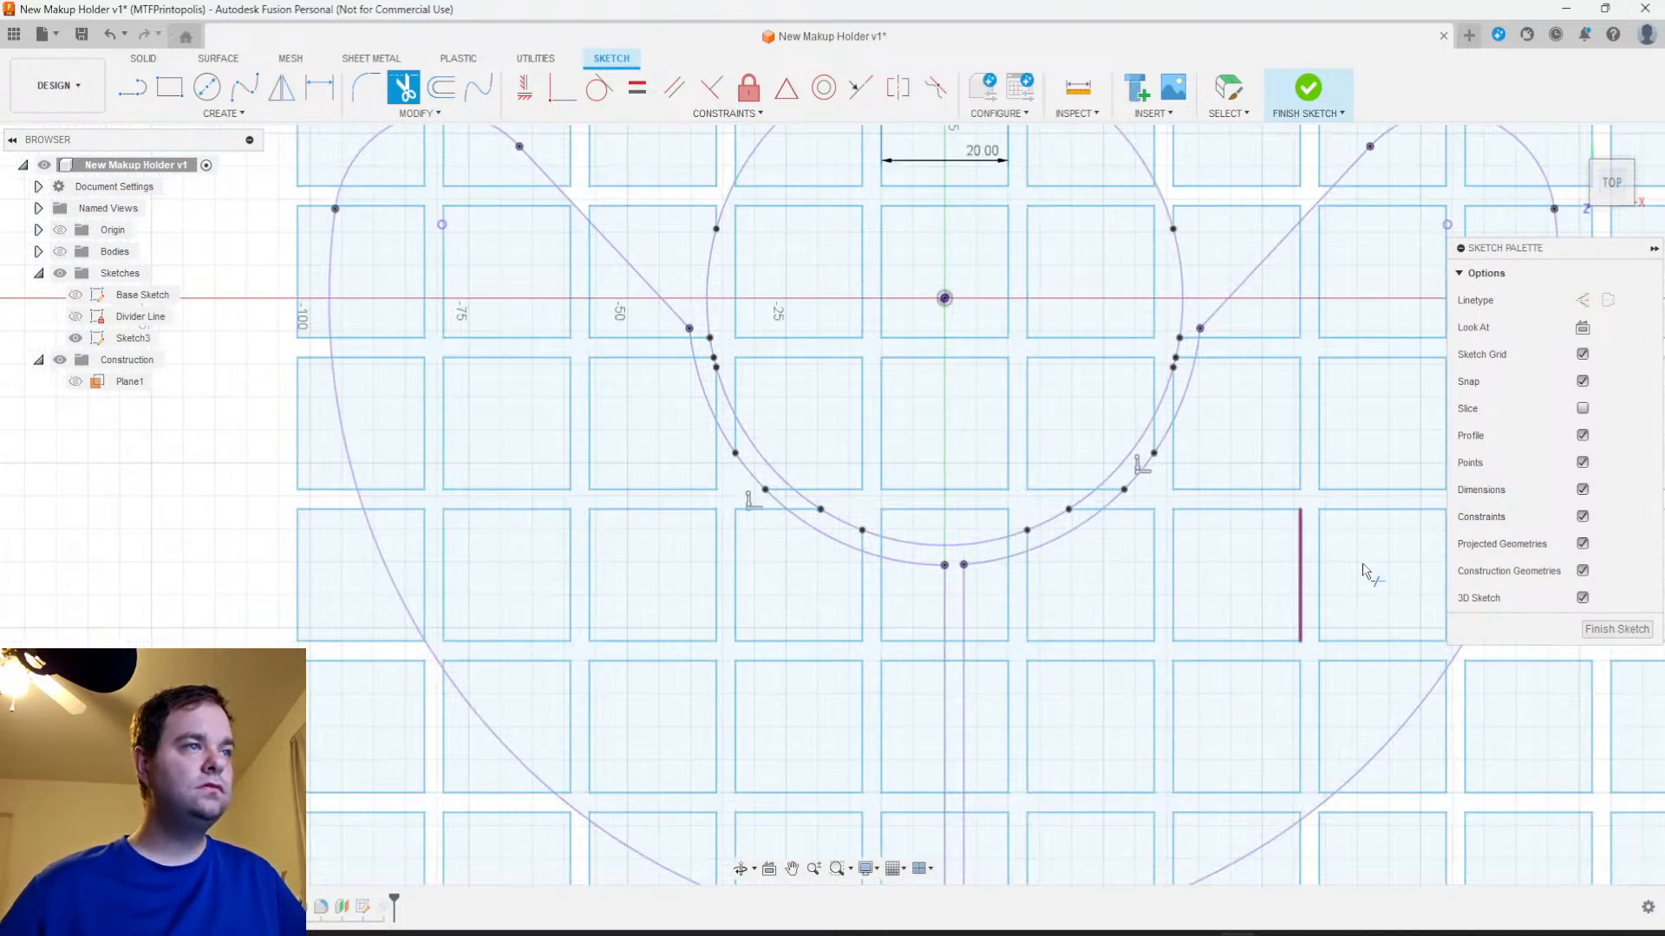
Finish the grid sketch and show the bodies again
left_click(1595, 631)
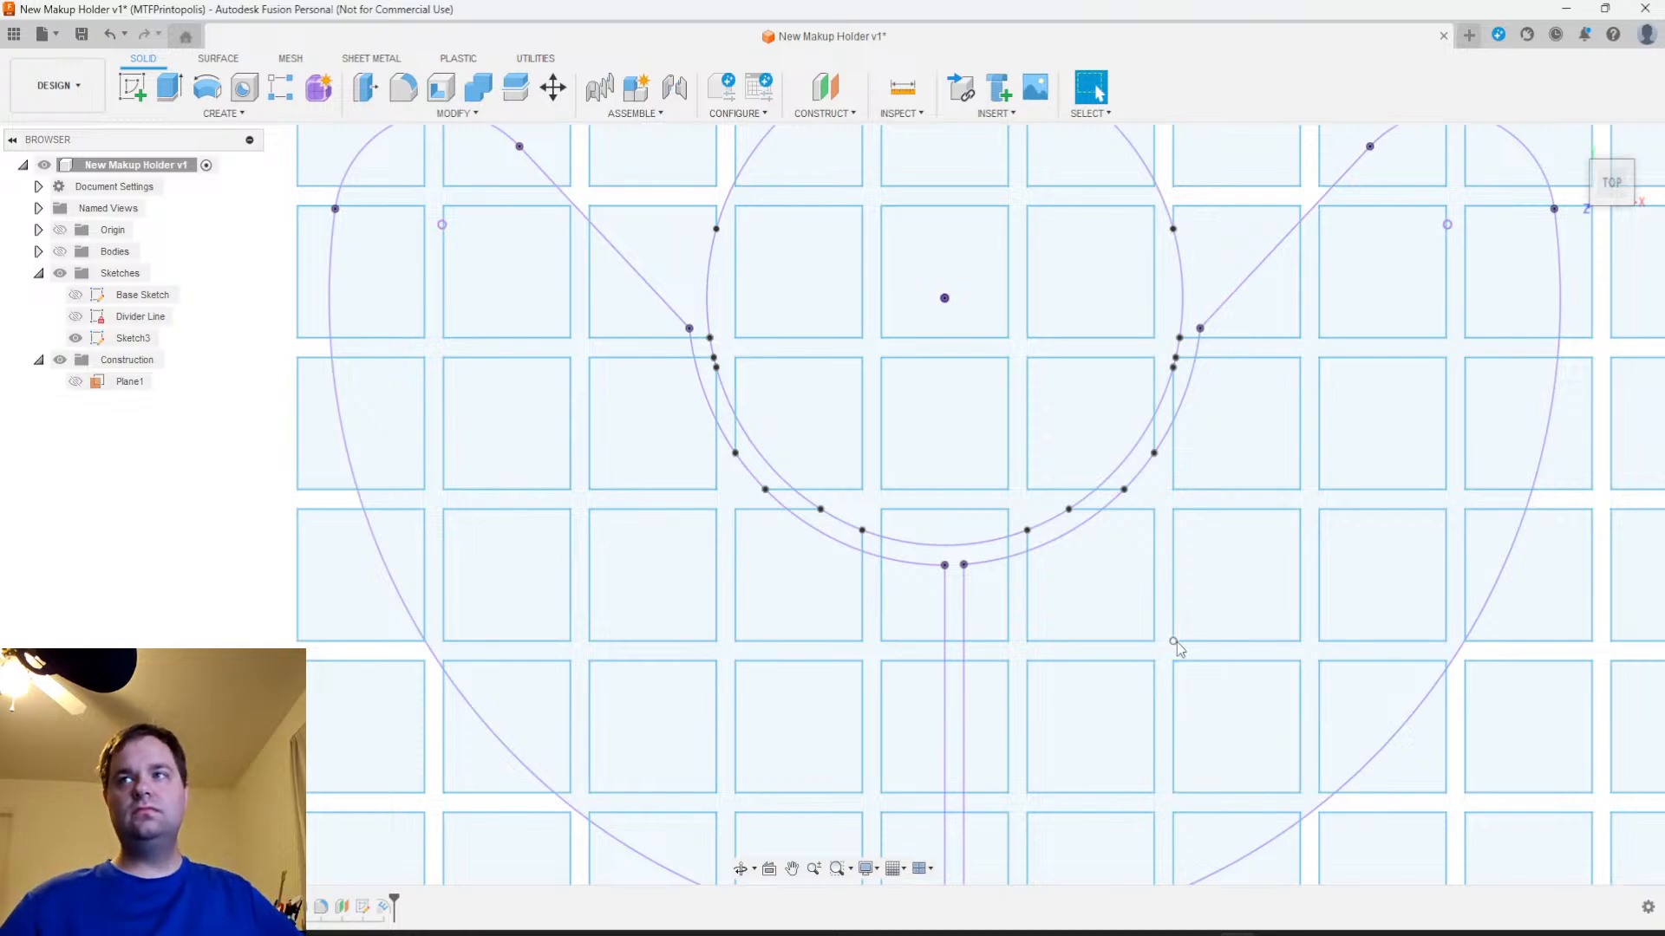
scroll(807, 593, "down", 3)
middle_click_drag(985, 720, 938, 552)
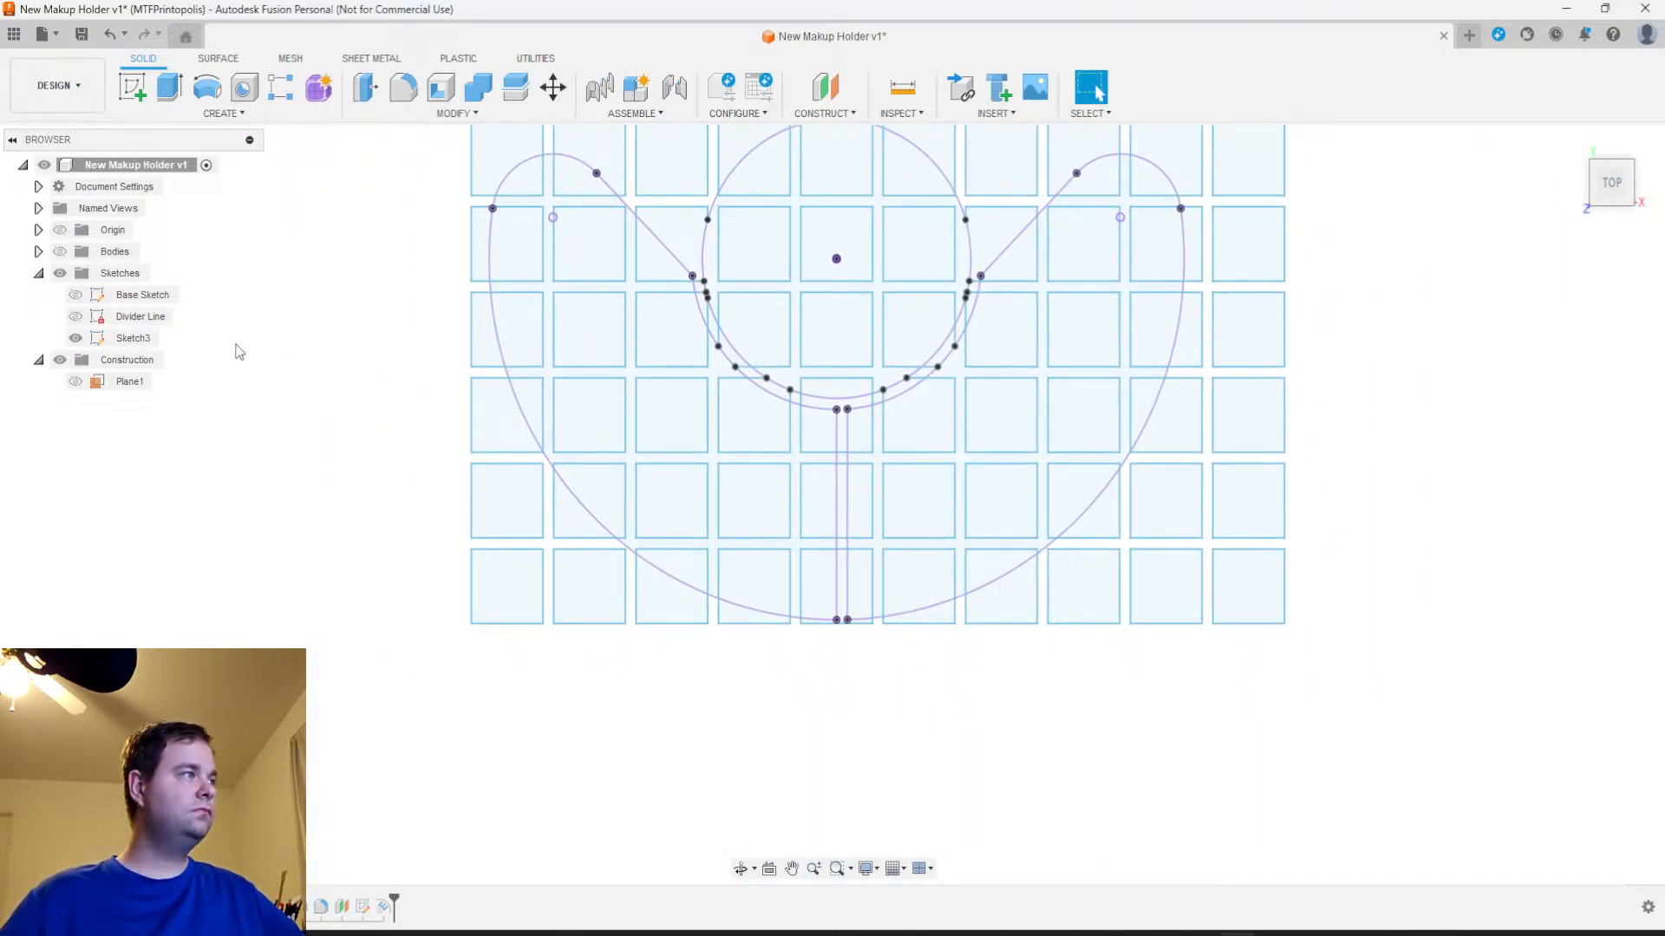
left_click(60, 251)
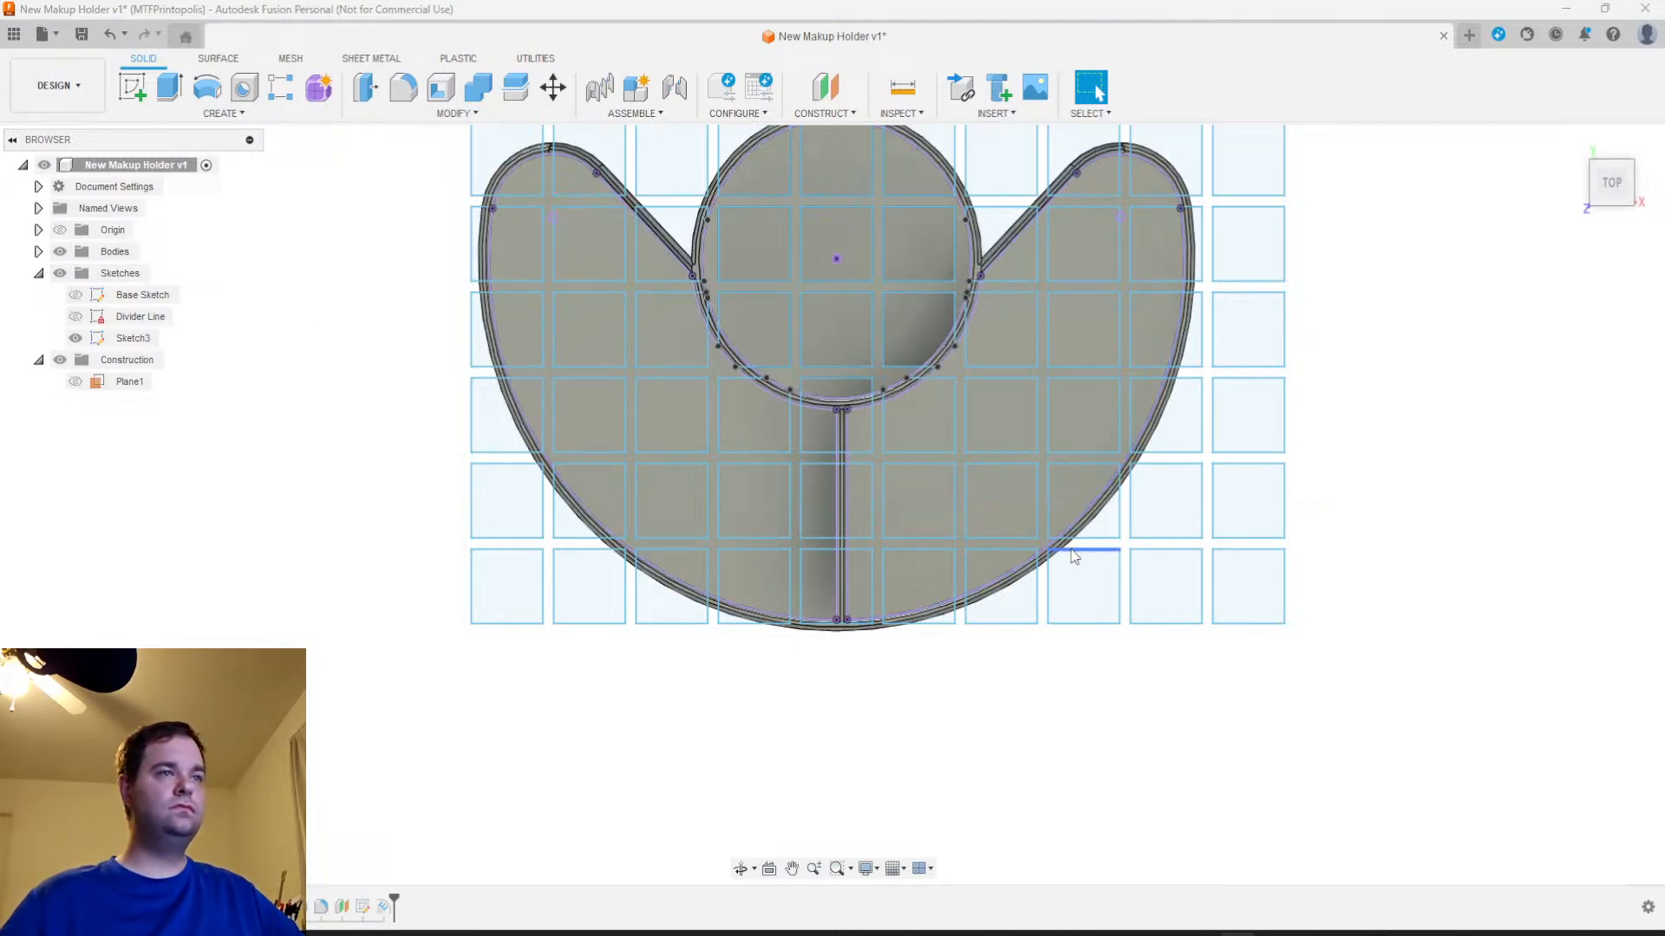
scroll(1126, 380, "up", 5)
left_click(1113, 364)
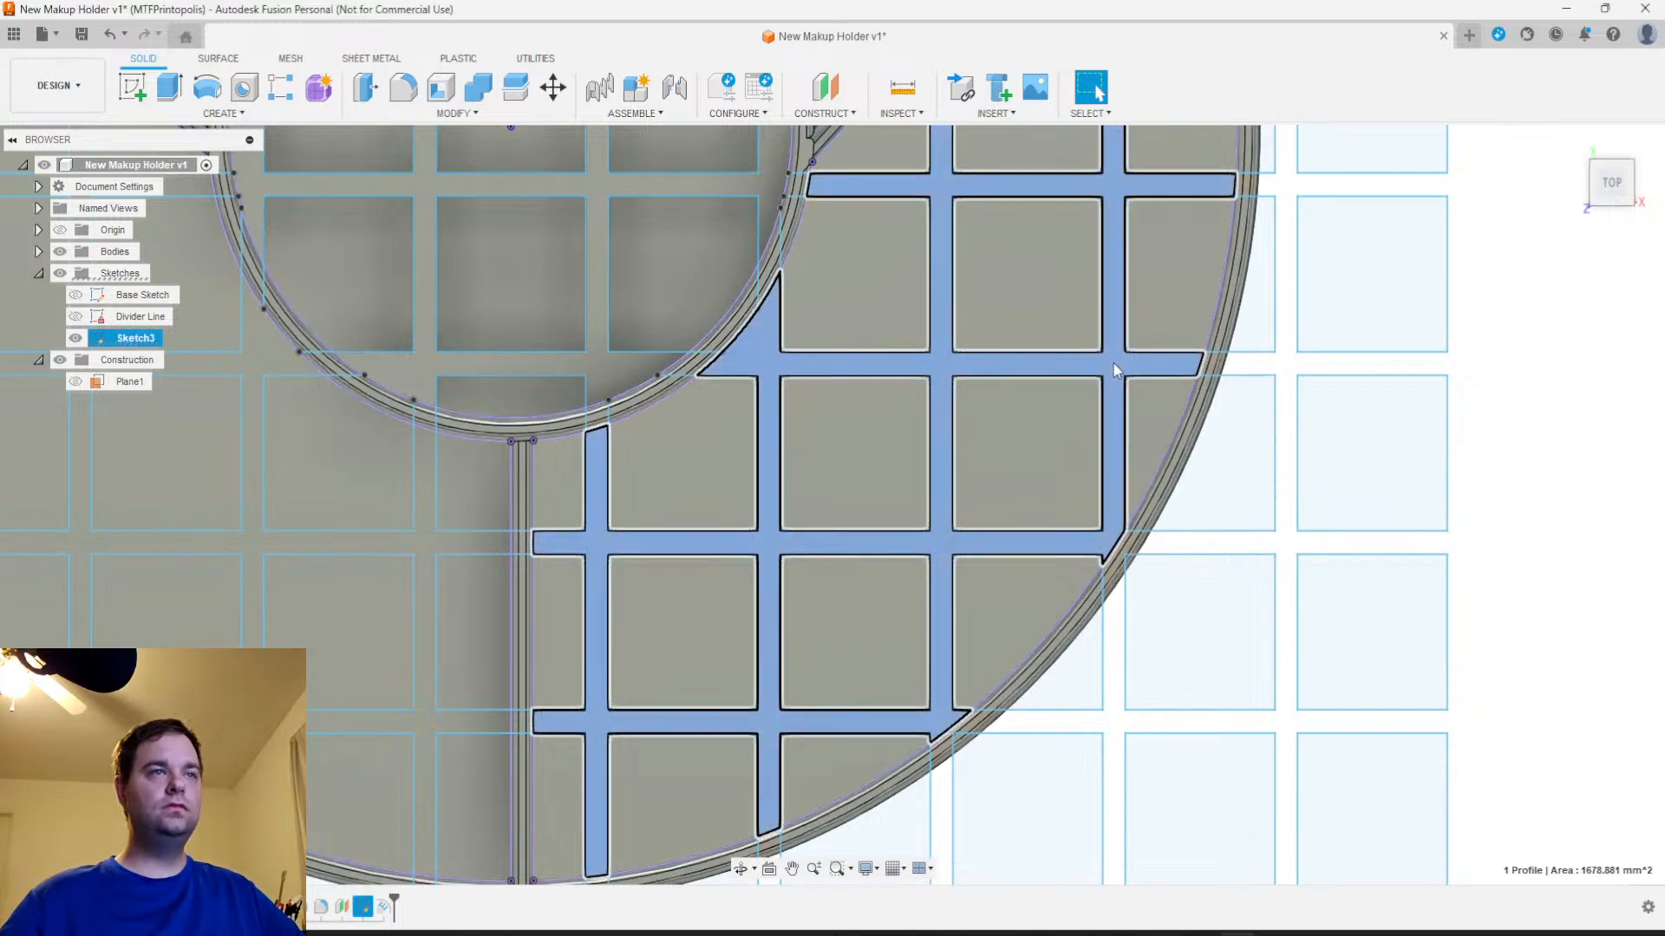
scroll(1110, 373, "down", 4)
scroll(1107, 403, "down", 2)
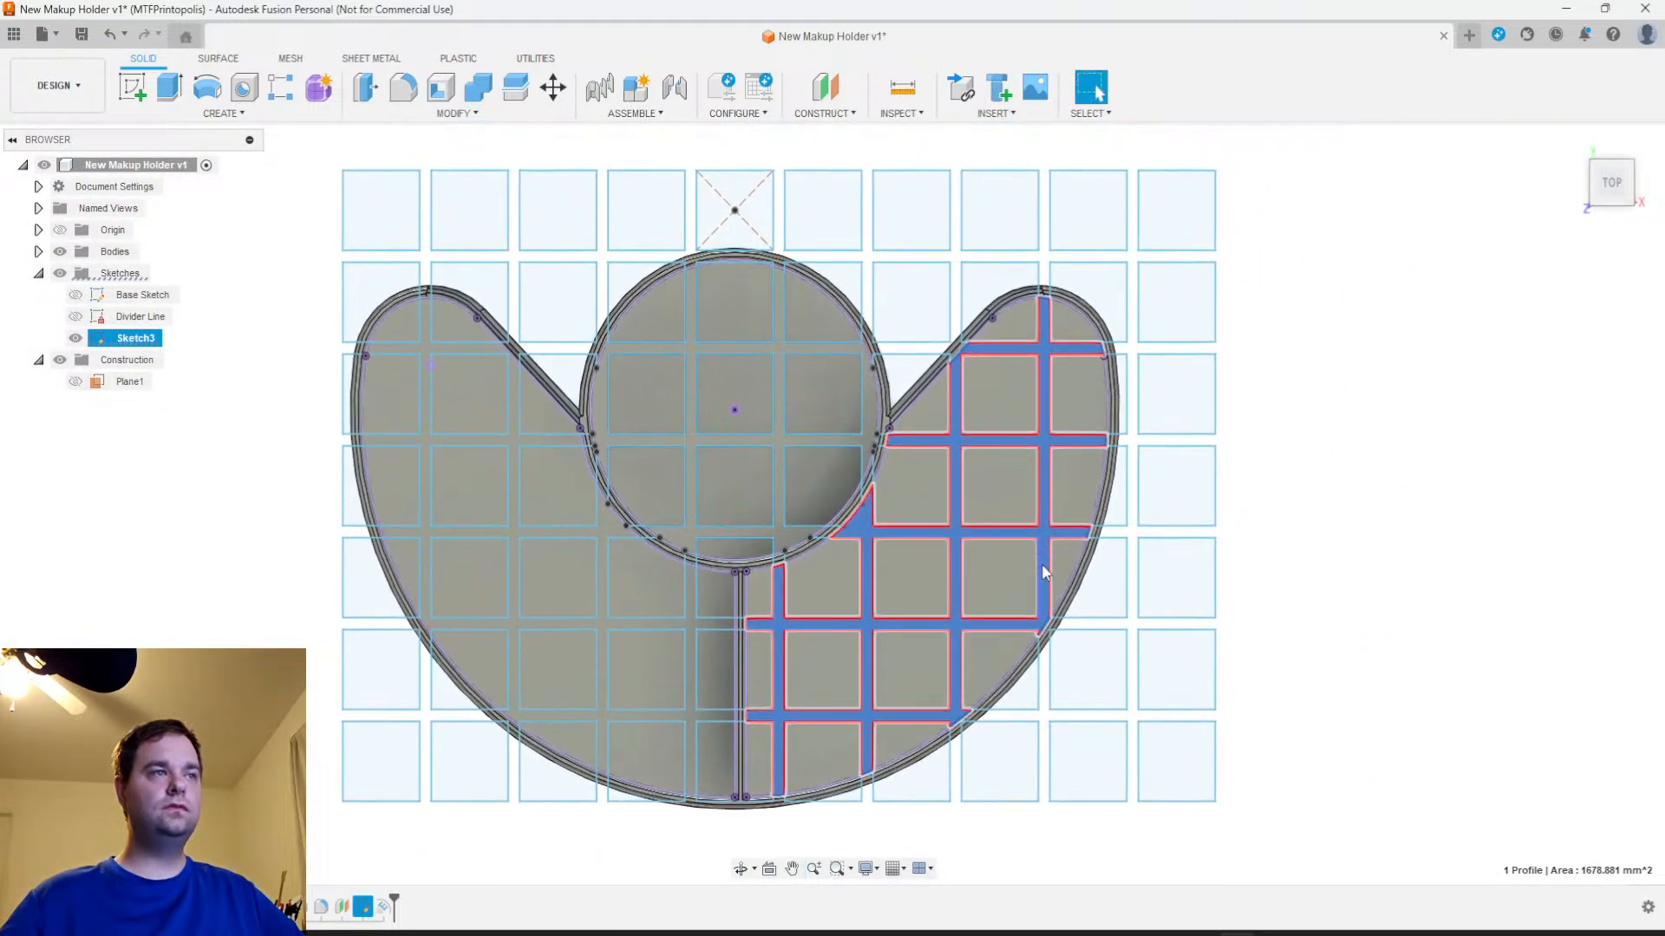
key("Escape")
Edit the emboss on the cup's floor so its depth is driven by the Notch_Height parameter
right_click(362, 906)
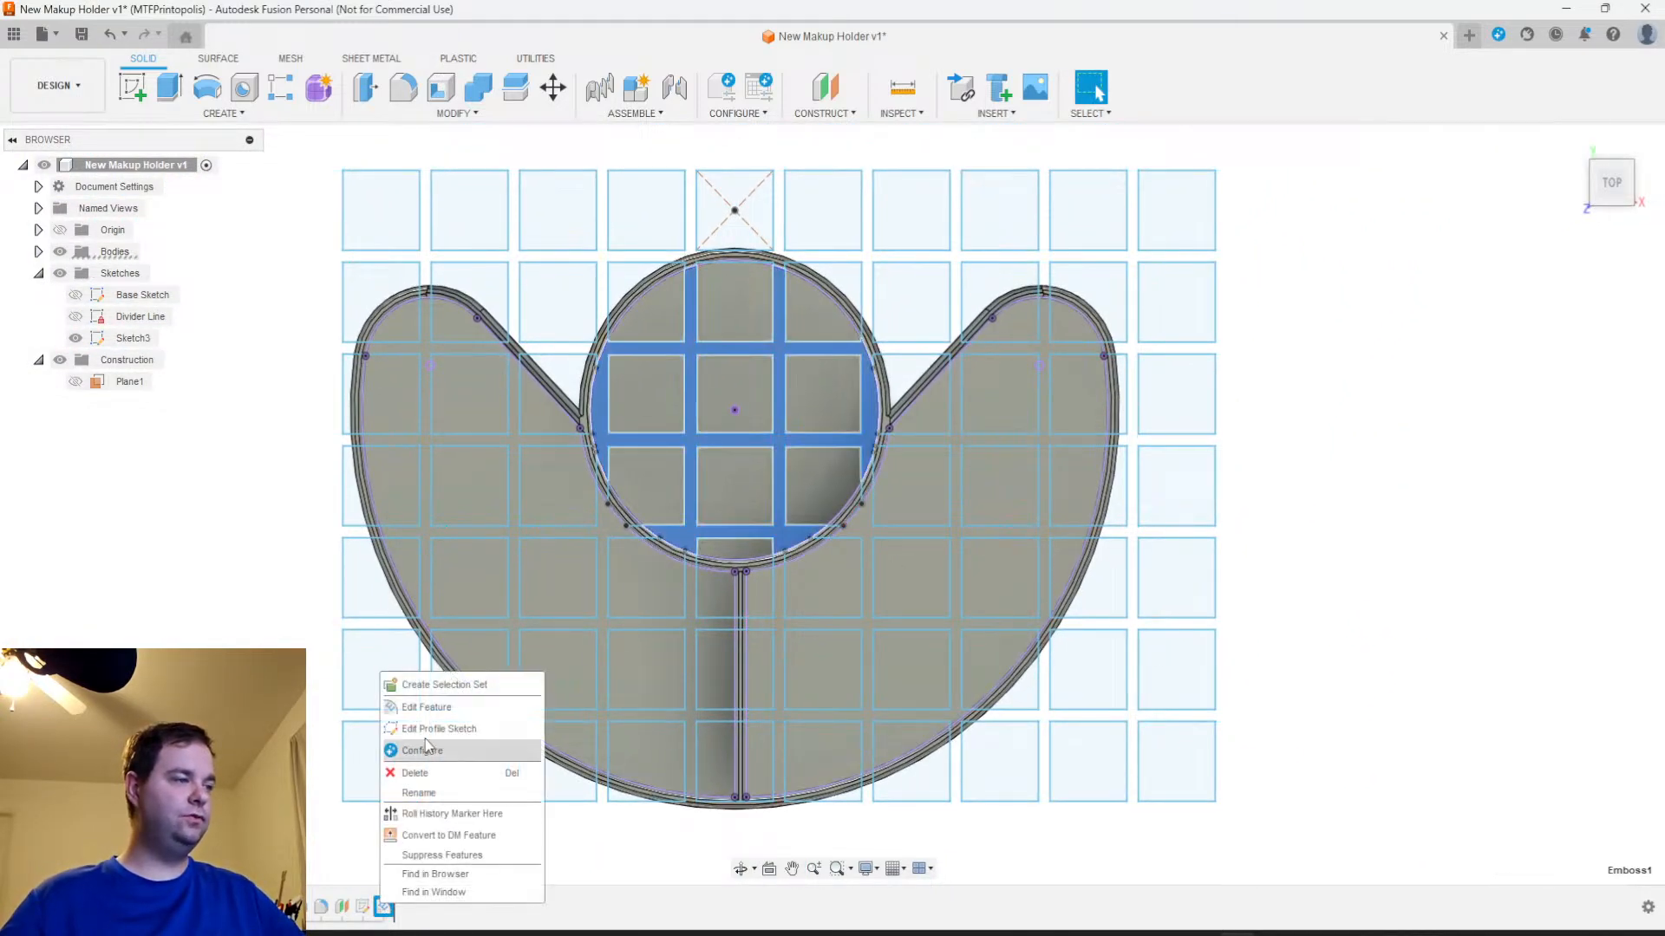
left_click(409, 704)
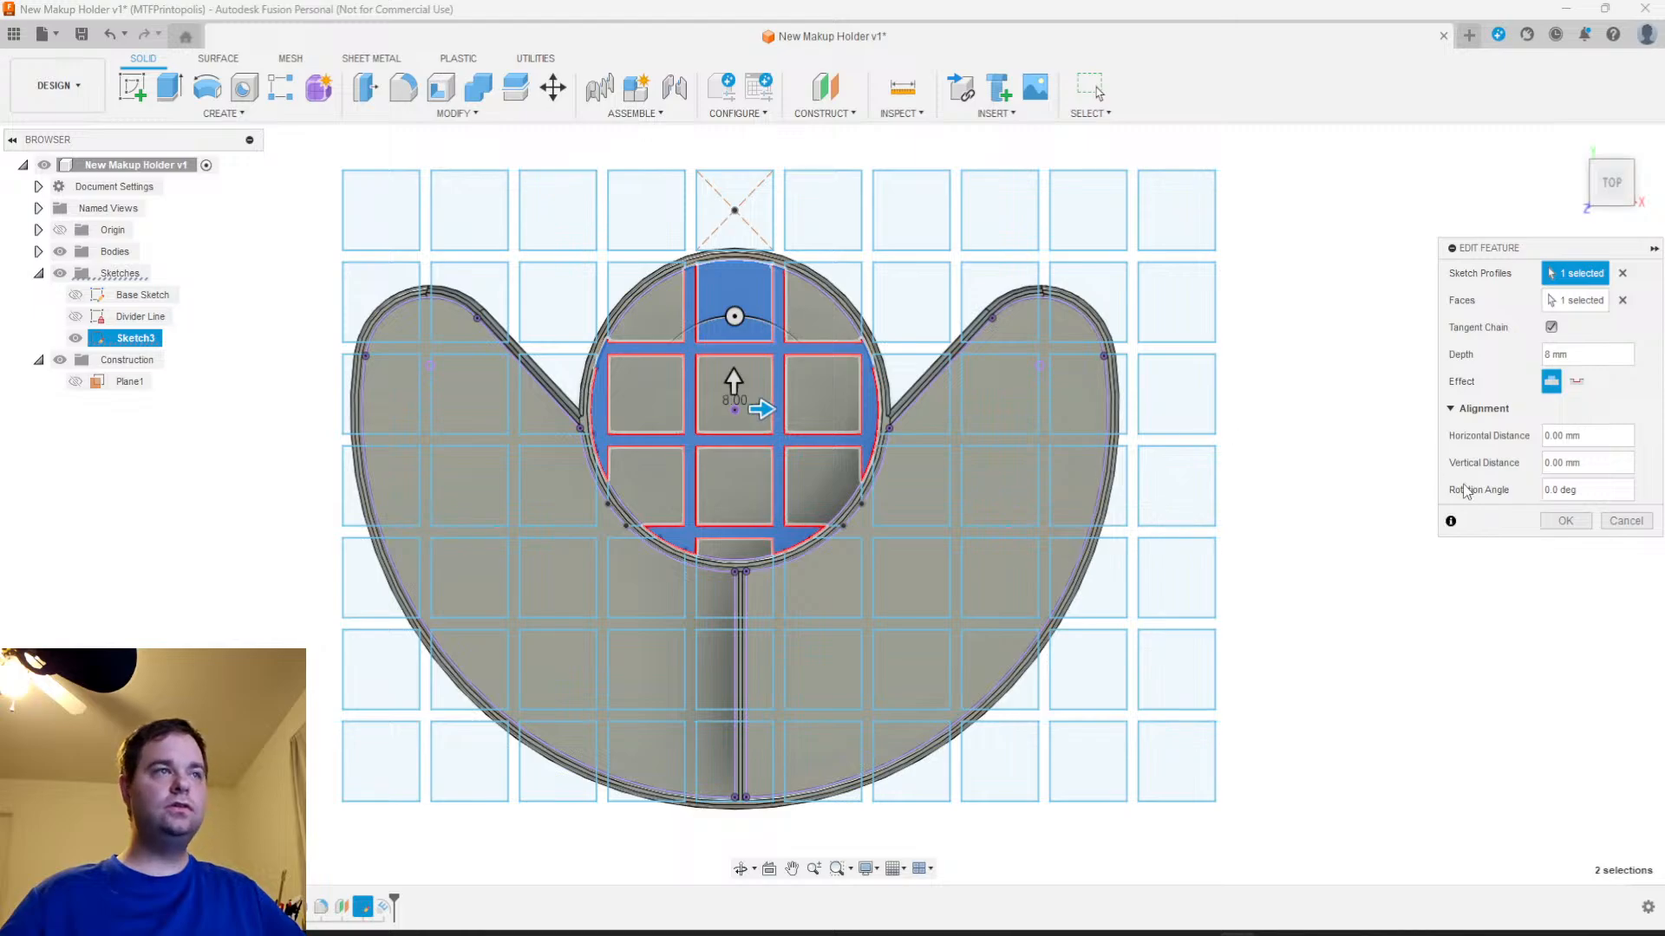
double_click(1580, 347)
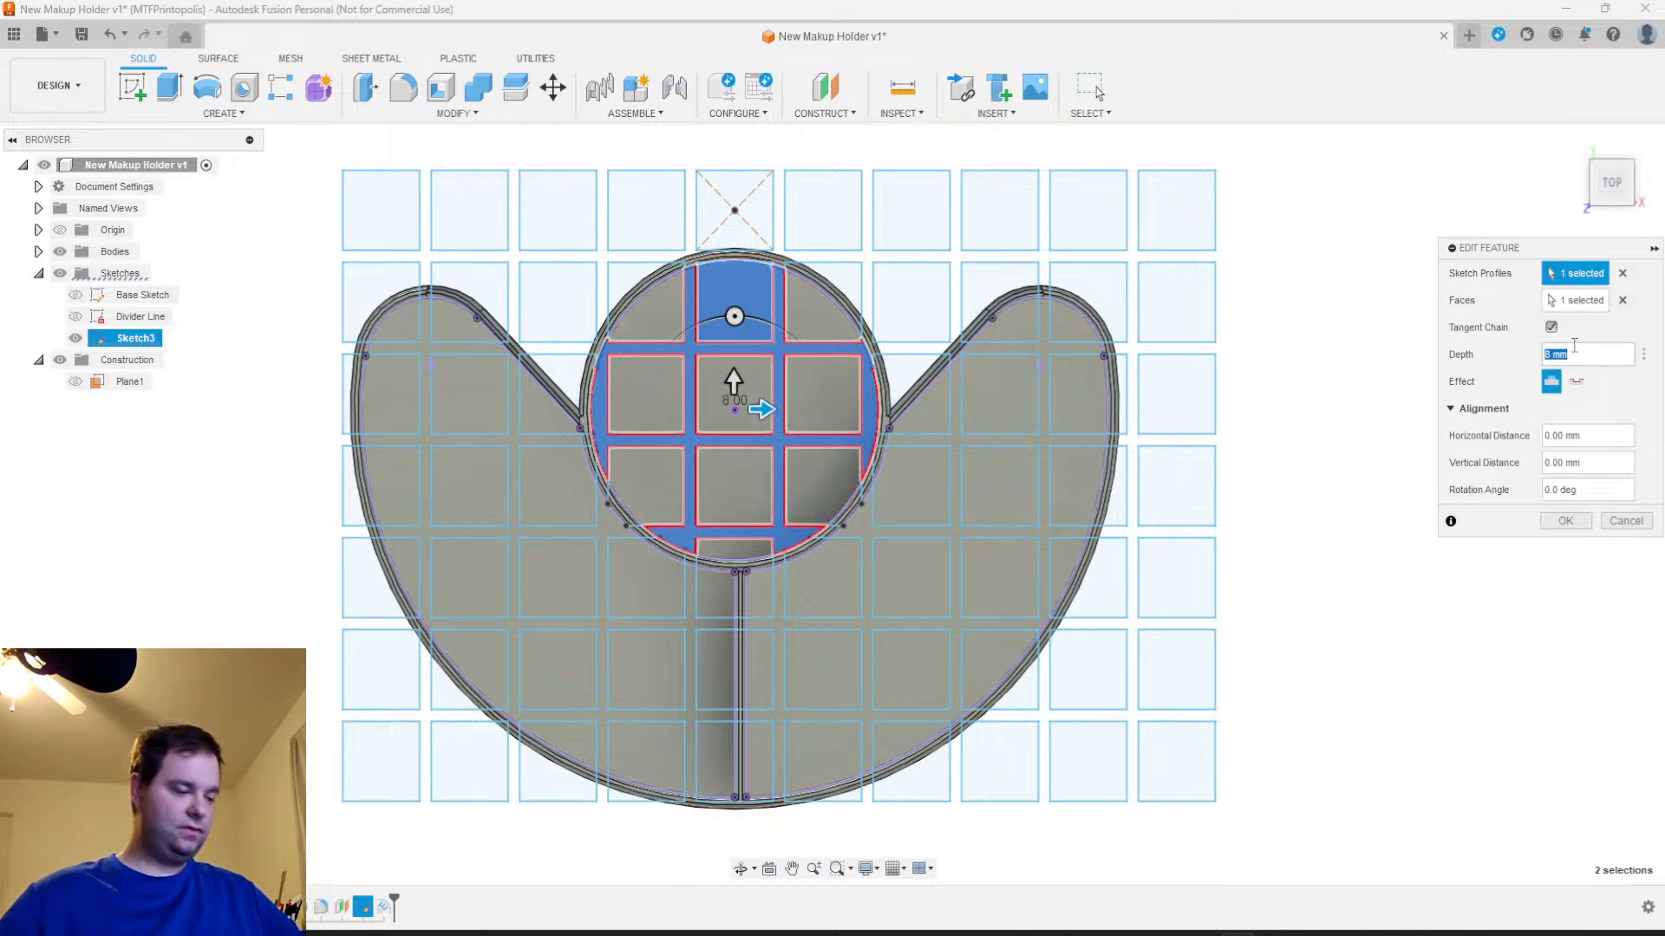
type("N")
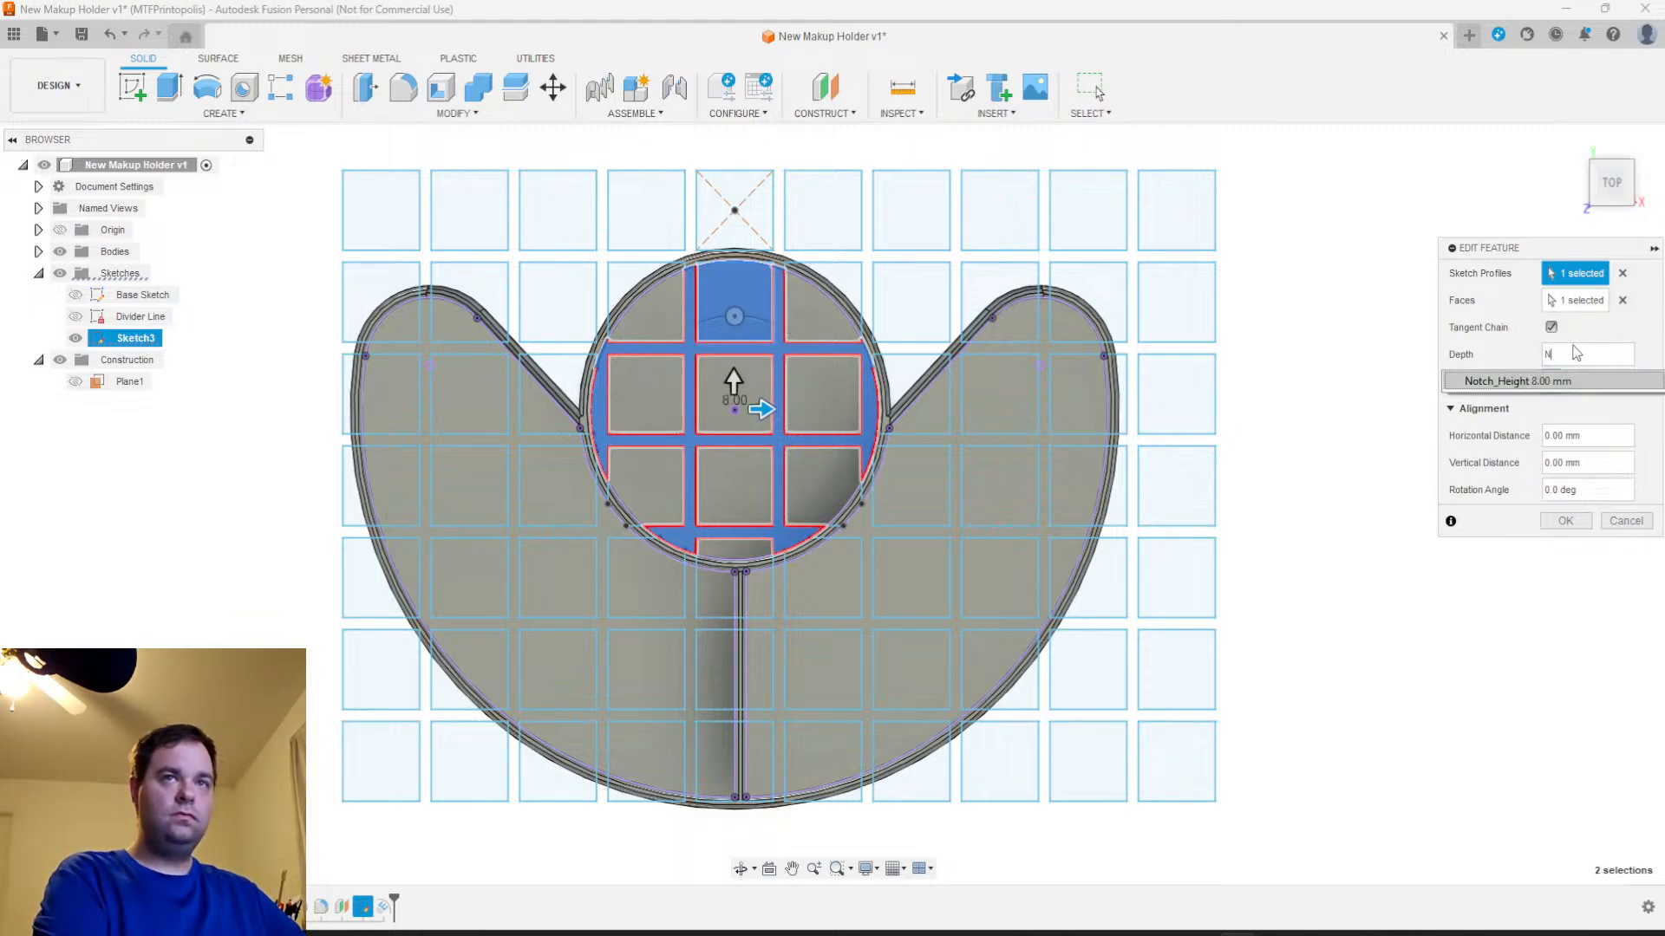
key("Return")
key("Return")
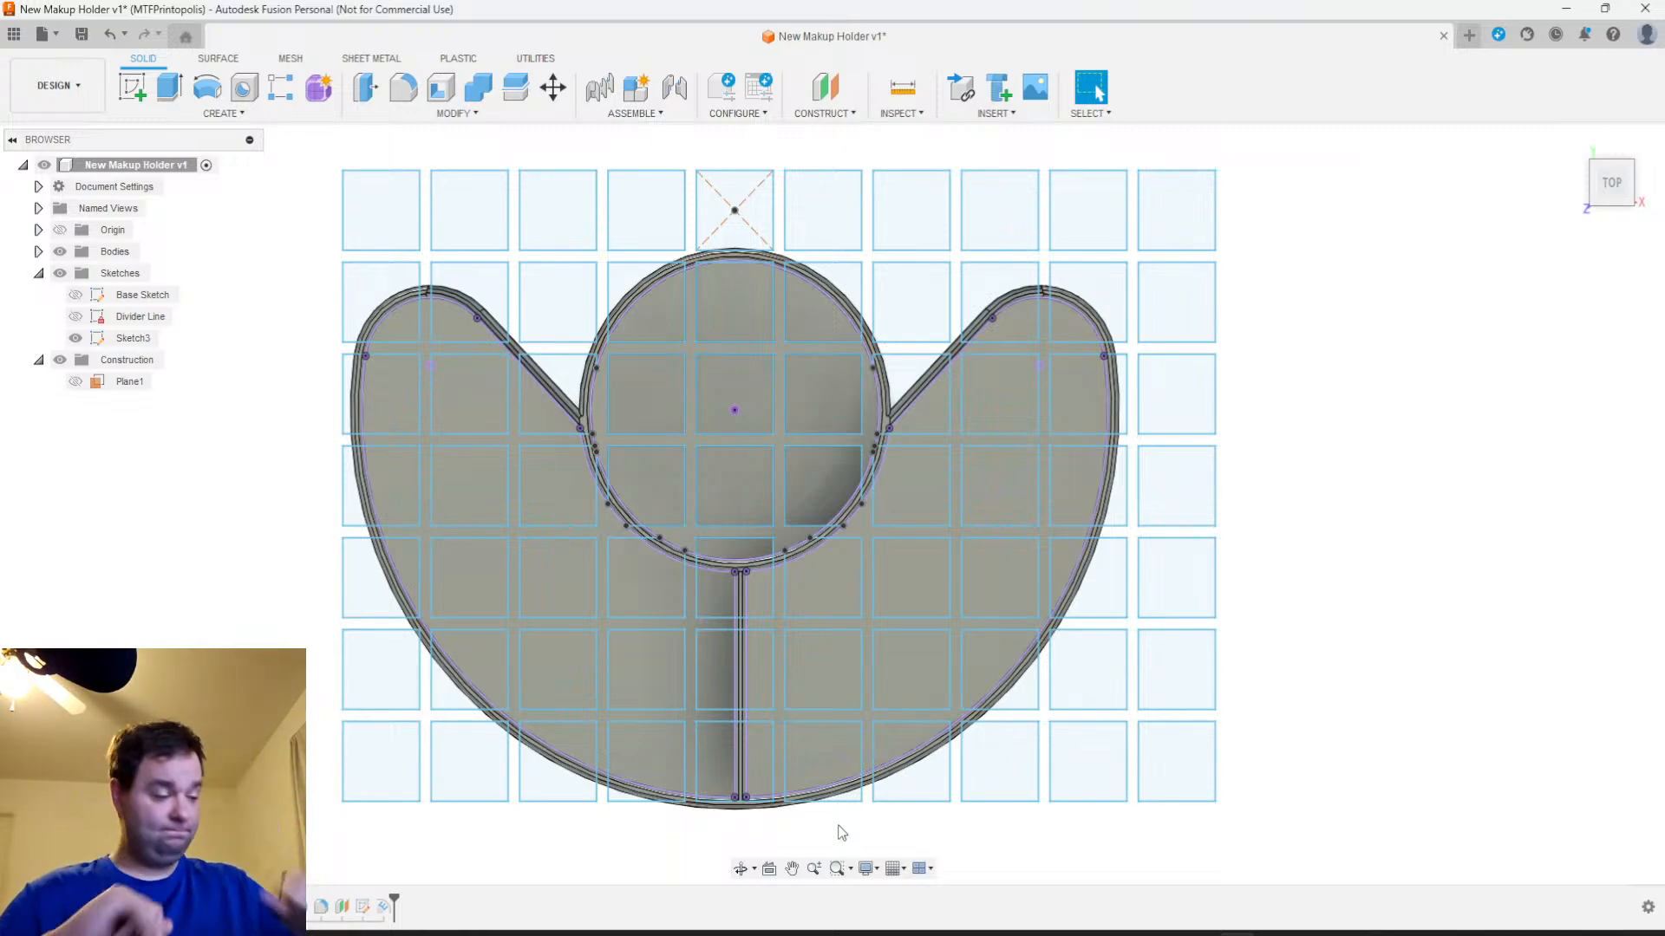
Emboss the lattice profile right of the divider onto that crescent compartment's floor, with the depth set to Notch_Height
scroll(1049, 525, "up", 3)
left_click(1046, 535)
scroll(1088, 663, "down", 2)
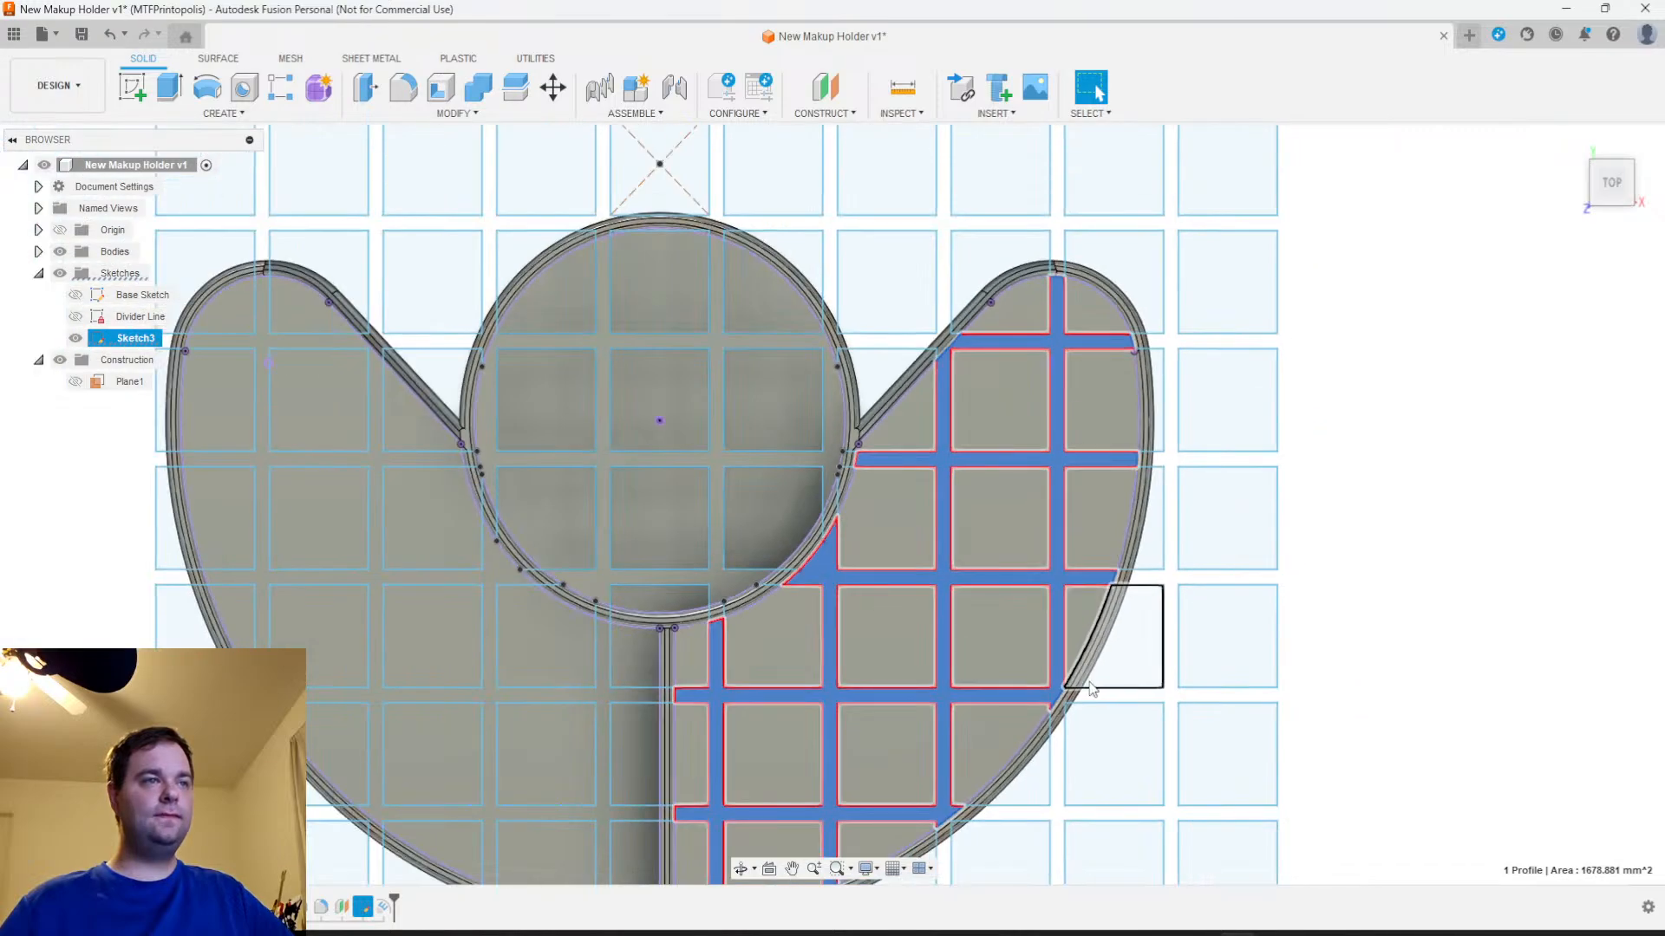
middle_click_drag(1088, 674, 1074, 653, "shift")
middle_click_drag(903, 777, 940, 575)
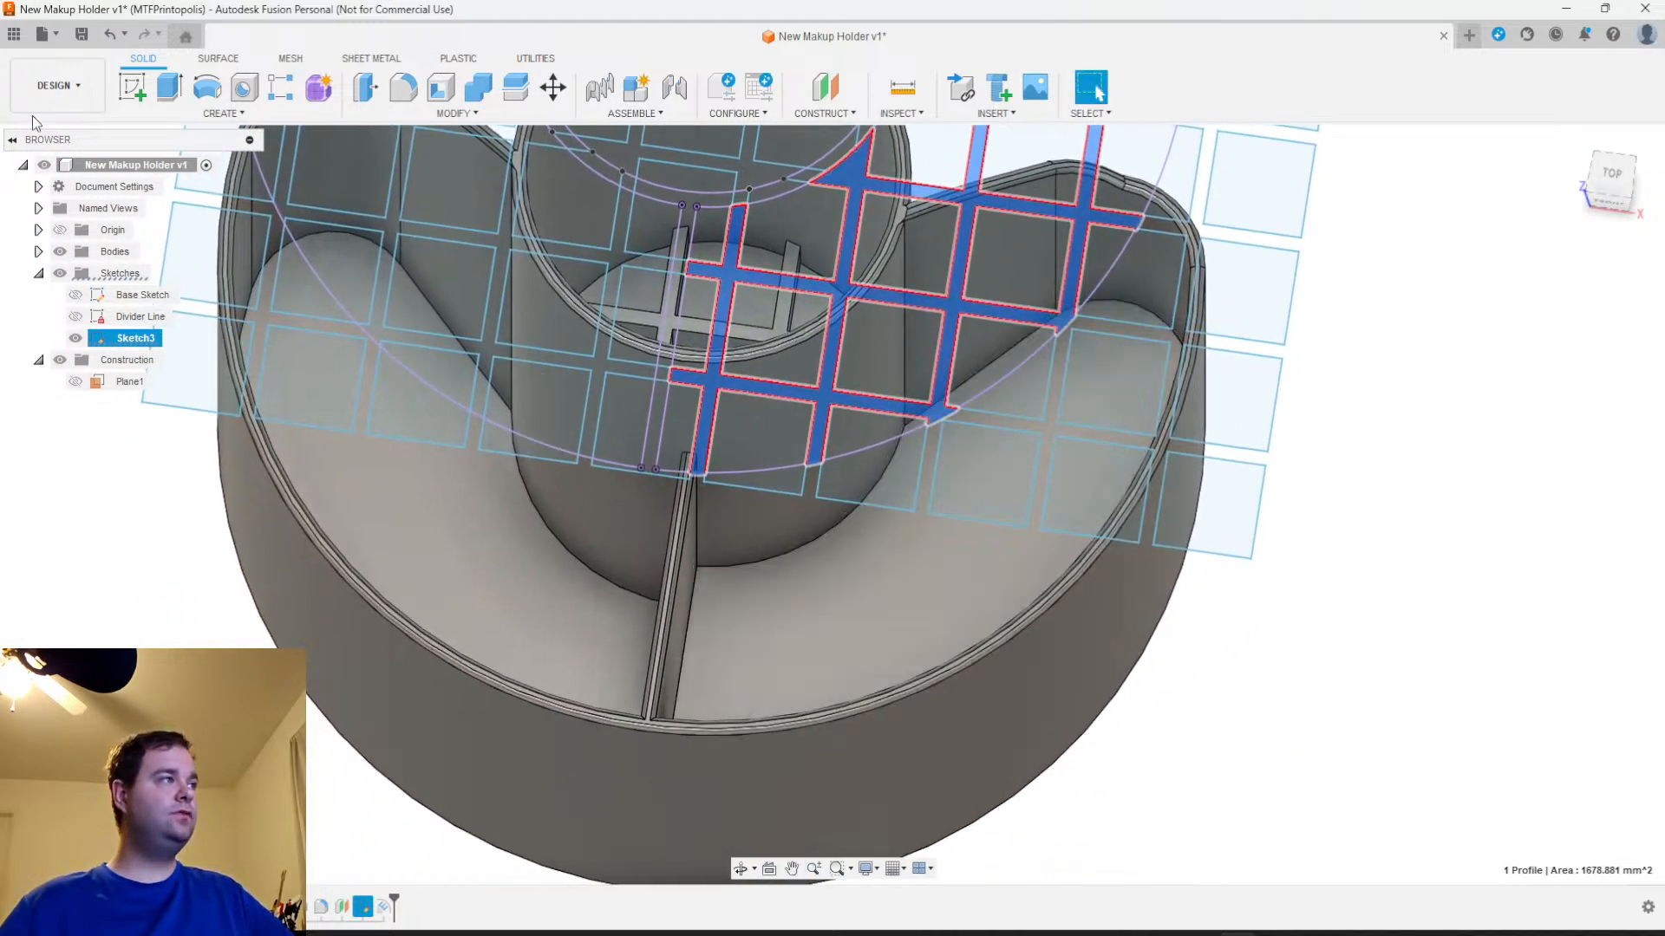
left_click(204, 115)
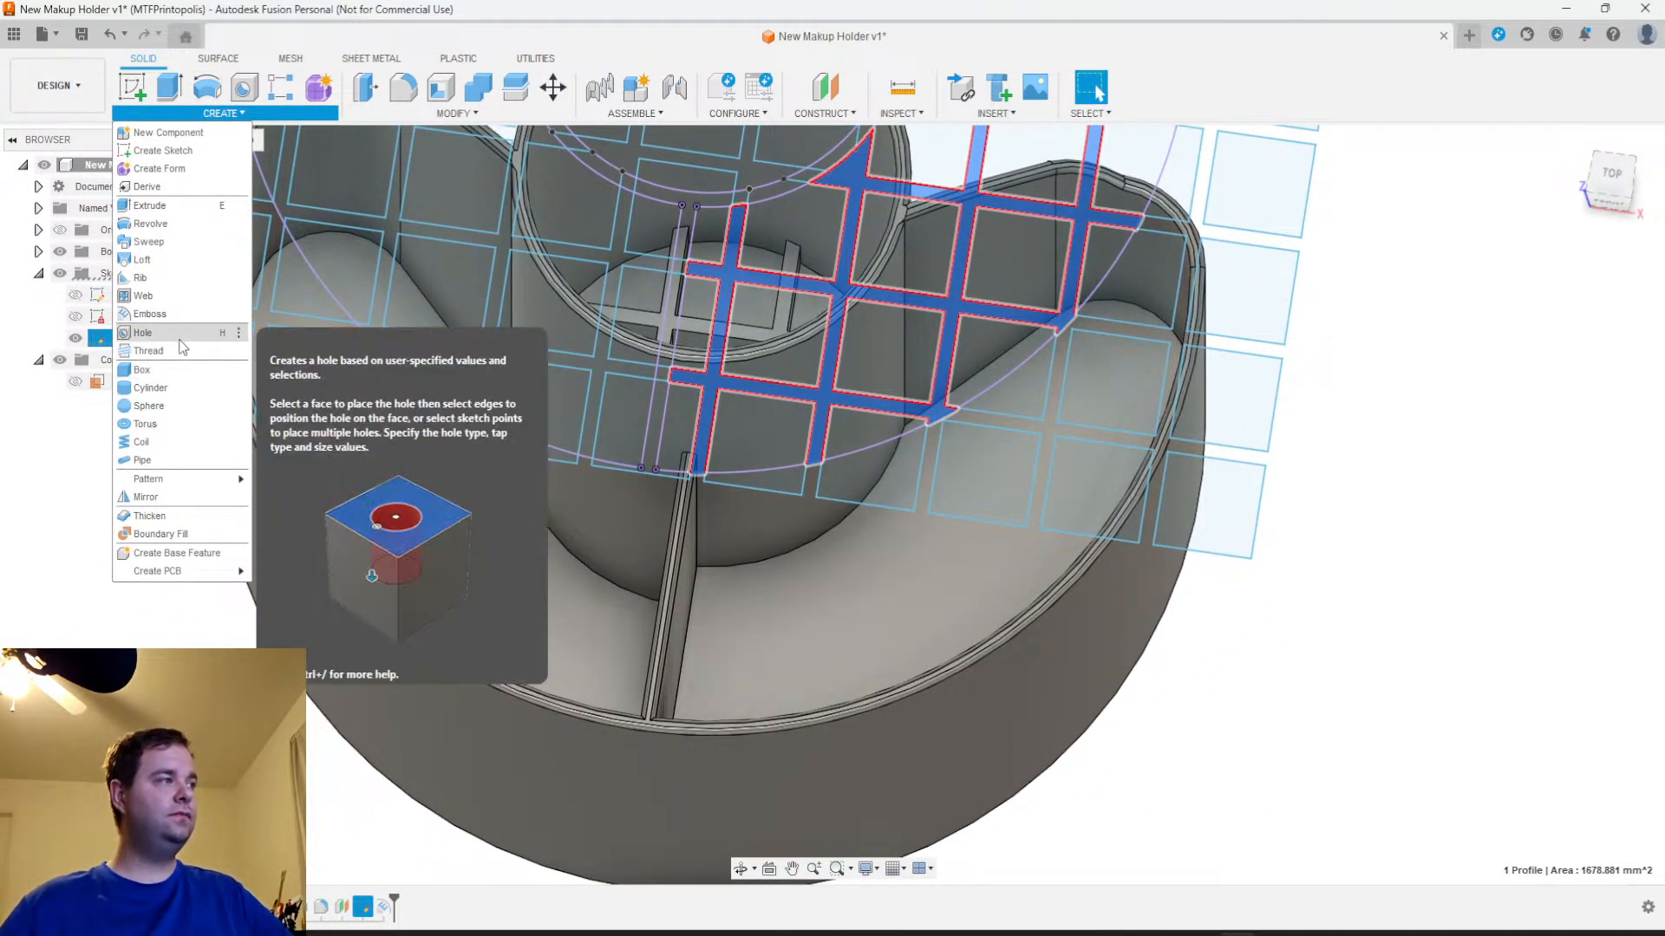
left_click(149, 314)
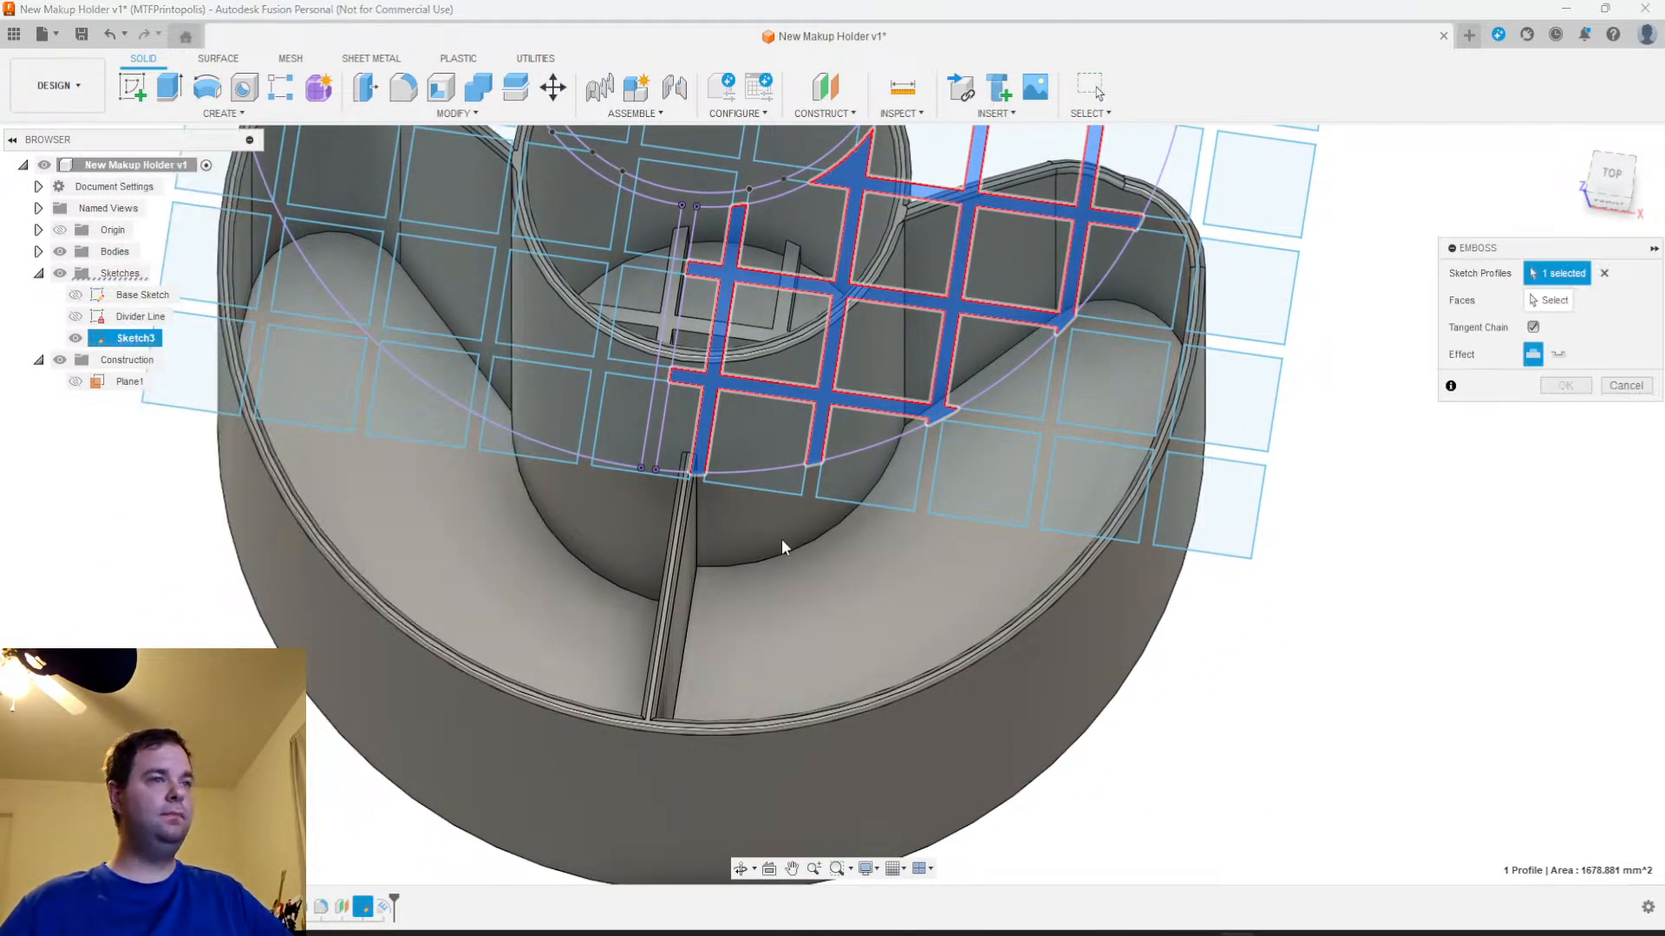
left_click(1541, 301)
left_click(815, 638)
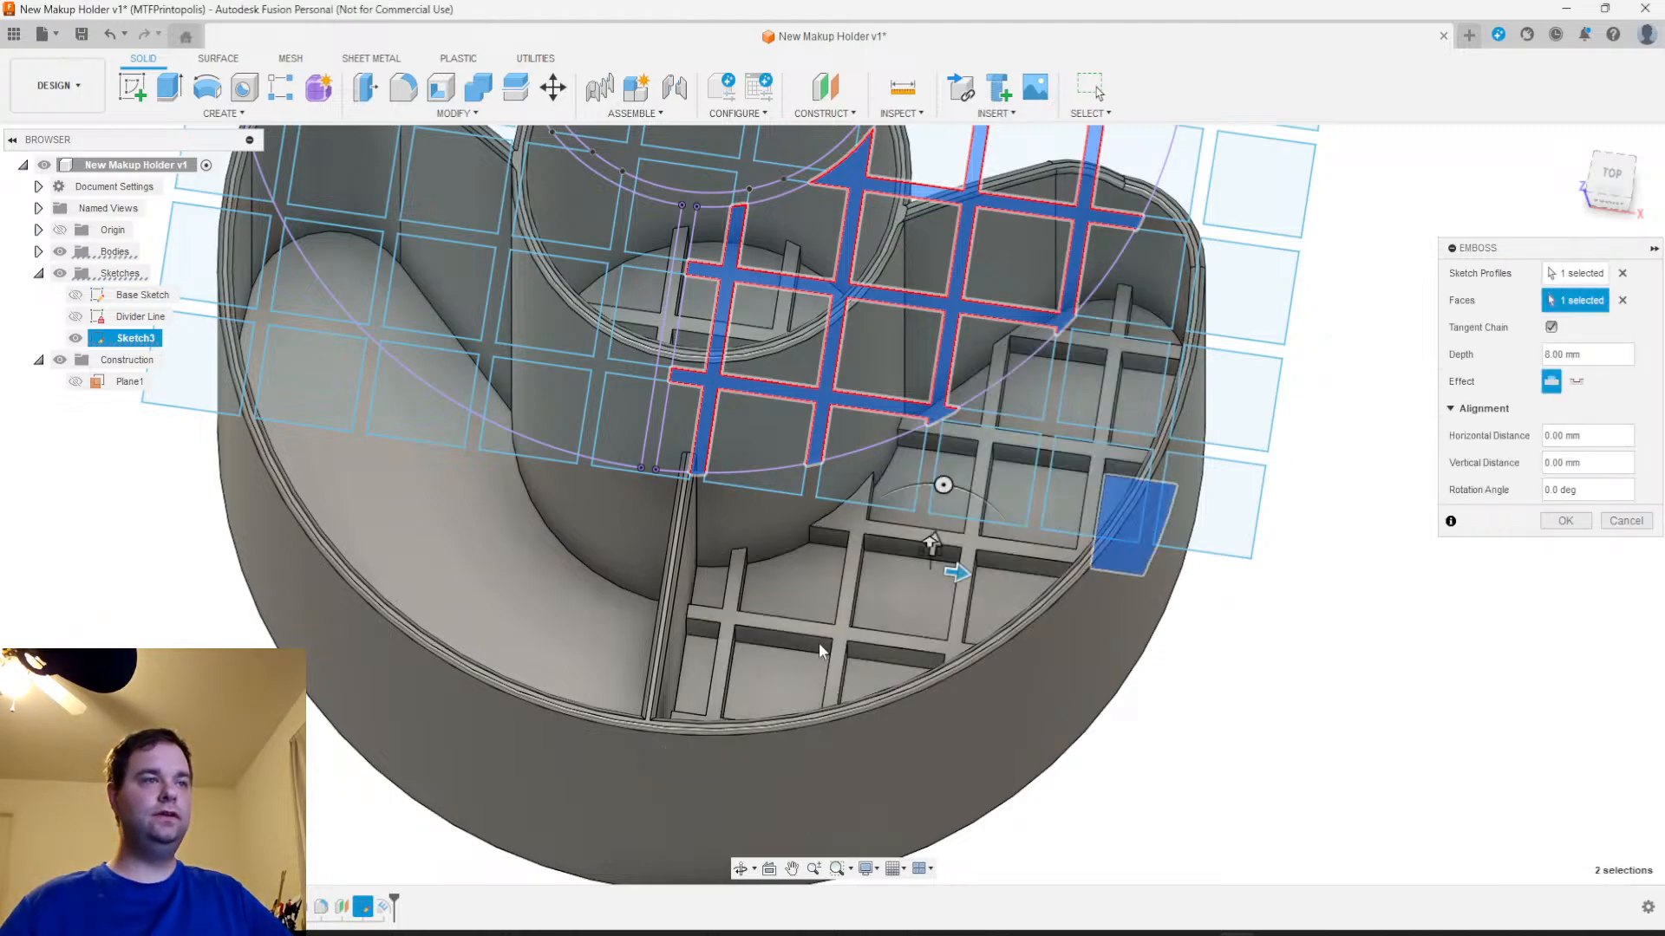
left_click(1542, 355)
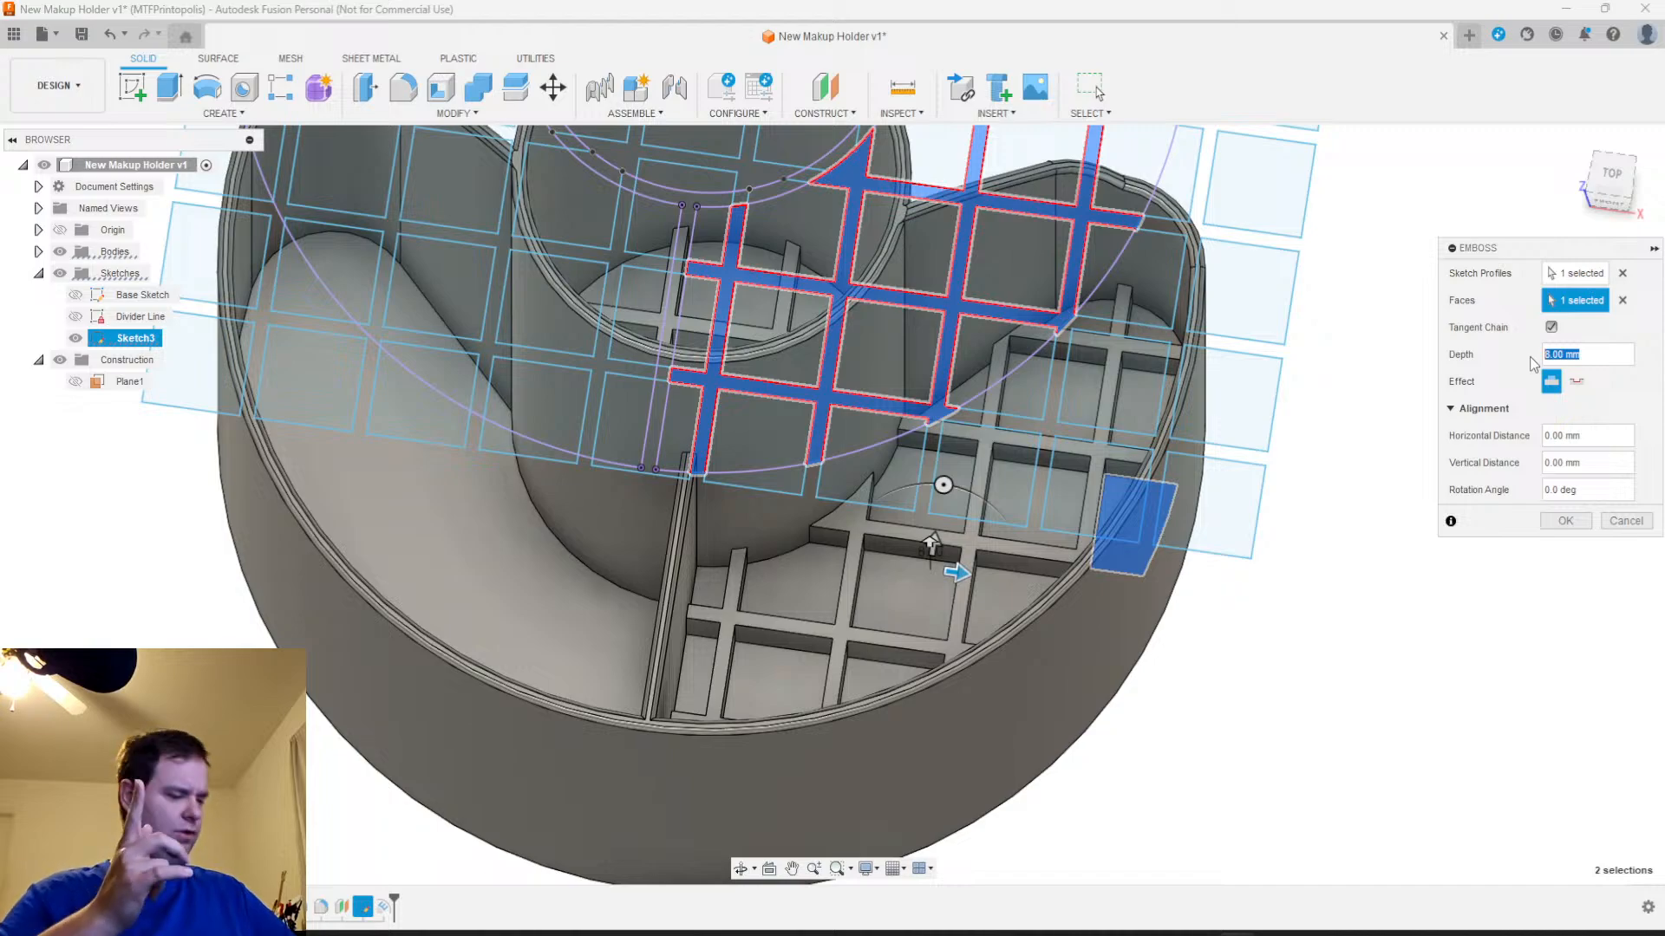
type("Notch_Height")
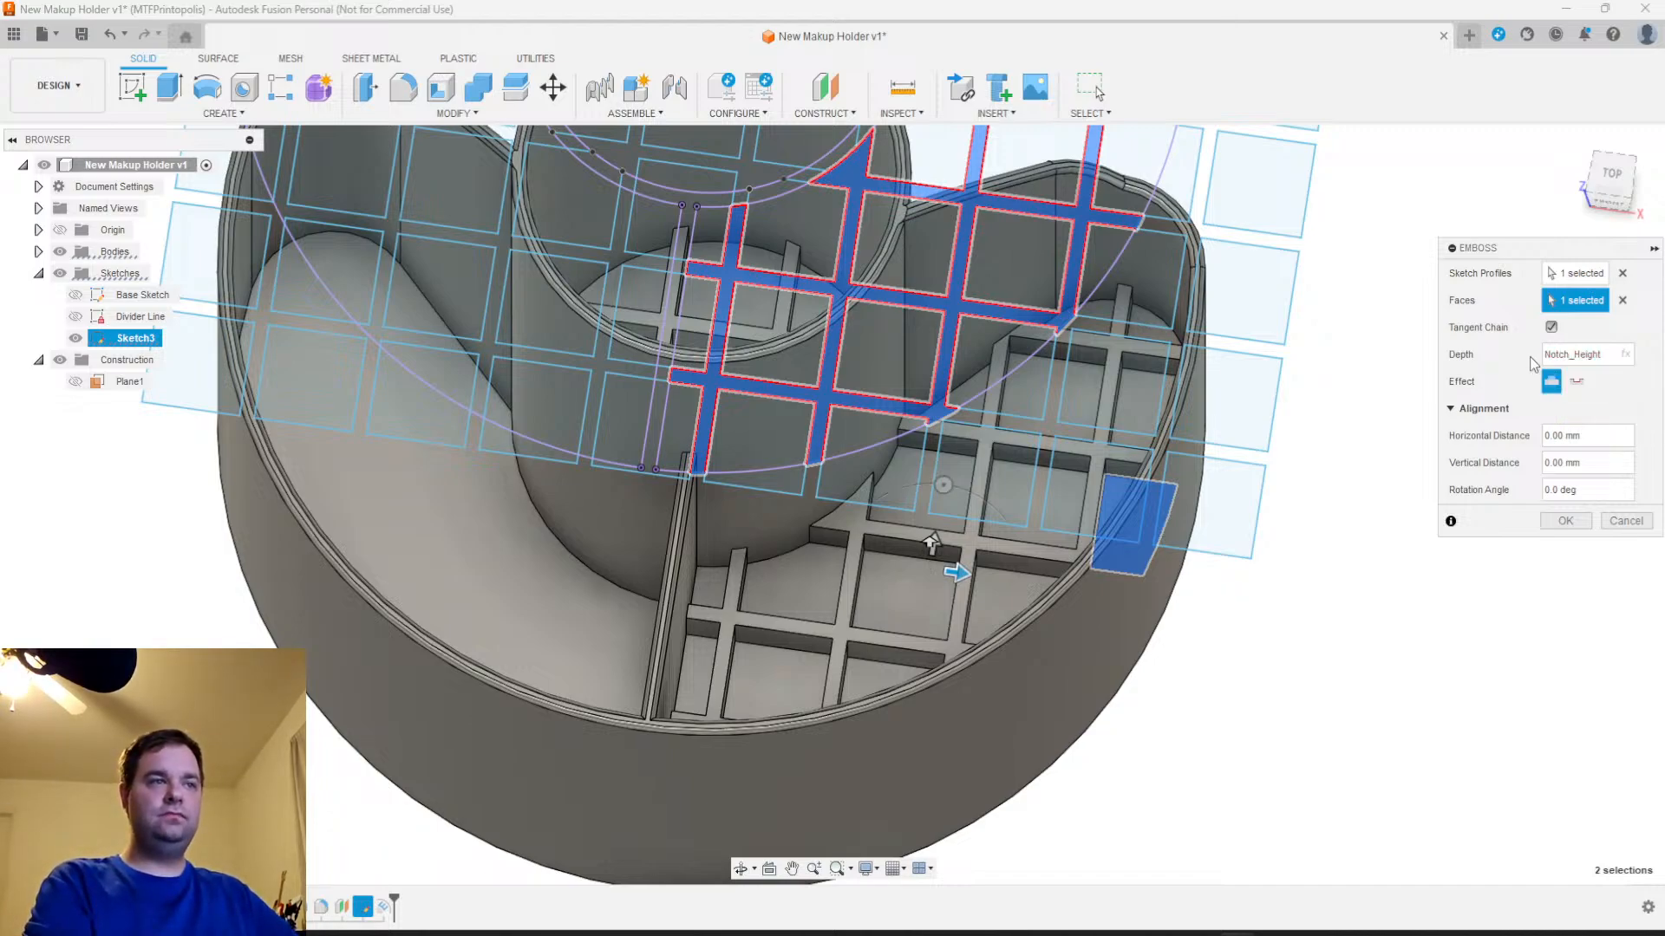
key("Return")
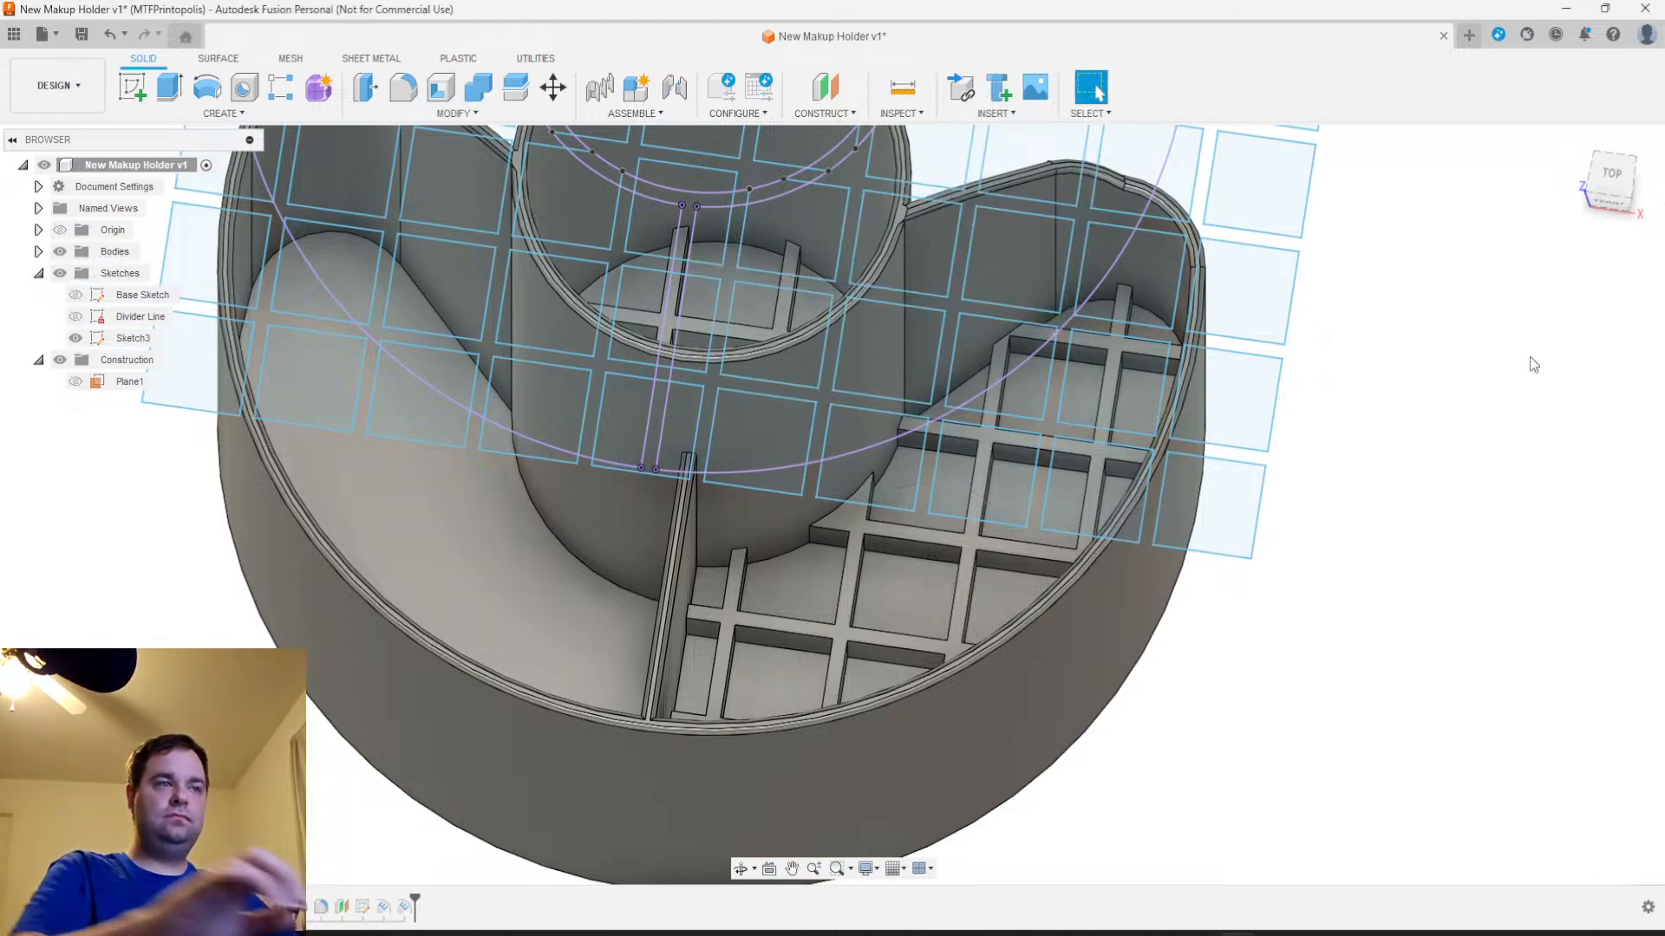
Emboss the lattice profile left of the divider onto that crescent compartment's floor, with the depth set to Notch_Height
scroll(418, 486, "down", 3)
middle_click_drag(447, 510, 554, 681)
scroll(547, 602, "up", 3)
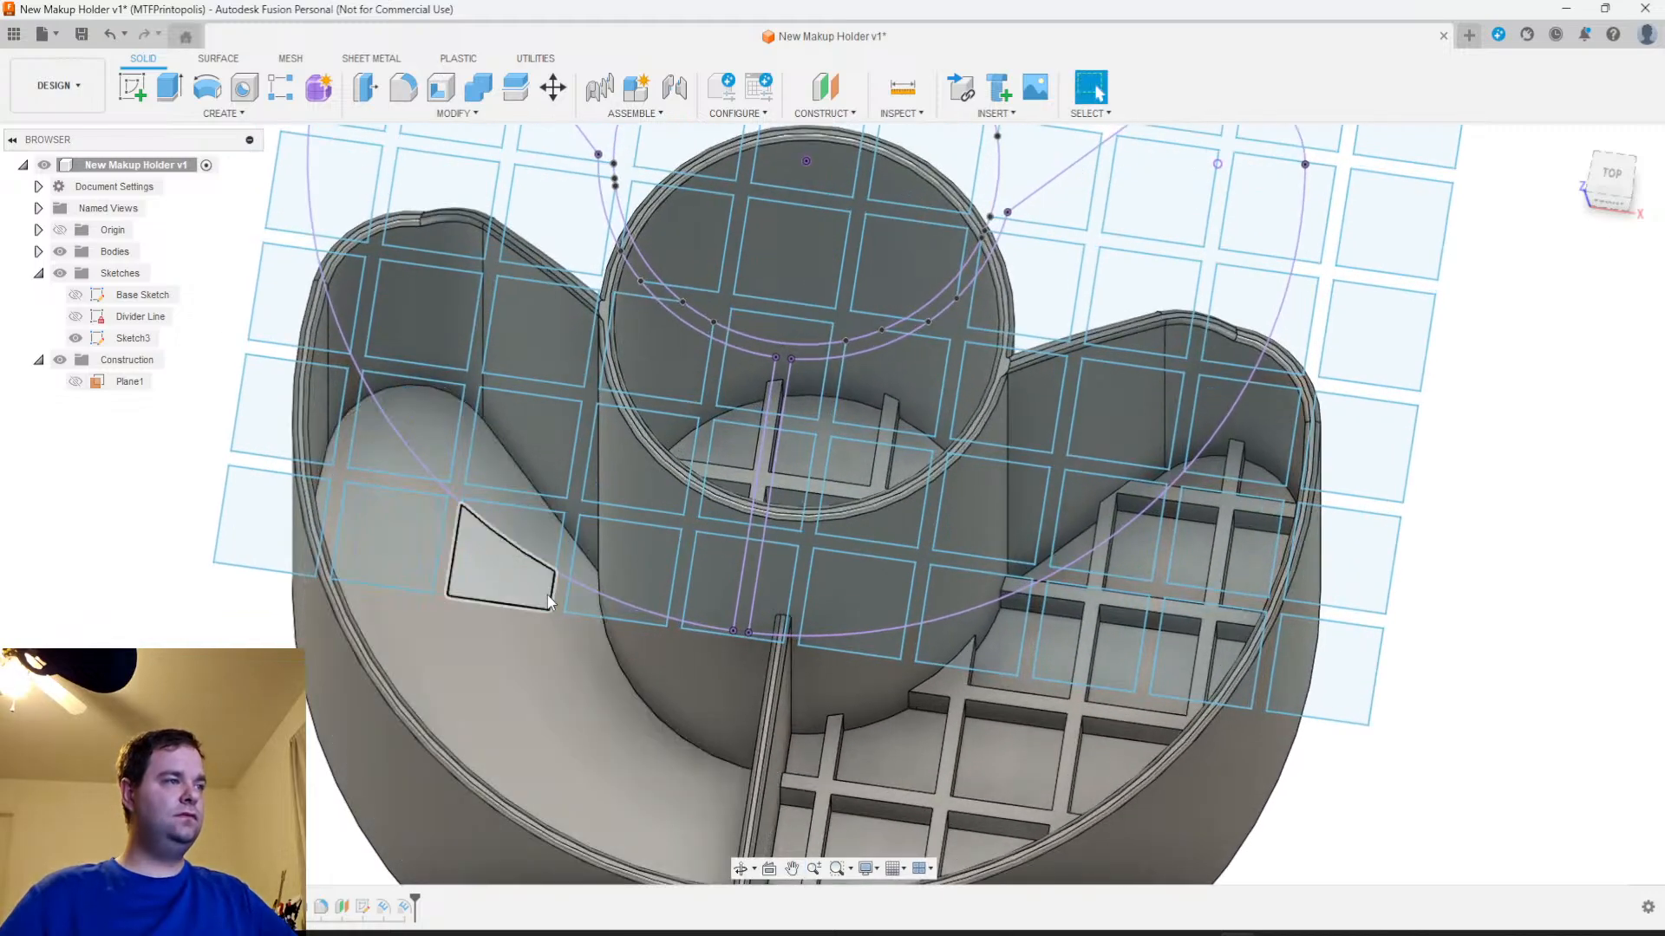
scroll(570, 512, "up", 5)
left_click(571, 507)
scroll(571, 507, "down", 6)
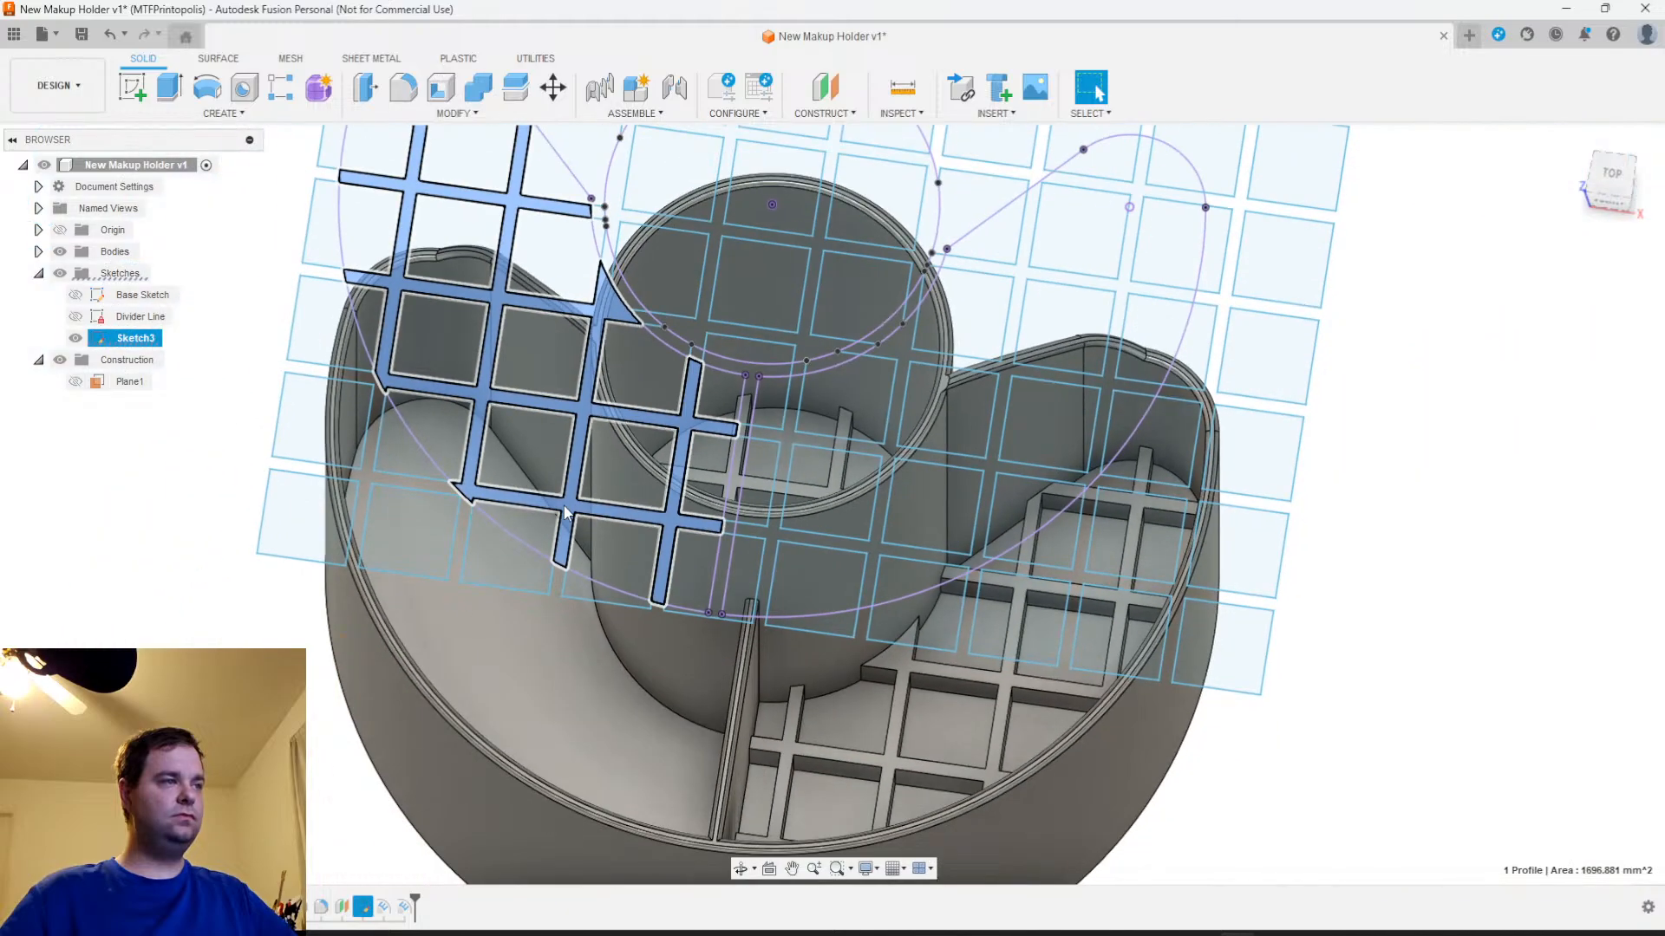
right_click(404, 614)
left_click(413, 560)
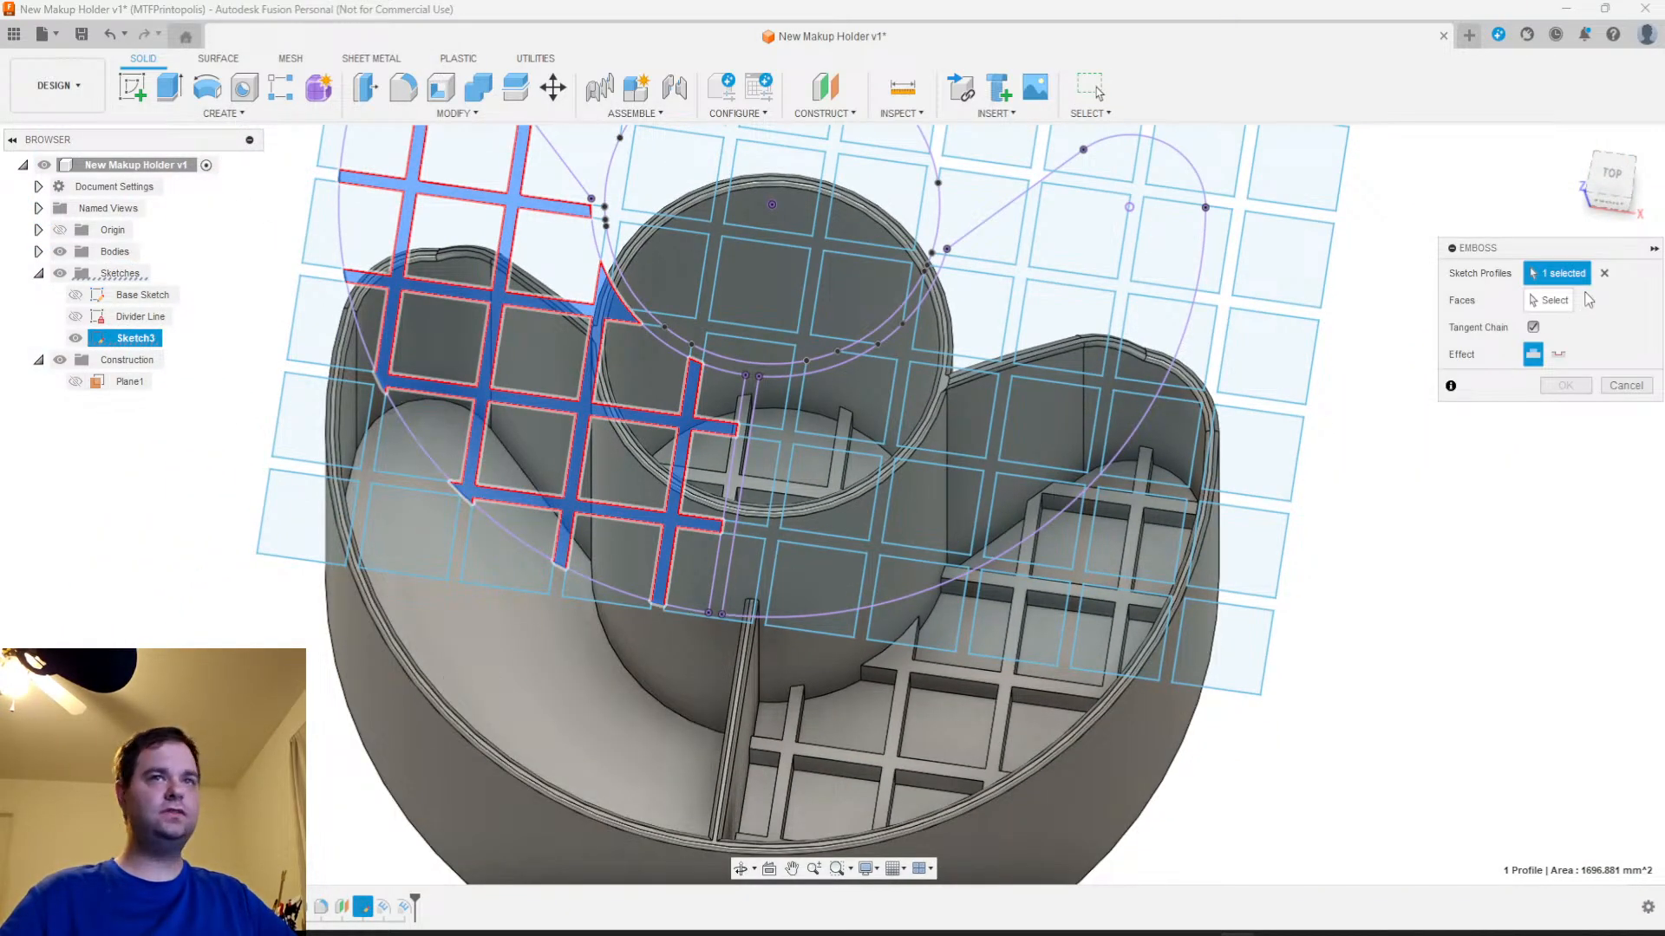
left_click(547, 698)
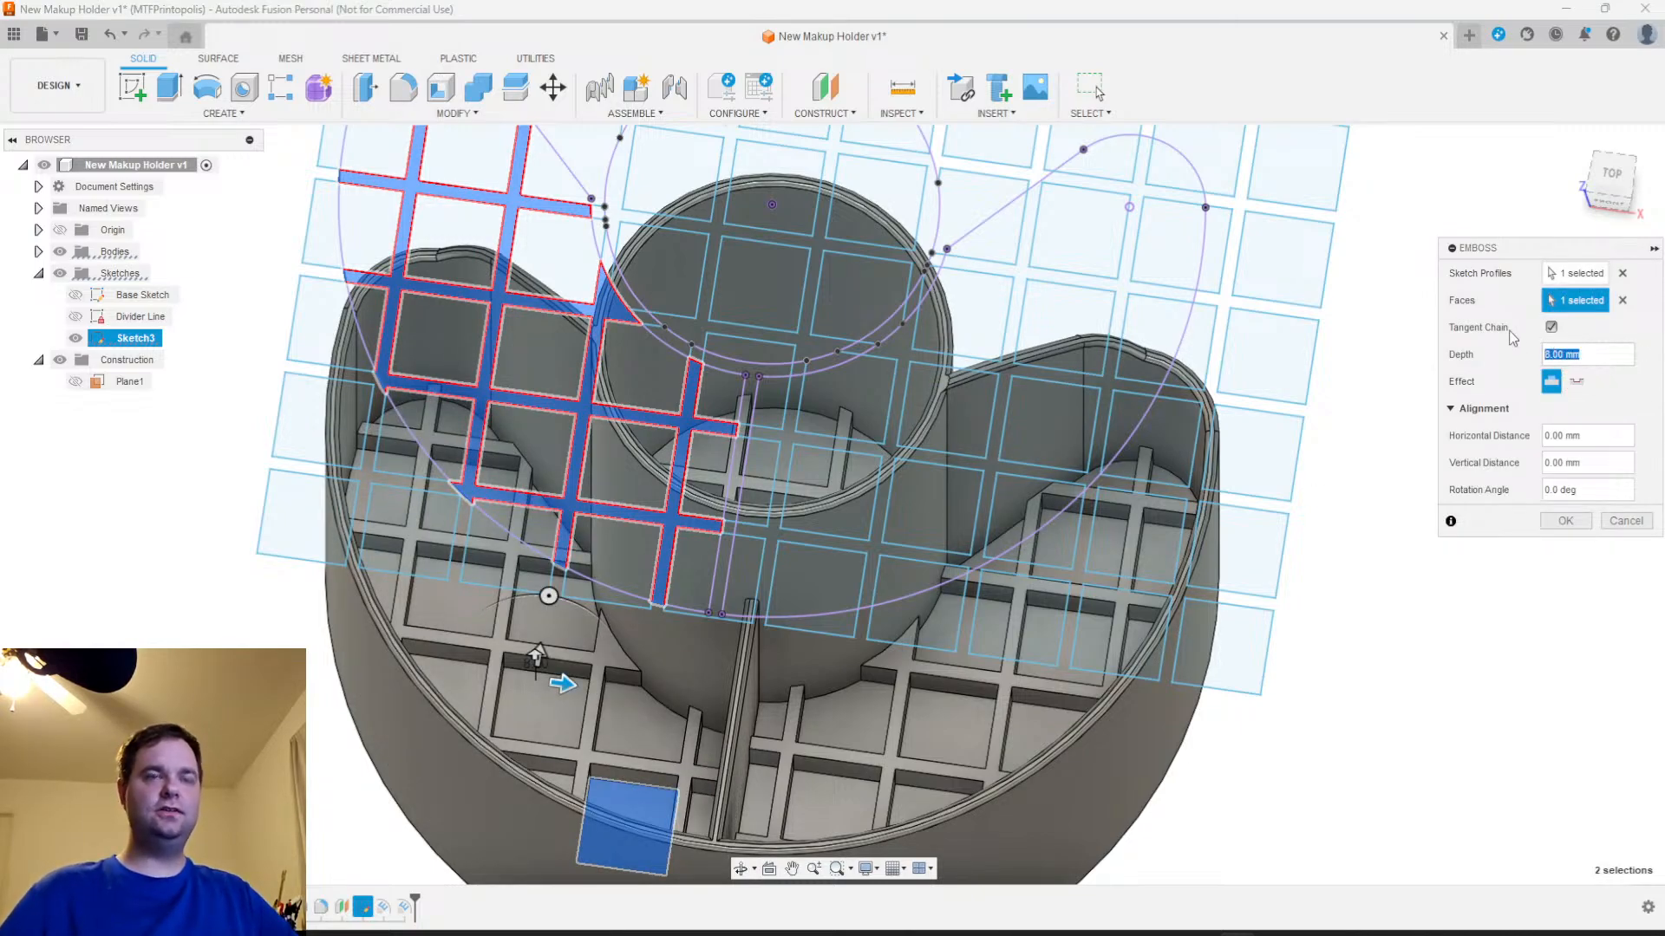
type("N")
key("Return")
key("Return")
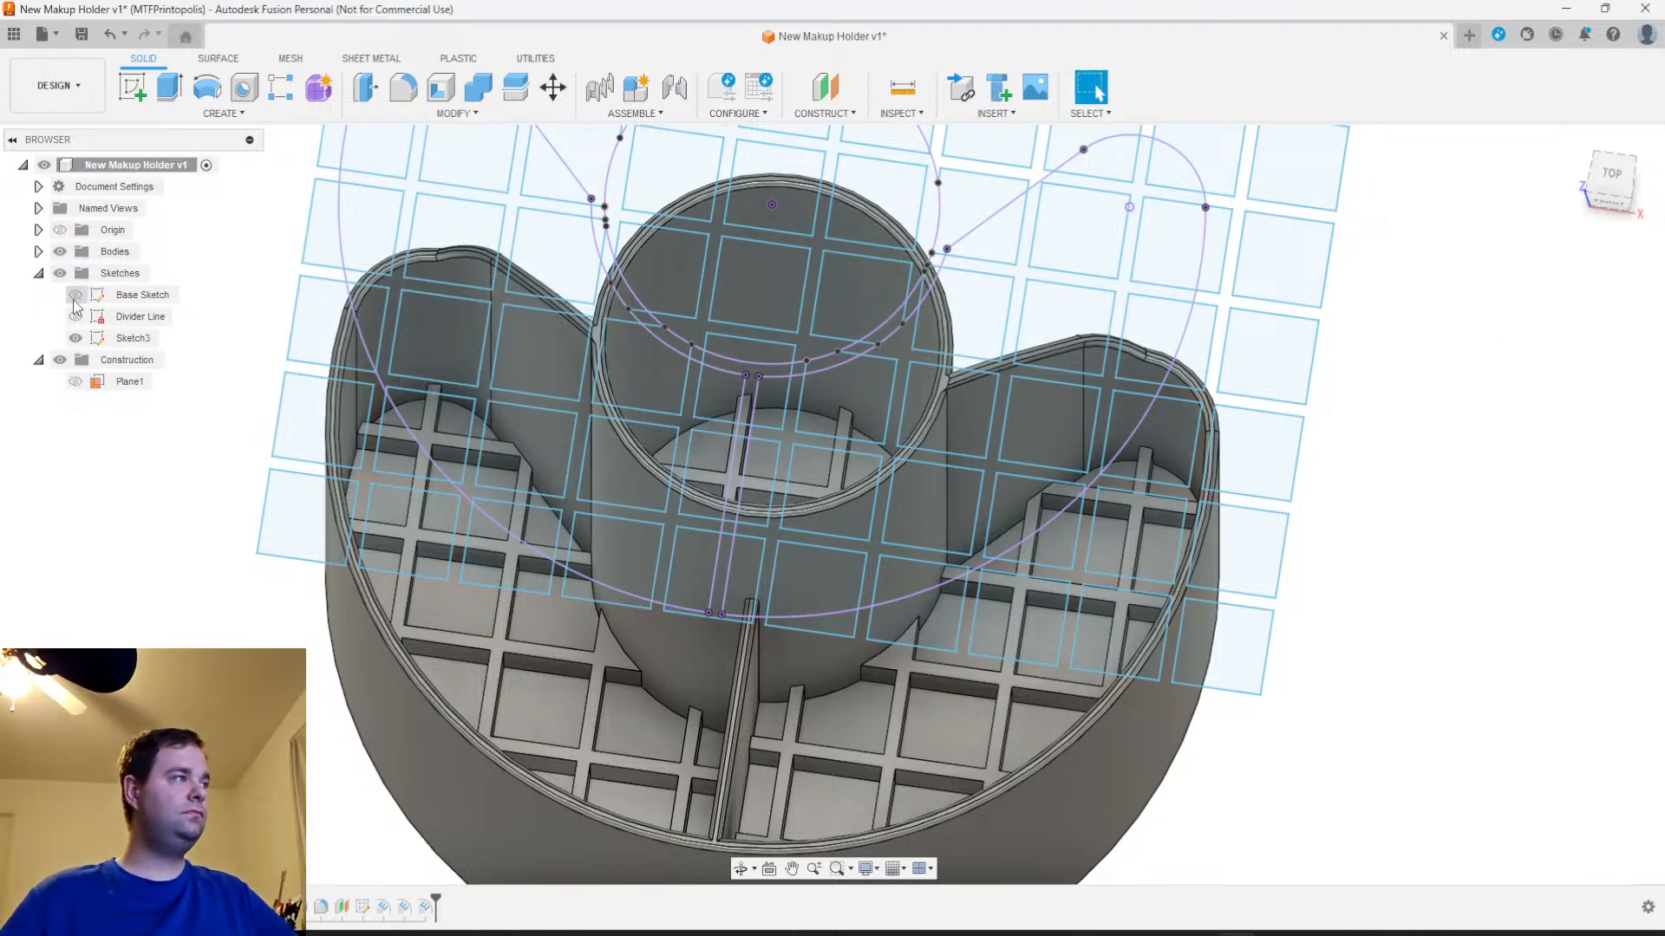
Hide the grid sketch and examine the embossed lattices in the cup and both compartments from several angles
left_click(74, 341)
left_click(75, 339)
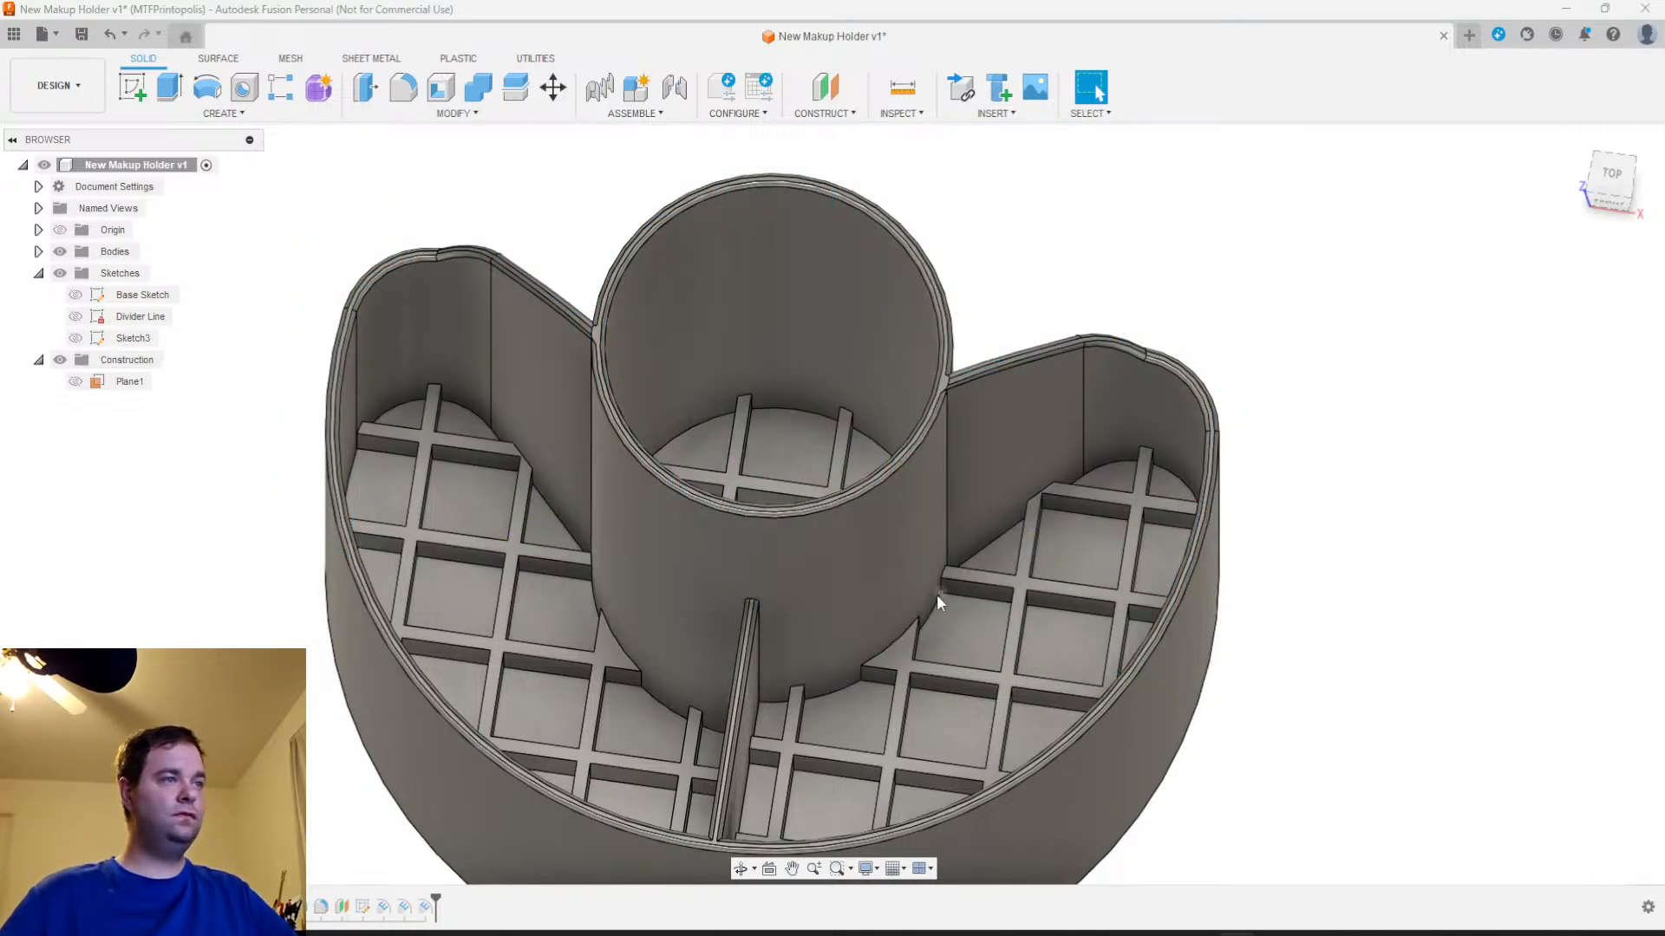
scroll(940, 588, "up", 3)
scroll(914, 600, "down", 5)
middle_click_drag(913, 602, 978, 609, "shift")
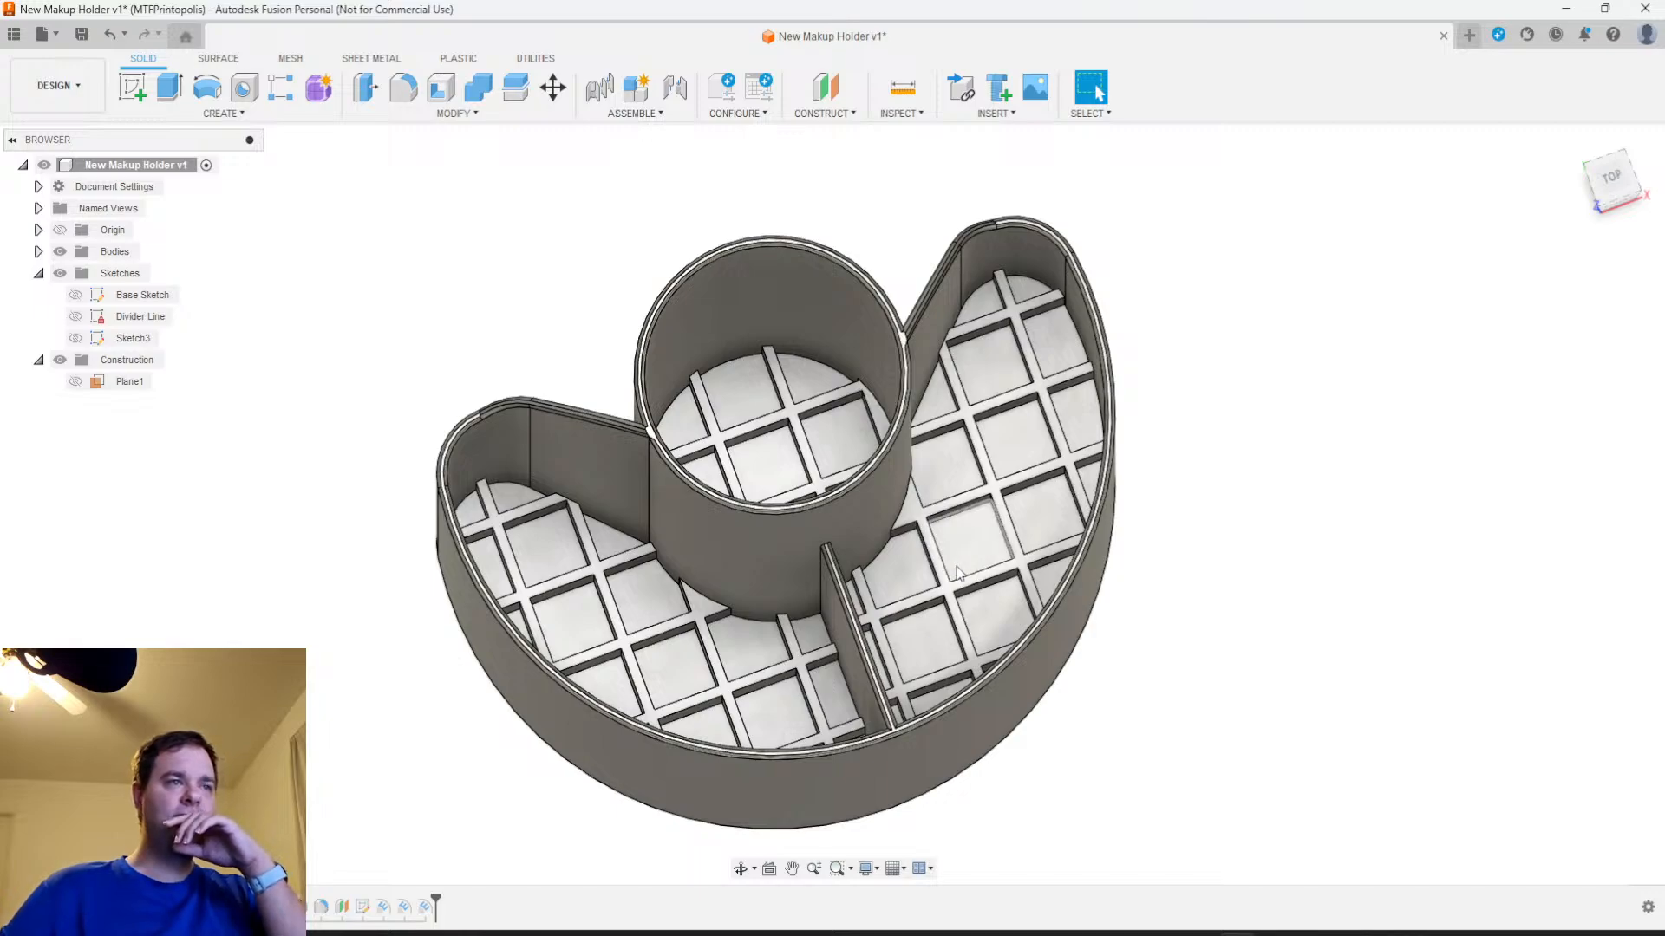
middle_click_drag(971, 585, 919, 566)
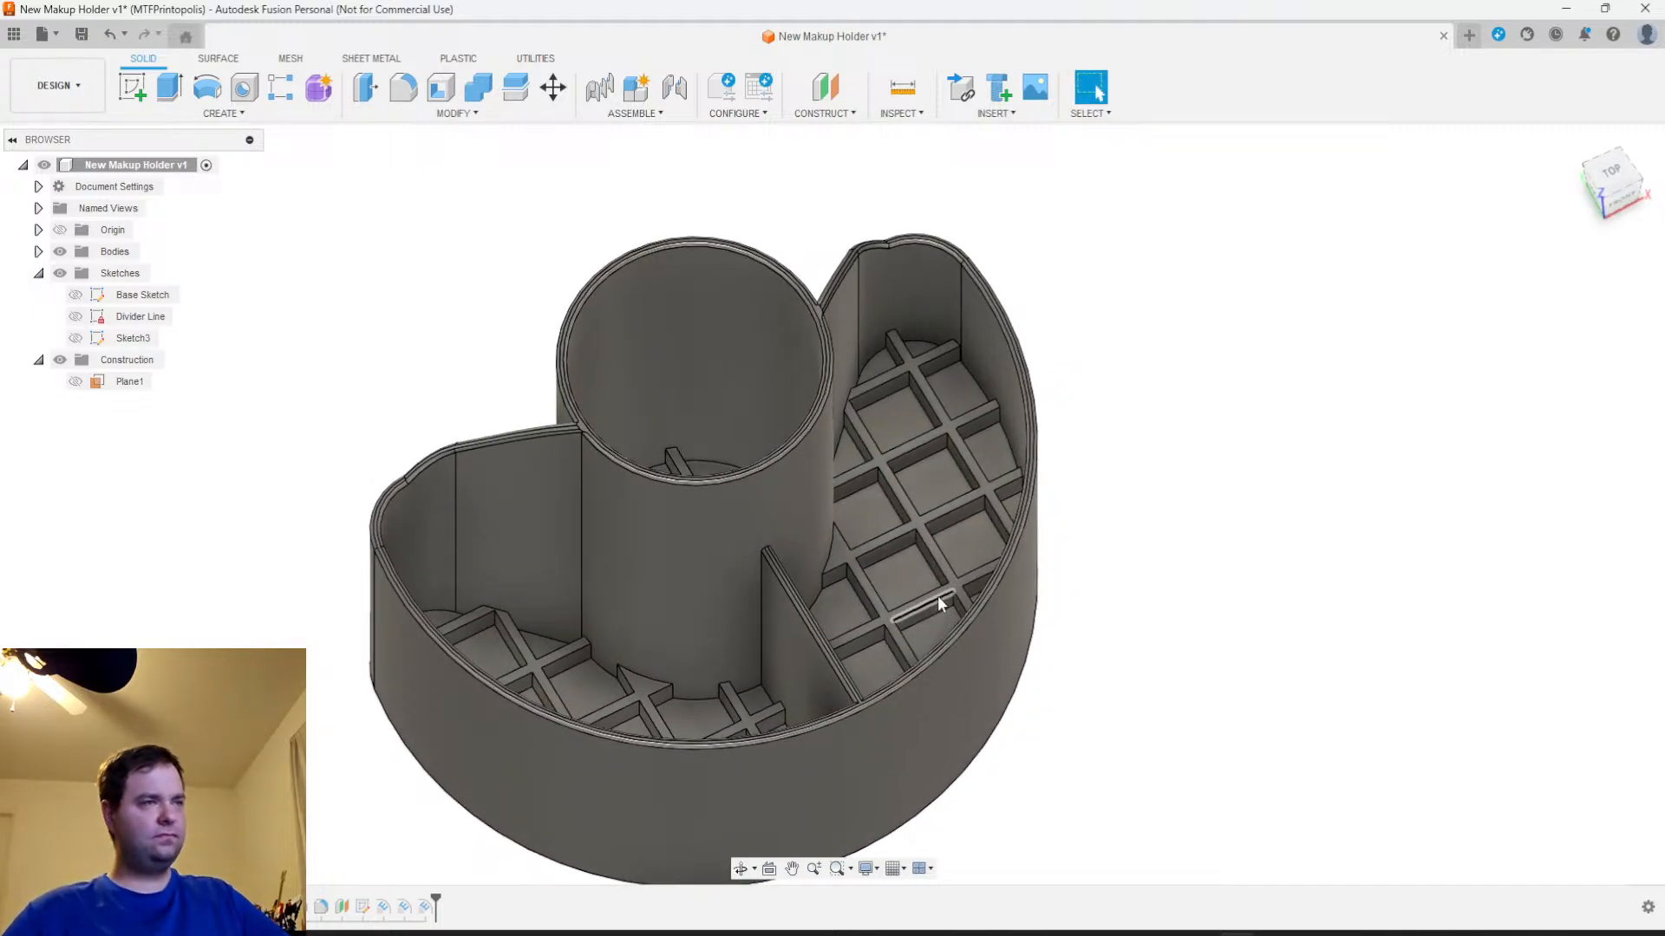
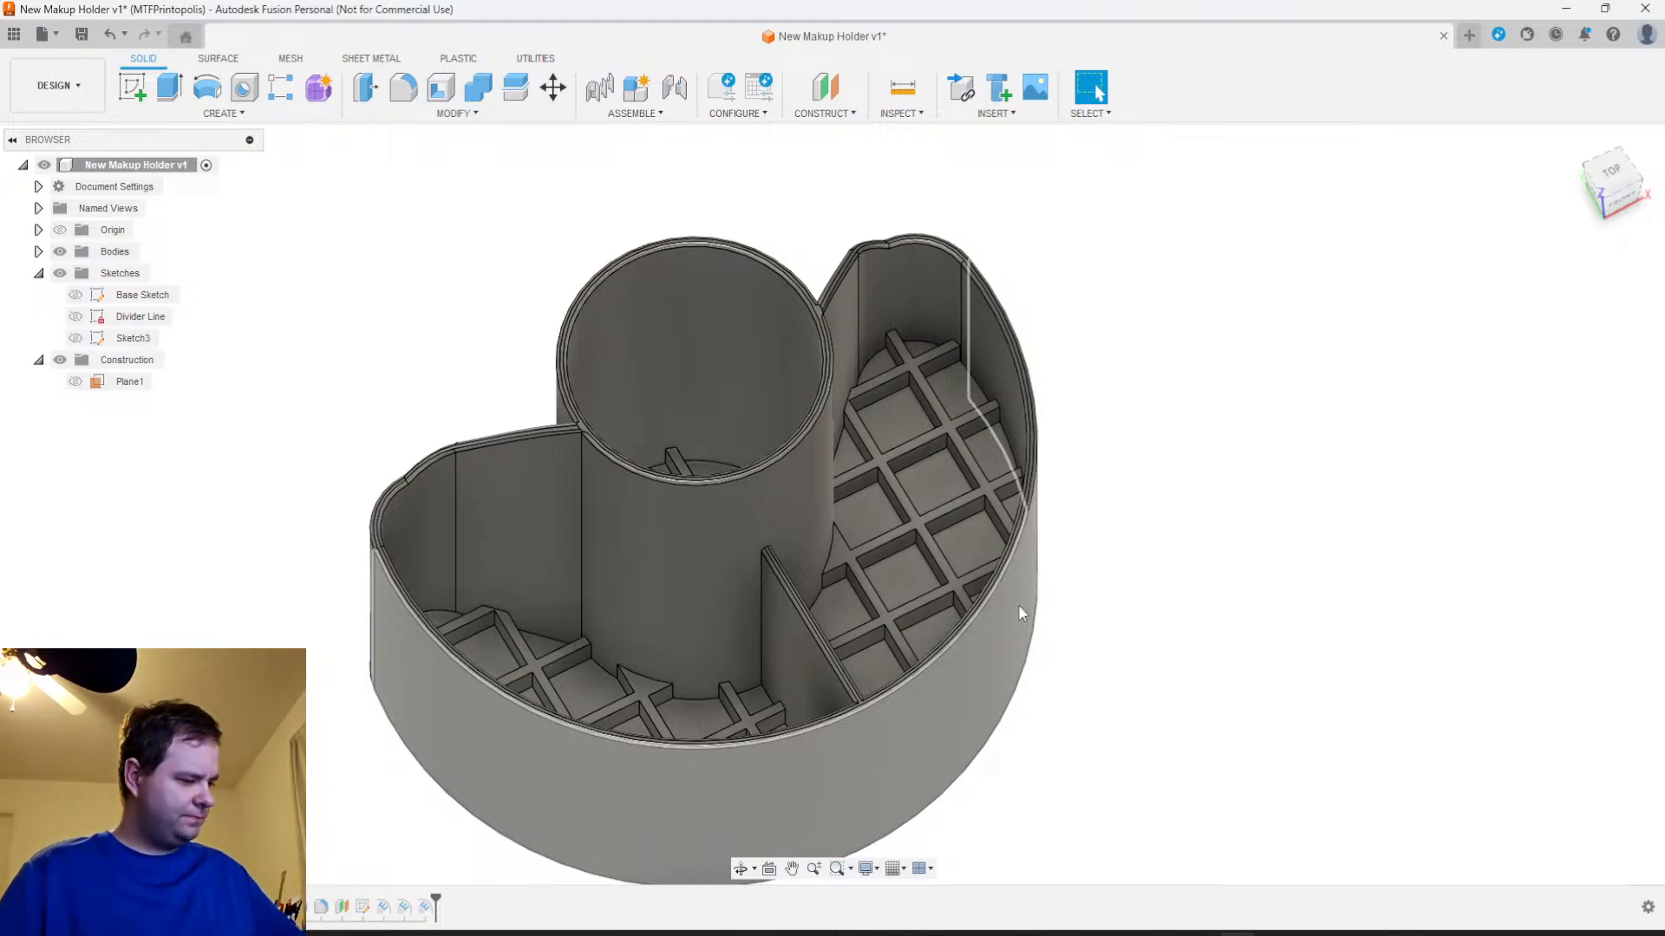
scroll(1068, 677, "down", 1)
scroll(1092, 715, "up", 3)
mouse_move(1077, 591)
middle_mouse_down()
mouse_move(1087, 624)
mouse_move(1159, 547)
middle_mouse_up()
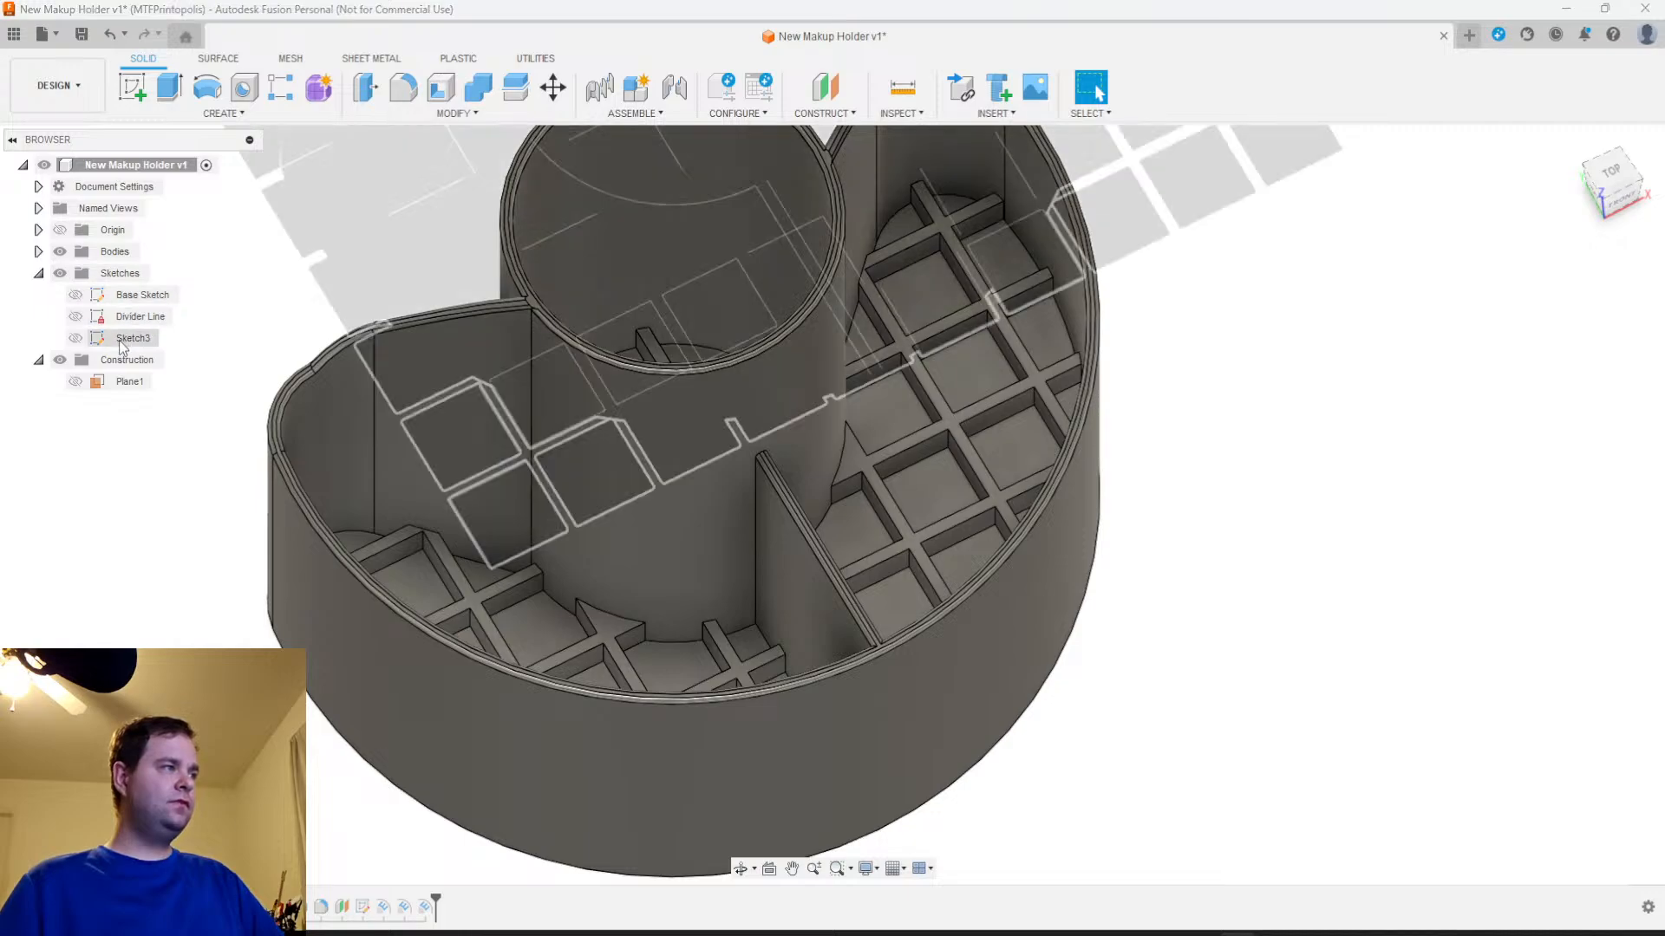
right_click(133, 340)
left_click(166, 399)
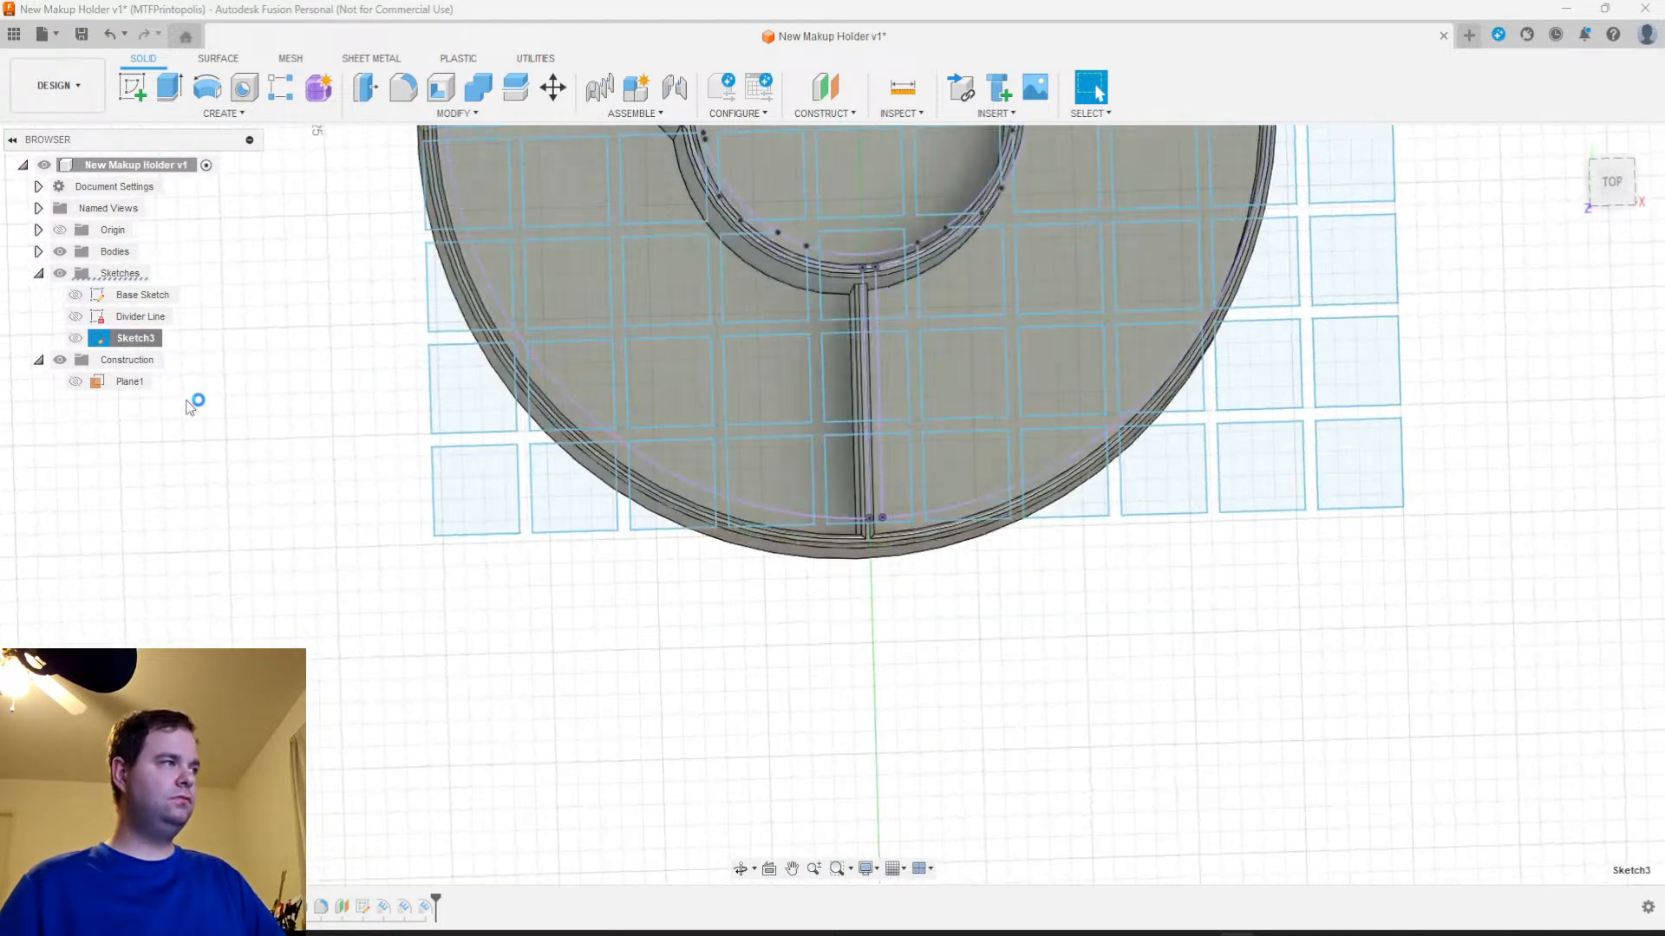
left_click(1577, 632)
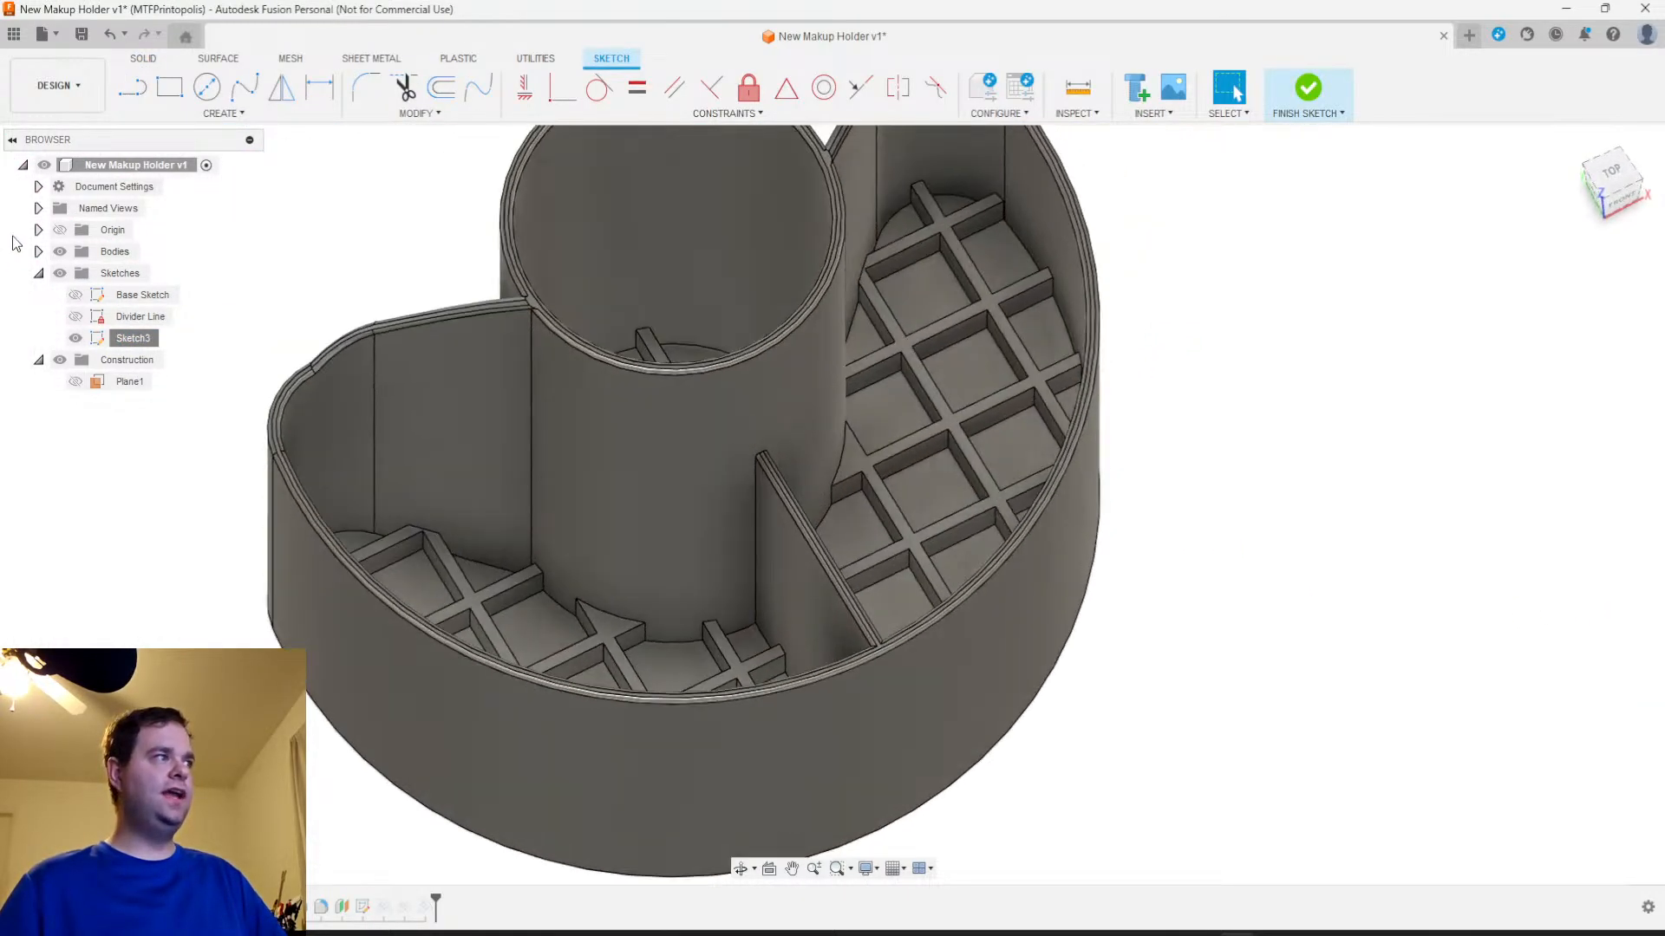
Rename the lattice sketch as Grid Sketch
right_click(134, 340)
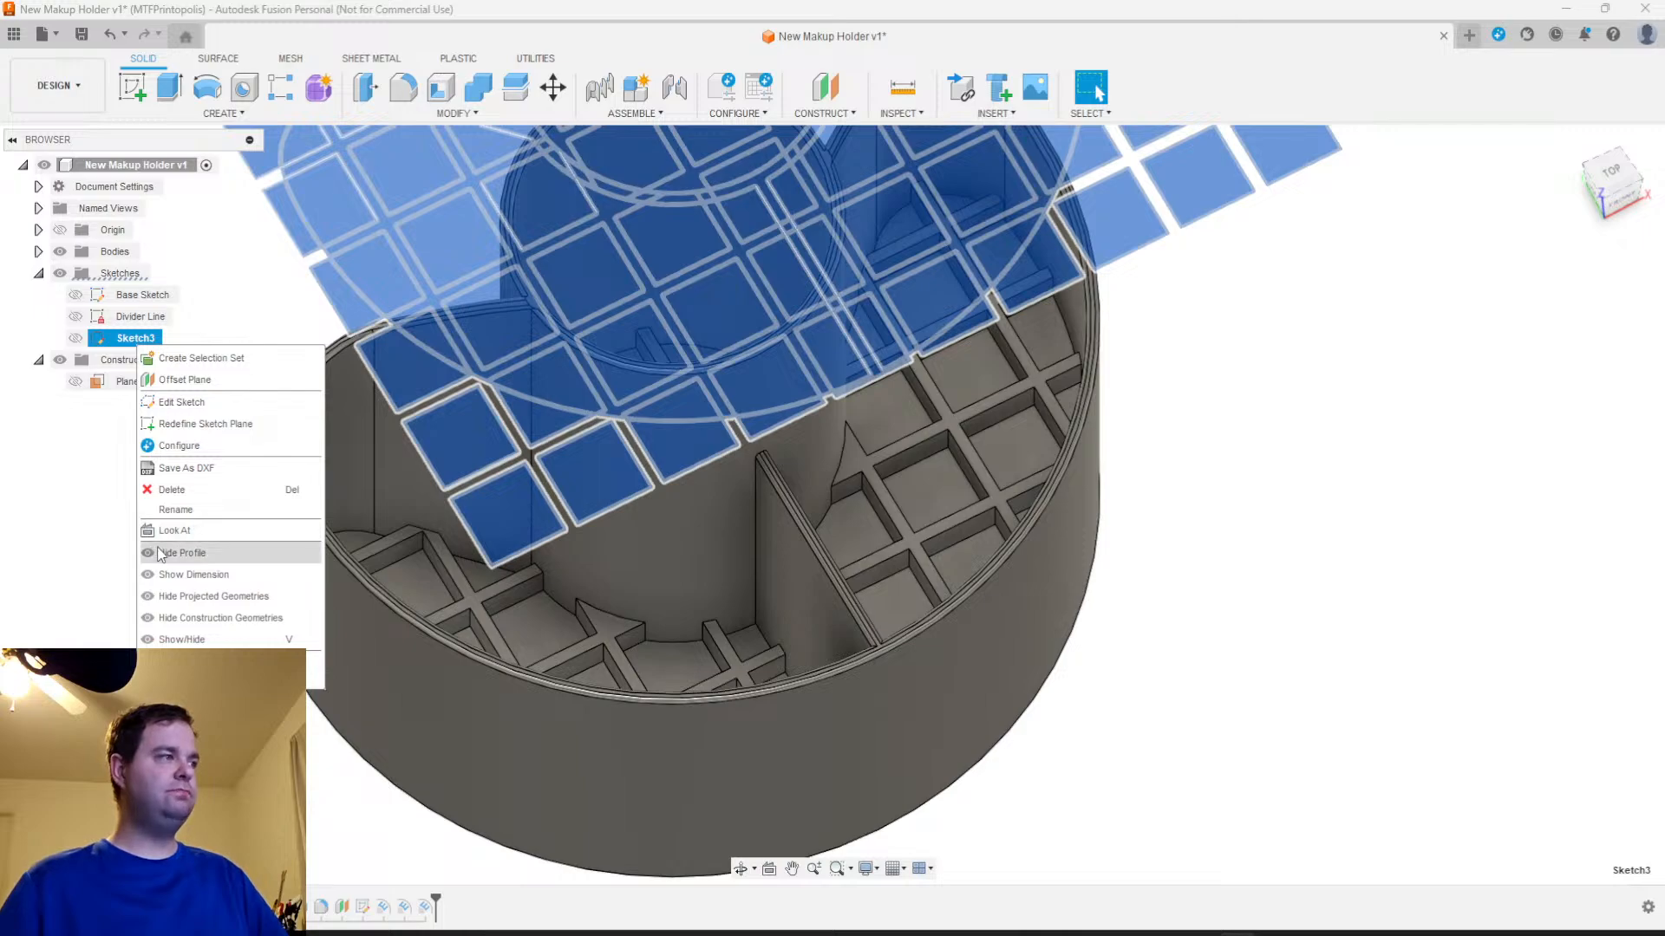
left_click(218, 513)
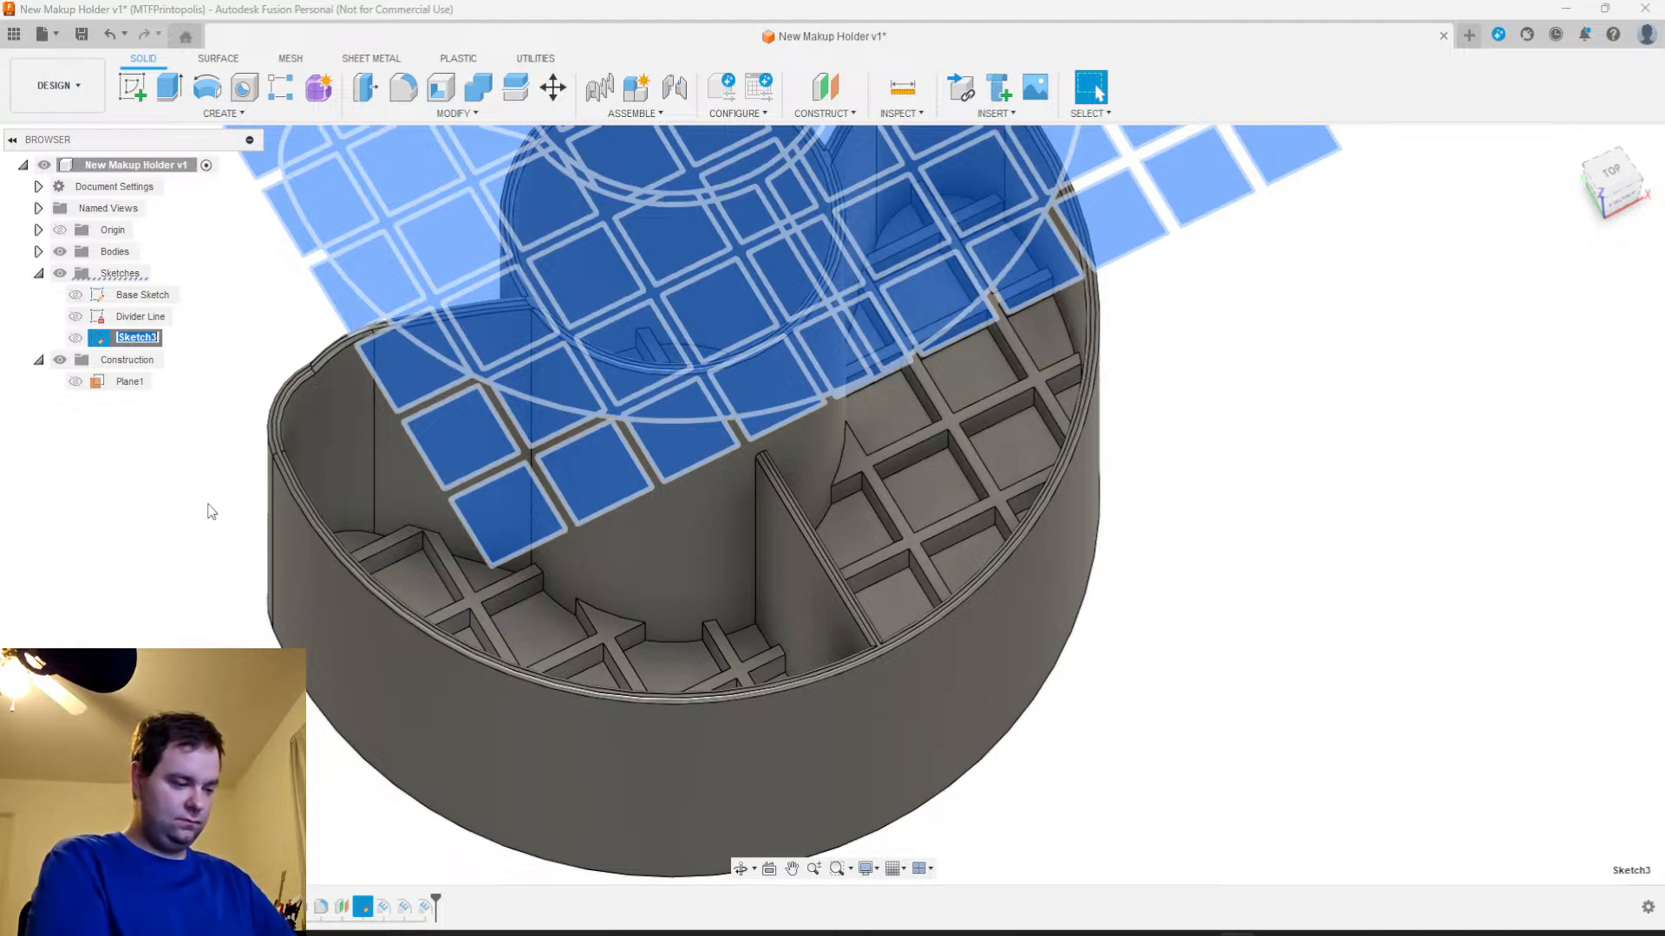
type("Grid")
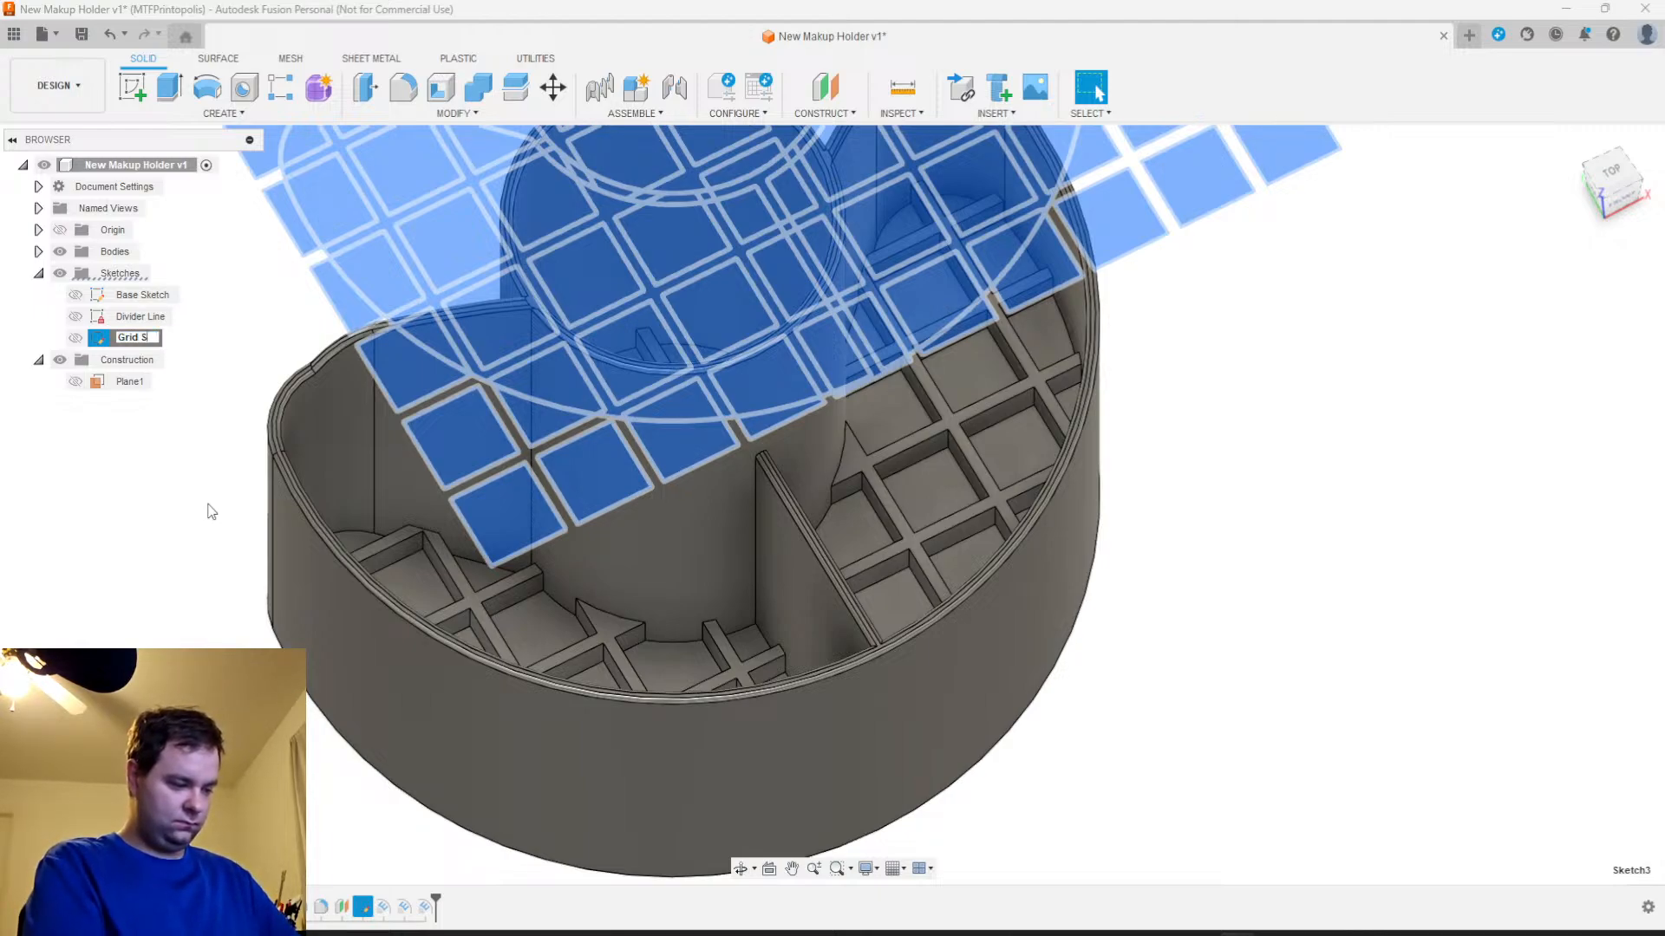
key("Return")
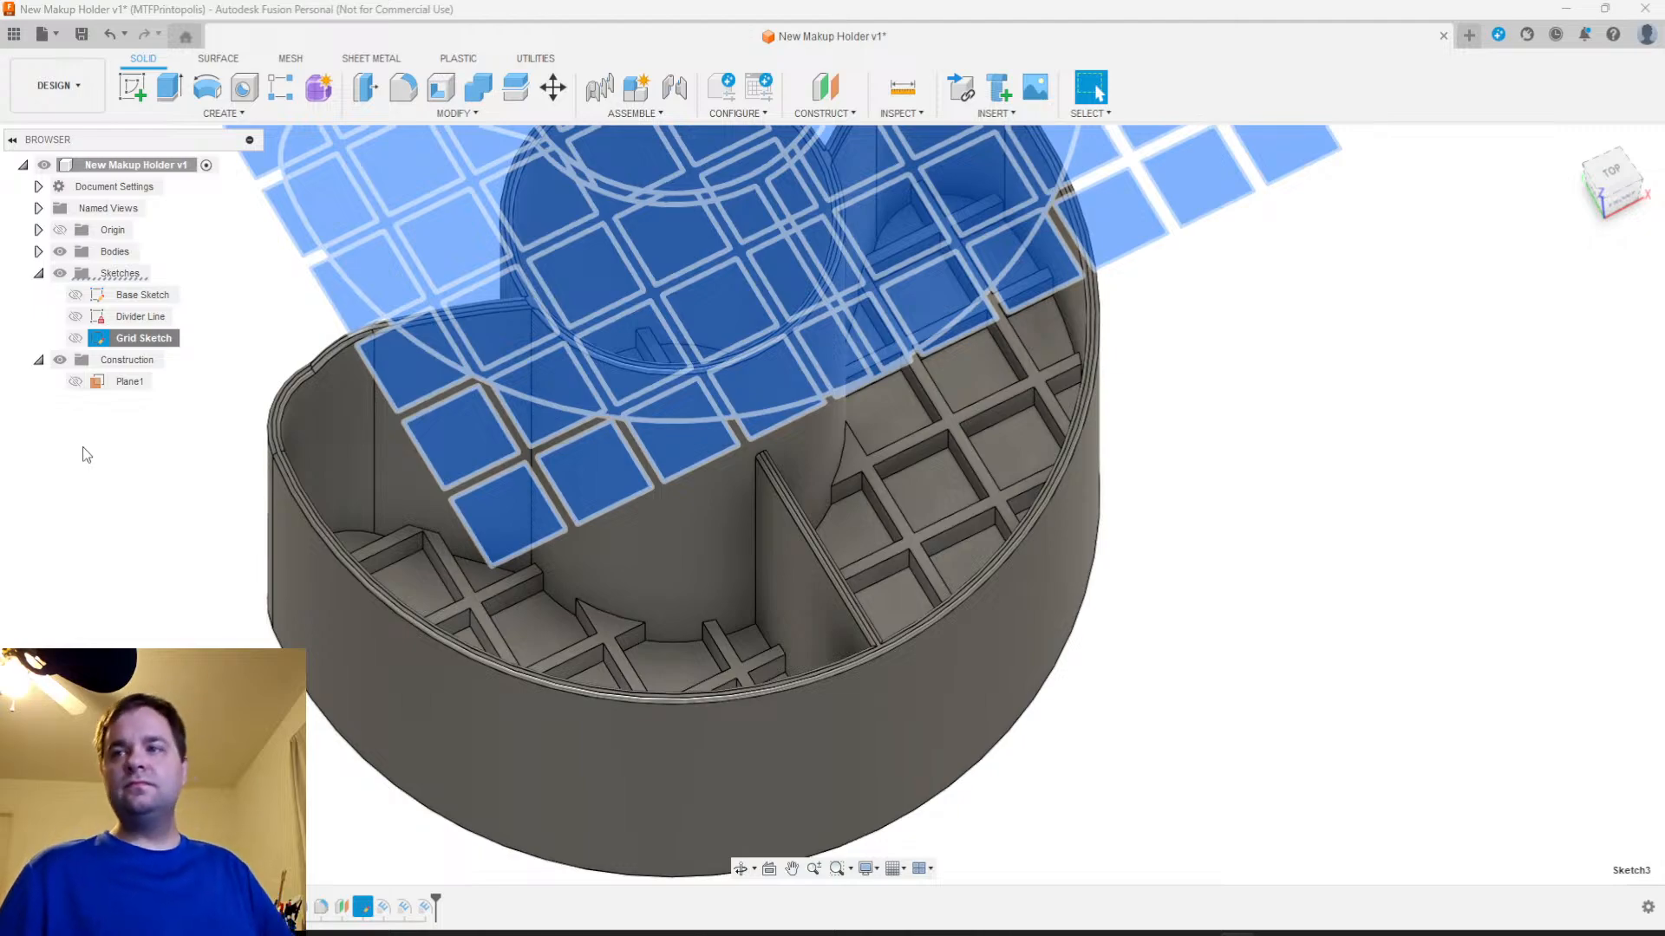
left_click(116, 573)
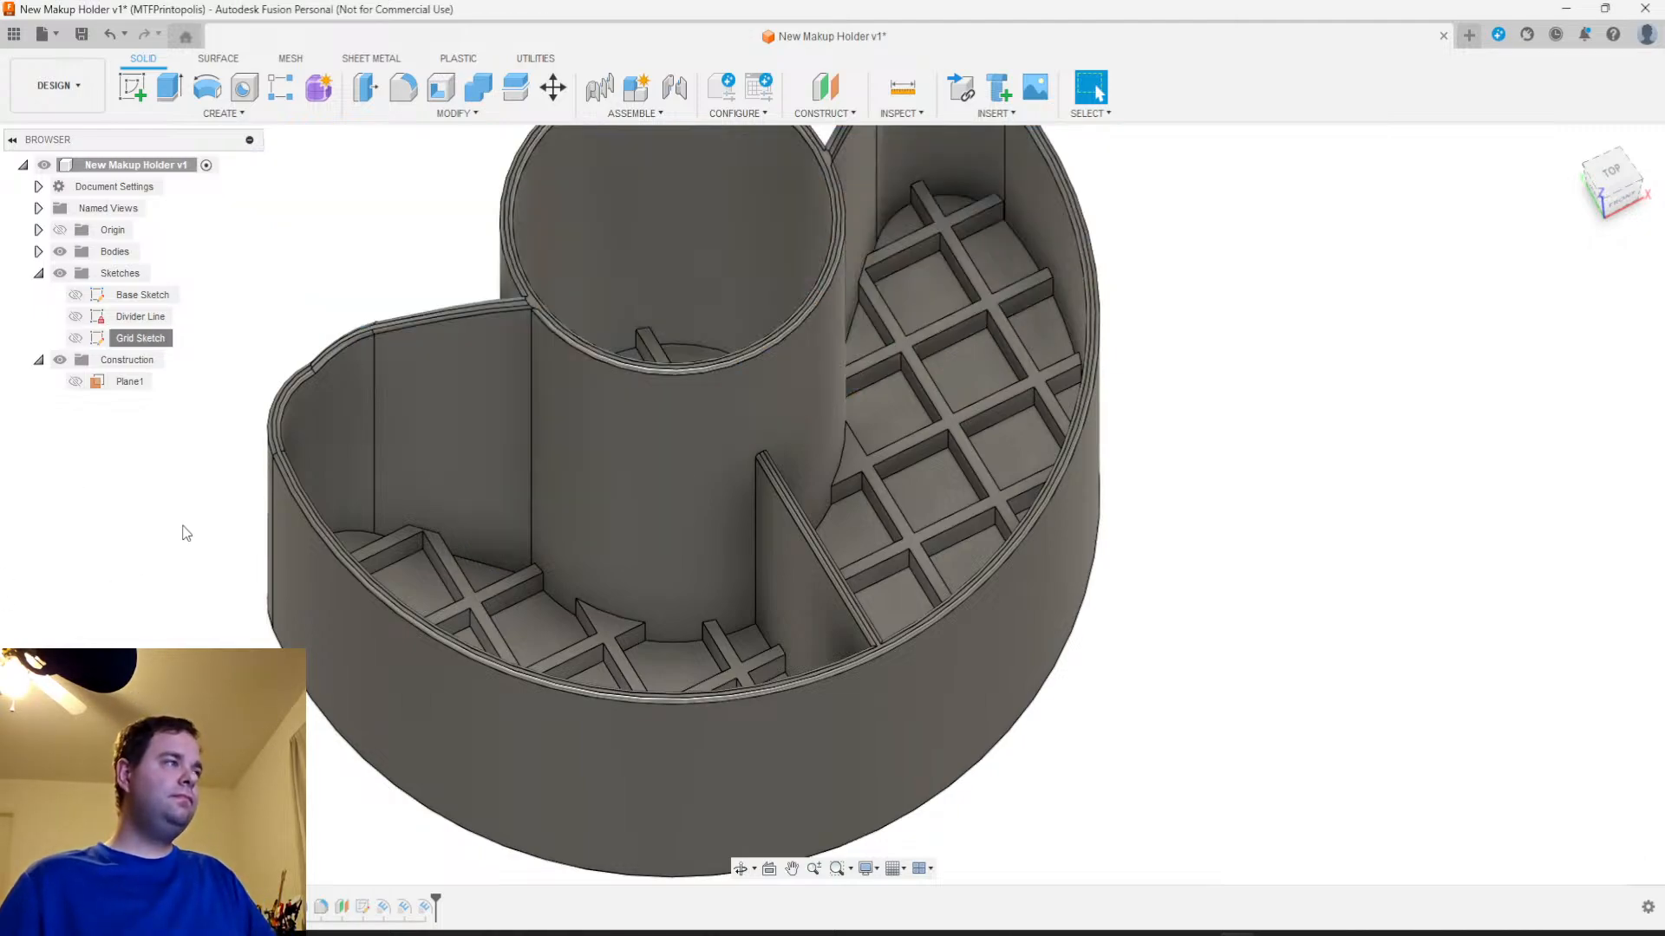
Show the offset construction plane Plane1 and start a new sketch on it in the top view
scroll(201, 449, "down", 2)
mouse_move(992, 608)
middle_mouse_down()
mouse_move(1006, 650)
mouse_move(988, 587)
mouse_move(985, 661)
mouse_move(971, 655)
middle_mouse_up()
left_click(1607, 171)
left_click(76, 381)
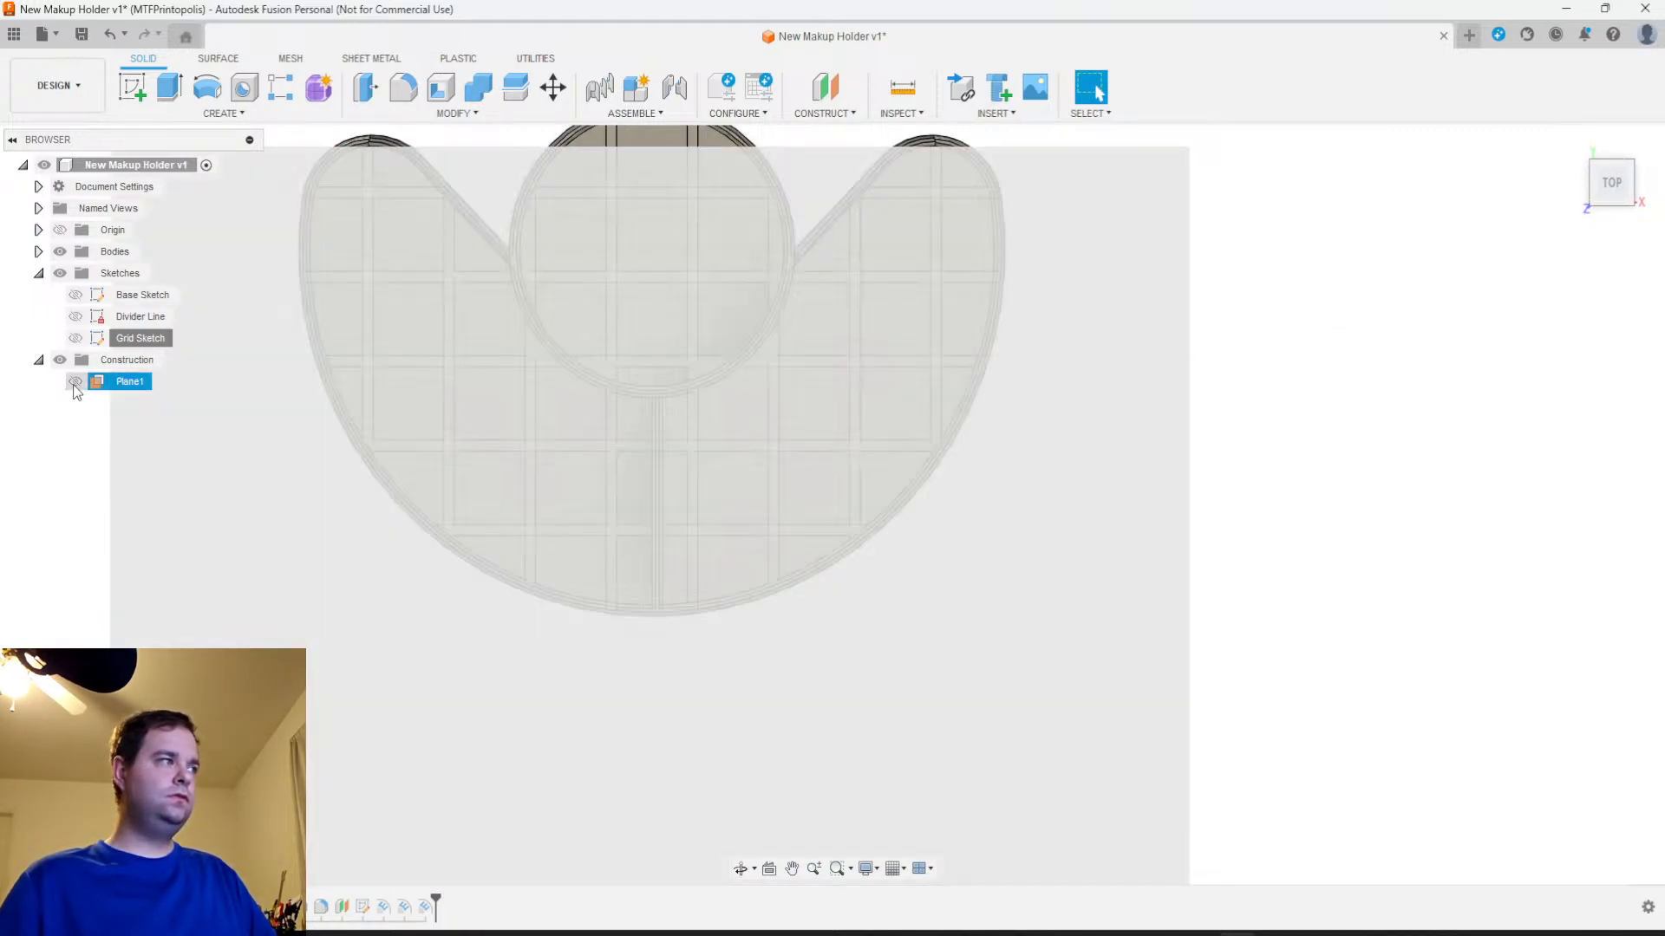
left_click(133, 88)
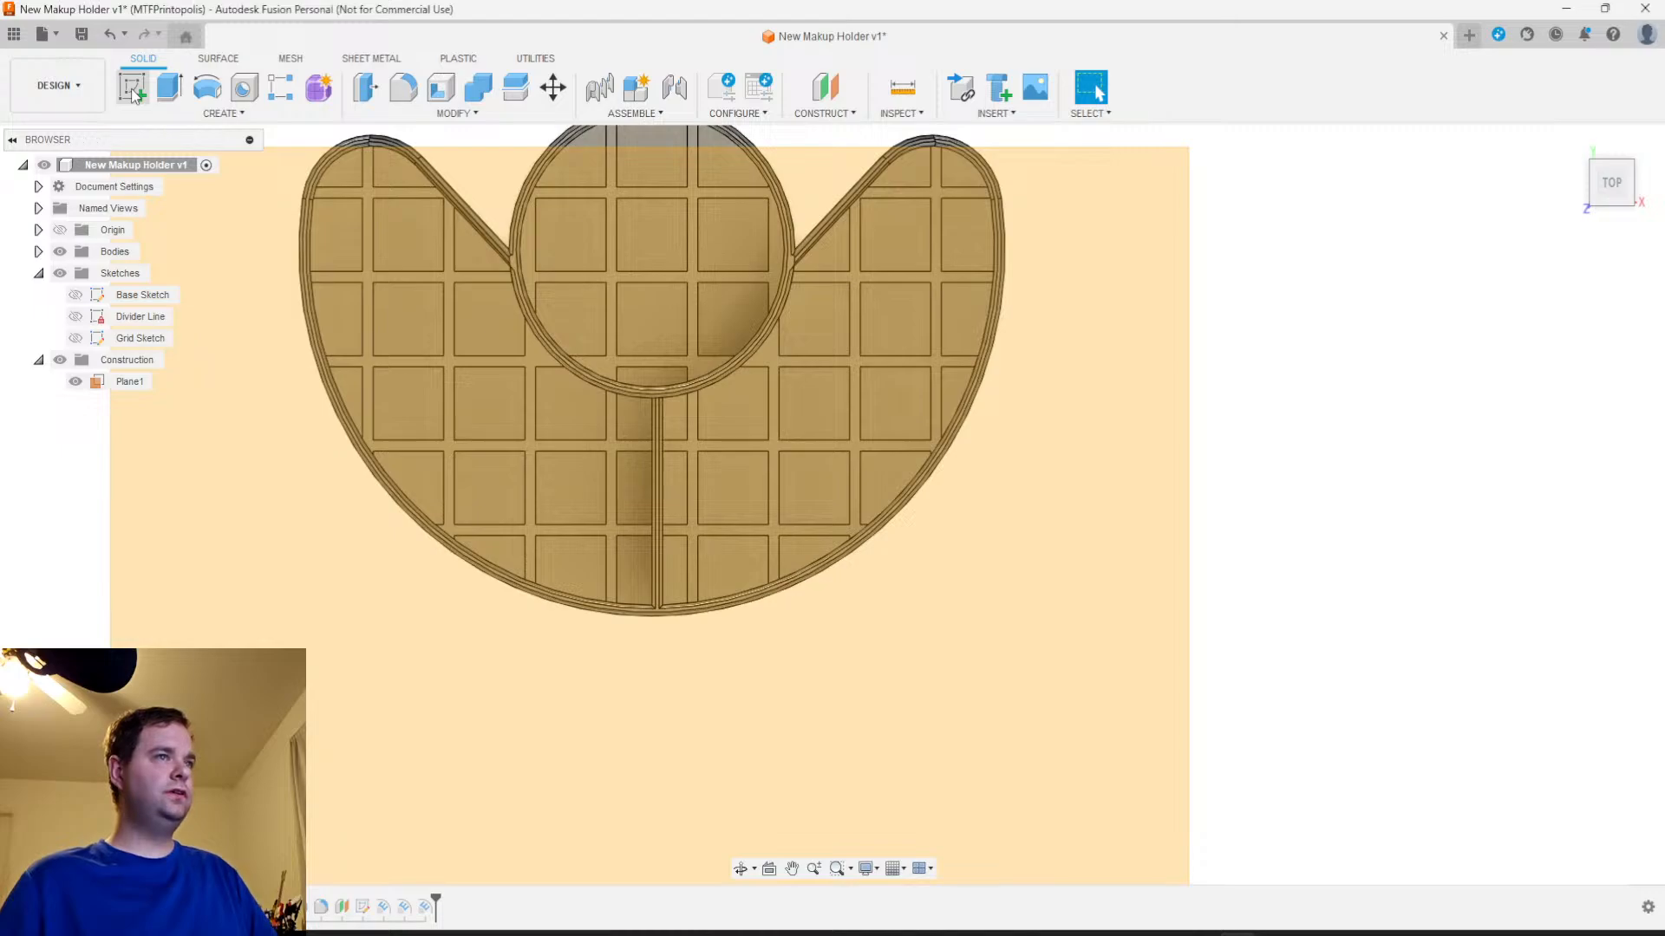
left_click(761, 228)
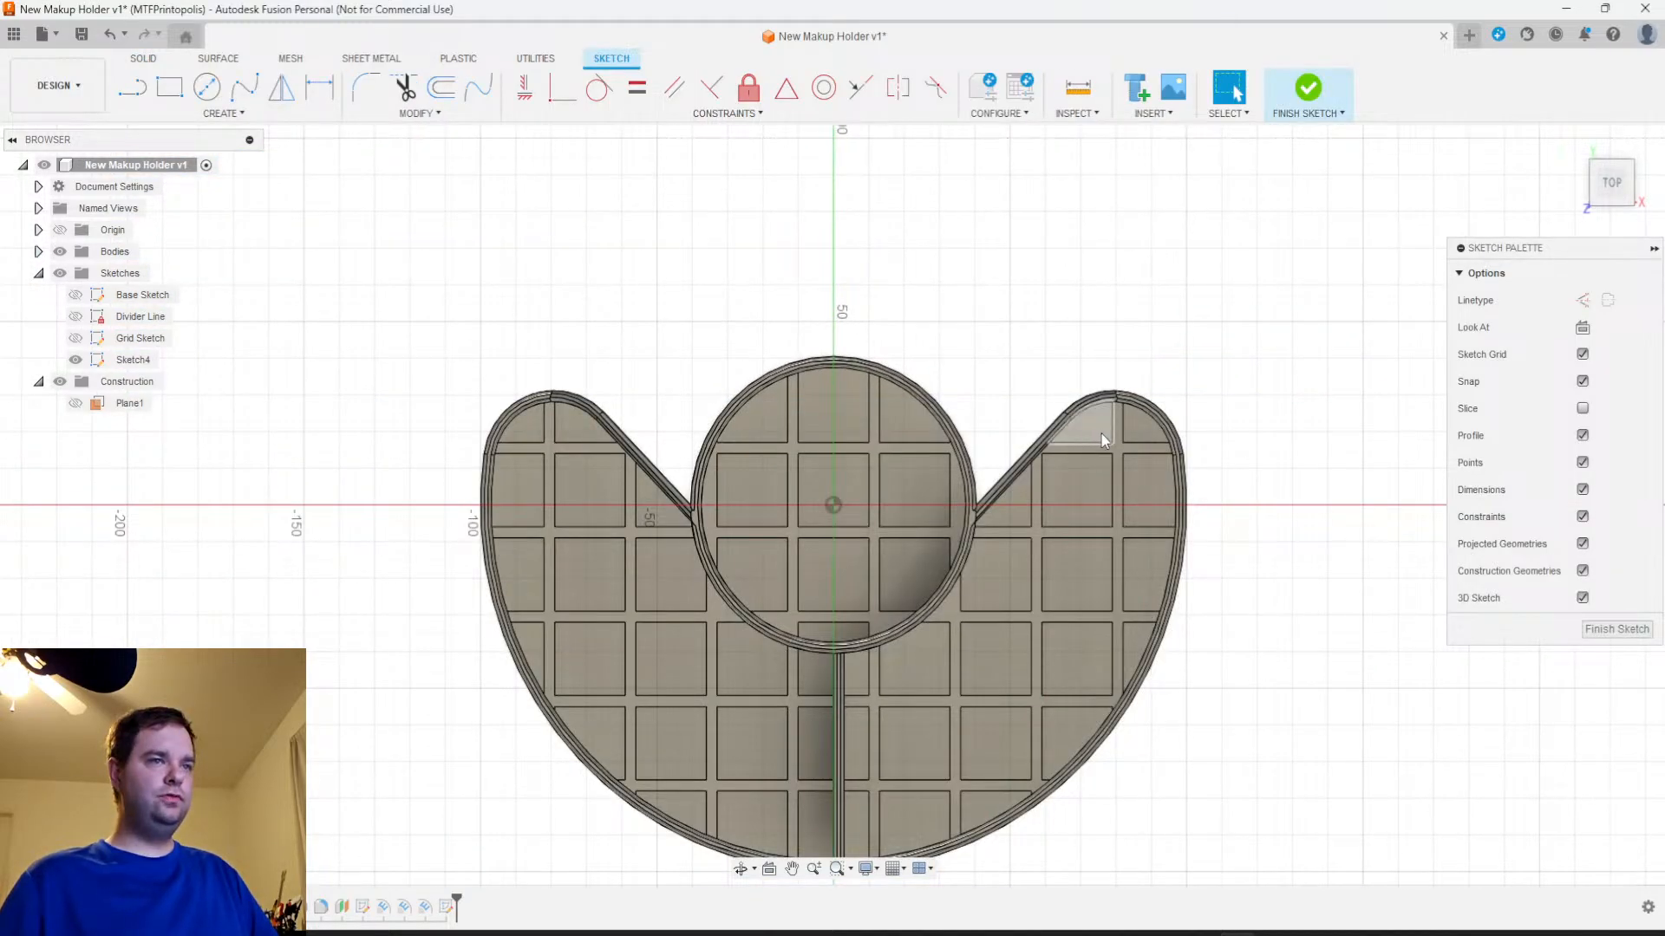
Project the cup's outer rim arc and the right lobe's straight outer edge into the sketch
left_click(213, 116)
mouse_move(243, 386)
left_click(356, 390)
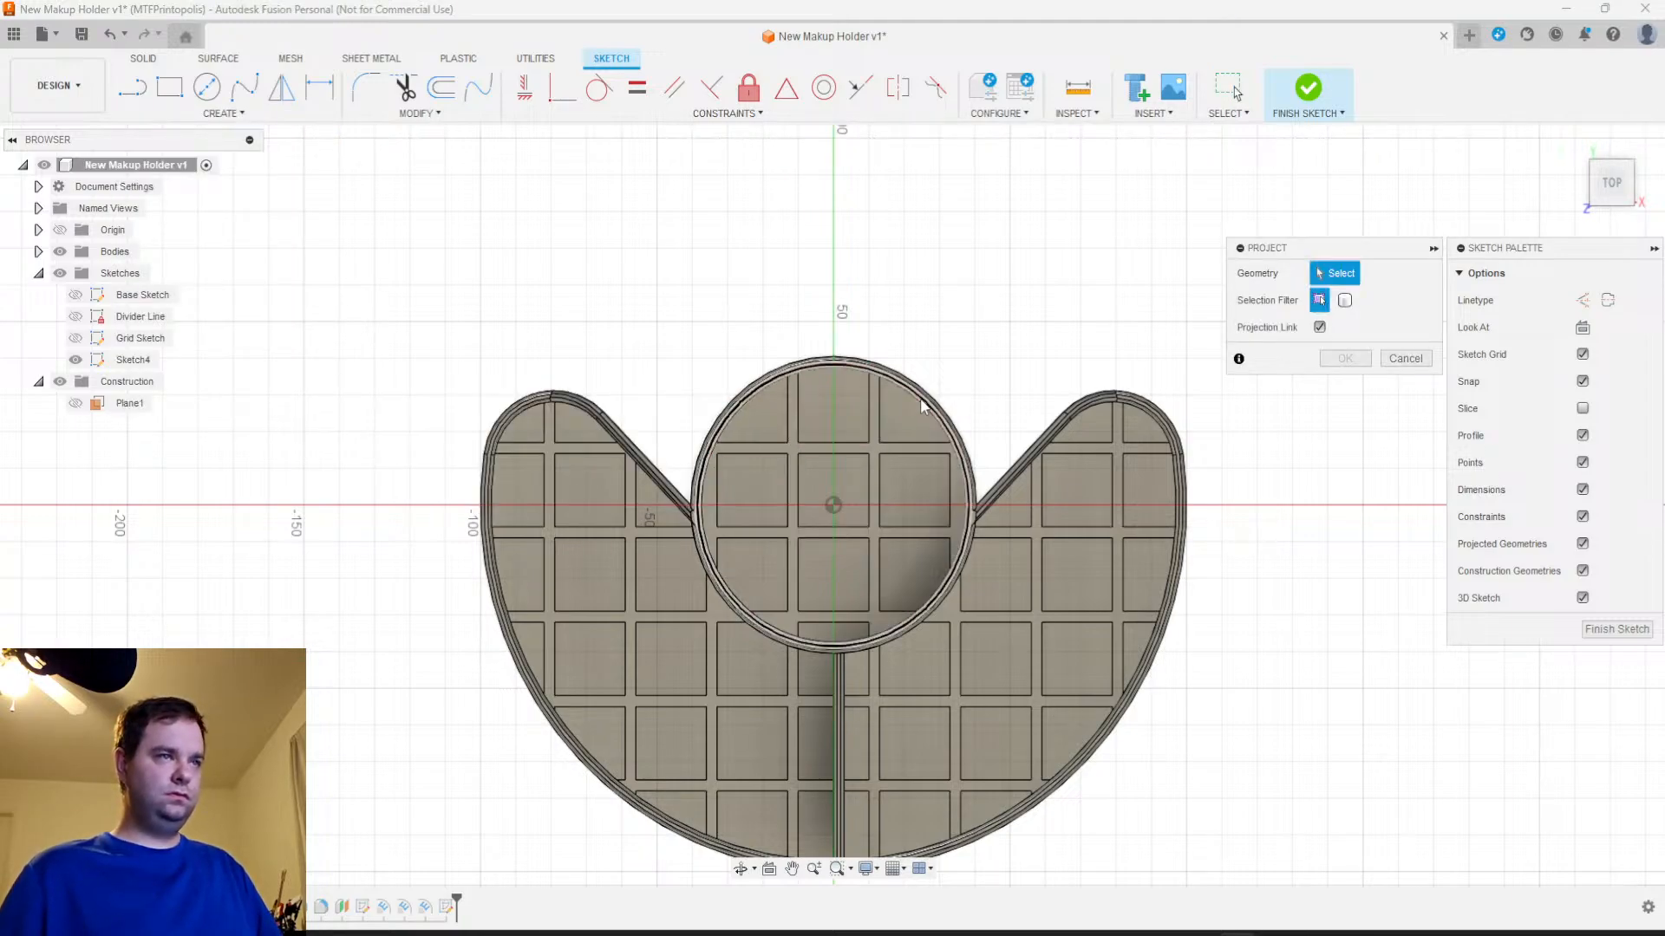
scroll(941, 415, "up", 3)
scroll(960, 417, "up", 3)
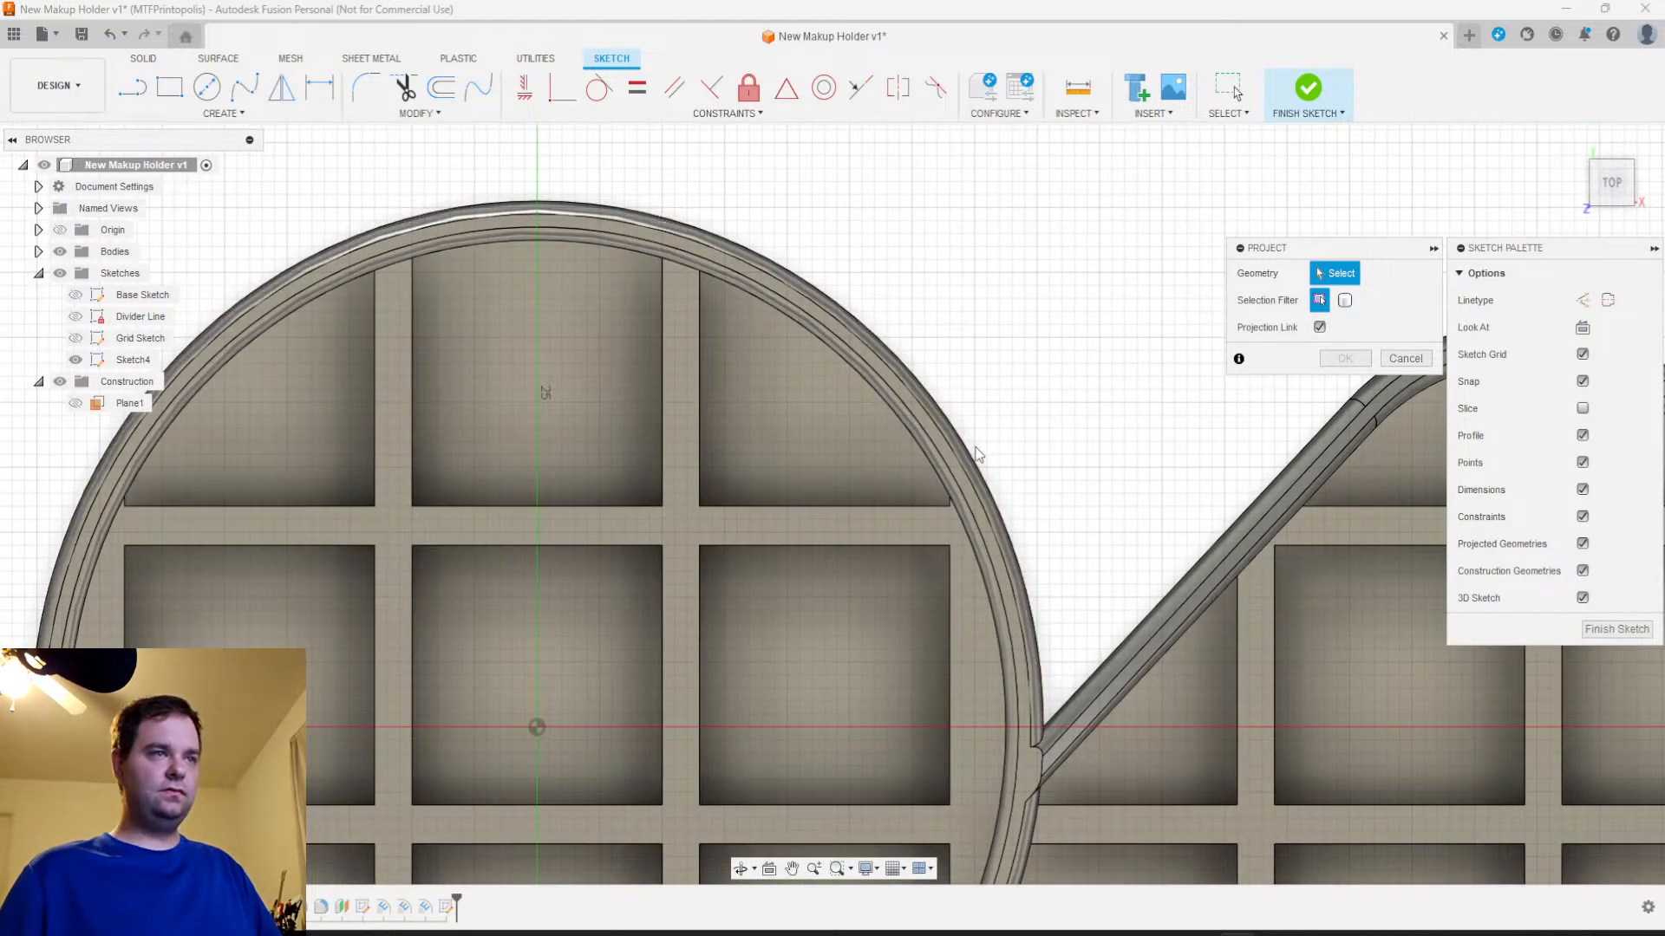
left_click(972, 462)
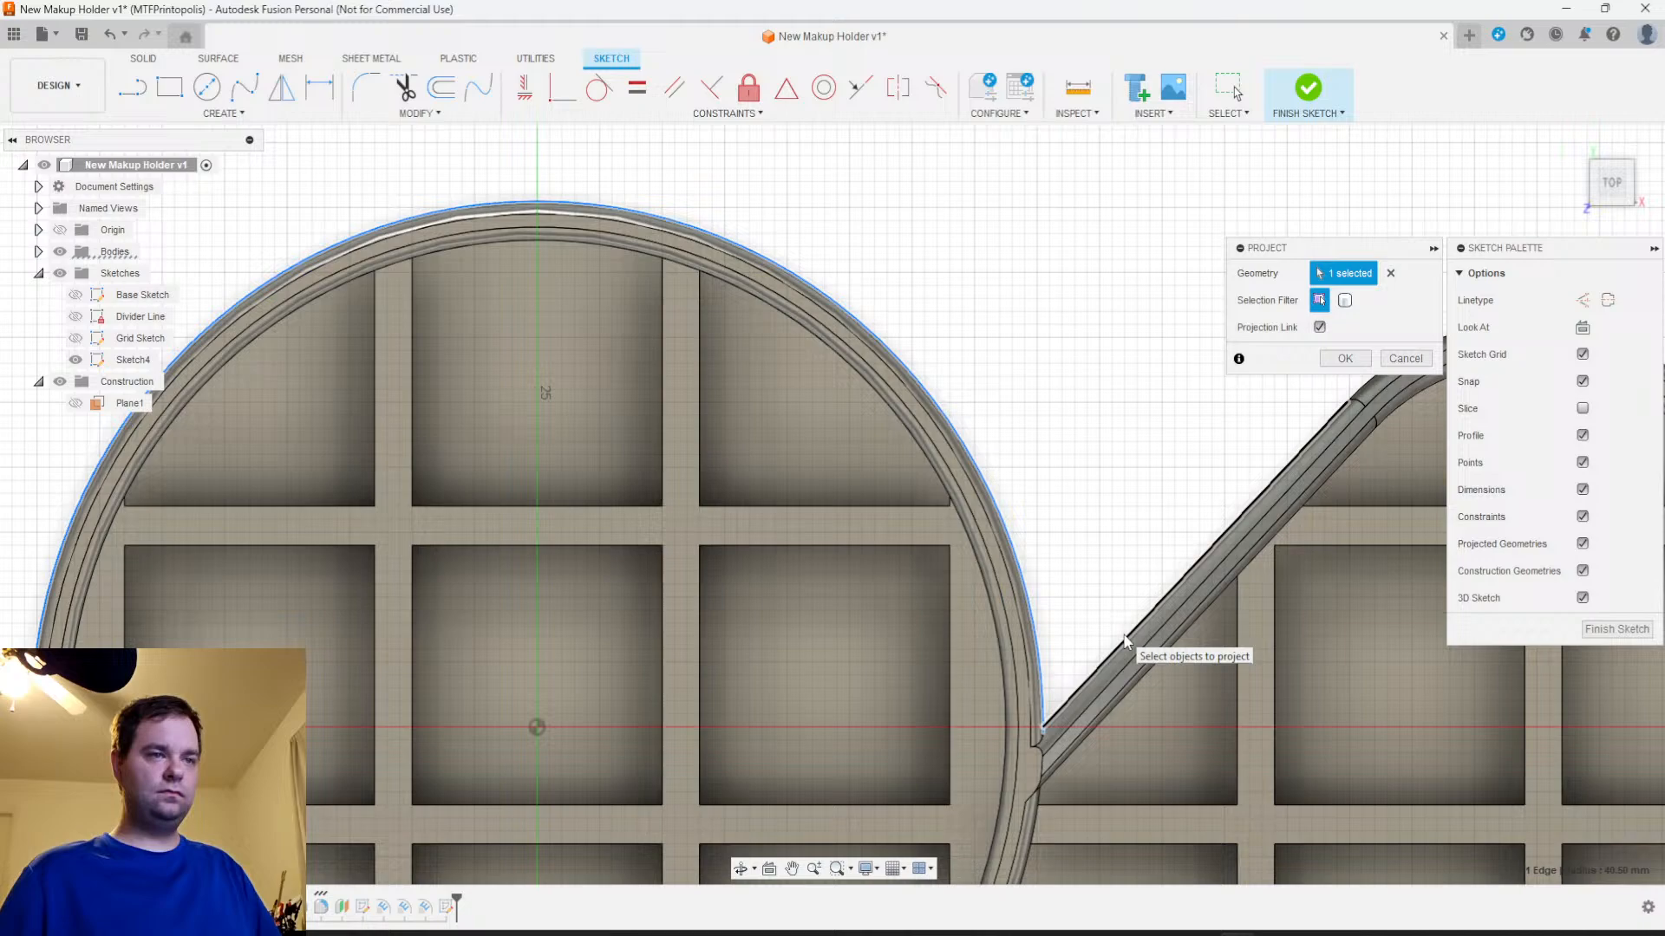
left_click(1124, 642)
Add the right lobe's two rounded outer edges and the holder's large outer arc to the projection
scroll(1124, 642, "down", 3)
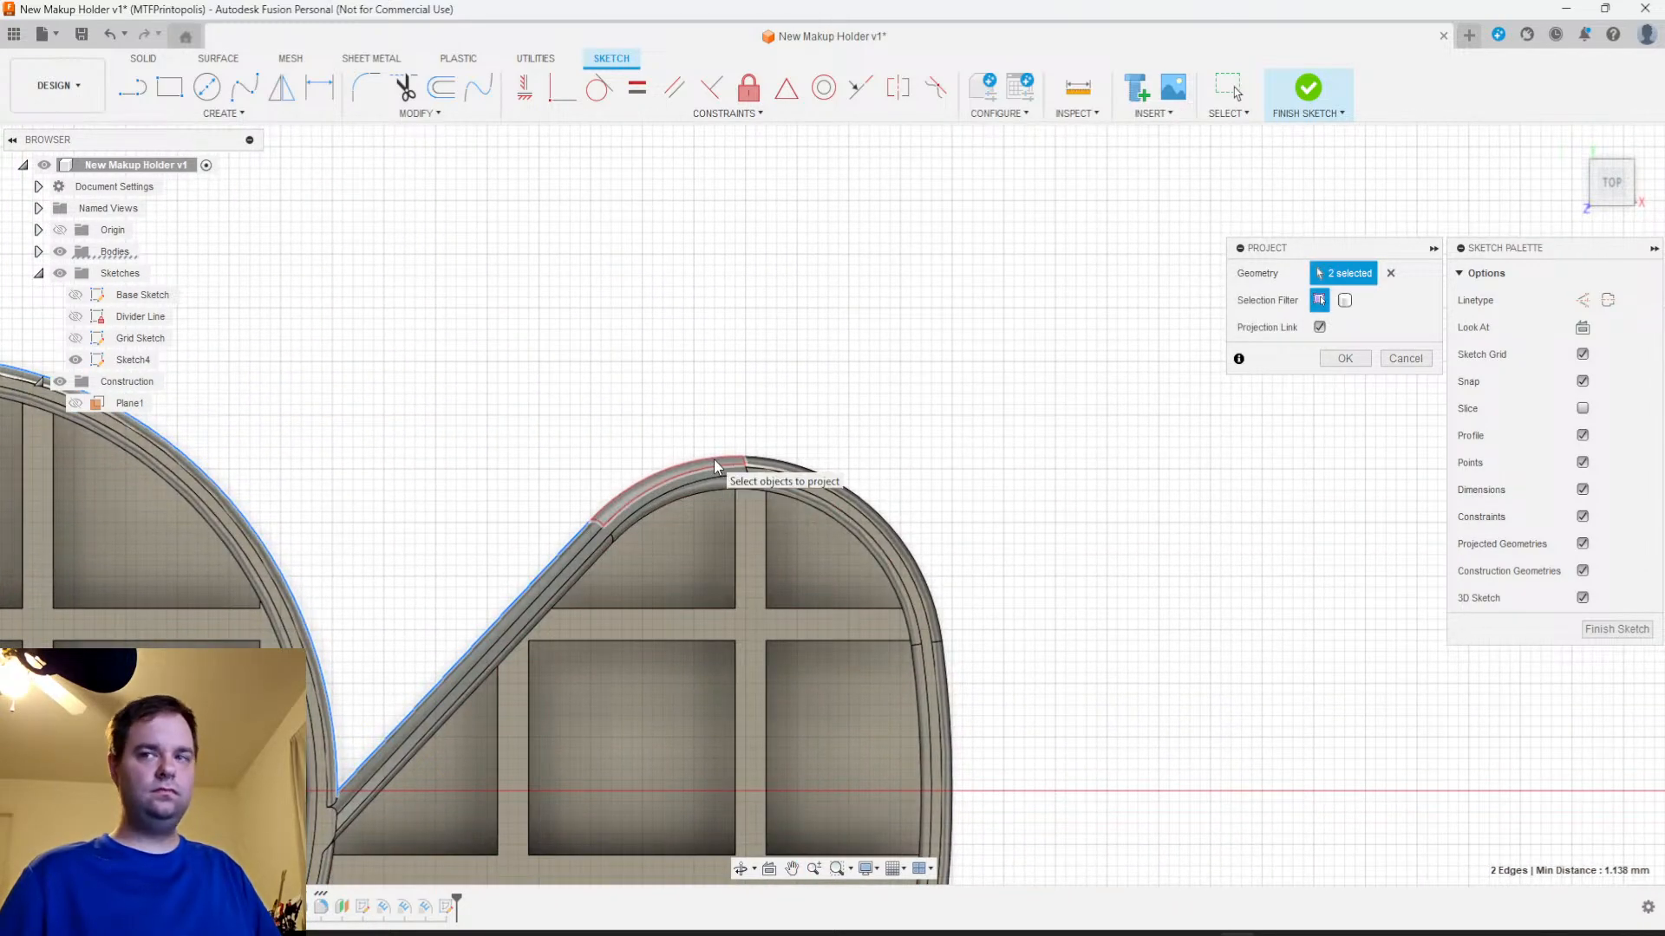
left_click(695, 461)
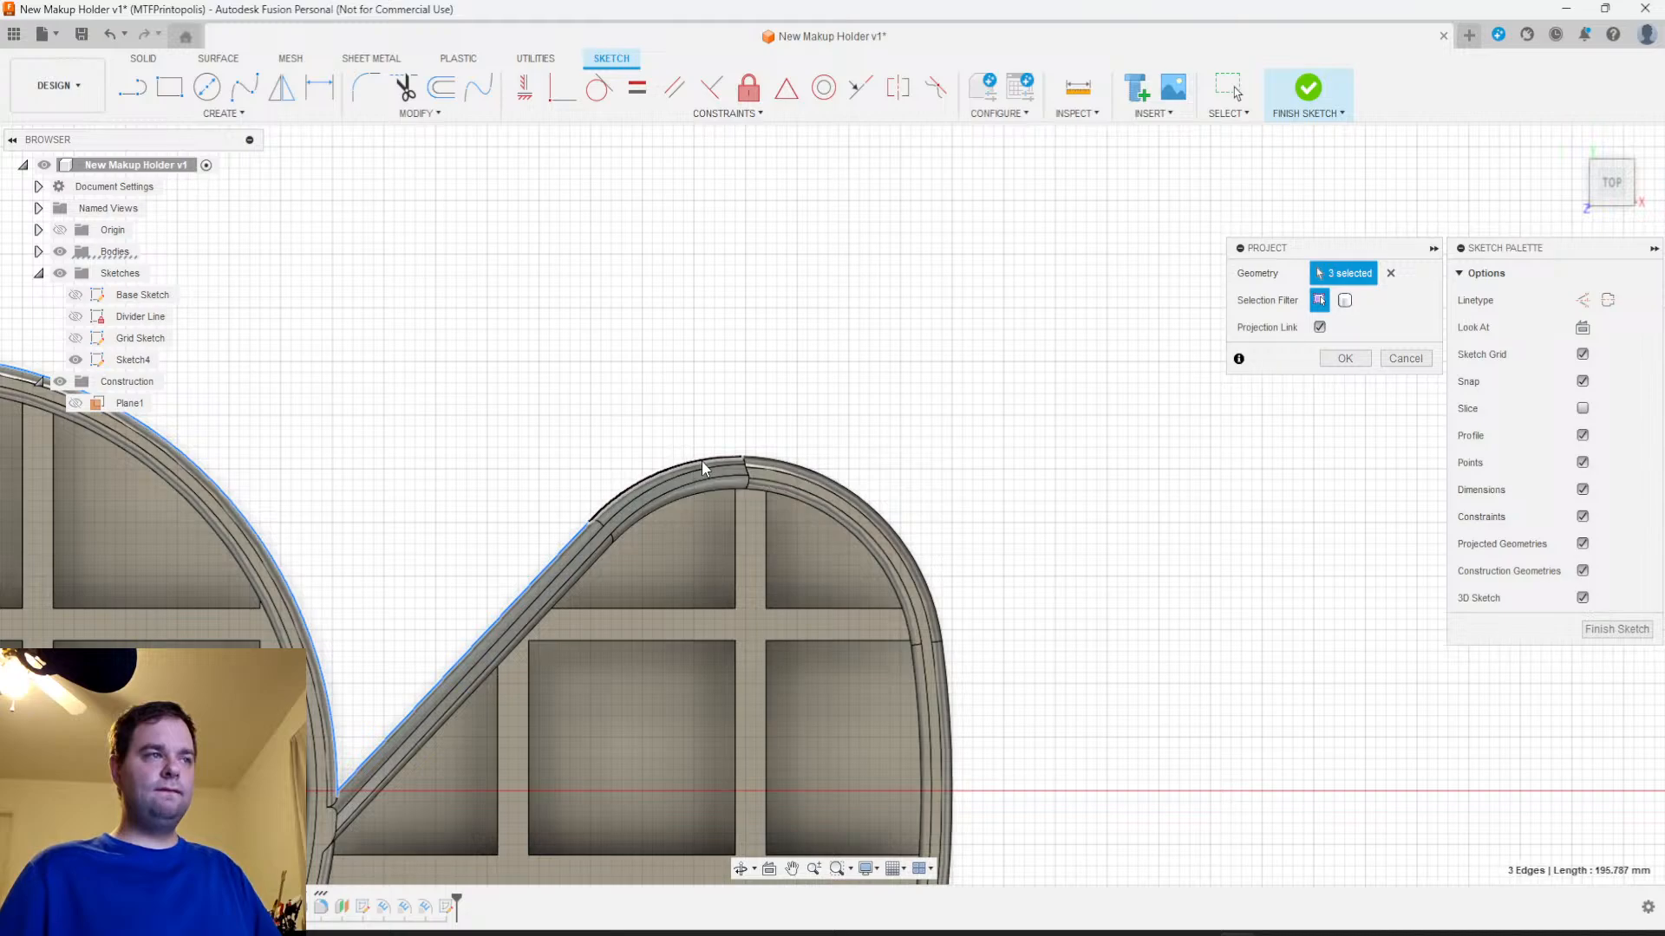
left_click(772, 459)
middle_click_drag(942, 587, 769, 148)
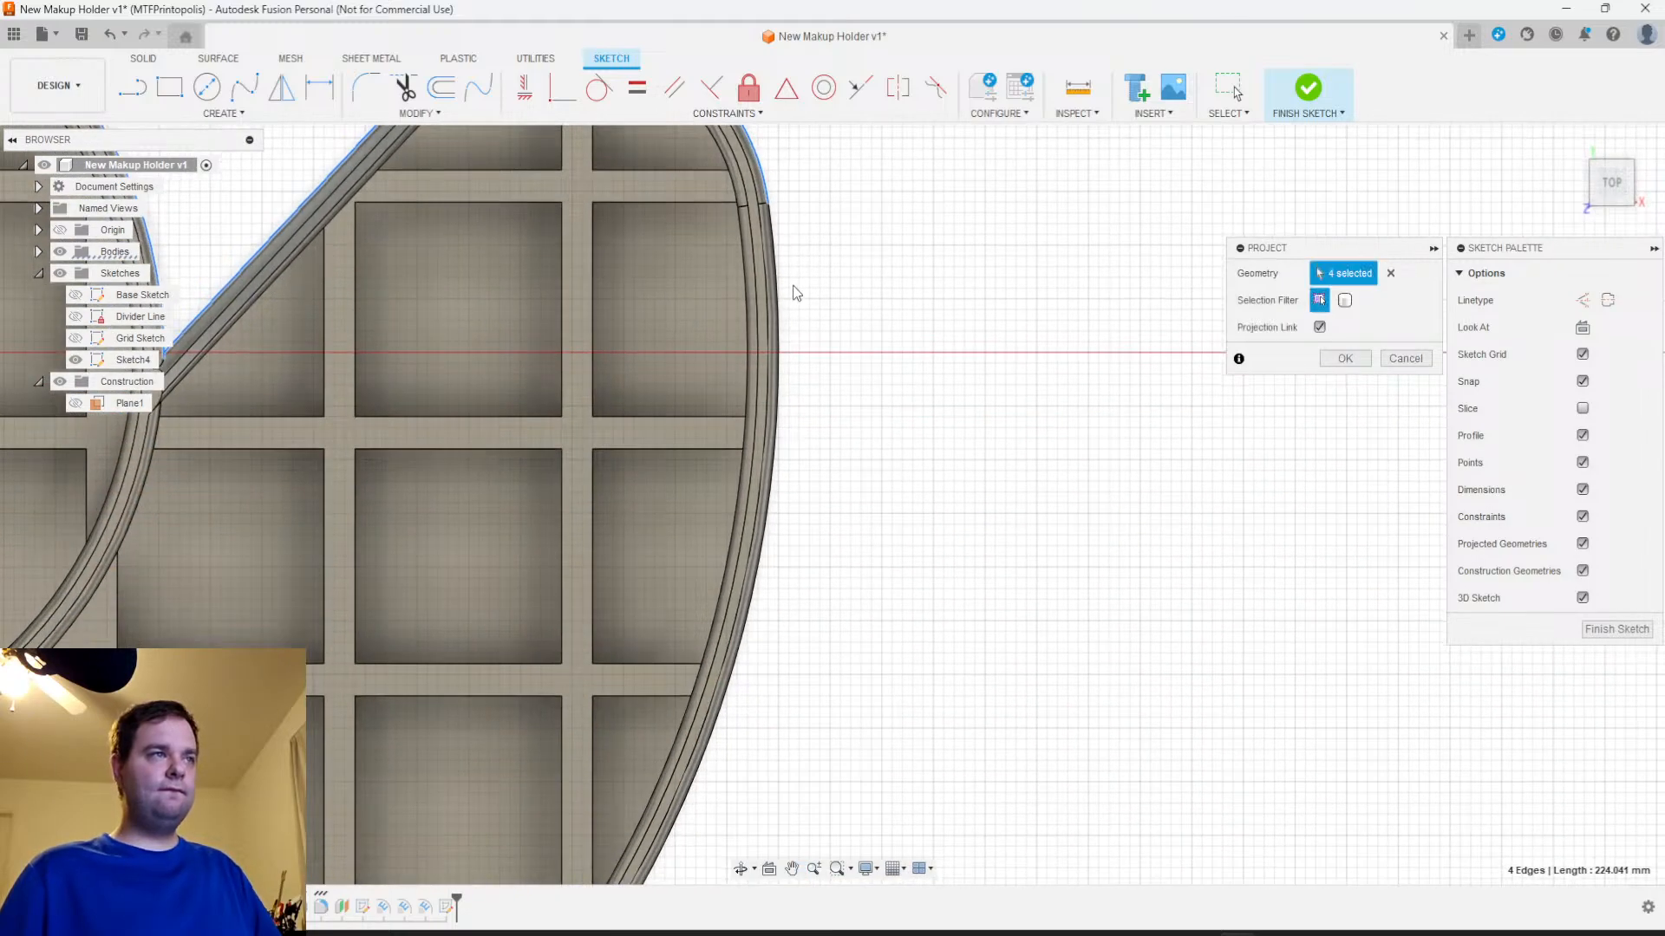
left_click(782, 317)
mouse_move(838, 451)
middle_mouse_down()
mouse_move(910, 180)
mouse_move(939, 373)
mouse_move(1030, 287)
middle_mouse_up()
middle_click_drag(685, 660, 1179, 514)
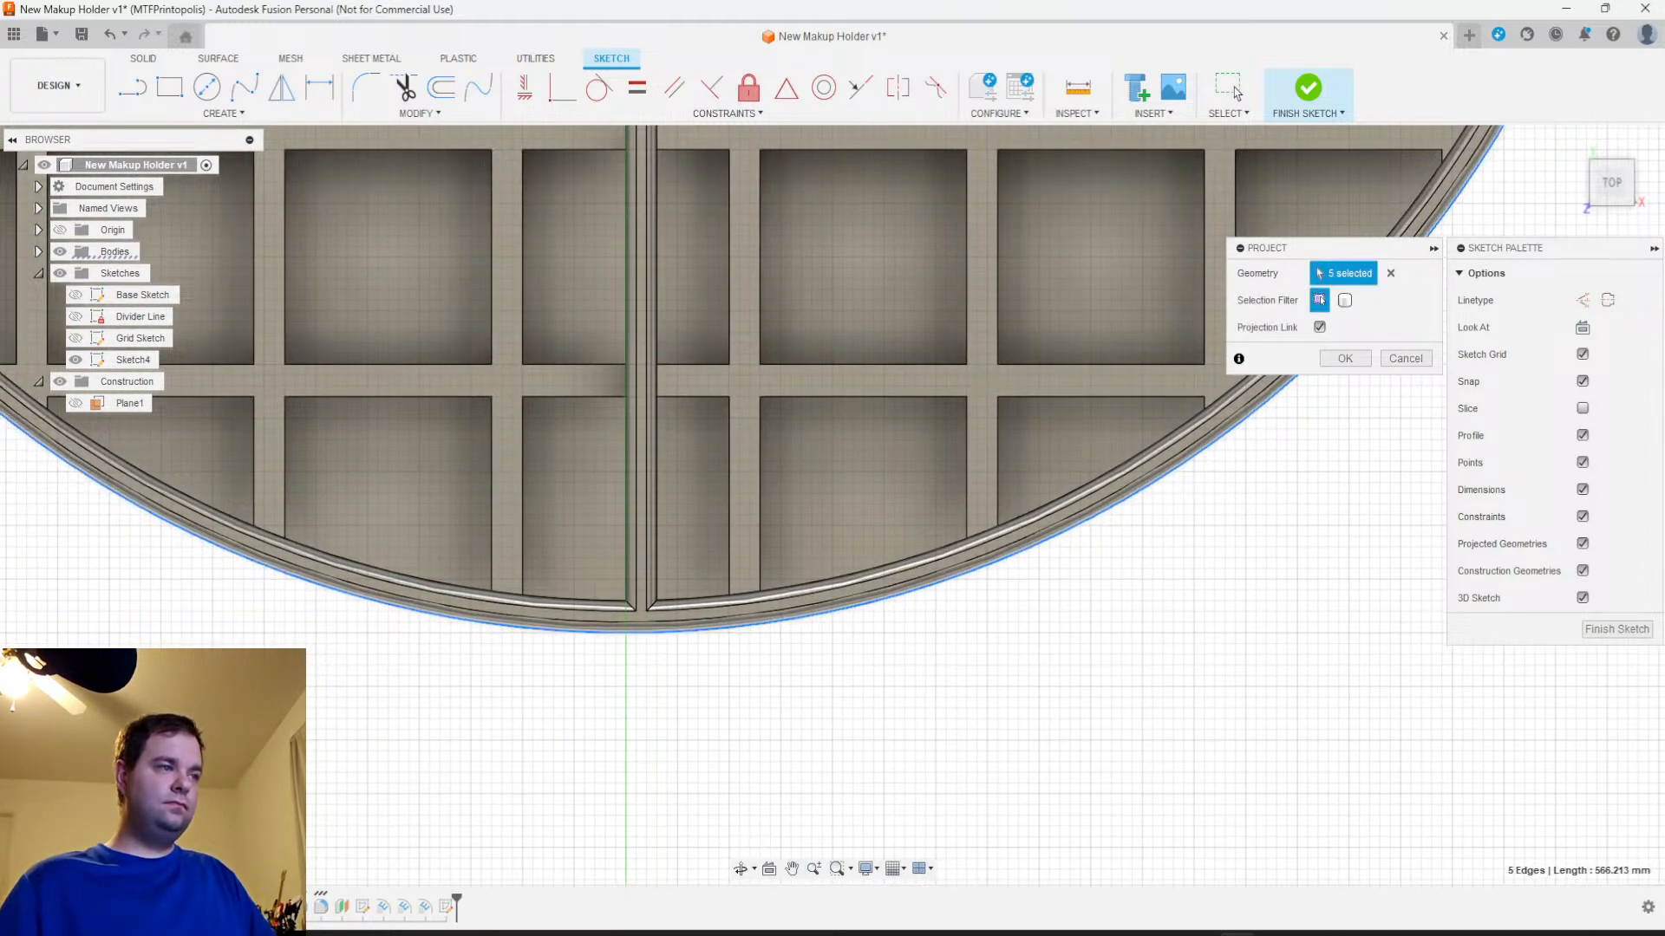
Complete the projected outline with the left lobe's two rounded edges and straight edge, and hide the bodies
middle_click_drag(290, 694, 889, 798)
middle_click_drag(411, 449, 522, 803)
middle_click_drag(308, 352, 450, 771)
middle_click_drag(344, 303, 326, 652)
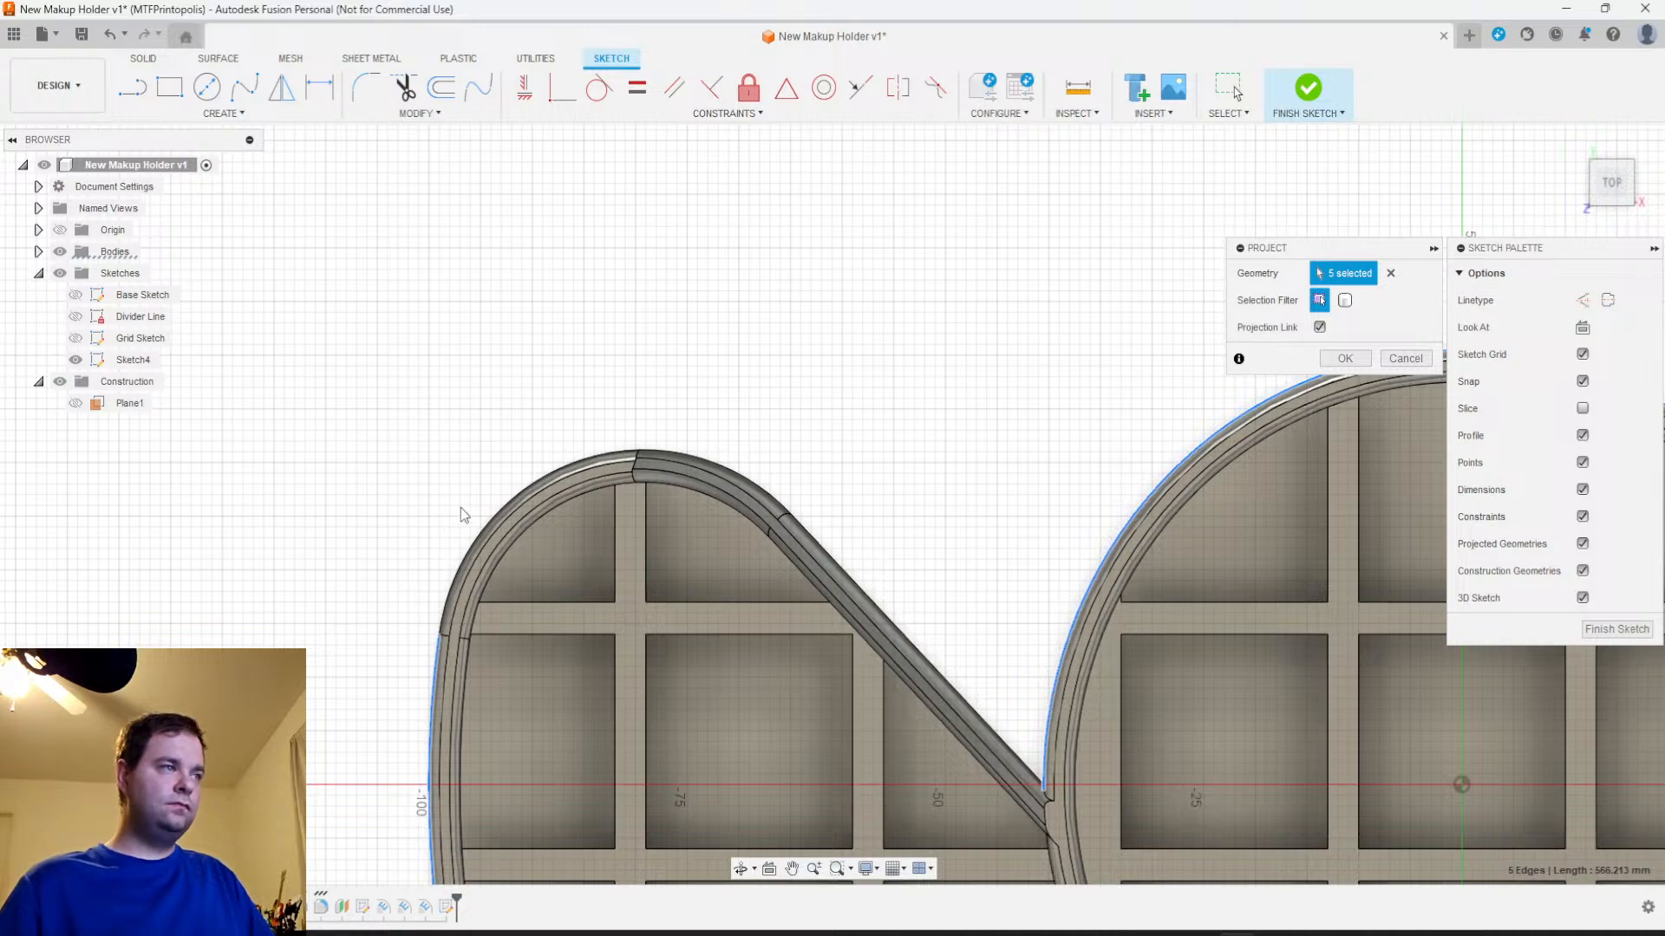
left_click(629, 460)
left_click(679, 458)
left_click(855, 586)
scroll(932, 586, "up", 2)
scroll(930, 576, "down", 5)
mouse_move(932, 574)
middle_mouse_down()
mouse_move(895, 564)
mouse_move(531, 261)
middle_mouse_up()
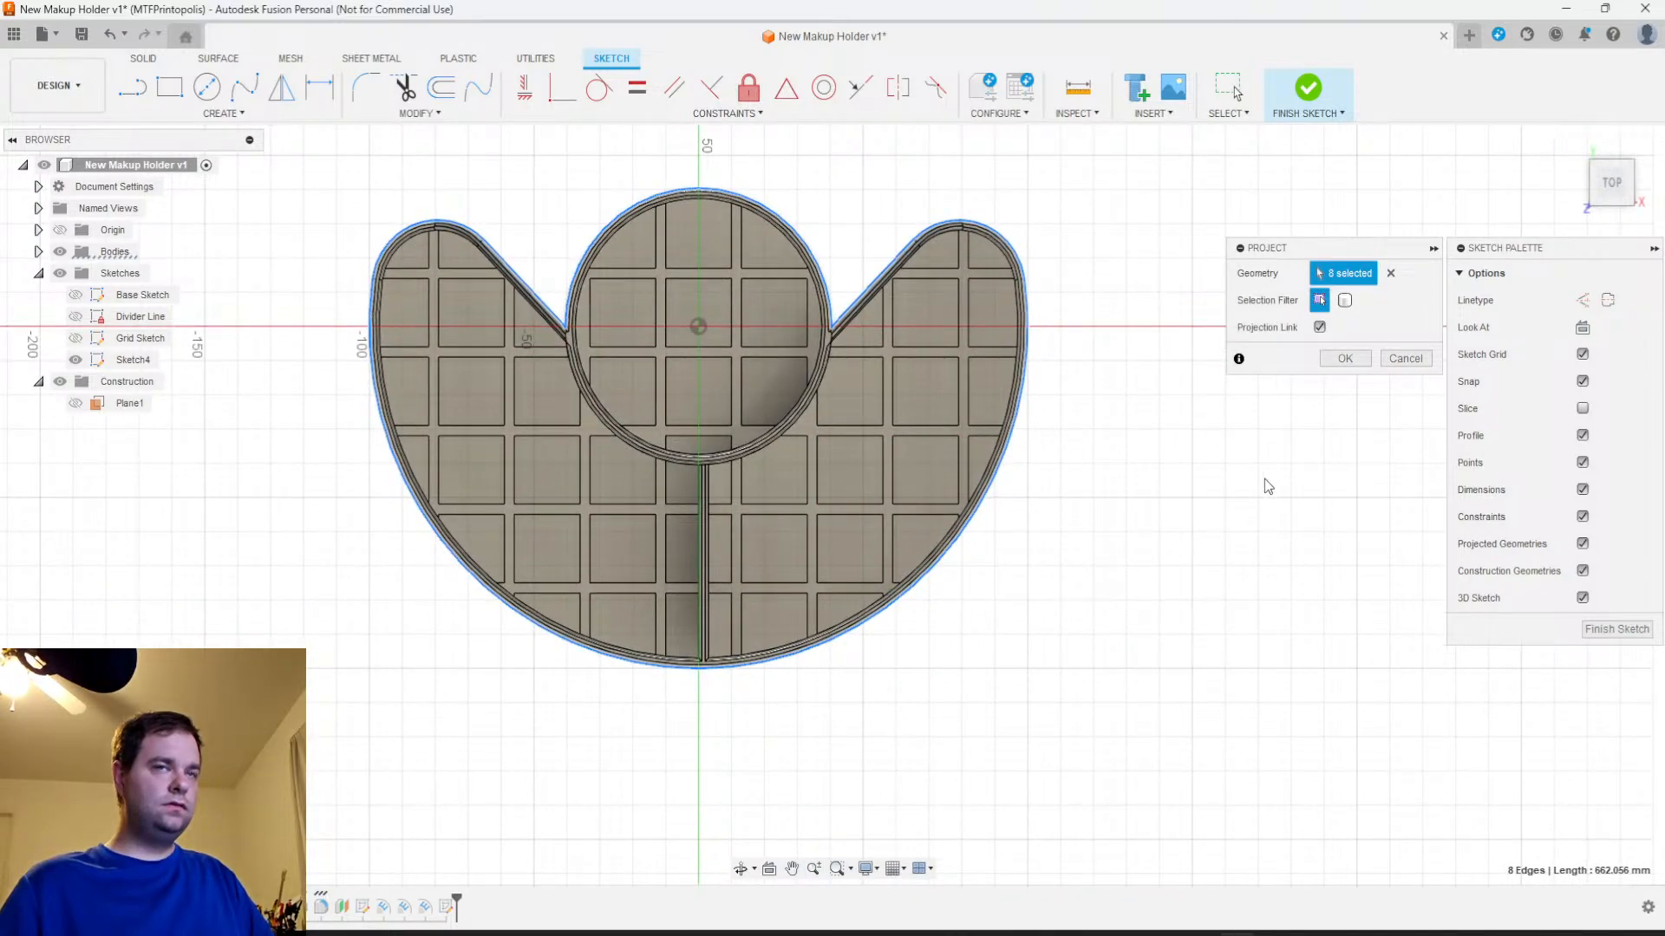
left_click(1345, 359)
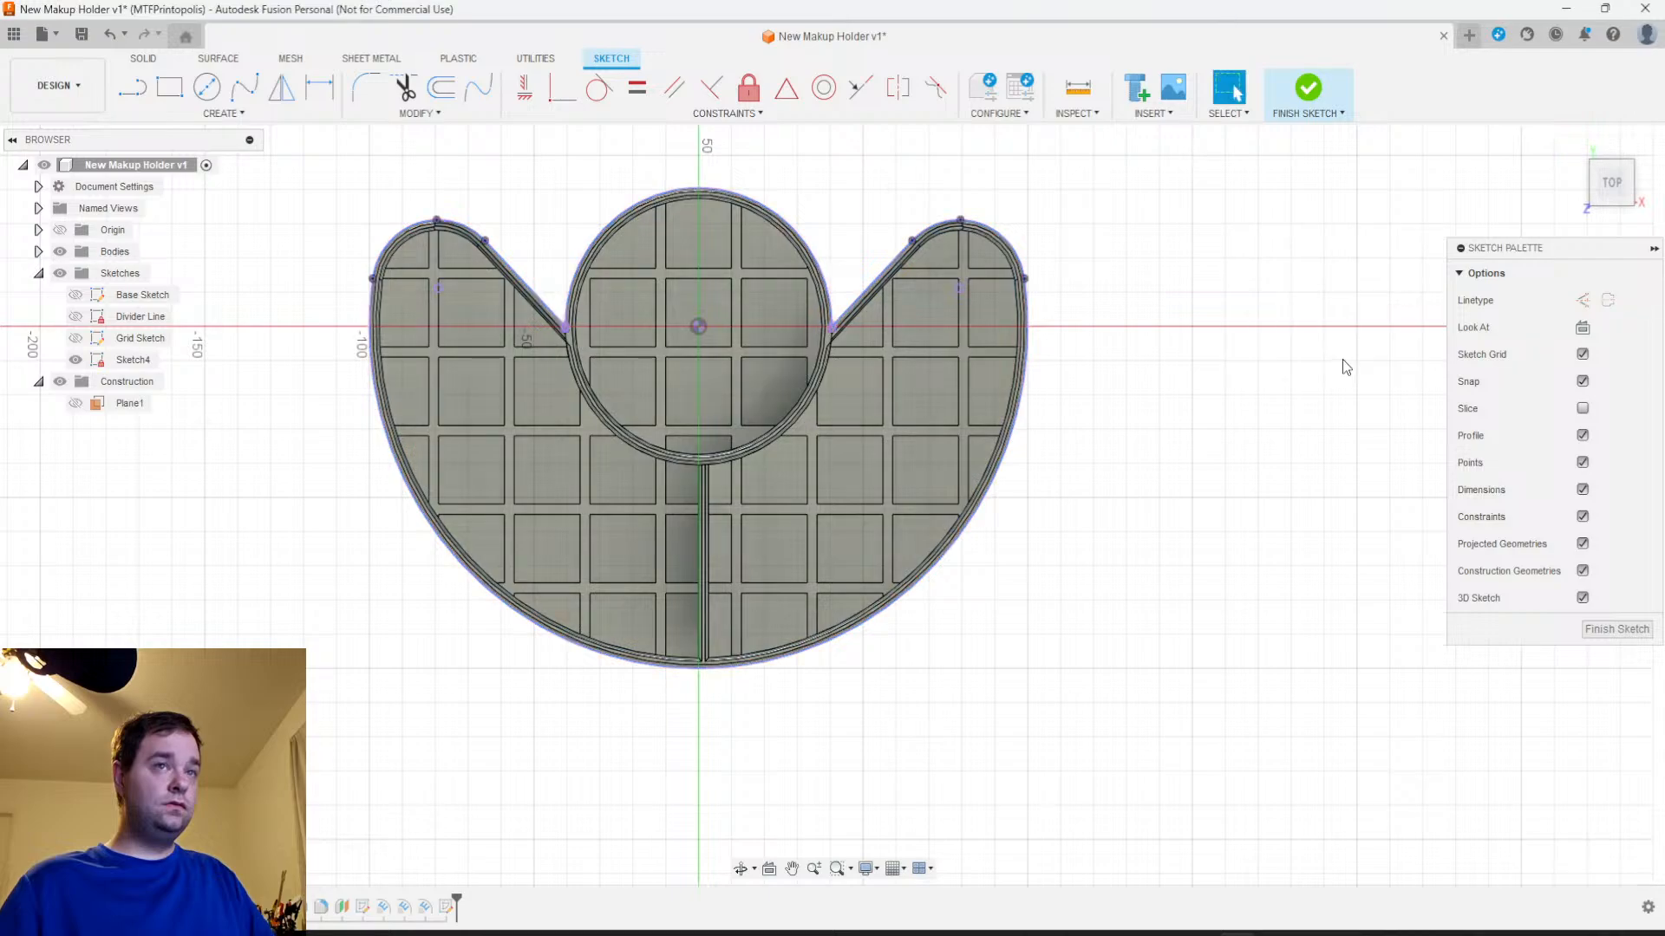
left_click(60, 251)
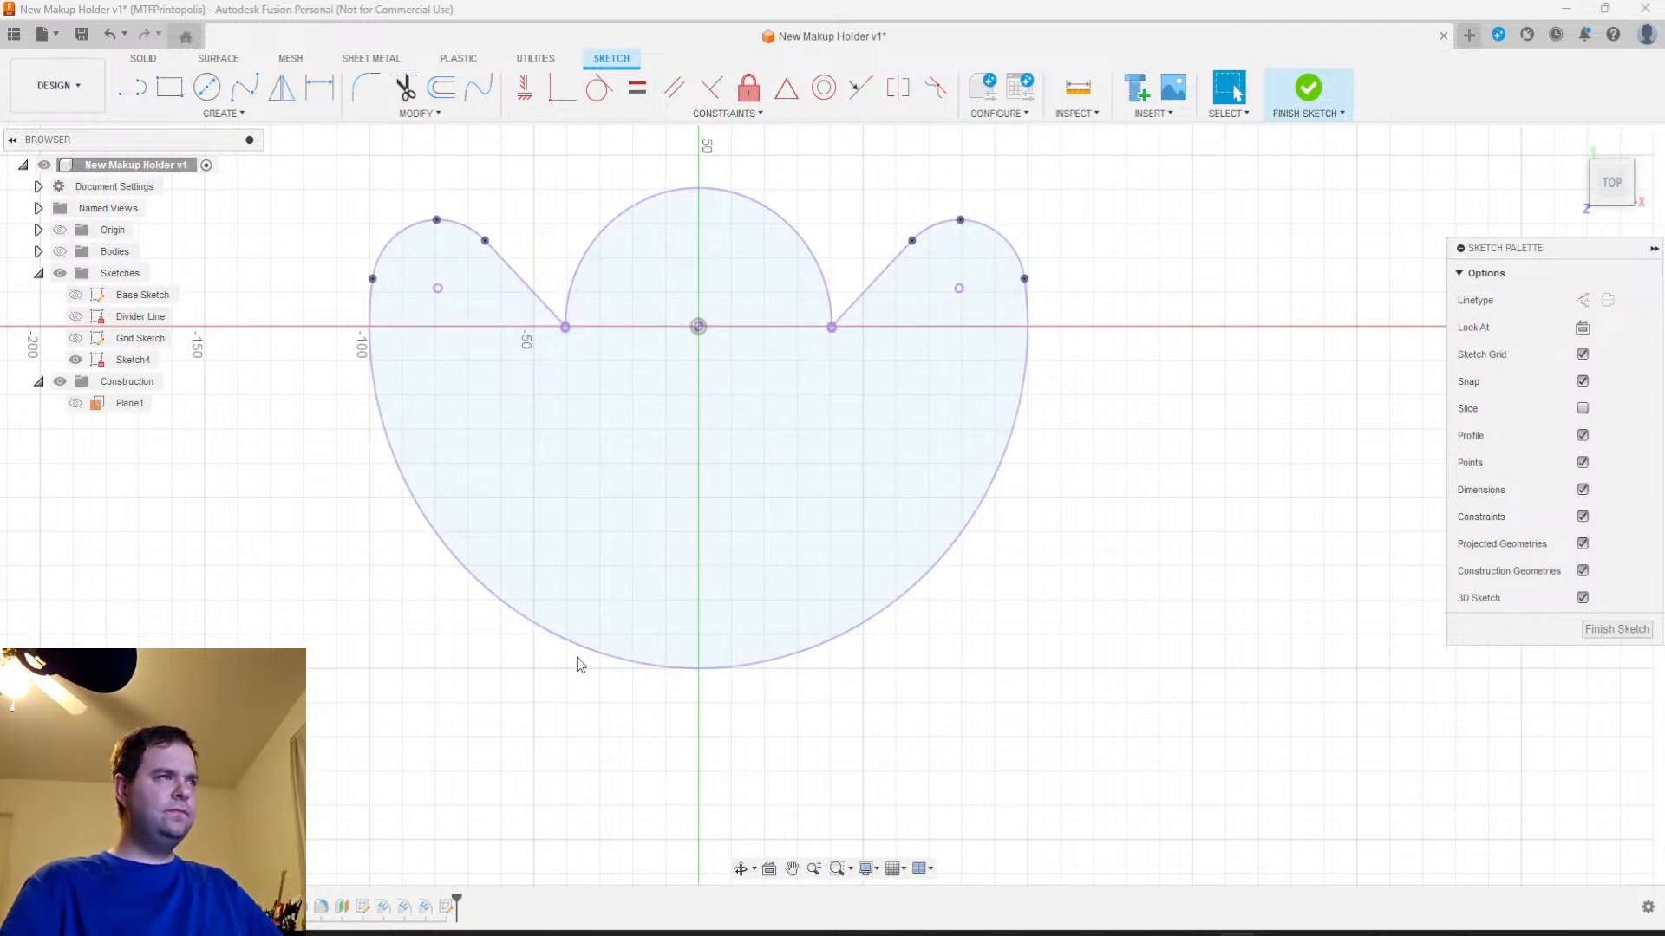
Sketch a small outward-bulging three-point arc on the lower-right part of the outline, with 4 mm between its endpoints
left_click(199, 116)
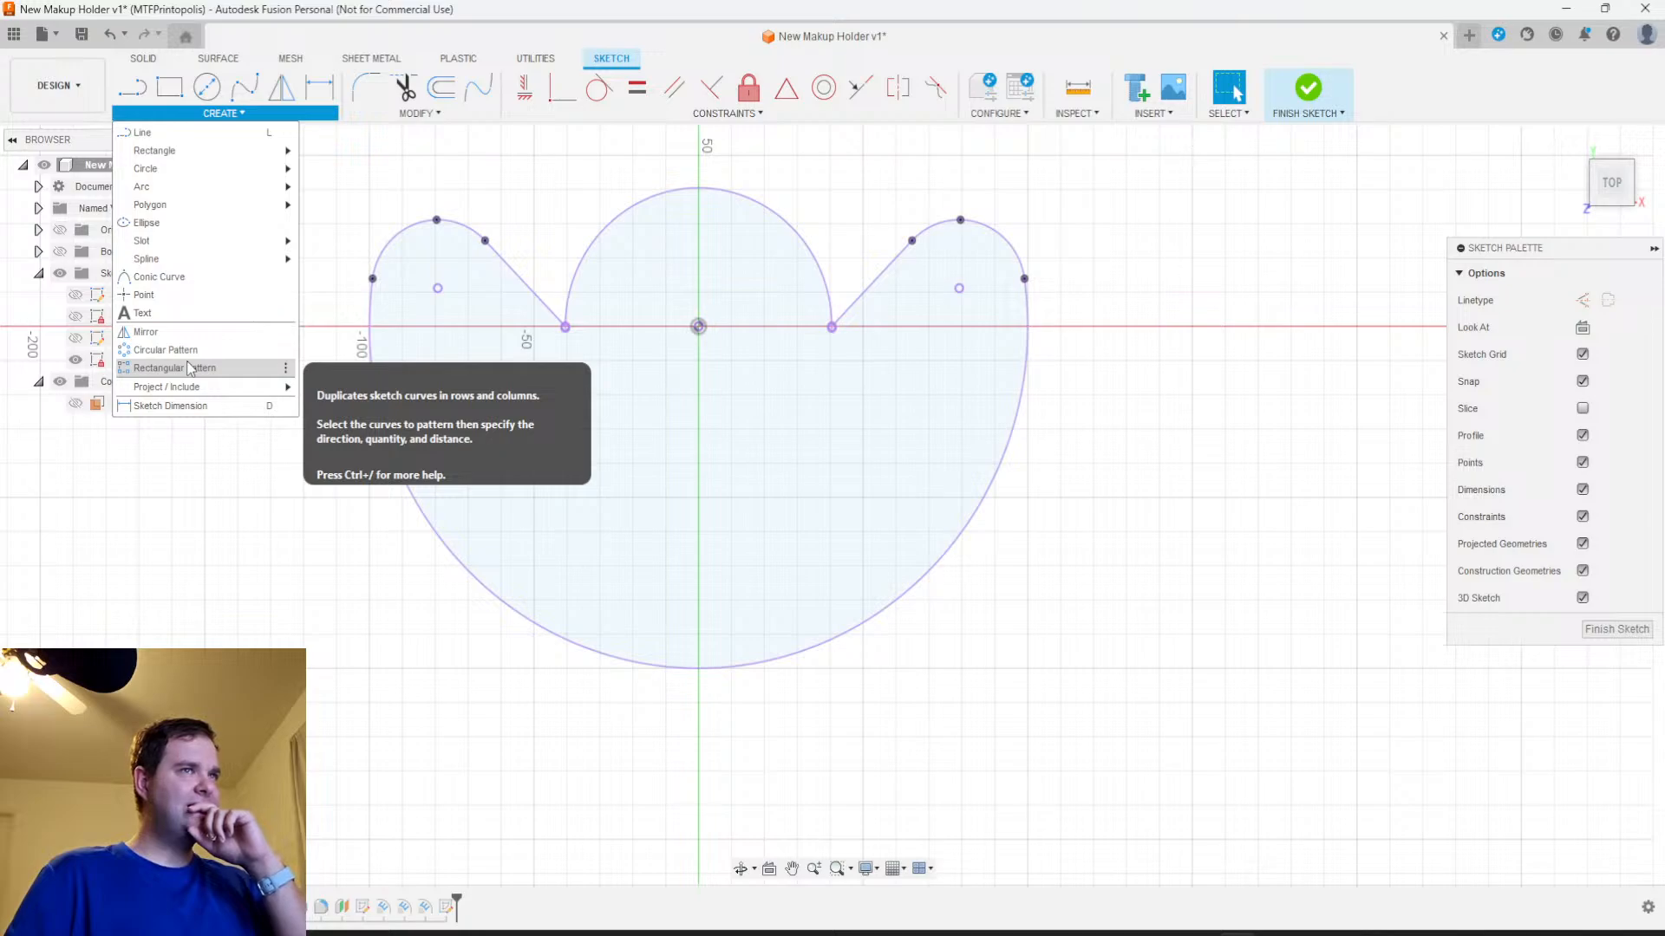
left_click(322, 195)
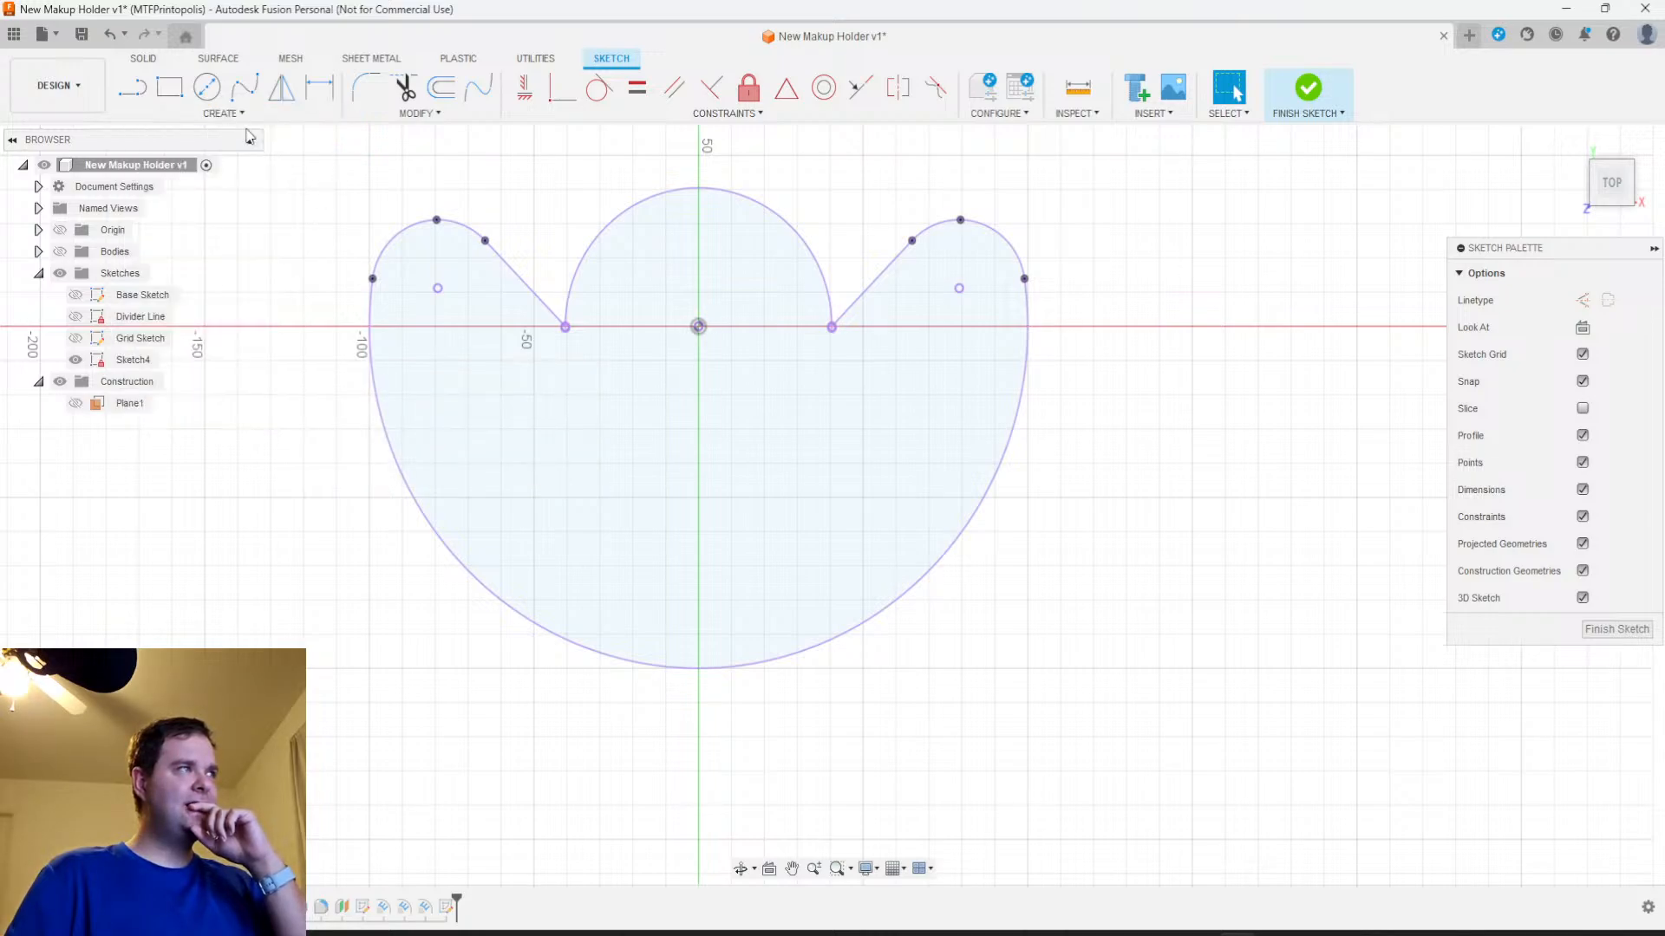
left_click(219, 114)
mouse_move(161, 188)
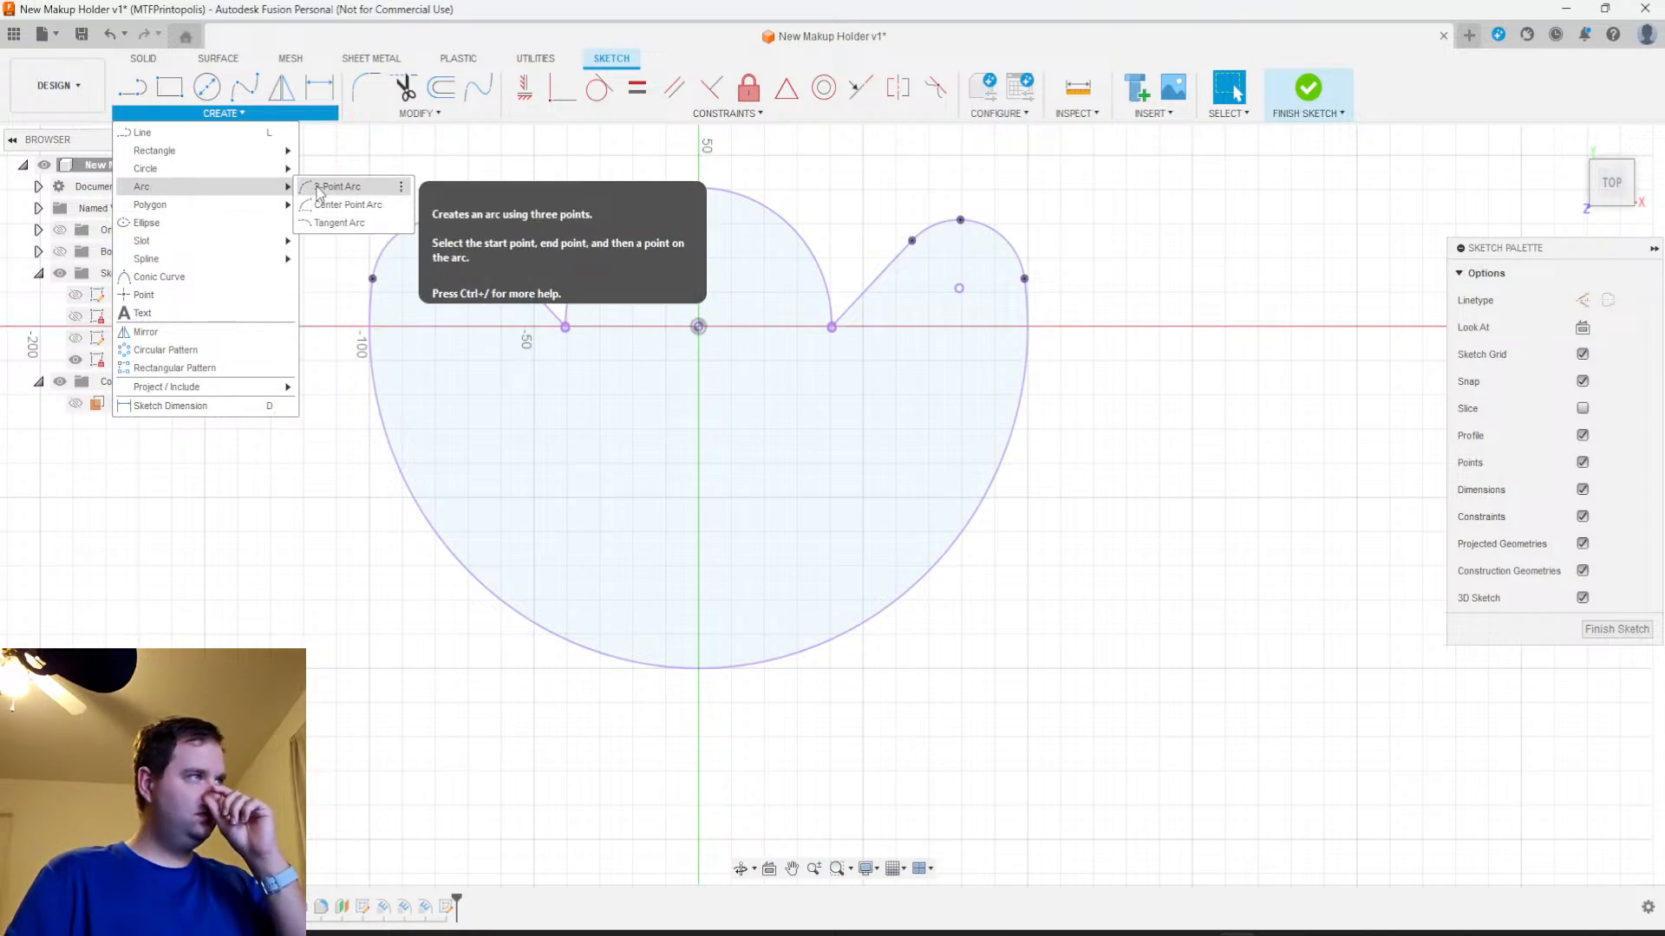
left_click(342, 205)
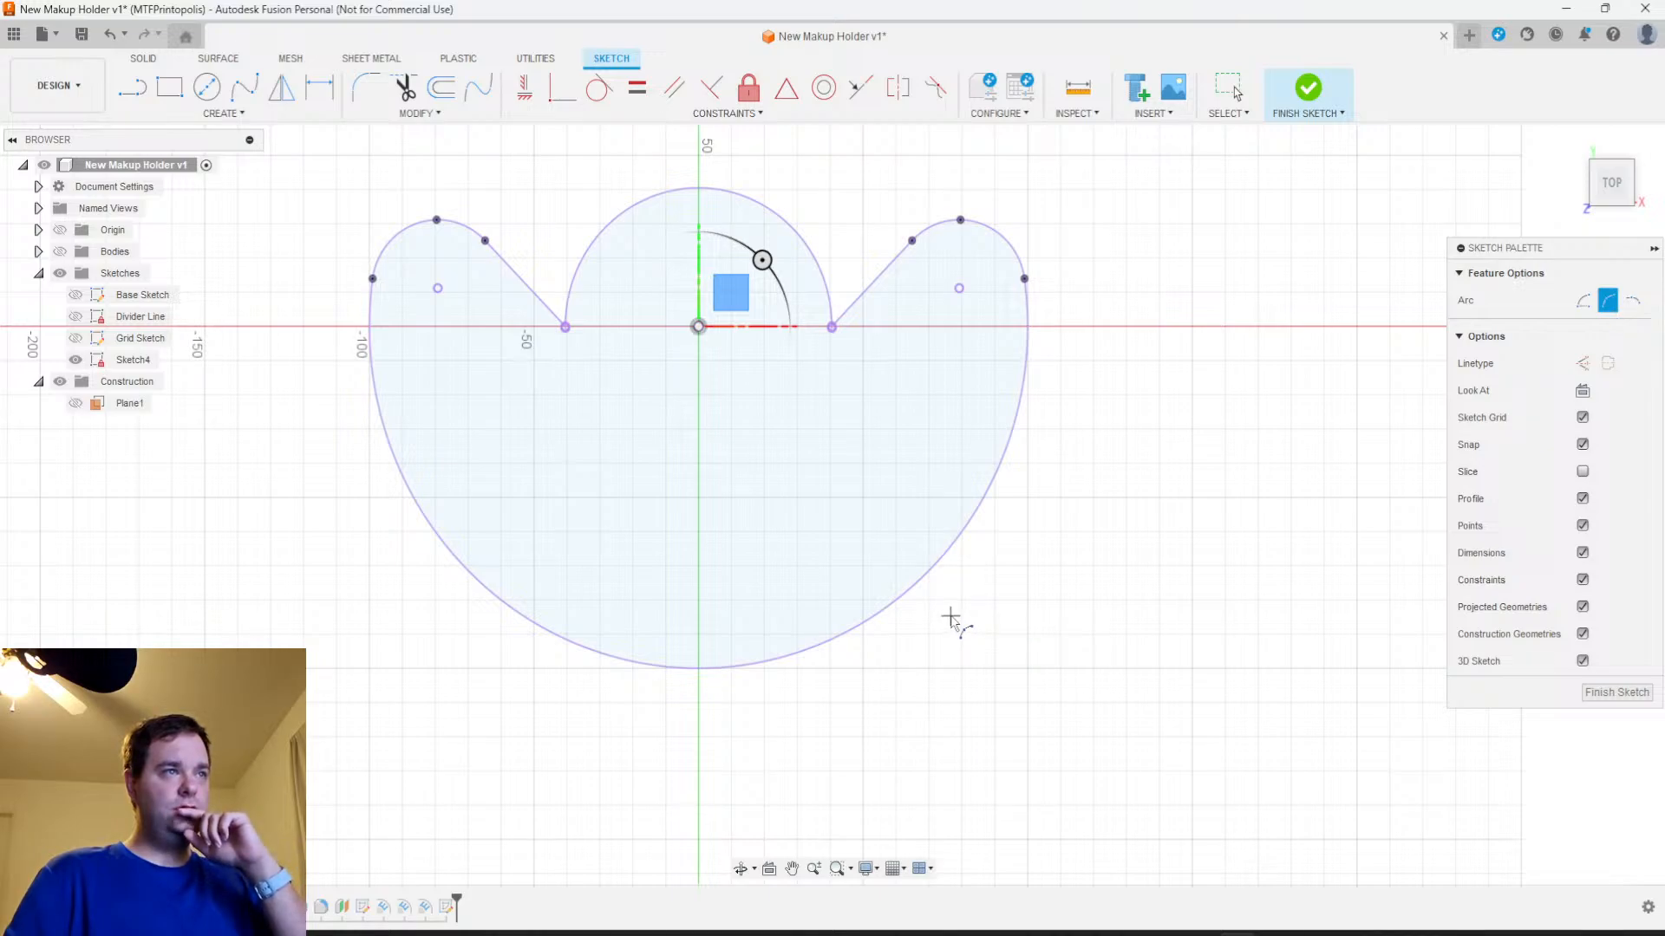
scroll(958, 585, "up", 5)
scroll(952, 568, "up", 2)
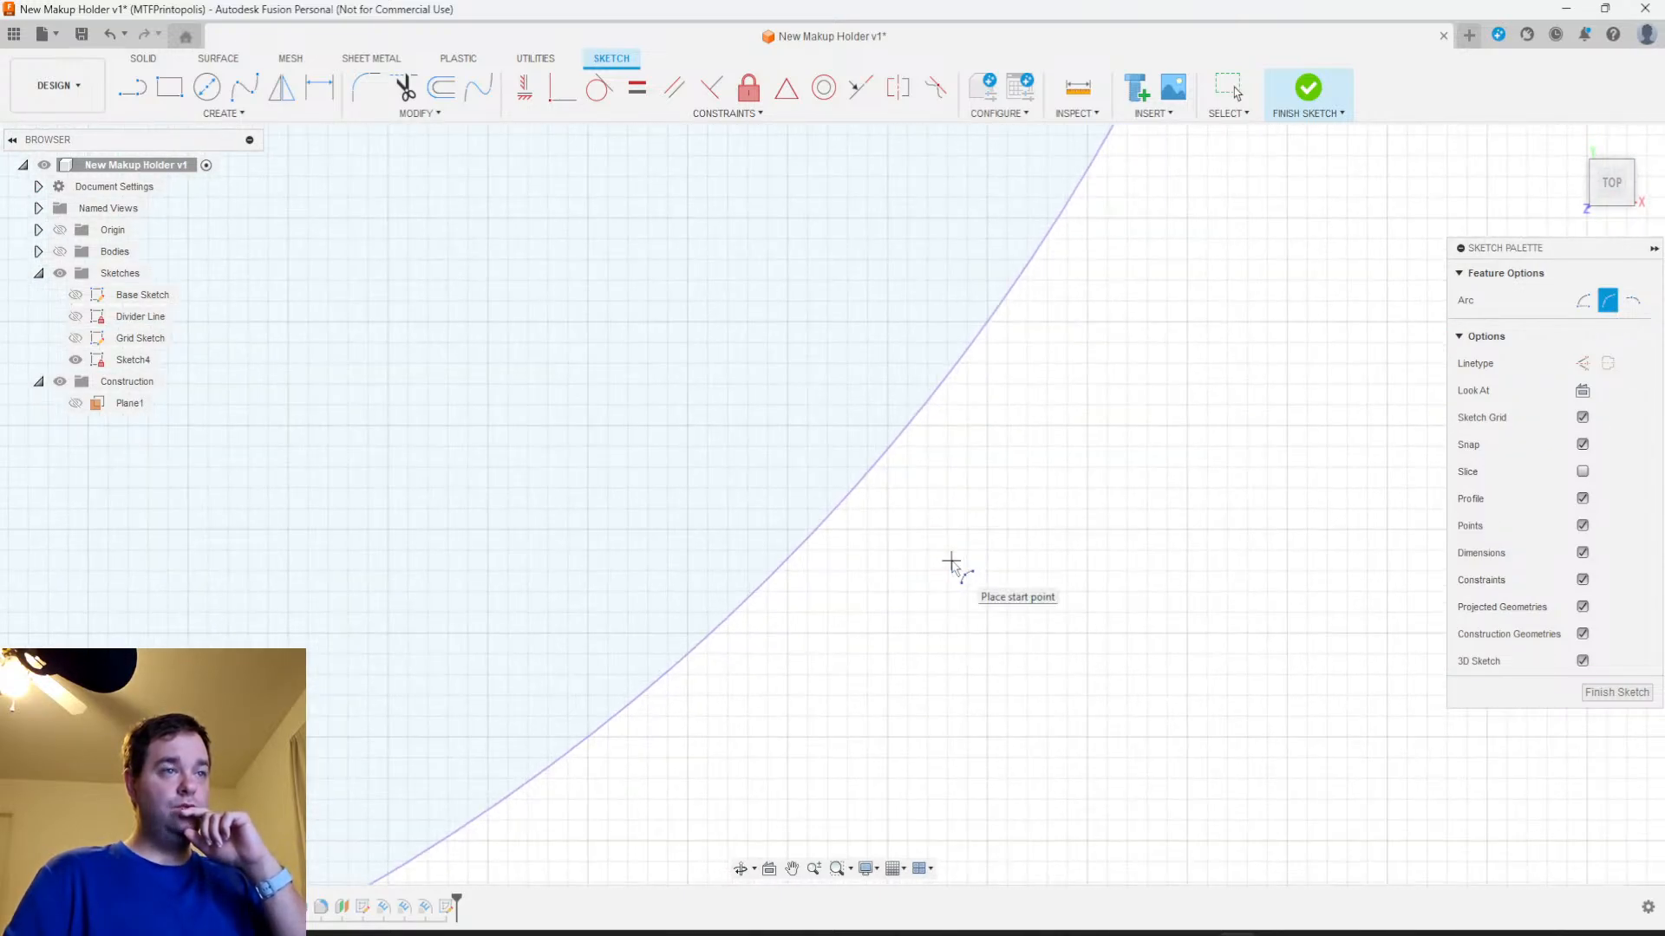
left_click(829, 515)
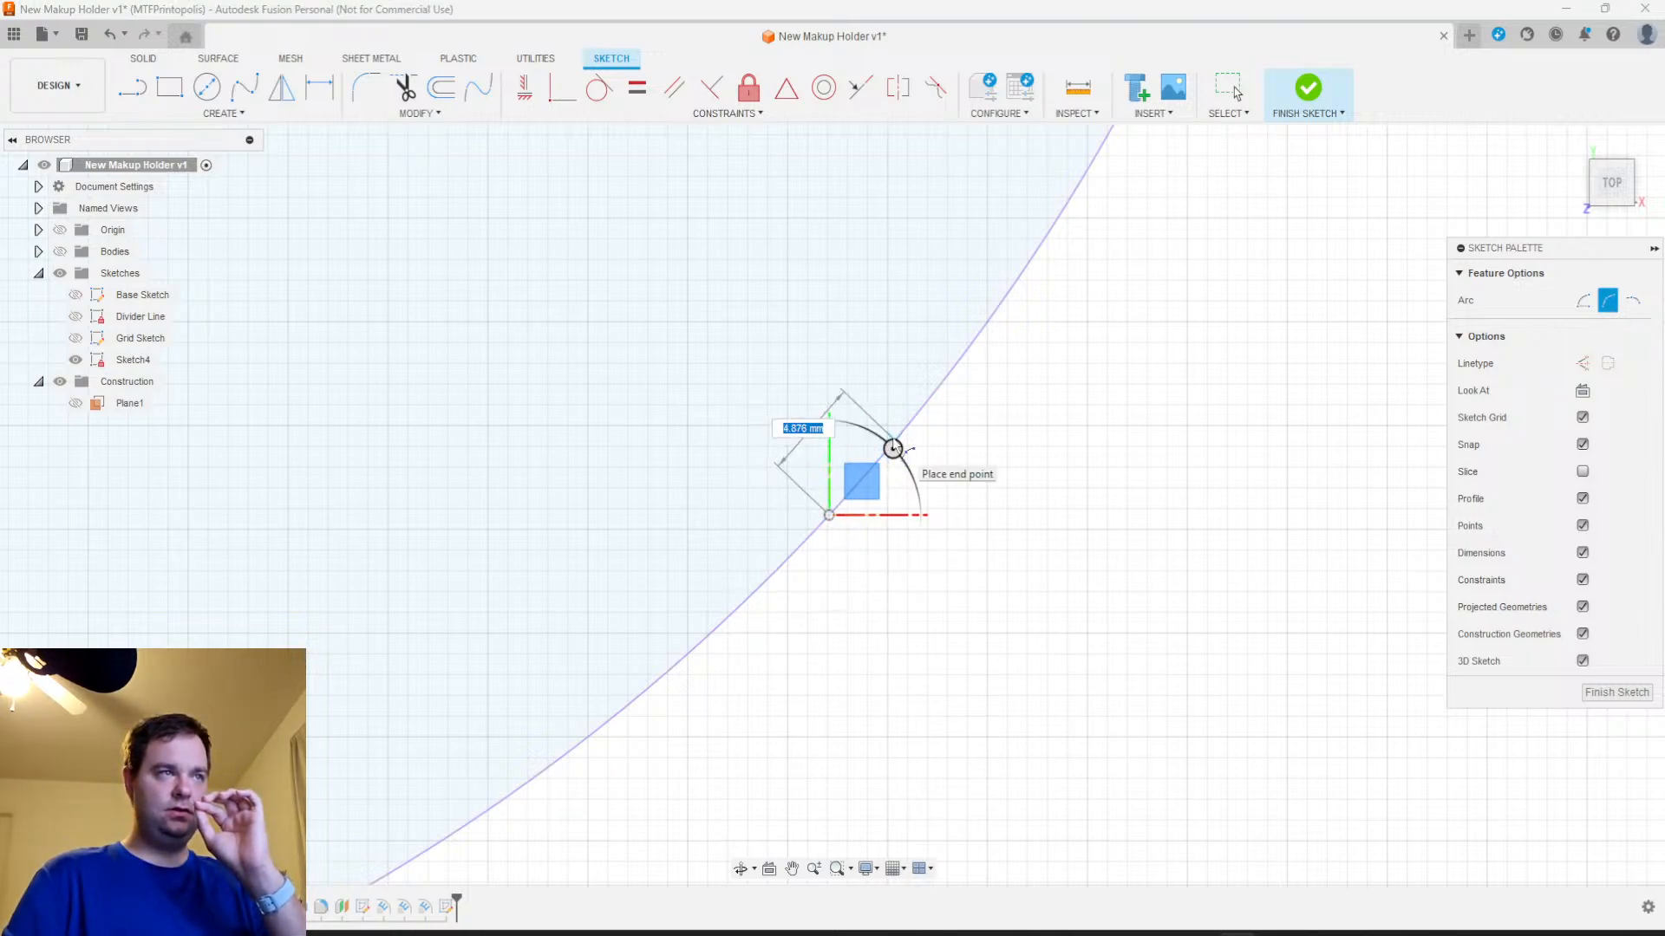
type("4")
key("Tab")
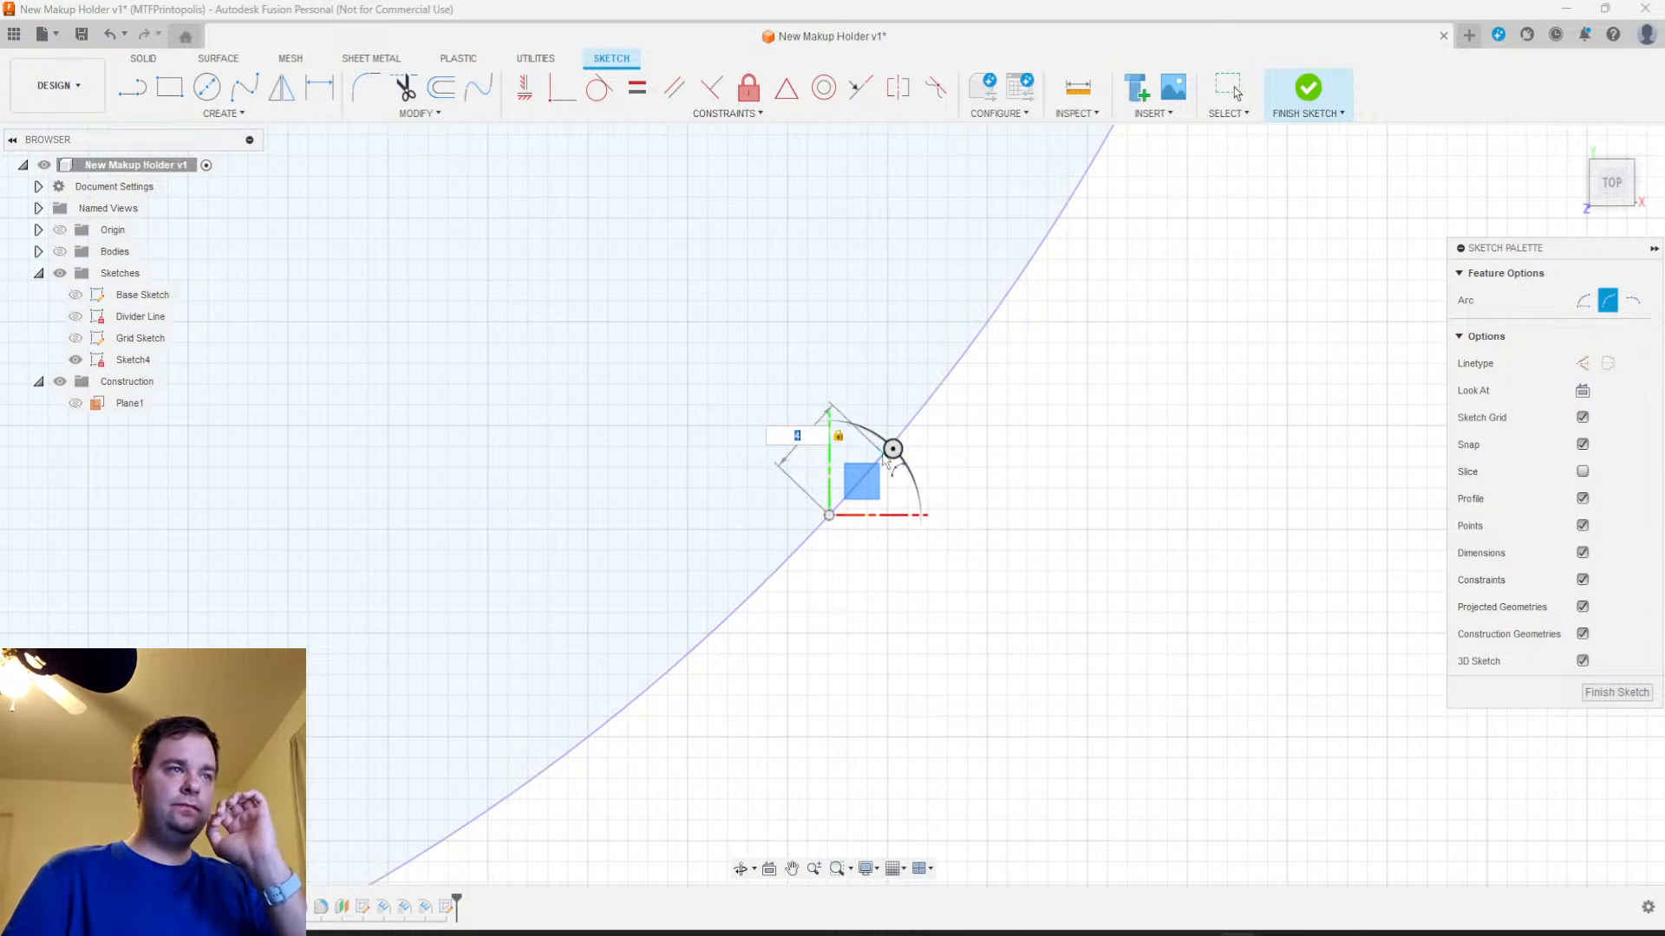
left_click(889, 460)
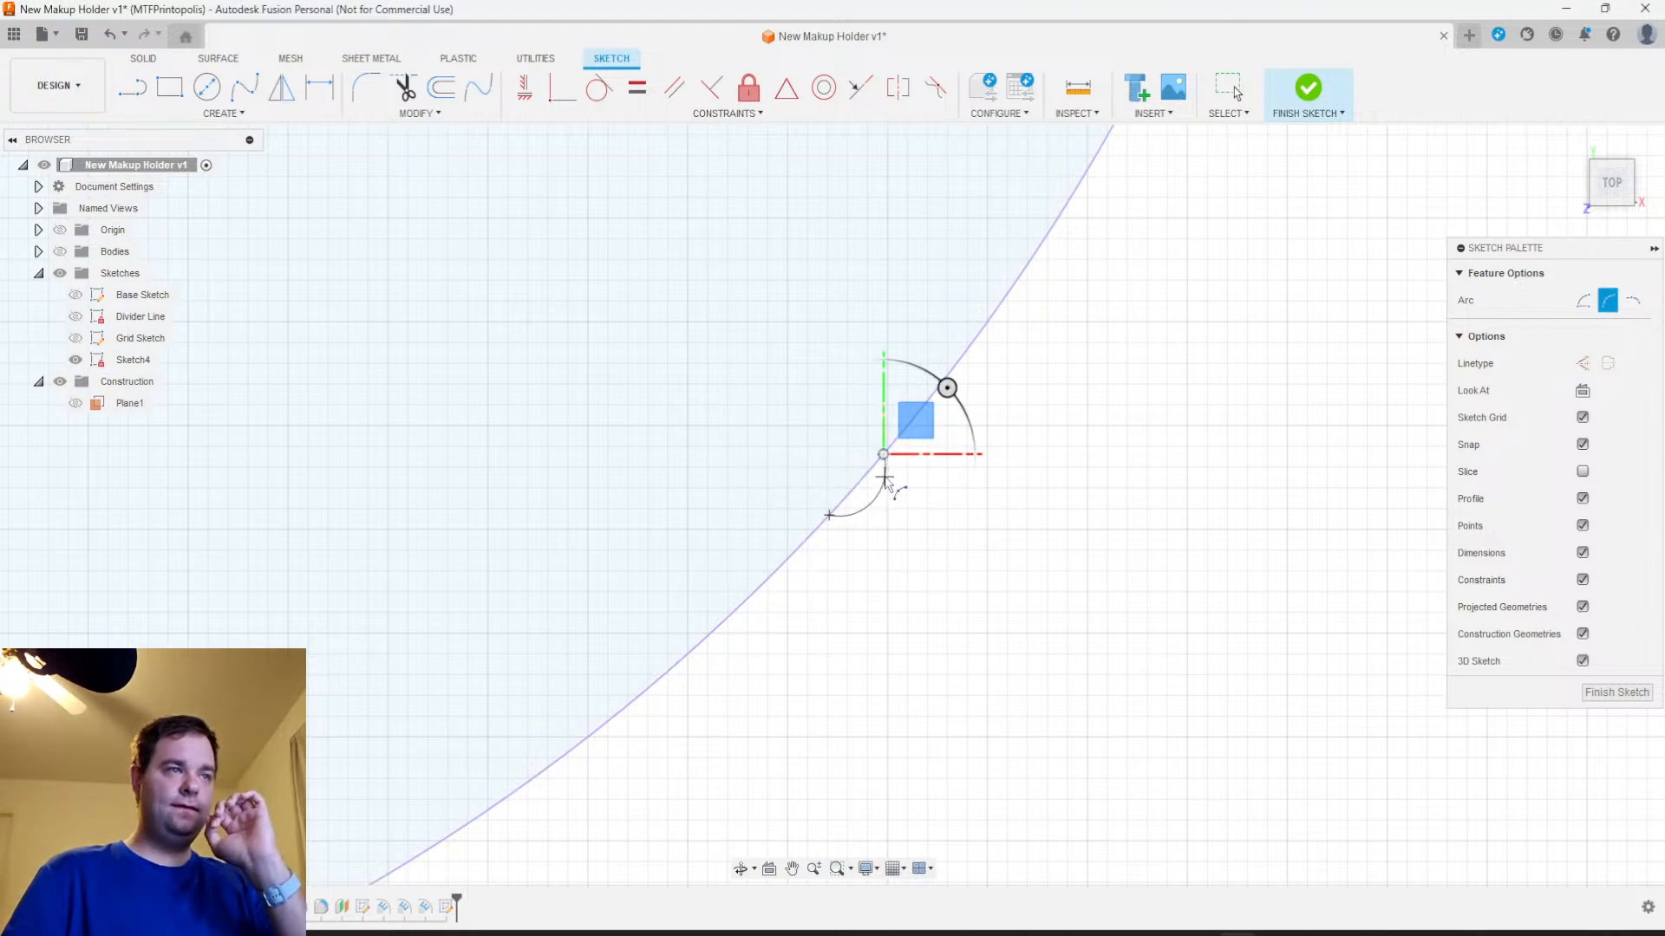
left_click(883, 477)
middle_click_drag(886, 480, 771, 703)
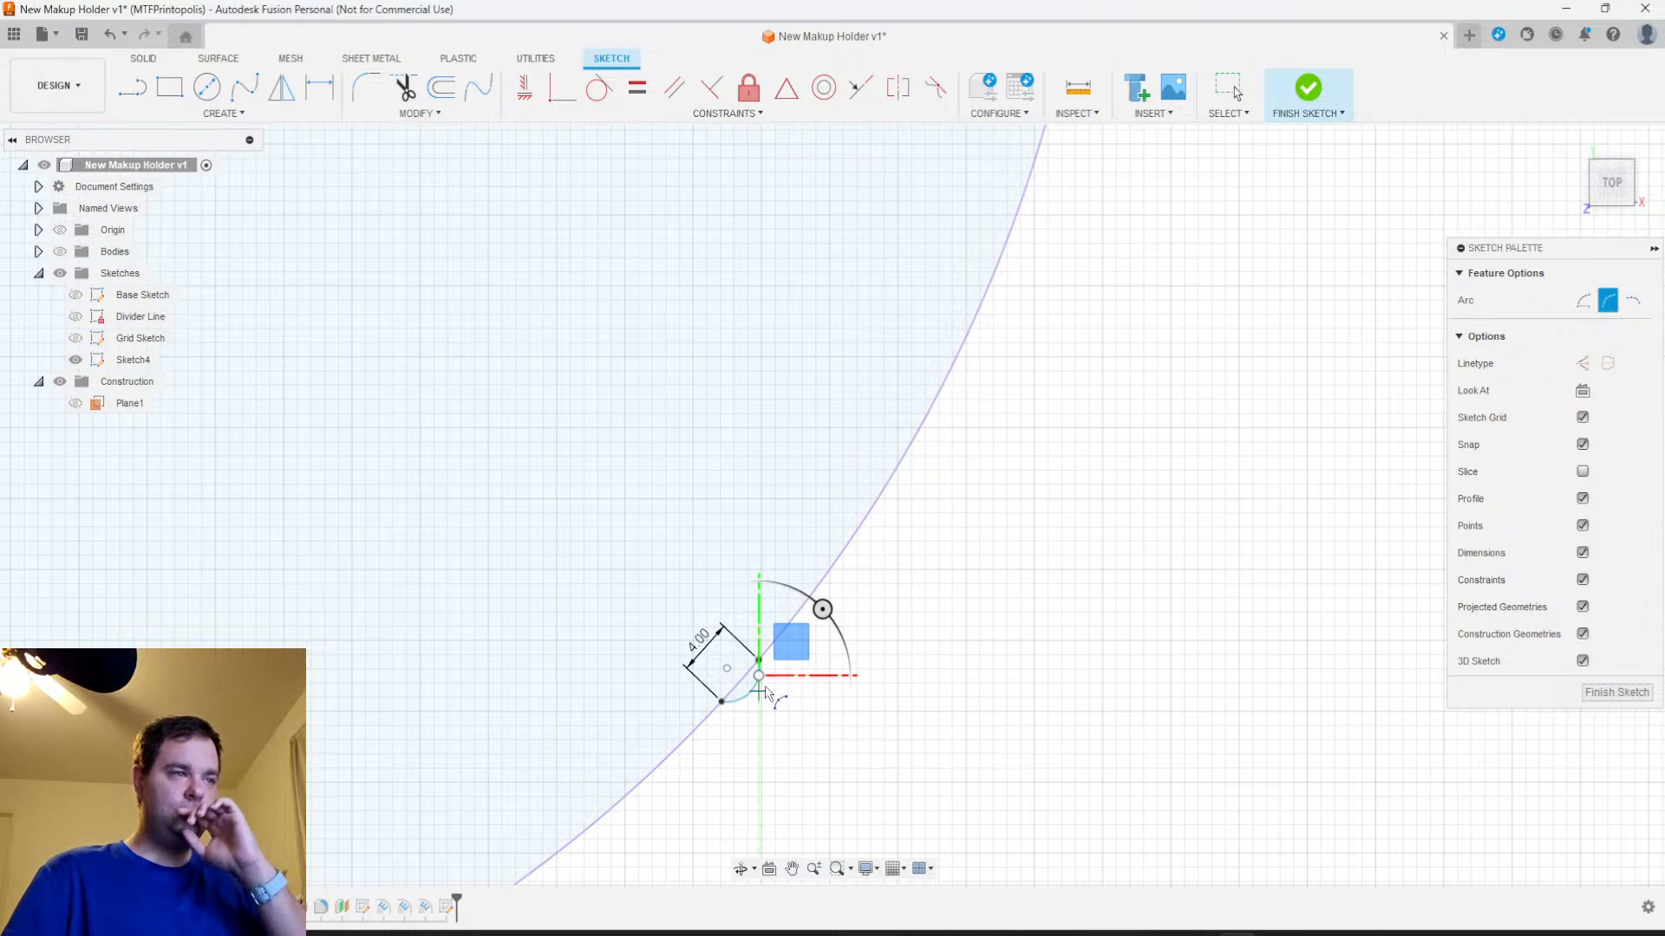
scroll(771, 691, "up", 5)
scroll(765, 688, "up", 2)
scroll(766, 690, "down", 6)
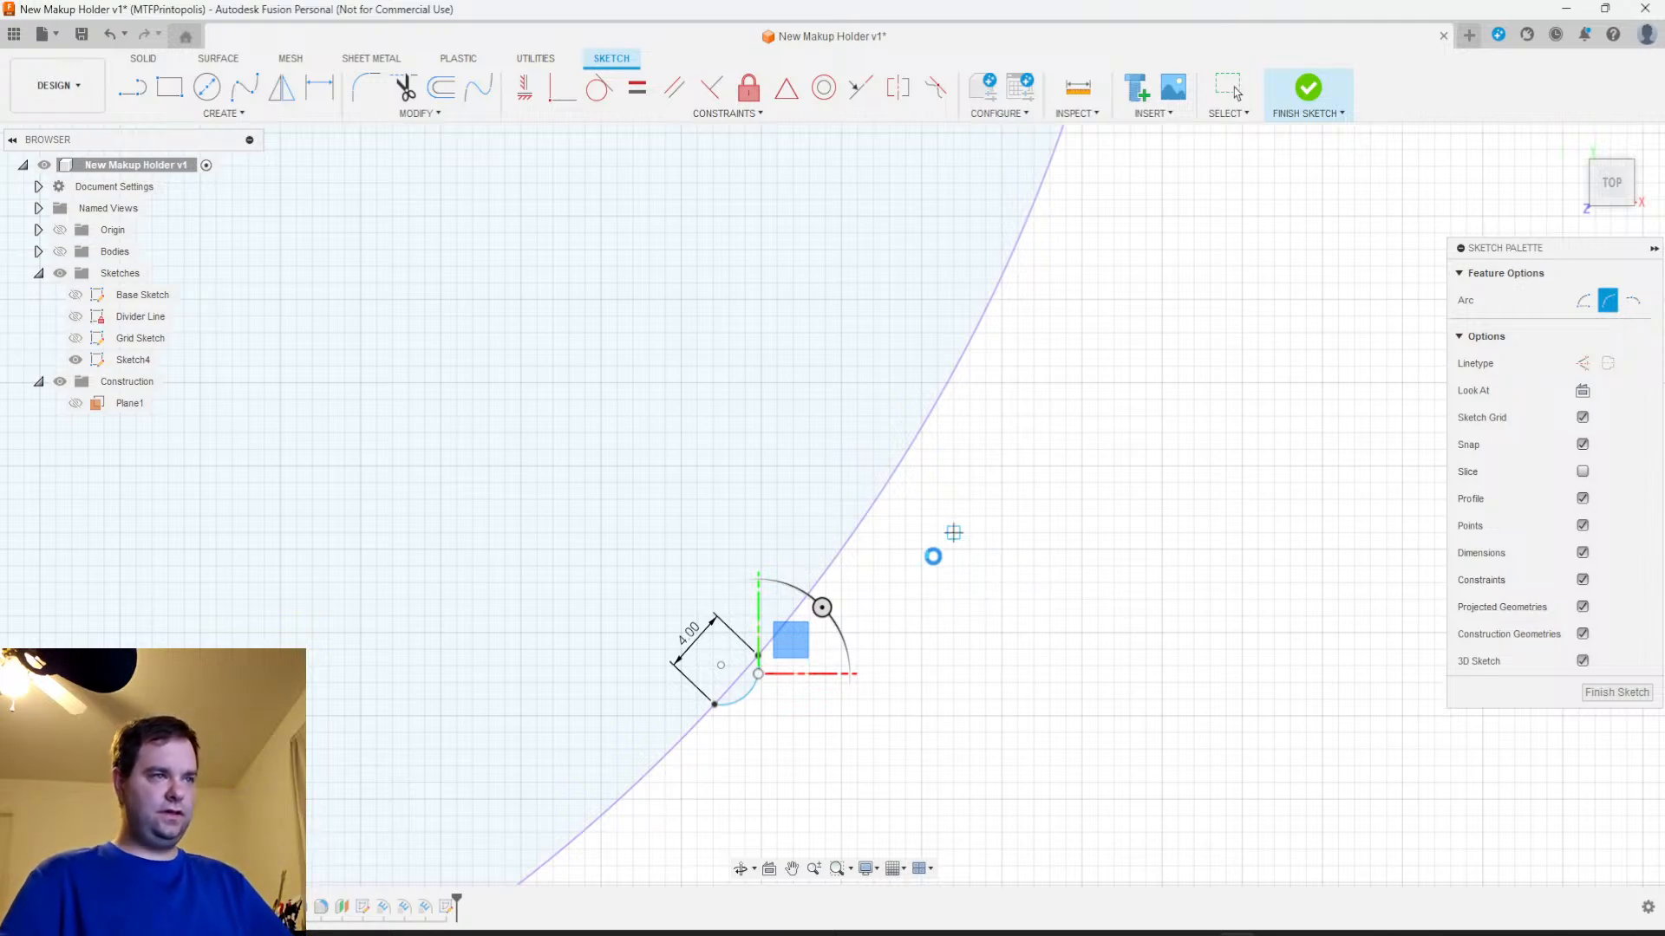
key("Escape")
scroll(789, 665, "up", 10)
scroll(767, 673, "down", 8)
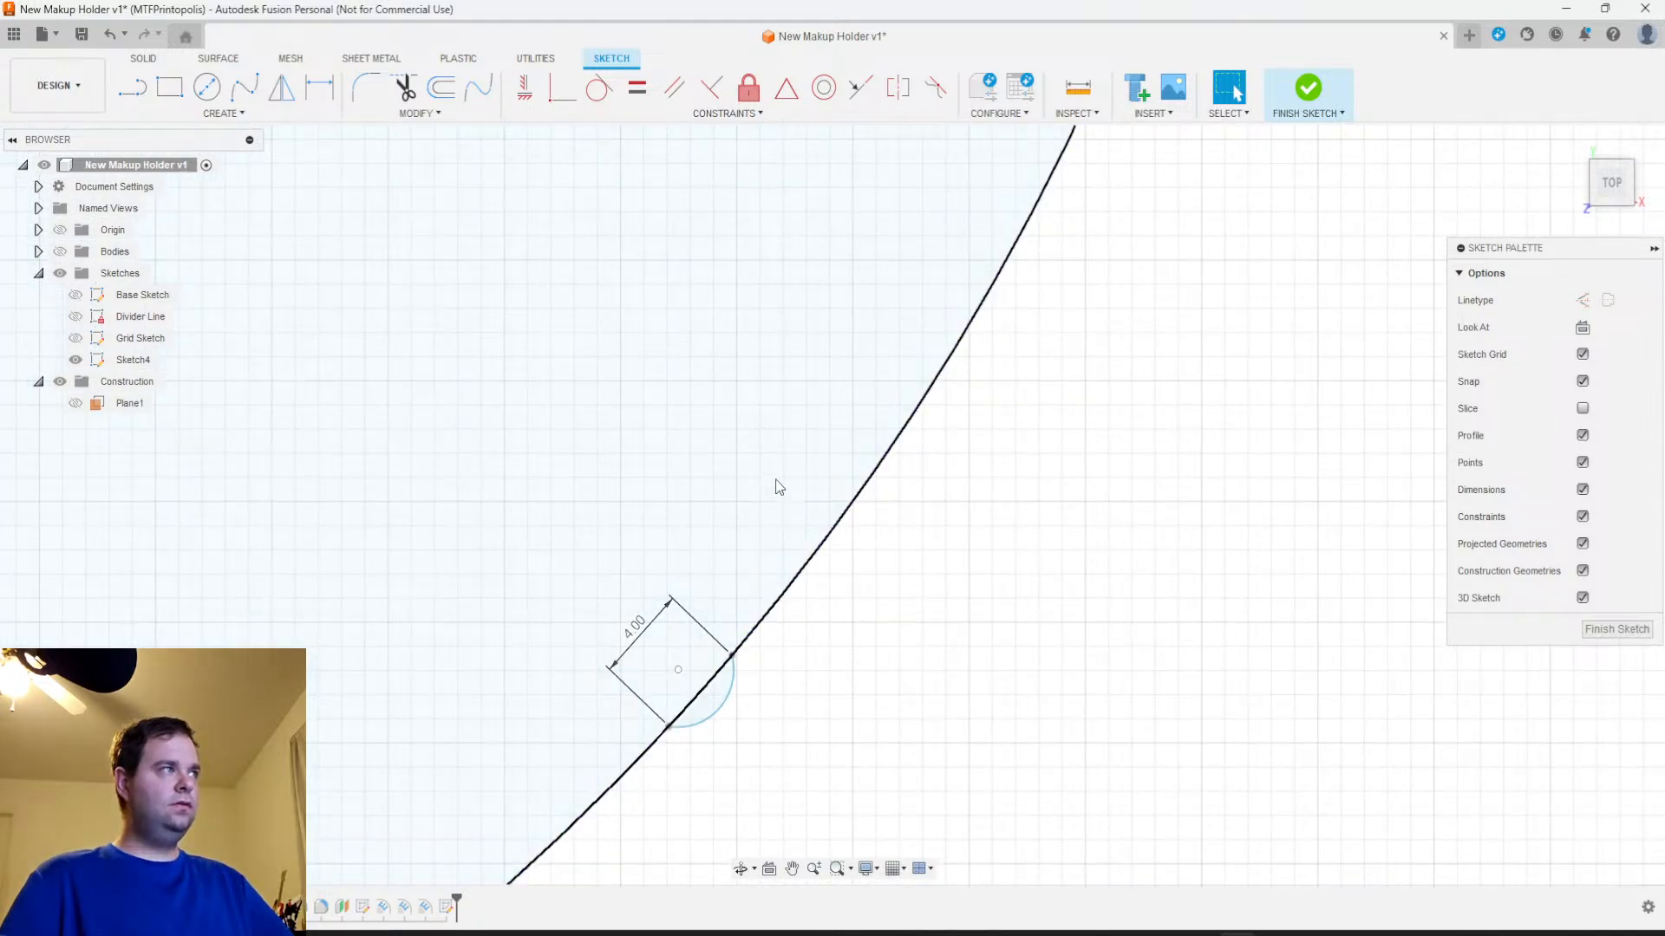
left_click(222, 113)
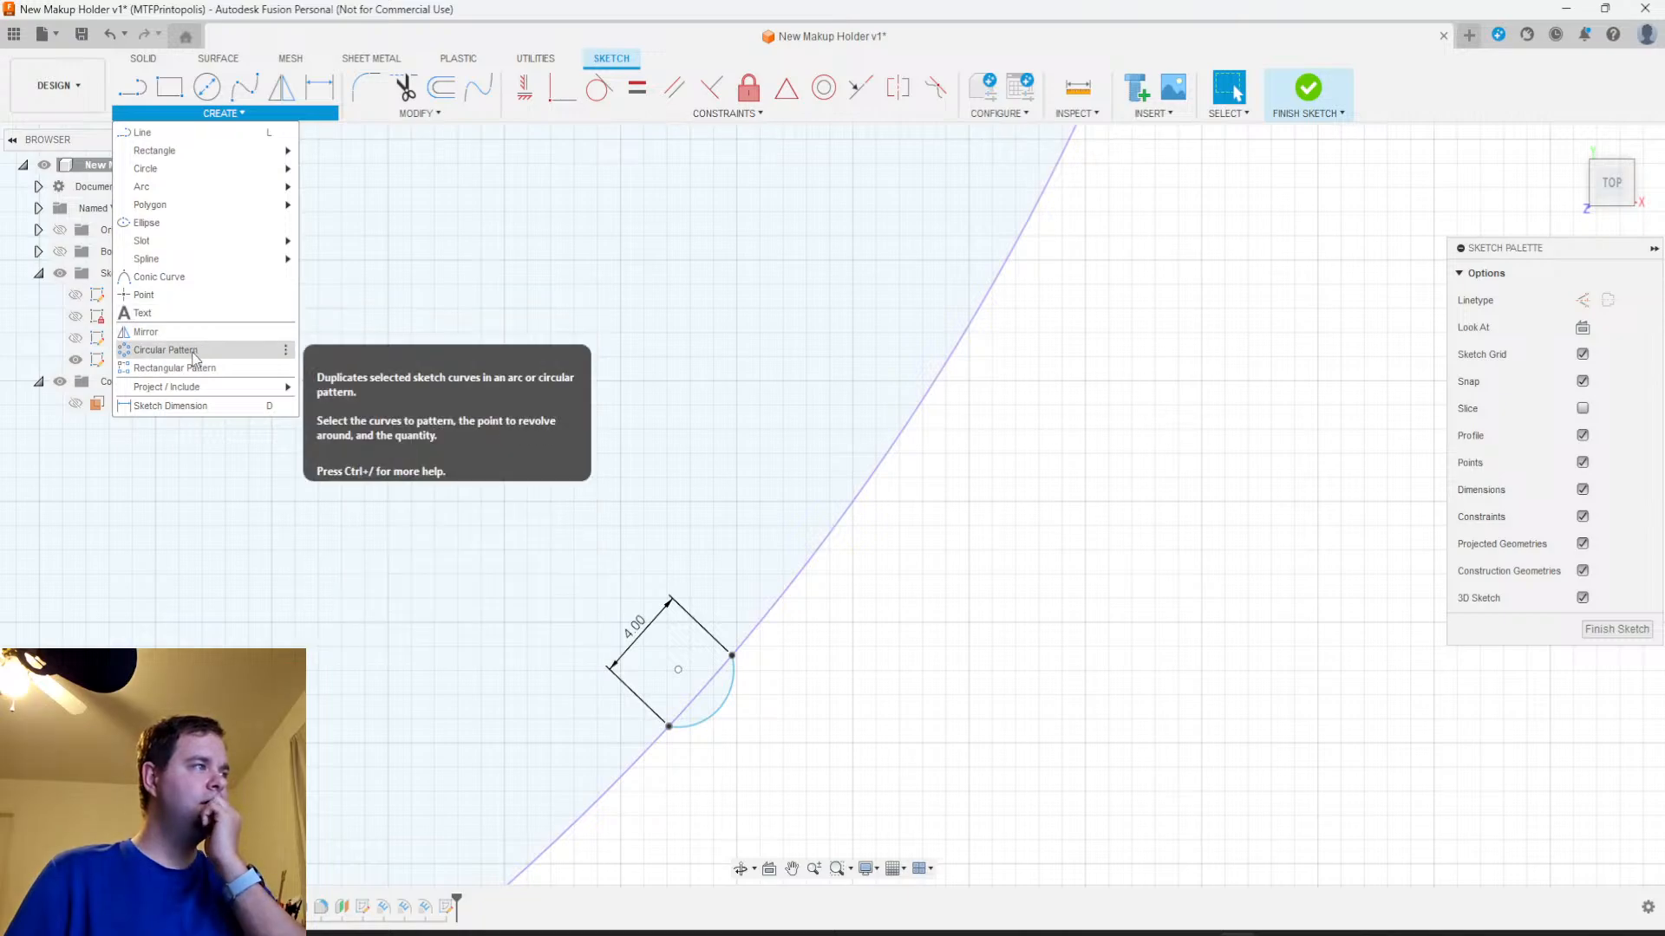
left_click(195, 357)
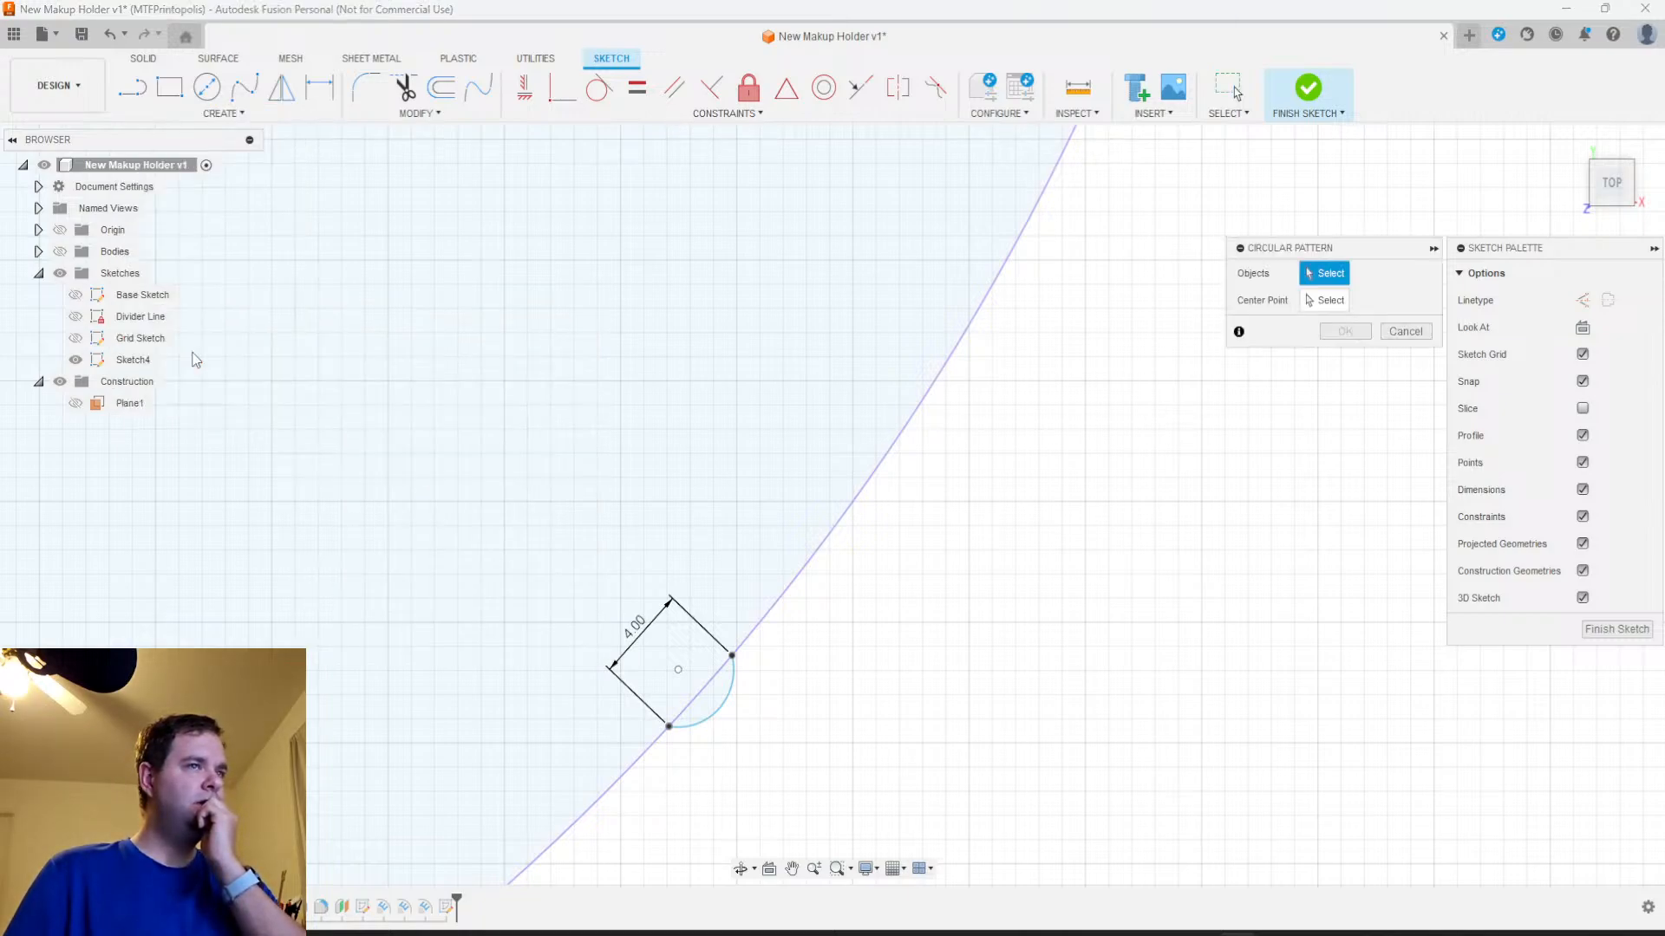
left_click(1404, 332)
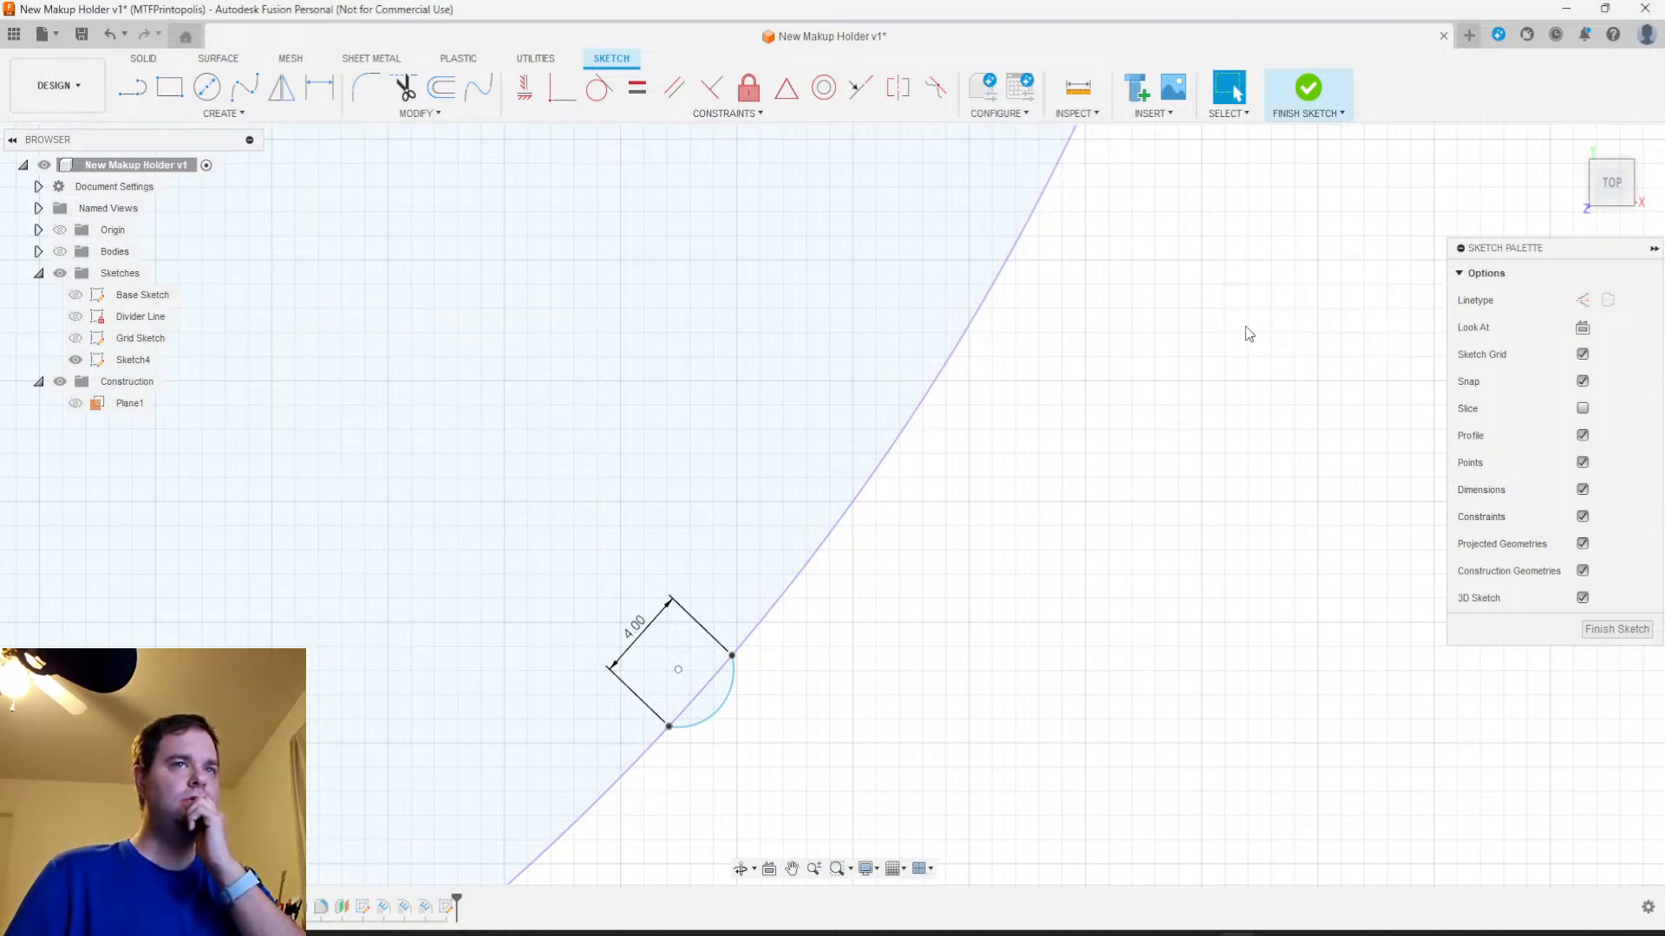
left_click(222, 114)
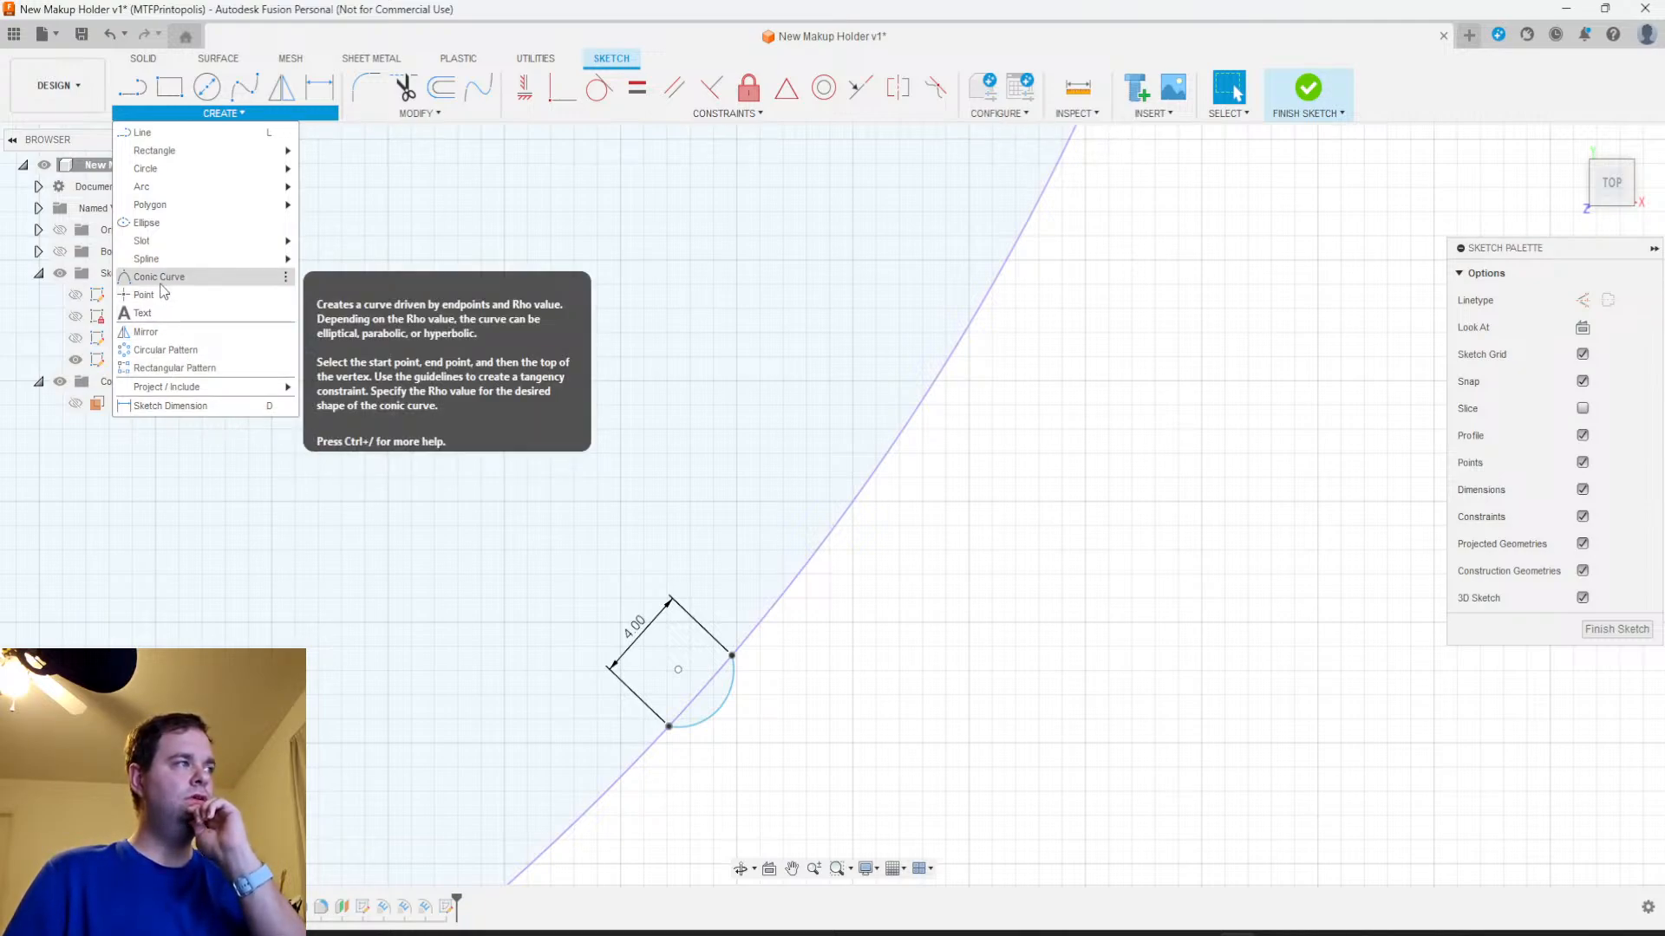
mouse_move(182, 243)
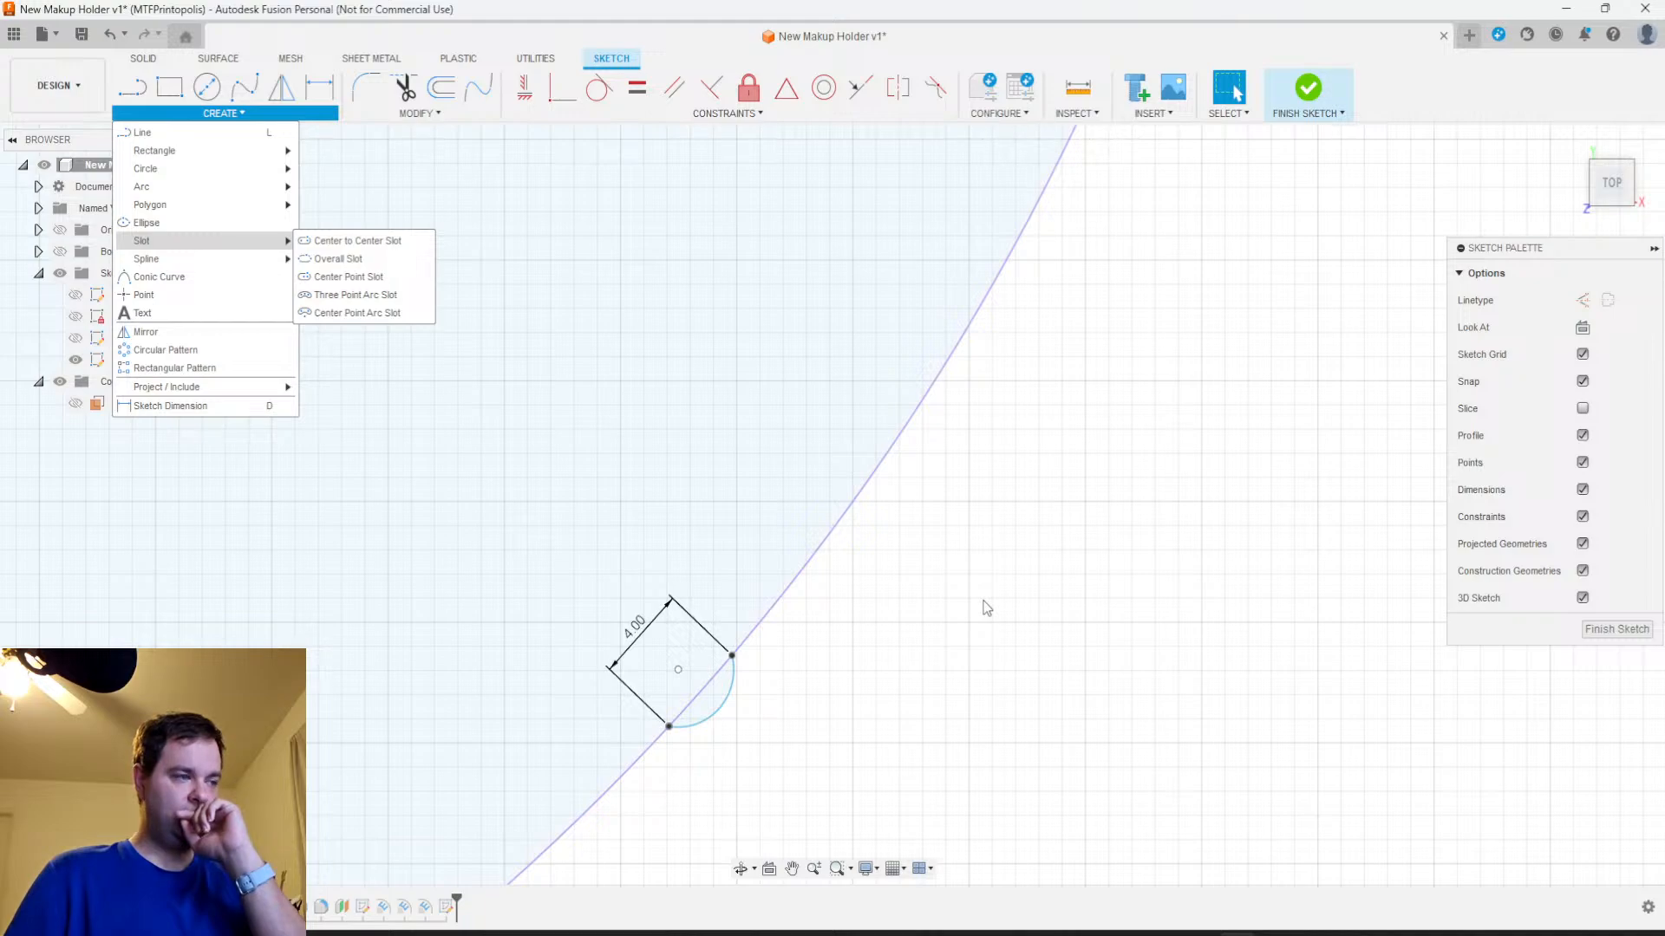
Finish the sketch with the small arc and show the holder's bodies again
left_click(1605, 636)
scroll(836, 695, "down", 1)
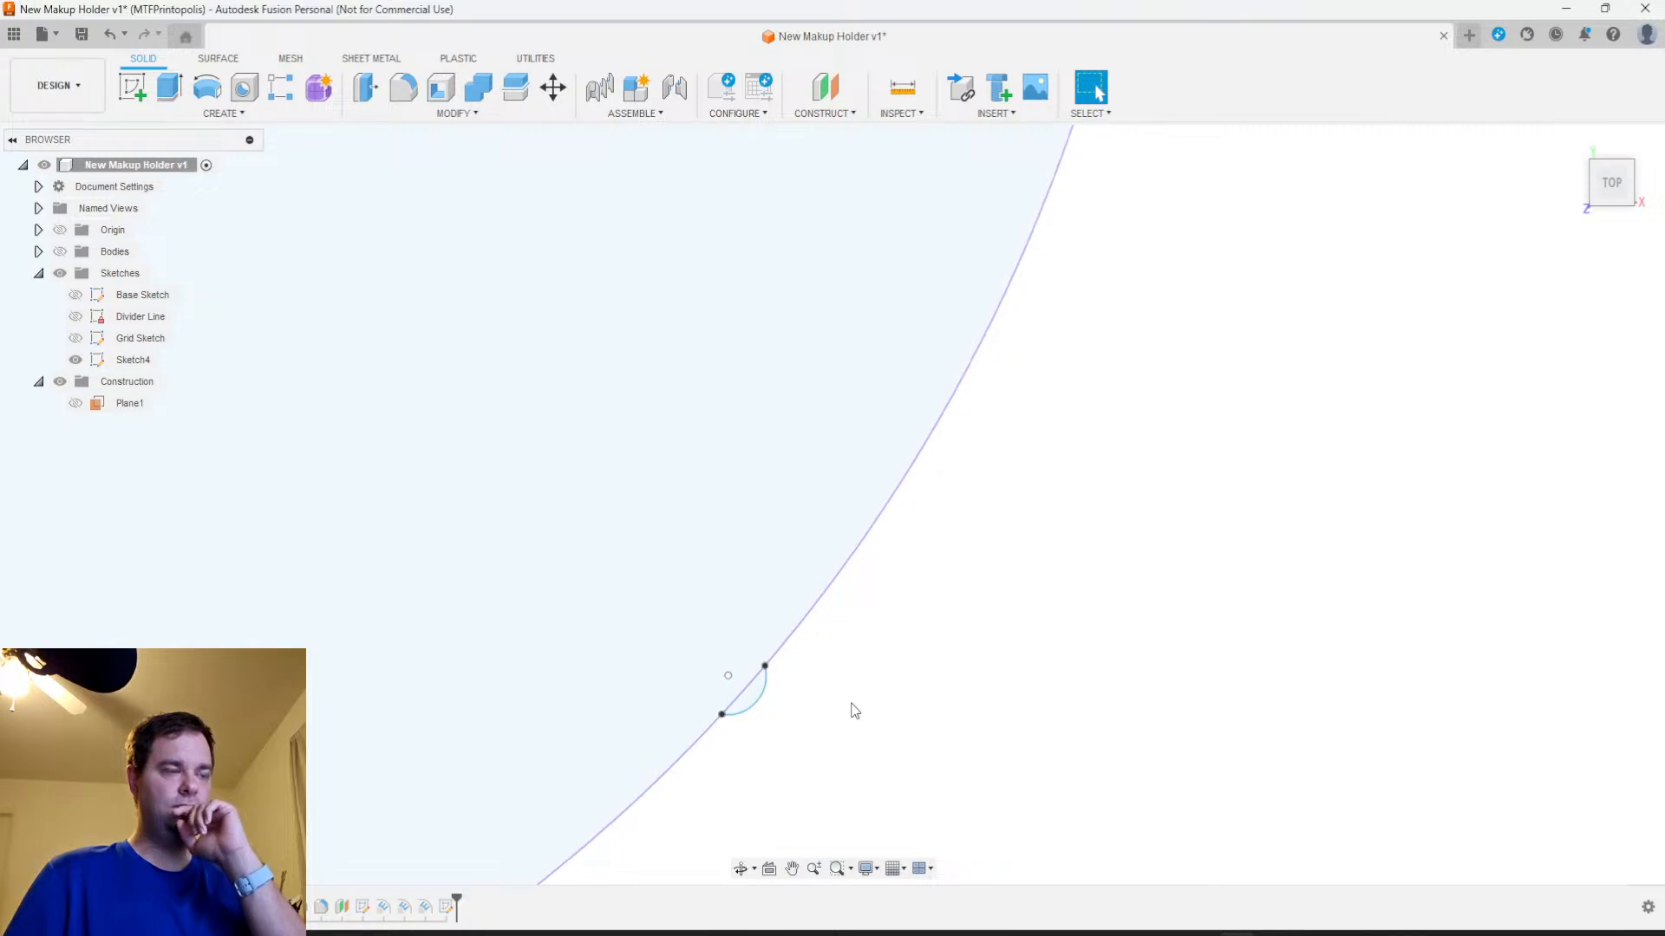
mouse_move(847, 680)
middle_mouse_down("shift")
mouse_move(844, 594)
mouse_move(861, 675)
middle_mouse_up("shift")
scroll(811, 712, "down", 2)
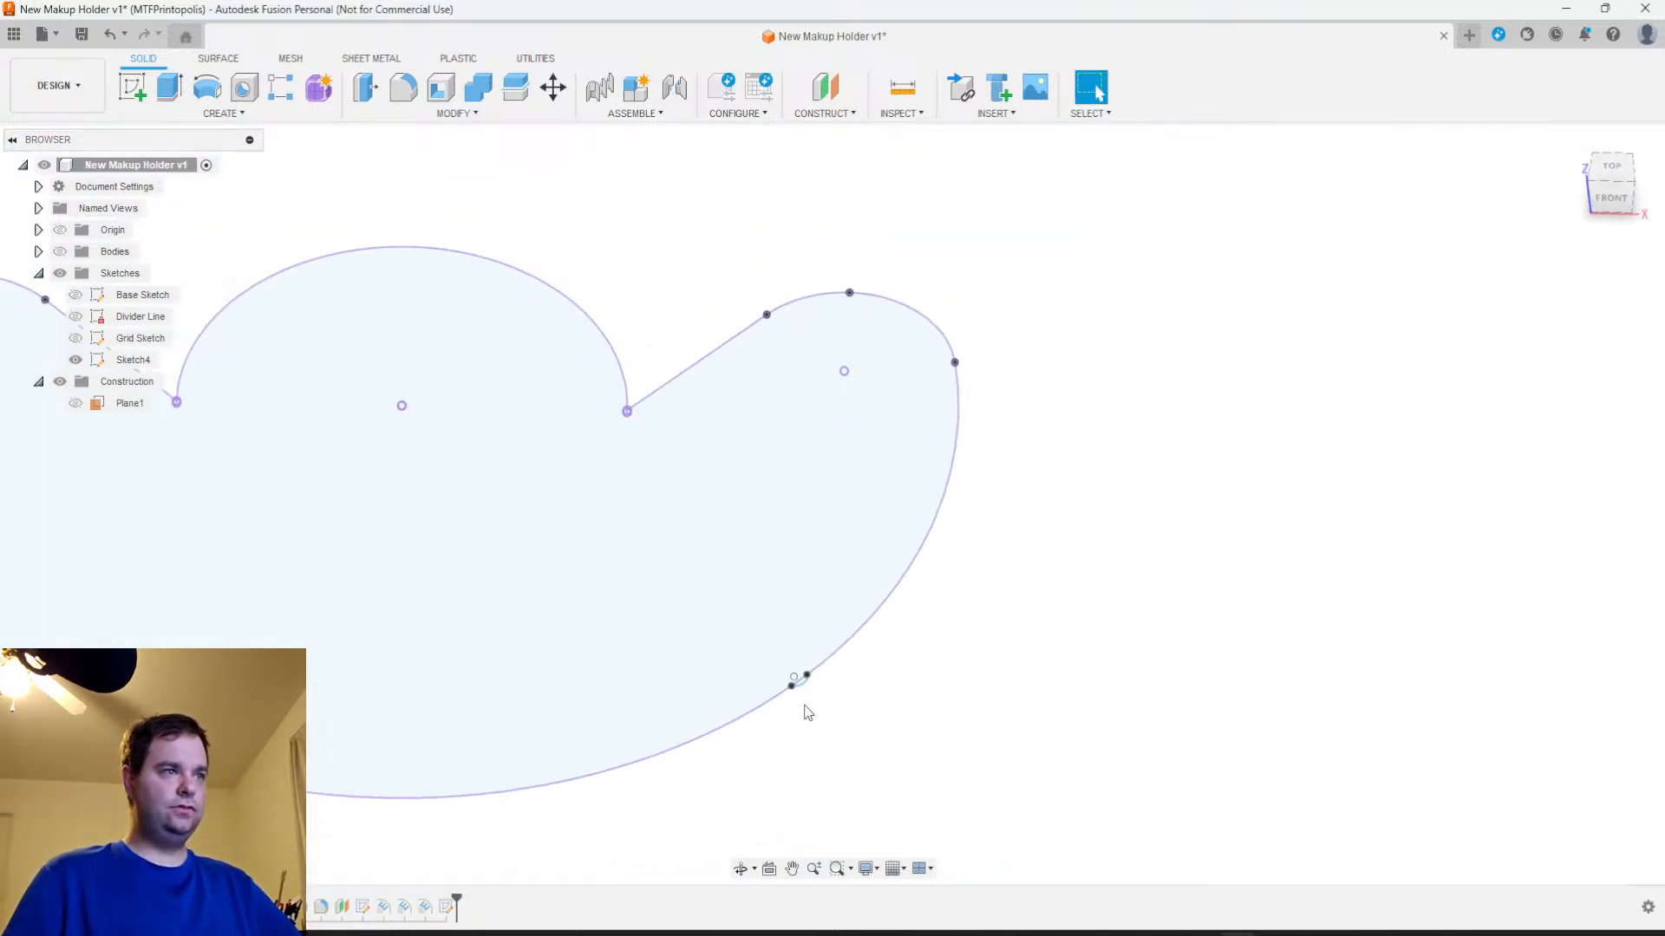
scroll(804, 684, "up", 2)
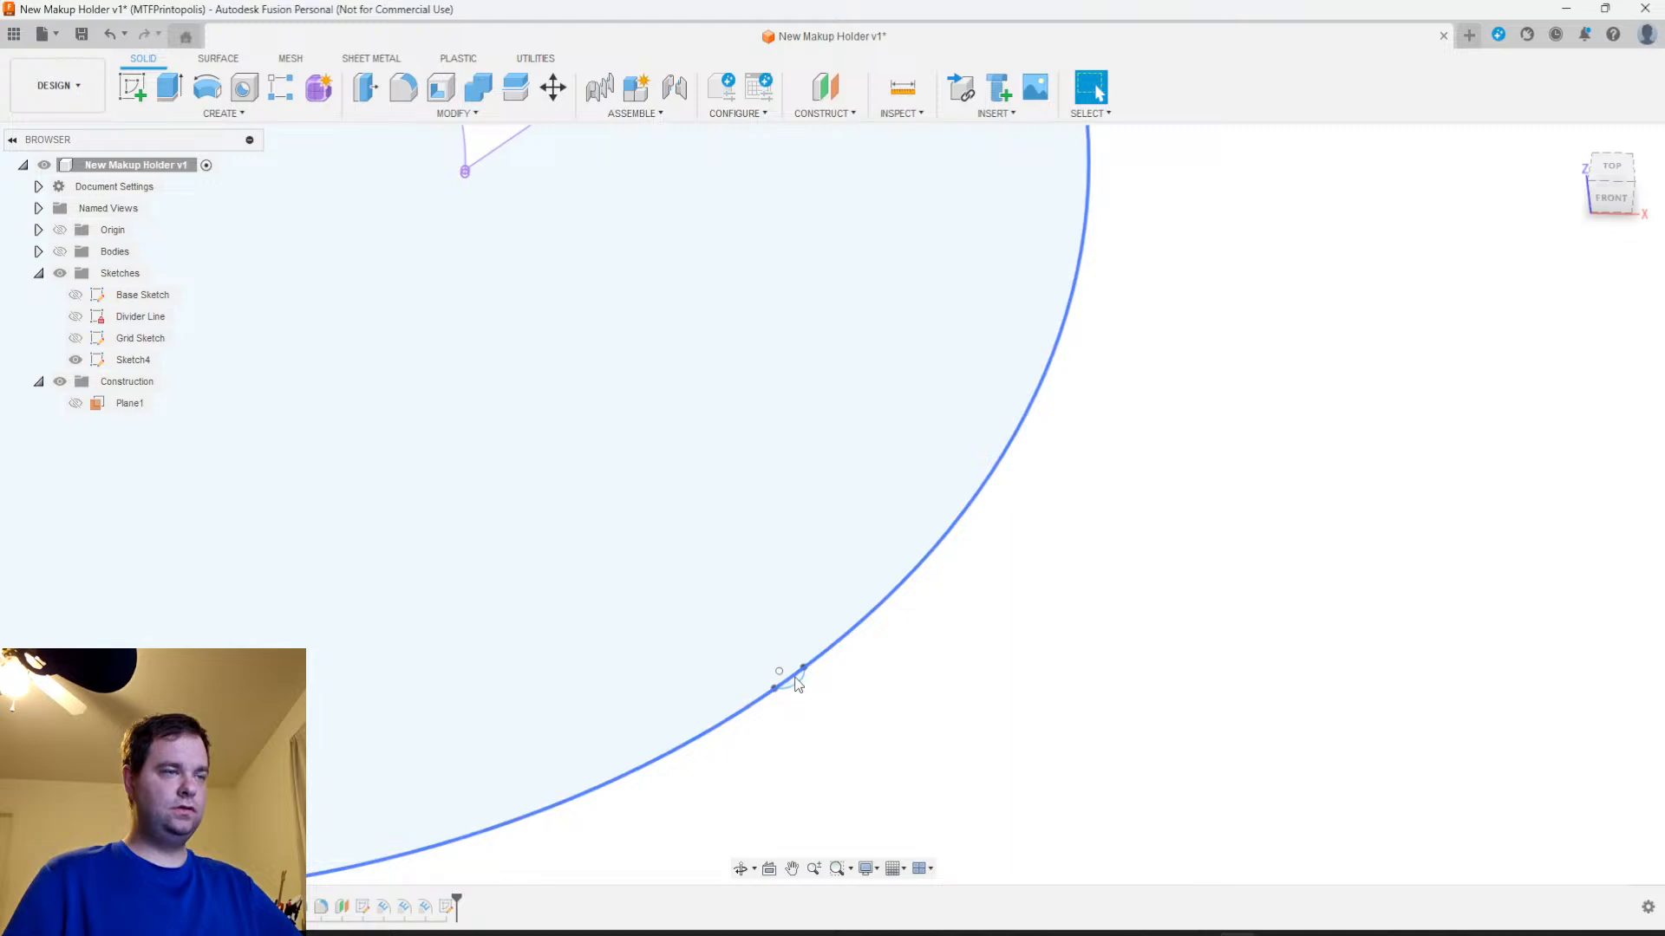
scroll(825, 685, "up", 2)
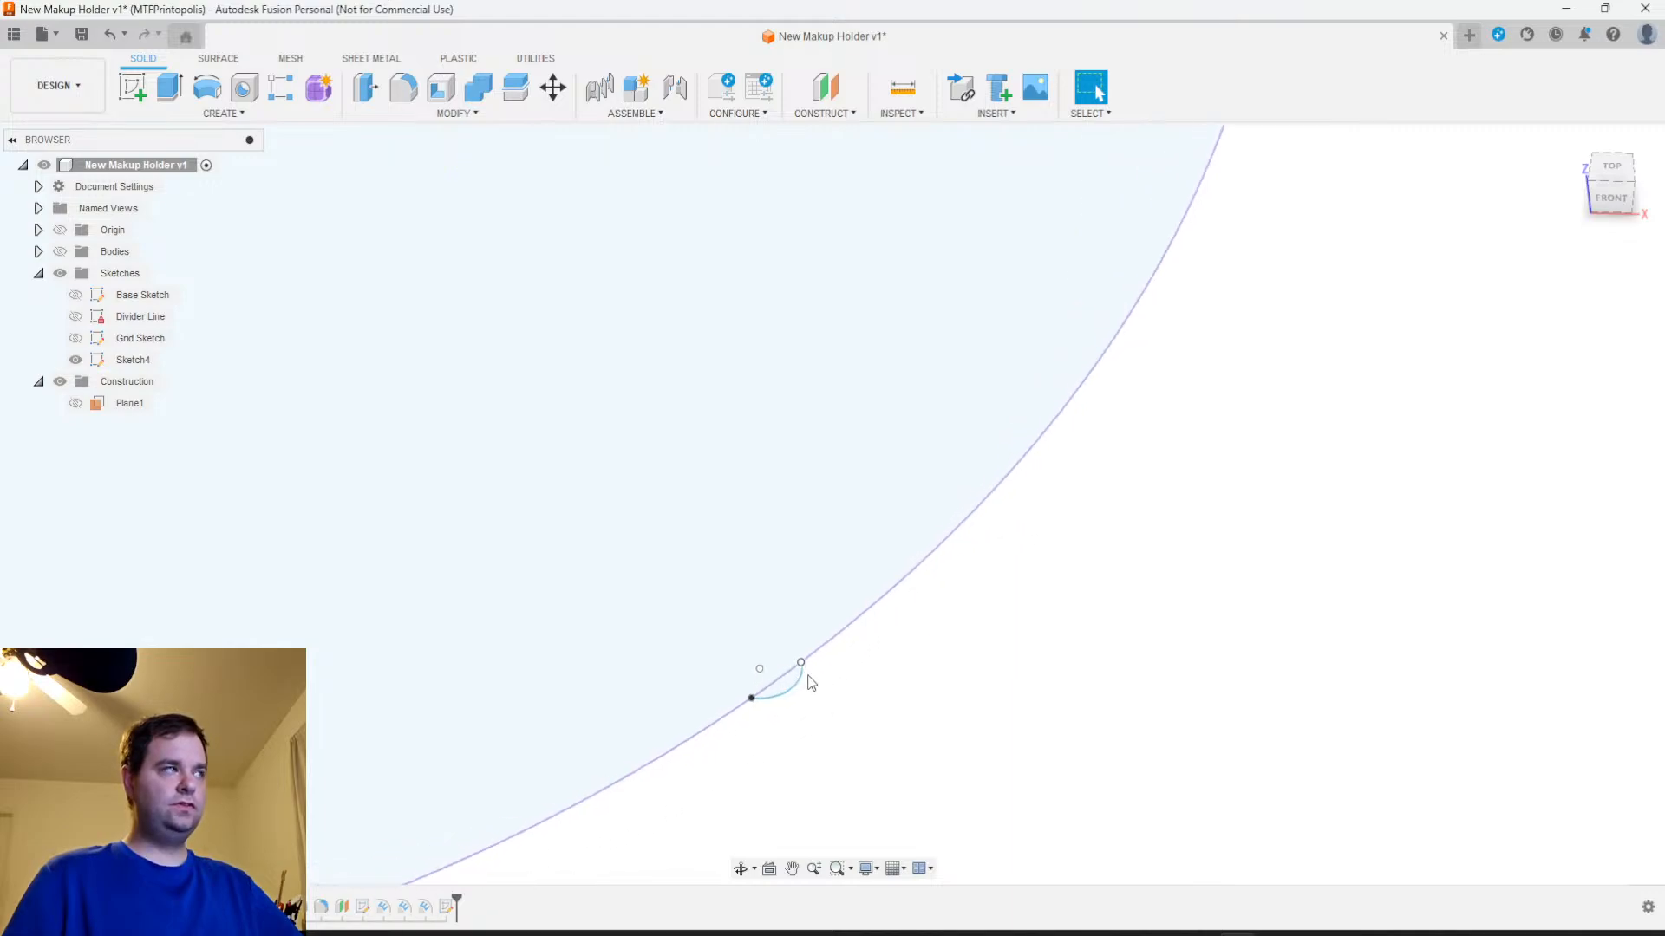
left_click(230, 119)
left_click(230, 120)
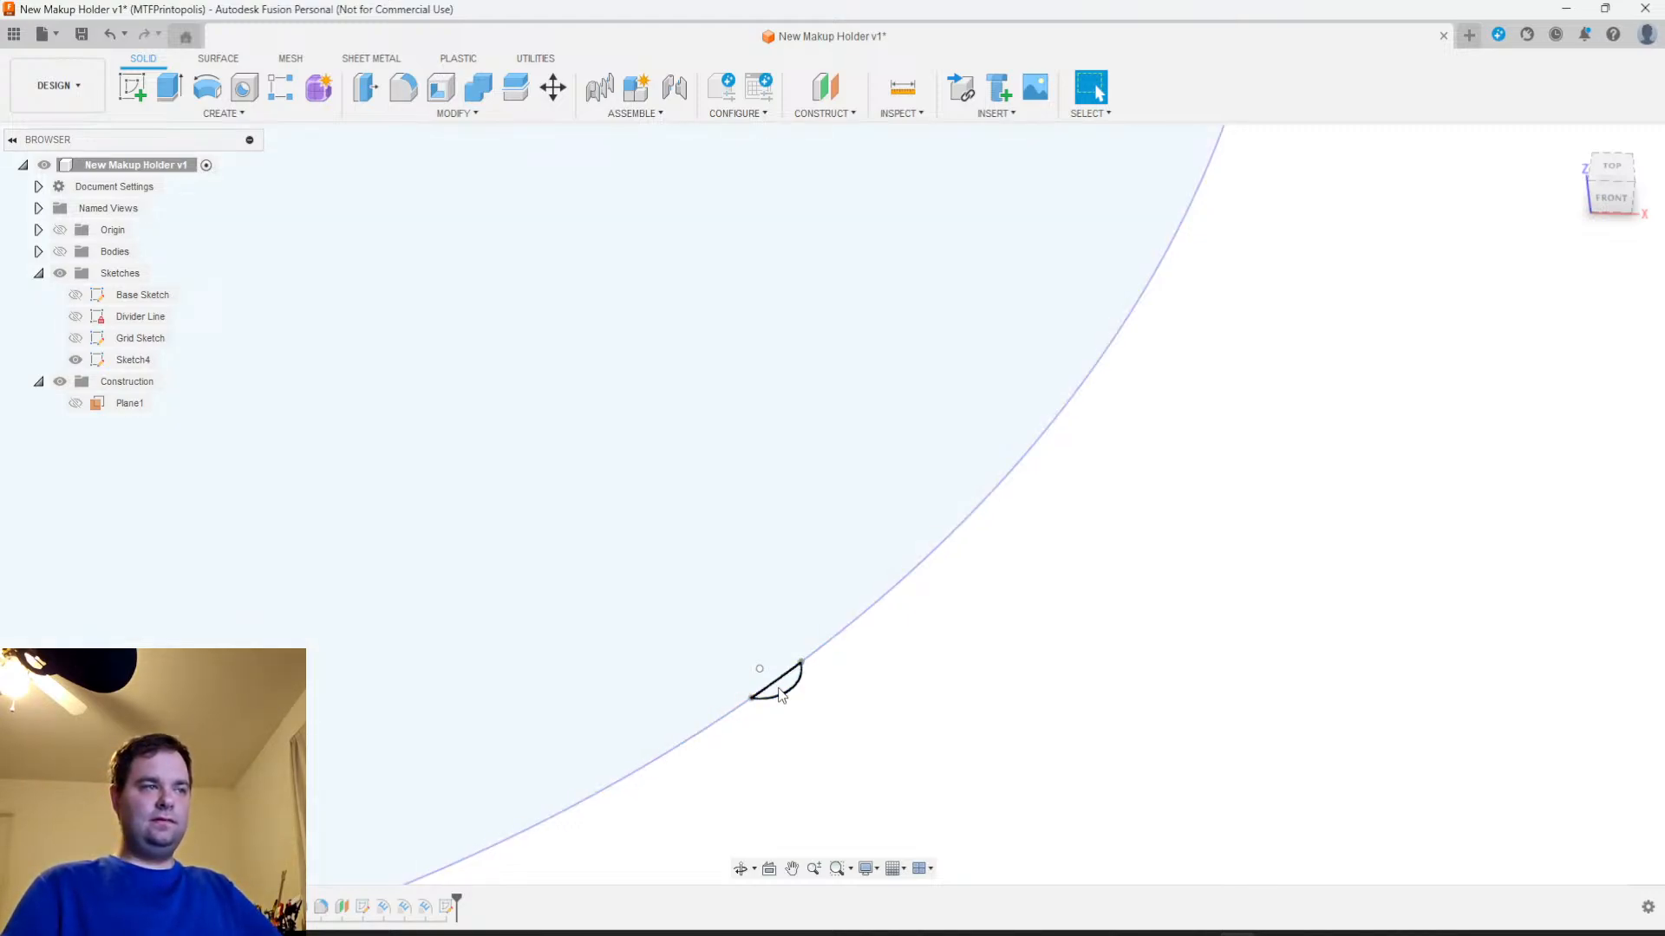
left_click(61, 251)
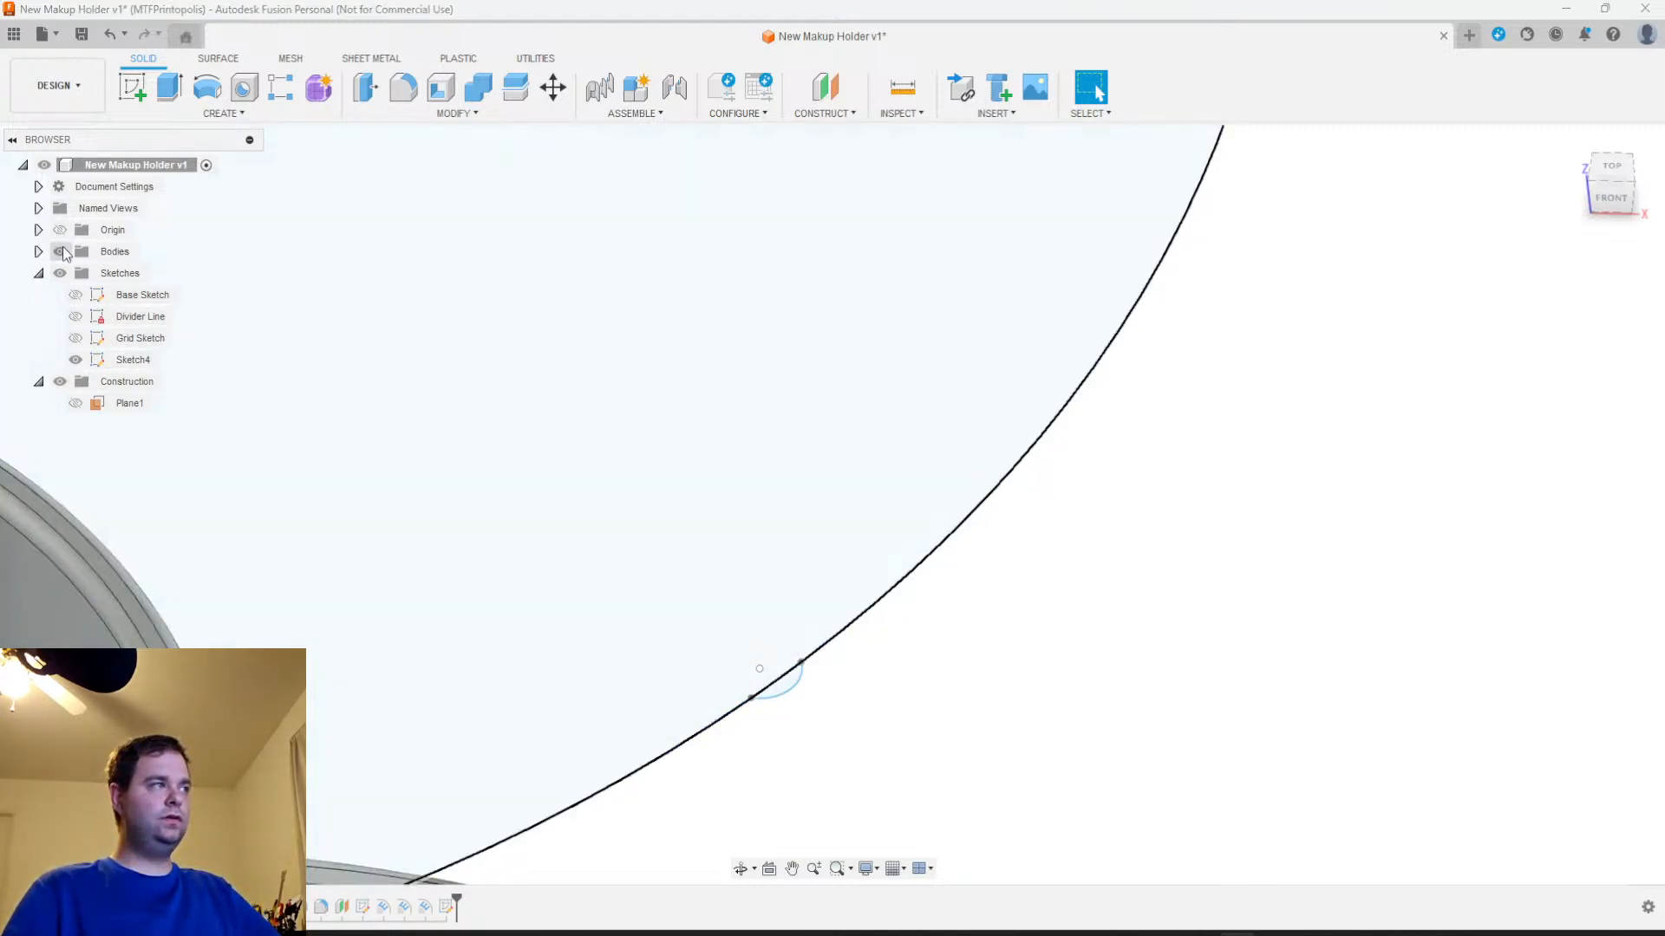
scroll(699, 758, "down", 5)
scroll(761, 753, "up", 7)
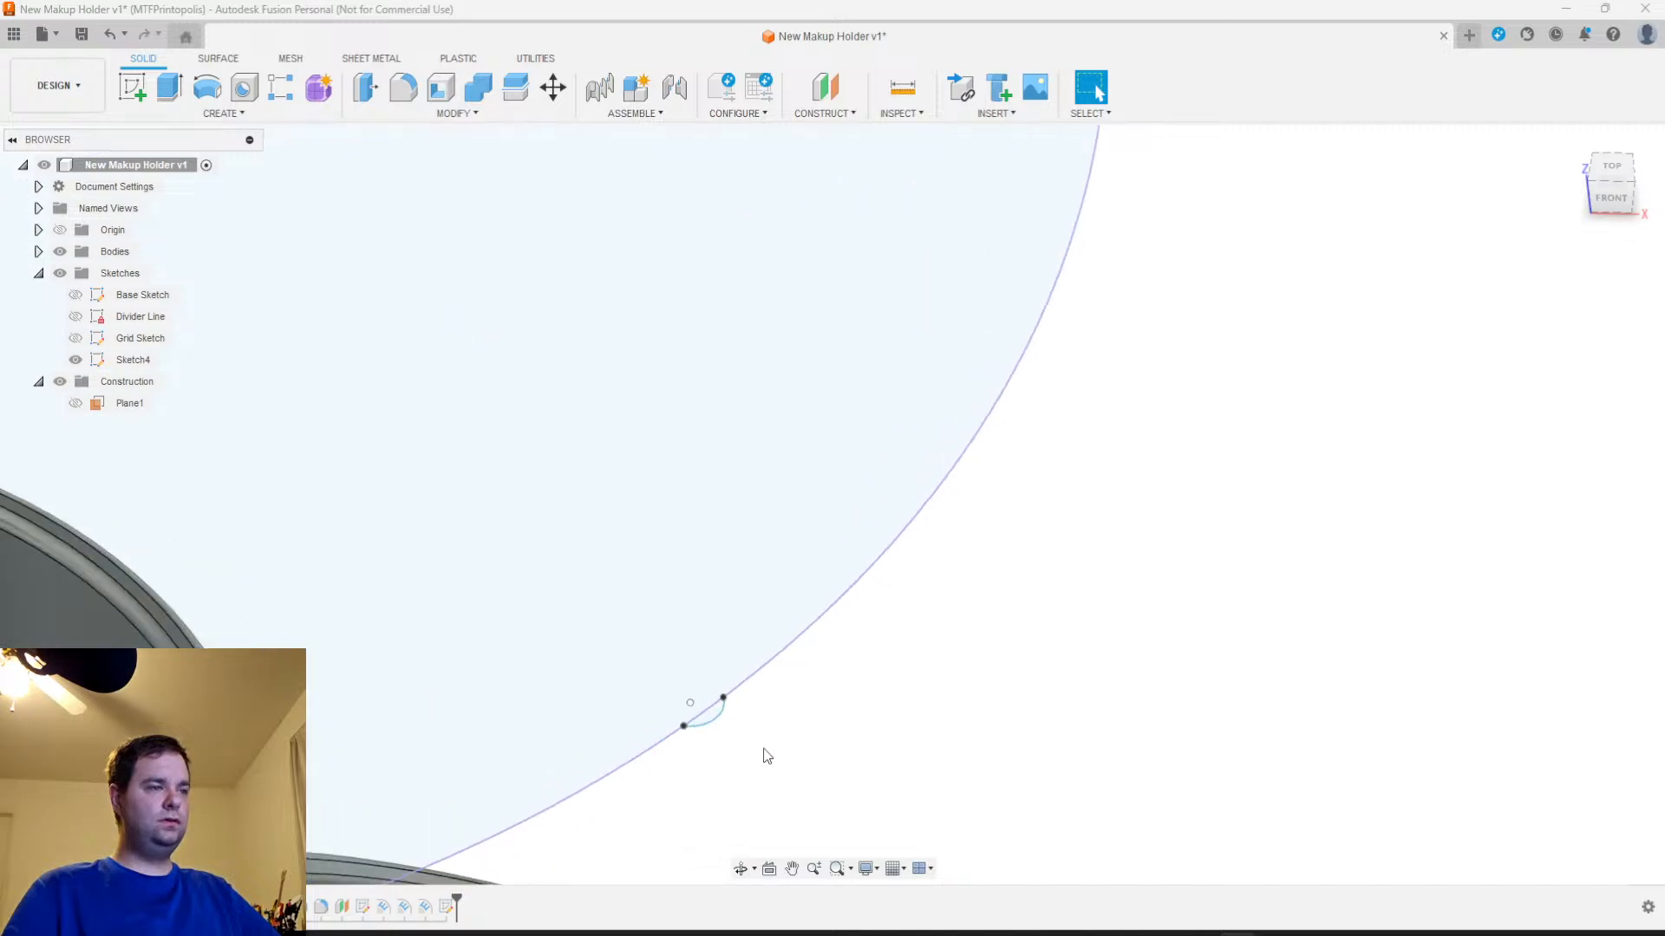
Try to extrude the small arc profile from an Object start, using the holder's underside face as the start object
left_click(674, 696)
scroll(867, 701, "down", 3)
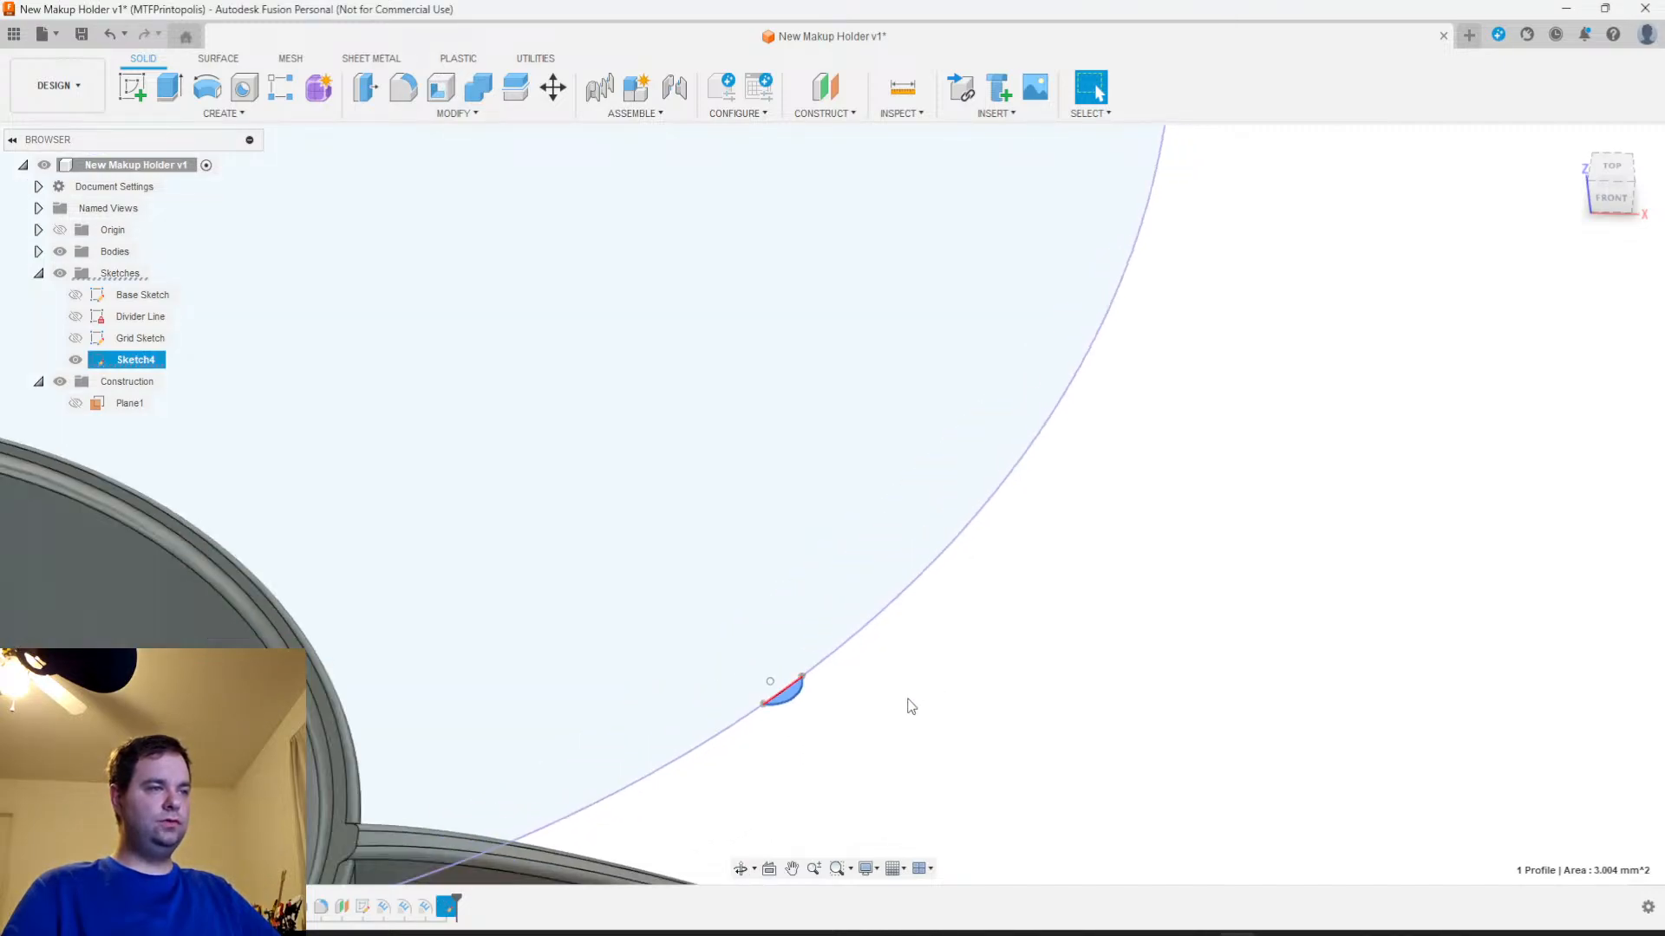
scroll(832, 442, "down", 3)
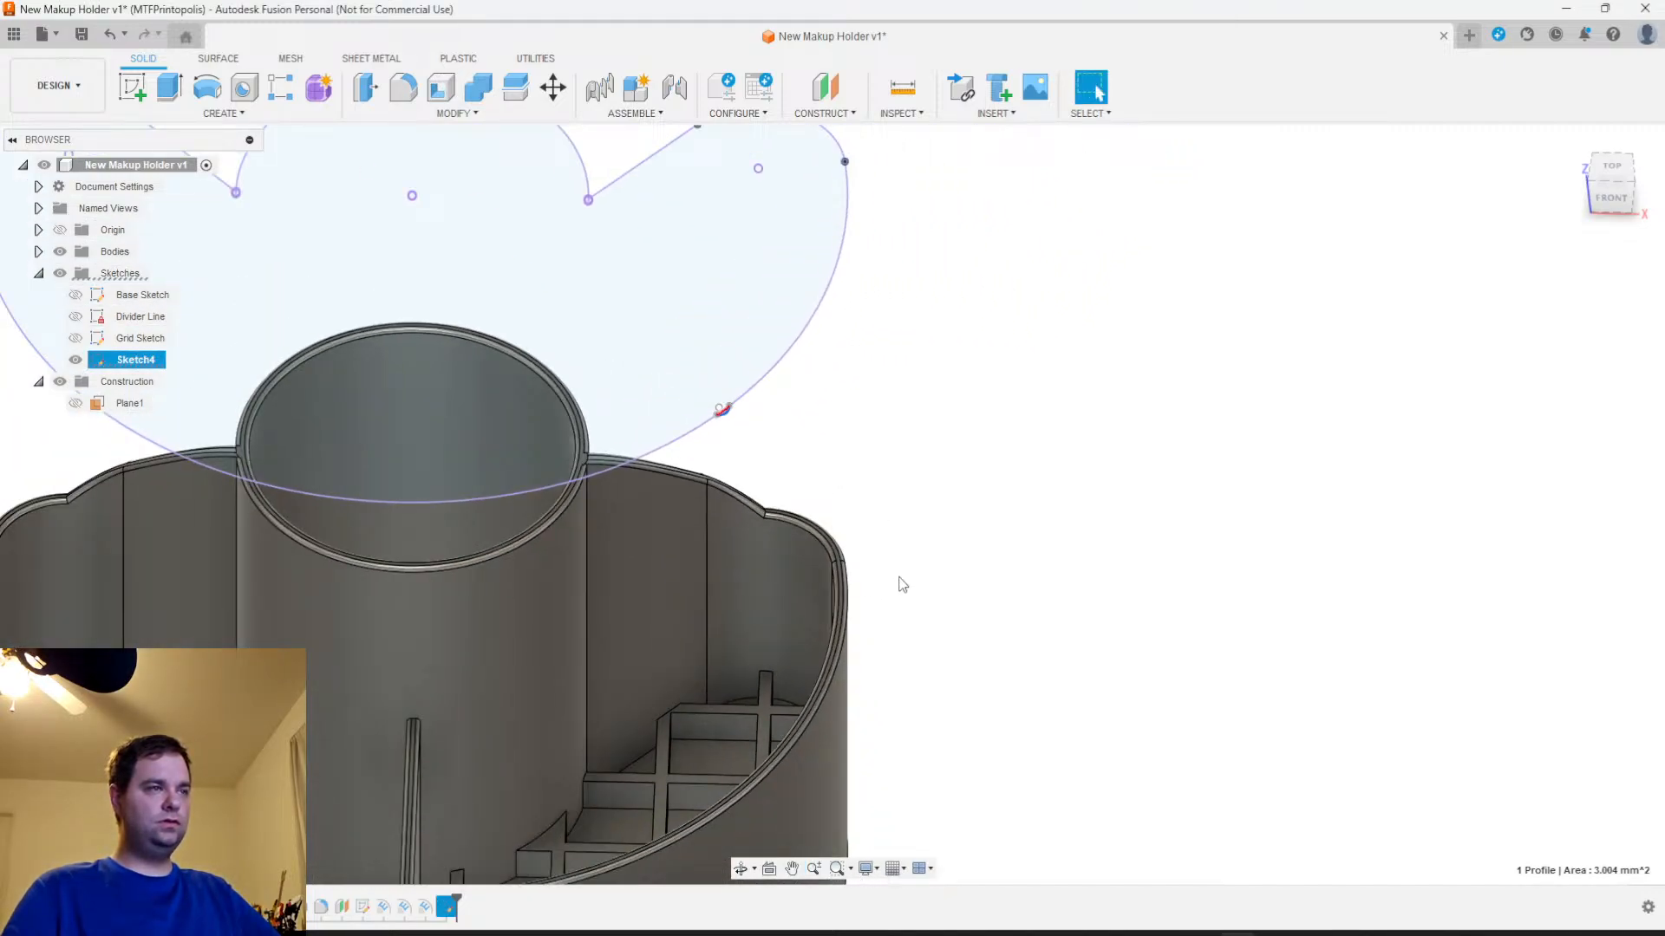
key("e")
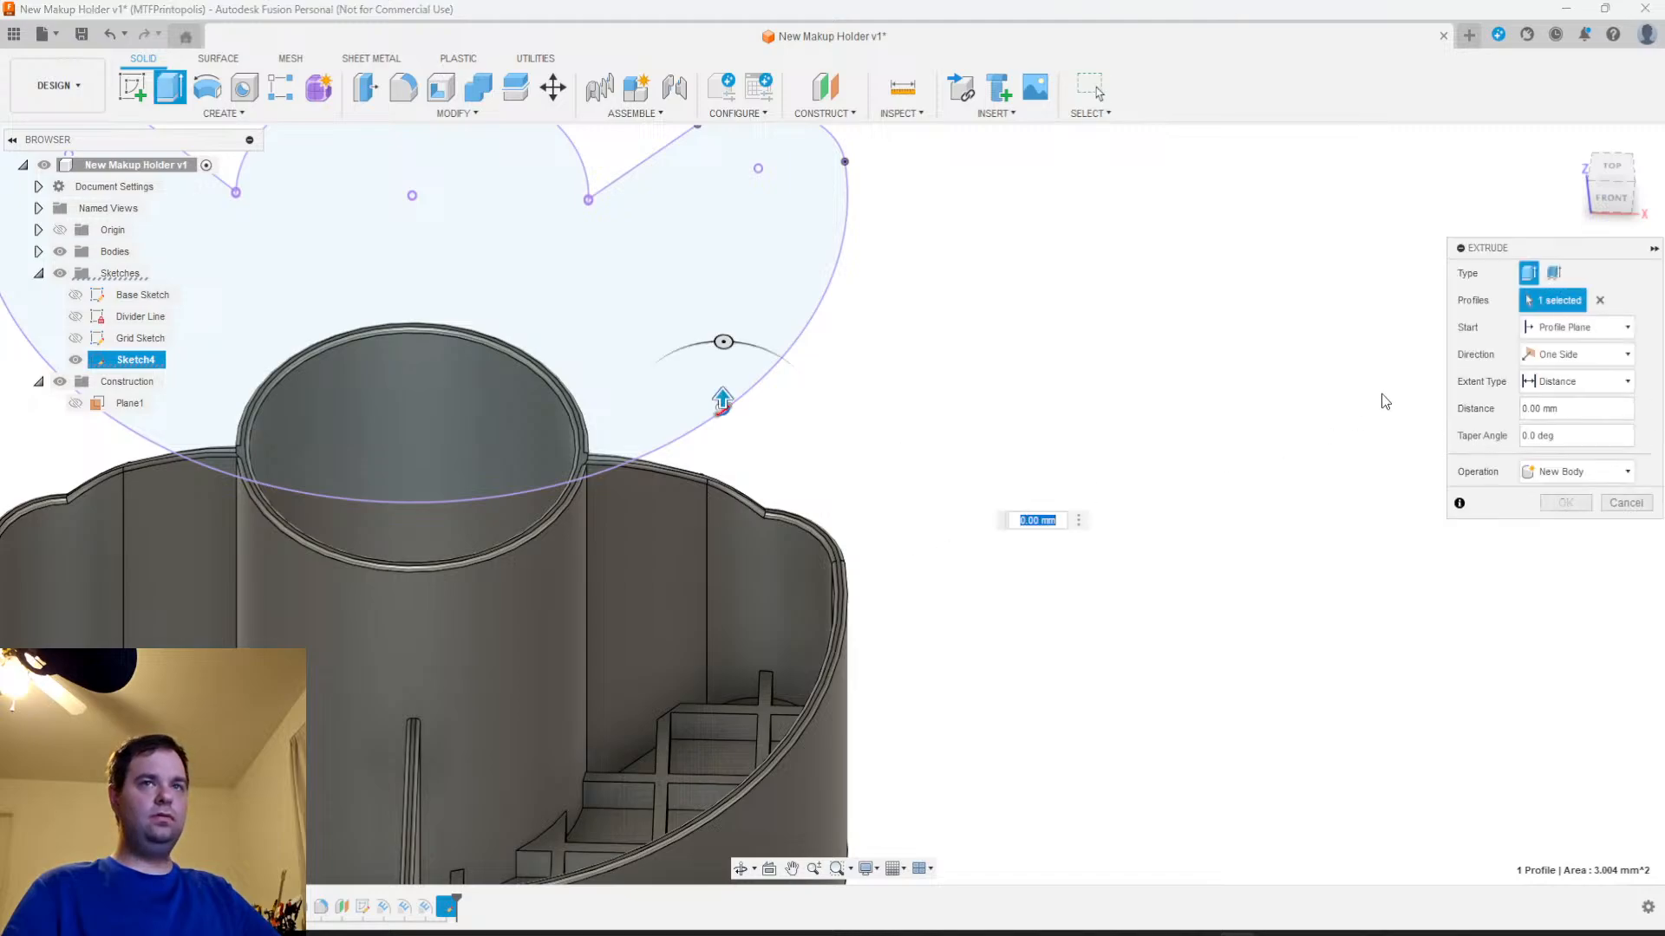
left_click(1576, 327)
left_click(1547, 387)
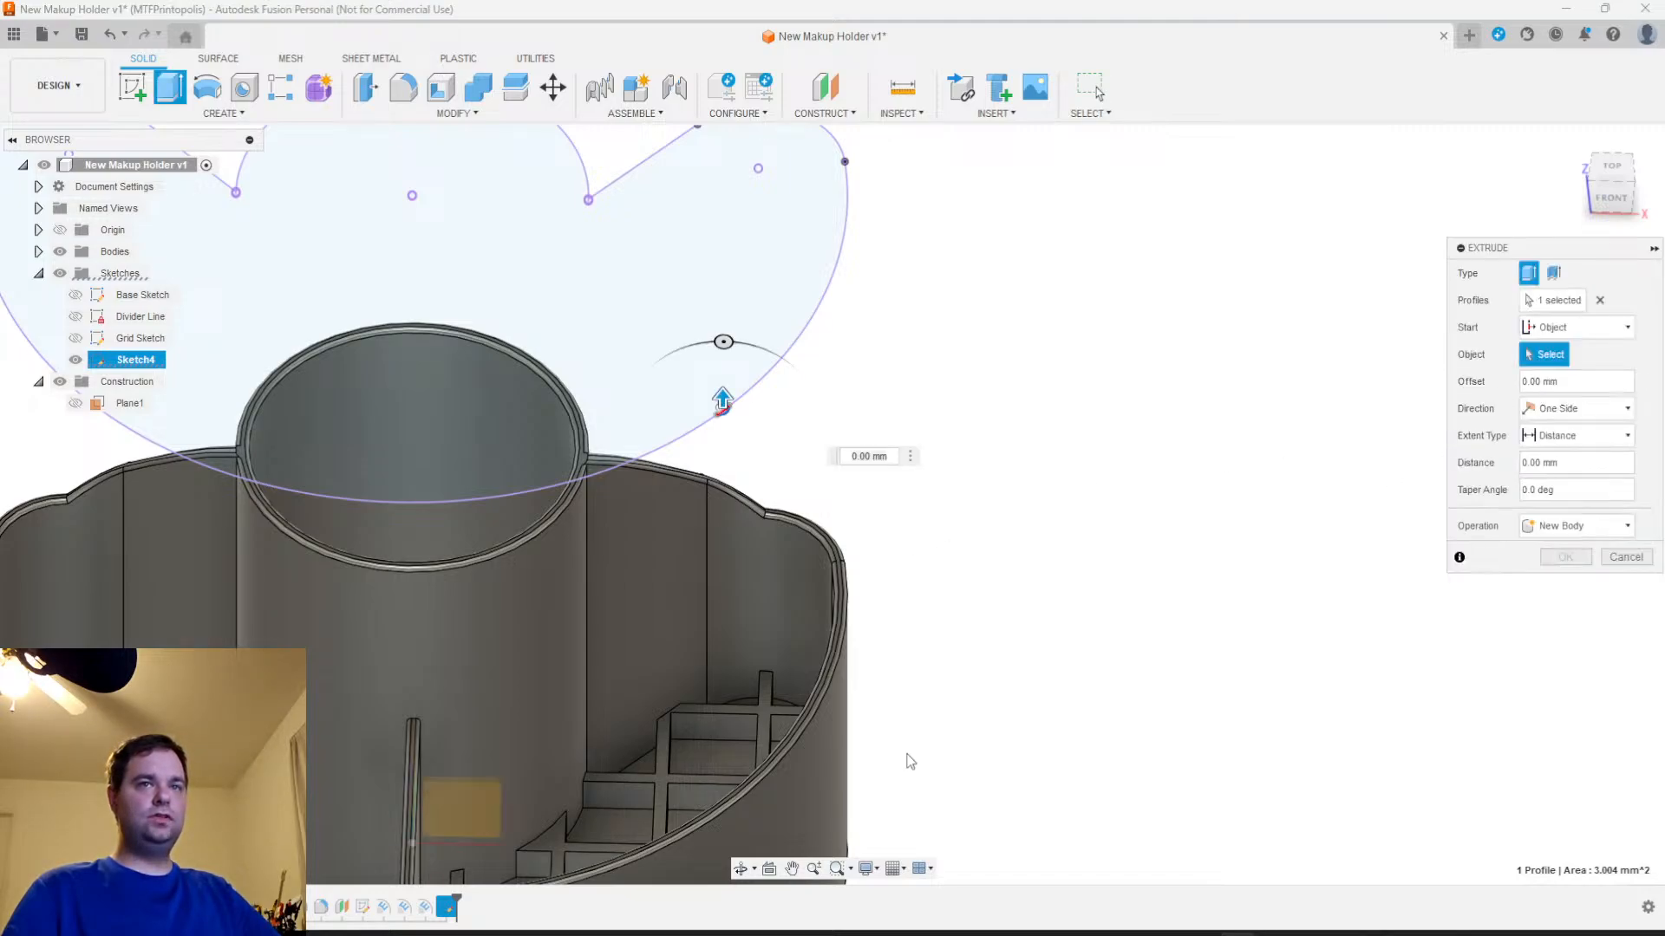
middle_click_drag(940, 780, 1044, 509, "shift")
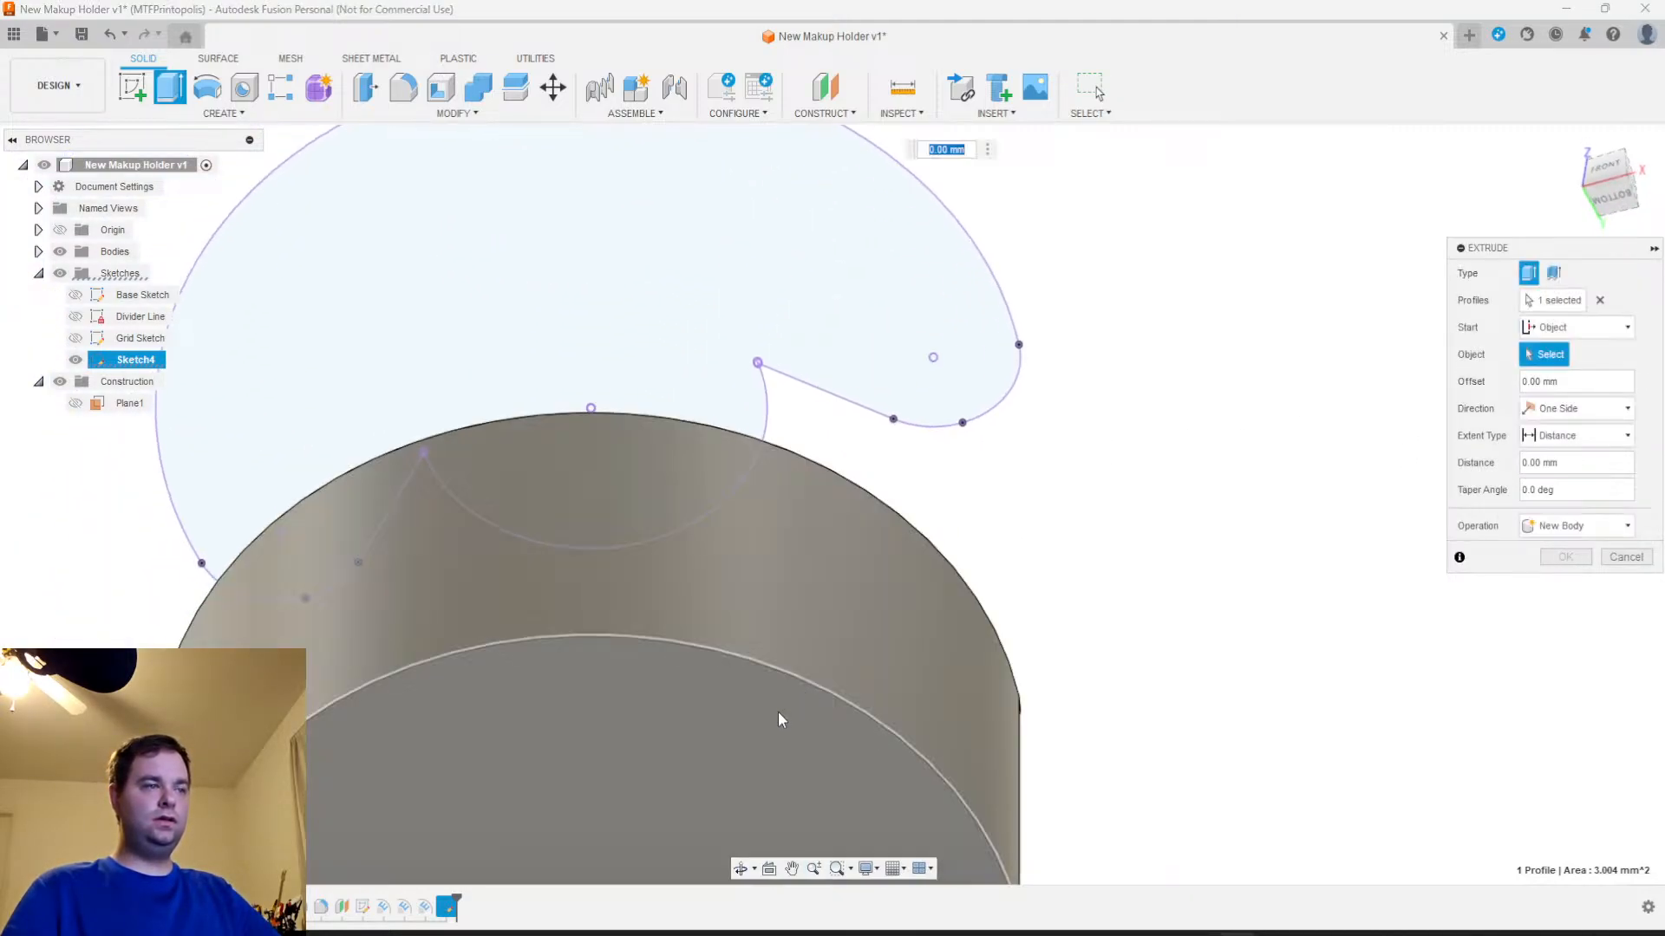
left_click(785, 708)
mouse_move(1245, 645)
middle_mouse_down("shift")
mouse_move(1246, 723)
mouse_move(1300, 761)
middle_mouse_up("shift")
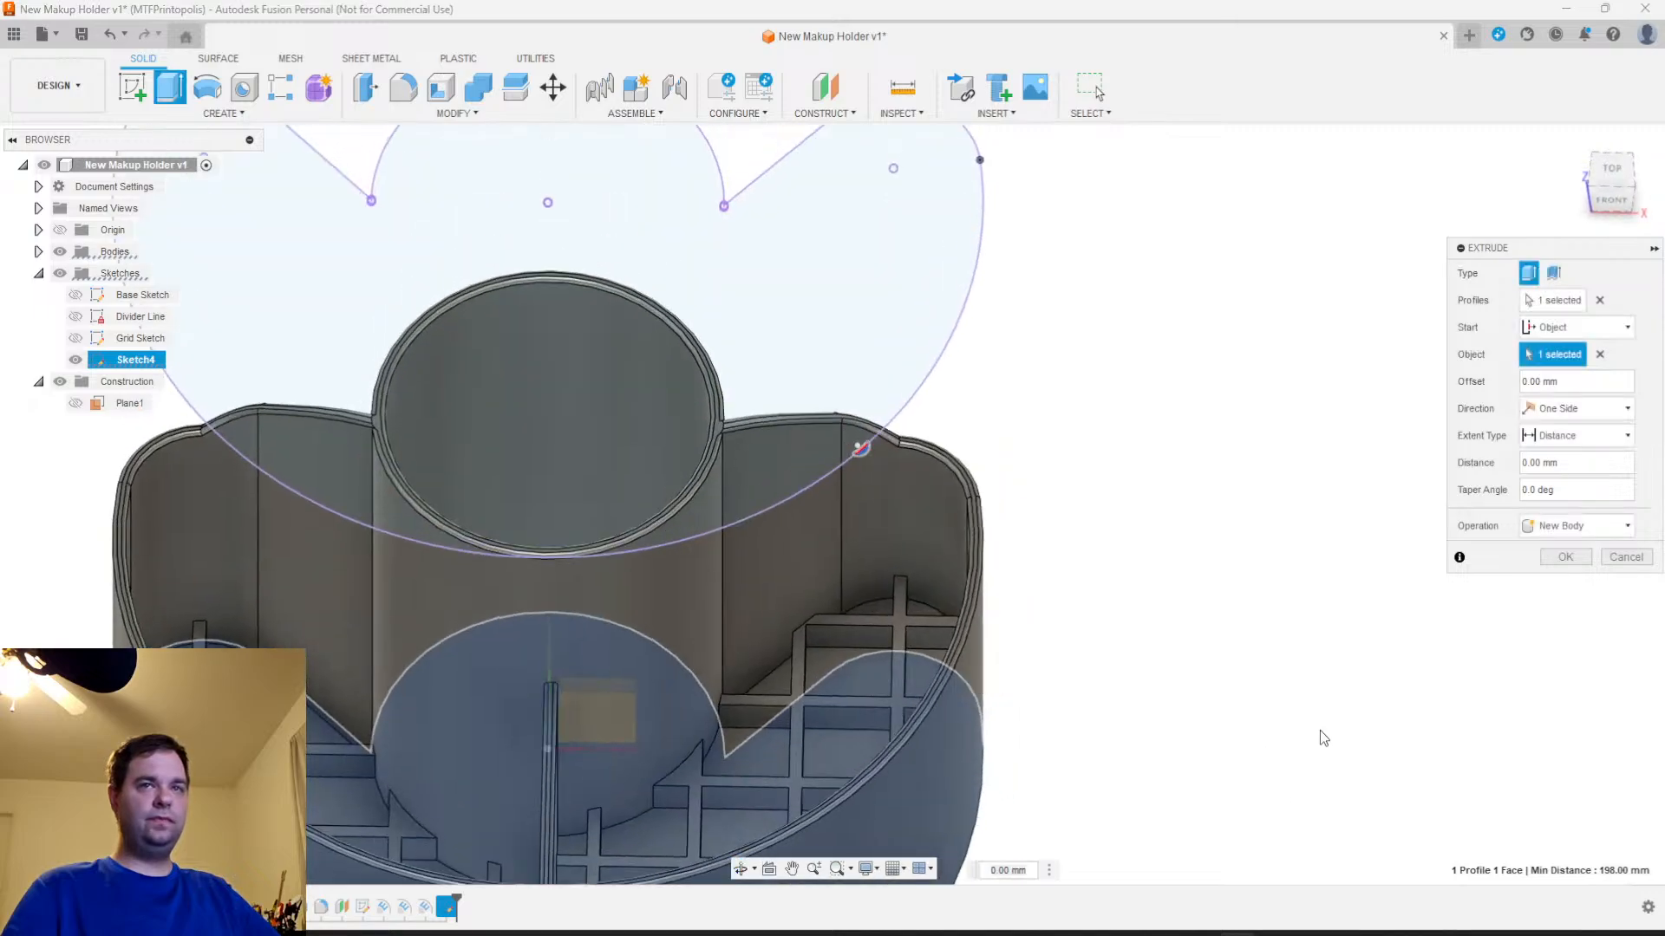
Try the rounded outer rim face as the extrusion's start object, and set the start back to the holder's underside face
scroll(888, 698, "up", 5)
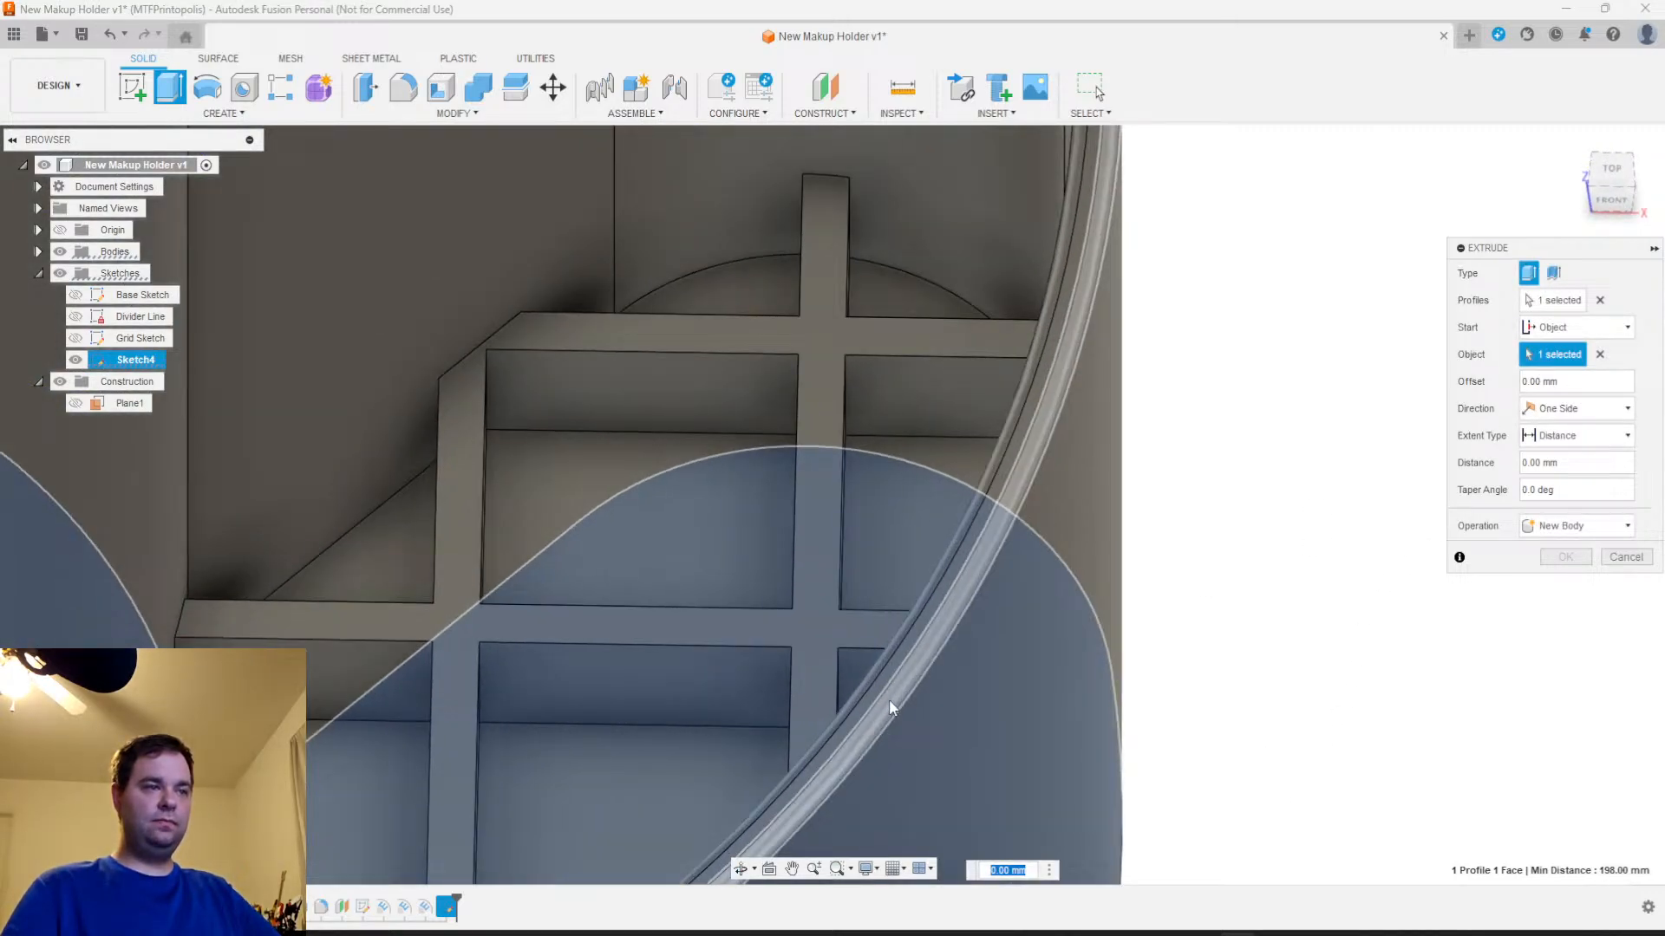
left_click(888, 699)
middle_click_drag(1194, 707, 1116, 565, "shift")
scroll(1084, 695, "down", 3)
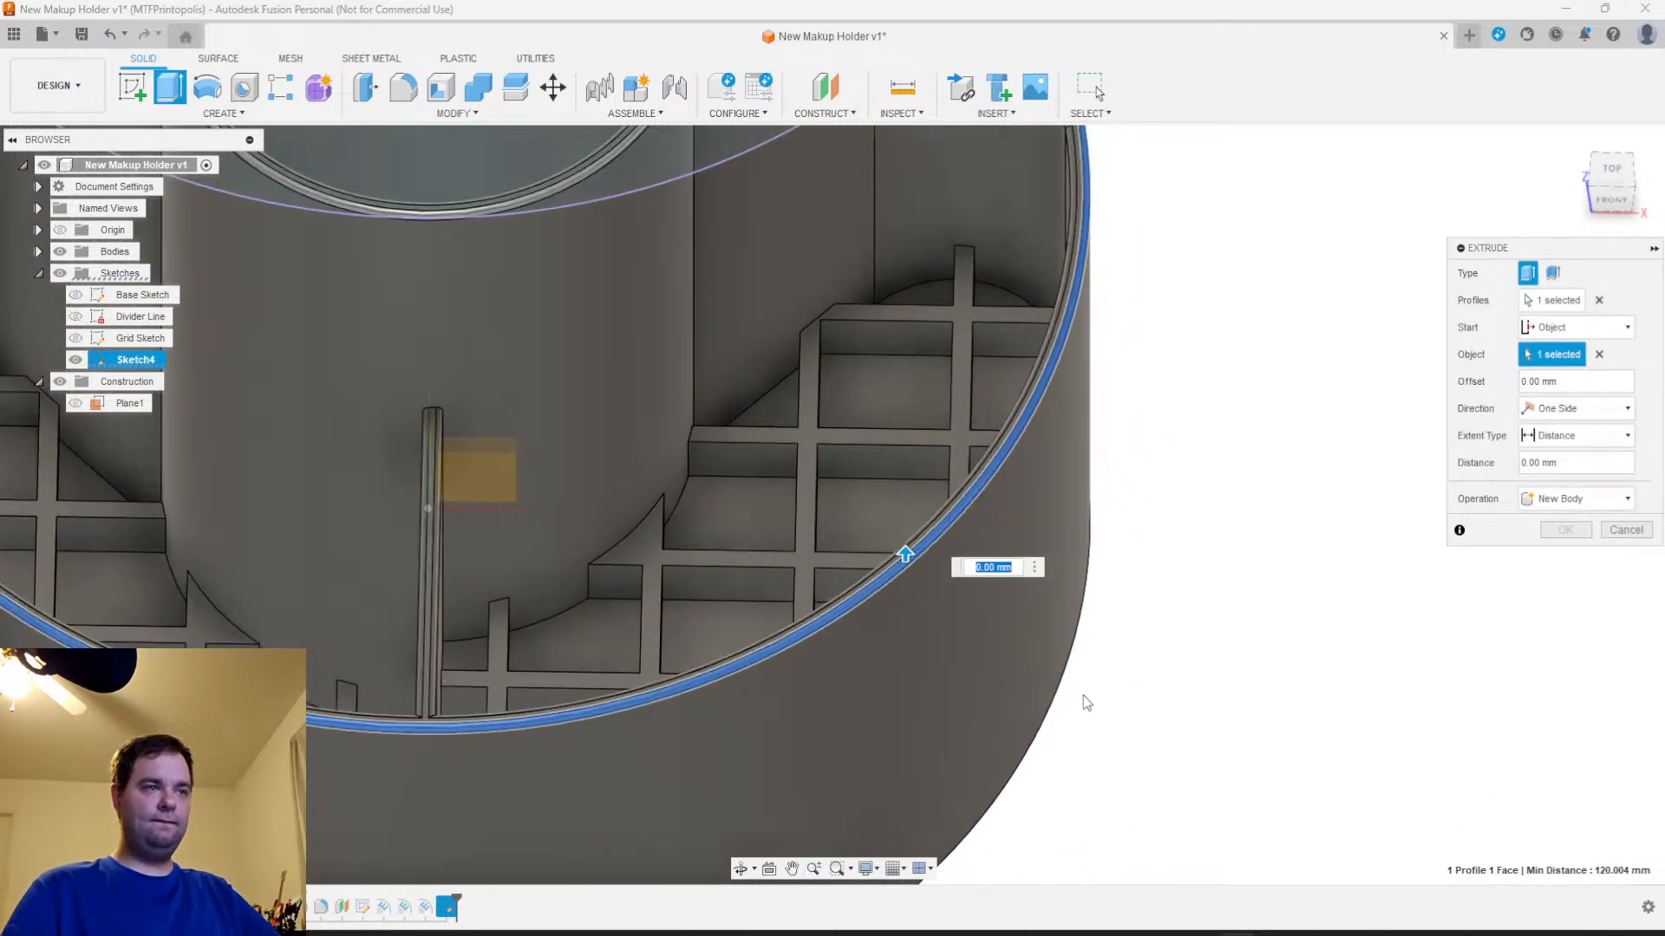
middle_click_drag(1053, 786, 923, 600)
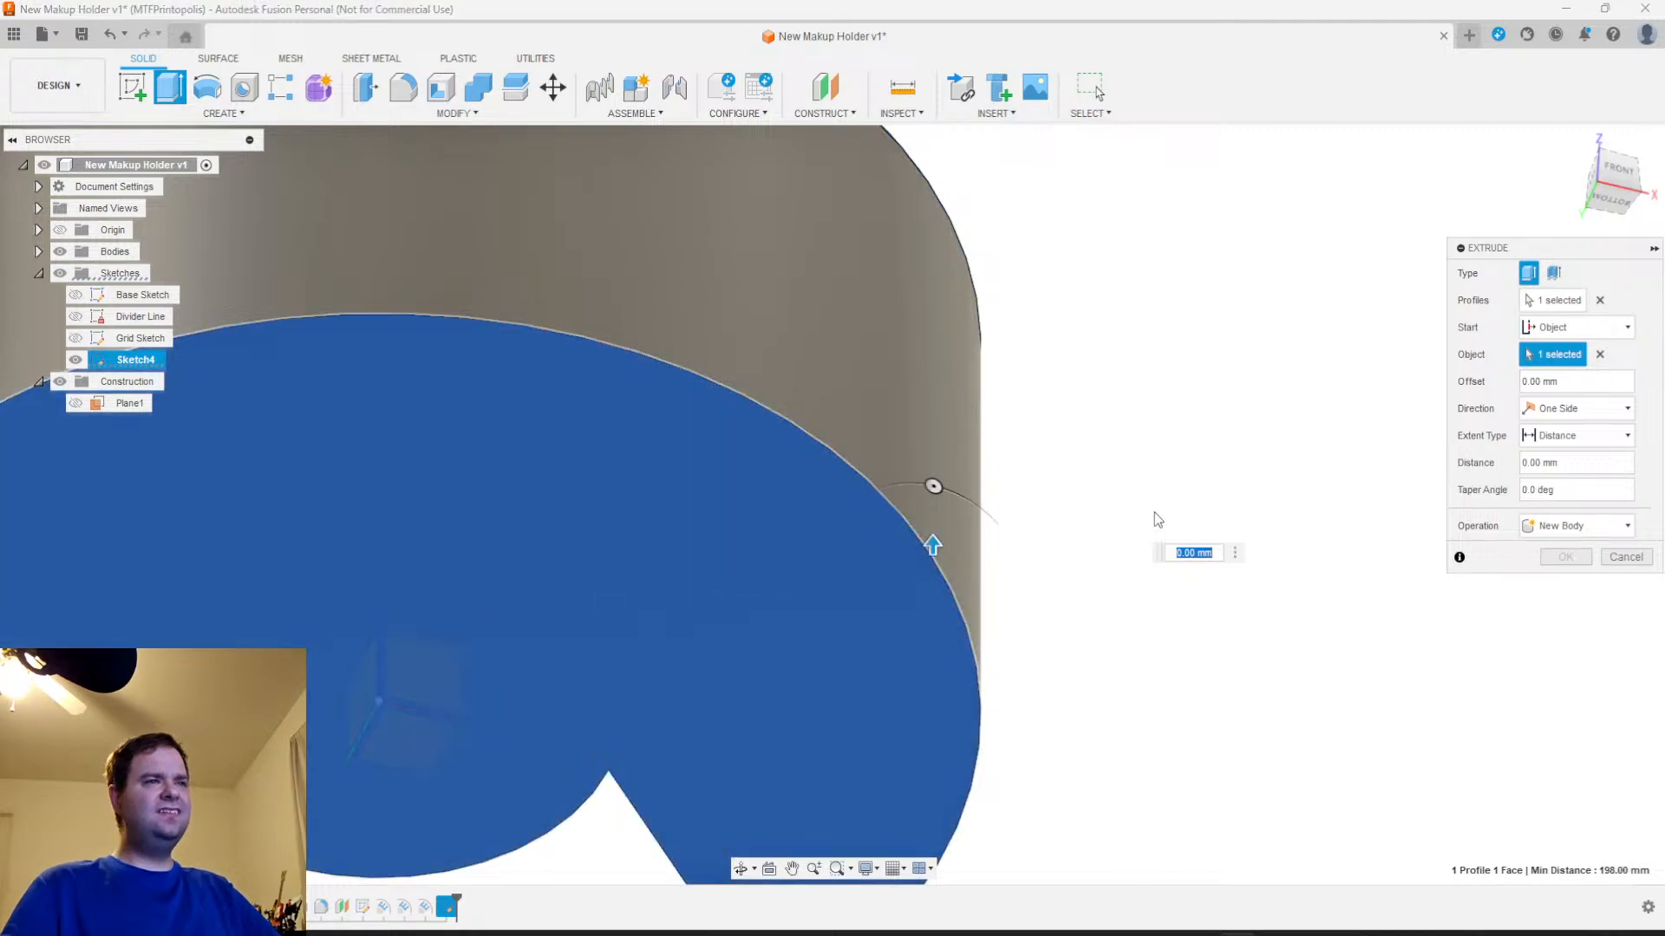
middle_click_drag(1153, 513, 1149, 643, "shift")
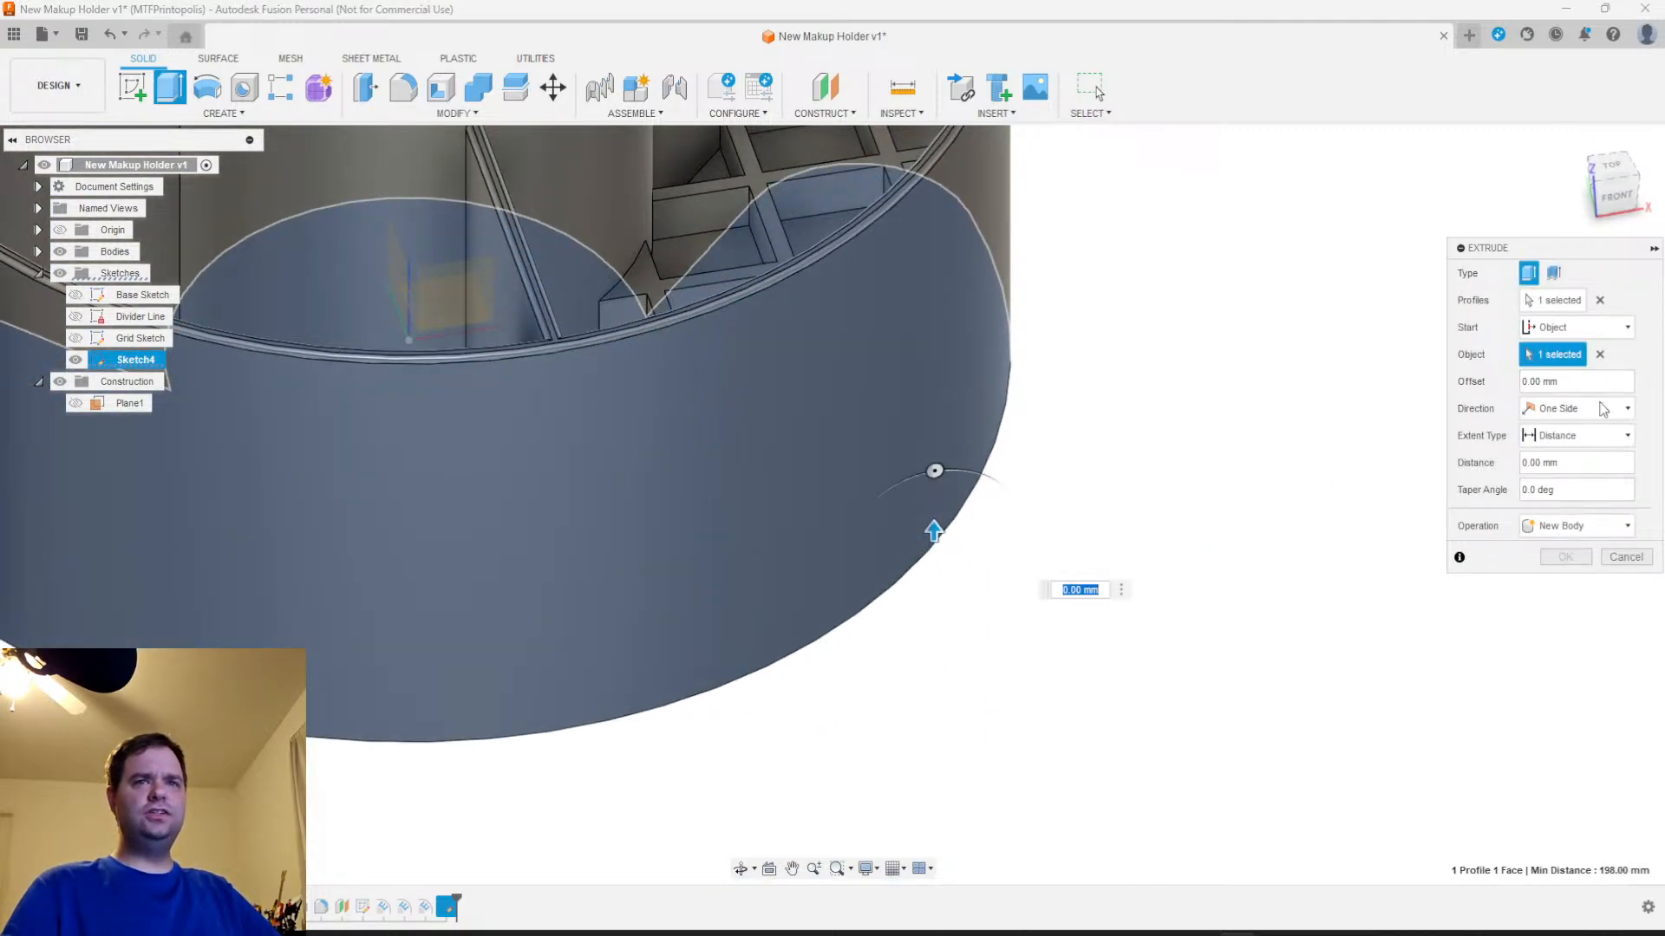
Try to extend the one-sided extrusion To Object up to the holder's rounded outer rim face, and cancel the Extrude
left_click(1585, 416)
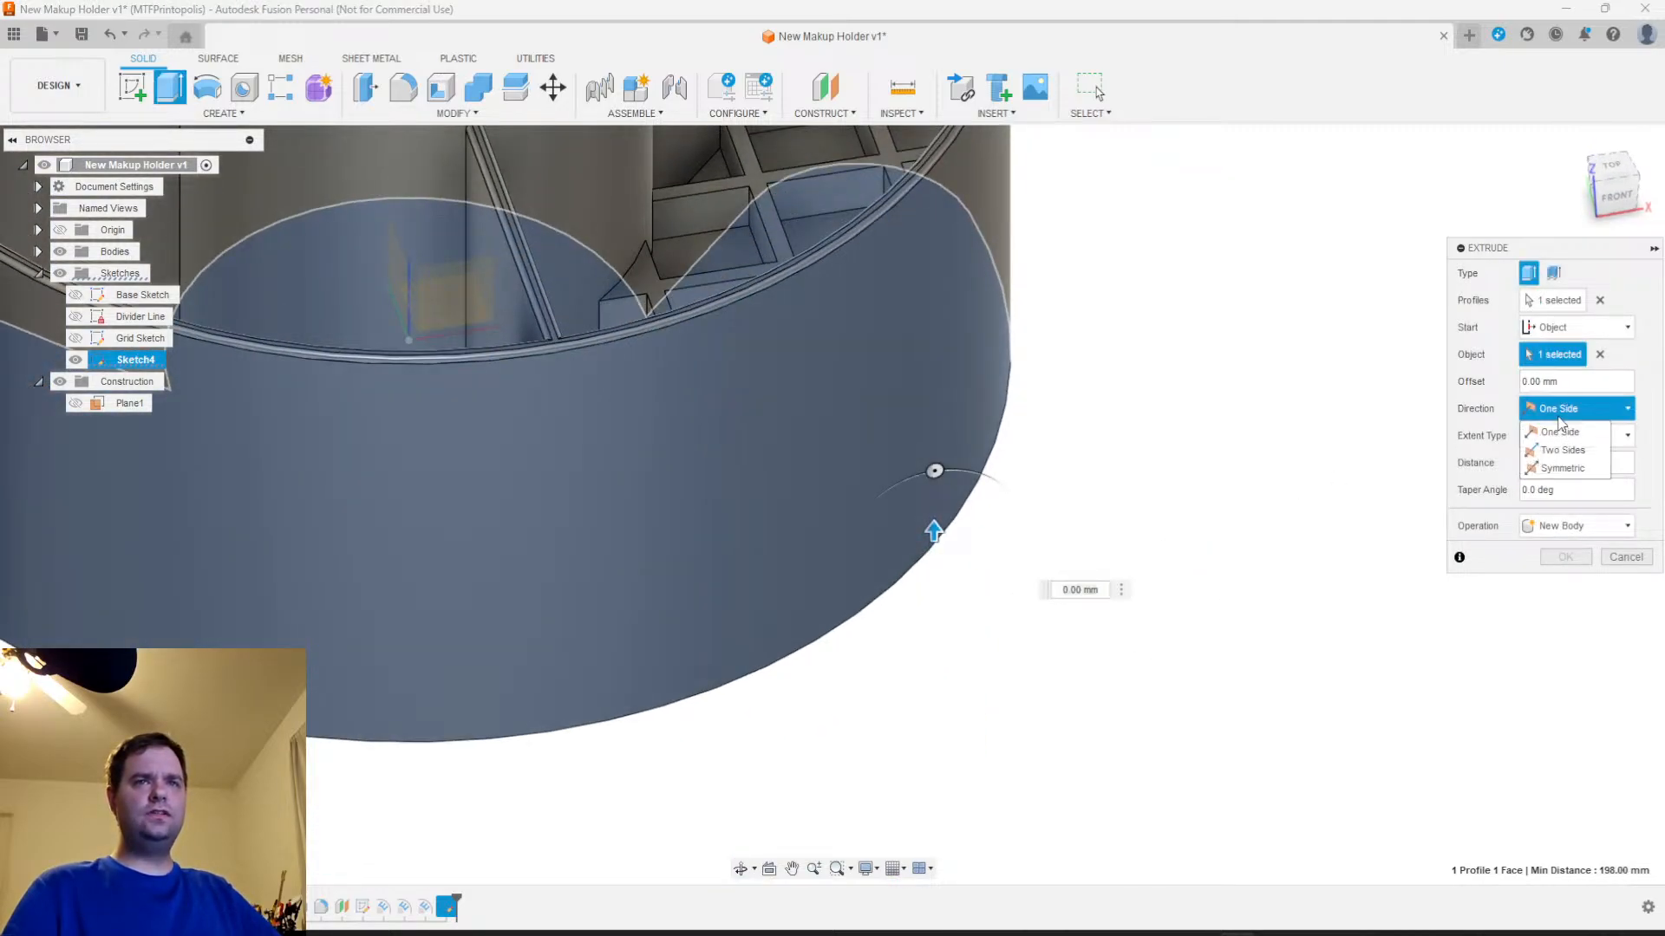
left_click(1561, 412)
left_click(1574, 435)
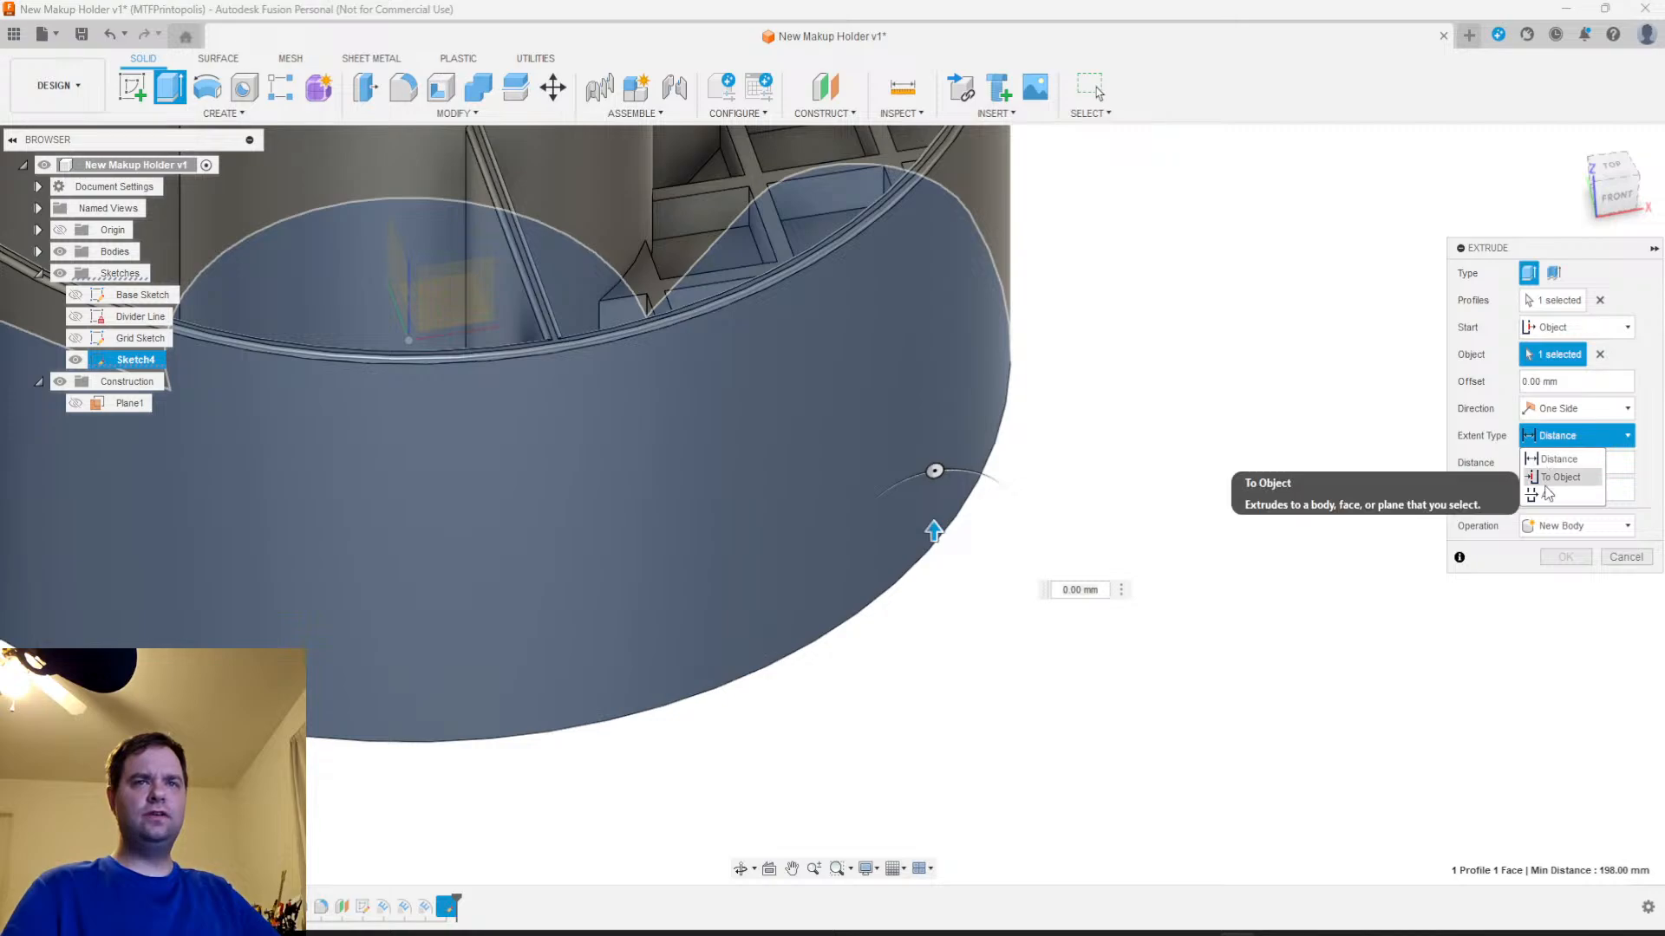
left_click(1552, 451)
middle_click_drag(1271, 572, 1232, 769)
scroll(1005, 567, "up", 5)
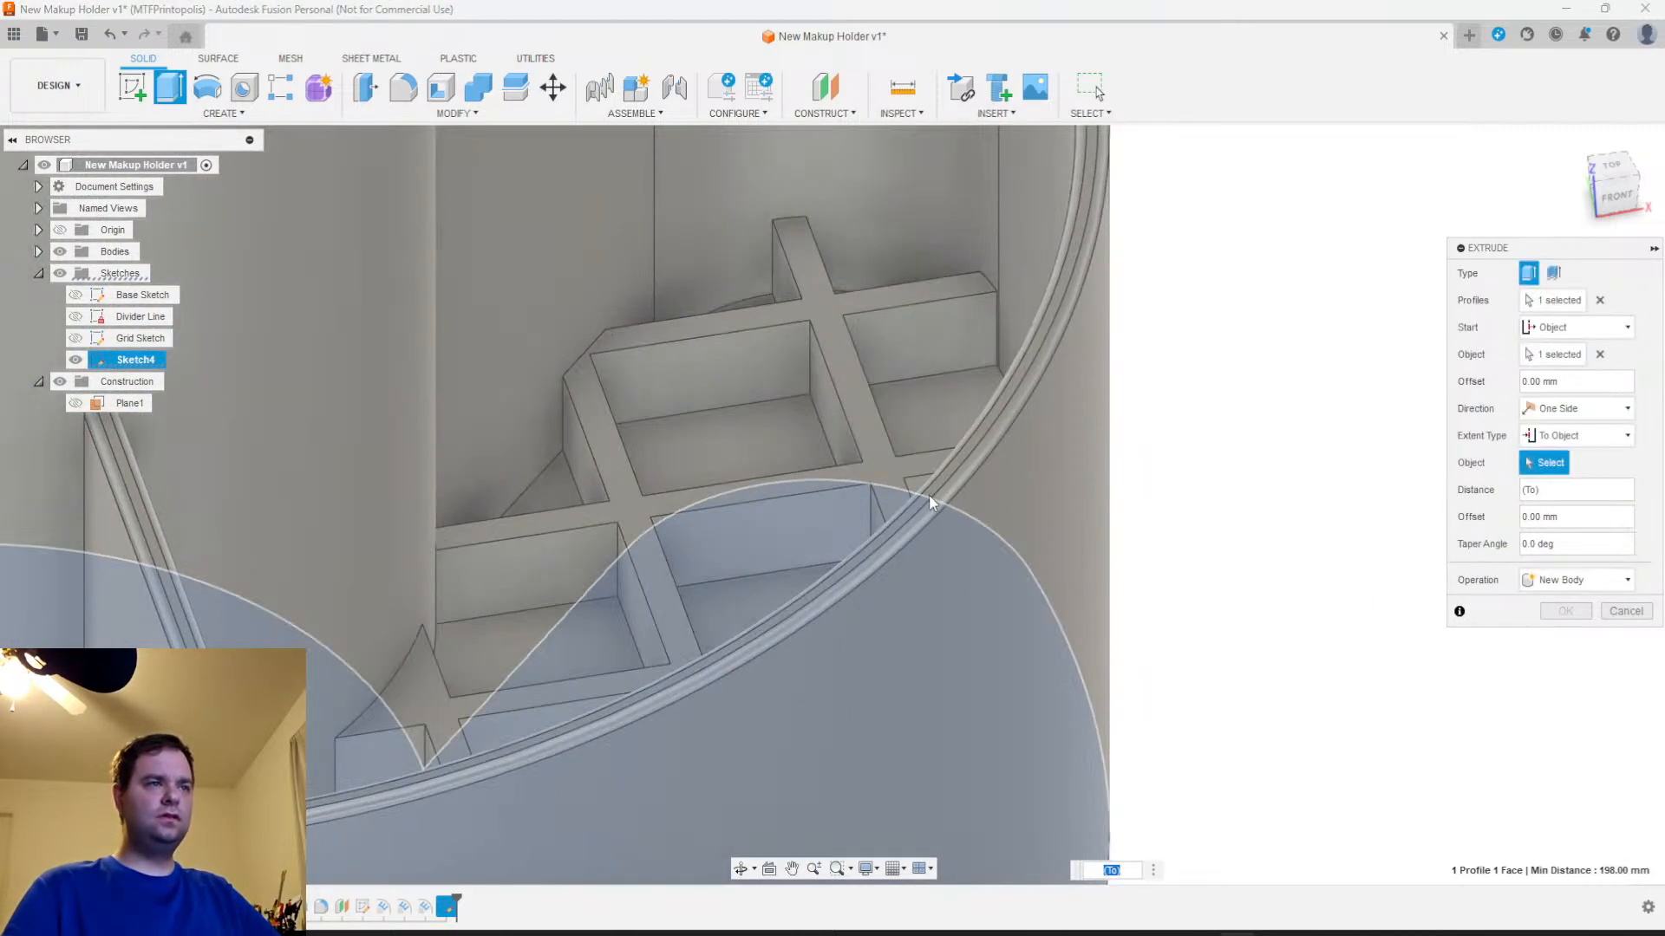
scroll(929, 494, "up", 3)
middle_click_drag(1006, 434, 1155, 468, "shift")
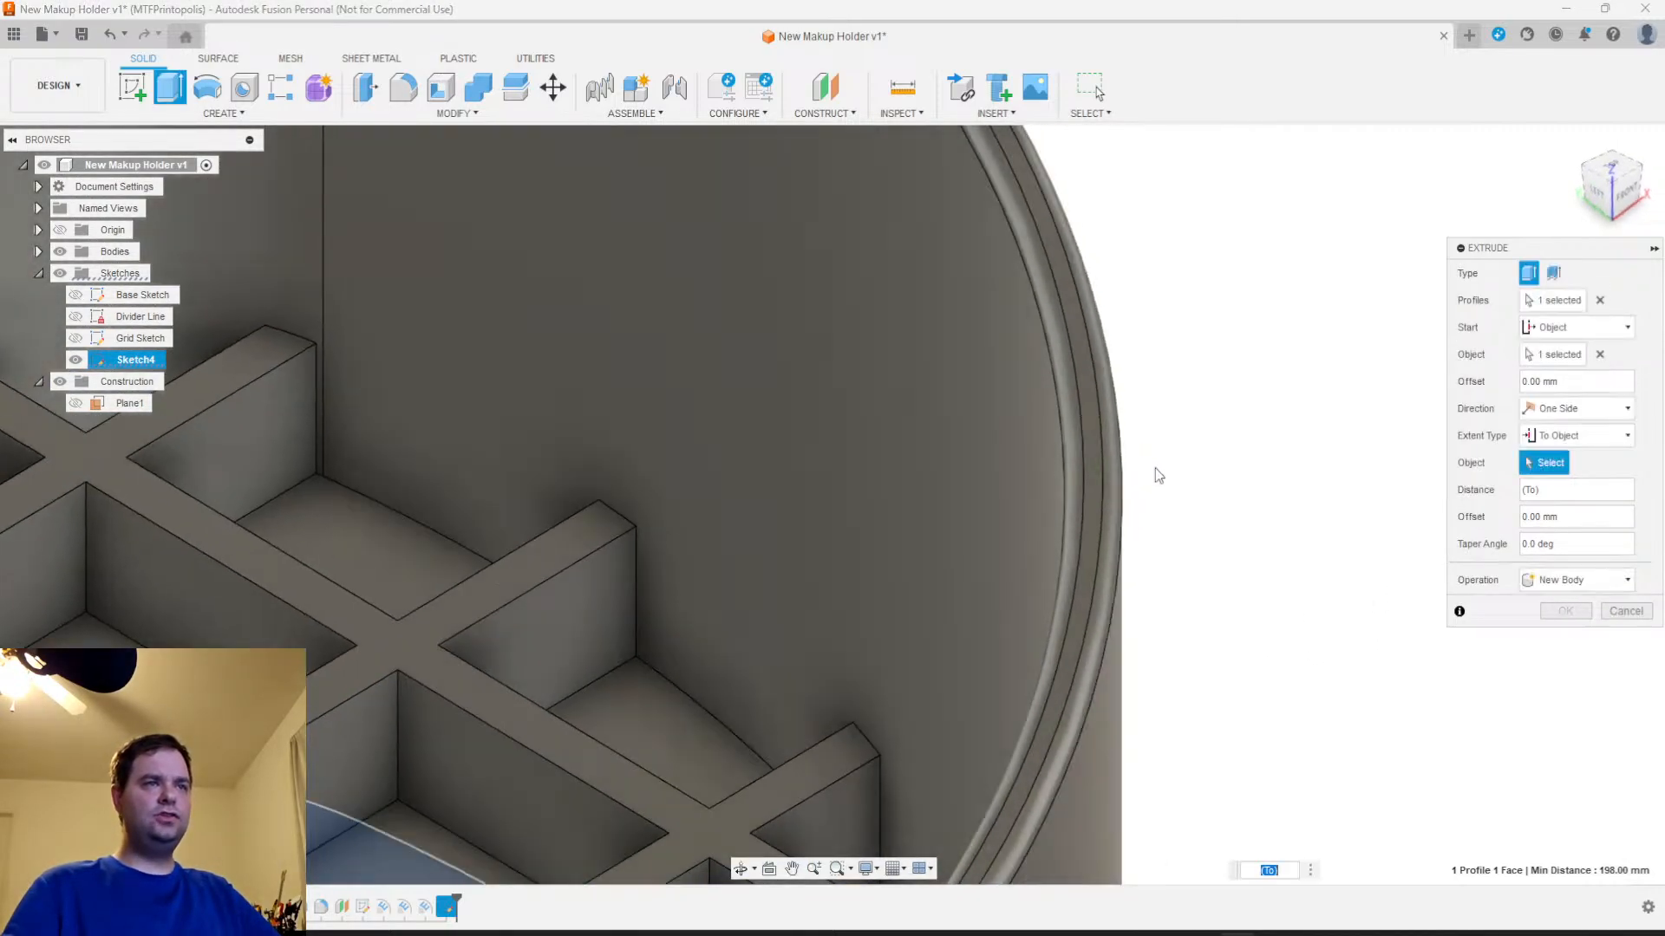
left_click(1095, 476)
middle_click_drag(1127, 539, 1127, 503, "shift")
left_click(1599, 462)
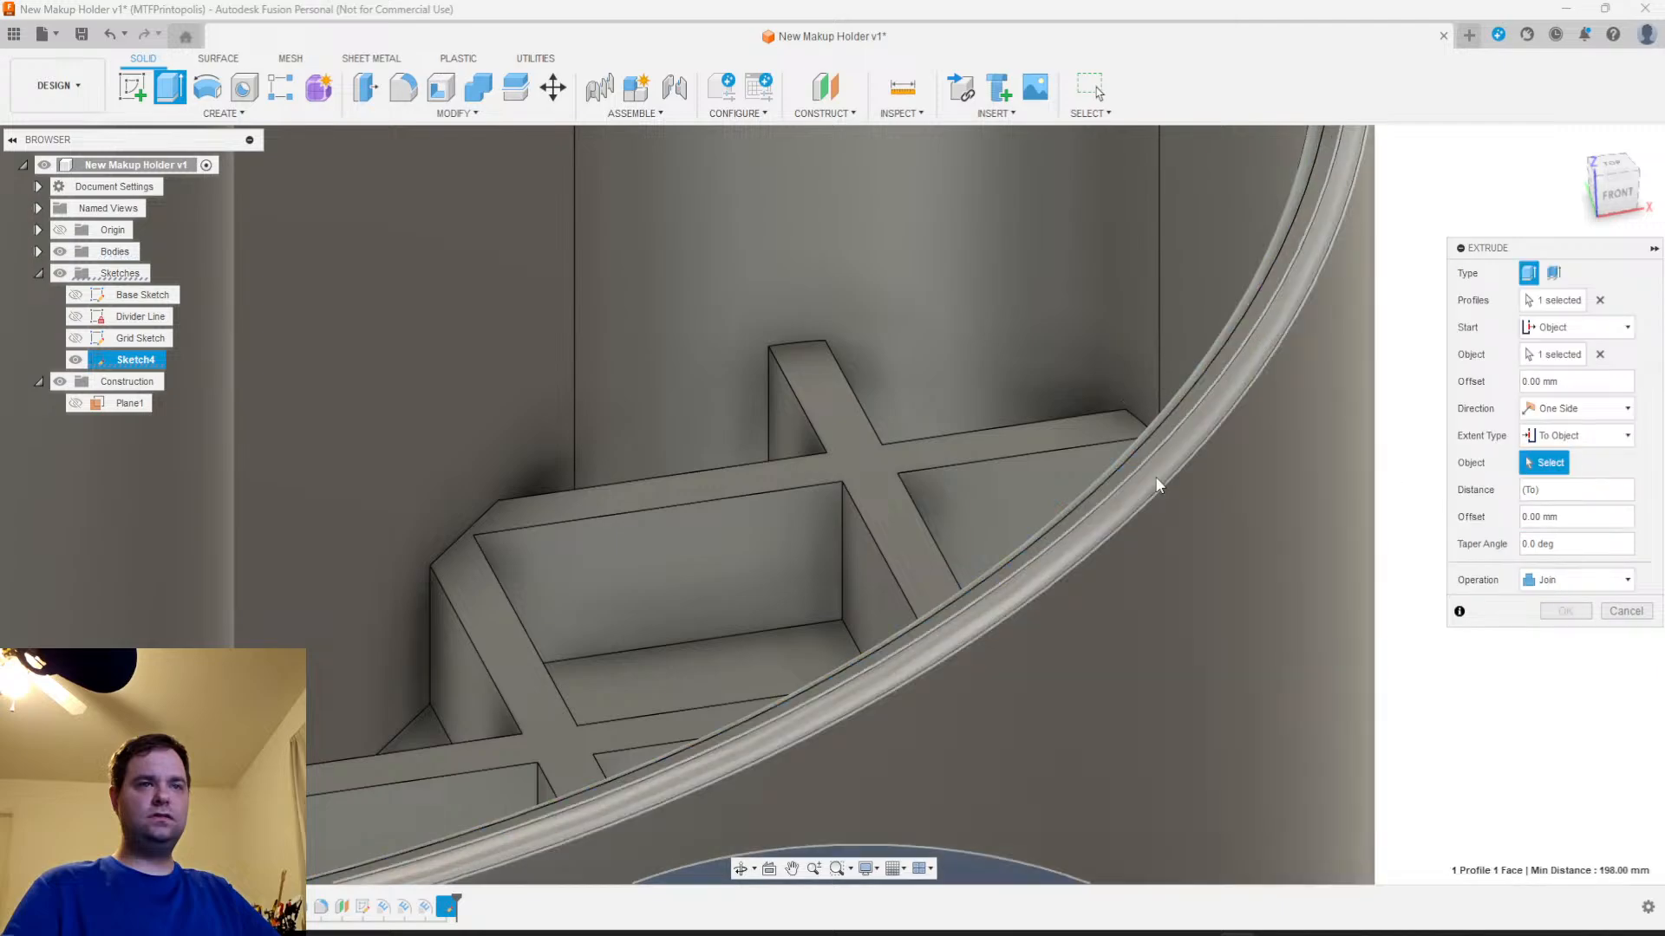
left_click(1155, 476)
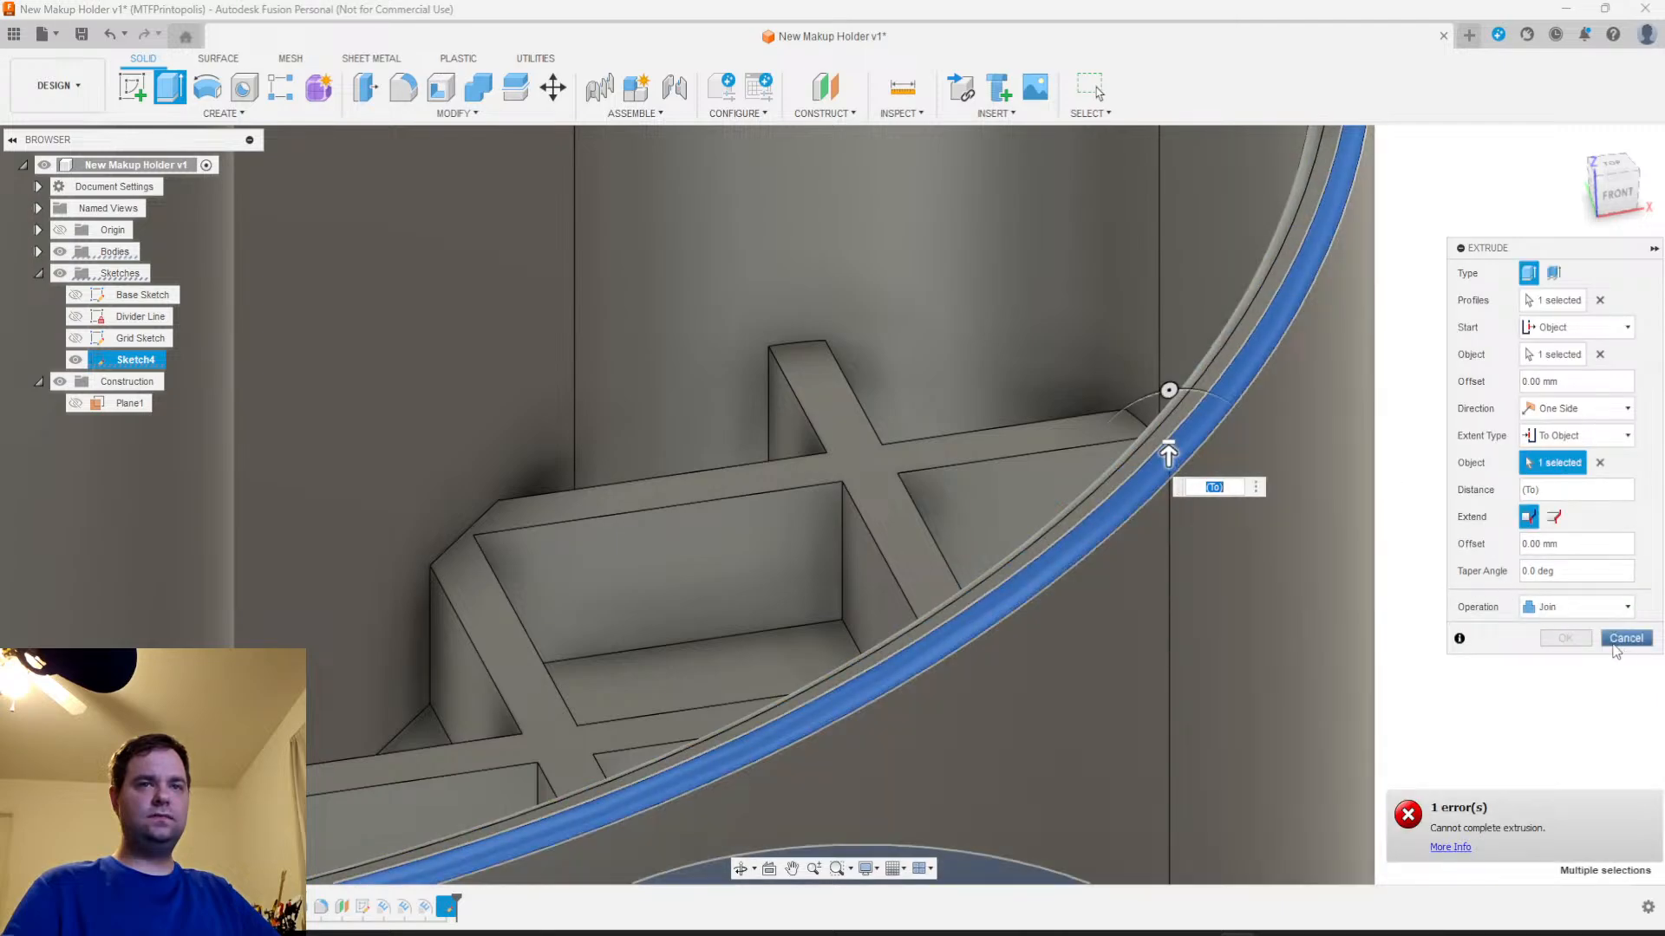
key("Escape")
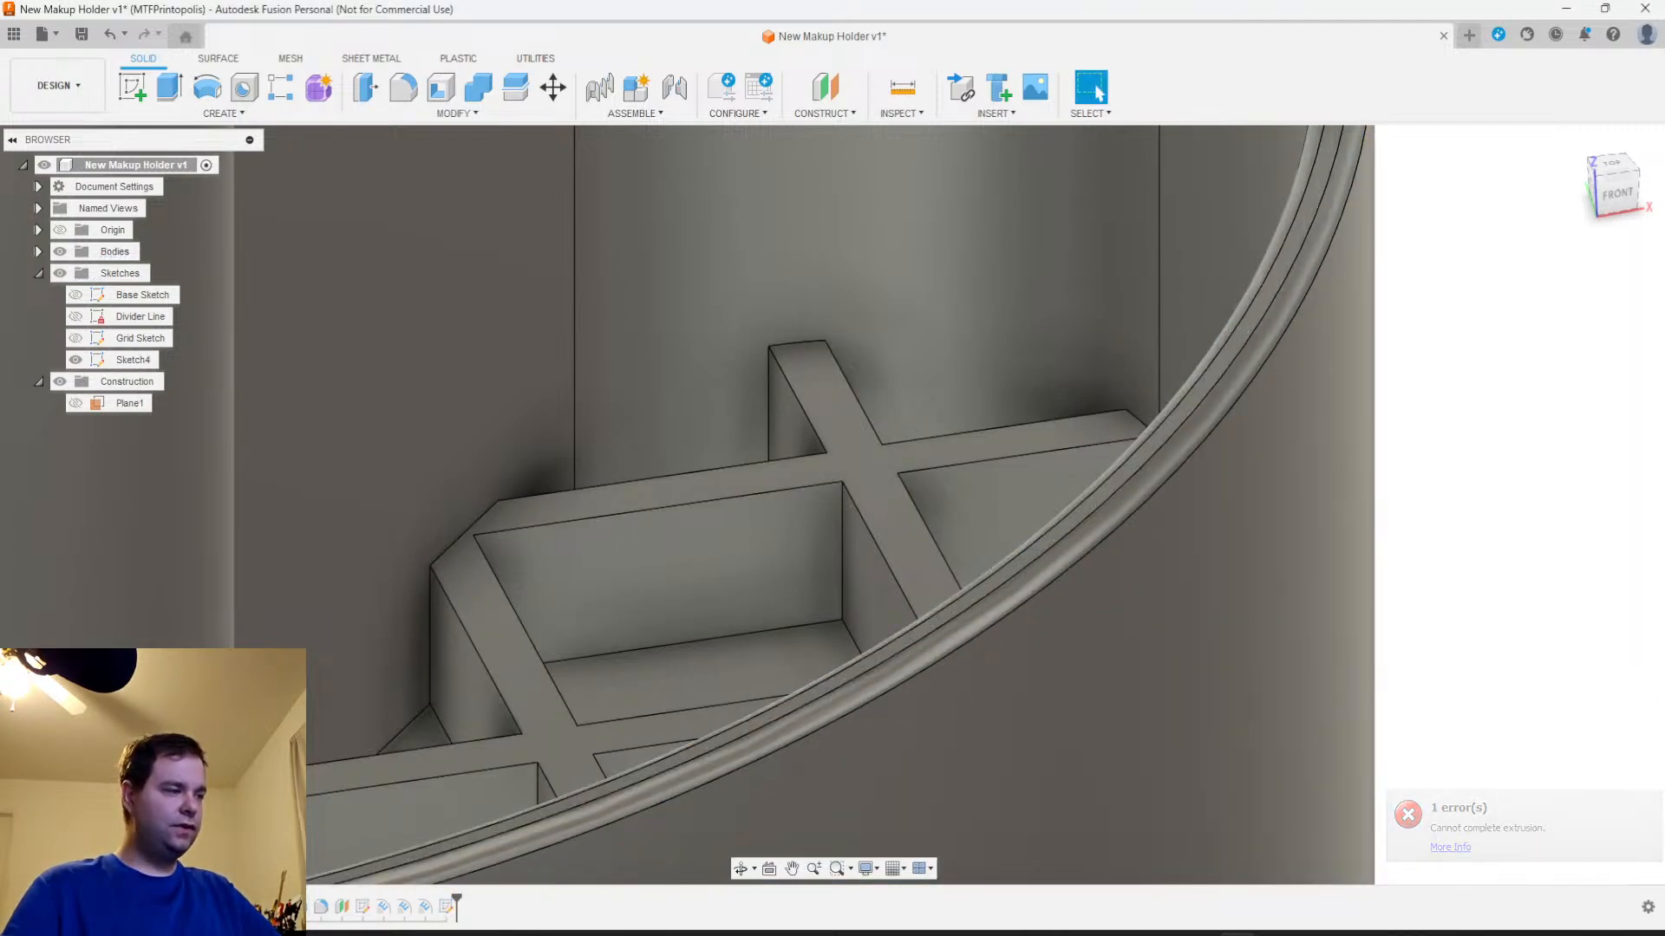
Open the outer rim fillet for editing, examine which edges each of its three selection sets covers, and cancel the edit
right_click(319, 907)
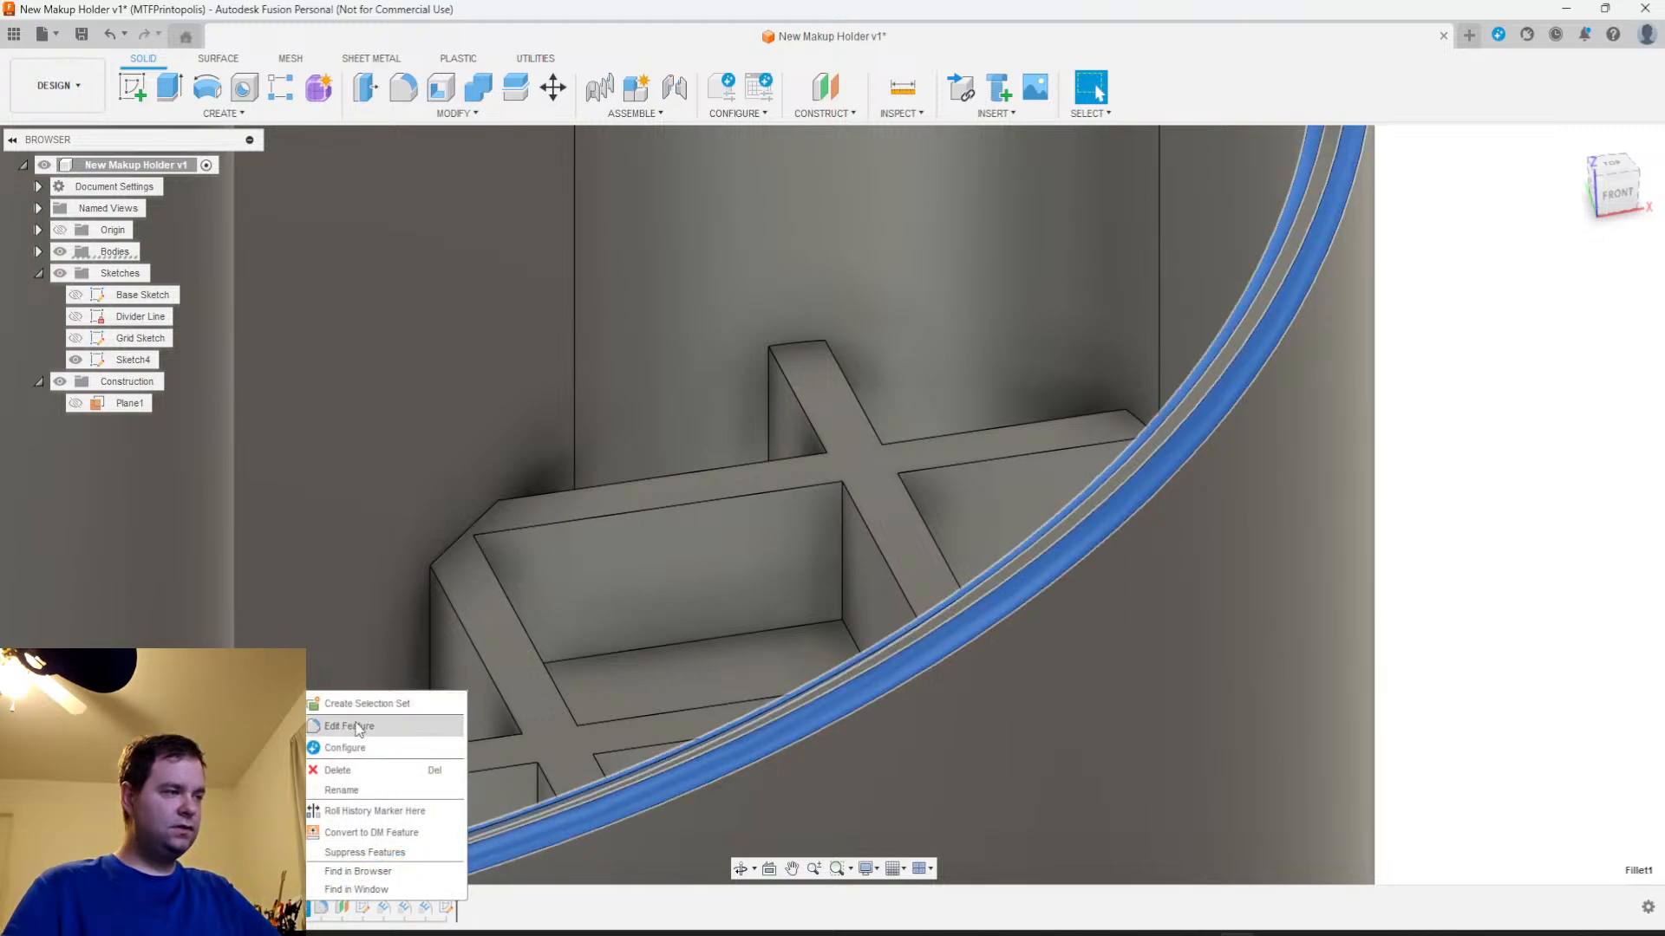
left_click(358, 727)
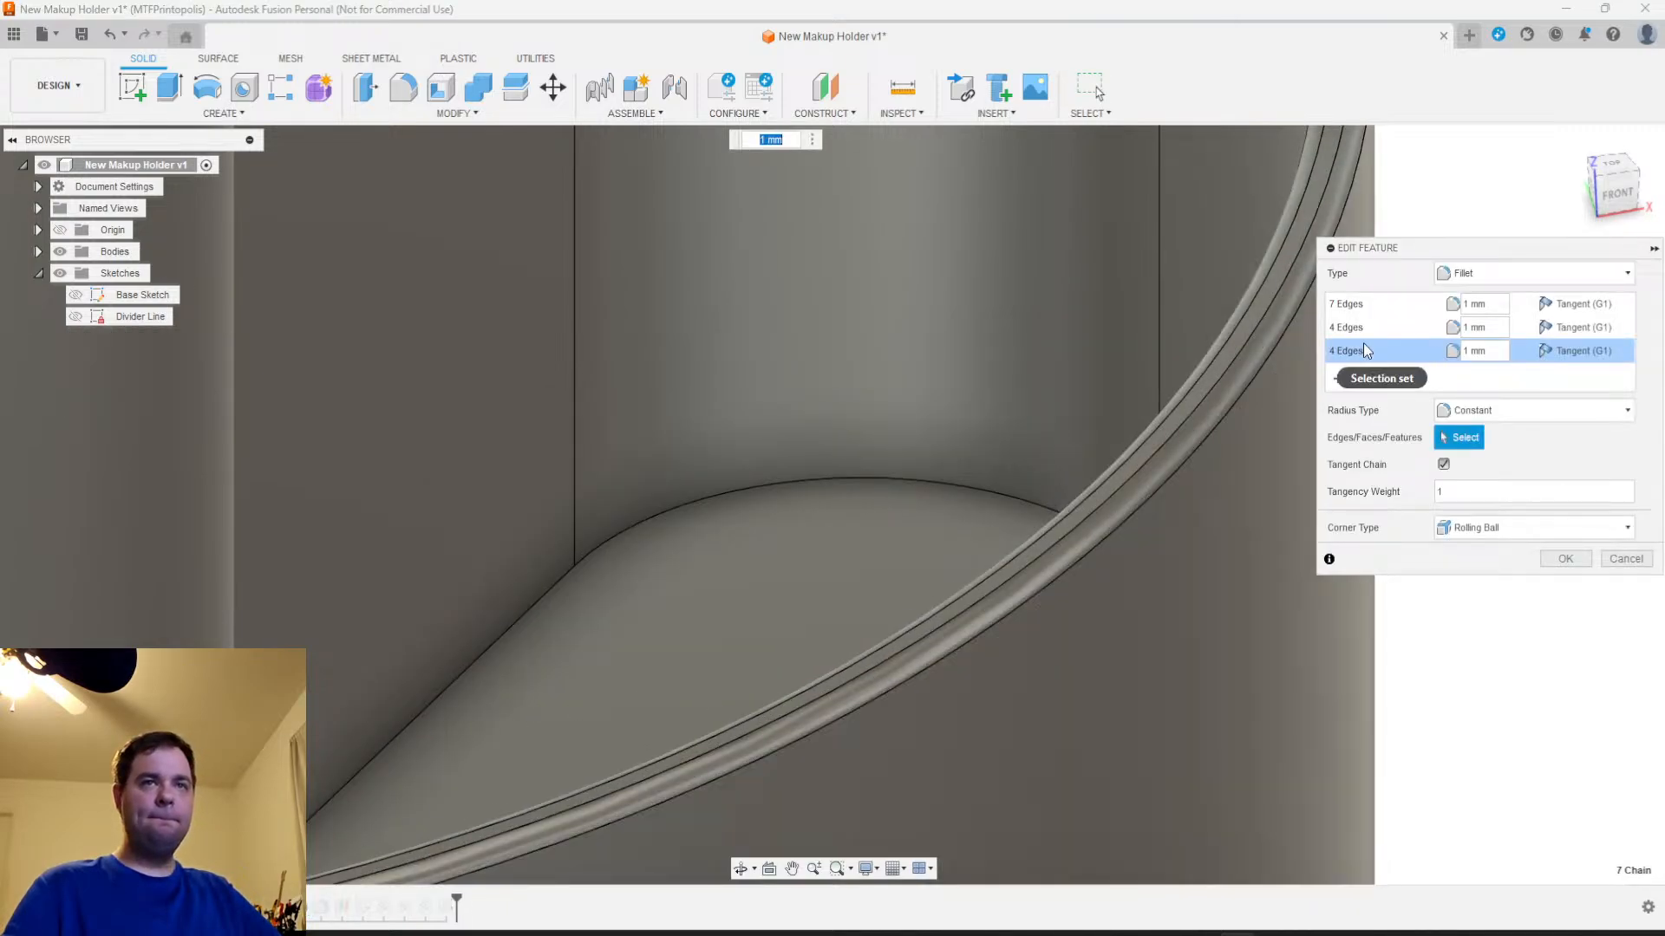
left_click(1349, 330)
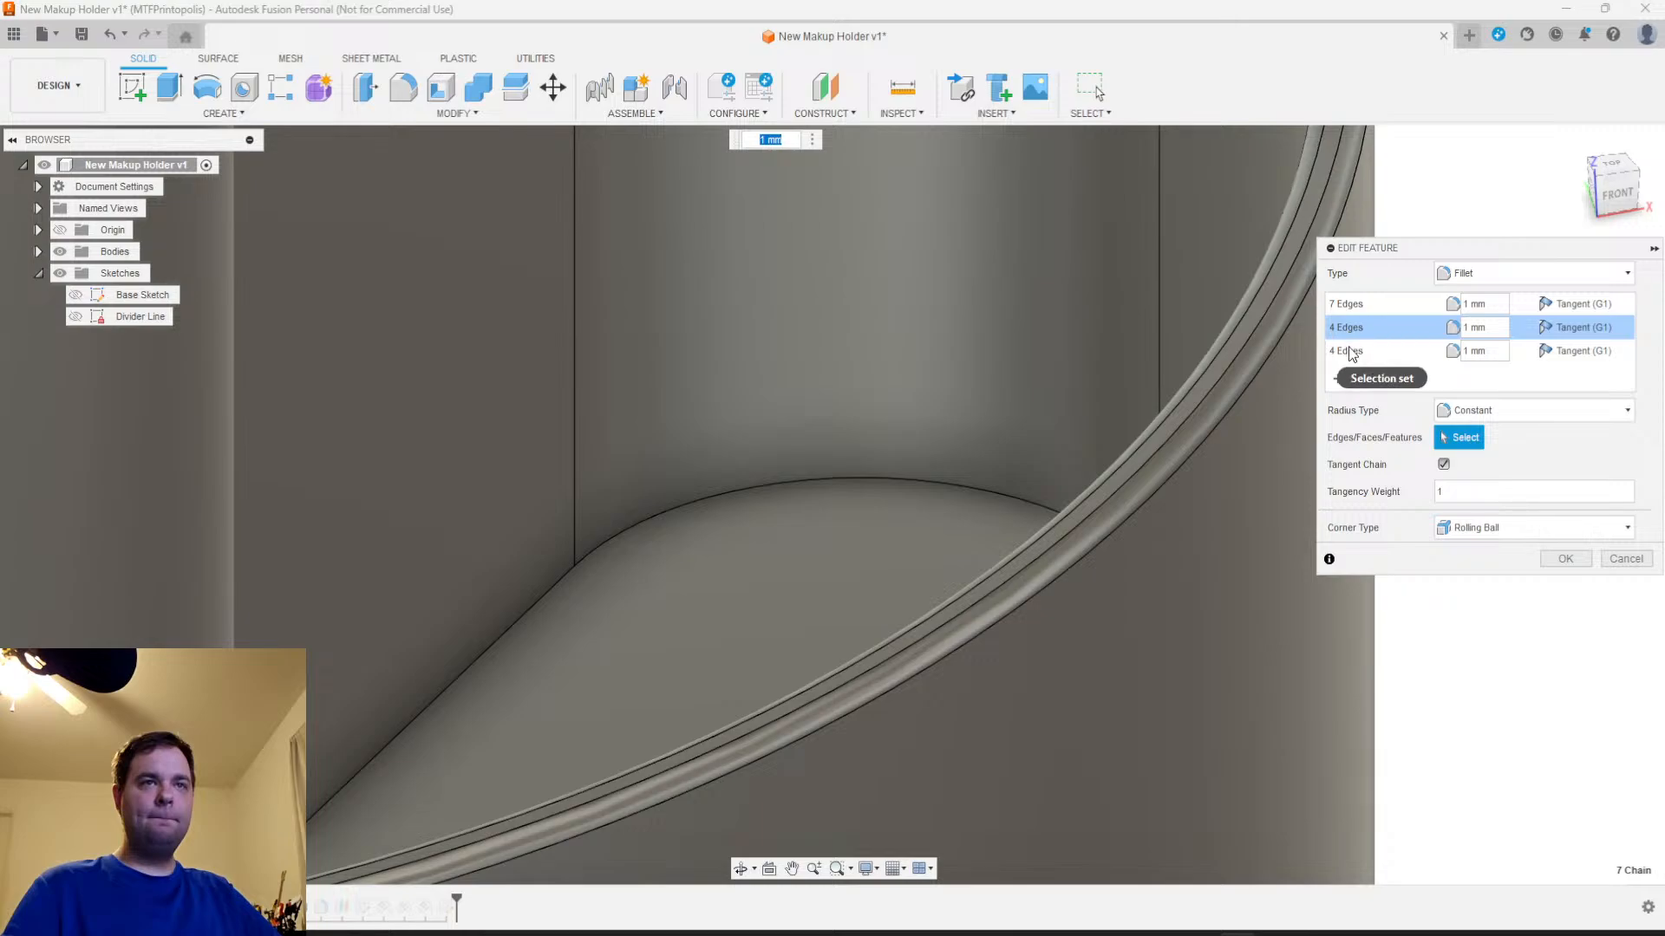
left_click(1349, 348)
left_click(1349, 304)
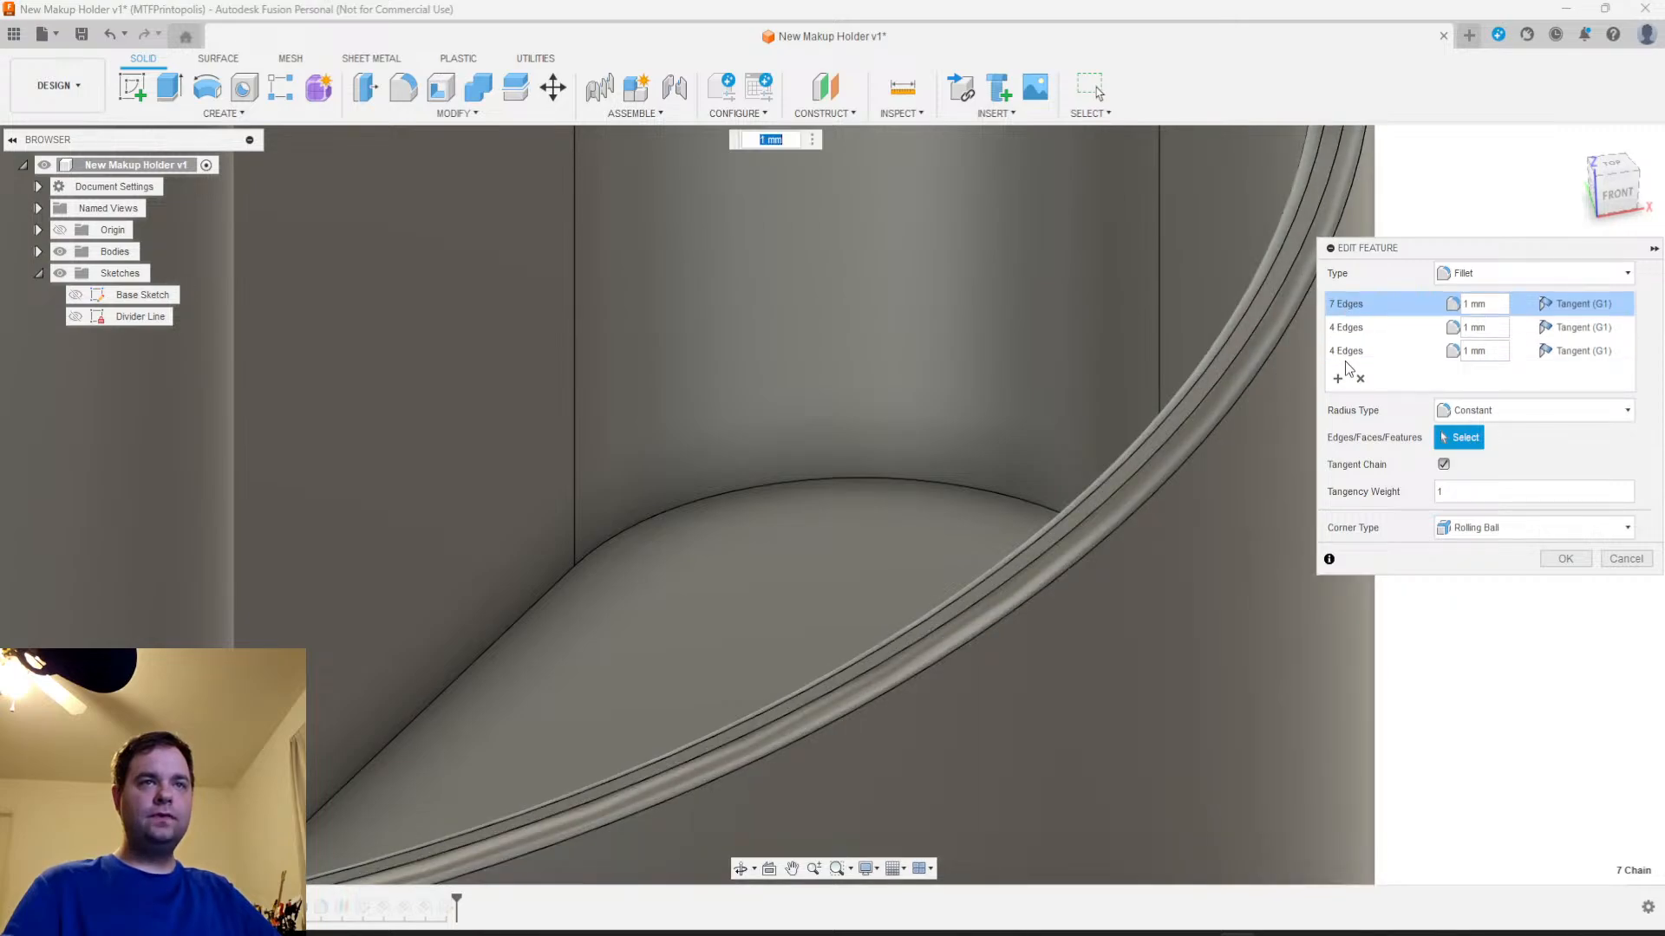
left_click(1355, 356)
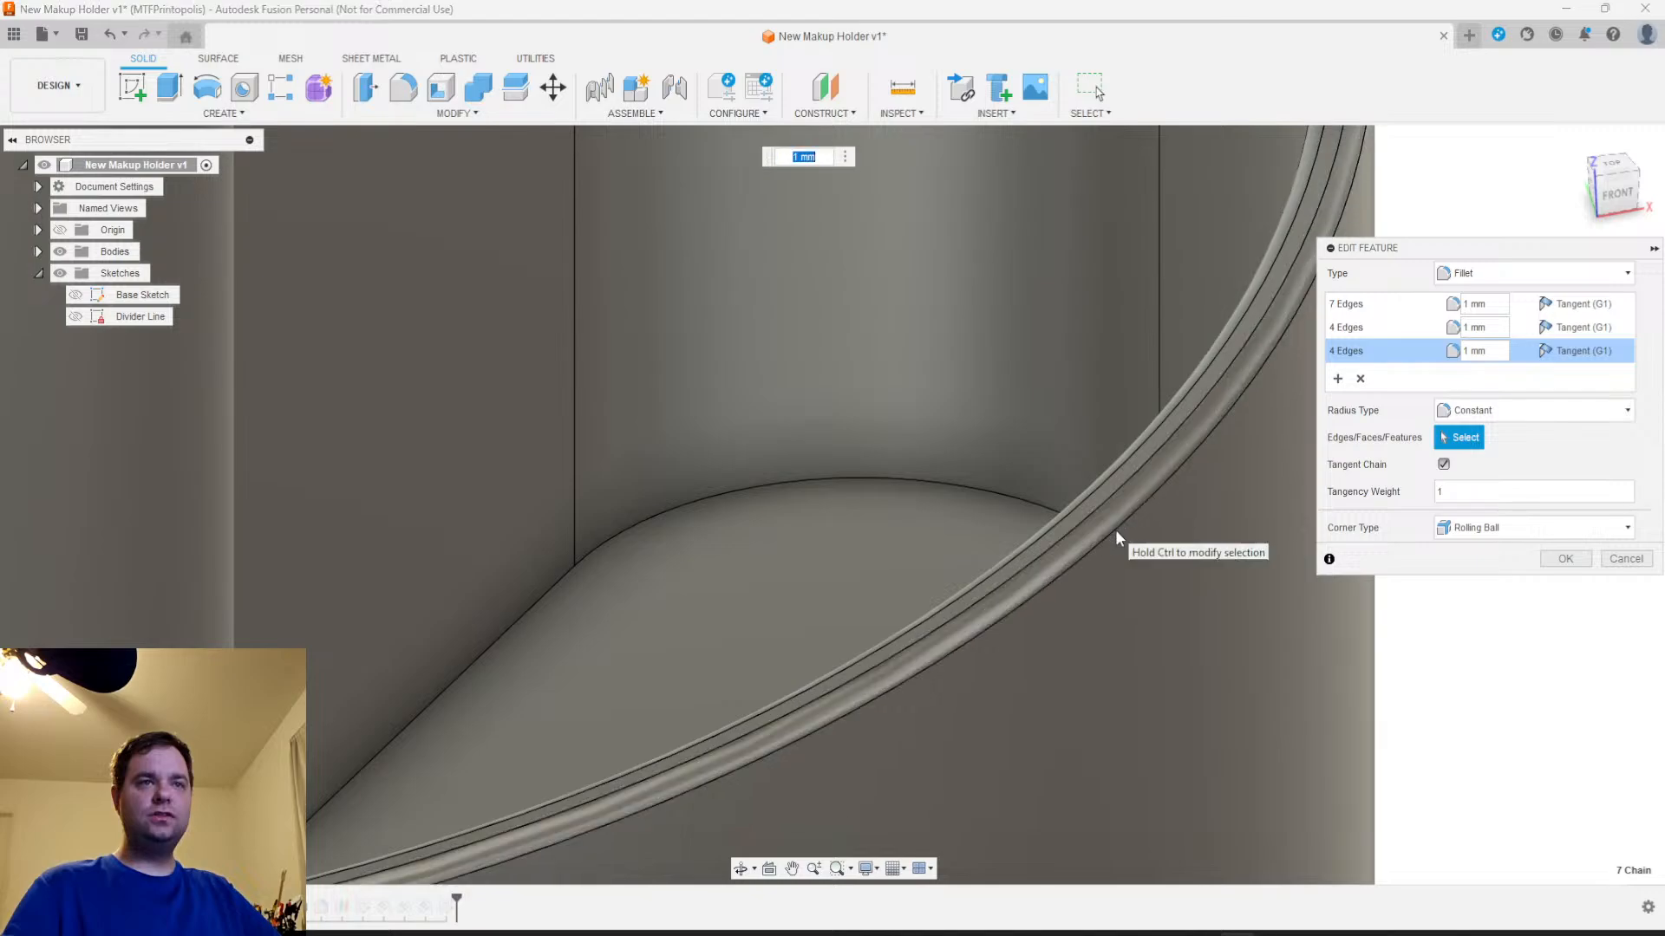
middle_click_drag(1294, 487, 1190, 611, "shift")
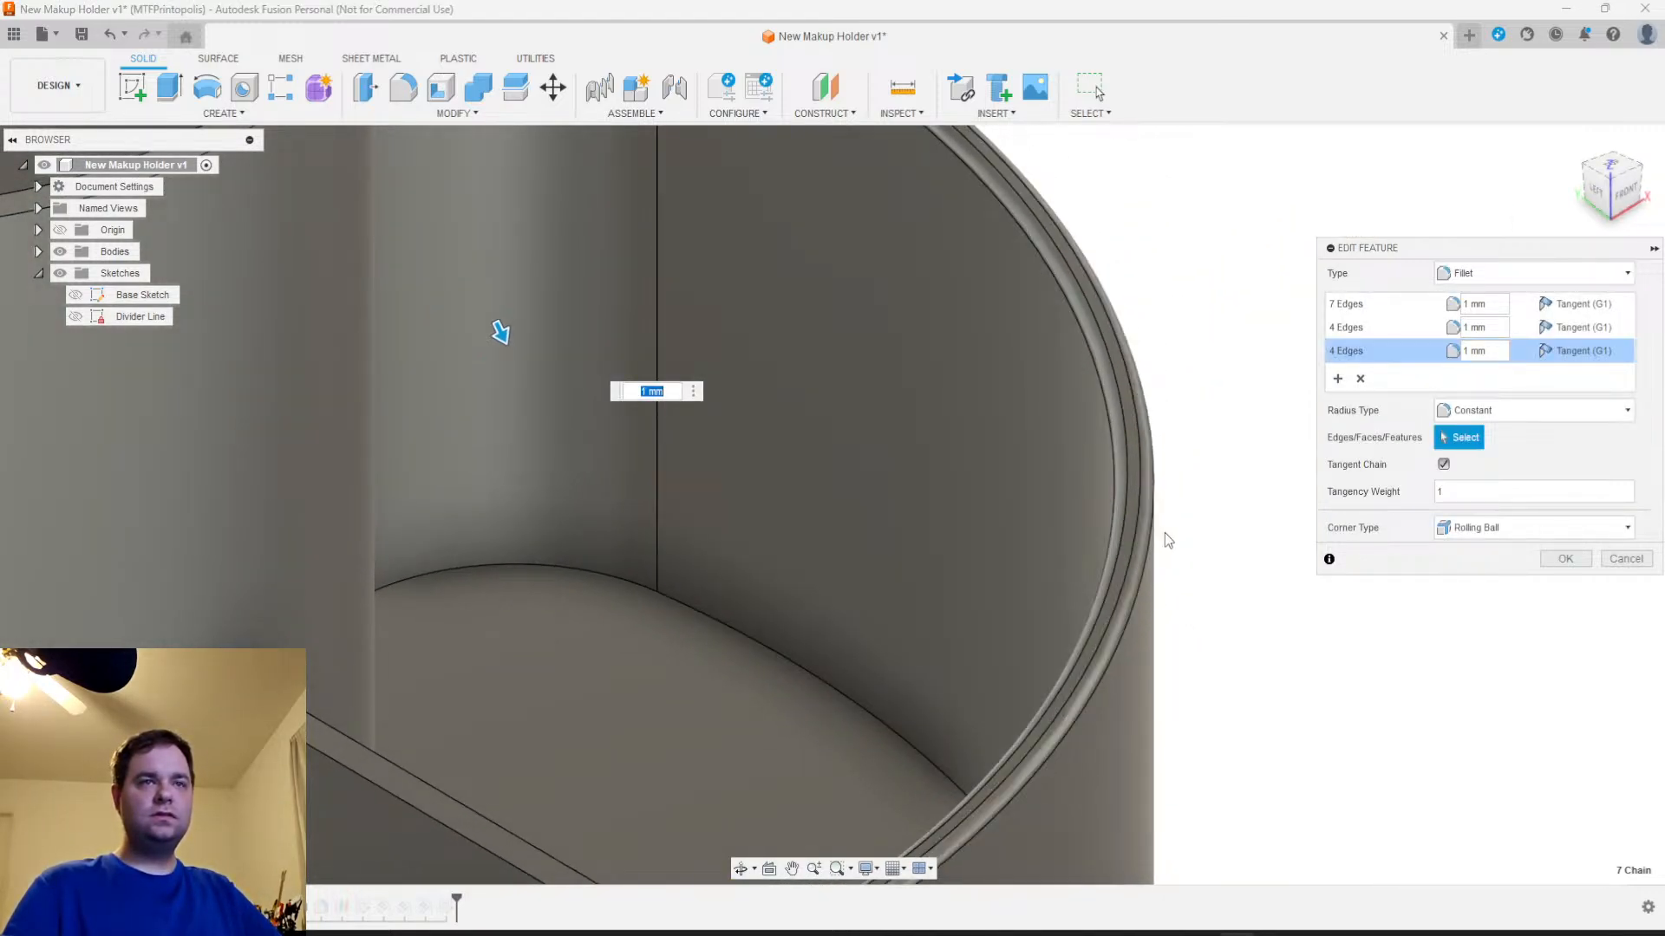
scroll(1153, 552, "down", 3)
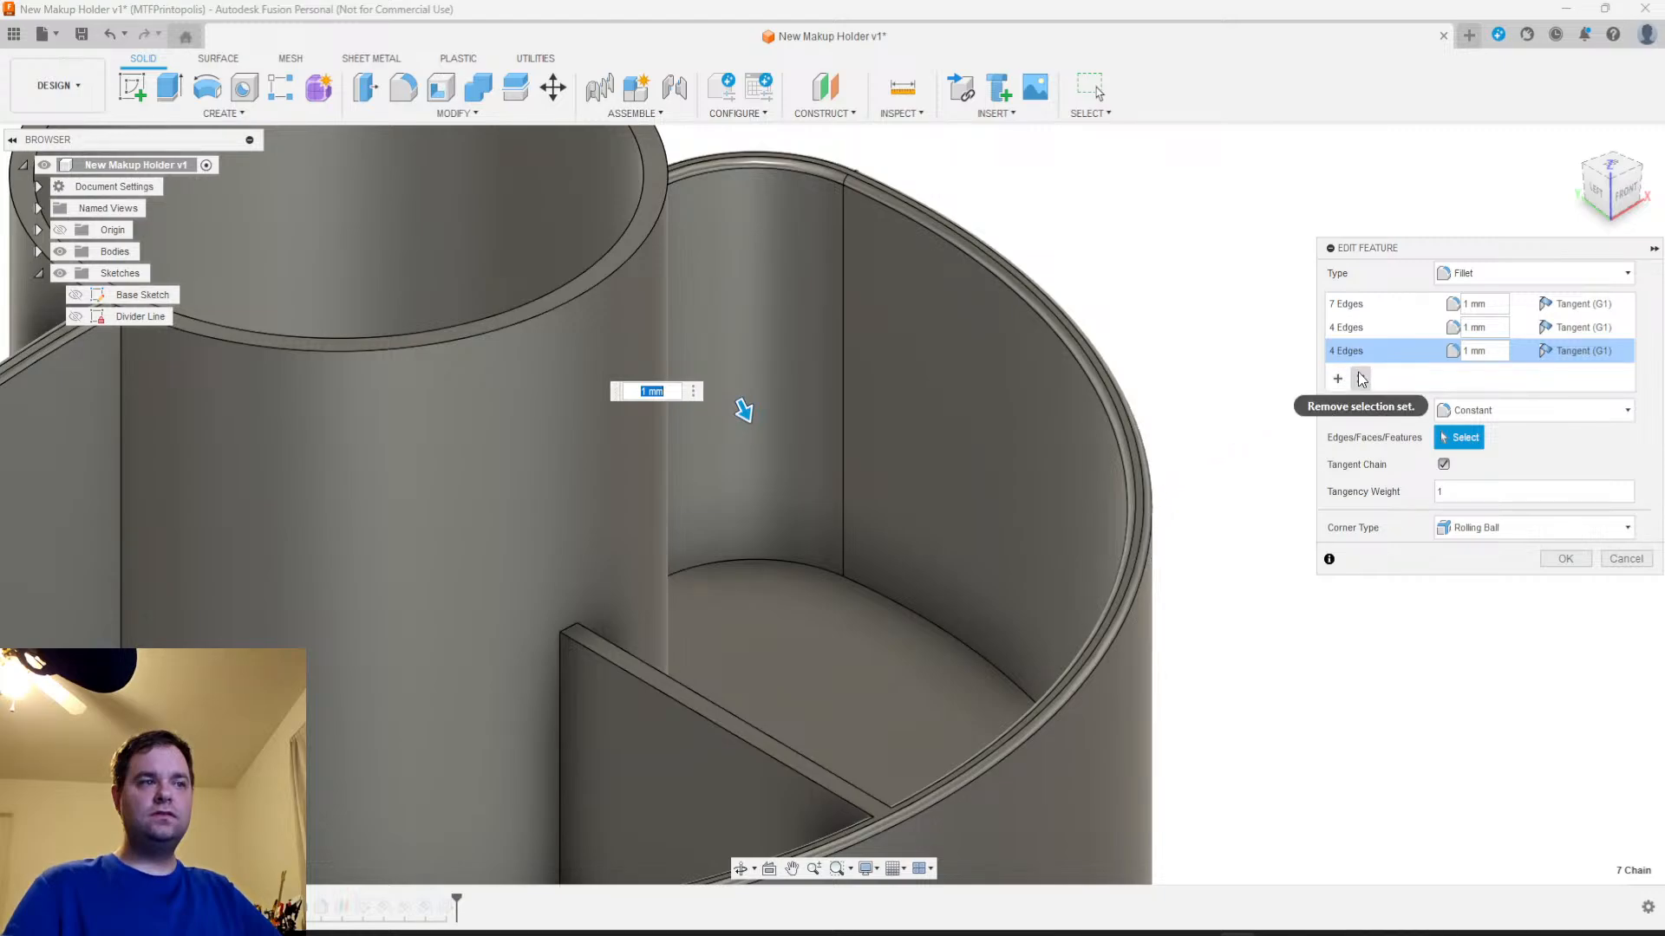
left_click(1370, 330)
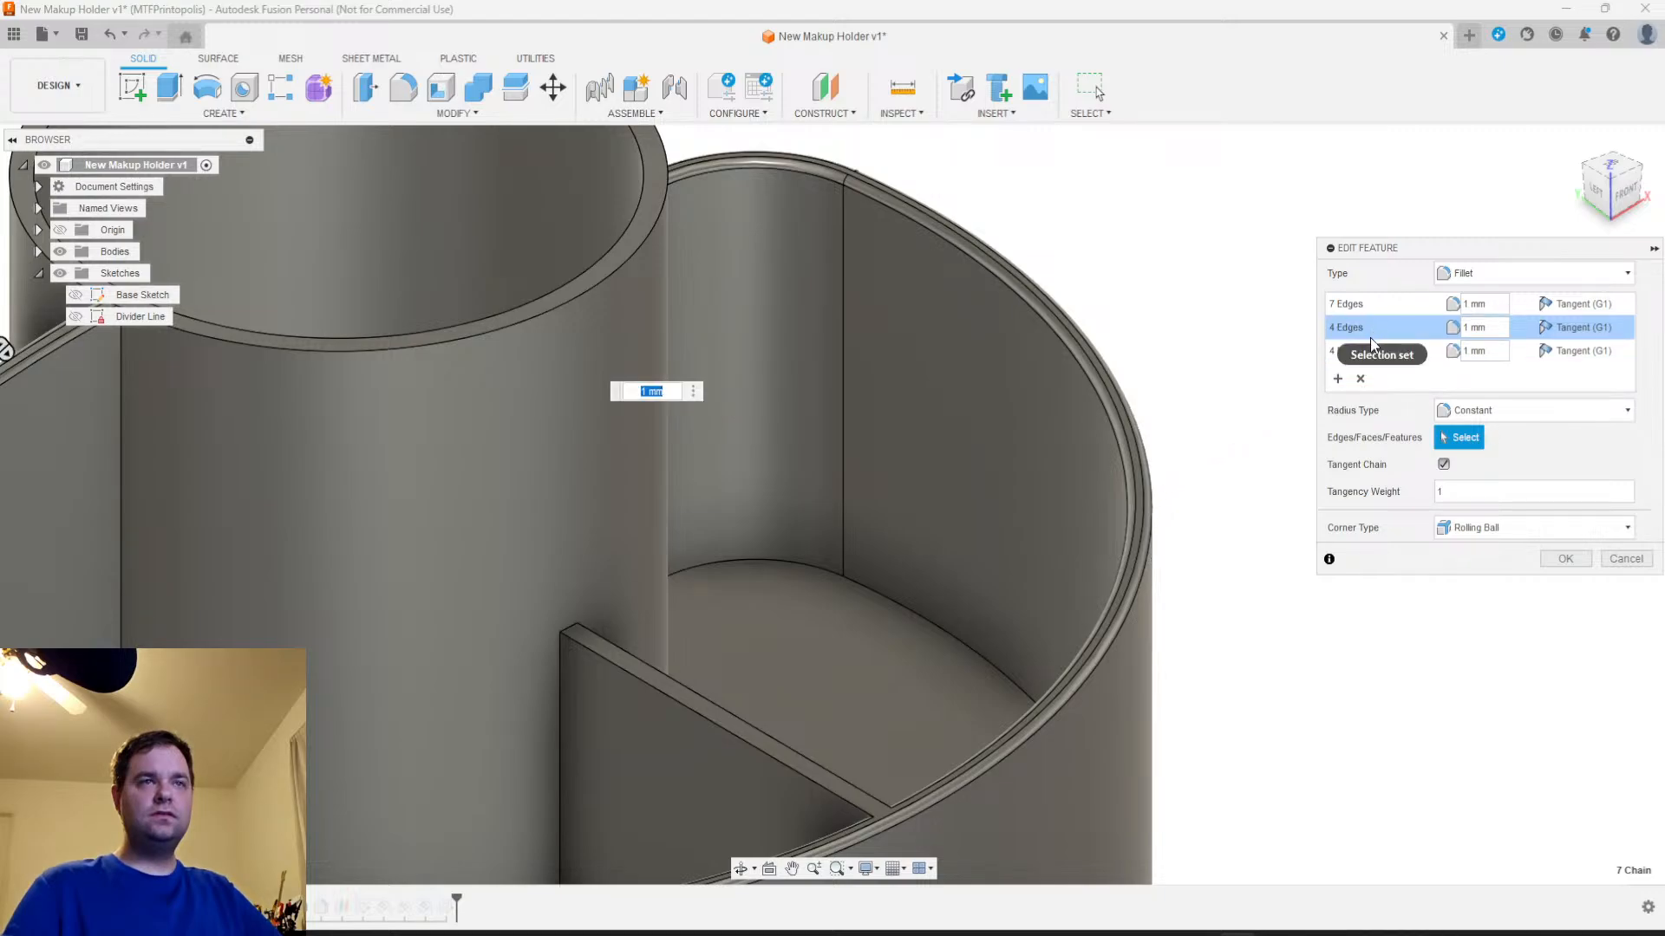
left_click(1372, 352)
scroll(1101, 472, "down", 3)
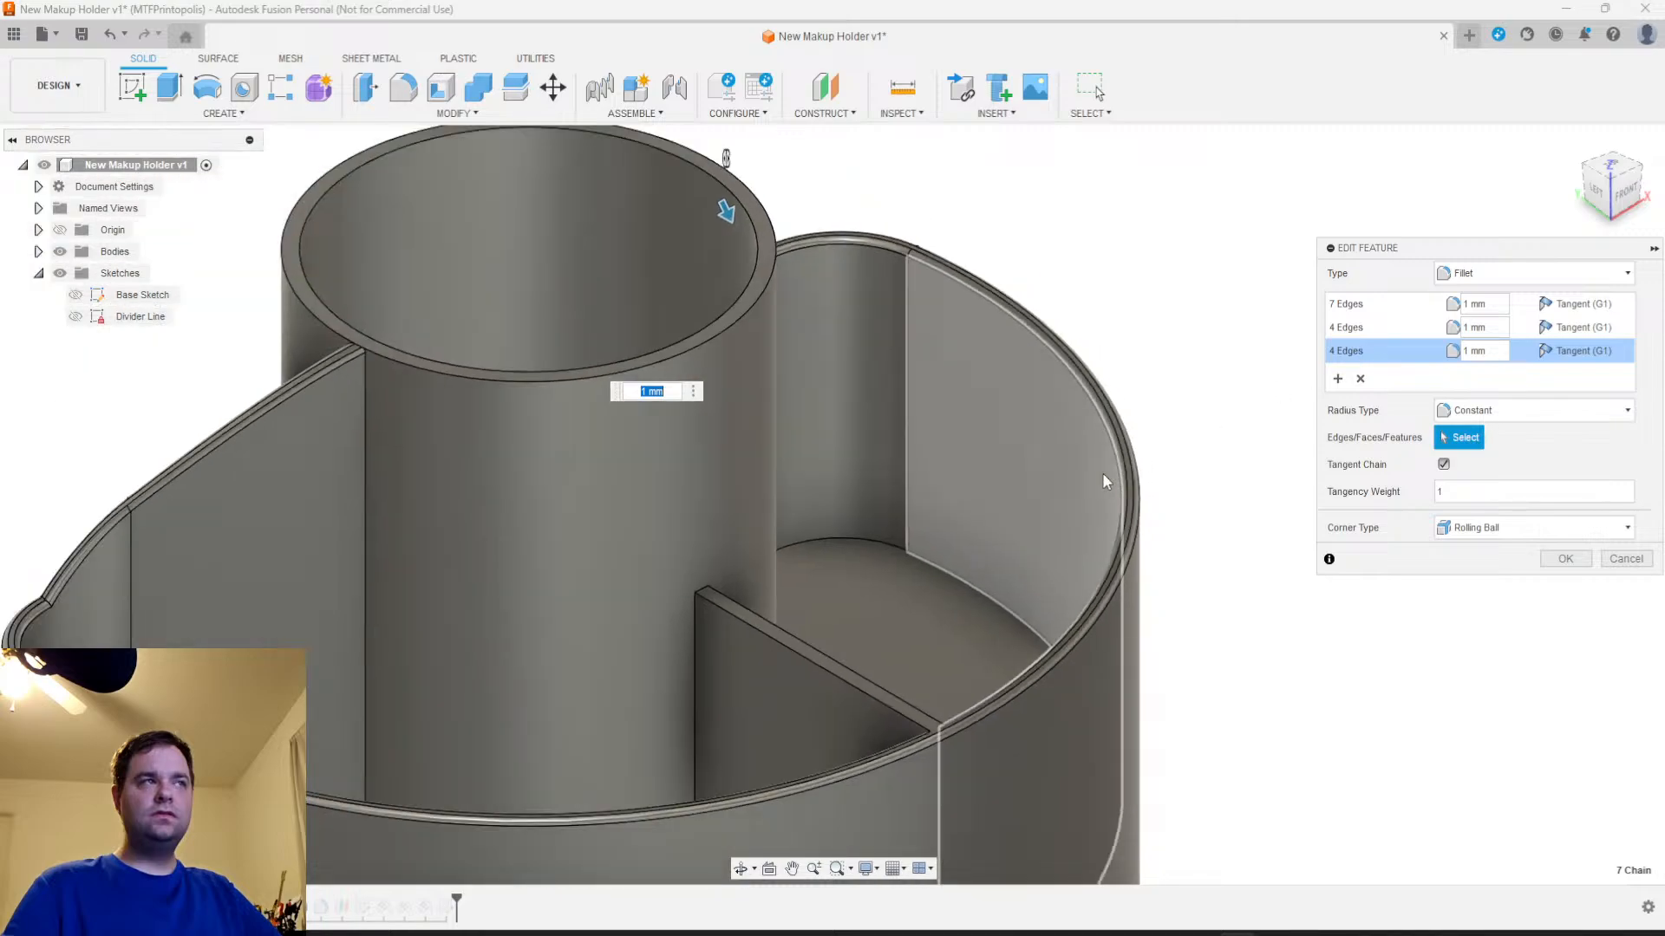
left_click(1348, 334)
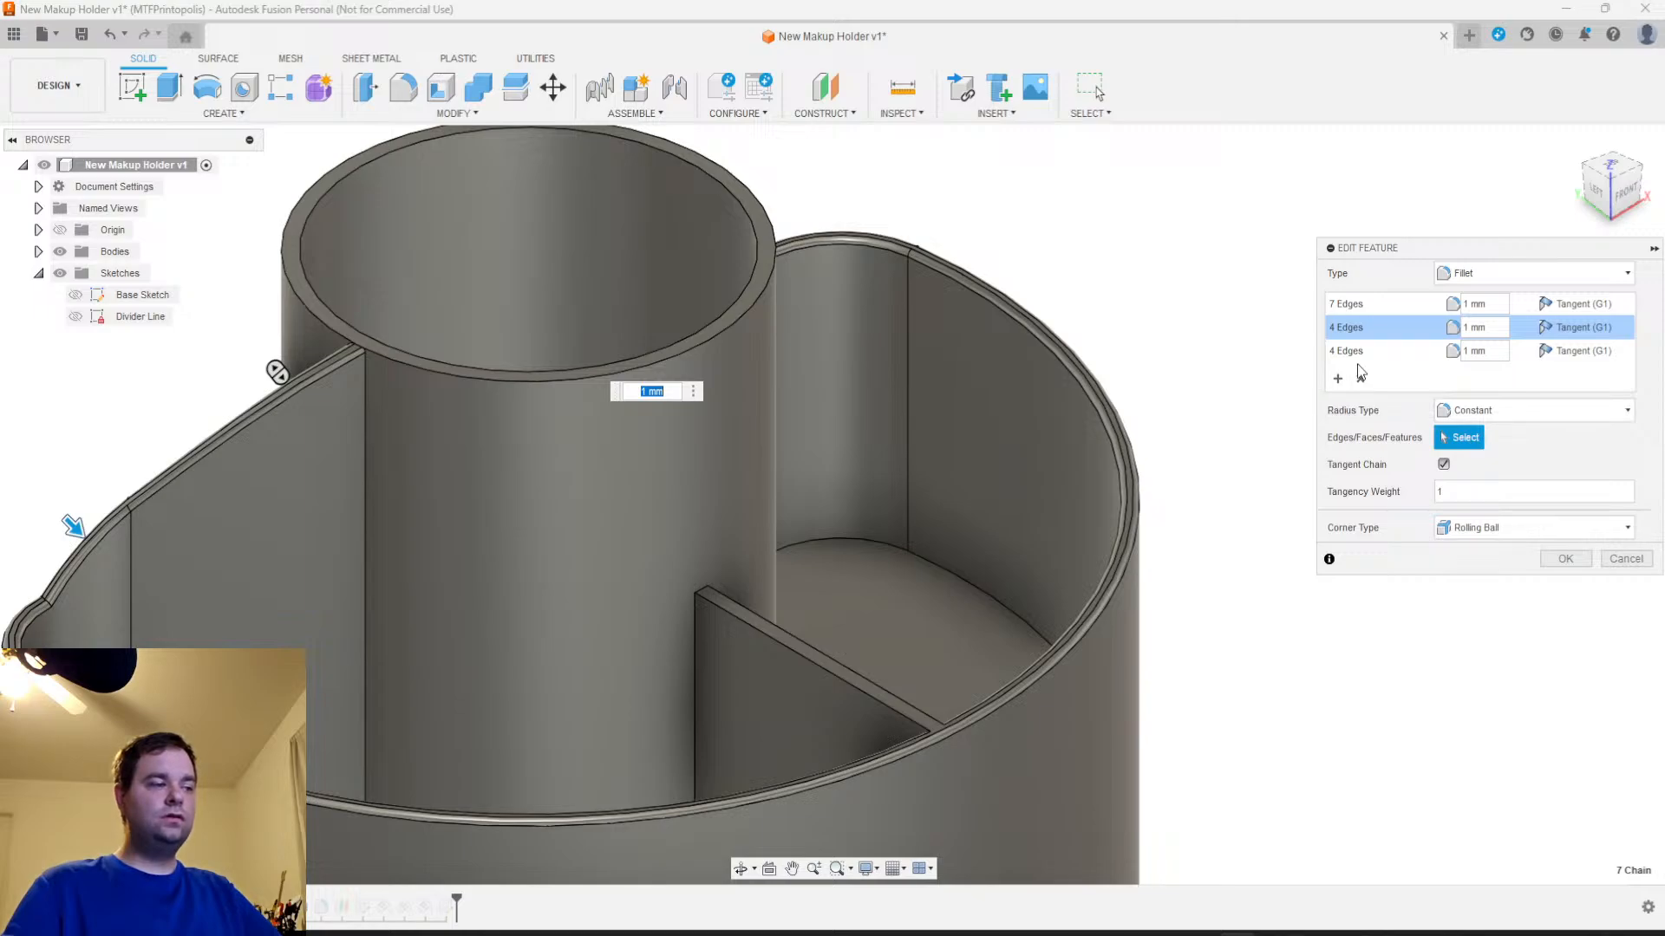
left_click(1625, 559)
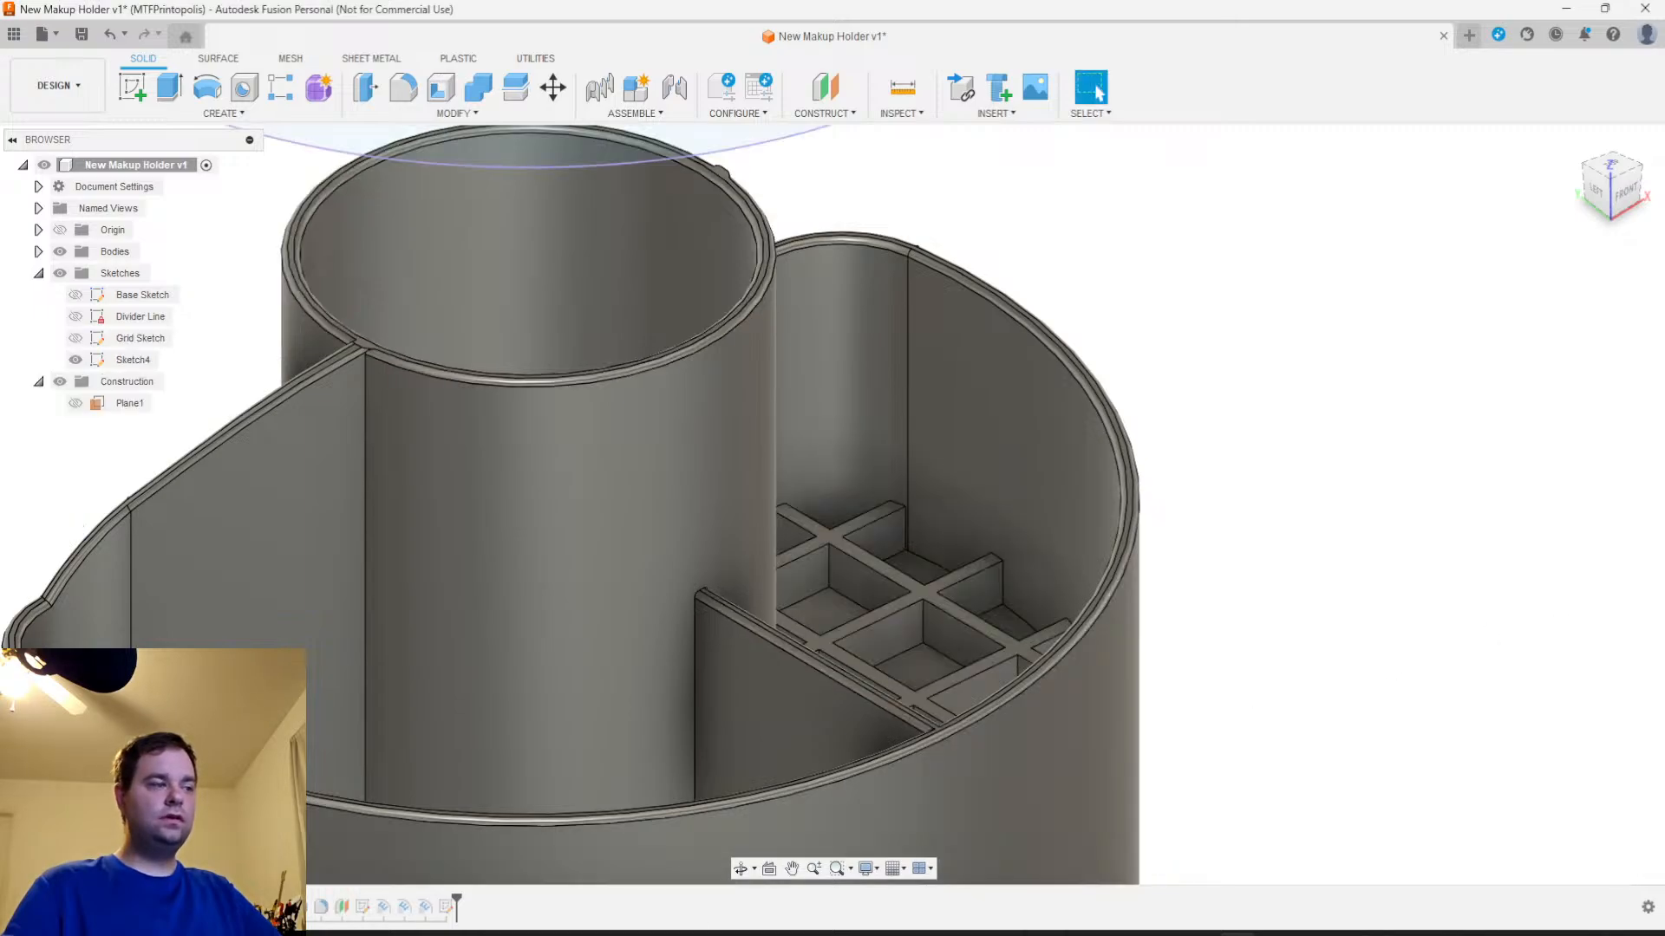
Reopen the outer rim fillet for editing and check the edges in its seven-edge set and two four-edge sets
right_click(320, 907)
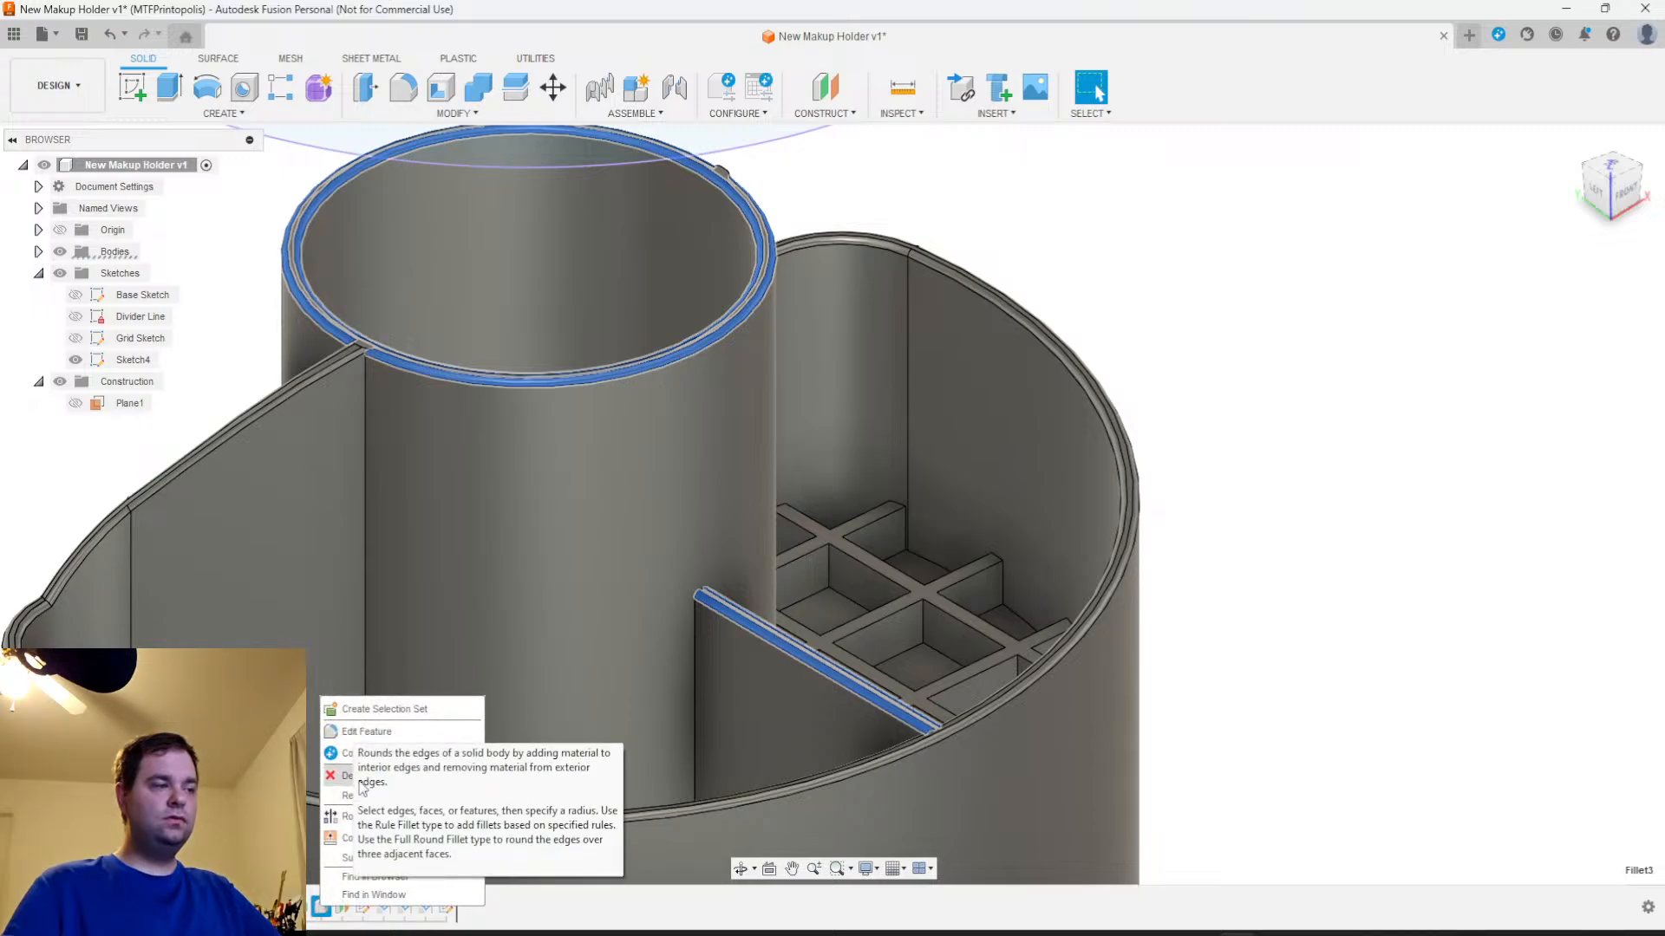
left_click(309, 910)
right_click(309, 910)
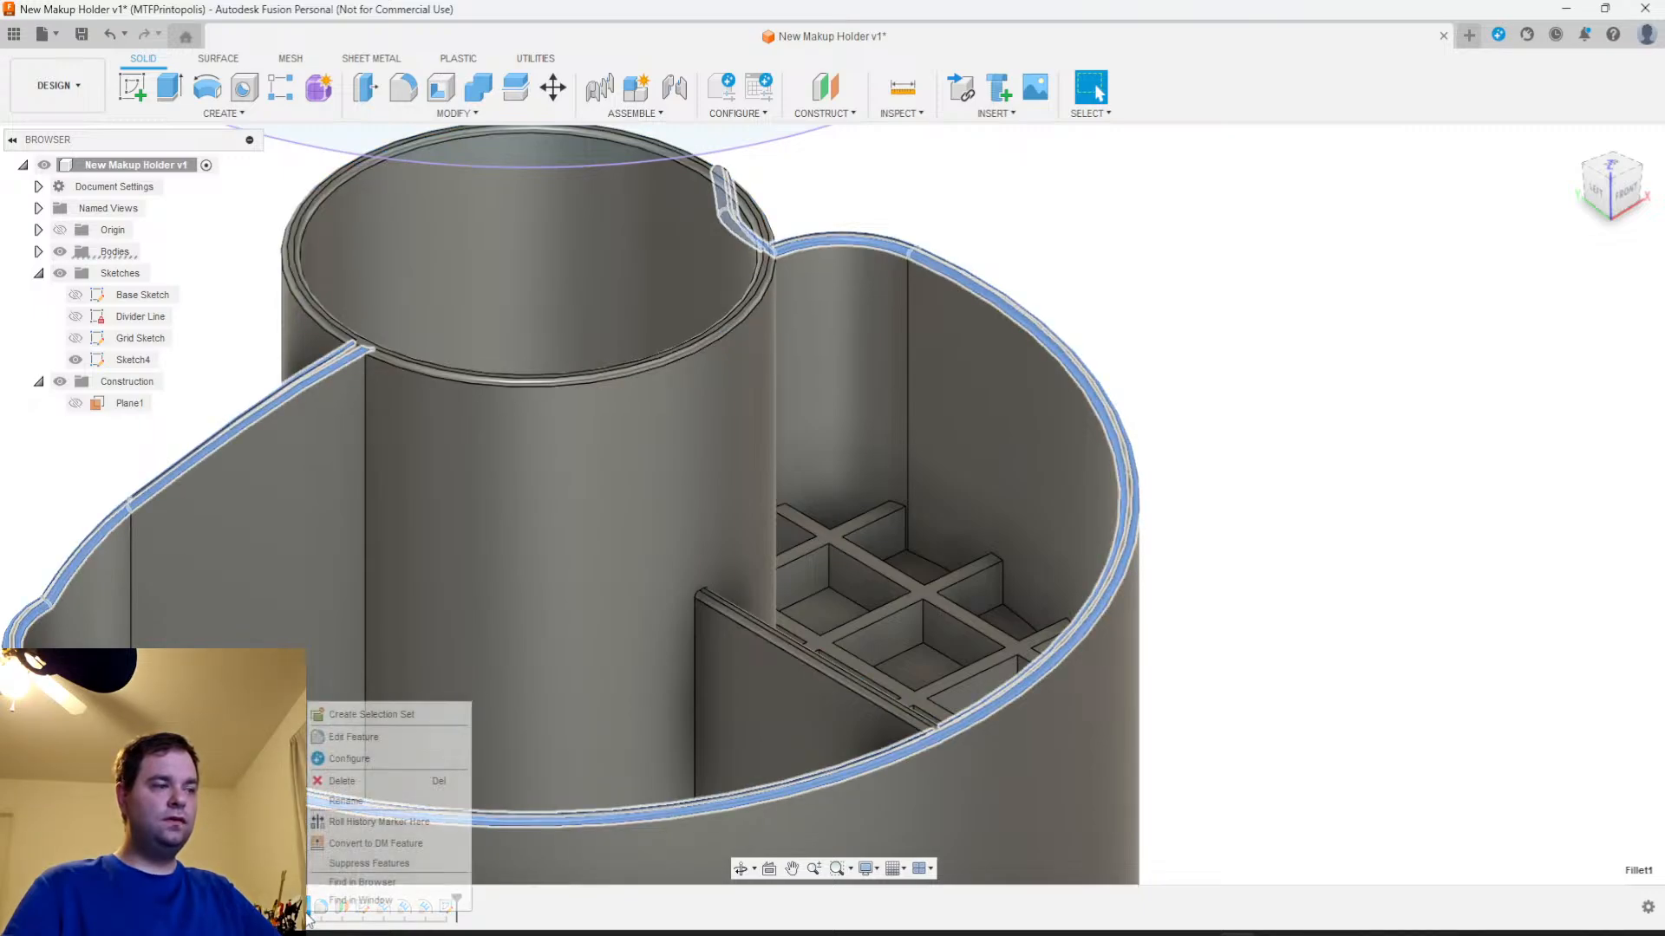
left_click(341, 736)
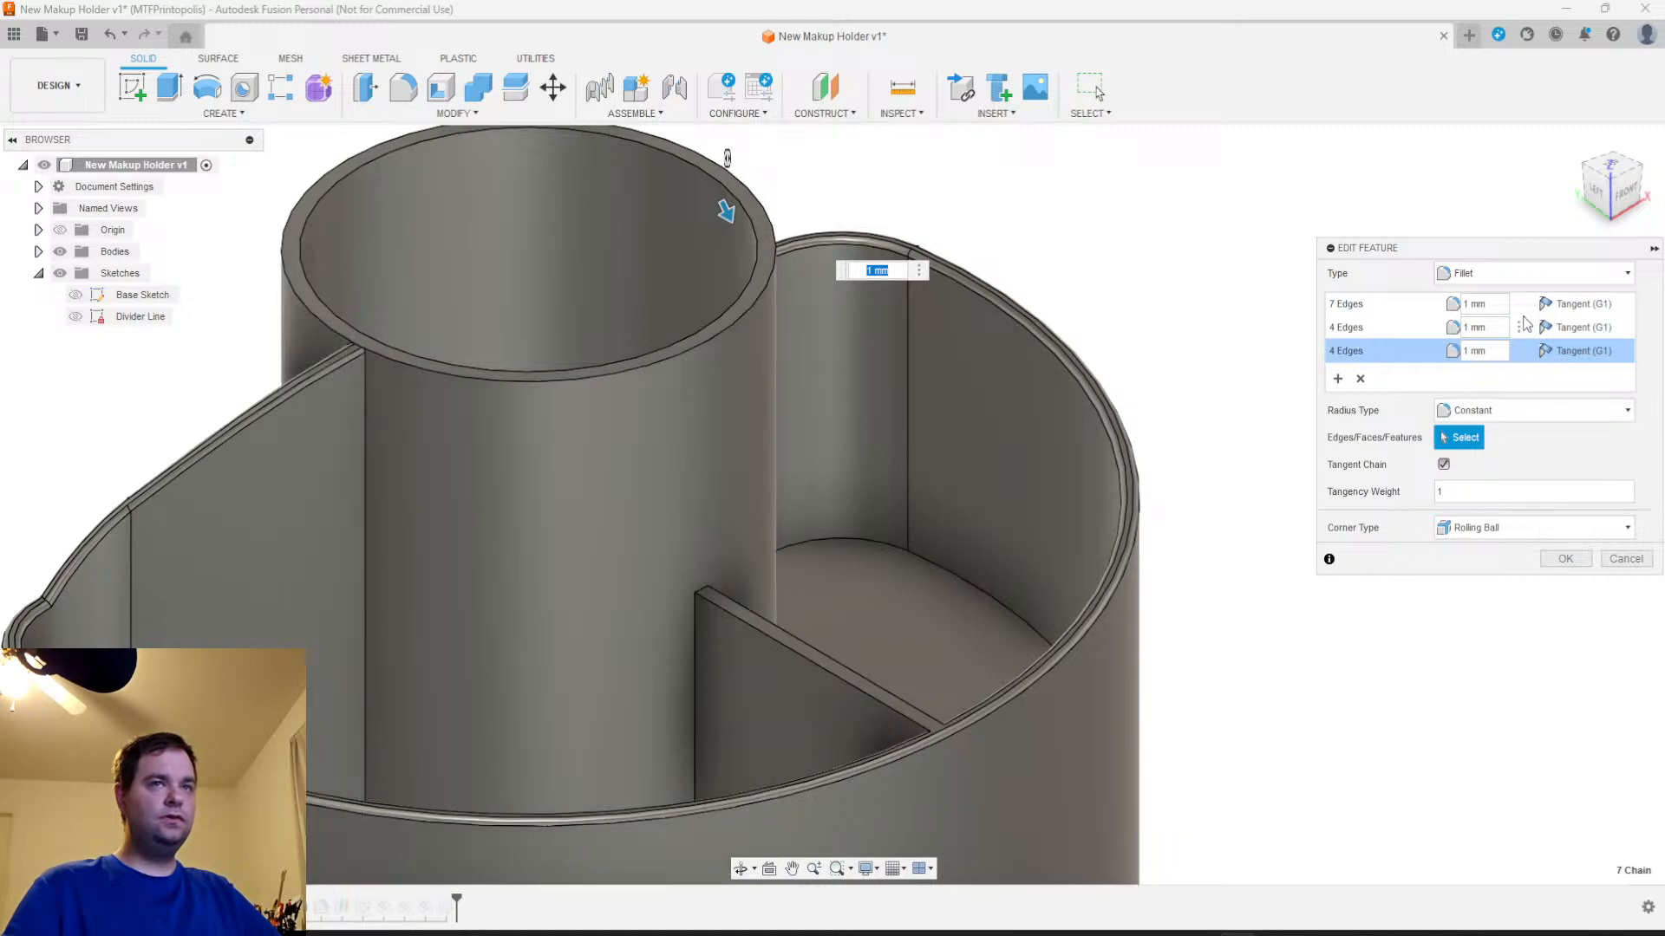
left_click(1345, 305)
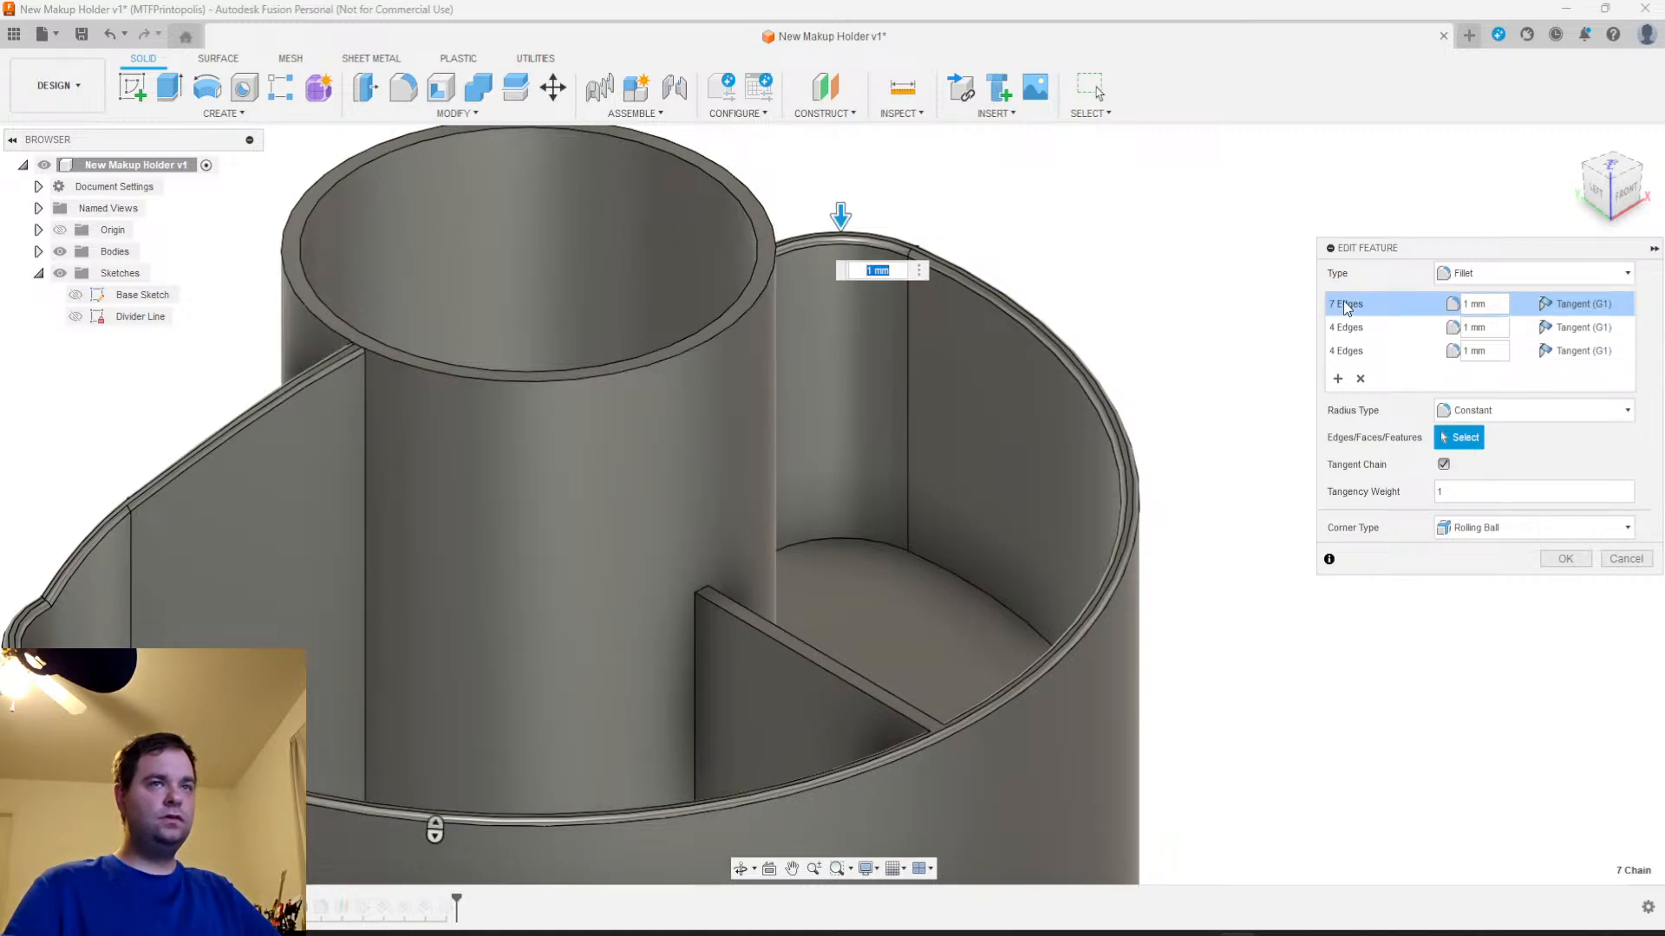
left_click(1350, 352)
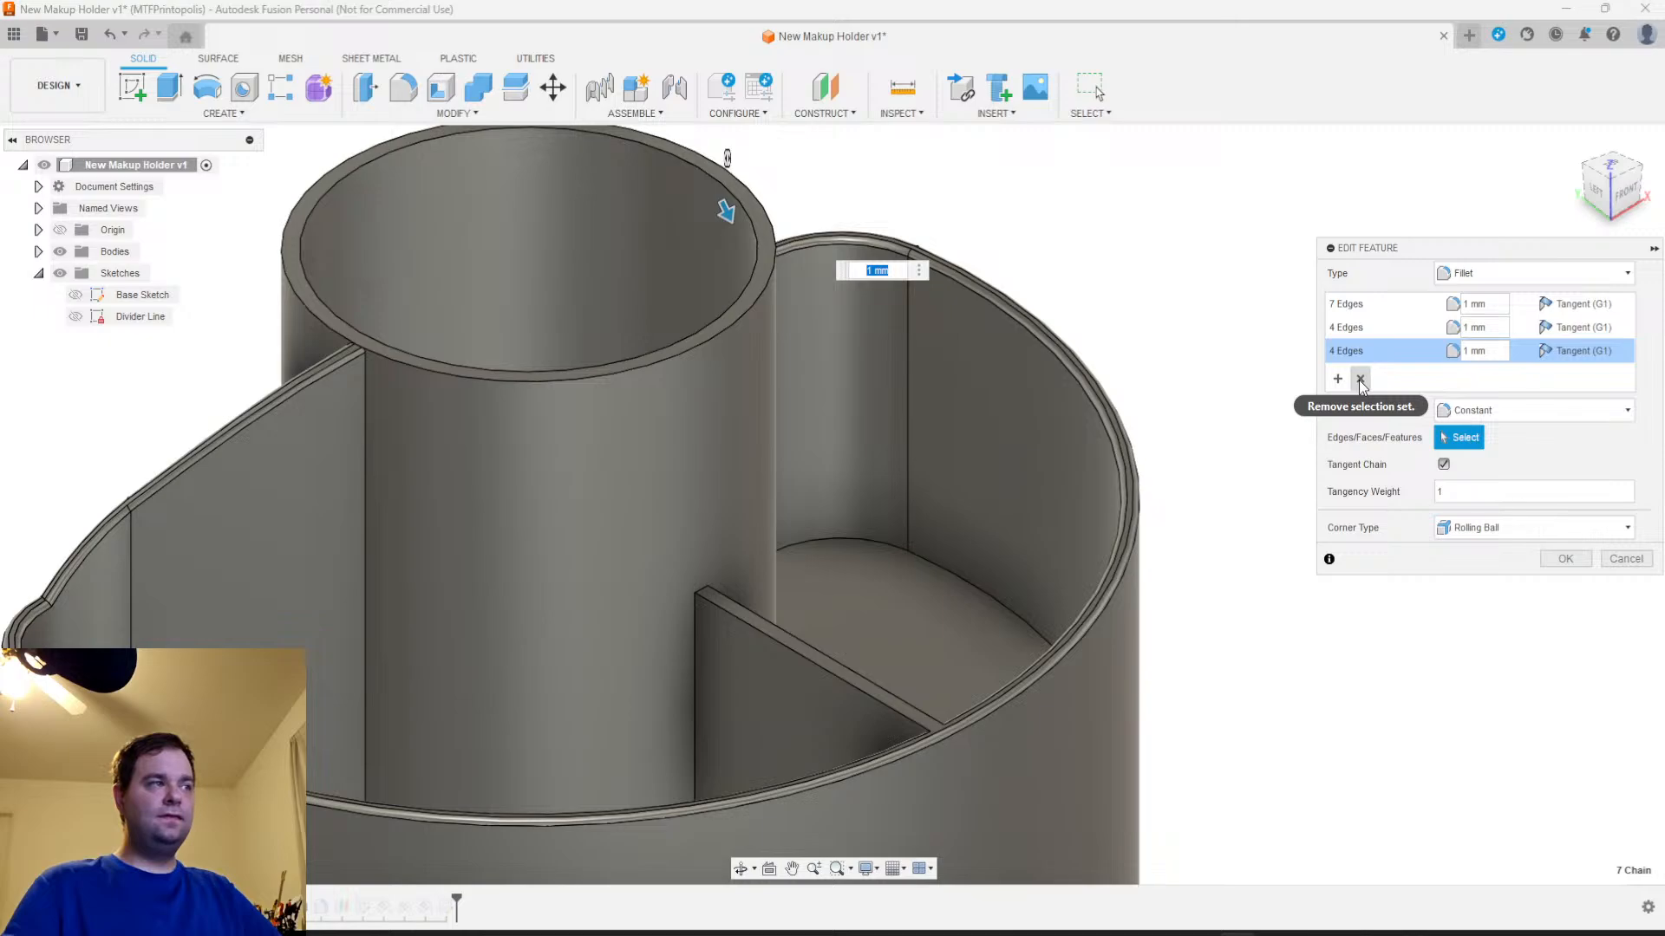
left_click(1352, 328)
left_click(1356, 308)
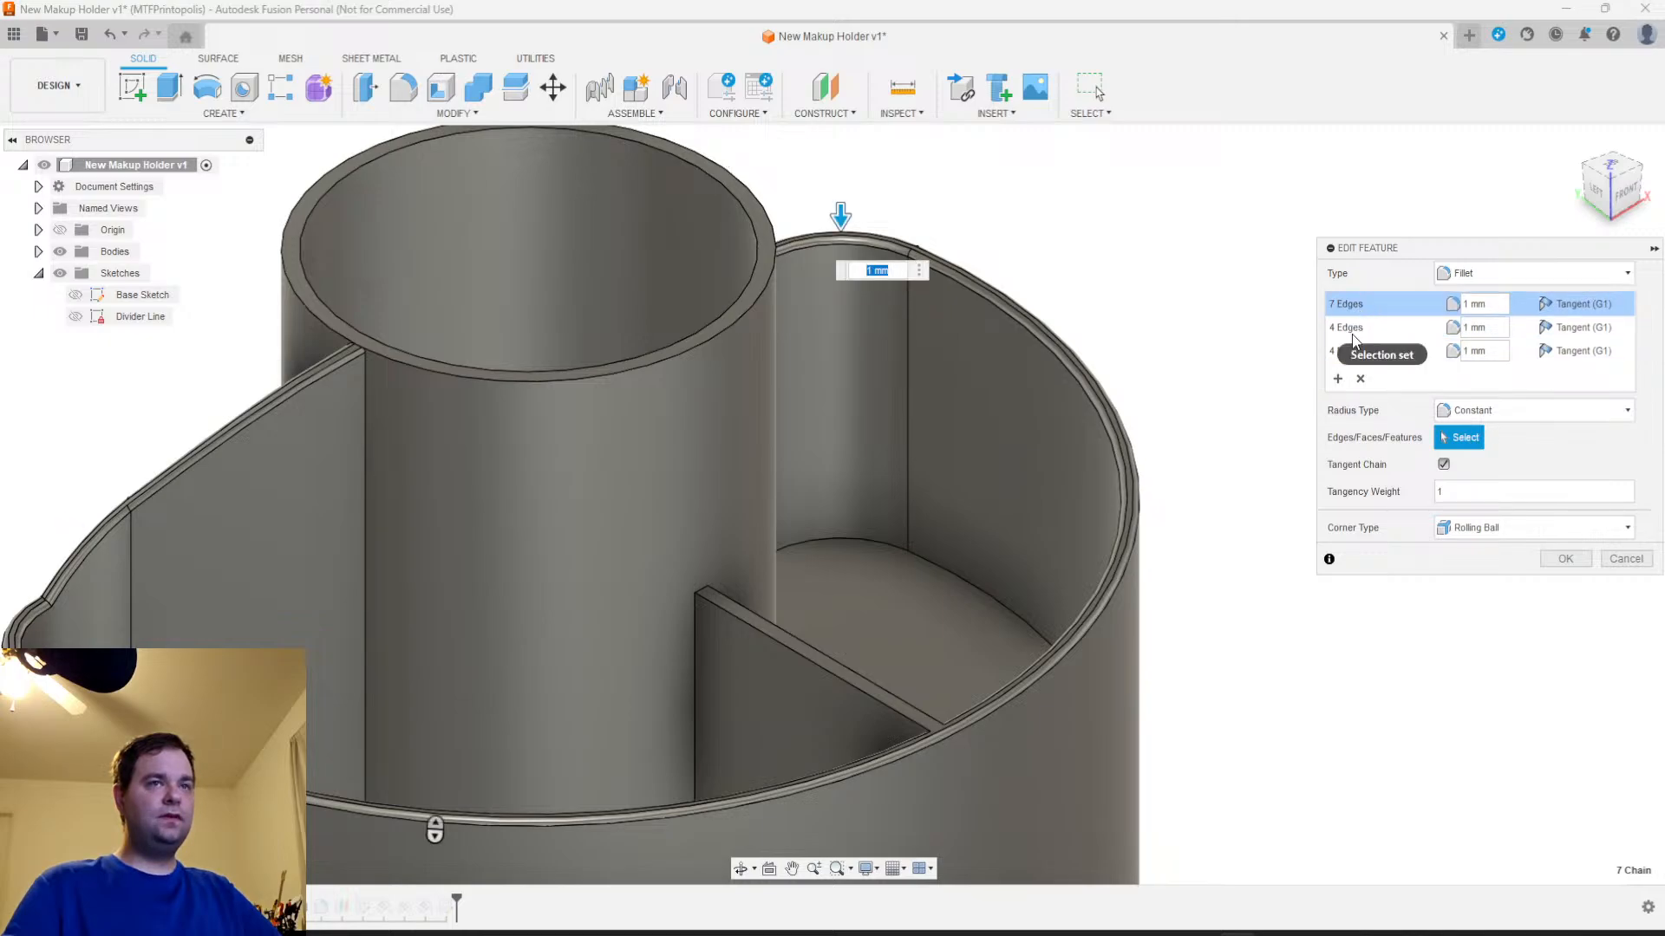
left_click(1351, 330)
left_click(1350, 351)
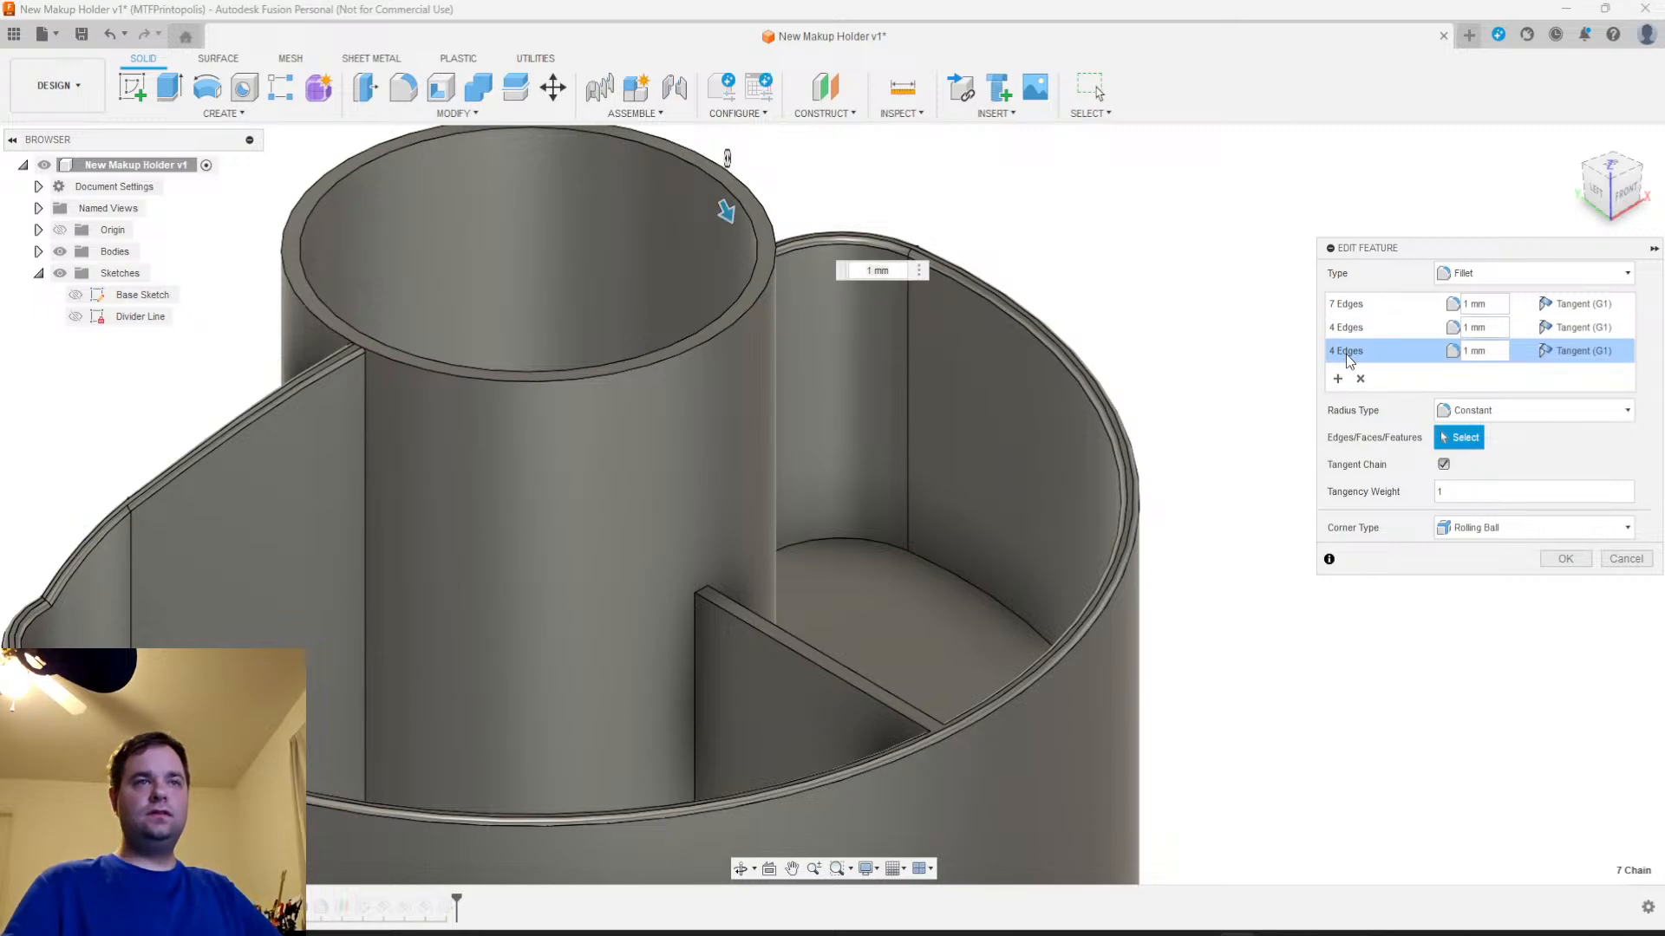
Try radii of 2 mm and 0 mm on the fillet's last four-edge set, and remove that set
left_click(1465, 350)
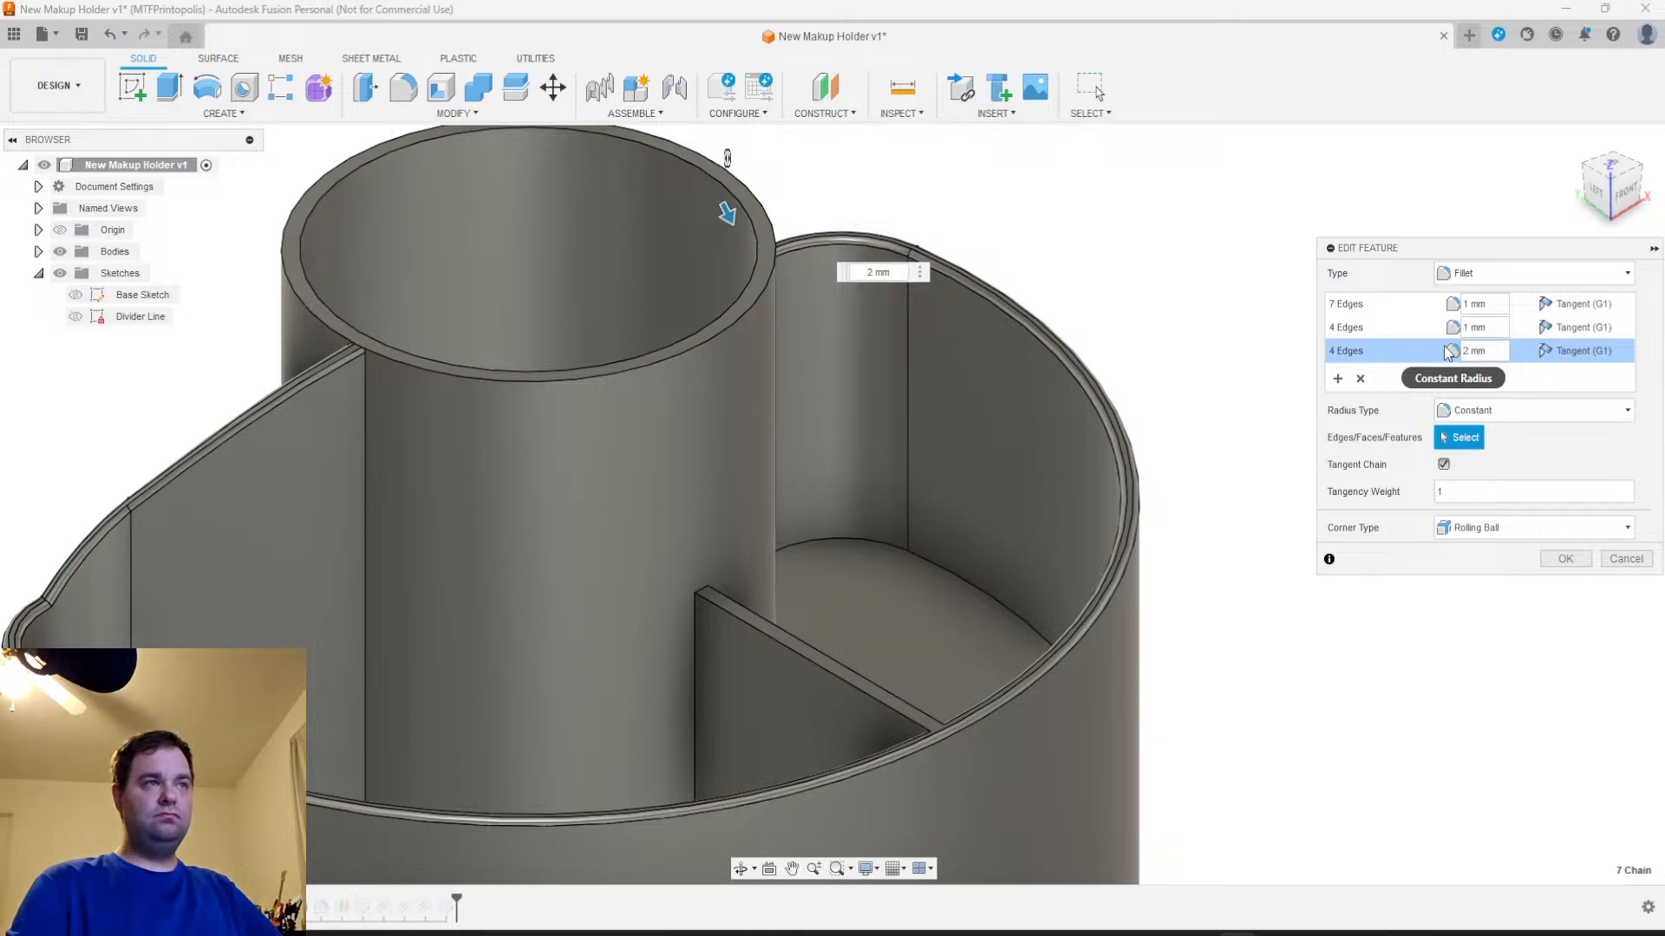
key("BackSpace")
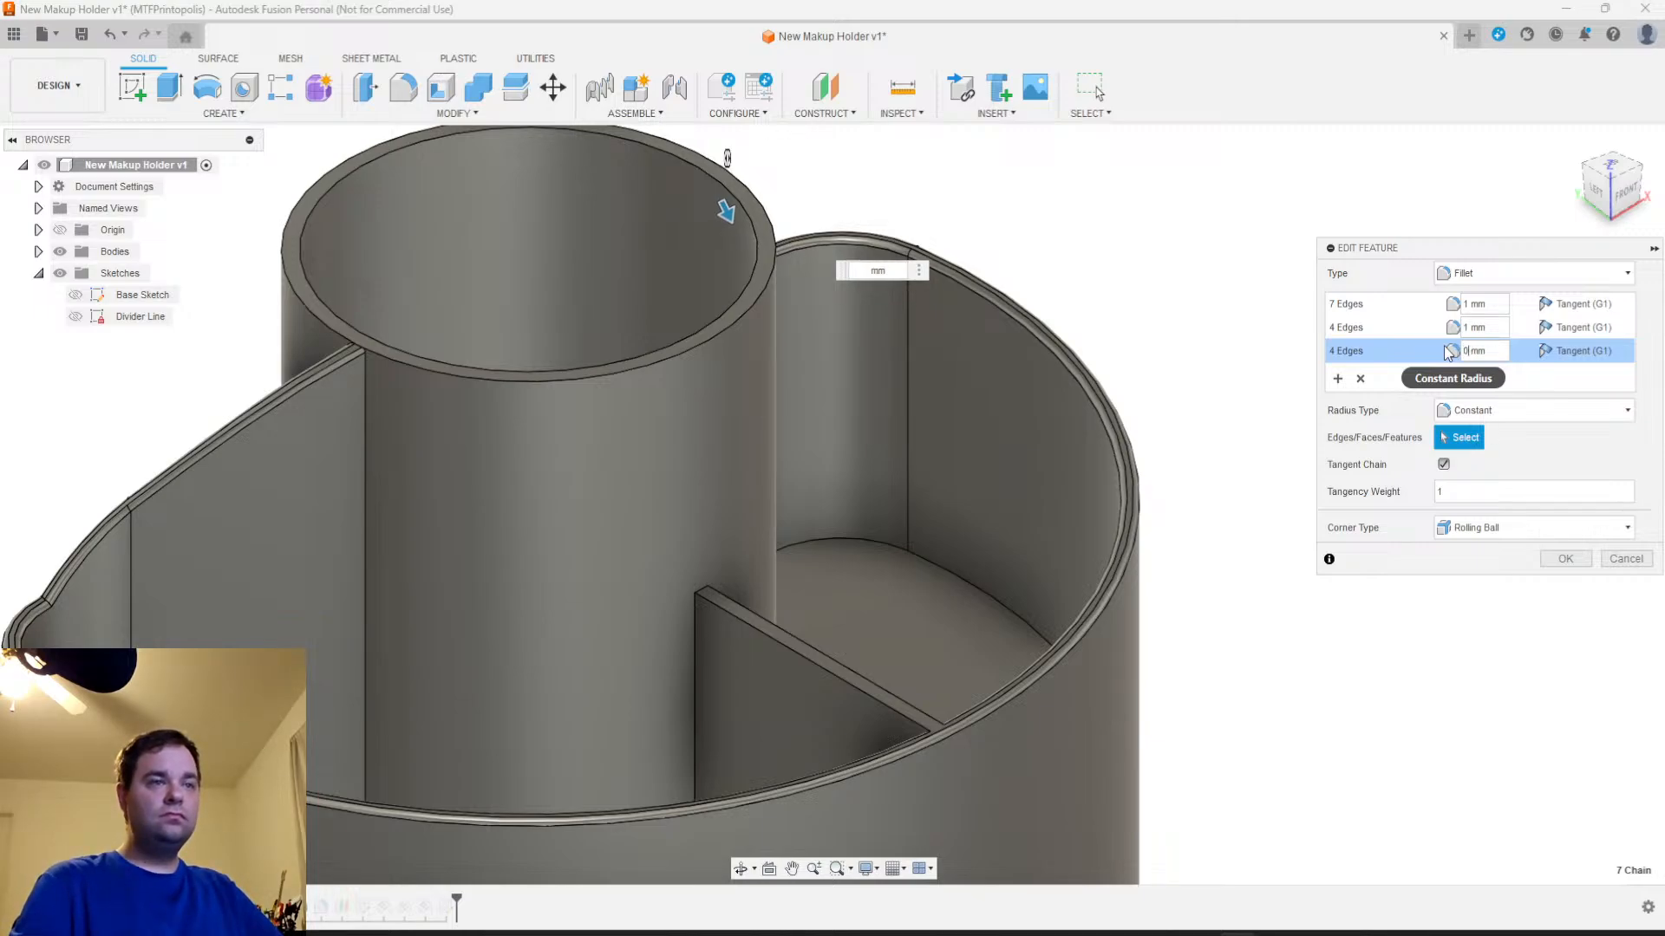
left_click(1360, 379)
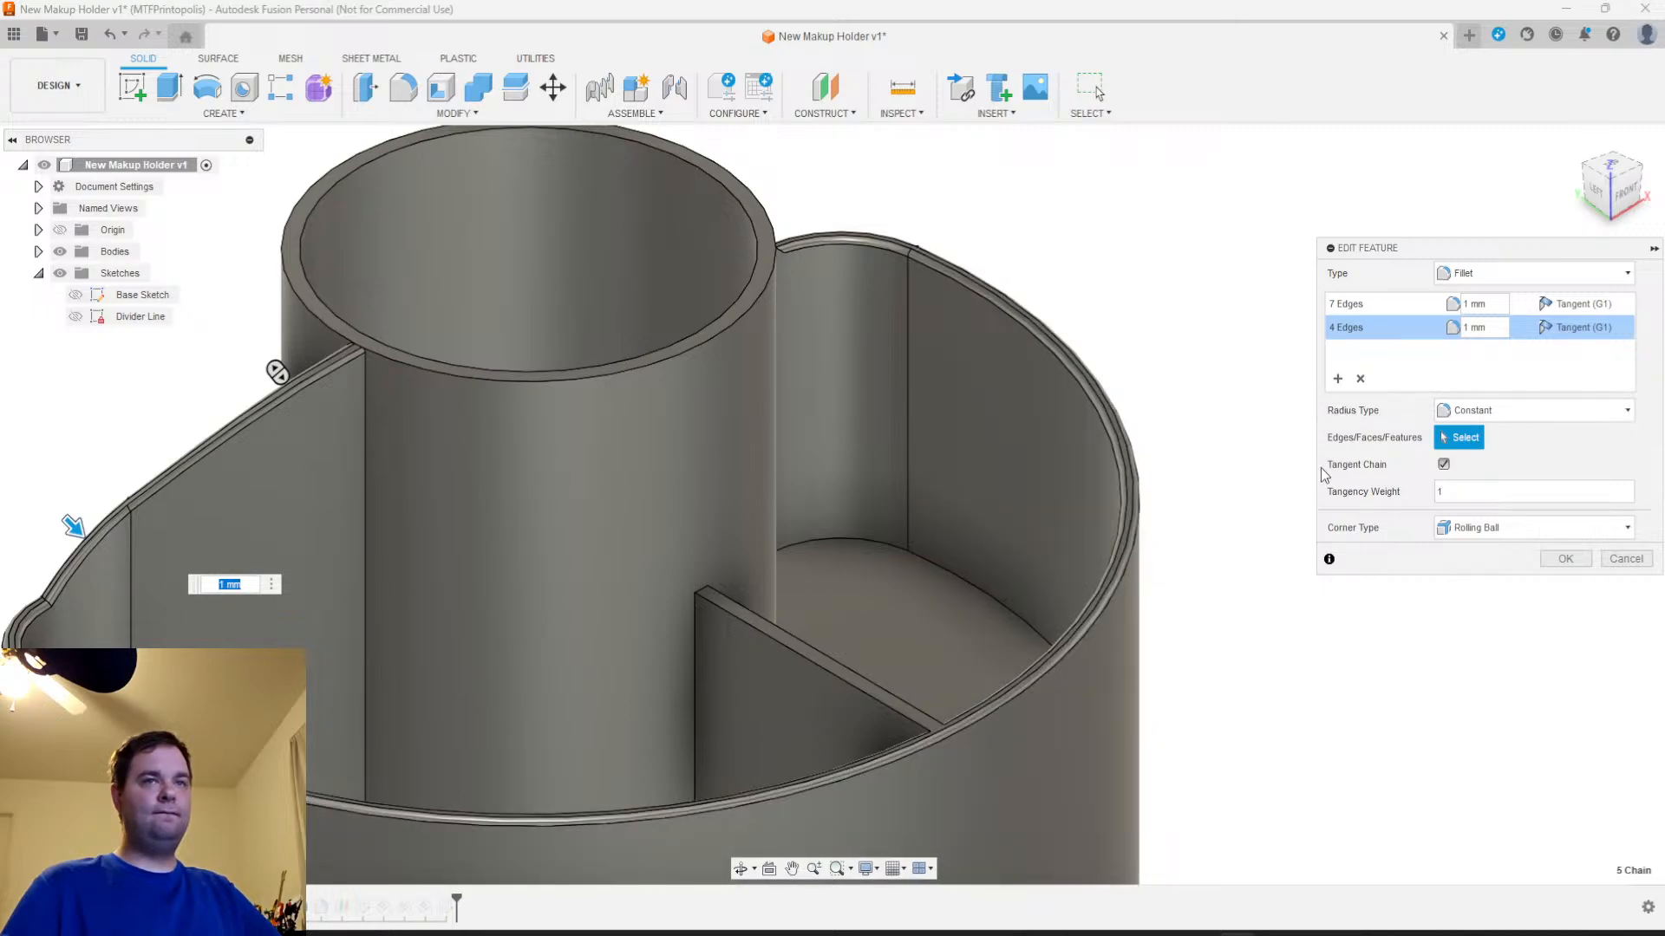
Add a 1 mm fillet selection set on both edges of the sloping rim section that adjoins the central cylinder
middle_click_drag(1185, 490, 892, 486, "shift")
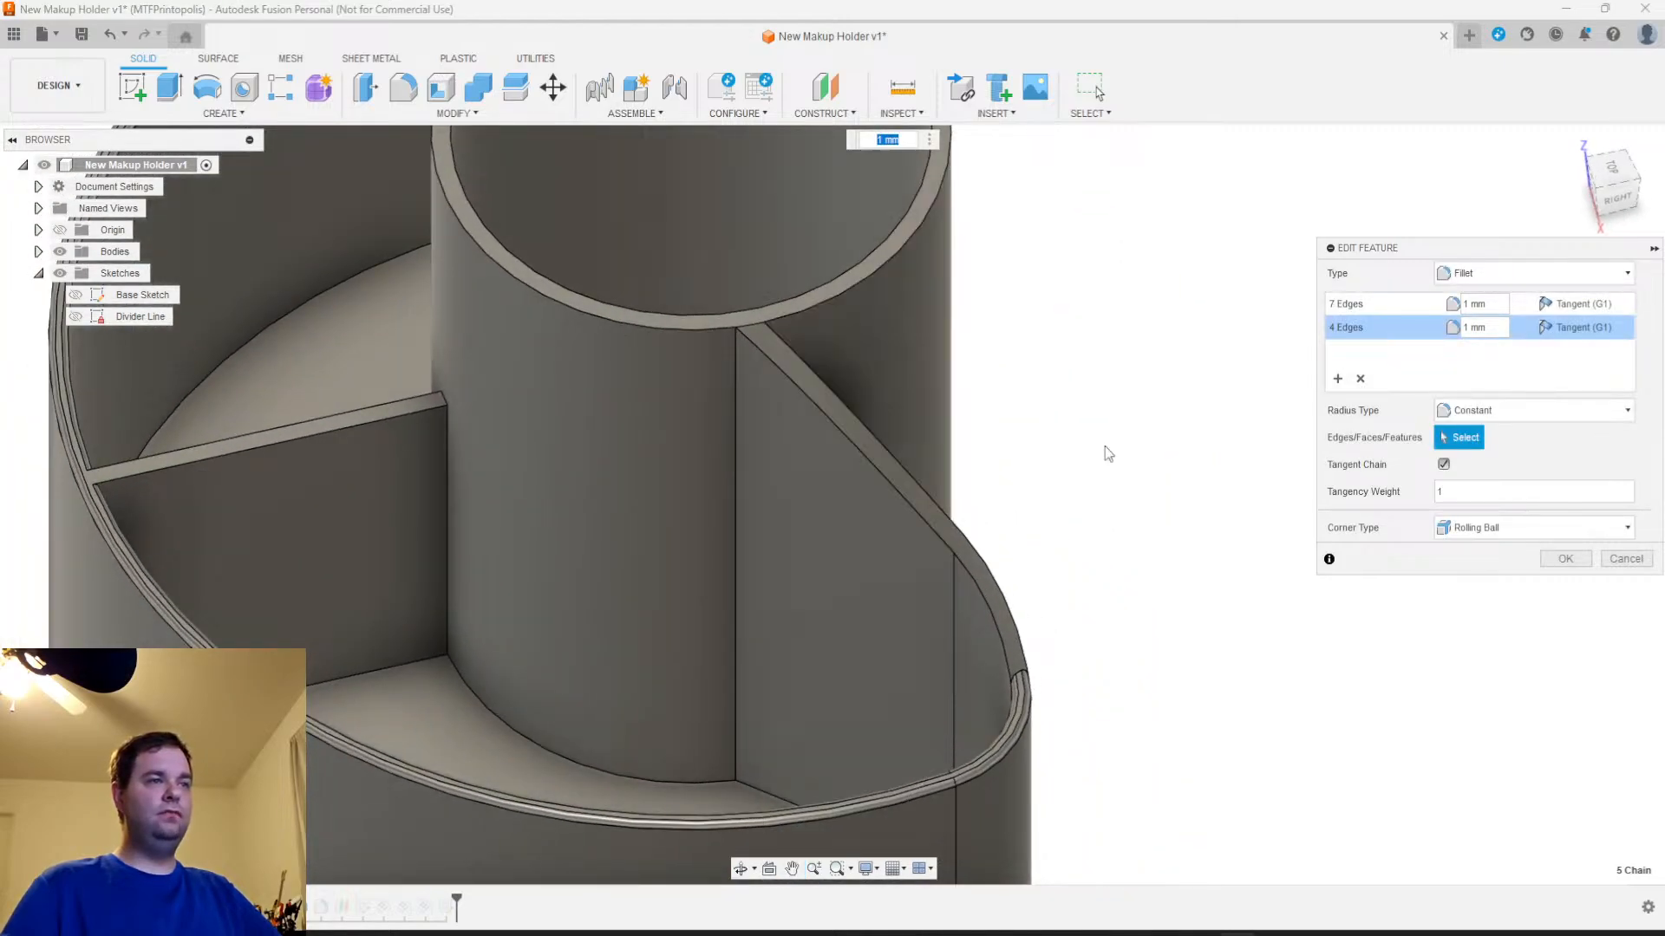
left_click(1338, 379)
left_click(943, 513)
left_click(941, 535)
type("1")
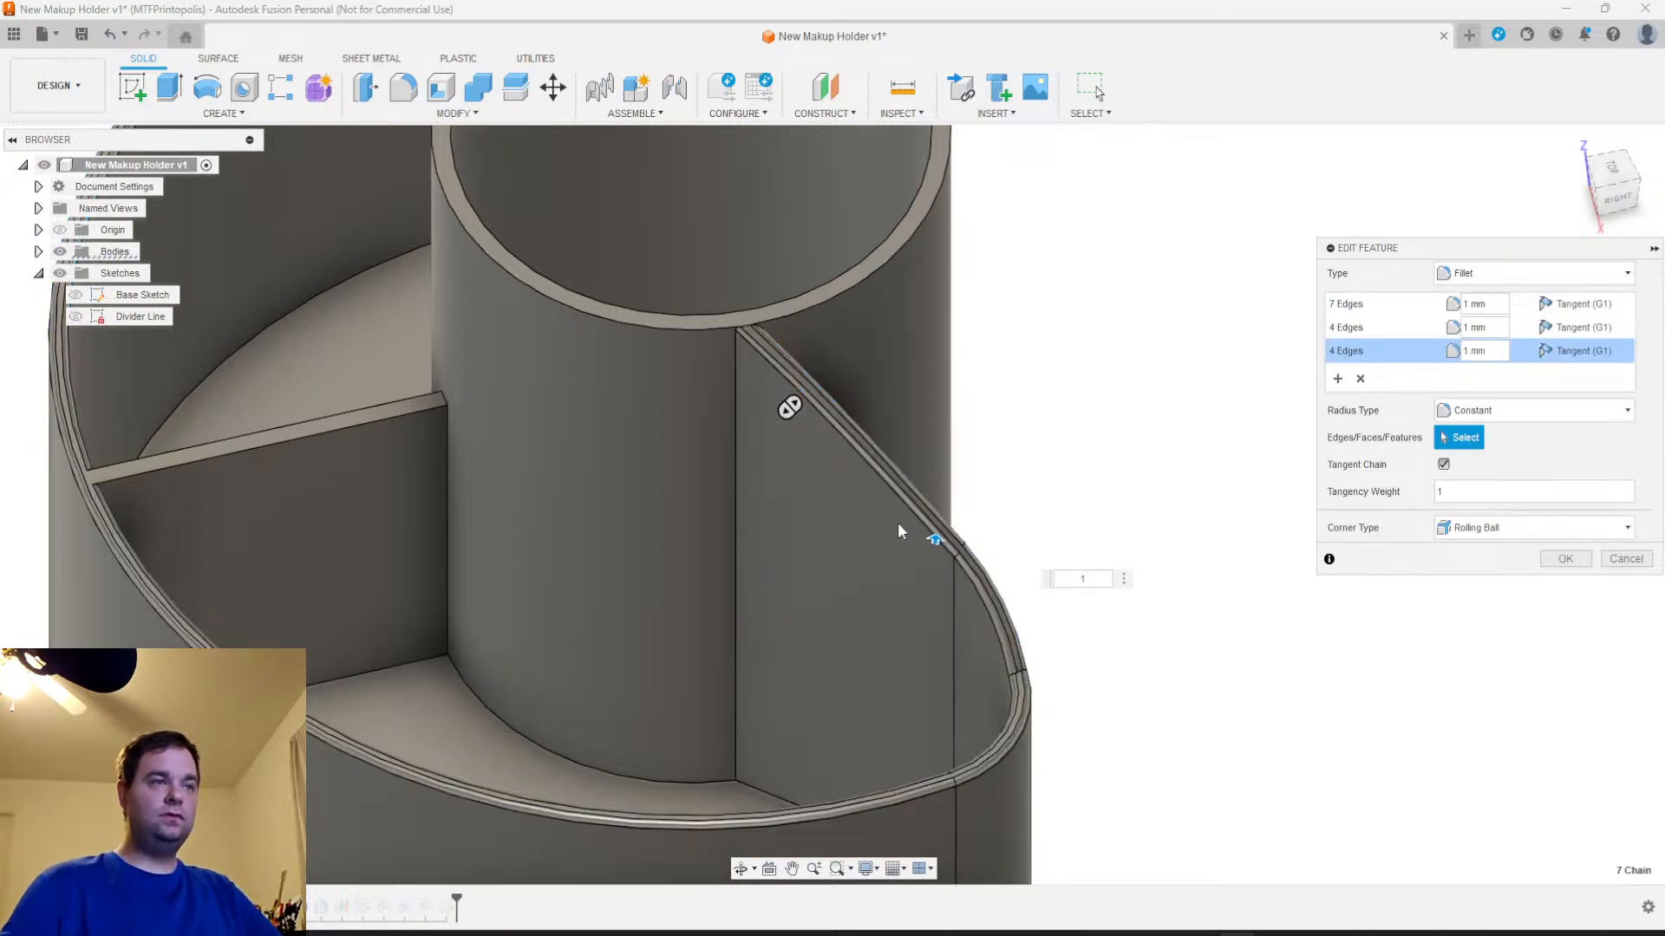
Set the radius of the fillet's seven-edge outer rim set to 0 mm and remove that set
left_click(1358, 328)
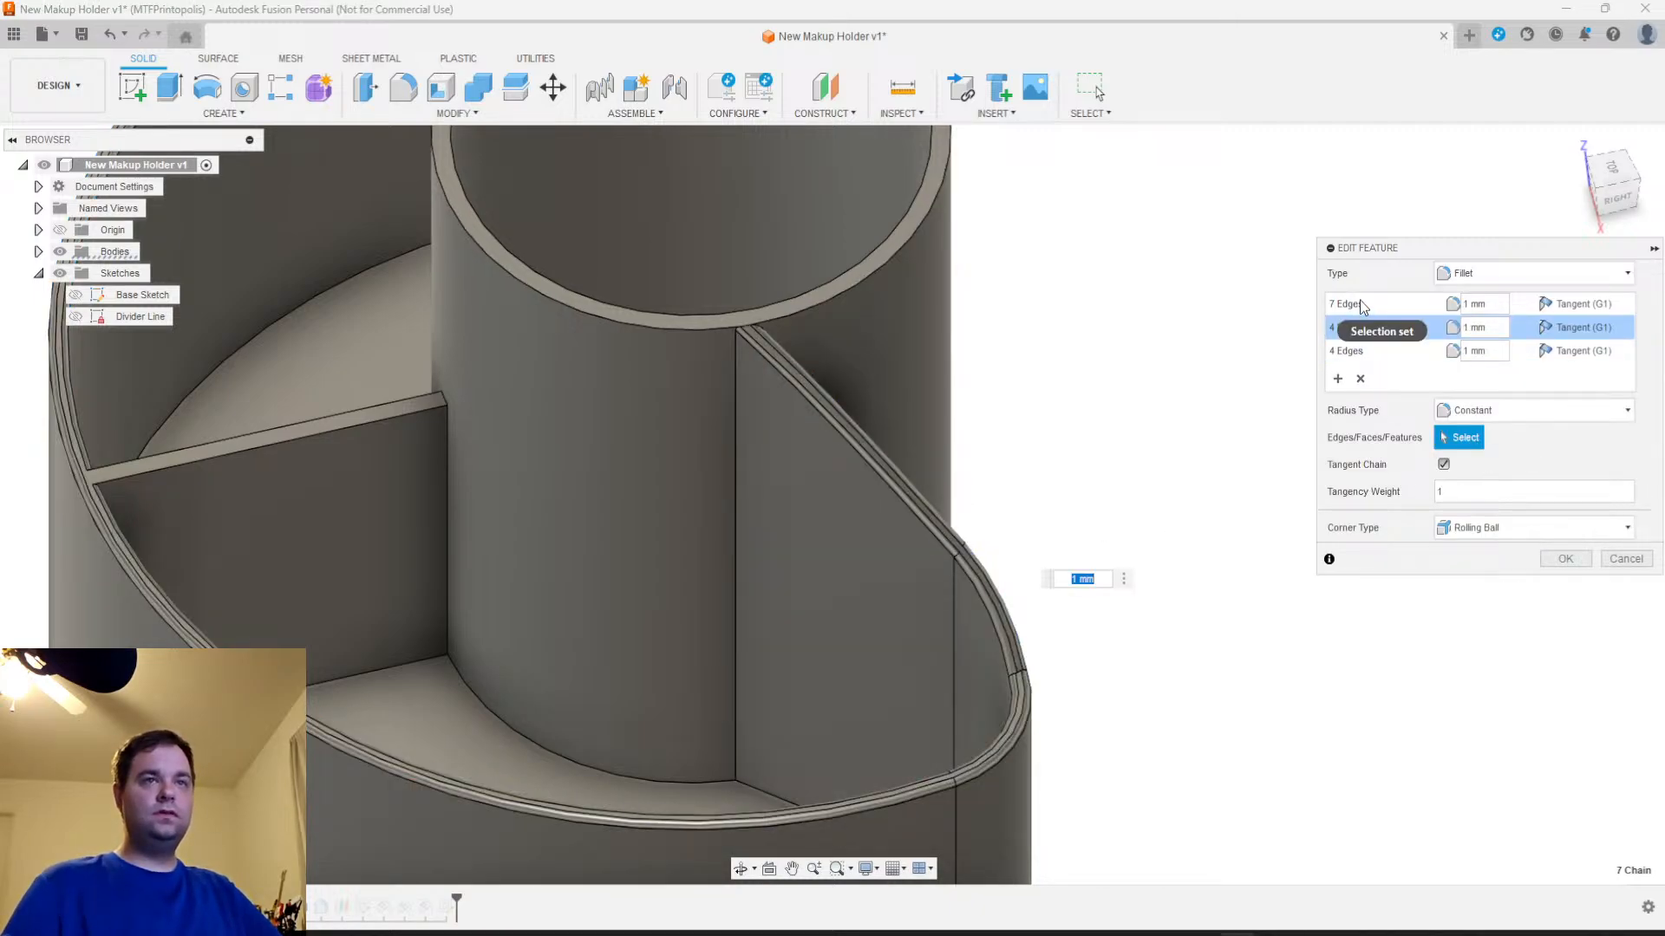
left_click(1361, 308)
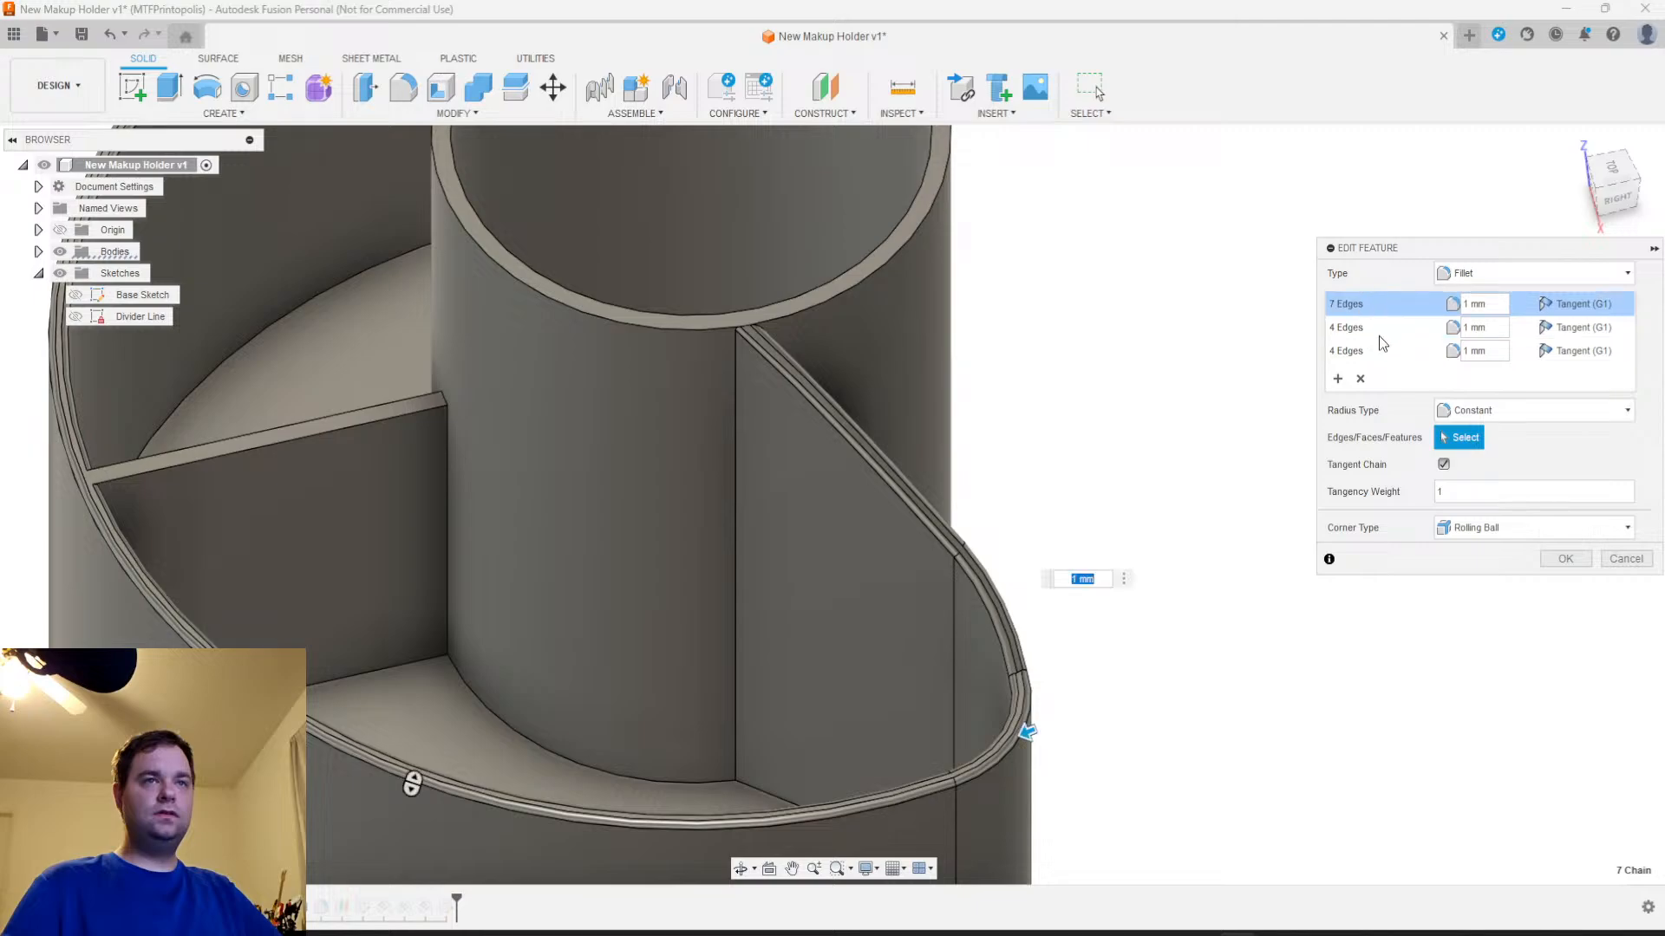
left_click(1470, 303)
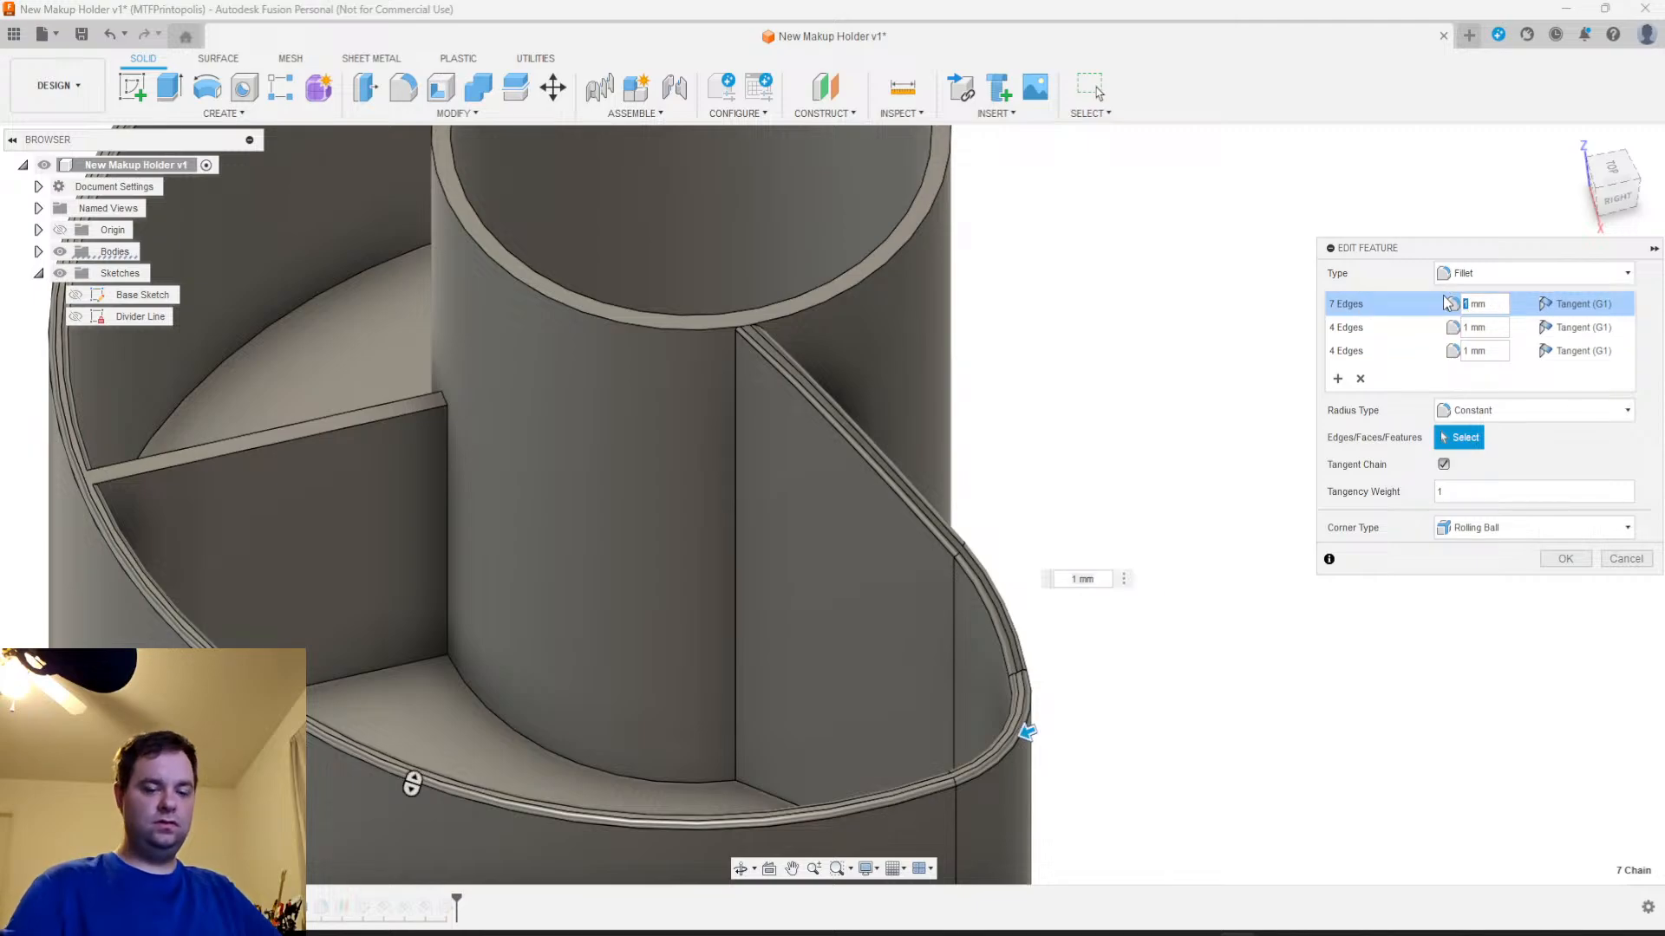
type("0")
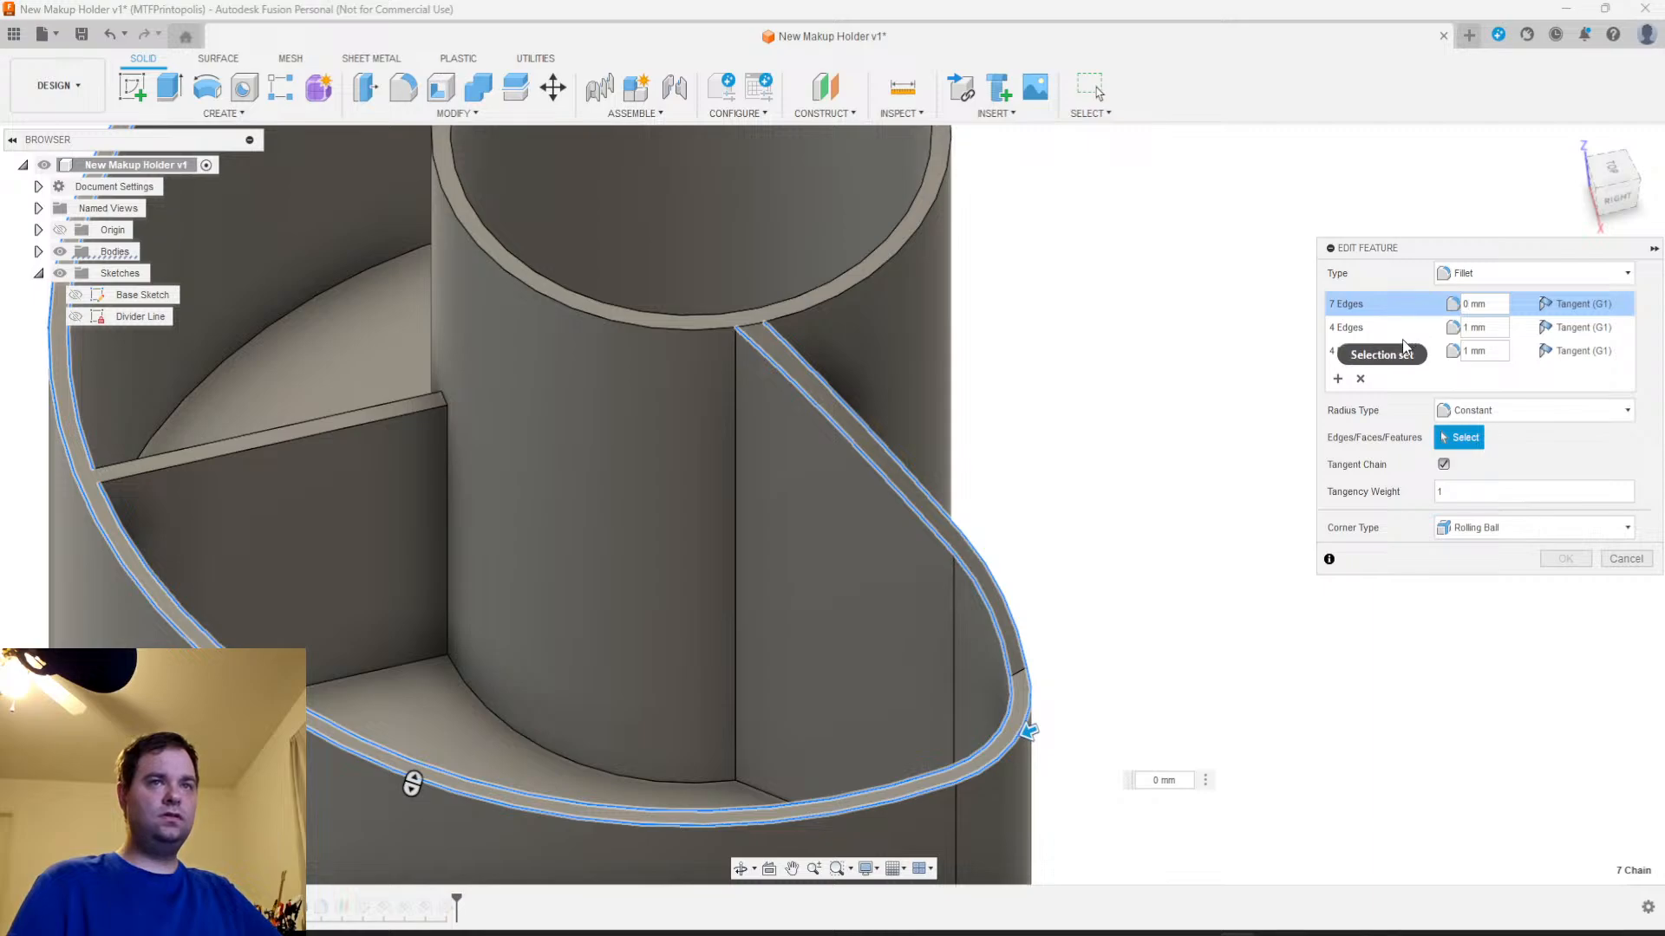
left_click(1362, 379)
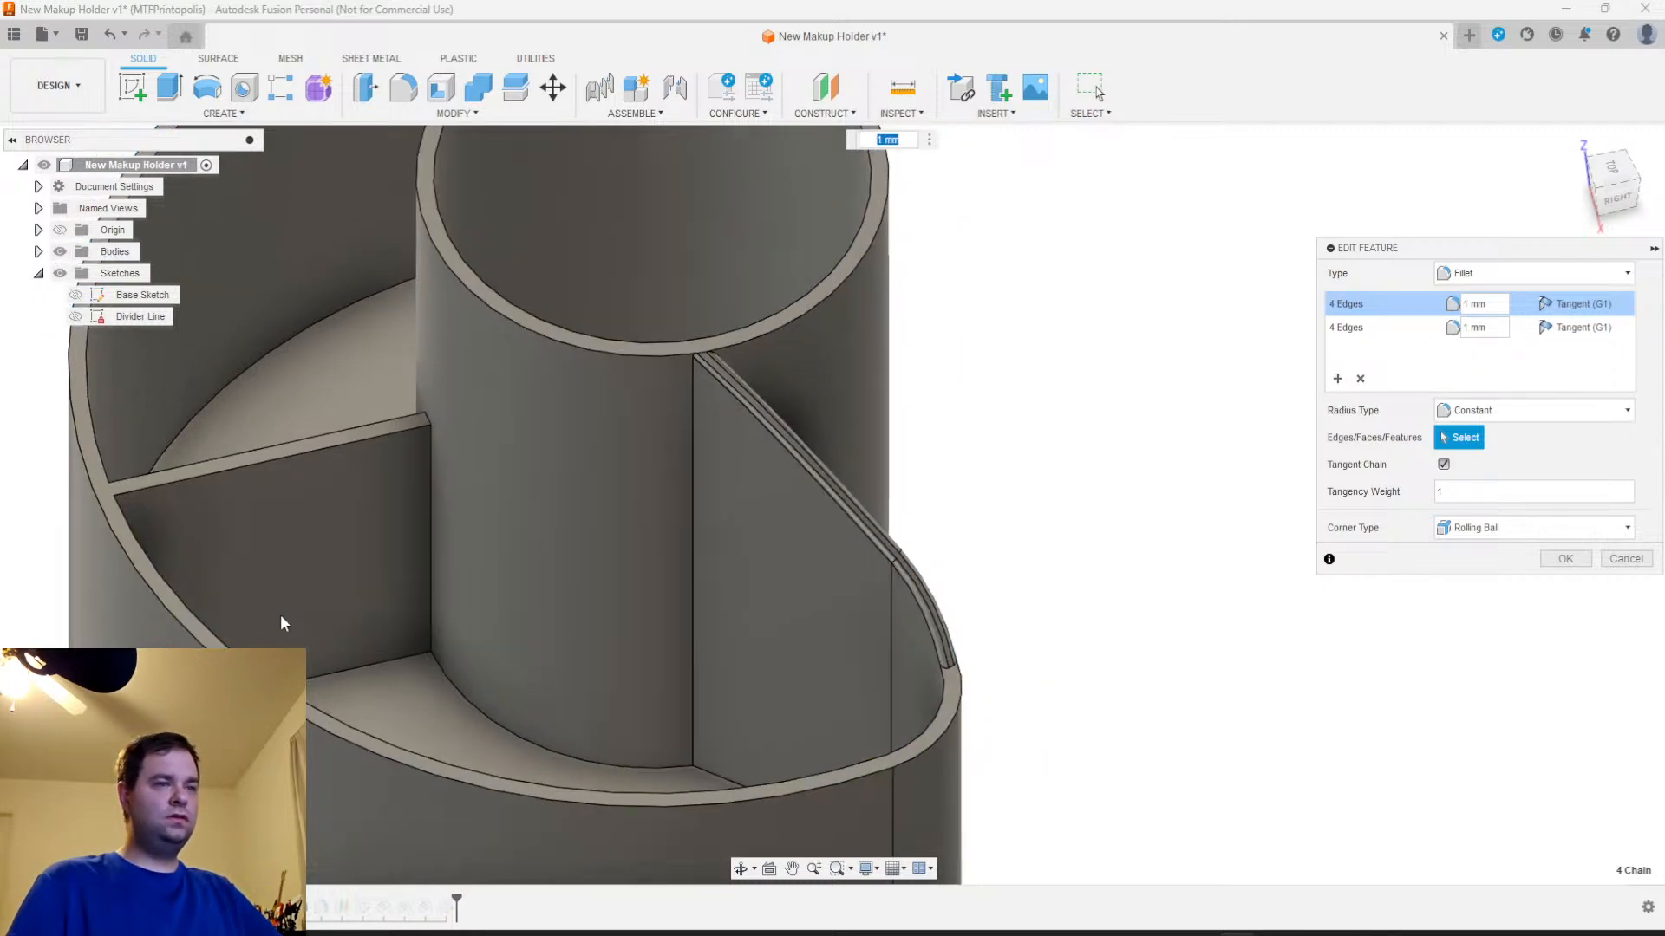
Add a 1 mm fillet selection set on only the inner rim edges on both sides of the front divider
middle_click_drag(282, 624, 1266, 797, "shift")
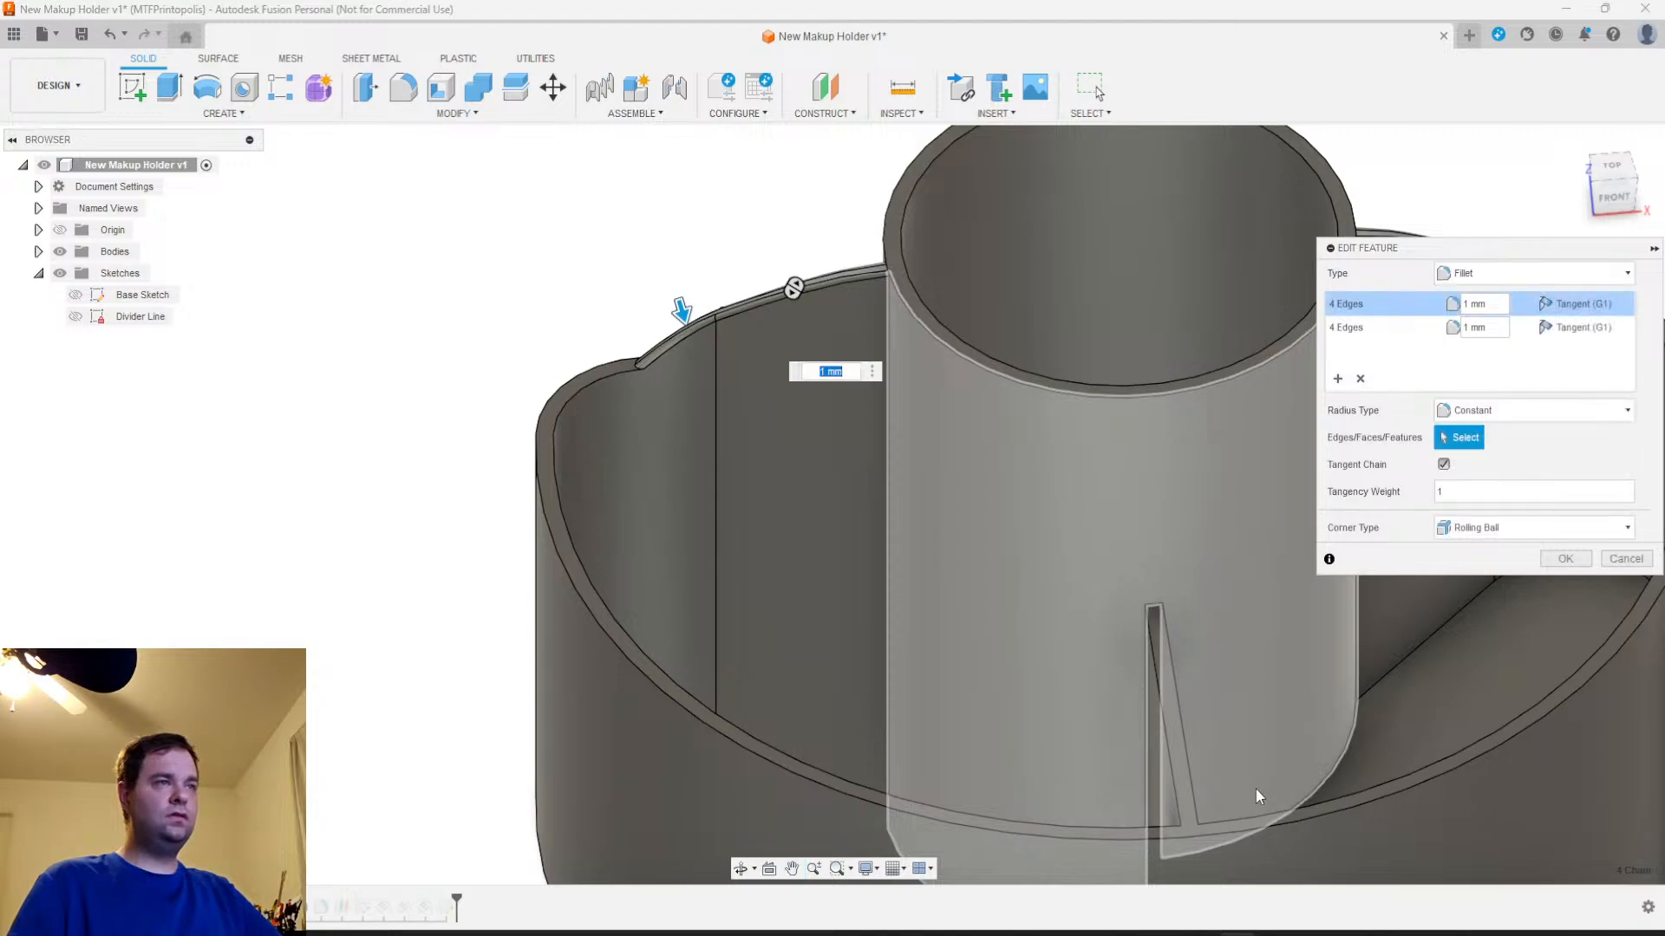
middle_click_drag(978, 689, 636, 579)
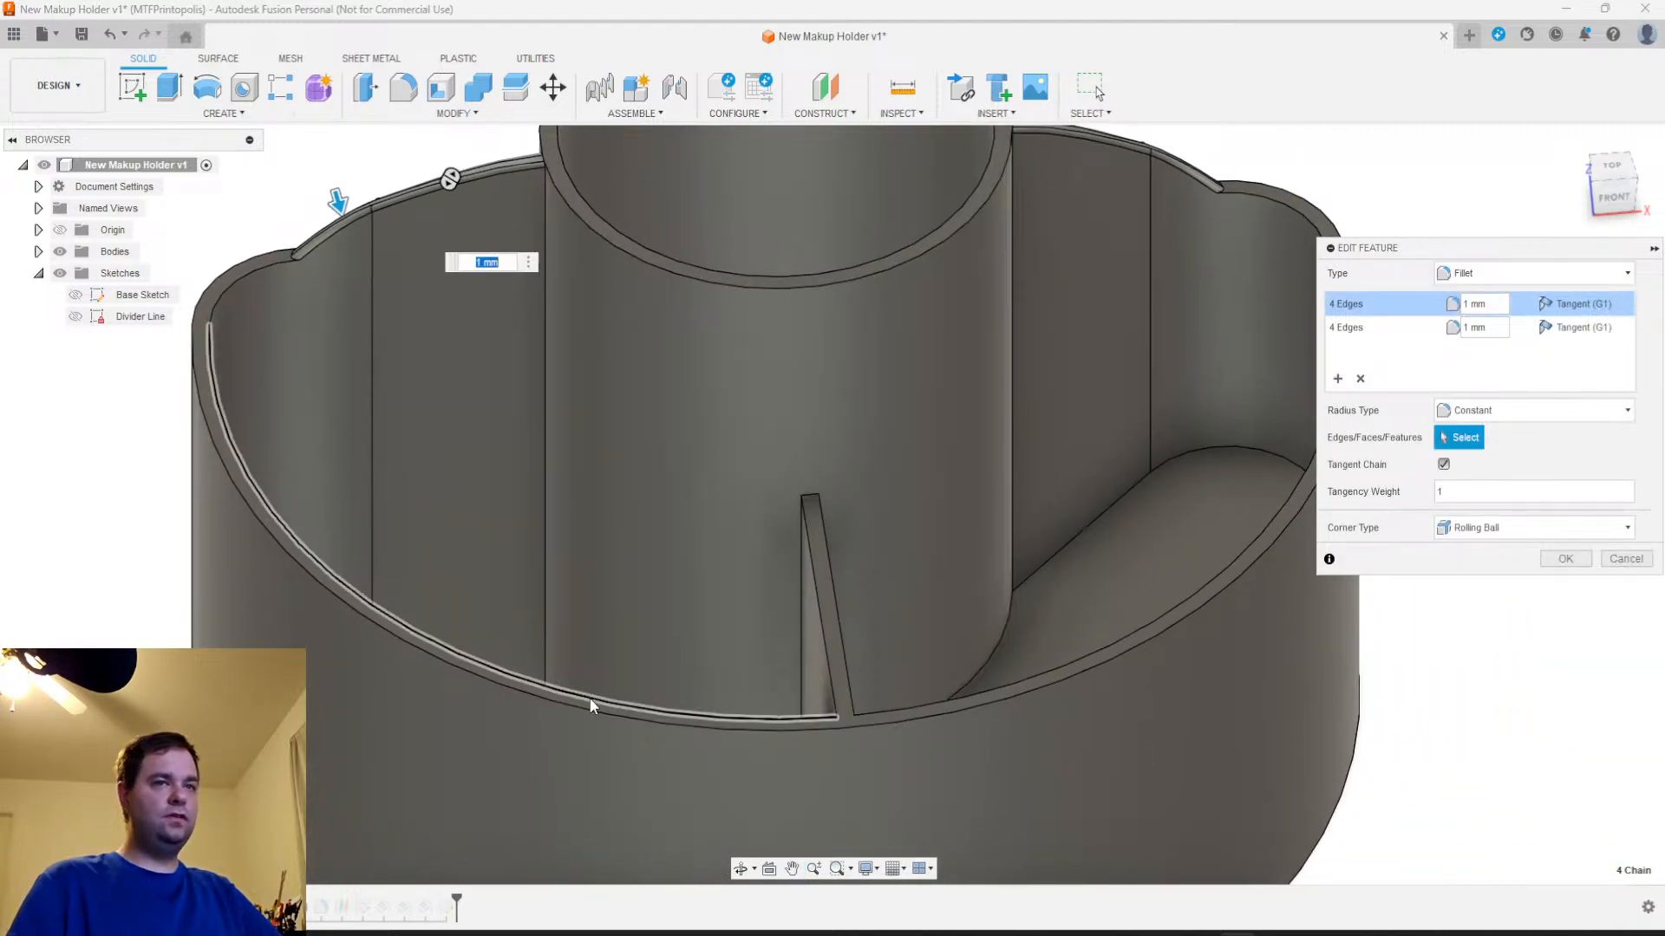
left_click(590, 697)
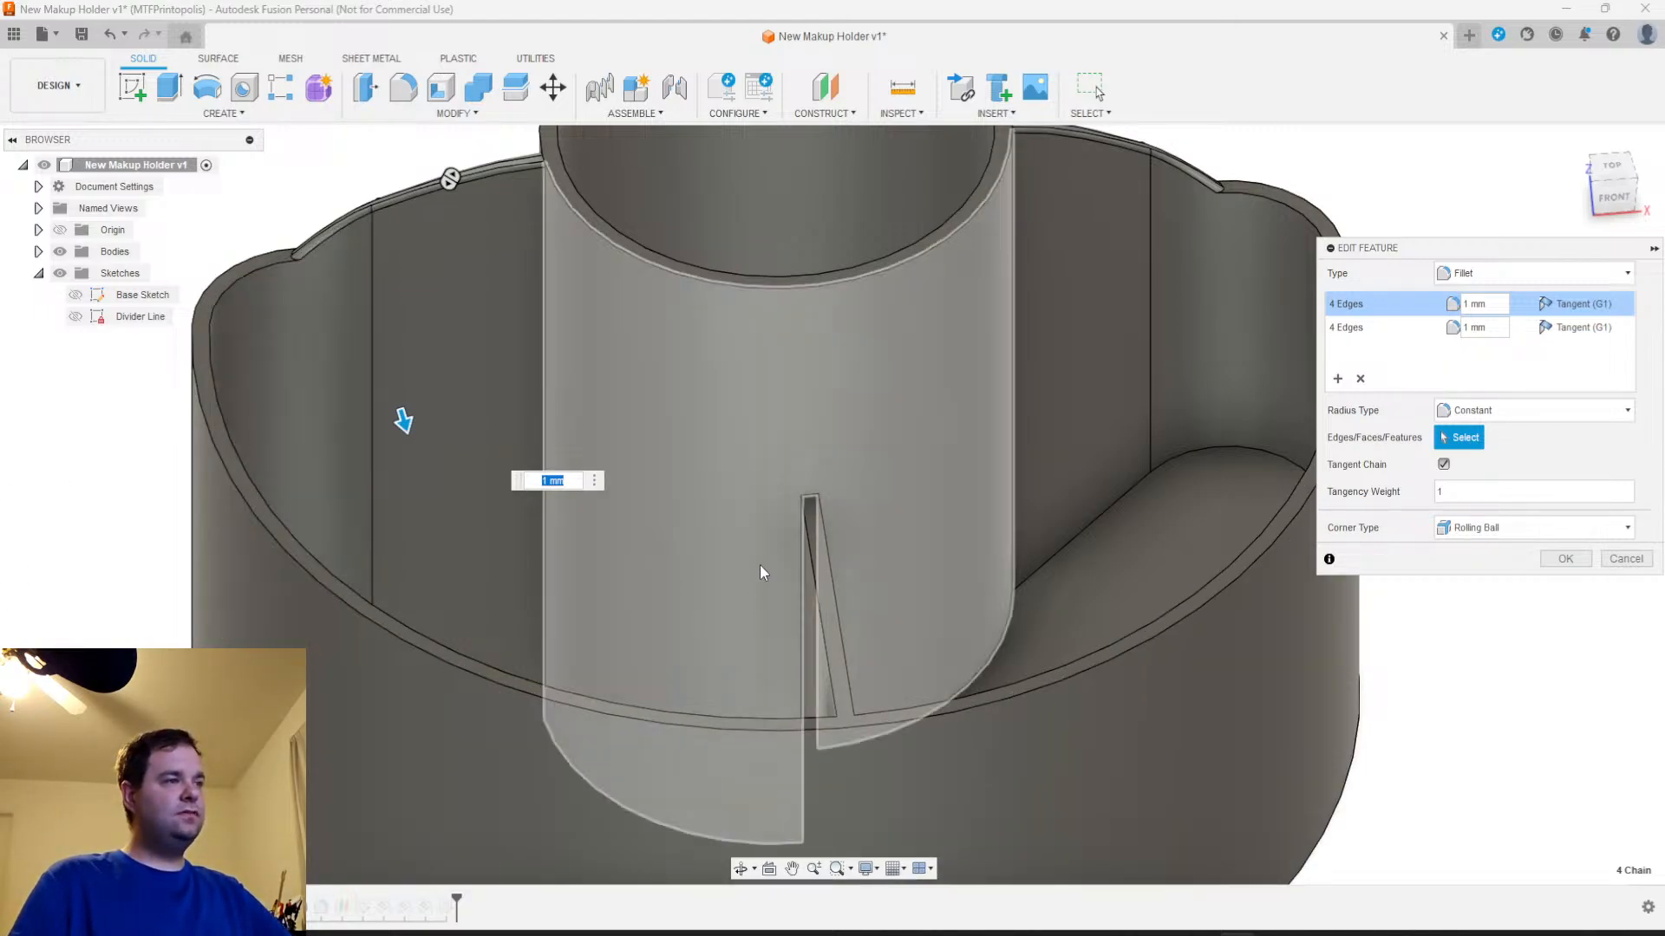
left_click(1338, 381)
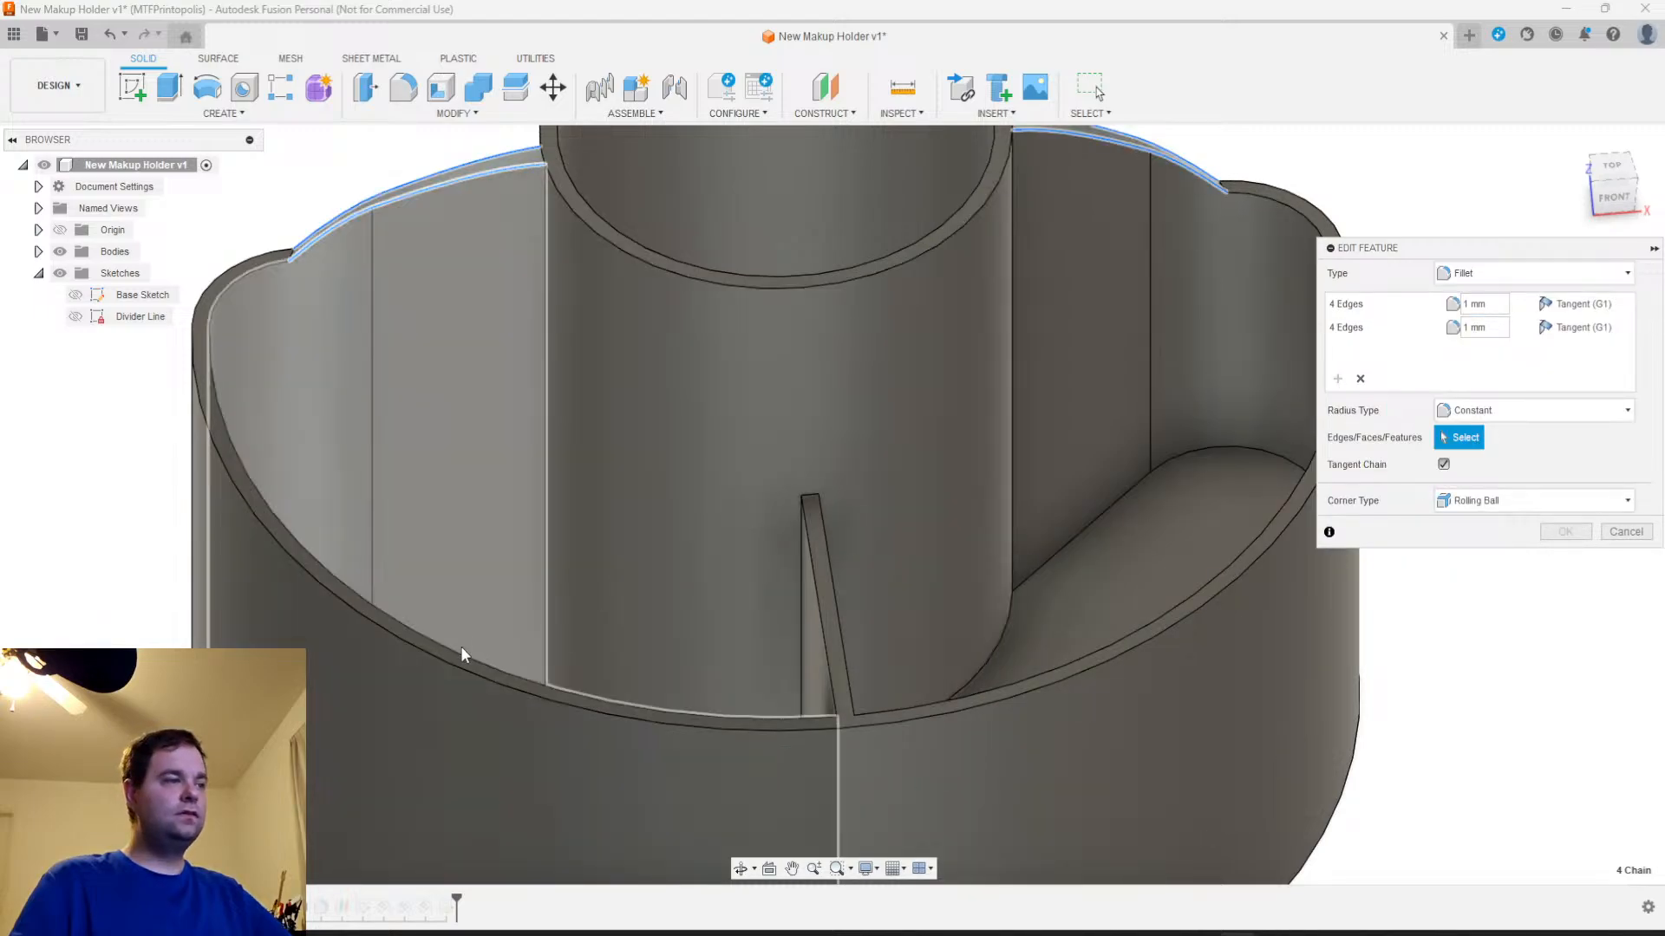
left_click(460, 652)
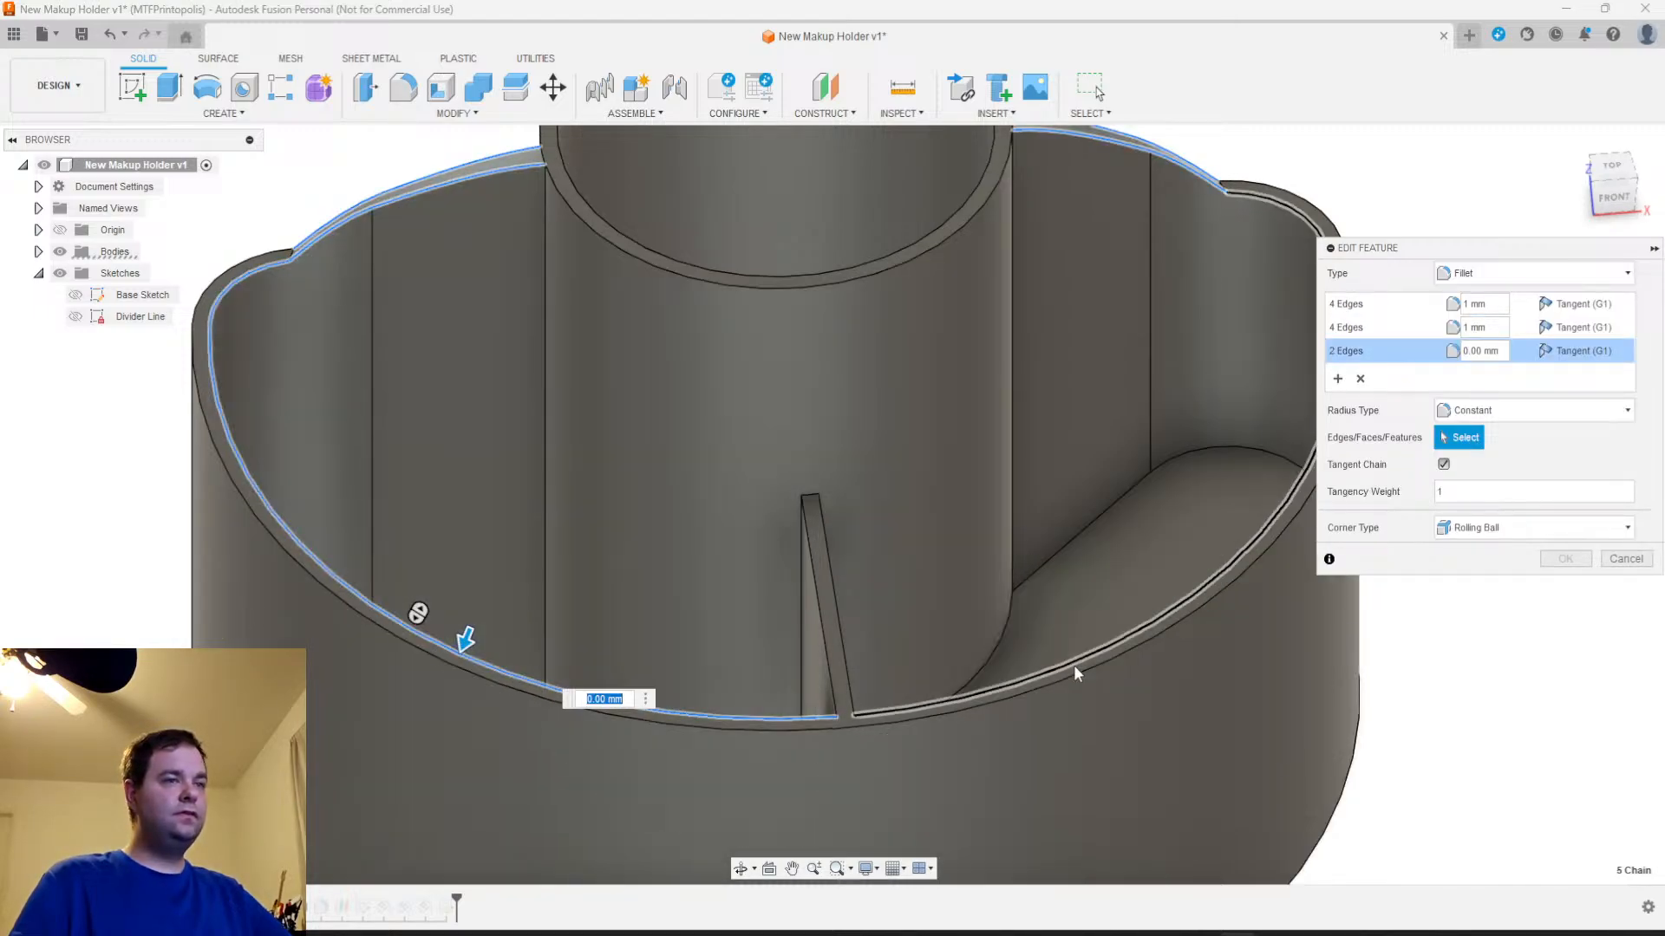
left_click(1075, 664)
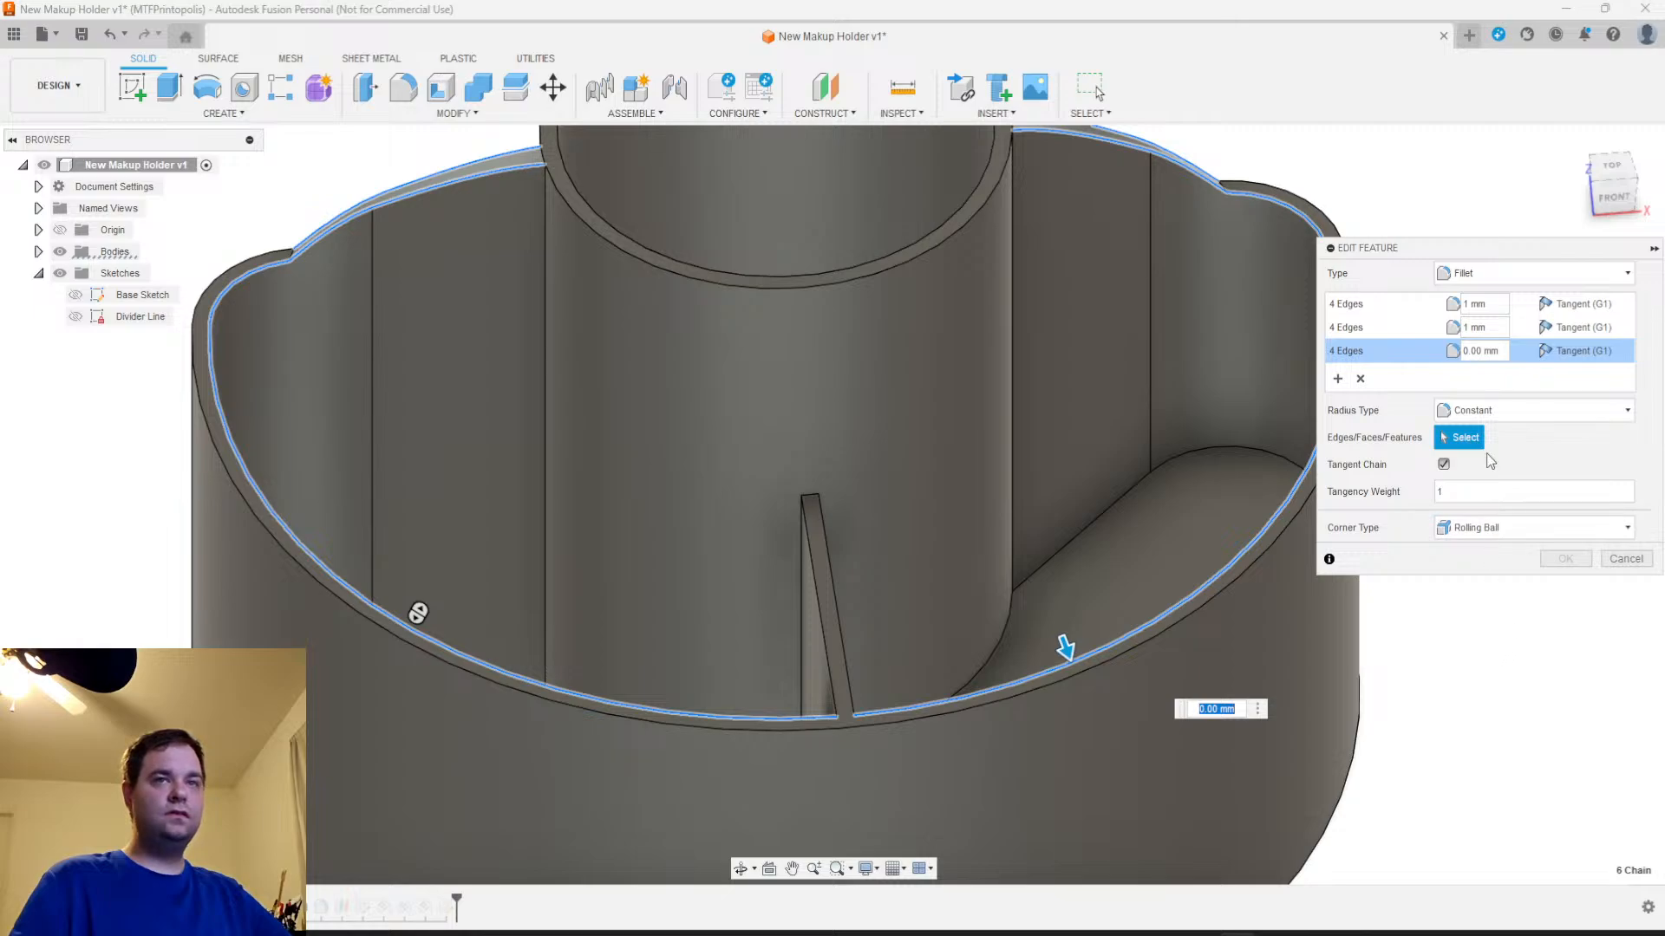
type("1")
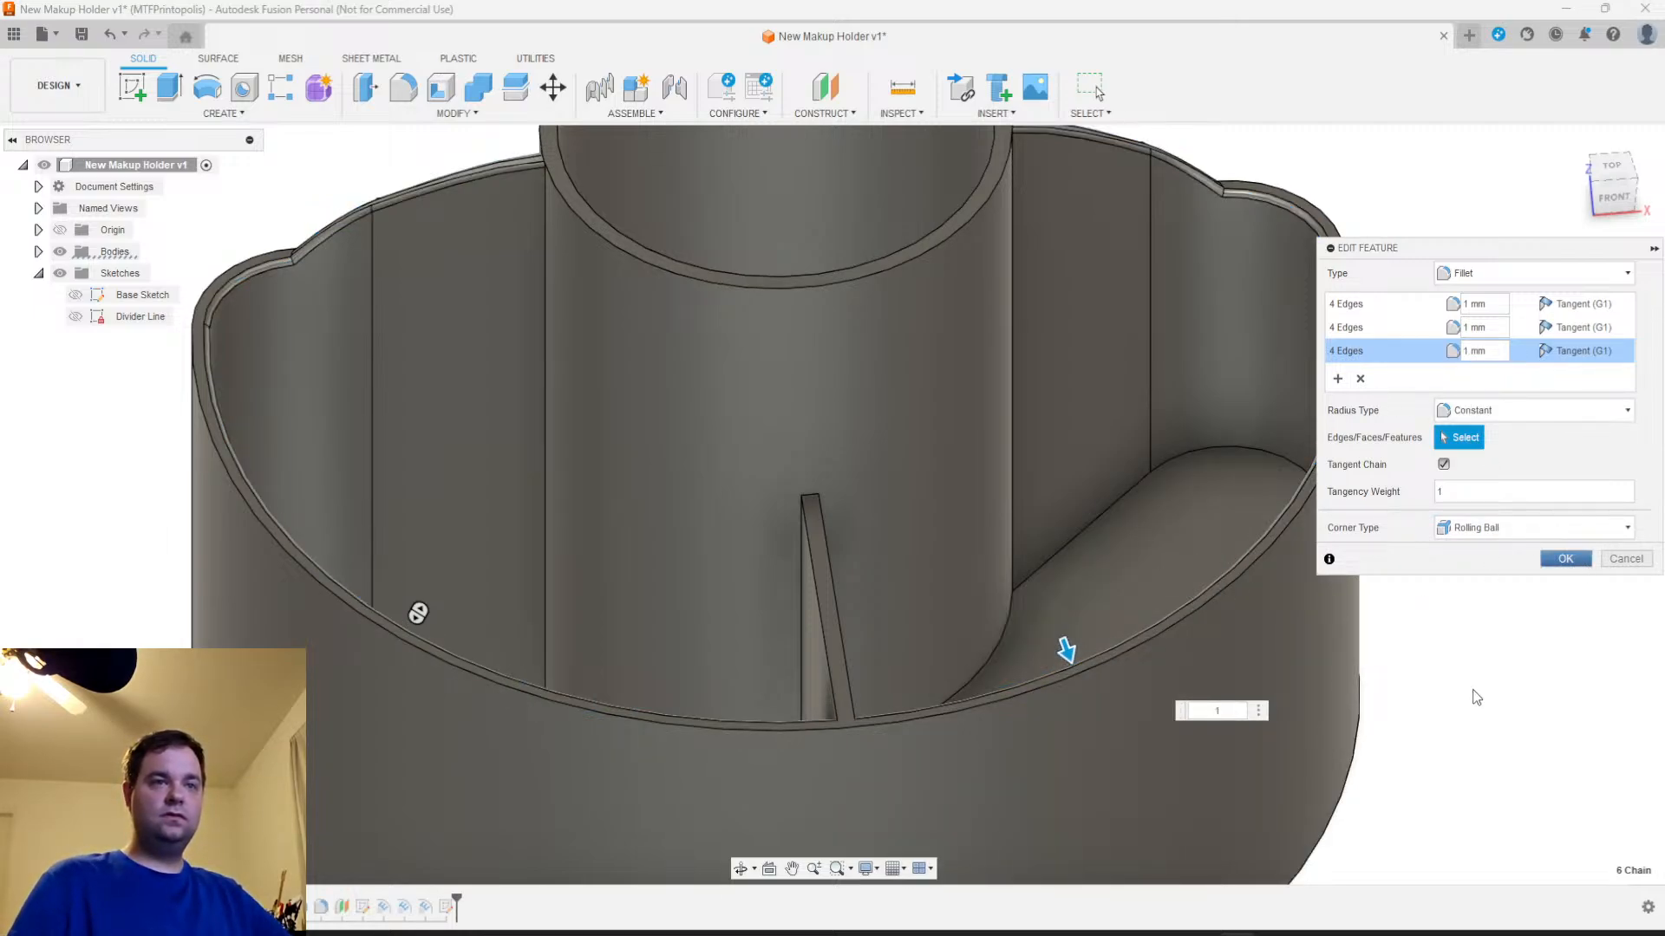
Accept the fillet changes and open the 4 mm arc sketch, Sketch4, for editing
key("Return")
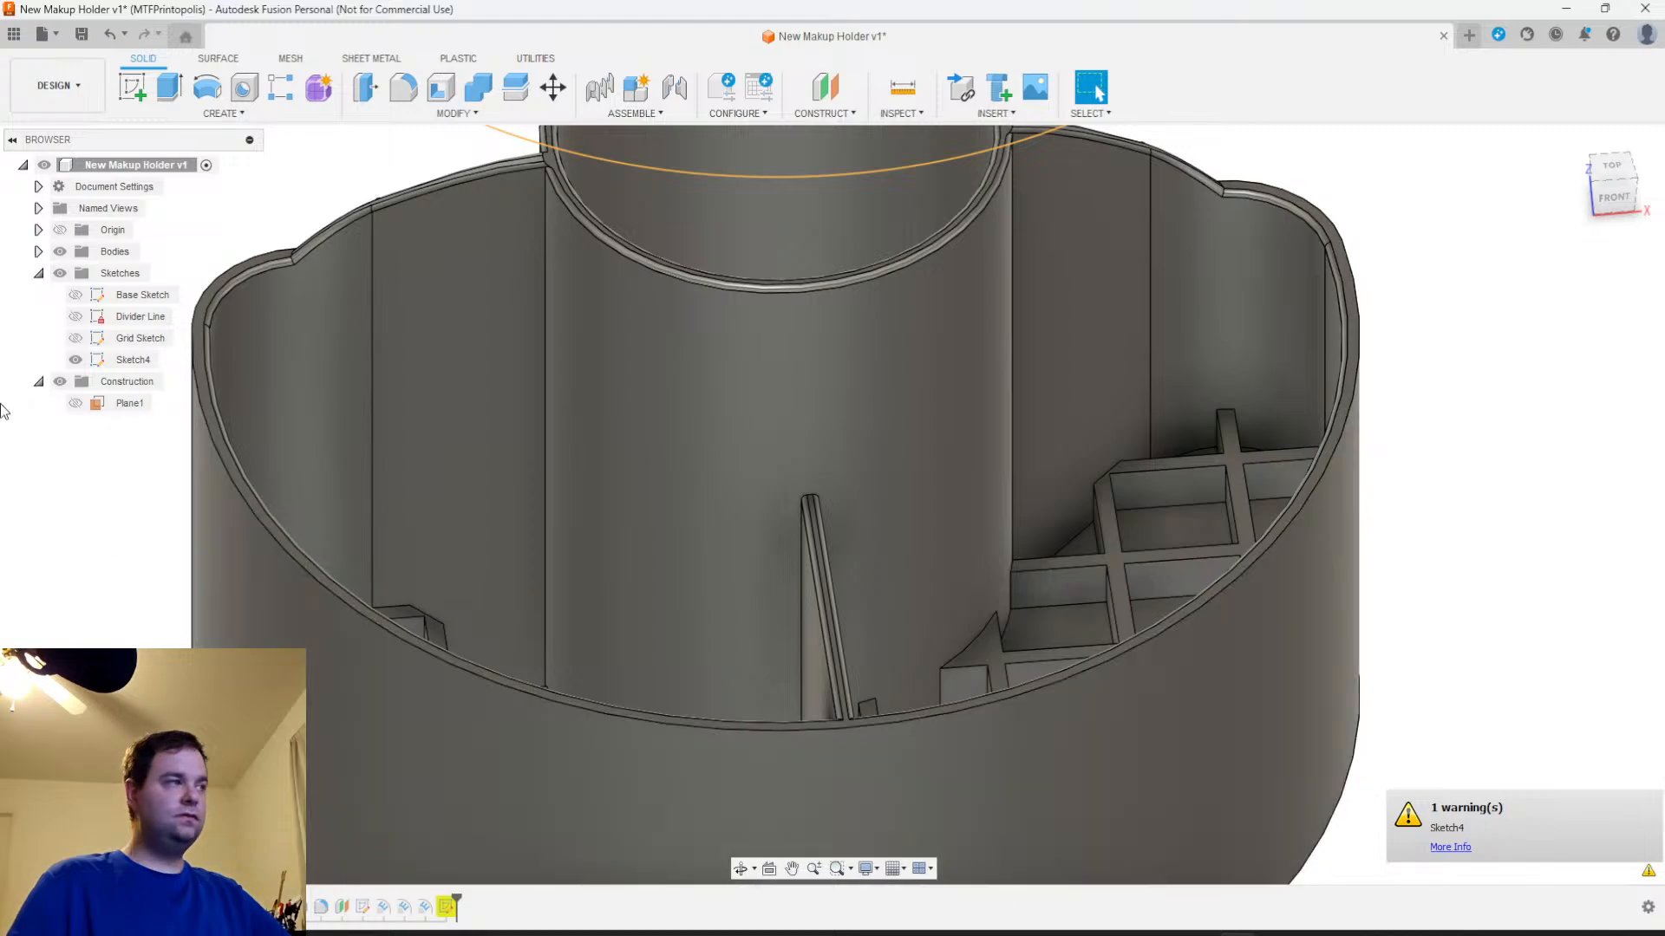
left_click(76, 359)
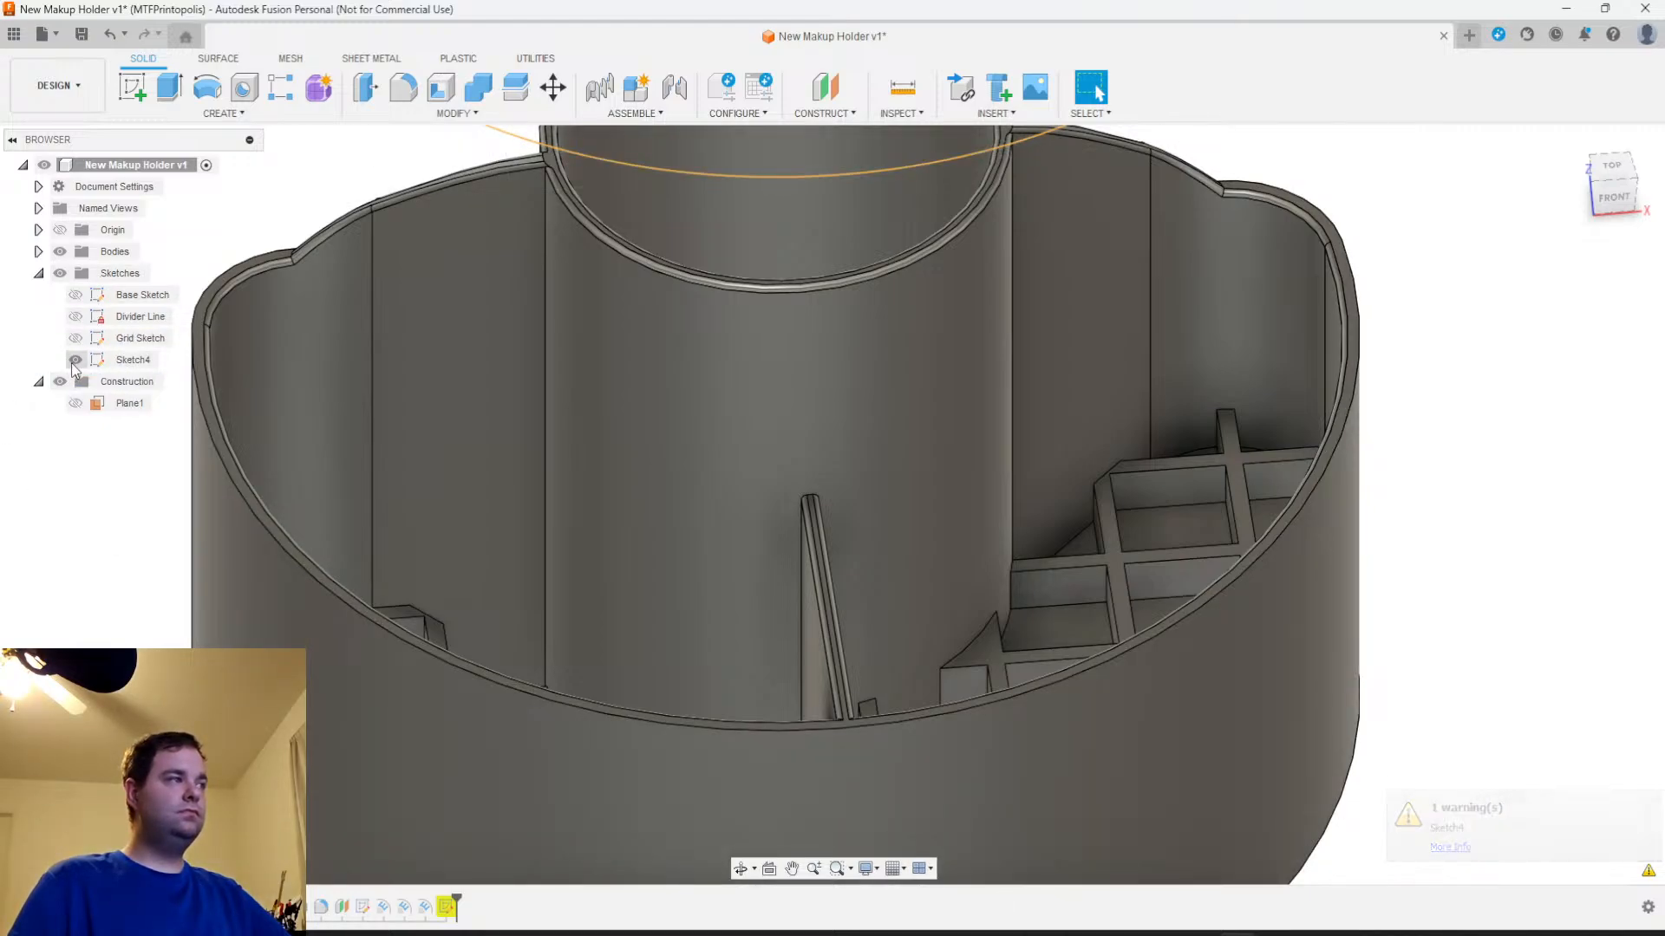
right_click(121, 361)
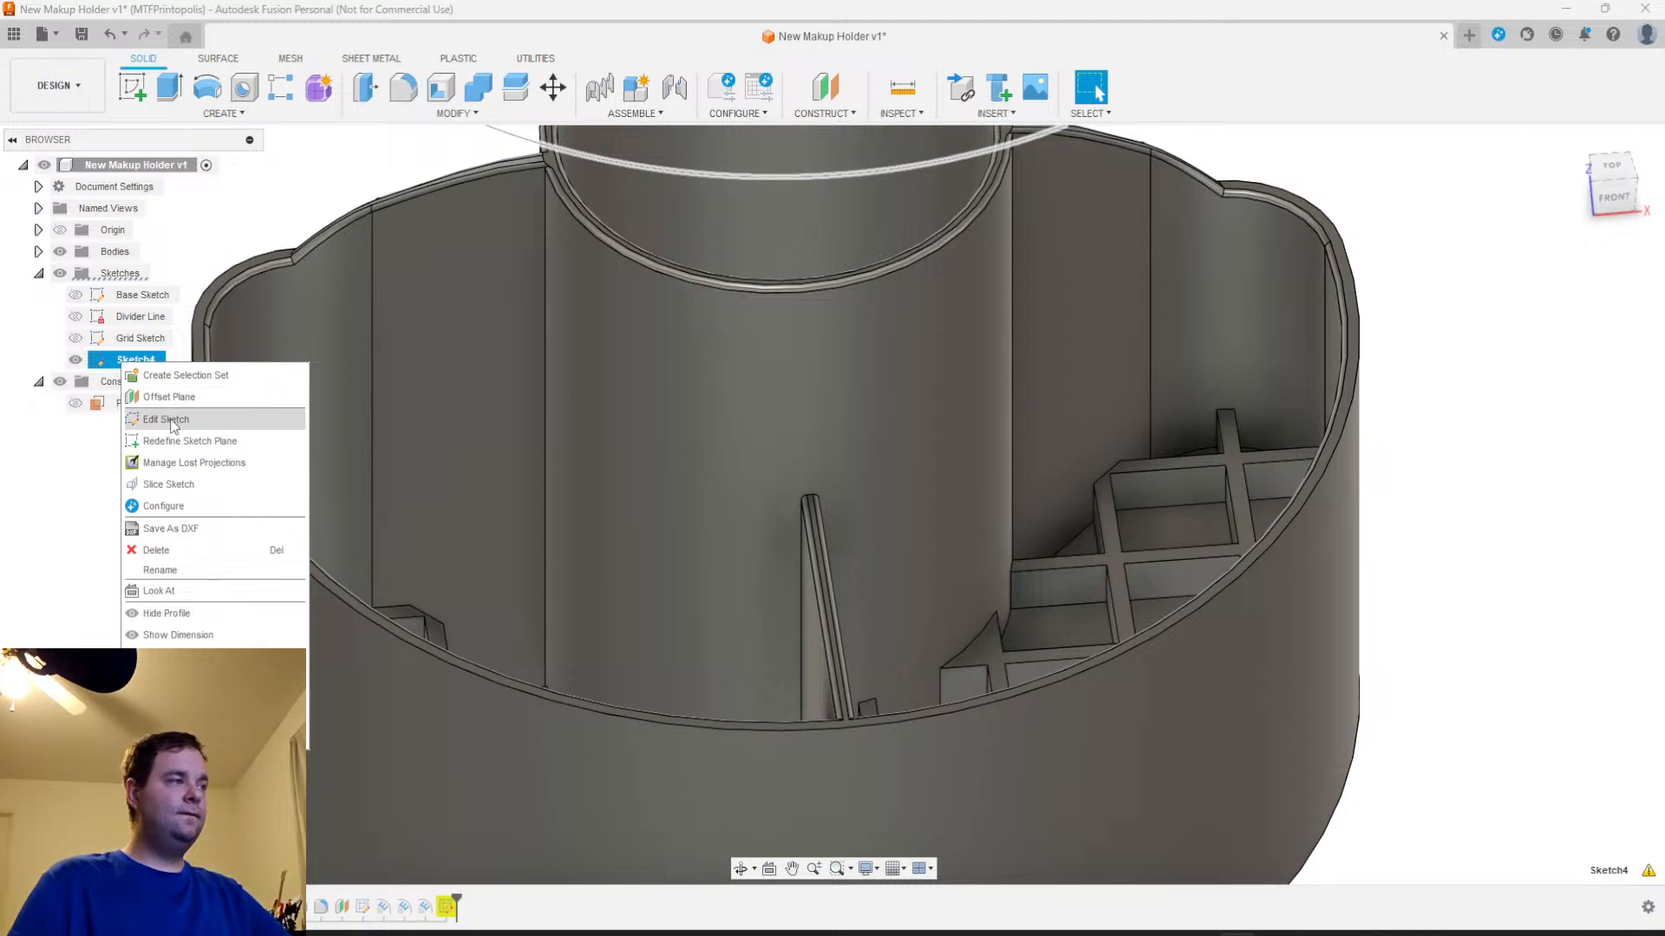
left_click(166, 418)
middle_click_drag(1289, 380, 974, 707)
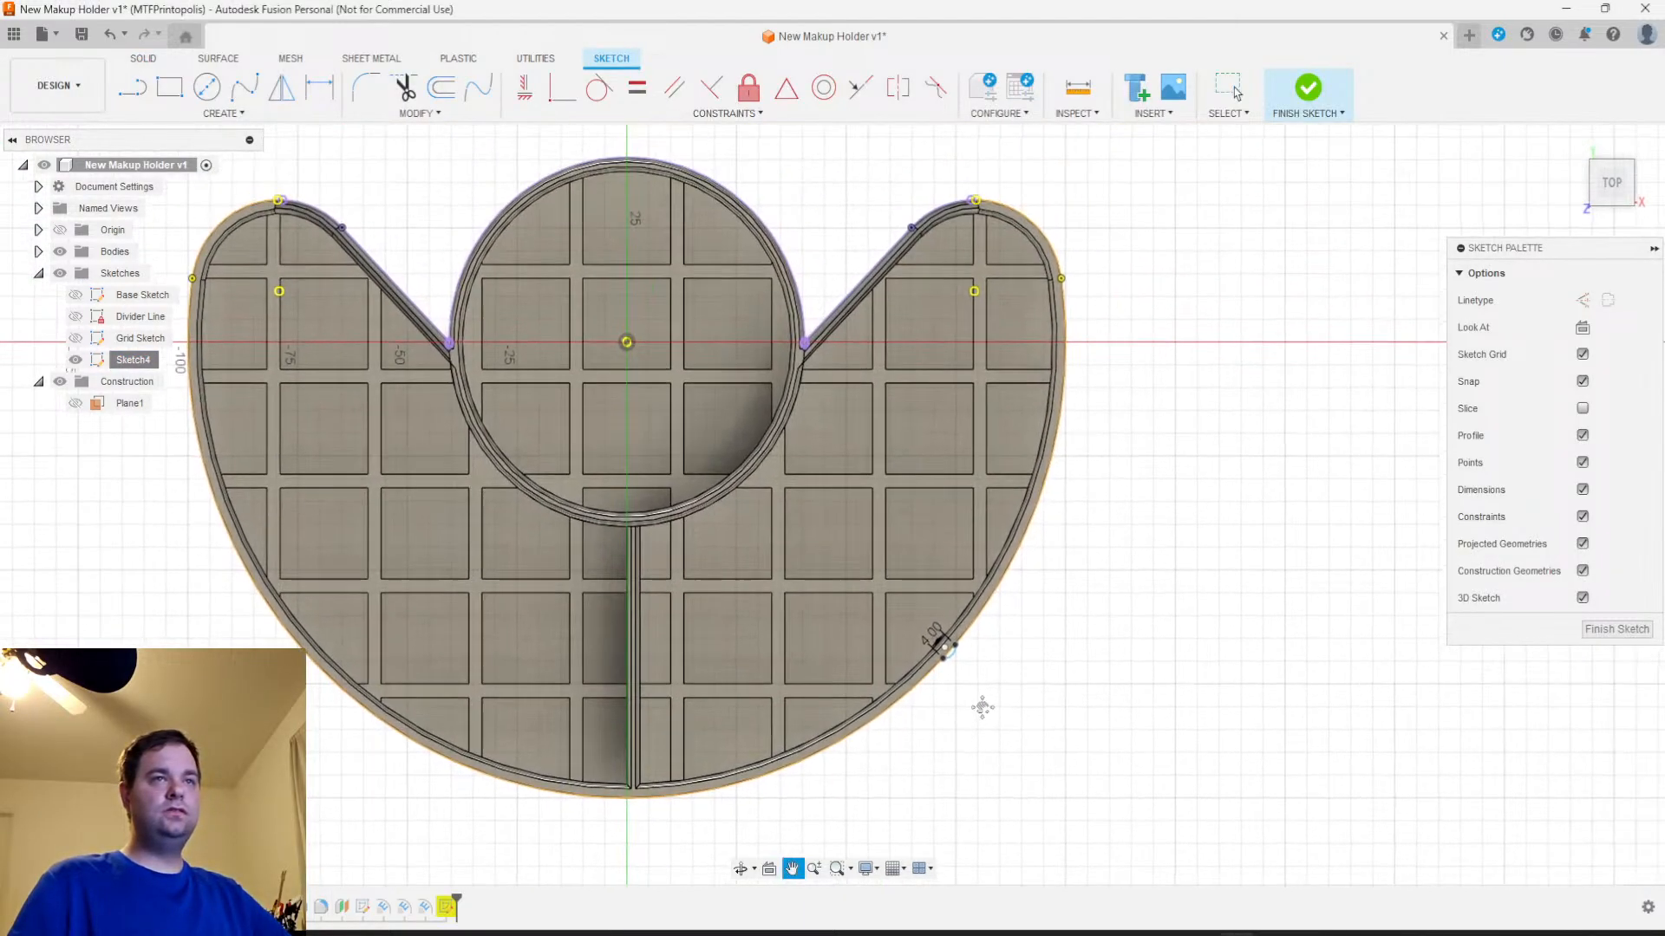
scroll(1070, 620, "up", 2)
scroll(1070, 621, "down", 5)
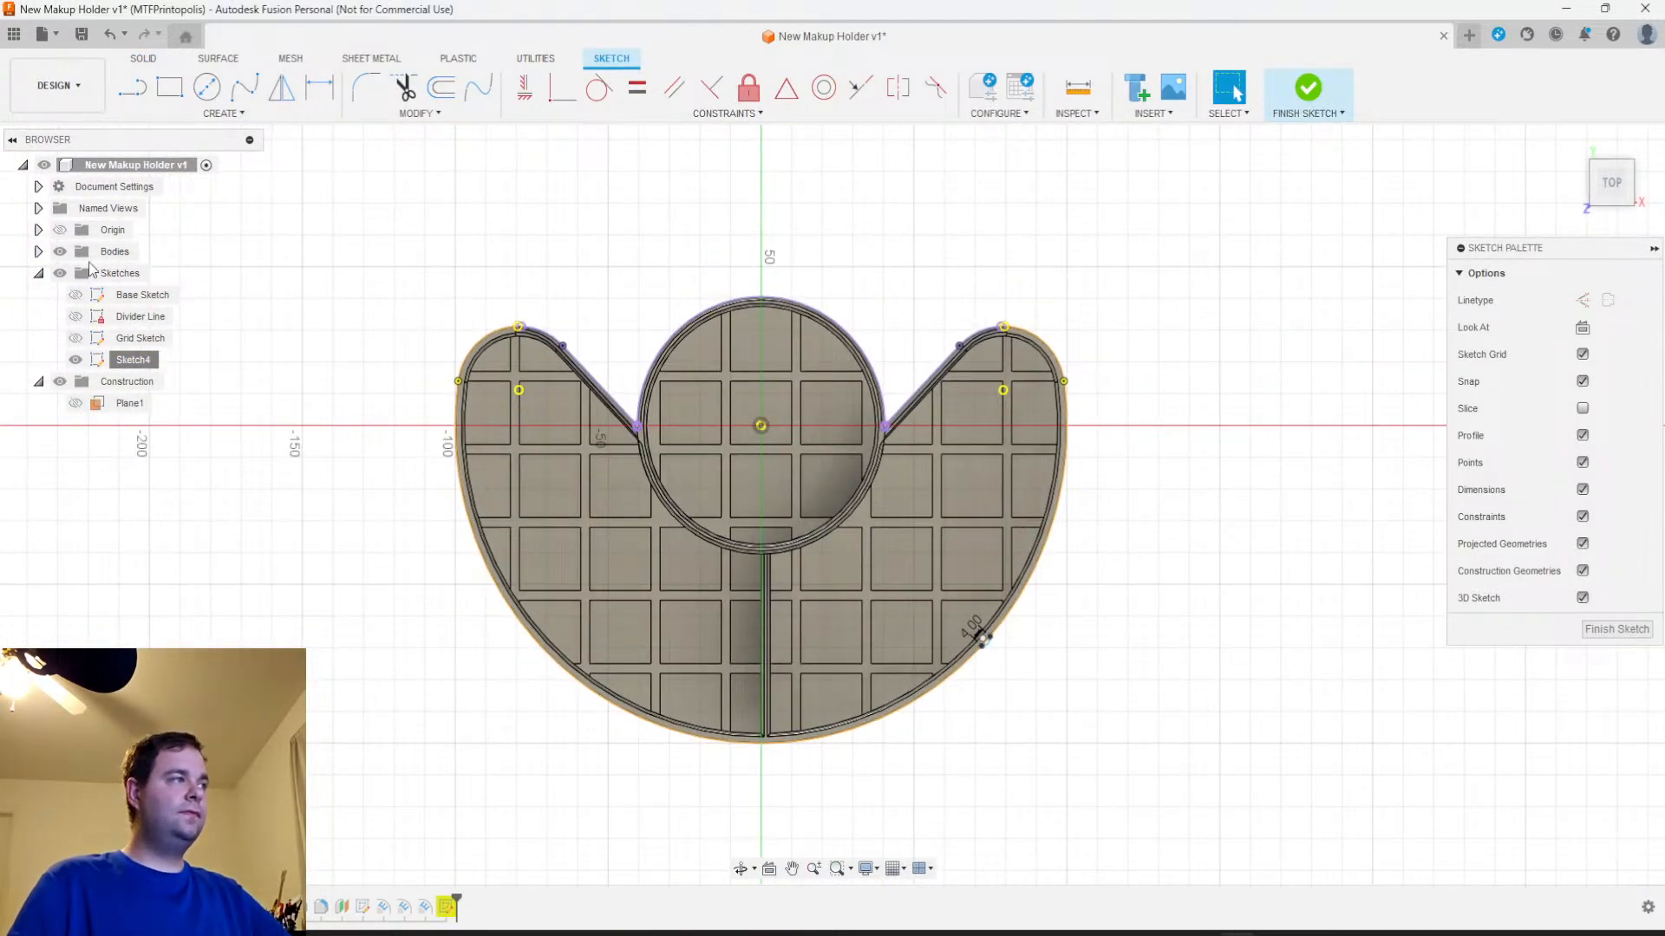
Hide the bodies and delete the large front arc and the two orange corner arcs from the sketch
left_click(62, 253)
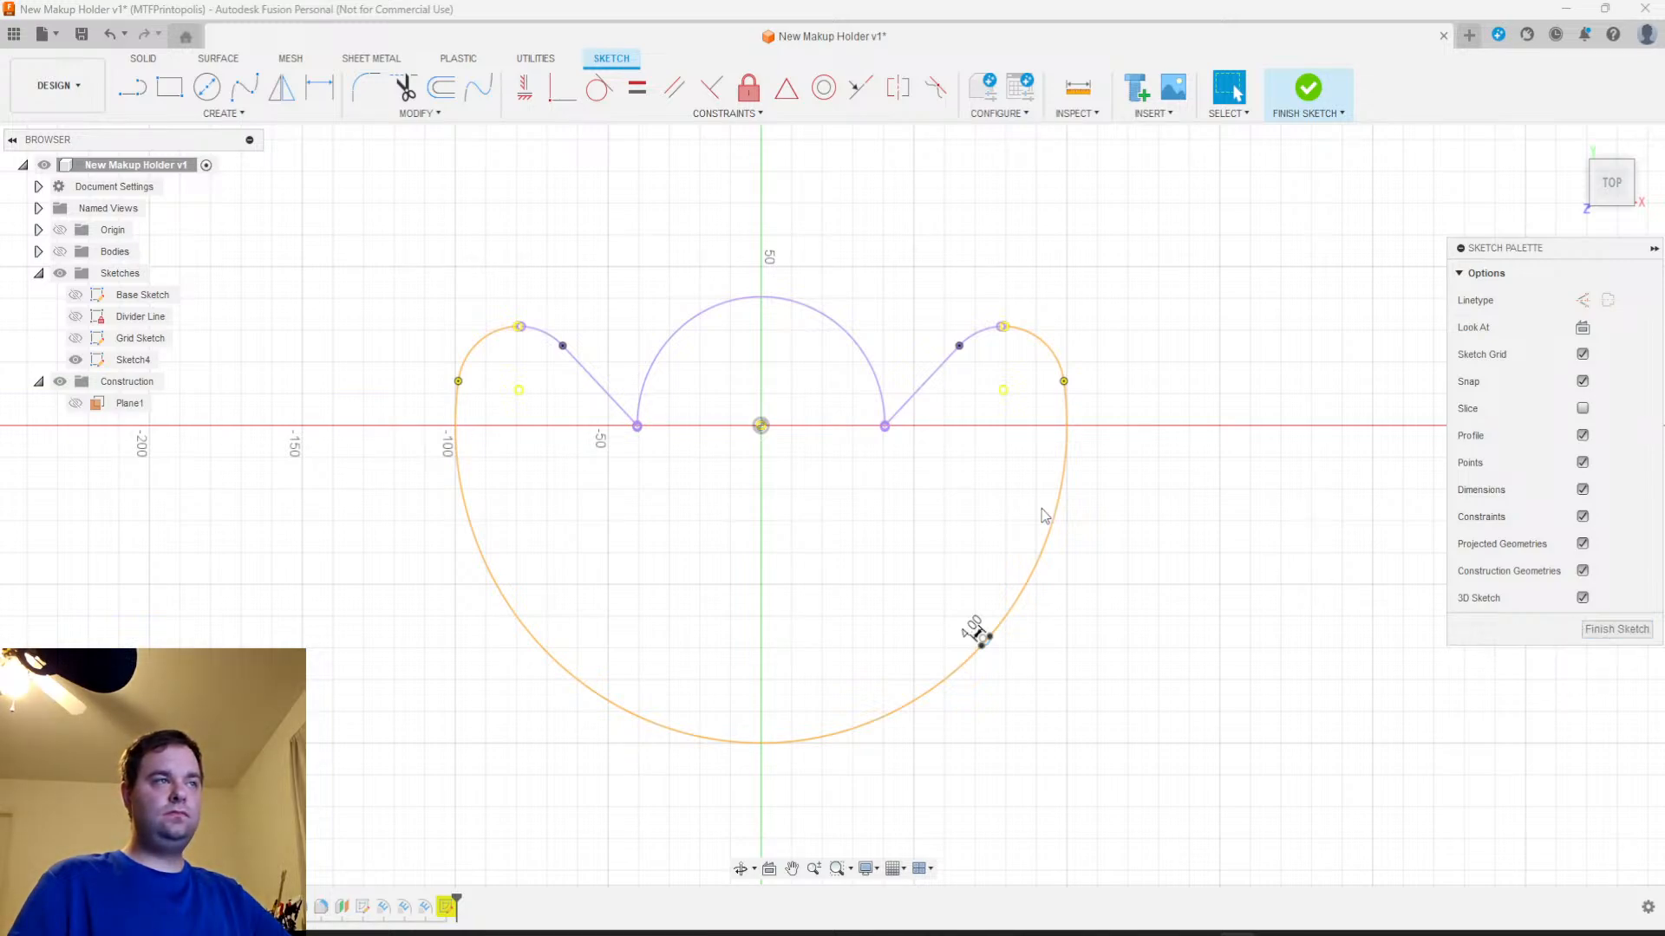
left_click(505, 598)
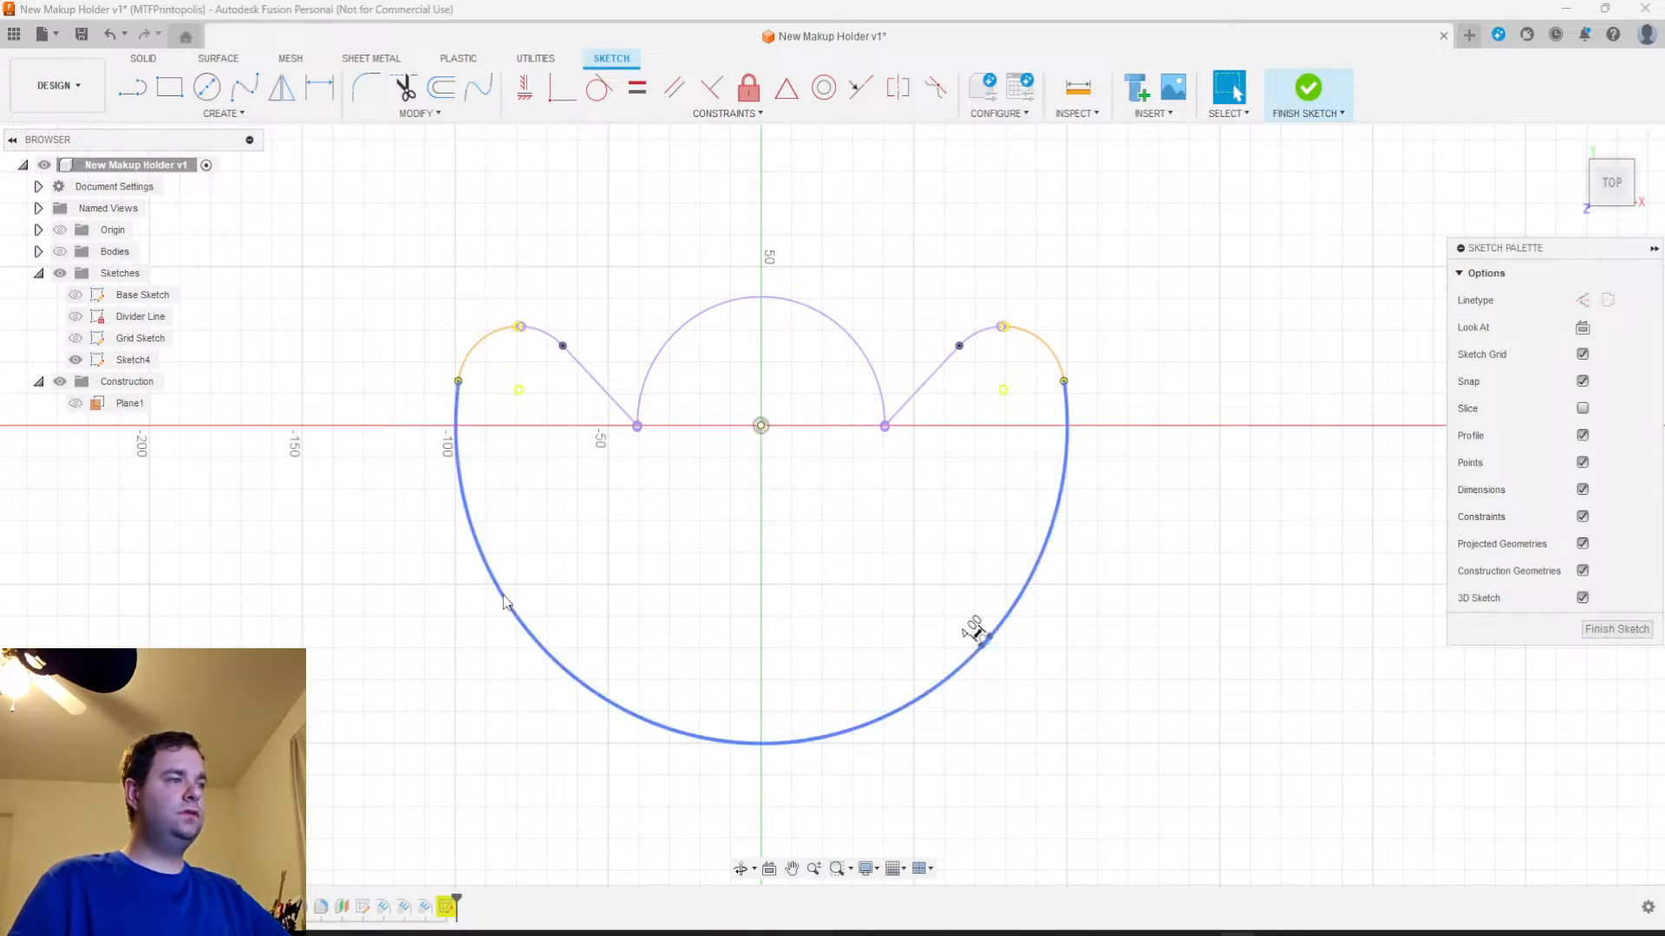
key("Delete")
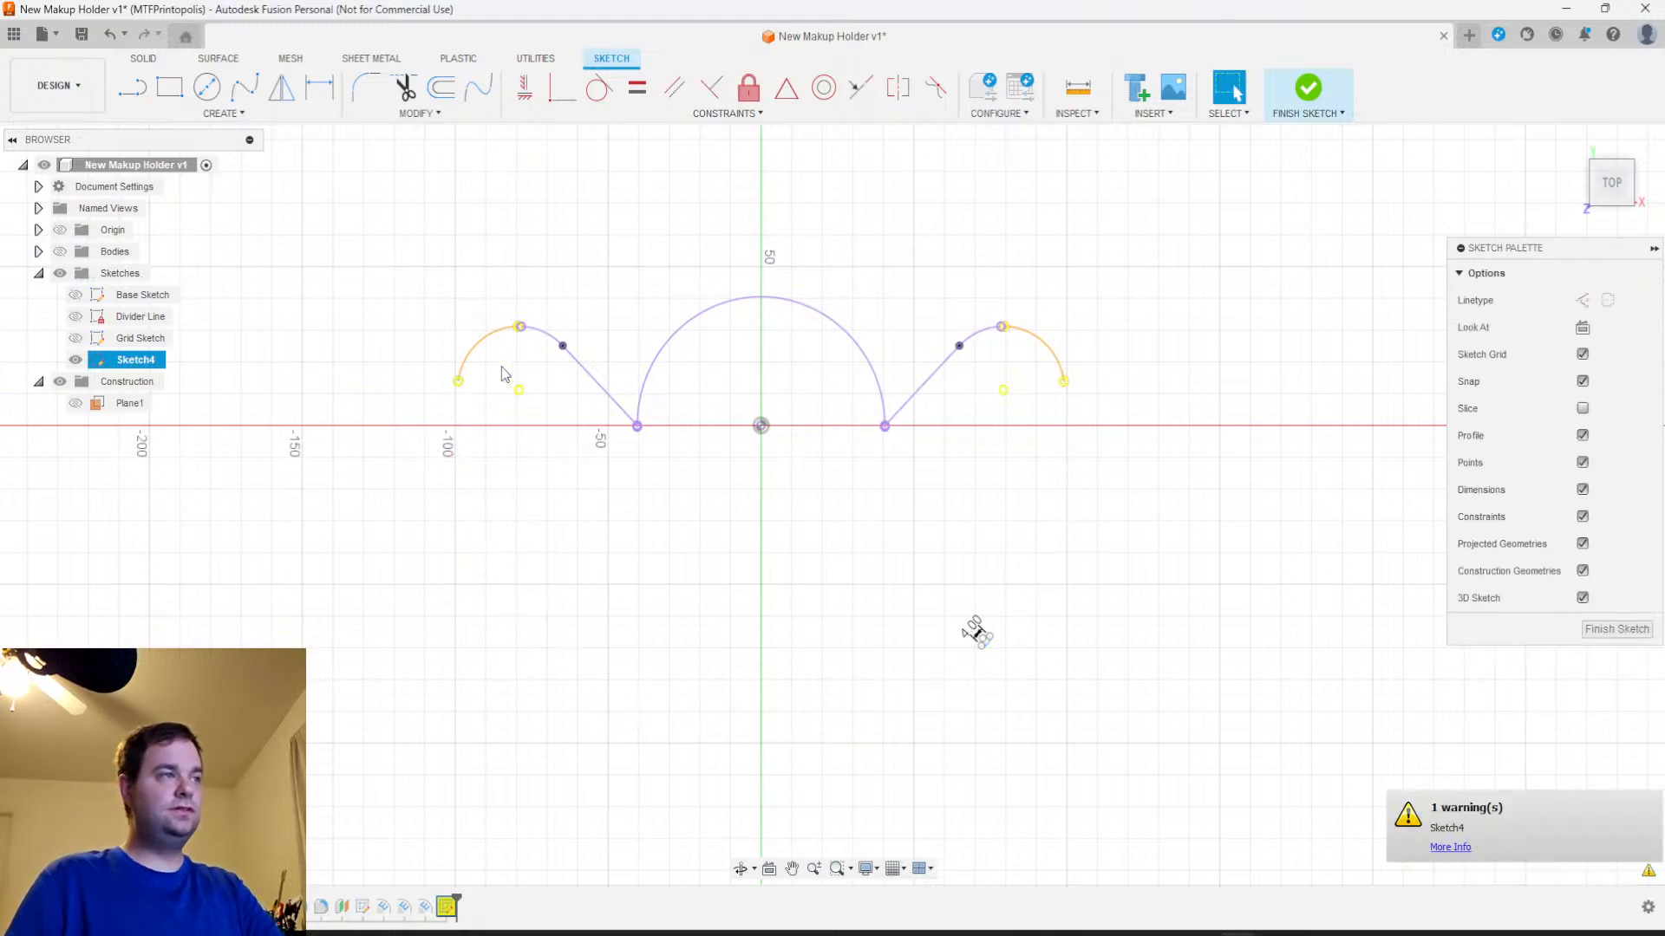
left_click(476, 353)
key("Delete")
left_click(1034, 346)
key("Delete")
Delete the projected central semicircle and the two slanted lines beside it from the sketch
scroll(1003, 643, "up", 5)
scroll(963, 632, "up", 2)
scroll(959, 624, "down", 5)
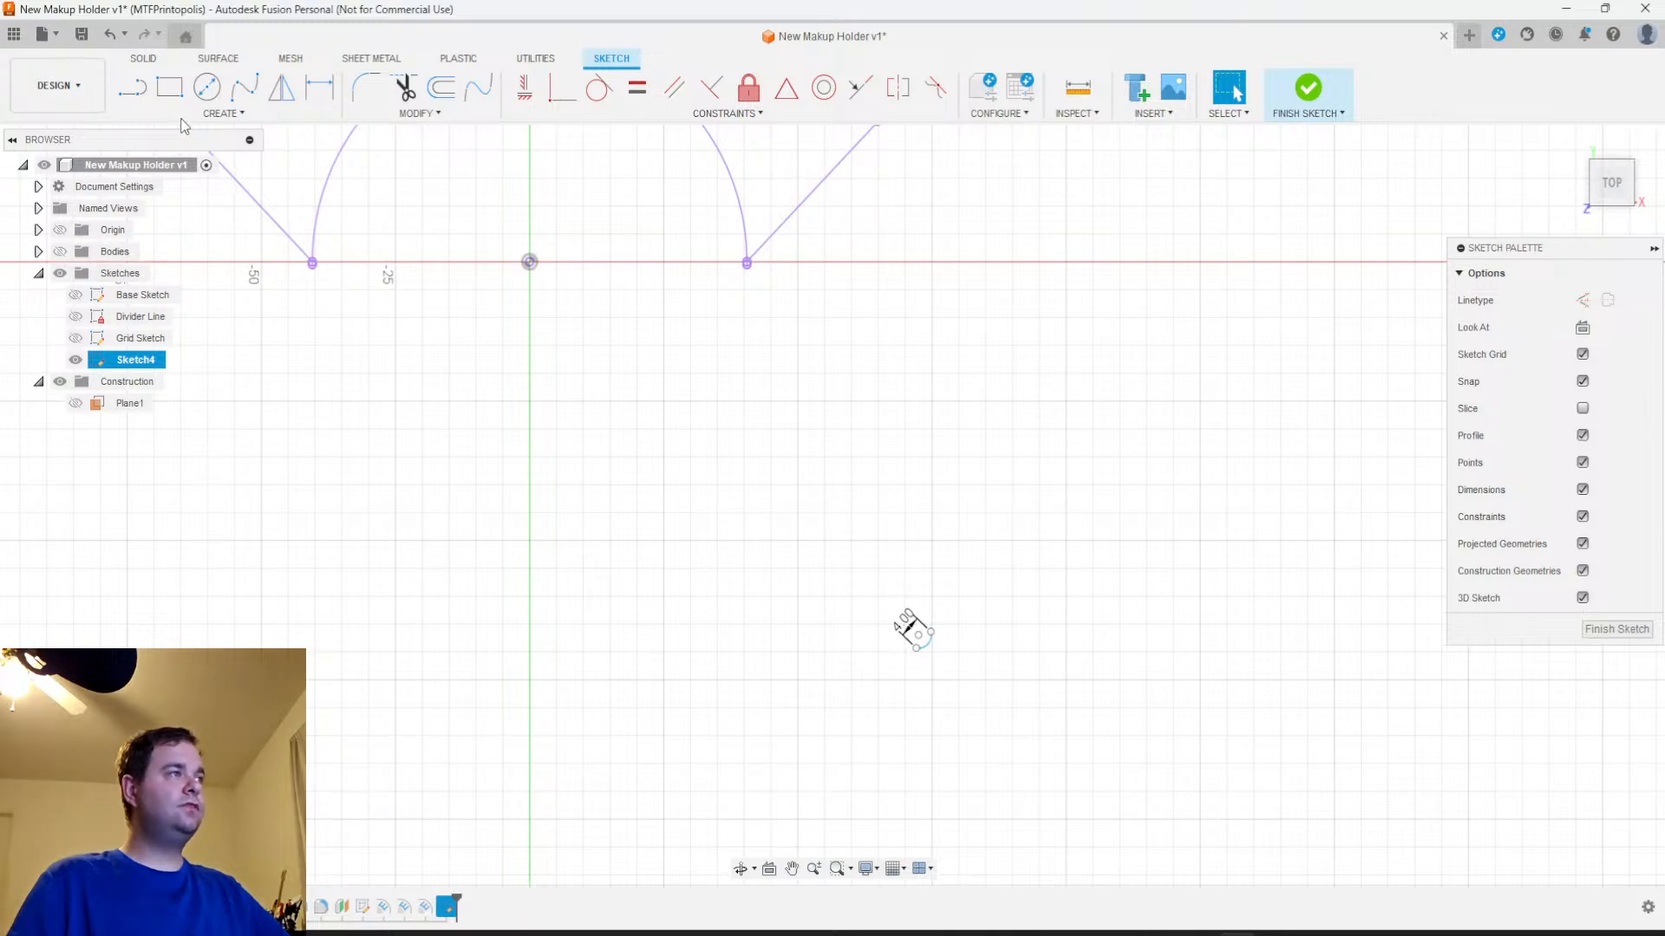
left_click(287, 240)
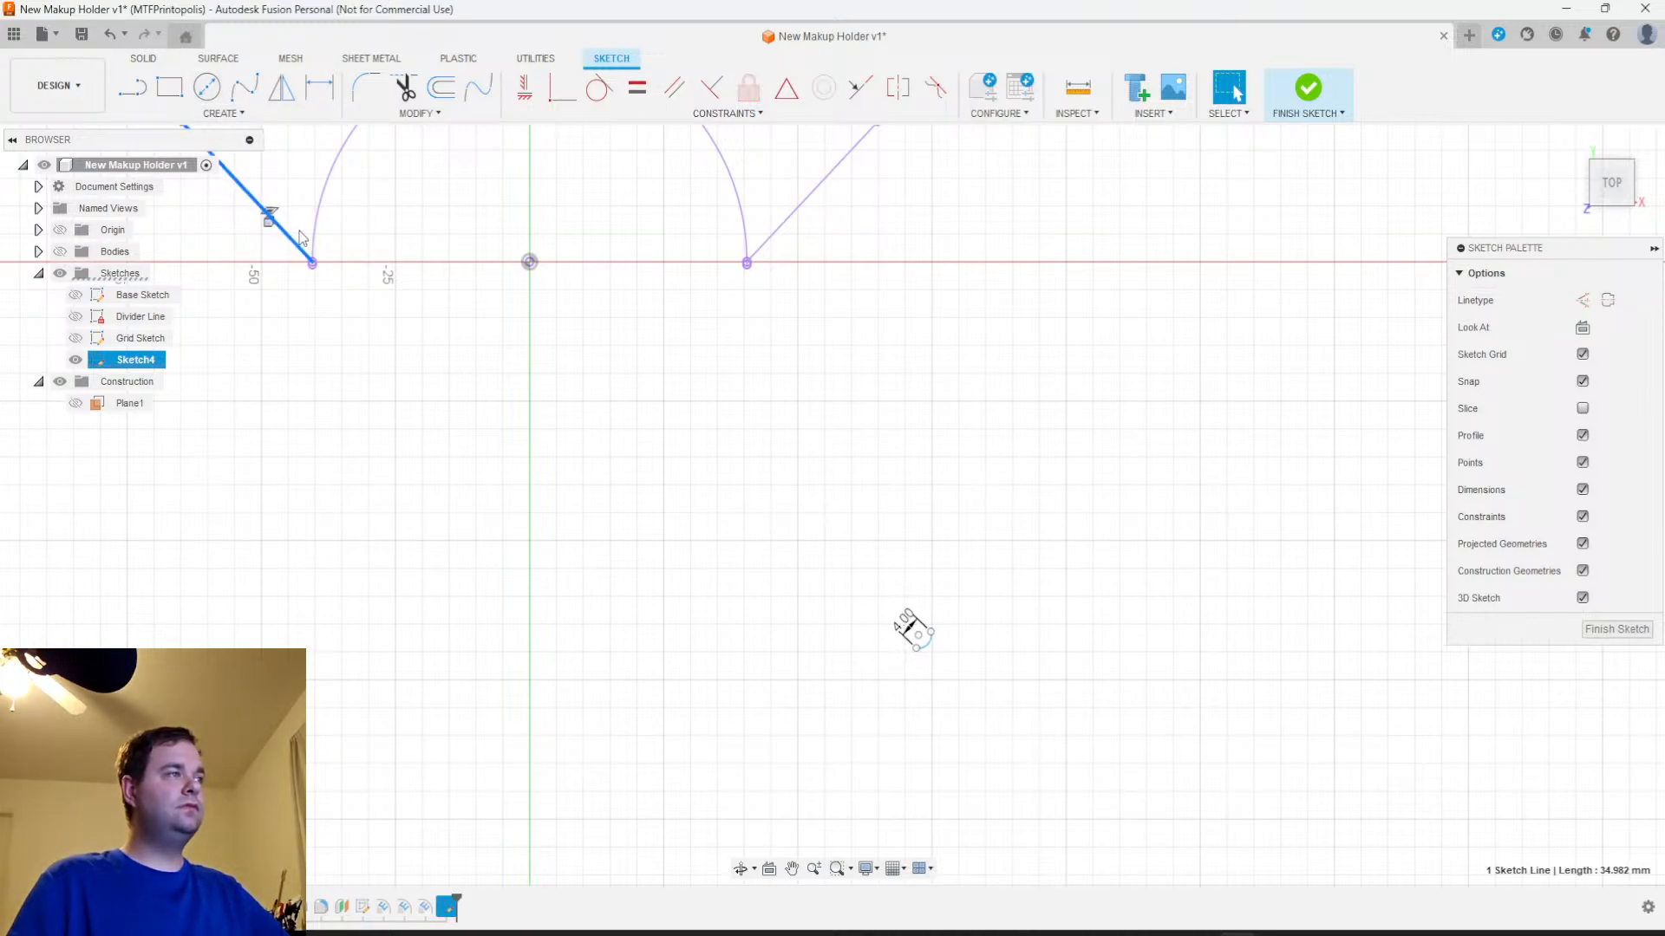
key("Delete")
left_click(317, 225)
key("Delete")
left_click(800, 220)
key("Delete")
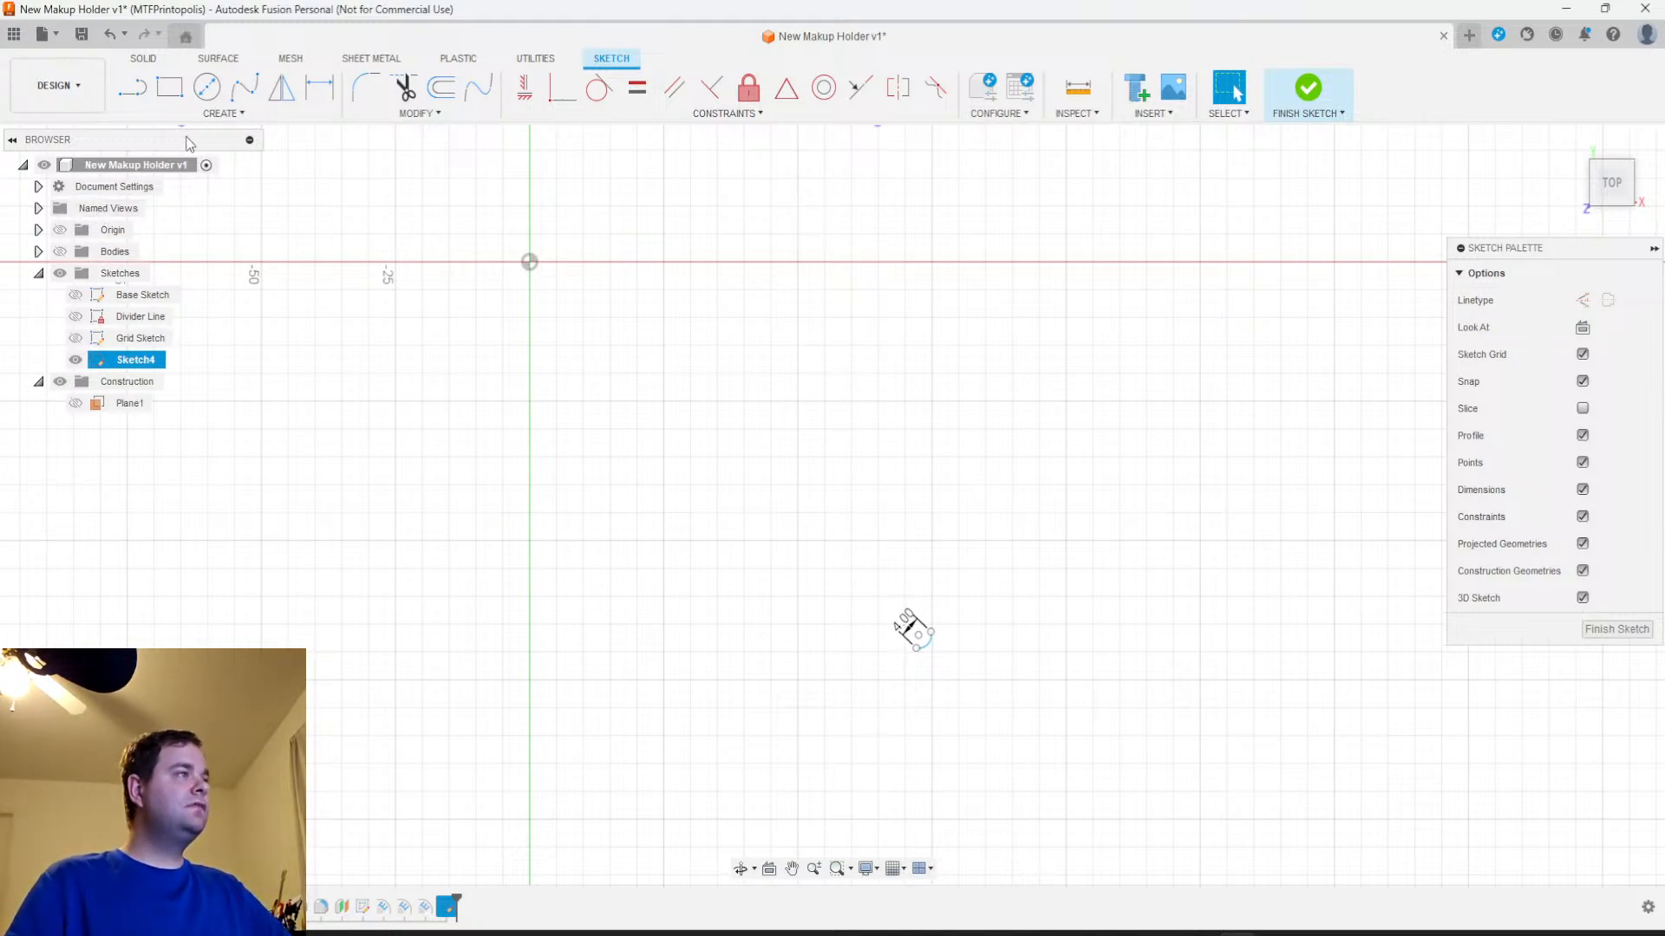
Show the bodies, project the holder's large curved outer edge into the sketch with projection link on, and finish the sketch
left_click(60, 252)
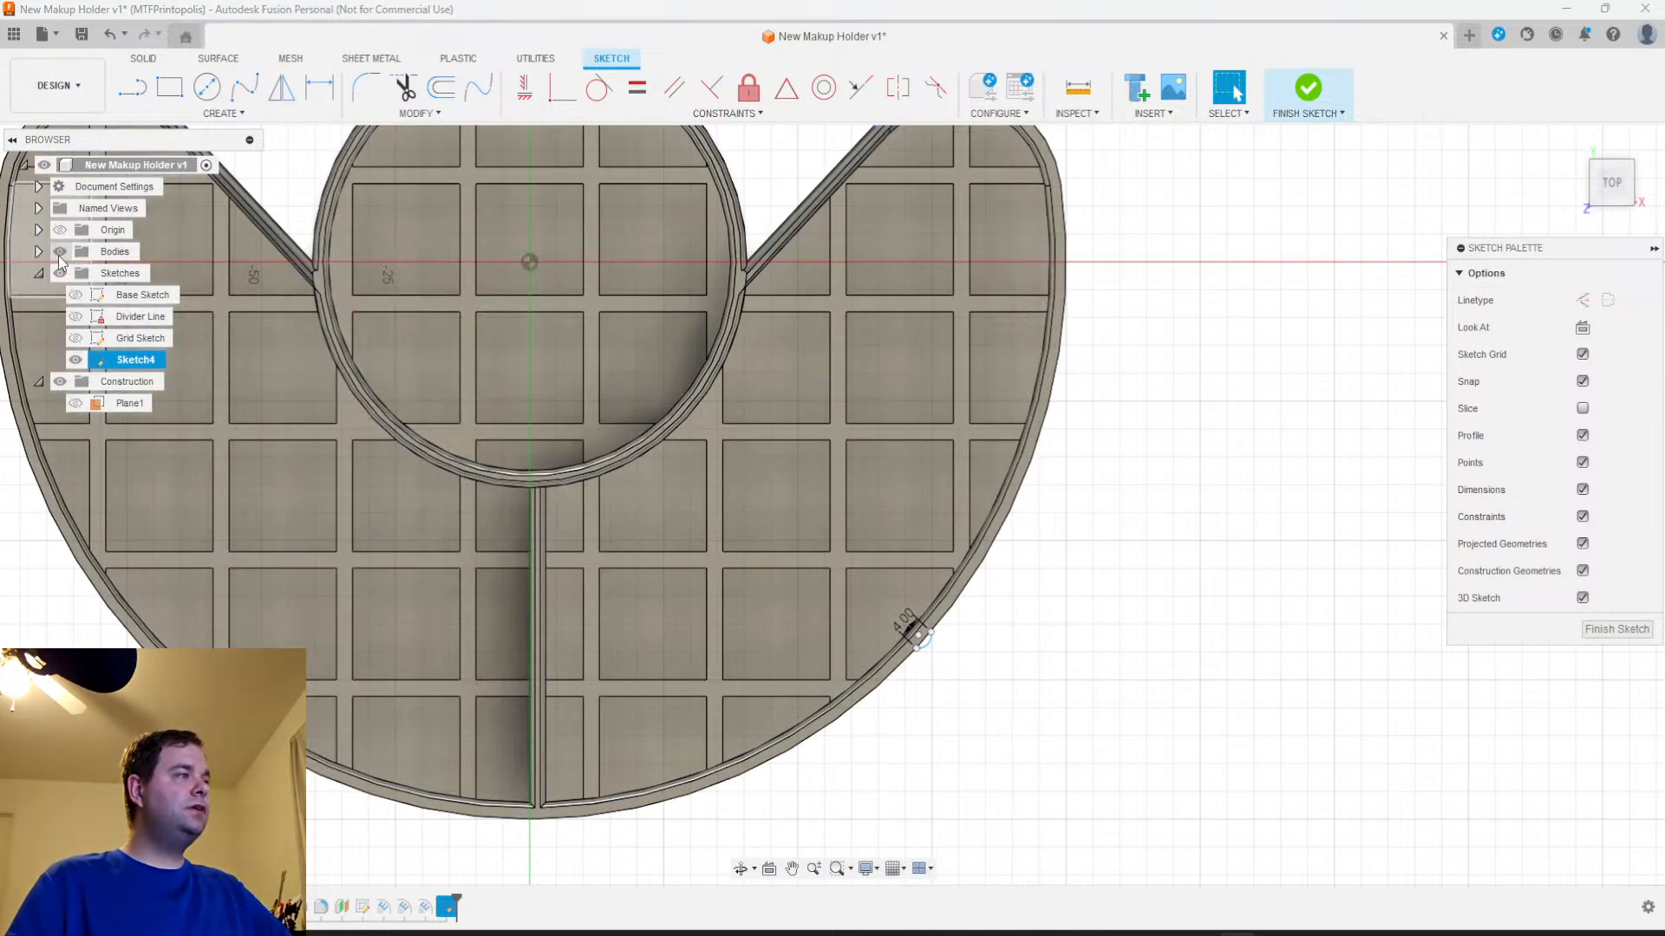
scroll(357, 427, "down", 1)
left_click(224, 114)
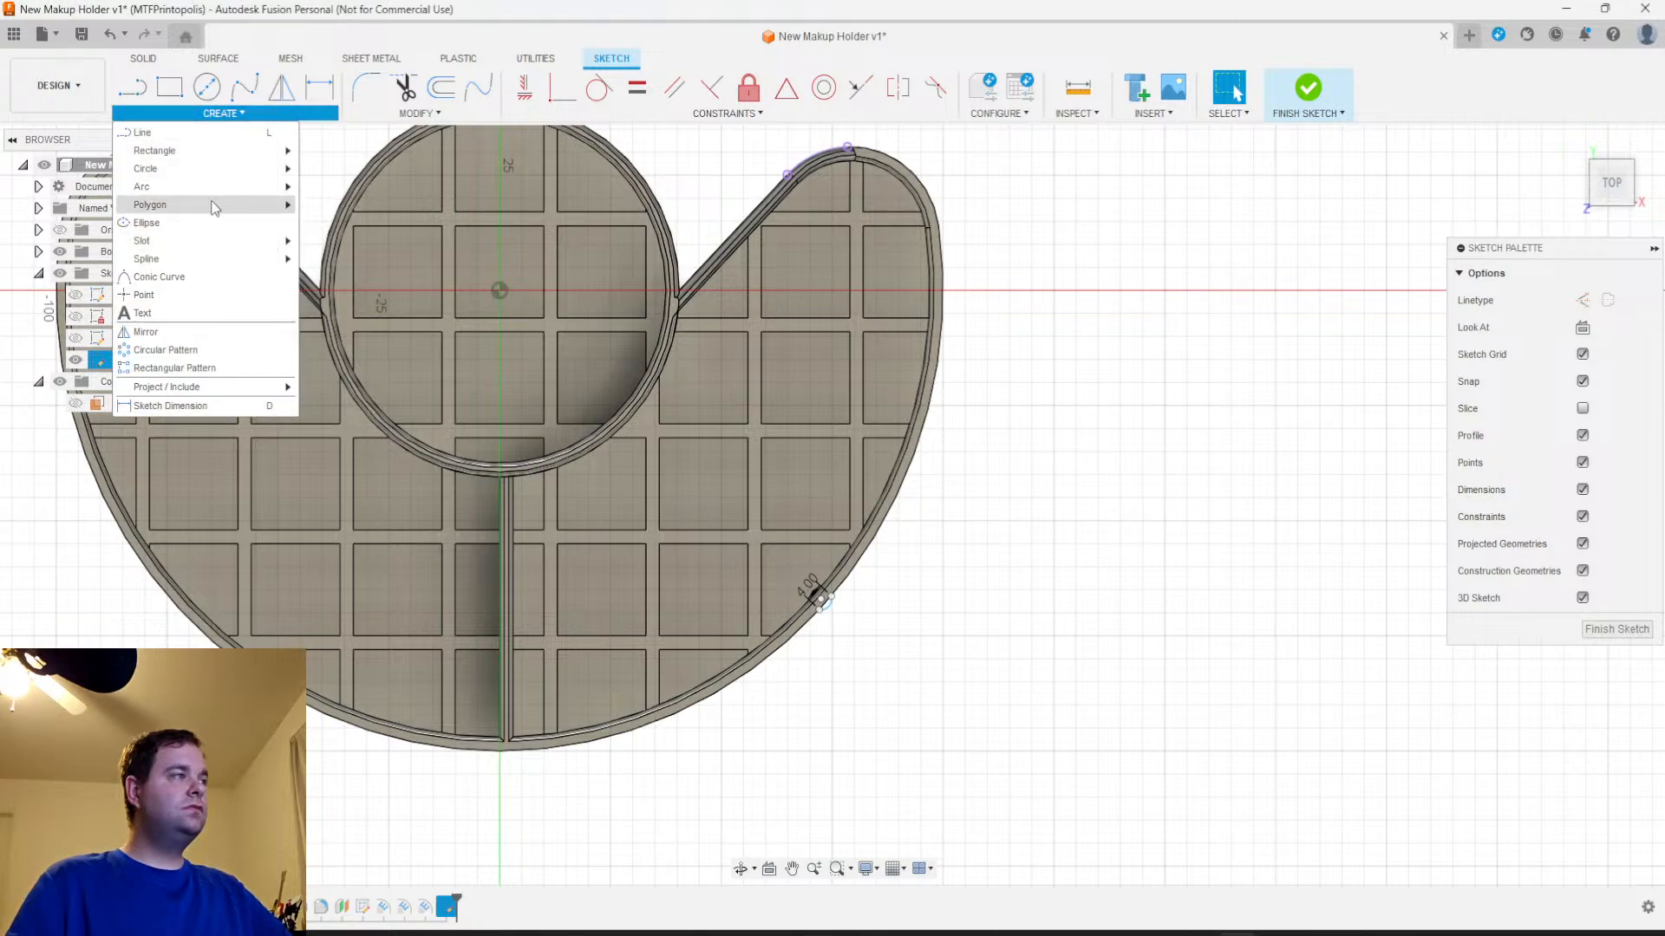
mouse_move(198, 390)
left_click(335, 385)
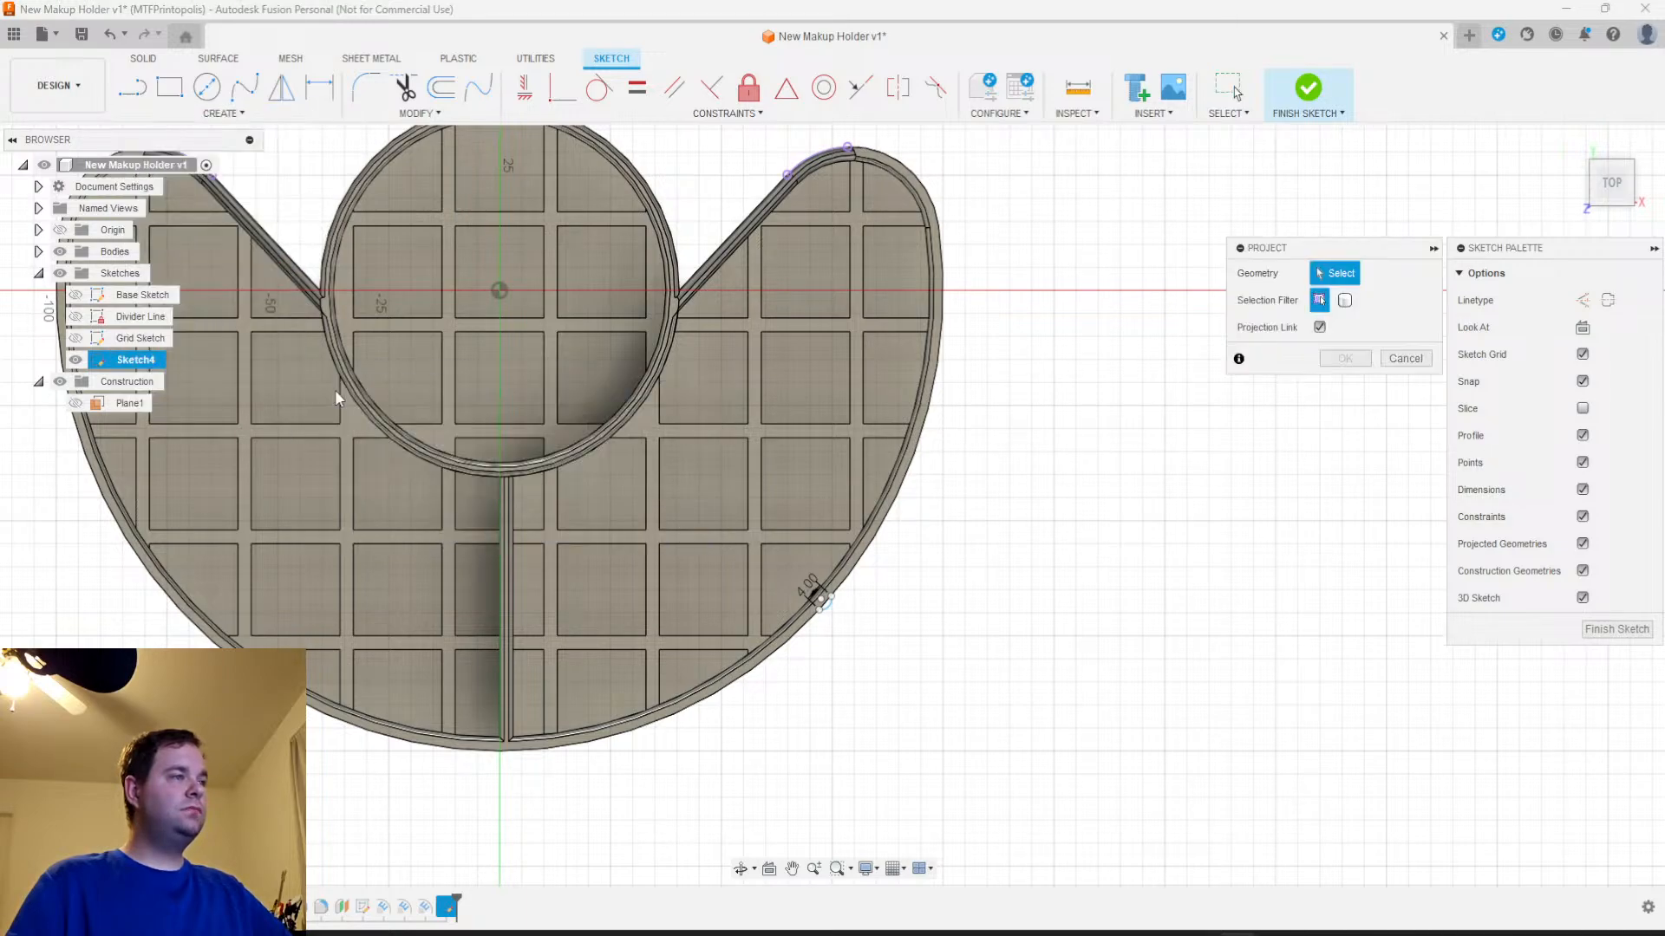
scroll(941, 438, "up", 5)
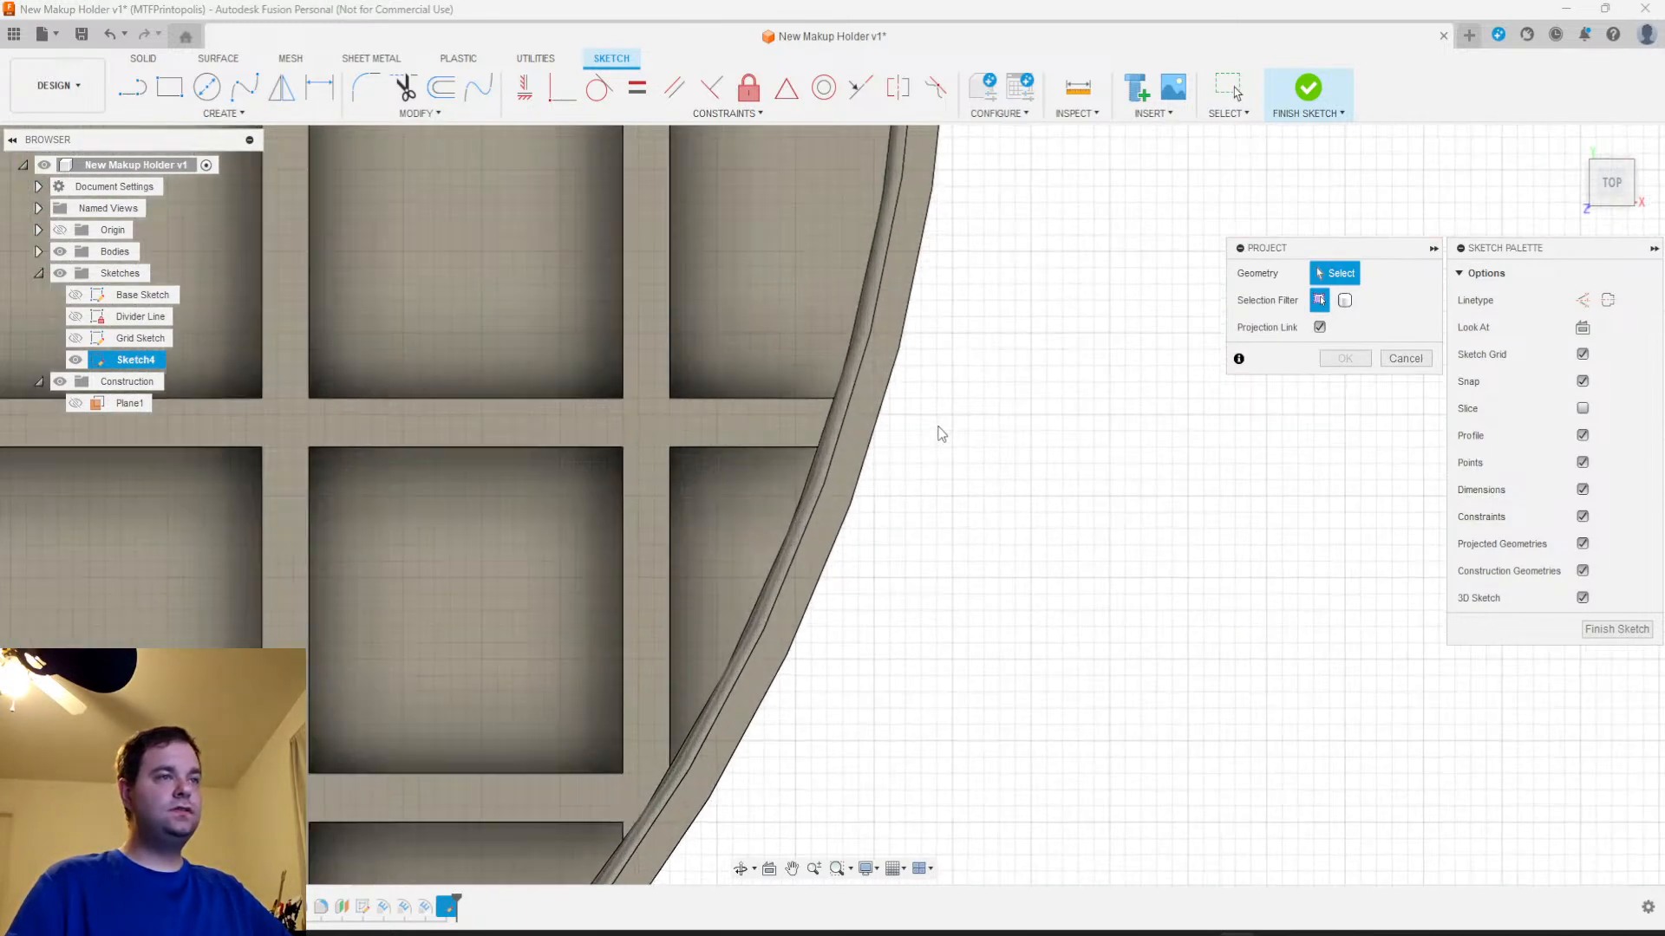
left_click(875, 440)
scroll(948, 632, "down", 8)
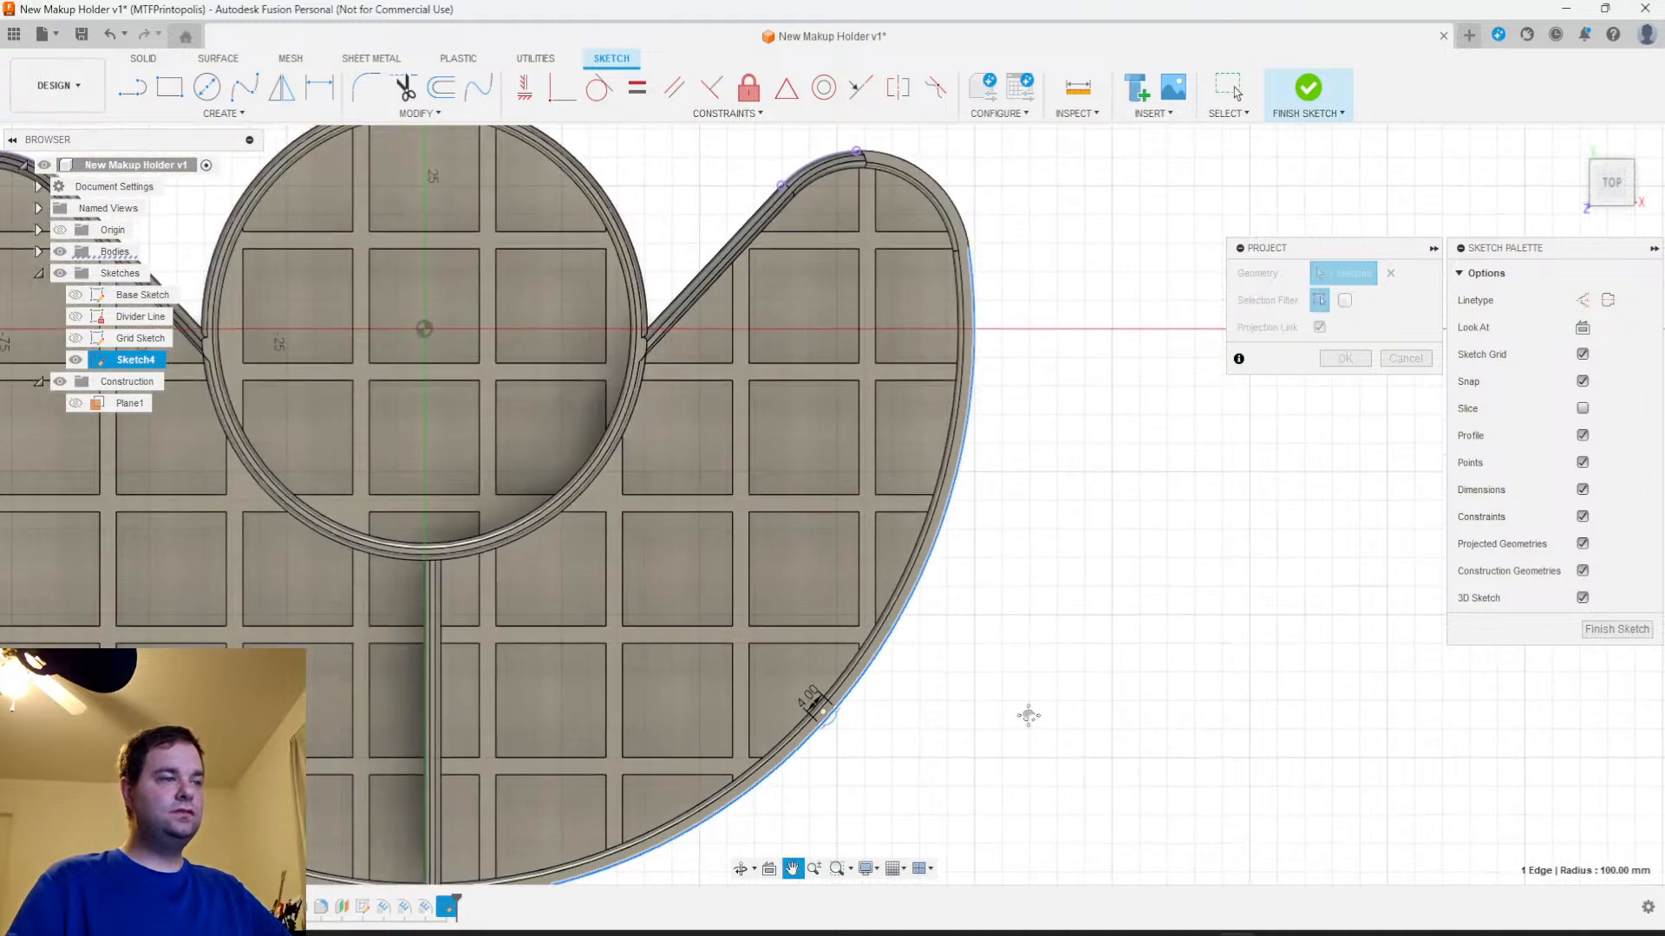
scroll(1094, 529, "up", 8)
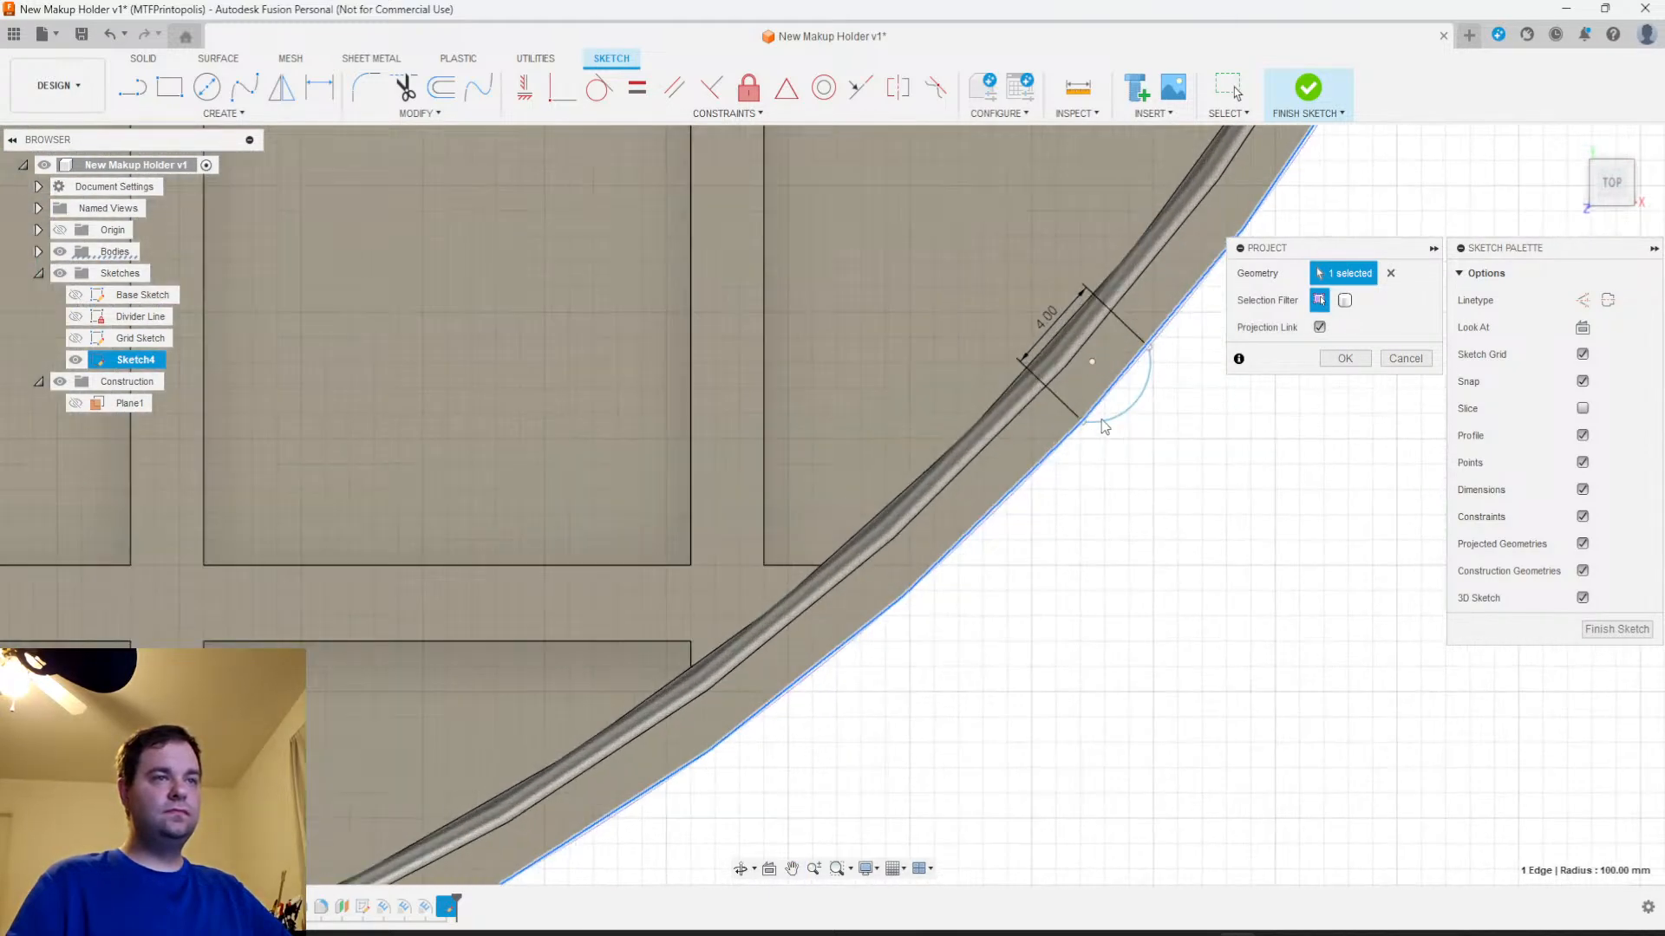
scroll(1027, 509, "down", 3)
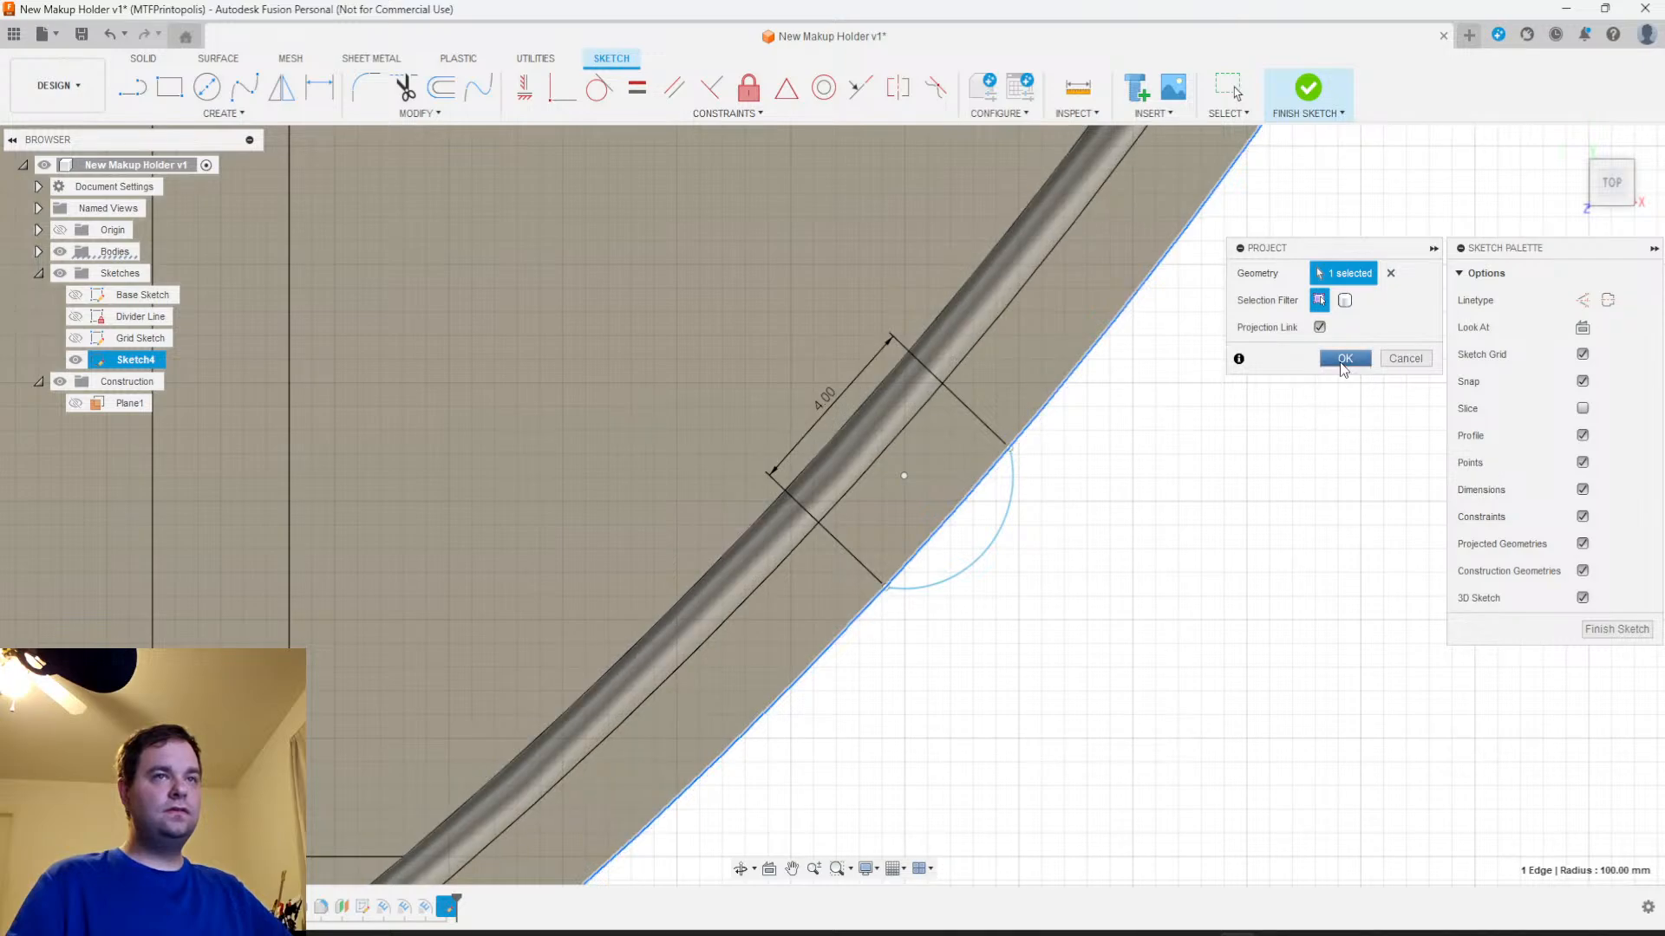
left_click(1341, 359)
scroll(1193, 531, "down", 5)
scroll(1152, 547, "down", 5)
scroll(1163, 550, "up", 4)
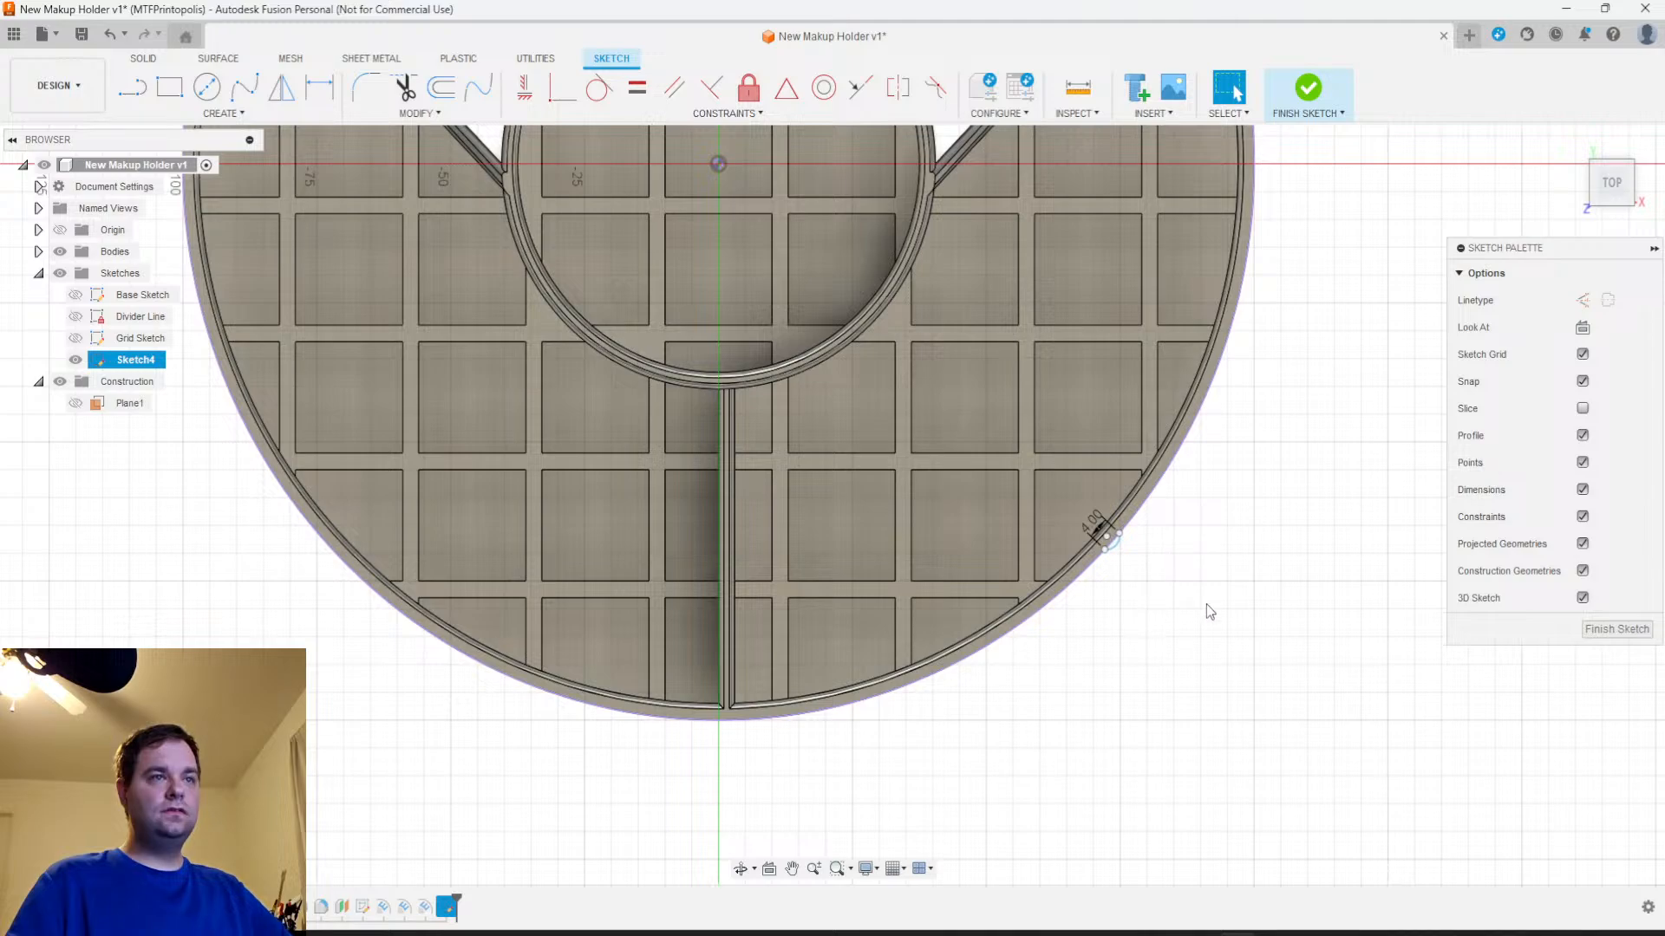
left_click(1616, 629)
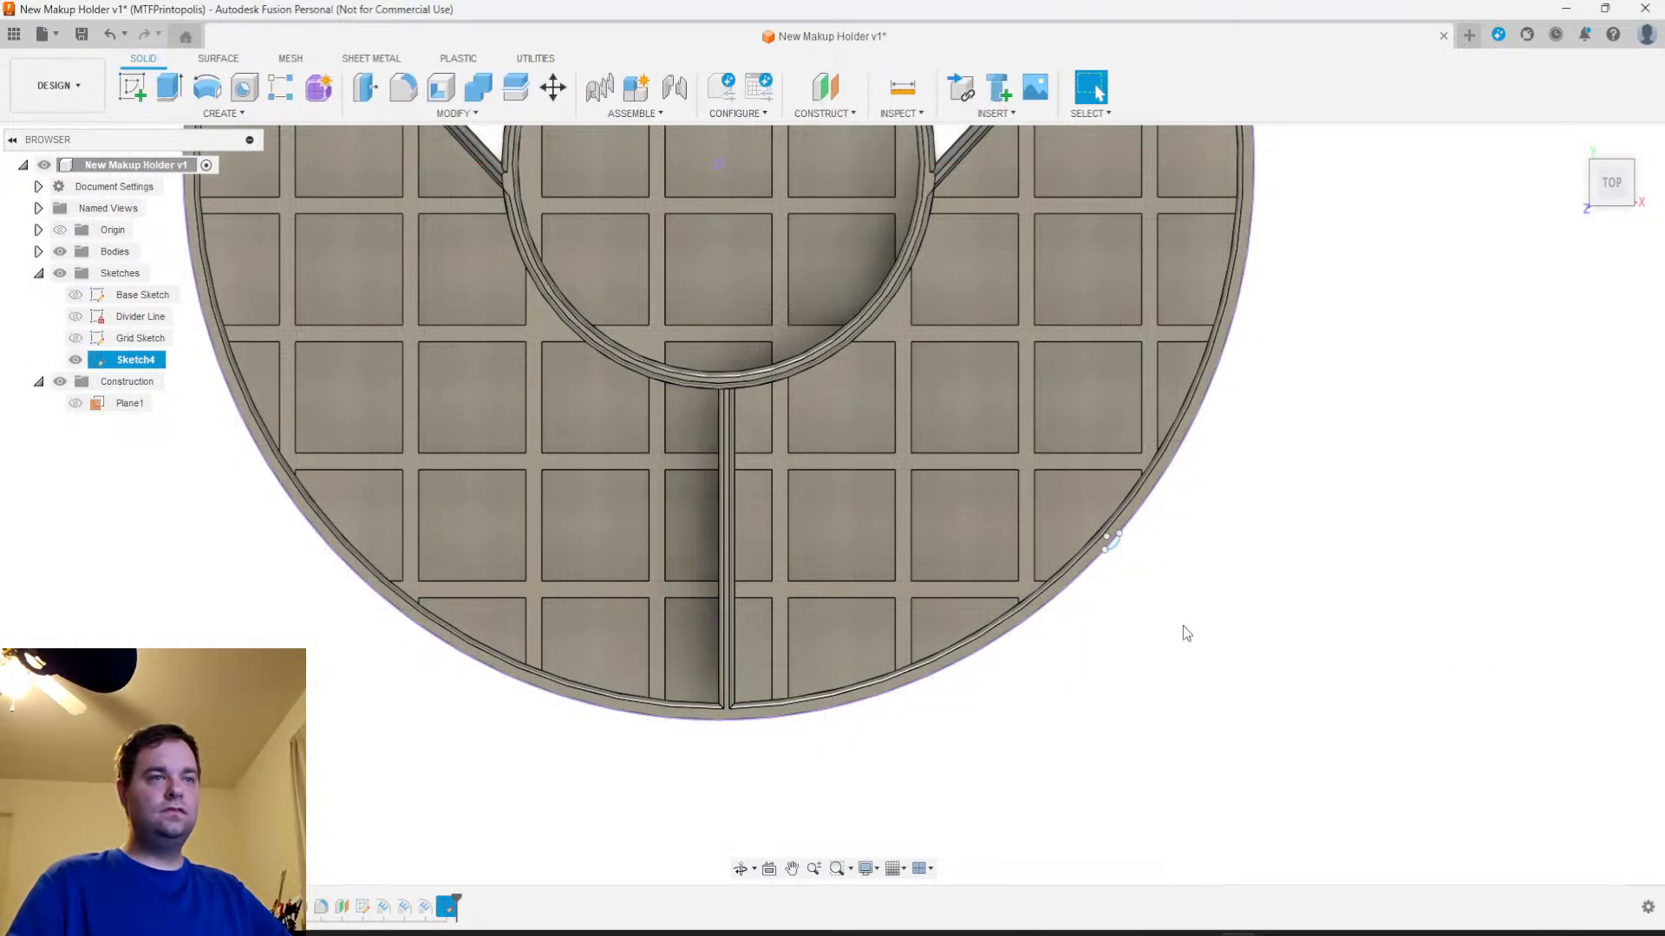
scroll(1144, 531, "up", 10)
scroll(1143, 472, "down", 2)
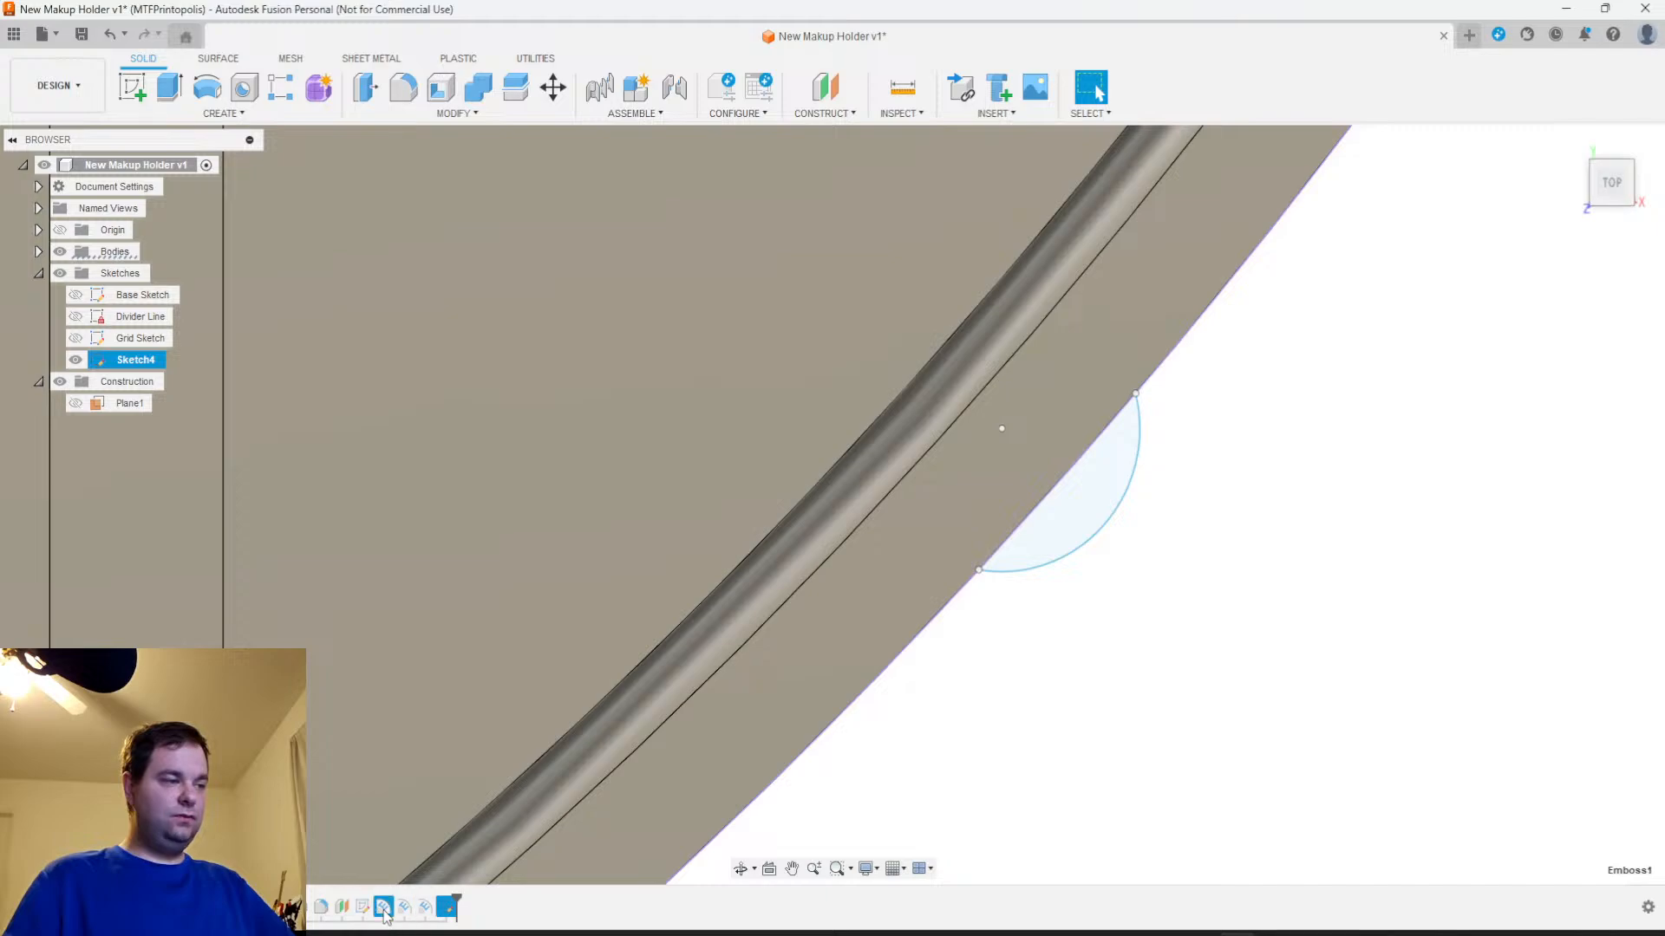
scroll(1338, 665, "down", 6)
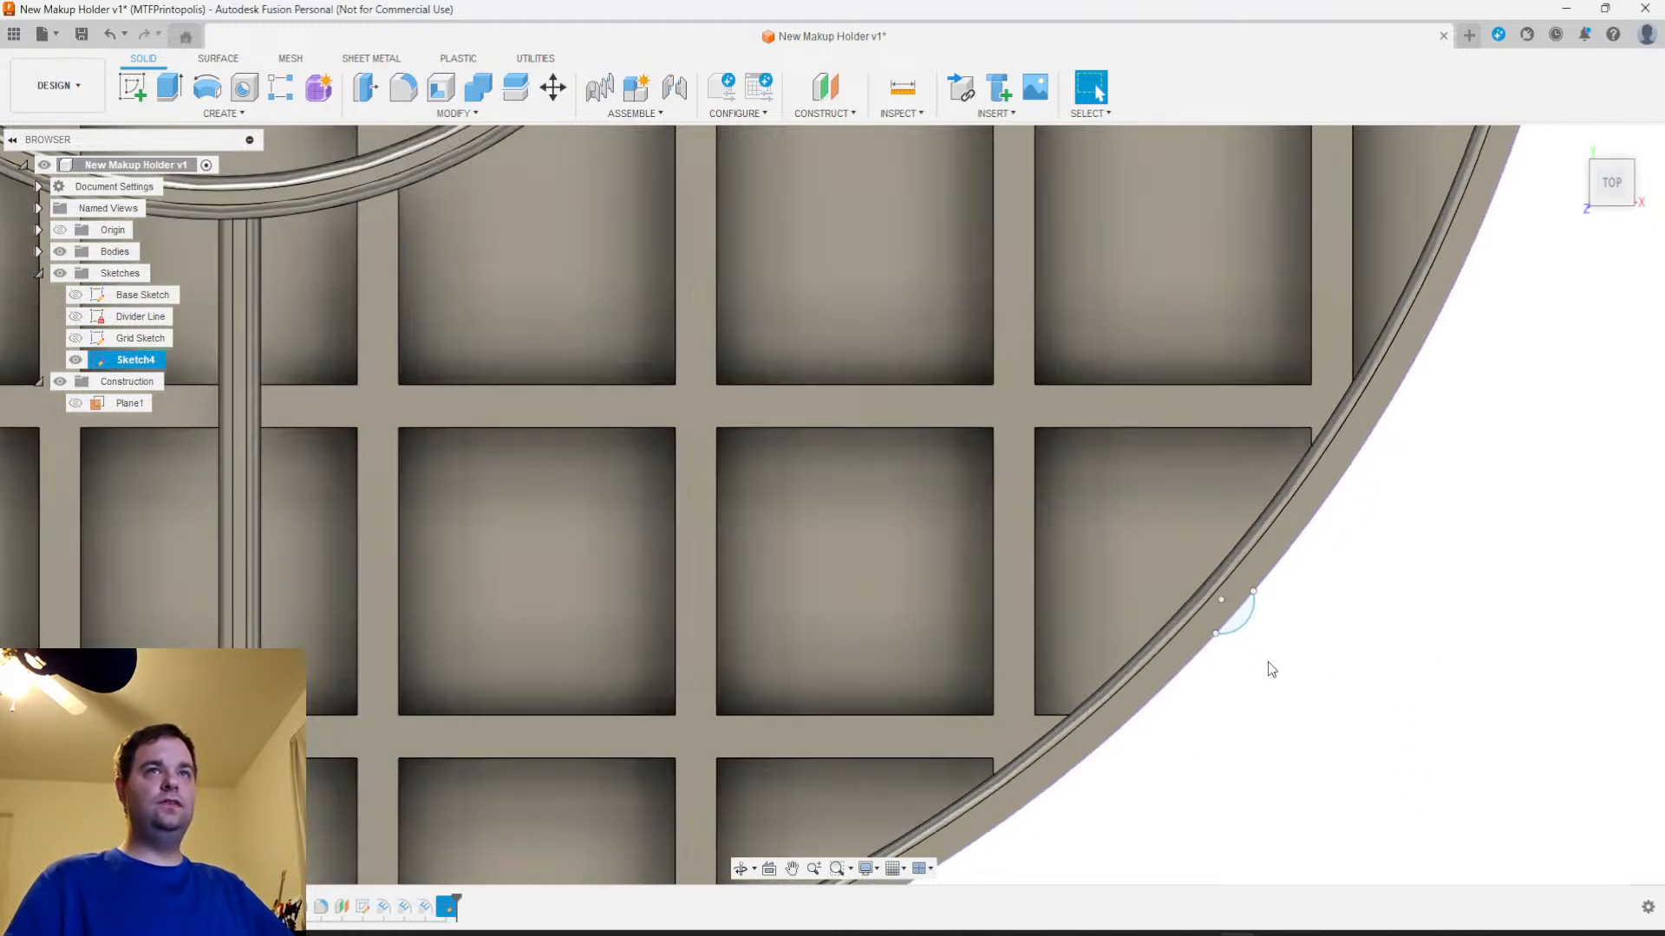
right_click(404, 908)
left_click(457, 716)
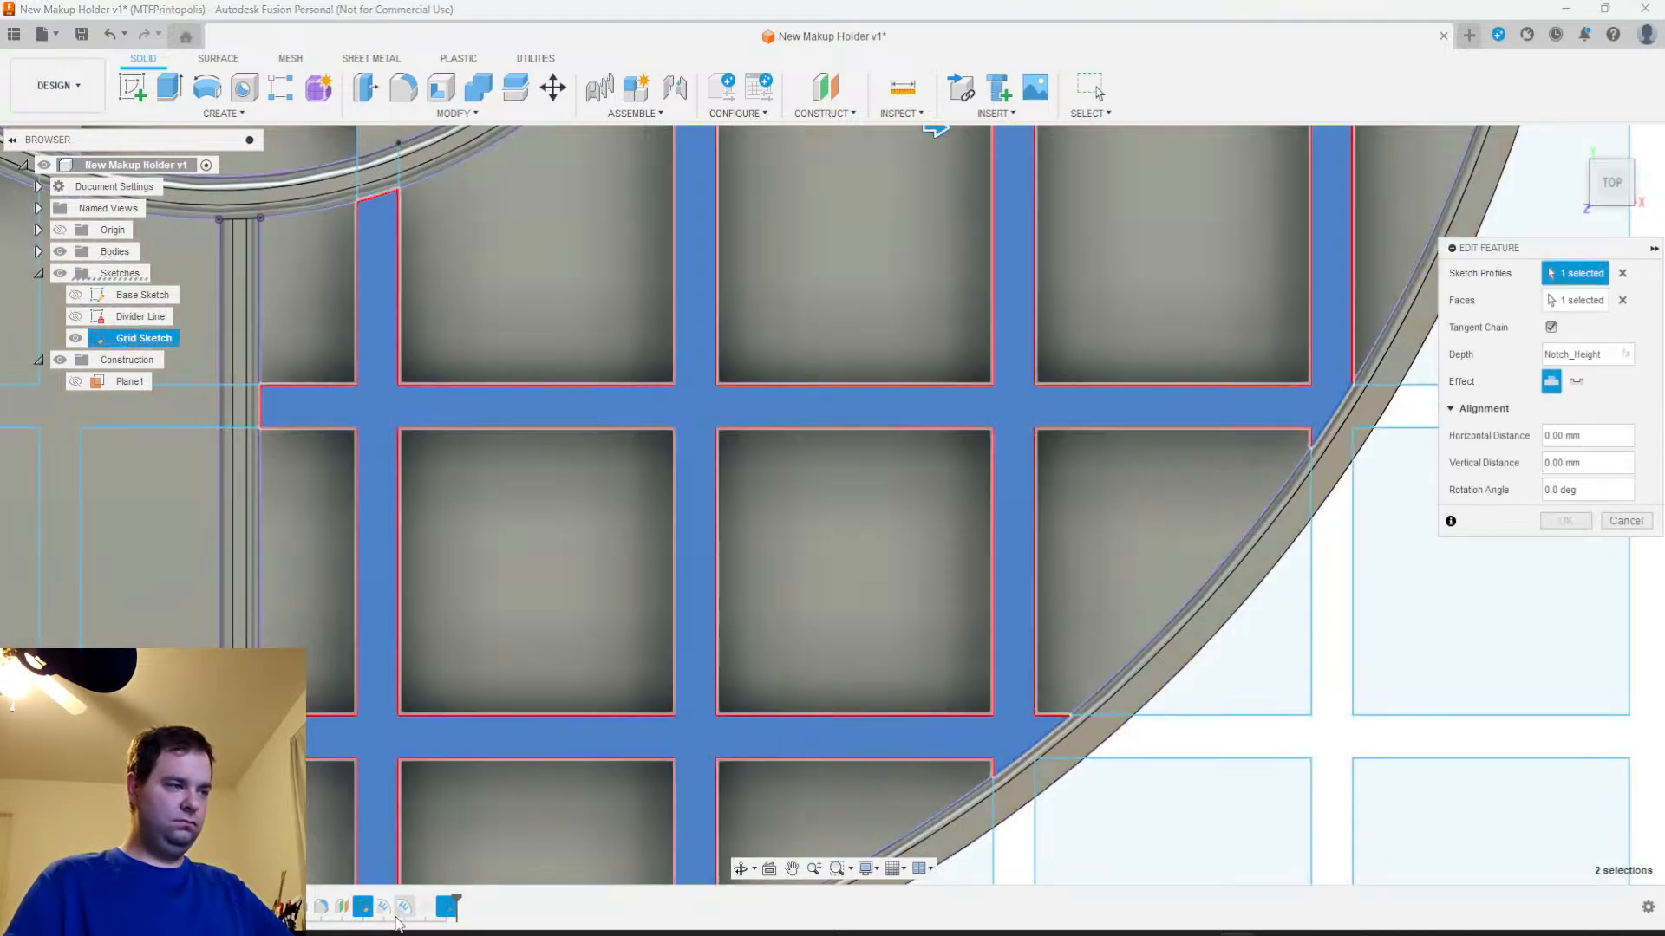
left_click(1624, 521)
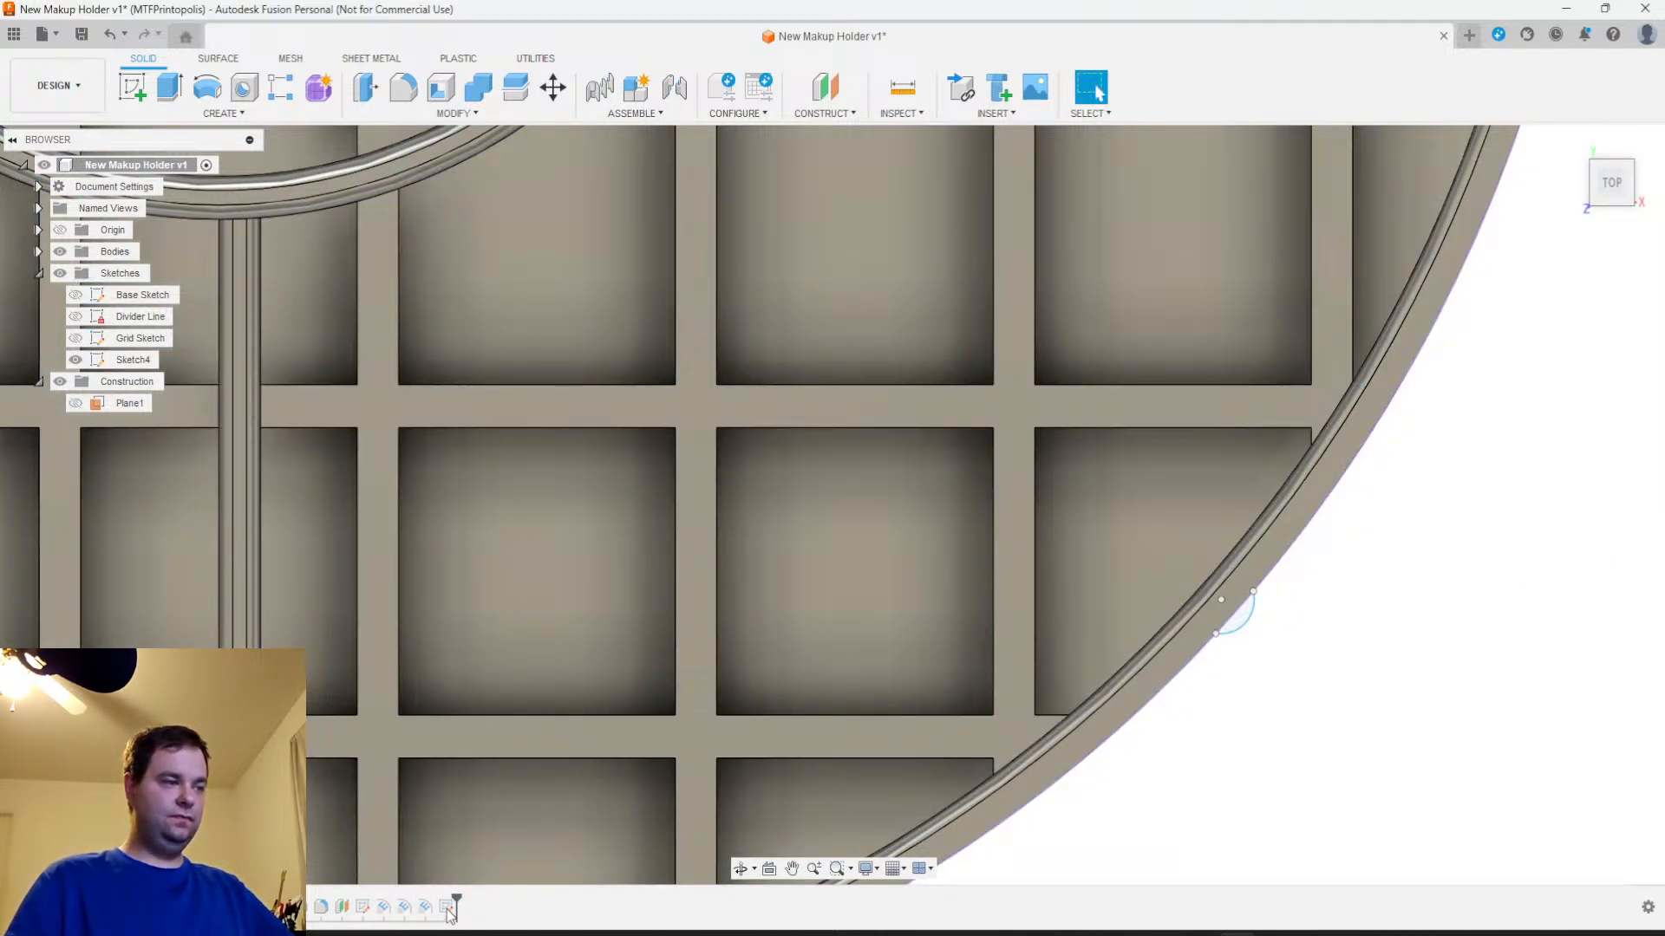
Reopen Sketch4 and delete the 4 mm arc on the outer wall
right_click(448, 908)
left_click(512, 708)
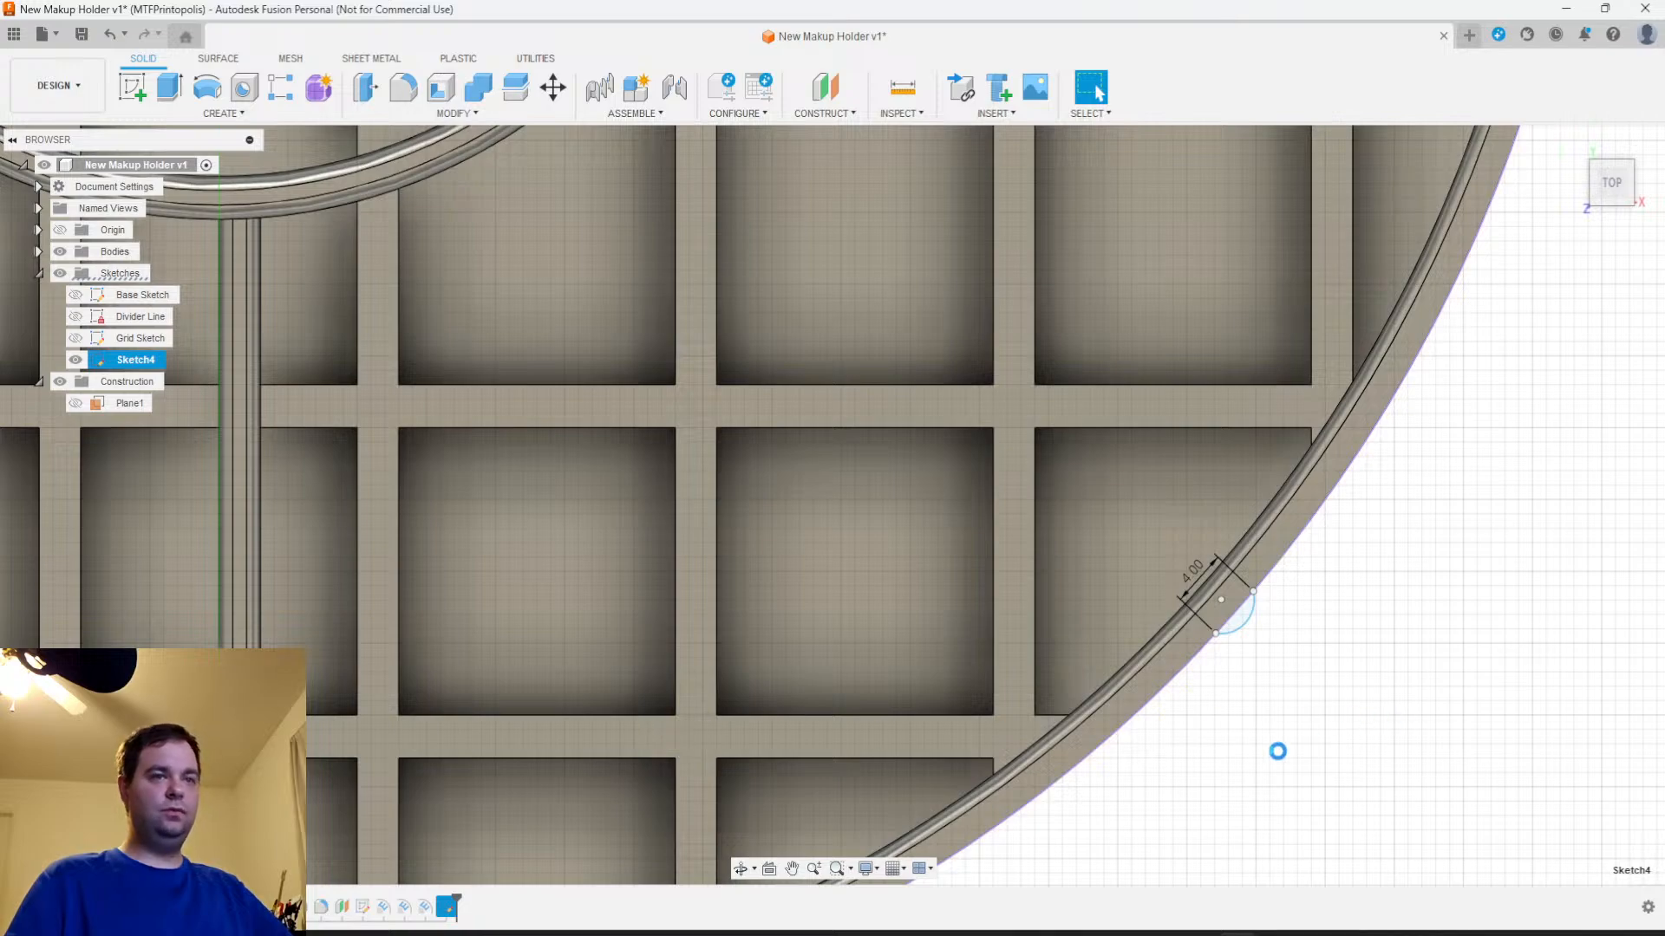
scroll(1242, 553, "up", 5)
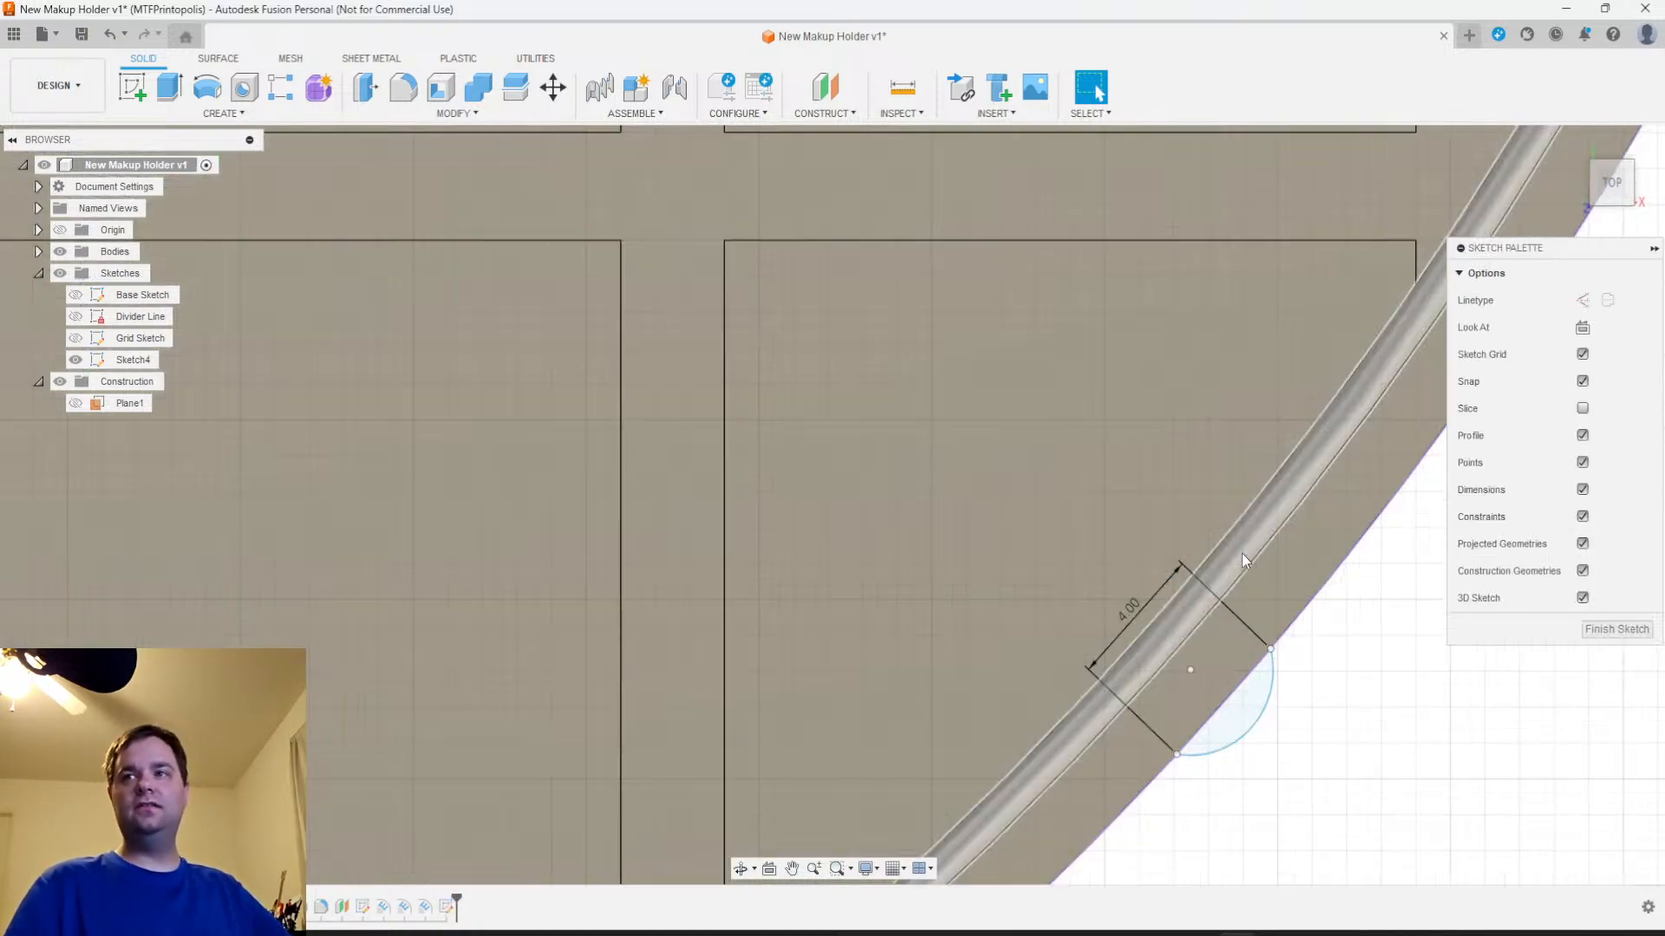
scroll(1264, 574, "up", 2)
middle_click_drag(1283, 695, 1105, 497)
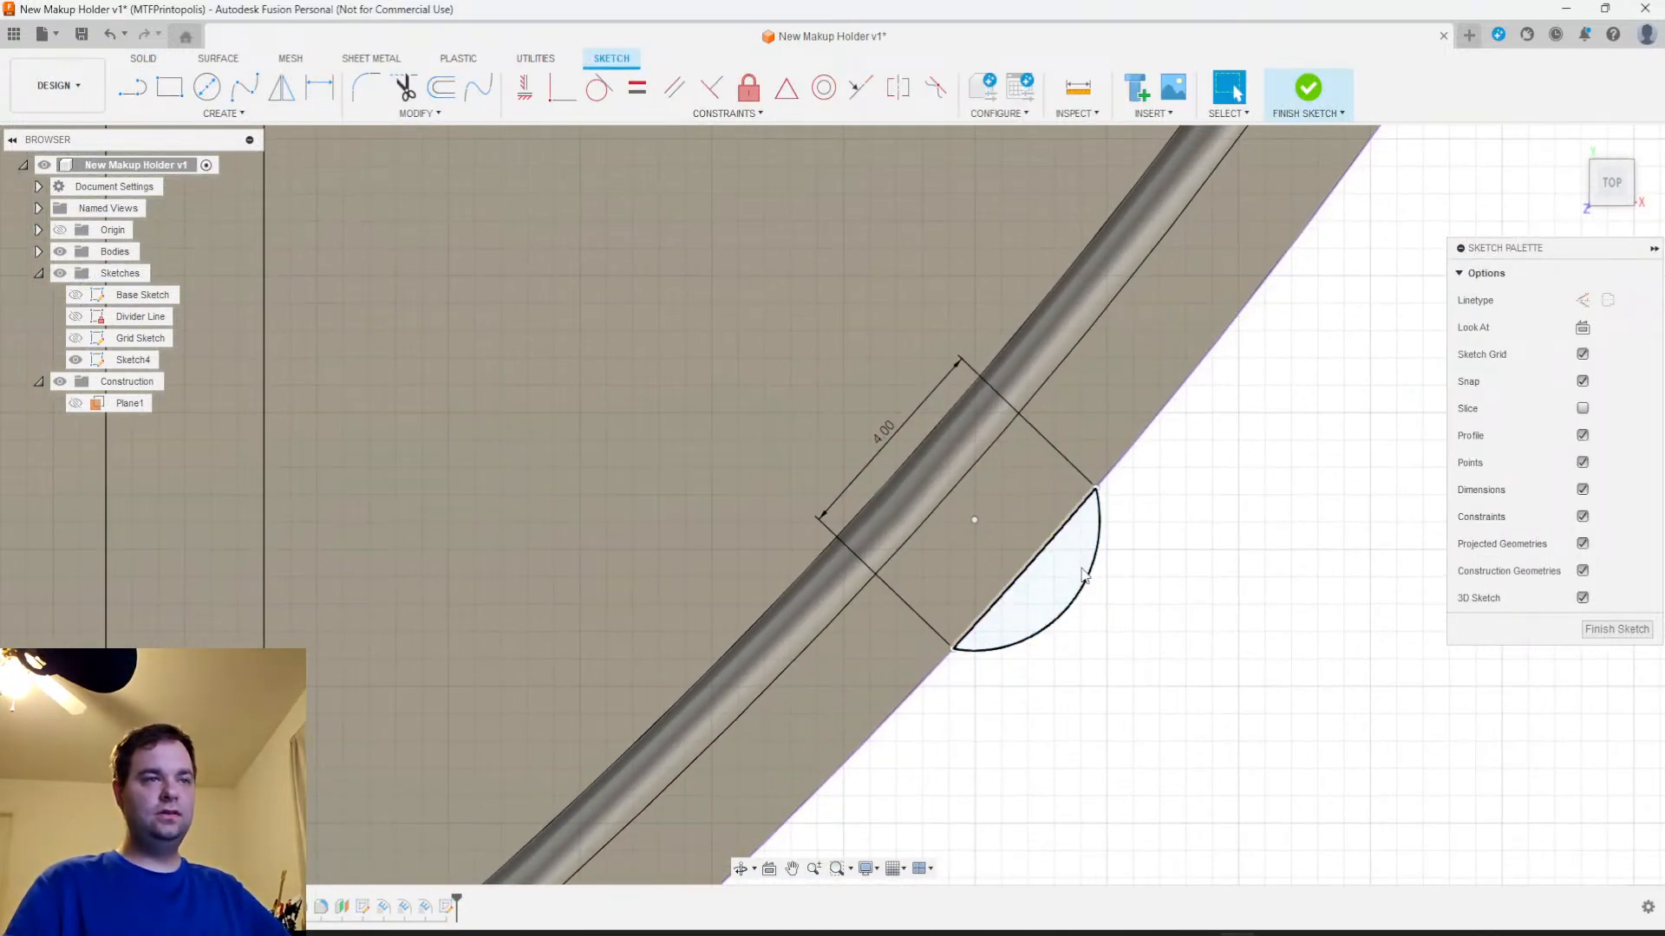
left_click(1096, 579)
key("Delete")
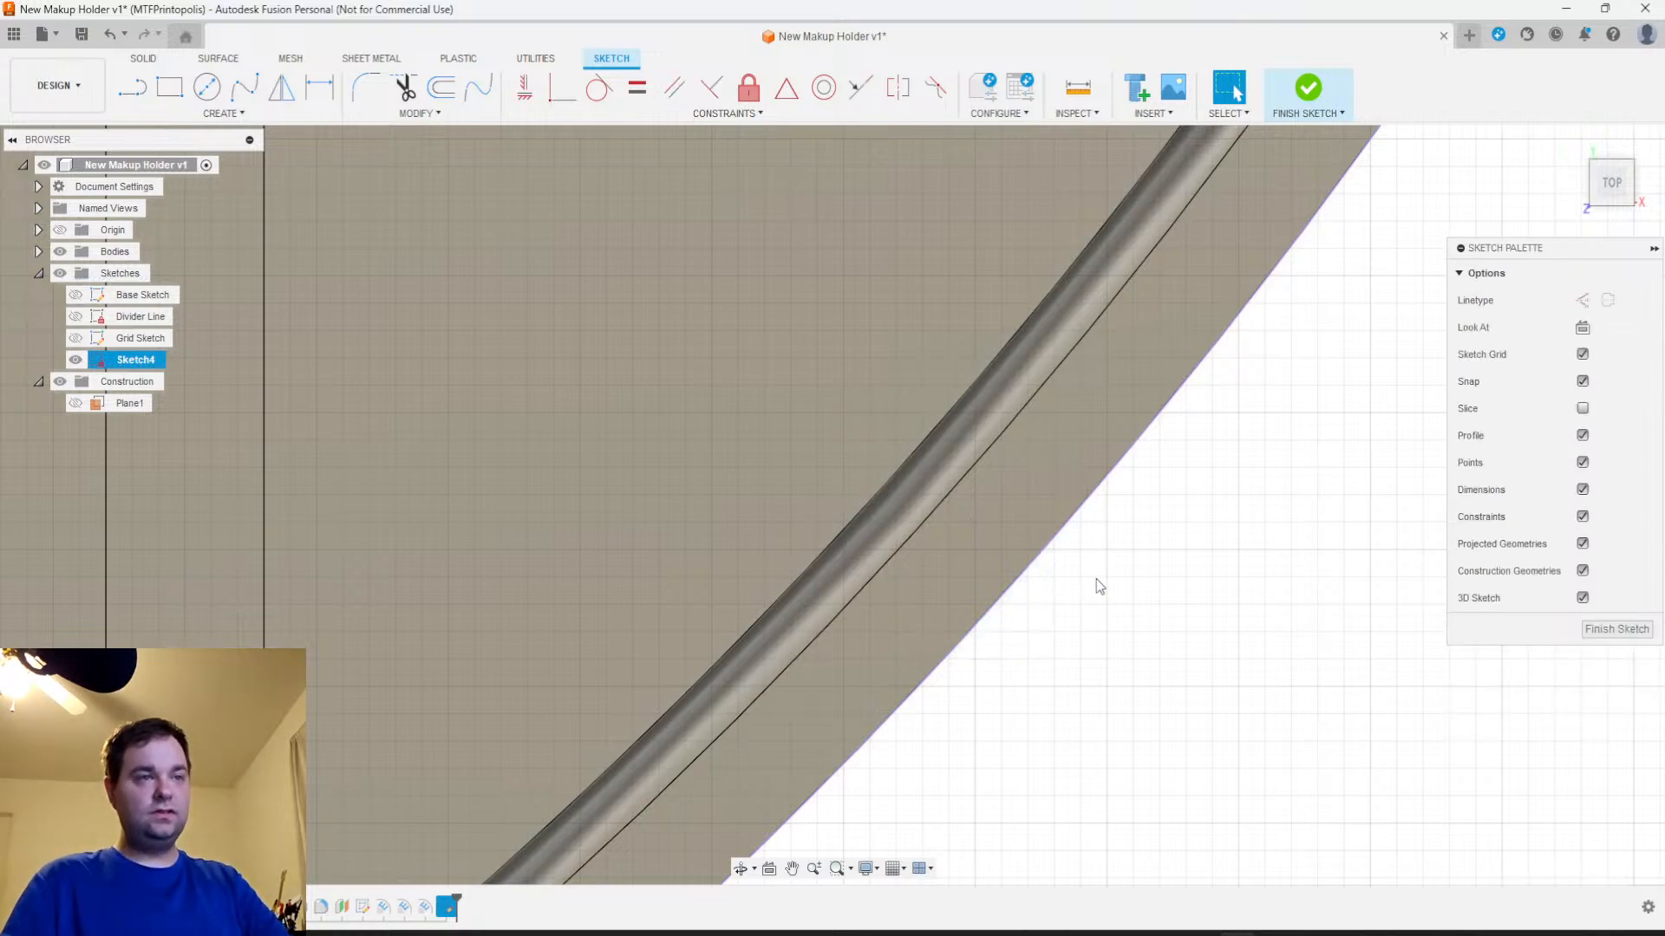
Hide the bodies, draw an outward-bulging three-point arc with a 4 mm chord on the projected outer edge, and finish the sketch
scroll(1098, 513, "down", 4)
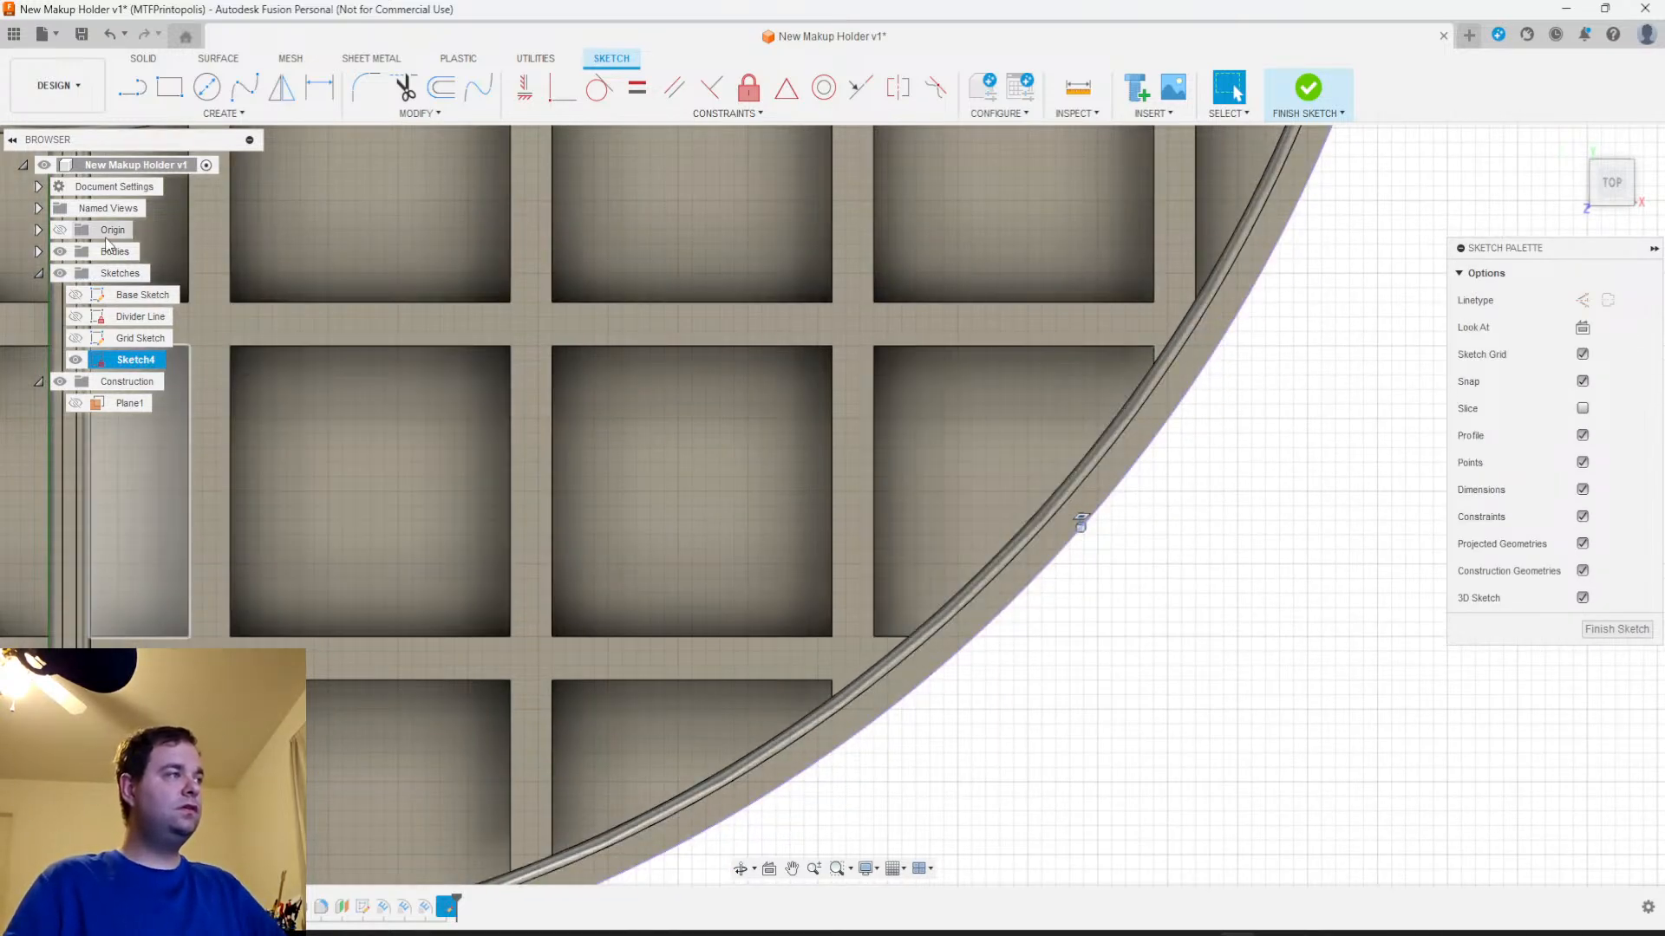
left_click(60, 251)
scroll(1041, 665, "down", 4)
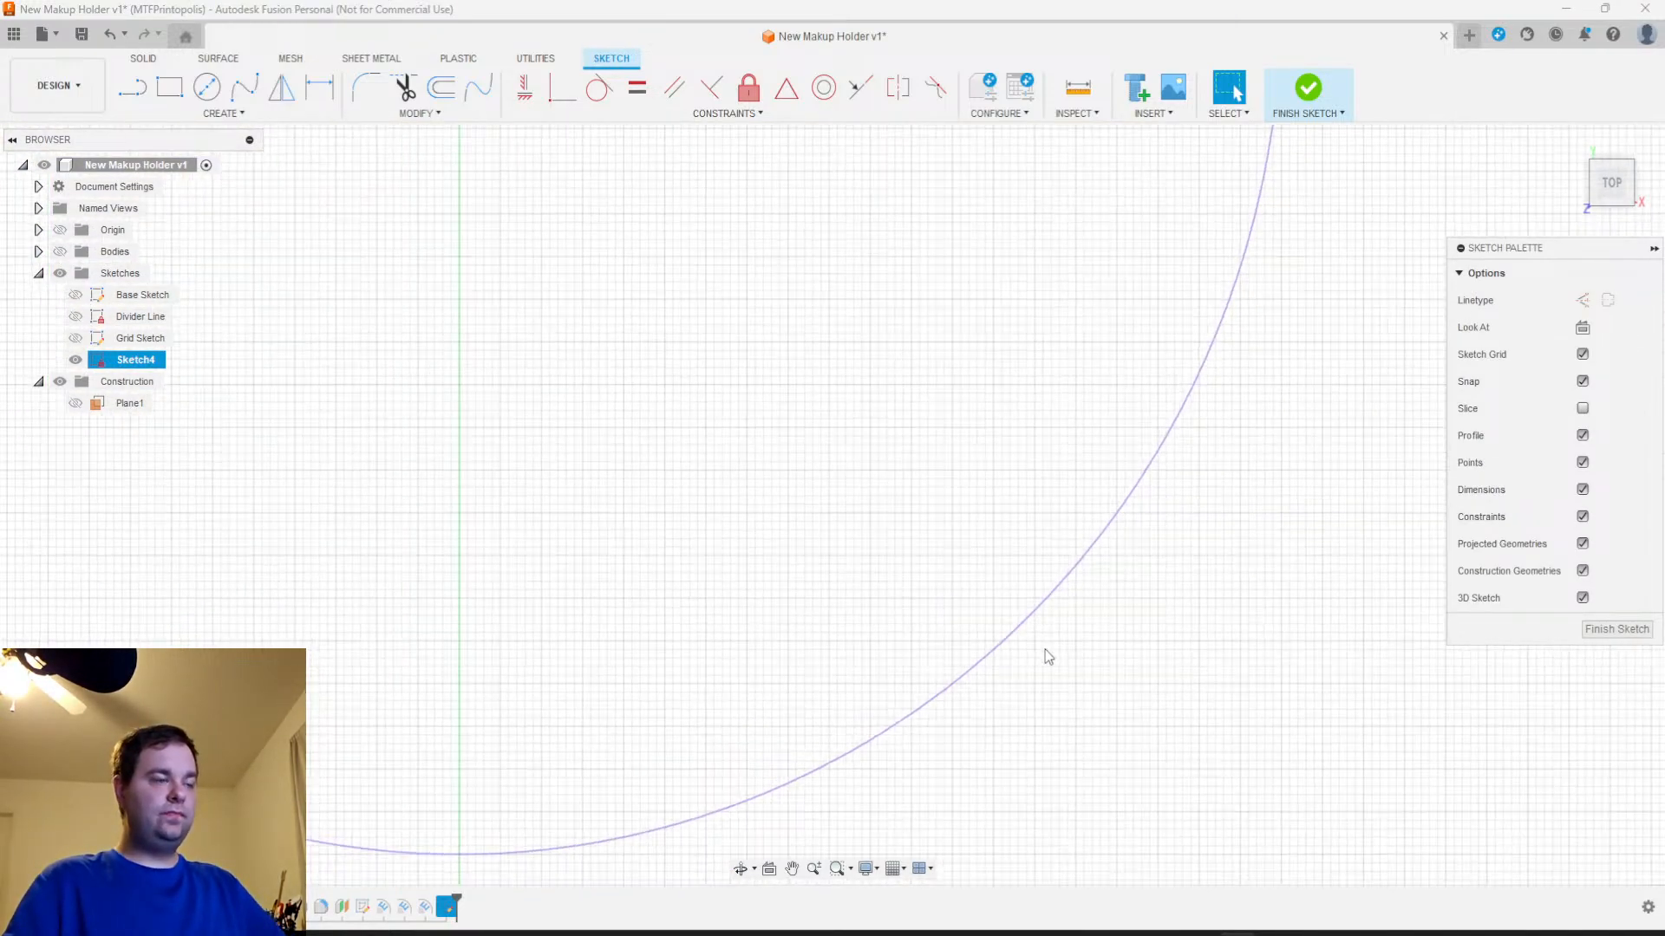
left_click(227, 114)
mouse_move(174, 187)
left_click(347, 205)
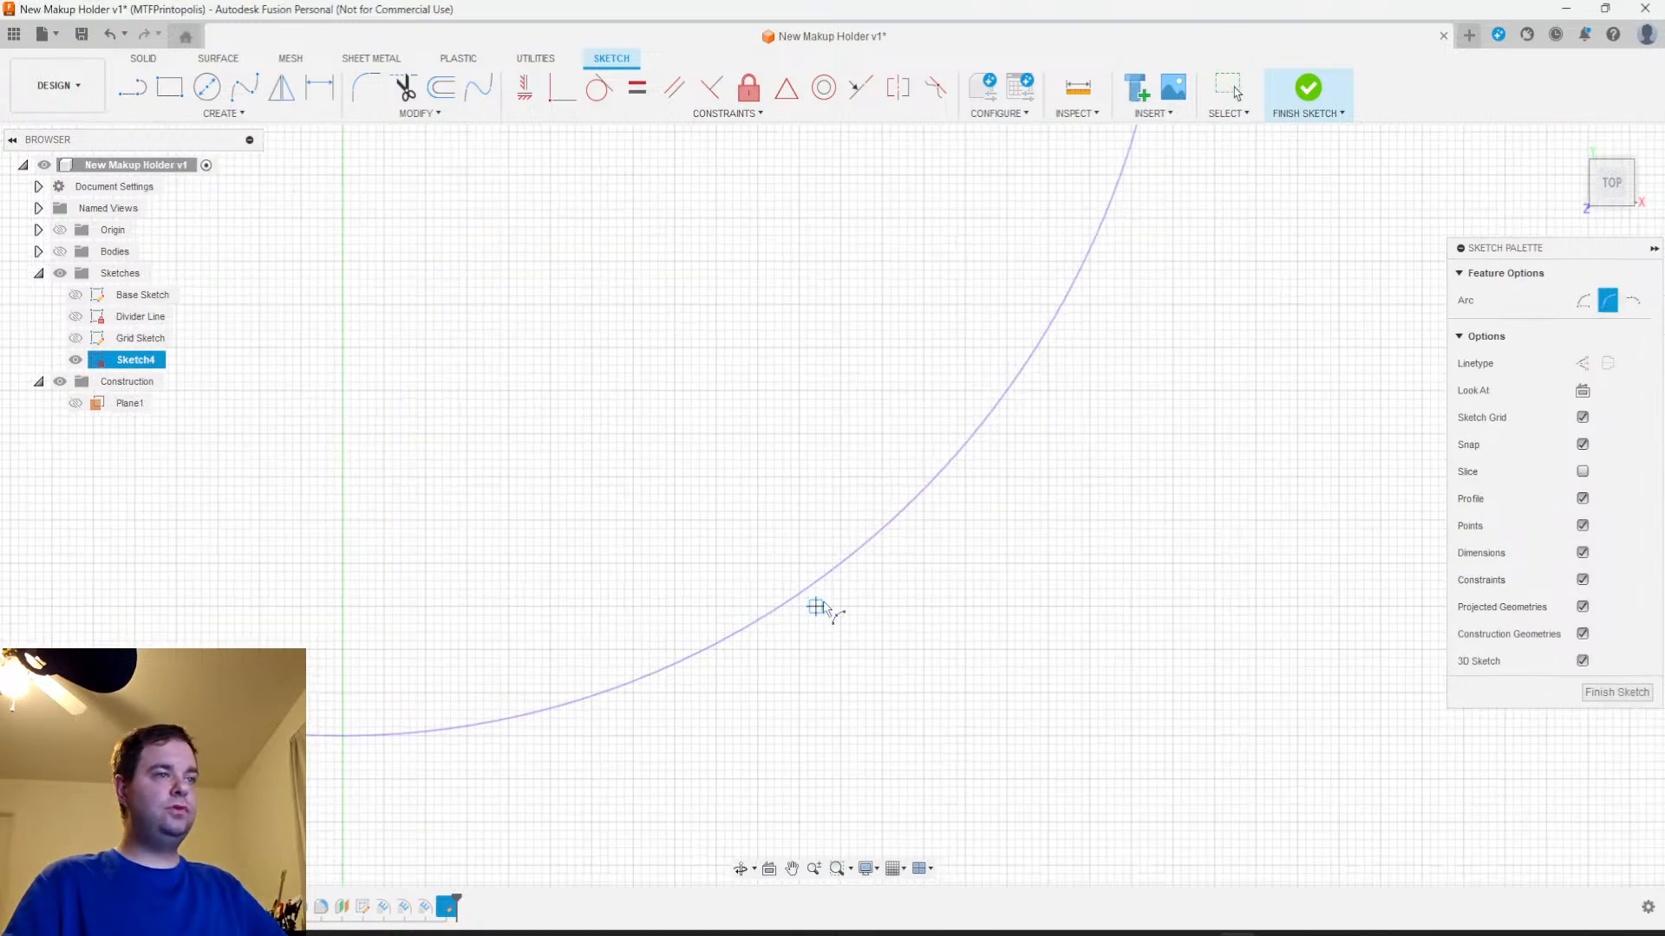
left_click(870, 517)
type("4")
key("Tab")
scroll(898, 506, "up", 3)
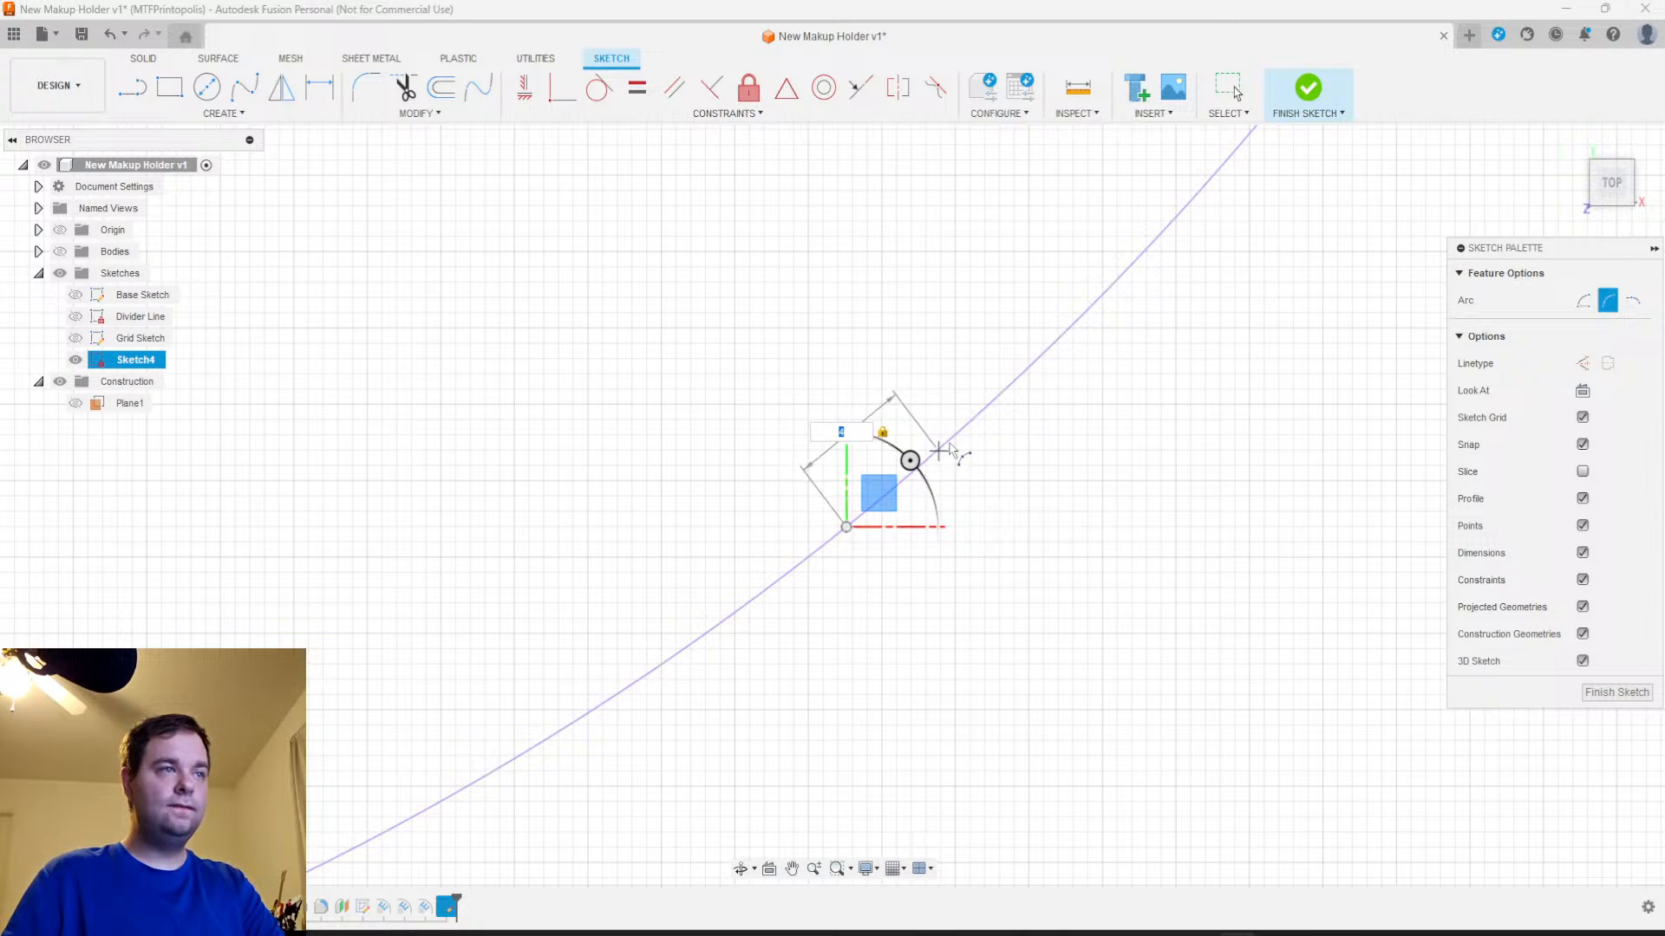
left_click(937, 449)
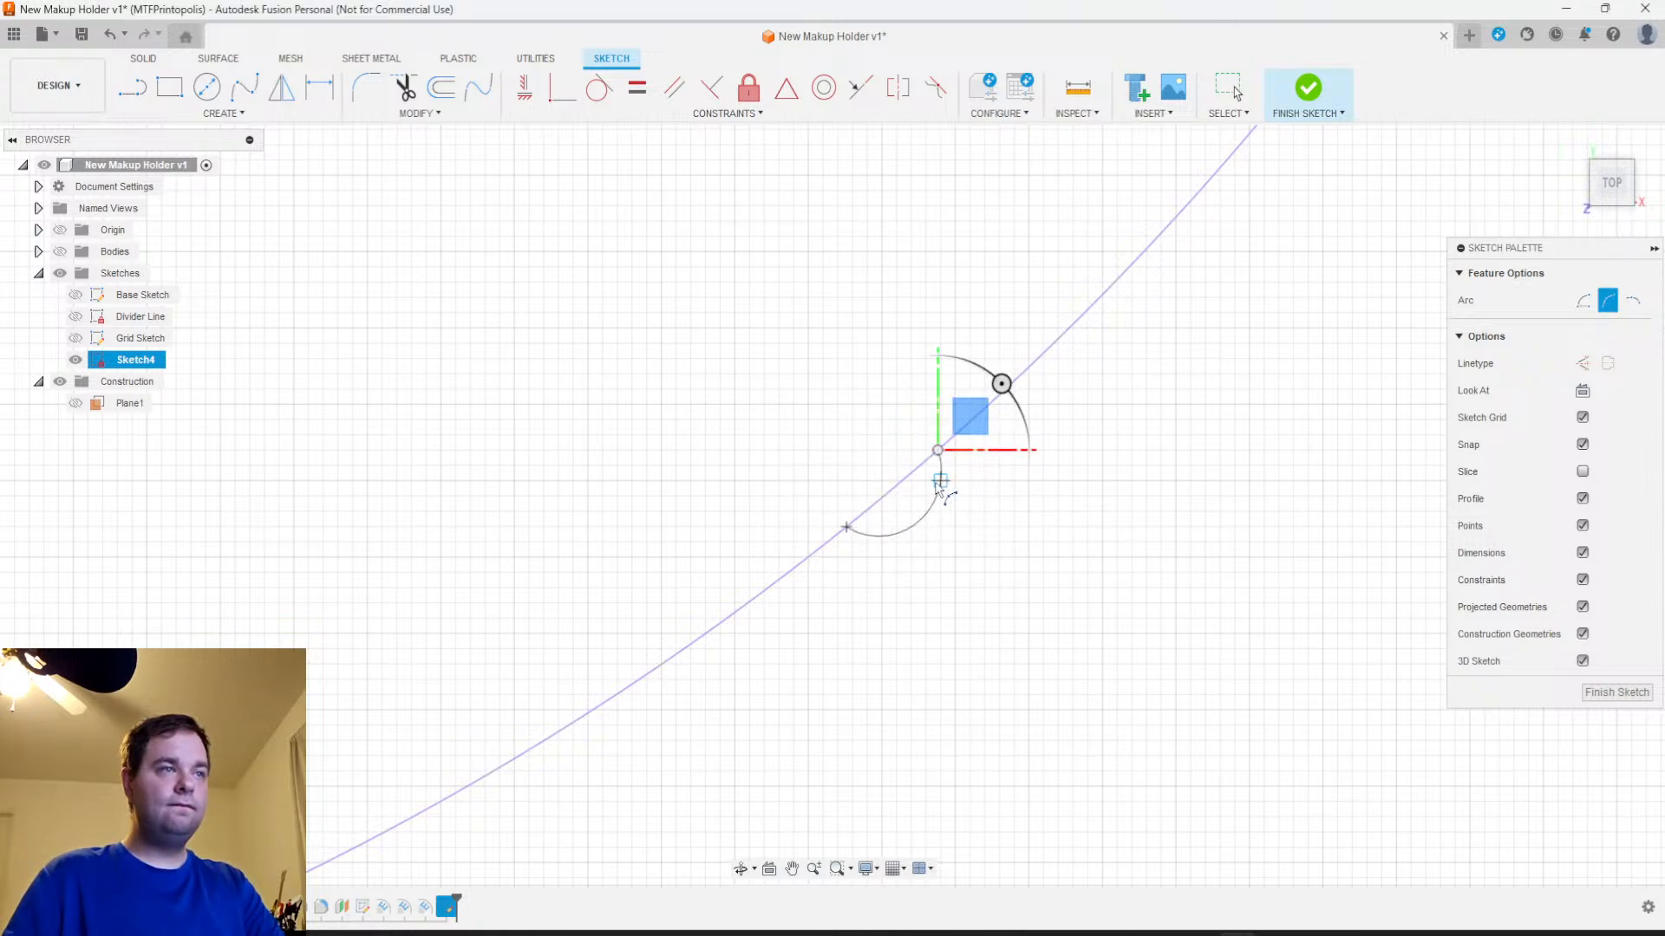
left_click(940, 482)
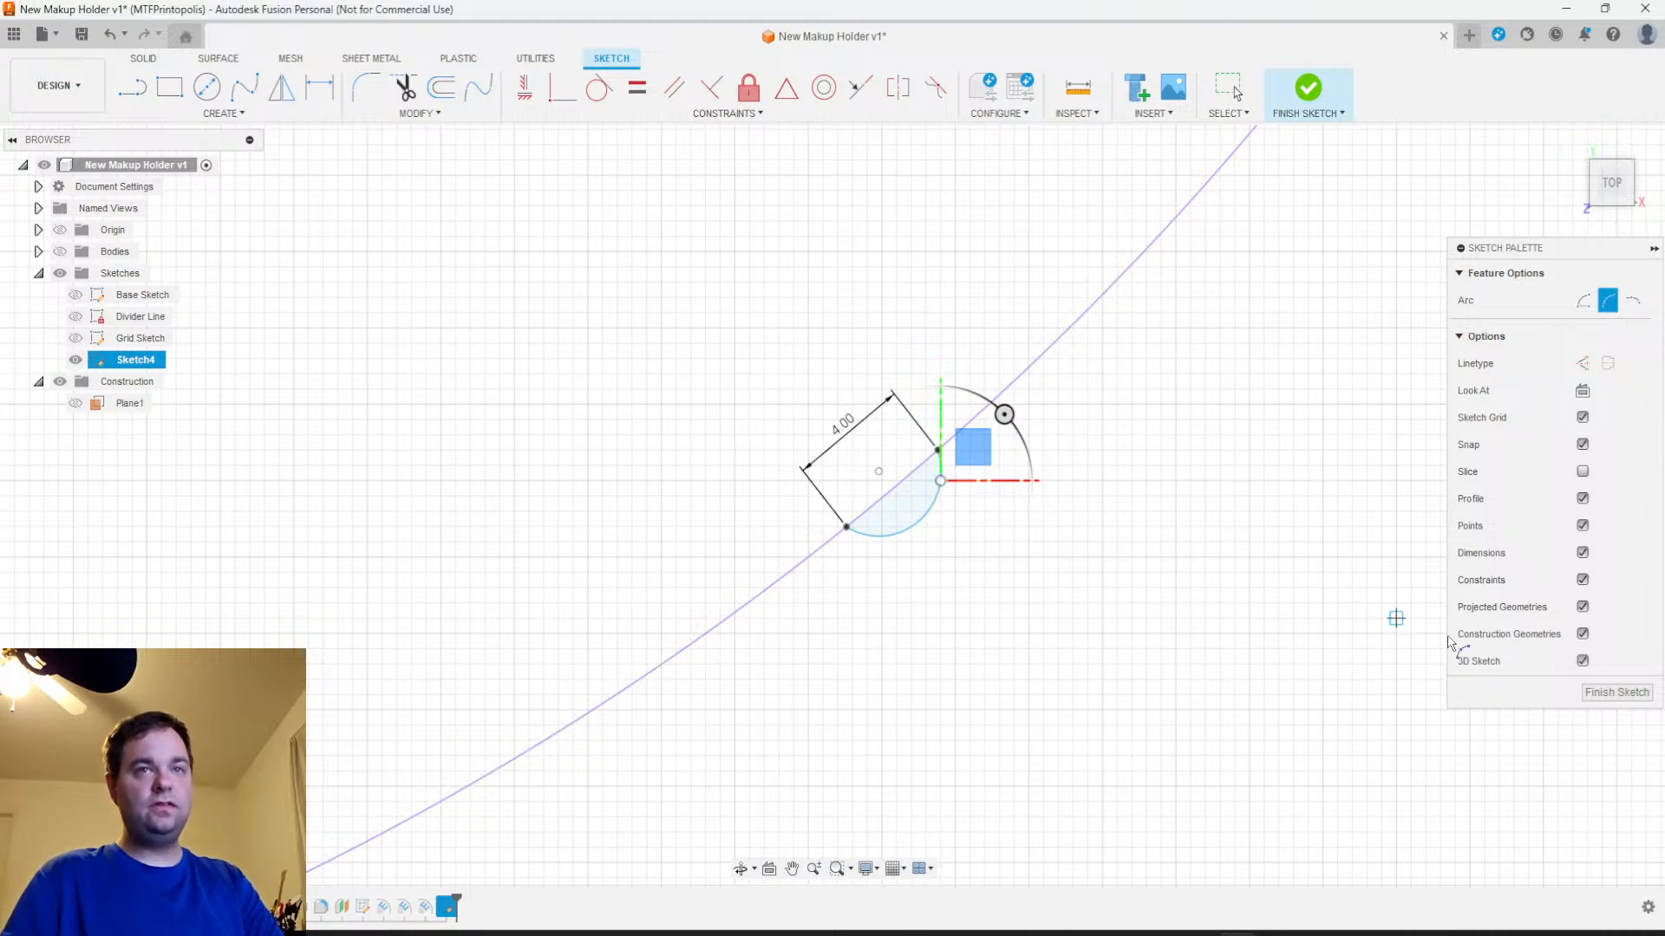
left_click(1616, 692)
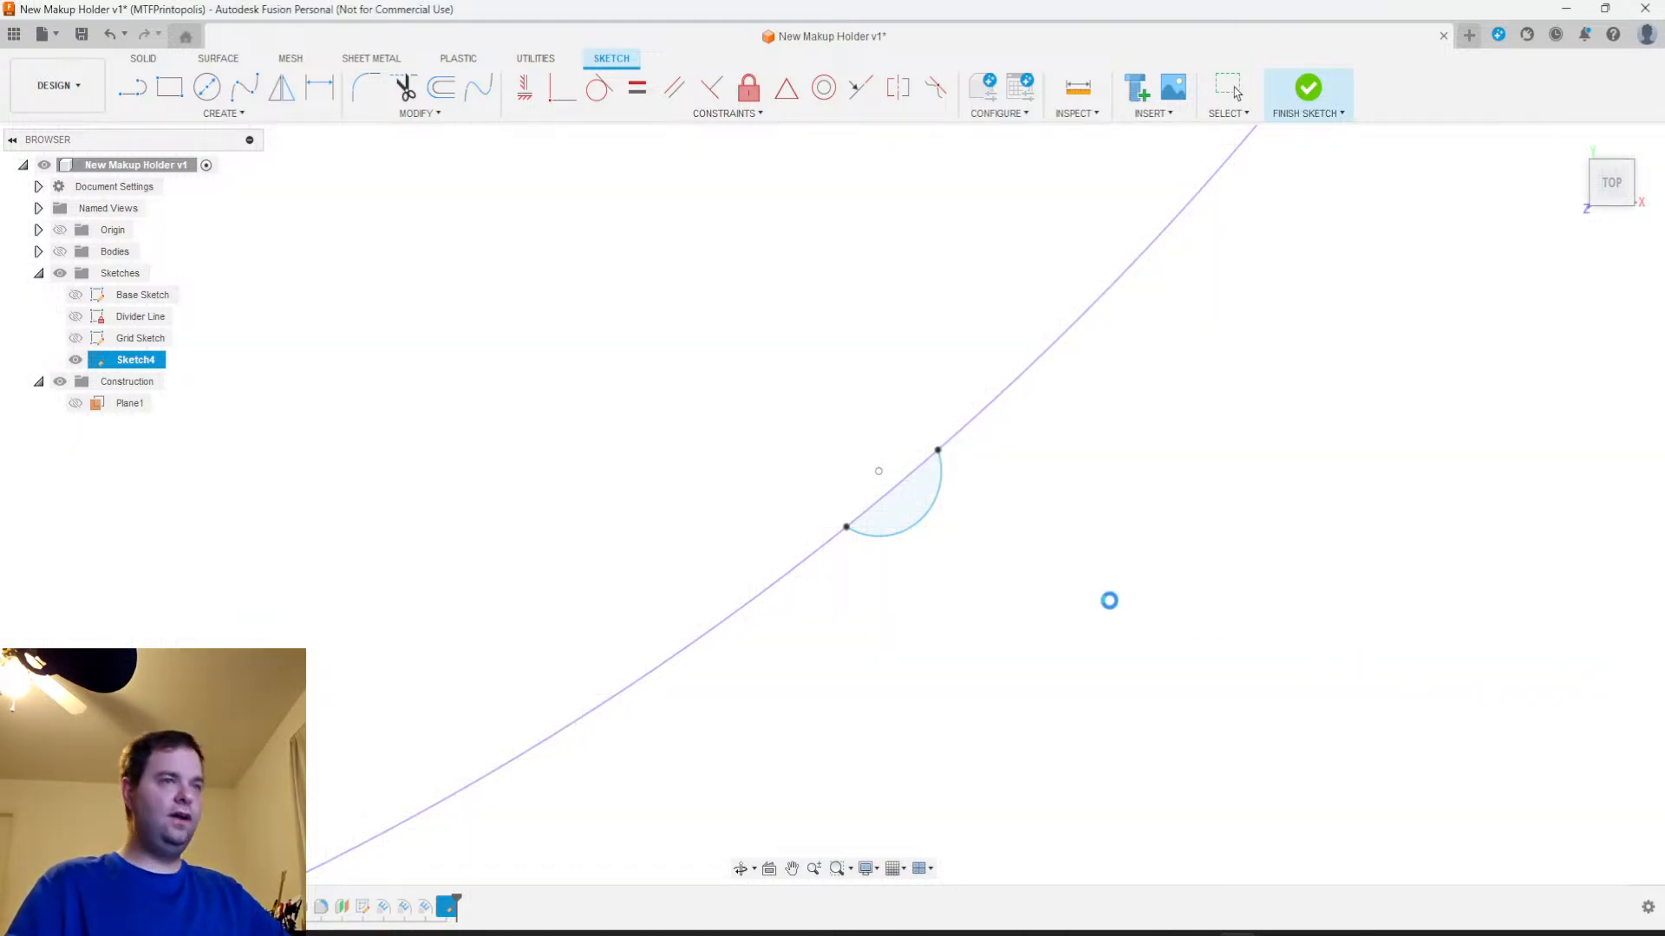
Show the bodies and select the small arc profile bulging from the holder's curved outer edge
scroll(984, 533, "down", 5)
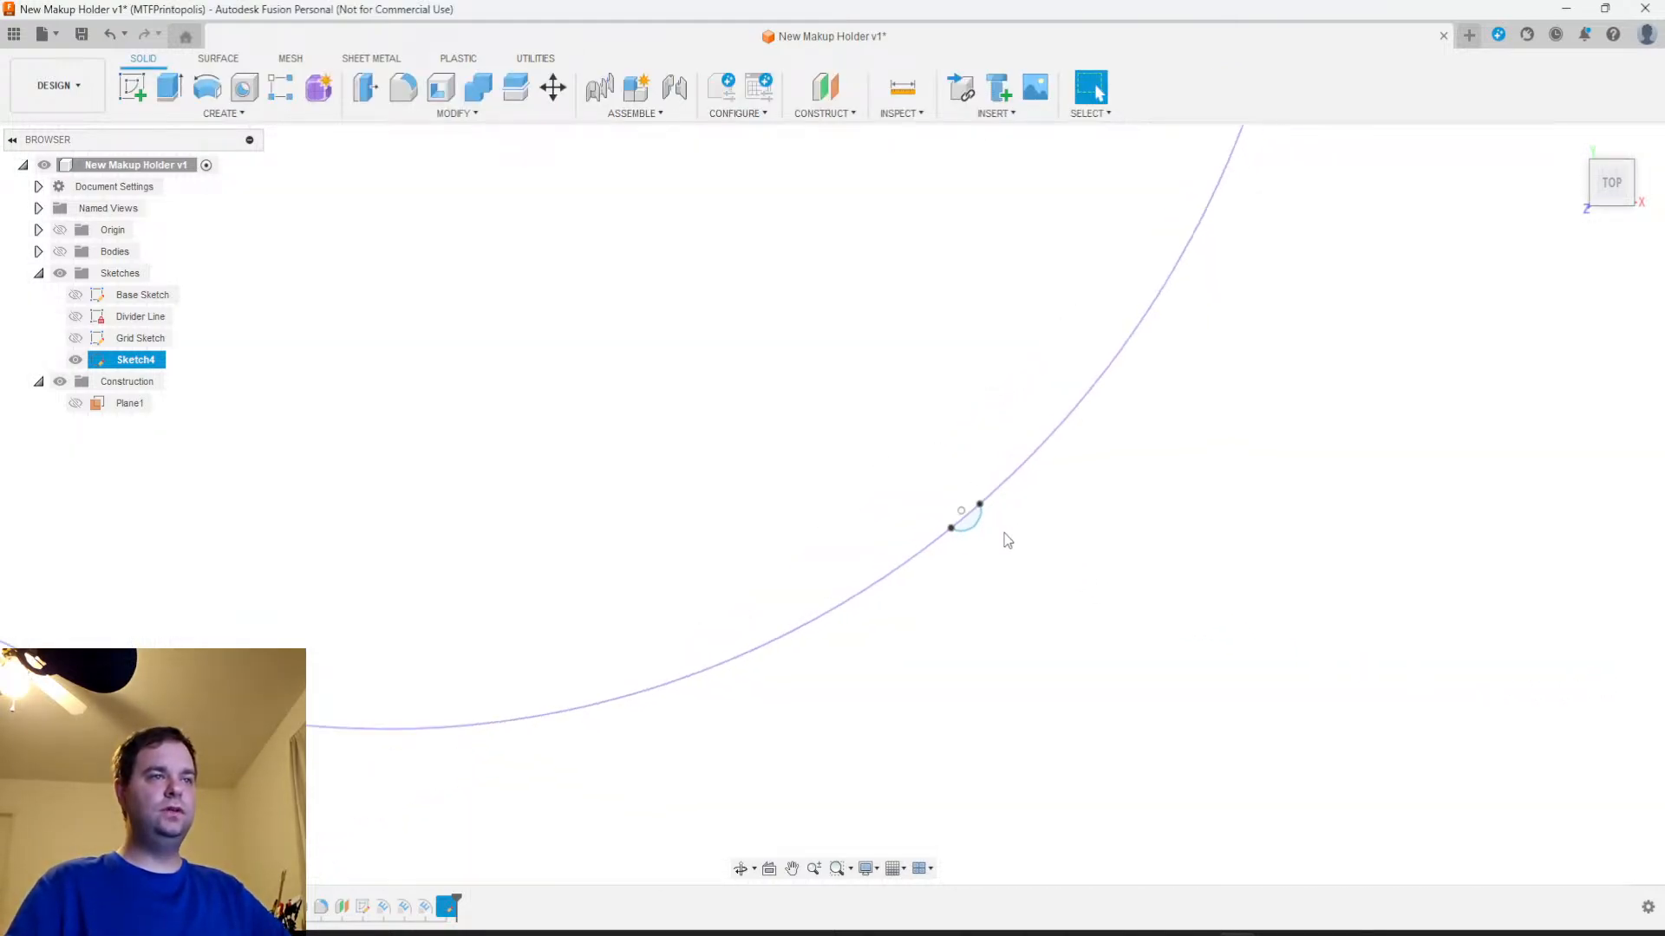
mouse_move(1042, 532)
middle_mouse_down()
mouse_move(1026, 695)
mouse_move(985, 672)
mouse_move(948, 596)
middle_mouse_up()
scroll(948, 597, "up", 4)
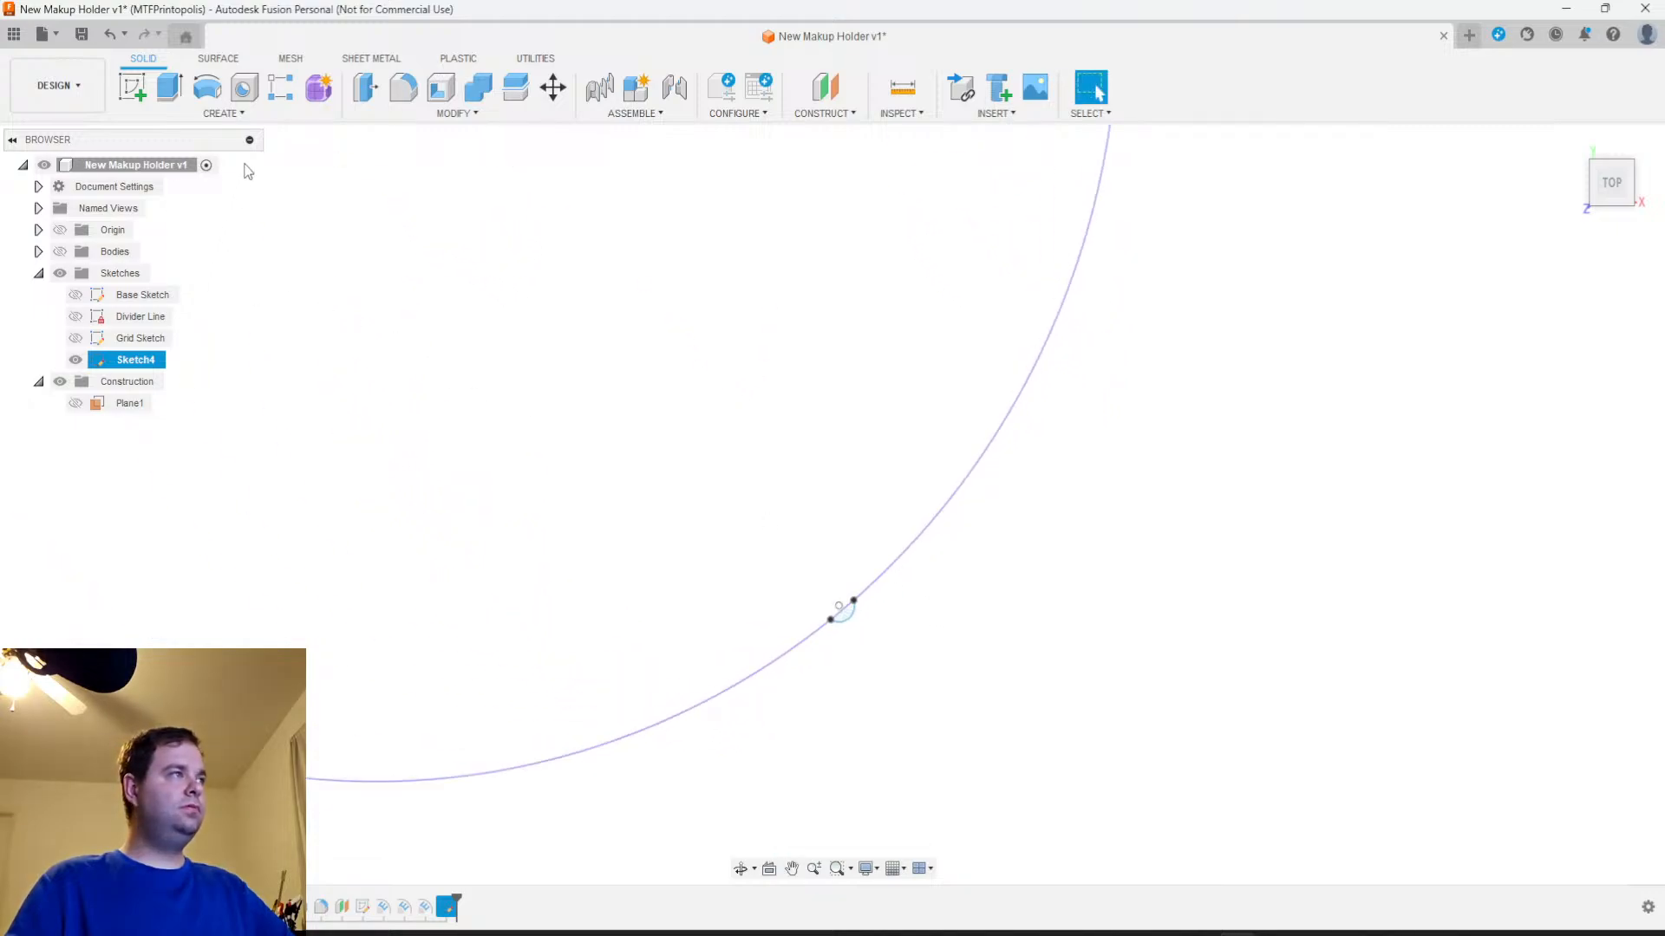
left_click(256, 116)
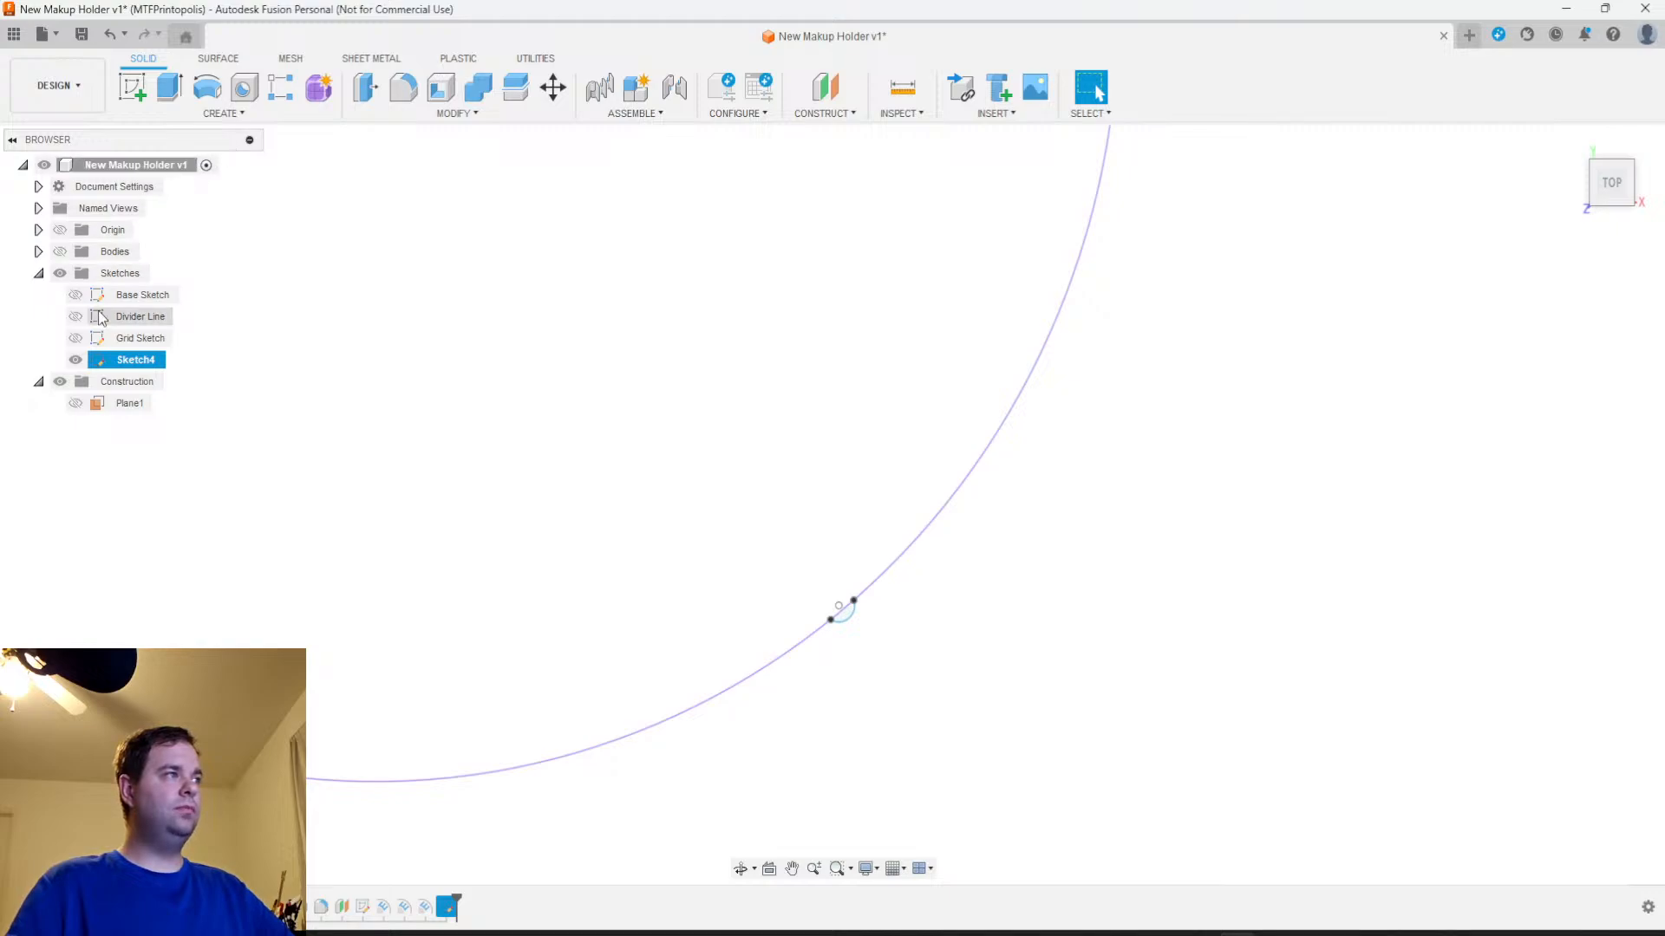
left_click(60, 251)
scroll(841, 607, "up", 5)
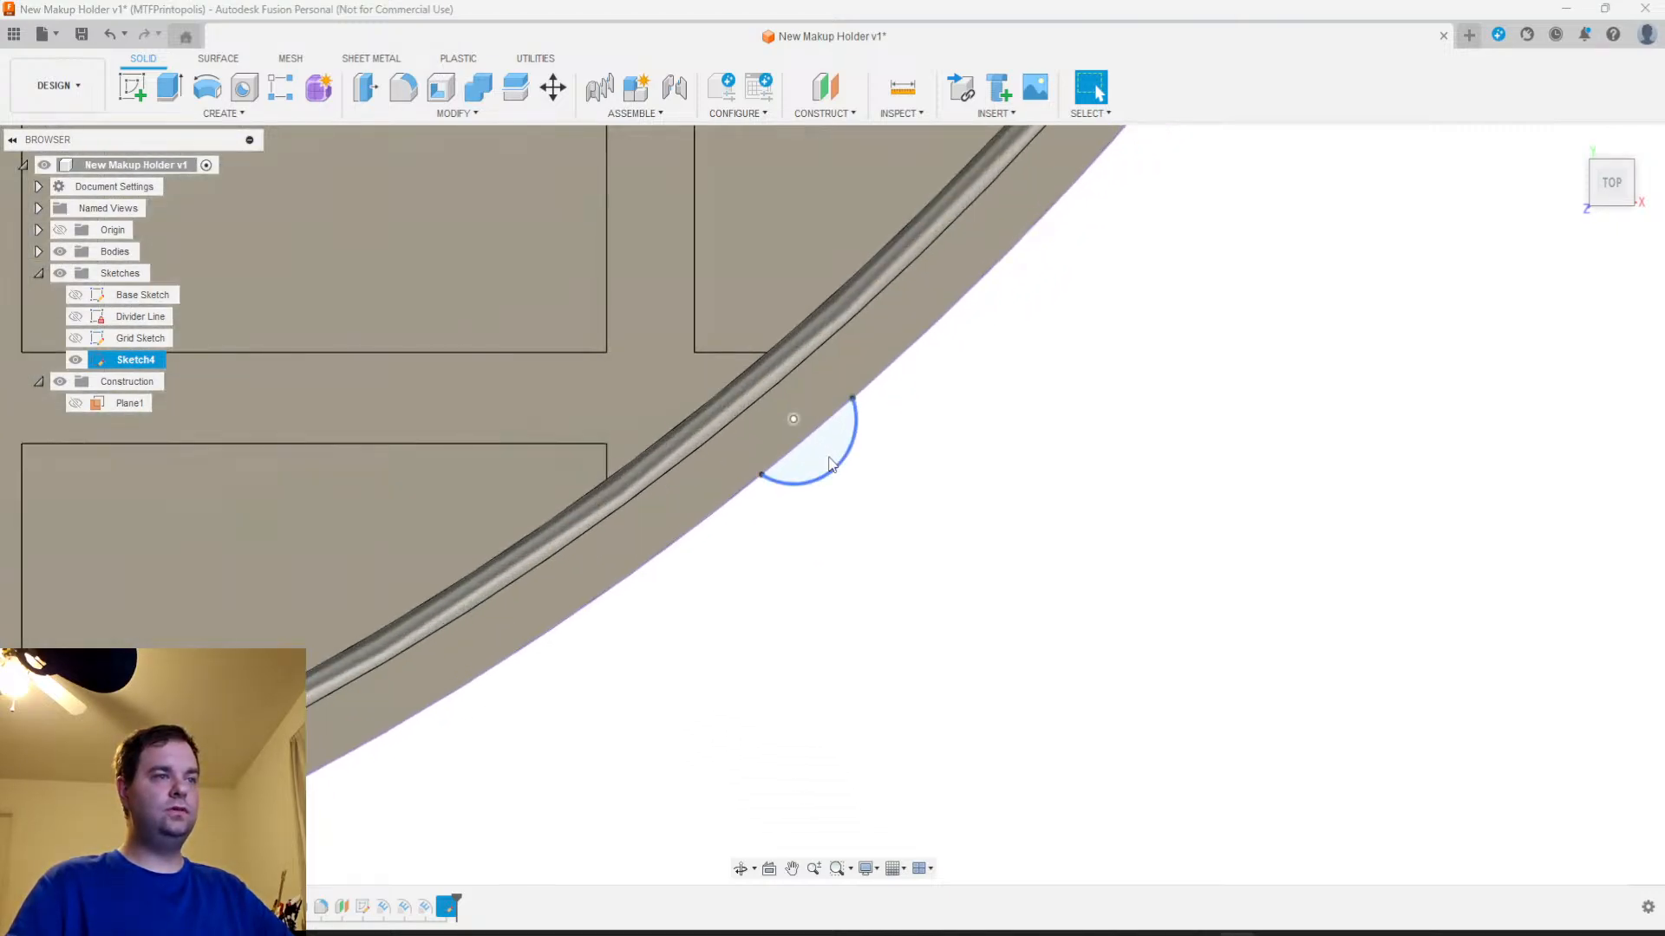
left_click(829, 447)
scroll(975, 550, "down", 5)
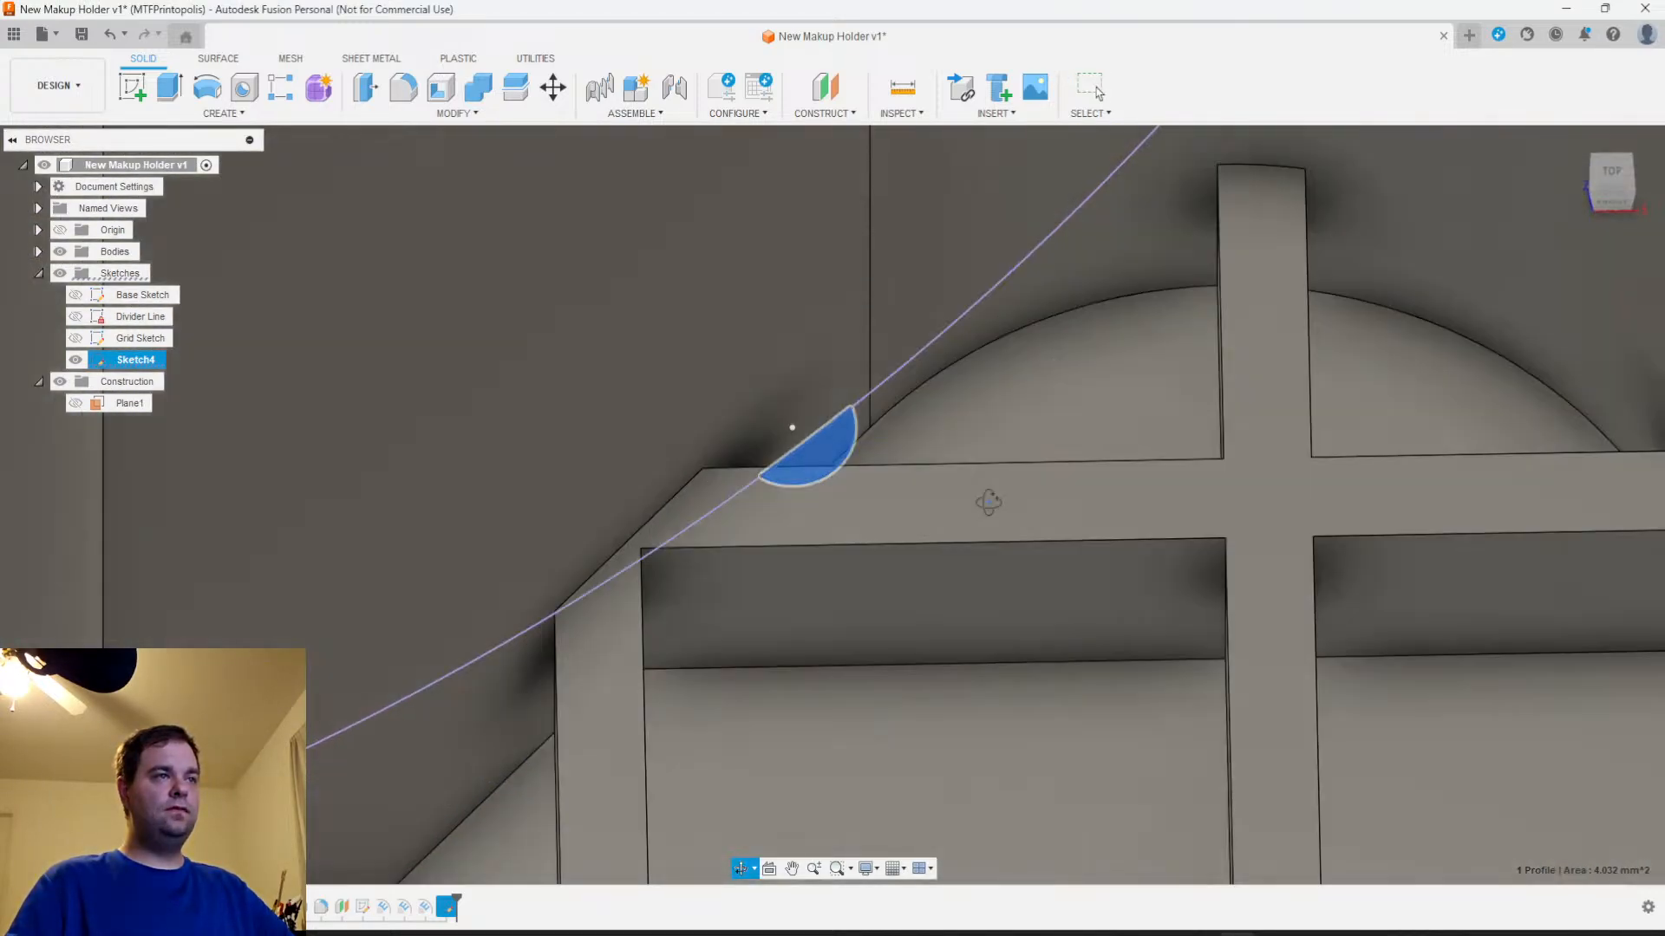
middle_click_drag(984, 512, 951, 457, "shift")
scroll(948, 449, "down", 5)
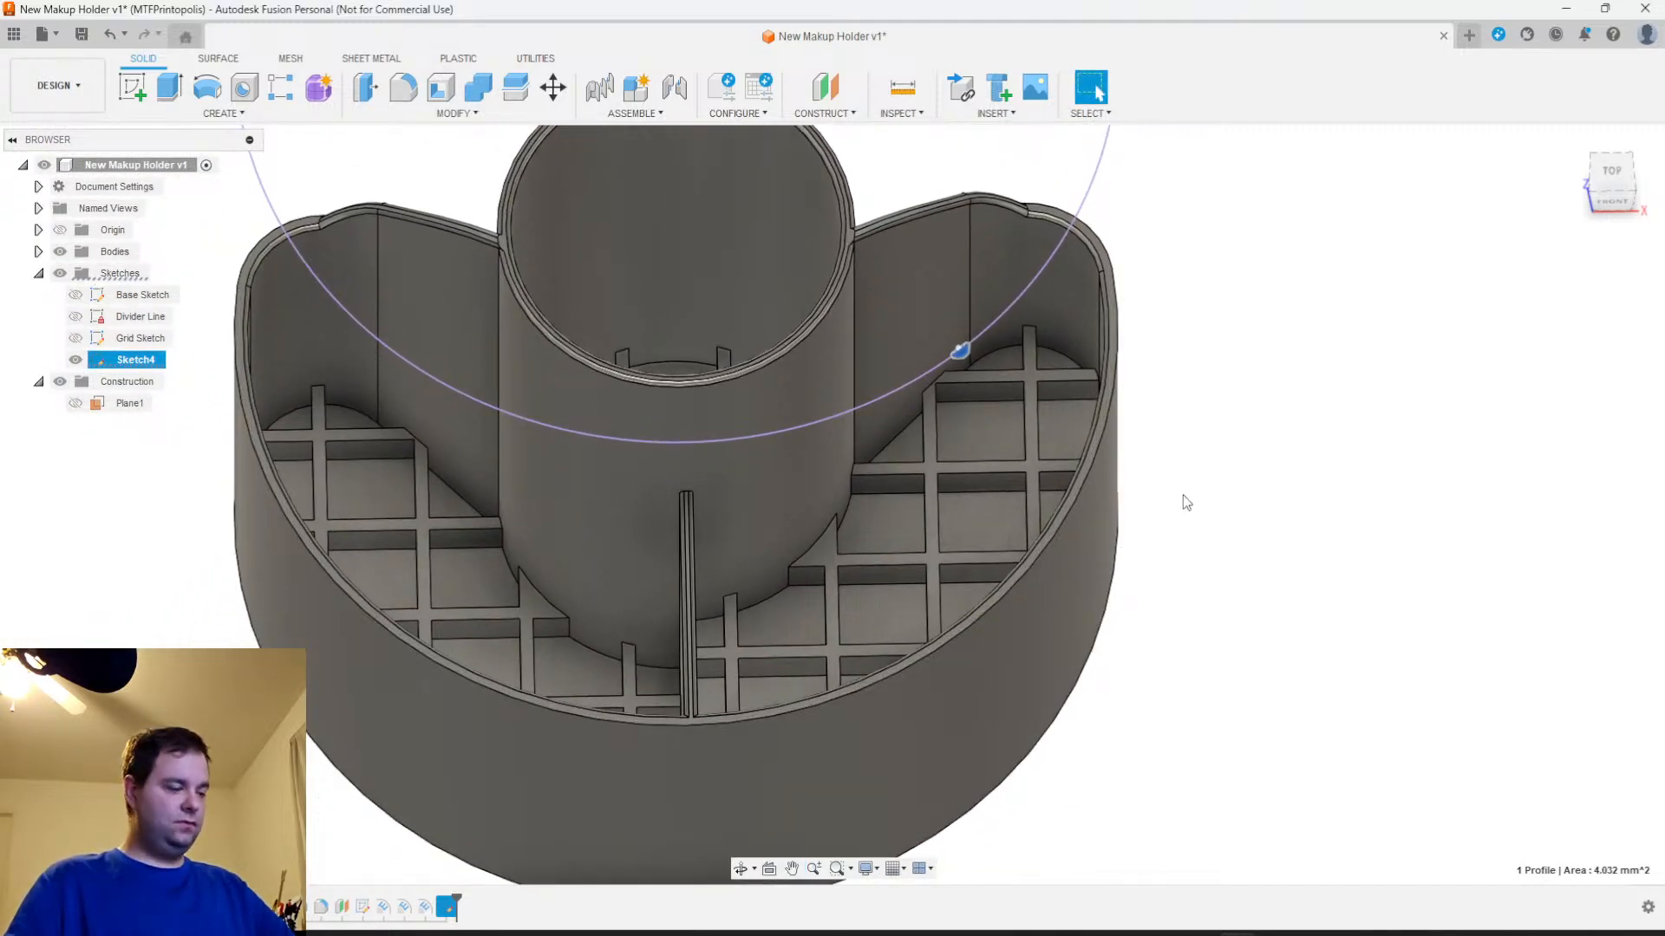
Start extruding the arc profile with its start set to Object, using the holder's bottom face as the start object
key("e")
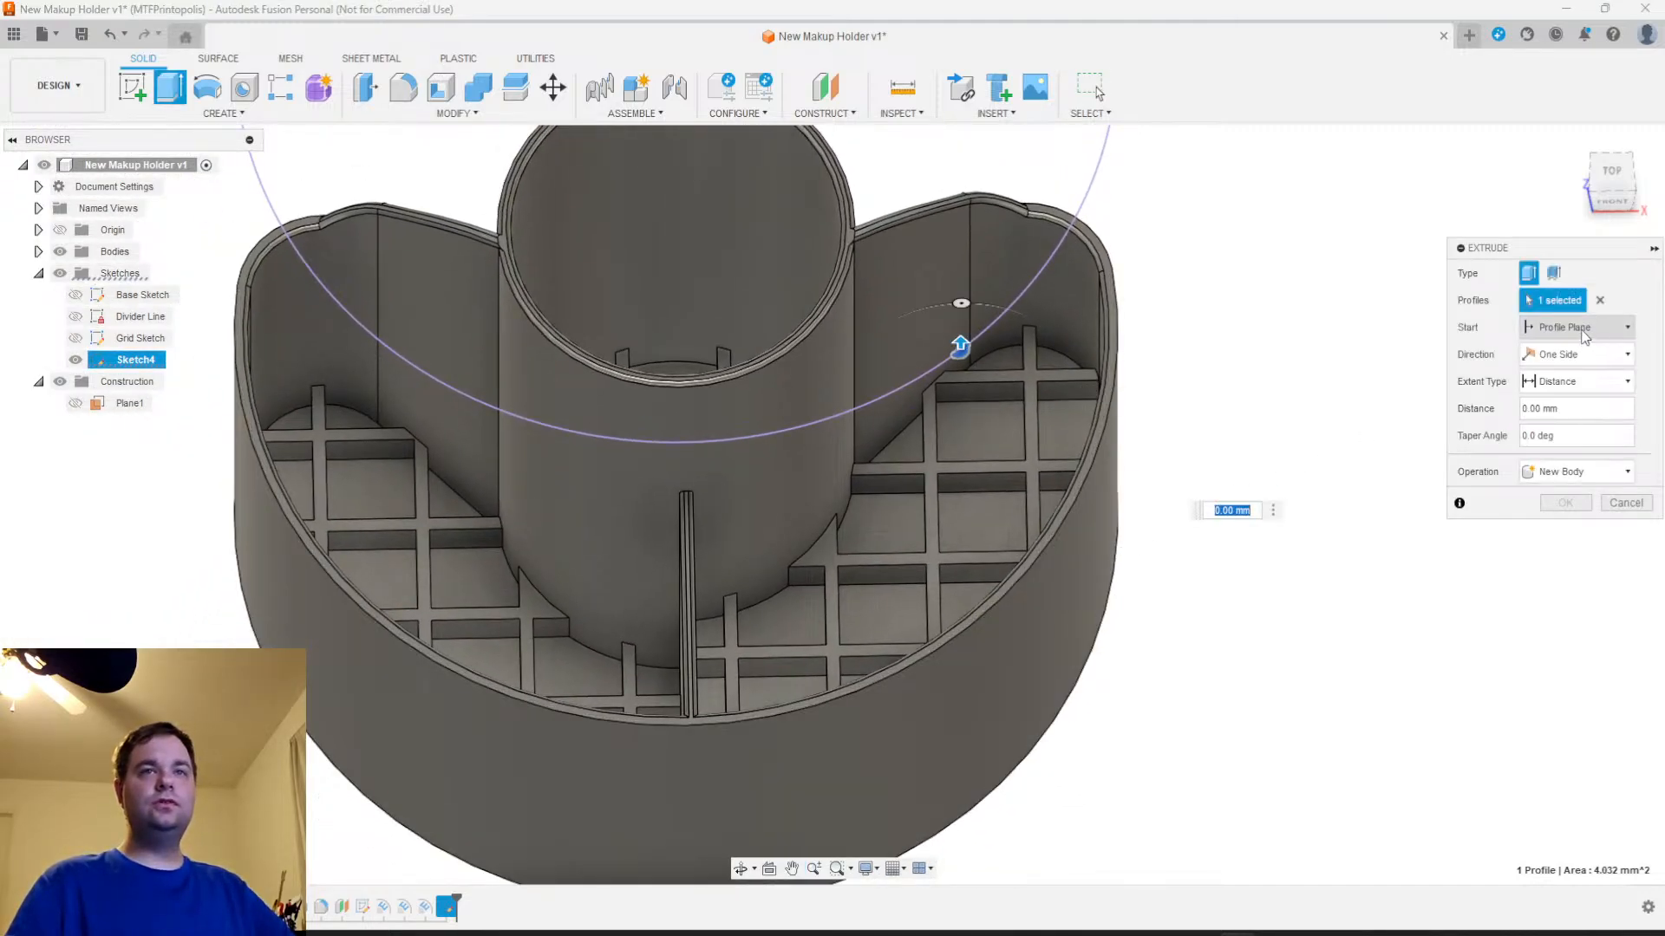
left_click(1585, 336)
left_click(1561, 384)
middle_click_drag(1239, 520, 1278, 661, "shift")
left_click(856, 657)
left_click(1583, 442)
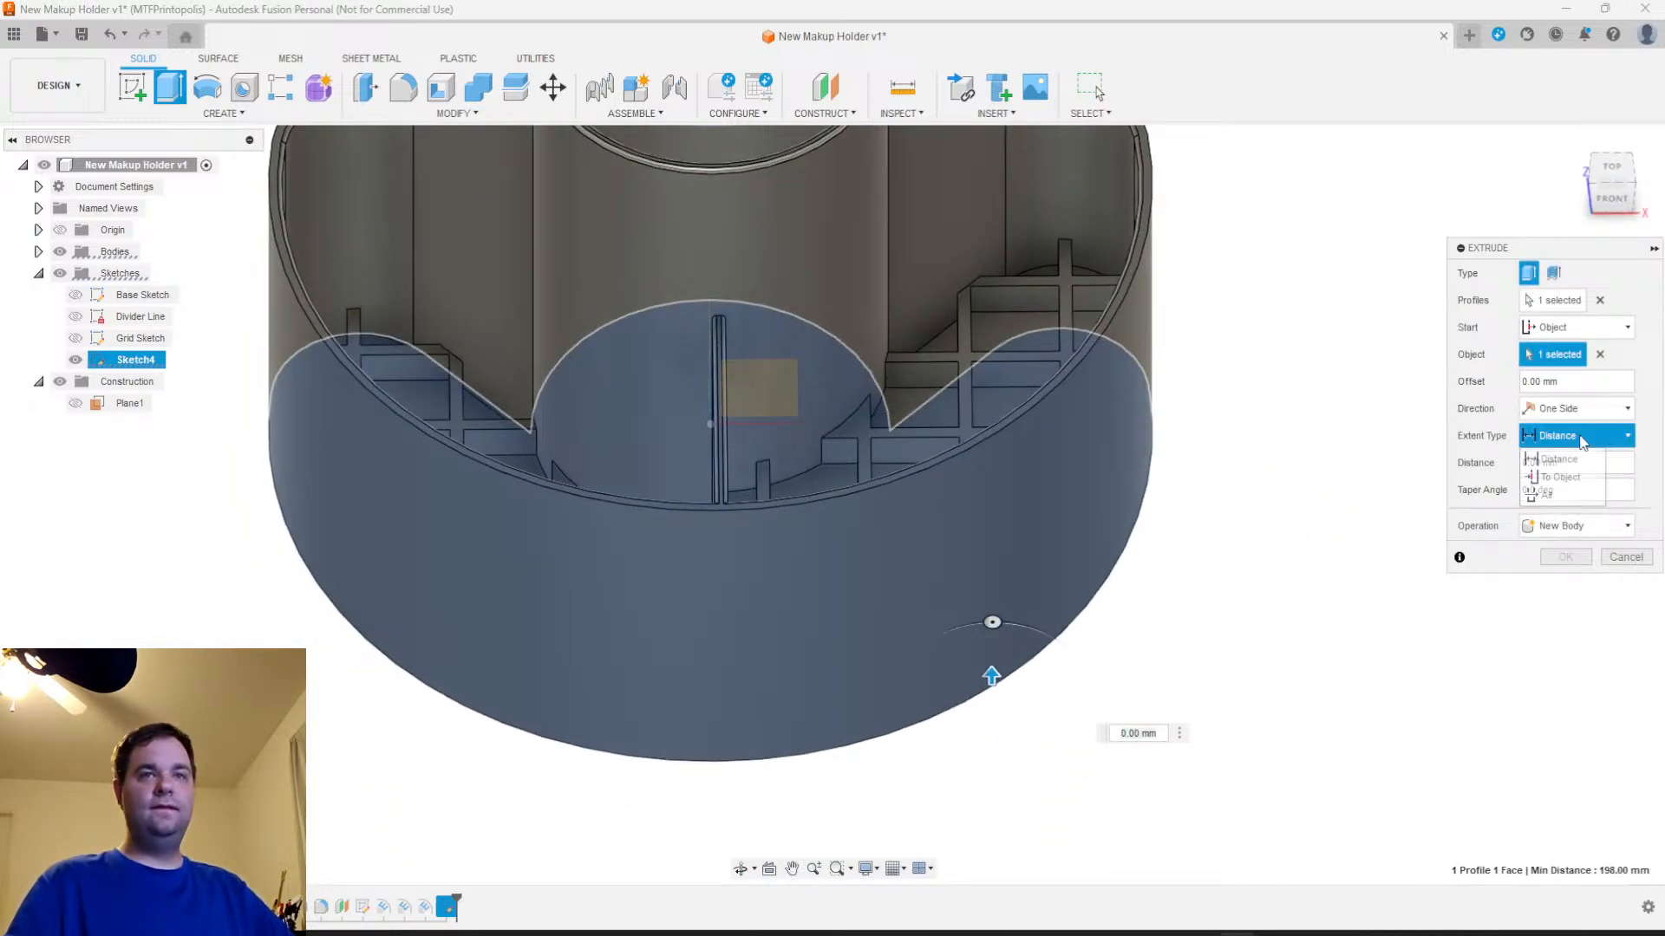
left_click(1585, 442)
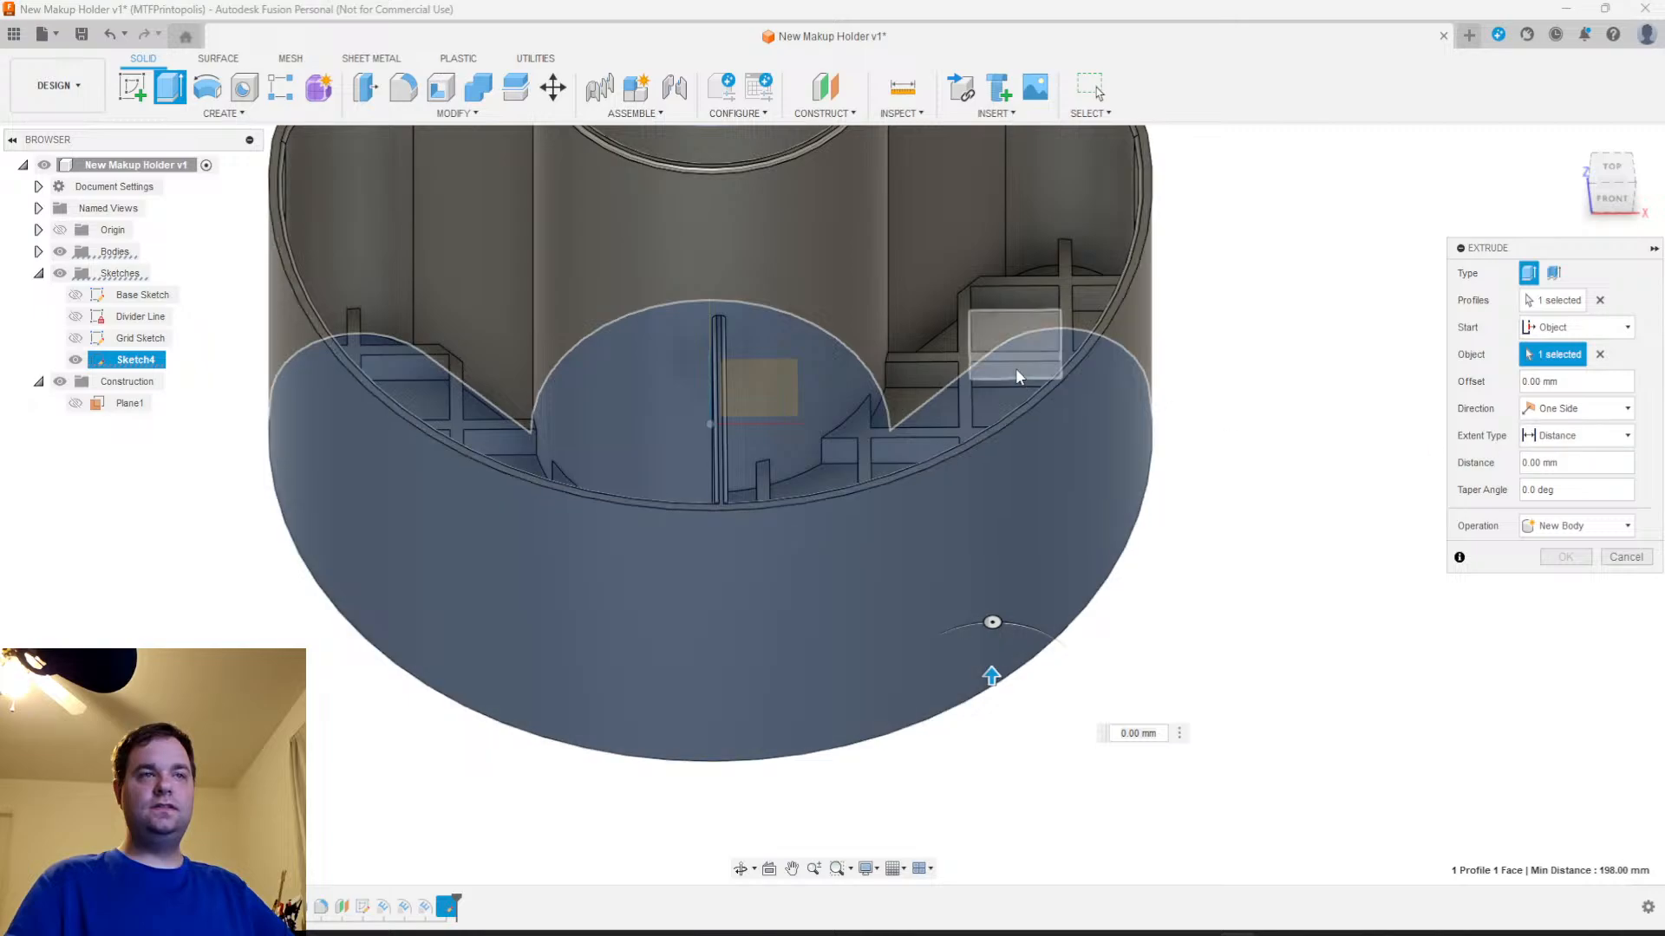
Try the holder's top rim as the extrusion's start object and restore the bottom face
scroll(1386, 469, "up", 4)
middle_click_drag(1216, 489, 1310, 817)
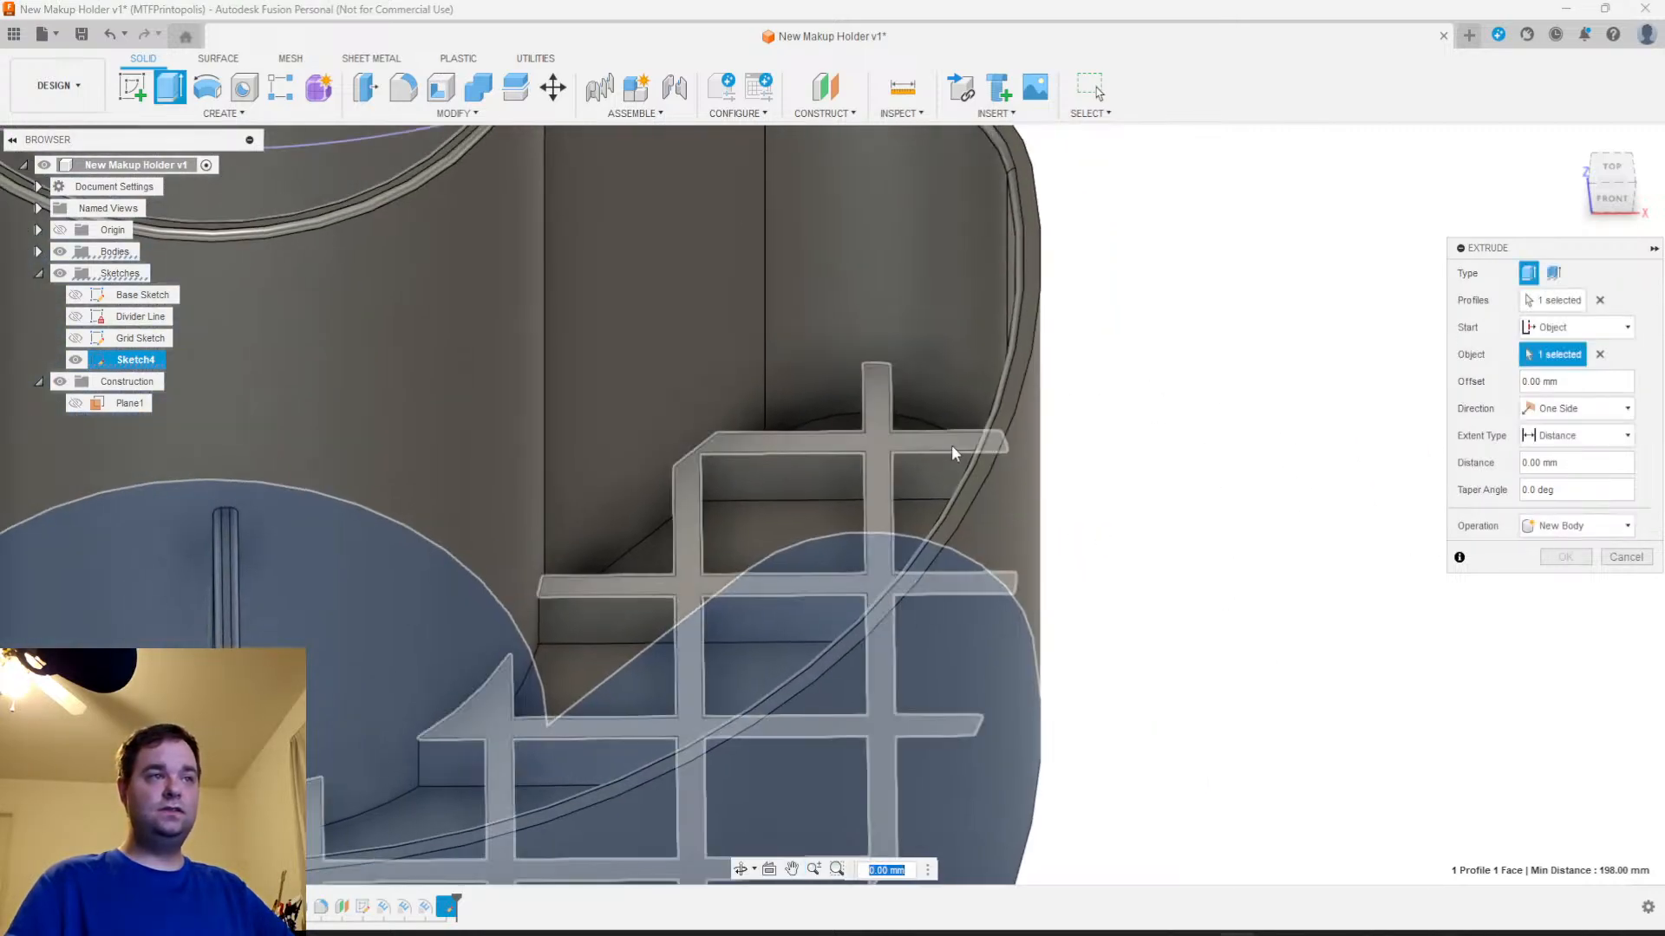
left_click(985, 462)
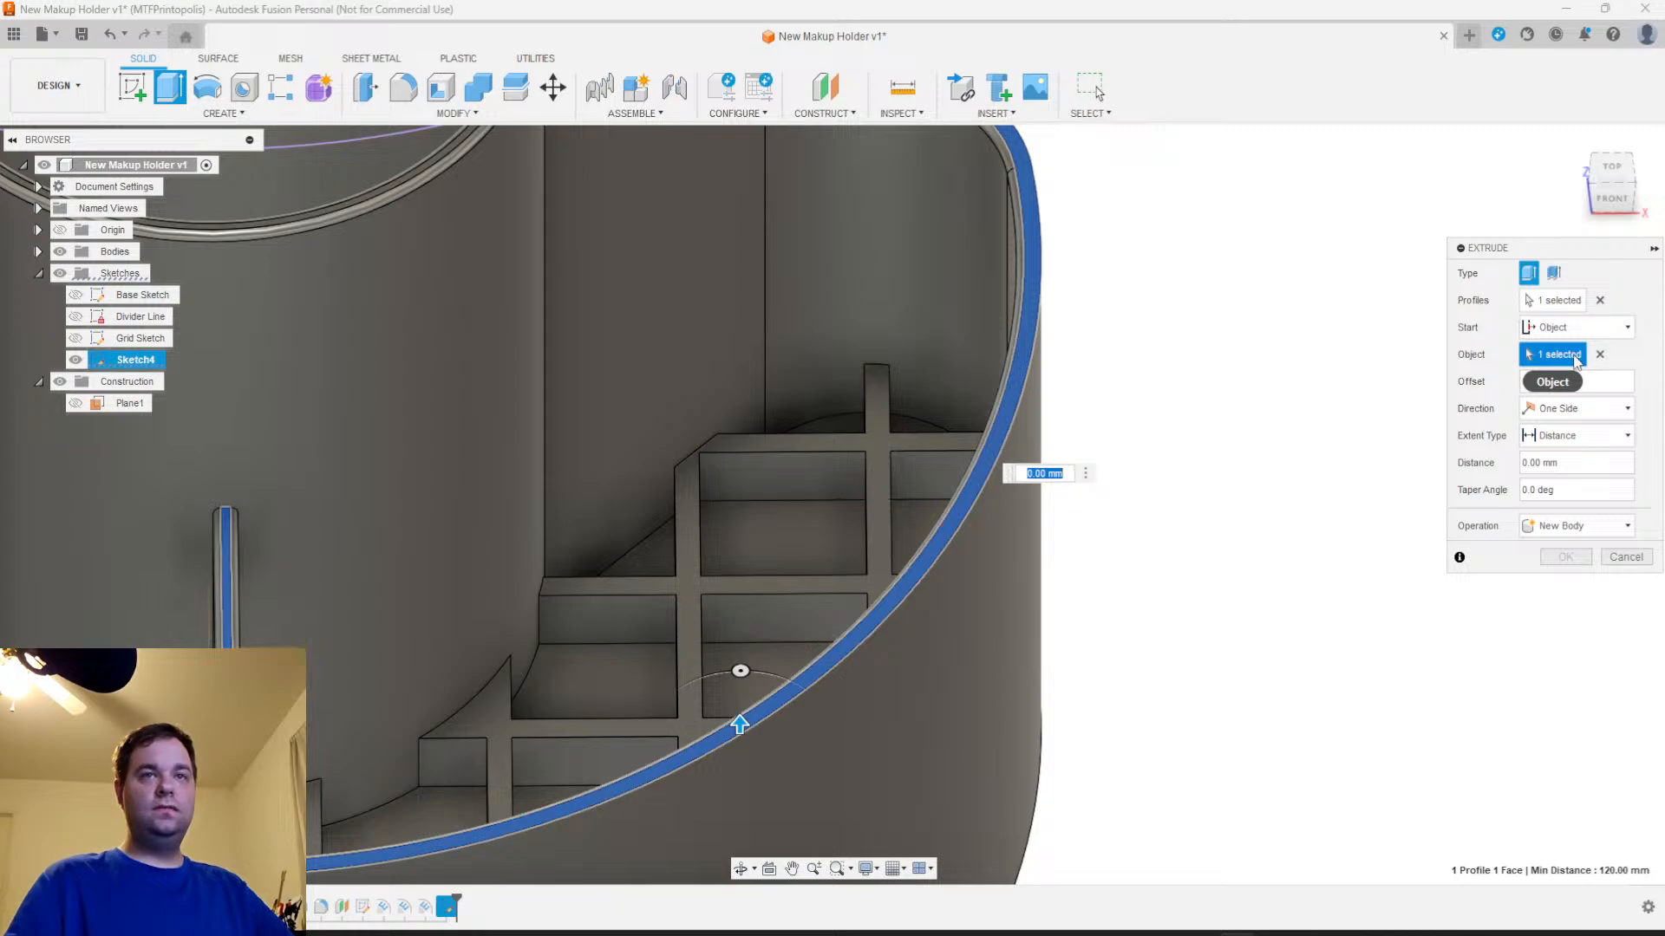
middle_click_drag(1271, 711, 1249, 650, "shift")
left_click(786, 616)
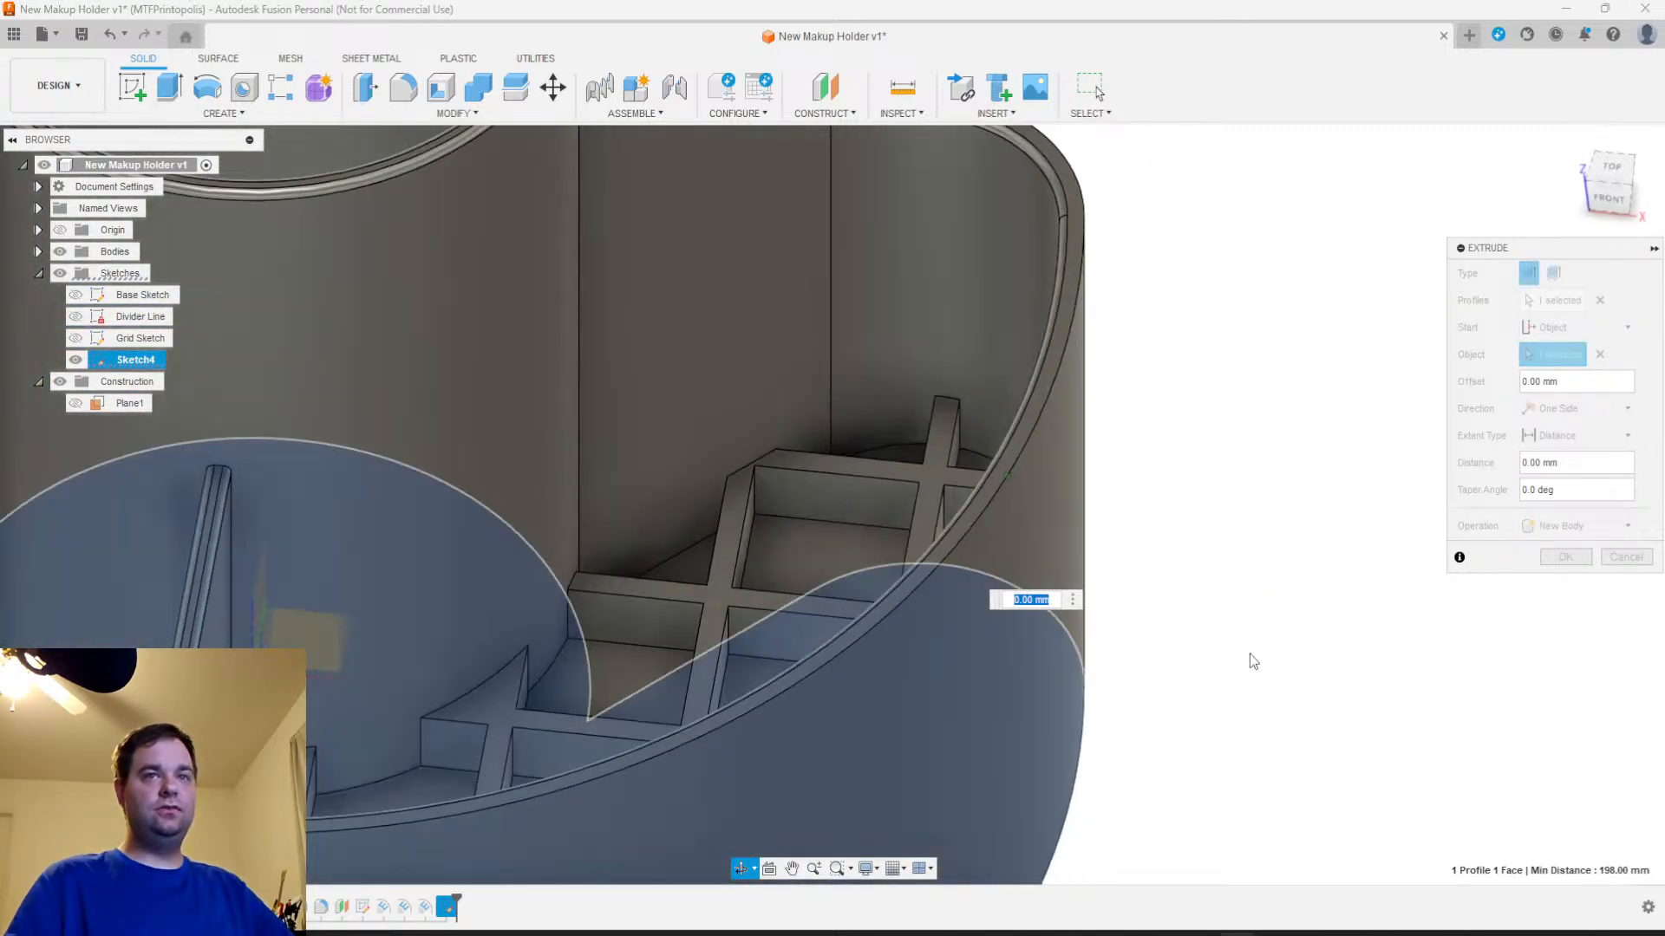
Try To Object as the extrusion's extent type and return it to Distance
left_click(1576, 436)
left_click(1560, 477)
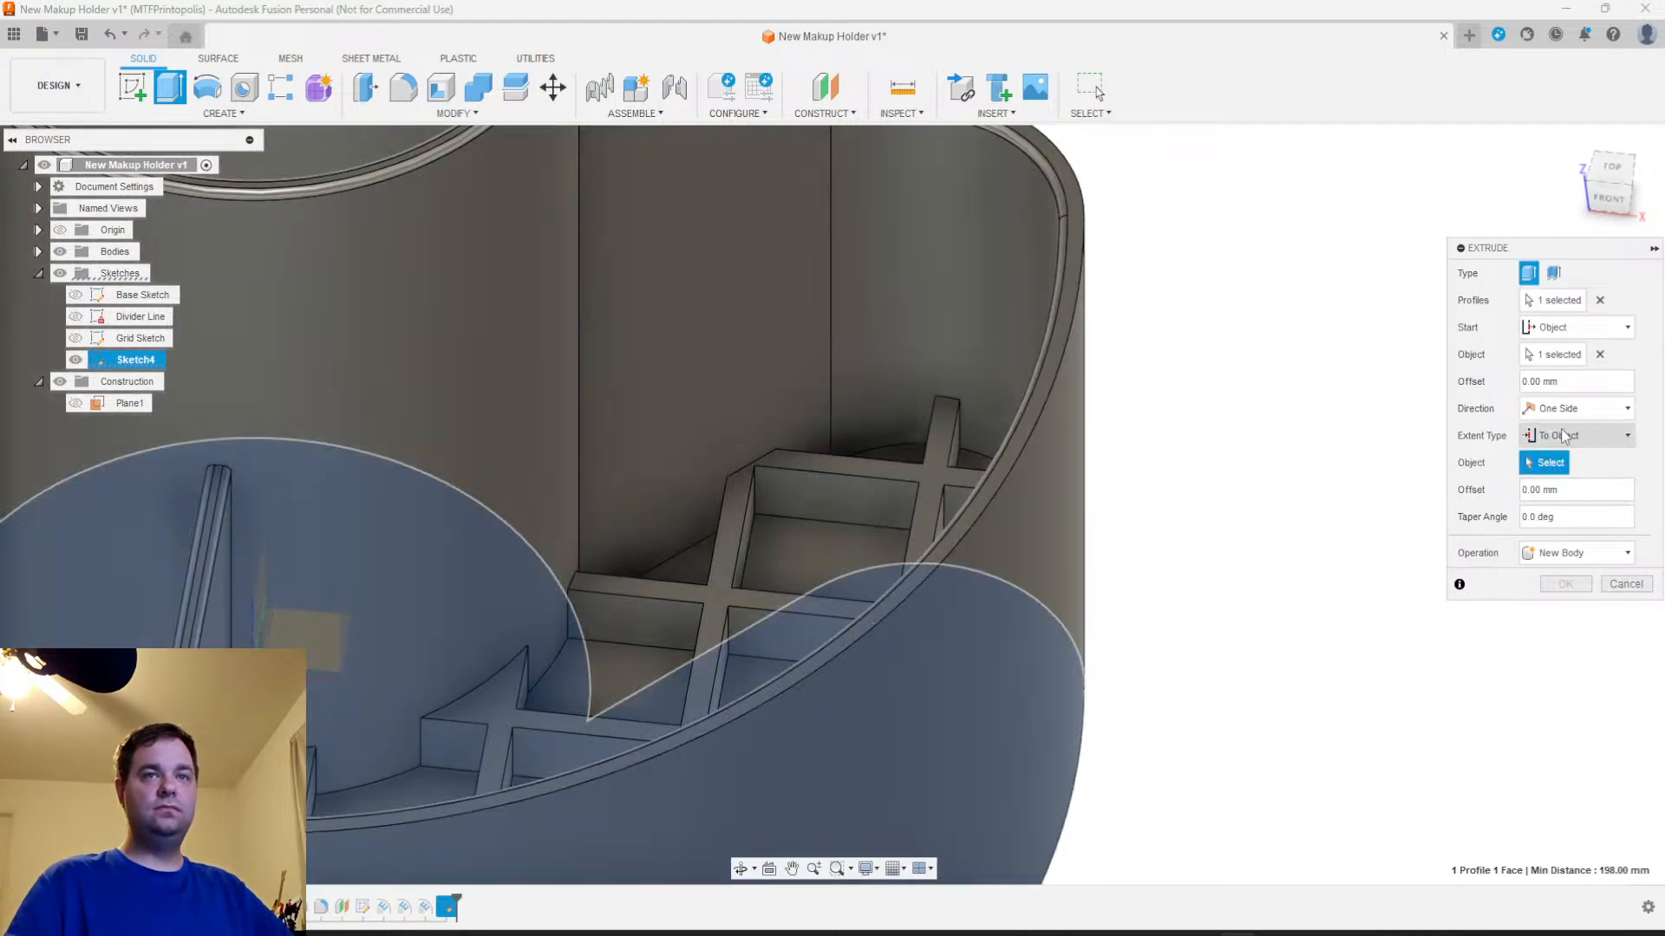
left_click(1565, 437)
left_click(1565, 436)
left_click(1590, 440)
left_click(1561, 457)
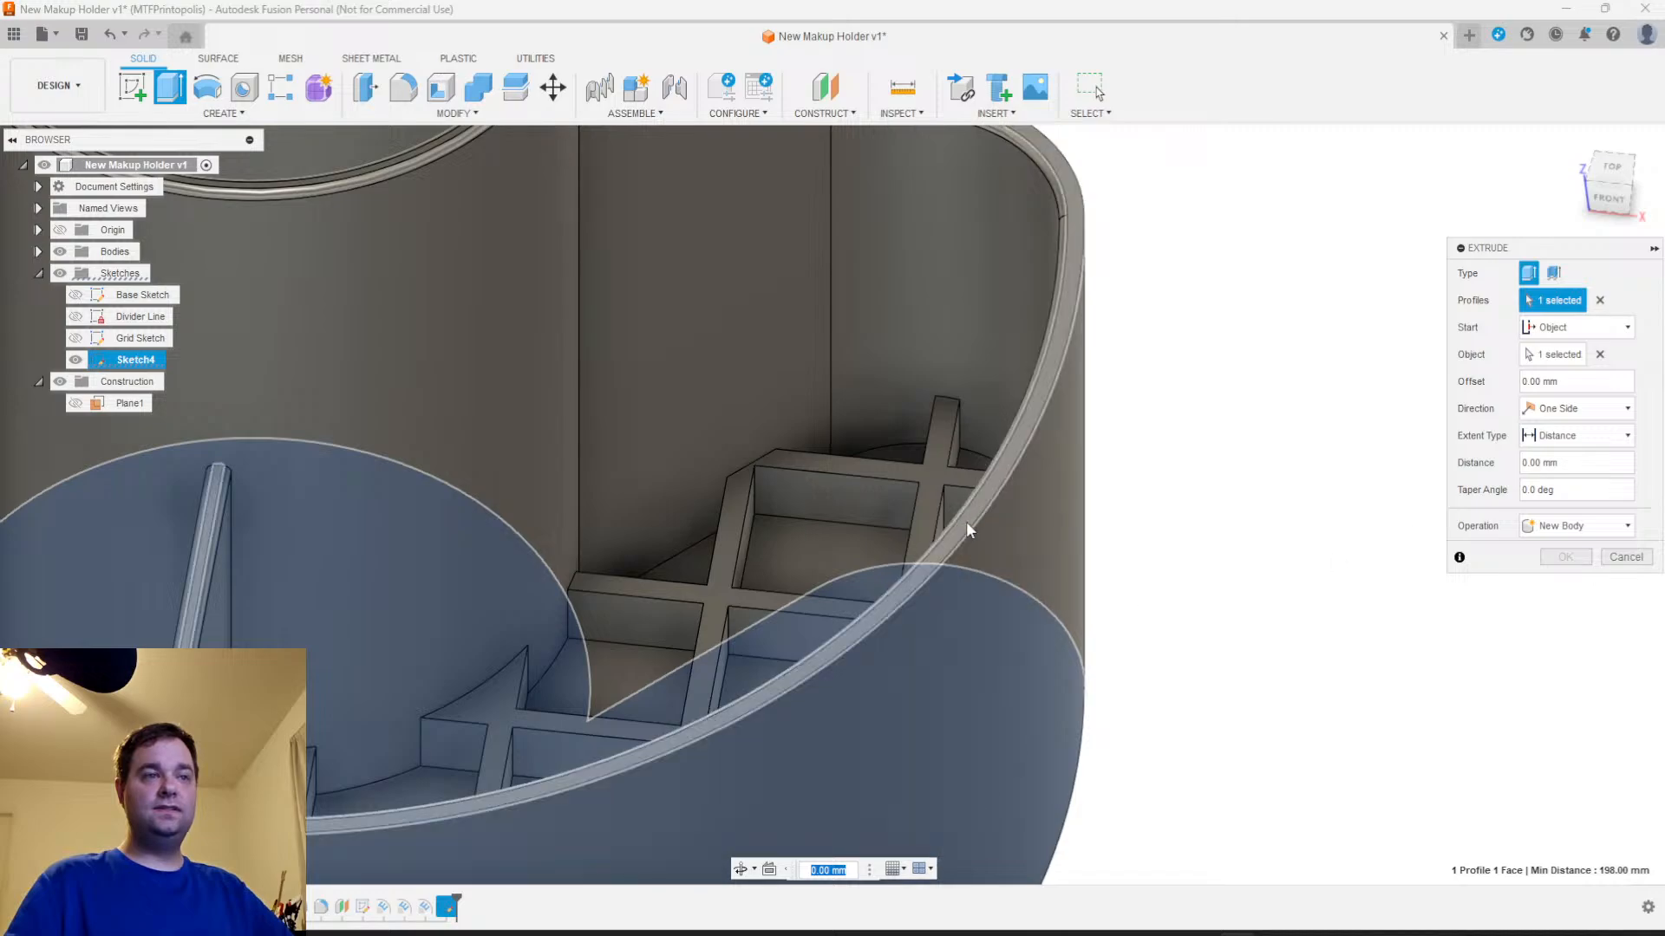
Extrude the arc profile 78 mm from the bottom face along the outer wall as a new body
middle_click_drag(1188, 524, 1430, 217)
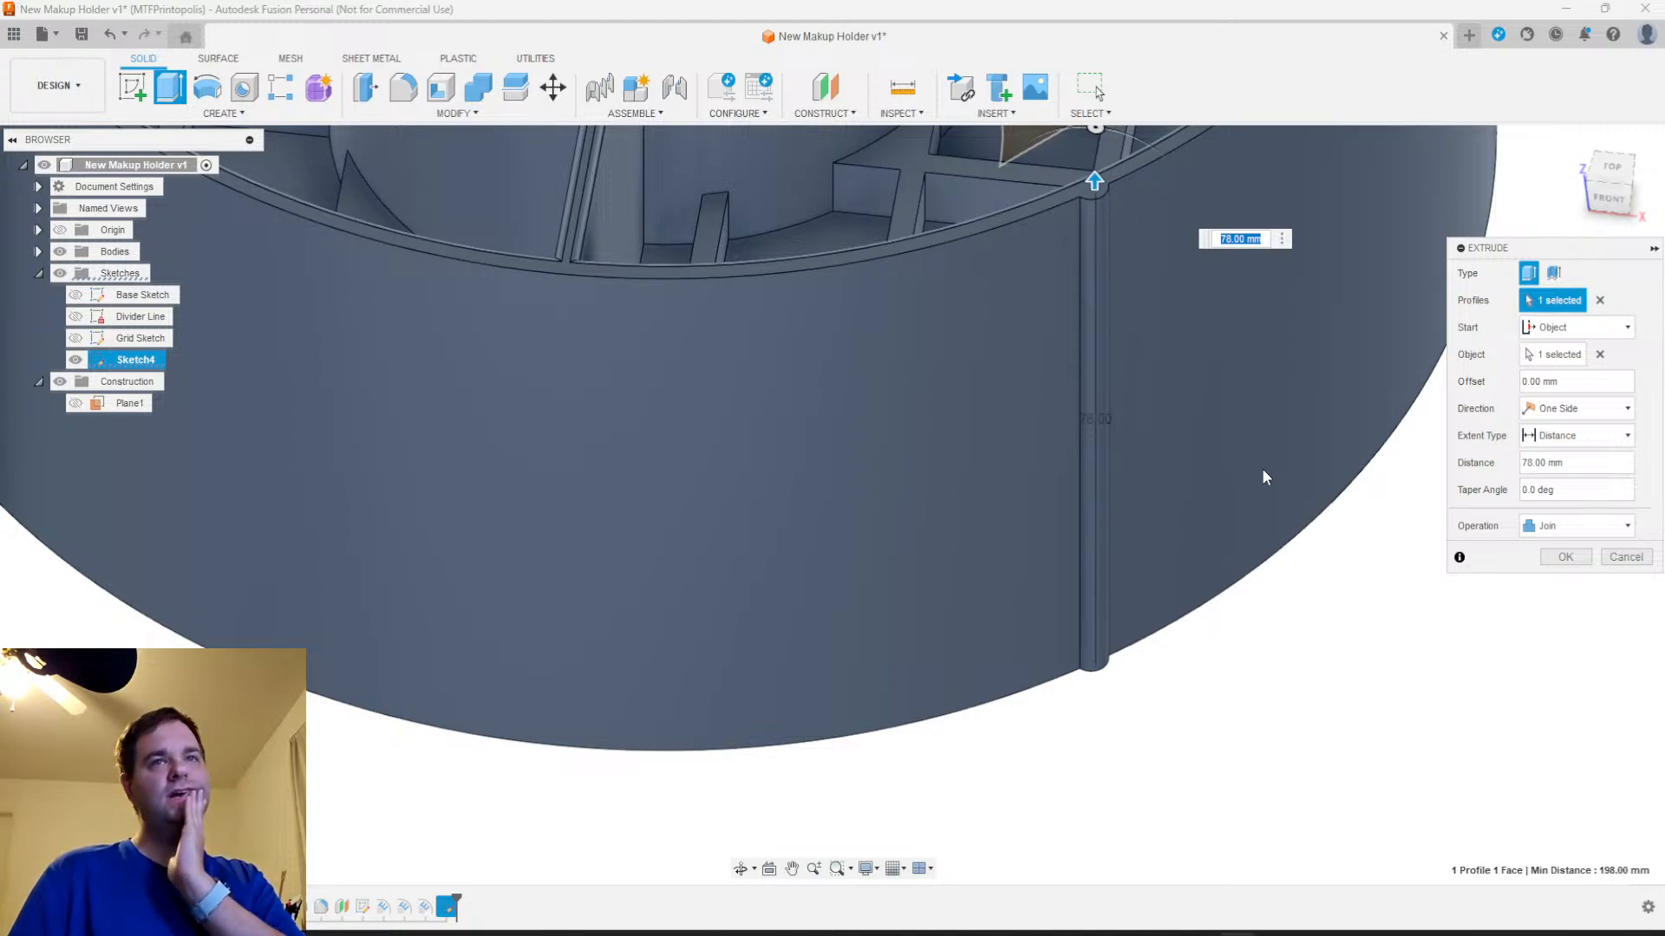
scroll(1256, 486, "down", 3)
middle_click_drag(1233, 439, 1142, 695)
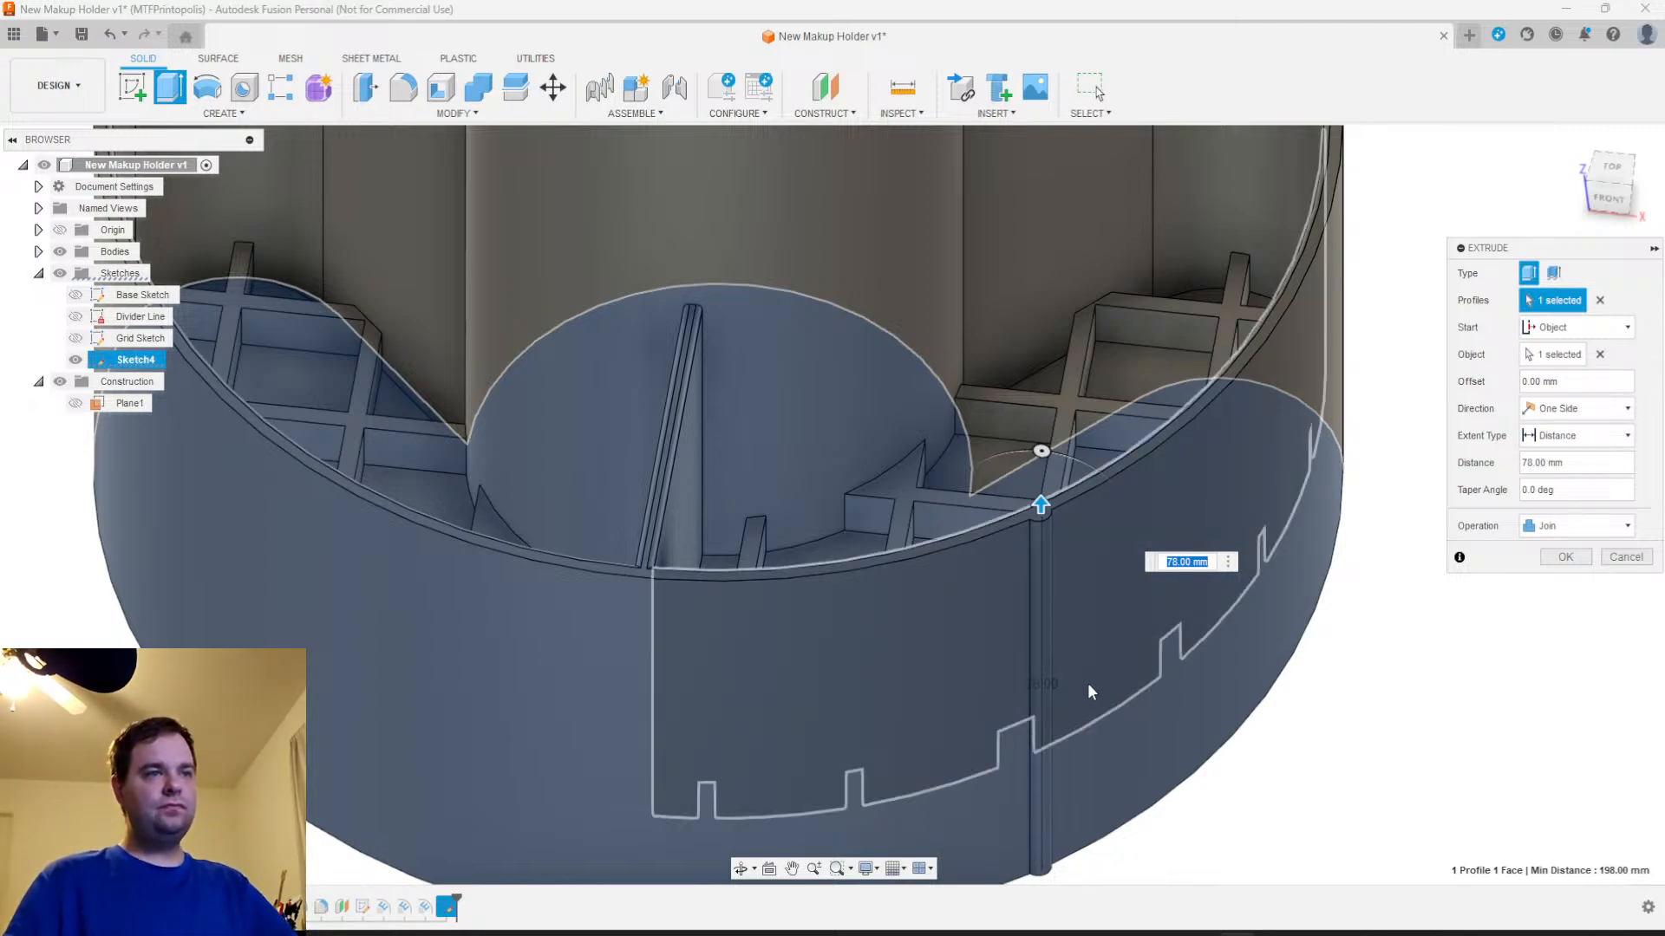
left_click(1576, 526)
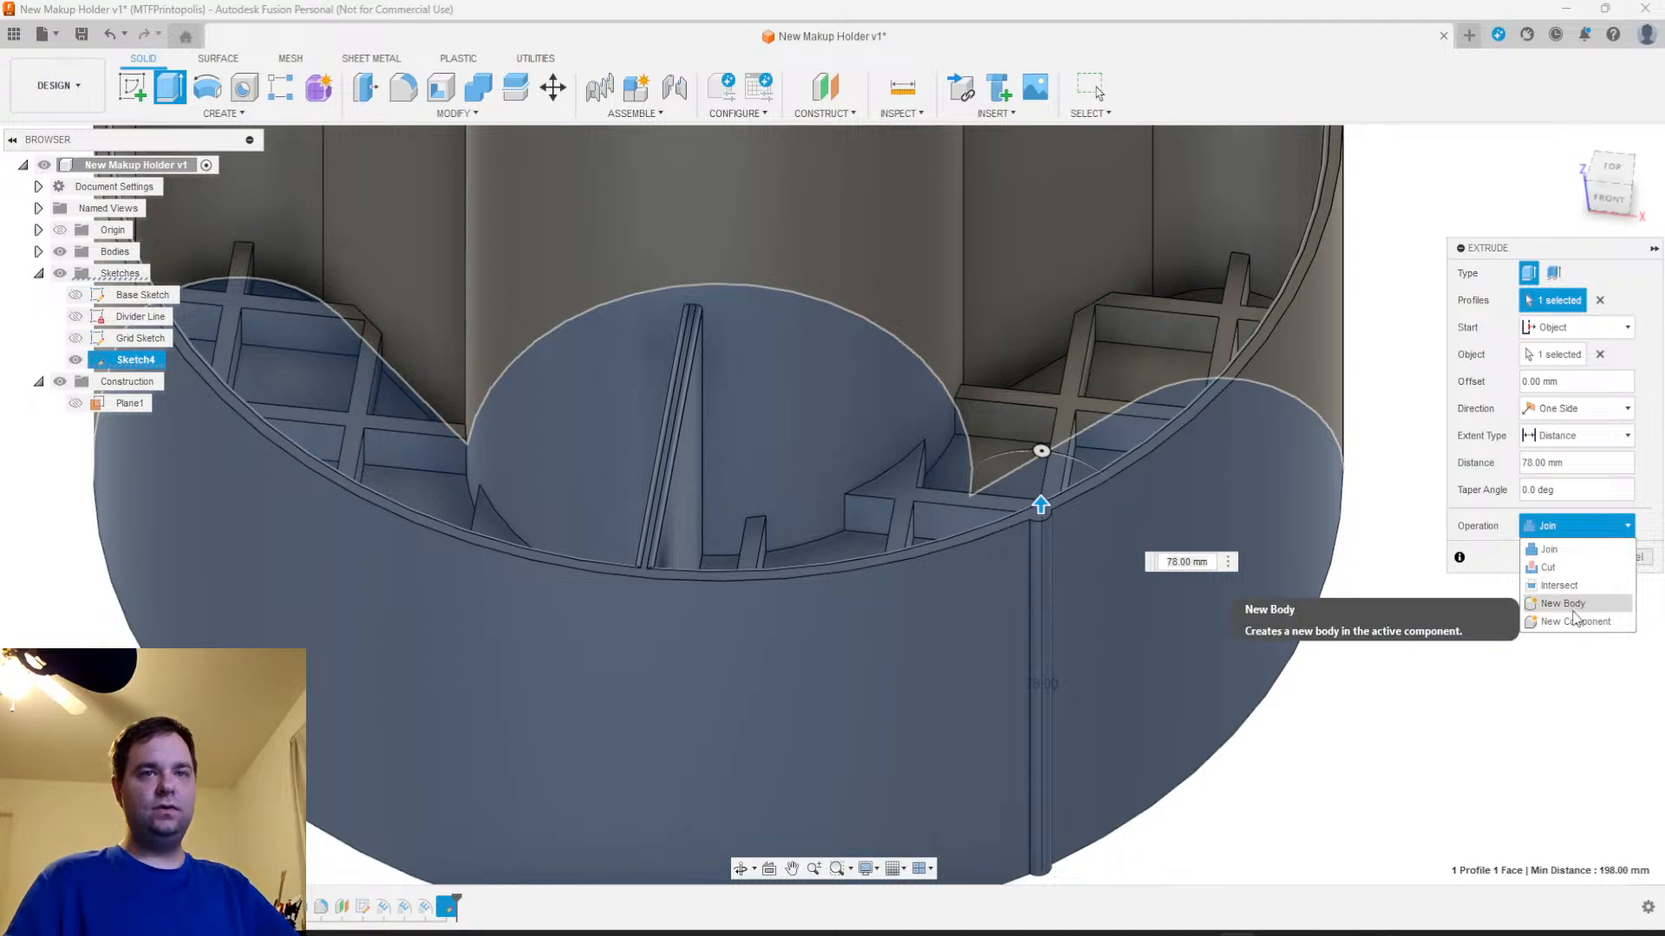
left_click(1562, 603)
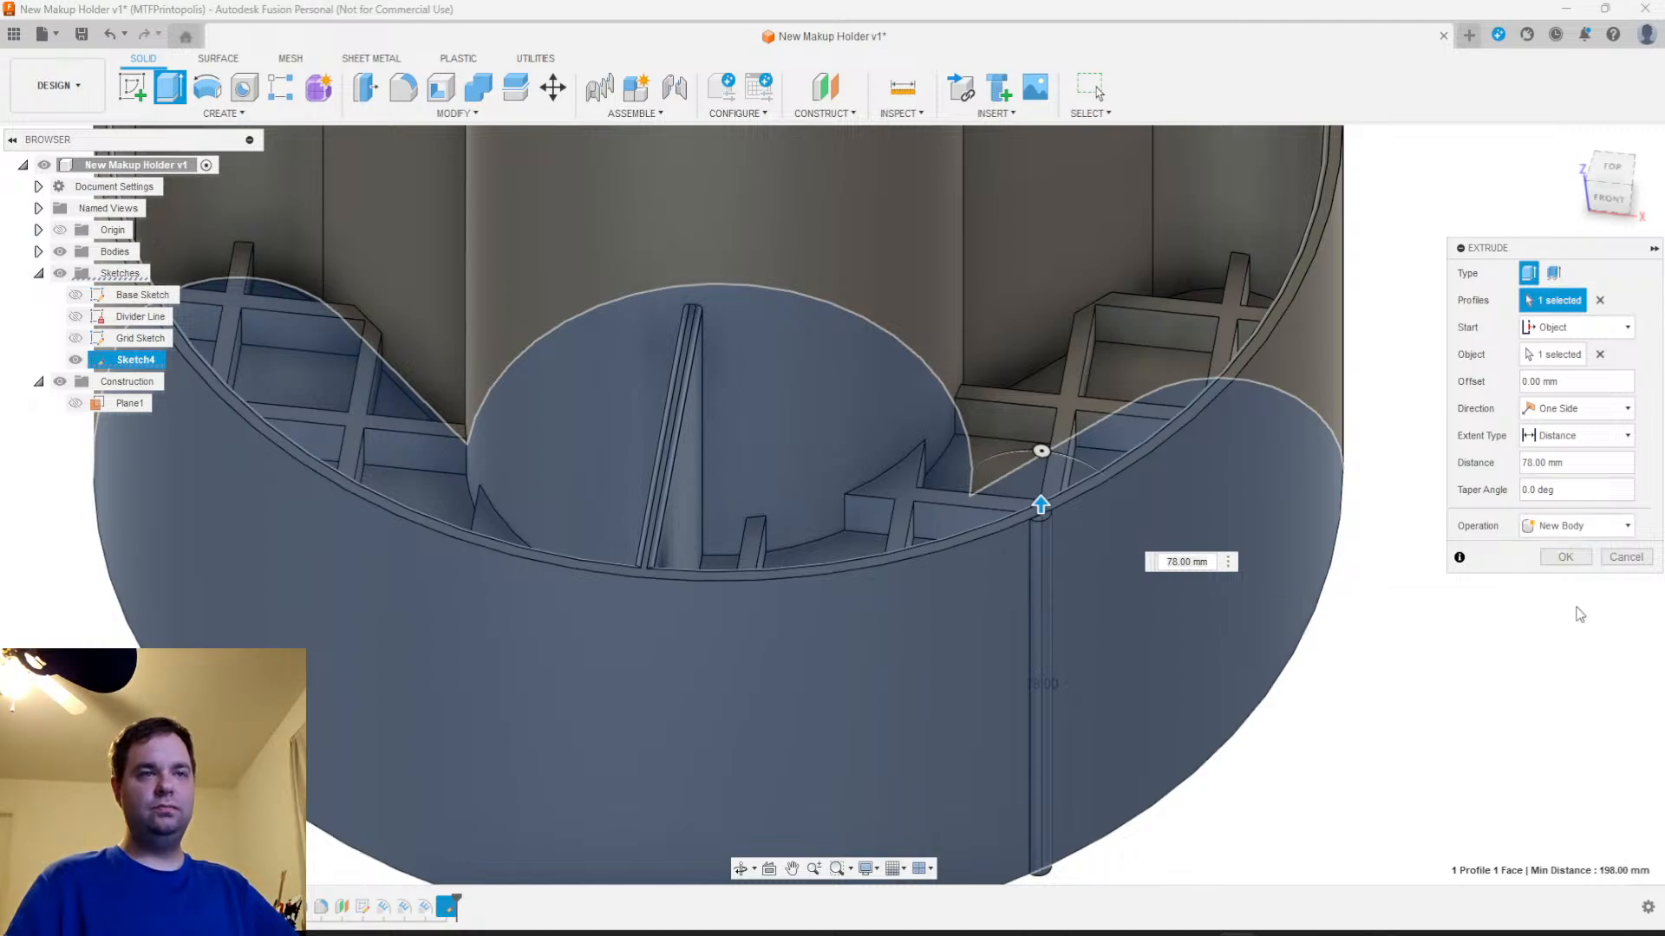
left_click(1561, 559)
Select the new rib's curved, top and bottom faces
scroll(1143, 697, "up", 5)
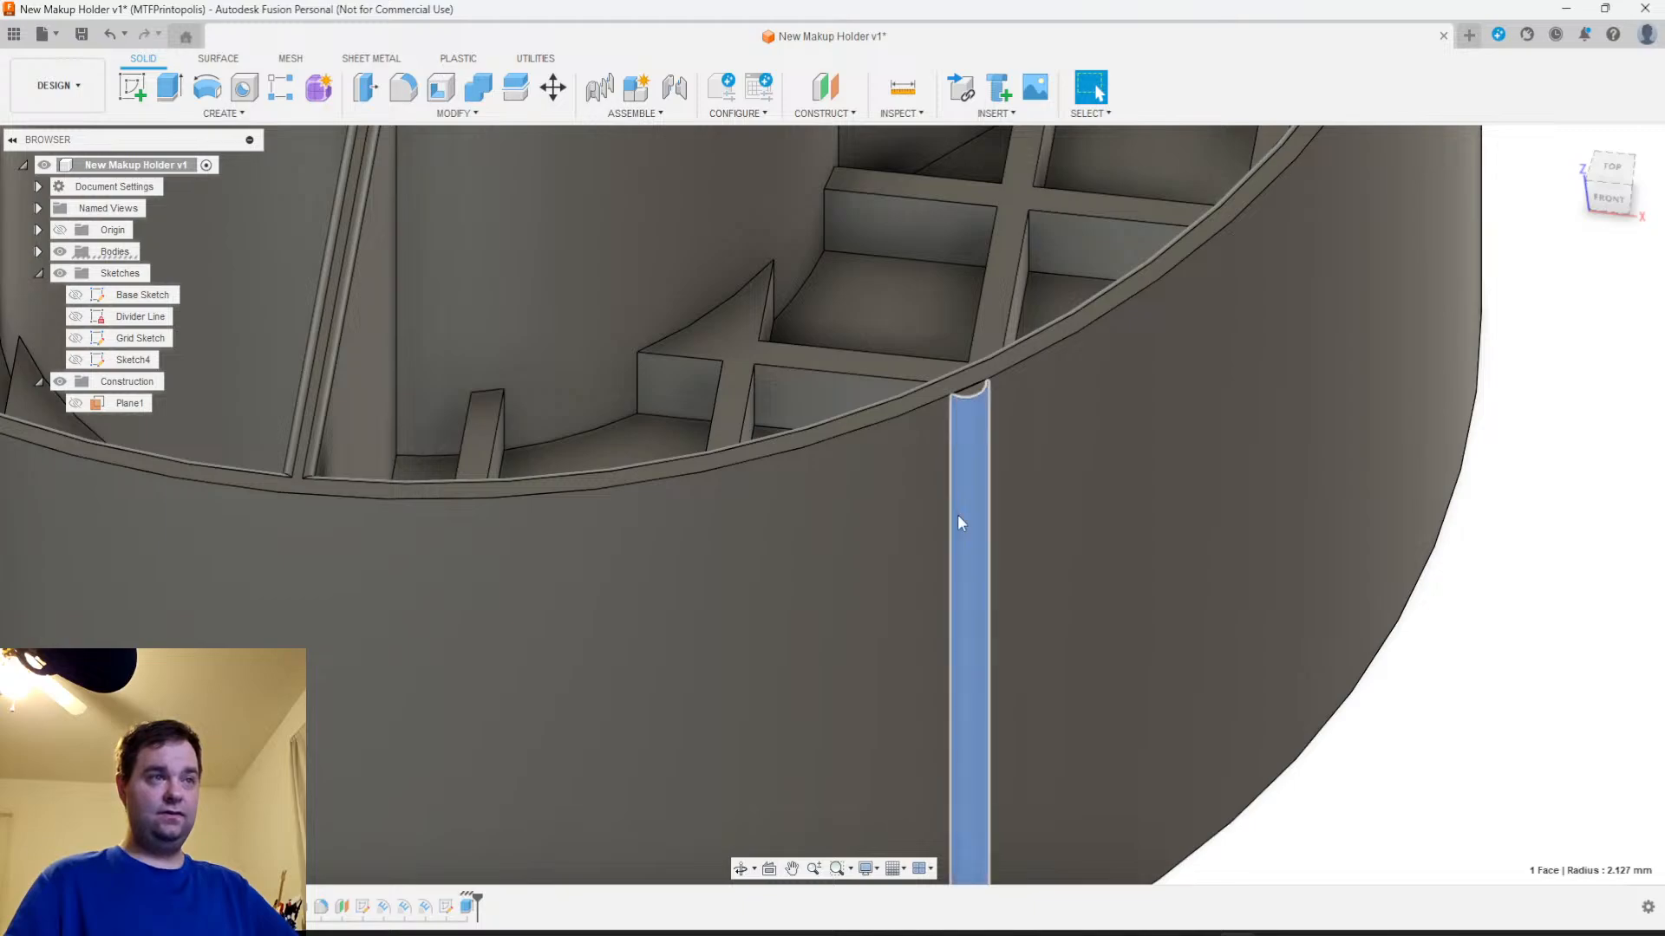
scroll(972, 392, "up", 1)
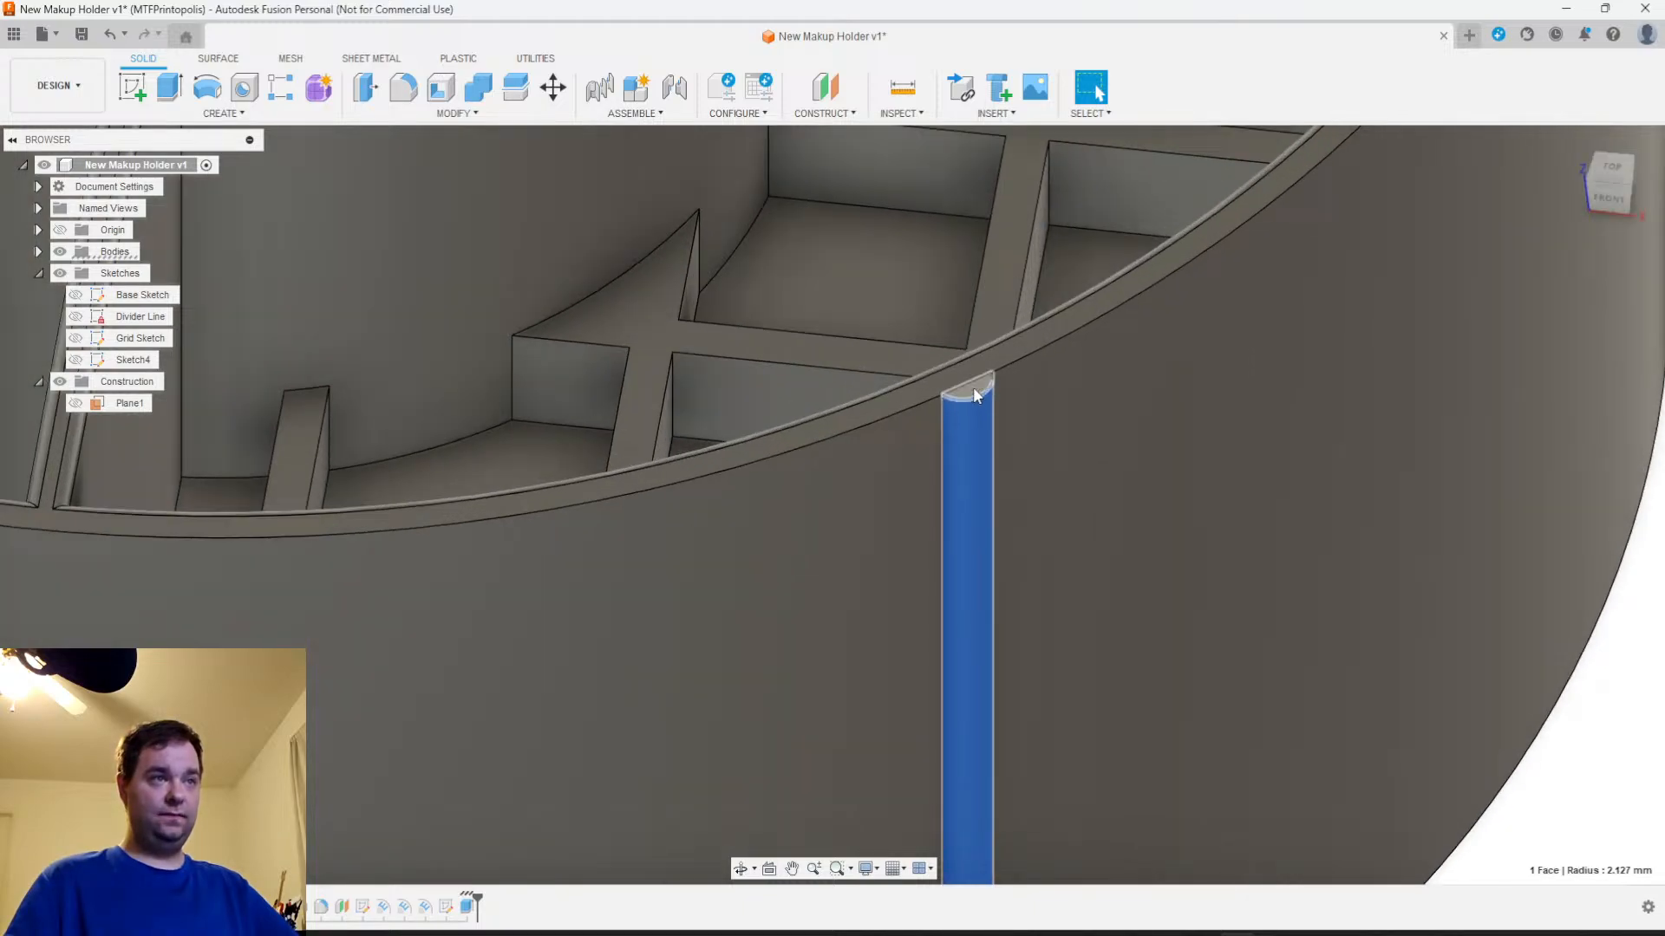
scroll(975, 395, "down", 5)
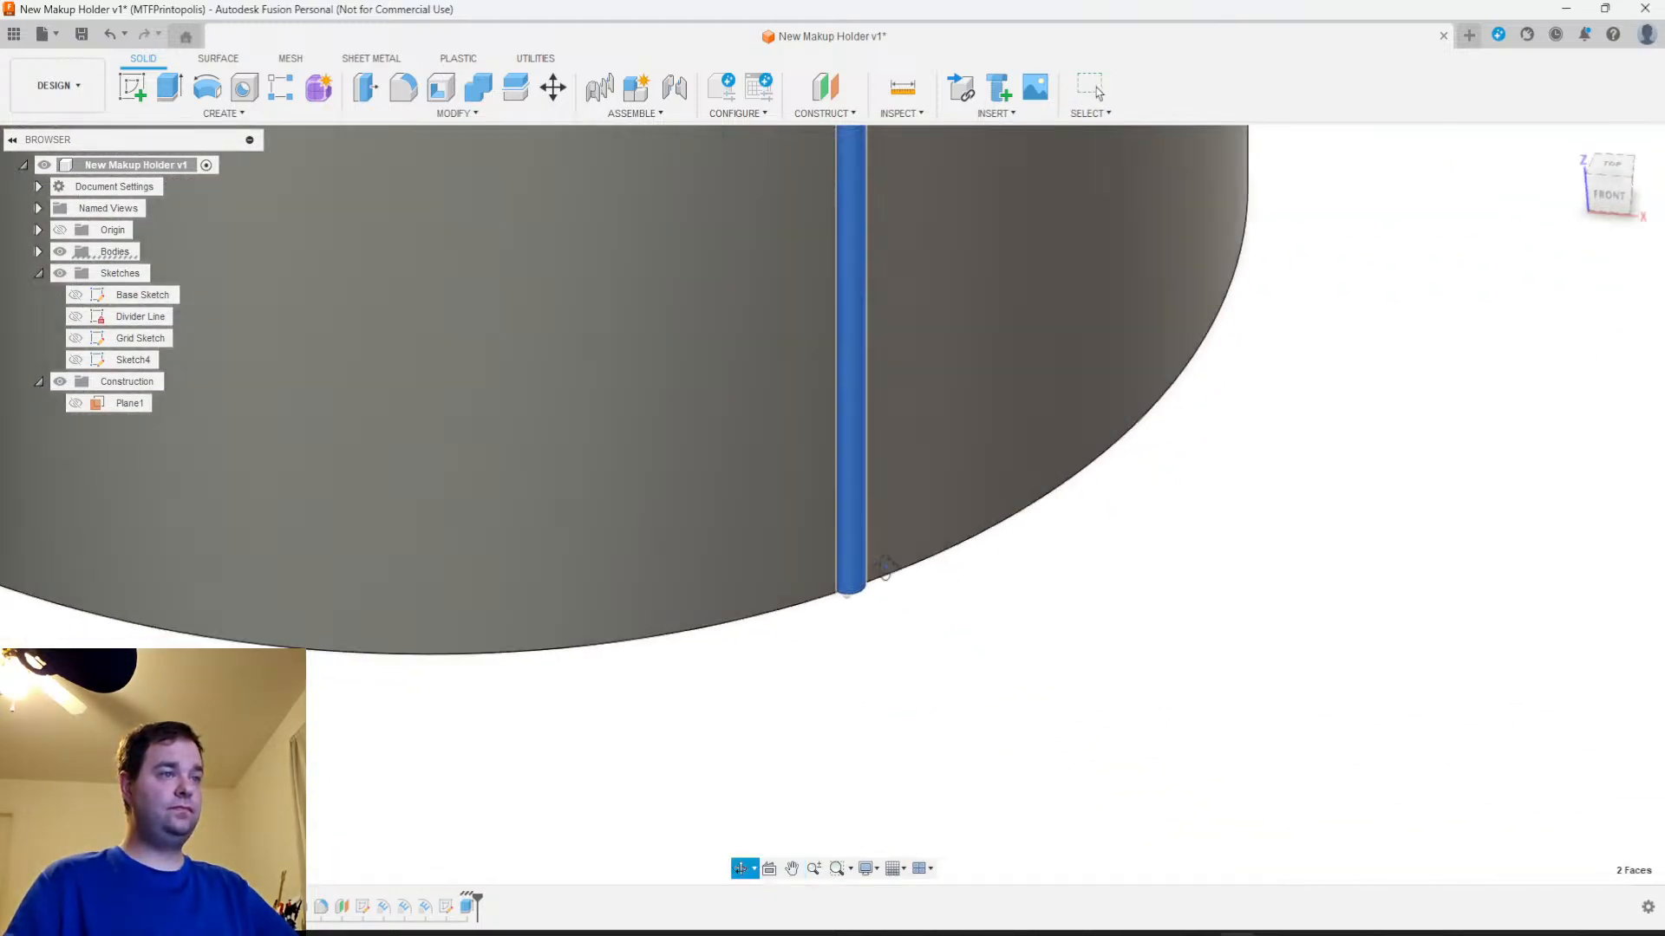
middle_click_drag(933, 506, 953, 598, "shift")
scroll(838, 613, "up", 3)
scroll(911, 598, "down", 3)
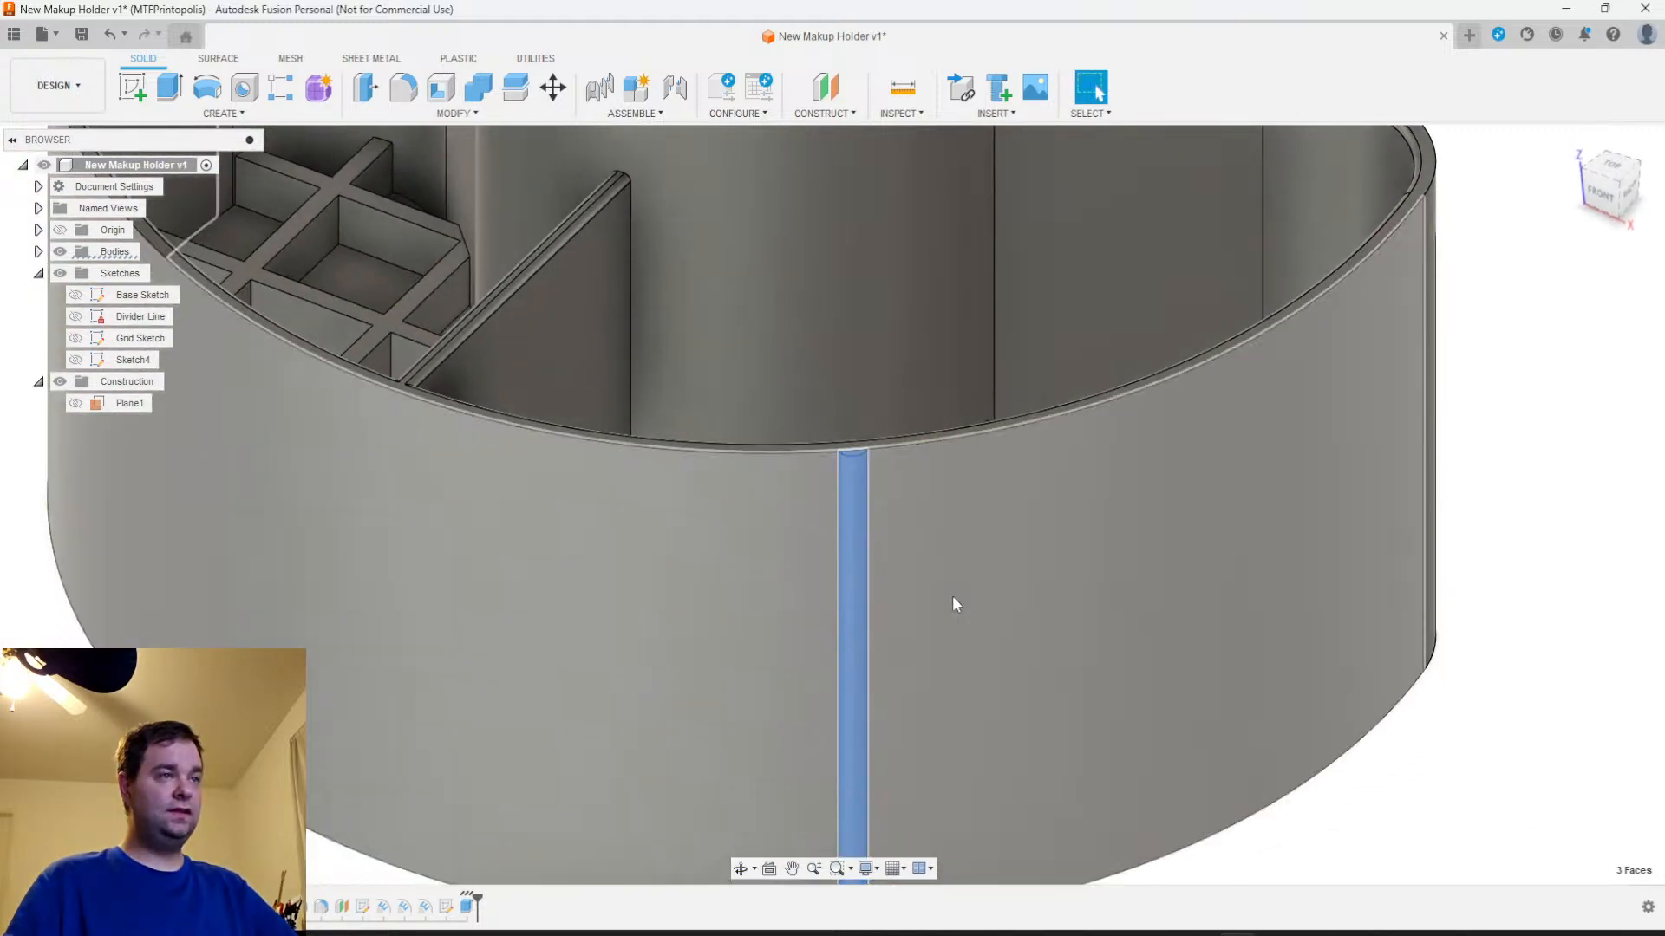
scroll(953, 598, "down", 2)
Start a Pattern on Path of faces, using only the rib's curved, top and bottom faces as its objects
left_click(221, 113)
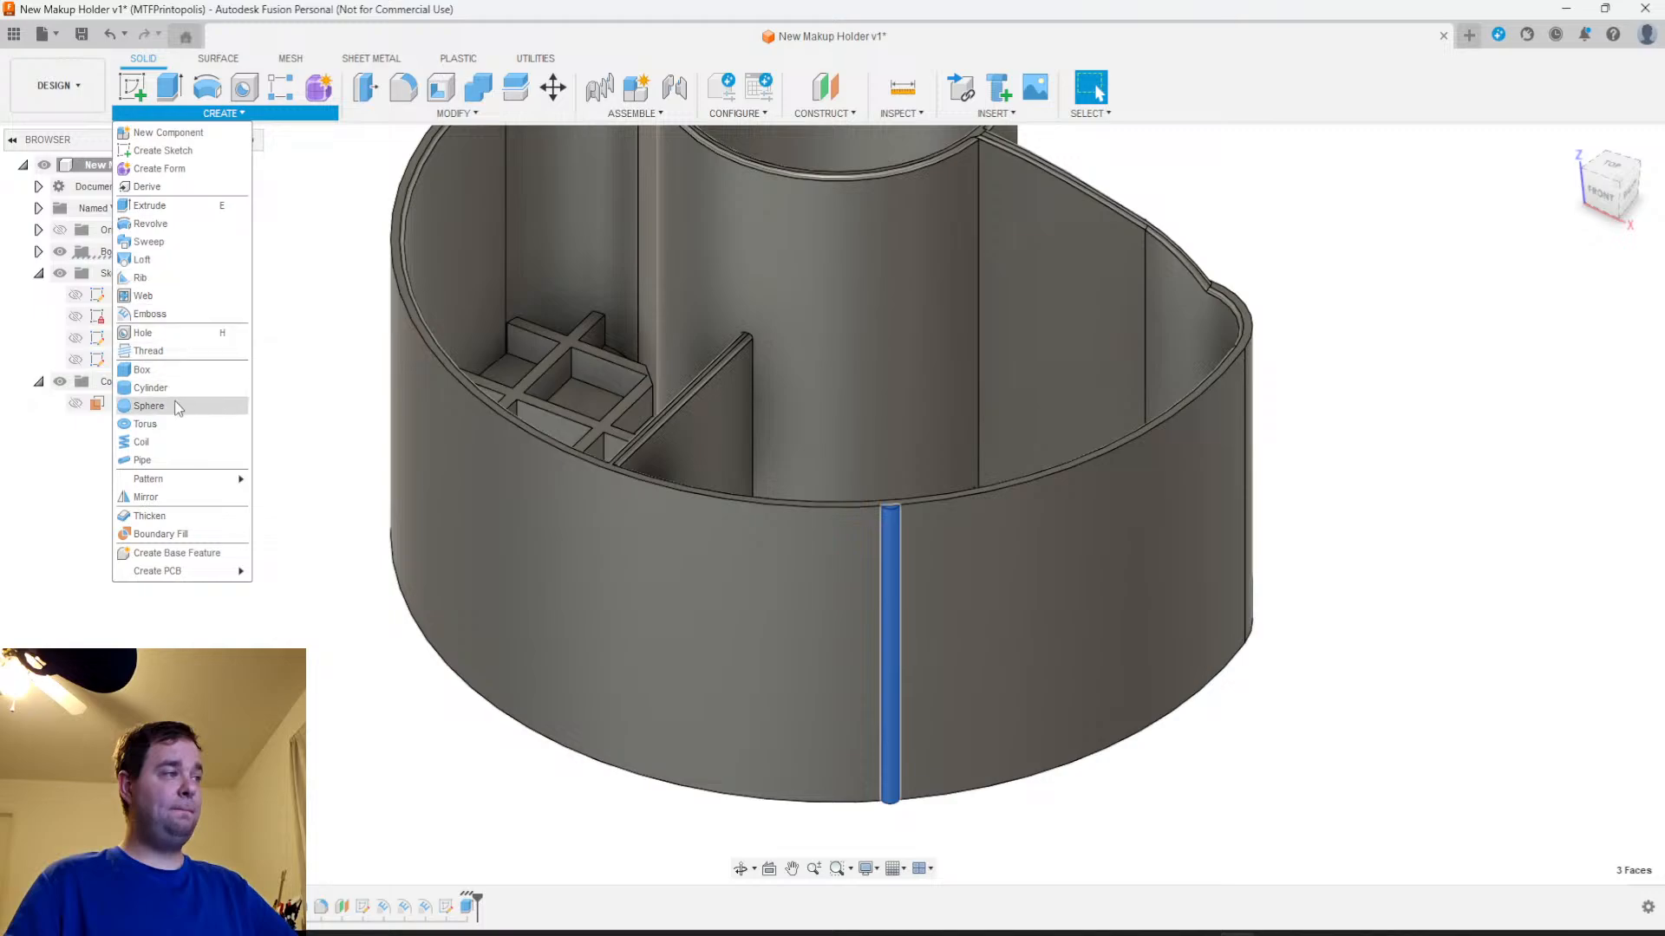
mouse_move(170, 481)
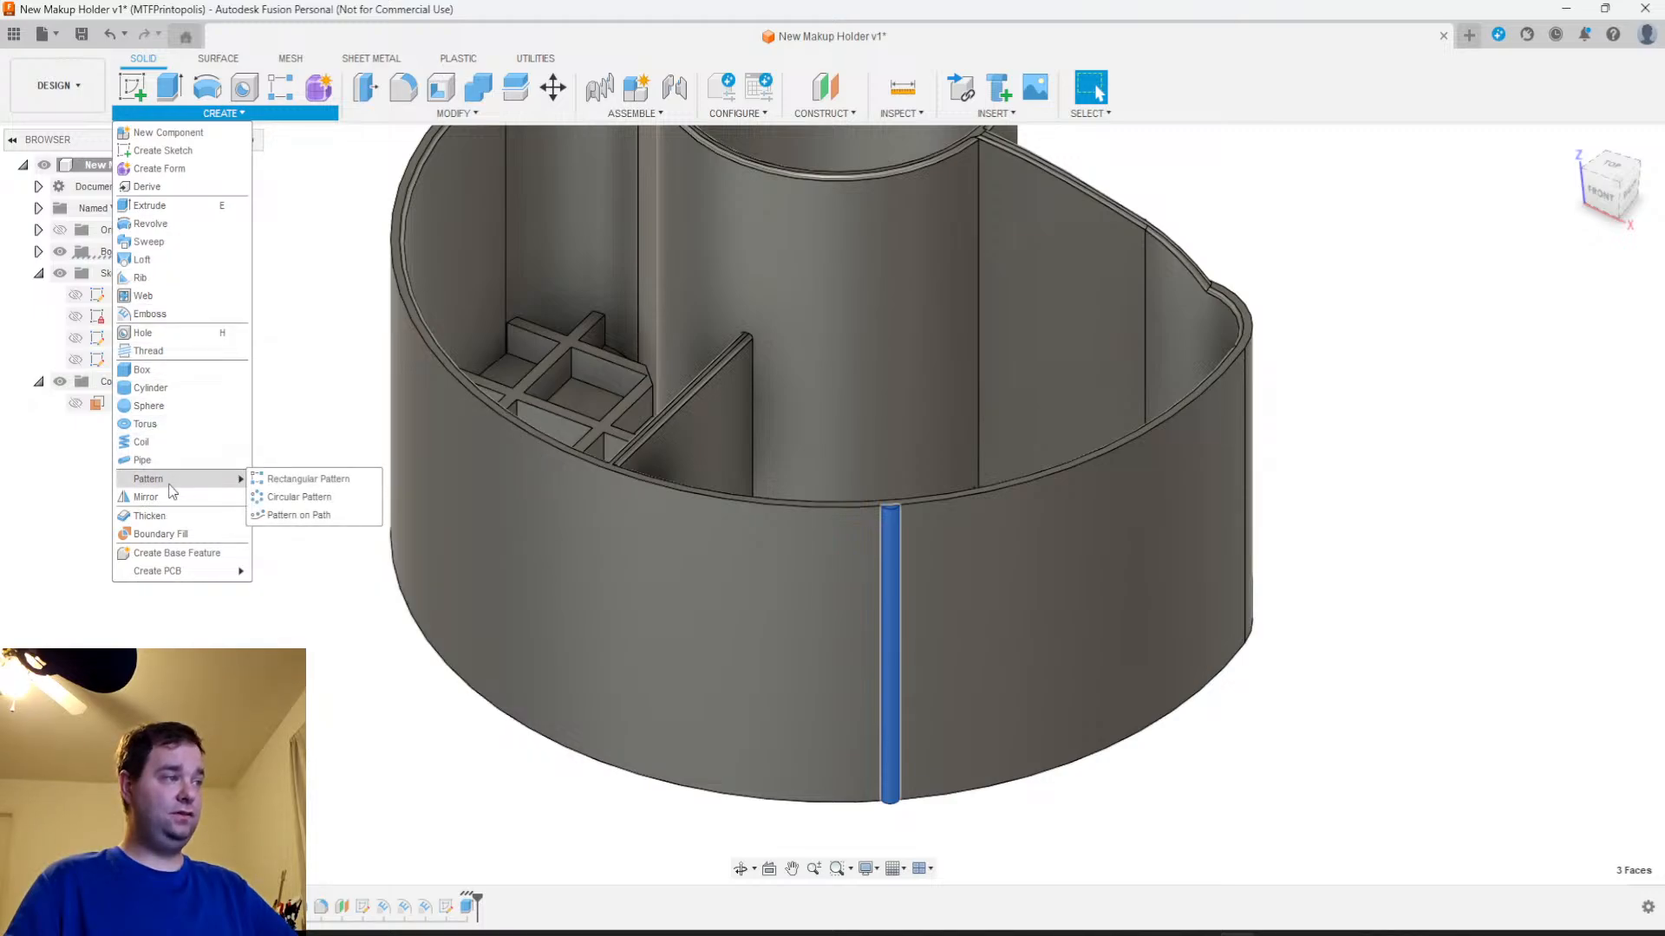
left_click(277, 516)
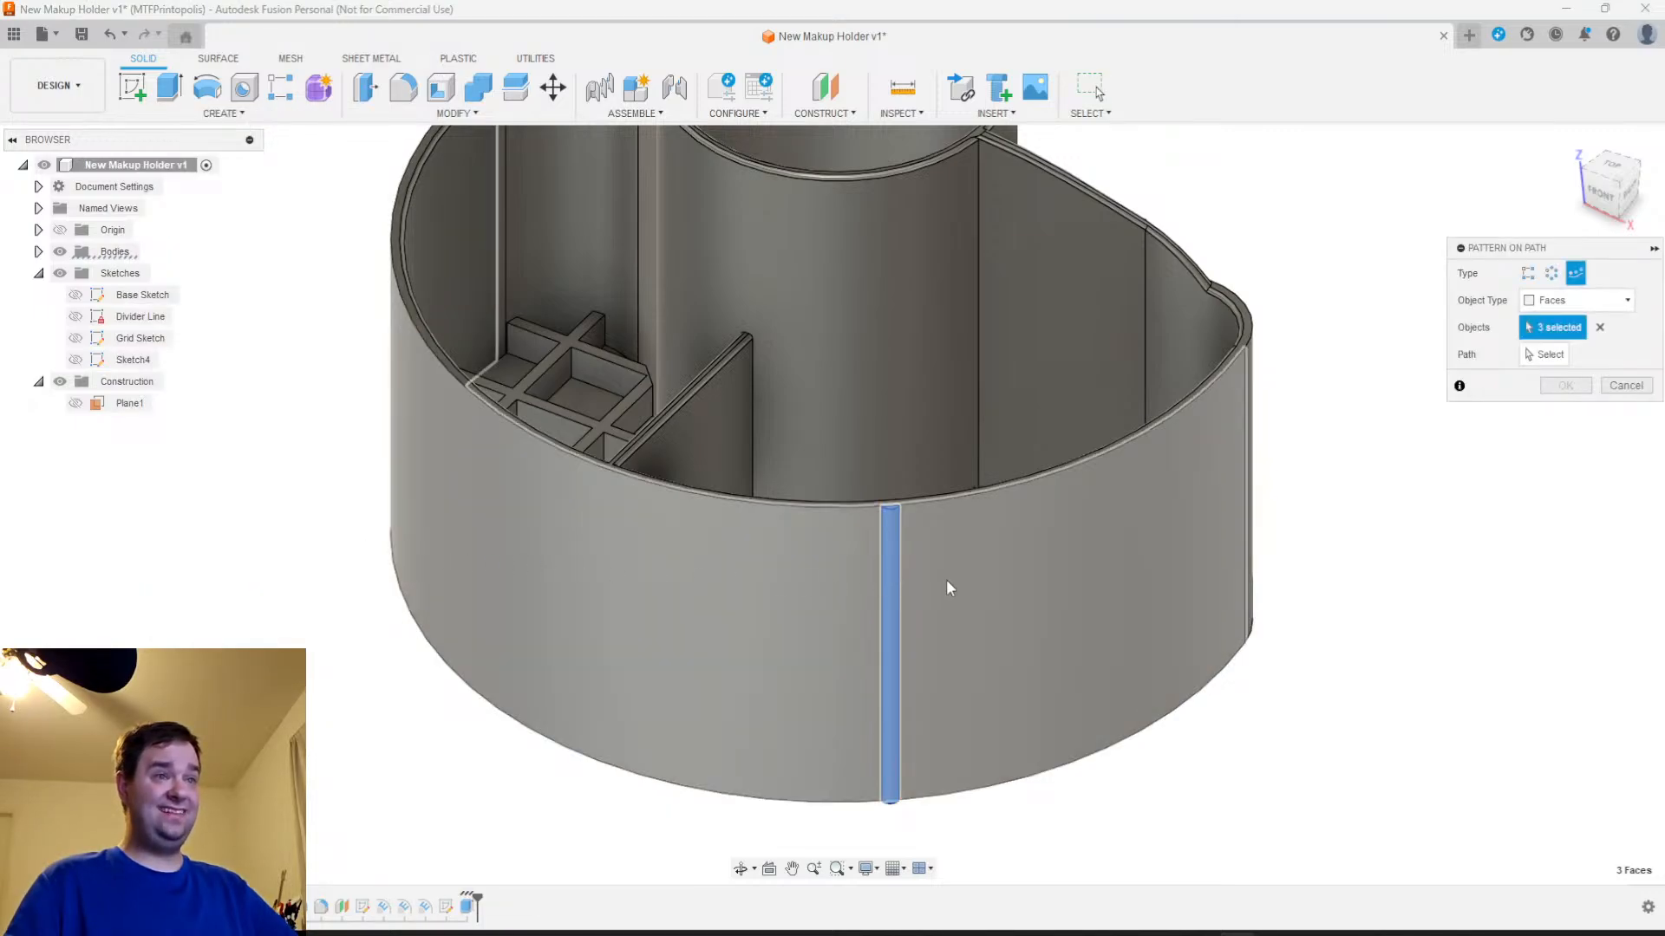
left_click(1035, 581)
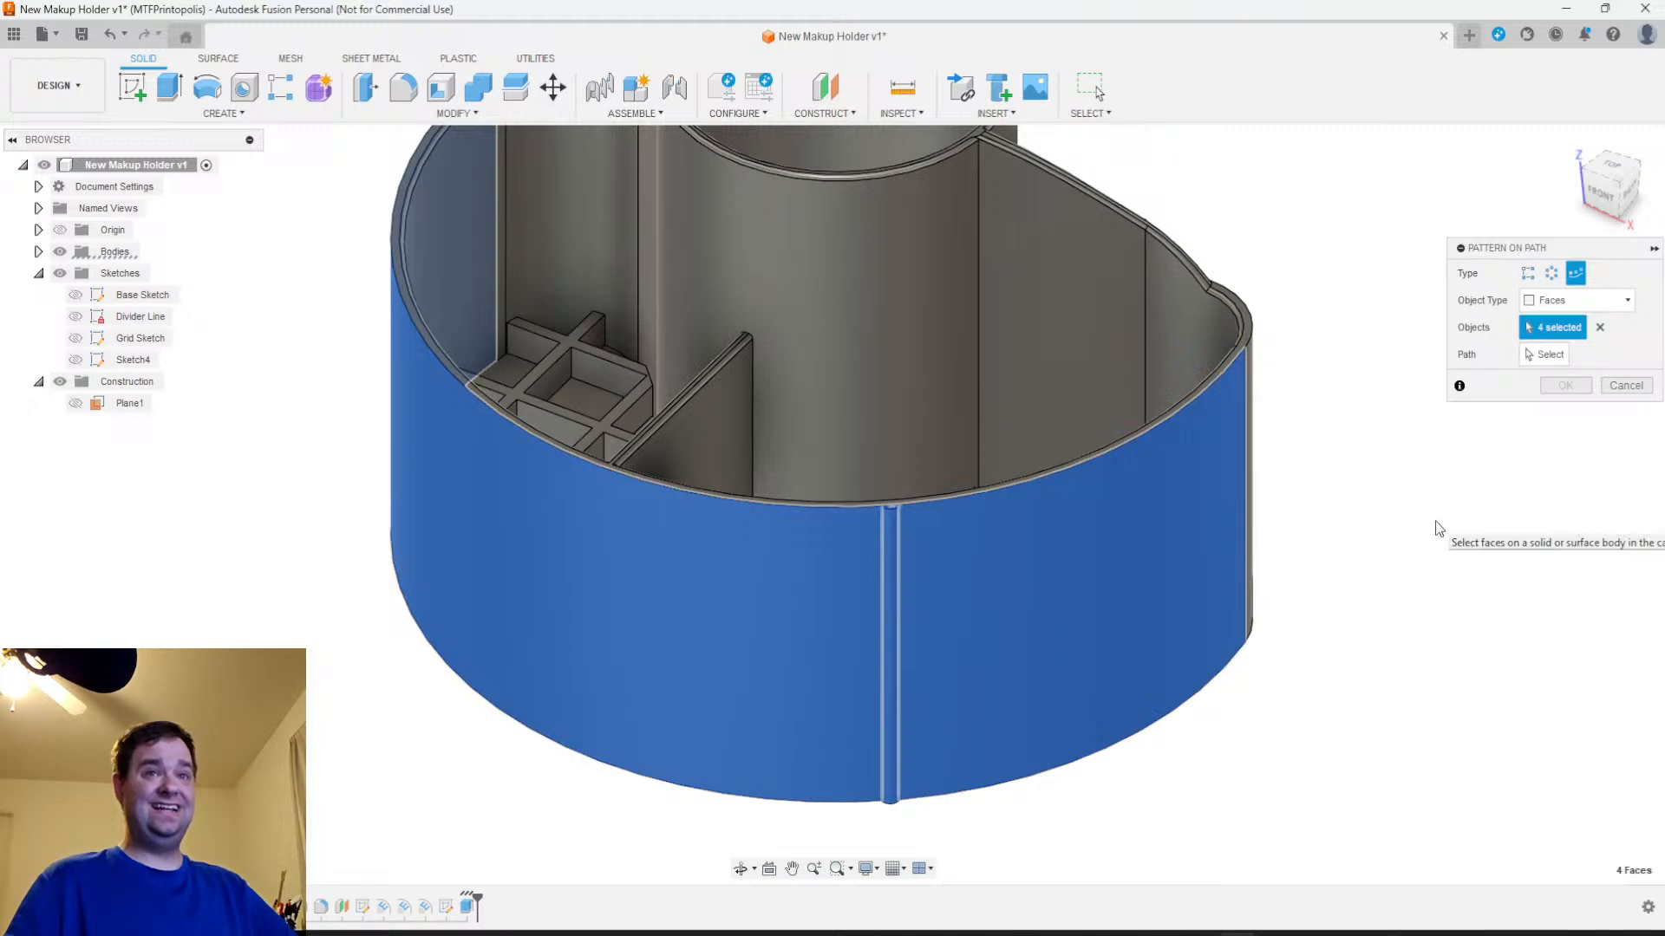
left_click(1600, 327)
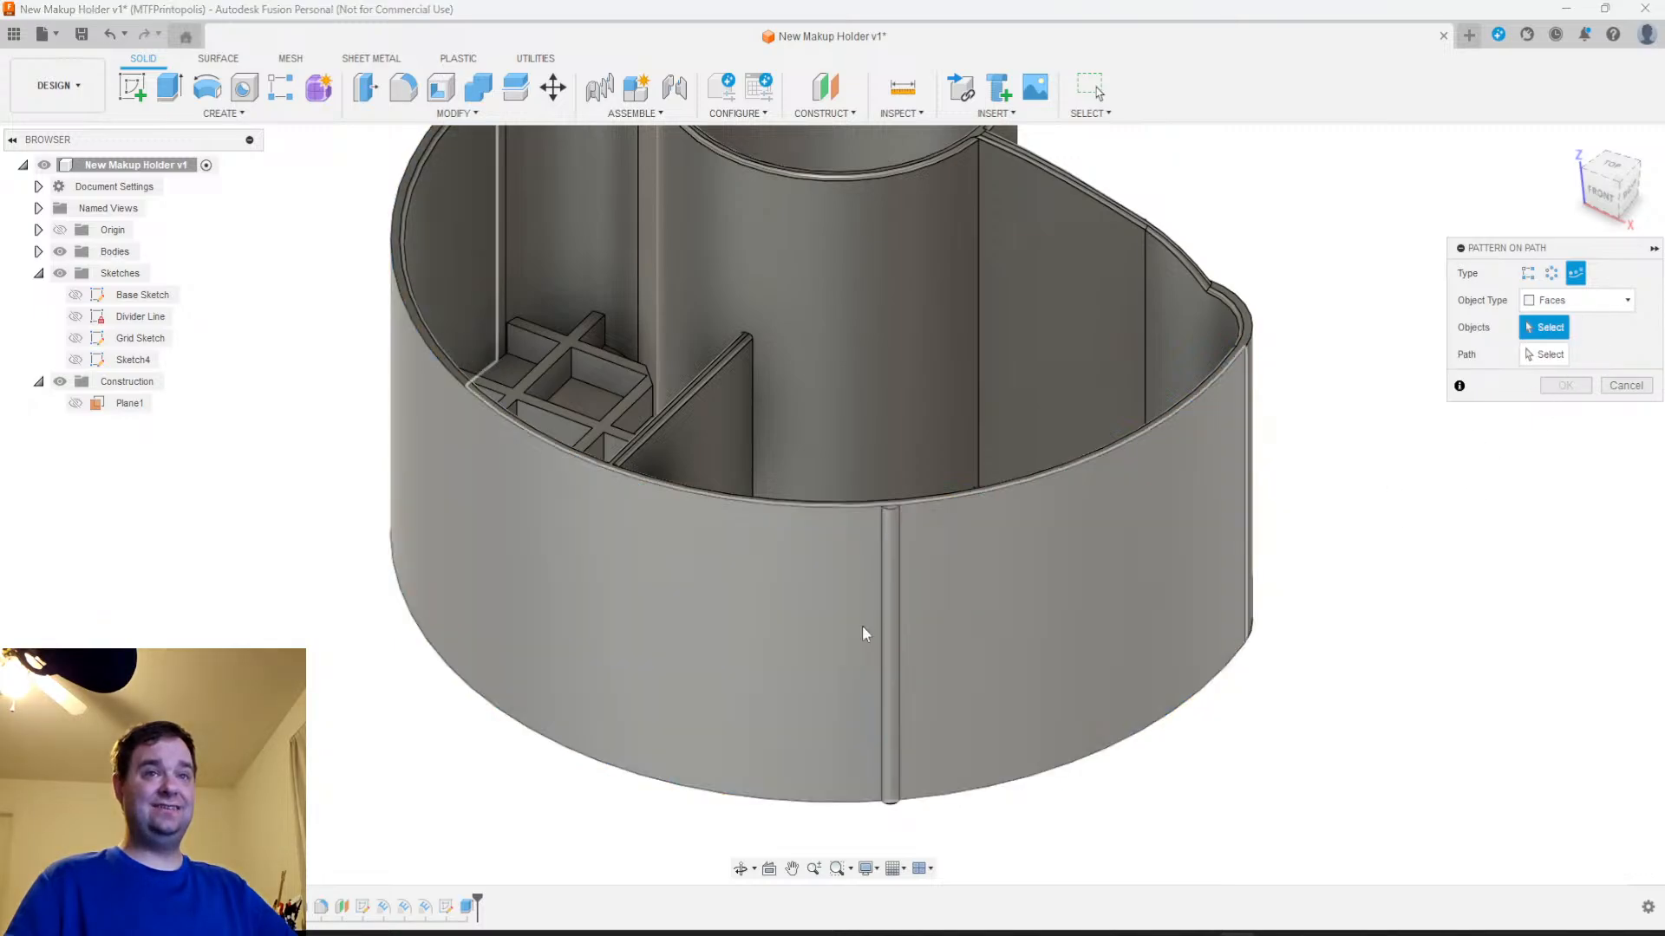
left_click(889, 579)
scroll(888, 555, "up", 5)
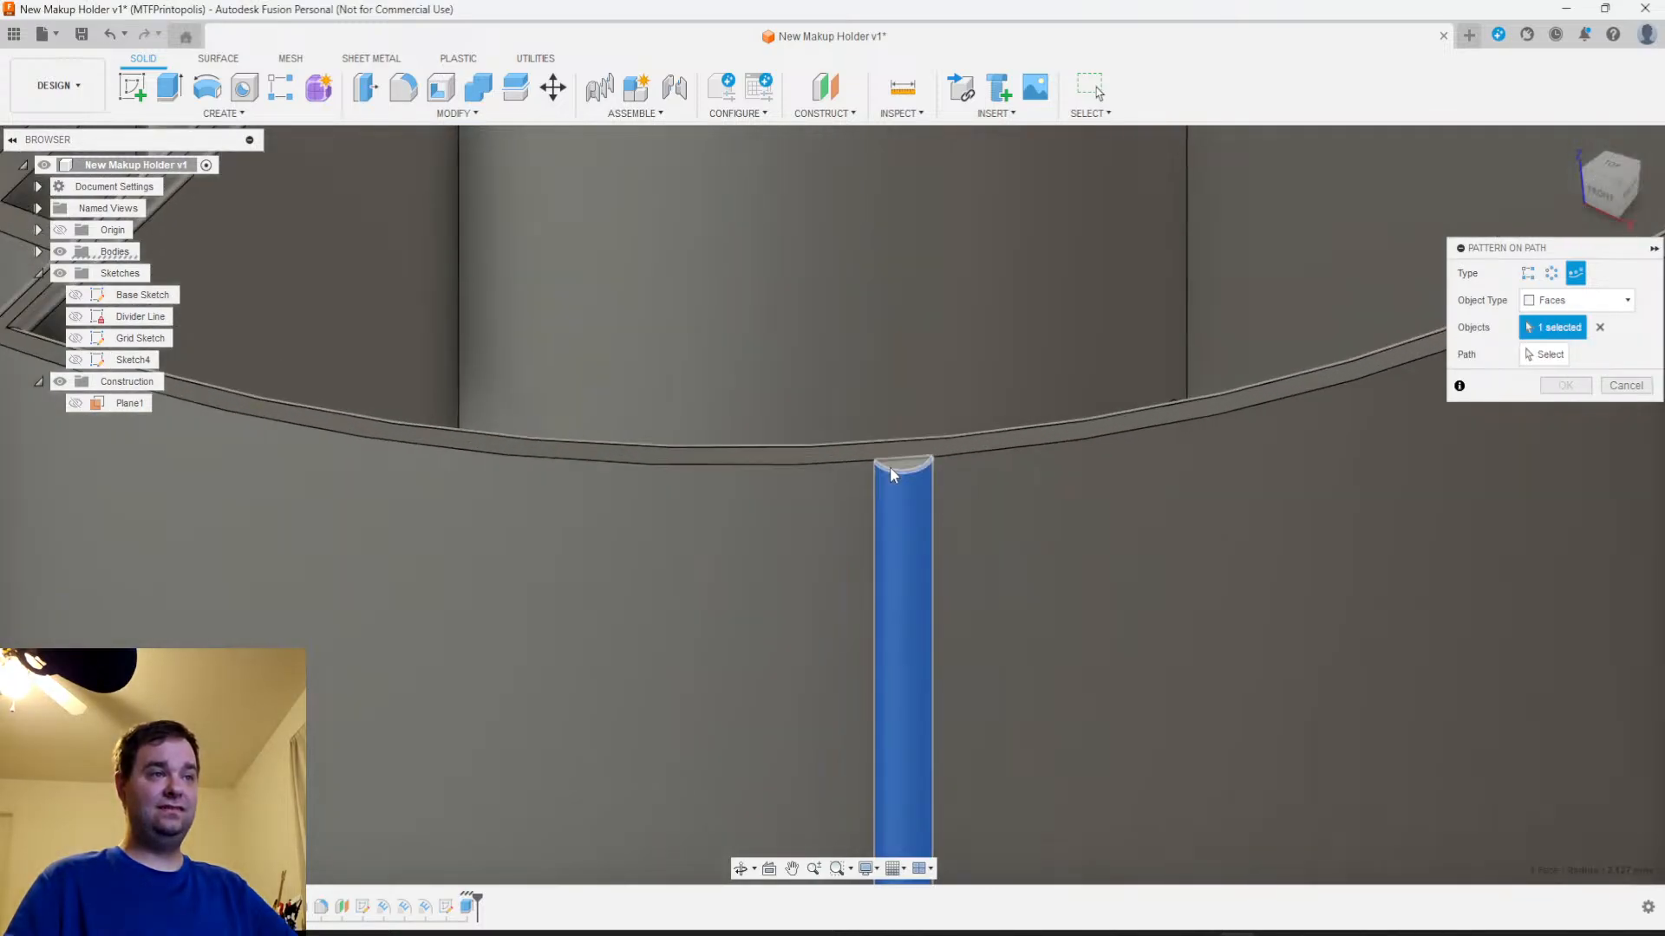
scroll(902, 465, "down", 5)
middle_click_drag(935, 642, 947, 507, "shift")
left_click(924, 637)
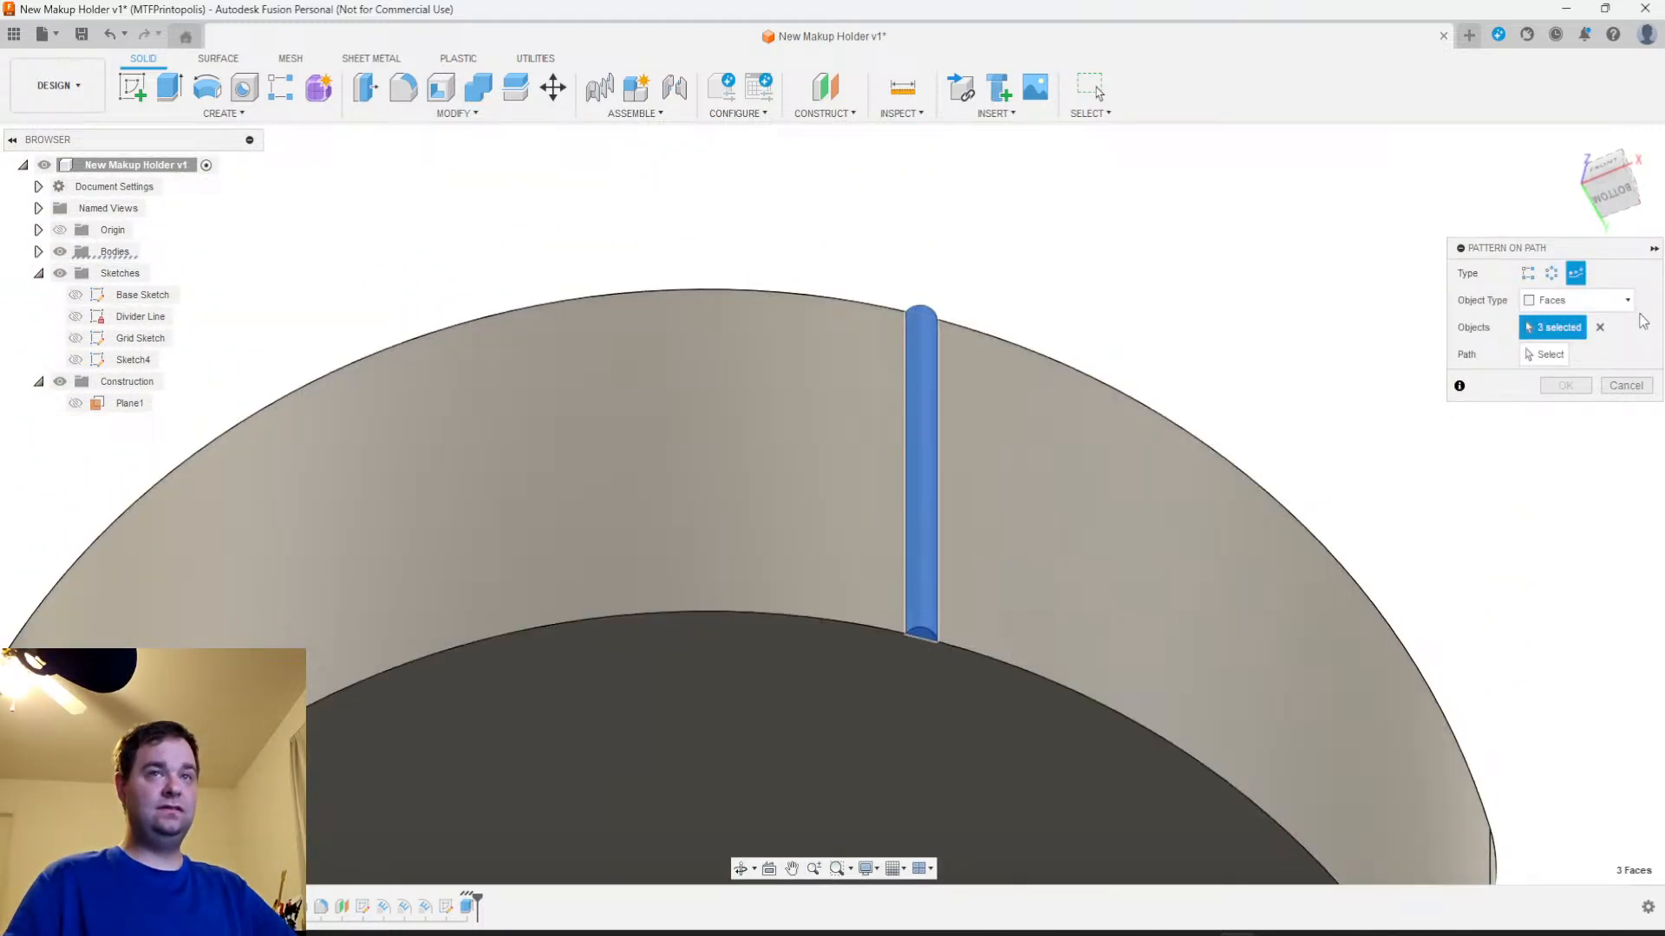
Use the holder's top outer edge as the pattern path and spread the three ribs over about 167 mm
left_click(1547, 356)
scroll(1153, 494, "down", 5)
middle_click_drag(1147, 506, 1122, 666, "shift")
left_click(1144, 439)
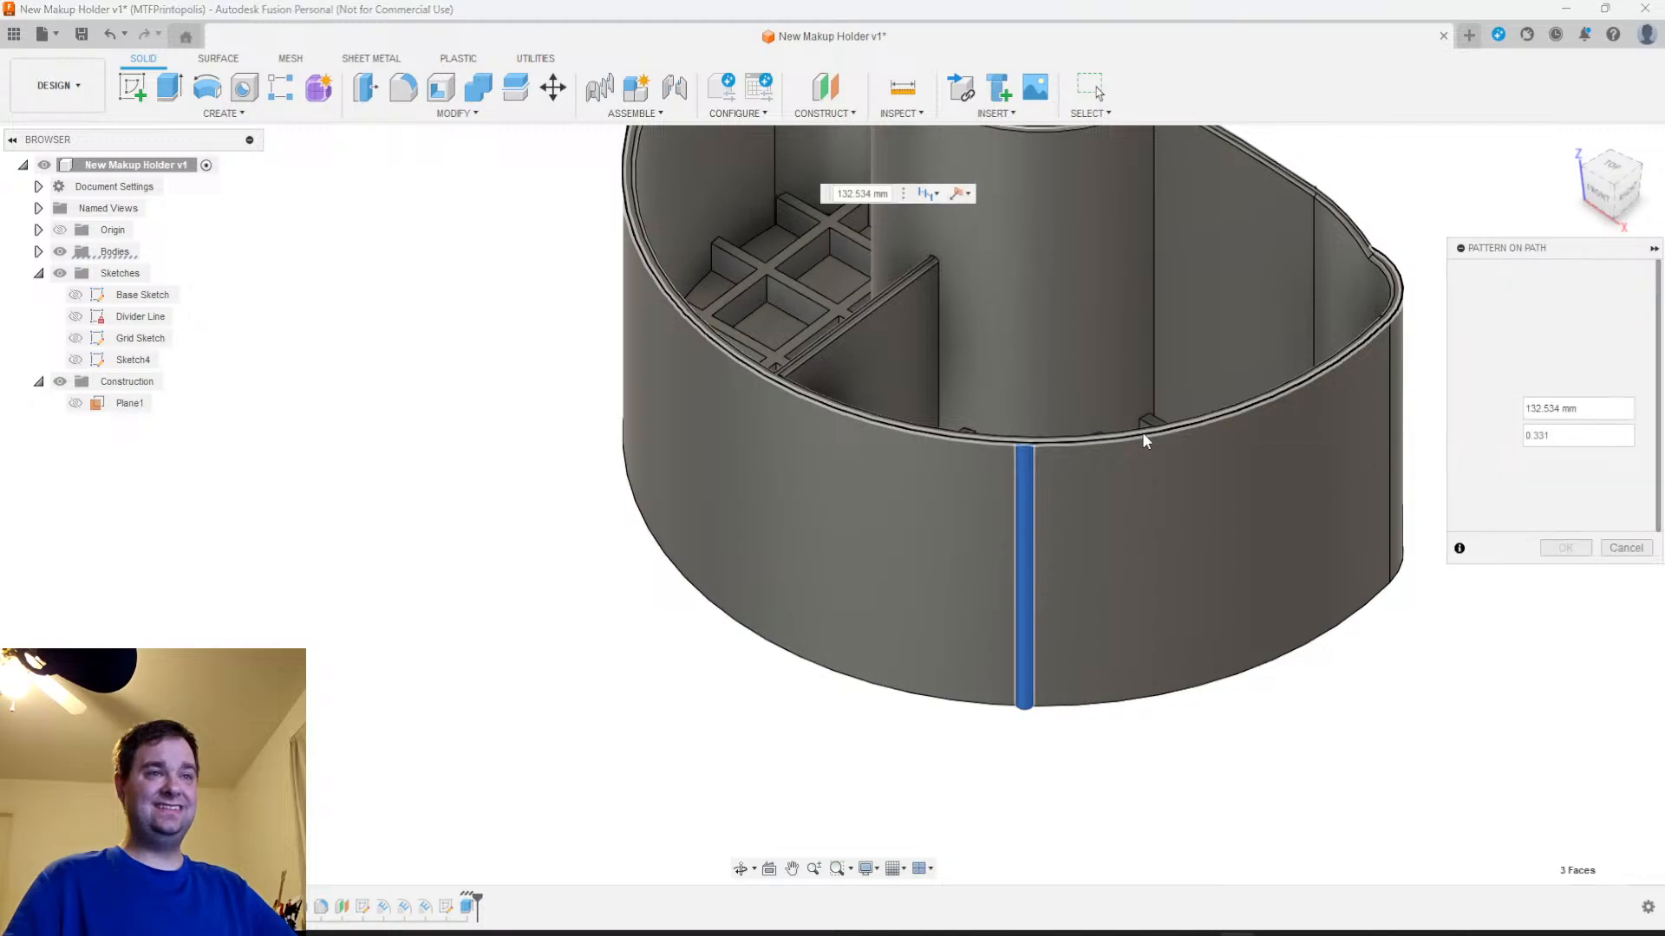
left_click_drag(1006, 444, 867, 422)
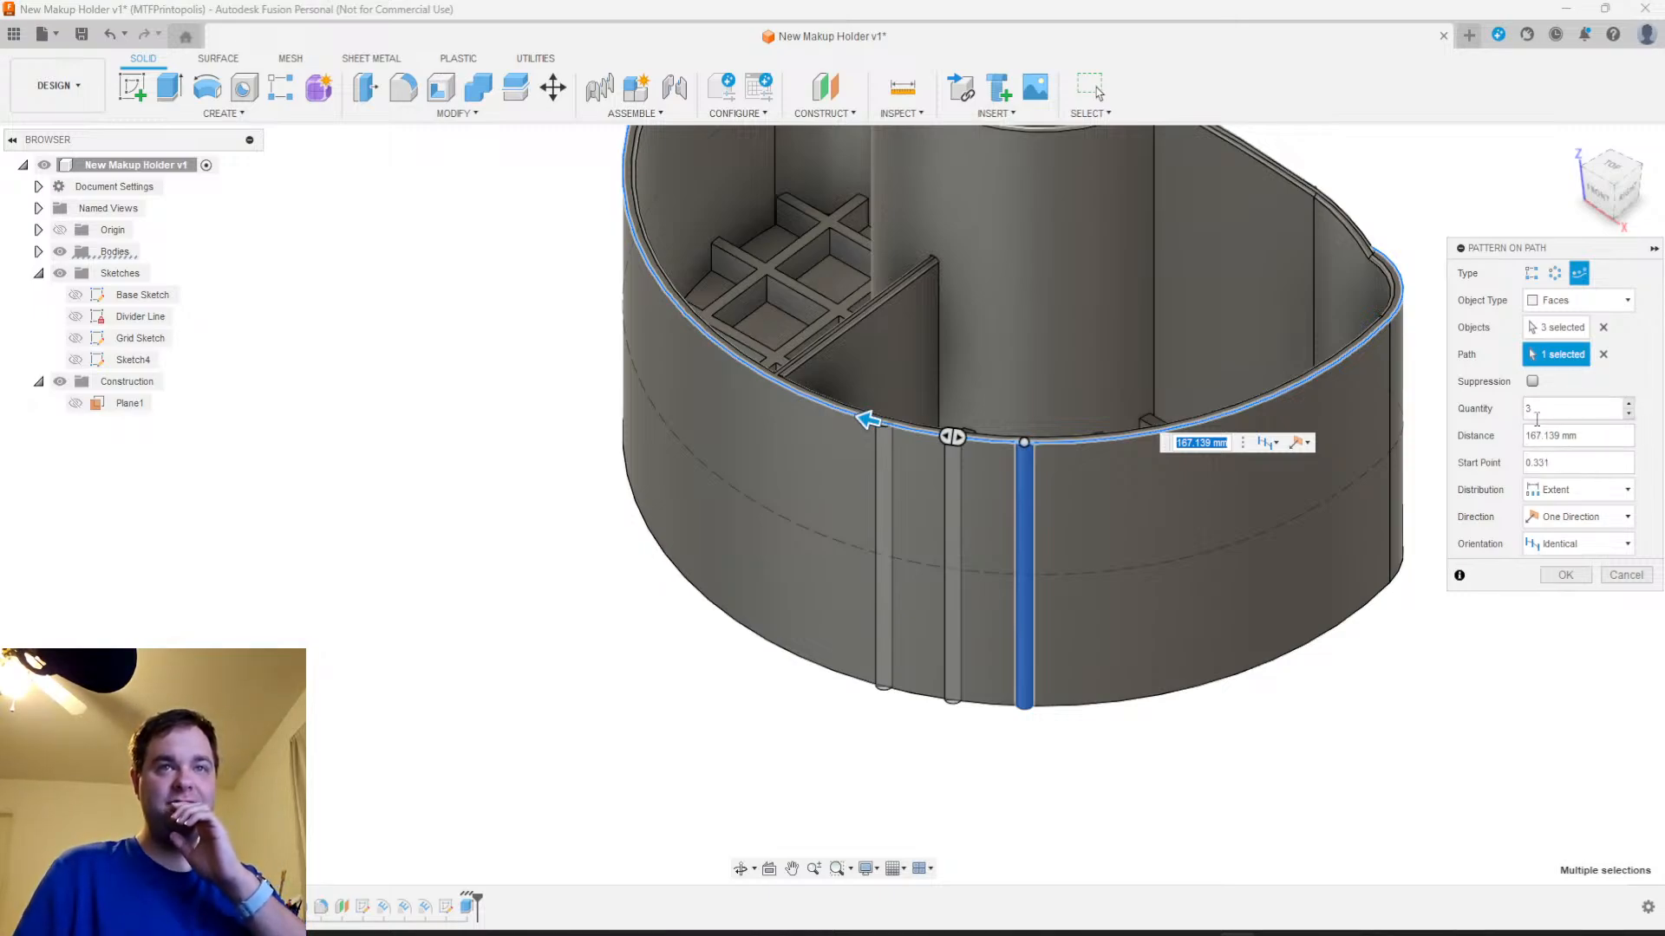
Try Spacing as the rib pattern's distribution and return it to Extent
scroll(1422, 494, "down", 2)
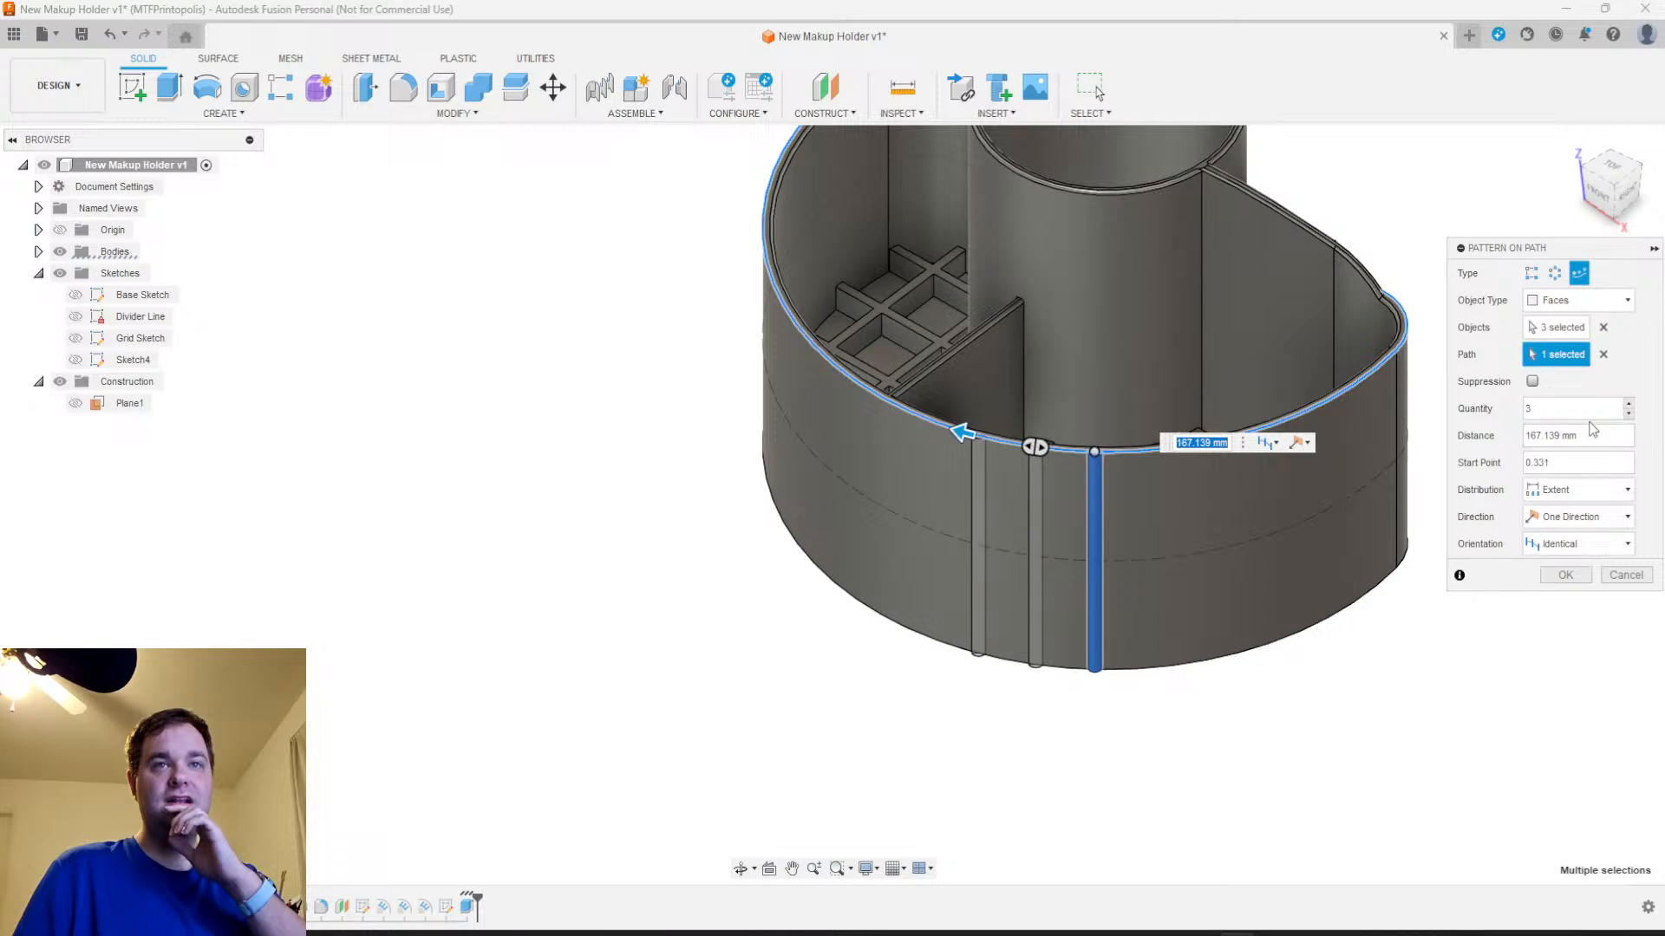
left_click(1571, 493)
left_click(1576, 538)
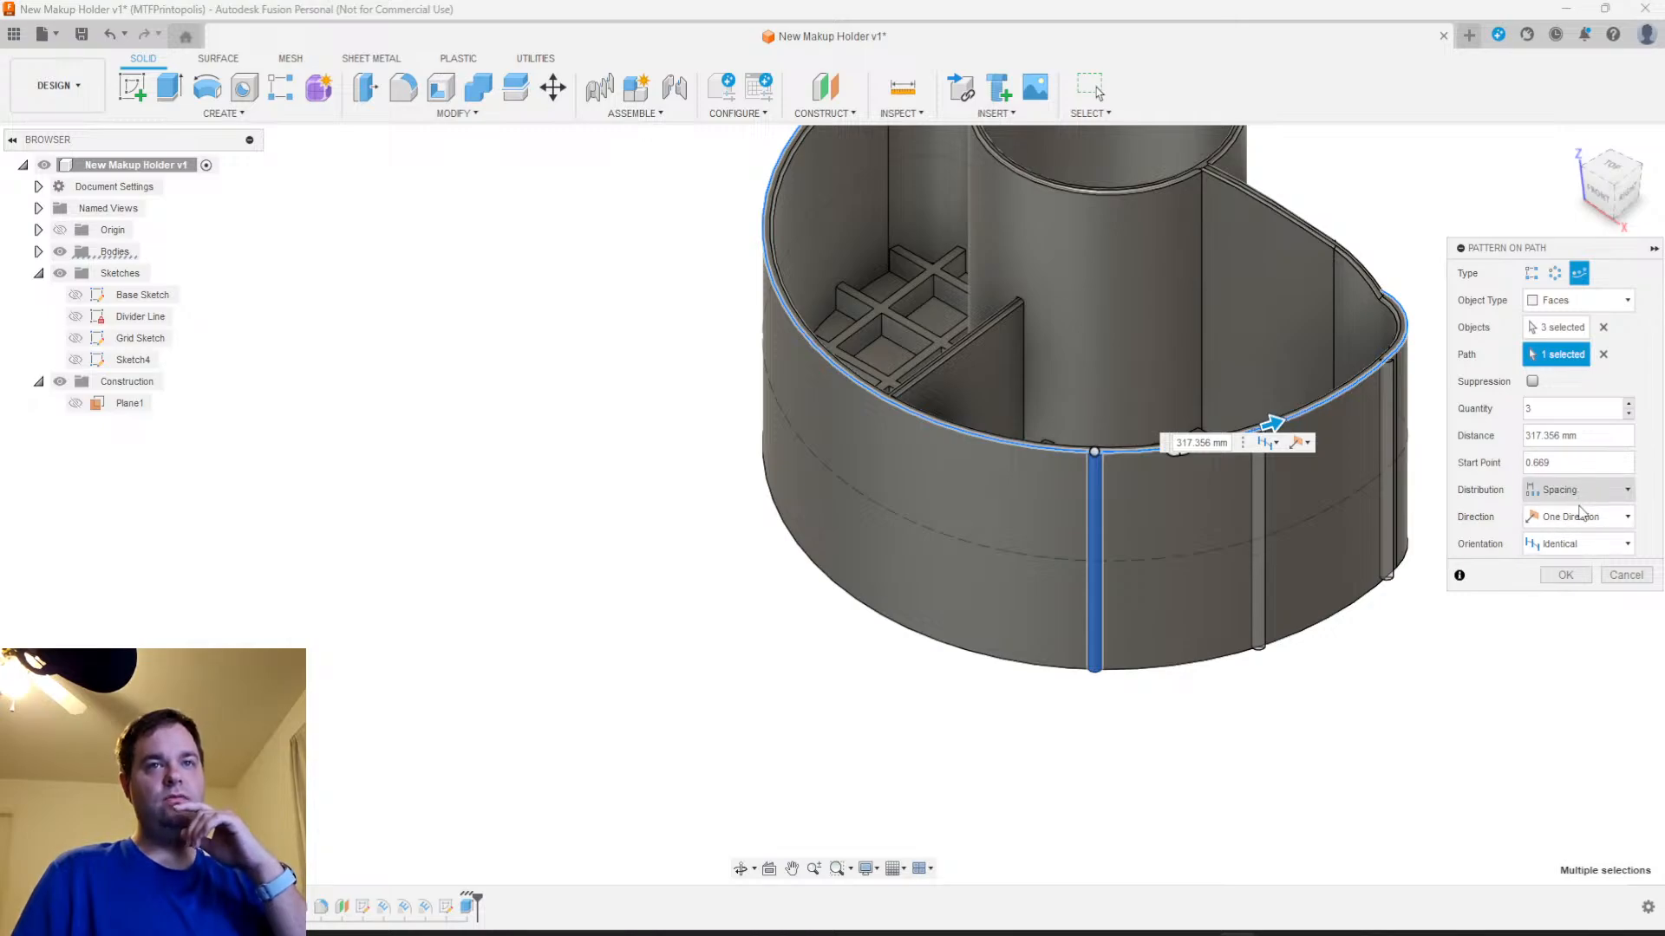
left_click(1580, 490)
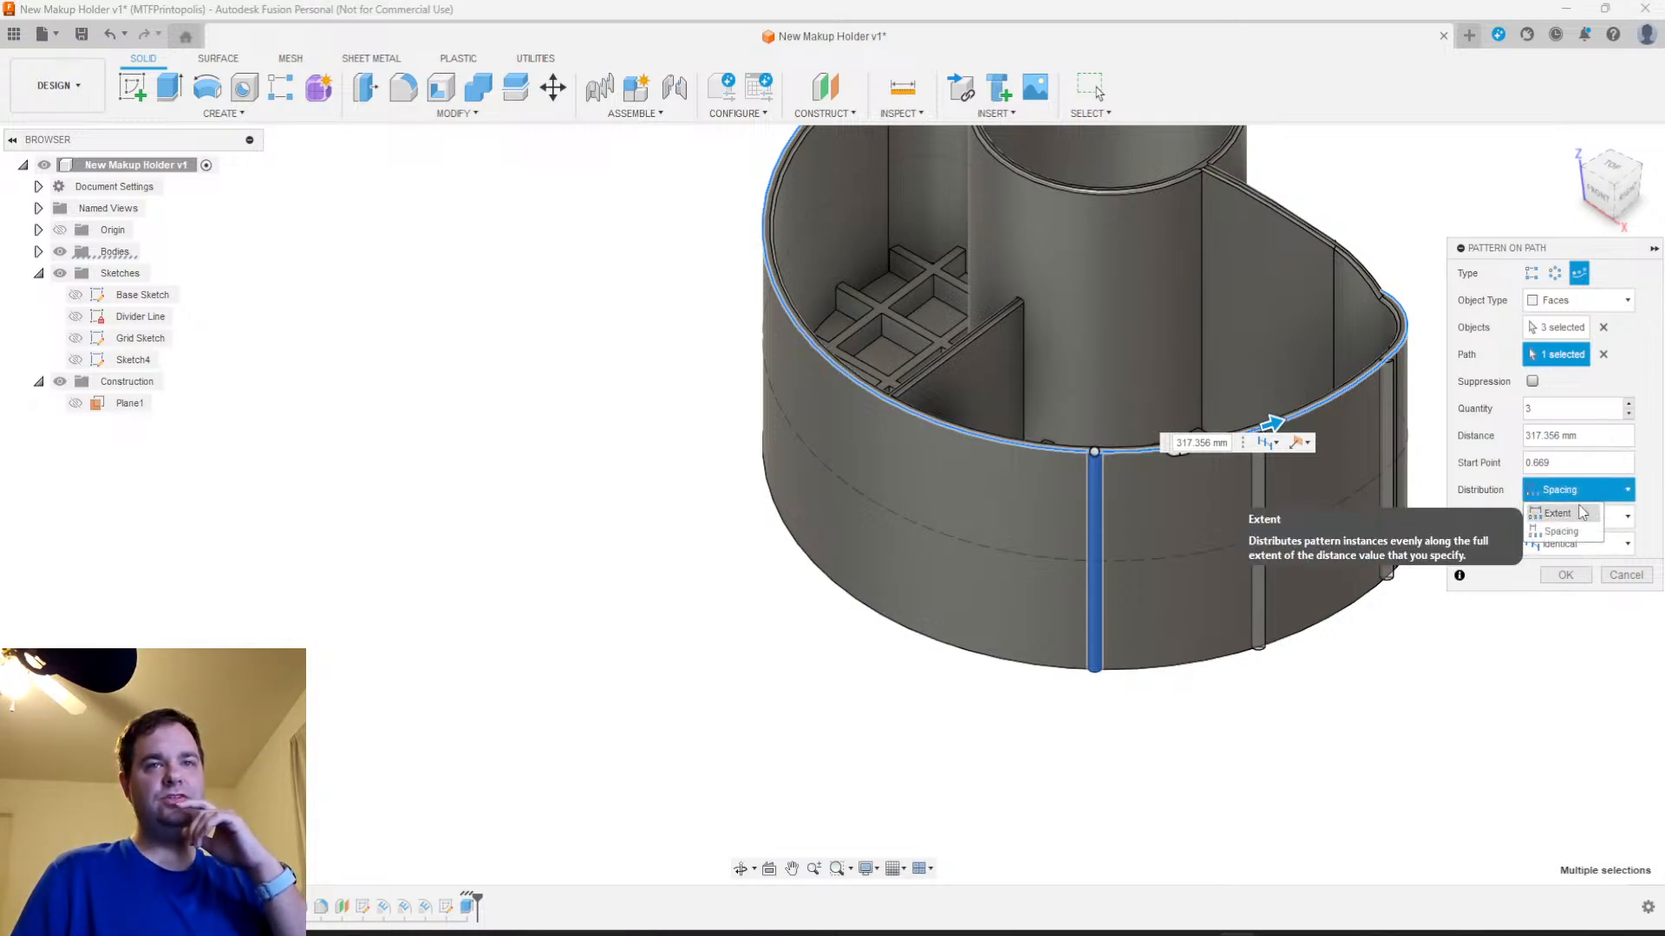
left_click(1583, 513)
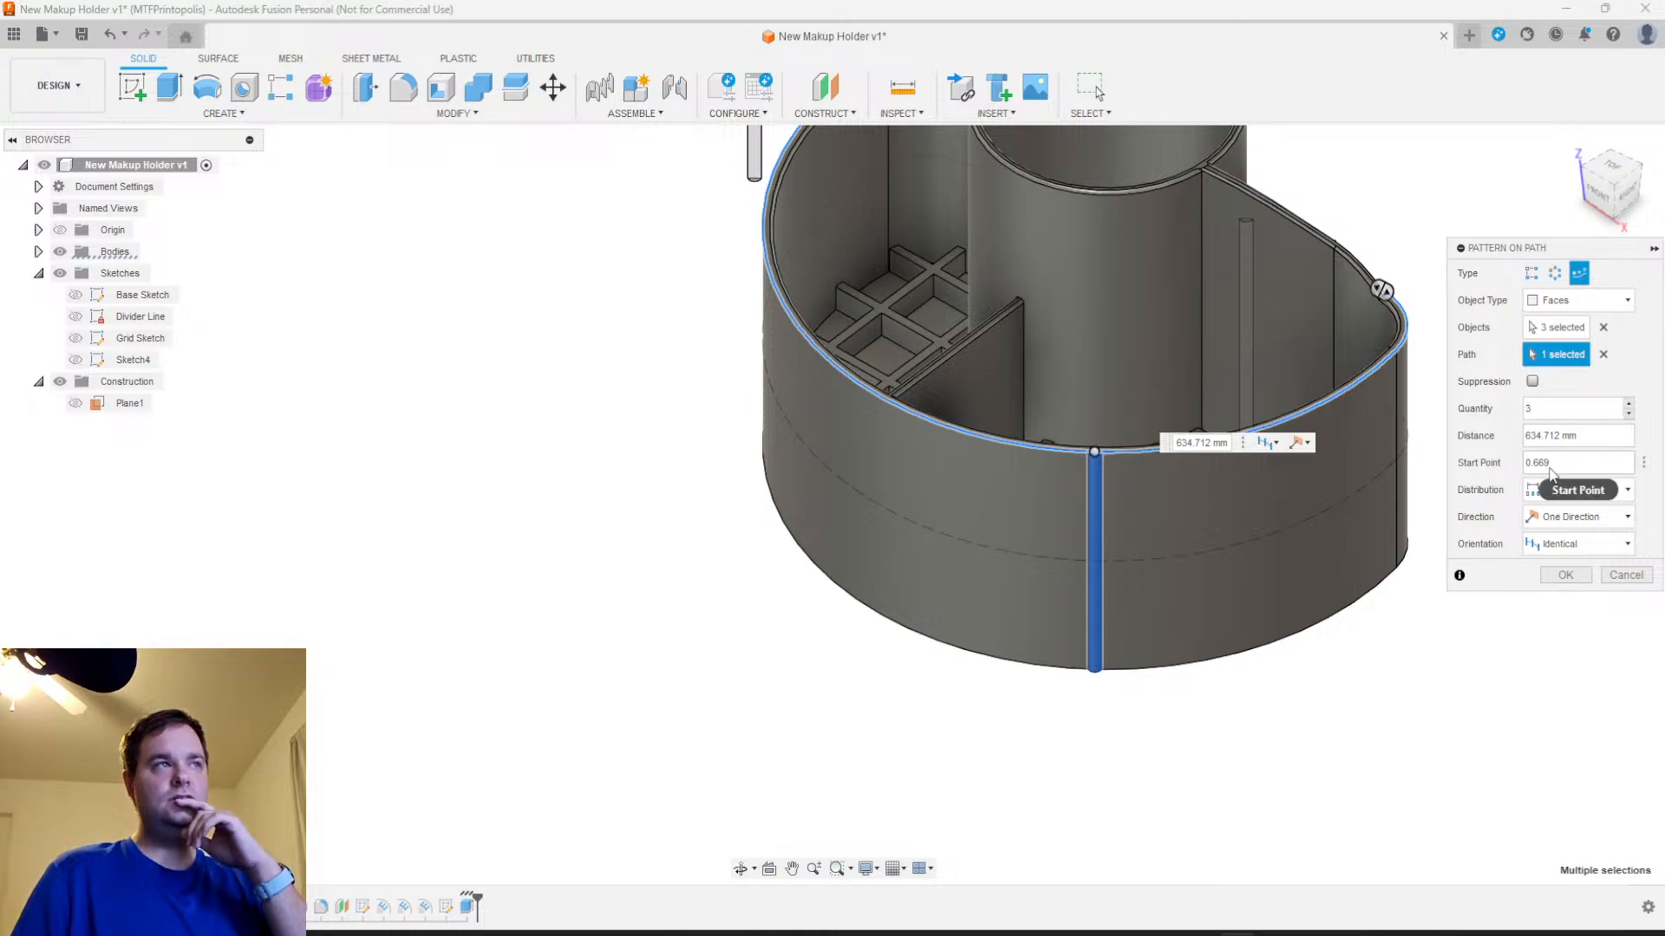
Try Spacing as the rib pattern's distribution with a distance of 3 mm
scroll(1313, 540, "down", 2)
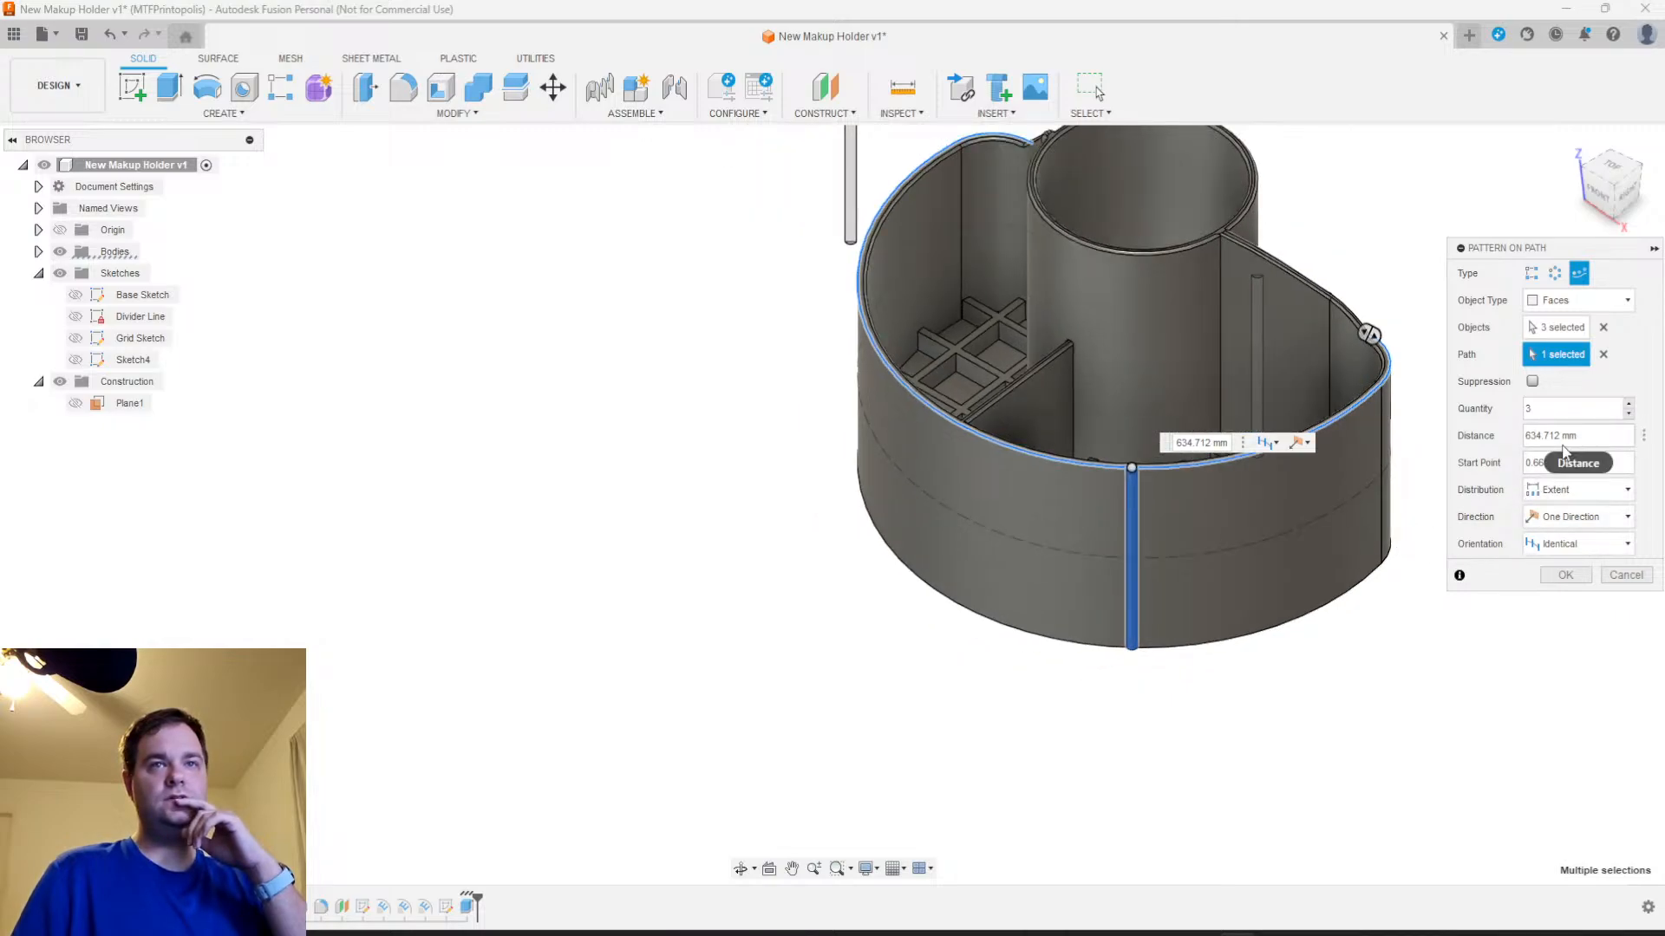
left_click(1578, 490)
left_click(1571, 531)
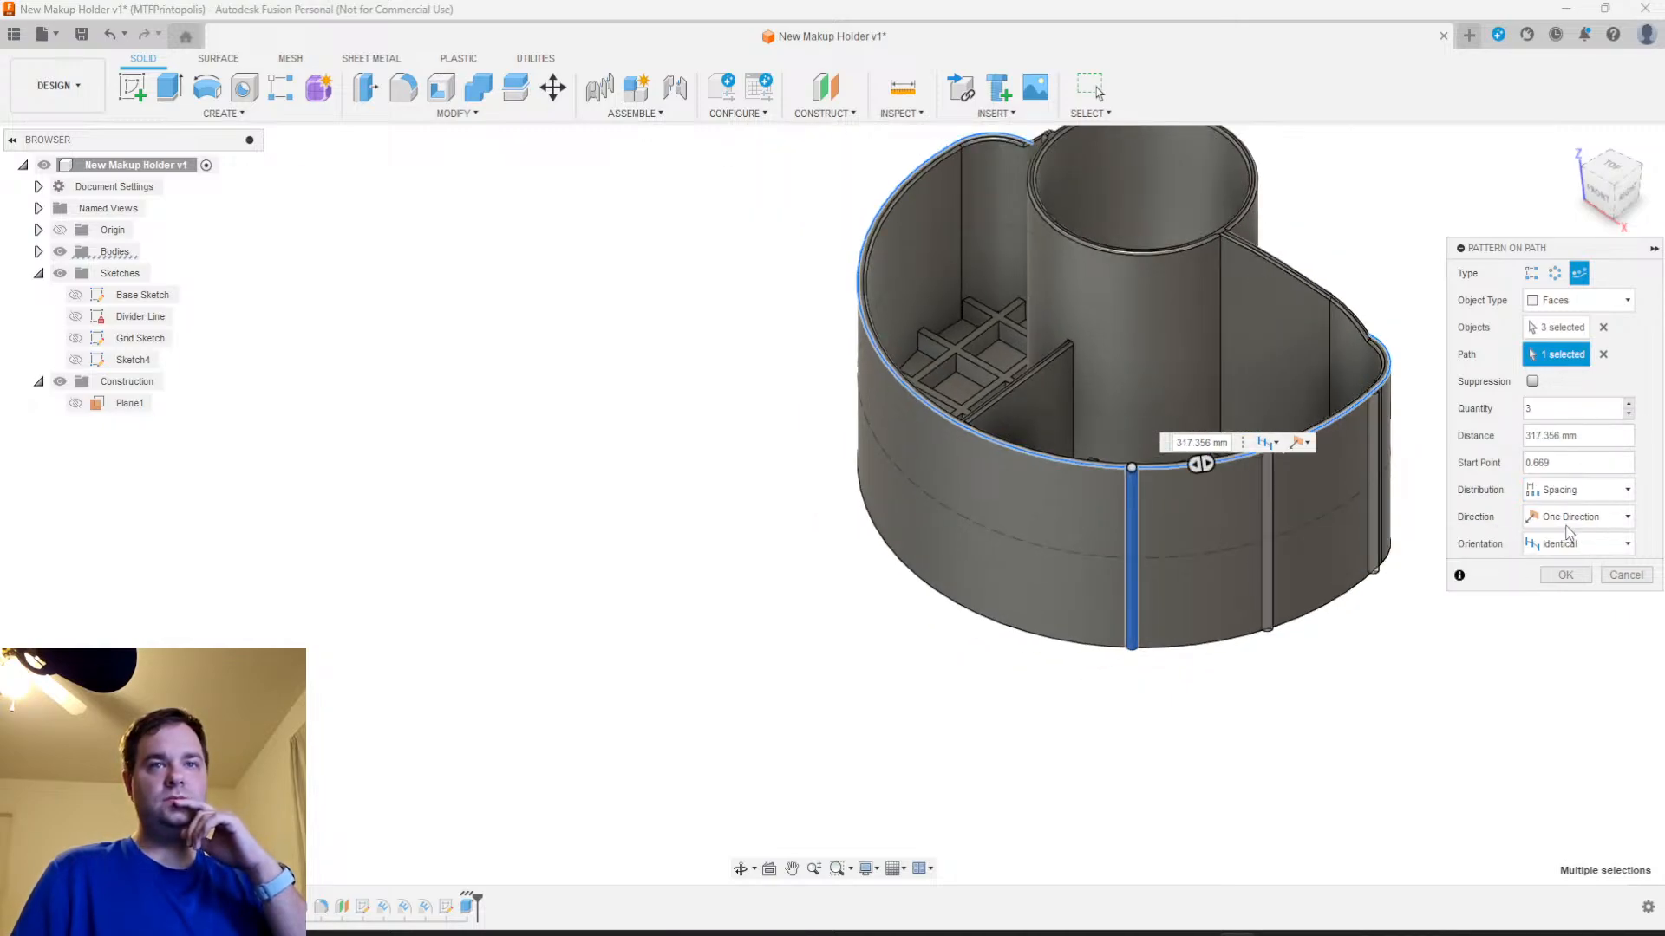
left_click(1589, 442)
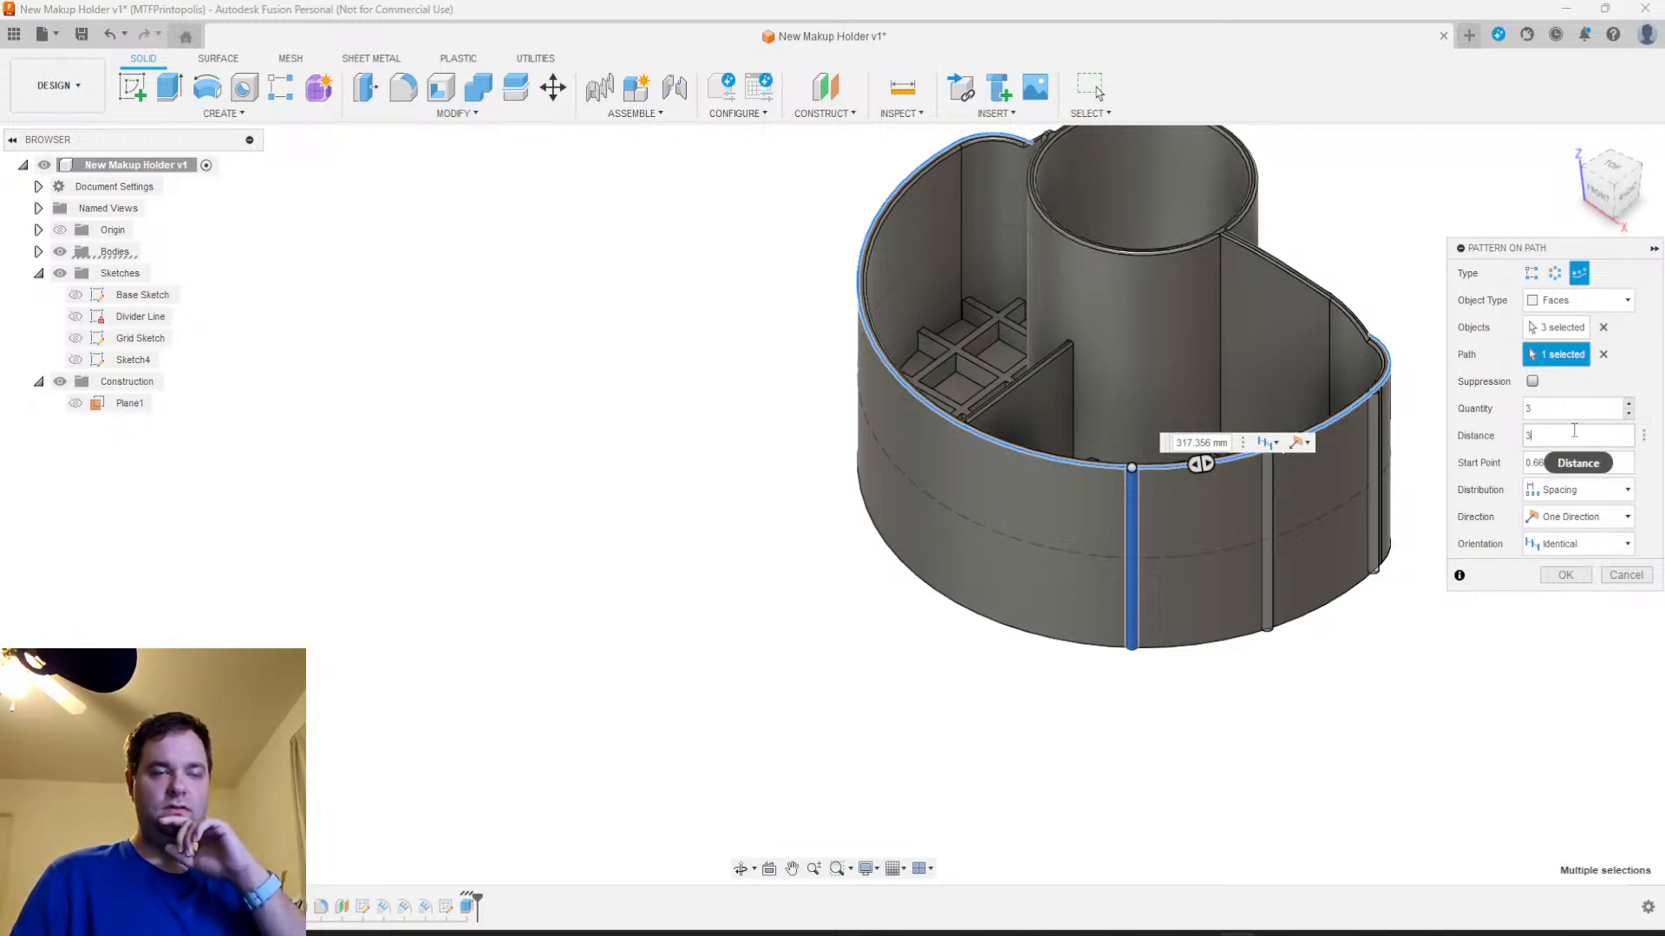
type("3")
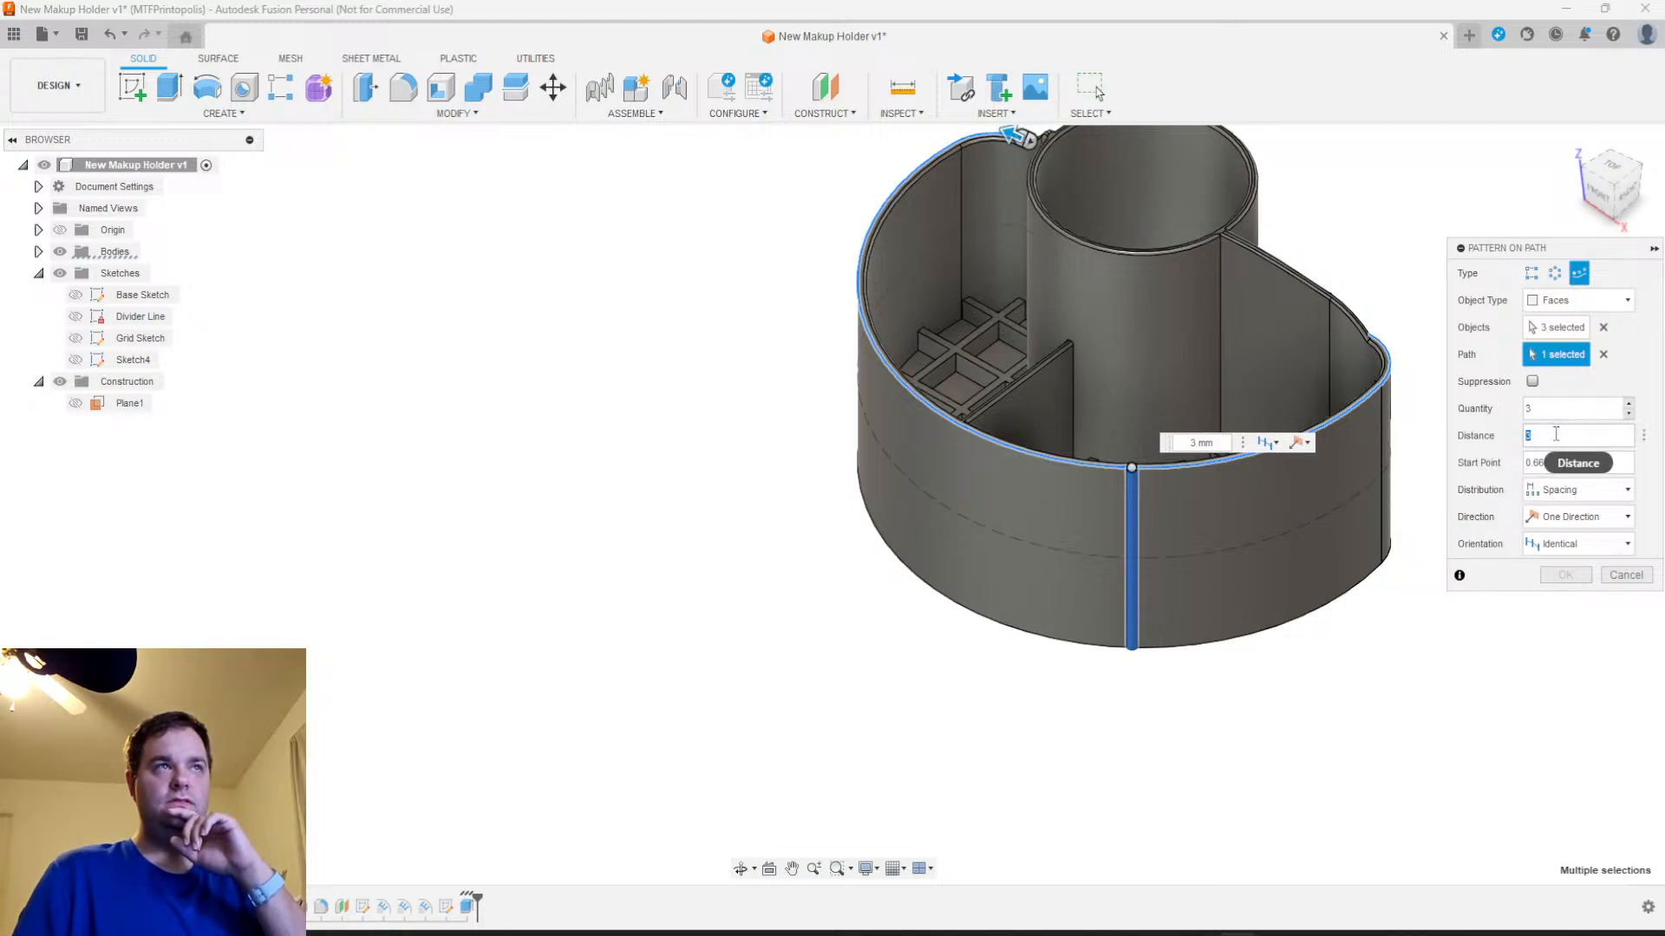
Try a spacing distance of 156 mm for the rib pattern
scroll(1139, 570, "down", 5)
scroll(1144, 555, "up", 3)
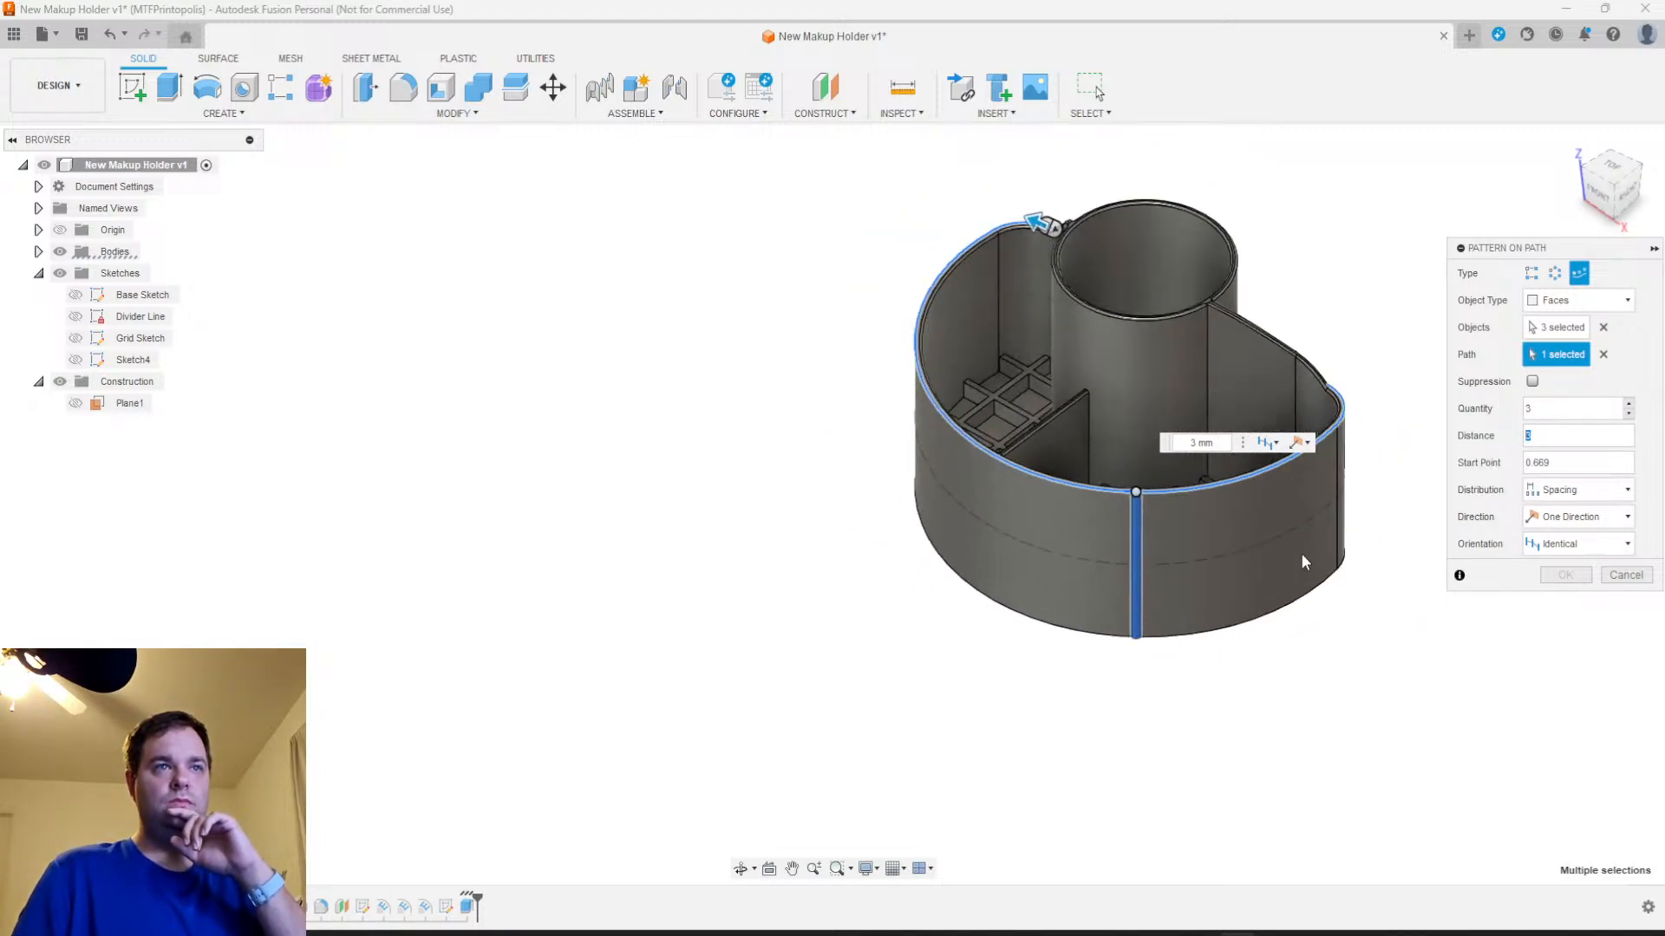
scroll(1199, 633, "up", 4)
middle_click_drag(1222, 632, 1229, 590, "shift")
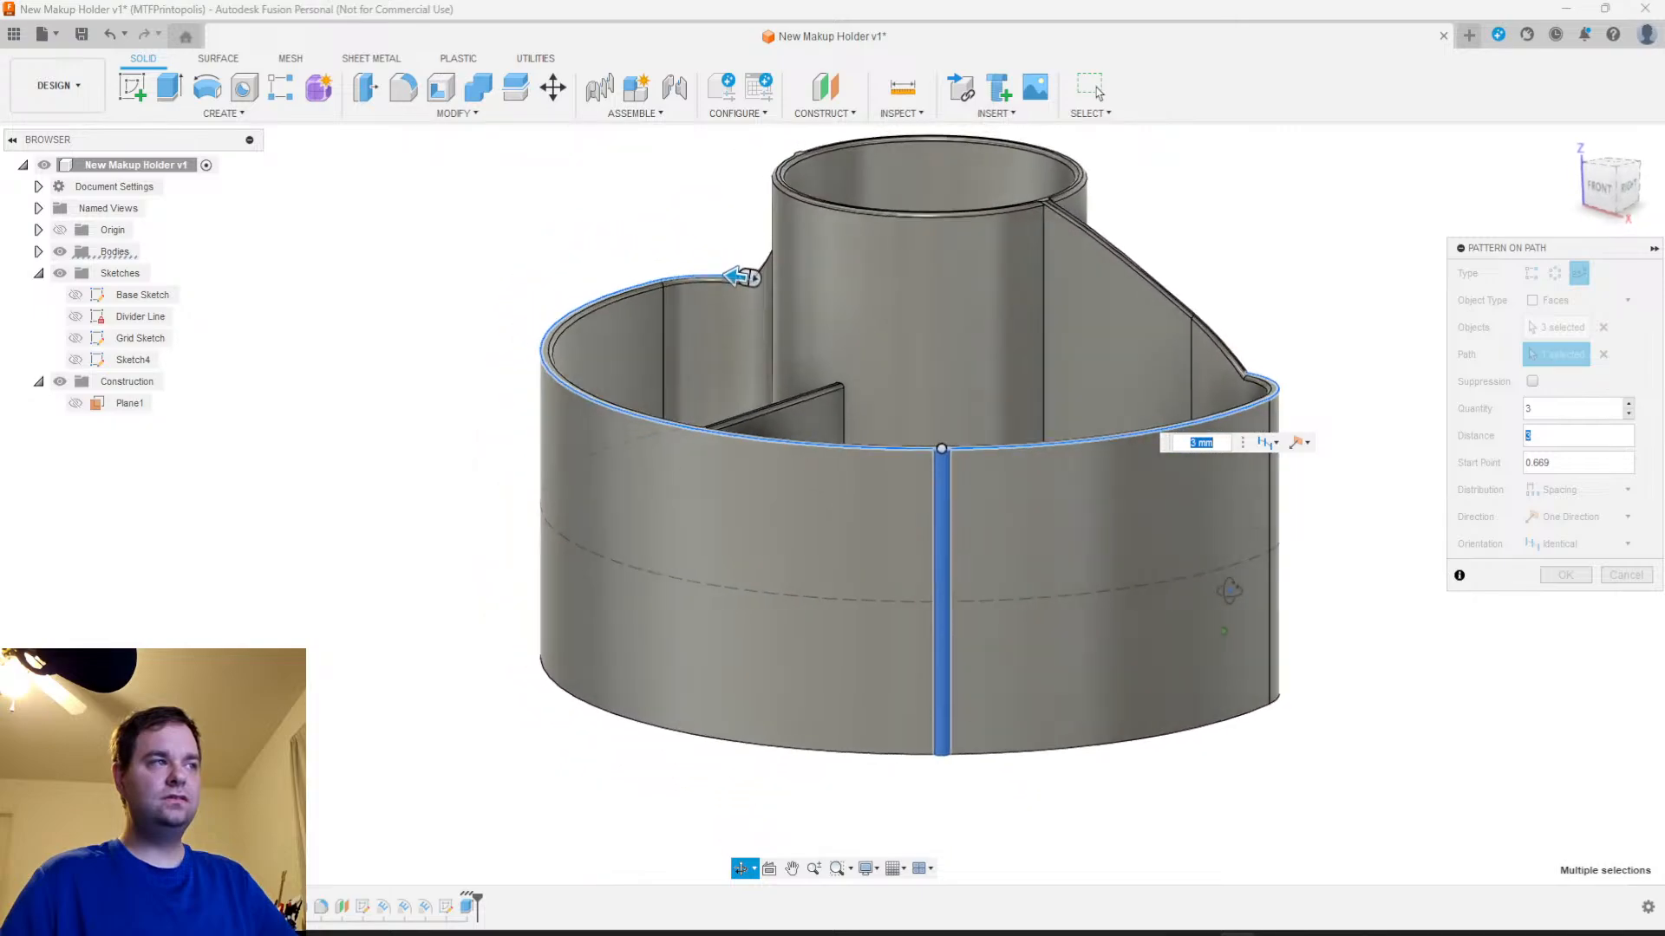
type("1")
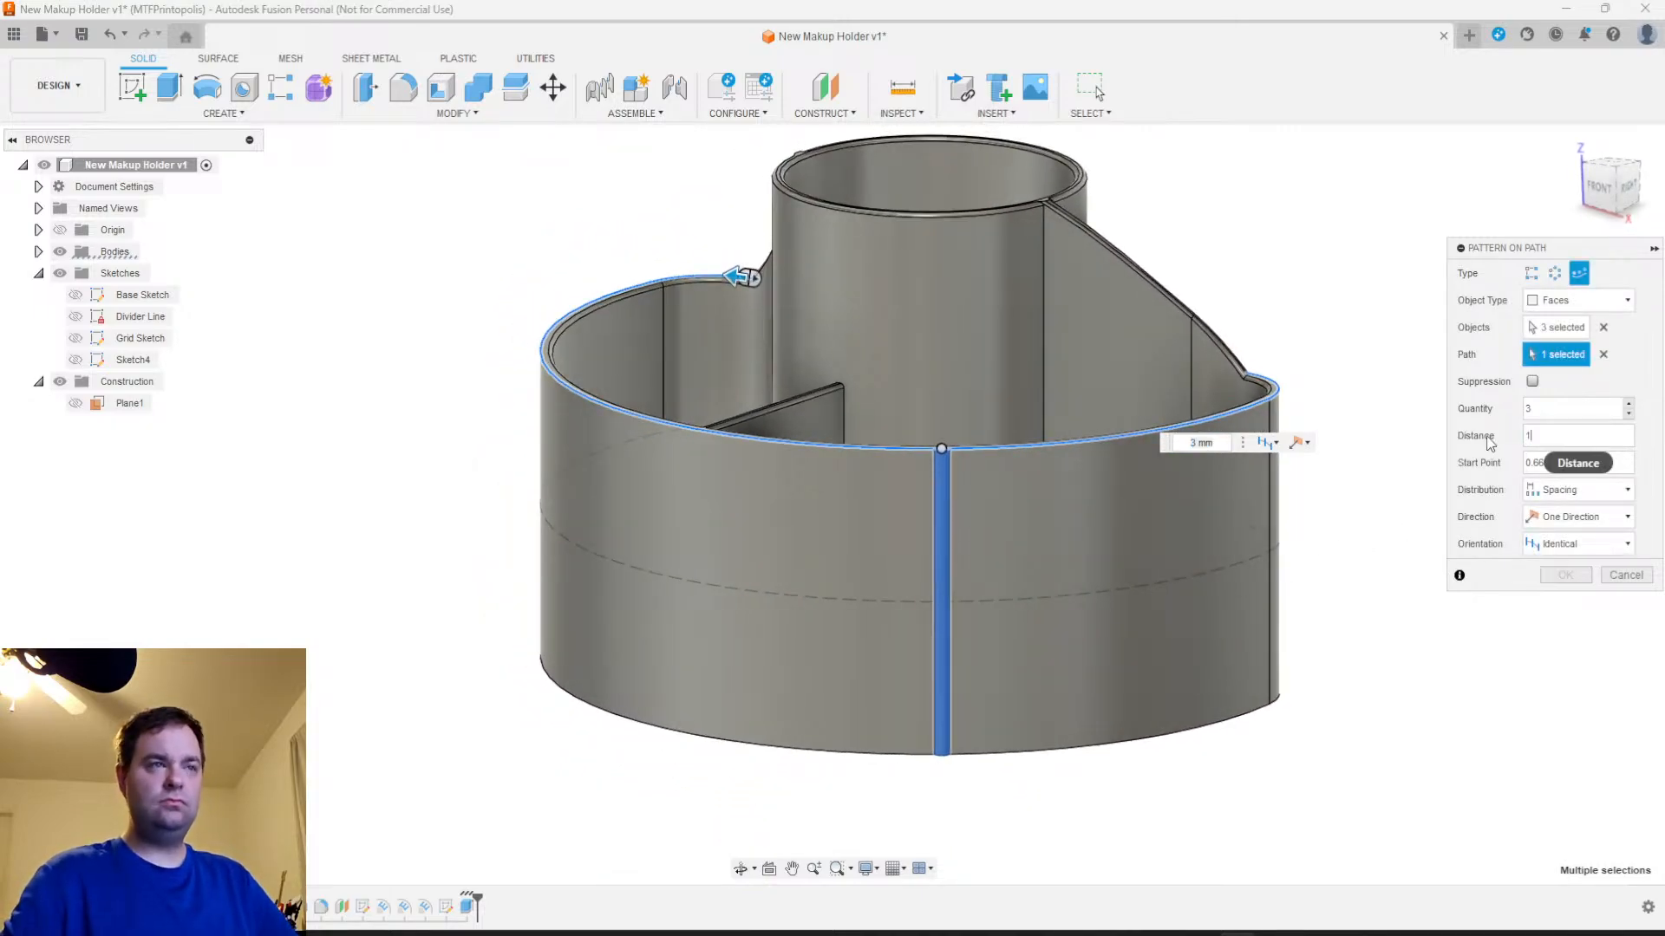
left_click_drag(1548, 436, 1490, 426)
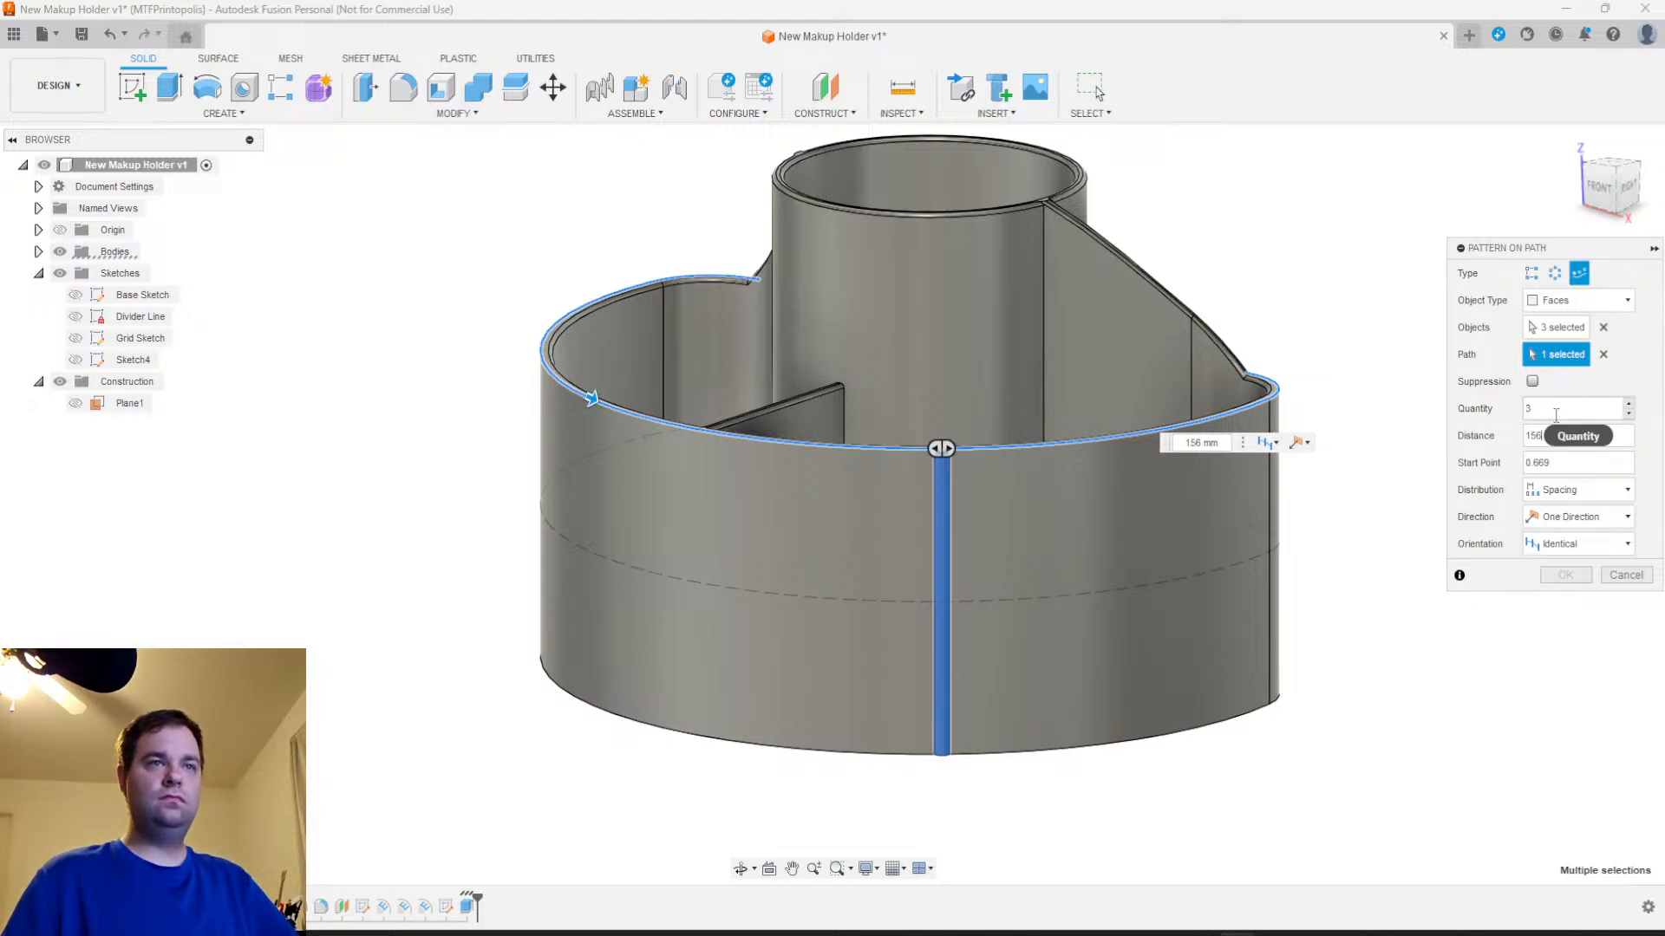
Try the rib pattern with Extent distribution, a quantity of 50 and Symmetric direction
left_click(1571, 491)
left_click(1567, 515)
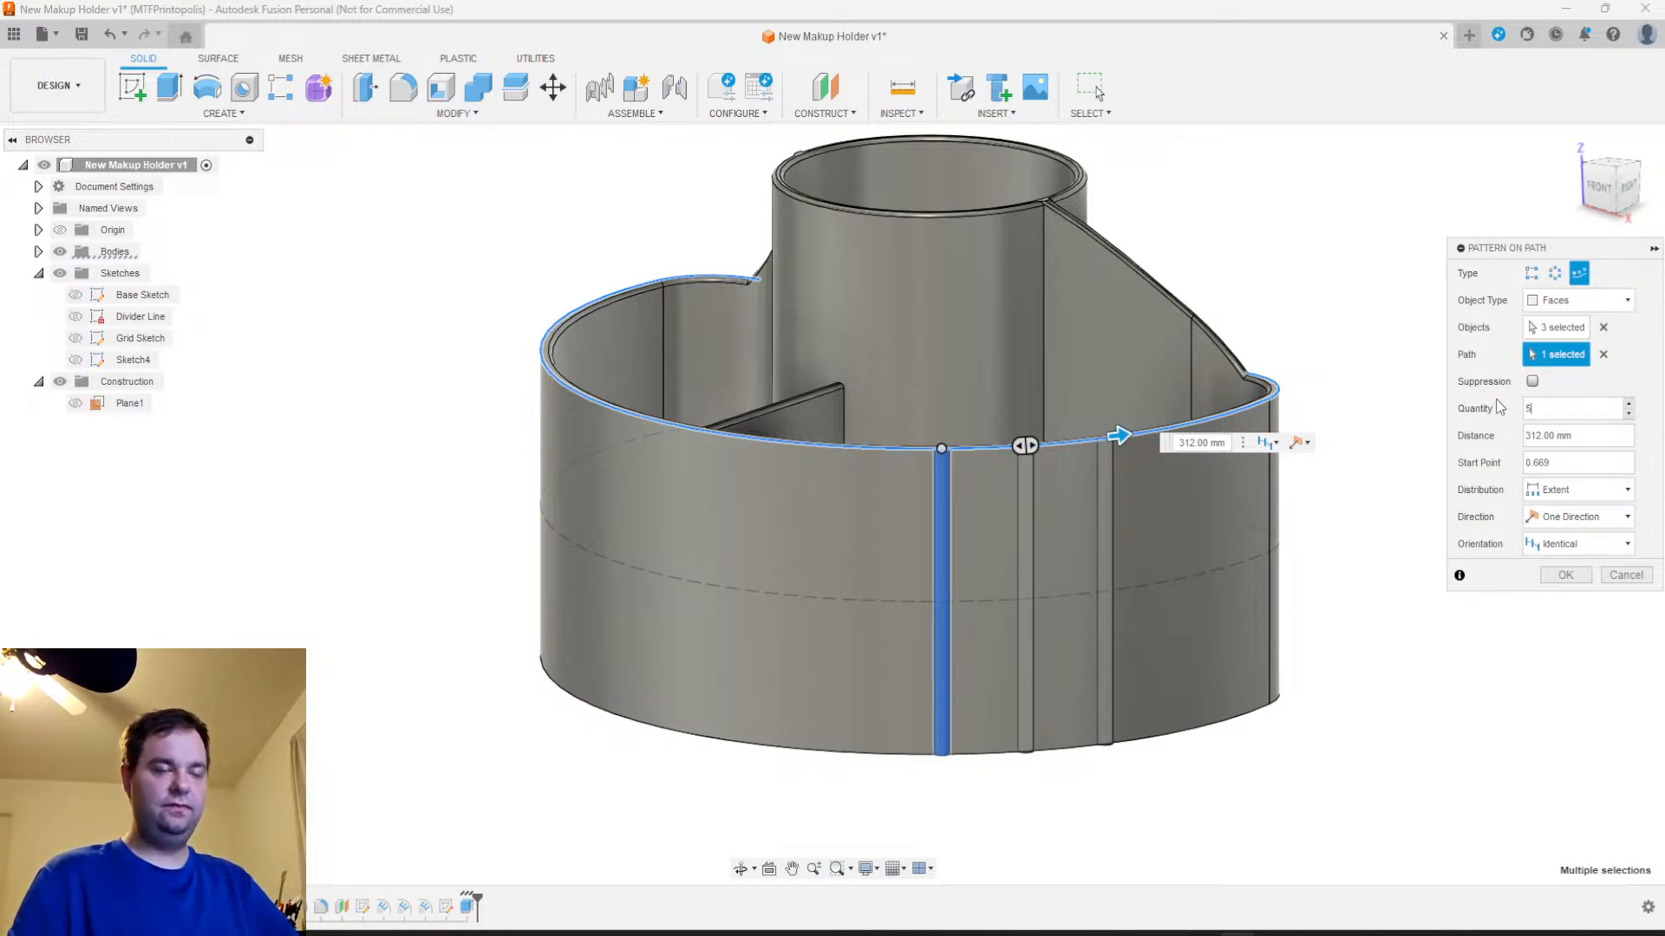
type("0")
left_click(1576, 517)
left_click(1565, 555)
Try stretching the symmetric rib pattern along the outer edge to about 372 mm, and cancel the pattern
middle_click_drag(716, 670, 784, 747)
left_click_drag(1187, 518, 1346, 468)
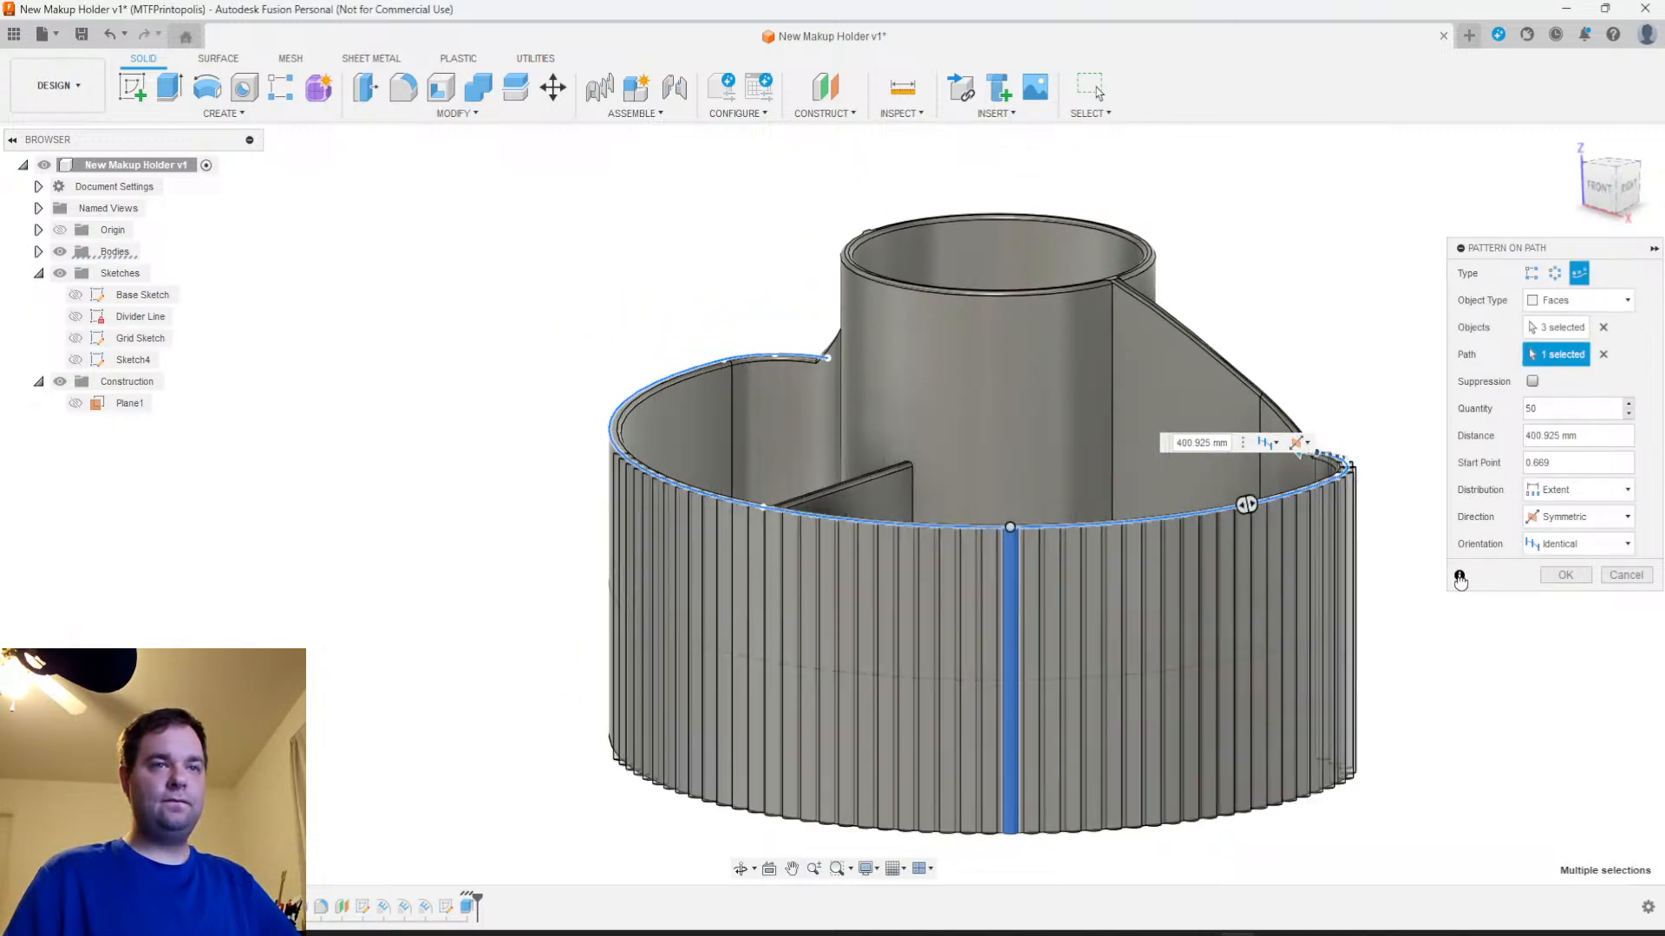
left_click_drag(1458, 587, 1451, 582)
middle_click_drag(1357, 749, 1194, 818, "shift")
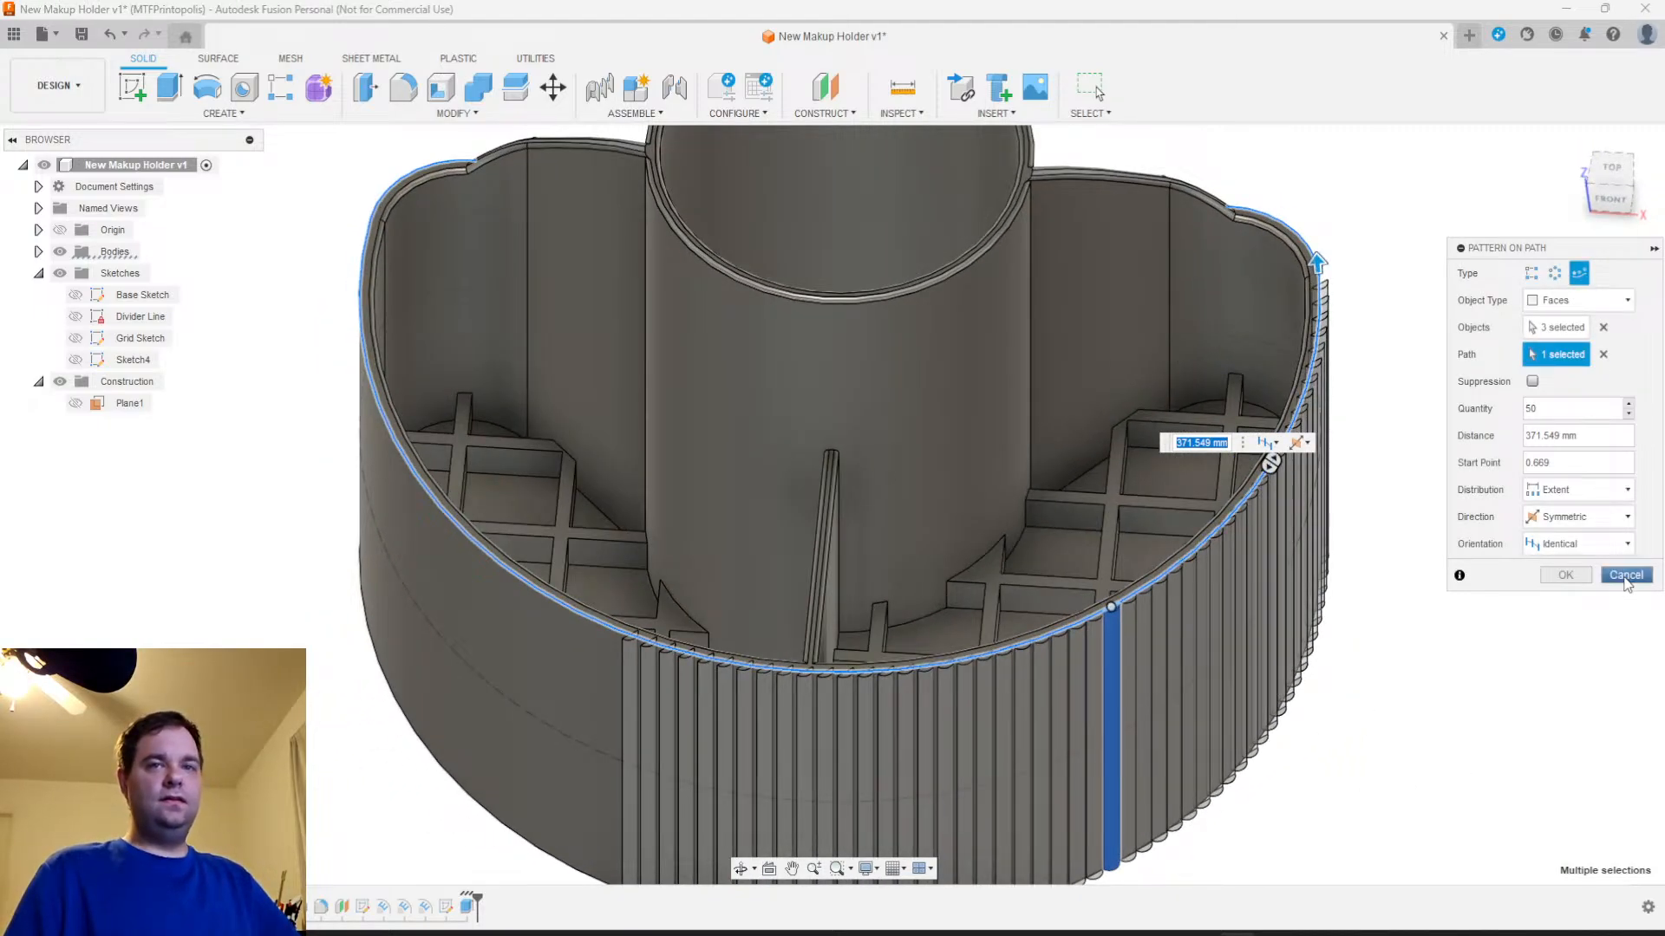
left_click(1626, 579)
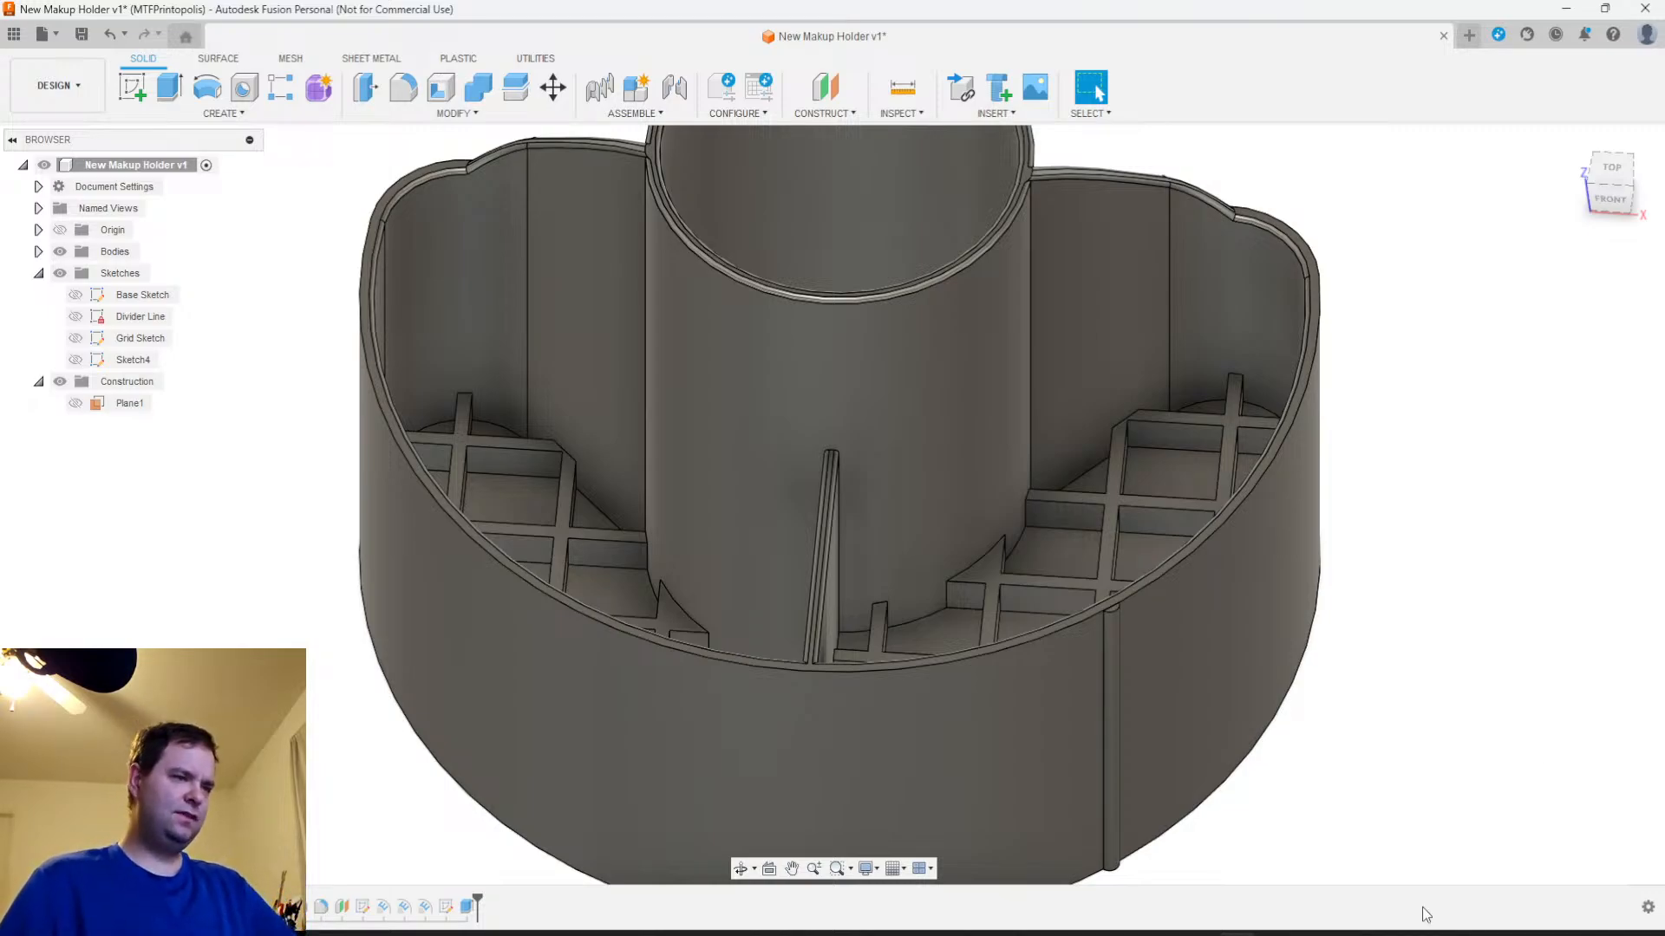
Open the rib profile's sketch, Sketch4, for editing at the lowest point of the holder's outer curve
right_click(447, 912)
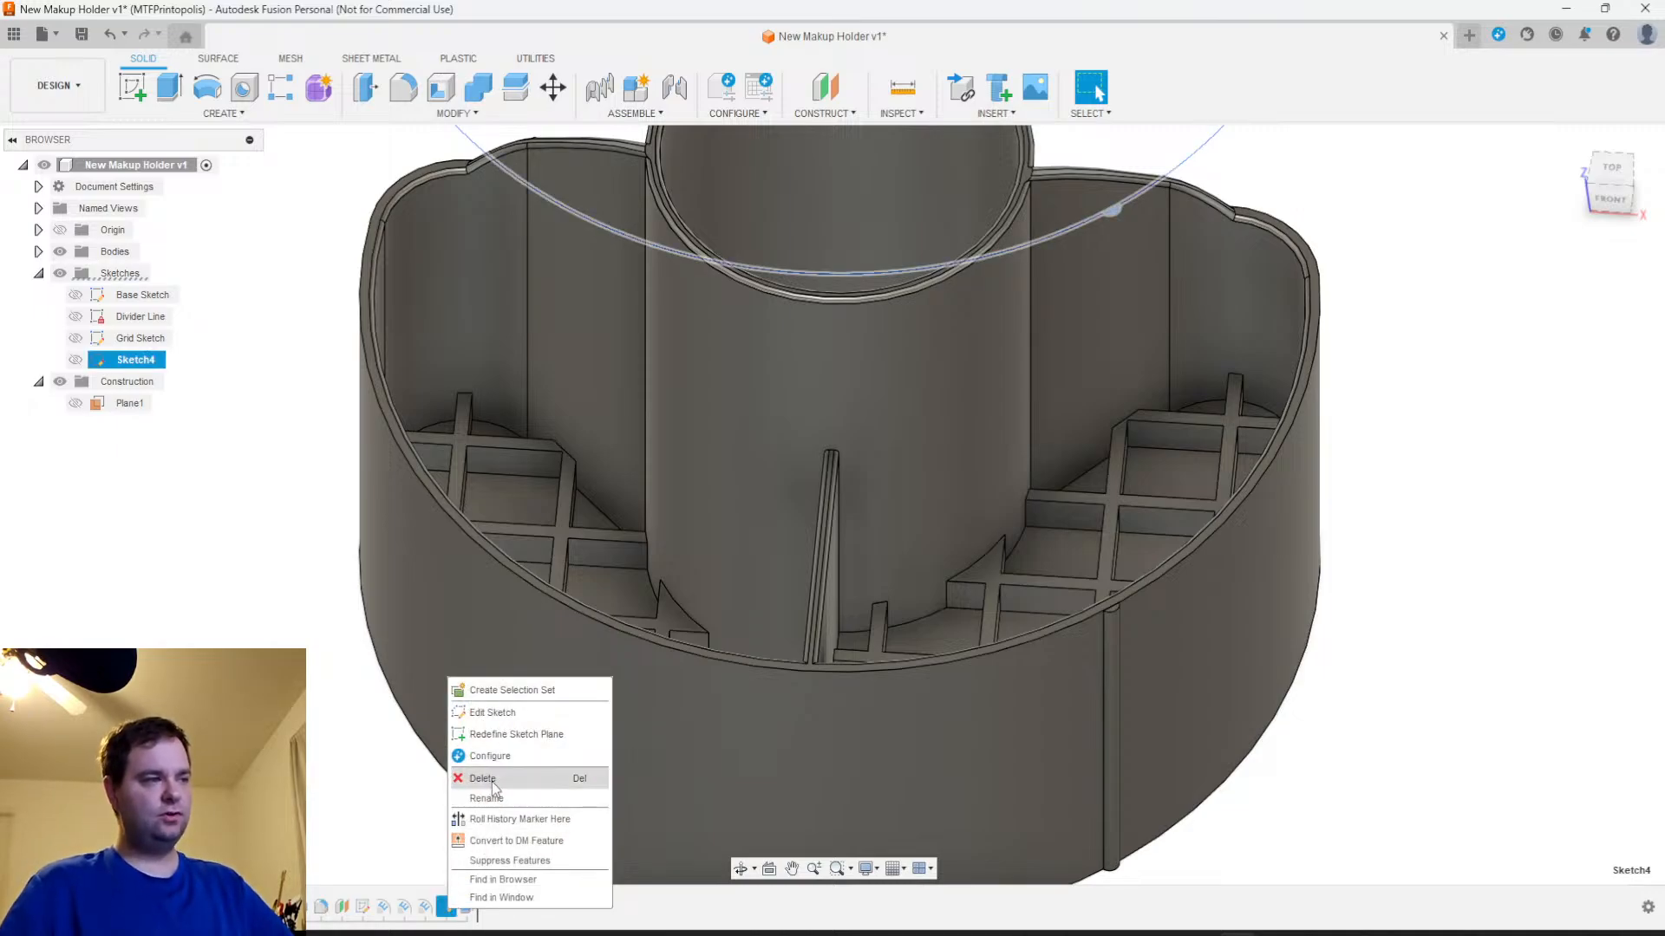
left_click(493, 713)
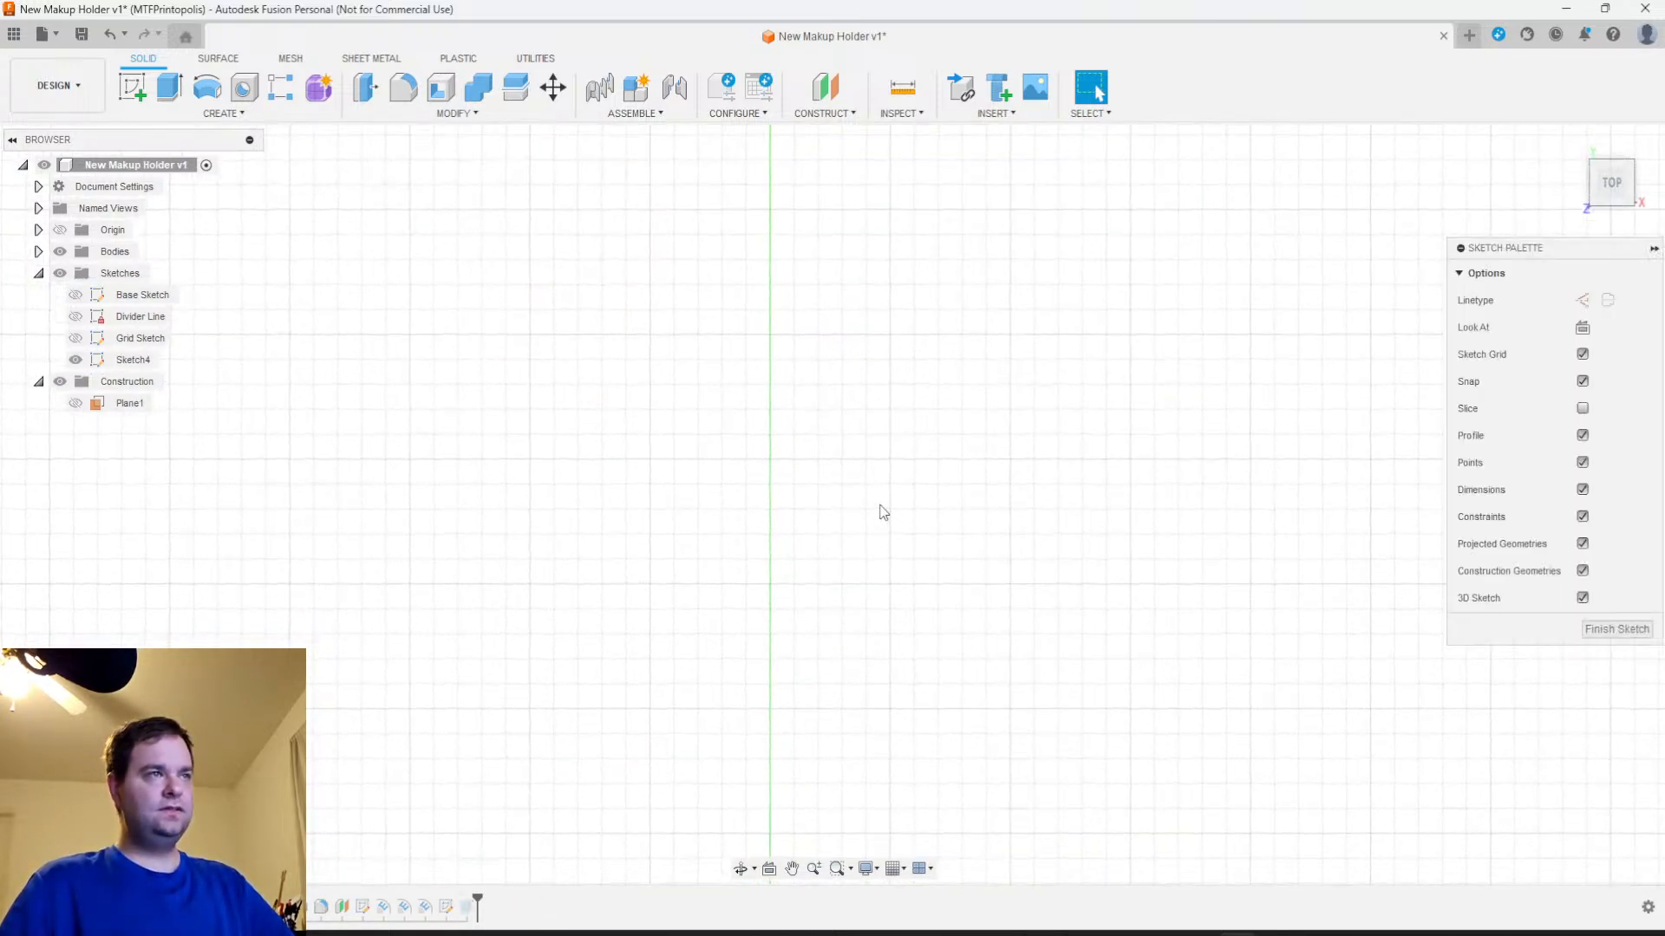
scroll(881, 512, "down", 3)
middle_click_drag(918, 368, 889, 707)
scroll(803, 623, "up", 5)
scroll(803, 559, "up", 3)
mouse_move(795, 509)
middle_mouse_down()
mouse_move(834, 690)
mouse_move(821, 669)
mouse_move(858, 639)
middle_mouse_up()
scroll(818, 701, "up", 2)
scroll(841, 642, "up", 3)
scroll(825, 613, "down", 2)
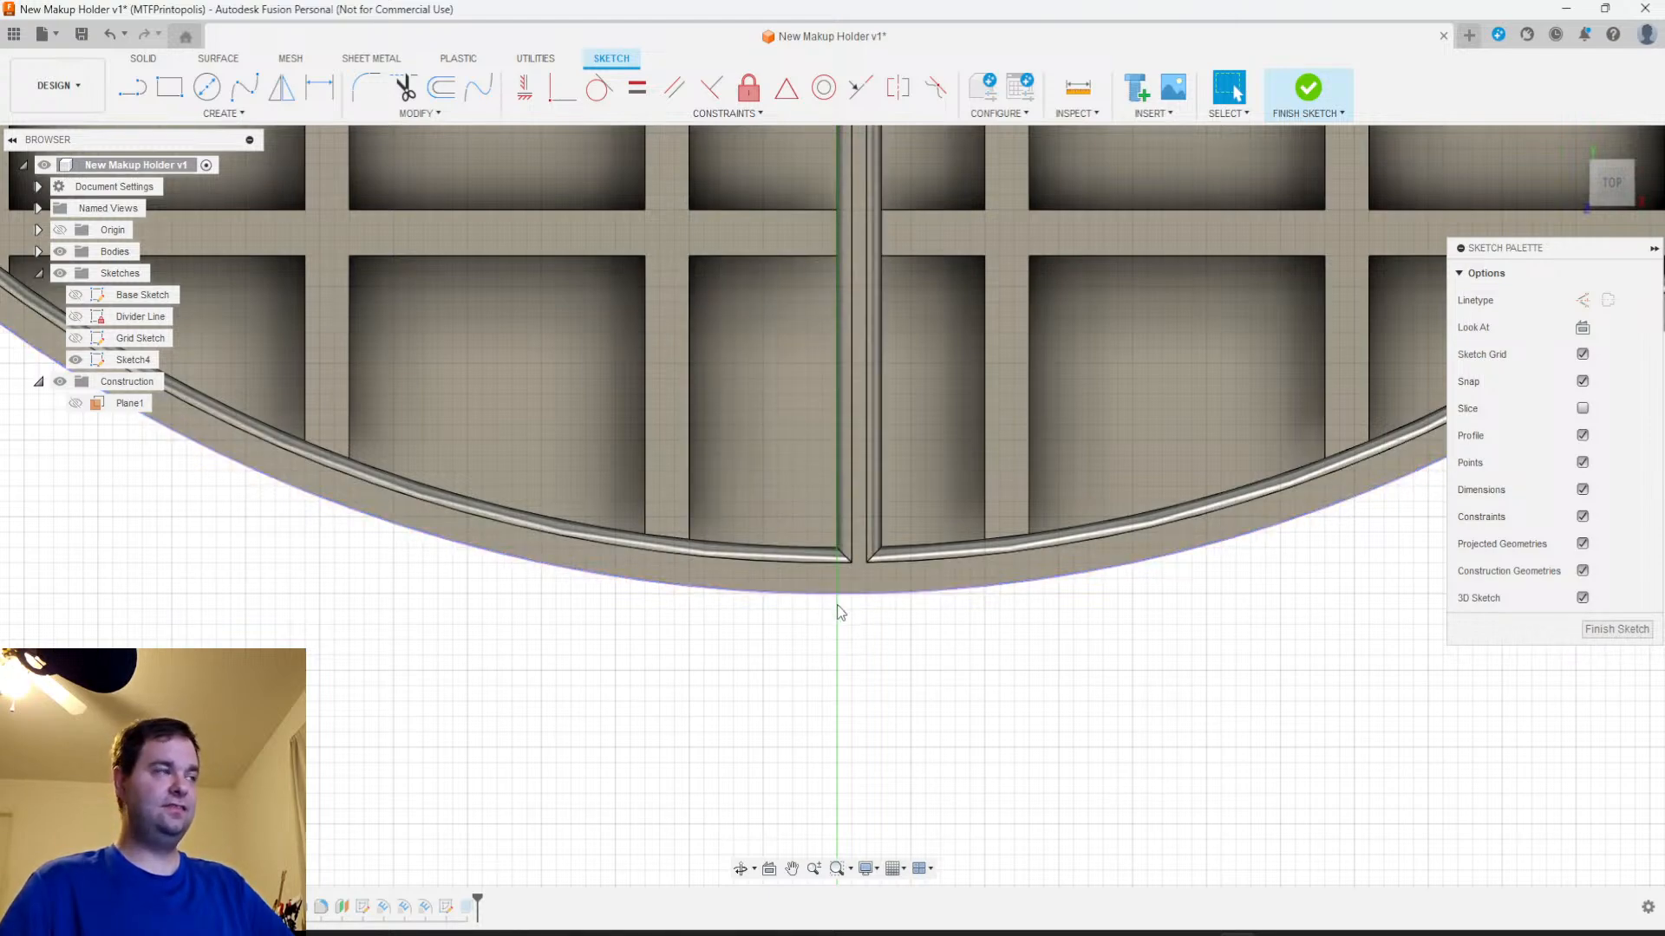
left_click(191, 113)
mouse_move(162, 189)
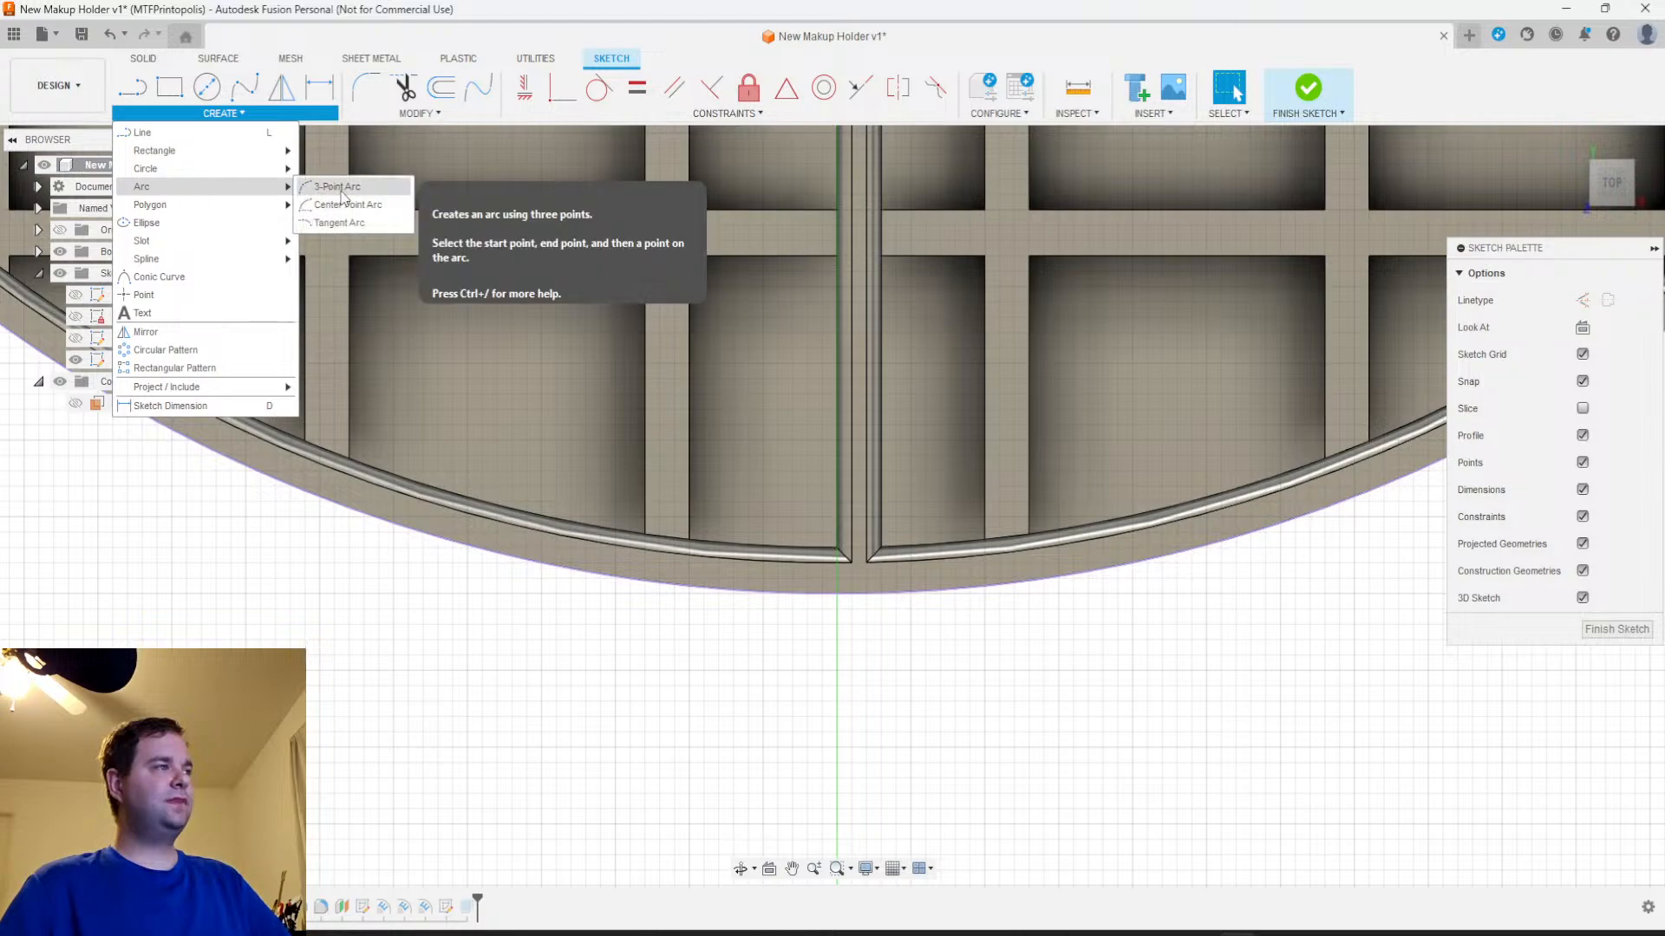
left_click(340, 191)
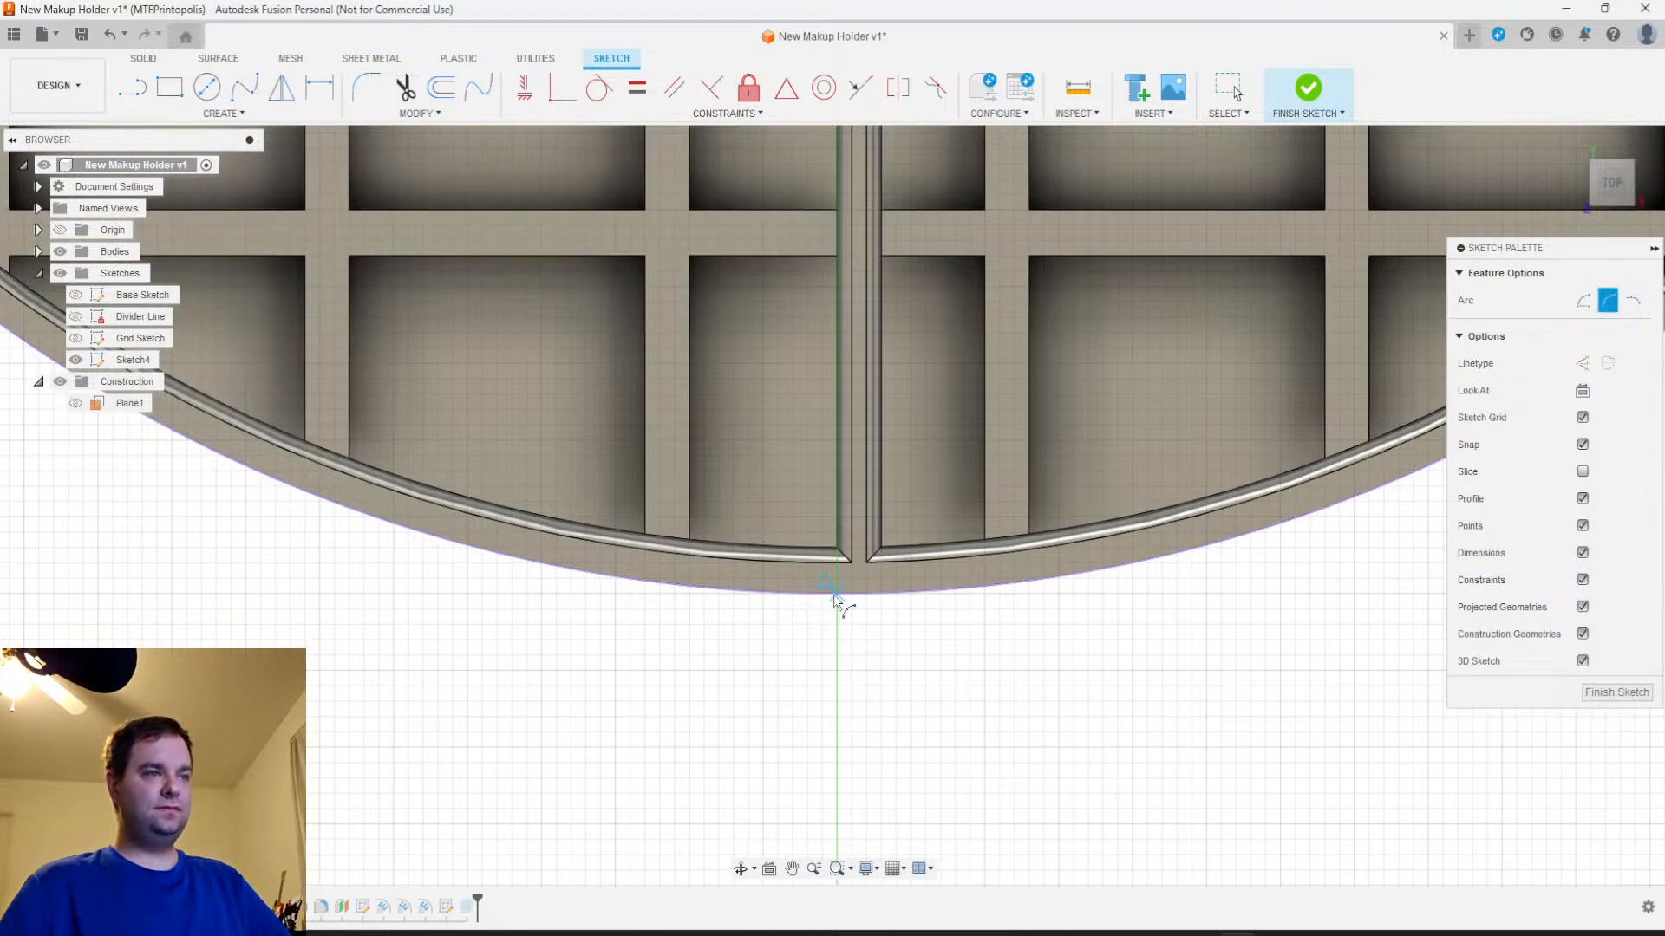
key("Escape")
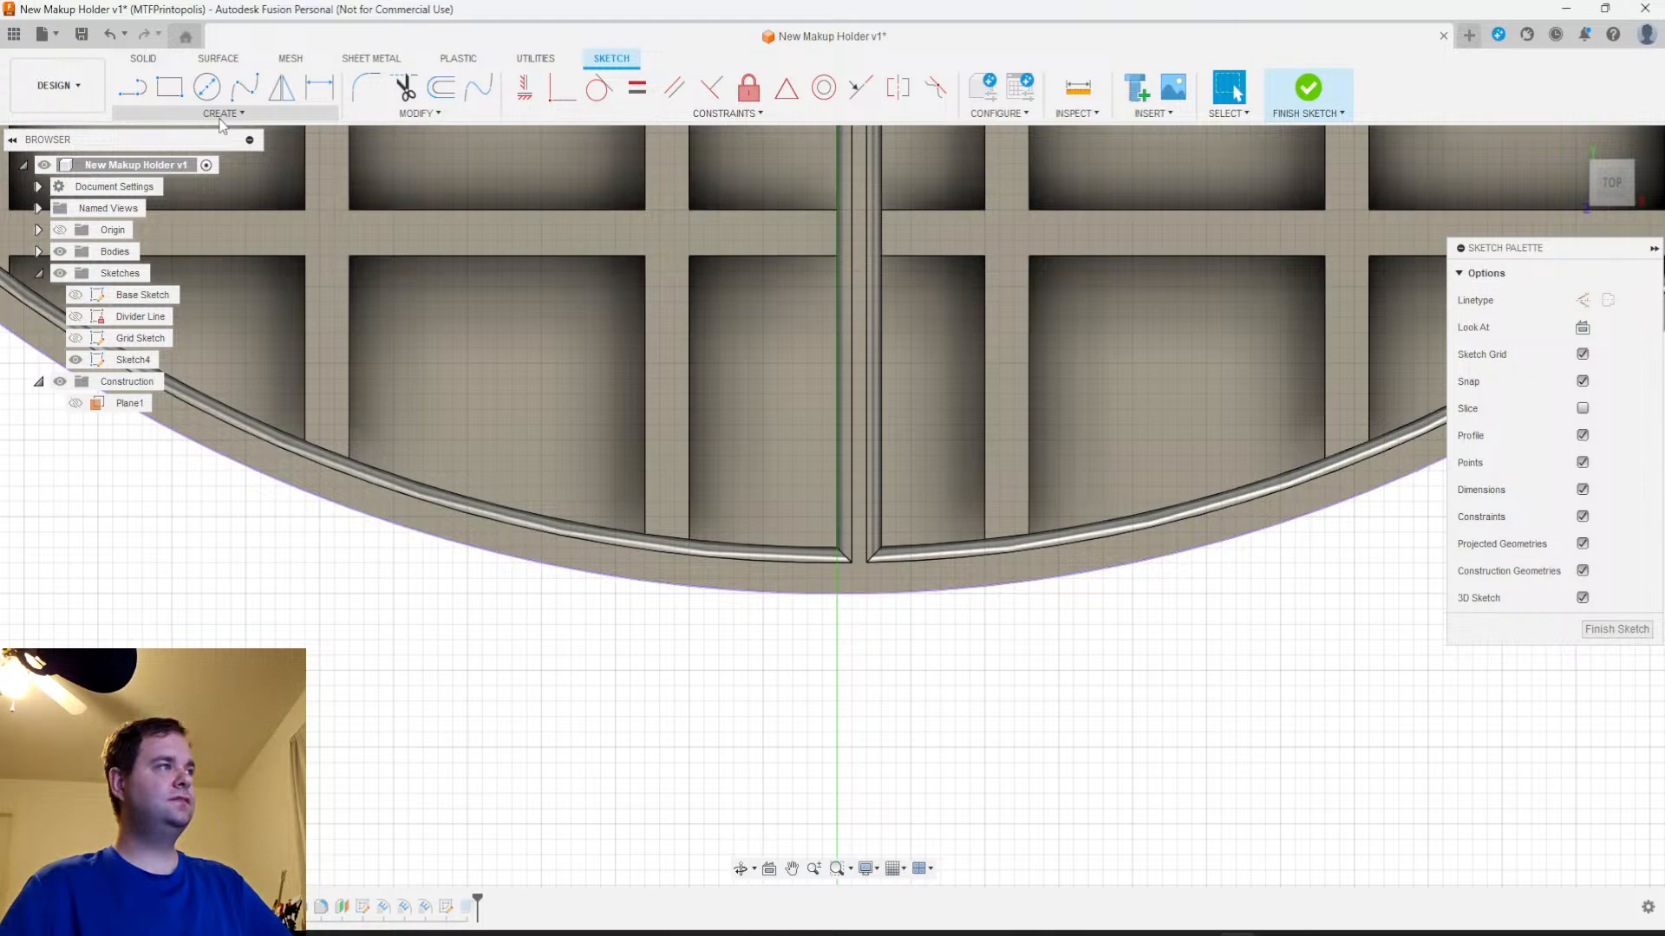
Draw a short vertical construction line outward from the lowest point of the holder's outer edge along the centre axis
left_click(136, 89)
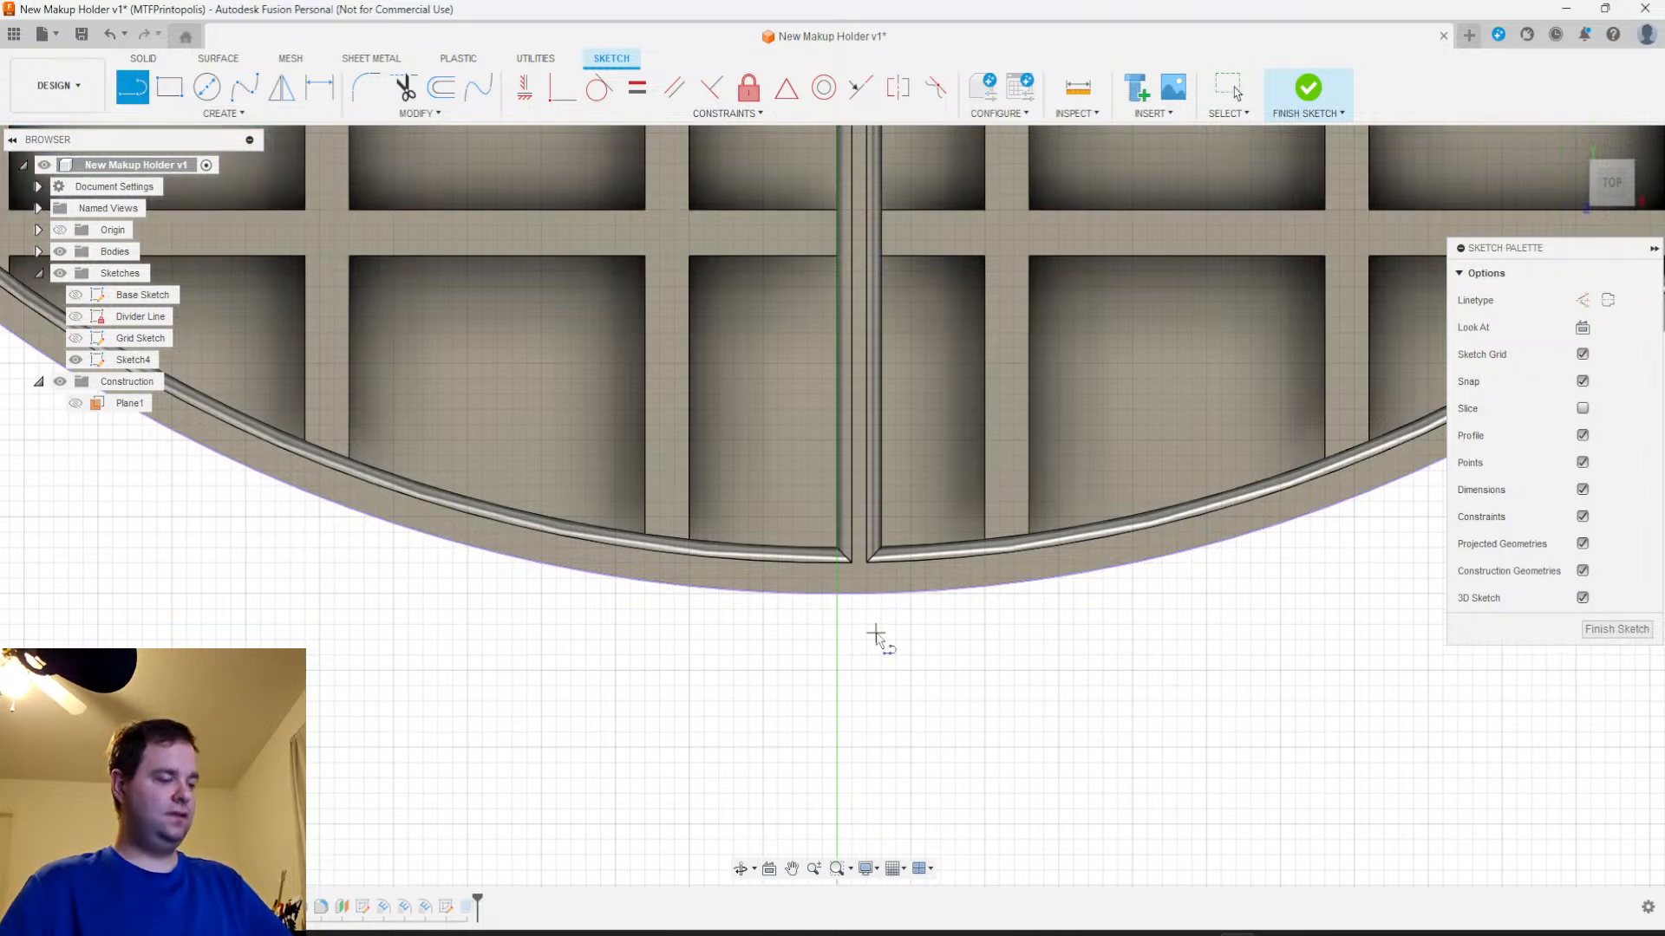
key("x")
left_click(837, 595)
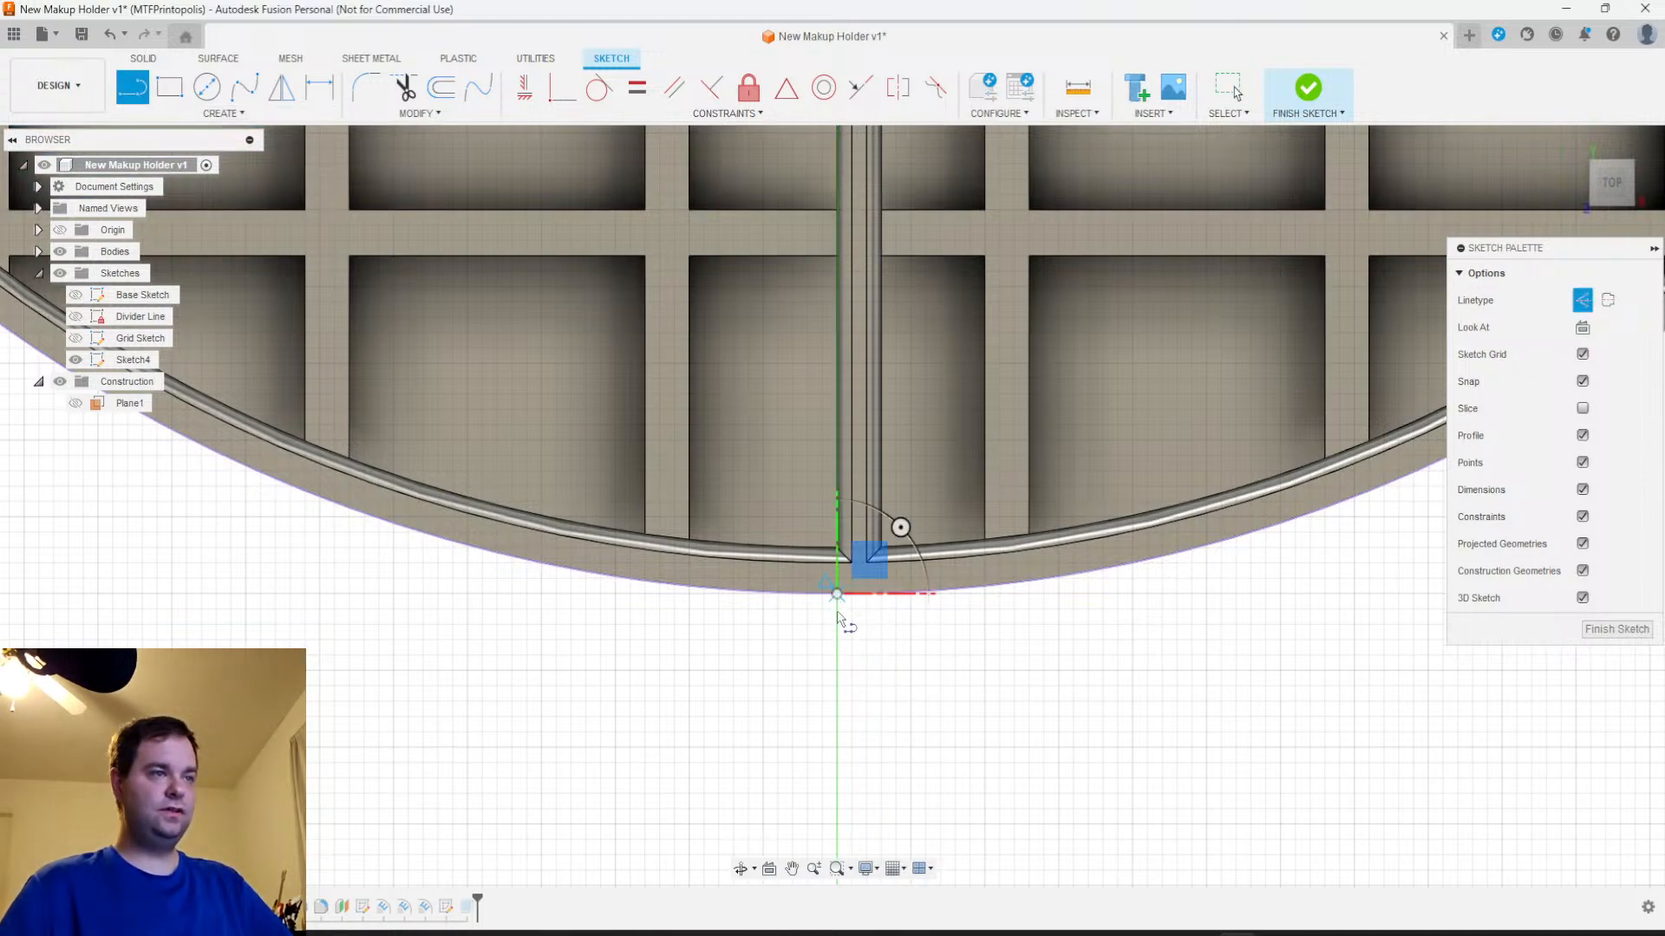
left_click(836, 639)
key("Escape")
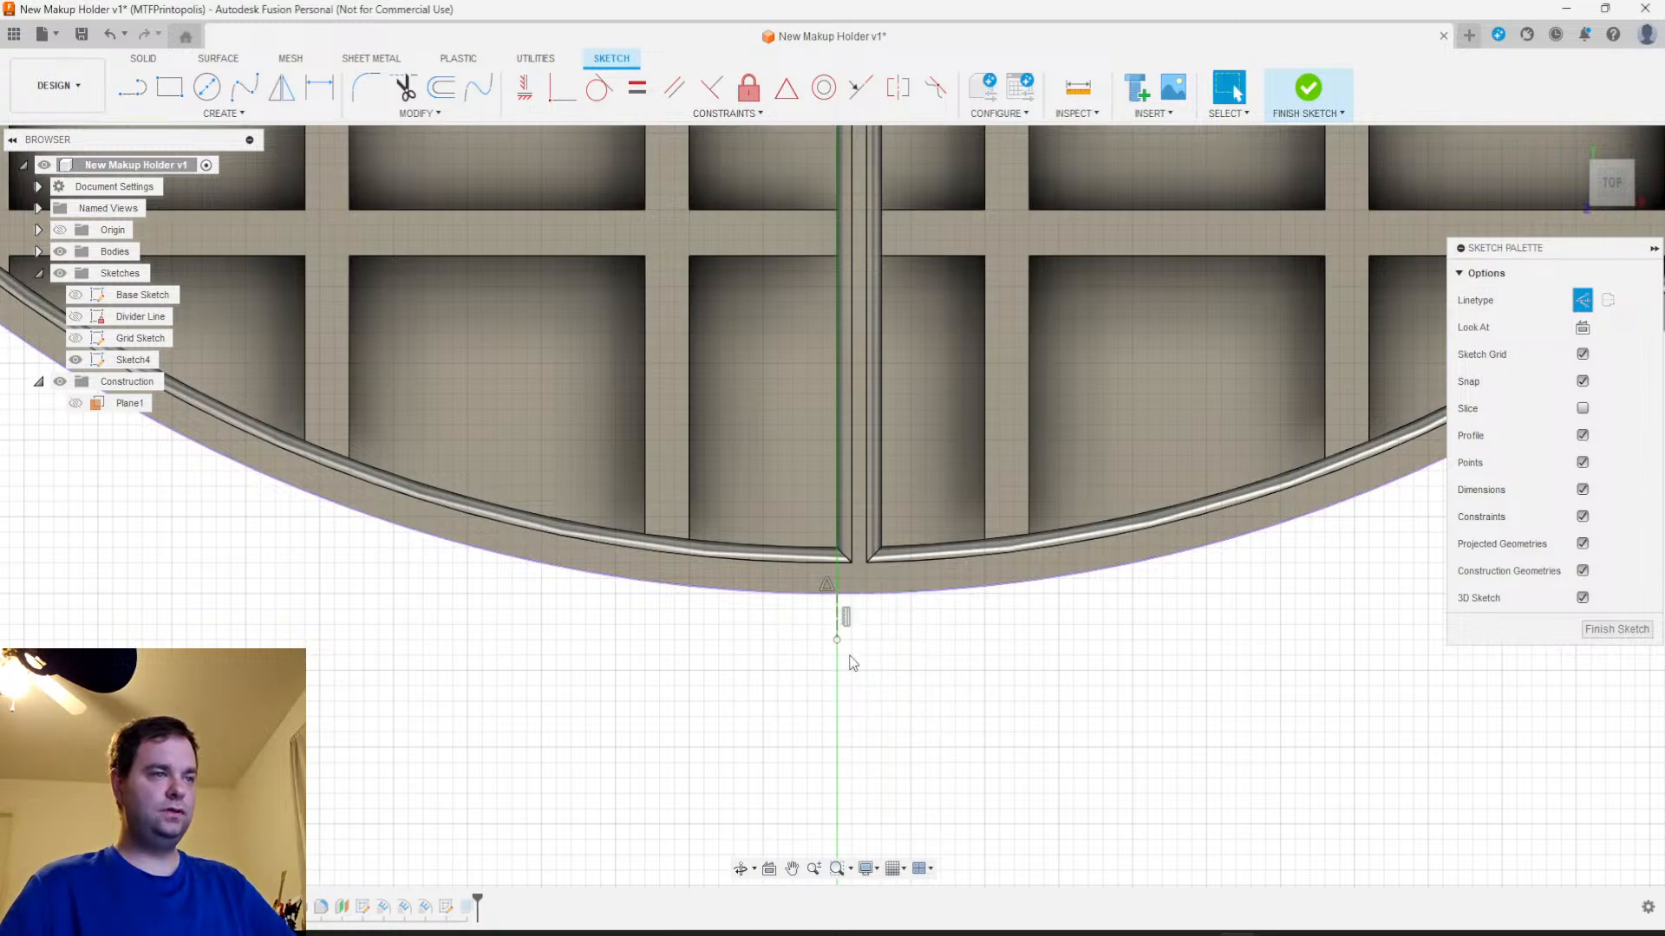
Try to draw a 3-point arc on the outer edge, spanning the vertical construction line
scroll(837, 640, "up", 3)
left_click(223, 113)
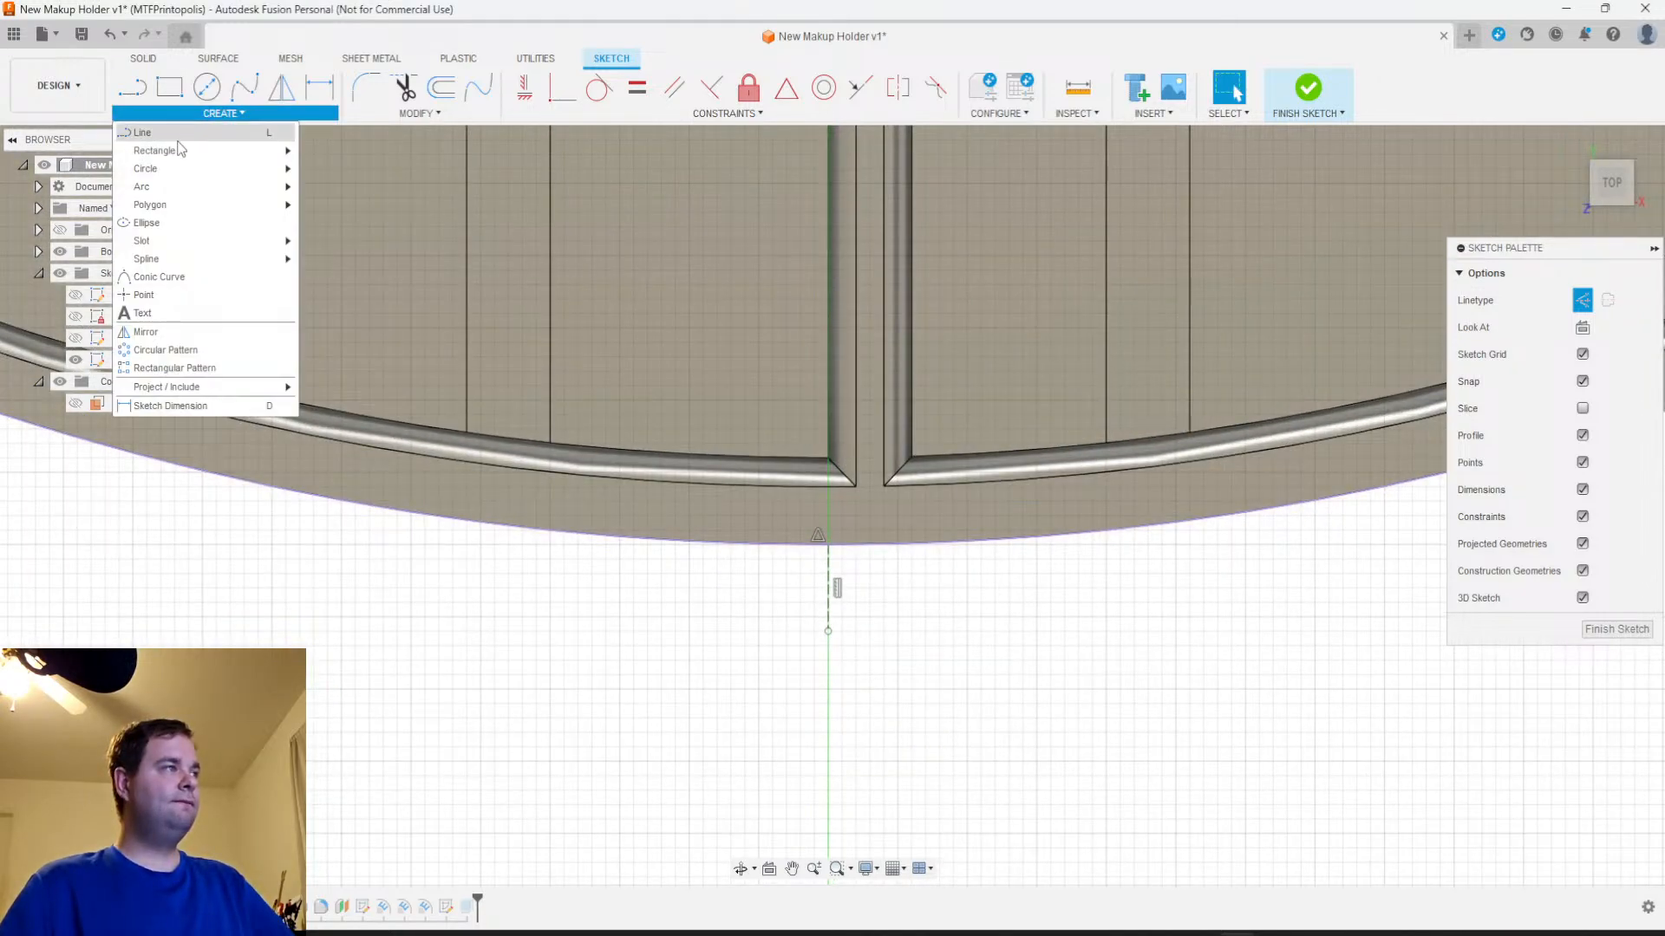
mouse_move(160, 187)
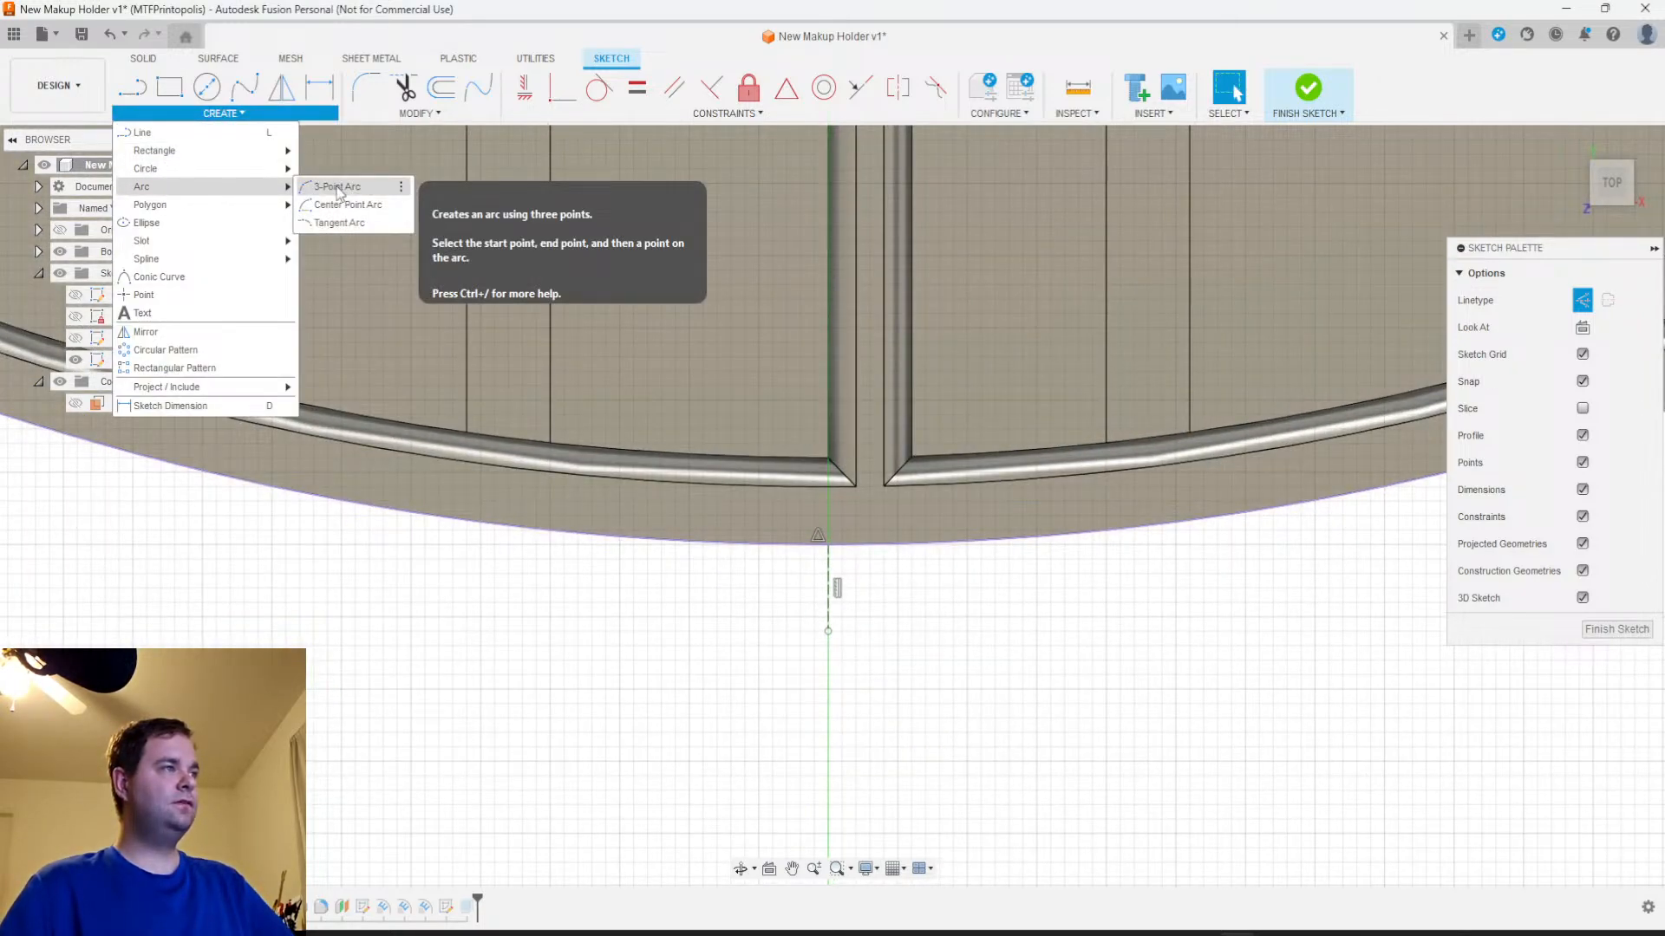
left_click(338, 188)
left_click(800, 545)
left_click(864, 478)
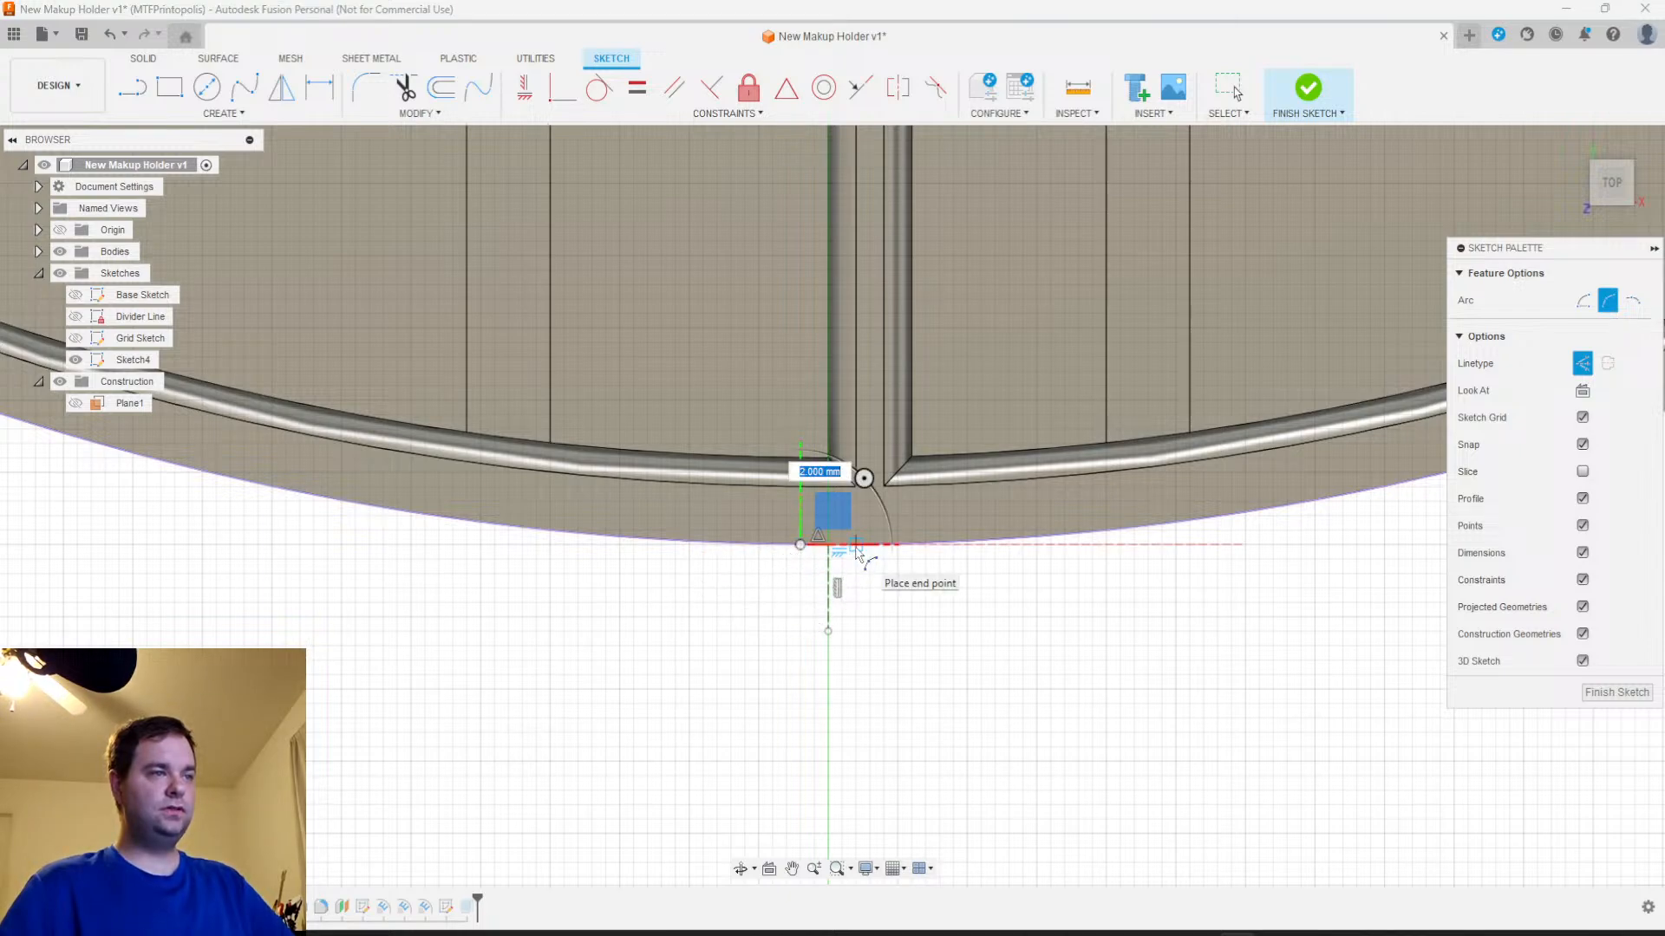
scroll(857, 549, "up", 5)
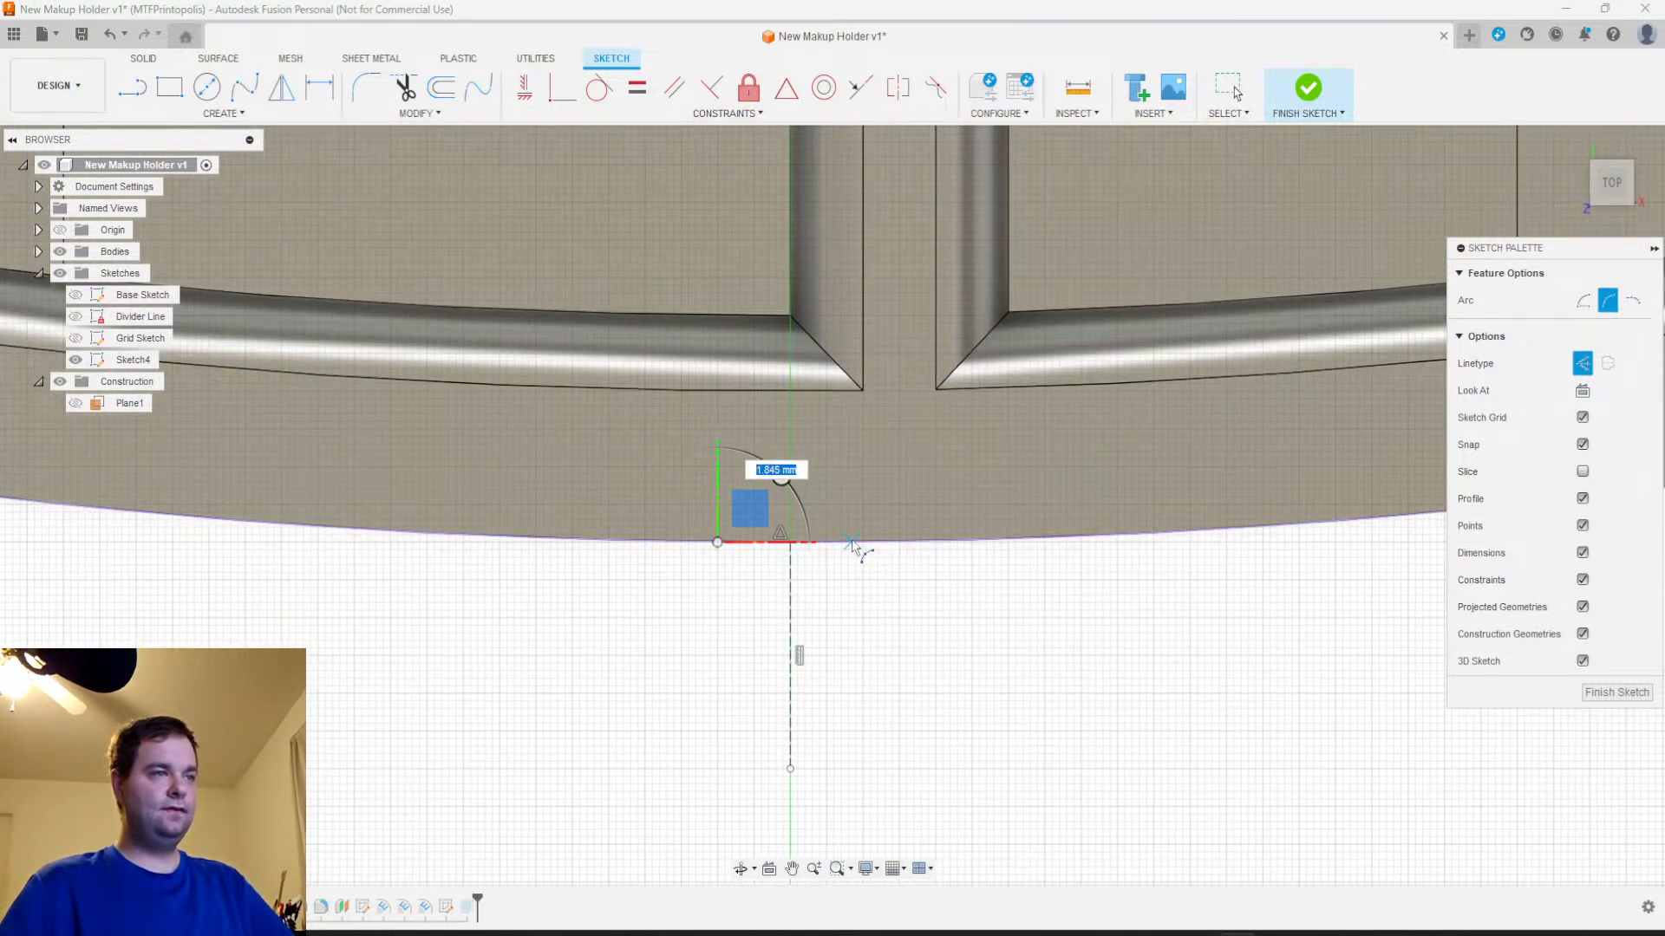
key("Escape")
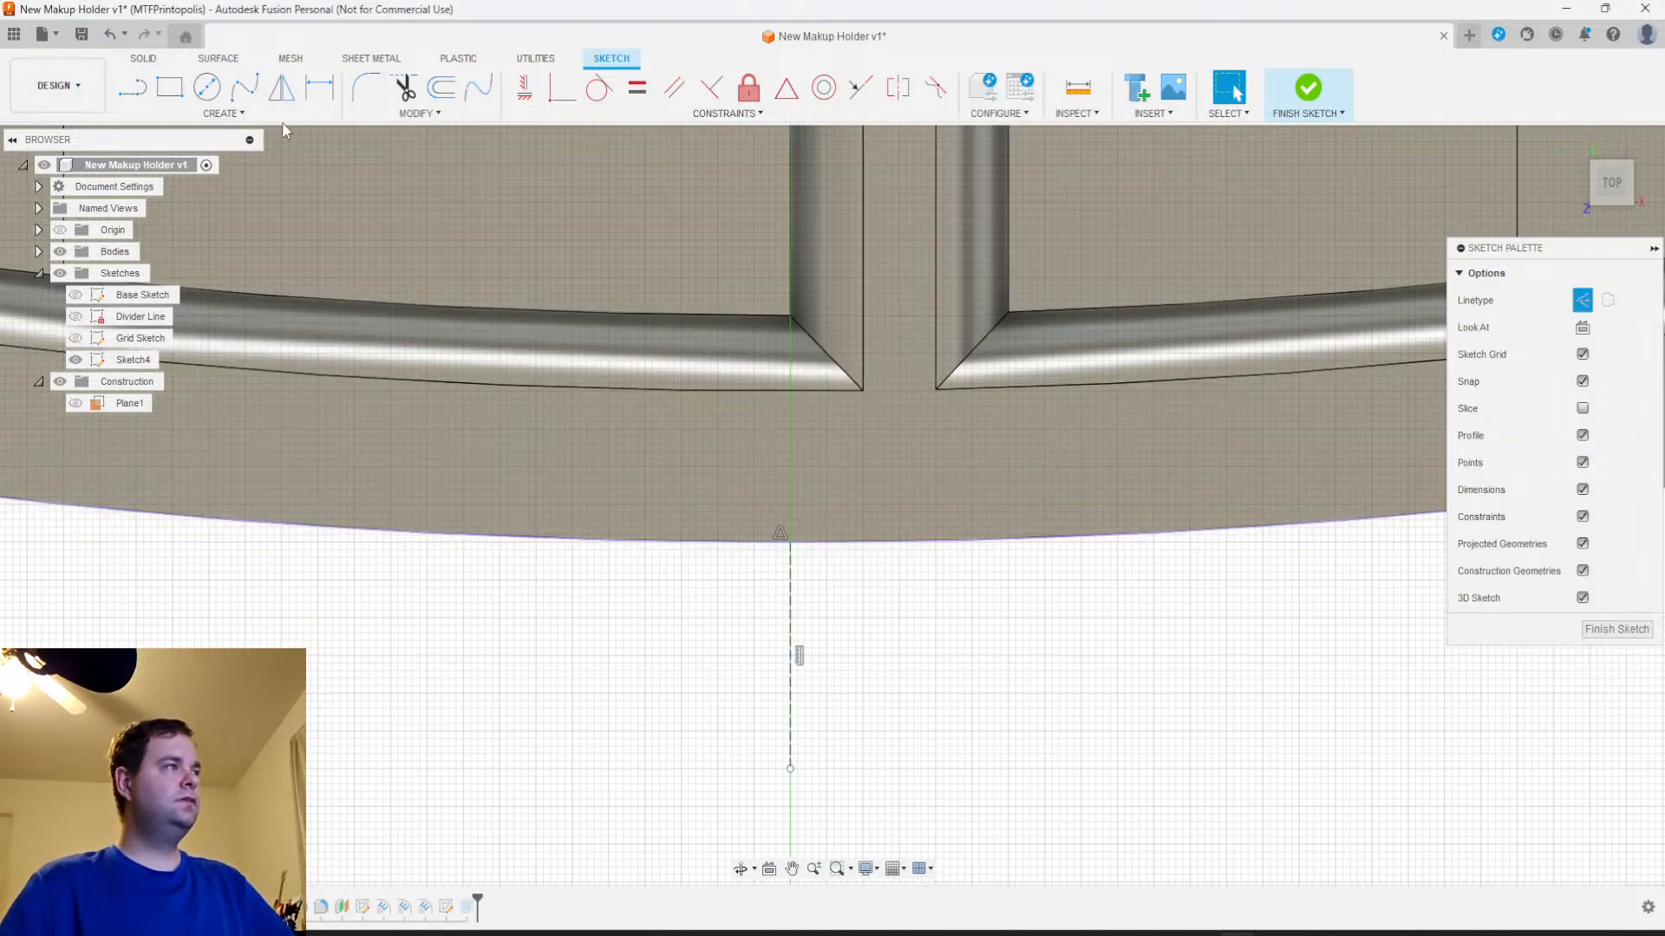
Draw a 2 mm horizontal construction line from the vertical construction line's start point on the outer edge
key("l")
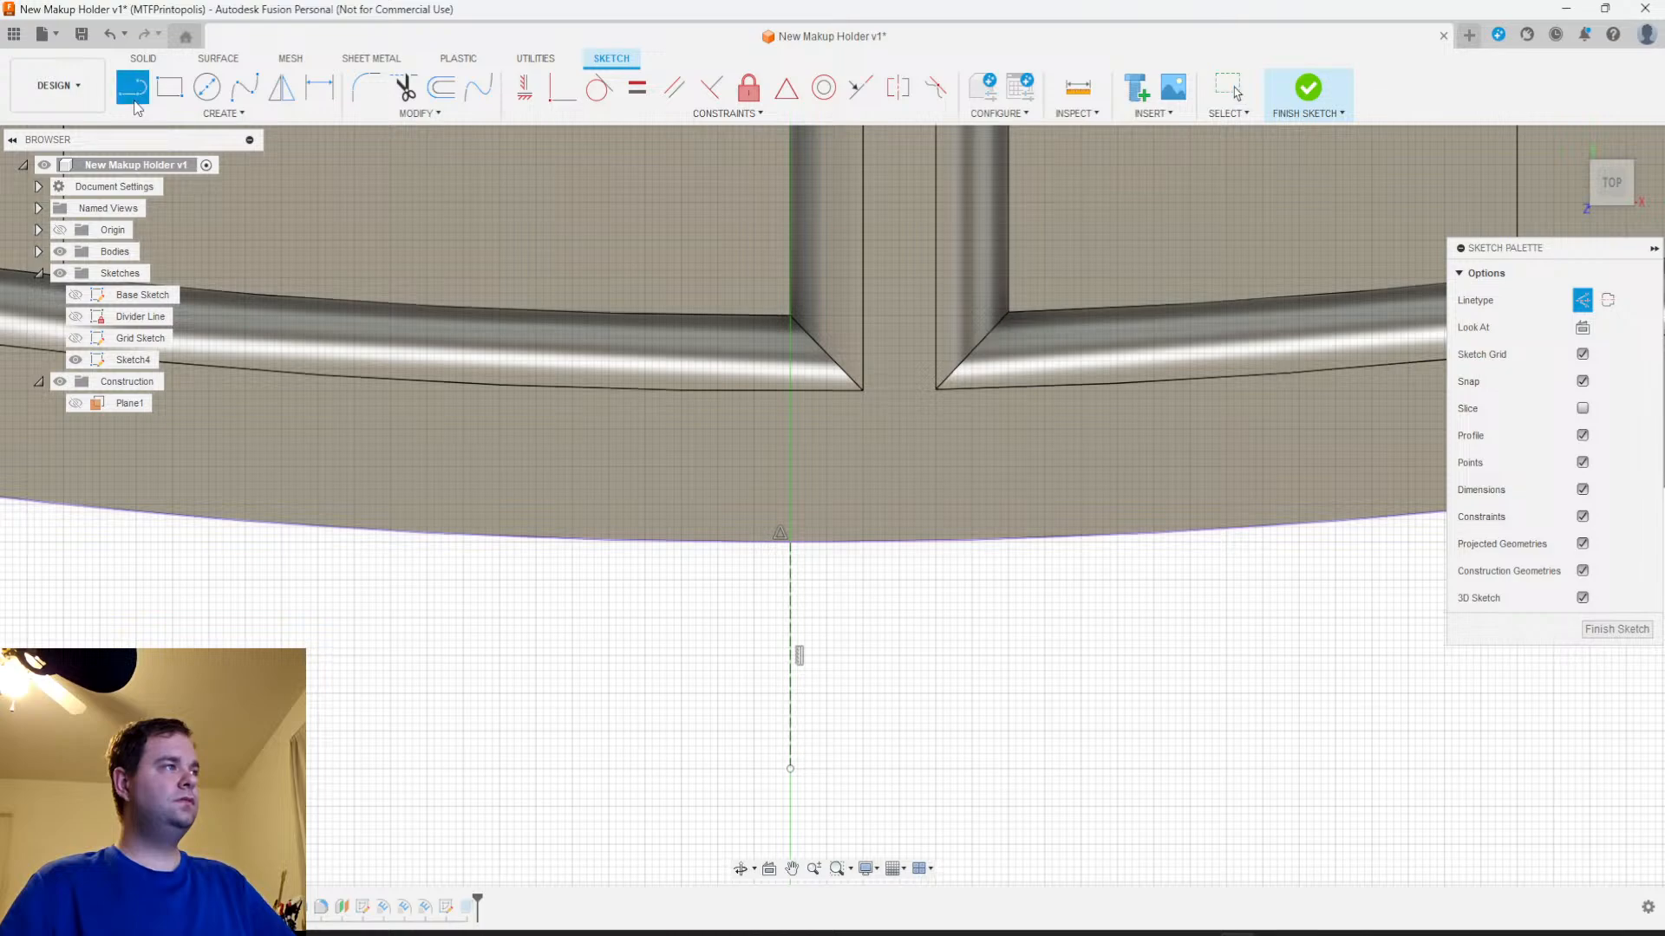
left_click(790, 543)
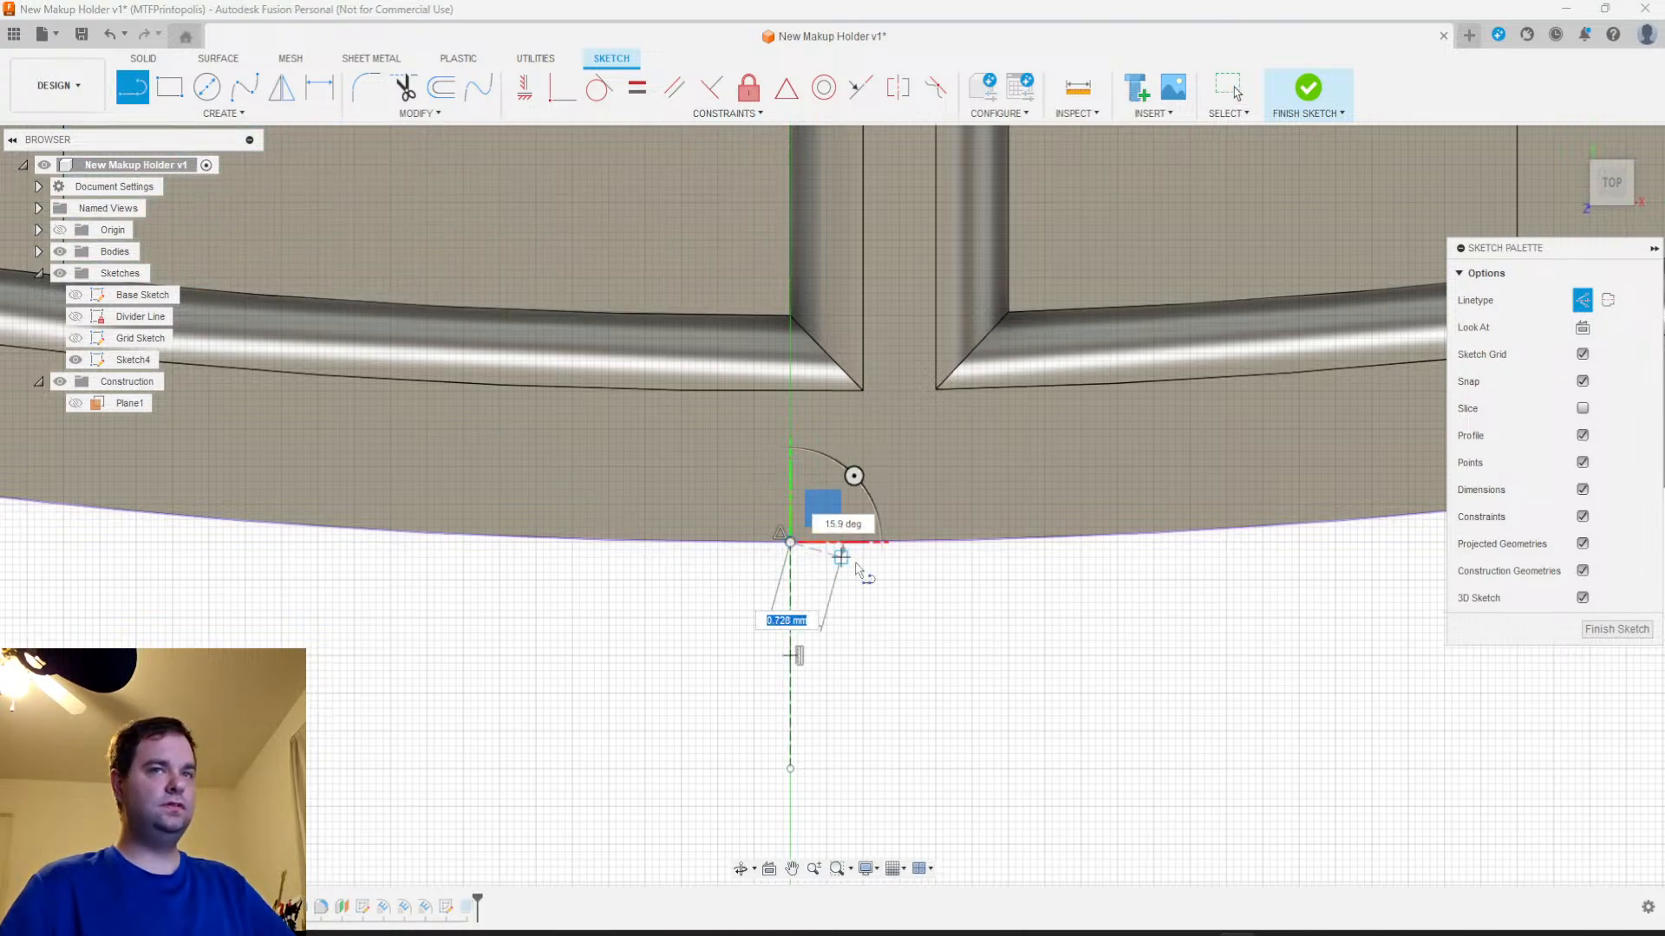
type("2")
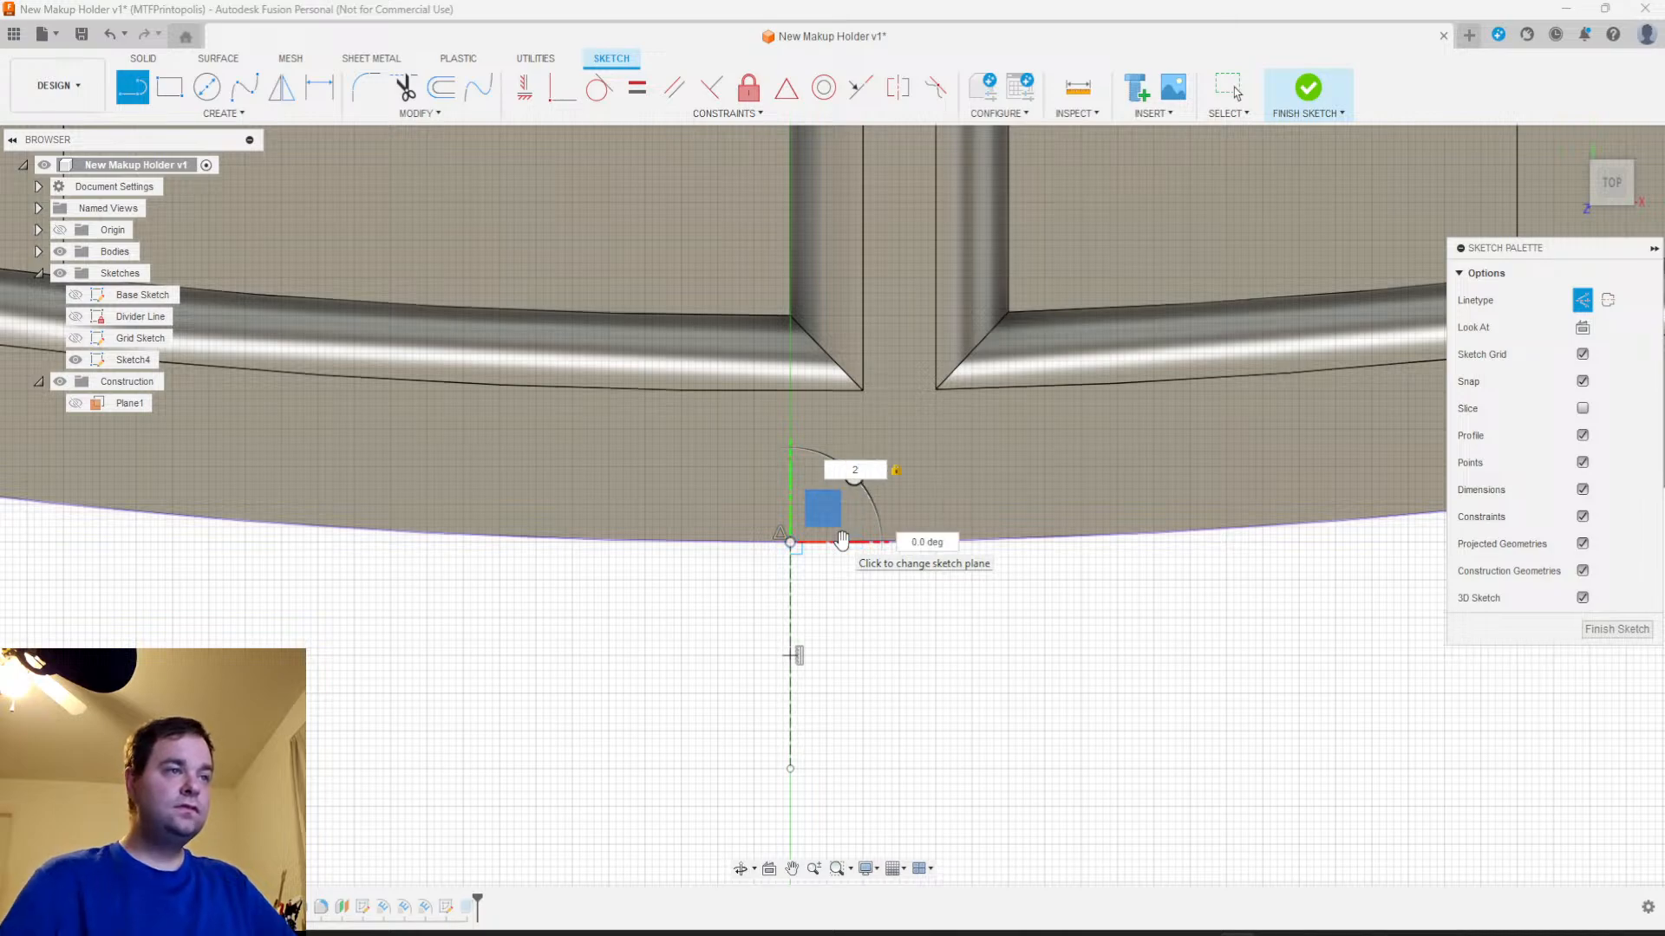
scroll(846, 544, "up", 3)
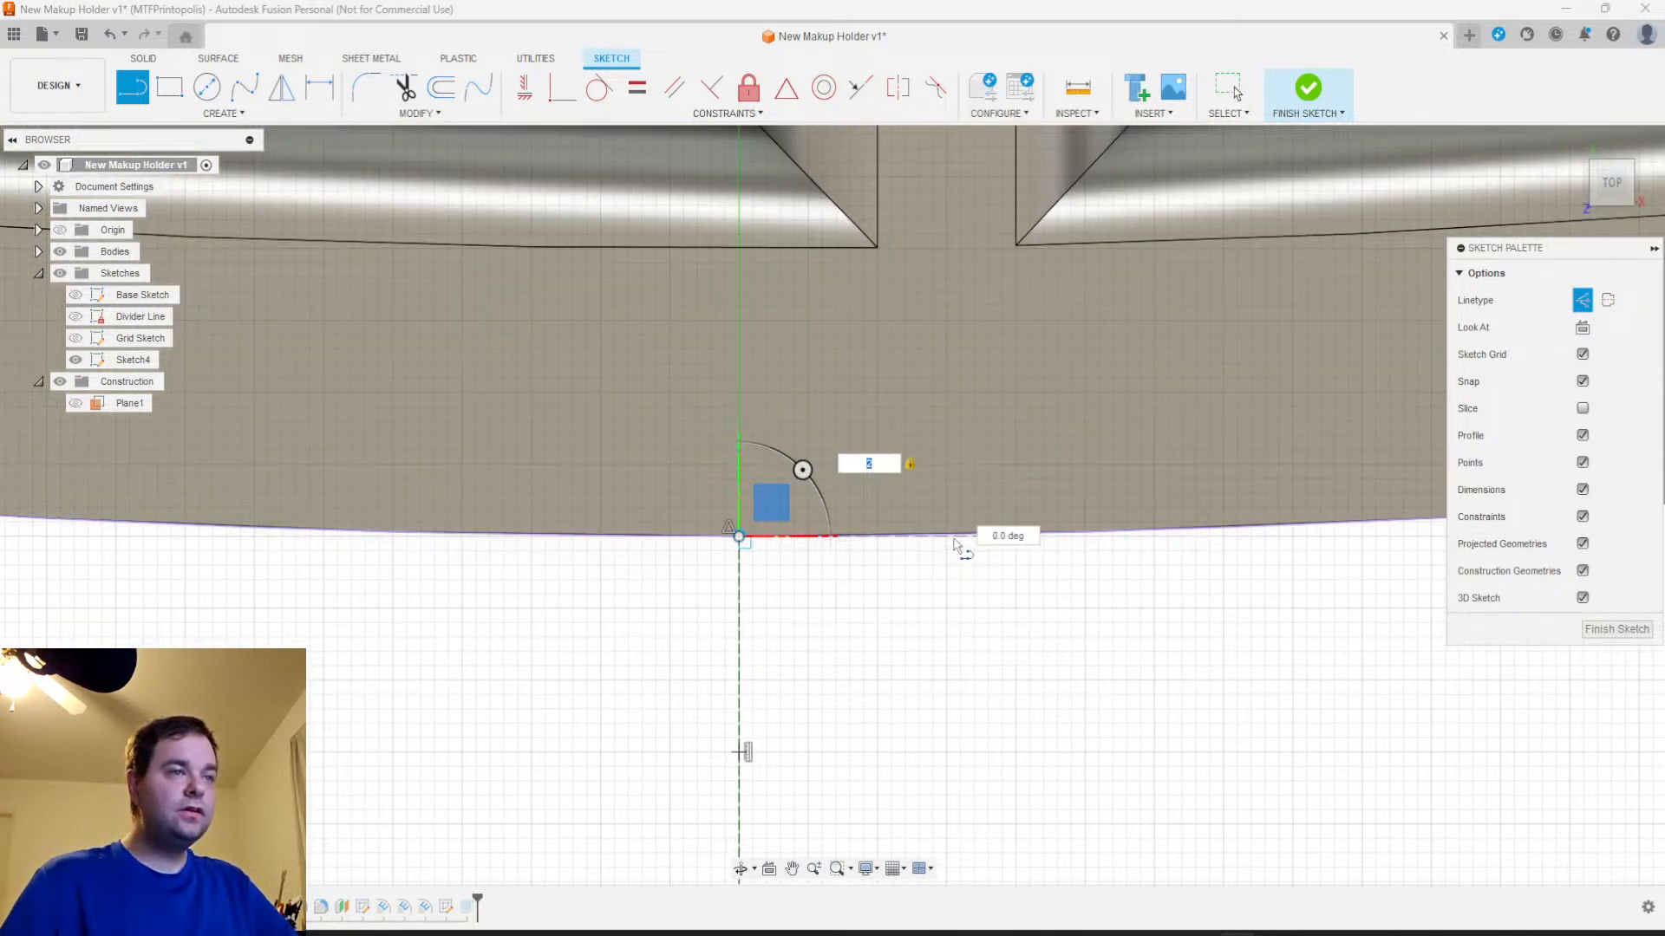
key("Return")
key("Escape")
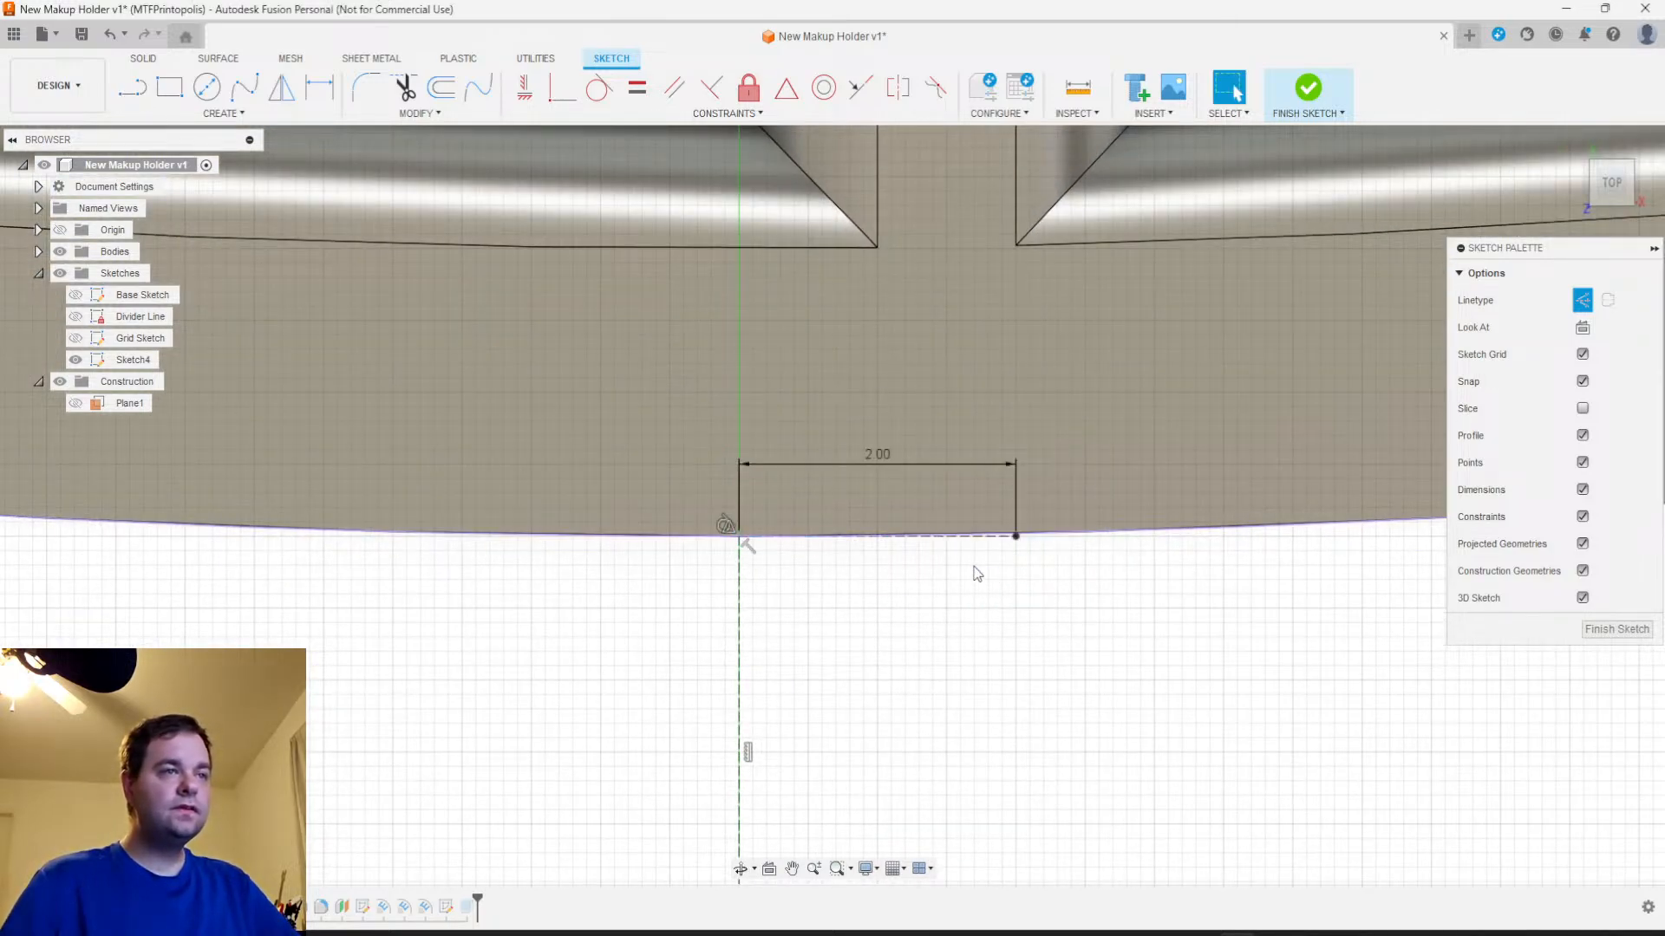
Try a 3-point arc from the horizontal construction line's free end with a 4 mm span across the centre axis
left_click(222, 114)
mouse_move(147, 186)
left_click(334, 187)
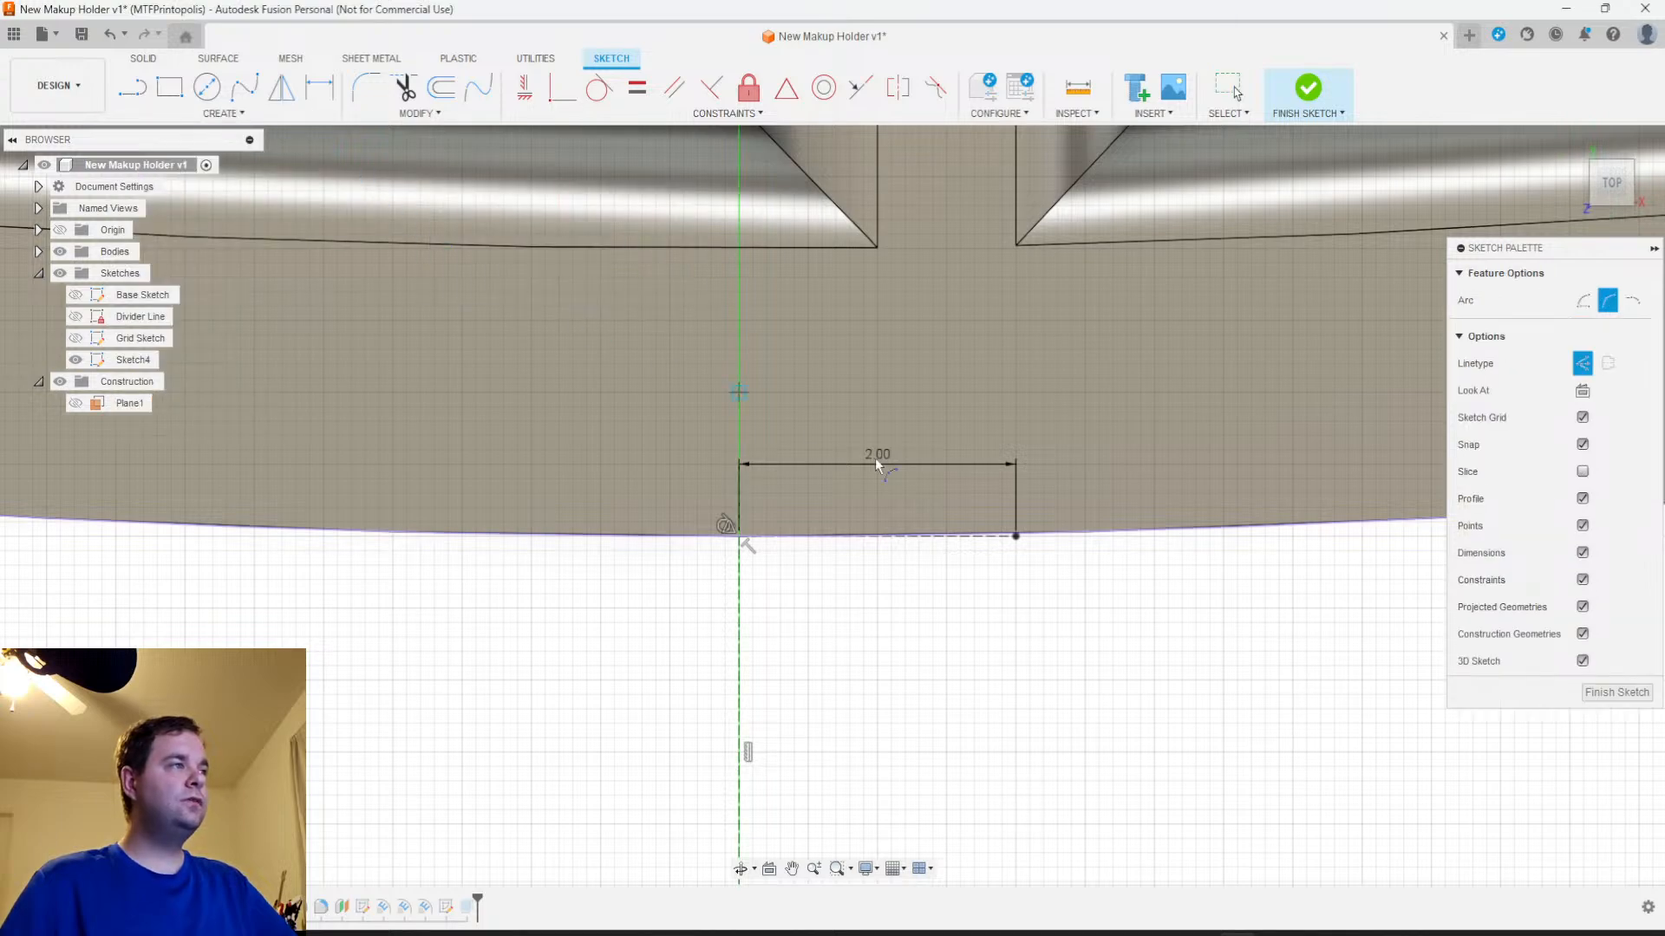
left_click(1016, 536)
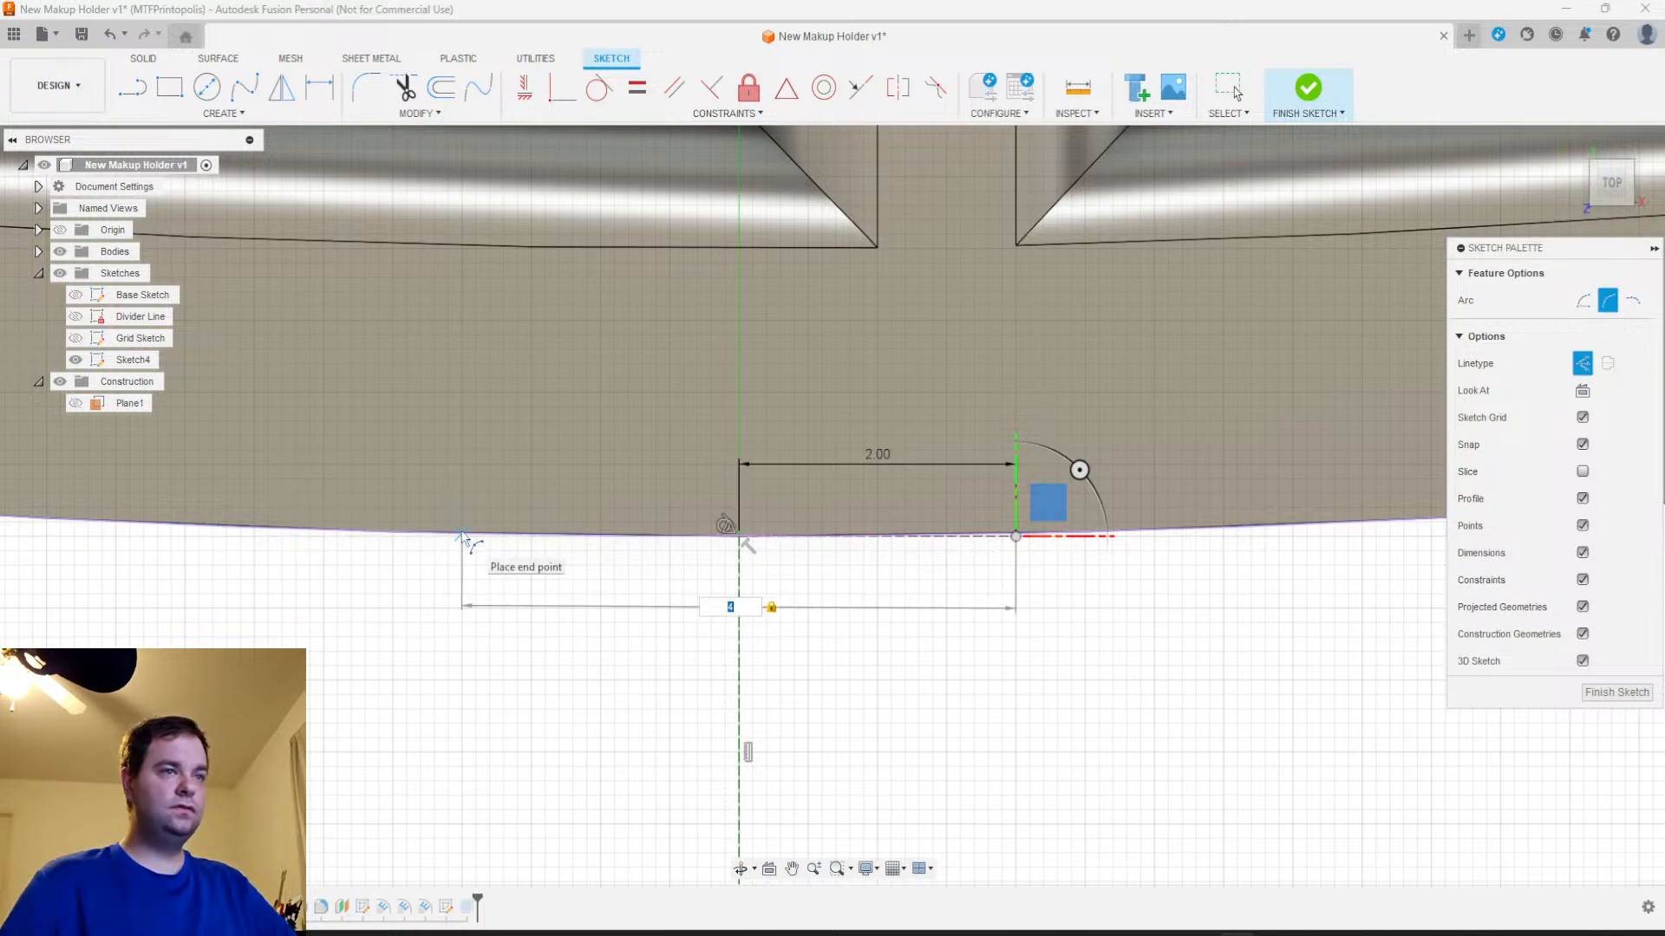
key("Escape")
scroll(1014, 559, "up", 5)
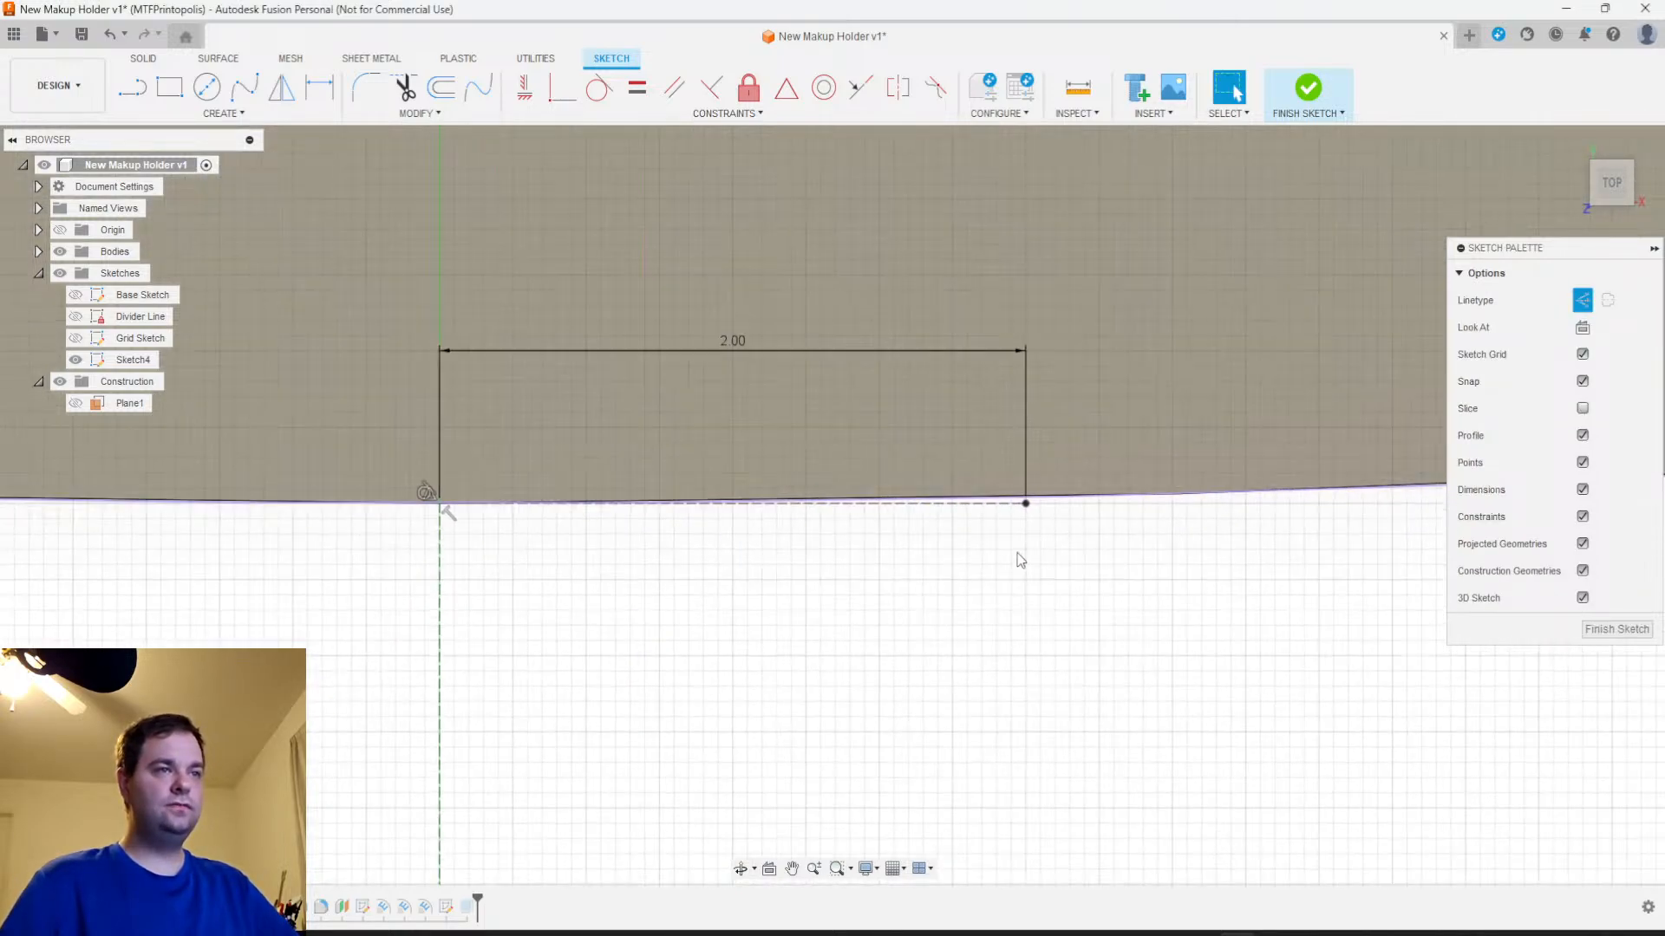
mouse_move(1020, 499)
middle_mouse_down()
mouse_move(981, 583)
mouse_move(903, 595)
middle_mouse_up()
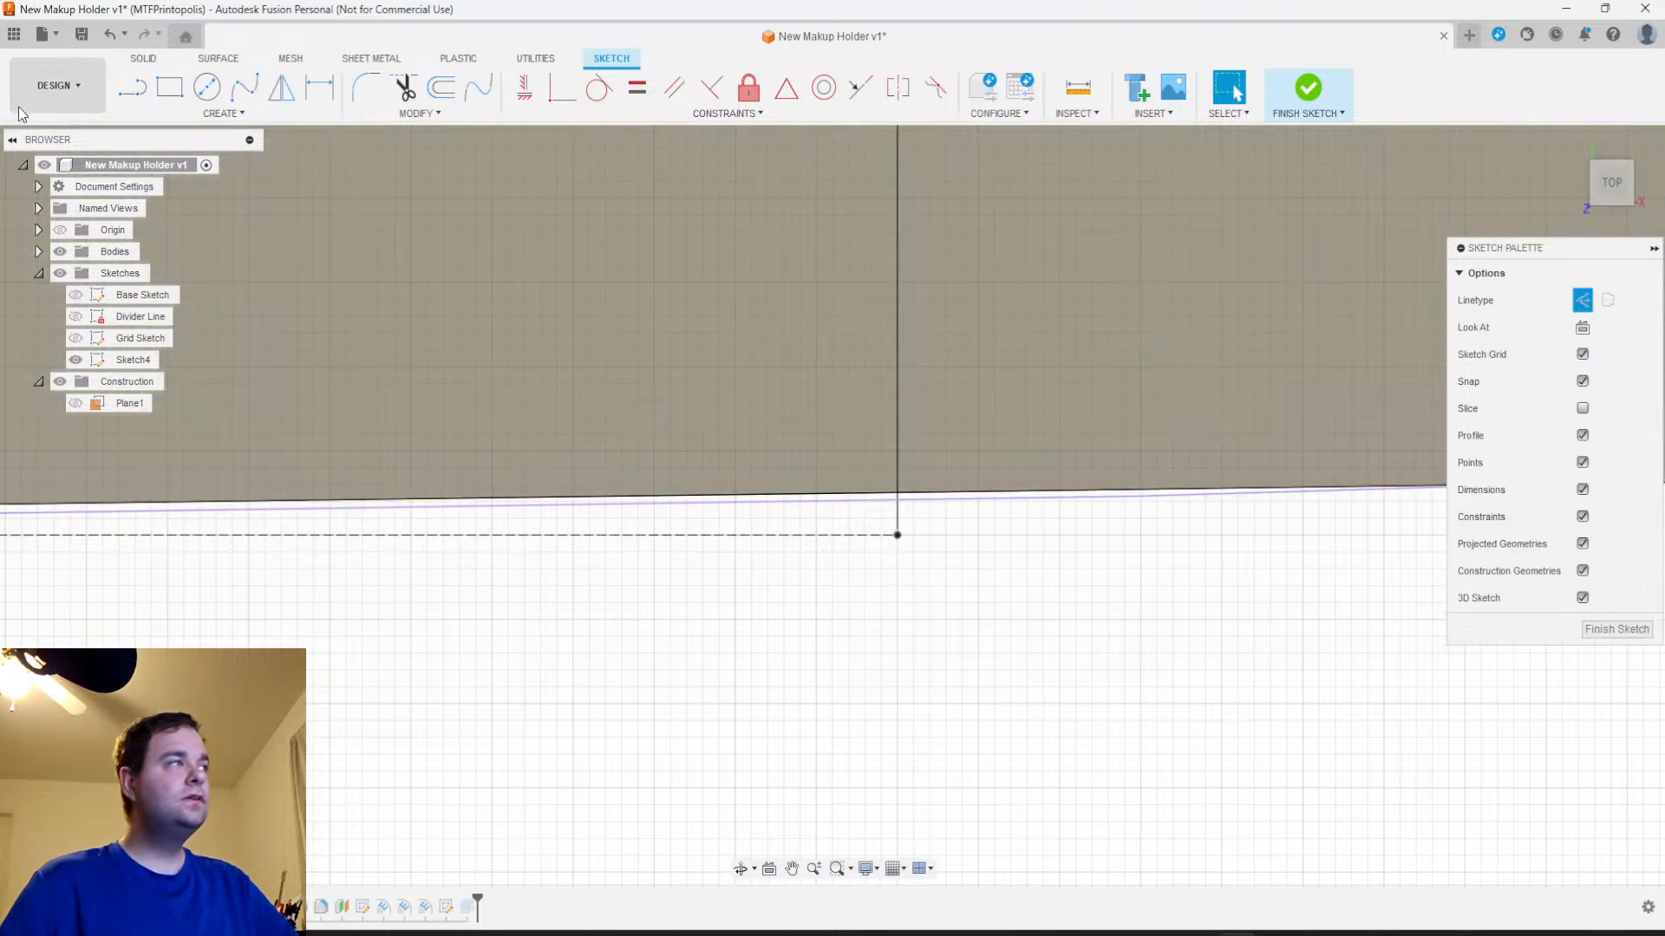
Start a 3-point arc on the outer edge beside the horizontal construction line's free end and span it 4 mm across the centre axis
left_click(224, 113)
mouse_move(174, 187)
left_click(345, 204)
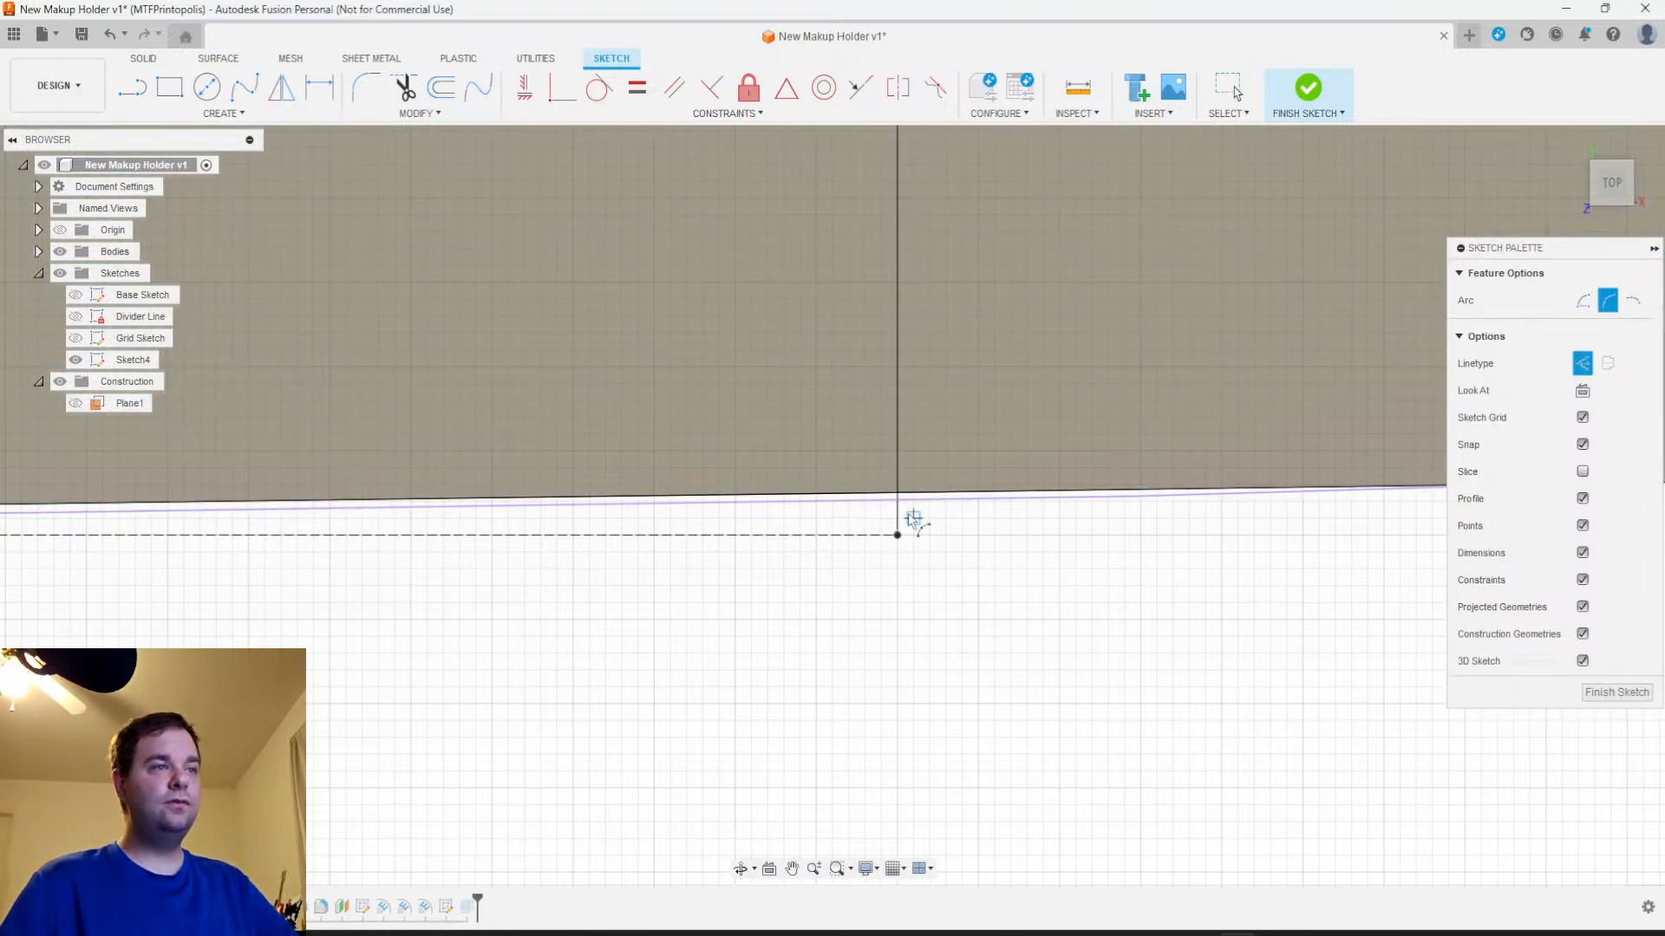
scroll(903, 514, "up", 2)
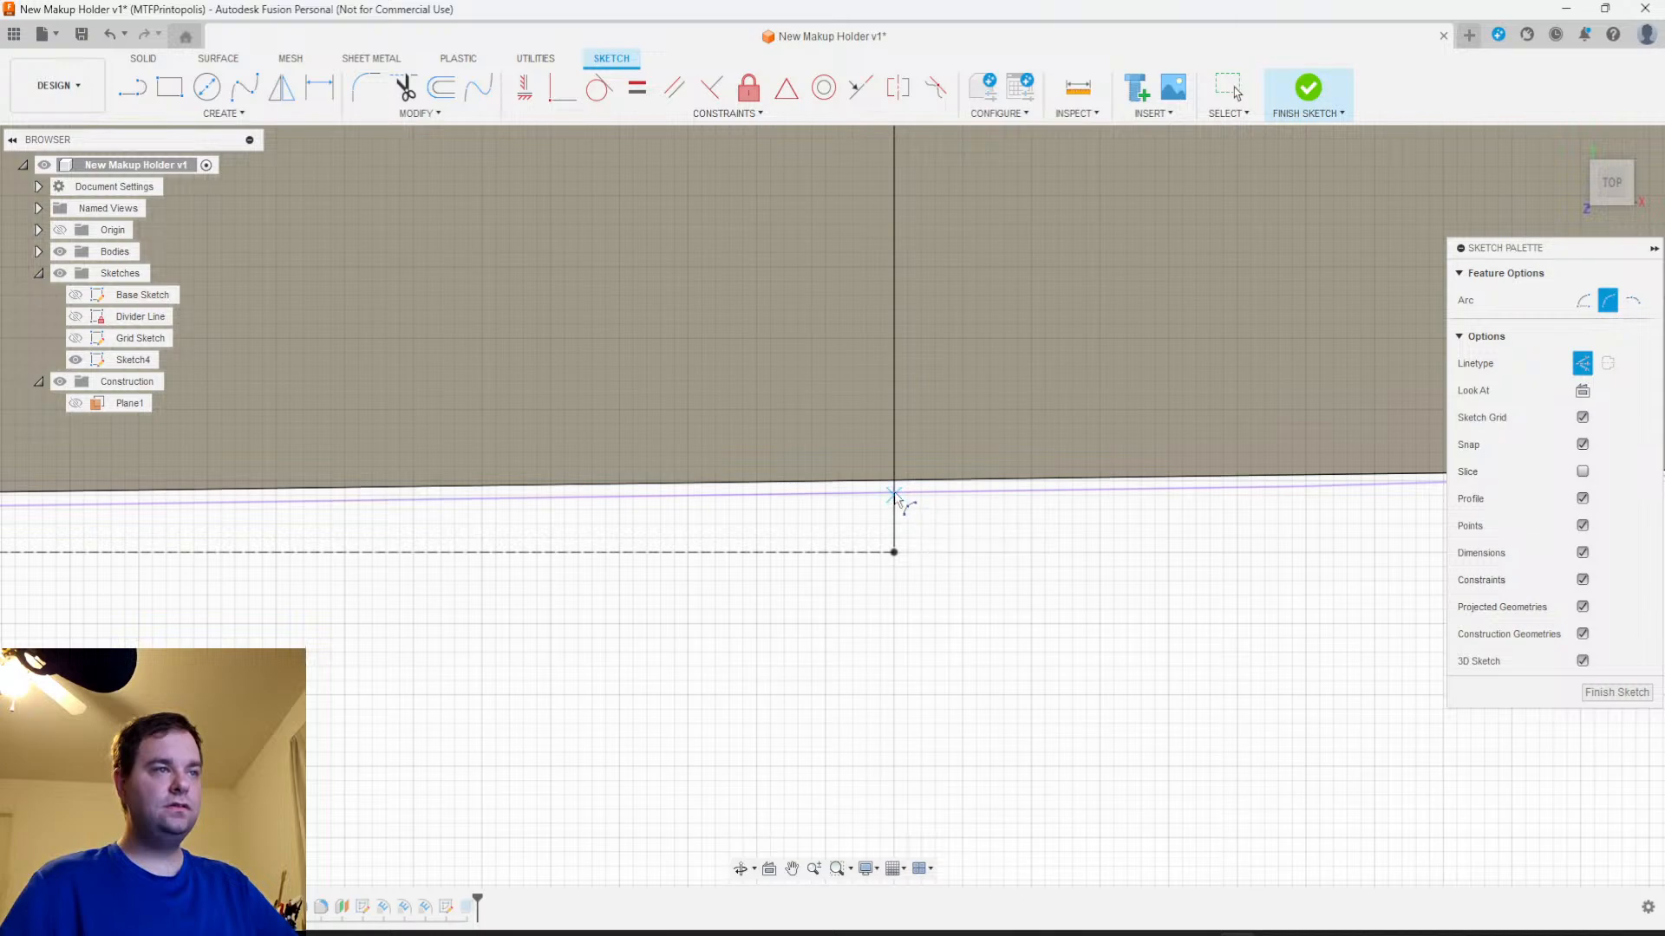
scroll(895, 499, "down", 2)
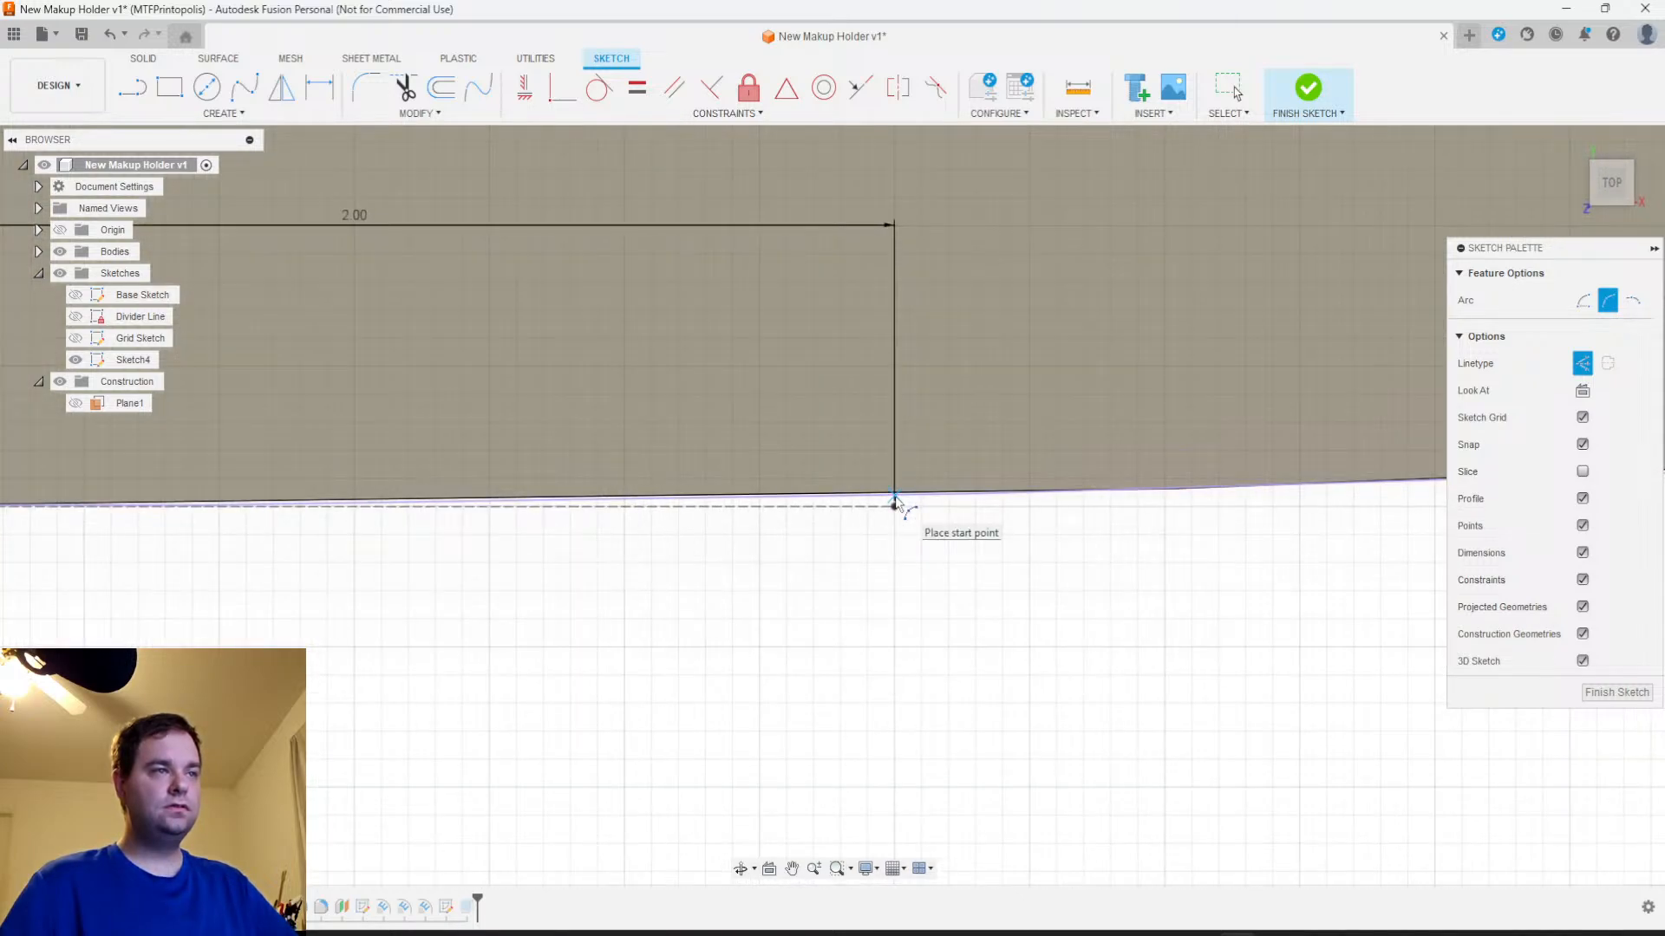
scroll(896, 502, "down", 2)
scroll(896, 502, "up", 3)
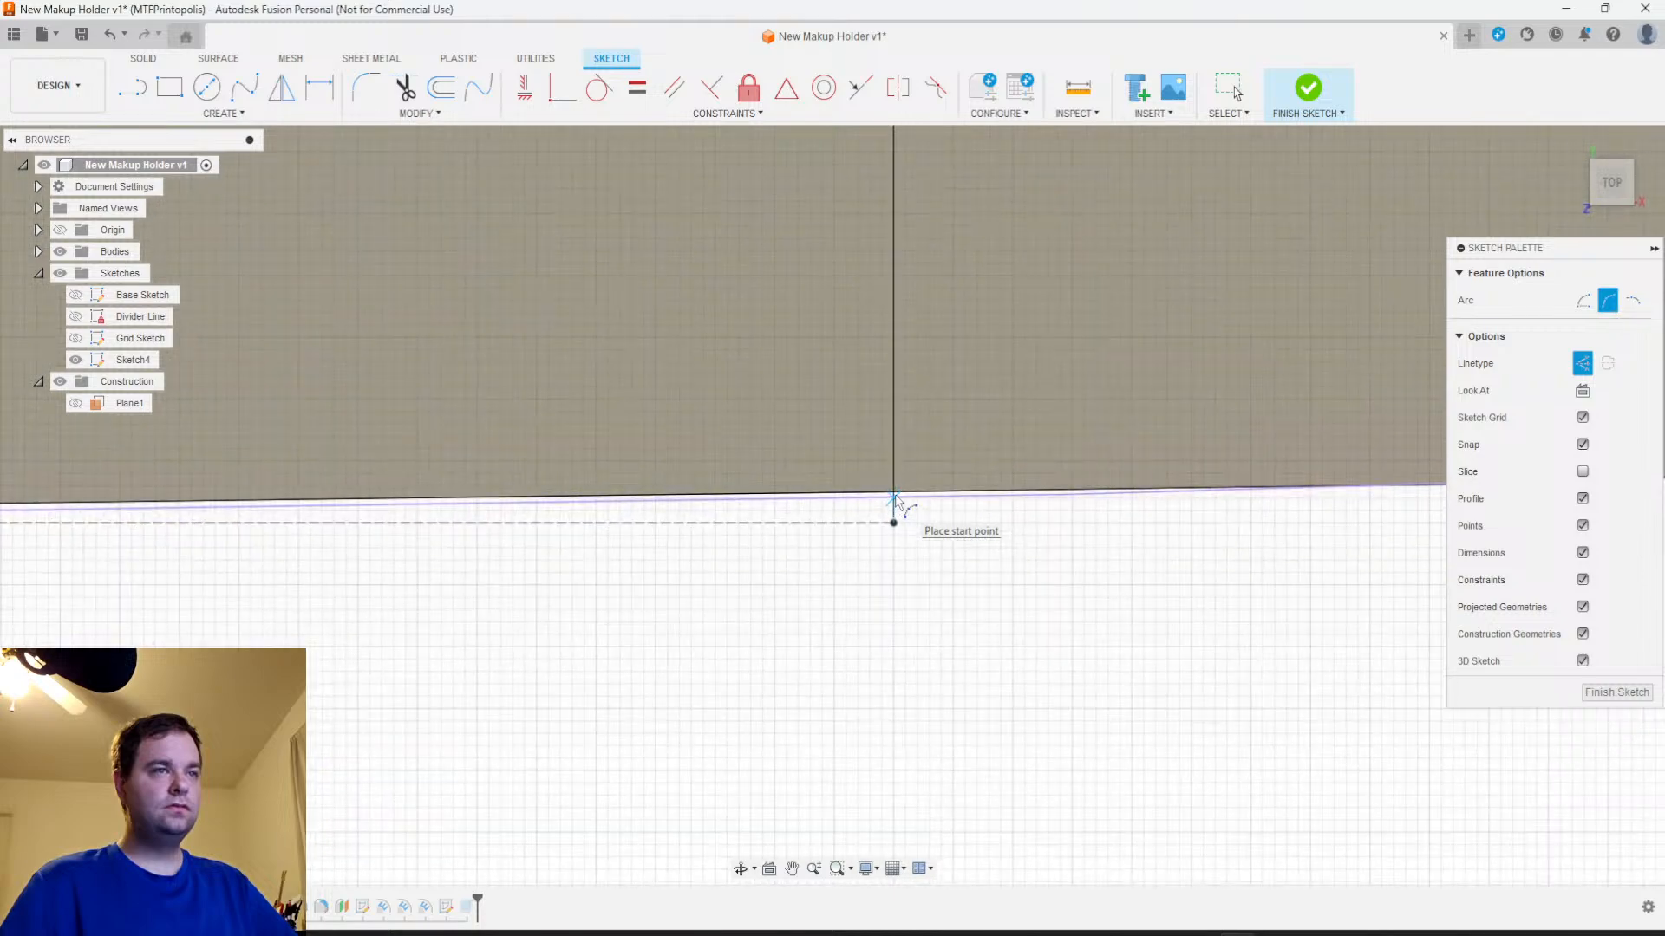
scroll(897, 488, "up", 4)
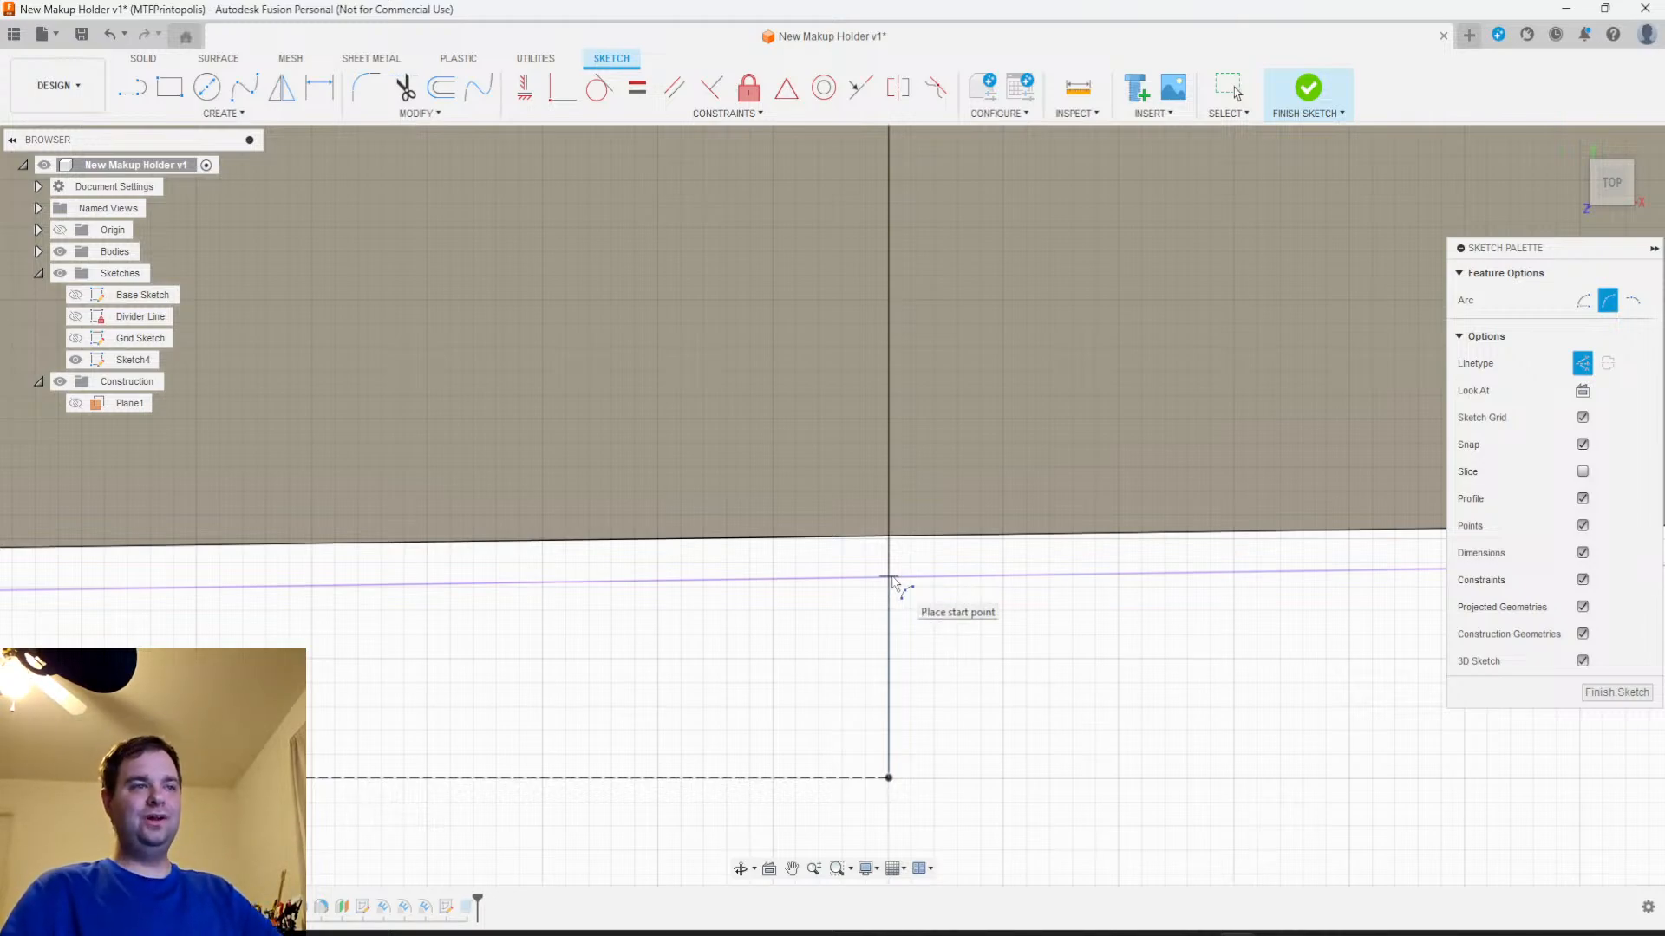
left_click(891, 577)
scroll(870, 603, "down", 5)
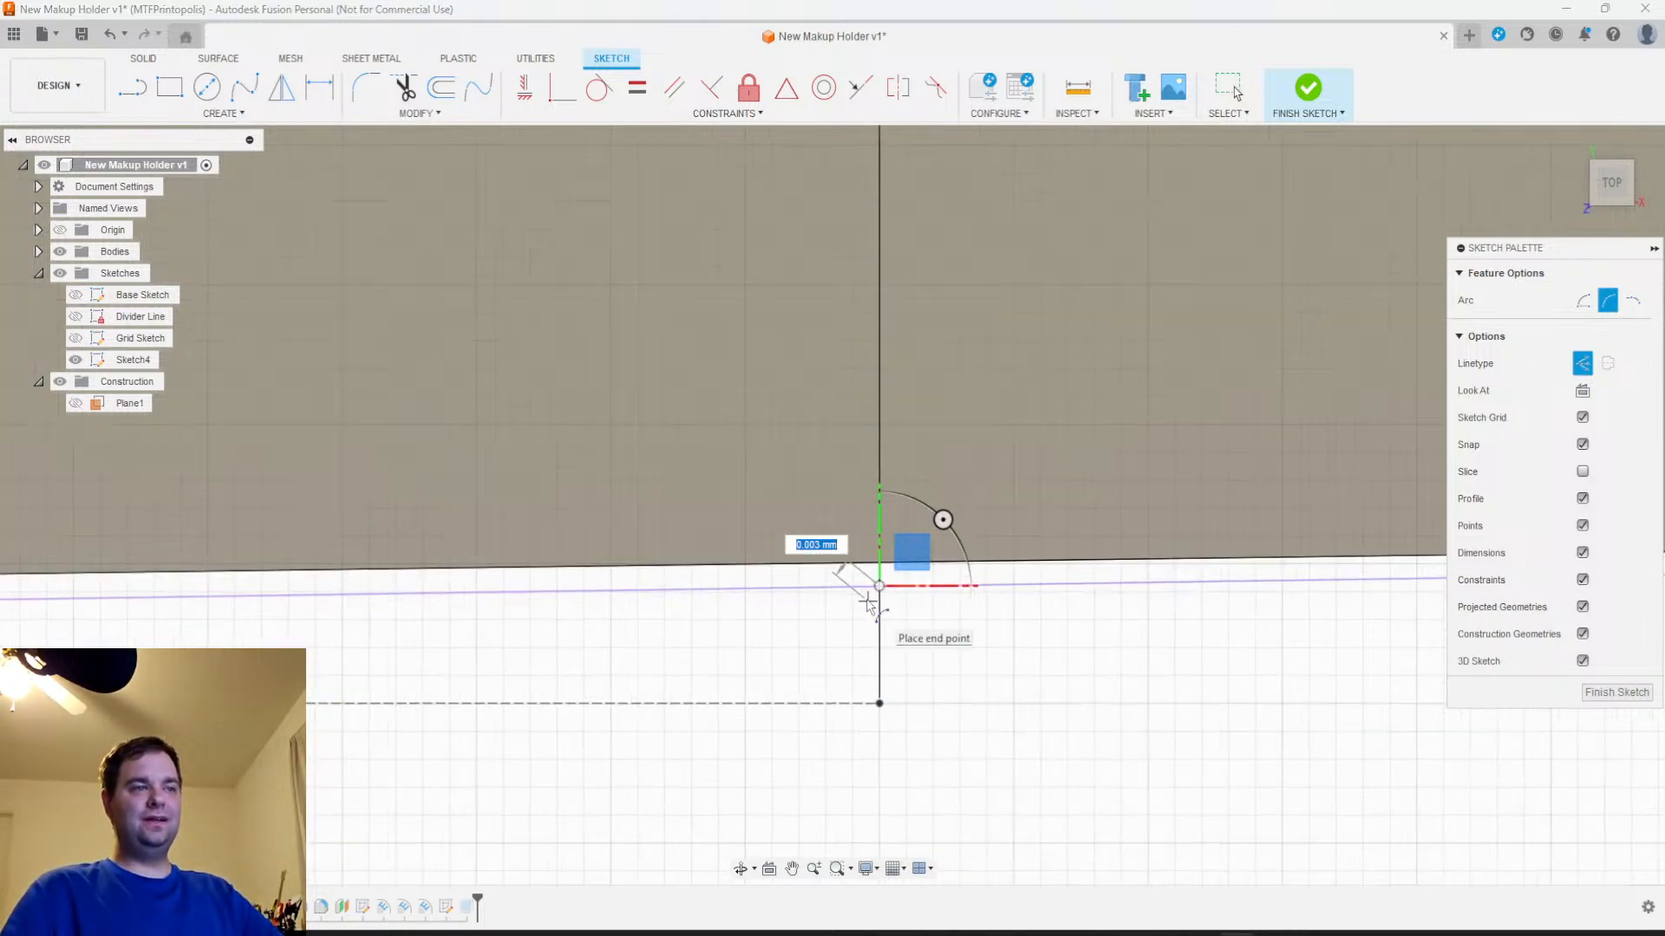
scroll(704, 635, "down", 1)
middle_click_drag(699, 632, 1016, 622)
scroll(997, 626, "down", 5)
middle_click_drag(701, 659, 1192, 606)
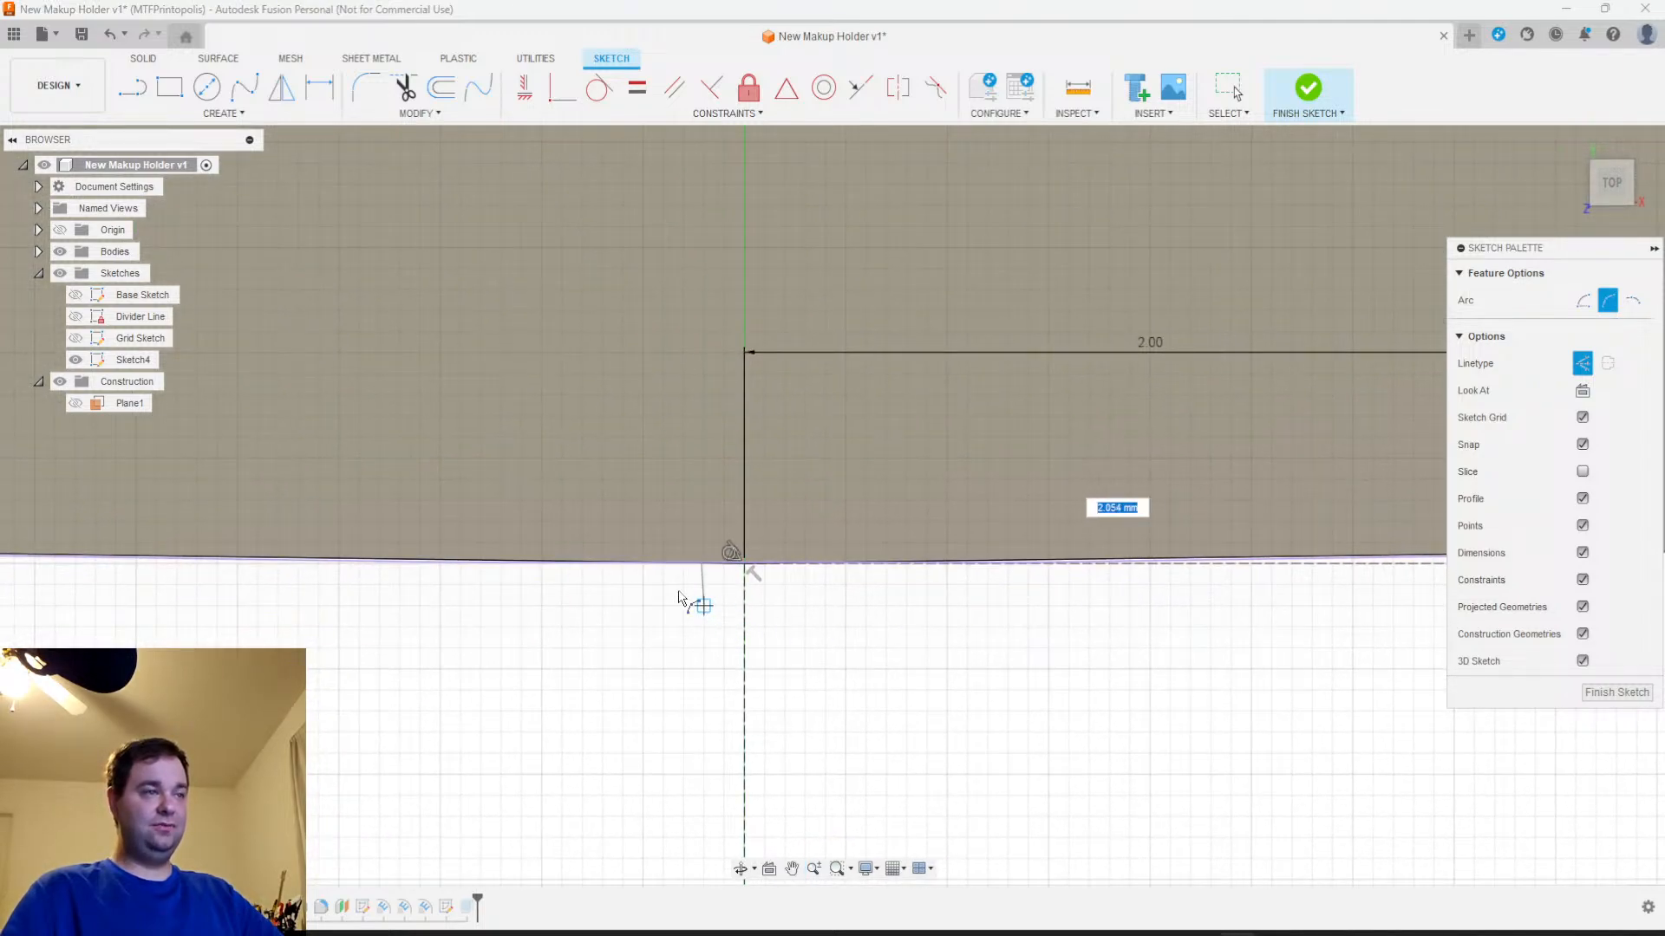
scroll(491, 586, "down", 3)
middle_click_drag(471, 575, 624, 602)
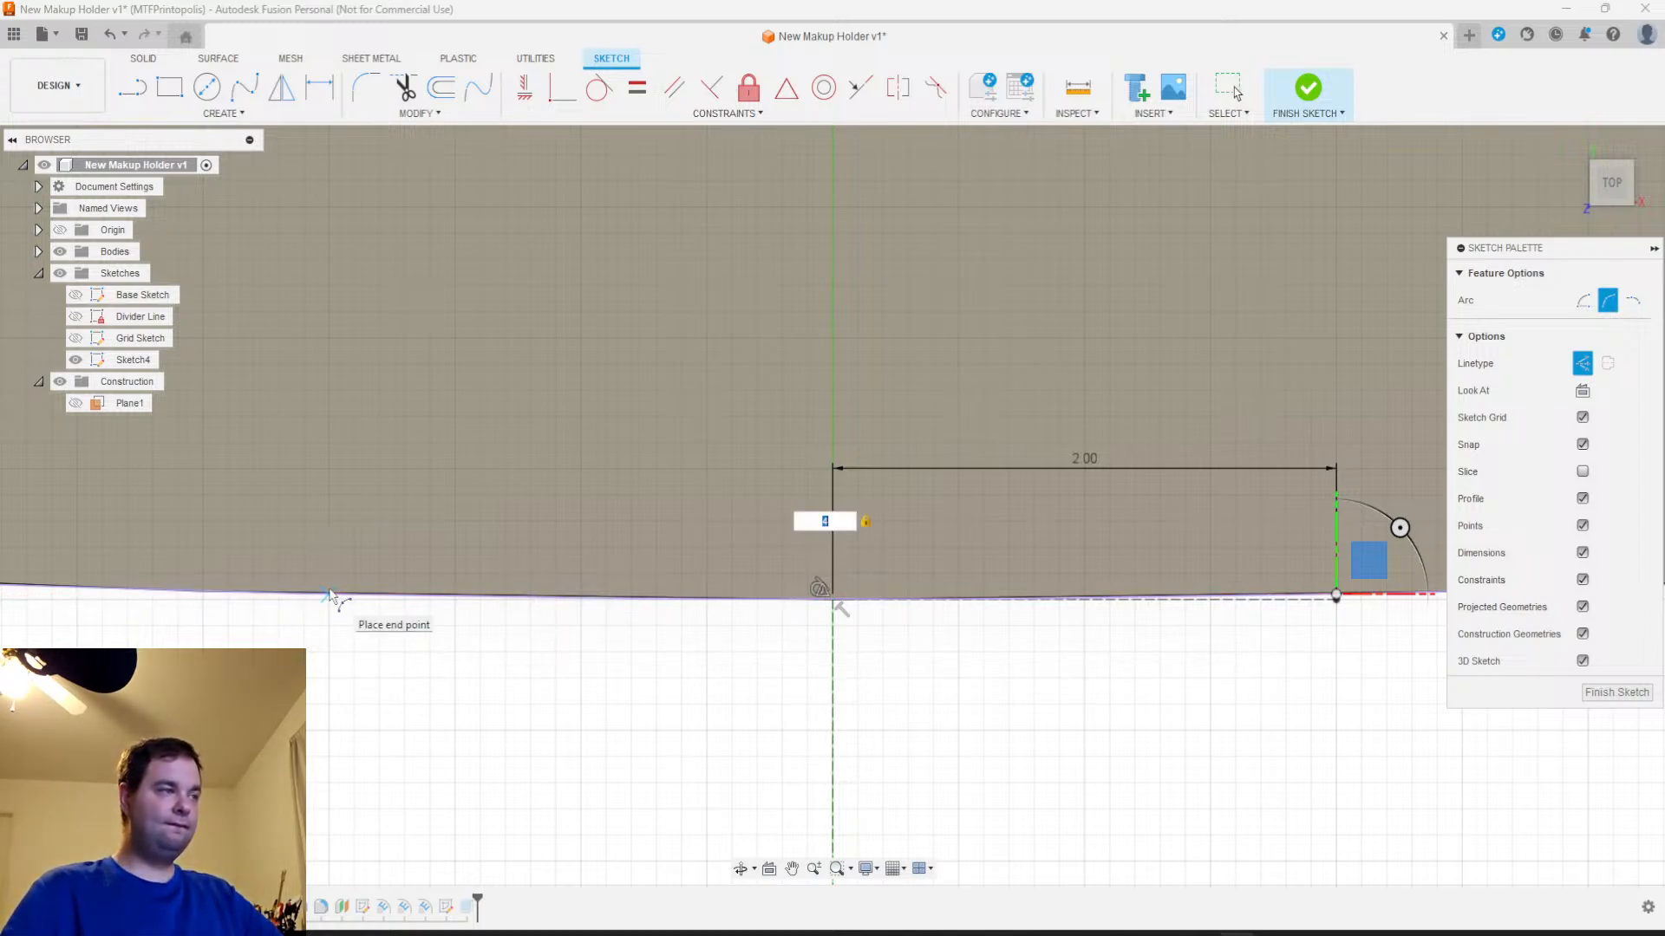
key("Escape")
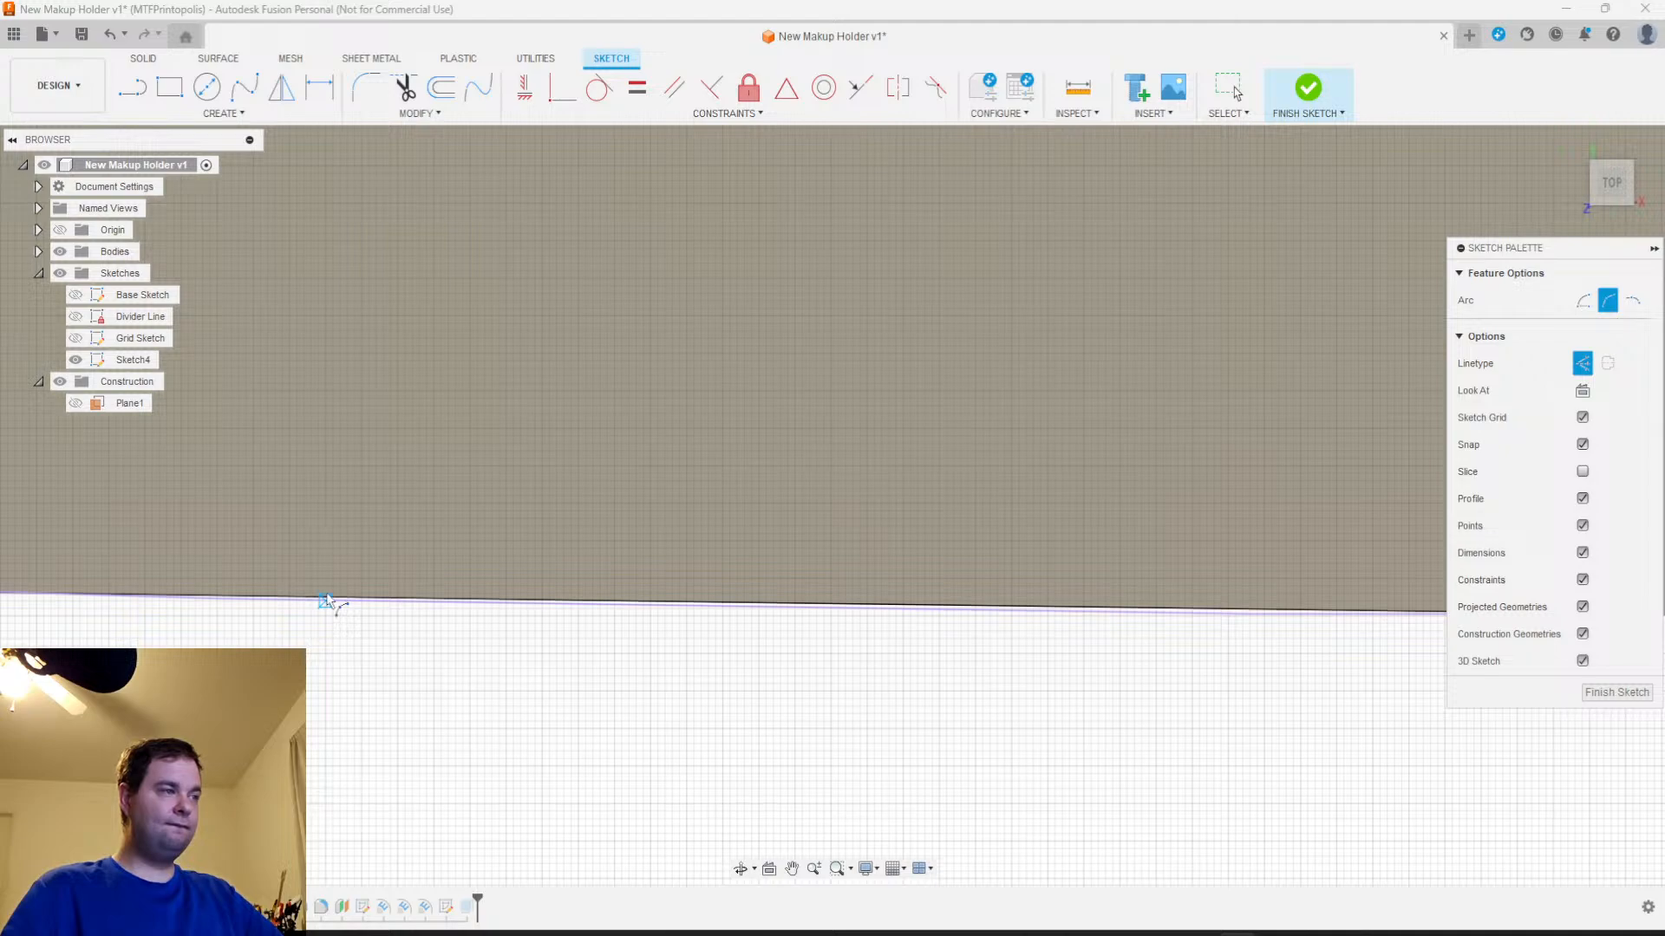
left_click(326, 600)
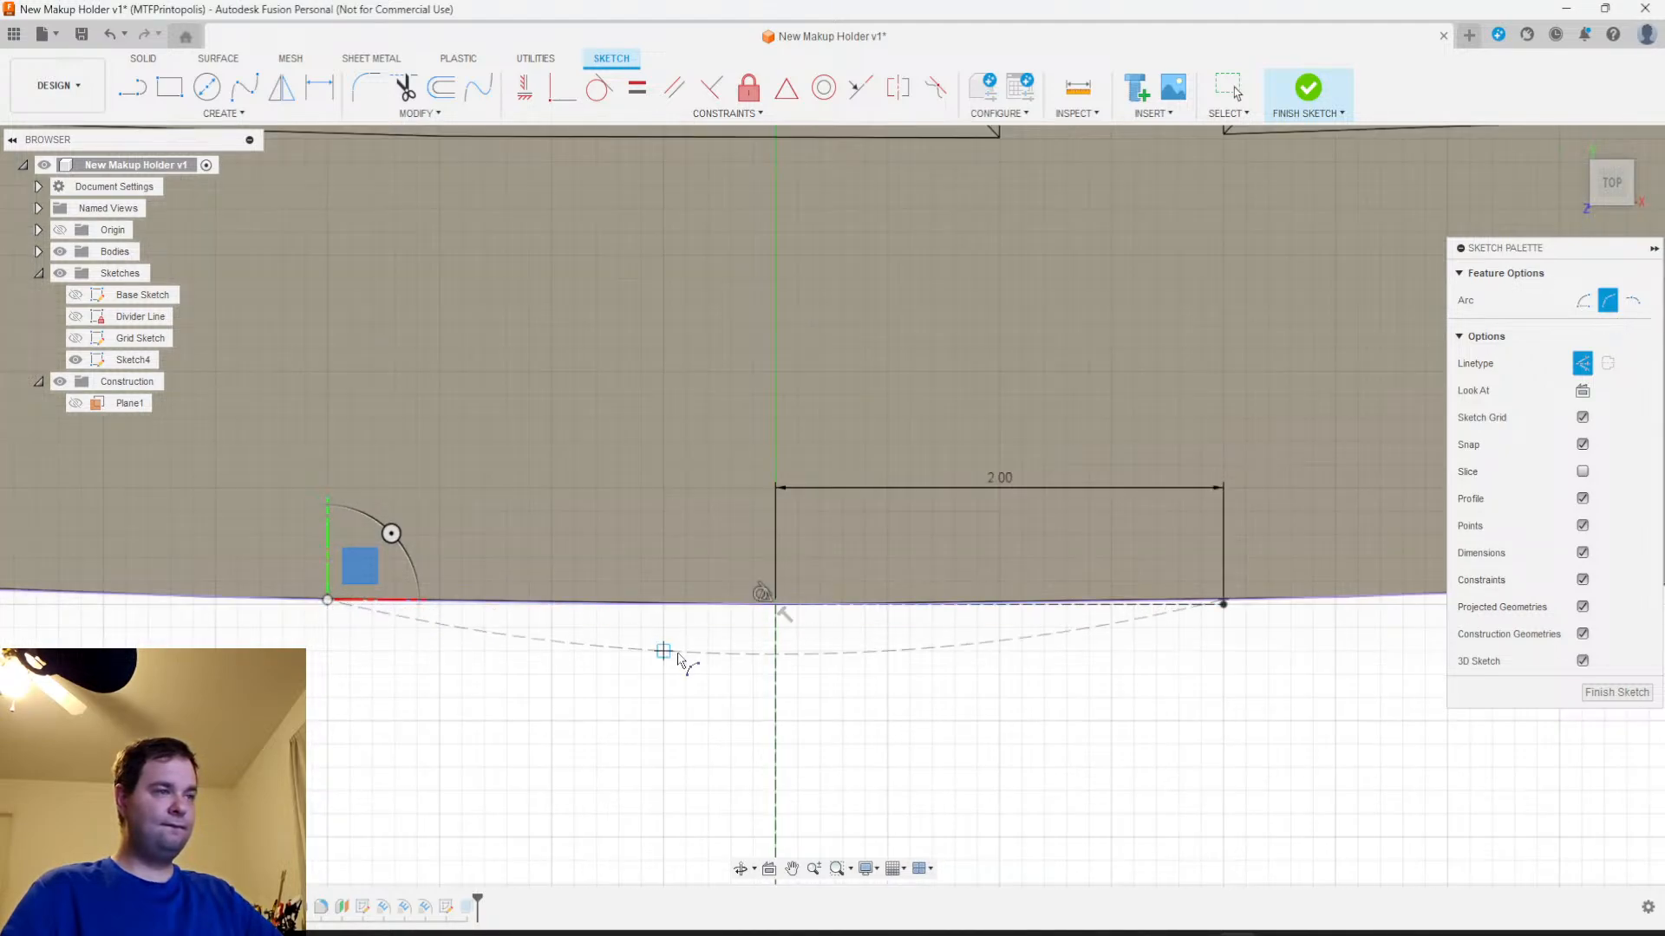
Switch the arc to normal linetype, bulge it outward from the outer edge across the centre axis, and finish the sketch
scroll(777, 710, "down", 2)
left_click(1578, 370)
scroll(833, 744, "down", 3)
mouse_move(809, 765)
middle_mouse_down()
mouse_move(637, 627)
mouse_move(573, 533)
middle_mouse_up()
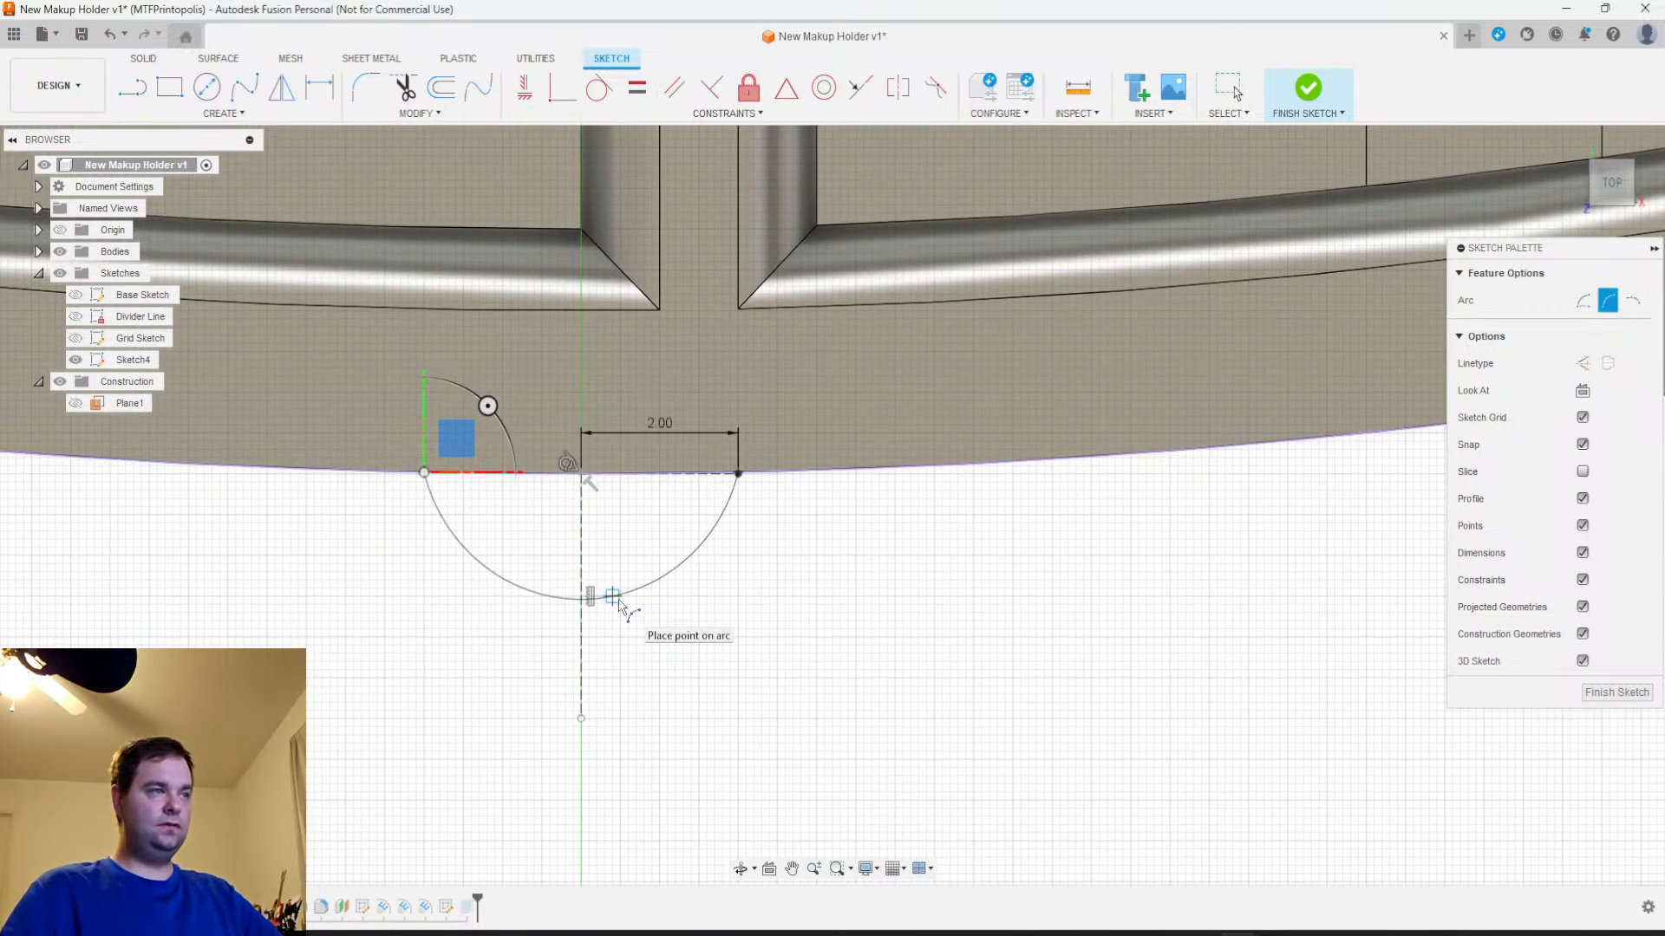
left_click(619, 601)
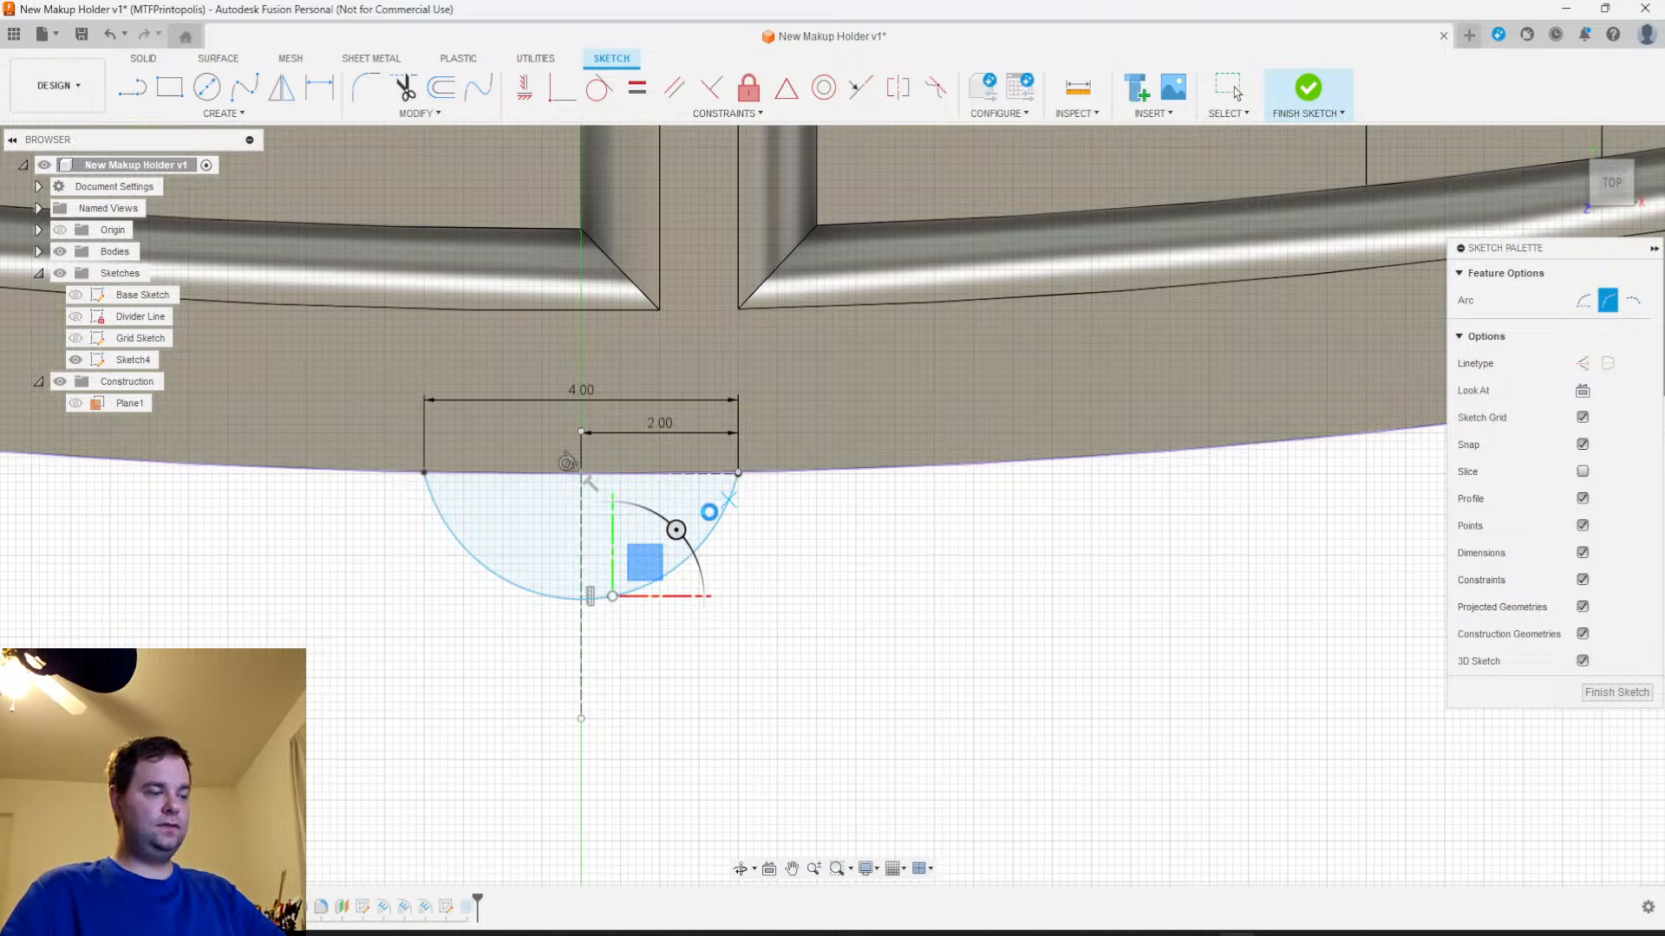
key("Escape")
scroll(736, 485, "up", 5)
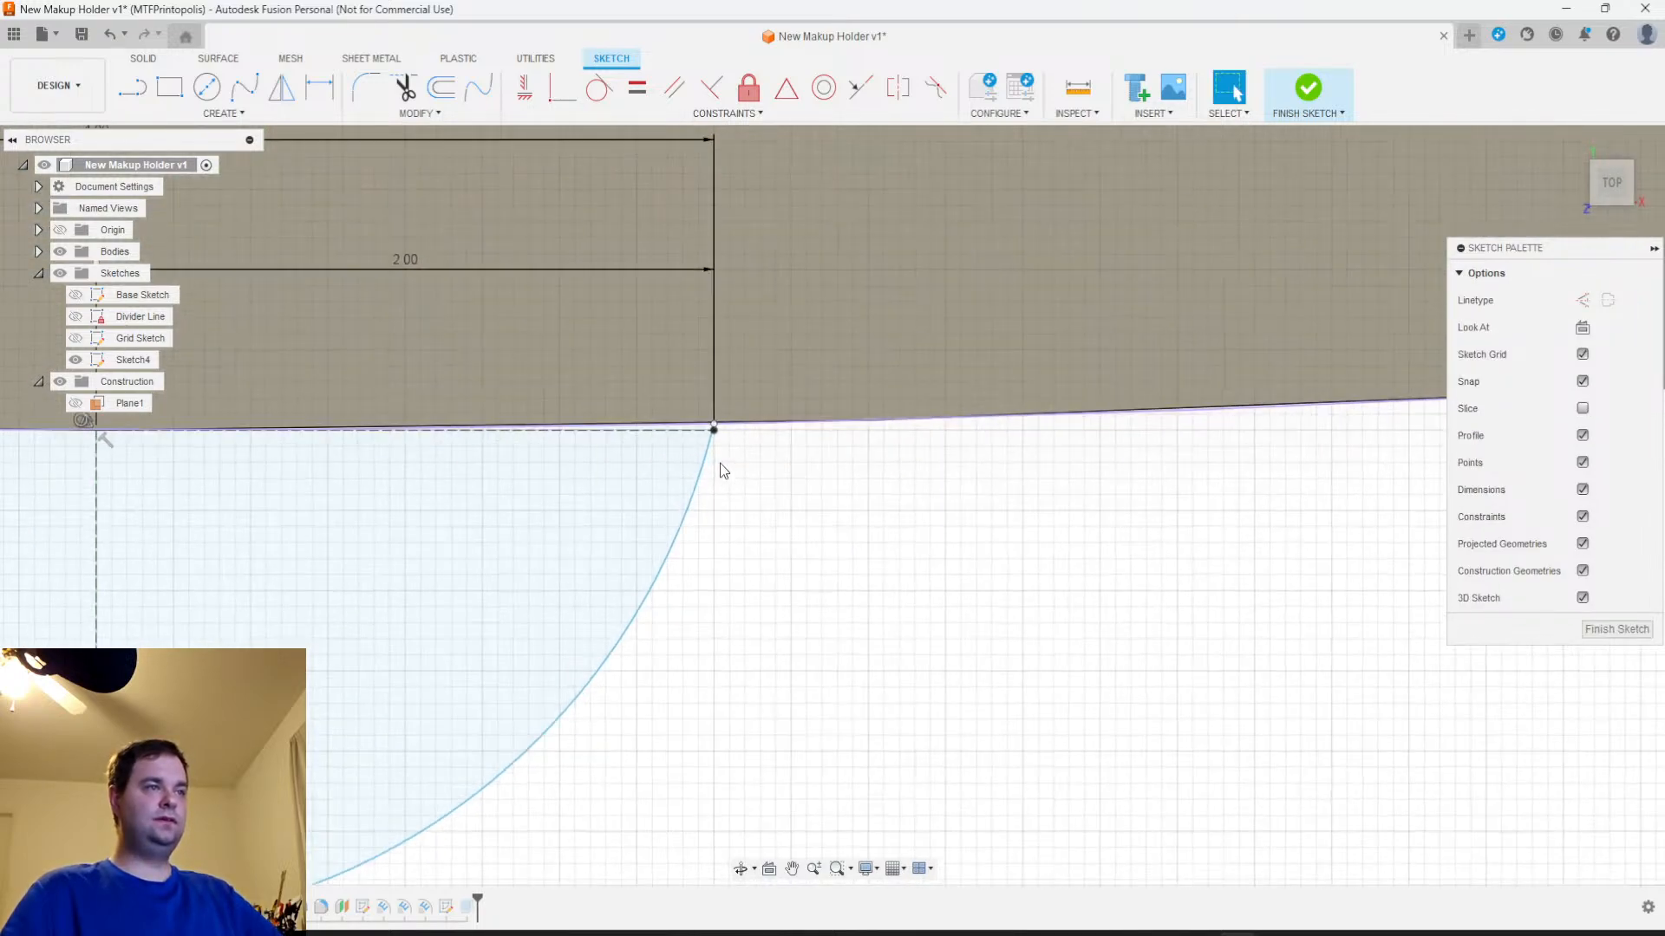
scroll(725, 446, "down", 5)
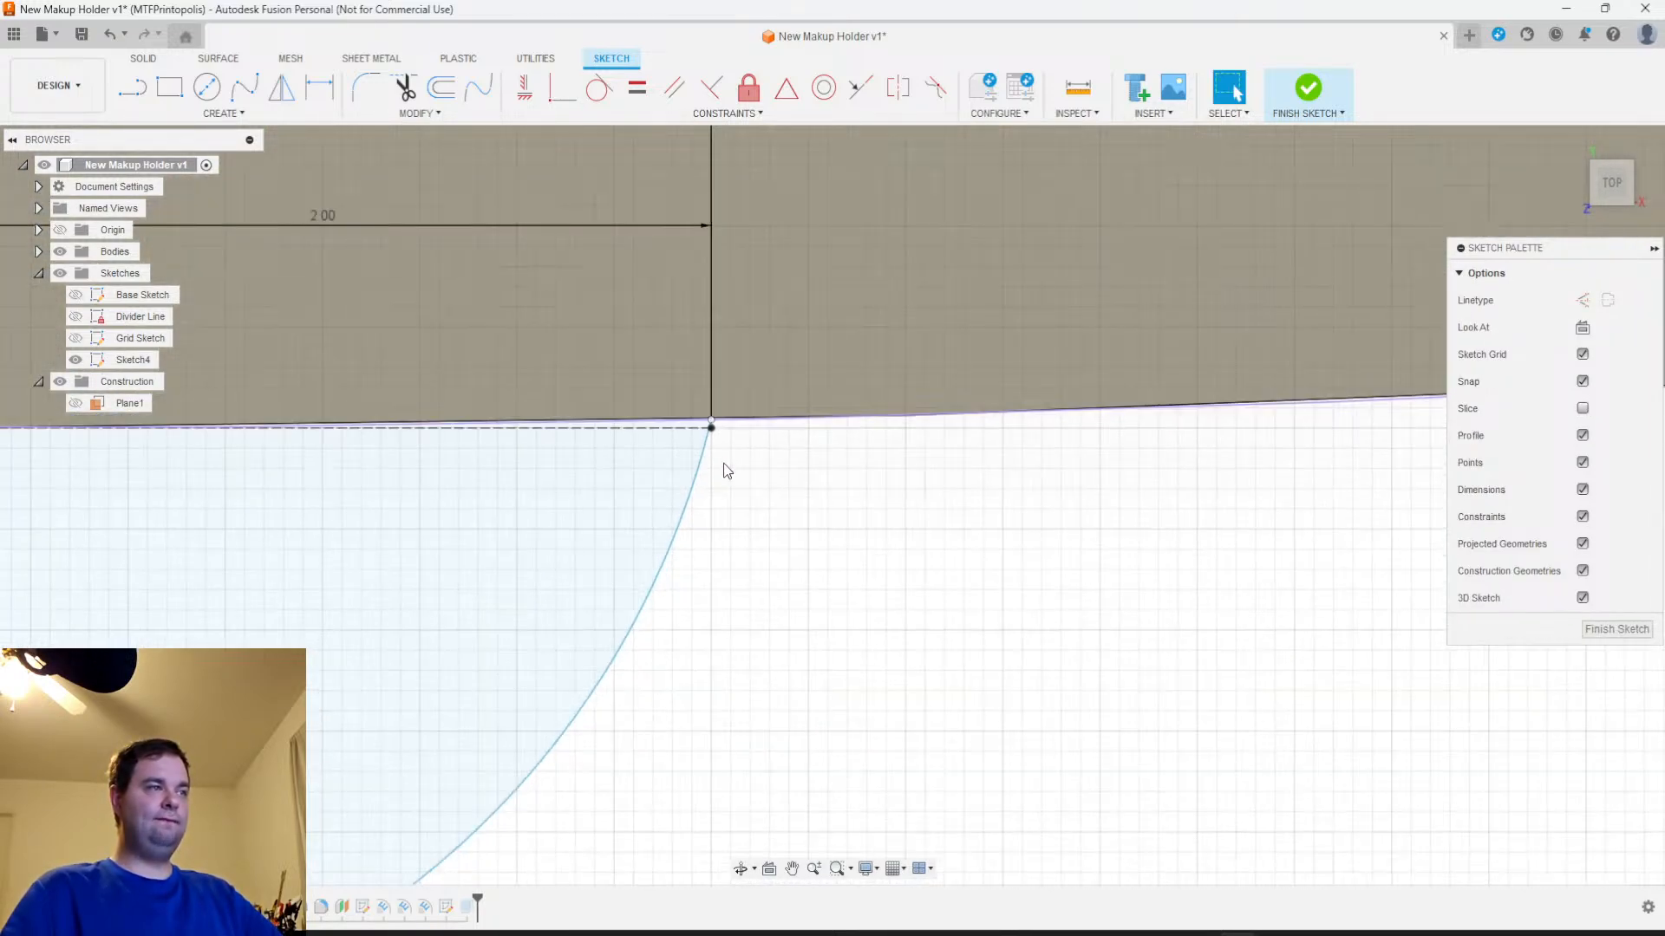
scroll(720, 558, "down", 3)
mouse_move(748, 662)
middle_mouse_down()
mouse_move(785, 569)
mouse_move(793, 689)
mouse_move(772, 666)
mouse_move(772, 685)
middle_mouse_up()
scroll(777, 689, "down", 4)
scroll(775, 724, "down", 4)
middle_click_drag(778, 742, 662, 289)
left_click(1617, 628)
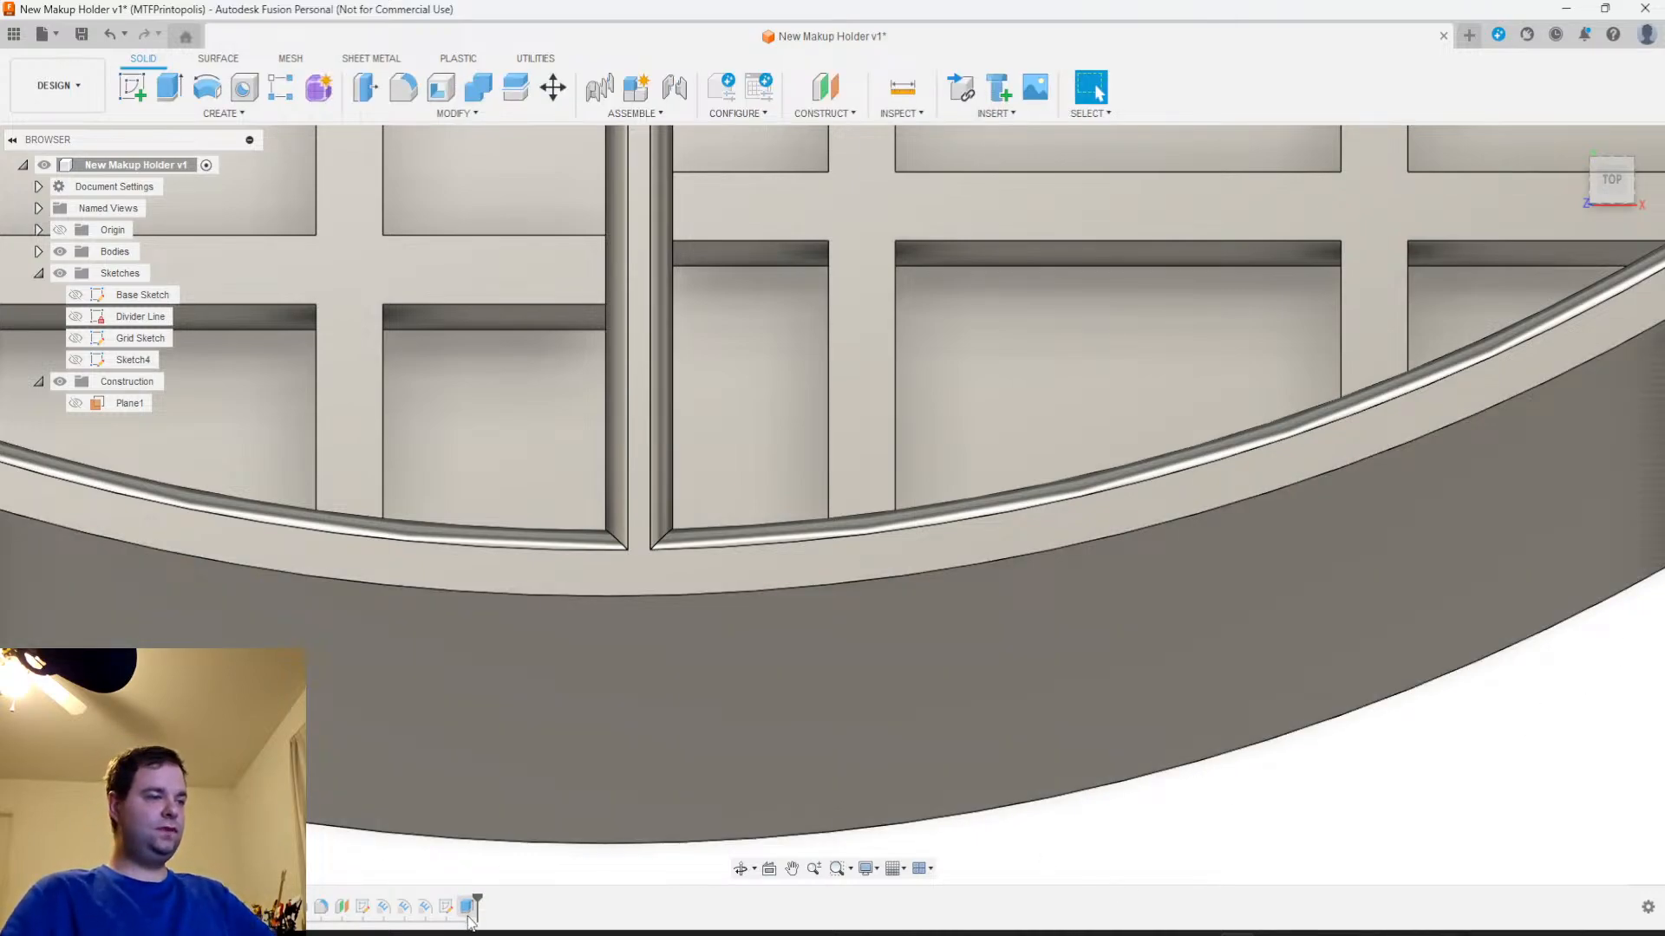
Edit the rib extrusion so it uses the new arc profile on the front centreline instead of the old rib profile
right_click(469, 917)
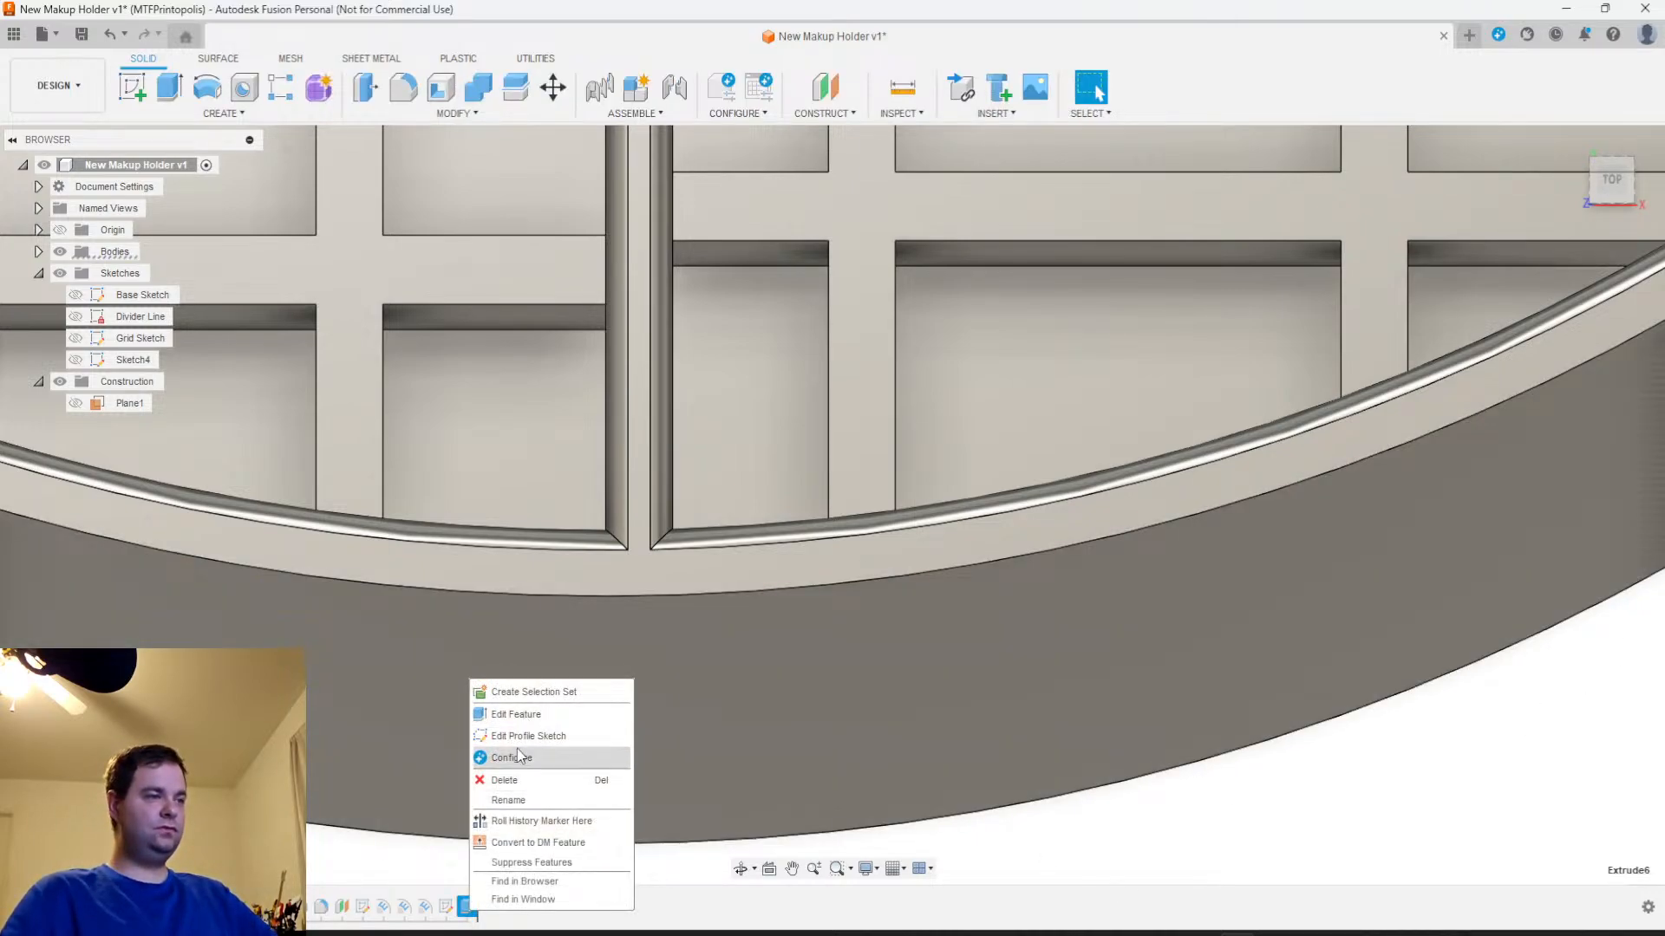
left_click(512, 713)
scroll(849, 739, "down", 3)
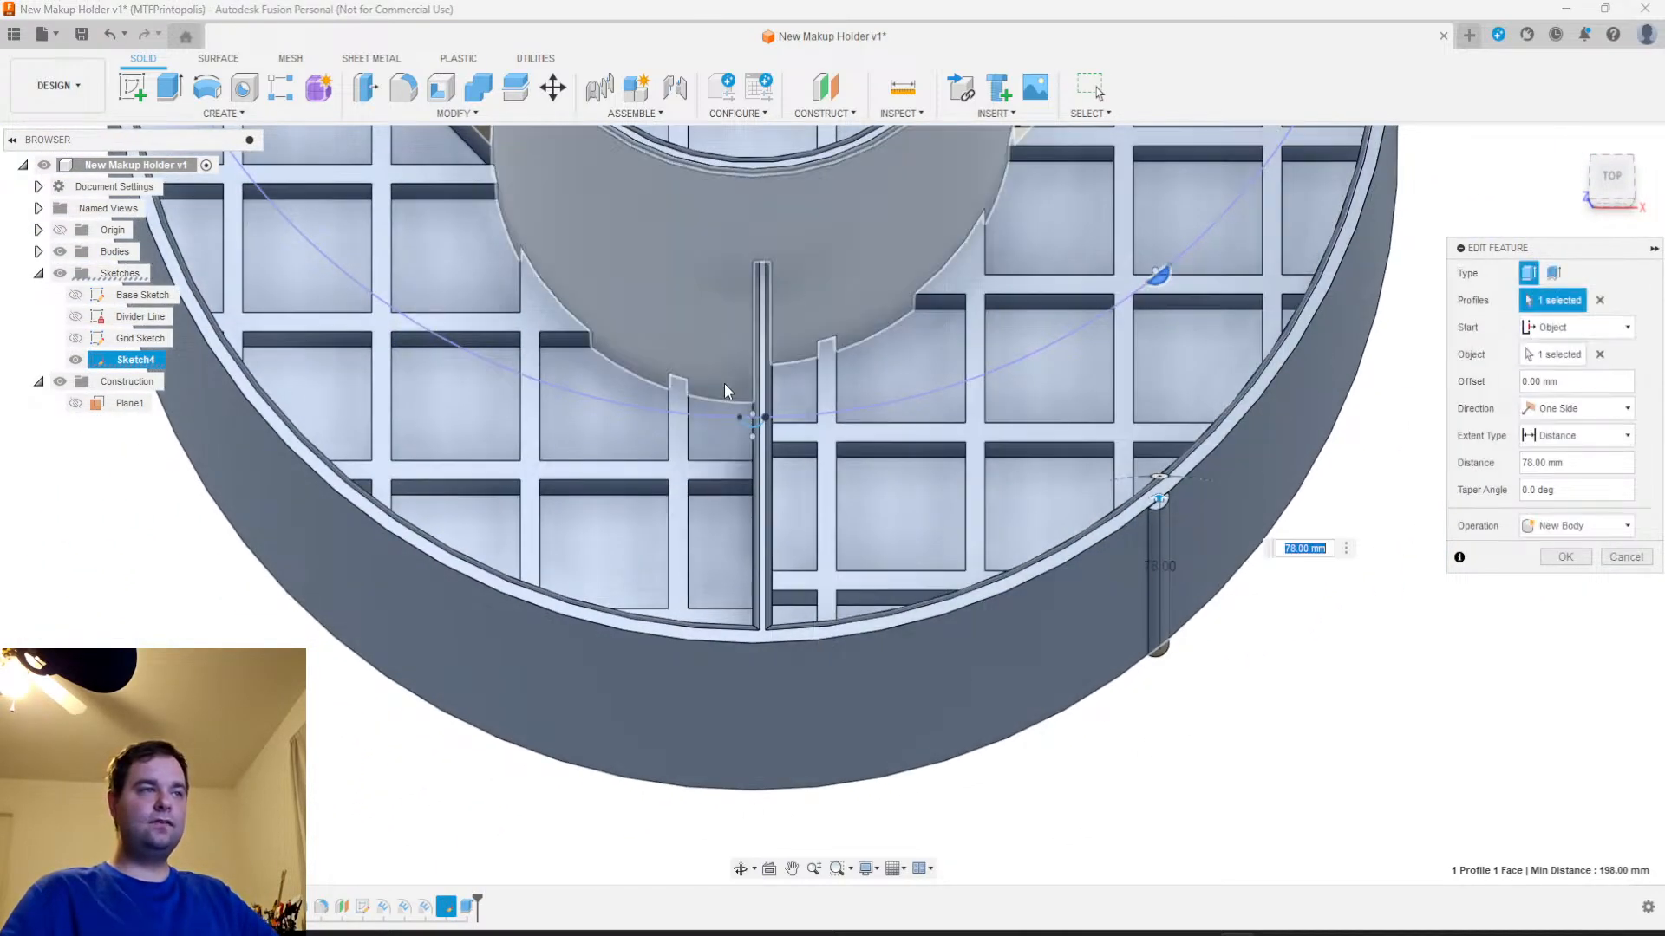
scroll(741, 416, "up", 5)
left_click(741, 409)
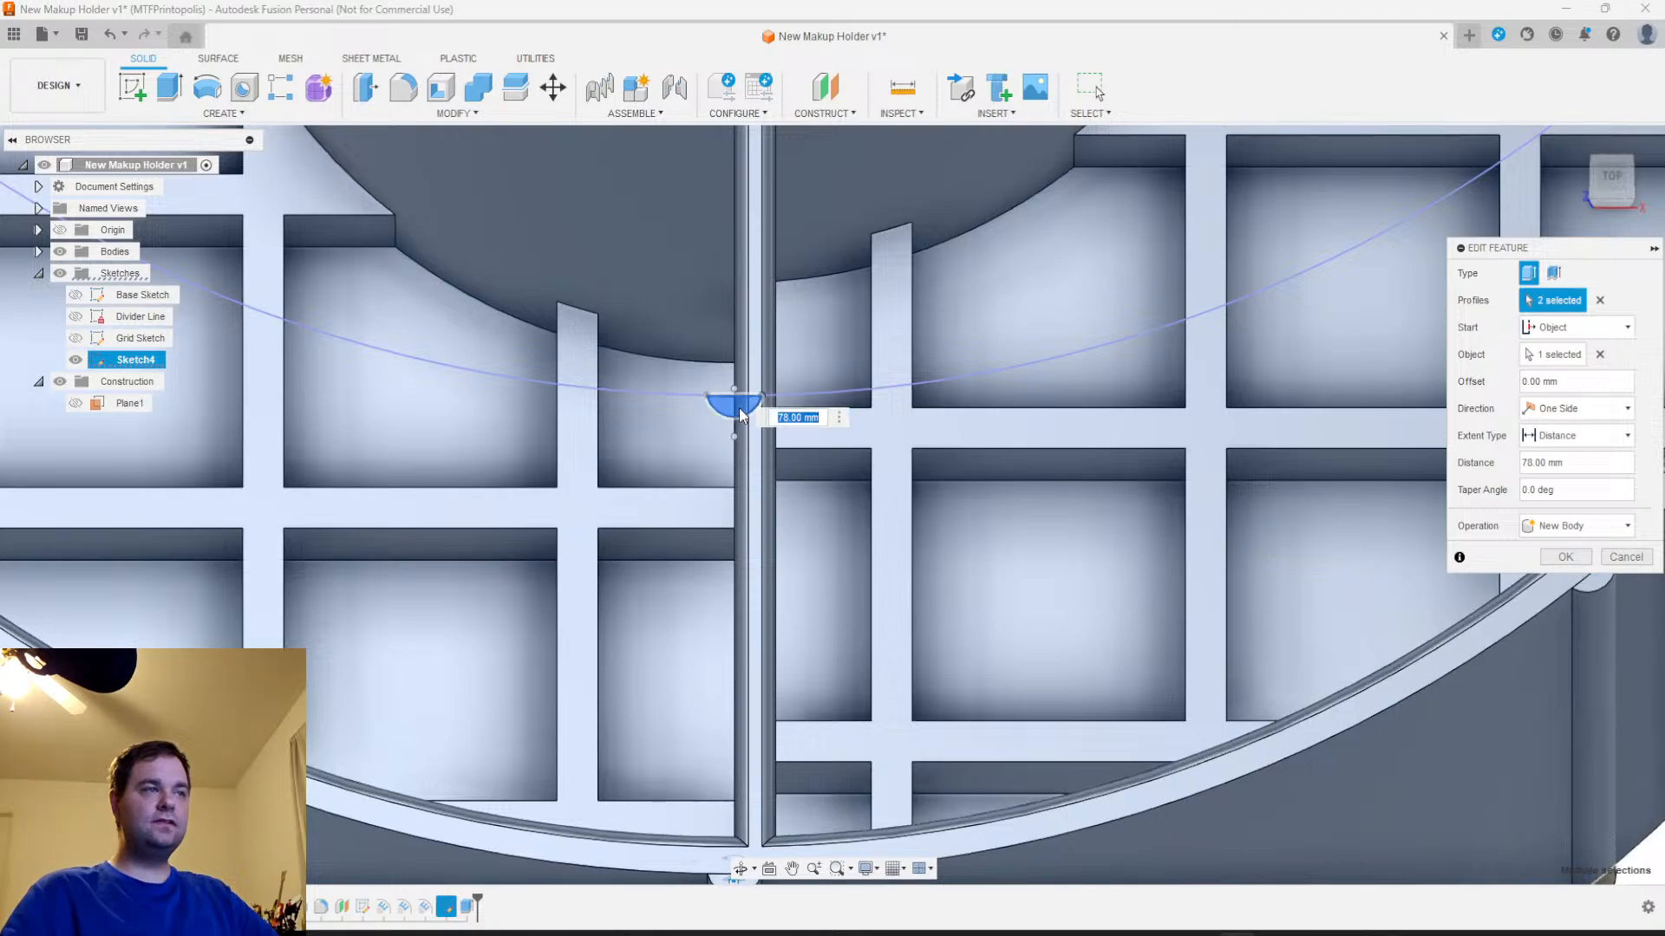
scroll(757, 443, "down", 6)
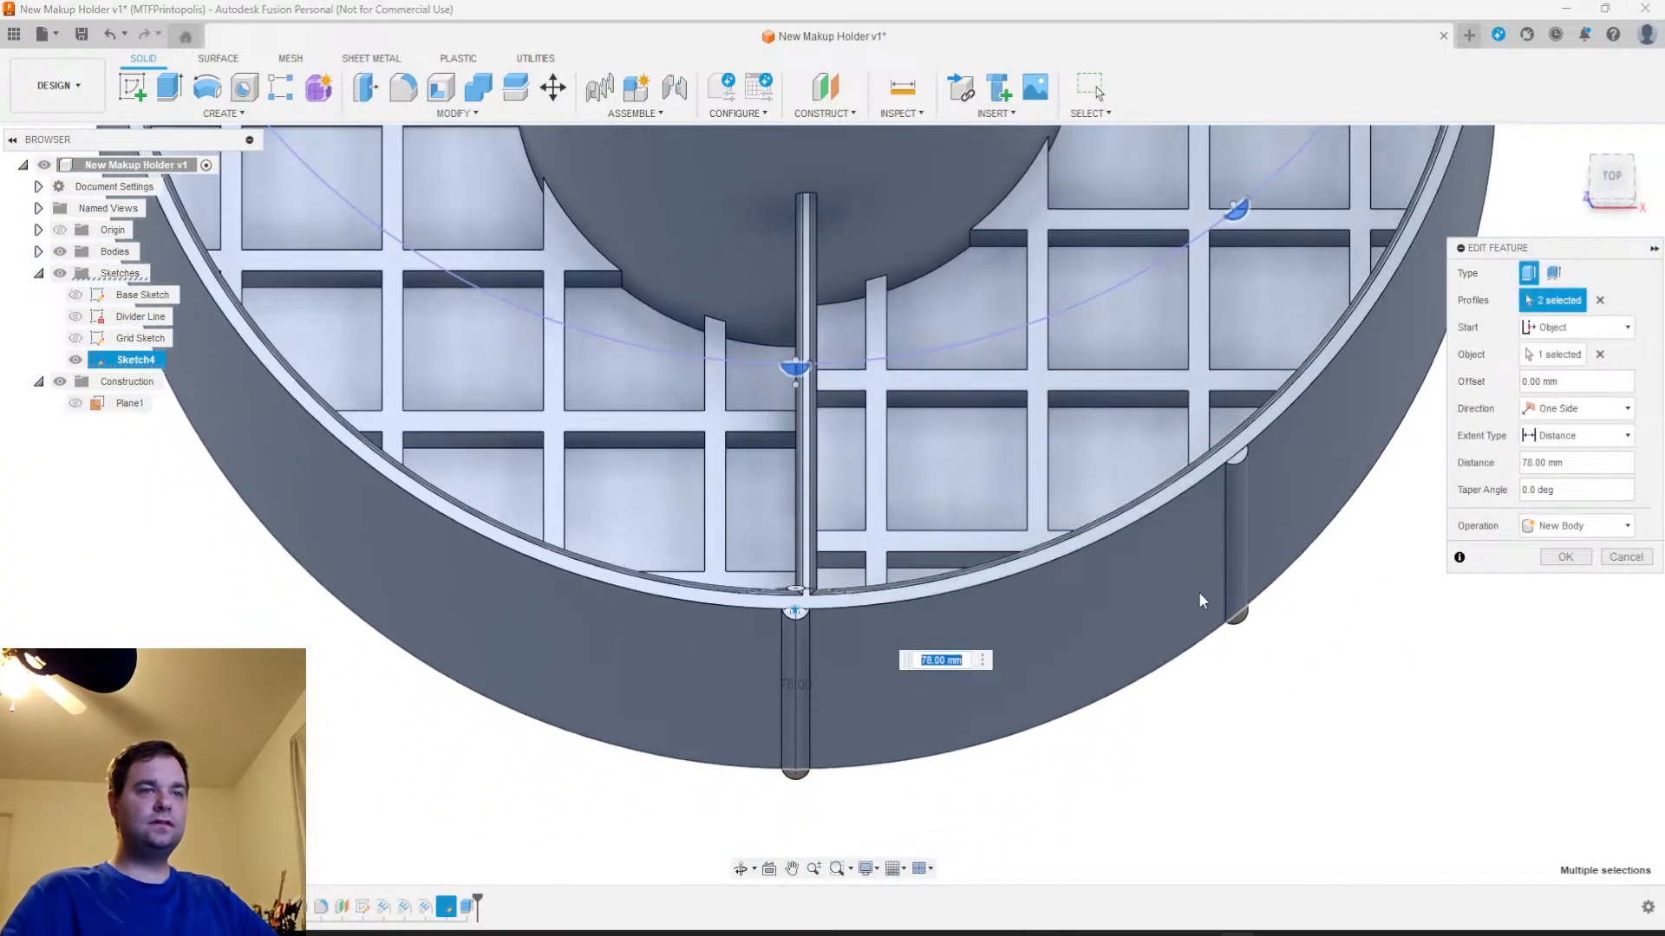
scroll(1241, 189, "up", 4)
left_click(1238, 241)
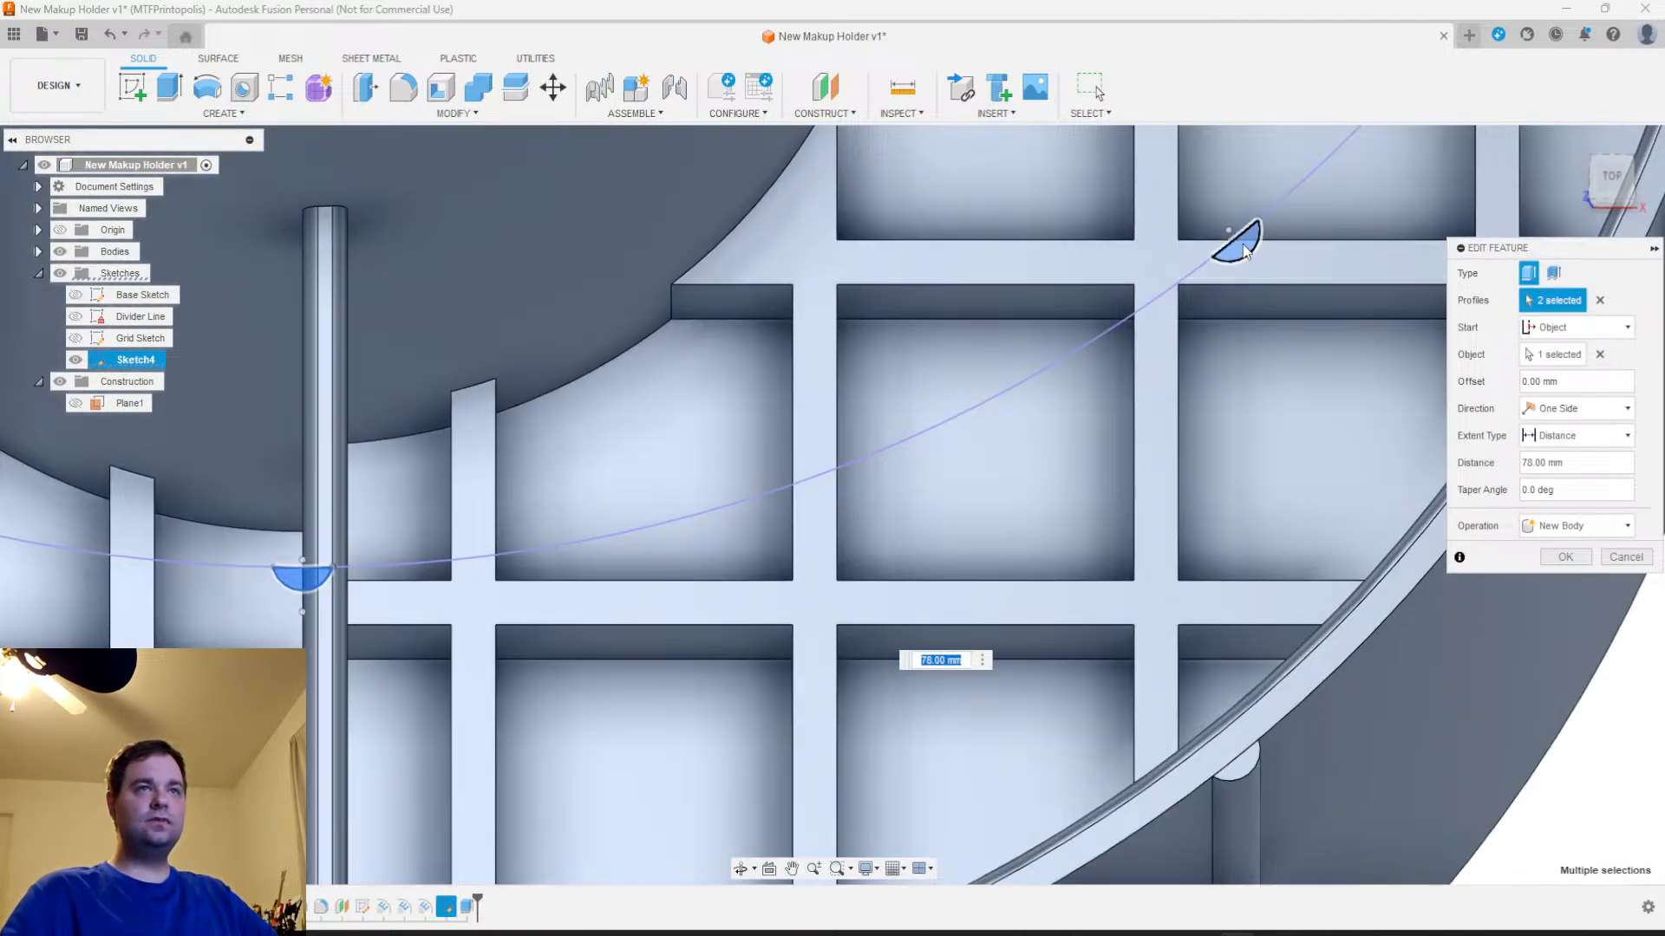
scroll(893, 646, "down", 4)
middle_click_drag(828, 739, 924, 447)
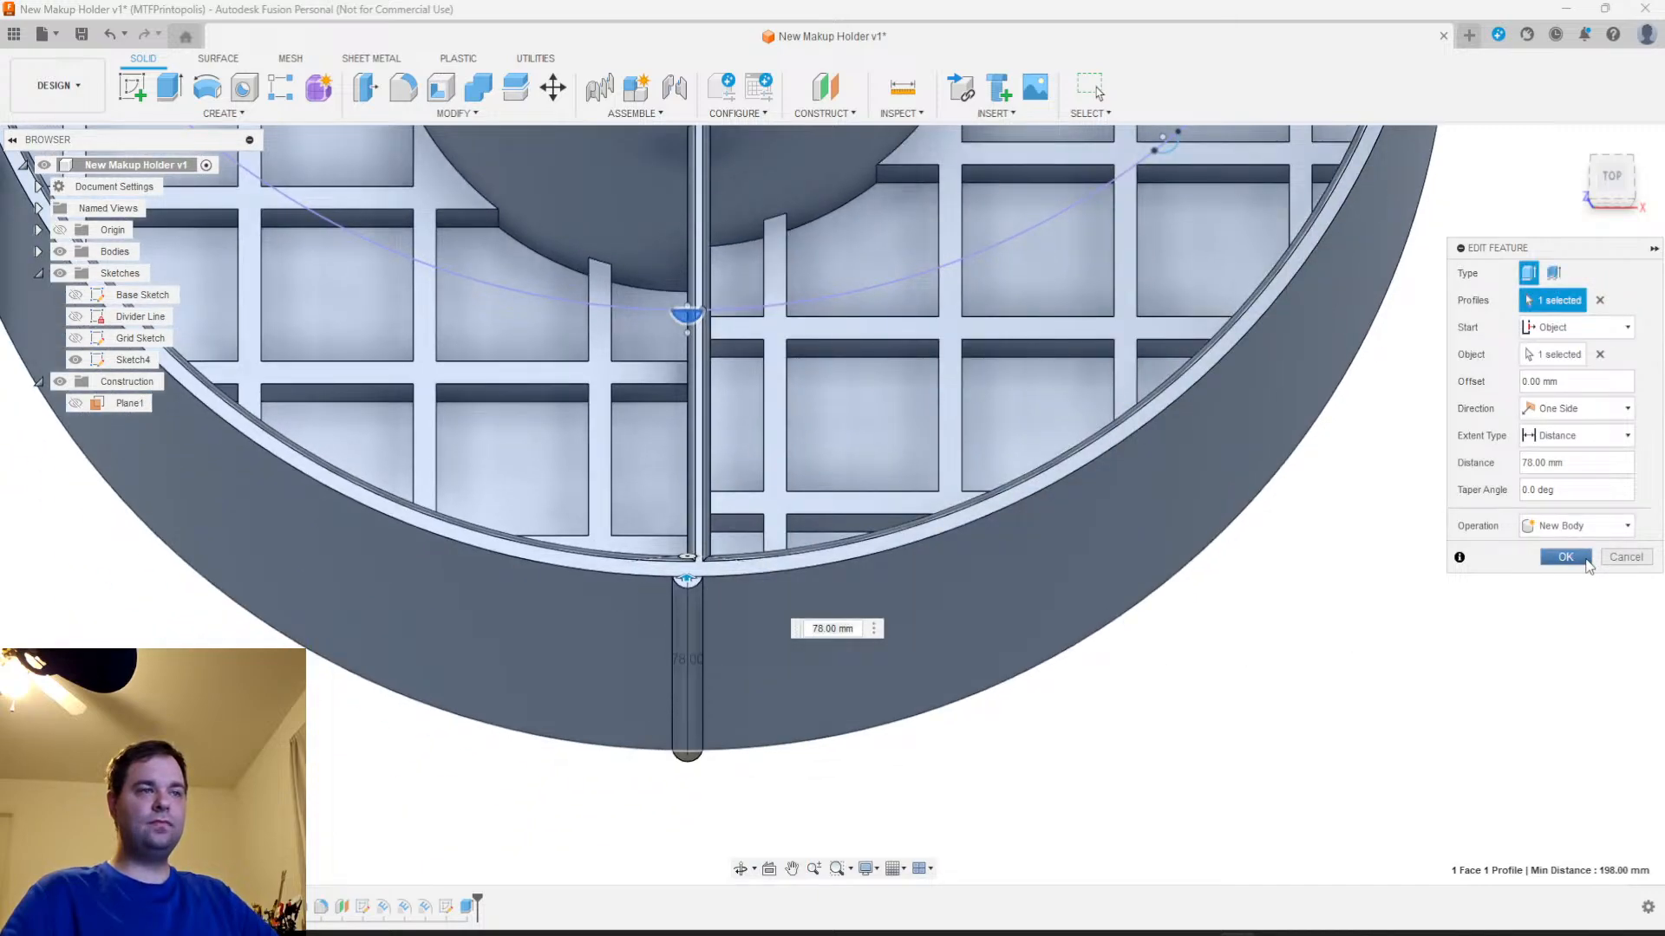
left_click(1565, 557)
Examine from above and at an angle how the rib's flat side meets the holder's curved outer wall
scroll(668, 546, "up", 5)
mouse_move(669, 546)
middle_mouse_down("shift")
mouse_move(680, 538)
mouse_move(685, 564)
middle_mouse_up("shift")
left_click(1611, 180)
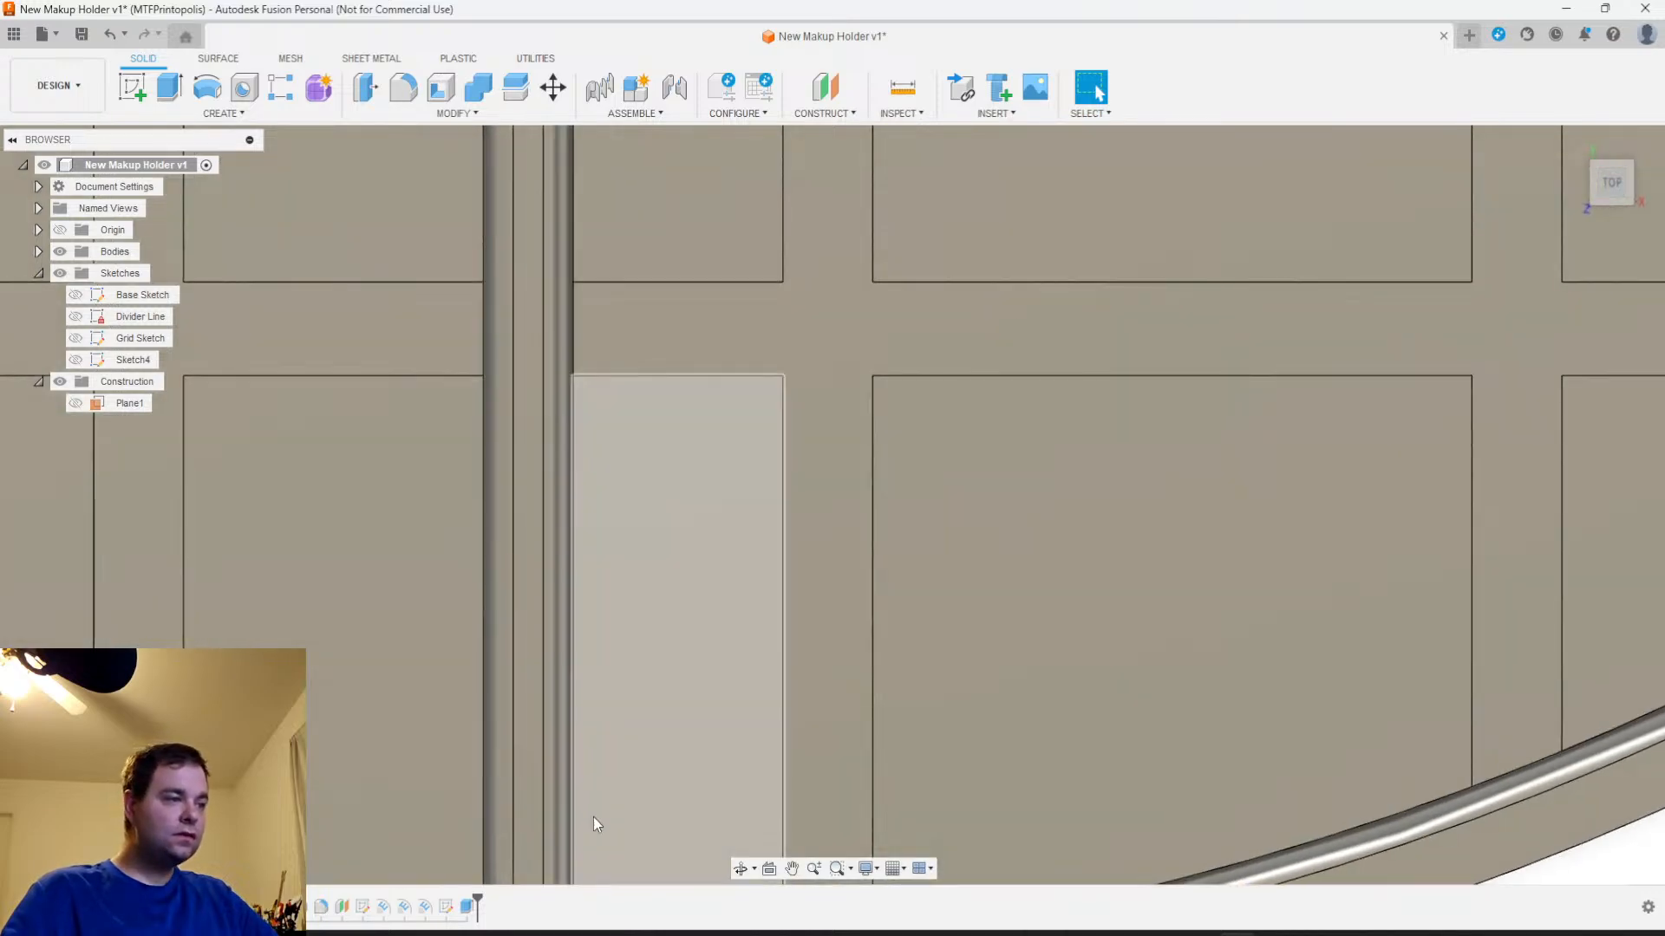
middle_click_drag(590, 826, 849, 251)
scroll(749, 543, "up", 9)
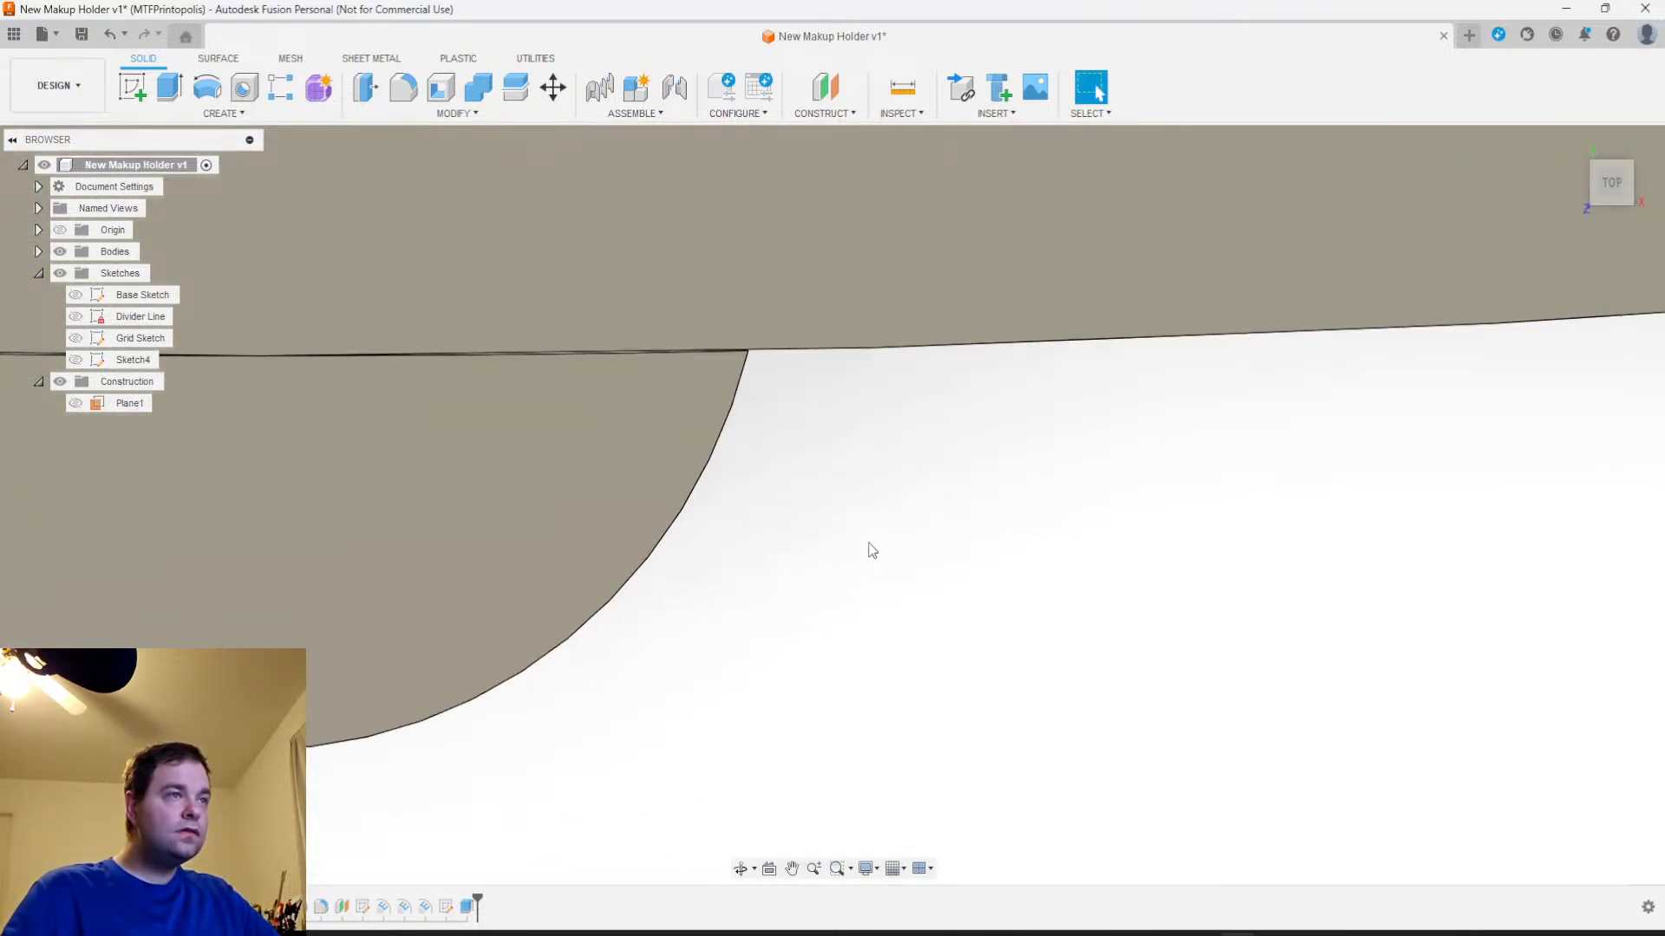
middle_click_drag(788, 446, 1491, 566)
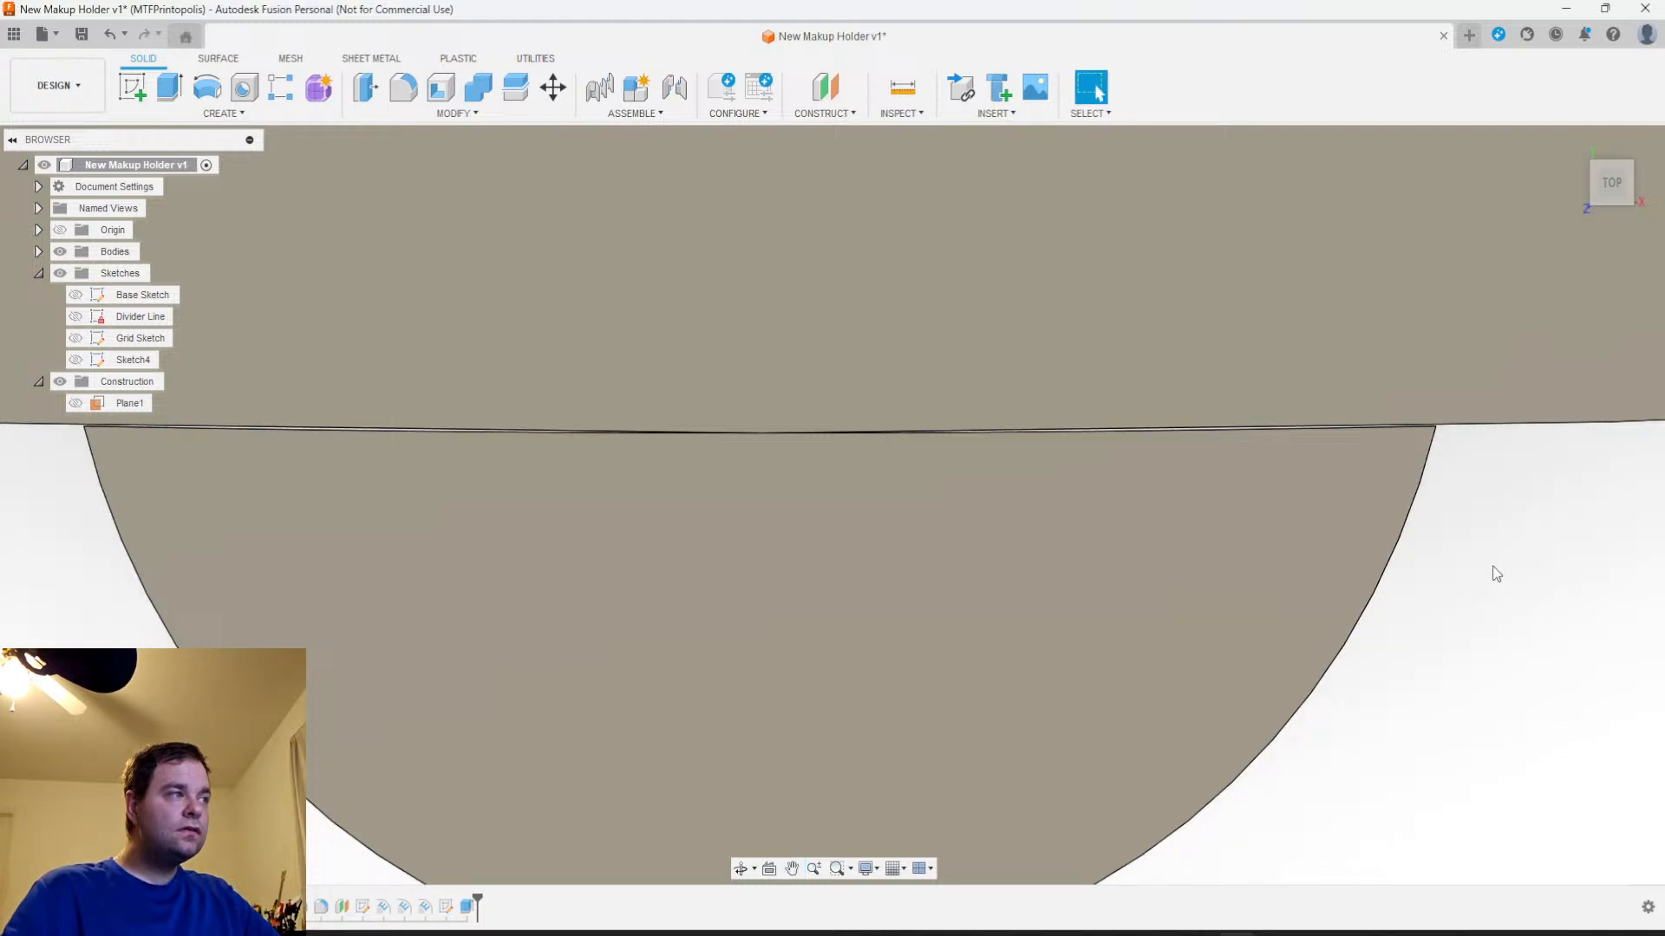
scroll(1493, 569, "down", 6)
middle_click_drag(1461, 602, 1165, 659)
scroll(1127, 711, "down", 3)
scroll(1127, 706, "down", 2)
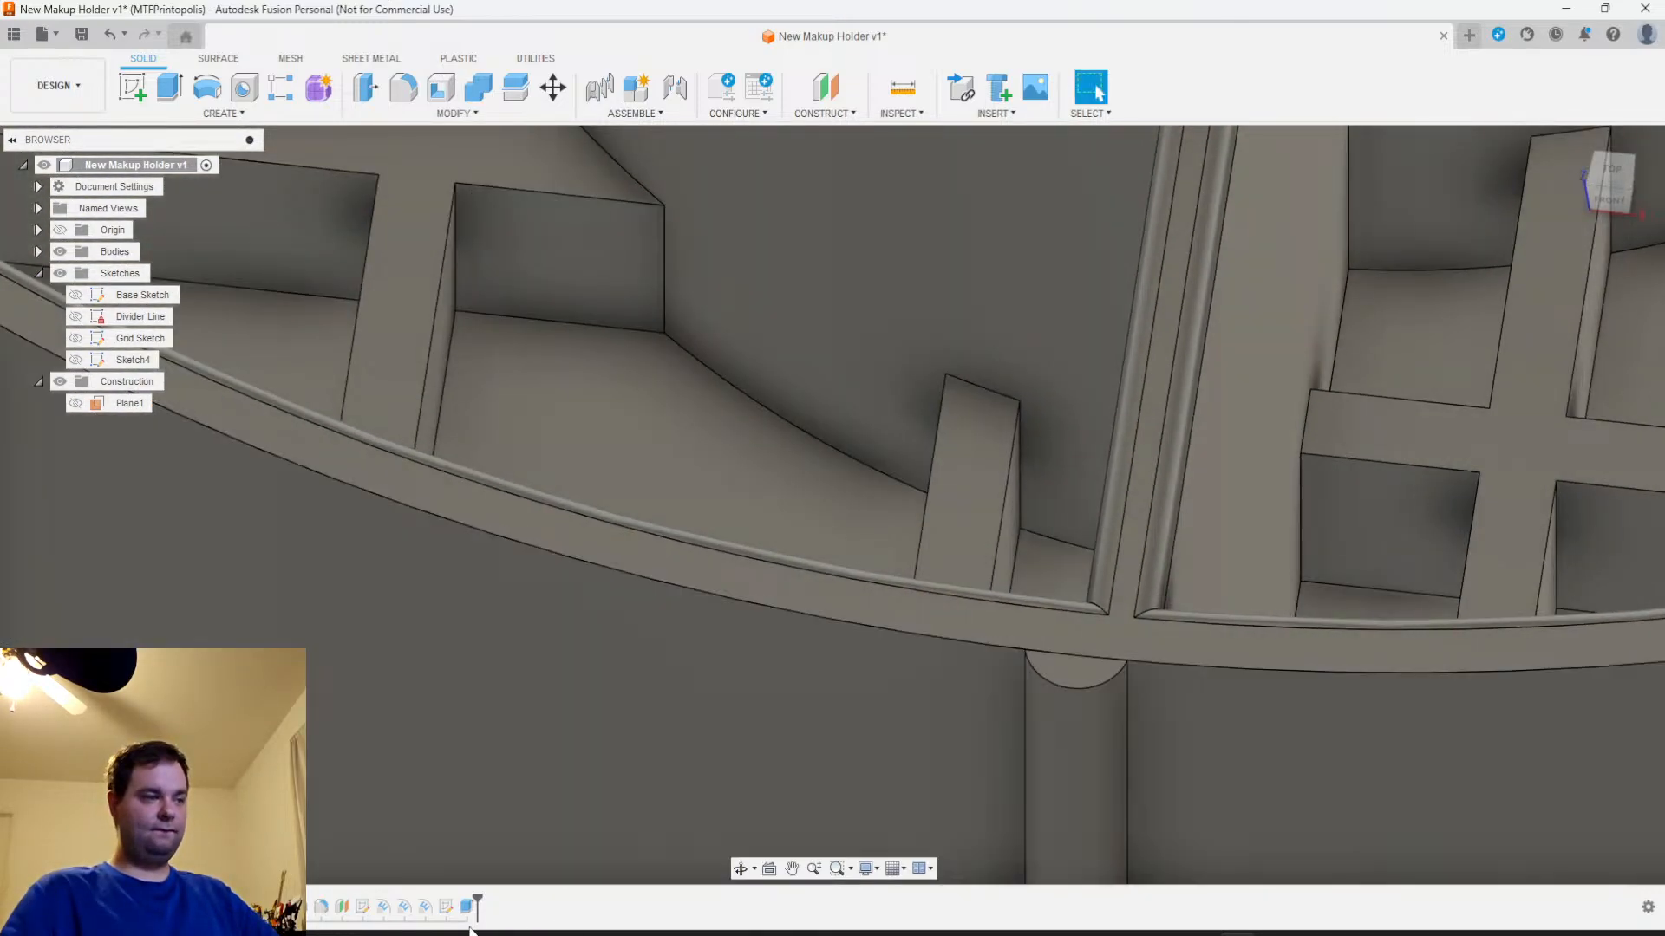
Reopen the rib sketch and draw a 1 mm vertical line inward from the arc's left end into the wall
right_click(448, 909)
left_click(501, 707)
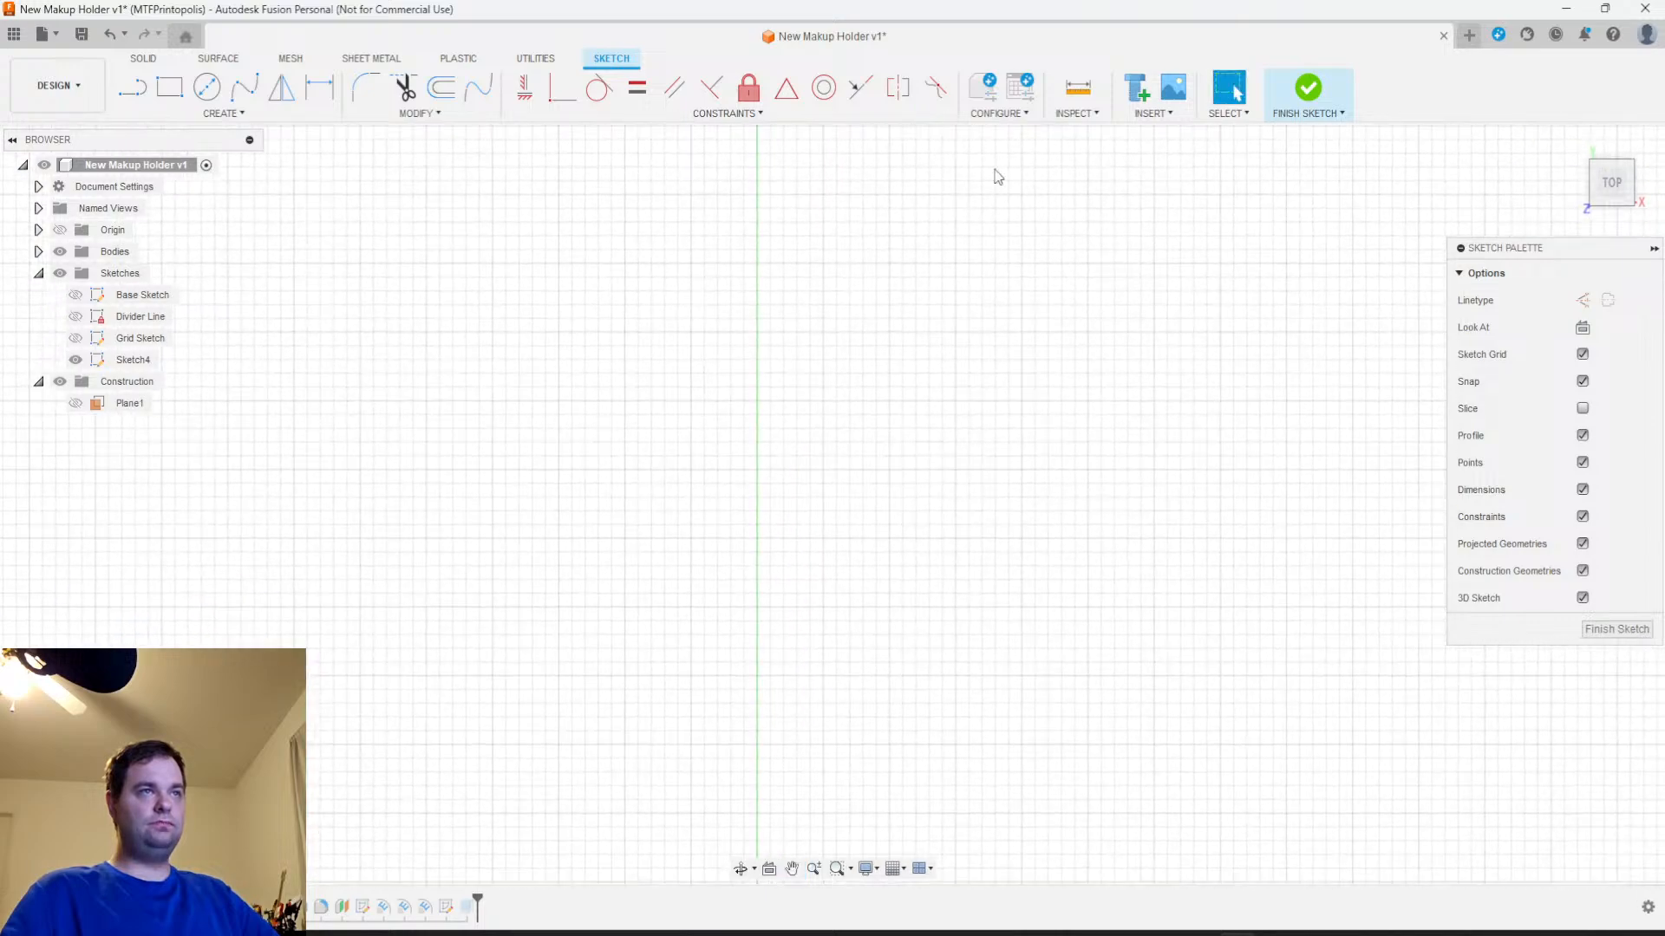
scroll(844, 445, "up", 4)
middle_click_drag(912, 435, 911, 631)
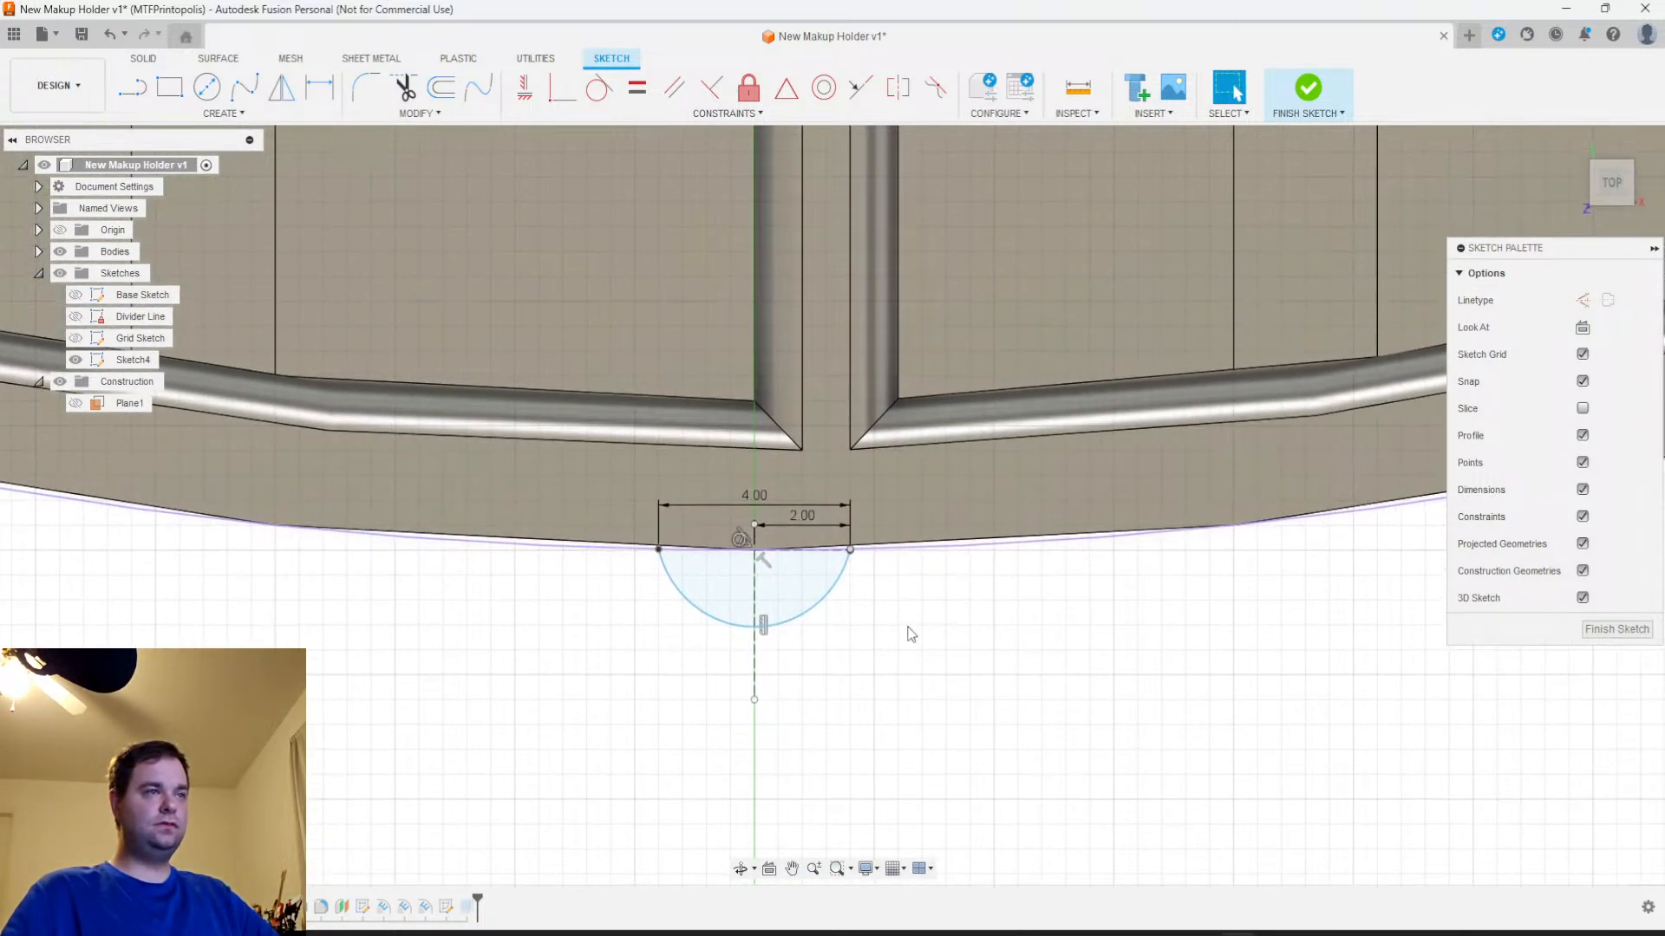
scroll(907, 620, "up", 5)
middle_click_drag(842, 553, 945, 648)
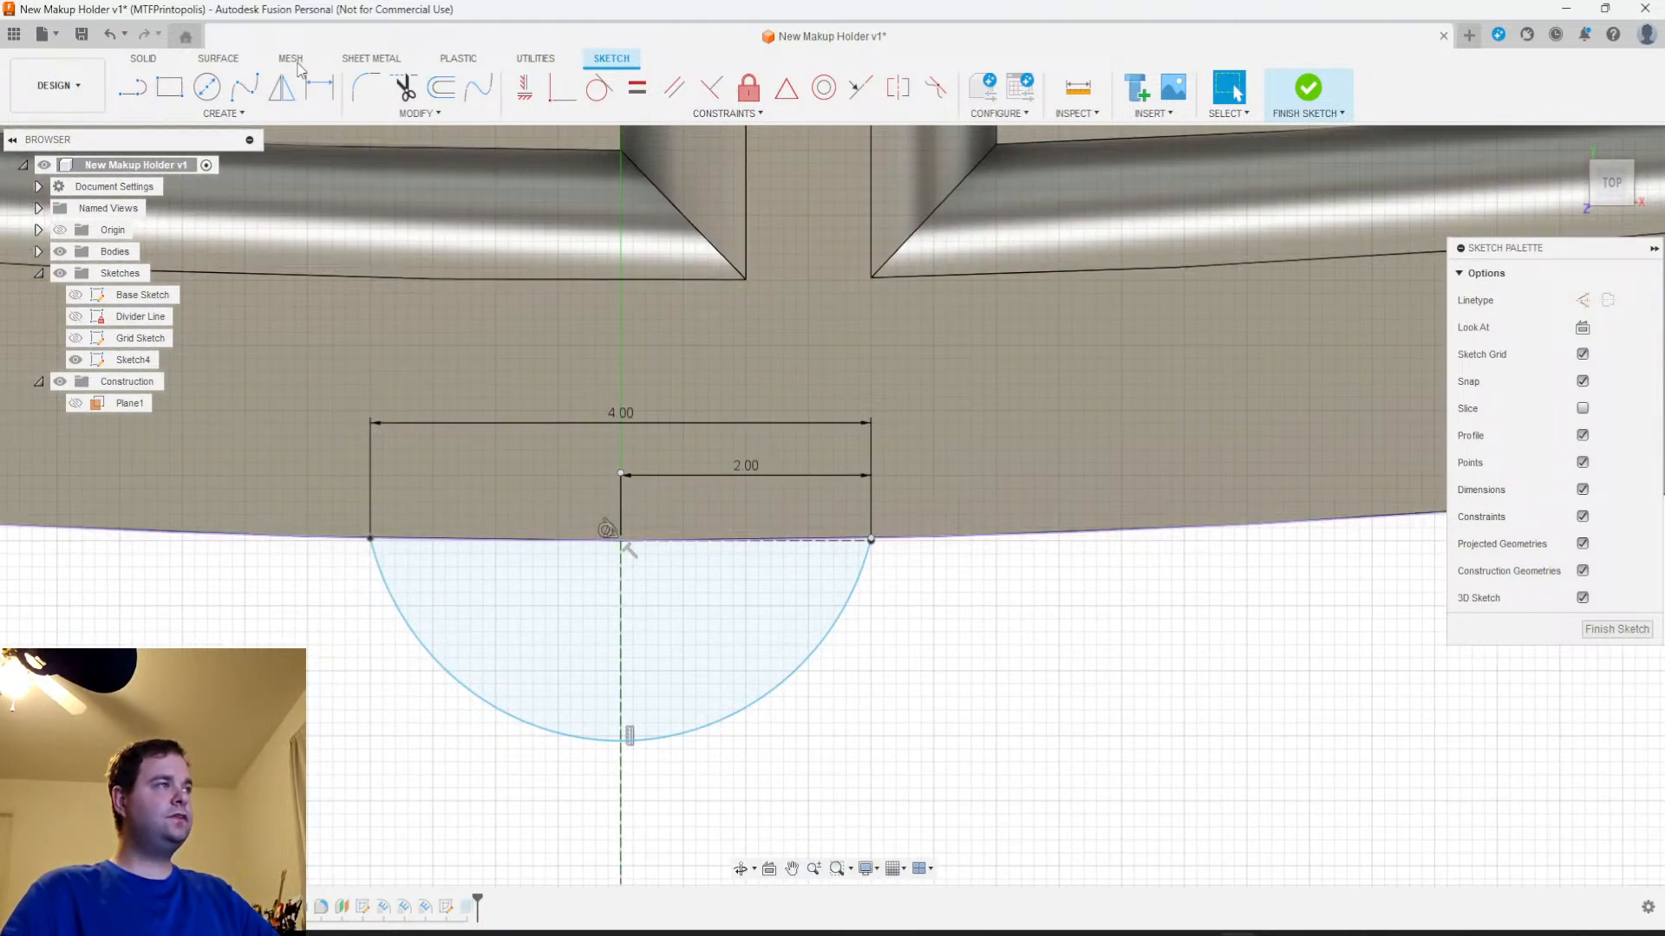
left_click(131, 87)
left_click(370, 540)
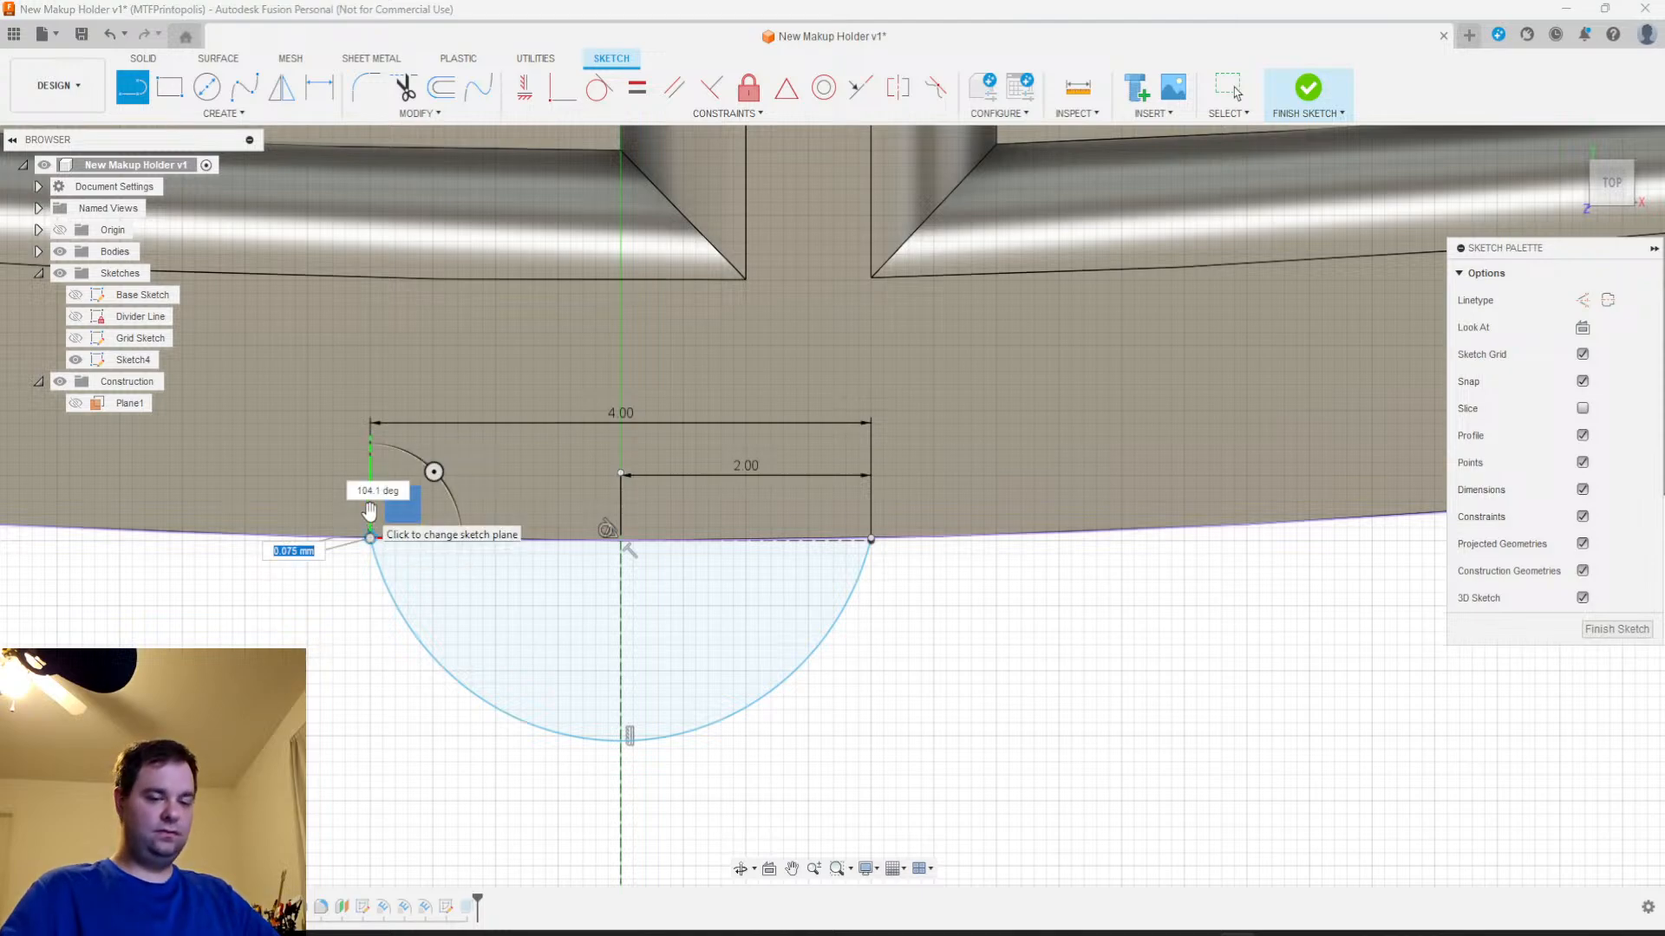
scroll(370, 517, "up", 3)
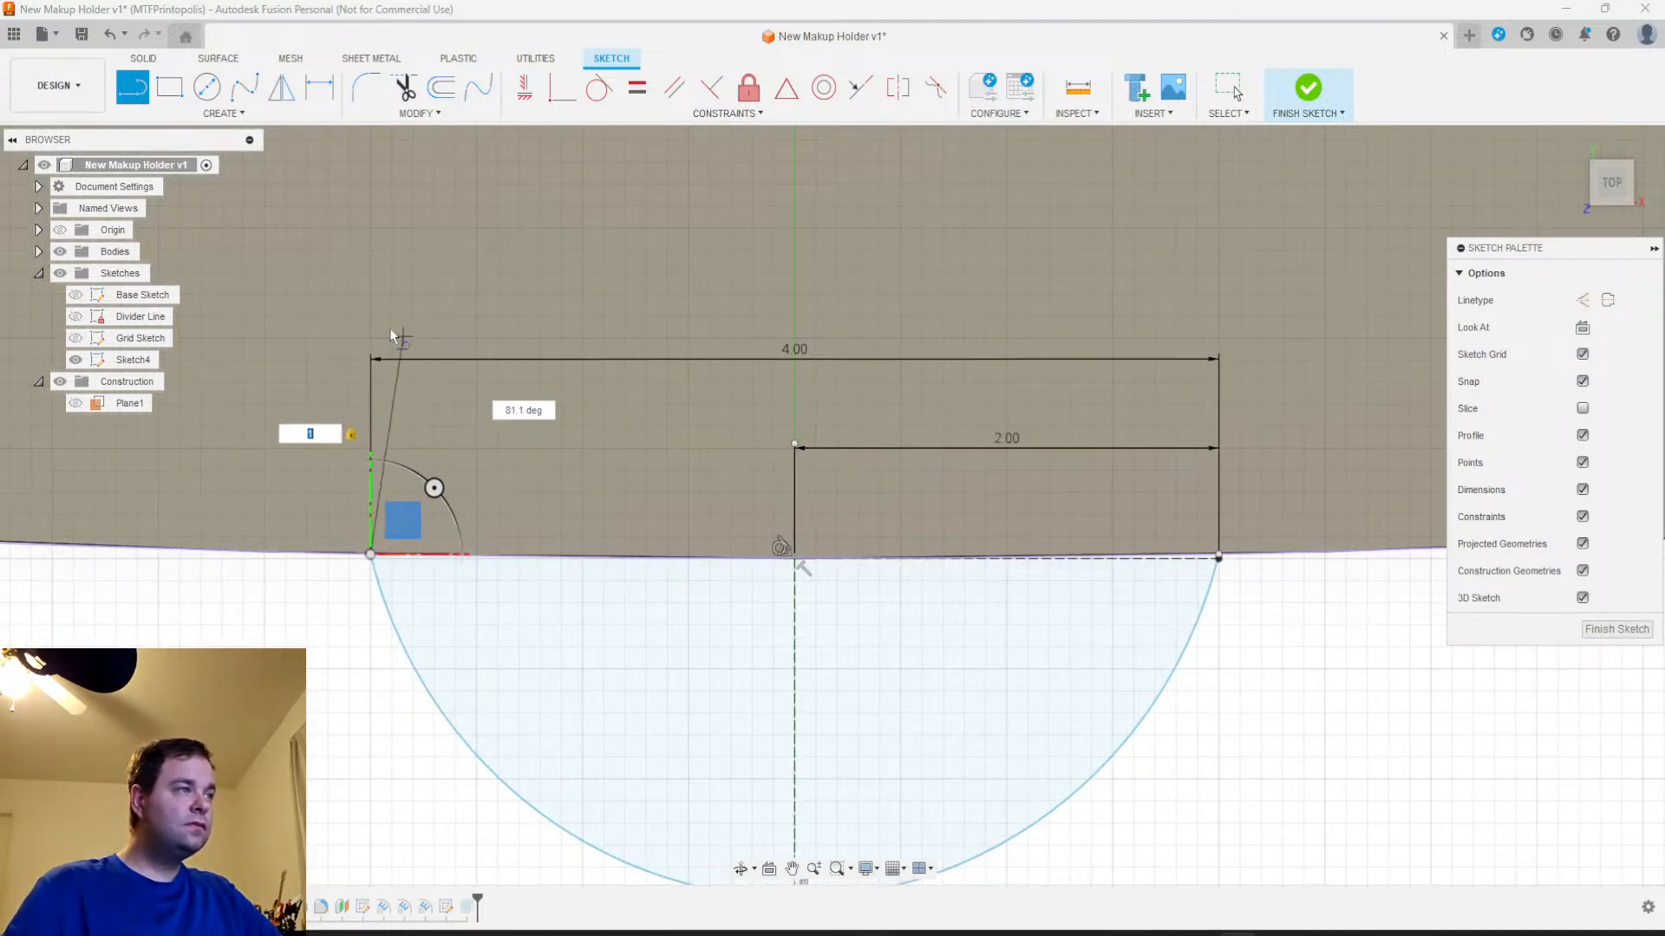
left_click(372, 319)
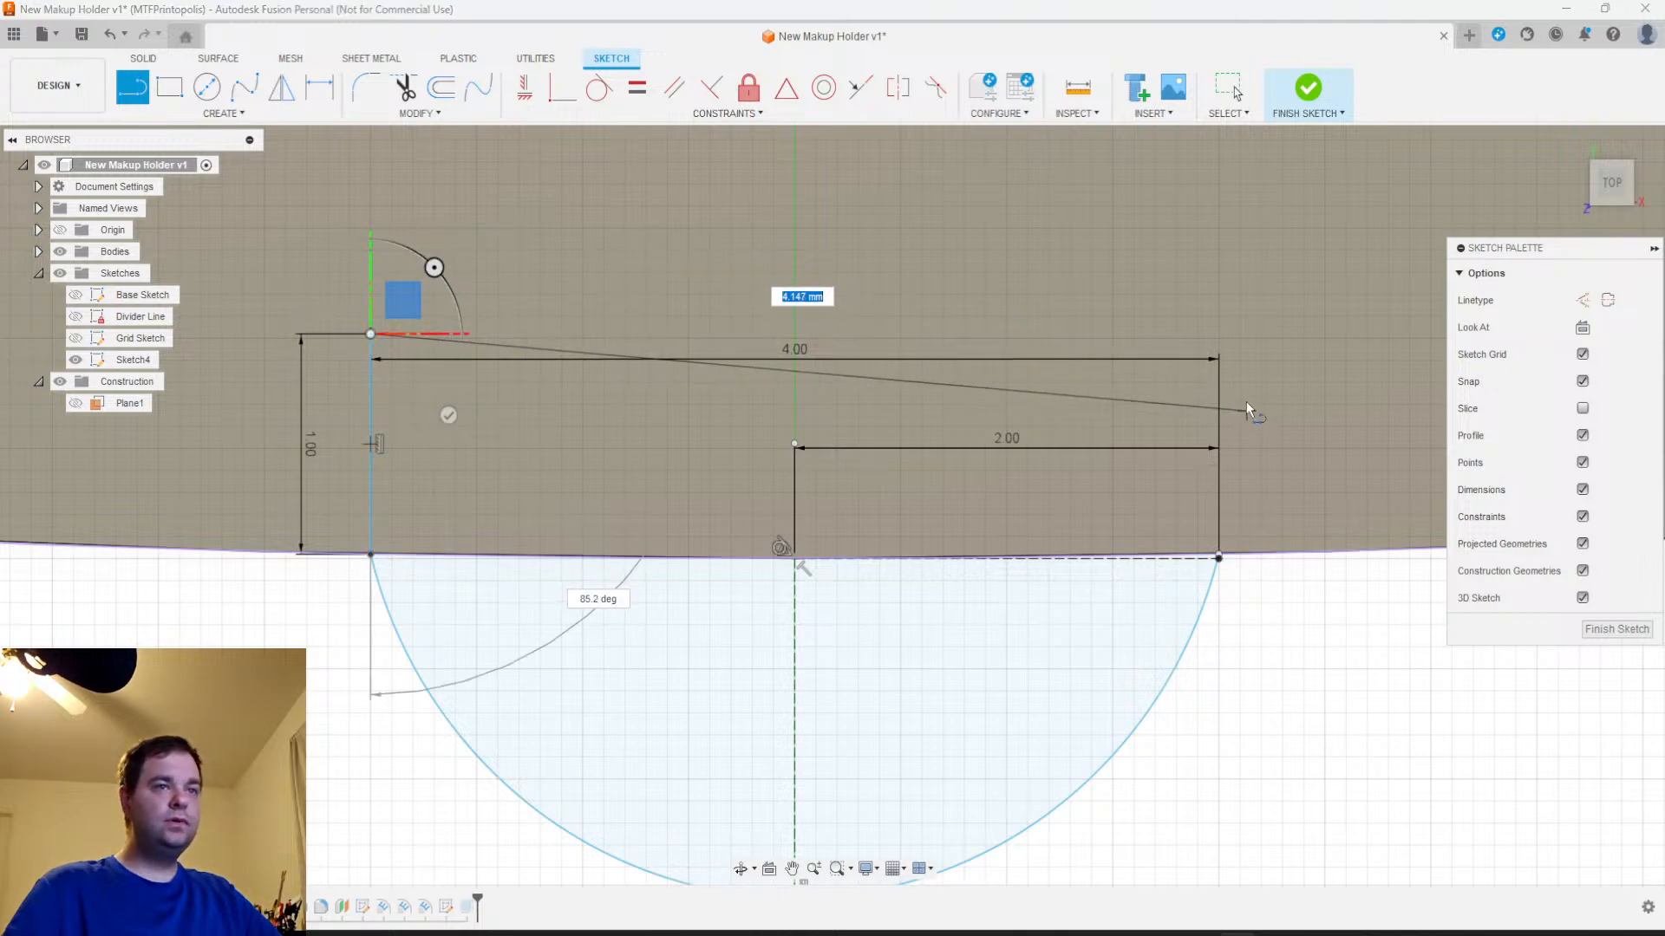
Draw a 4 mm horizontal line across the wall and a vertical line back to the arc's right end, closing the rectangle
scroll(1220, 559, "up", 3)
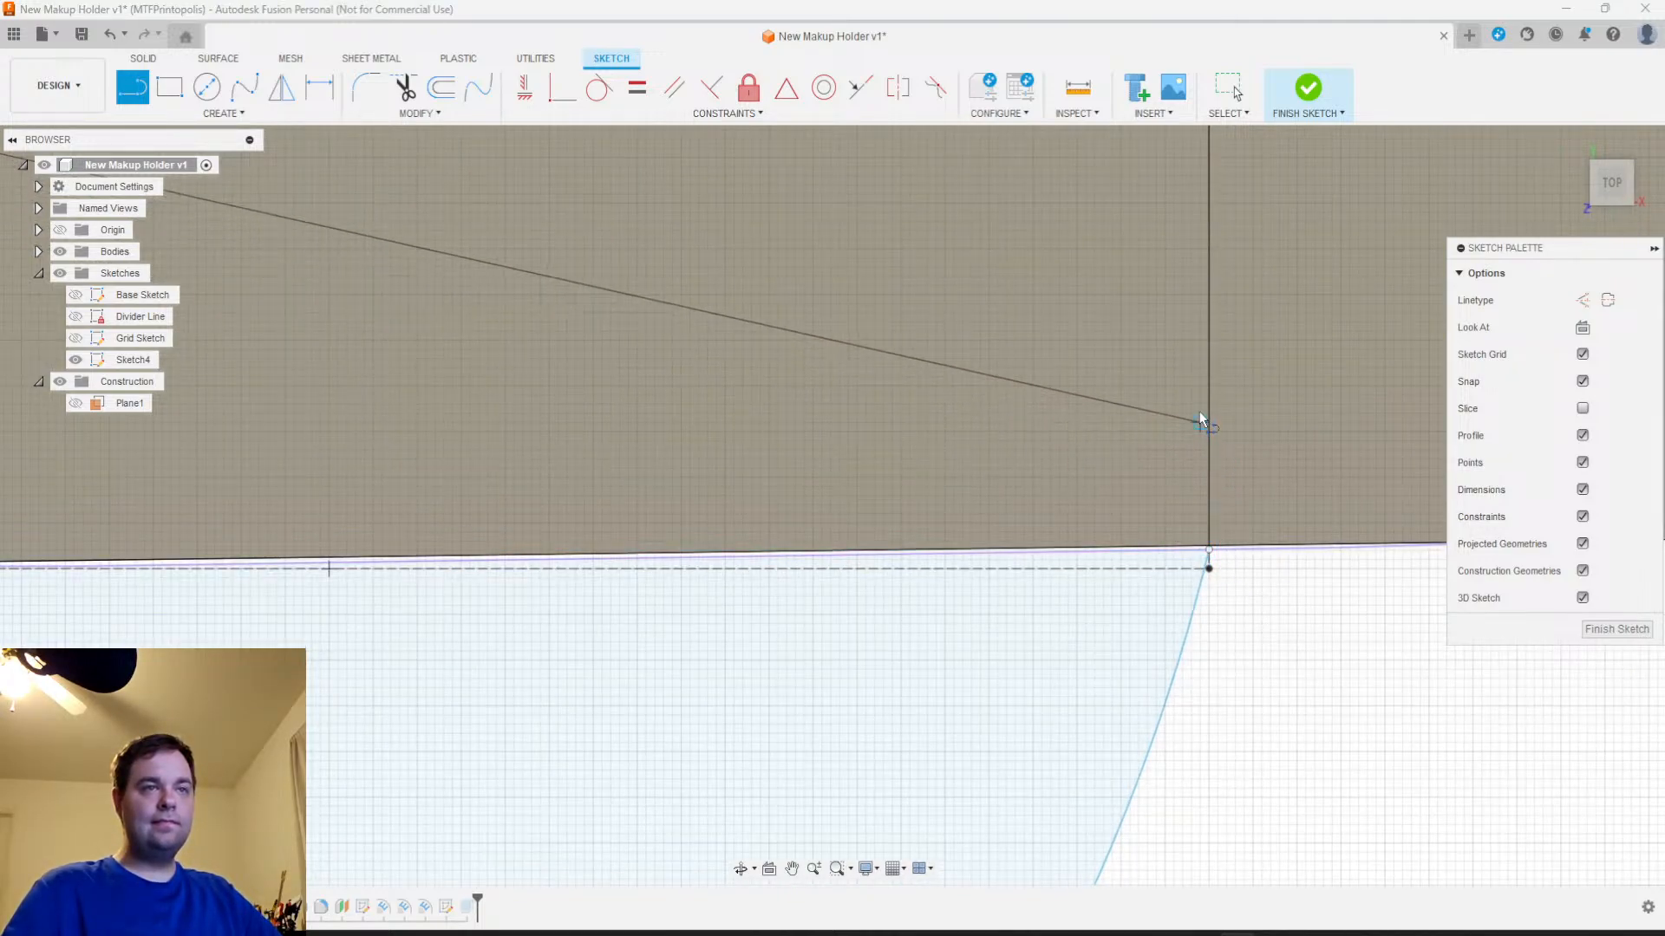
scroll(1199, 411, "down", 2)
scroll(1199, 292, "down", 2)
middle_click_drag(1198, 291, 1182, 451)
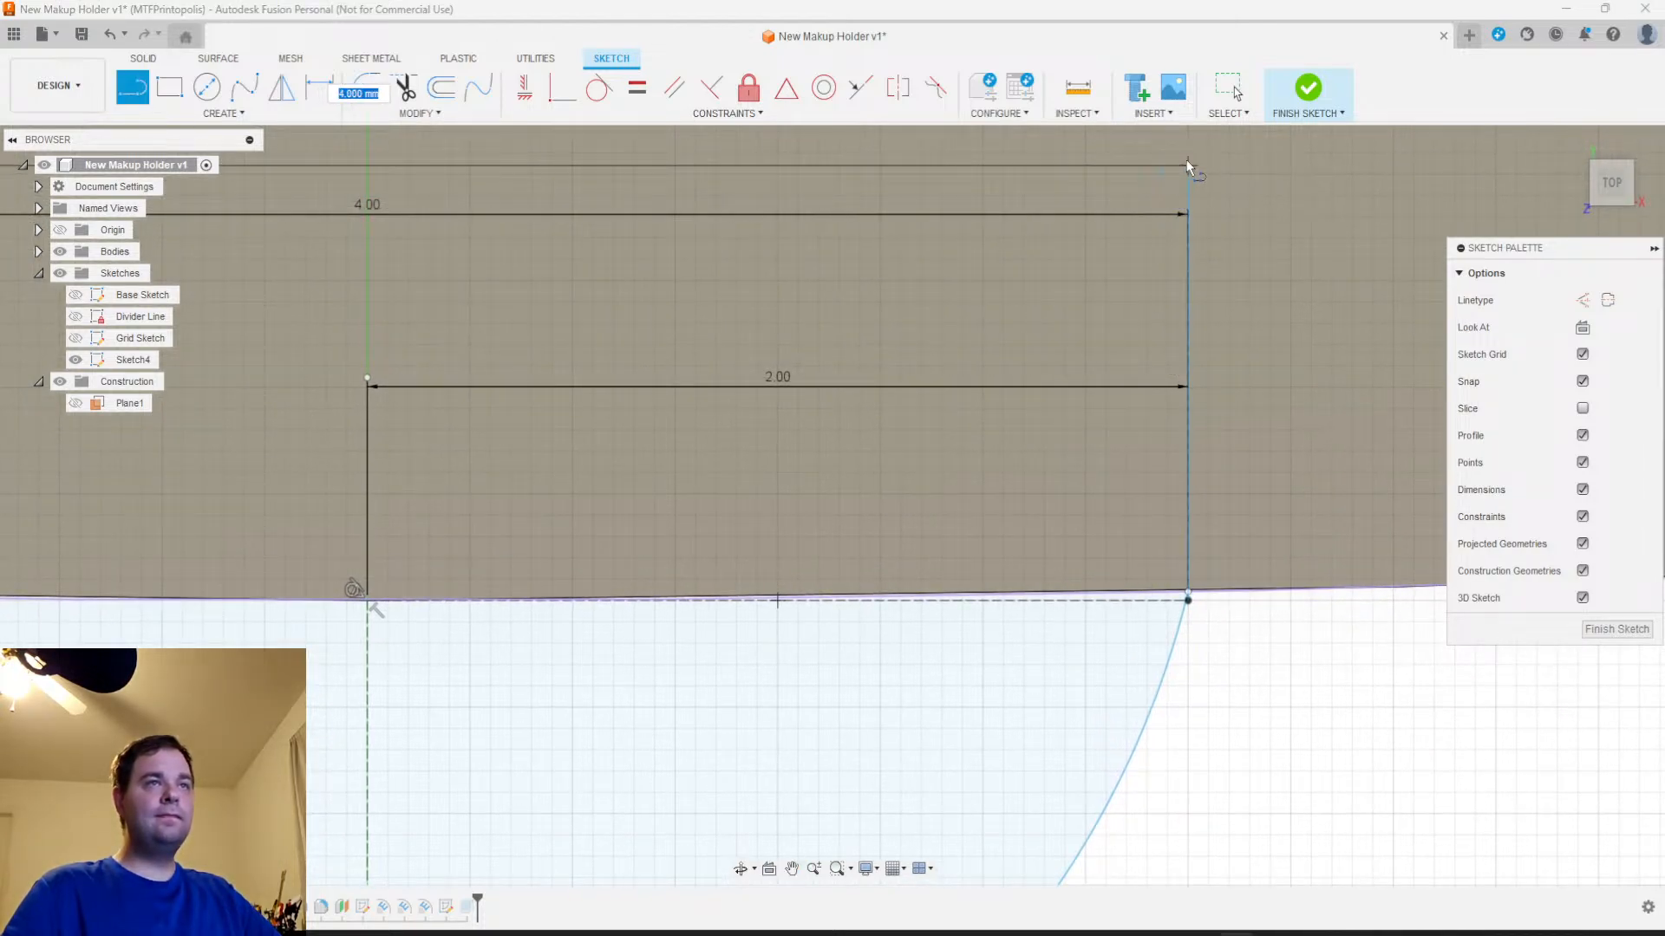
left_click(1187, 163)
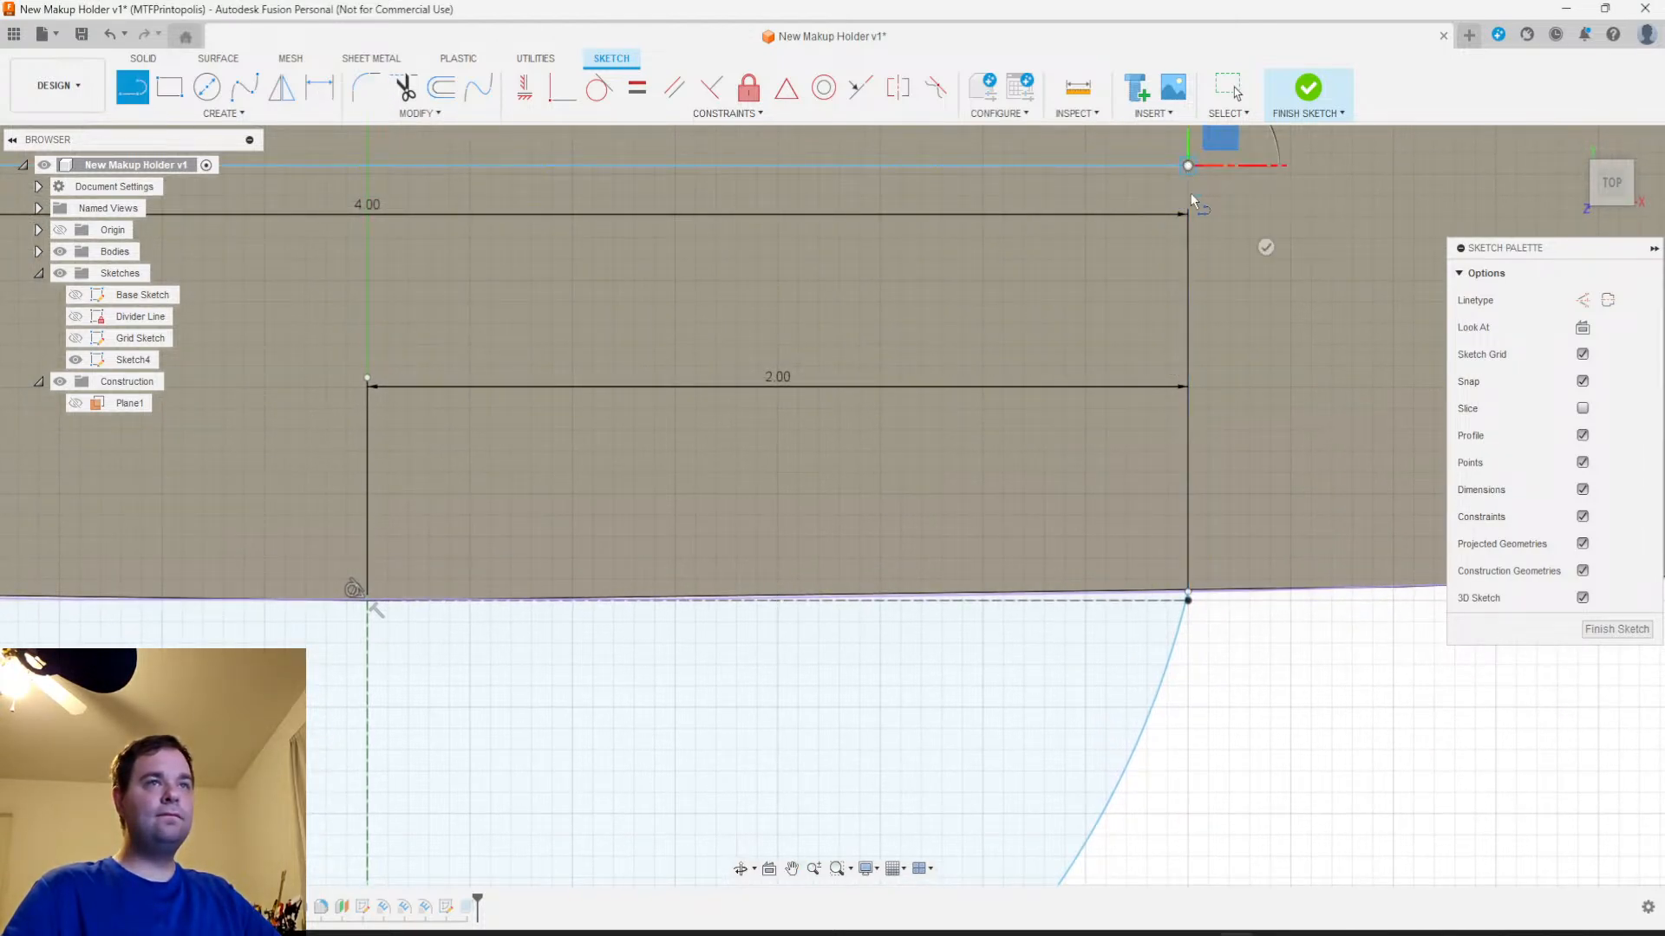
left_click(1188, 598)
scroll(1181, 607, "down", 3)
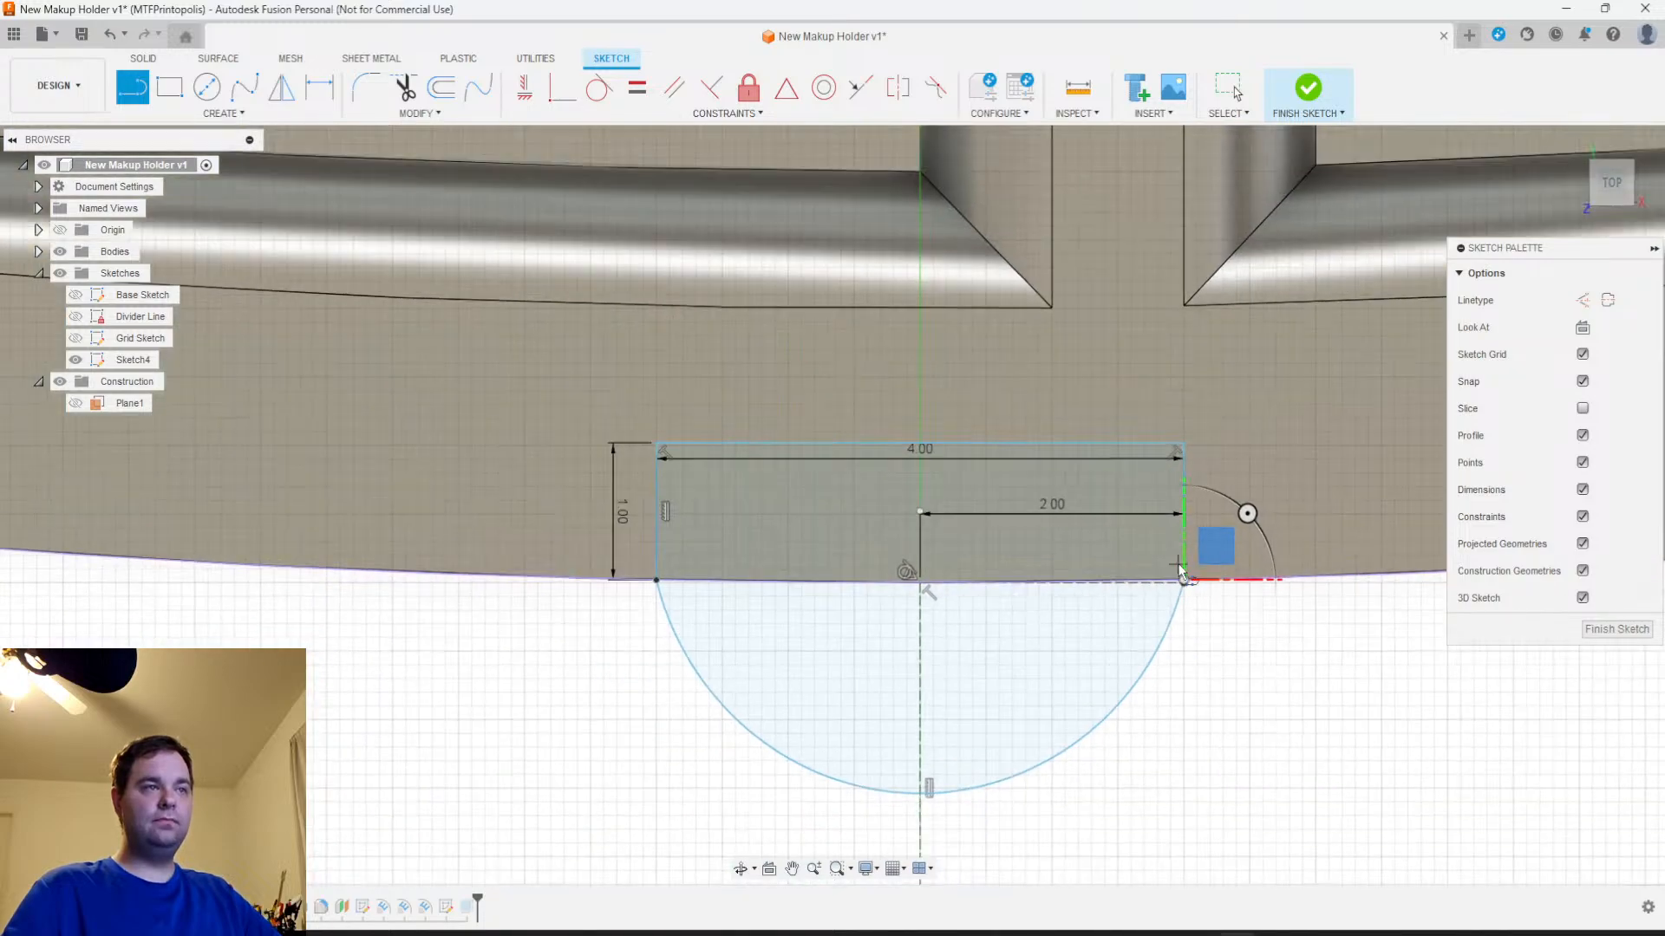
Finish the rib sketch and edit the rib extrusion to include the rectangular profile inside the wall alongside the arc profile
left_click(1618, 630)
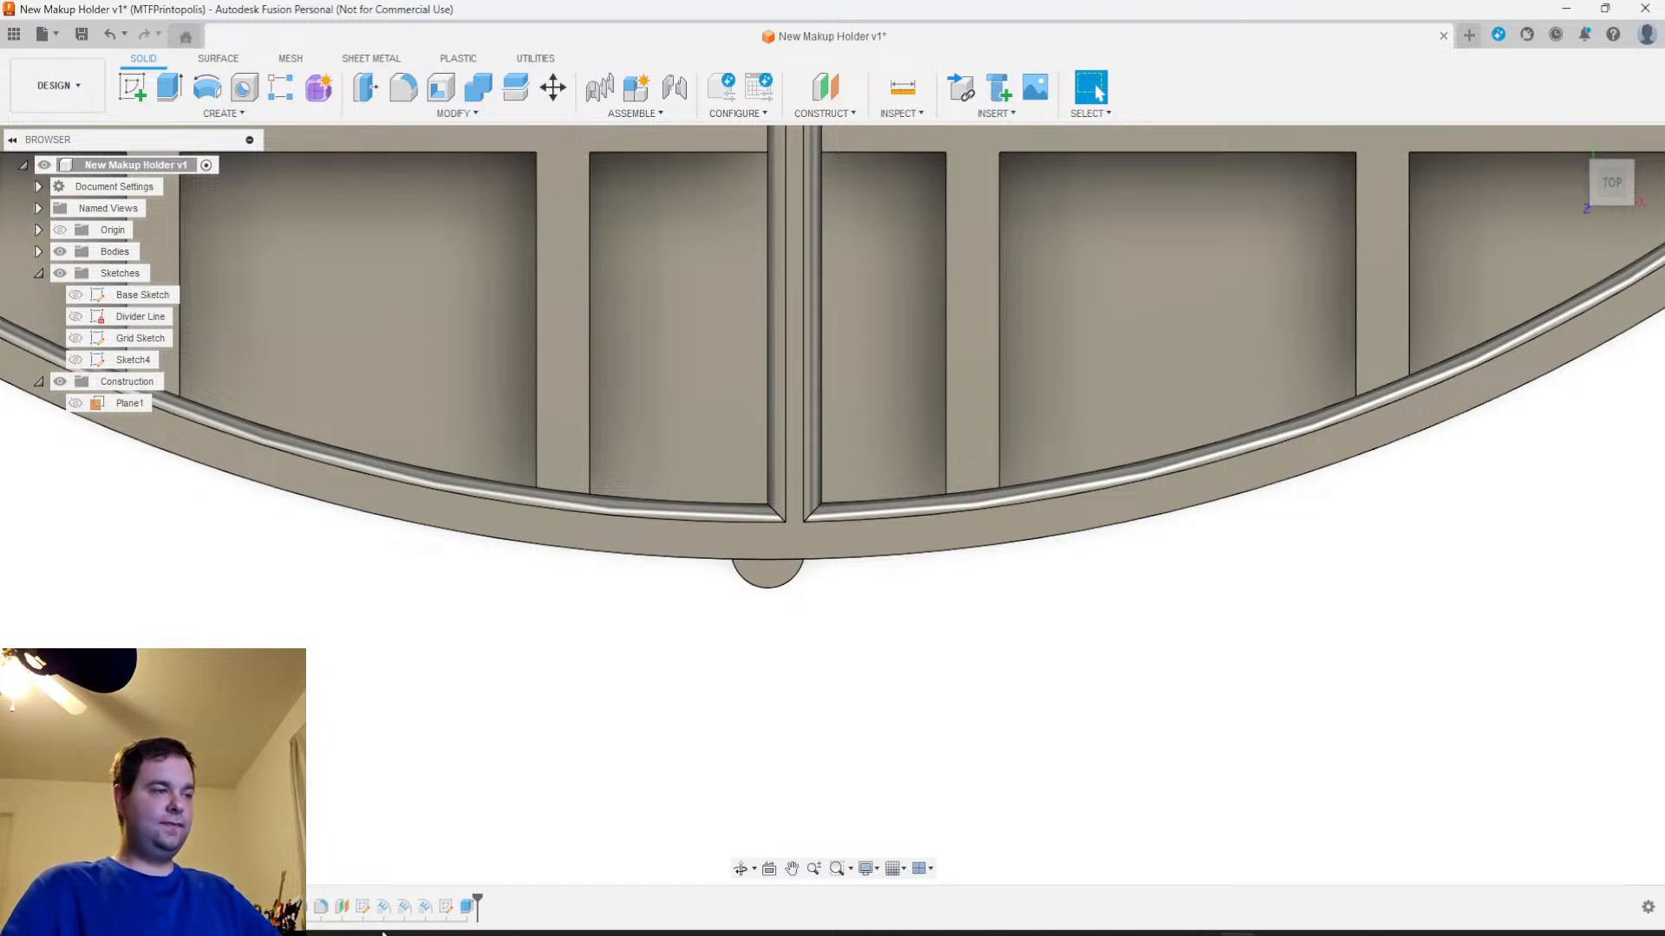
middle_click_drag(896, 725, 921, 652, "shift")
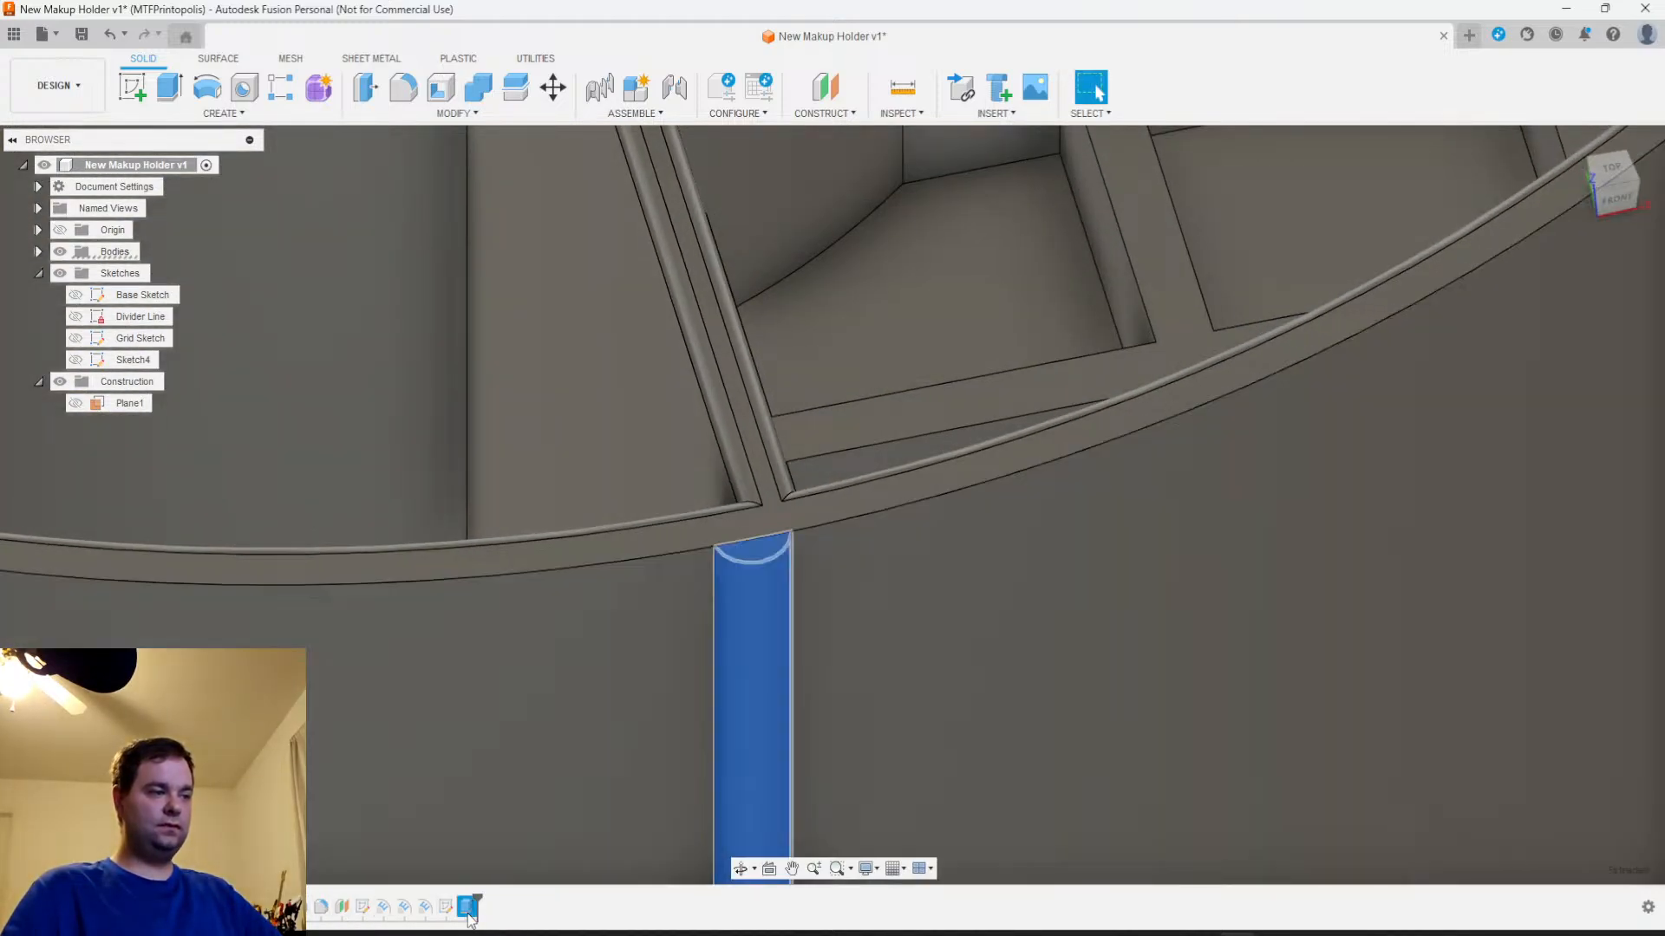
right_click(467, 907)
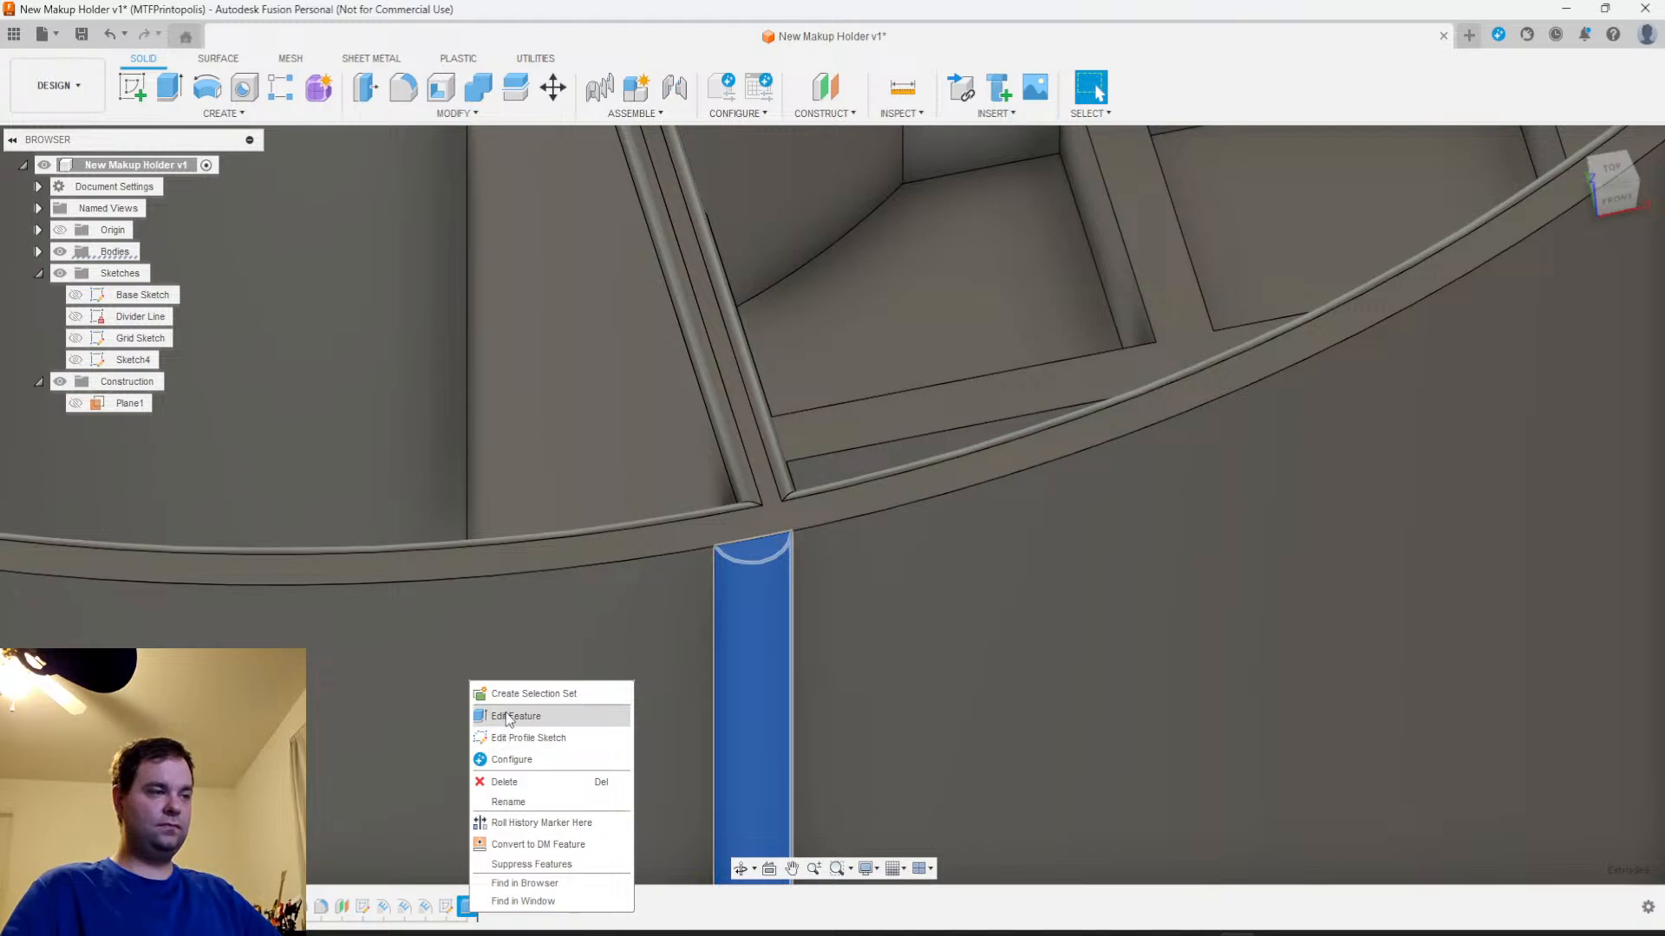
left_click(509, 716)
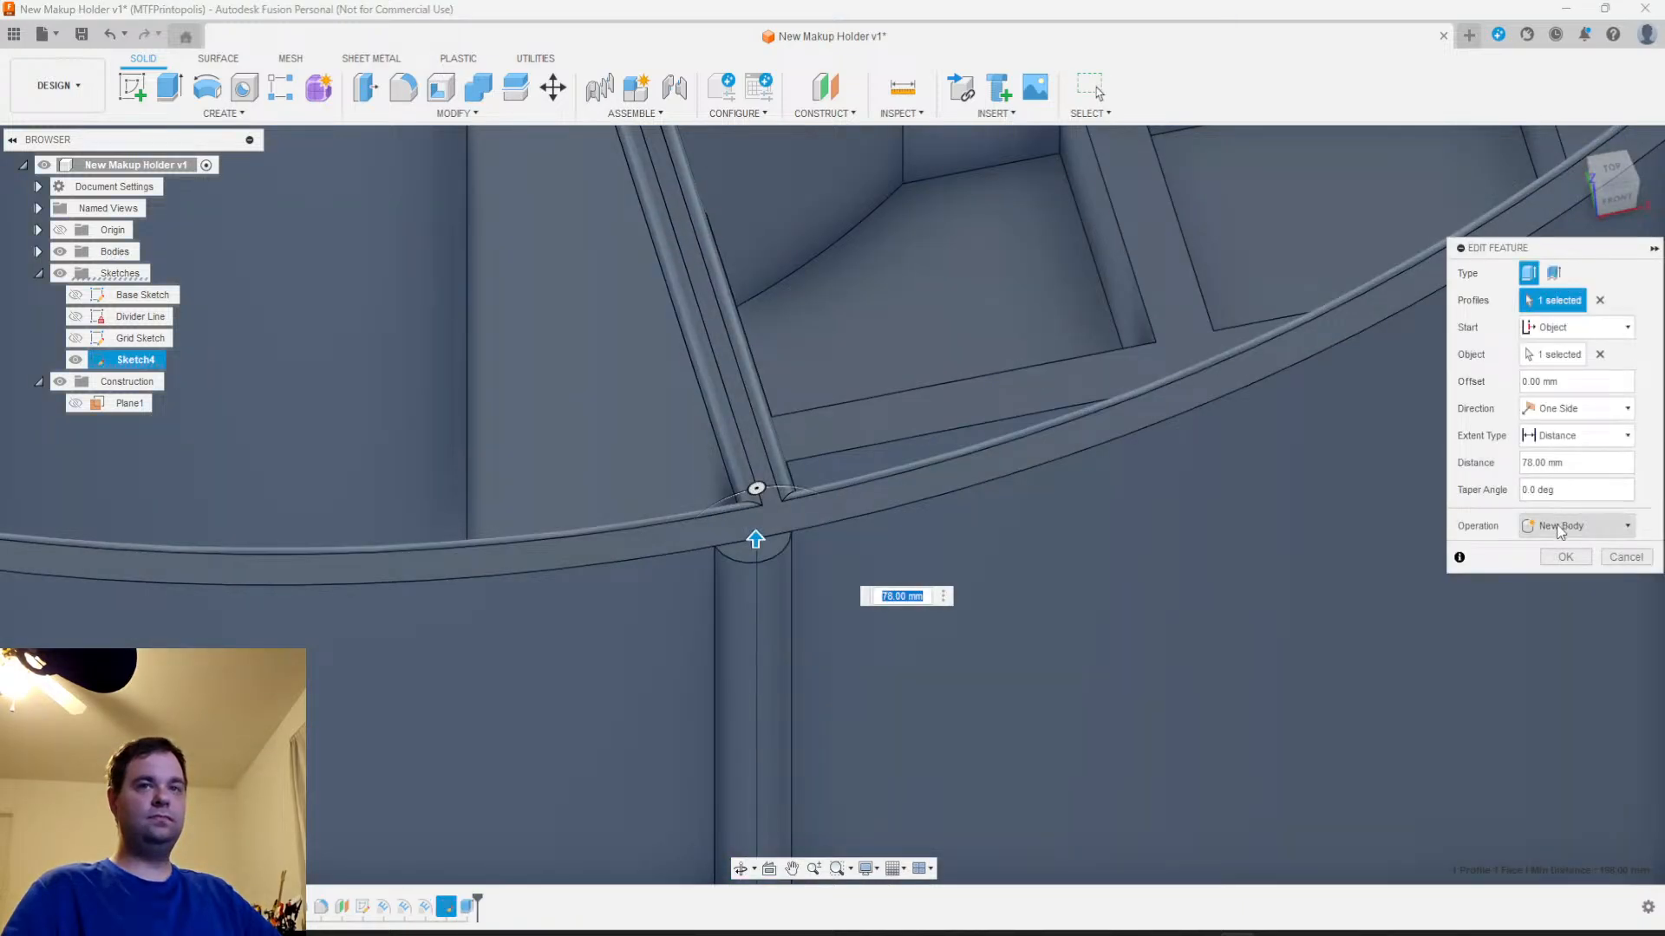
scroll(920, 468, "down", 4)
middle_click_drag(920, 468, 888, 624)
scroll(867, 589, "down", 5)
scroll(838, 589, "up", 10)
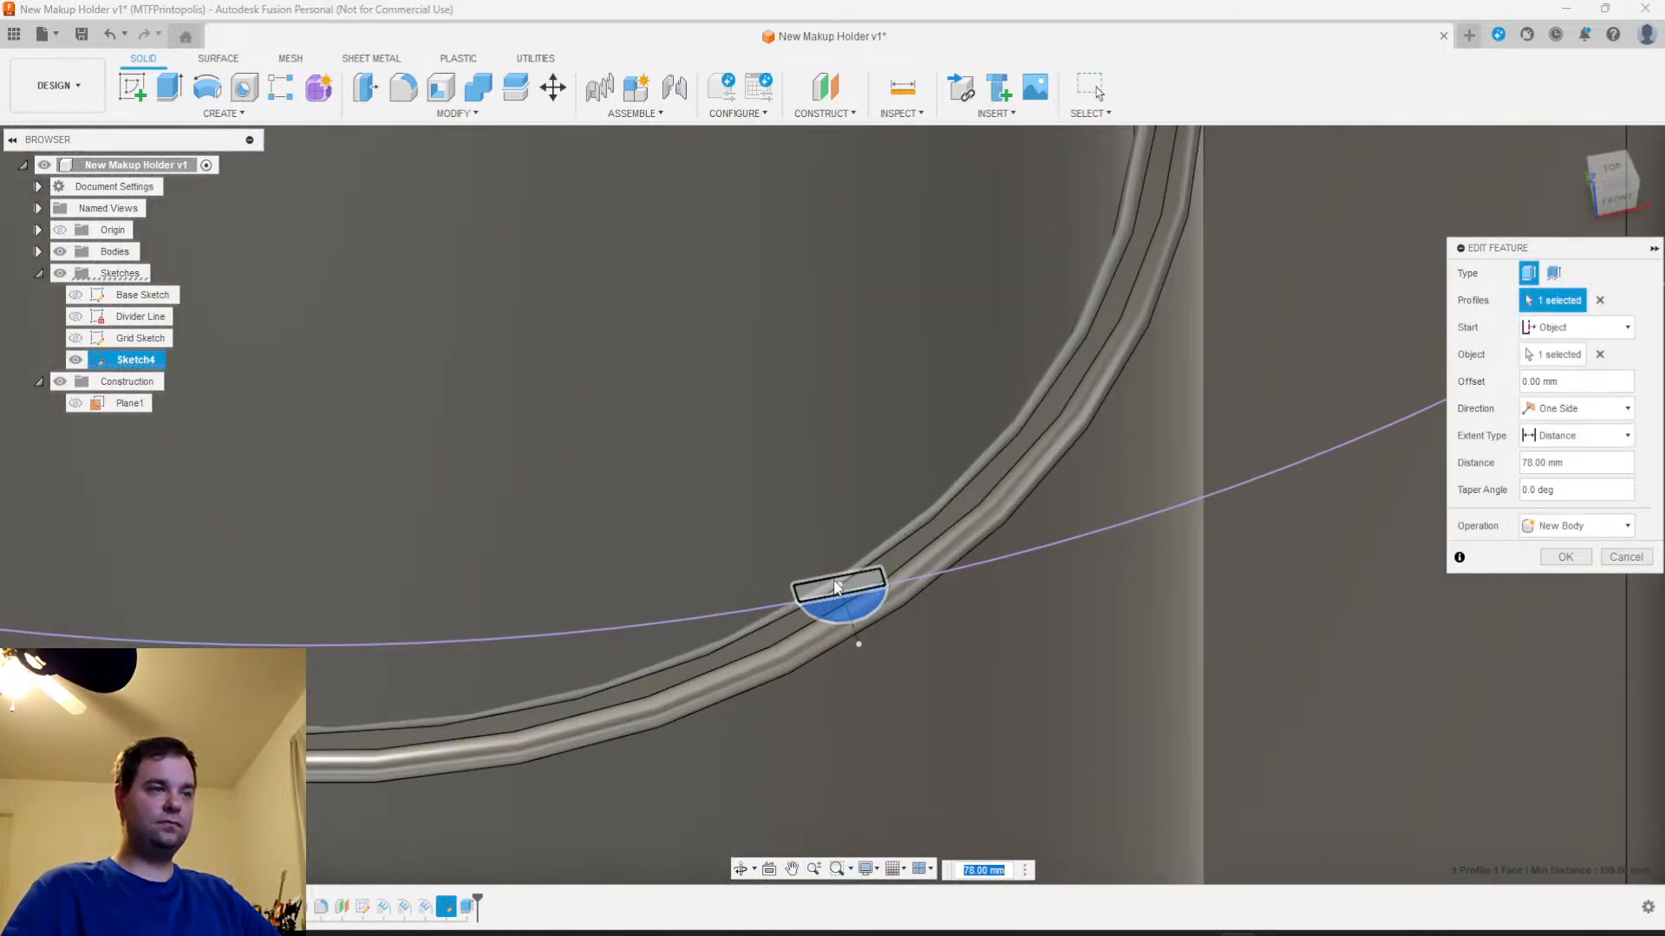
left_click(838, 588)
scroll(918, 733, "down", 6)
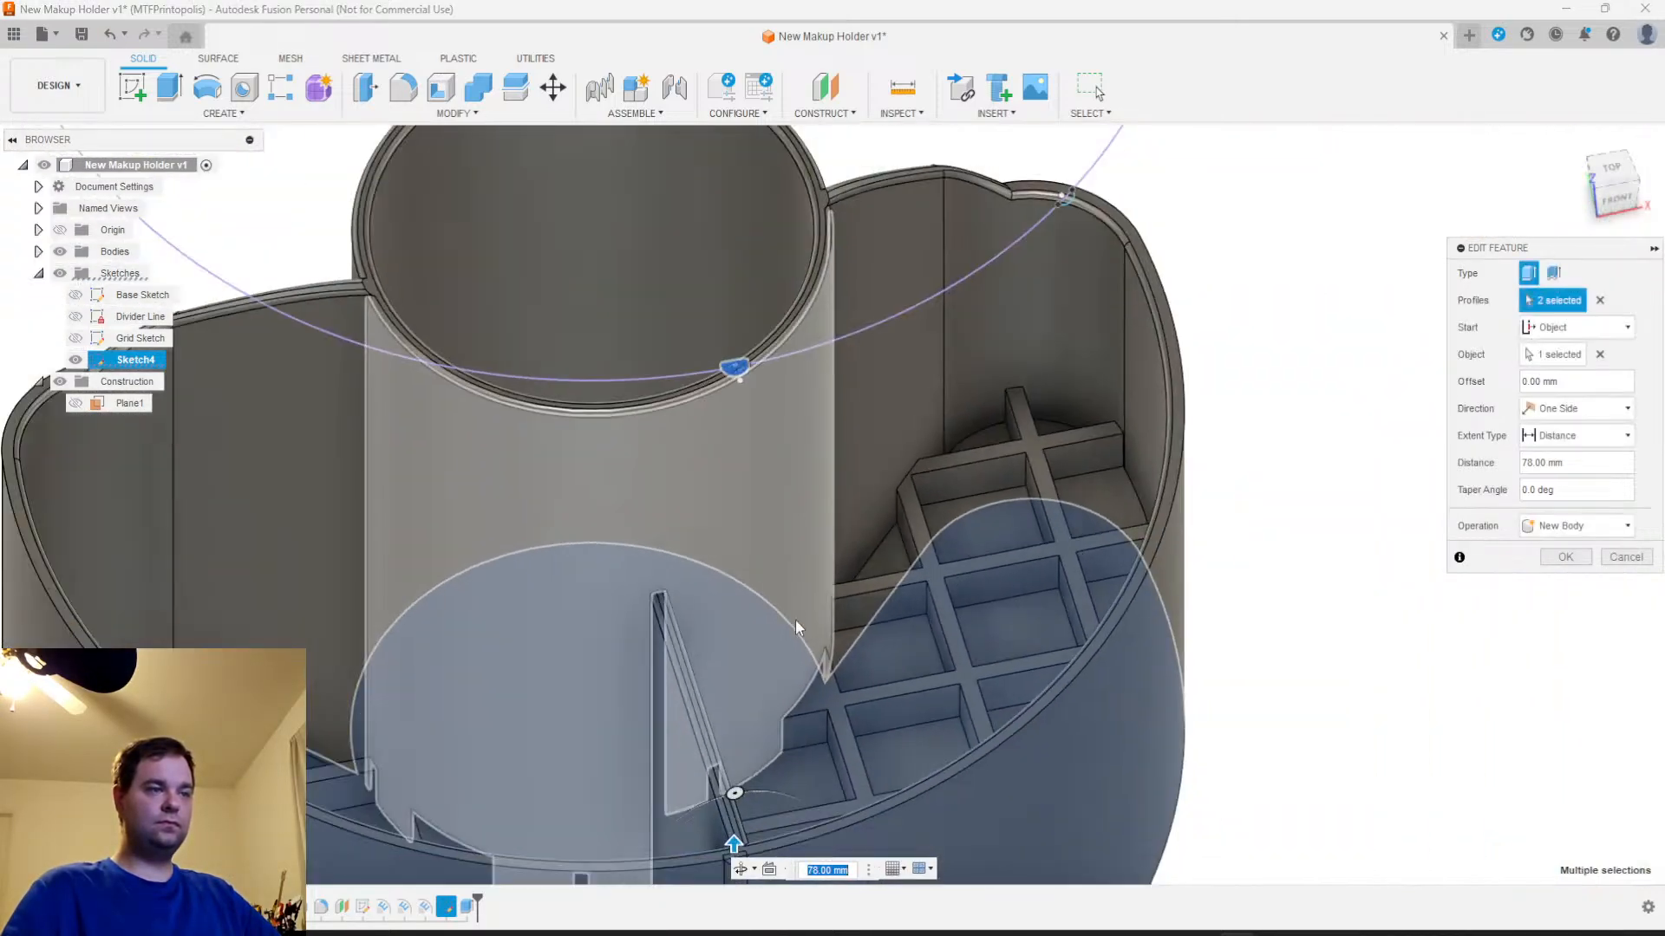
middle_click_drag(798, 626, 945, 543, "shift")
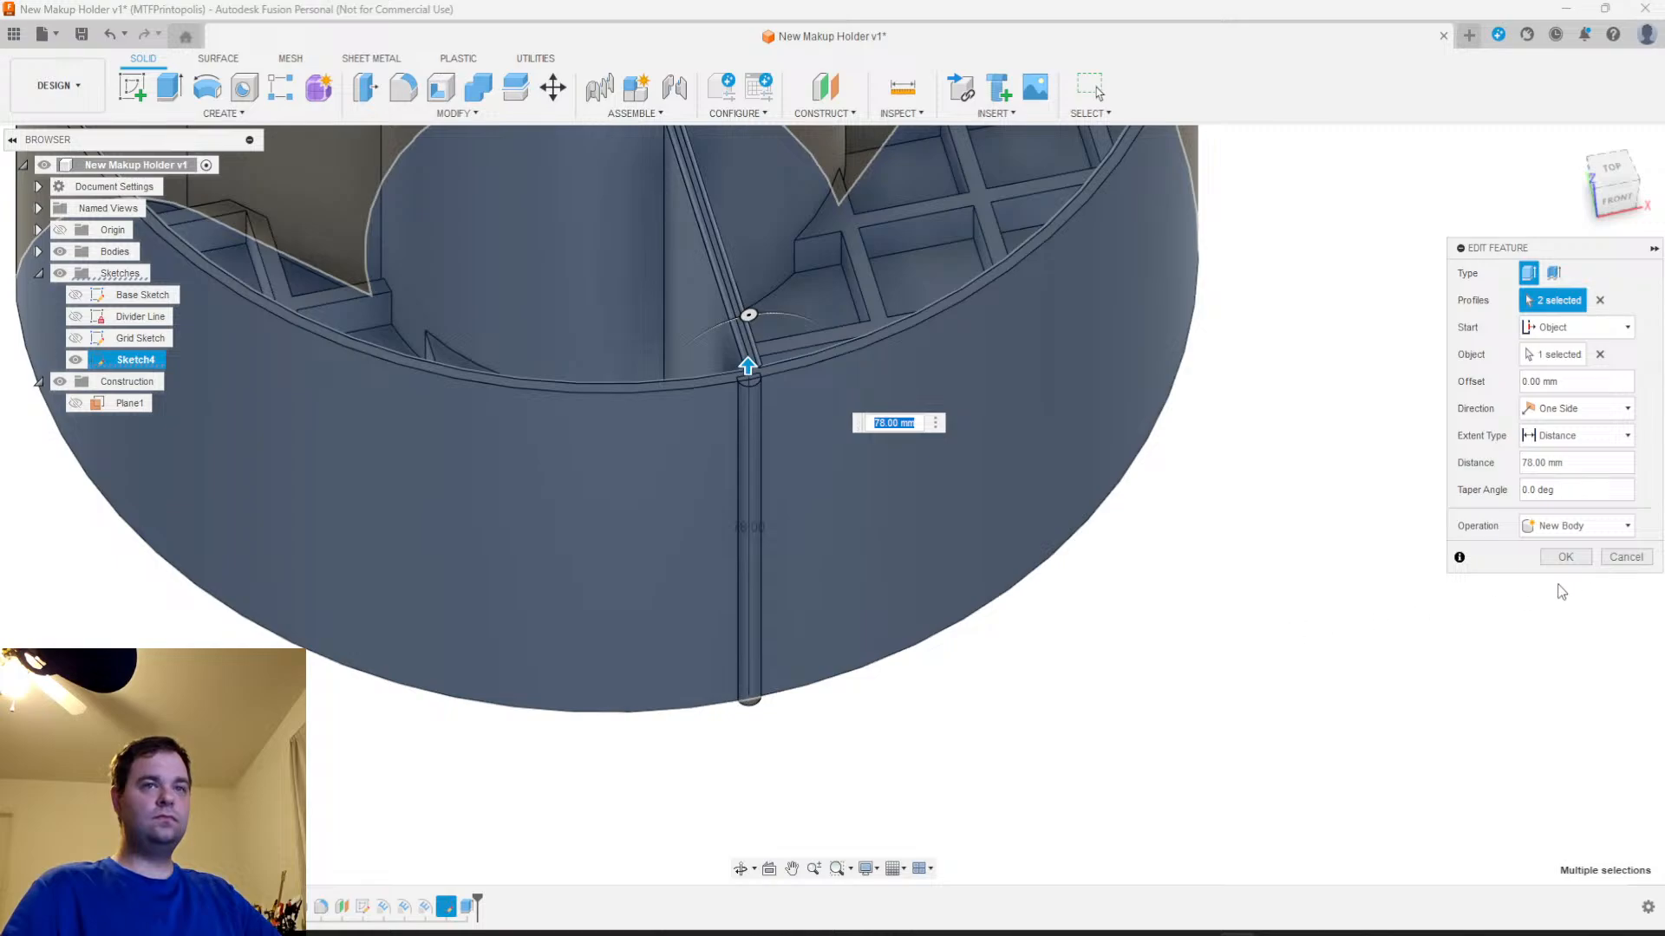
left_click(1565, 556)
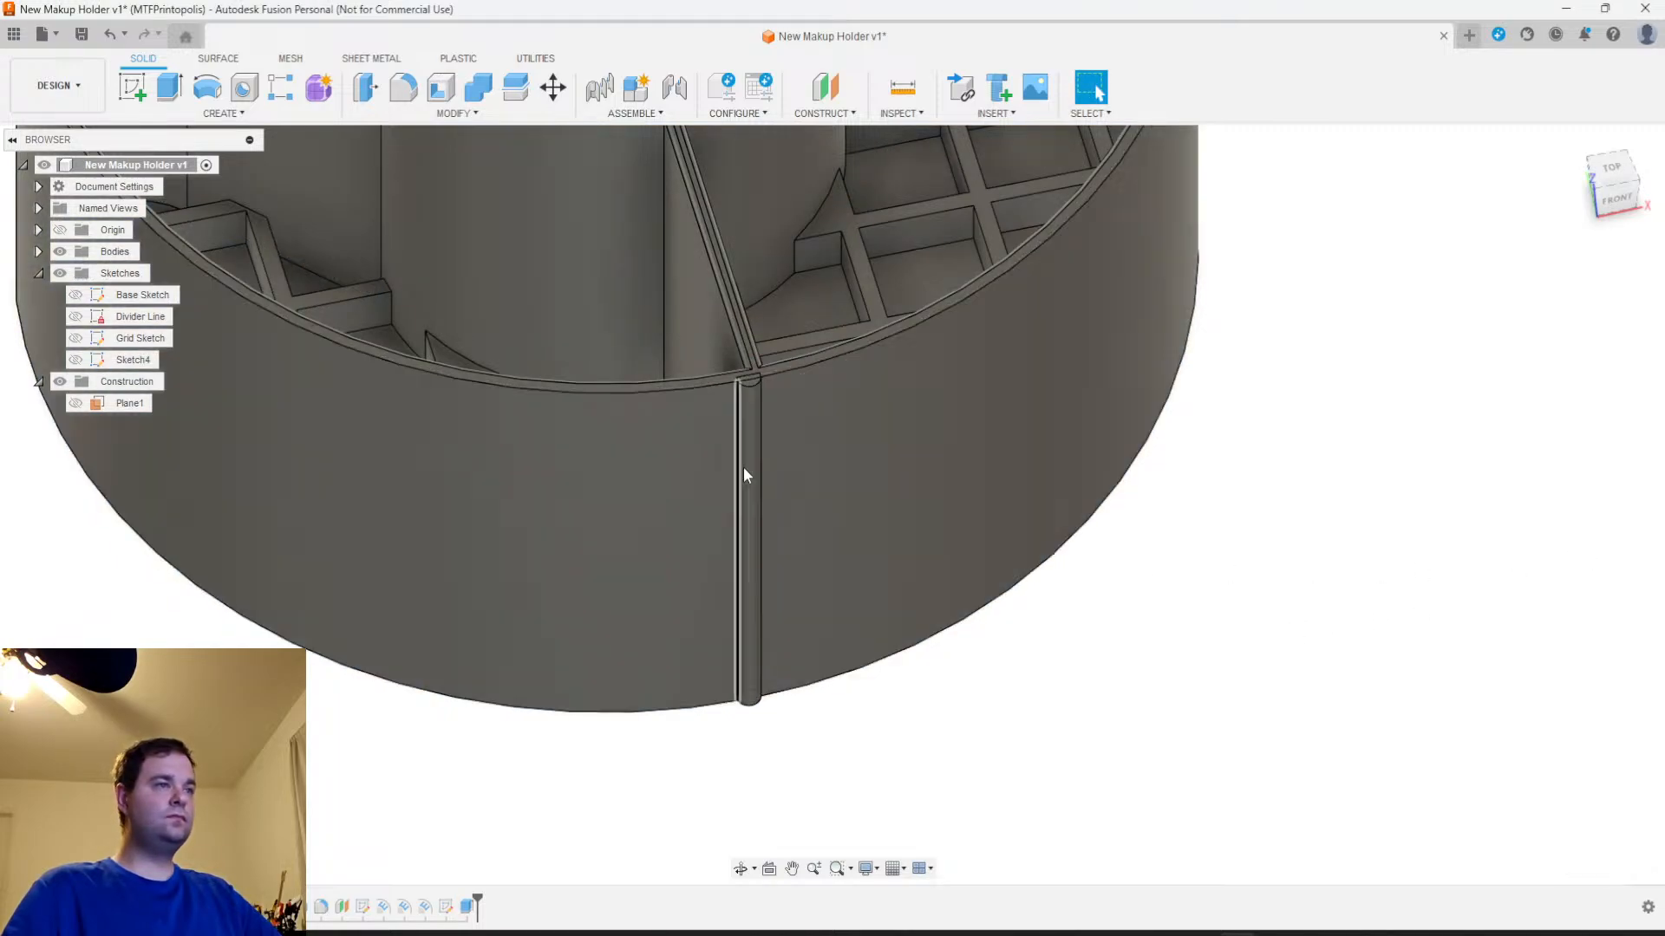
Examine the front rib's upper and lower ends to see how the extended profile meets the holder's outer wall
scroll(750, 468, "up", 5)
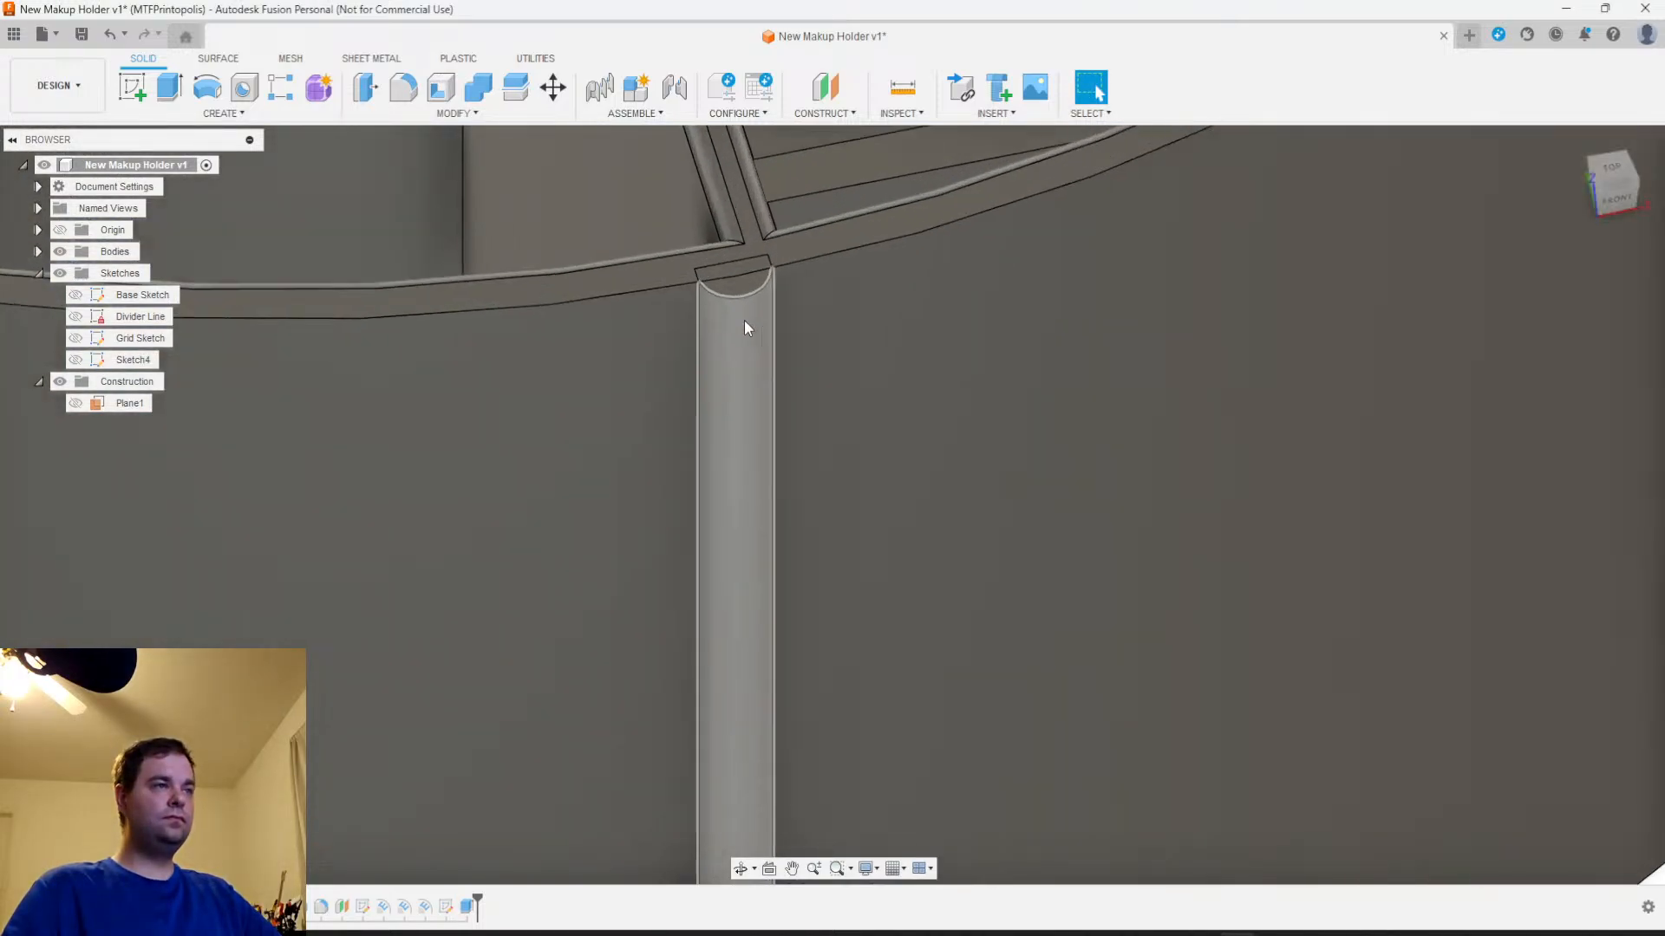
left_click(730, 284)
scroll(761, 560, "down", 4)
middle_click_drag(739, 701, 748, 373)
middle_click_drag(811, 659, 794, 373, "shift")
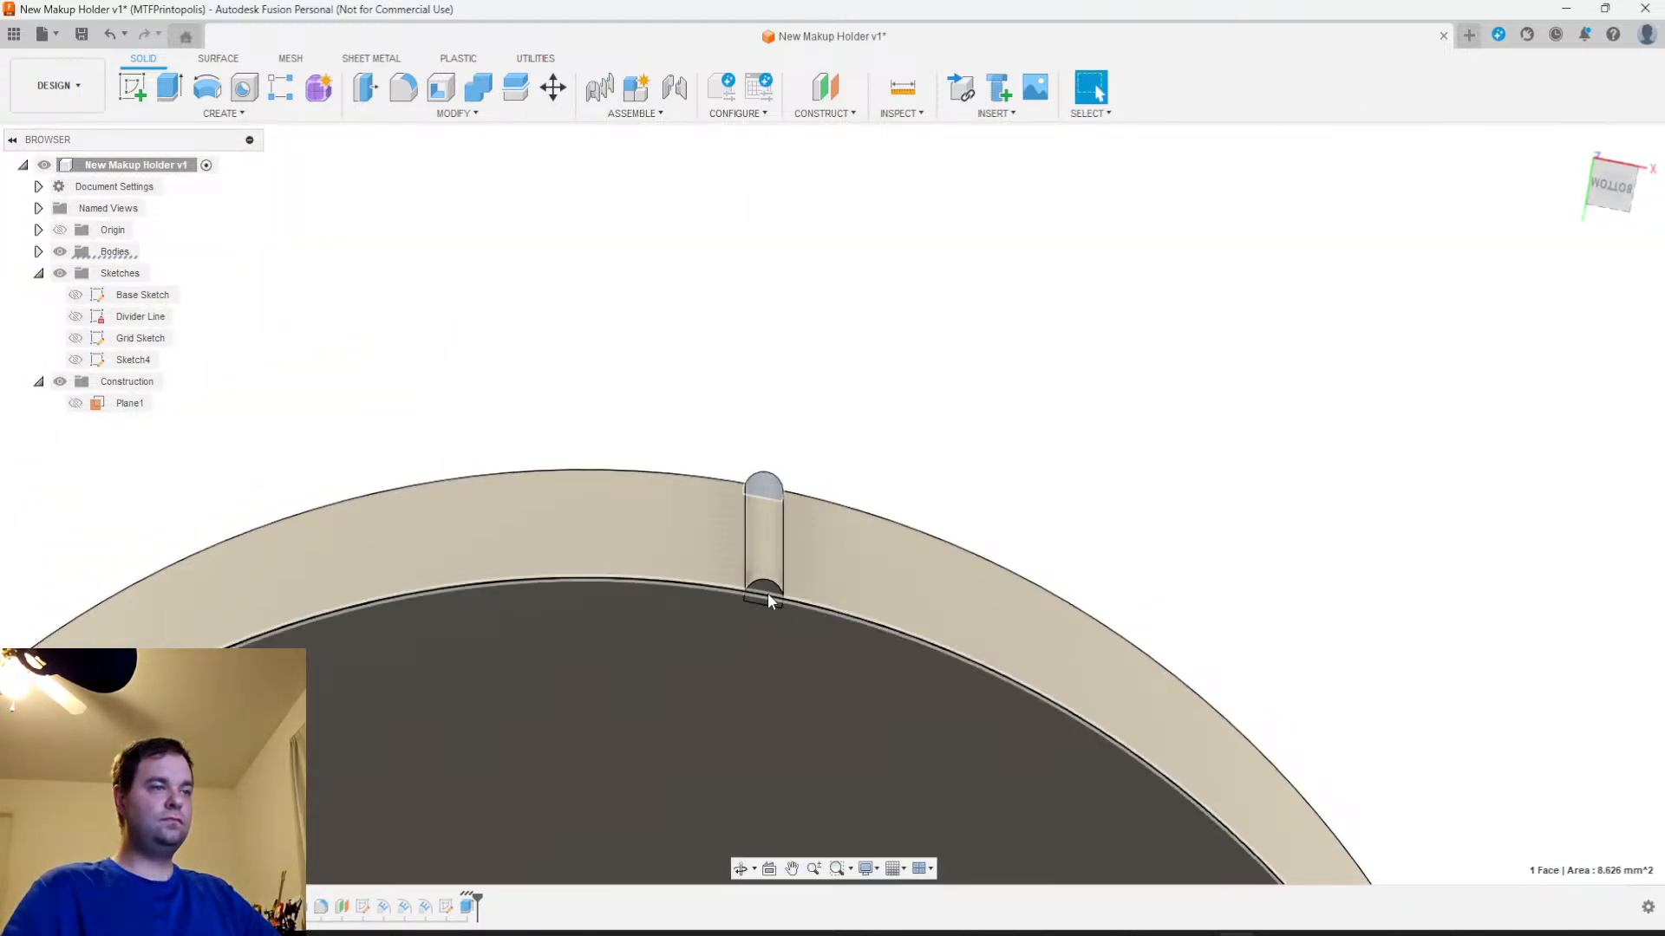
middle_click_drag(767, 602, 713, 372, "shift")
left_click(858, 528)
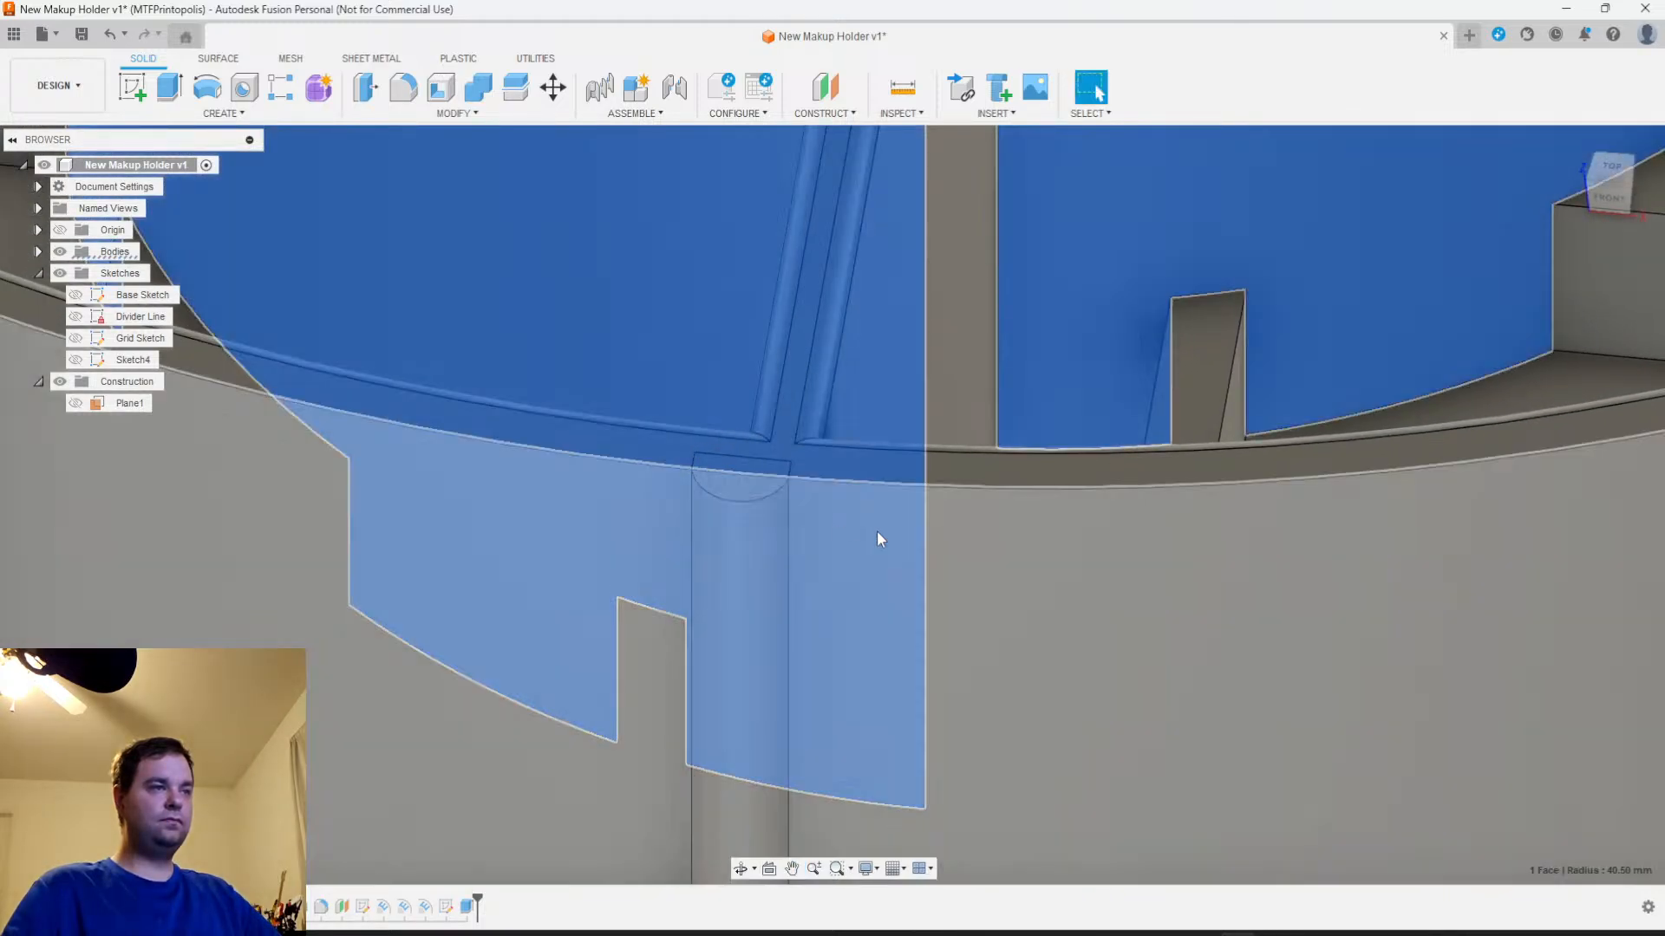
scroll(1251, 643, "down", 5)
middle_click_drag(1146, 690, 995, 325)
left_click(950, 731)
scroll(925, 637, "up", 2)
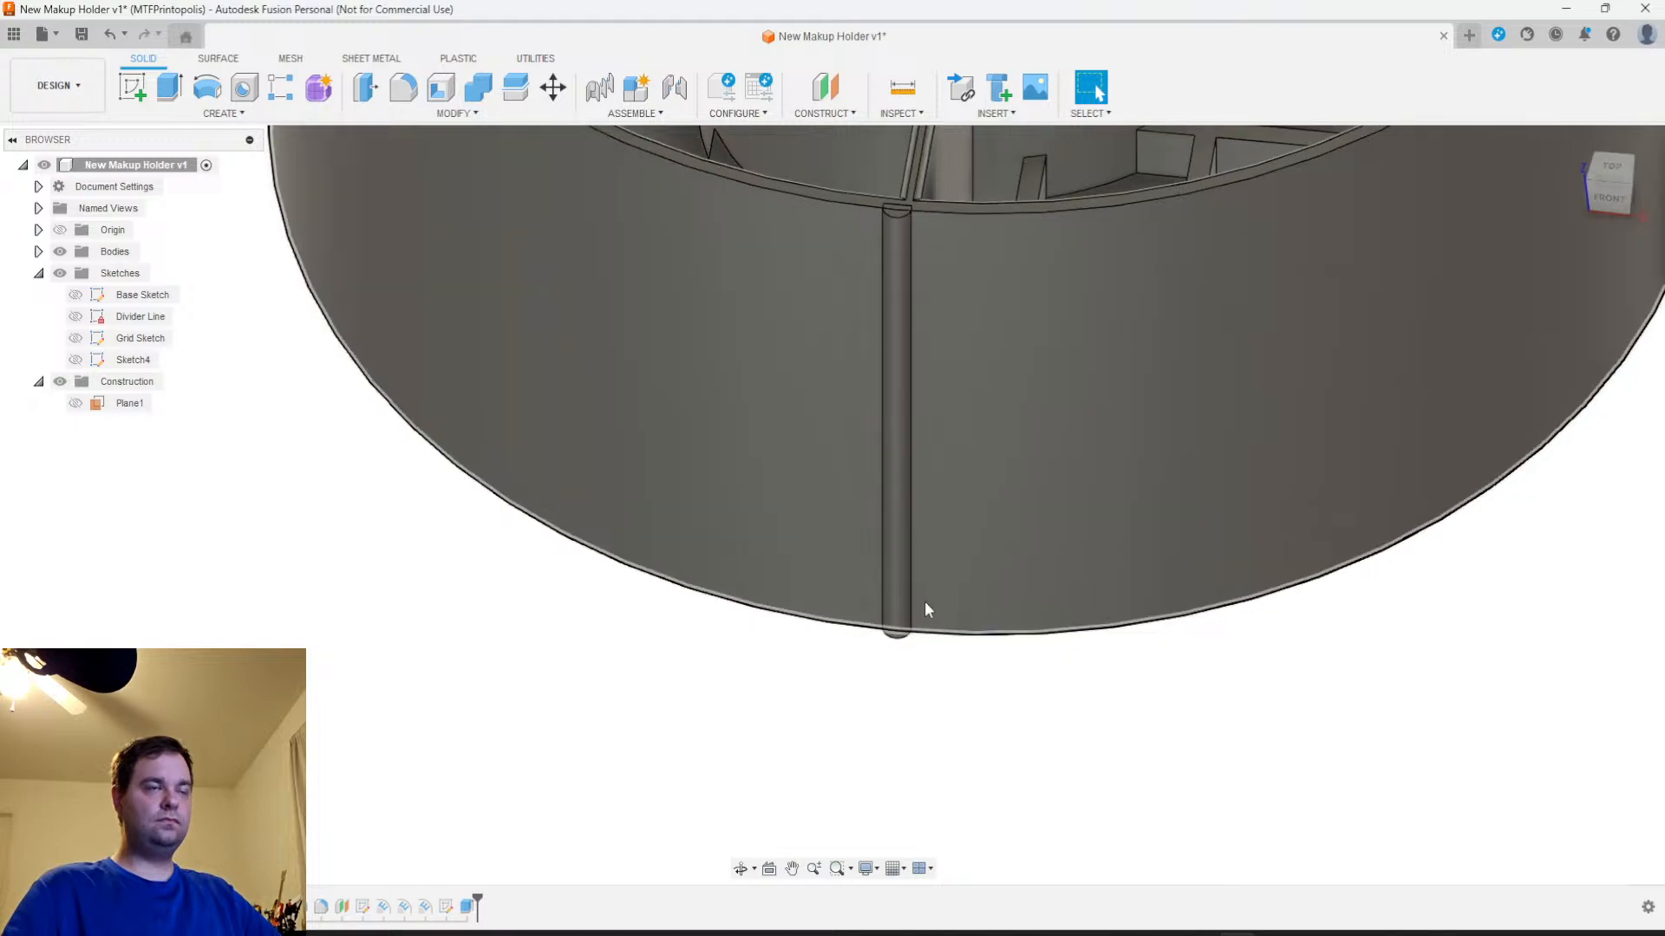
middle_click_drag(898, 361, 891, 515)
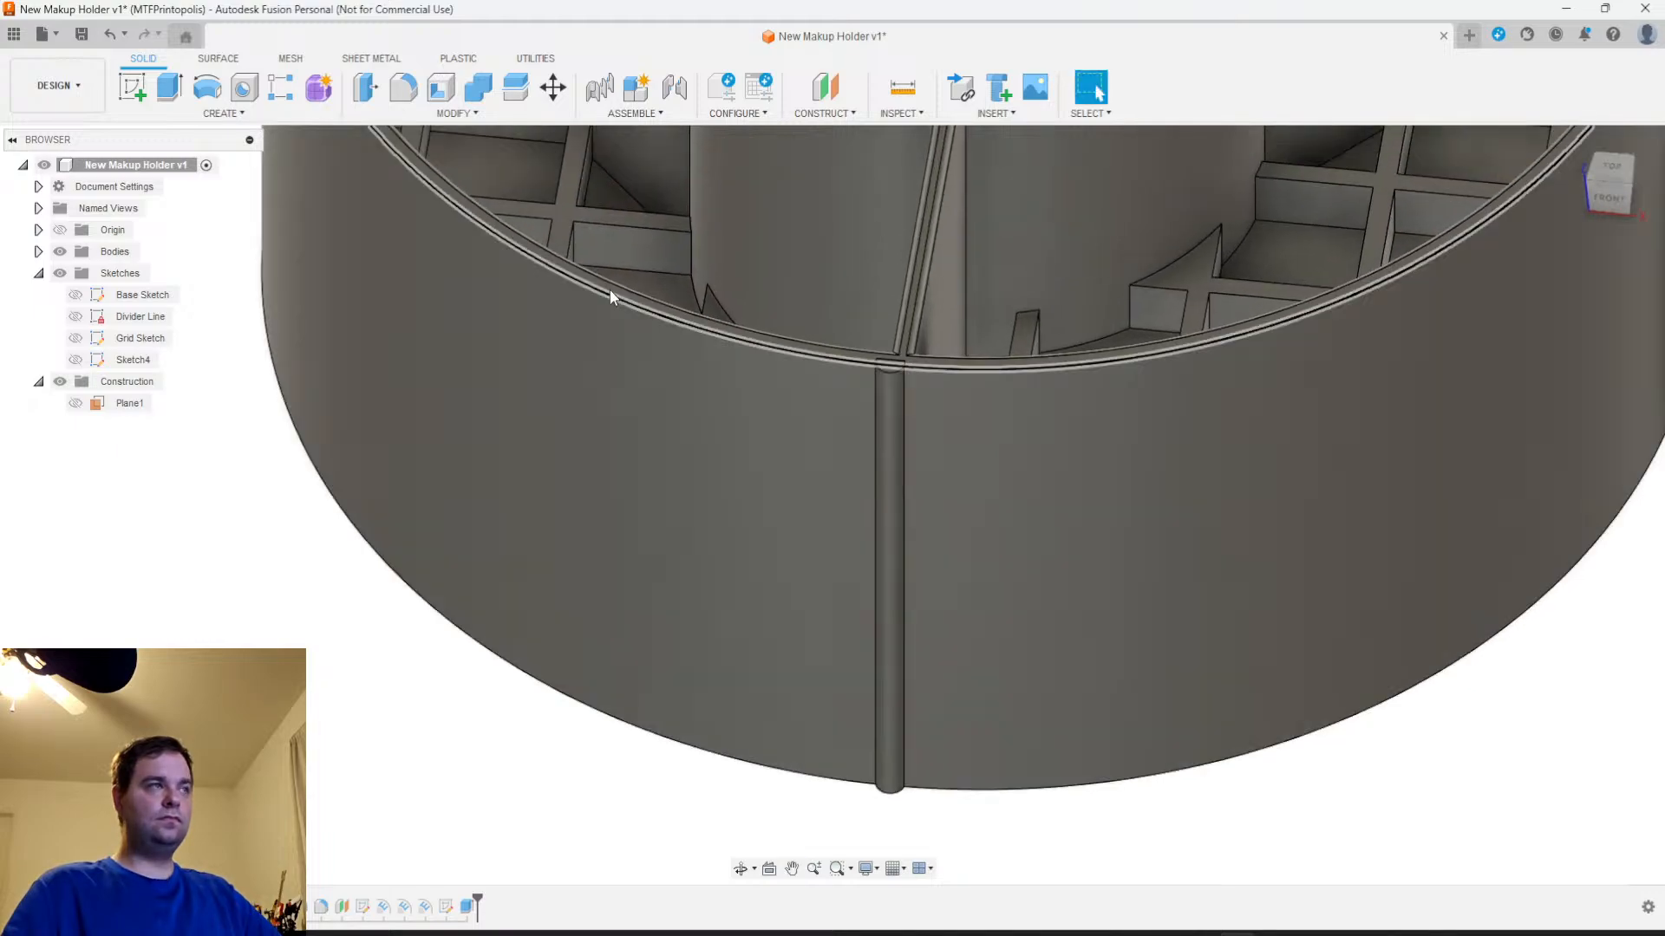
left_click(174, 100)
left_click(221, 114)
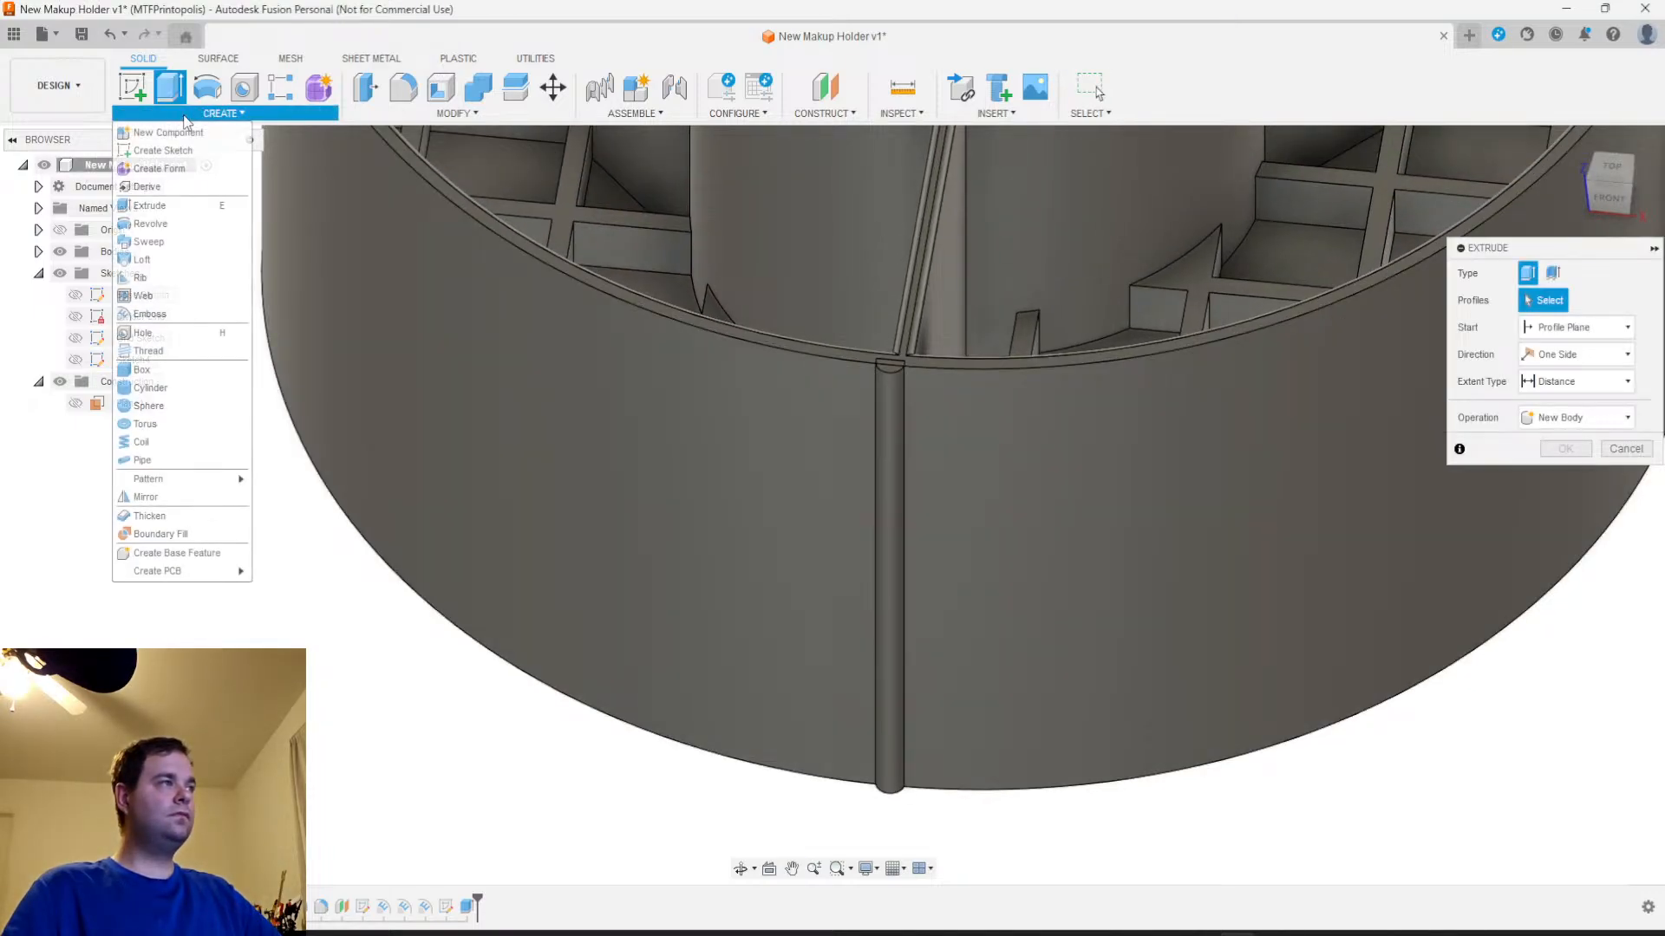
left_click(1624, 450)
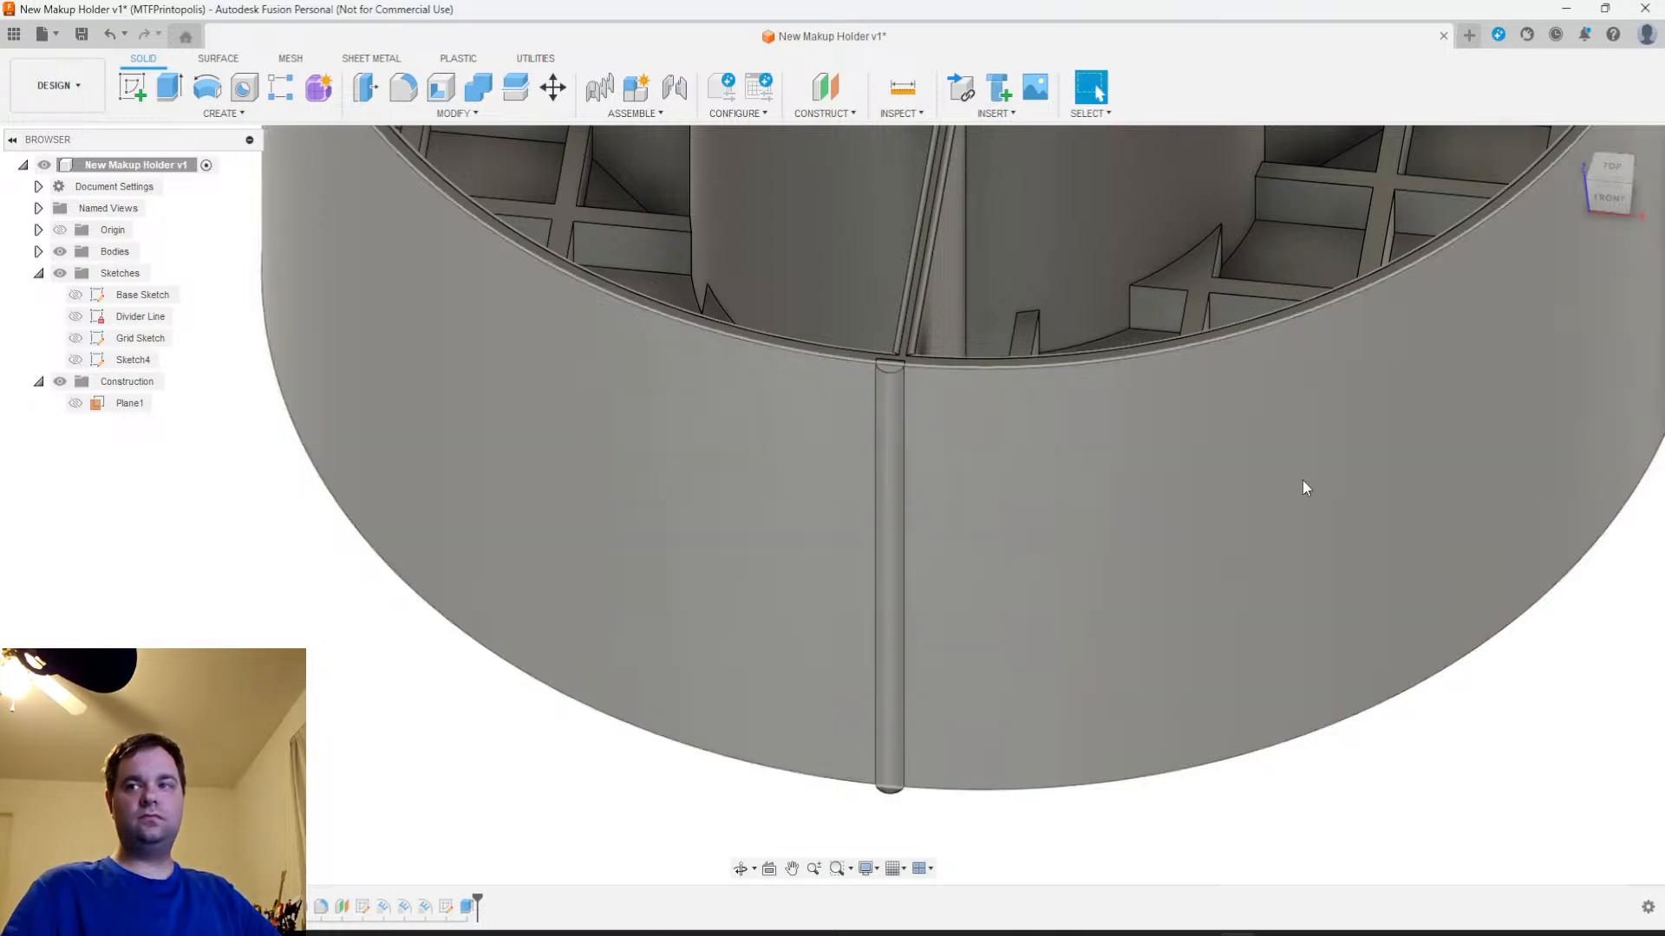
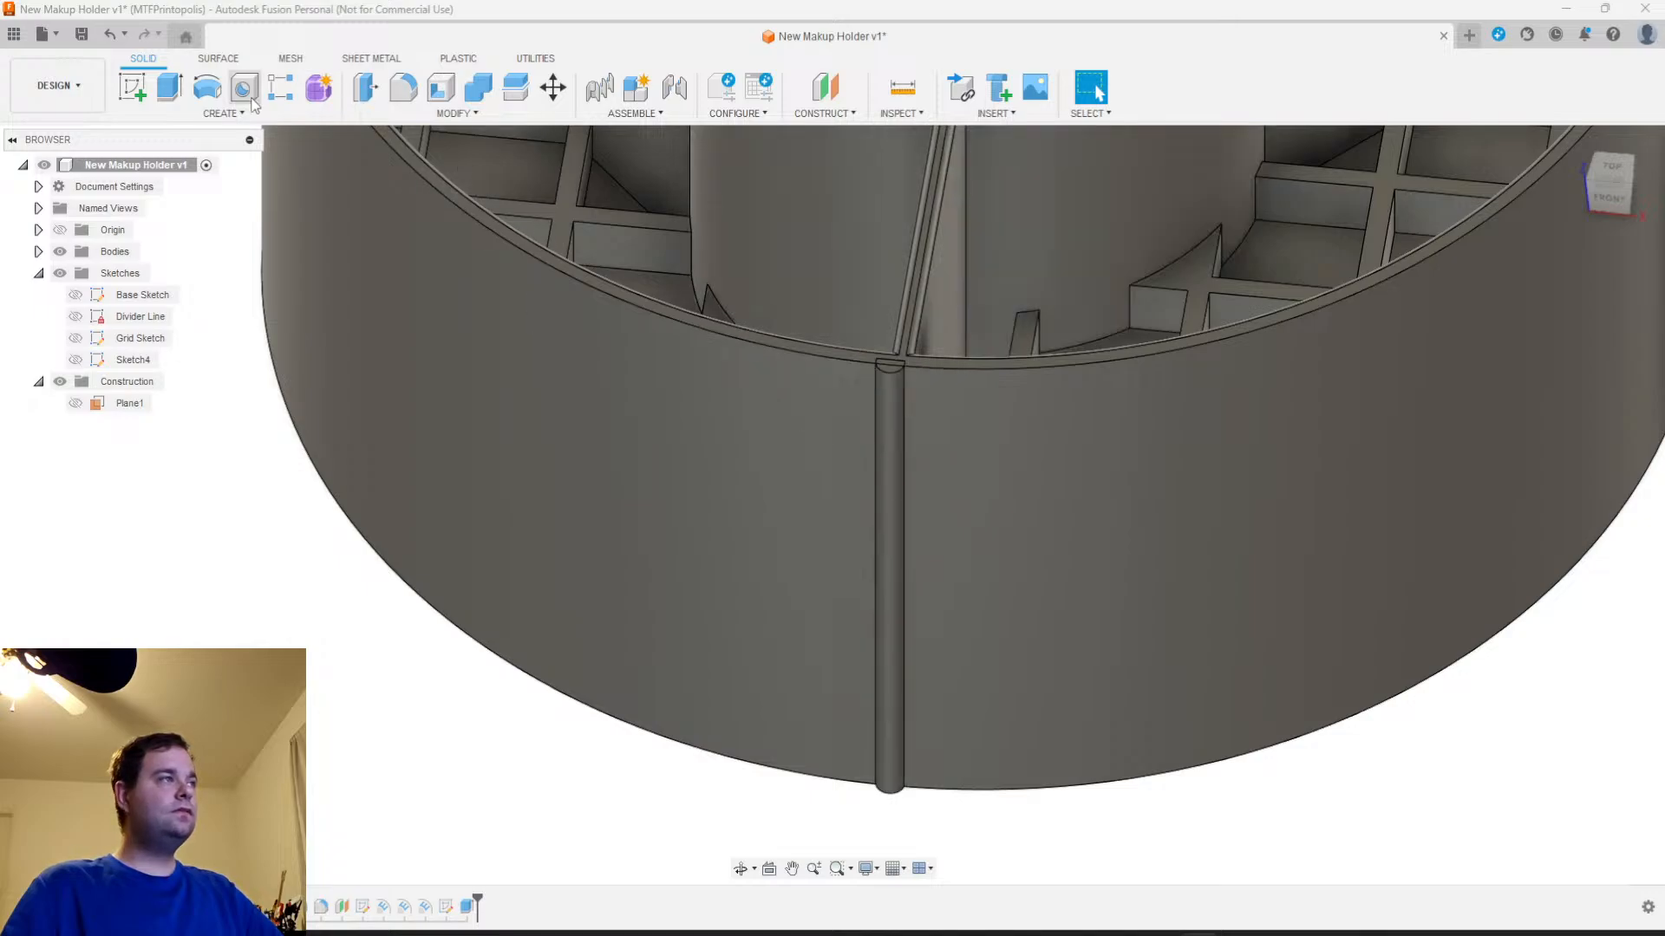
Set up a path pattern of the front rib body along the outer wall's top edge with Symmetric direction
left_click(245, 114)
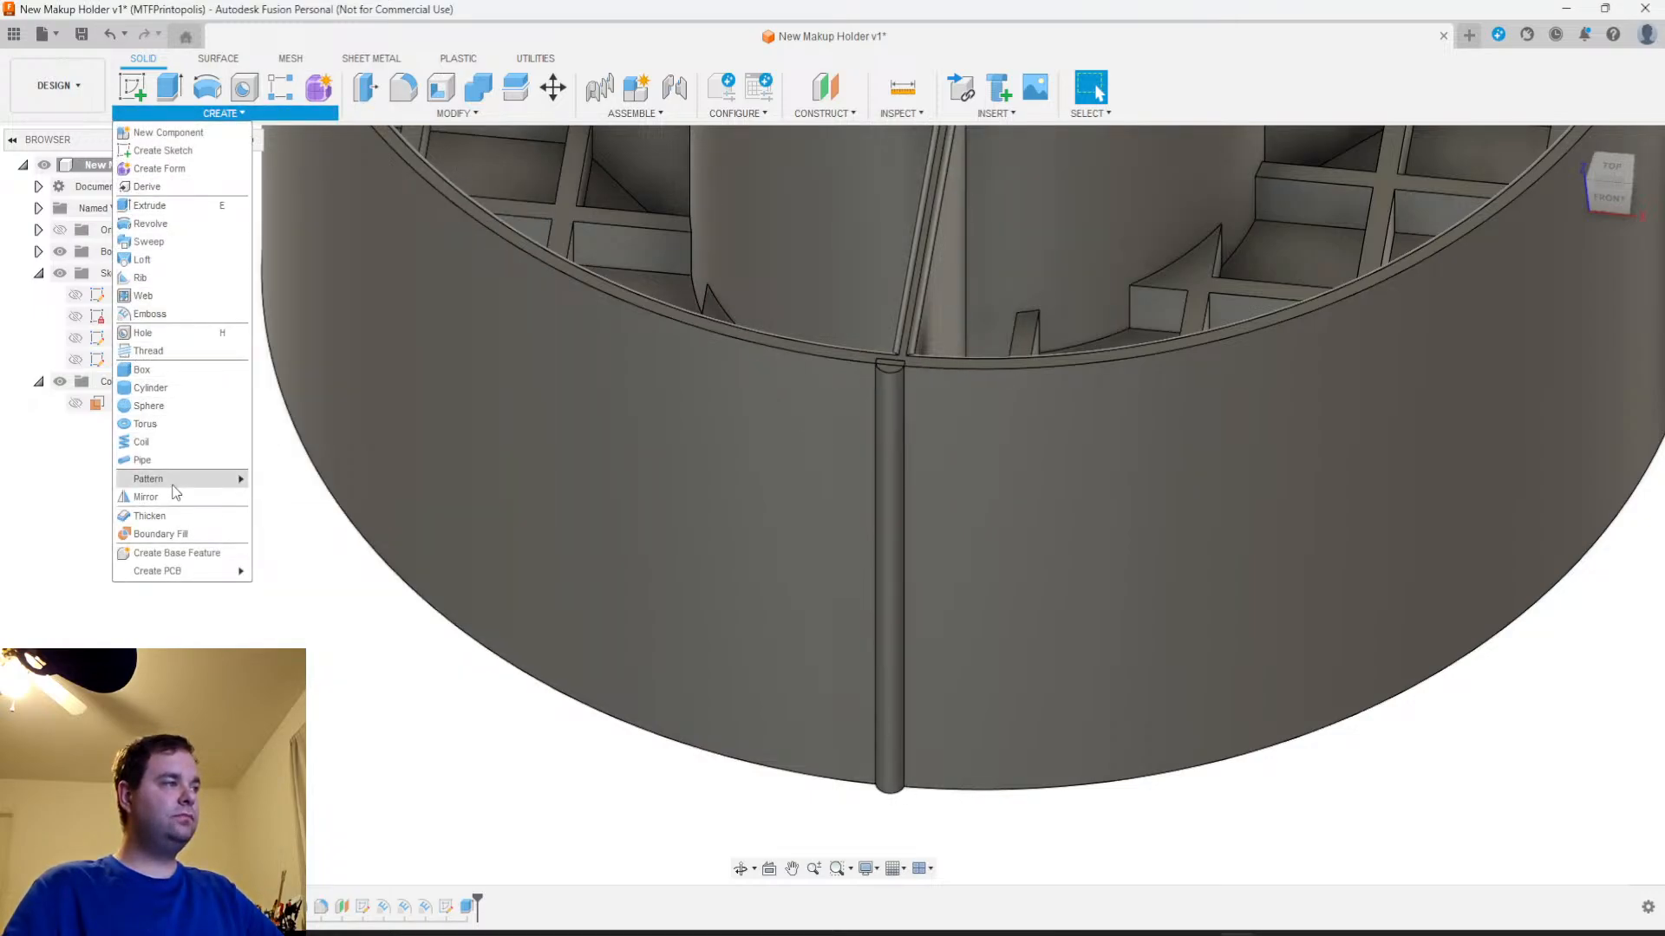
mouse_move(173, 482)
left_click(297, 515)
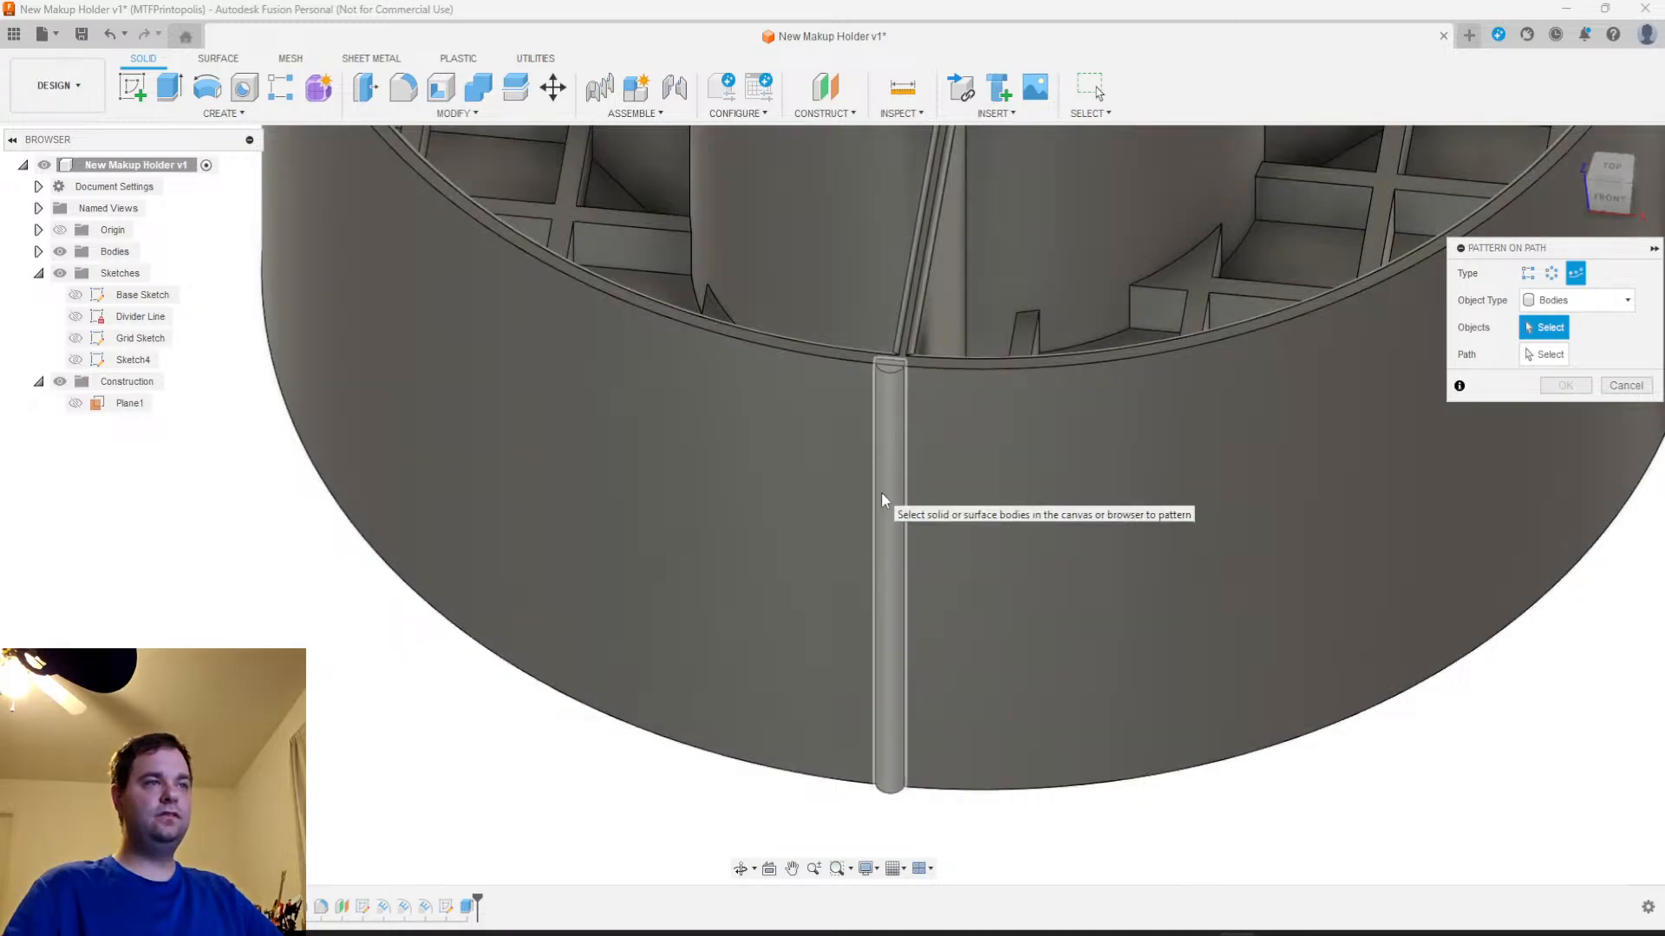
left_click(884, 503)
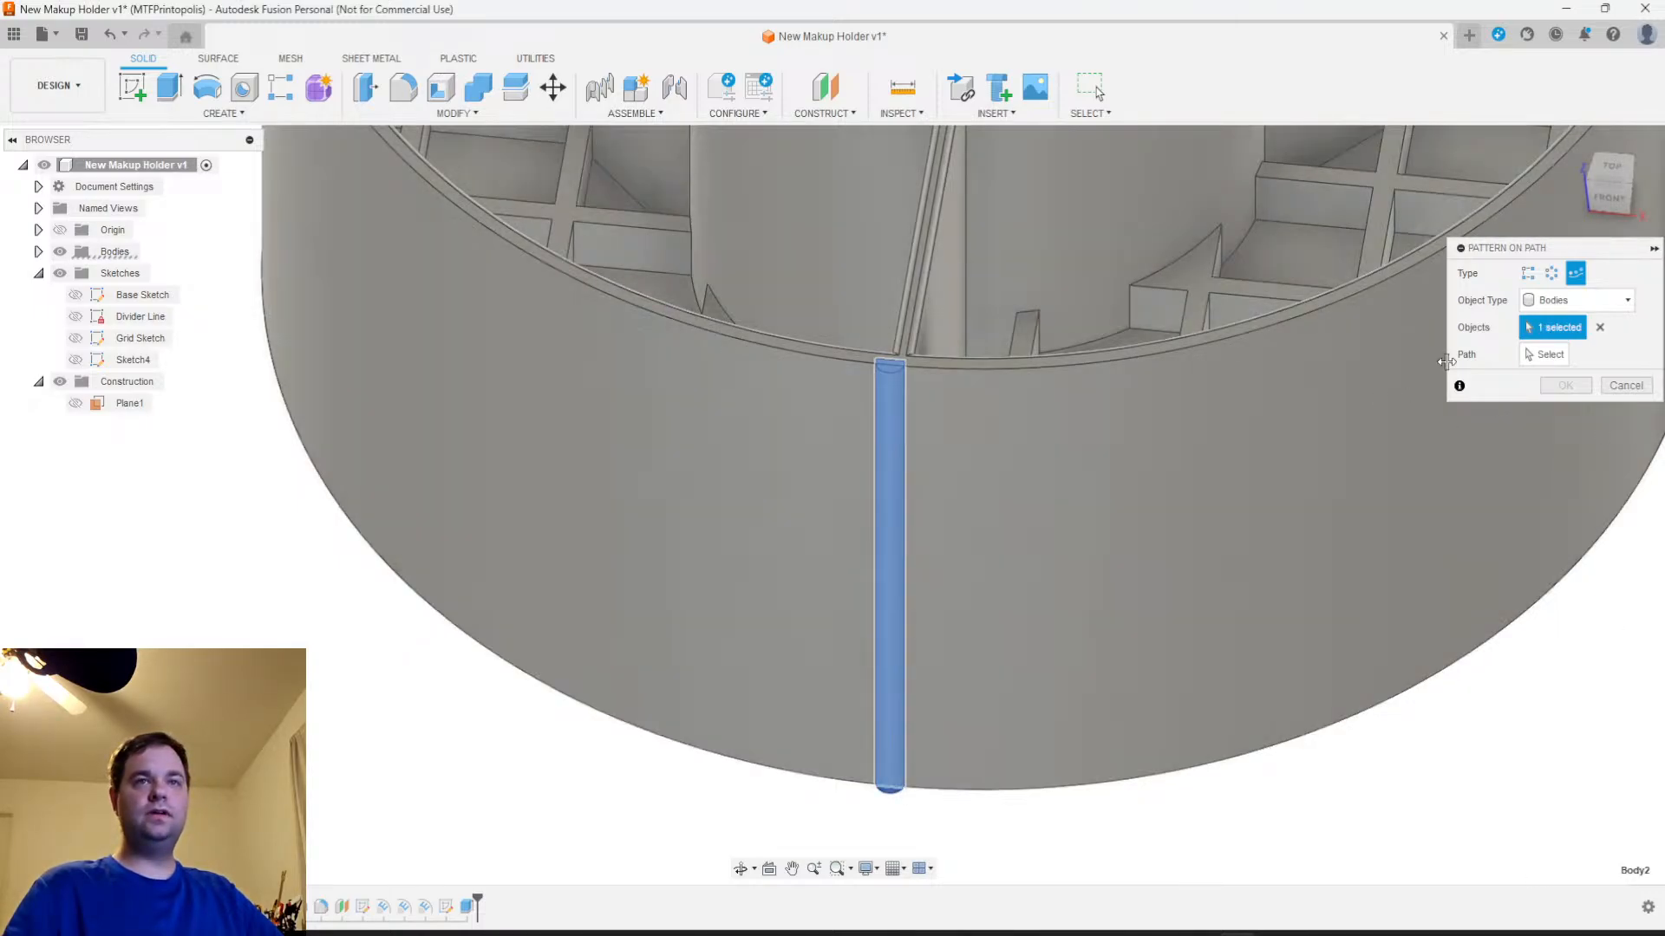
left_click(1547, 354)
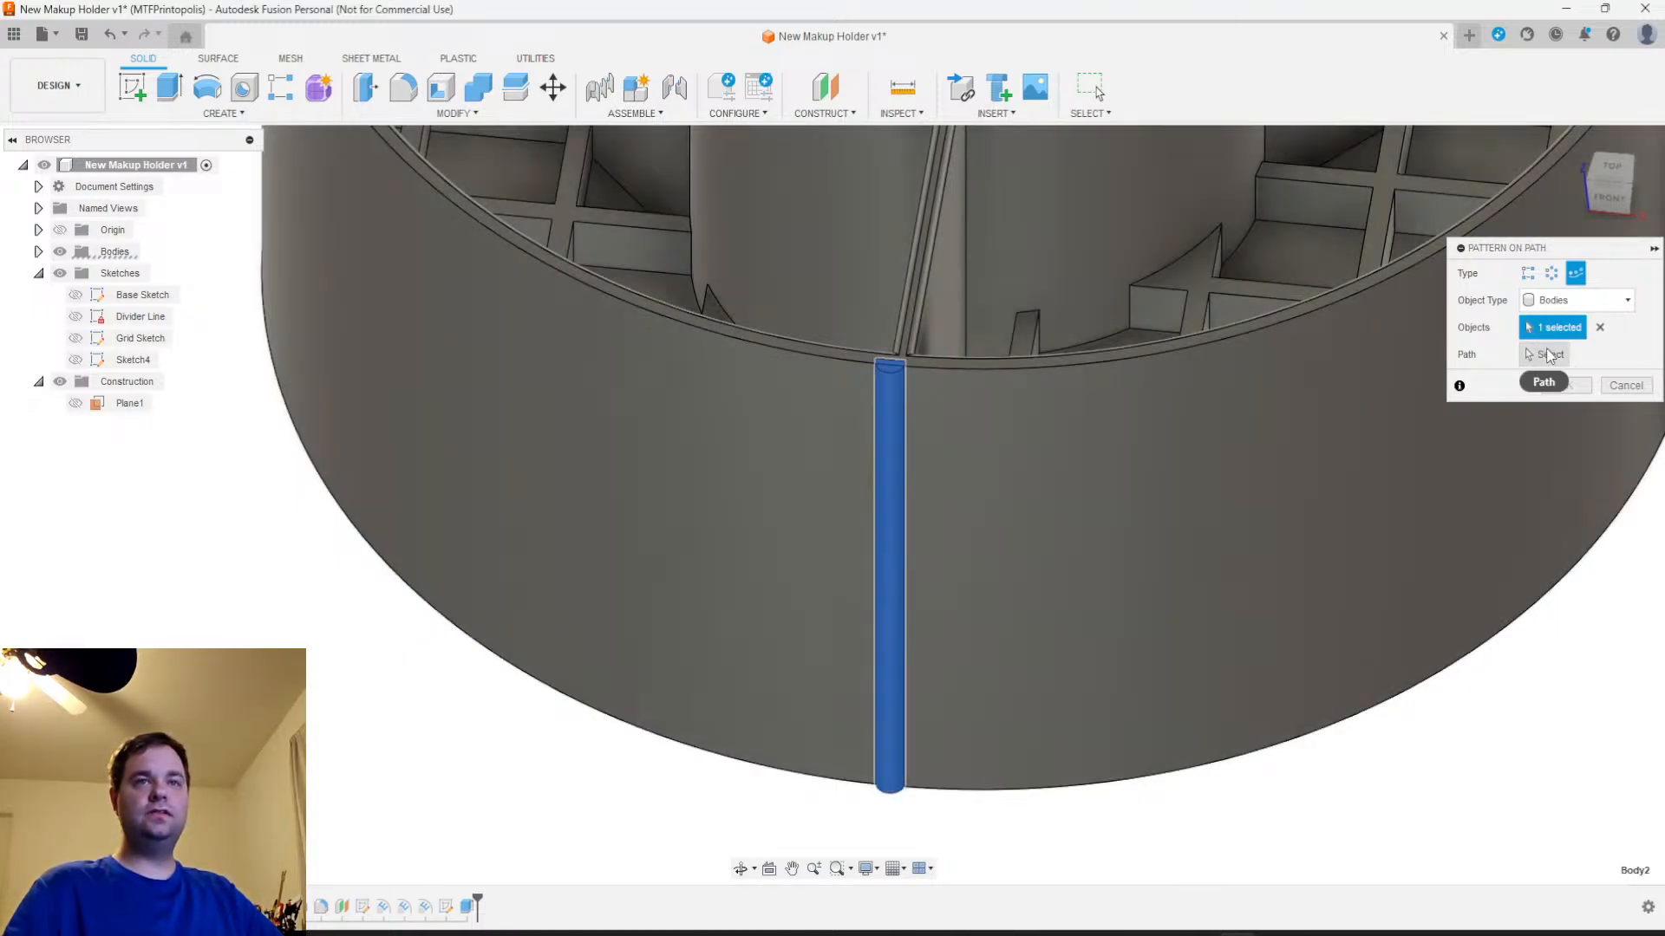
left_click(1113, 363)
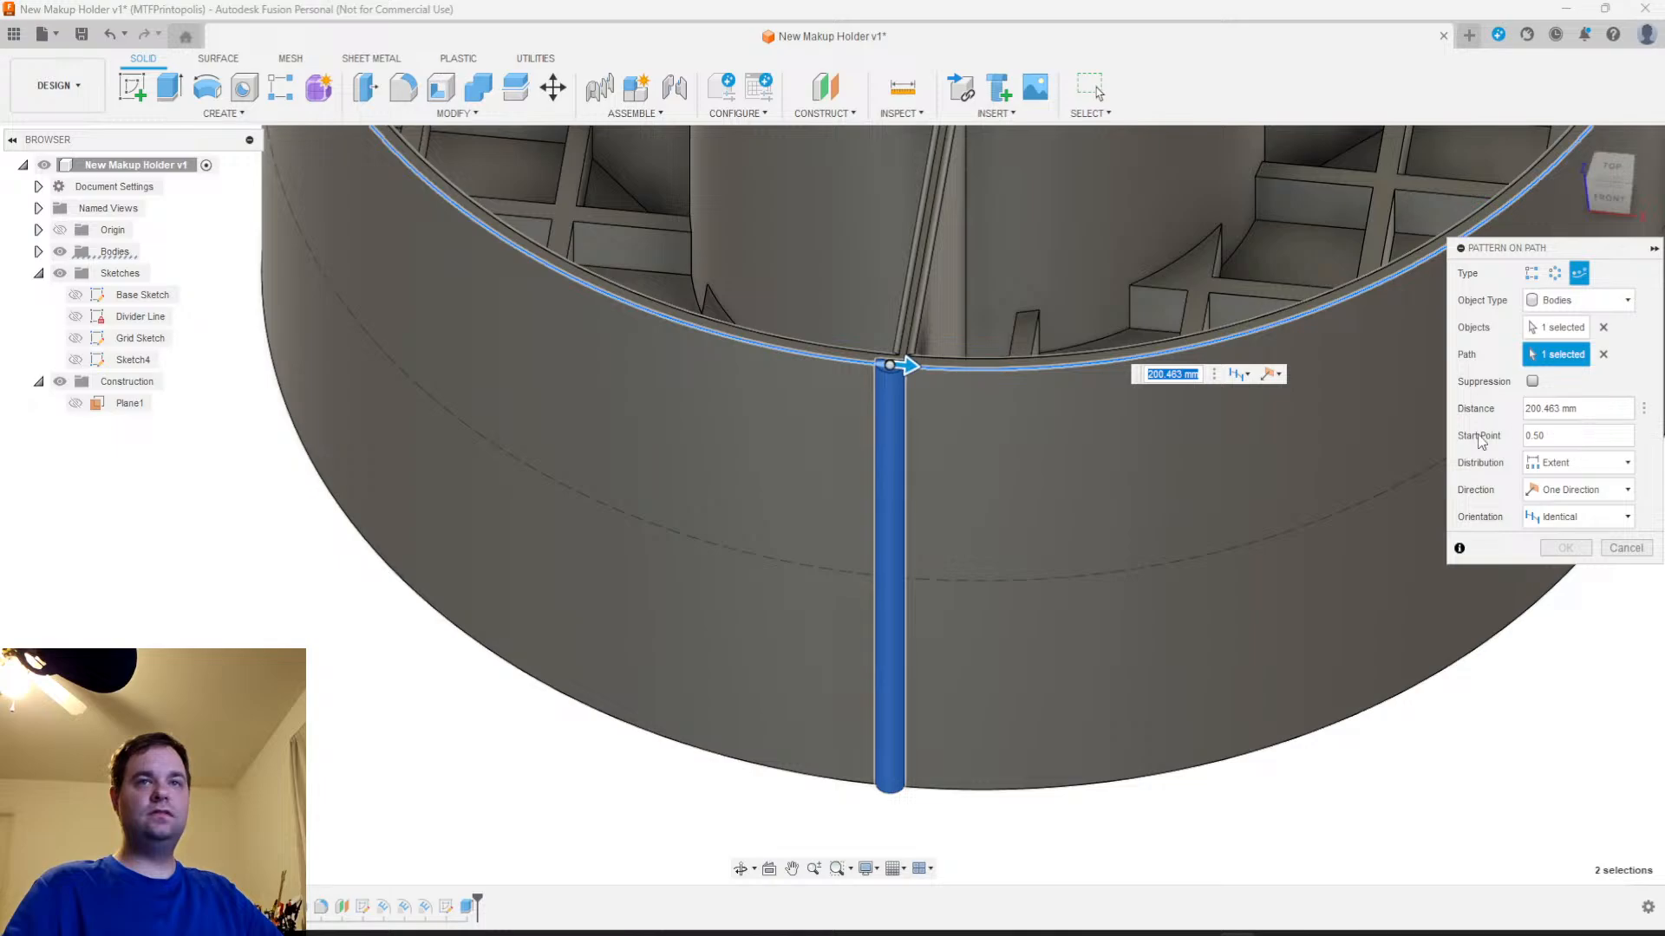
scroll(1292, 589, "down", 4)
middle_click_drag(1344, 737, 953, 854)
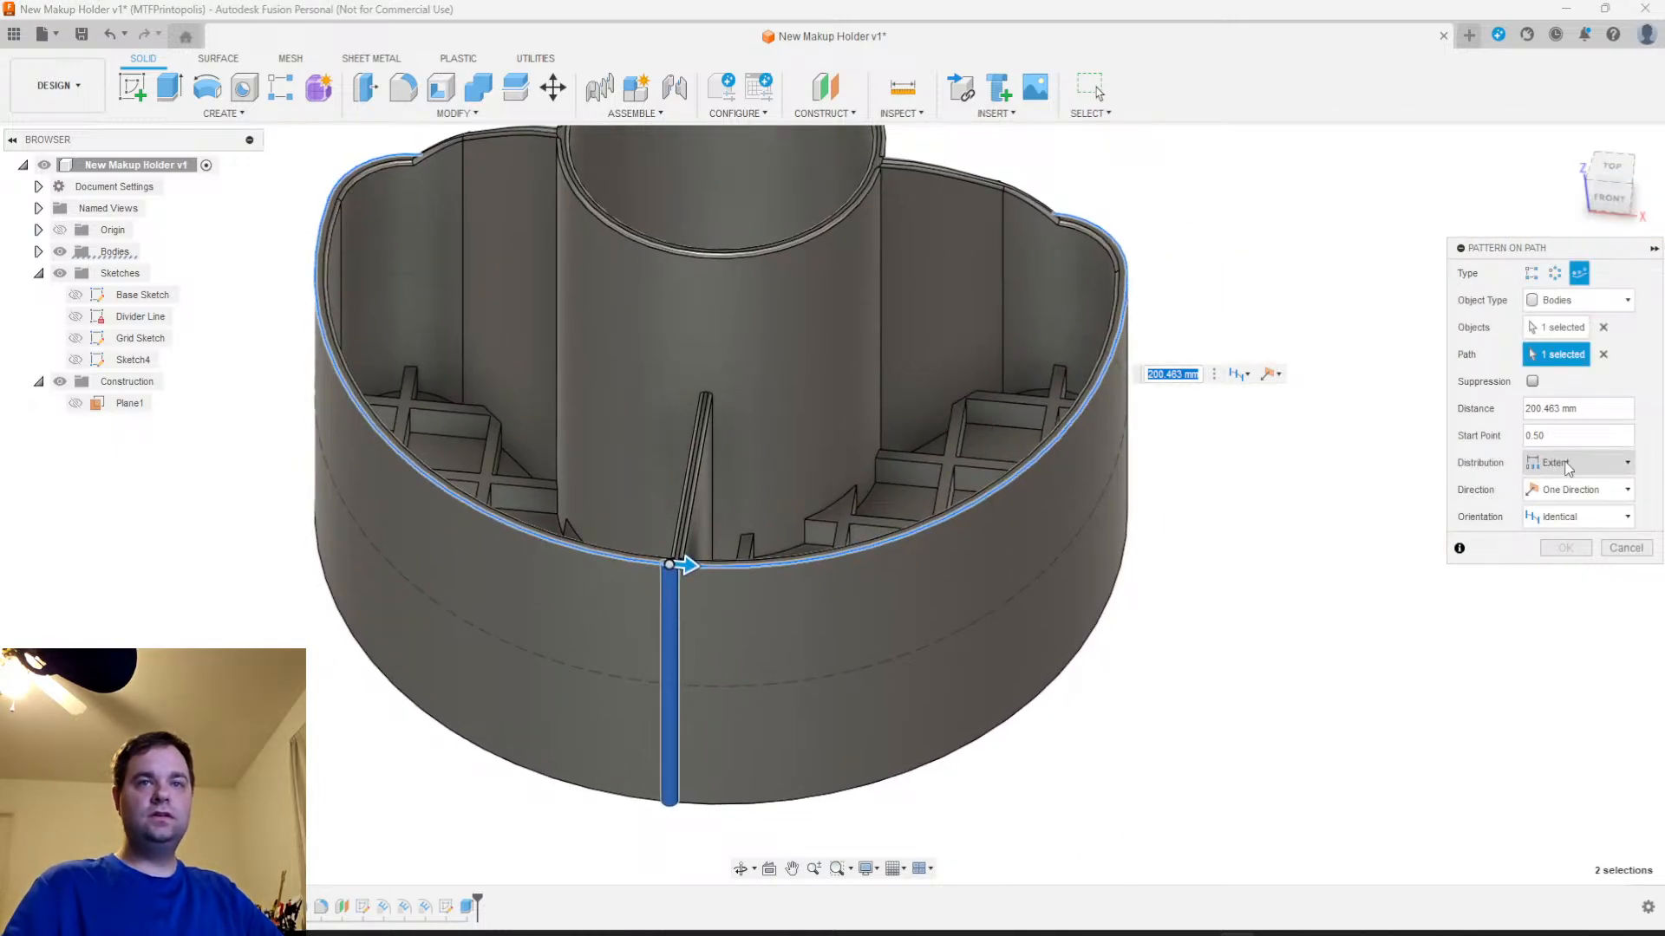
left_click(1574, 490)
left_click(1569, 535)
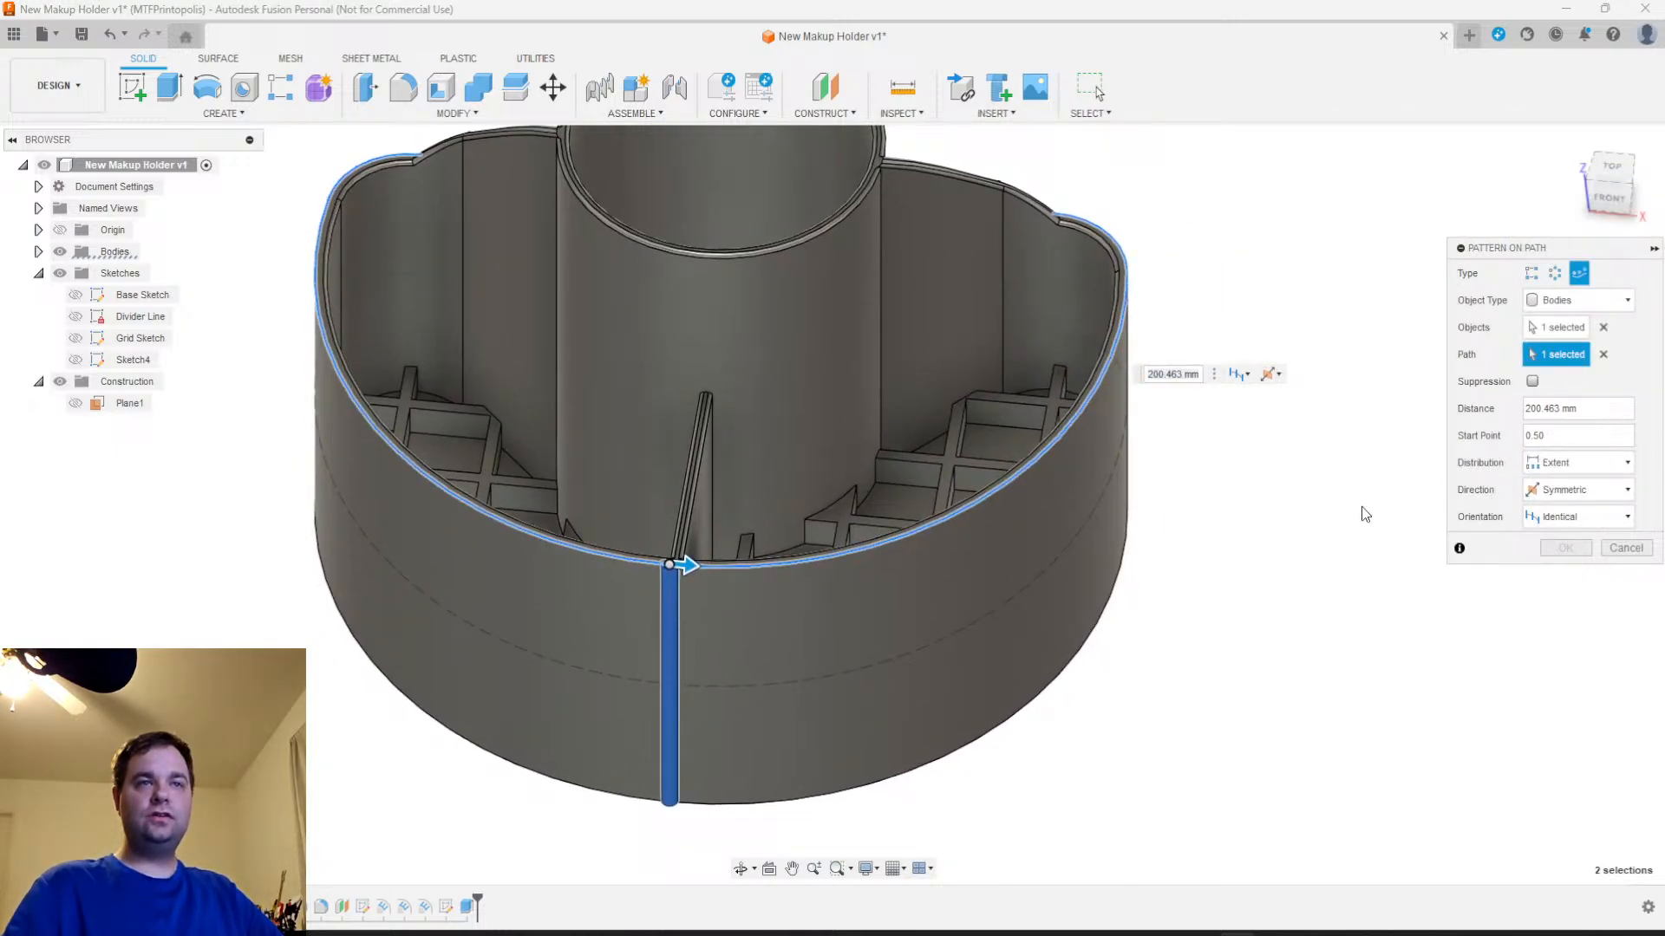
Stretch the rib pattern around the outer wall to about 396 mm and raise its quantity from a trial 40 to 80
left_click_drag(685, 566, 810, 560)
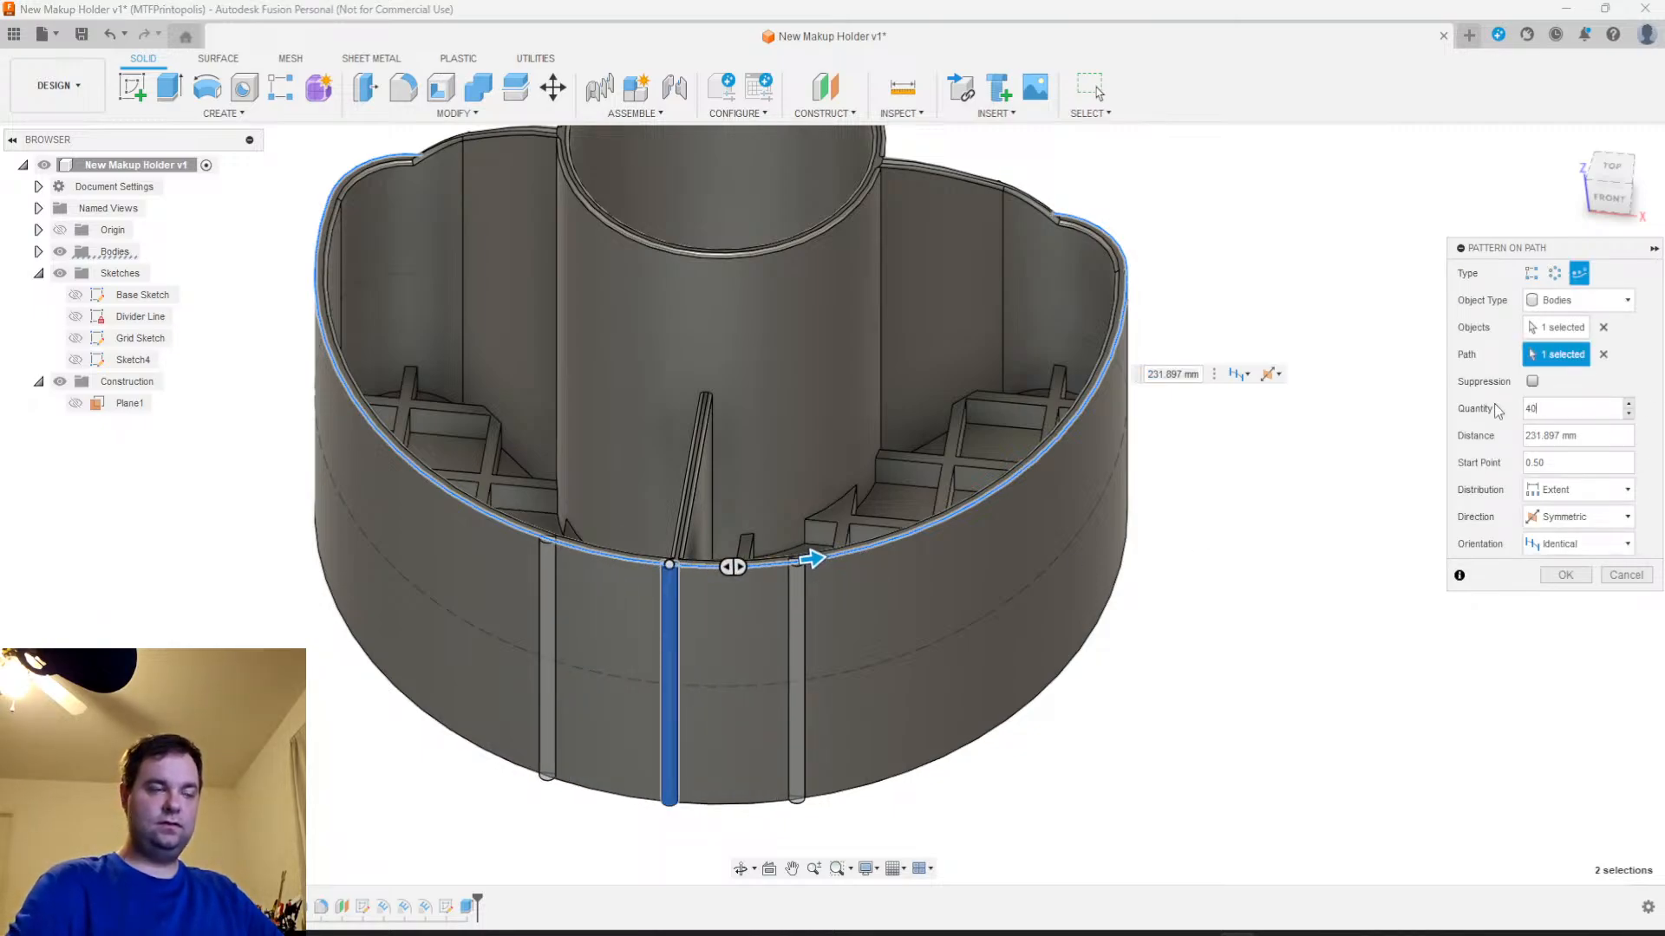
key("Return")
left_click_drag(819, 556, 1094, 214)
left_click_drag(1533, 406, 1493, 412)
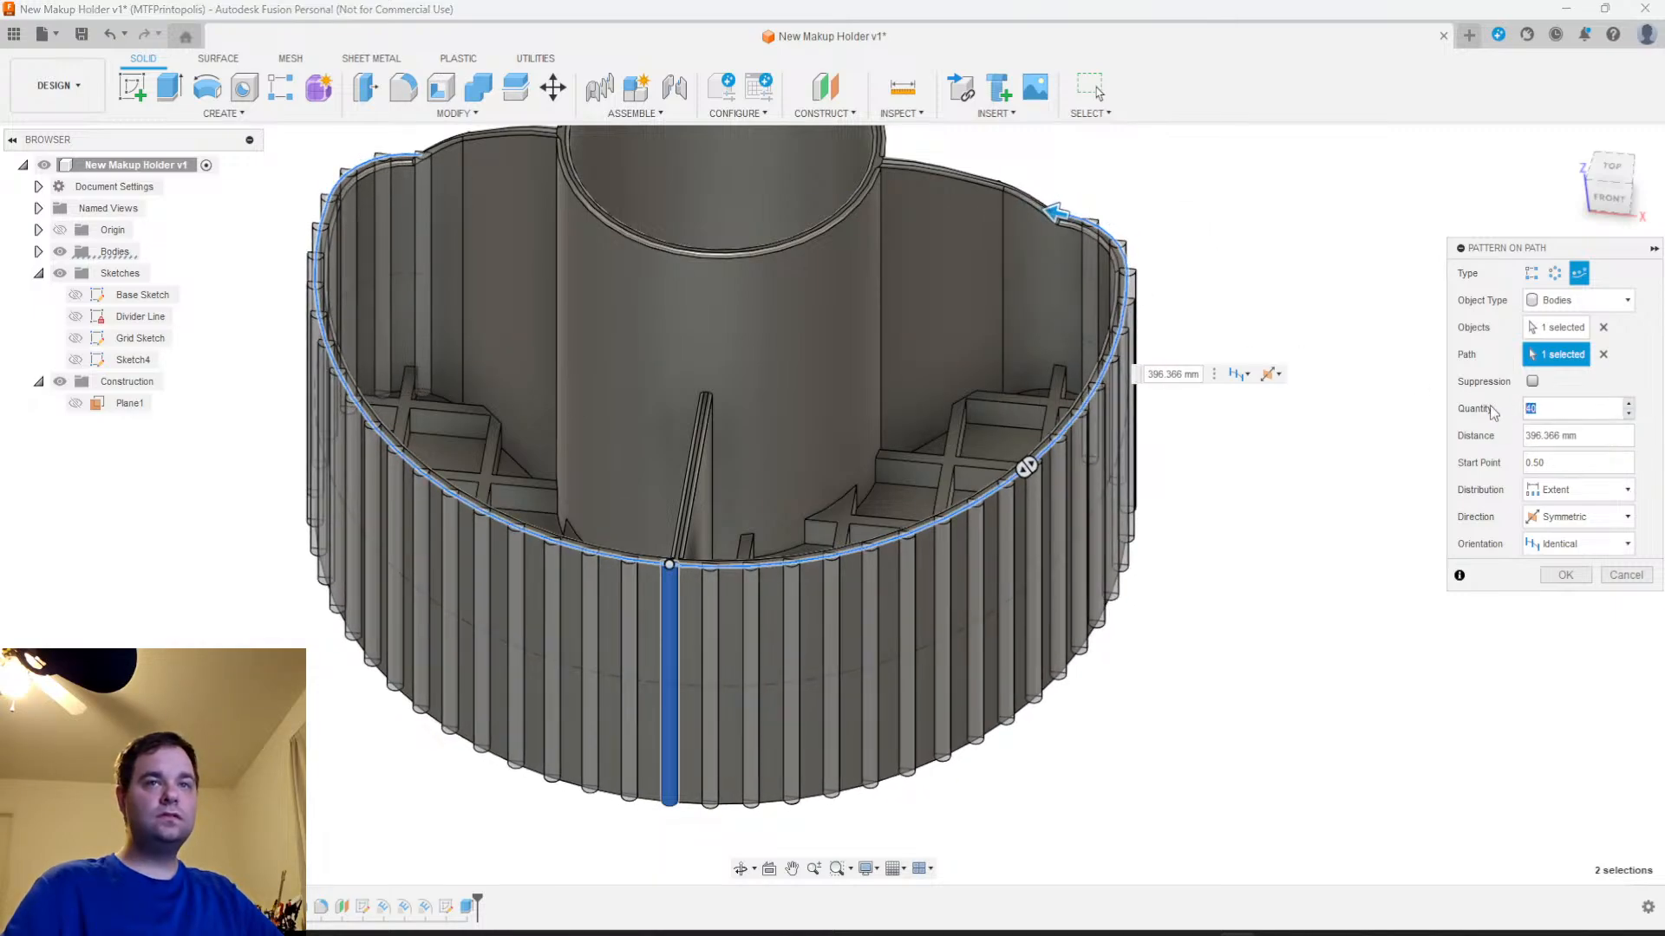
type("50")
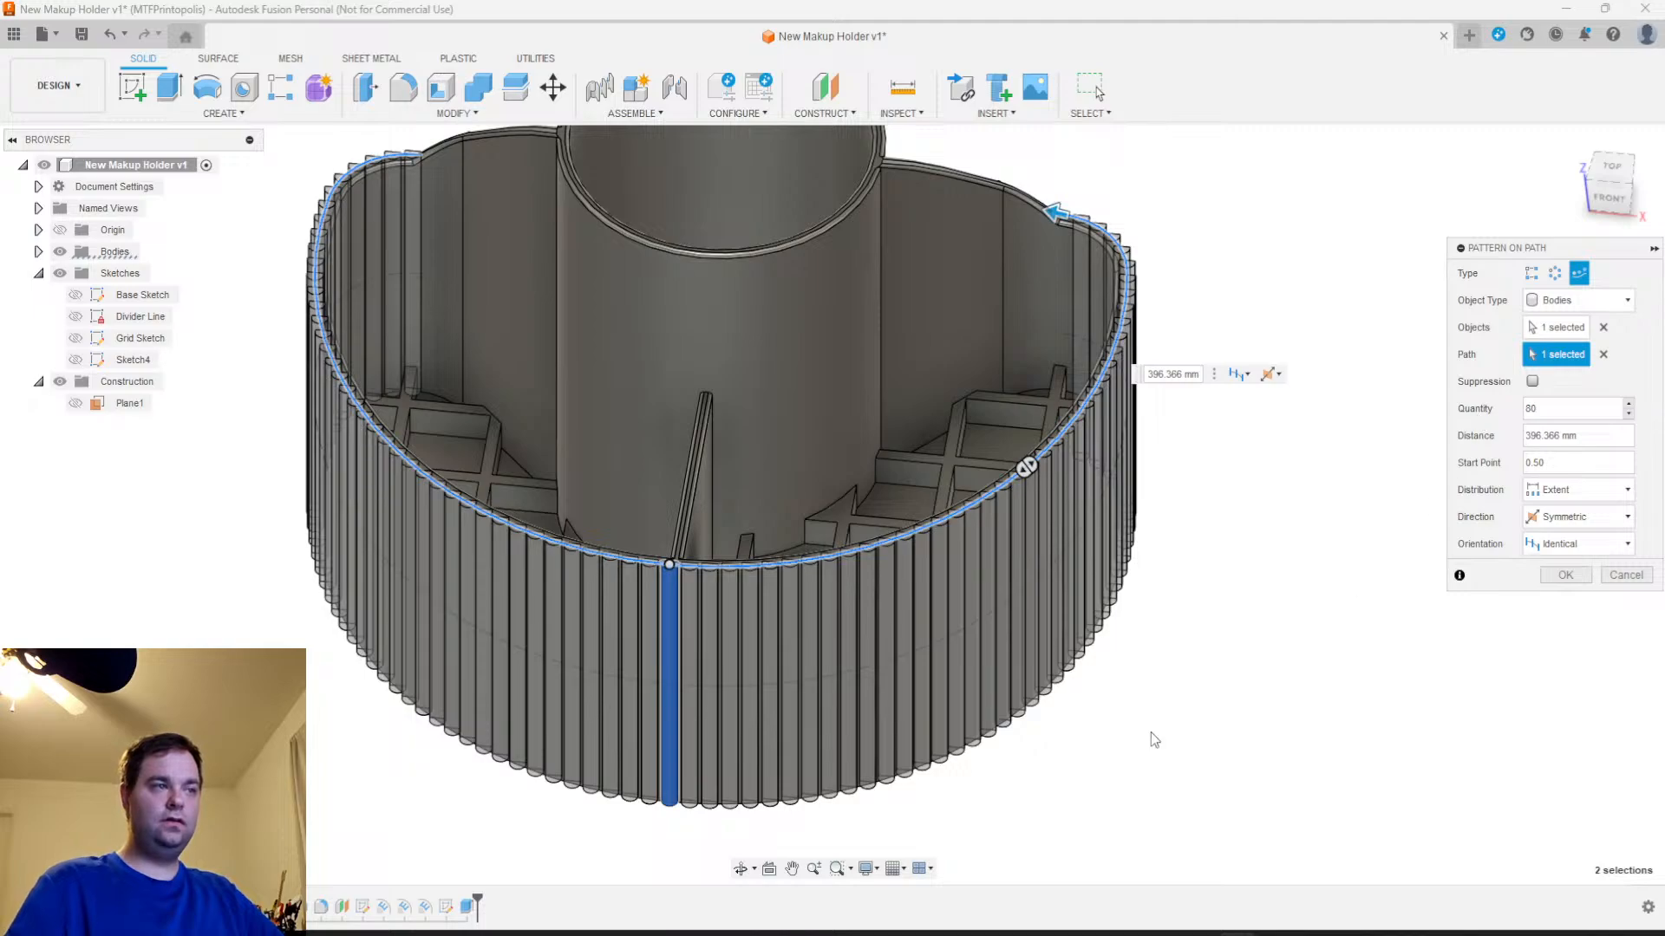
Check the rib alignment from above and set the pattern's orientation to Path Direction
scroll(850, 705, "up", 5)
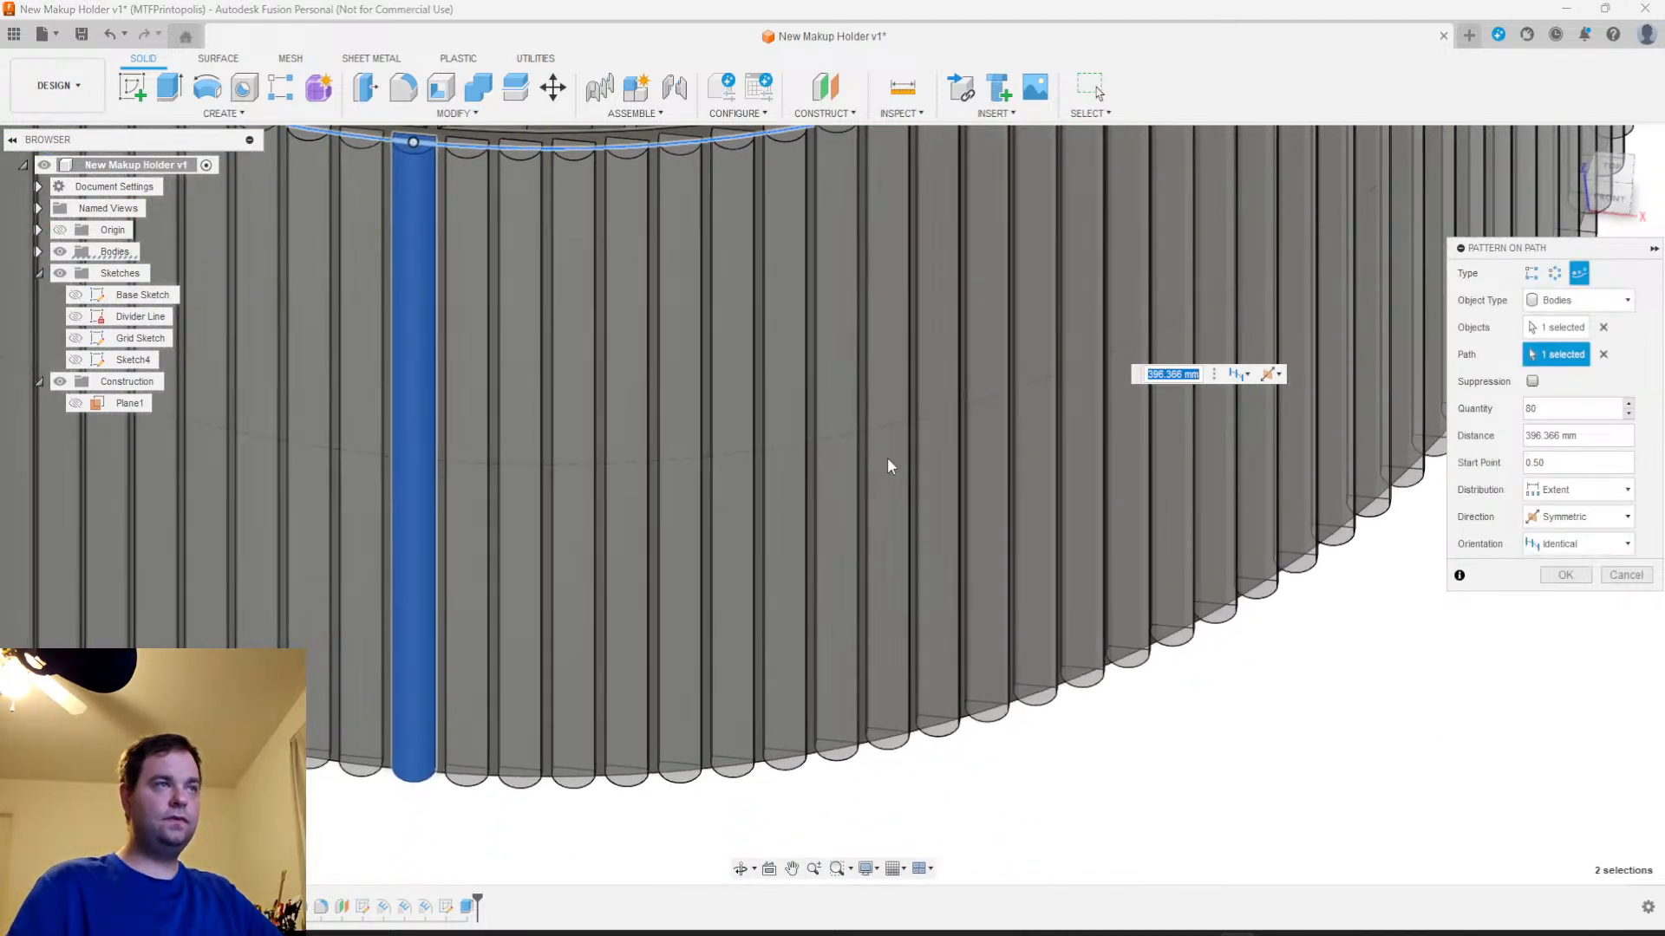
middle_click_drag(887, 458, 1049, 517, "shift")
scroll(1051, 516, "up", 1)
scroll(1053, 516, "down", 2)
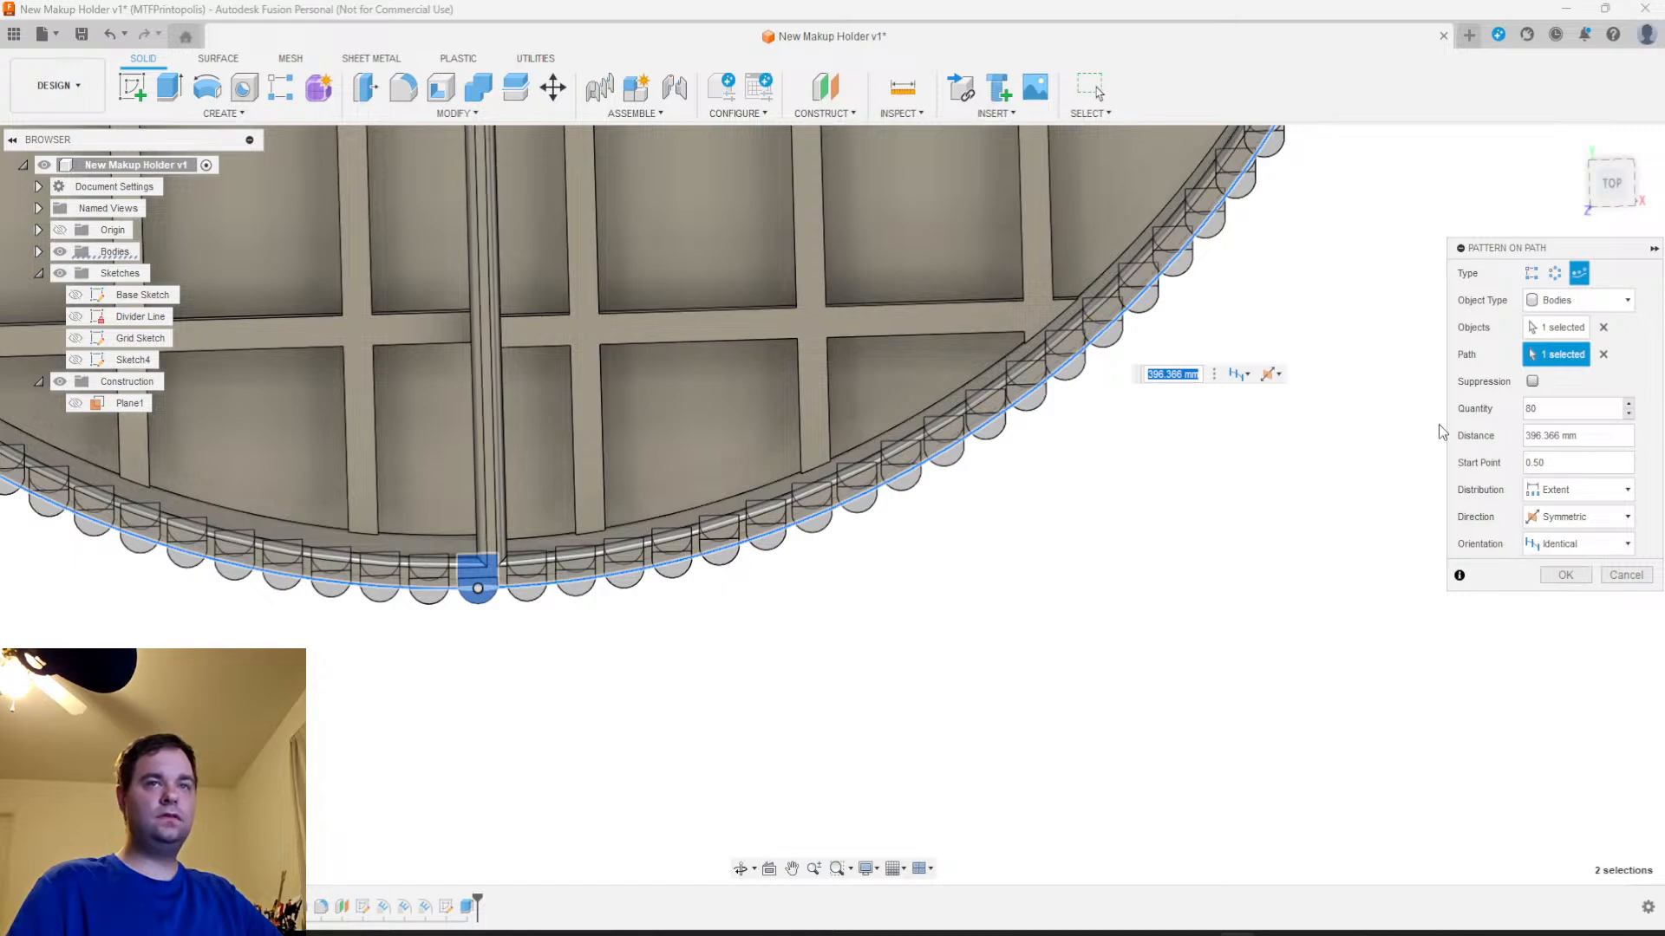
scroll(1211, 617, "down", 4)
middle_click_drag(1226, 576, 1107, 721)
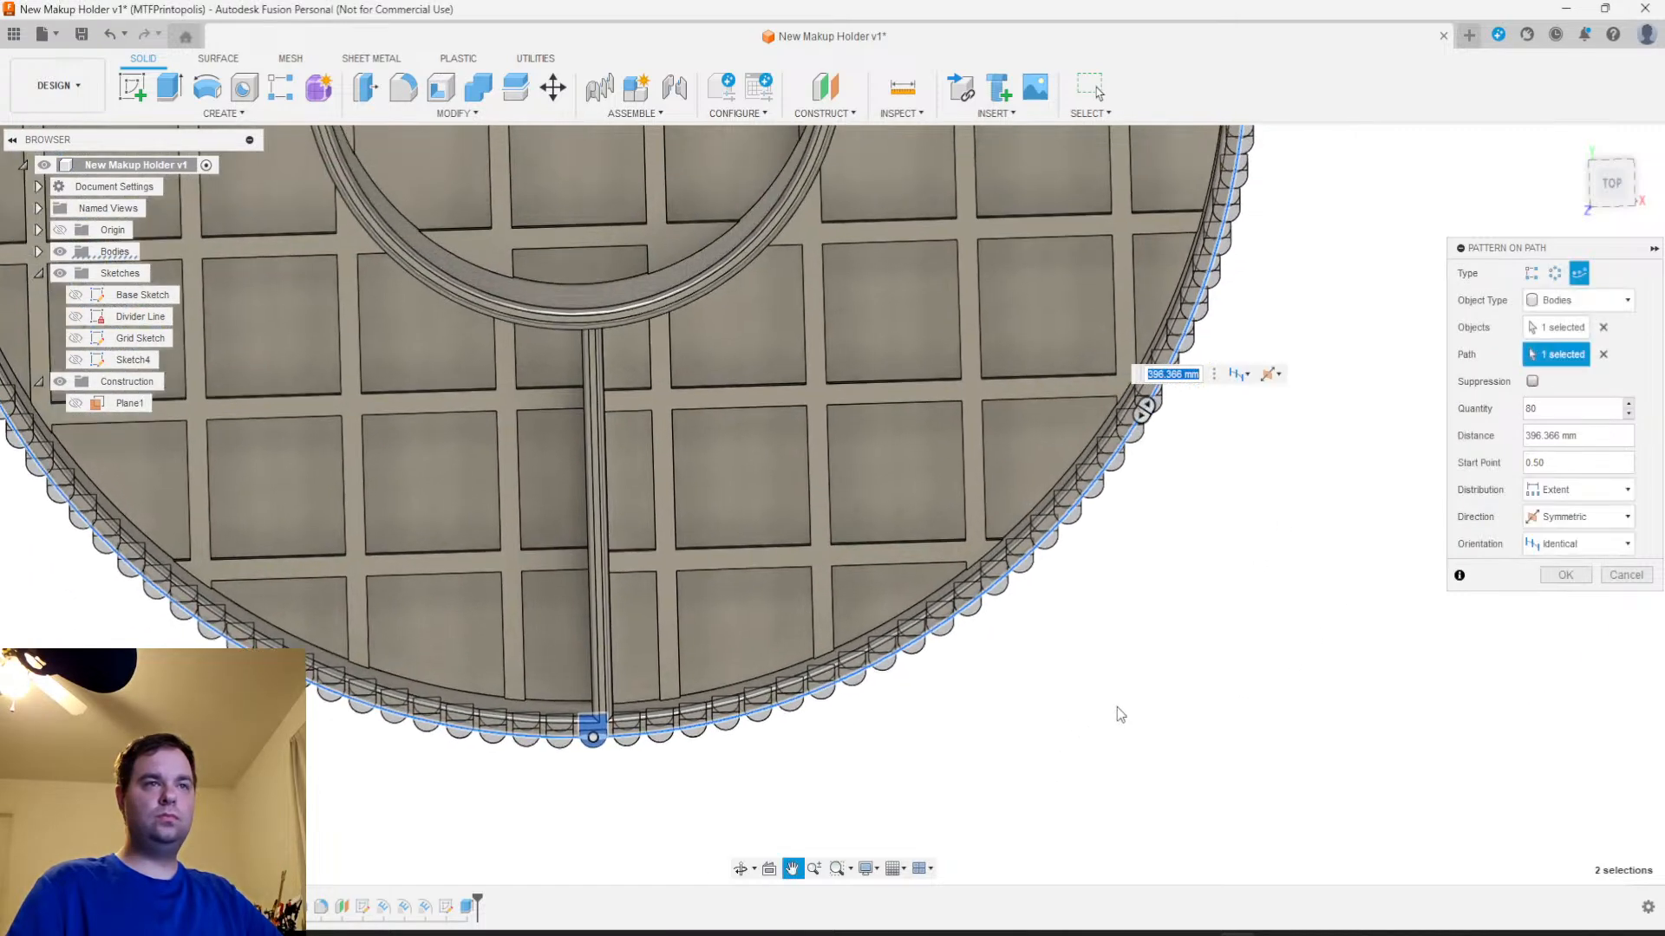
left_click(1566, 552)
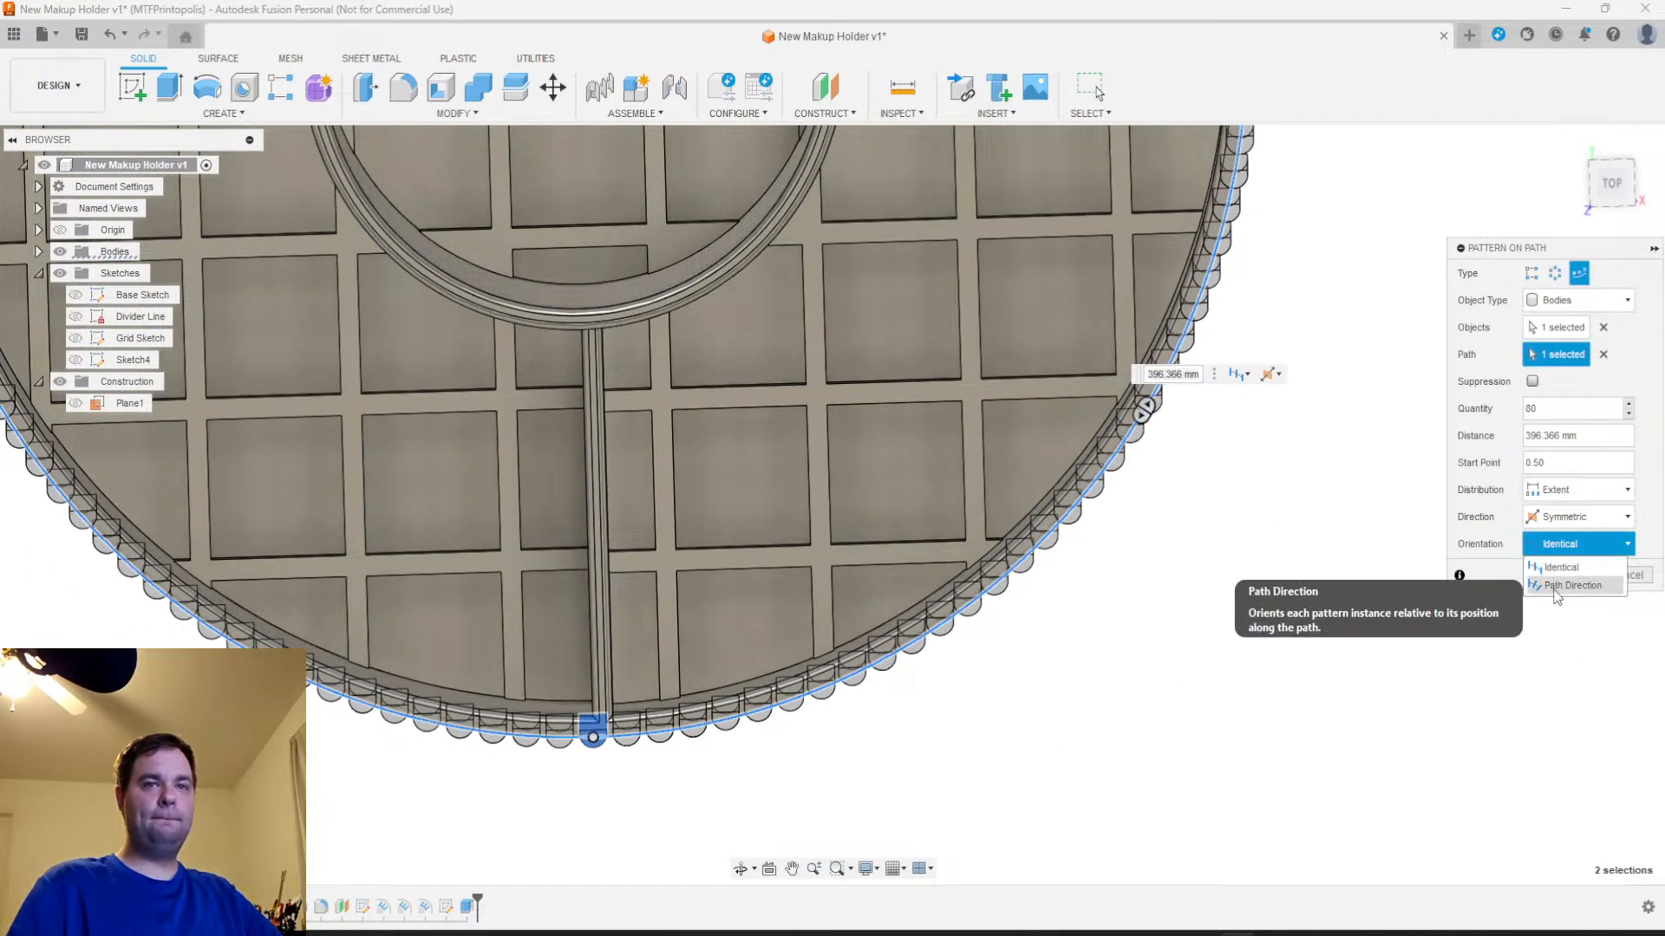
left_click(1555, 580)
Set the rib pattern's quantity to 85 and adjust its extent to about 398 mm at the wall's rear corner
scroll(1120, 612, "up", 2)
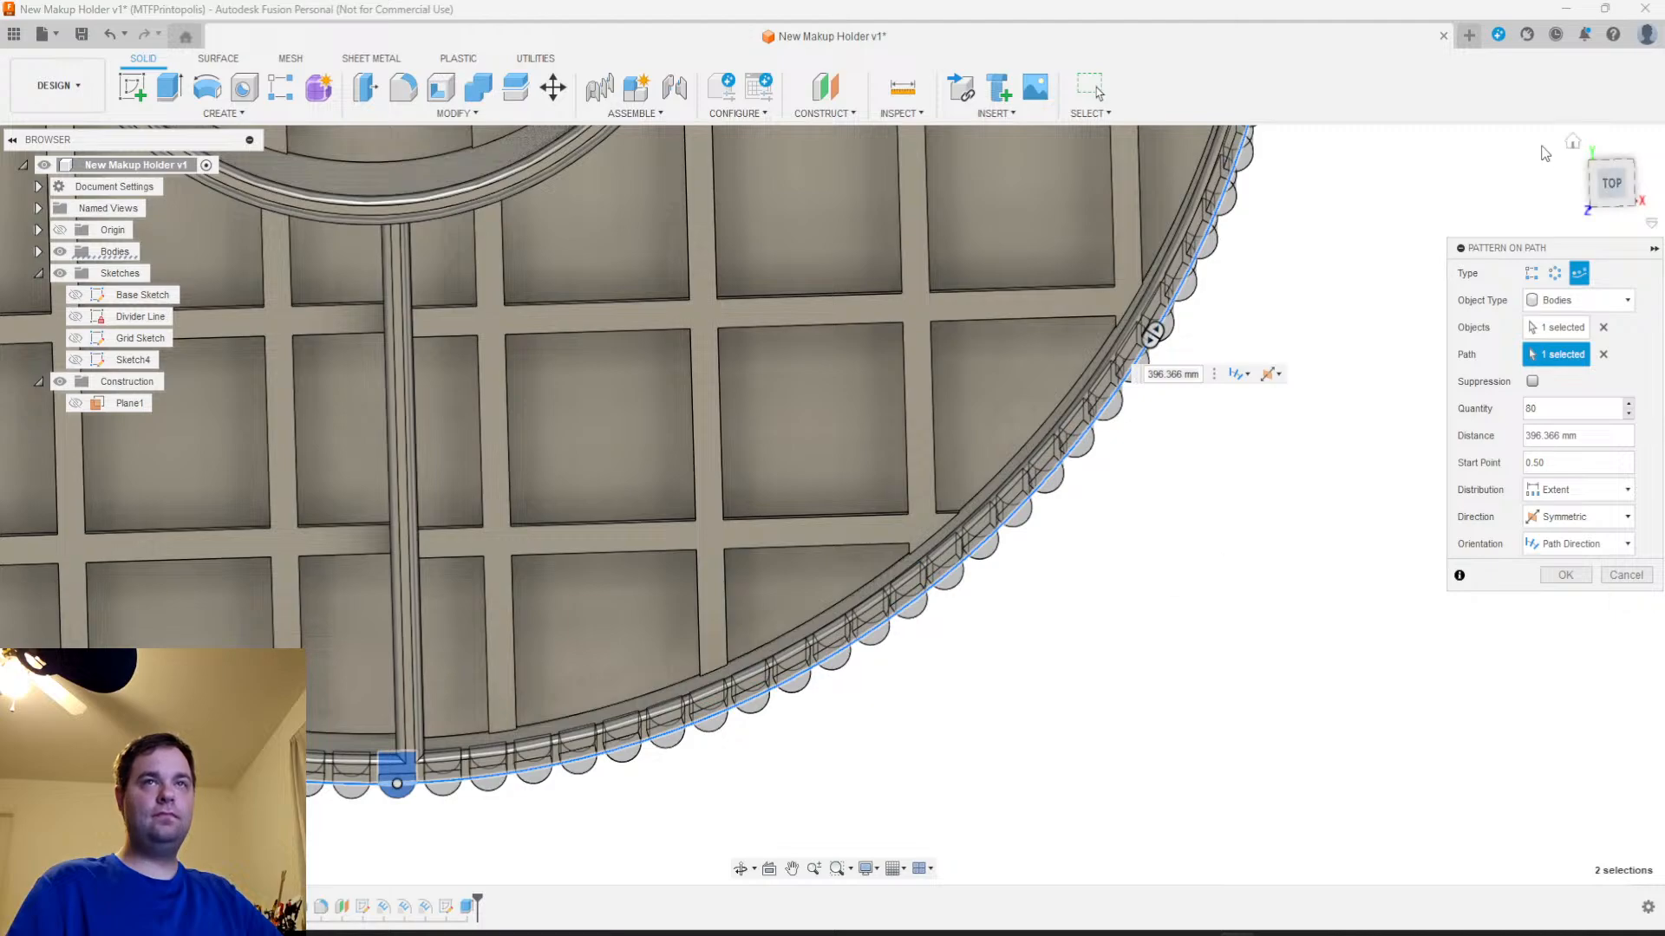
left_click(1610, 186)
middle_click_drag(1159, 601, 1044, 818)
middle_click_drag(1080, 553, 1093, 668)
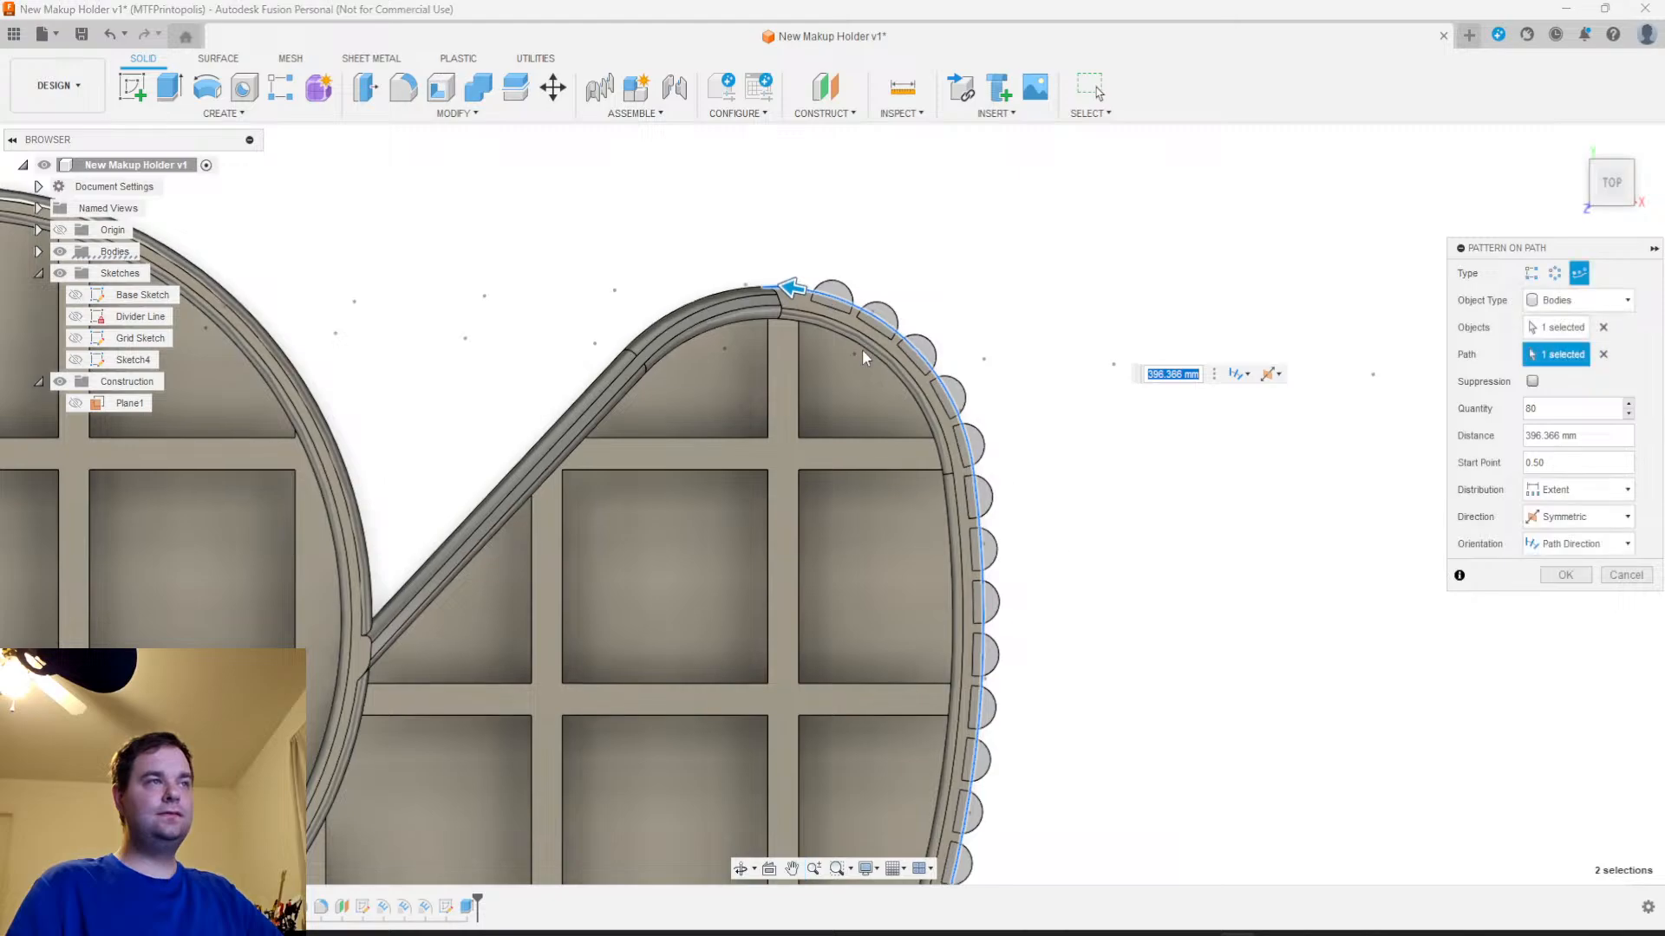
left_click_drag(800, 289, 815, 328)
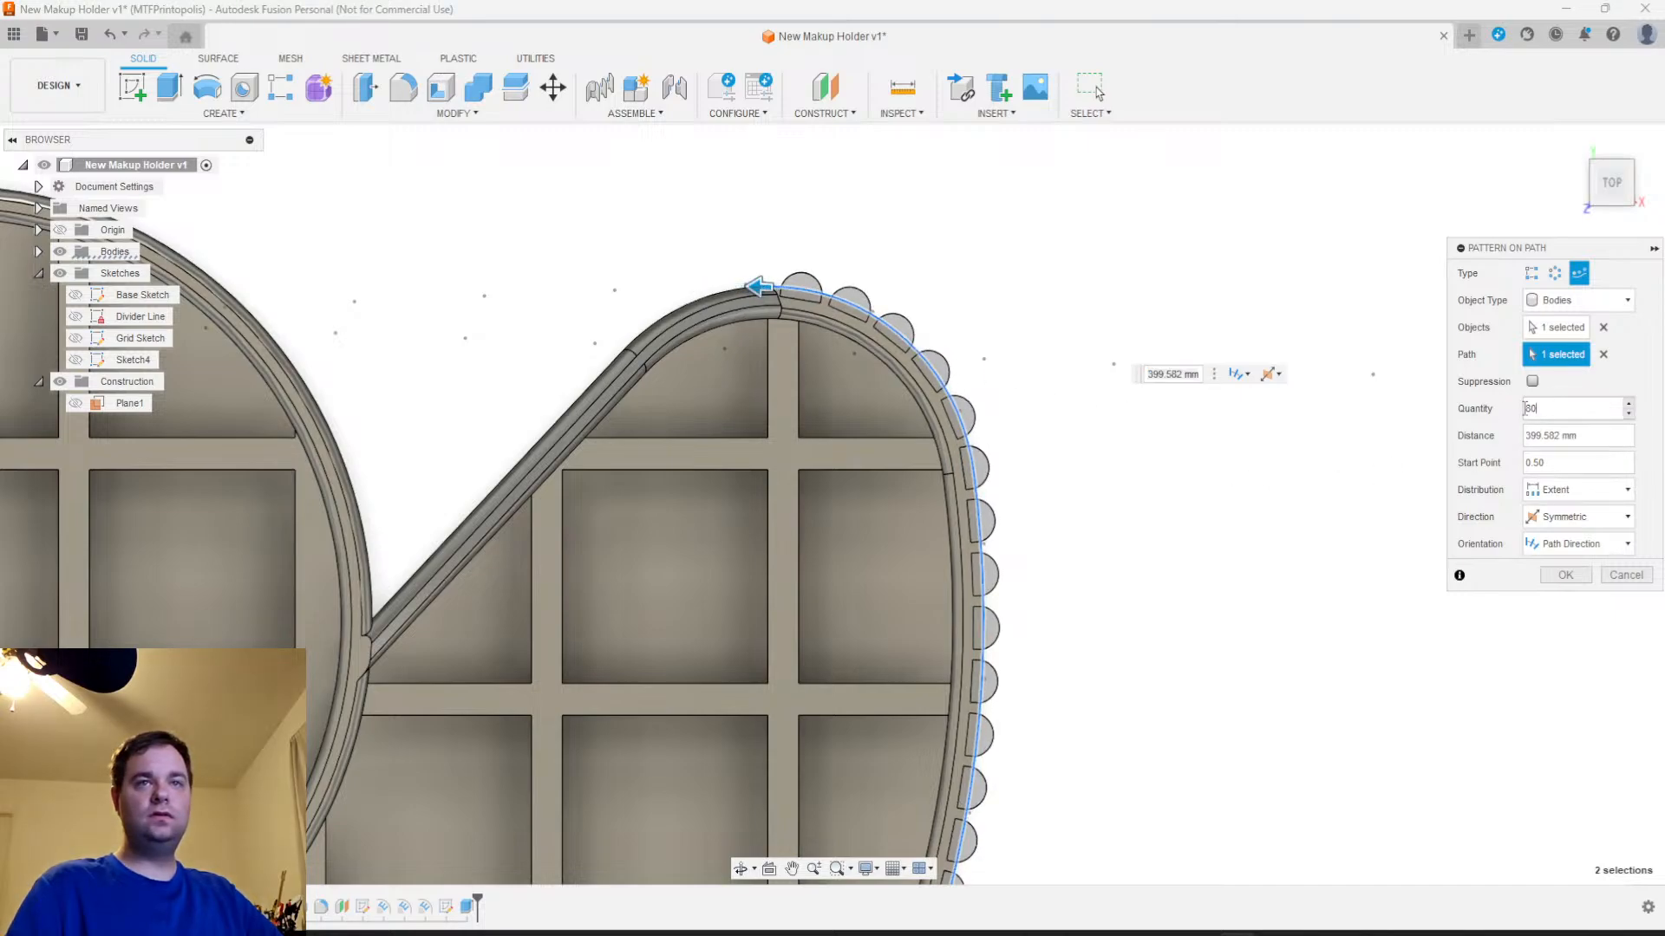
type("85")
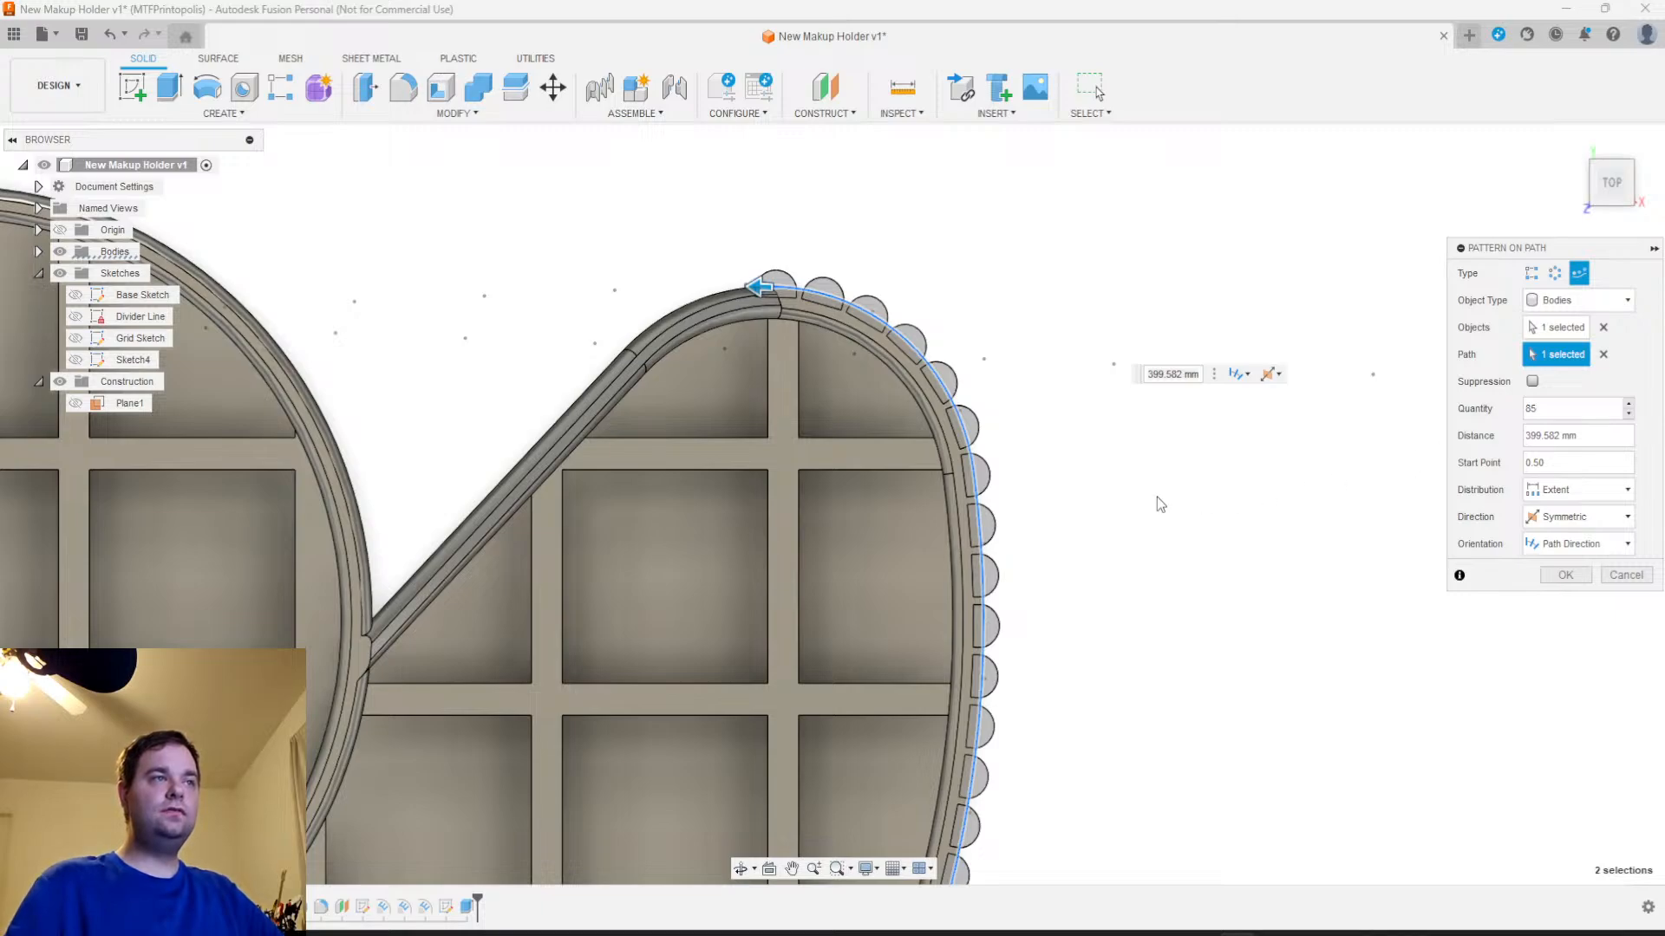
scroll(828, 434, "down", 1)
left_click_drag(766, 314, 777, 354)
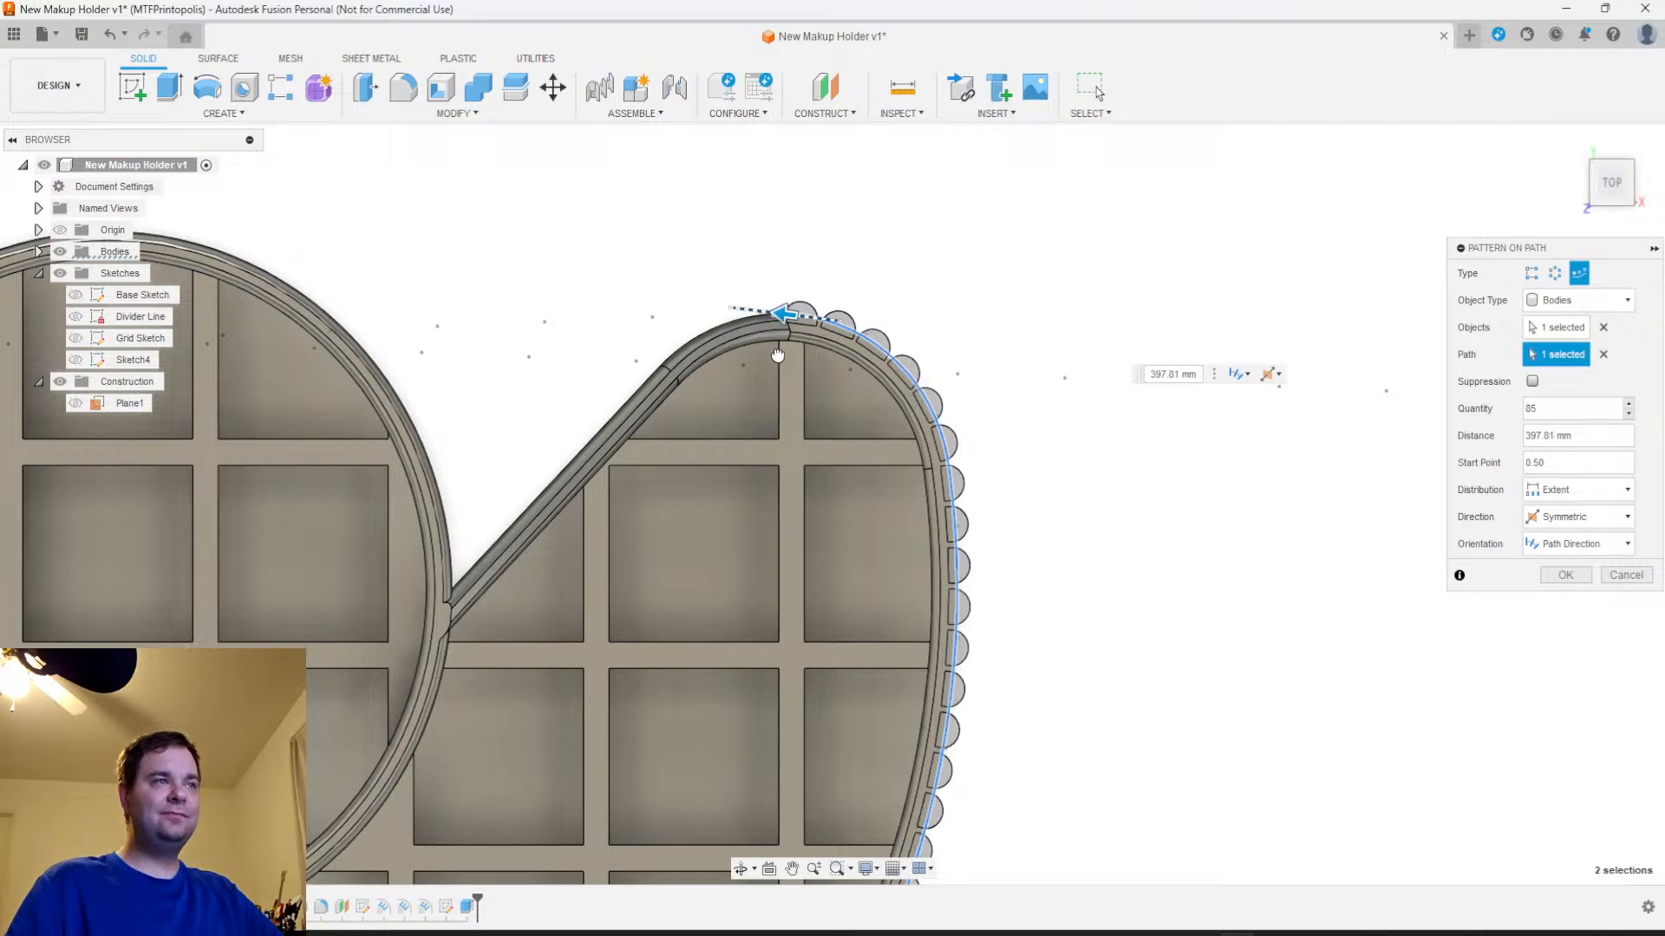
Review the patterned ribs around the front wall and cancel the path pattern
middle_click_drag(1100, 661, 976, 112, "shift")
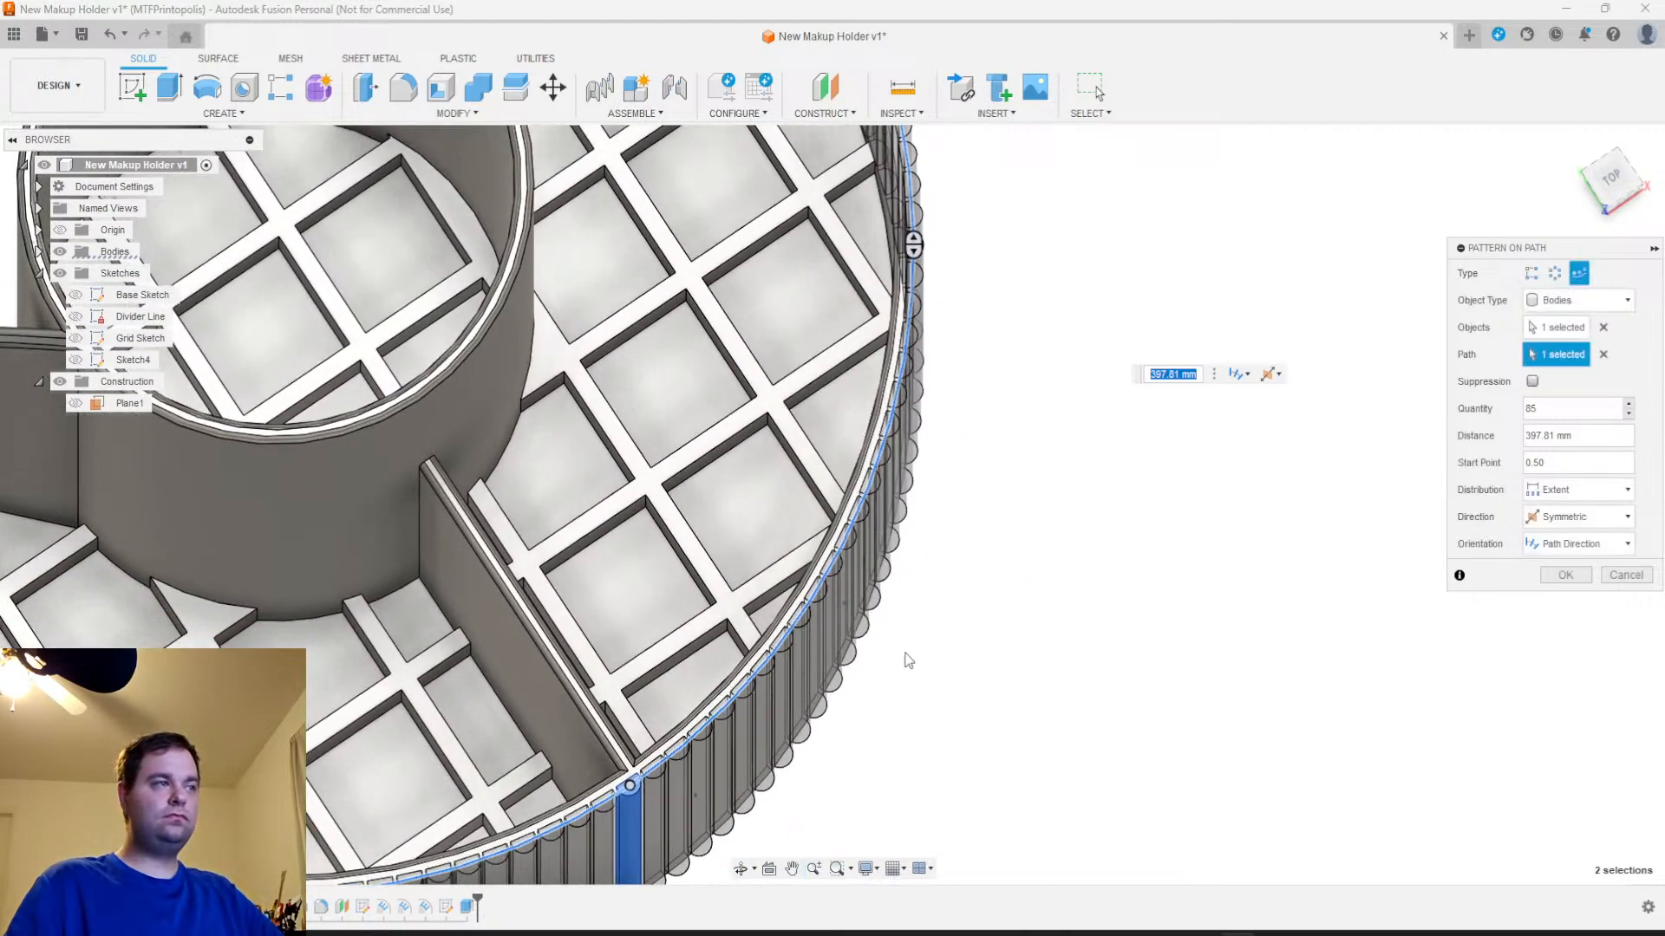
scroll(912, 643, "down", 3)
middle_click_drag(908, 724, 891, 531)
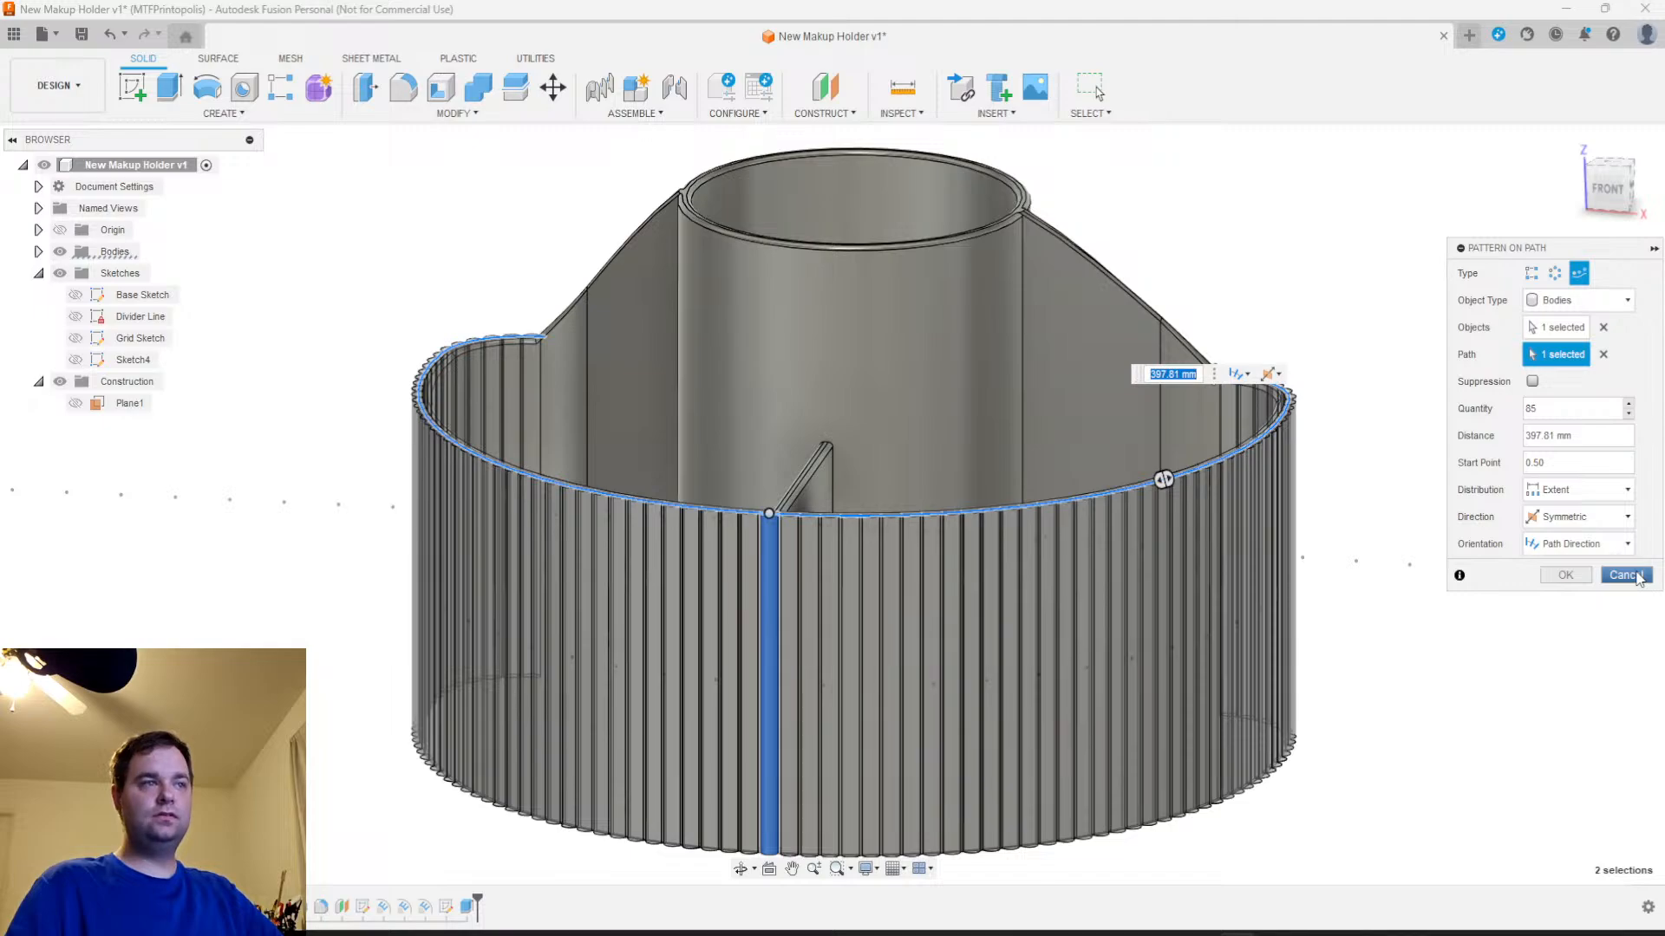
left_click(1622, 576)
Fillet the curved upper edge of the front rib with a 0.5 mm radius
scroll(711, 538, "up", 10)
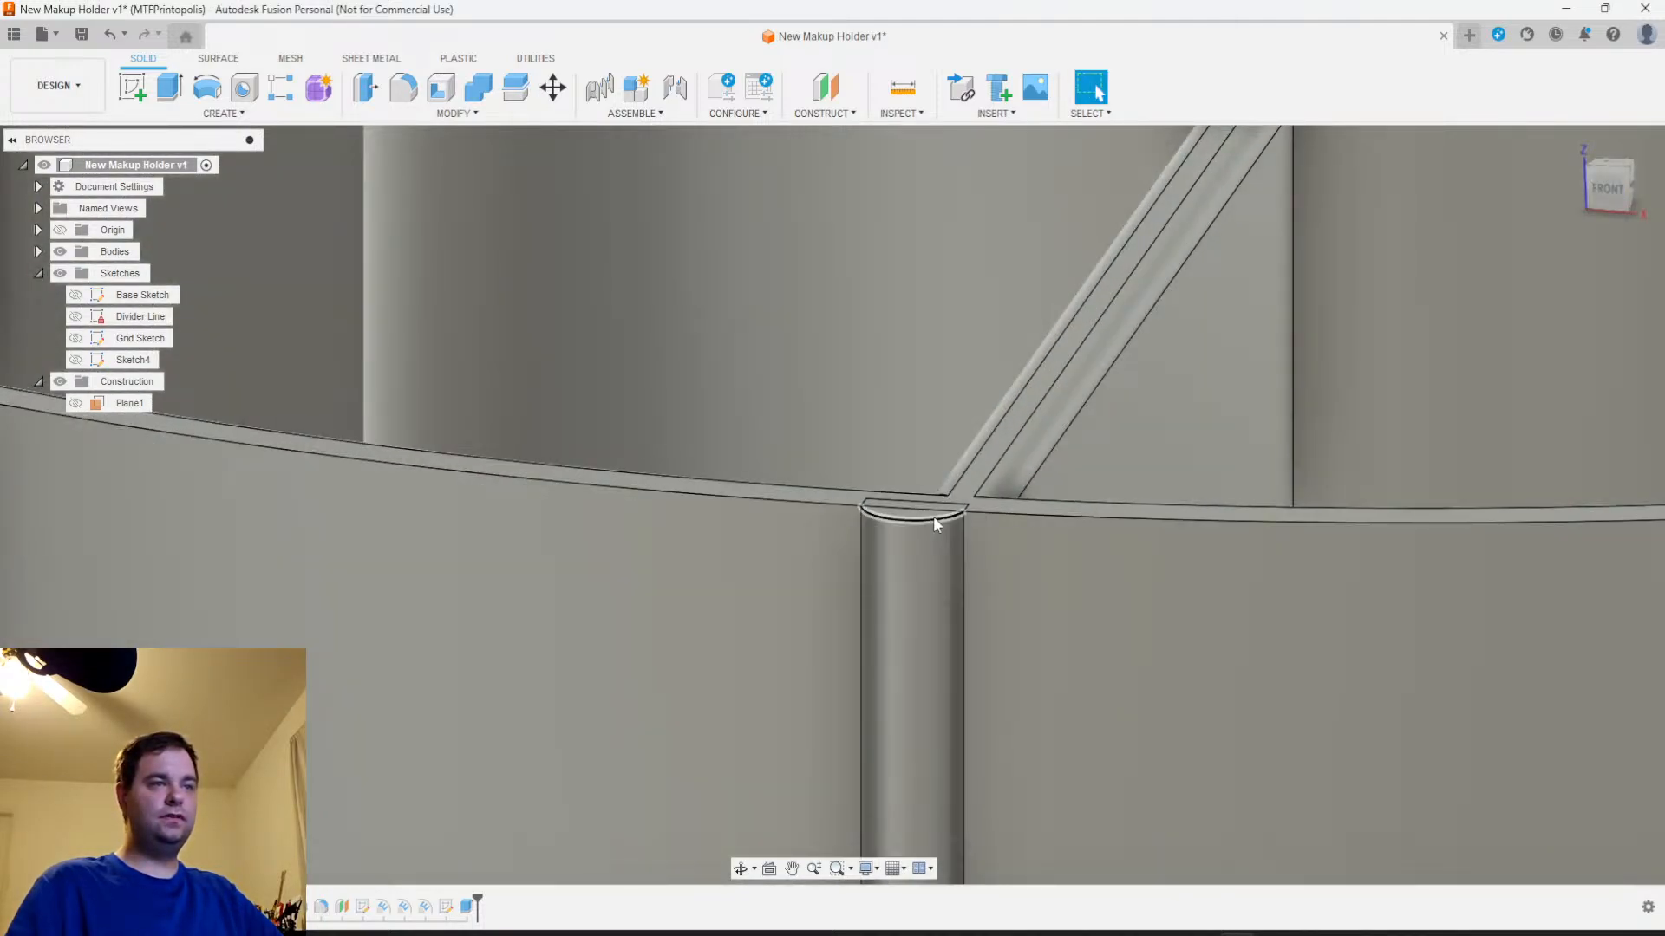
left_click(933, 518)
scroll(919, 546, "down", 3)
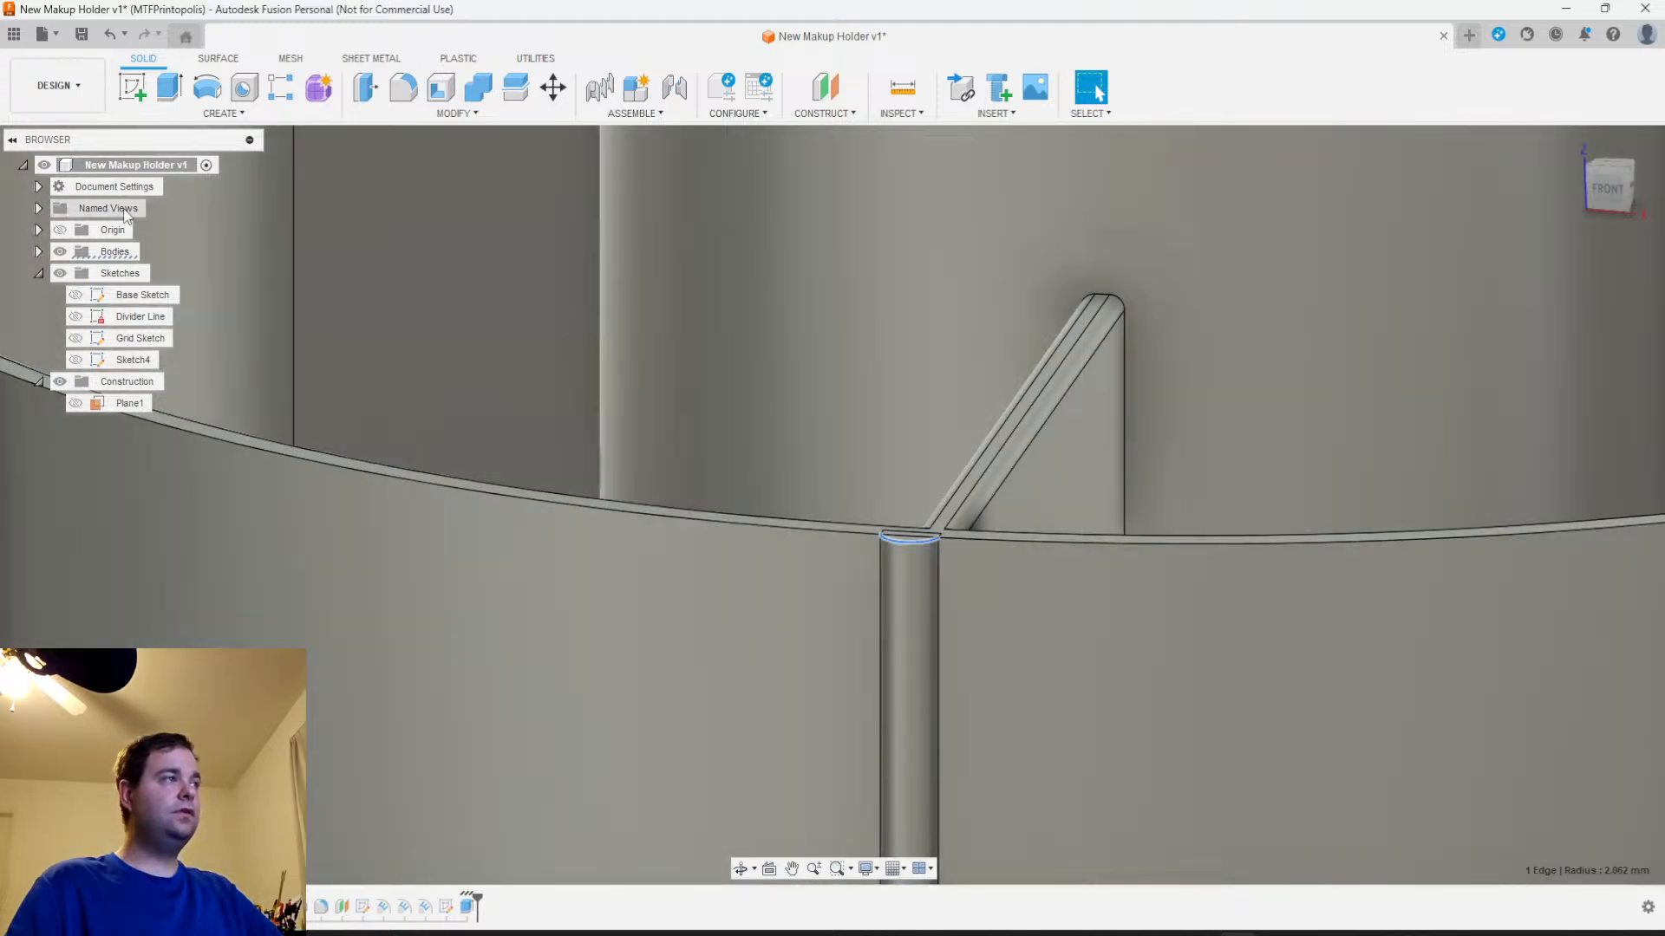
left_click(403, 87)
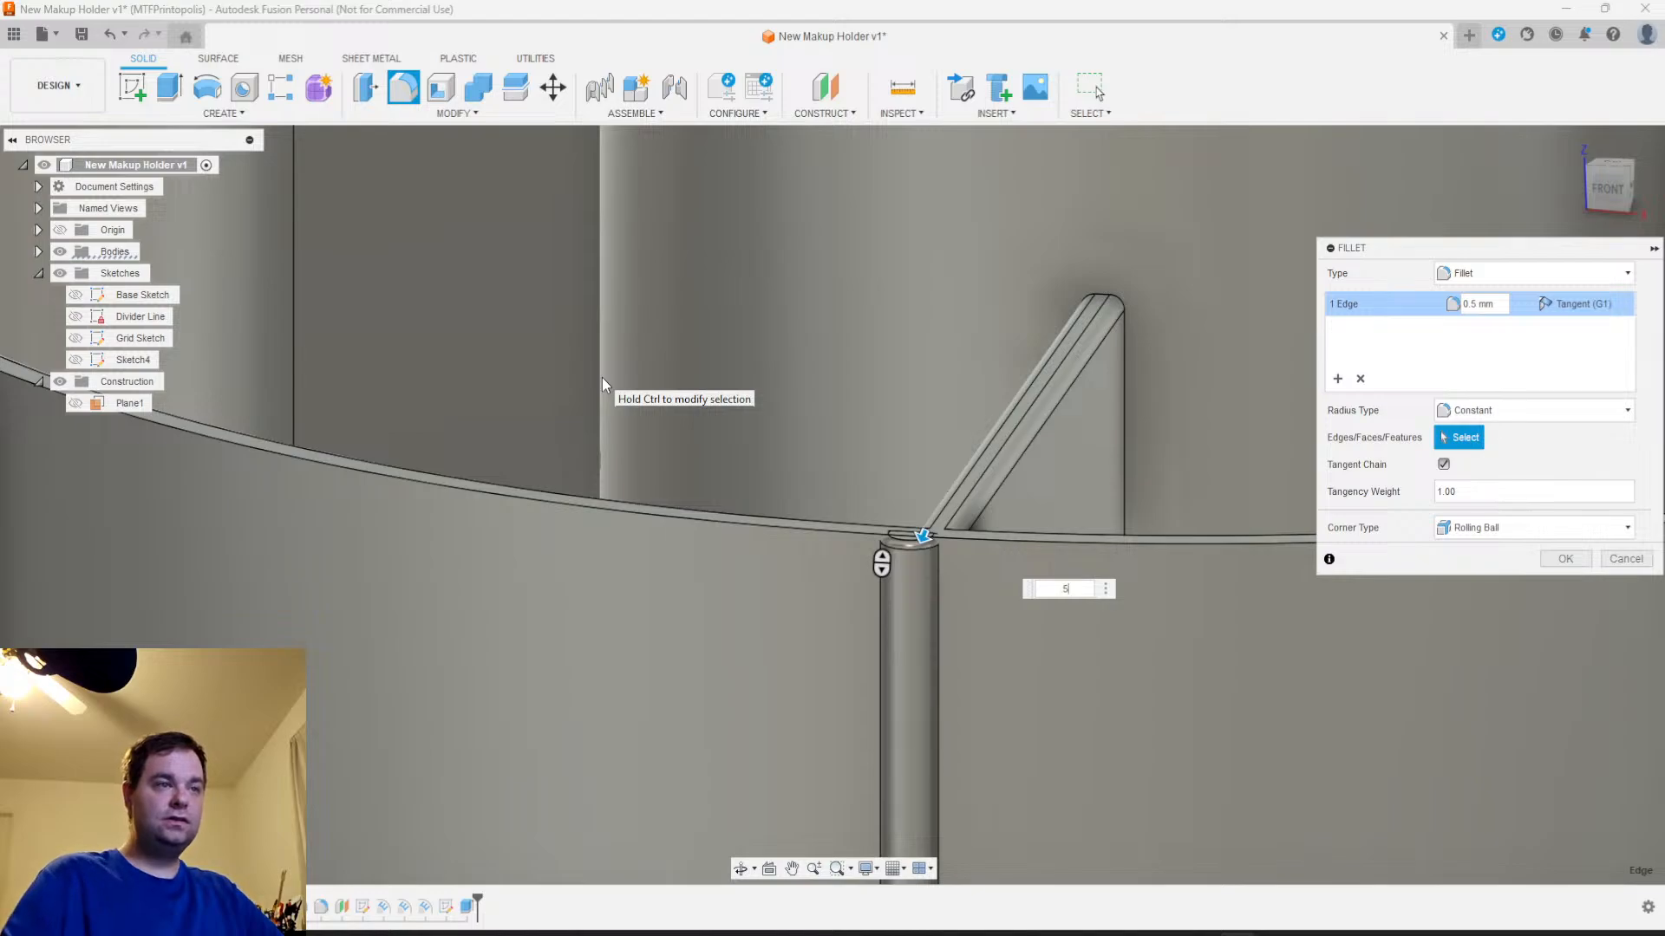
scroll(893, 495, "up", 5)
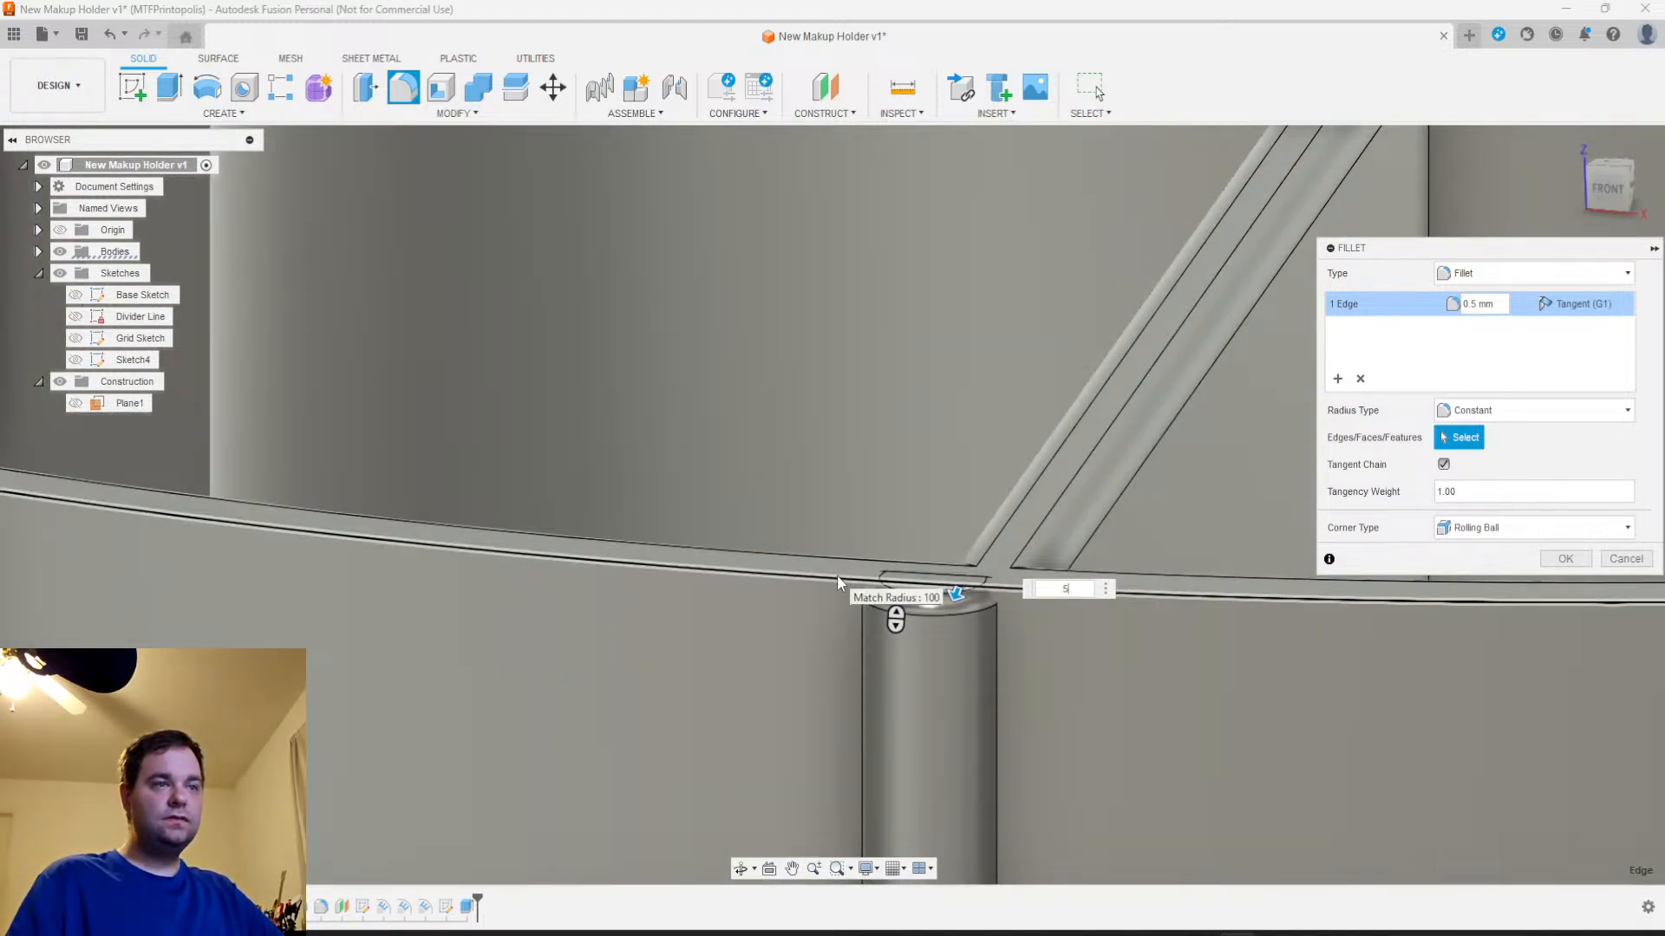
left_click(1557, 559)
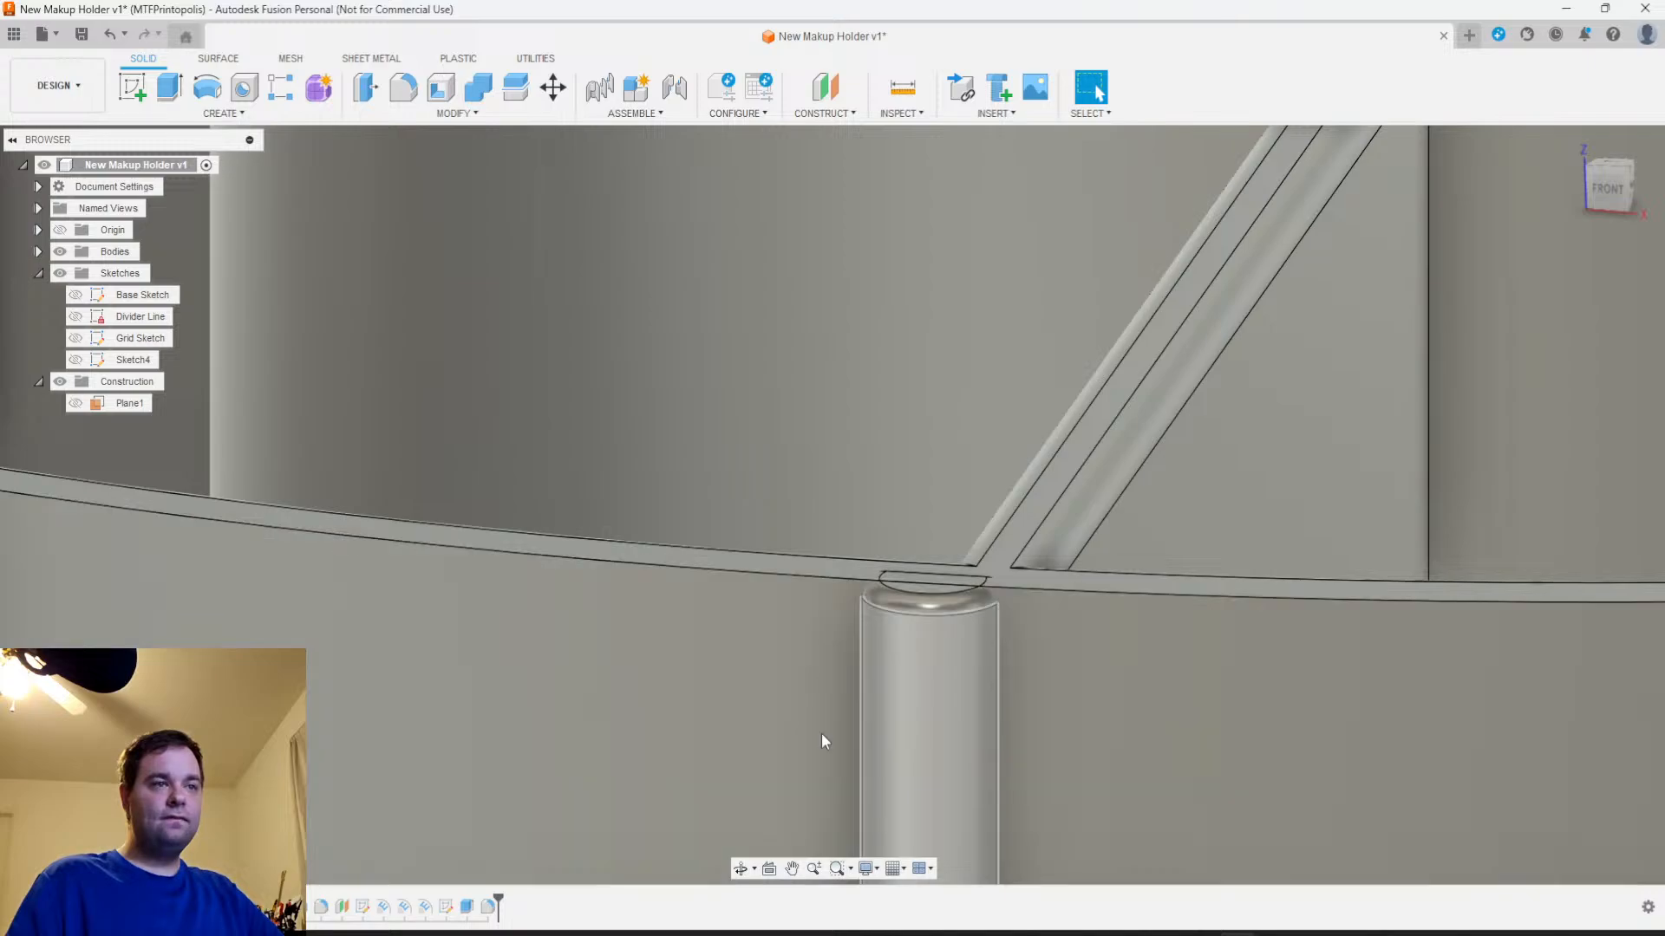
Edit the rib fillet to add the outer wall's top outer edge as a second 0.5 mm selection set
right_click(488, 907)
left_click(538, 730)
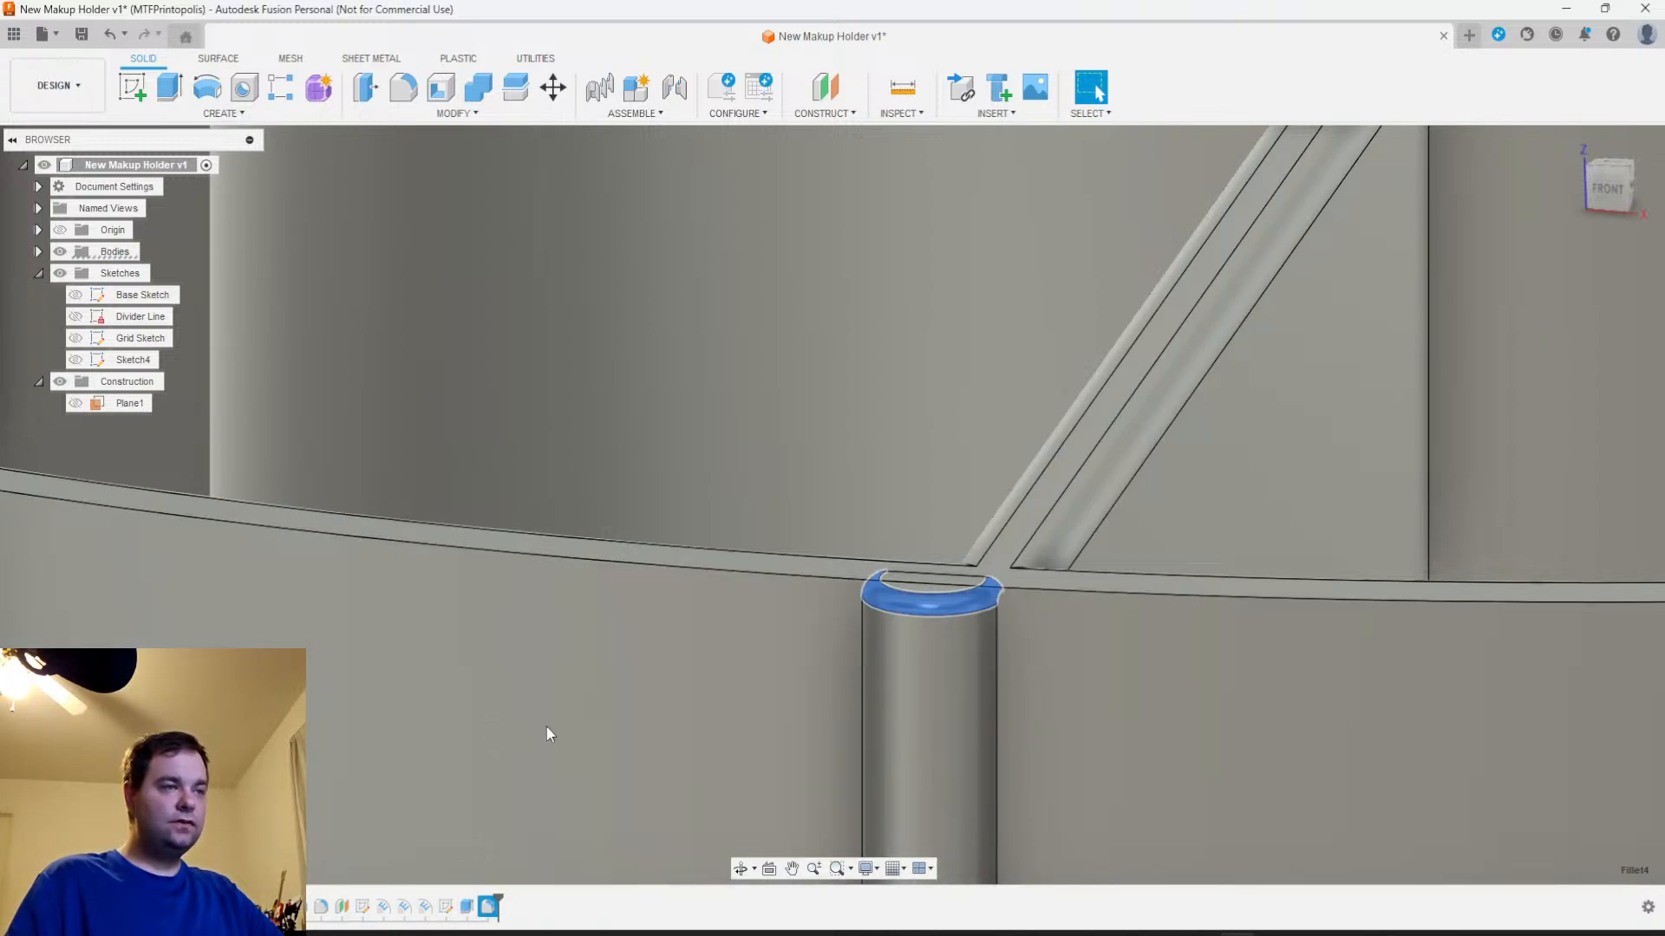
left_click(1387, 364)
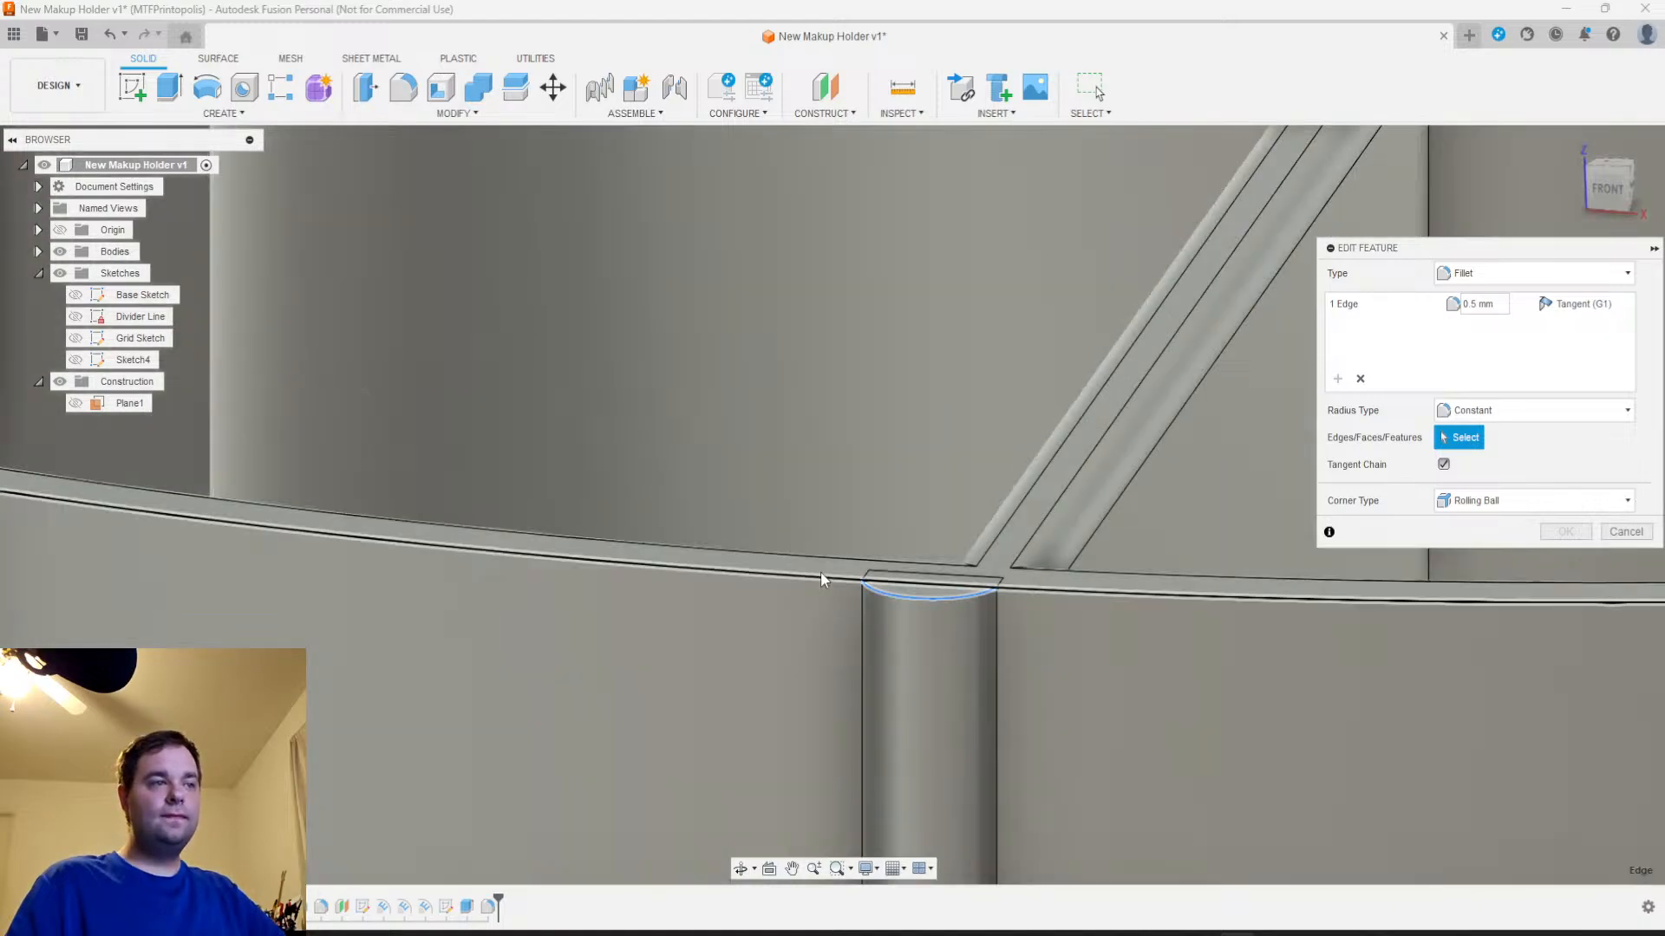
left_click(821, 576)
type(".5")
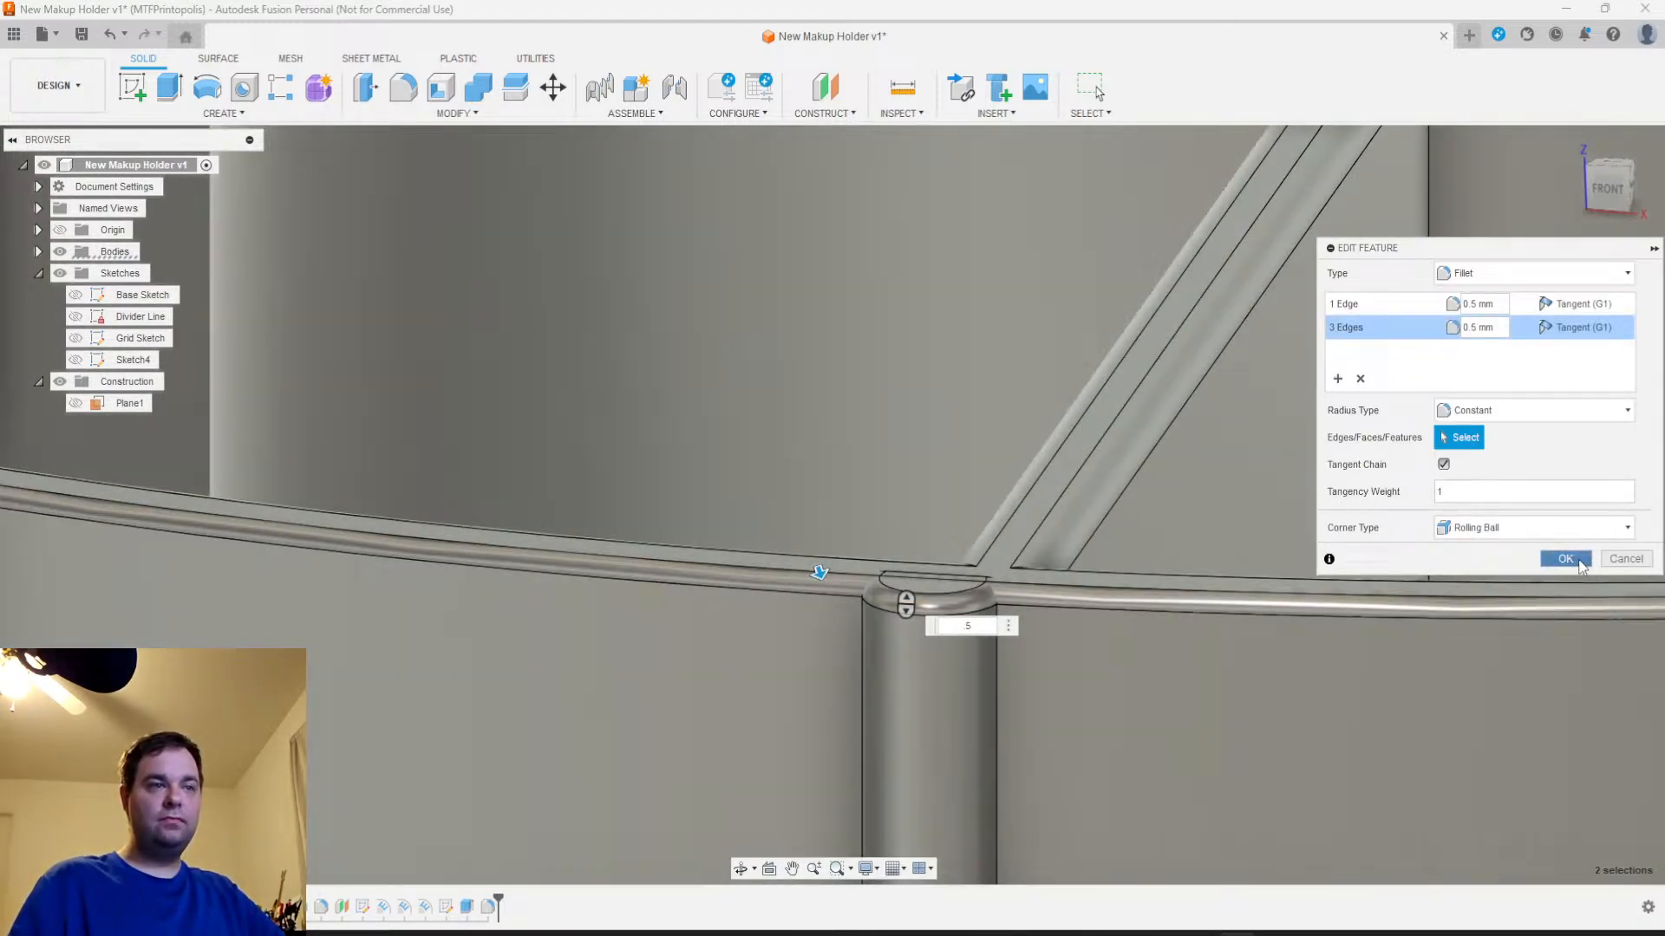
left_click(1563, 559)
Start a path pattern of the filleted front rib body with the outer wall's upper edge as the path
scroll(1141, 698, "down", 5)
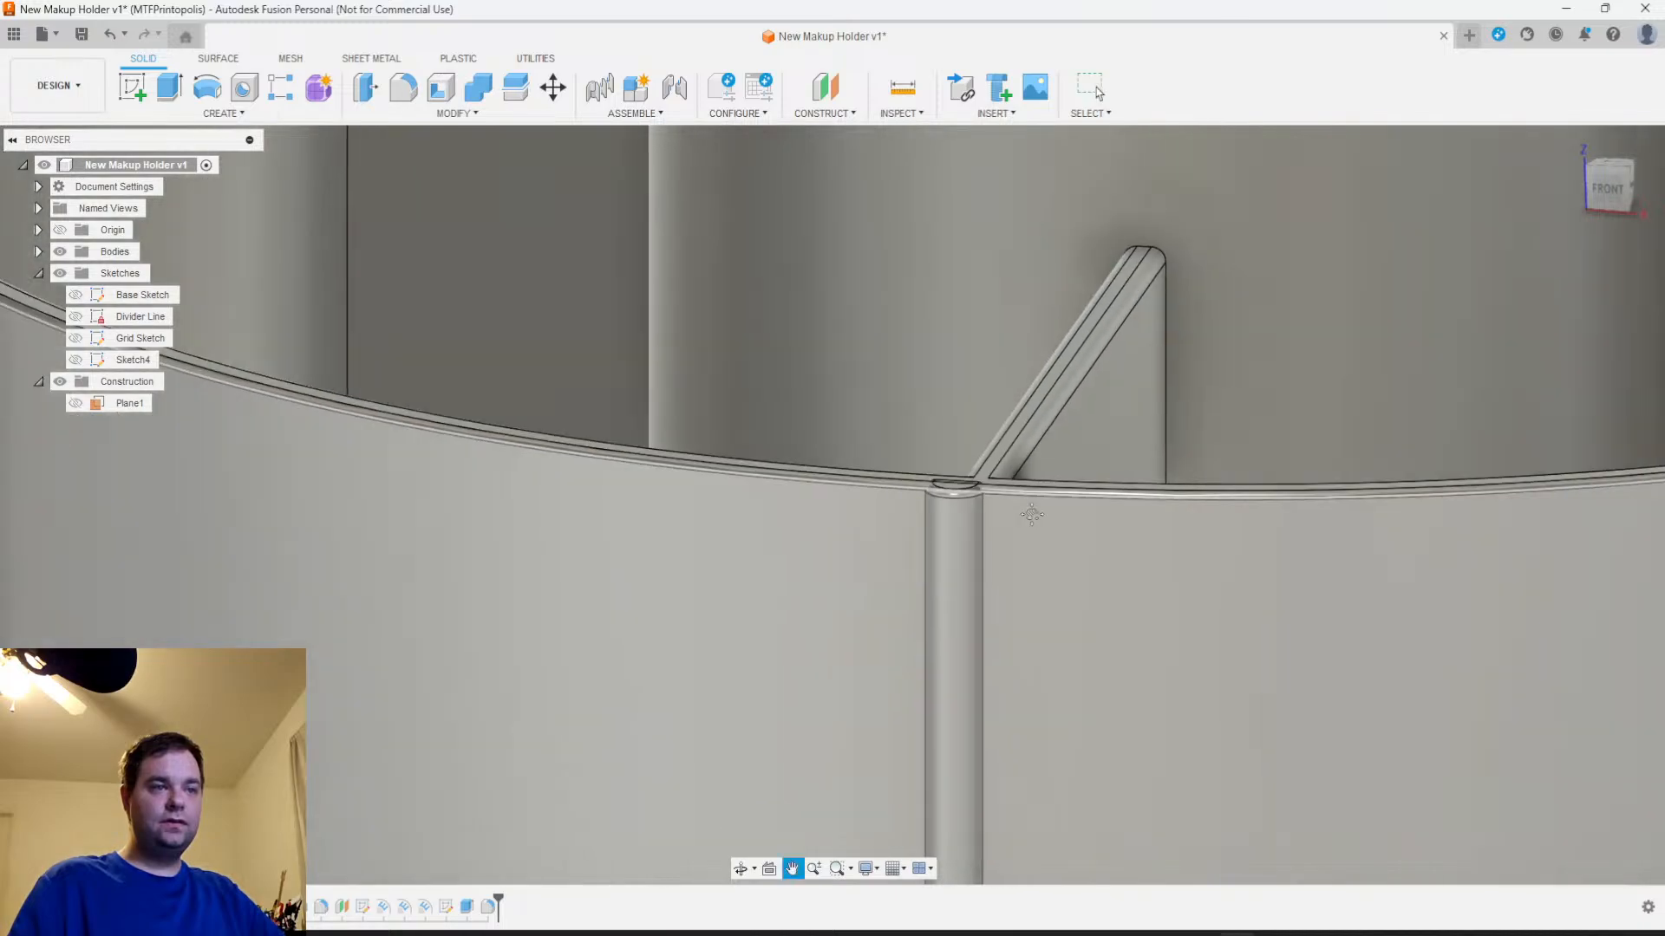
middle_click_drag(1008, 526, 902, 561, "shift")
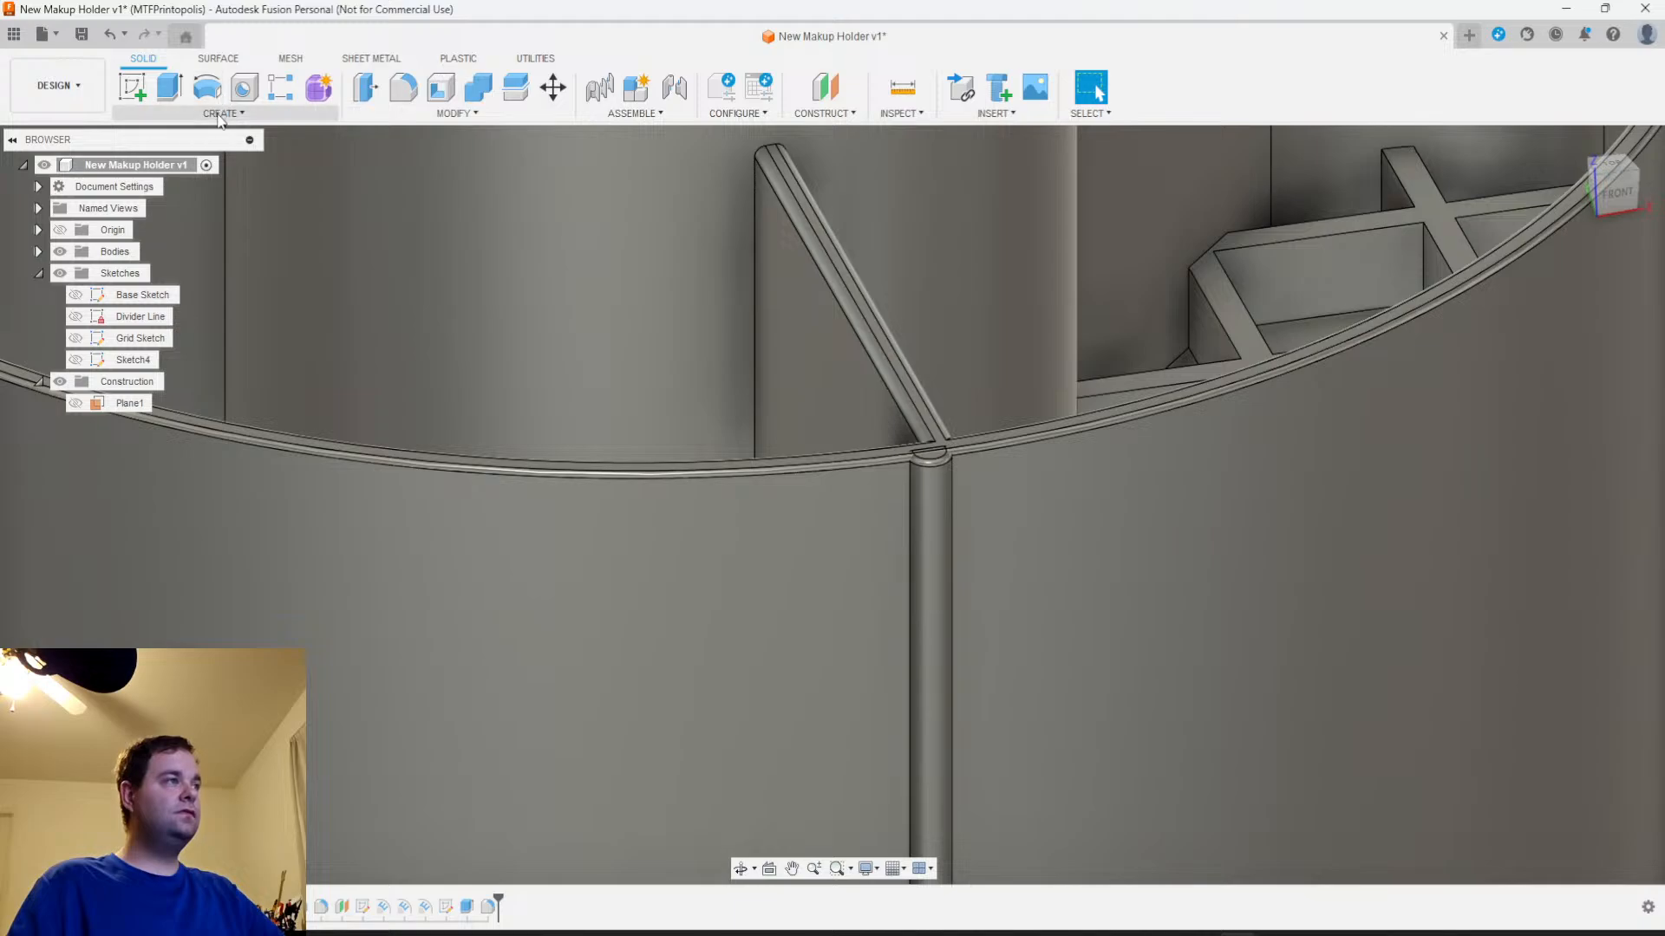
left_click(223, 113)
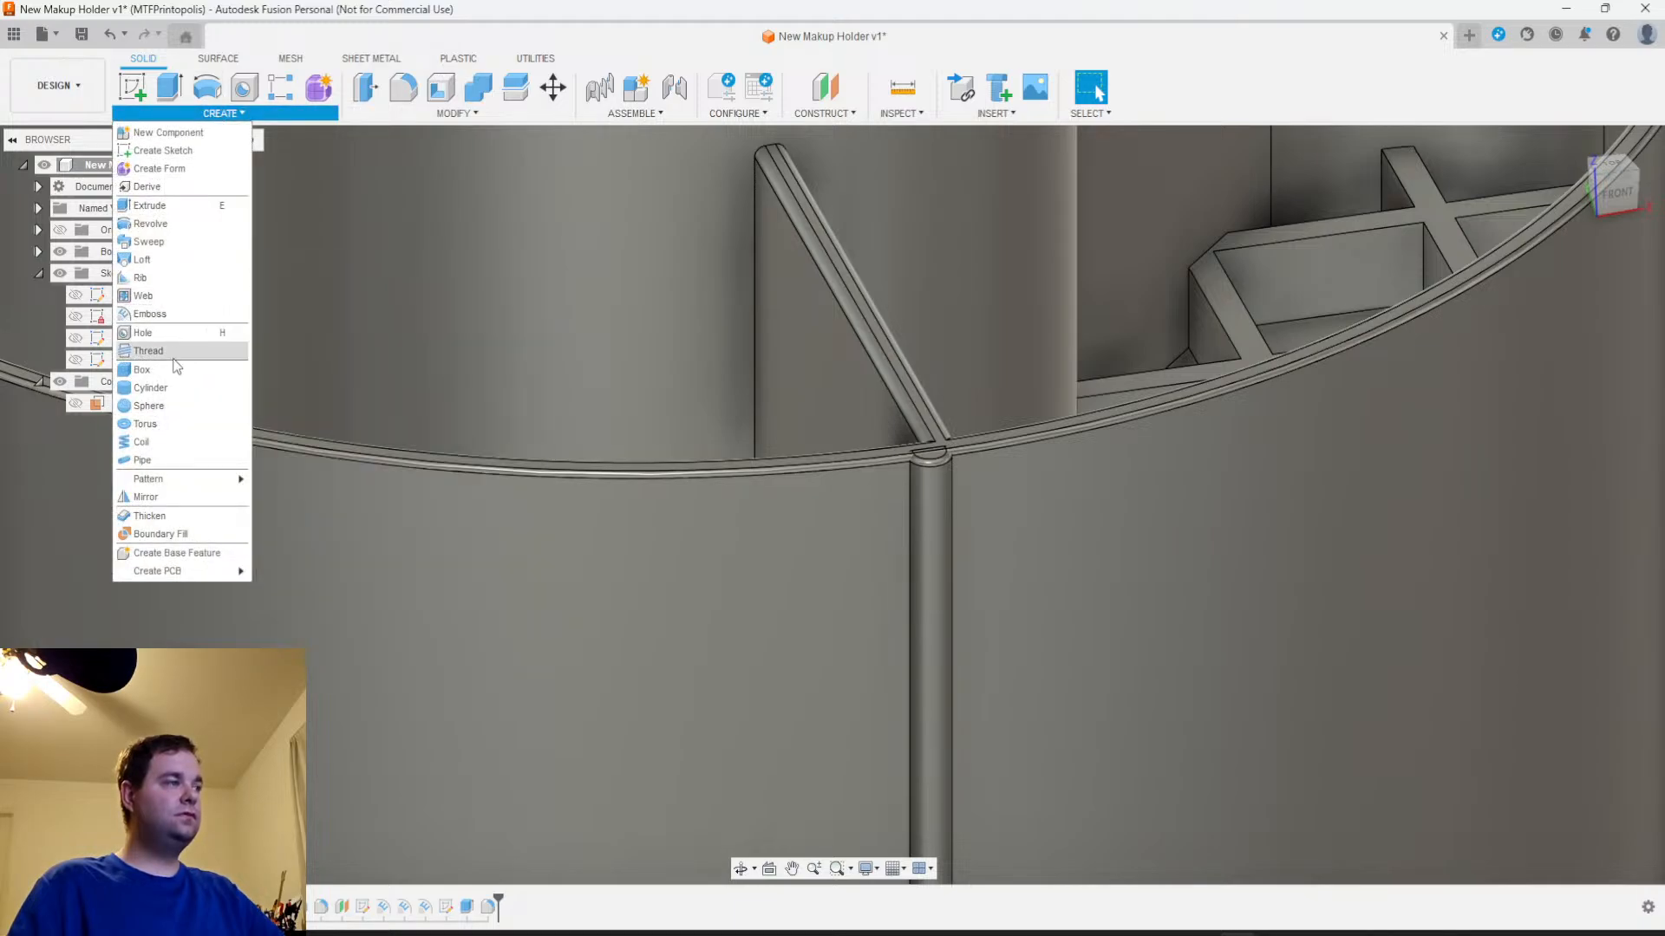
mouse_move(164, 478)
left_click(299, 515)
left_click(933, 521)
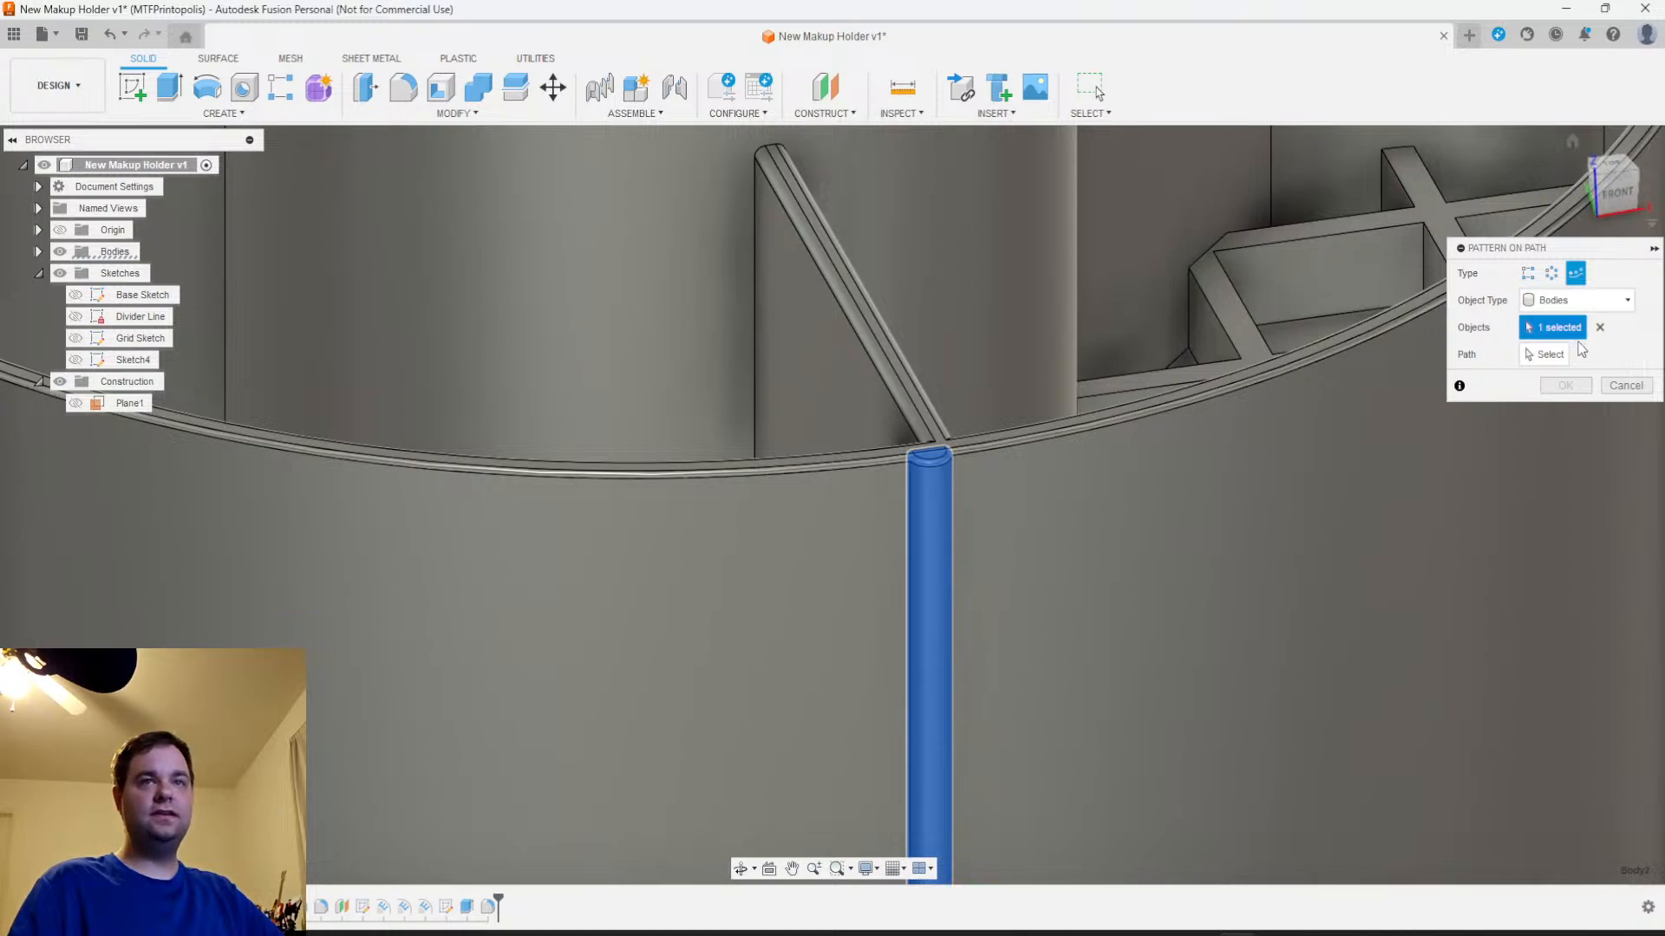
left_click(1546, 354)
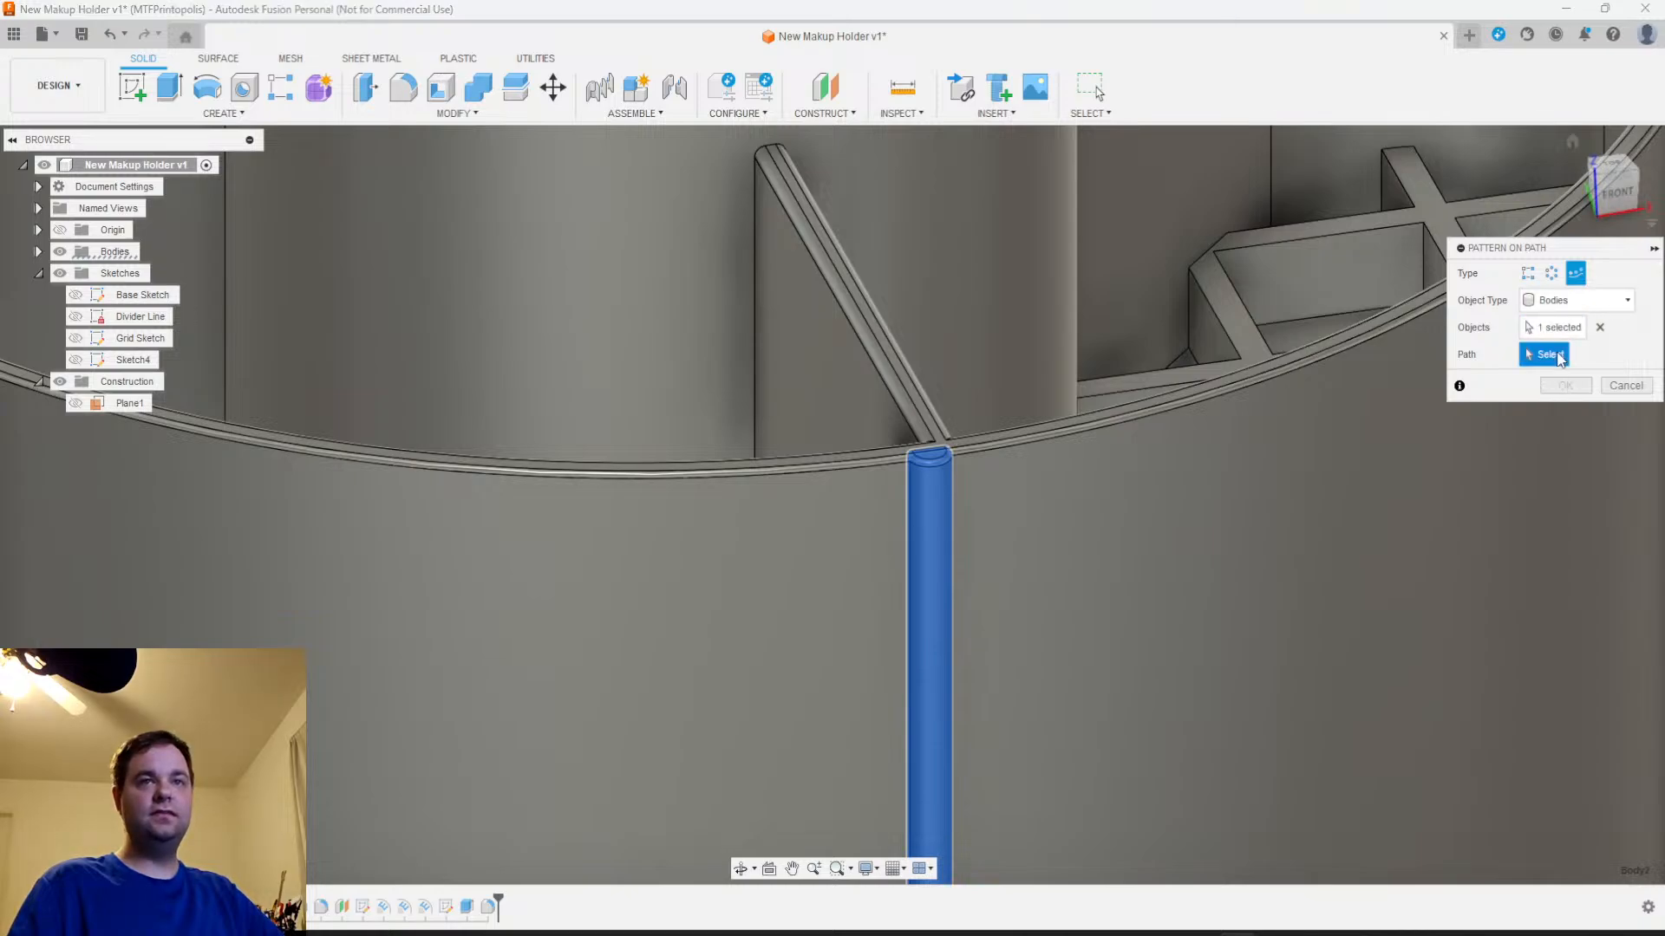
left_click(1224, 399)
Set the rib pattern's orientation to Path Direction and its direction to Symmetric
left_click(1572, 523)
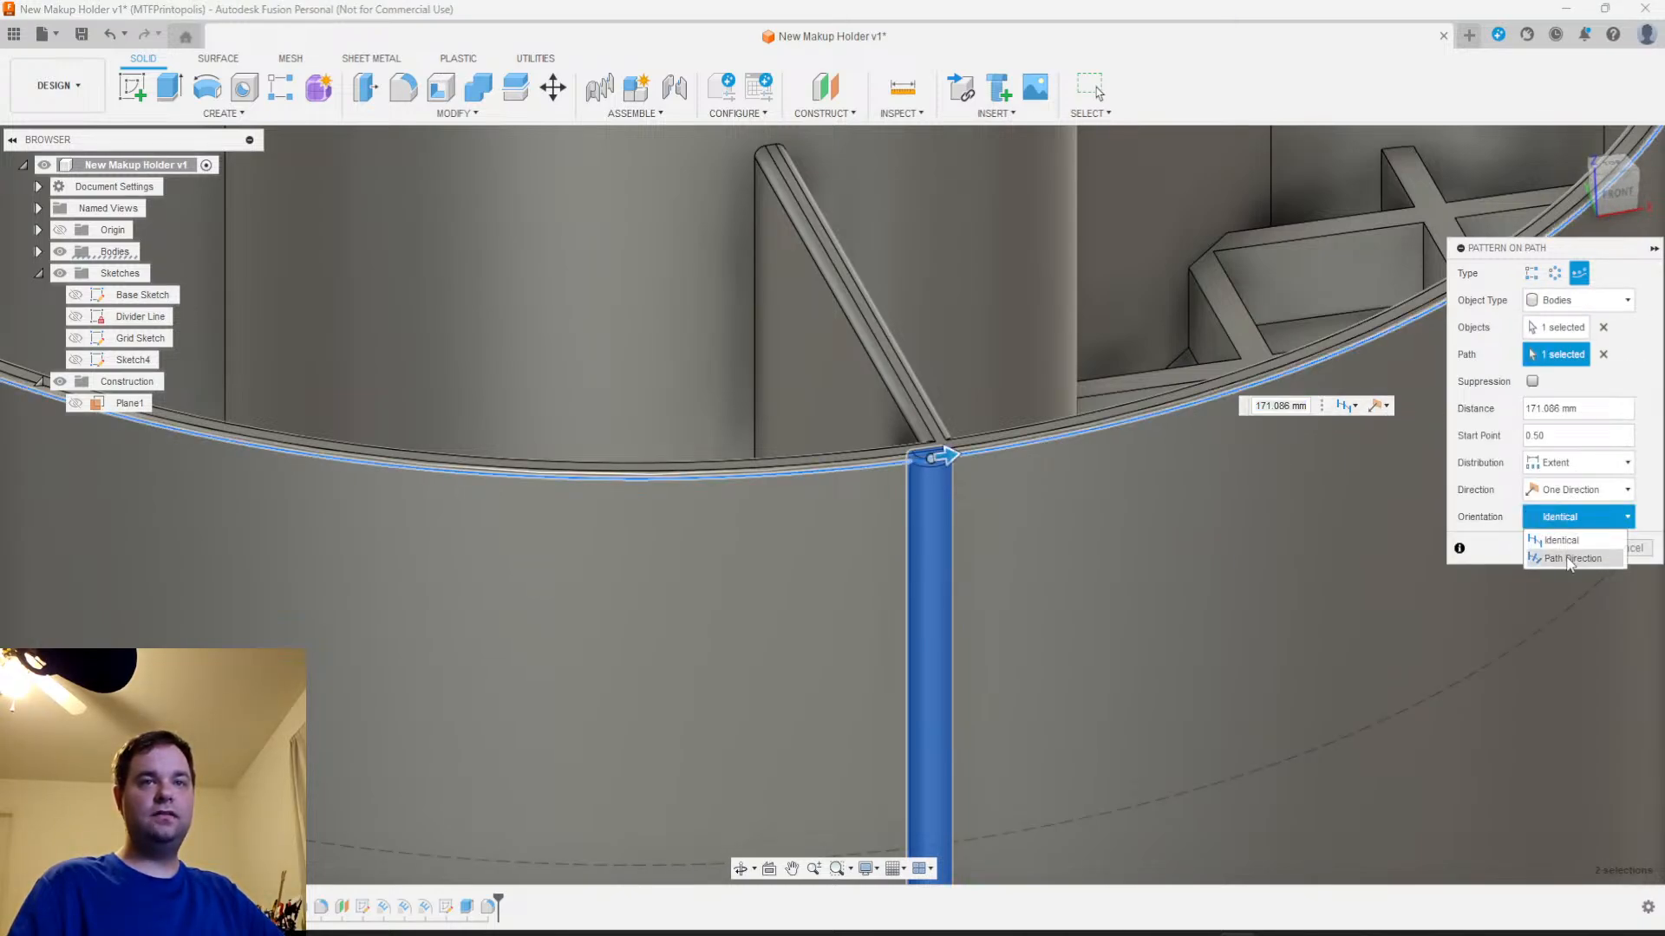
left_click(1570, 560)
left_click(1574, 490)
left_click(1565, 523)
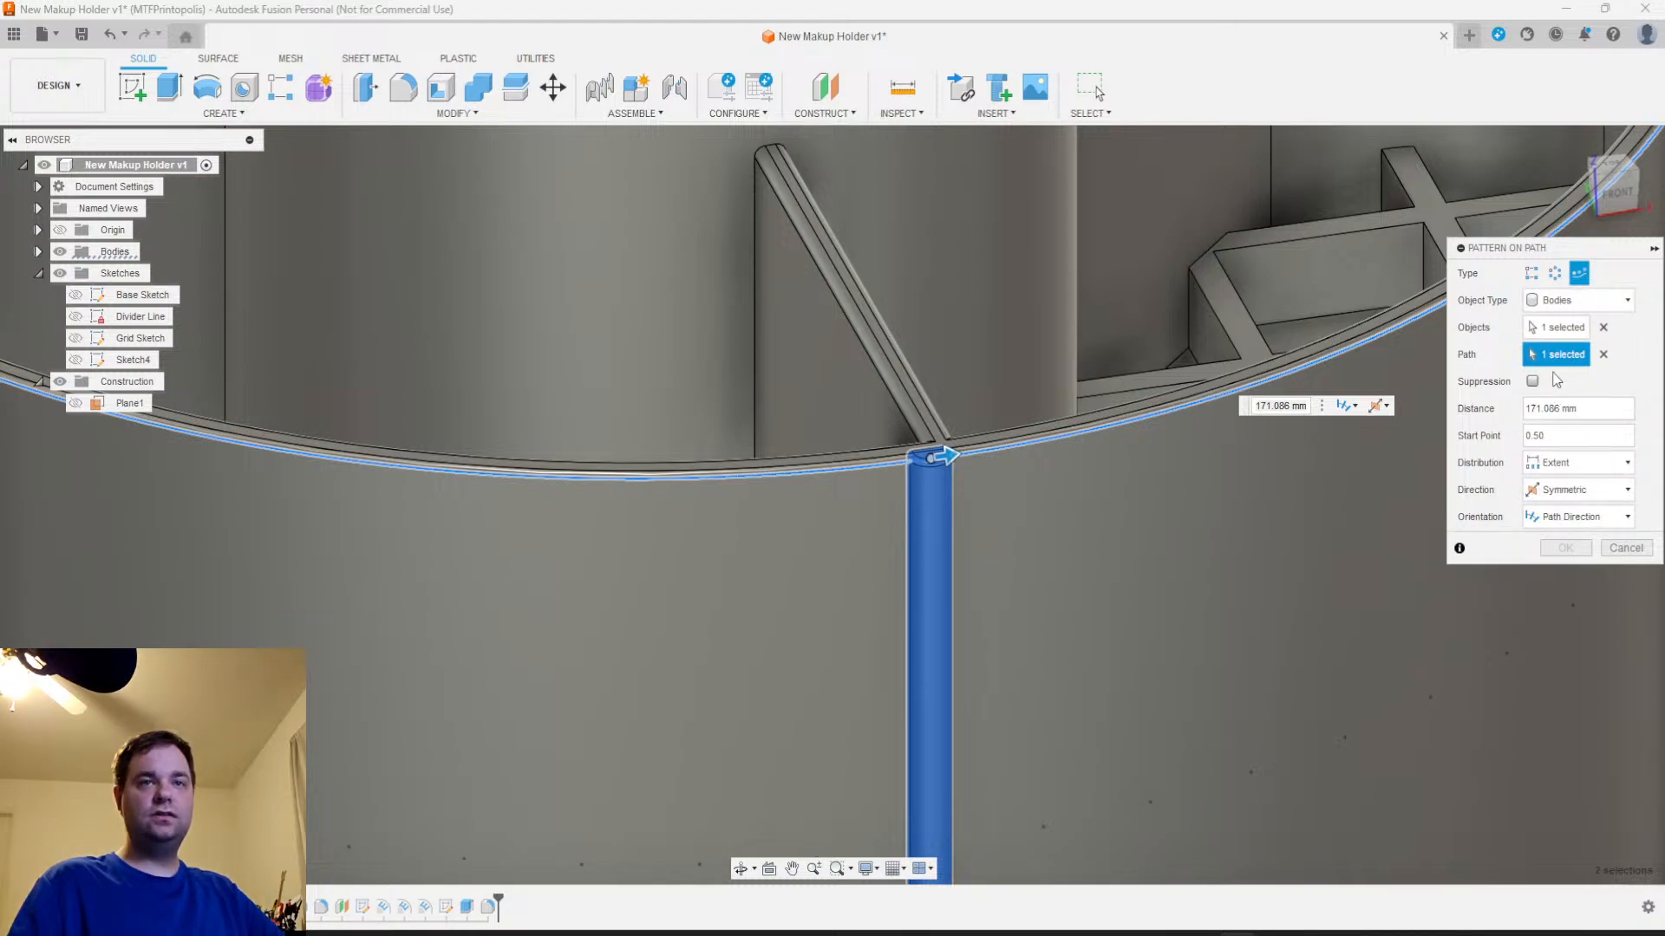
Spread the rib pattern symmetrically over about 190 mm of the path and set its quantity to 85
scroll(1097, 555, "down", 3)
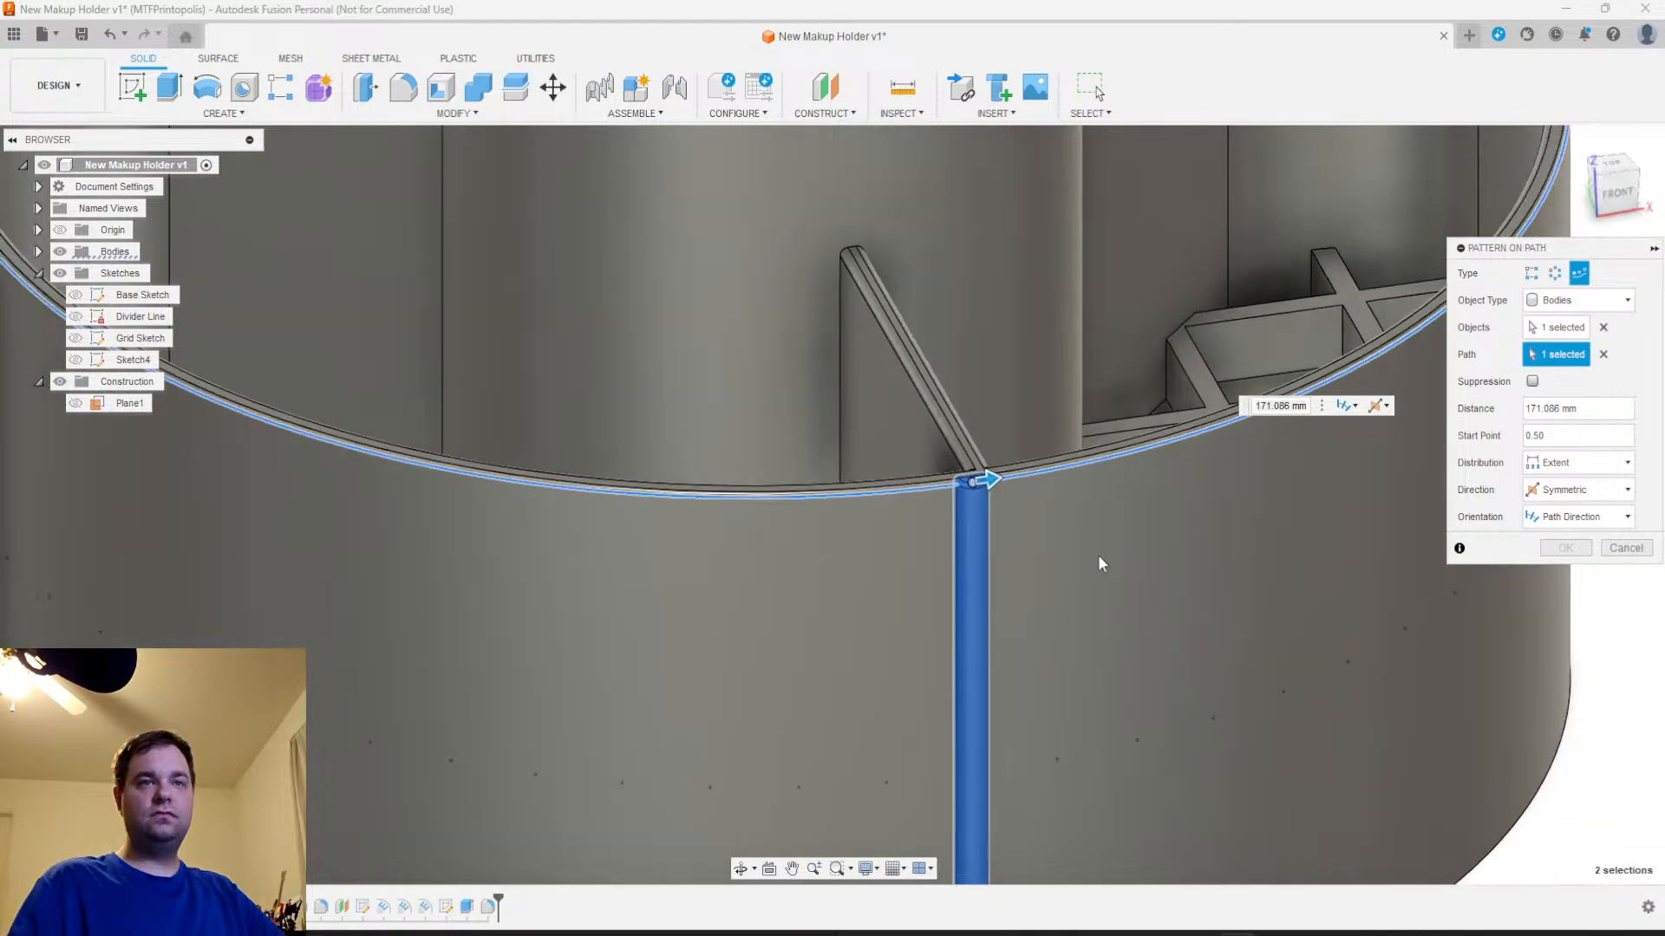
left_click_drag(1007, 482, 1131, 466)
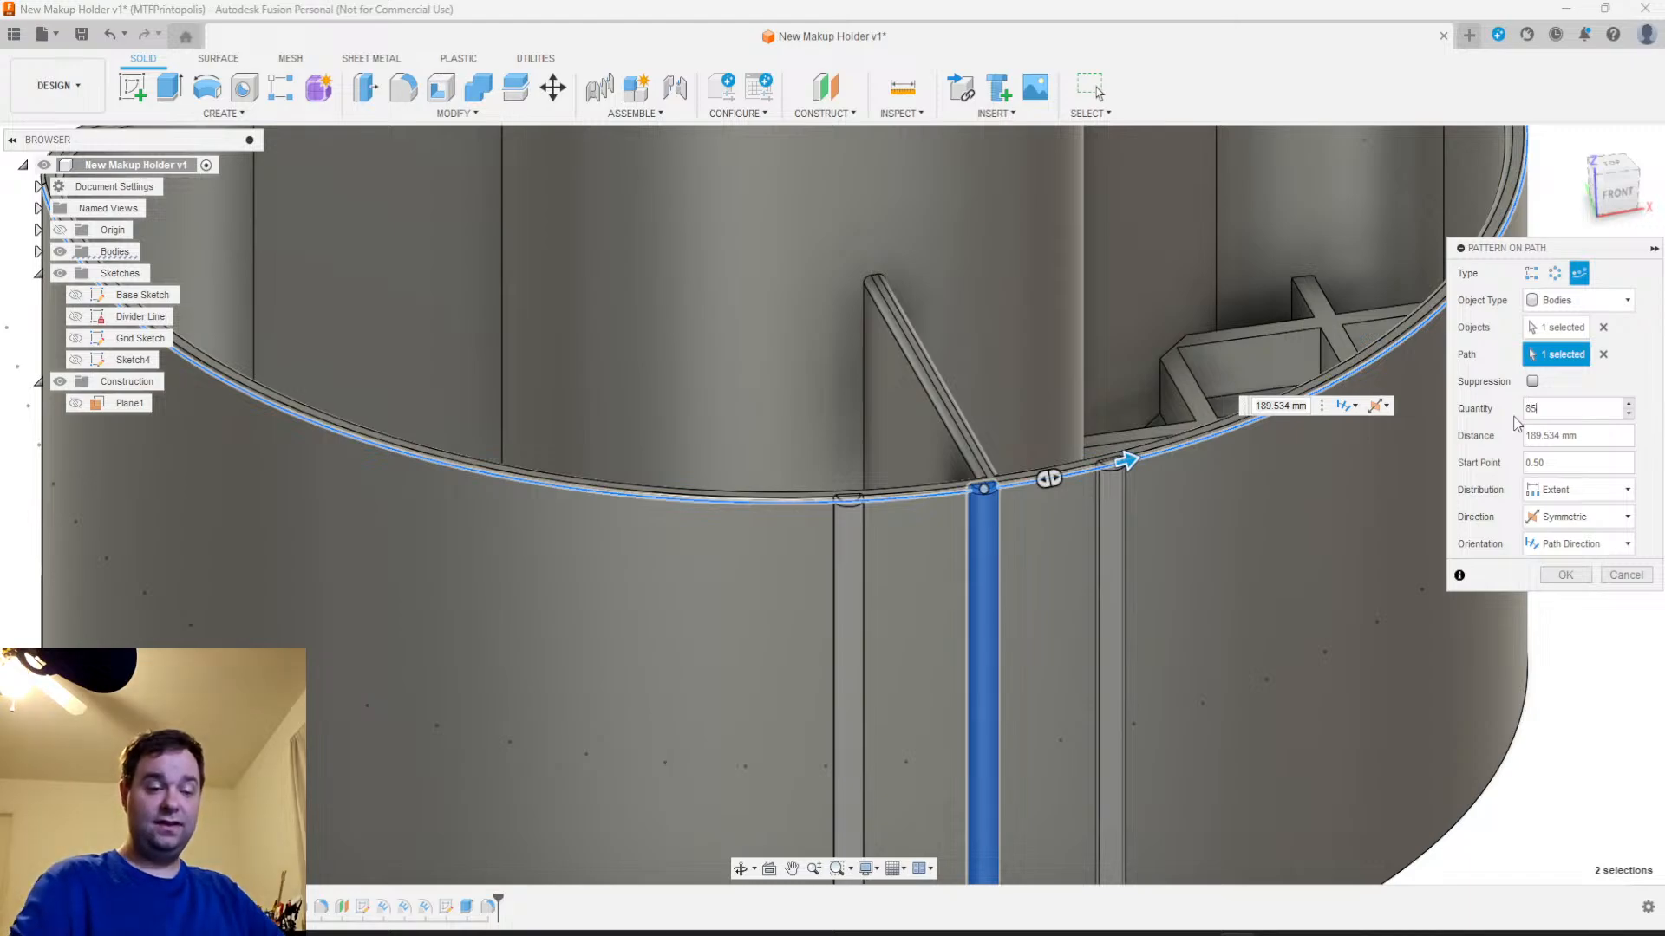
scroll(1277, 518, "down", 5)
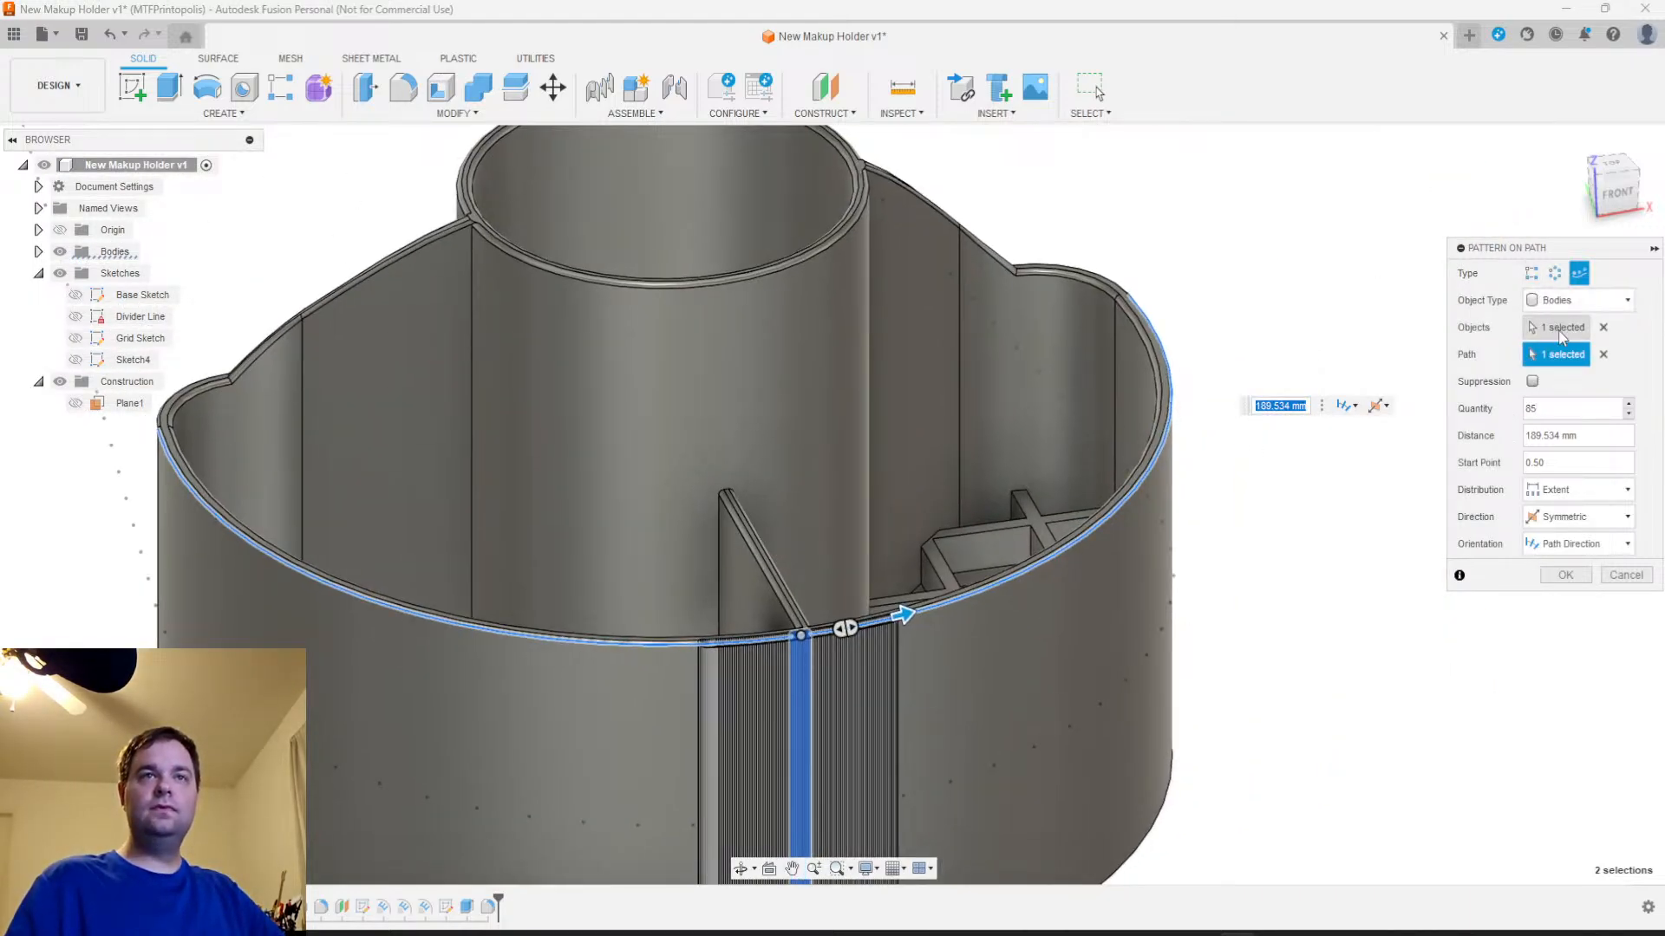
Stretch the pattern distance along the outer wall's upper edge to about 345 mm, working from the top view
left_click(1616, 163)
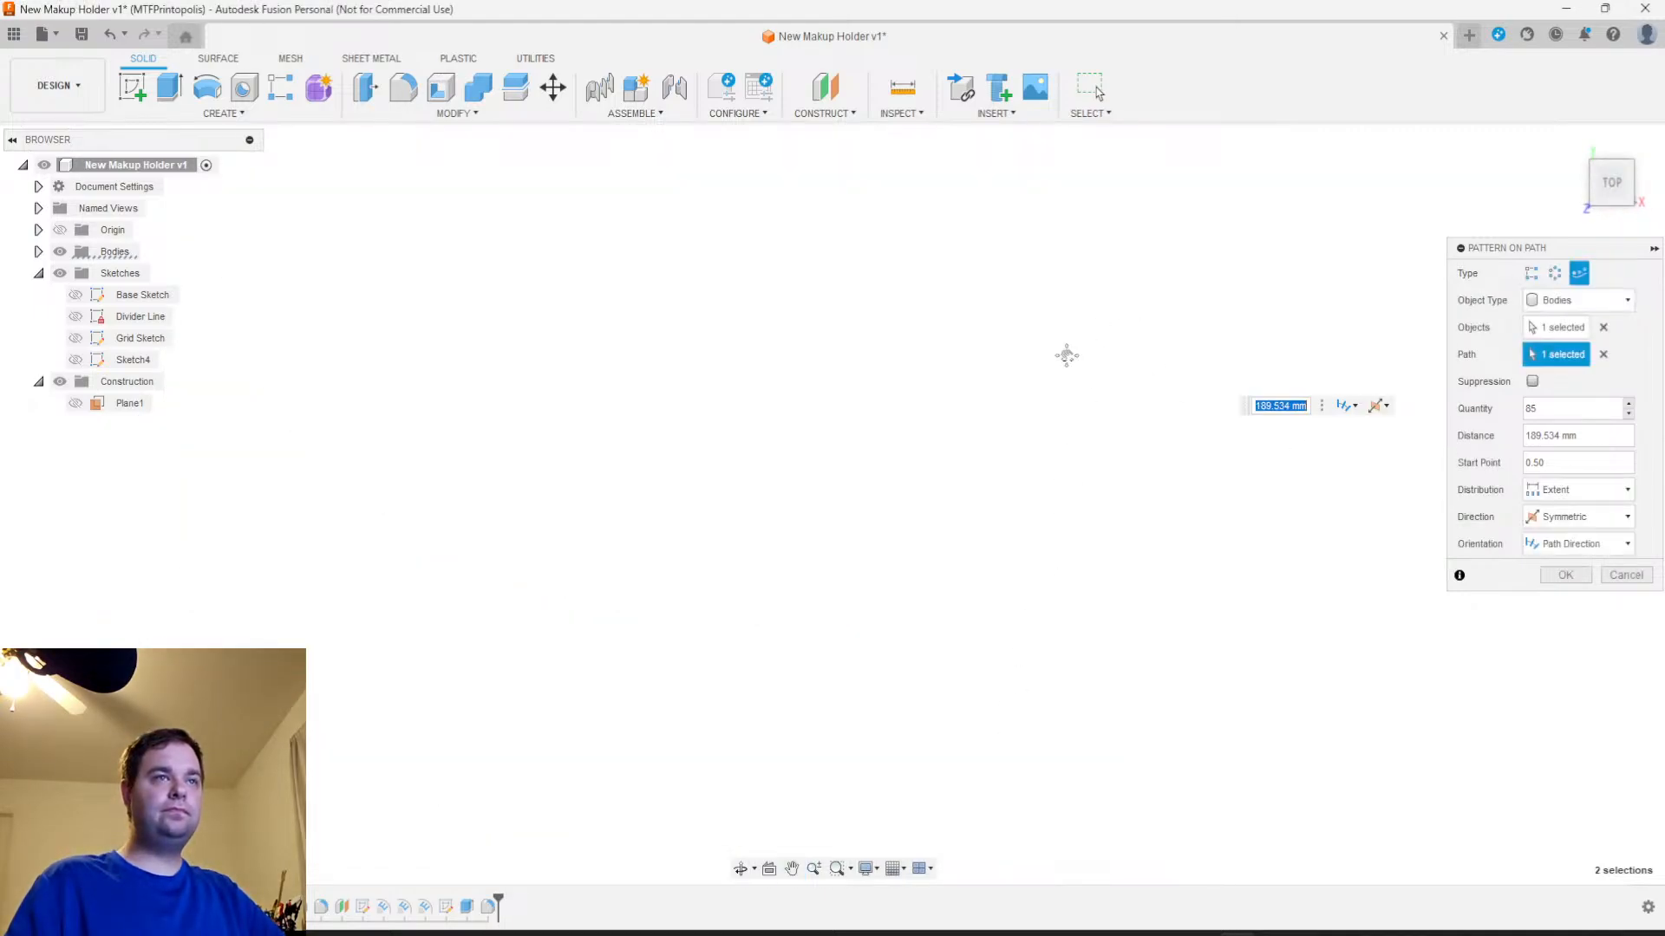
middle_click_drag(1068, 345, 997, 485)
scroll(975, 545, "up", 5)
left_click_drag(923, 562, 1426, 236)
middle_click_drag(1313, 356, 893, 759)
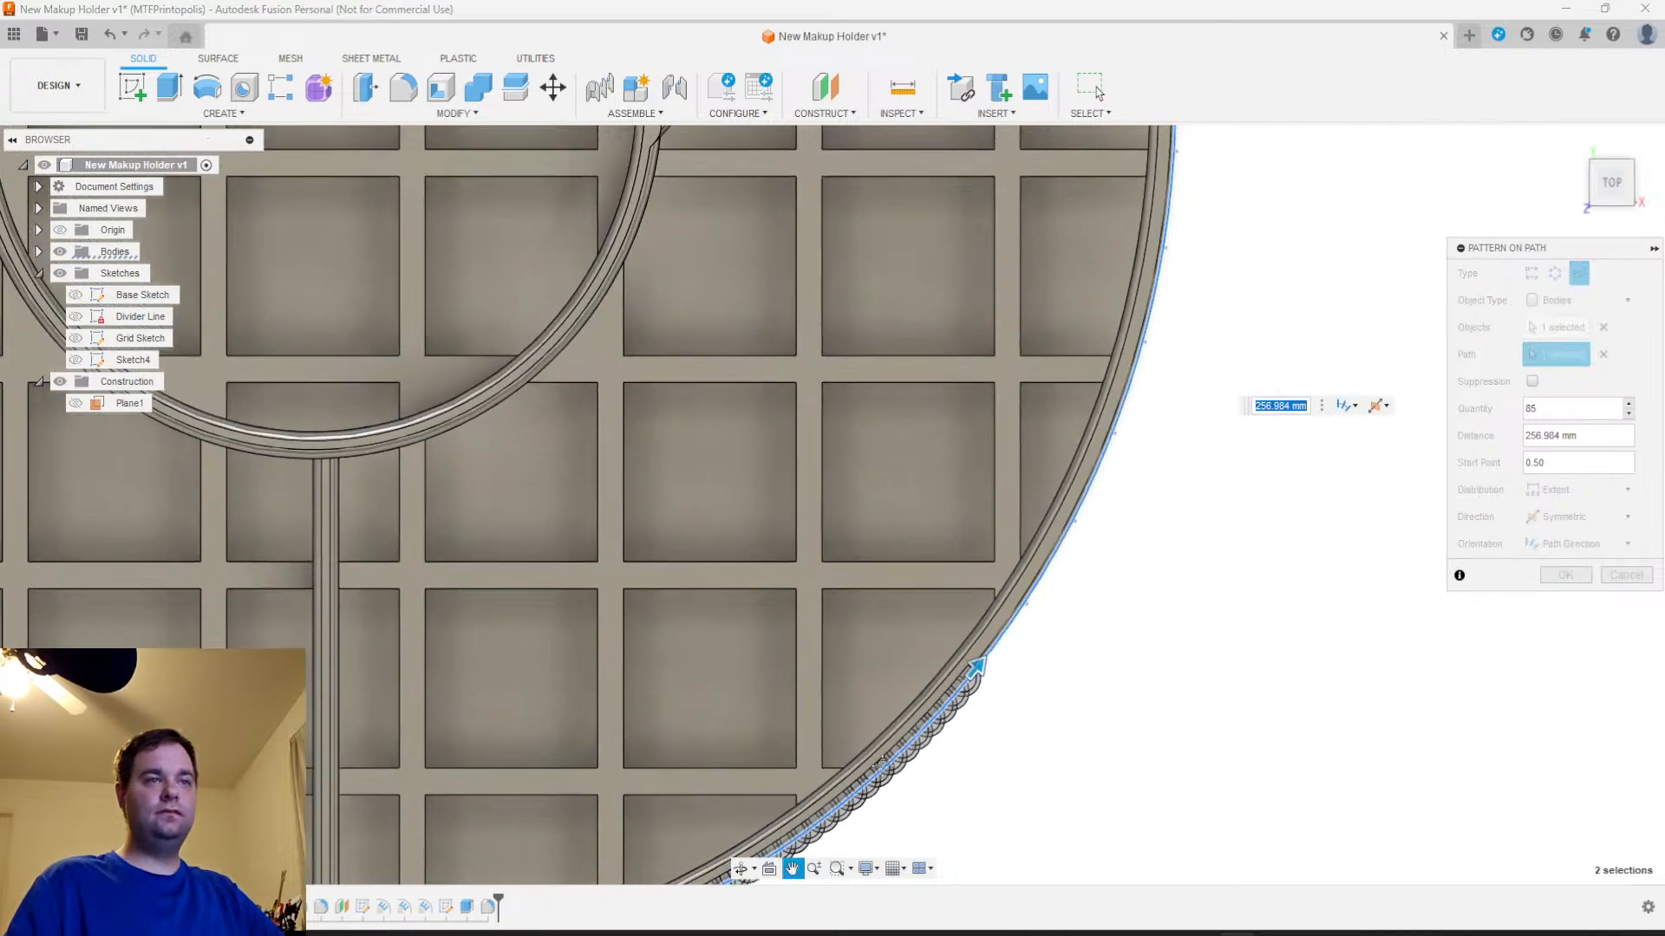
middle_click_drag(945, 638, 819, 702)
left_click_drag(862, 722, 1067, 185)
middle_click_drag(1133, 468, 1072, 780)
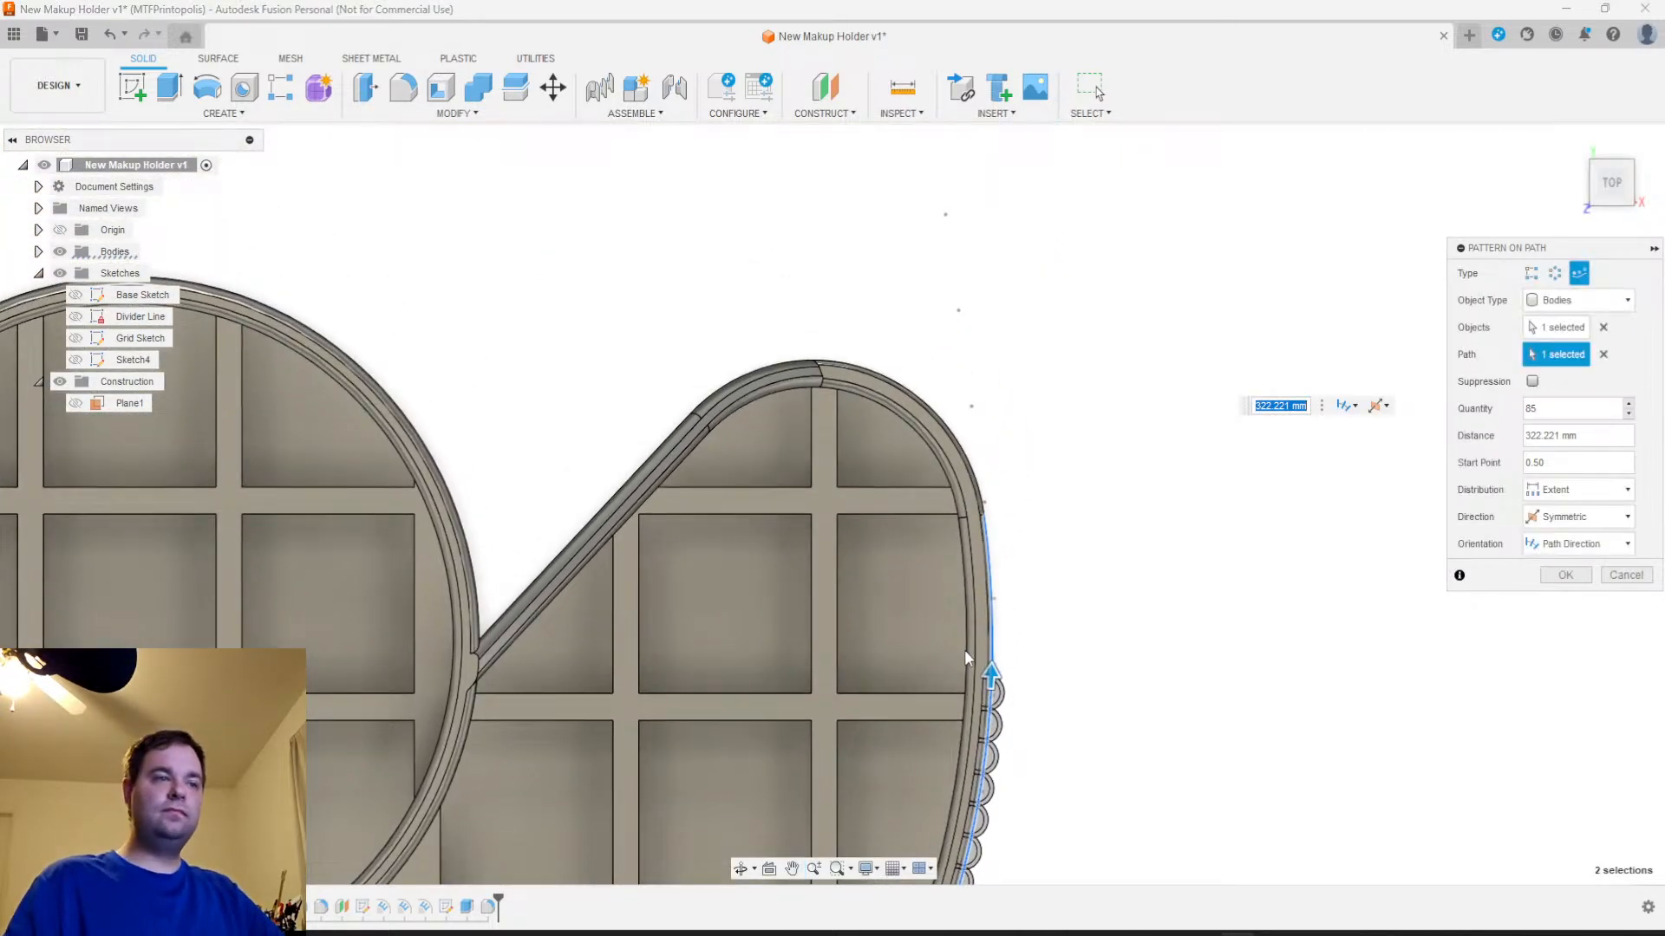
left_click_drag(994, 676, 893, 501)
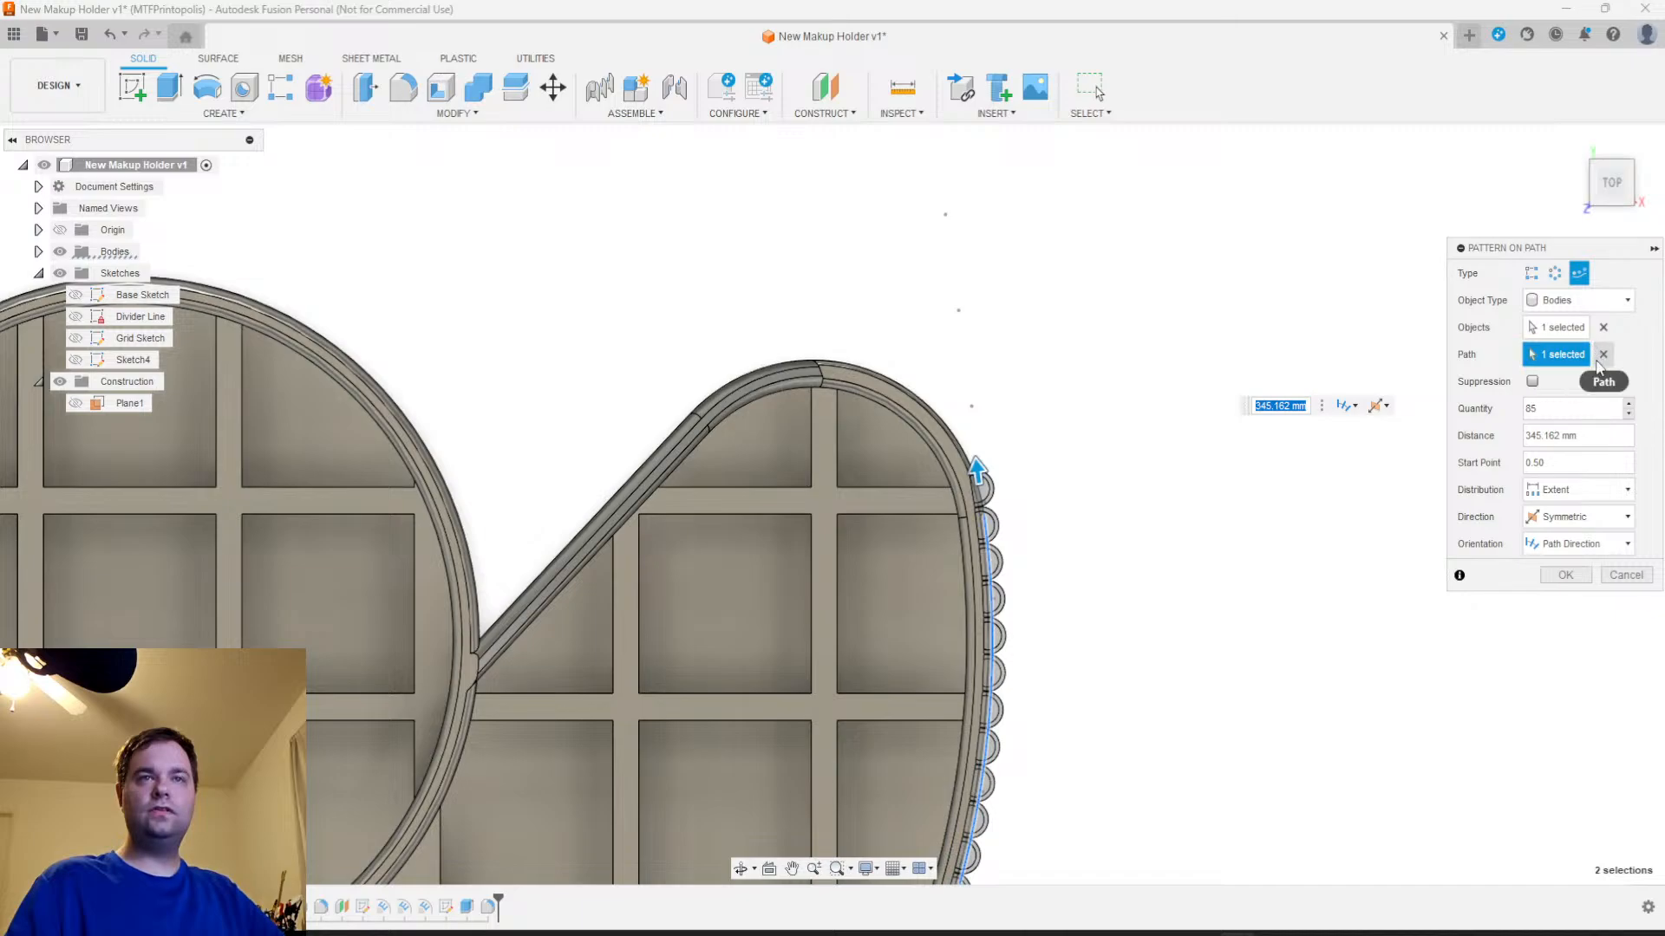
Clear the pattern path and pick the outer wall's front top edge beside the rib as the new path
left_click(1602, 358)
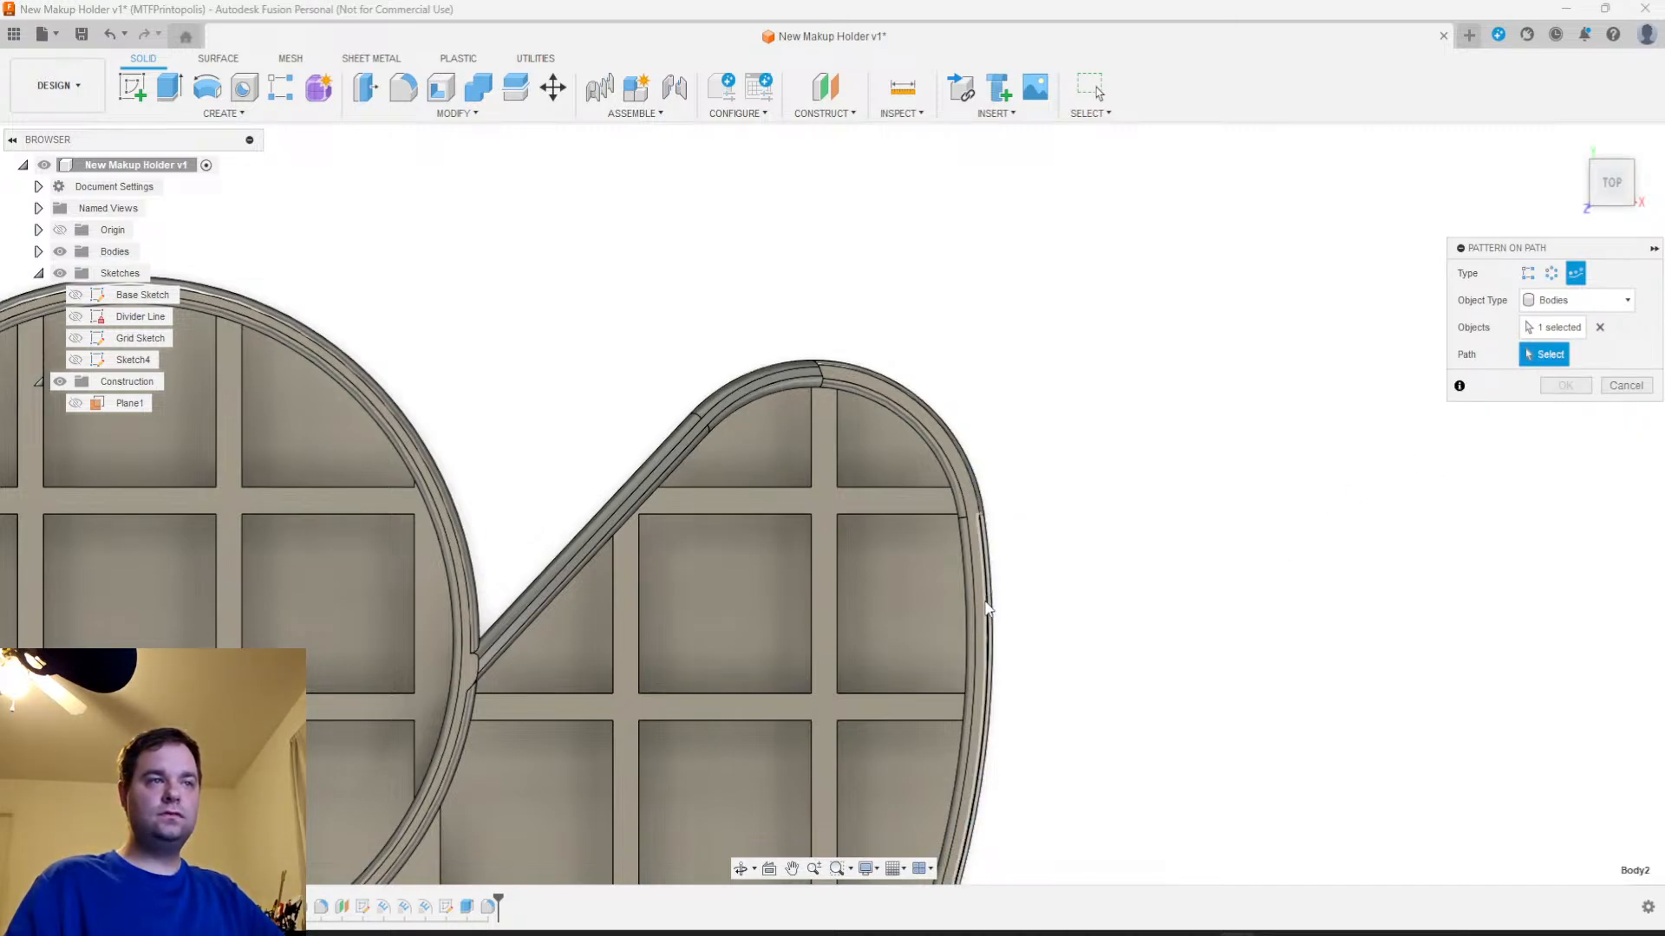
scroll(986, 605, "down", 5)
scroll(1040, 476, "up", 4)
scroll(776, 631, "up", 3)
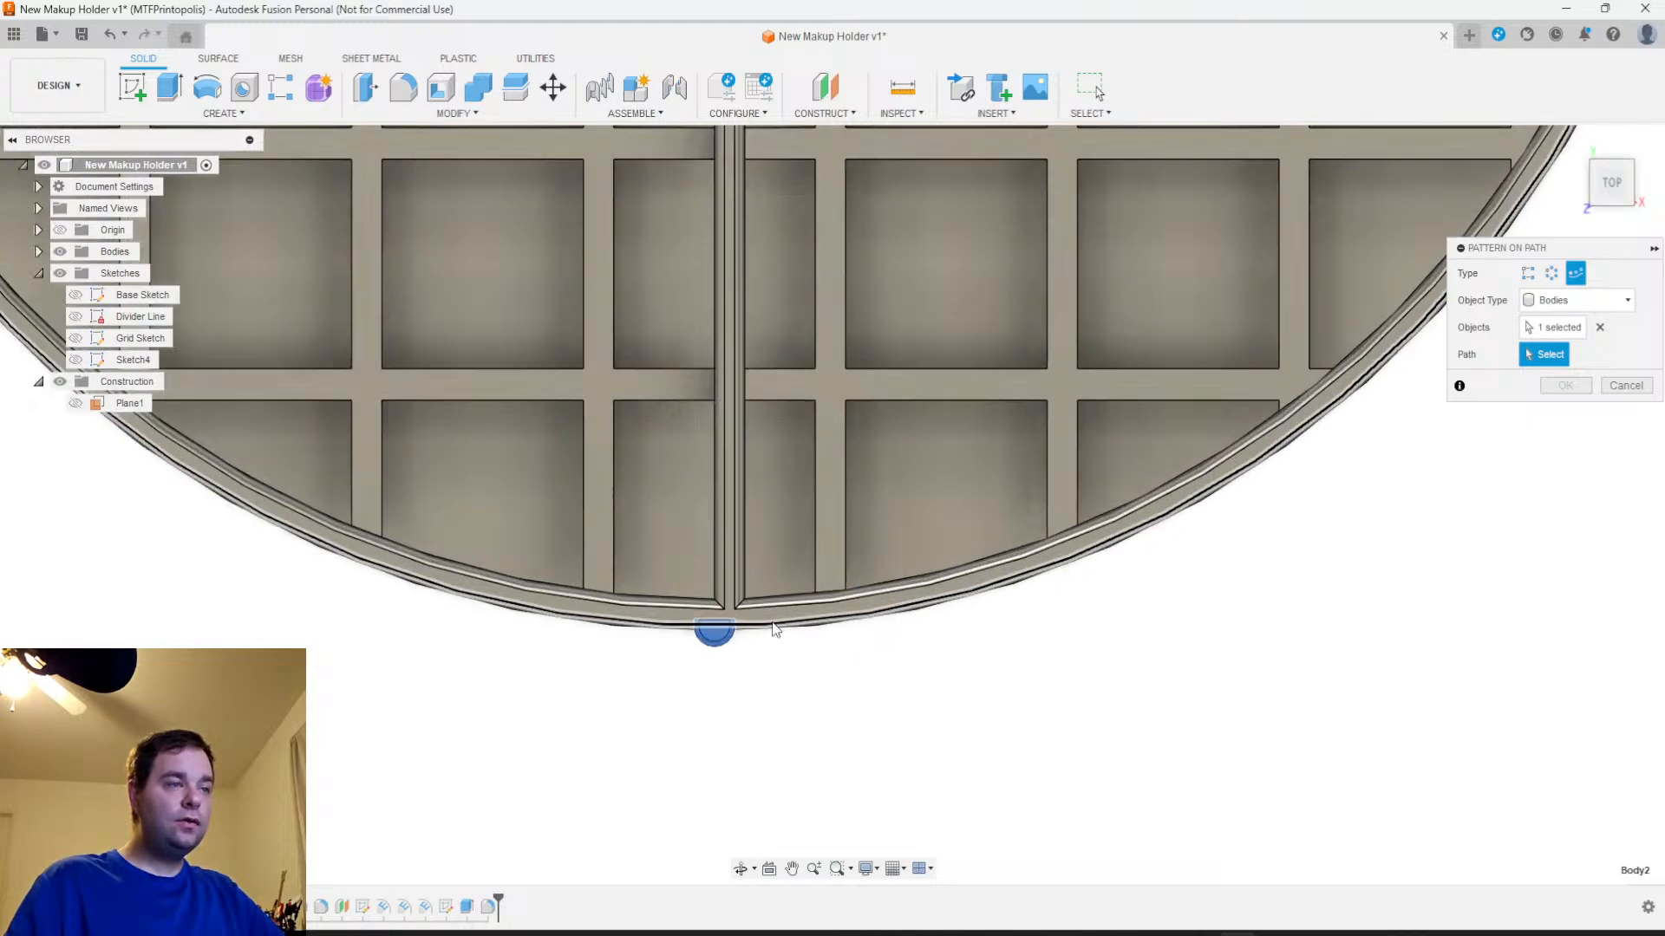
left_click(772, 626)
Extend the pattern path with the outer wall's rounded end edges on both sides of the holder
mouse_move(866, 691)
middle_mouse_down()
mouse_move(829, 758)
mouse_move(435, 931)
middle_mouse_up()
middle_click_drag(1112, 469, 625, 927)
middle_click_drag(936, 336, 917, 816)
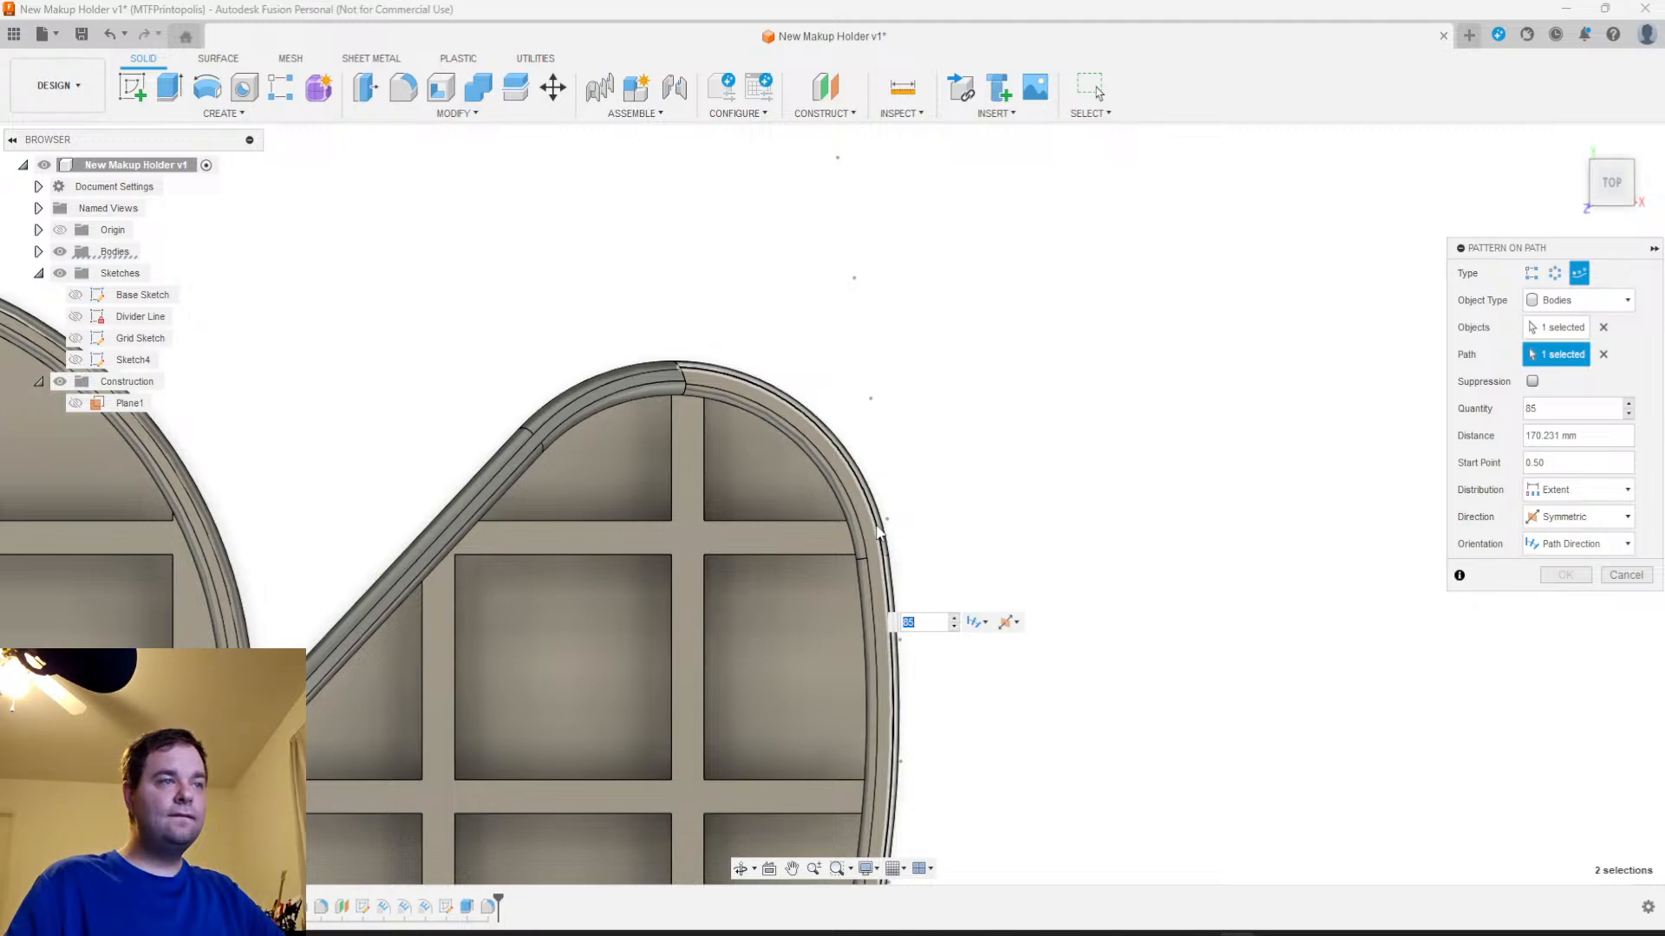
scroll(951, 640, "down", 3)
middle_click_drag(1003, 680, 1197, 202)
middle_click_drag(460, 643, 1313, 908)
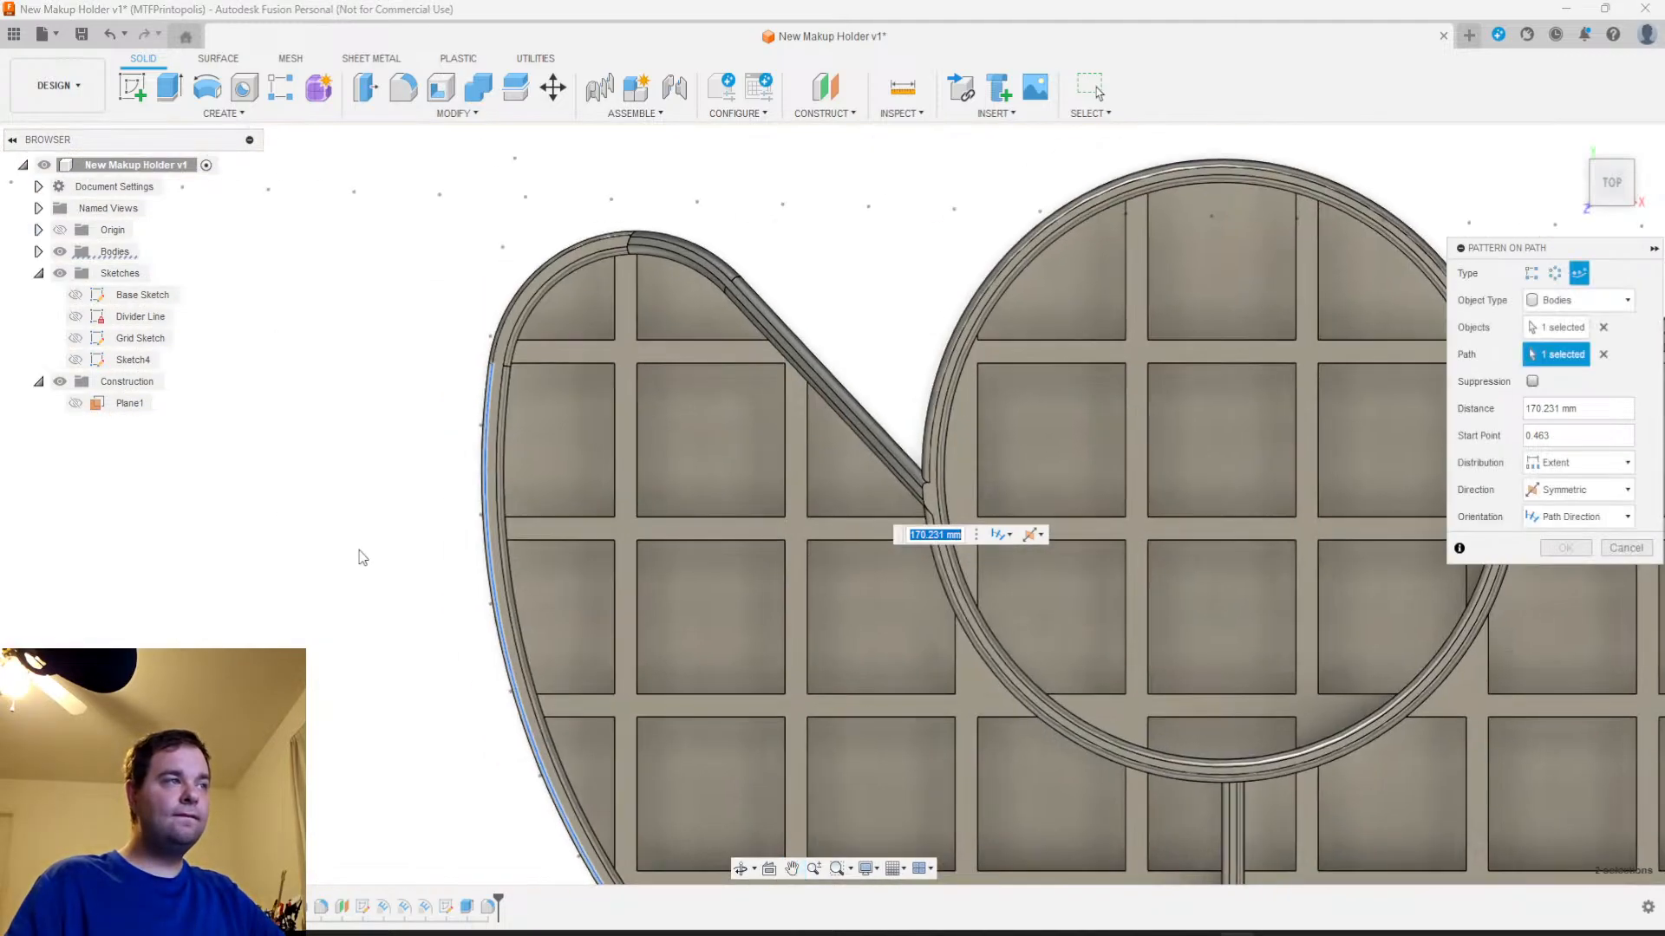
left_click(501, 333)
Stretch the symmetric pattern distance to about 393 mm so the ribs reach around the rounded ends
middle_click_drag(884, 566, 331, 520)
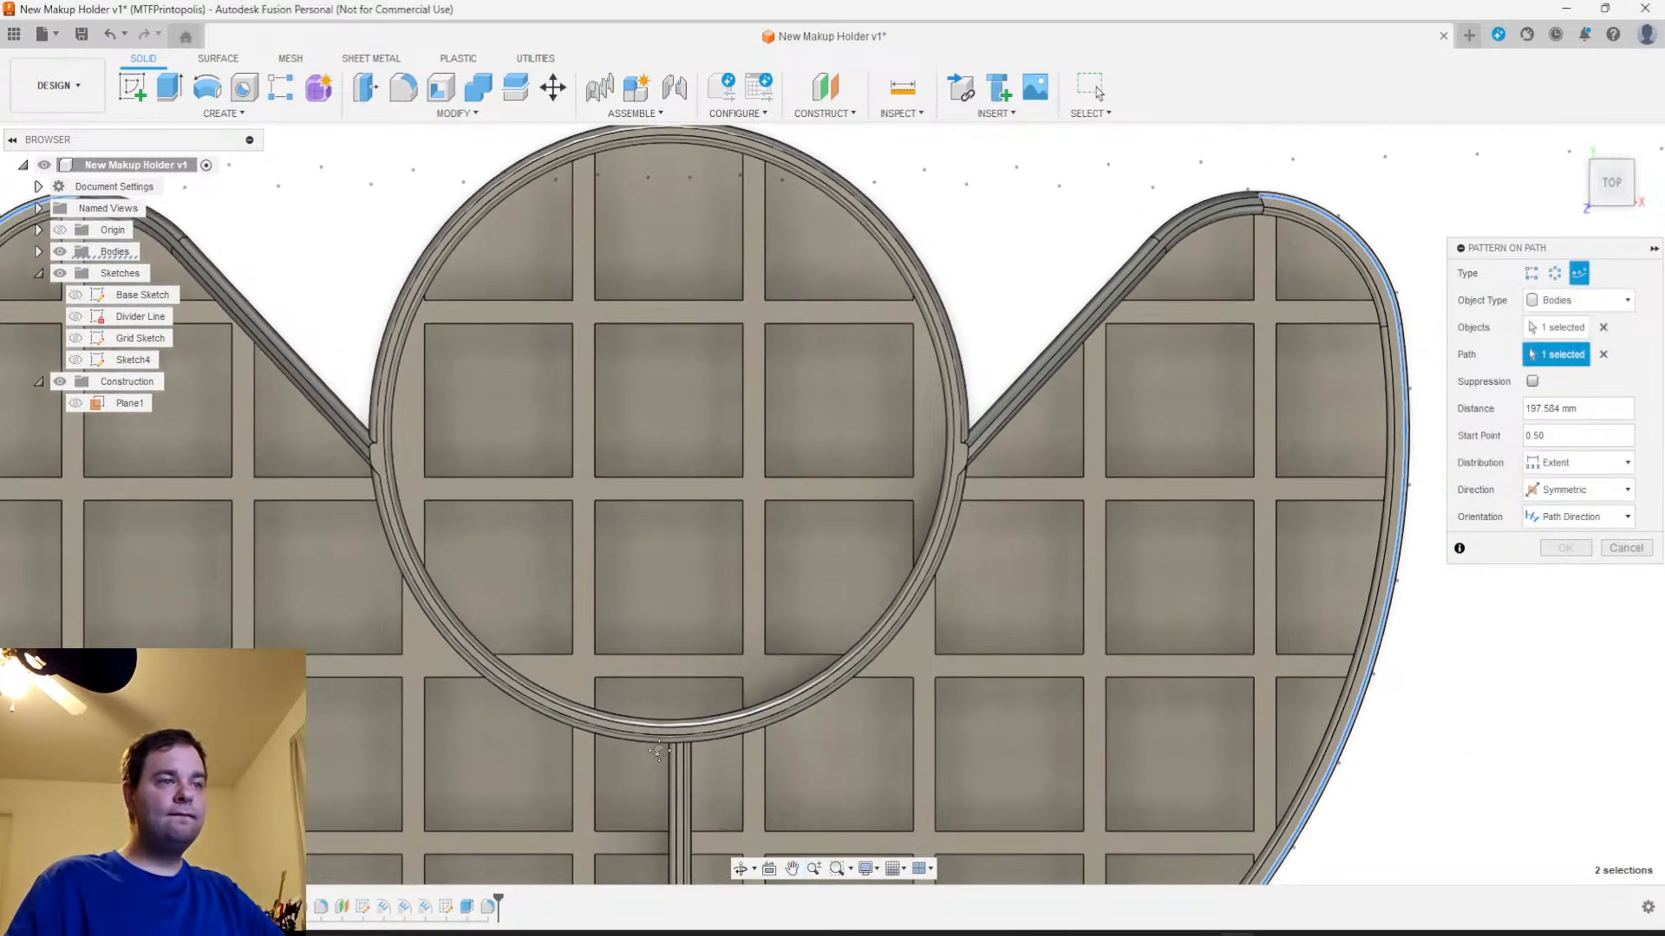
middle_click_drag(665, 767, 610, 302)
left_click_drag(618, 720, 1266, 391)
middle_click_drag(1266, 390, 932, 828)
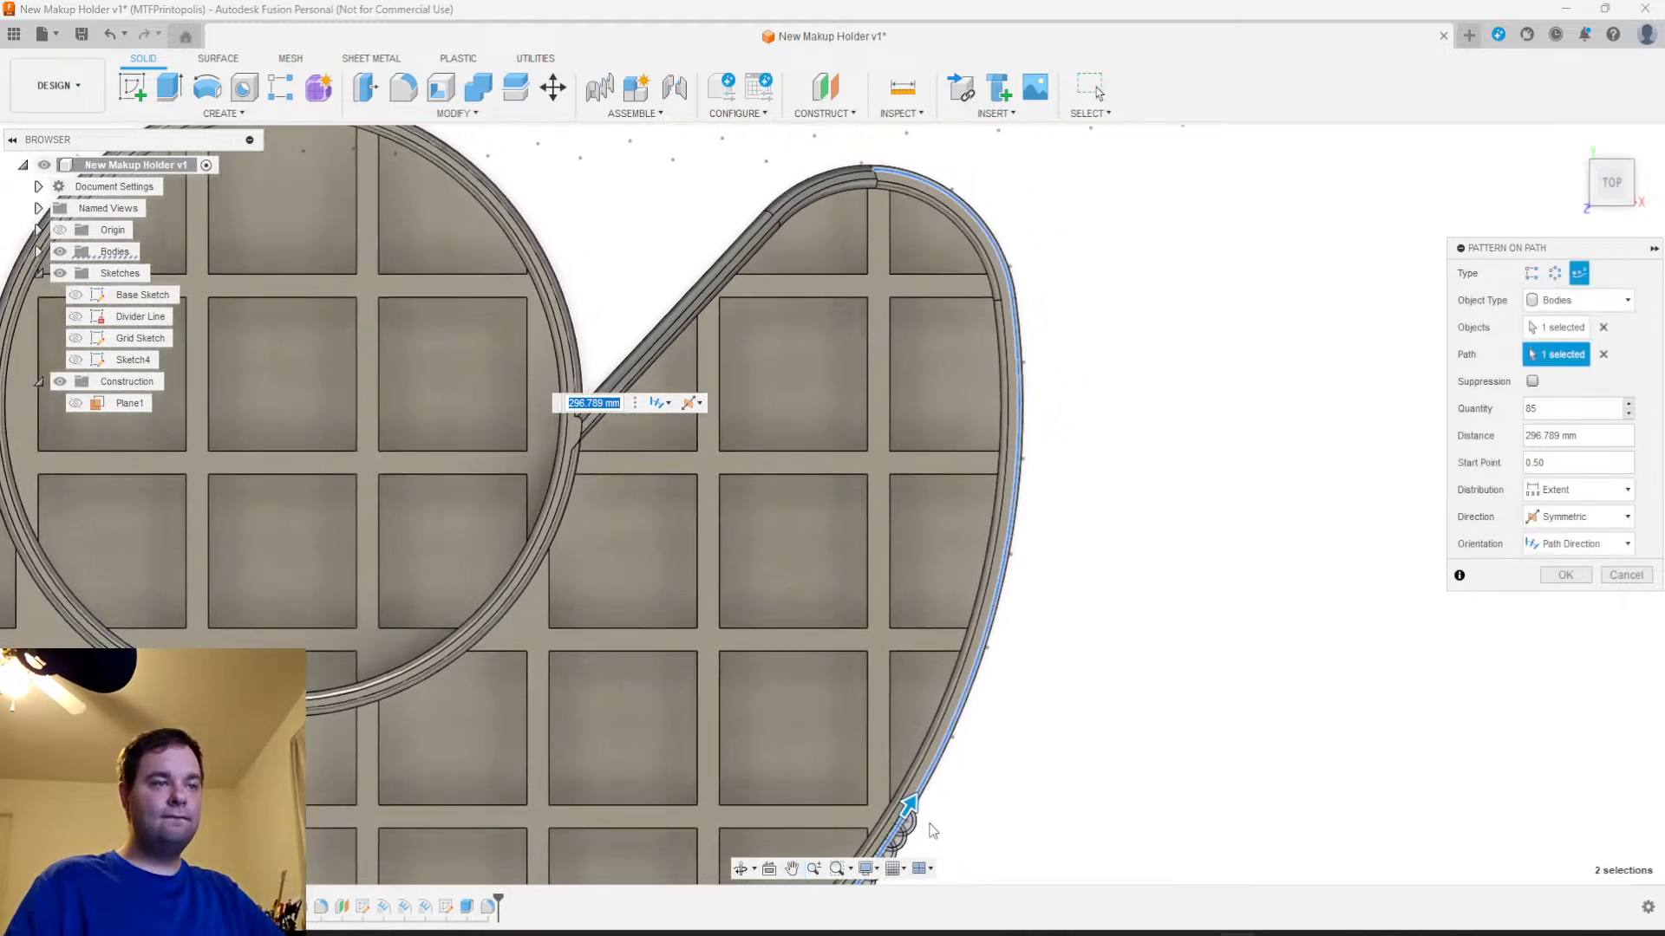
left_click_drag(904, 809, 1053, 264)
middle_click_drag(1053, 265, 1062, 584)
scroll(891, 379, "up", 5)
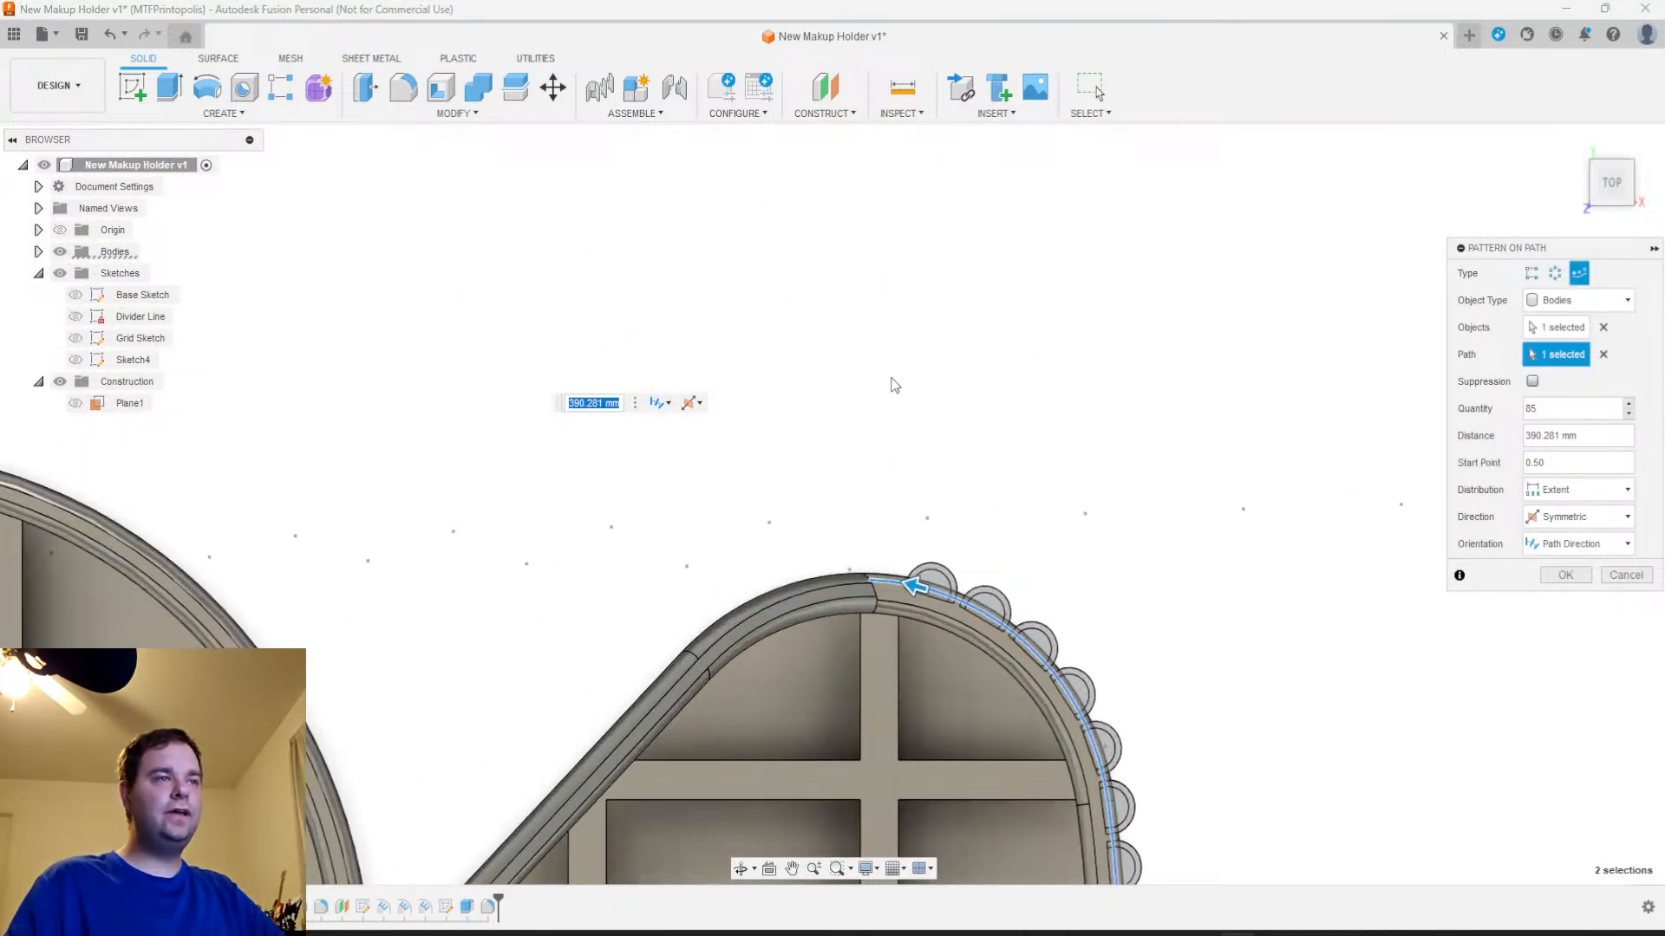
left_click_drag(943, 721, 871, 712)
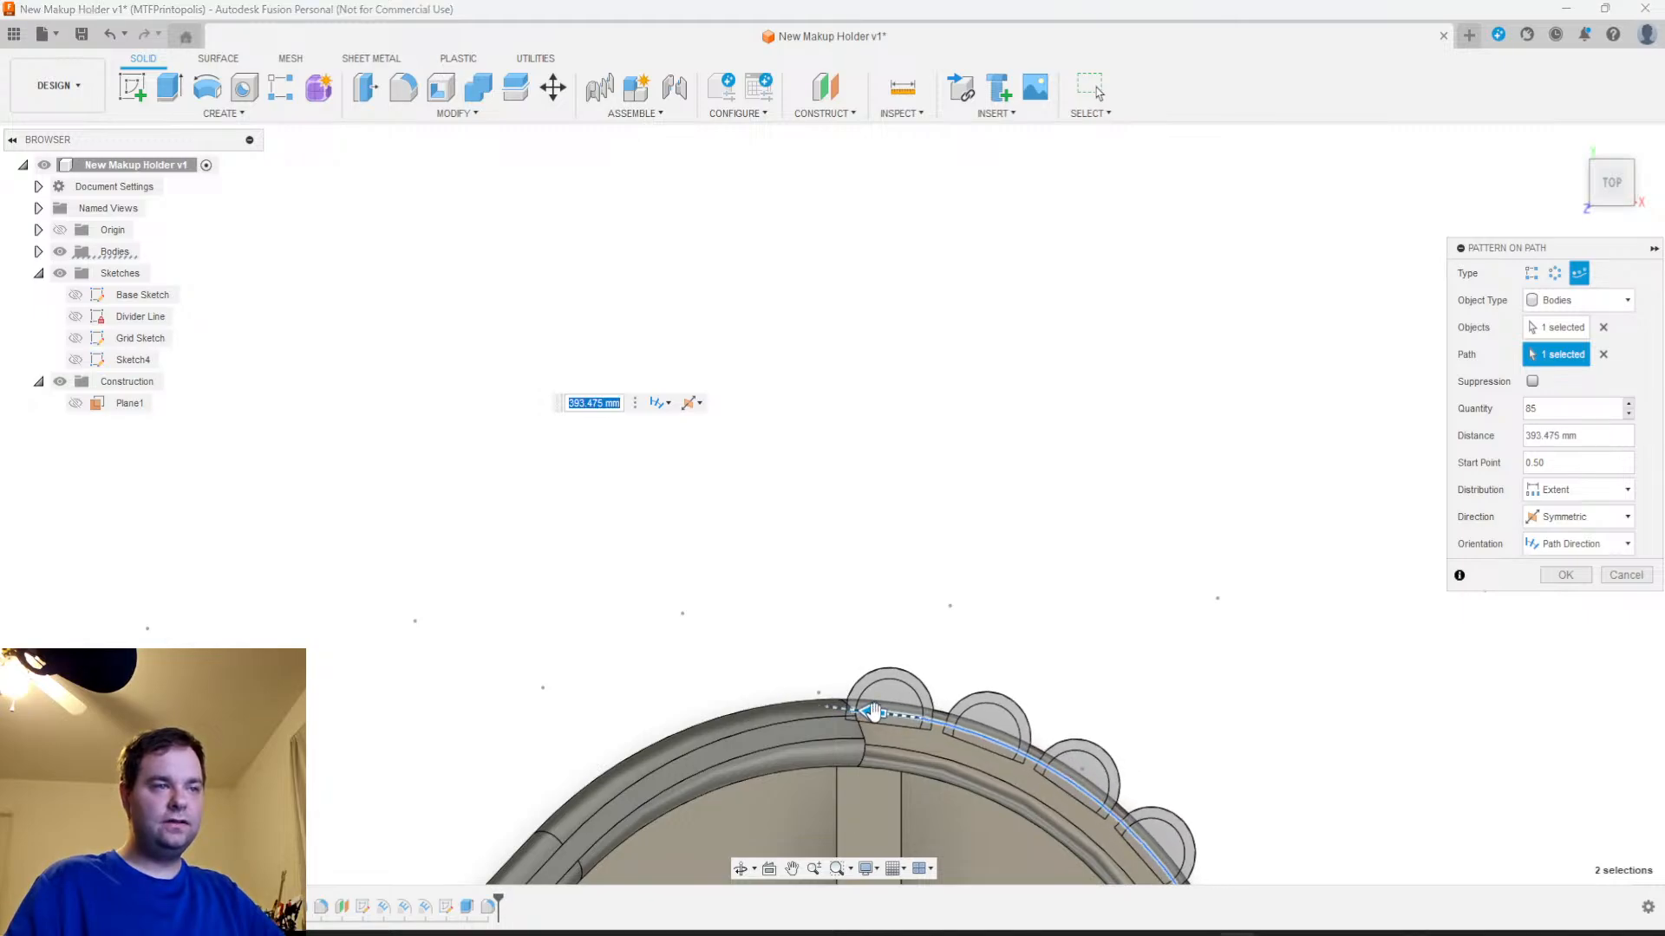
Check the previewed ribs around the outer wall and finish the path pattern with 85 instances
scroll(1146, 676, "down", 3)
middle_click_drag(1255, 739, 996, 375)
scroll(1056, 490, "down", 3)
middle_click_drag(1097, 730, 1189, 321)
scroll(1081, 758, "down", 3)
middle_click_drag(1084, 673, 1102, 545, "shift")
scroll(974, 679, "up", 5)
middle_click_drag(918, 718, 839, 725, "shift")
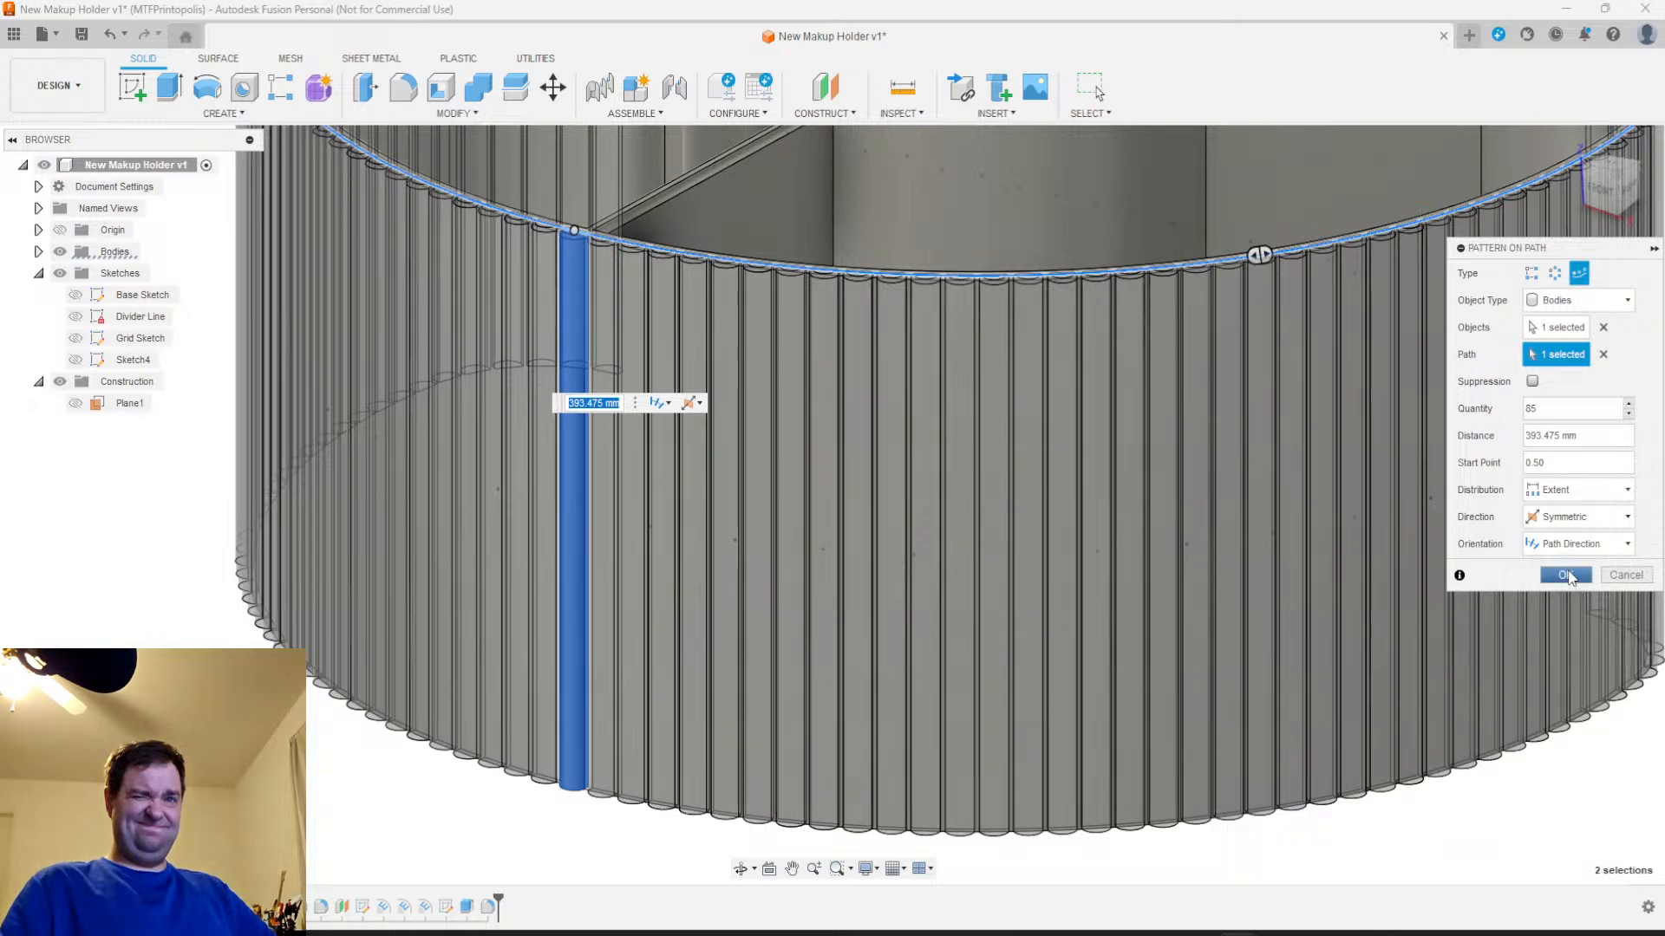
left_click(1545, 580)
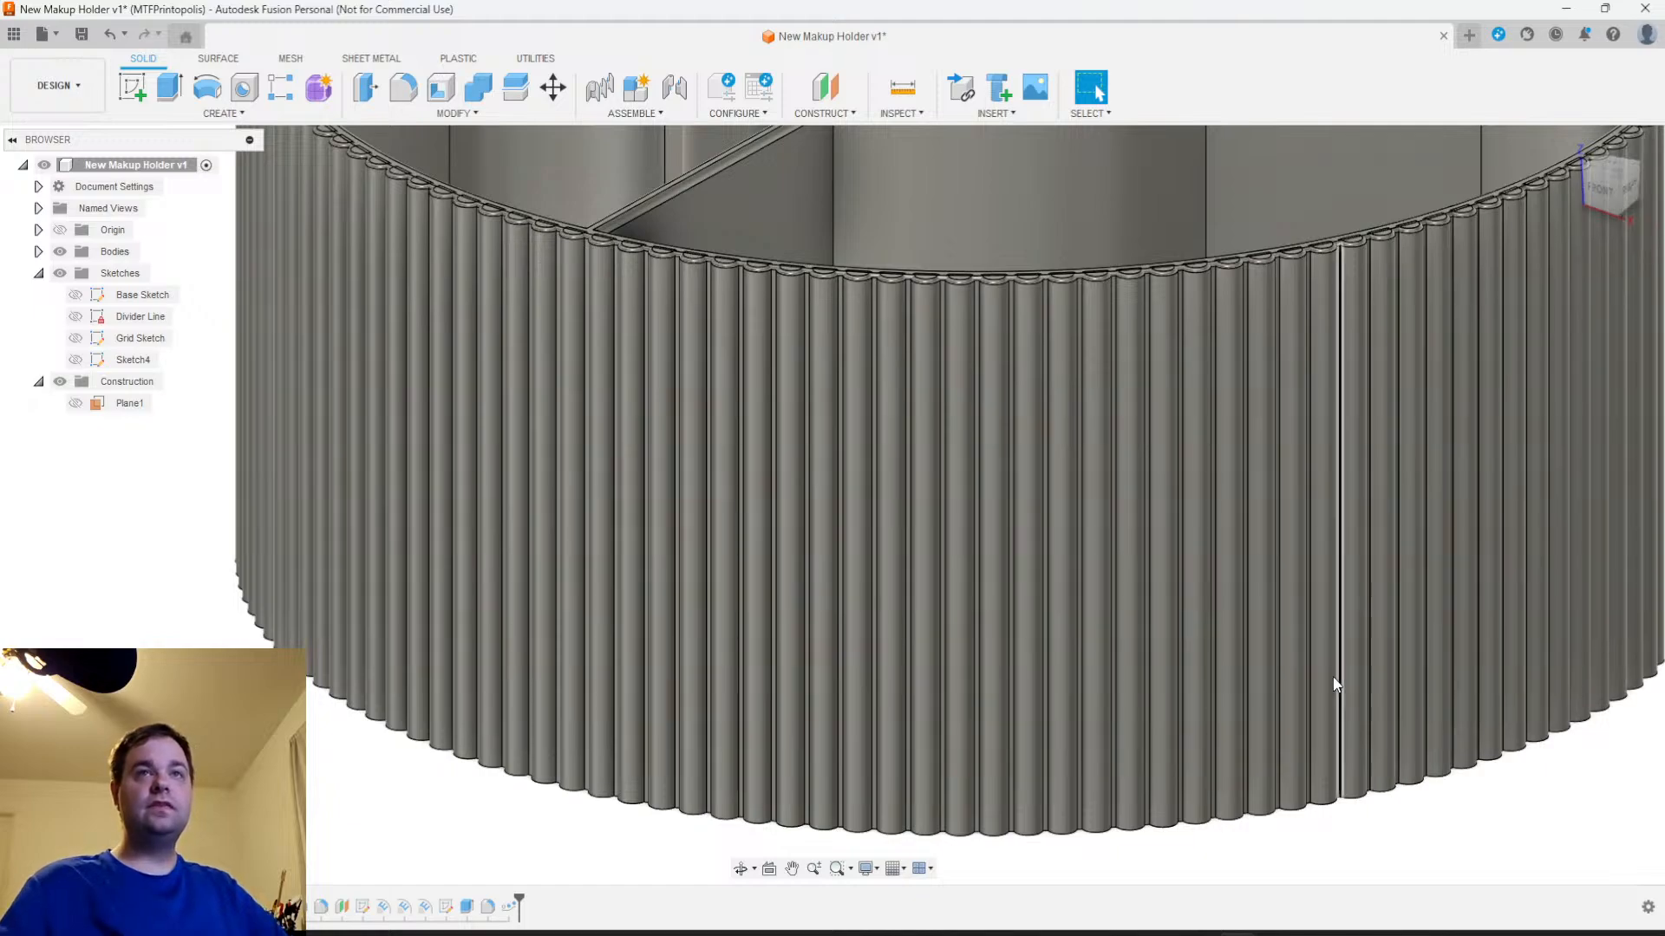
Examine the patterned ribs around the outer wall, including their top edges and where the row stops at both rounded ends
scroll(1351, 686, "down", 3)
scroll(1419, 554, "down", 5)
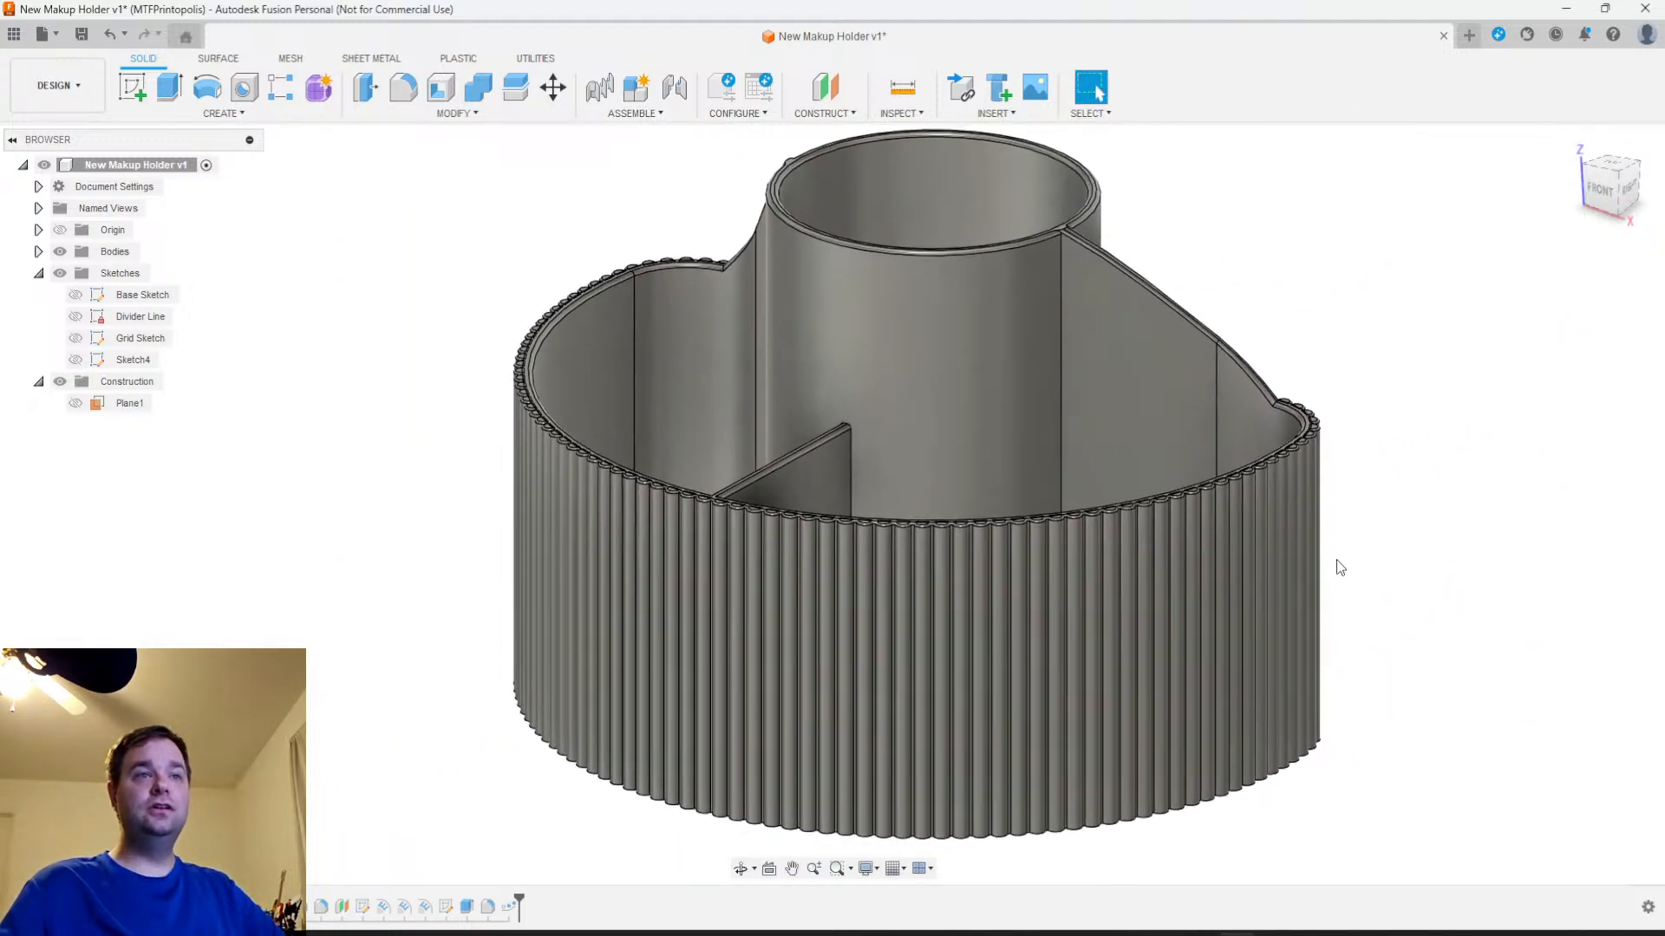
scroll(1379, 520, "up", 5)
mouse_move(1402, 472)
middle_mouse_down("shift")
mouse_move(1413, 520)
mouse_move(1431, 507)
mouse_move(1520, 523)
mouse_move(1408, 509)
mouse_move(1381, 485)
middle_mouse_up("shift")
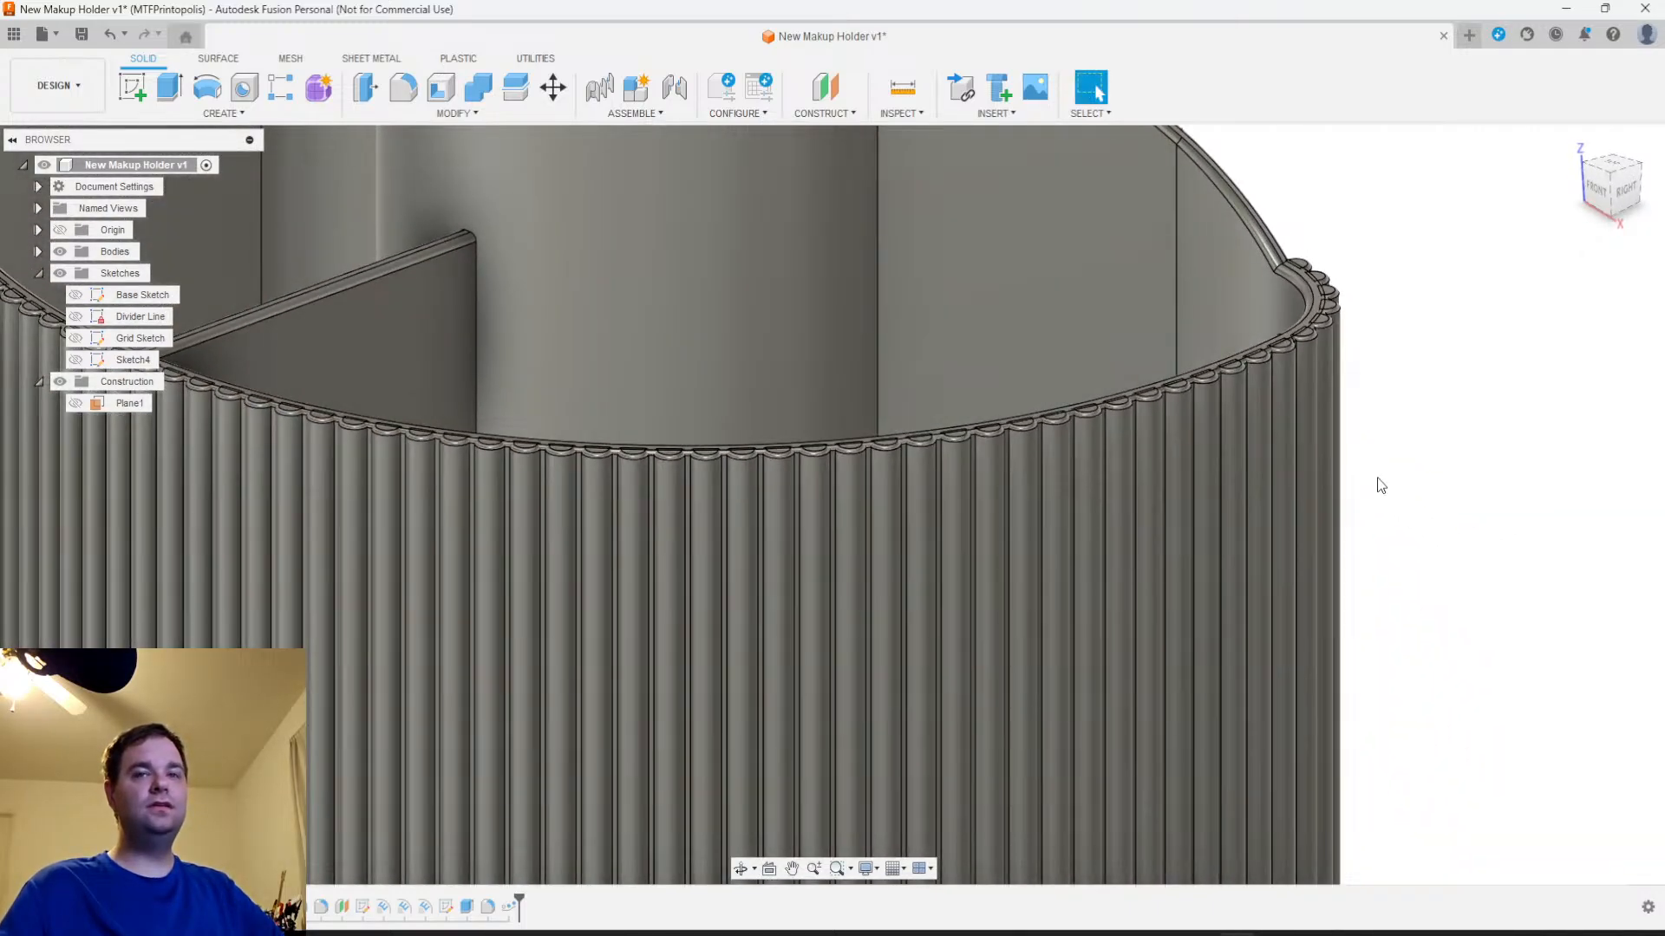
scroll(1396, 524, "down", 3)
middle_click_drag(1384, 561, 1499, 580)
middle_click_drag(773, 819, 965, 448)
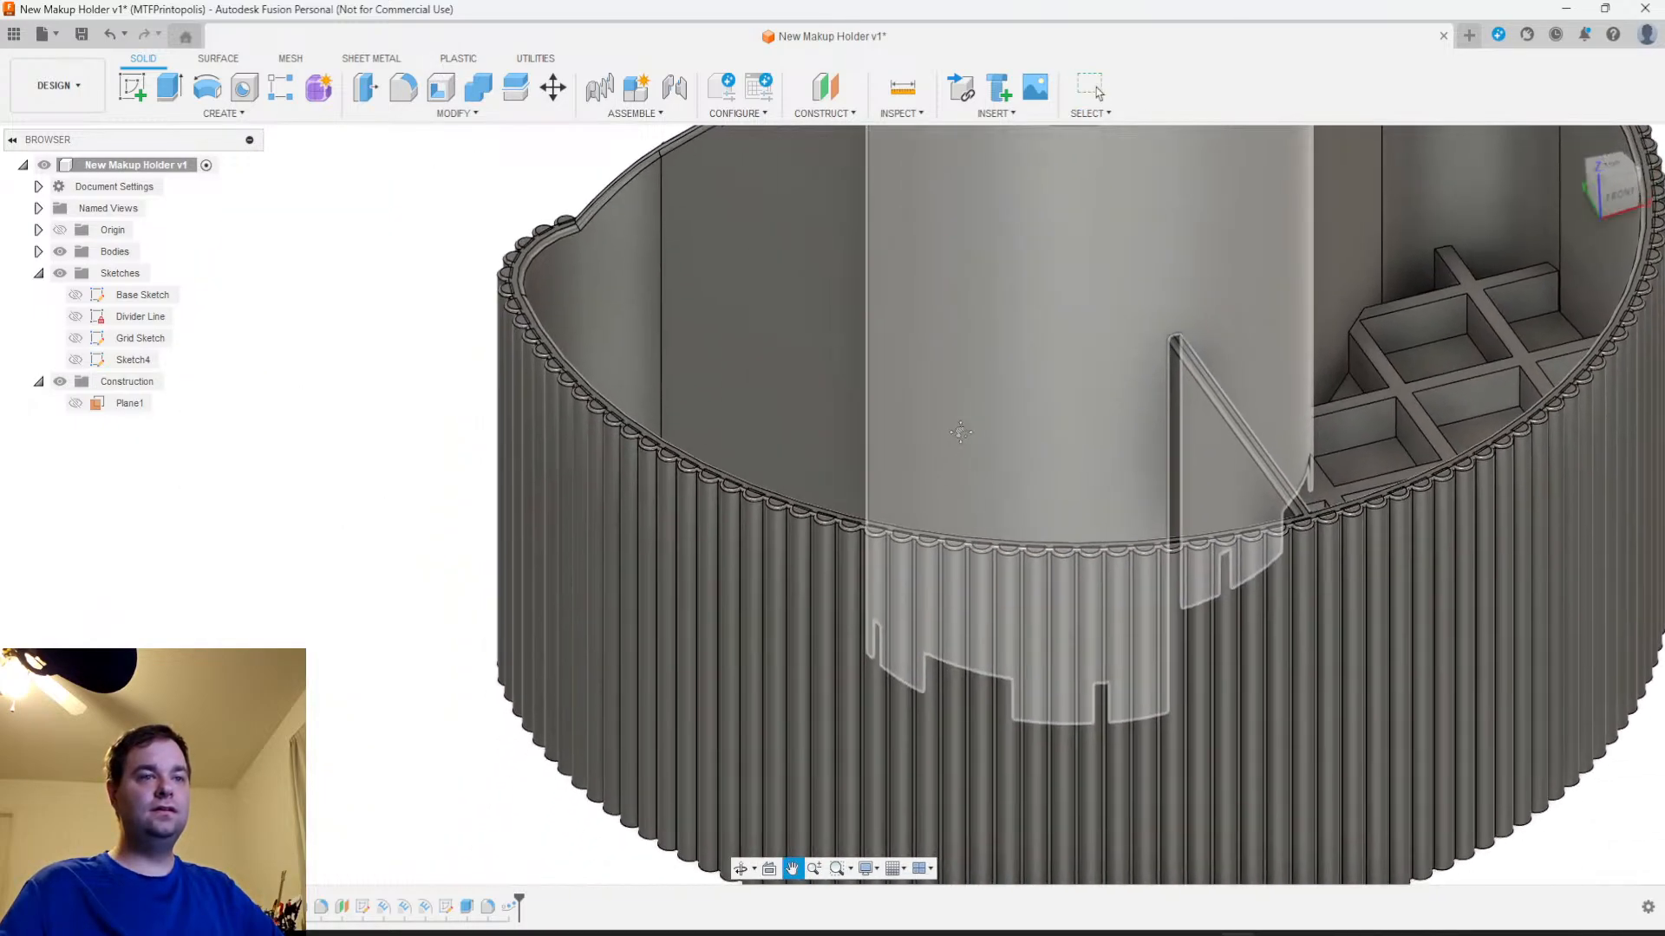
scroll(439, 674, "down", 2)
middle_click_drag(438, 680, 574, 702, "shift")
middle_click_drag(948, 584, 909, 563, "shift")
scroll(898, 592, "down", 3)
scroll(899, 591, "up", 3)
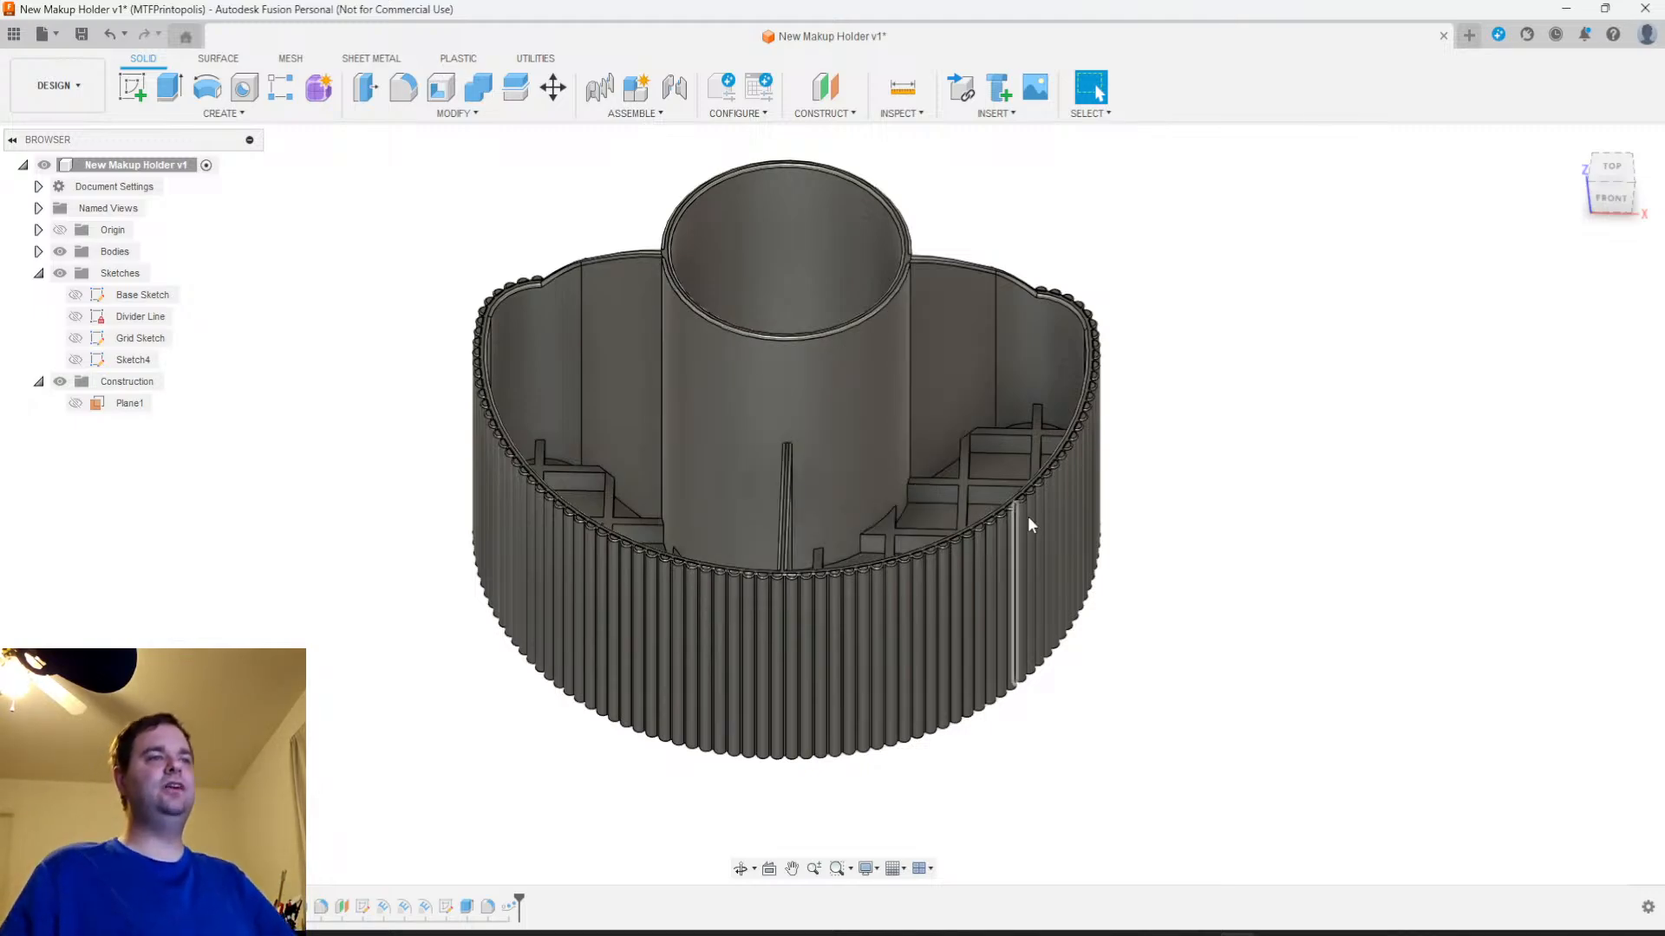
scroll(1030, 461, "down", 3)
middle_click_drag(1045, 544, 580, 601, "shift")
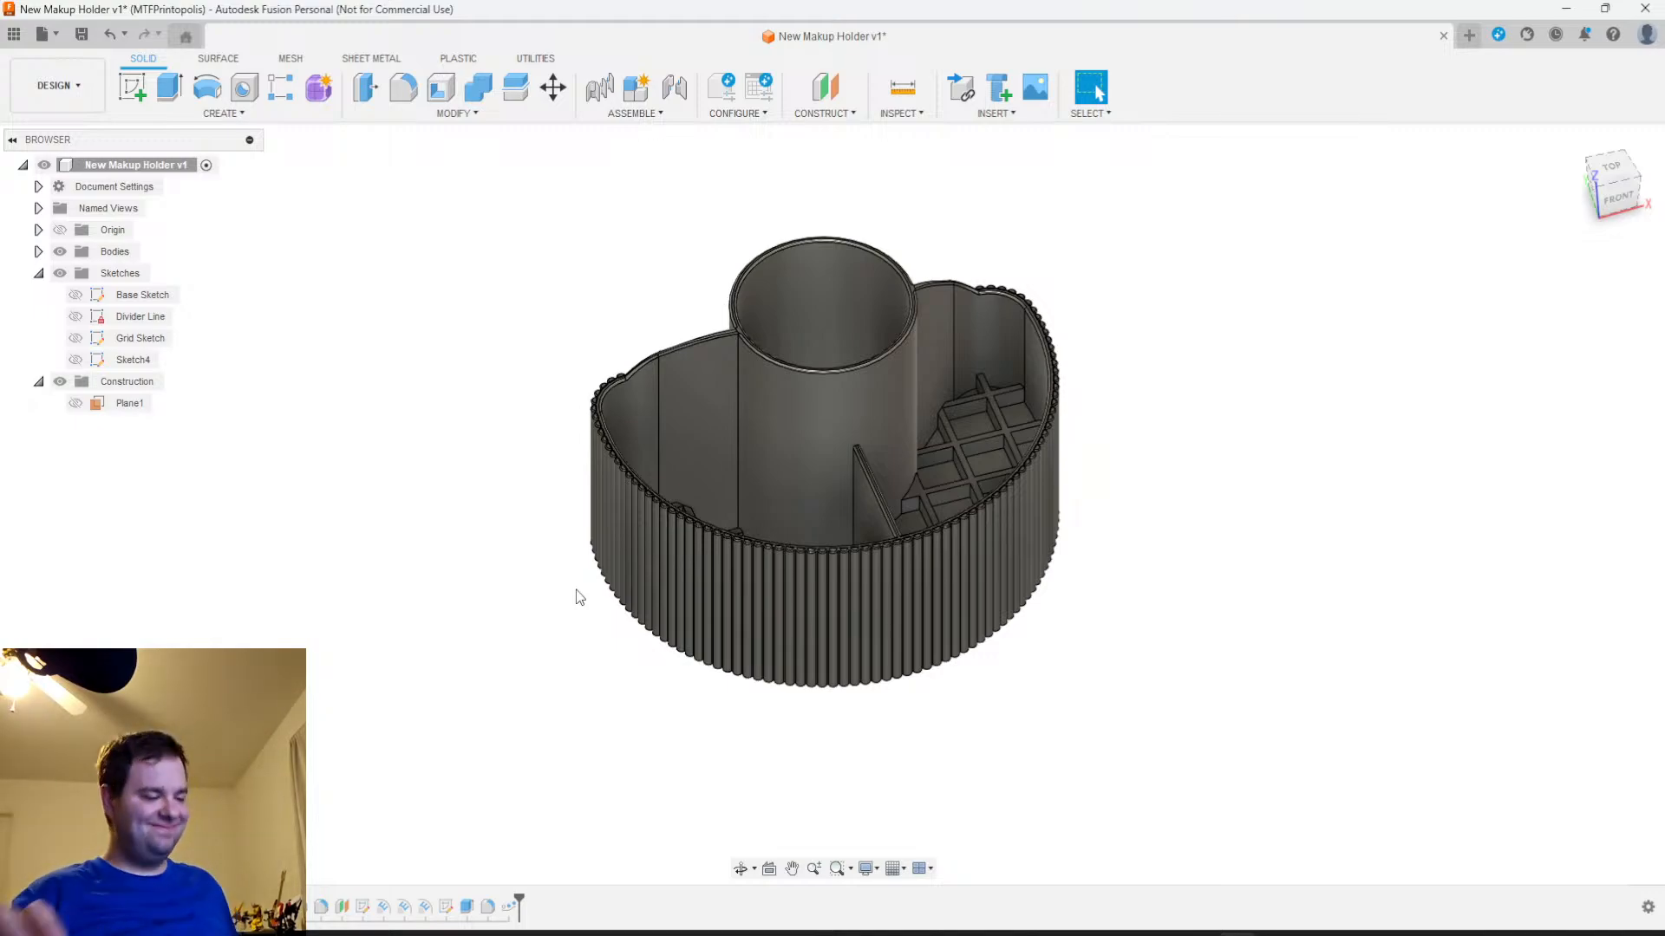
scroll(621, 643, "up", 3)
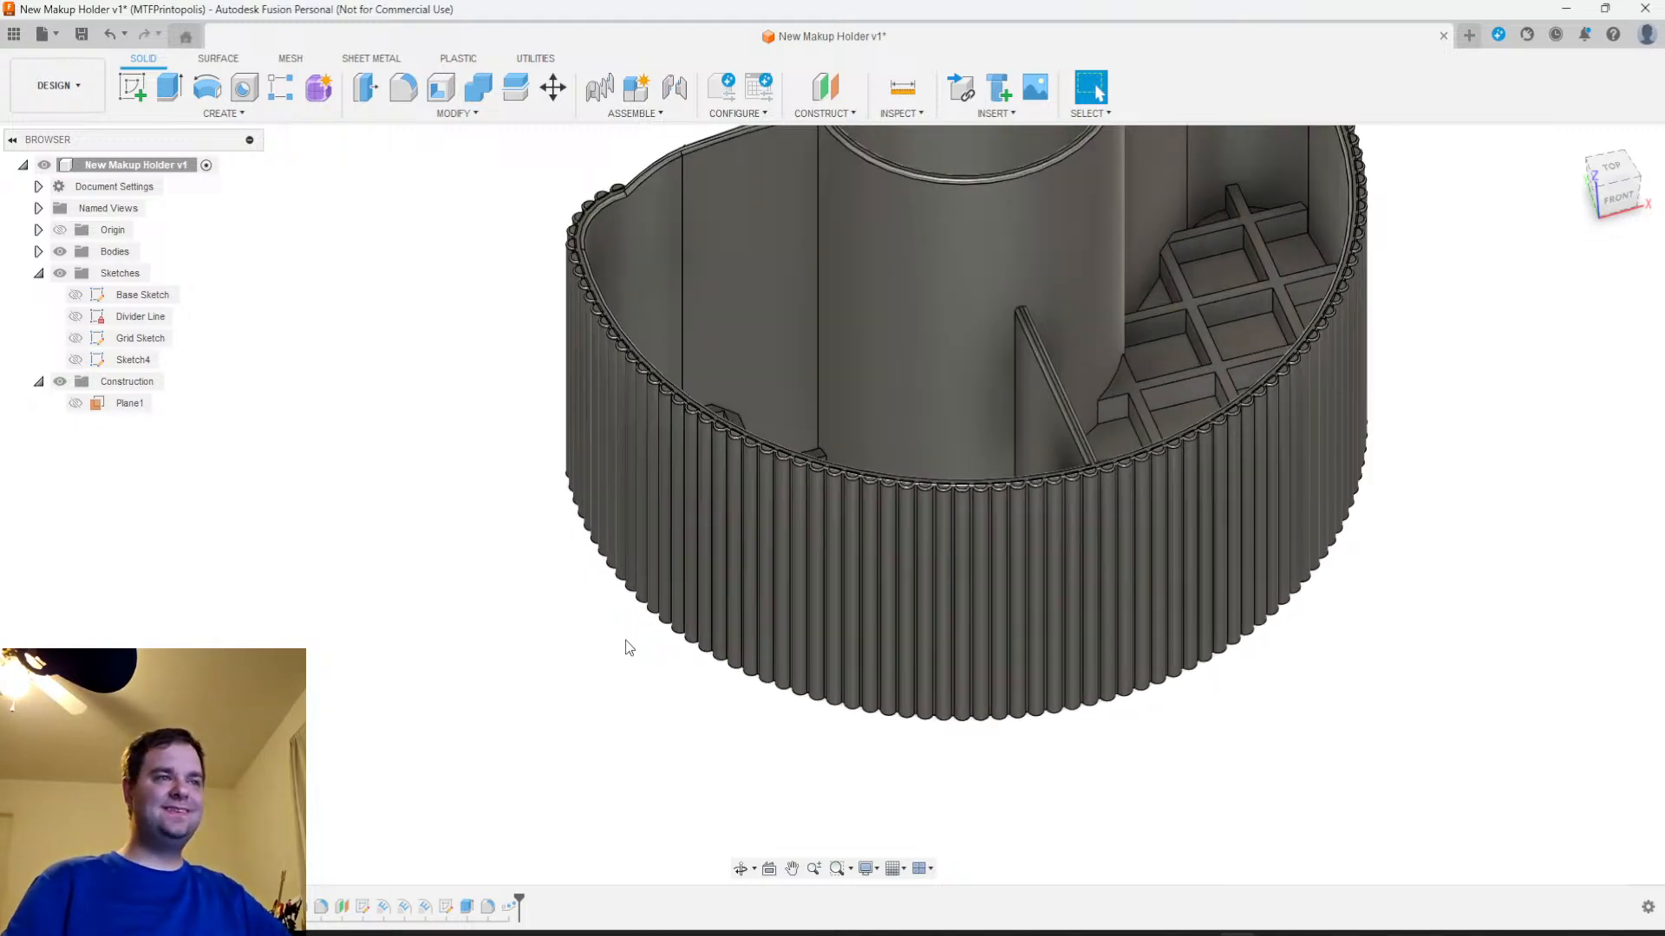
middle_click_drag(624, 651, 557, 752)
scroll(662, 627, "up", 5)
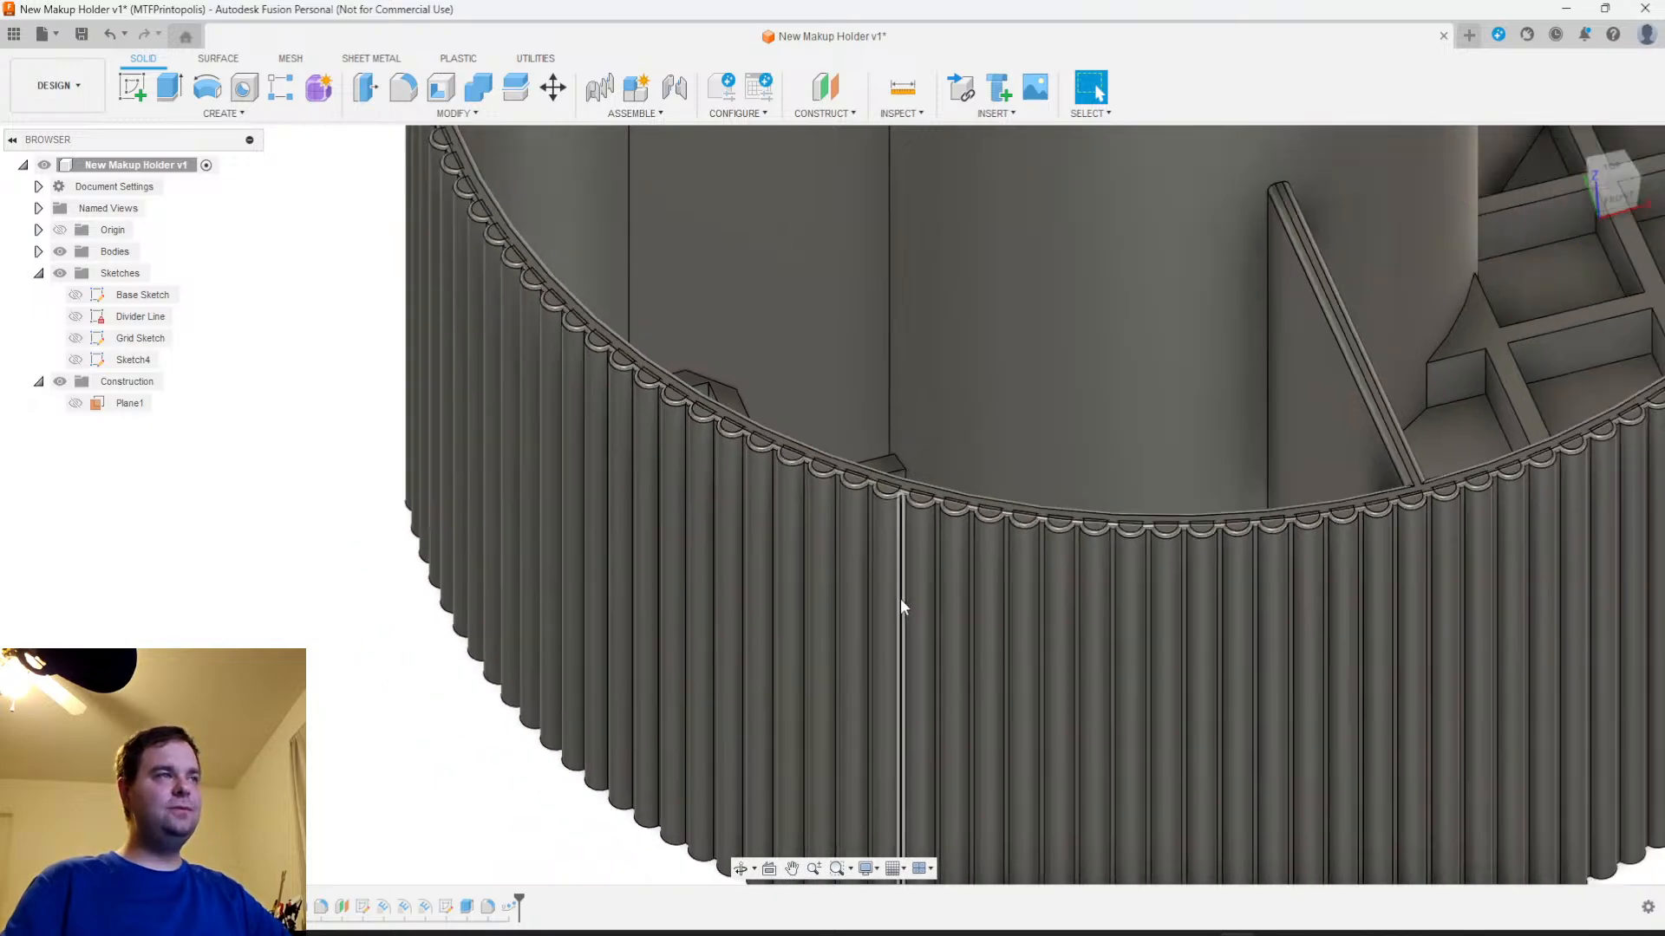
middle_click_drag(895, 605, 674, 696)
scroll(698, 646, "down", 3)
middle_click_drag(1162, 605, 1148, 689)
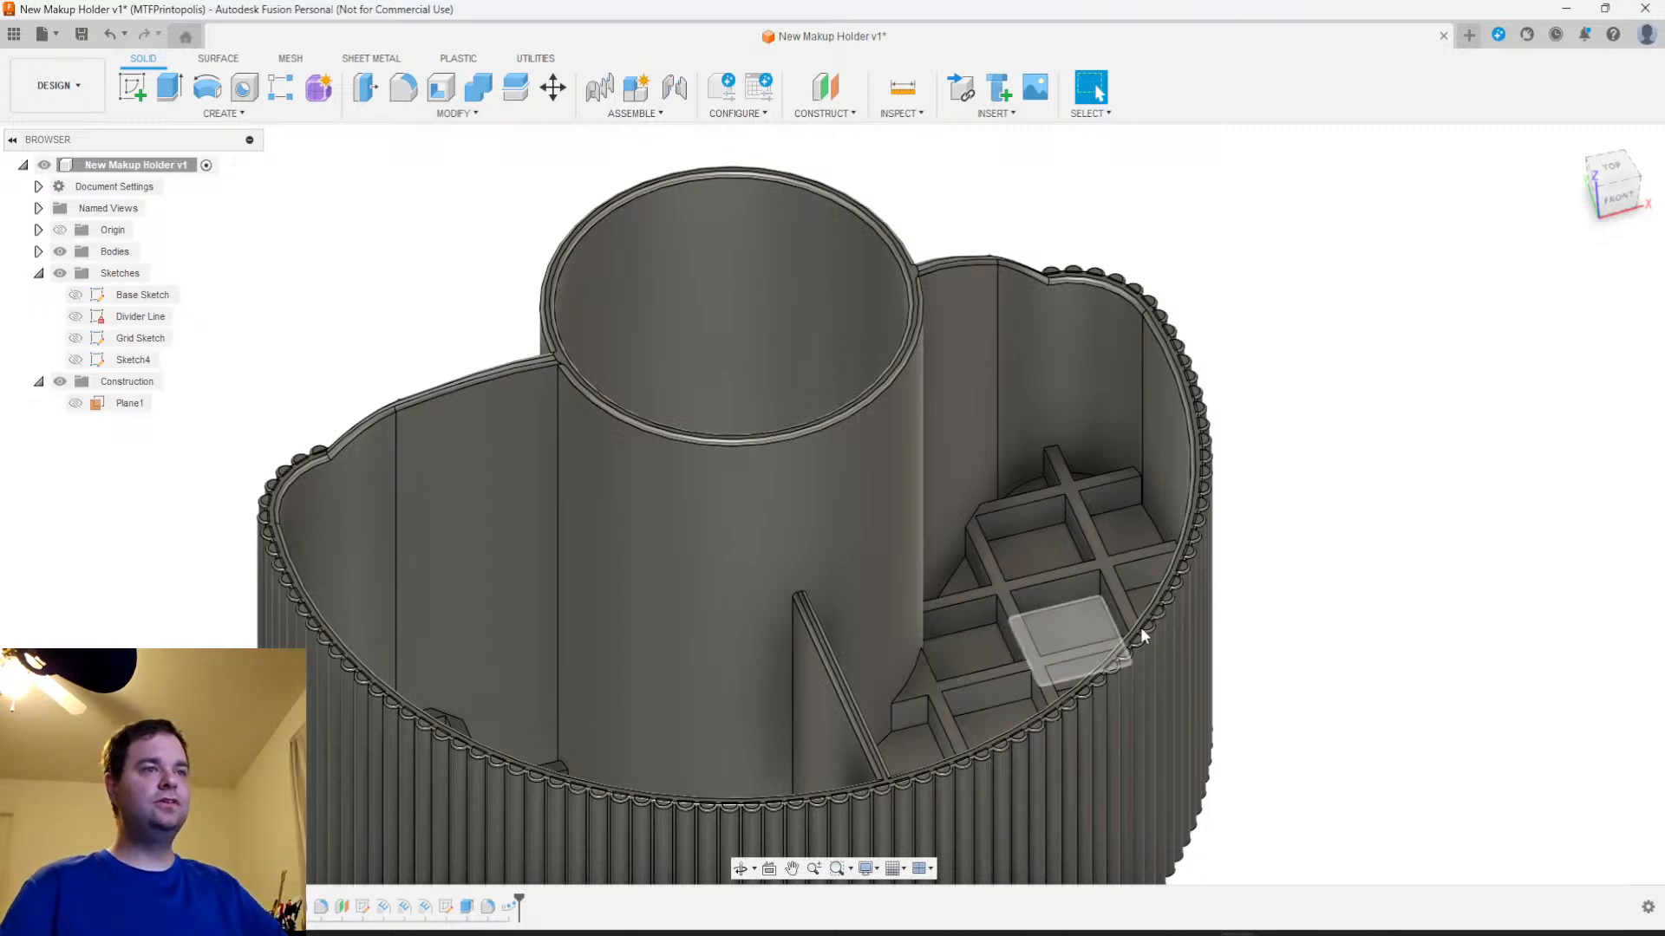
scroll(1313, 595, "down", 2)
scroll(1313, 594, "up", 5)
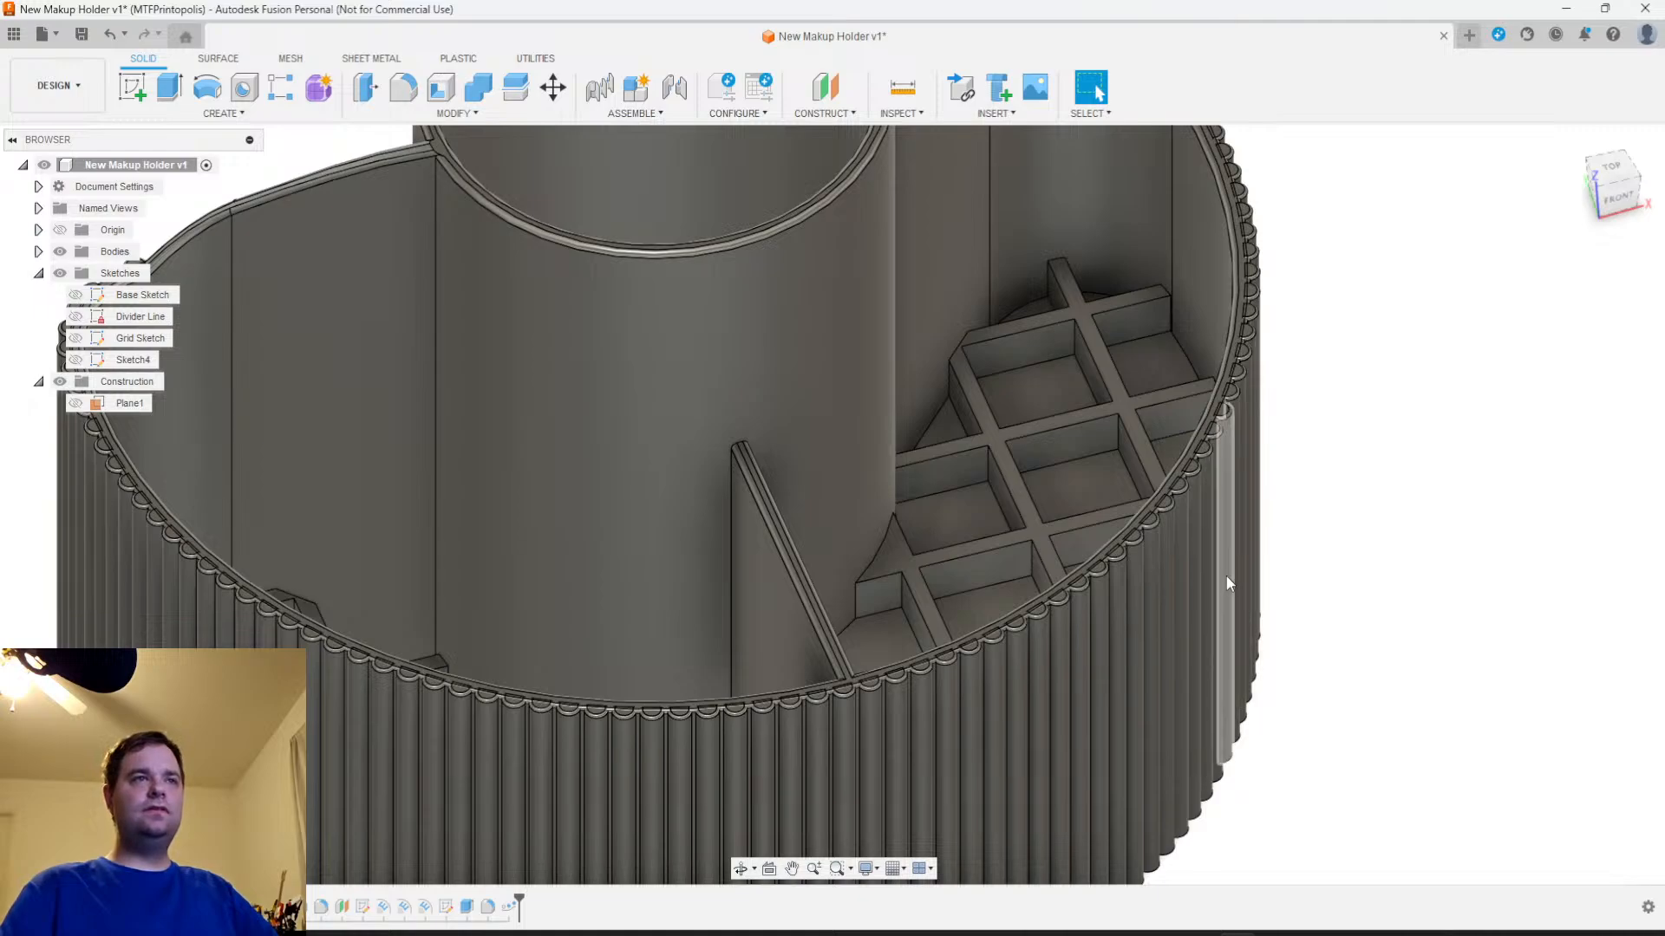
scroll(1119, 572, "down", 2)
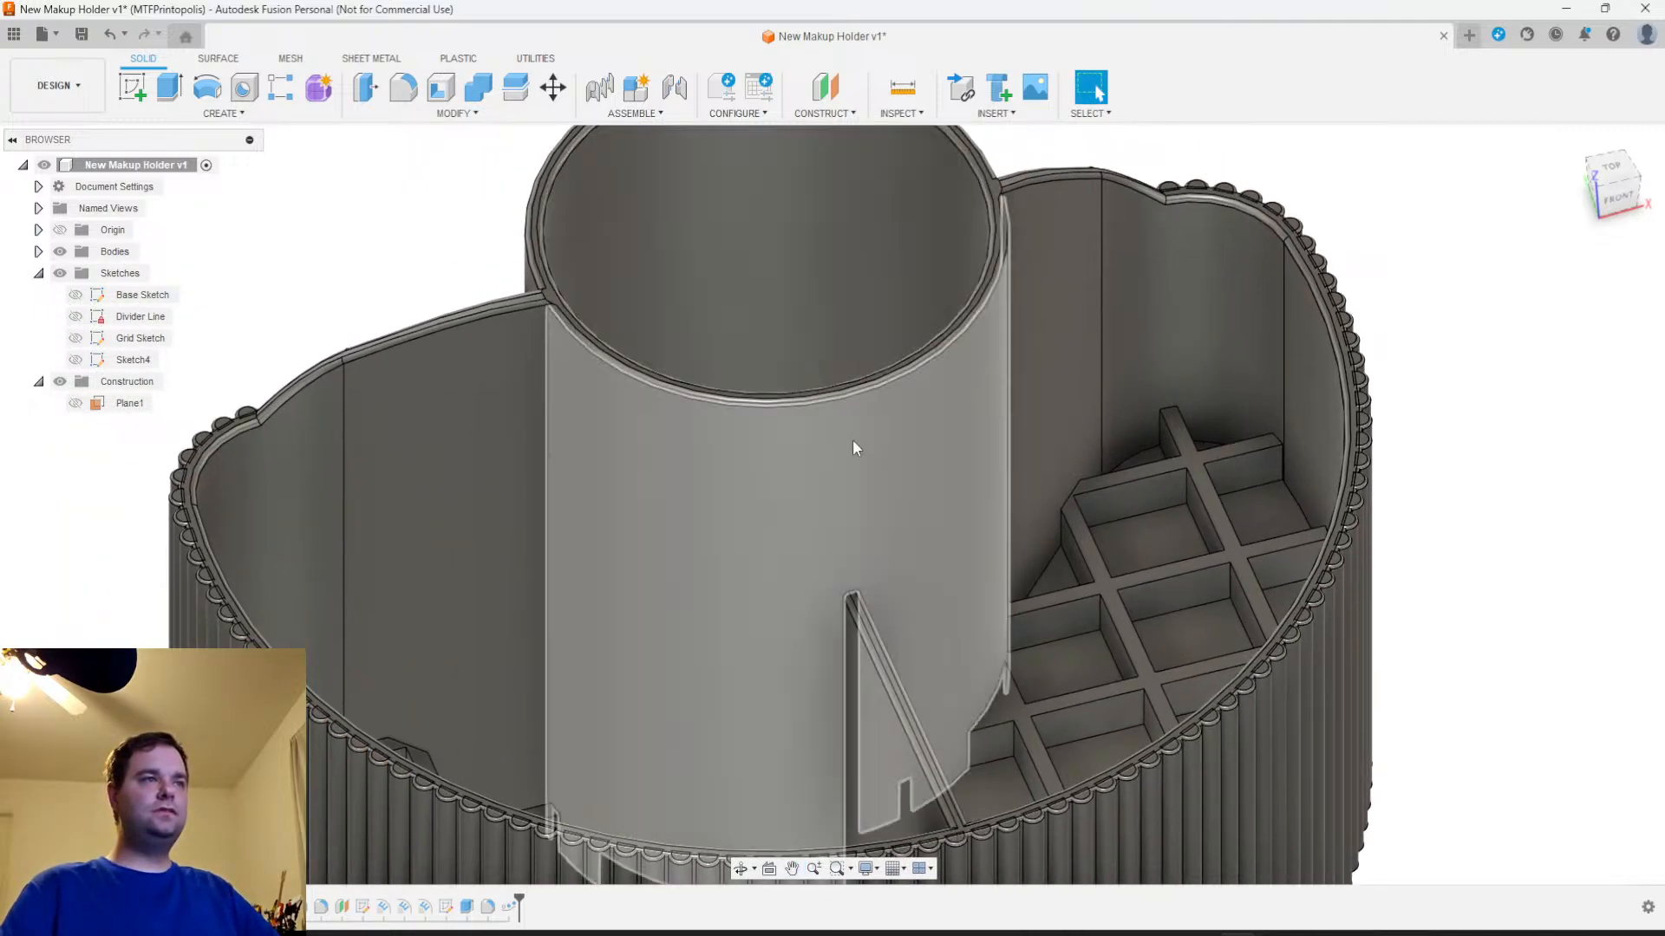
Review the model's user parameters and leave them unchanged
scroll(851, 440, "down", 3)
middle_click_drag(832, 374, 840, 434, "shift")
left_click(408, 114)
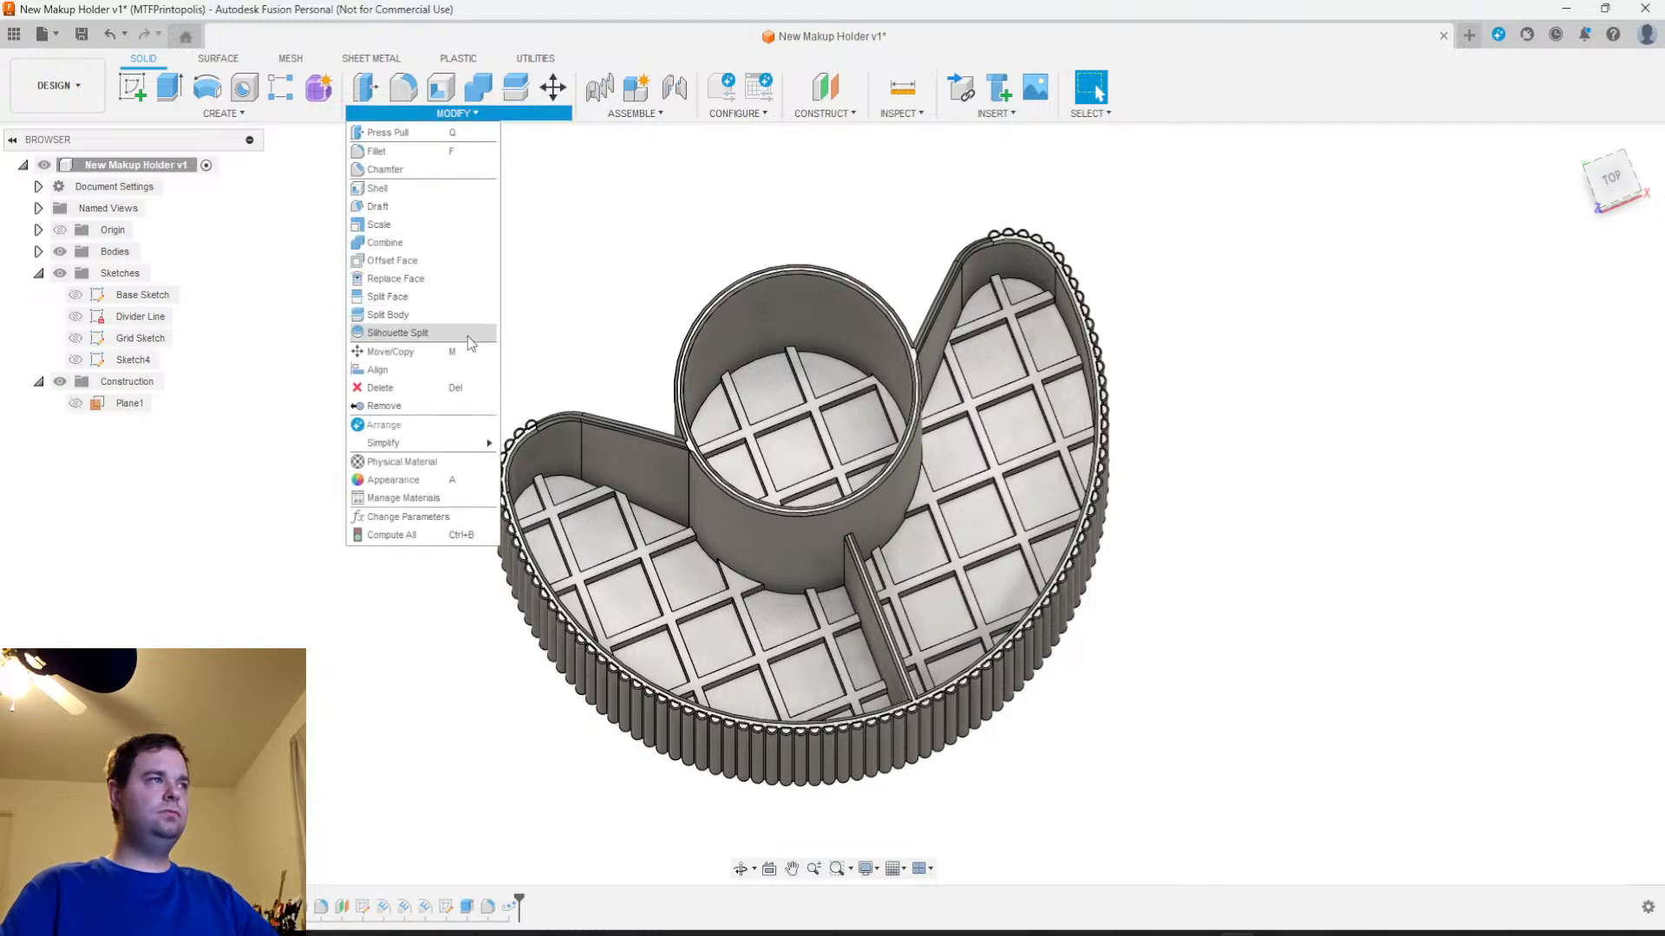
left_click(410, 514)
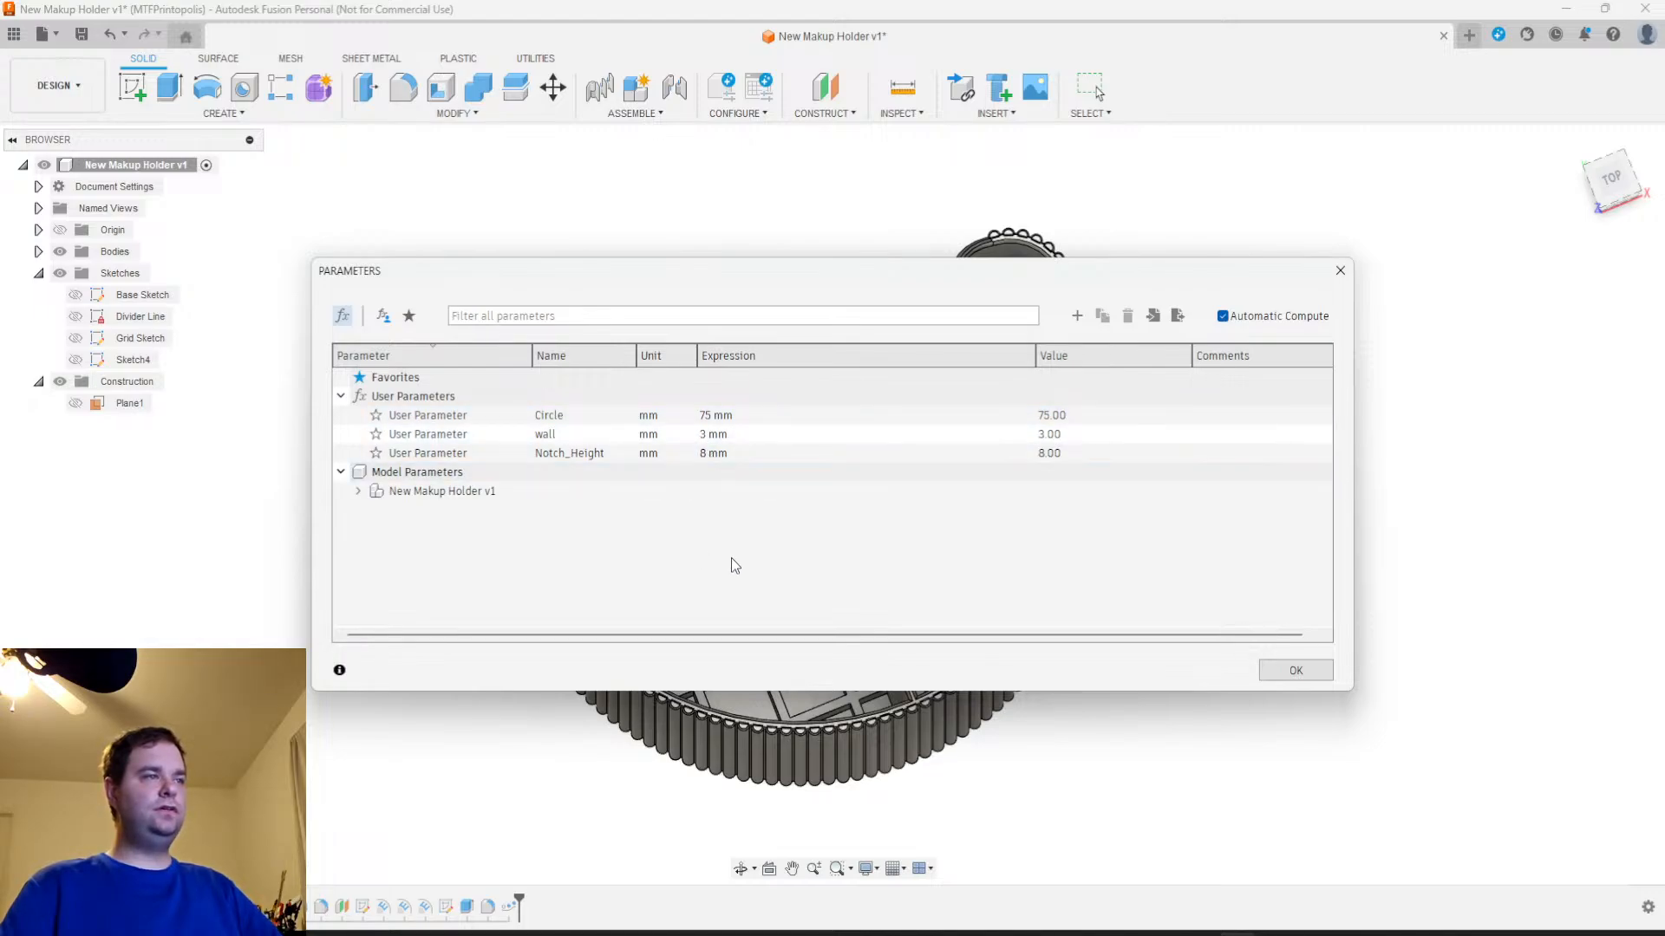
left_click(1328, 674)
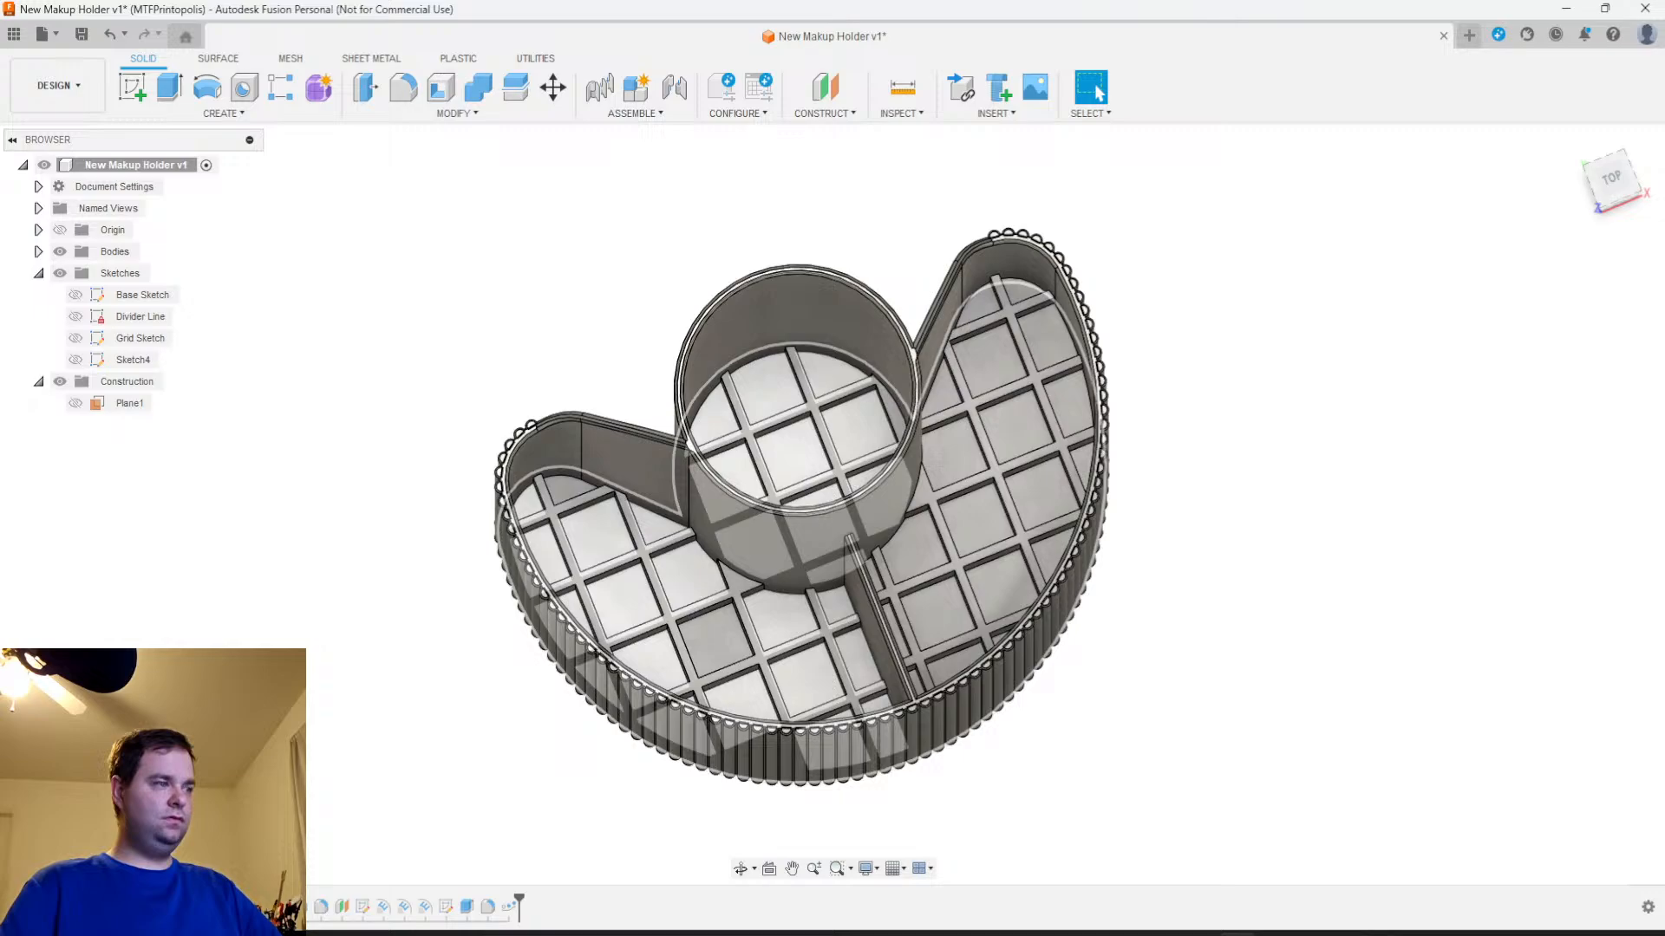
Review the extrusion settings of the central cylinder and the outer wall, including their distances
right_click(177, 907)
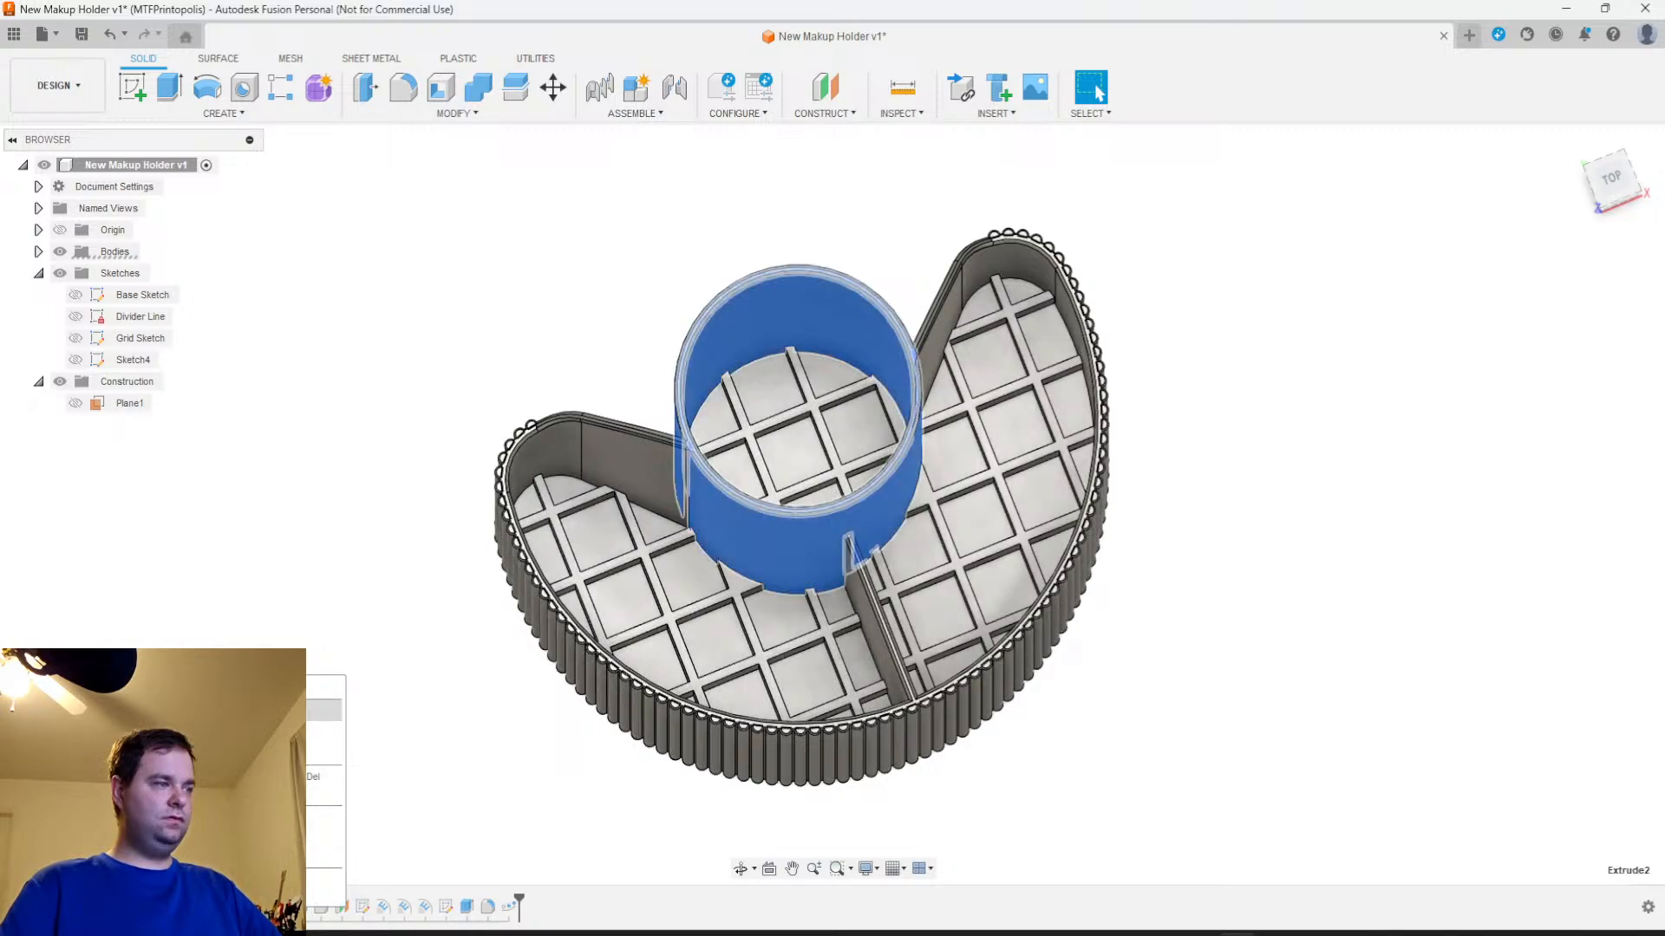
left_click(227, 712)
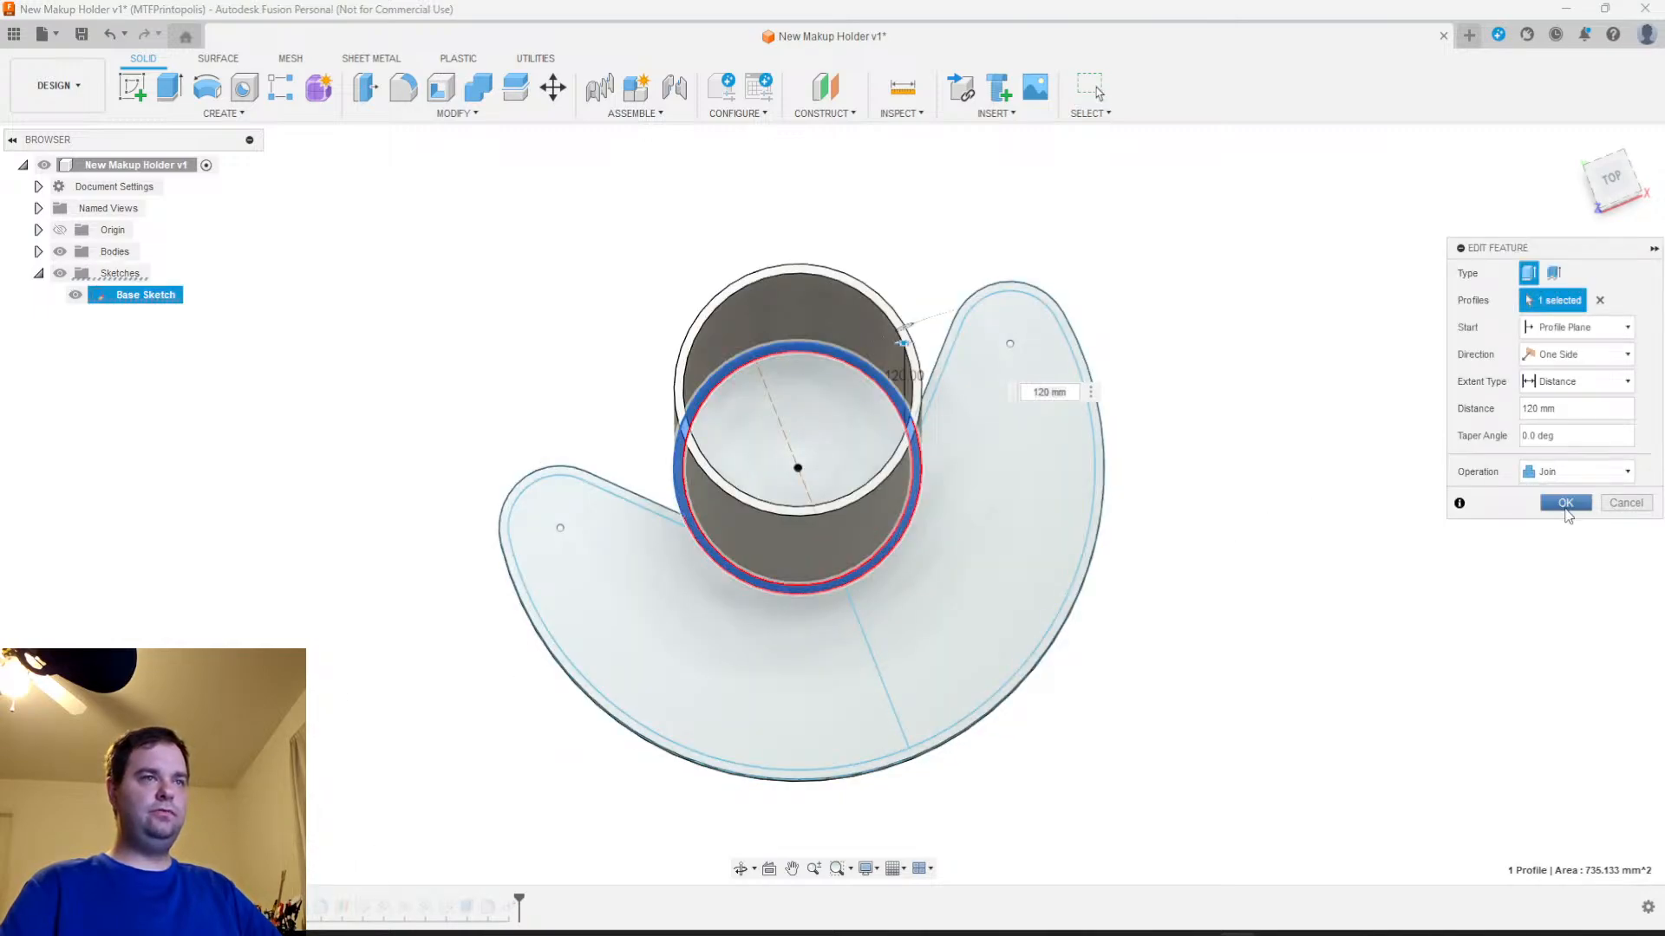
left_click(1566, 504)
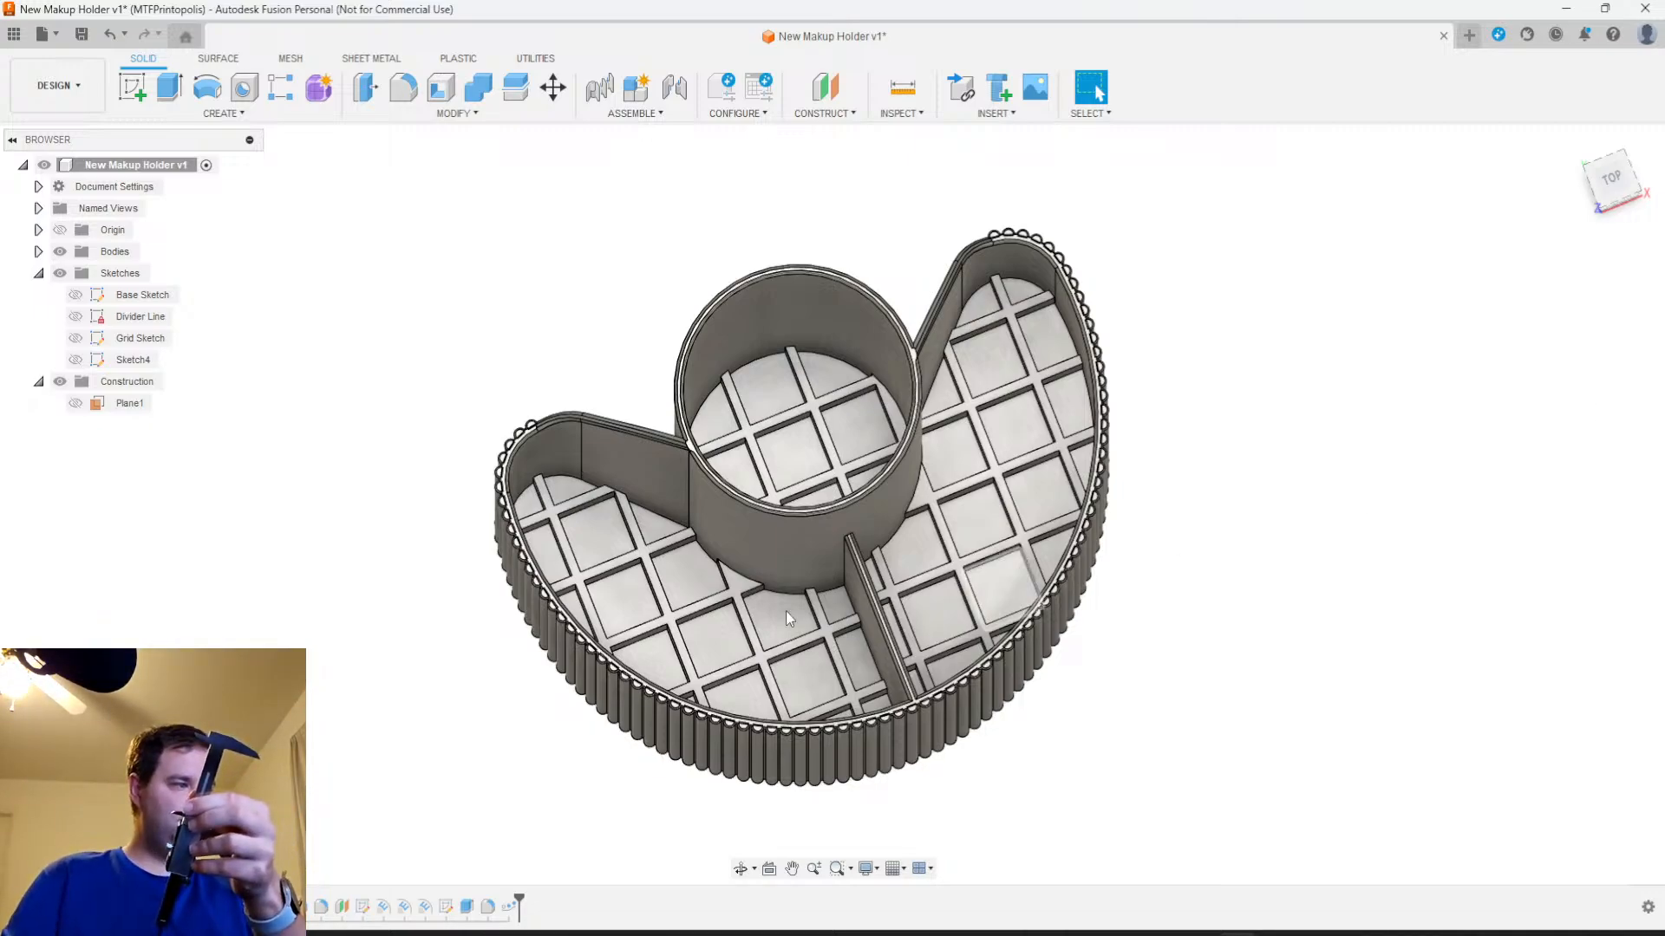
right_click(184, 908)
left_click(329, 714)
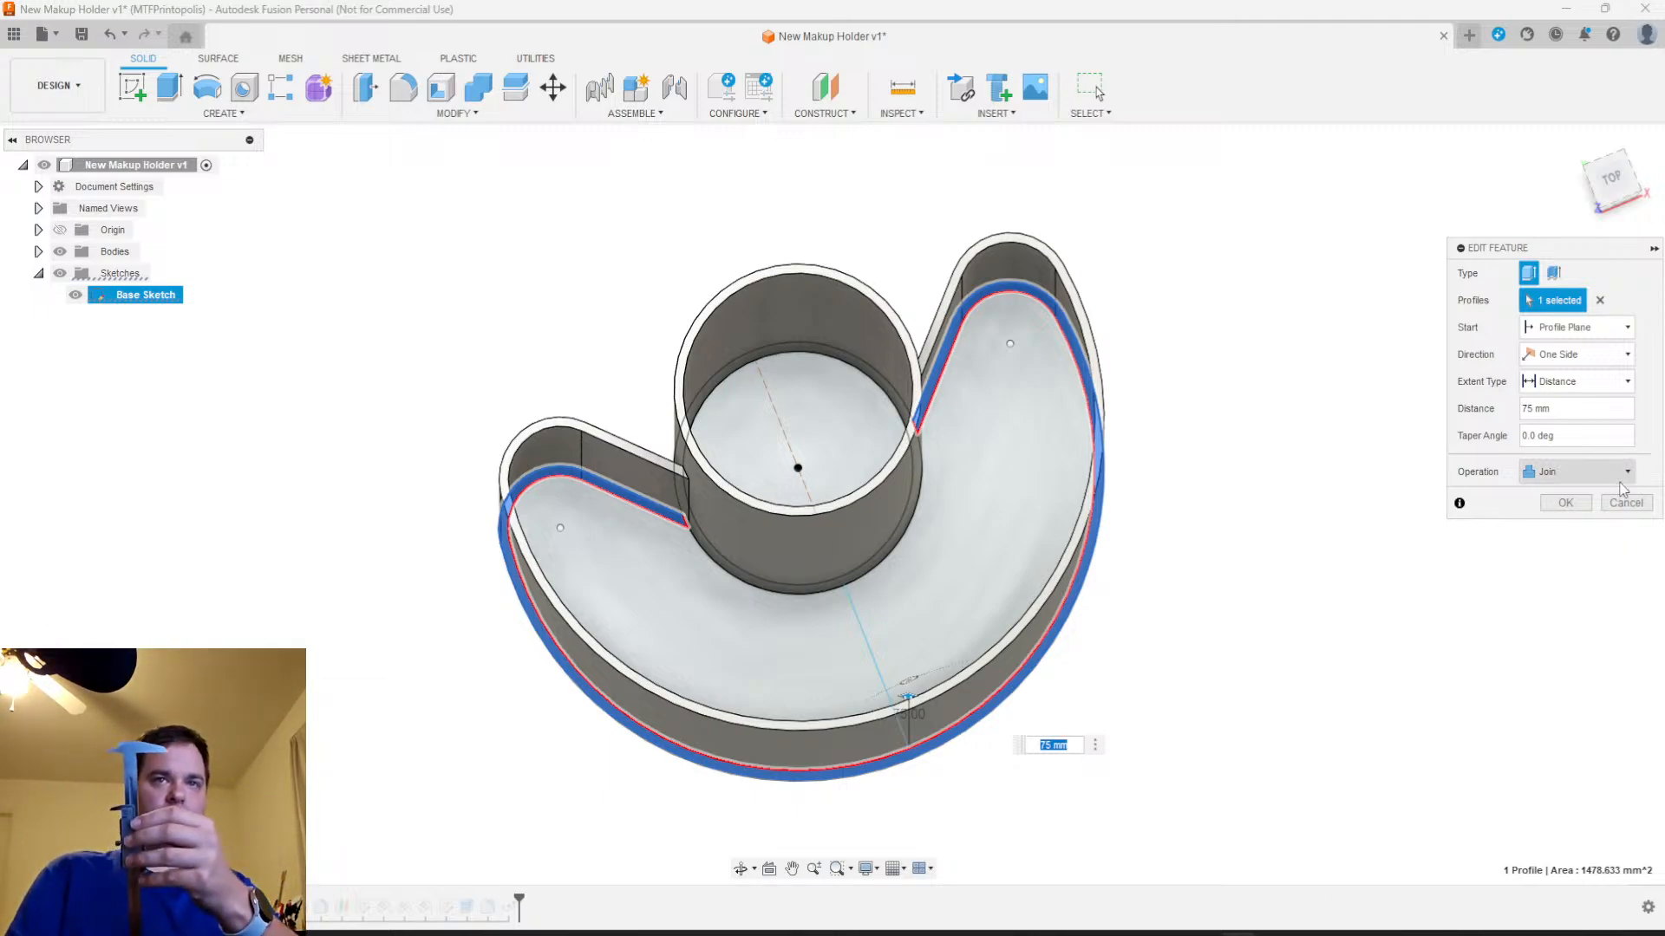
left_click(1565, 503)
Review the extrusion settings of the floor in the larger compartment beside the divider, including its distance, and leave them unchanged
right_click(215, 906)
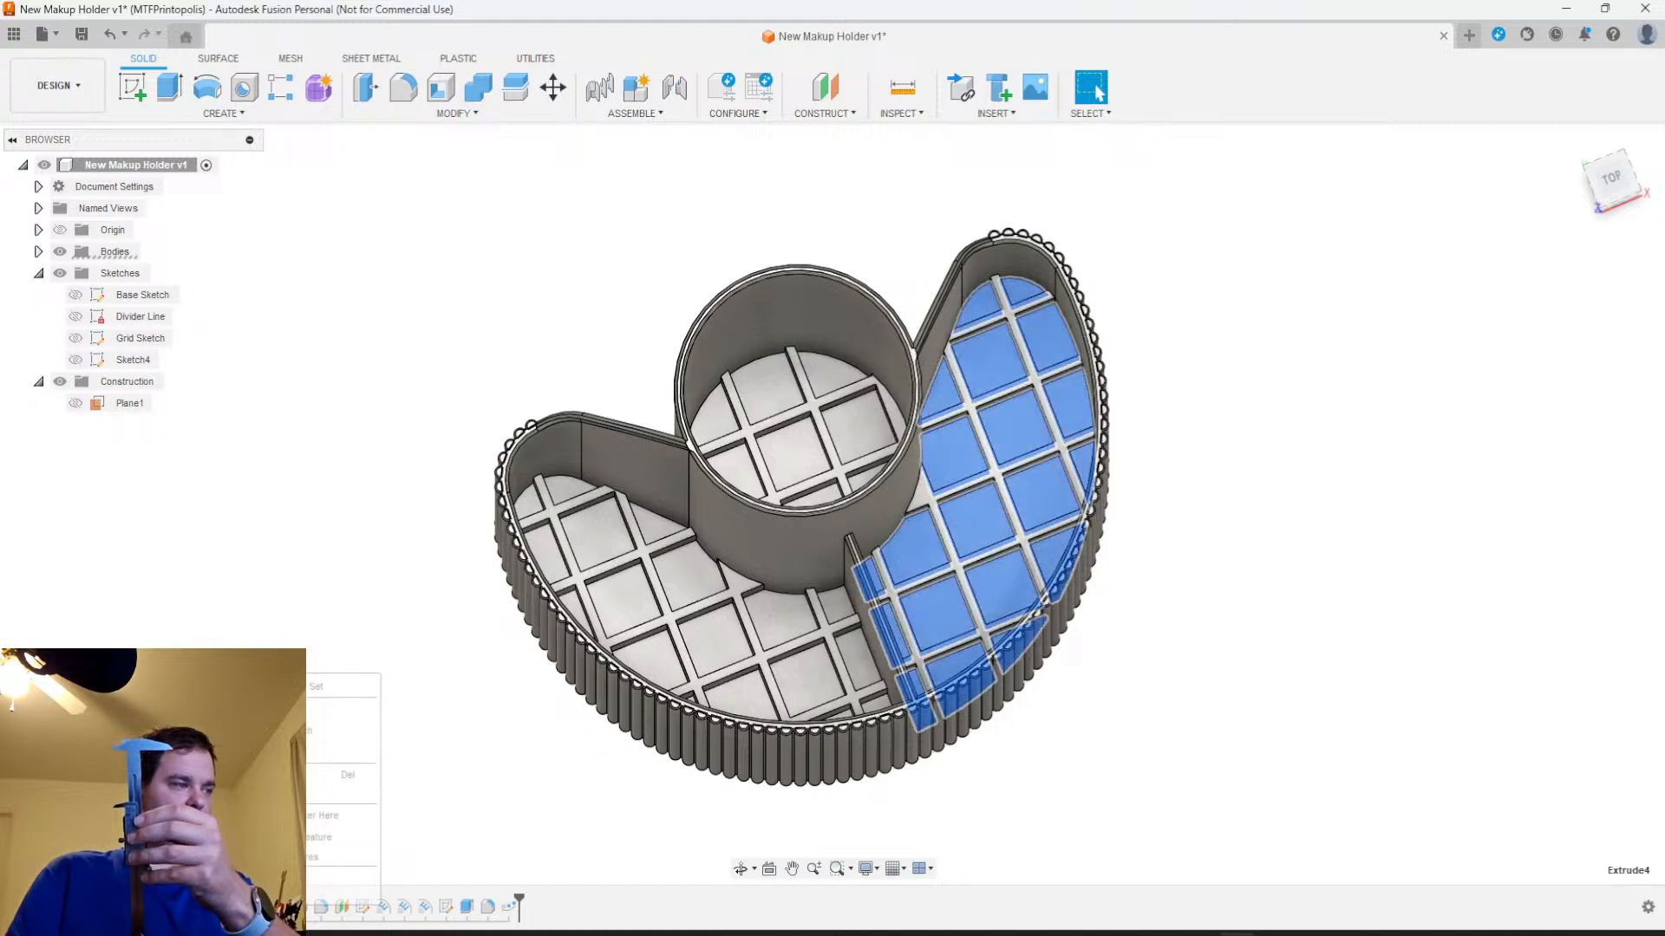
left_click(251, 708)
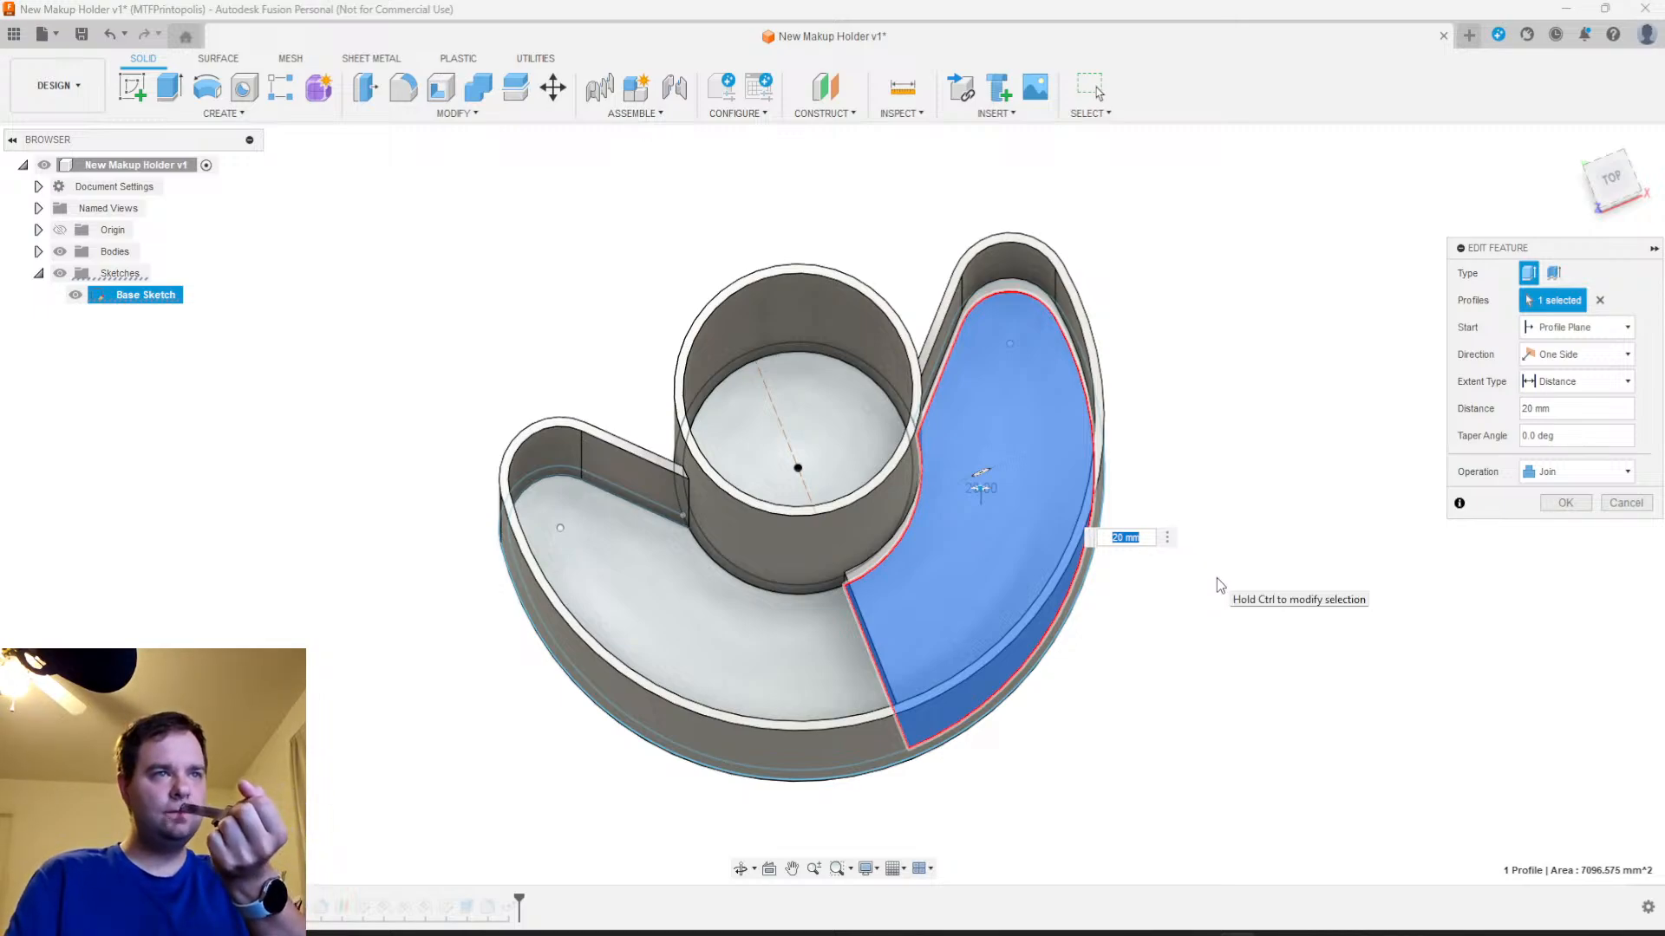
left_click(1566, 509)
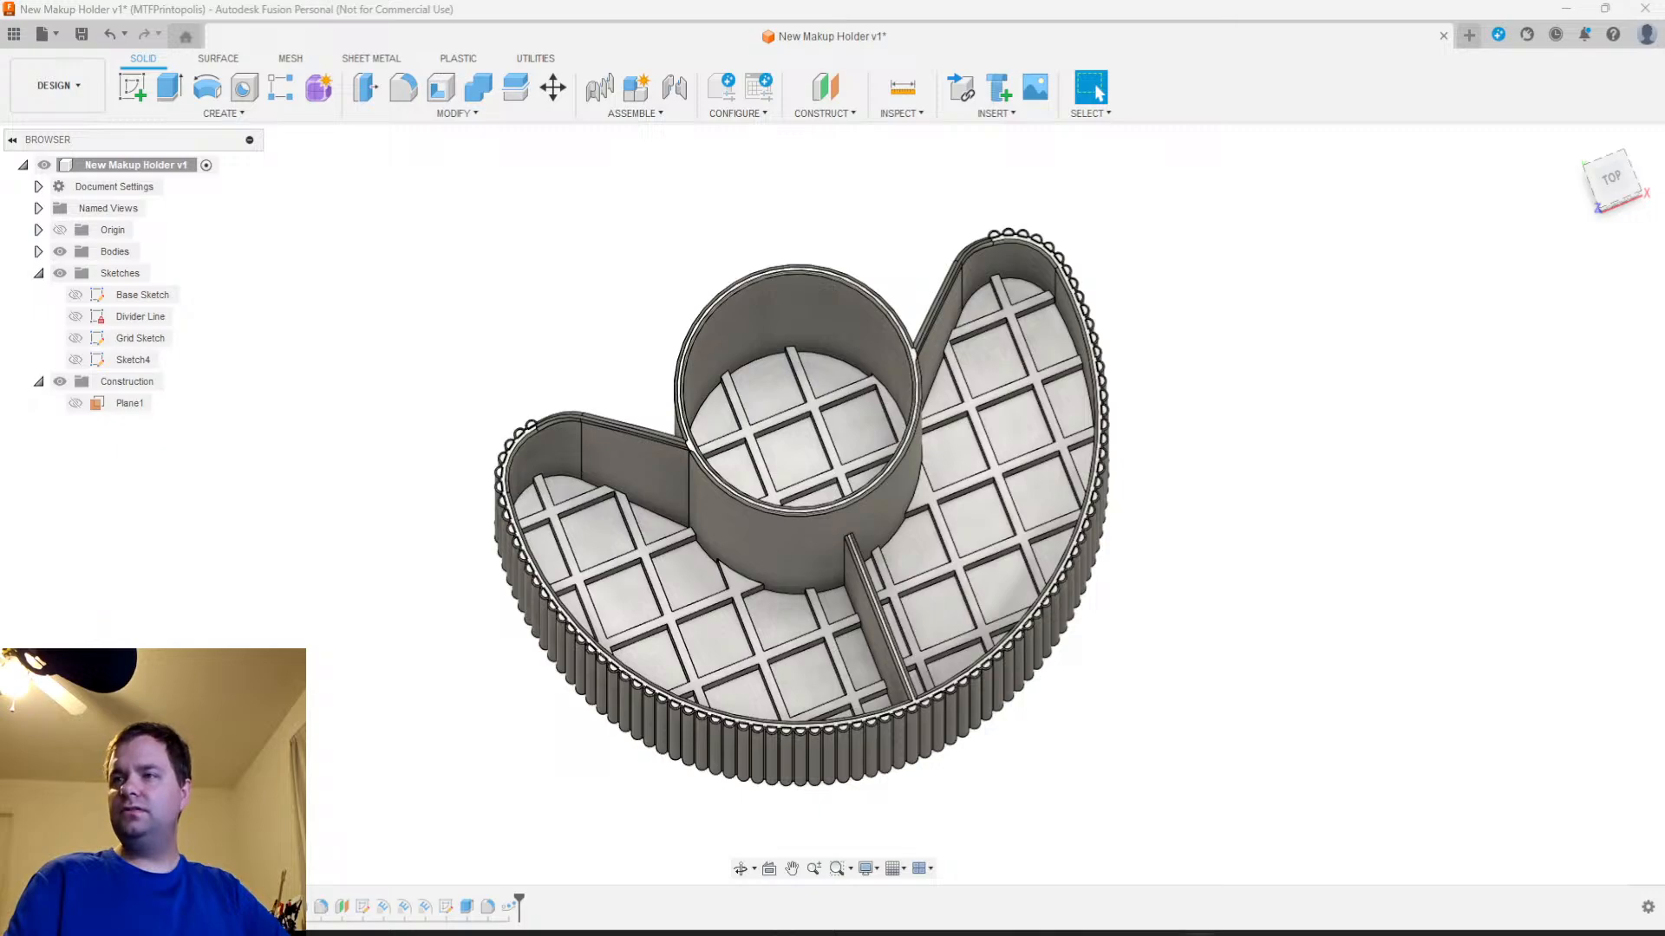
Save the makeup holder design with its lattice floors and ribbed outer wall as a new version
scroll(801, 651, "up", 2)
scroll(802, 649, "down", 2)
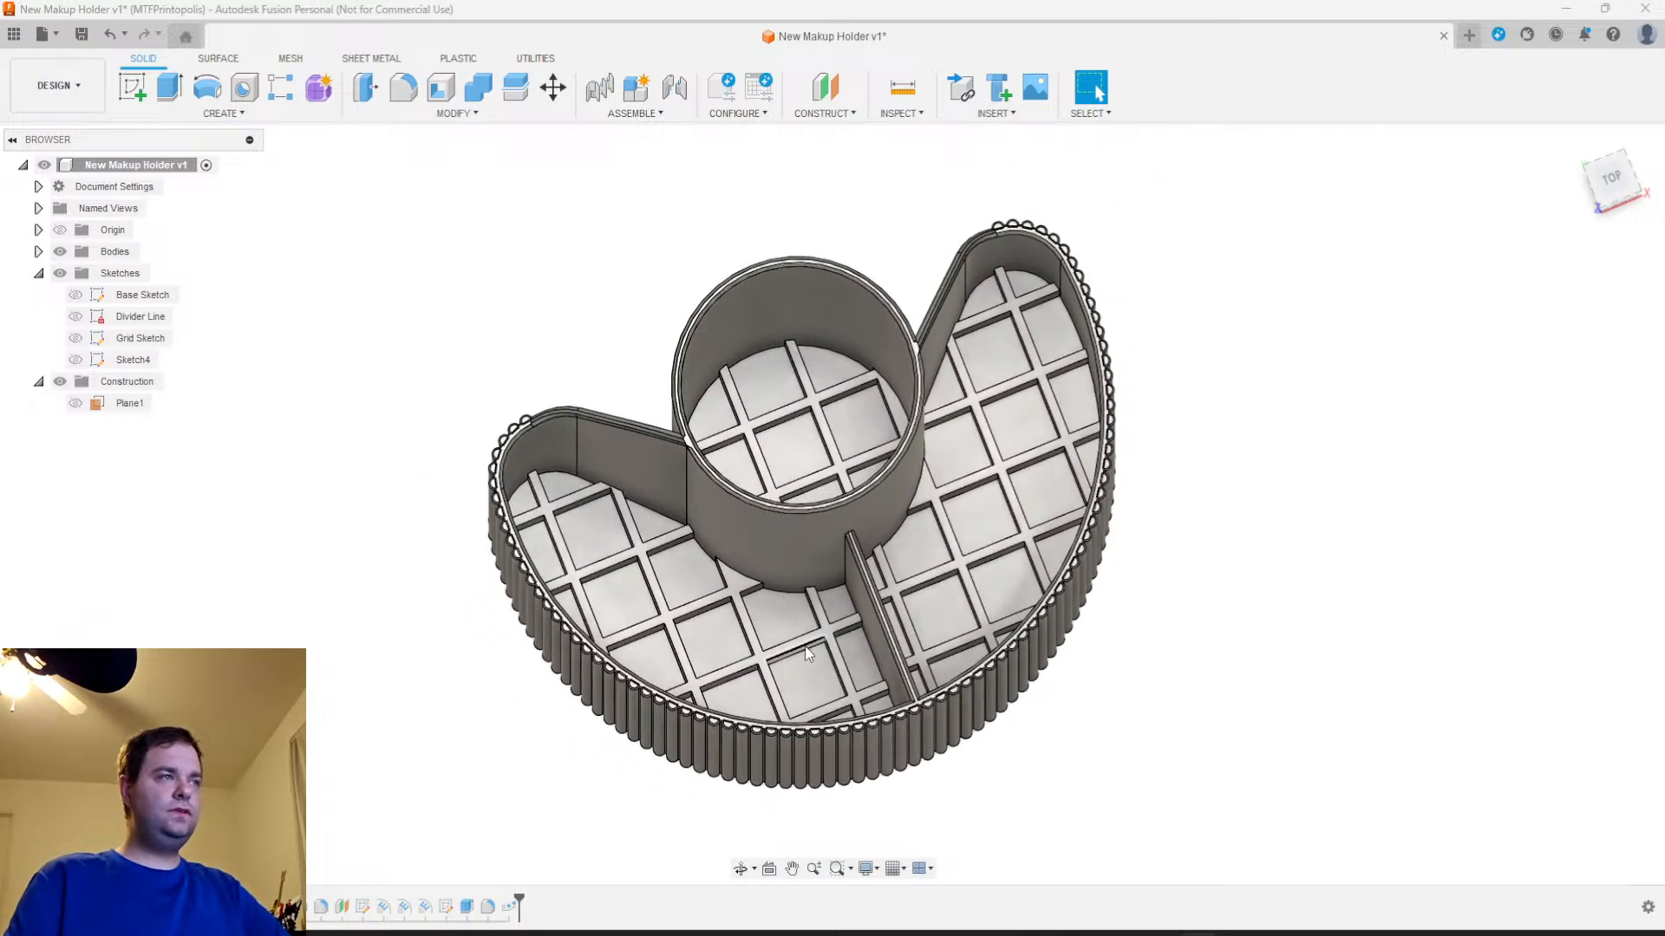
left_click(80, 34)
left_click(798, 509)
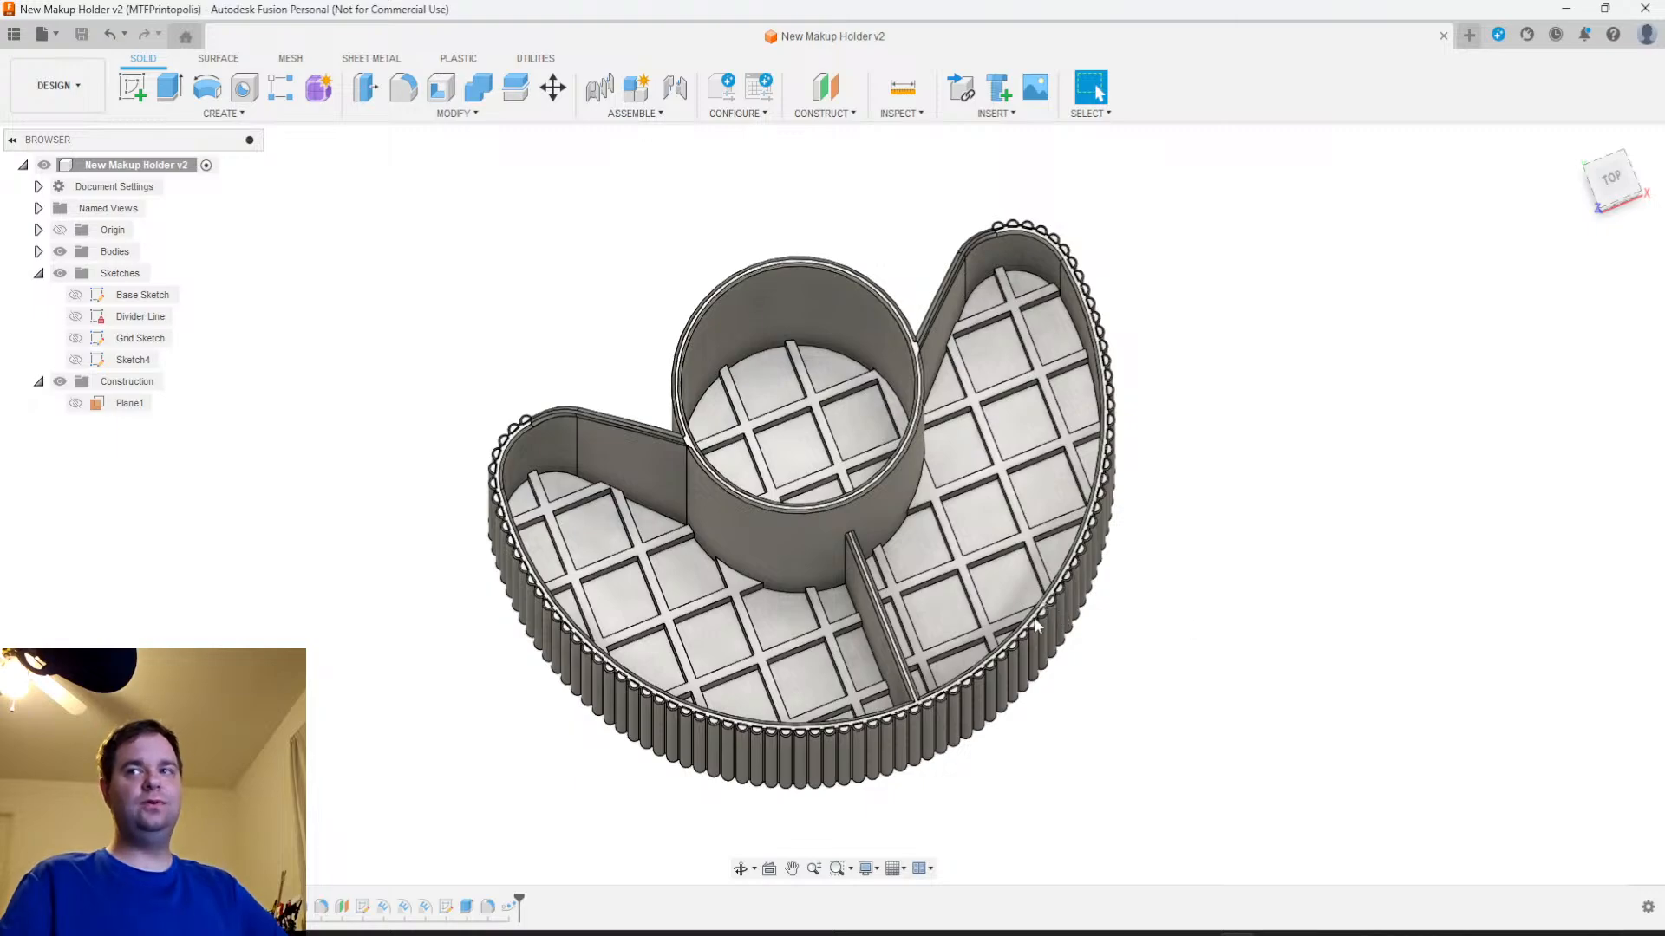
Rename the sketch used for the outer wall ribs as "Outside Pattern" and clear the selection
right_click(150, 367)
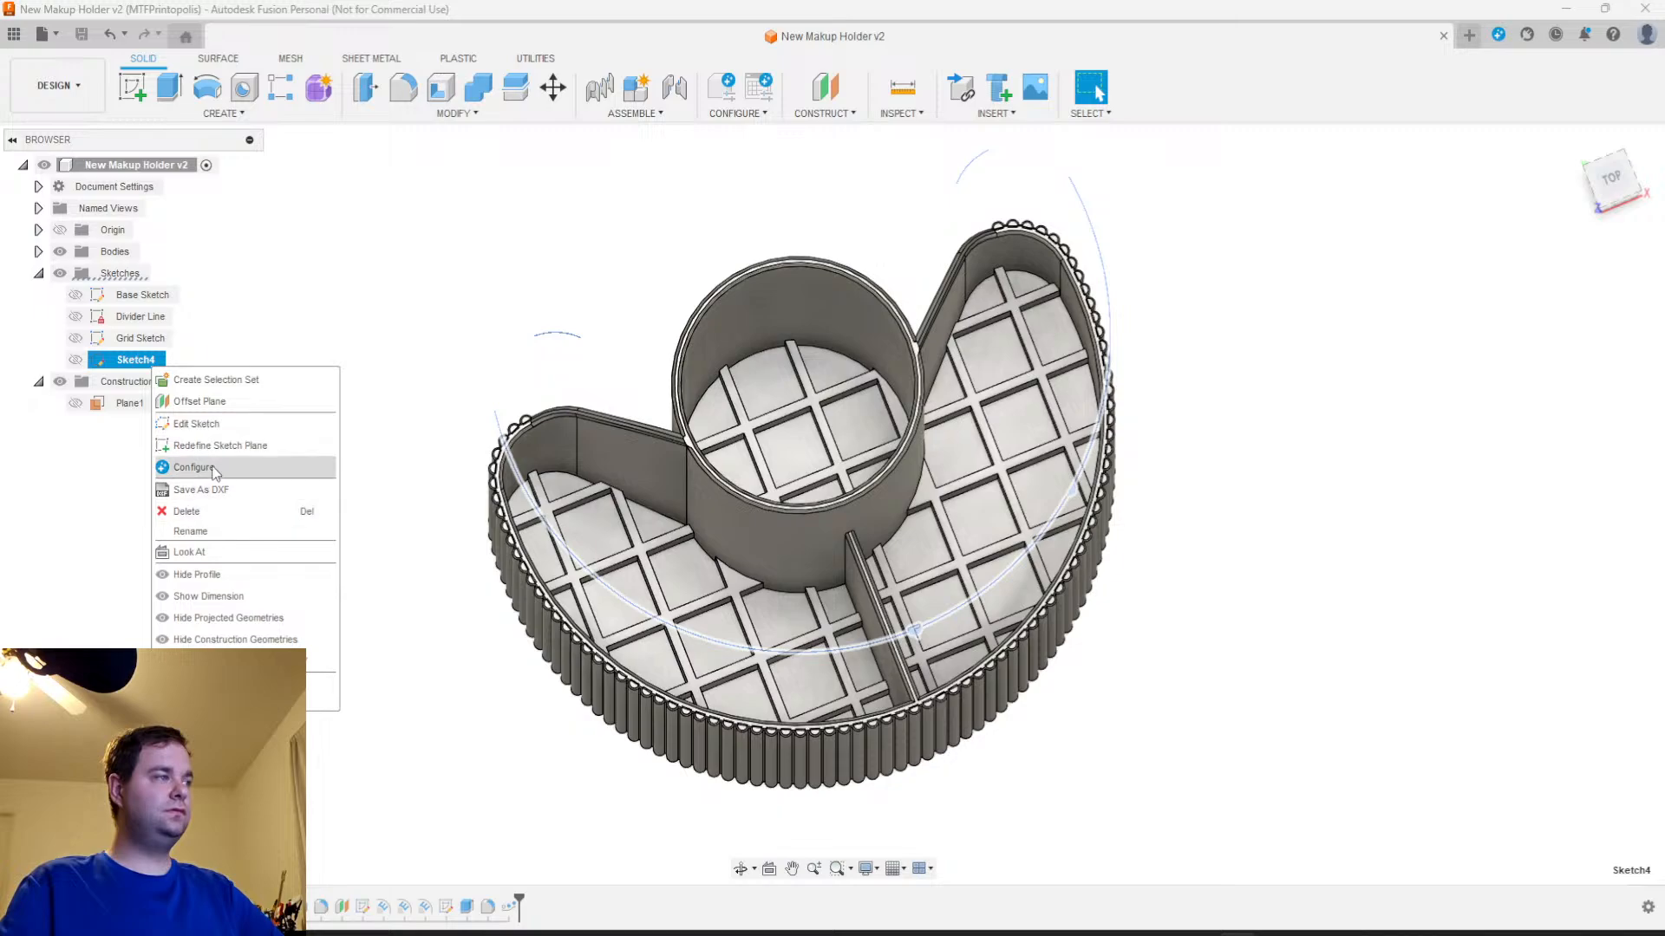
left_click(208, 532)
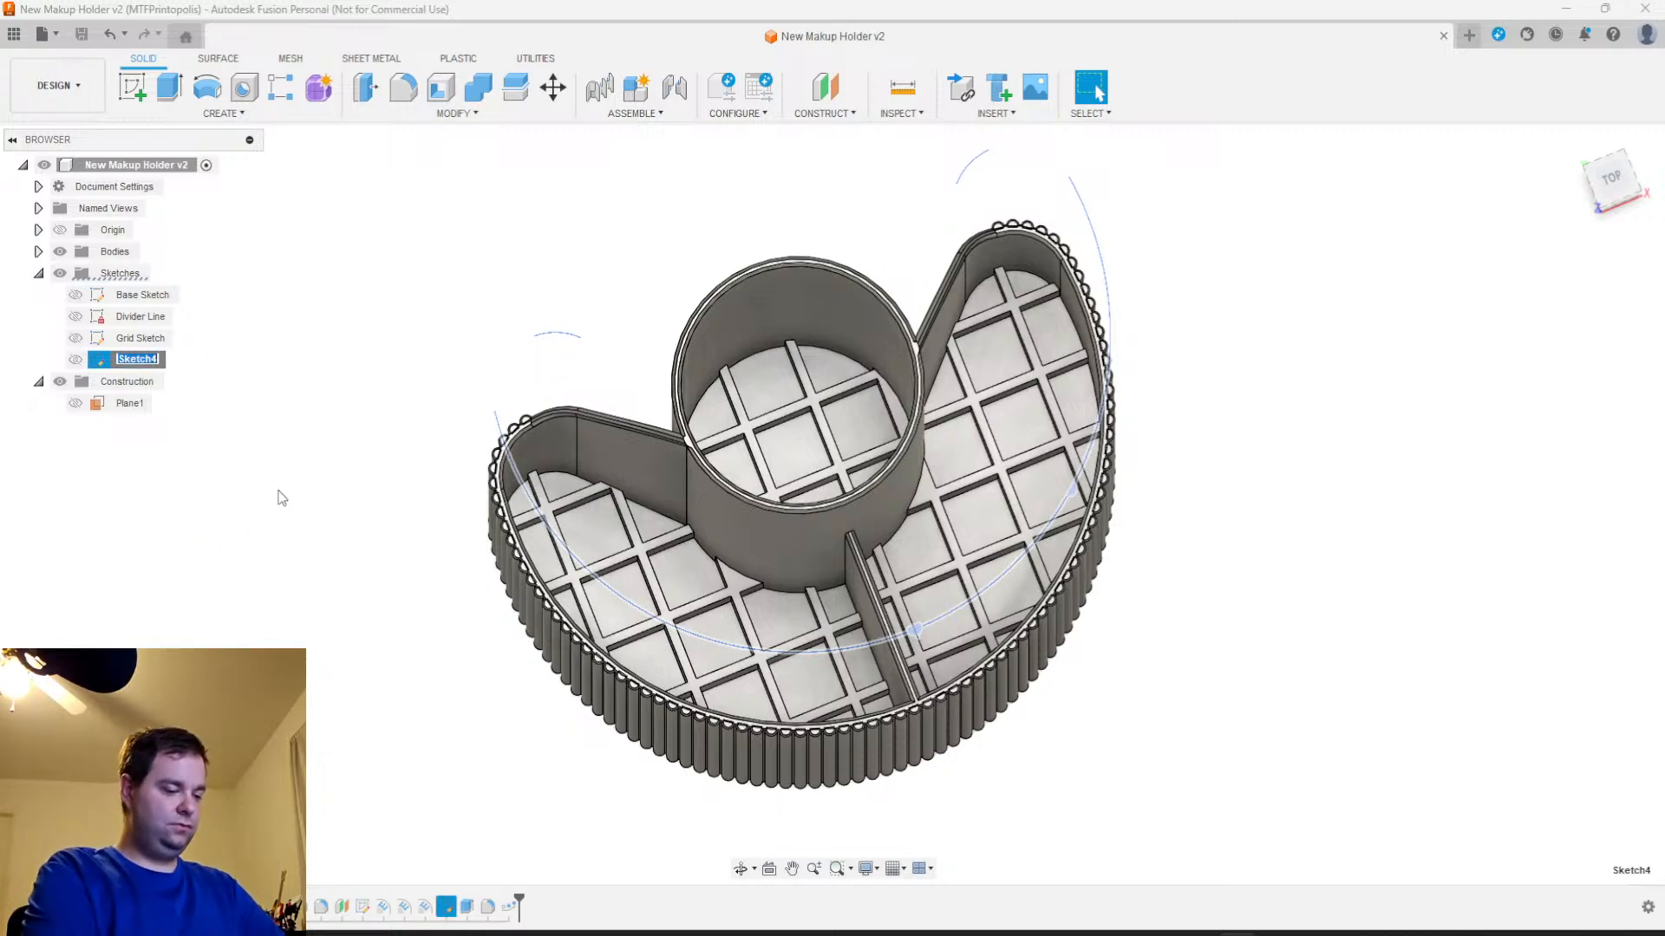
type("Outsi")
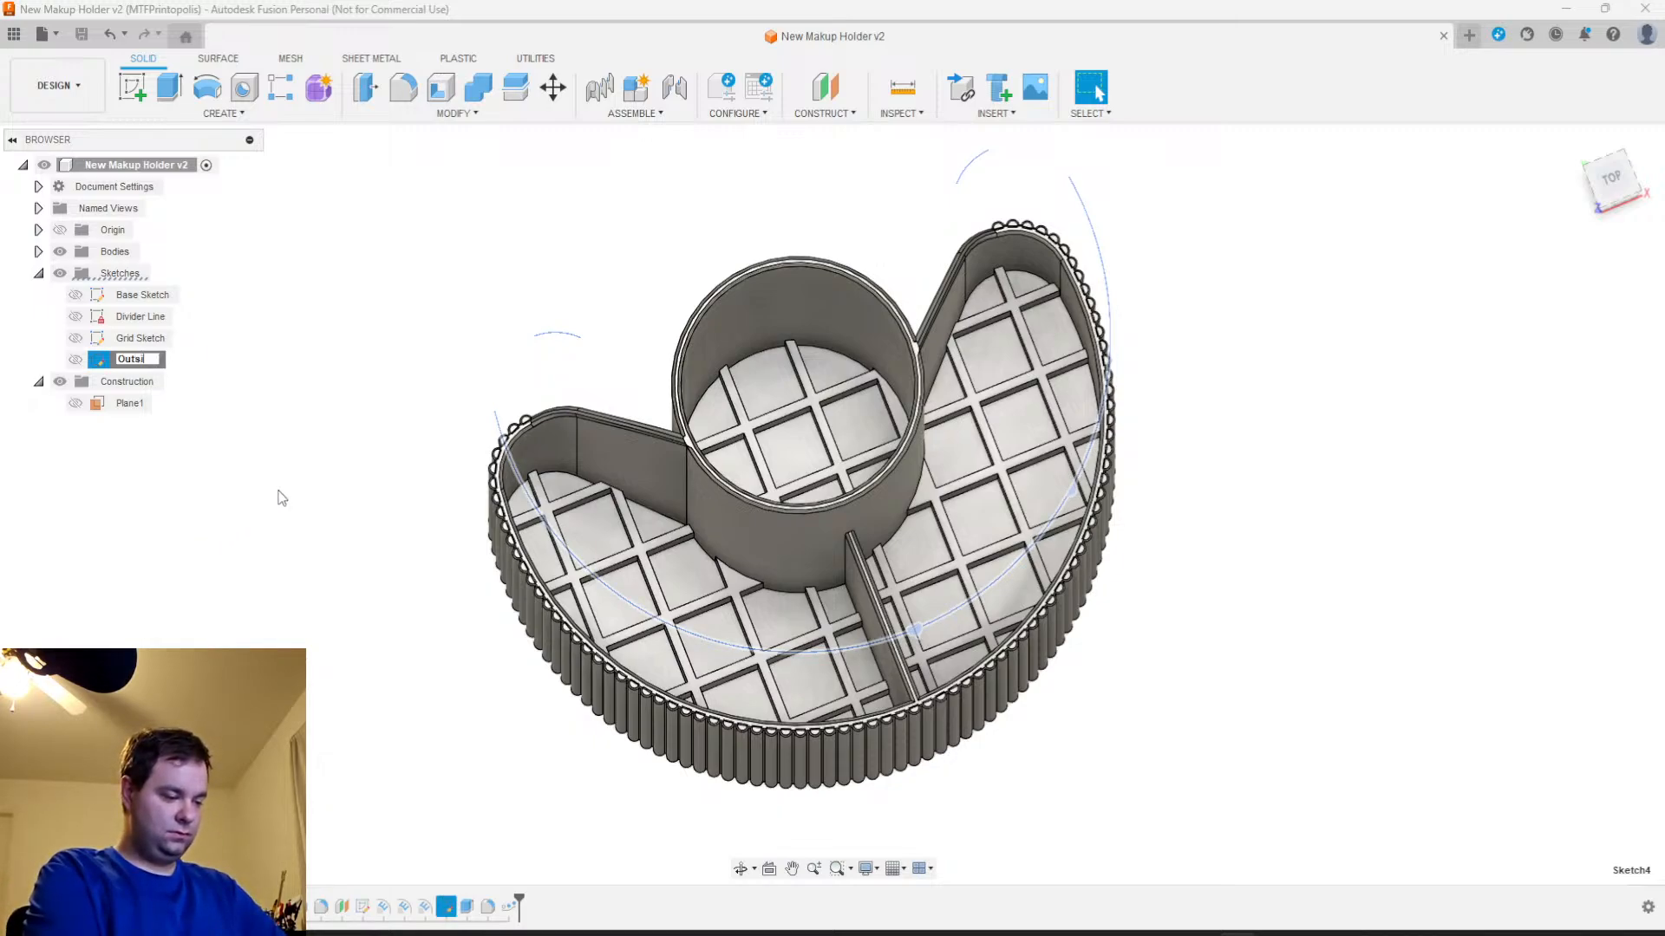
type("de Pattern")
key("Return")
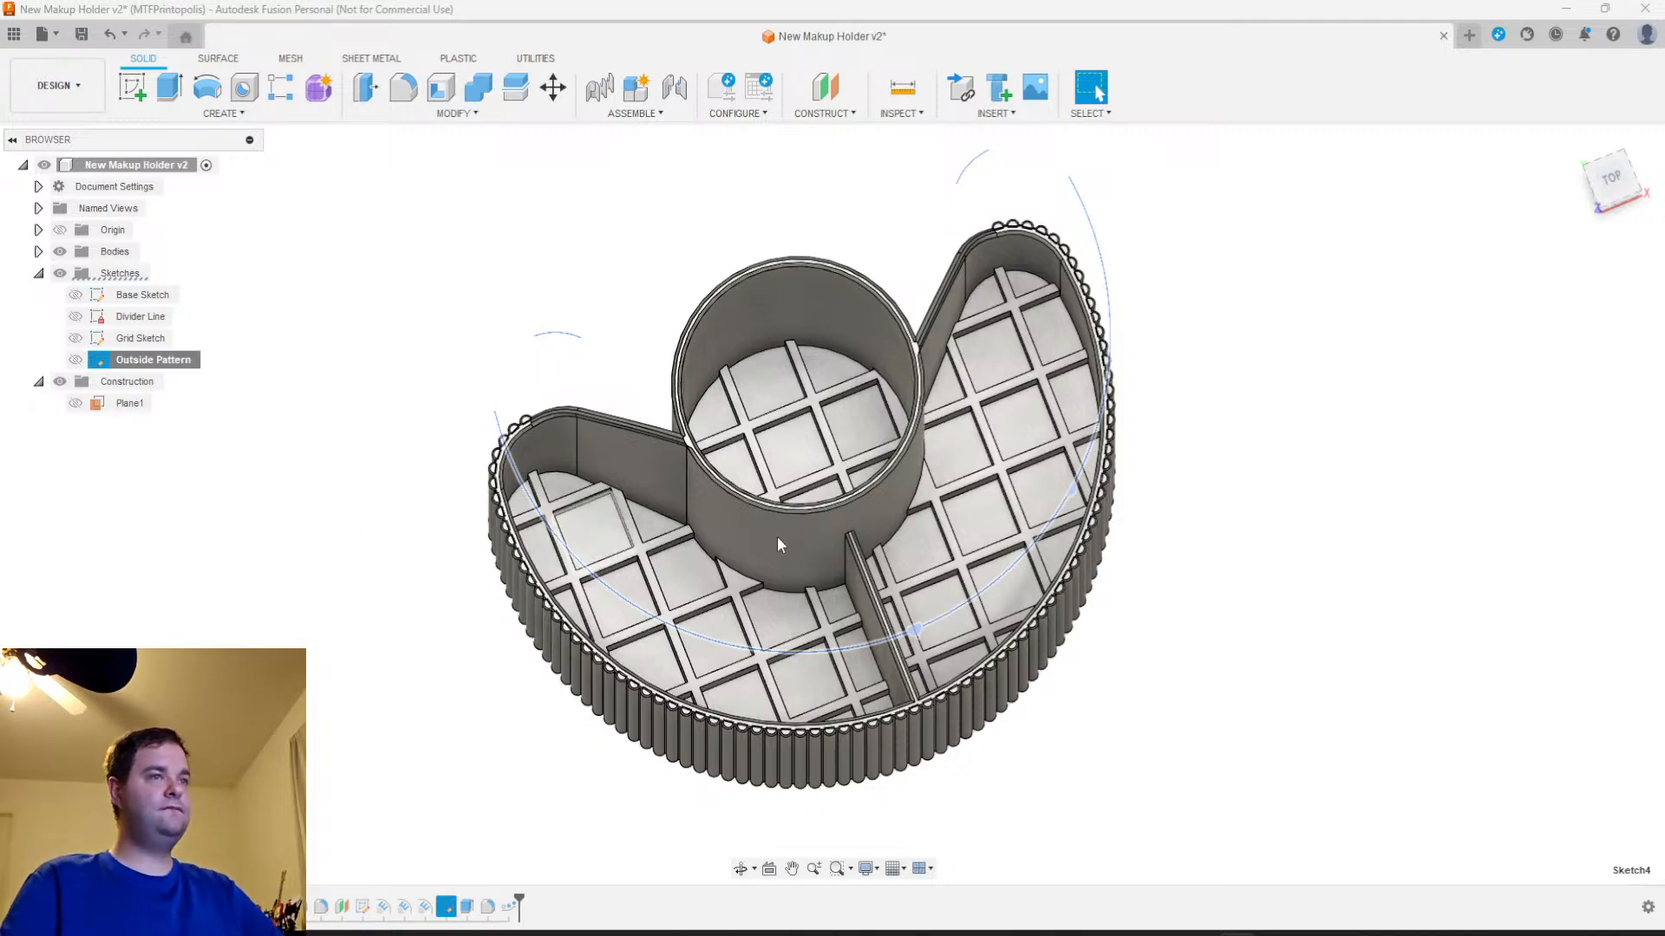
scroll(730, 532, "down", 3)
left_click(1143, 630)
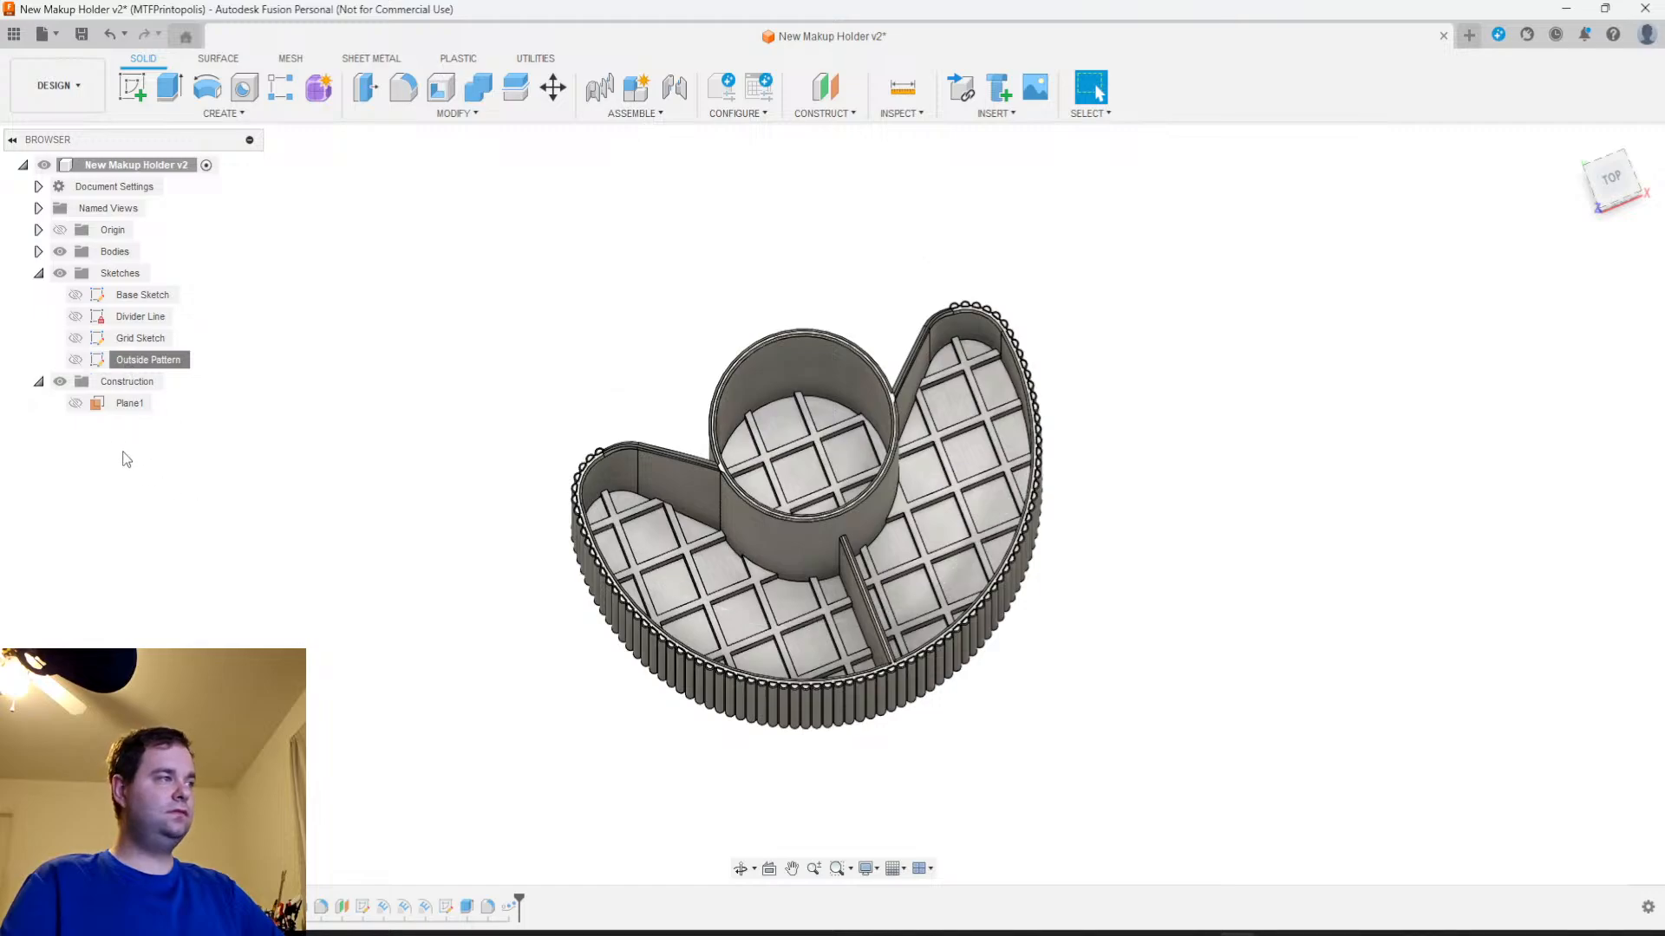
Check what the construction plane shows, hide it again, and examine the ribbed outer wall and compartments from several angles
left_click(76, 403)
left_click(75, 403)
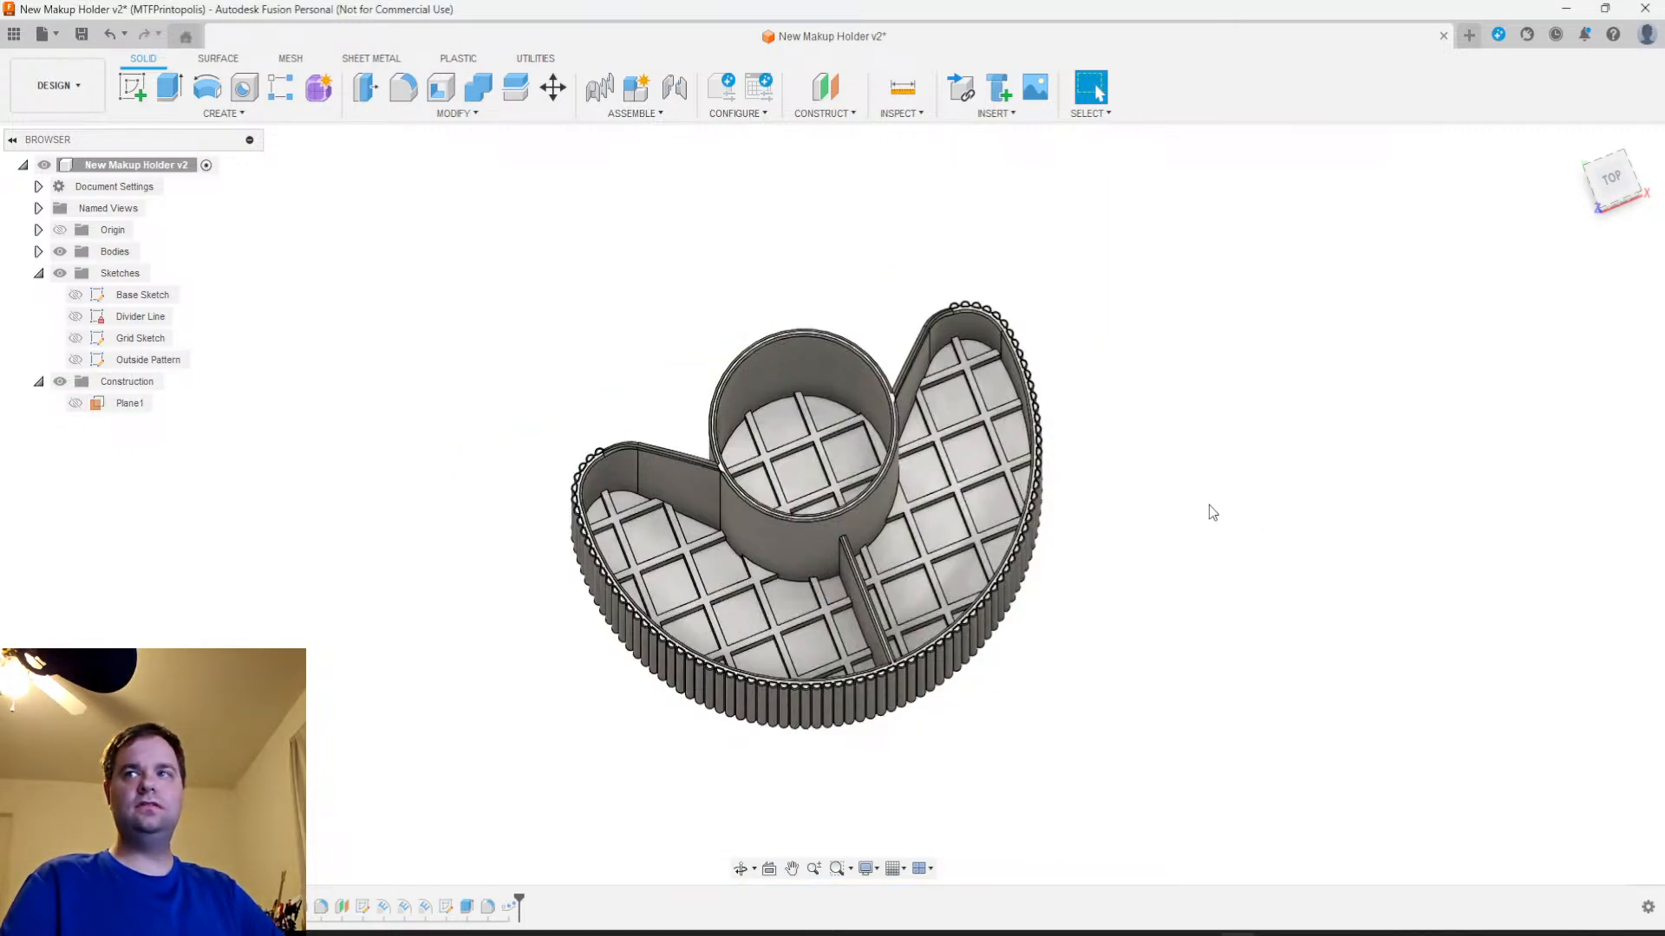
middle_click_drag(1046, 568, 1095, 515, "shift")
scroll(1101, 525, "up", 6)
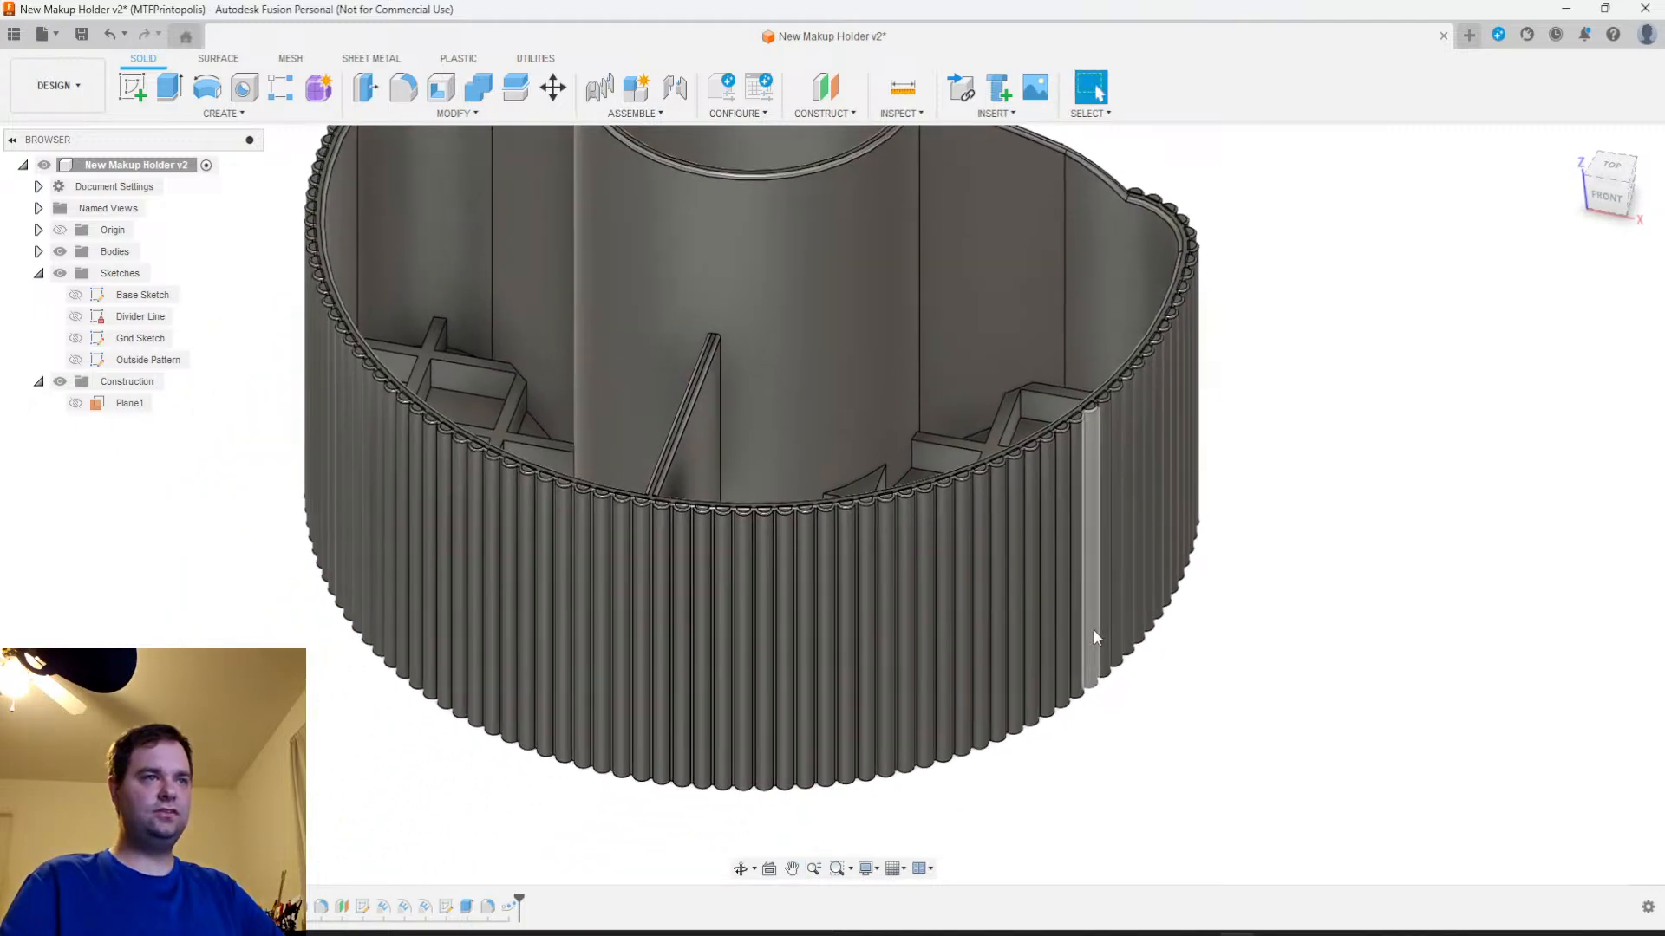
mouse_move(1113, 674)
middle_mouse_down("shift")
mouse_move(1251, 654)
mouse_move(1127, 665)
middle_mouse_up("shift")
scroll(1047, 621, "down", 3)
middle_click_drag(1053, 612, 1086, 648)
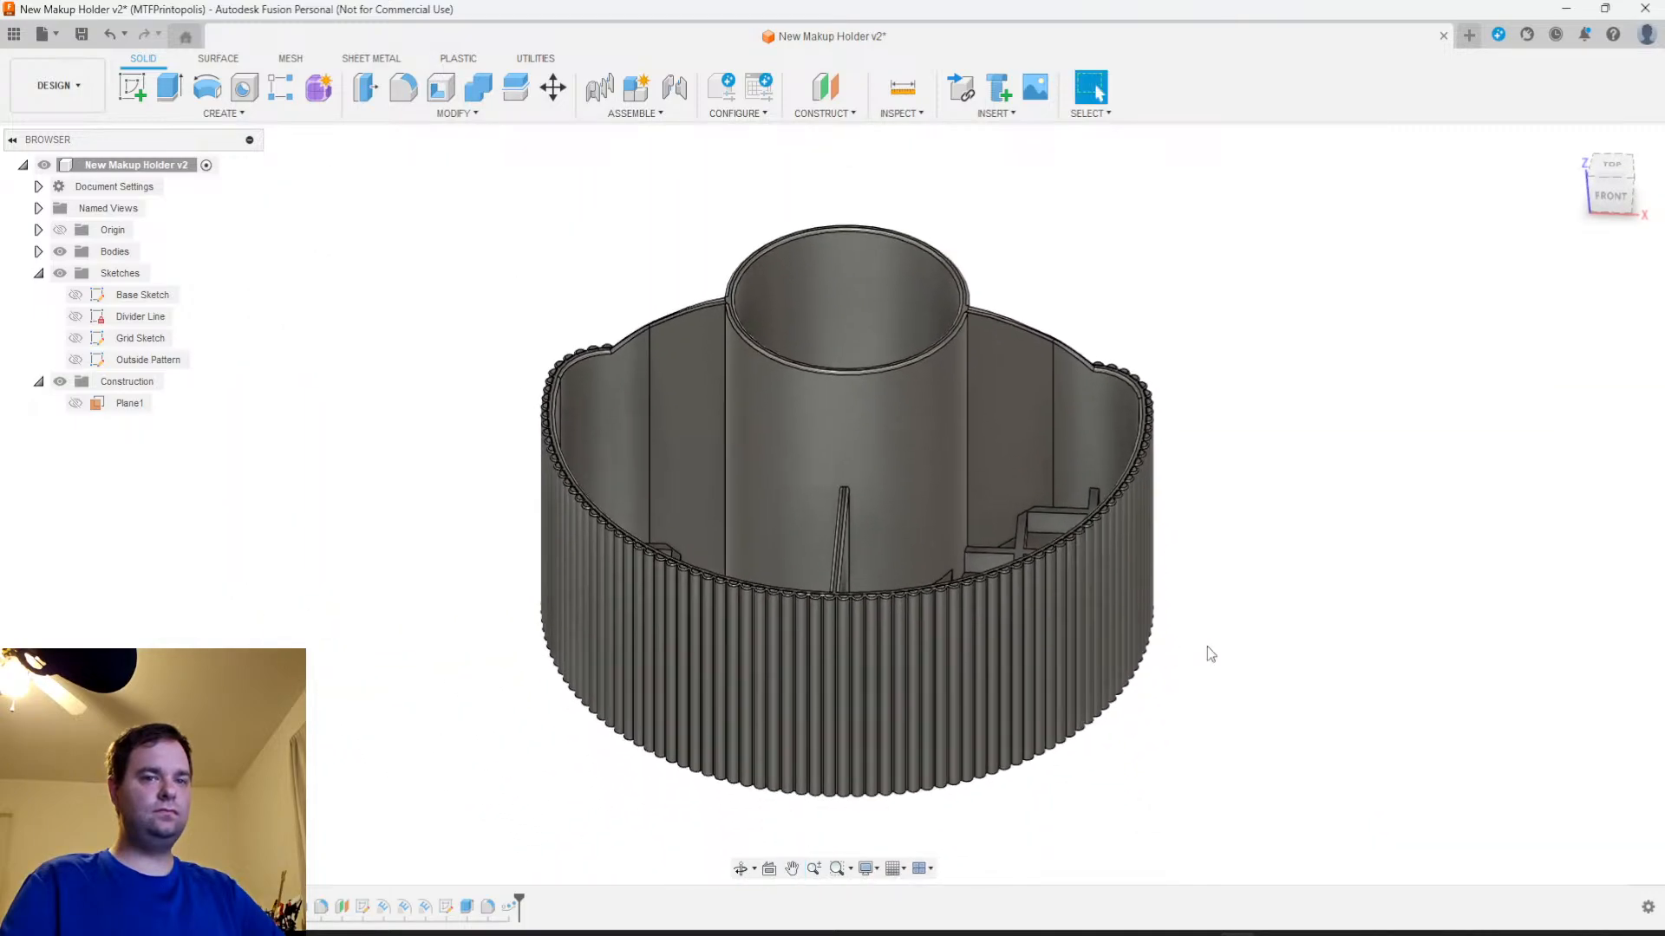
middle_click_drag(1257, 673, 1051, 671, "shift")
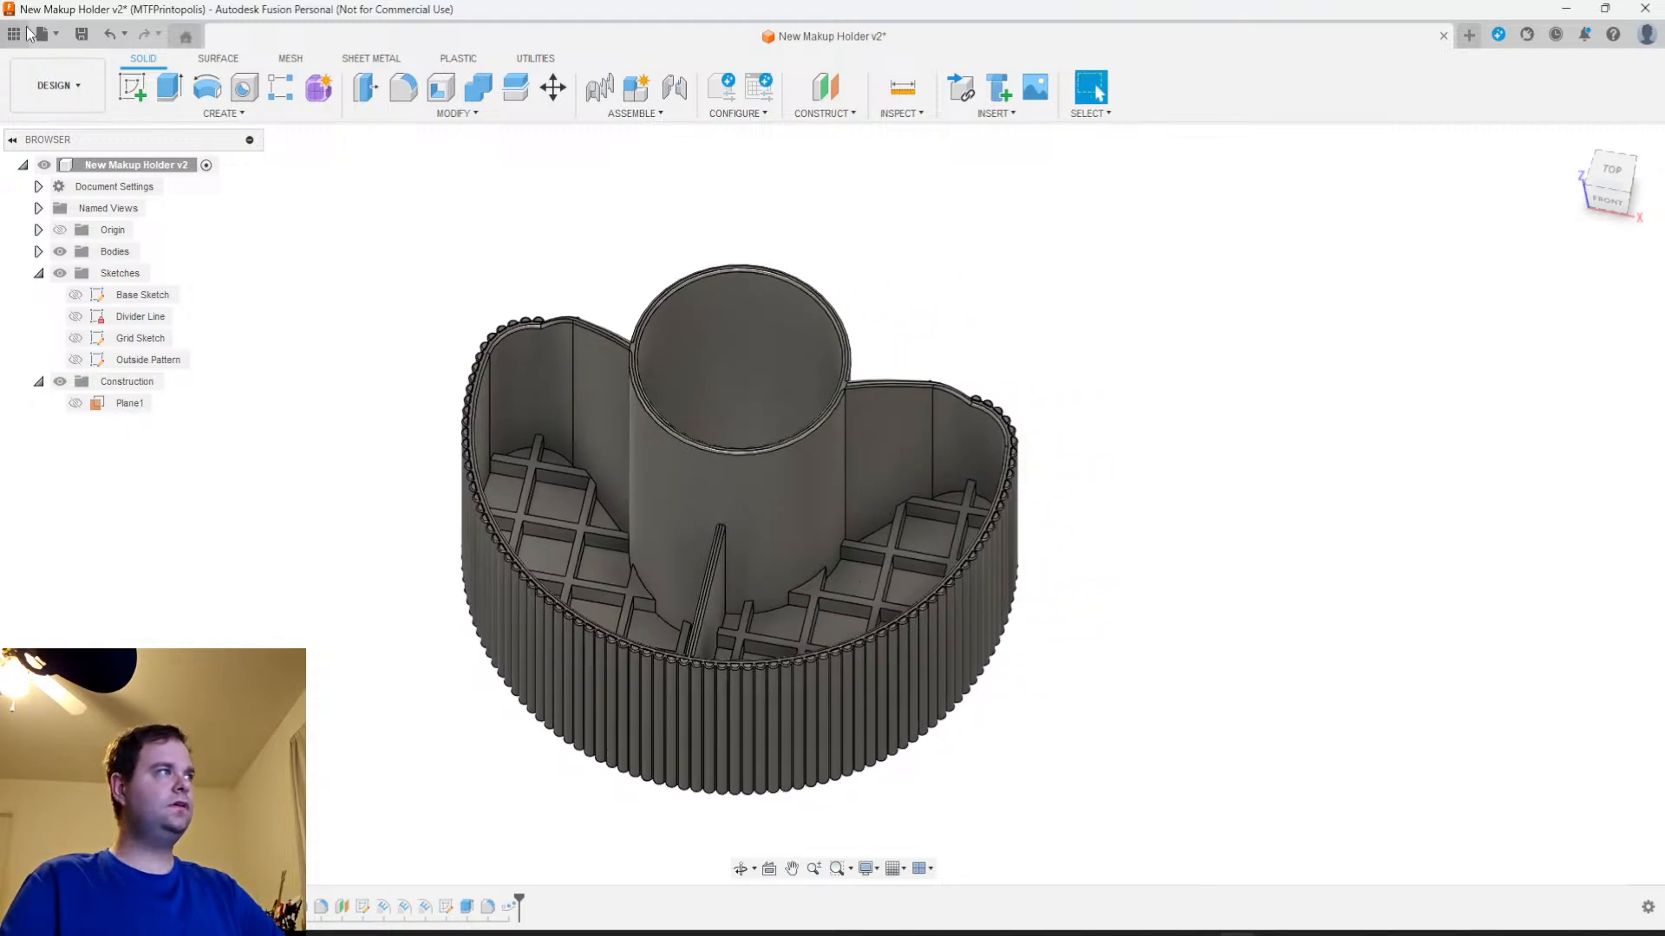
Save the design again as a new version that includes the renamed sketch
left_click(82, 34)
left_click(831, 506)
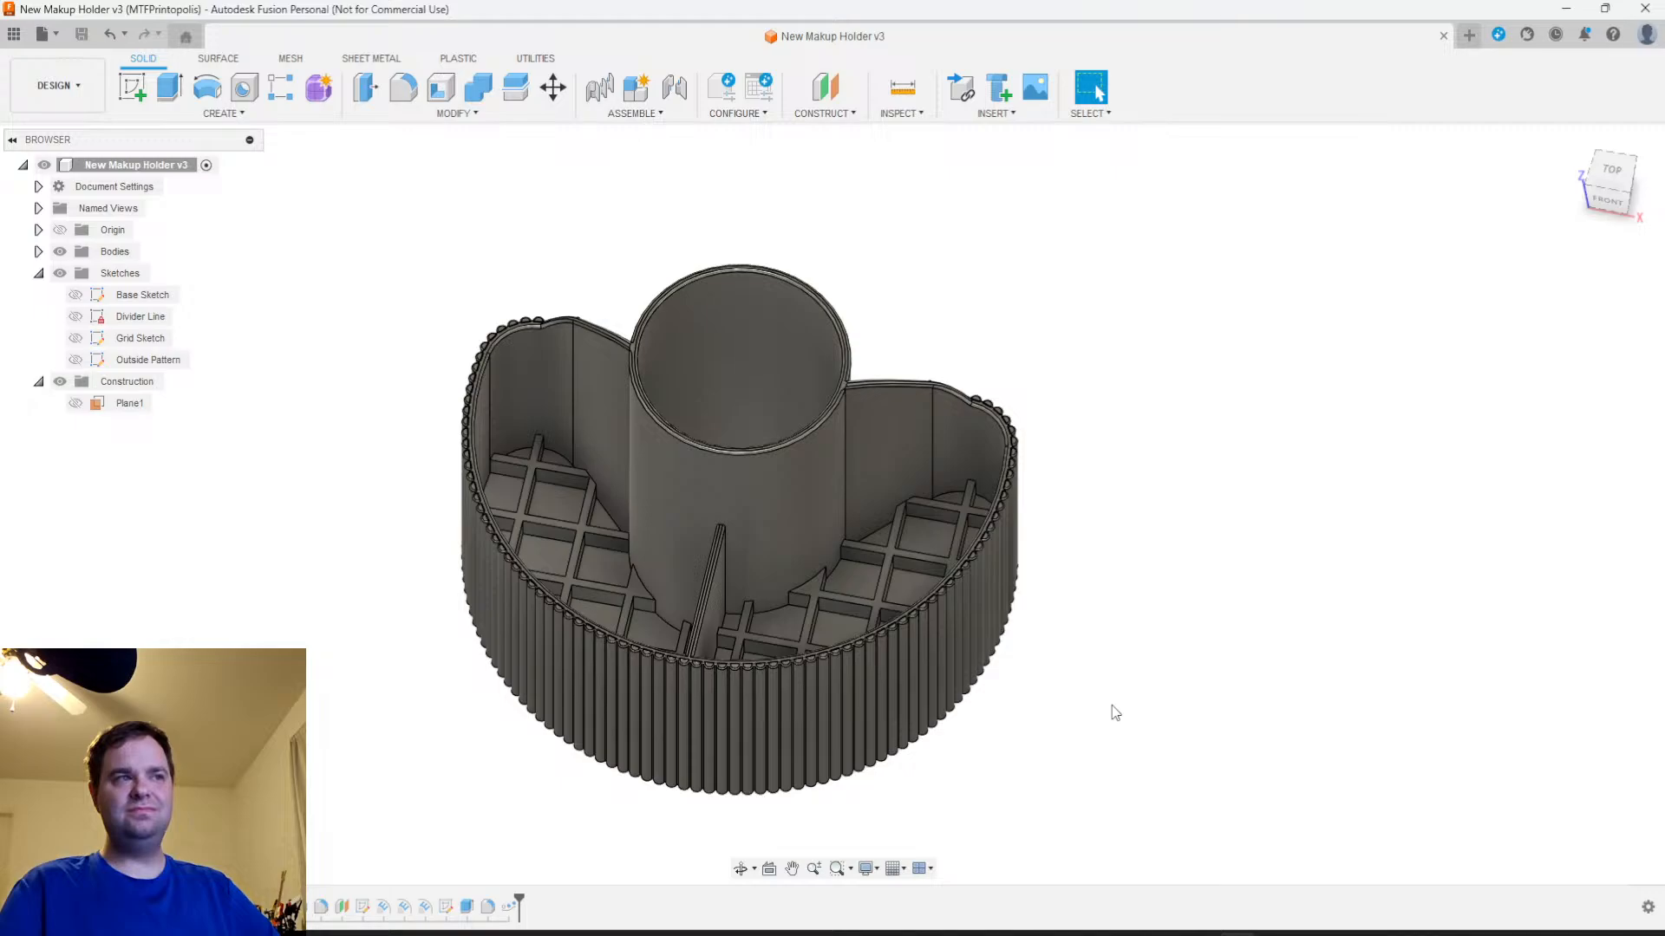
scroll(1114, 708, "up", 3)
scroll(1115, 709, "down", 3)
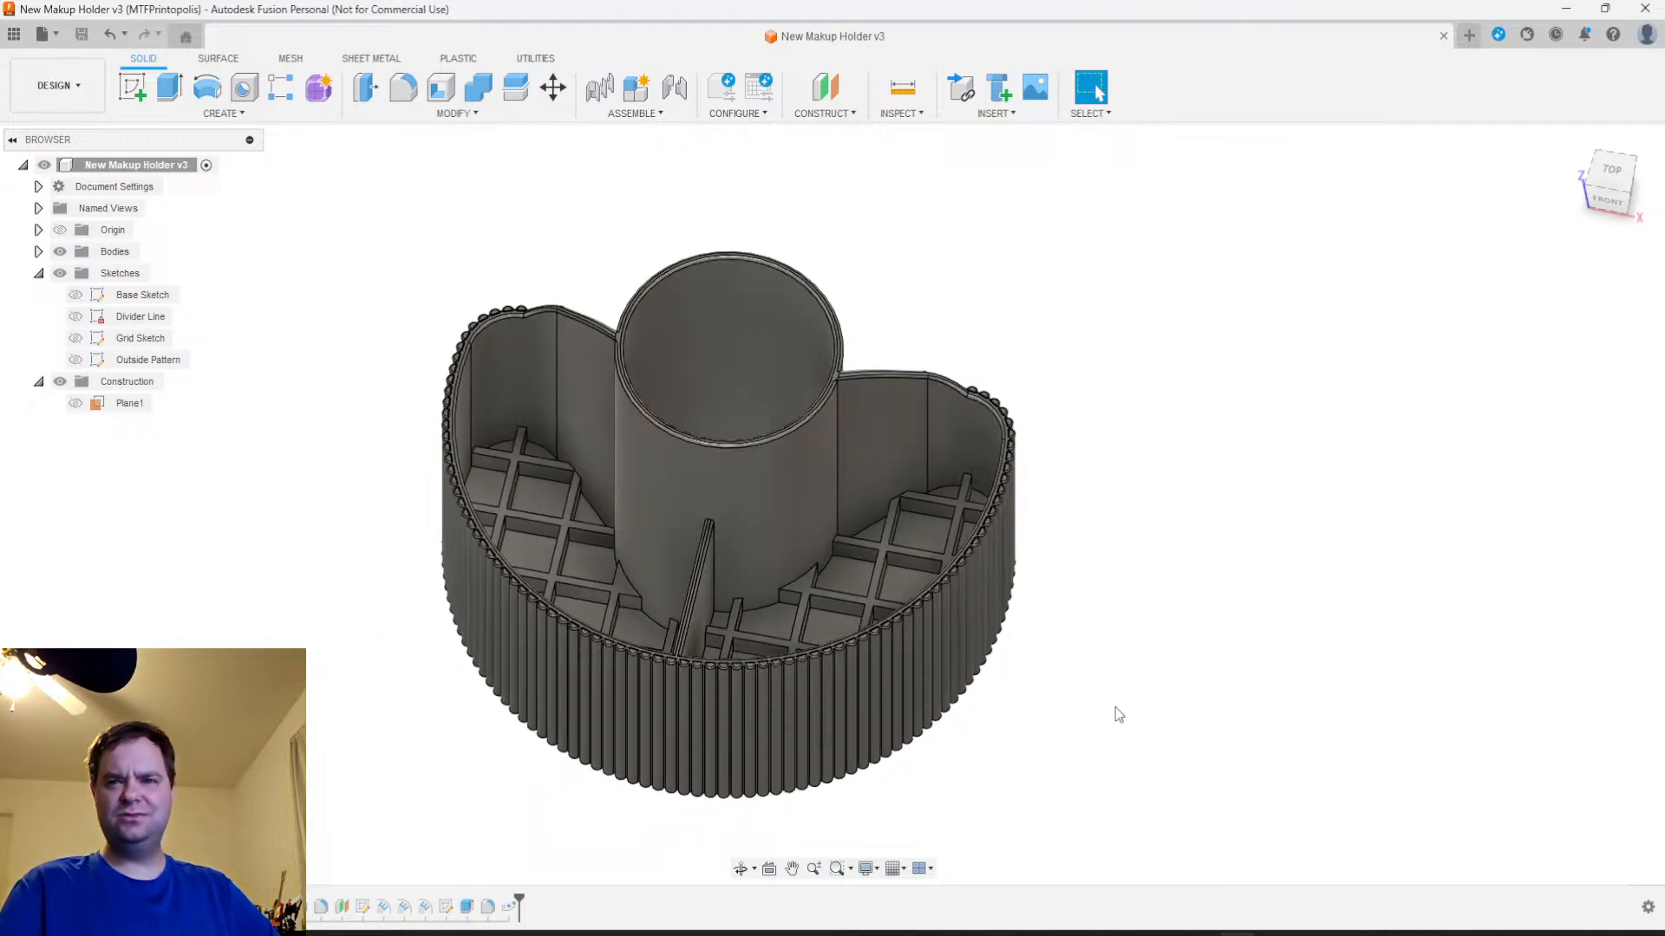